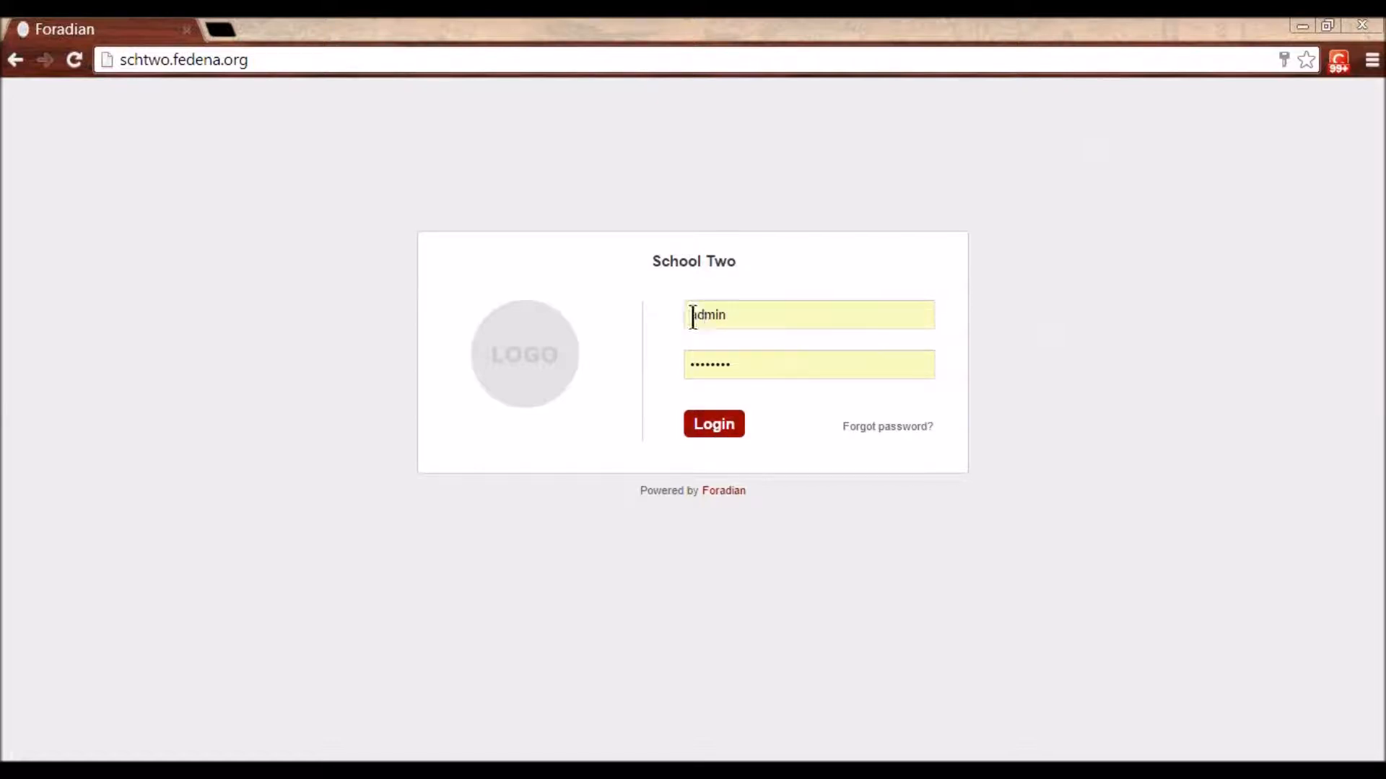
- Sign in to the School Two site with the pre-filled credentials
left_click(719, 424)
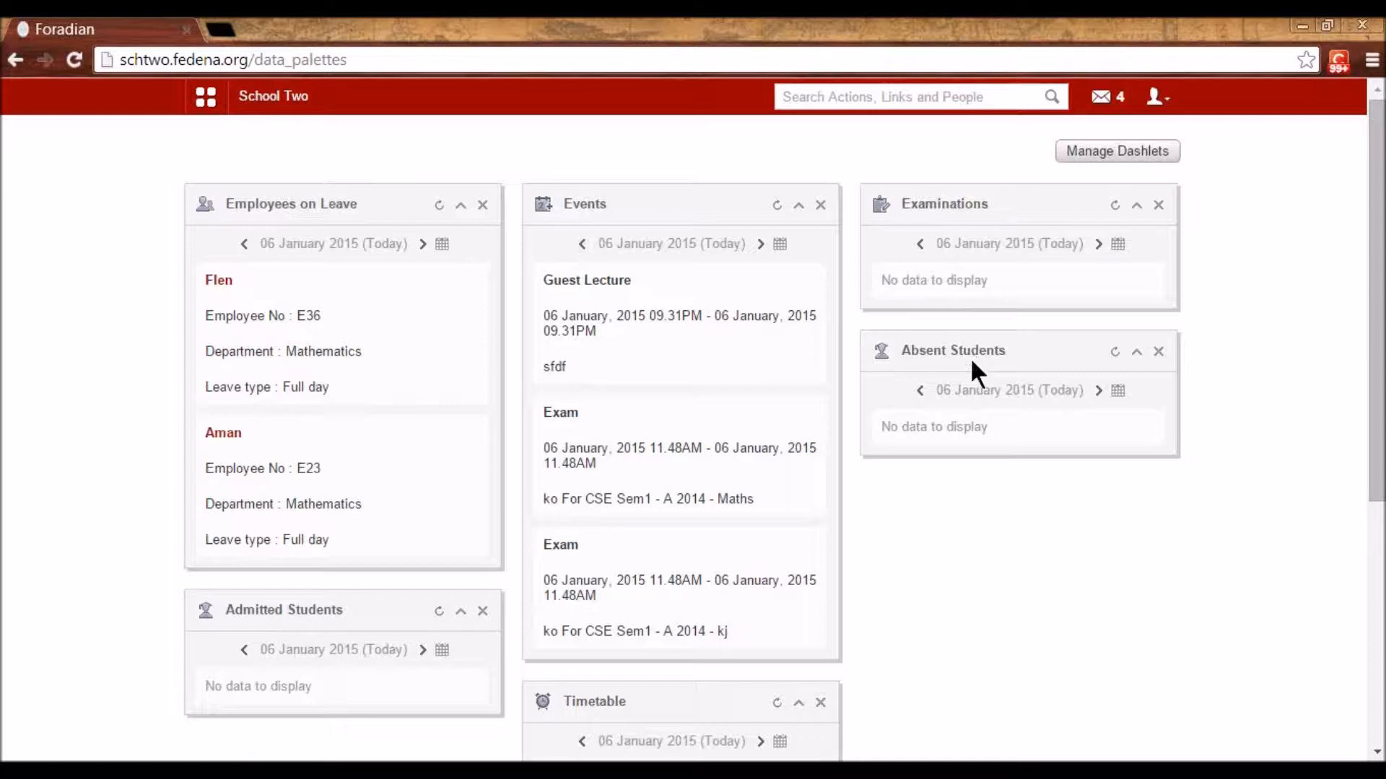
- Open Manage Dashlets and cancel without changes, then bring up the Quick Links module menu
scroll(864, 474, "down", 2)
scroll(852, 571, "up", 2)
left_click(1113, 166)
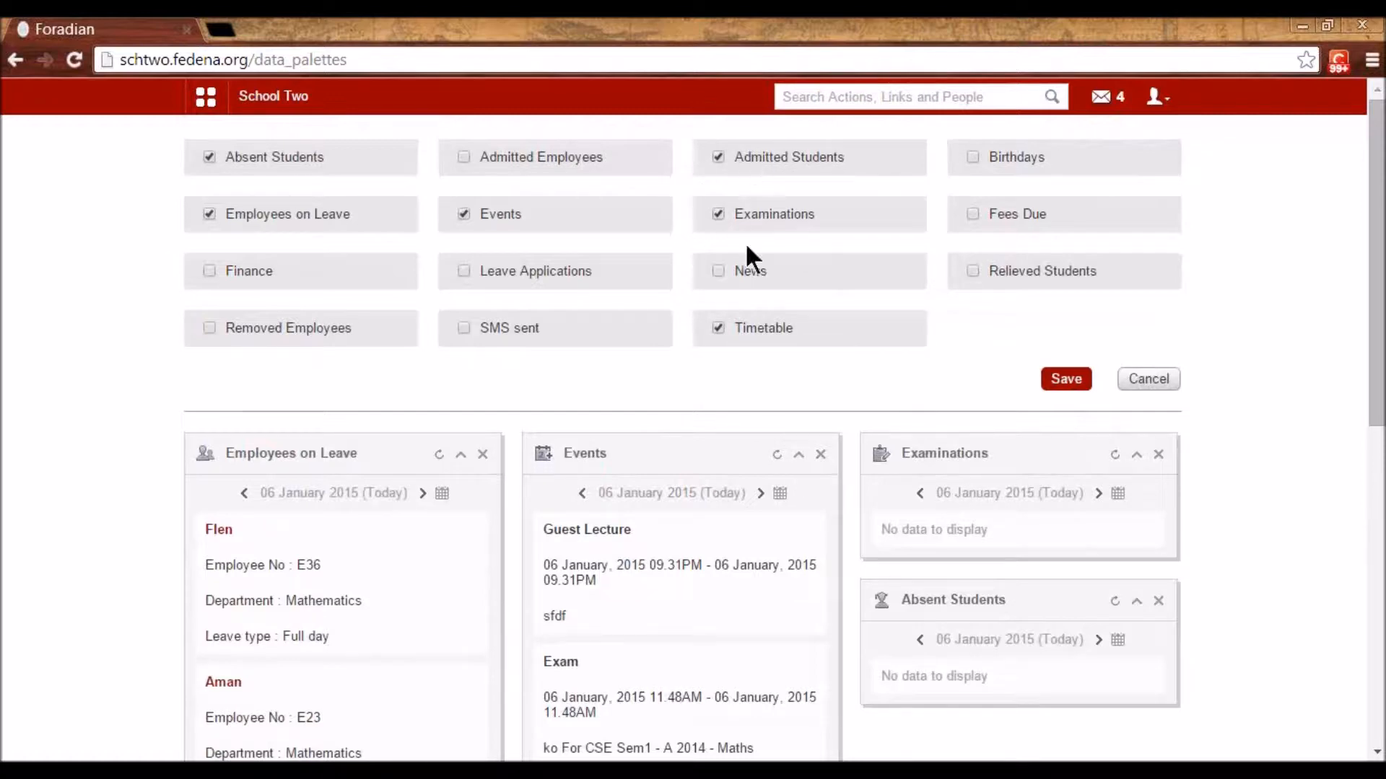
left_click(1137, 380)
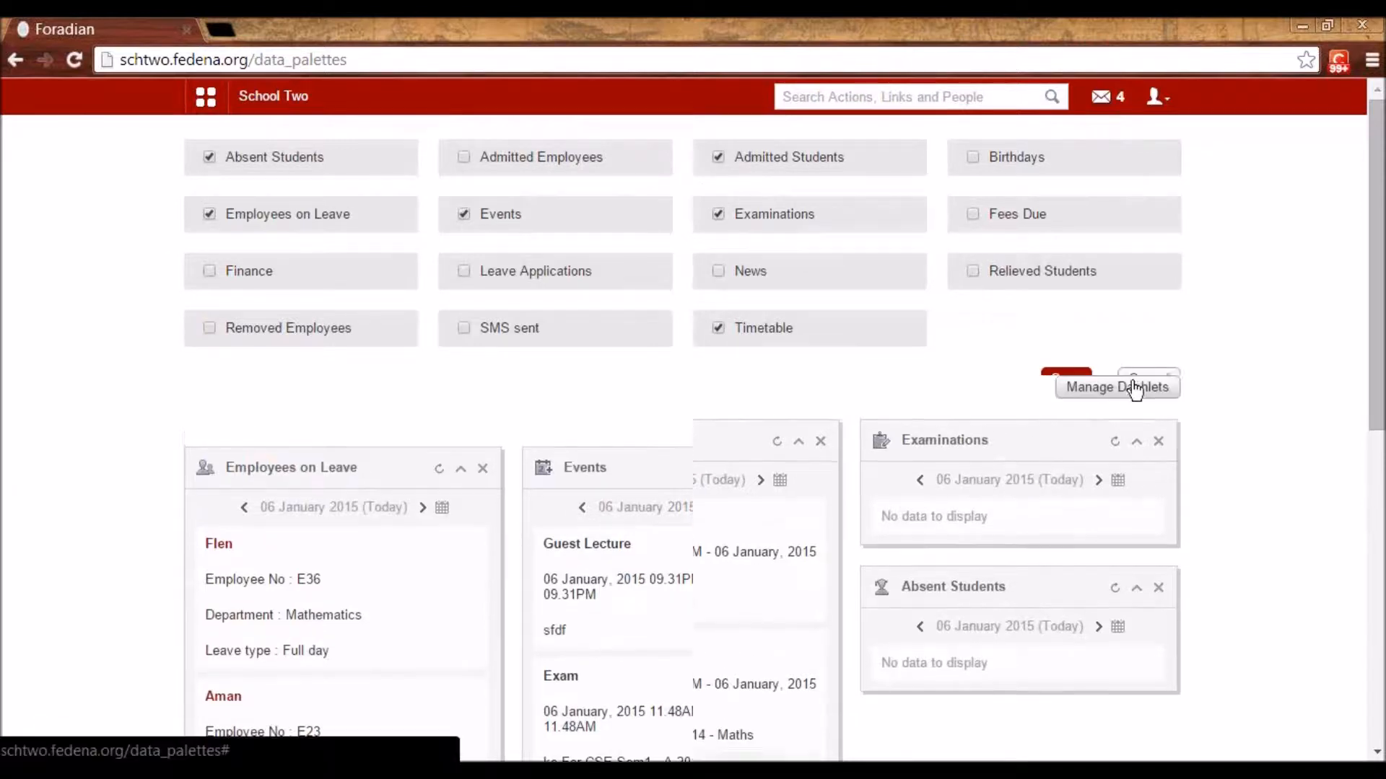
left_click(207, 102)
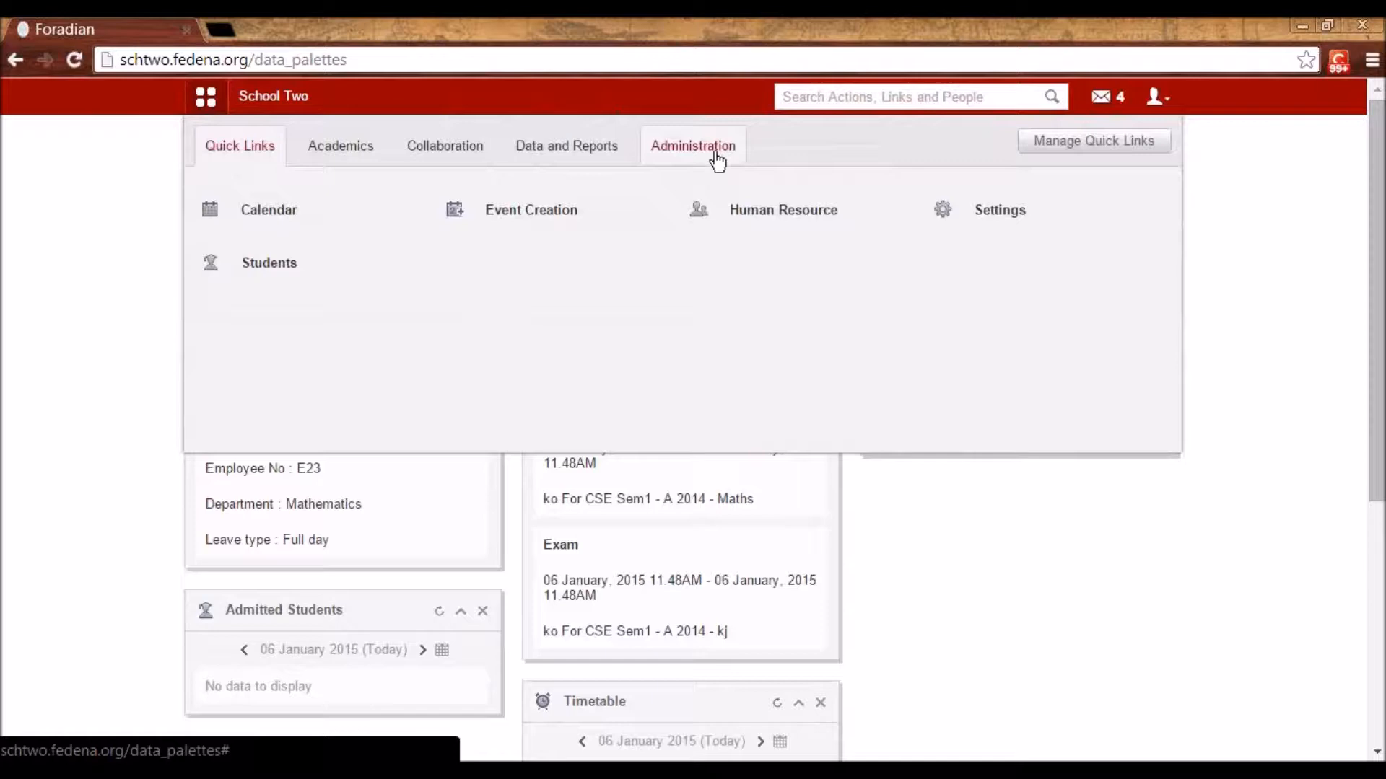
- Open Administration > Settings > General settings and check Student Attendance Type, keeping Daily
left_click(717, 160)
left_click(752, 224)
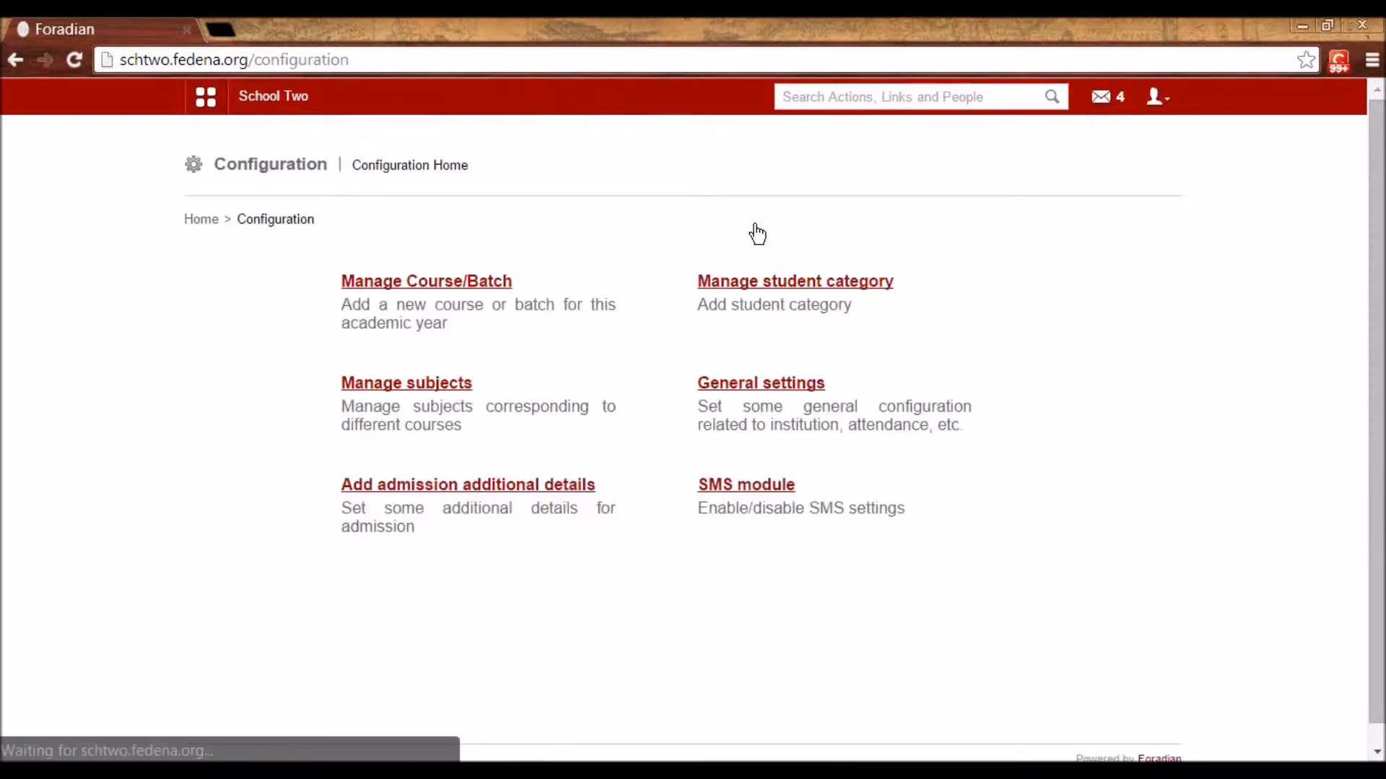
left_click(761, 383)
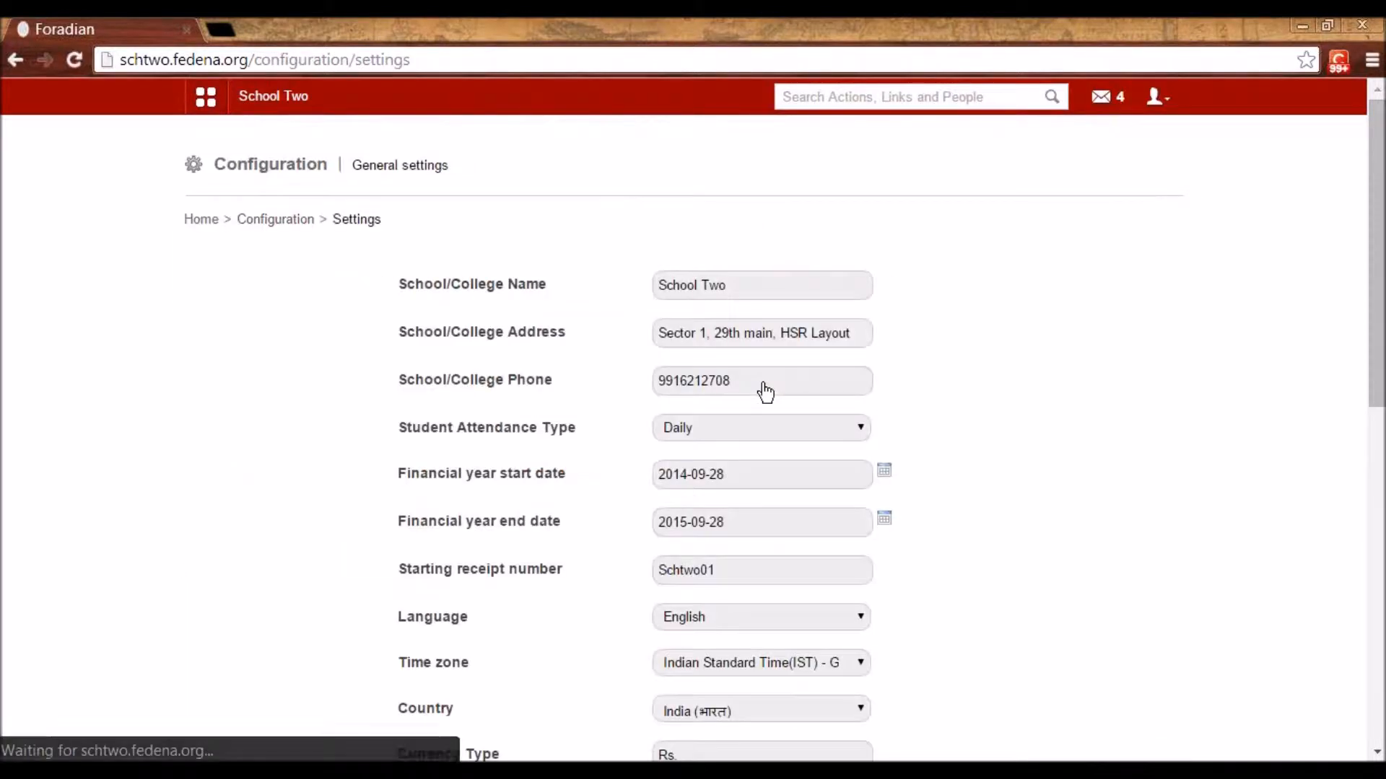
scroll(761, 382, "down", 1)
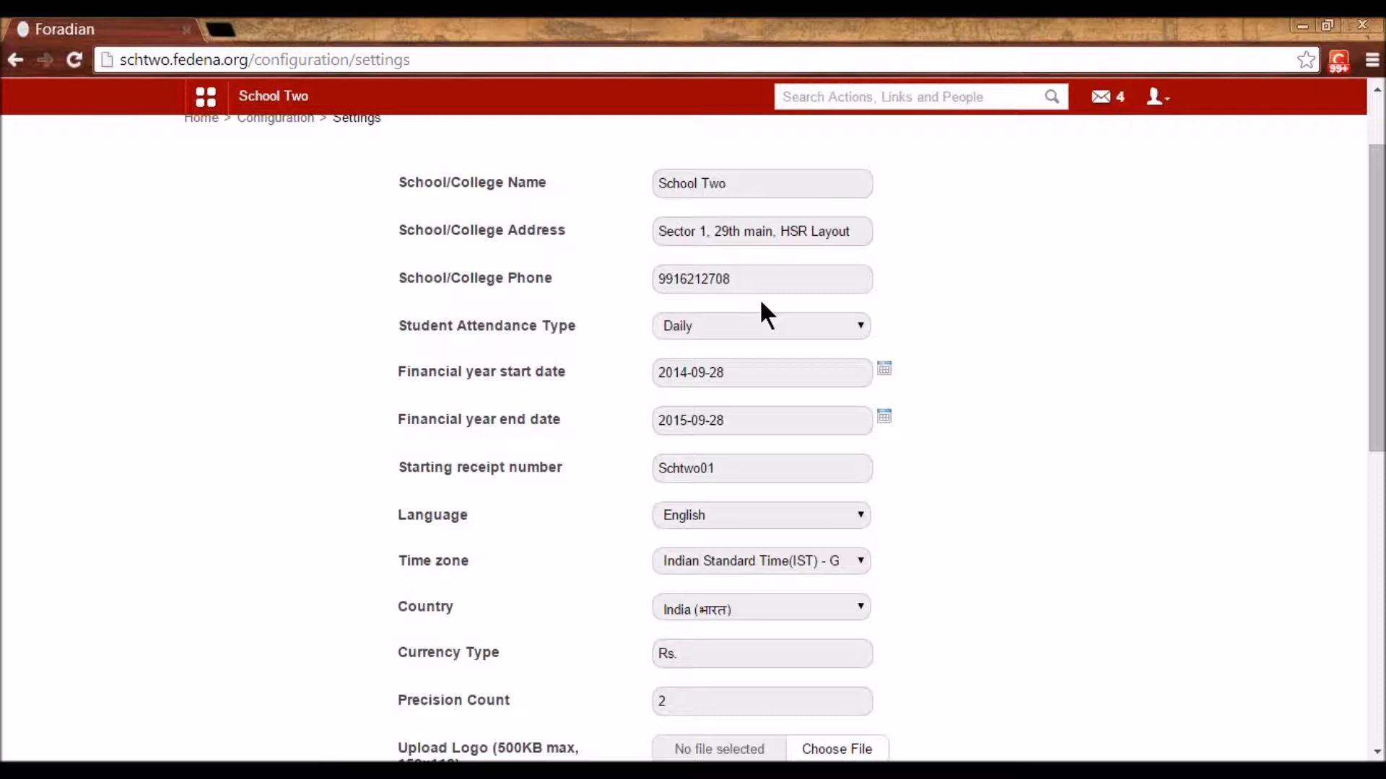
left_click(741, 327)
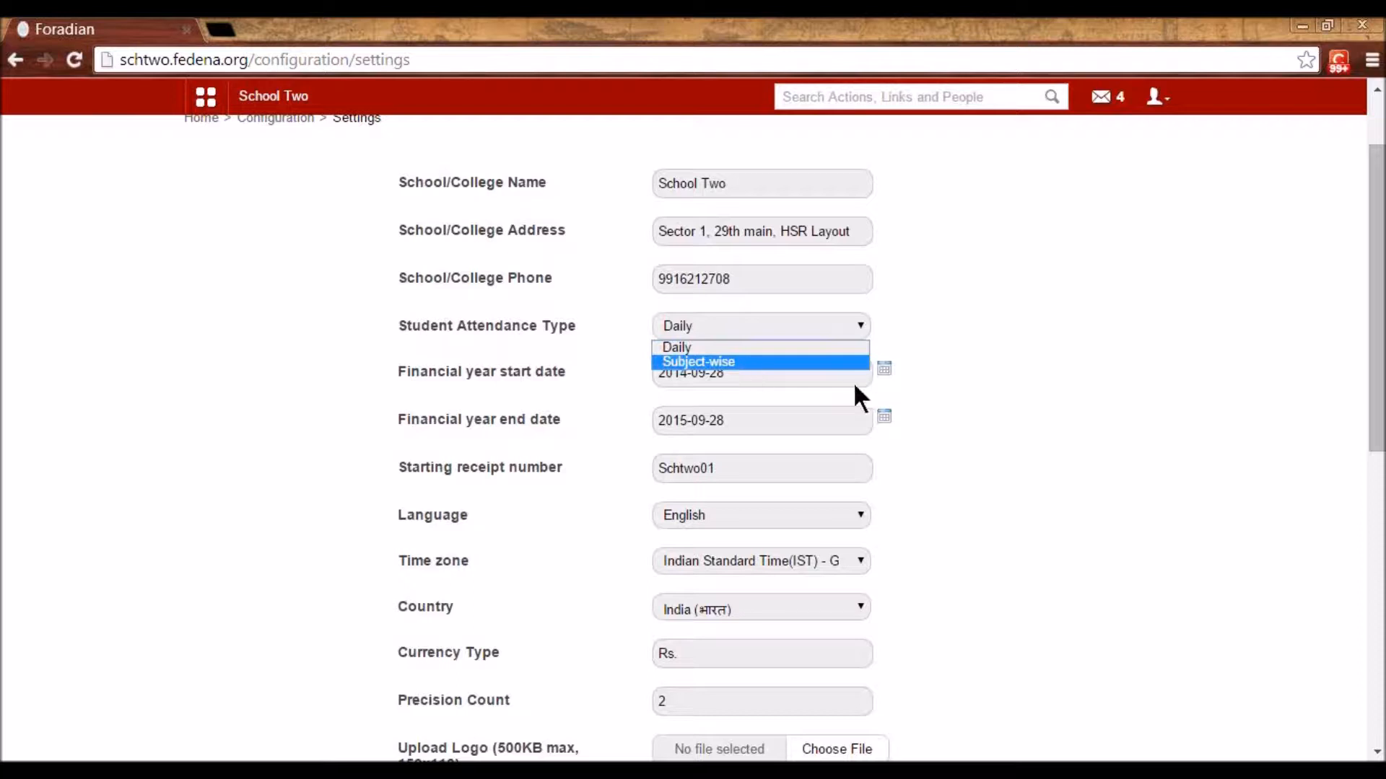
left_click(999, 406)
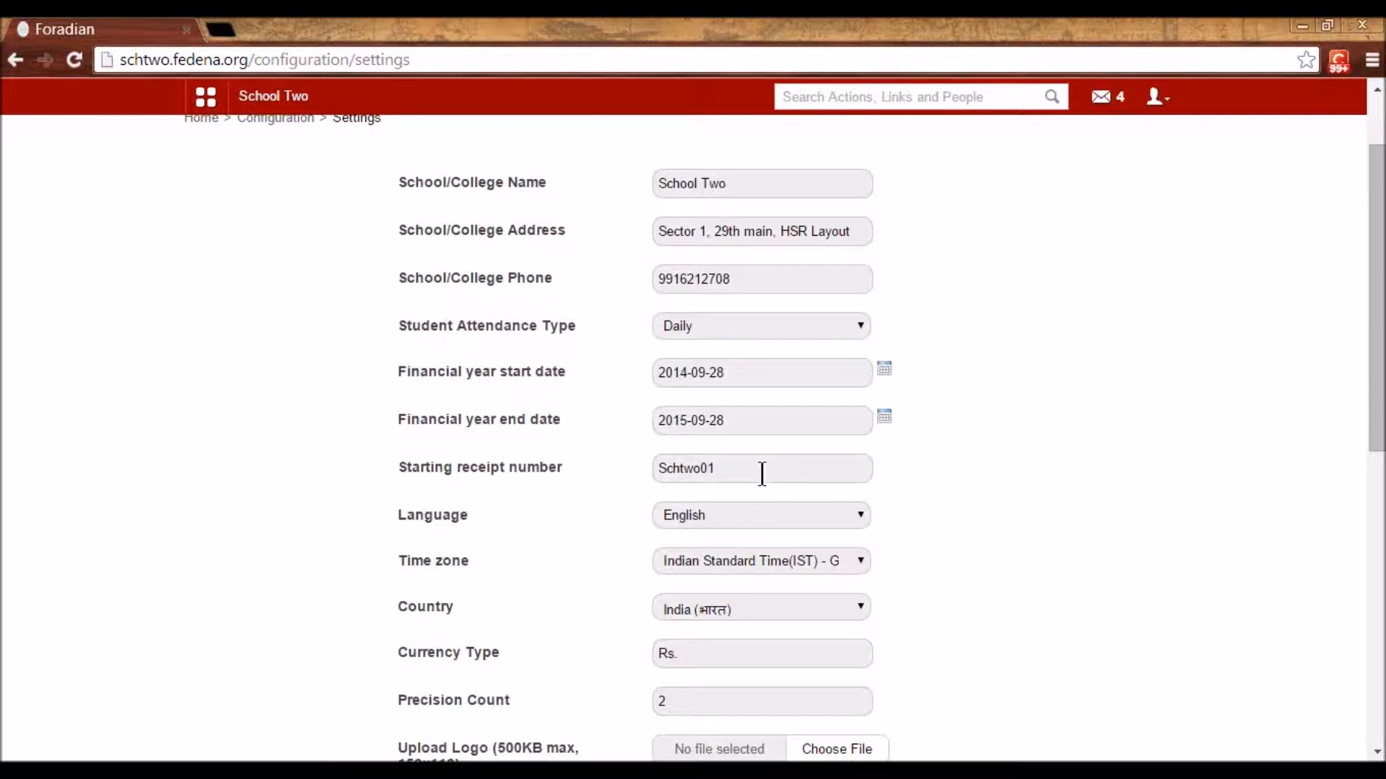
- Scroll through the general settings down to Update and back, then go back to Configuration
scroll(761, 475, "down", 1)
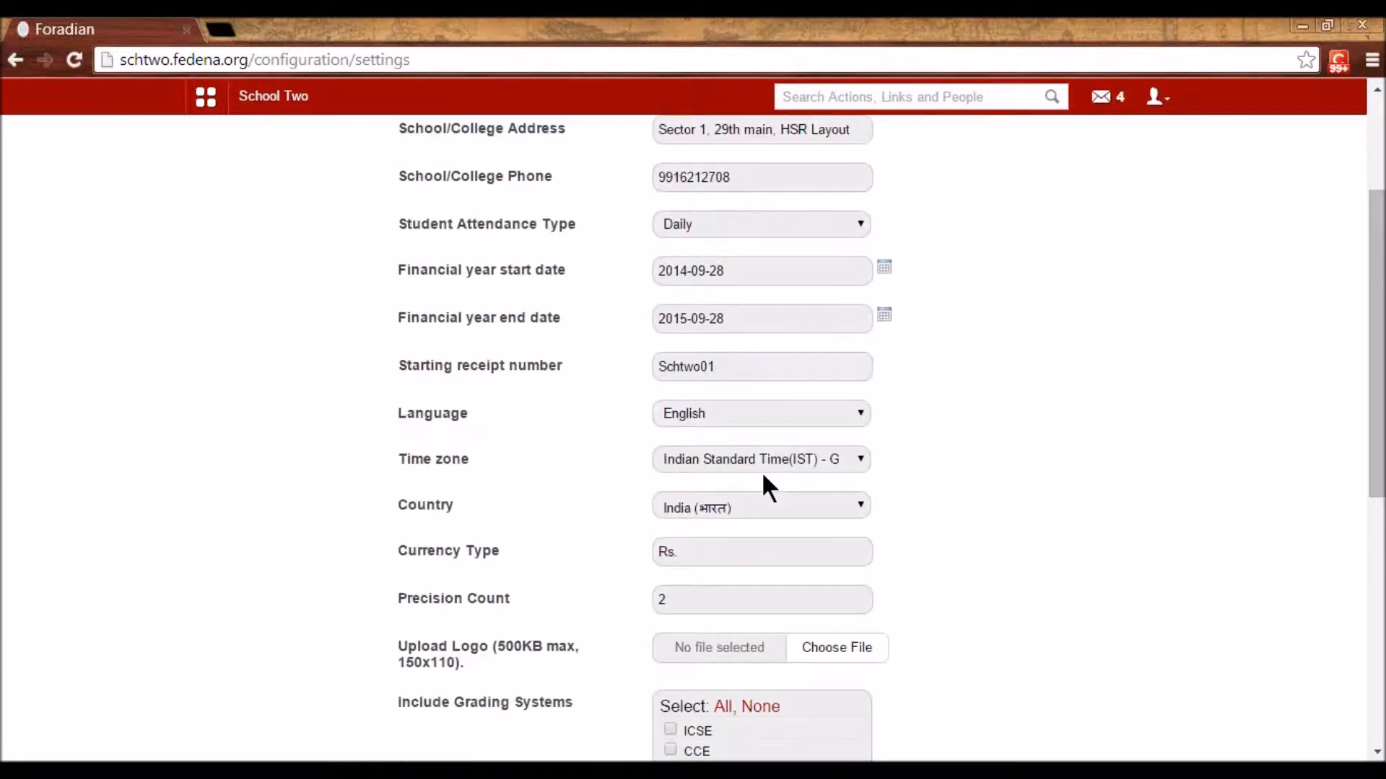
scroll(761, 471, "down", 1)
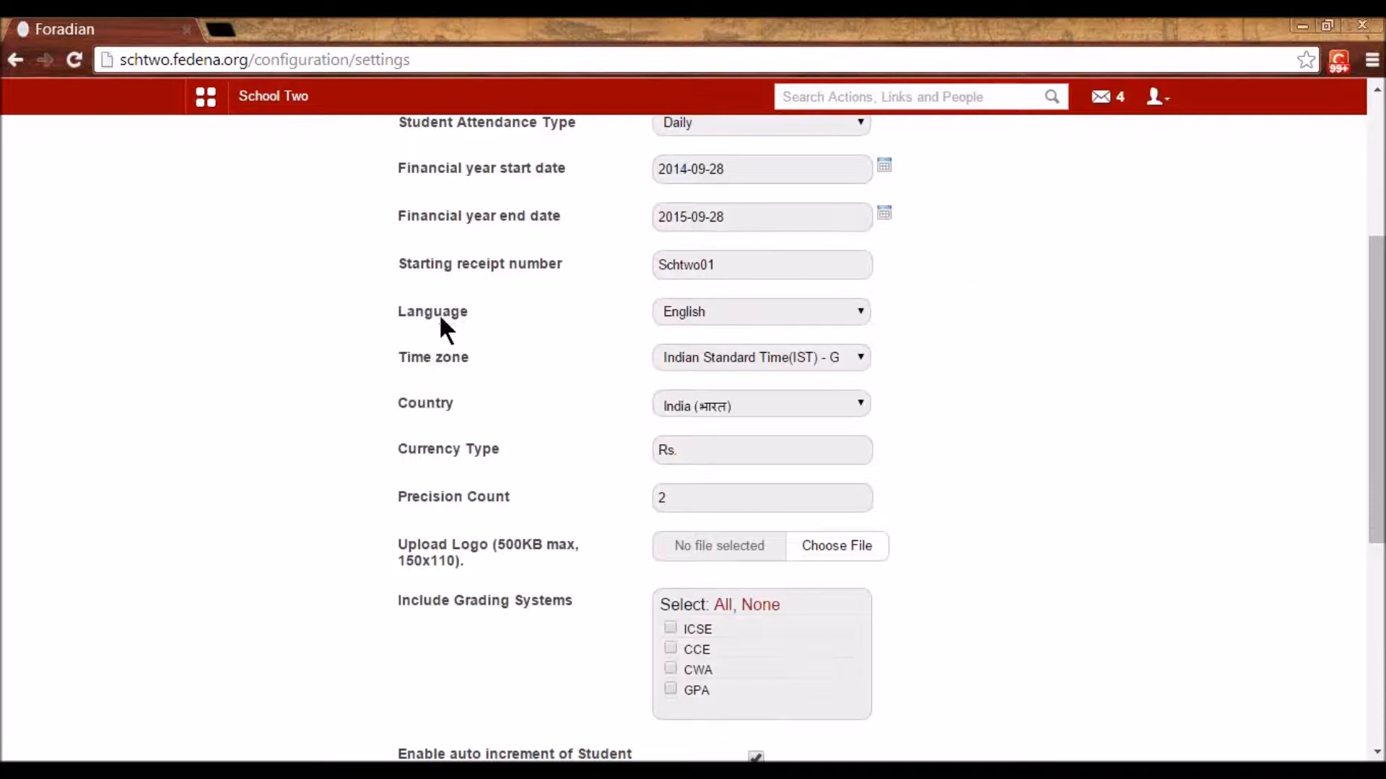
scroll(431, 324, "down", 2)
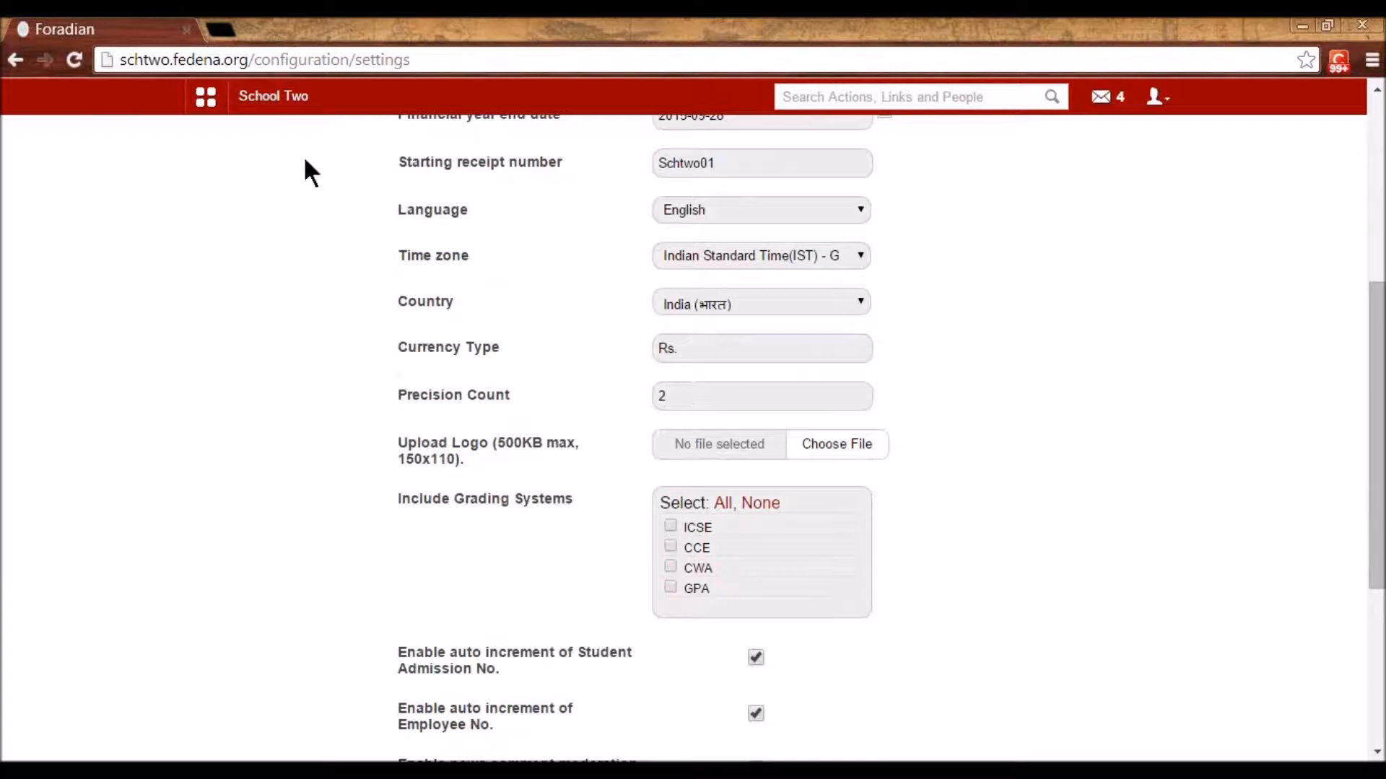
scroll(494, 487, "down", 1)
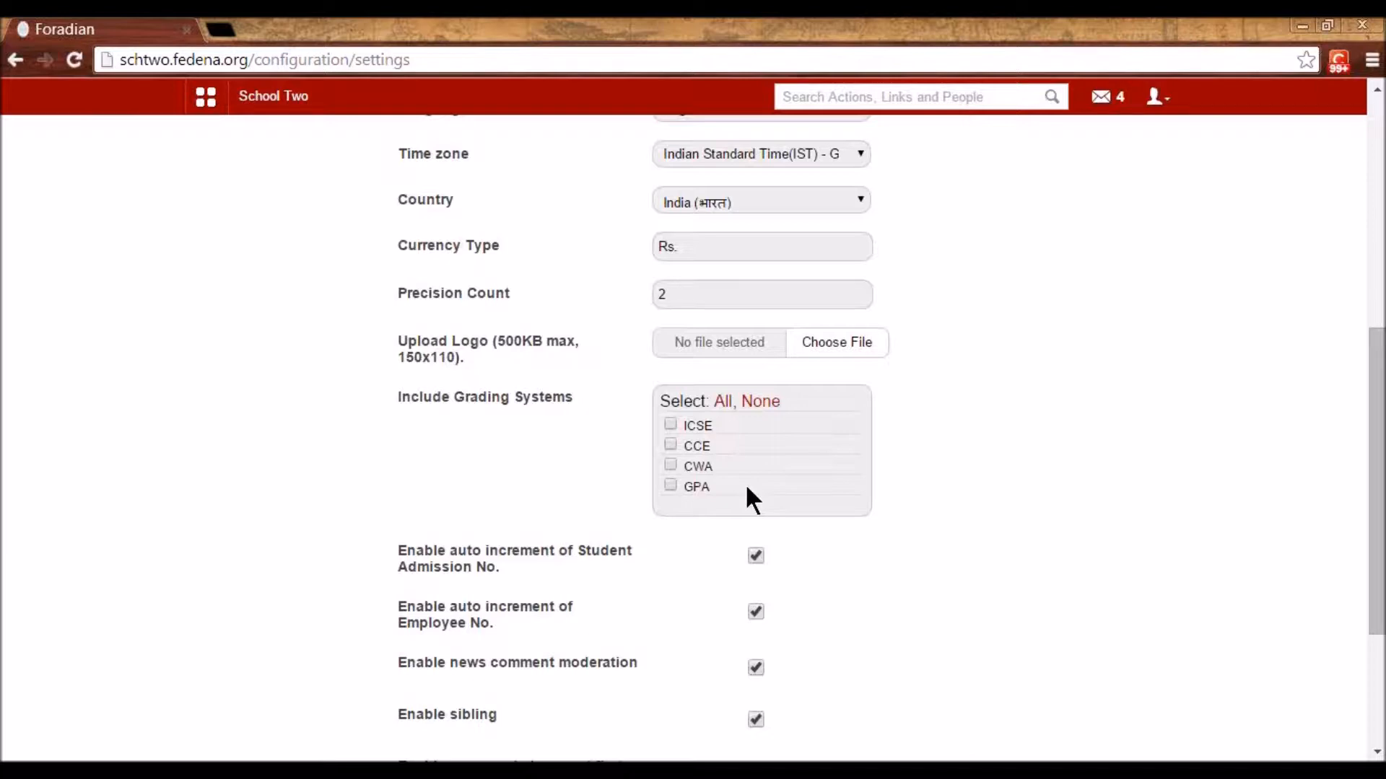
scroll(748, 491, "down", 3)
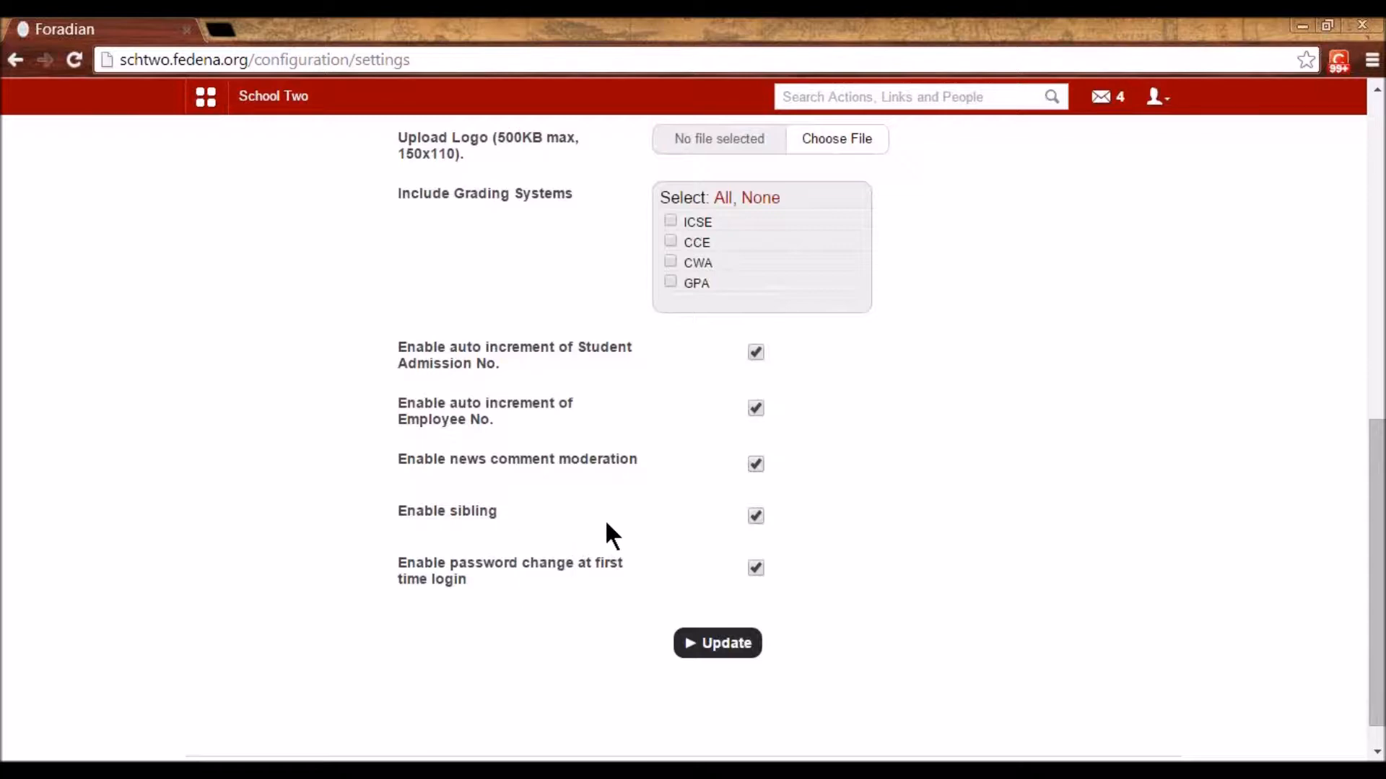
scroll(610, 525, "up", 10)
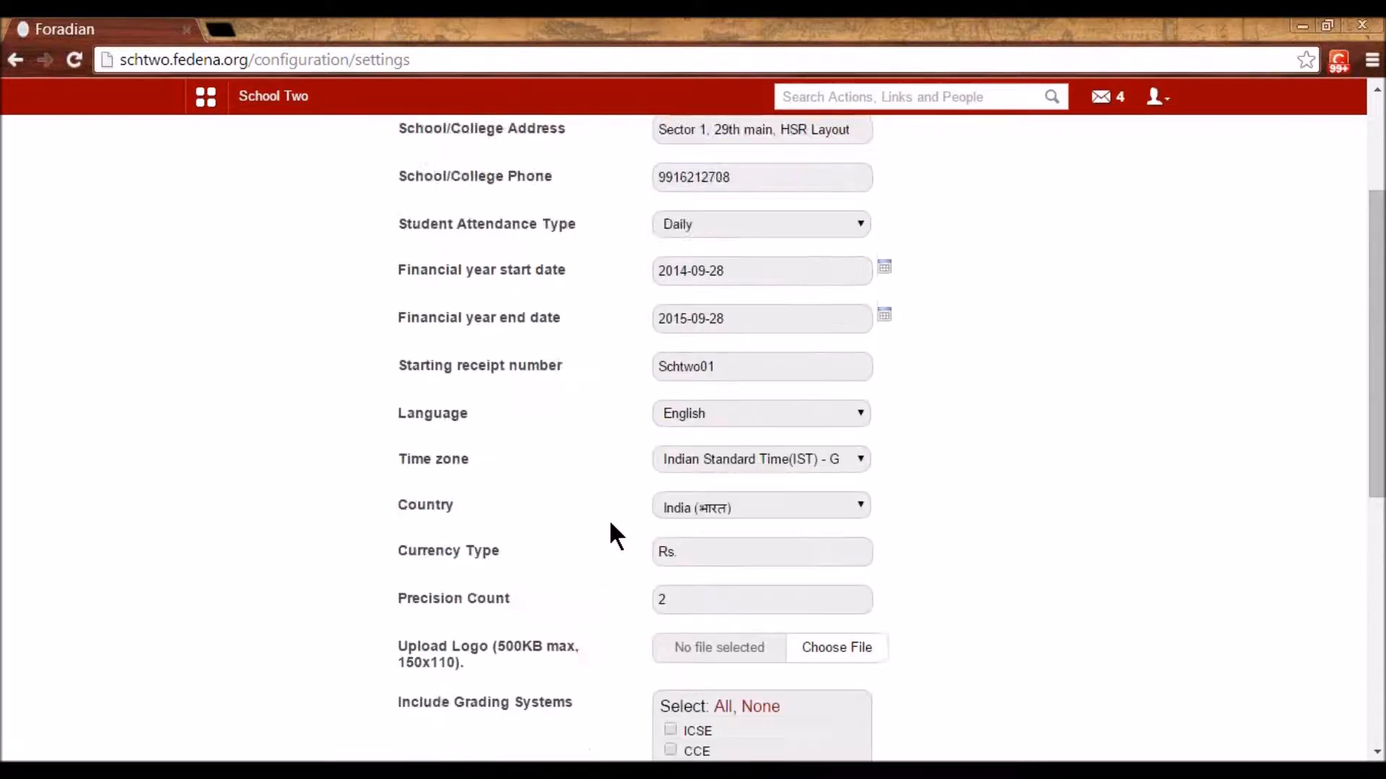
left_click(278, 221)
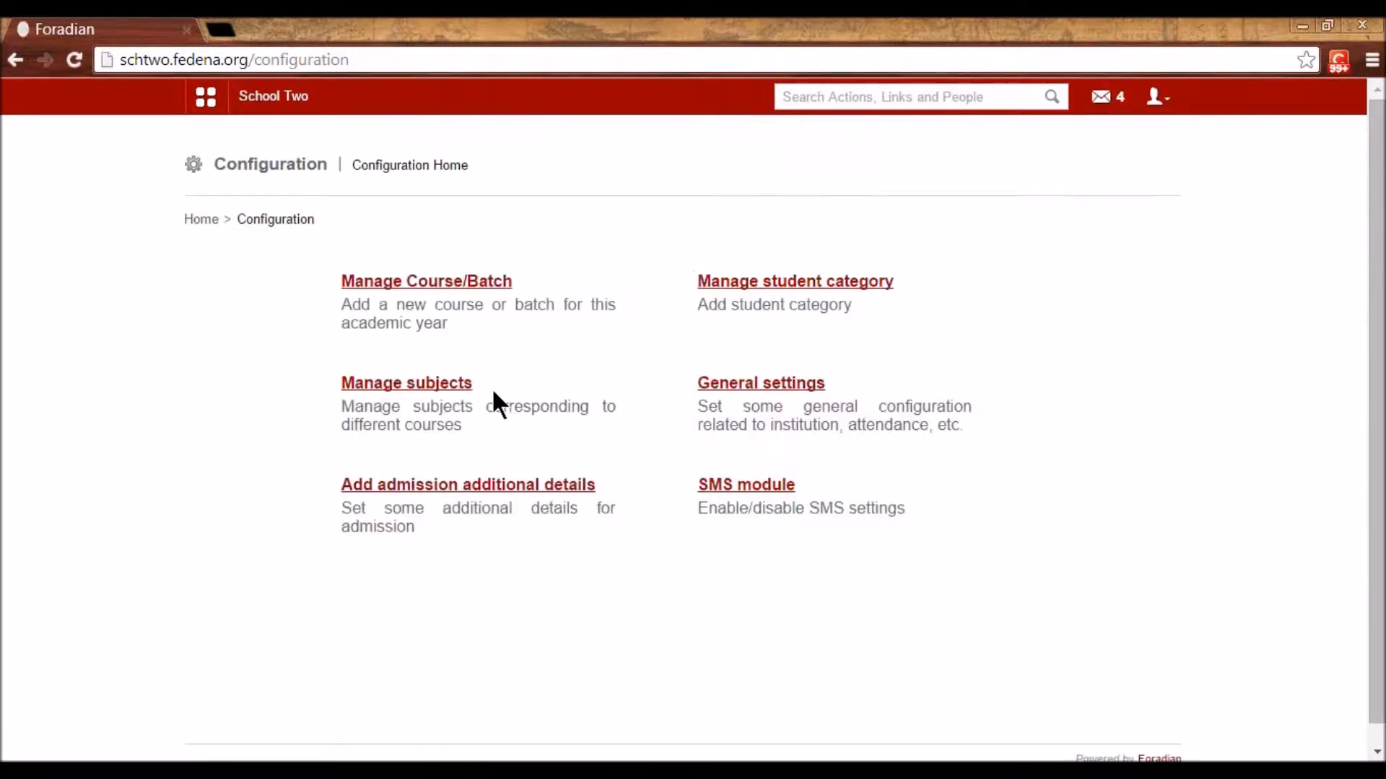
- Open Manage Course/Batch > Manage Course and scroll through the course list
left_click(425, 285)
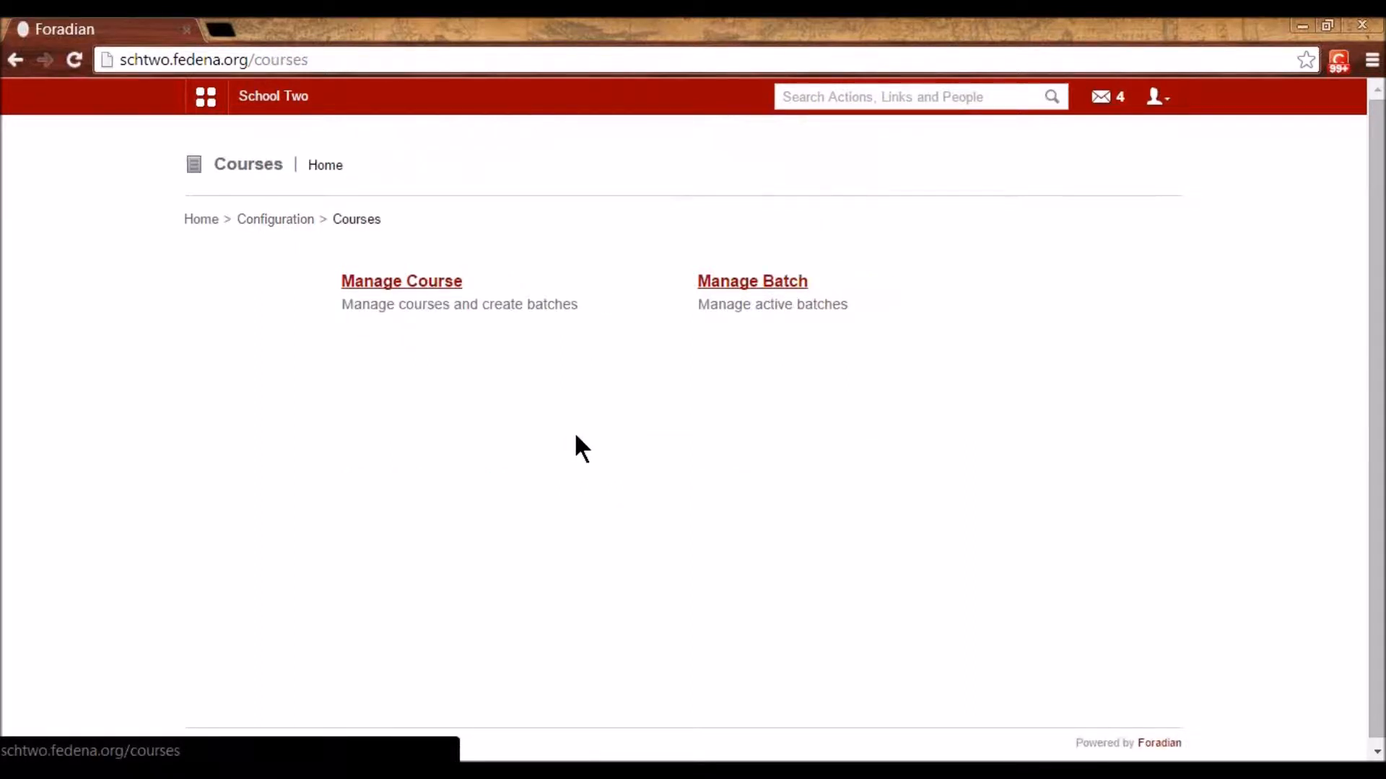
left_click(424, 287)
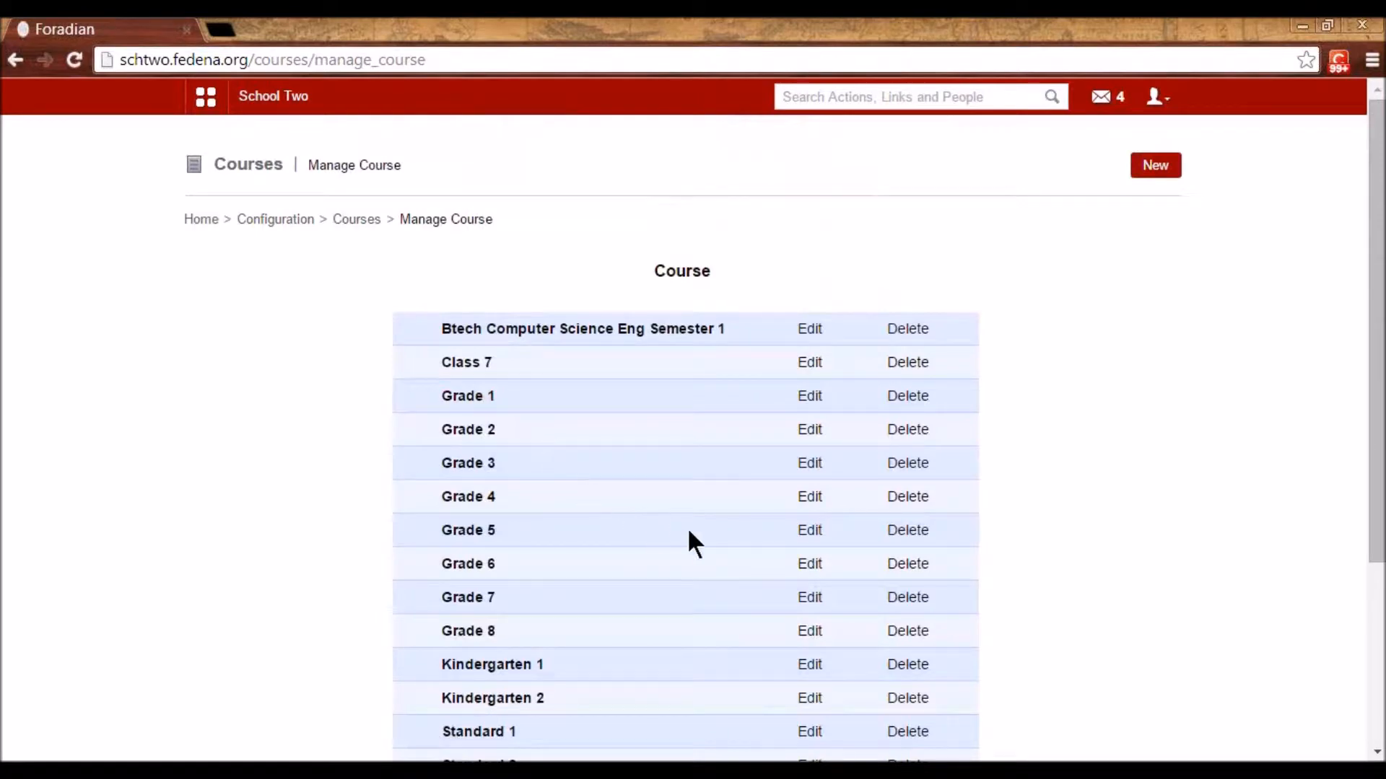
scroll(691, 526, "down", 1)
scroll(673, 526, "down", 1)
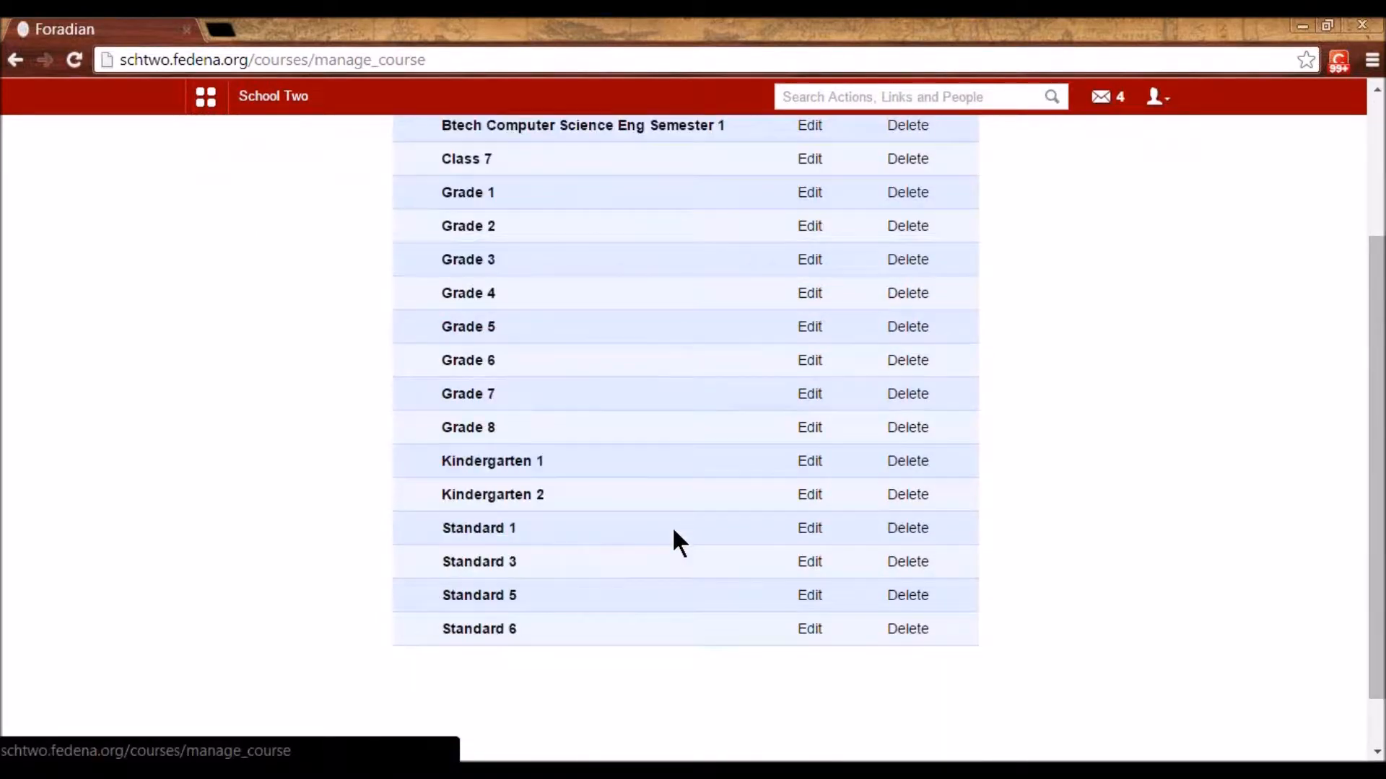
scroll(673, 532, "up", 1)
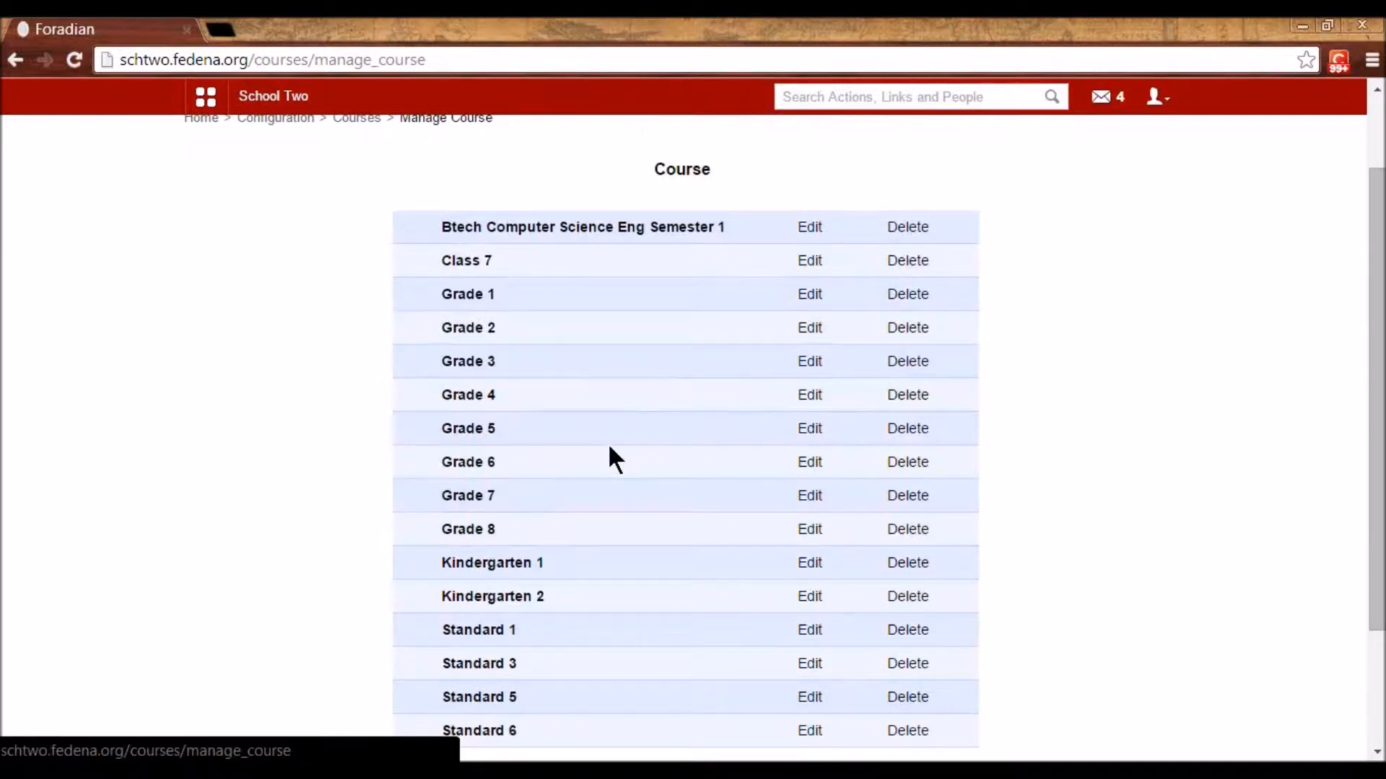
- View the Grade 1 course, then return and open Btech Computer Science Eng Semester 1
left_click(468, 294)
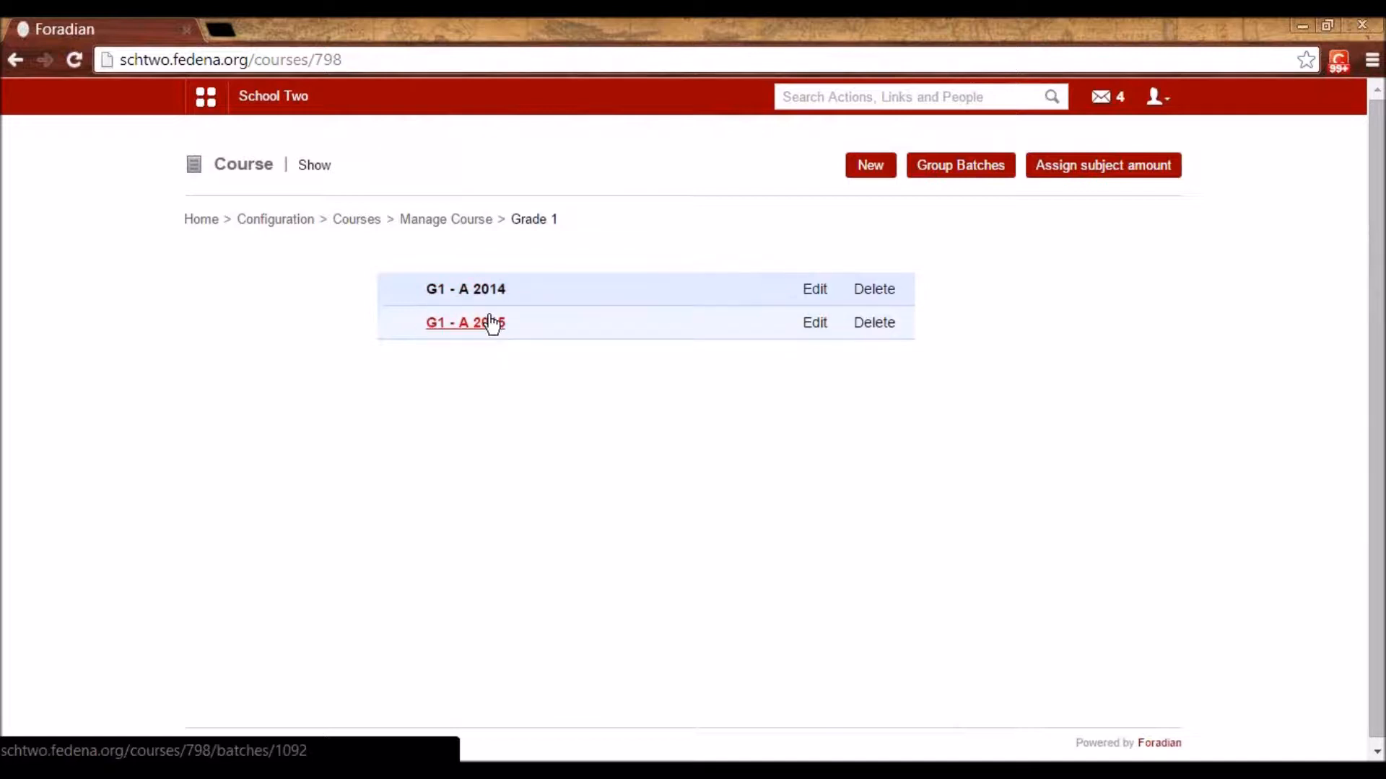
left_click(439, 221)
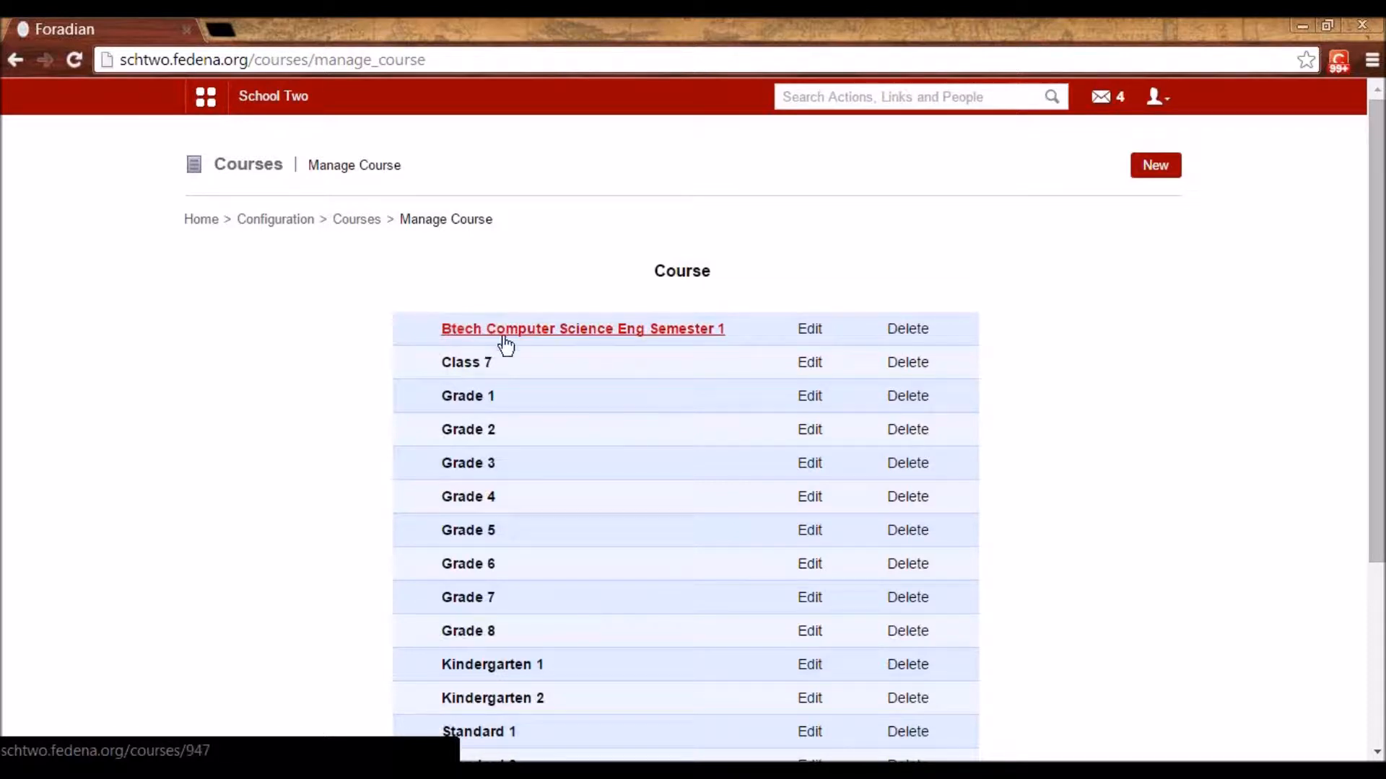
left_click(664, 328)
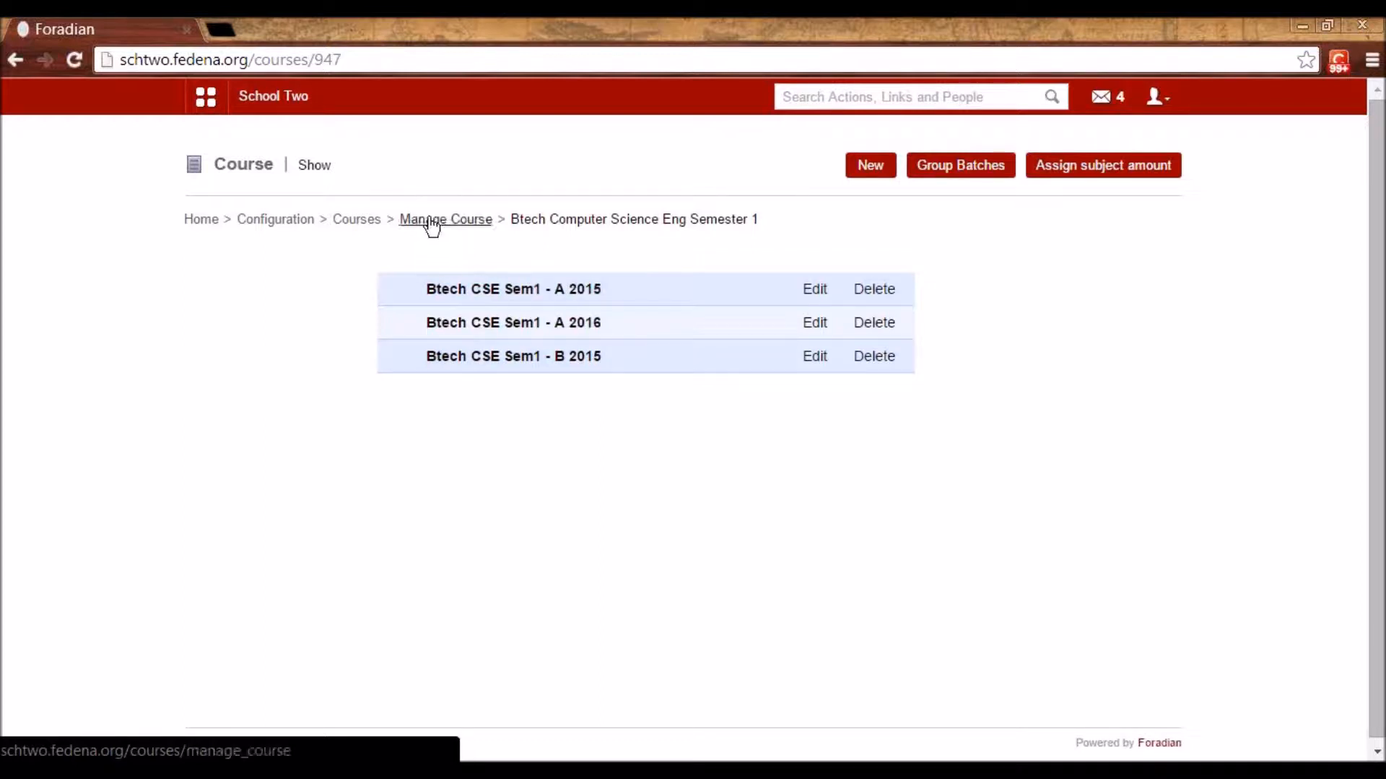
- Return to the full Manage Course list and scroll through it
left_click(367, 220)
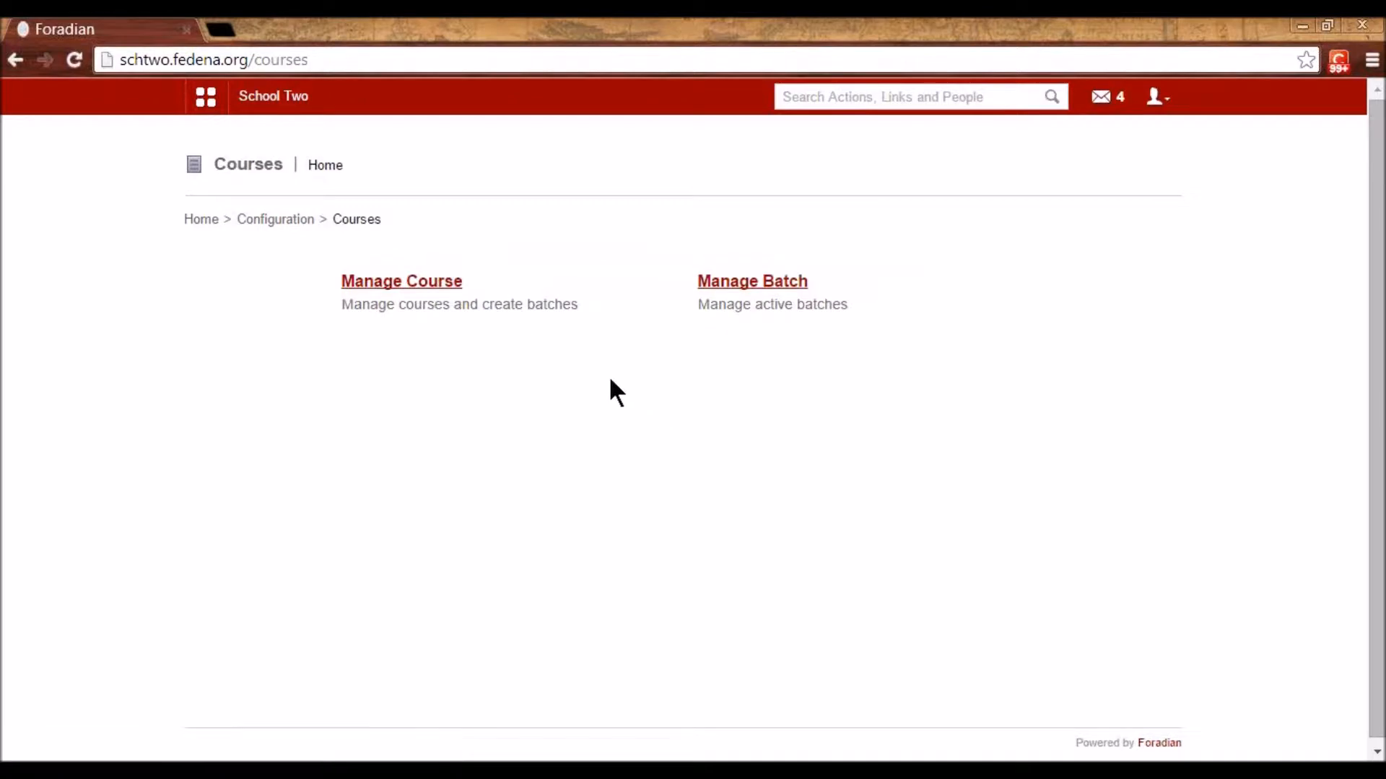
left_click(425, 282)
scroll(774, 538, "down", 3)
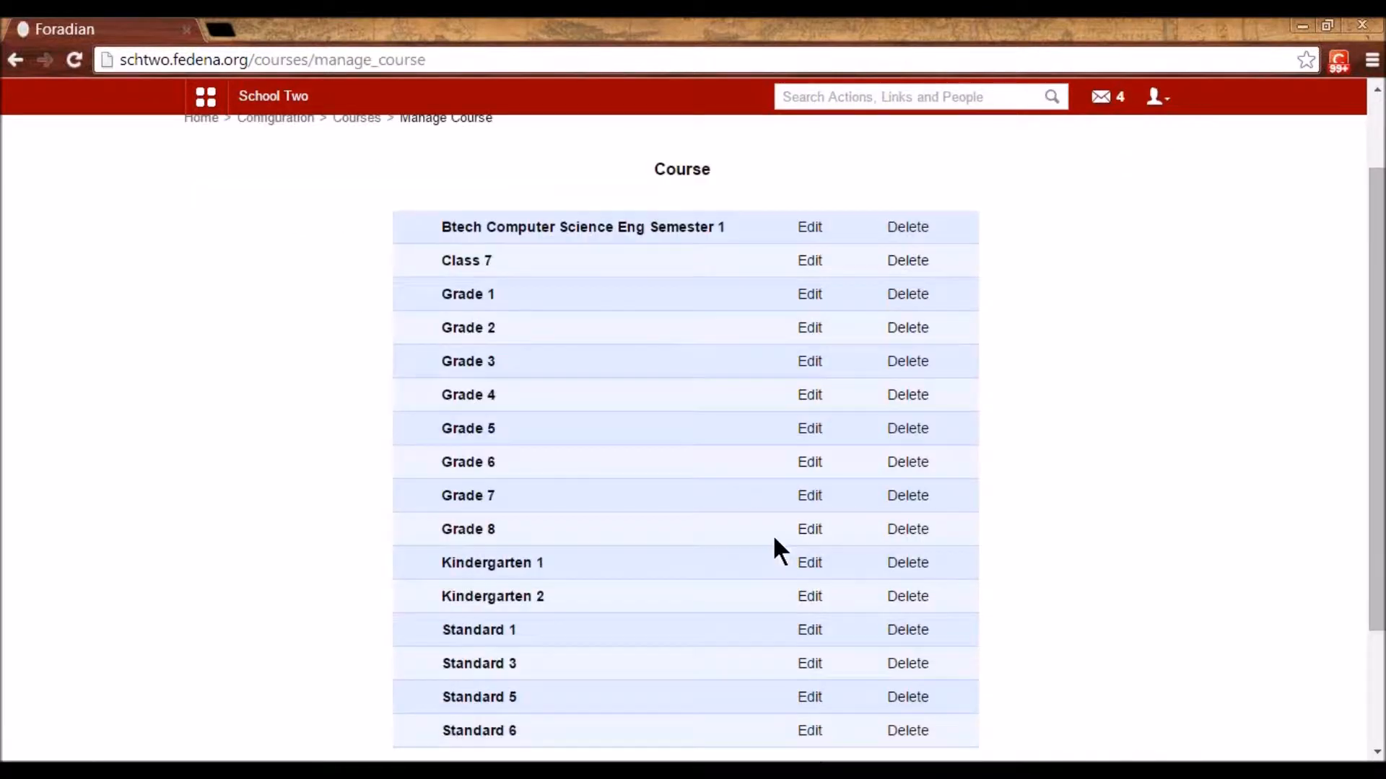
scroll(774, 539, "up", 3)
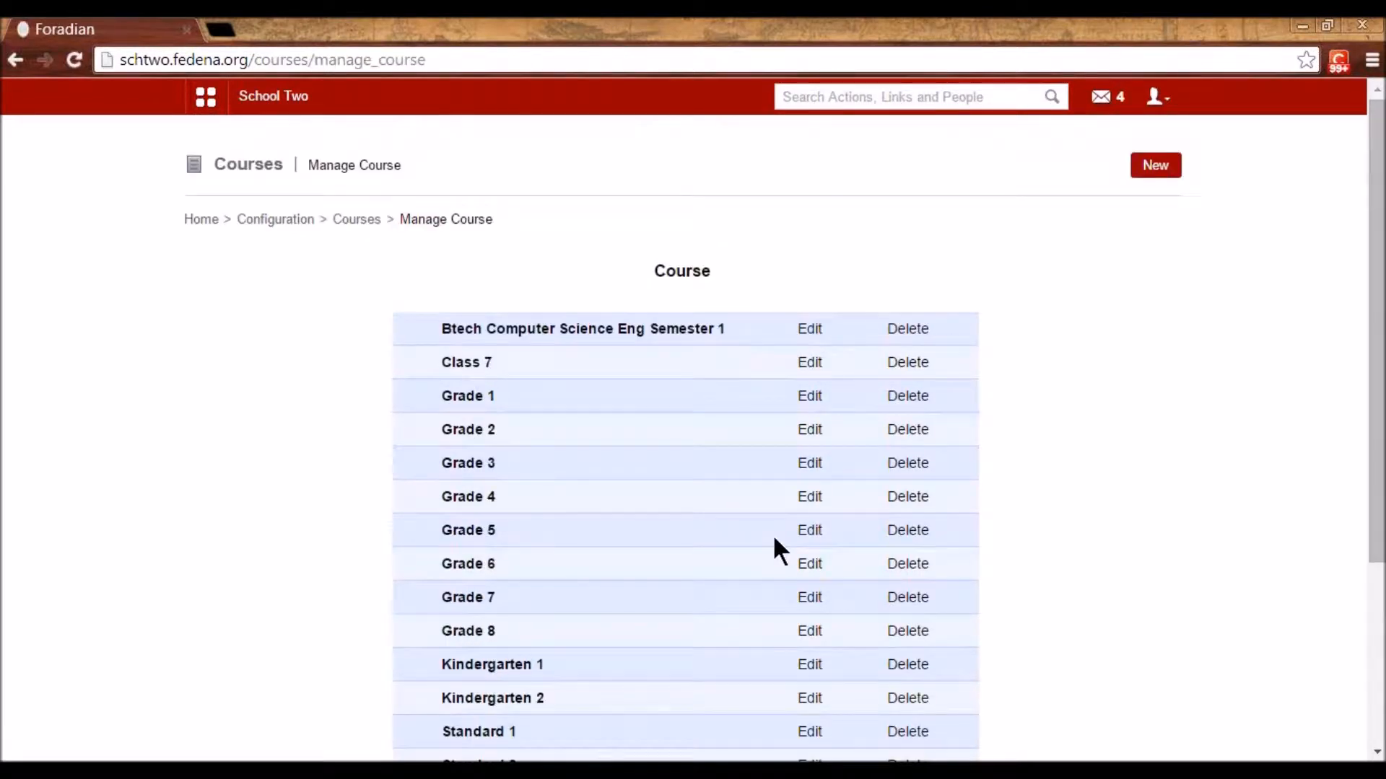
scroll(926, 390, "down", 3)
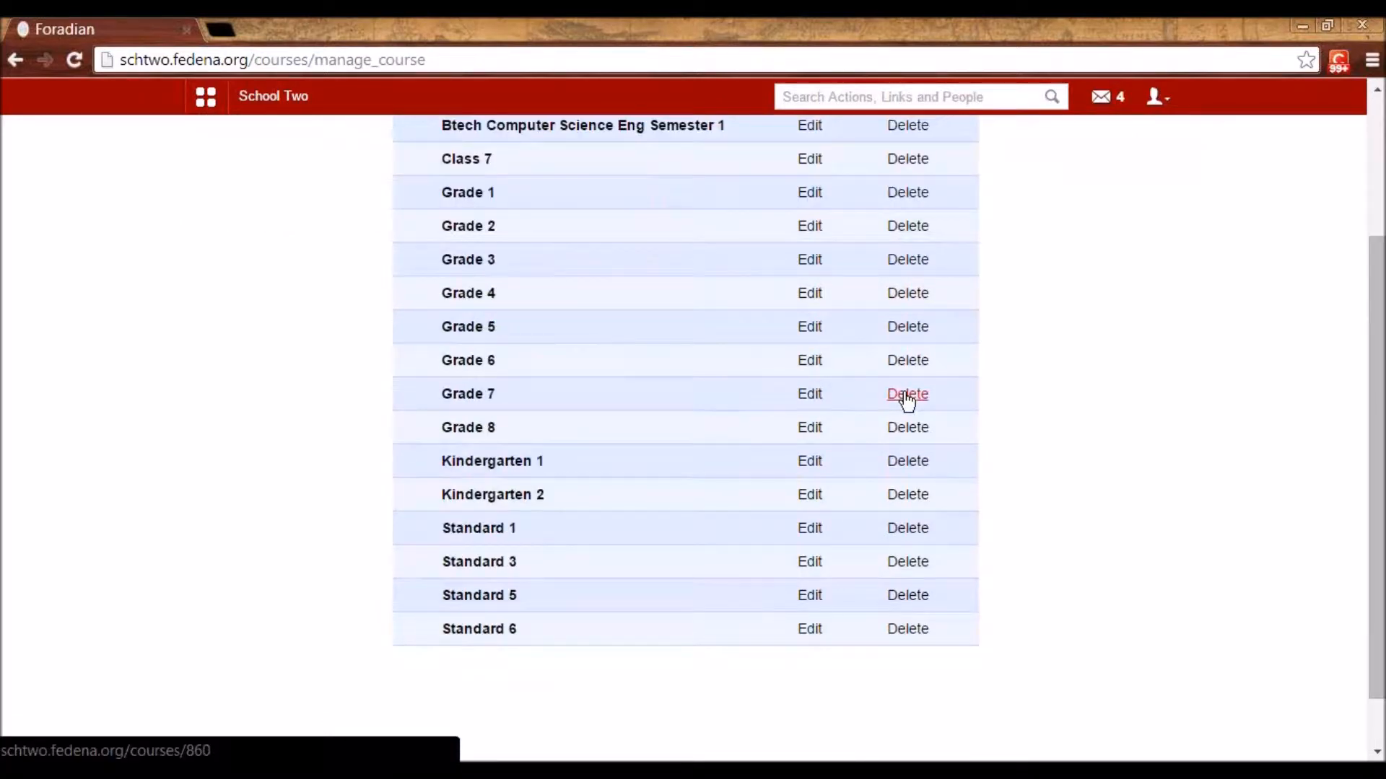
scroll(907, 398, "up", 3)
- Start a new course named 'Standard 2'
left_click(1154, 166)
left_click(657, 277)
type("Standa")
key("BackSpace")
key("BackSpace")
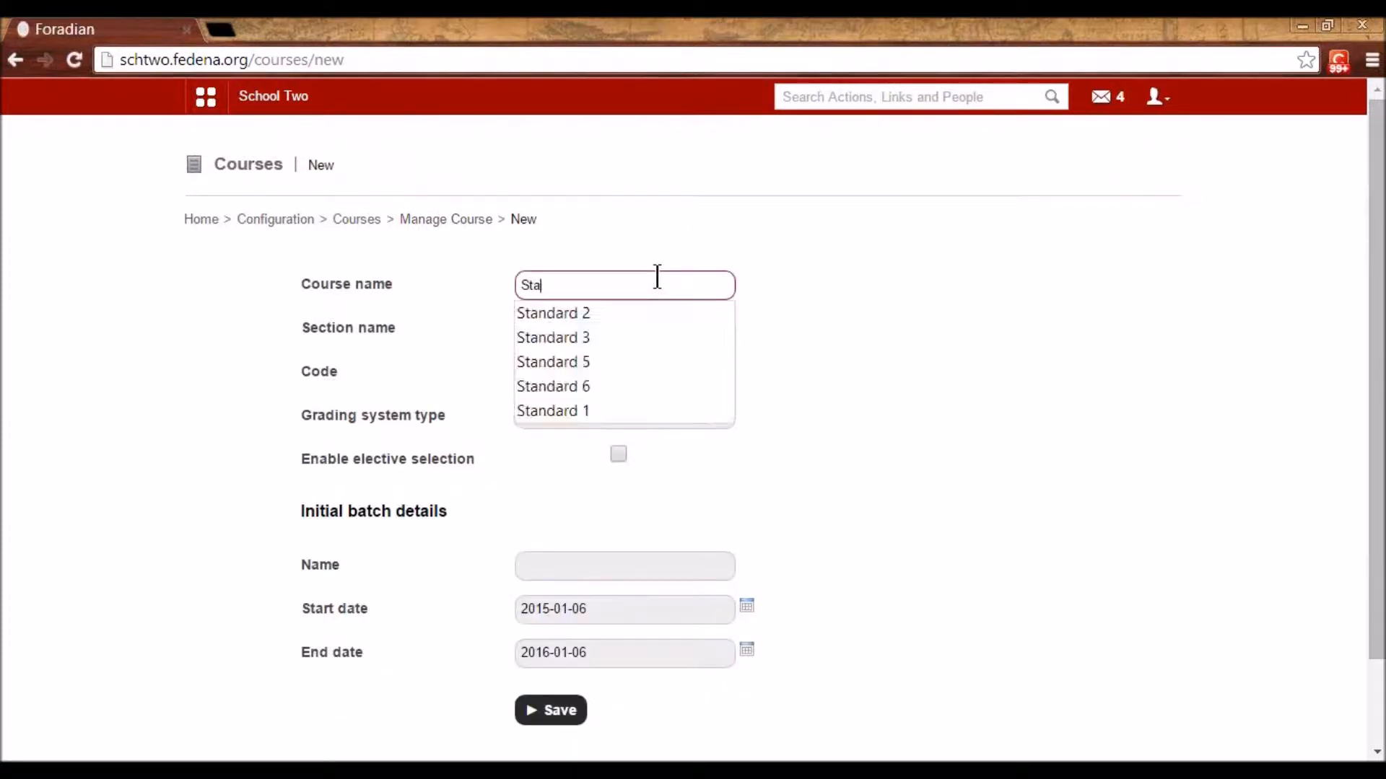
type("dard")
key("Down")
key("Escape")
type("2")
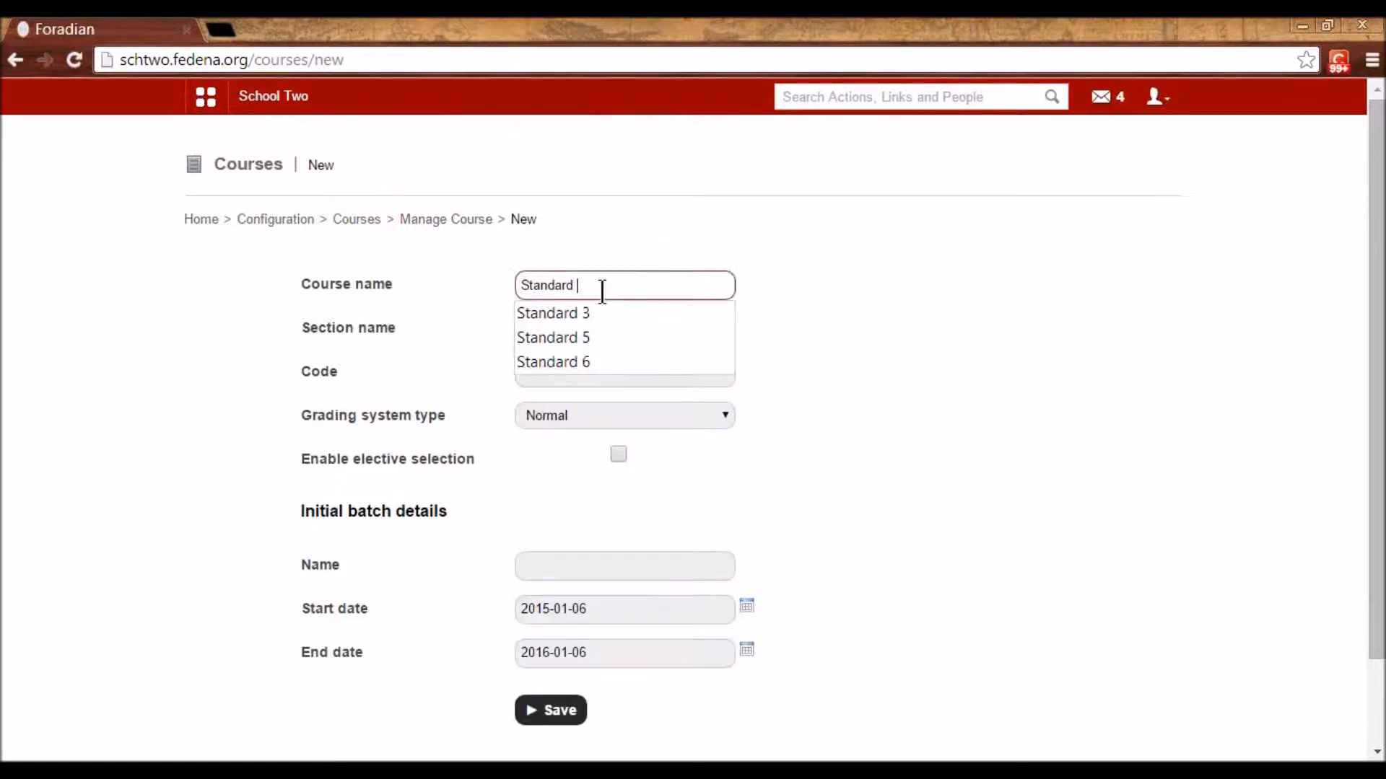
left_click(786, 383)
left_click(614, 327)
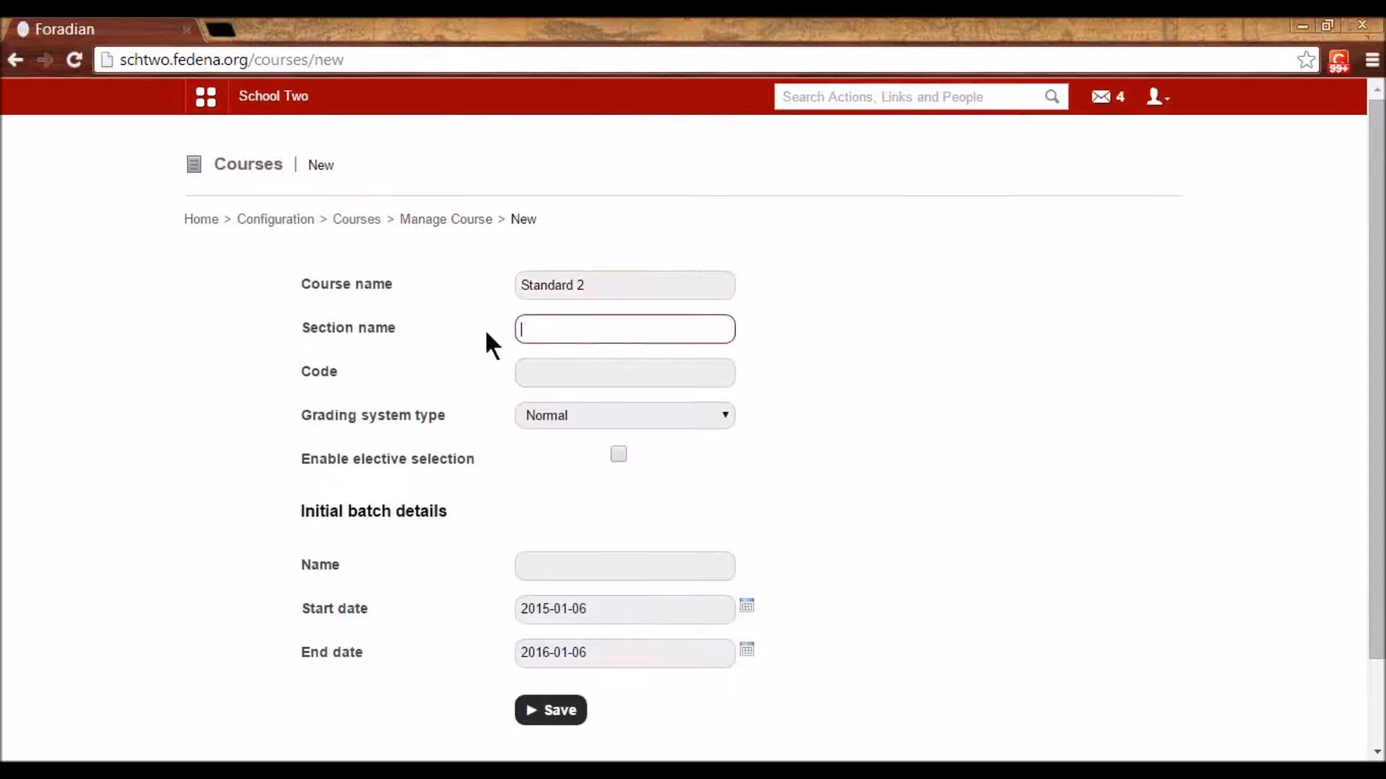
- Give it code S2, Normal grading, elective selection enabled and batch name 'A 2015'
left_click(583, 372)
type("S2")
left_click(793, 482)
left_click(635, 414)
left_click(635, 414)
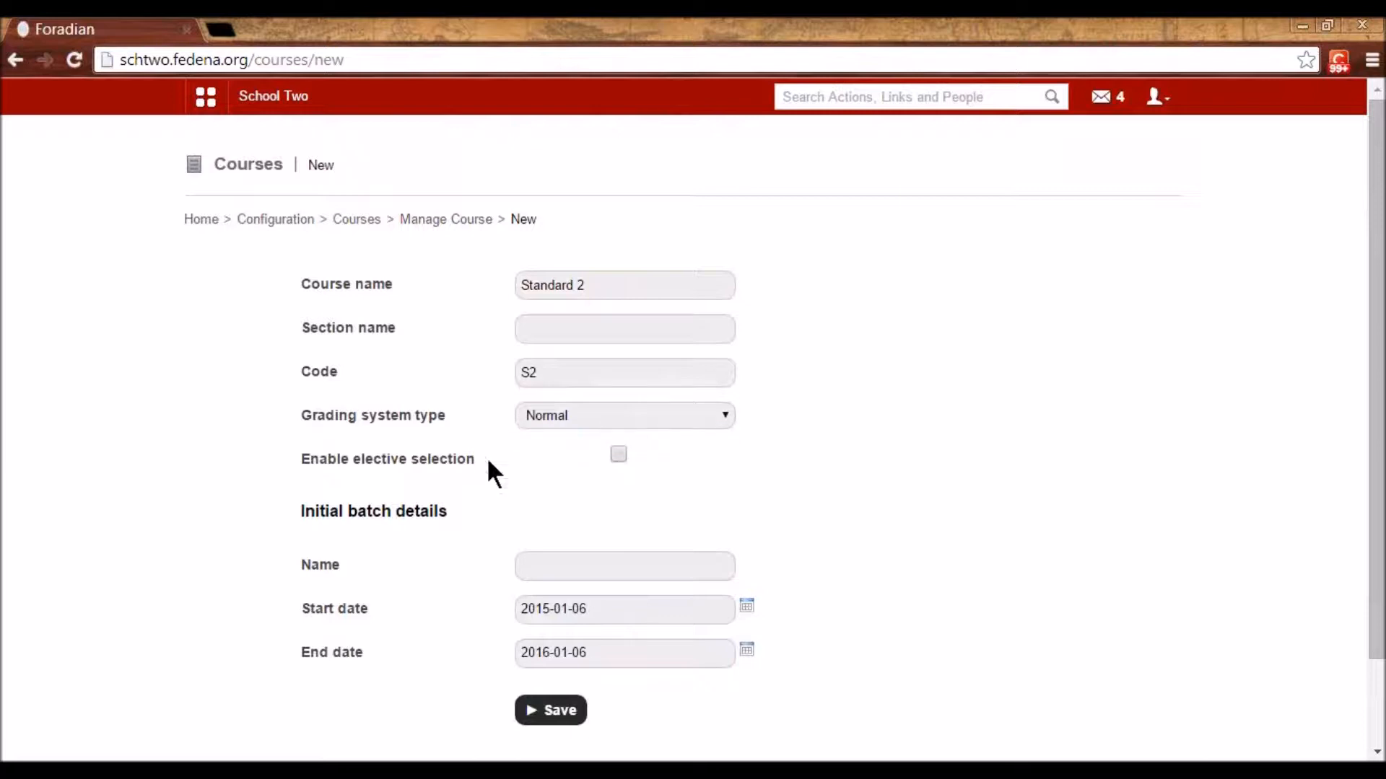
left_click(619, 454)
left_click(600, 566)
type("A 2015")
left_click(781, 549)
- Review the name and batch fields, leave the end date unchanged, and save the course
left_click_drag(583, 285, 525, 285)
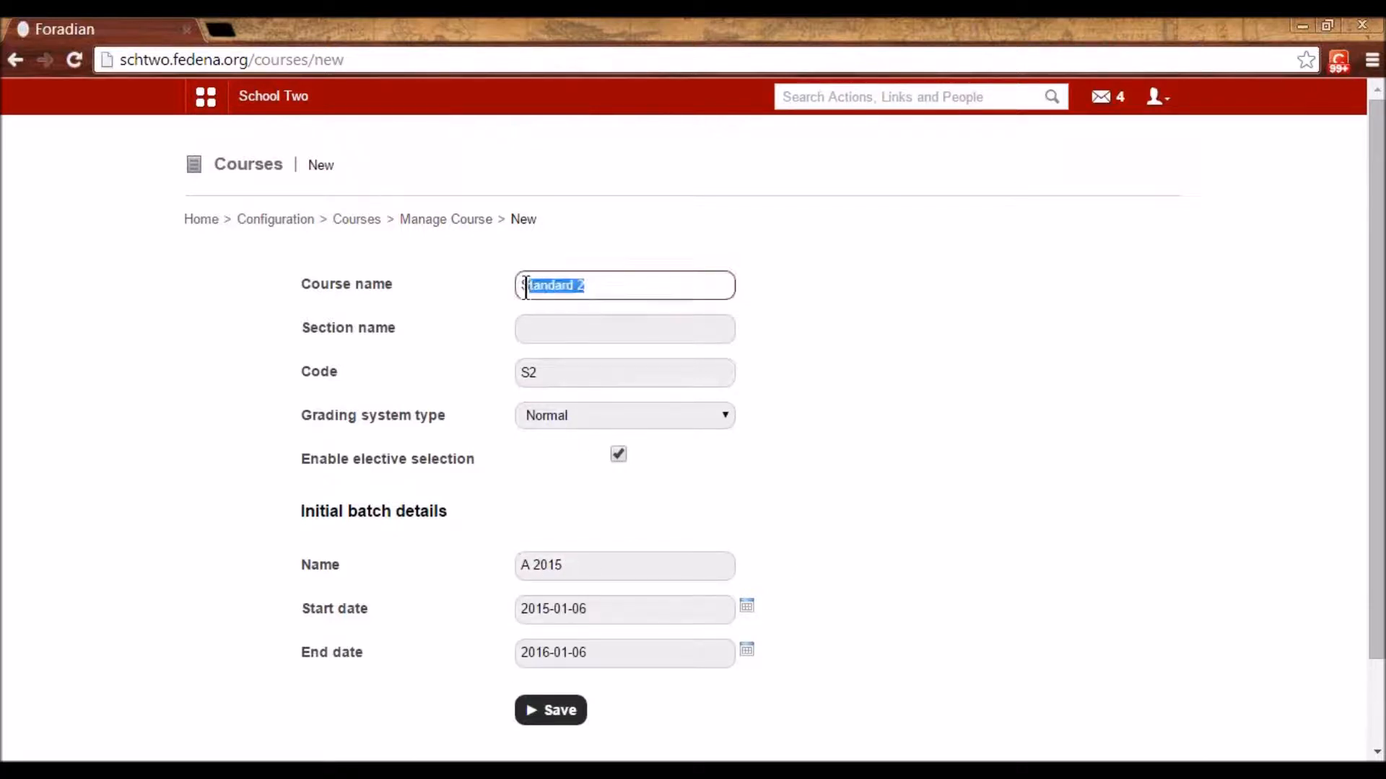
left_click_drag(581, 566, 488, 566)
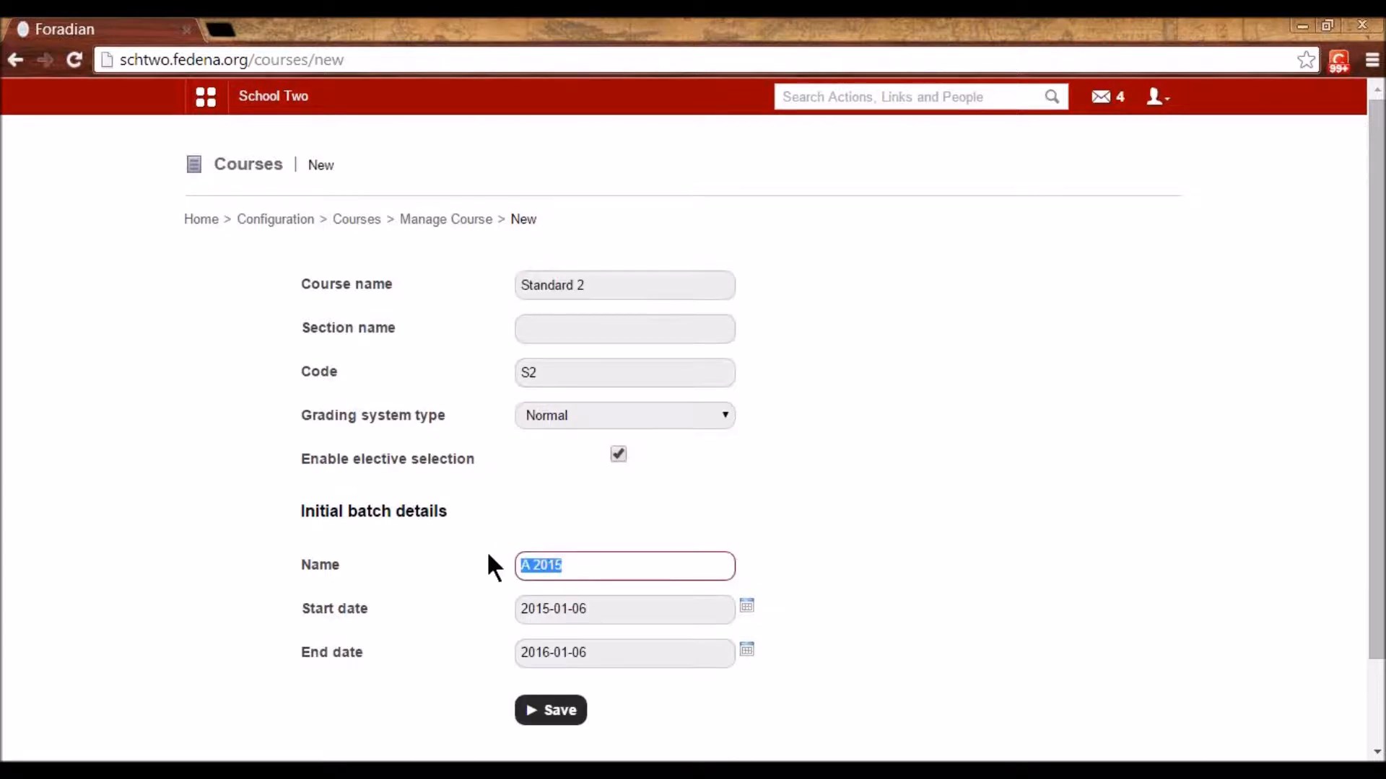
left_click(705, 570)
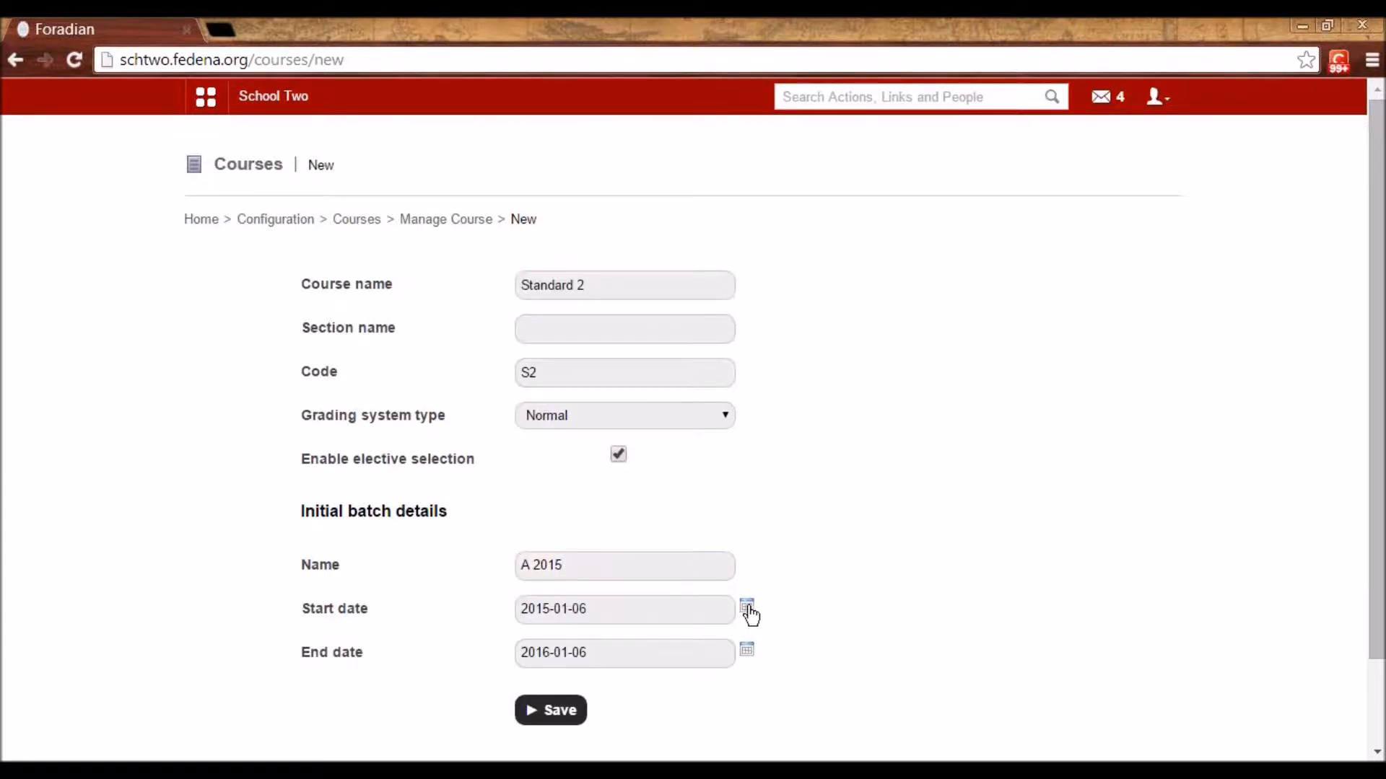
left_click(745, 655)
left_click(858, 674)
left_click_drag(594, 280, 498, 263)
left_click(854, 488)
left_click(562, 712)
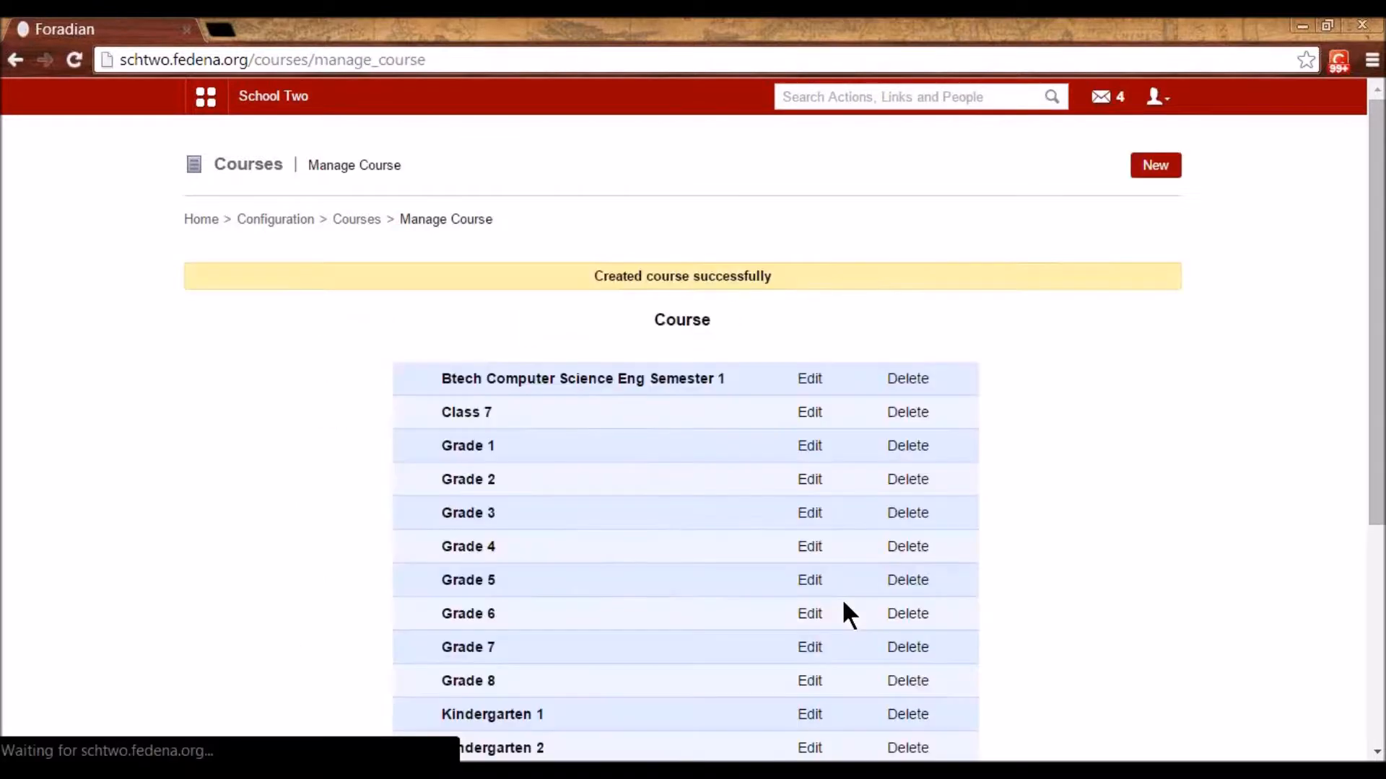
- Open Standard 2's batch S2 - A 2015, then return to the course list
scroll(721, 621, "down", 5)
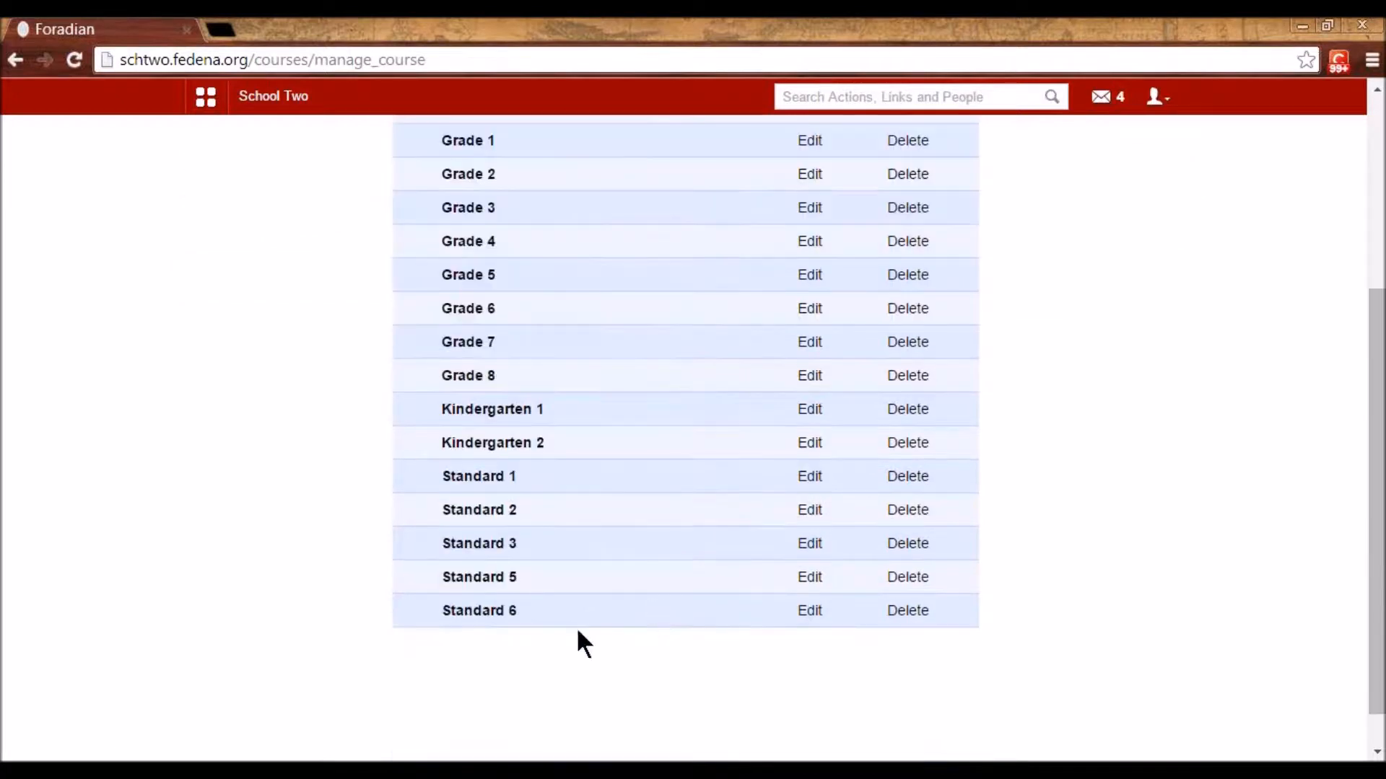
left_click(487, 512)
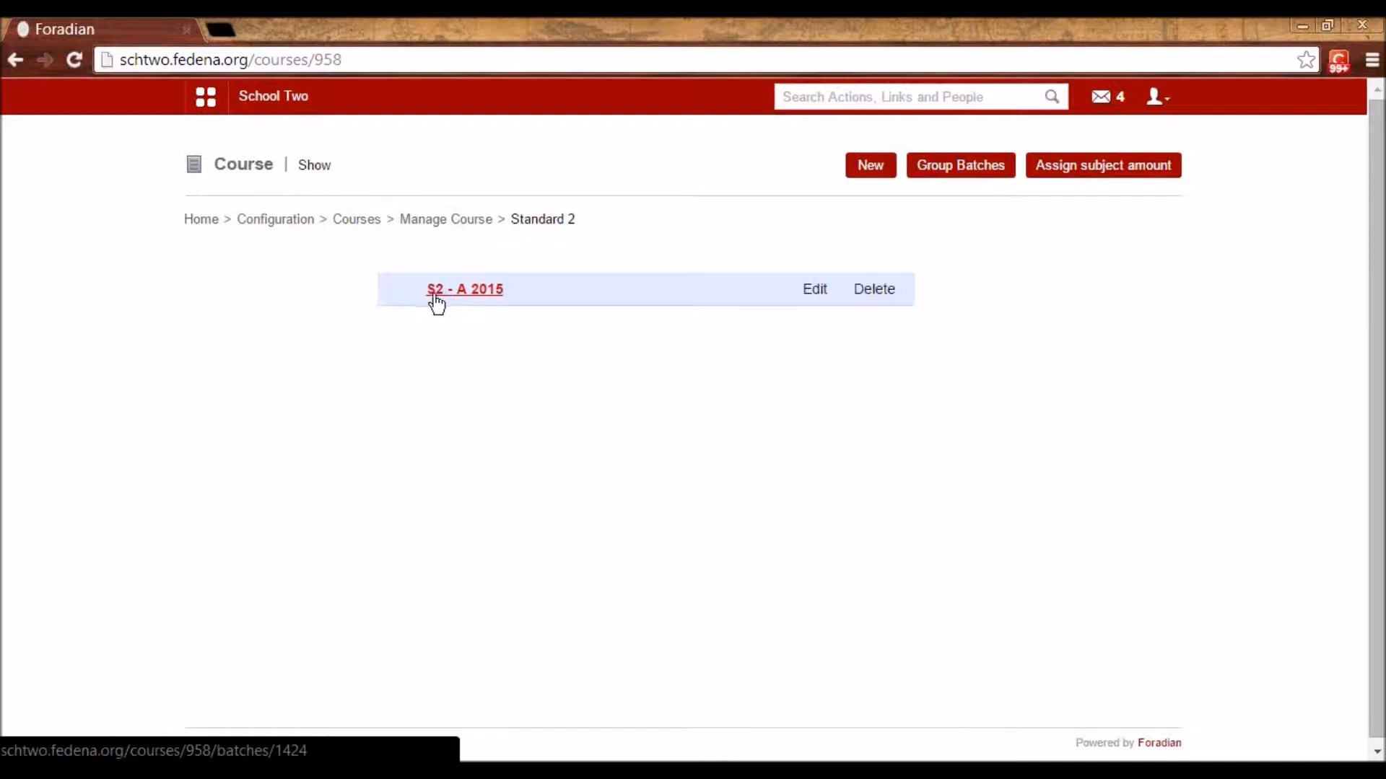
left_click(481, 292)
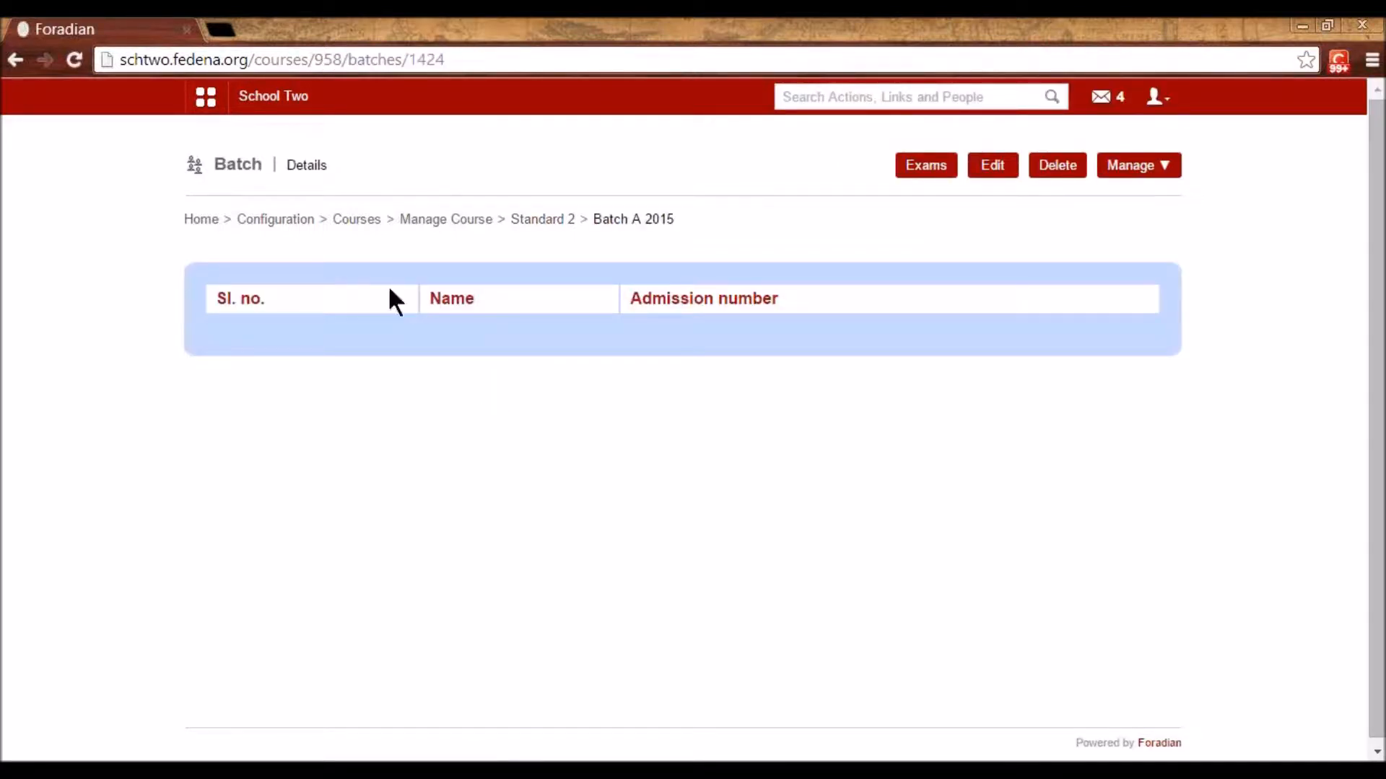
left_click(358, 226)
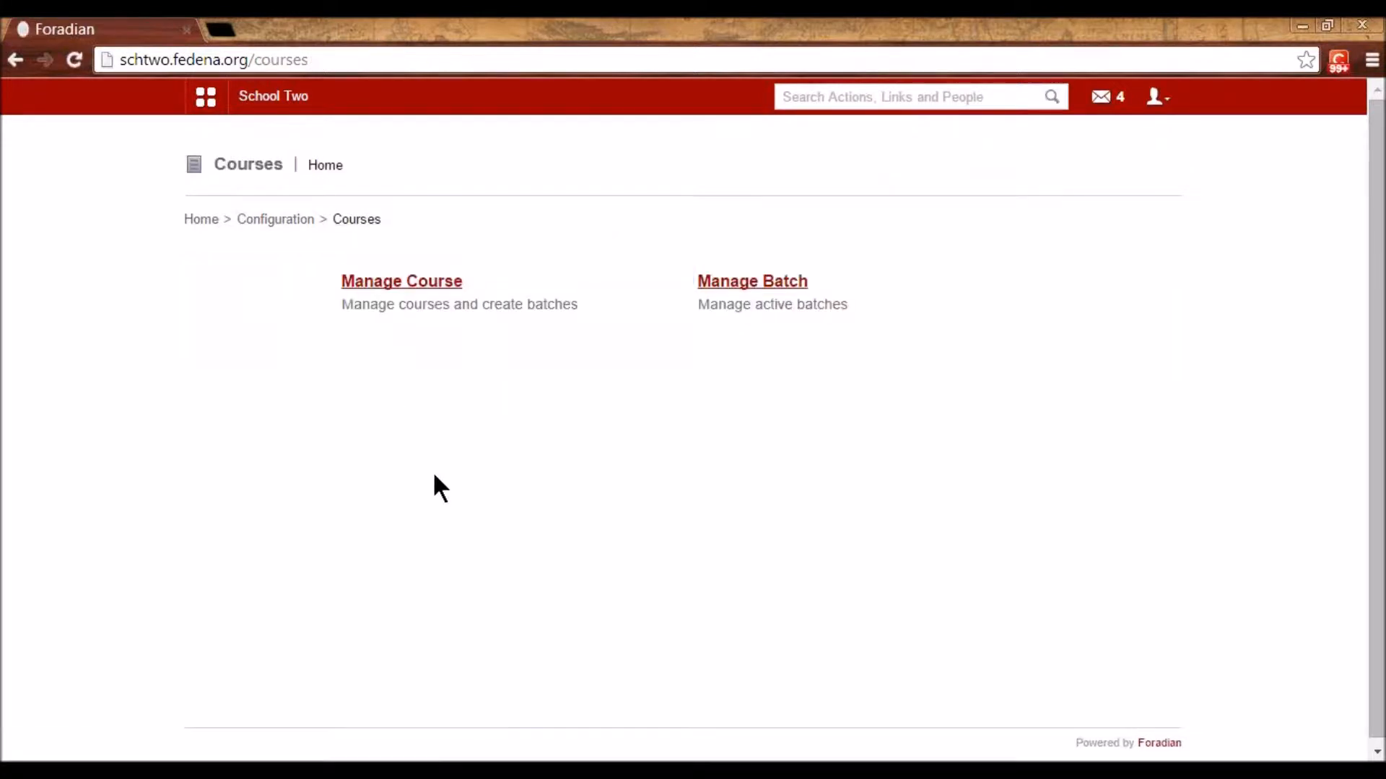
left_click(385, 285)
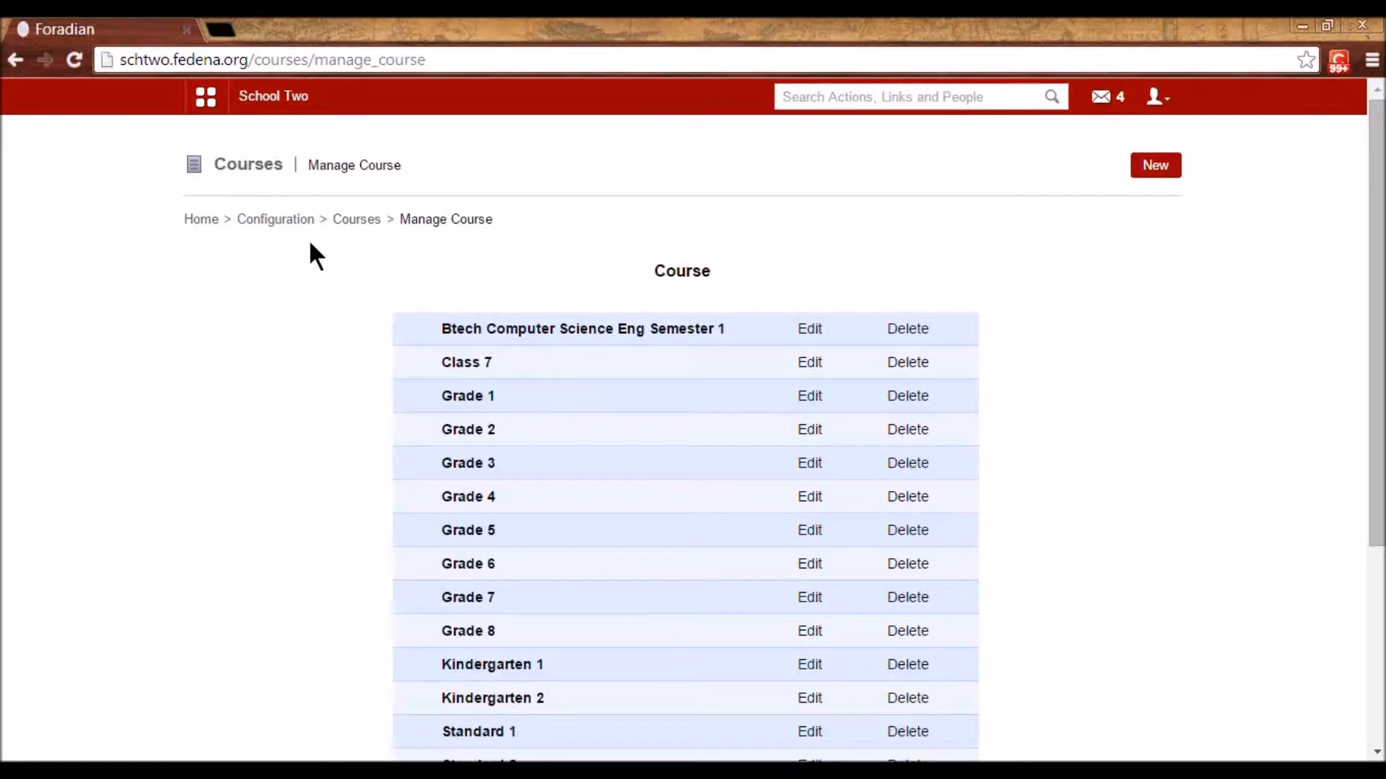
- Go to Manage subjects and select batch S2 - A 2015
left_click(279, 220)
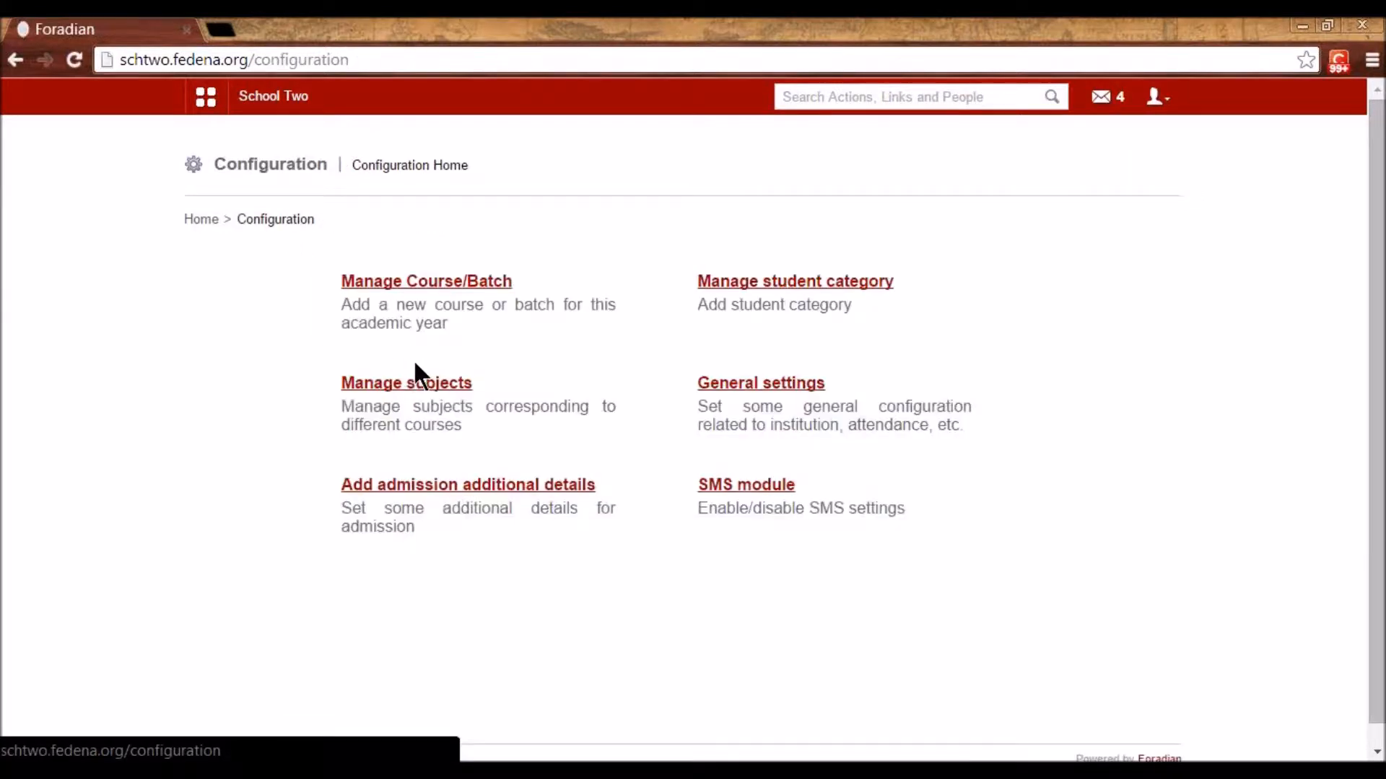
left_click(418, 385)
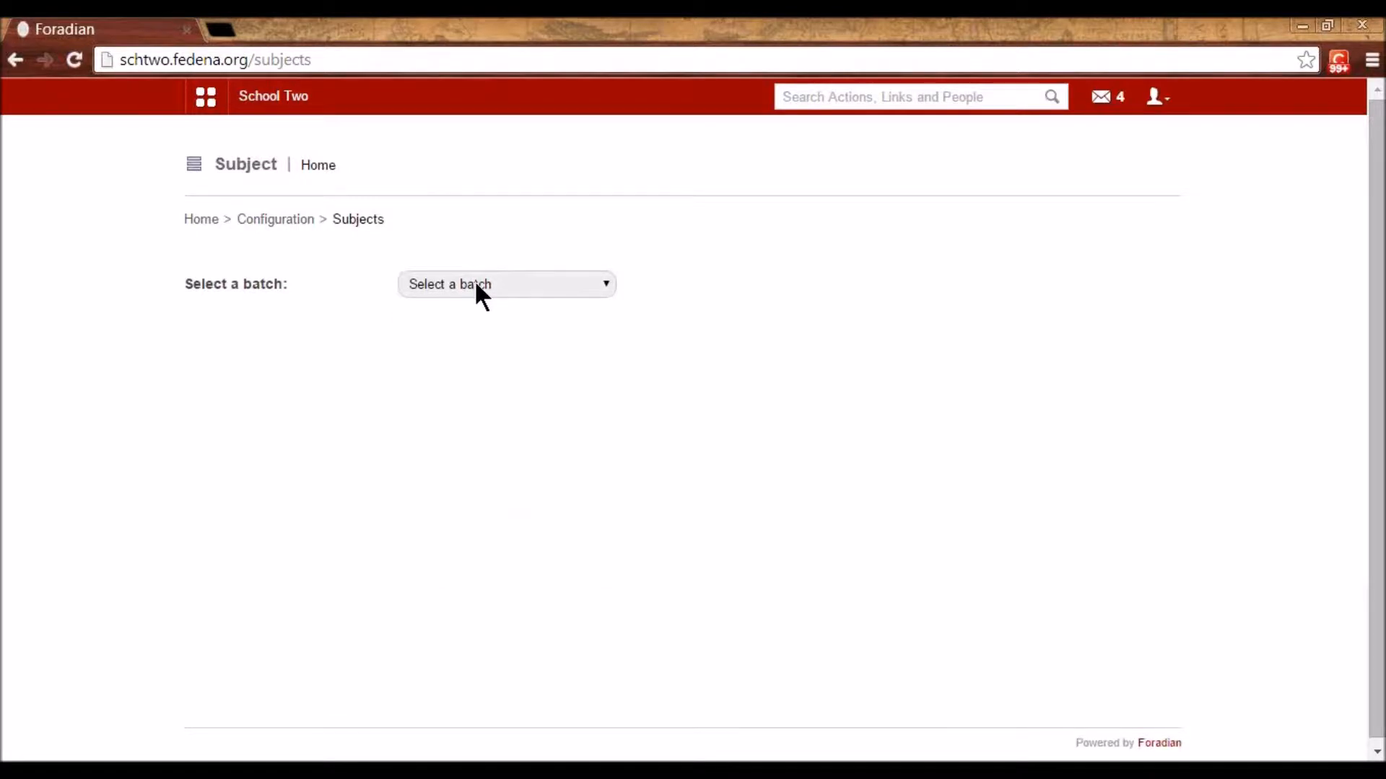
left_click(474, 283)
scroll(459, 506, "down", 5)
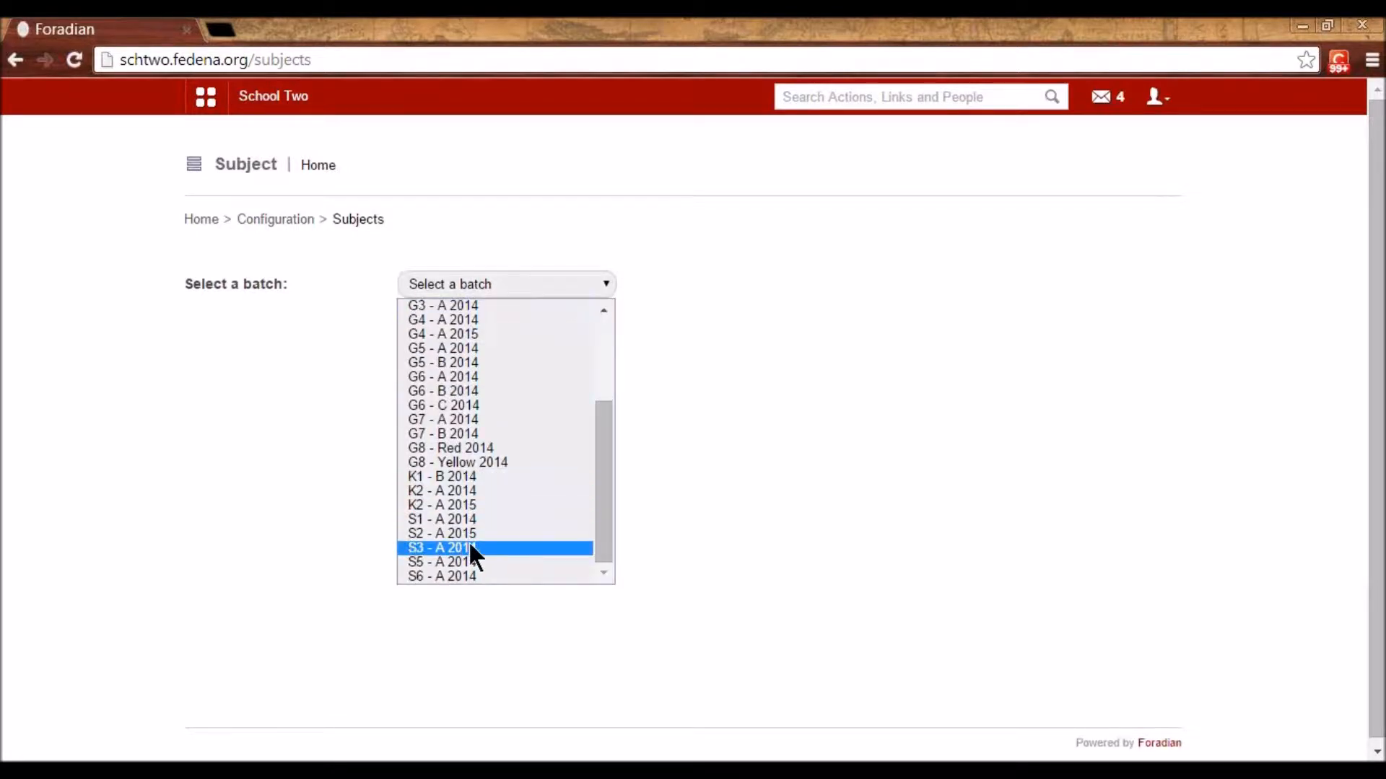
left_click(482, 529)
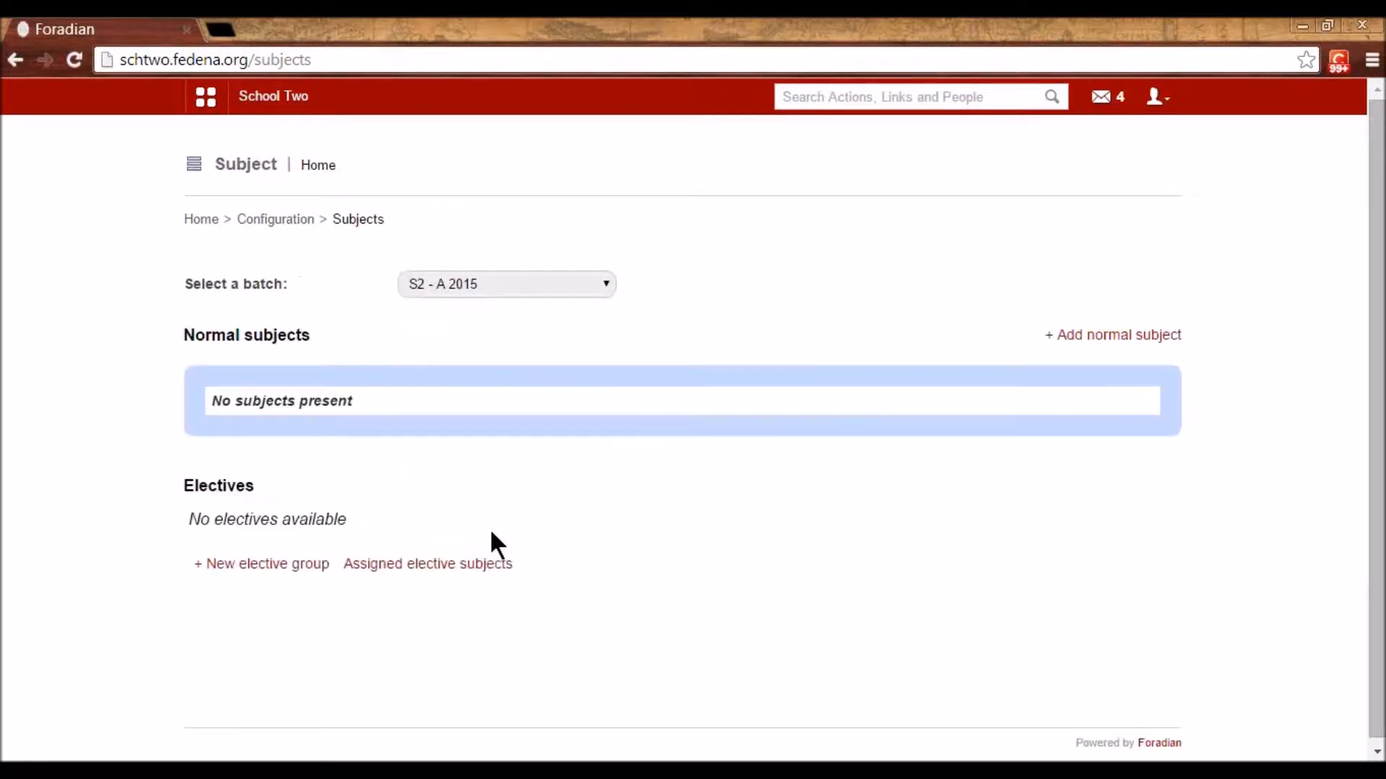
- Add normal subject Maths, code Mat, with 5 max weekly classes
left_click(1131, 334)
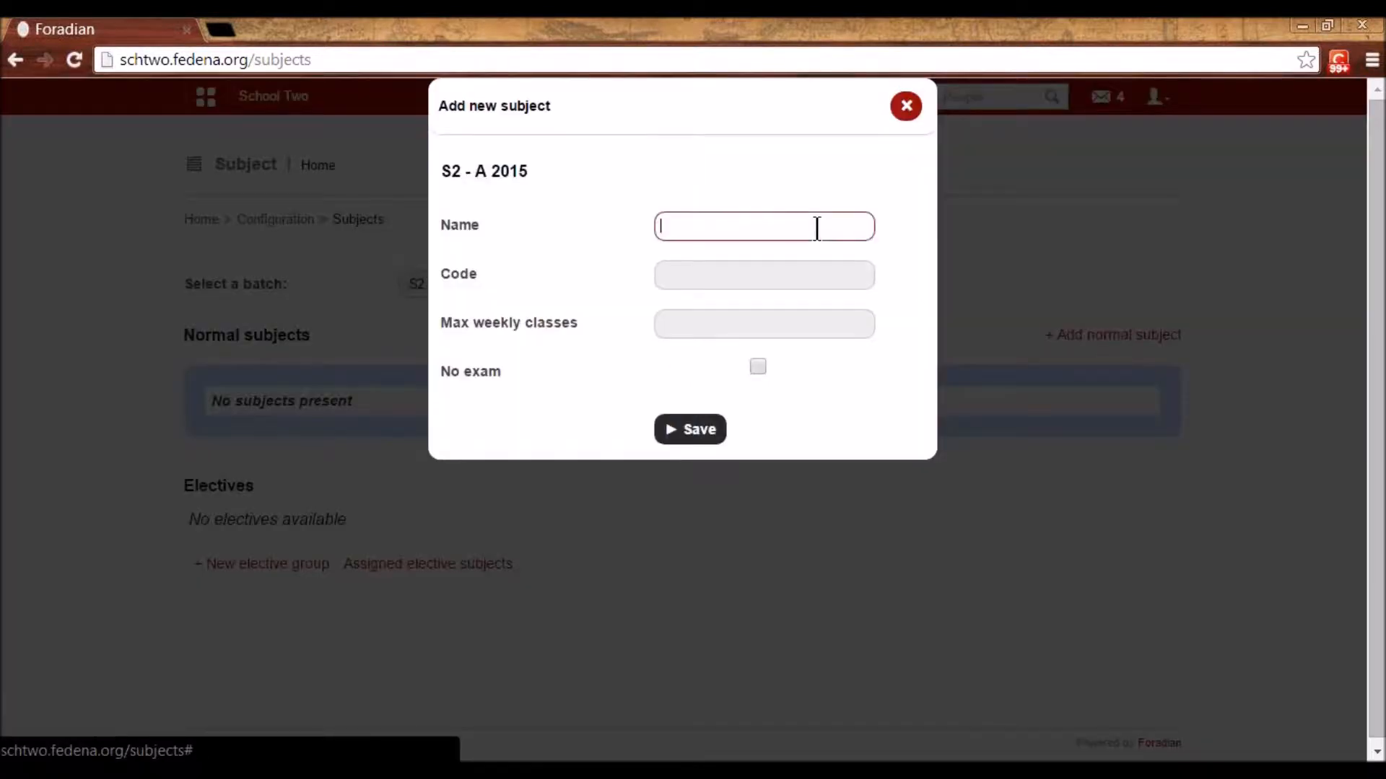
type("Maths")
key("Tab")
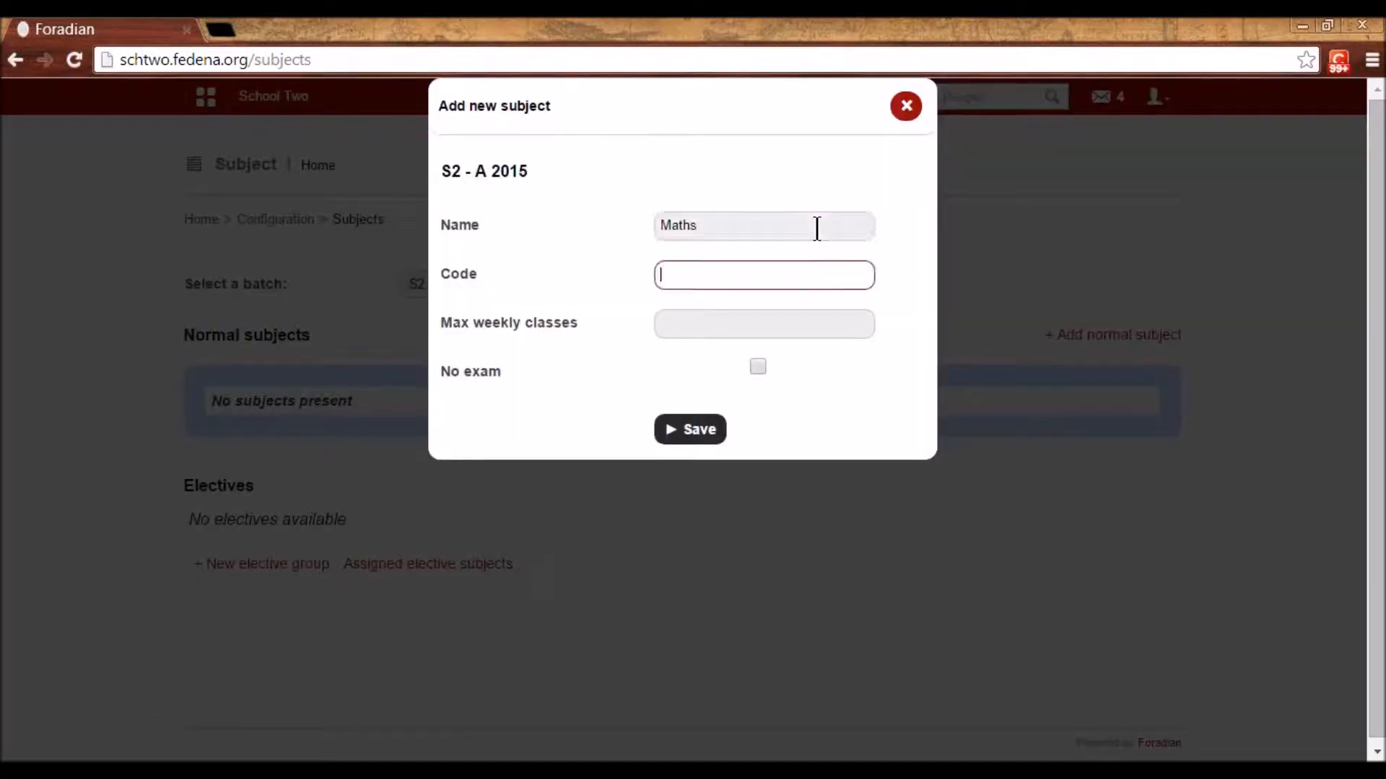
type("Mat")
key("Tab")
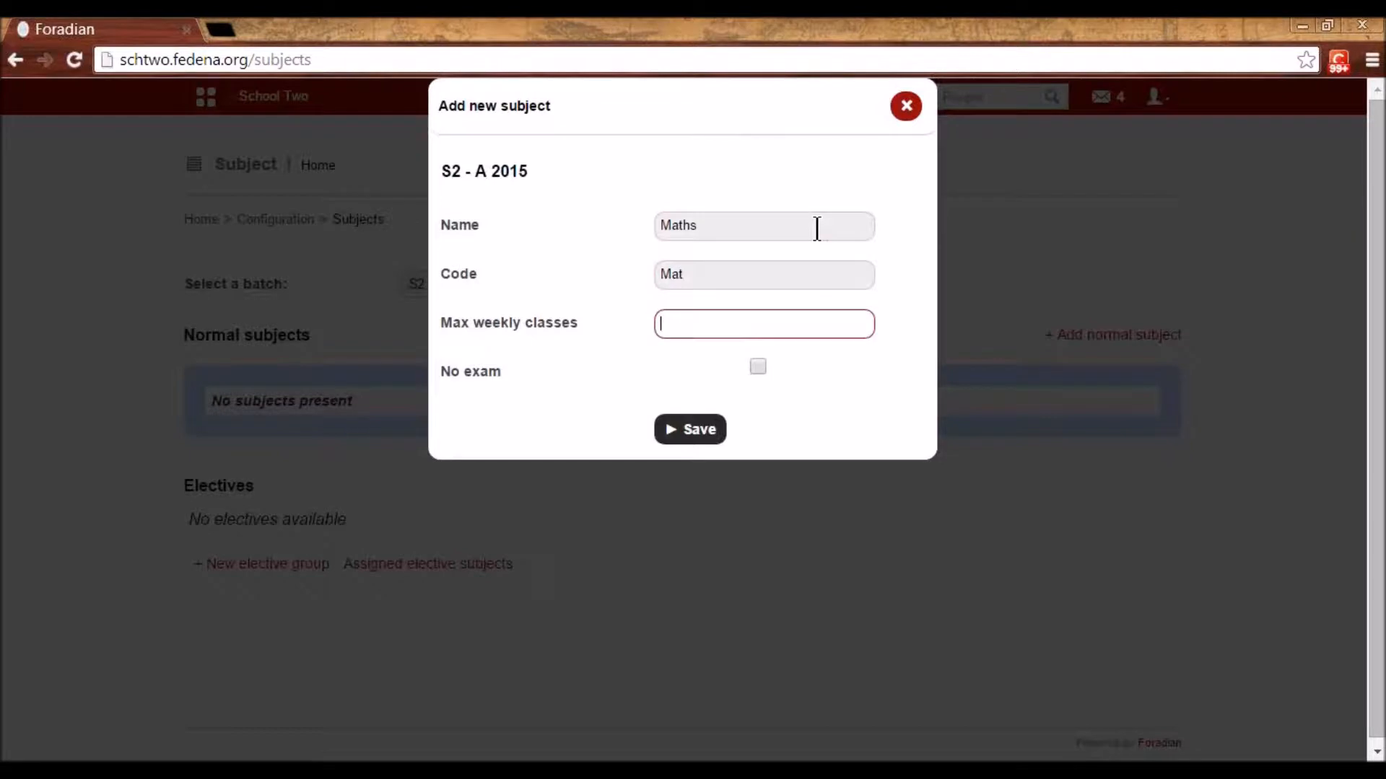
type("5")
left_click_drag(705, 224, 656, 225)
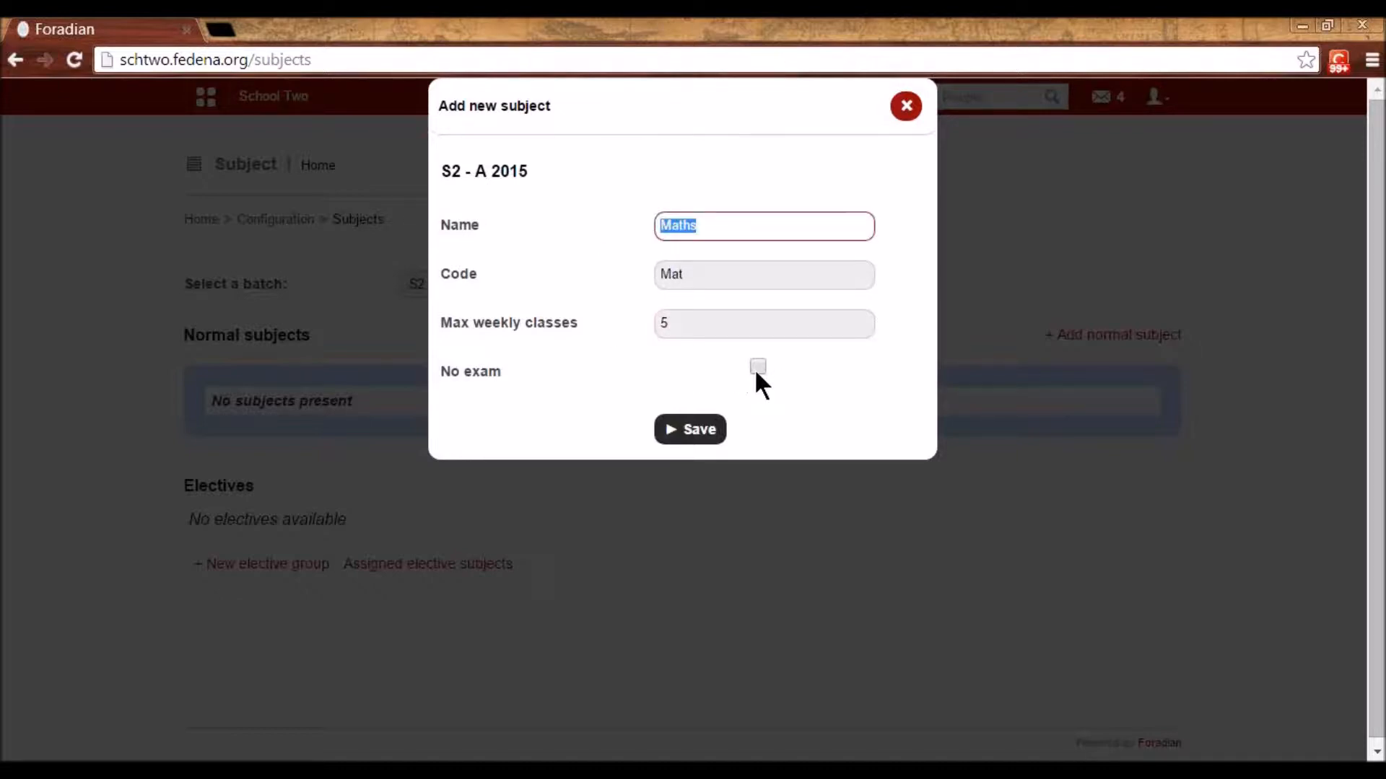
left_click(714, 429)
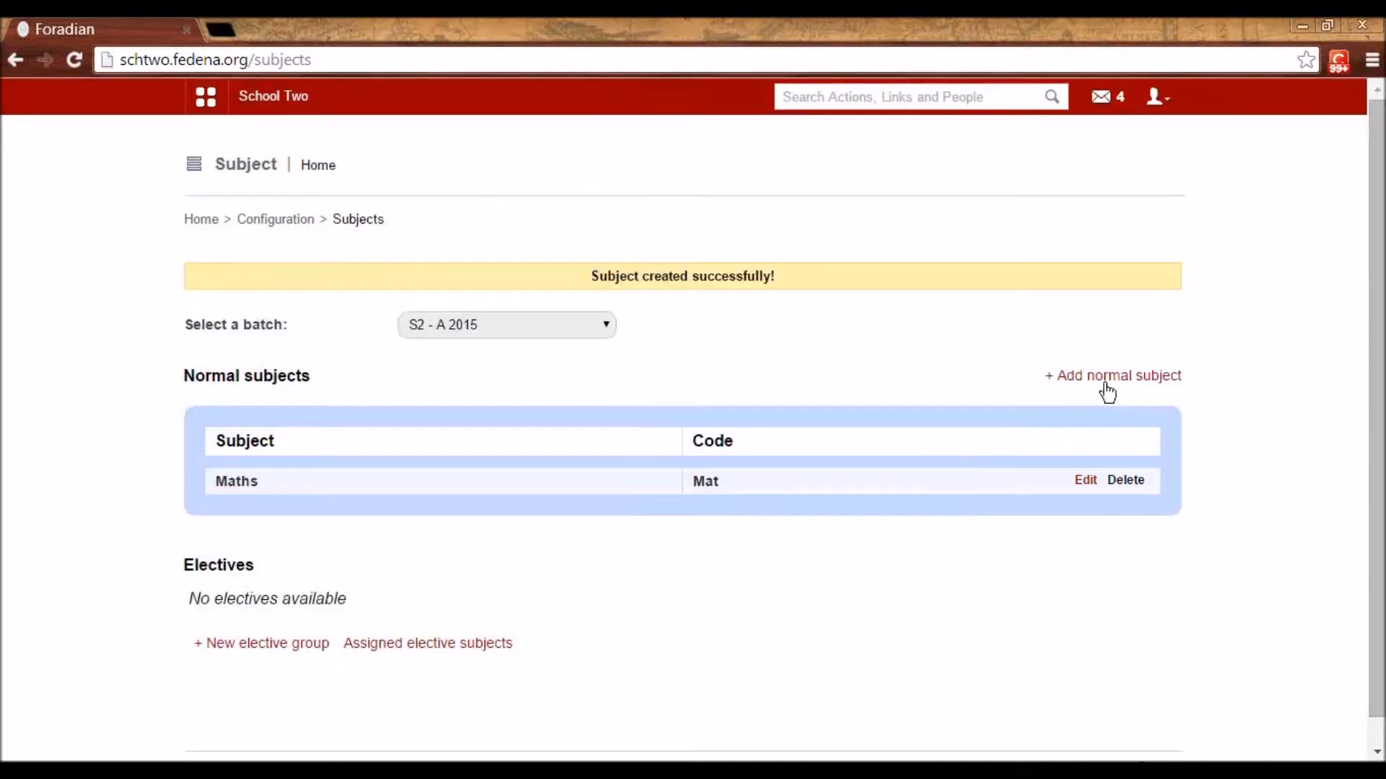
- Add normal subject English, code Eng, with 4 max weekly classes
left_click(1116, 376)
left_click(769, 223)
type("English")
key("Tab")
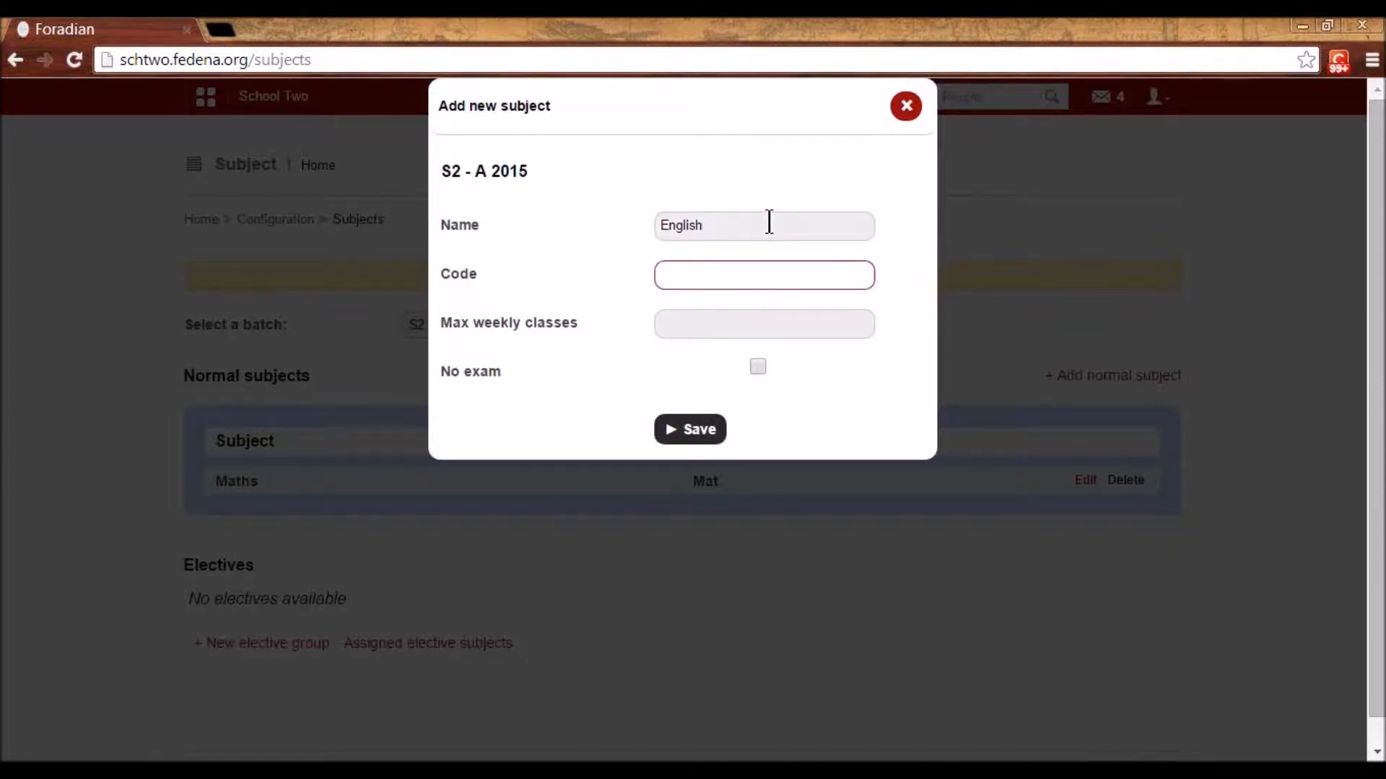
type("Eng")
key("Tab")
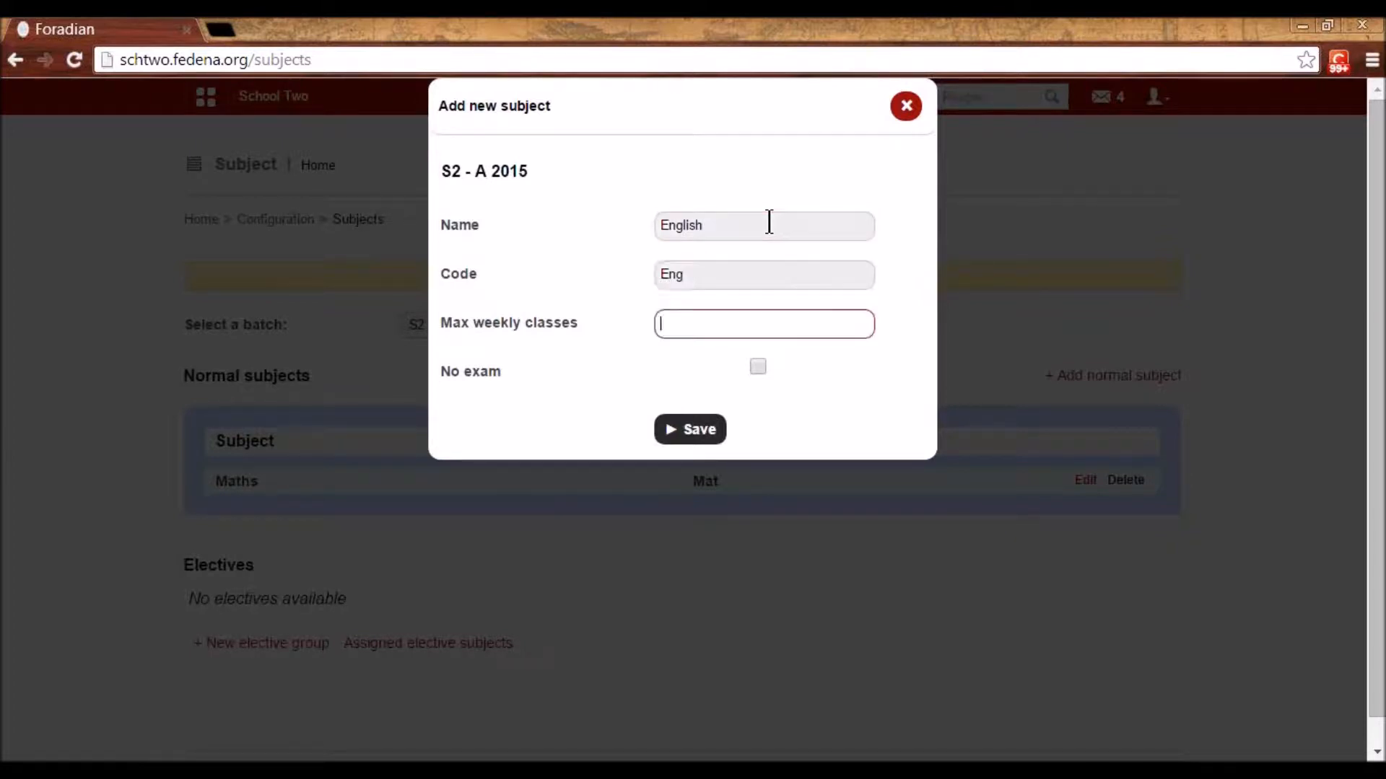
type("4")
left_click(689, 432)
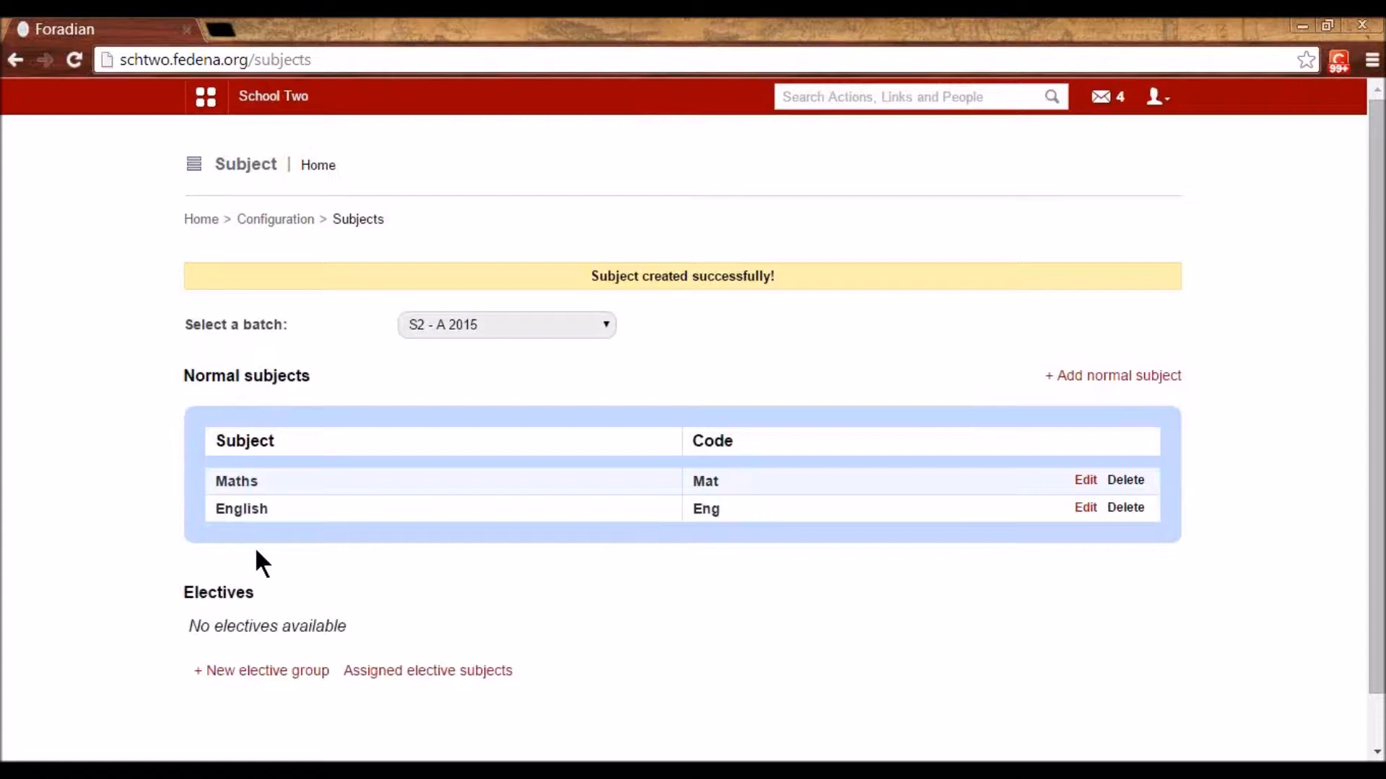
scroll(242, 549, "down", 1)
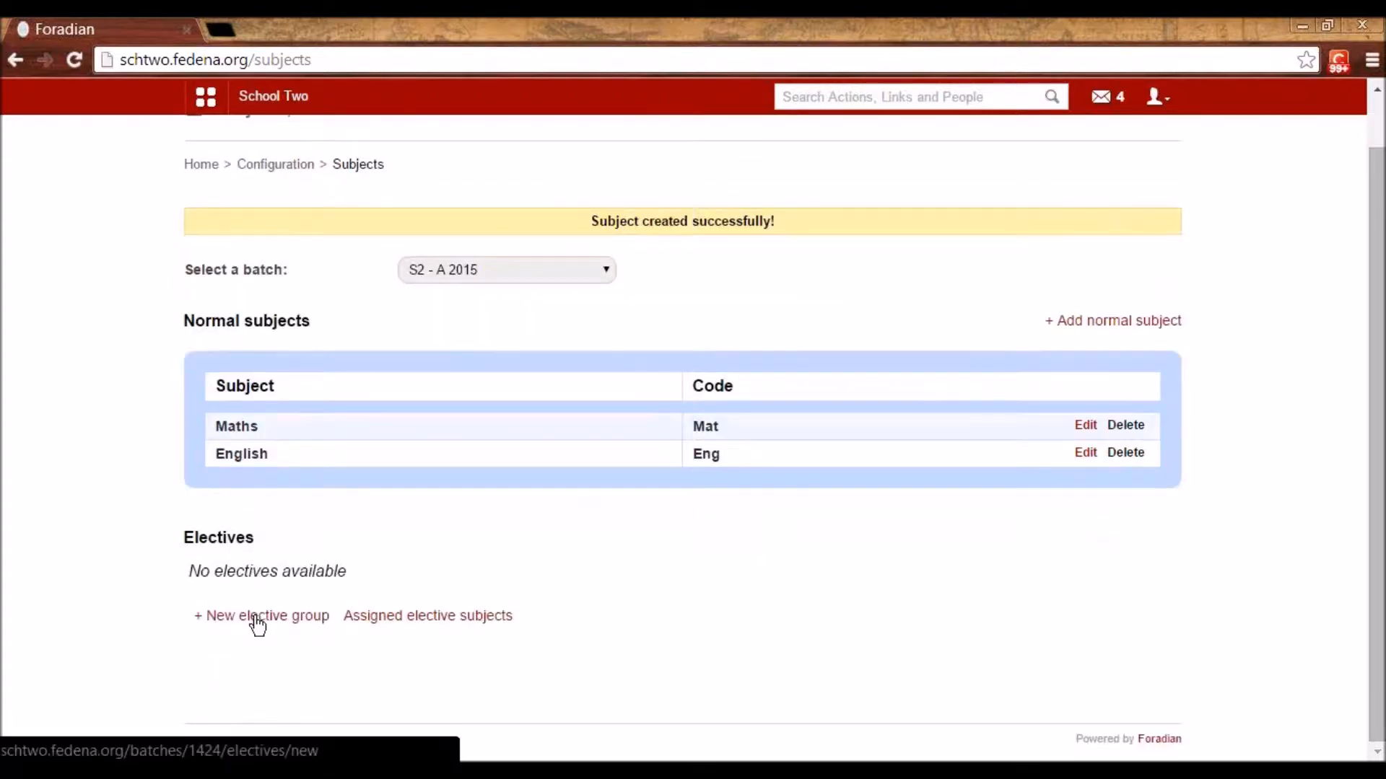
- Save elective group 'Games' with last choice date 2015-01-13, then open it
left_click(257, 617)
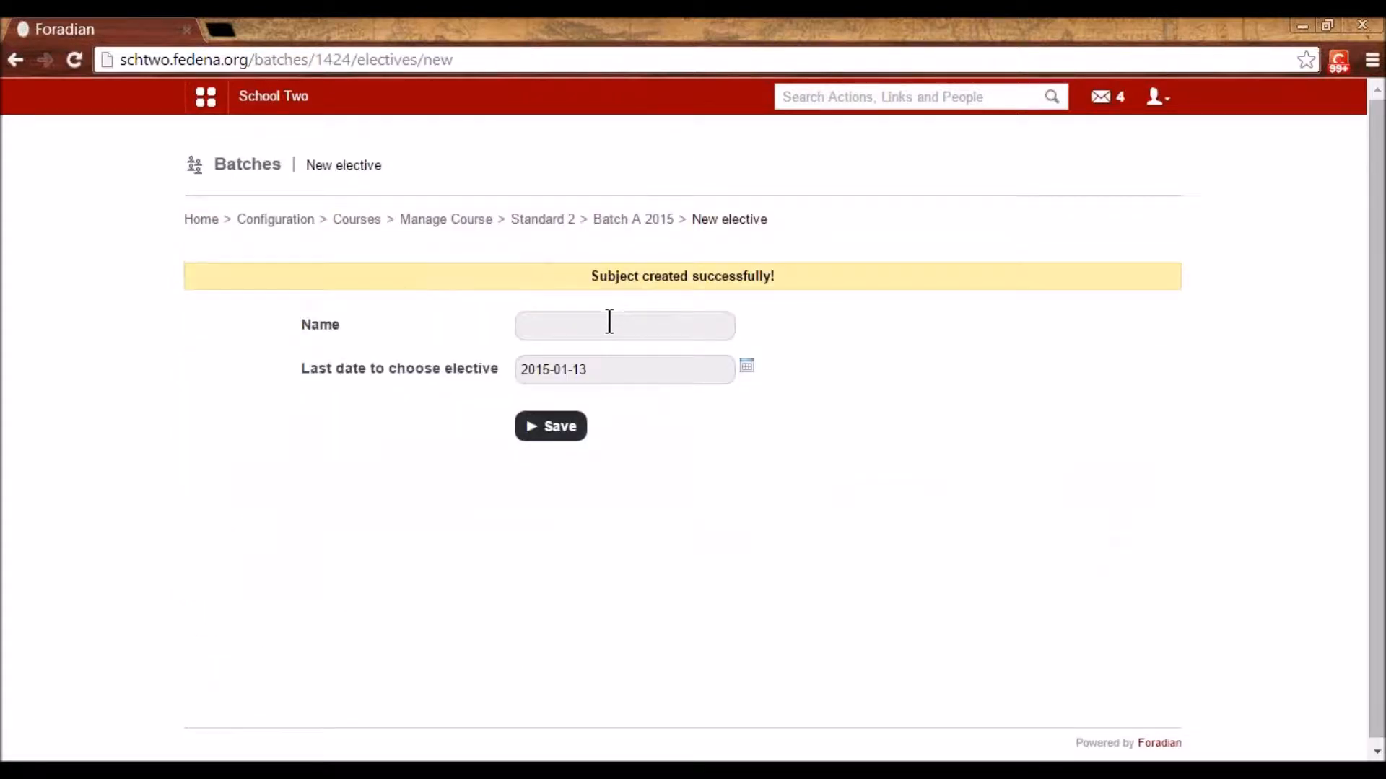
left_click(609, 322)
type("Games")
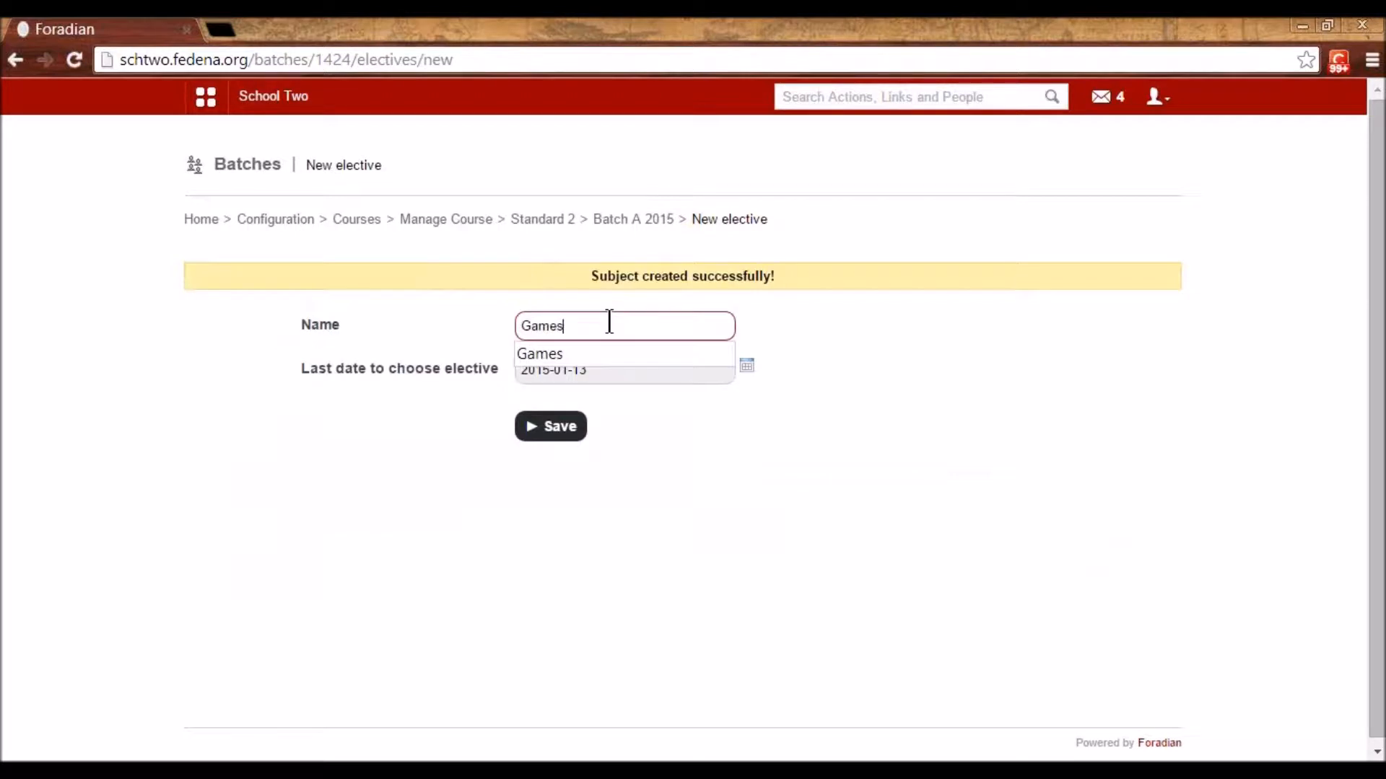
left_click(851, 397)
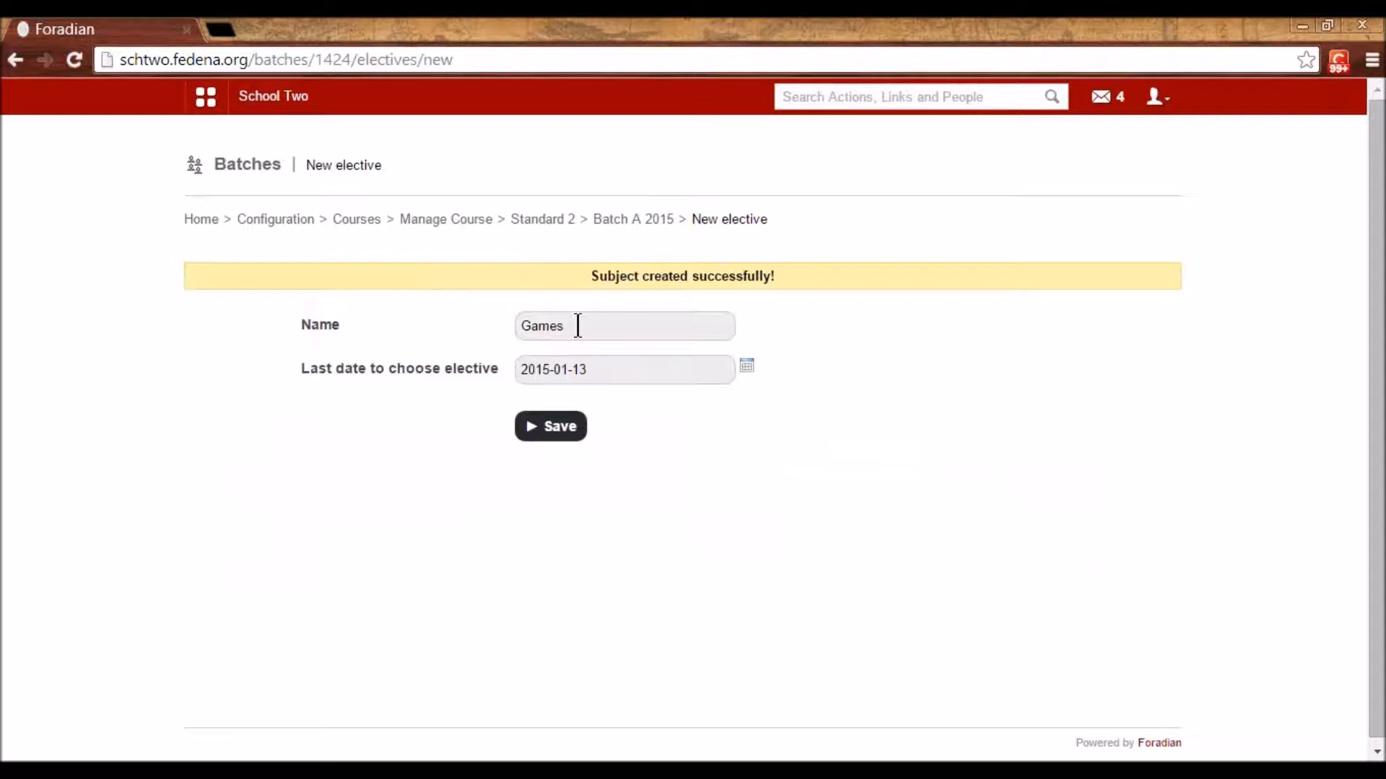
double_click(533, 326)
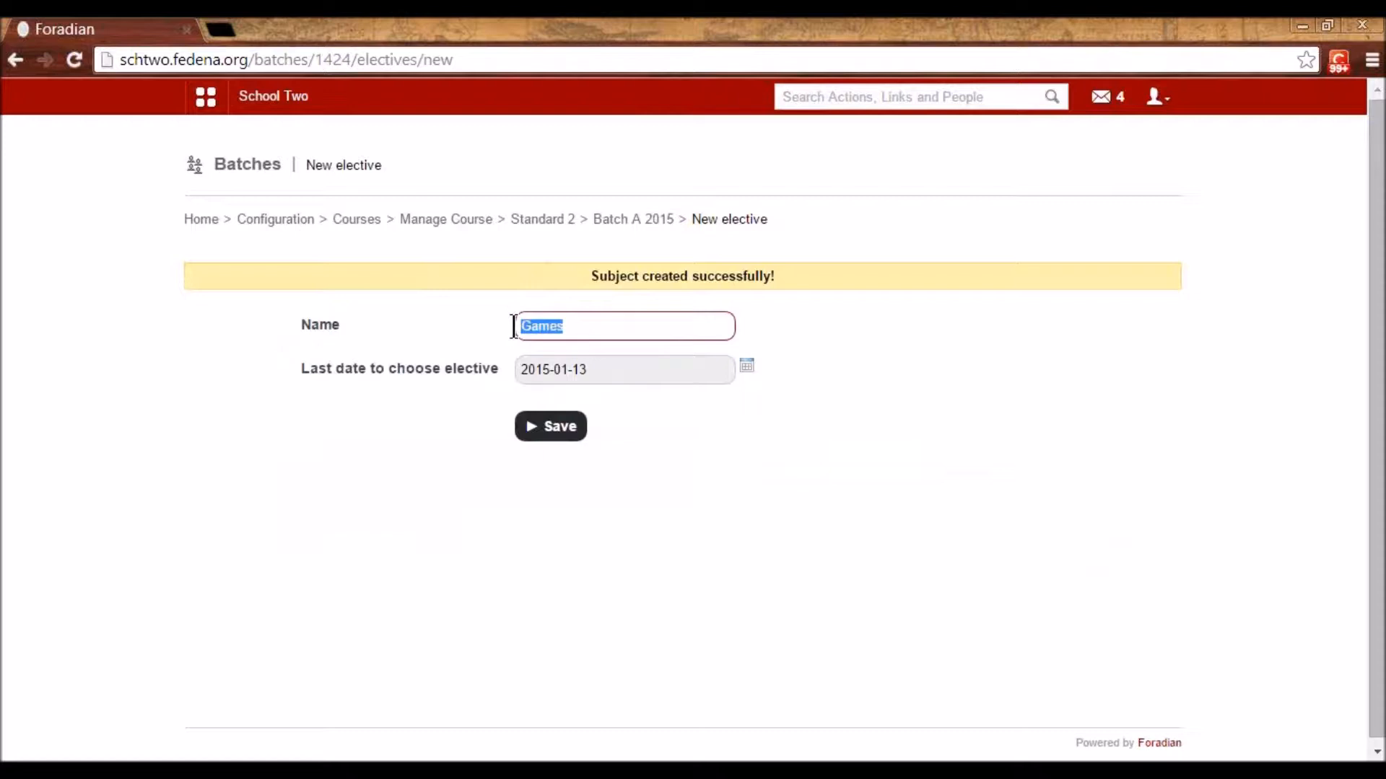
left_click(816, 336)
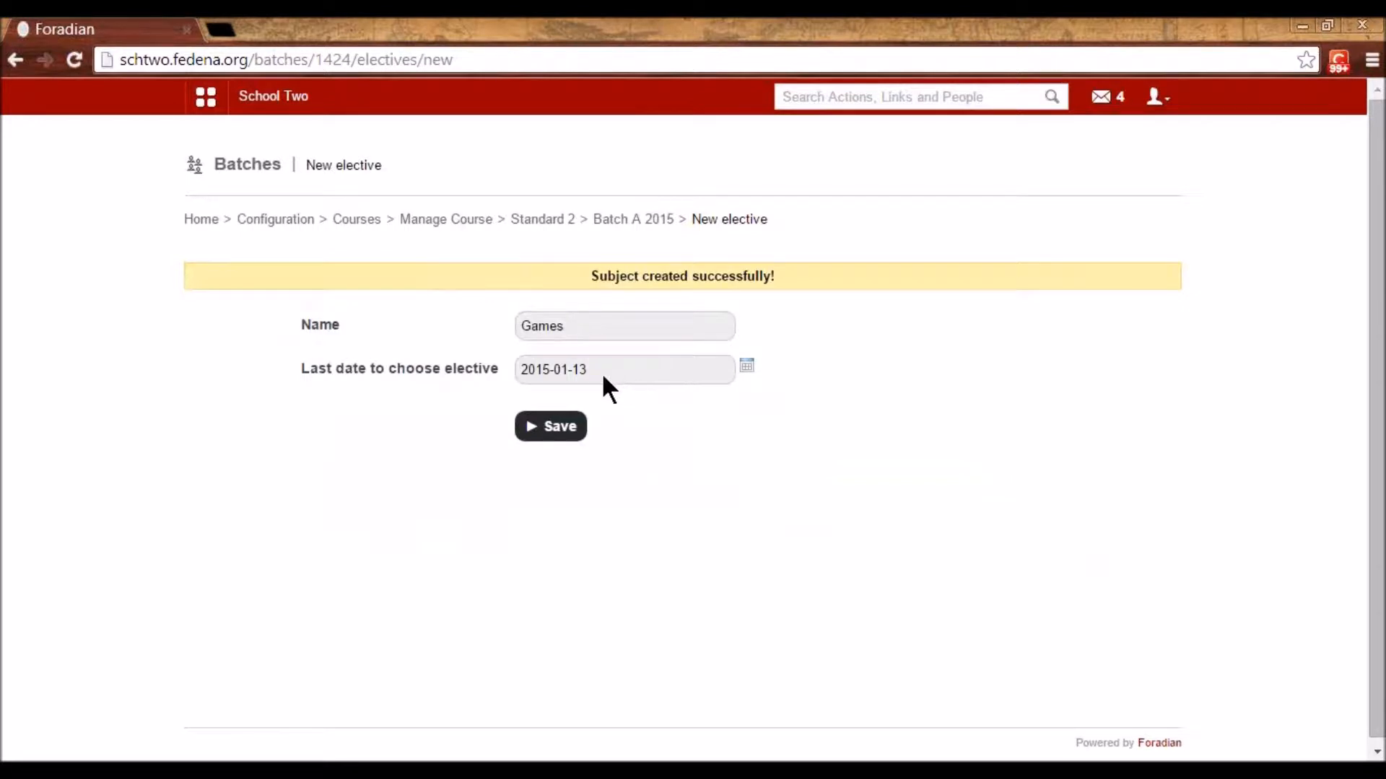
left_click(563, 433)
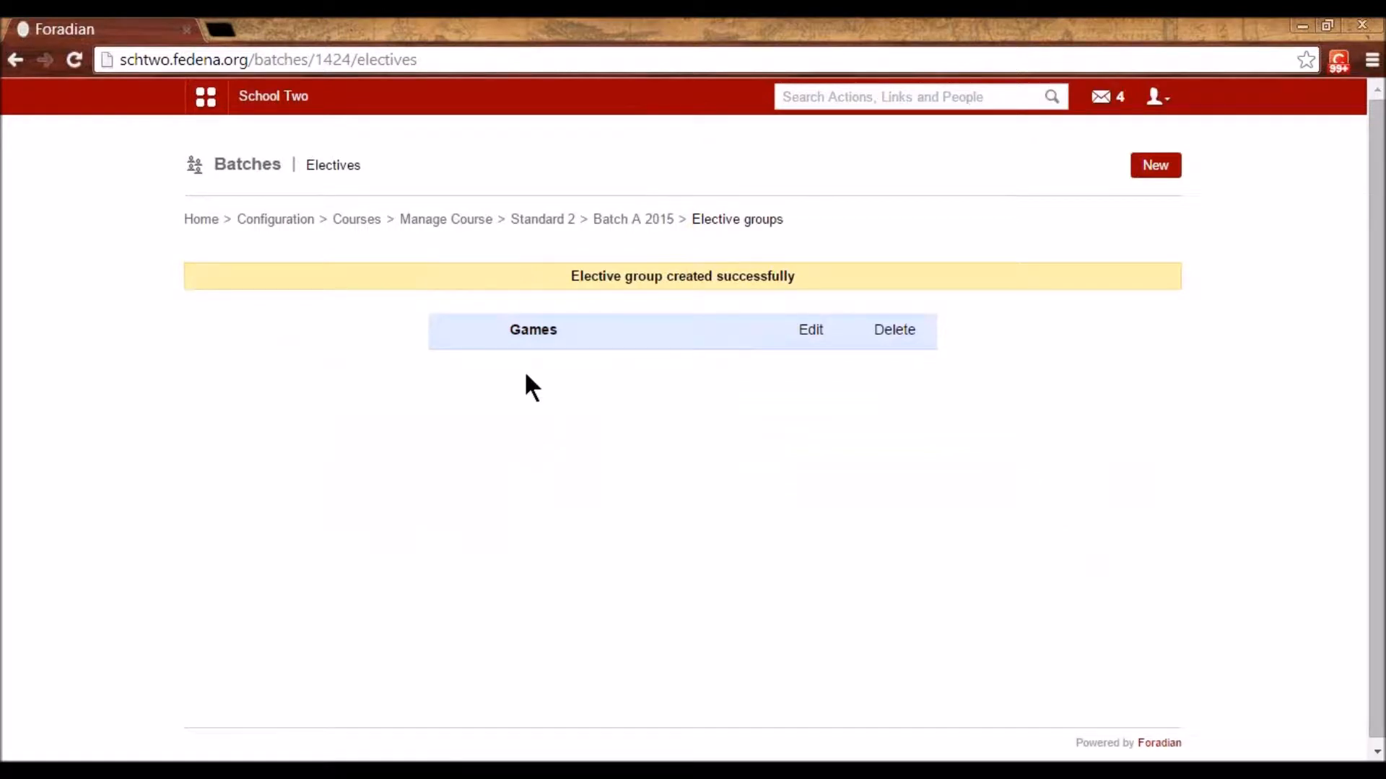
left_click(530, 331)
- Add elective subject Football, code FB, 4 max weekly classes, no exam
left_click(1157, 167)
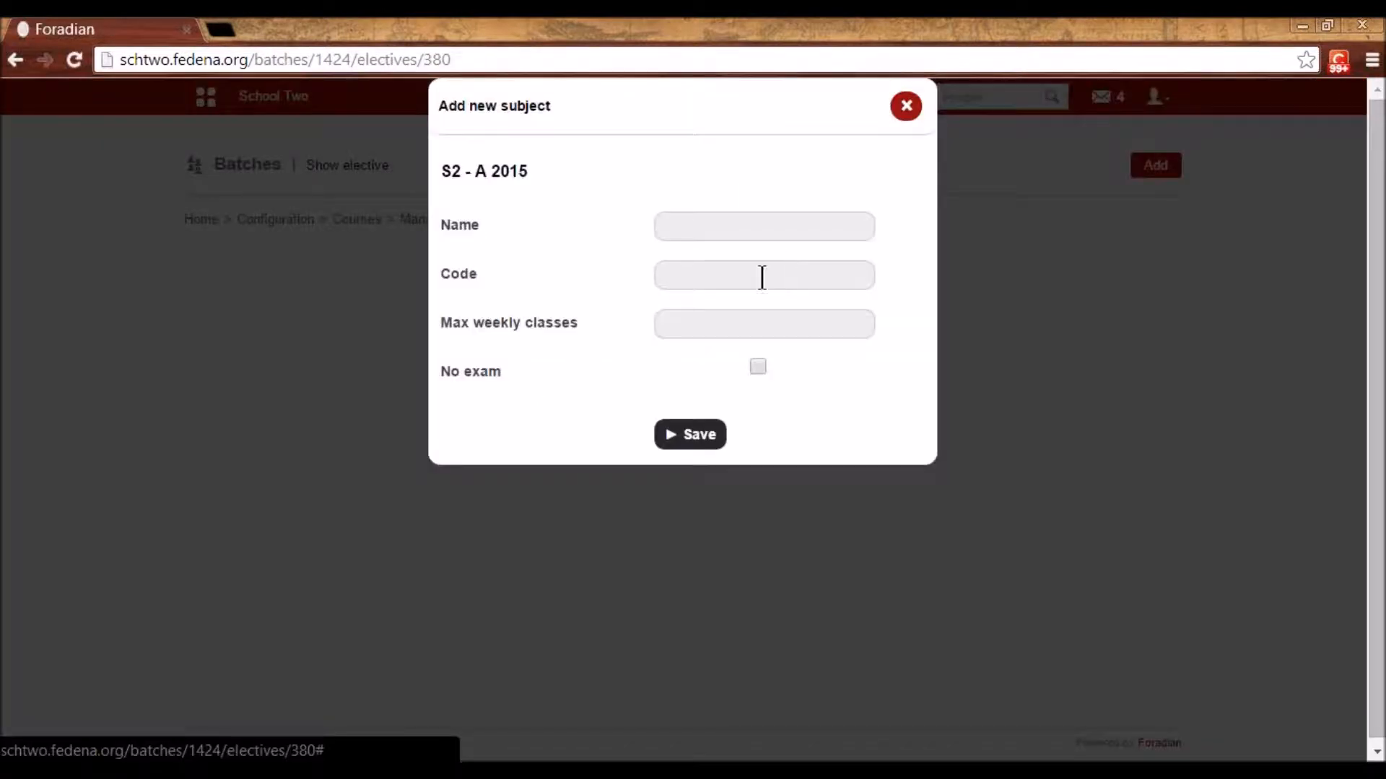
left_click(723, 229)
type("Foot")
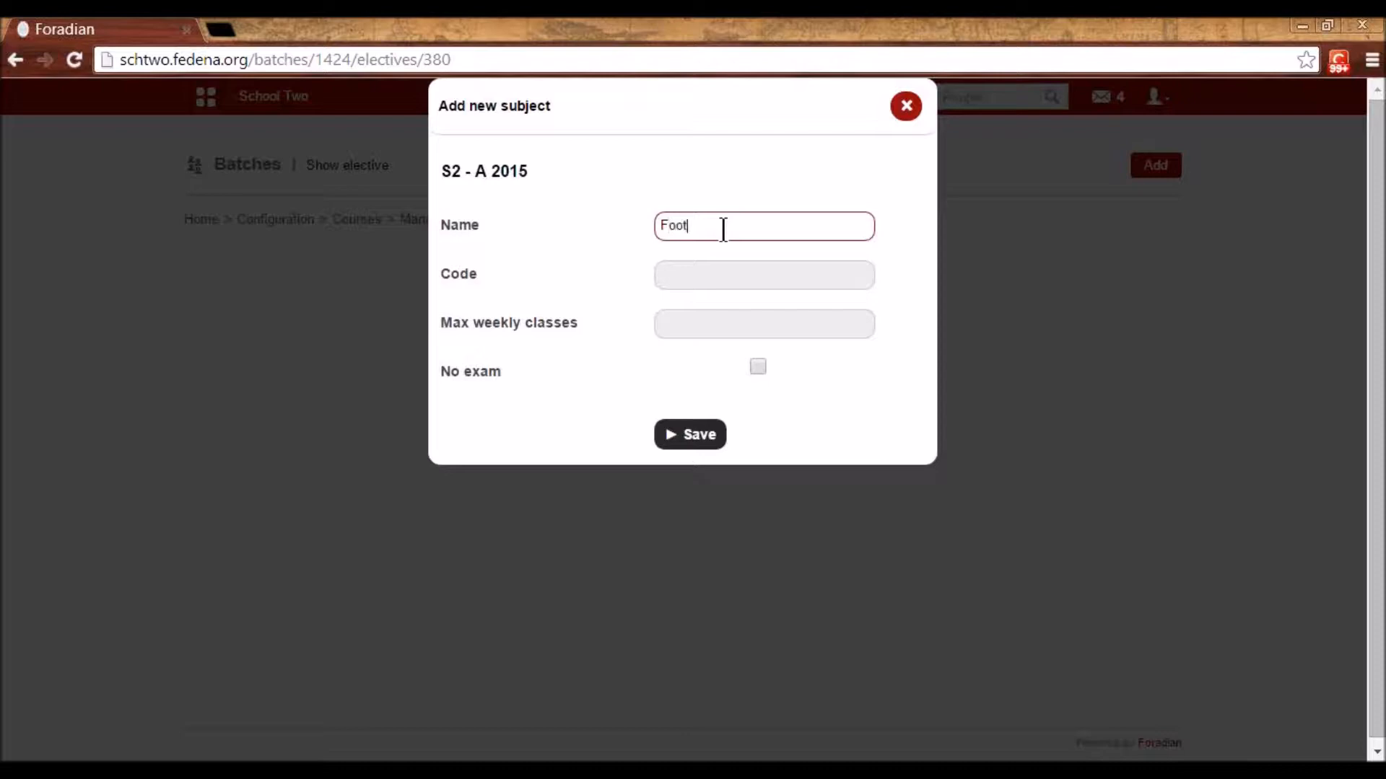
type("ball")
left_click(717, 267)
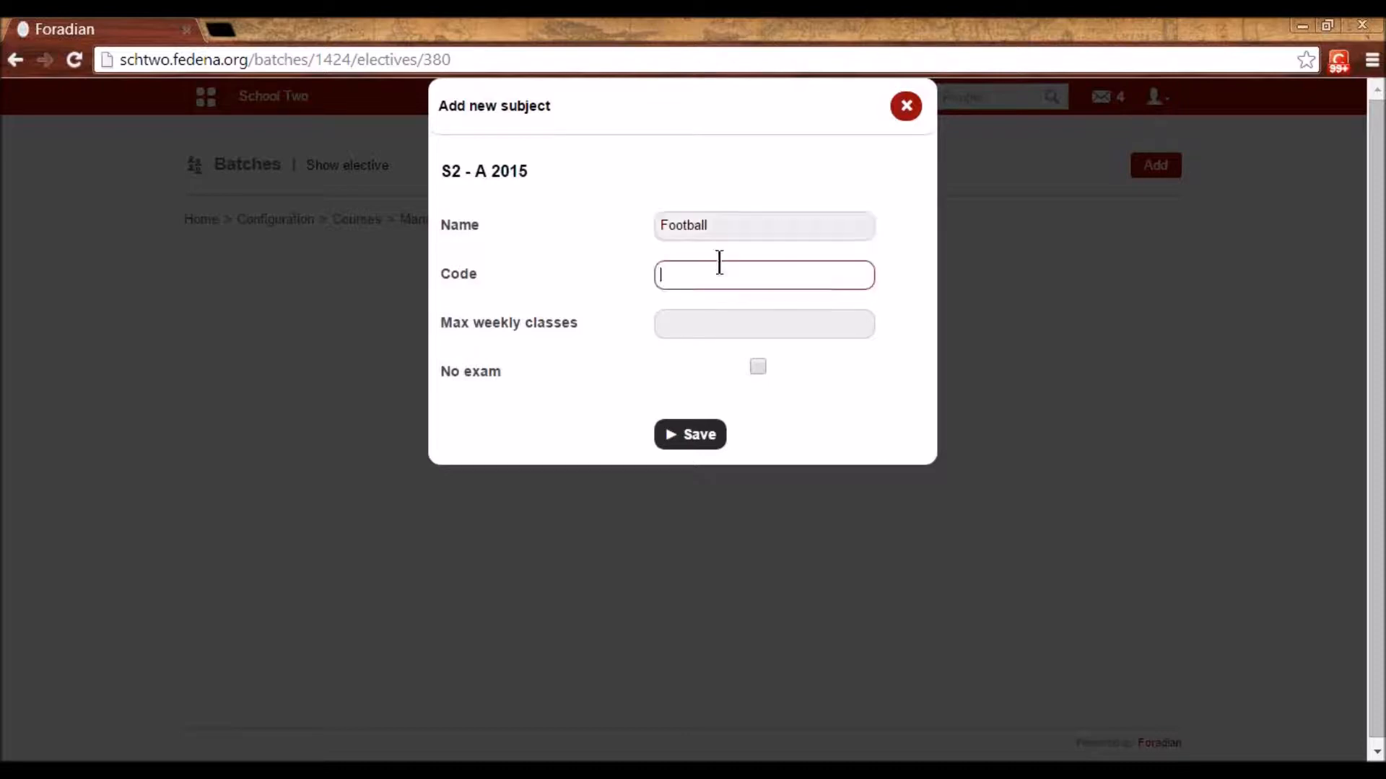
type("FB")
left_click(703, 324)
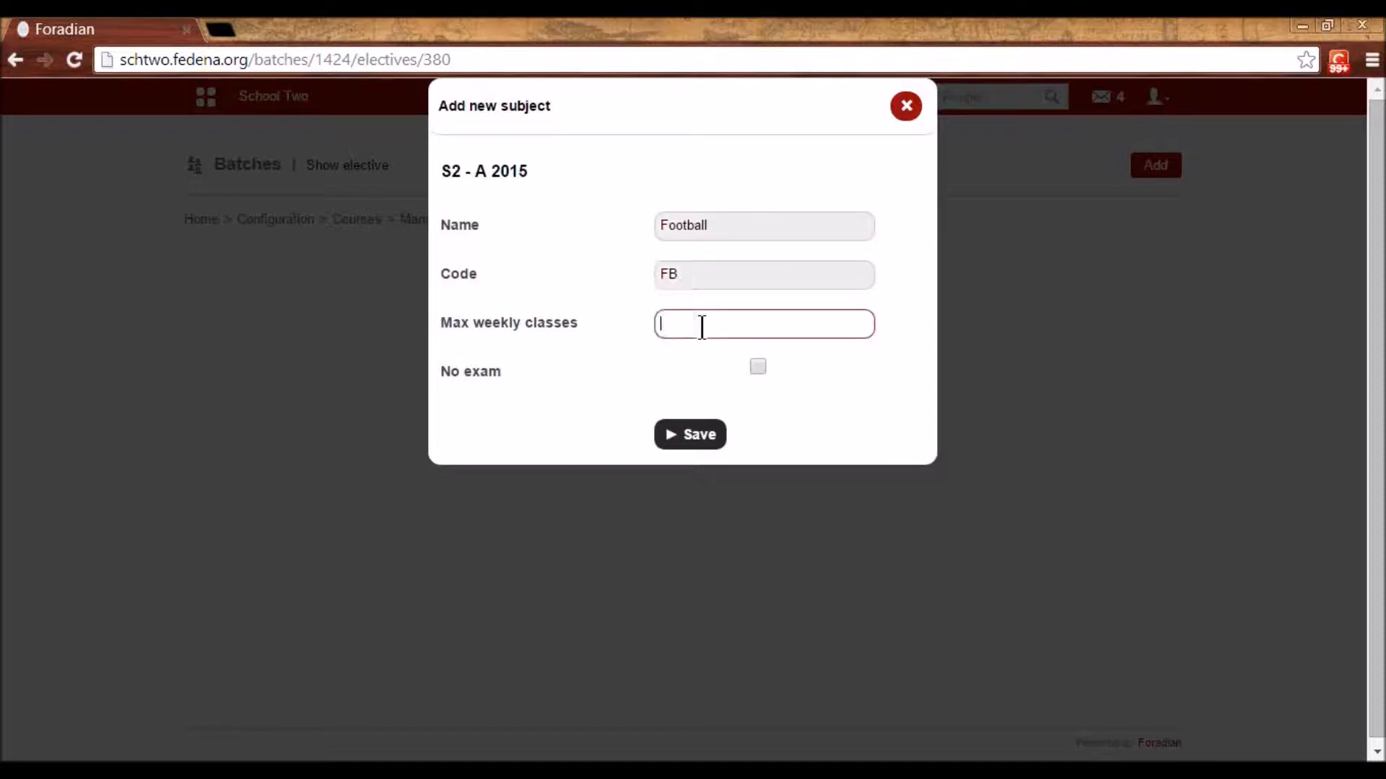
type("4")
left_click(757, 366)
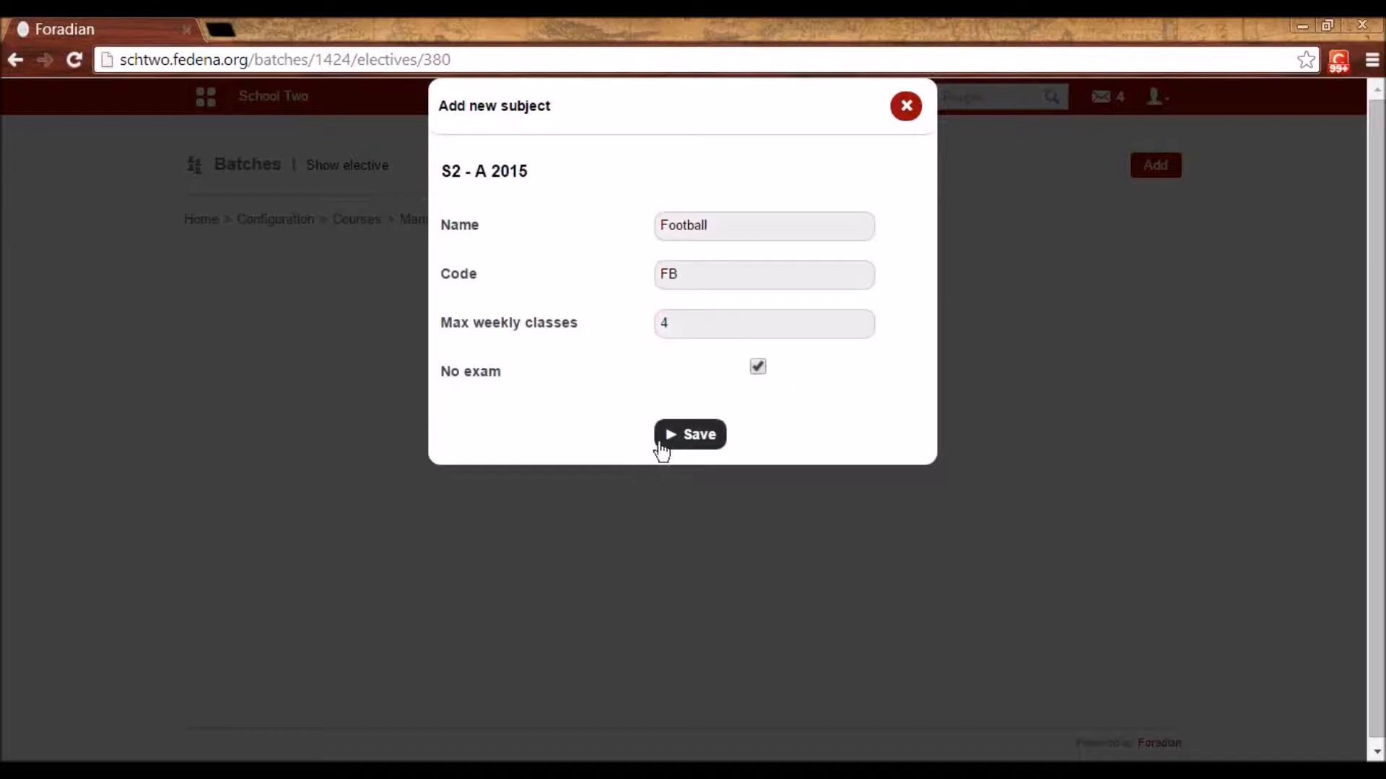
left_click(680, 438)
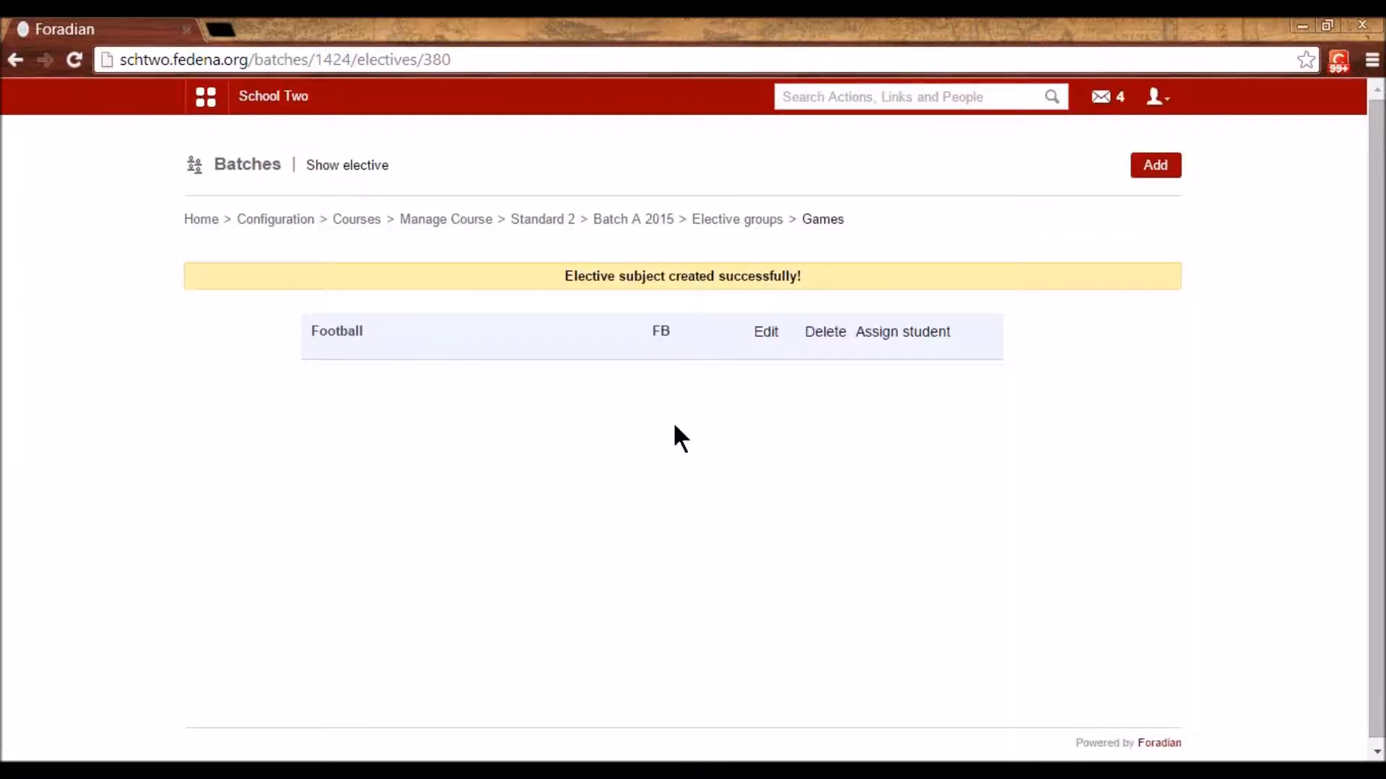
- Add elective subject Baseball, code Bb, 4 max weekly classes, no exam
left_click(1154, 166)
left_click(713, 227)
type("Baseball")
left_click(711, 287)
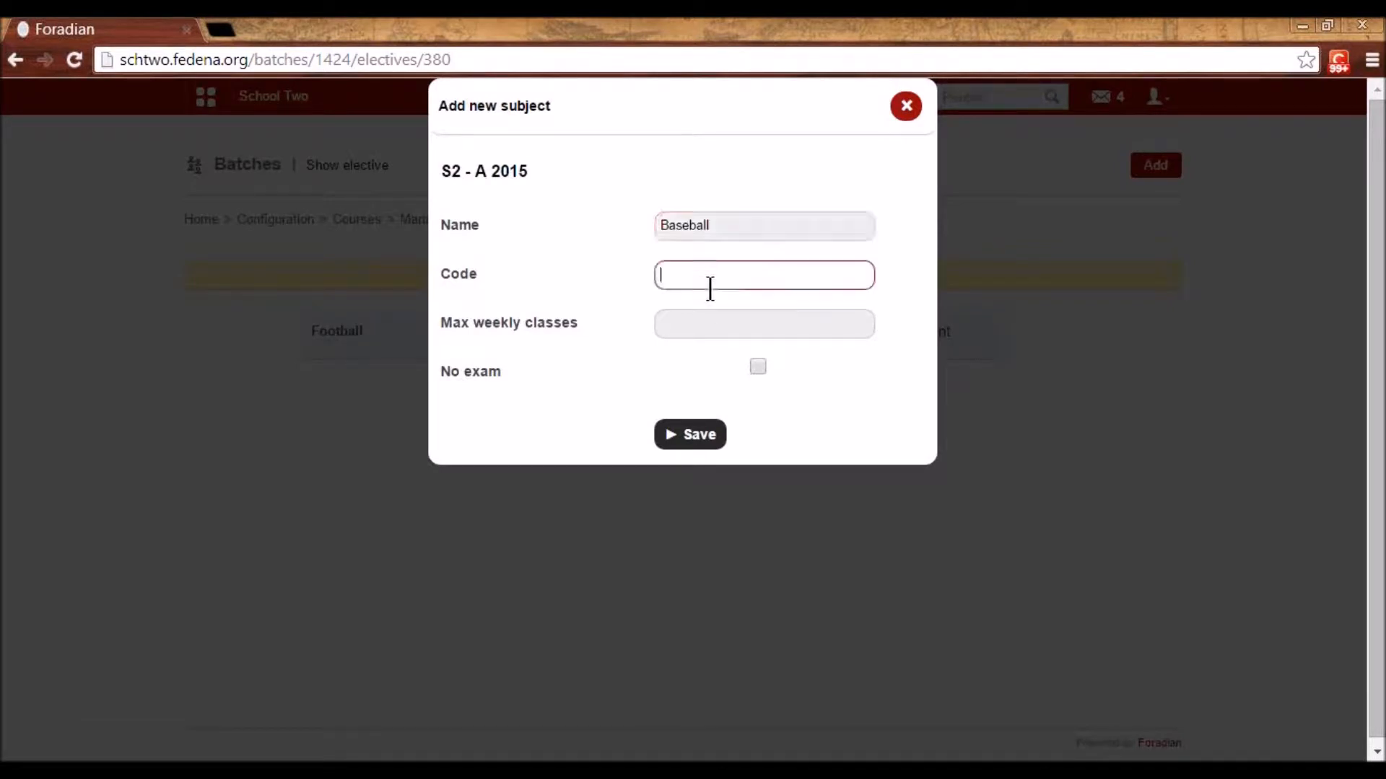
type("Bb")
left_click(706, 317)
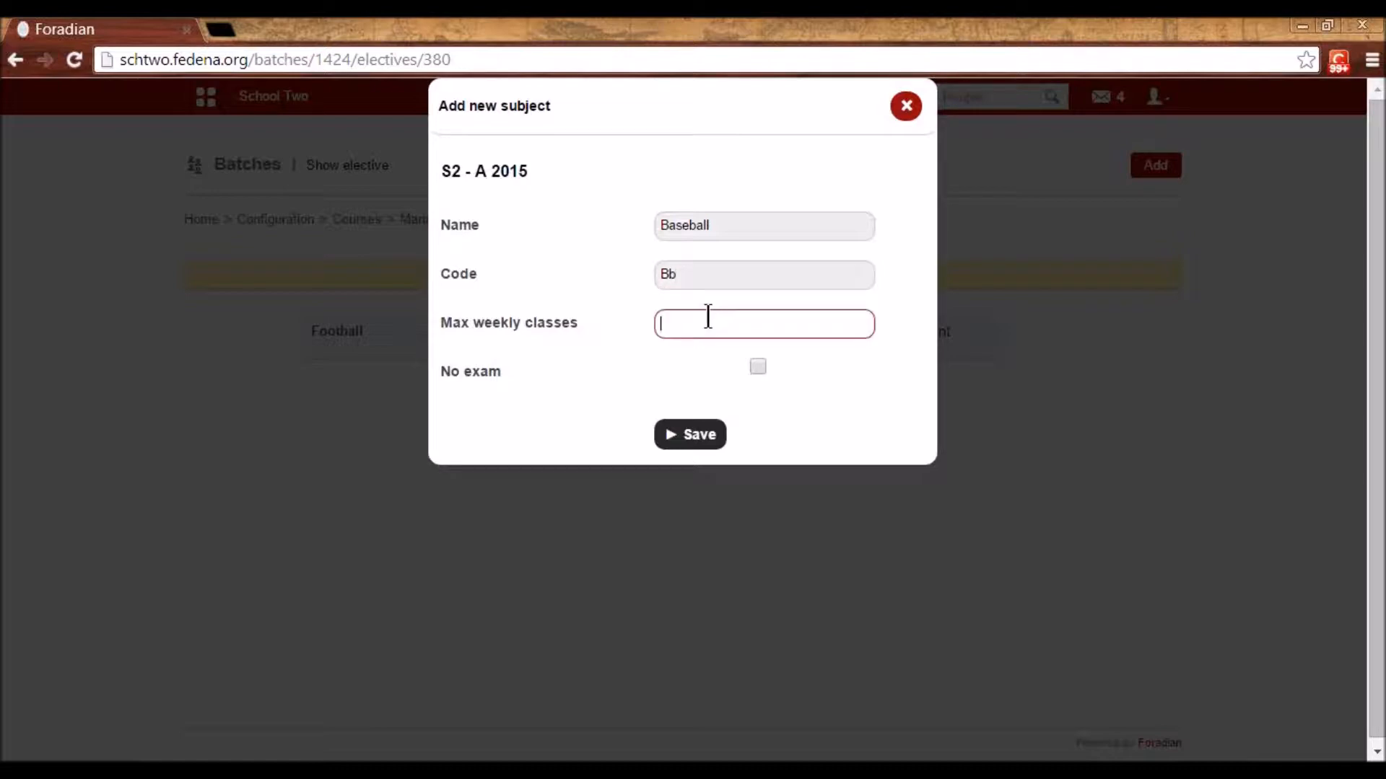
type("4")
left_click(757, 367)
left_click(687, 435)
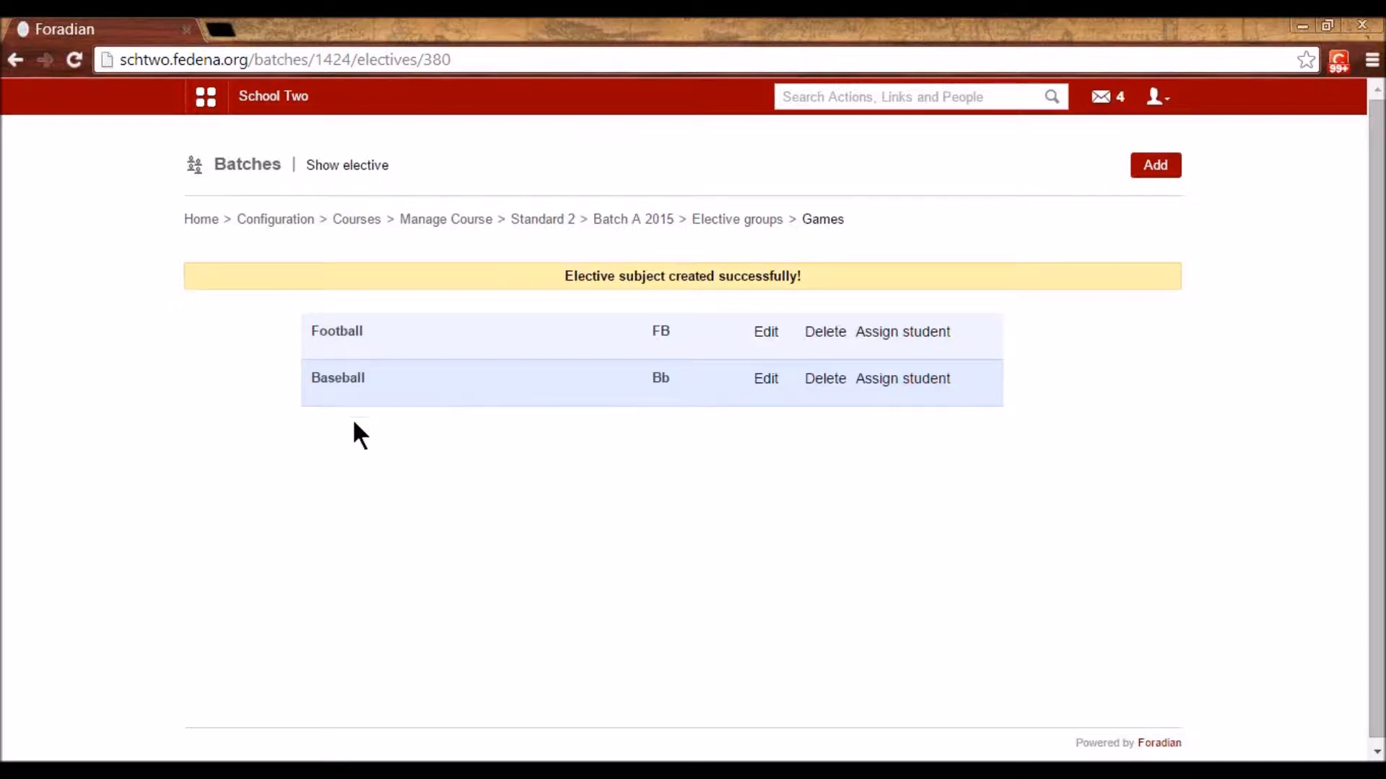
- In Manage subjects, select batch S2 - A 2015 to show its subjects
left_click(443, 222)
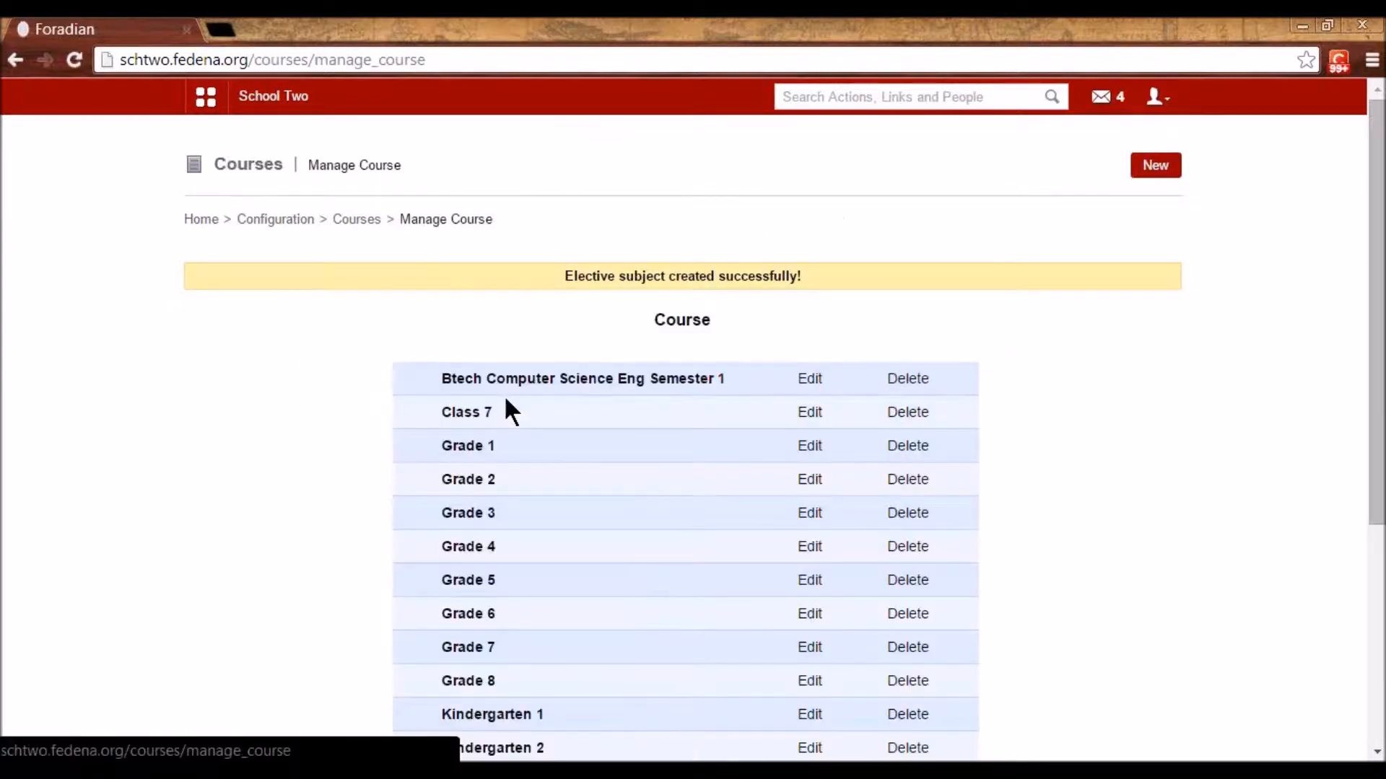
left_click(285, 219)
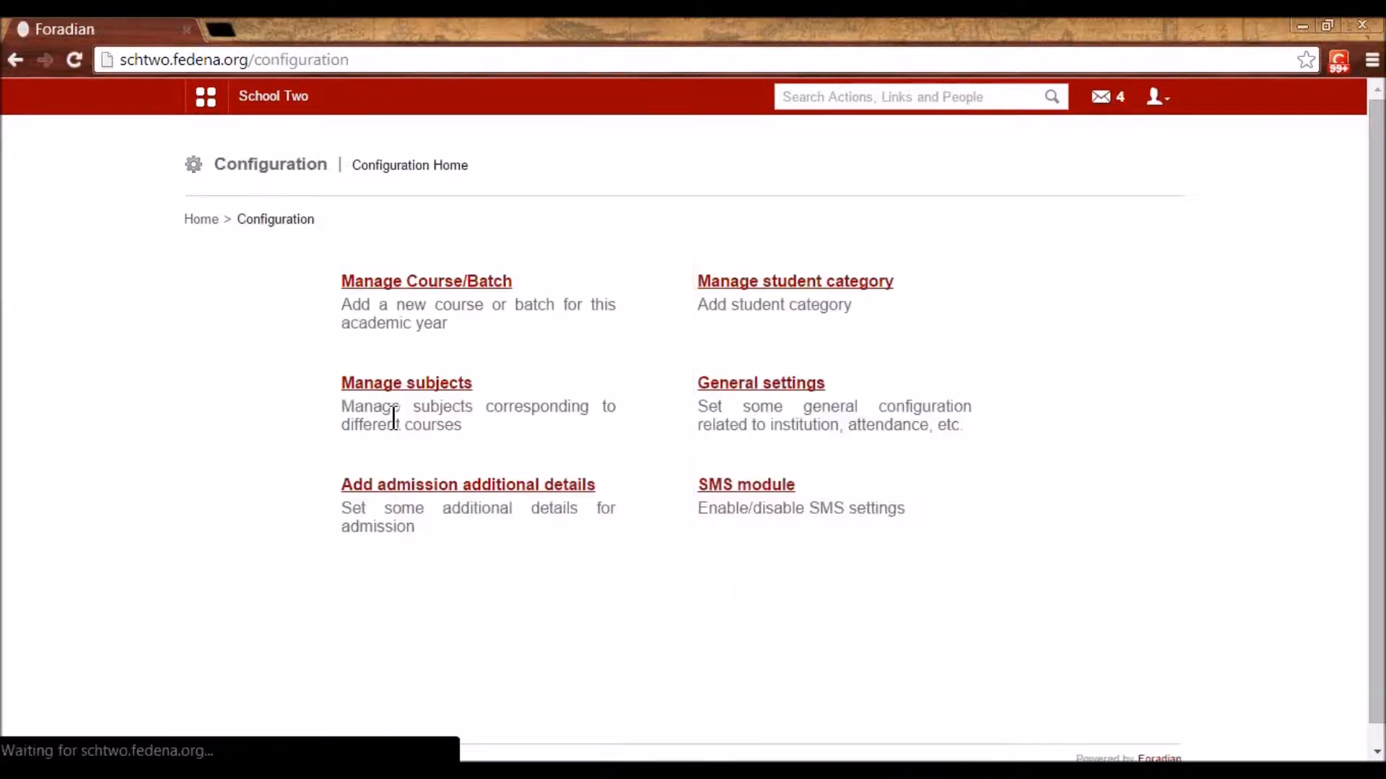
left_click(424, 379)
left_click(455, 283)
scroll(499, 470, "down", 3)
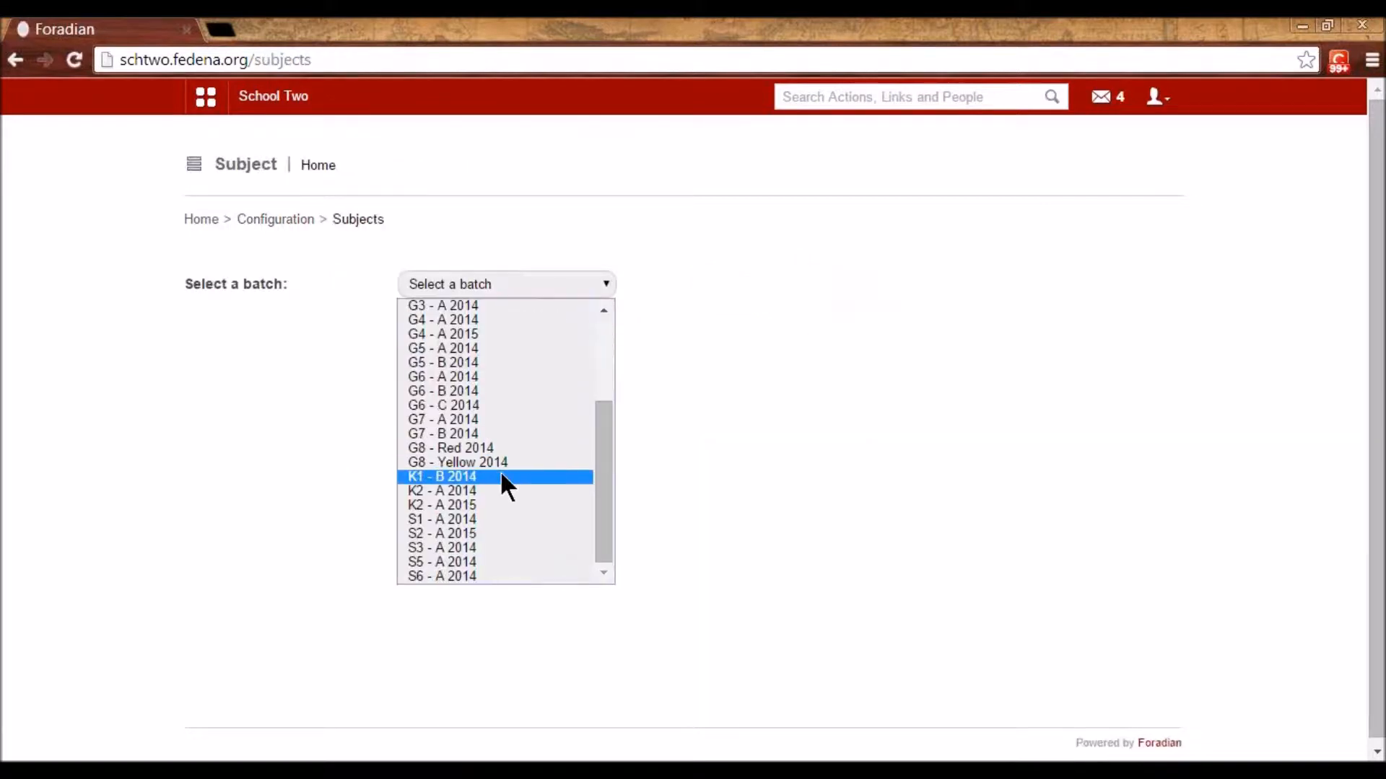
left_click(451, 535)
- Review the Maths and English subjects and the Games electives Football and Baseball
scroll(588, 559, "down", 2)
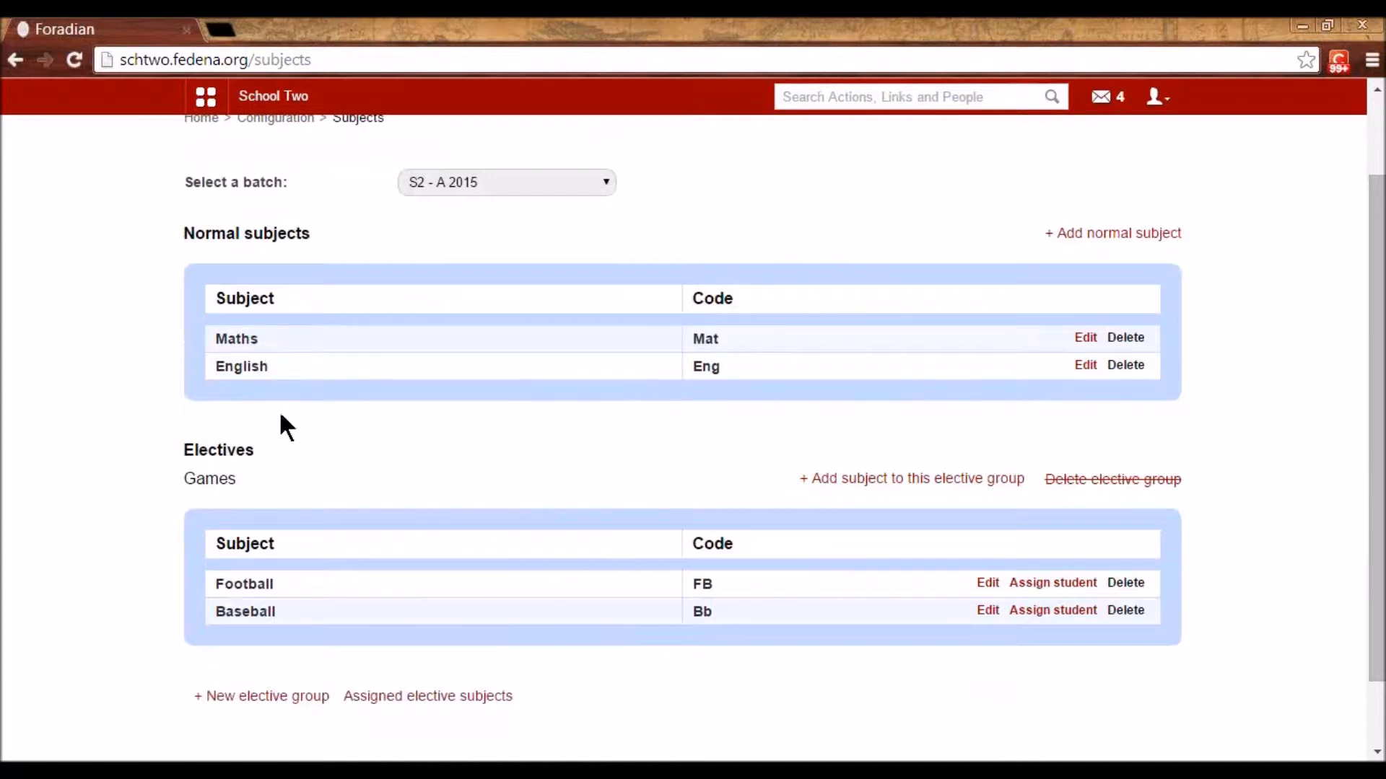
left_click_drag(188, 479, 243, 479)
left_click(269, 486)
scroll(480, 472, "up", 2)
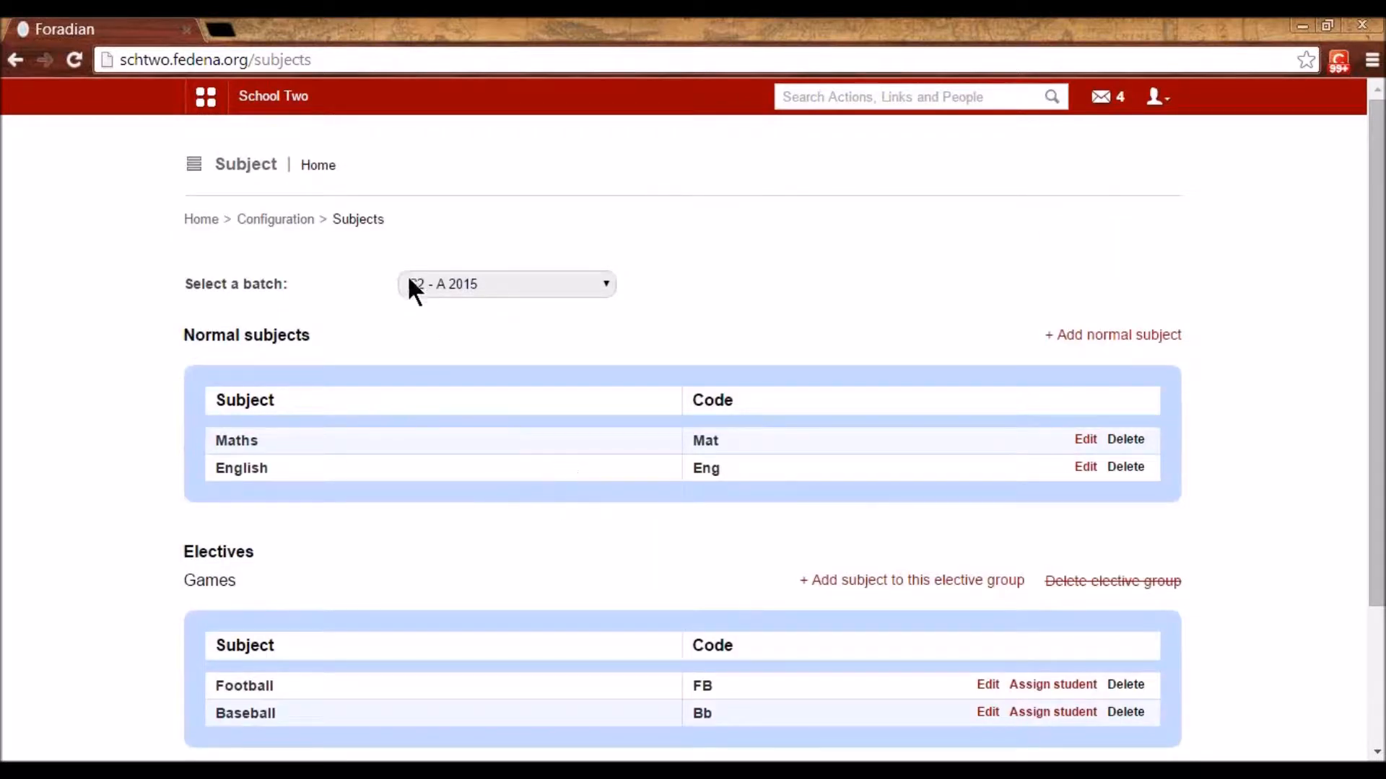
- Navigate from Configuration through Manage Course/Batch to the Standard 2 course
left_click(267, 222)
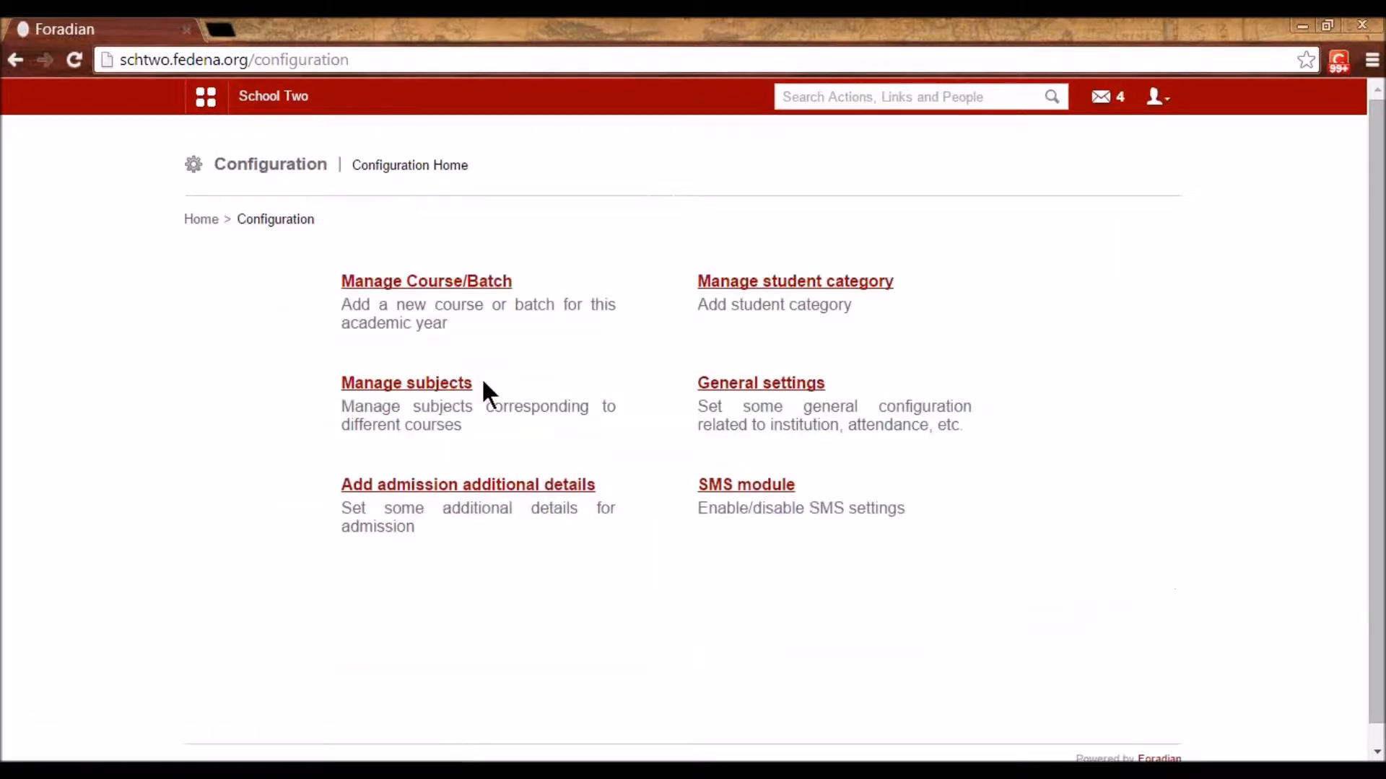
left_click(460, 283)
left_click(431, 281)
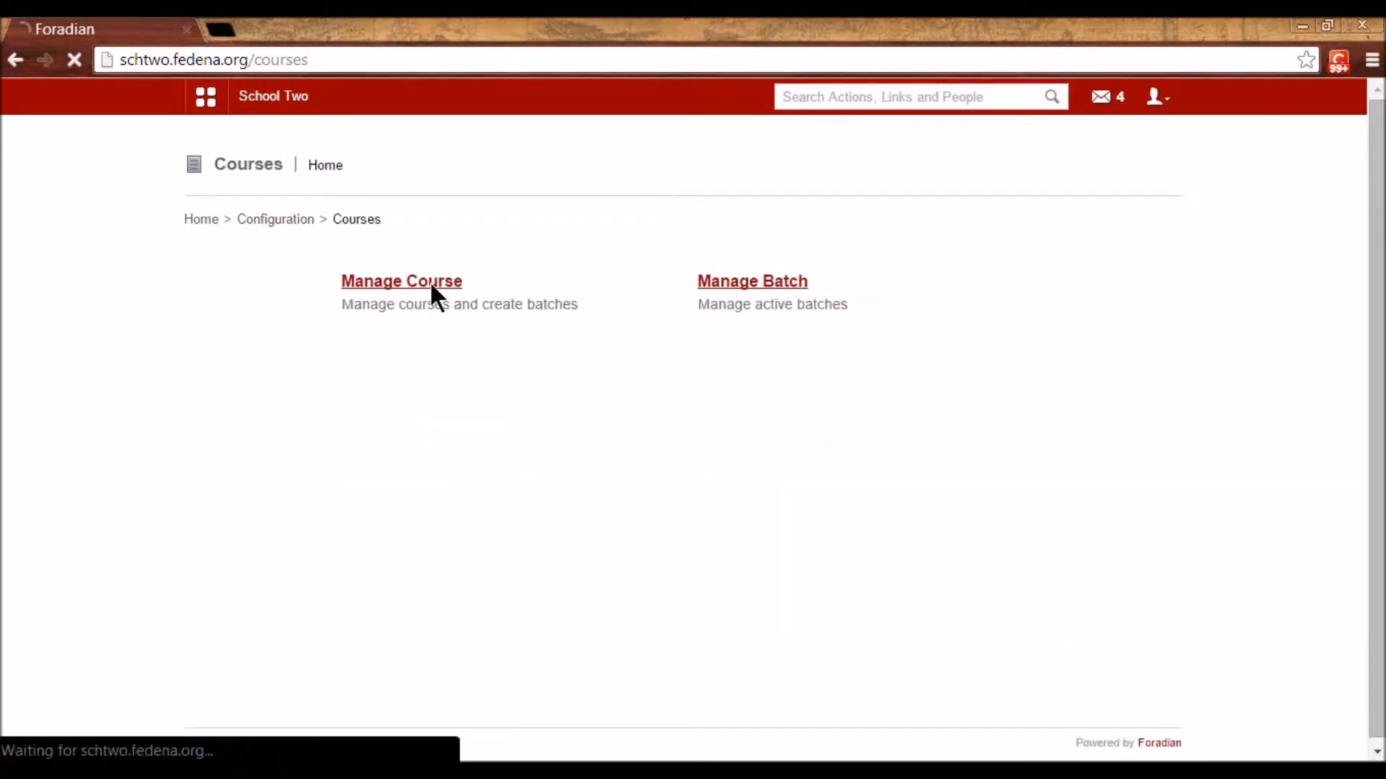
scroll(464, 398, "down", 4)
left_click(462, 467)
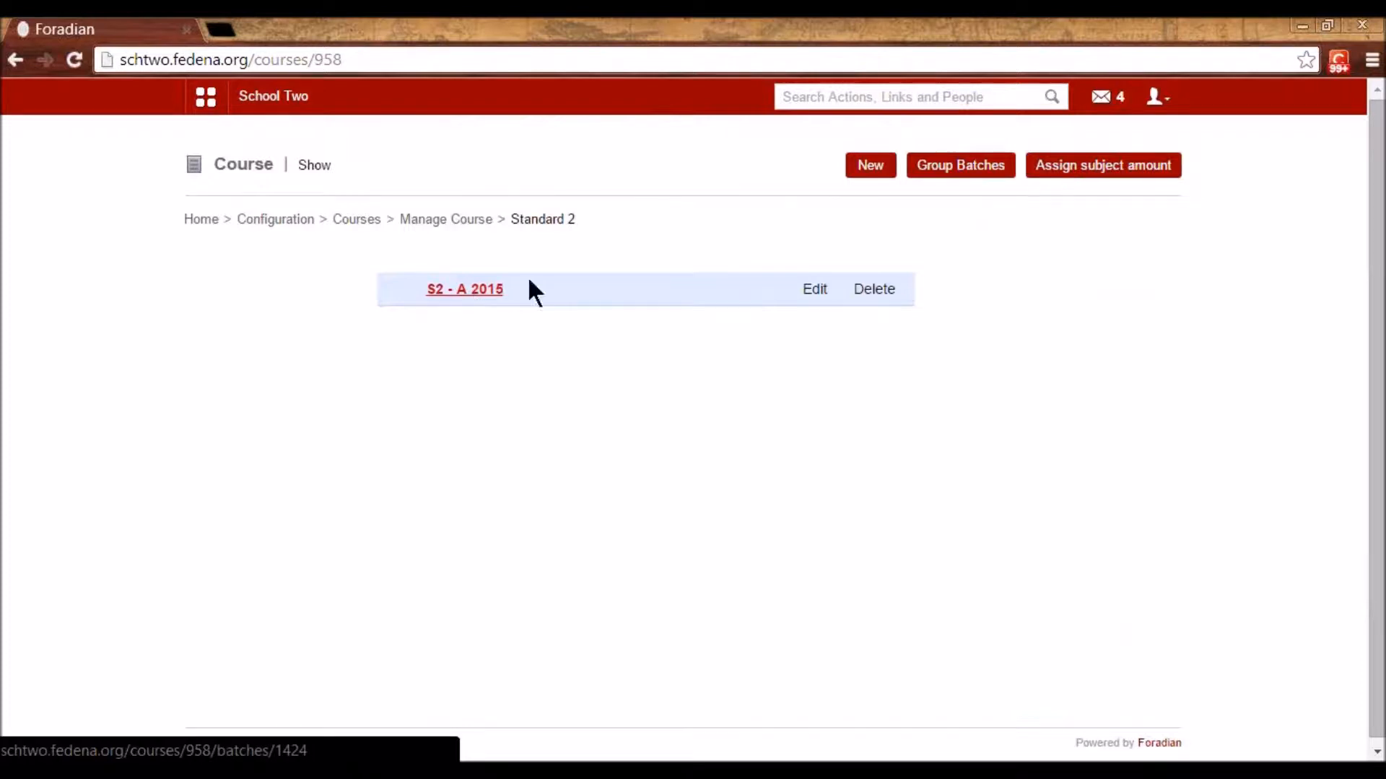
- Create and save new batch B 2015 with the previous batch's subjects imported
left_click(861, 167)
left_click(525, 285)
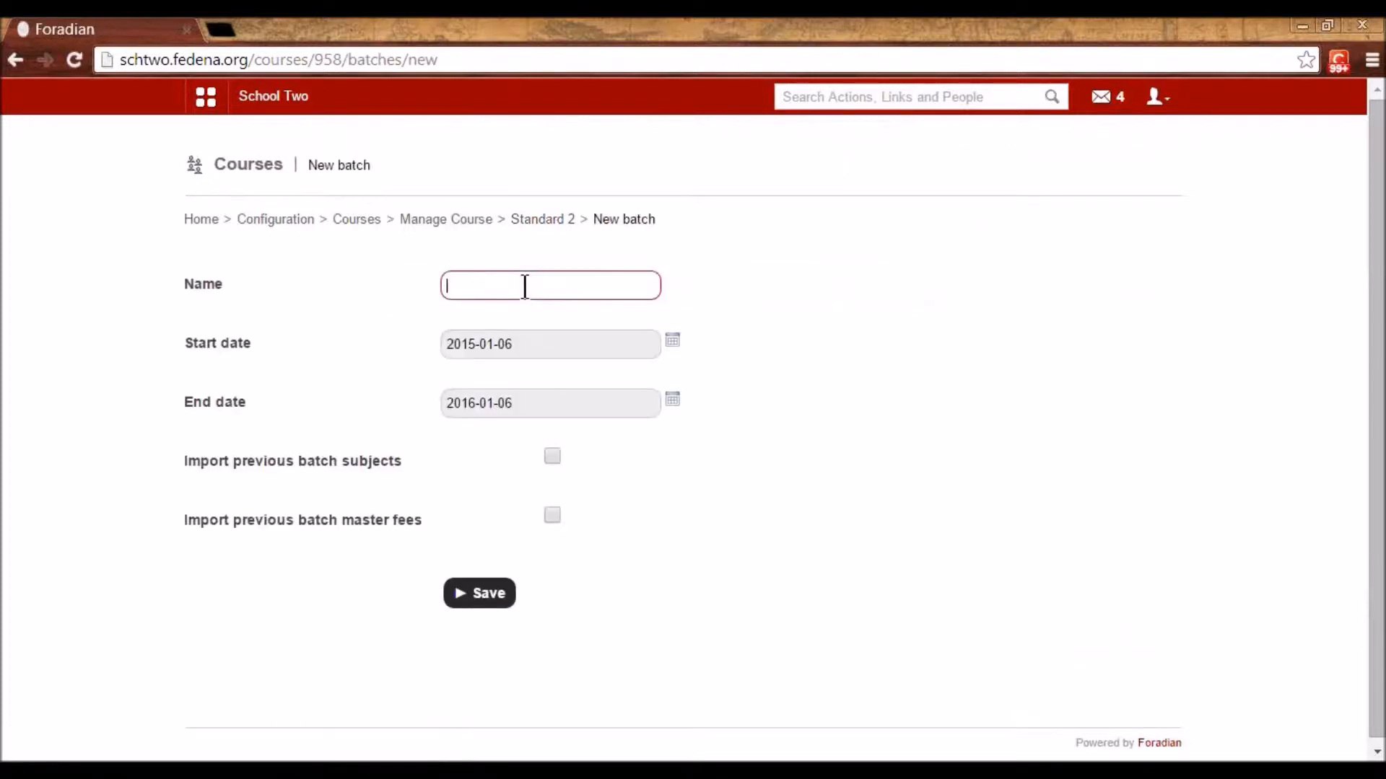
type("B 201")
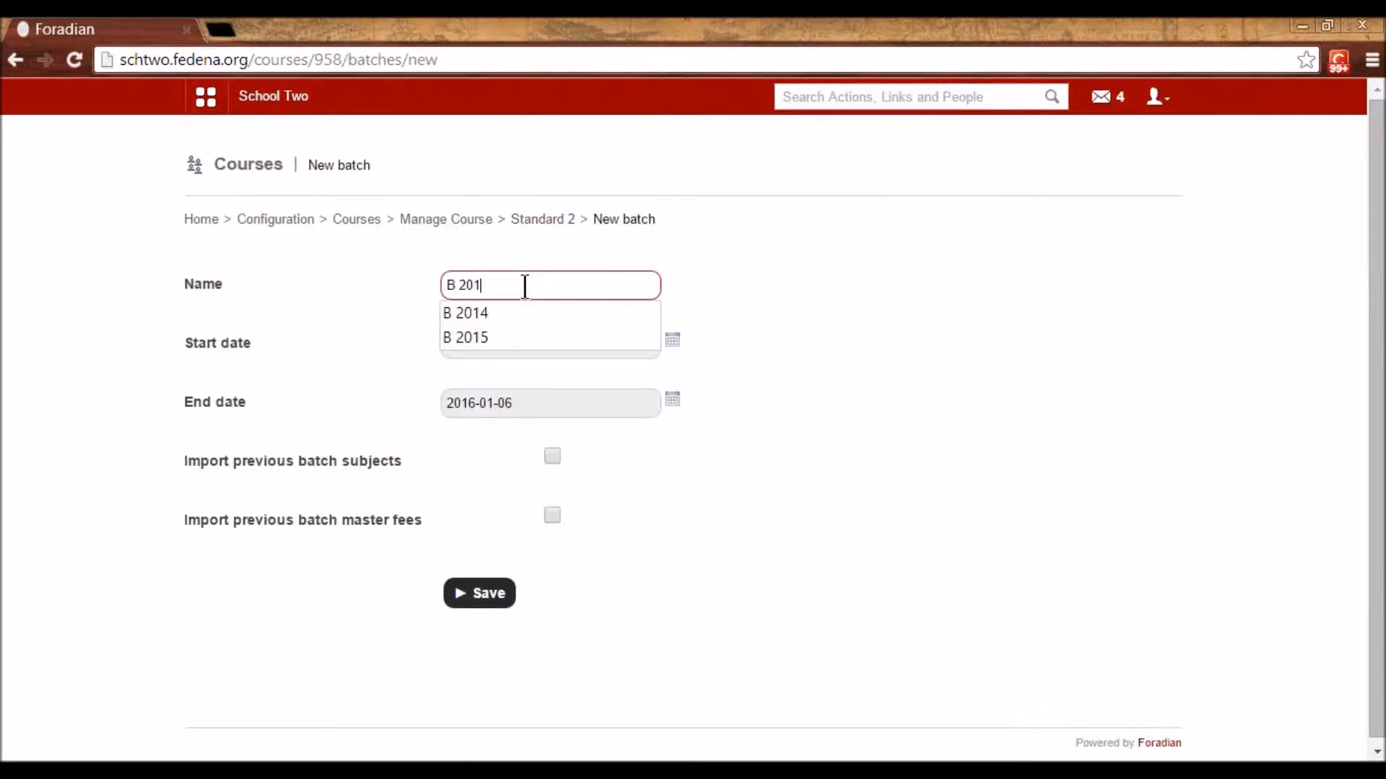
type("5")
left_click(771, 316)
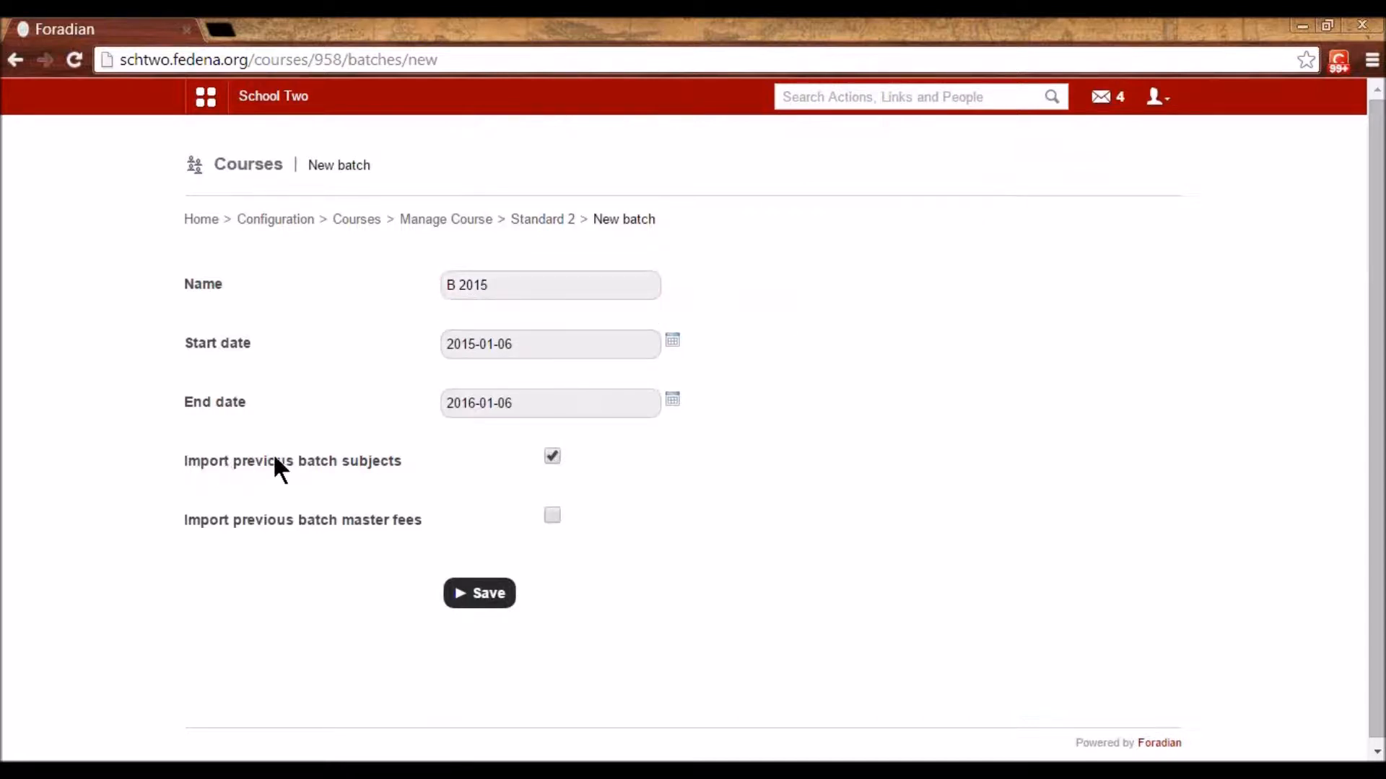
left_click(495, 593)
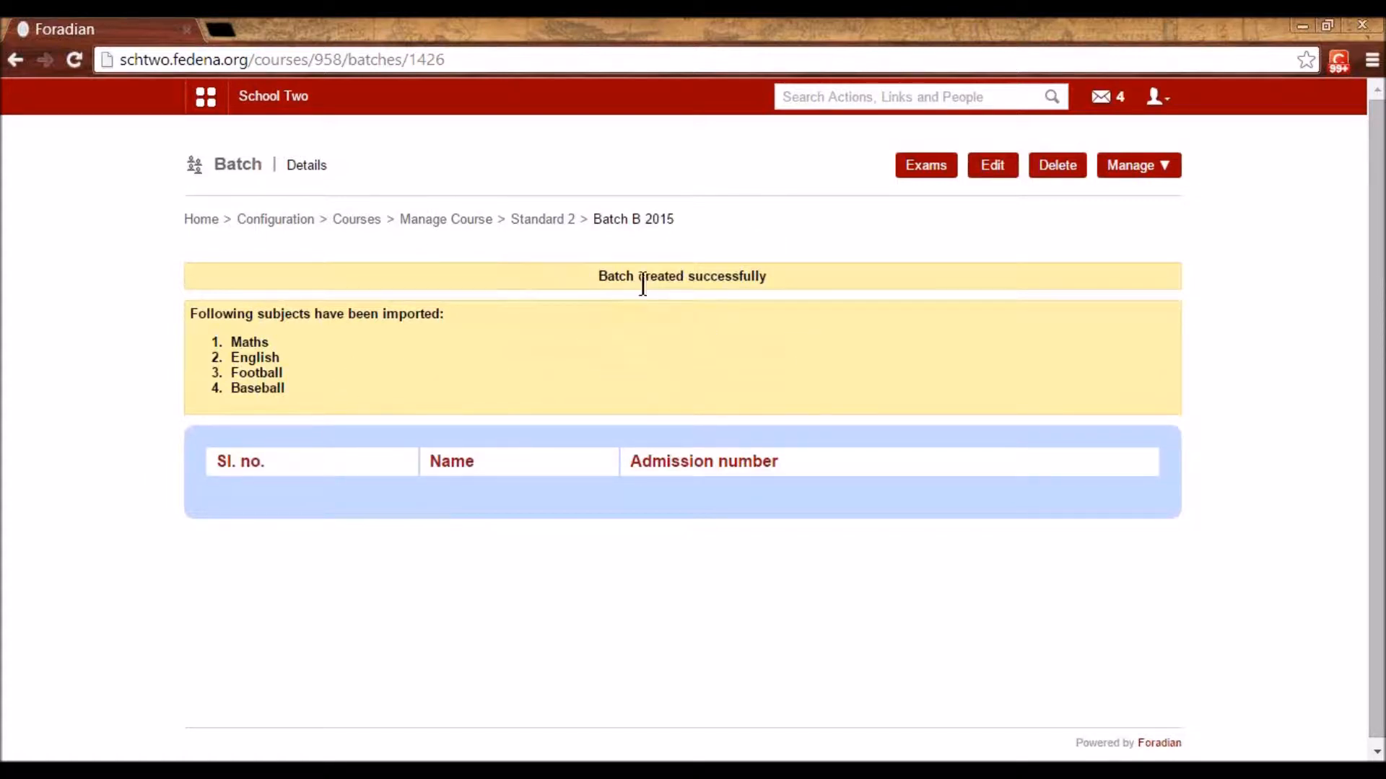
- Check Standard 2 lists S2 - A 2015 and S2 - B 2015, then return to Configuration home
left_click(541, 220)
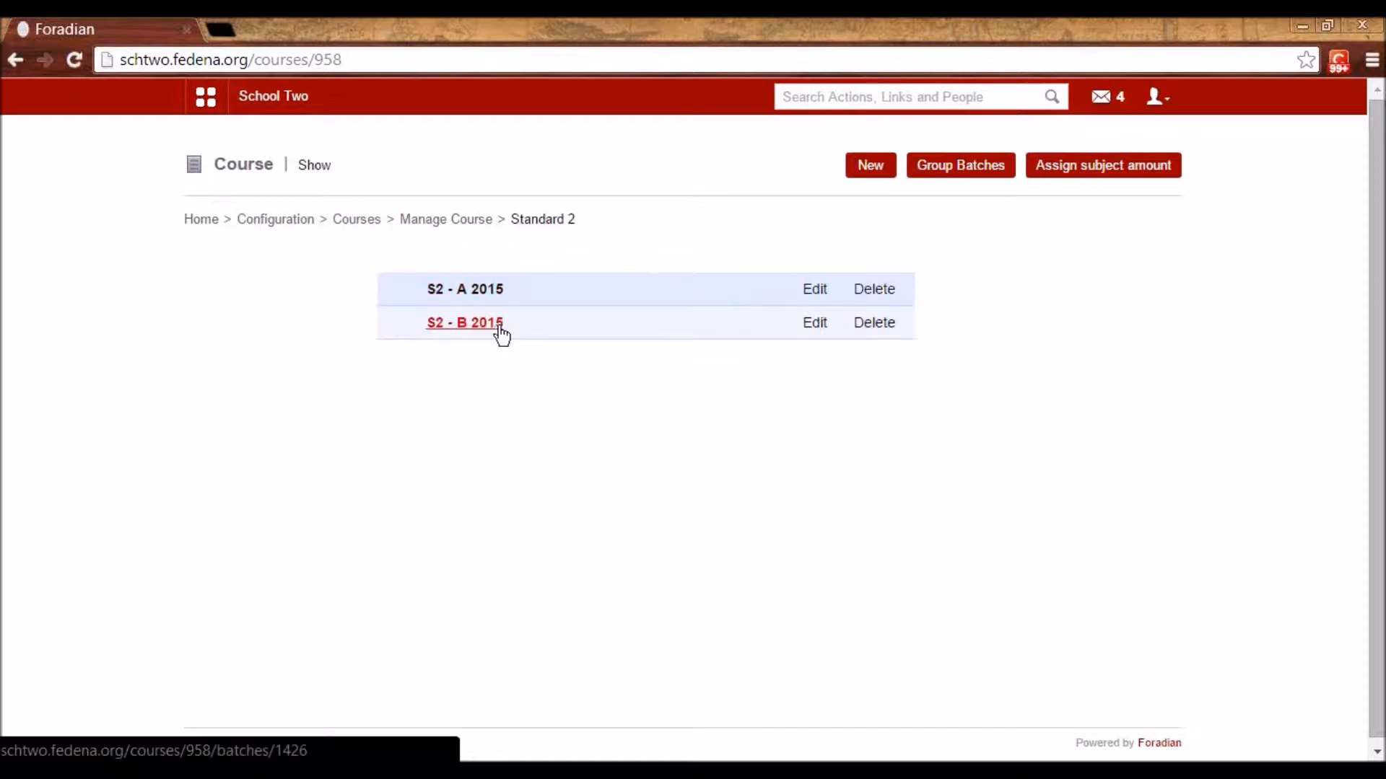
left_click(267, 218)
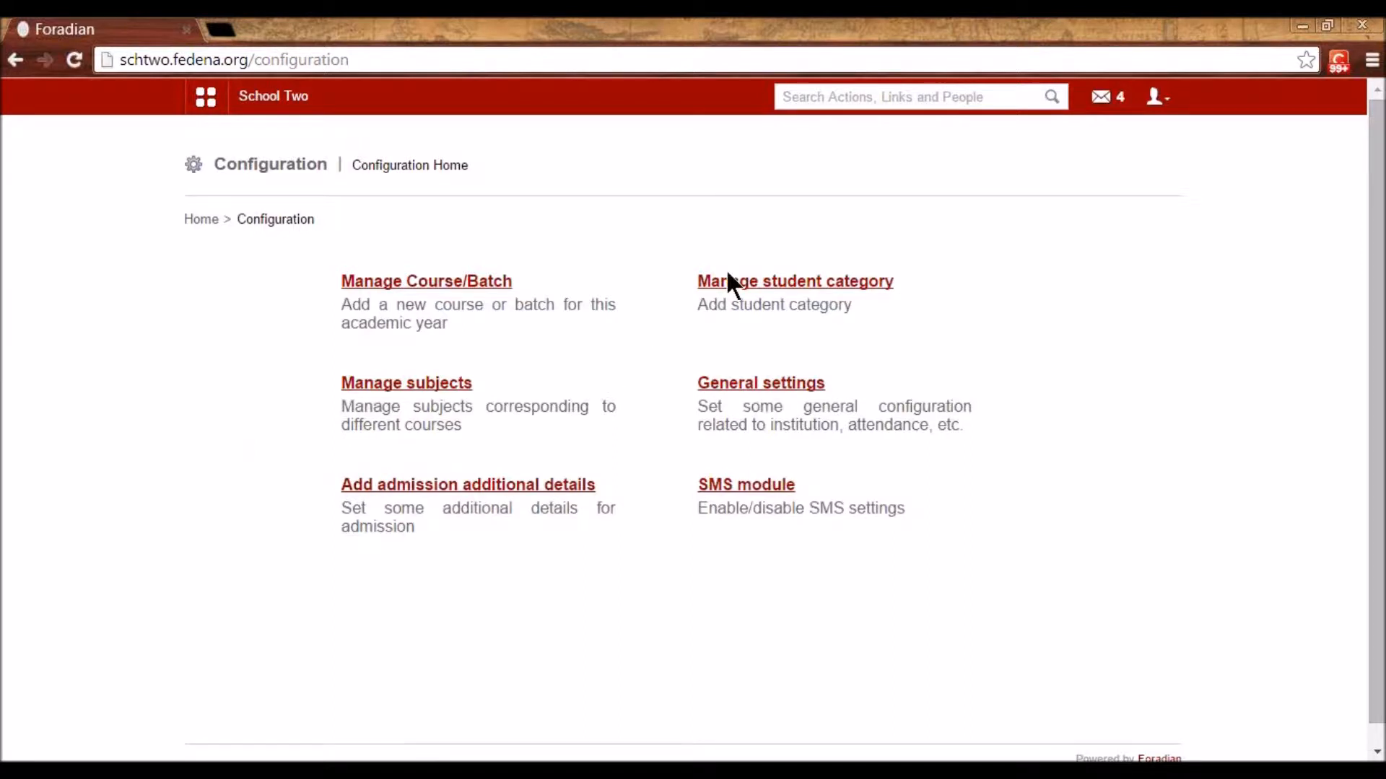
- View the Staff child student category's edit form, then return to Configuration home
left_click(756, 283)
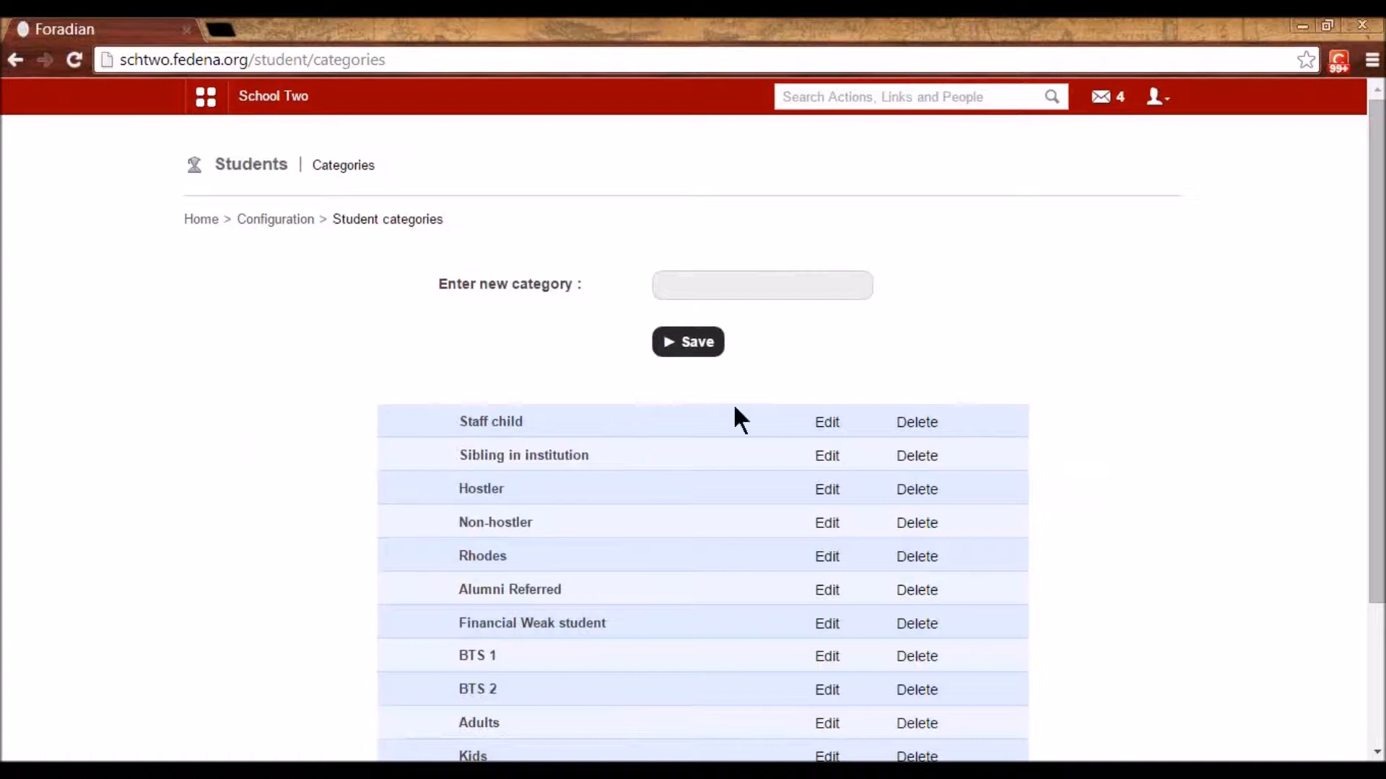
left_click(826, 425)
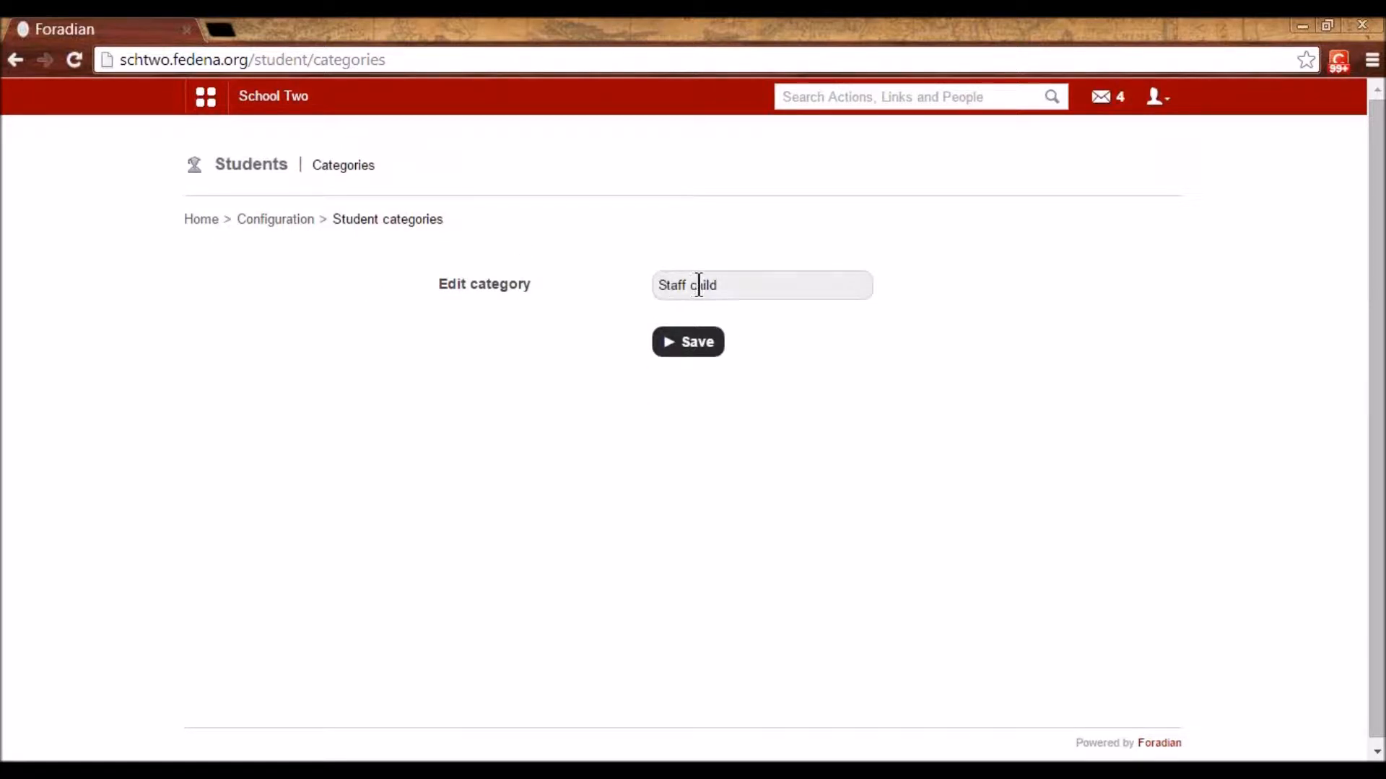
left_click(279, 220)
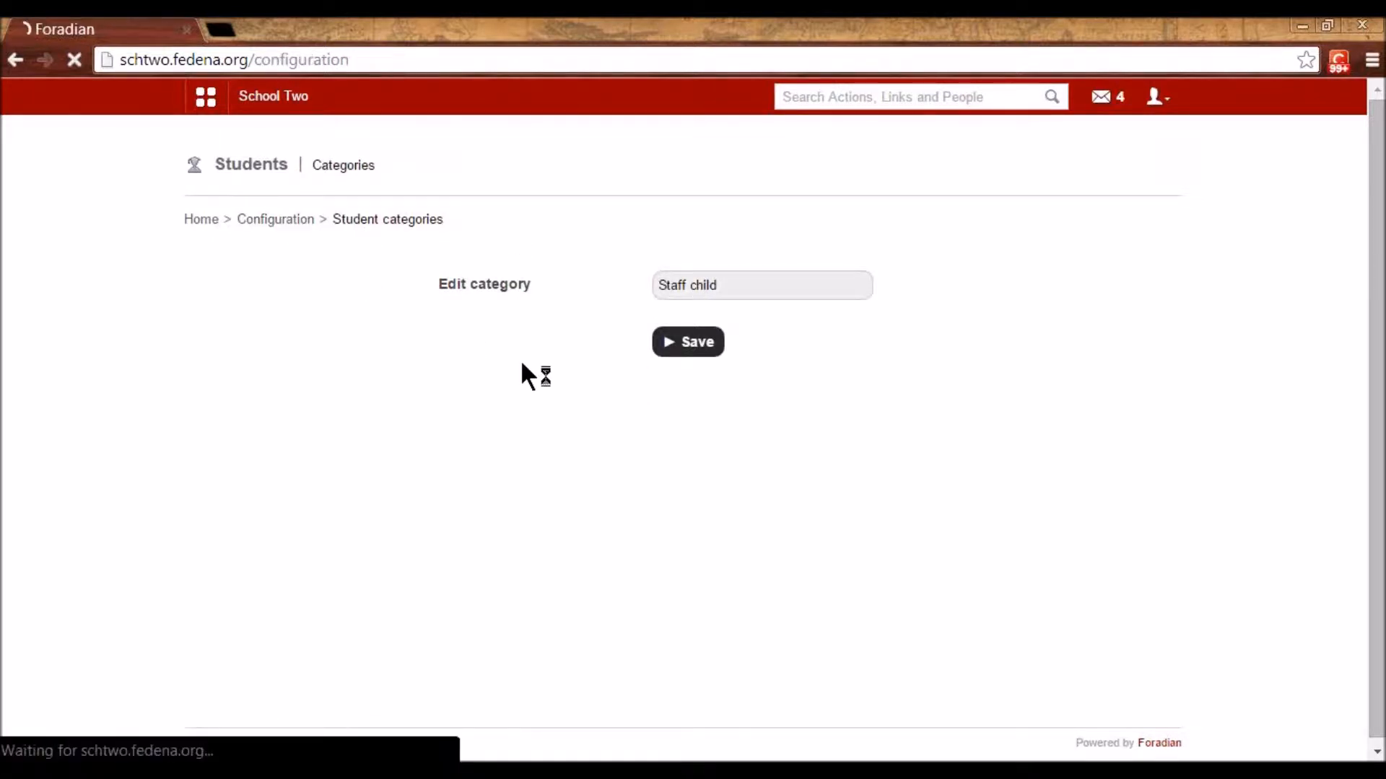
- View the Sibling in institution category's edit form, then return to Configuration home
left_click(743, 280)
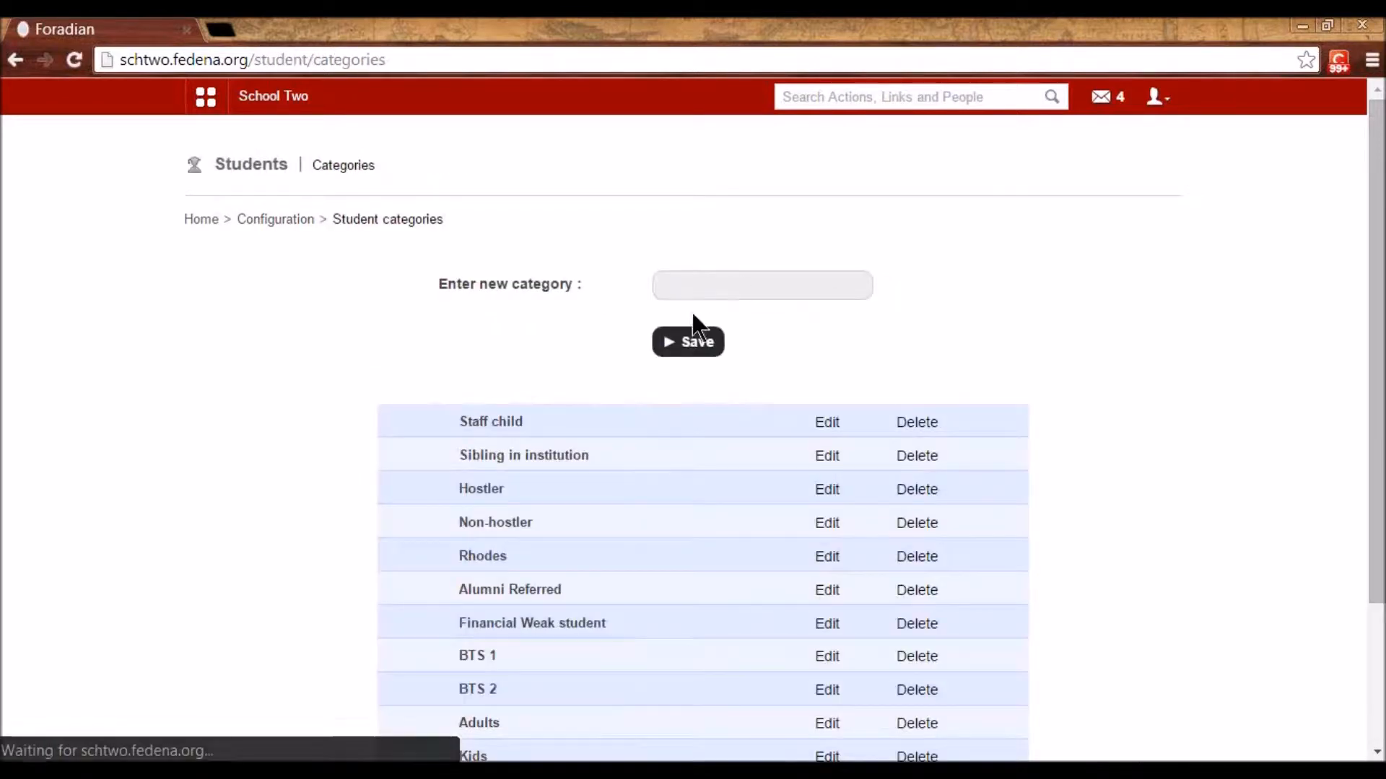
scroll(694, 324, "down", 2)
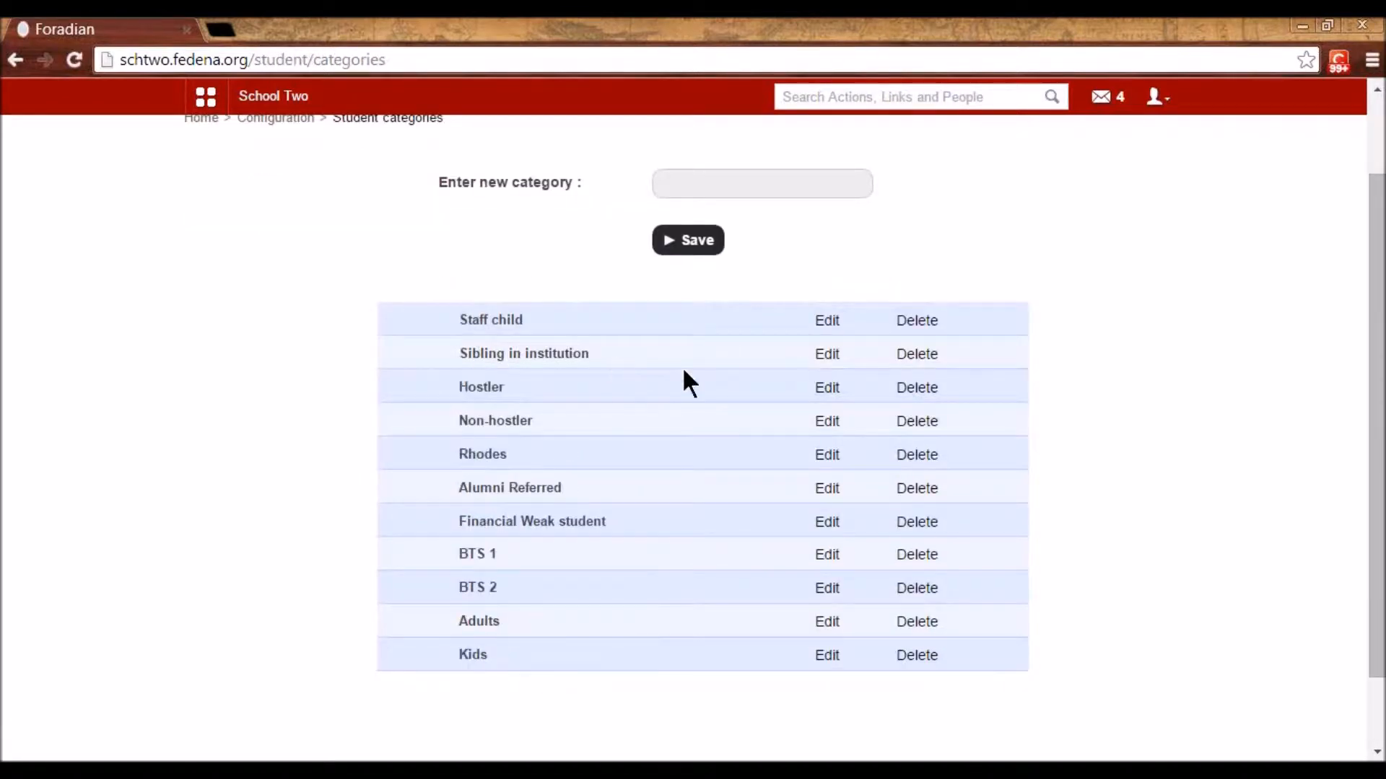
left_click(827, 355)
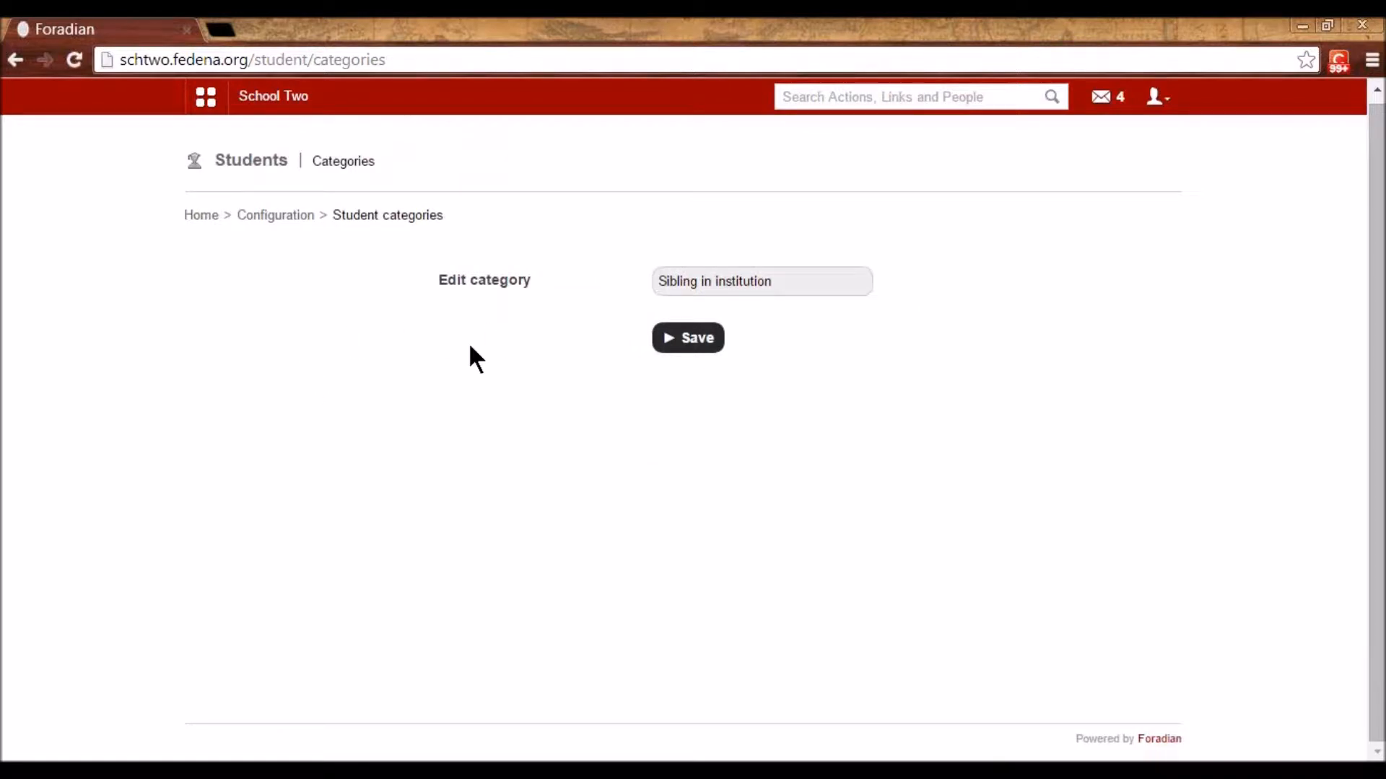
left_click(266, 215)
- Recheck the student categories list, then open the admission additional details settings
left_click(719, 288)
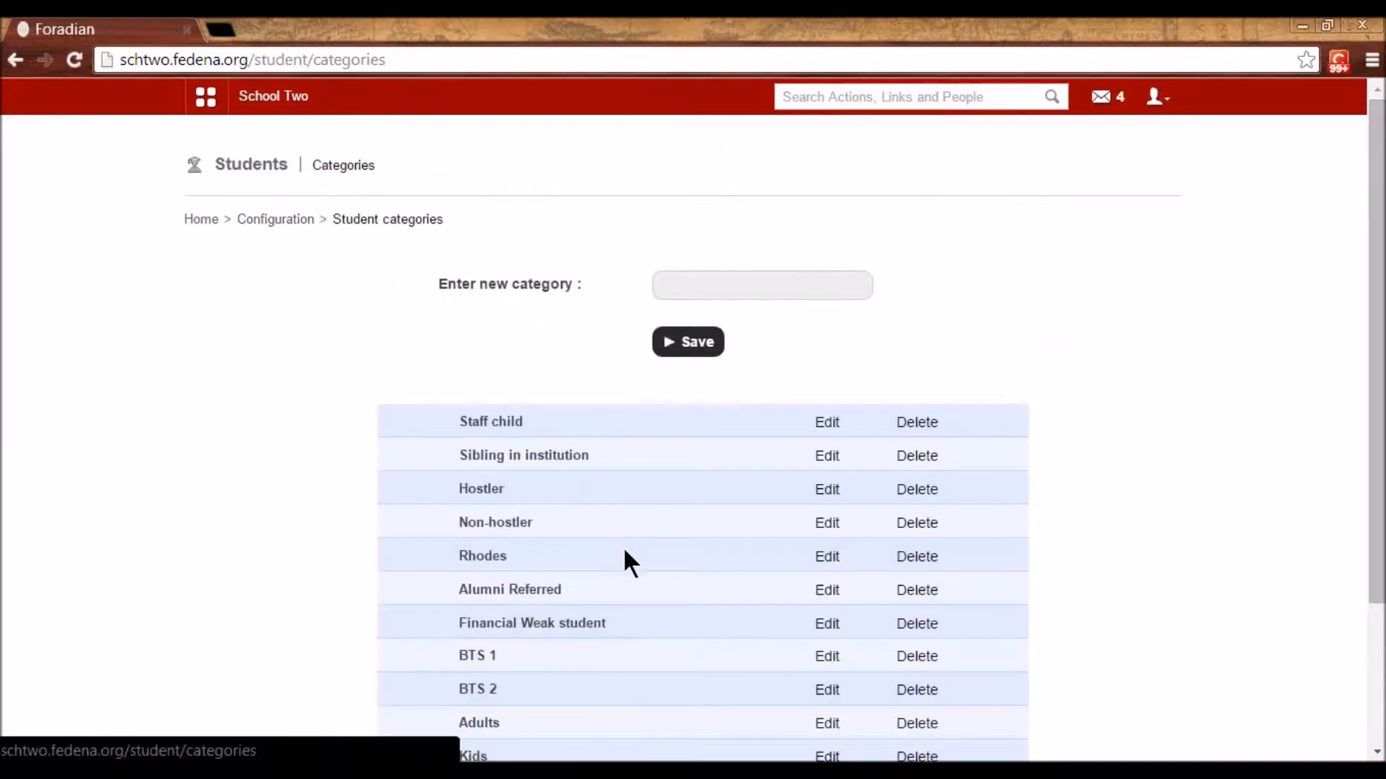
scroll(633, 557, "down", 1)
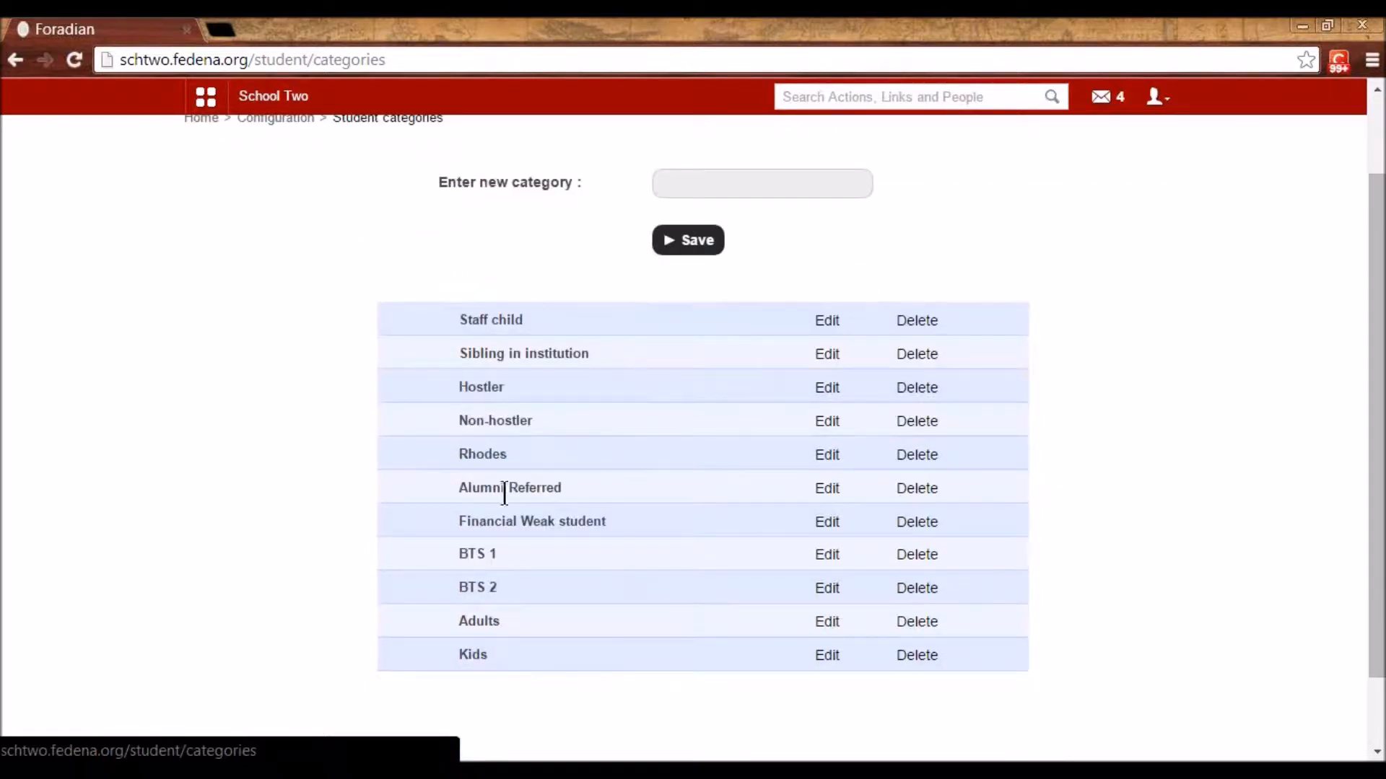
scroll(566, 577, "up", 1)
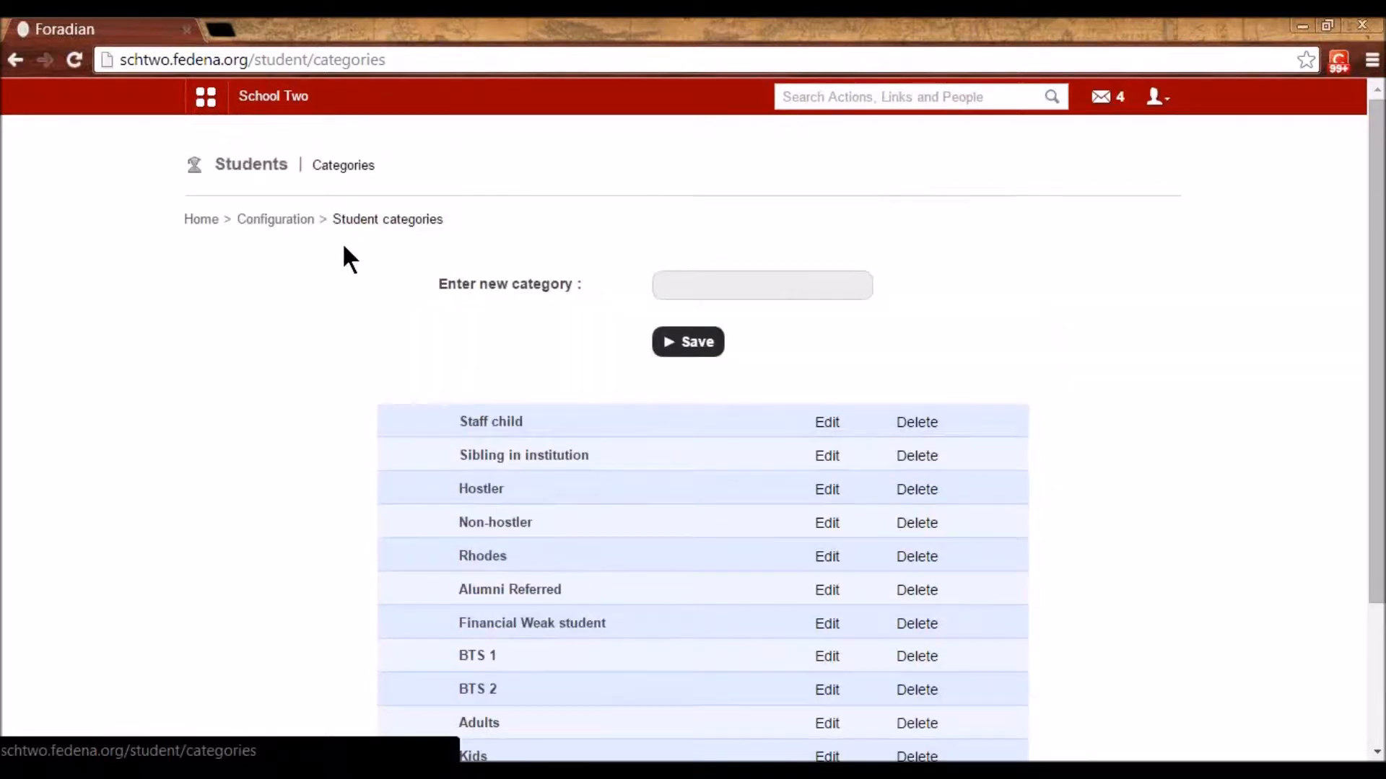
left_click(305, 221)
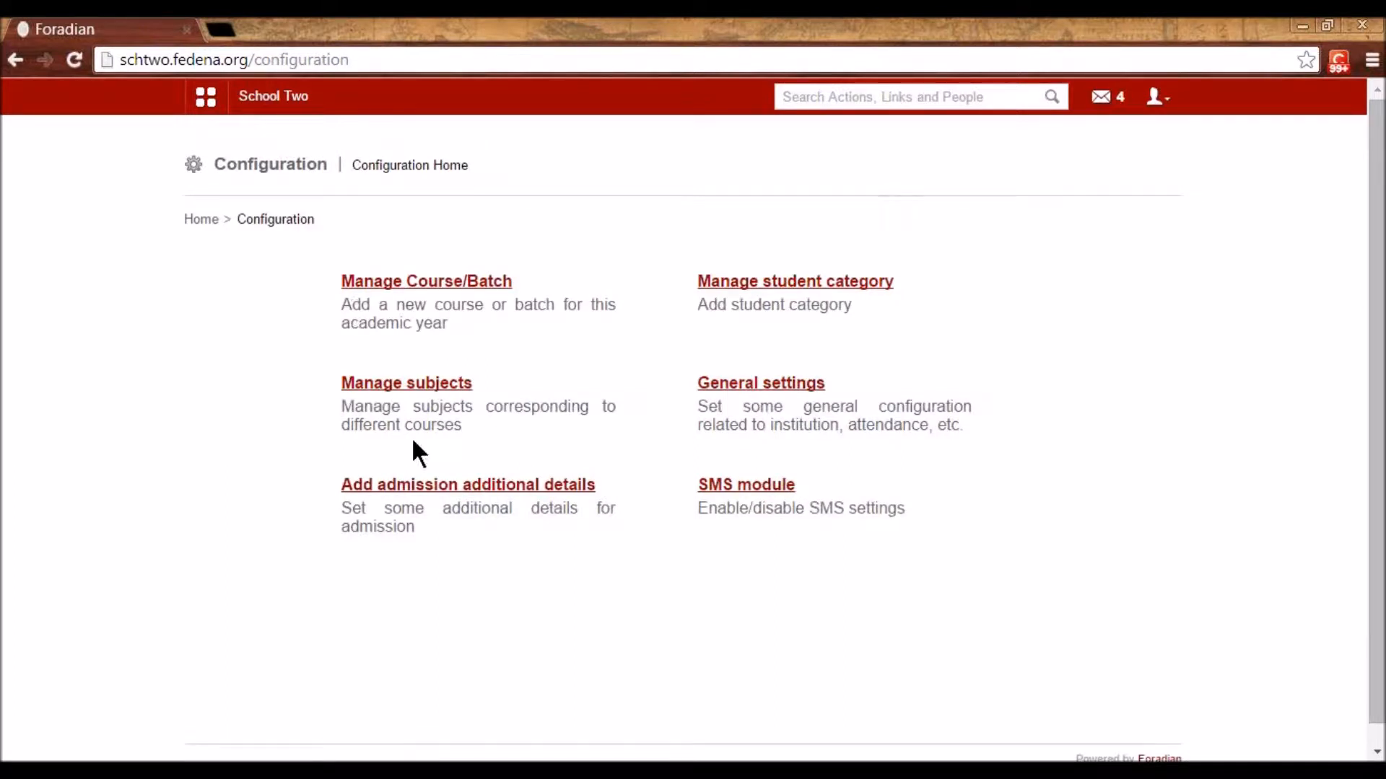
left_click(430, 485)
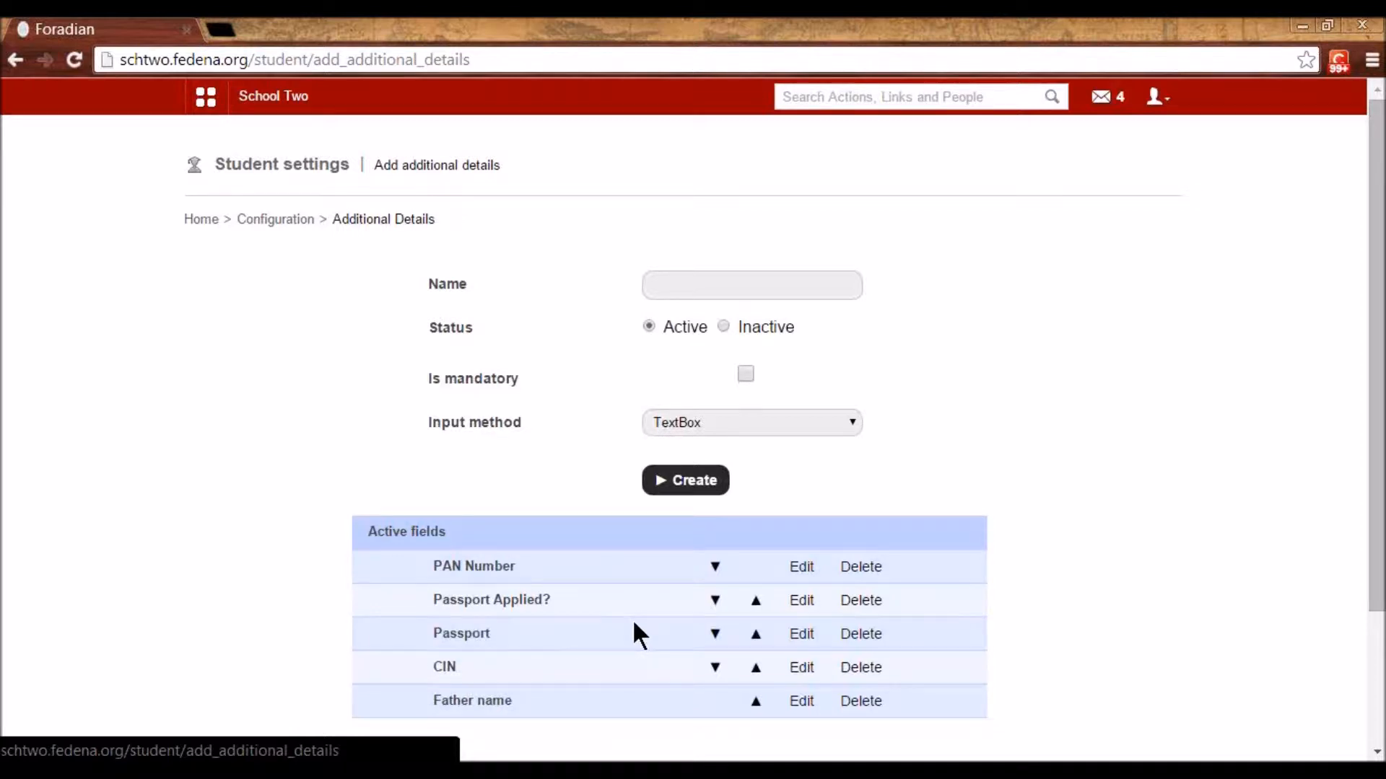
left_click(801, 635)
left_click_drag(712, 298, 625, 285)
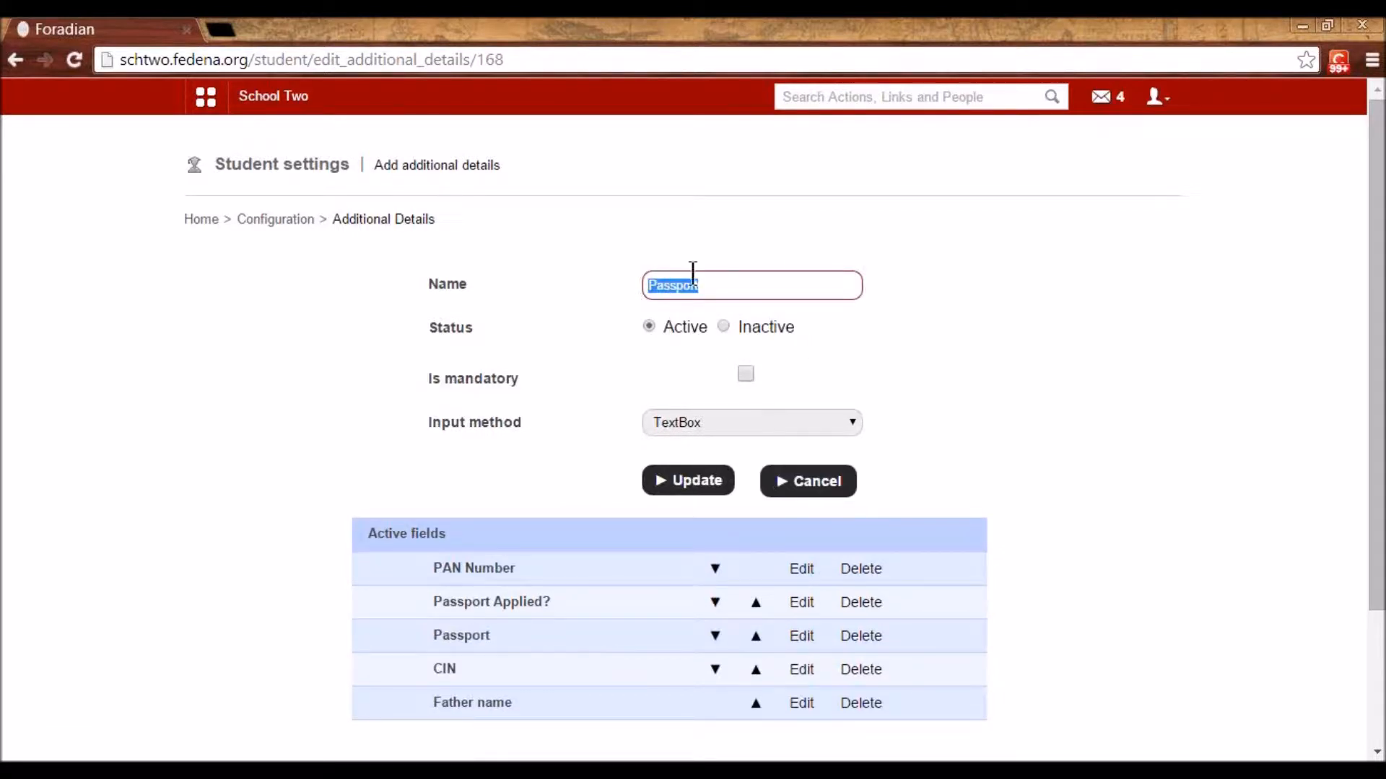
left_click(716, 425)
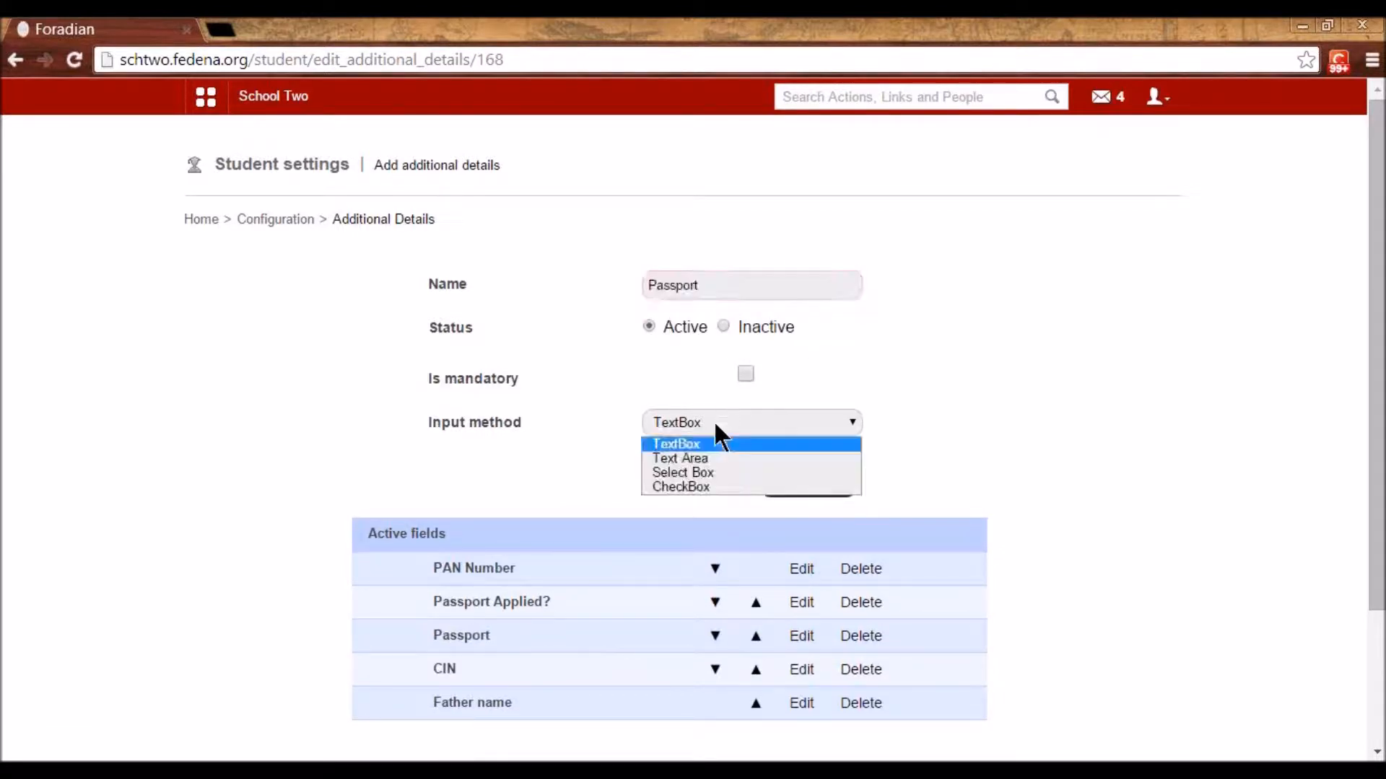
left_click(710, 443)
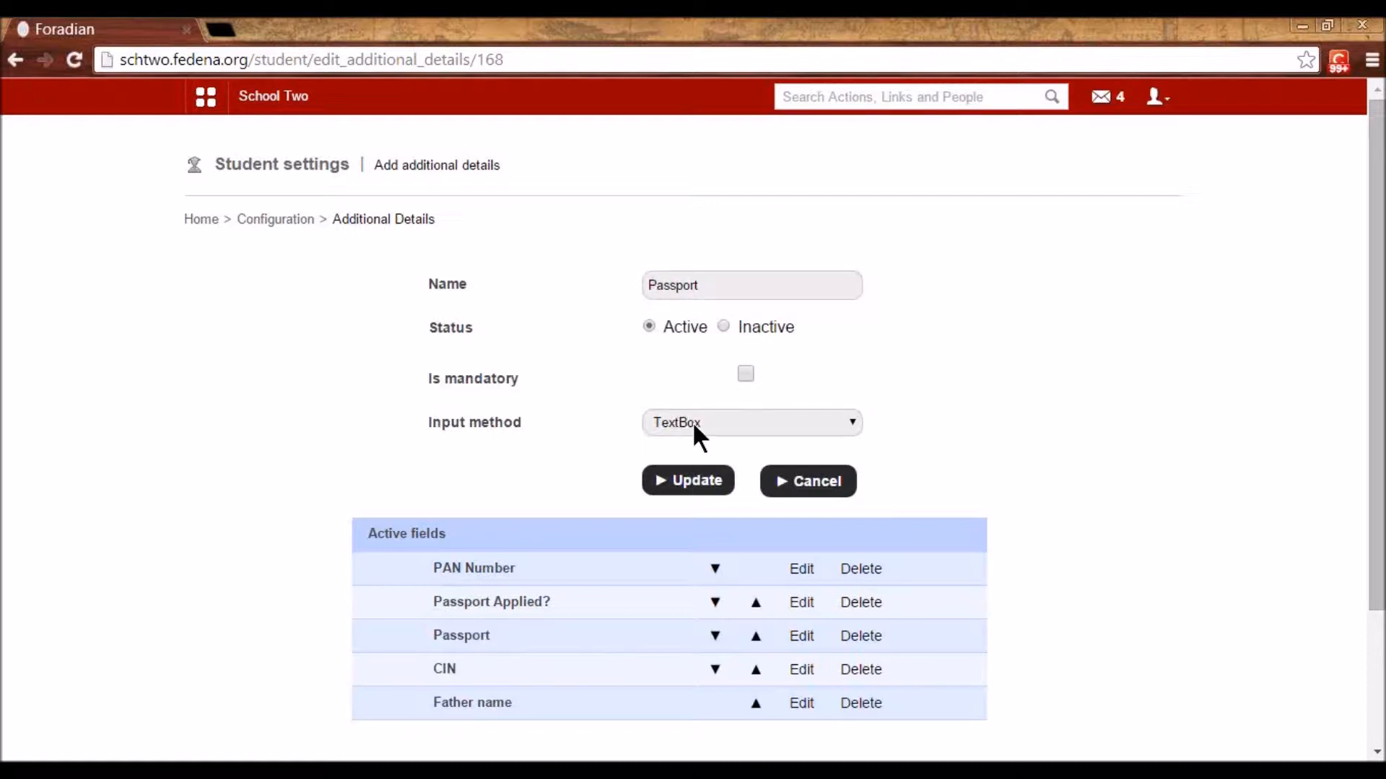
left_click(801, 602)
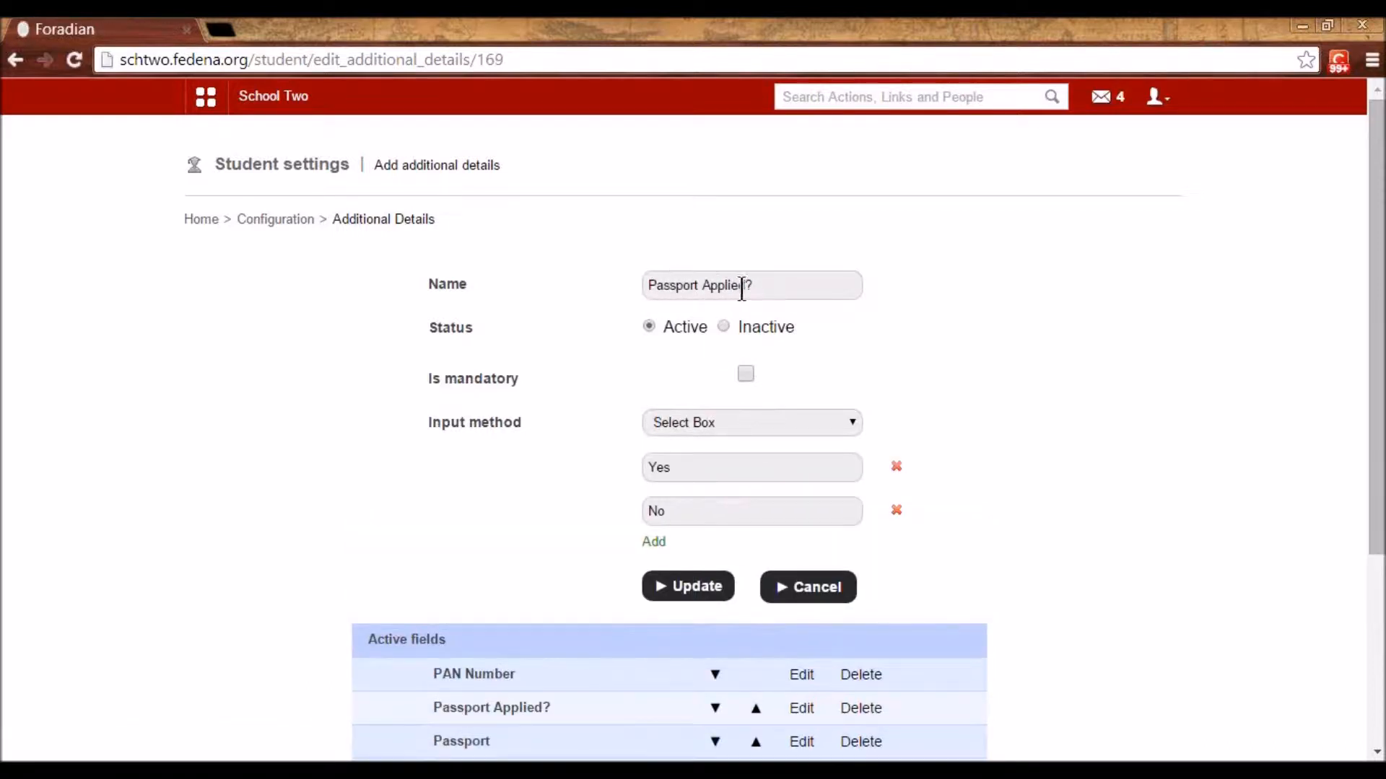
left_click(703, 422)
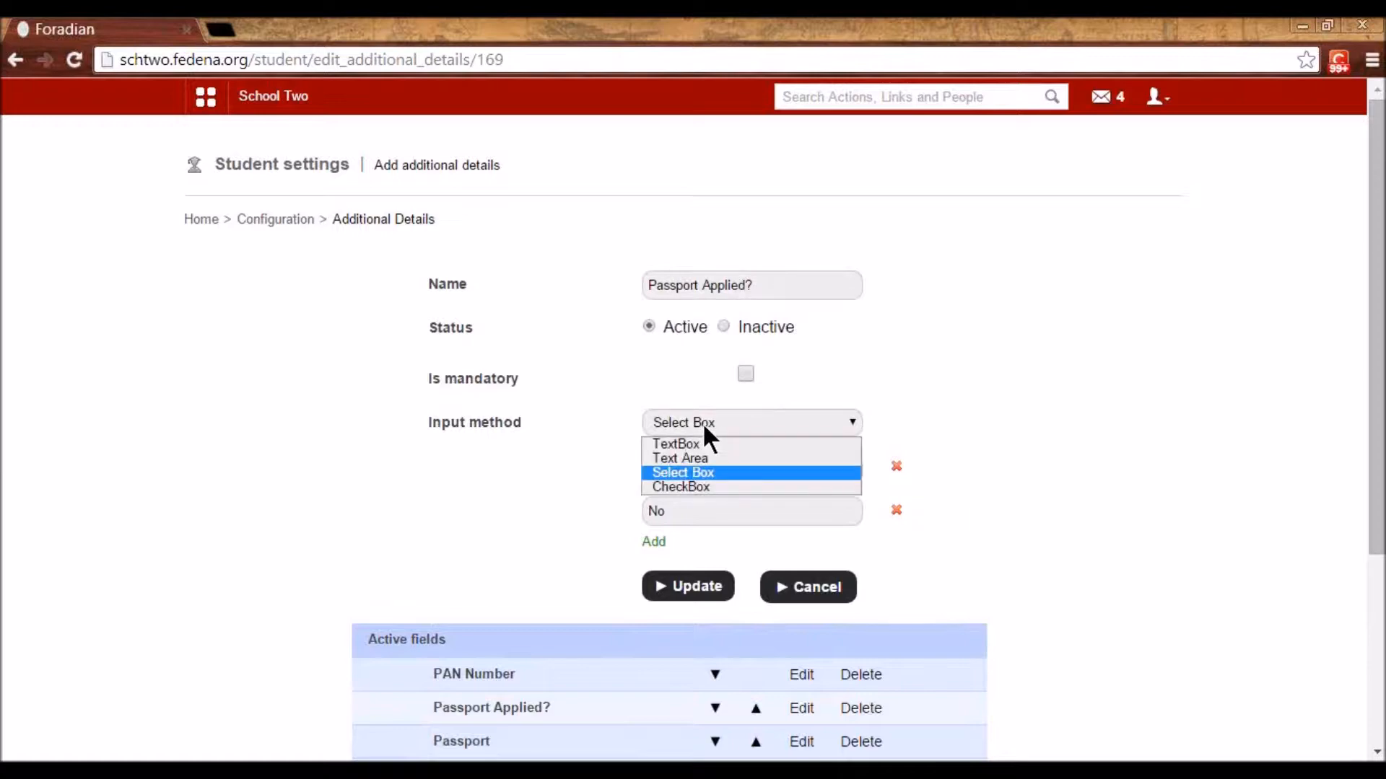
left_click(706, 473)
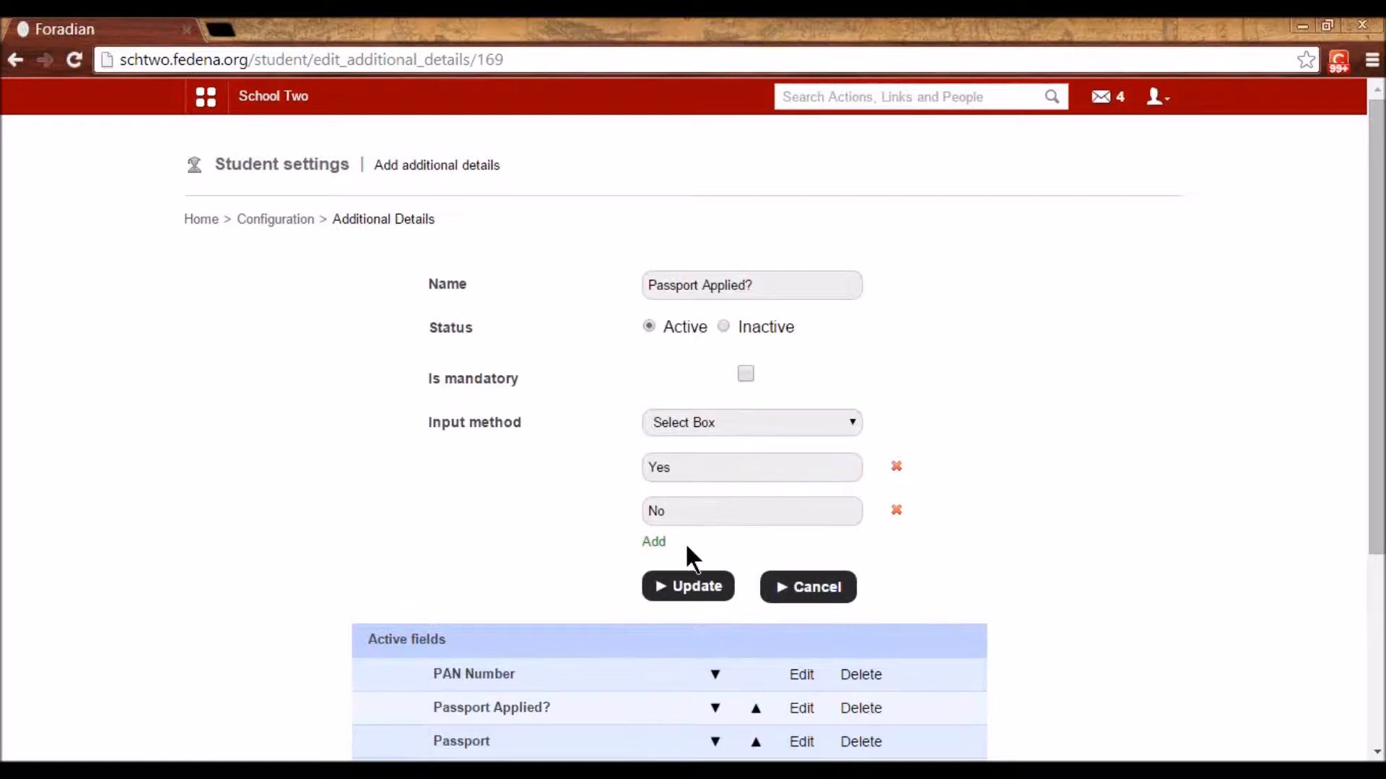
left_click(256, 221)
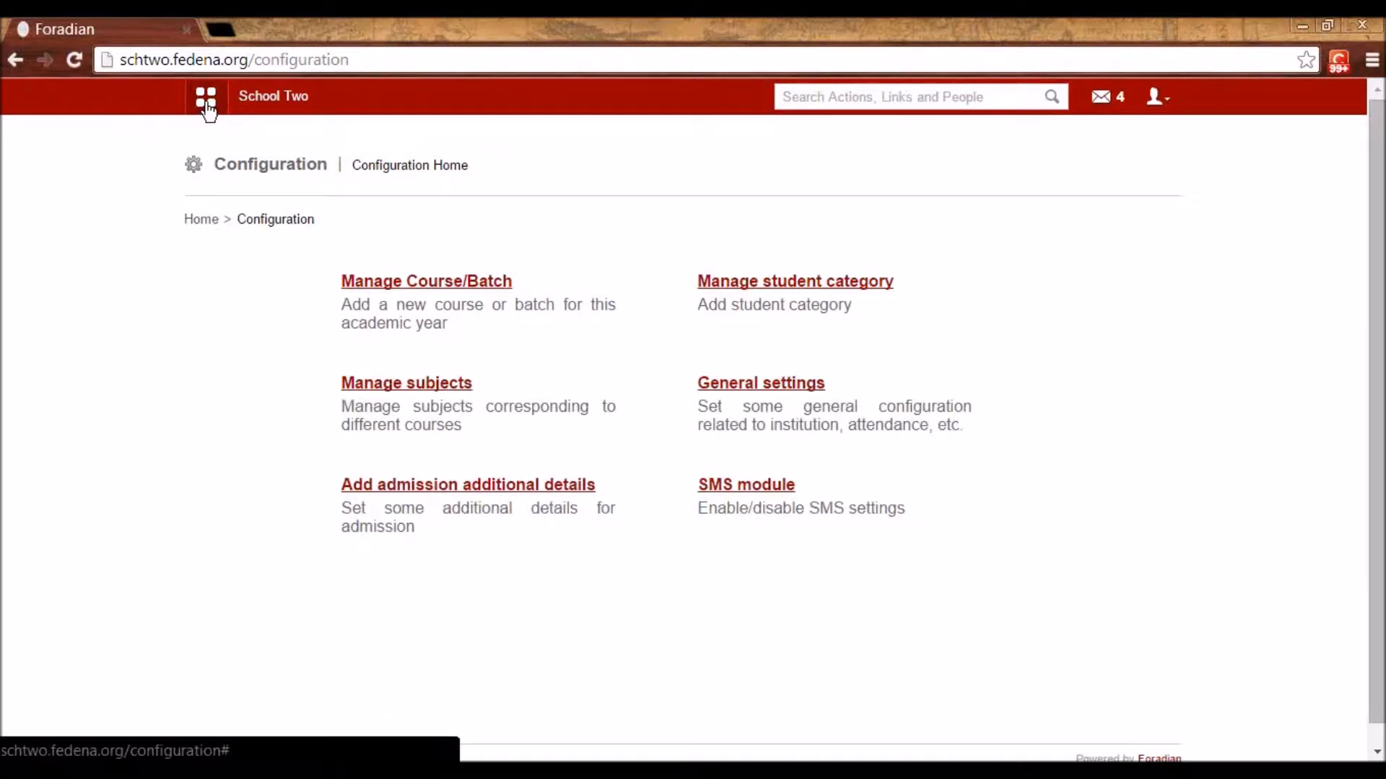
- Open the SMS module, then load accounts.fedena.org in a new browser tab
left_click(733, 488)
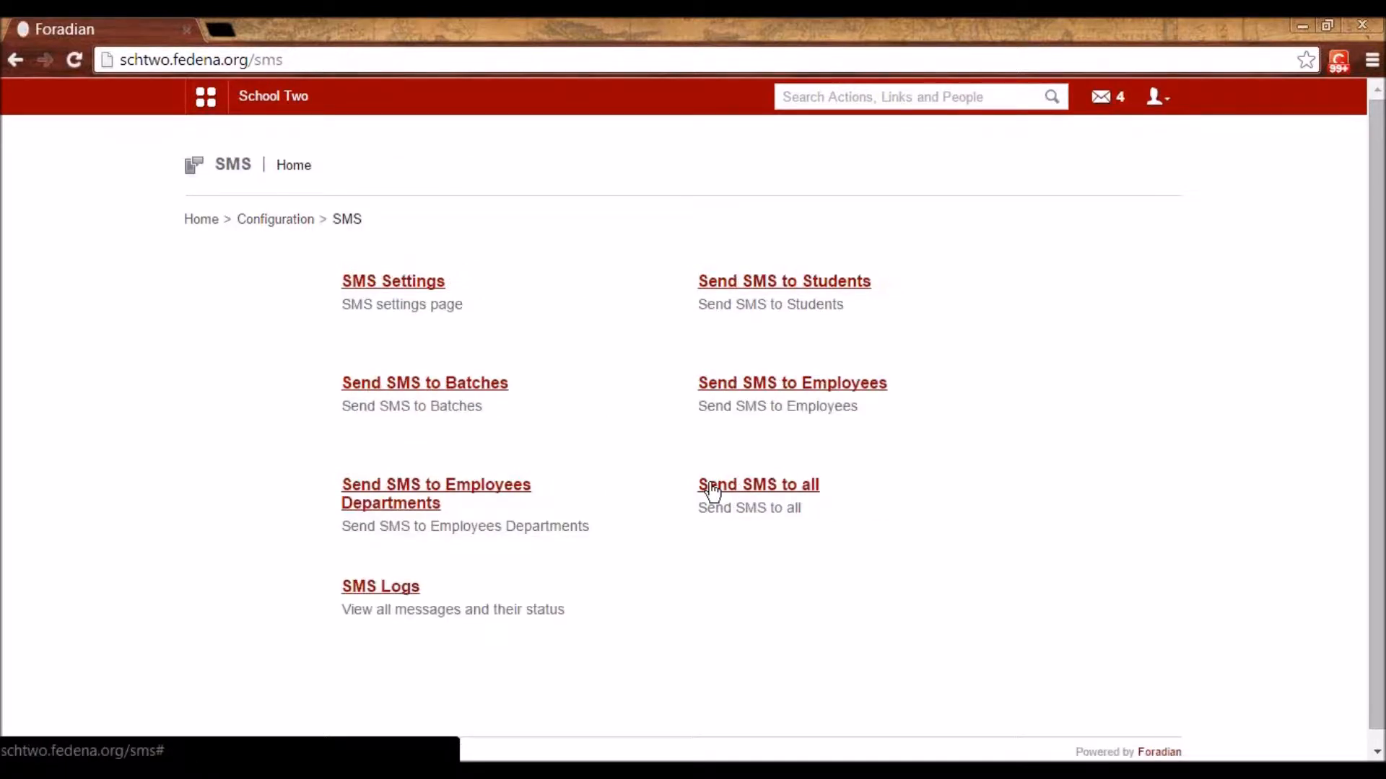
left_click(226, 33)
type("acco")
key("Return")
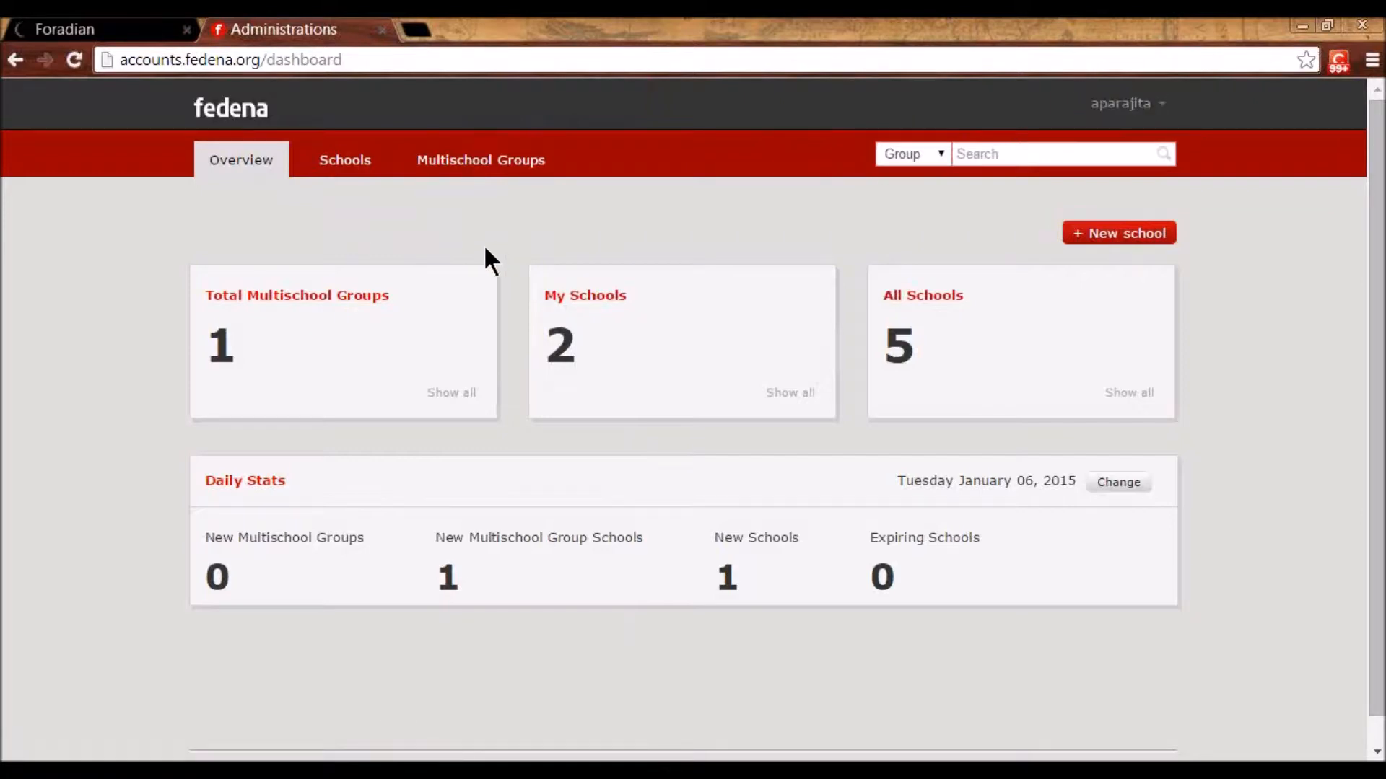
- From the Company profile's SMS section, open the SMS credentials edit form and review its fields
left_click(1152, 106)
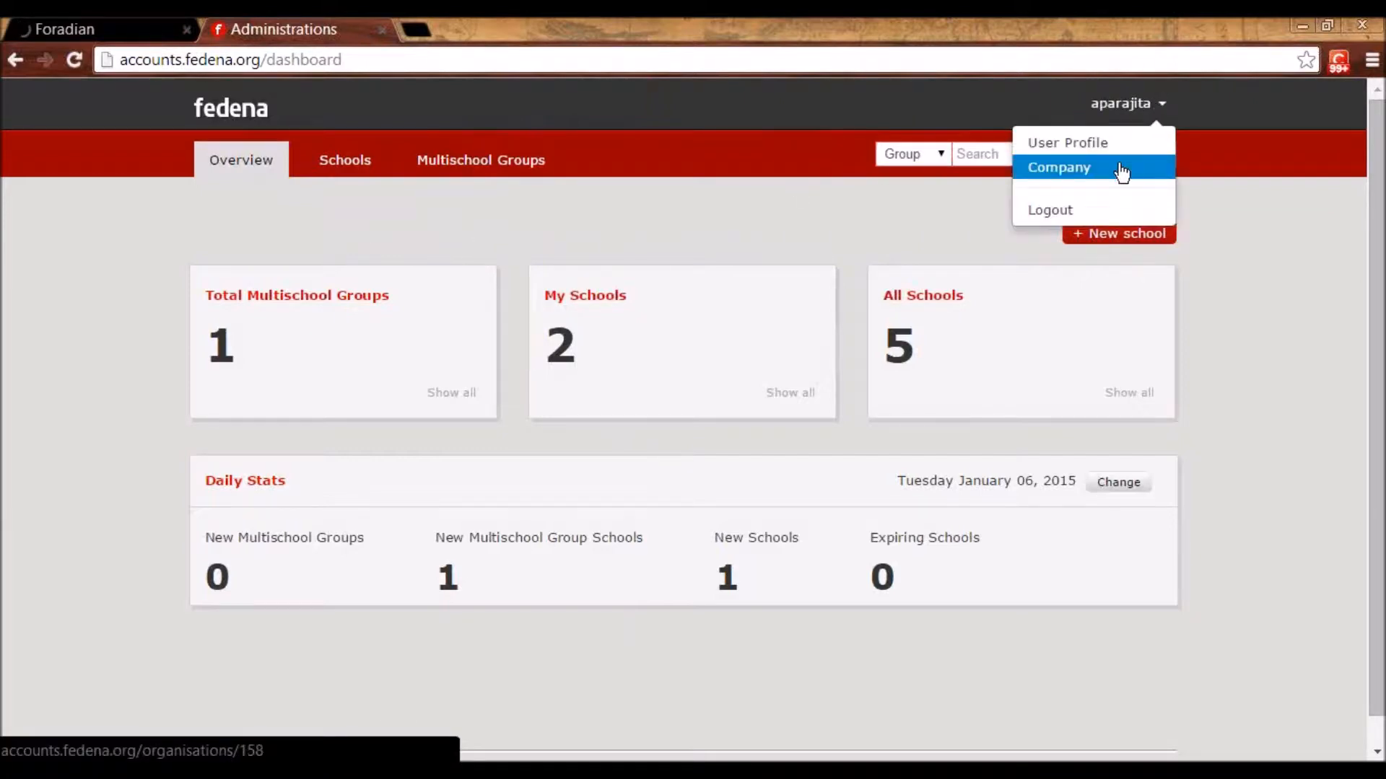
left_click(1120, 171)
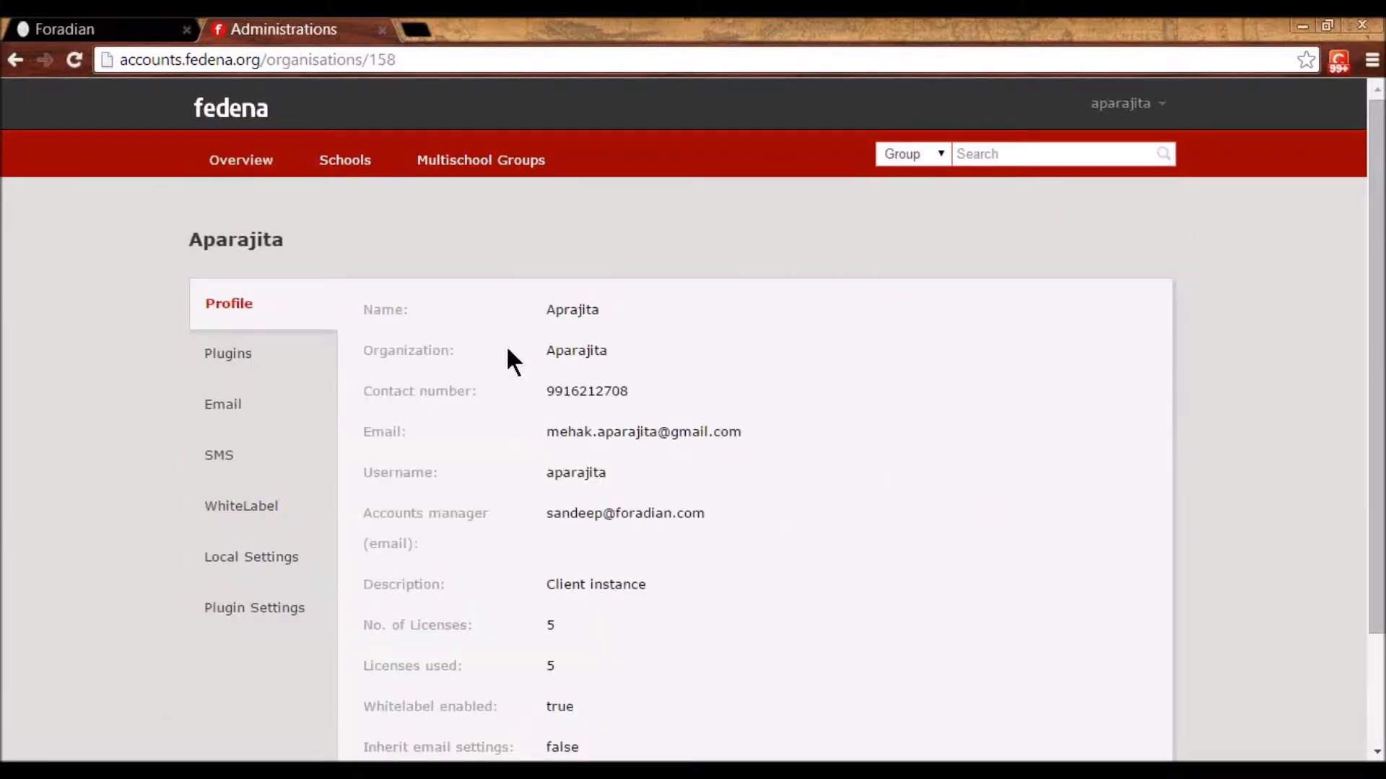
left_click(230, 468)
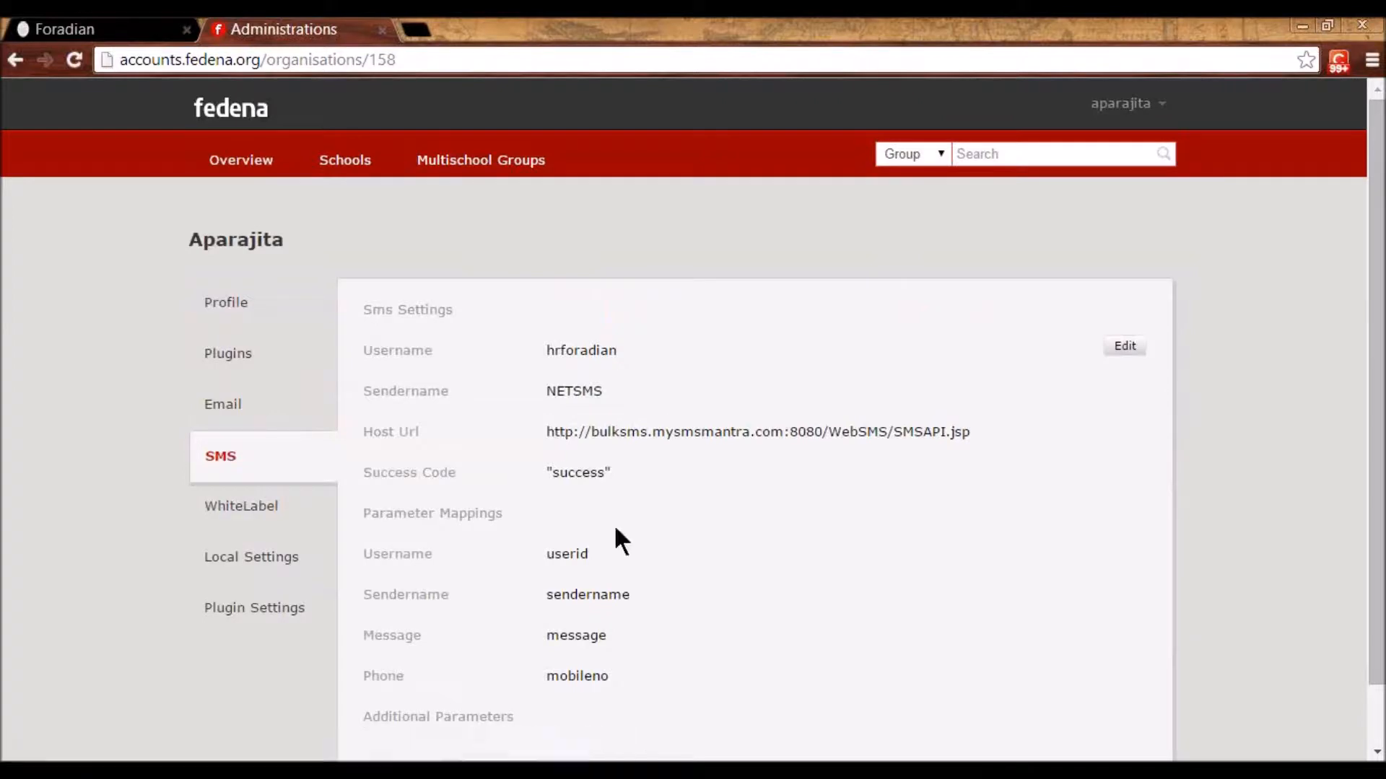
left_click(1119, 347)
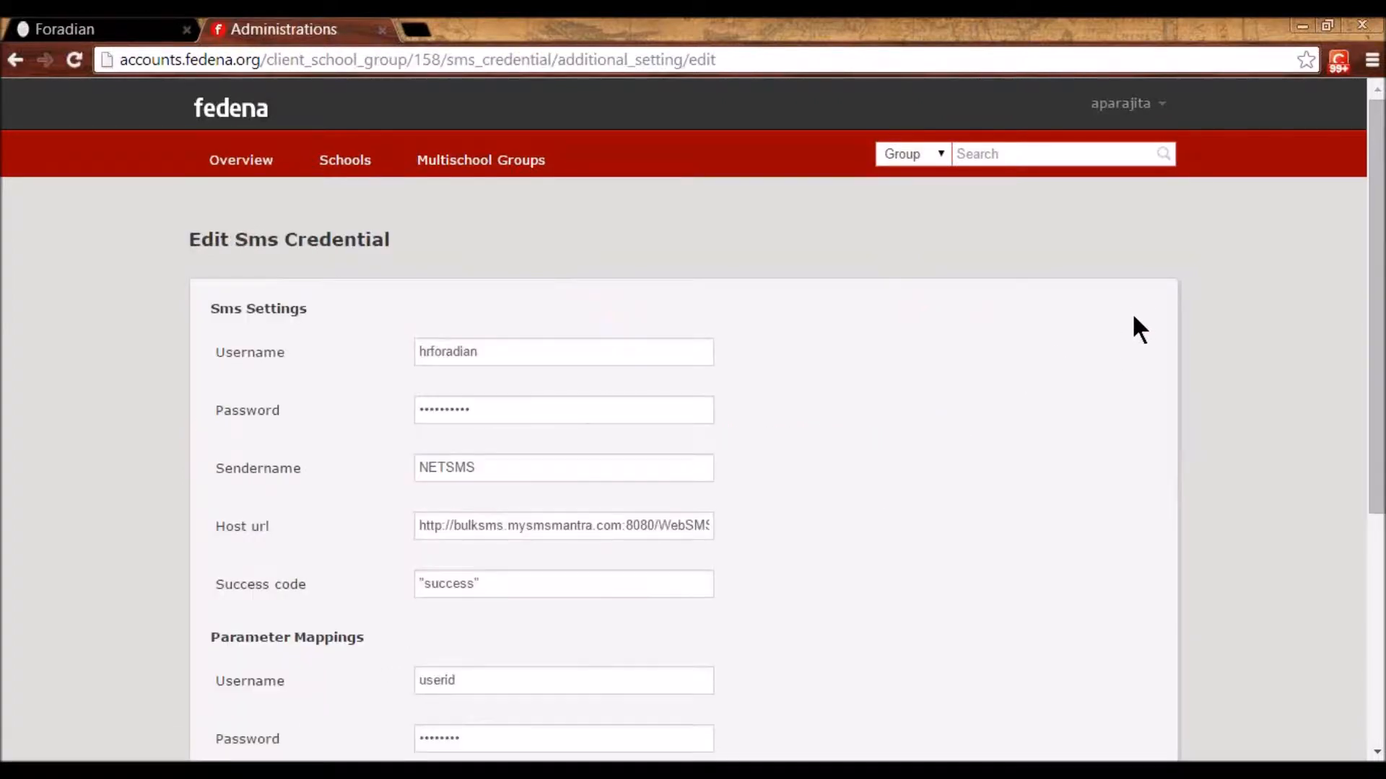
scroll(238, 404, "down", 2)
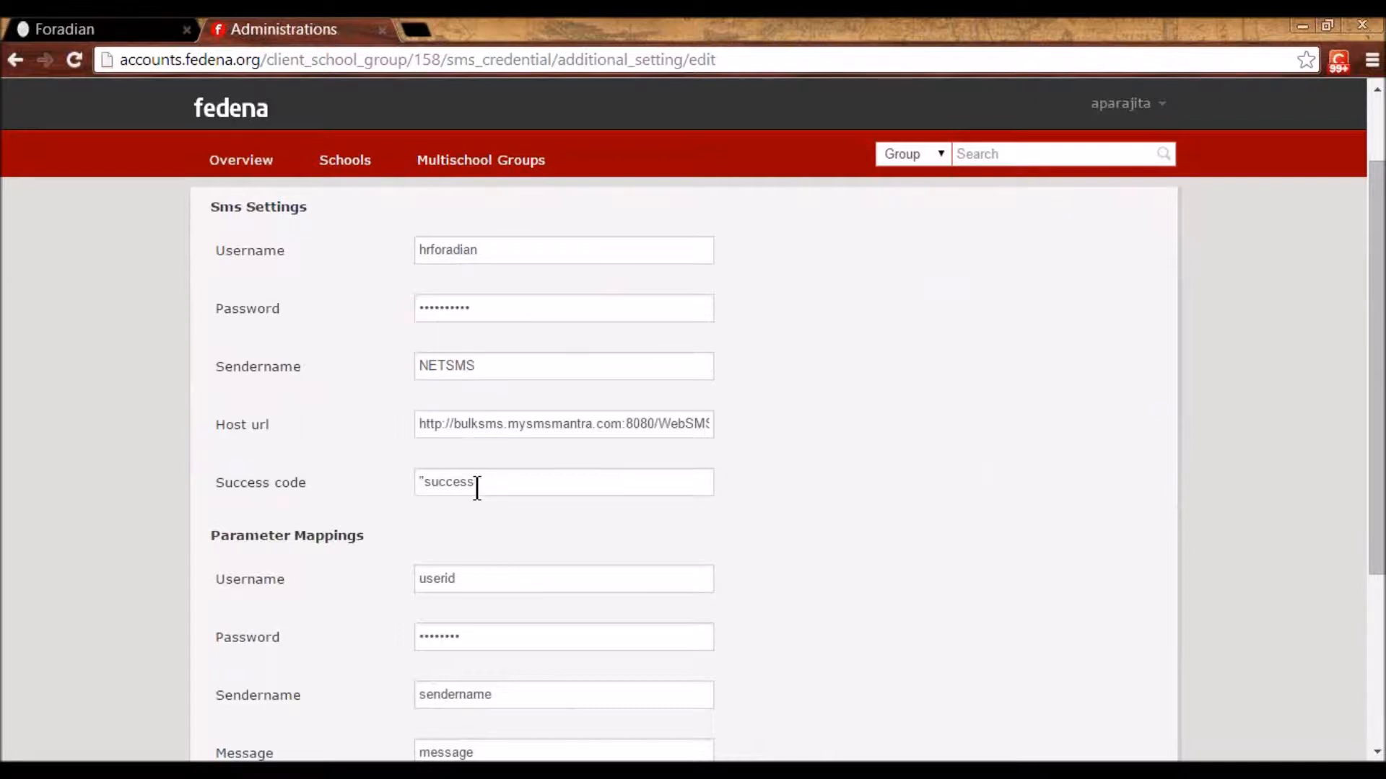
scroll(396, 603, "up", 2)
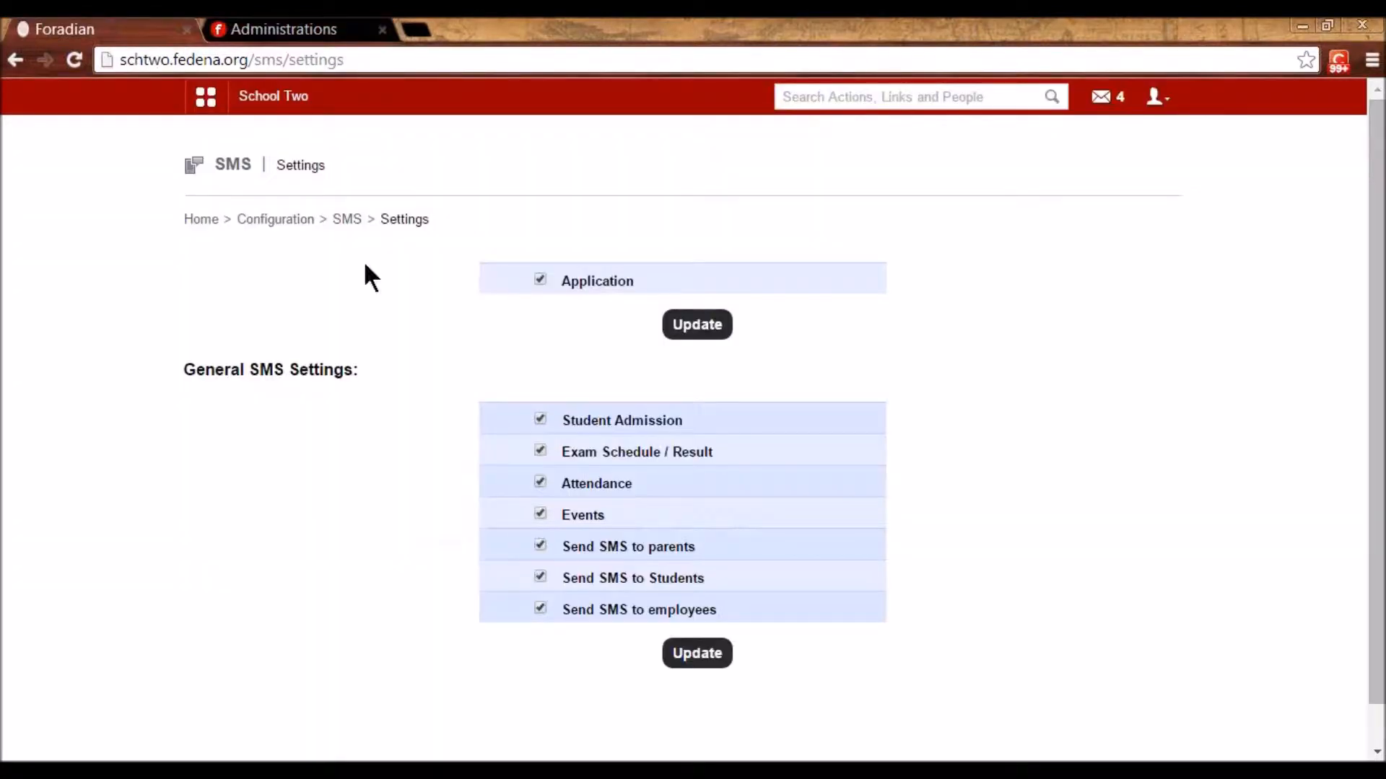
- Toggle and update the Application SMS setting, update the general SMS settings, then return to SMS home
left_click(539, 280)
left_click(700, 326)
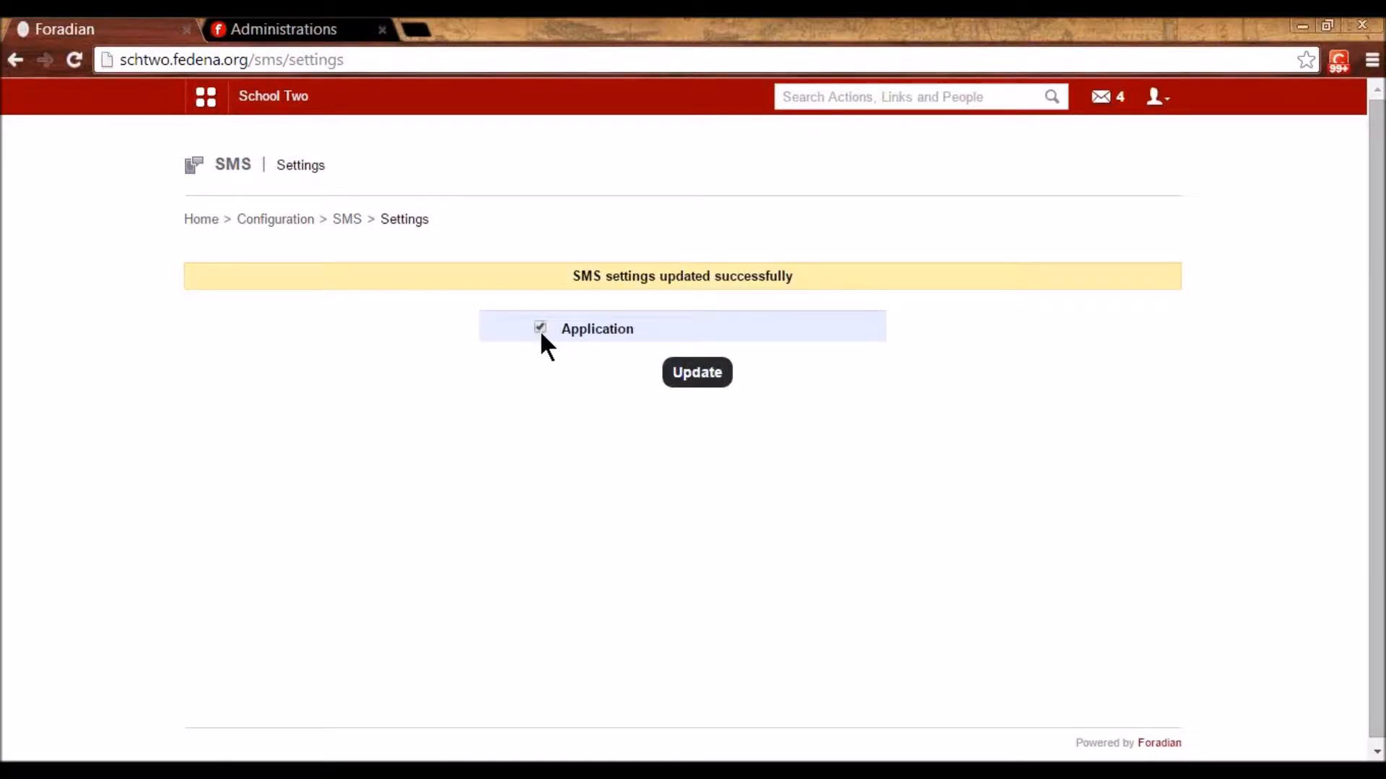
left_click(695, 376)
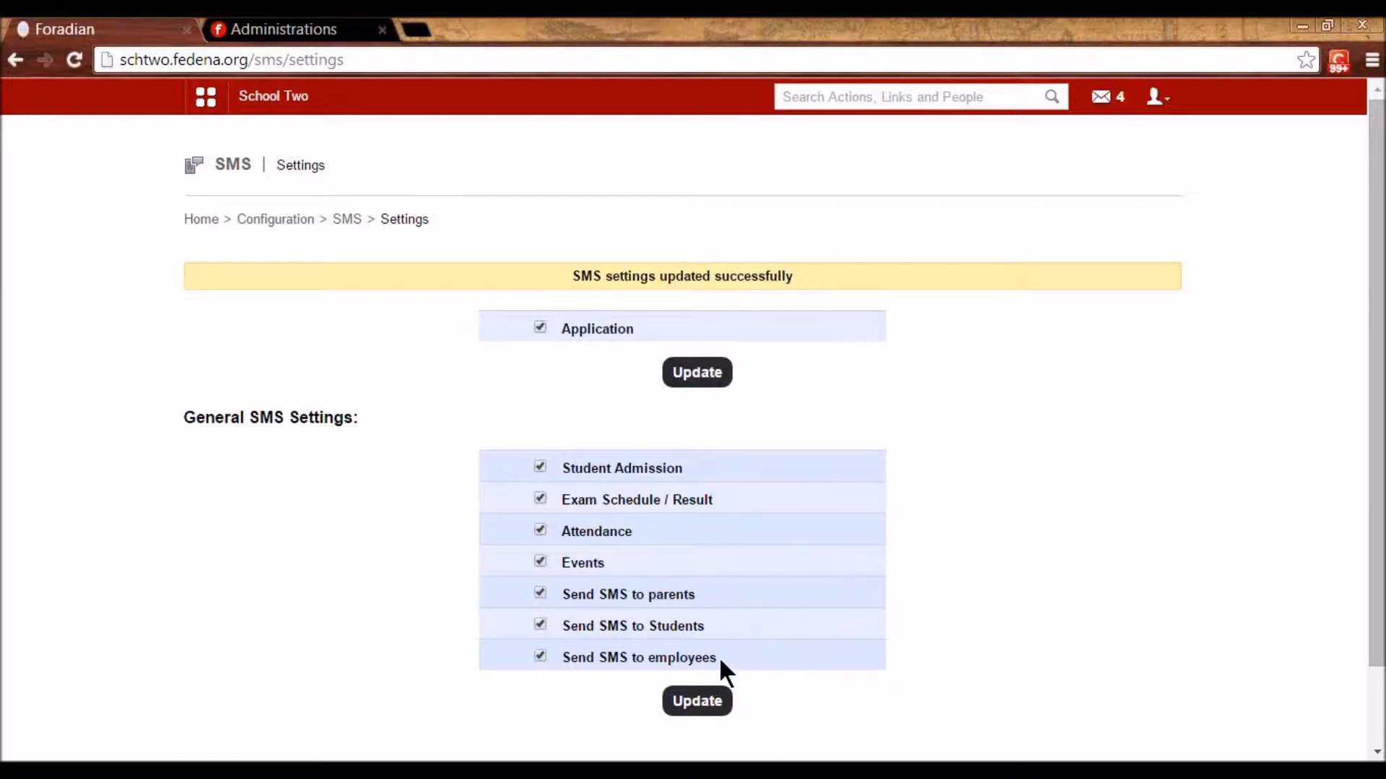
left_click(697, 701)
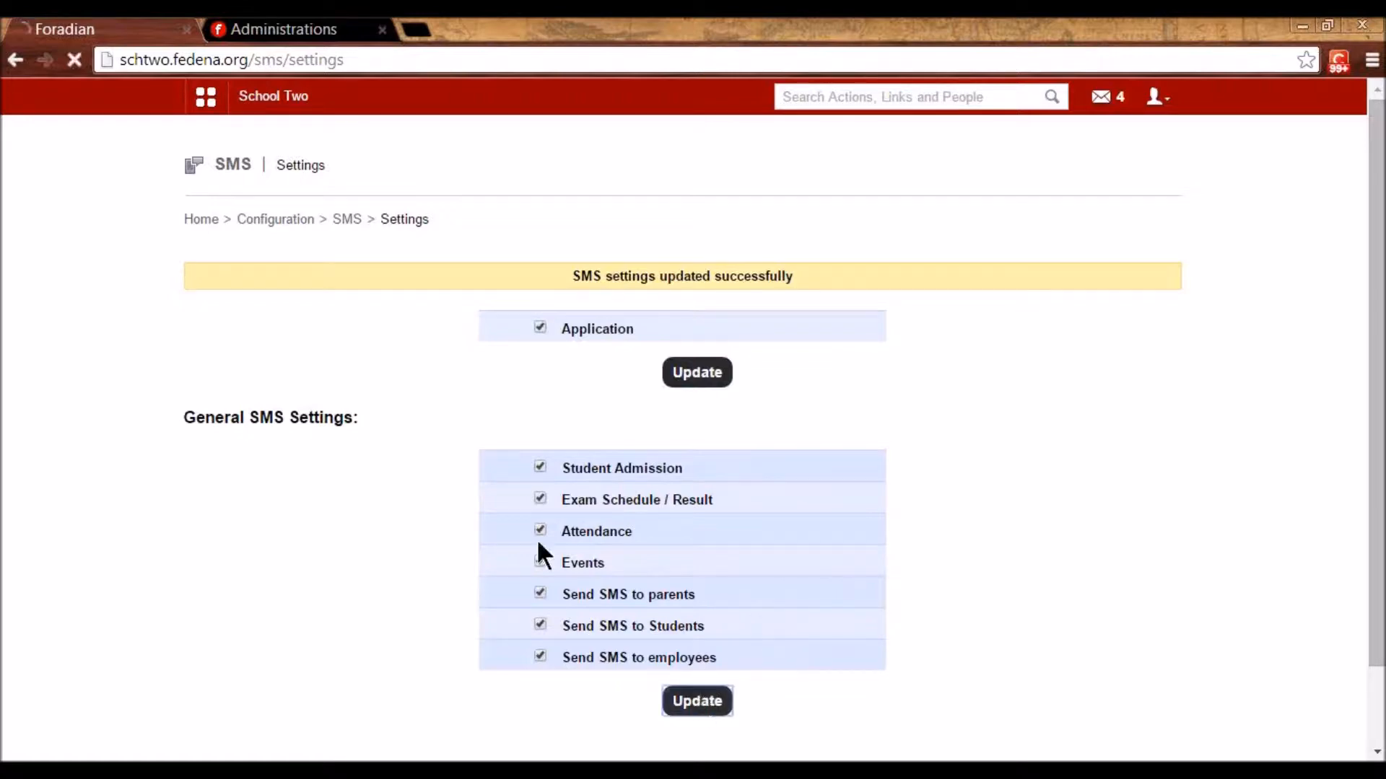
left_click(347, 220)
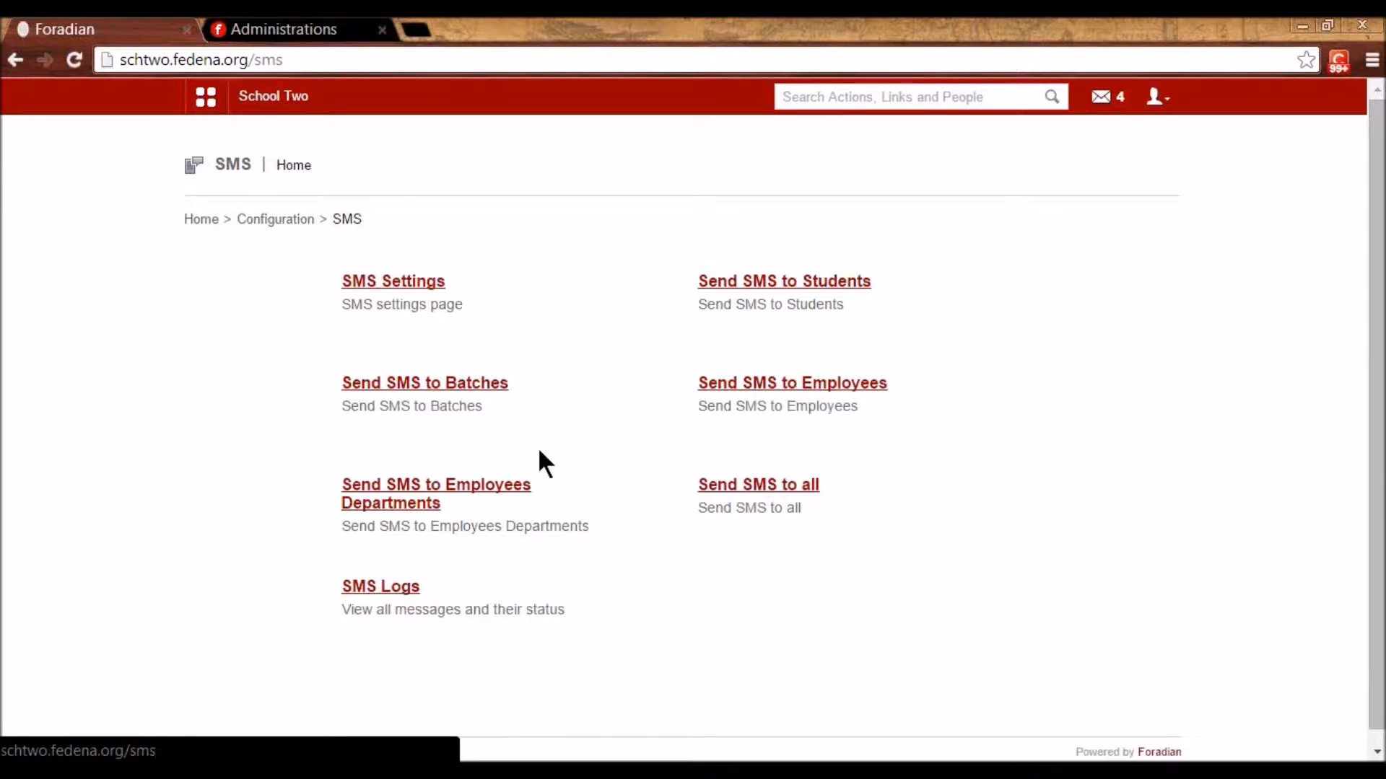
left_click(785, 489)
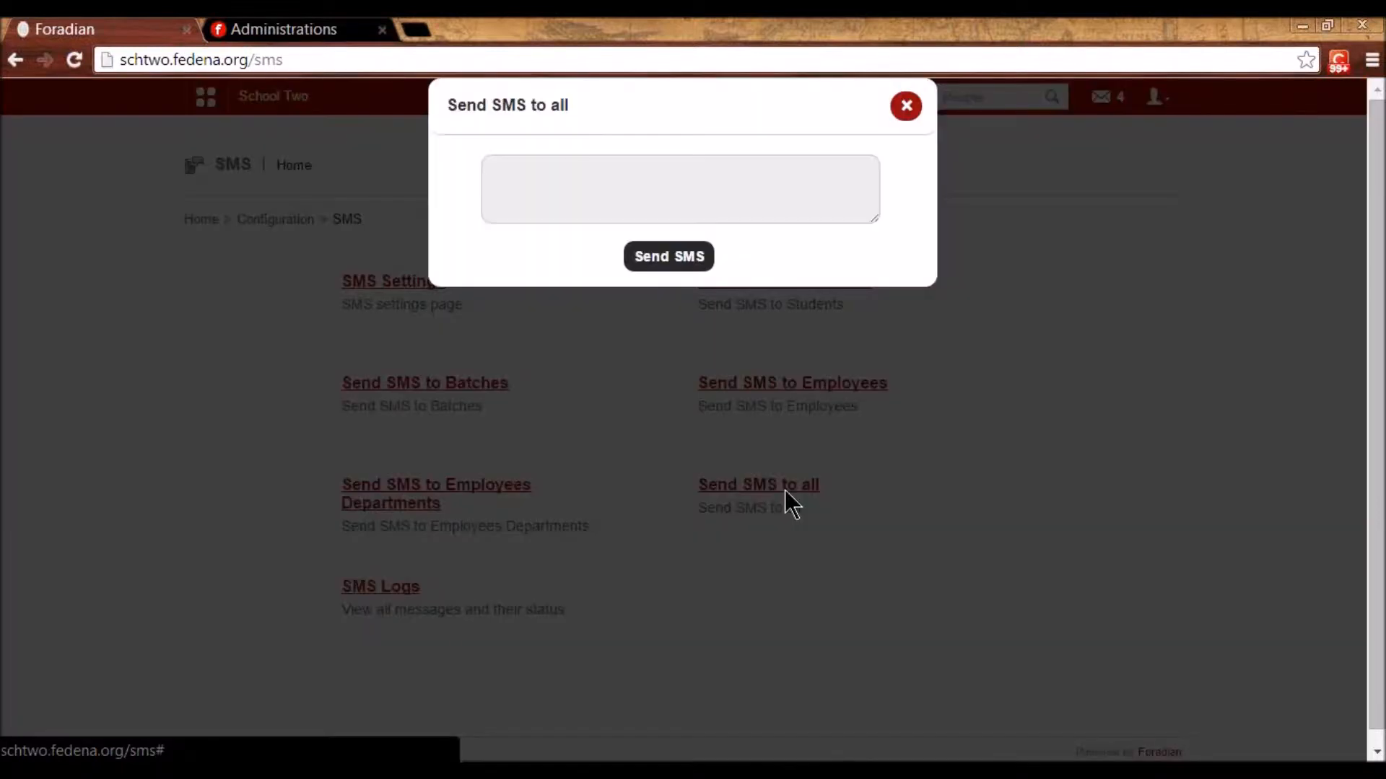
left_click(905, 107)
left_click(398, 589)
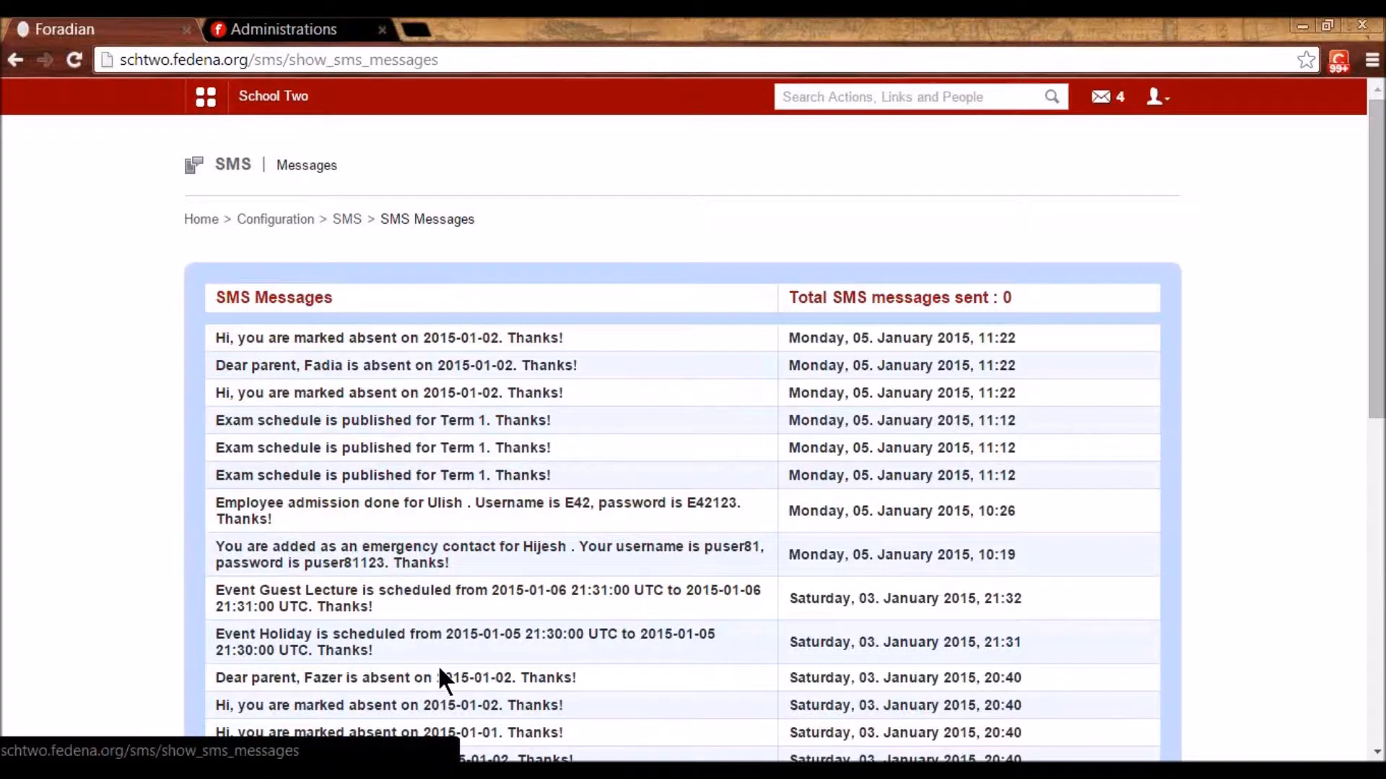
left_click(346, 219)
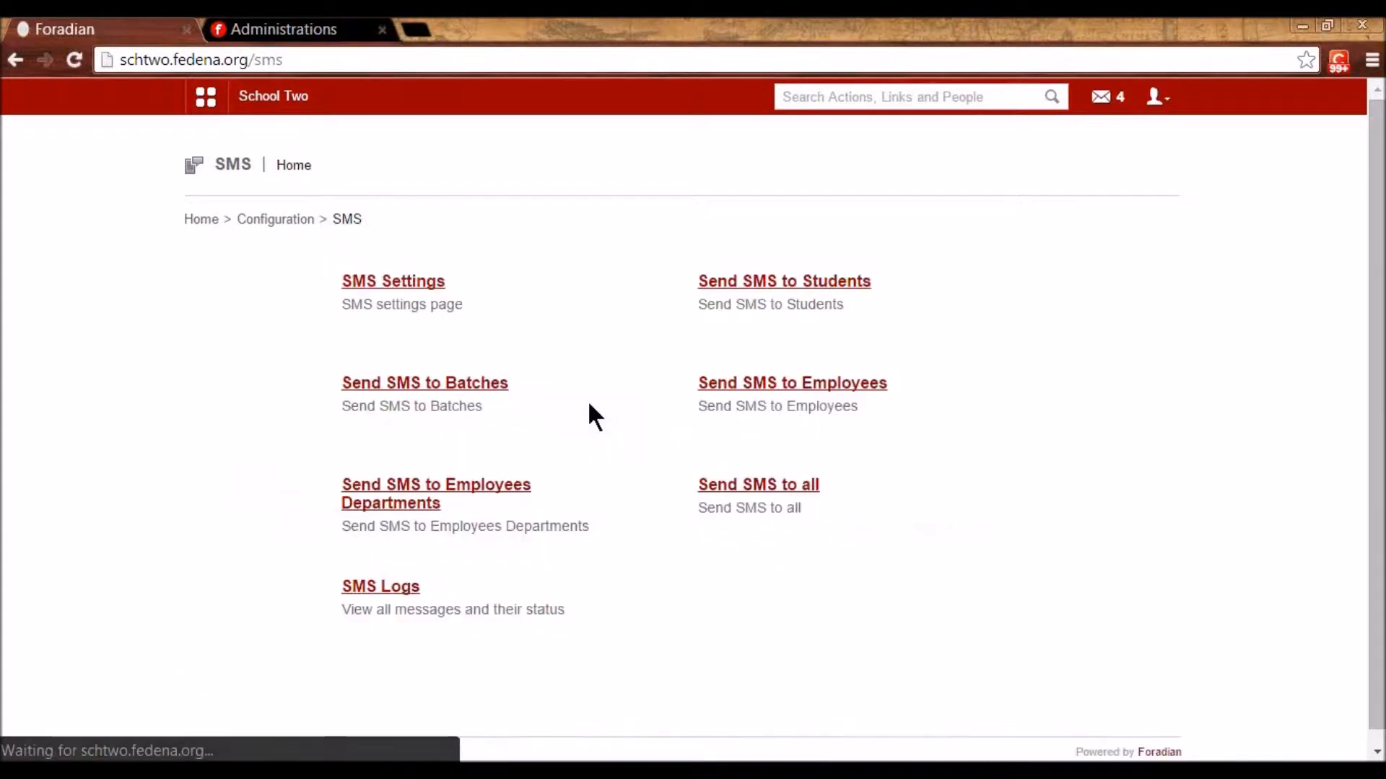
- Tick two students from batch G1 - A 2014 for a student SMS, then leave for Configuration home unsent
left_click(753, 285)
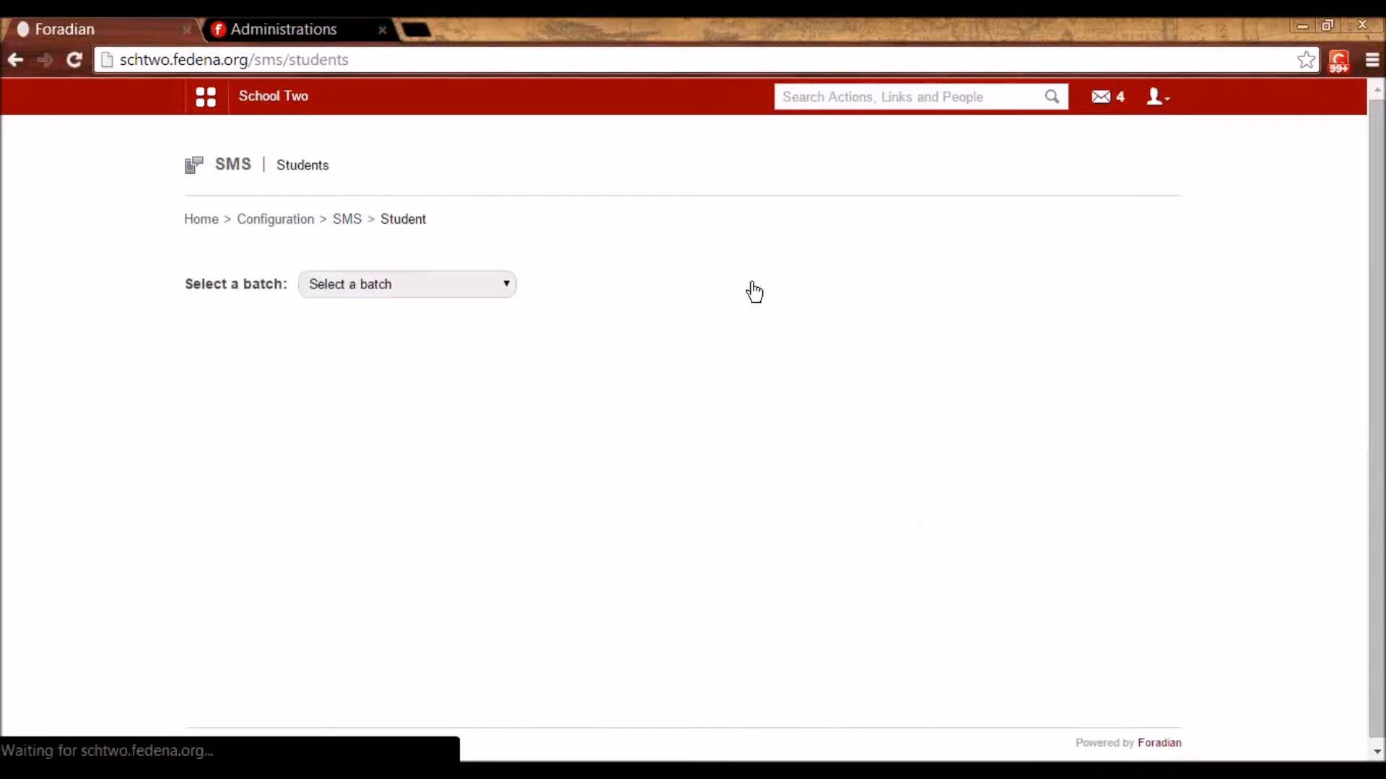
left_click(455, 287)
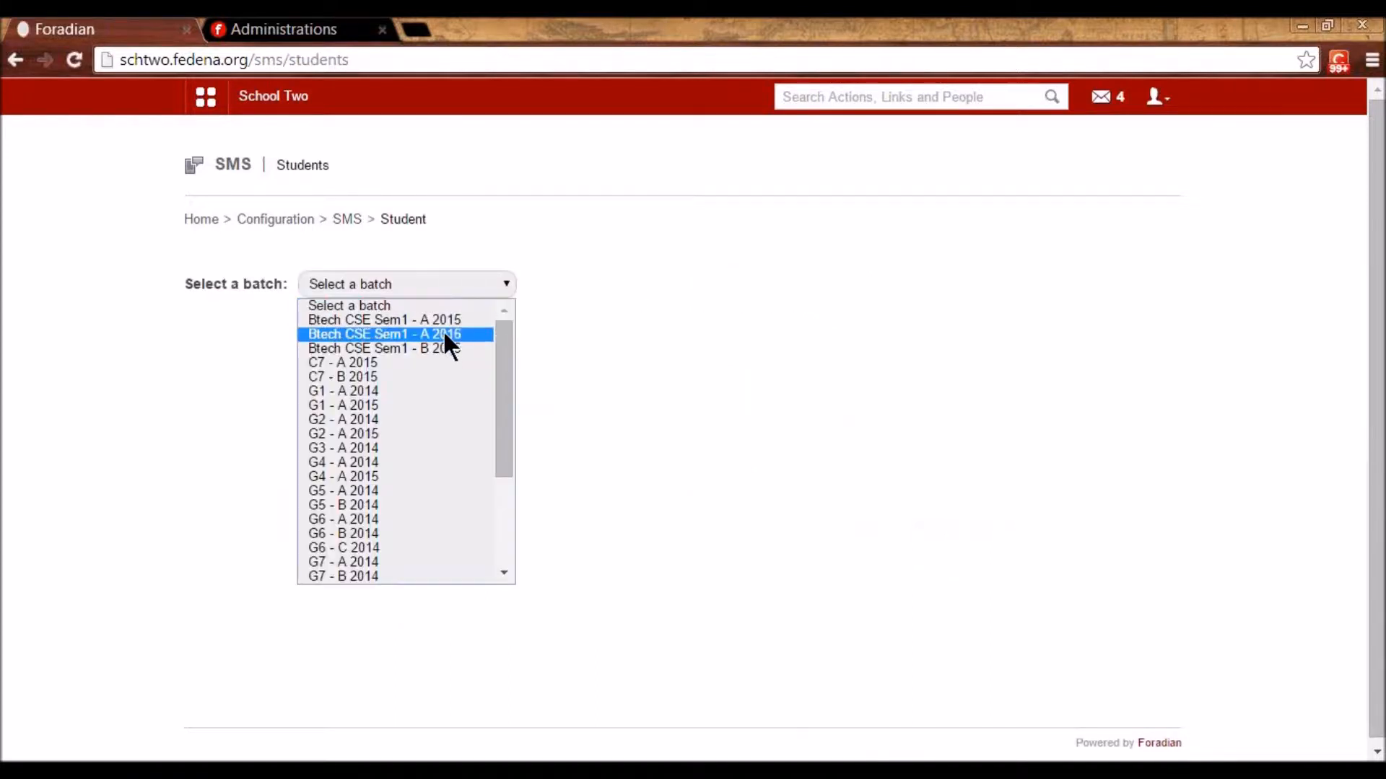
left_click(431, 391)
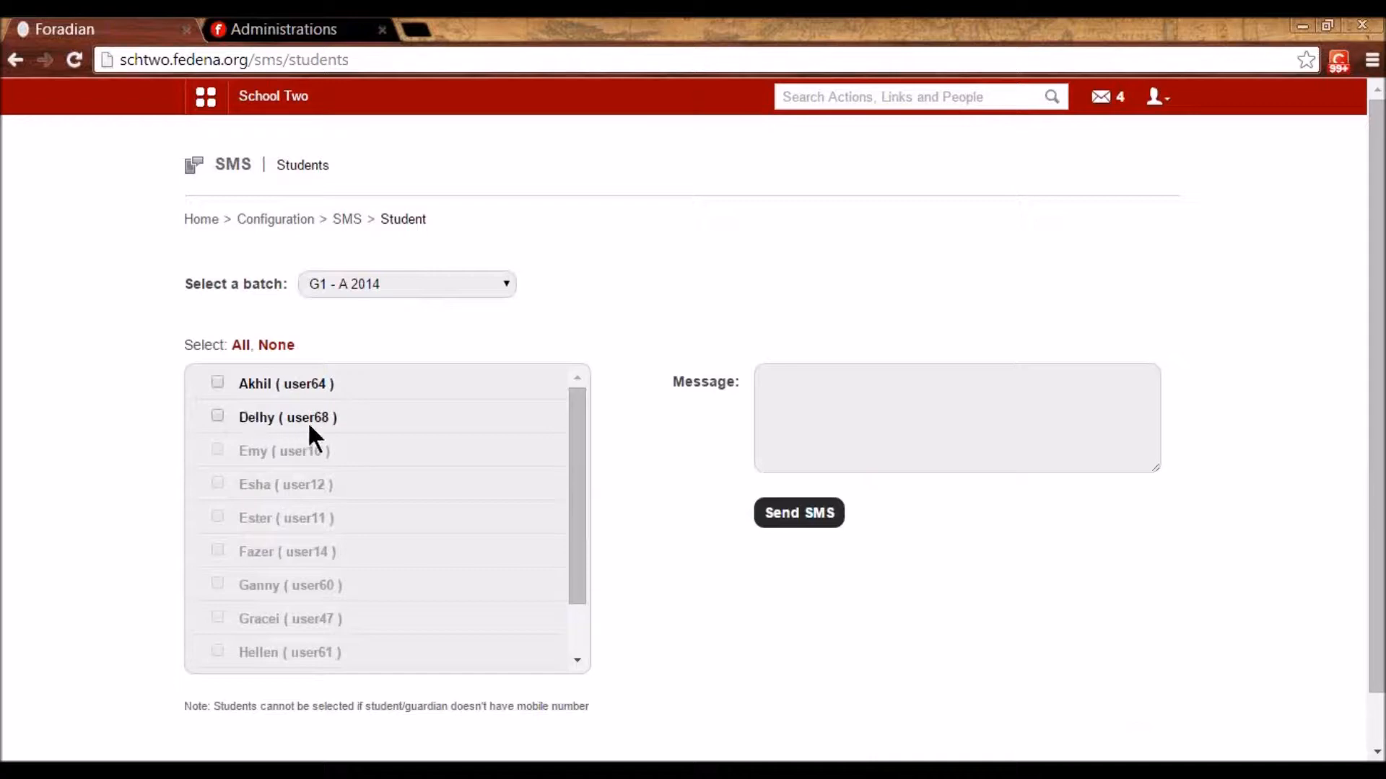
left_click(217, 416)
left_click(830, 404)
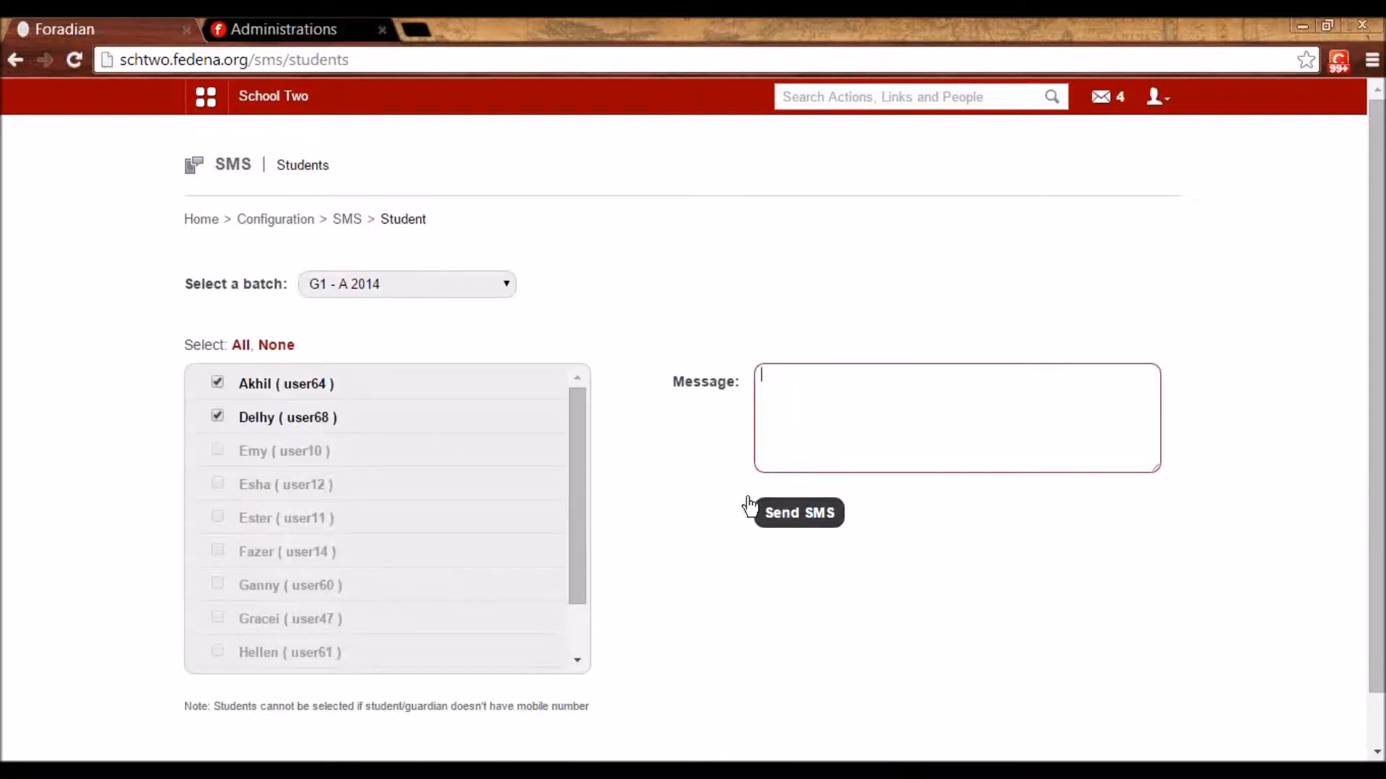
left_click(287, 219)
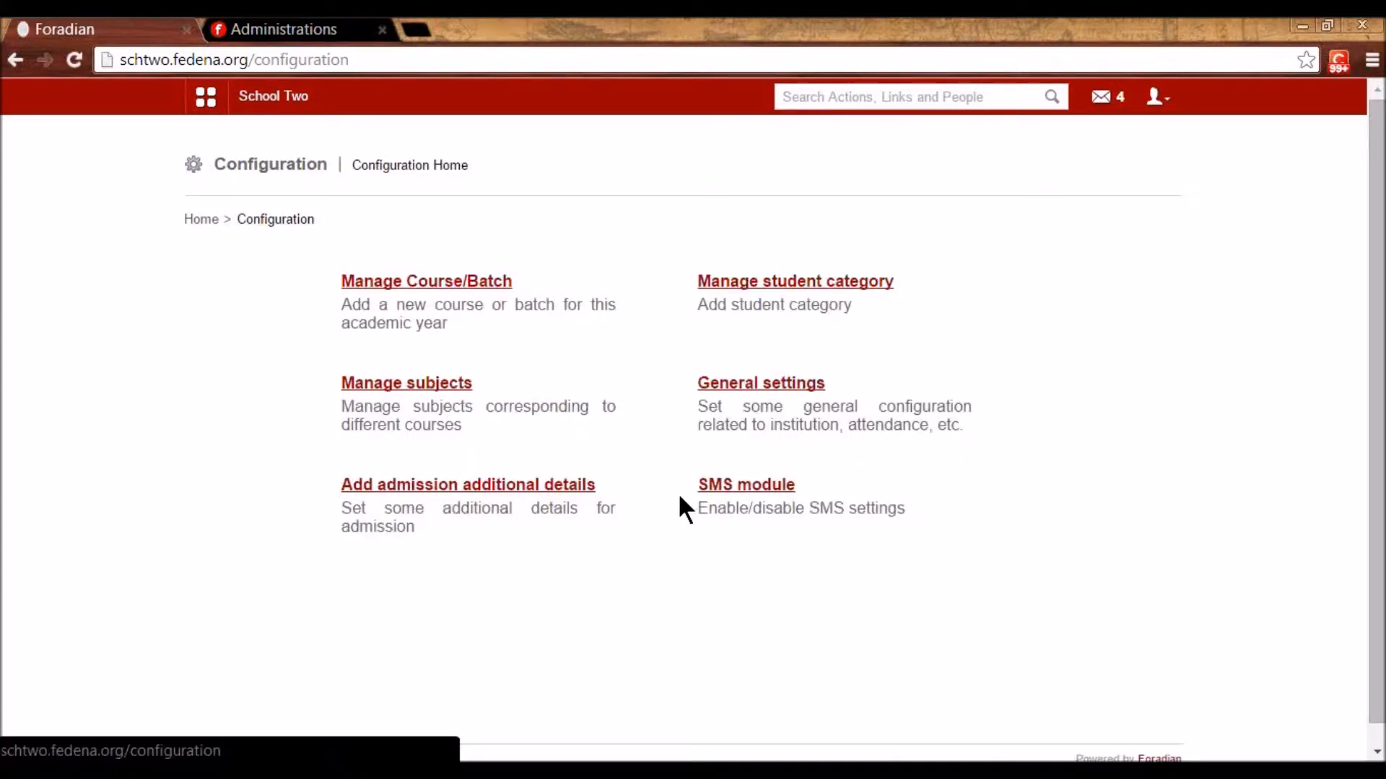
- Open Student Admission from the Academics section of the main menu
left_click(209, 108)
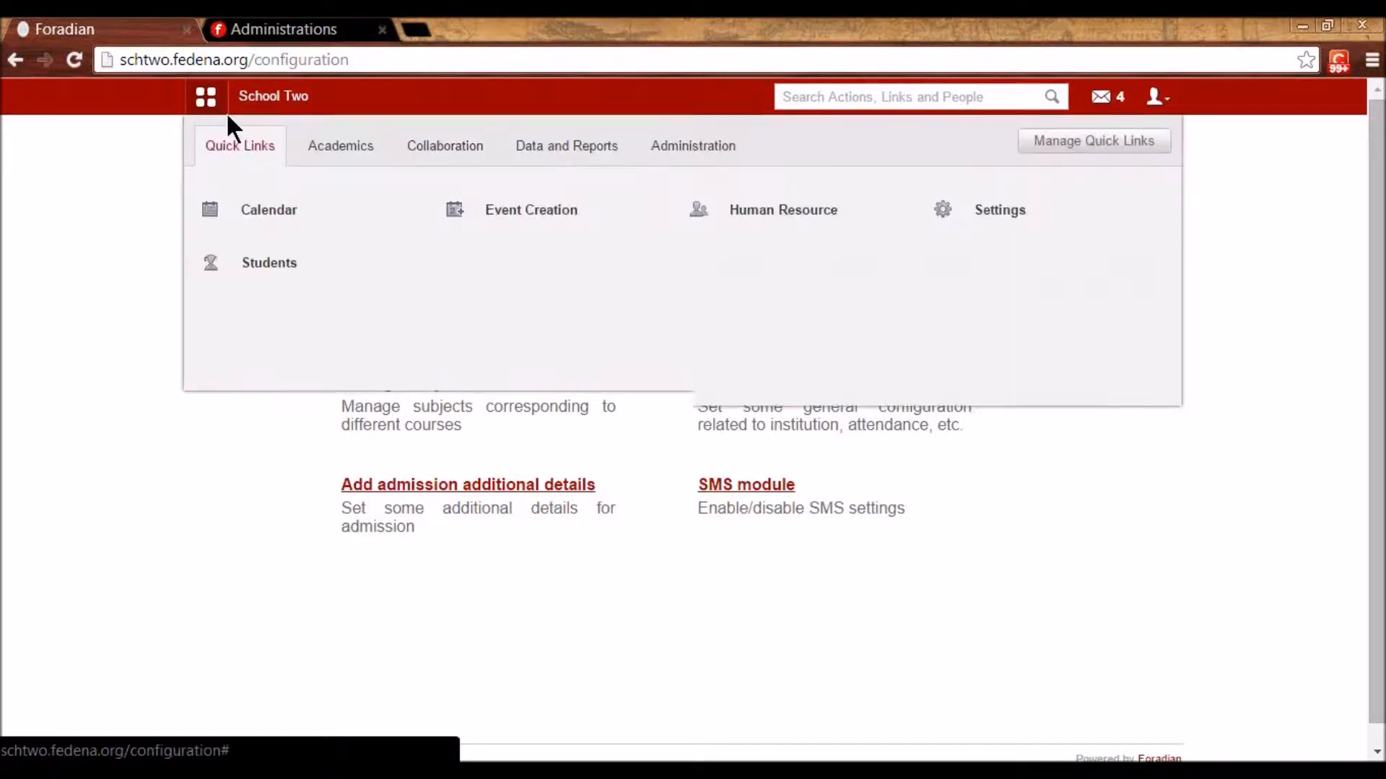
left_click(347, 160)
mouse_move(307, 266)
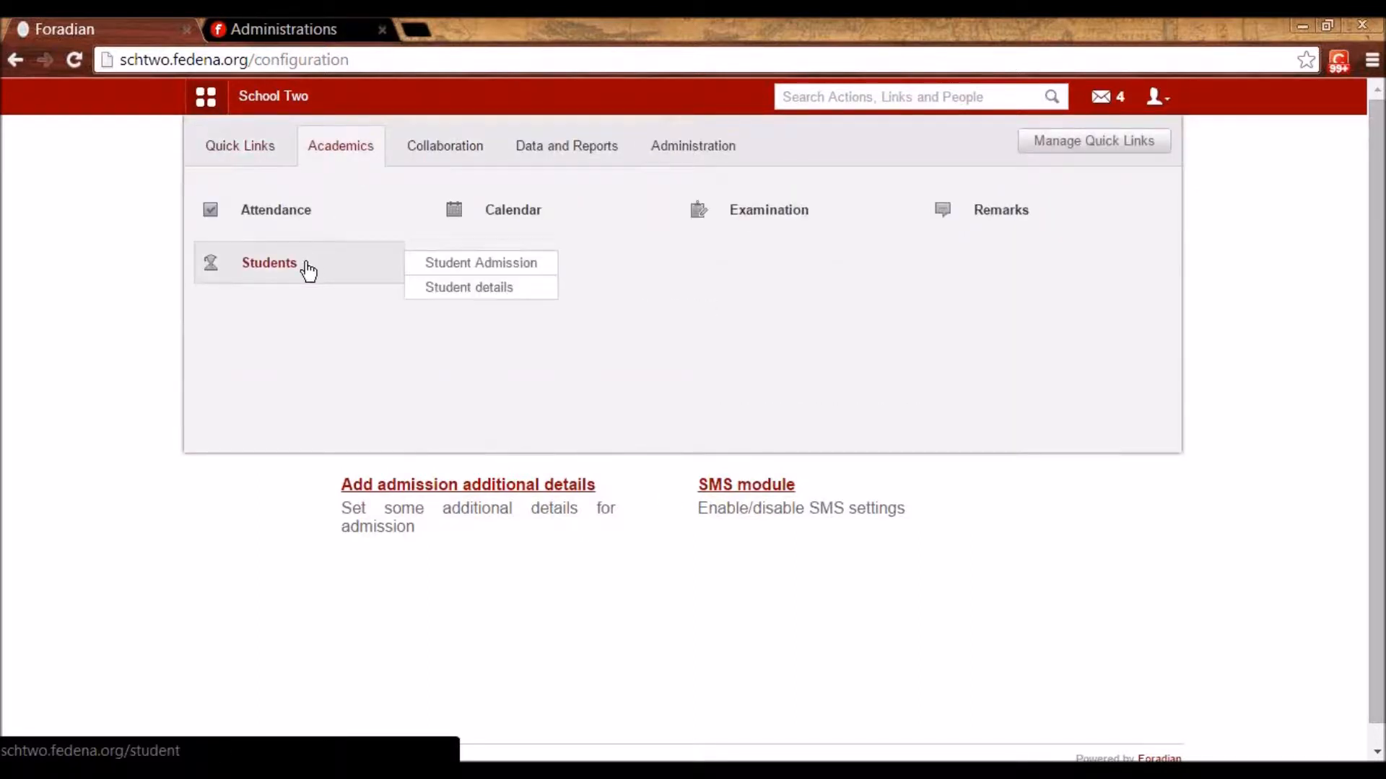
left_click(463, 267)
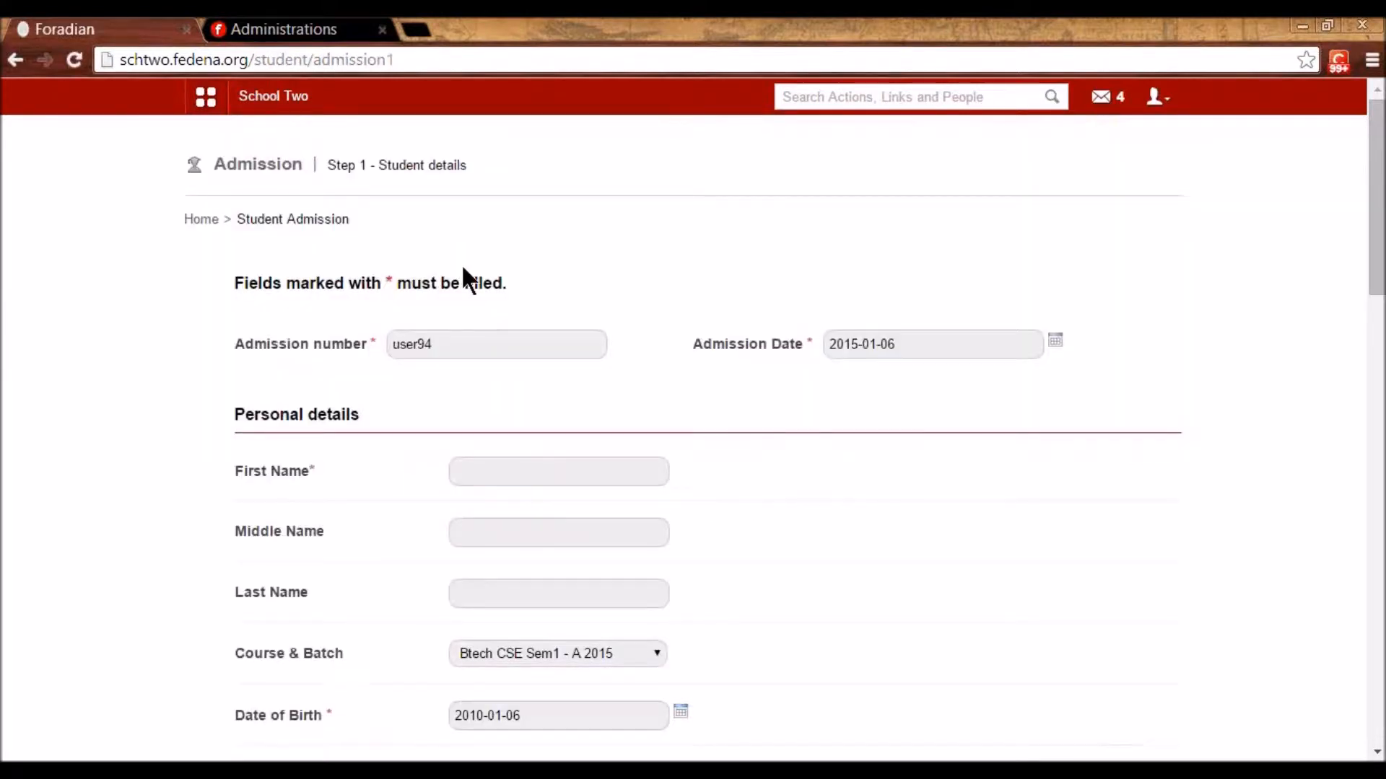
- Replace the admission number with a new value and open the admission date calendar
left_click(442, 345)
double_click(440, 345)
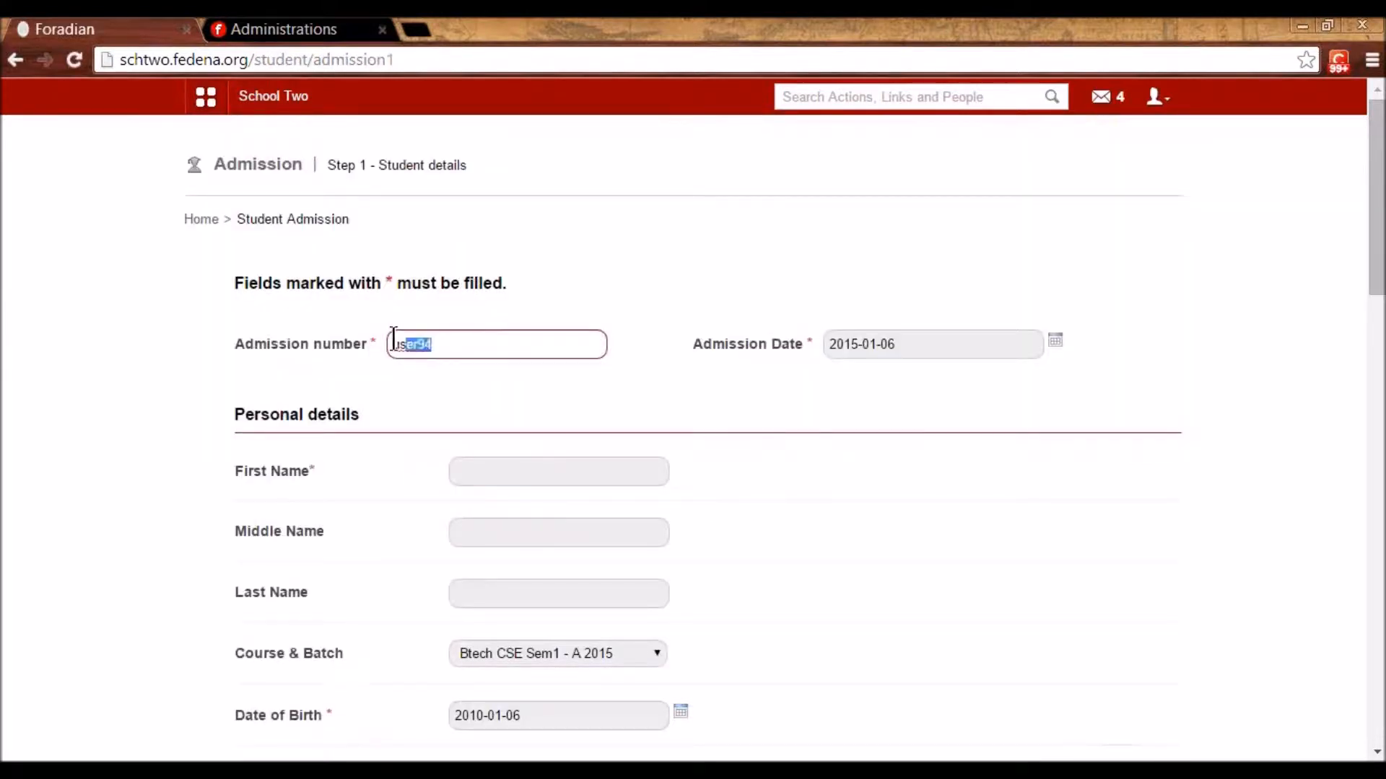
key("BackSpace")
type("user1")
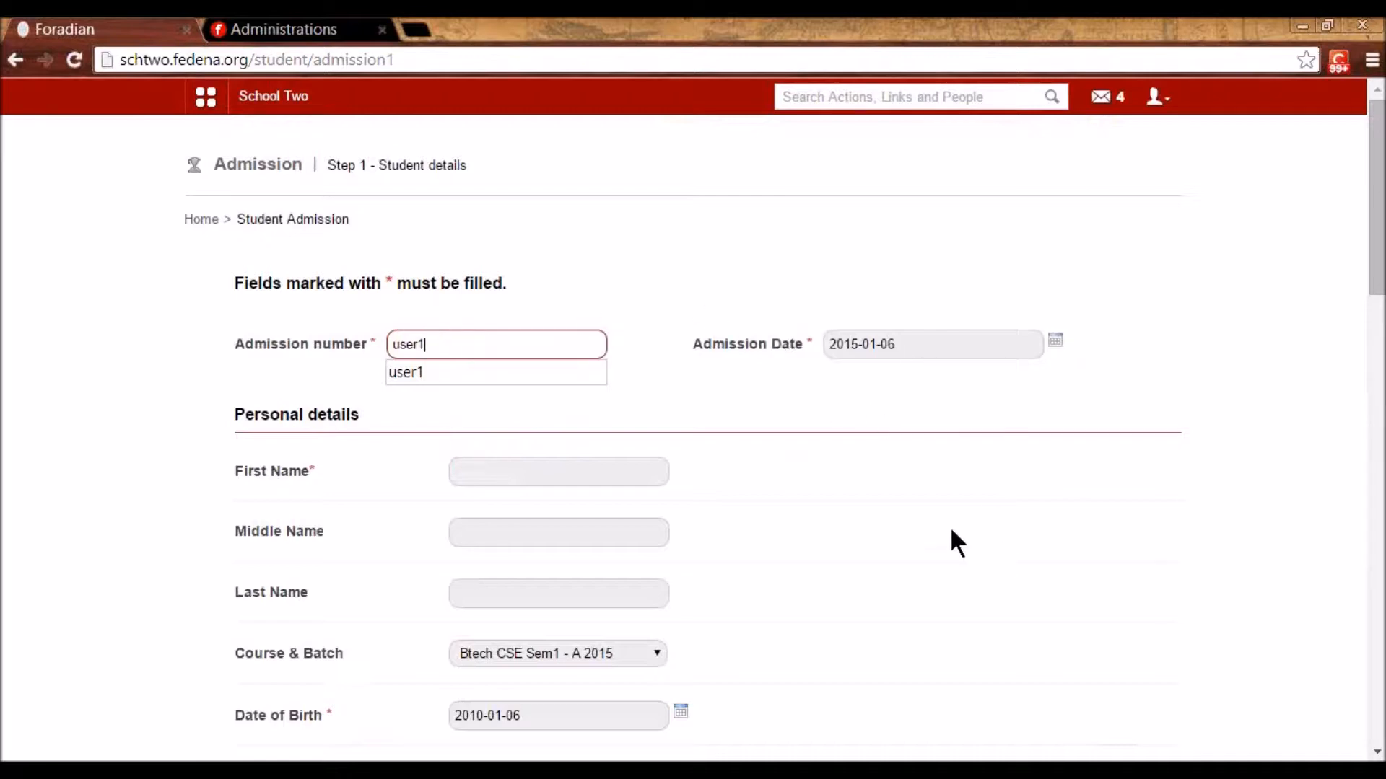
left_click(446, 312)
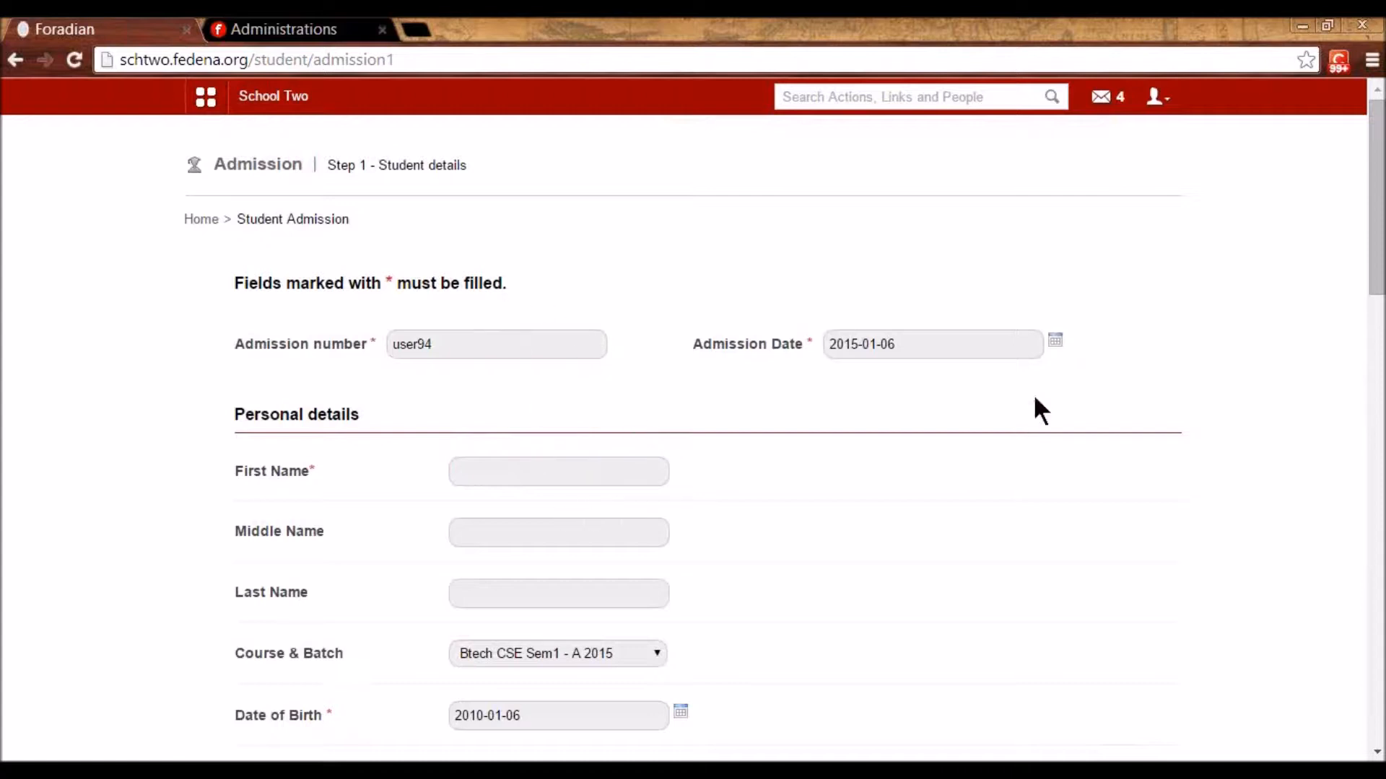
left_click(1056, 342)
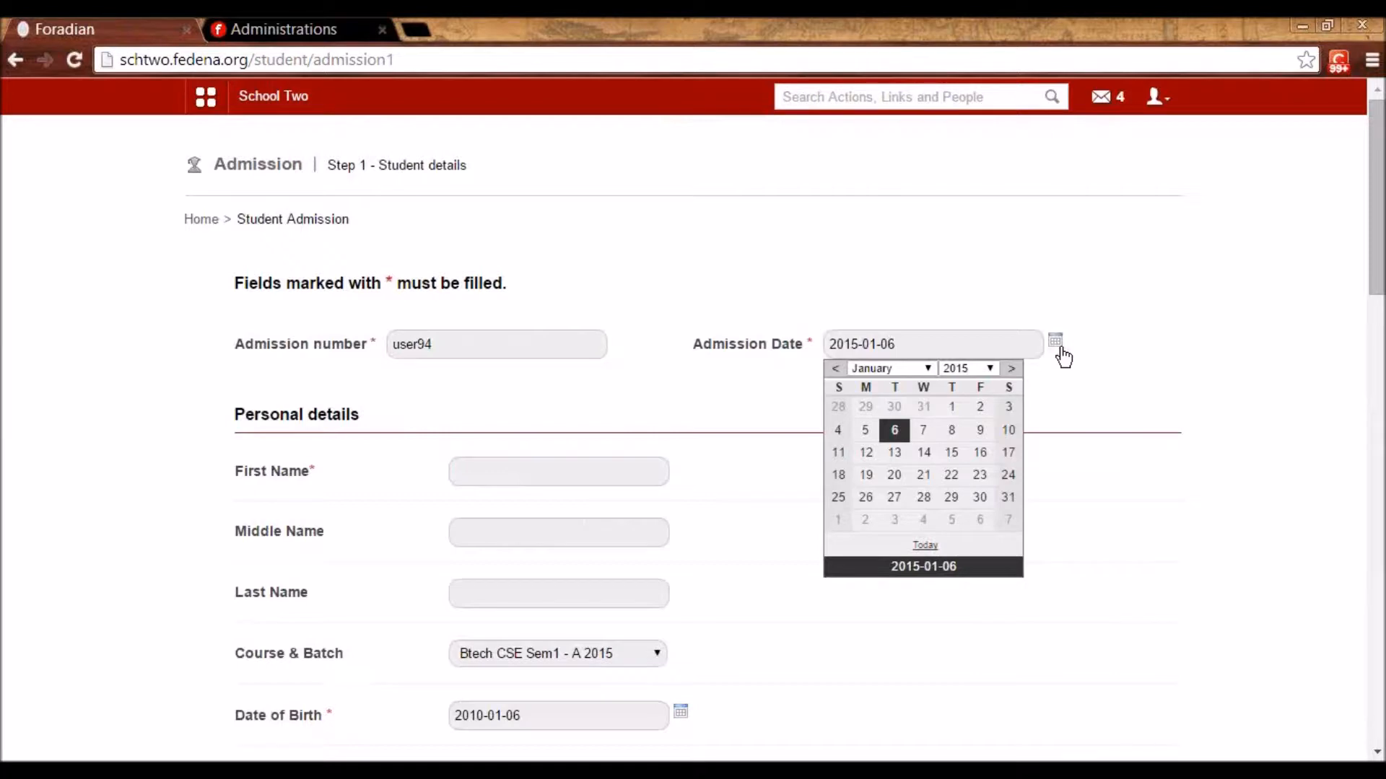
- Close the admission date calendar and enter the student's first name
left_click(1074, 399)
scroll(738, 517, "down", 3)
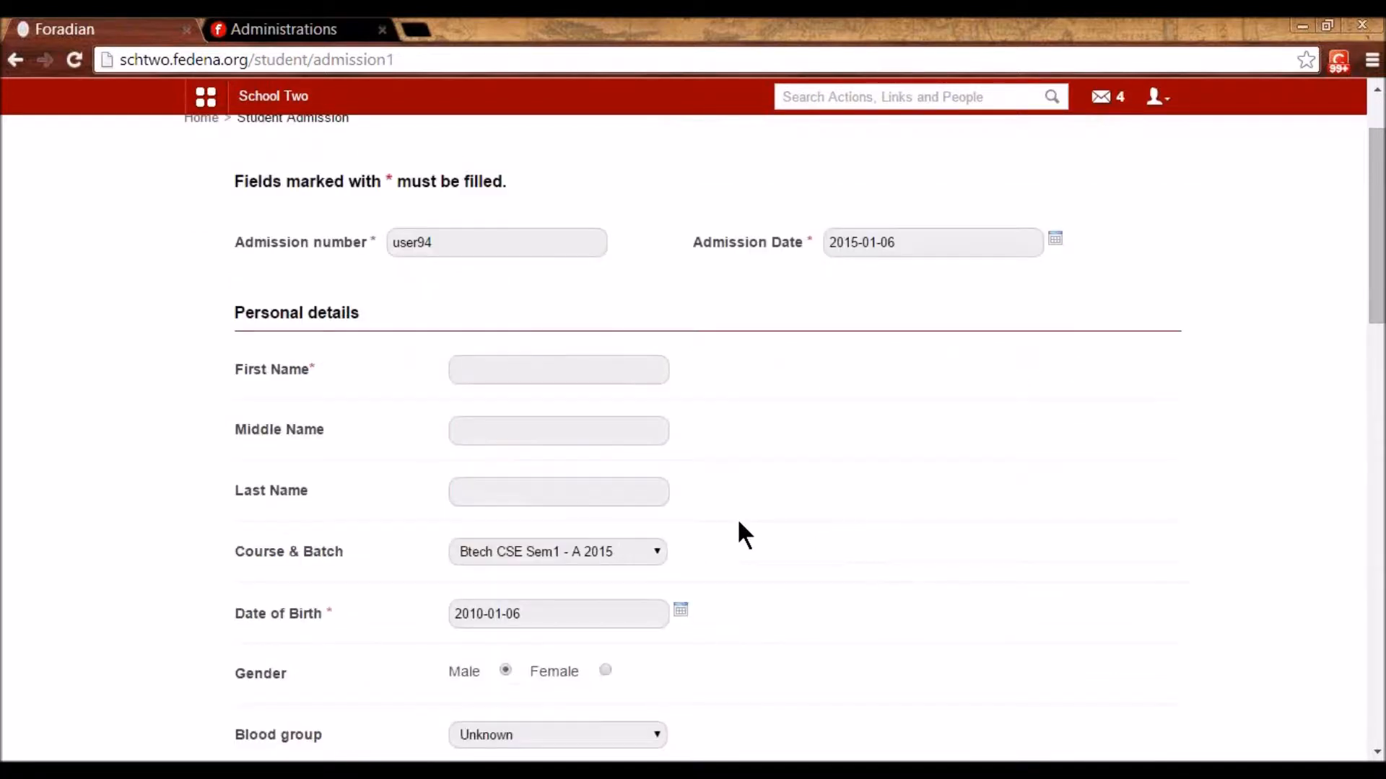
left_click(468, 269)
type("Bob")
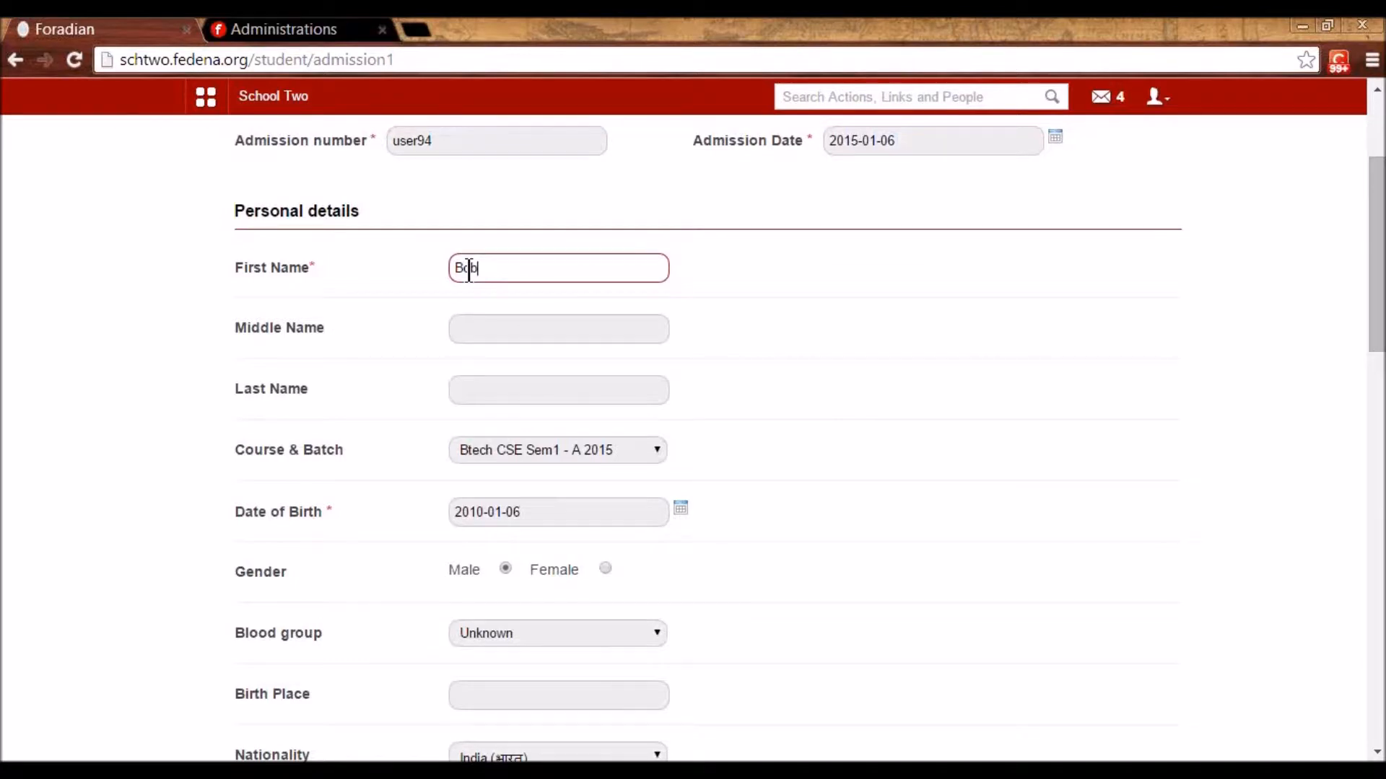
- Select S2 - A 2015 as the student's Course & Batch
scroll(468, 269, "down", 1)
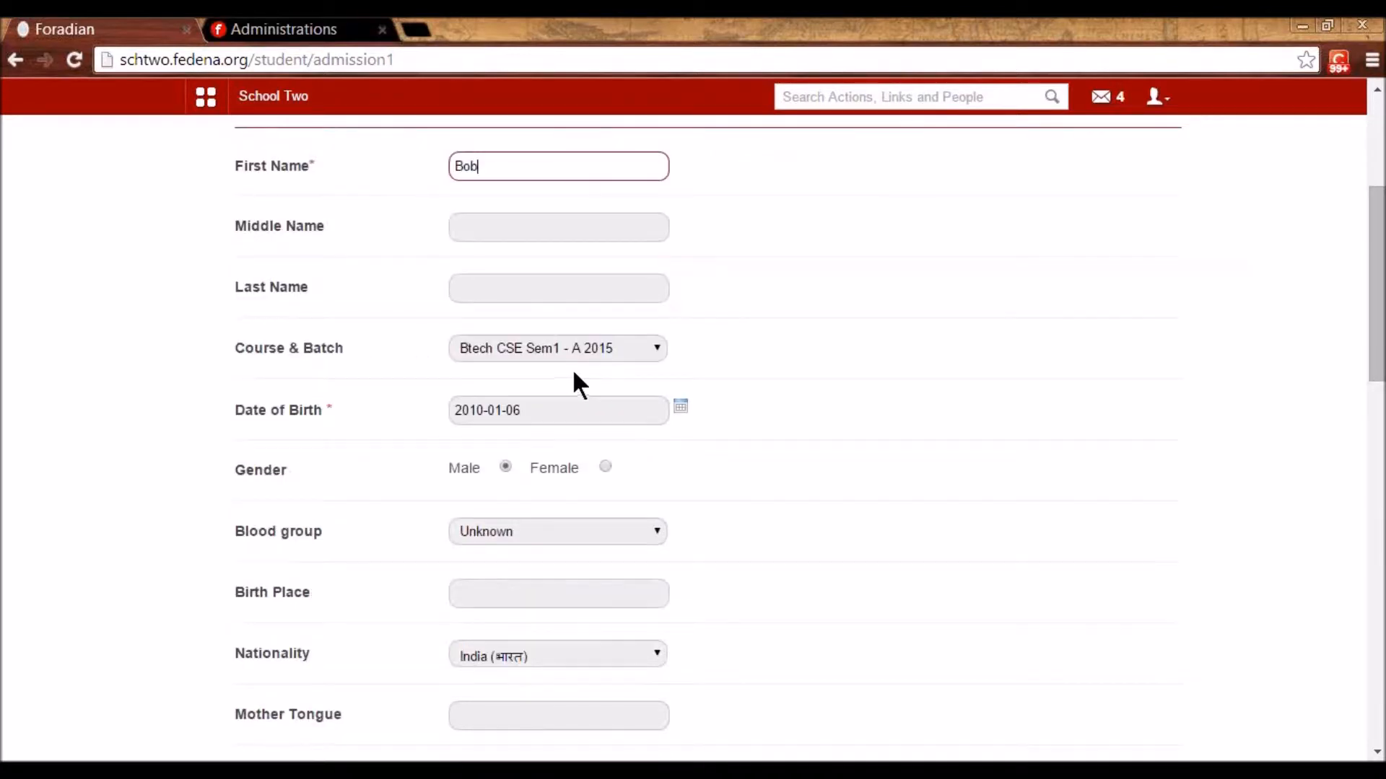
left_click(539, 345)
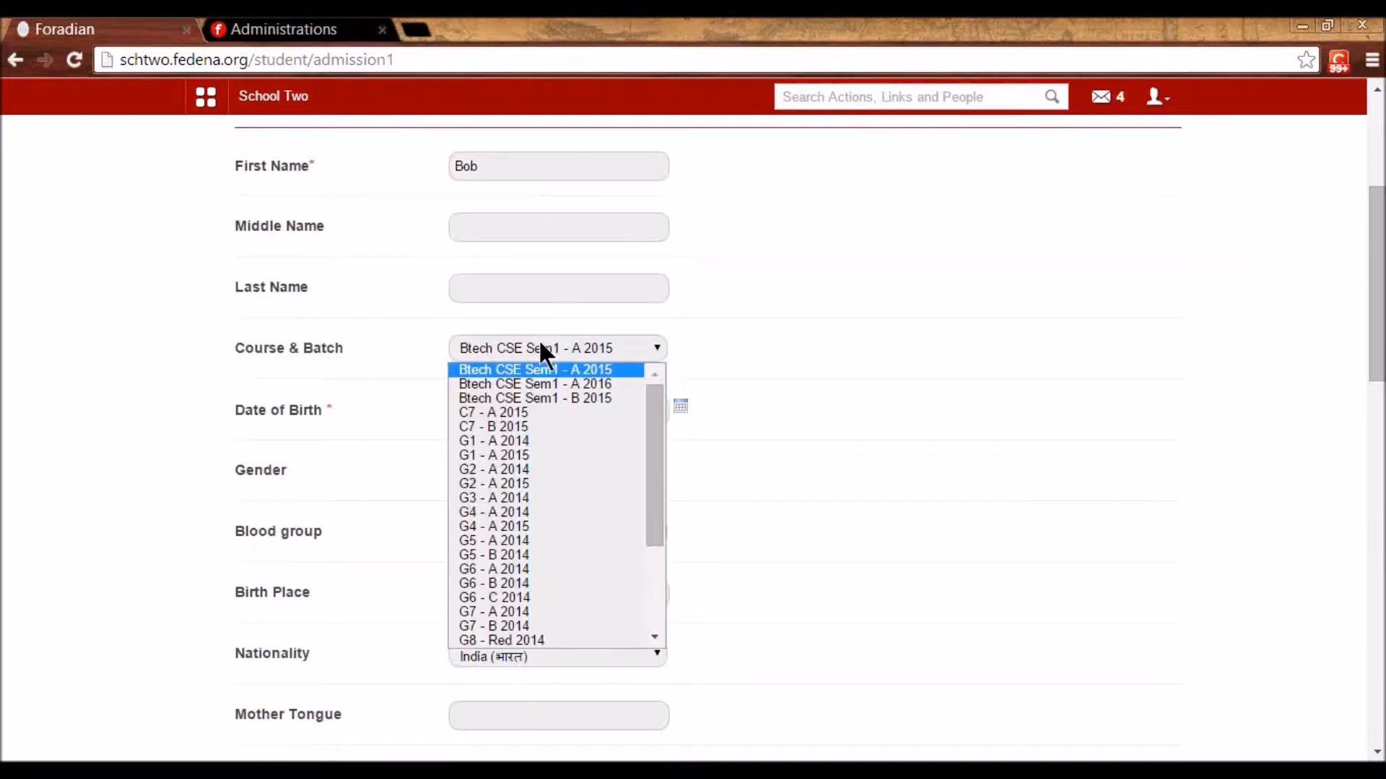
scroll(500, 477, "down", 3)
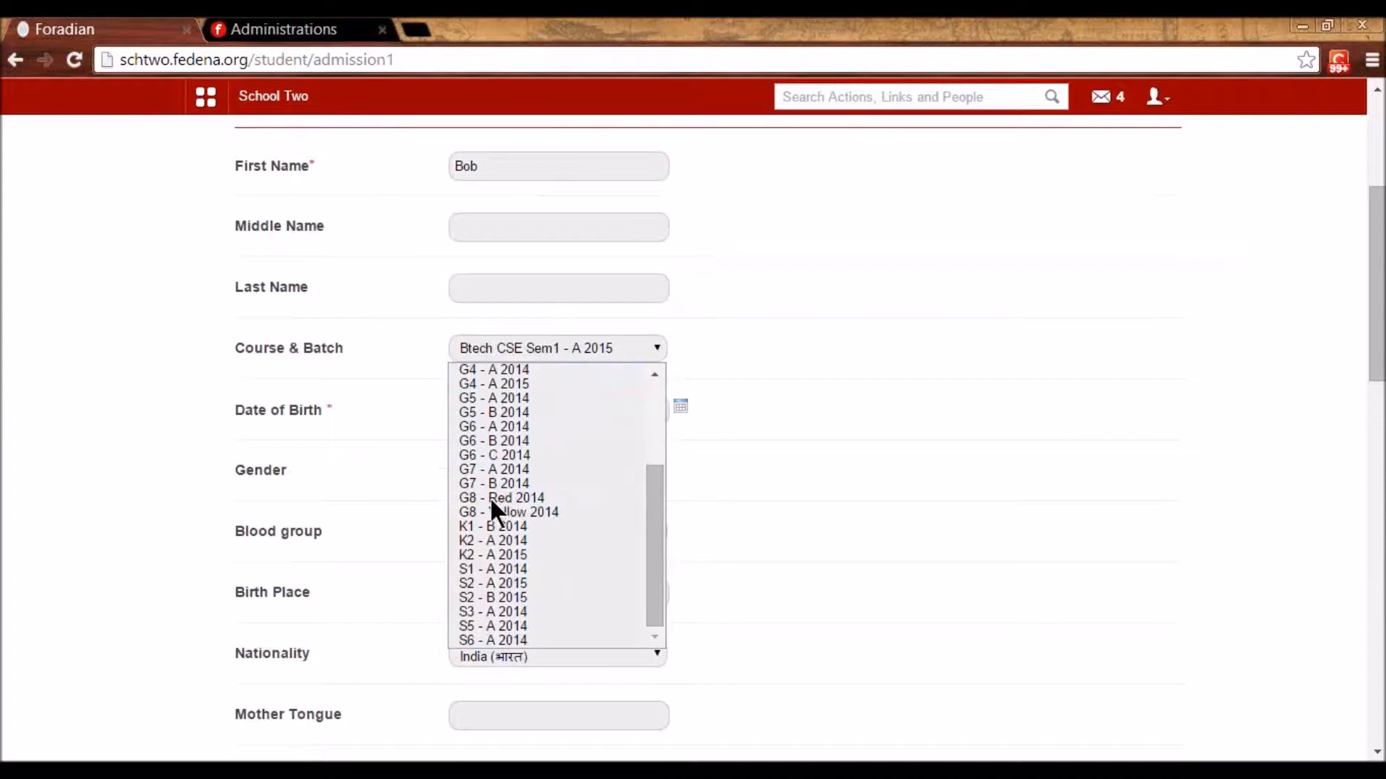
left_click(520, 582)
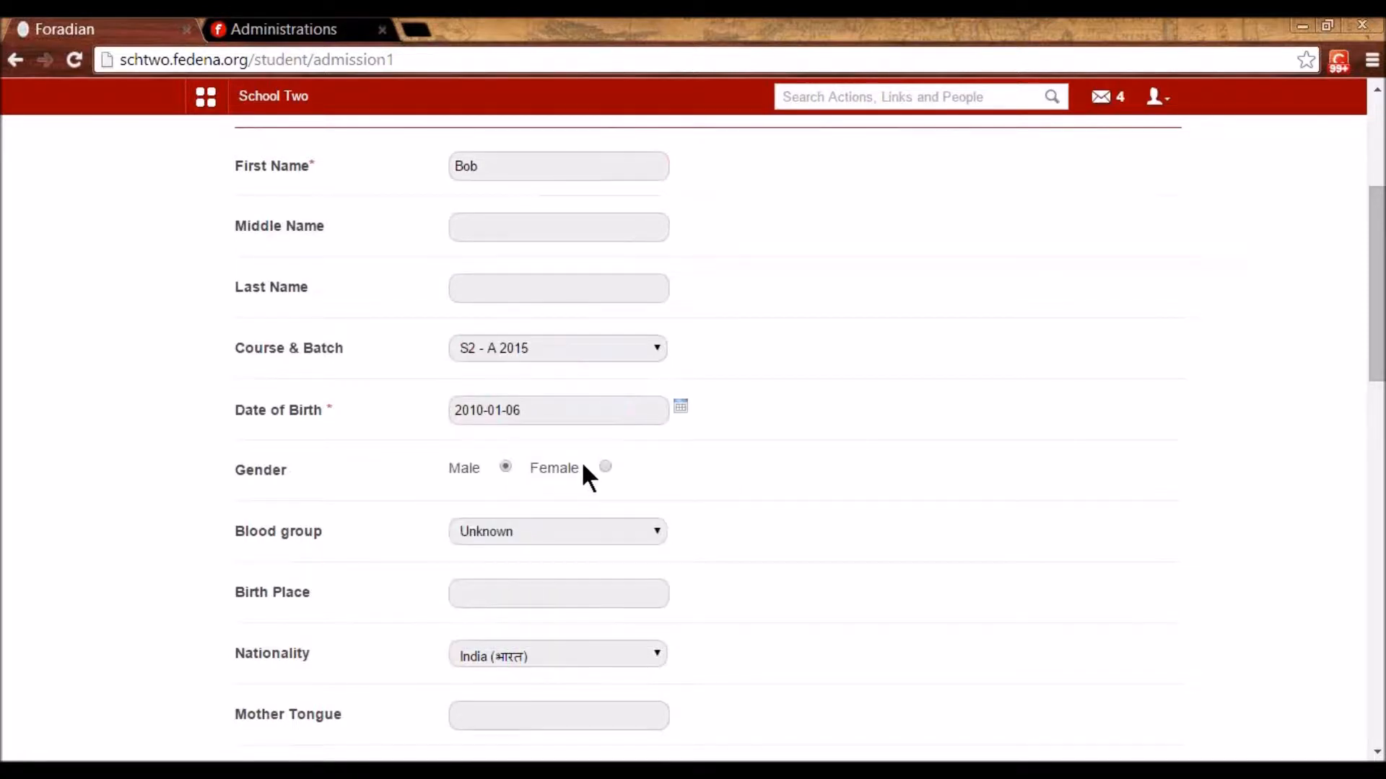
scroll(585, 469, "down", 2)
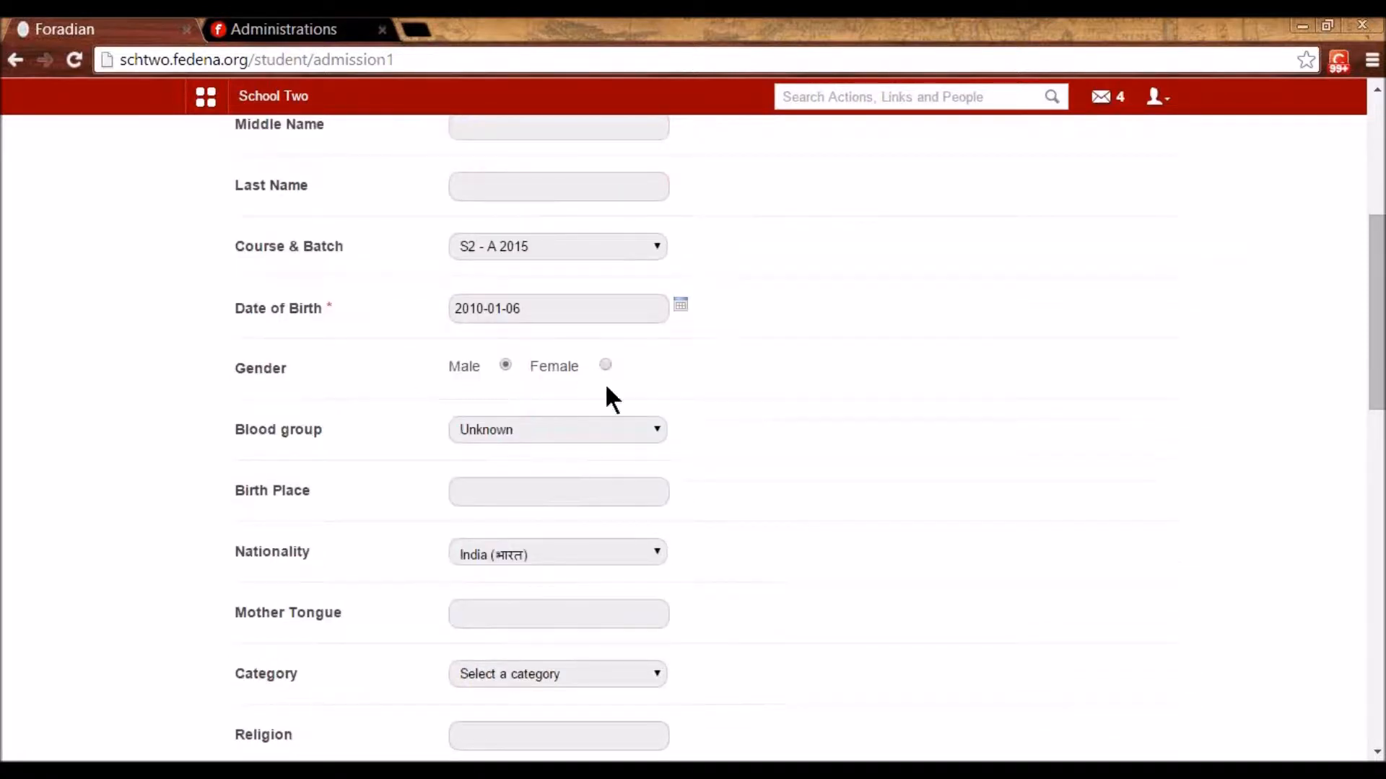
scroll(606, 388, "down", 4)
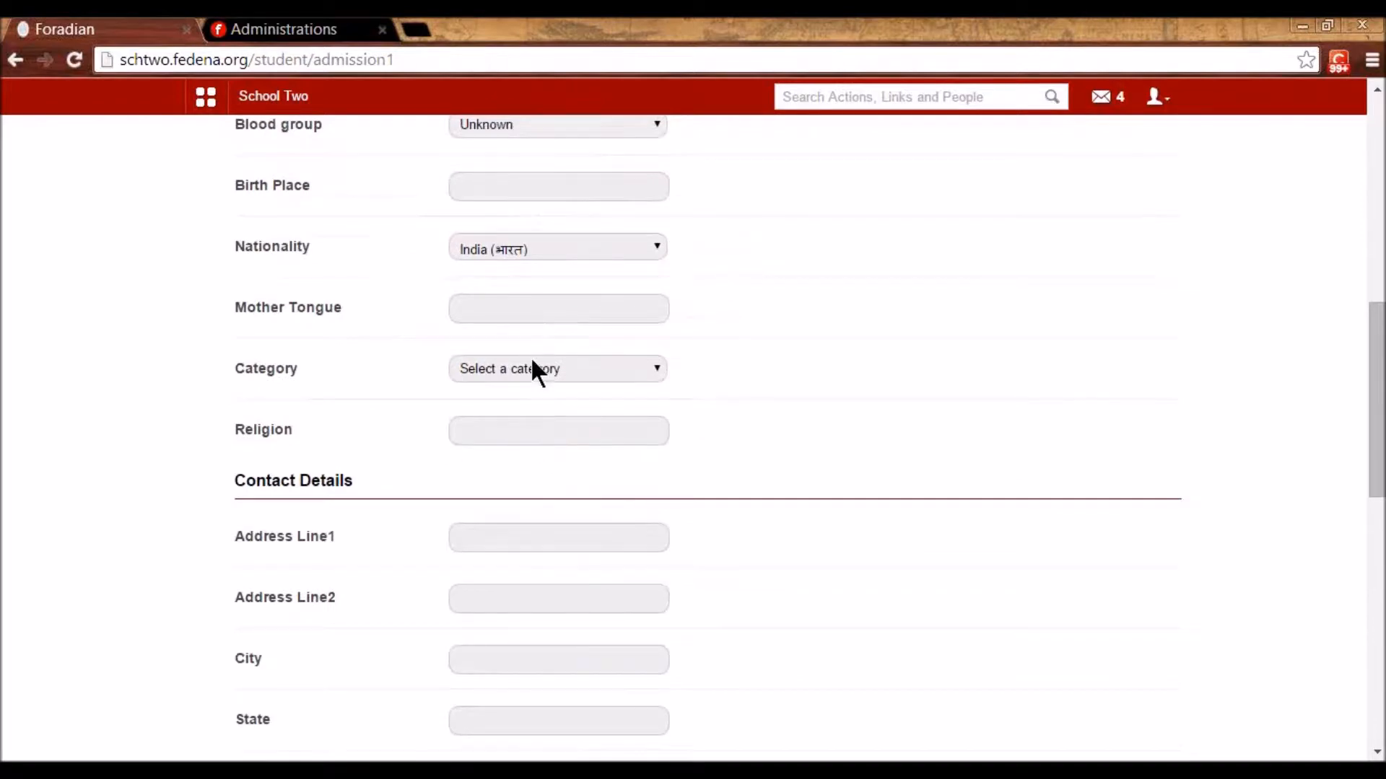
- Set the student's category to Staff child and save the Step 1 details
left_click(533, 366)
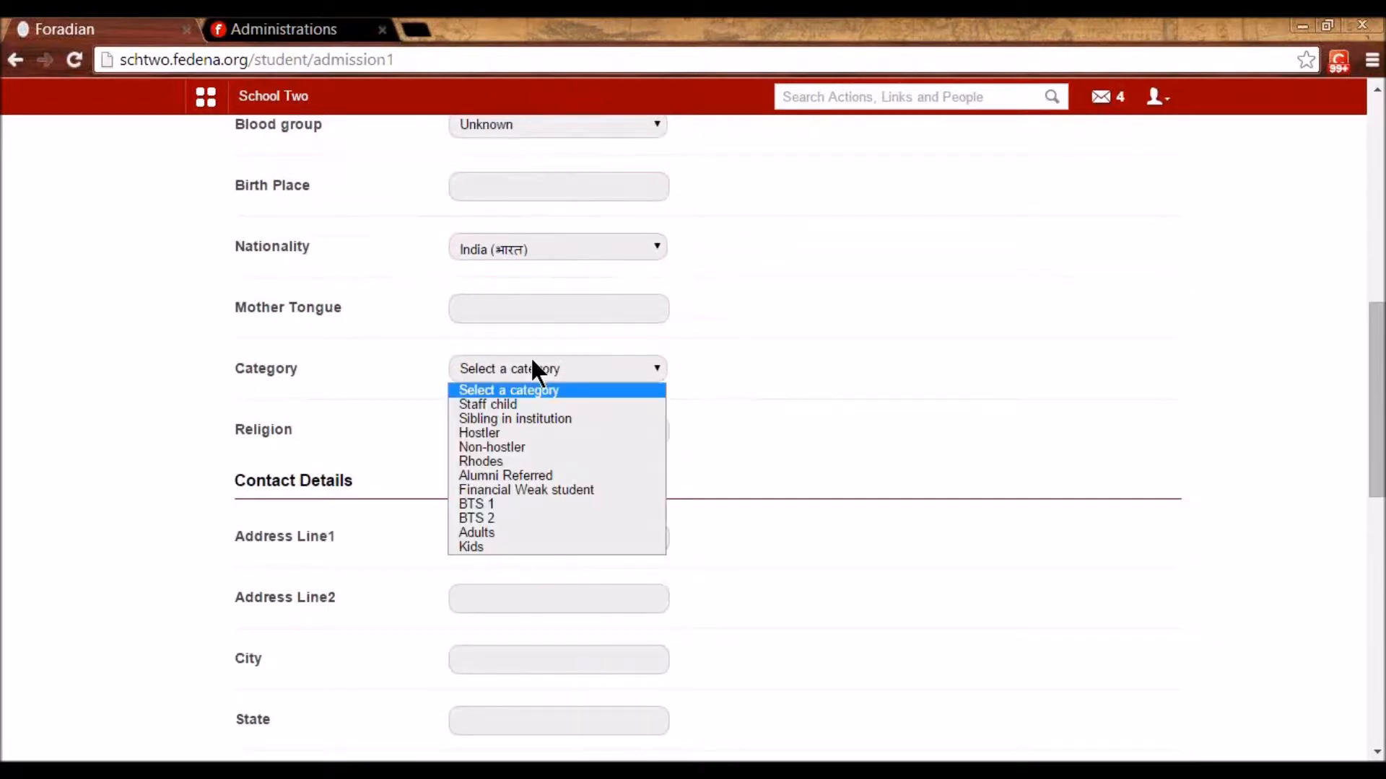
key("Escape")
left_click(532, 417)
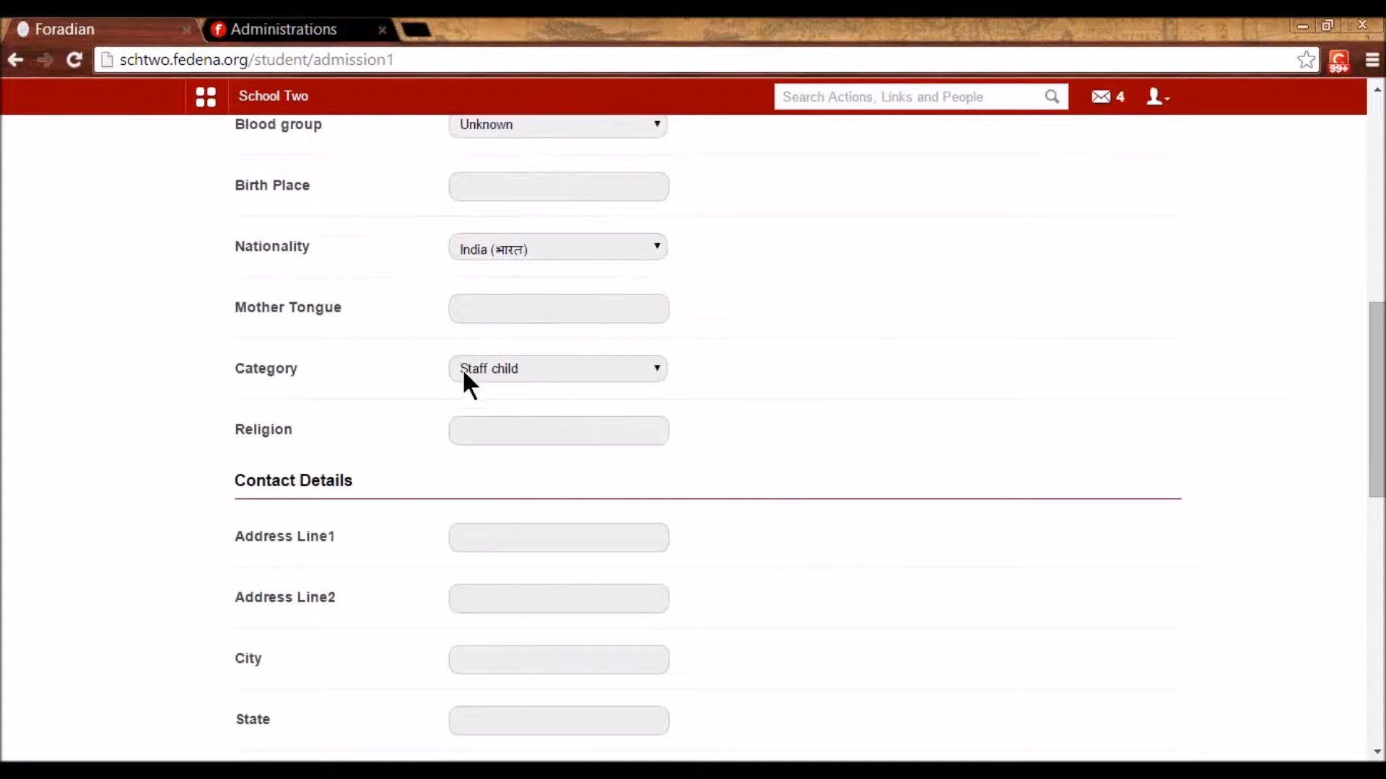
scroll(592, 428, "down", 11)
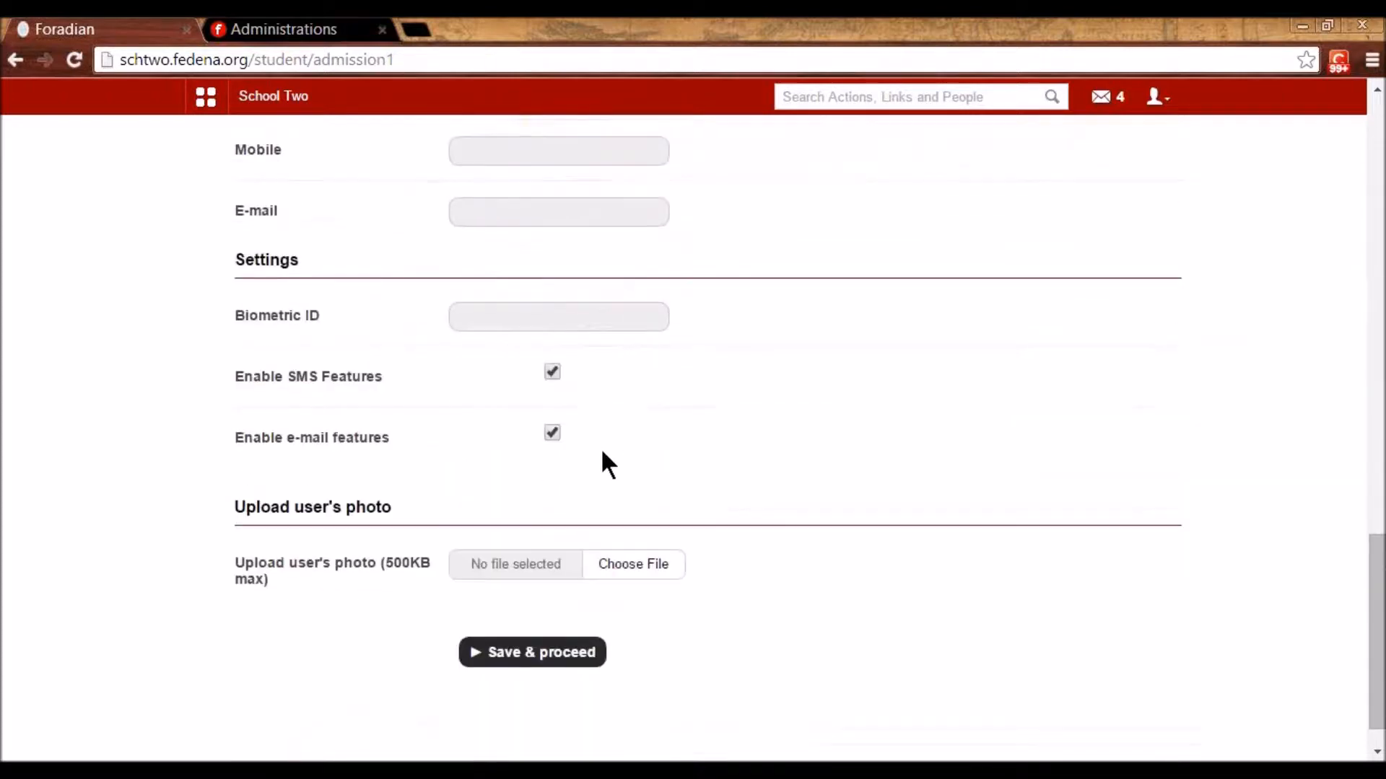
scroll(600, 447, "down", 1)
left_click(551, 615)
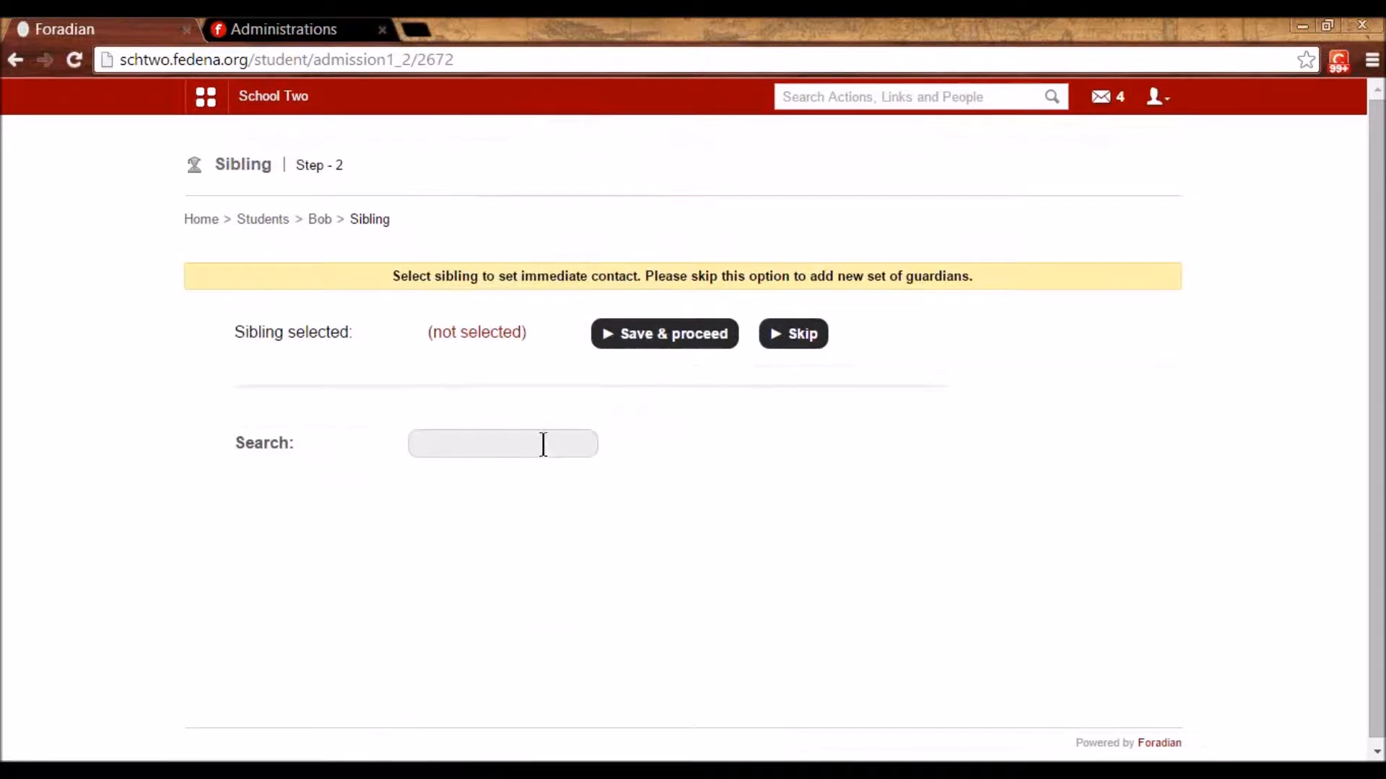
- Skip the sibling step and enter the guardian's first name
left_click(544, 444)
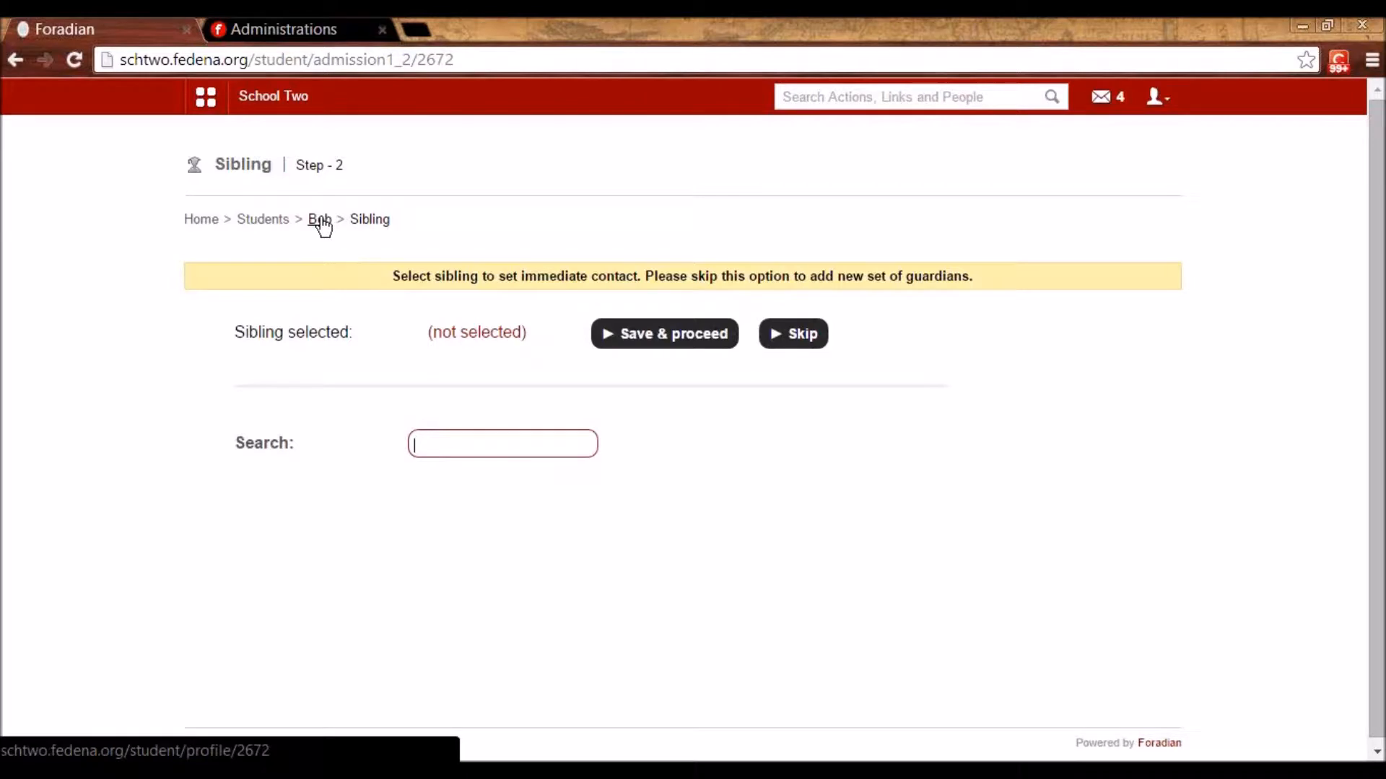
left_click(790, 347)
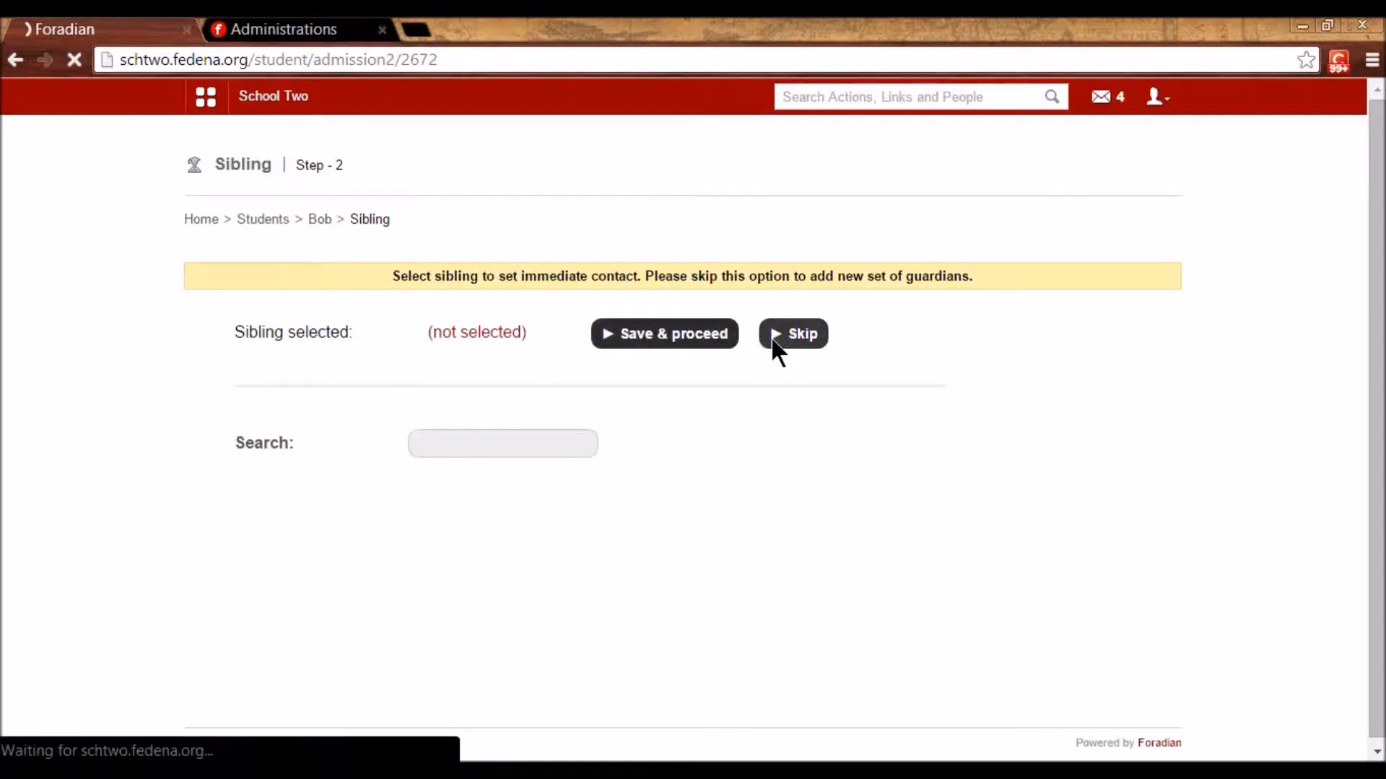
left_click(510, 381)
type("Mr. Till")
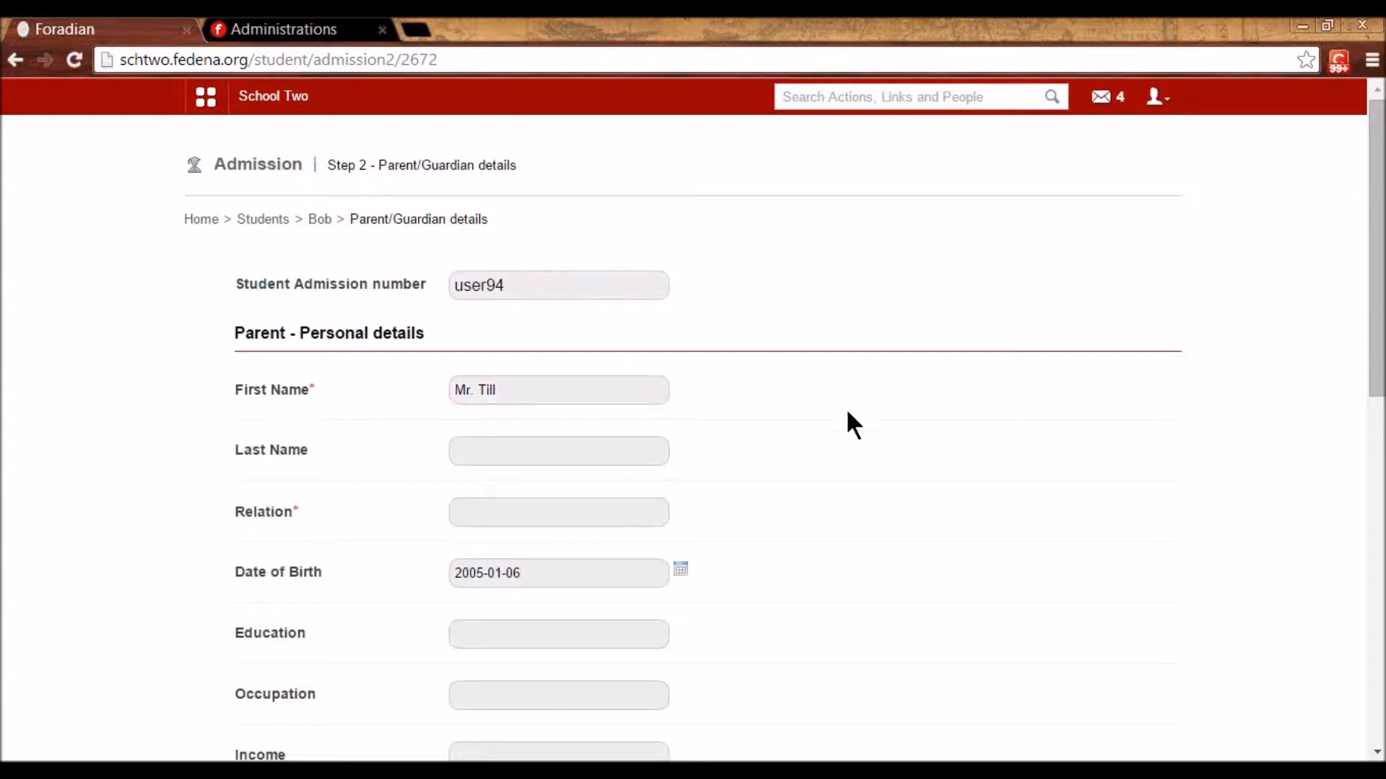
- Set the guardian's relation to Mother, save, and finish adding guardians
left_click(563, 516)
left_click(541, 566)
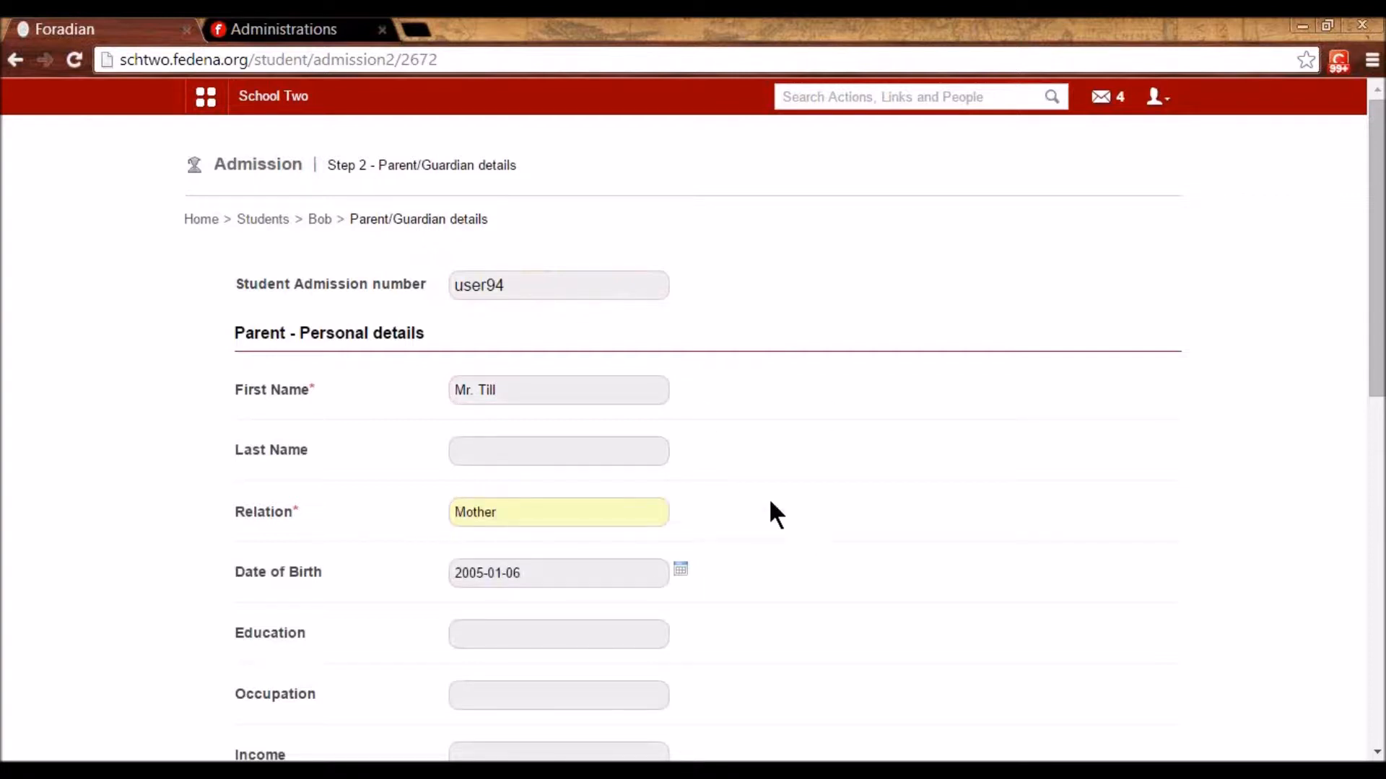
scroll(710, 484, "down", 10)
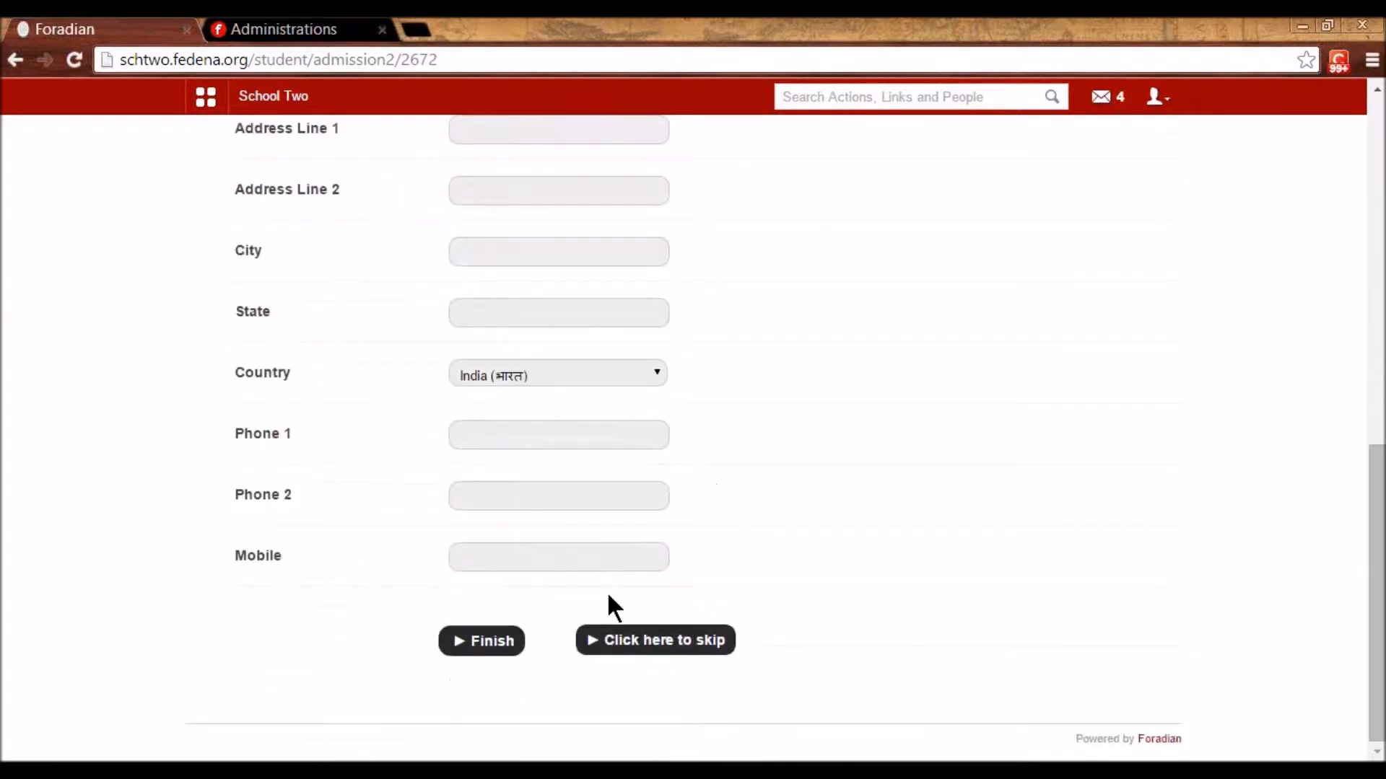
left_click(473, 642)
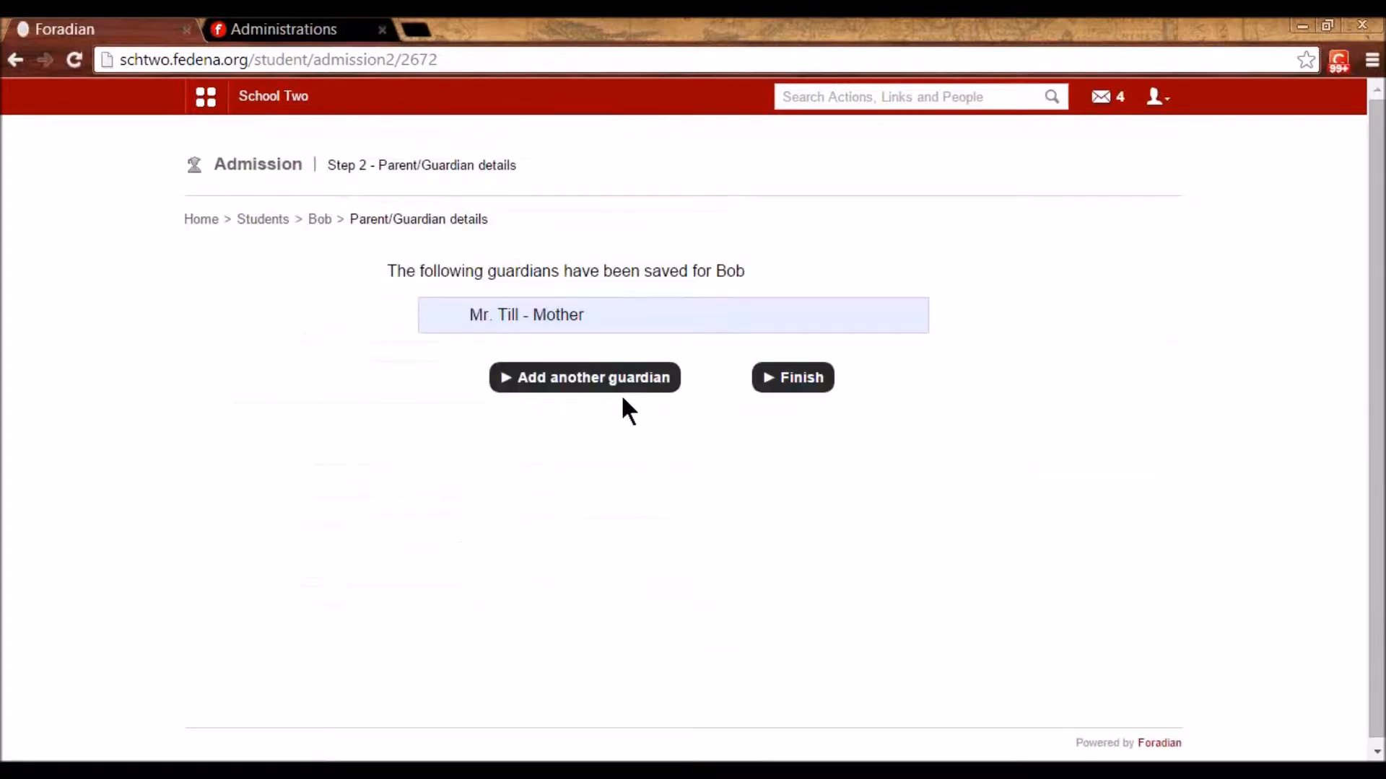
left_click(801, 388)
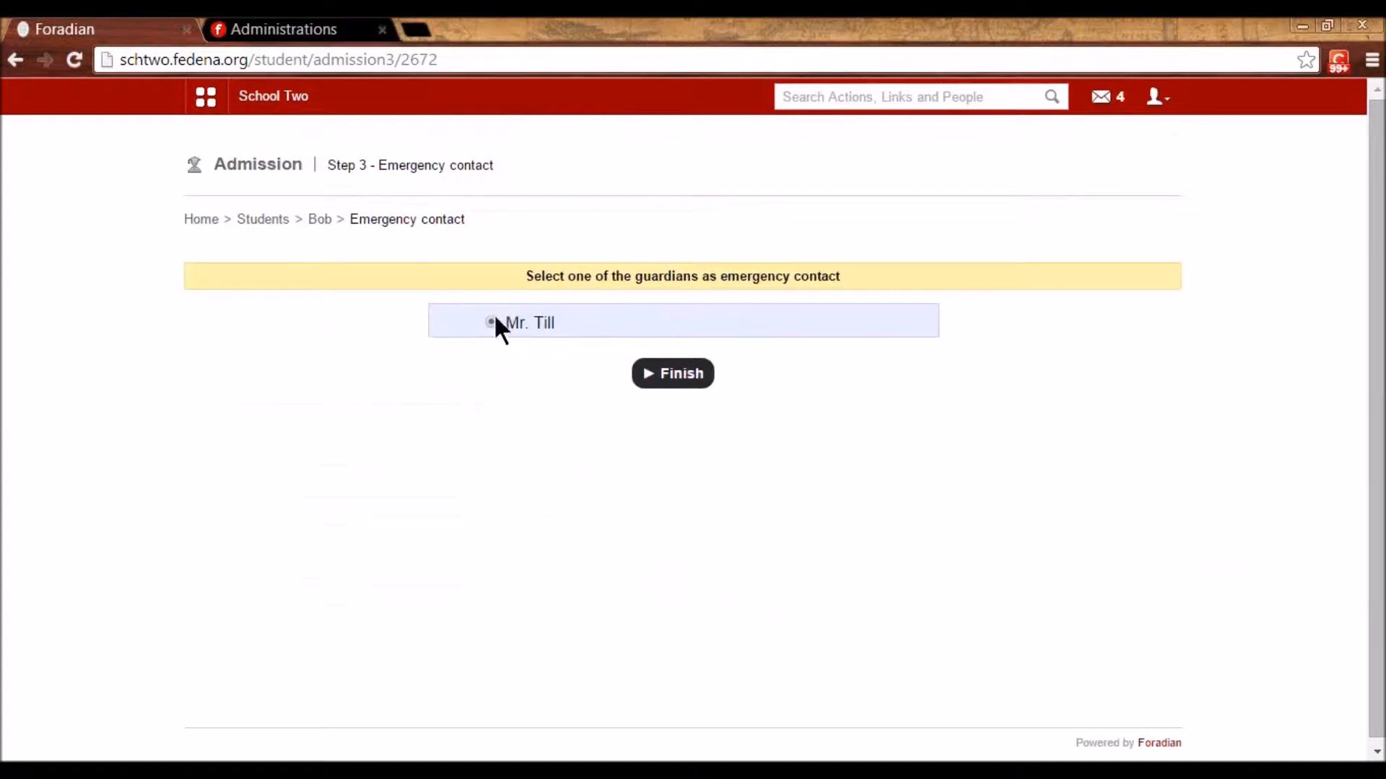
- Finish the emergency contact step and skip the previous education details
left_click(696, 380)
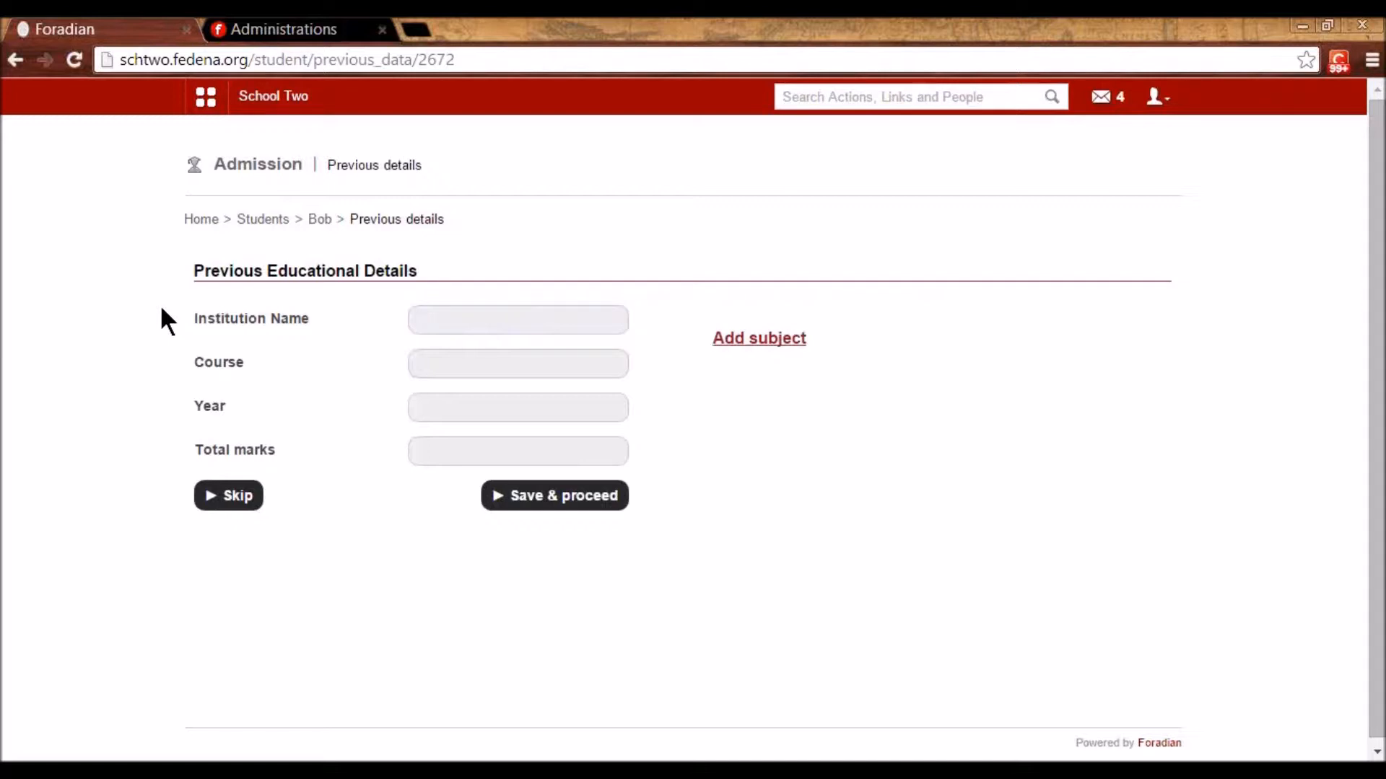
left_click(452, 319)
left_click(473, 365)
left_click(444, 406)
left_click(433, 451)
left_click(433, 320)
left_click(442, 365)
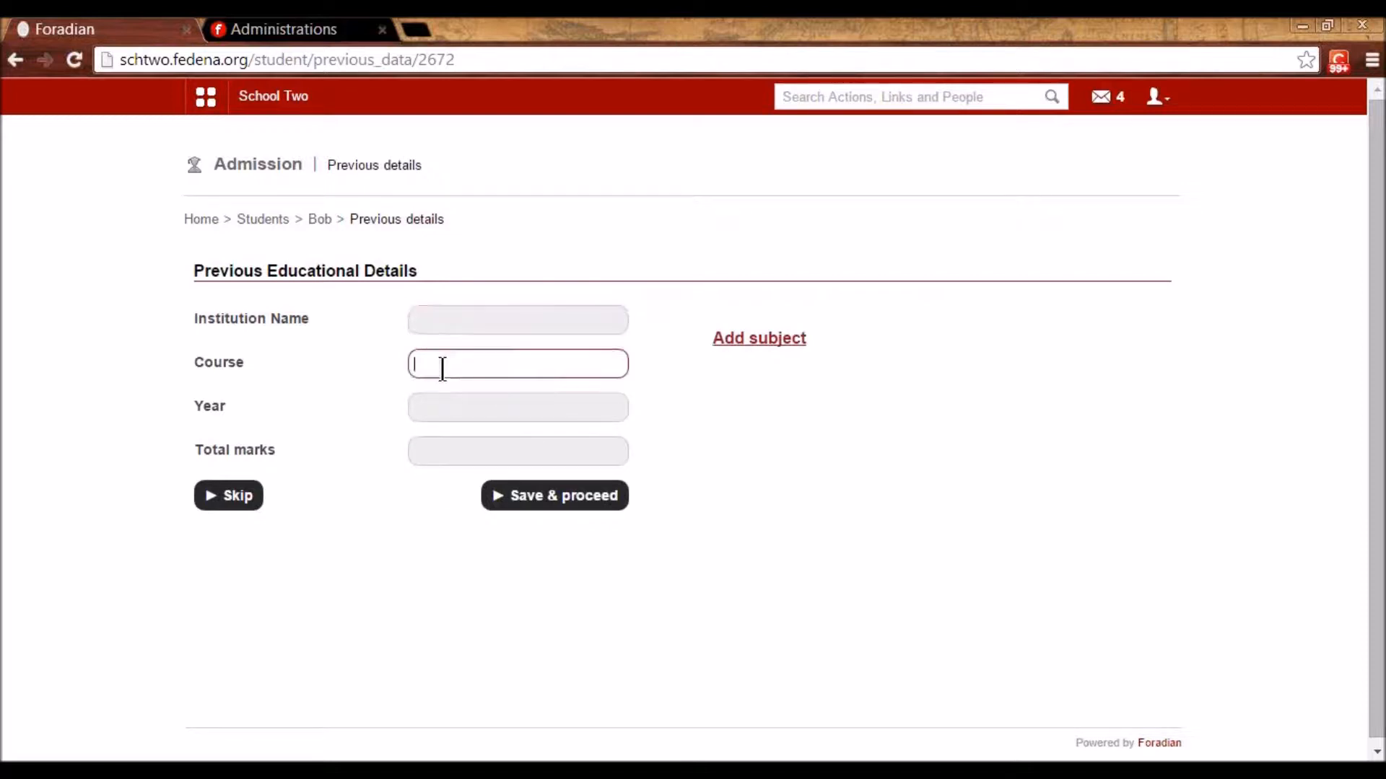
left_click(228, 496)
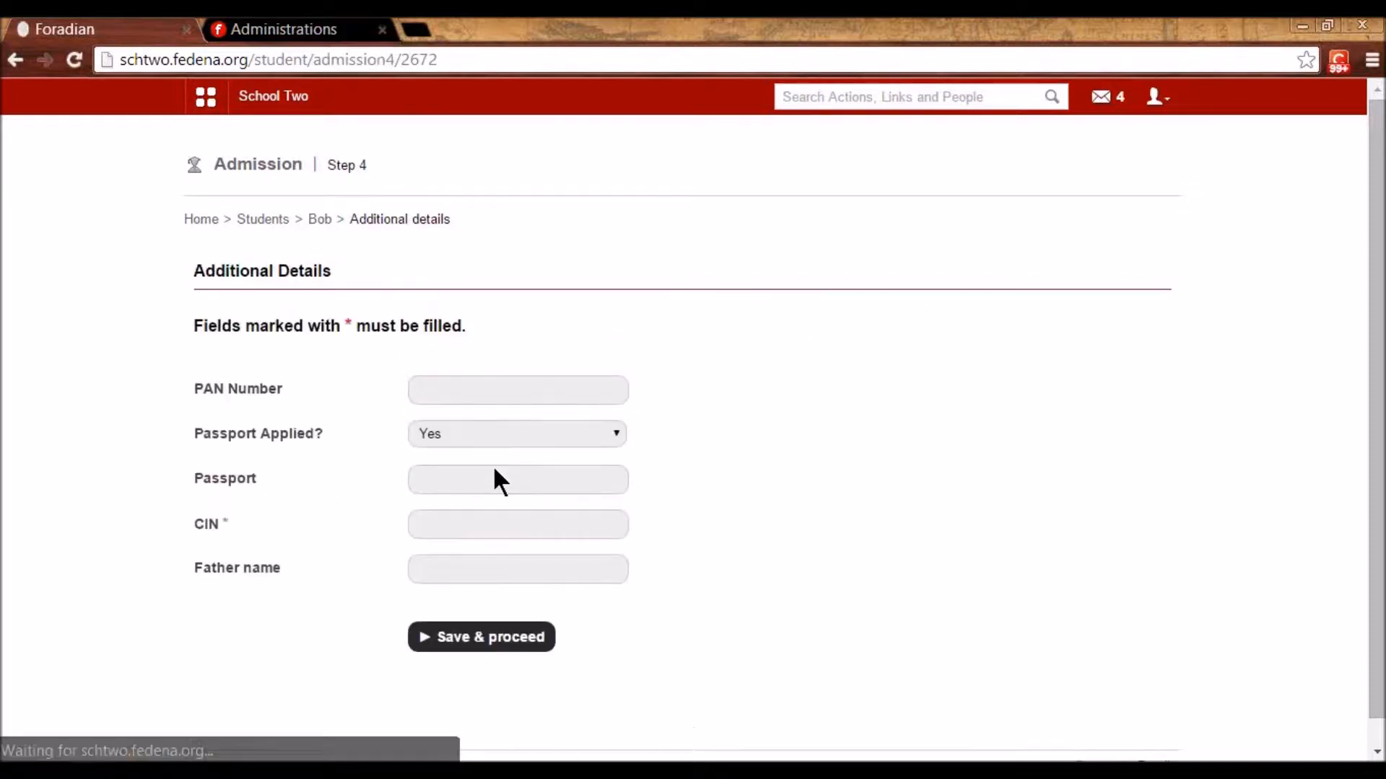
- Set Passport Applied to No, enter the student's CIN, and save the additional details
left_click(465, 388)
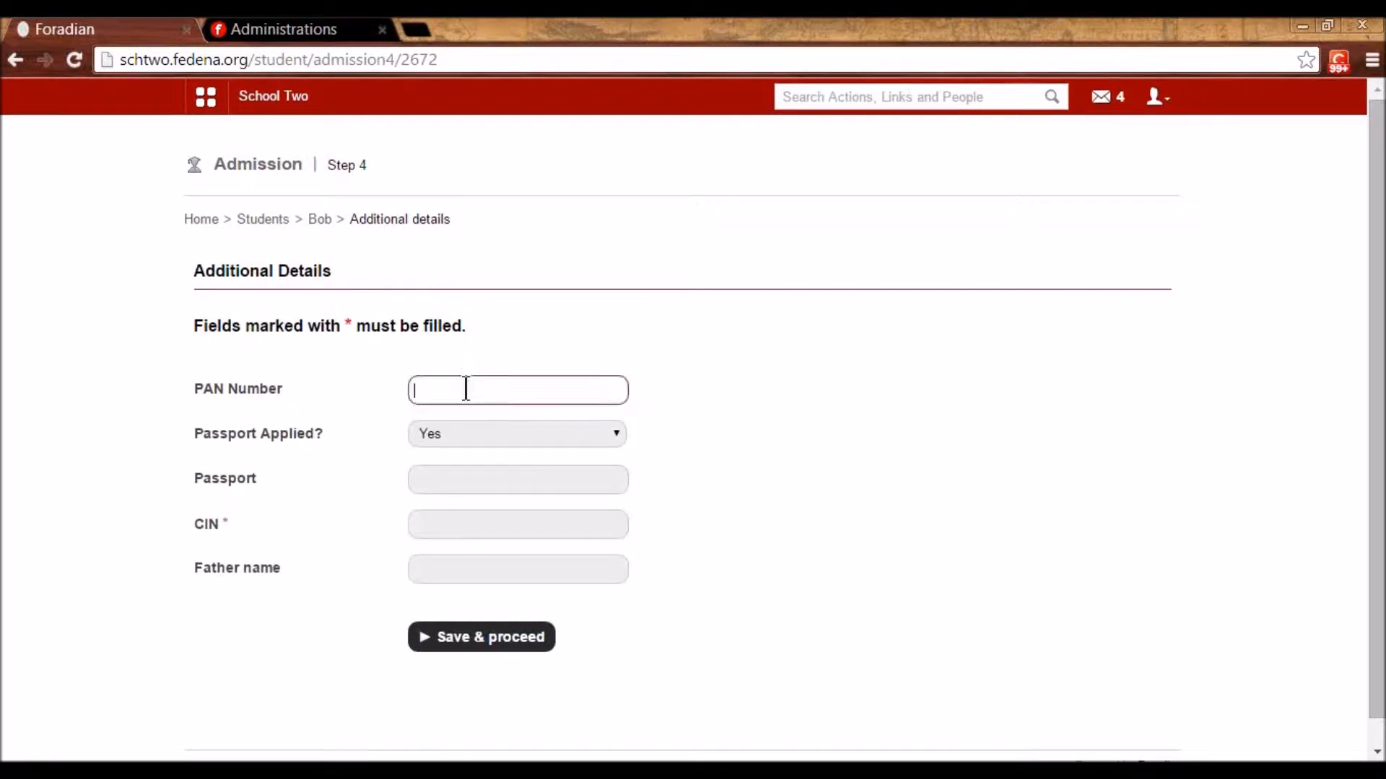
left_click(480, 433)
left_click(468, 470)
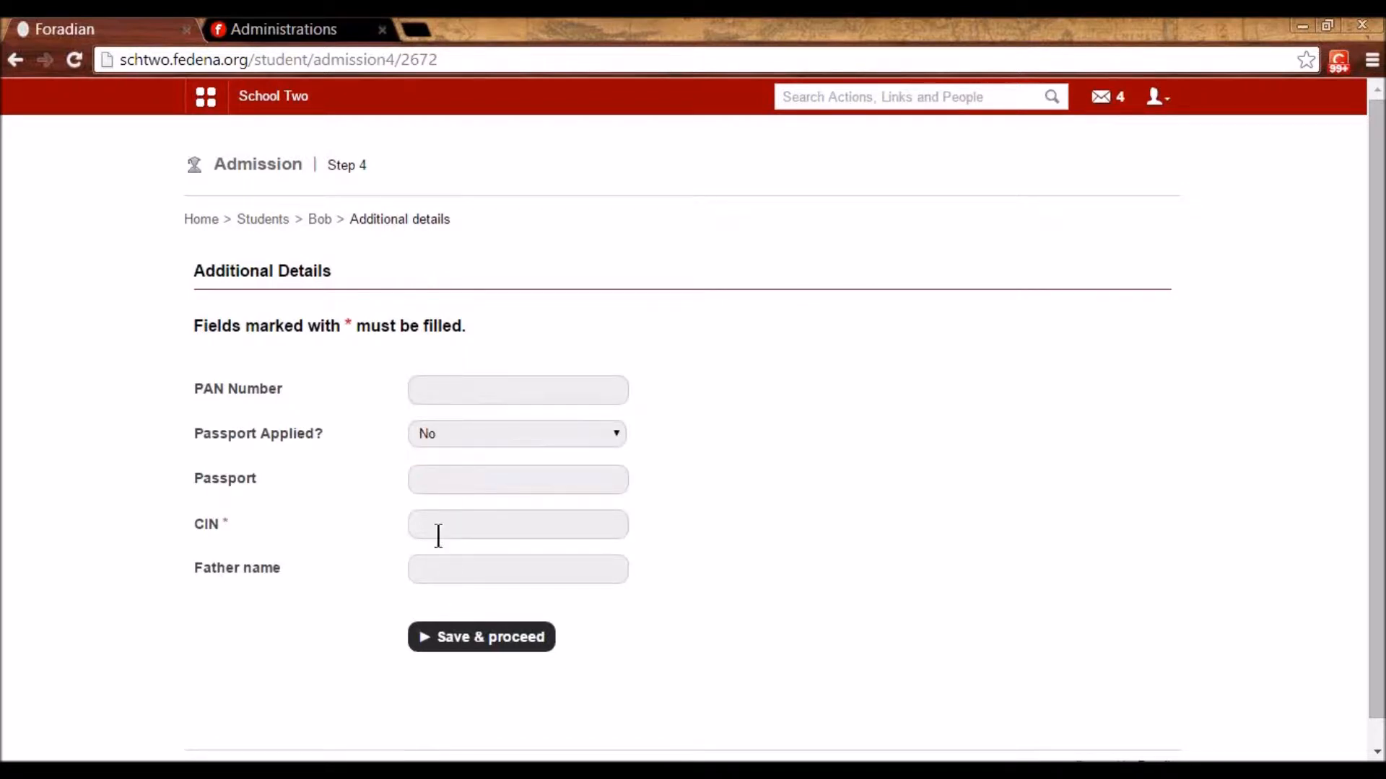
left_click(433, 529)
type("dfdf4566")
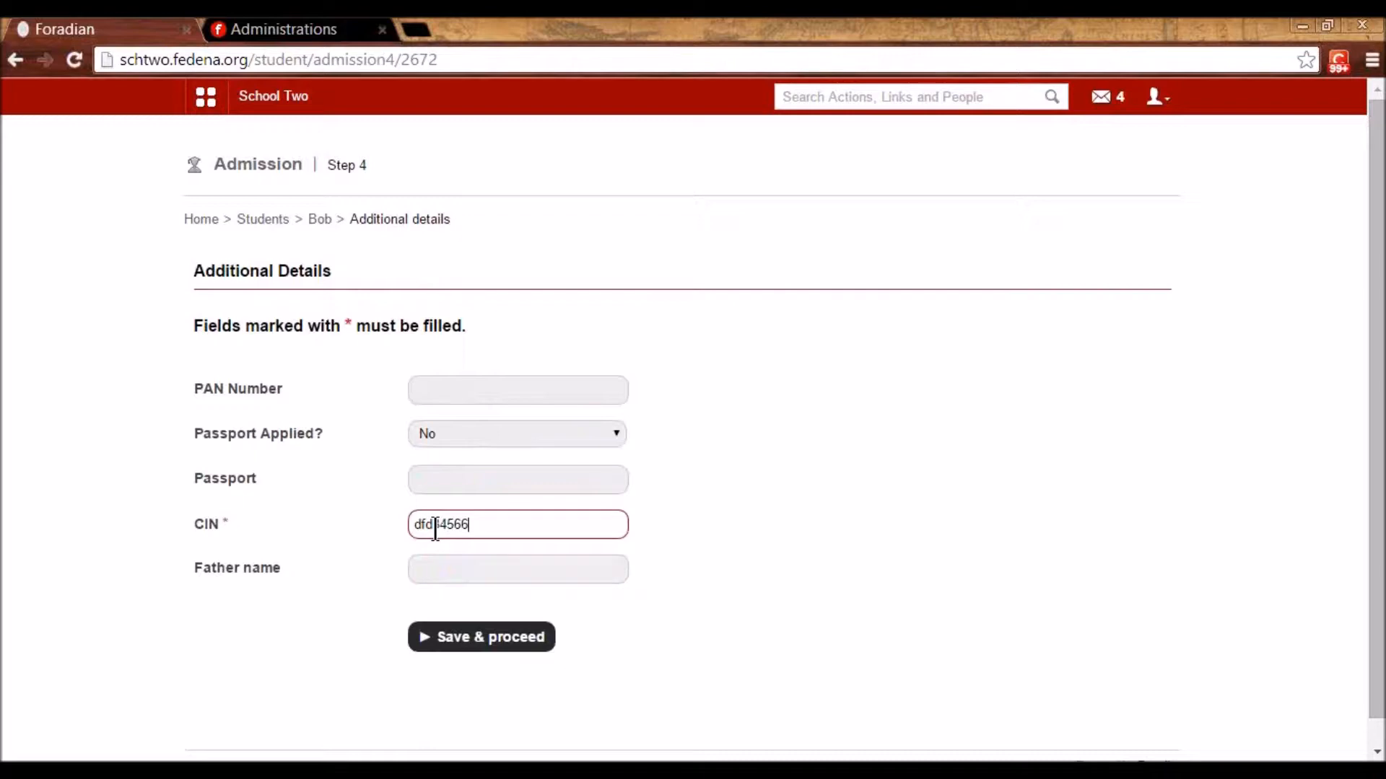
left_click(452, 643)
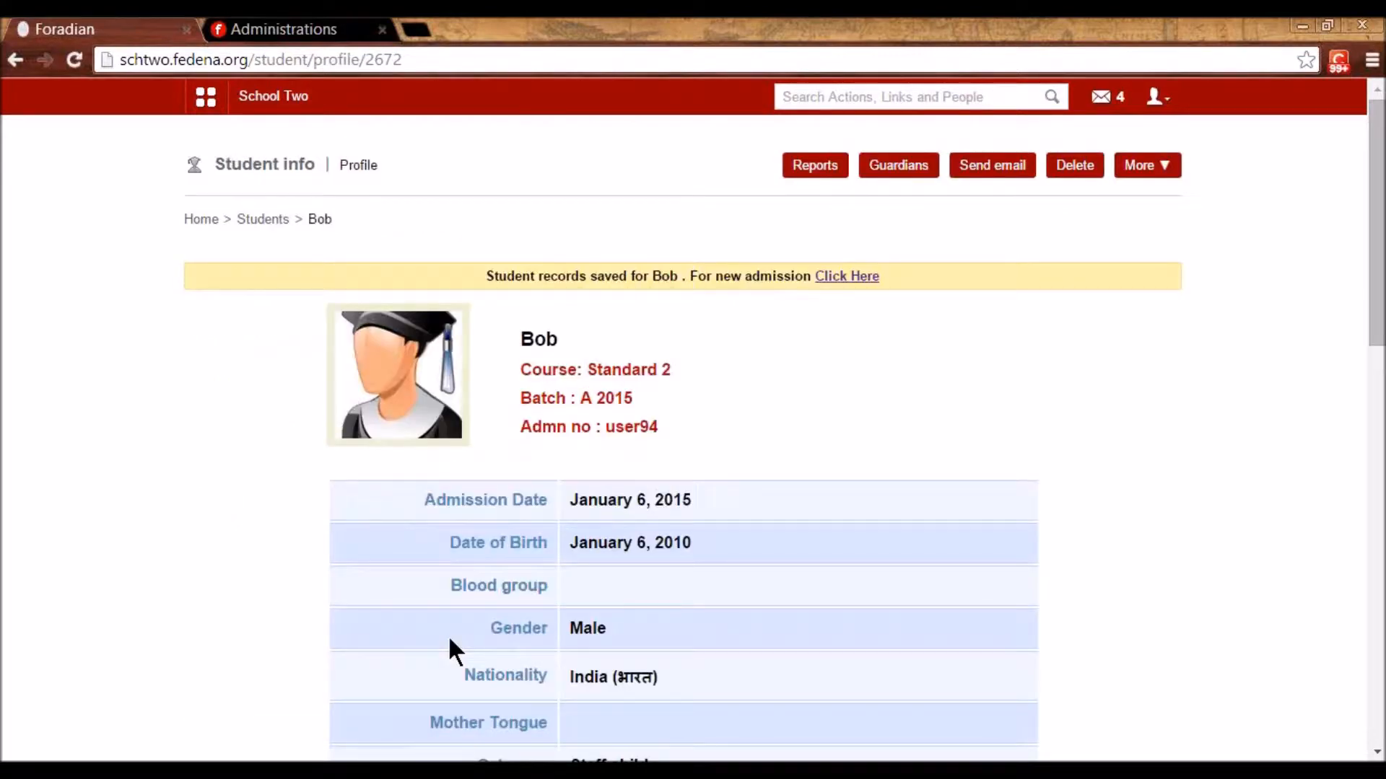
- Scroll through the saved profile and select the student's admission number
scroll(449, 641, "down", 1)
scroll(449, 641, "down", 2)
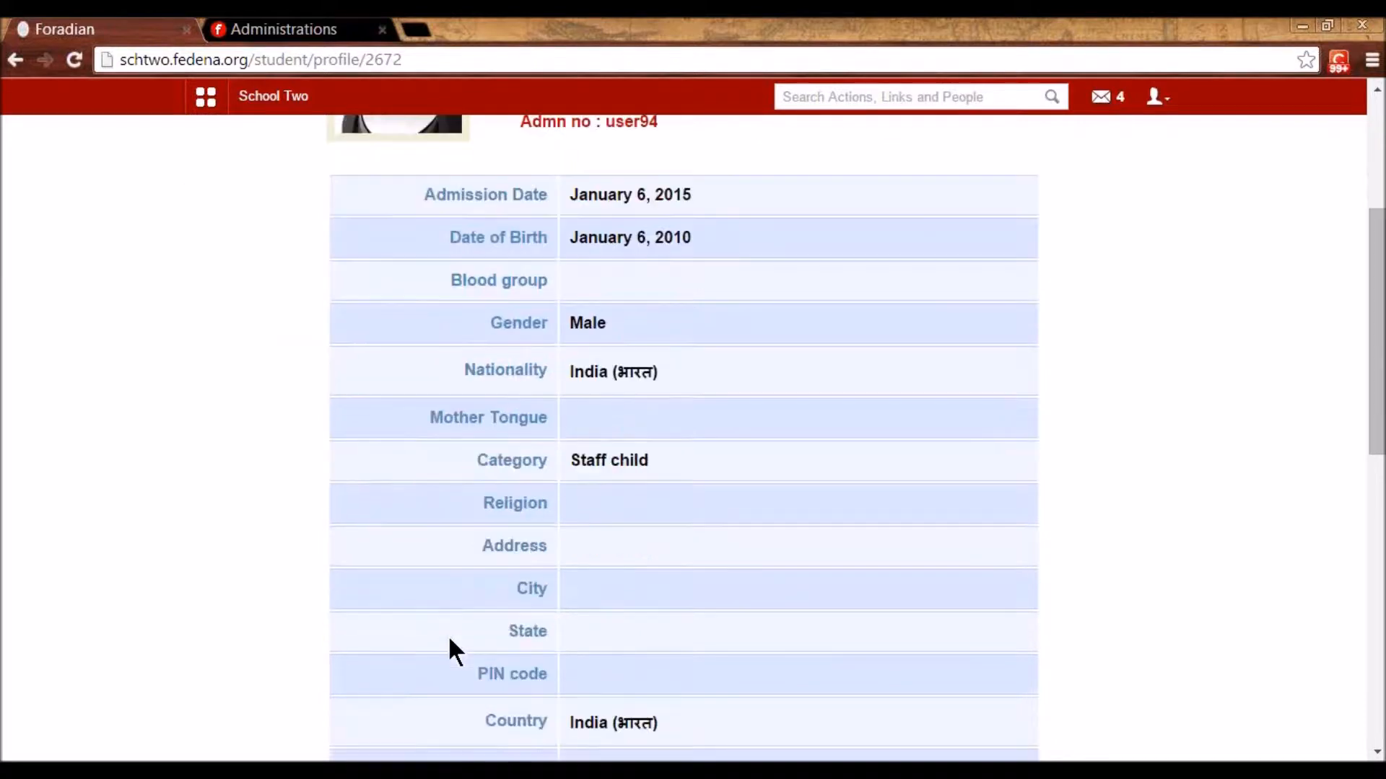
scroll(449, 641, "down", 6)
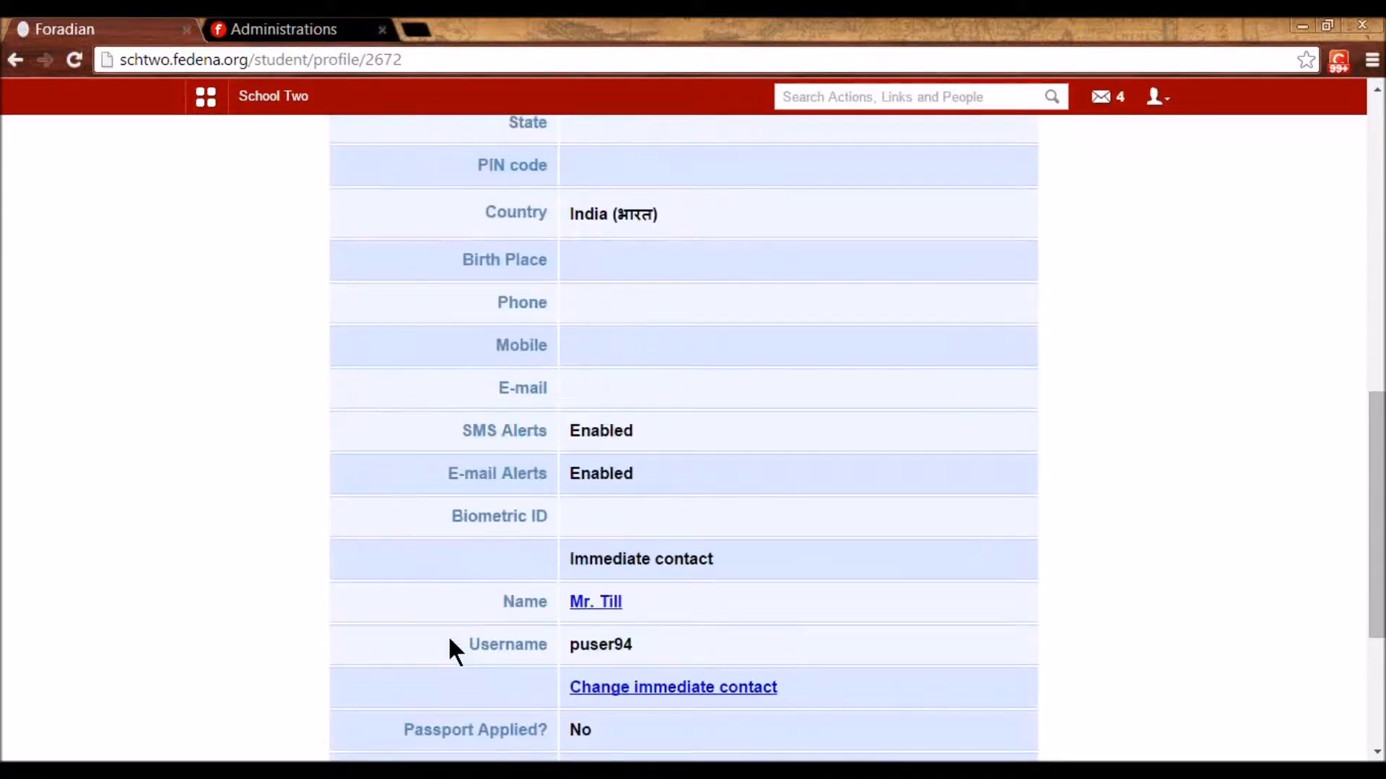
scroll(449, 641, "down", 3)
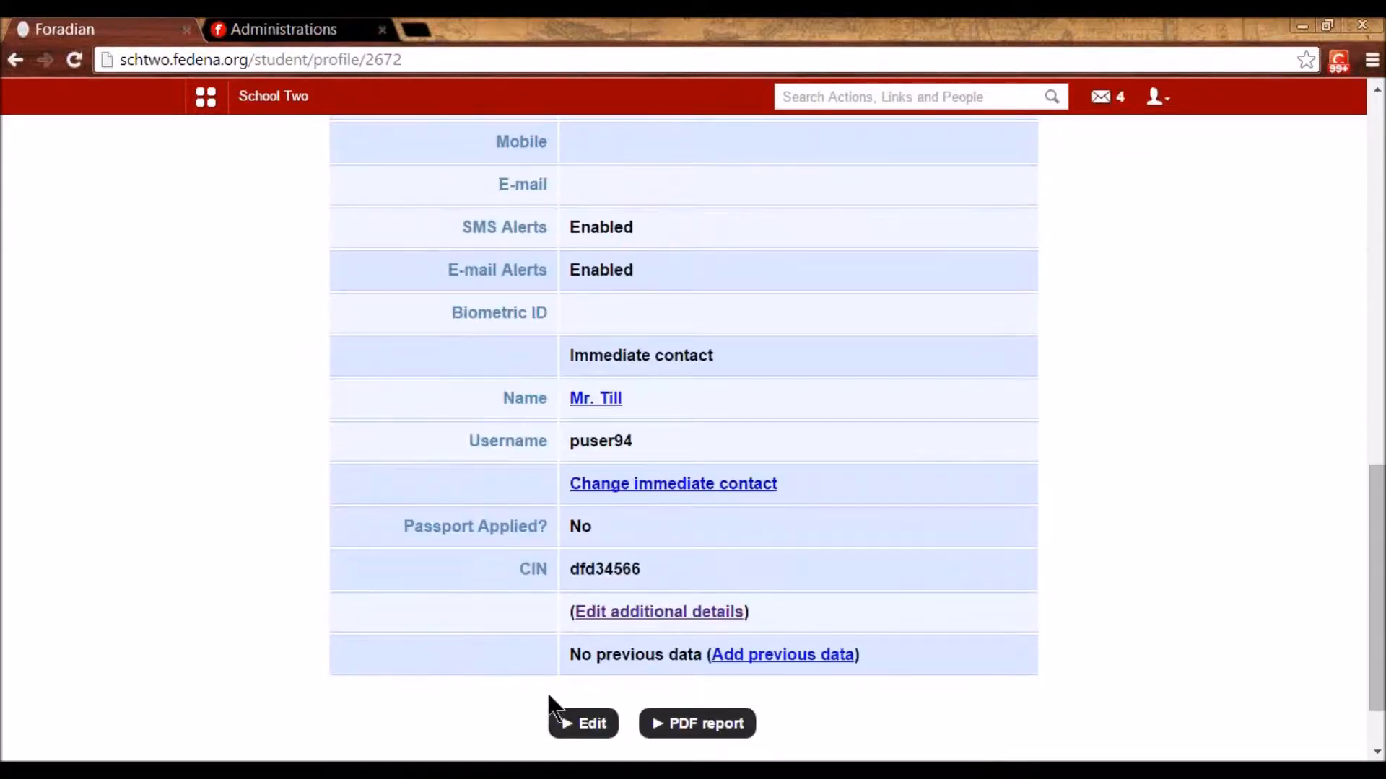
scroll(665, 736, "up", 15)
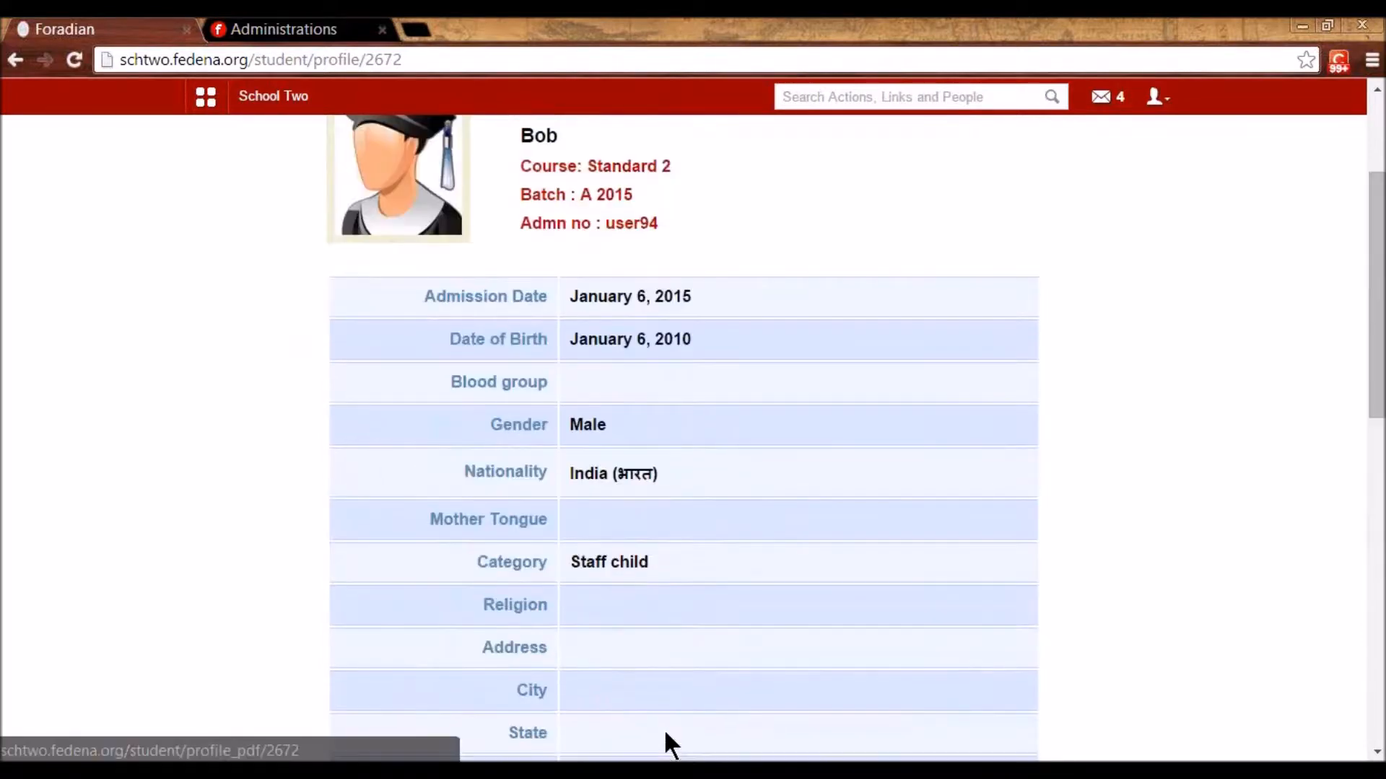
double_click(640, 426)
key("ctrl+c")
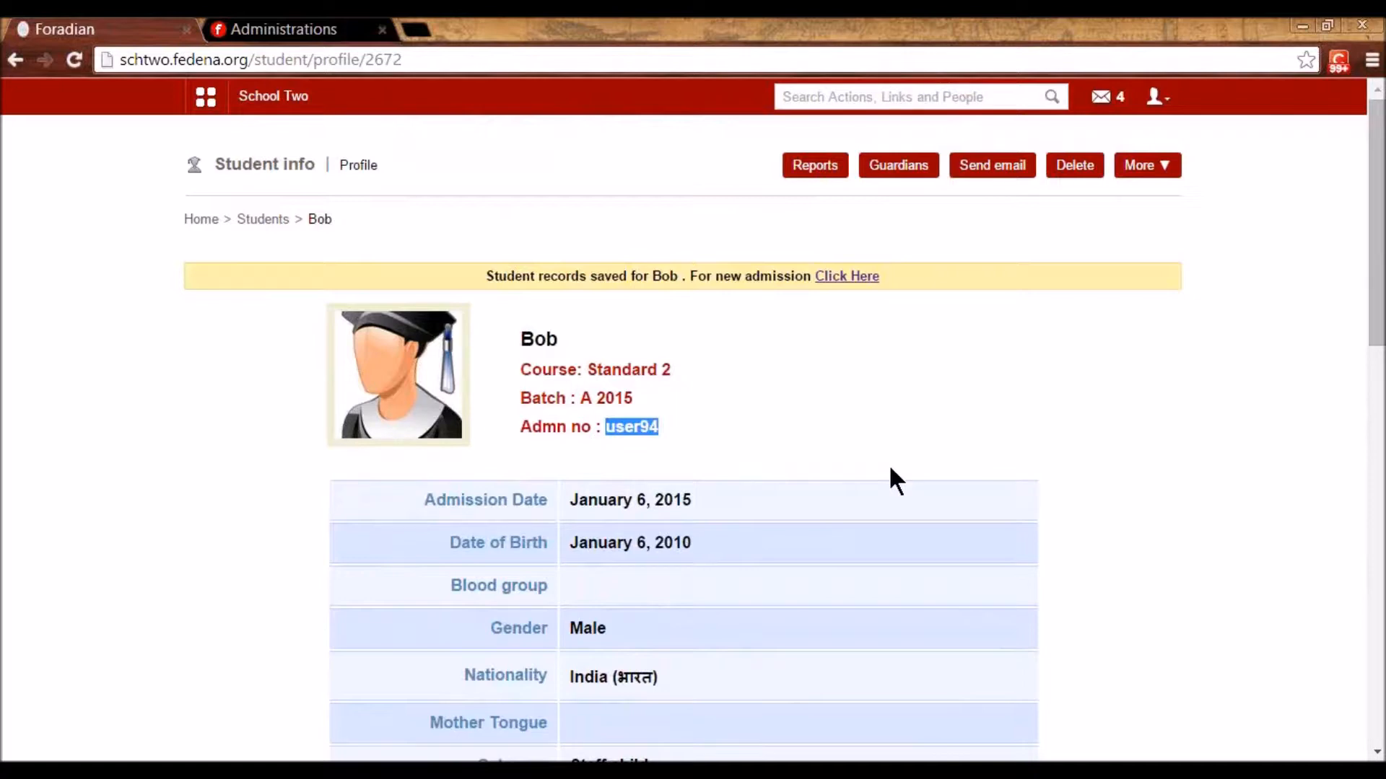
- Log out of the admin account and paste the student's username on the login page
left_click(1153, 96)
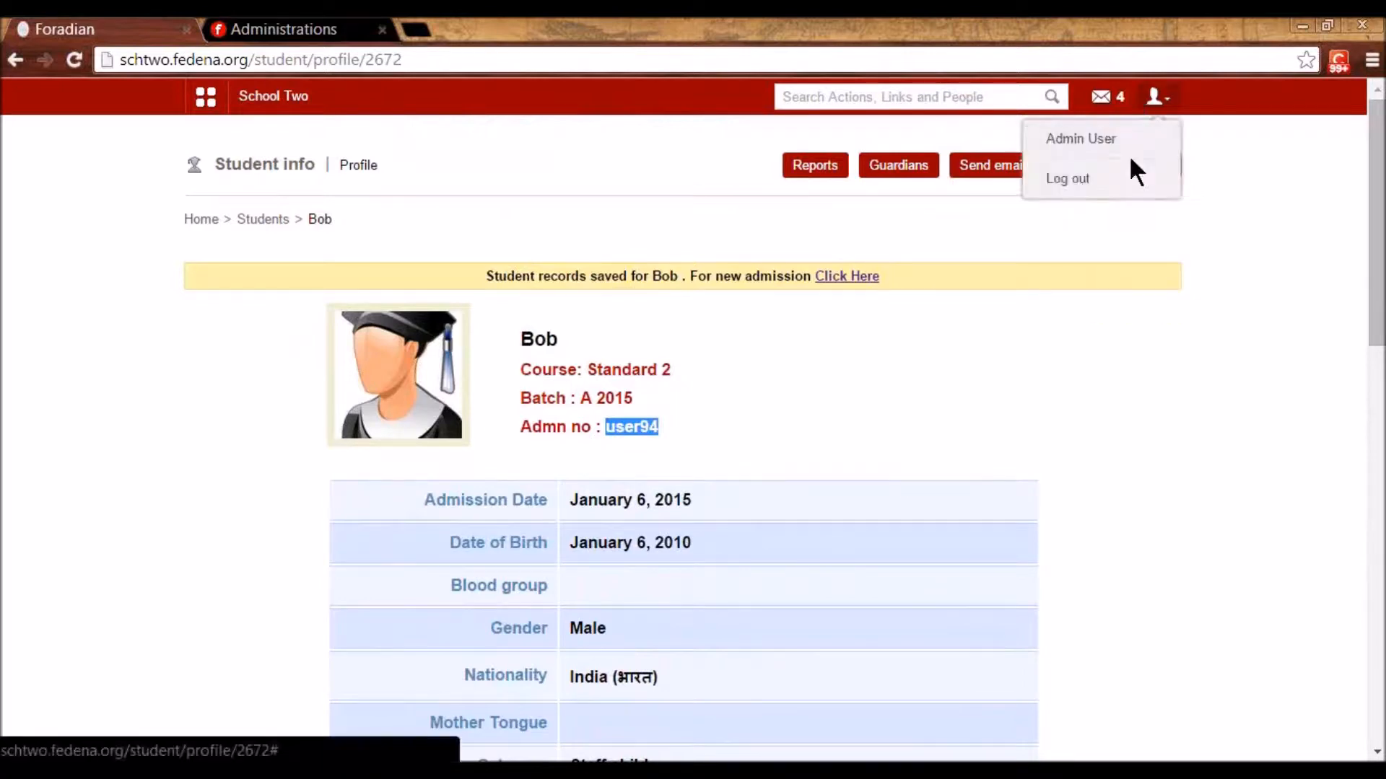
left_click(1118, 179)
double_click(711, 315)
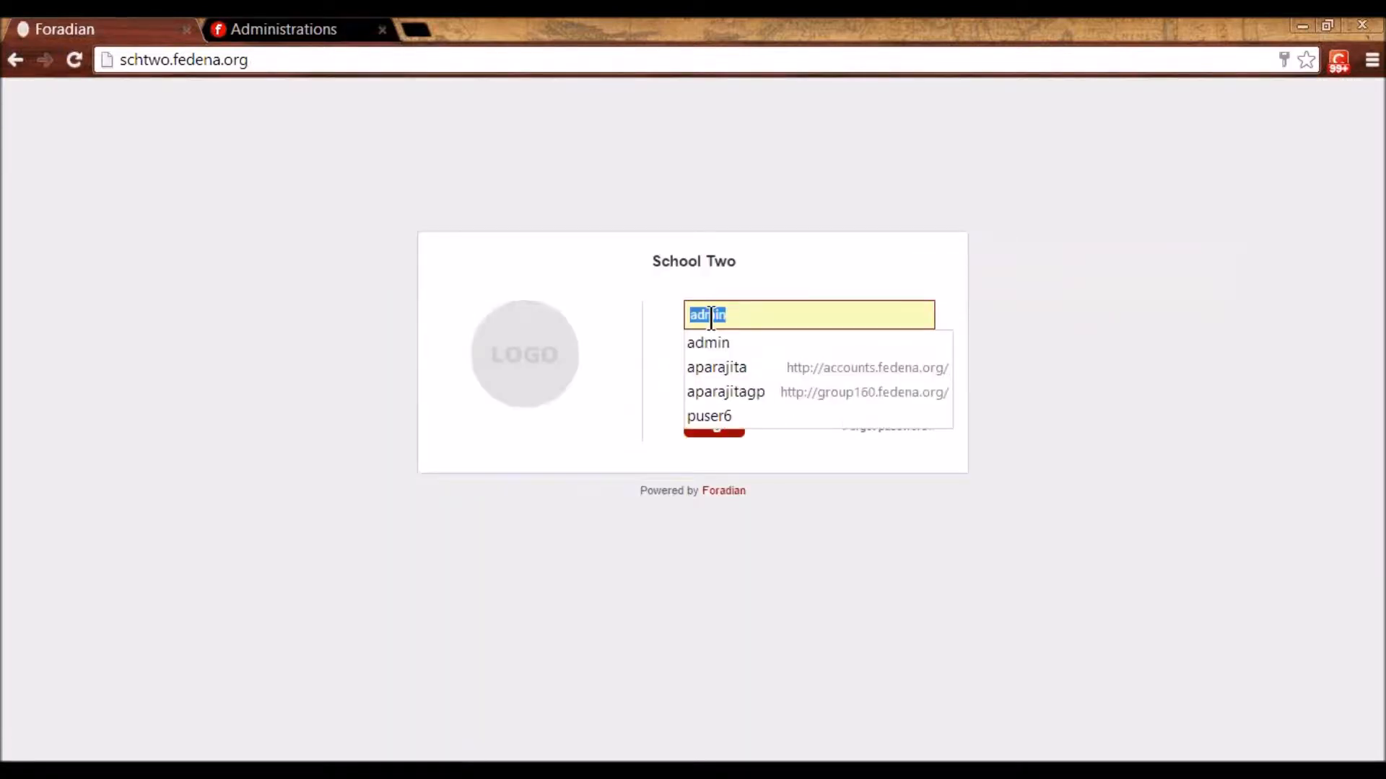
key("ctrl+v")
- Sign in as the new student with their password
key("Tab")
type("user94123")
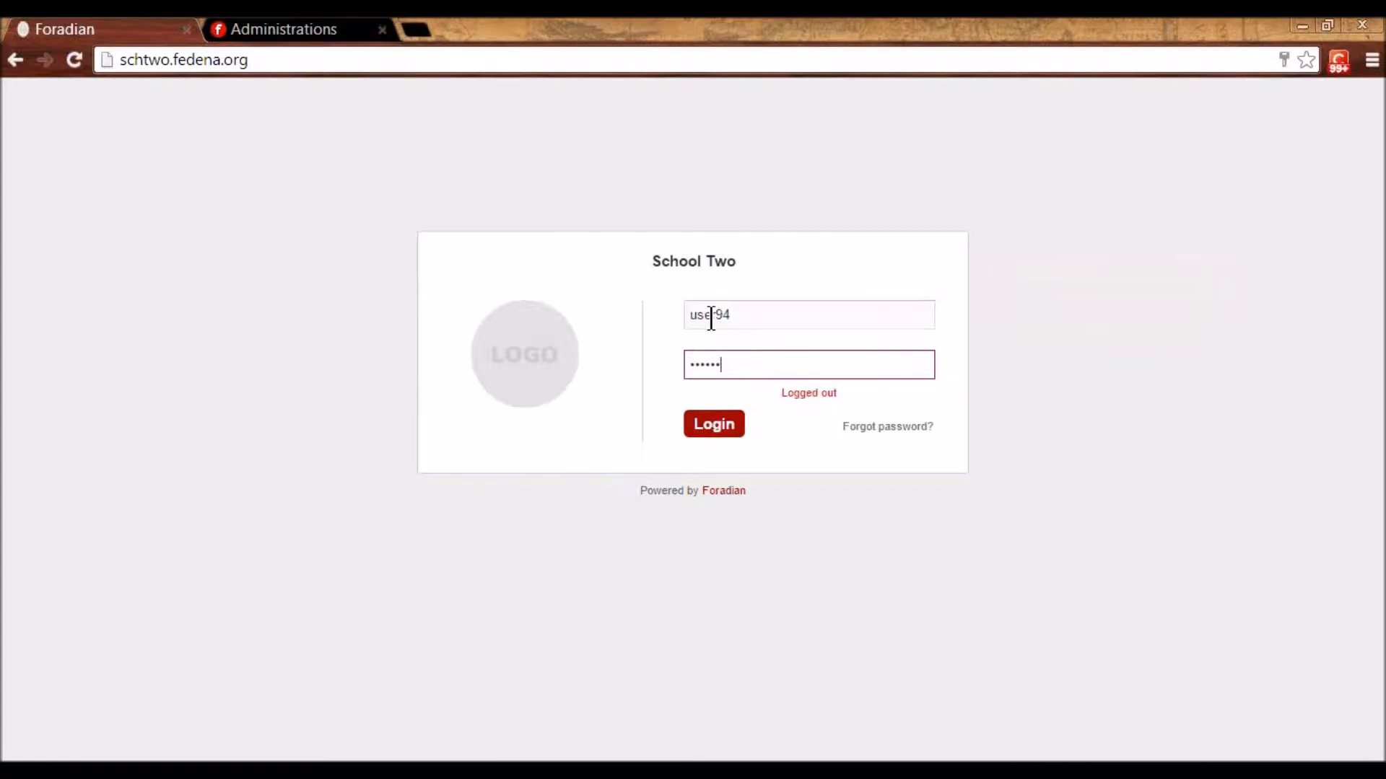
key("Return")
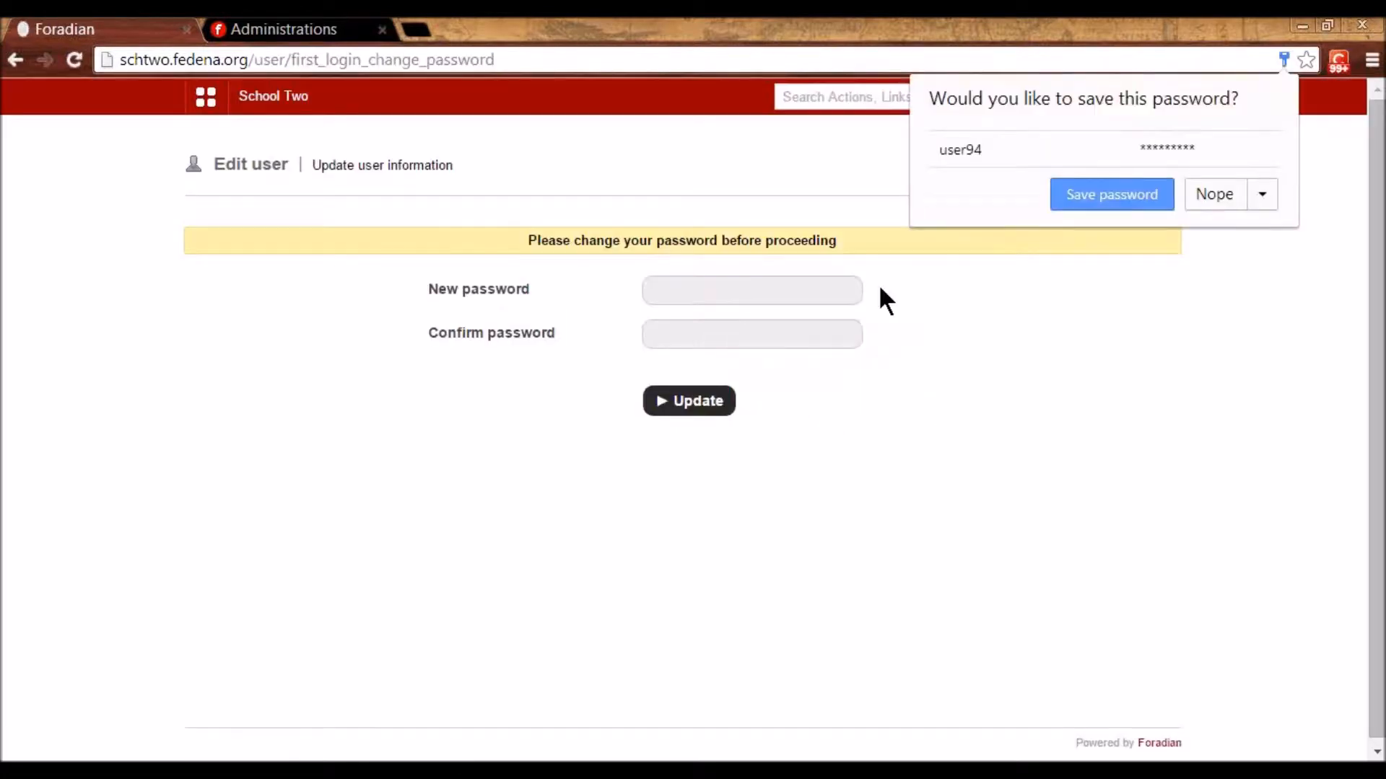
- Enter and confirm a new password for the student and submit it
left_click(826, 292)
type("123456789")
key("Tab")
type("12345678")
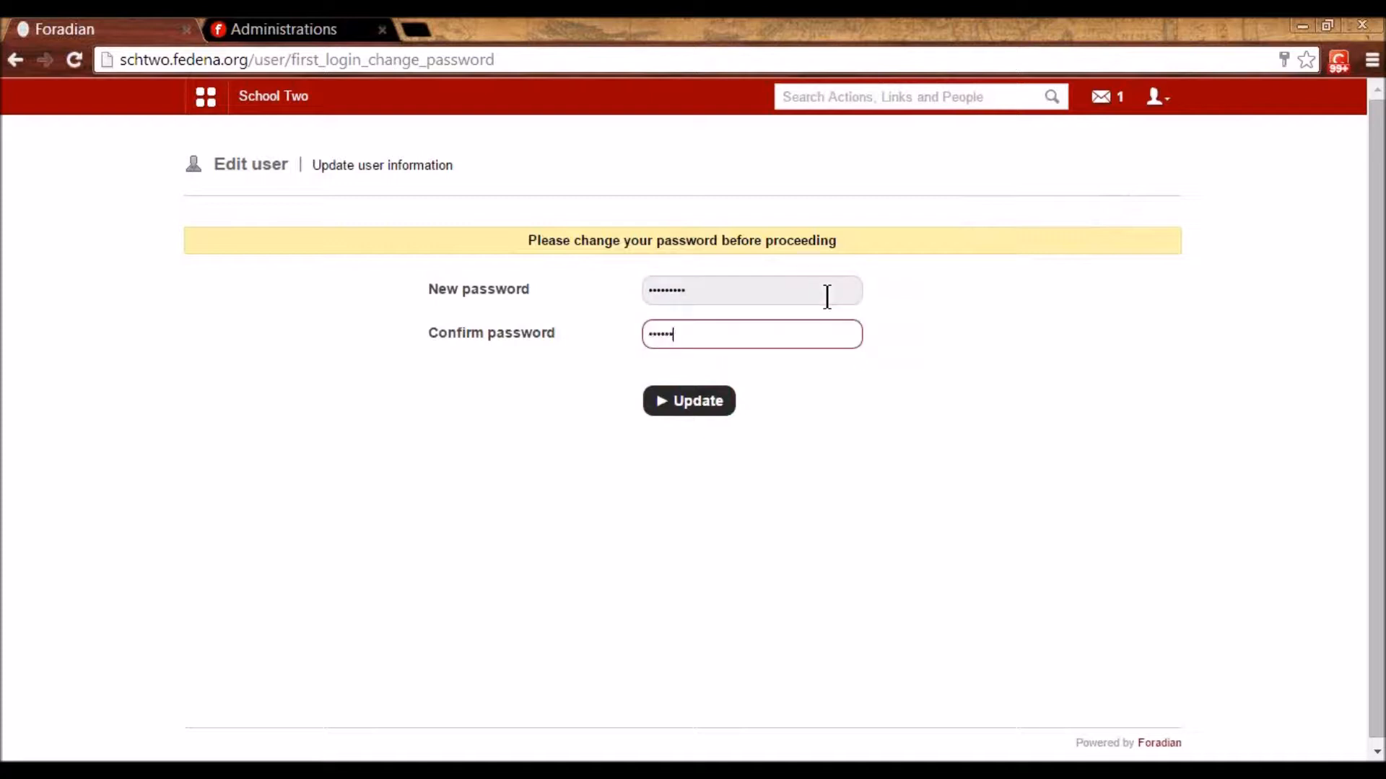
type("9")
key("Return")
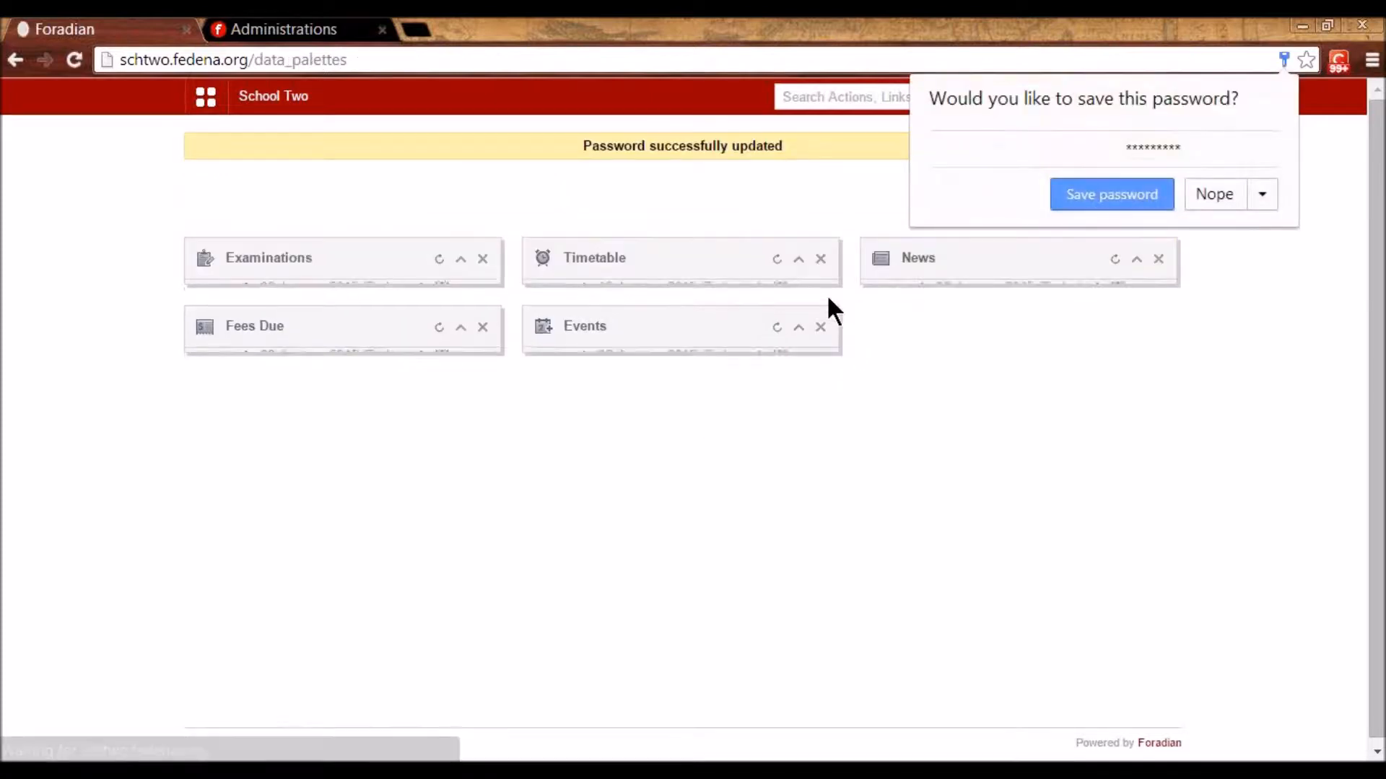
- Dismiss the browser's save-password prompt and browse the Academics and Collaboration quick links
left_click(1202, 197)
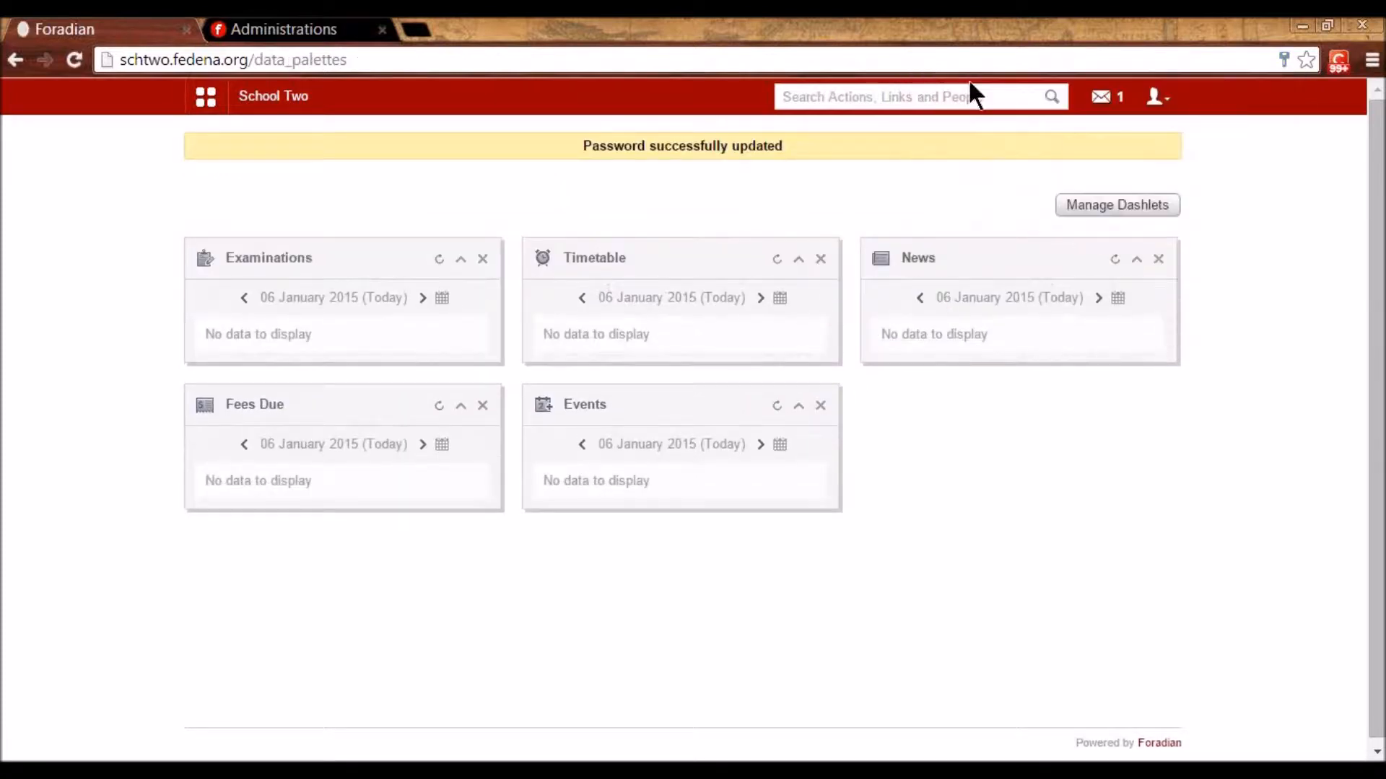
left_click(205, 96)
left_click(303, 153)
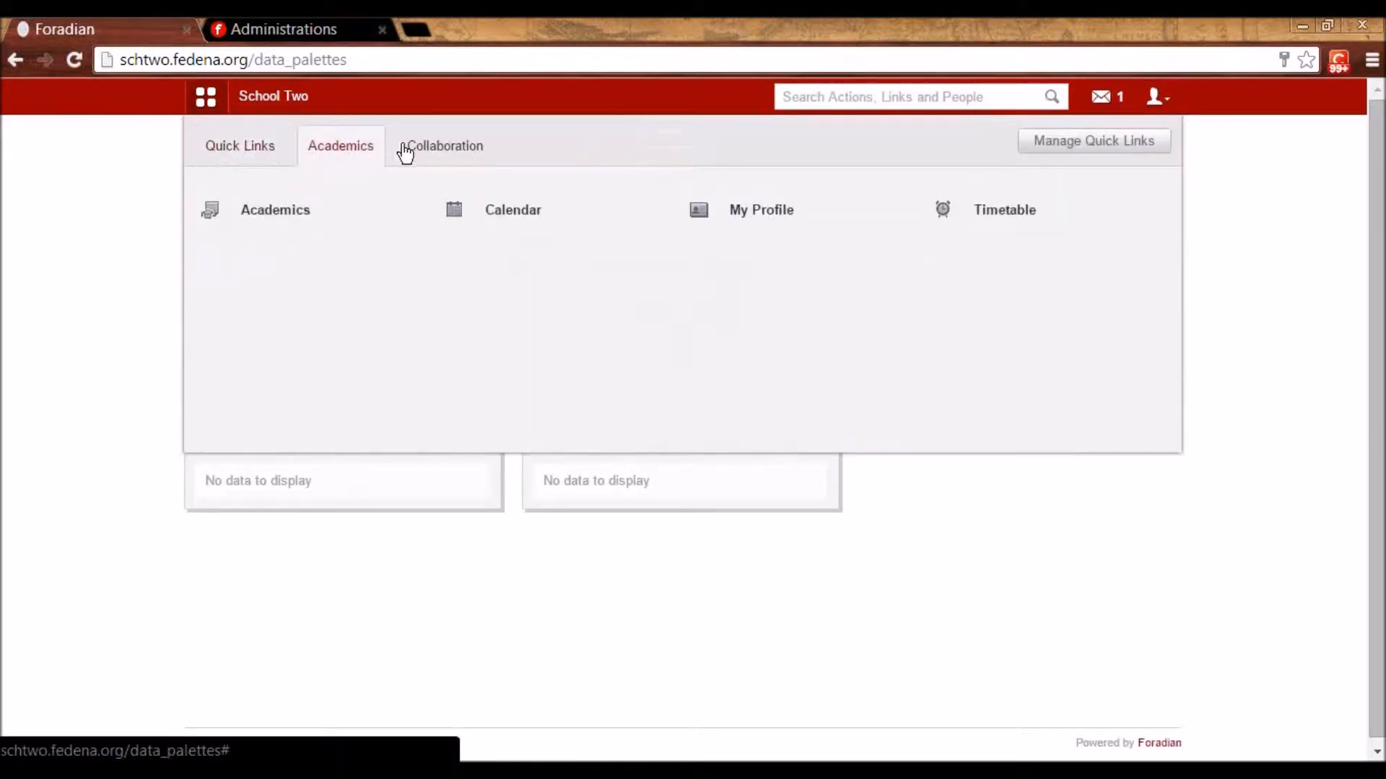
left_click(443, 155)
left_click(213, 164)
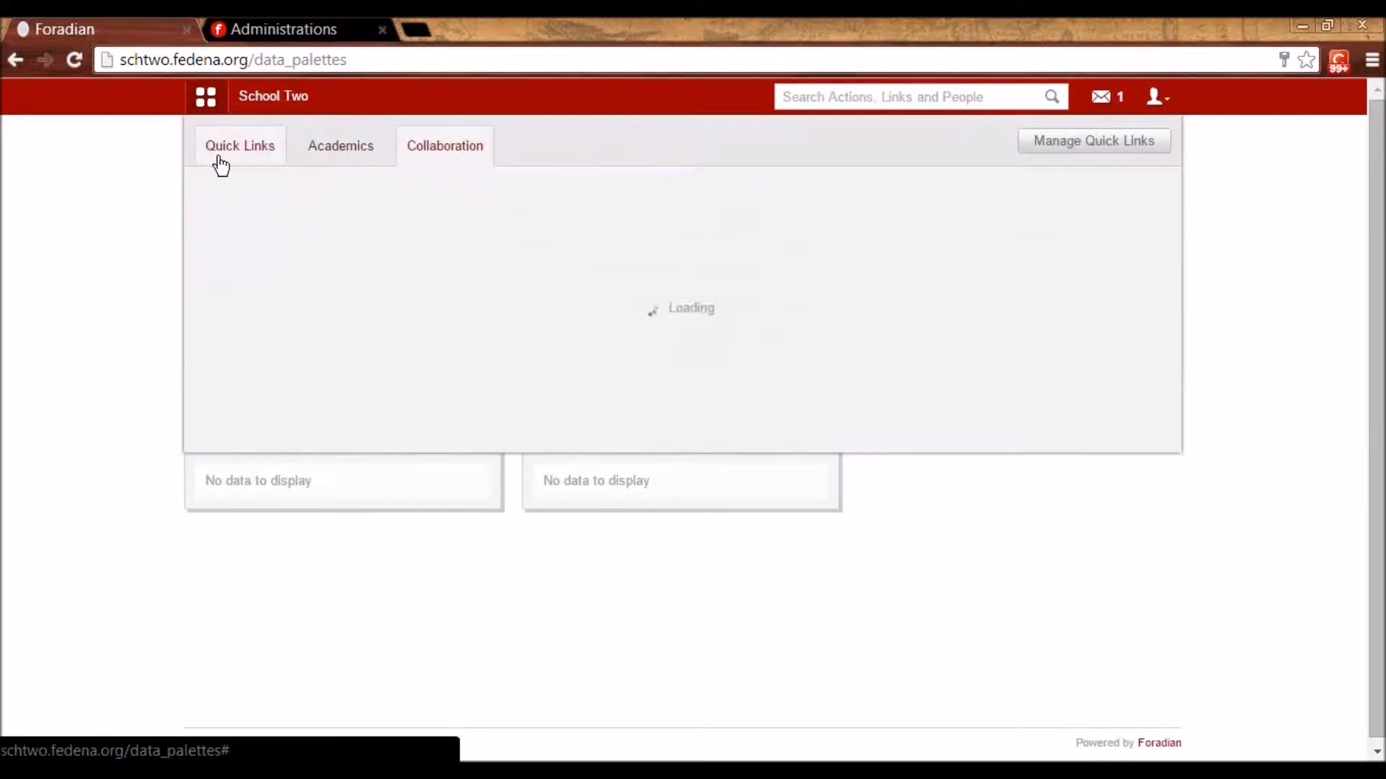
left_click(325, 159)
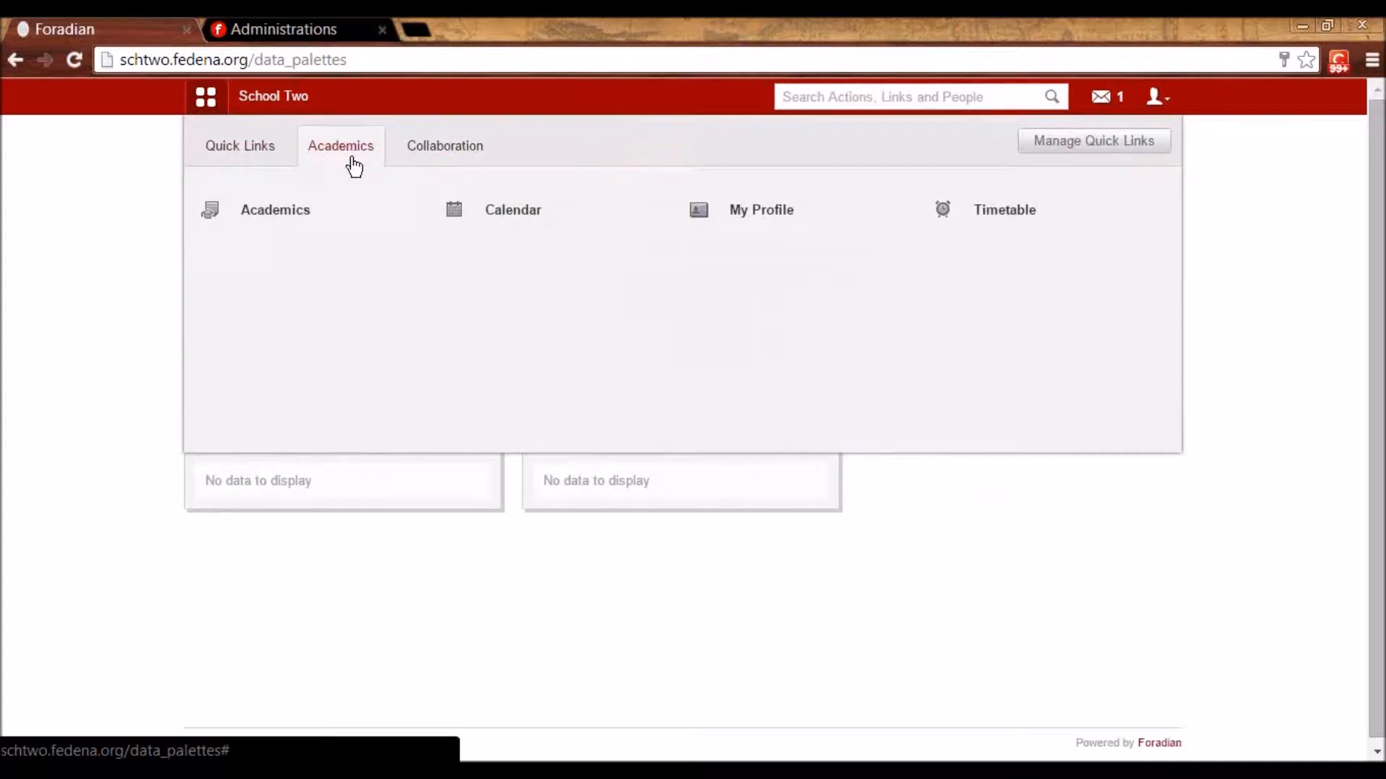
left_click(423, 159)
left_click(297, 163)
left_click(241, 165)
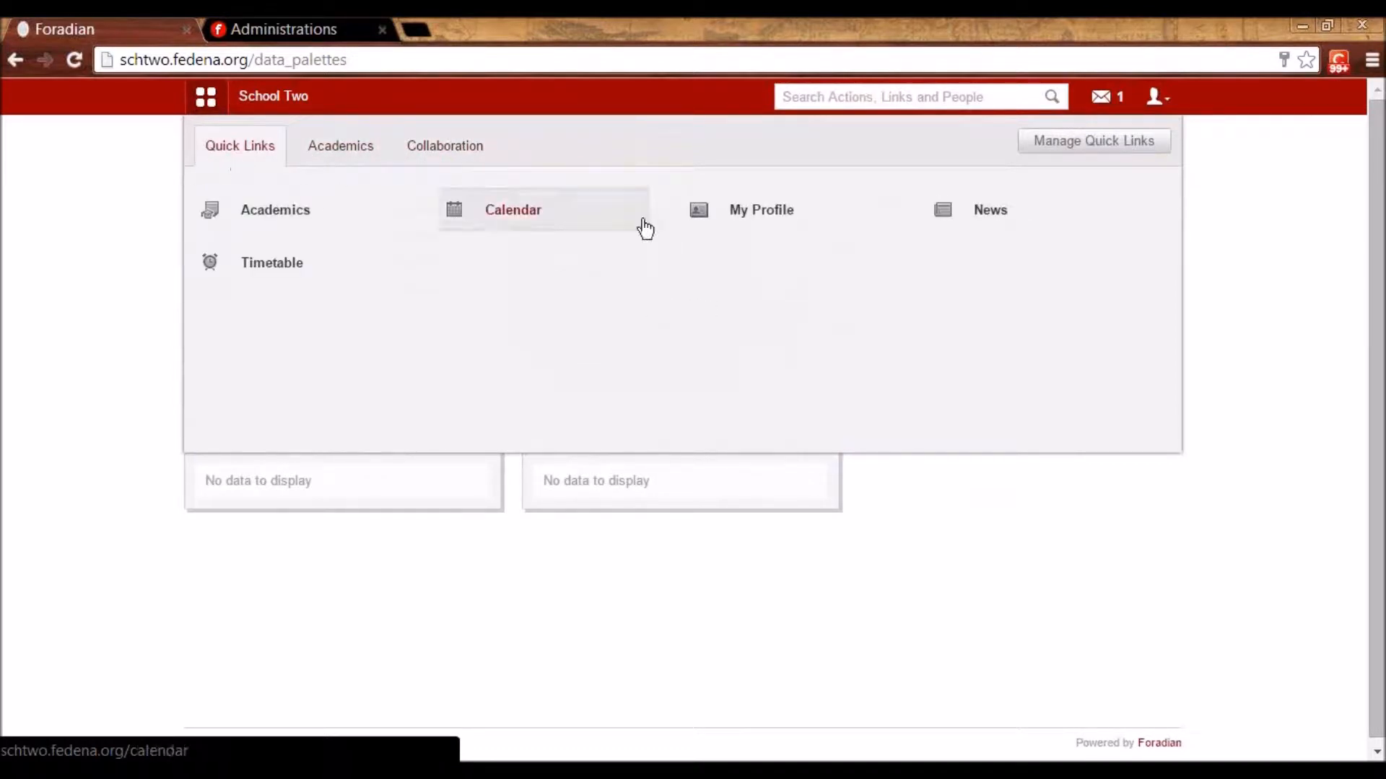
left_click(1147, 526)
- Read the Choose Elective reminder in the inbox, then log out to the admin sign-in
left_click(1102, 96)
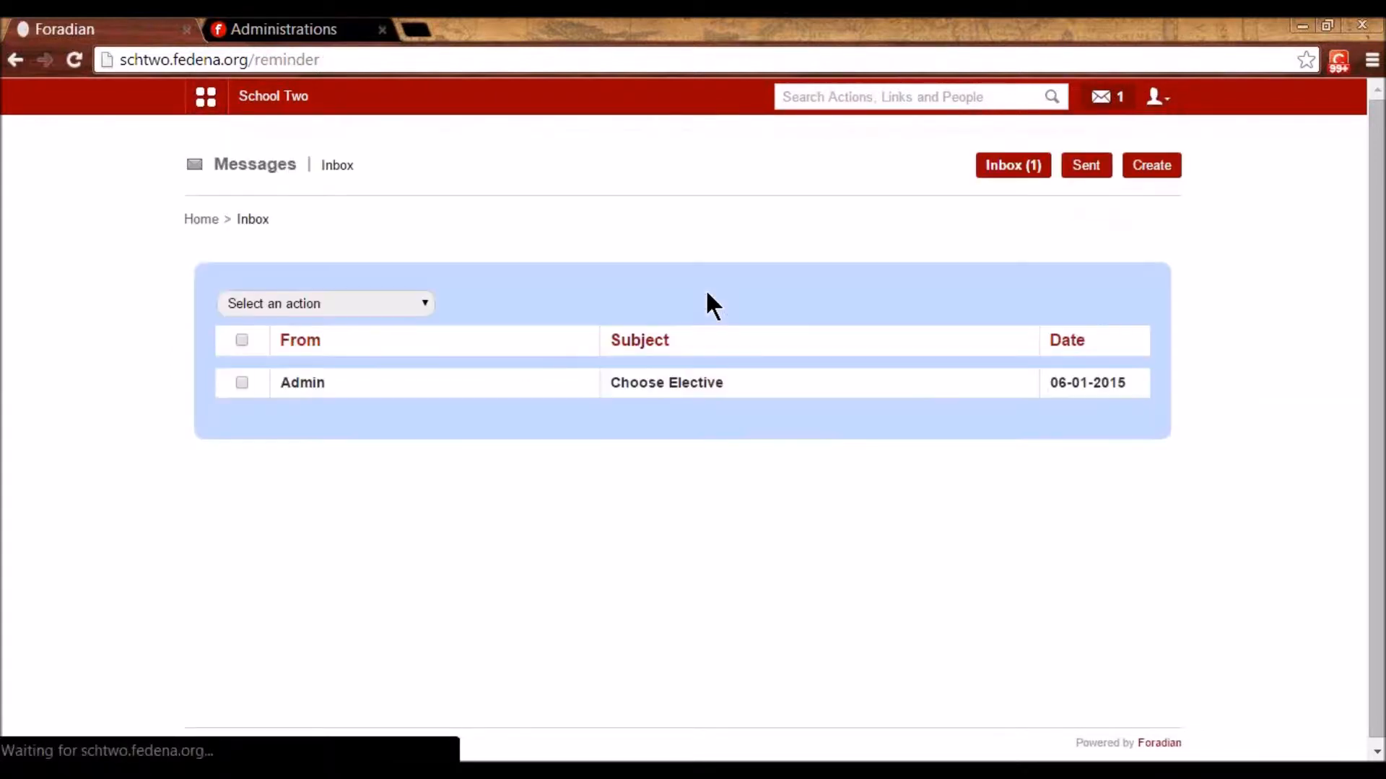
left_click(679, 389)
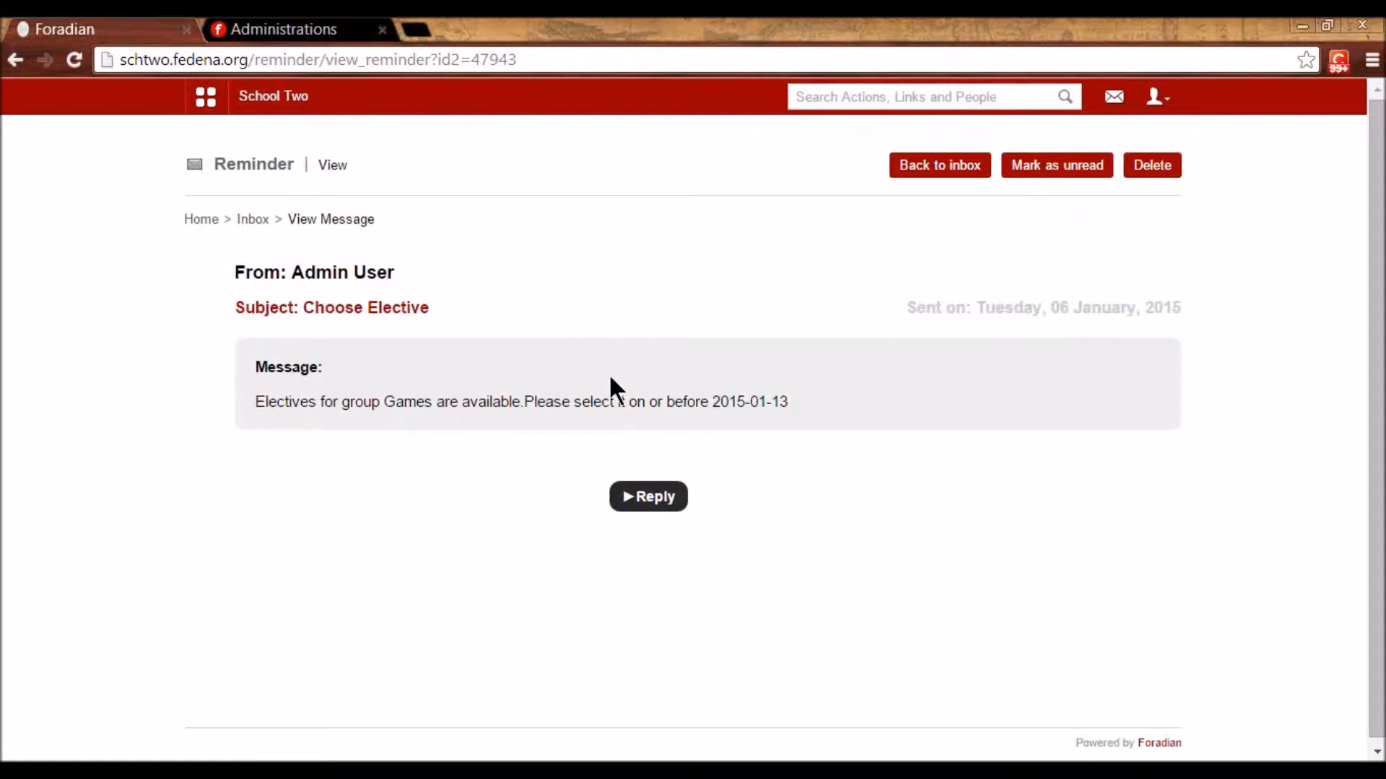
left_click(1157, 96)
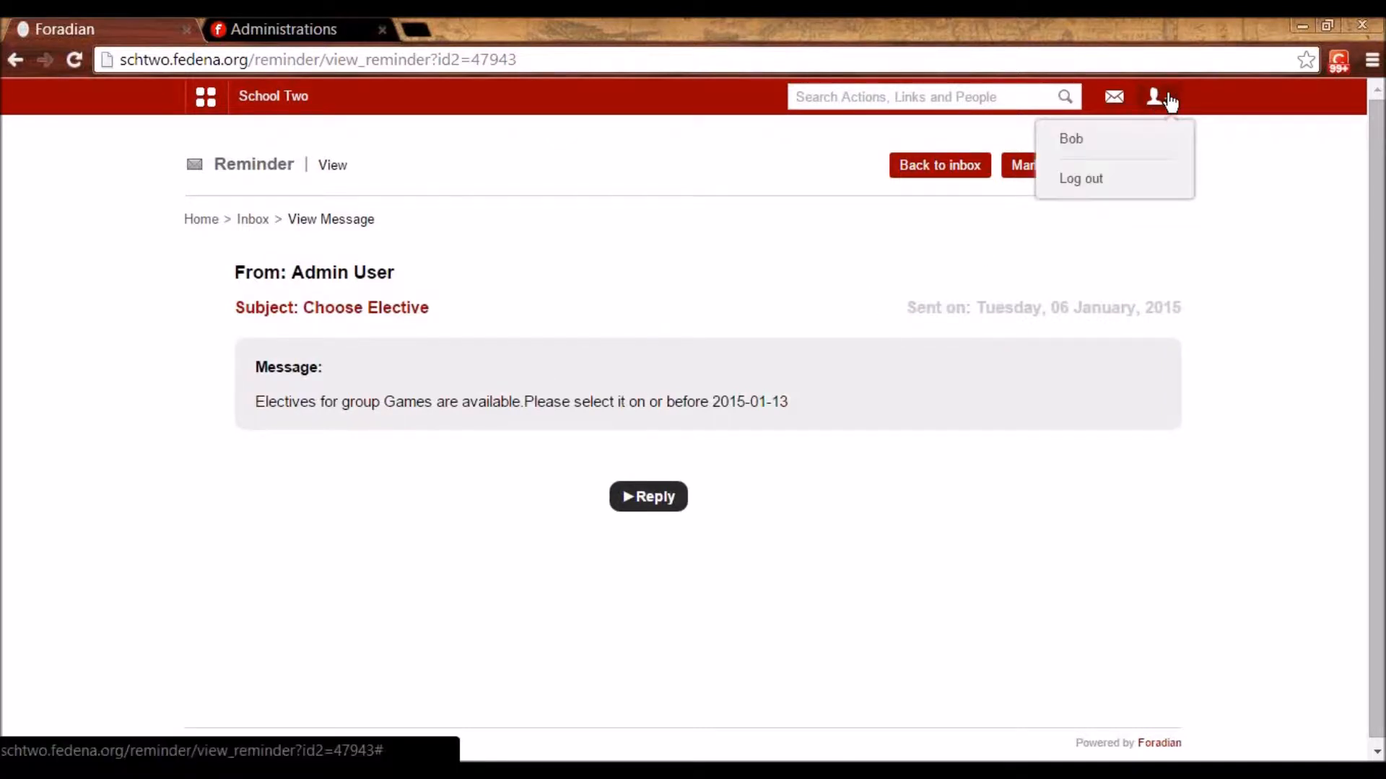
left_click(1090, 186)
left_click(708, 429)
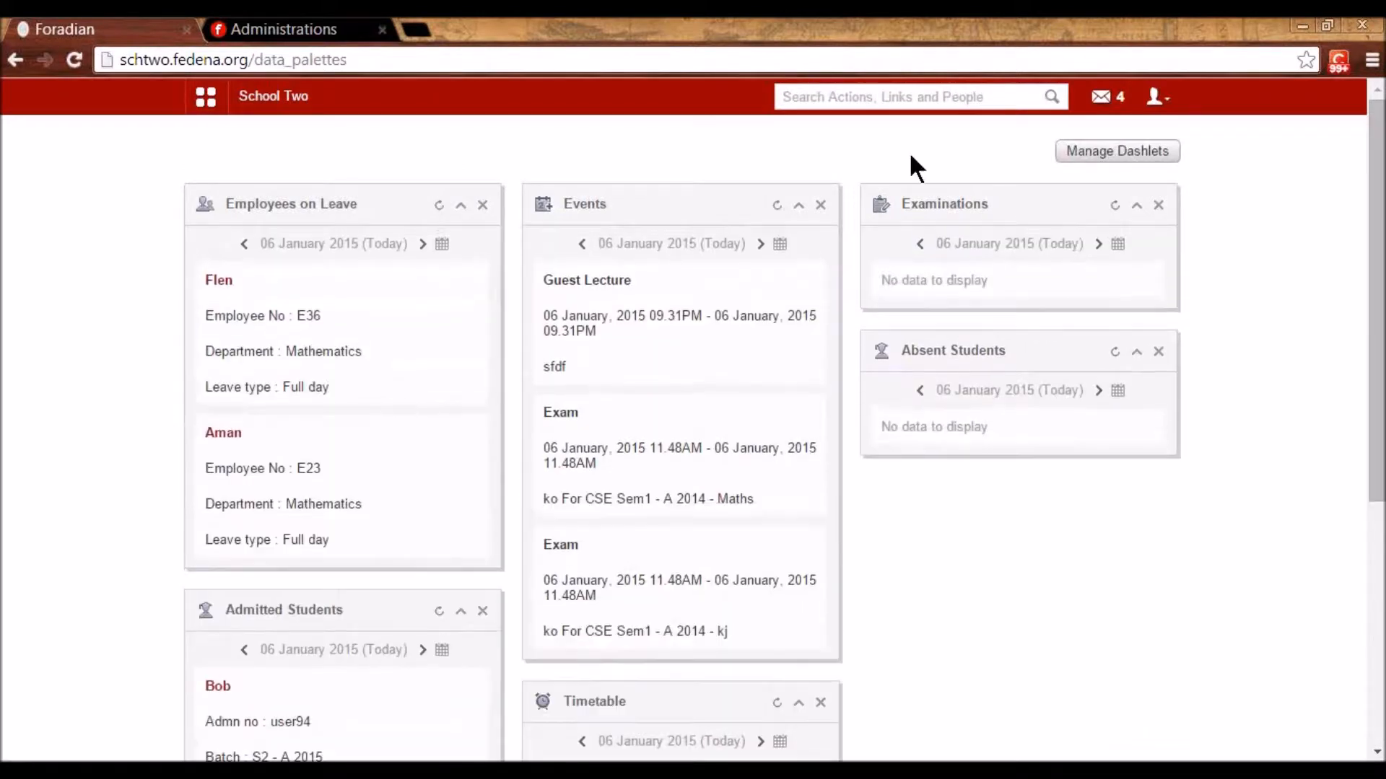
- Start a new reminder from the admin inbox, then close the department list unchosen
left_click(1102, 101)
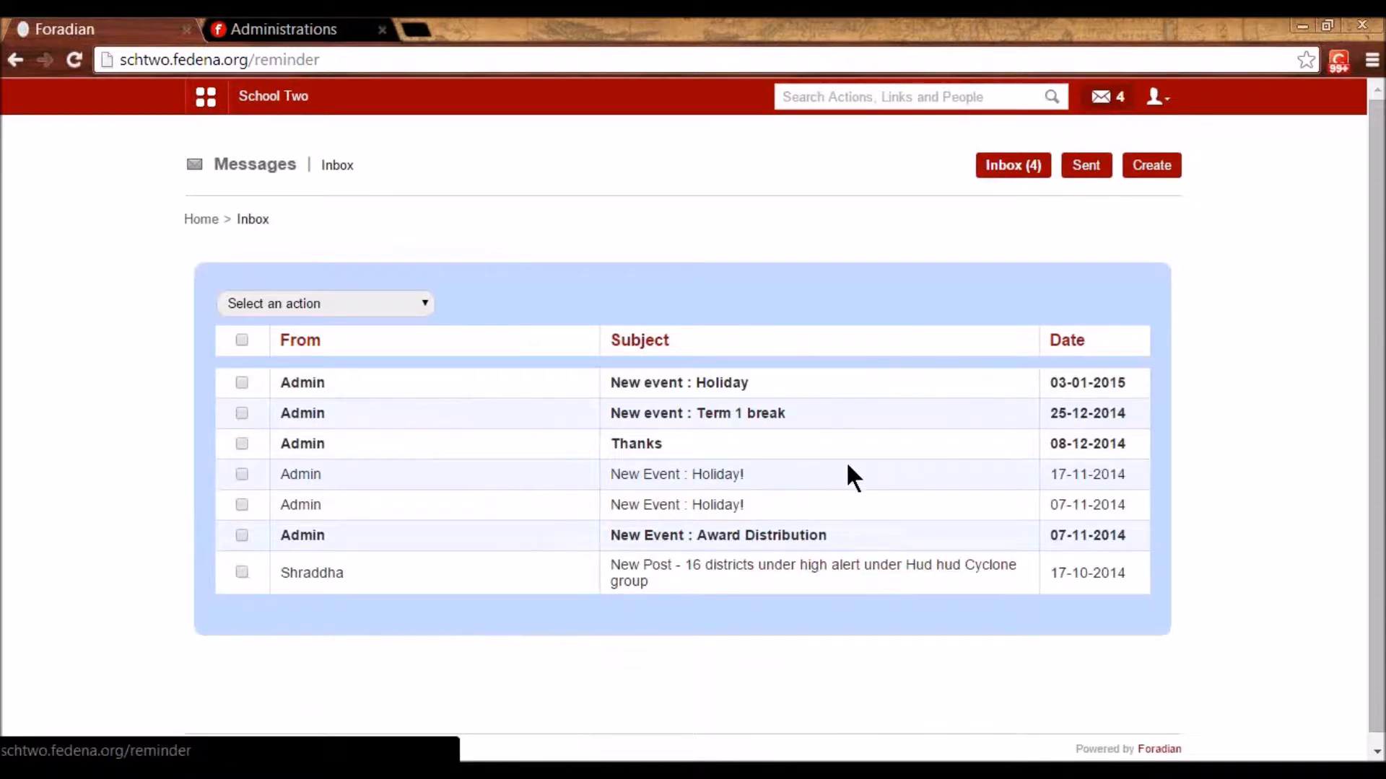
left_click(1141, 170)
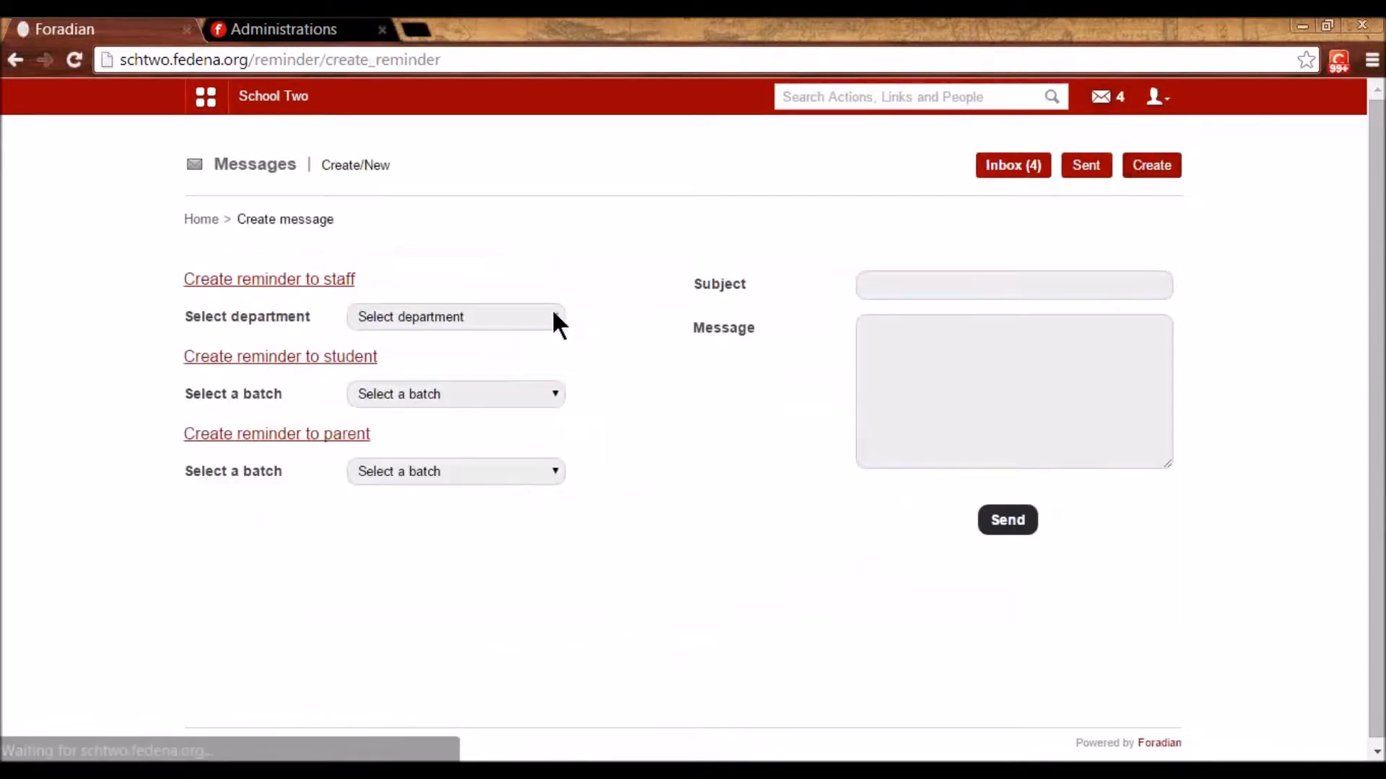
left_click(480, 317)
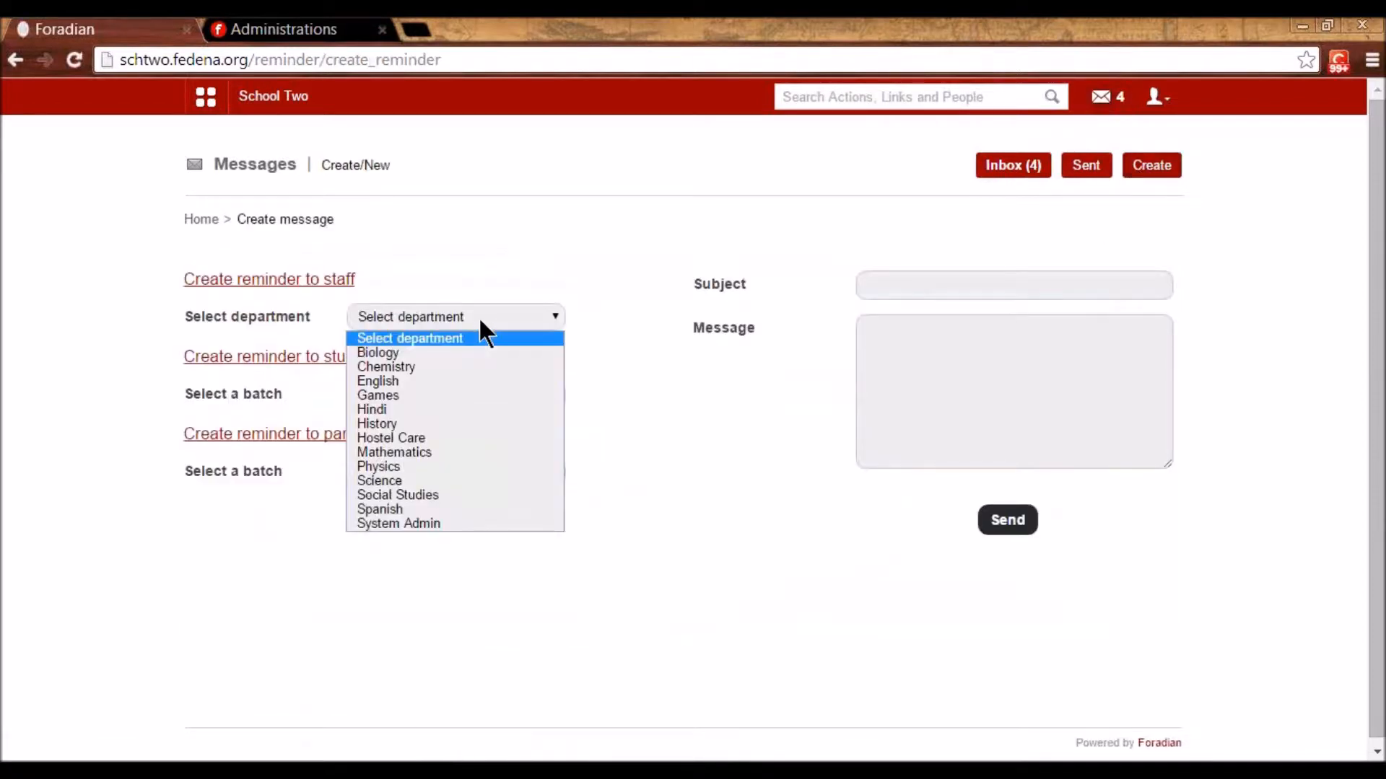
left_click(634, 369)
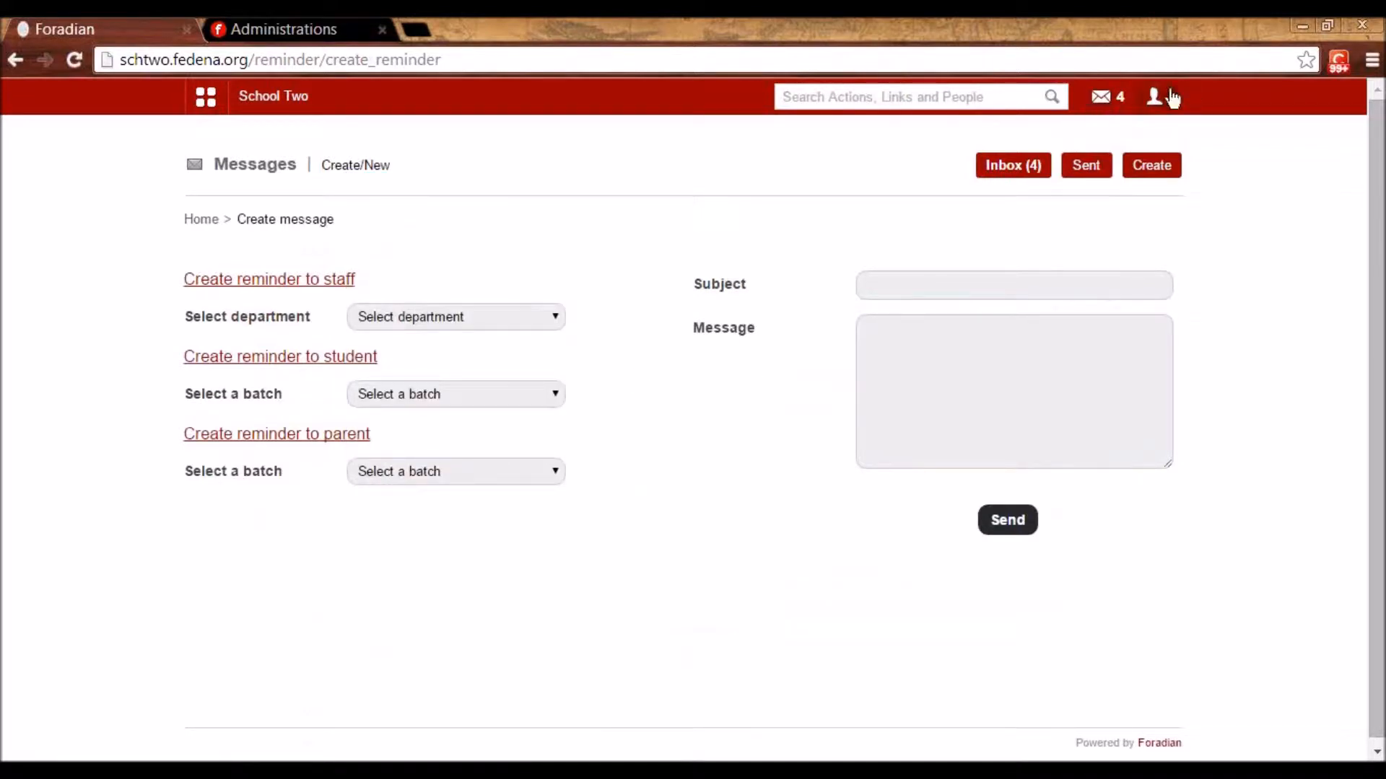
- Open the New event : Holiday message and its reply form
left_click(1101, 98)
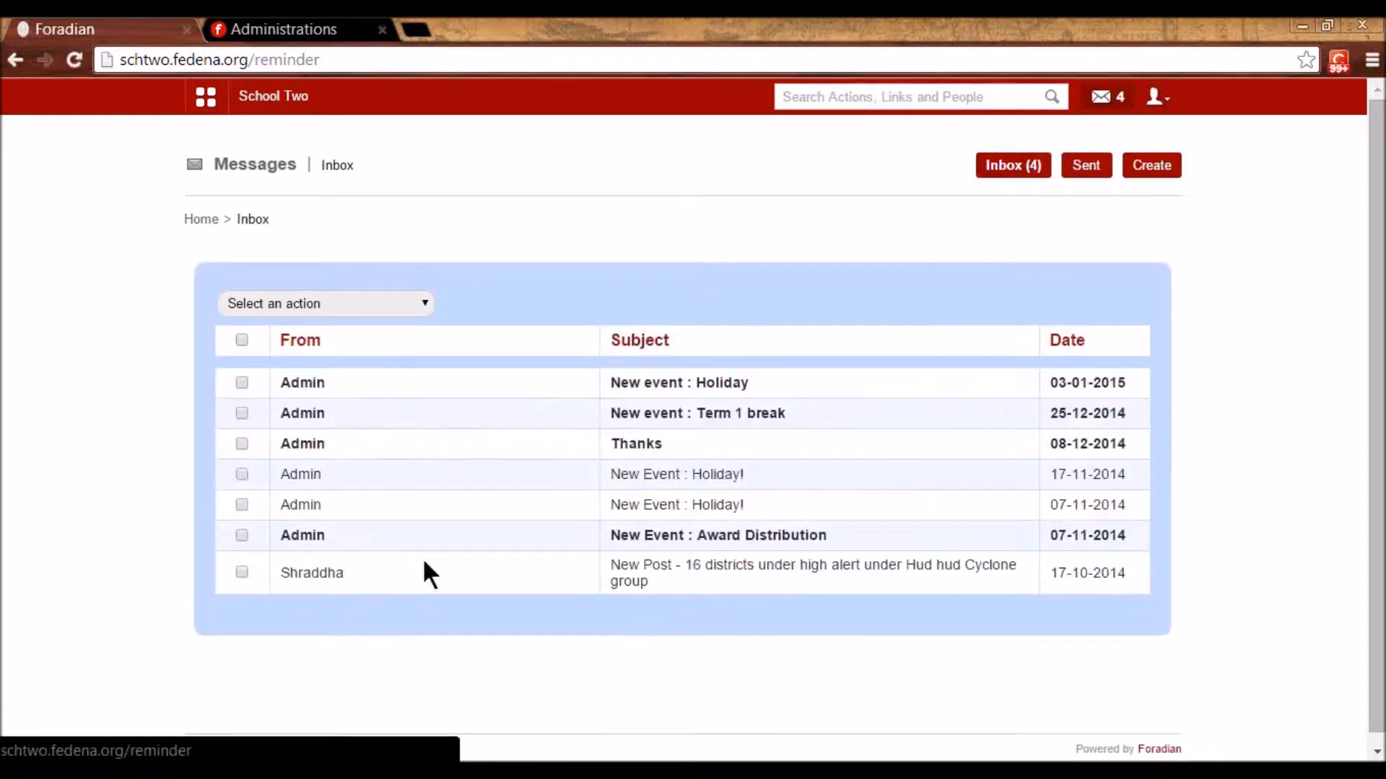
left_click(687, 386)
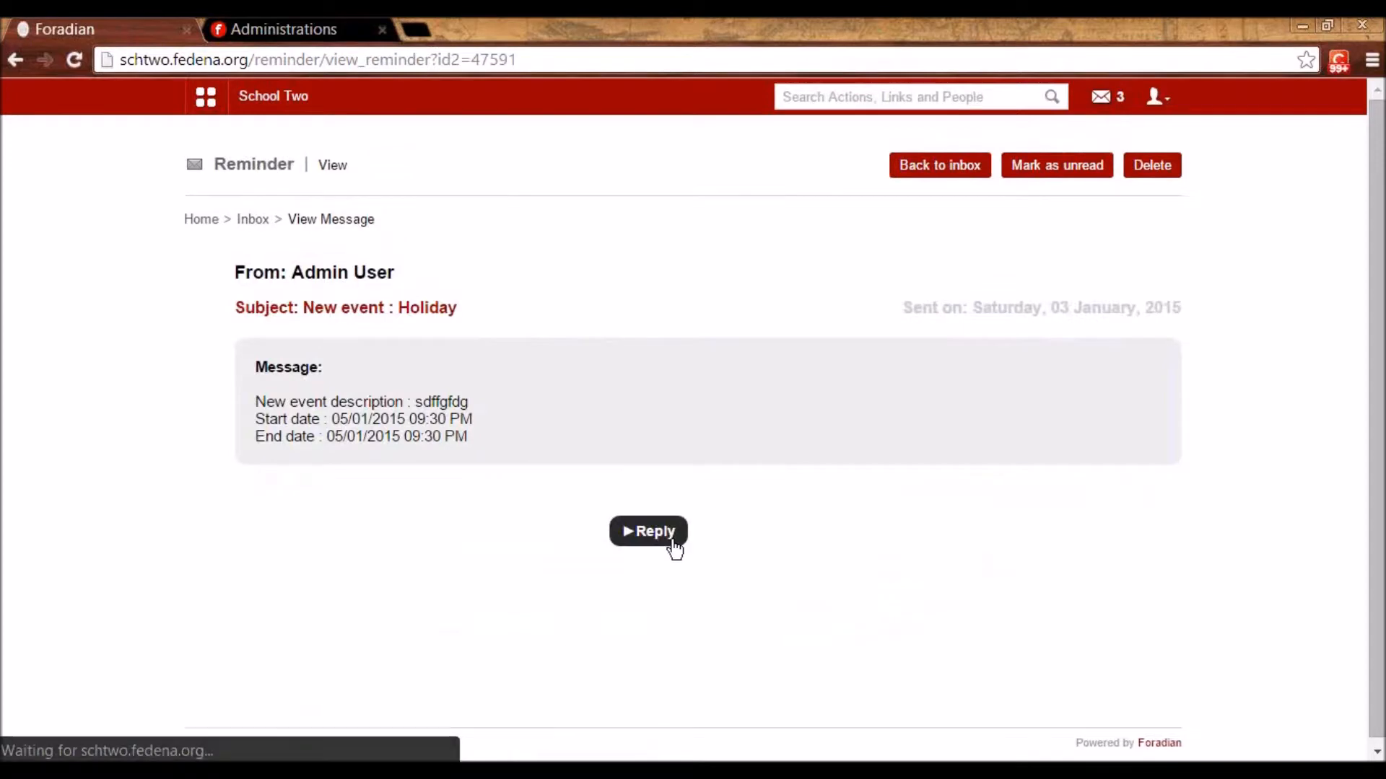
left_click(670, 546)
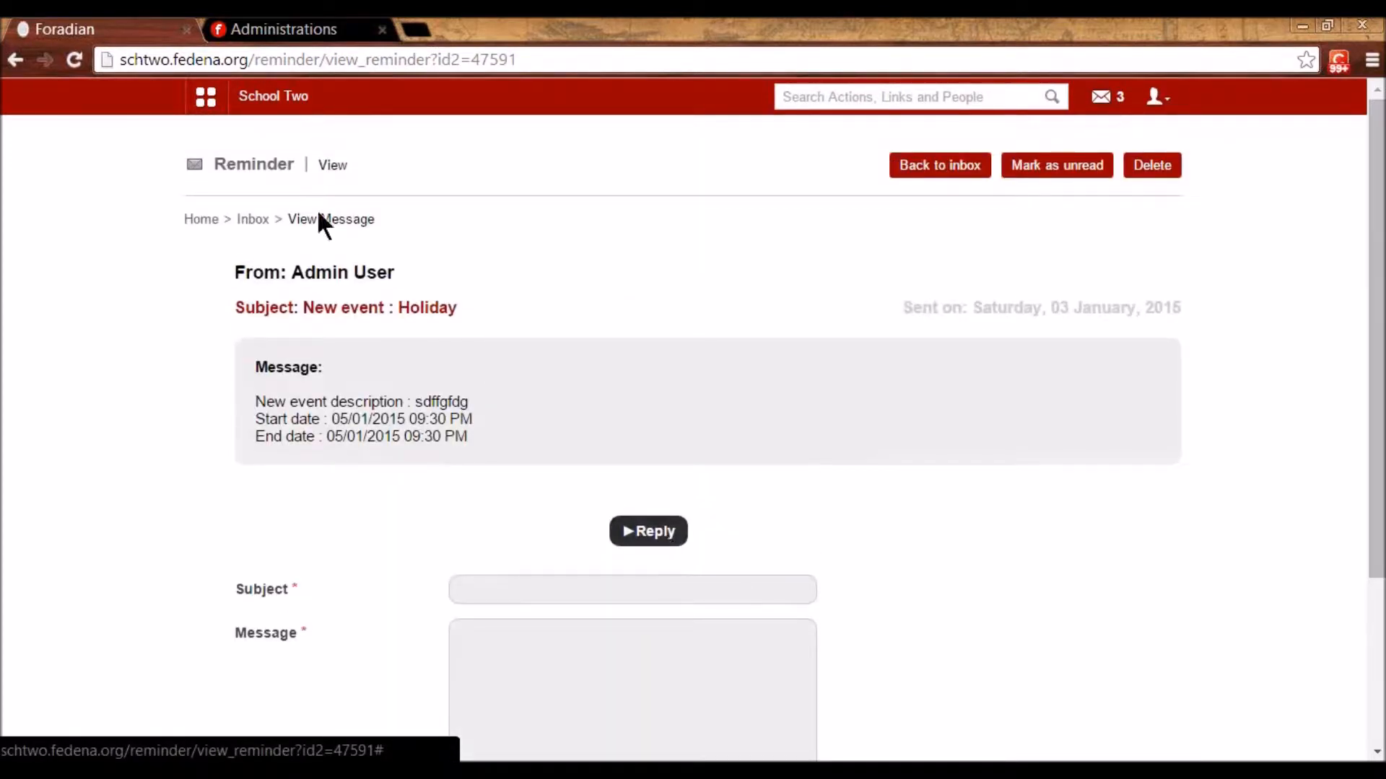
left_click(207, 102)
- Search Student details by name, view the new student's Standard 2 profile, and return to search
left_click(306, 145)
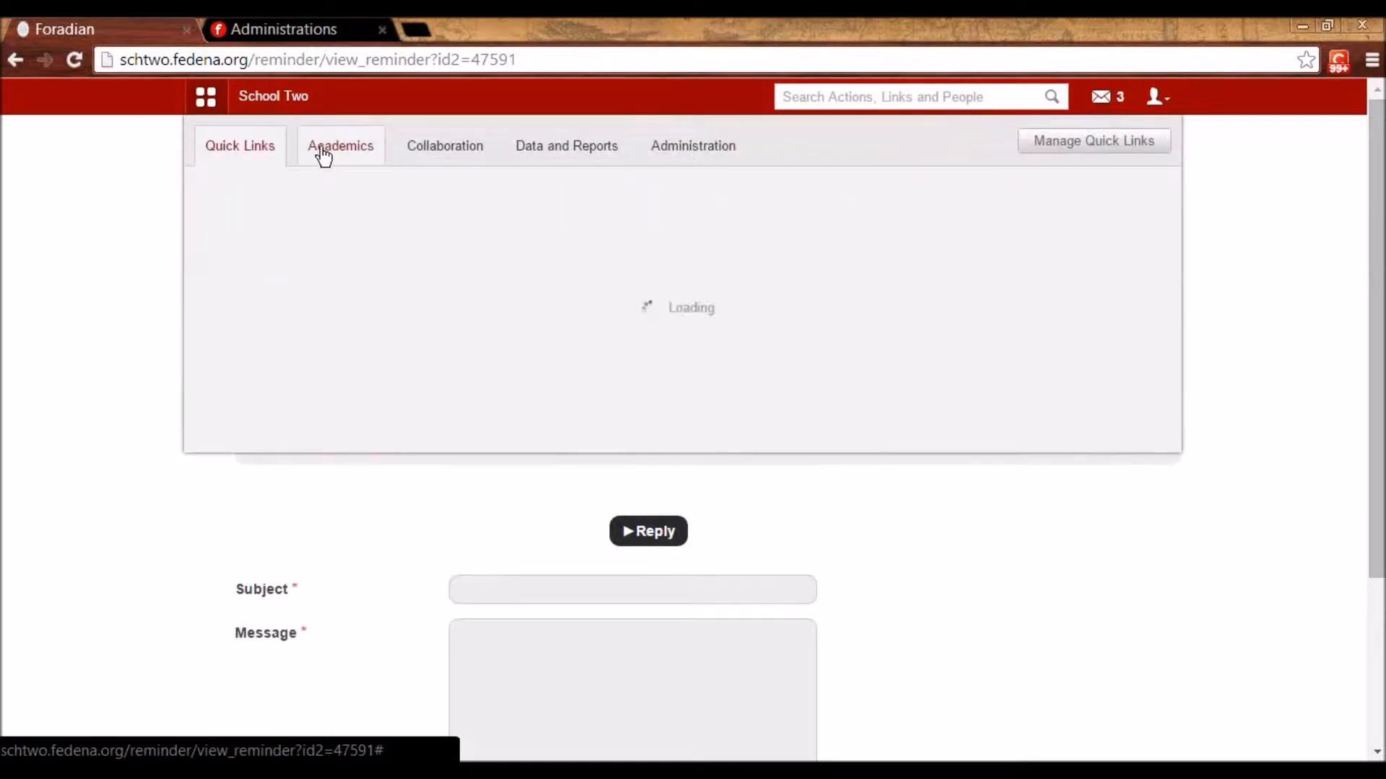
mouse_move(363, 267)
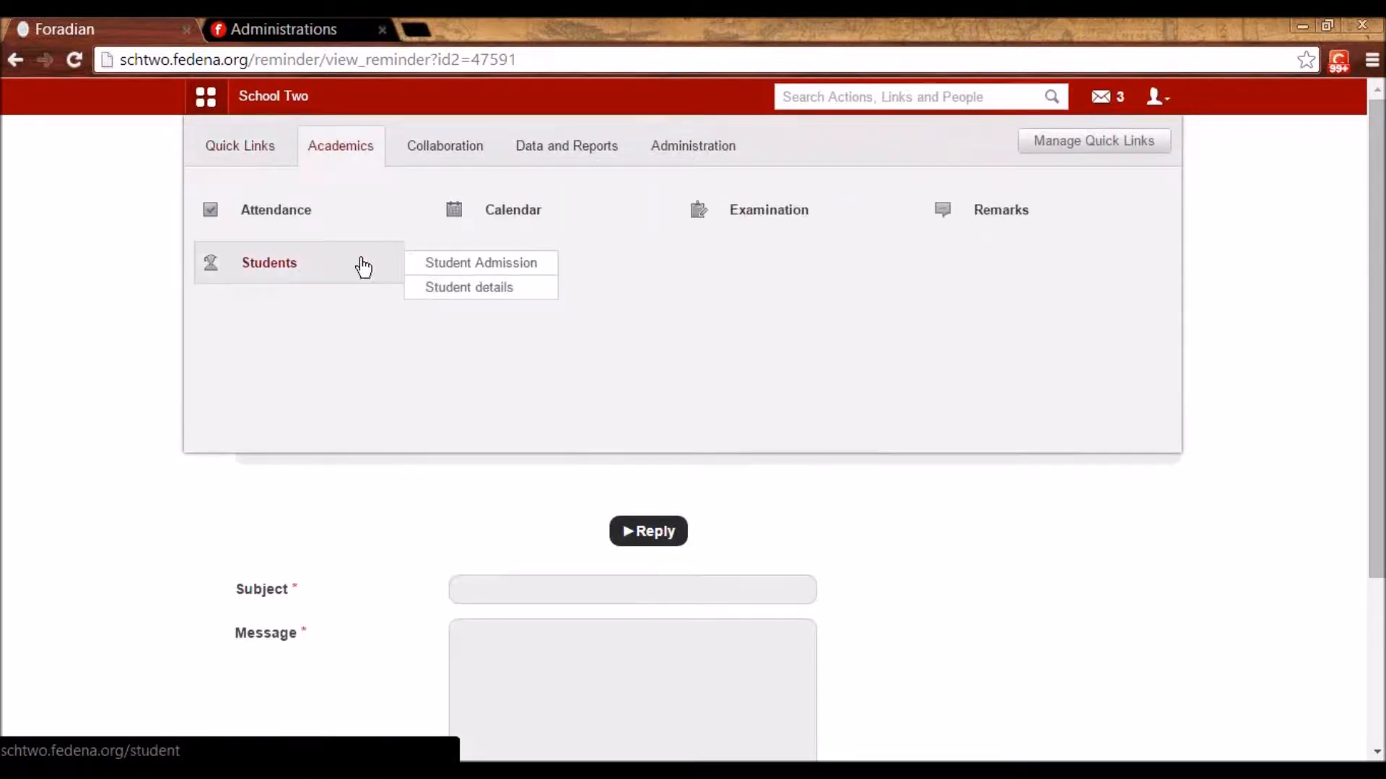
left_click(465, 296)
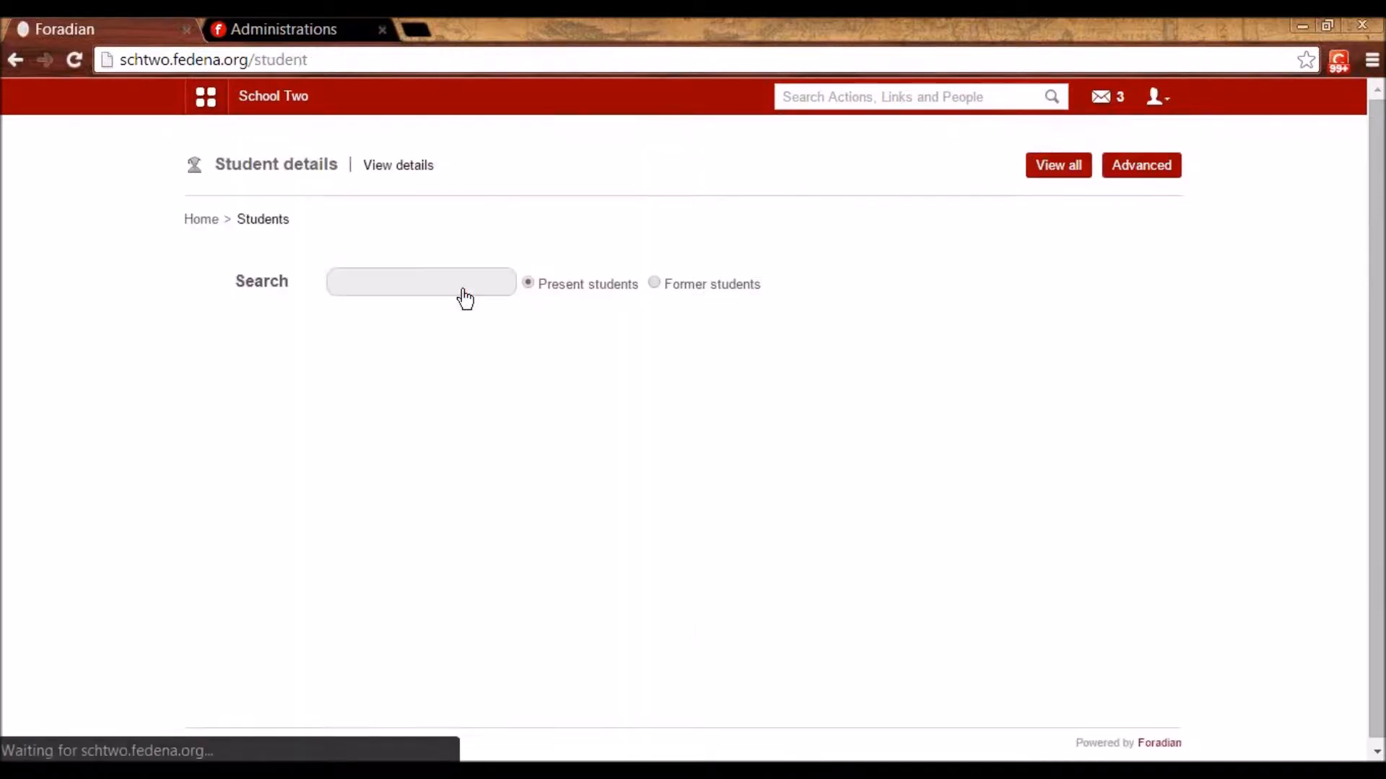
left_click(458, 284)
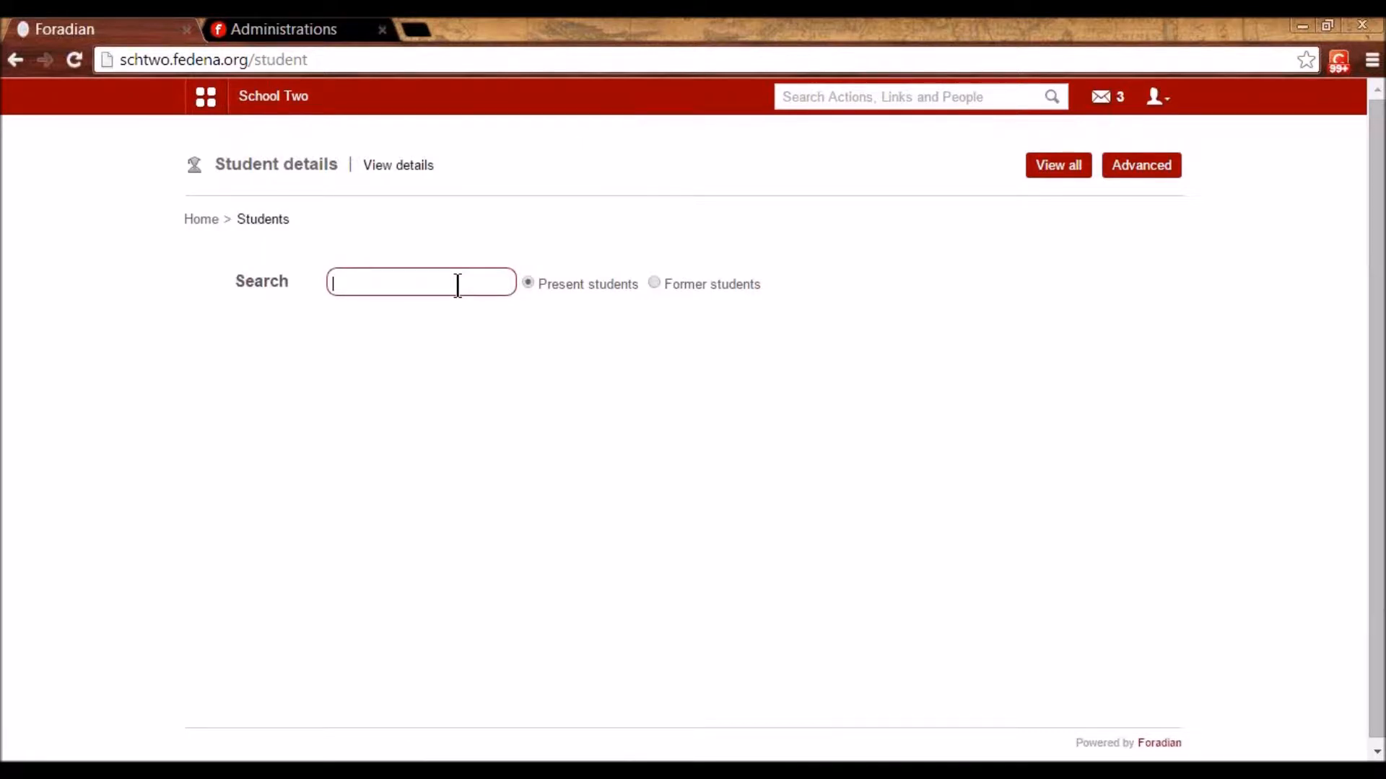
type("bob")
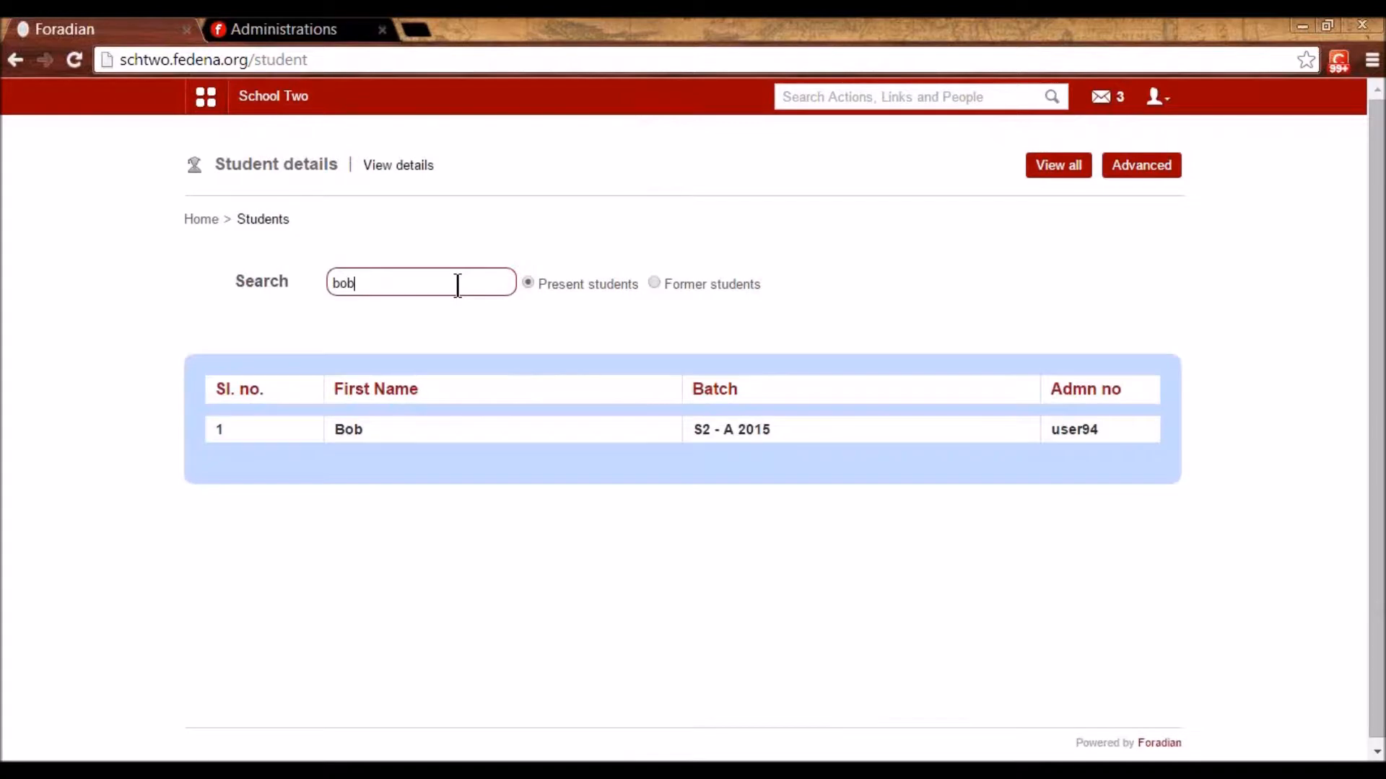
left_click(358, 428)
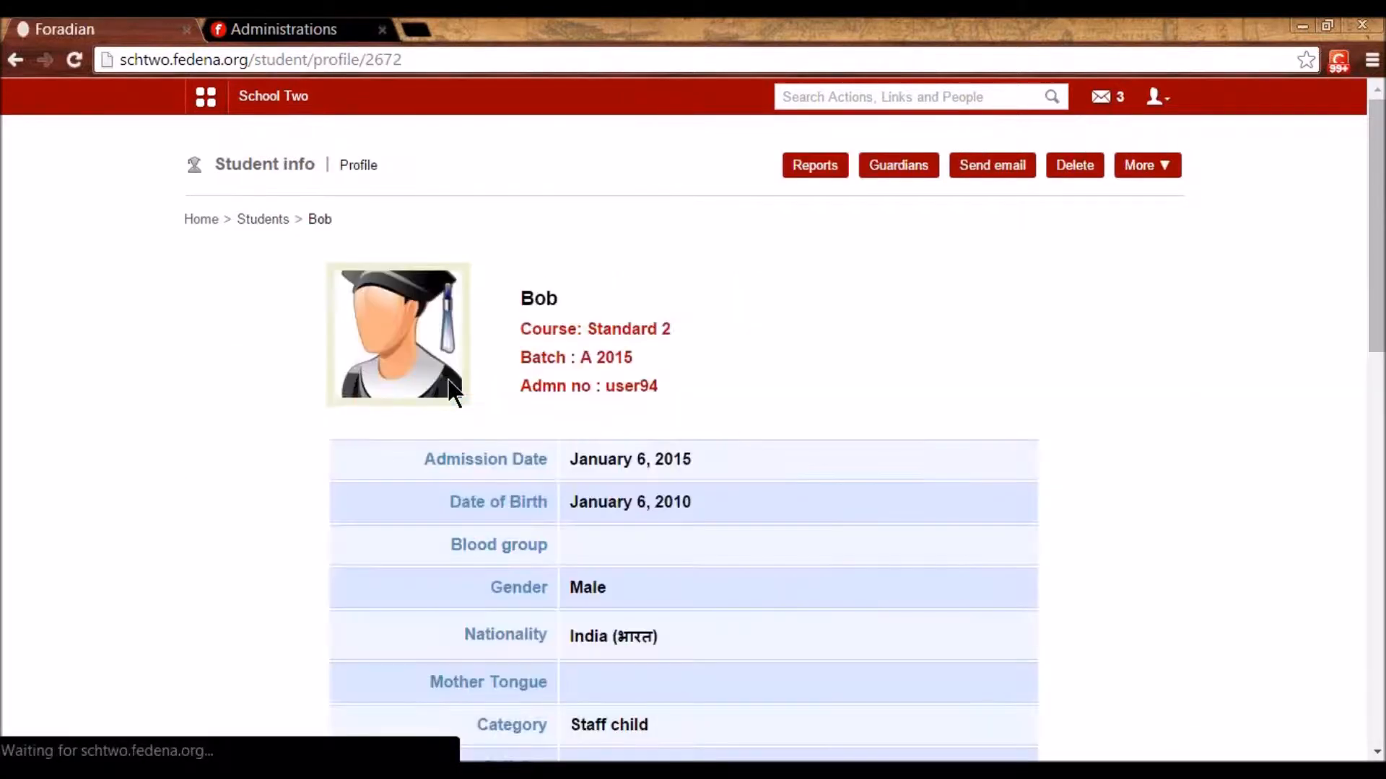
scroll(462, 390, "down", 4)
scroll(469, 384, "up", 4)
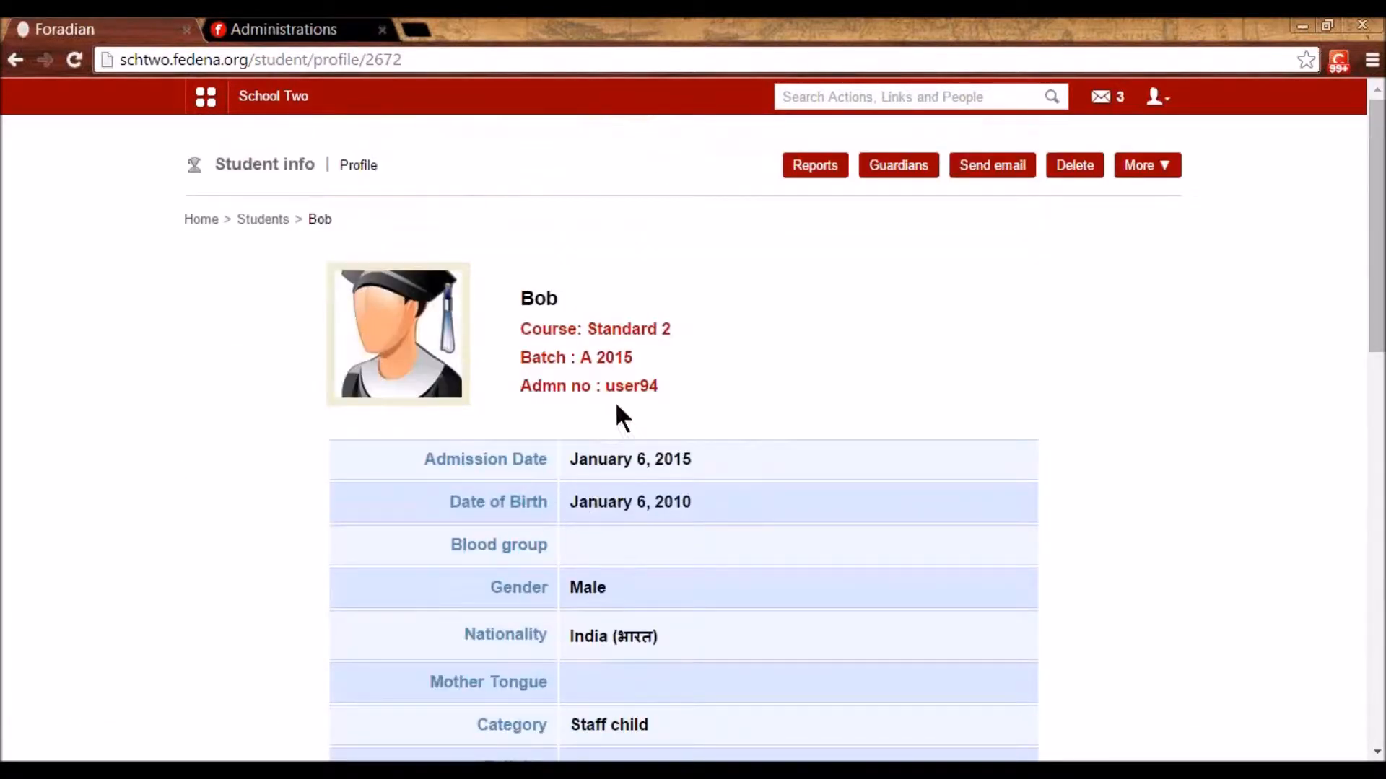
left_click(249, 221)
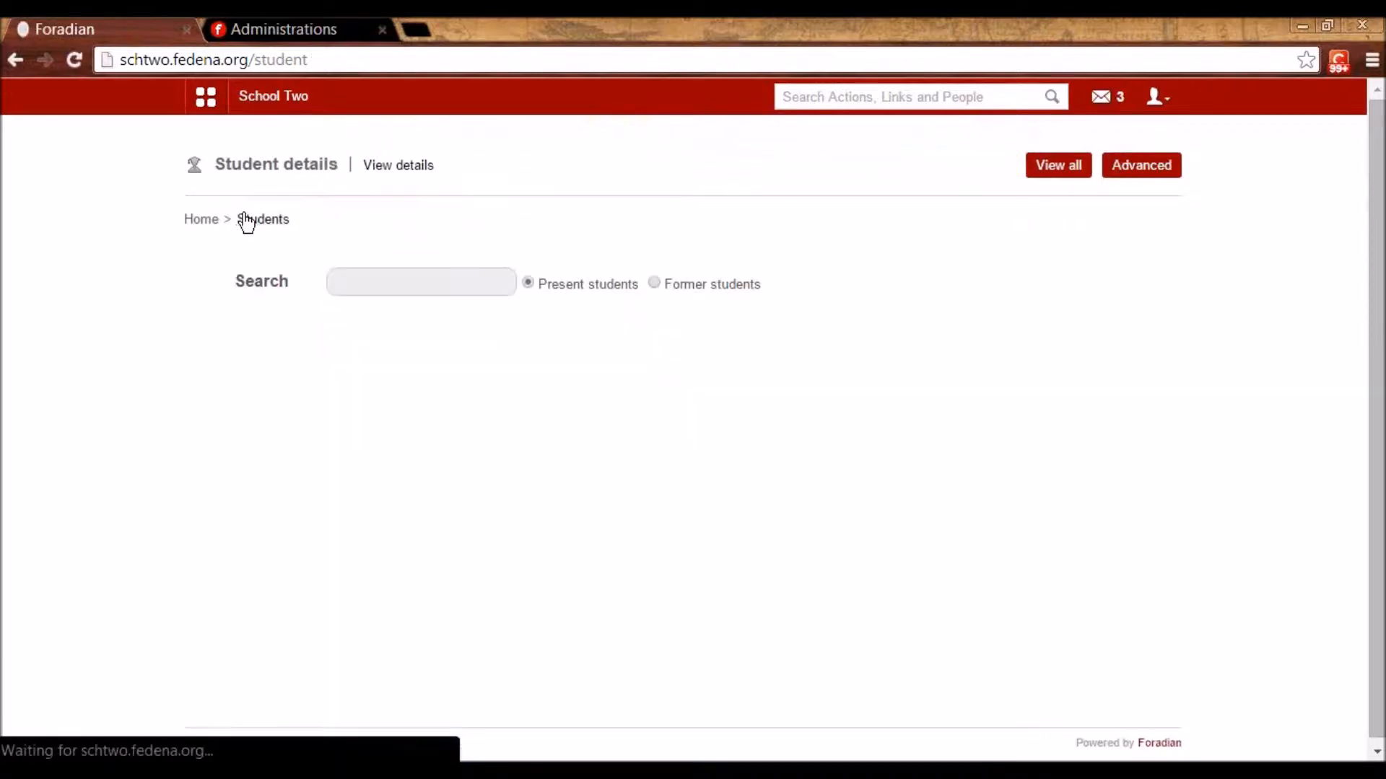
- Run an advanced search for Grade 1, listing 11 students in G1 - A 2014
left_click(1143, 171)
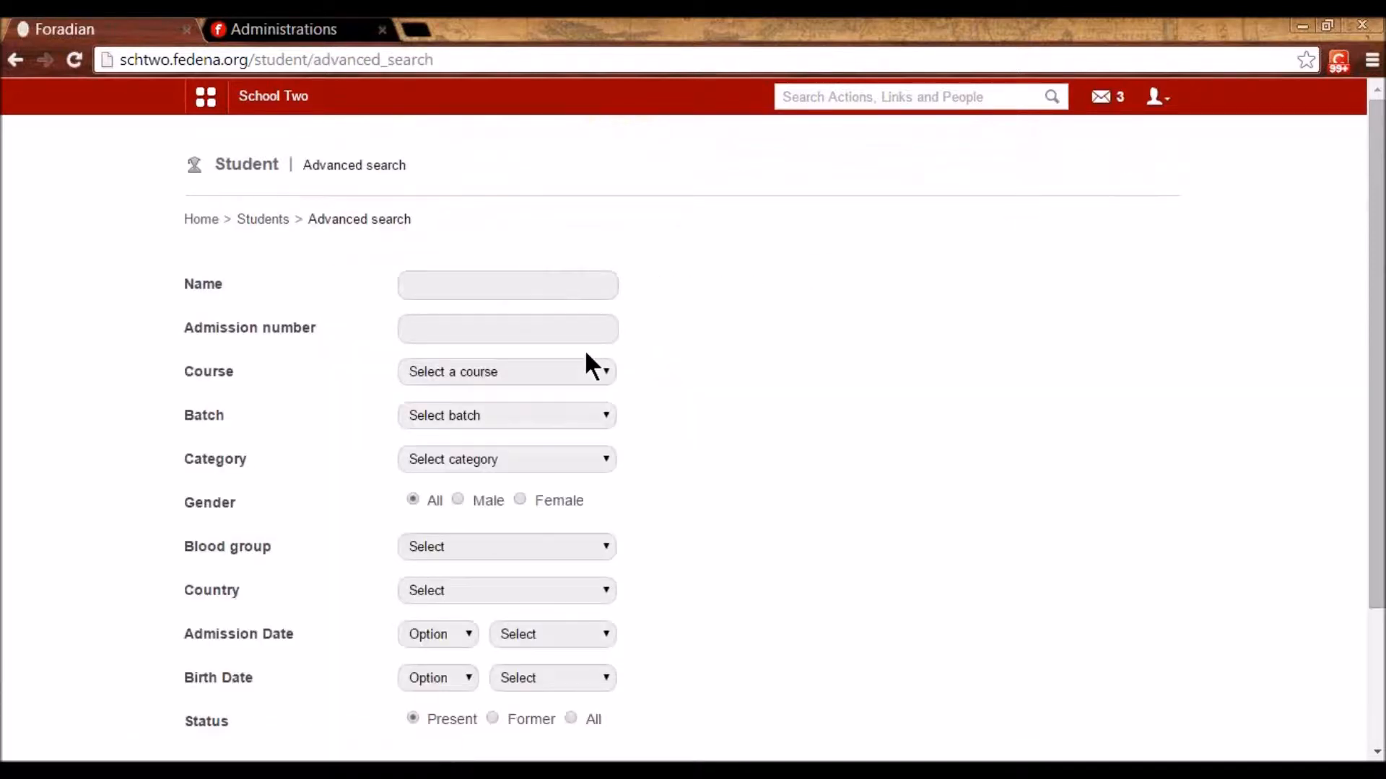
scroll(524, 372, "down", 2)
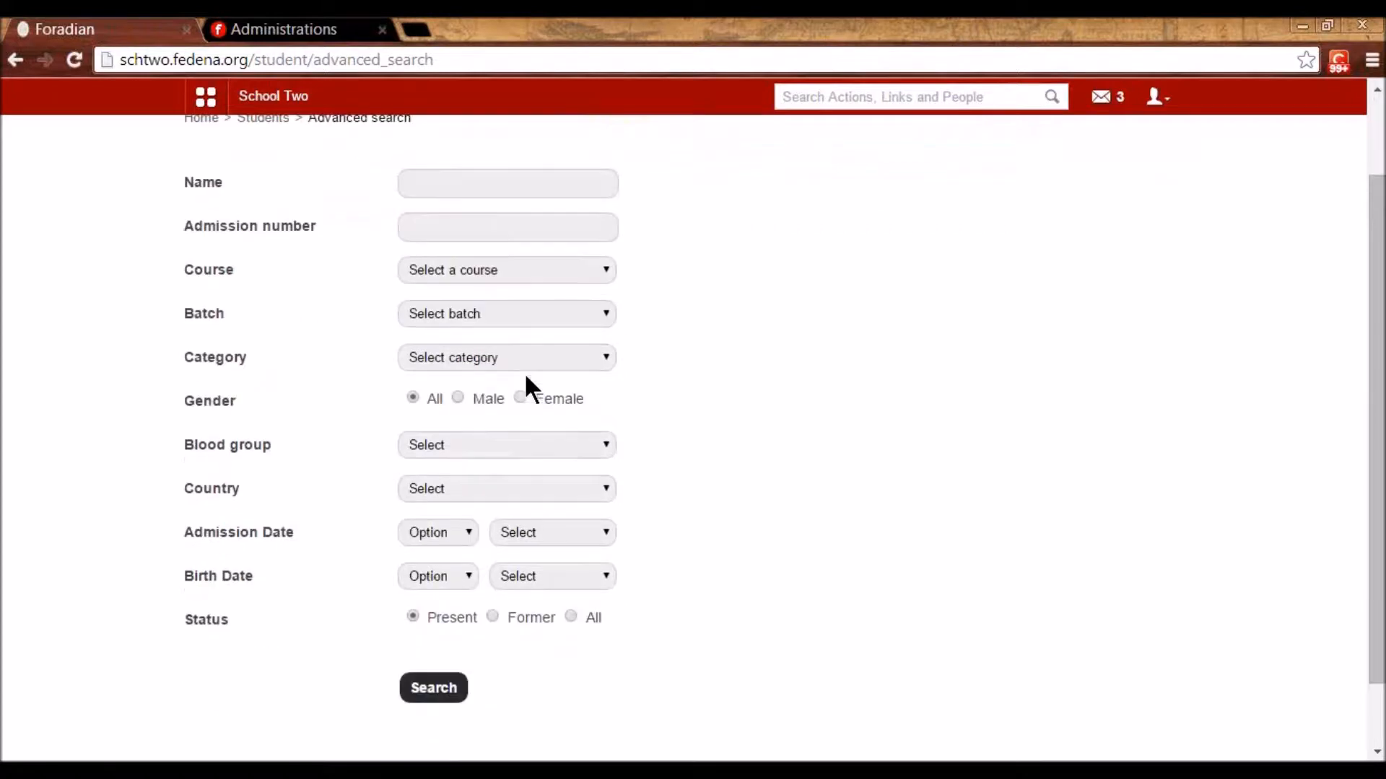
left_click(485, 280)
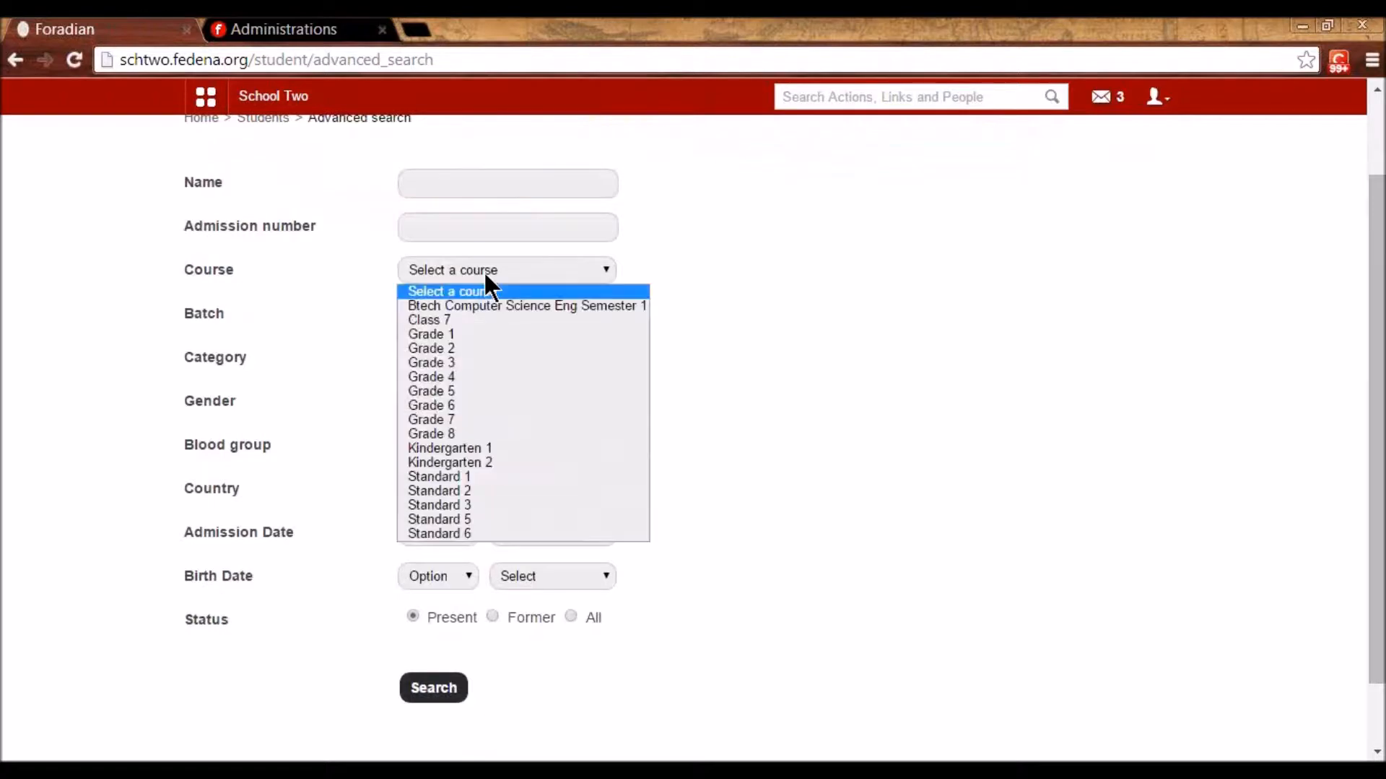
left_click(478, 332)
left_click(429, 689)
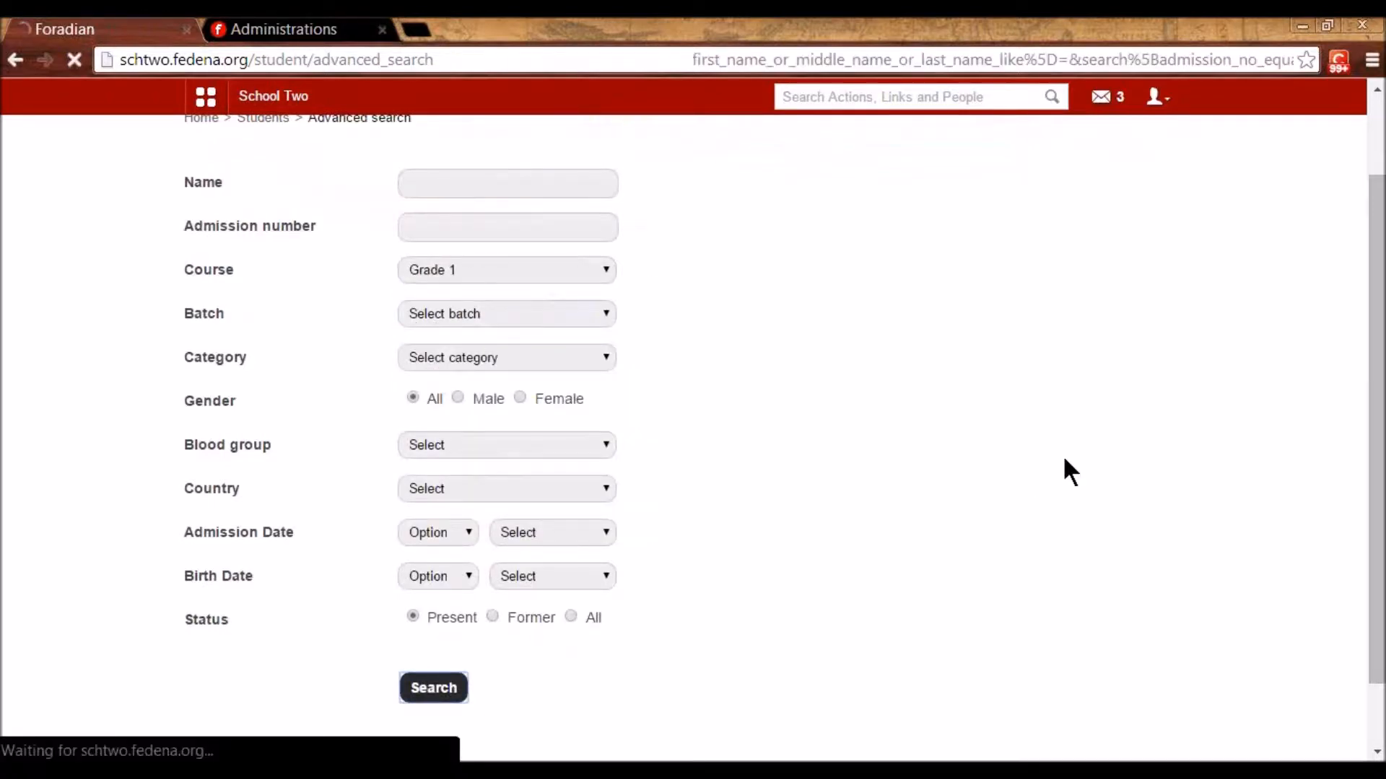
scroll(1064, 466, "down", 2)
scroll(1059, 459, "up", 1)
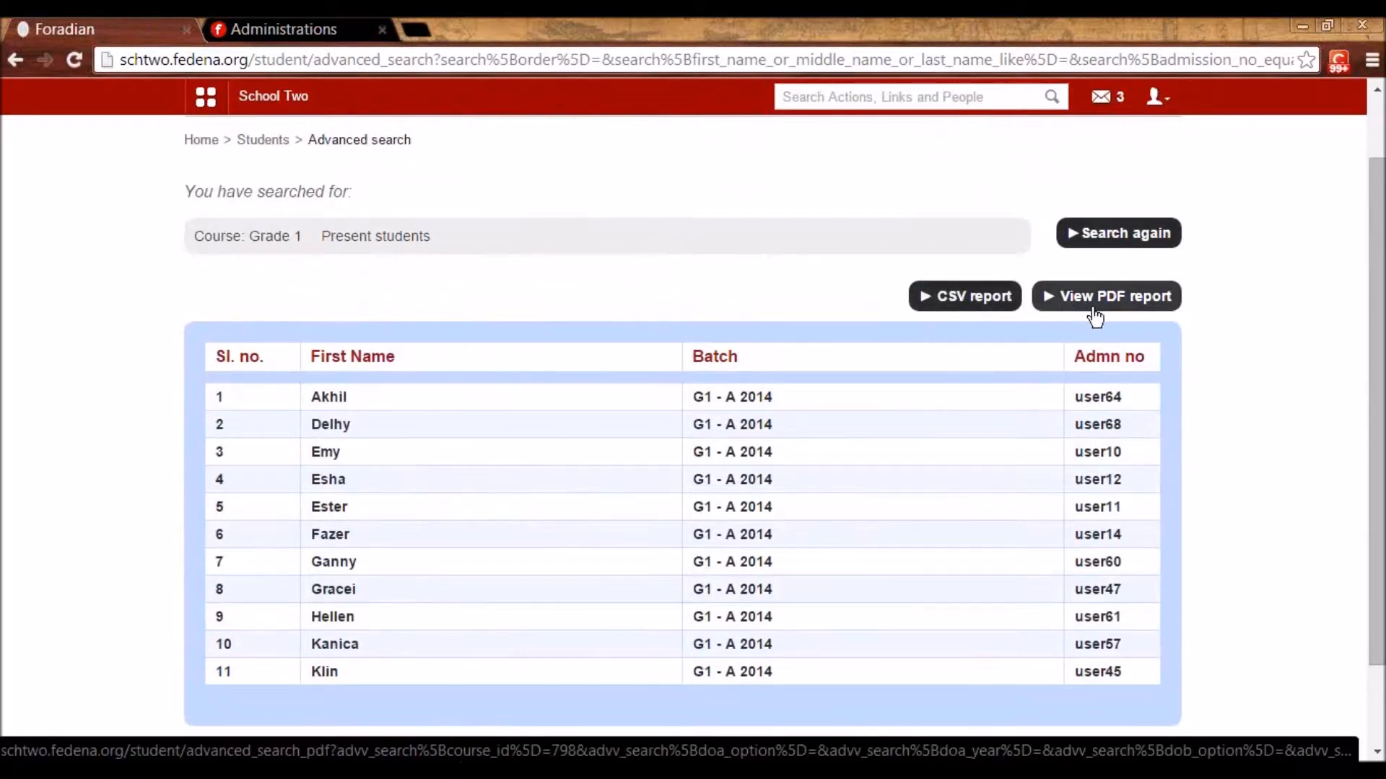
scroll(288, 246, "up", 1)
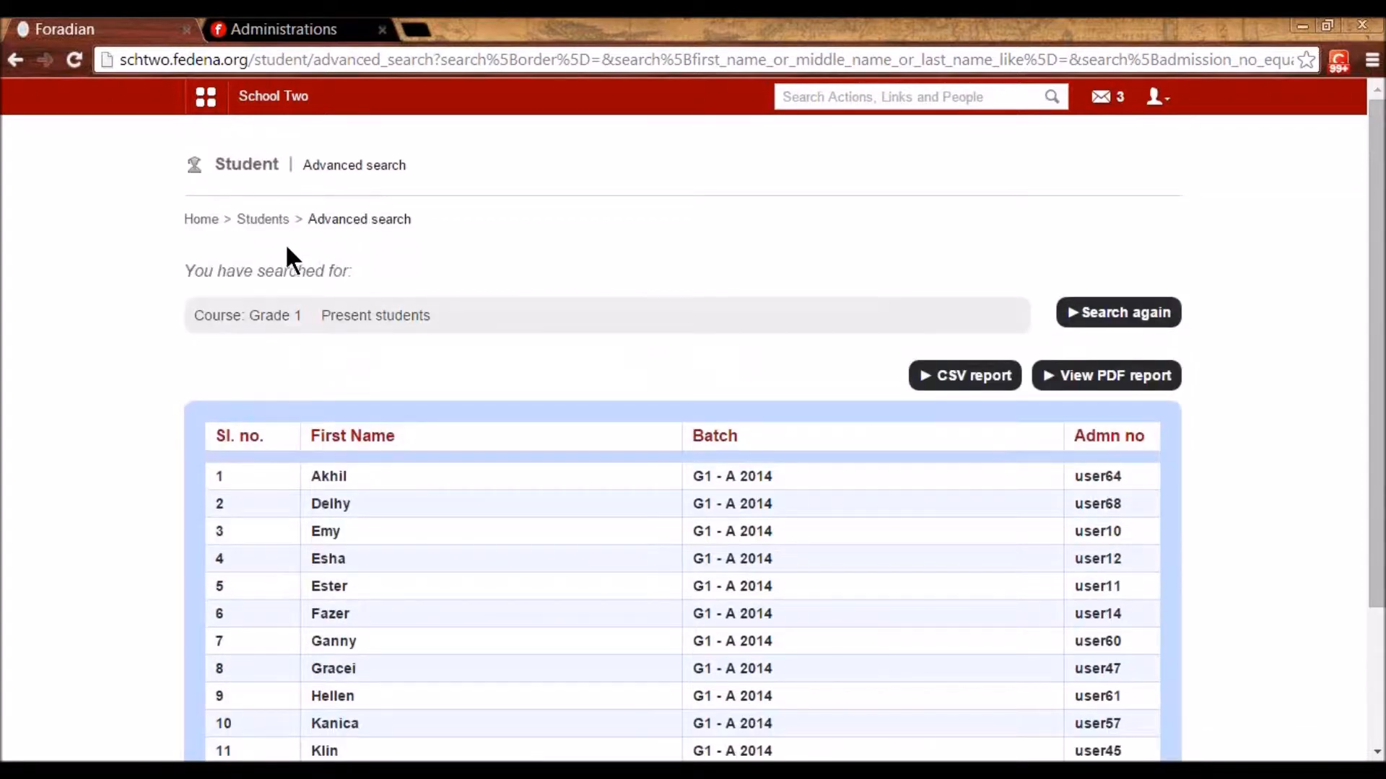
left_click(263, 219)
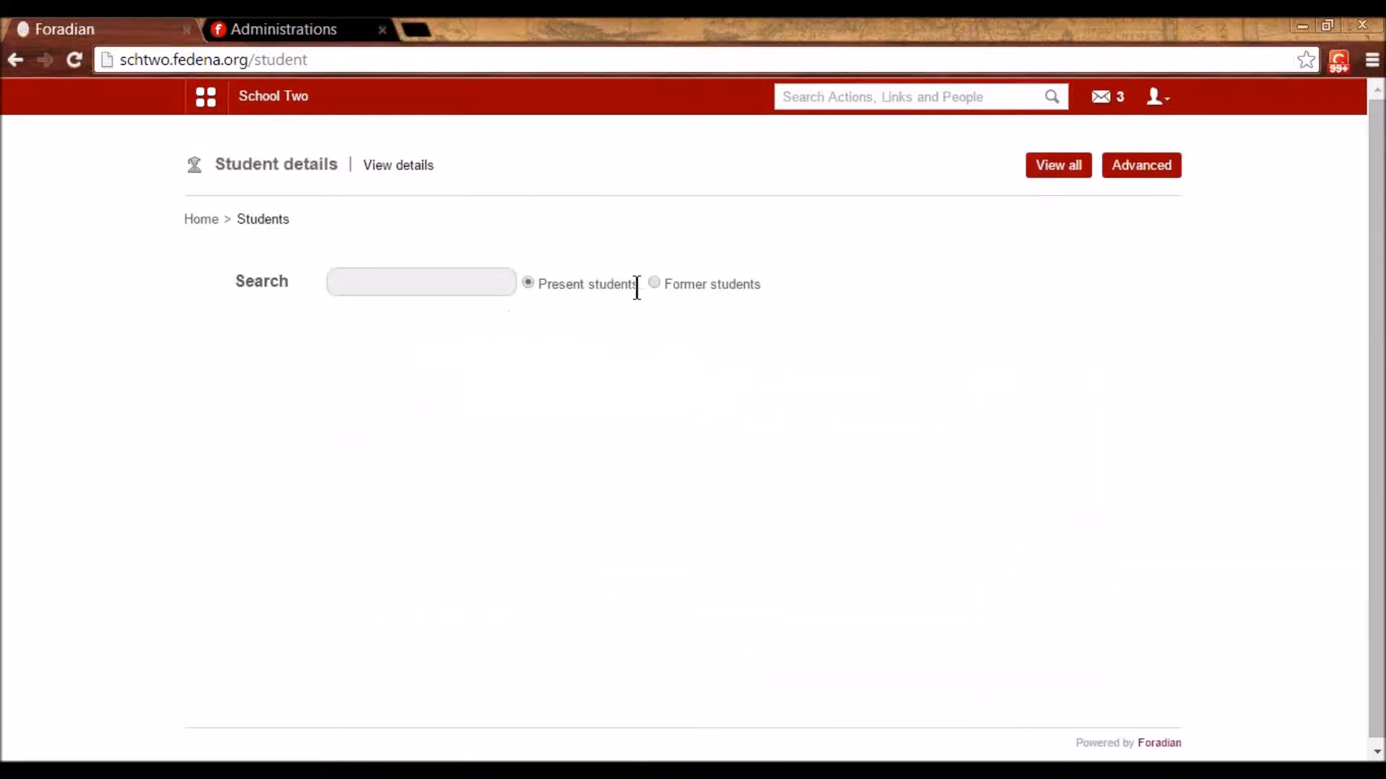
- Navigate Administration > Human Resource > Setting to the employee category list, Accounts through Wardens
left_click(206, 101)
left_click(332, 149)
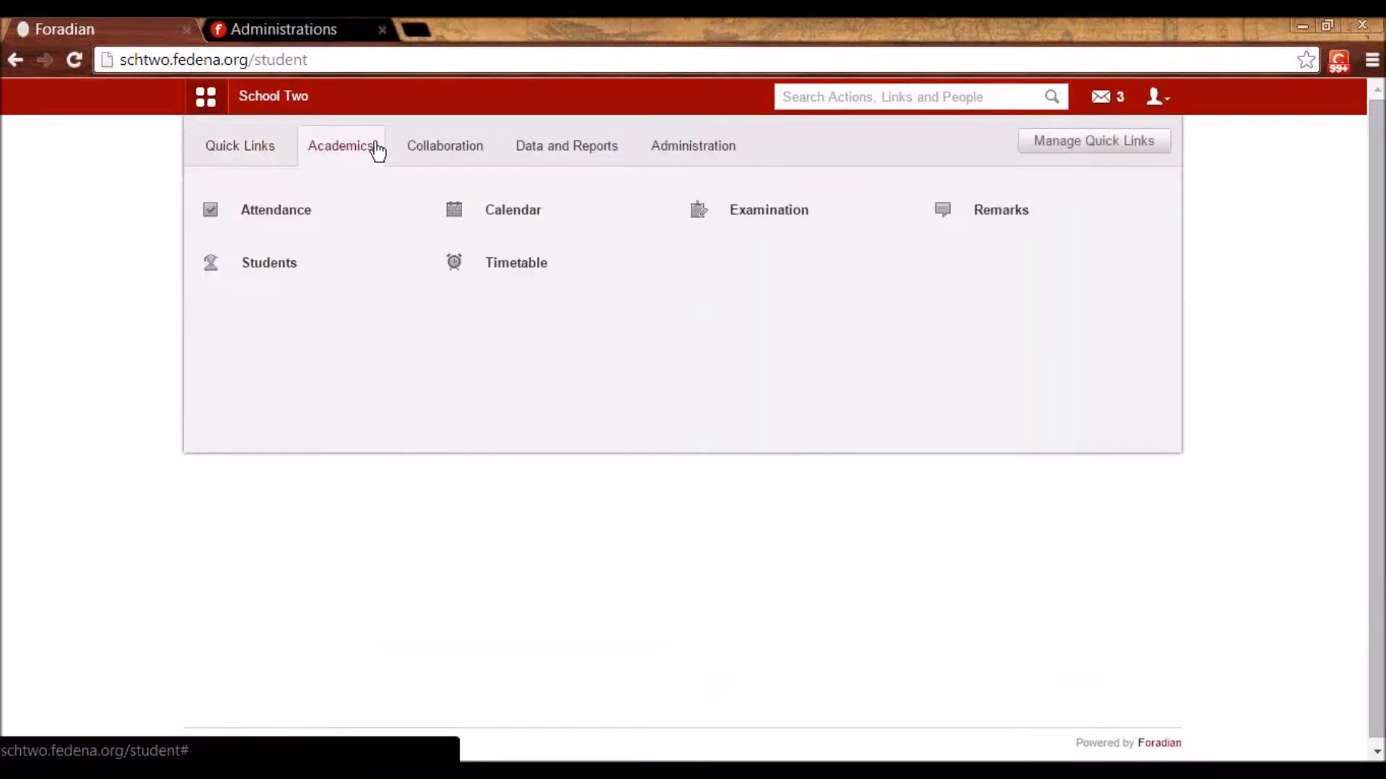
left_click(699, 149)
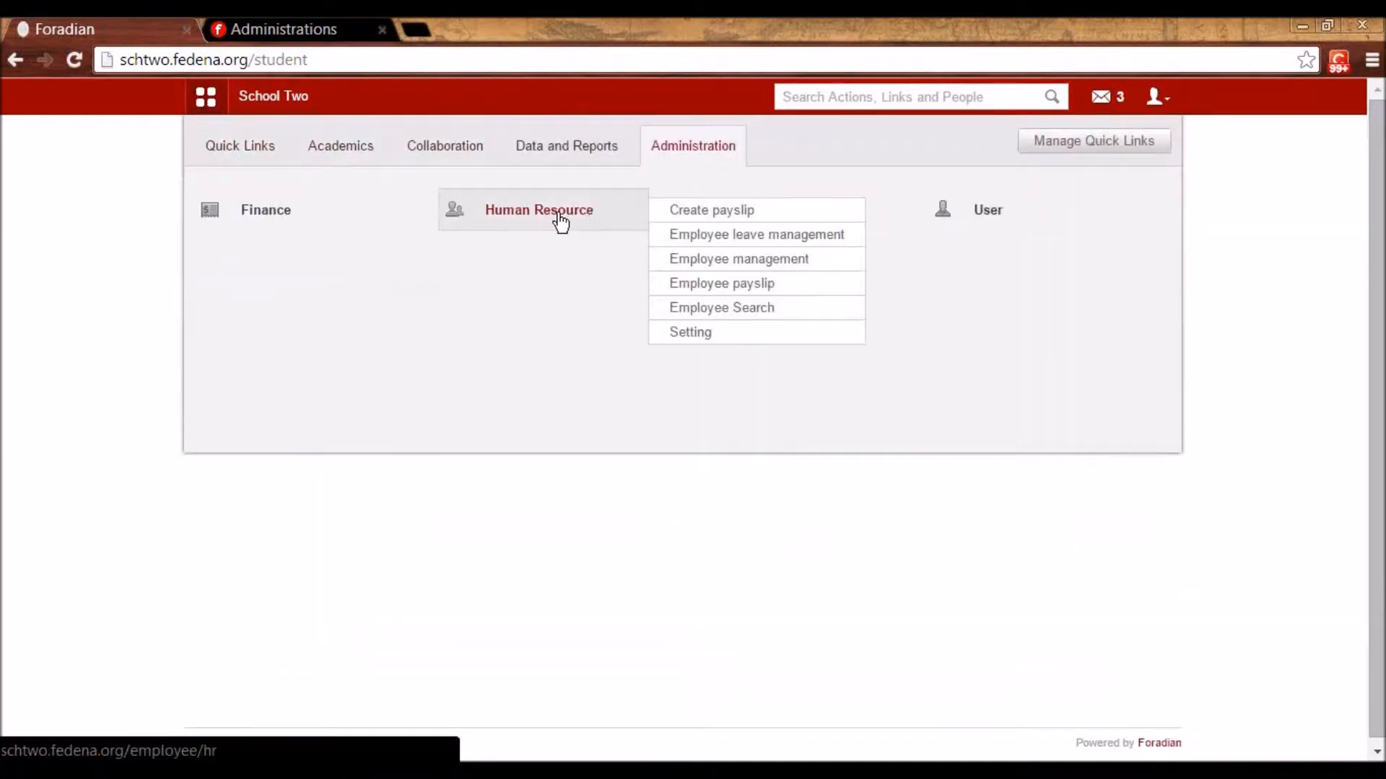
left_click(560, 224)
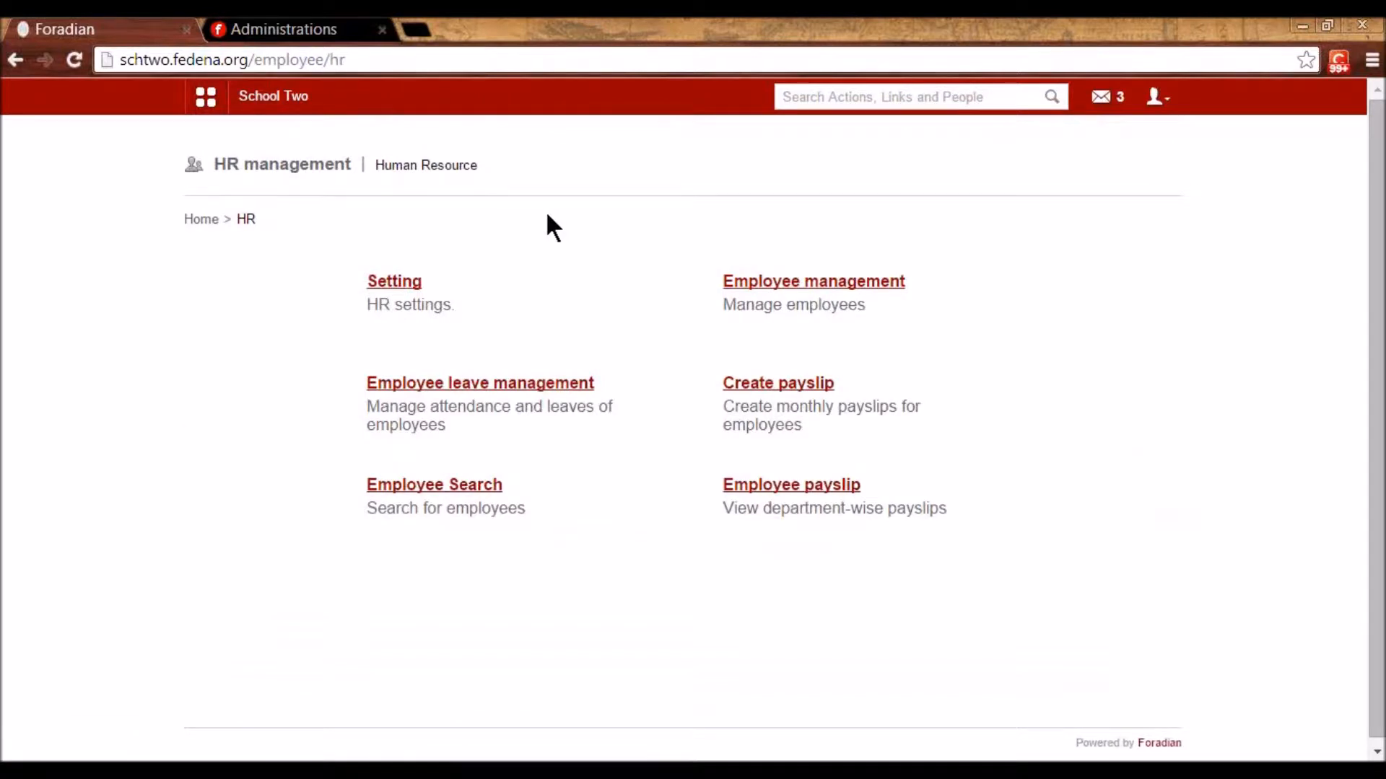
left_click(385, 281)
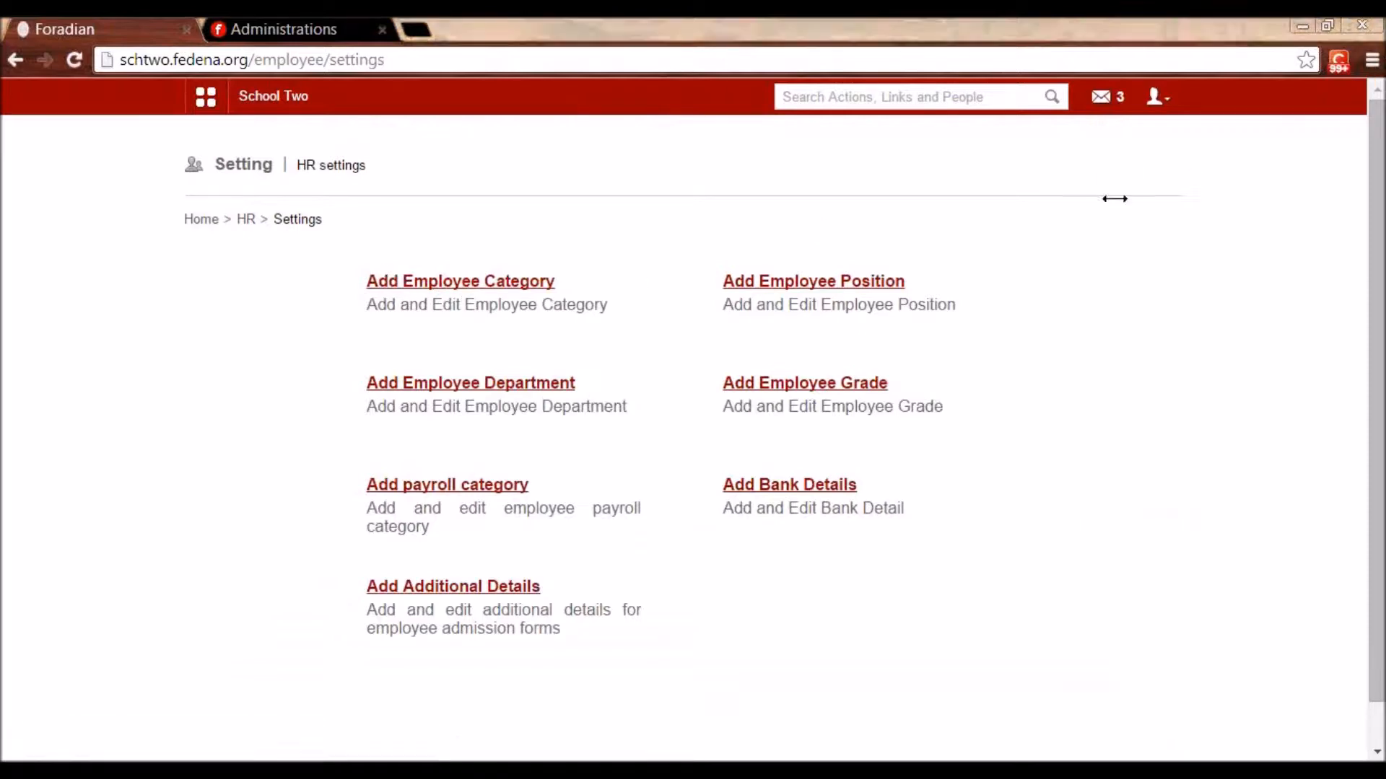
left_click(469, 284)
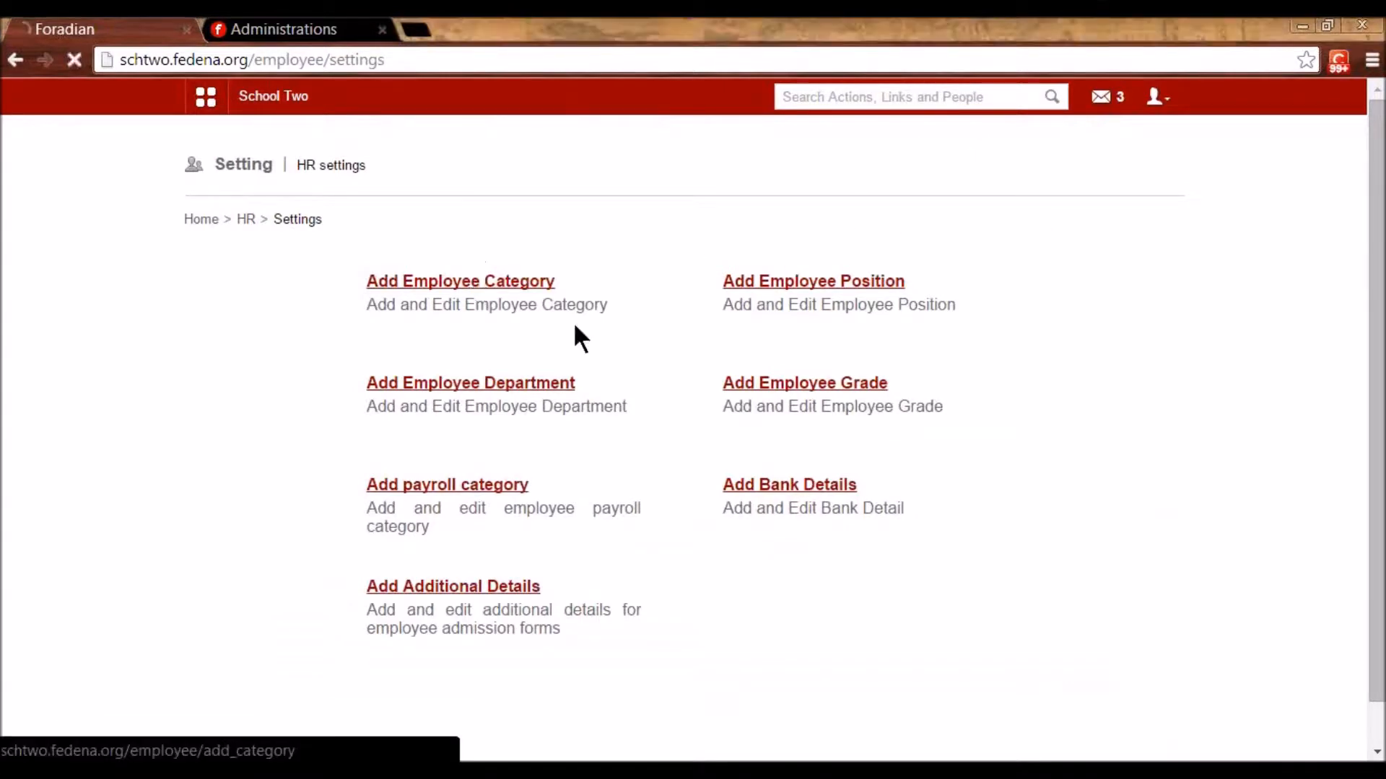
scroll(704, 361, "down", 3)
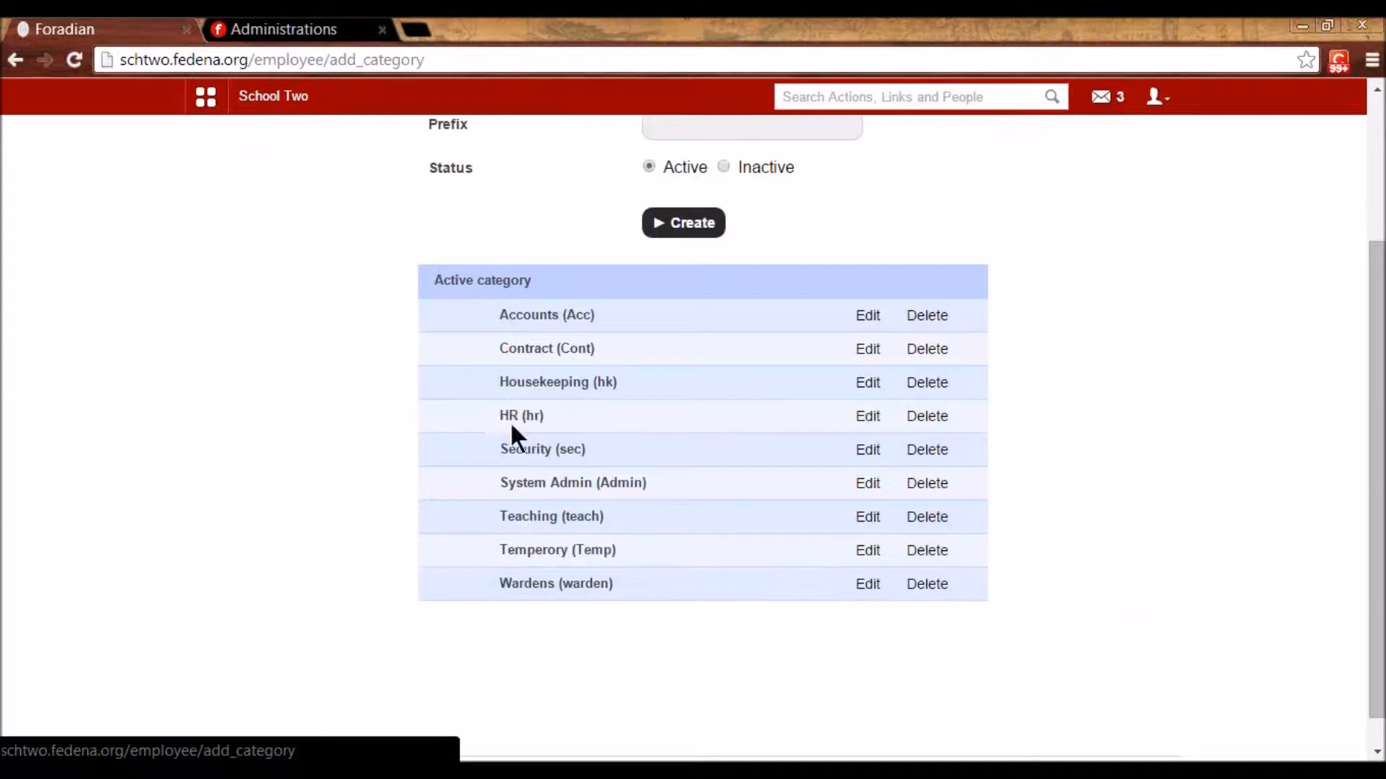
- Open the Teaching (teach) category's edit form, then return to HR Settings without saving
left_click(878, 516)
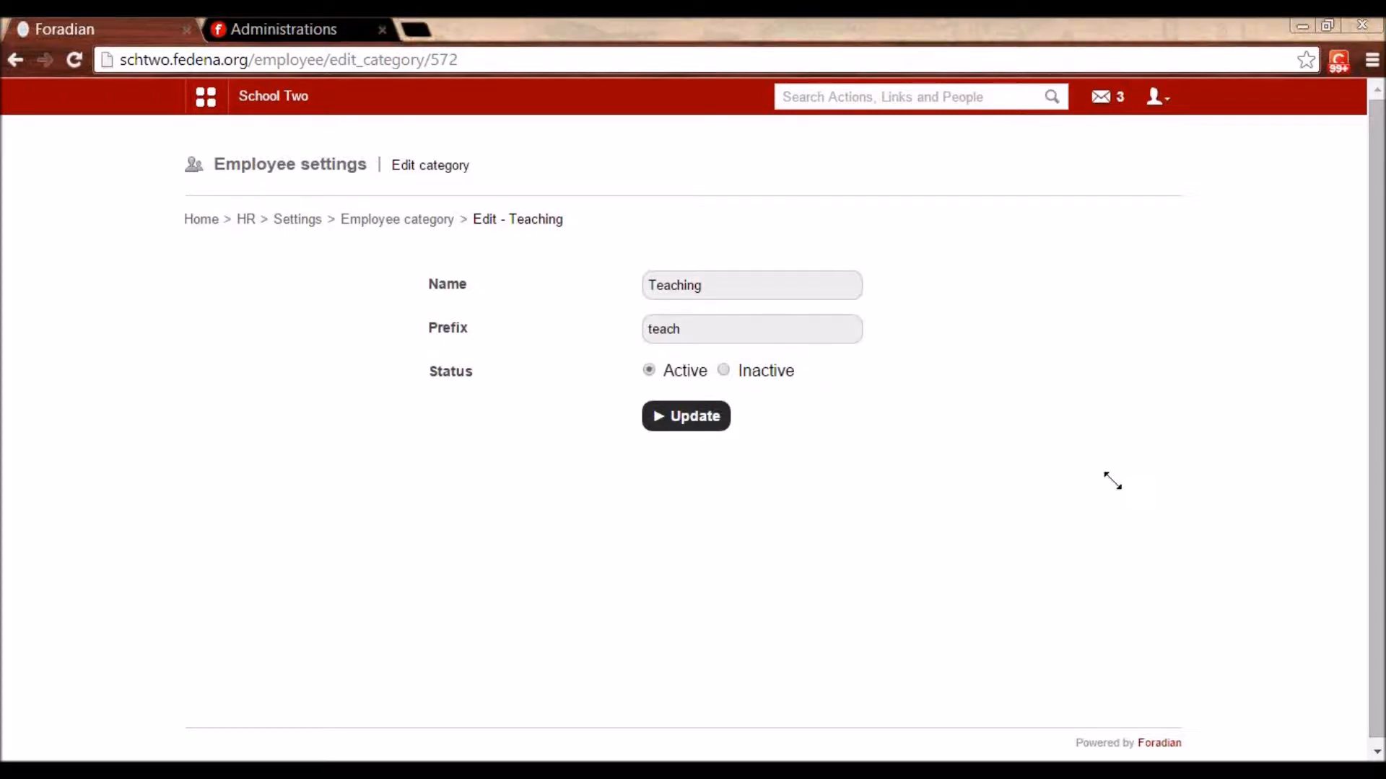
left_click(405, 221)
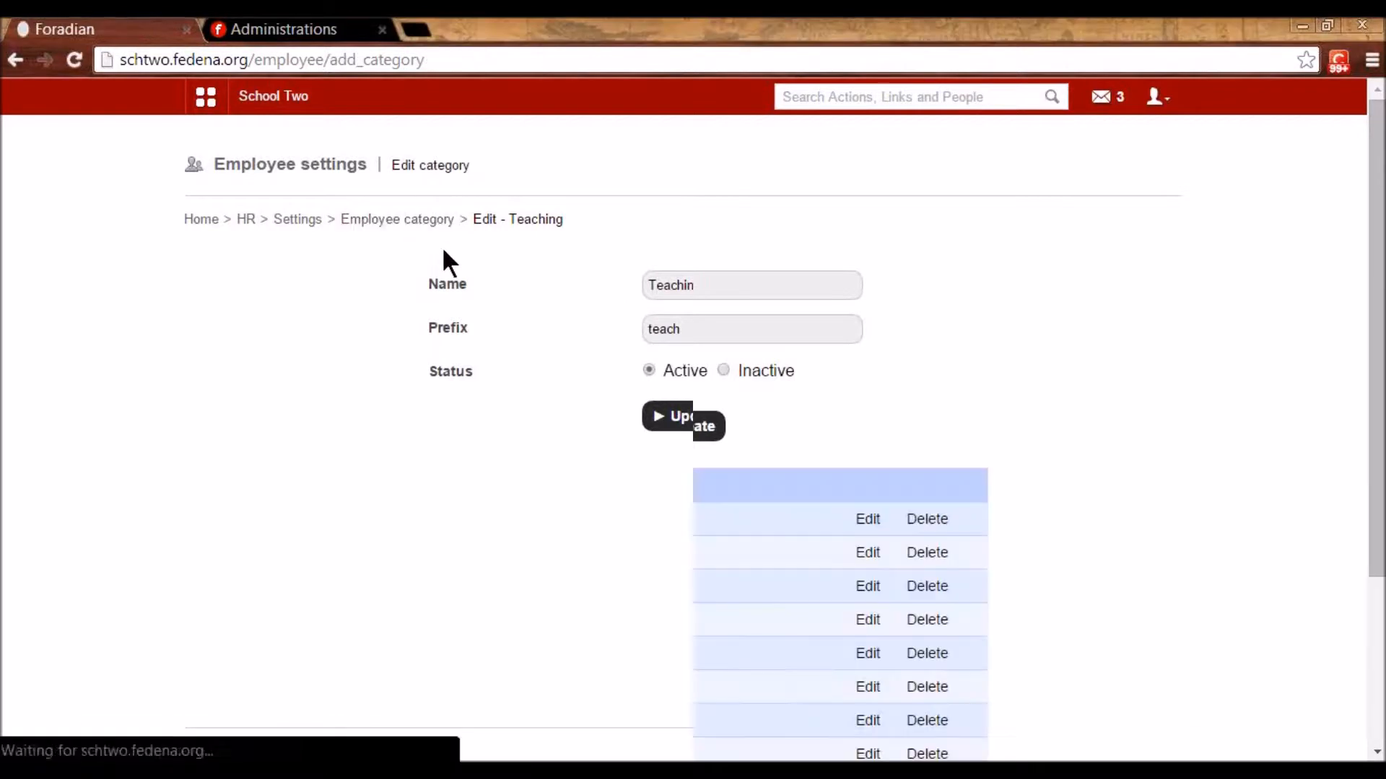
left_click(297, 220)
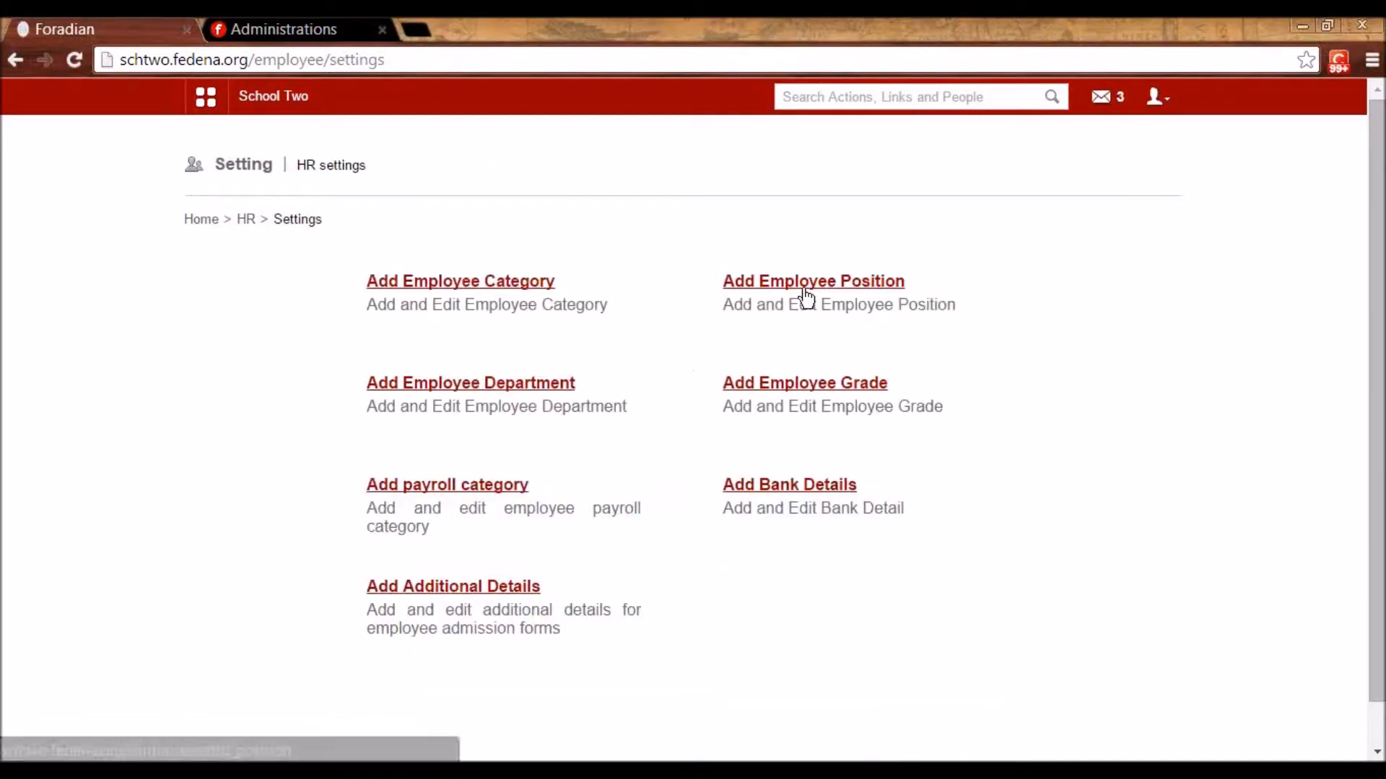
- Reopen the employee category list, look through it, and go back to HR Settings
left_click(520, 282)
scroll(736, 501, "down", 3)
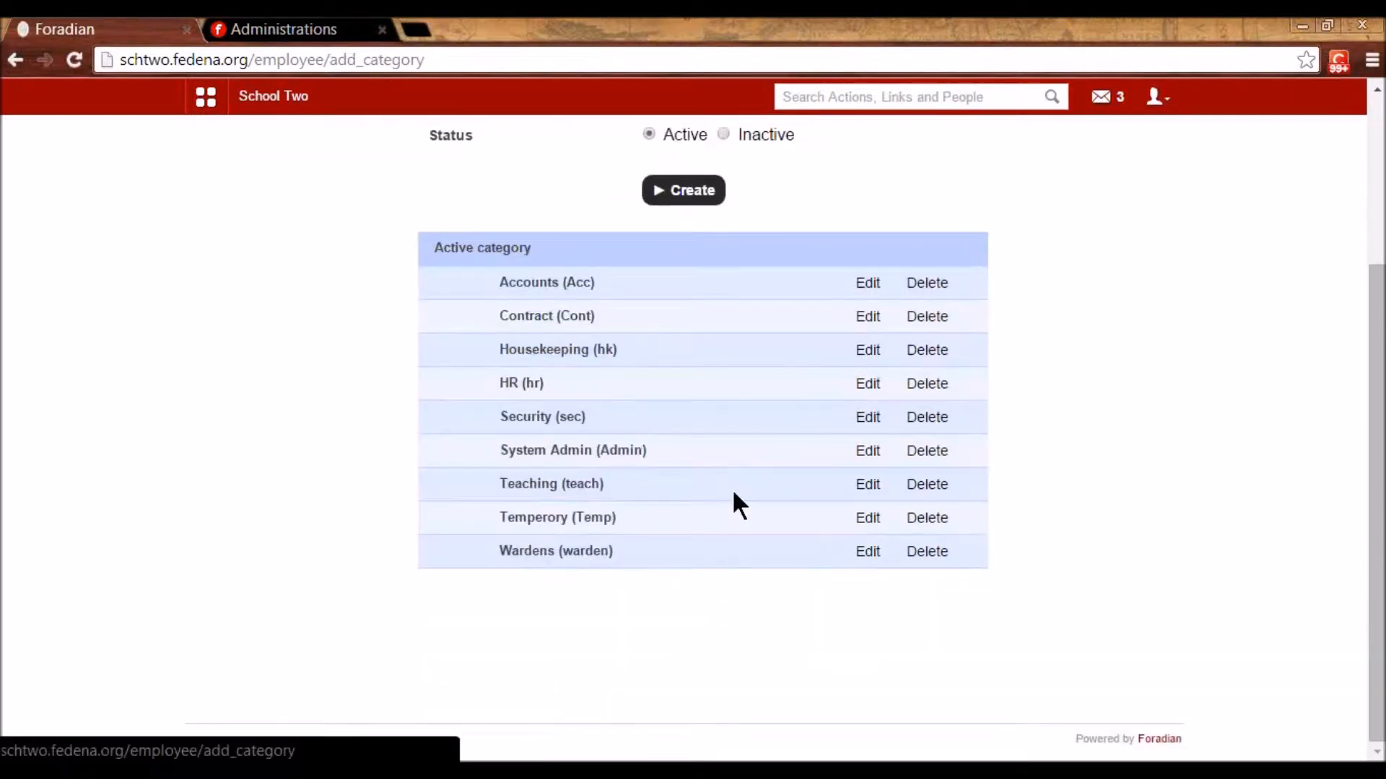
scroll(527, 285, "up", 3)
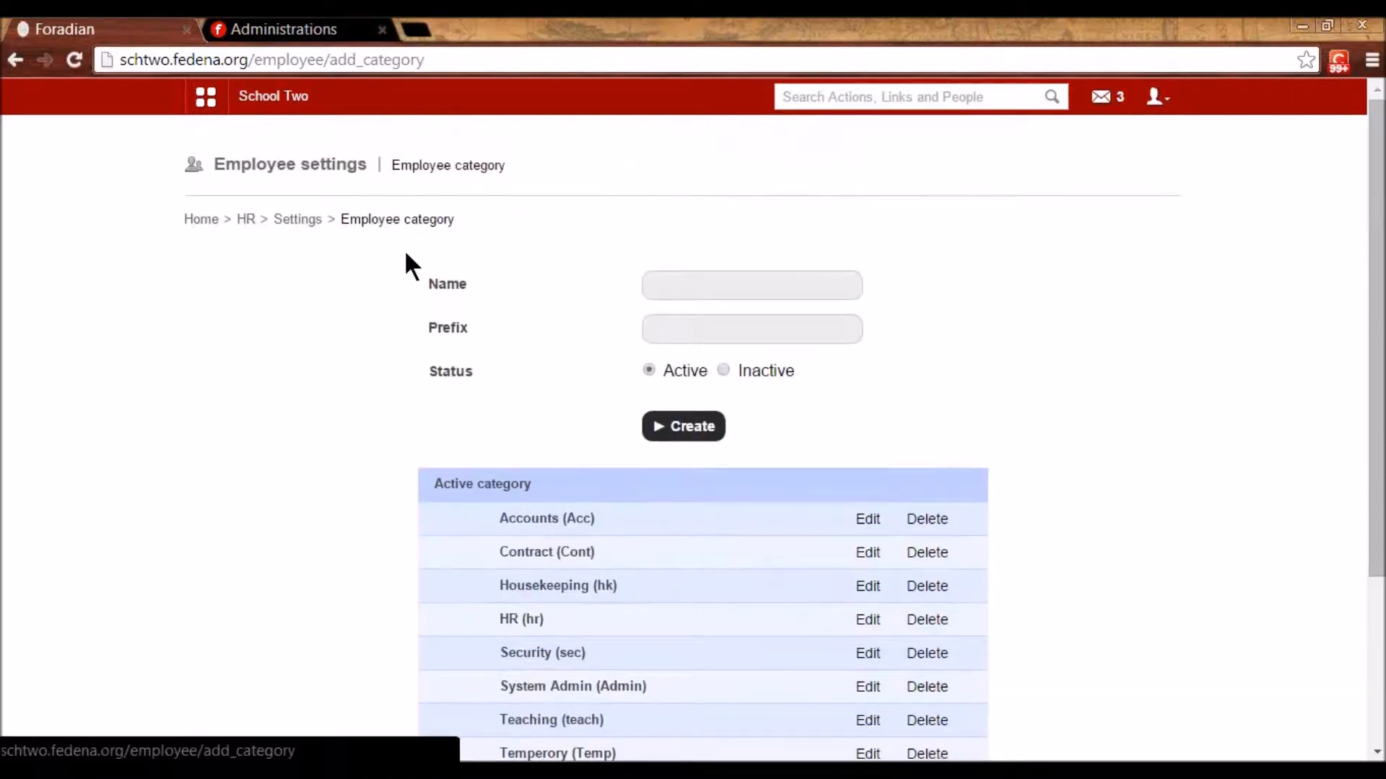
left_click(297, 219)
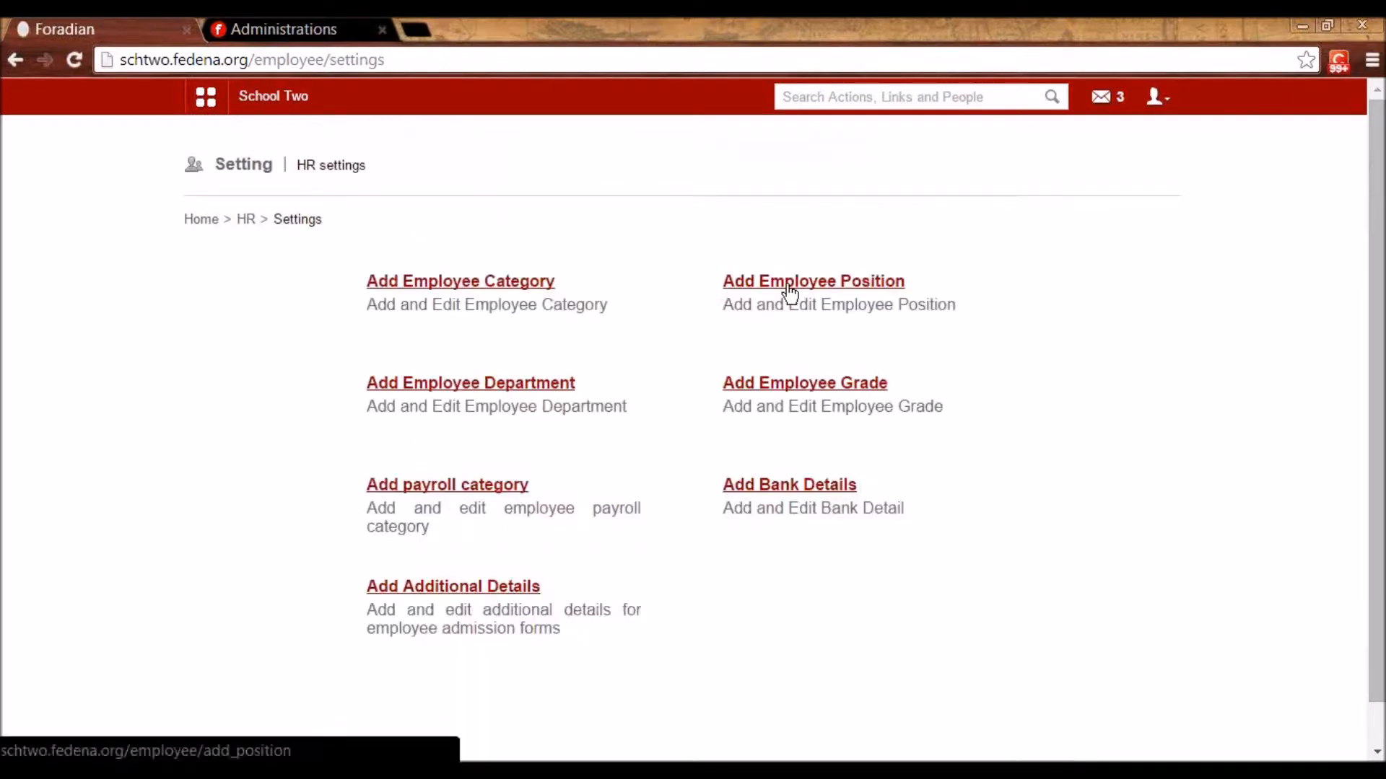
- In the employee position form, choose the Teaching category and enter the position name 'Professor'
left_click(789, 288)
left_click(751, 329)
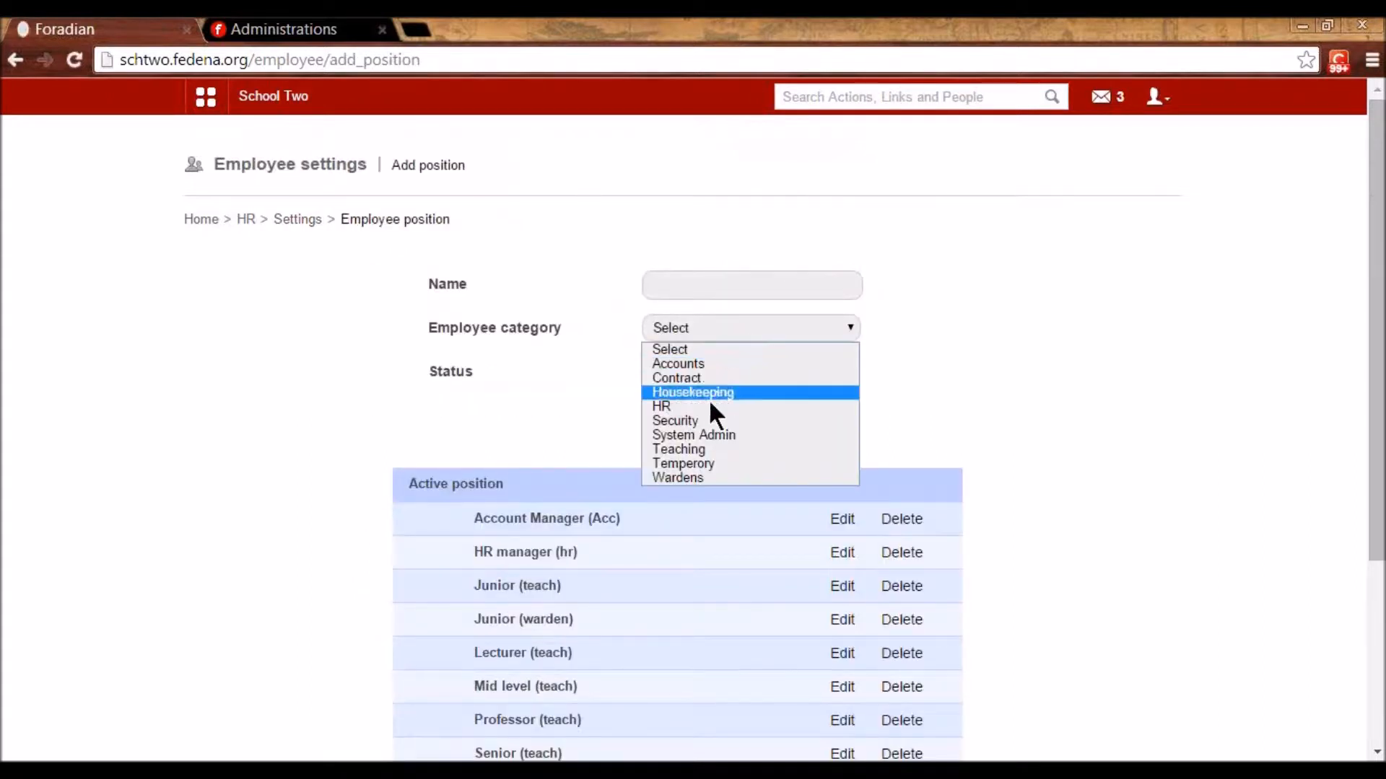
left_click(694, 449)
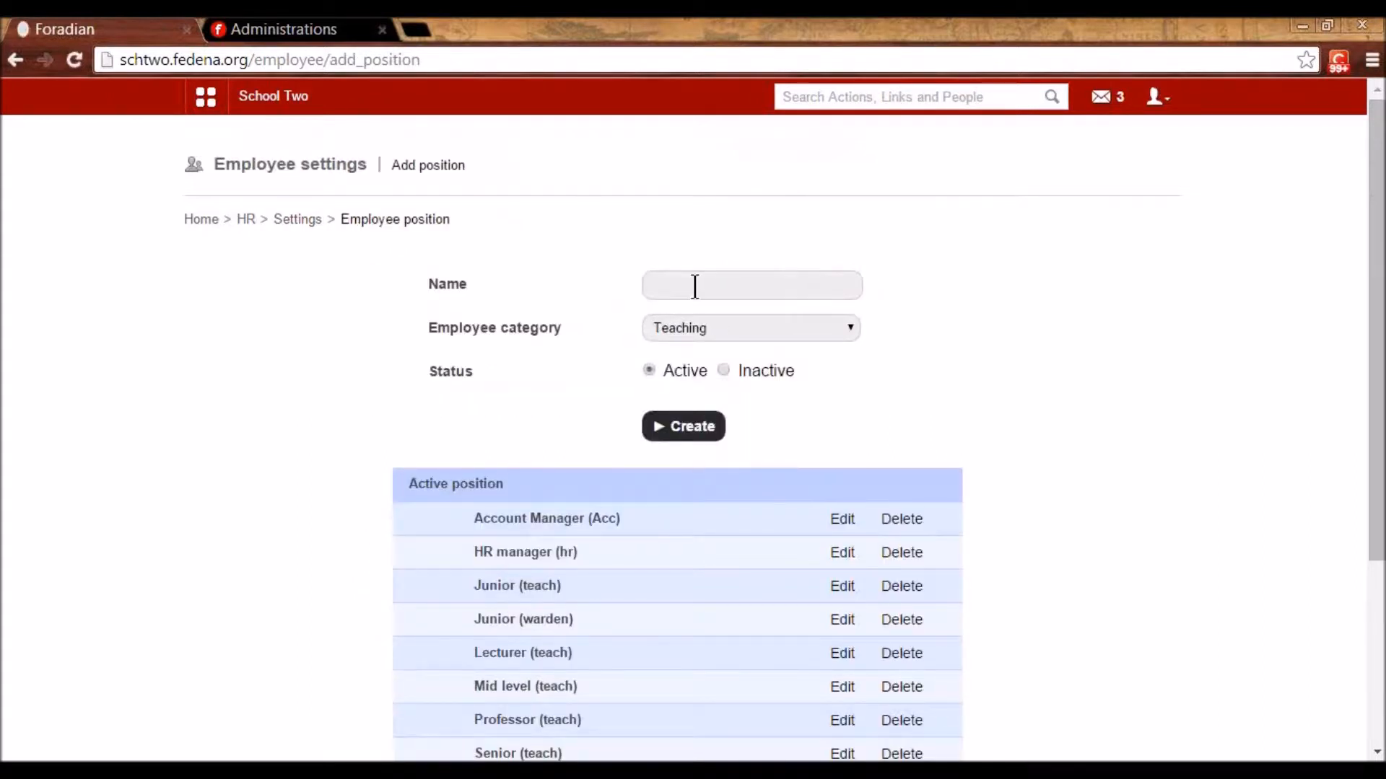
left_click(694, 286)
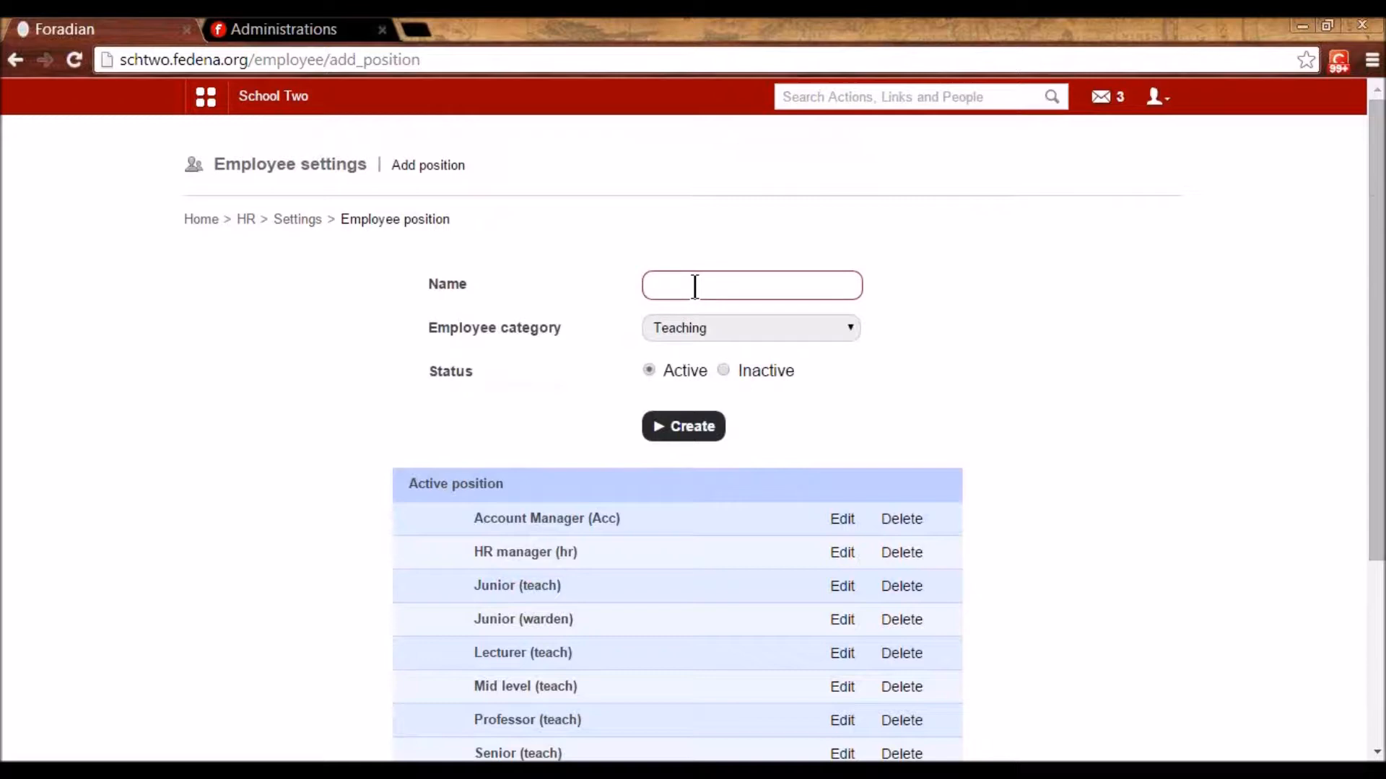
type("Professor")
key("Left")
key("Left")
key("Left")
key("Left")
key("Left")
key("Left")
key("Left")
type("r")
scroll(781, 444, "down", 3)
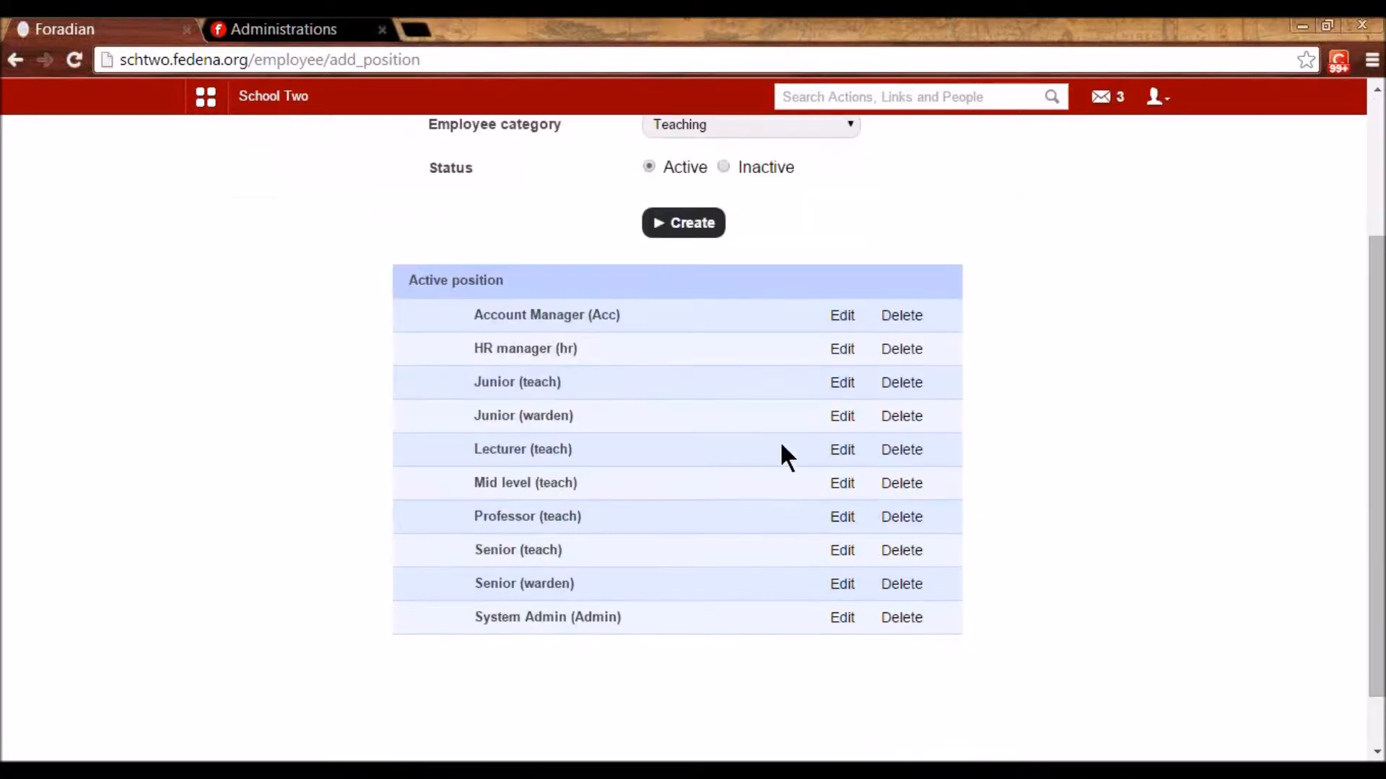
- View the Professor and Lecturer position edit forms, then move on to employee department settings
left_click(843, 517)
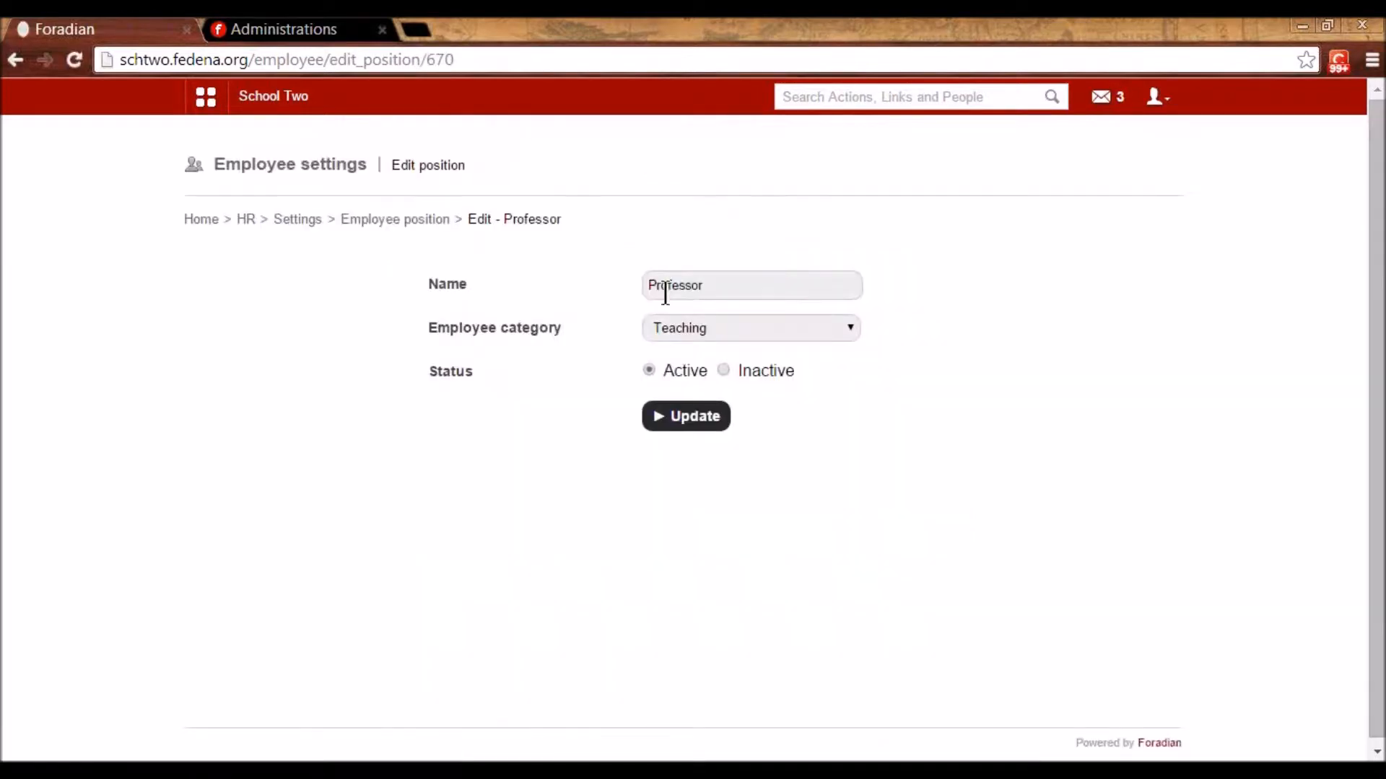
left_click(433, 220)
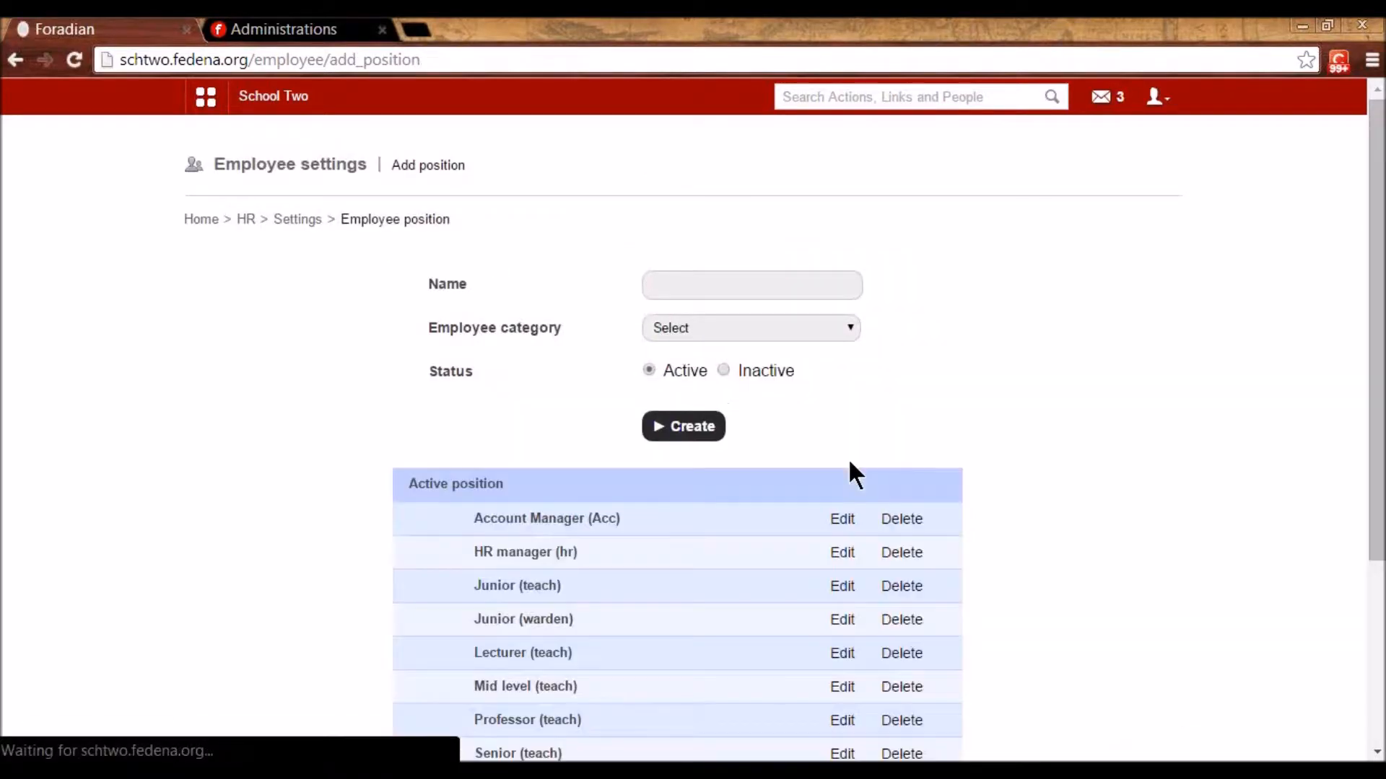
scroll(848, 464, "down", 4)
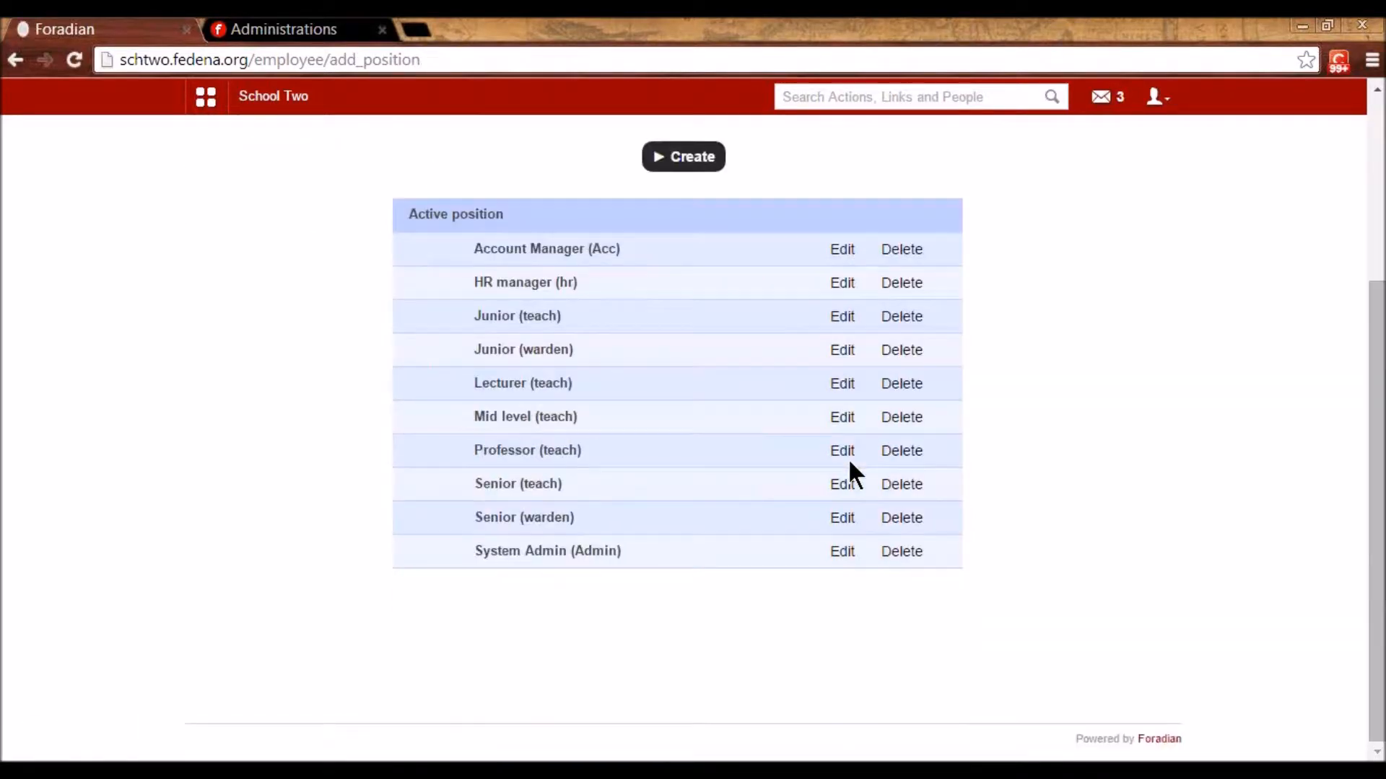
left_click(843, 383)
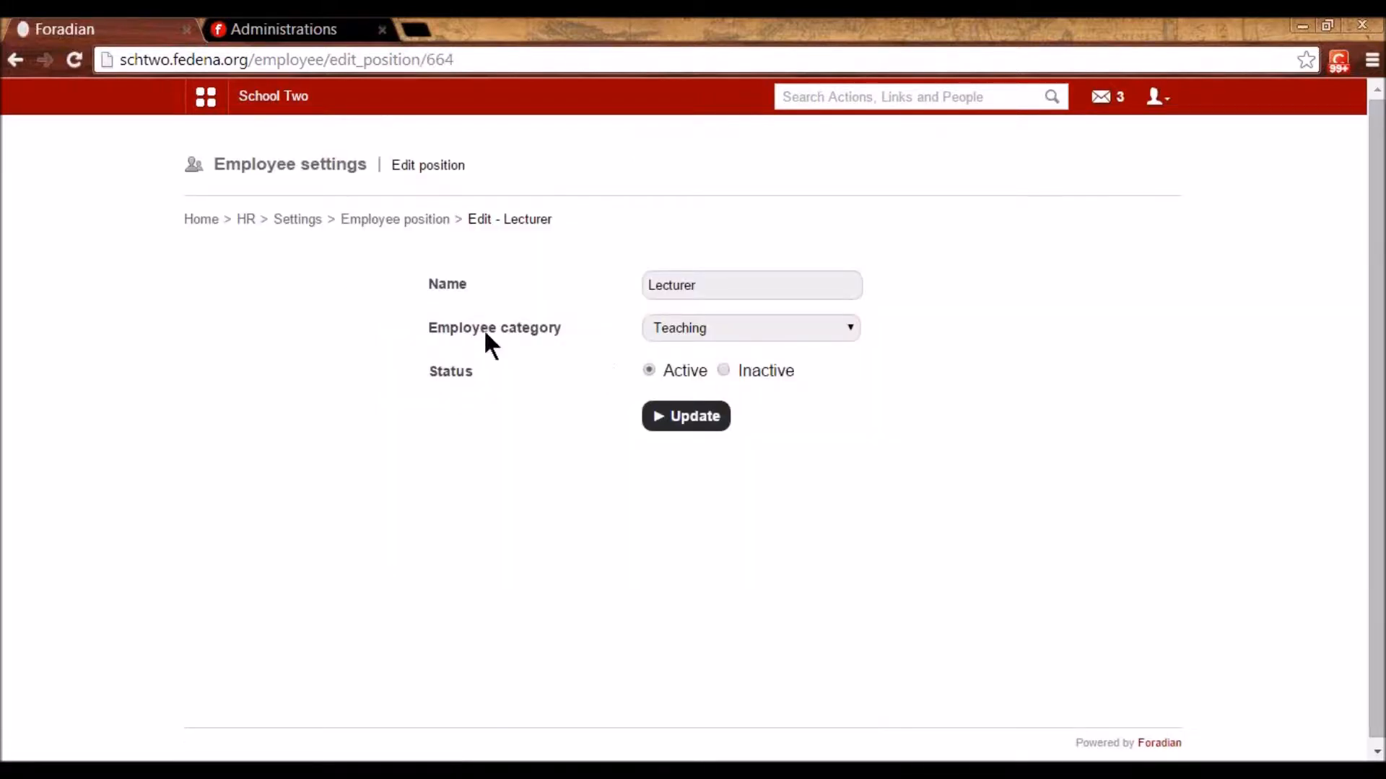
left_click(287, 225)
left_click(467, 382)
- View the English (Eng) department's edit form unchanged, scan the department list, and return to HR Settings
scroll(464, 390, "down", 3)
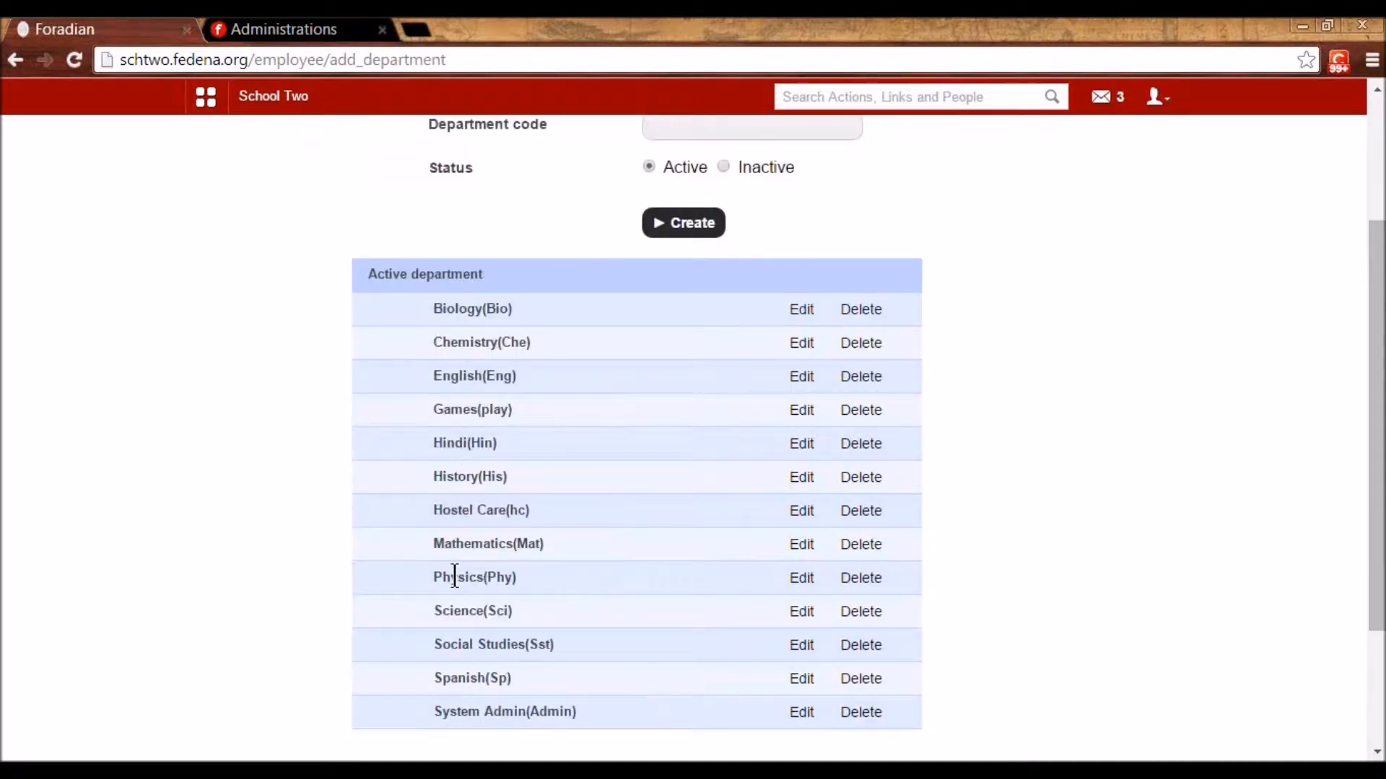
scroll(649, 490, "up", 3)
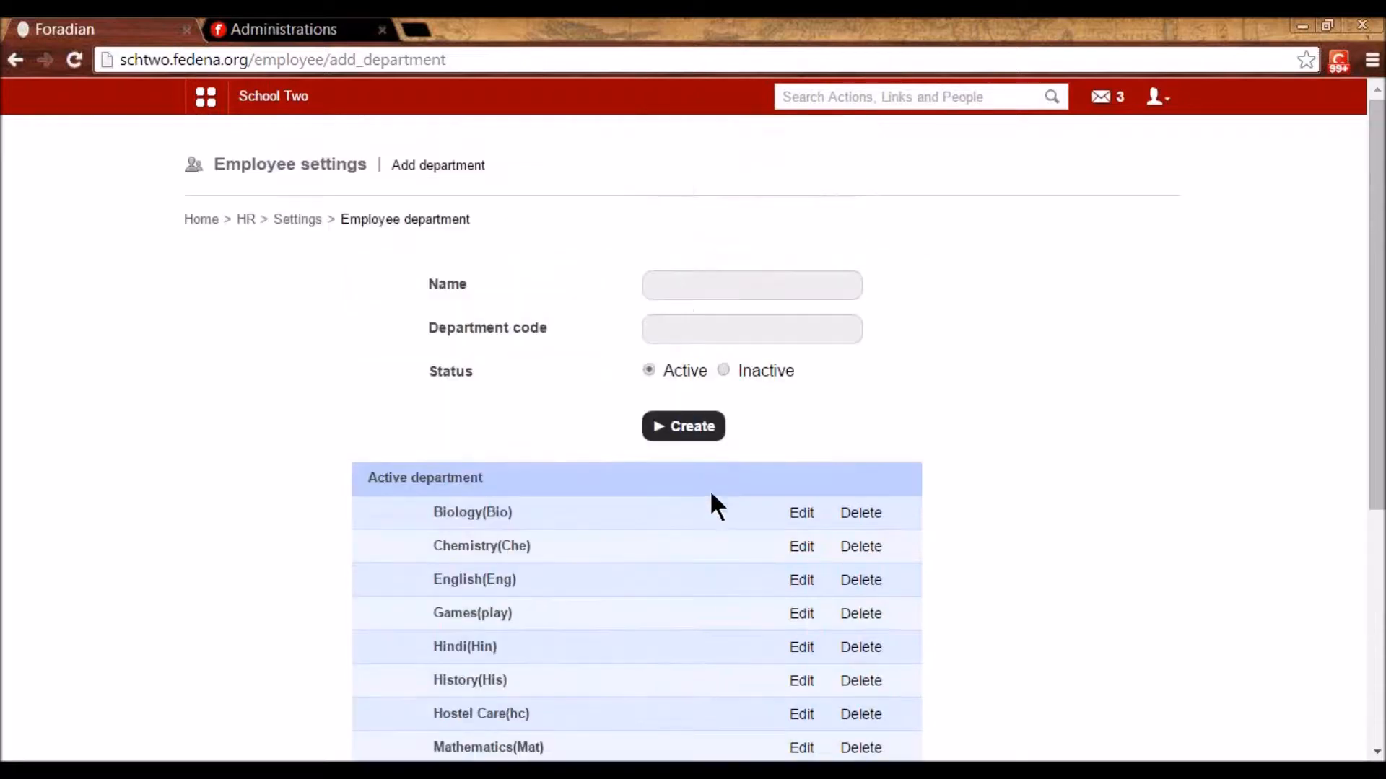
left_click(796, 586)
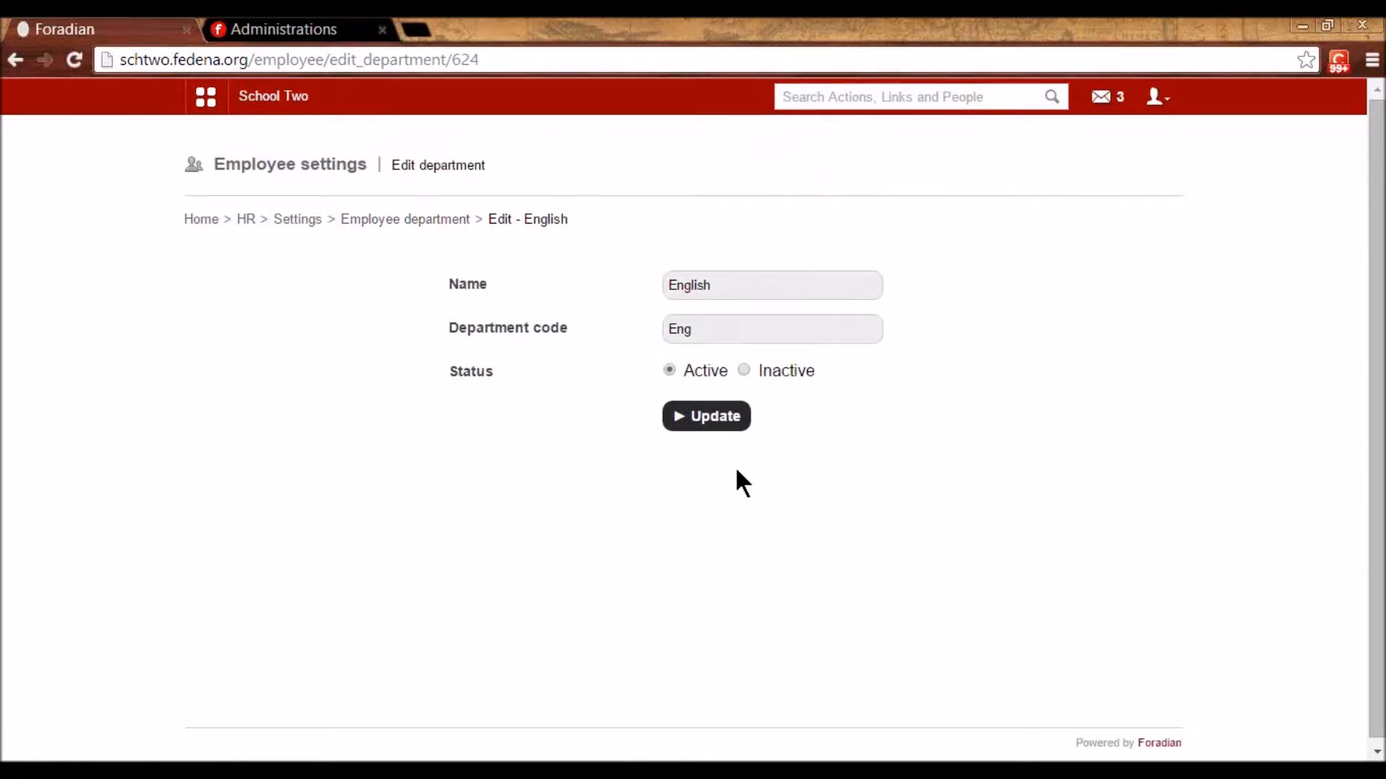
left_click(390, 218)
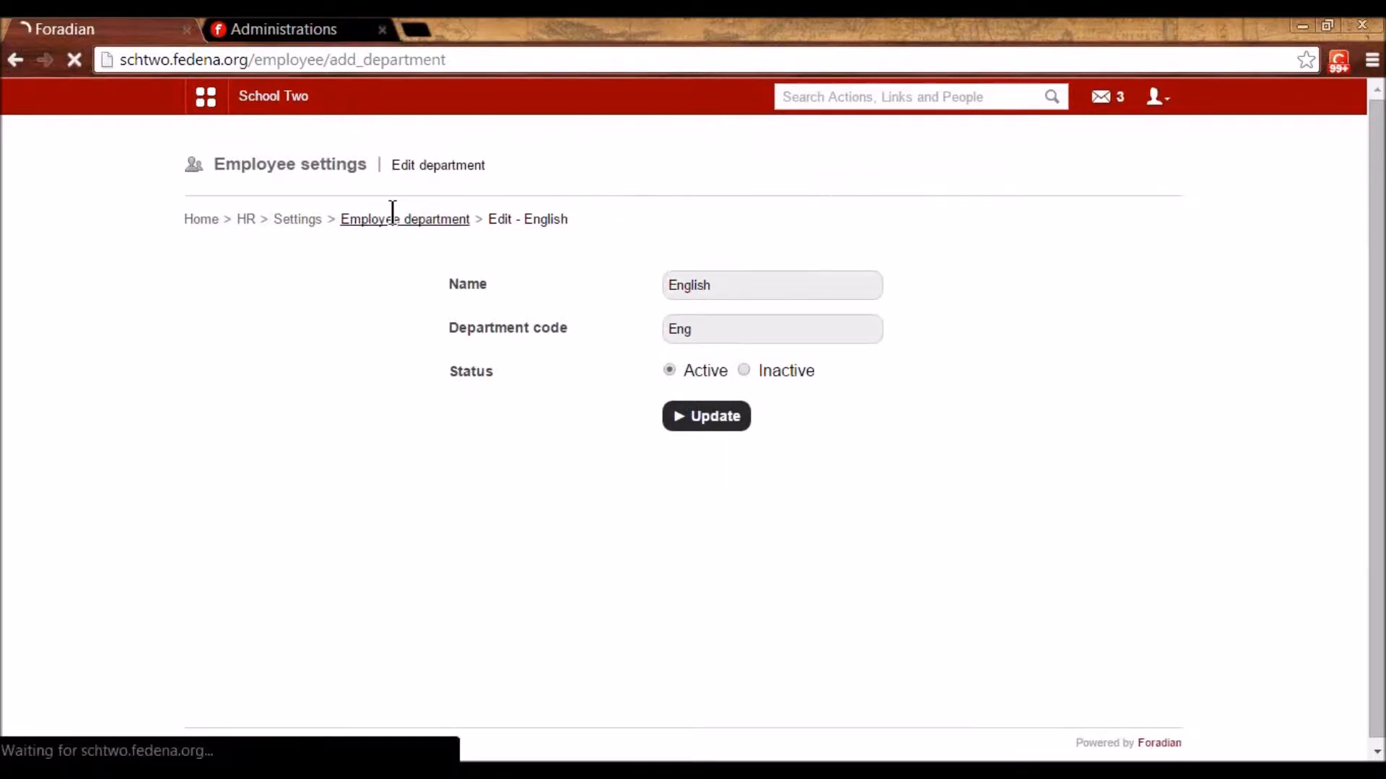
scroll(397, 217, "down", 3)
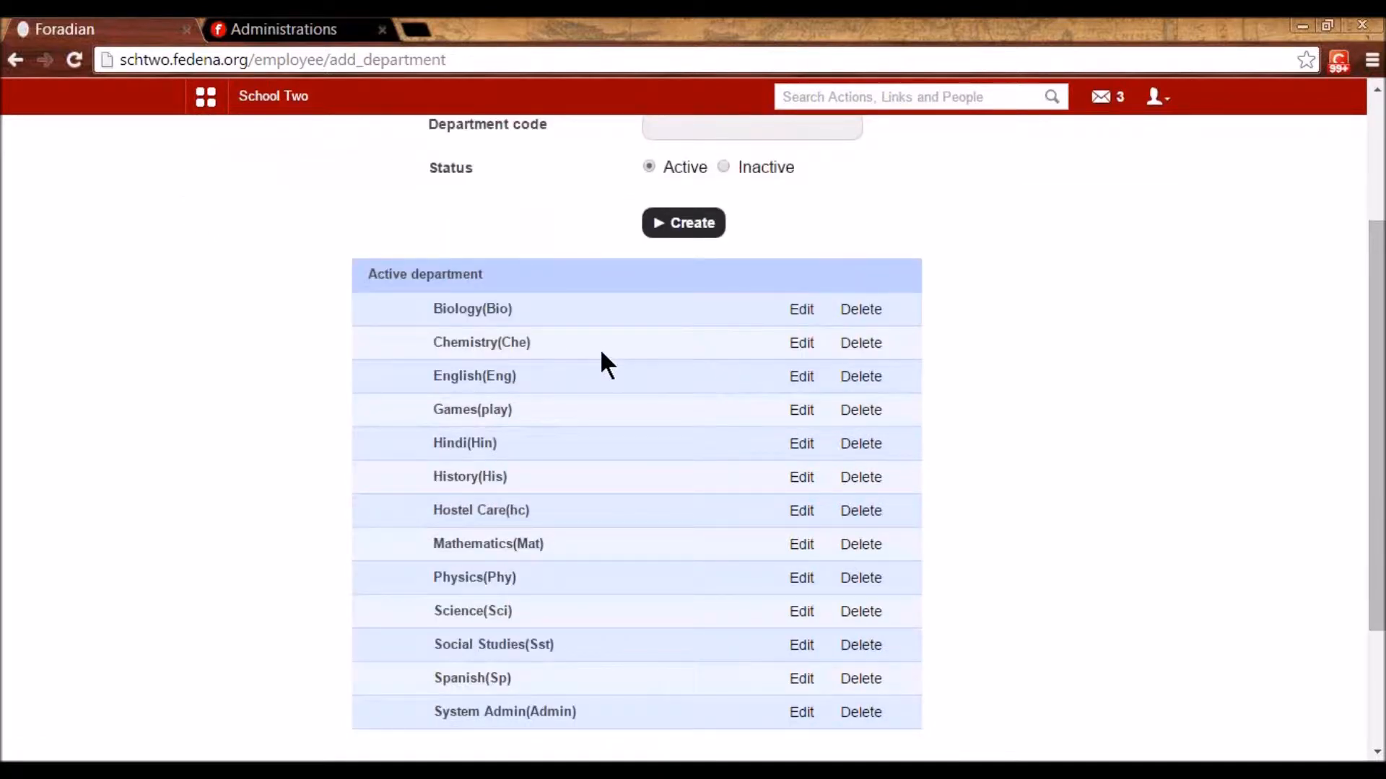
scroll(600, 347, "up", 2)
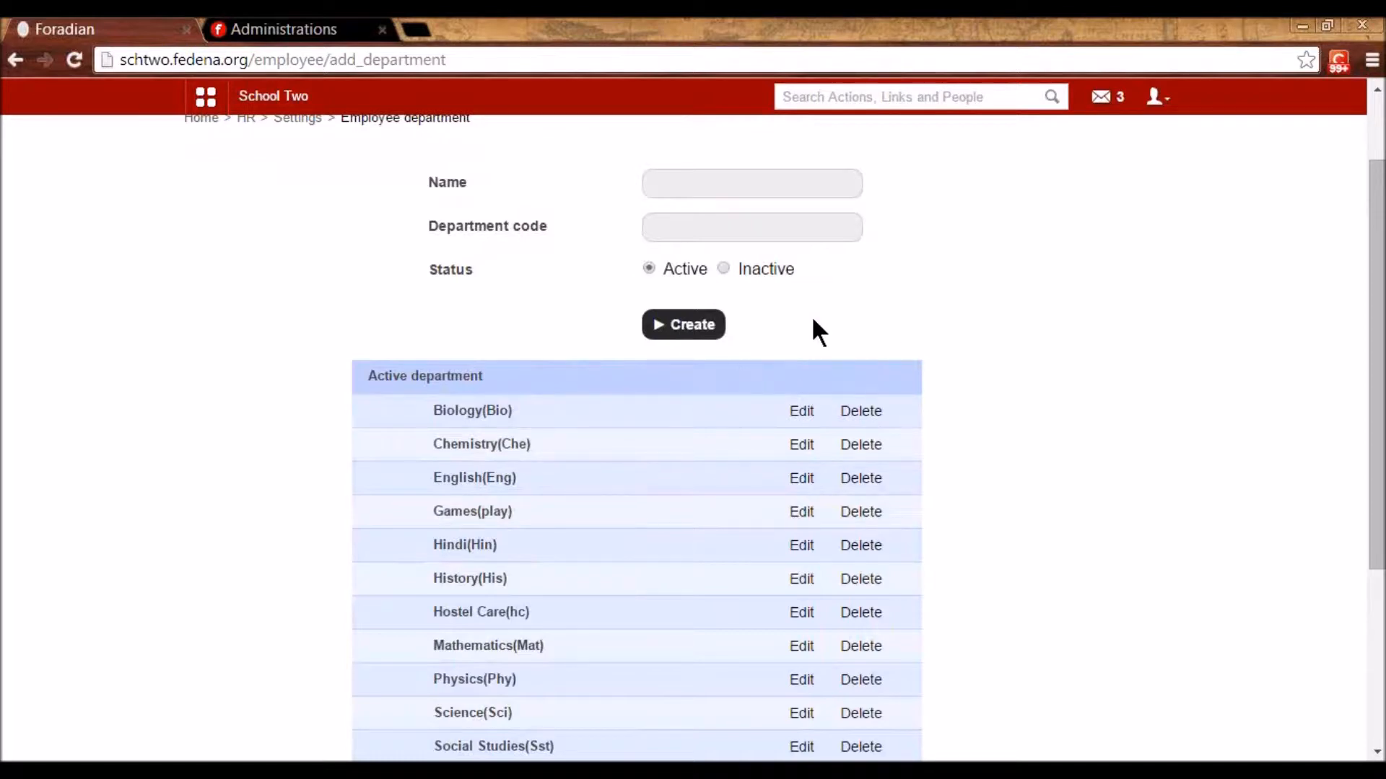
scroll(381, 358, "up", 2)
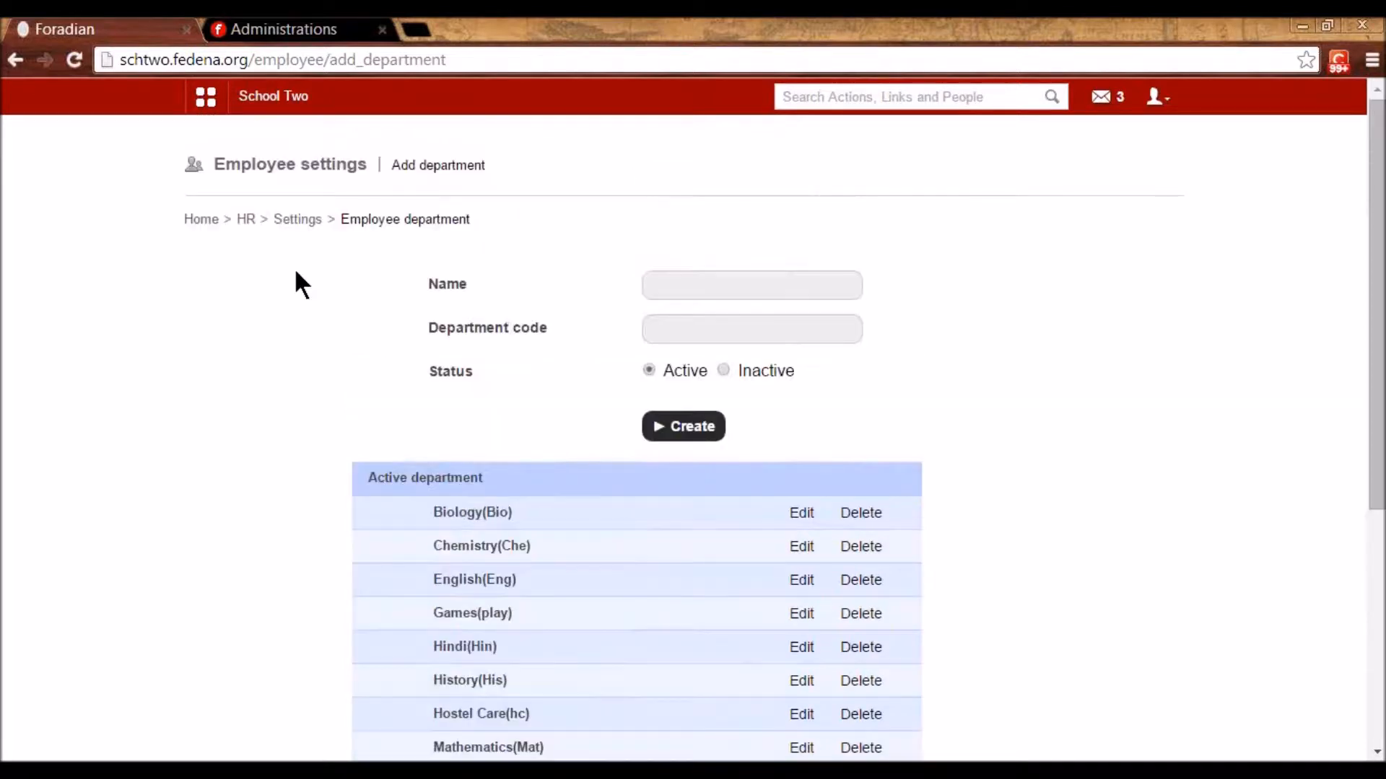
left_click(297, 219)
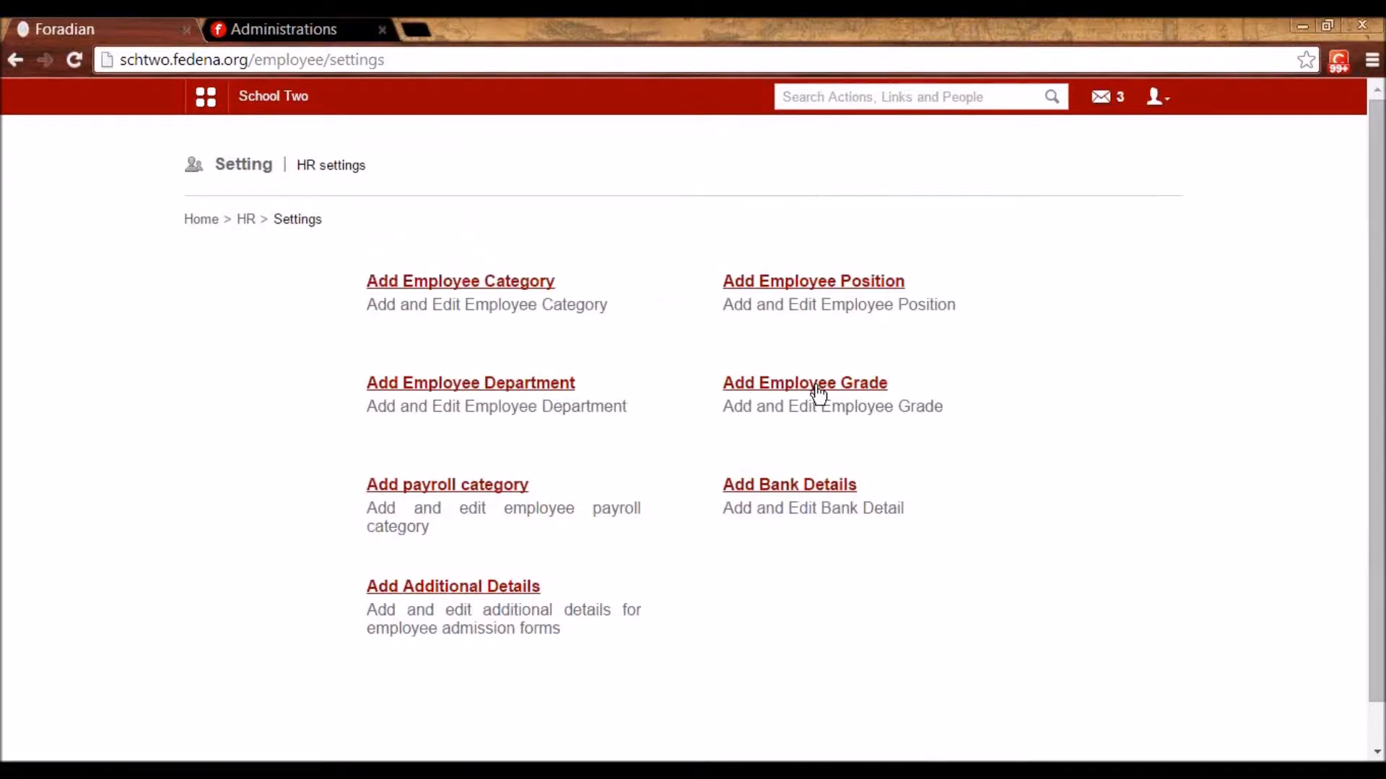
- Open Grade 1's edit form and inspect its name and priority fields without changing them
left_click(819, 393)
scroll(607, 574, "down", 2)
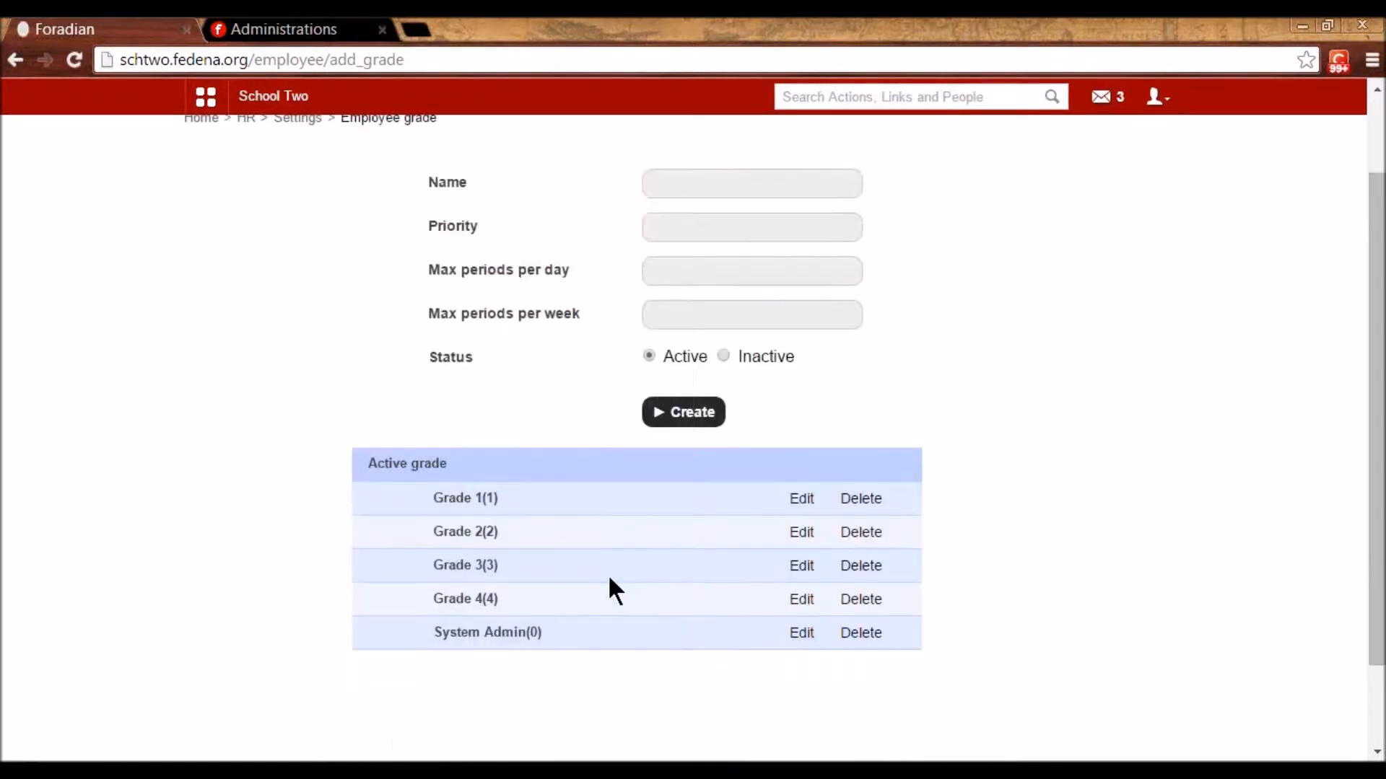
left_click(801, 499)
left_click(792, 323)
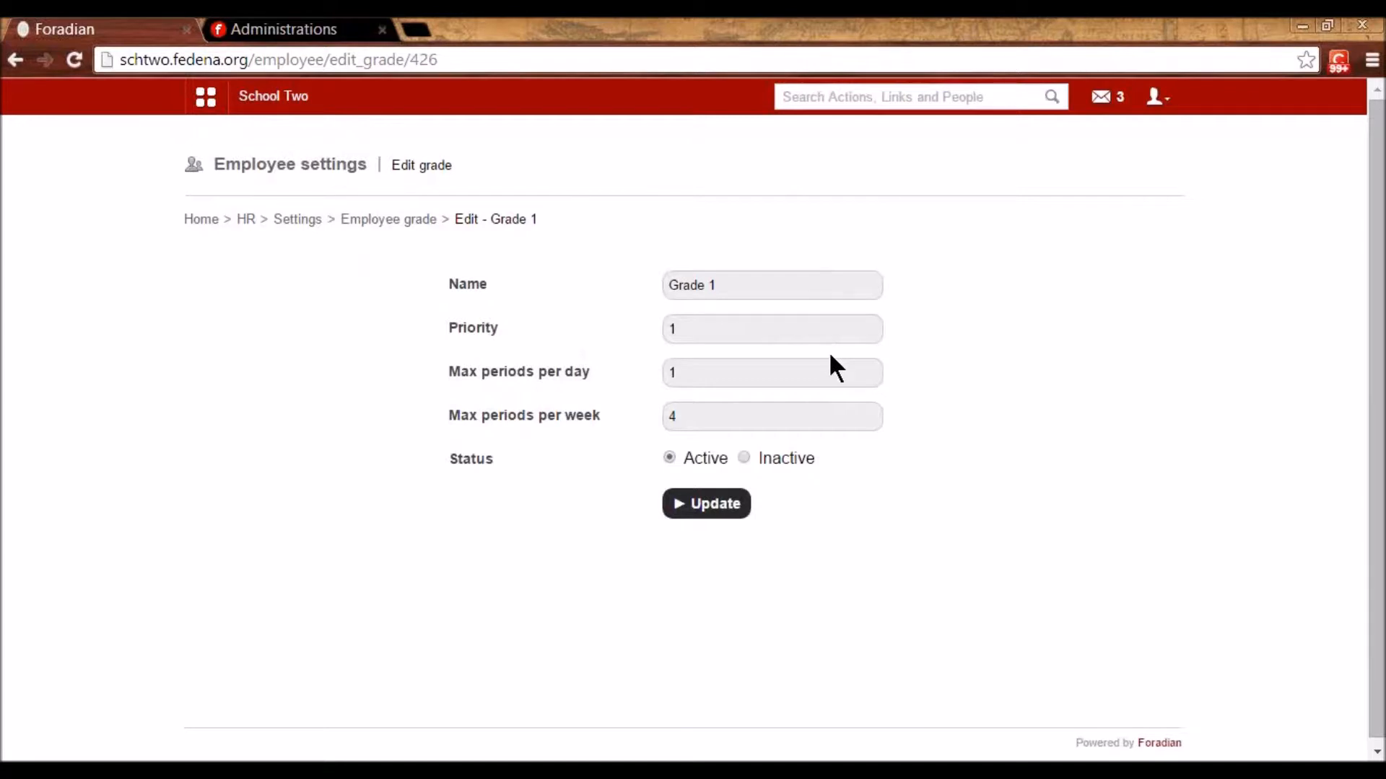
left_click_drag(726, 285, 665, 284)
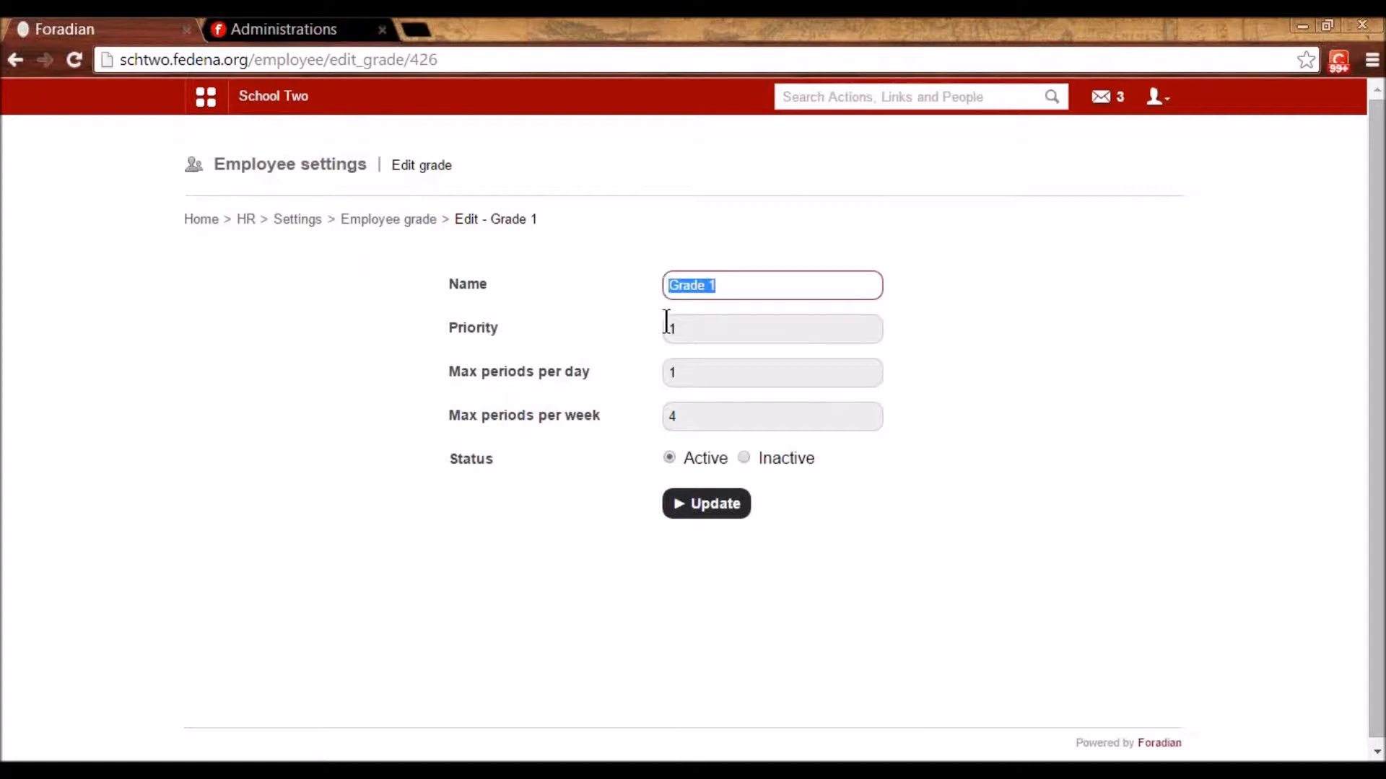
left_click(728, 290)
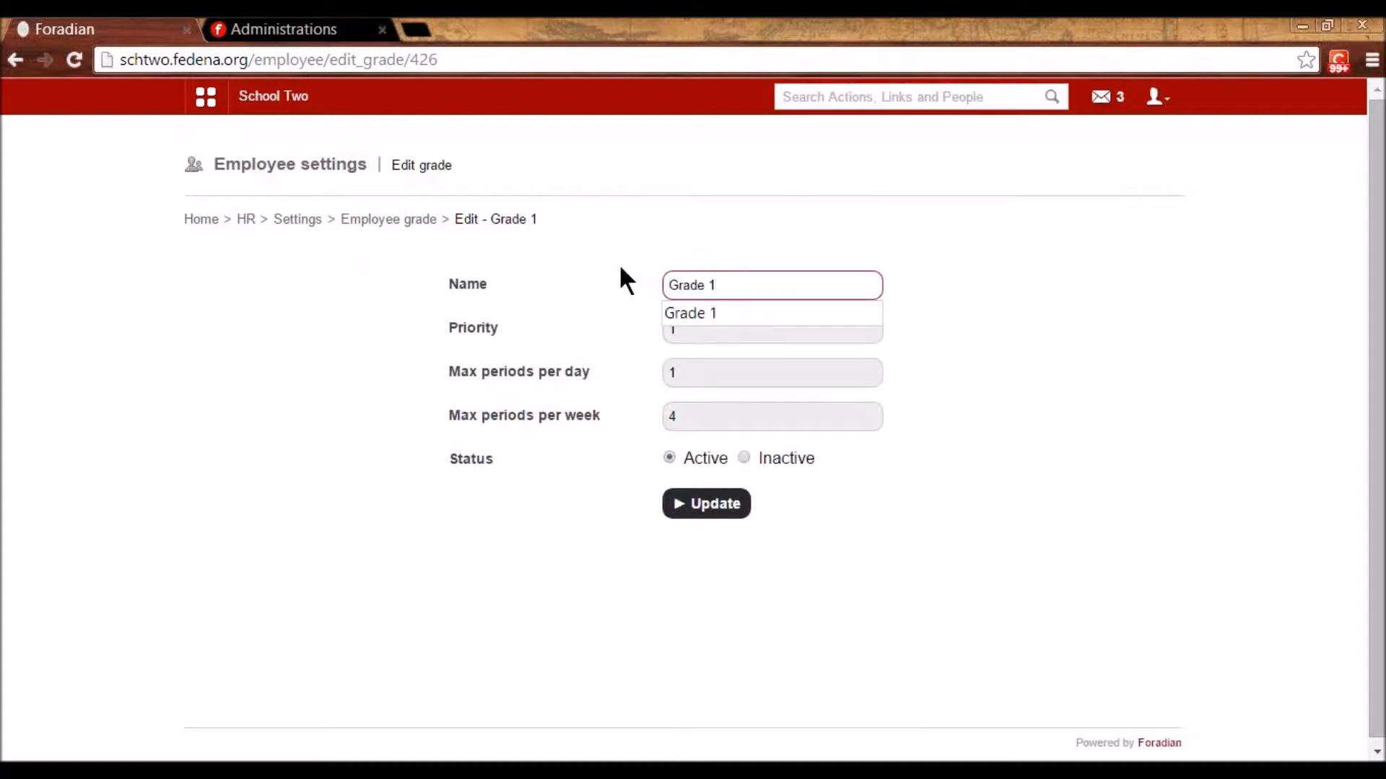
left_click(618, 263)
left_click(712, 285)
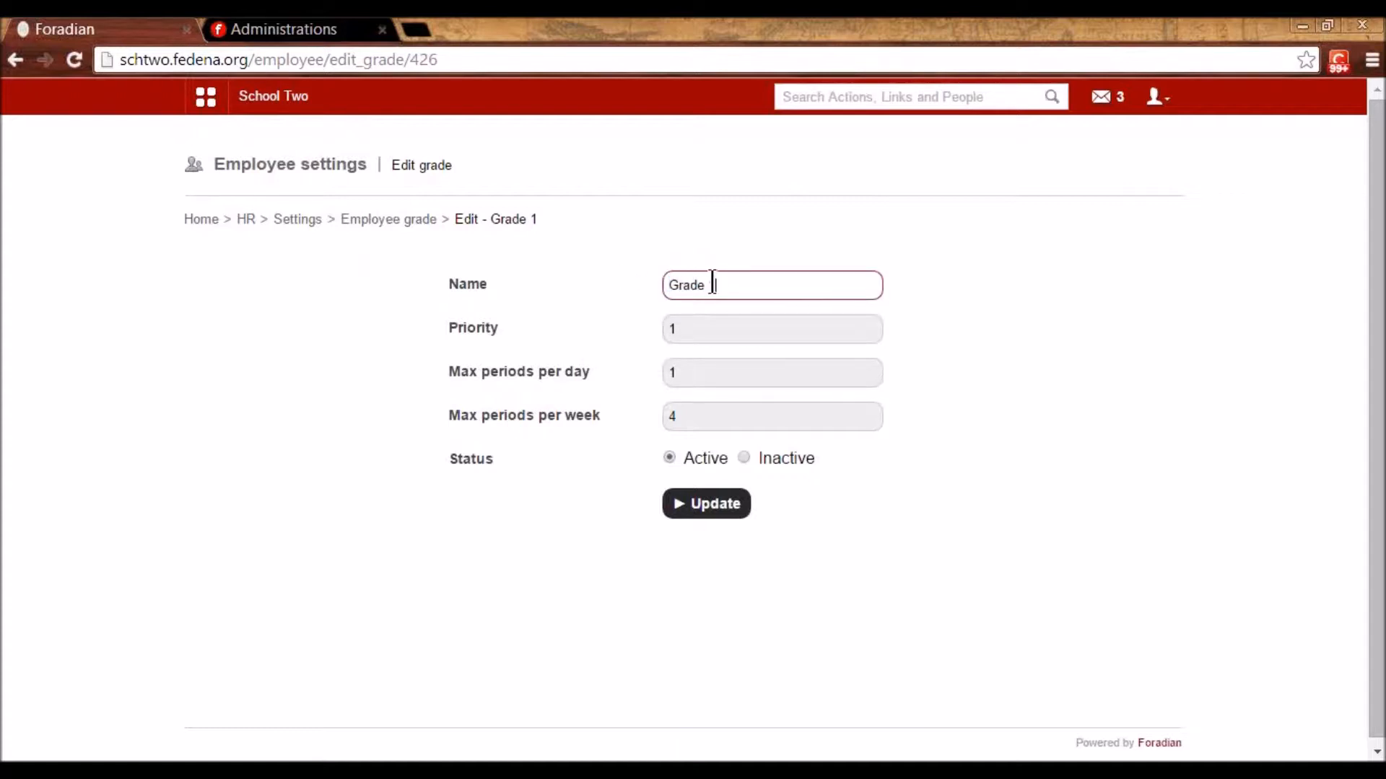
- Check Grade 1's max periods per day and per week, then return to the grade list unchanged
left_click(690, 375)
left_click_drag(690, 376, 658, 376)
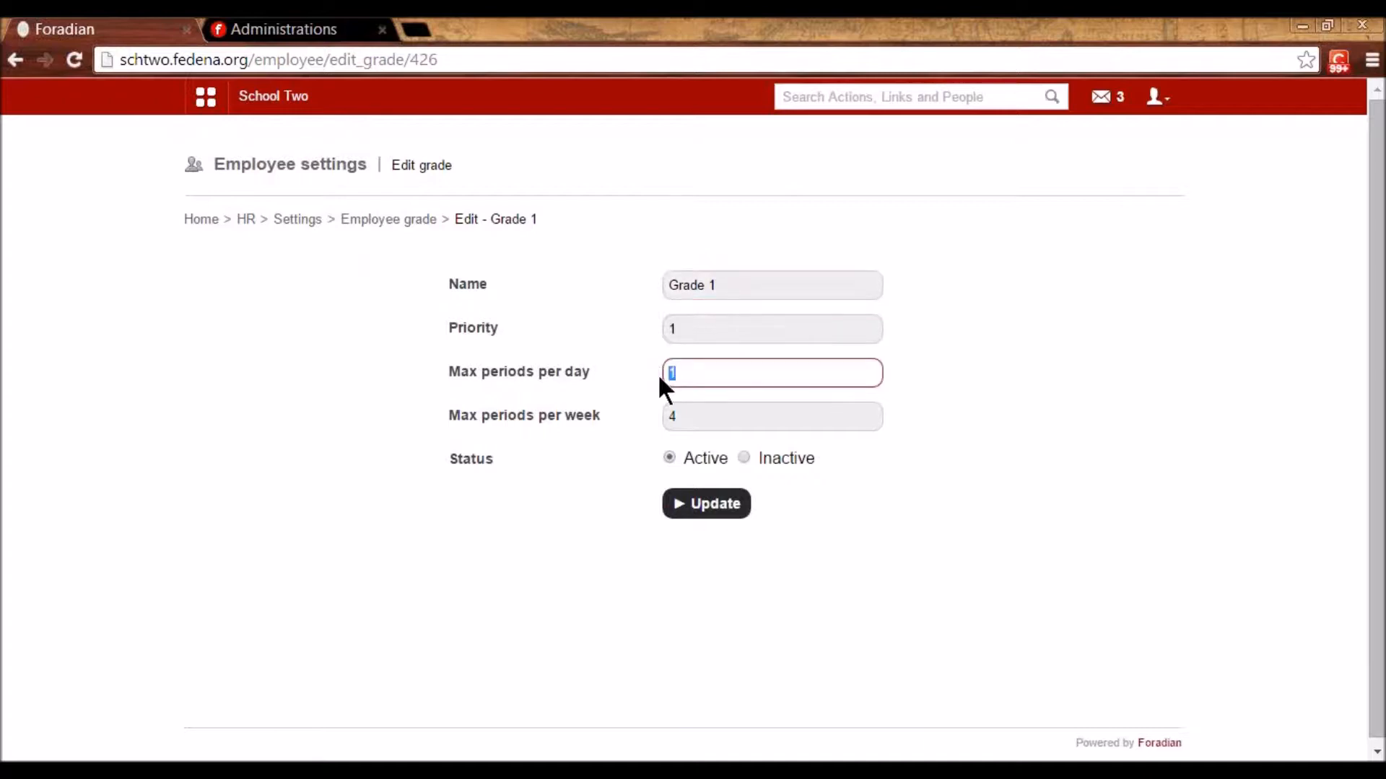
left_click_drag(708, 413, 646, 433)
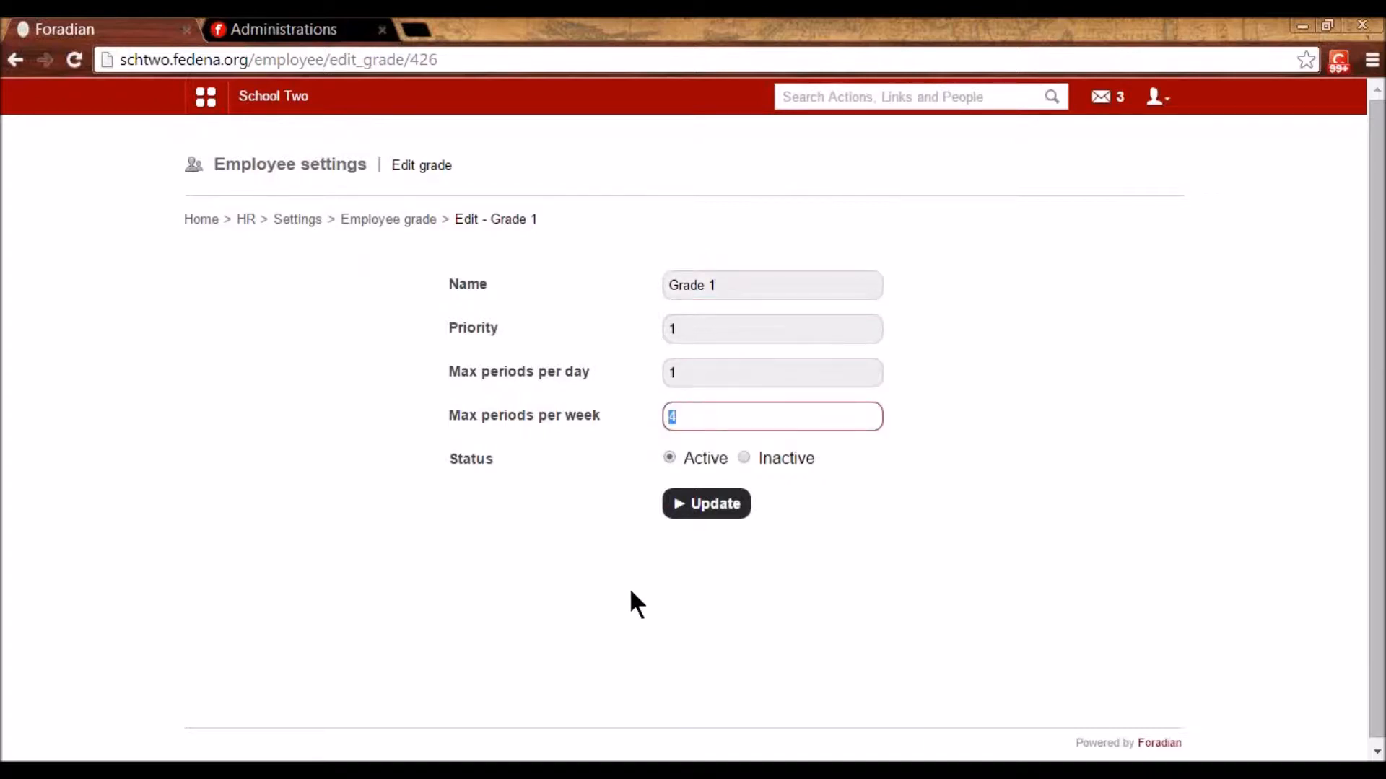
left_click(572, 558)
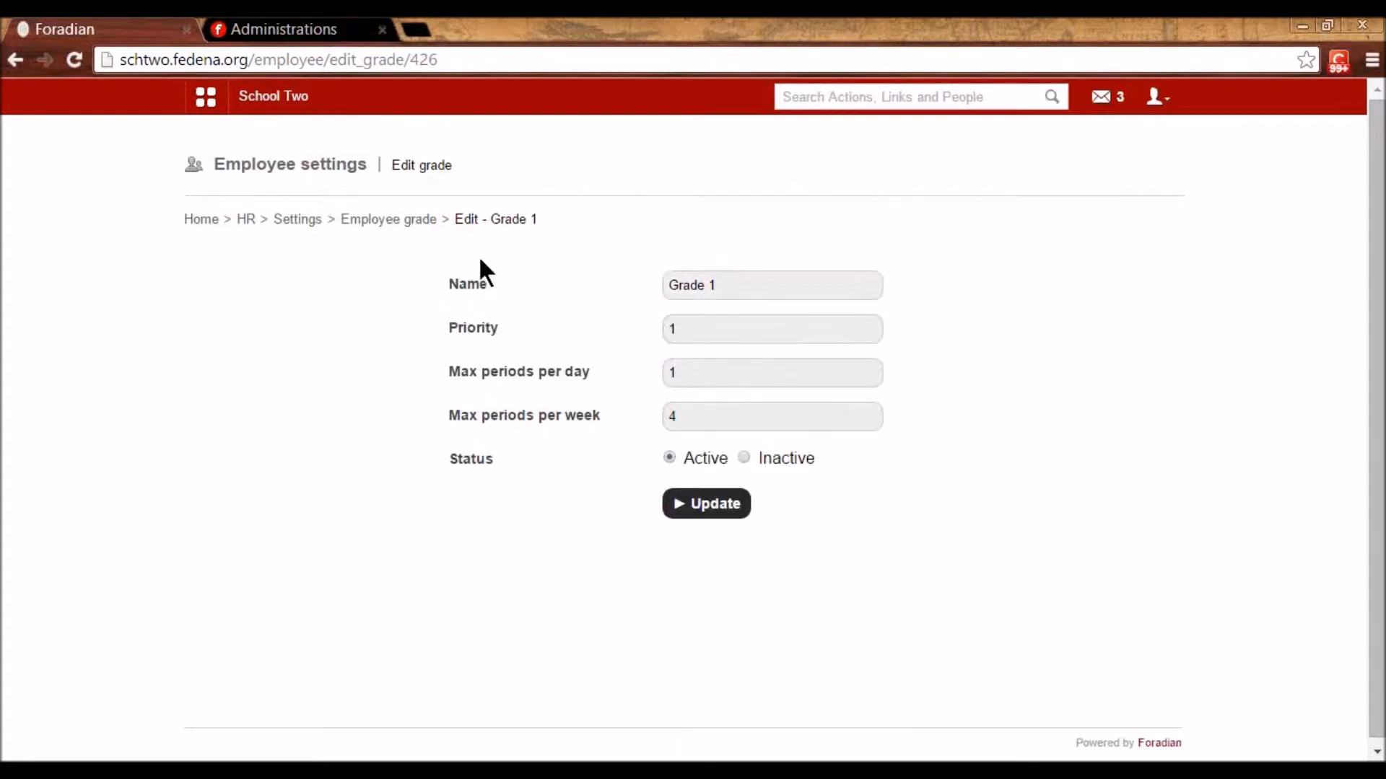
left_click(423, 220)
scroll(721, 534, "down", 3)
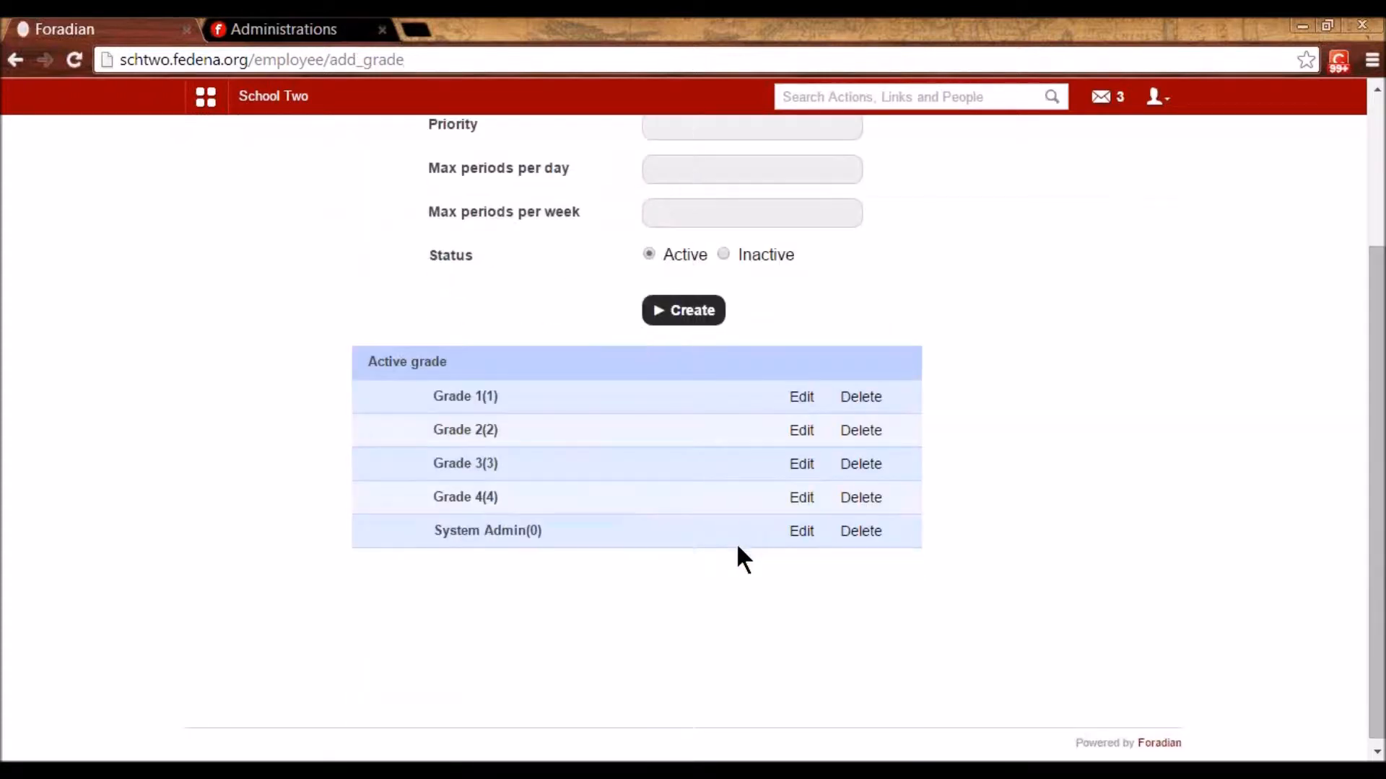
- View Grade 2's edit form (priority 2, 2 daily, 6 weekly periods), then return and open payroll categories
left_click(799, 427)
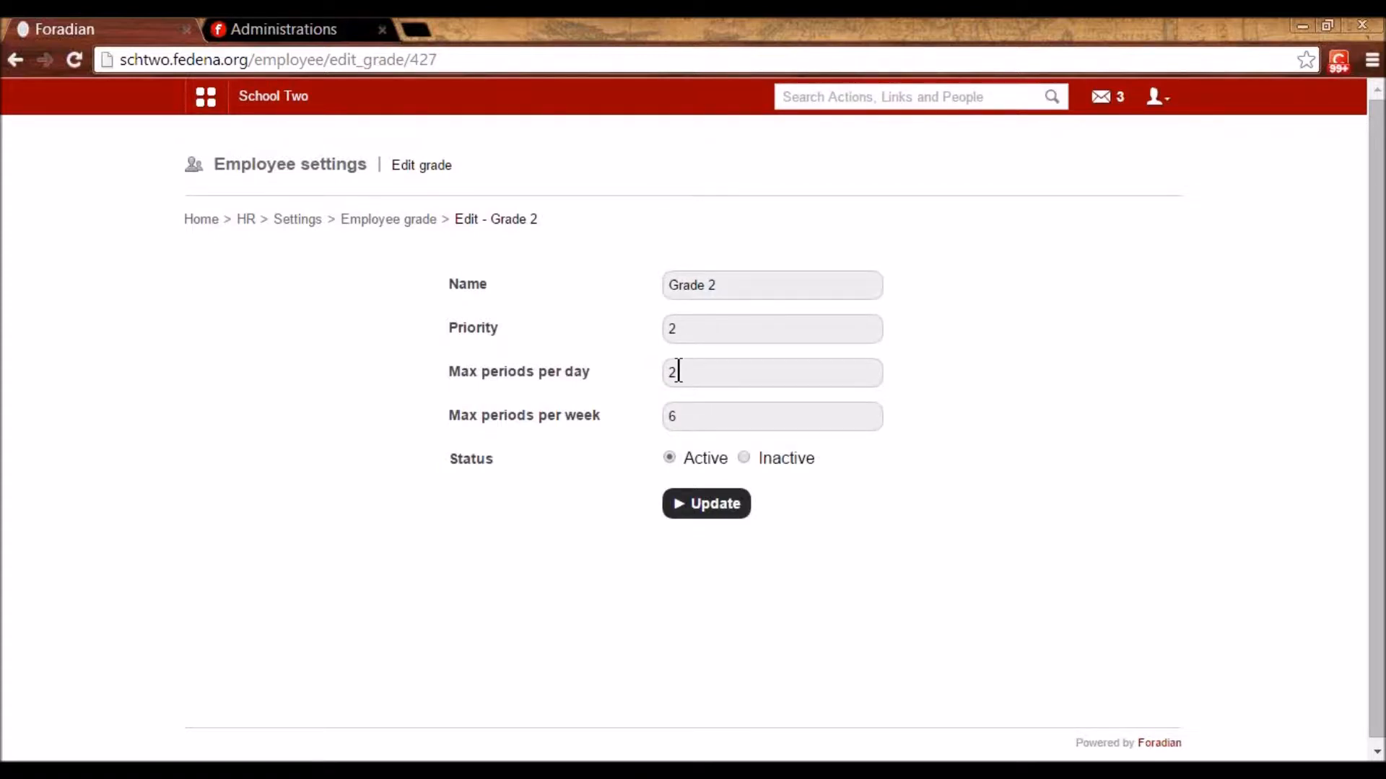
left_click(397, 221)
scroll(694, 574, "down", 3)
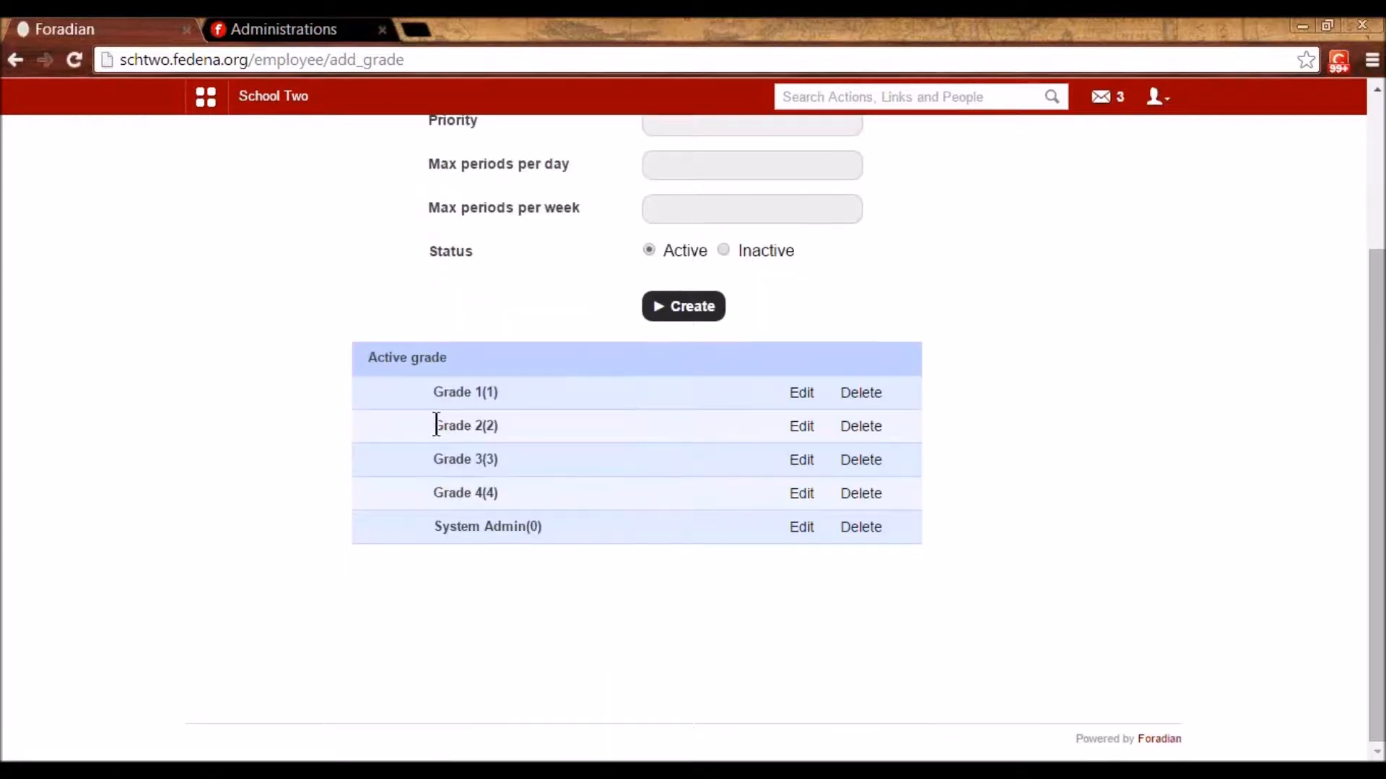
scroll(591, 590, "up", 3)
left_click(296, 220)
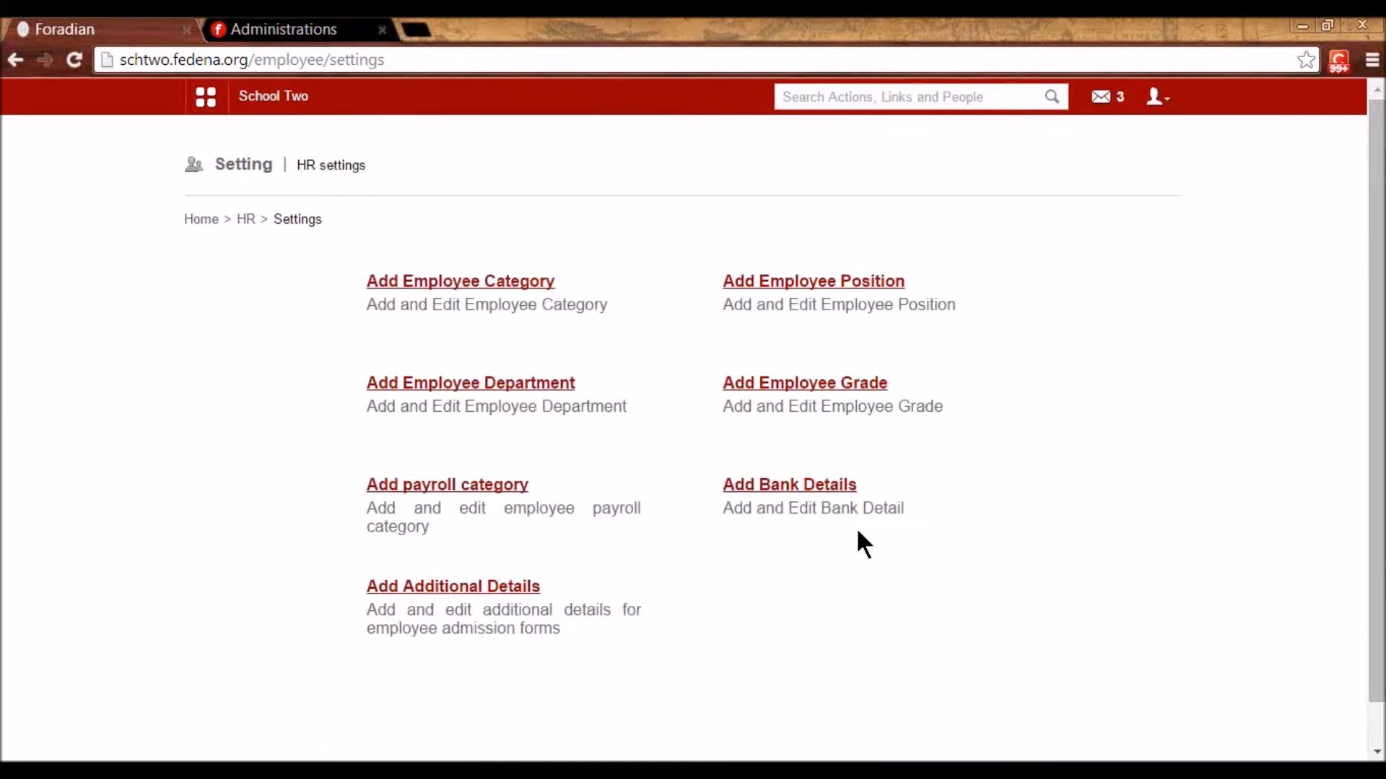
left_click(429, 488)
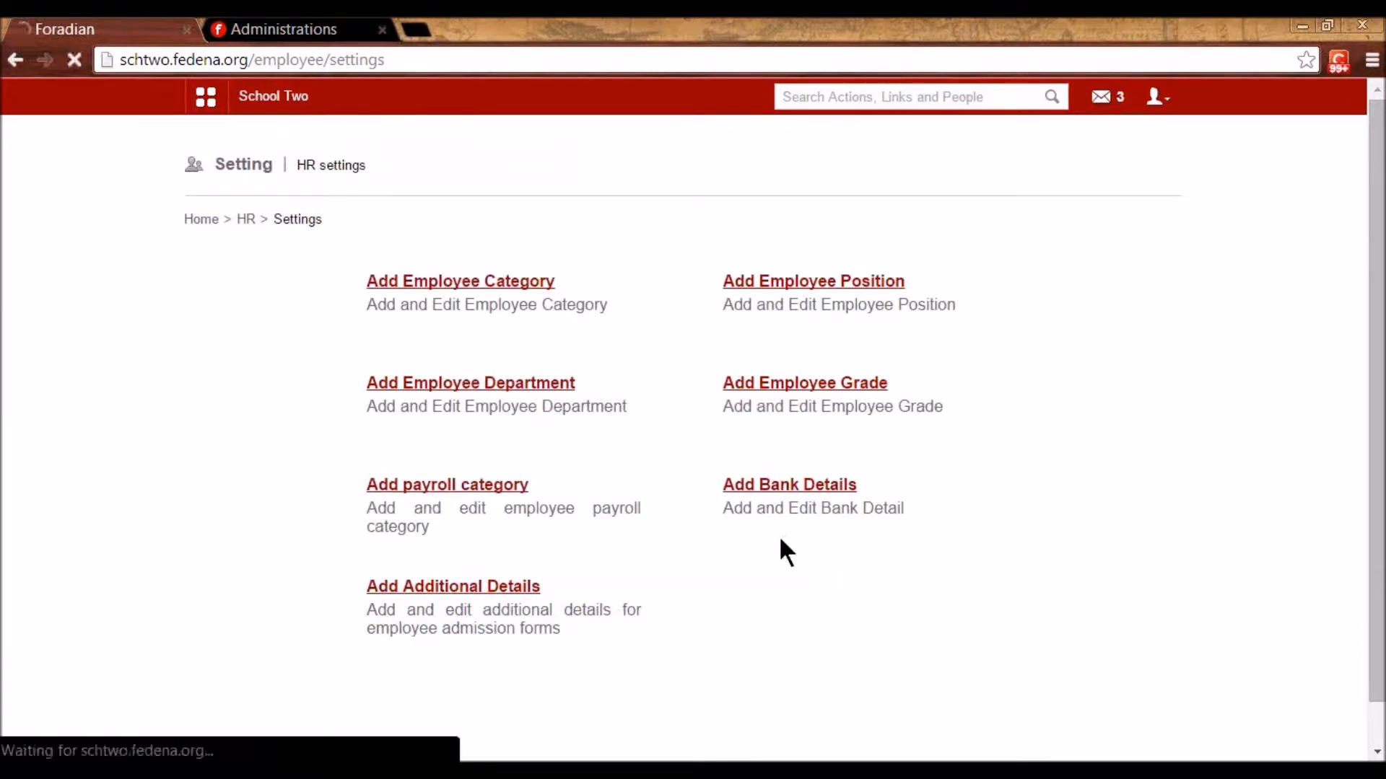
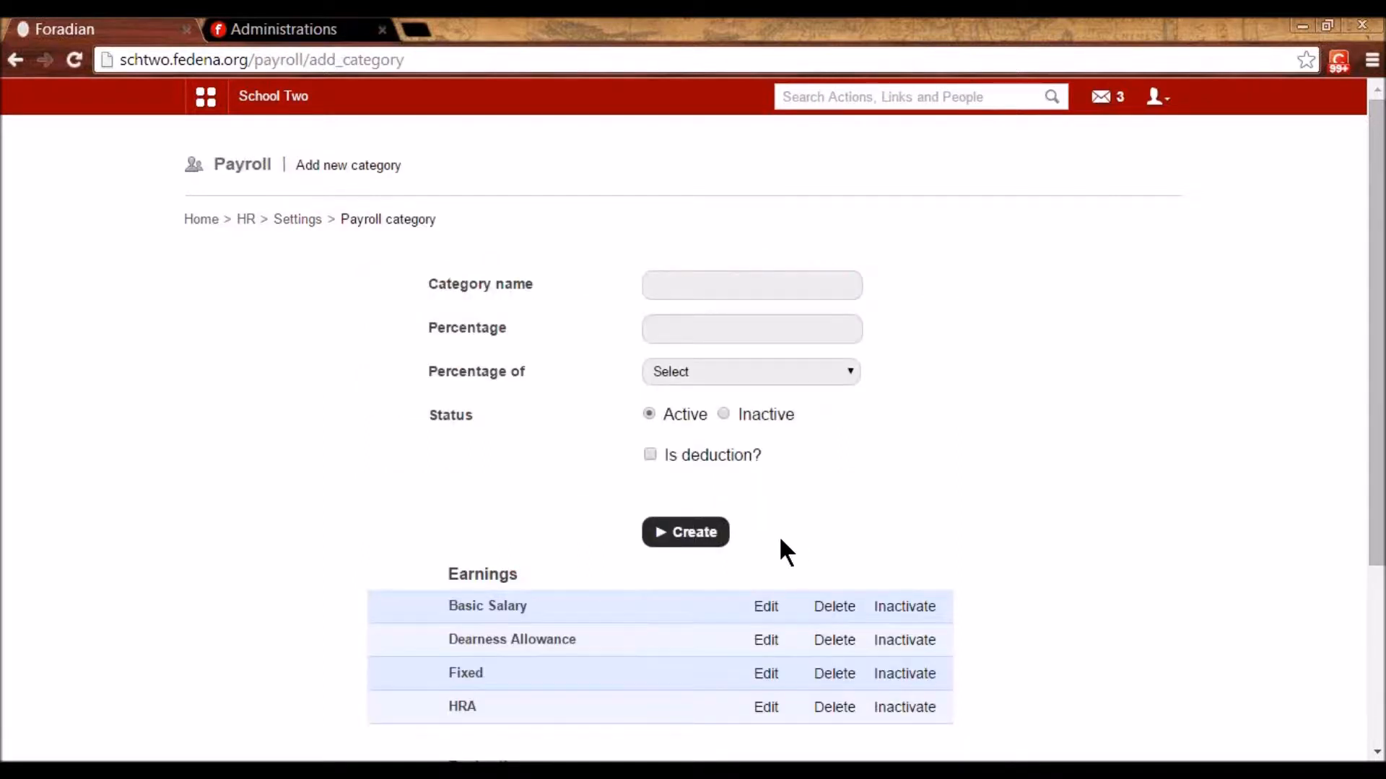
- Inspect the Basic Salary payroll category's name and percentage fields, leaving them unchanged
left_click(766, 605)
left_click_drag(751, 289, 607, 265)
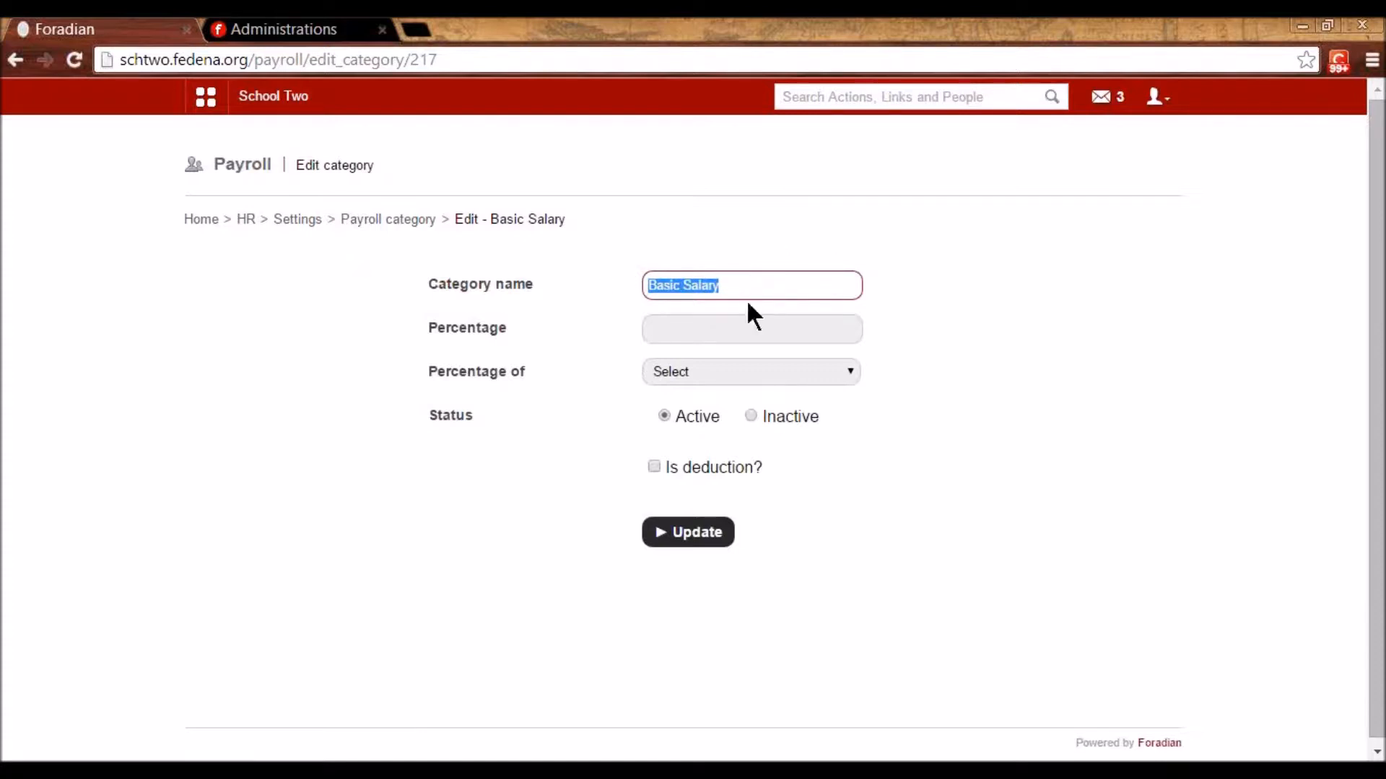
left_click(746, 322)
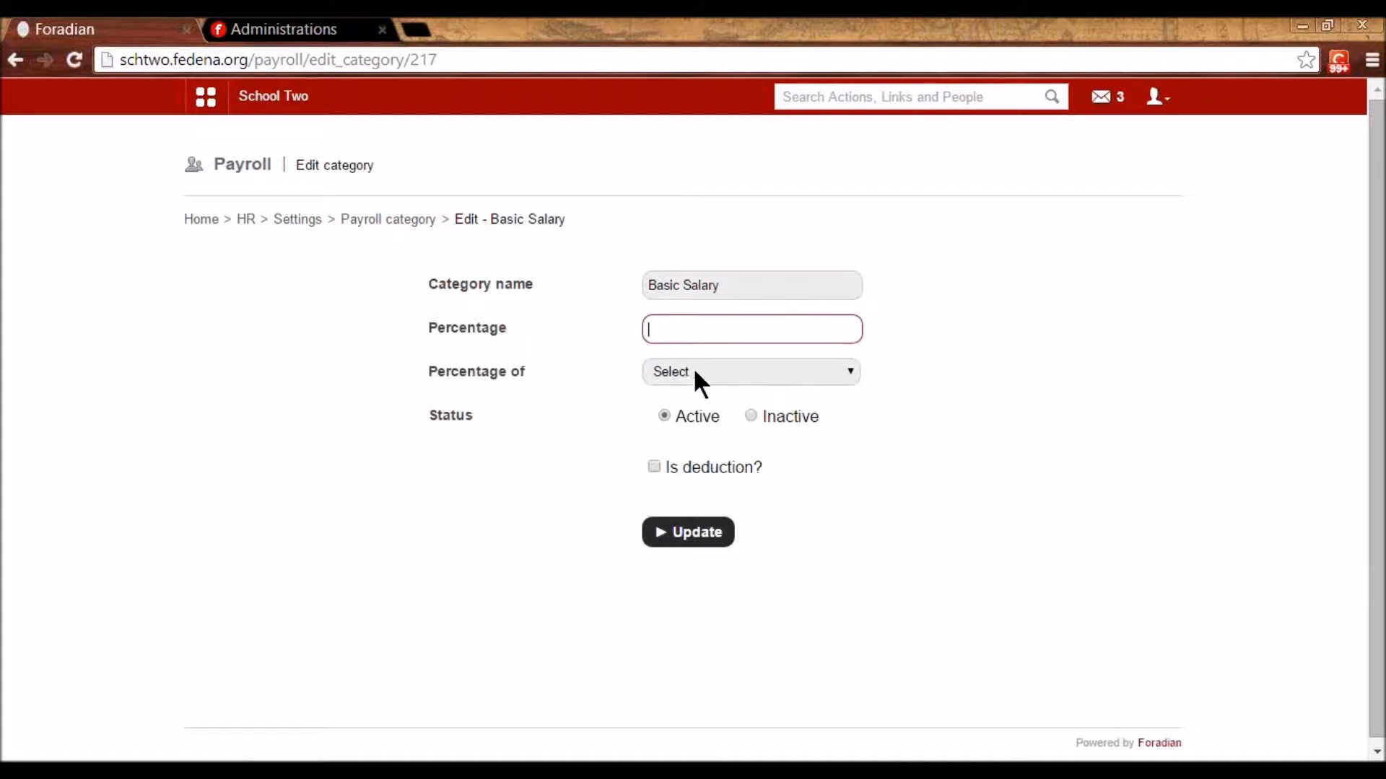
left_click(748, 283)
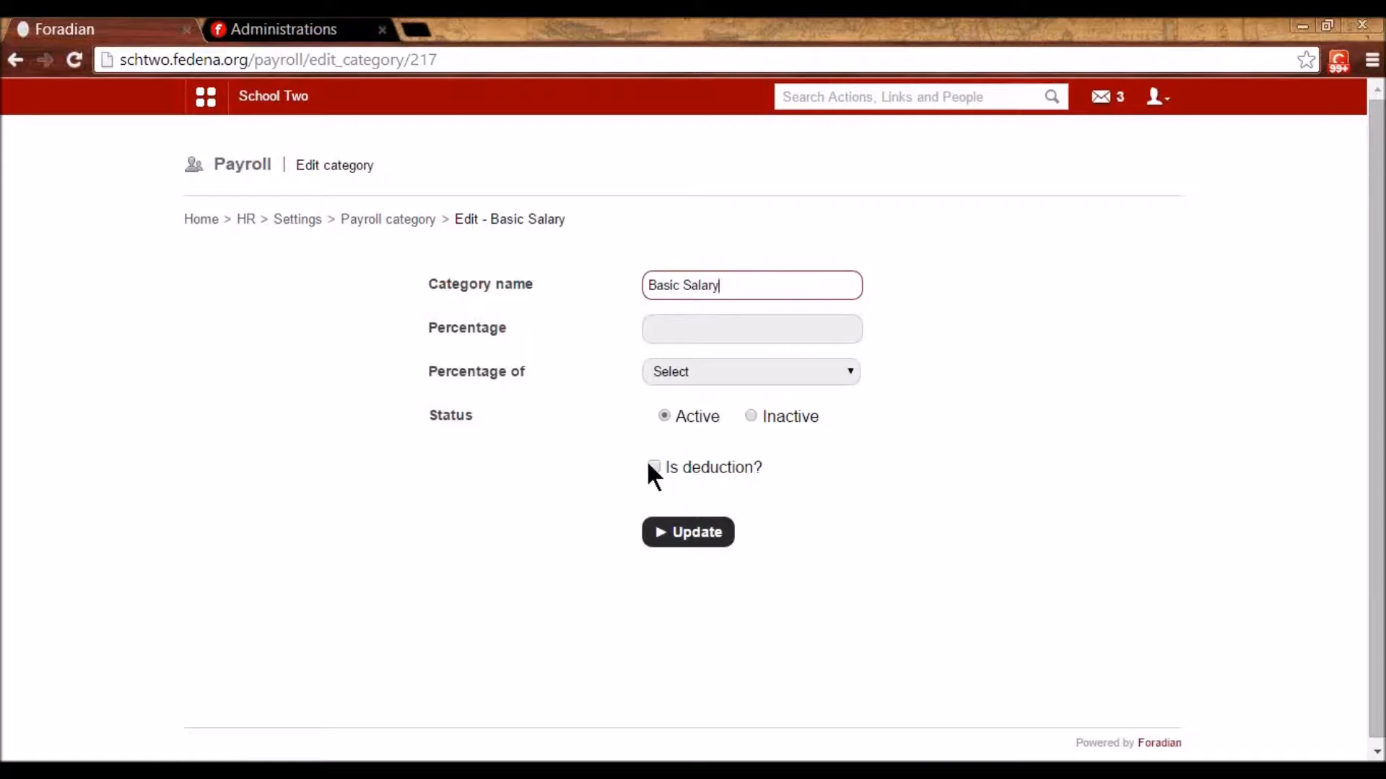
left_click(401, 224)
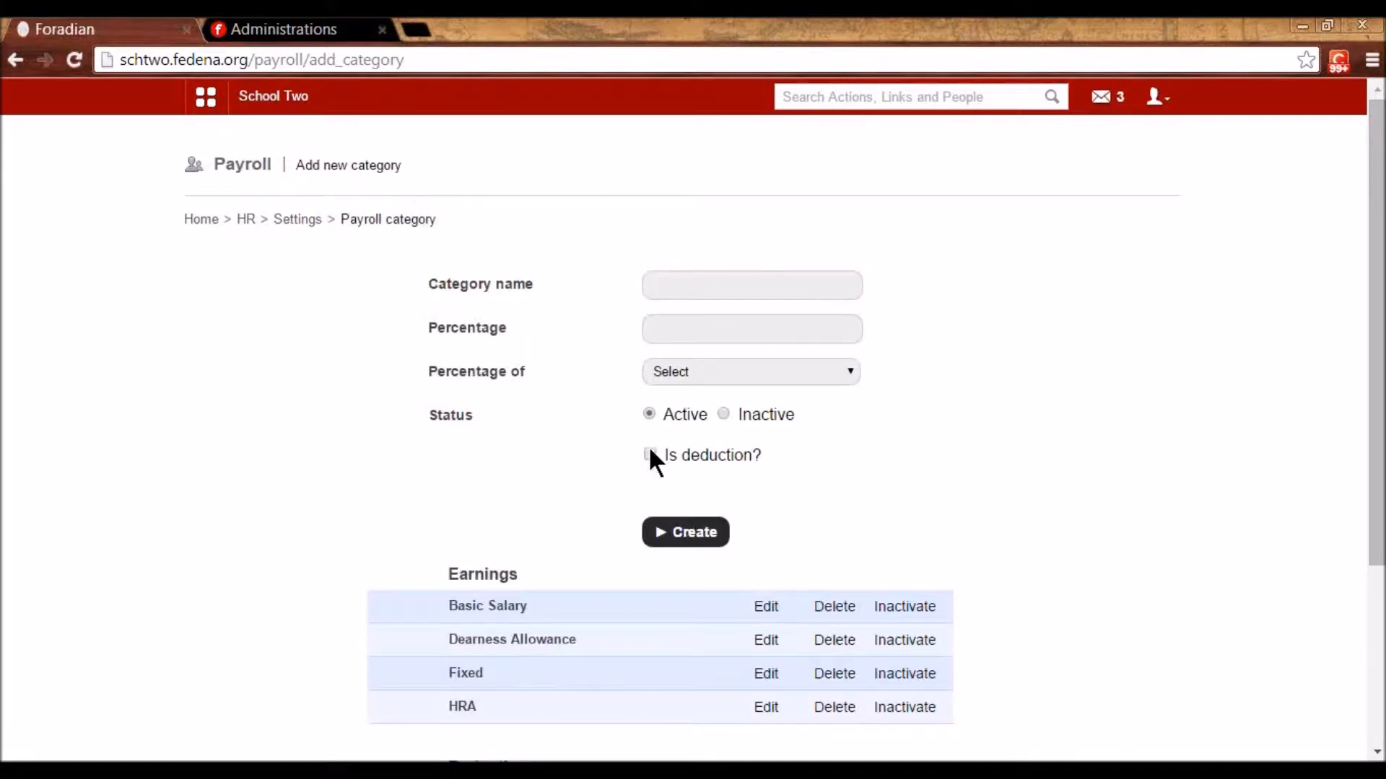
- Check Dearness Allowance's 8 percent value, keeping Basic Salary as its base
left_click(767, 642)
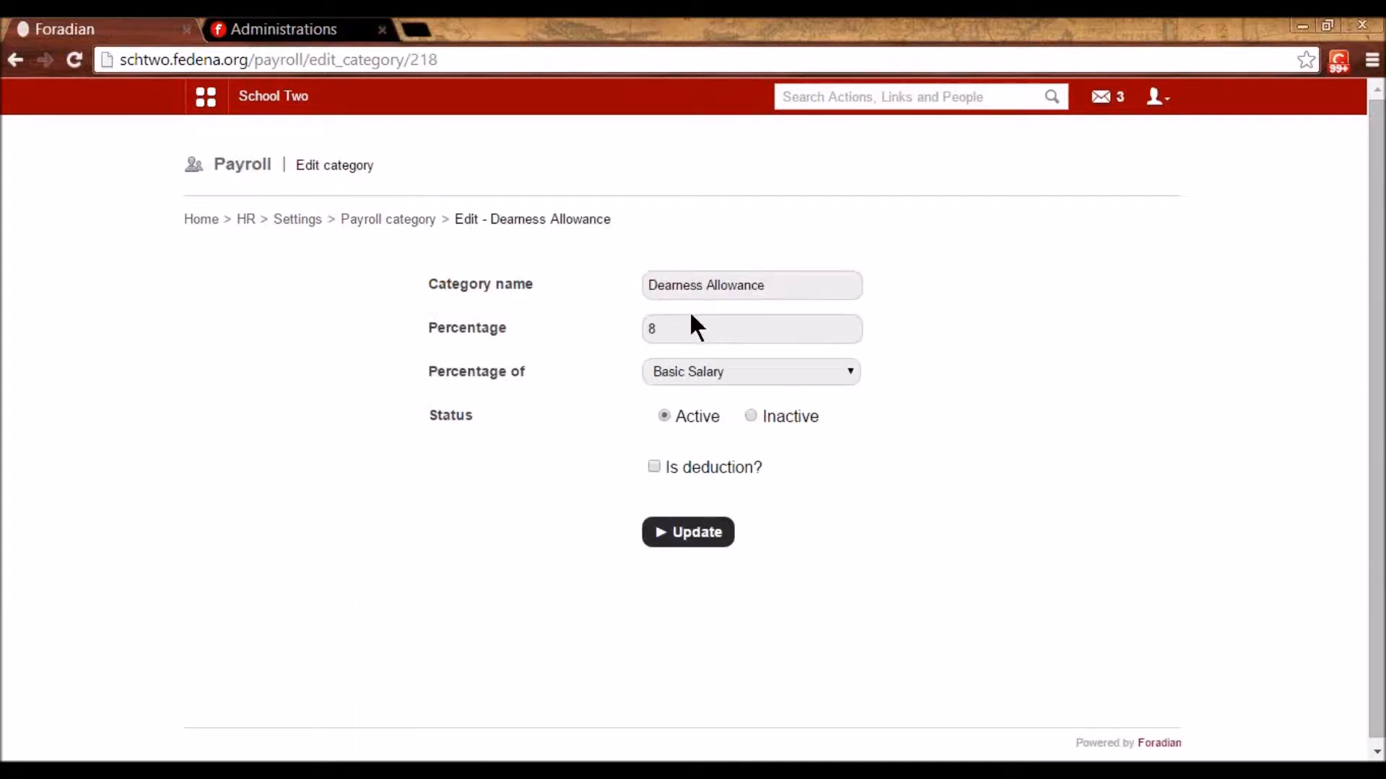
left_click_drag(665, 328, 642, 335)
left_click(697, 375)
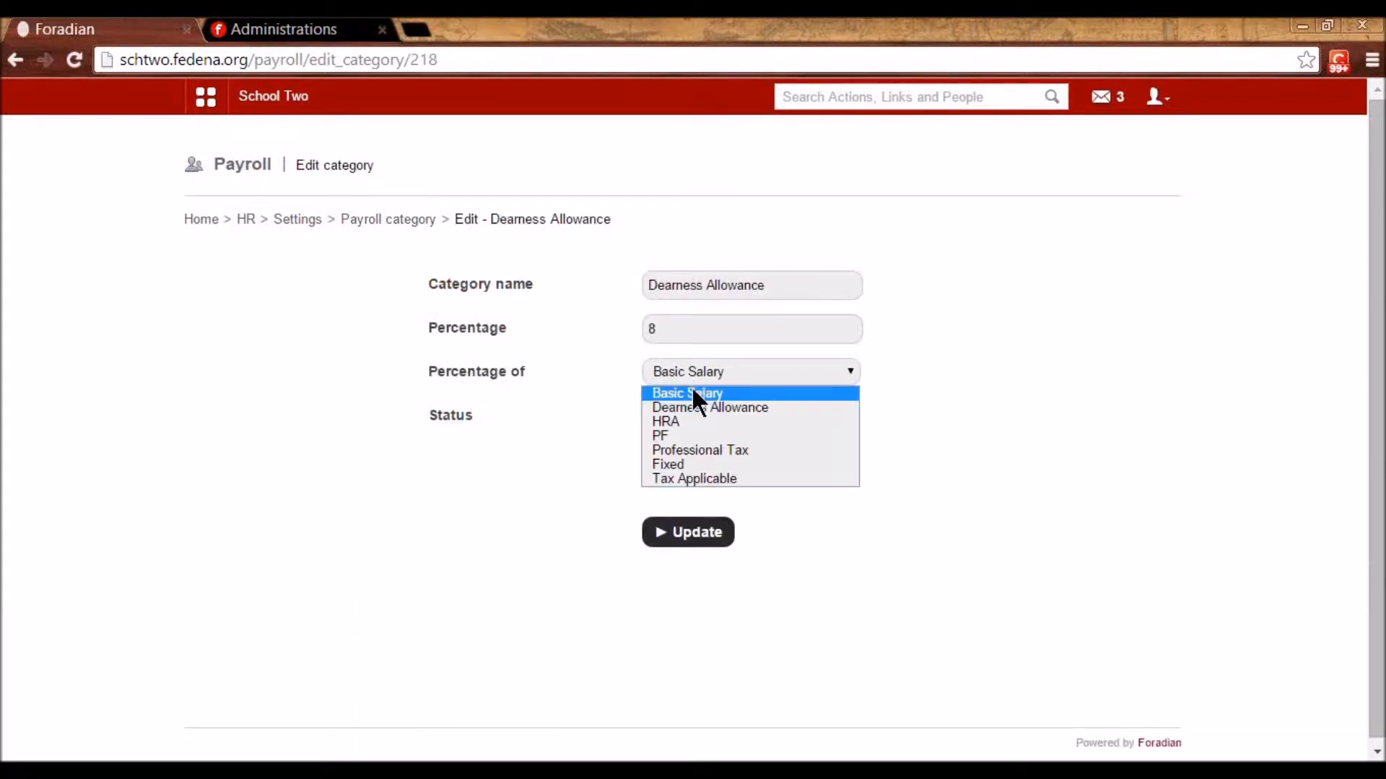
left_click(693, 396)
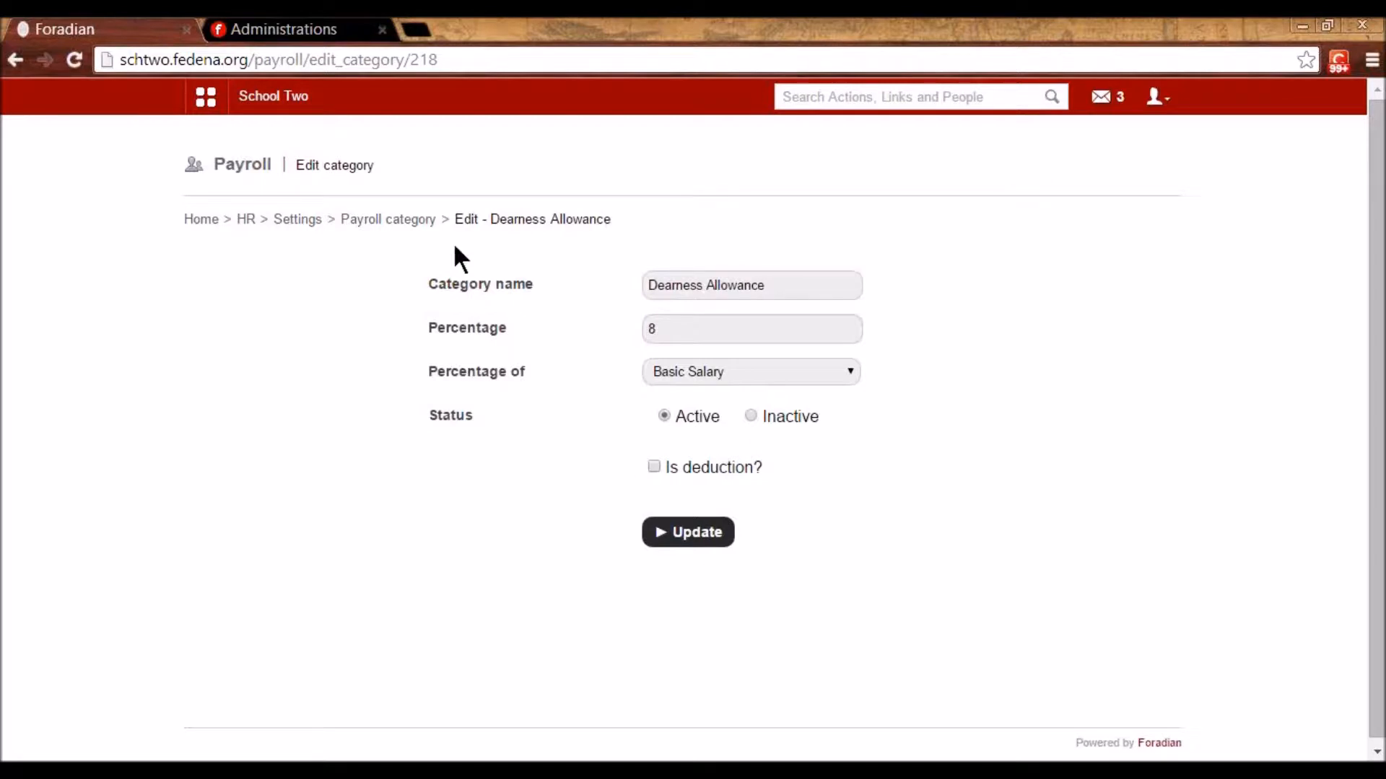
left_click(424, 219)
- View the PF deduction category's edit form, then go back to the HR settings page
scroll(710, 466, "down", 2)
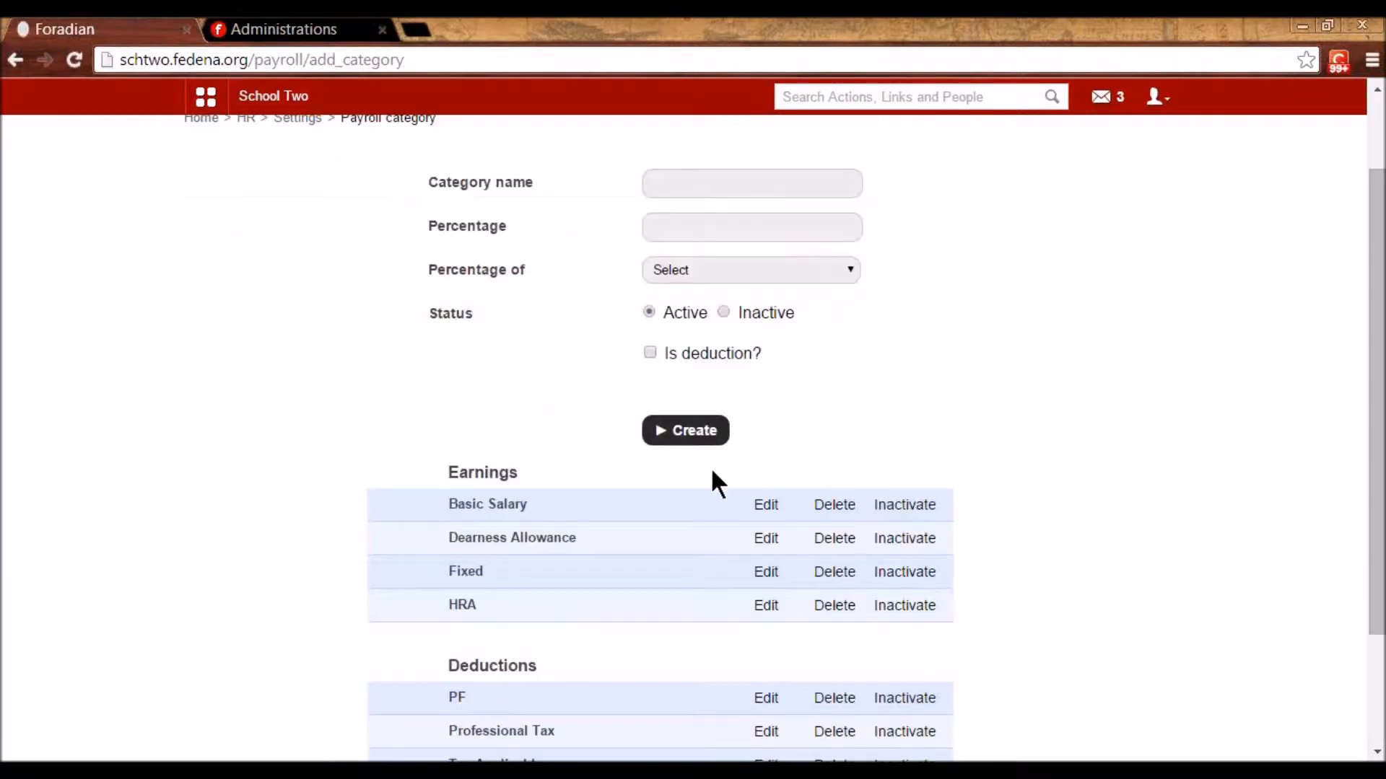
scroll(711, 471, "down", 2)
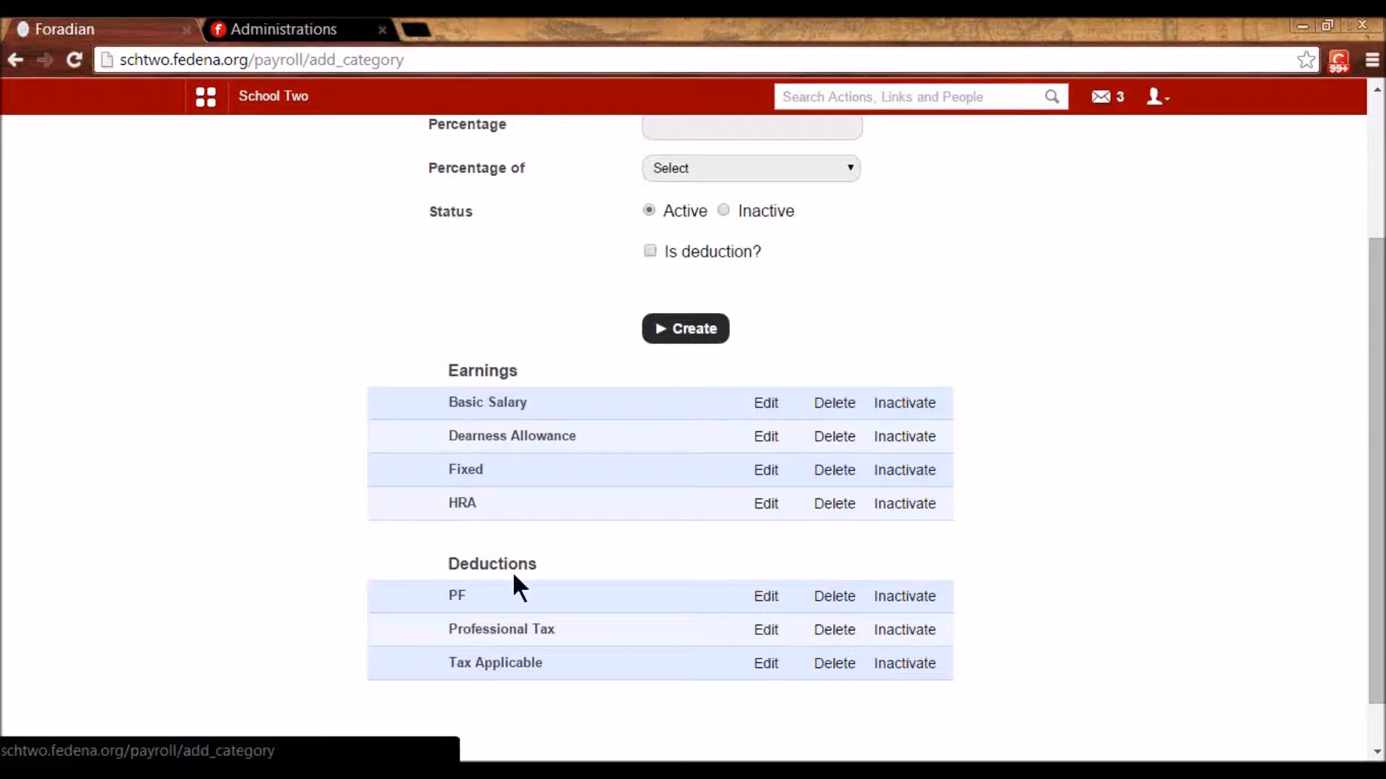
left_click(762, 599)
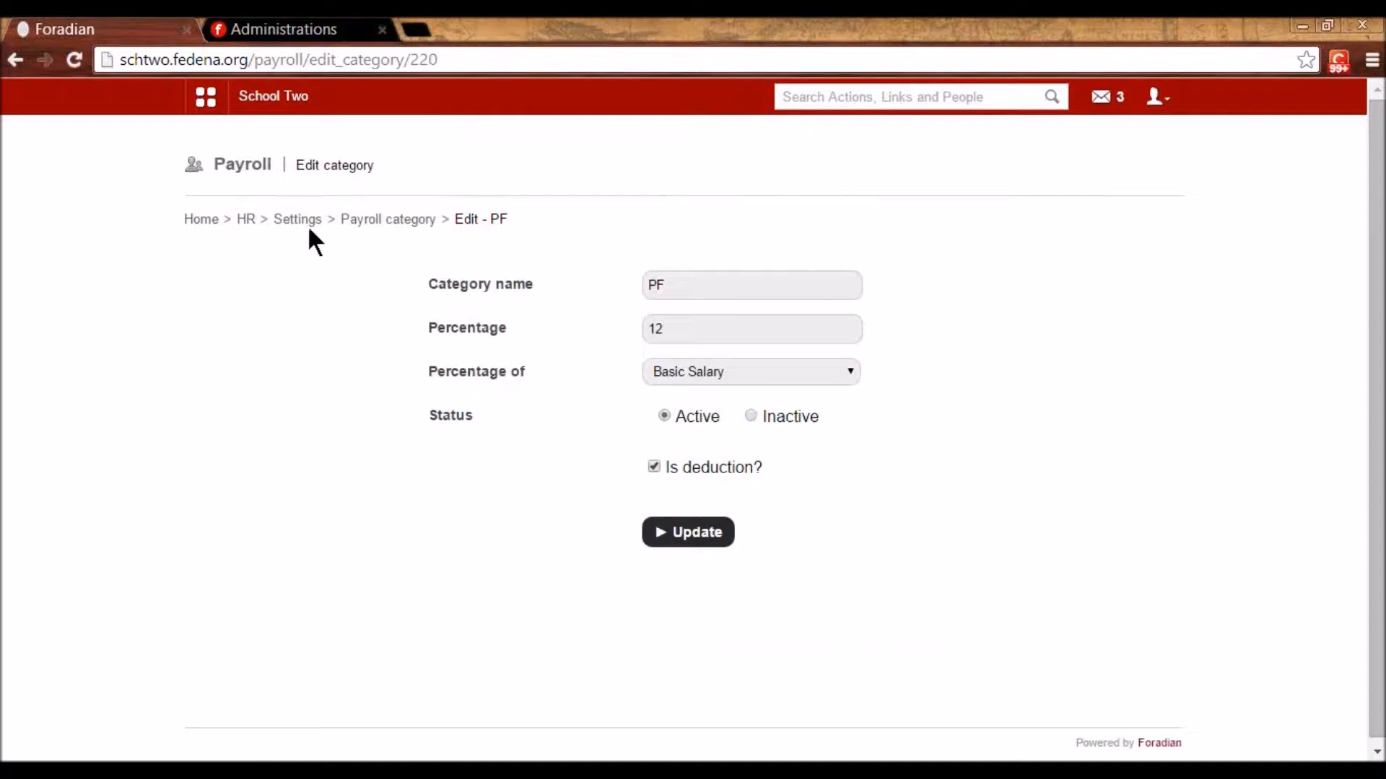
left_click(359, 221)
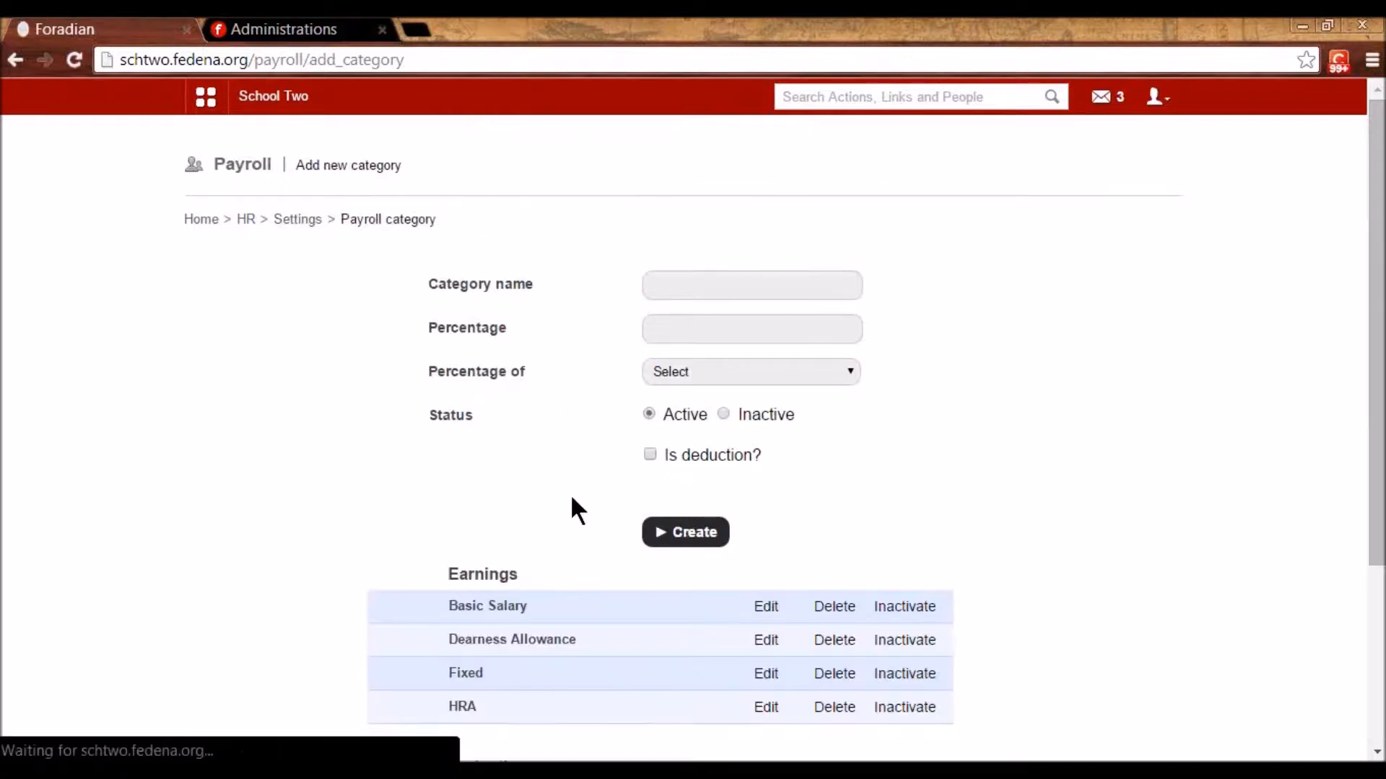
scroll(586, 507, "down", 4)
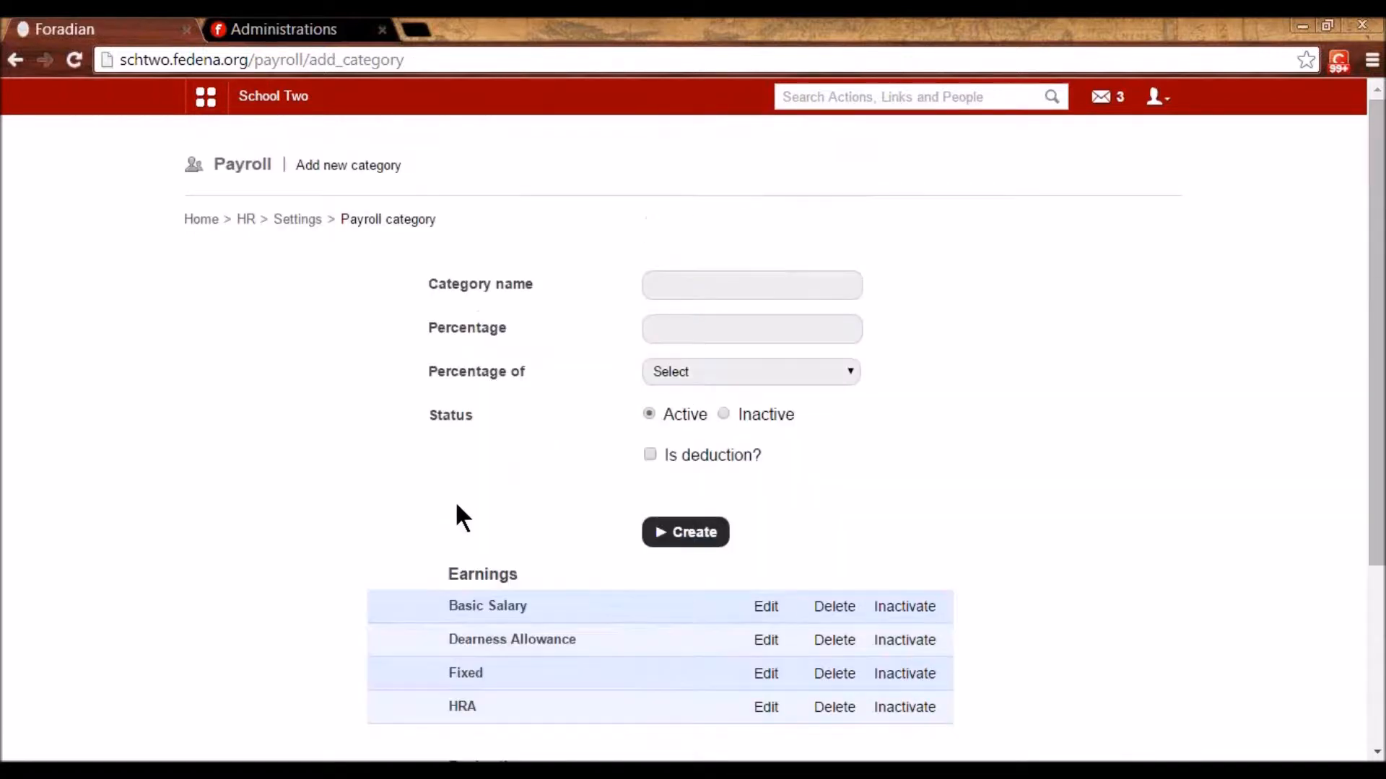
left_click(298, 221)
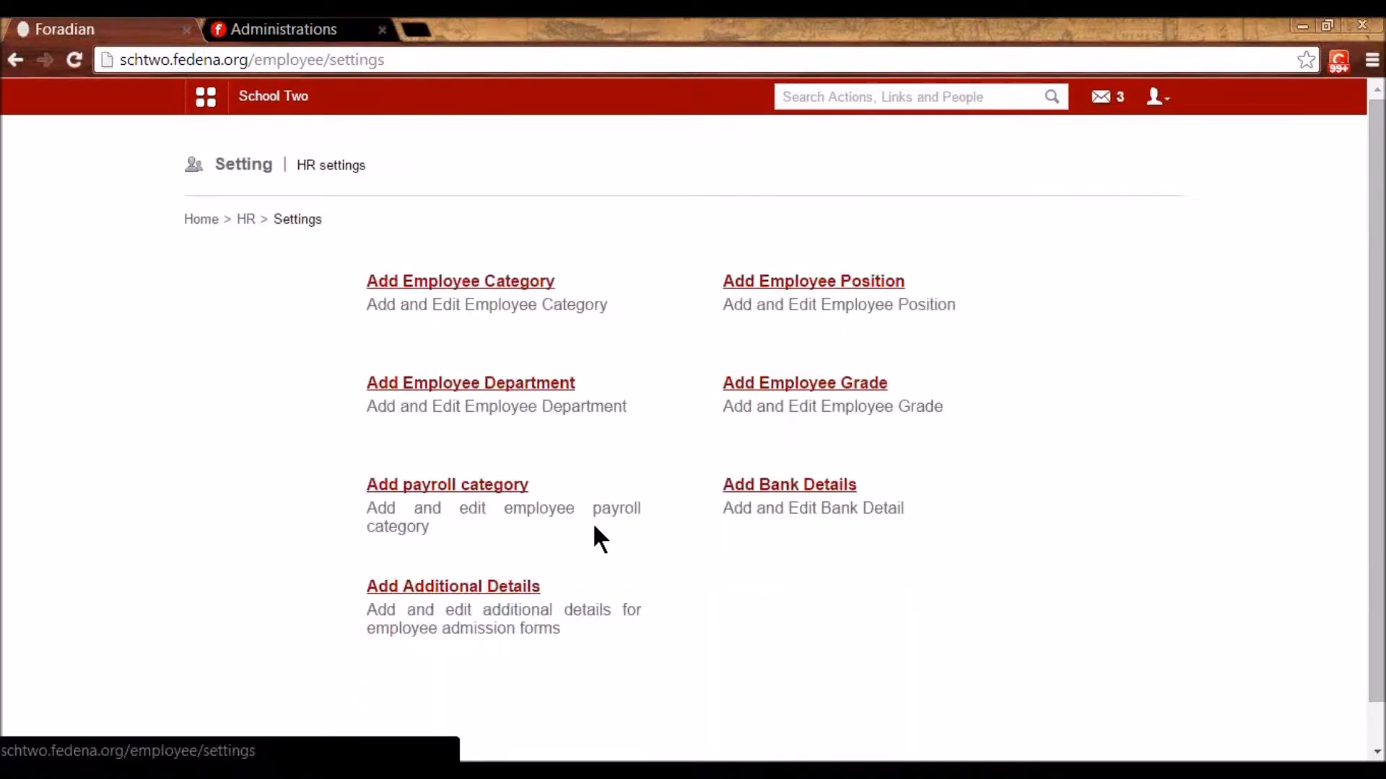
left_click(755, 485)
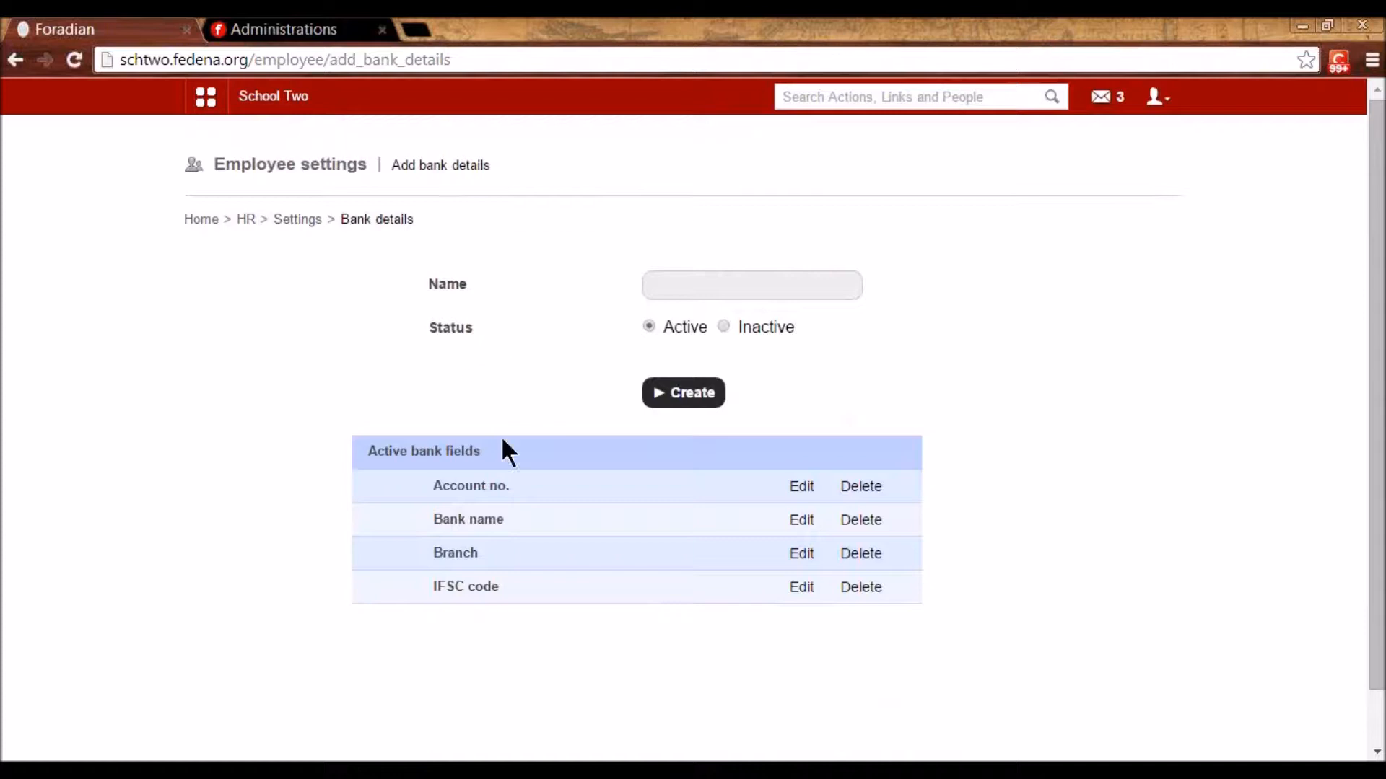
left_click(802, 485)
left_click_drag(729, 286, 659, 301)
left_click(822, 399)
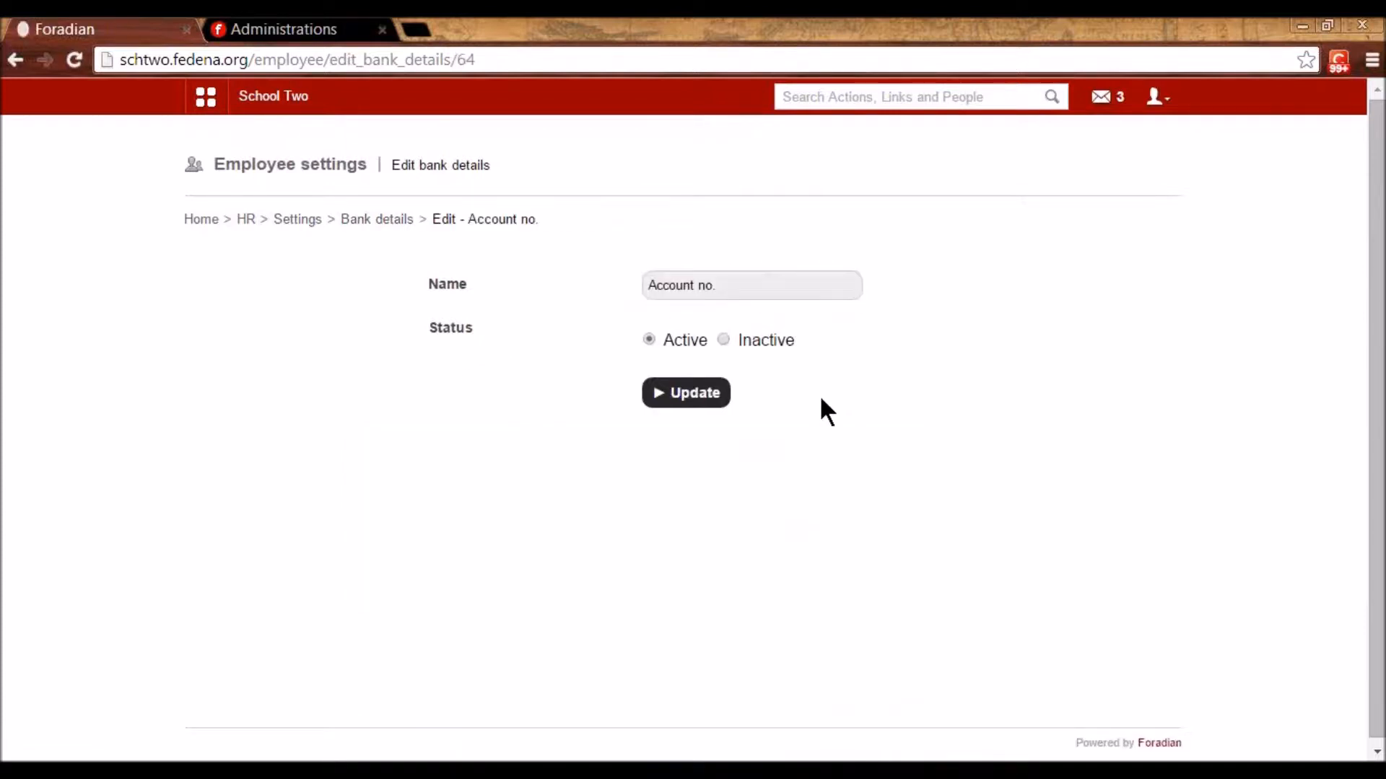
left_click(395, 223)
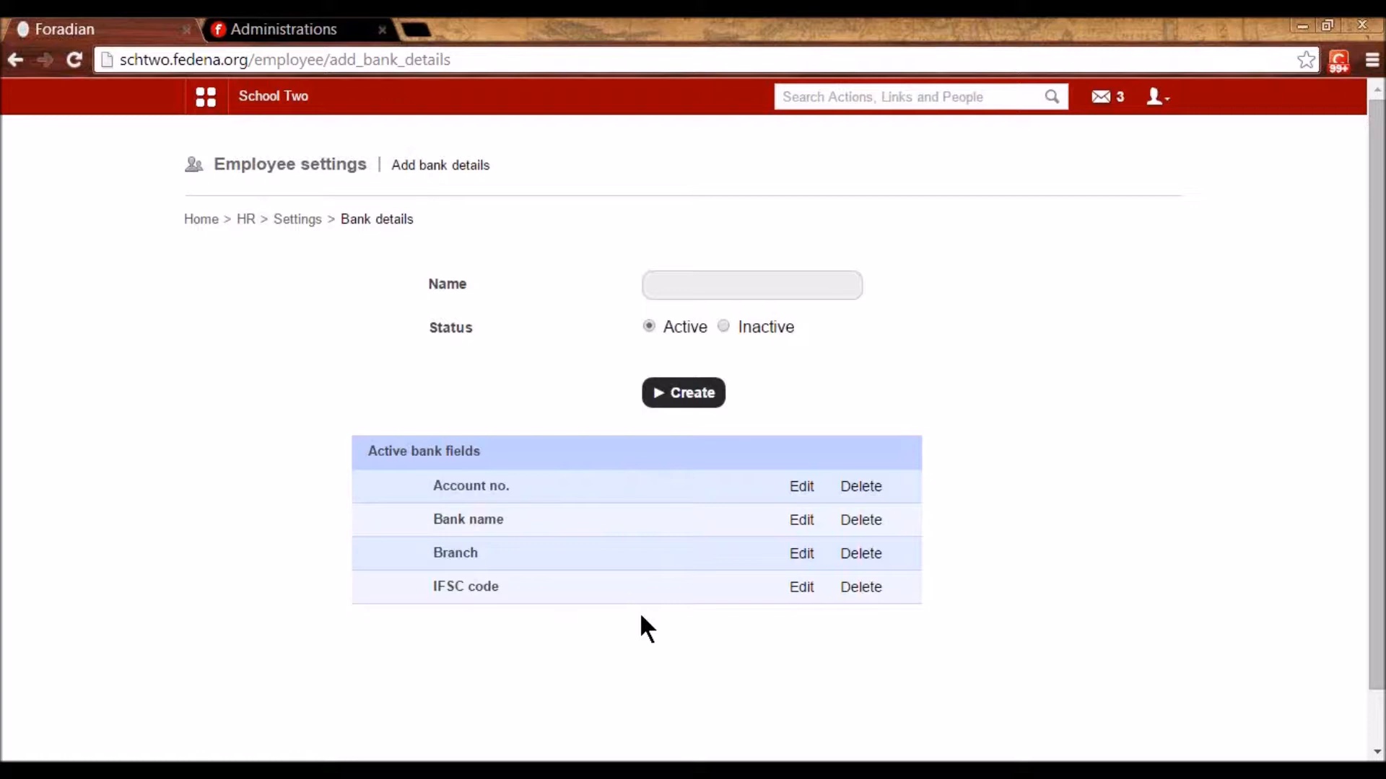
left_click(313, 221)
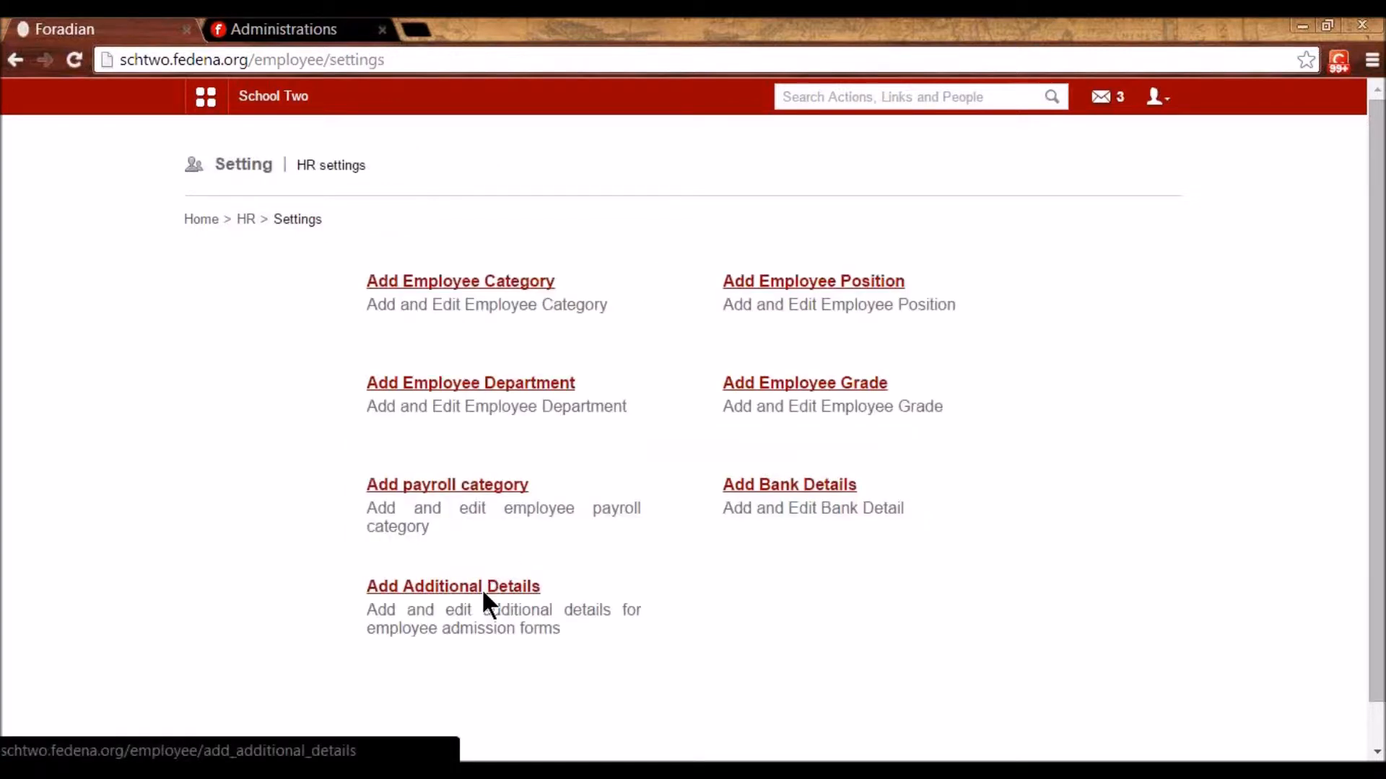
left_click(482, 588)
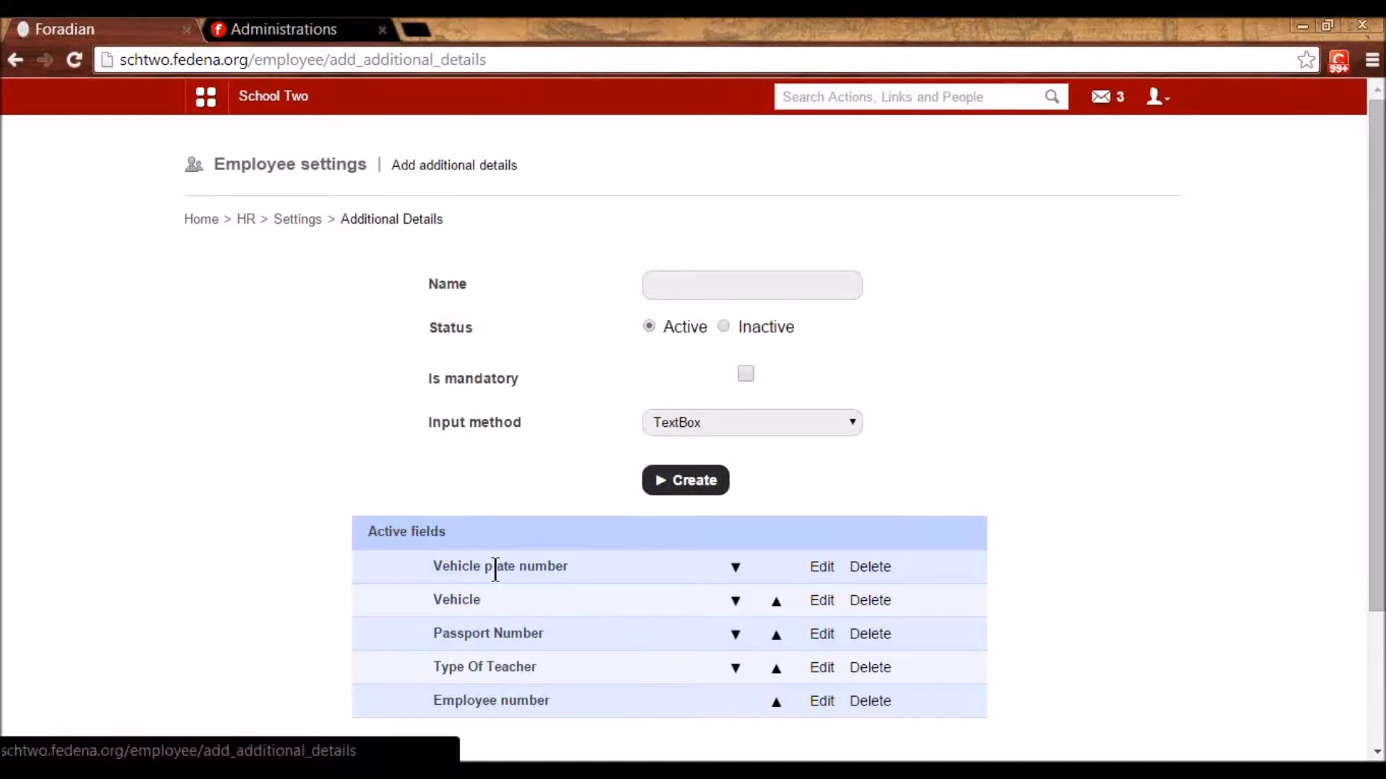
left_click(826, 637)
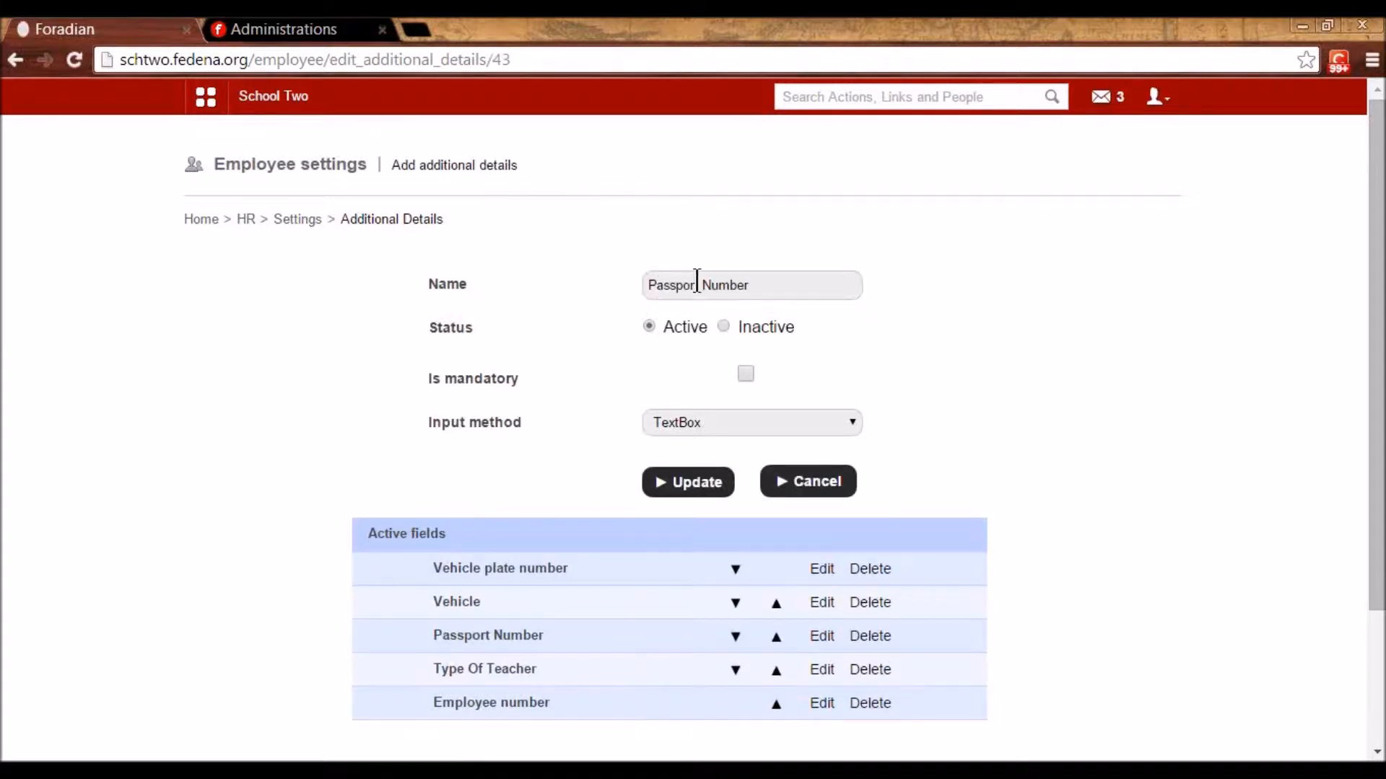
left_click_drag(786, 278, 647, 283)
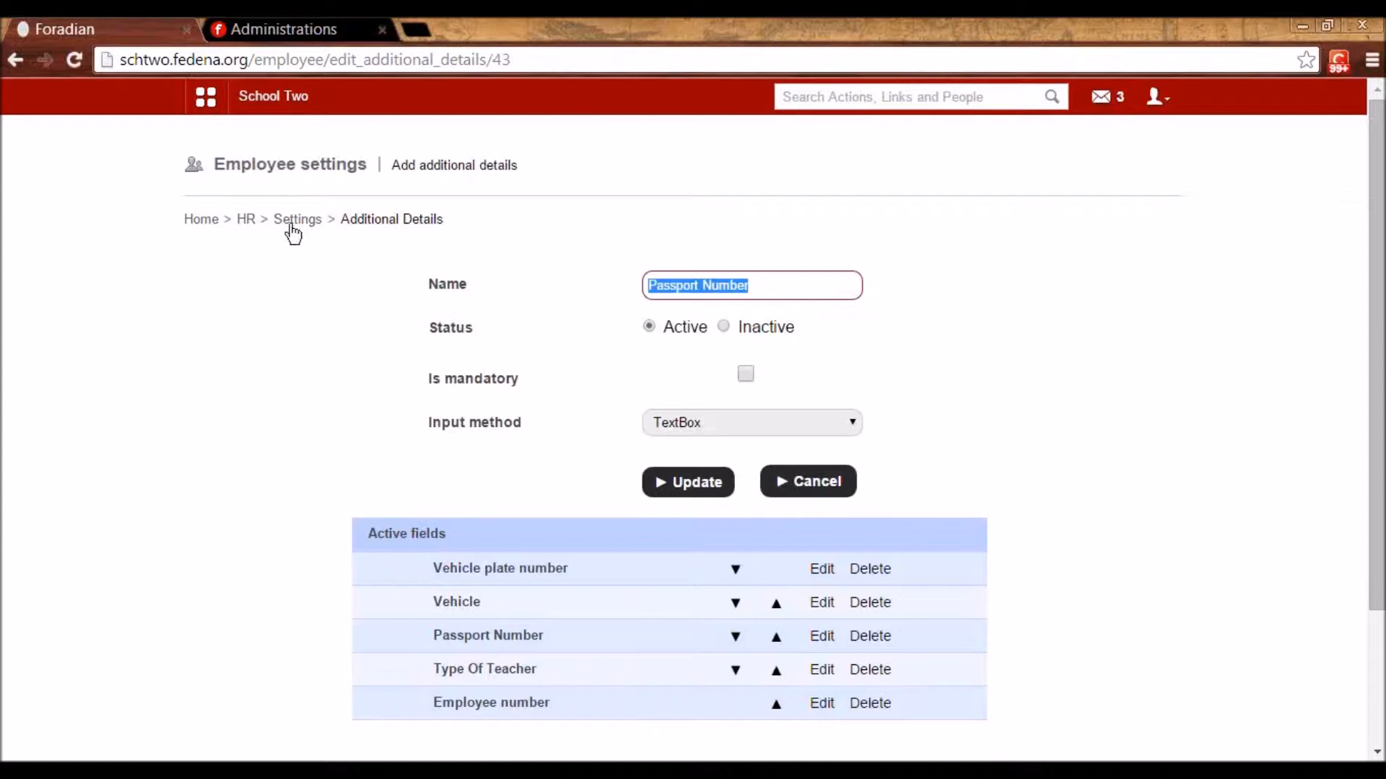
left_click(246, 220)
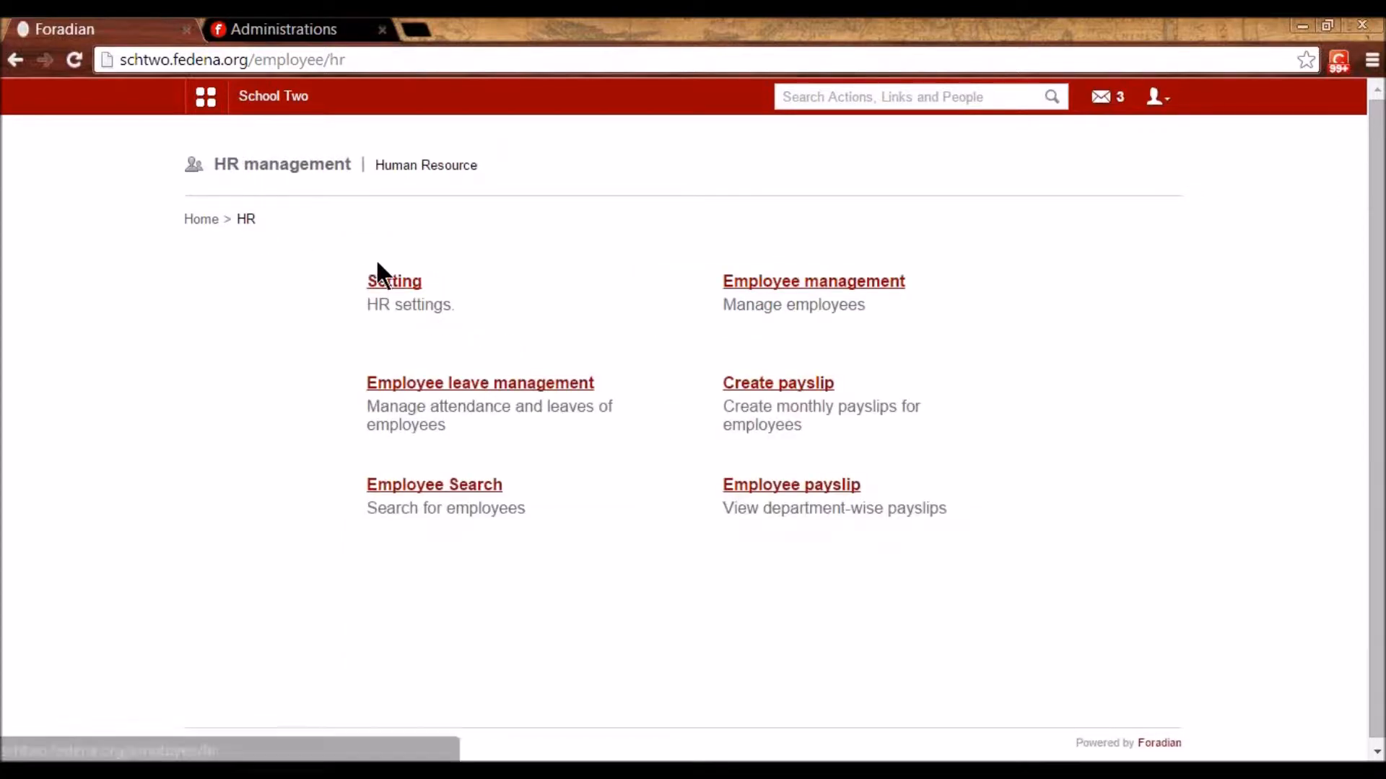
left_click(388, 280)
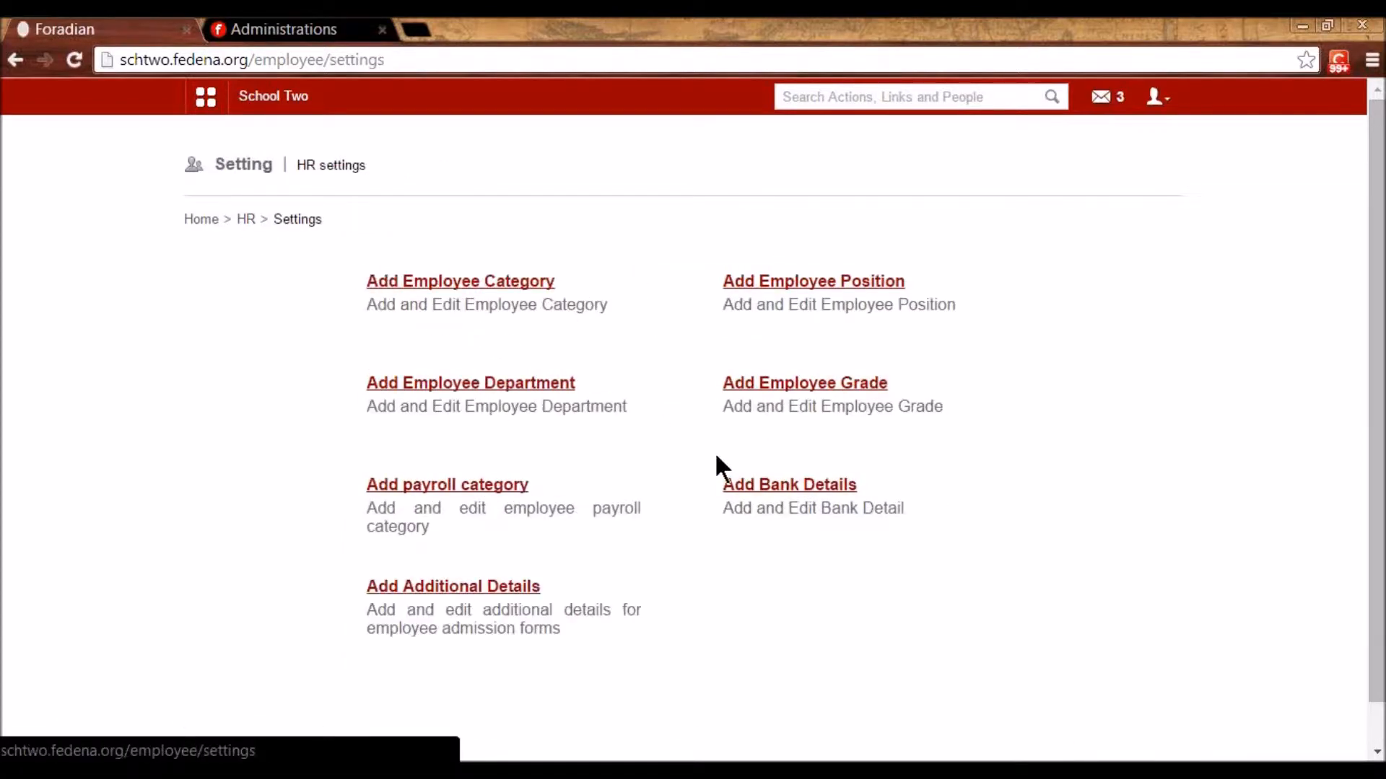
- Start a new employee admission from Employee management and check the prefilled employee number
left_click(254, 222)
left_click(770, 290)
left_click(446, 288)
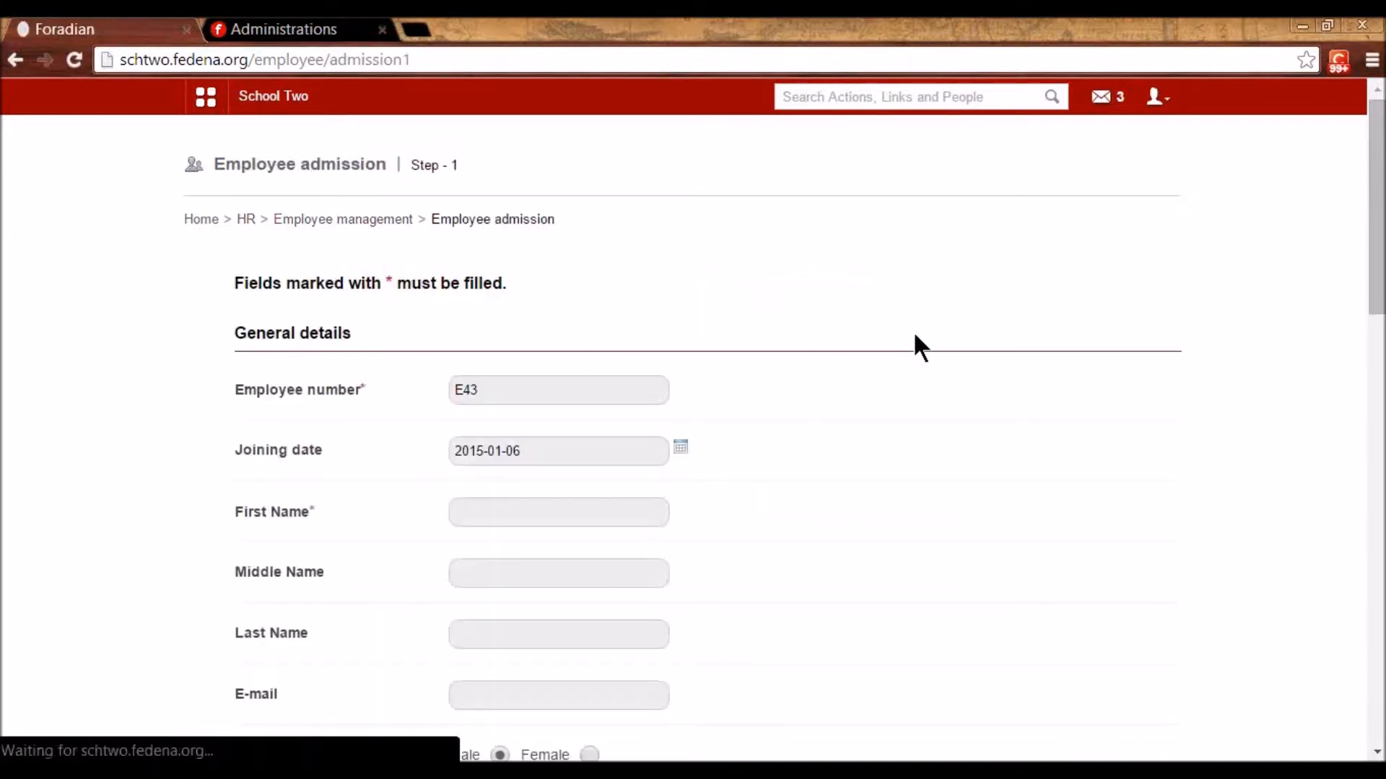
left_click(524, 497)
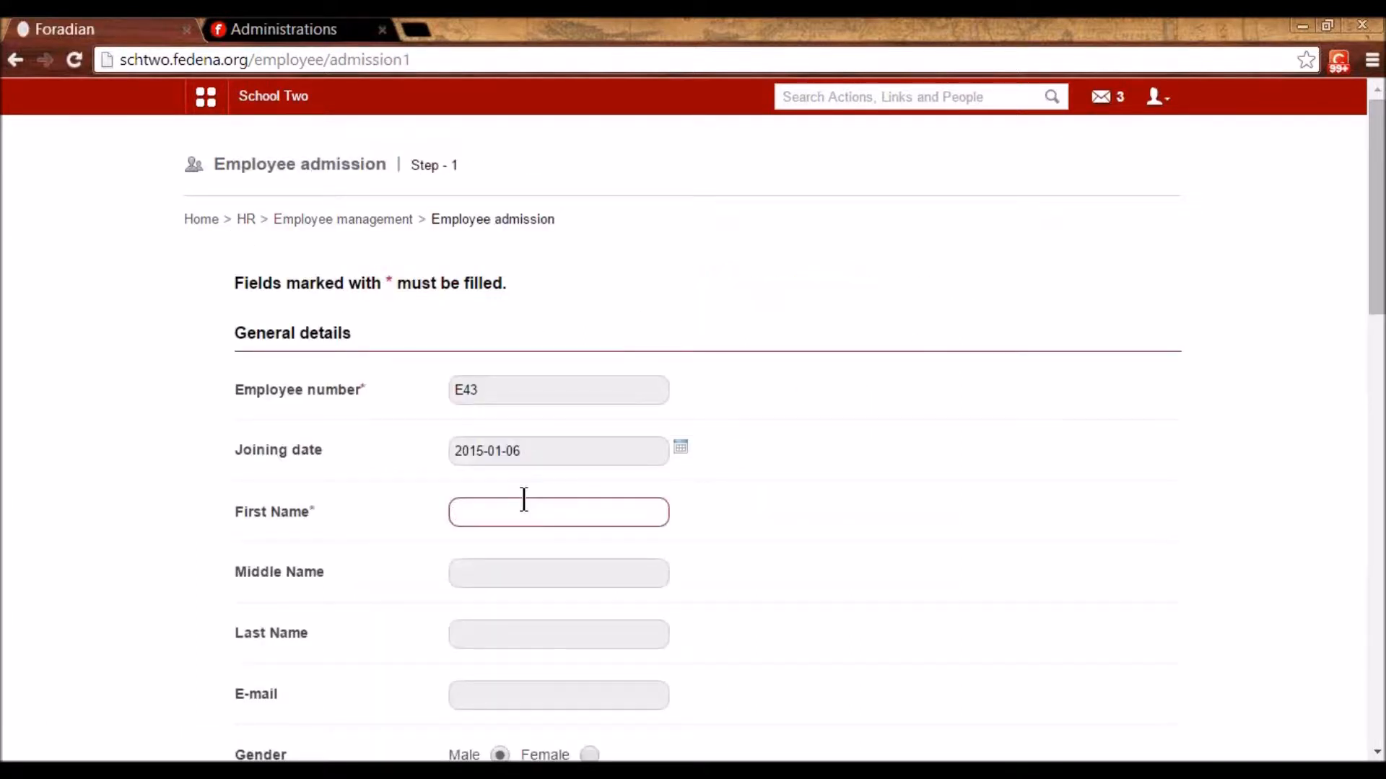
left_click(486, 389)
double_click(488, 390)
left_click(836, 433)
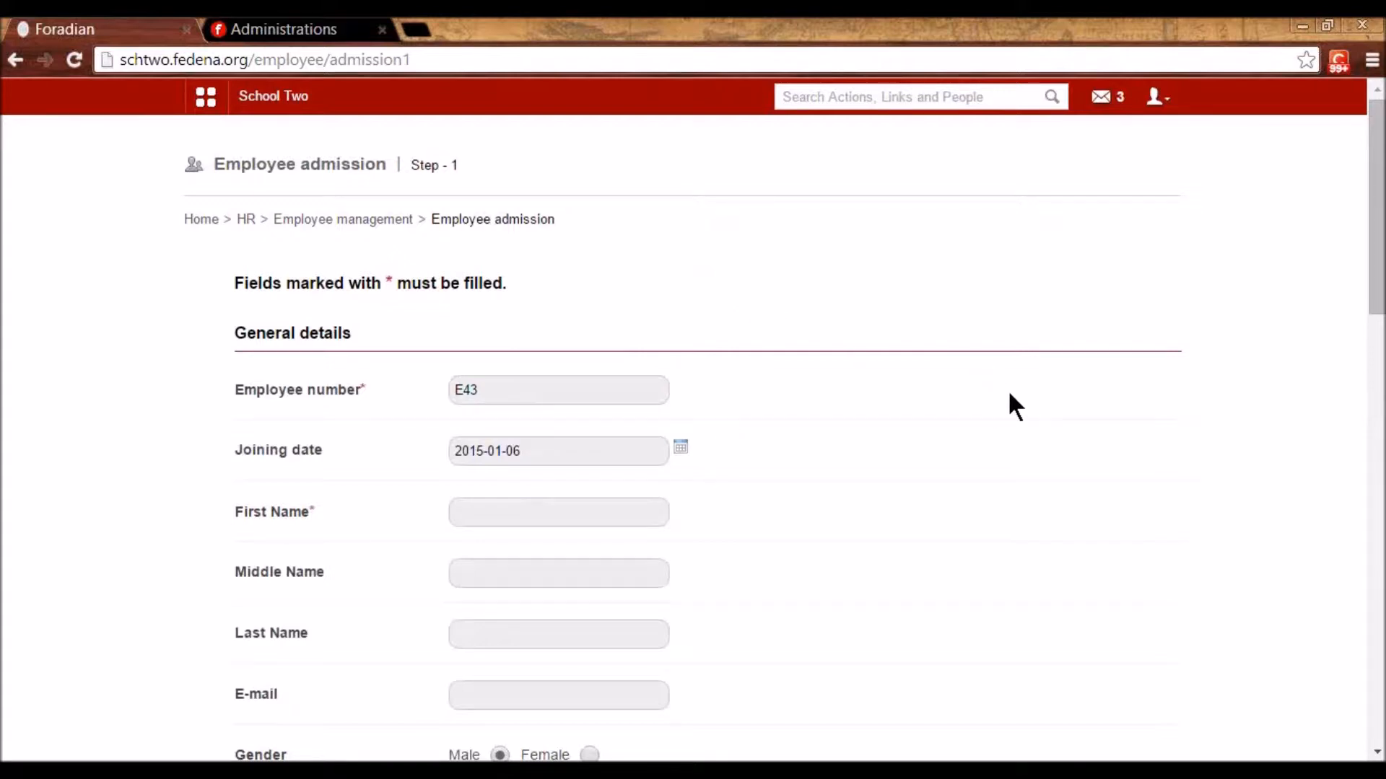
- Enter first name 'Helon' and set the gender to Female
left_click_drag(513, 392, 424, 384)
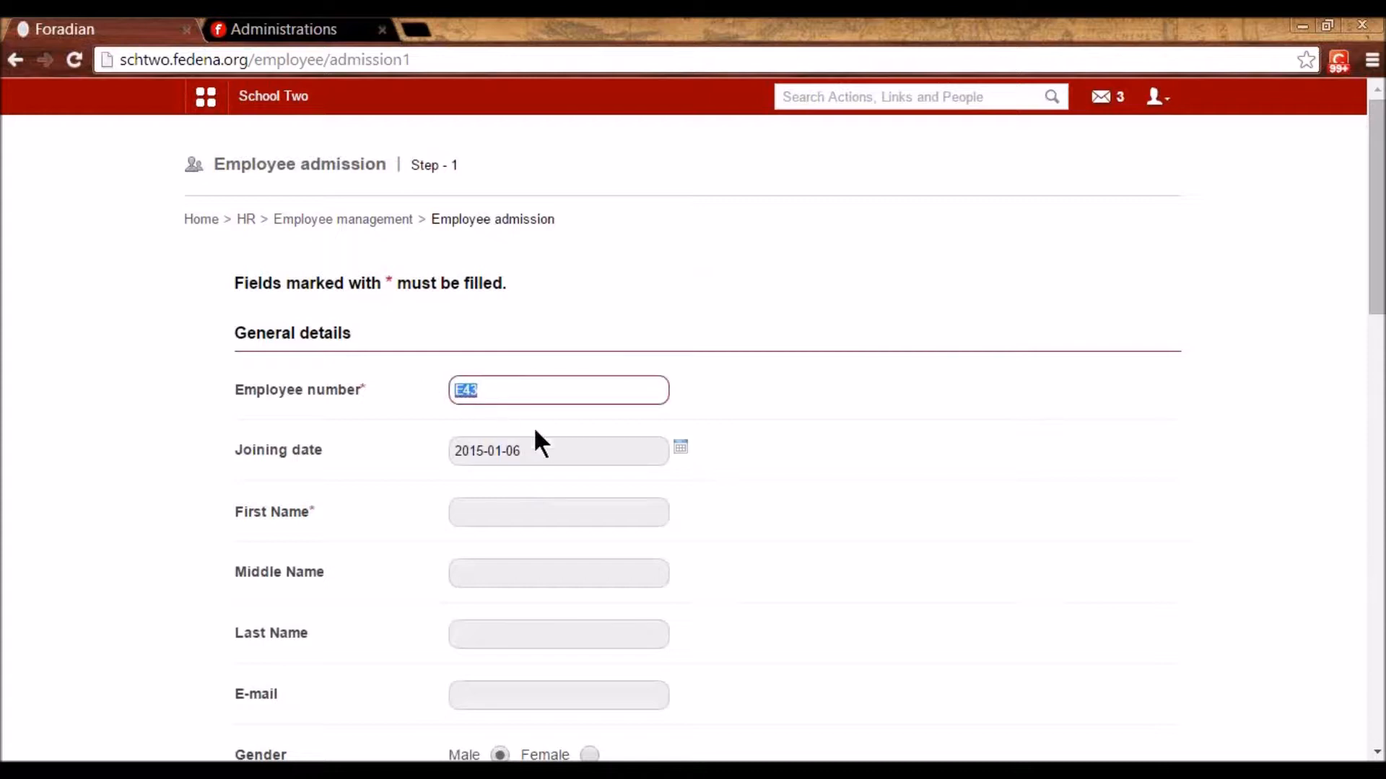
left_click(557, 514)
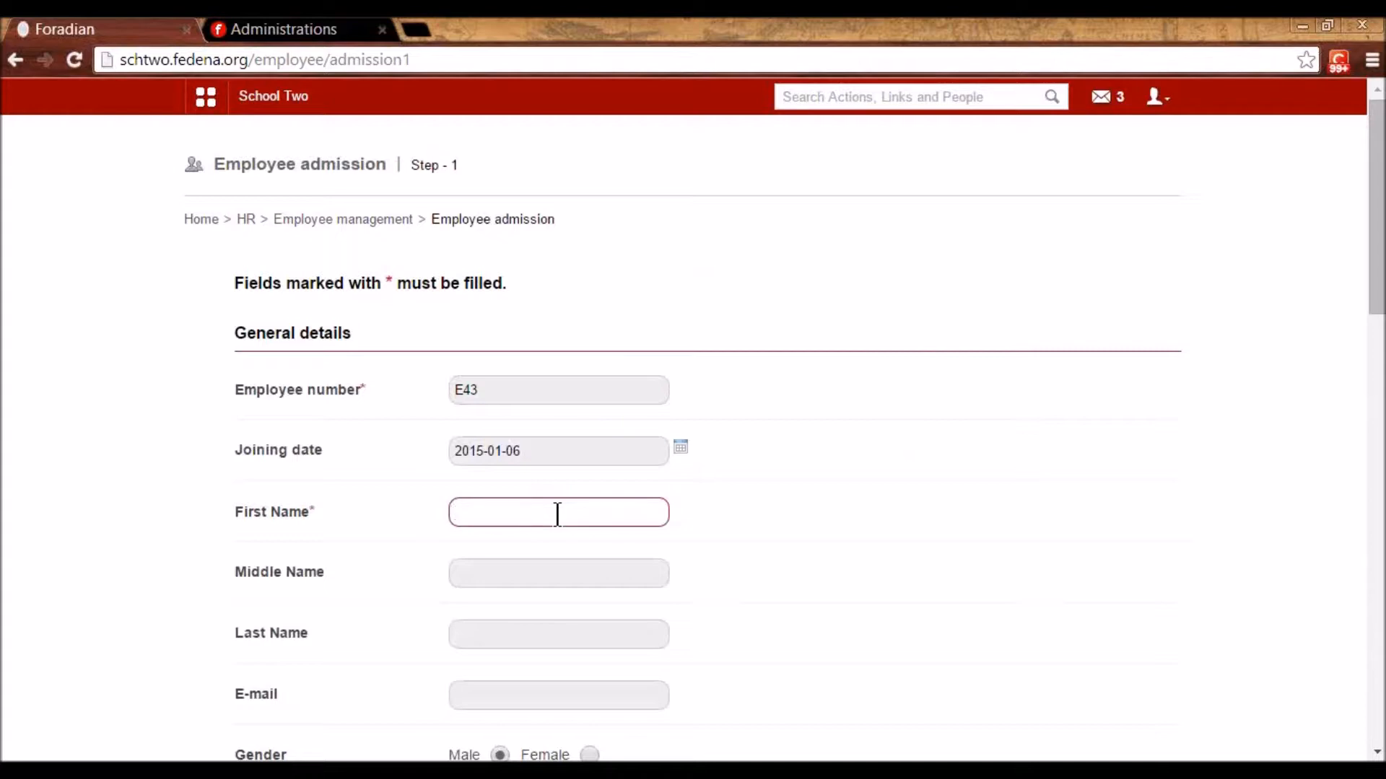
type("Helon")
scroll(557, 514, "down", 4)
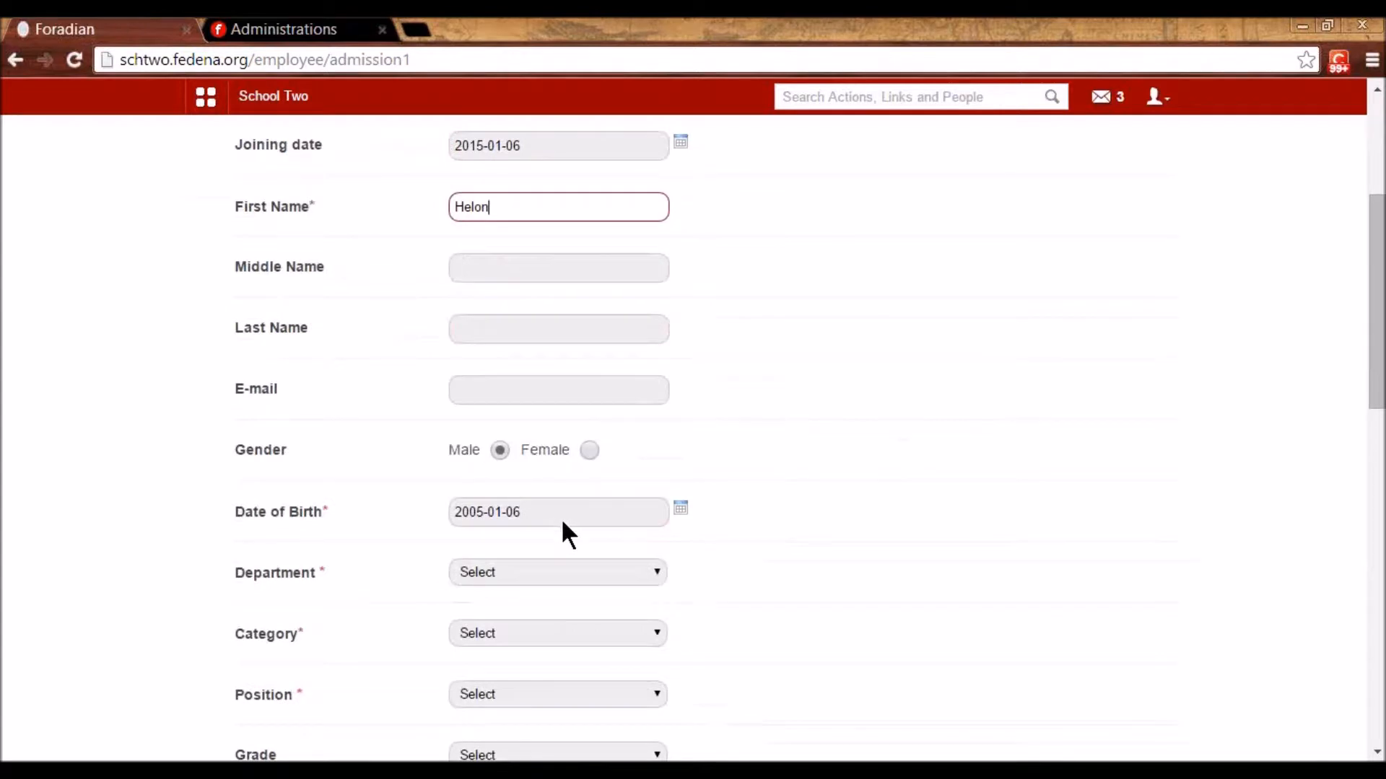
scroll(565, 517, "down", 2)
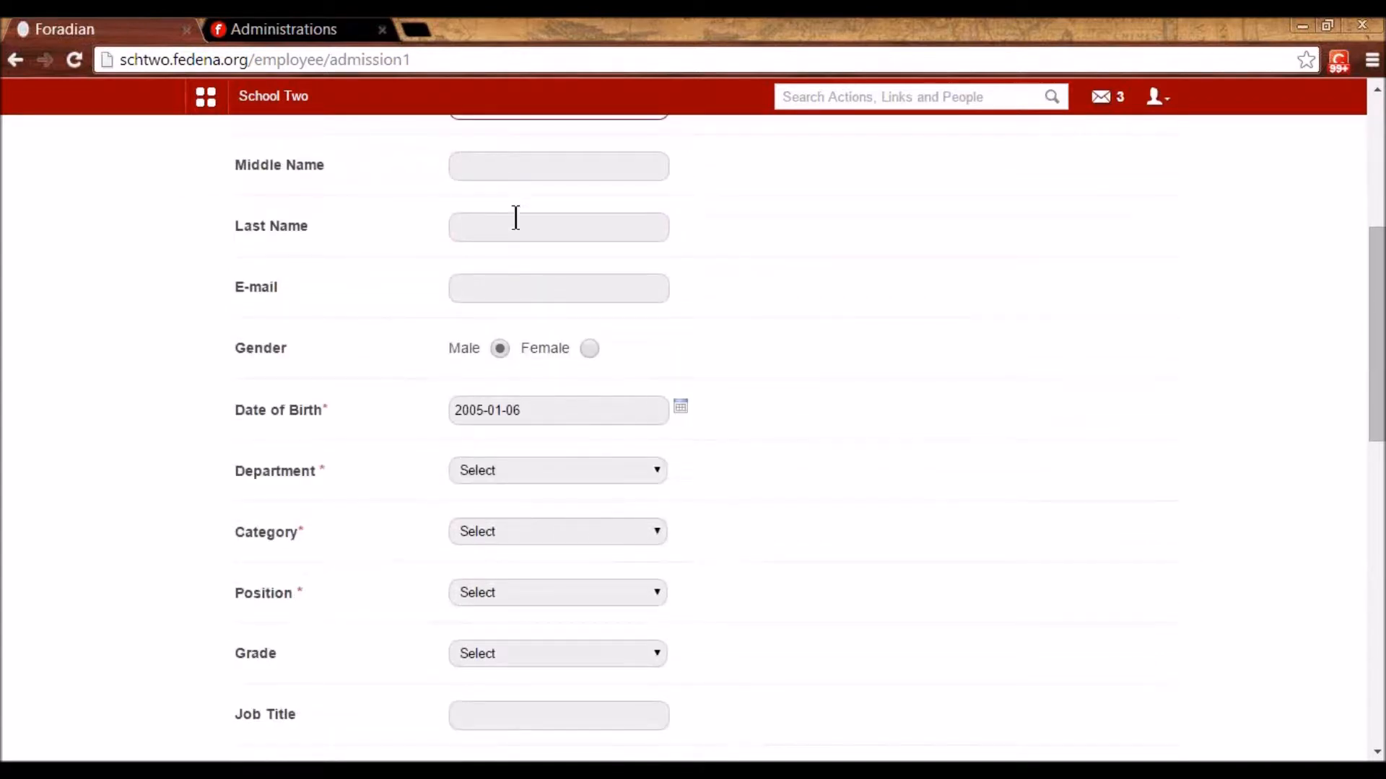
left_click(589, 349)
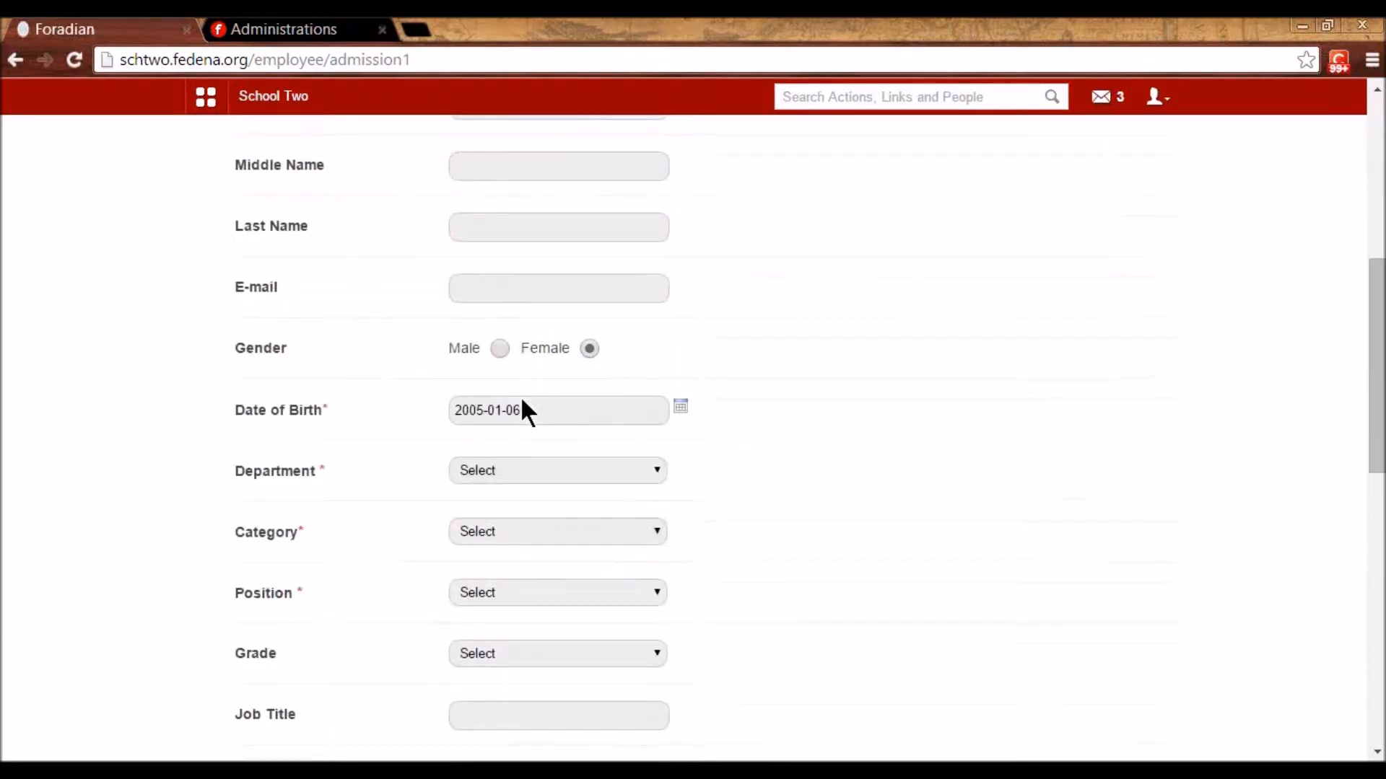
- Set department Mathematics, category Teaching and position Senior
scroll(506, 382, "down", 1)
left_click(489, 368)
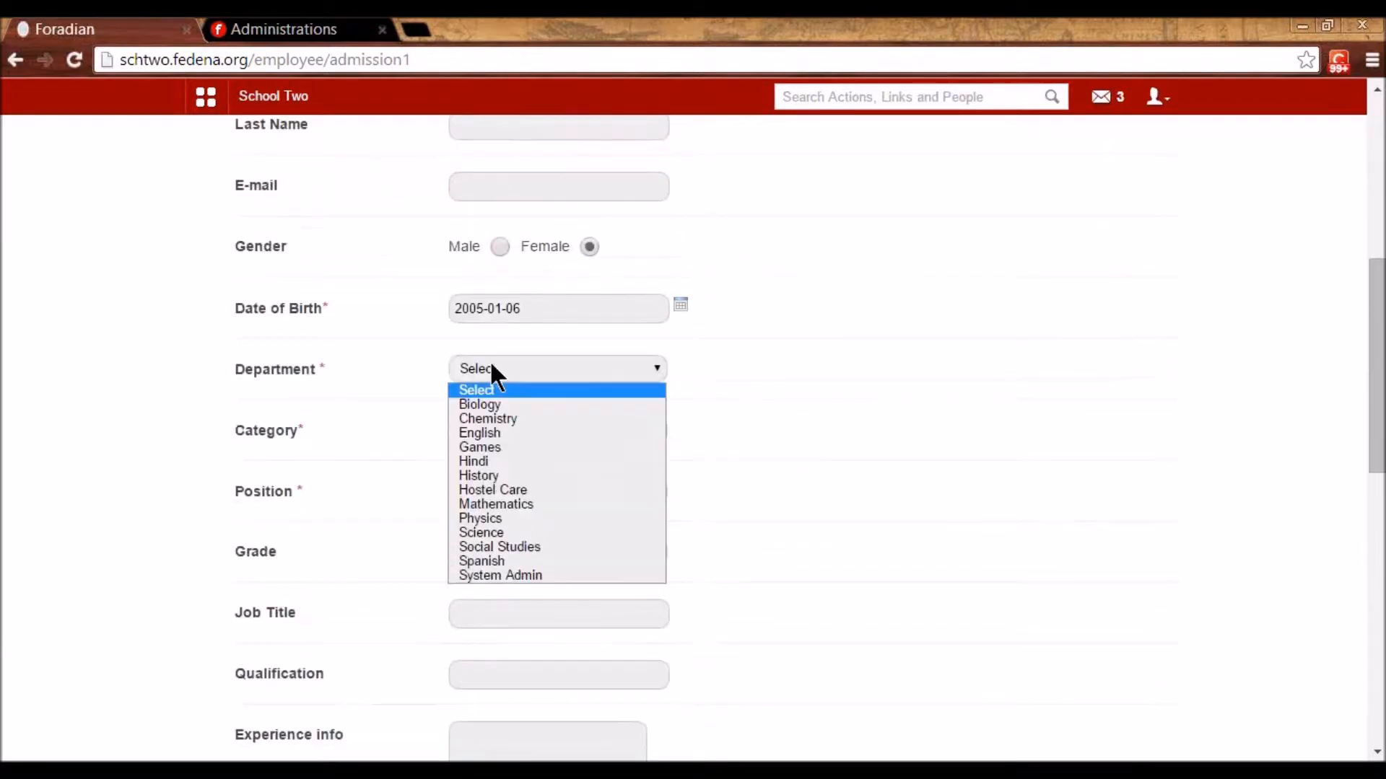
left_click(494, 504)
left_click(515, 430)
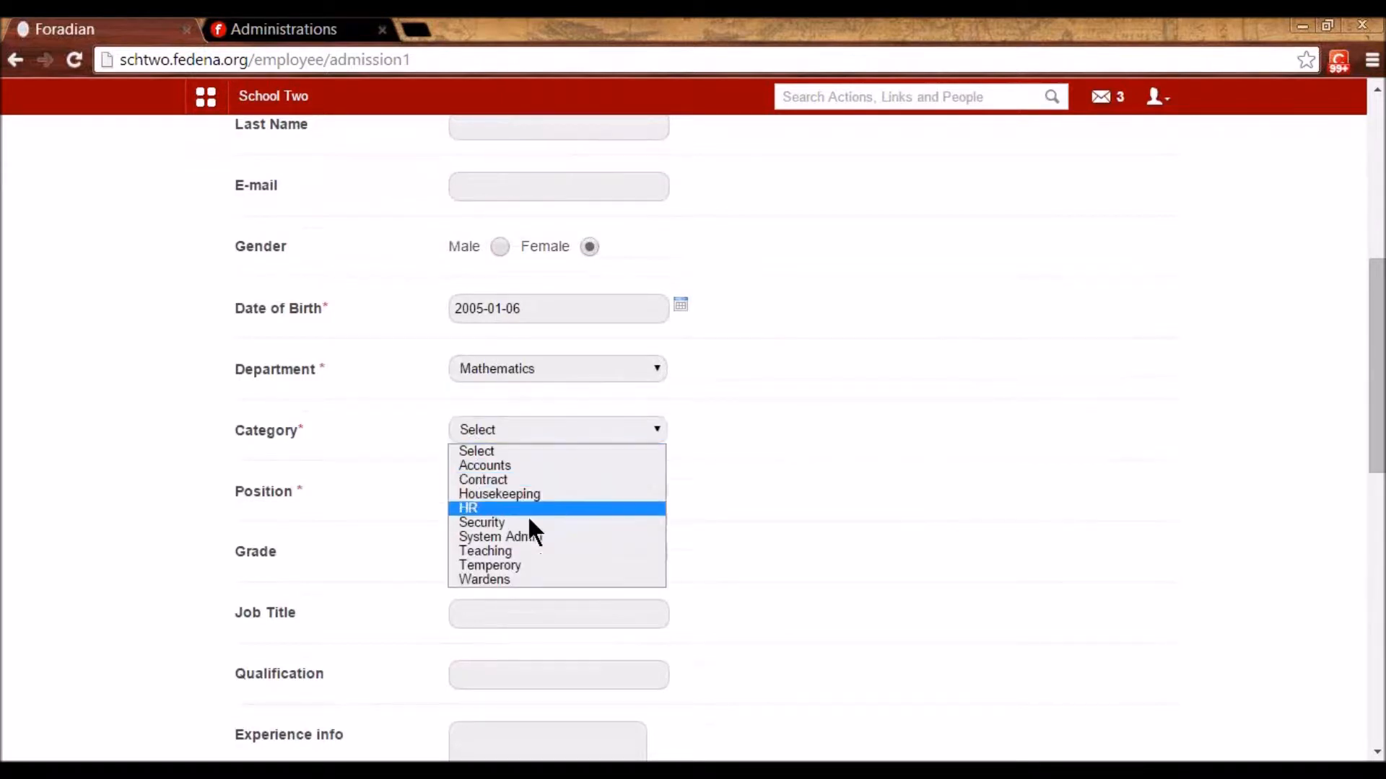
left_click(532, 552)
left_click(503, 488)
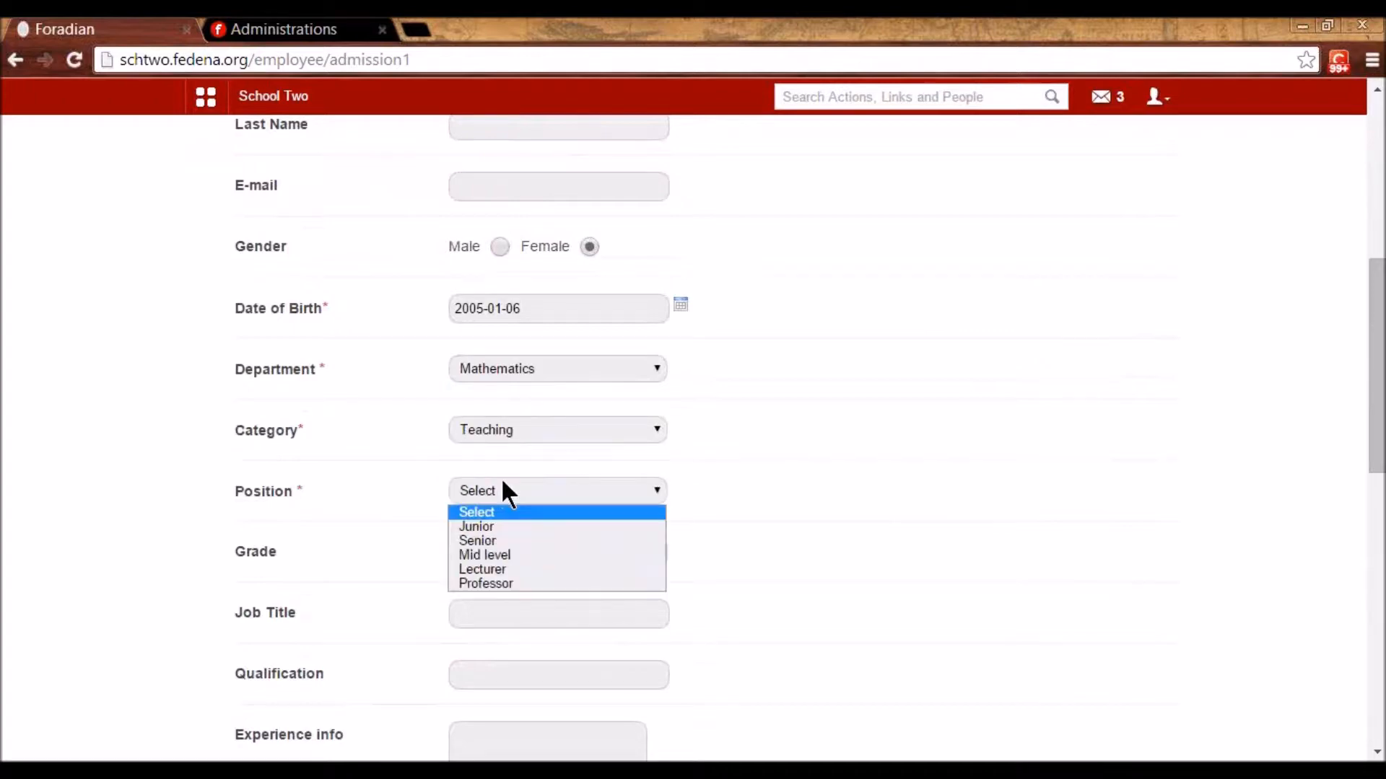
left_click(513, 541)
- Choose Grade 3 and save this first admission step
scroll(774, 576, "down", 3)
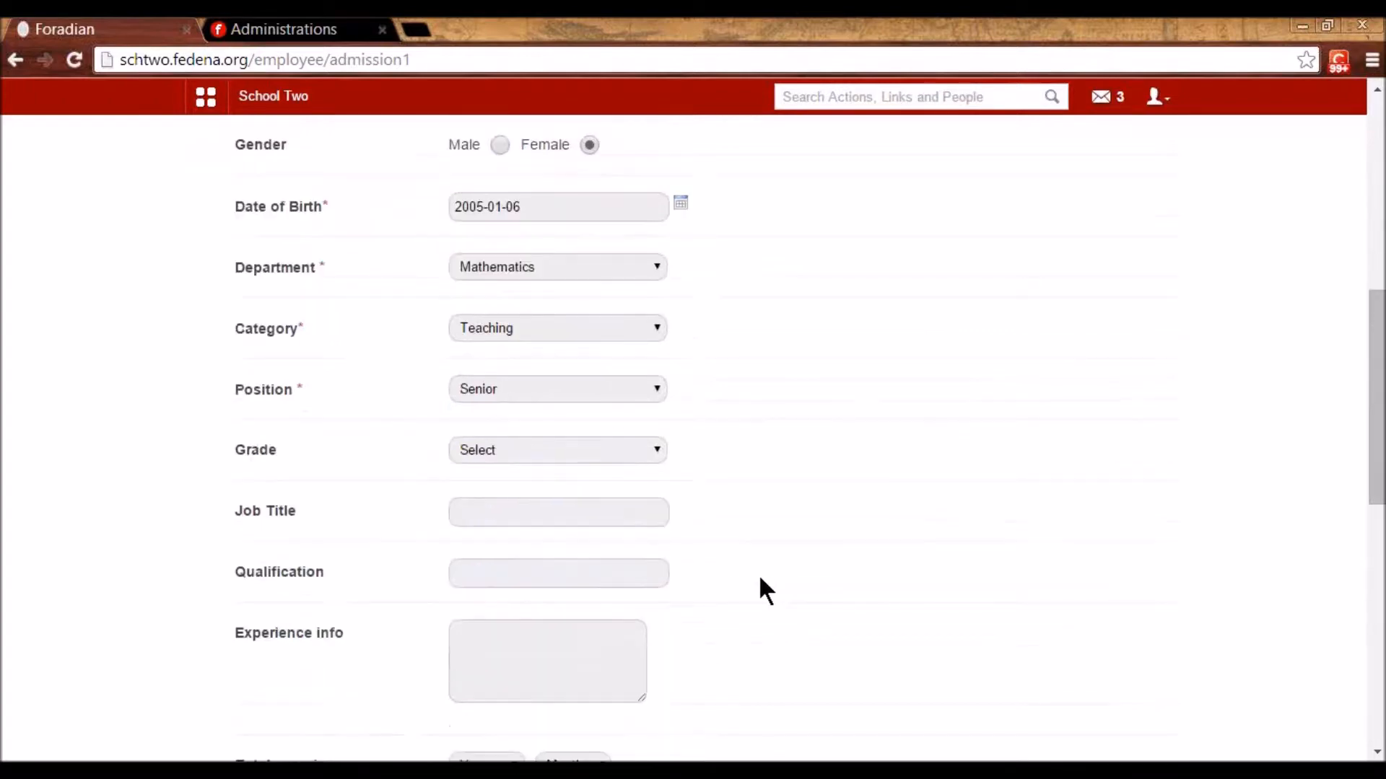
left_click(498, 351)
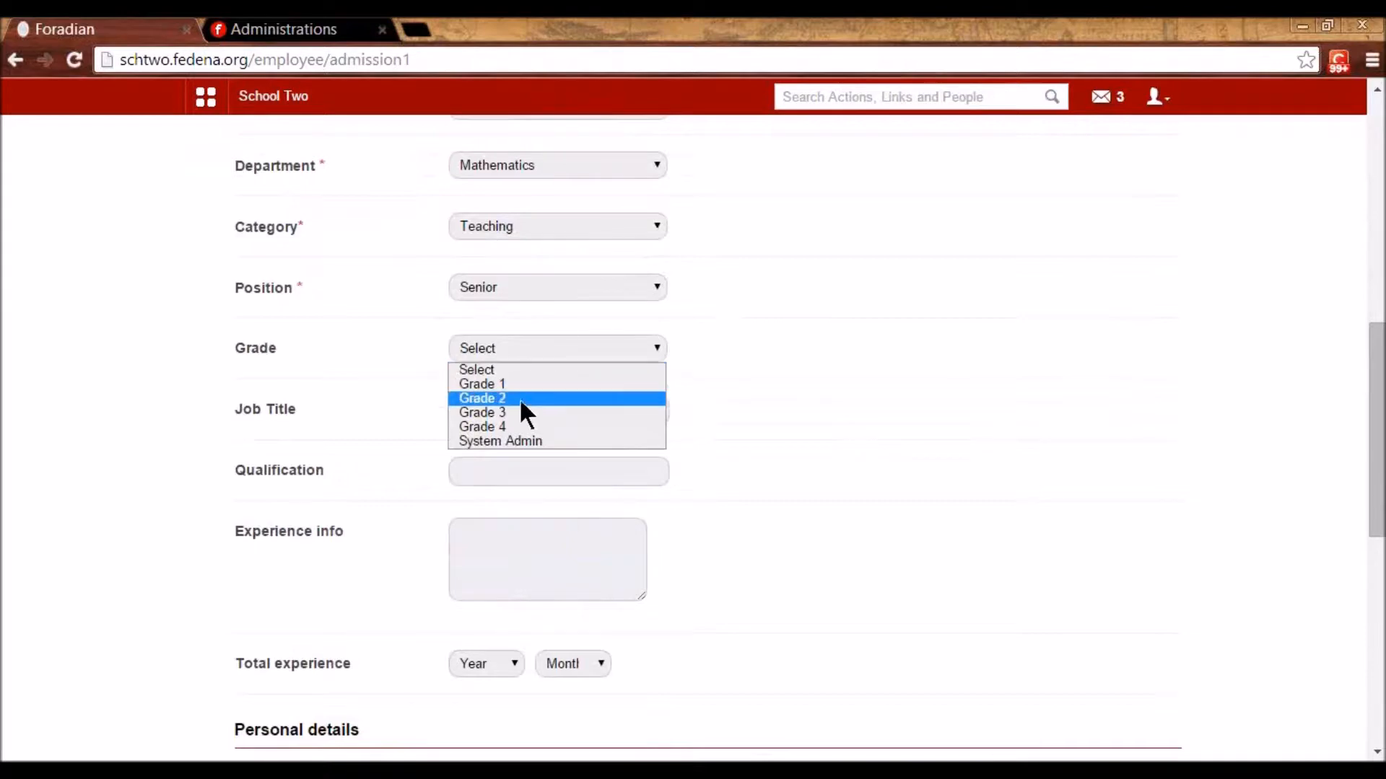
left_click(525, 428)
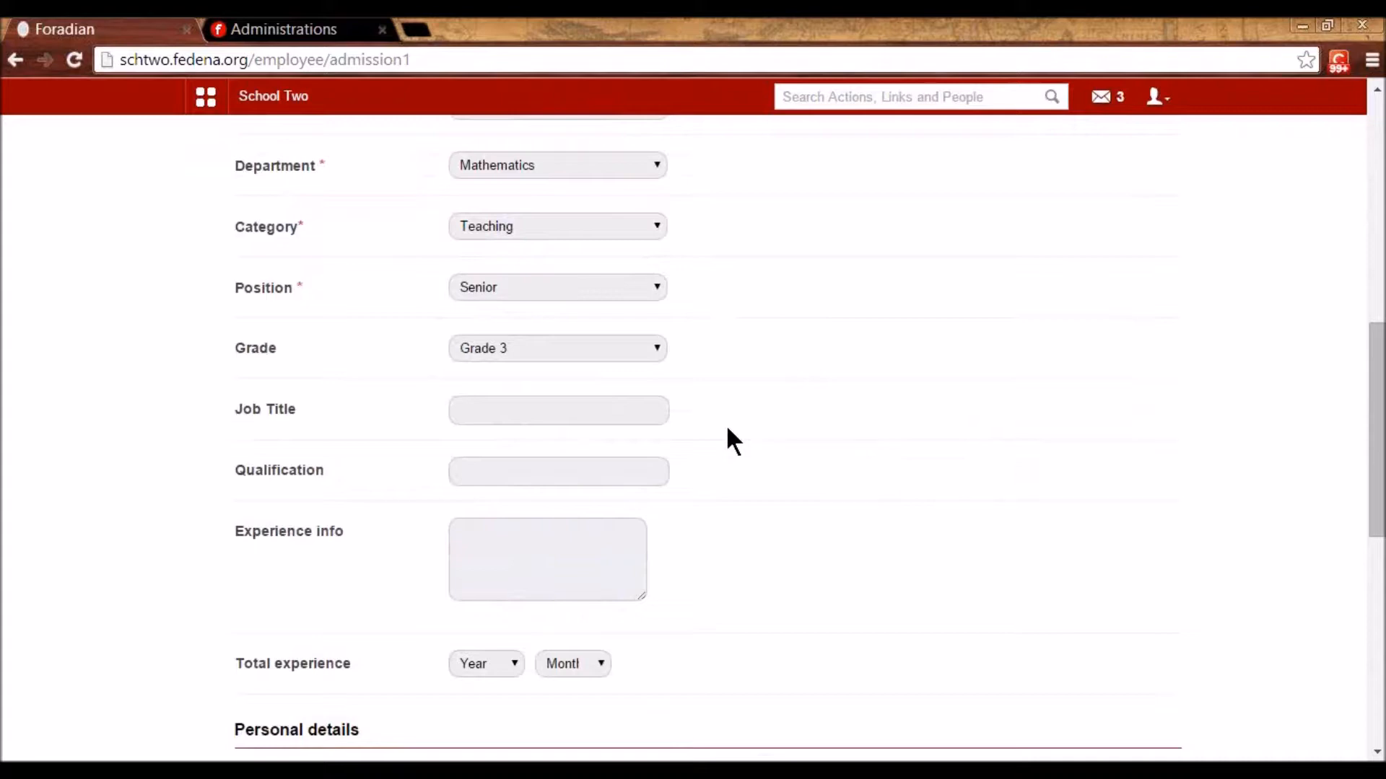
scroll(722, 429, "down", 1)
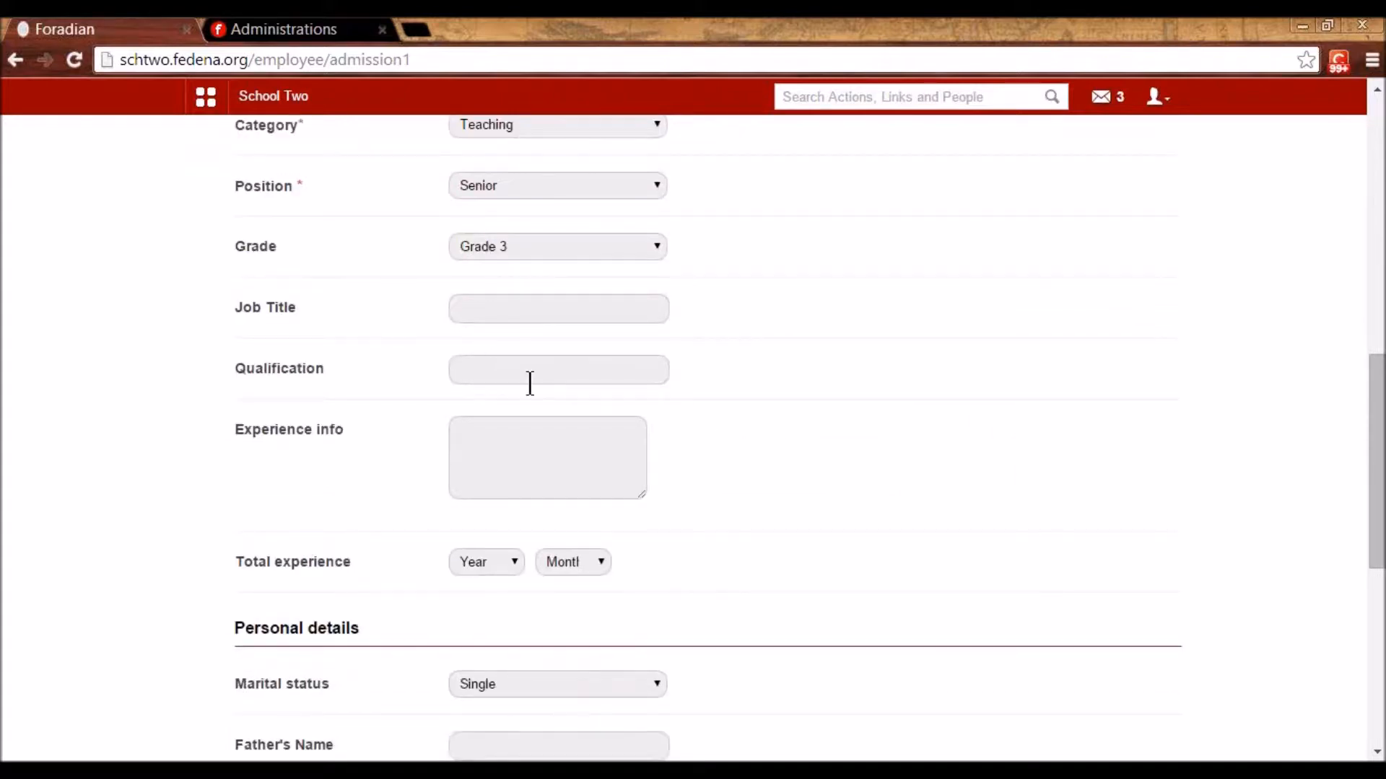
scroll(581, 427, "down", 4)
scroll(589, 433, "down", 3)
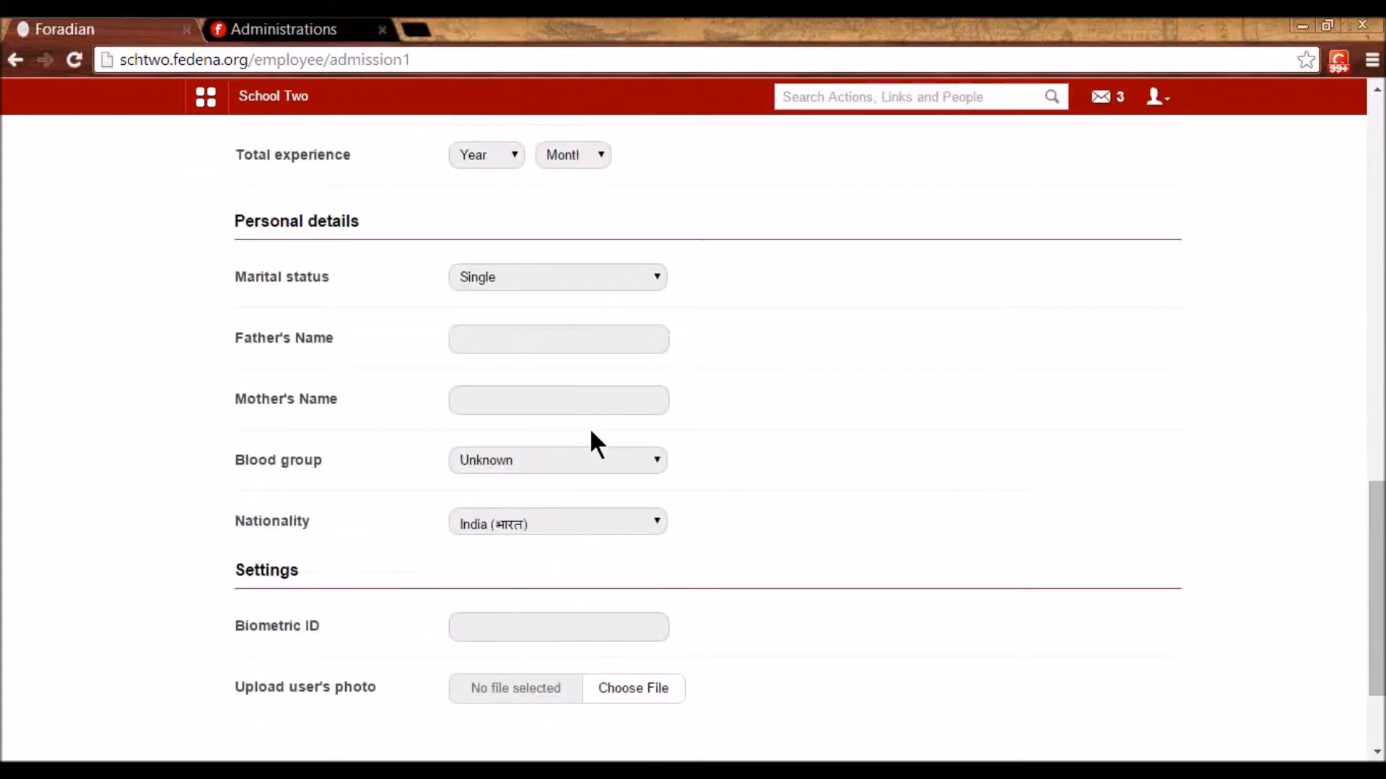
left_click(526, 686)
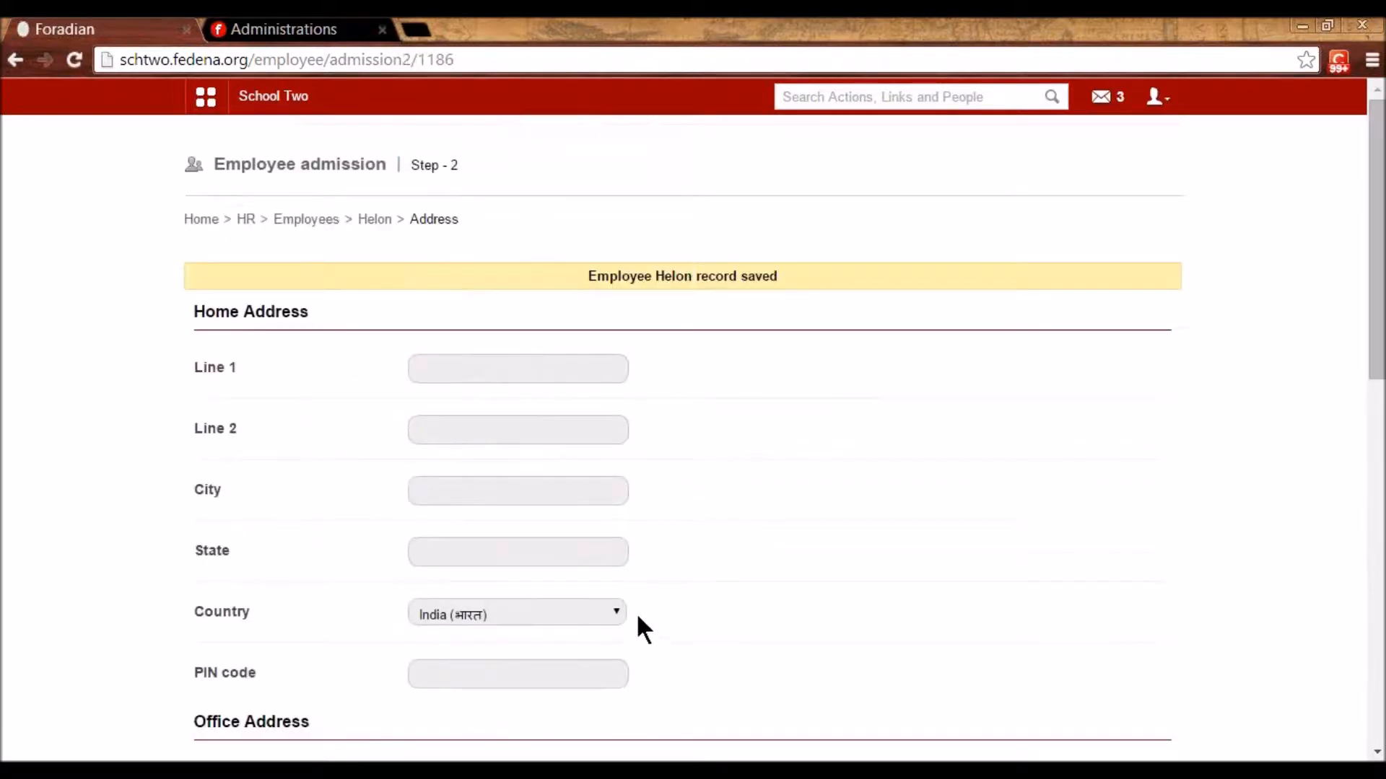
- Save the address details step without changes
scroll(632, 612, "down", 2)
scroll(627, 610, "down", 7)
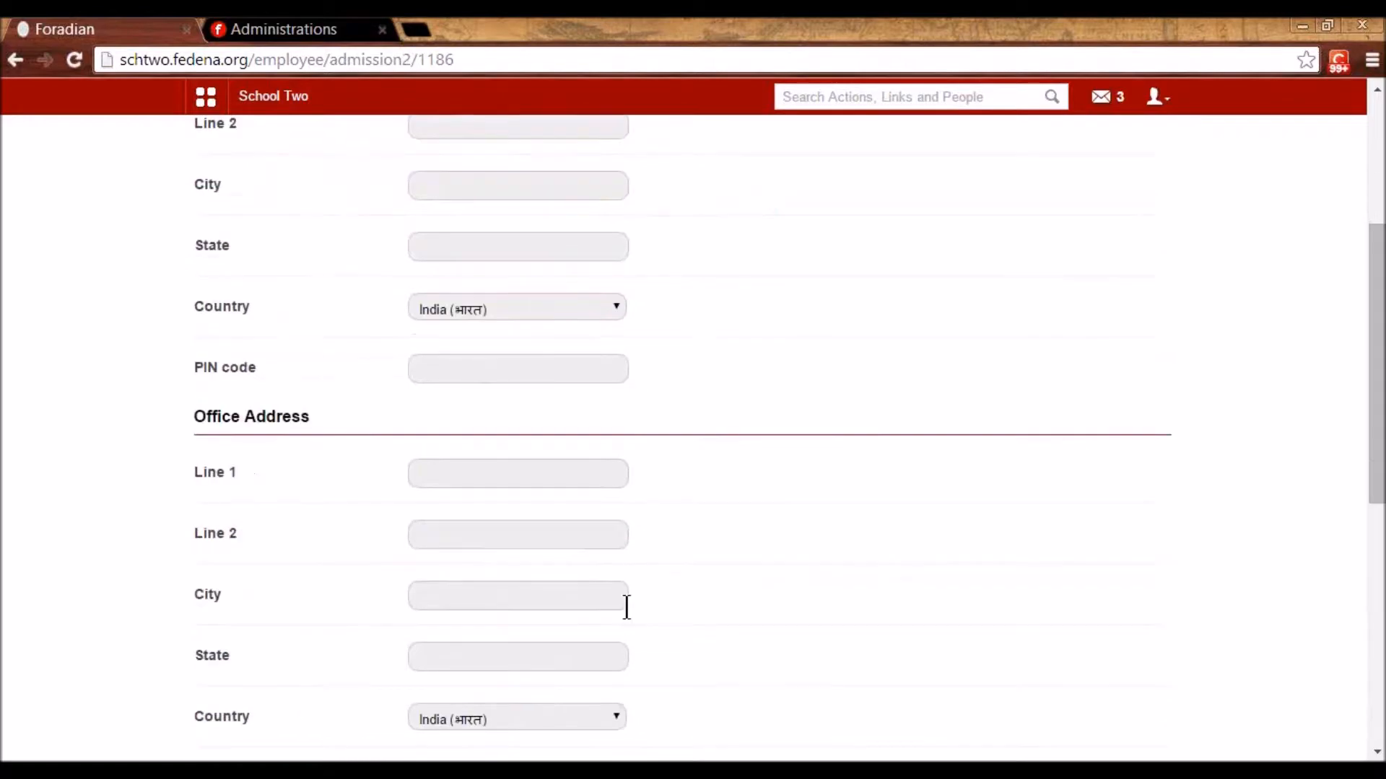
scroll(627, 610, "down", 4)
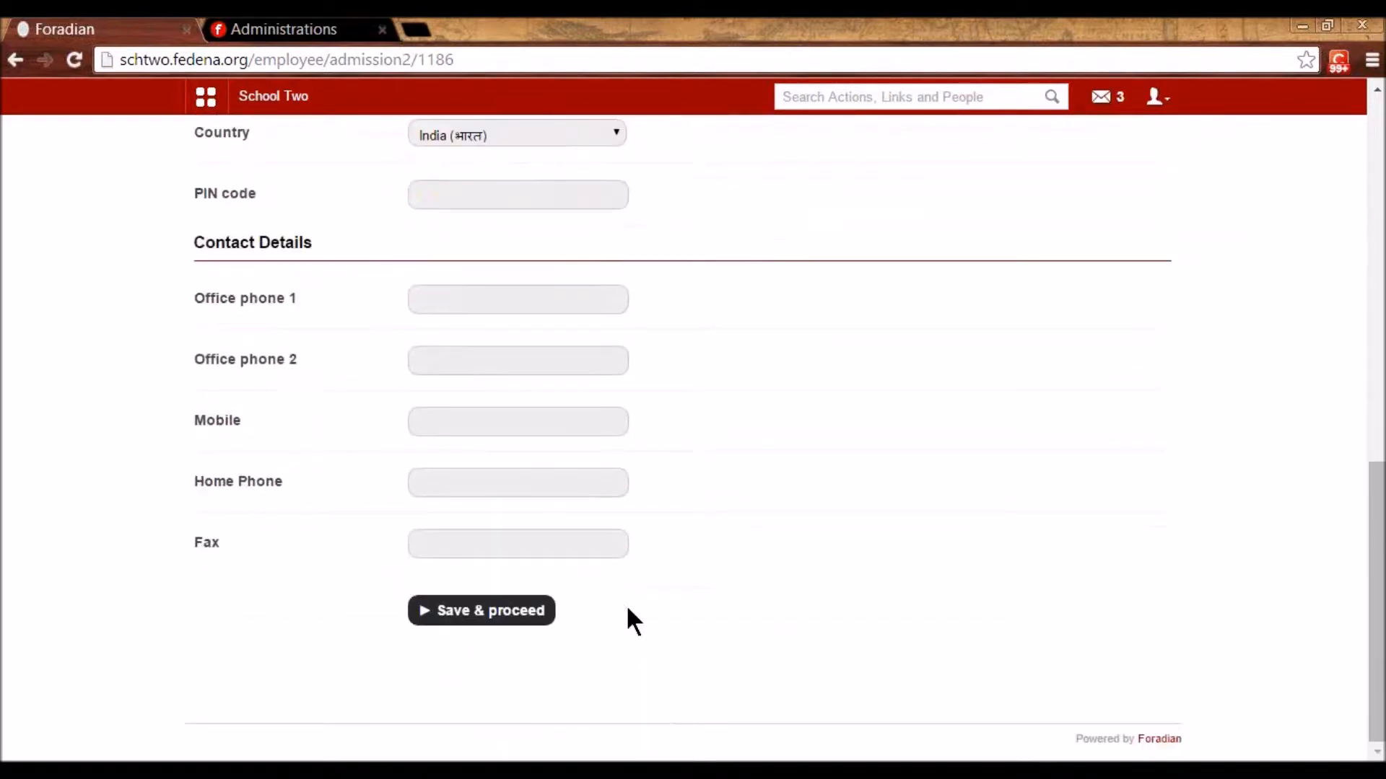
left_click(505, 612)
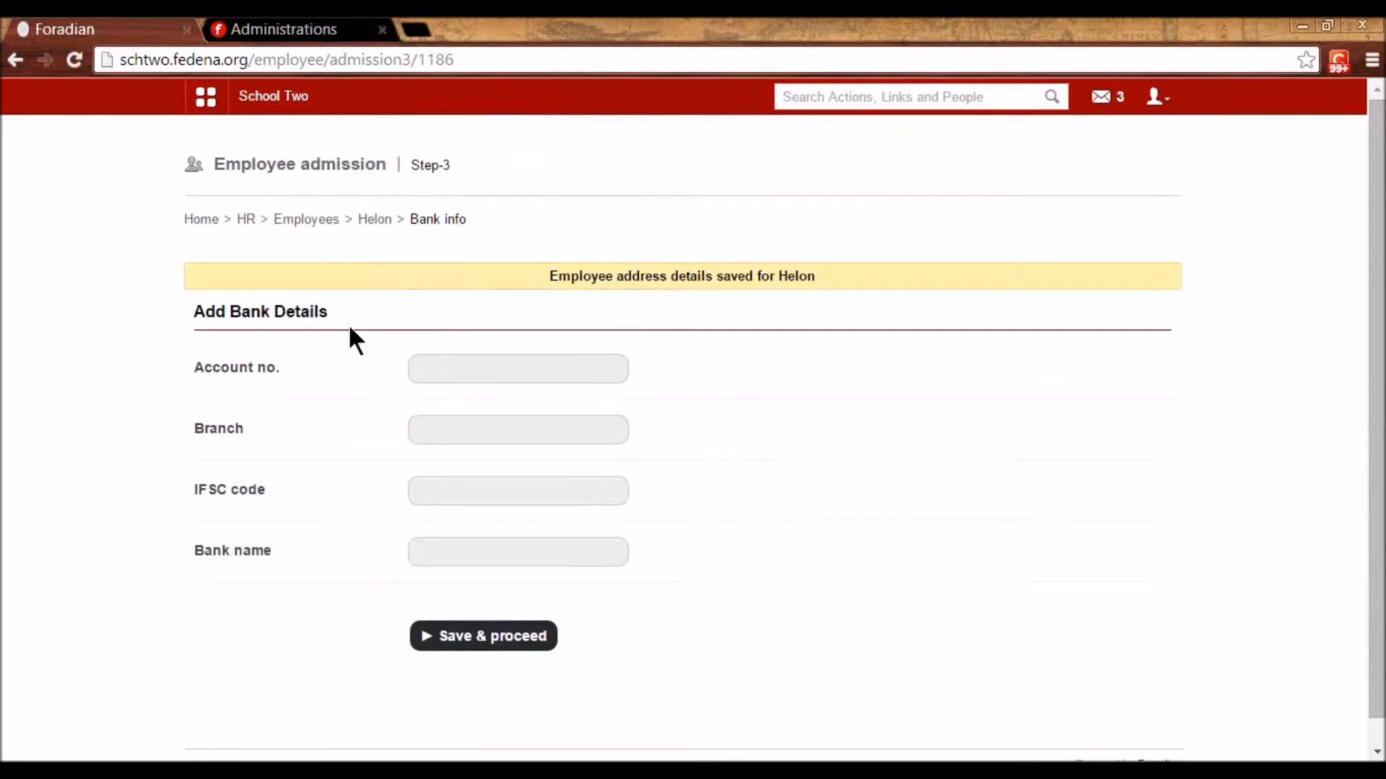
- Enter a bank account number and save the bank details
left_click(452, 370)
type("097kkkllk")
left_click(509, 429)
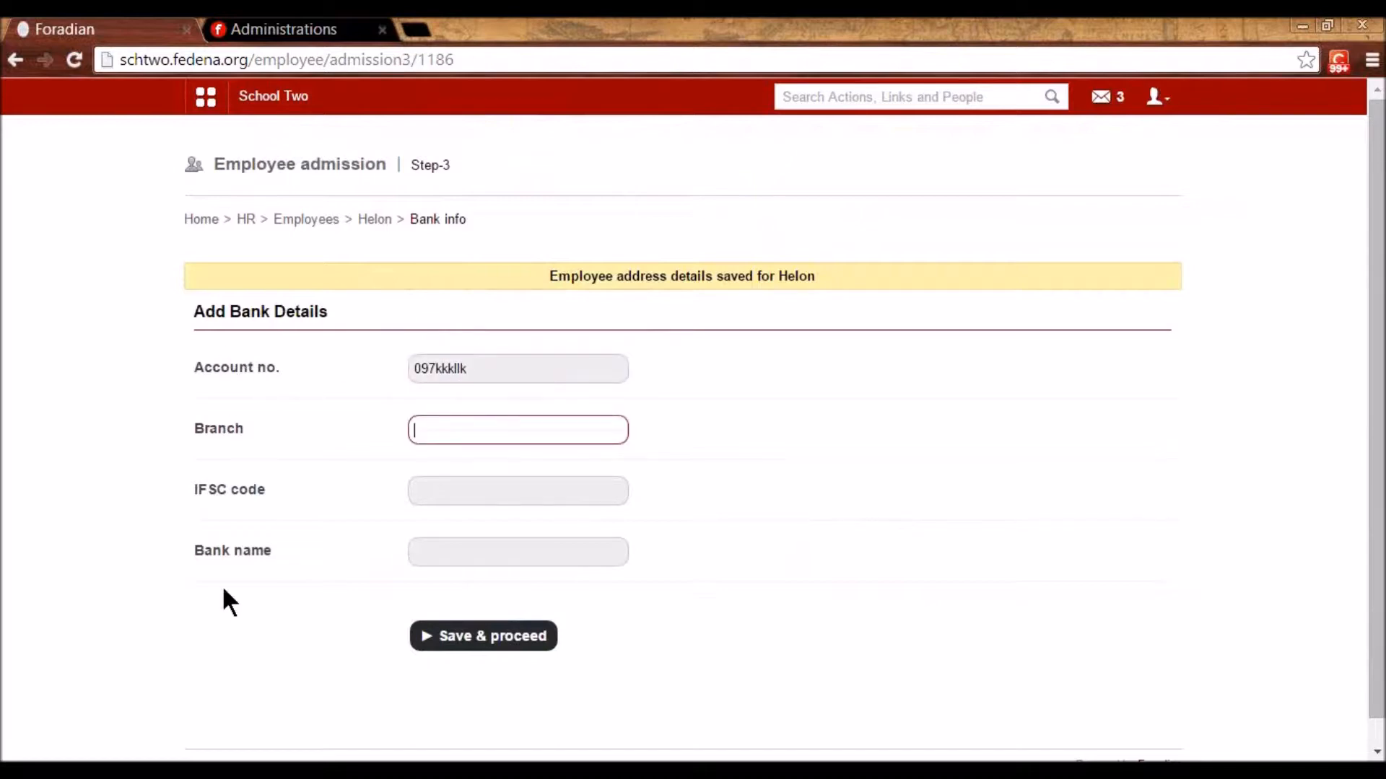
left_click(484, 638)
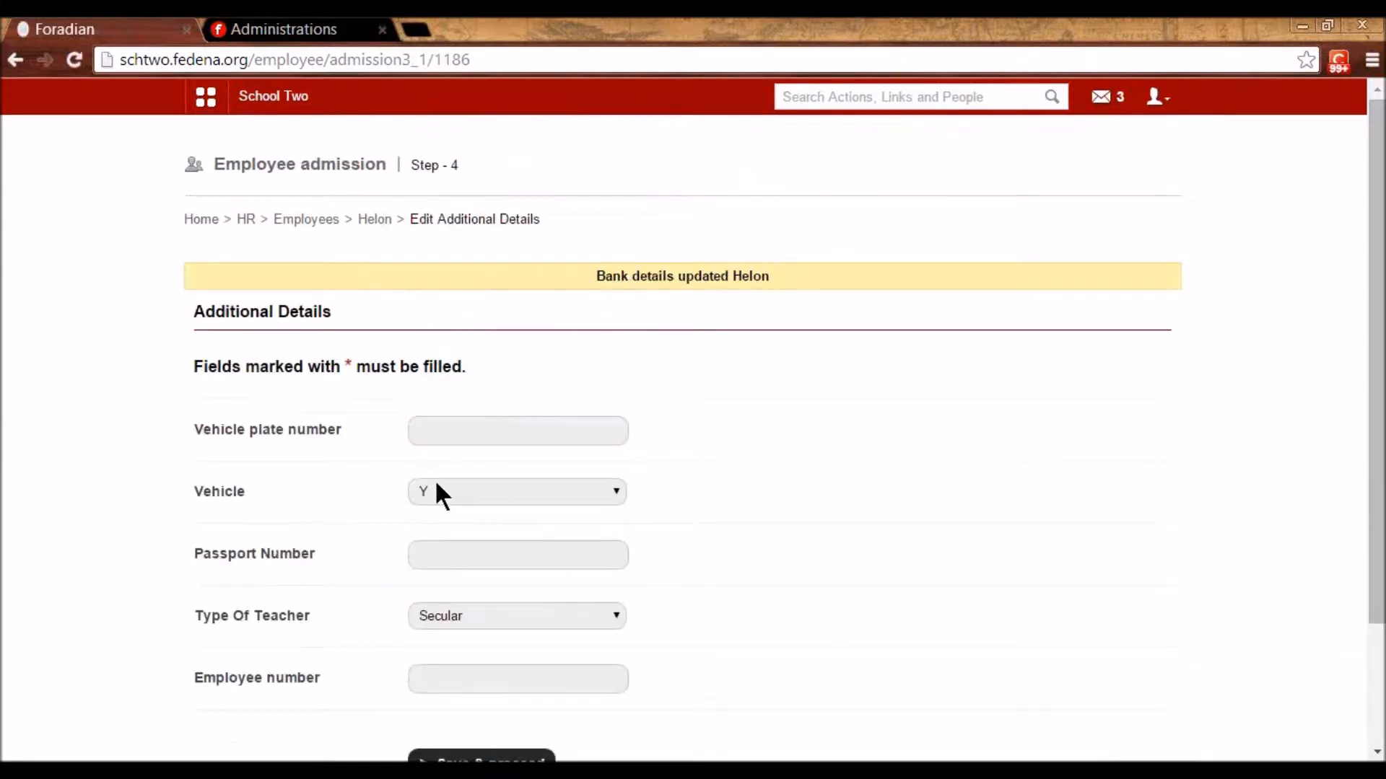
- Save the Additional Details step as is
scroll(436, 495, "down", 2)
left_click(493, 575)
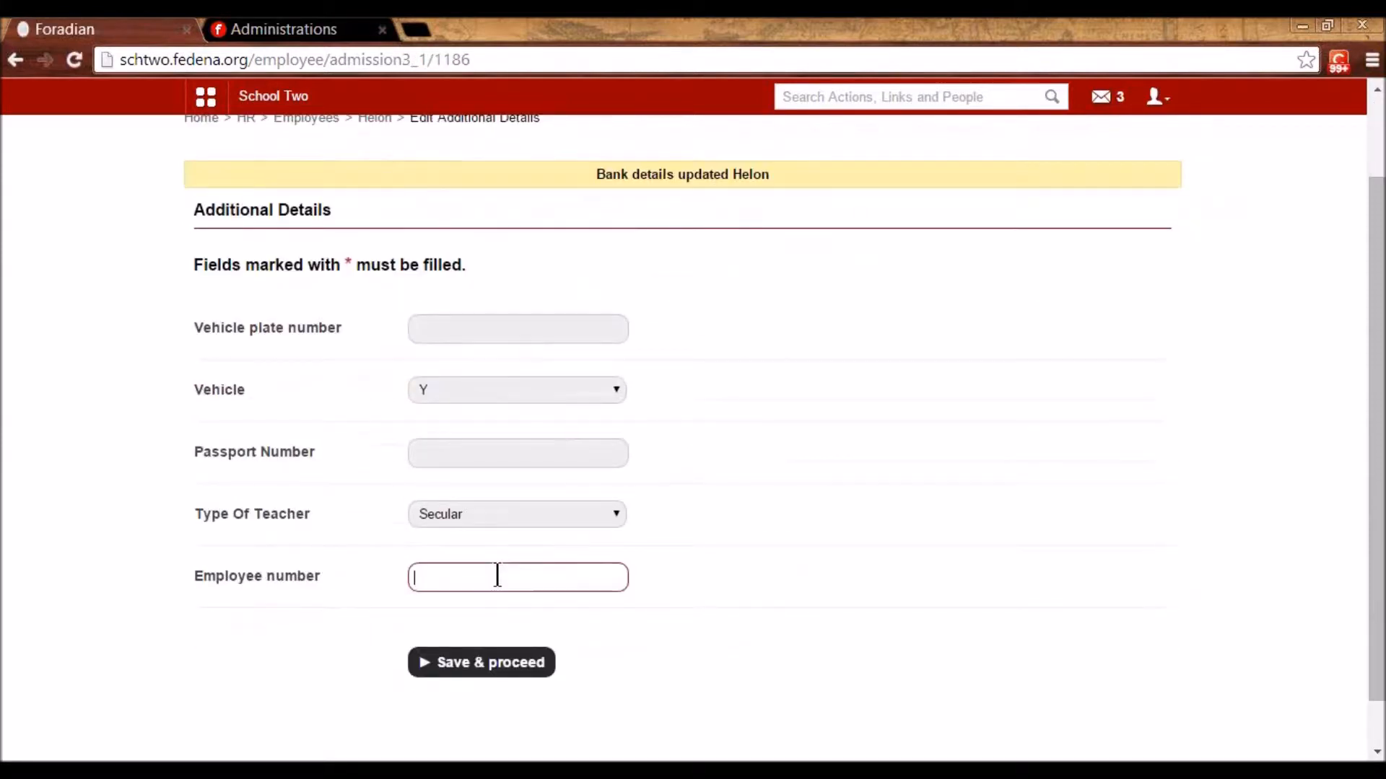
left_click(514, 669)
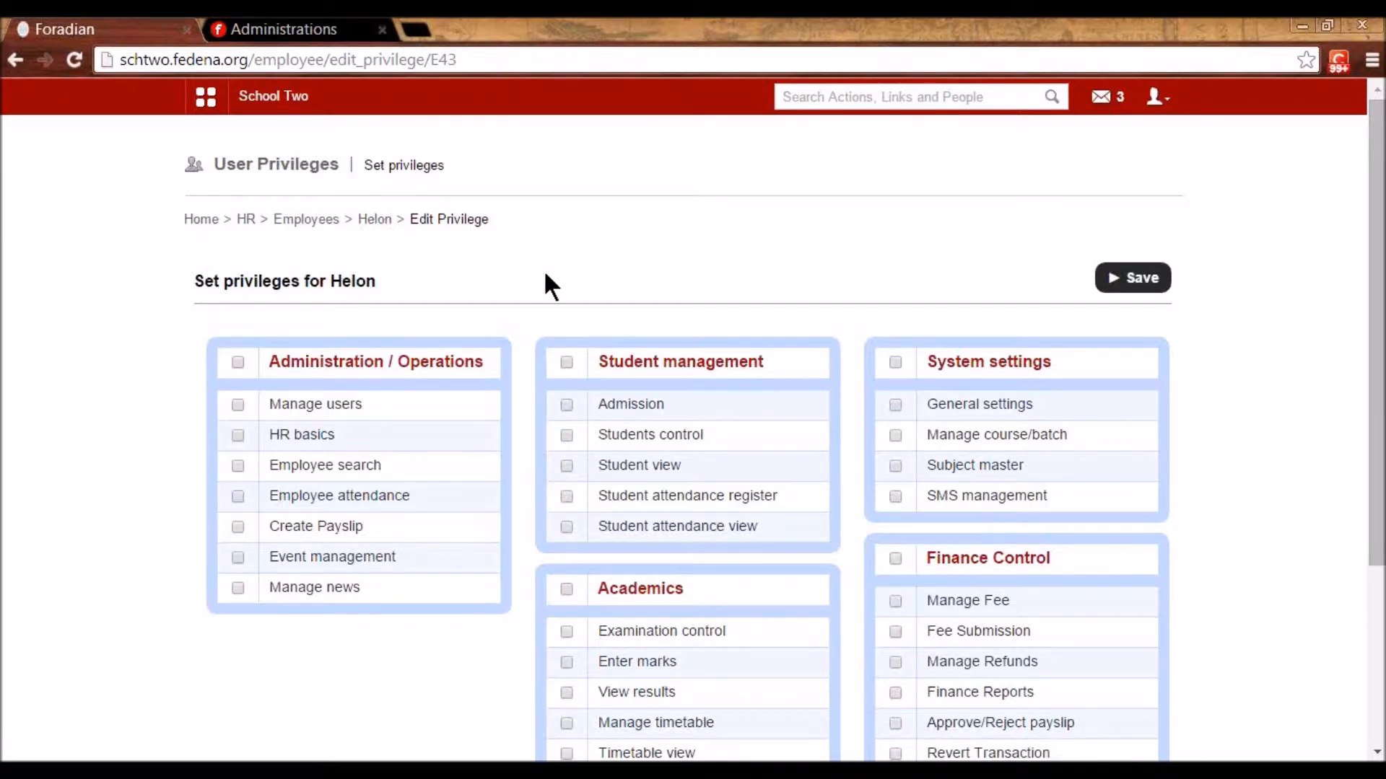
- Tick Student attendance register under Student management and save the privileges
scroll(549, 278, "down", 3)
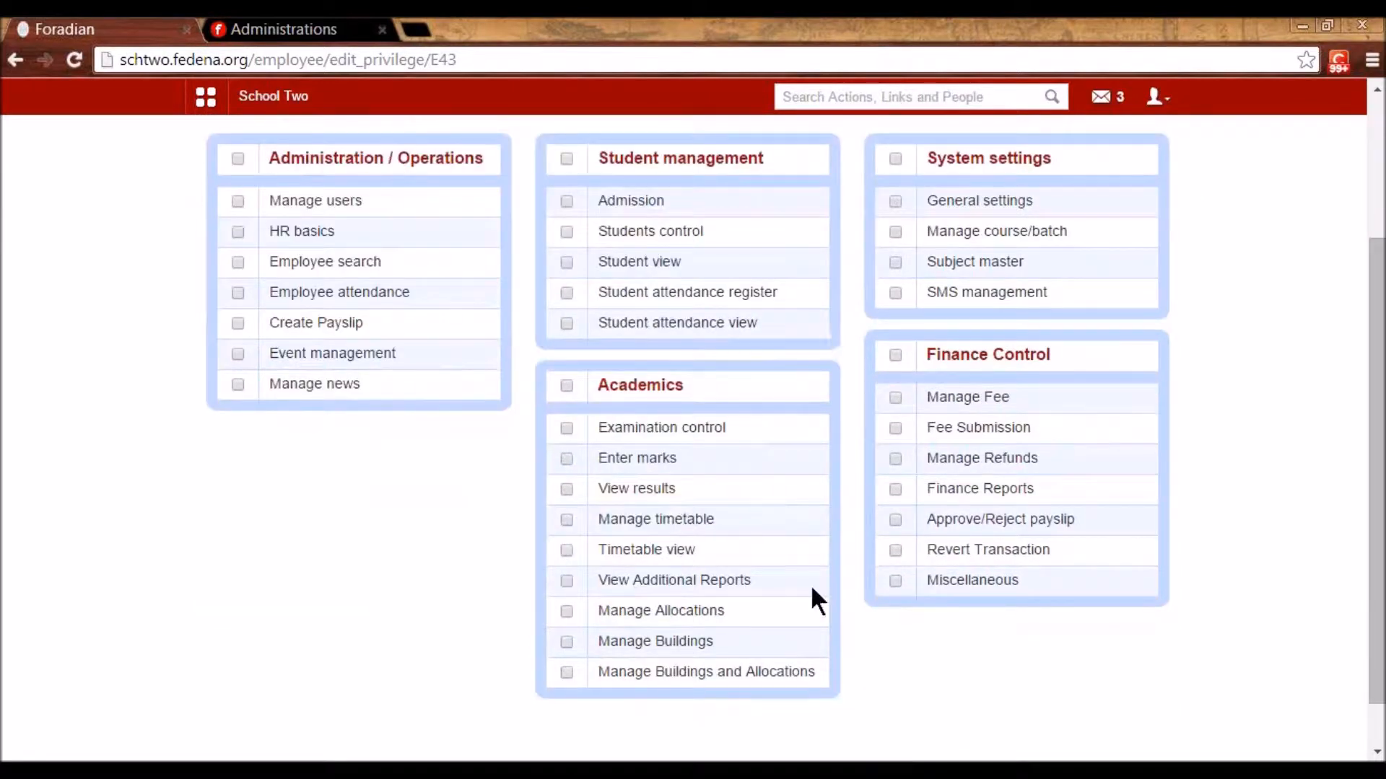
scroll(676, 552, "up", 2)
scroll(640, 490, "up", 1)
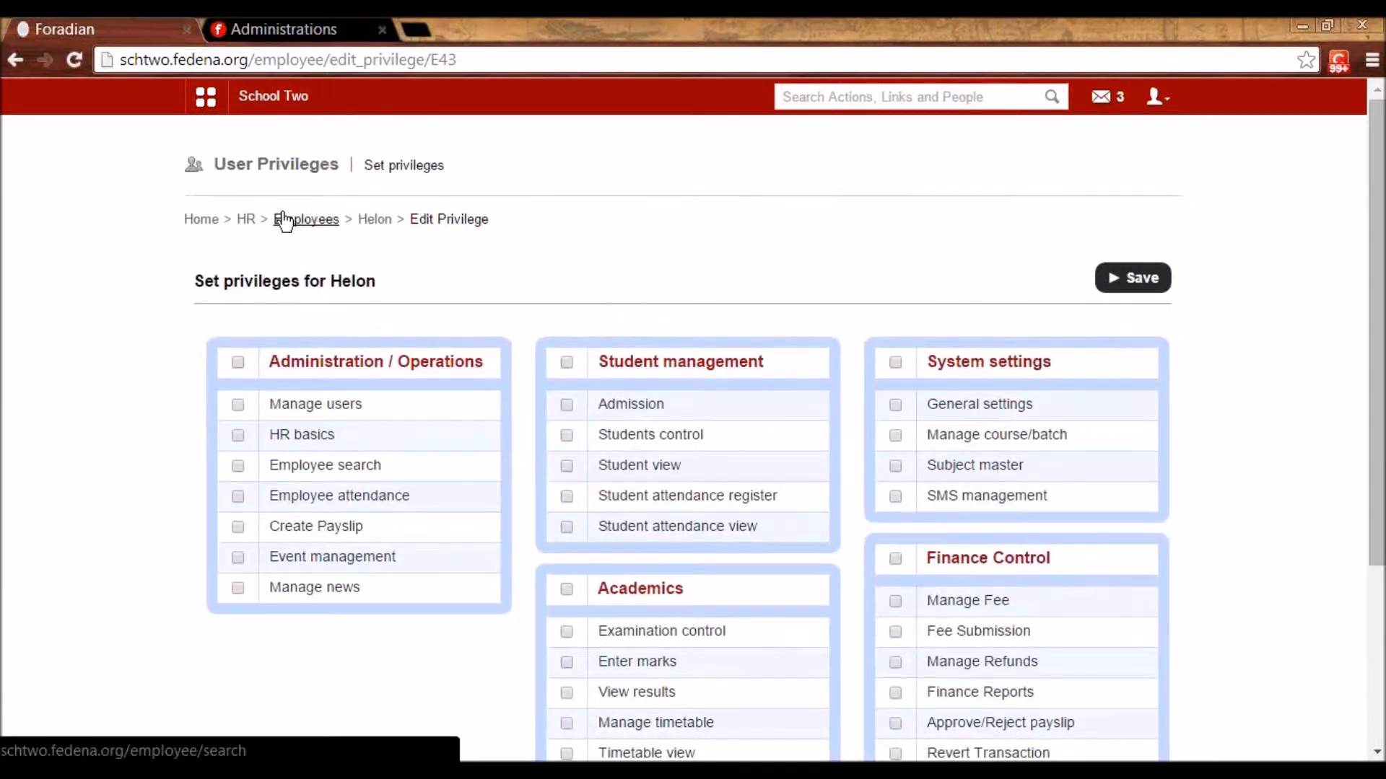
left_click(566, 496)
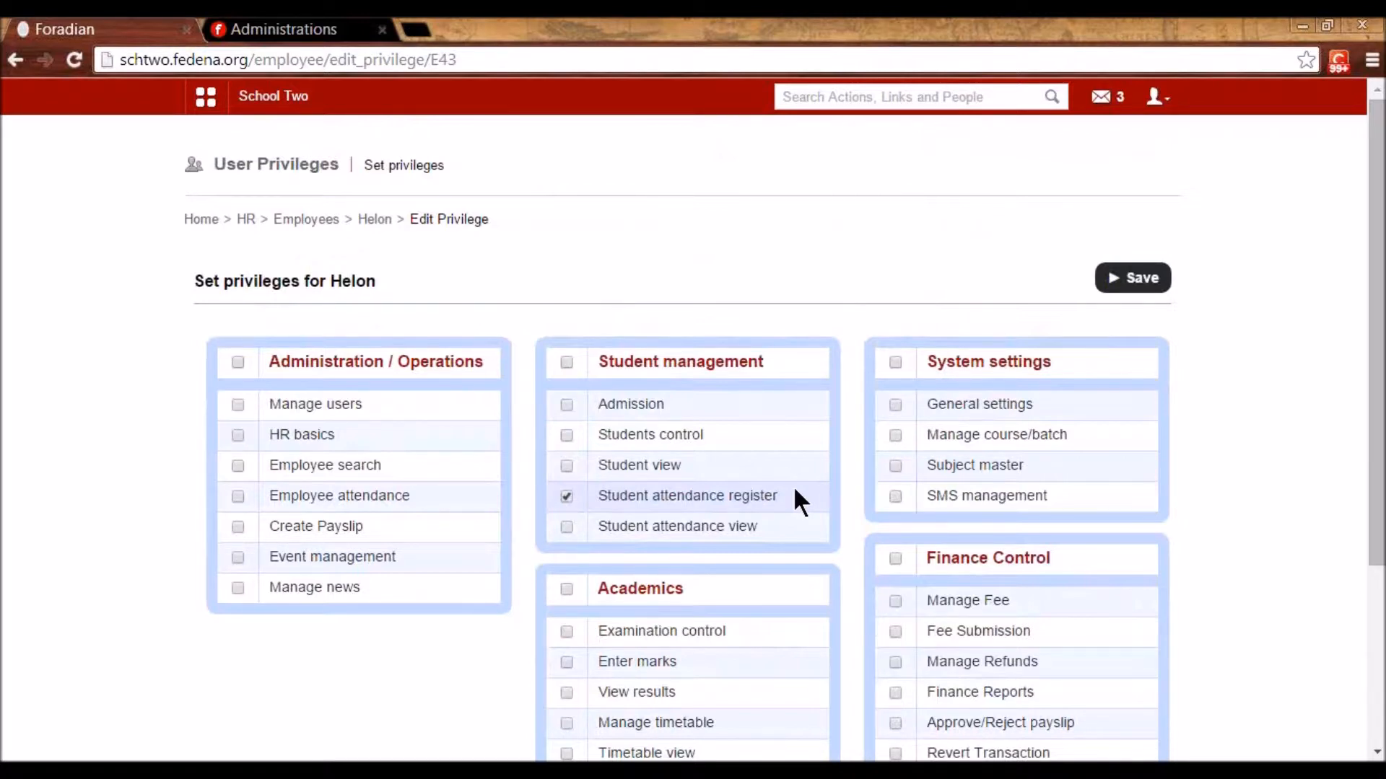
scroll(755, 465, "down", 3)
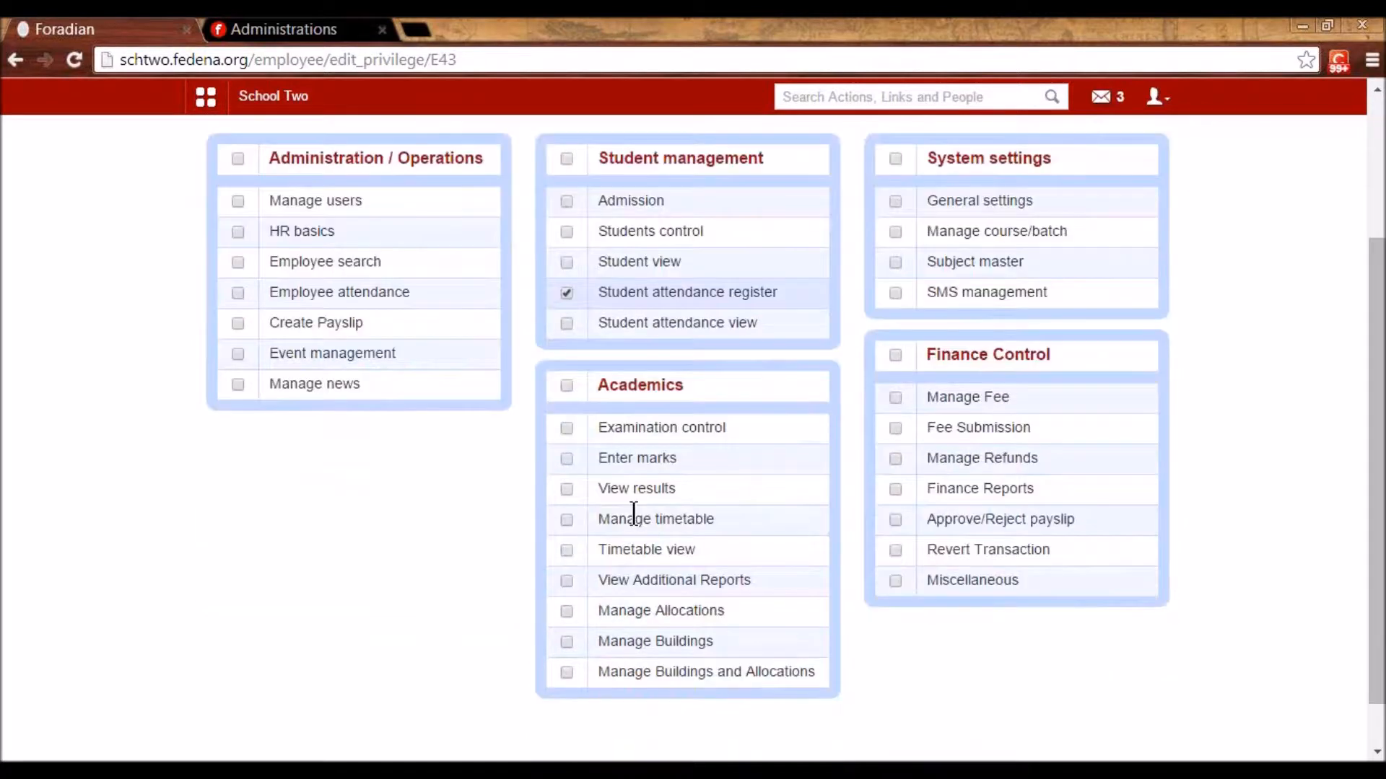
scroll(953, 433, "up", 3)
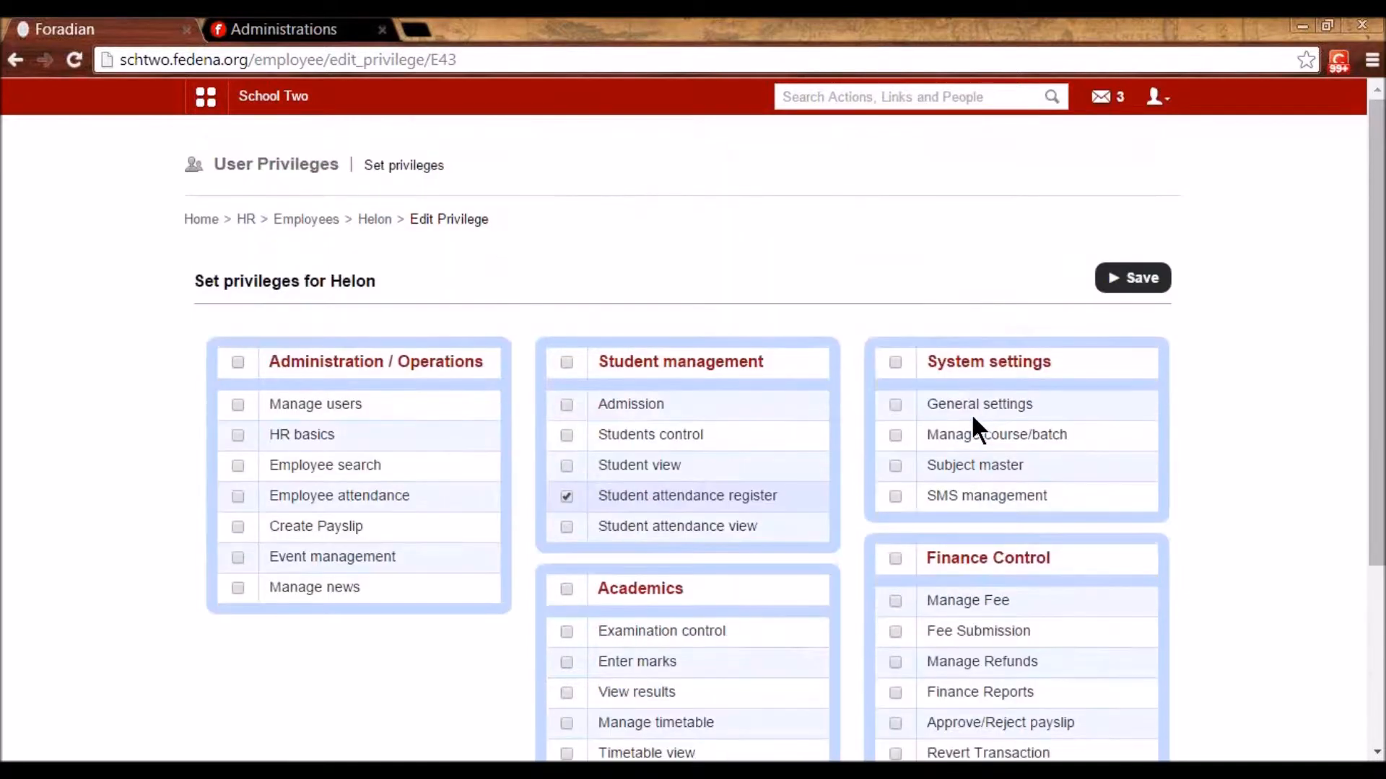
left_click(1116, 278)
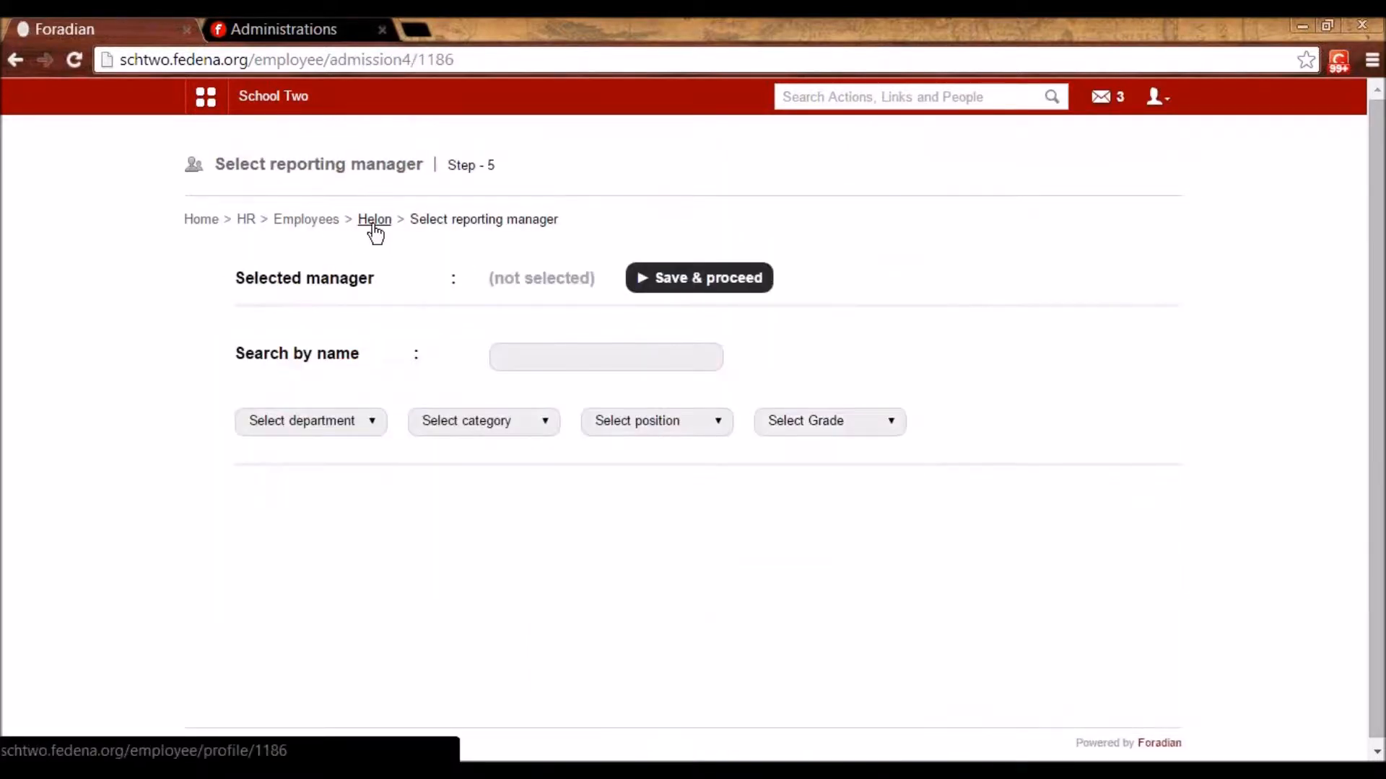
- Search by name for the Biology department colleague, pick them as reporting manager, and save
left_click(528, 355)
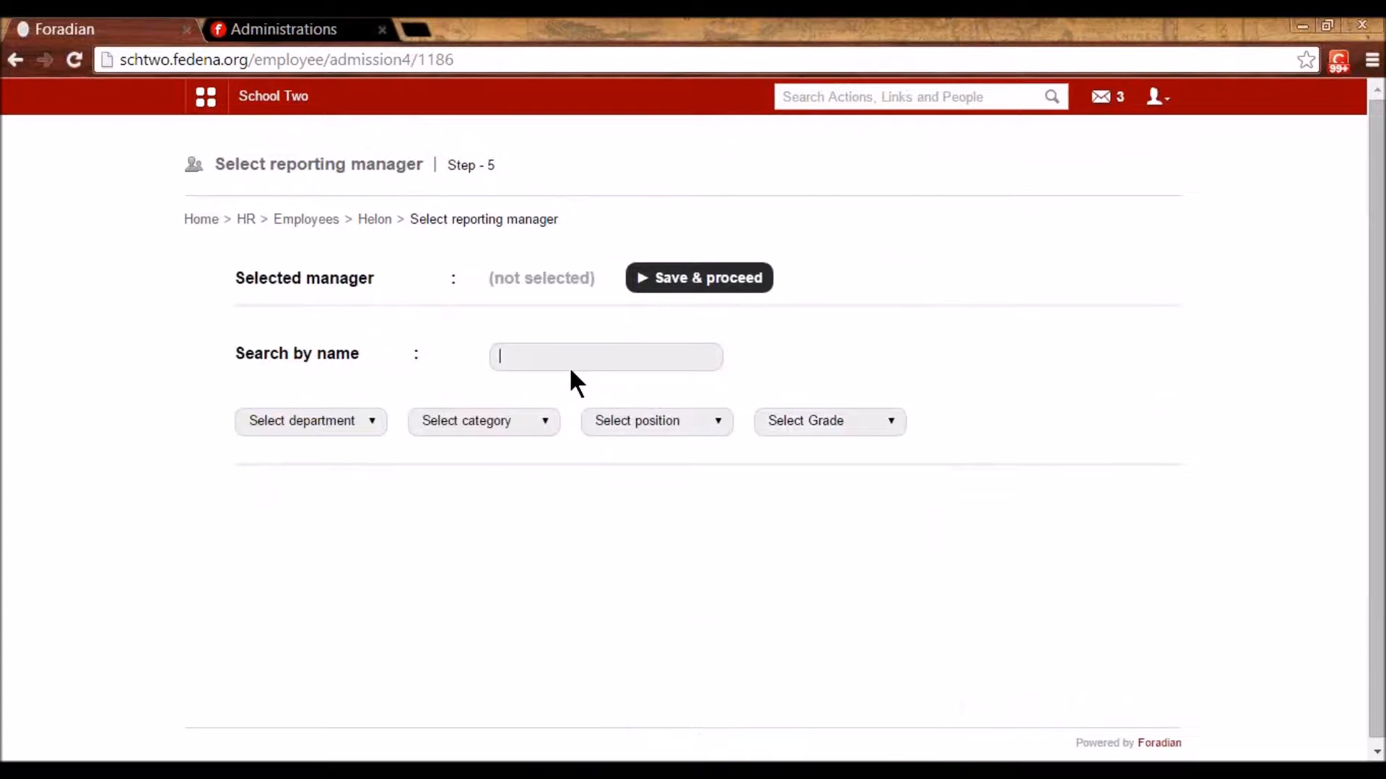
type("giri")
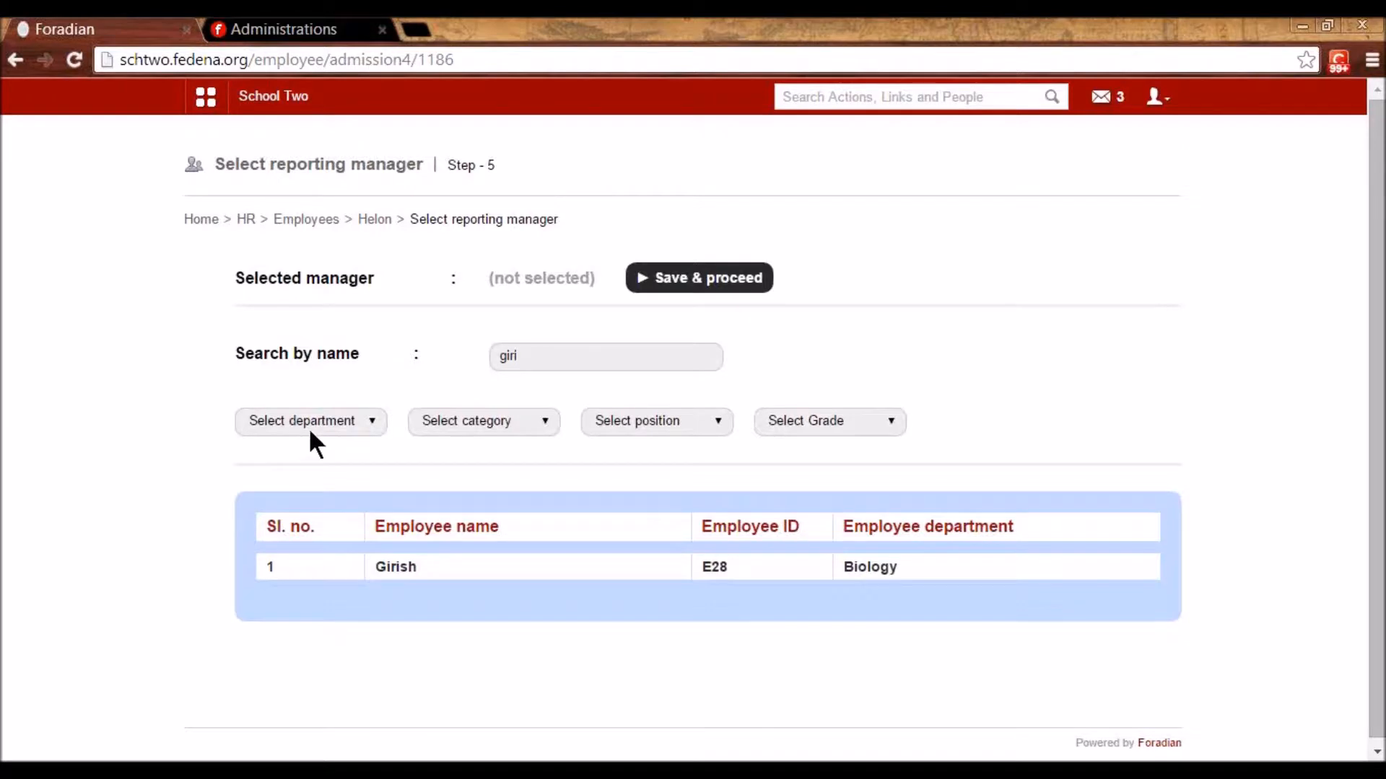
left_click(397, 568)
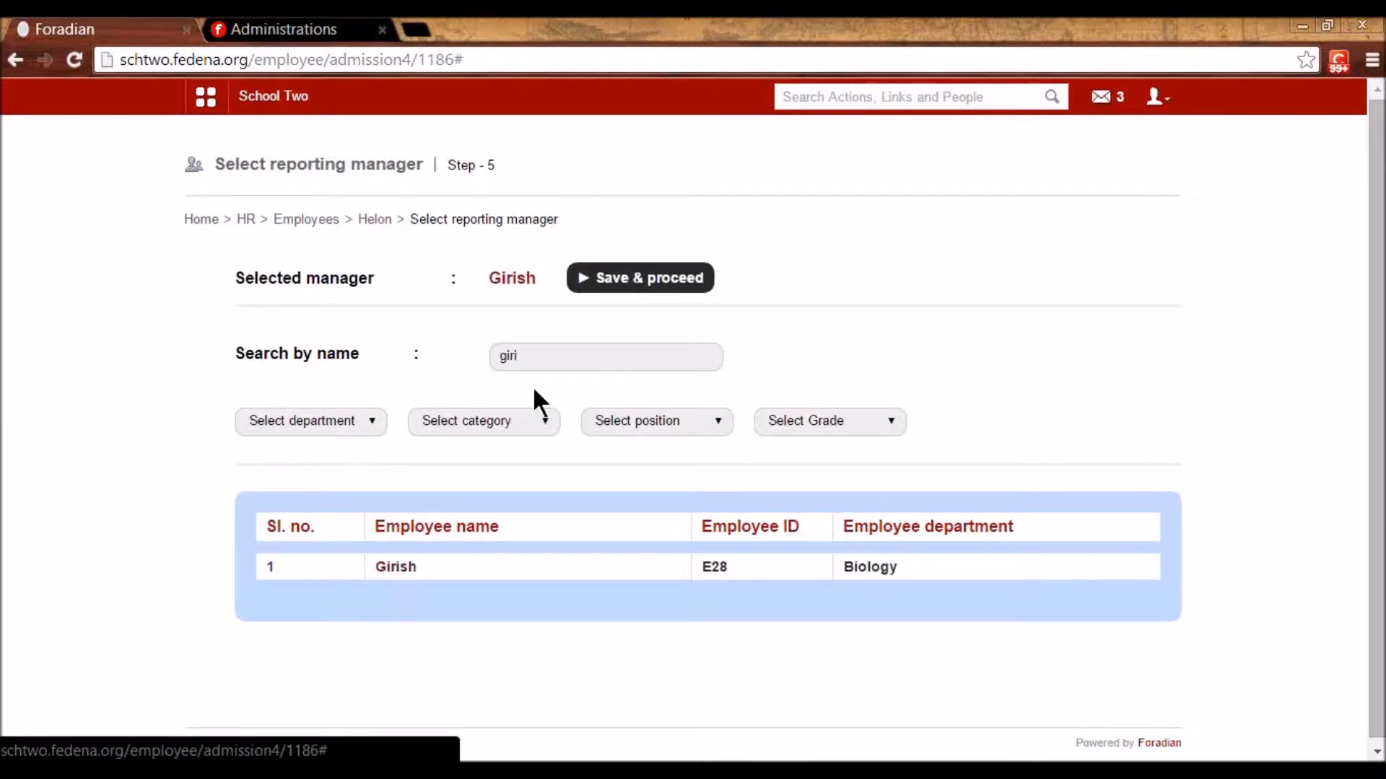
left_click(604, 279)
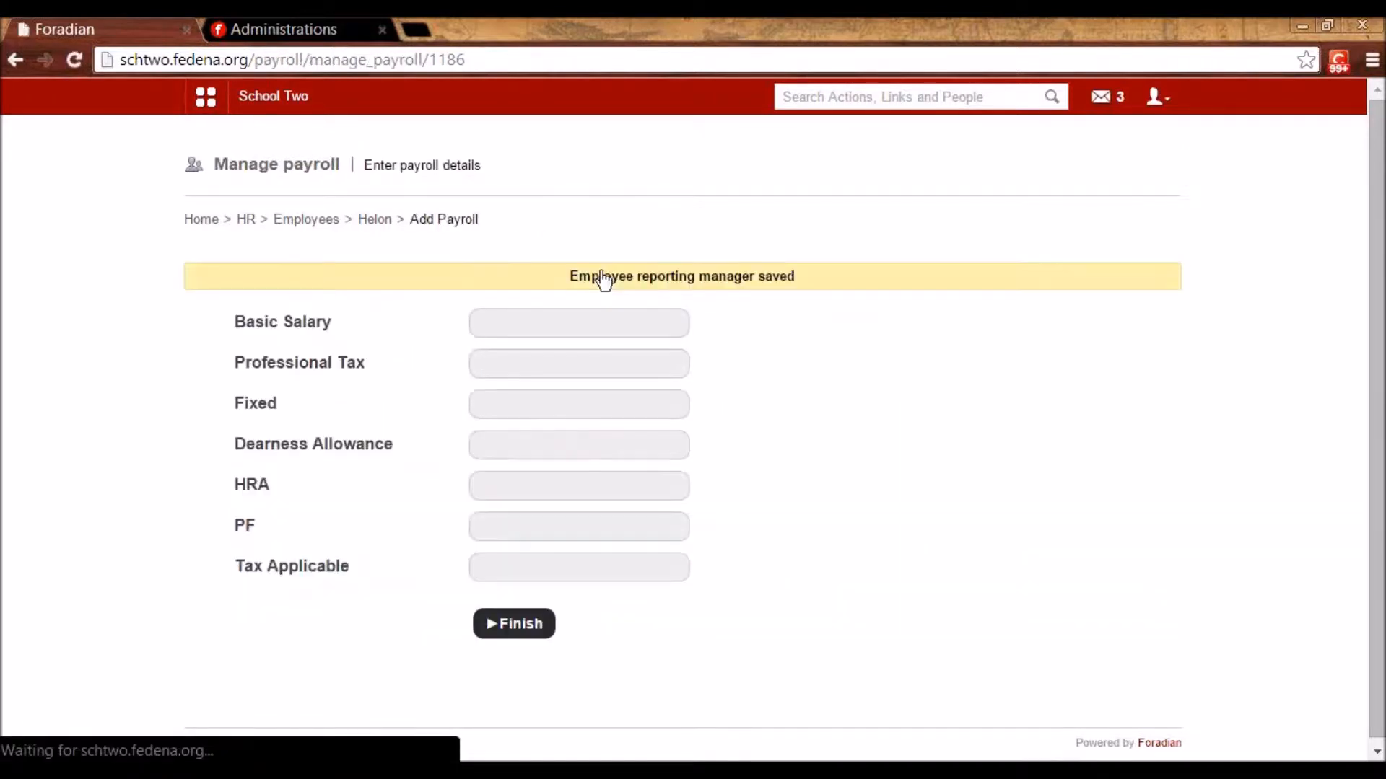
- Enter a Basic Salary of 56000 so the allowances calculate
left_click(582, 320)
type("56")
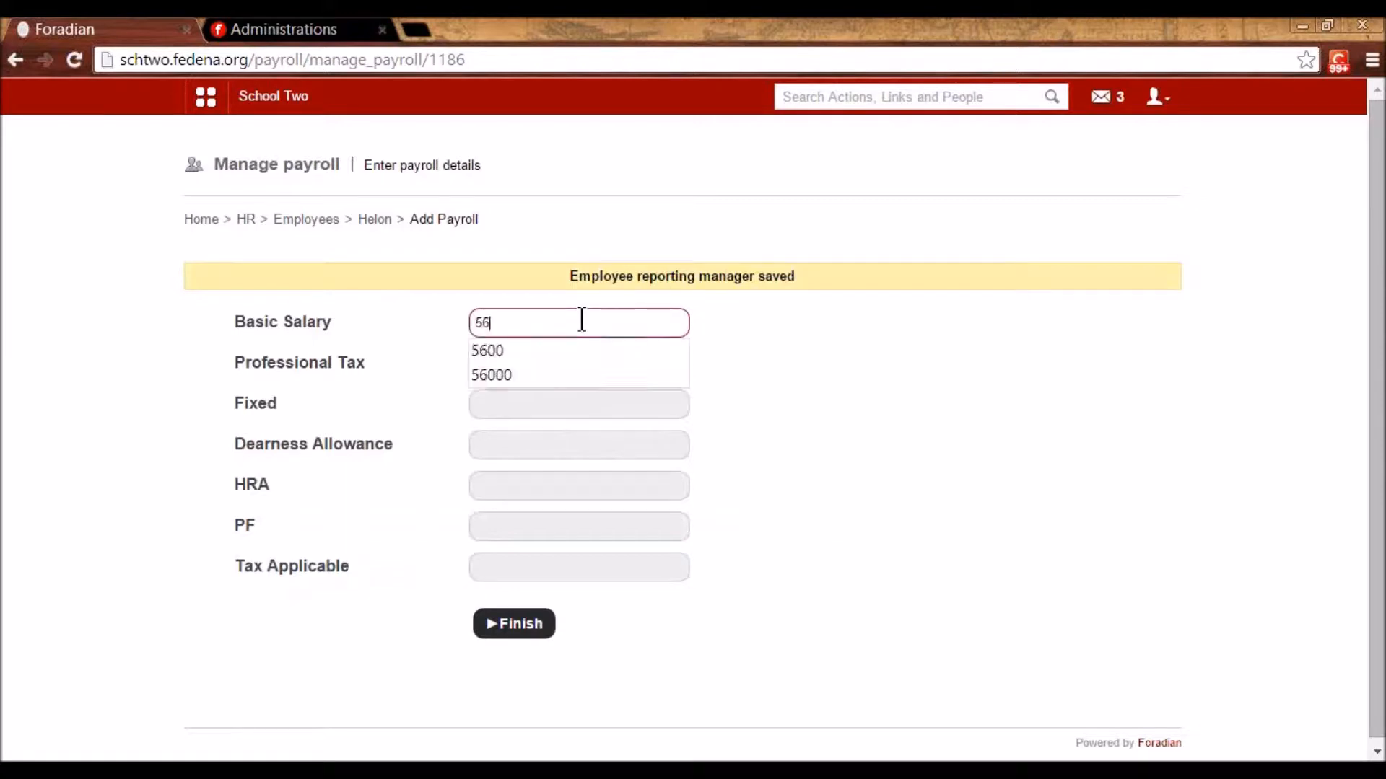
type("000")
left_click(727, 426)
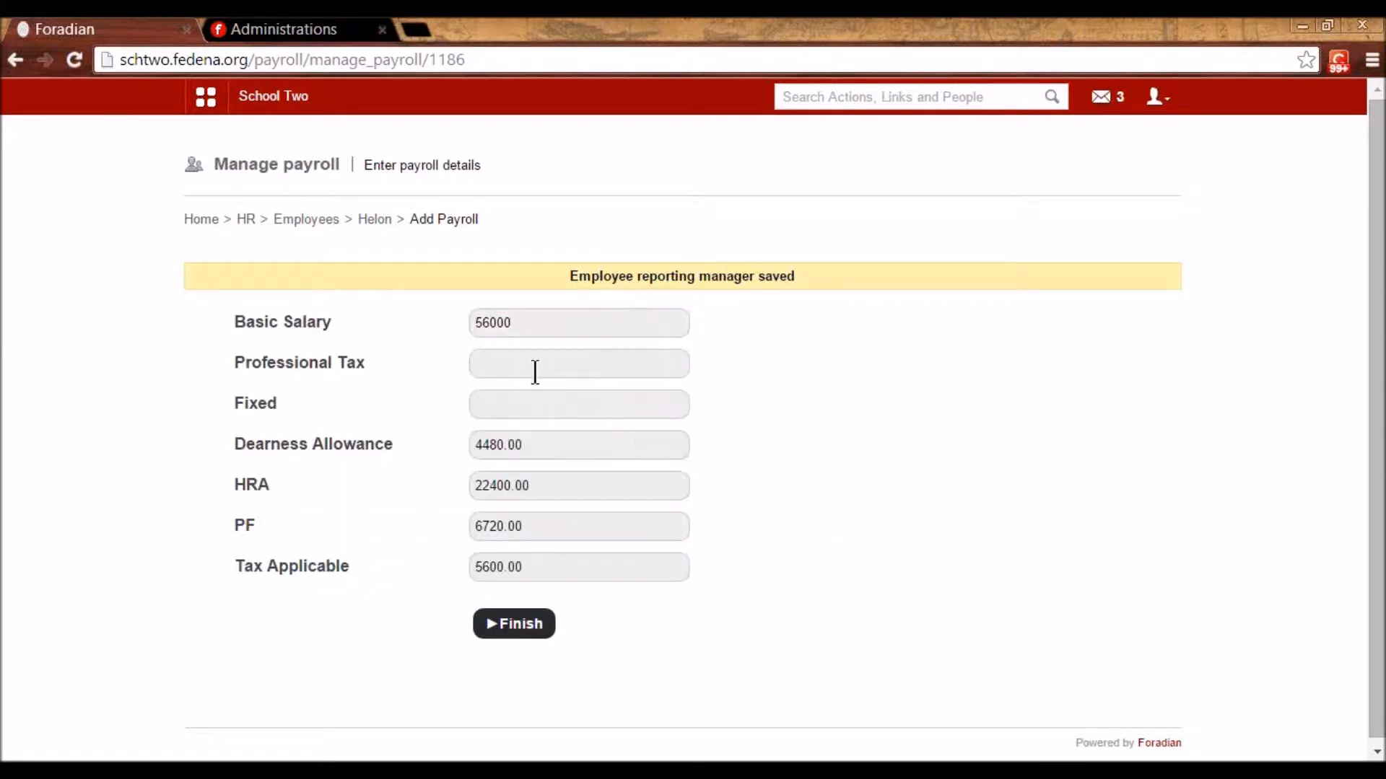
double_click(521, 324)
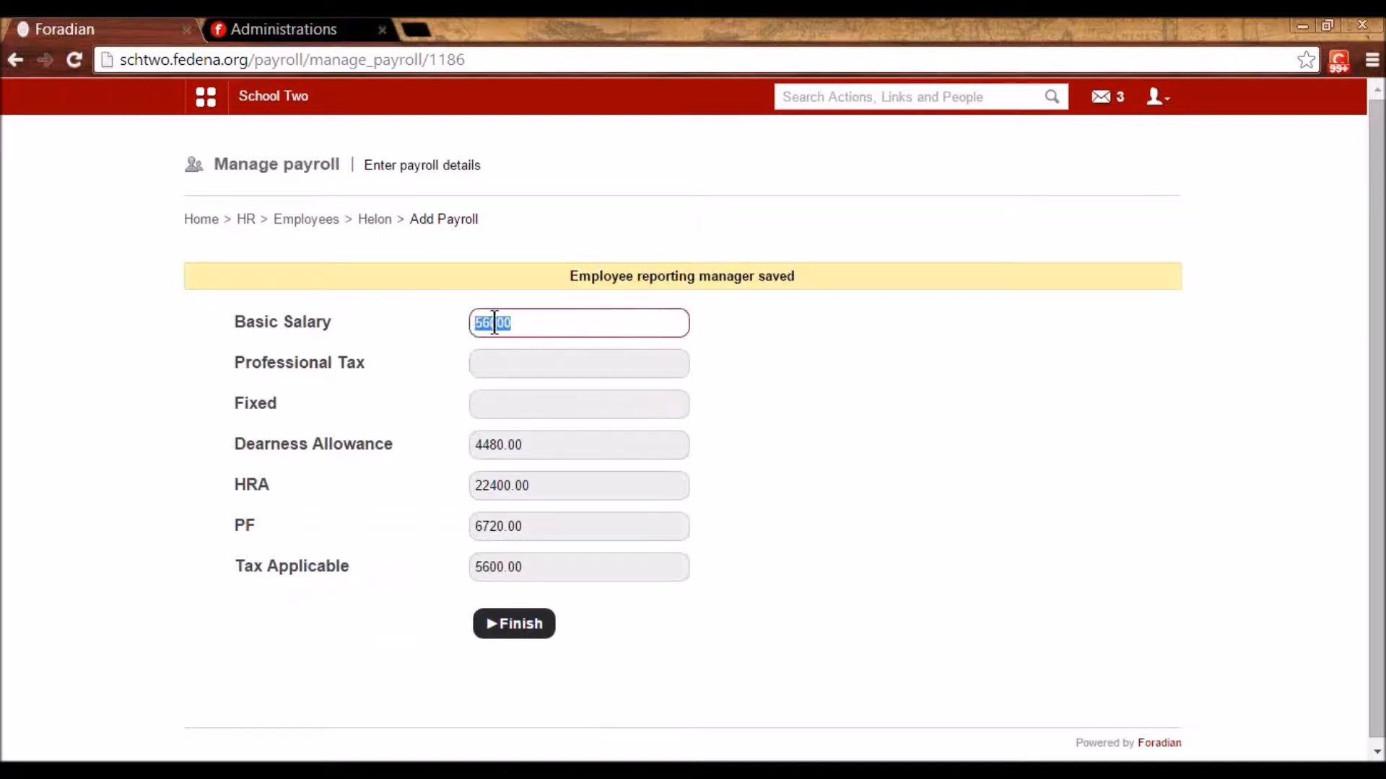
left_click(528, 443)
left_click(769, 417)
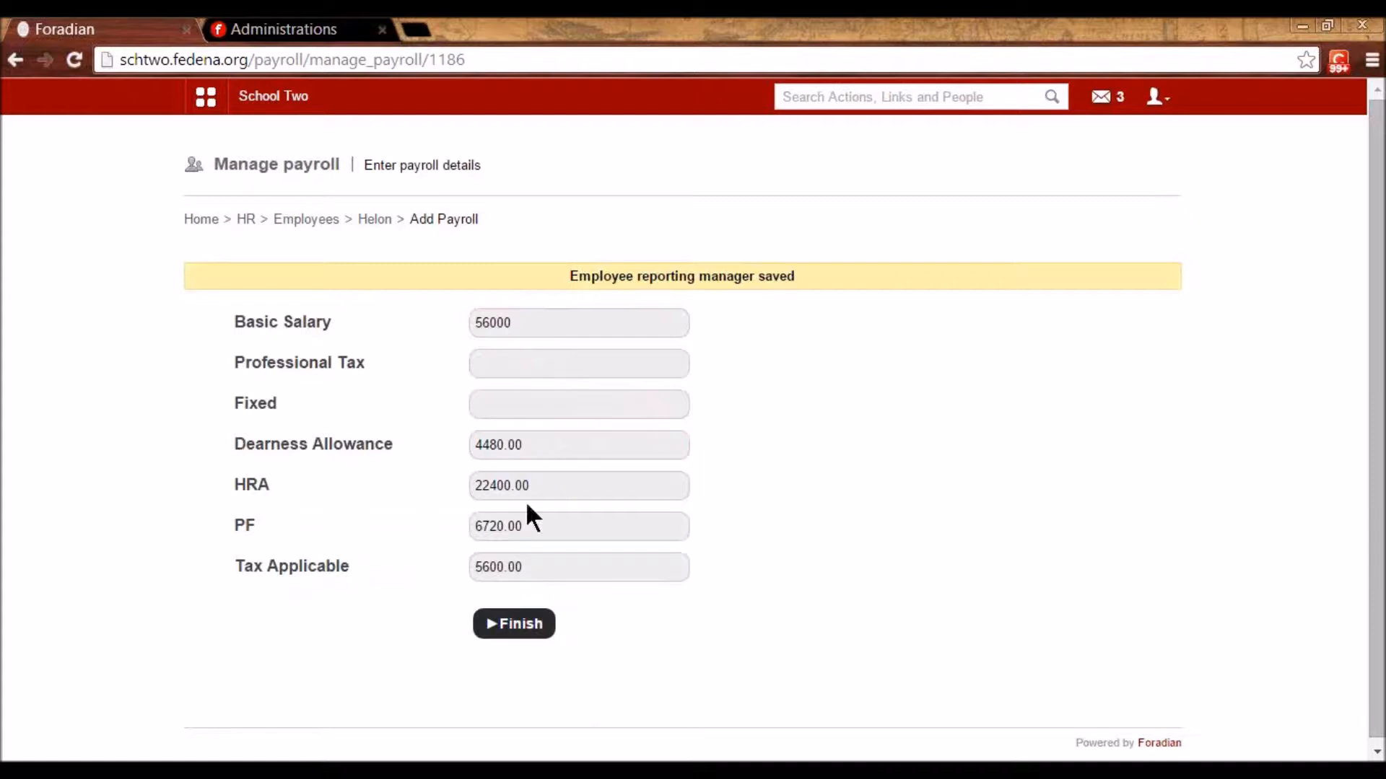
- Set professional tax to 300 and the fixed amount to 100, then save payroll
left_click(531, 373)
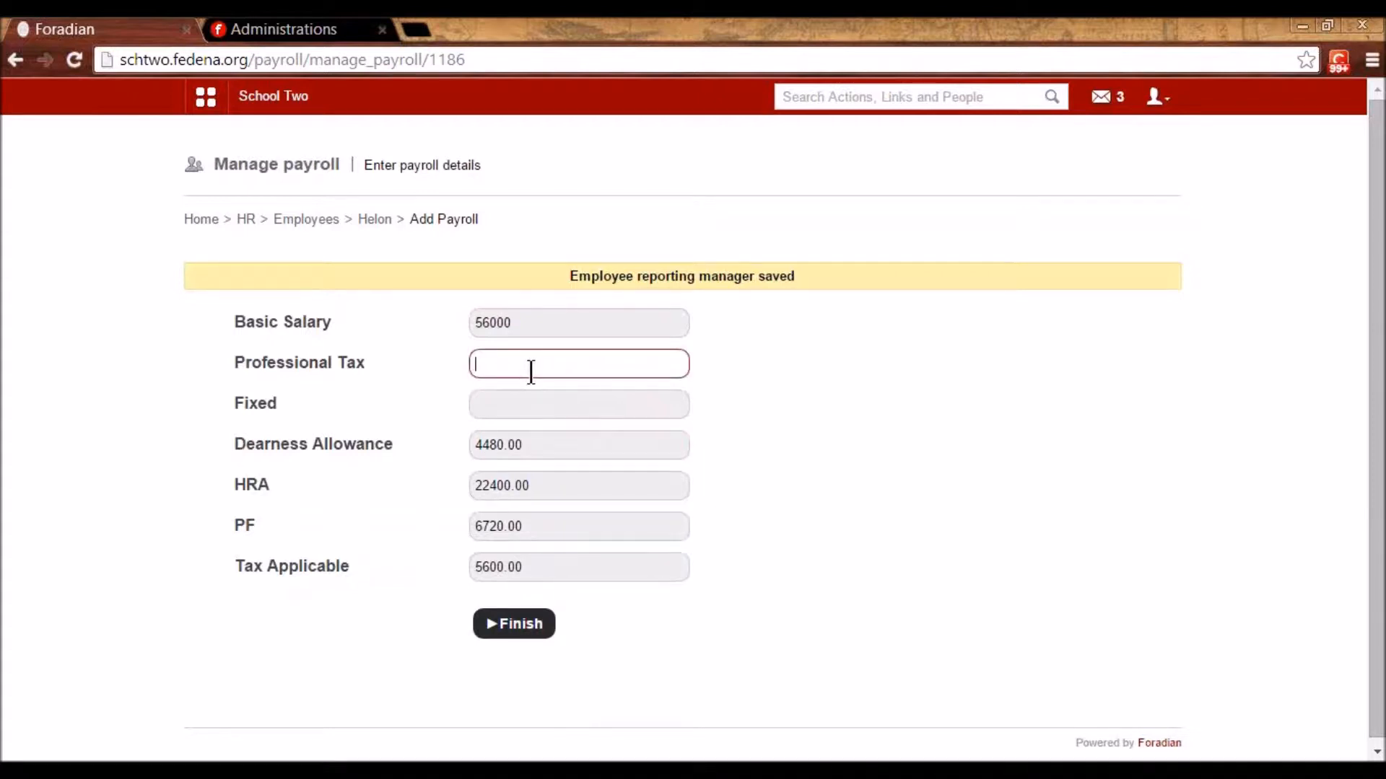
type("300")
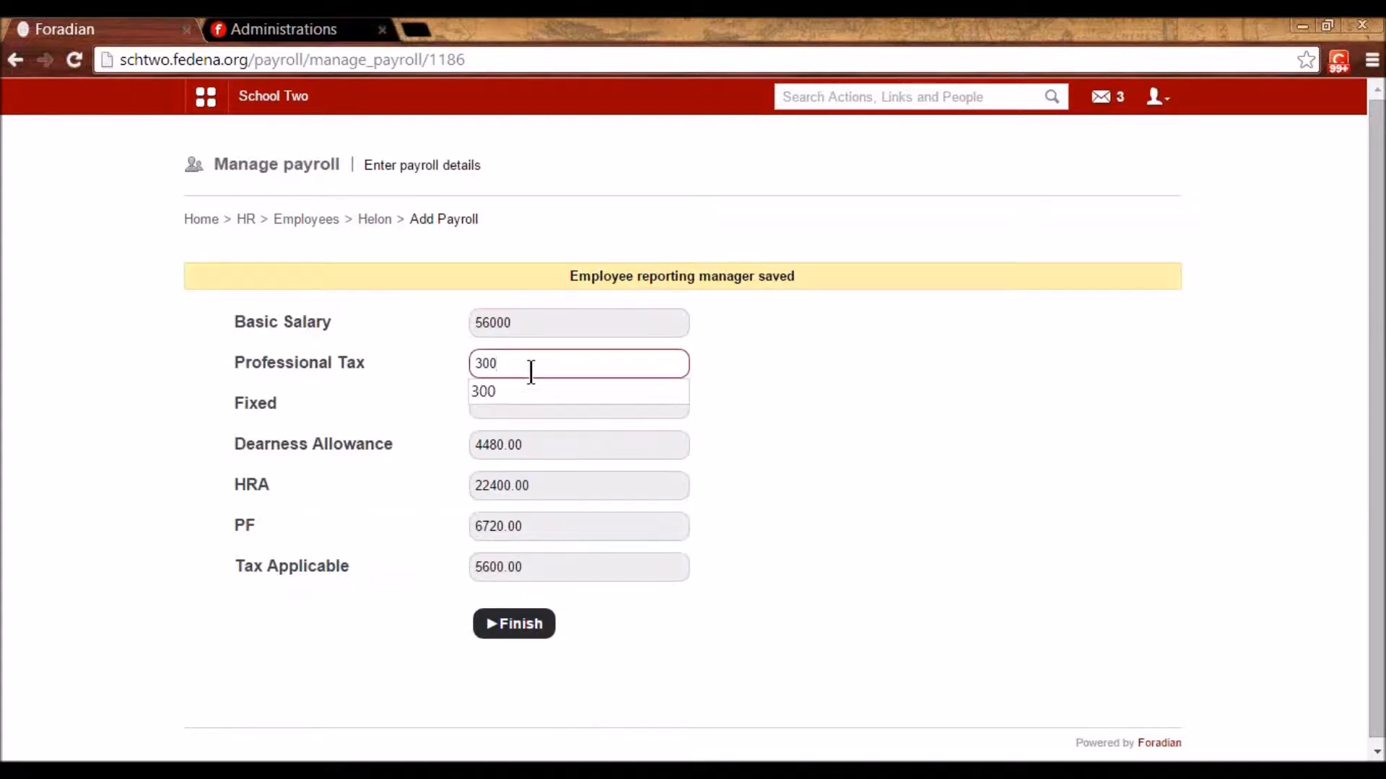
left_click(503, 405)
type("100")
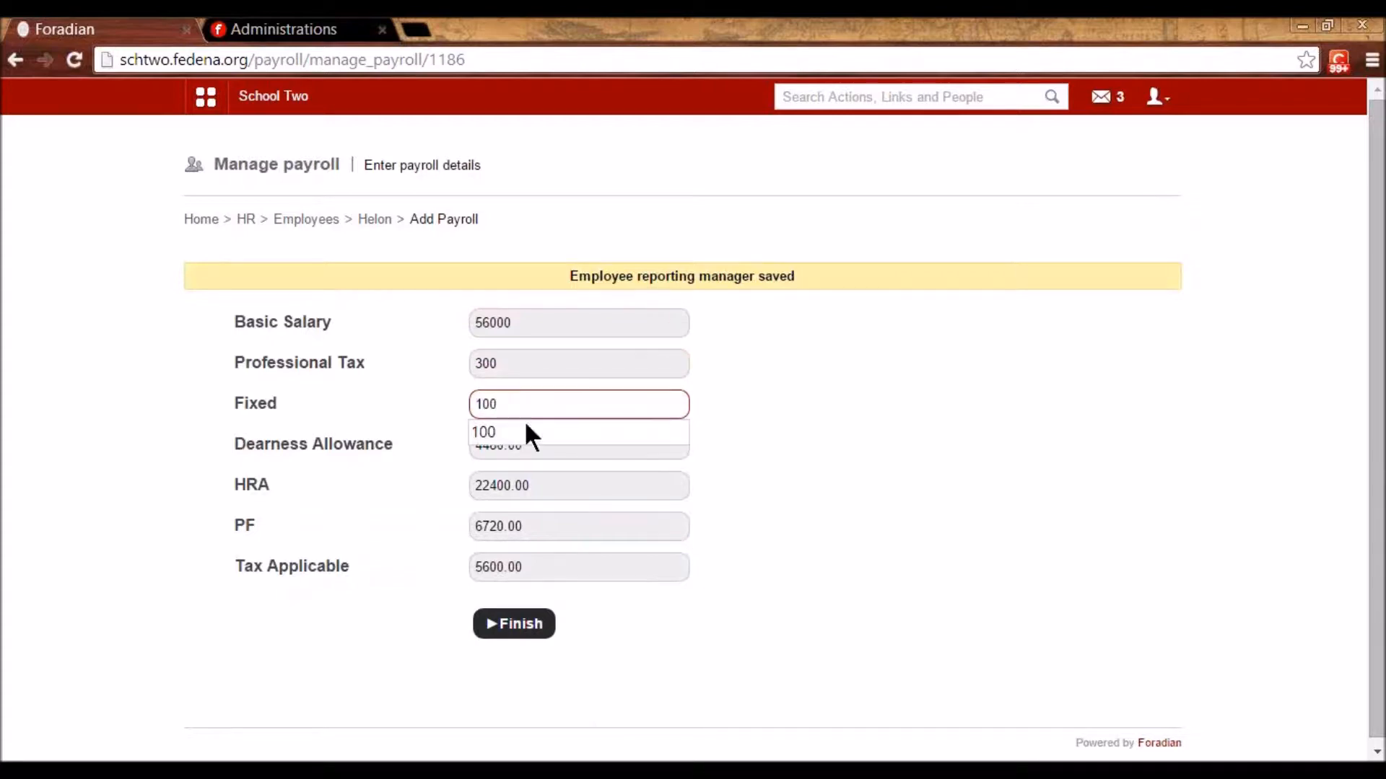
left_click(748, 449)
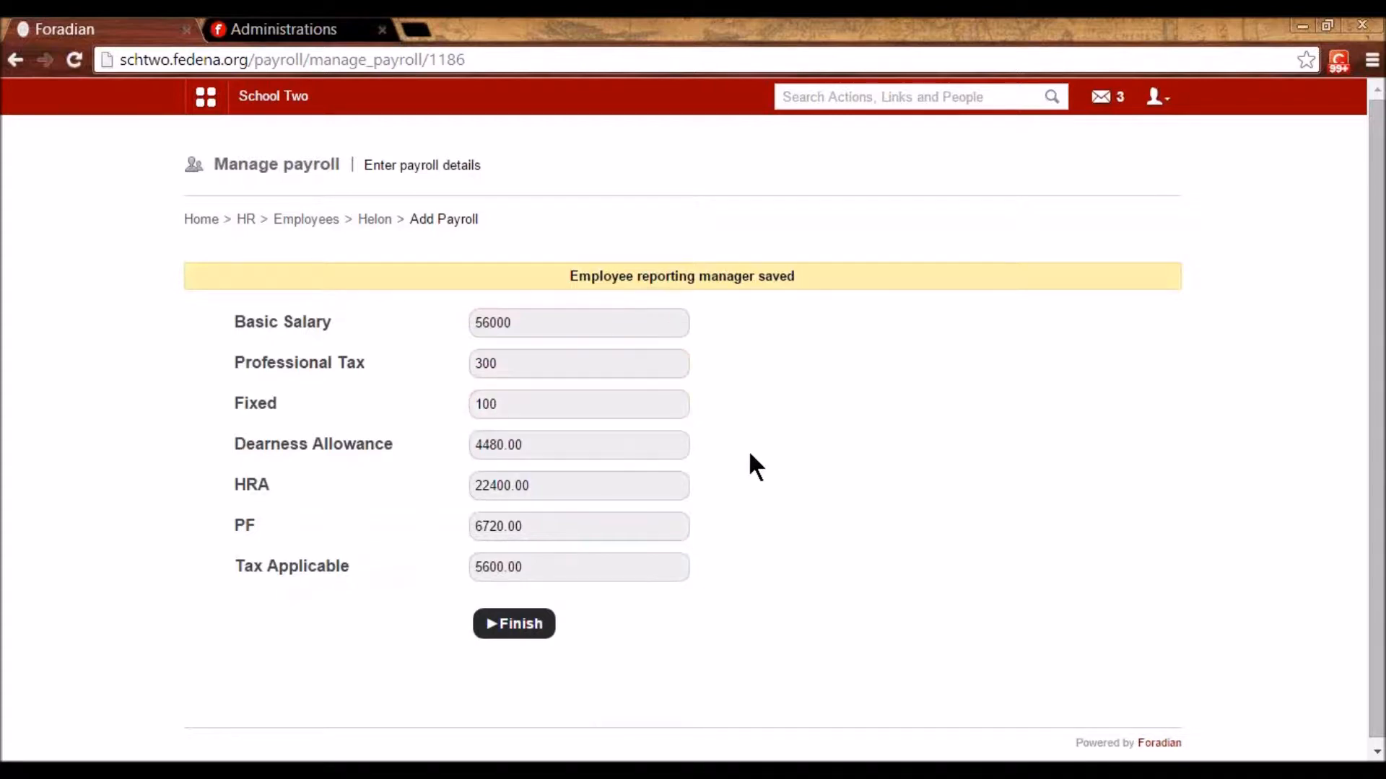
left_click(514, 625)
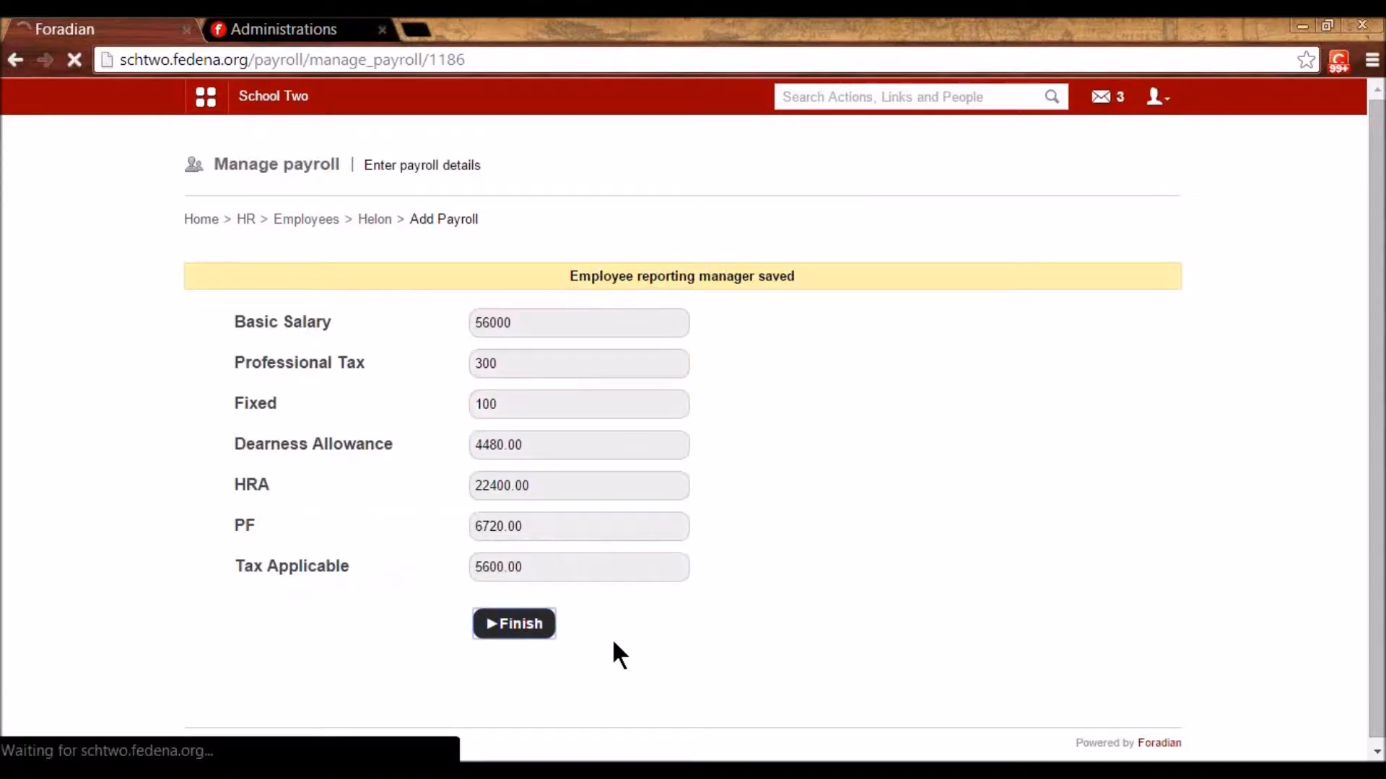
- Review the employee profile, copy the employee ID, and log out of the administrator account
scroll(614, 642, "down", 2)
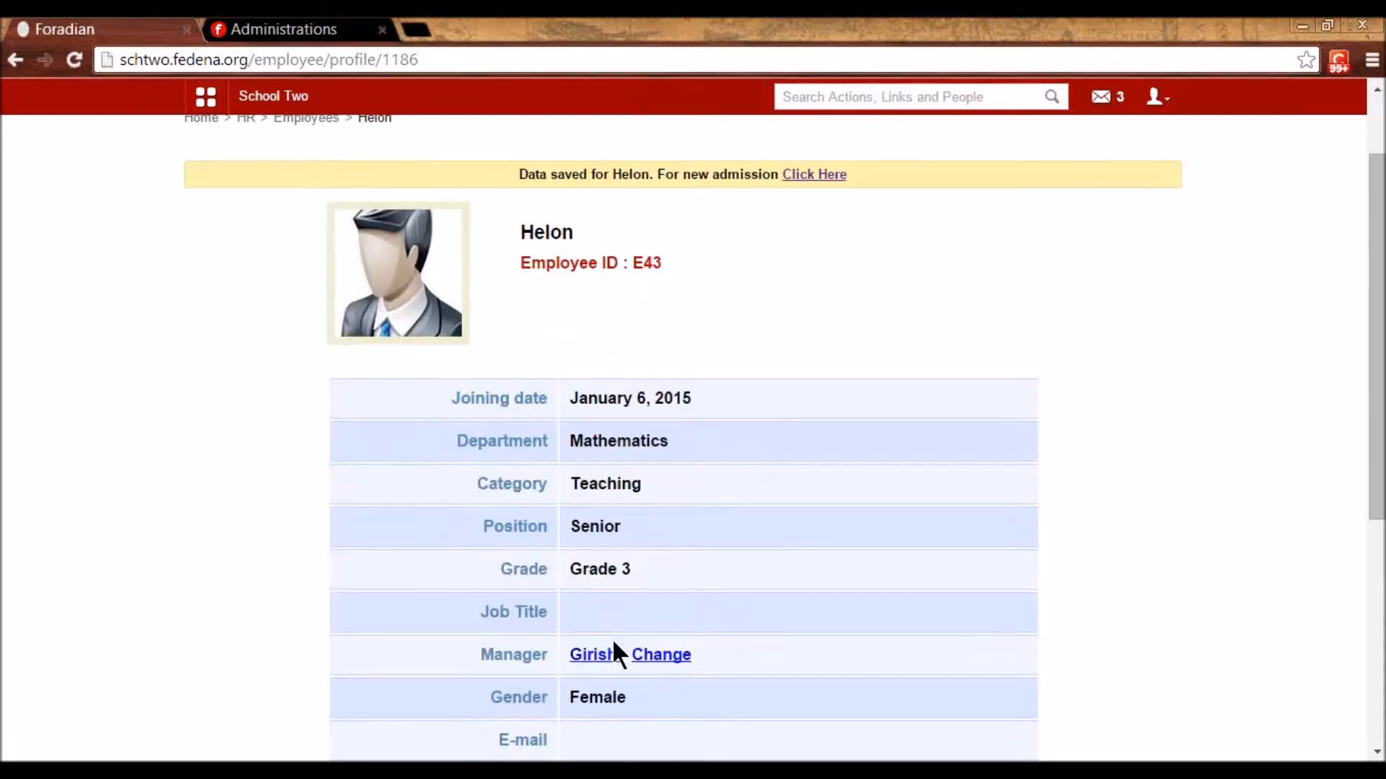
scroll(614, 642, "down", 1)
scroll(612, 638, "down", 1)
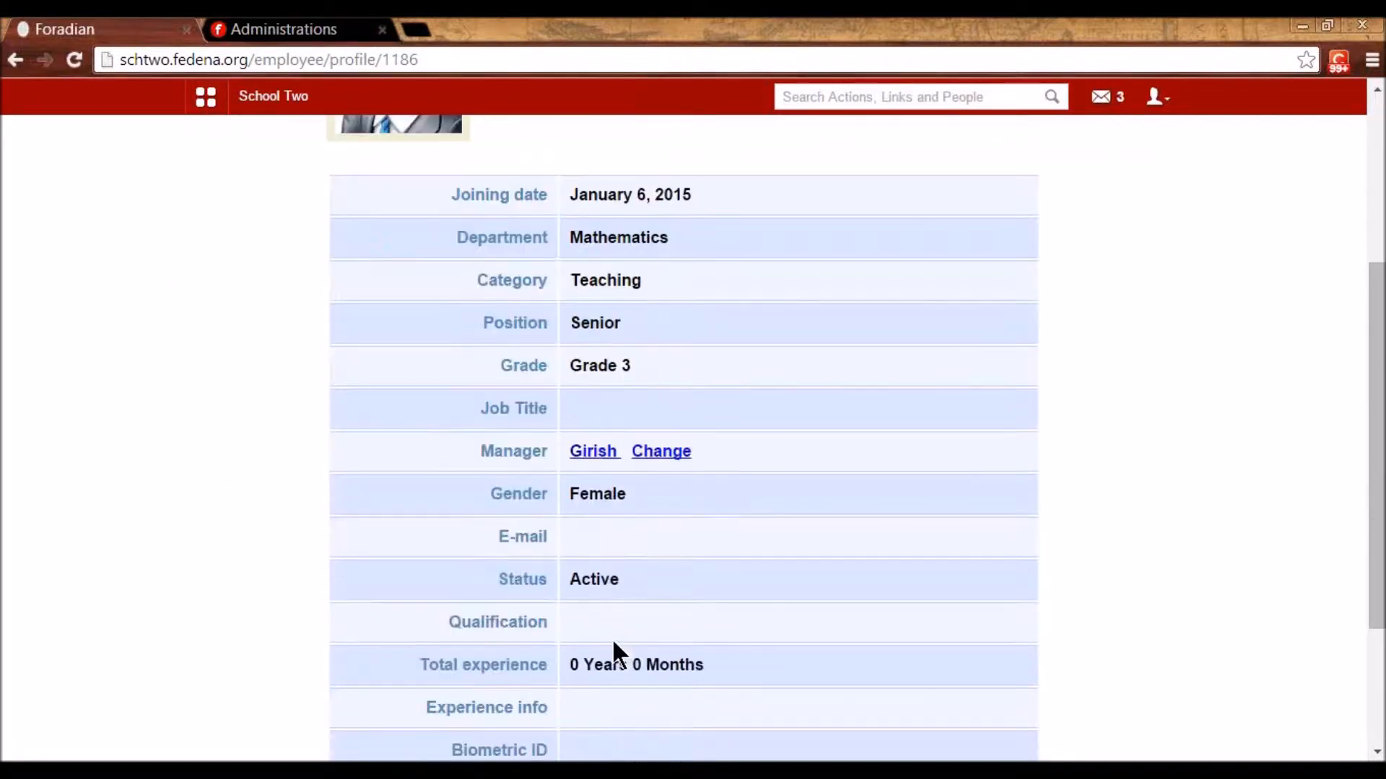
scroll(612, 638, "up", 3)
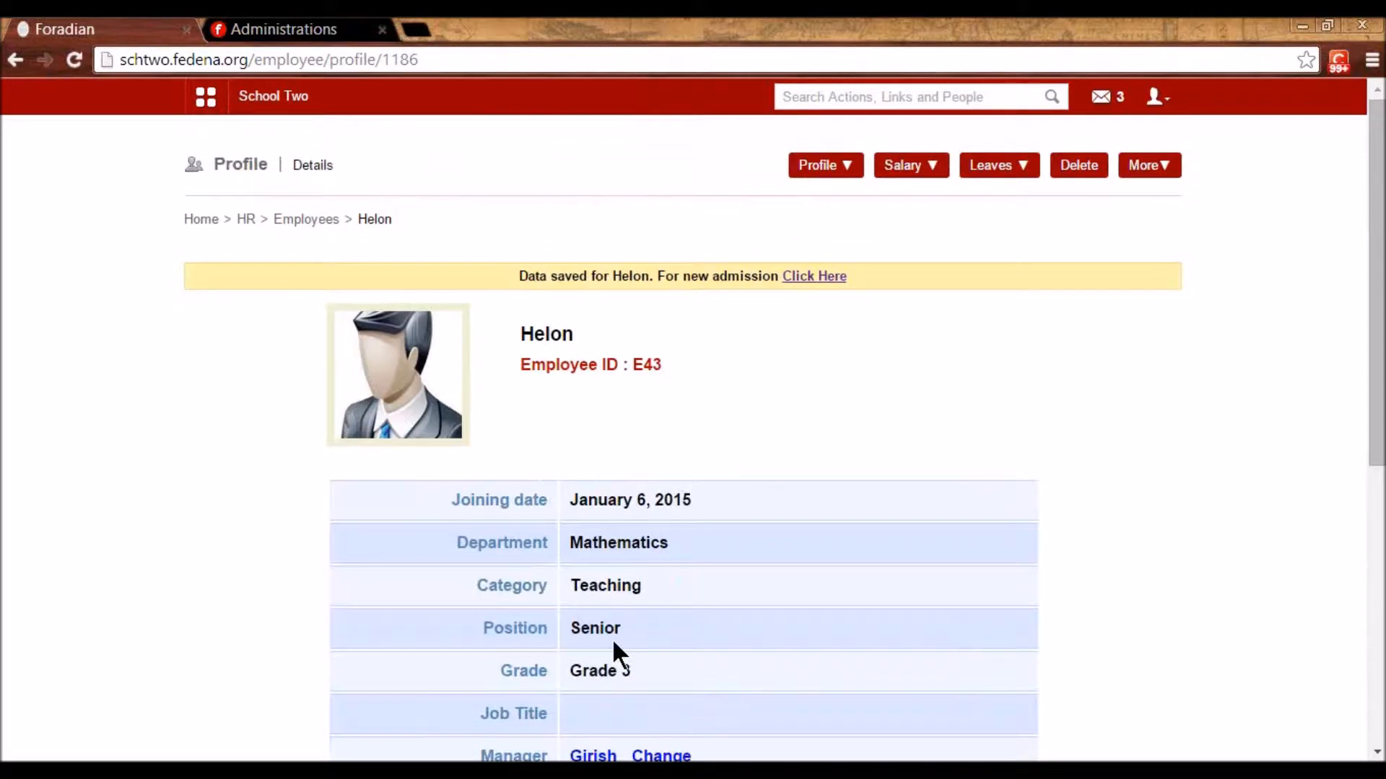
double_click(641, 363)
key("ctrl+c")
left_click(1157, 97)
left_click(1132, 181)
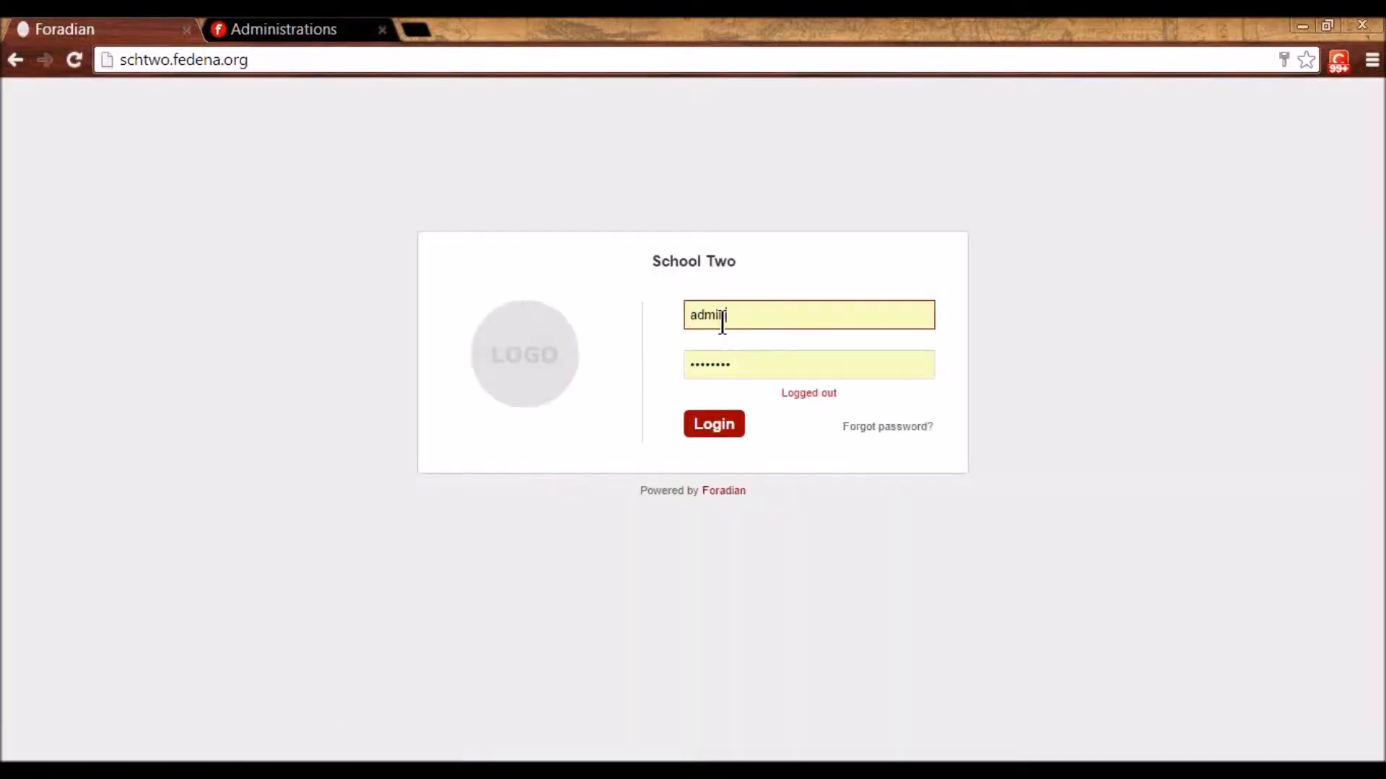
- Sign in with the employee ID as username and the employee's password
double_click(722, 315)
key("ctrl+v")
key("Tab")
type("E4312")
key("Return")
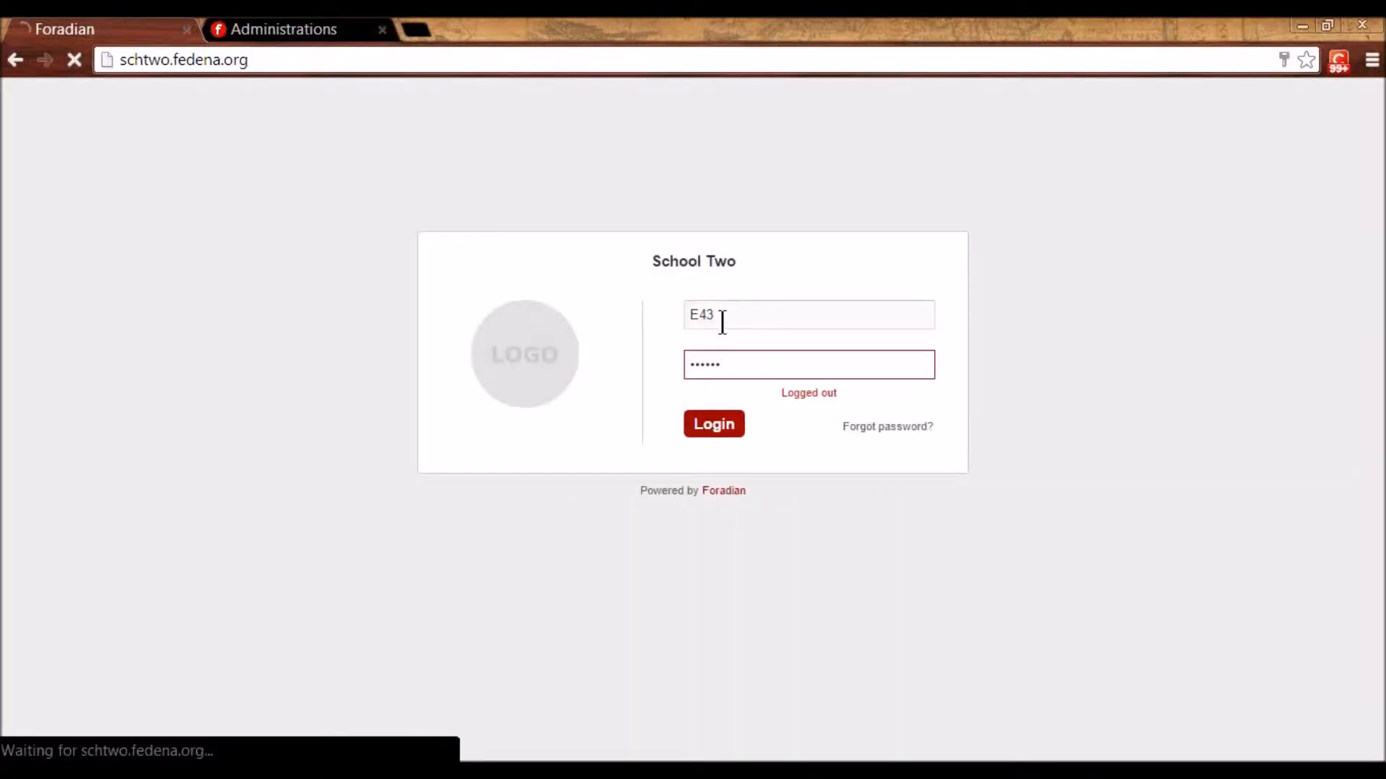
- Set and confirm a new password for the employee account
type("123456")
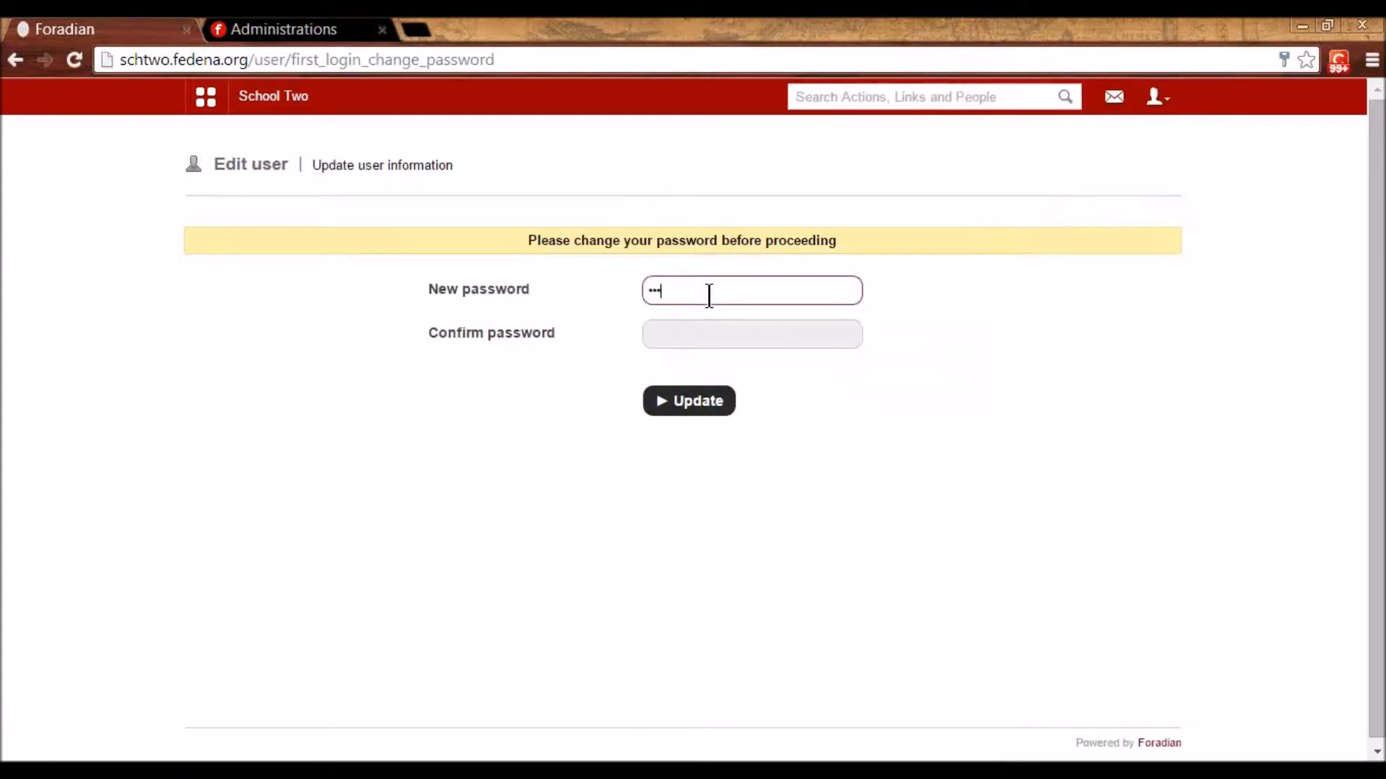
key("Tab")
type("123456")
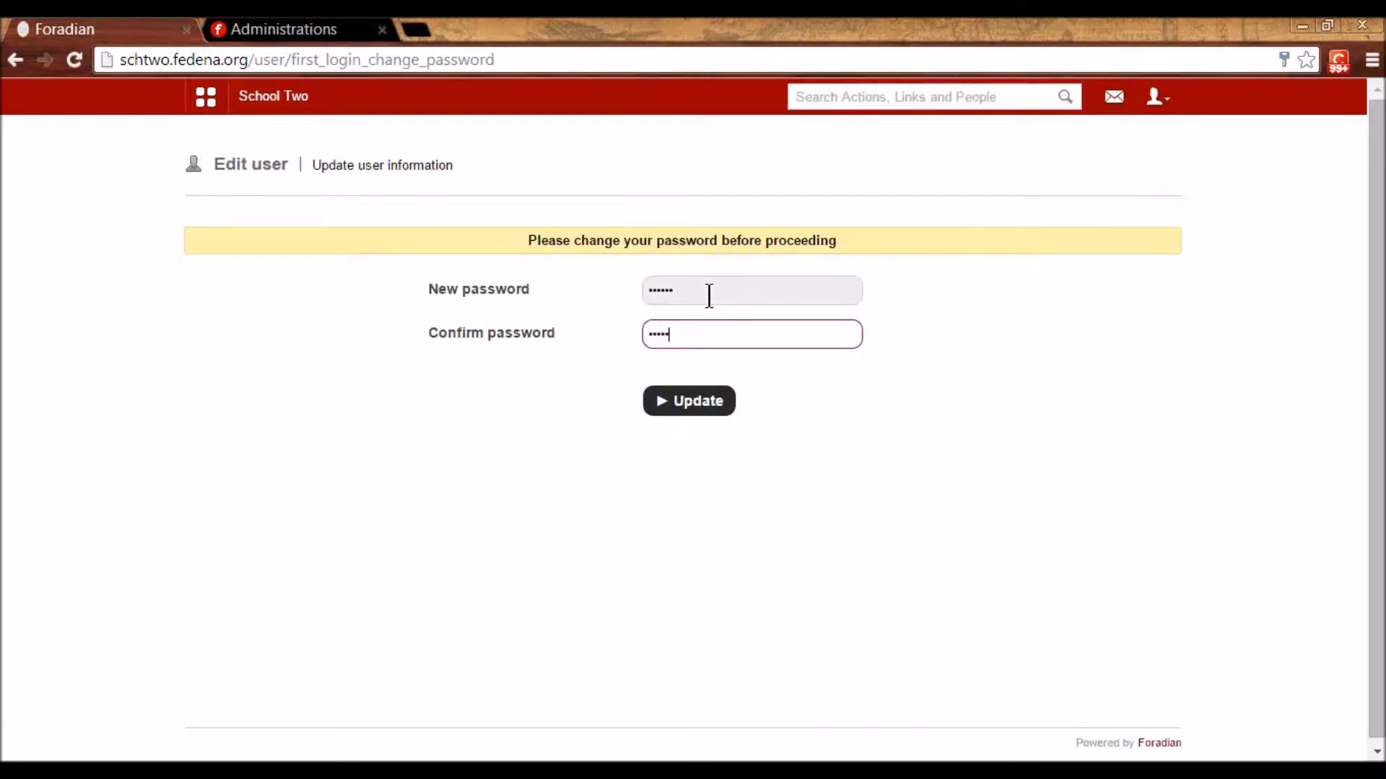
key("Return")
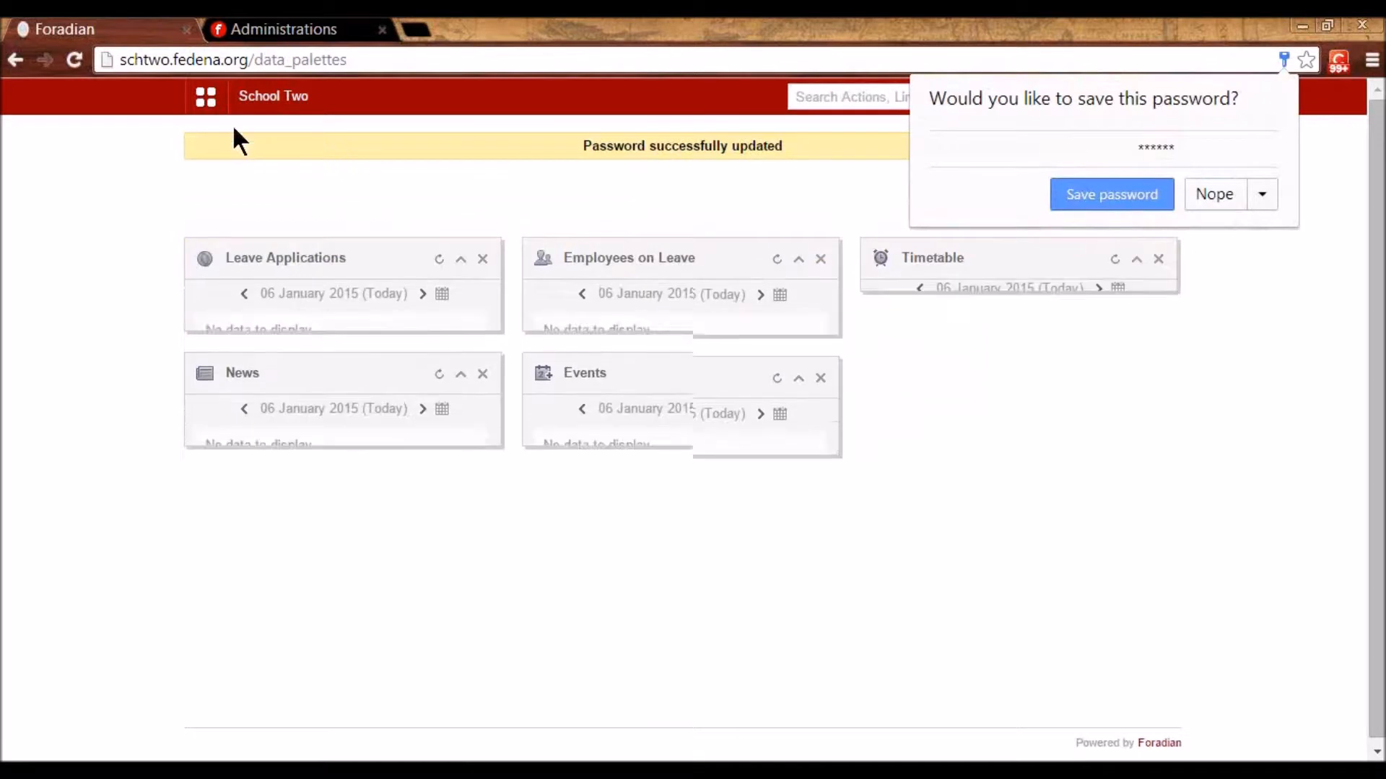
left_click(205, 97)
- Open the Attendance register from the Academics links
left_click(313, 149)
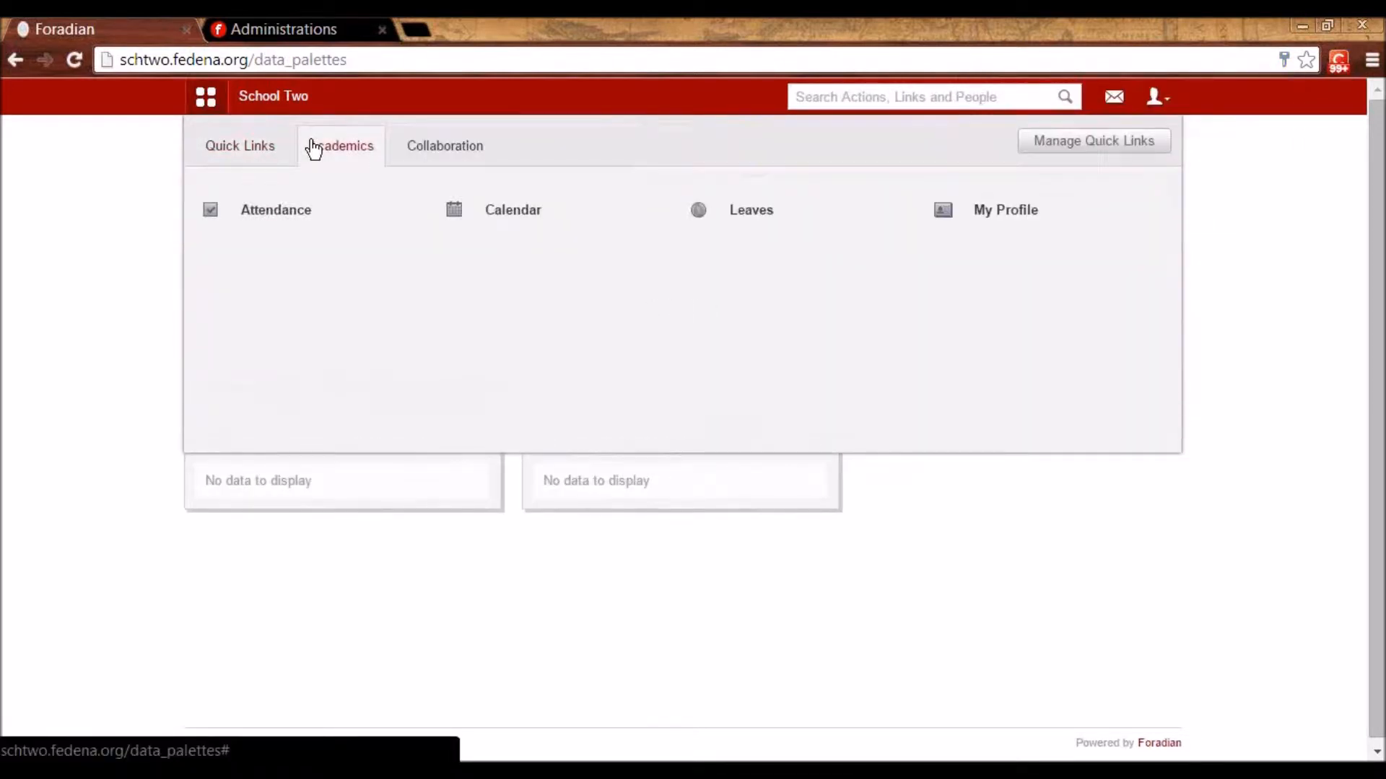
left_click(427, 148)
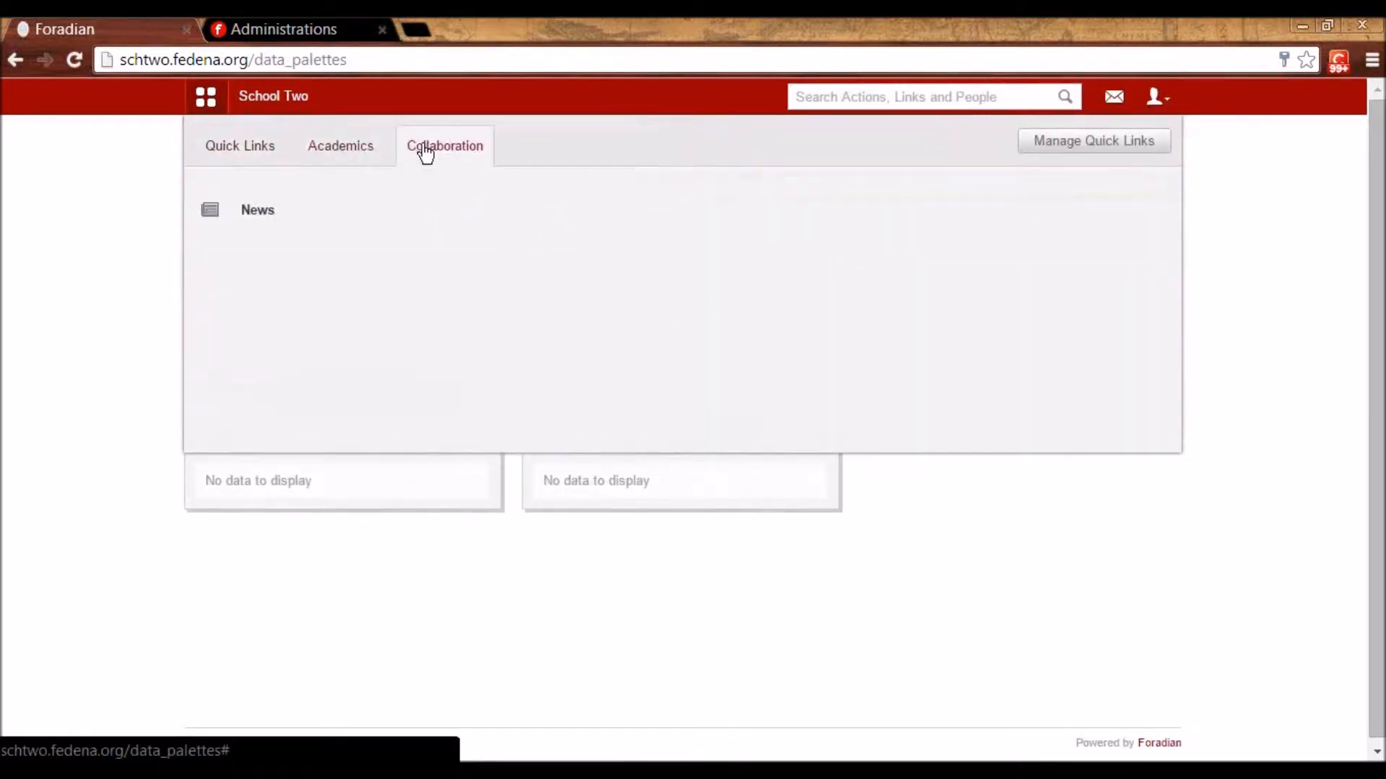
left_click(333, 156)
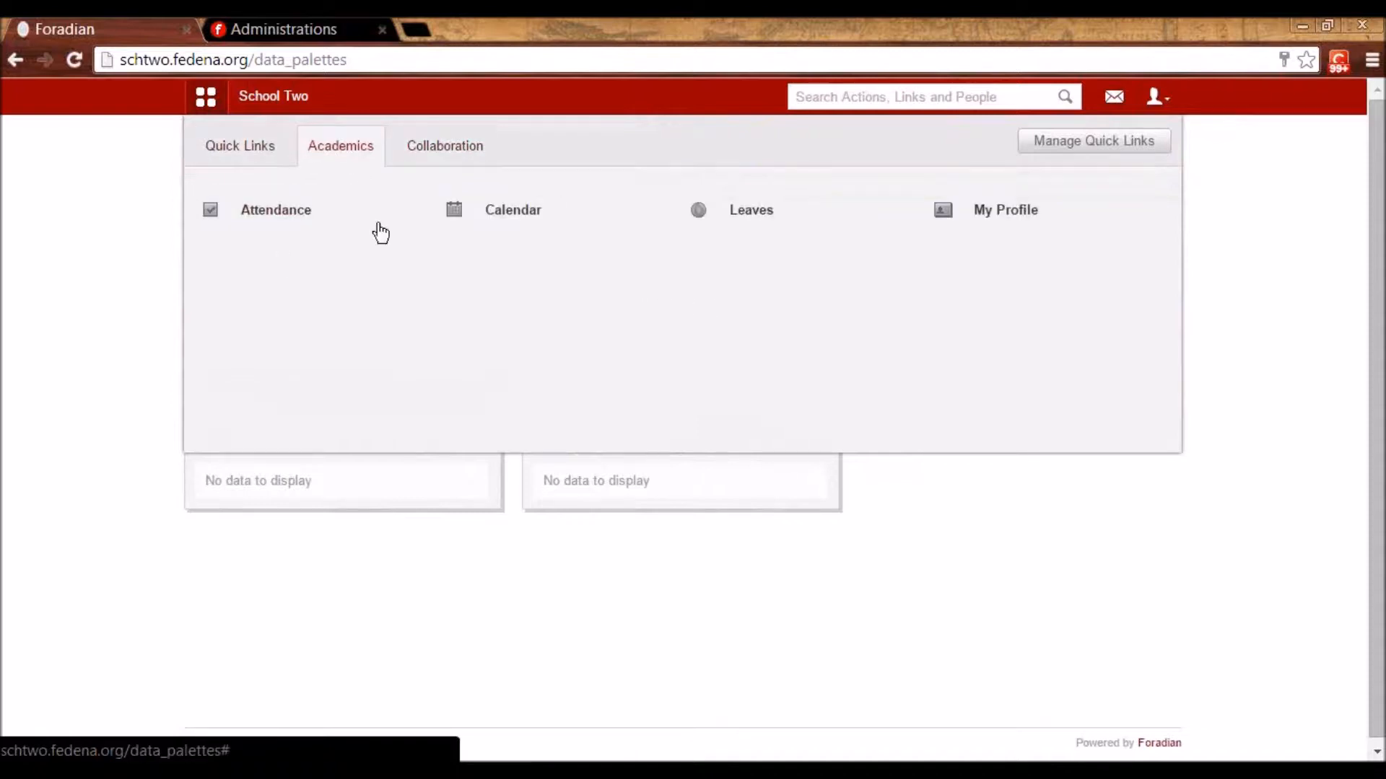
mouse_move(290, 224)
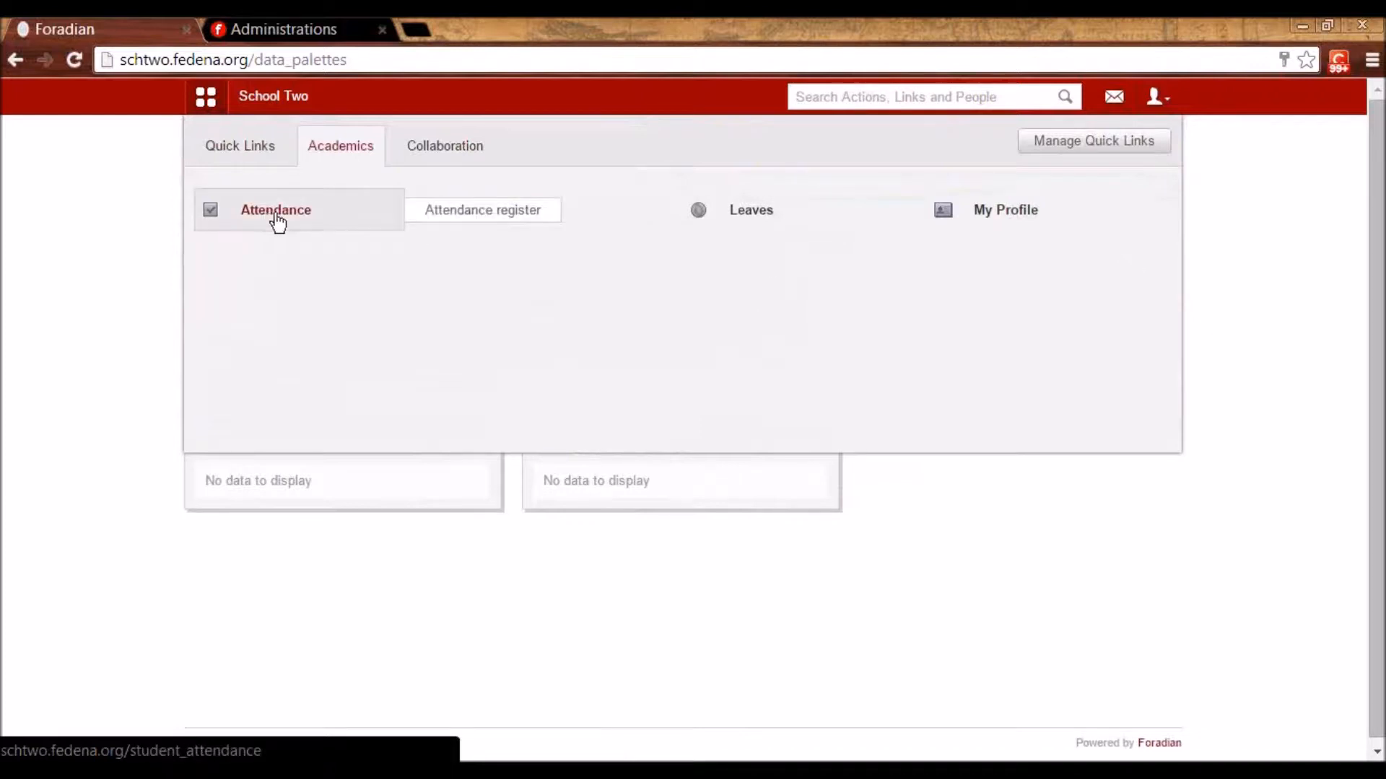
left_click(277, 221)
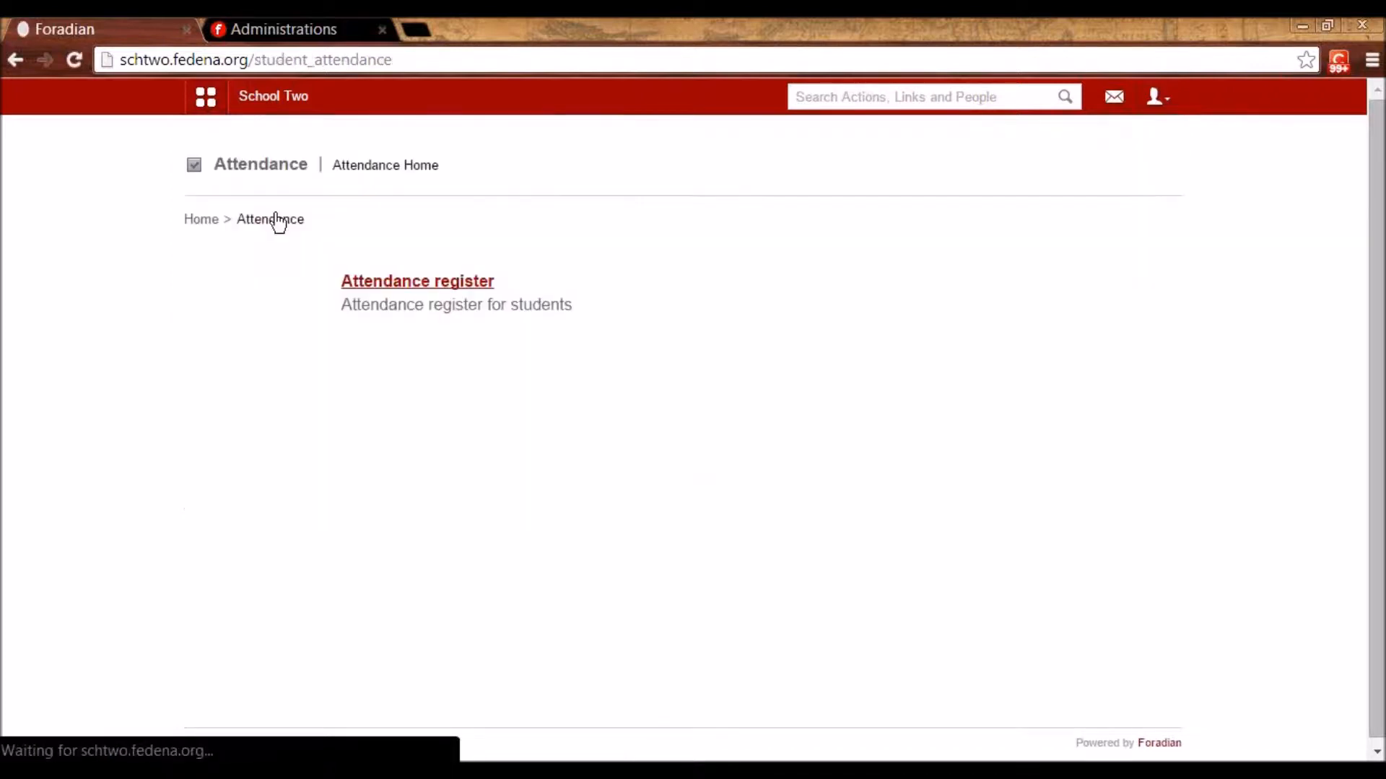
left_click(392, 284)
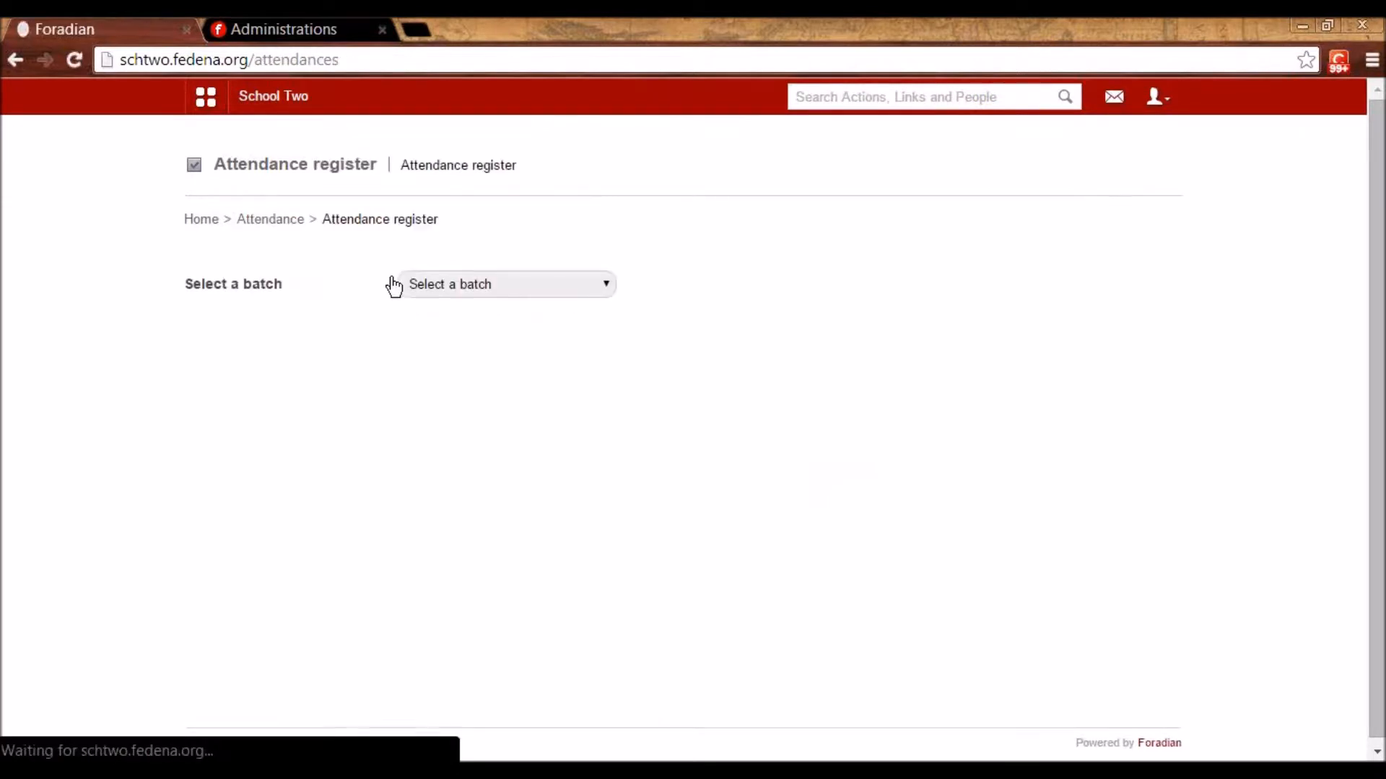
- Show the attendance register for batch G1 - A 2014
left_click(462, 284)
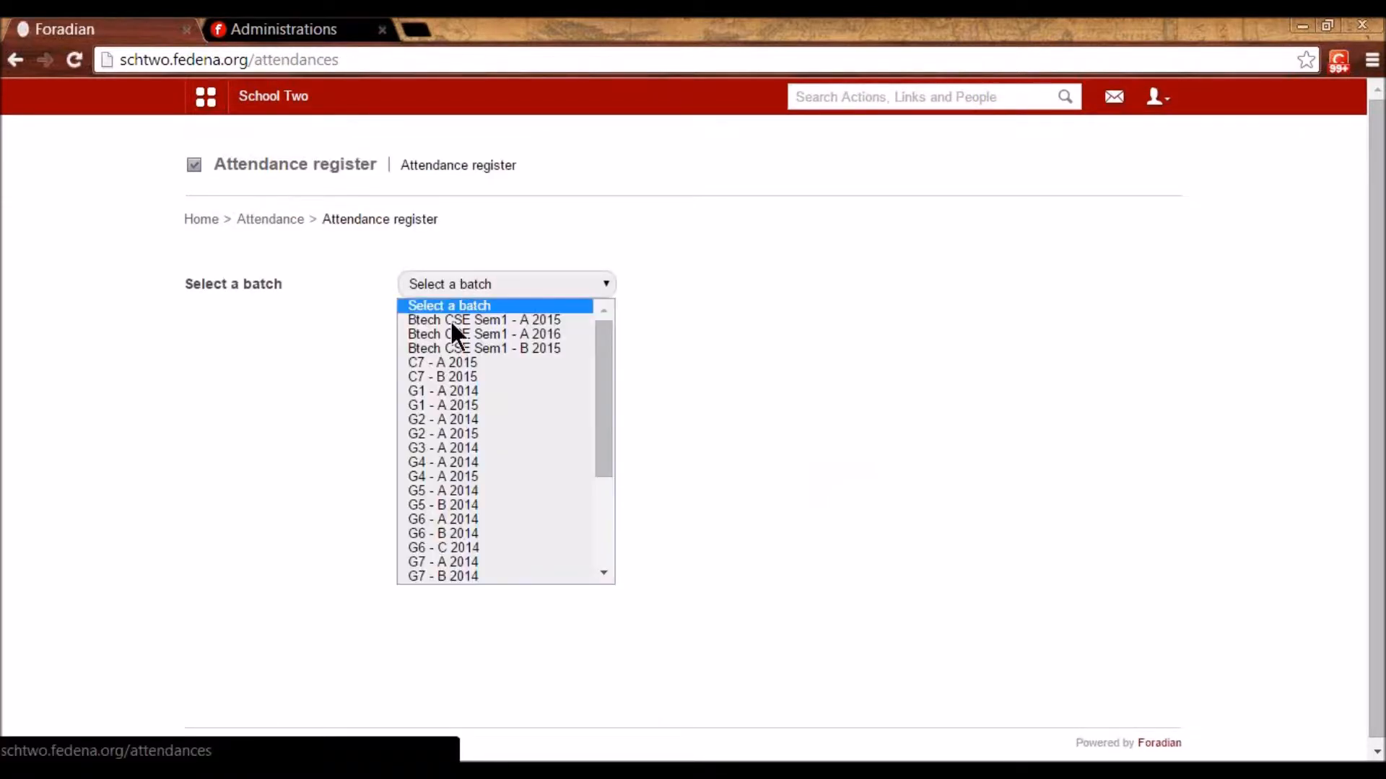
left_click(447, 405)
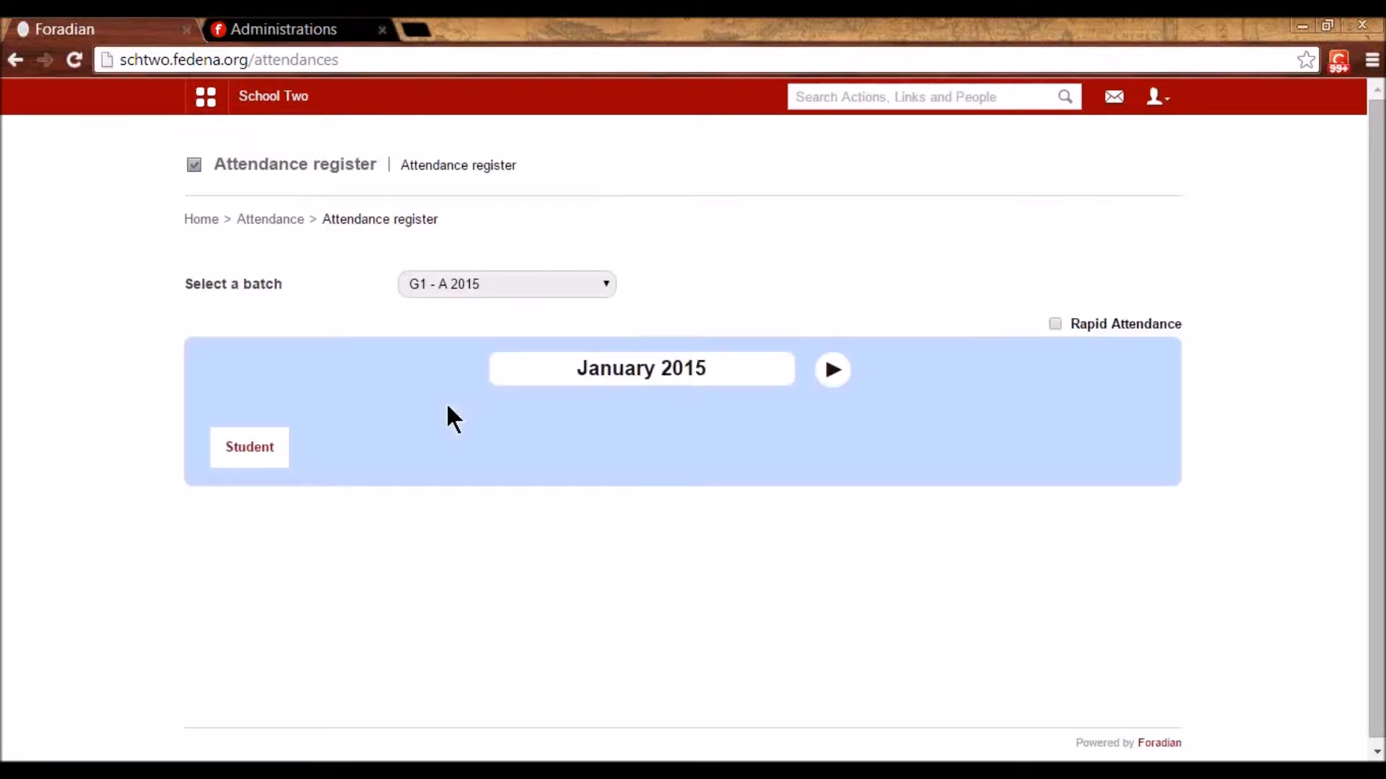
left_click(543, 281)
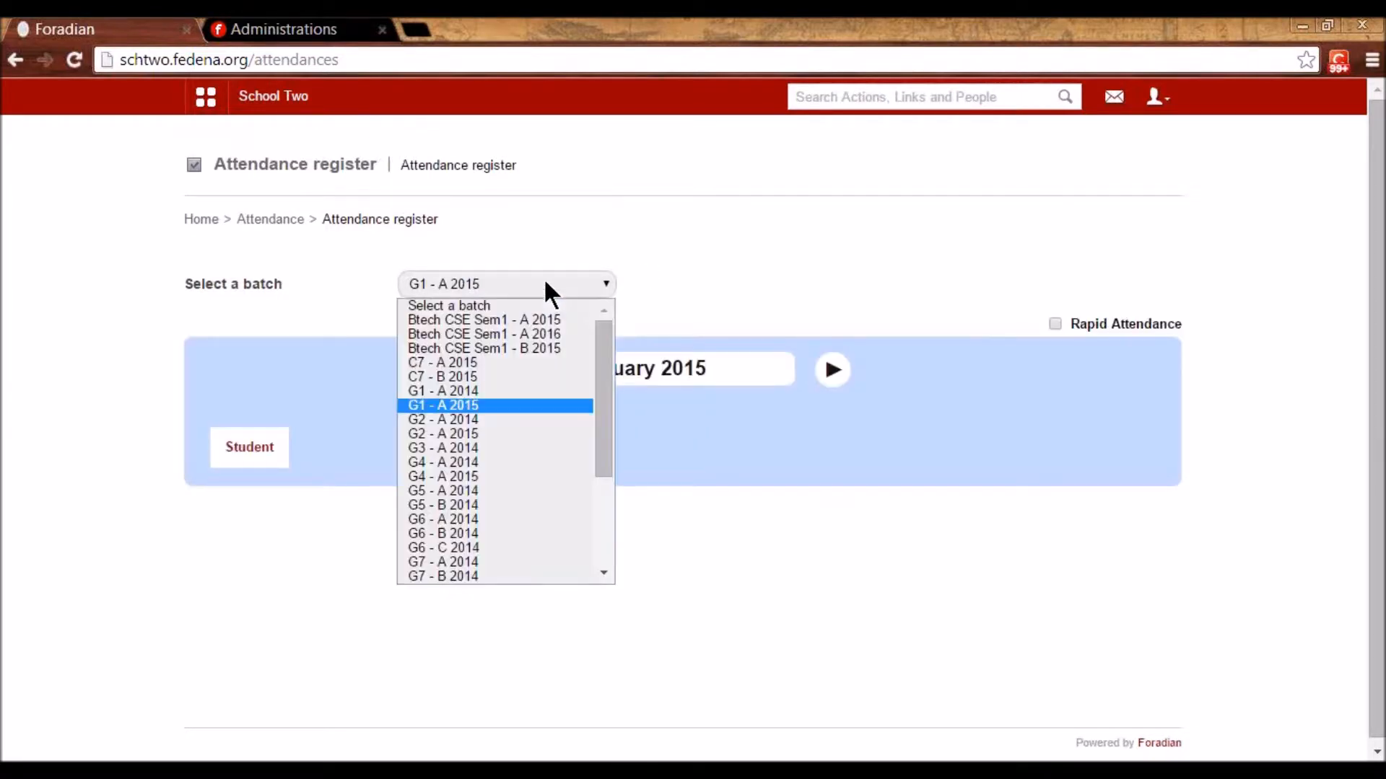
left_click(479, 401)
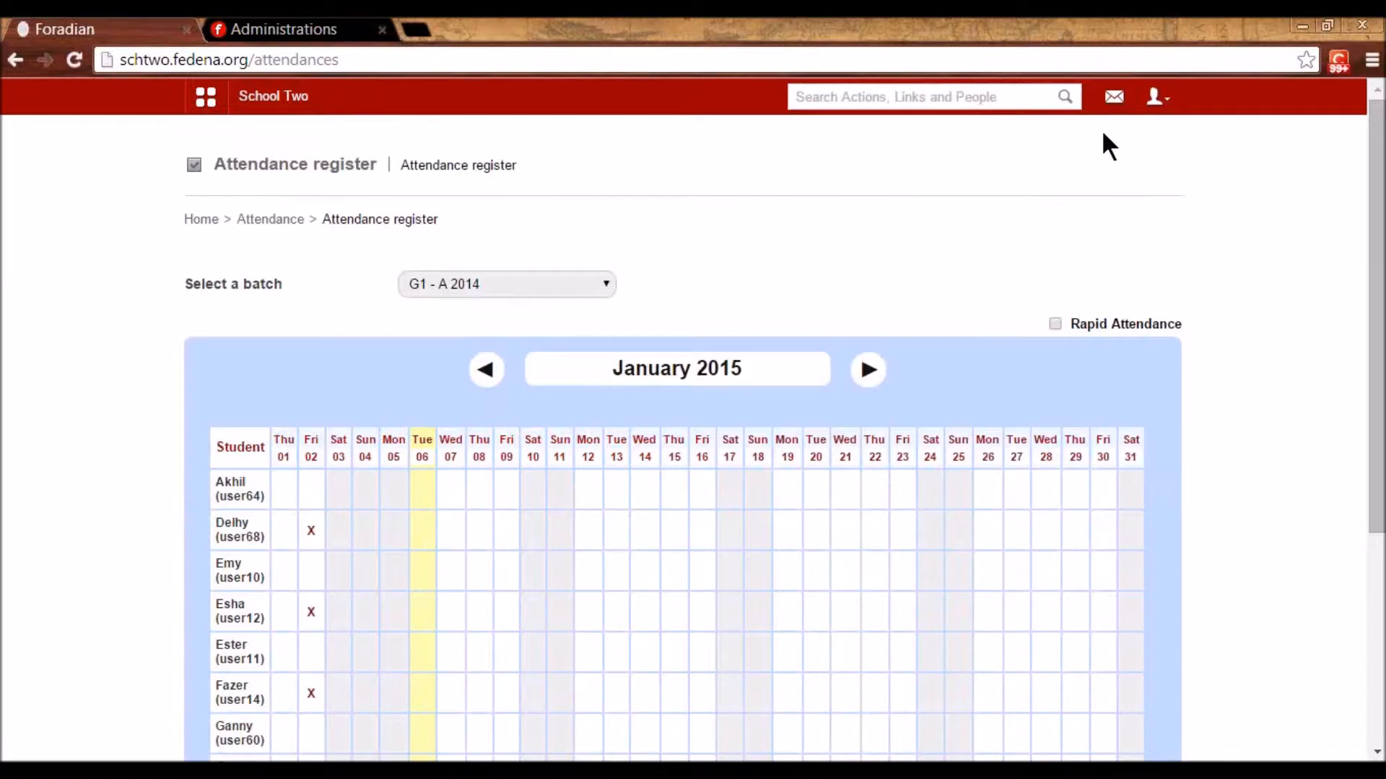
- Log out of the employee account and log back in as administrator
left_click(1157, 98)
left_click(1098, 182)
left_click(694, 431)
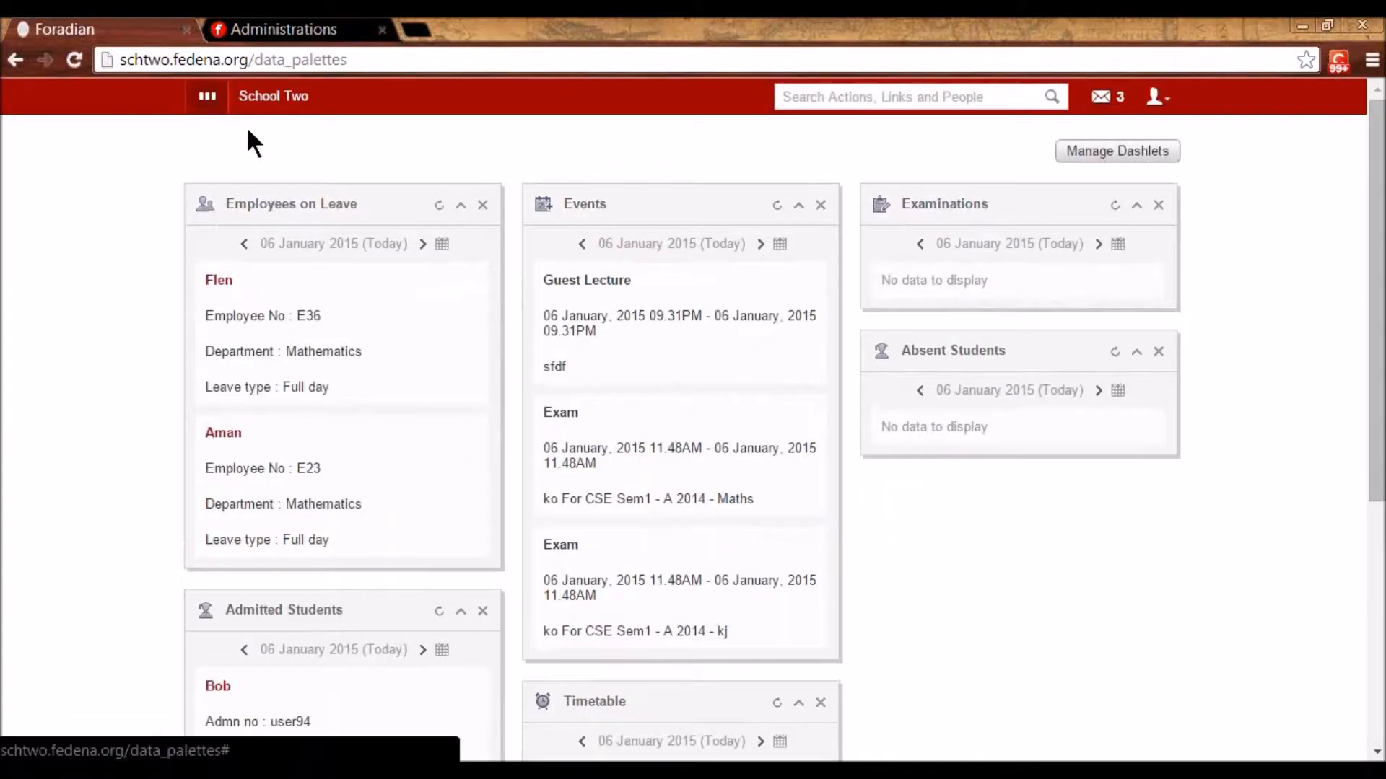
- Go to Employee subject association under Human Resource's Employee management
left_click(208, 112)
left_click(326, 148)
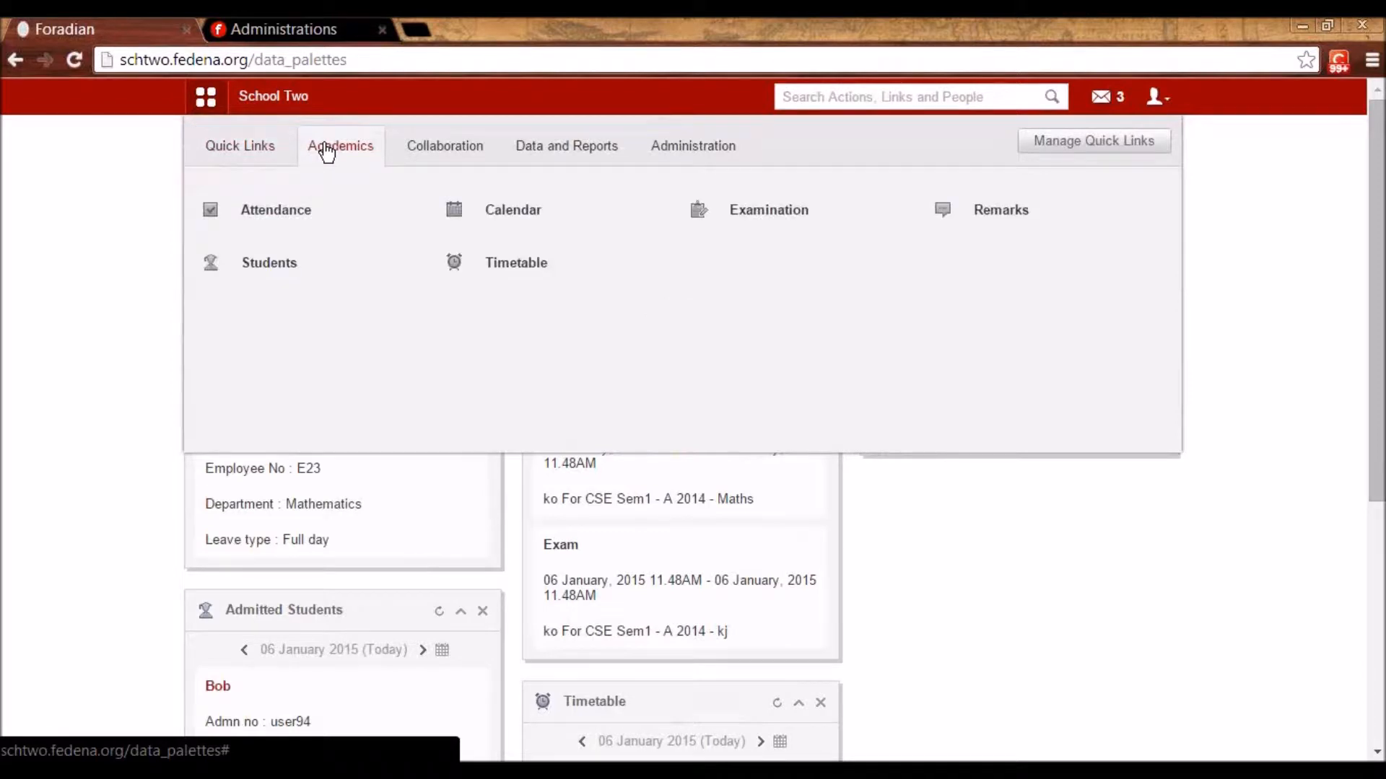
left_click(705, 153)
mouse_move(745, 207)
left_click(518, 218)
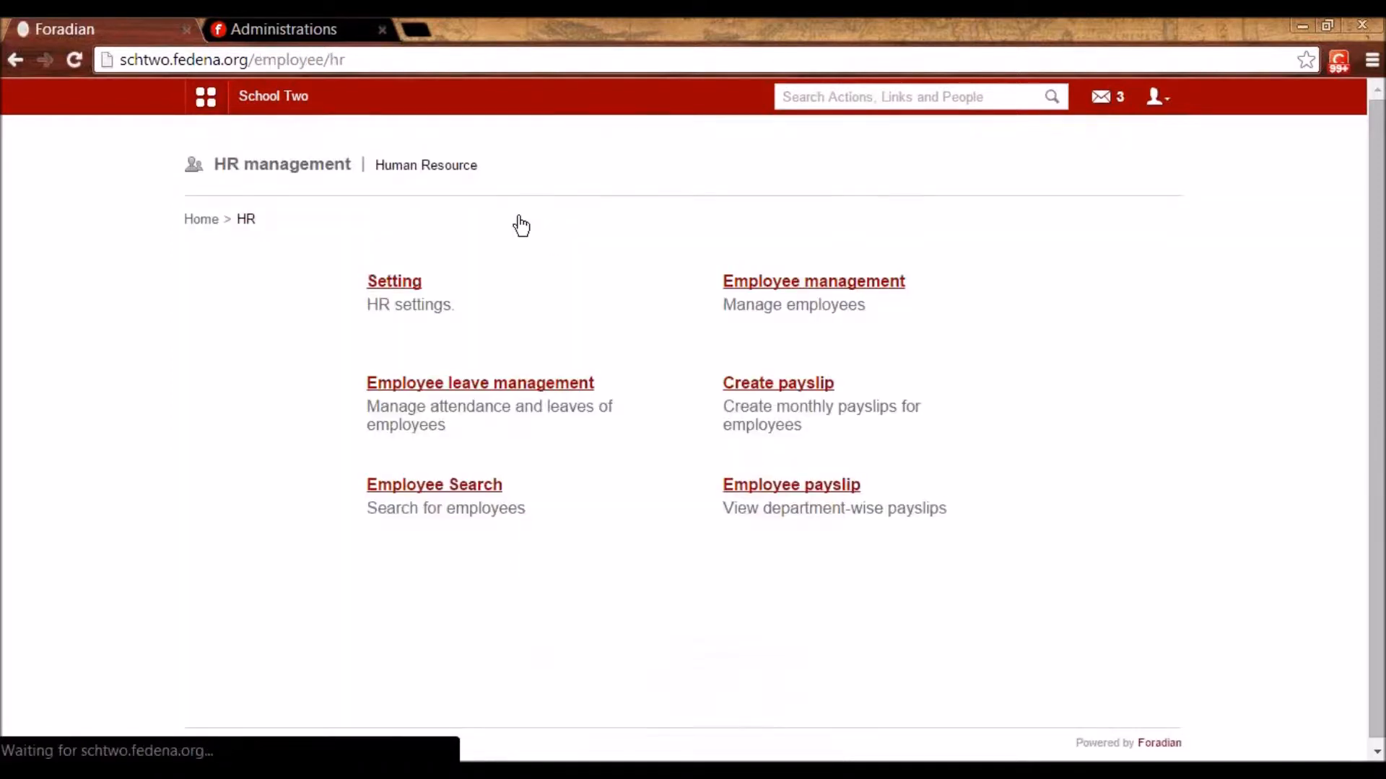
left_click(772, 286)
left_click(758, 282)
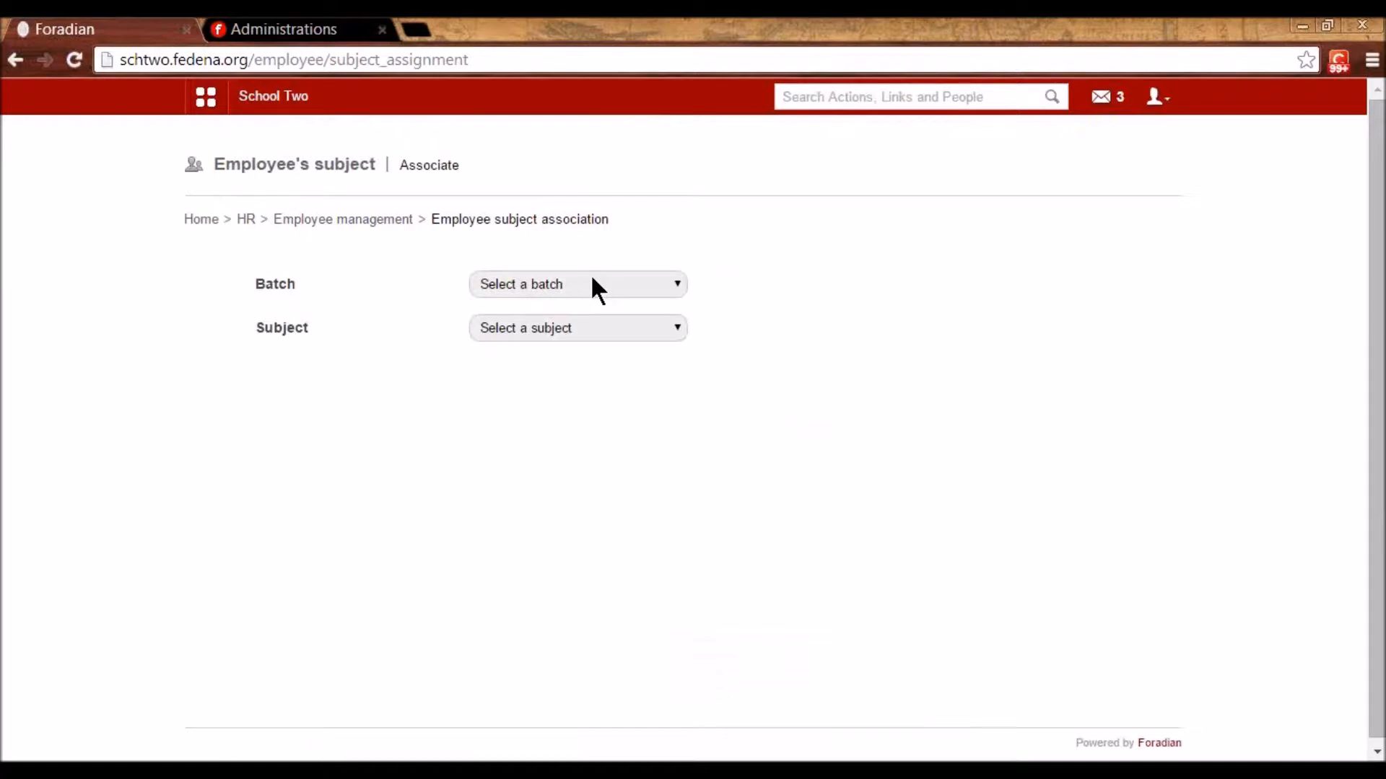
- For batch S2 - A 2015, assign English to two English department employees
left_click(596, 290)
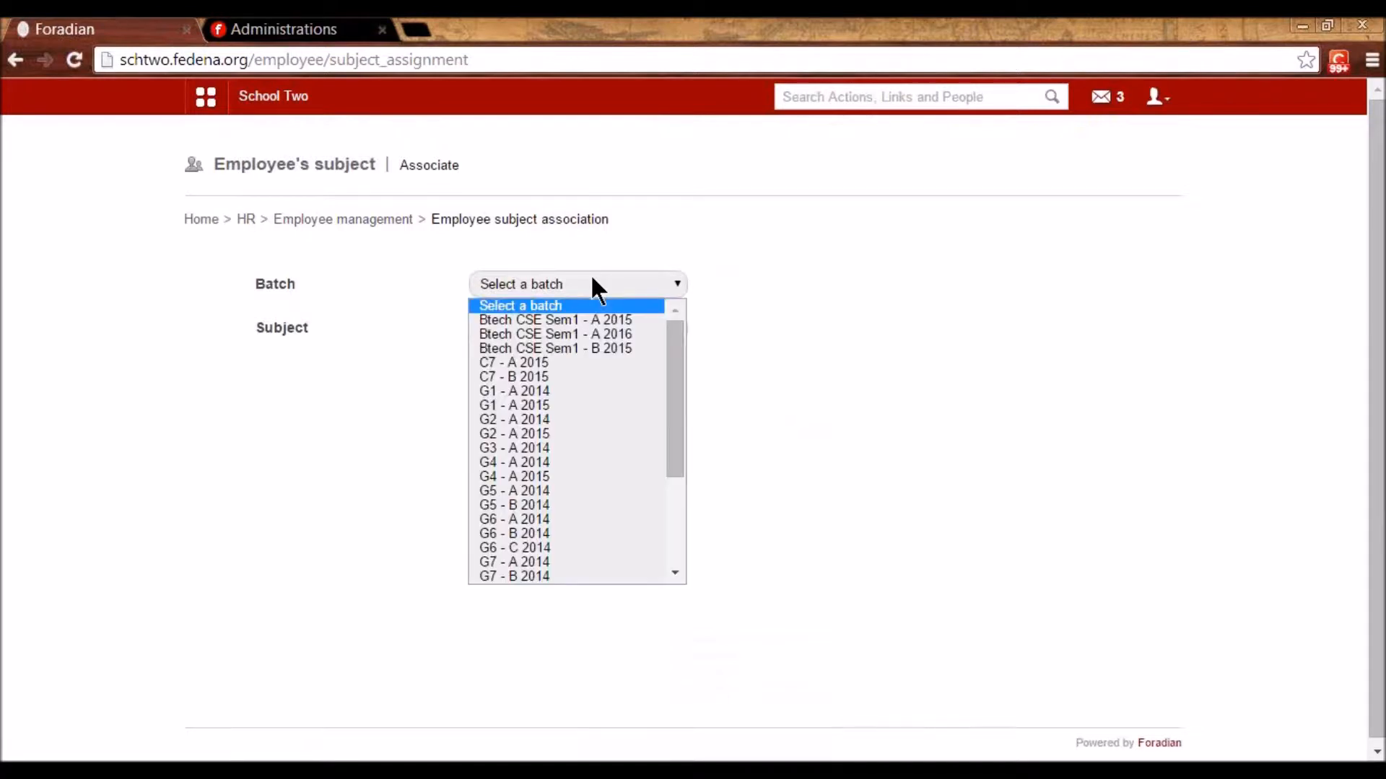
scroll(573, 307, "down", 4)
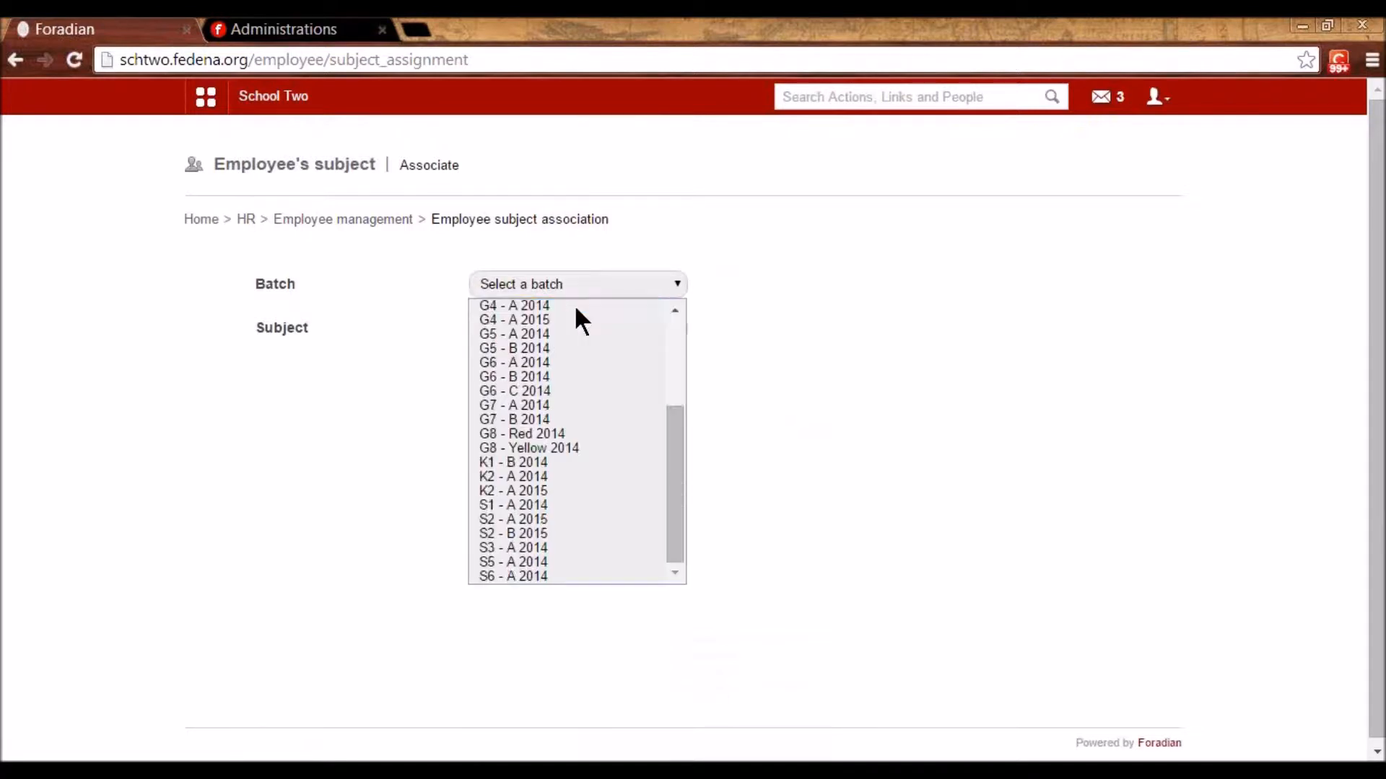
left_click(534, 521)
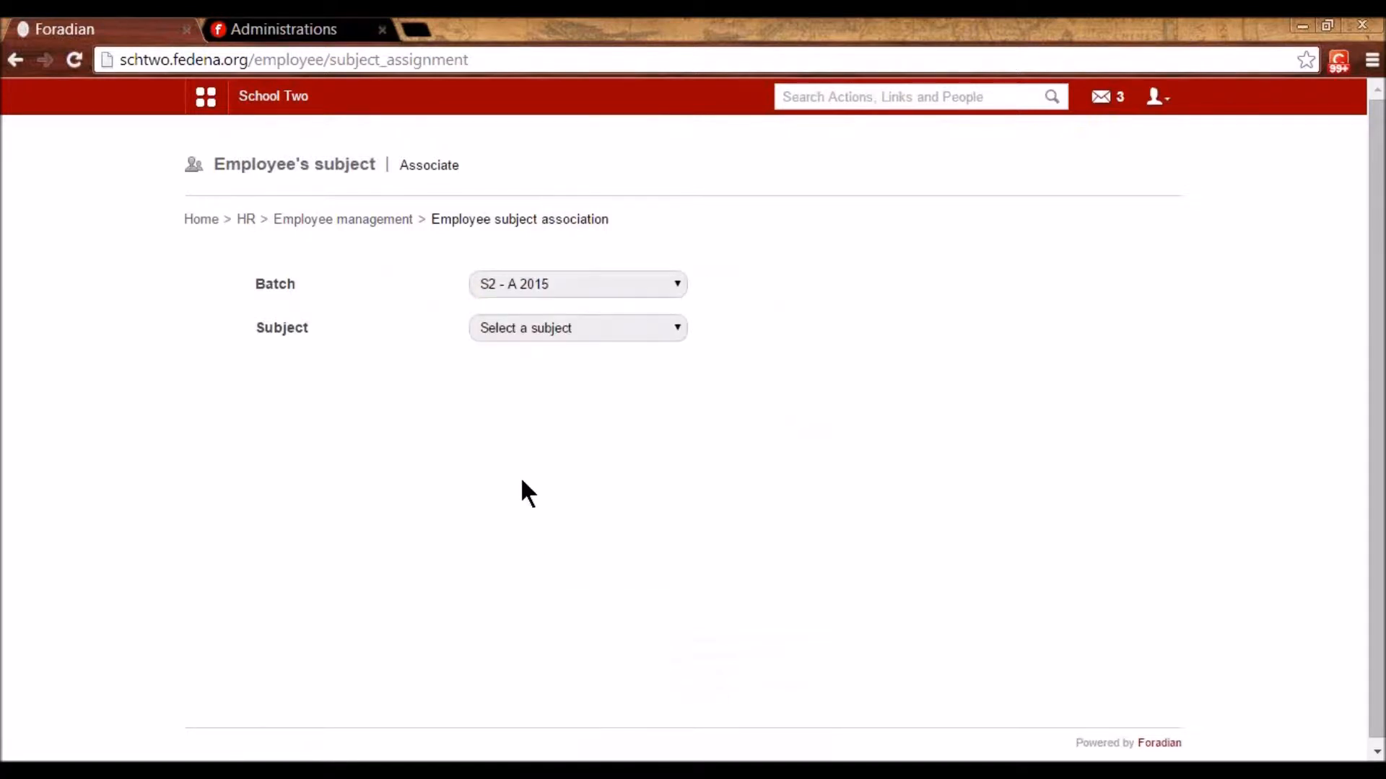
left_click(576, 329)
left_click(550, 379)
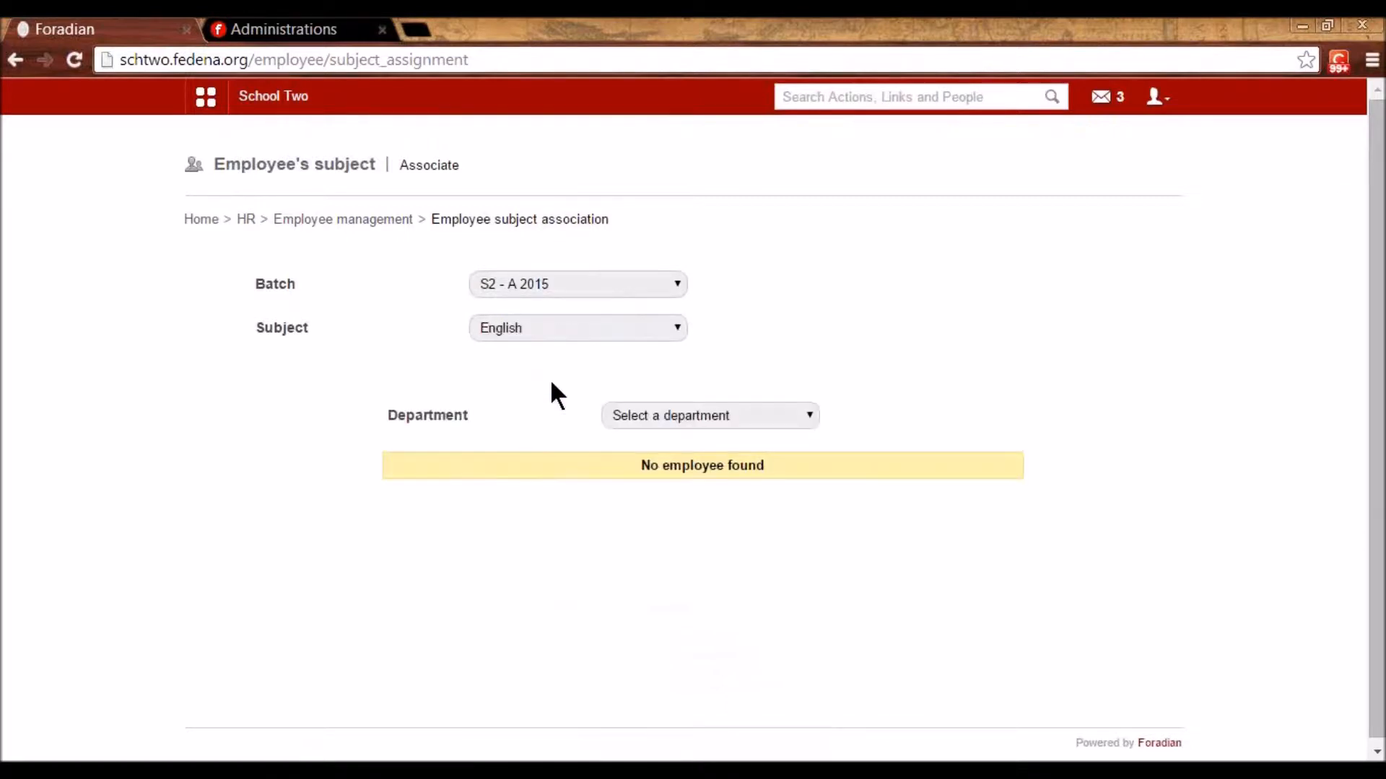
left_click(699, 433)
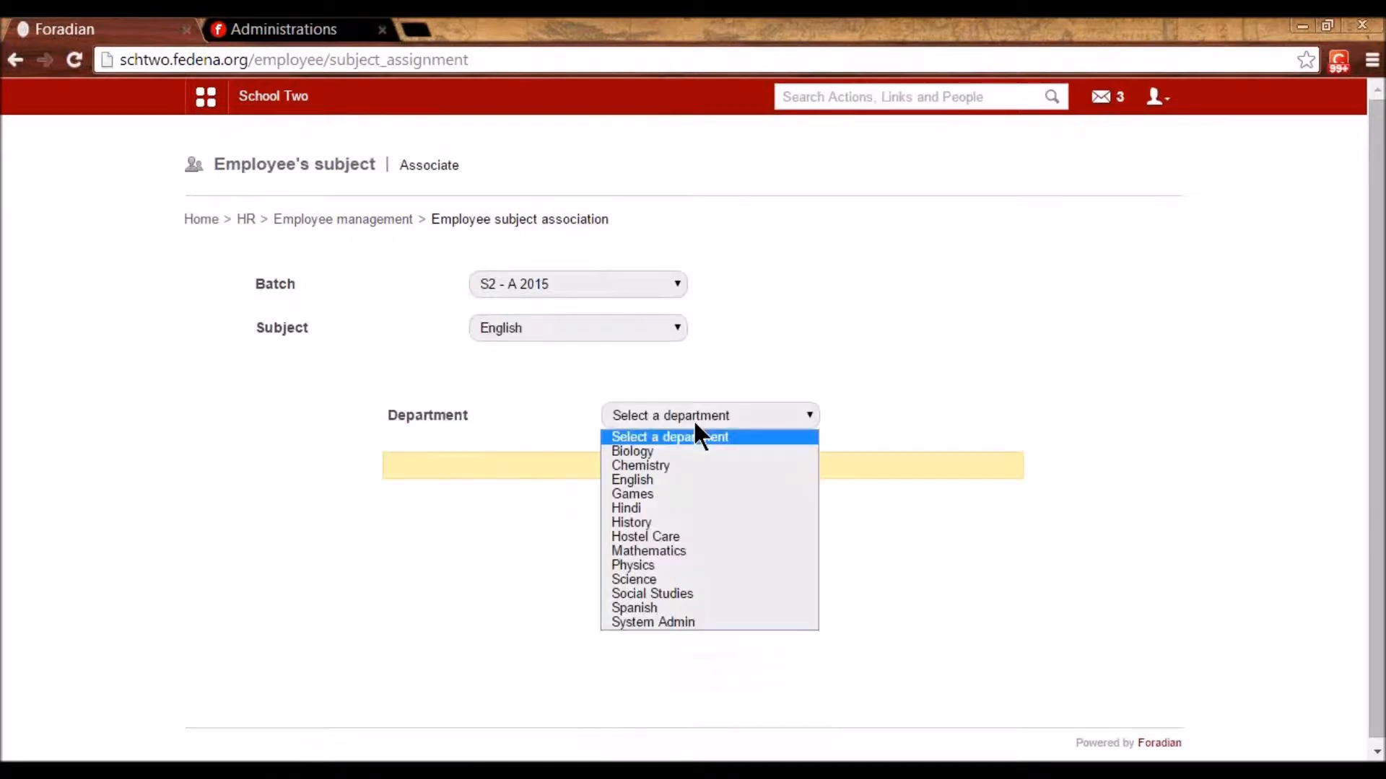
left_click(672, 481)
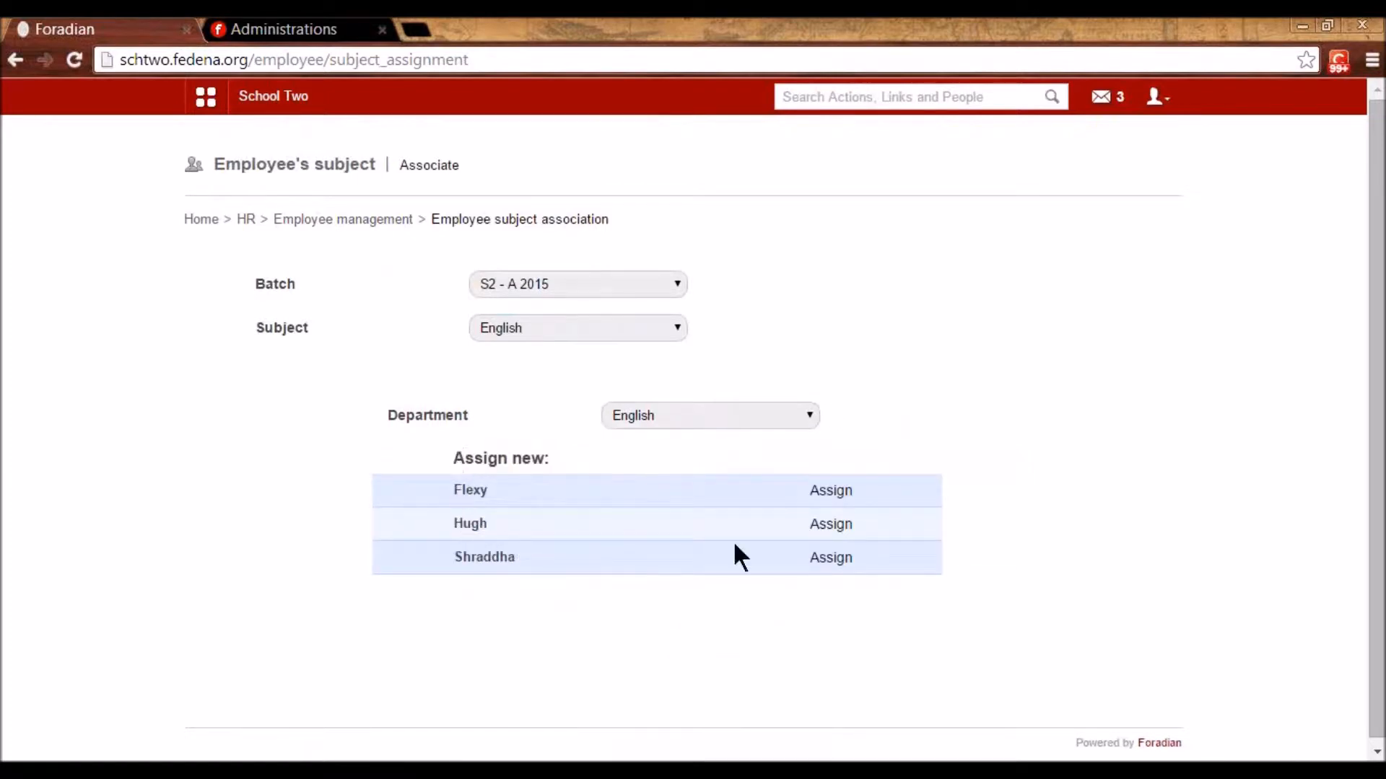
left_click(830, 524)
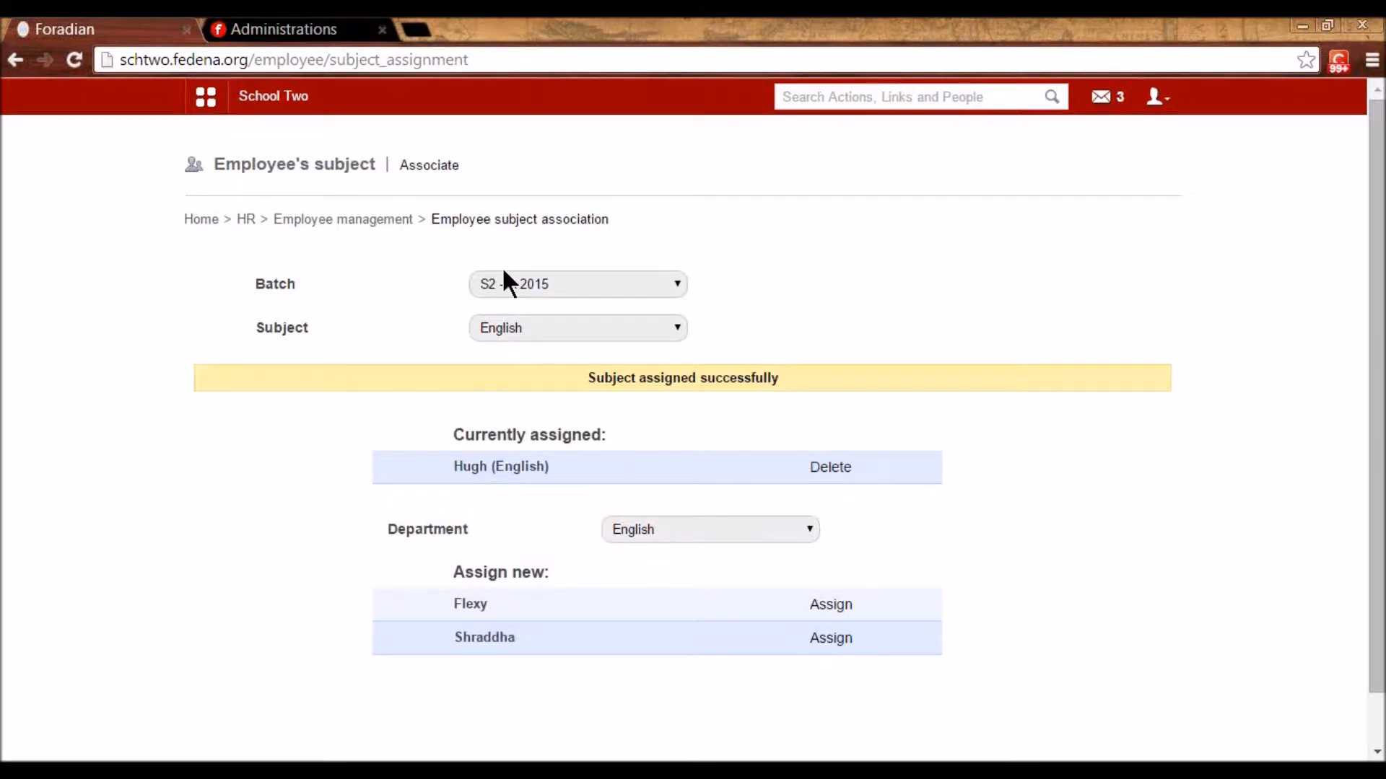
left_click(819, 610)
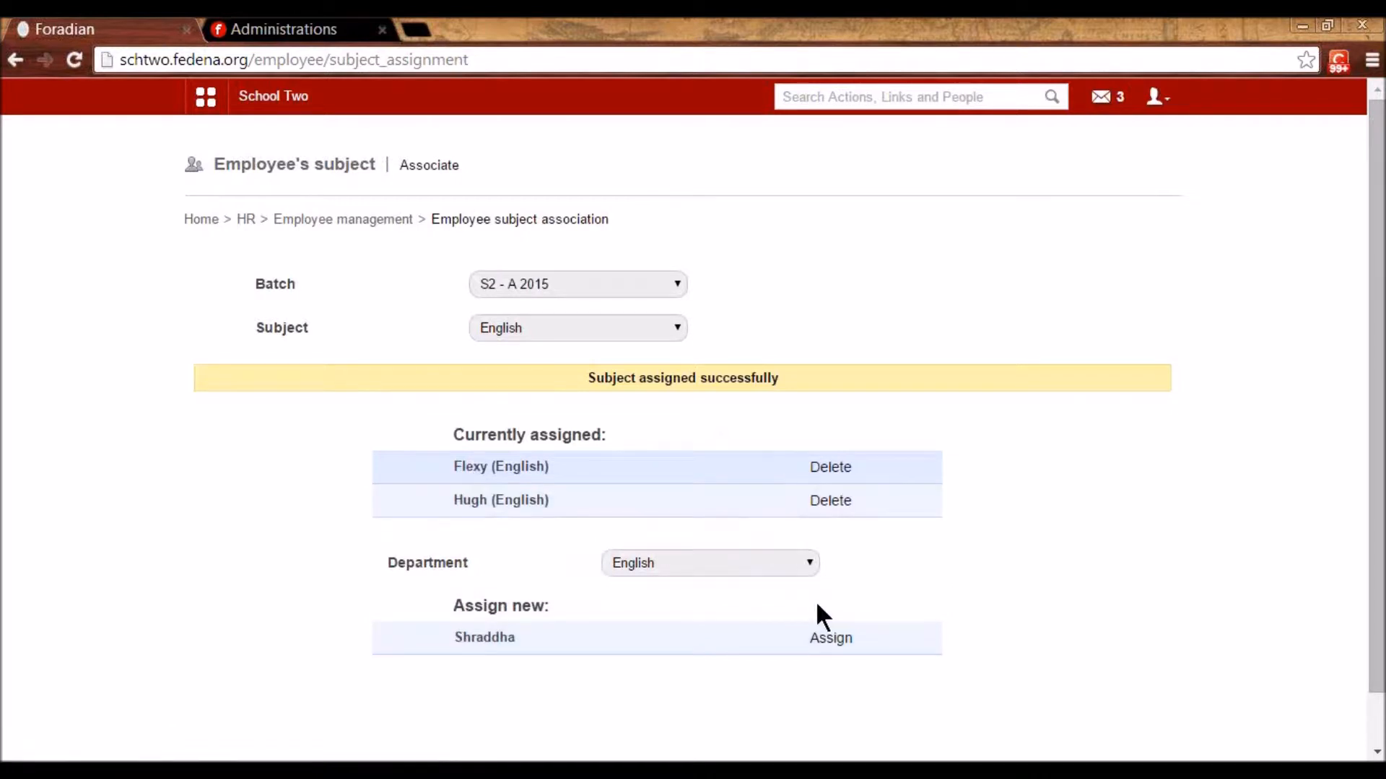
- Assign a Mathematics department teacher to the Maths subject
left_click(514, 326)
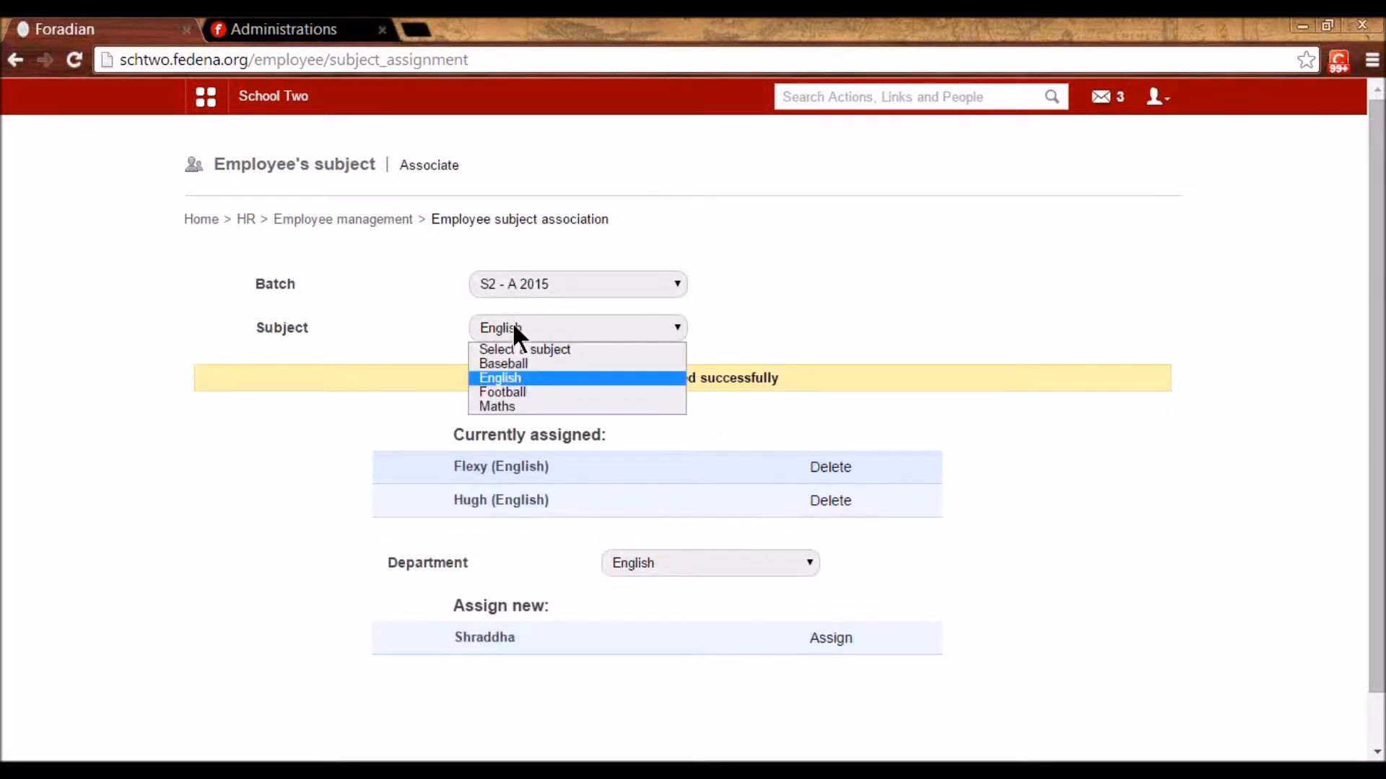
left_click(509, 408)
left_click(682, 417)
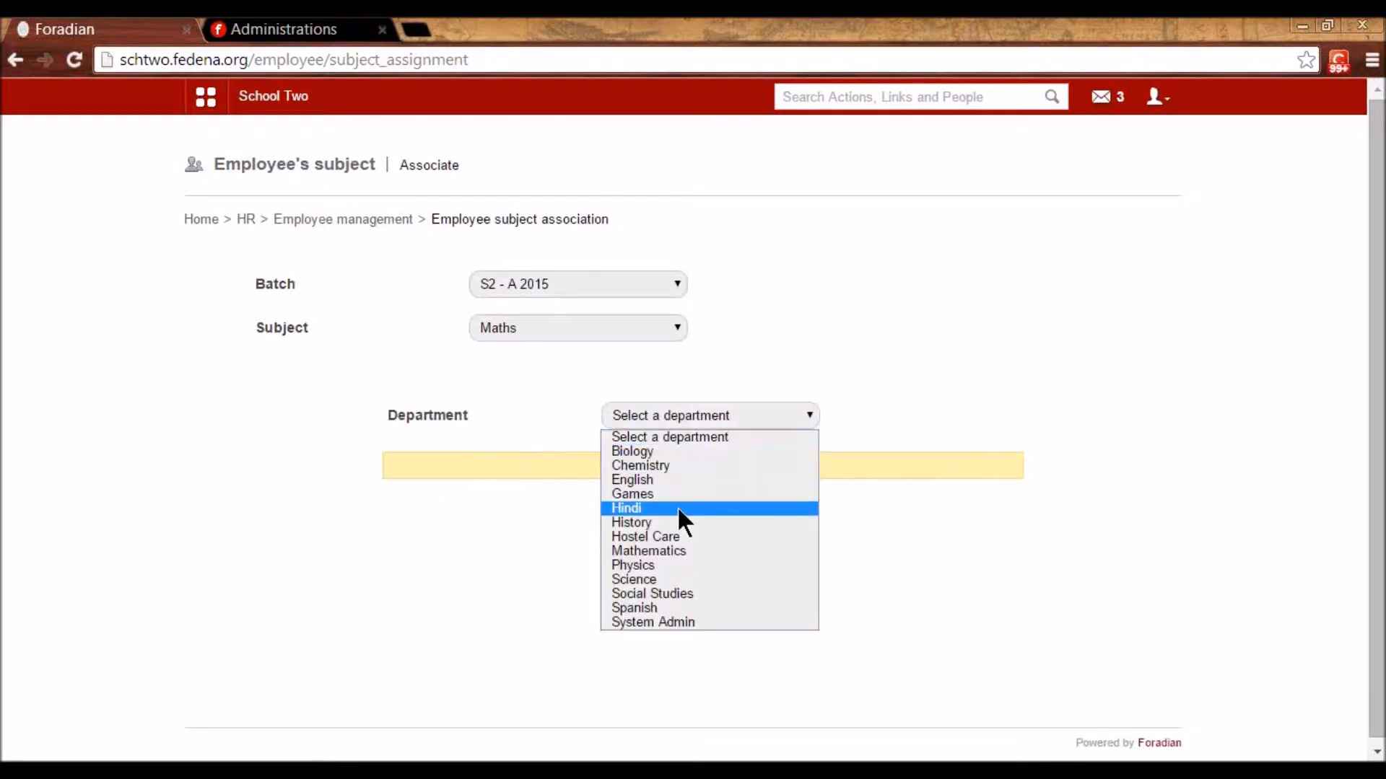
left_click(673, 551)
scroll(670, 544, "down", 3)
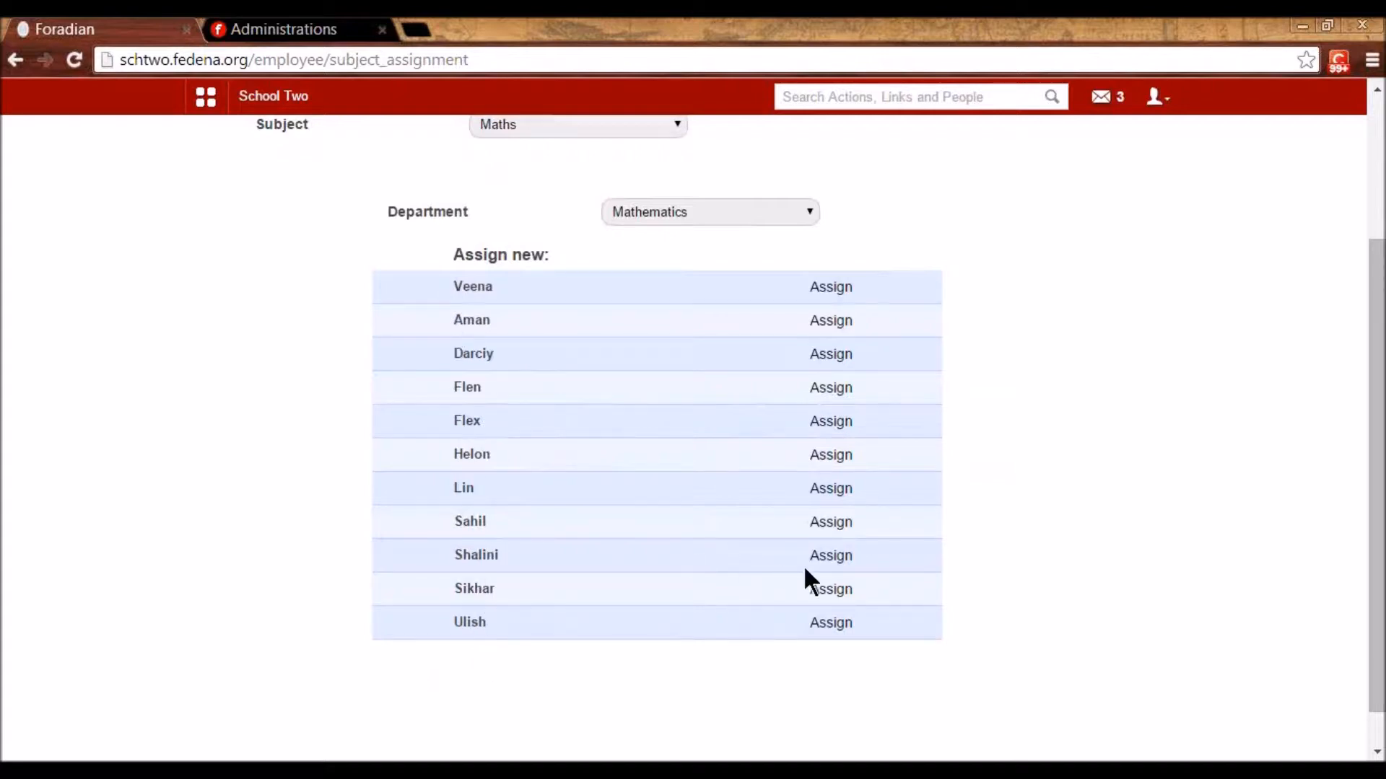
left_click(830, 493)
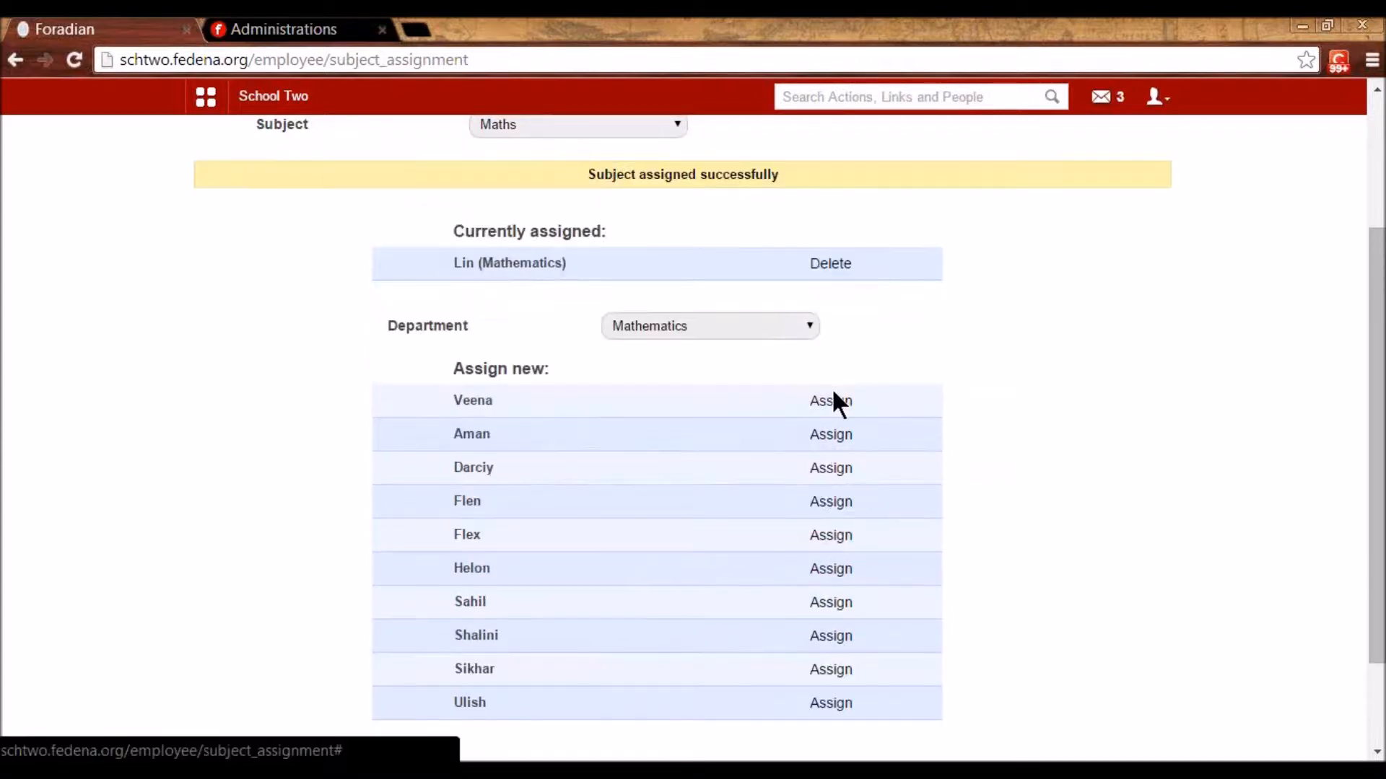
- Return to Employee management and reopen Employee subject association
scroll(521, 361, "up", 3)
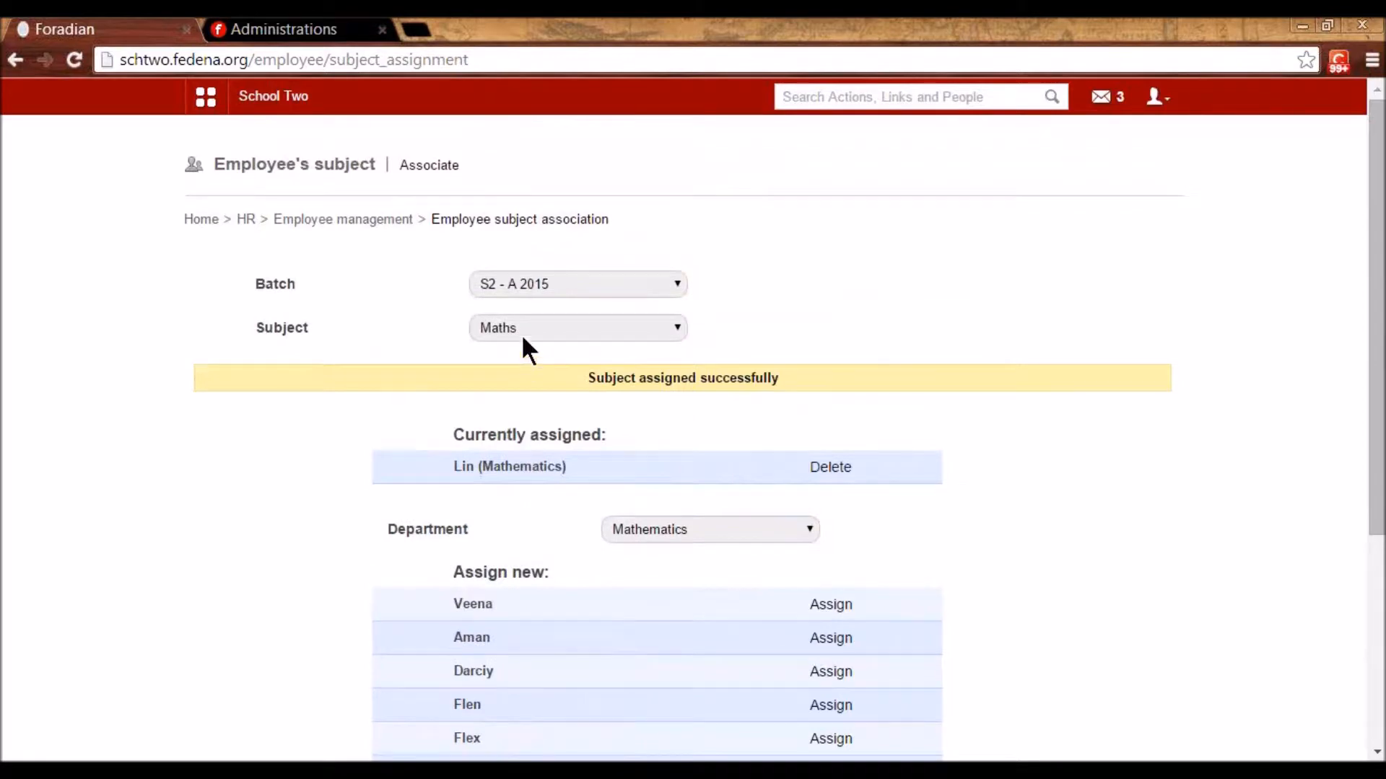
left_click(310, 220)
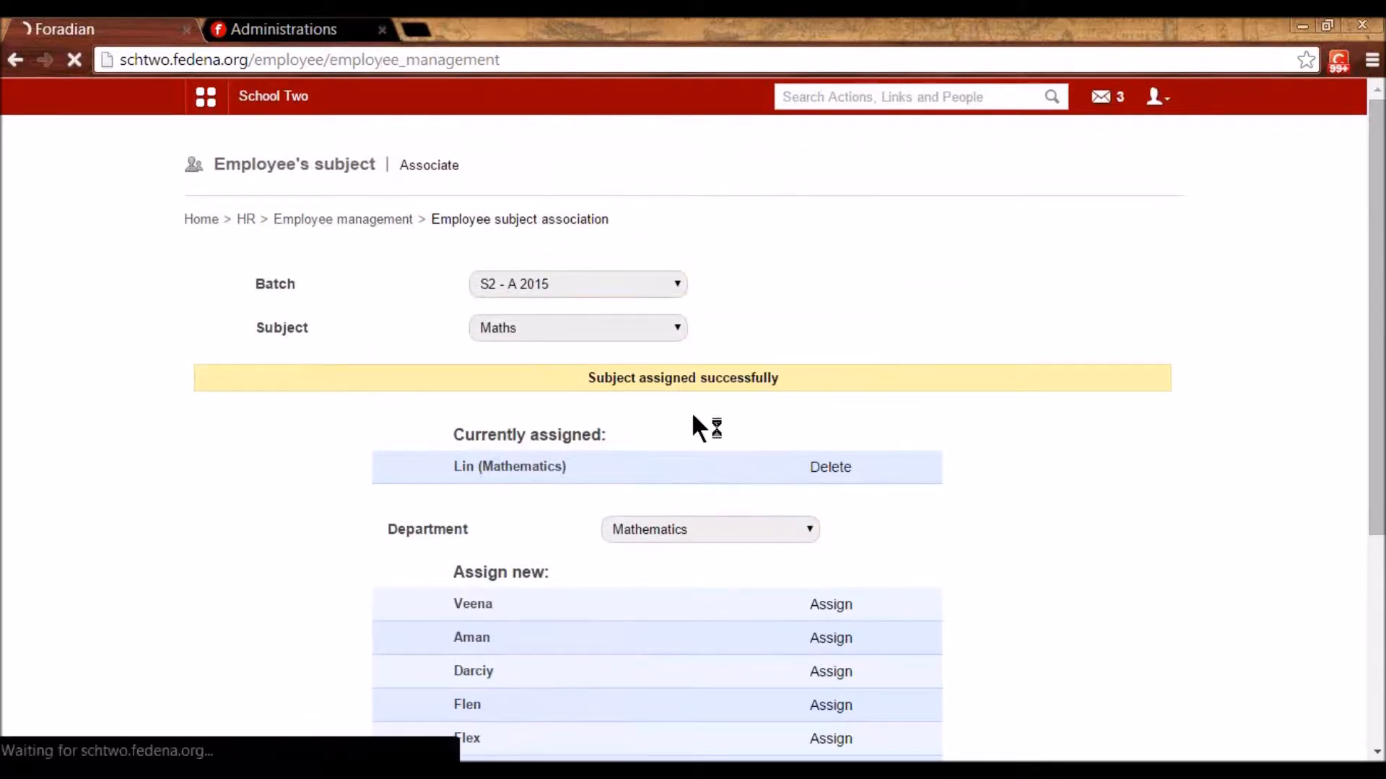
left_click(724, 282)
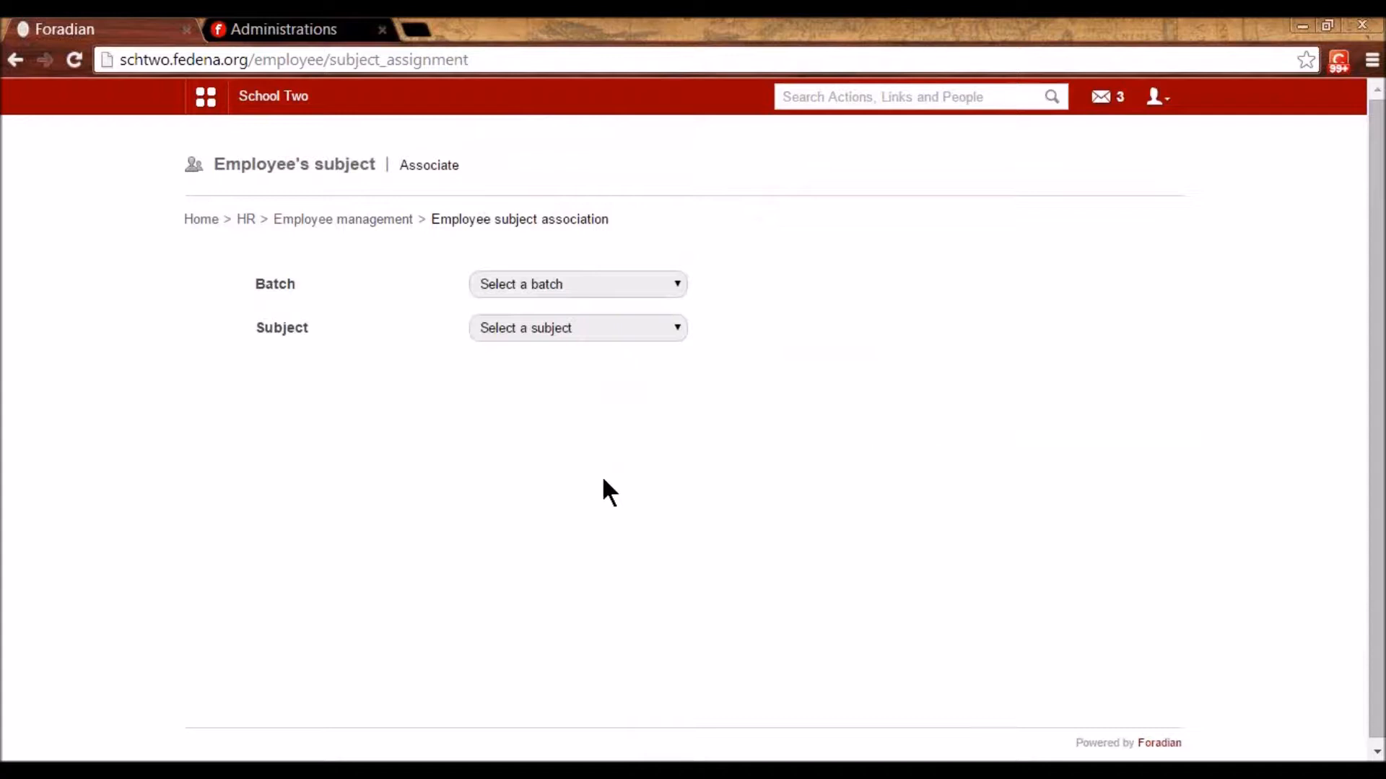
- Go from the HR management page to Employee leave management (Manage attendance)
left_click(246, 220)
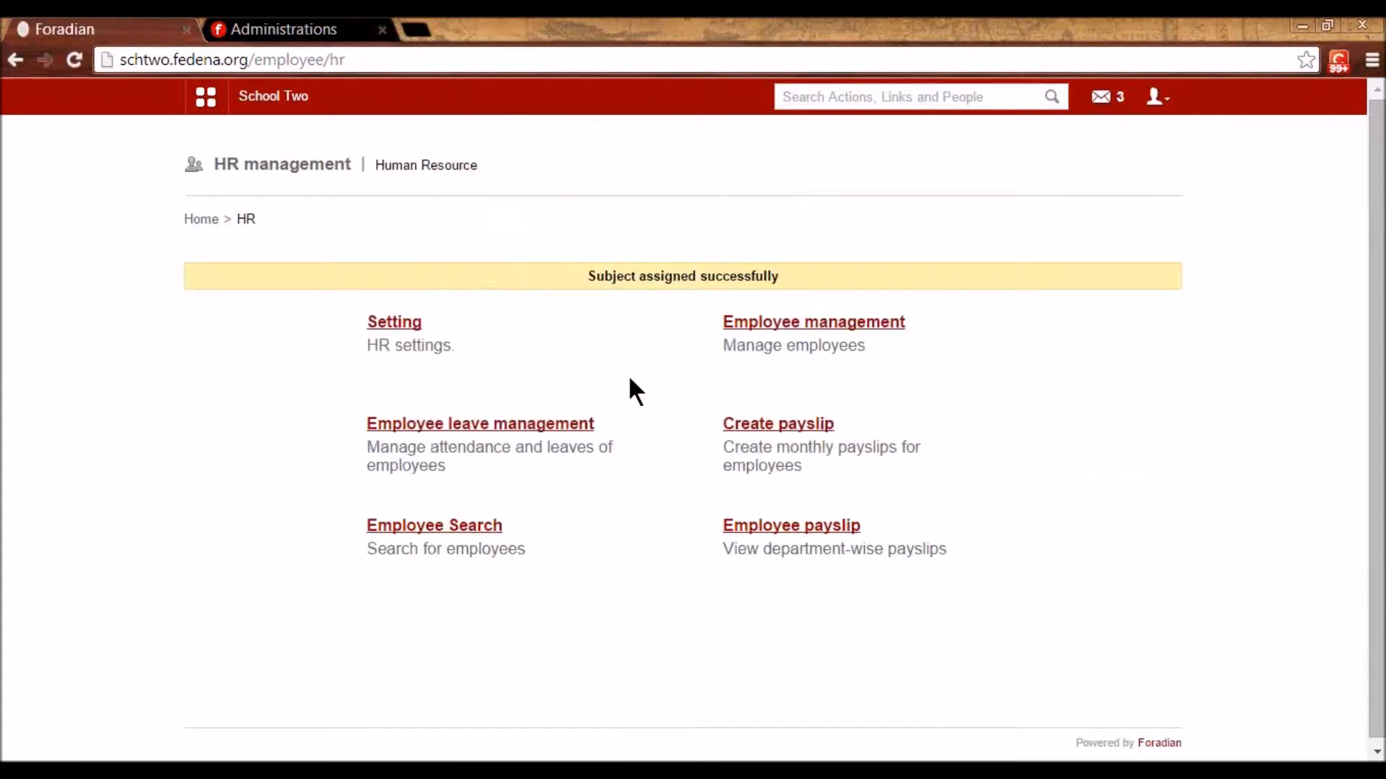
left_click(530, 423)
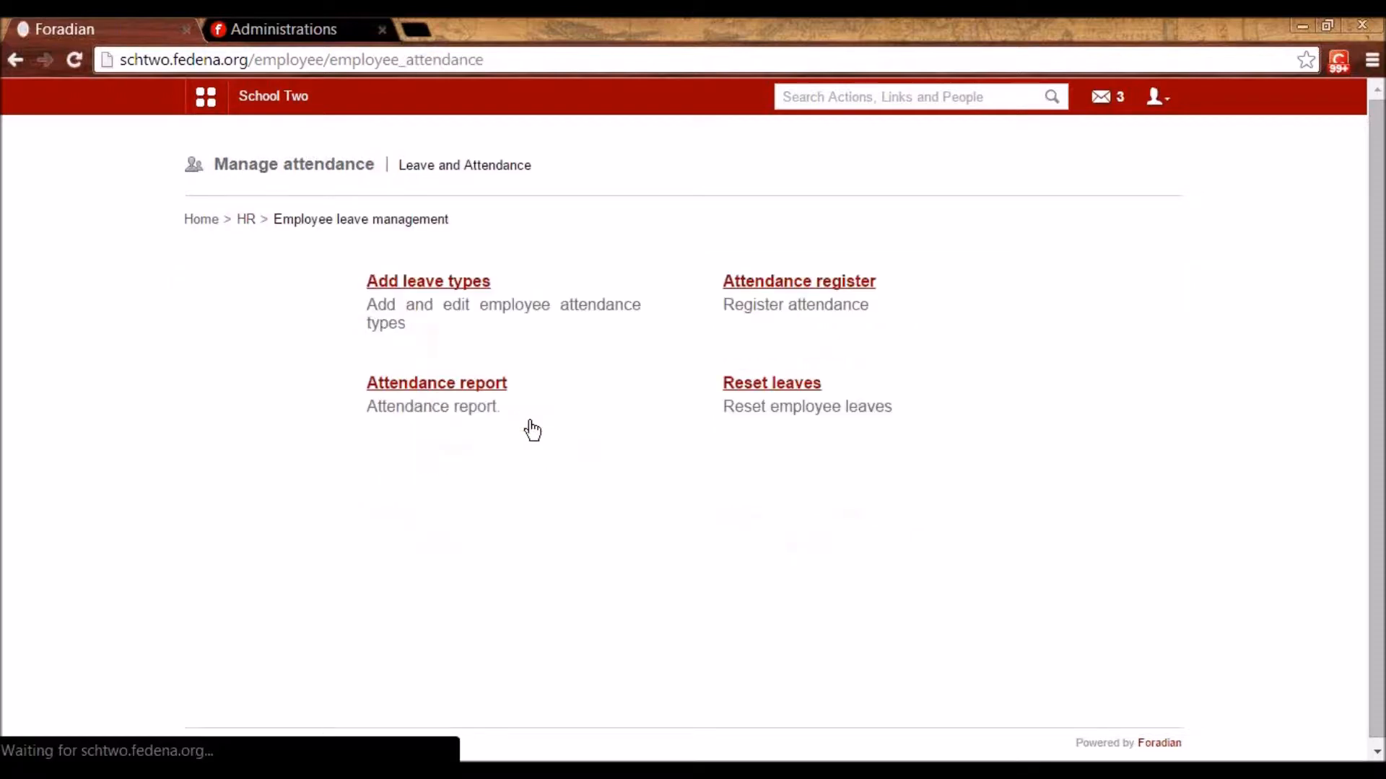
- Open the Casual leave type's edit form and inspect its name, code and maximum leave count
left_click(464, 283)
scroll(722, 390, "down", 3)
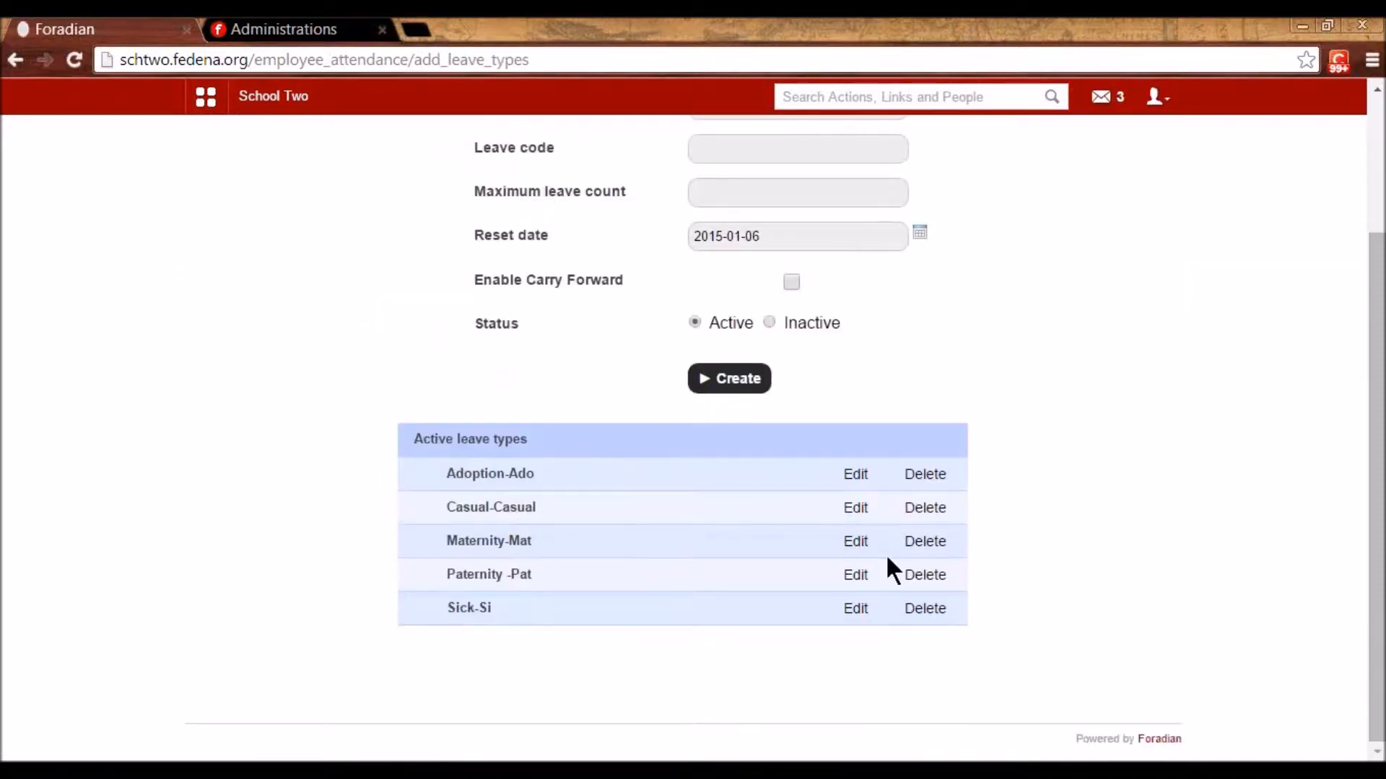
scroll(889, 563, "up", 1)
scroll(505, 498, "down", 1)
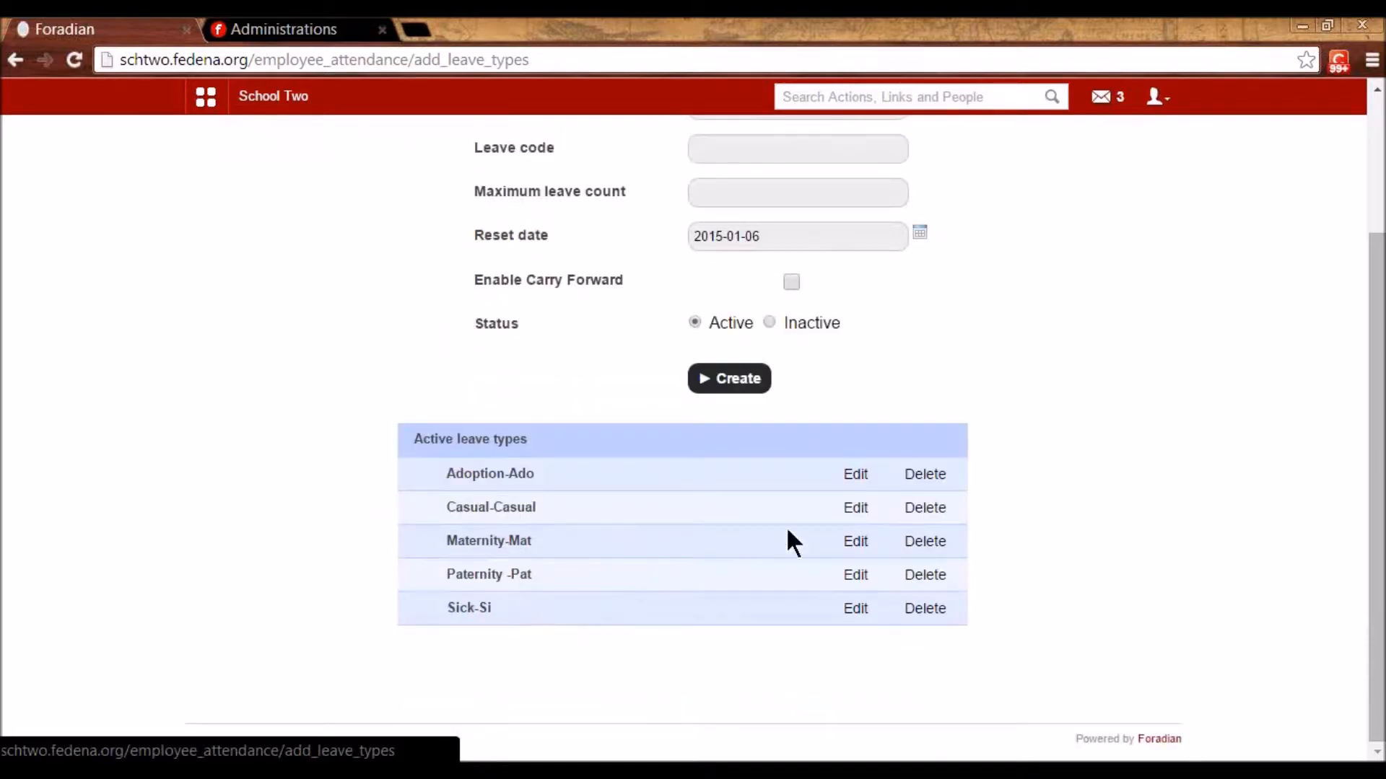
left_click(853, 508)
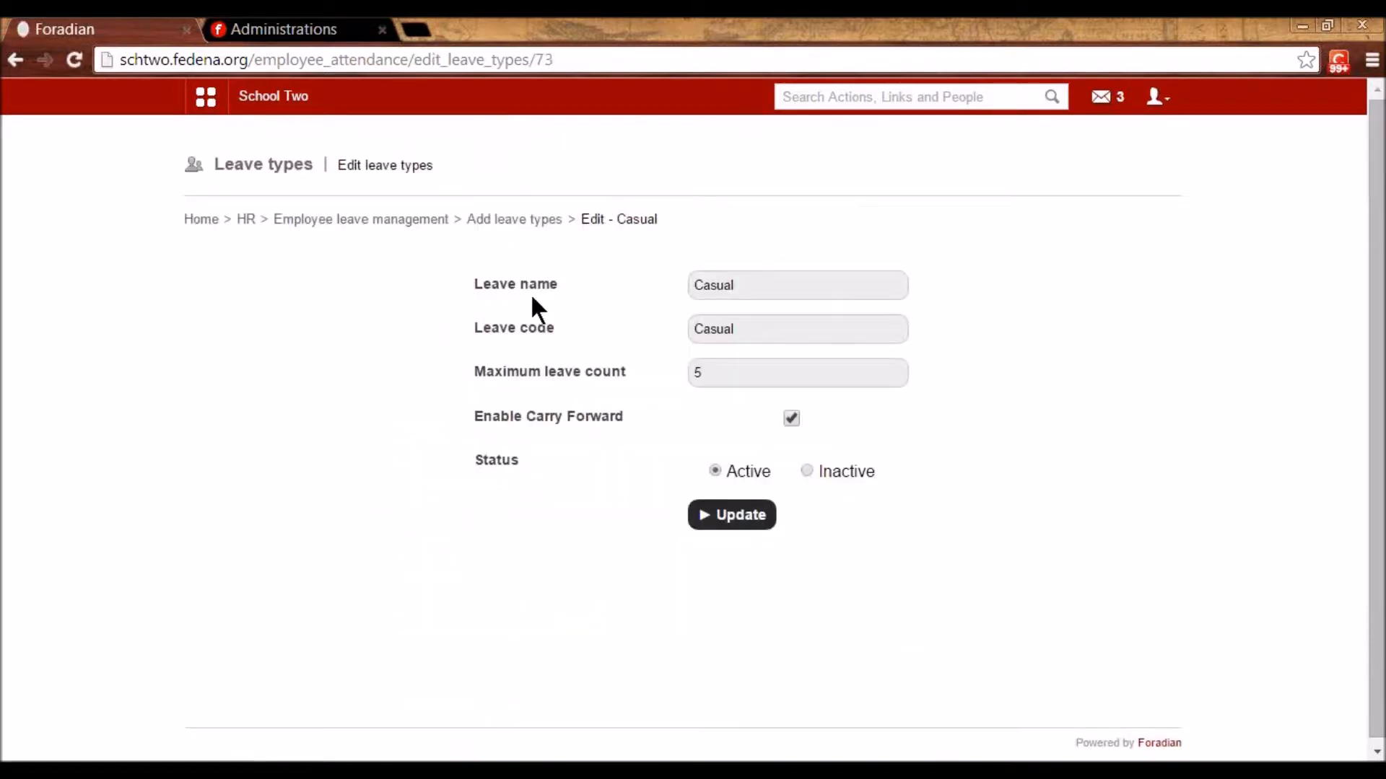
double_click(759, 285)
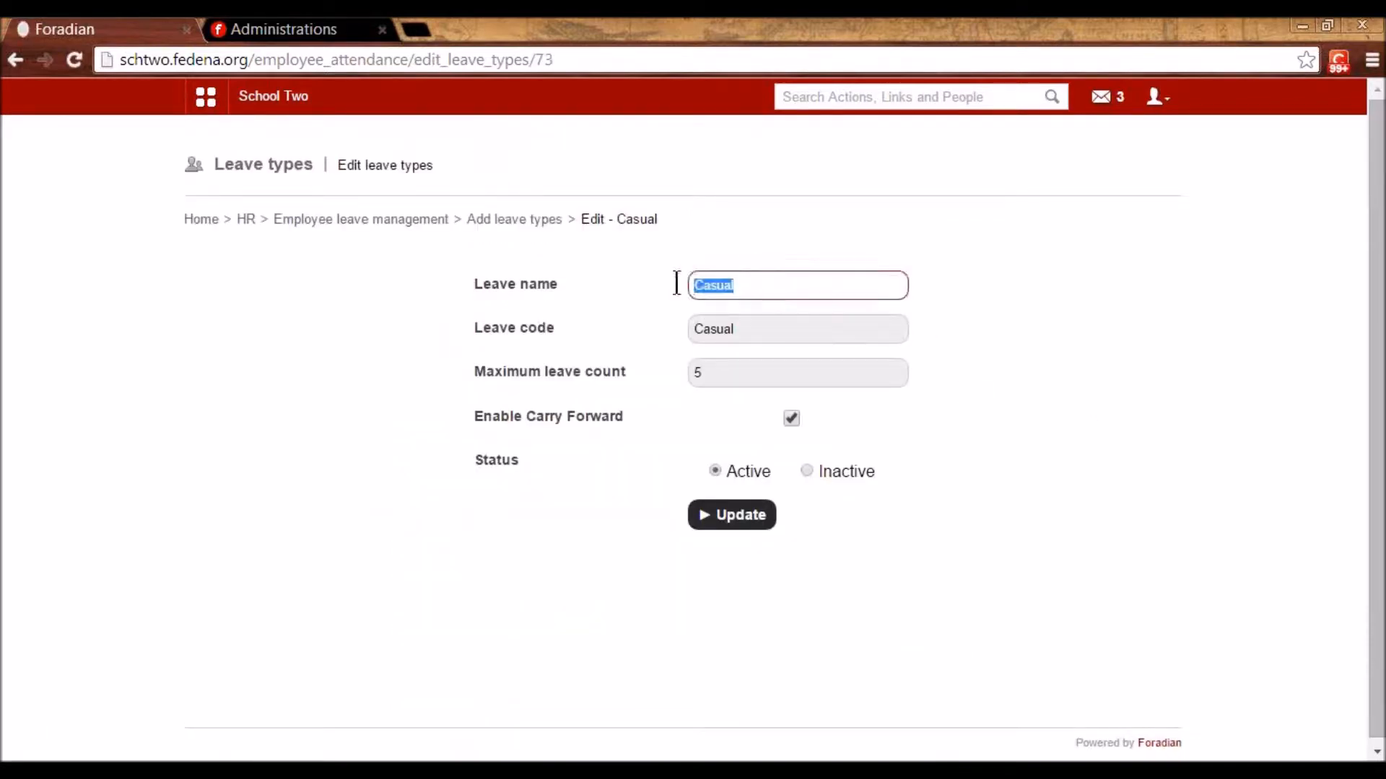
left_click(765, 331)
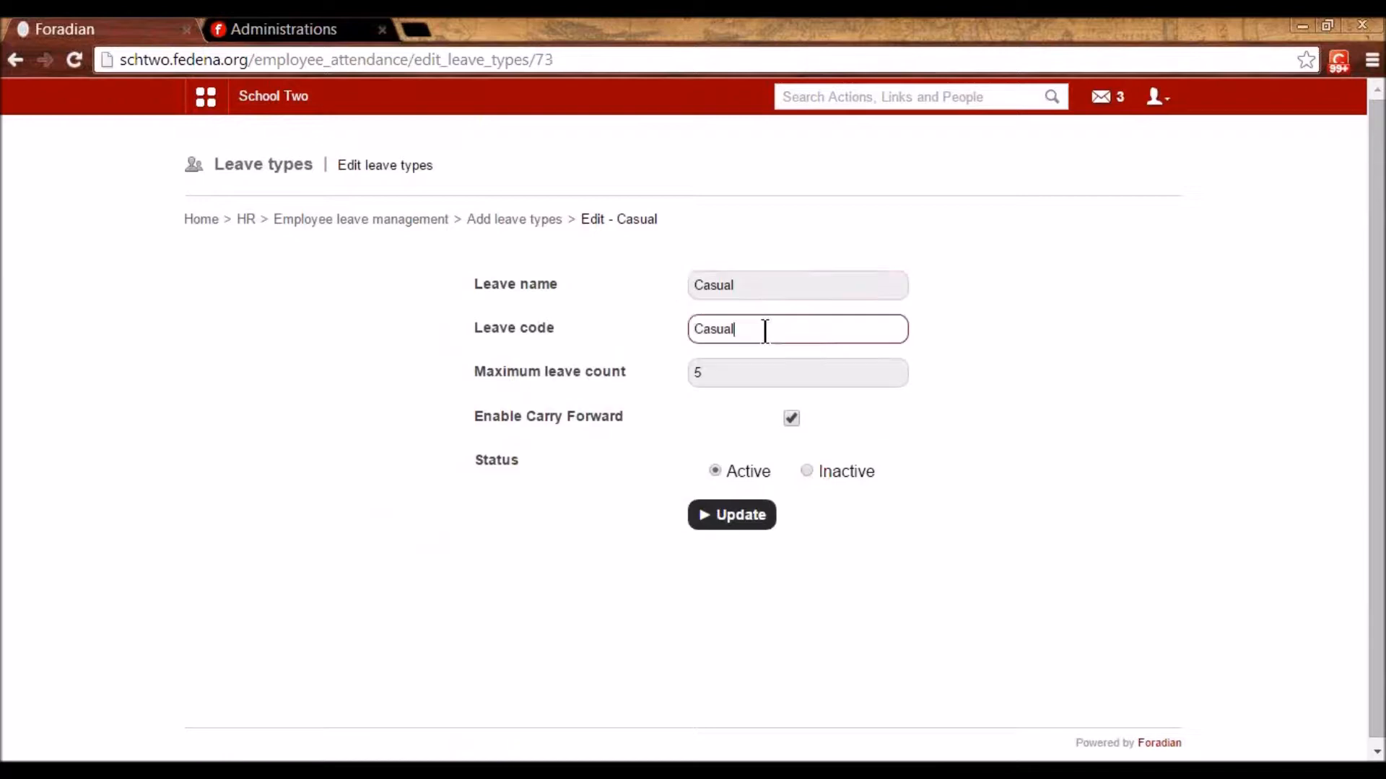
left_click(726, 371)
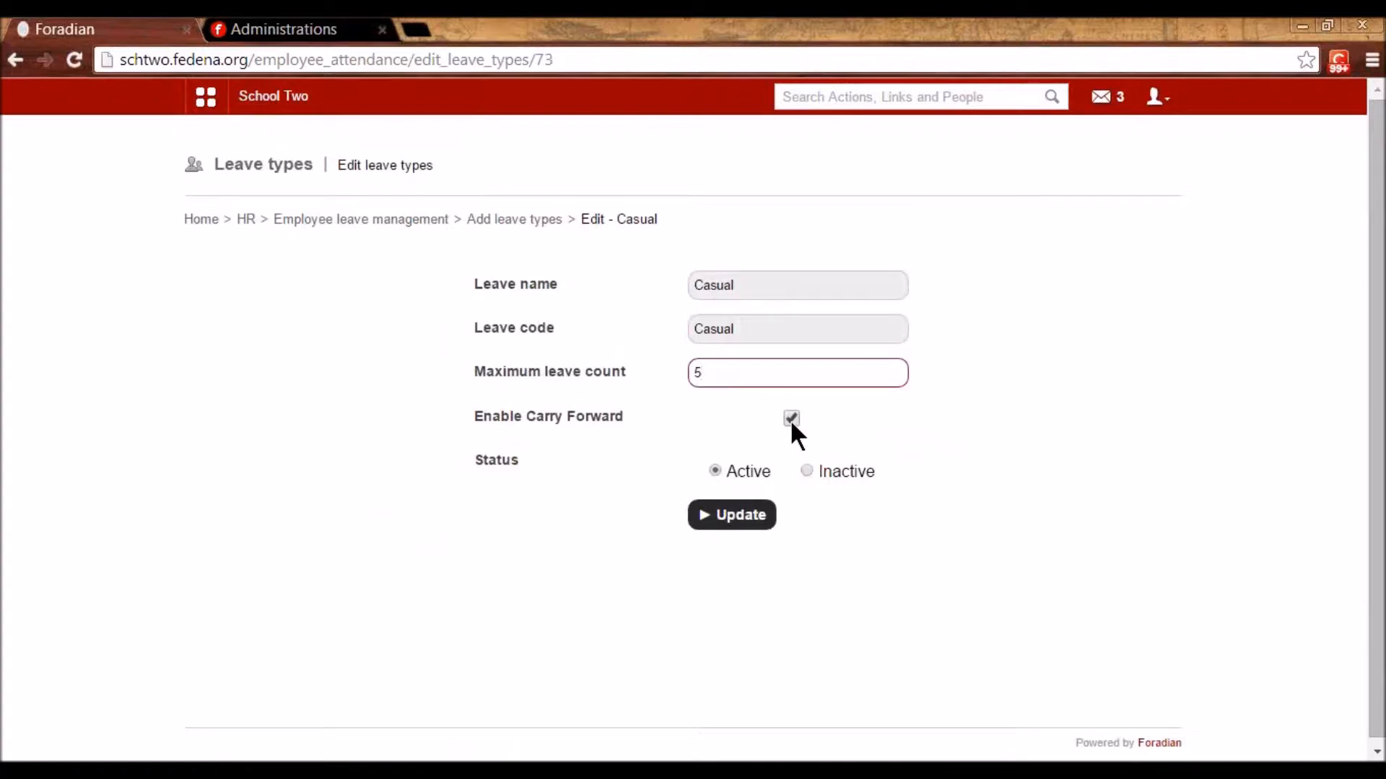
- Return to employee leave management and bring up the leave reset options
left_click(489, 221)
left_click(408, 220)
left_click(767, 379)
- Try a 12-month leave reset period in the automatic reset settings, then leave without updating
left_click(431, 284)
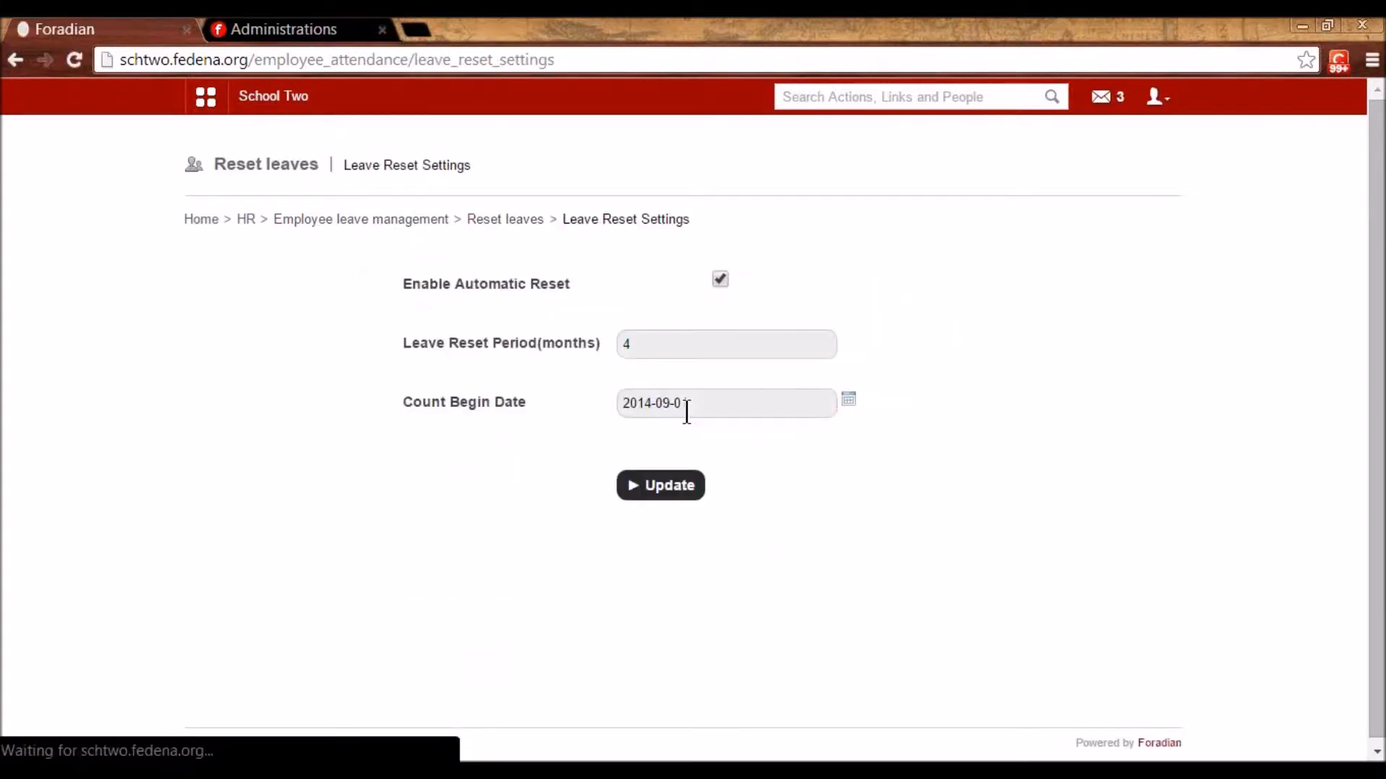
left_click_drag(654, 355, 624, 349)
type("12")
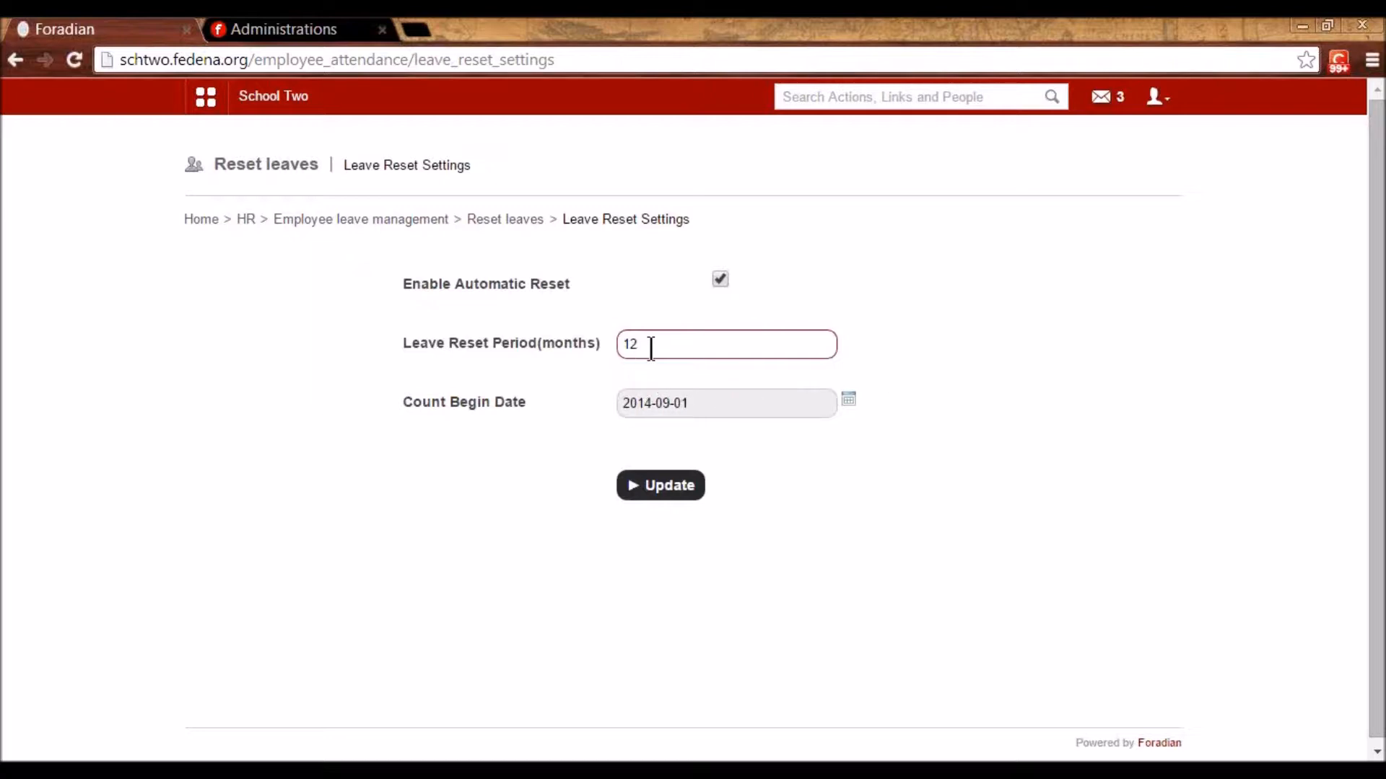
left_click_drag(640, 343, 622, 344)
left_click(430, 225)
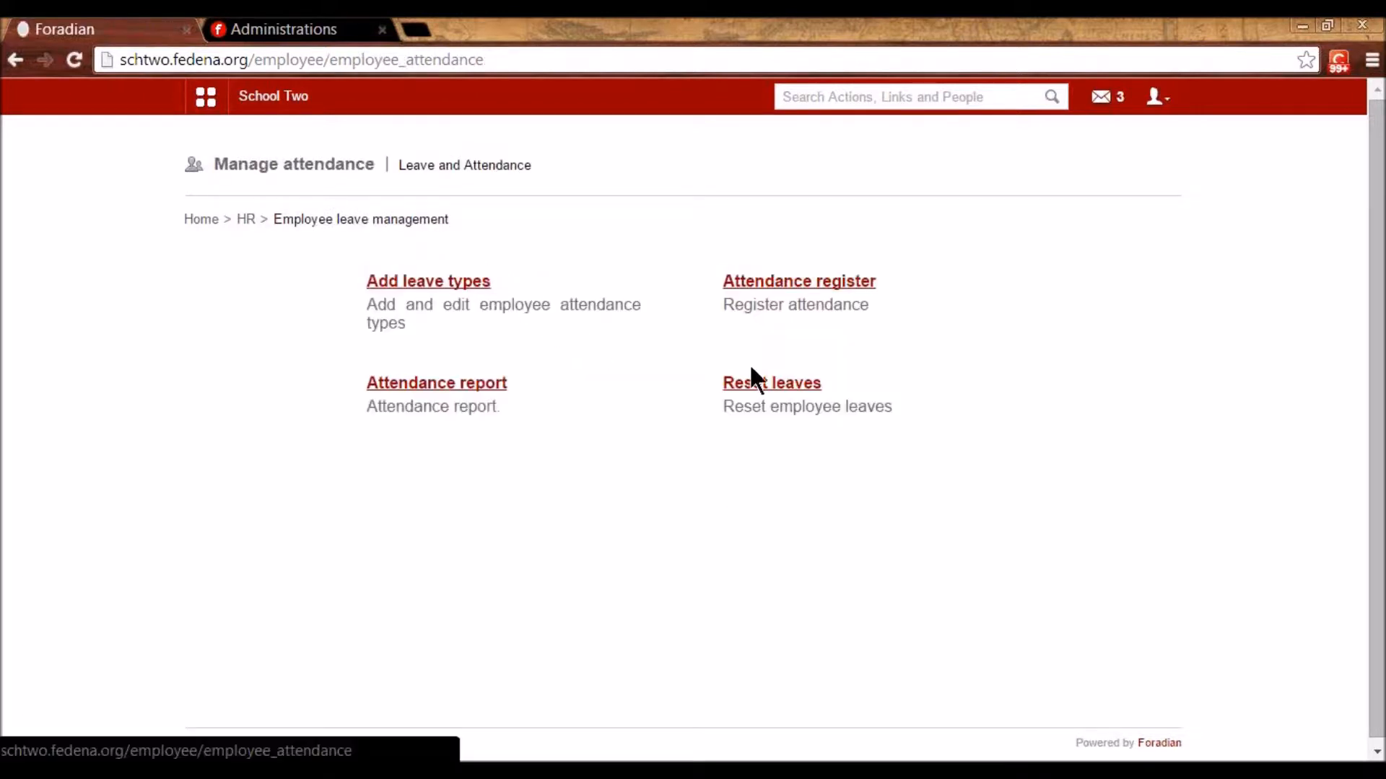
left_click(769, 390)
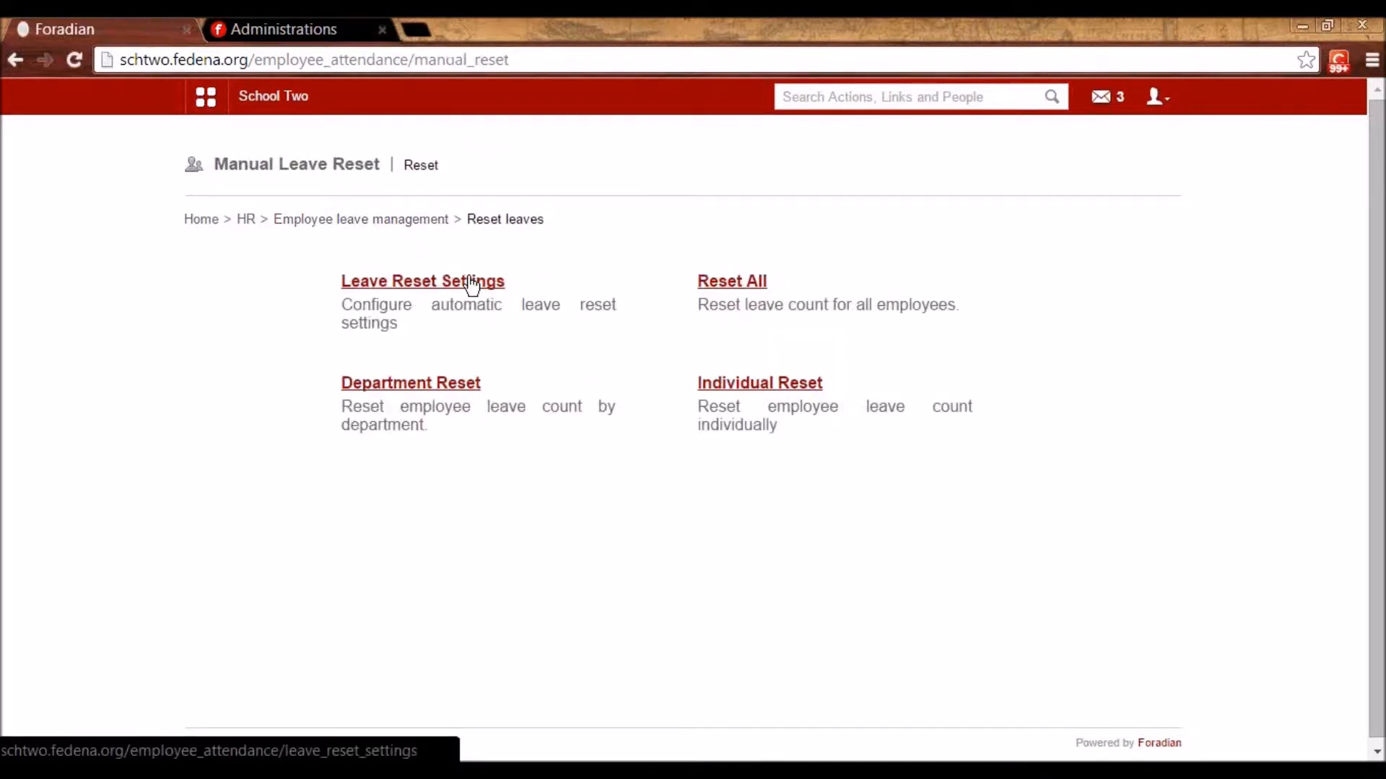
left_click(732, 283)
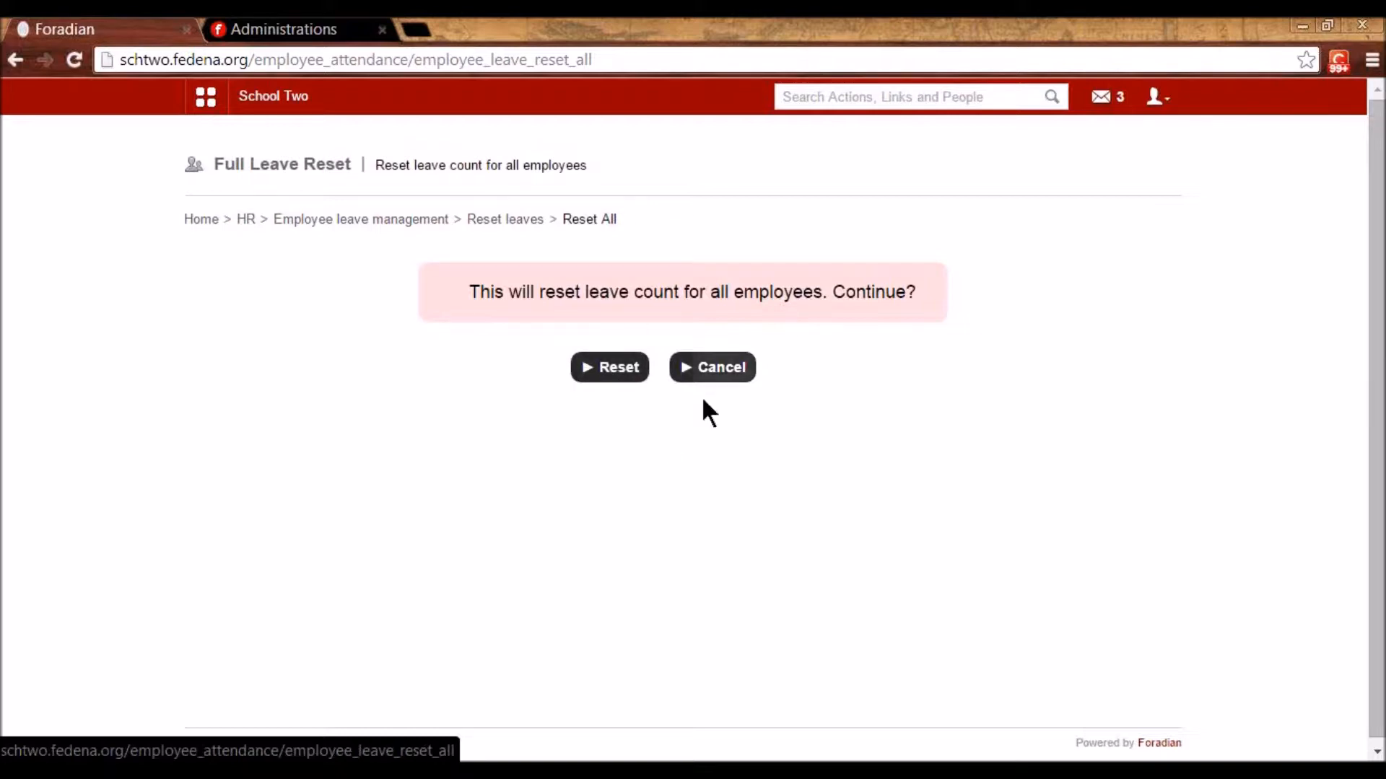
left_click(501, 219)
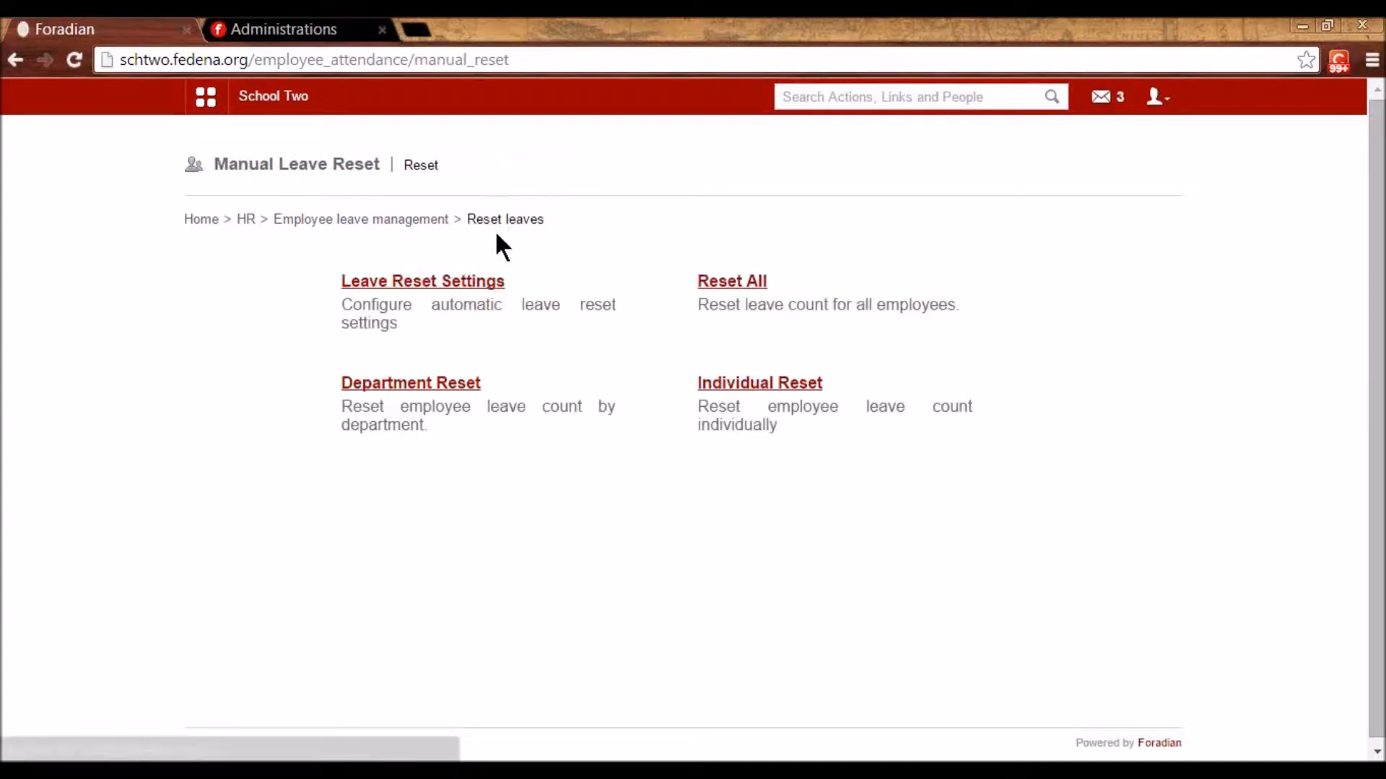
left_click(430, 383)
left_click(532, 291)
left_click(543, 373)
left_click(479, 222)
left_click(731, 384)
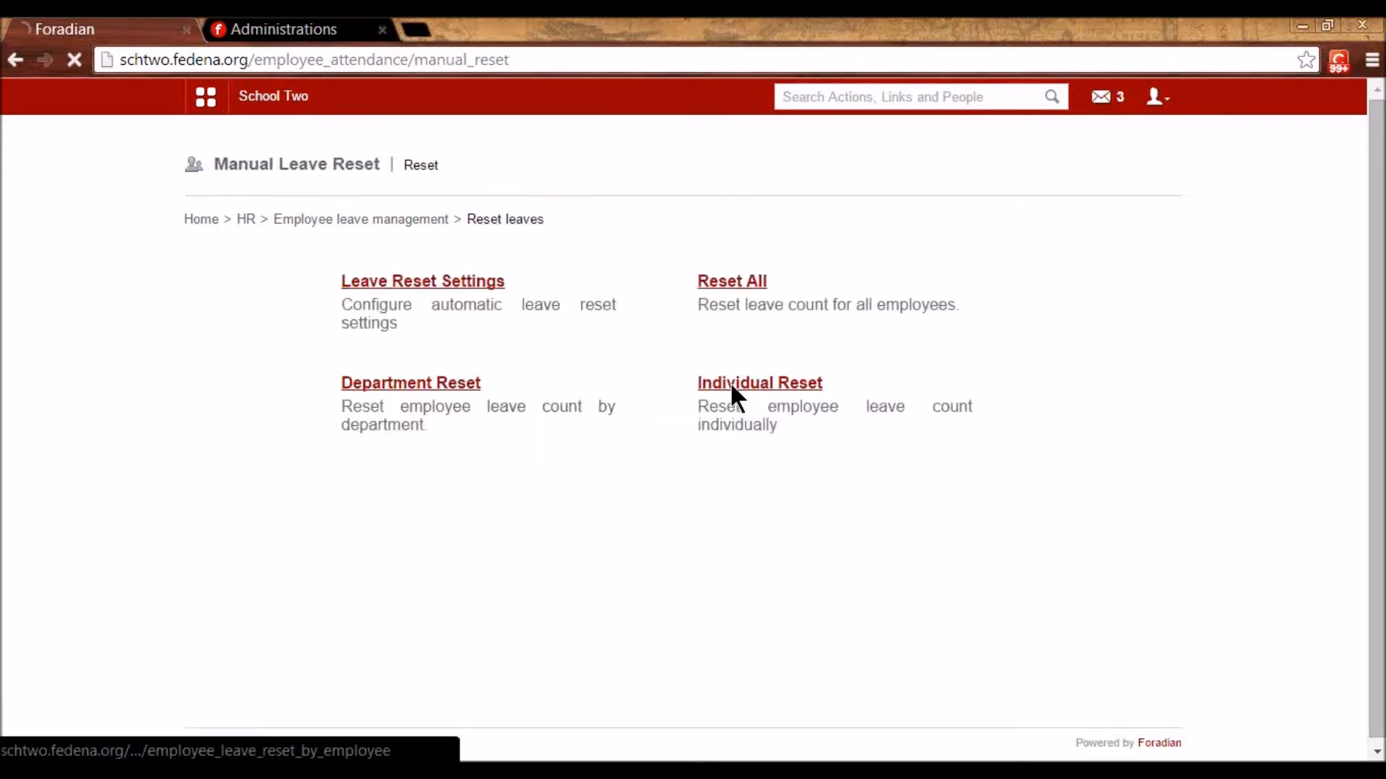
left_click(463, 274)
type("k")
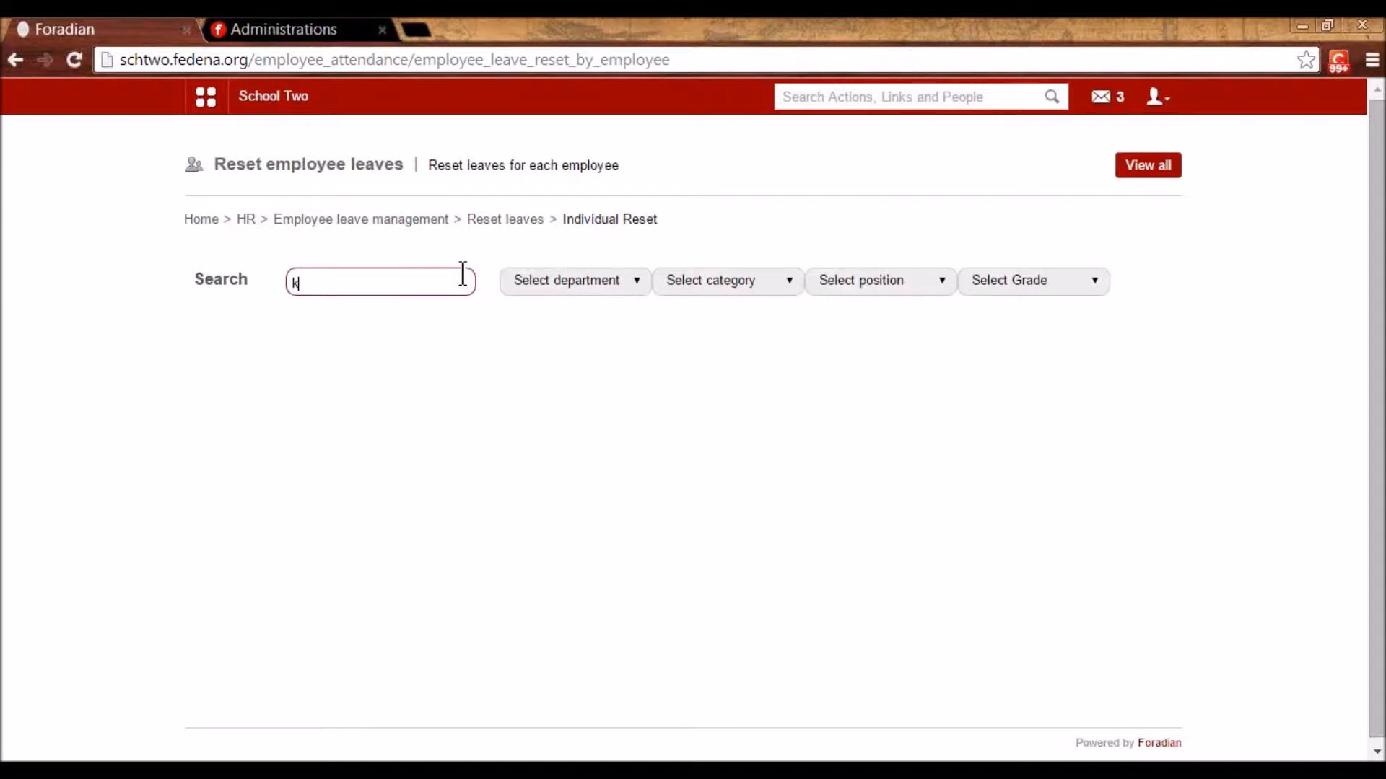
type("am")
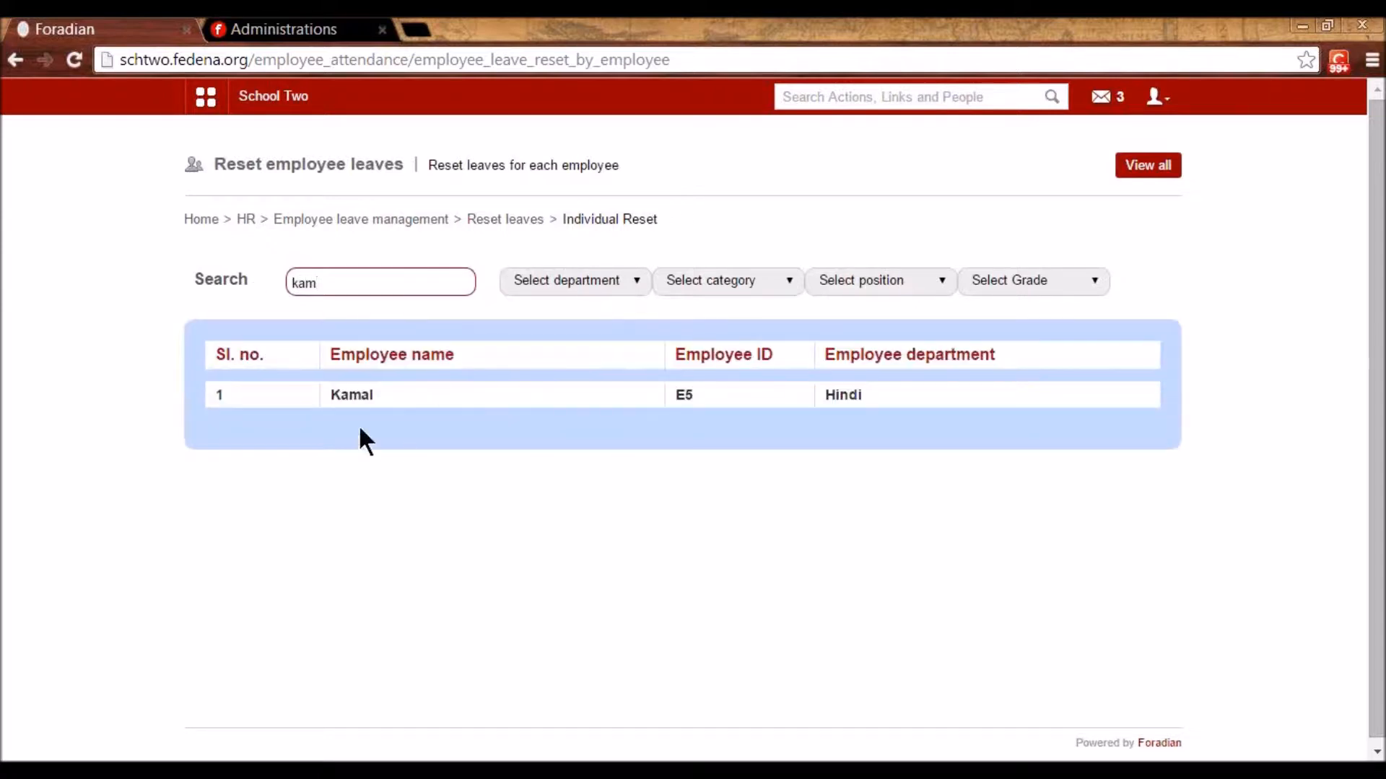
left_click(349, 396)
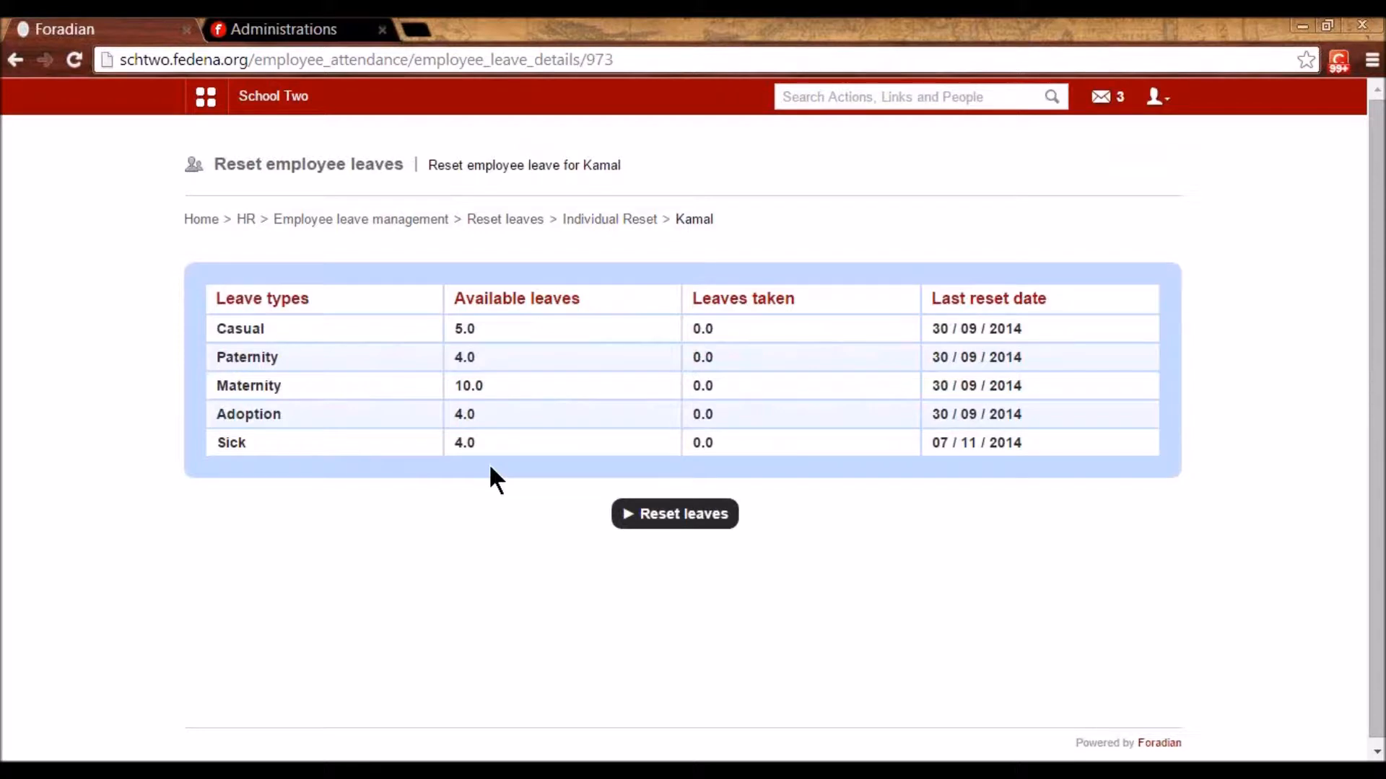
left_click(357, 221)
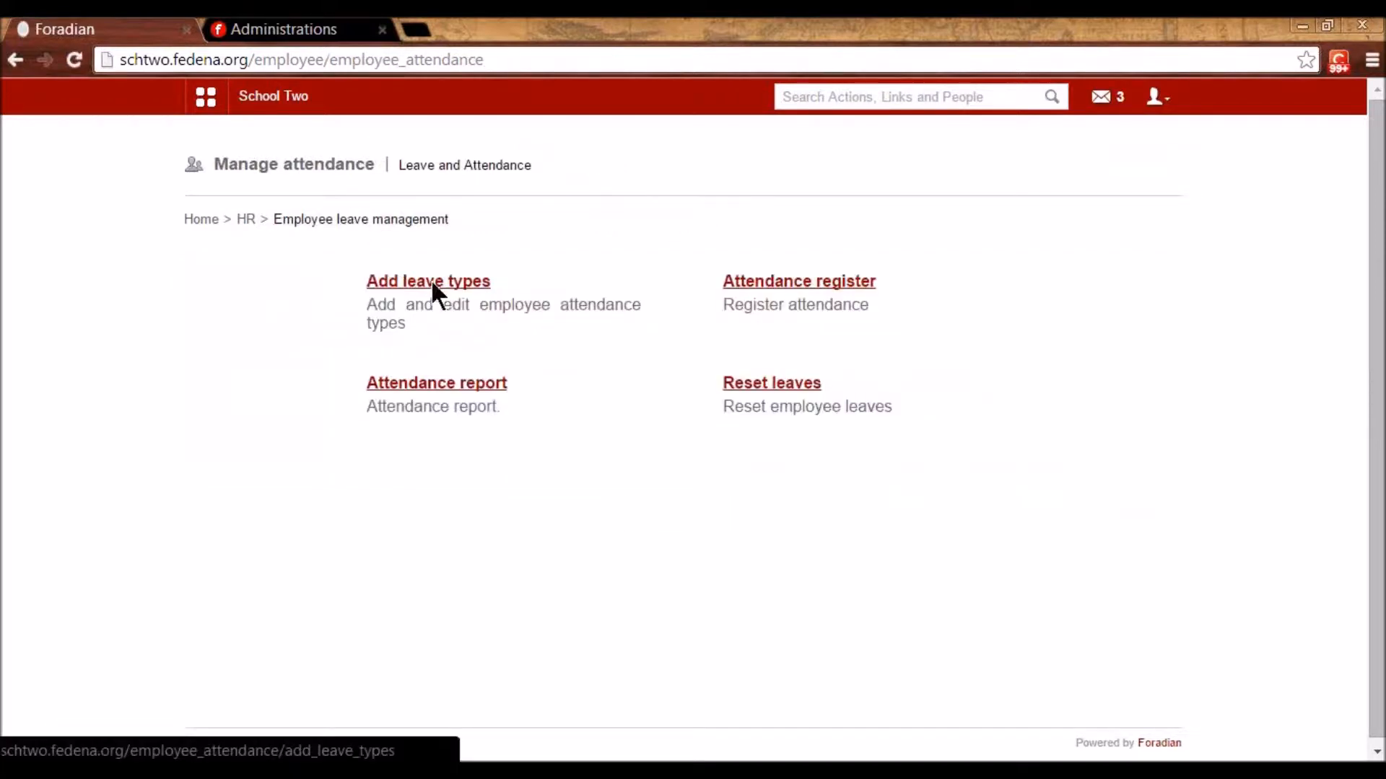
left_click(431, 283)
scroll(553, 548, "down", 3)
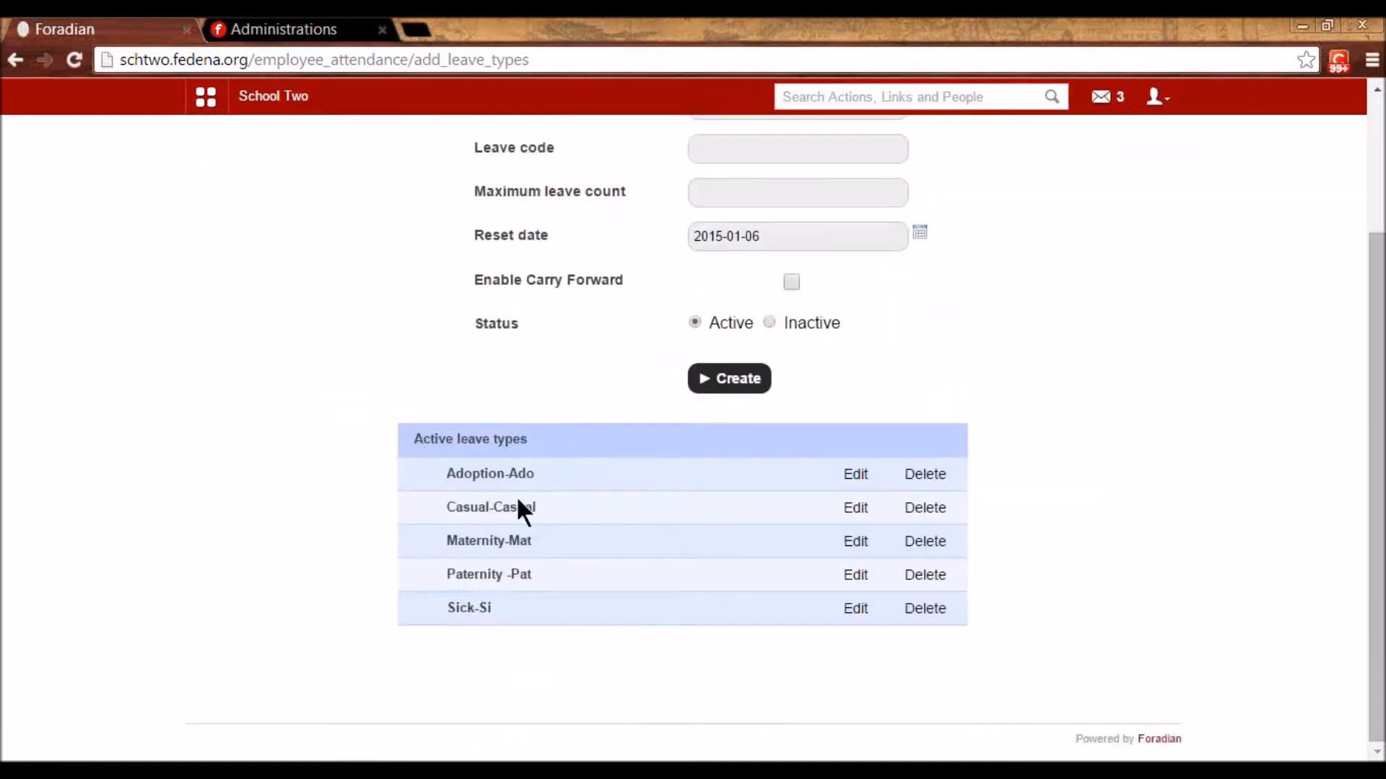
scroll(523, 509, "up", 3)
left_click(361, 220)
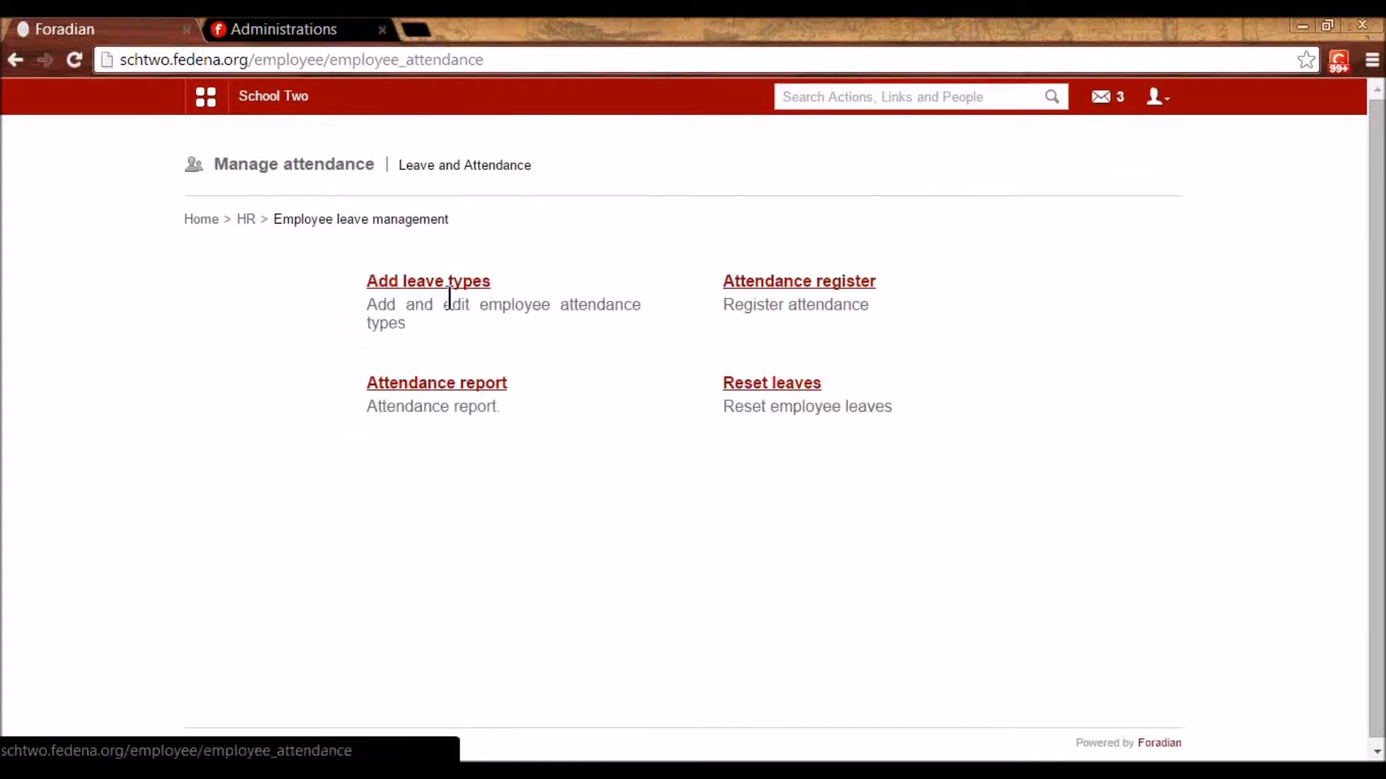
- Sign out of the admin account and log in with the employee's username and password
left_click(1157, 97)
left_click(1105, 181)
double_click(703, 315)
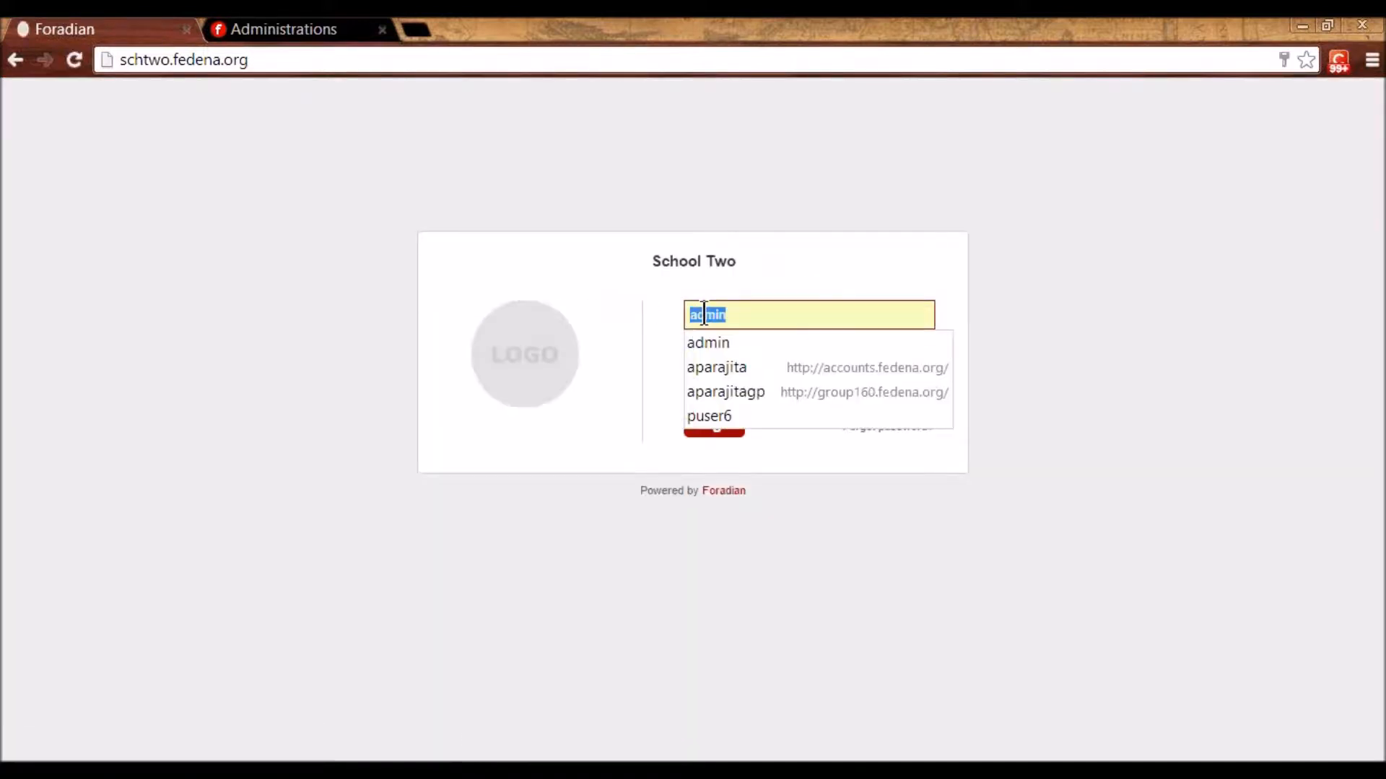
type("E13")
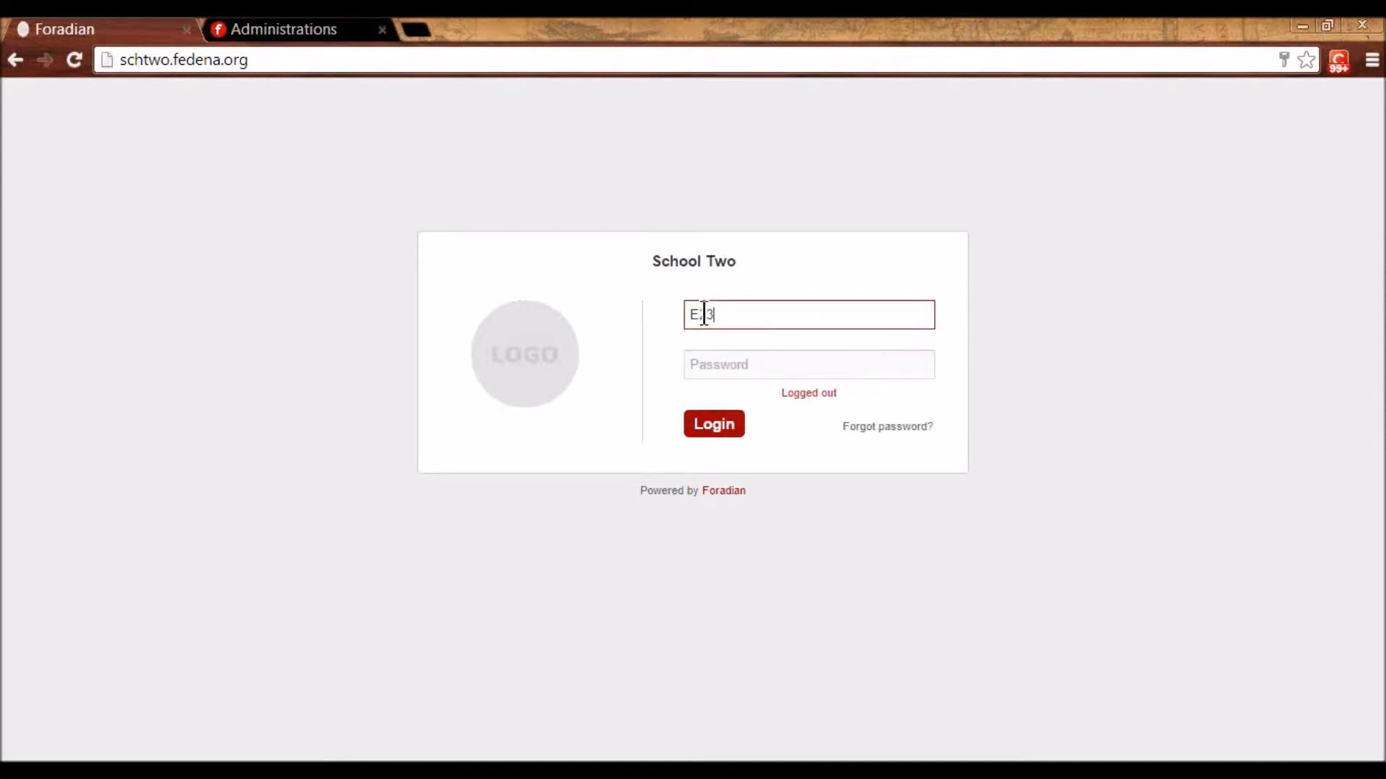
key("Tab")
type("E13123")
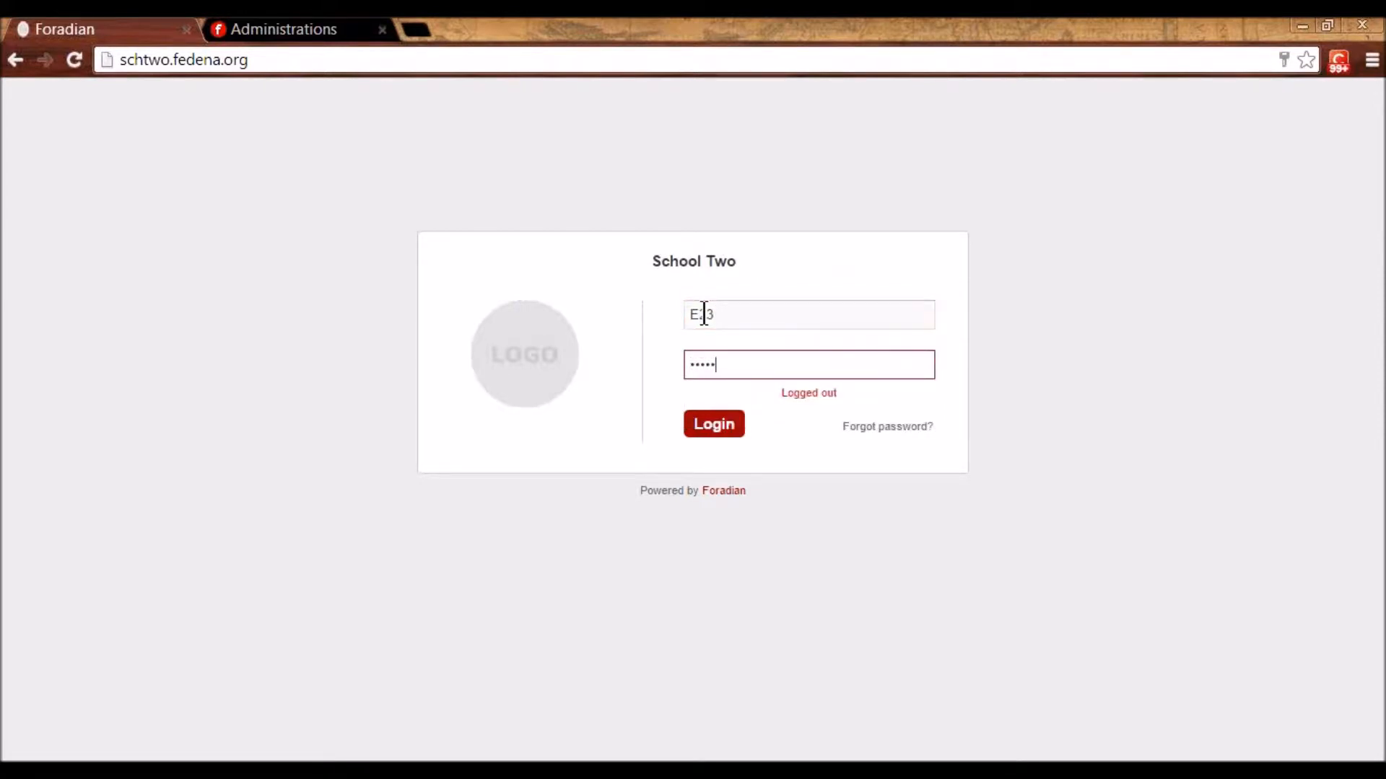
key("Return")
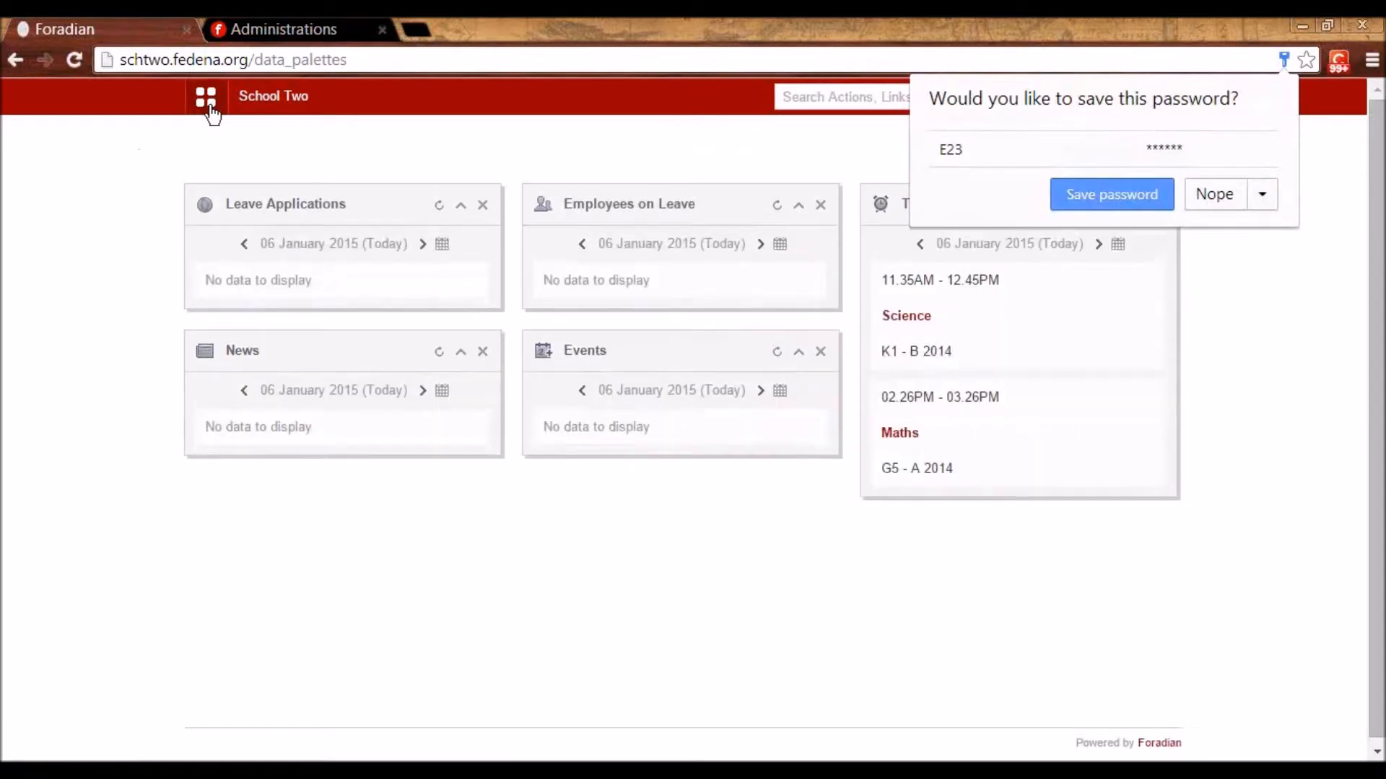
- Open the employee's own profile from the Academics quick links
left_click(209, 96)
left_click(340, 142)
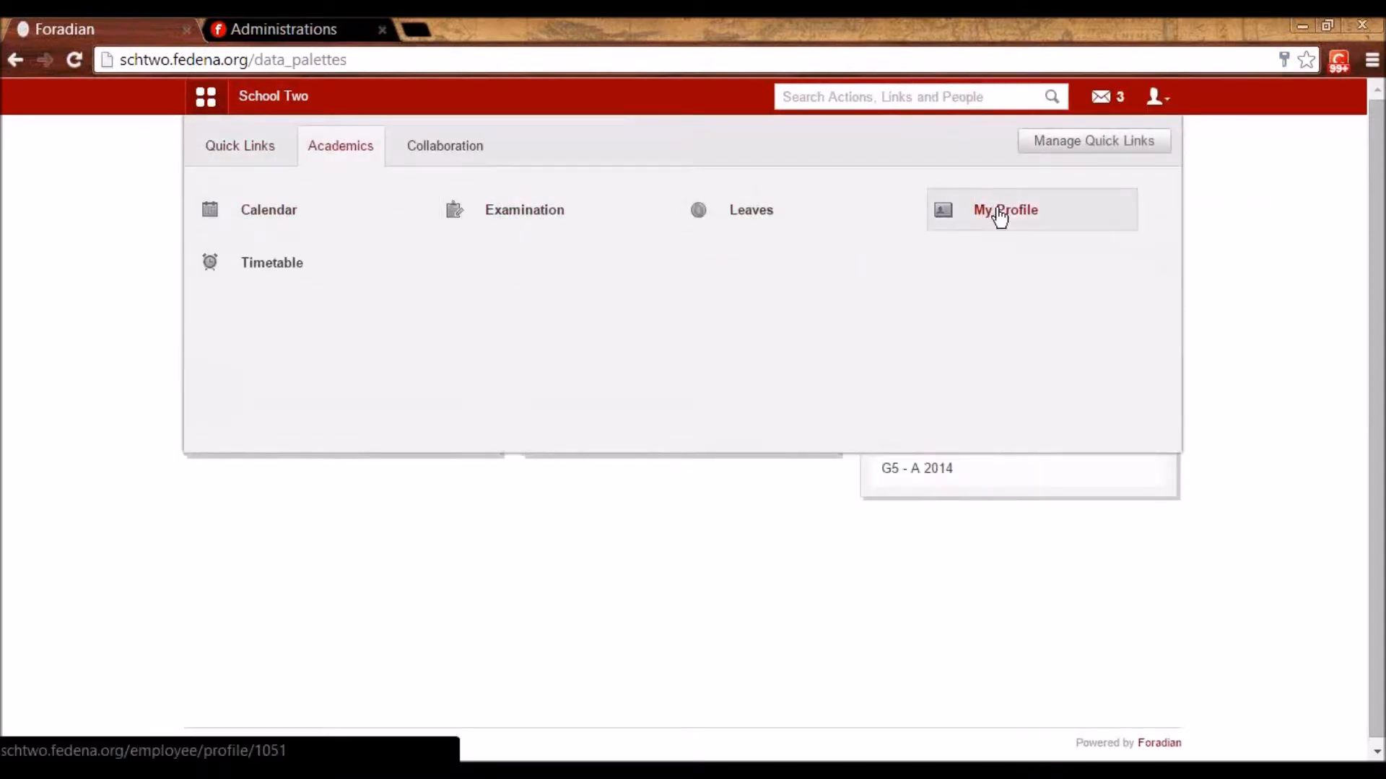
left_click(999, 215)
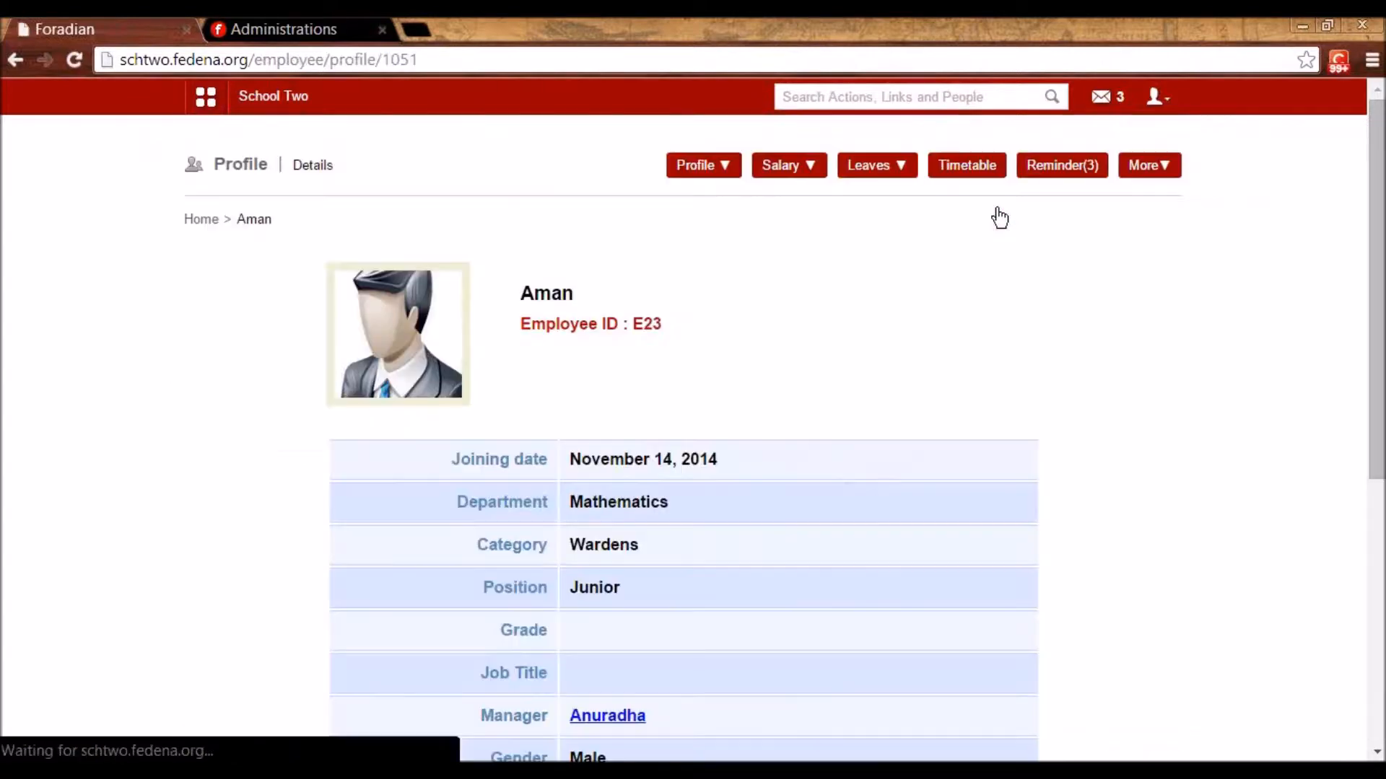
- Apply for Maternity leave ending 7 January 2015 with the reason 'abc'
left_click(855, 177)
left_click(867, 241)
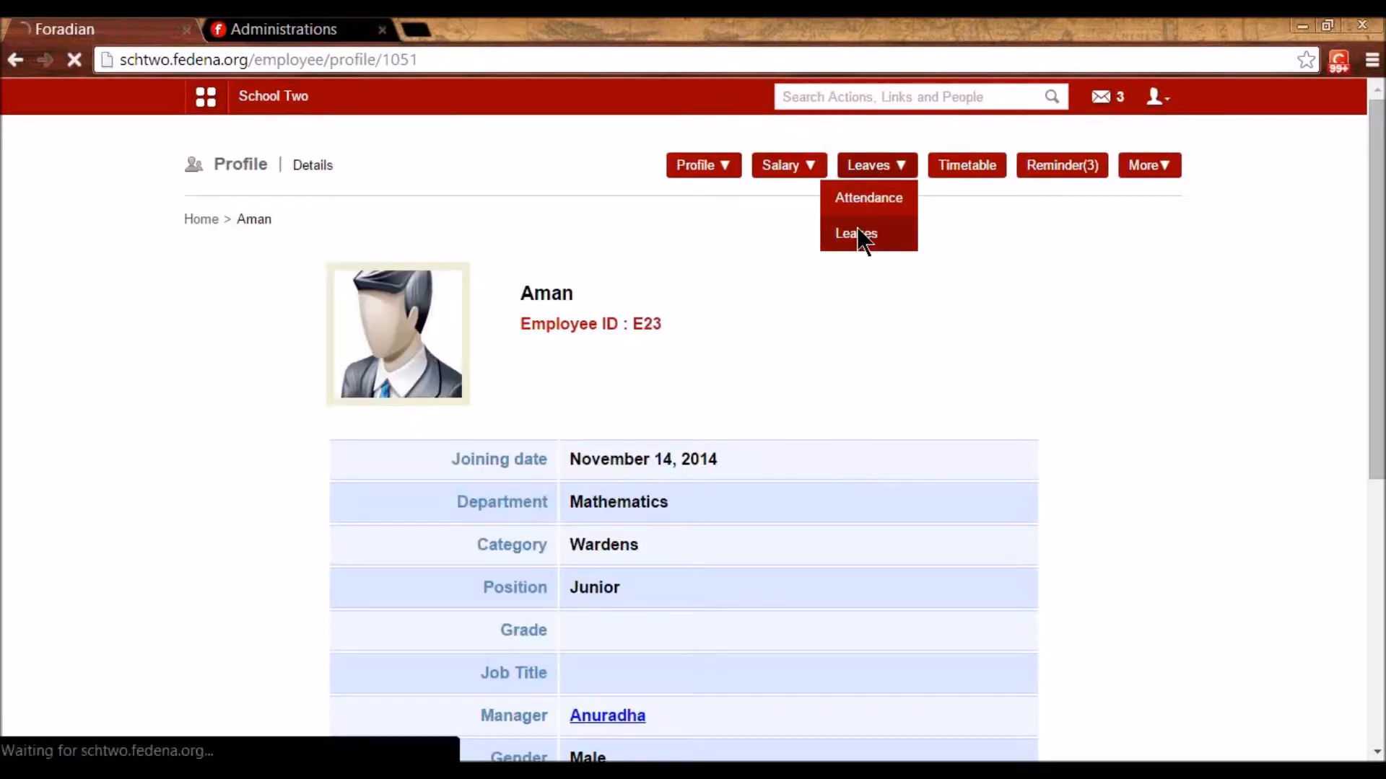
left_click(528, 323)
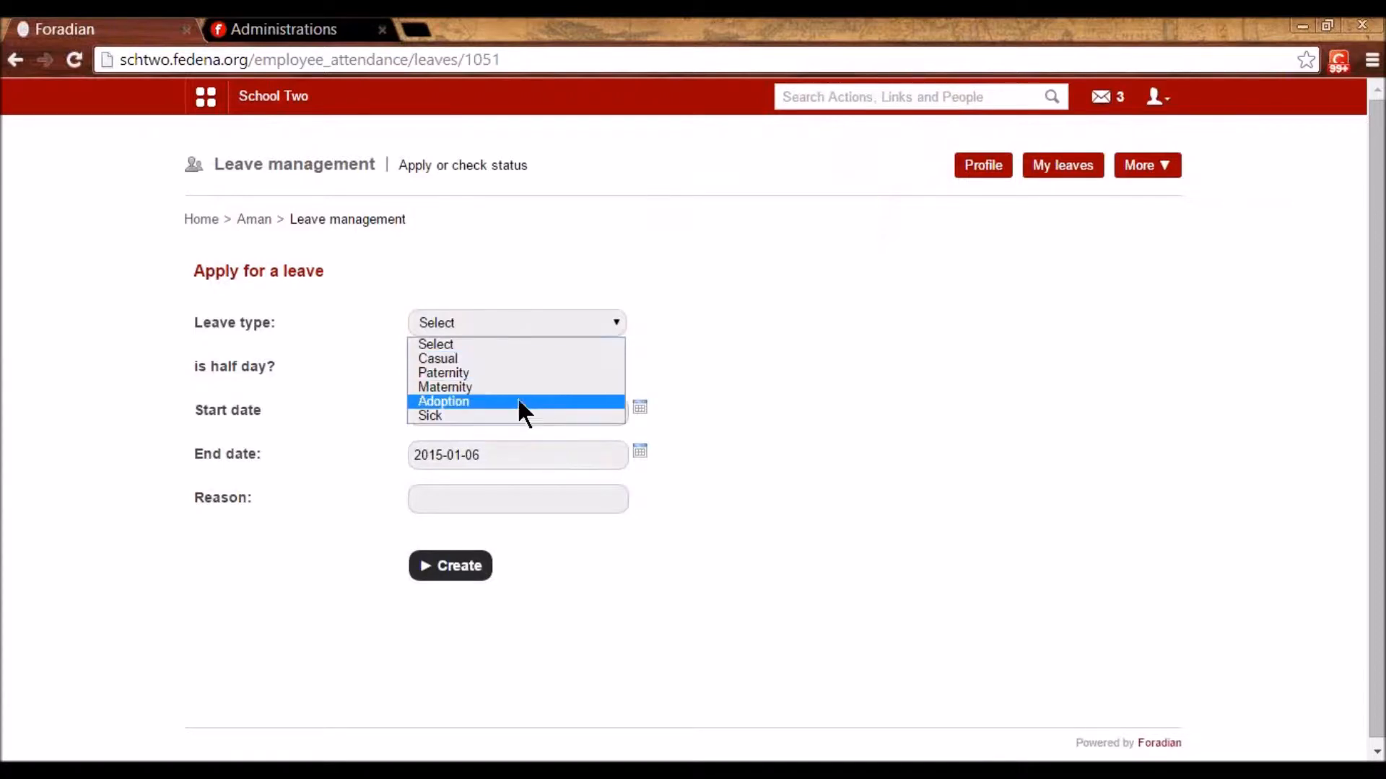
left_click(498, 374)
left_click(478, 323)
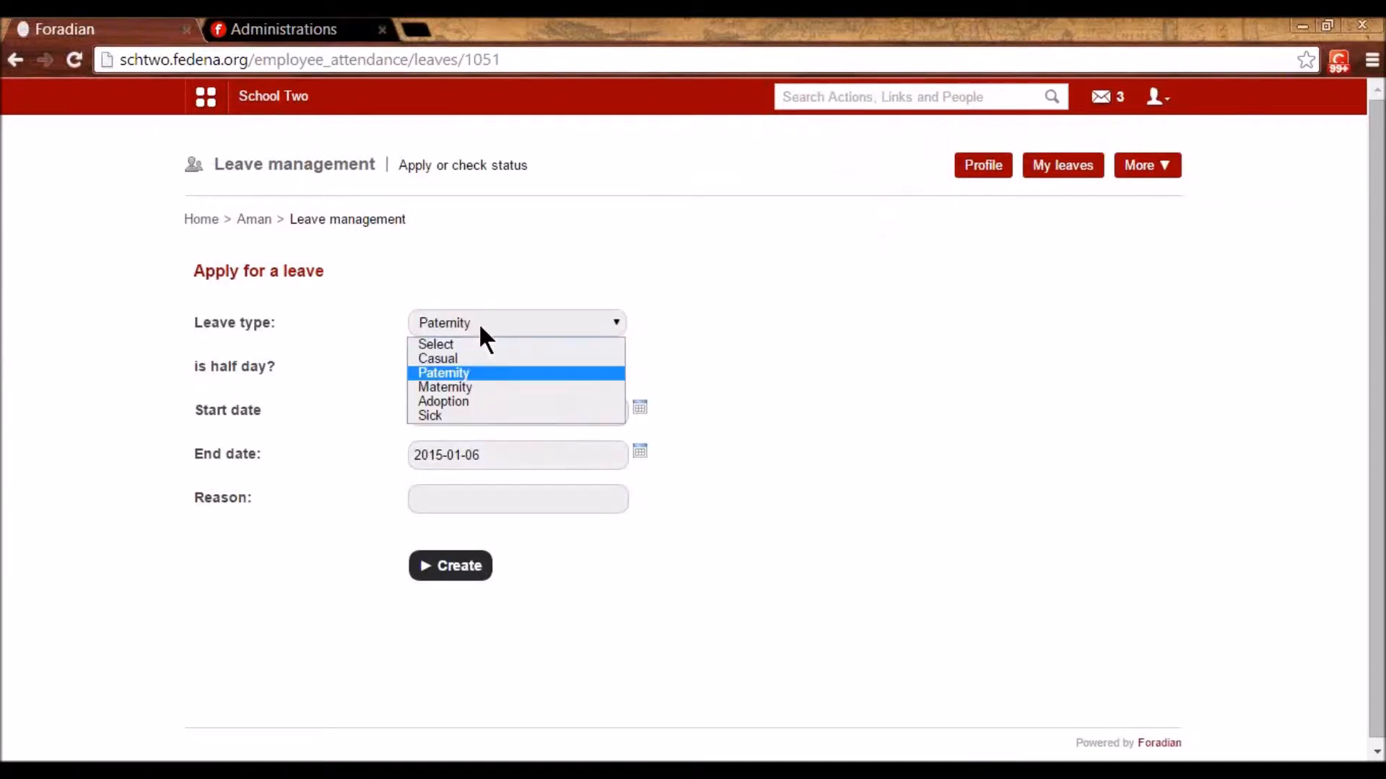
left_click(463, 377)
key("Down")
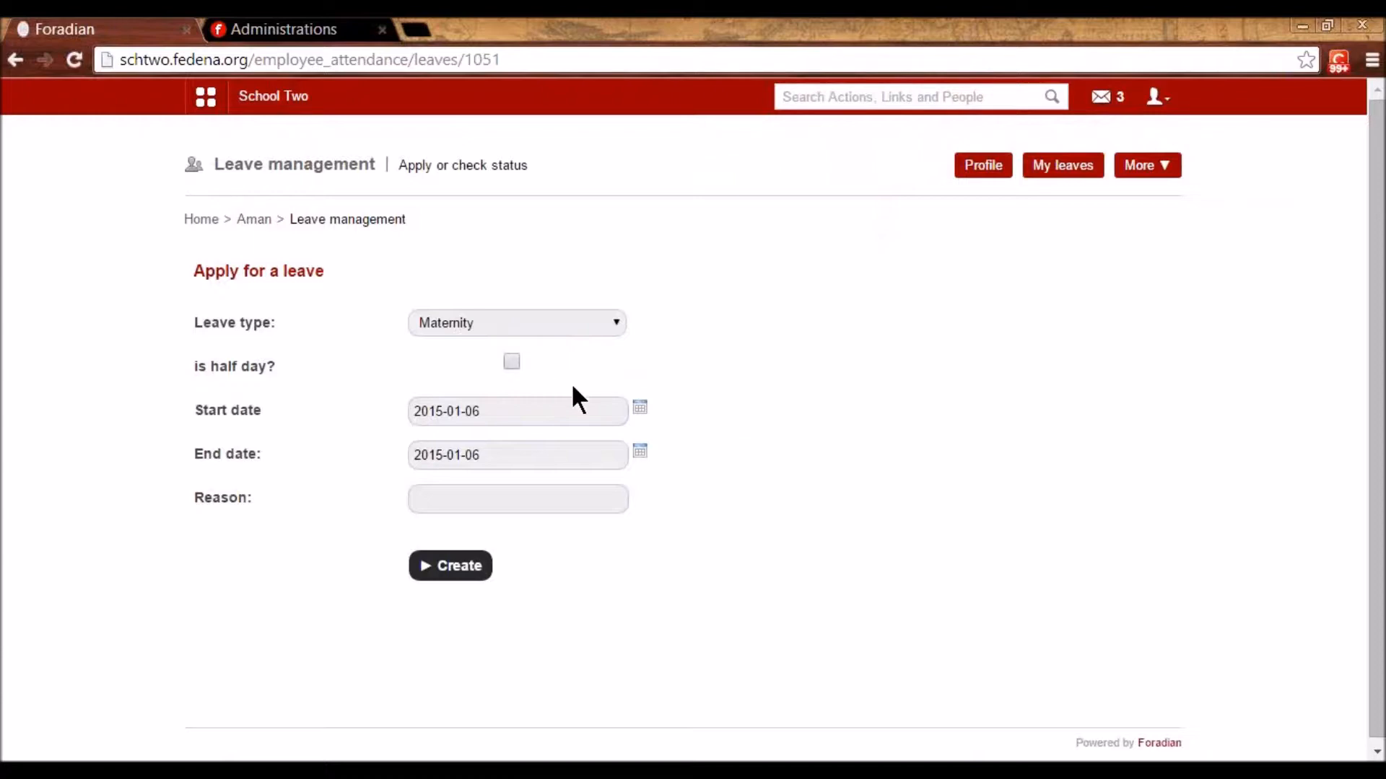
left_click(640, 452)
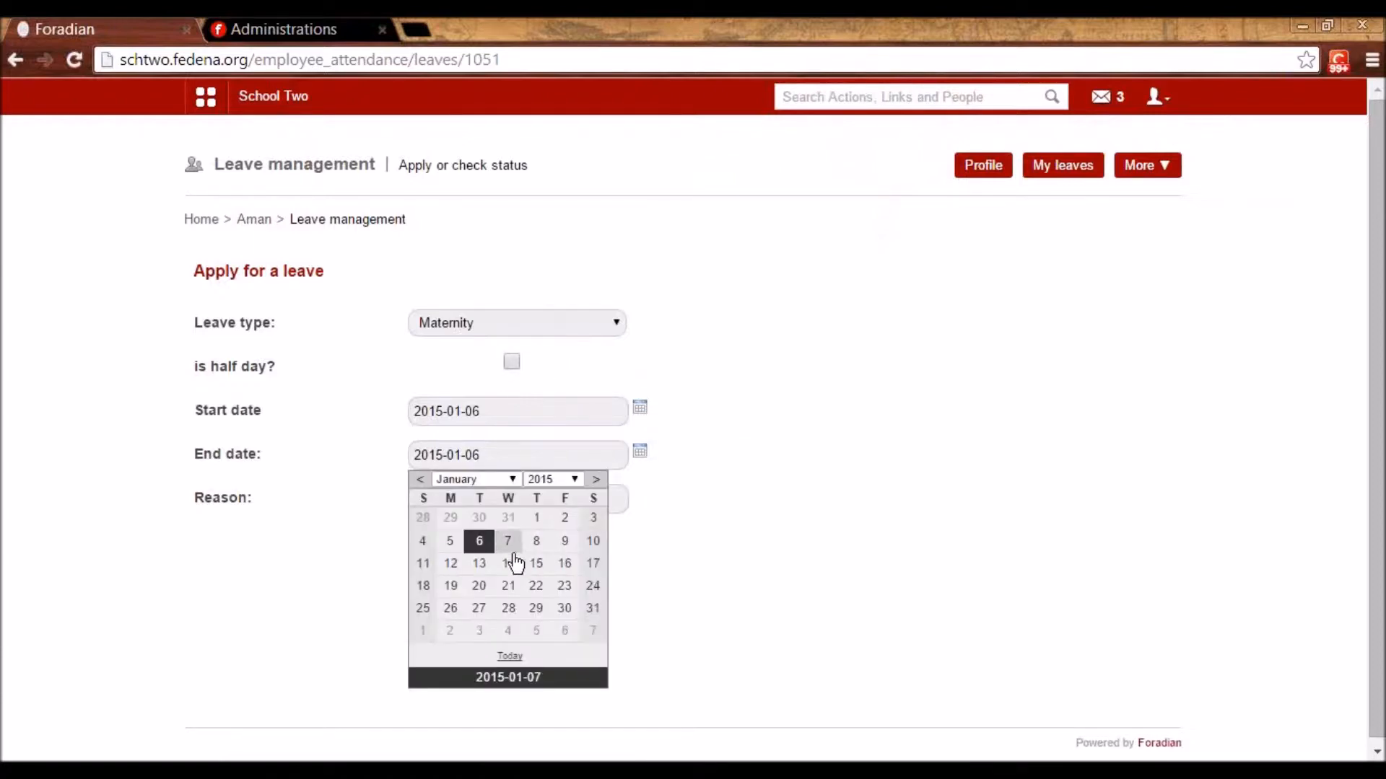
left_click(509, 541)
left_click(483, 502)
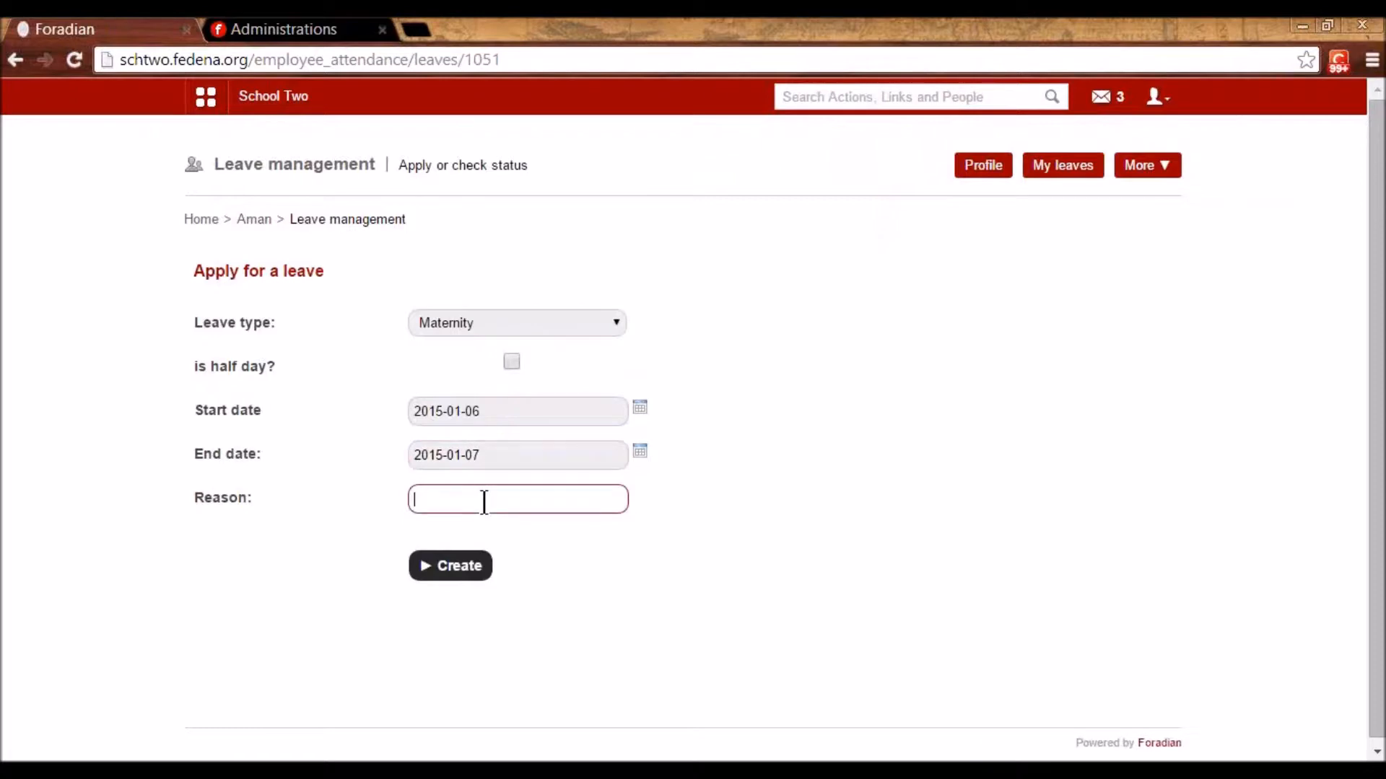
type("abc")
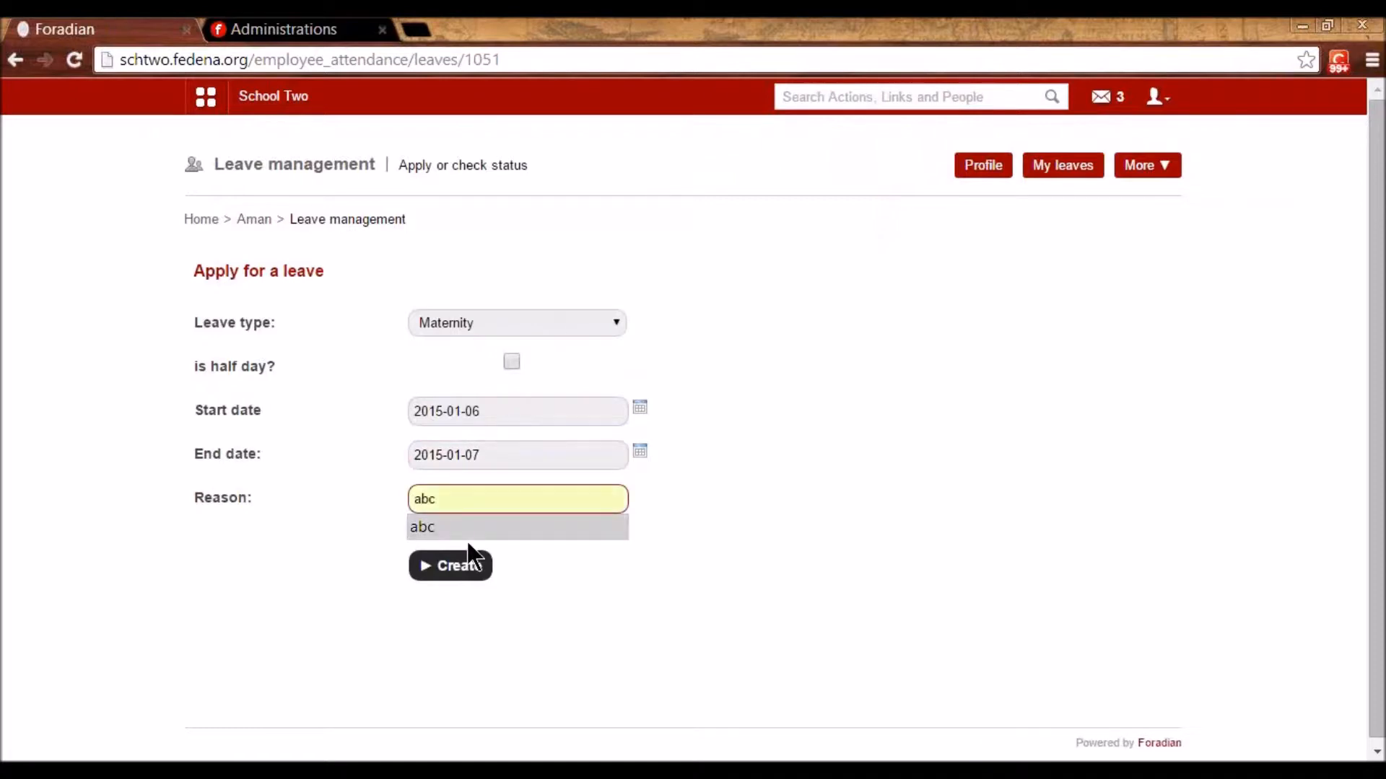
left_click(445, 577)
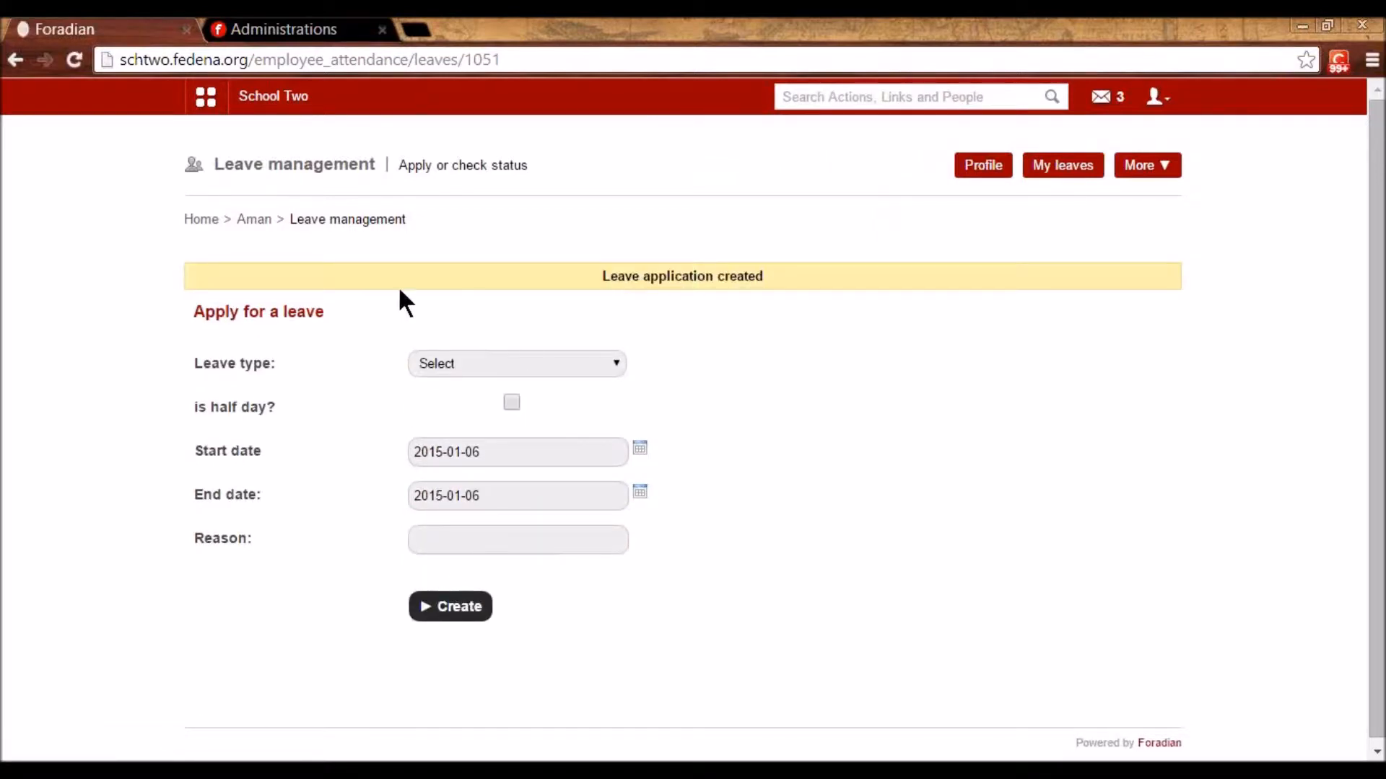
- Look up the reporting manager's profile and employee ID, then sign out
left_click(256, 220)
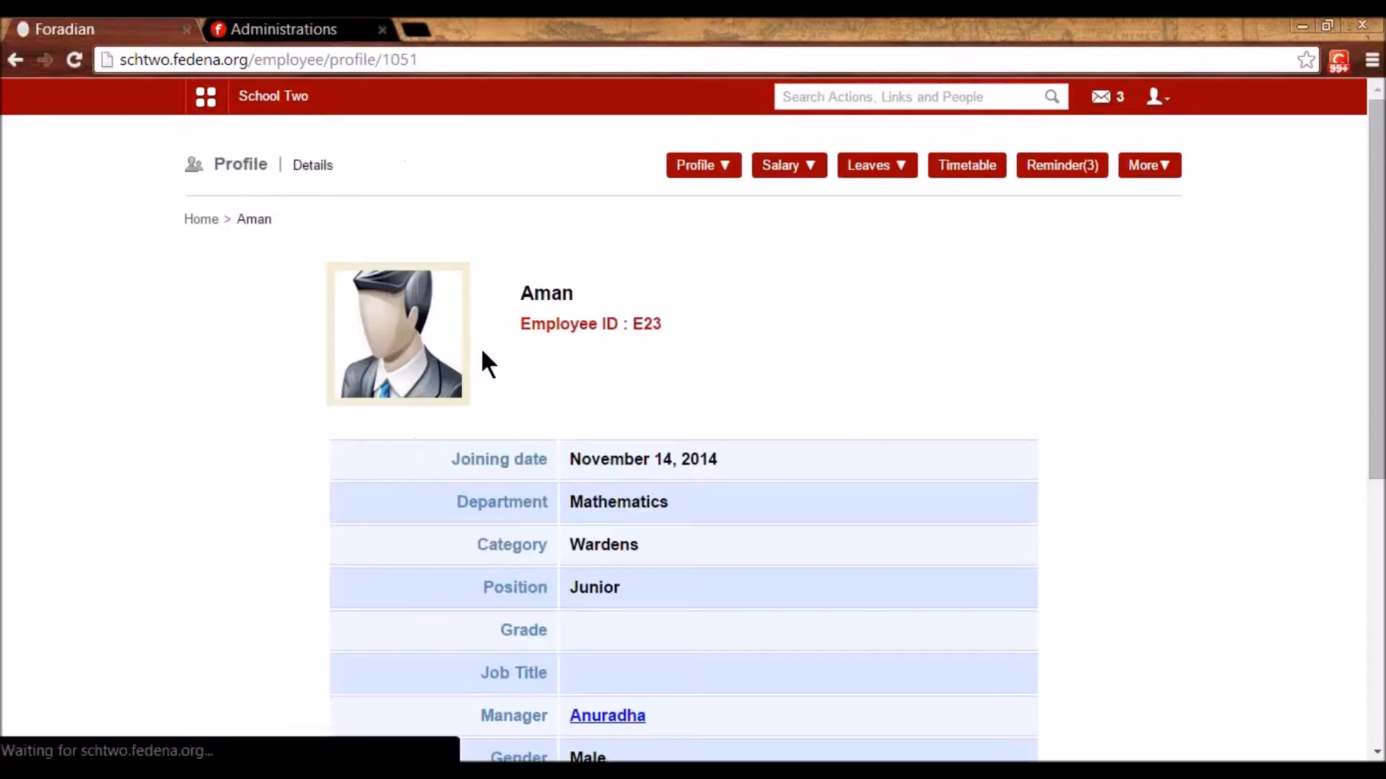
scroll(520, 404, "down", 3)
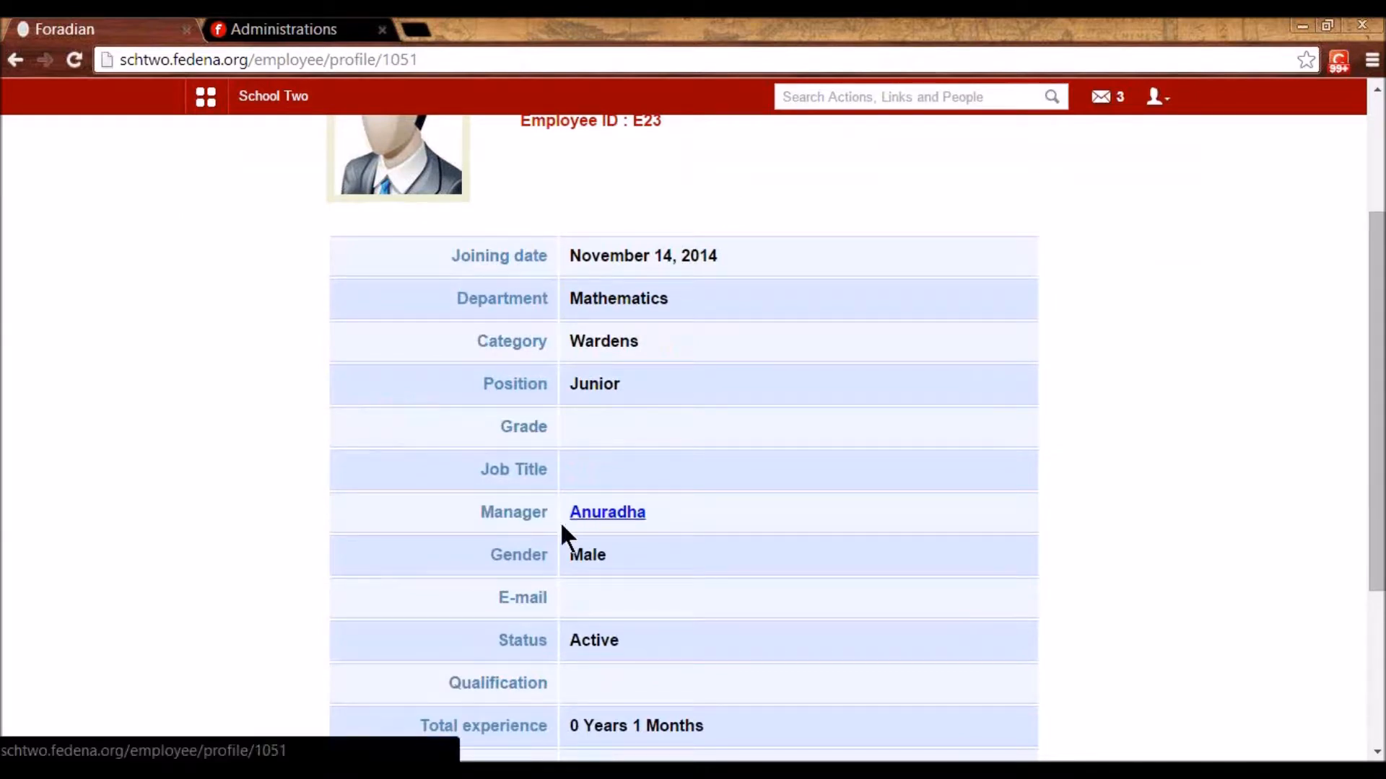
scroll(592, 433, "up", 3)
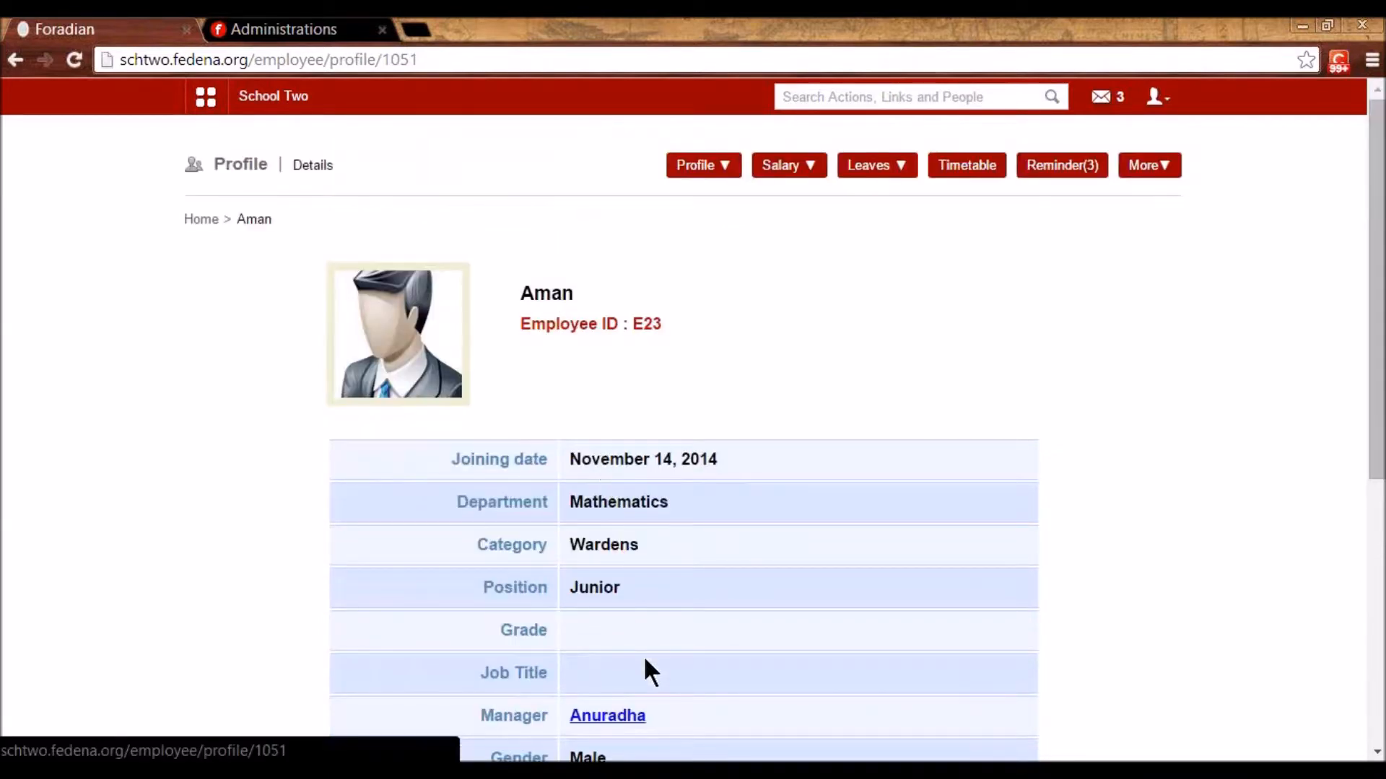
left_click(635, 716)
left_click_drag(635, 323, 665, 323)
key("ctrl+c")
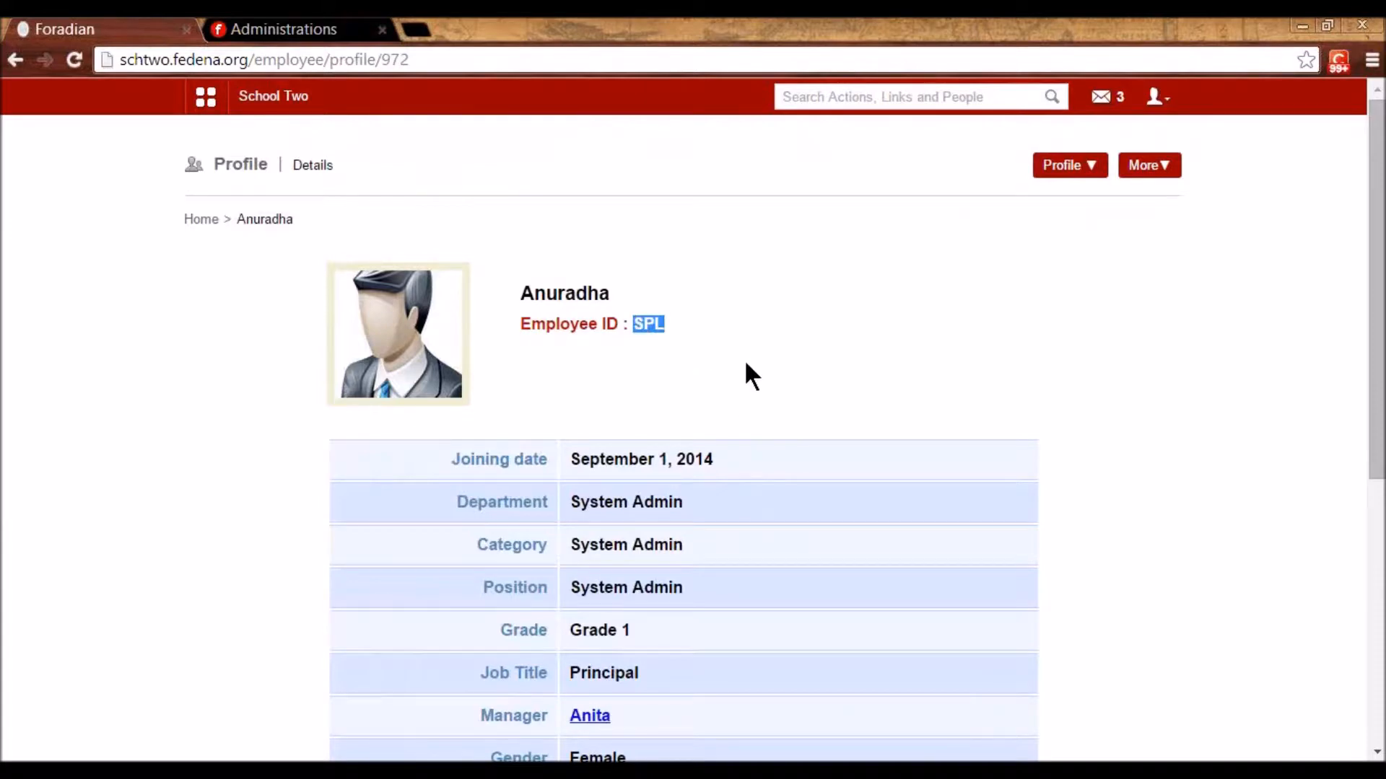
left_click(1157, 97)
left_click(1116, 187)
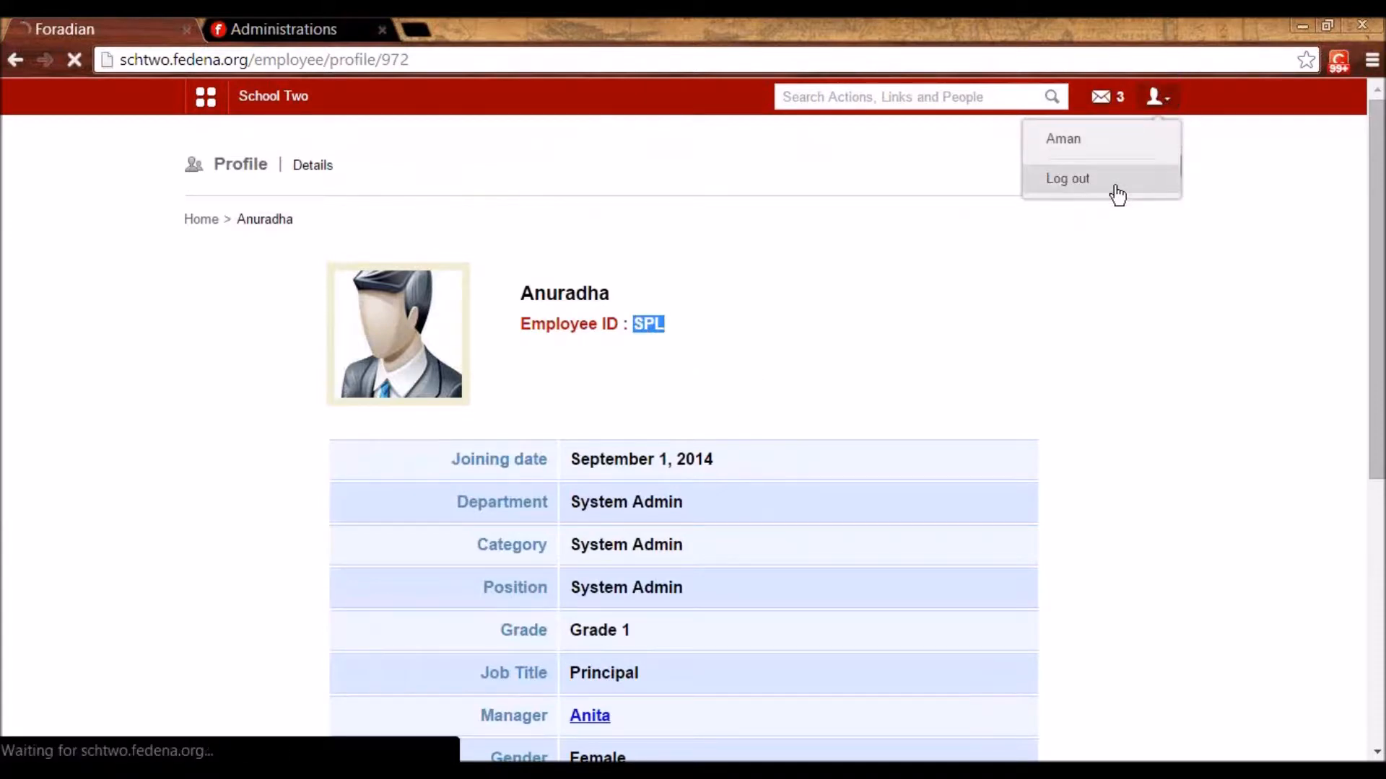
- Log in as the manager using the pasted login ID and the manager's password
double_click(698, 315)
key("ctrl+v")
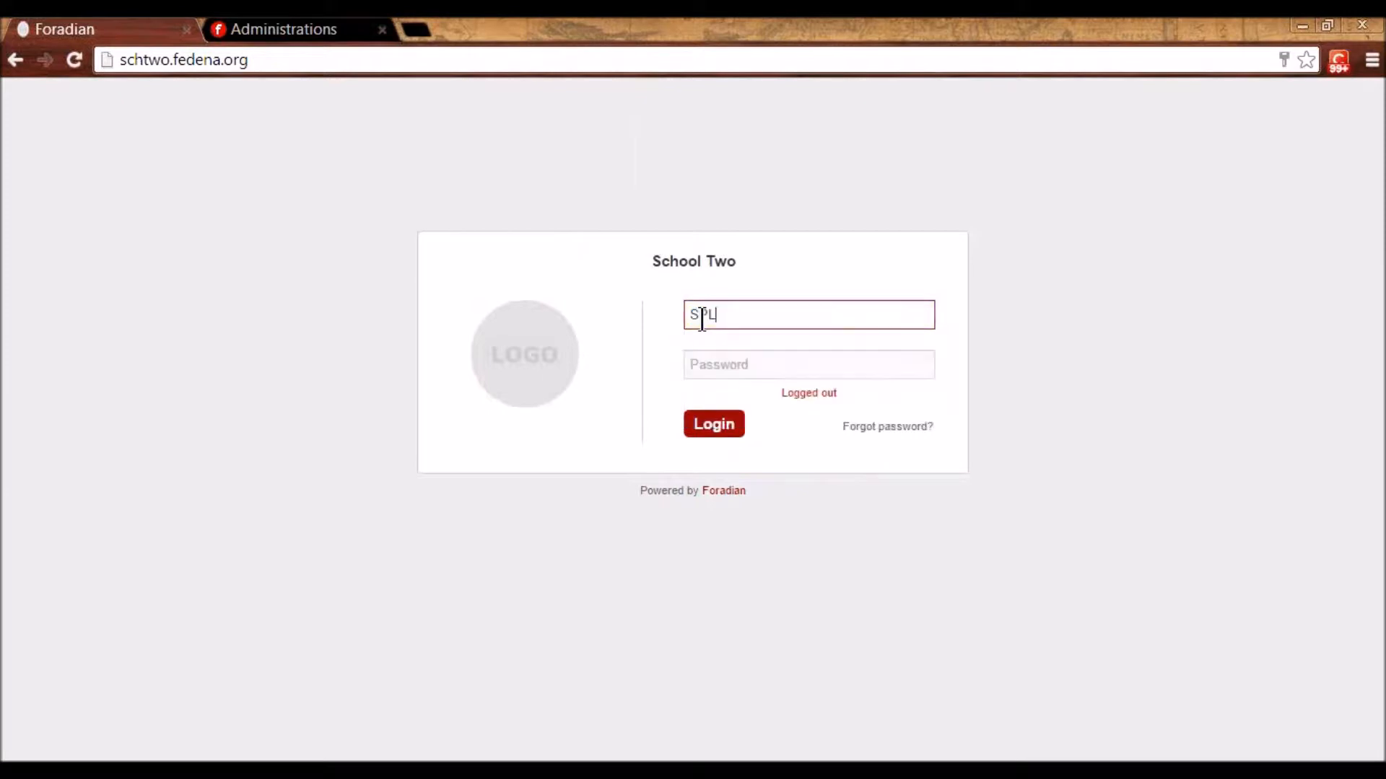
key("Tab")
type("SPL123")
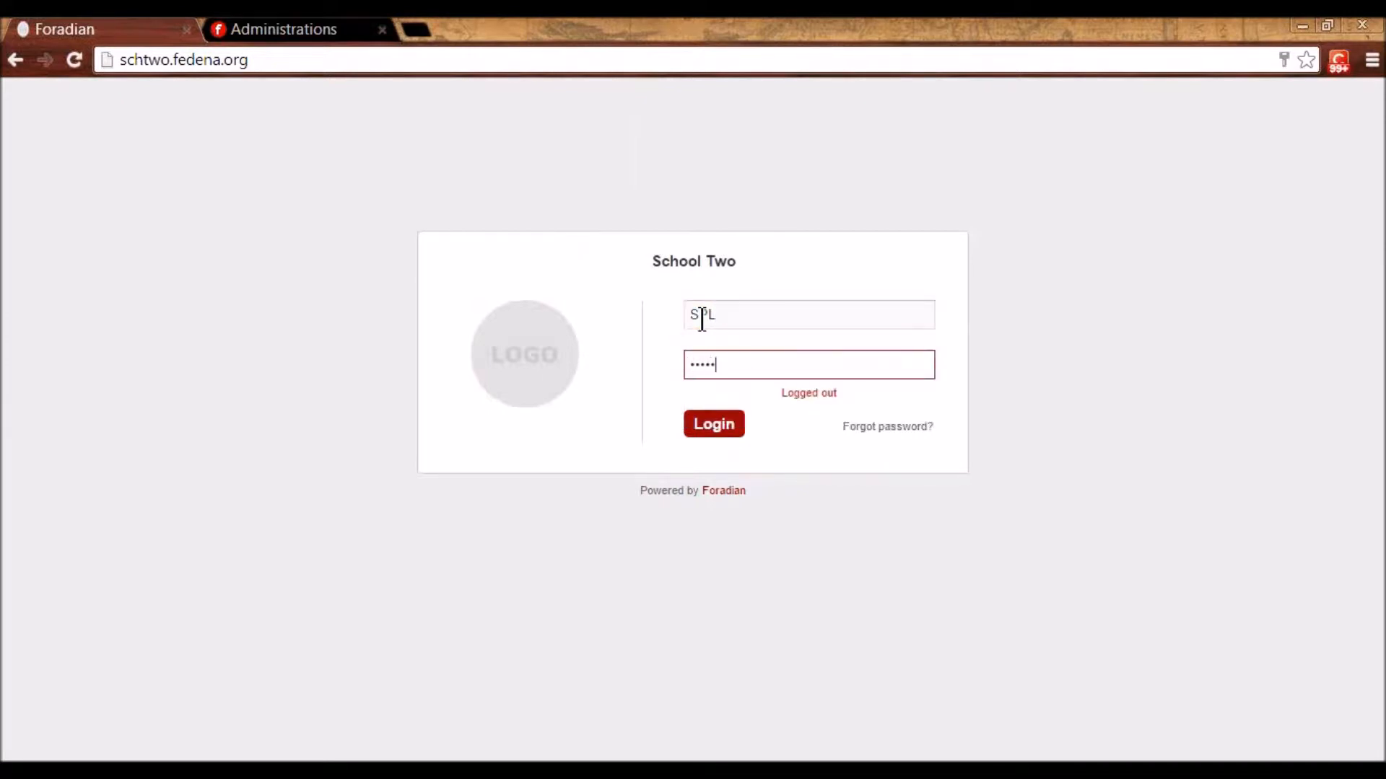
key("Return")
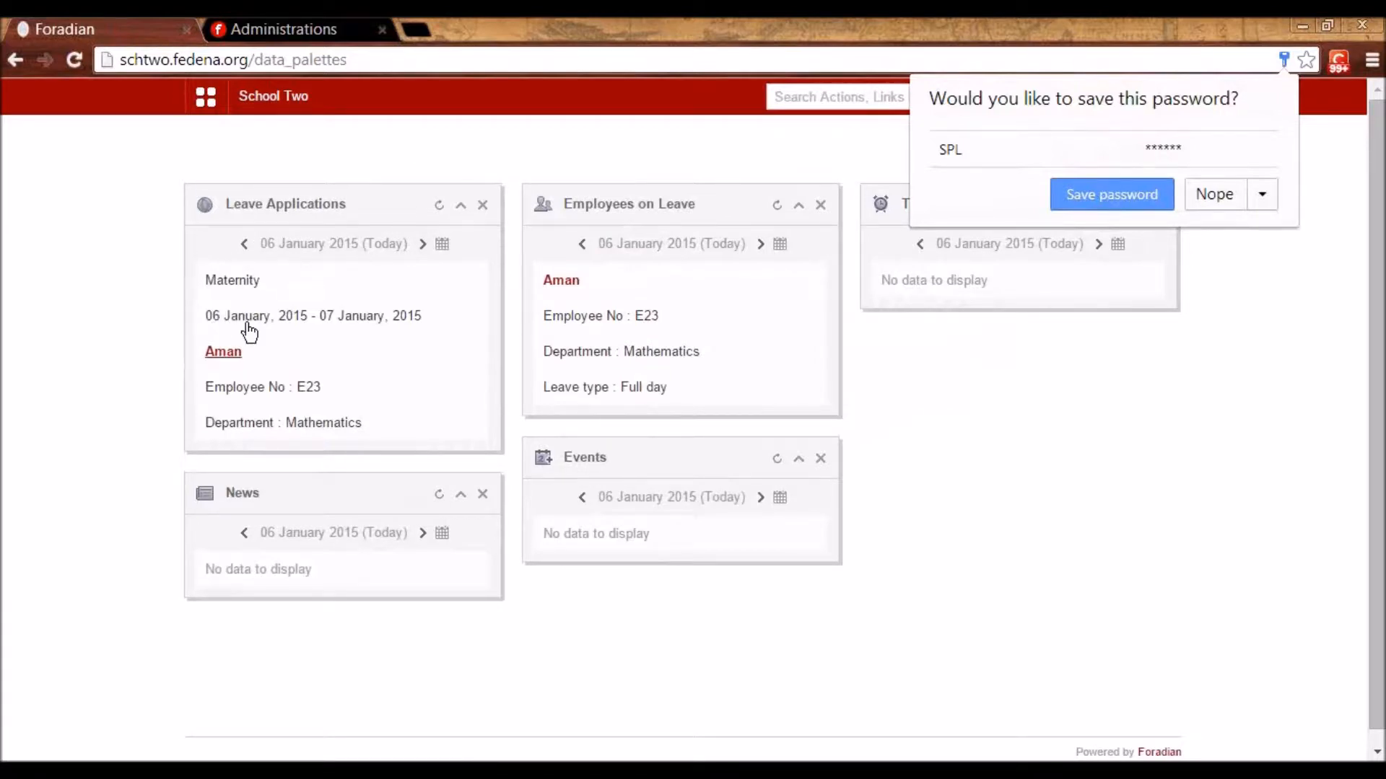
left_click(248, 348)
- Approve the pending leave application with the remark 'approved', then sign out
left_click(247, 350)
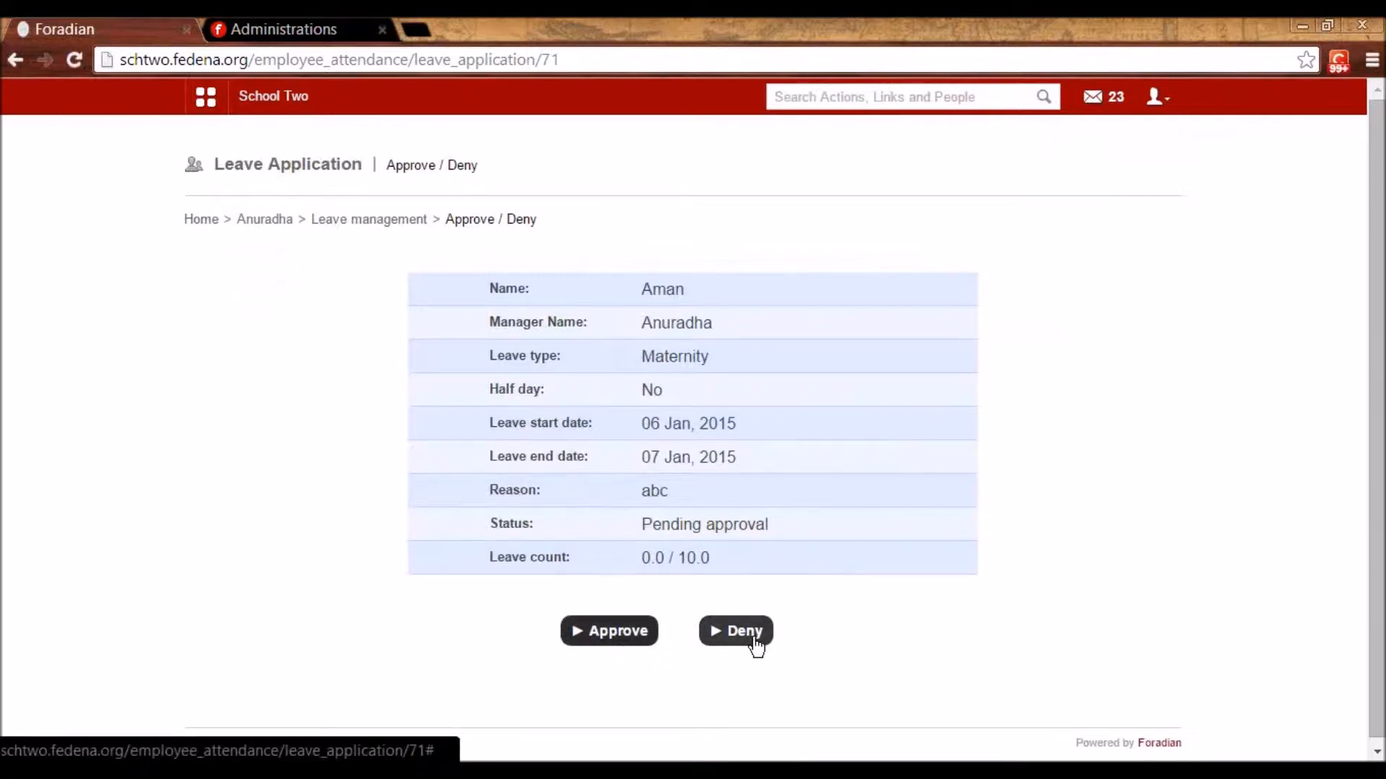
left_click(600, 644)
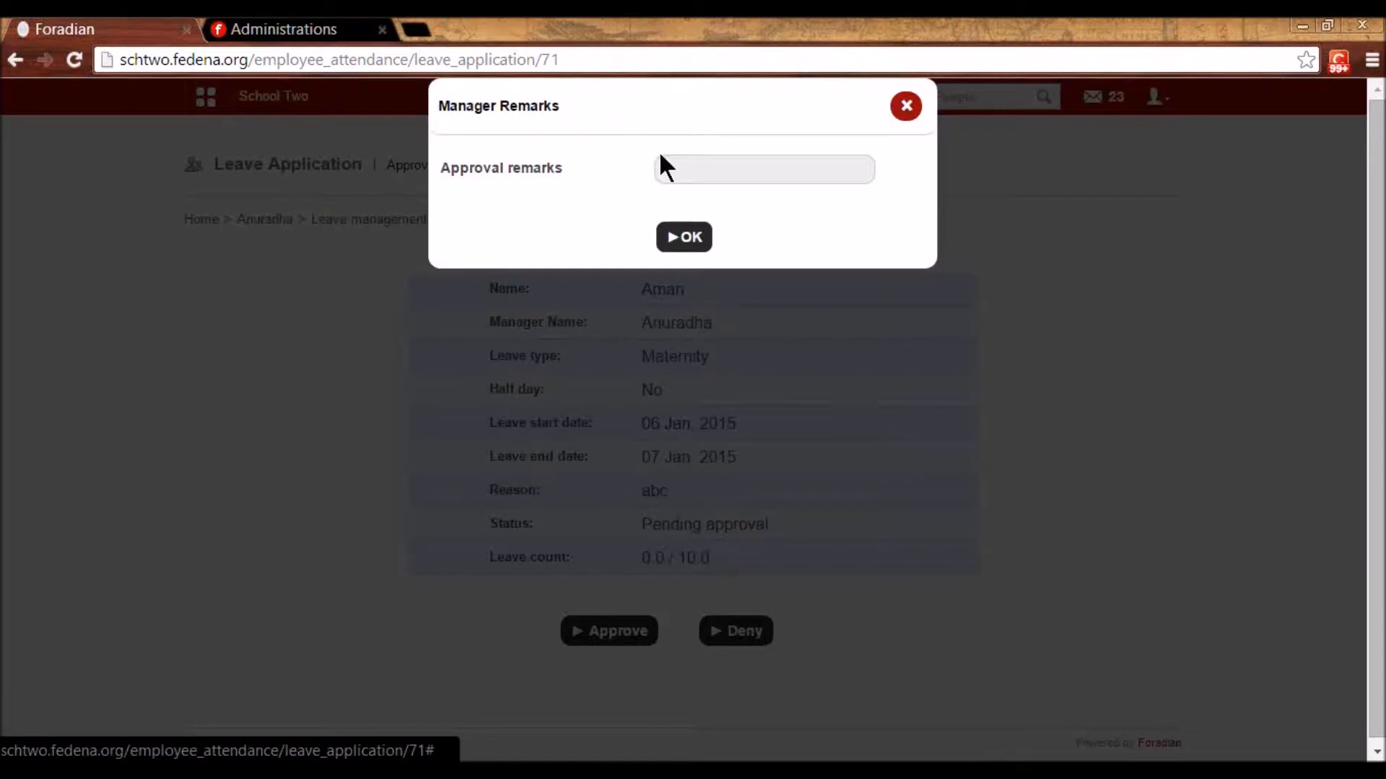
left_click(667, 169)
type("approved")
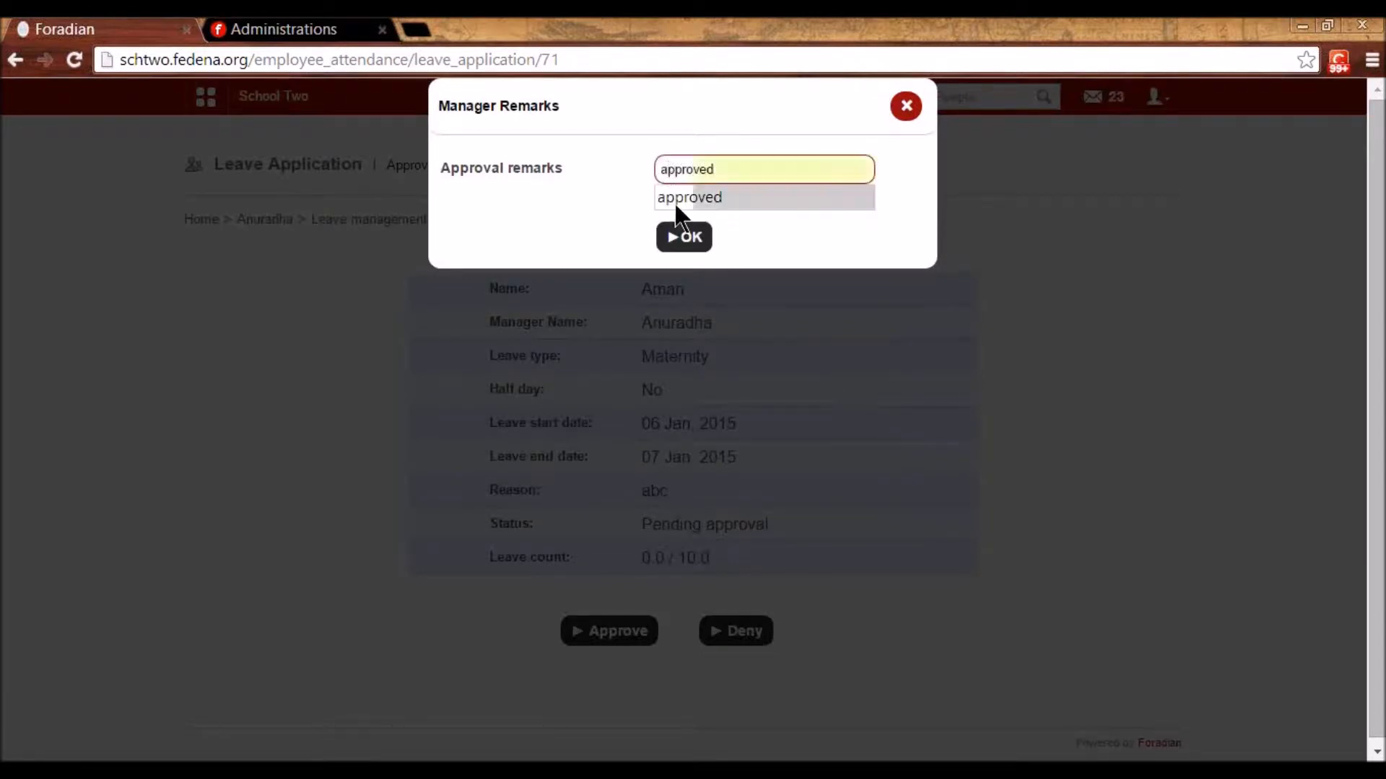
left_click(688, 241)
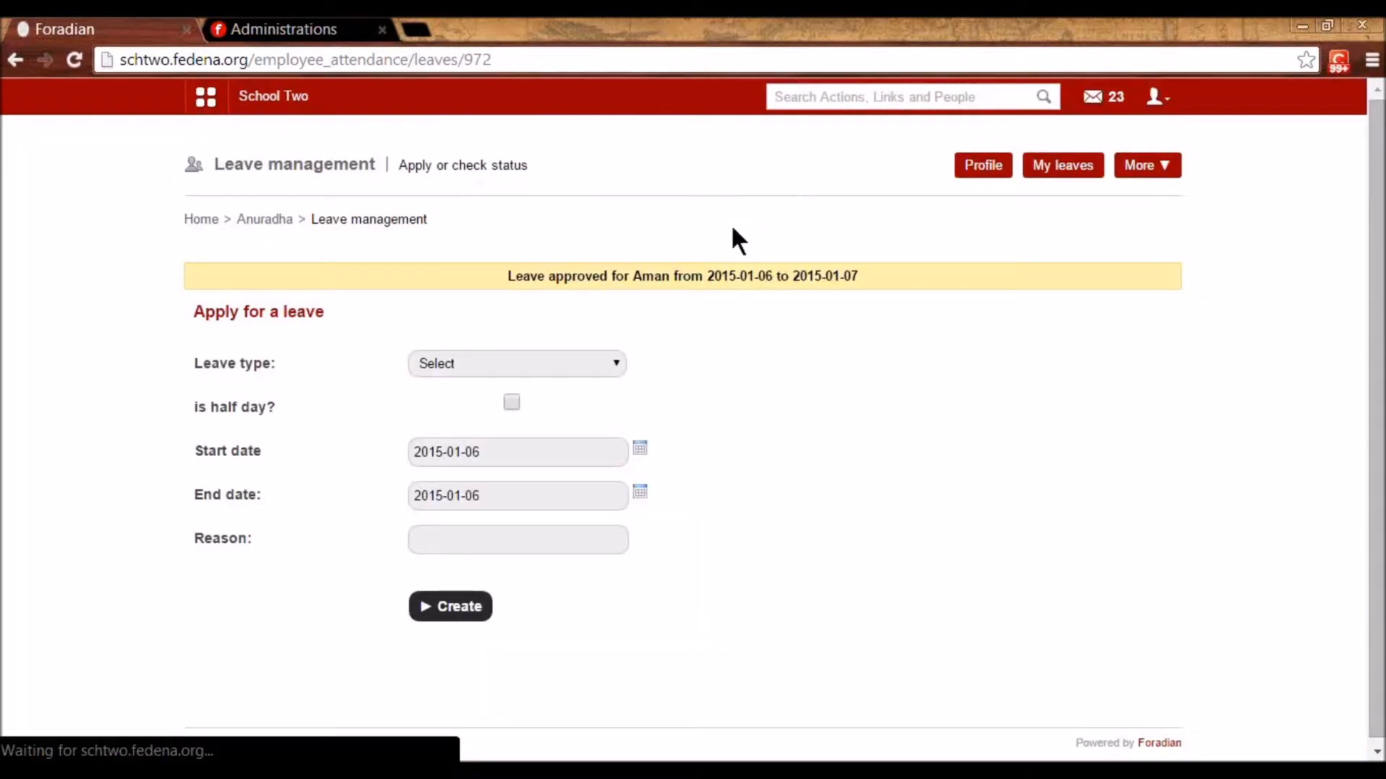
left_click(1158, 96)
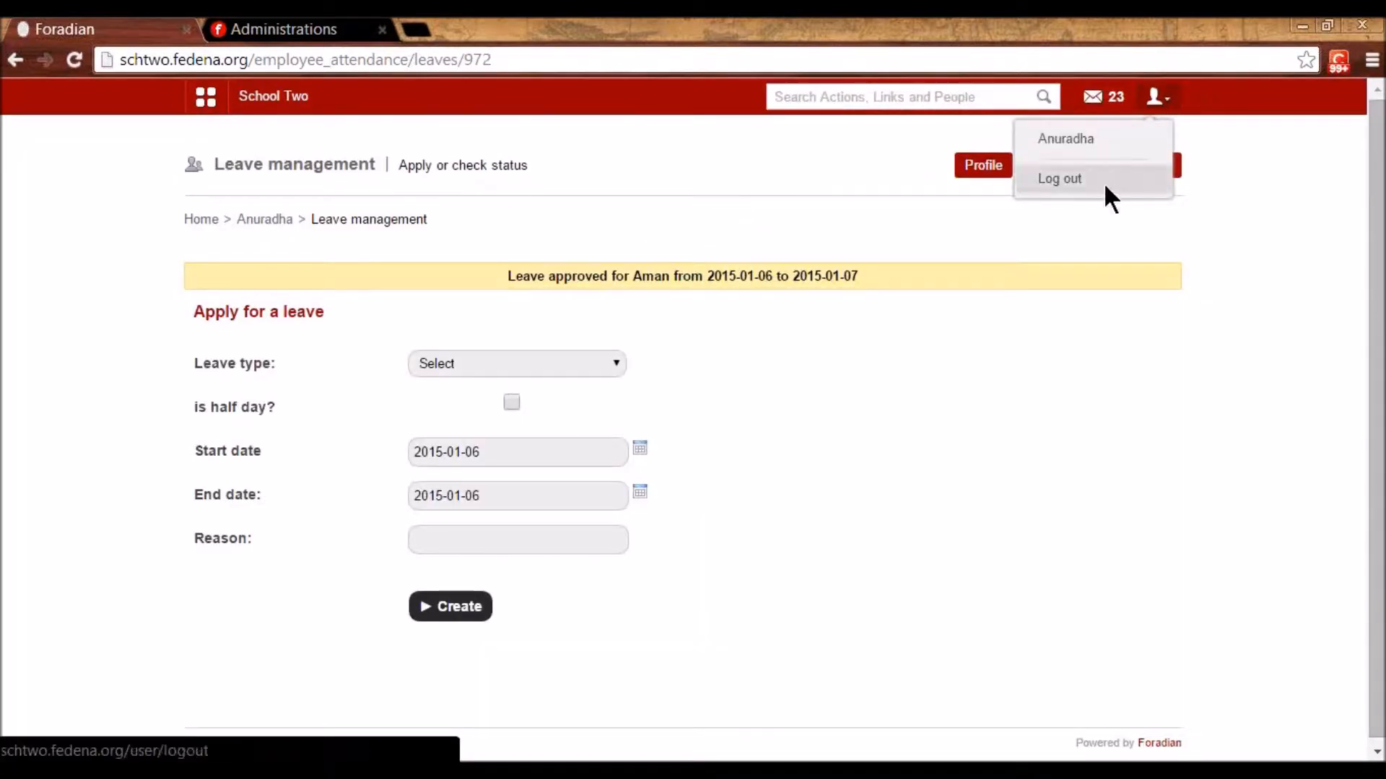
left_click(1102, 183)
- Log in as admin and open the Mathematics attendance register via Human Resource > Employee leave management
left_click(700, 431)
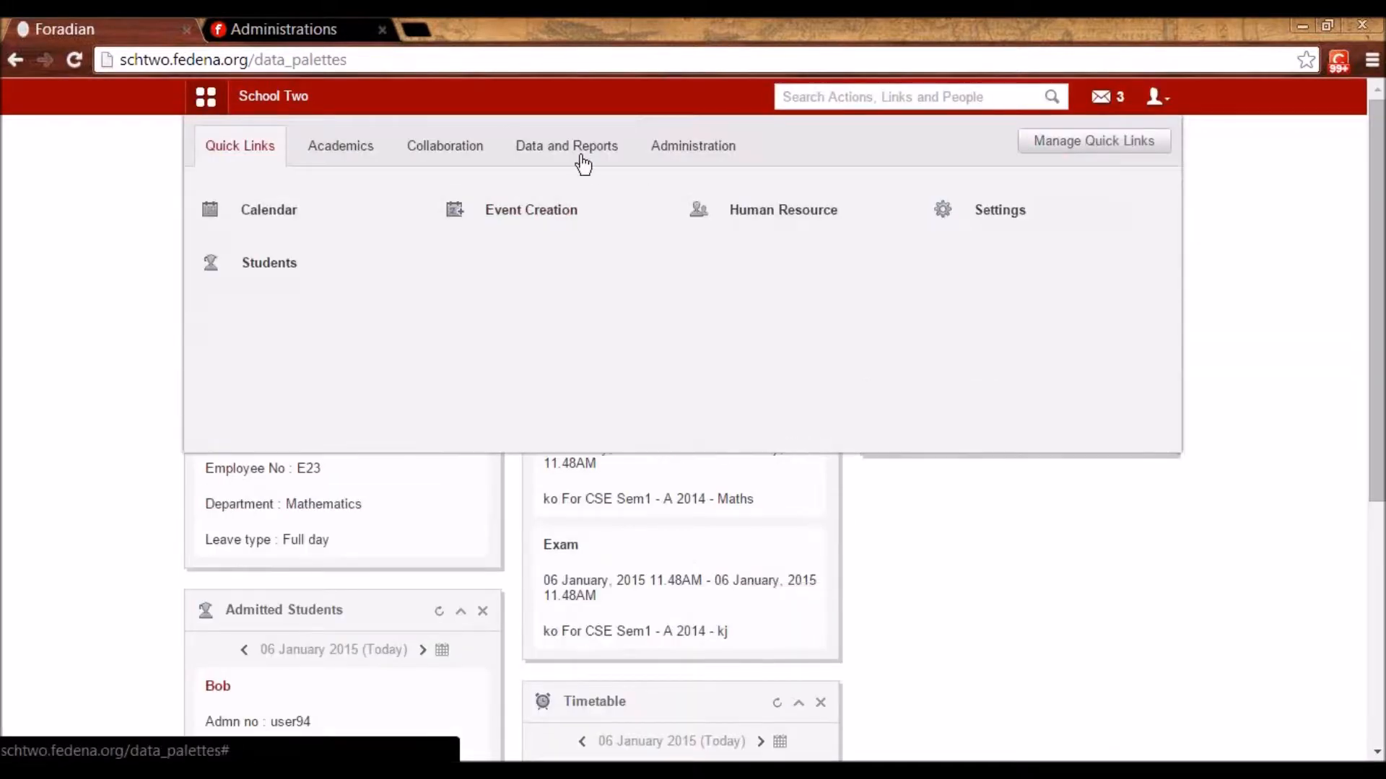
left_click(661, 148)
mouse_move(783, 230)
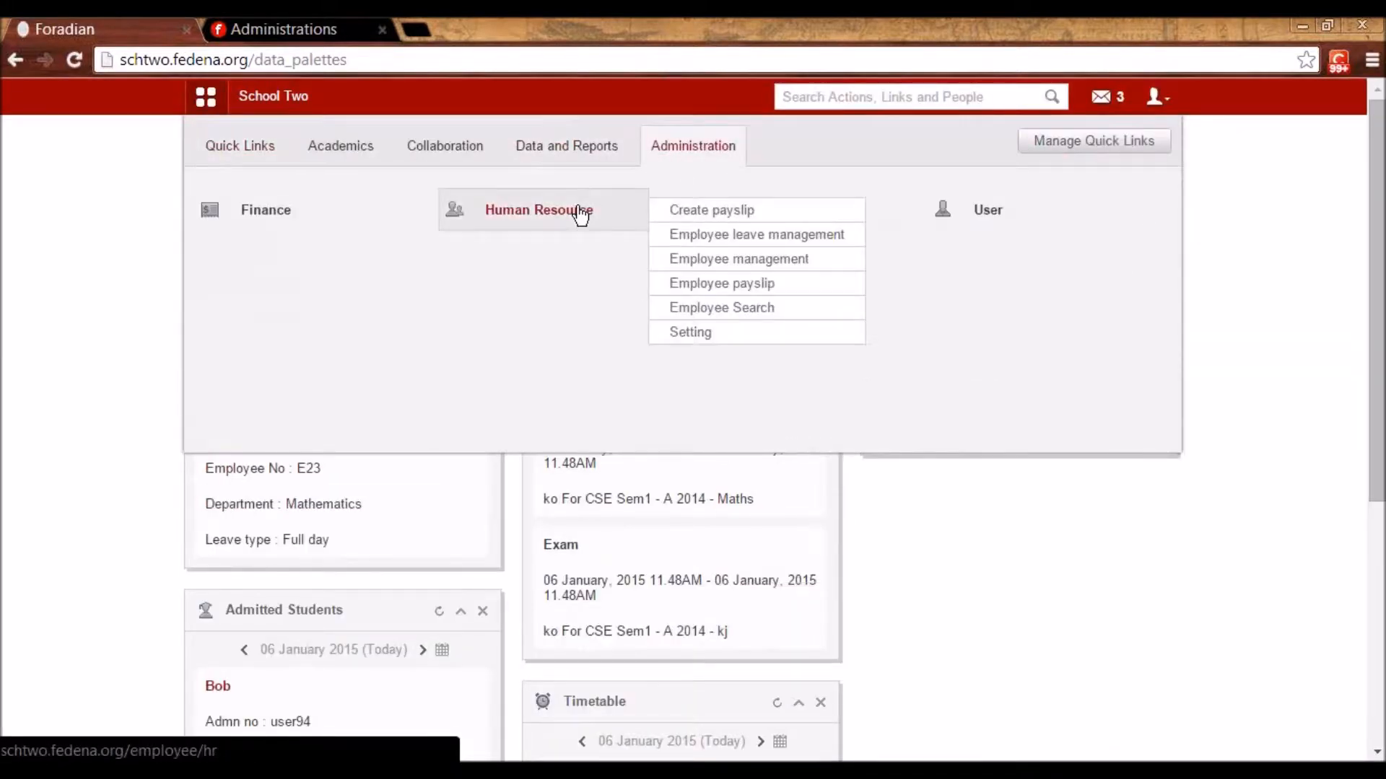
left_click(578, 215)
left_click(492, 384)
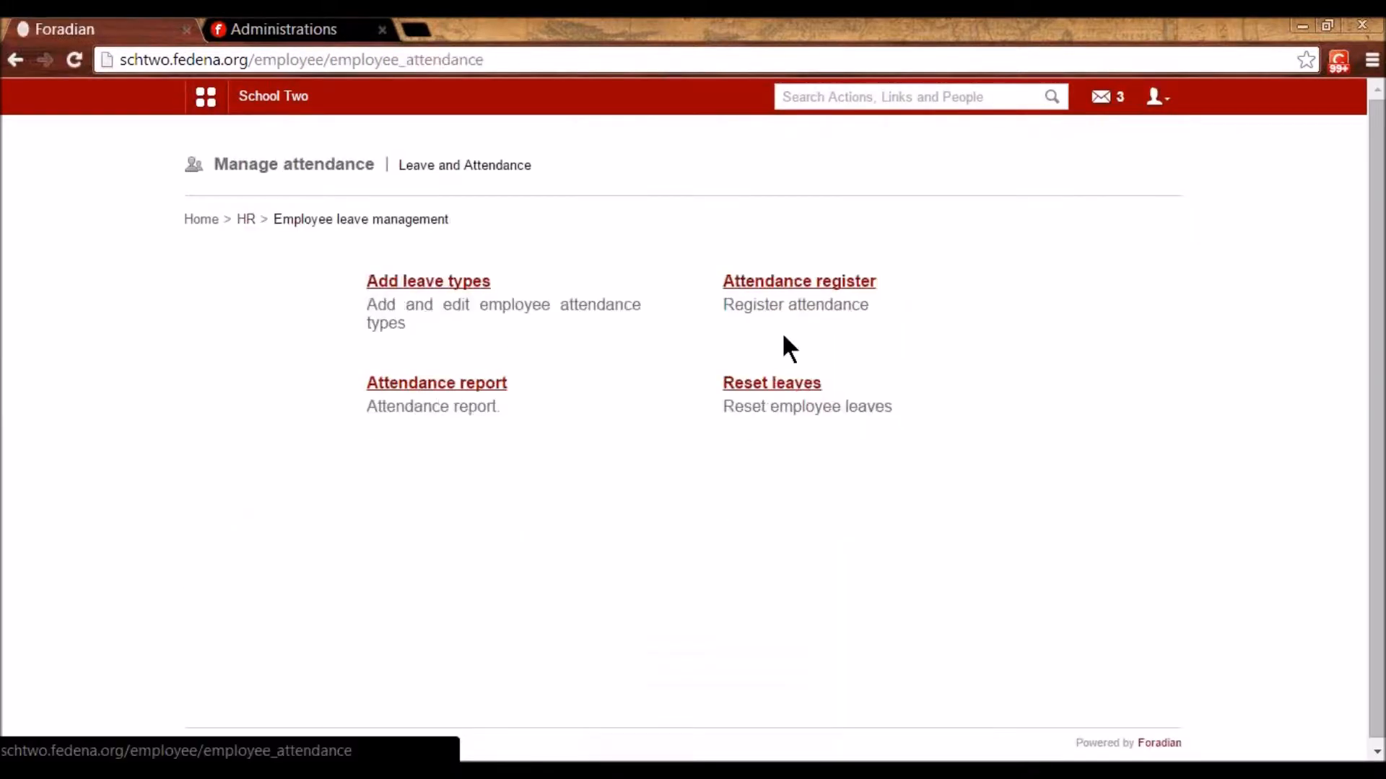
left_click(801, 283)
left_click(512, 284)
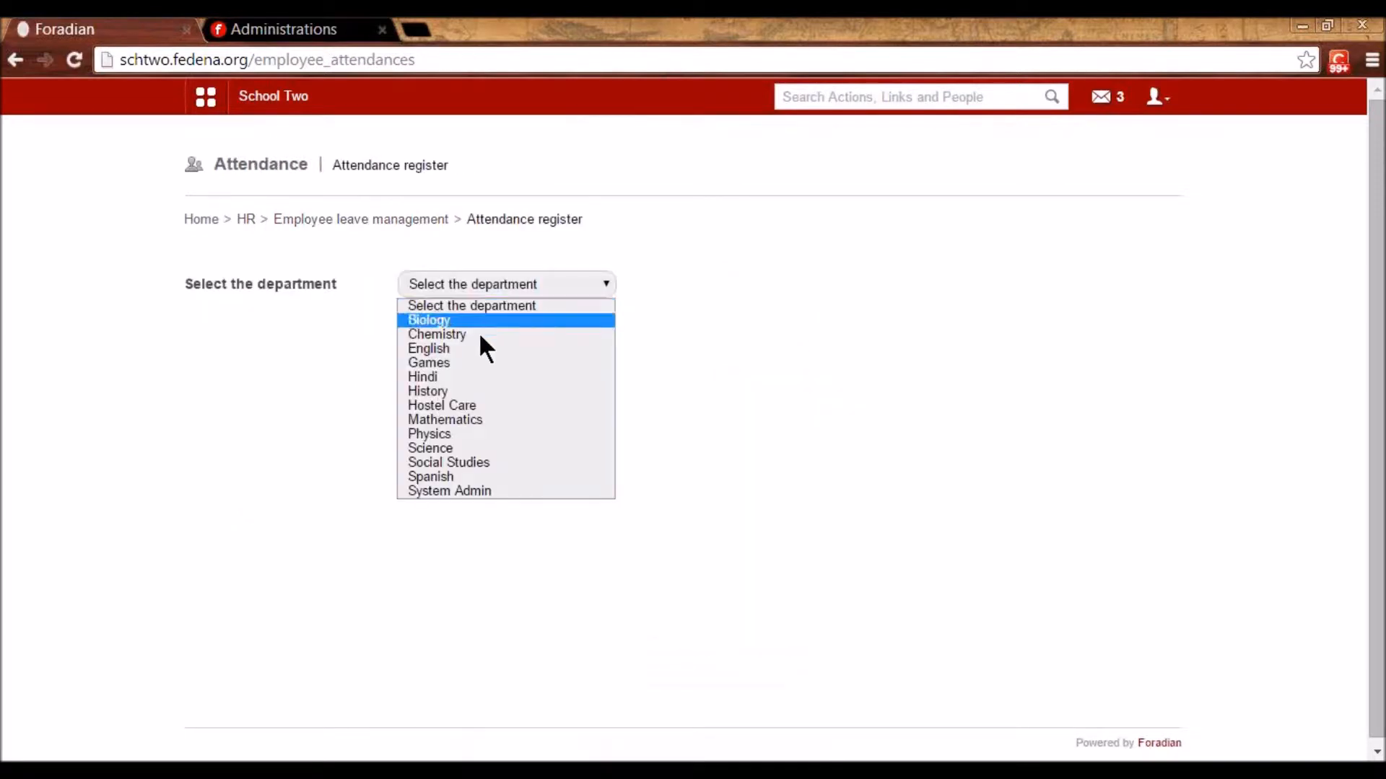
left_click(462, 418)
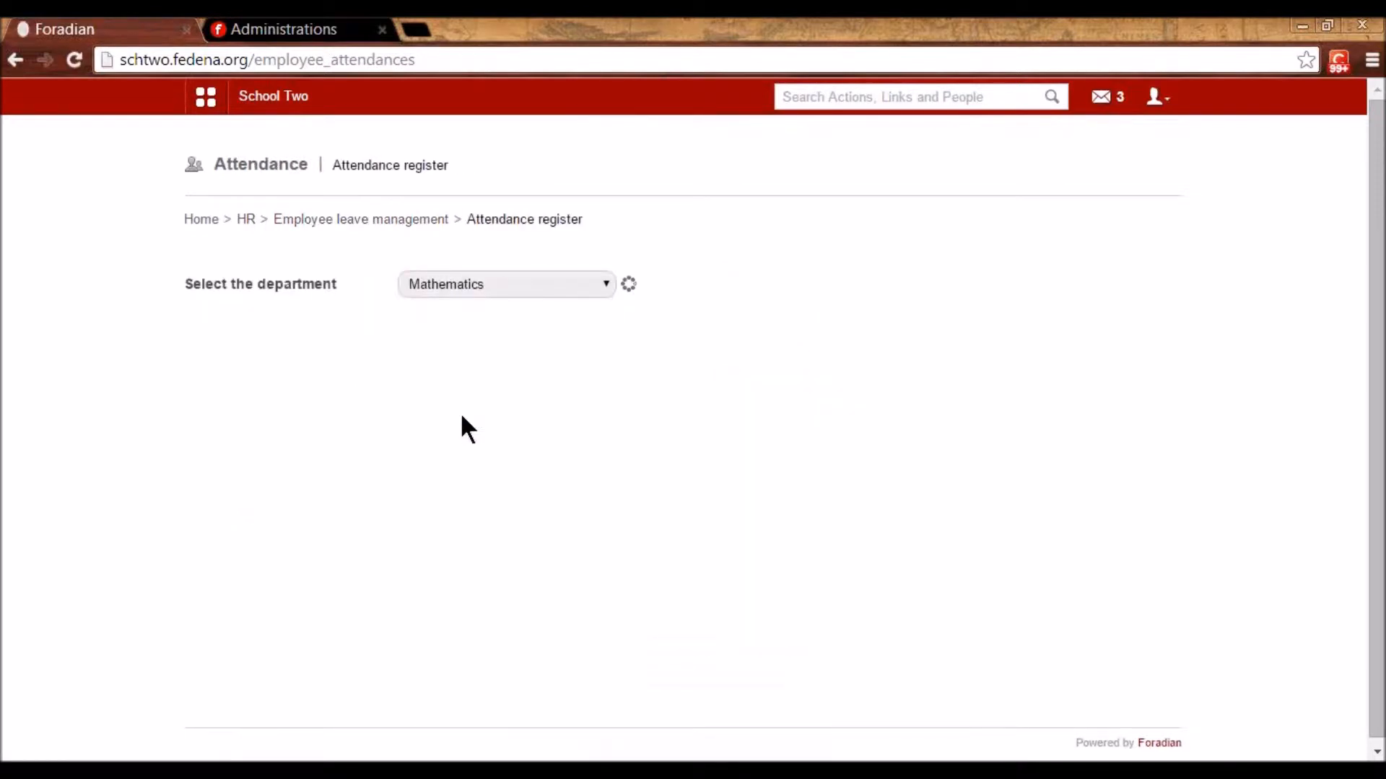
scroll(272, 498, "down", 3)
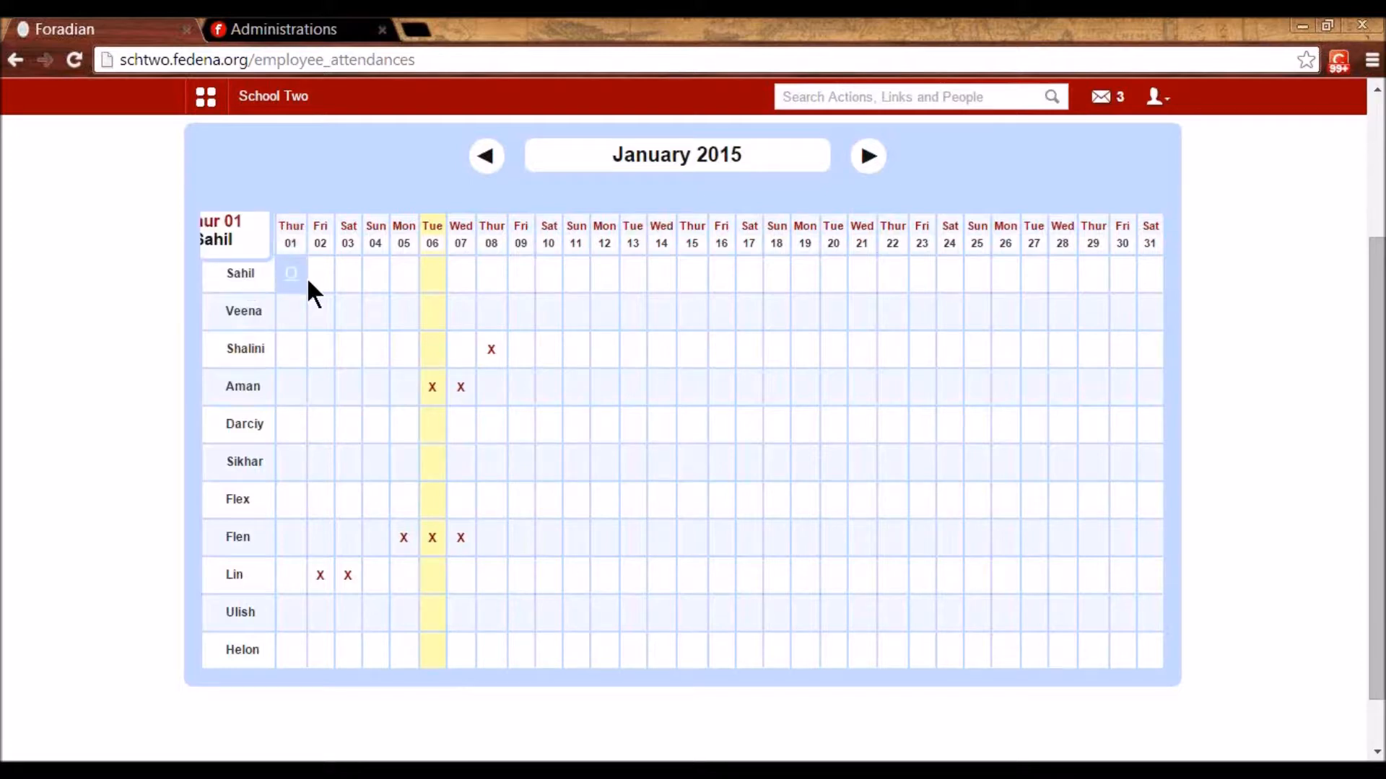
- Mark the first employee absent on 5 January as Casual leave with reason 'unwell'
left_click(408, 278)
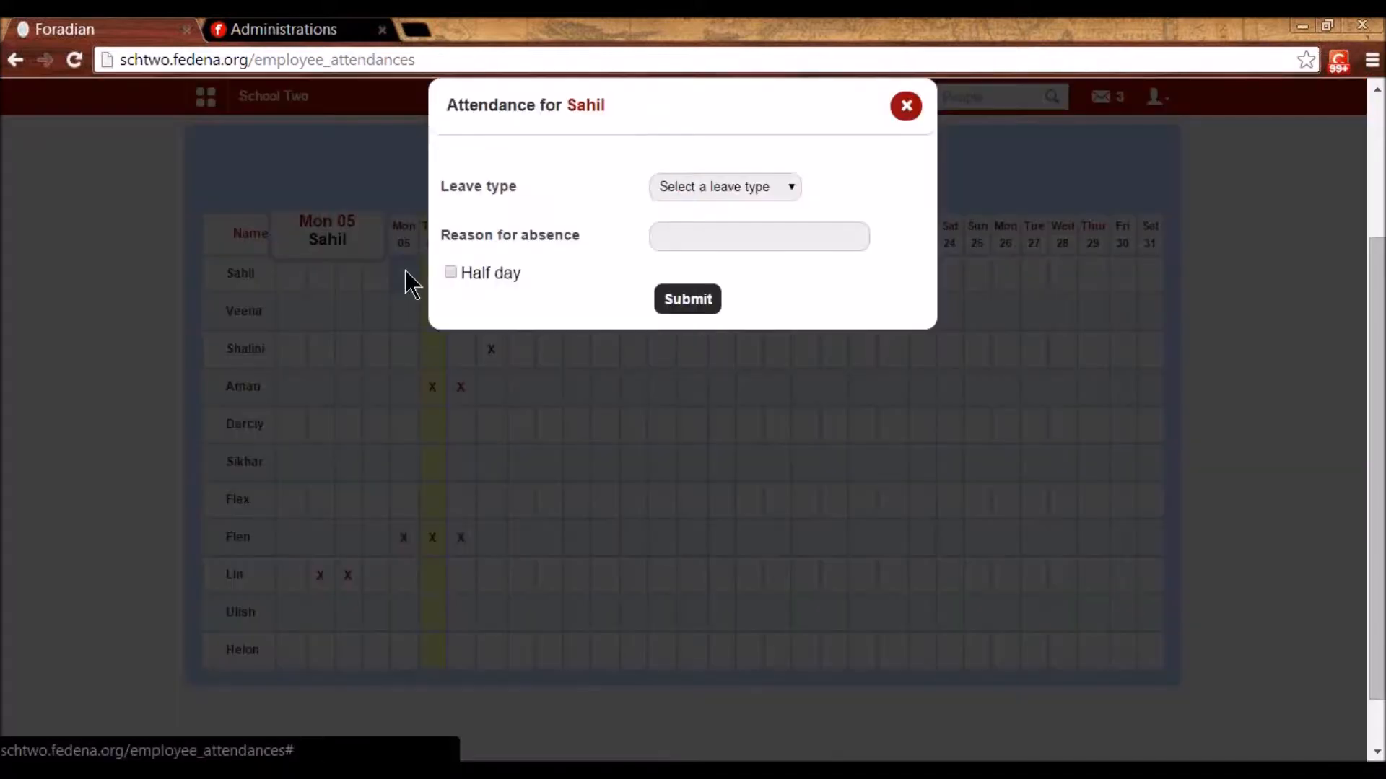
left_click(751, 186)
key("Return")
left_click(752, 234)
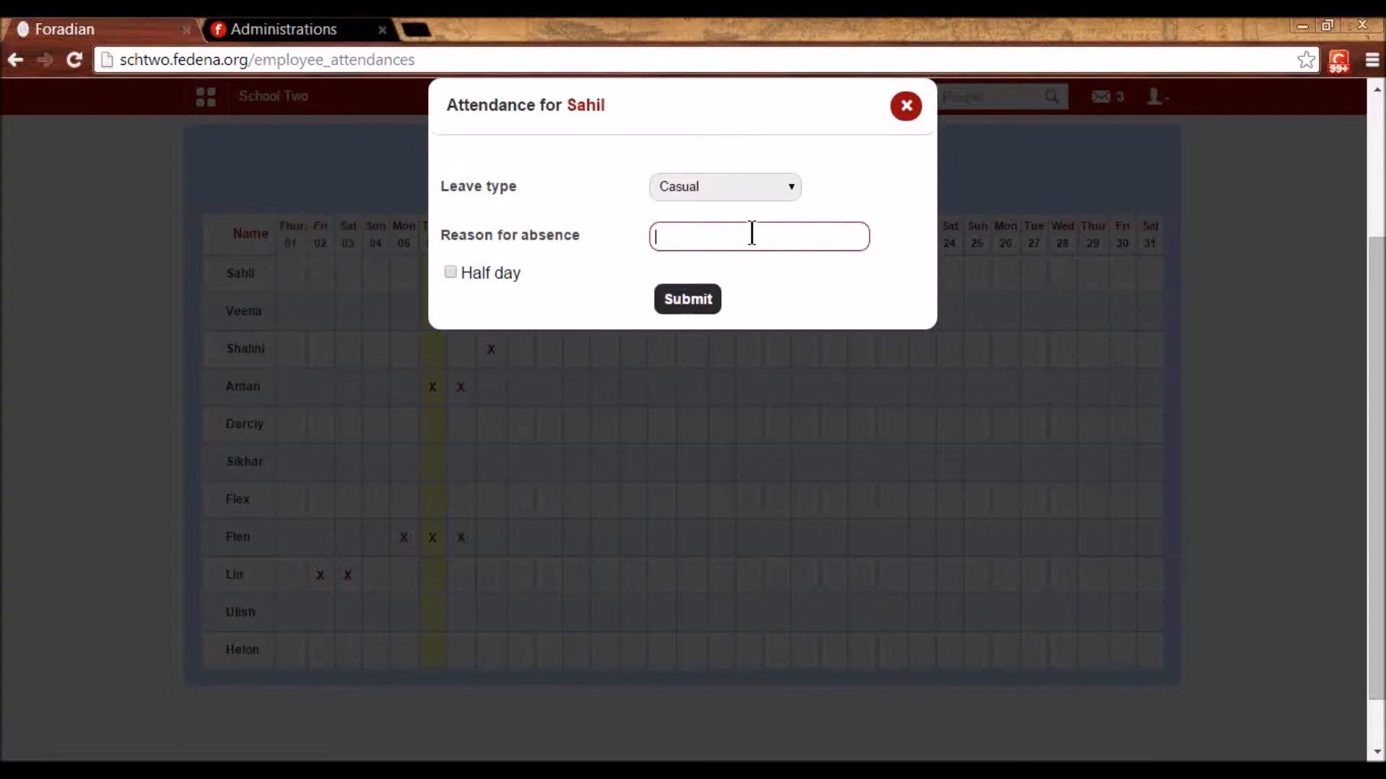
type("unwell")
left_click(671, 312)
key("Return")
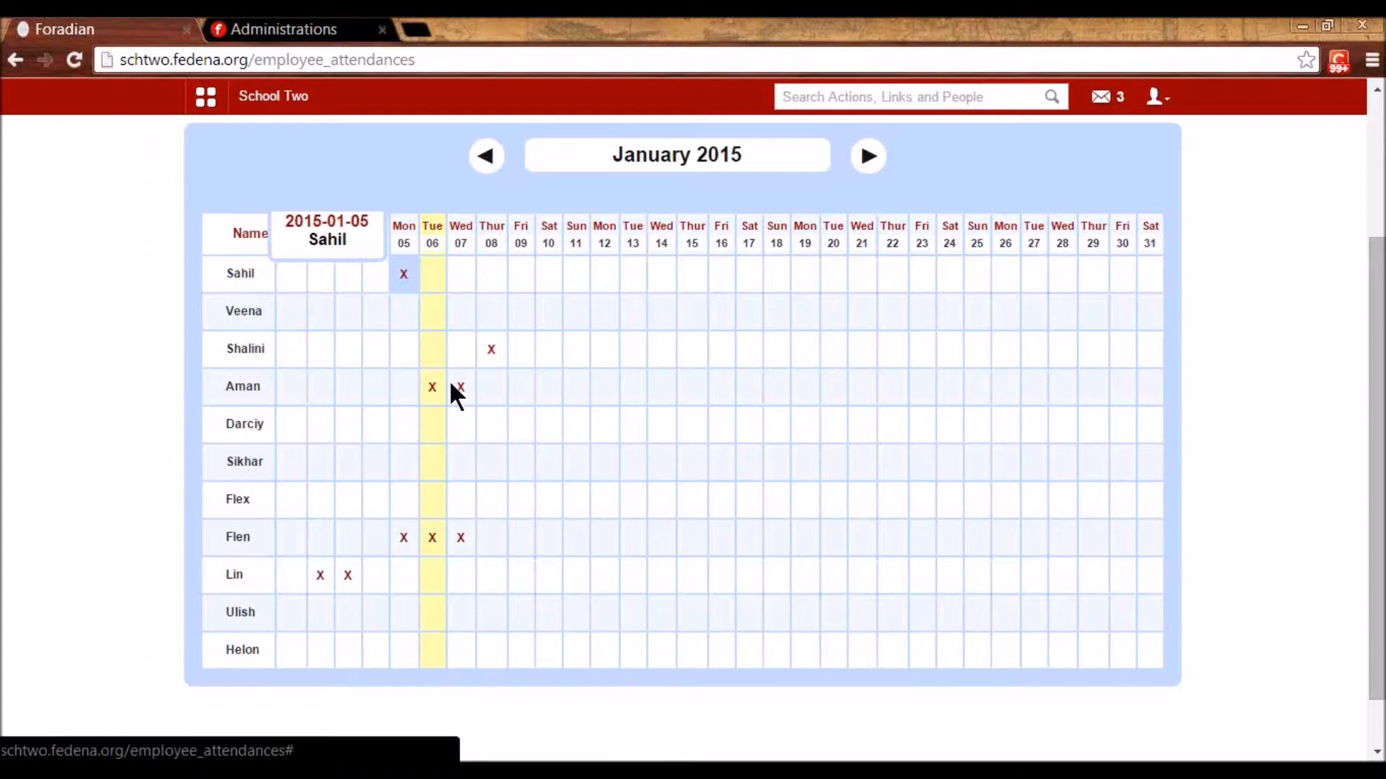
- Go back to the employee leave management page from the register
scroll(526, 469, "up", 1)
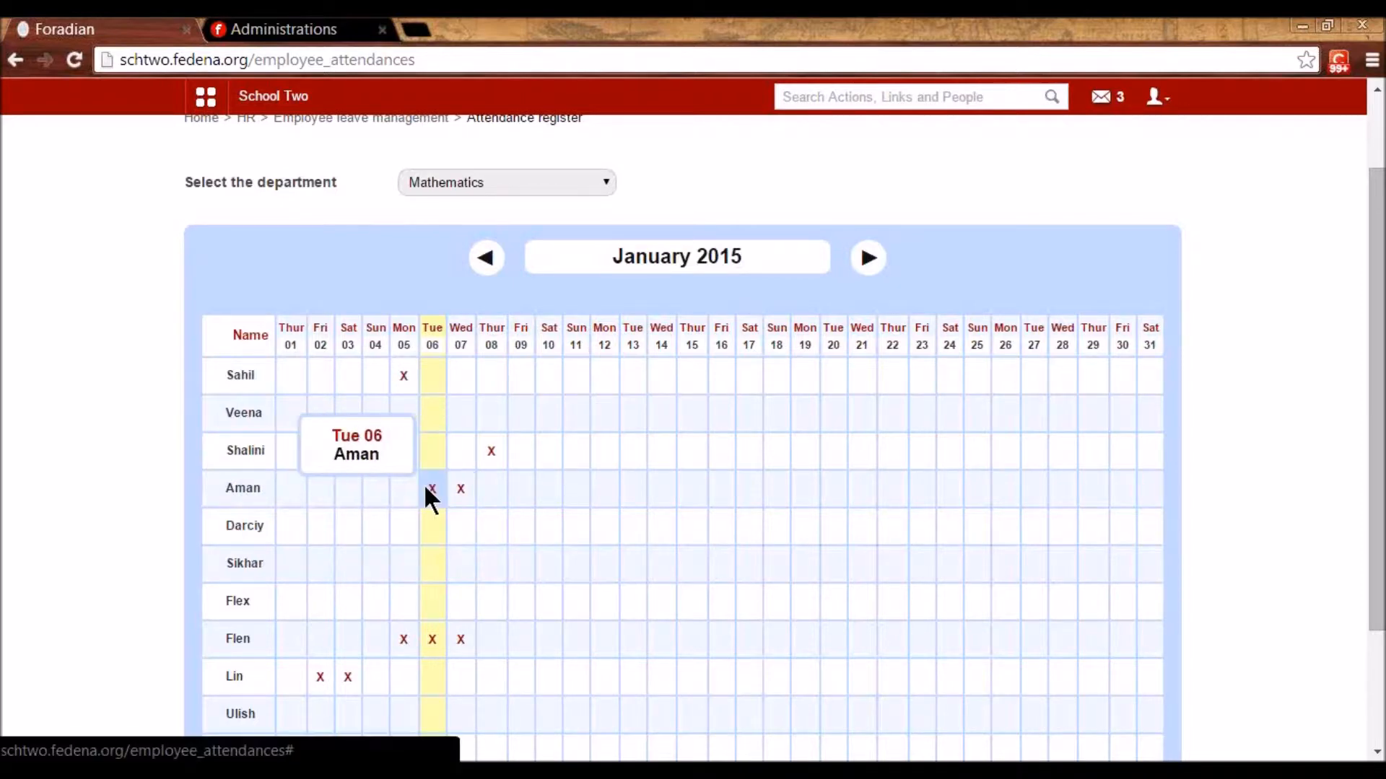
scroll(397, 188, "up", 2)
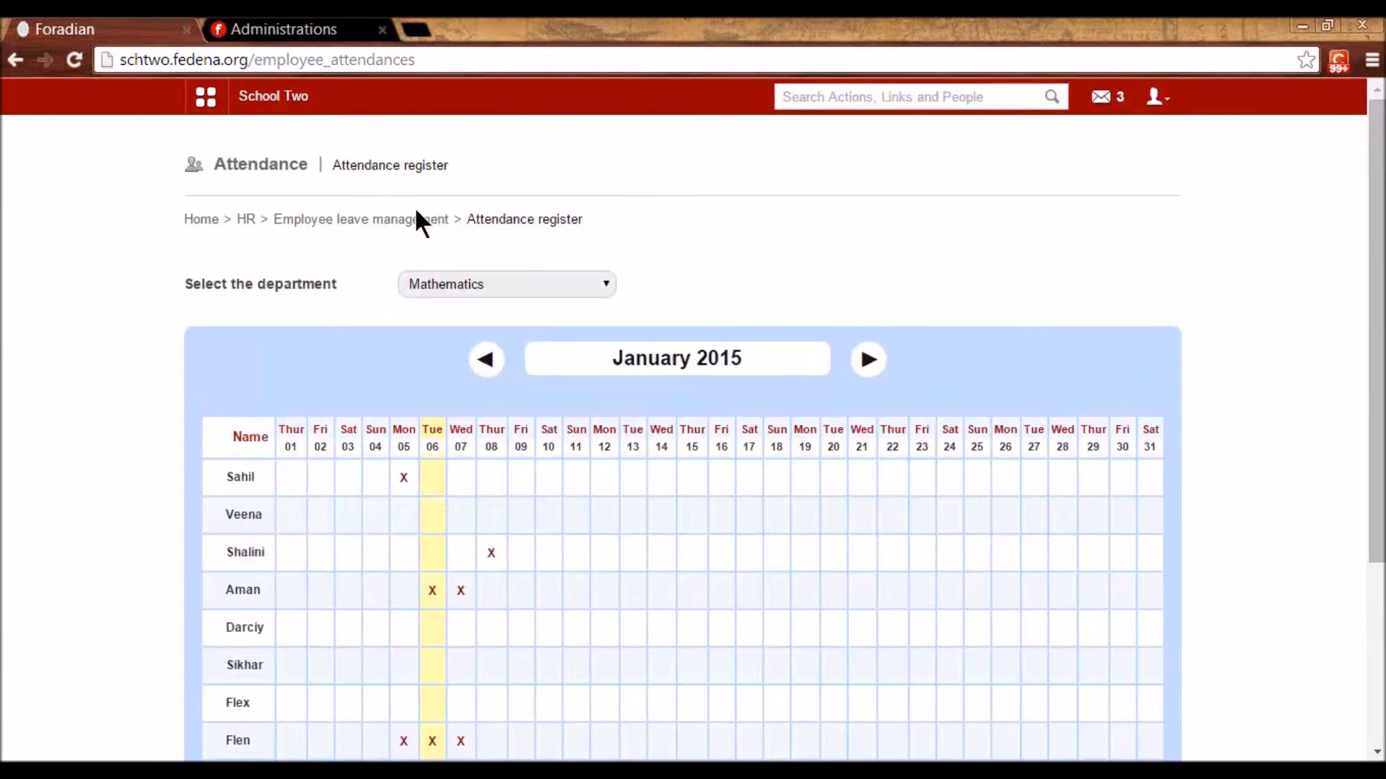
left_click(402, 219)
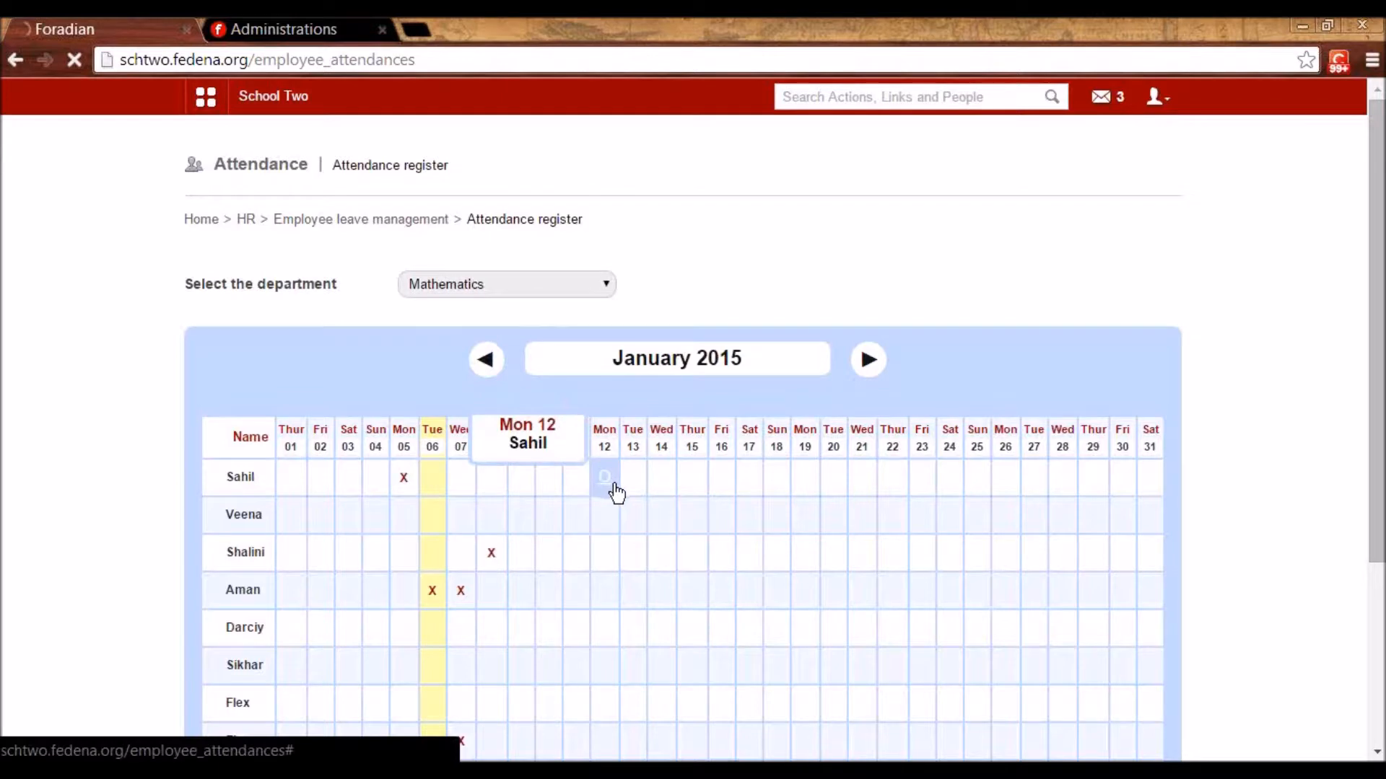
scroll(489, 582, "down", 4)
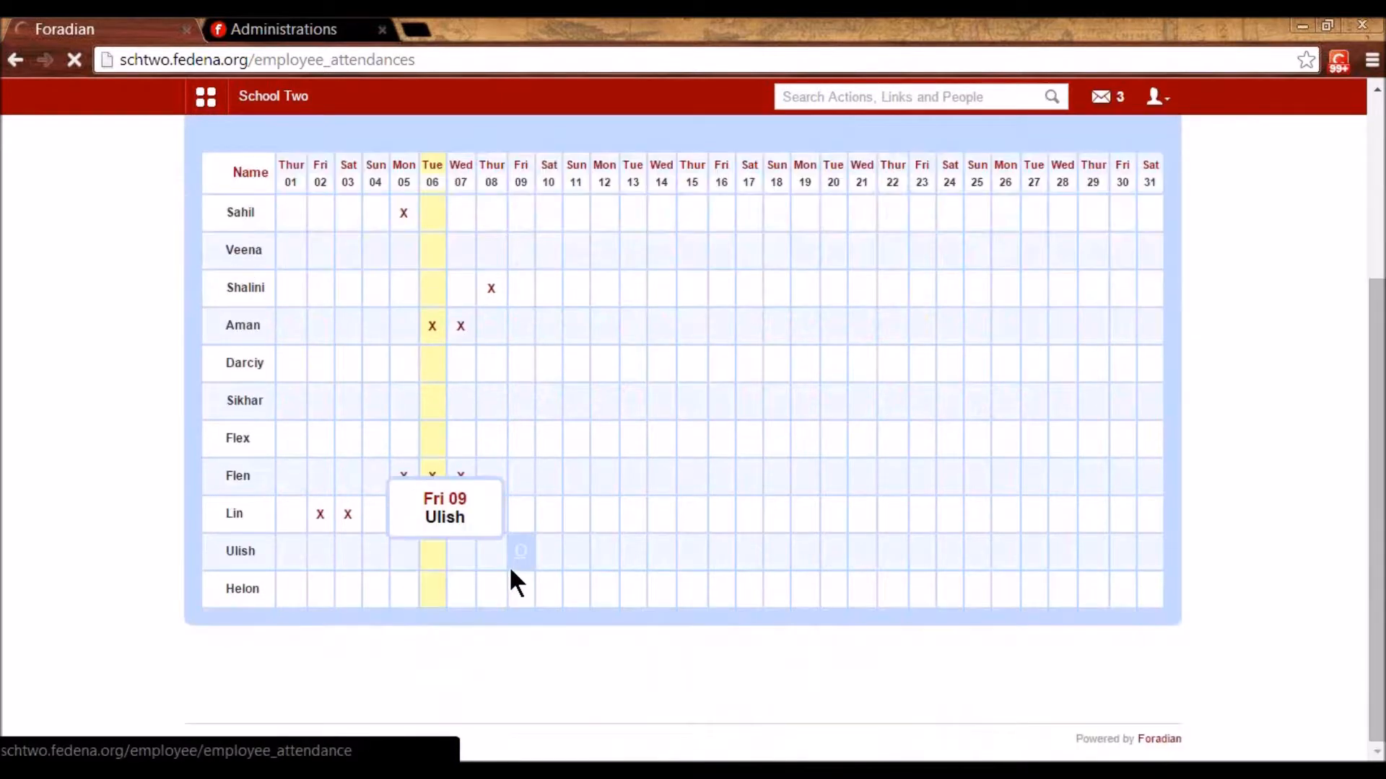
scroll(509, 566, "up", 4)
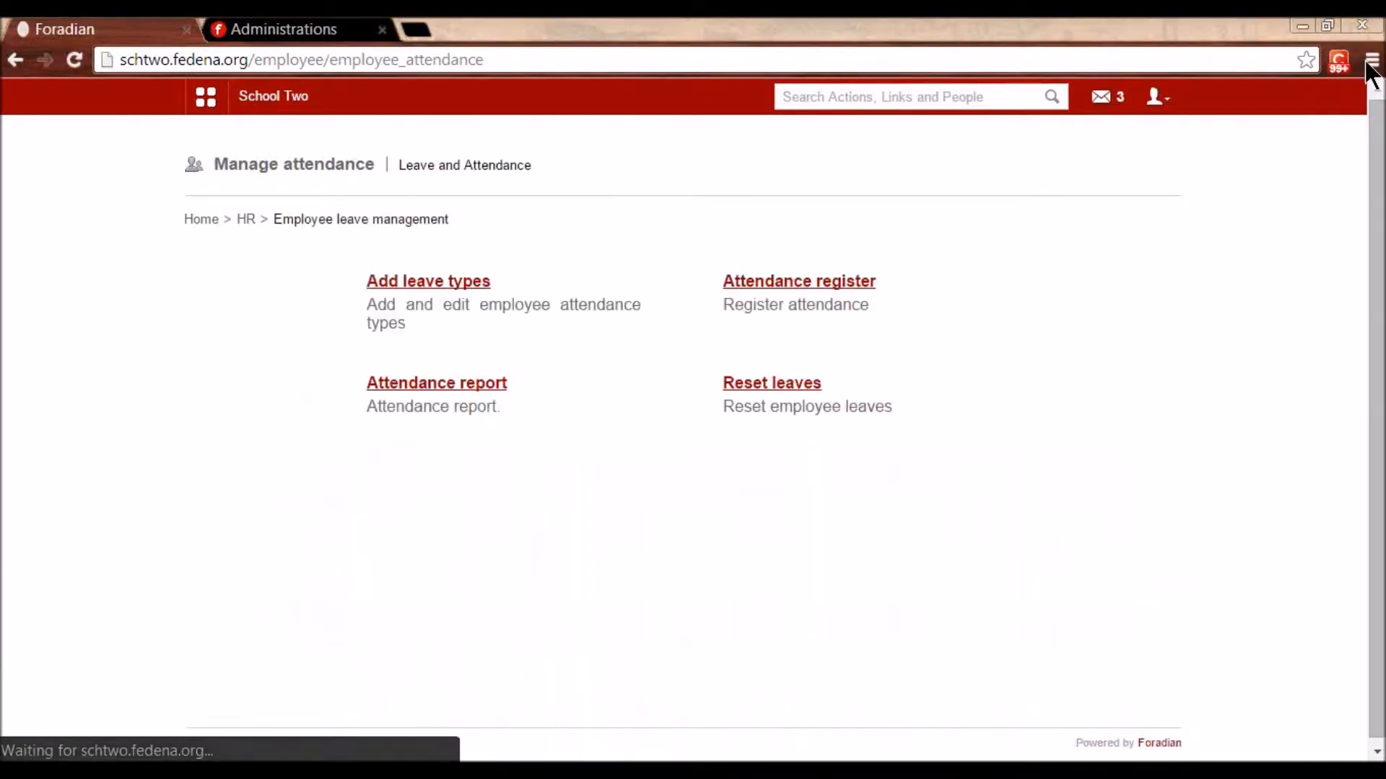
left_click(484, 406)
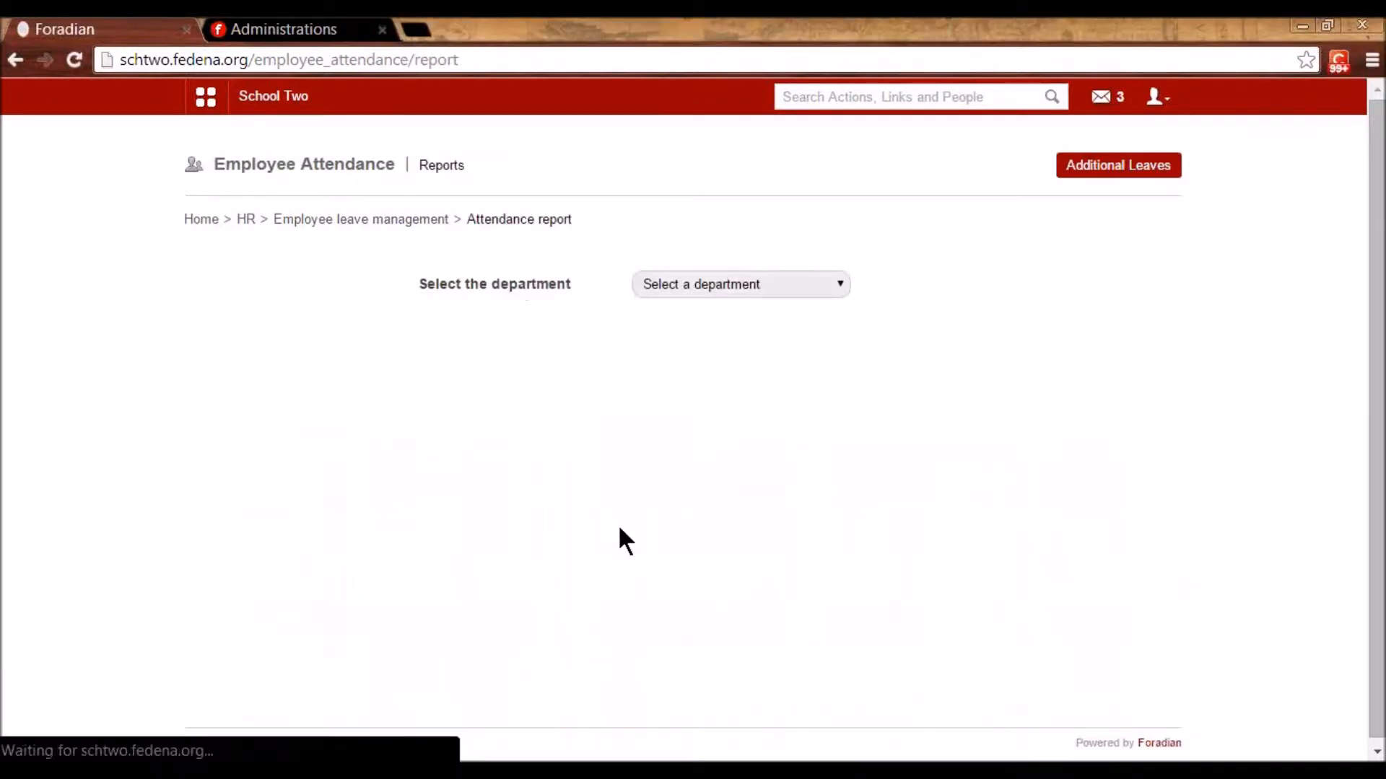
left_click(704, 283)
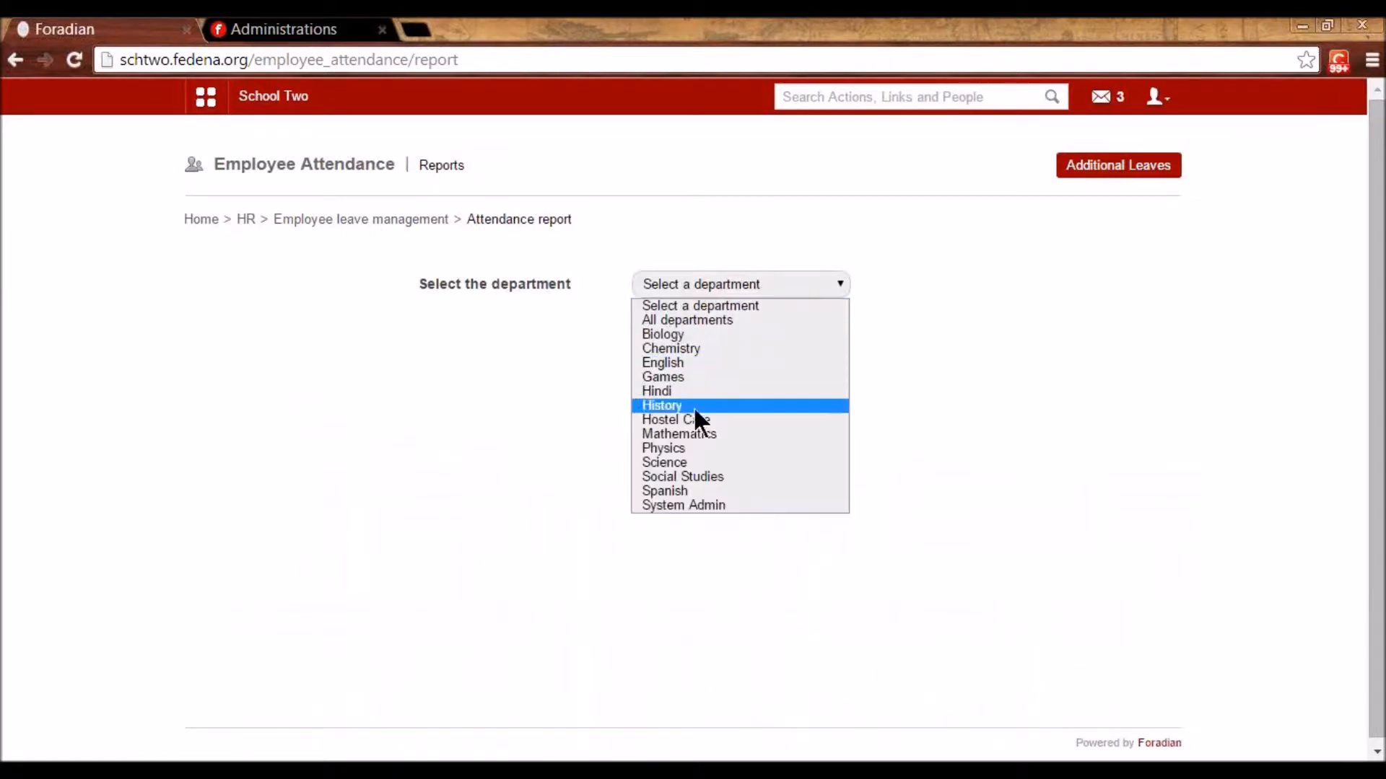
left_click(693, 434)
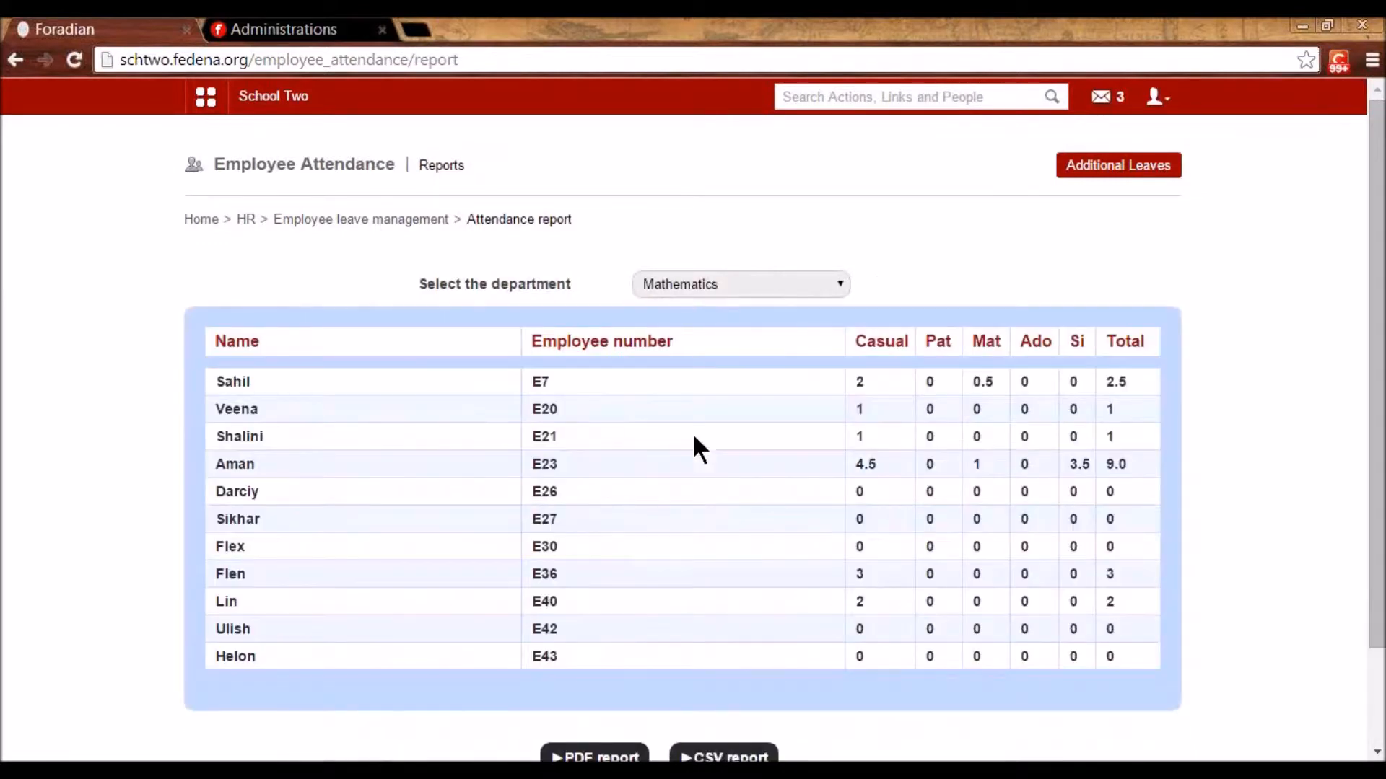
scroll(686, 433, "down", 2)
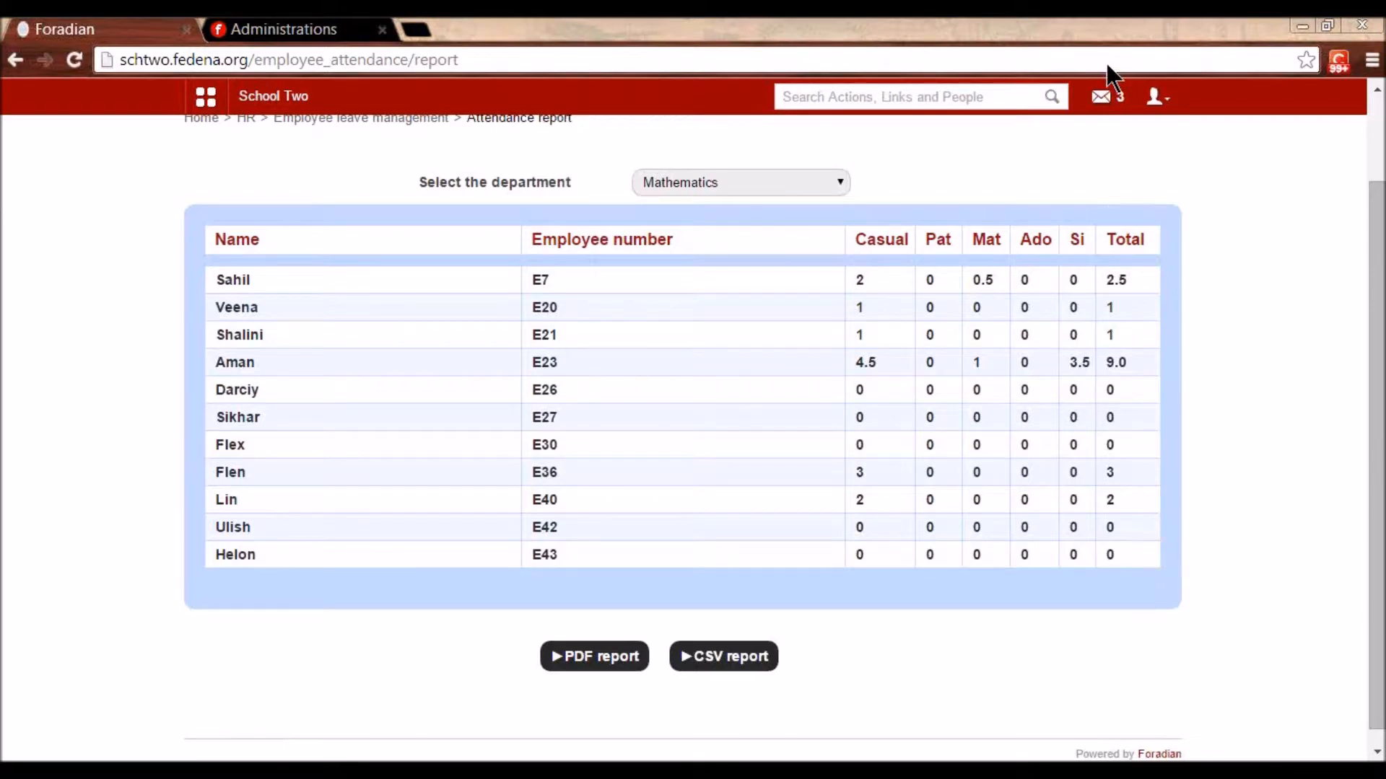
scroll(1001, 144, "up", 2)
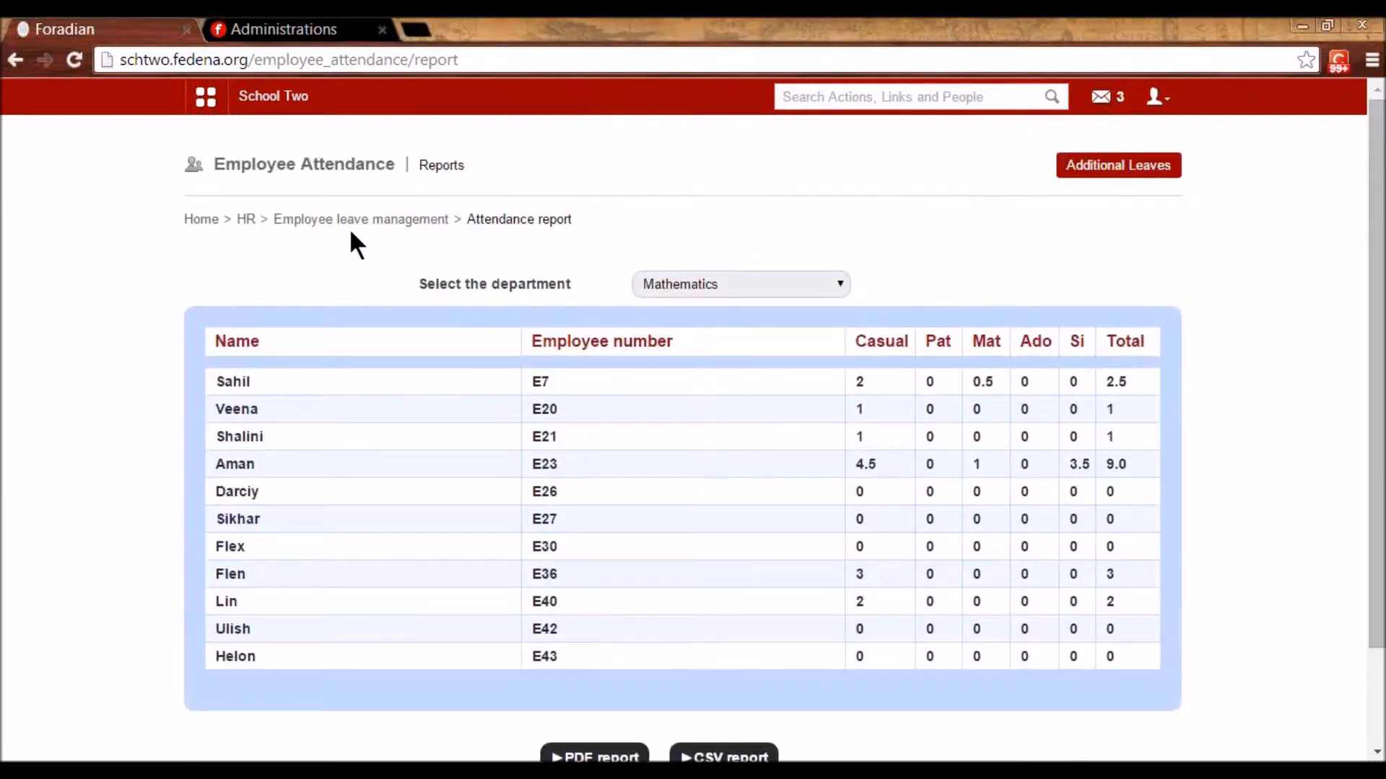
left_click(341, 221)
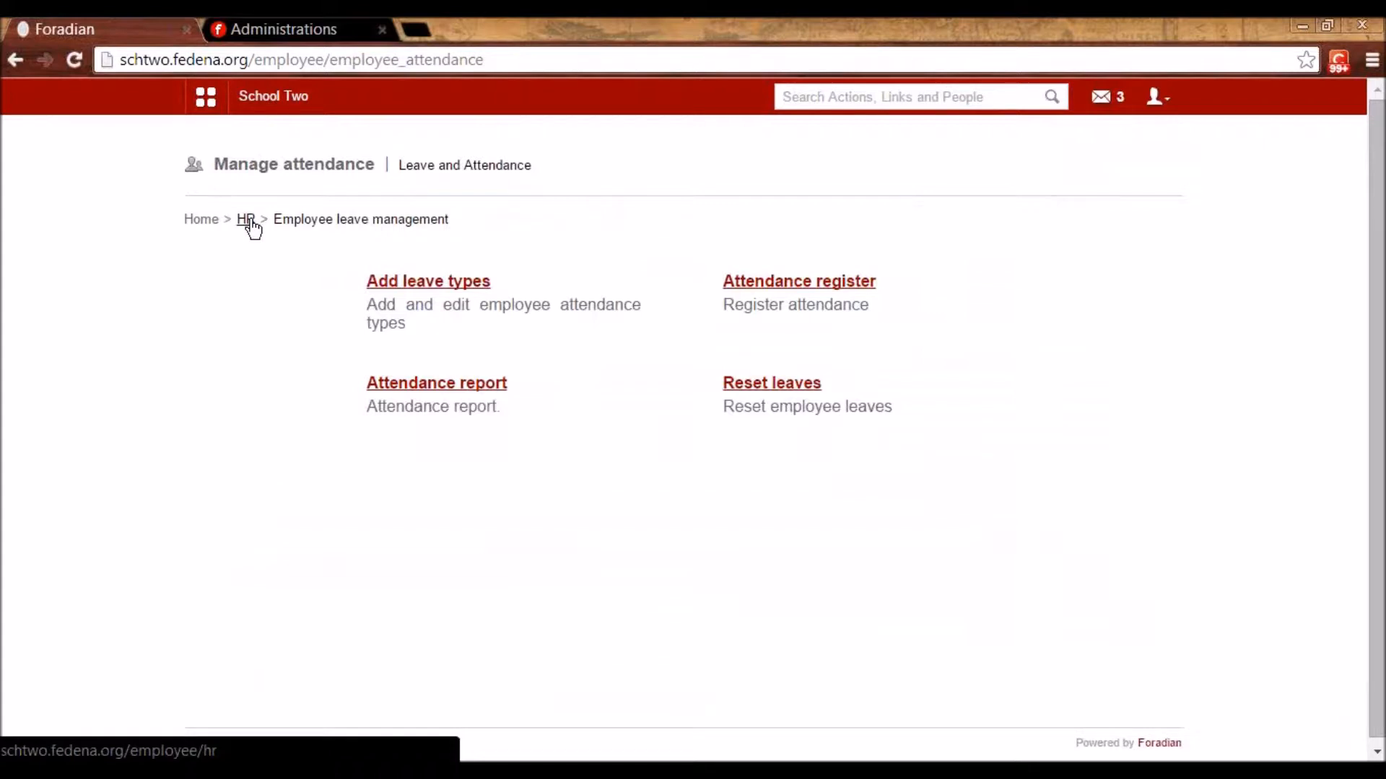
- Start a payslip for the sixth listed employee in the Mathematics department
left_click(247, 220)
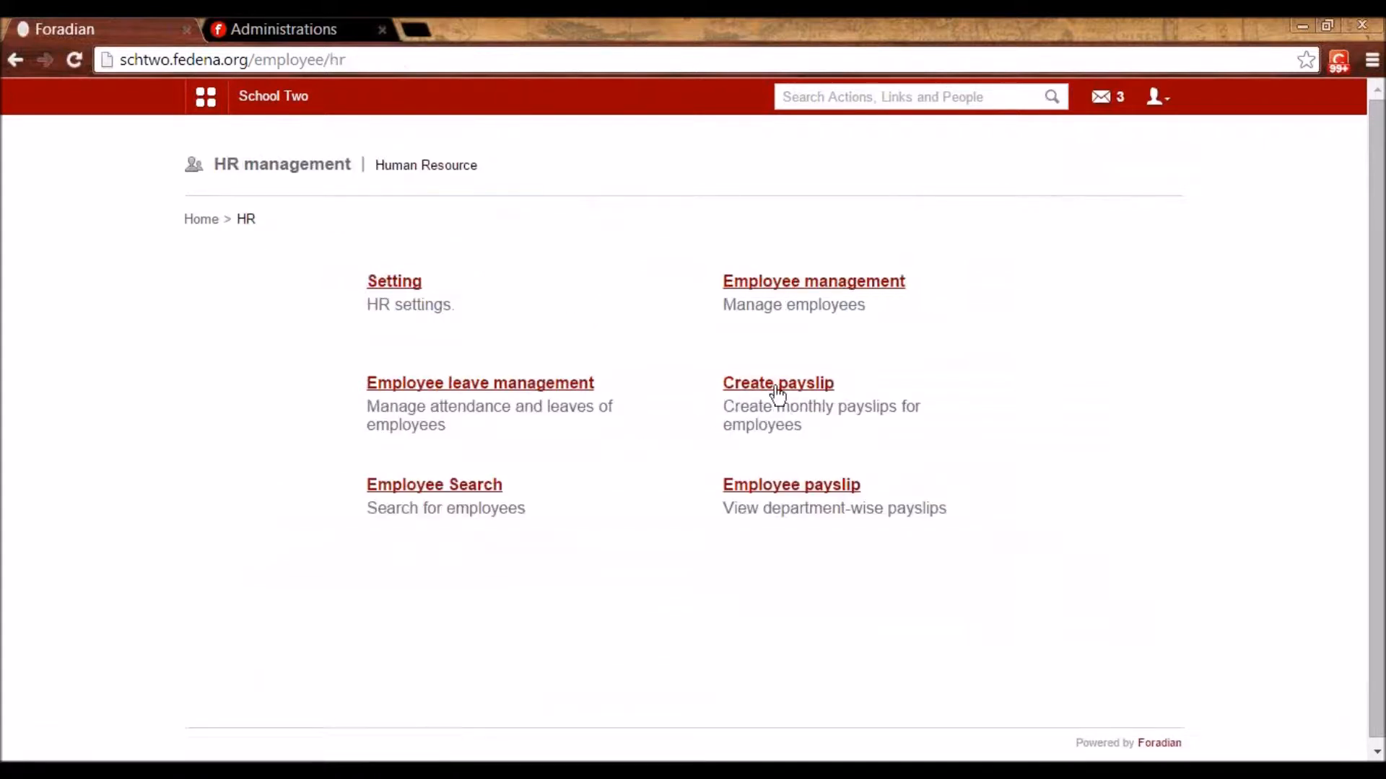
left_click(781, 390)
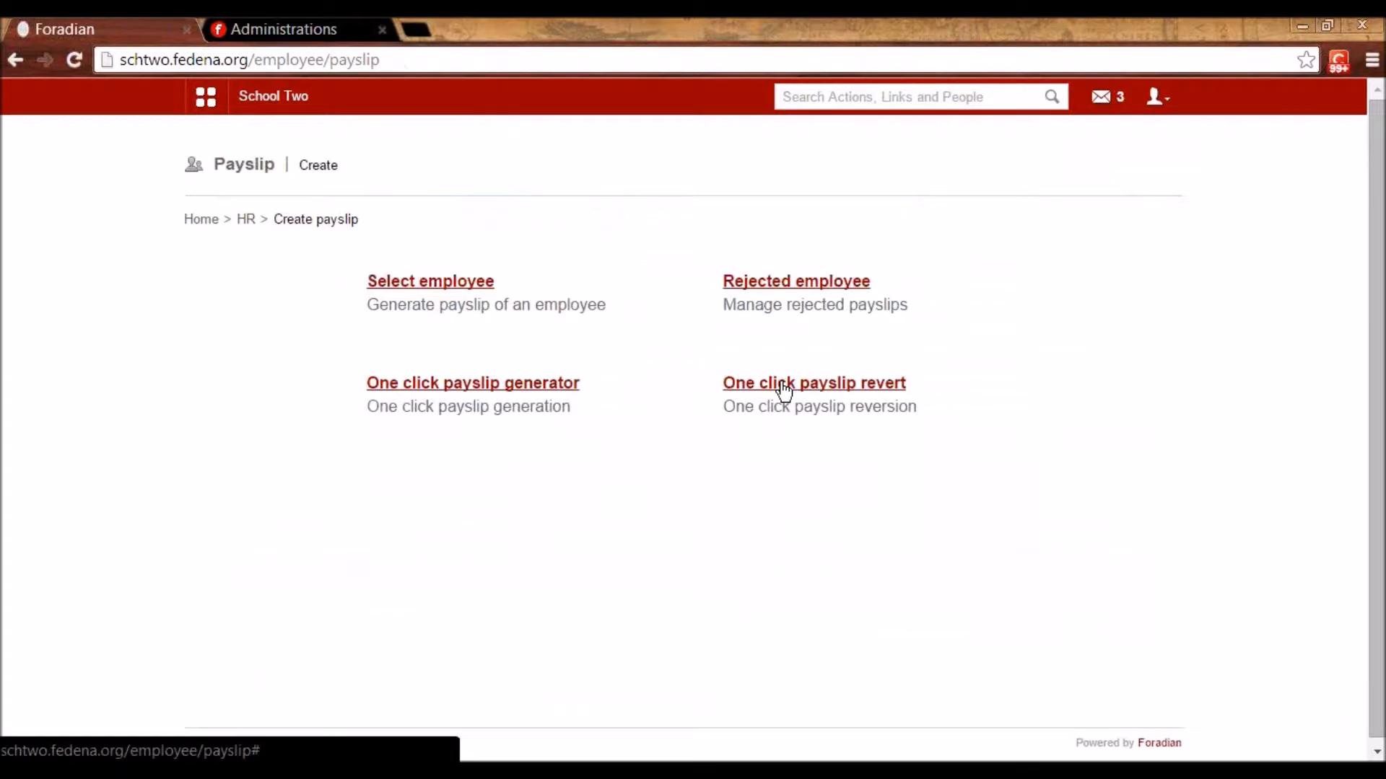
left_click(428, 287)
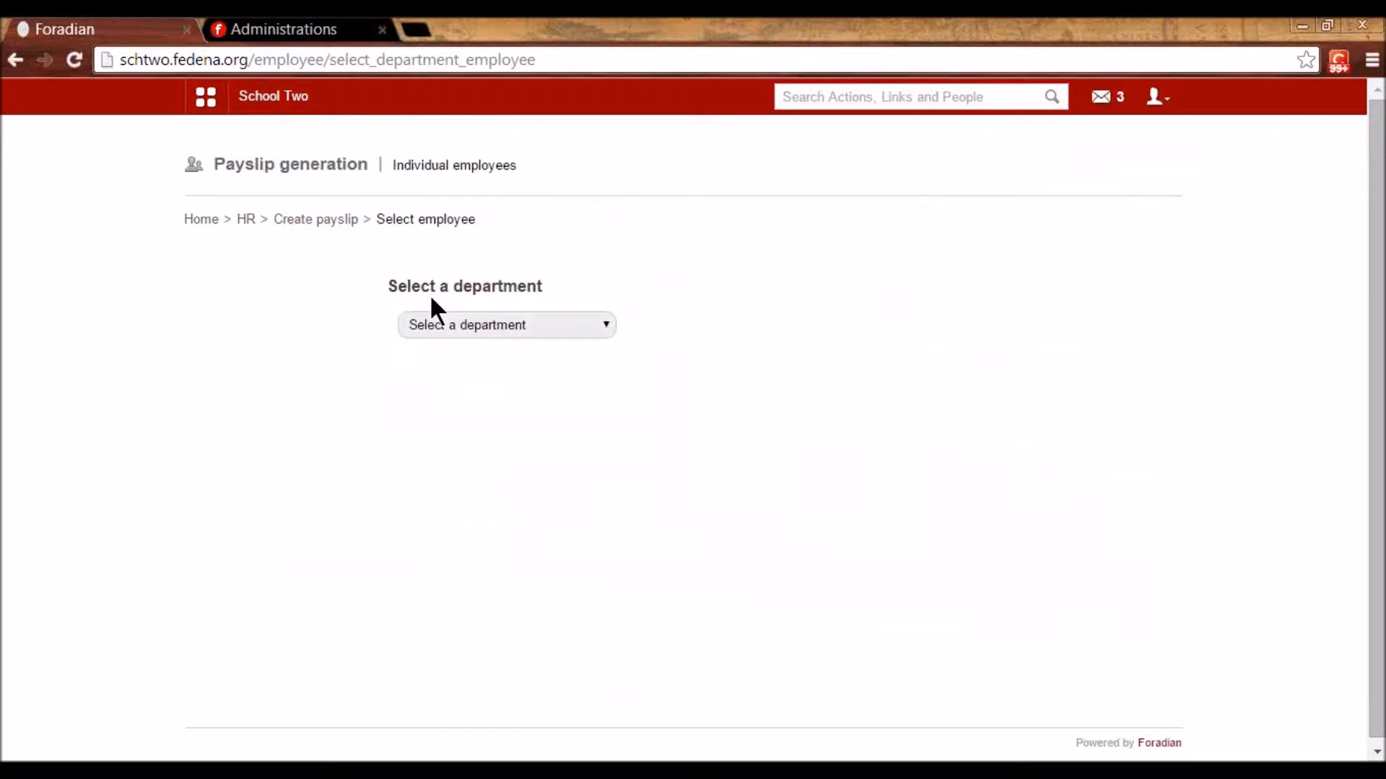
left_click(445, 322)
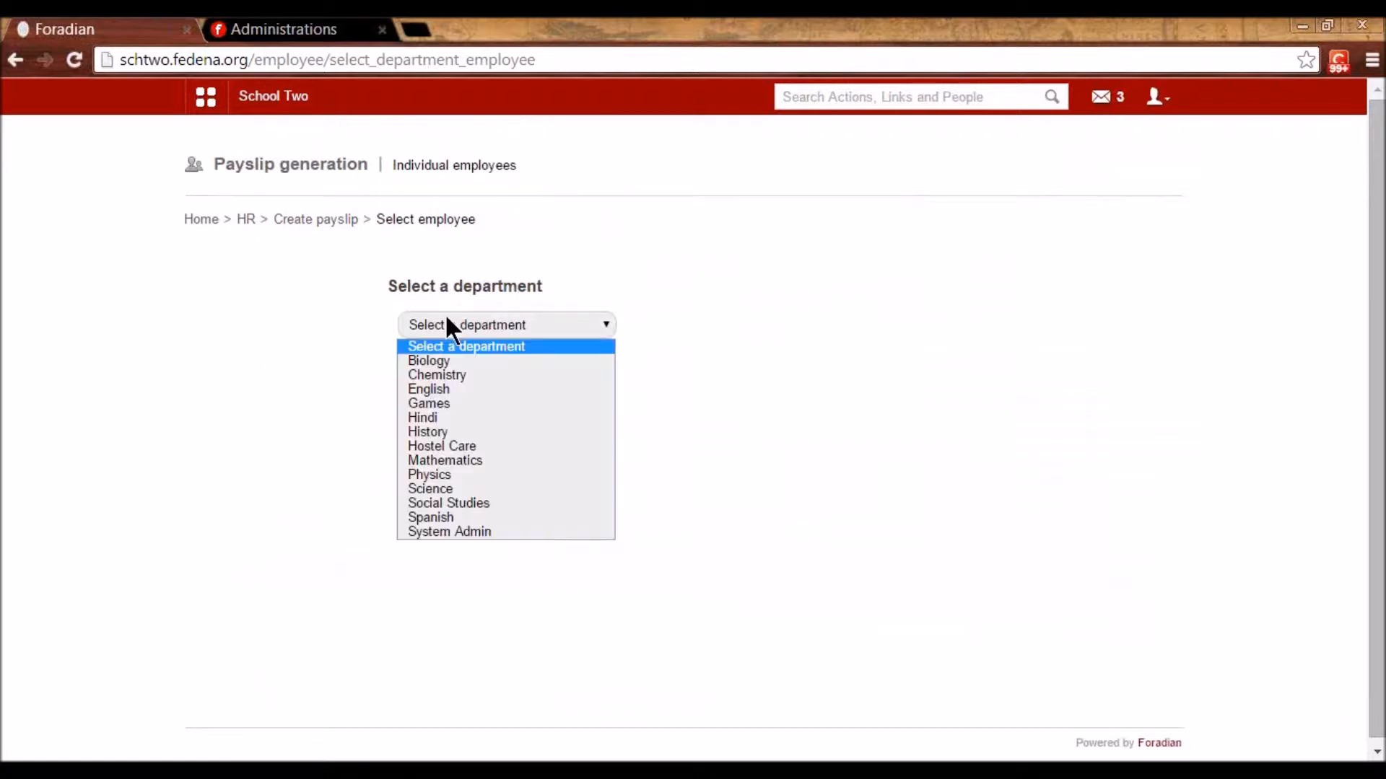
left_click(429, 460)
scroll(429, 457, "down", 3)
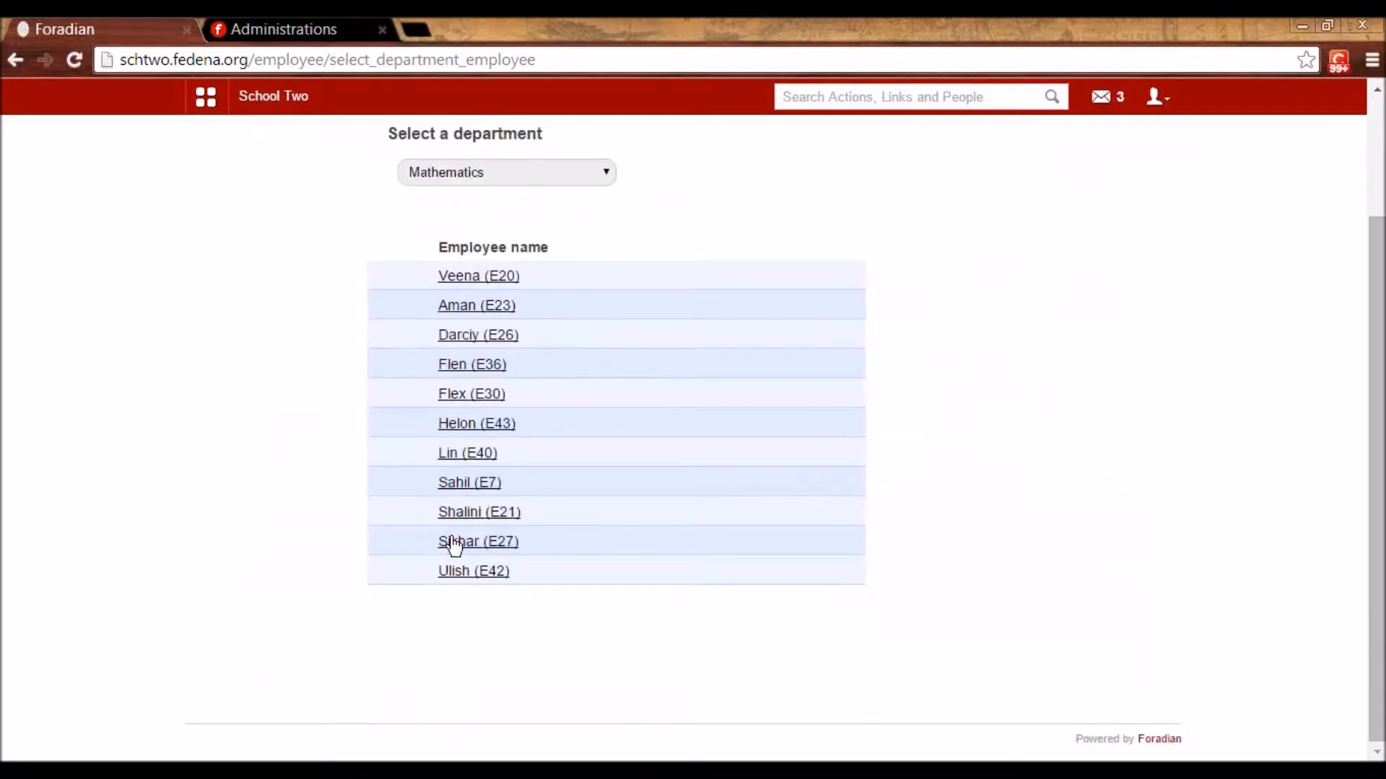
left_click(477, 426)
- Add a custom Loss of Pay deduction of 600
scroll(478, 430, "down", 2)
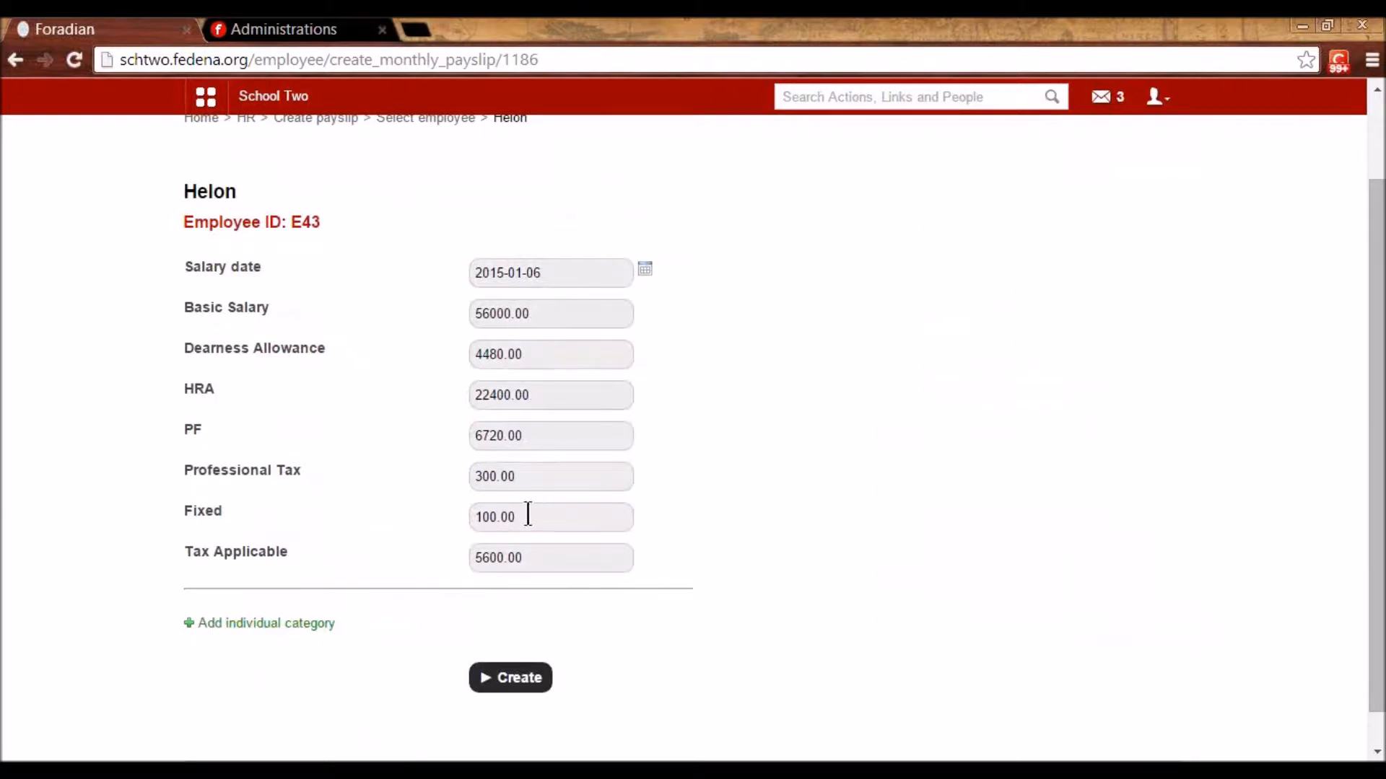
left_click(283, 633)
scroll(374, 610, "down", 3)
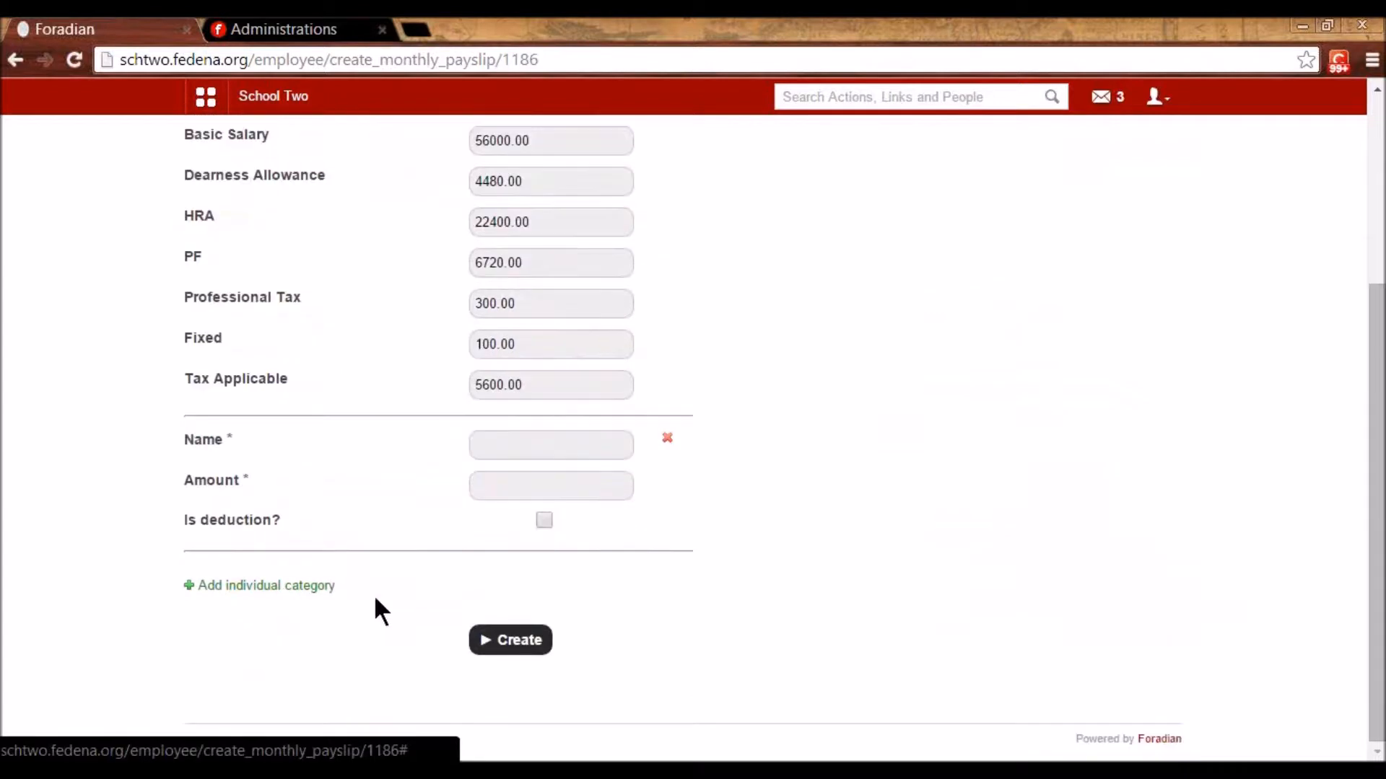
left_click(505, 454)
type("Lo")
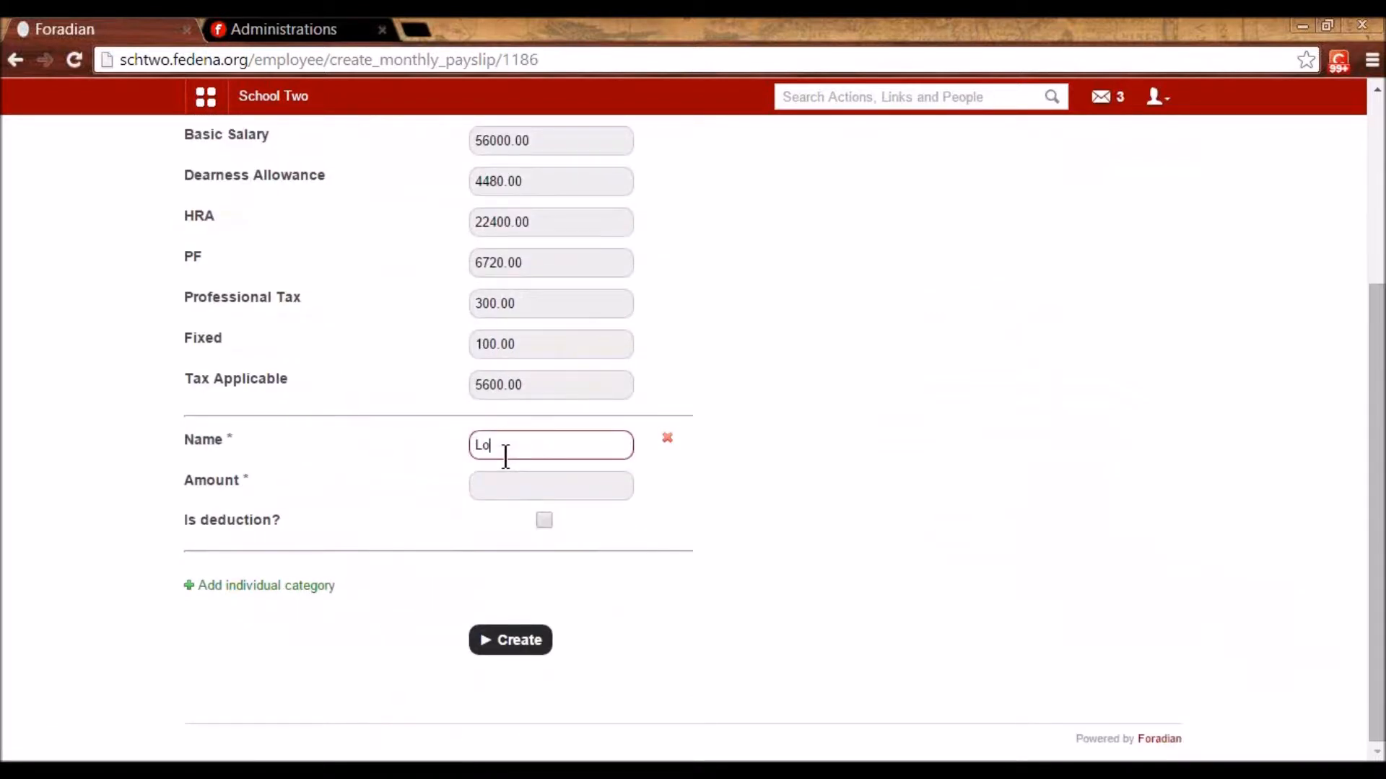
type("ss of Pay")
type("600")
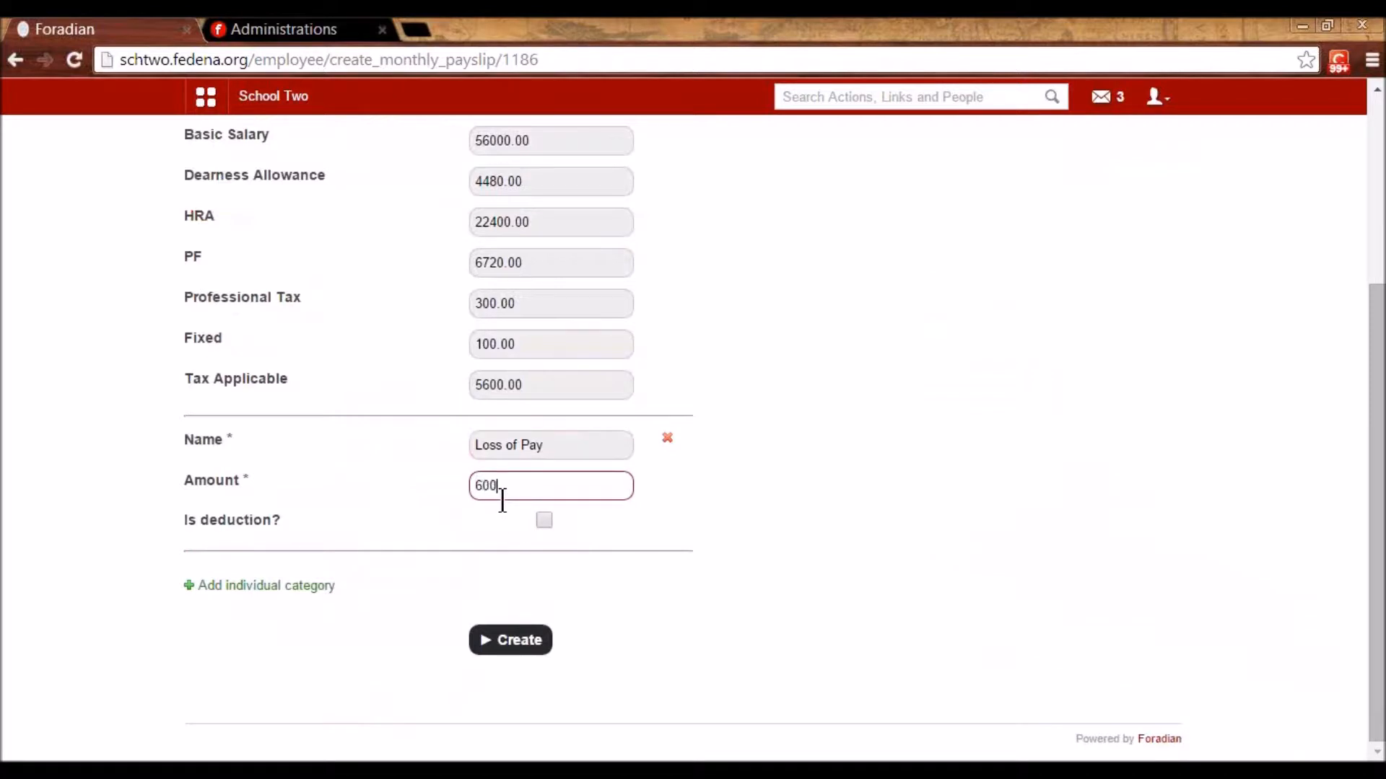
left_click(544, 520)
- Add a custom Bonus category of 700
left_click(310, 594)
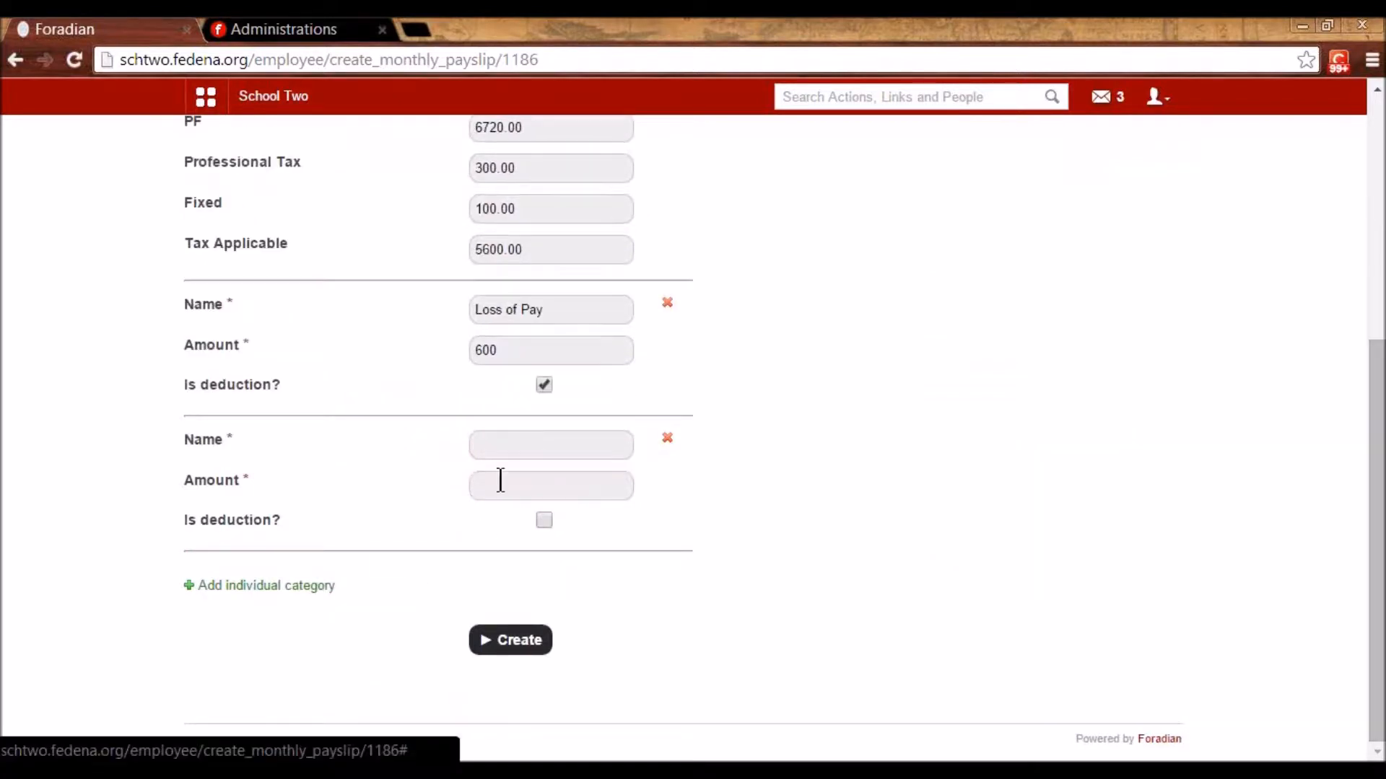
left_click(505, 447)
type("Bonus")
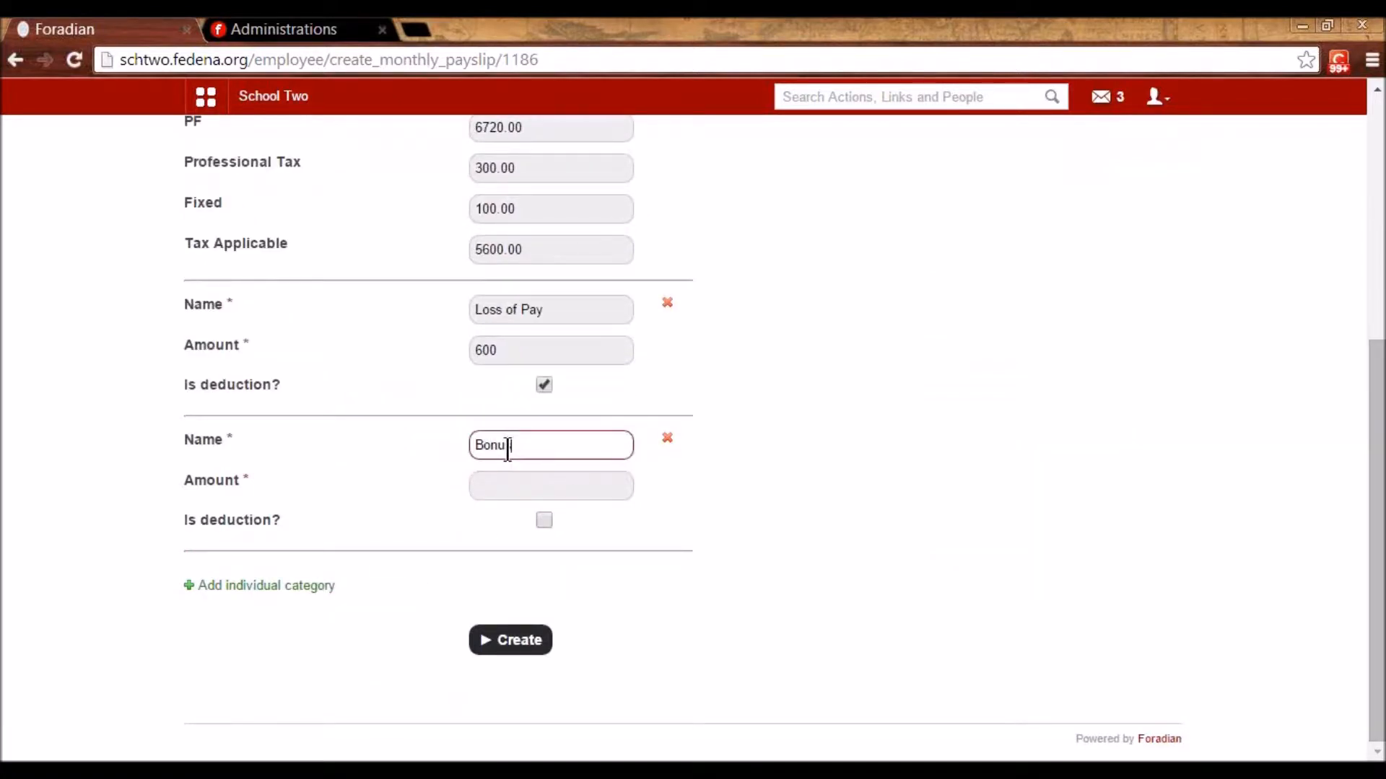
left_click(520, 485)
type("700")
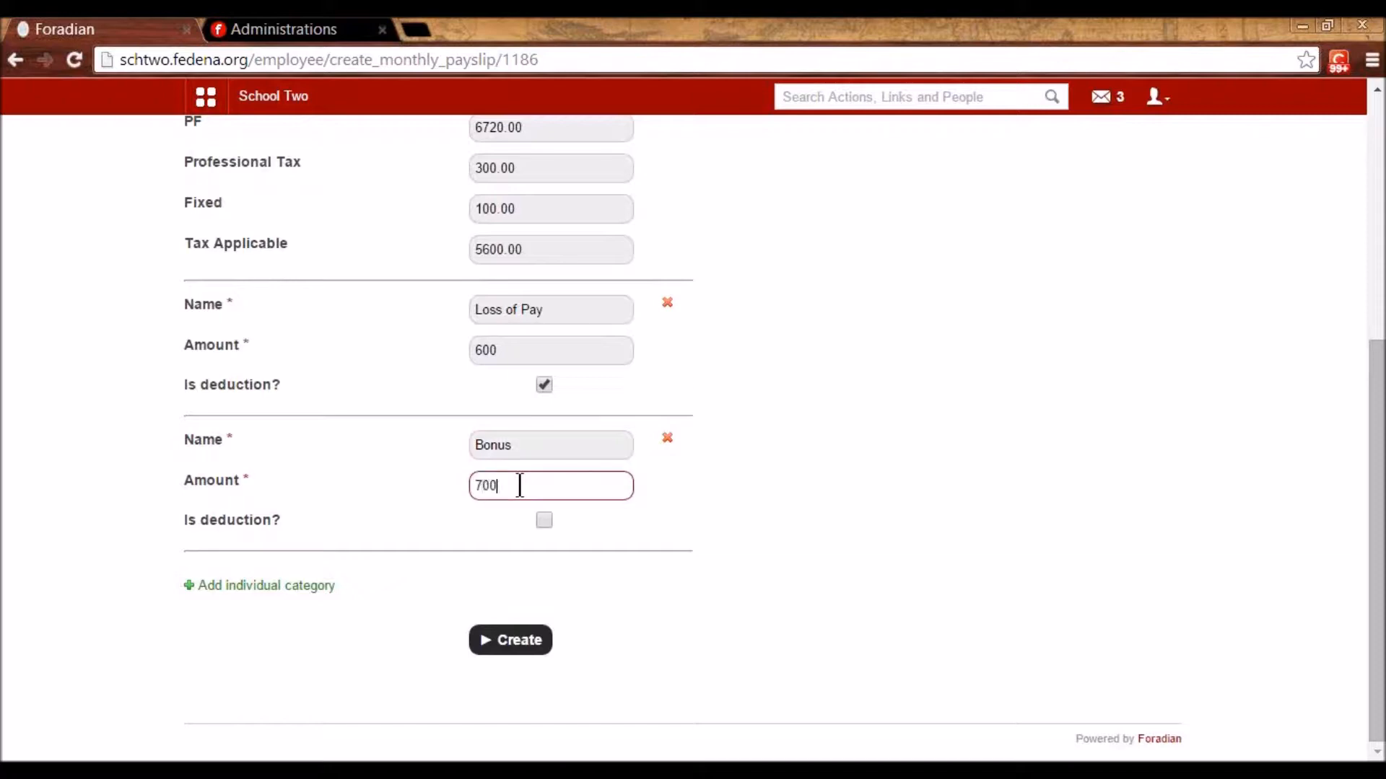
- Check the salary date and create the January 2015 payslip
left_click(513, 644)
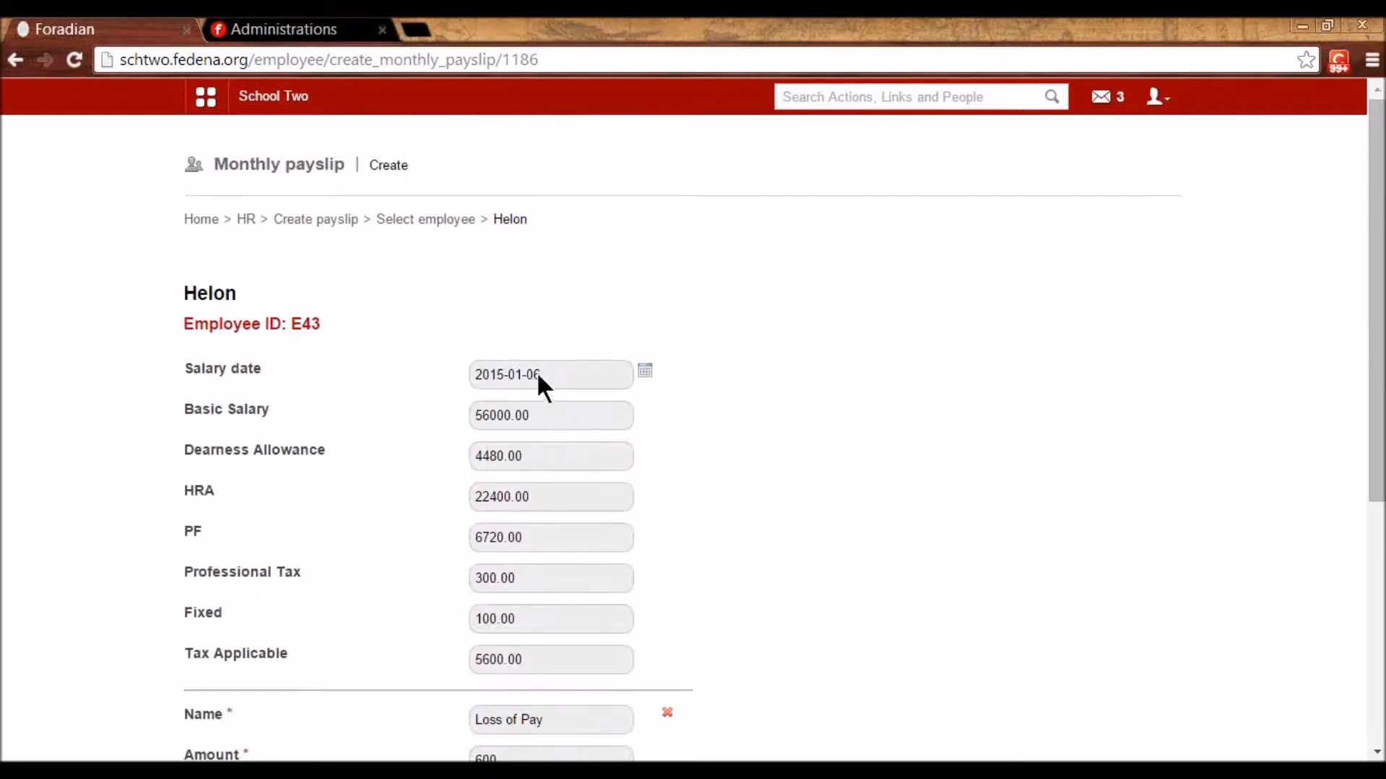
scroll(510, 374, "down", 5)
scroll(603, 387, "up", 4)
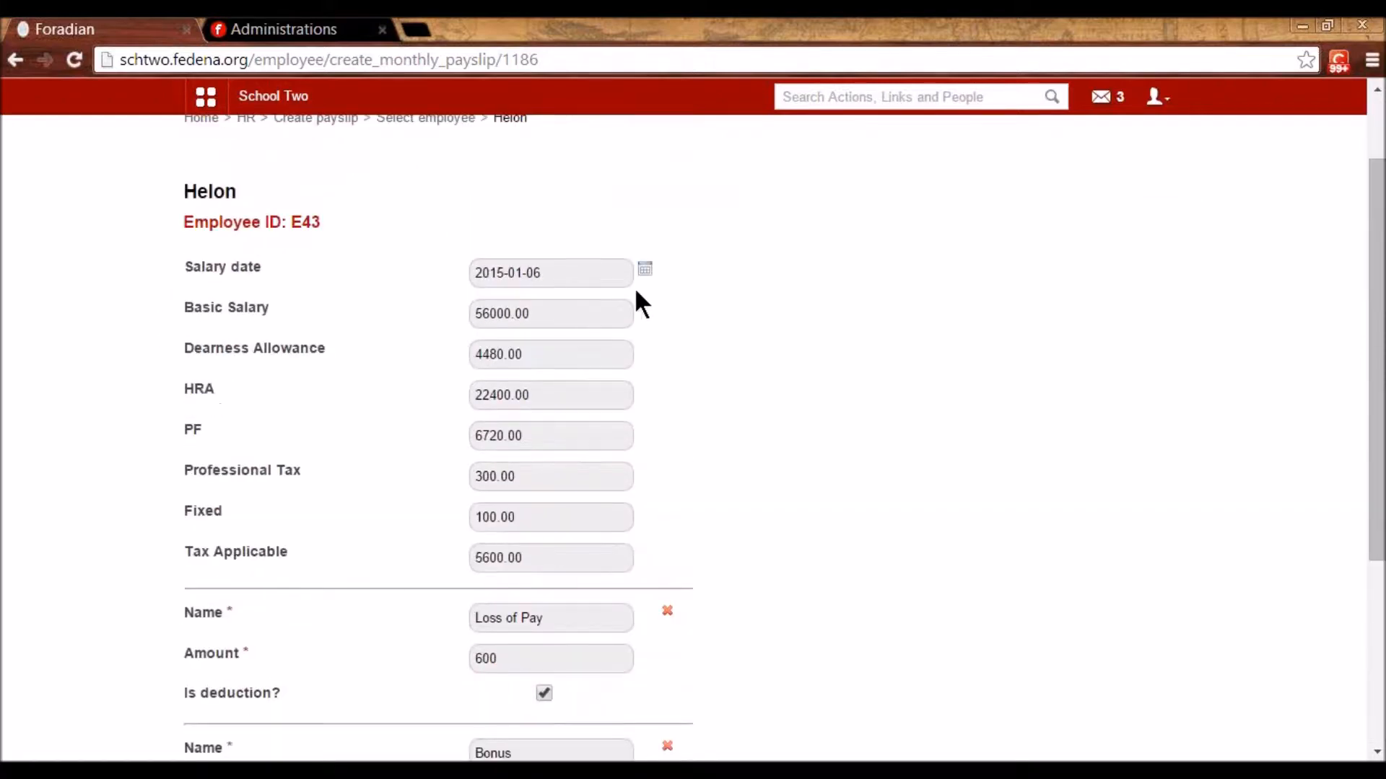
left_click(644, 273)
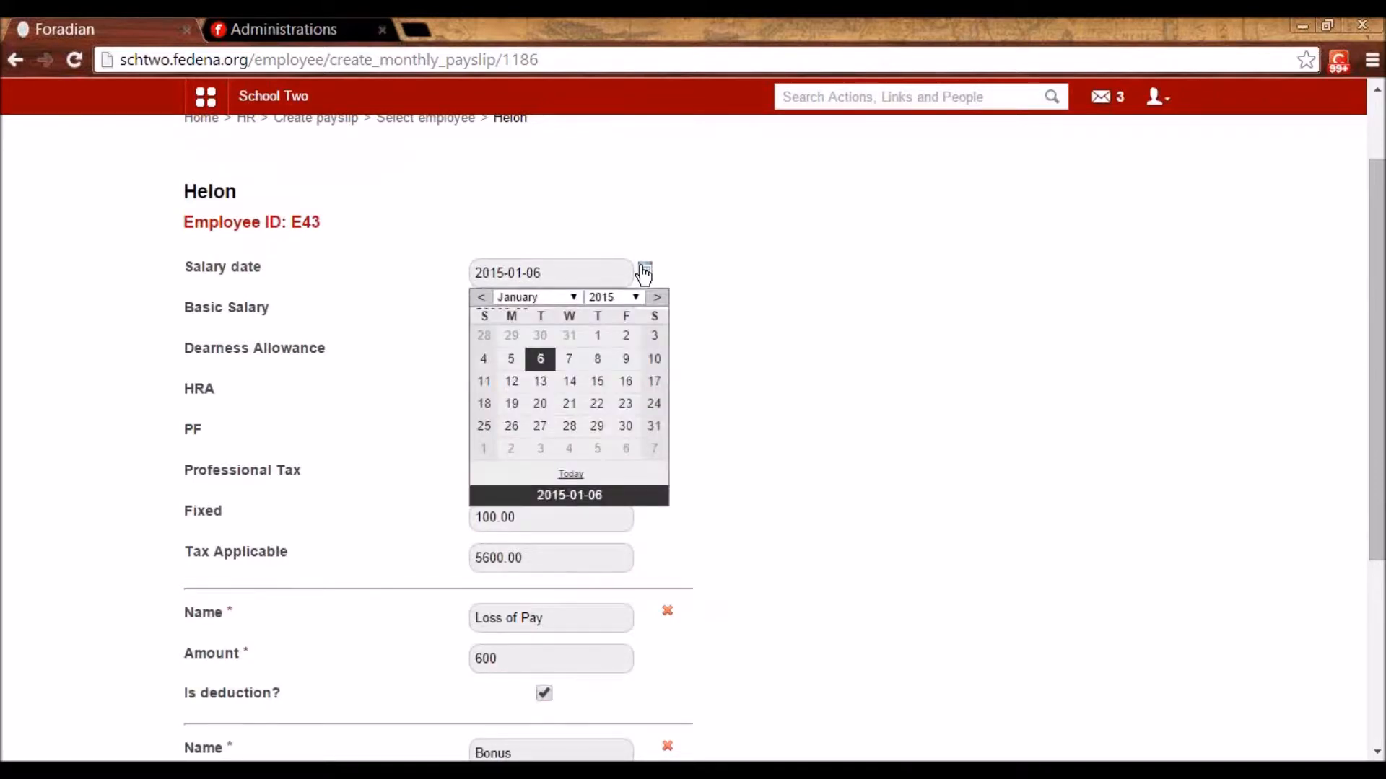
left_click(808, 425)
scroll(599, 518, "down", 3)
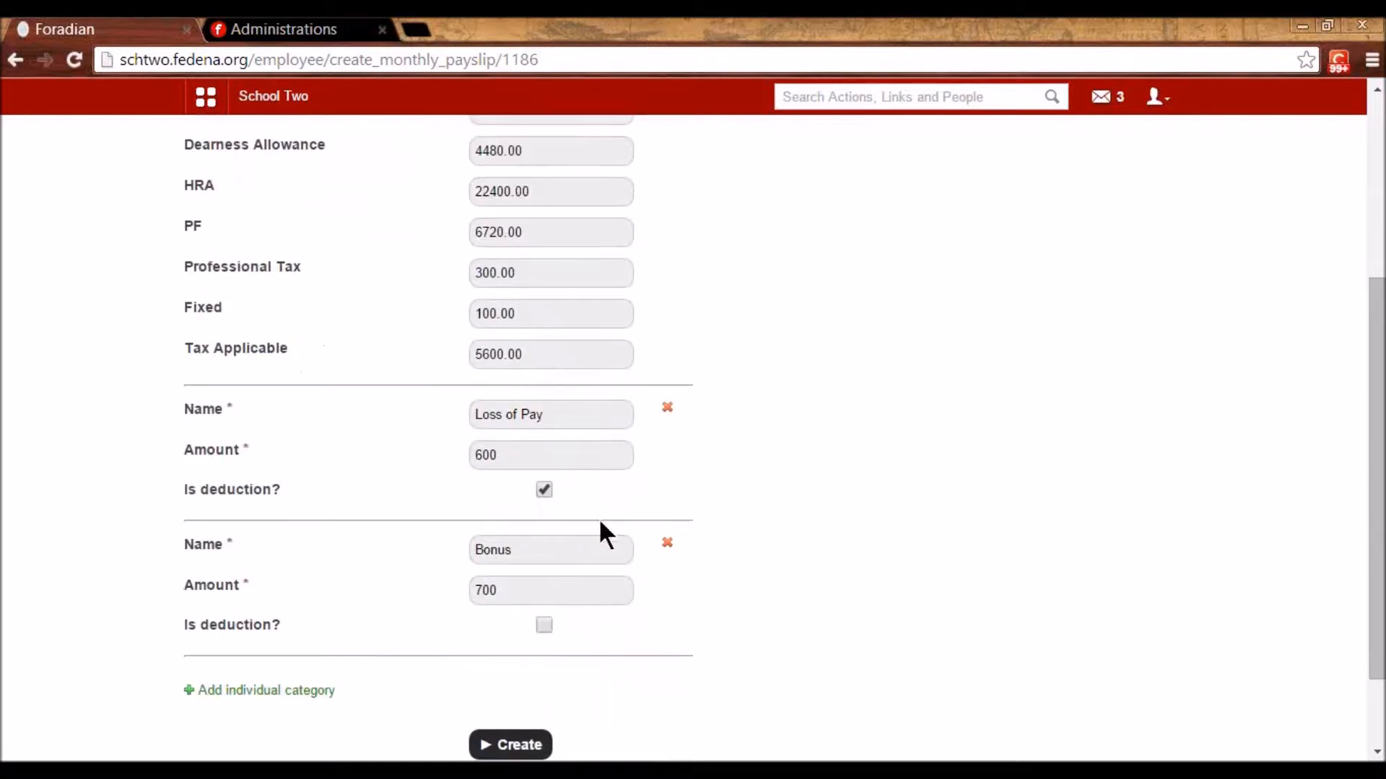
left_click(521, 651)
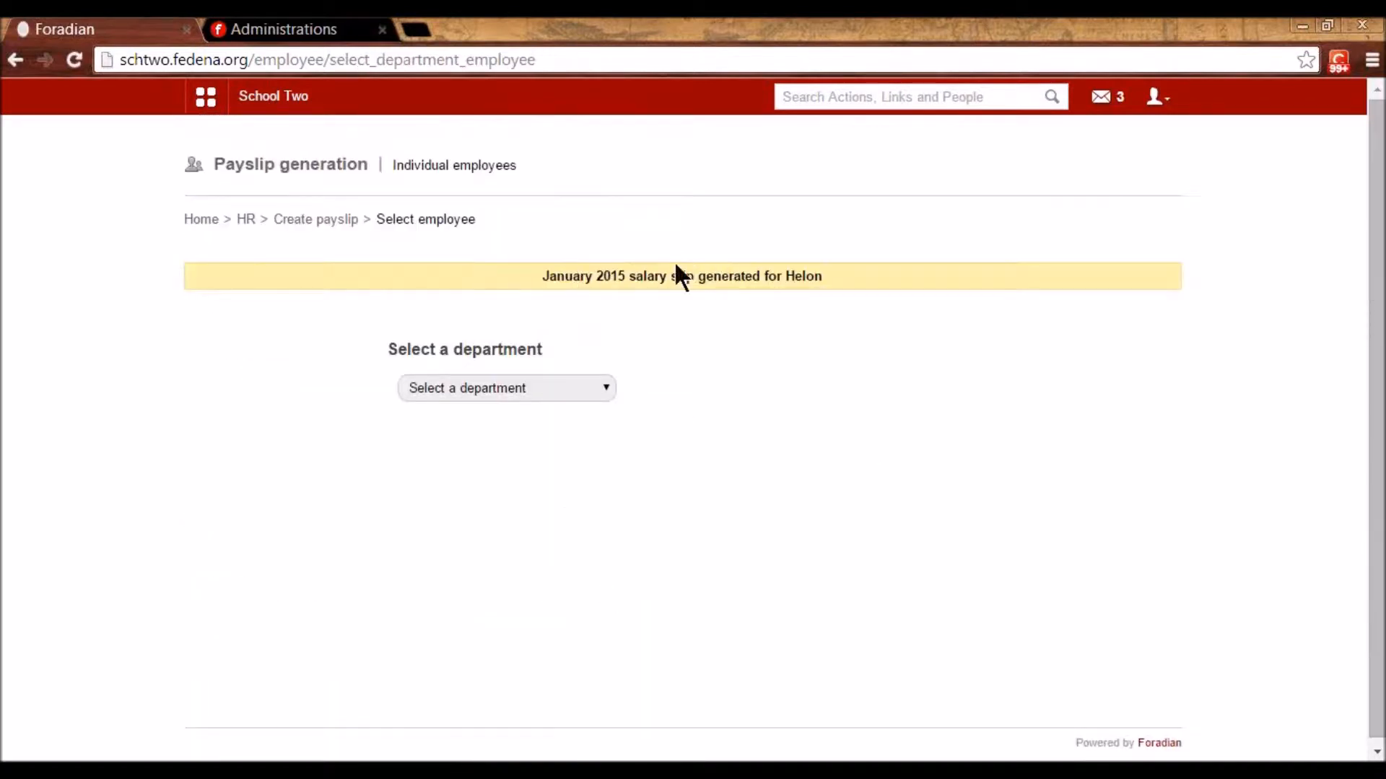
- Navigate to the Finance module through the administration quick links
left_click(310, 220)
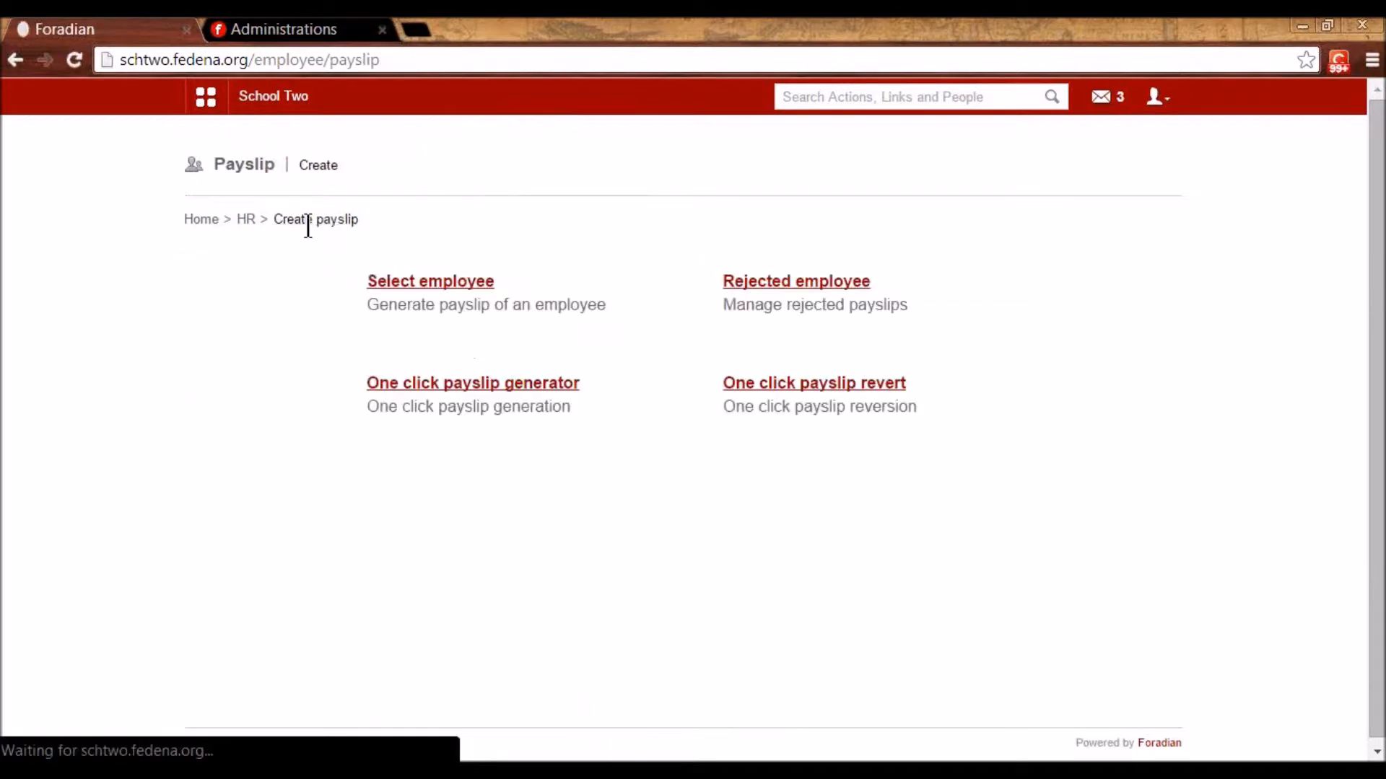
left_click(206, 99)
left_click(693, 145)
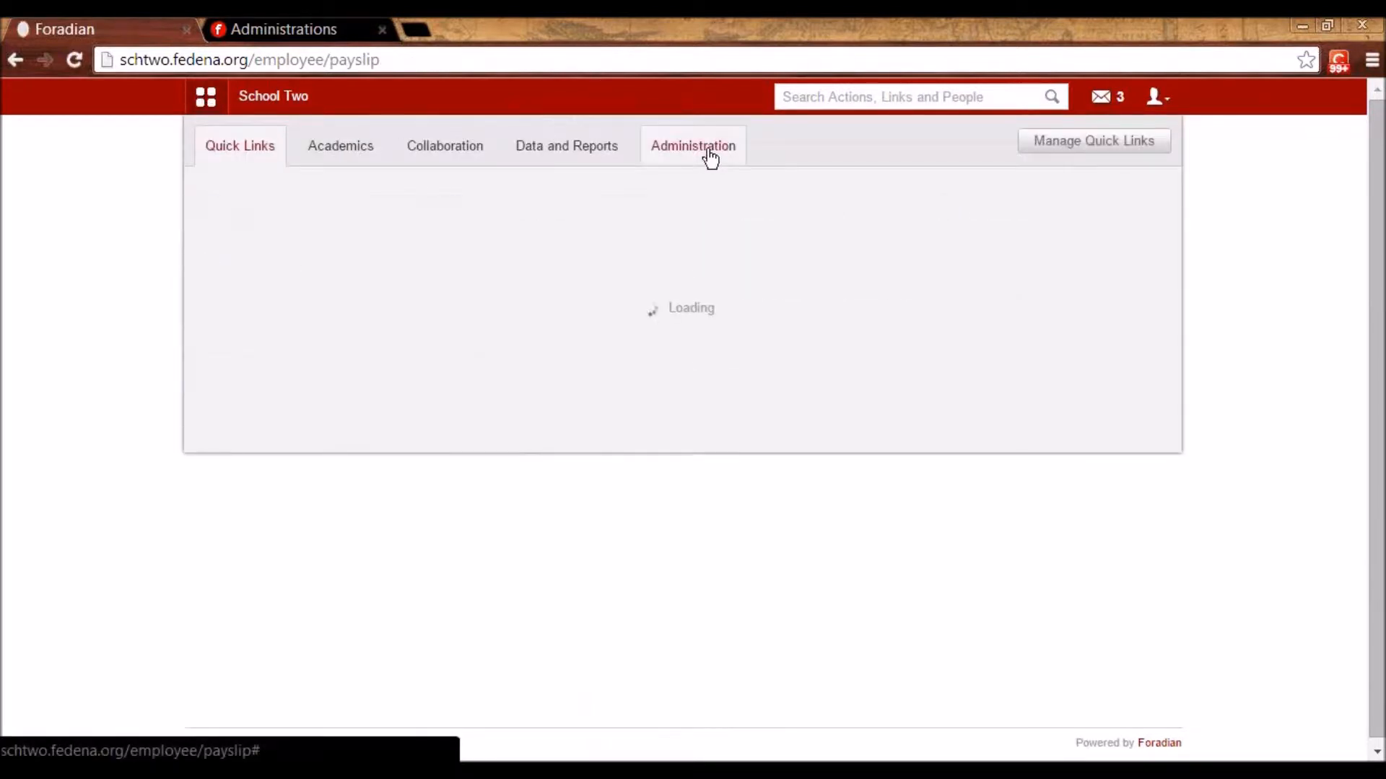
left_click(282, 210)
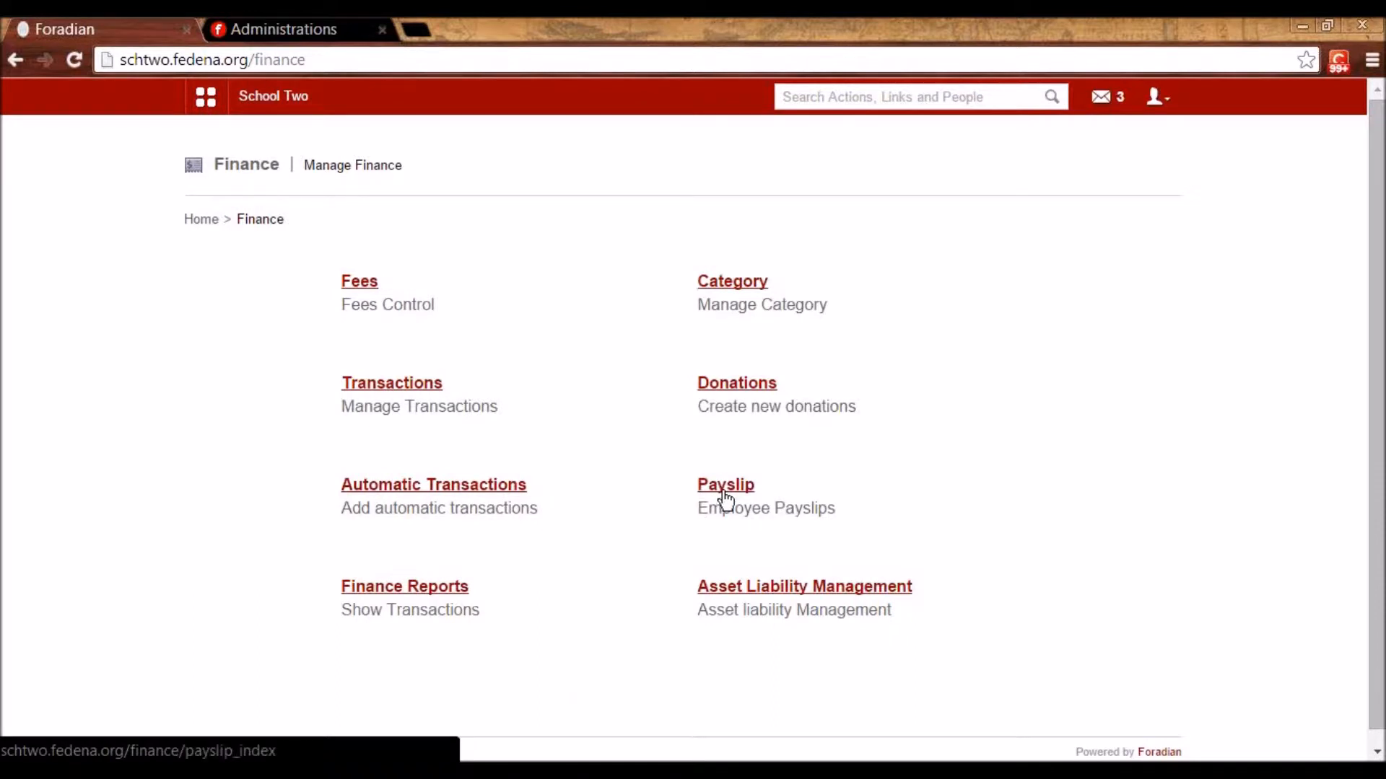
left_click(207, 99)
left_click(685, 160)
mouse_move(292, 217)
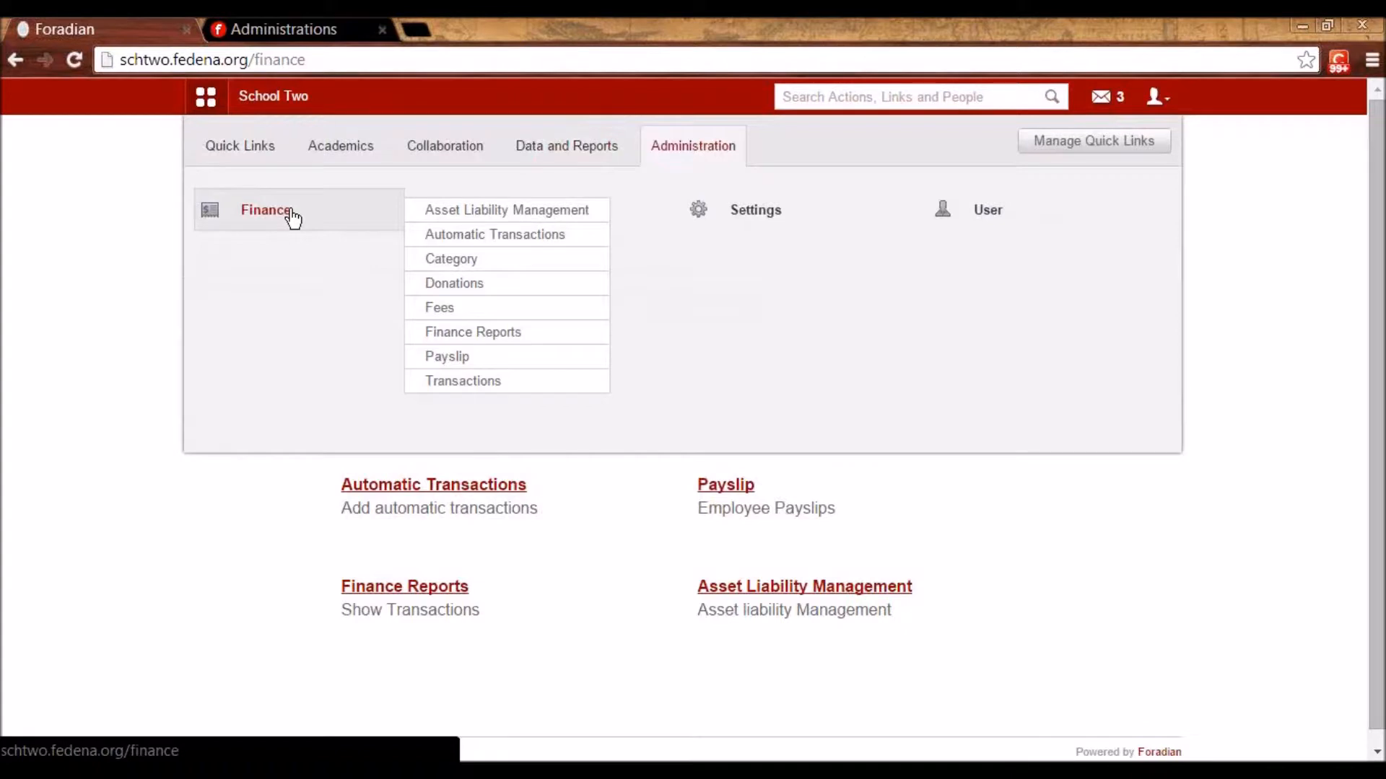
left_click(291, 211)
- View the Mathematics department's payslips for January 2015
left_click(728, 493)
left_click(390, 280)
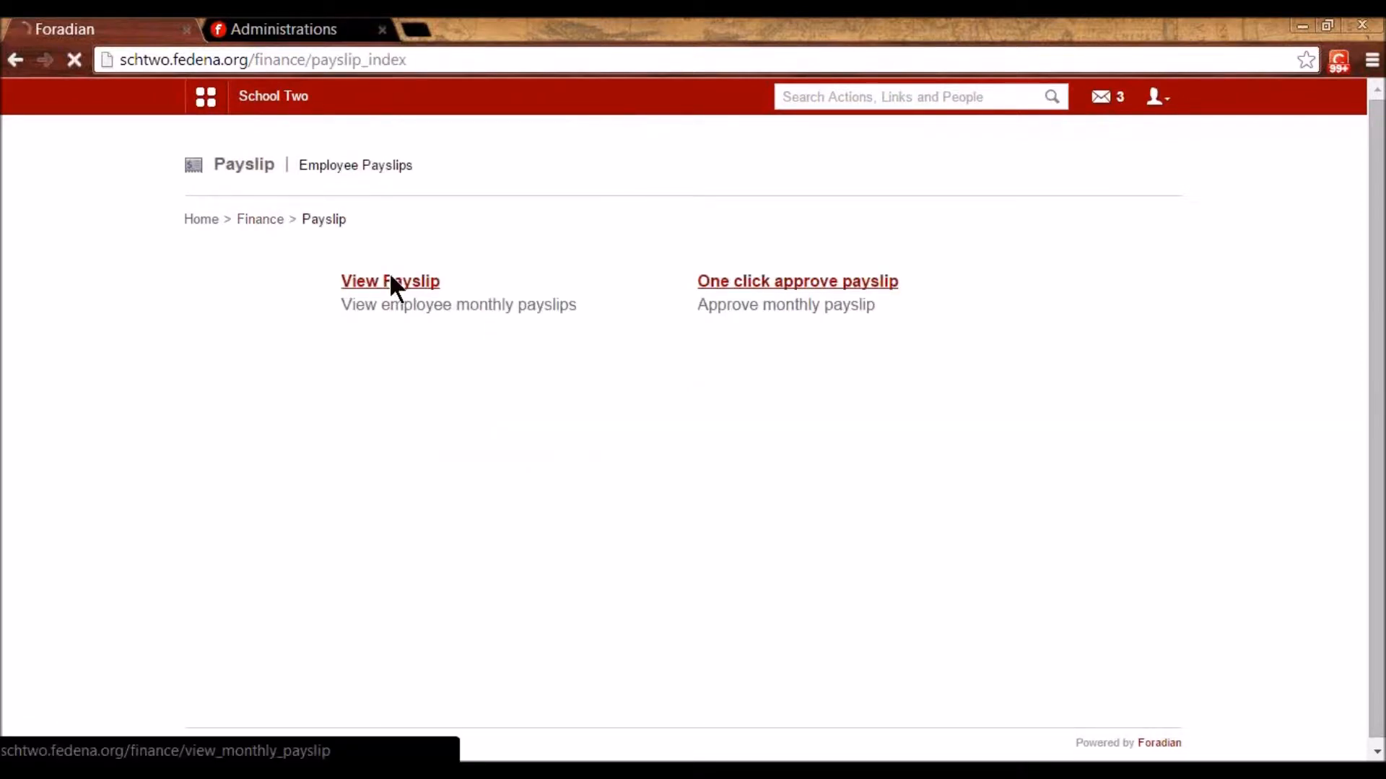
left_click(695, 288)
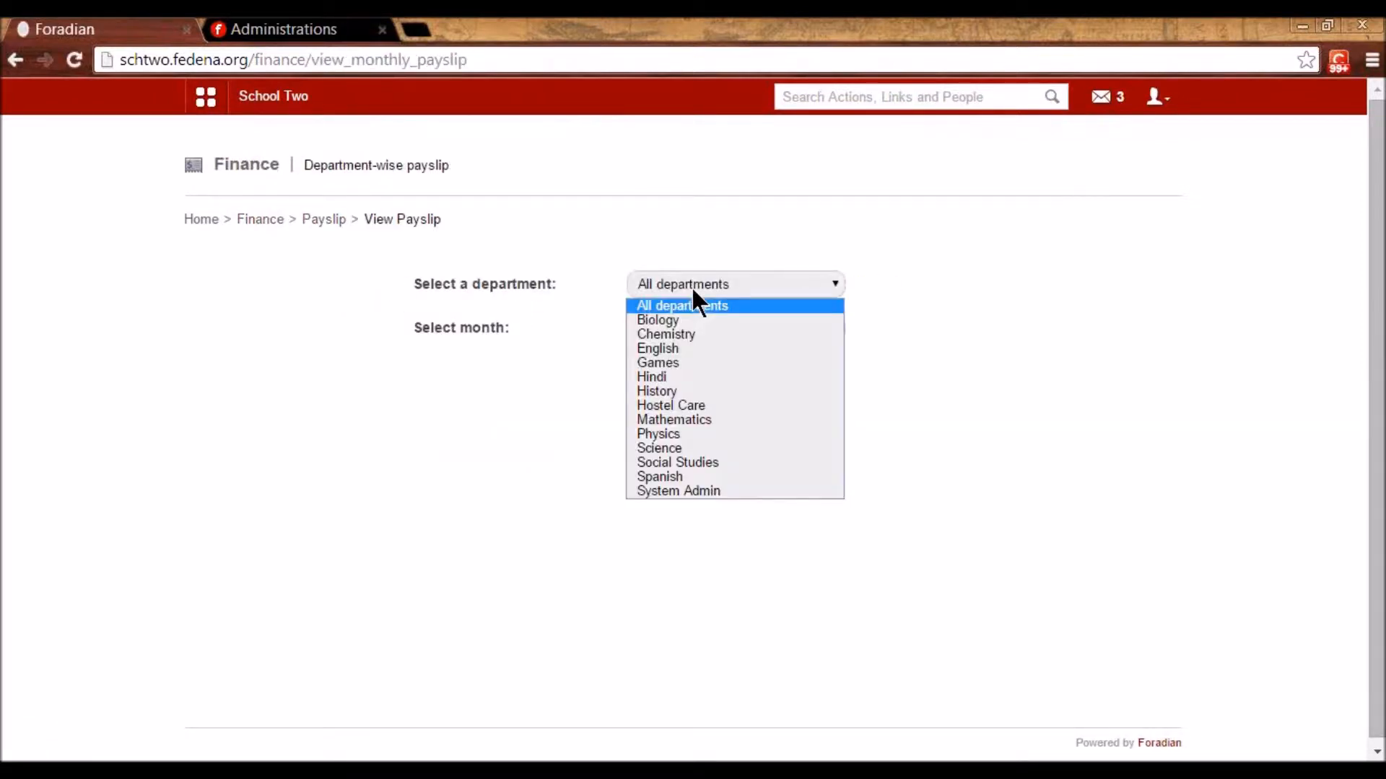
left_click(686, 419)
left_click(685, 329)
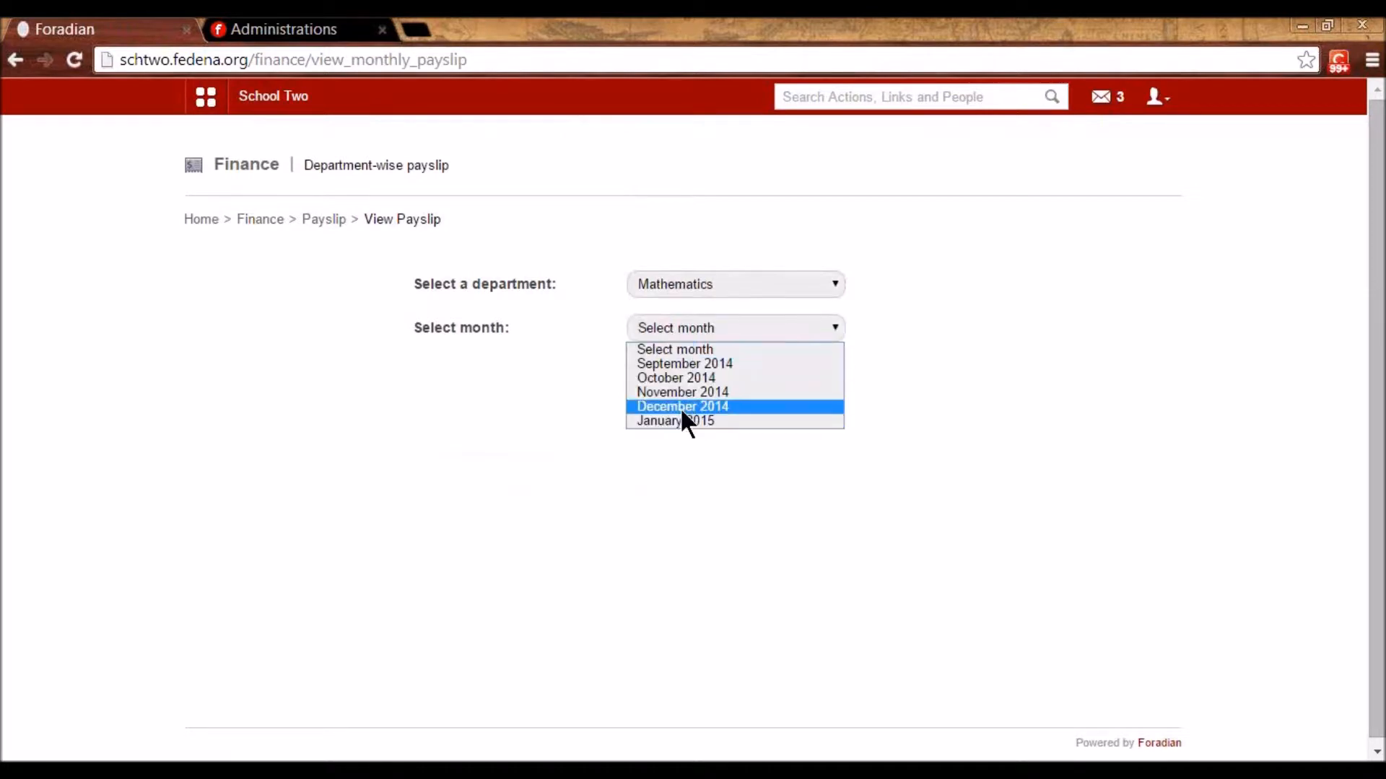
left_click(679, 407)
key("Down")
left_click(668, 375)
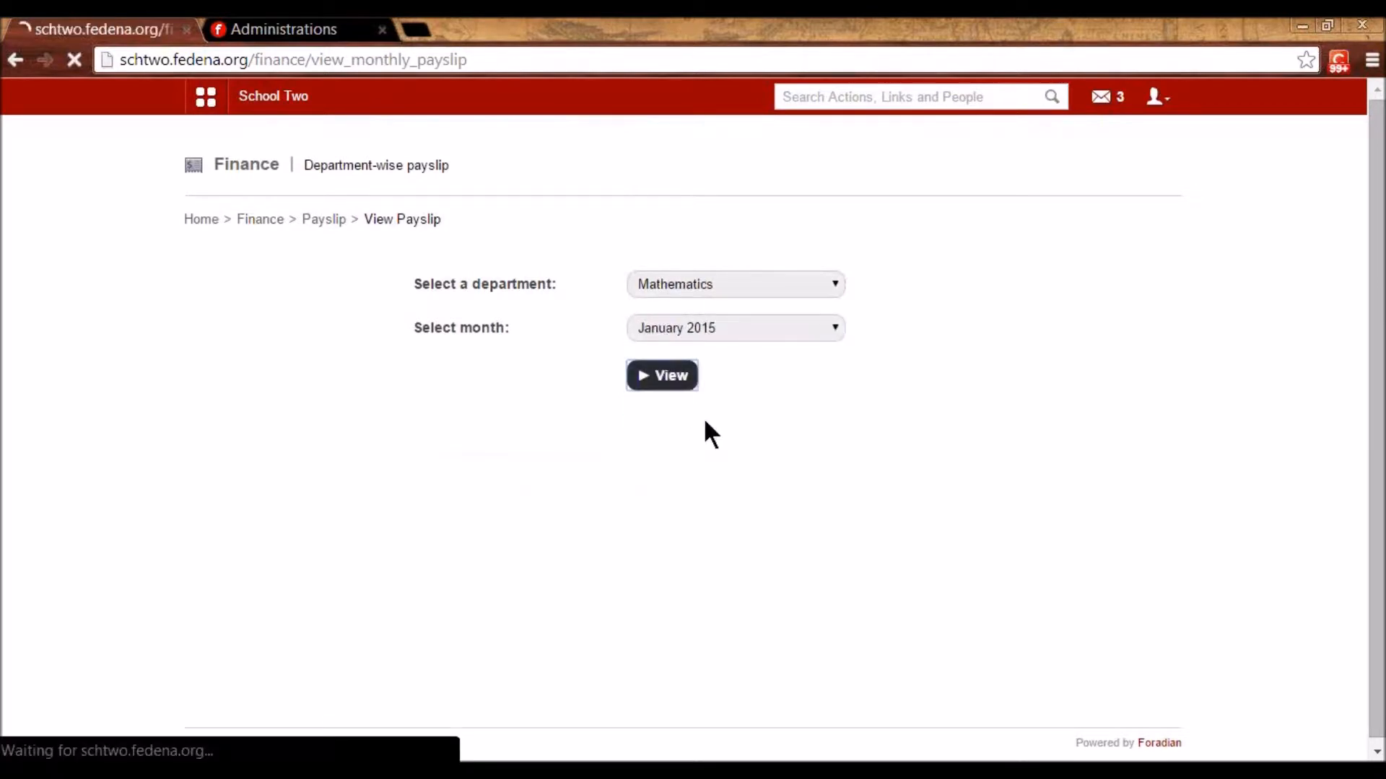
scroll(707, 426, "down", 1)
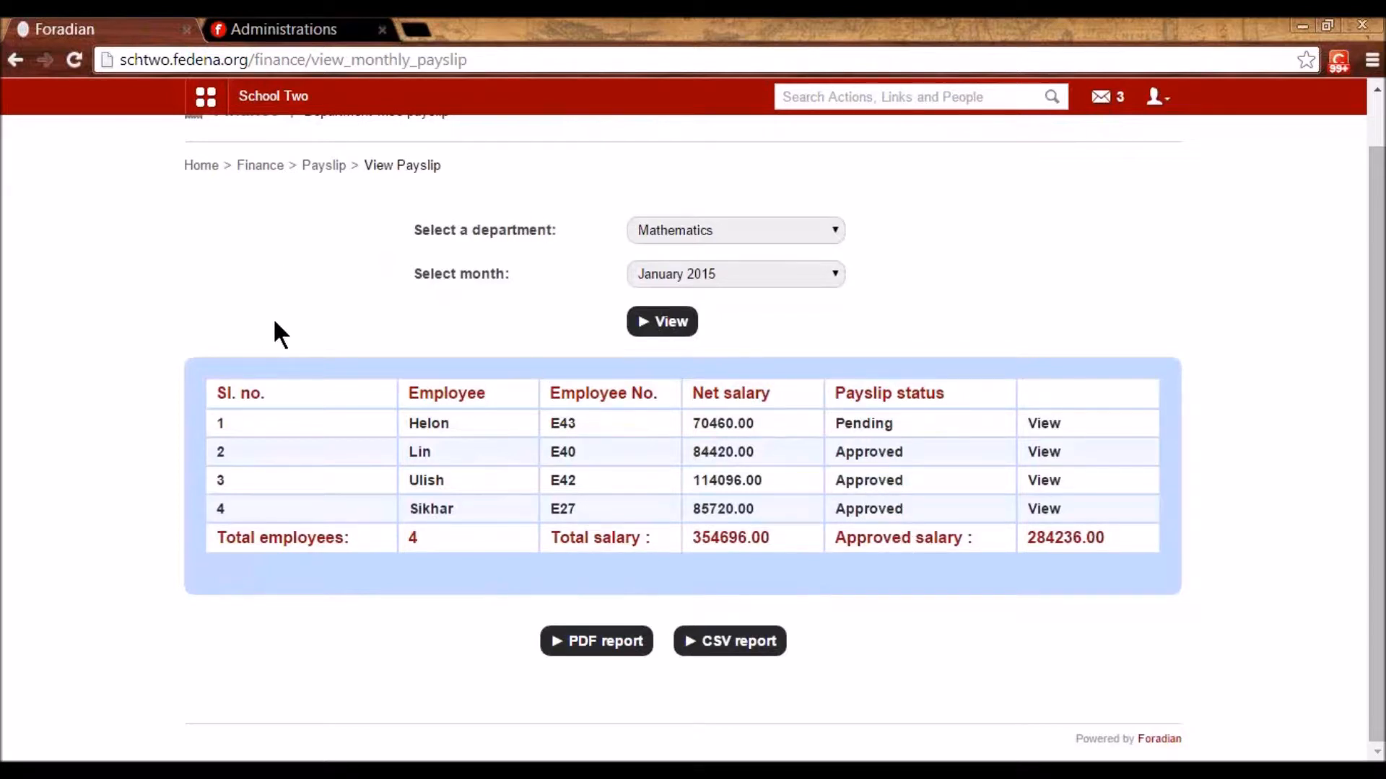
- Reject the employee's payslip with the reason 'incorrect figure of pf'
left_click(1044, 424)
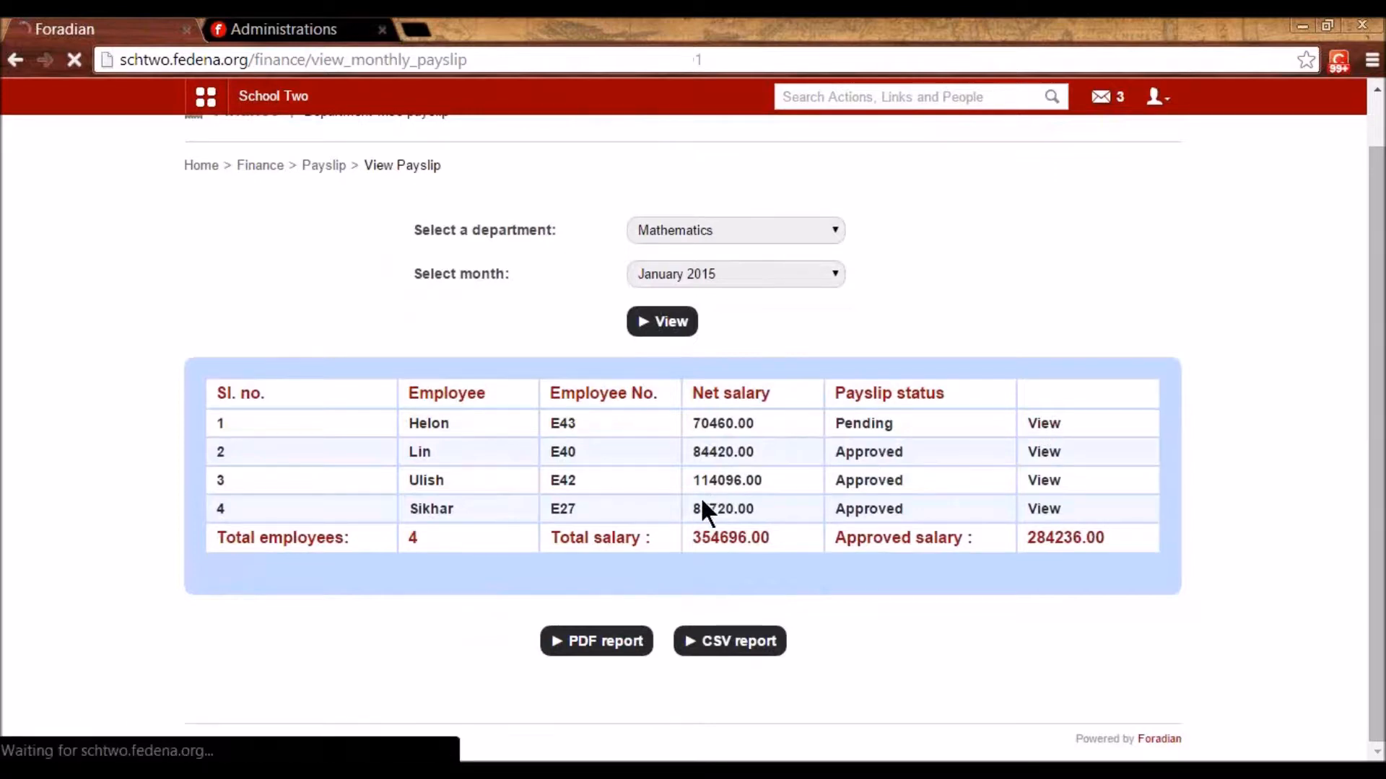
scroll(701, 505, "down", 4)
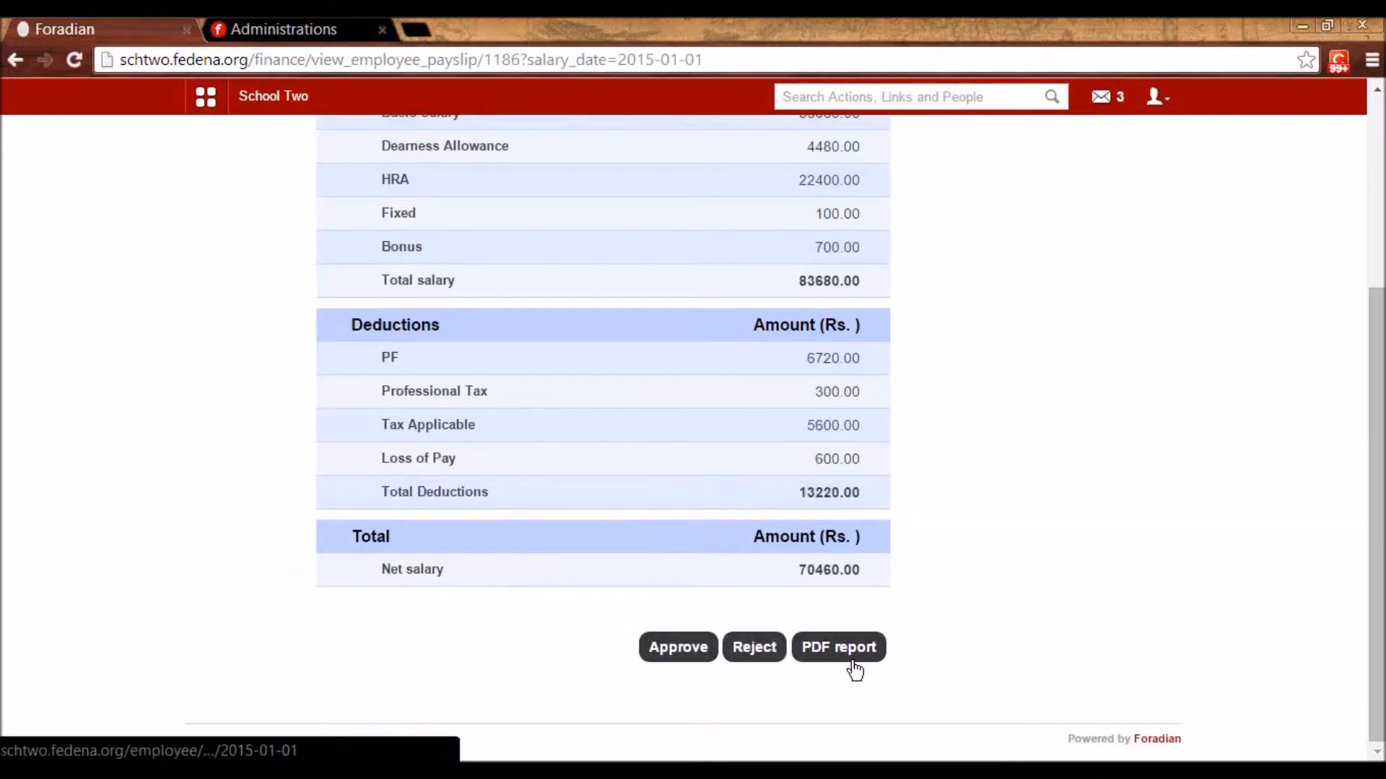
left_click(752, 650)
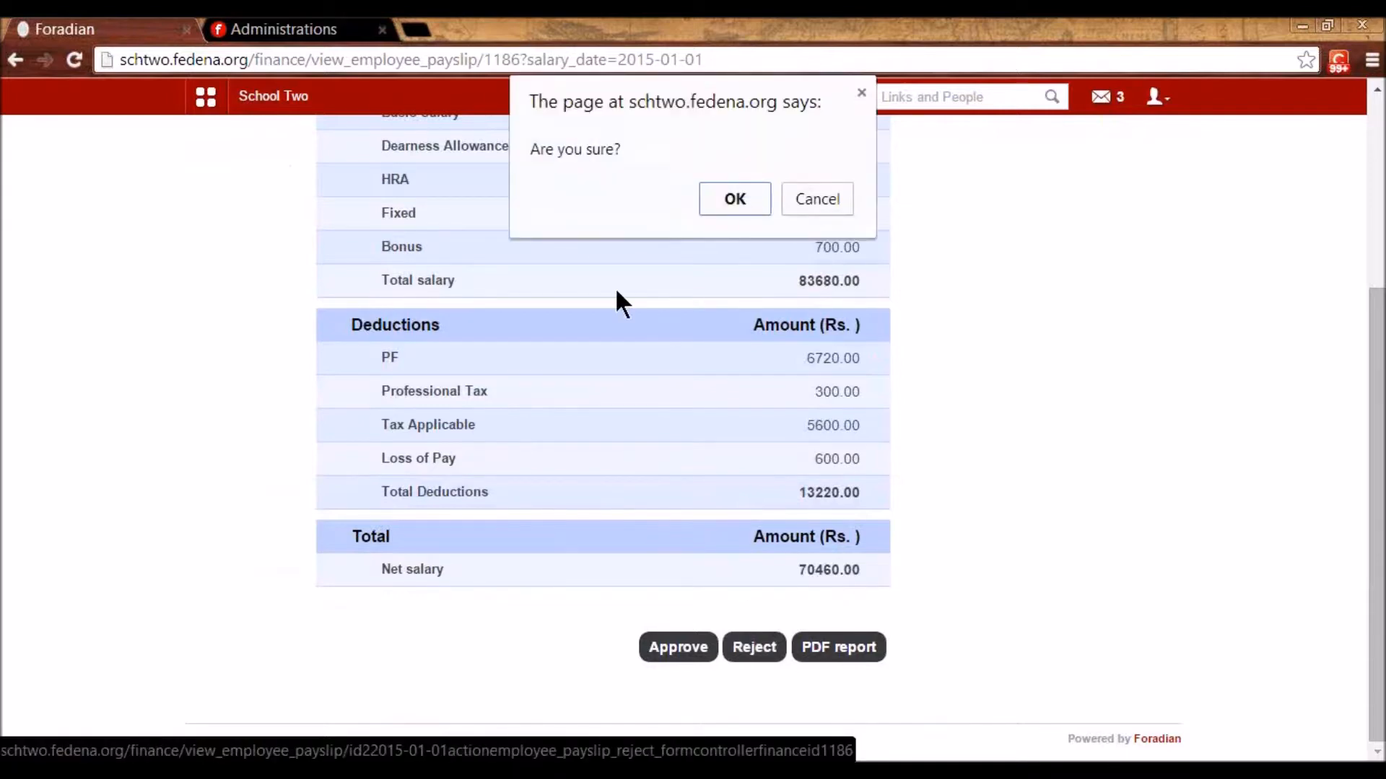
left_click(723, 196)
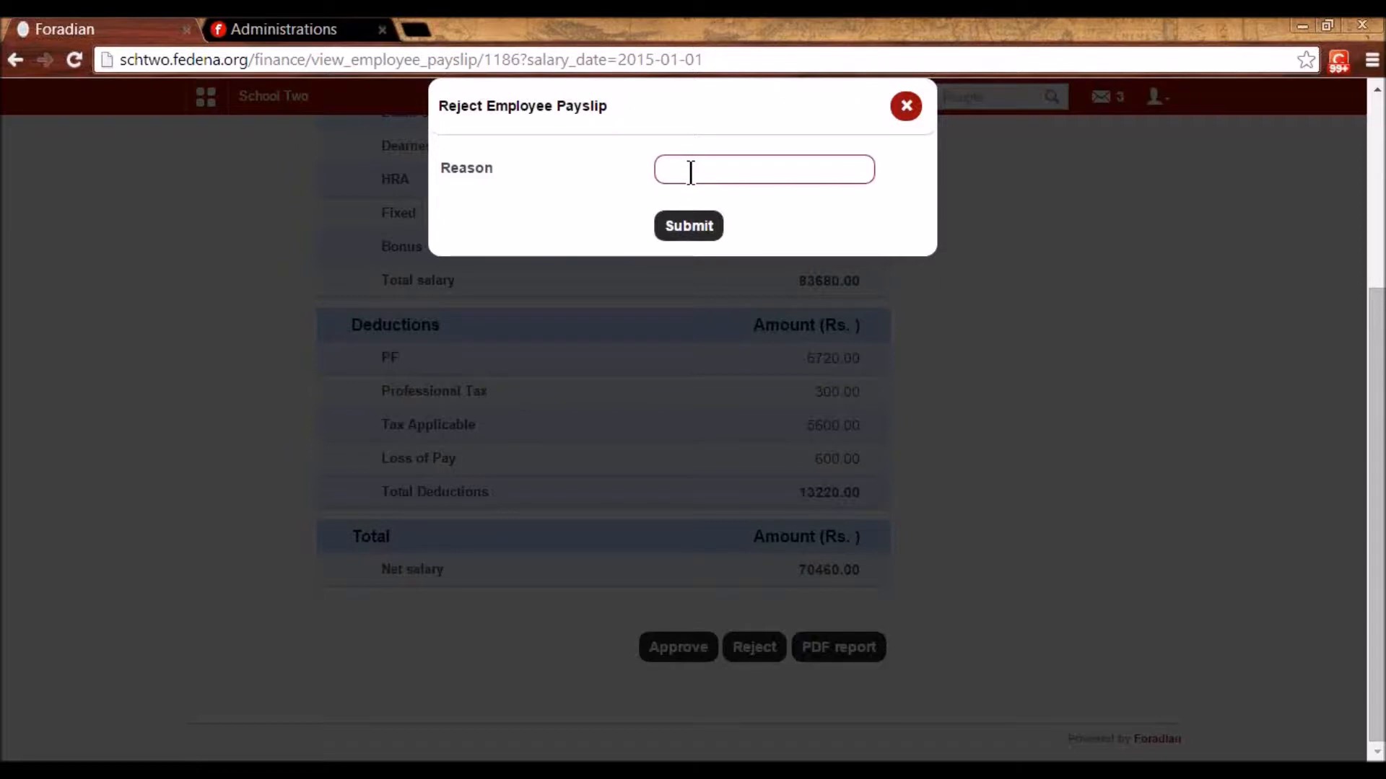
type("incorrect figure of pf")
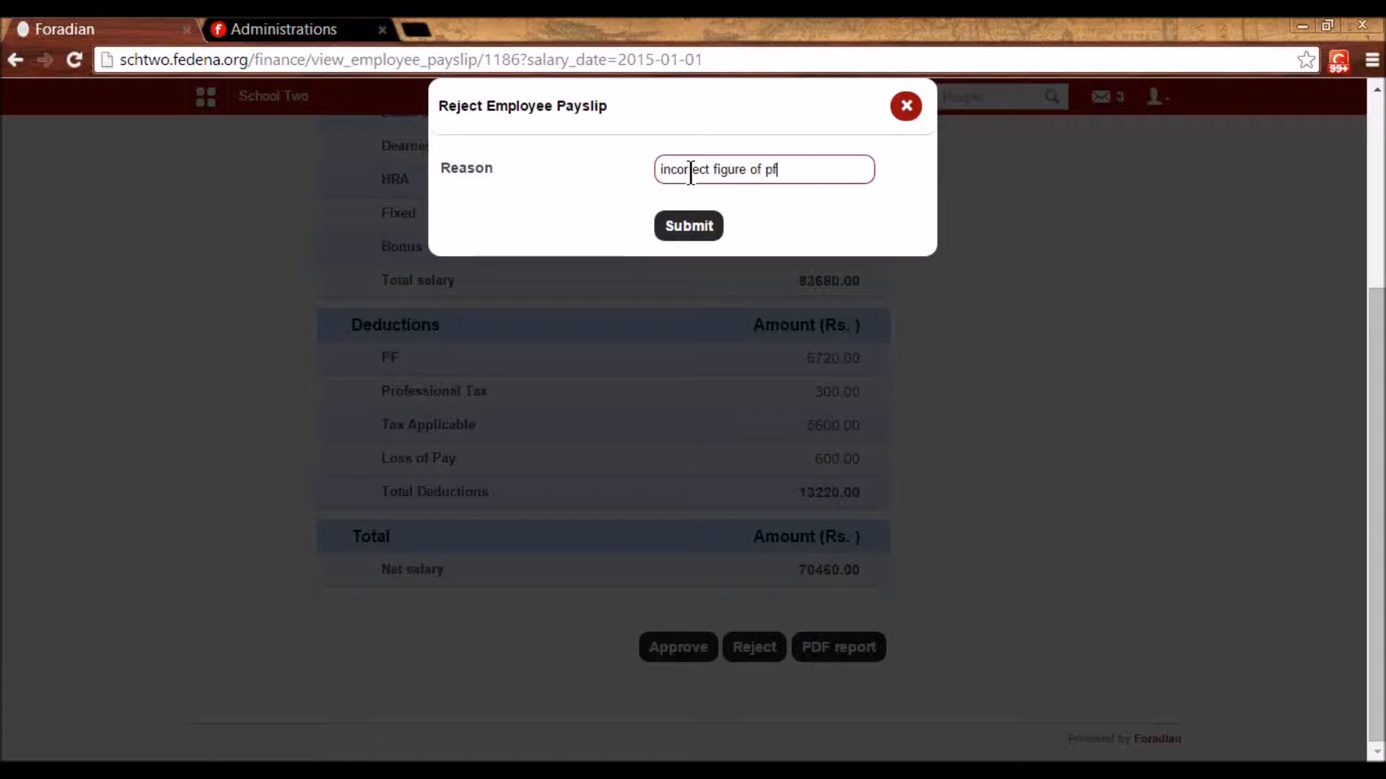
left_click(691, 224)
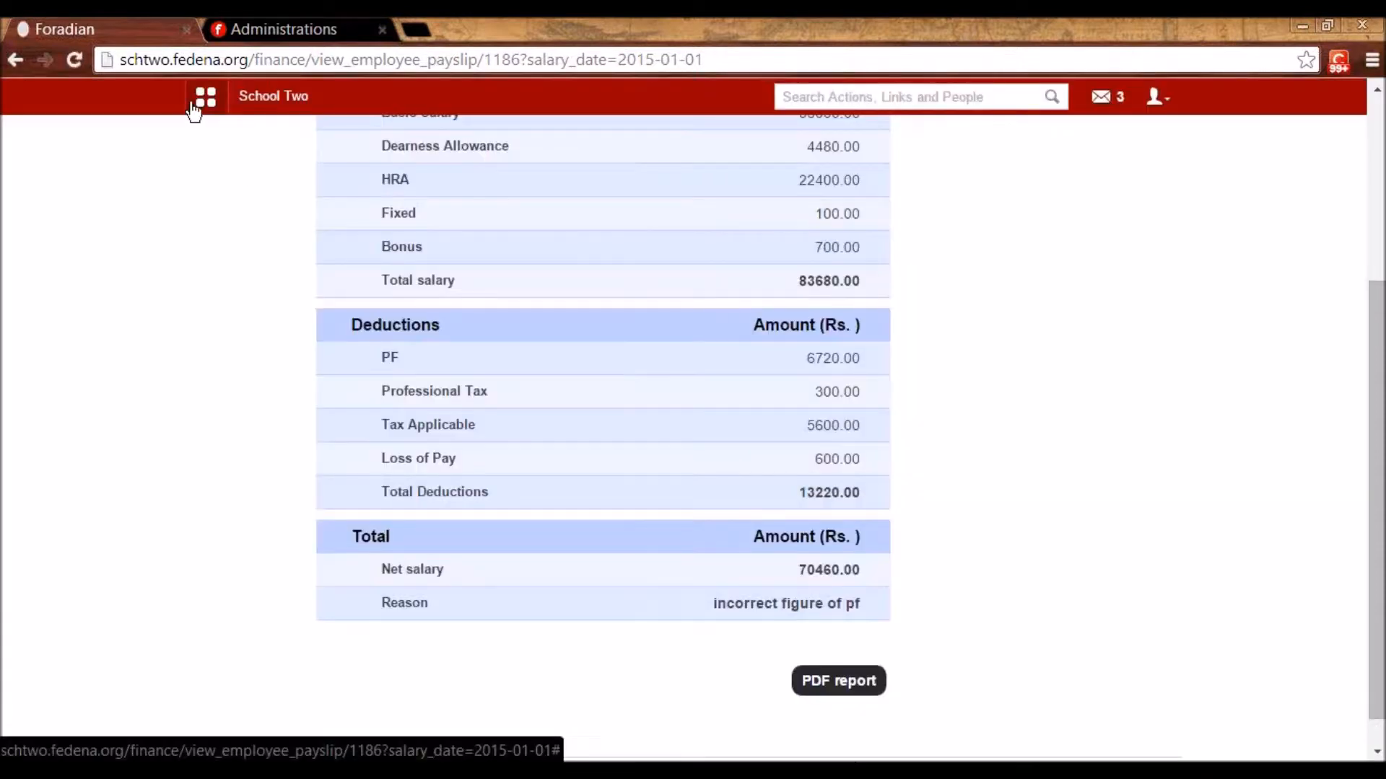
left_click(205, 99)
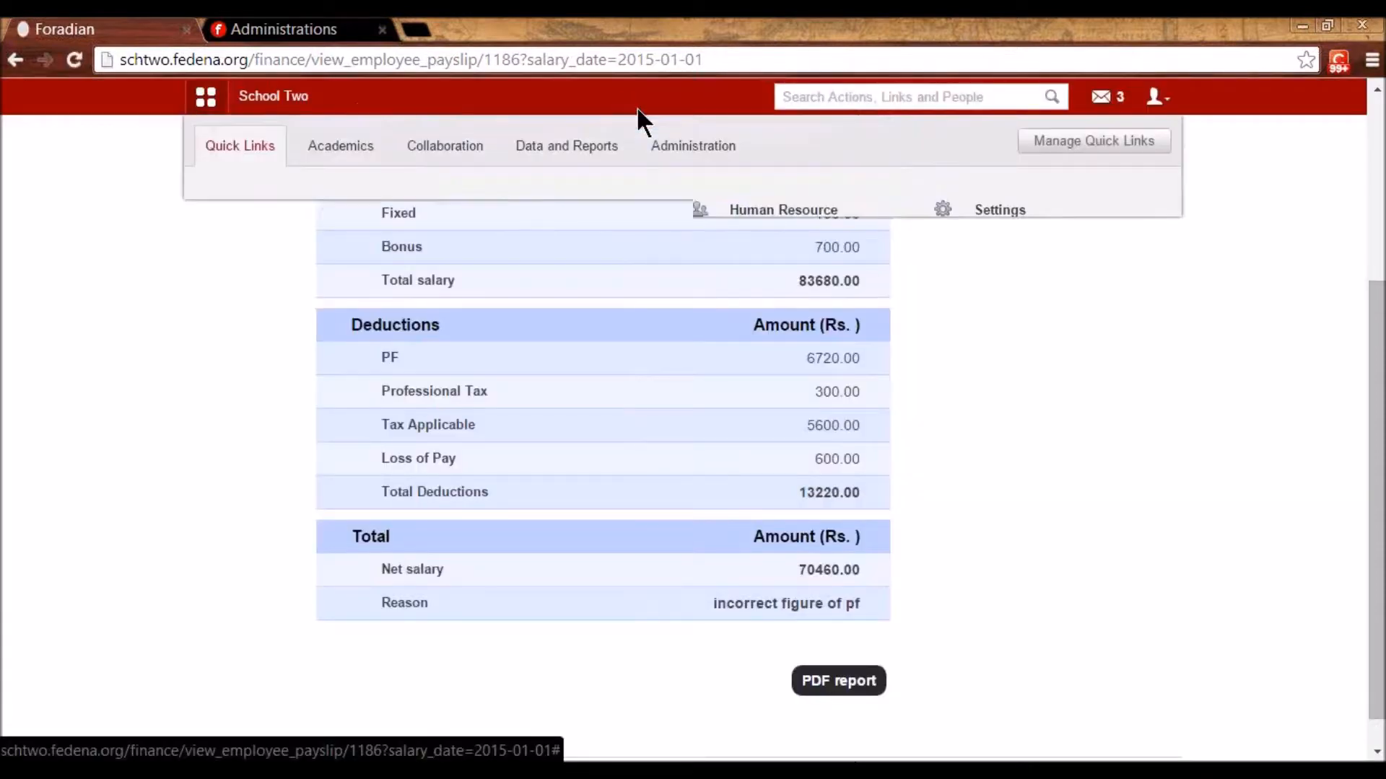
- Open Helon's rejected January 2015 payslip in the Mathematics department under Human Resource
left_click(691, 148)
left_click(588, 210)
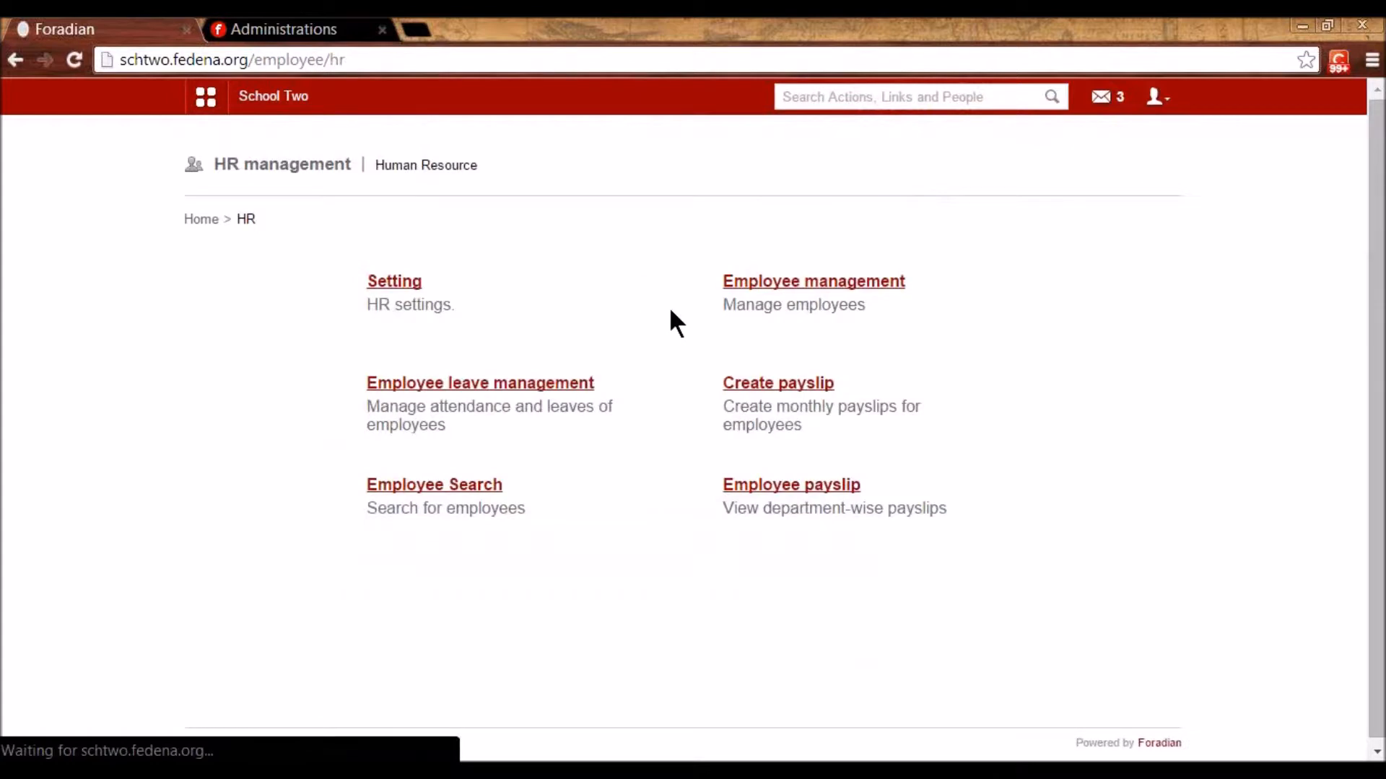
left_click(767, 383)
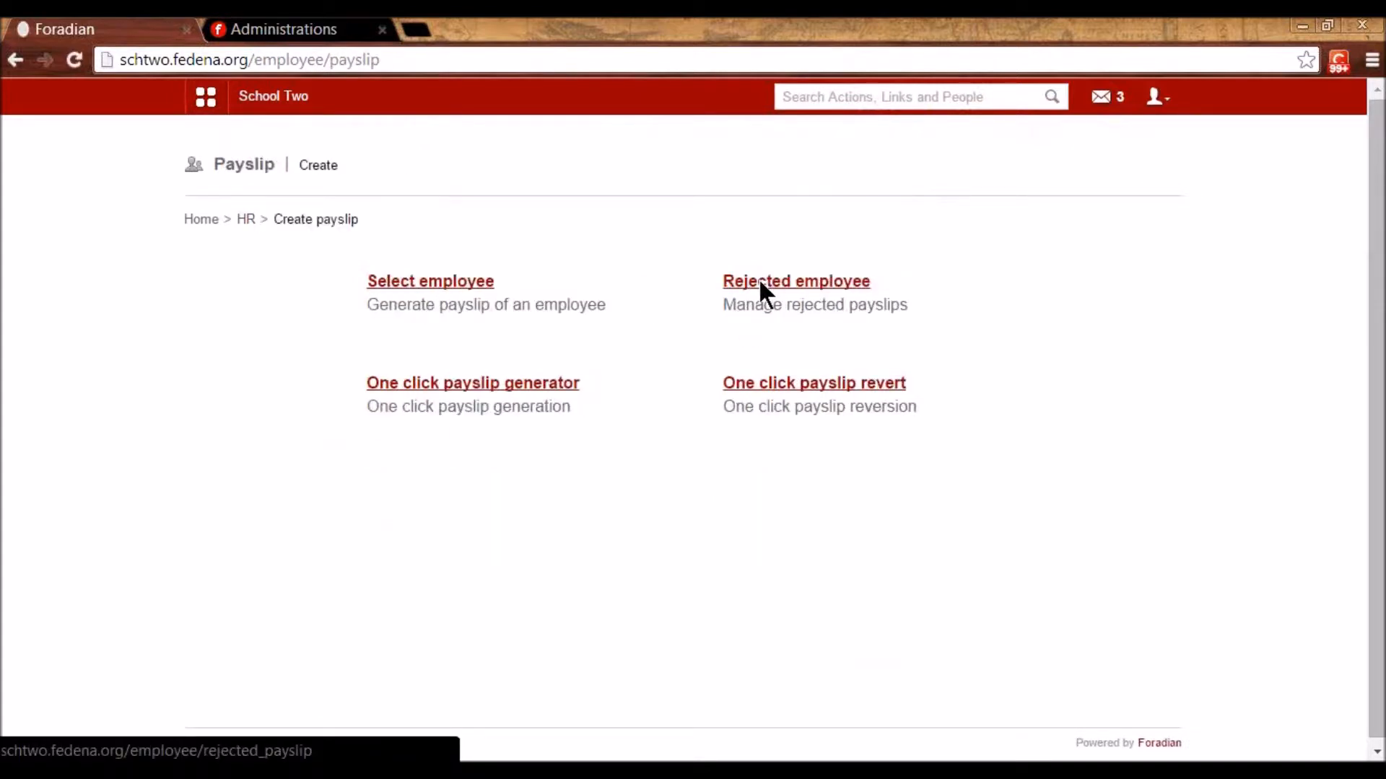
left_click(760, 280)
left_click(543, 319)
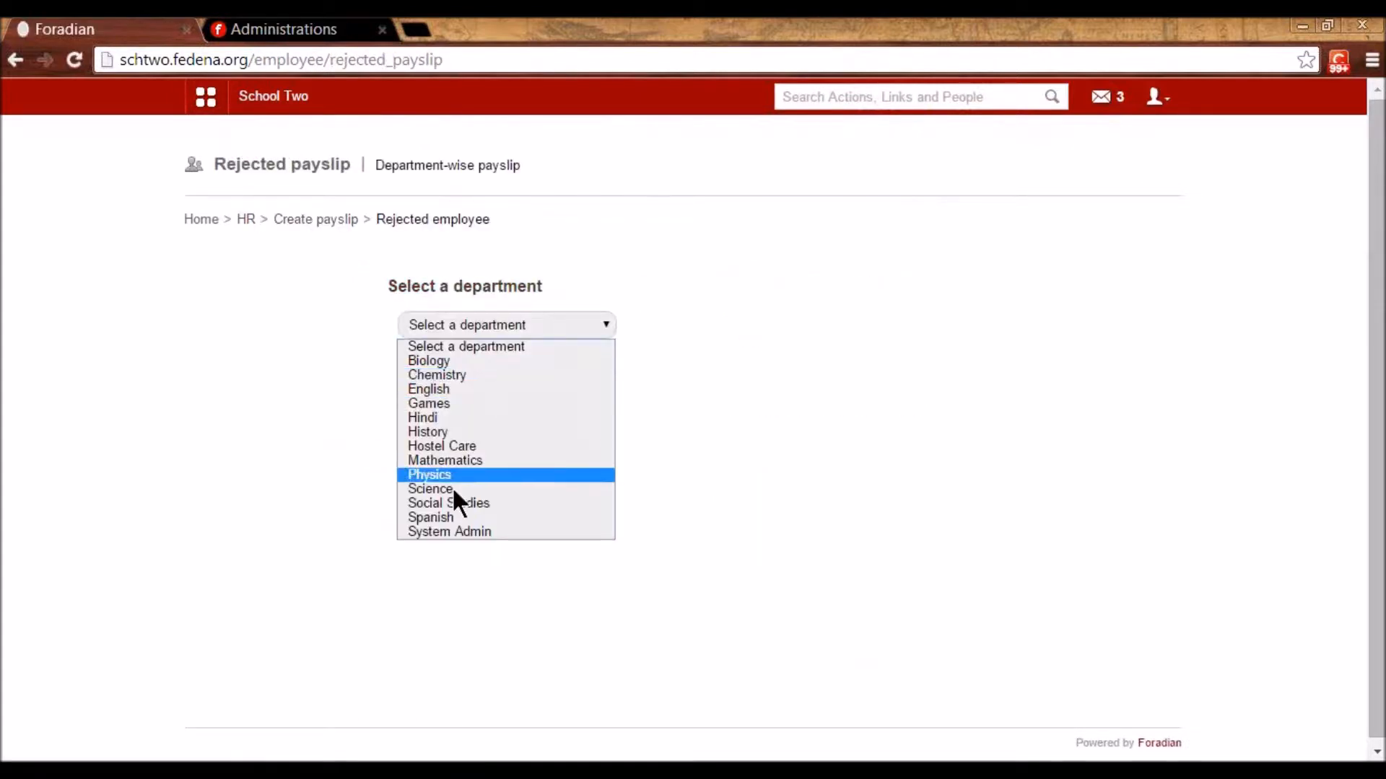
left_click(442, 461)
left_click(457, 429)
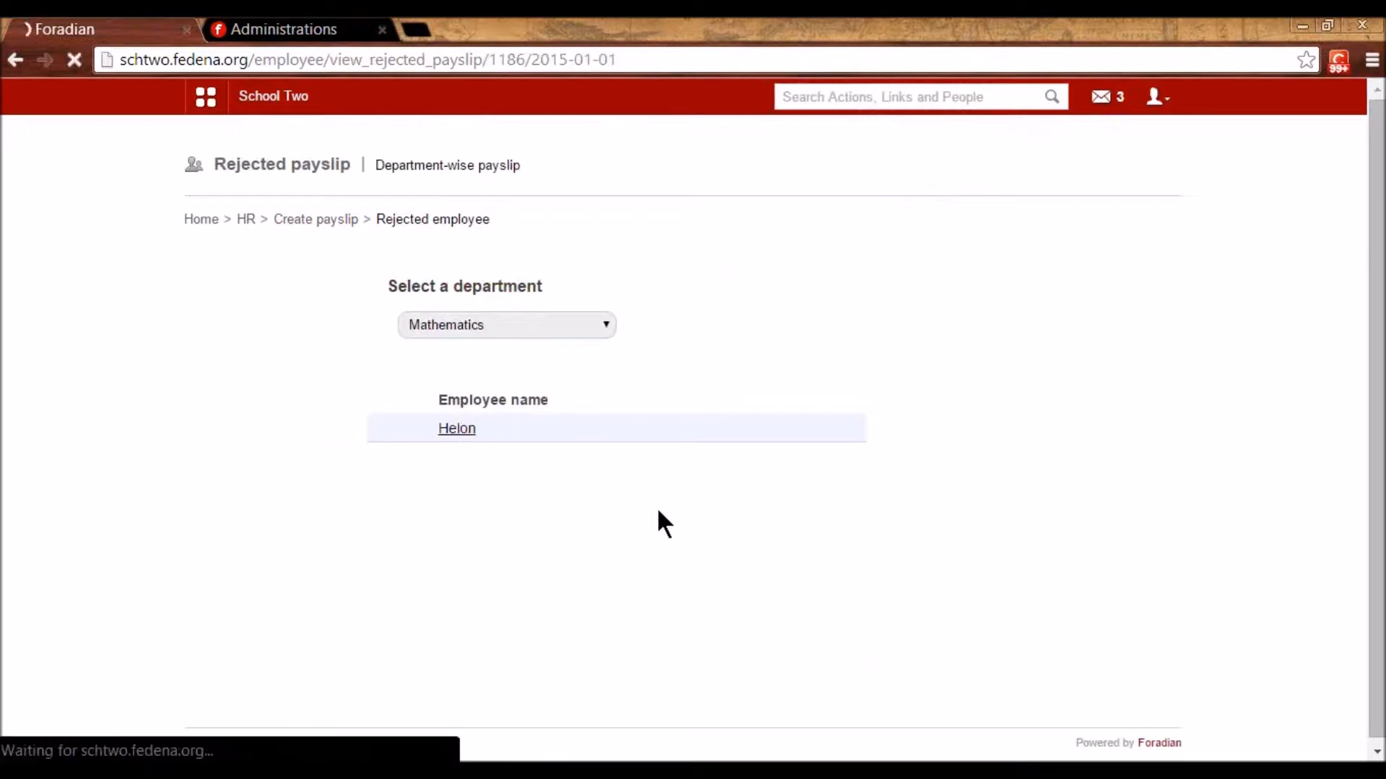
left_click(456, 329)
left_click(454, 373)
left_click(448, 327)
left_click(440, 361)
- Edit the rejected payslip, change PF from 6720.00 to 8900, and create it
scroll(646, 516, "down", 5)
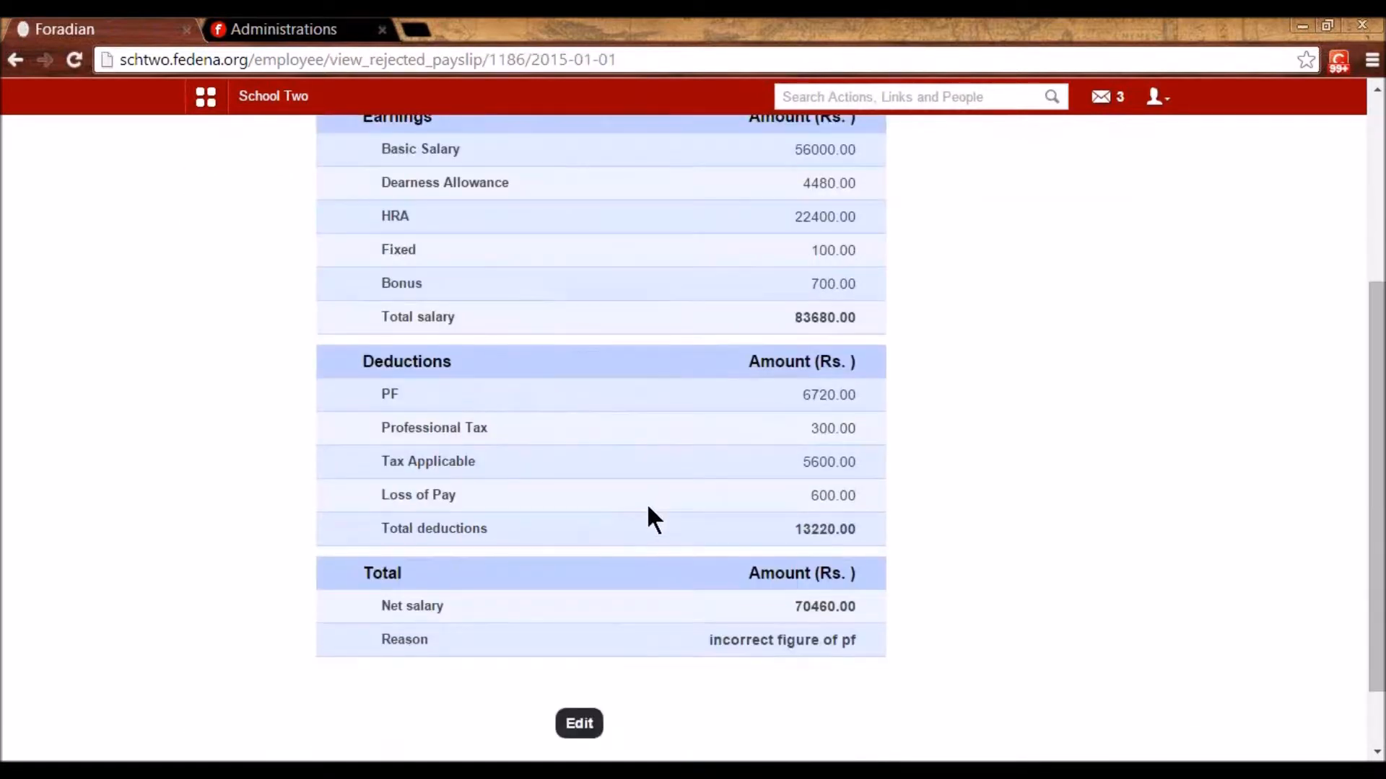
left_click(575, 639)
scroll(620, 574, "down", 3)
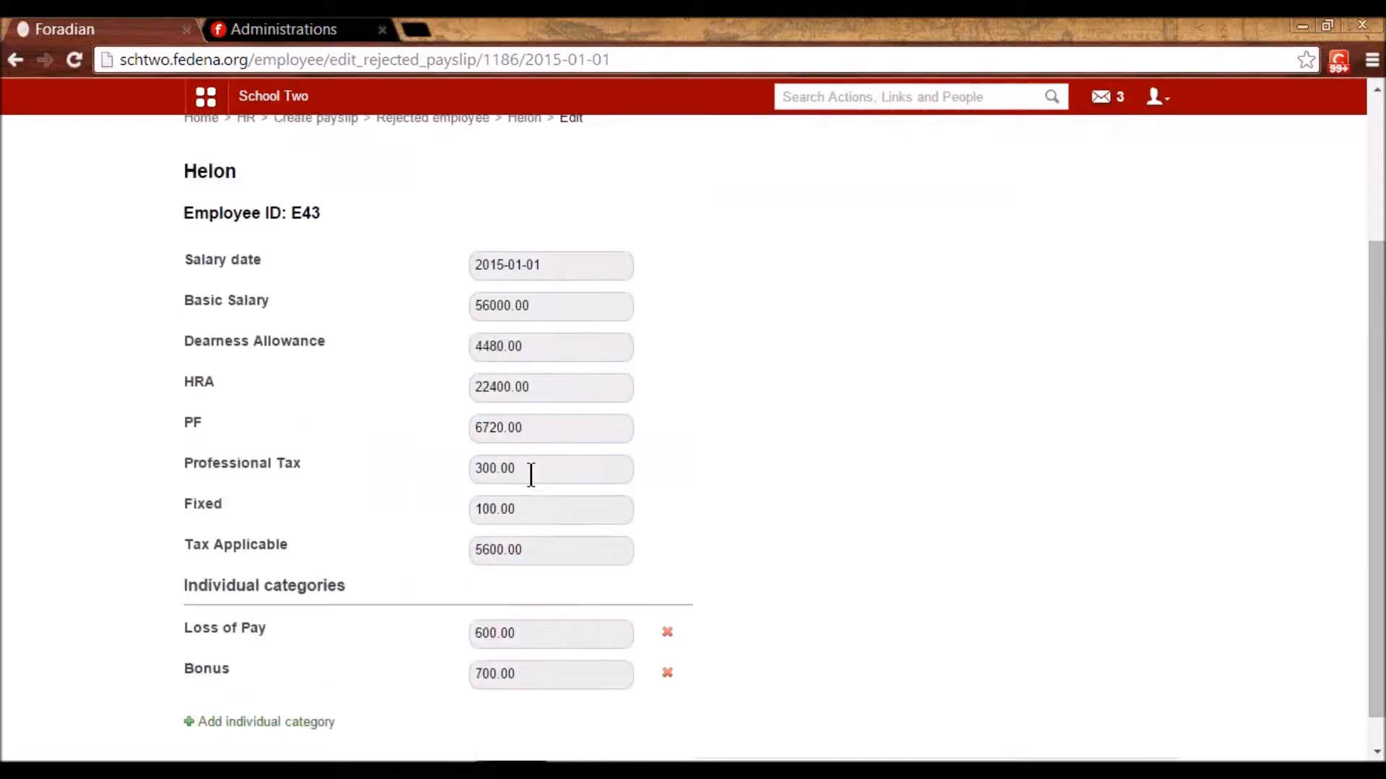
left_click_drag(535, 329, 448, 313)
type("8900")
left_click(726, 418)
left_click(526, 671)
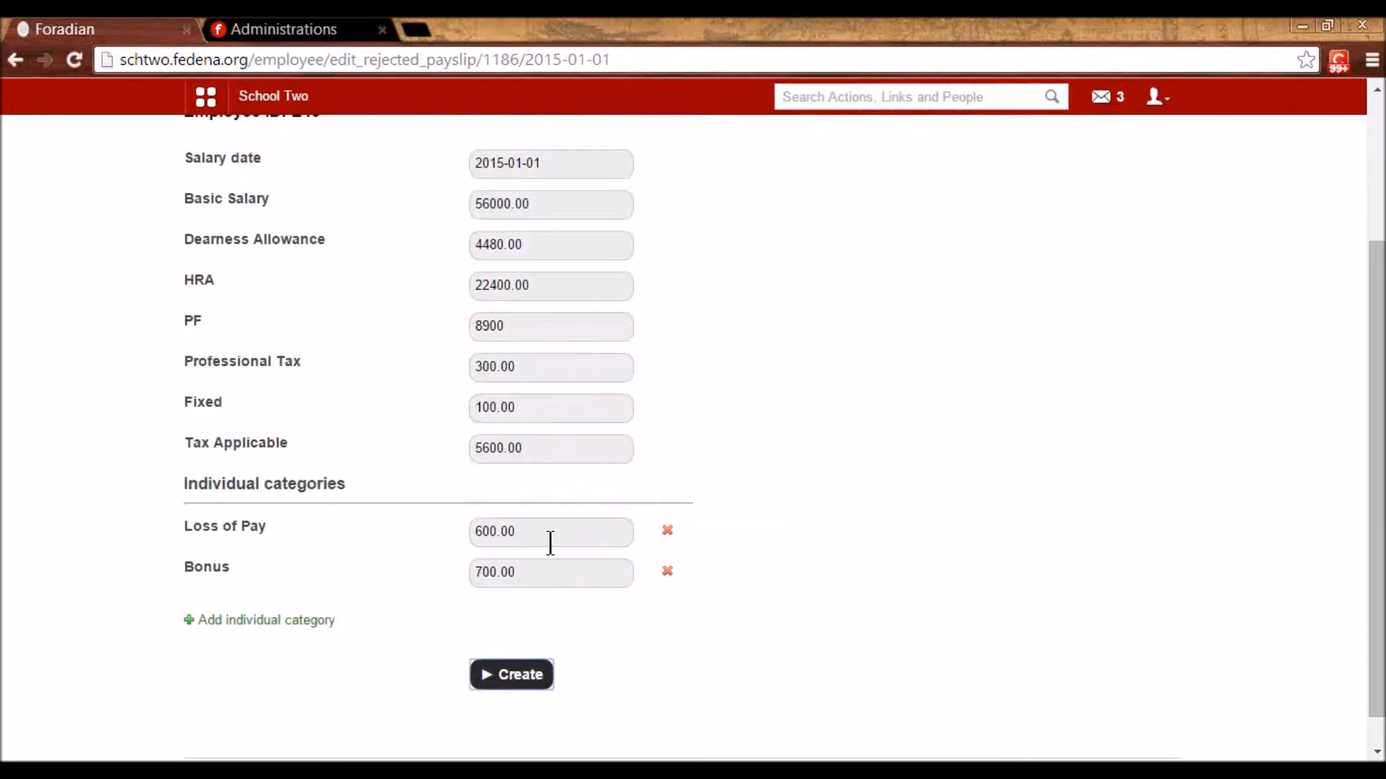
- Go to Finance's View Payslip page
left_click(197, 101)
left_click(671, 145)
left_click(254, 206)
left_click(731, 485)
left_click(426, 283)
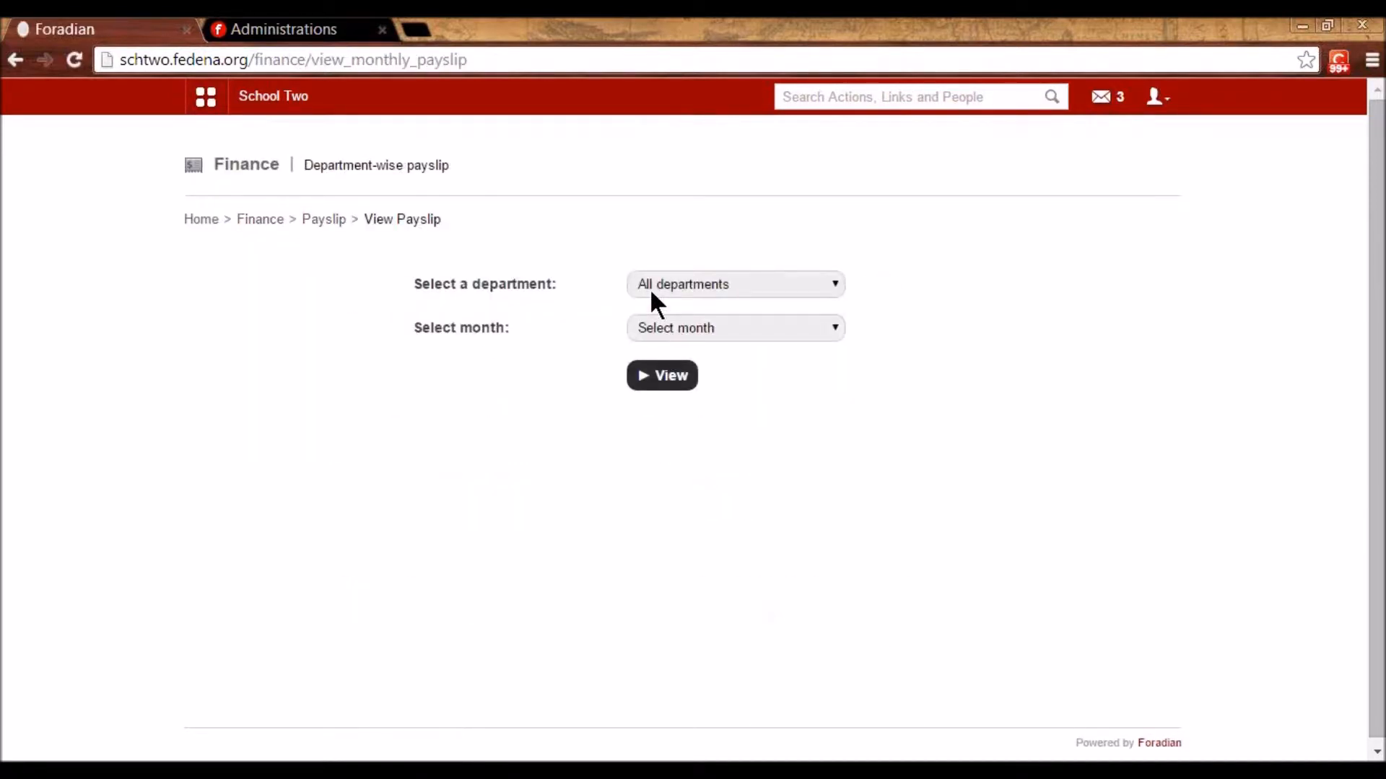
- List the Mathematics payslips for January 2015 and open Helon's corrected payslip
left_click(650, 288)
left_click(648, 415)
left_click(661, 326)
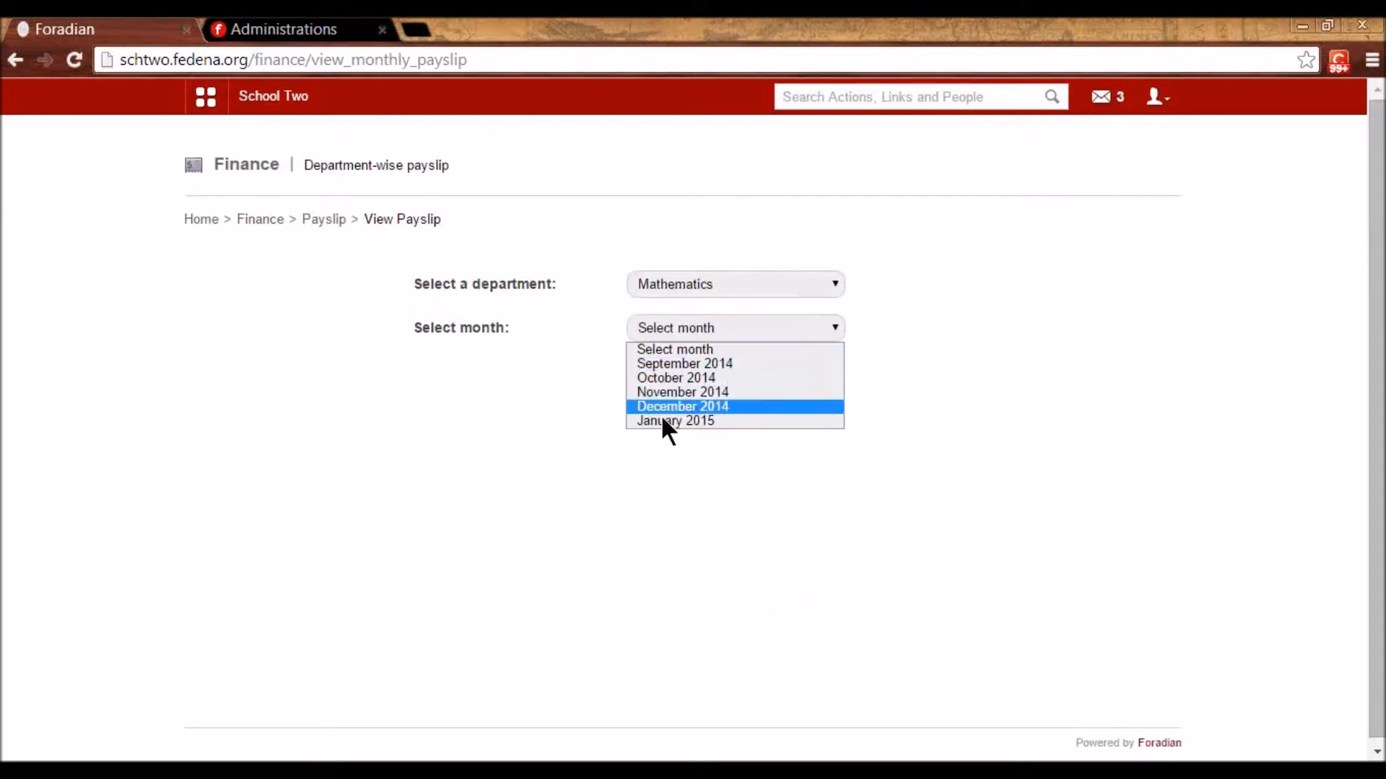
left_click(664, 423)
left_click(653, 376)
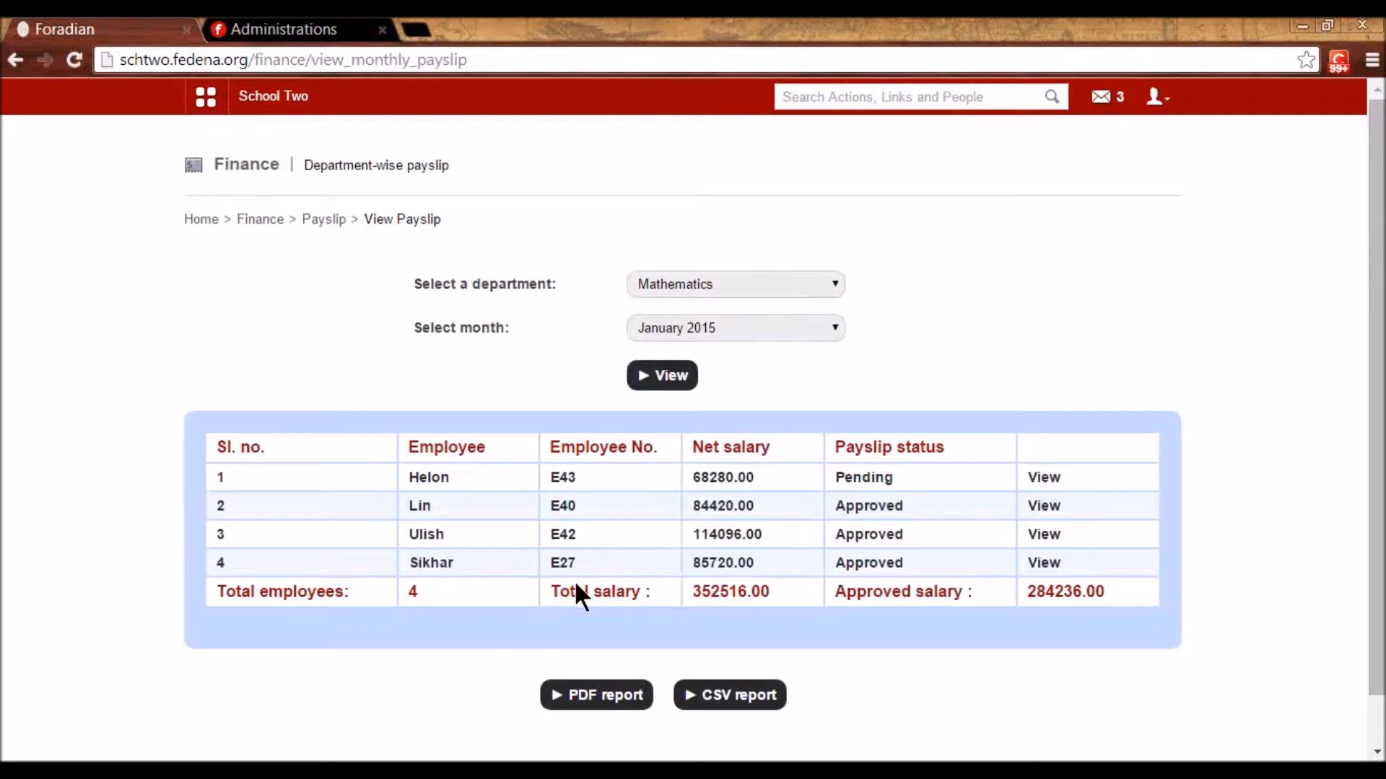
left_click(1047, 478)
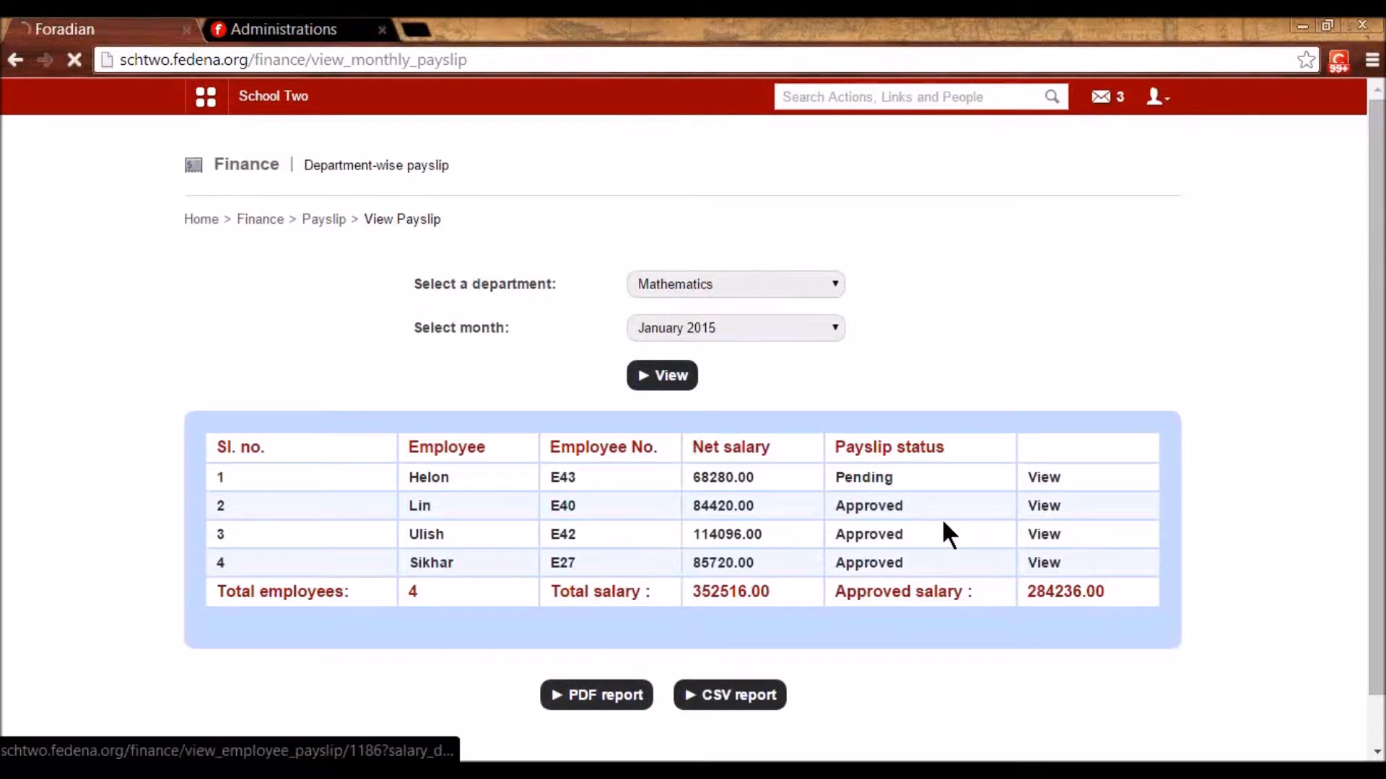
- Approve the payslip with the remark 'approved'
scroll(794, 620, "down", 5)
left_click(676, 648)
left_click(733, 204)
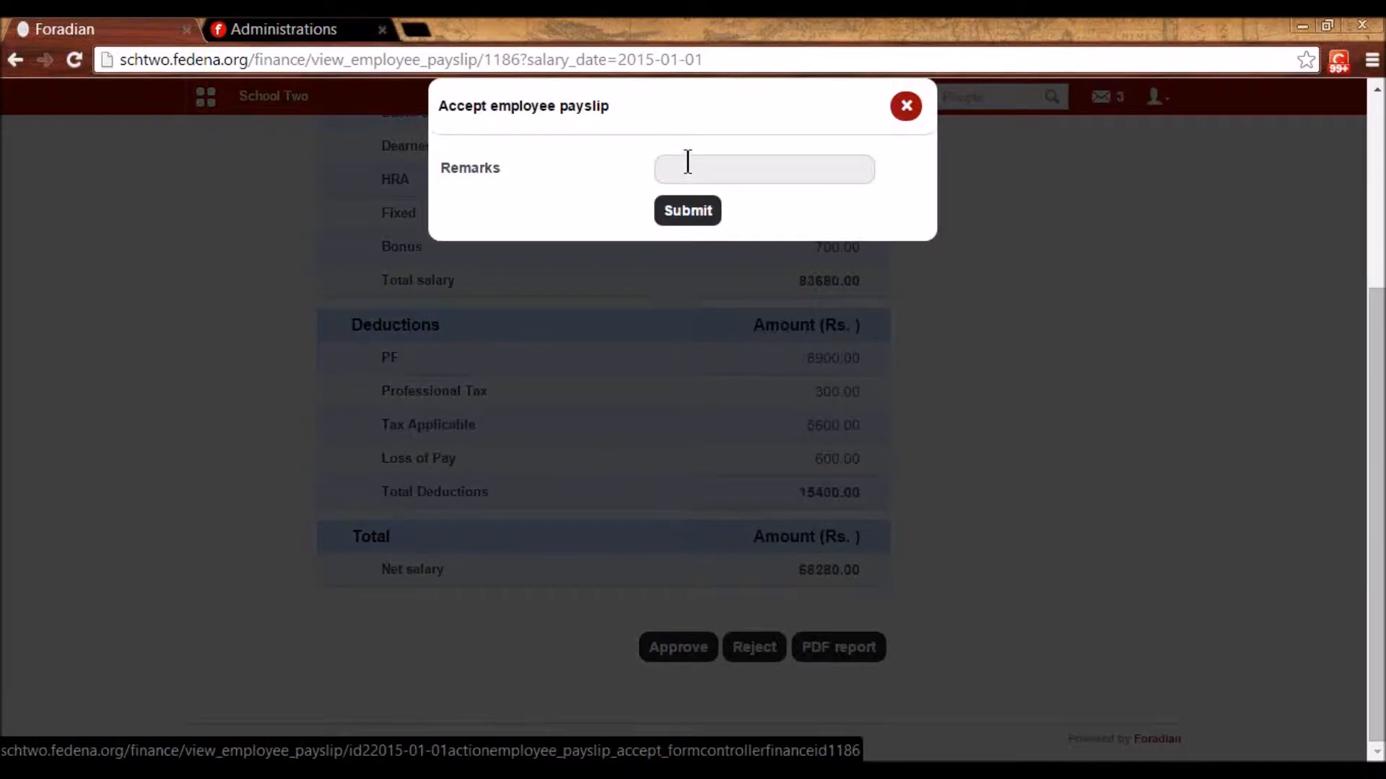
left_click(684, 174)
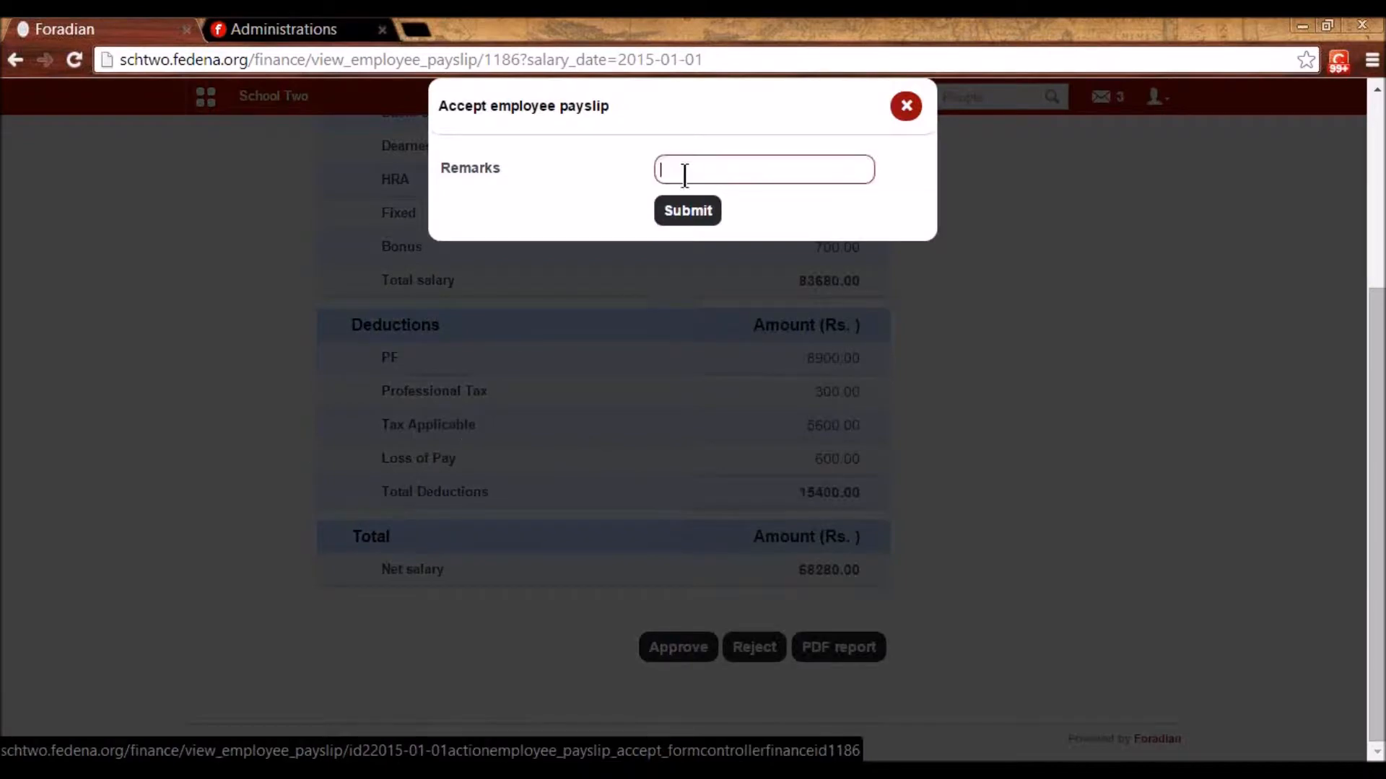
type("approved")
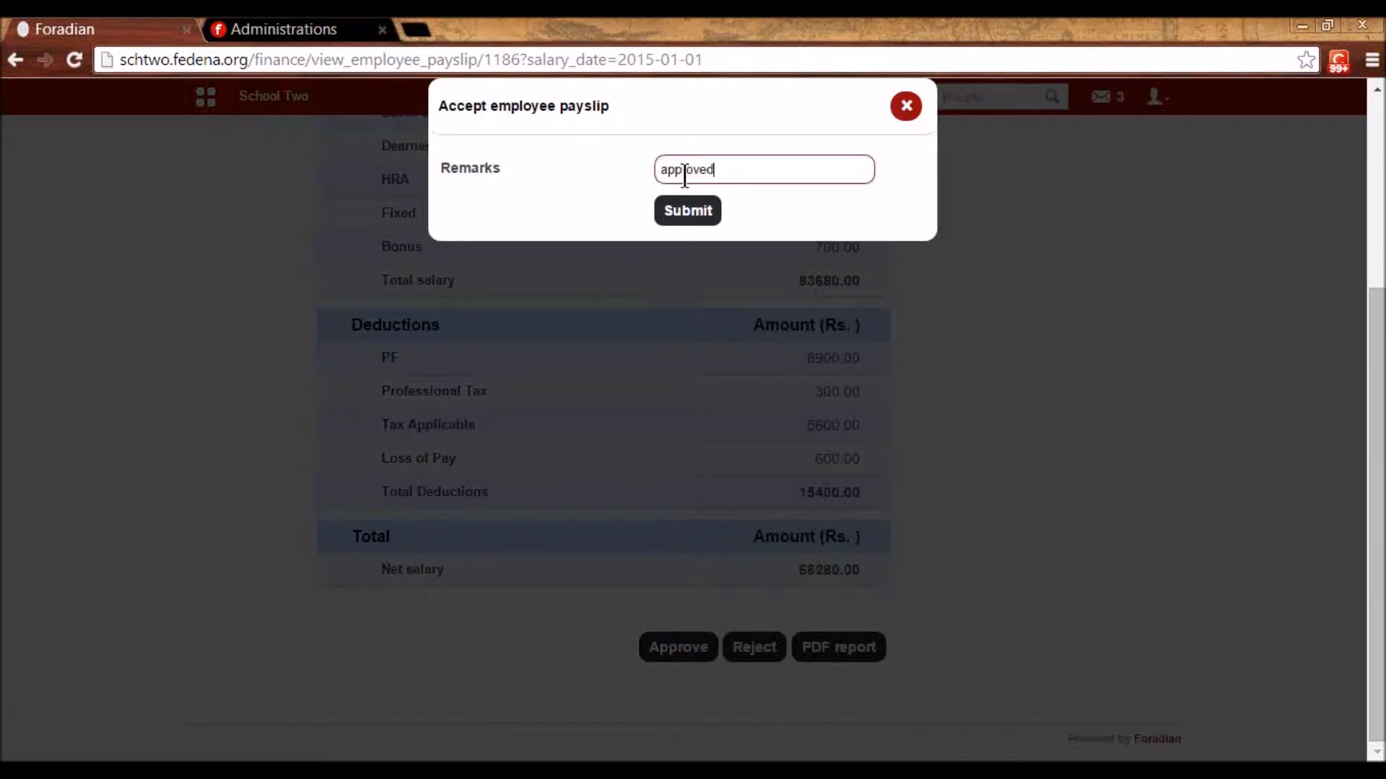
left_click(682, 221)
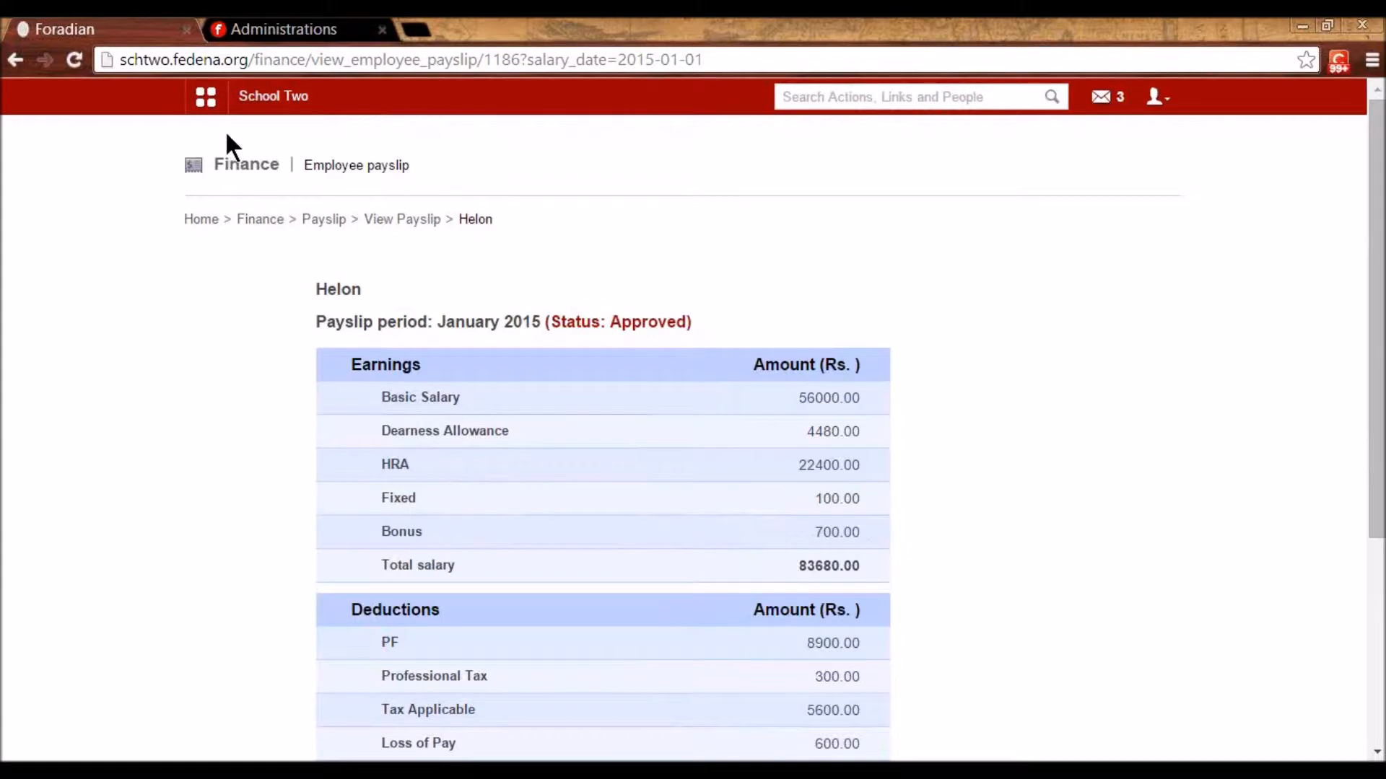
- Open the One click payslip generator from Human Resource's Create payslip options
left_click(206, 96)
left_click(682, 144)
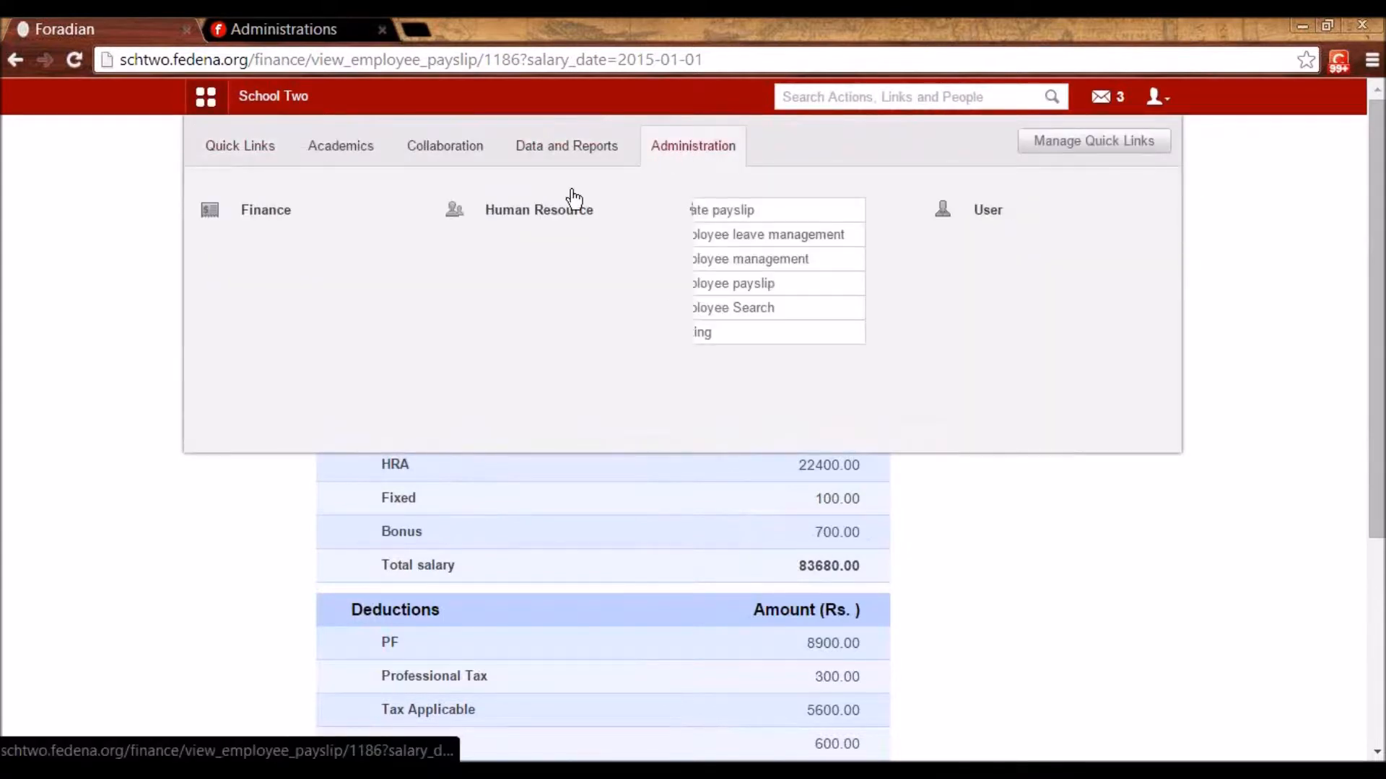
left_click(560, 209)
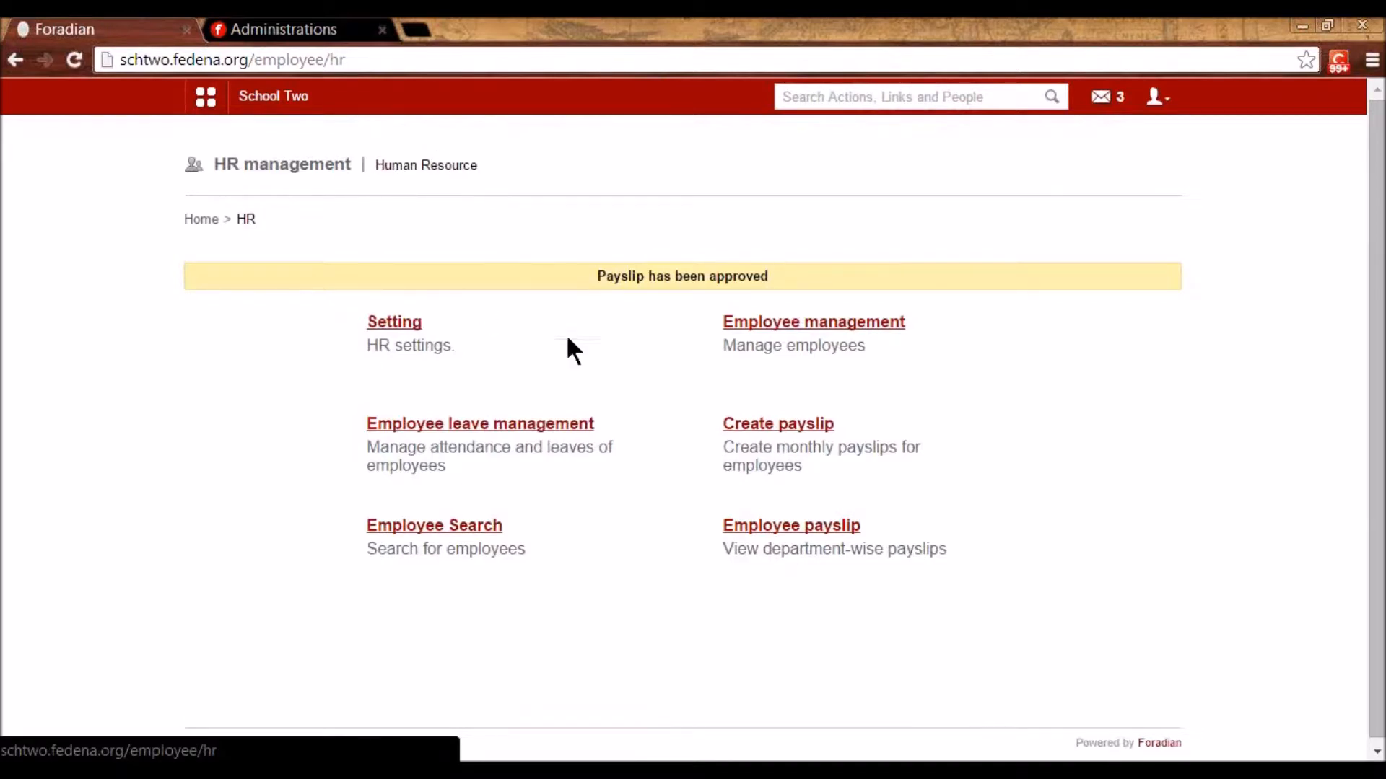
left_click(809, 424)
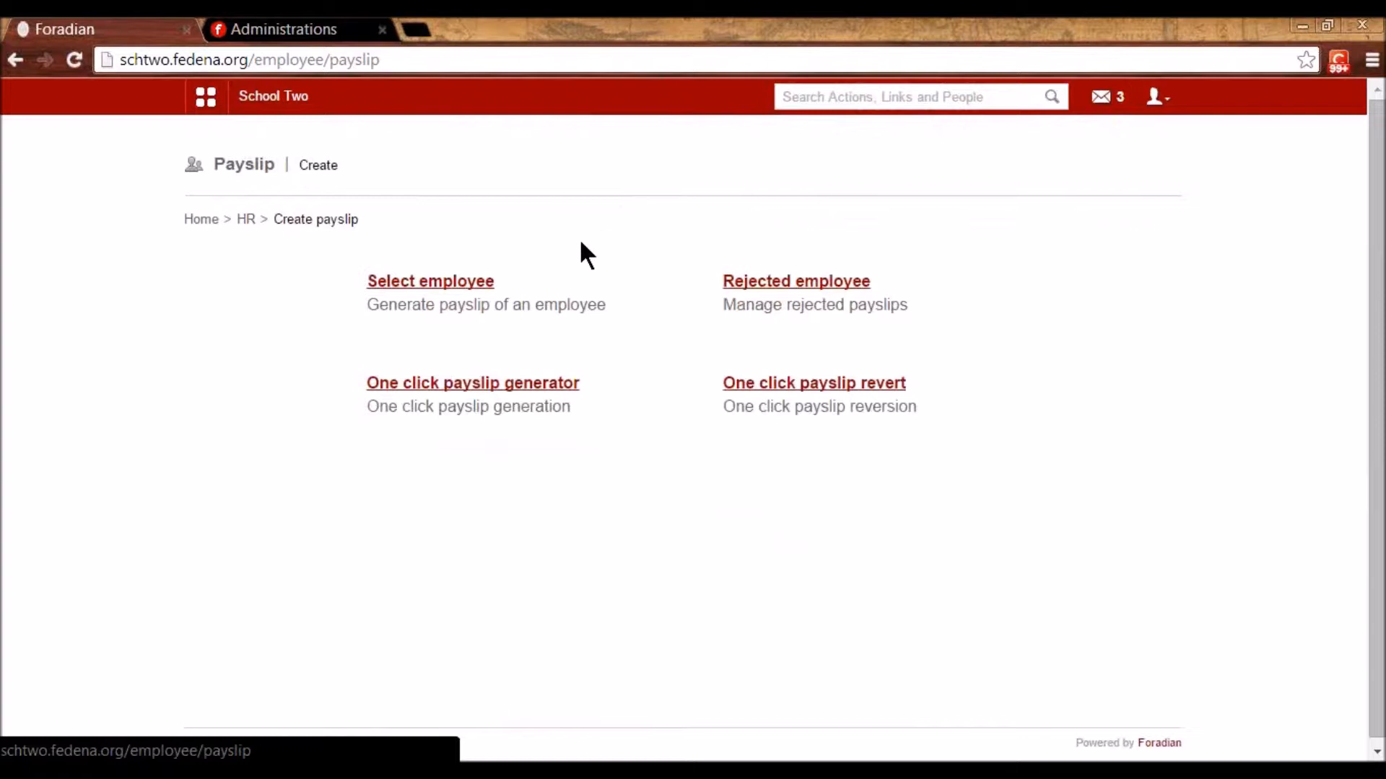
left_click(514, 386)
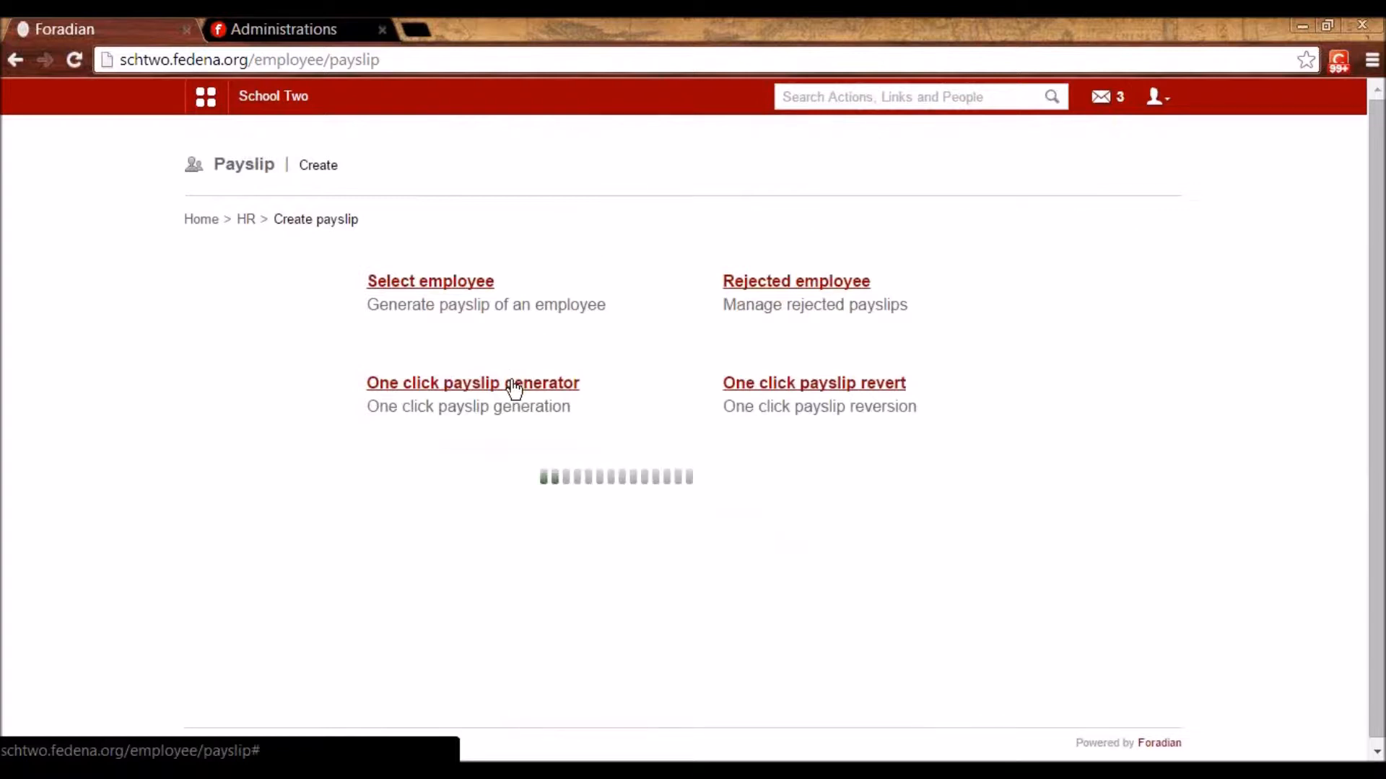
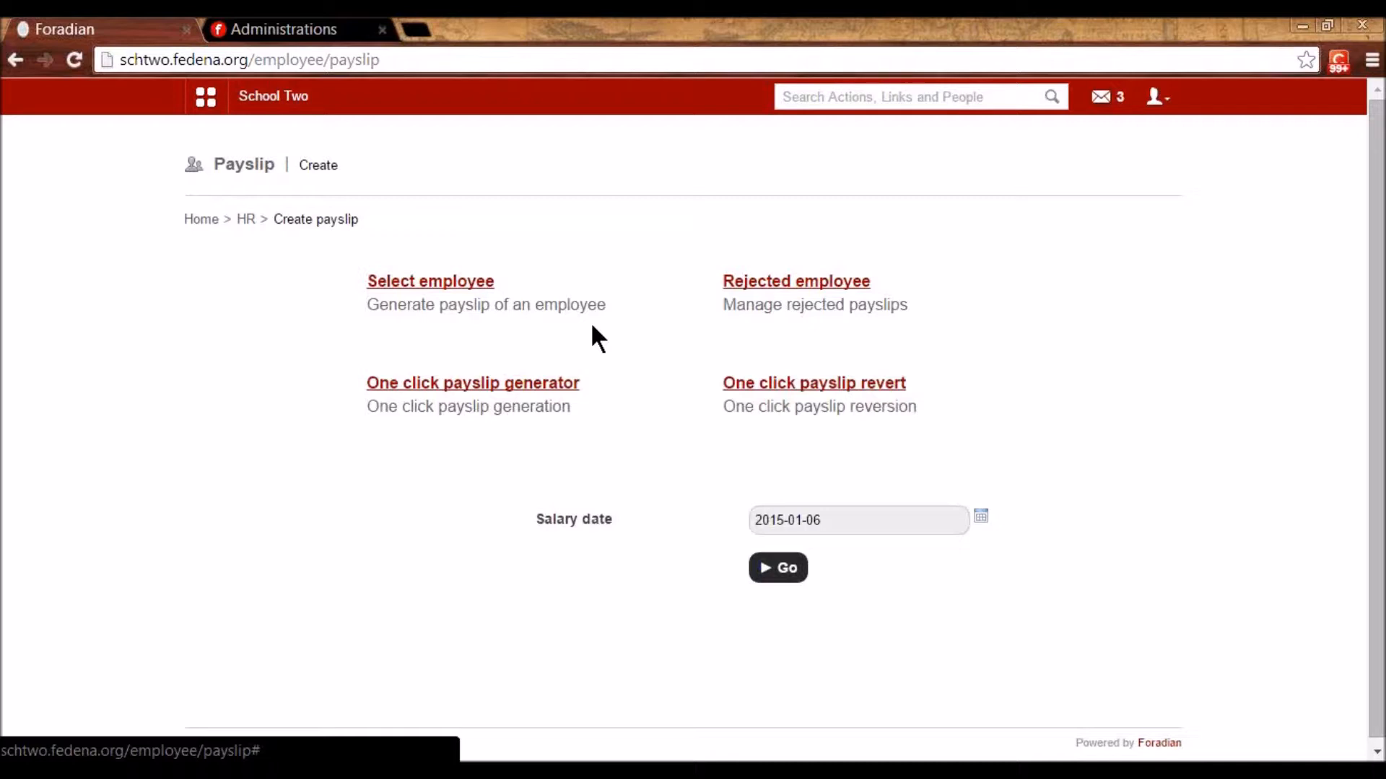
- Search employees for ID e39 and open the single Biology-department match
left_click(242, 217)
left_click(427, 483)
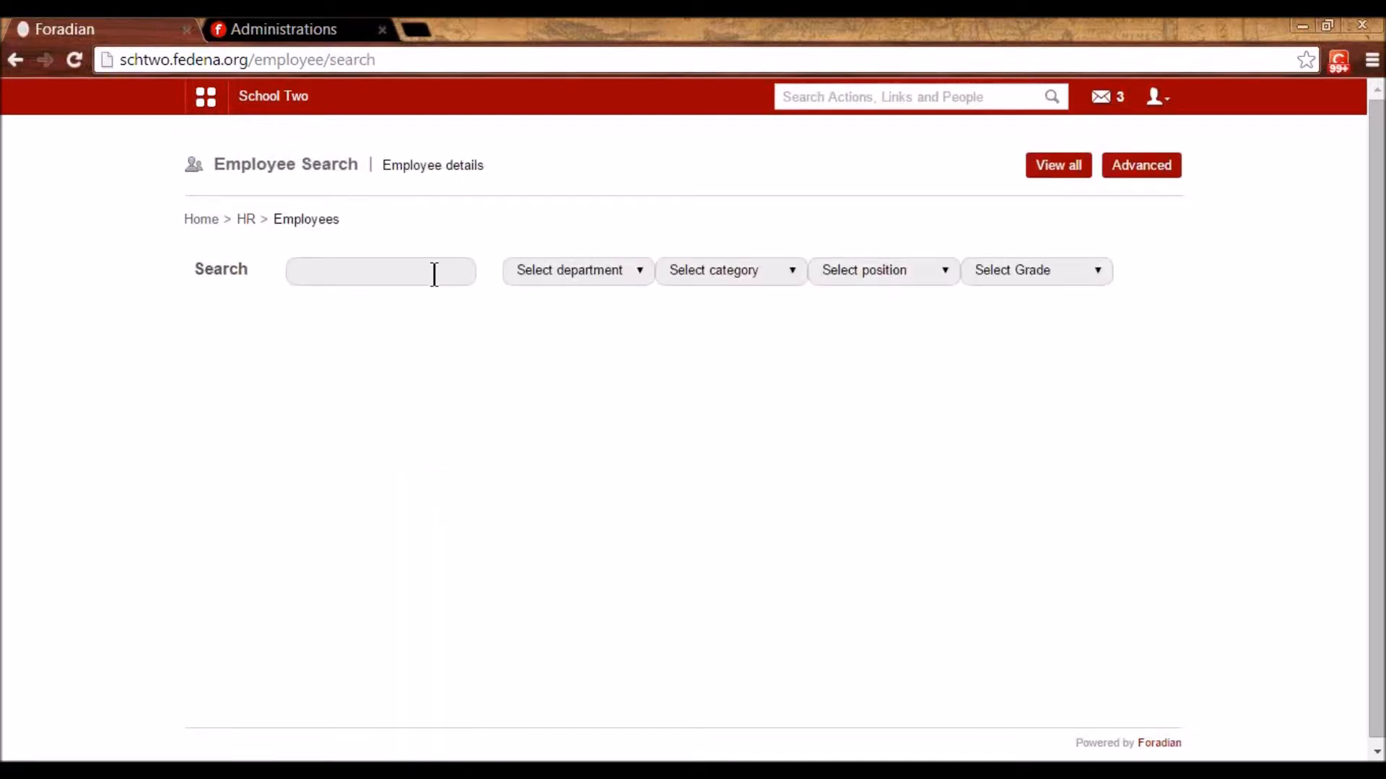
left_click(434, 273)
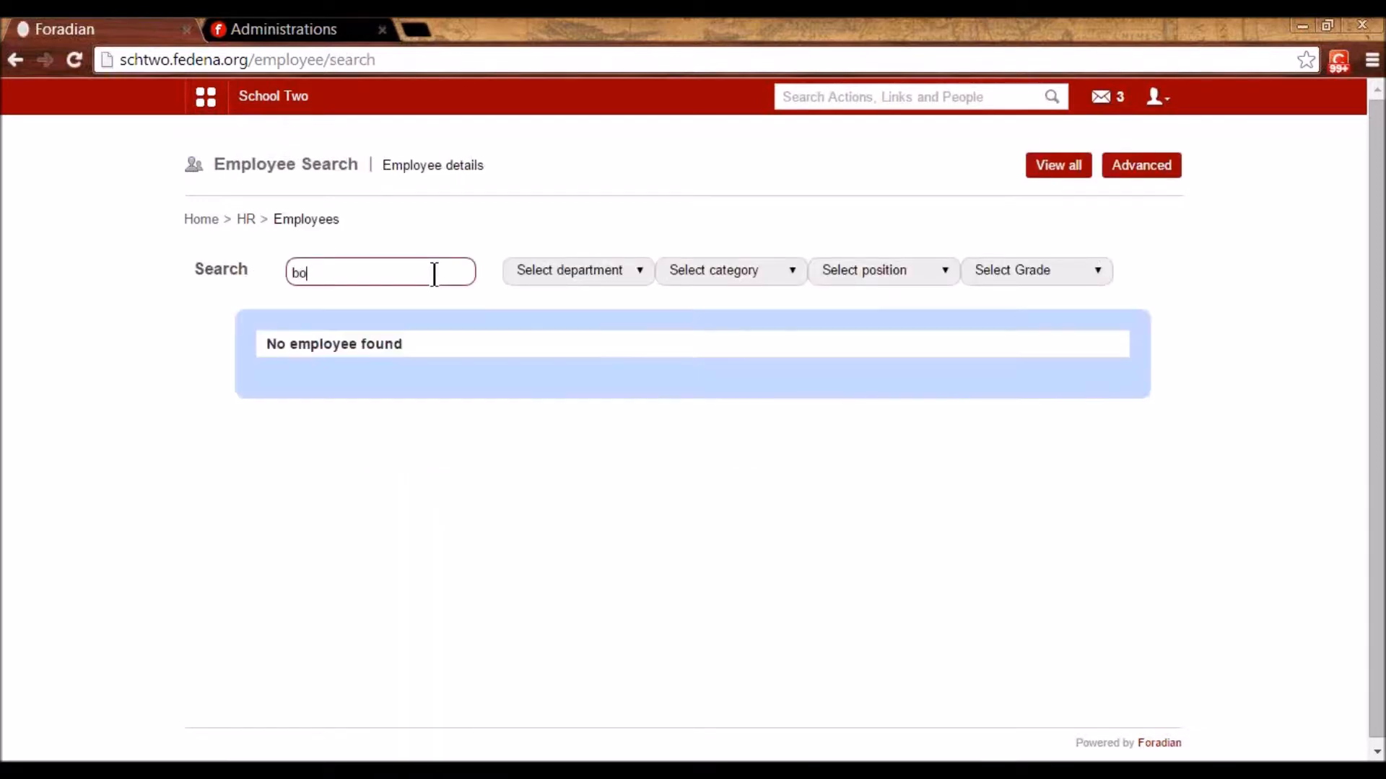
key("BackSpace")
key("BackSpace")
type("e39")
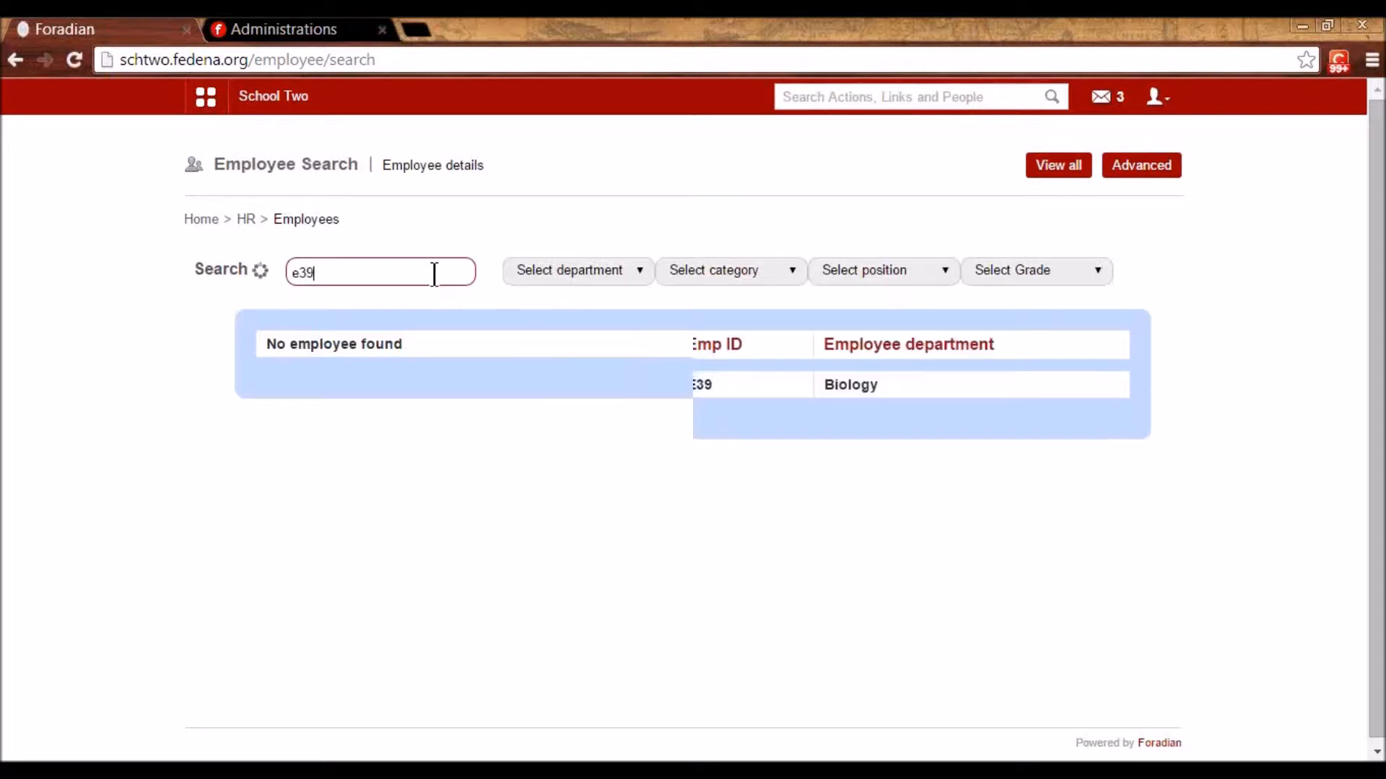
left_click(390, 388)
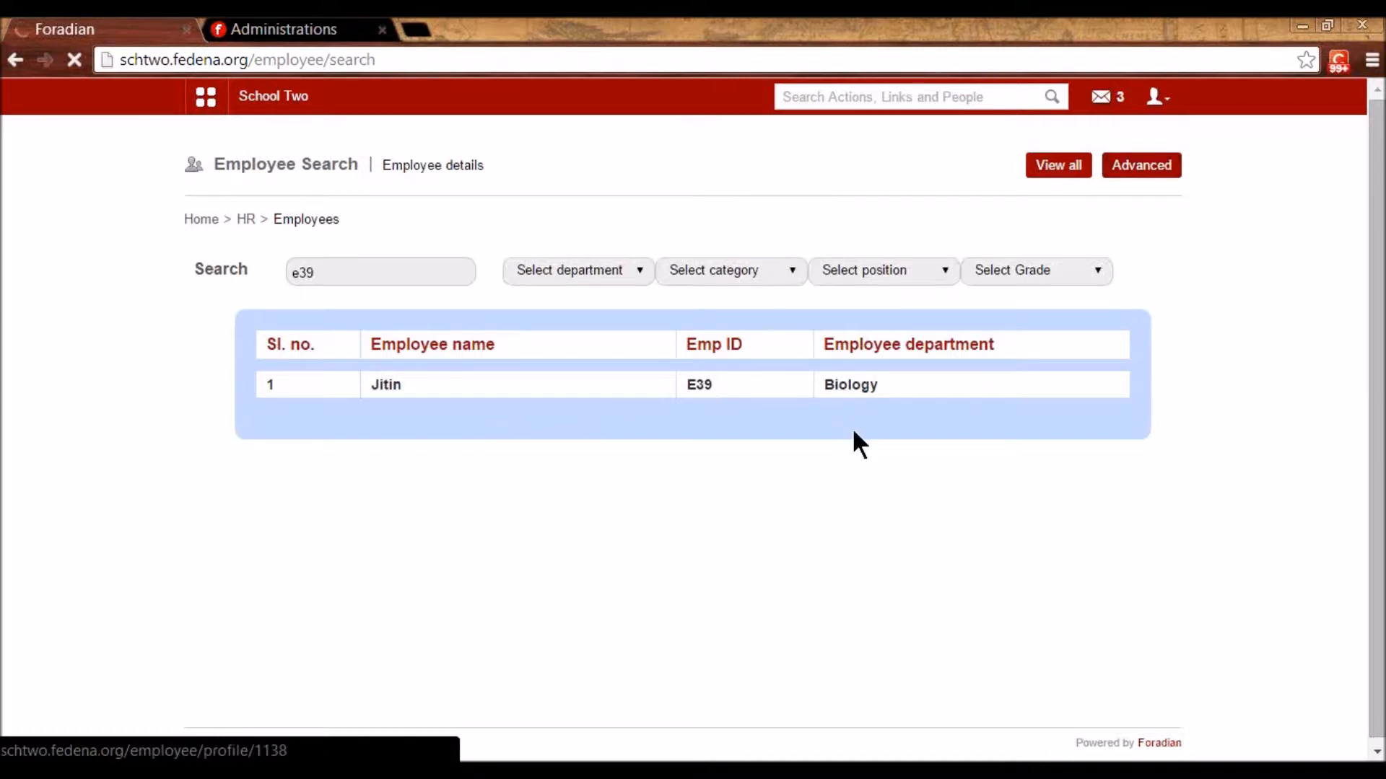
- View January 2015 payslips for all departments: five approved employees totalling 362324.00
left_click(822, 489)
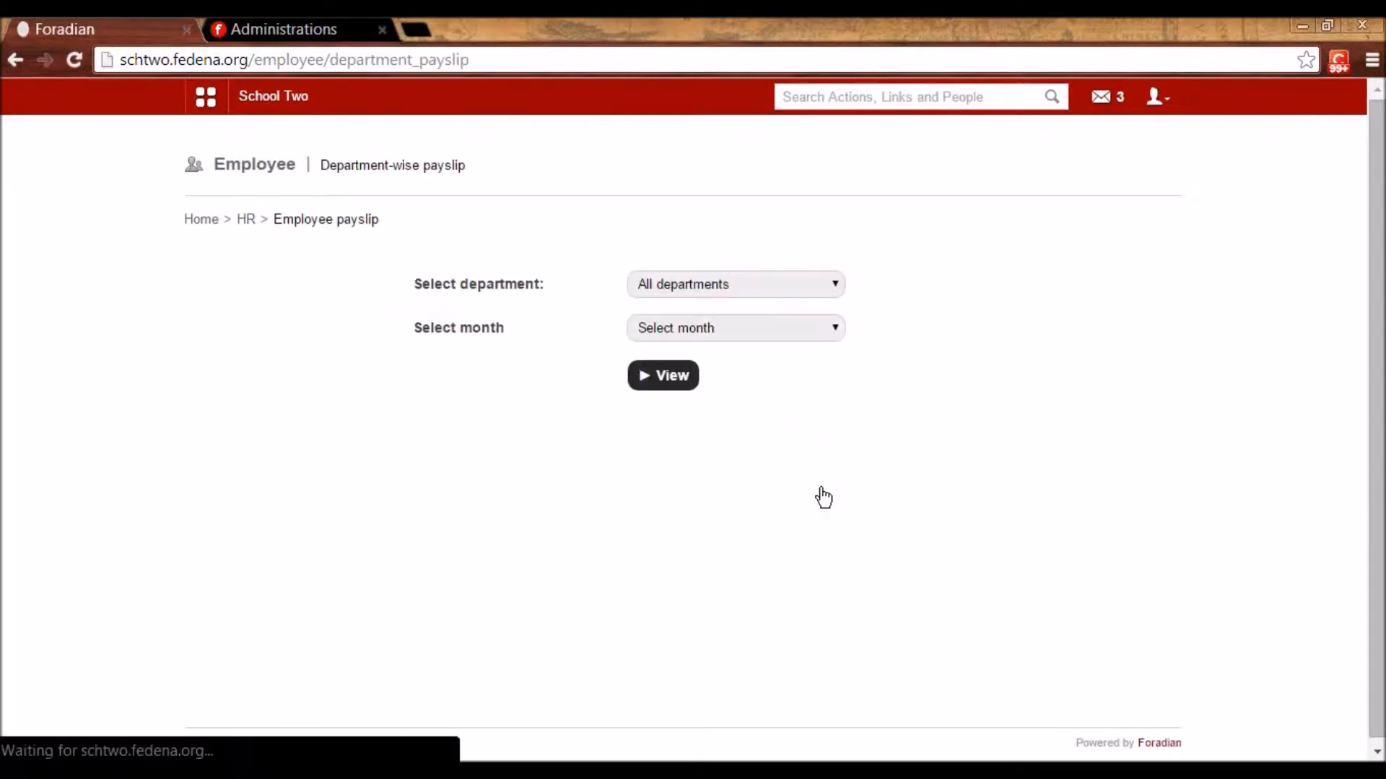
left_click(690, 281)
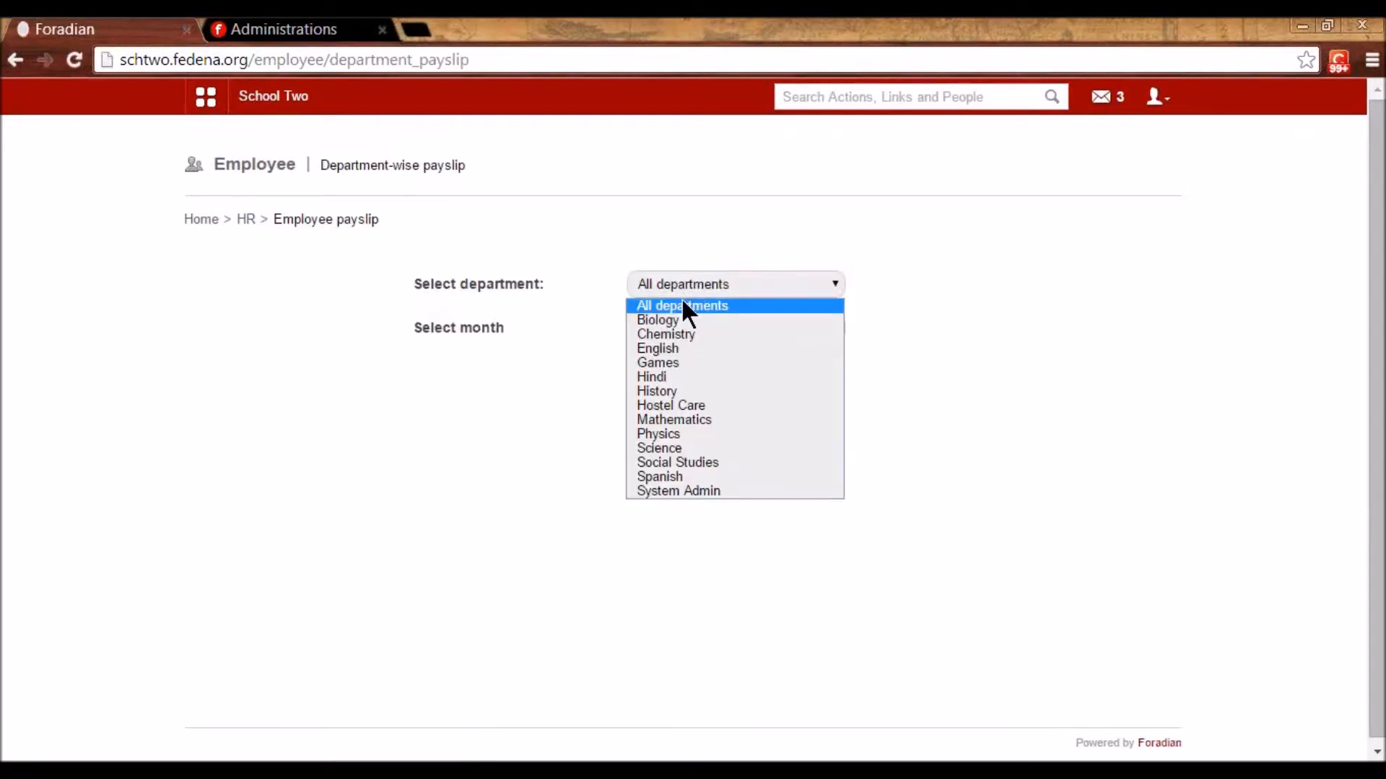
left_click(681, 300)
left_click(673, 334)
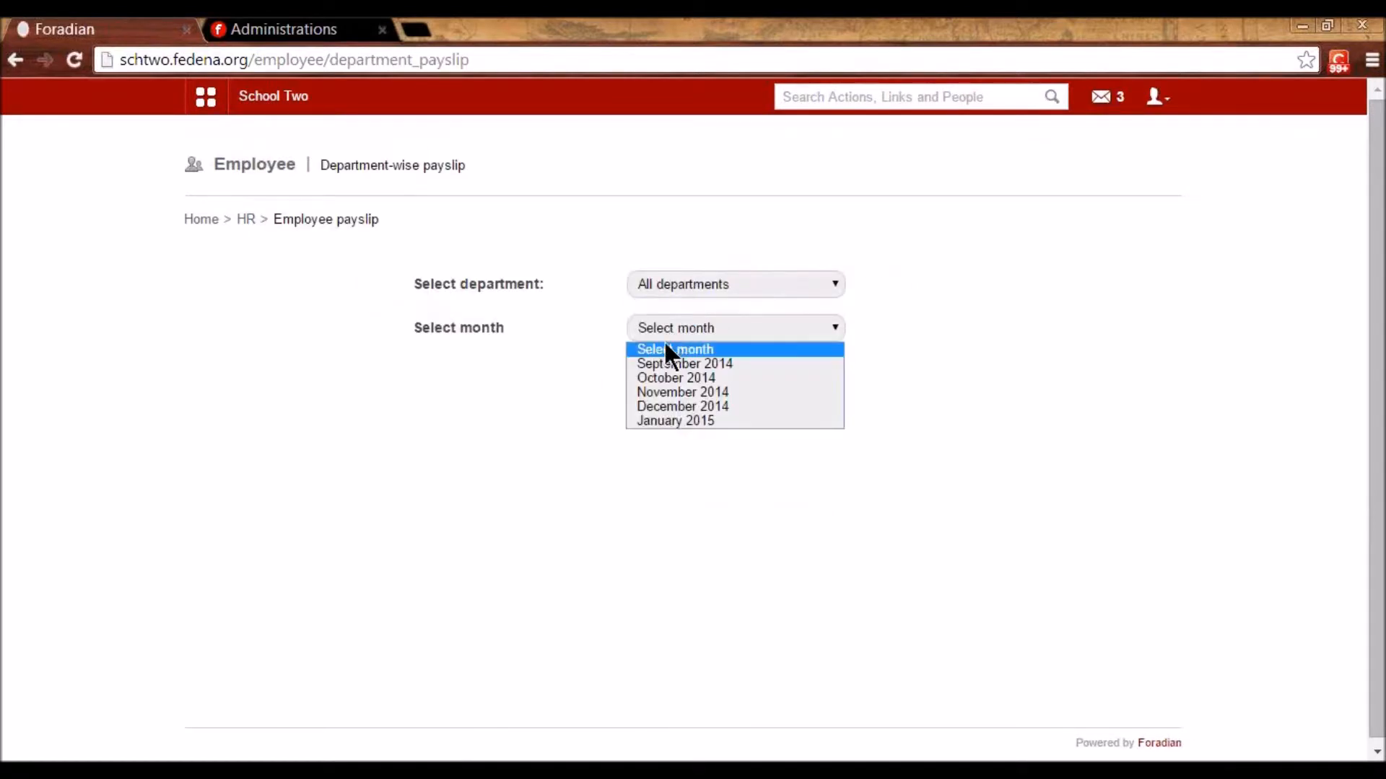
left_click(673, 421)
left_click(668, 383)
scroll(691, 537, "down", 2)
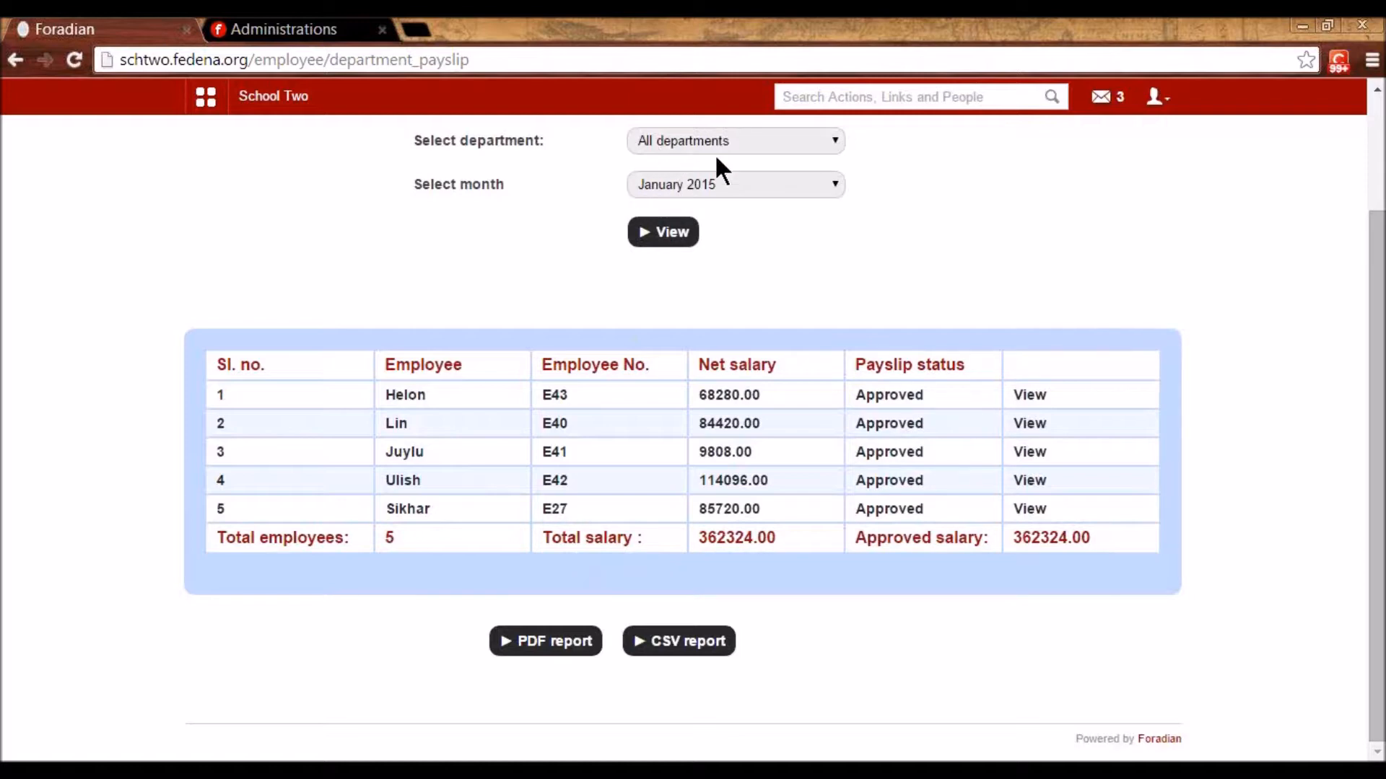
scroll(668, 289, "up", 2)
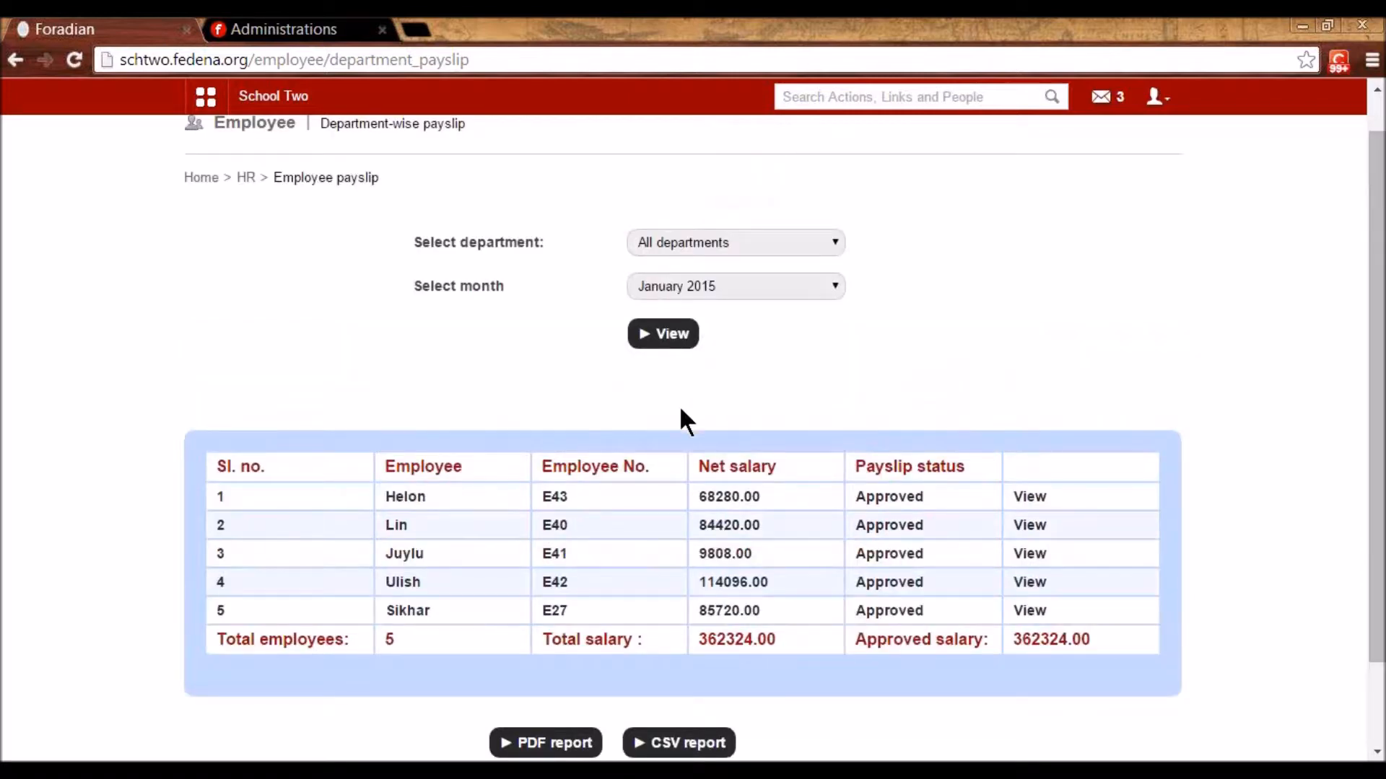
scroll(679, 408, "up", 1)
left_click(245, 218)
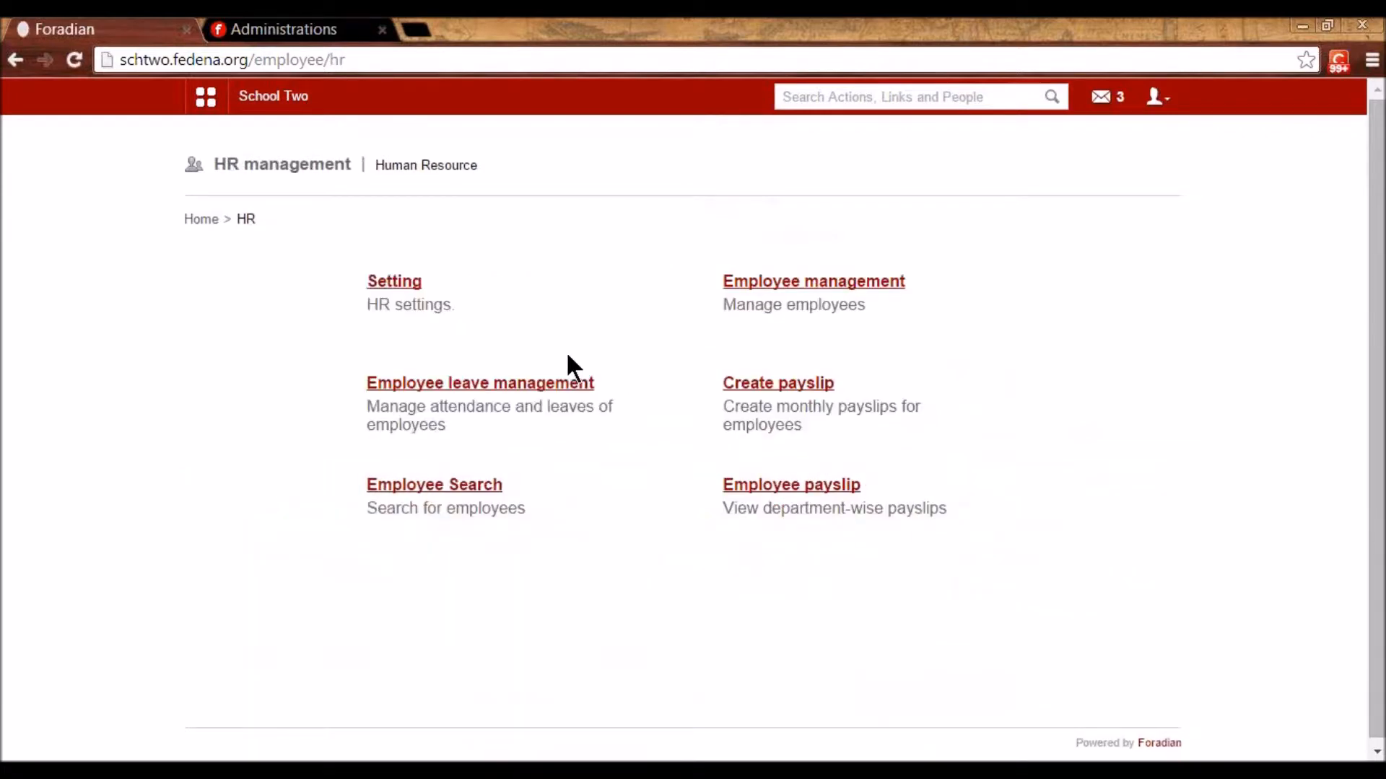
- Check batch G1 - A 2014's Monday–Friday weekdays, then go to class timing set management
left_click(211, 102)
left_click(345, 145)
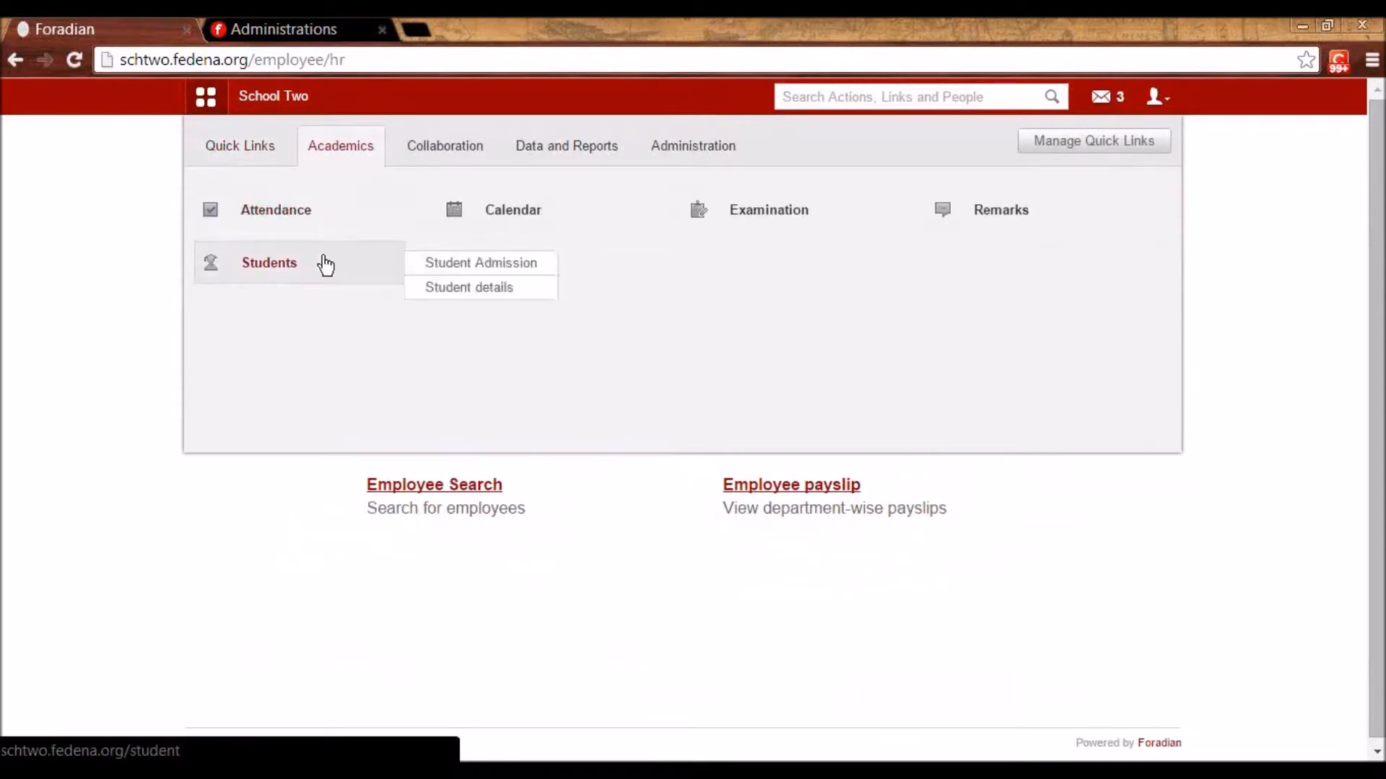
left_click(536, 267)
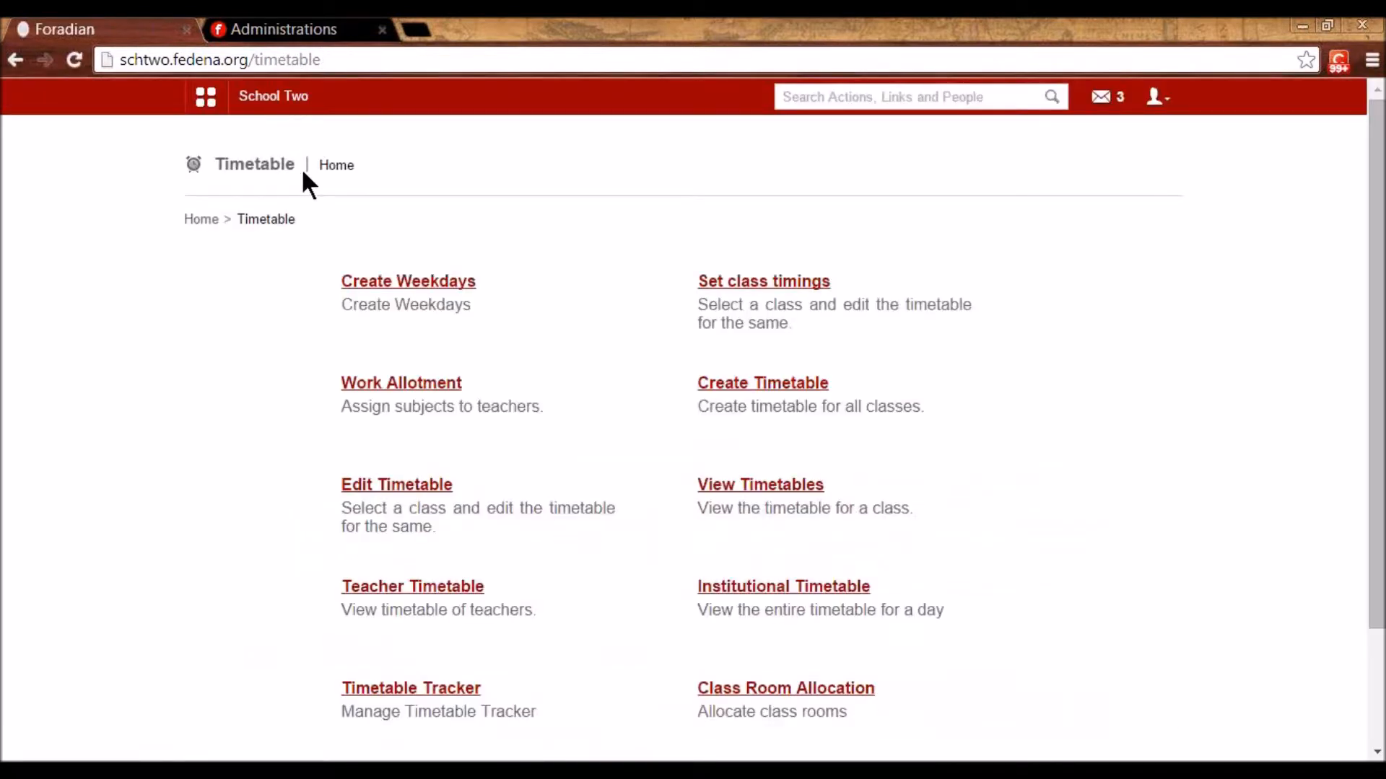
left_click(448, 283)
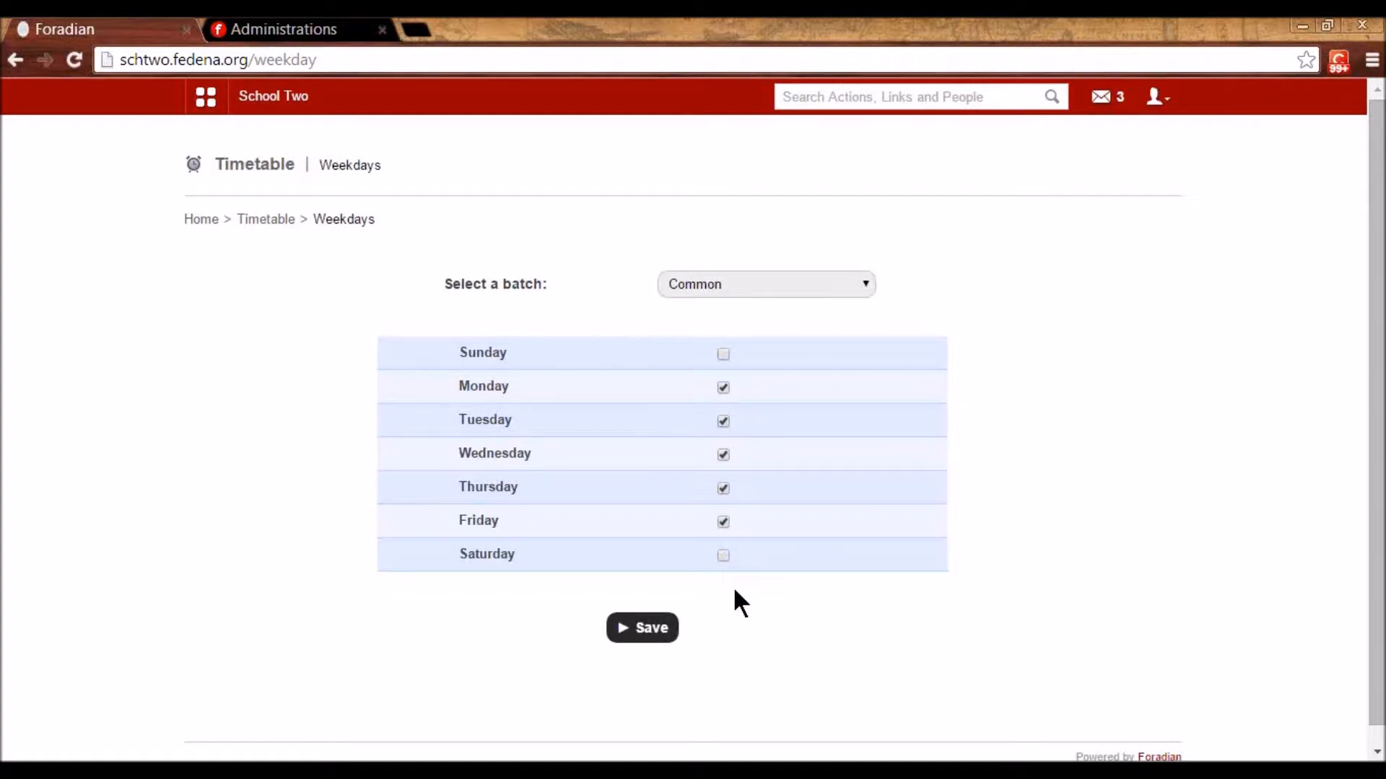
left_click(712, 284)
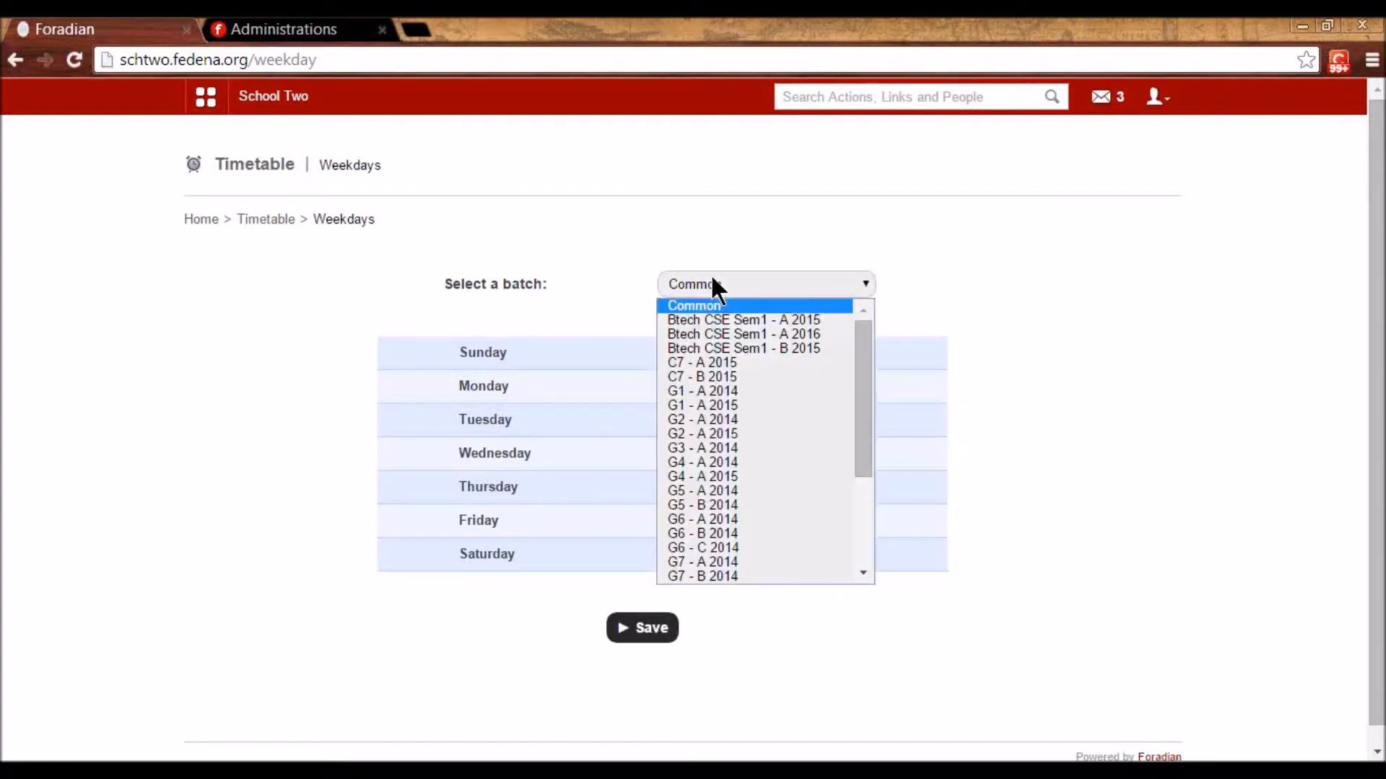
left_click(730, 392)
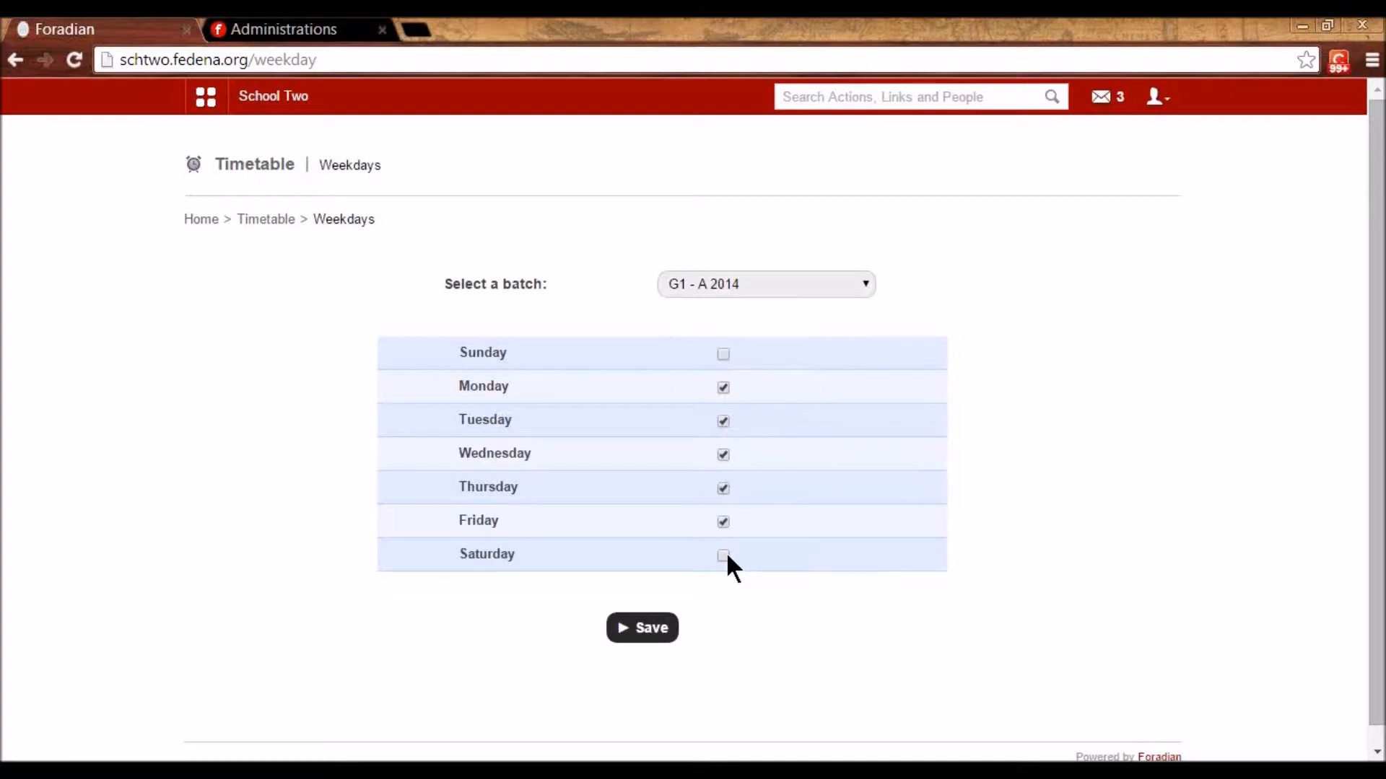
left_click(274, 220)
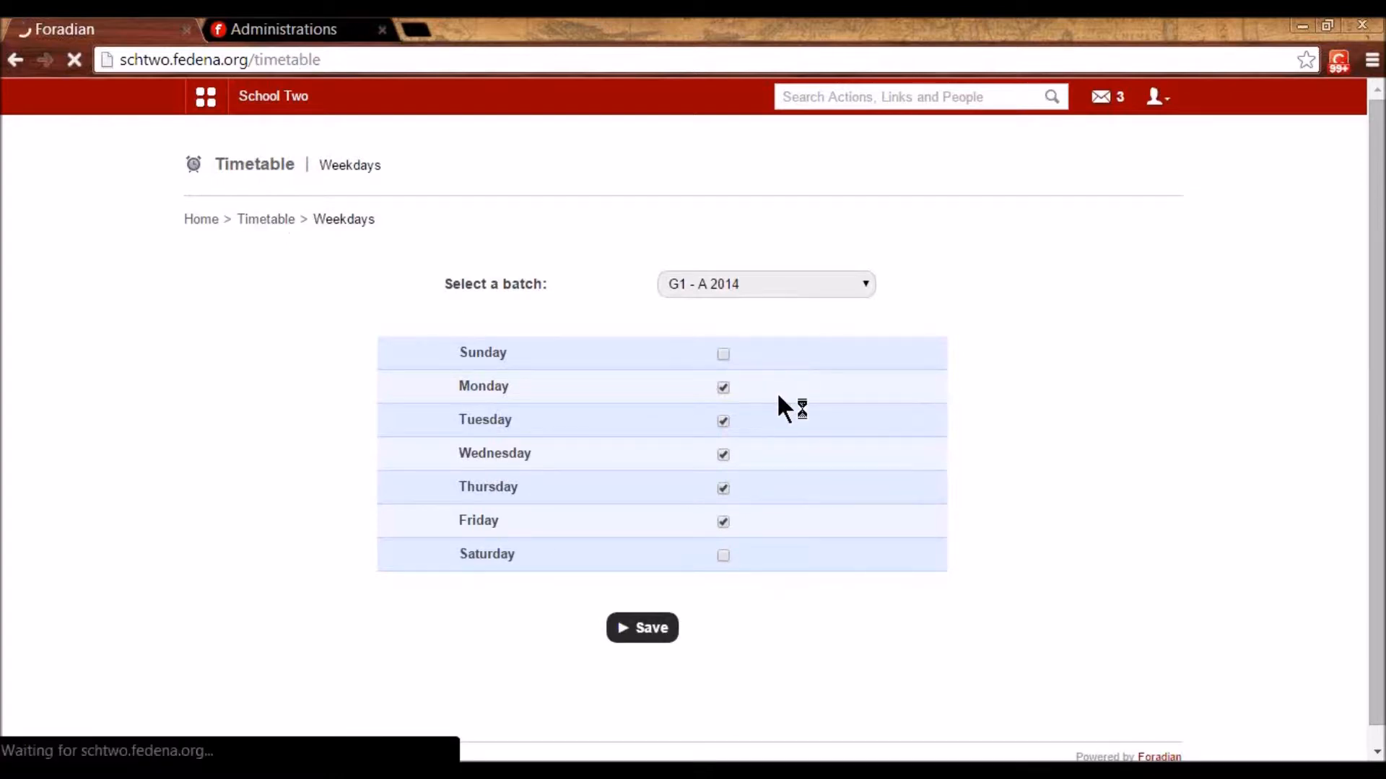
left_click(748, 287)
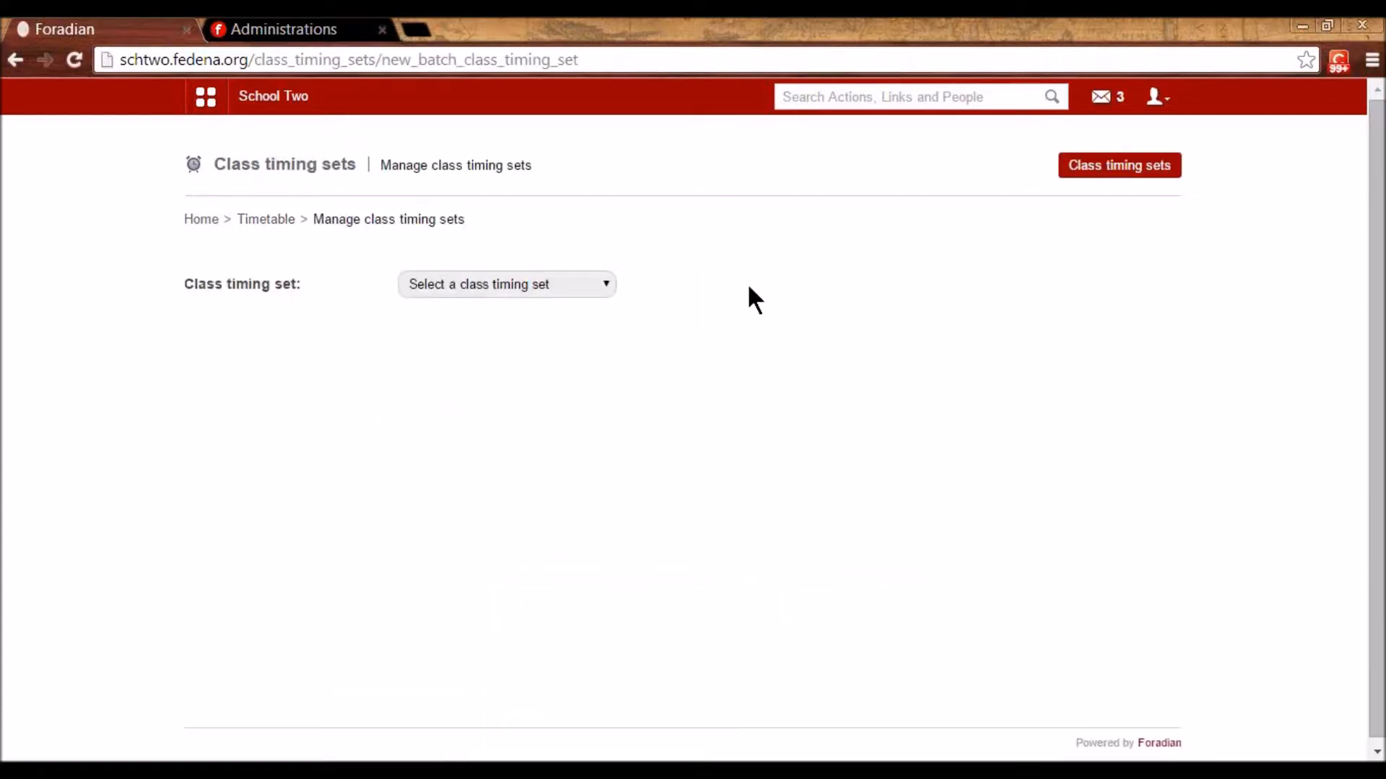
- Review the periods in Class Timings General and Class Timings For School
left_click(1107, 173)
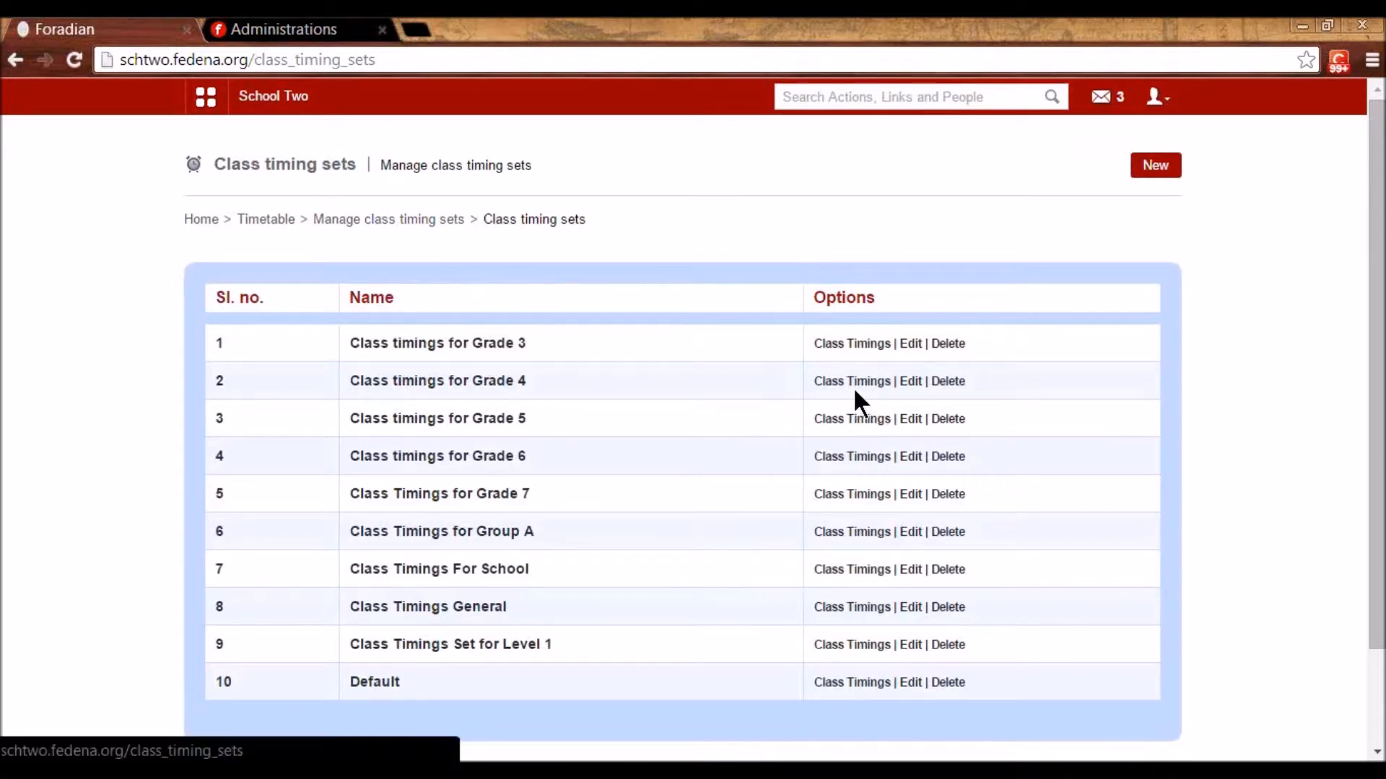
left_click(881, 610)
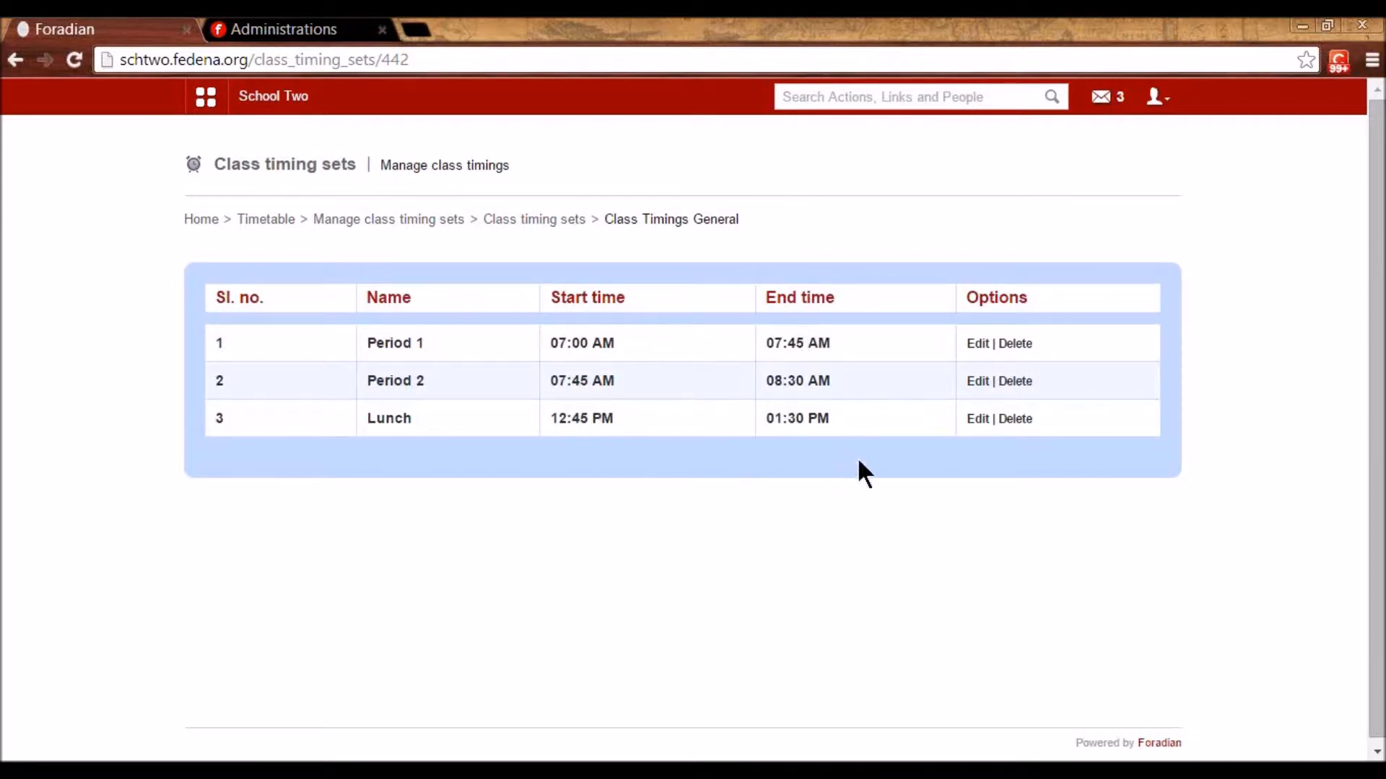
left_click(535, 223)
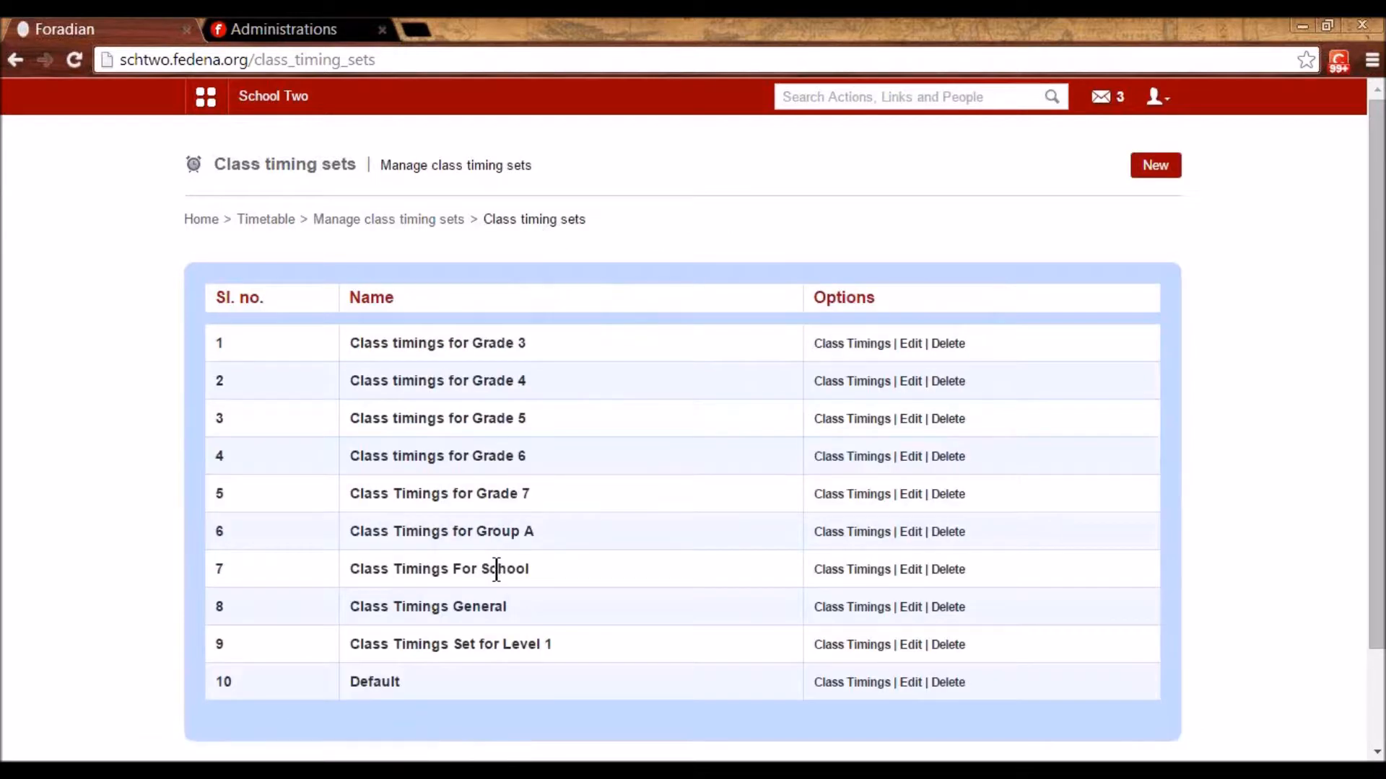
left_click(833, 570)
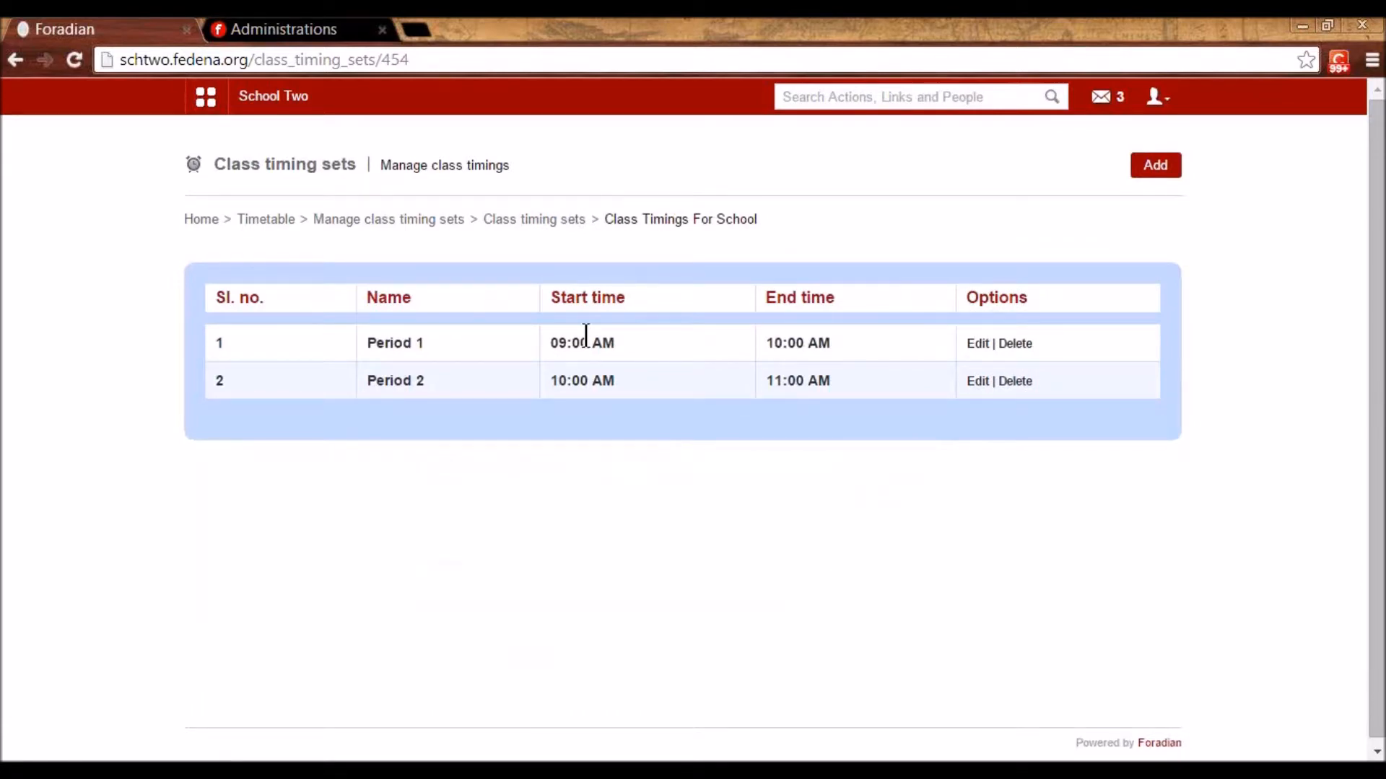
left_click(511, 221)
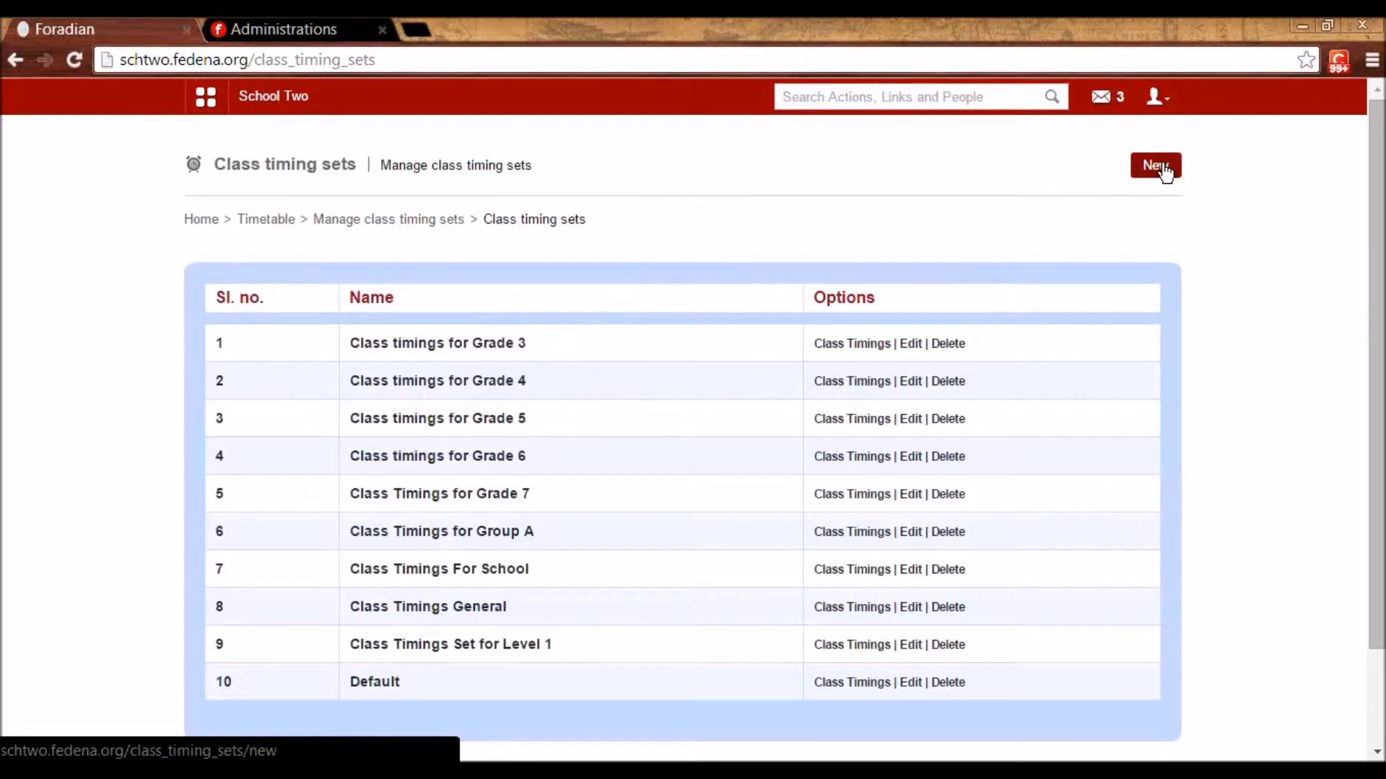
- Start renaming Class Timings For School, then abandon it without saving
left_click(910, 570)
left_click_drag(578, 284, 374, 315)
left_click(578, 386)
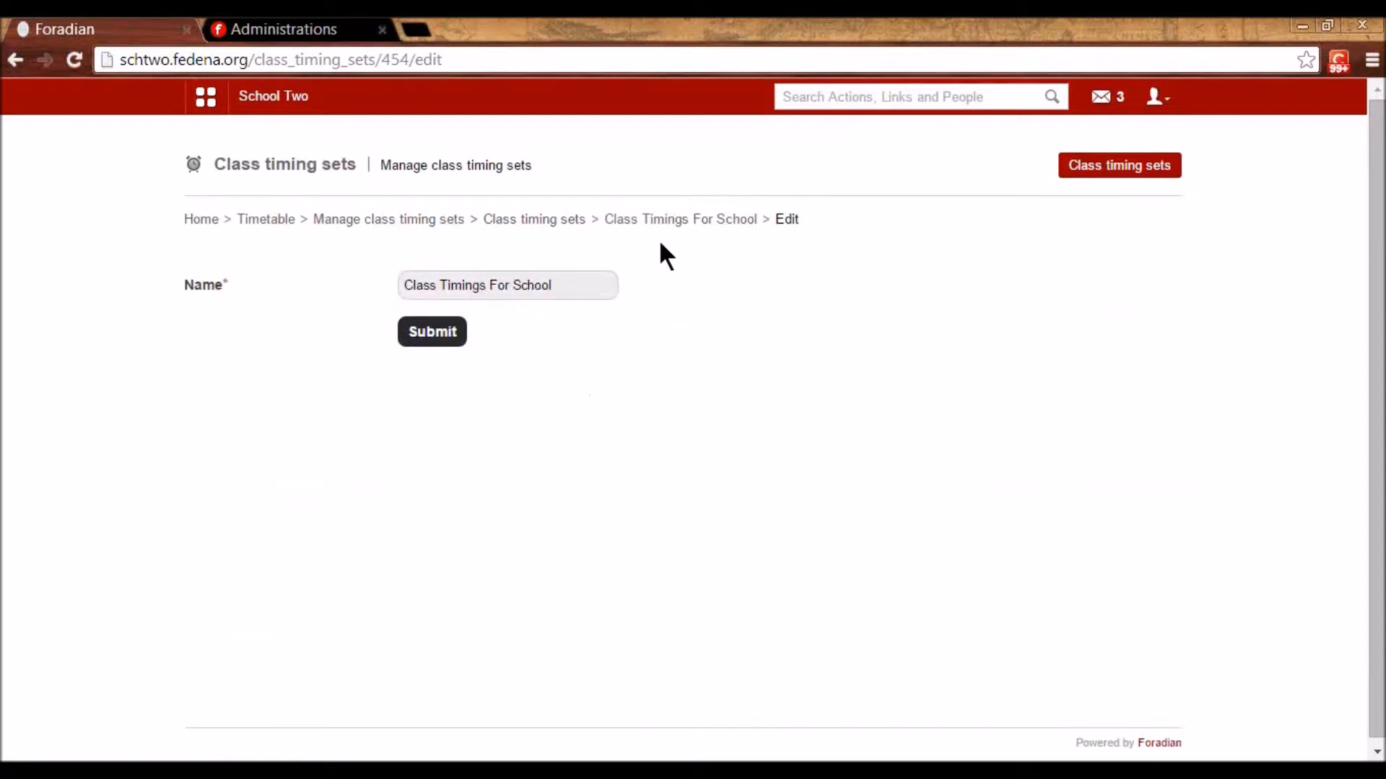
left_click(569, 219)
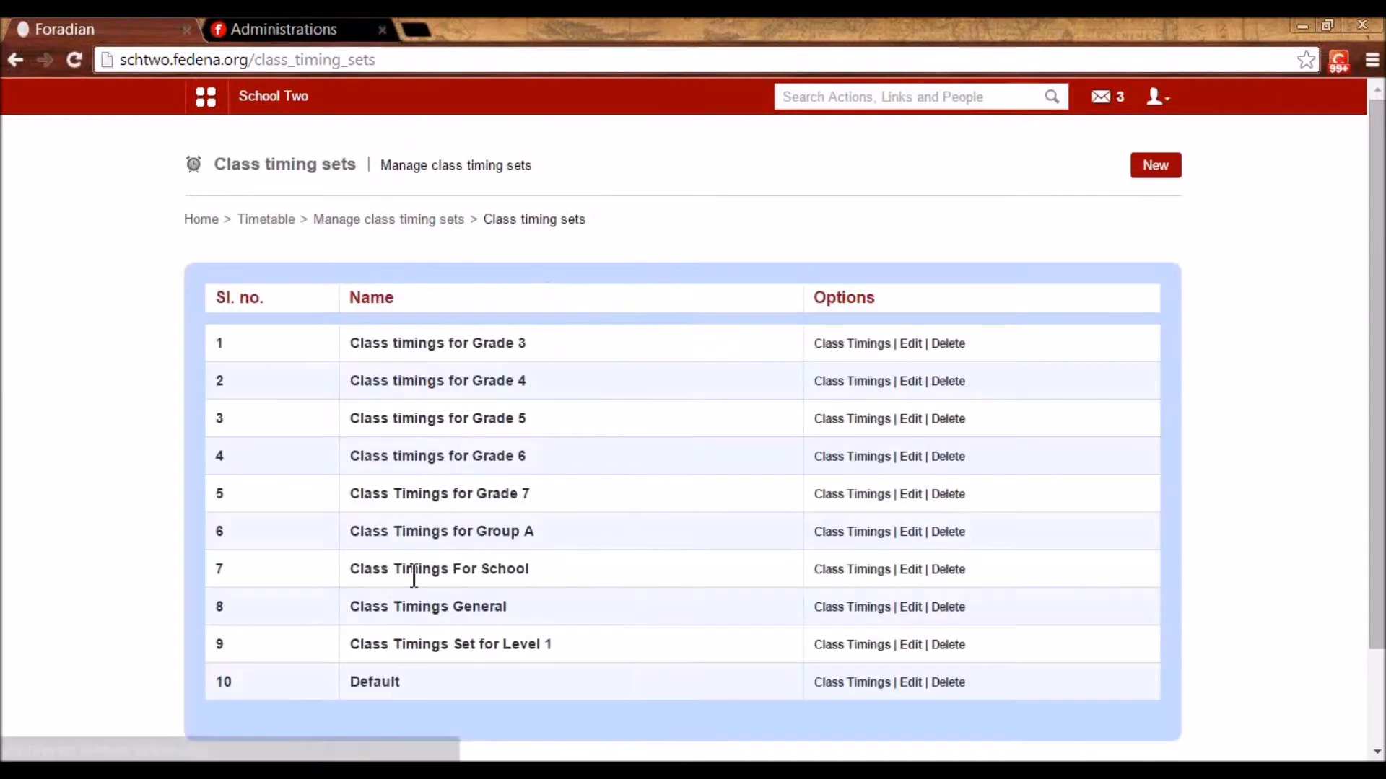
- Inspect Period 1's timing in Class Timings For School, closing it unchanged
left_click(865, 569)
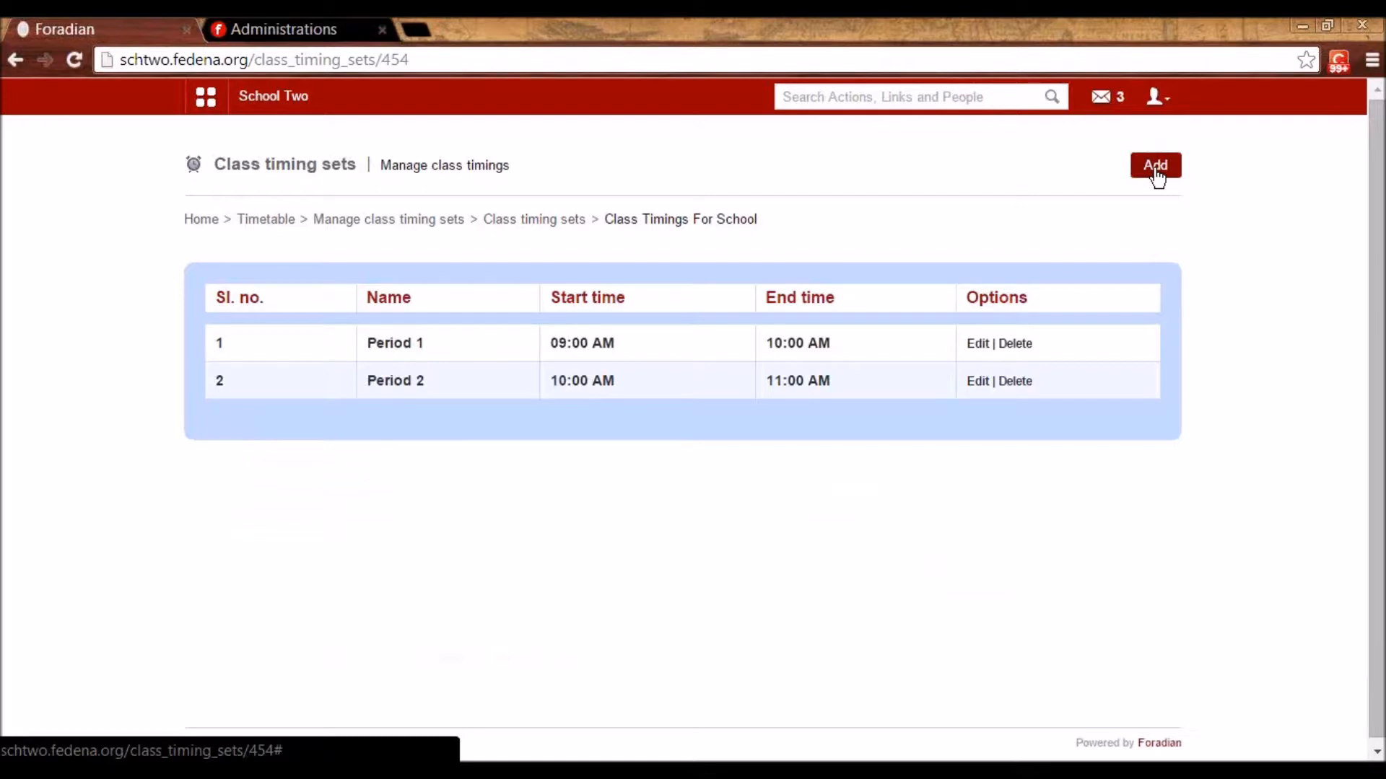
left_click(979, 346)
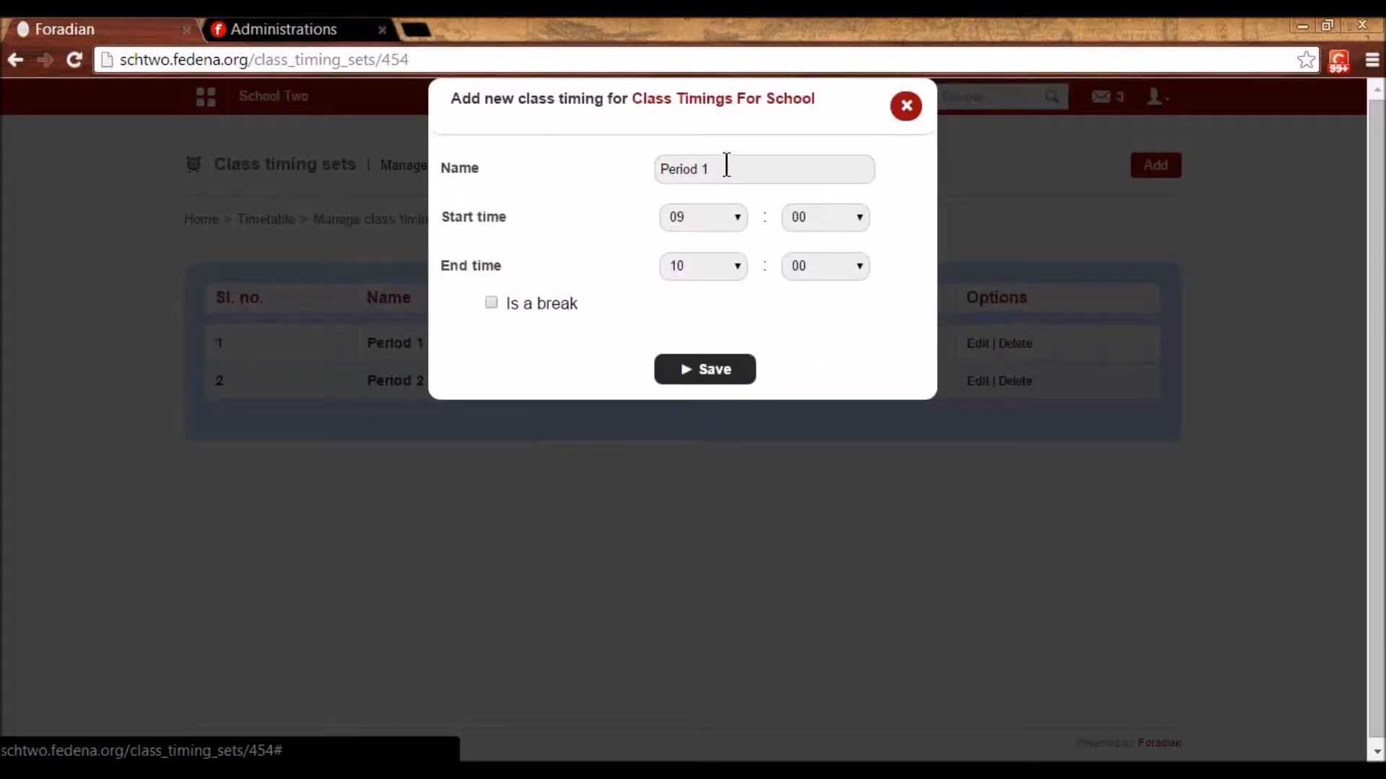
left_click_drag(726, 166, 657, 167)
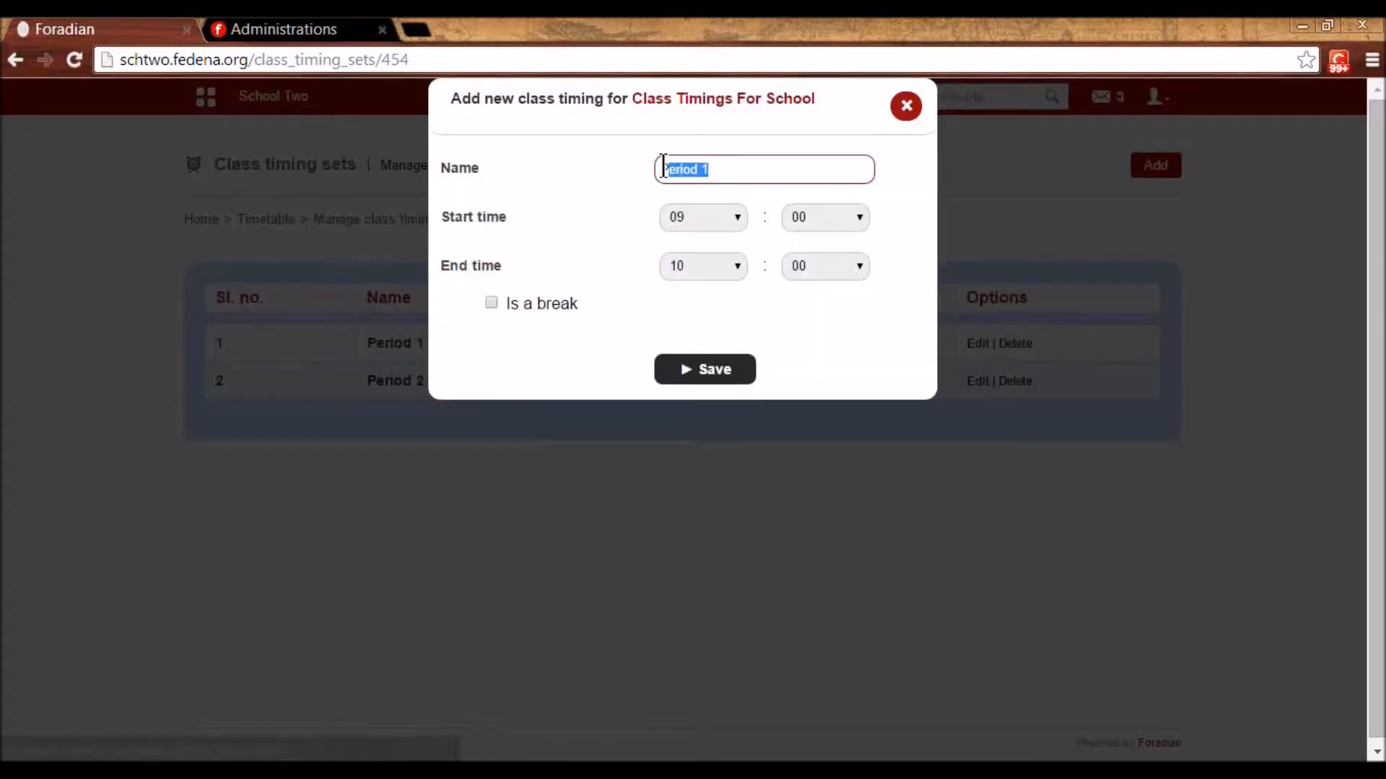
left_click(738, 217)
left_click(743, 225)
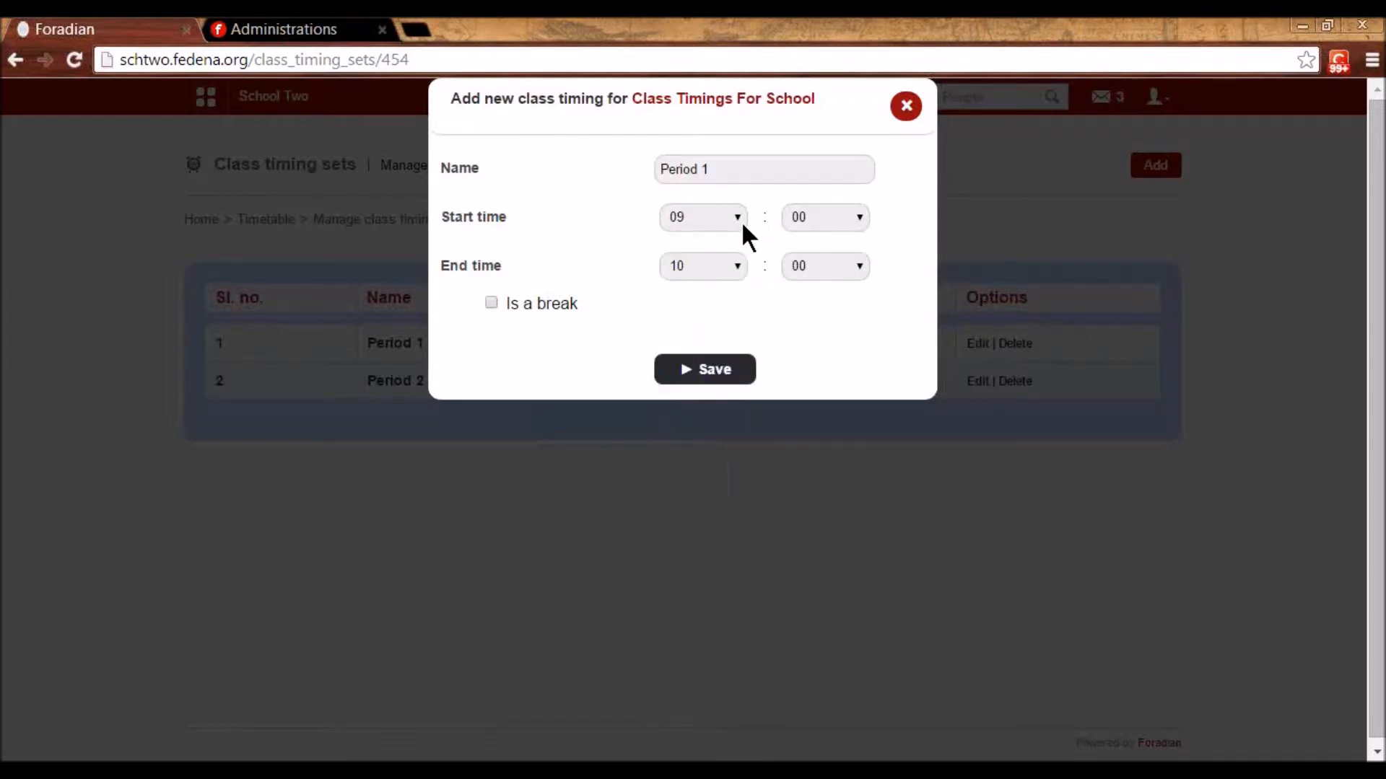
left_click(904, 115)
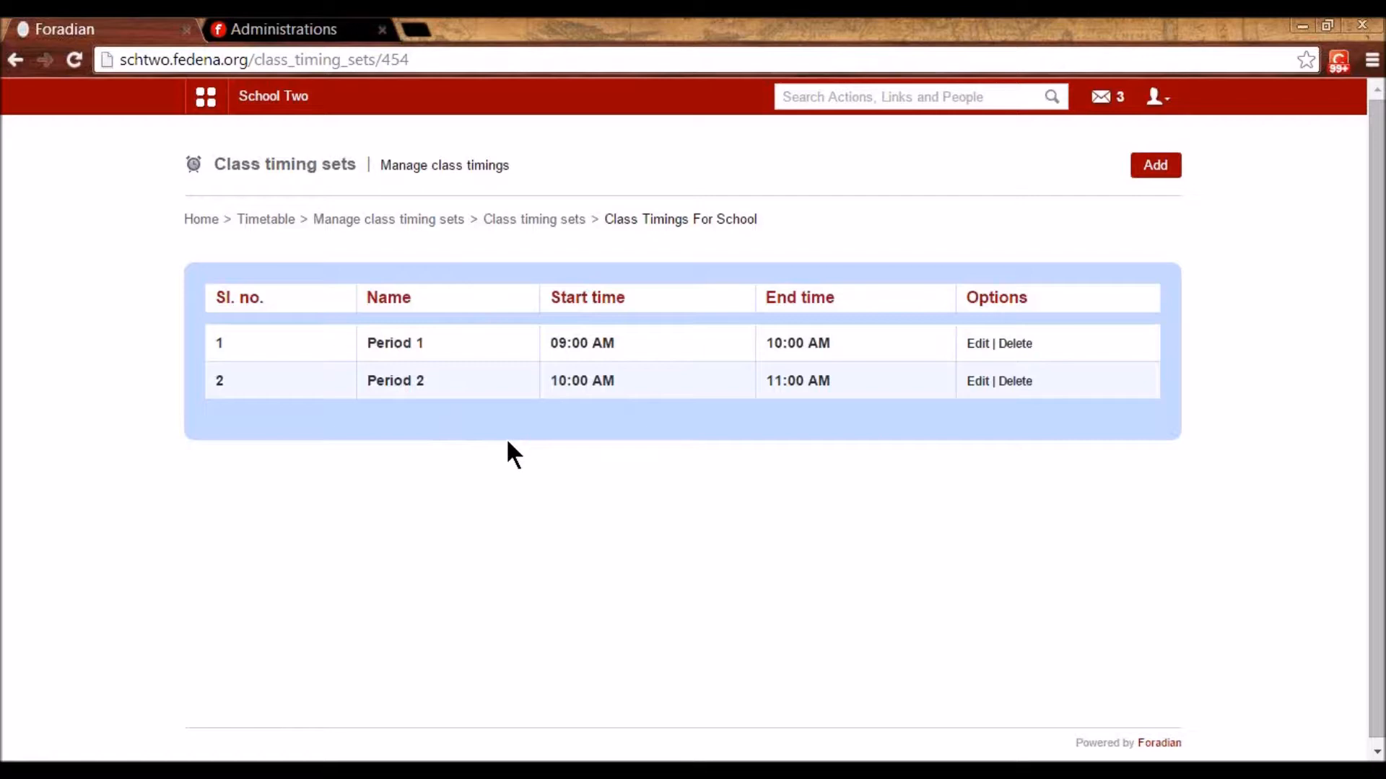
left_click(506, 228)
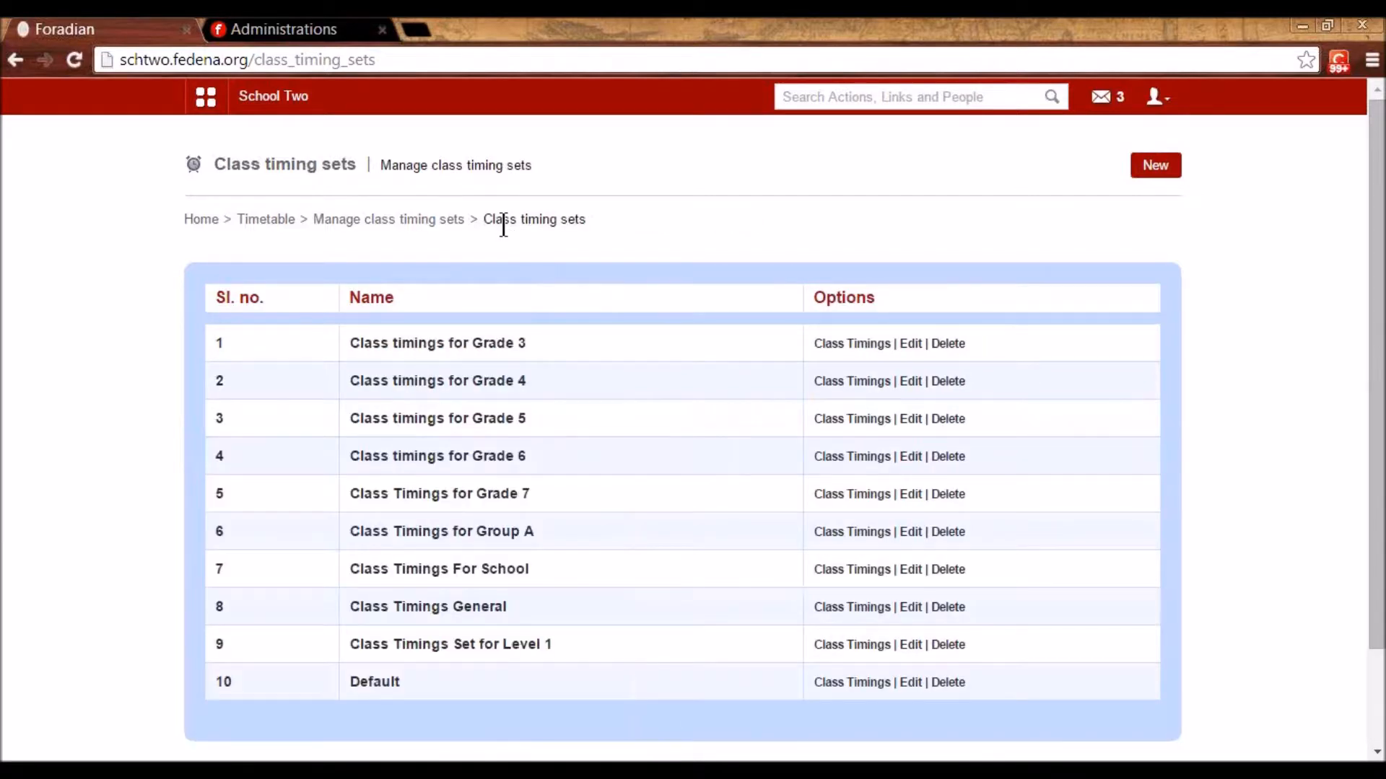
left_click(435, 219)
- Assign batch S1 - A 2014 to Class Timings For School and confirm the update
left_click(556, 284)
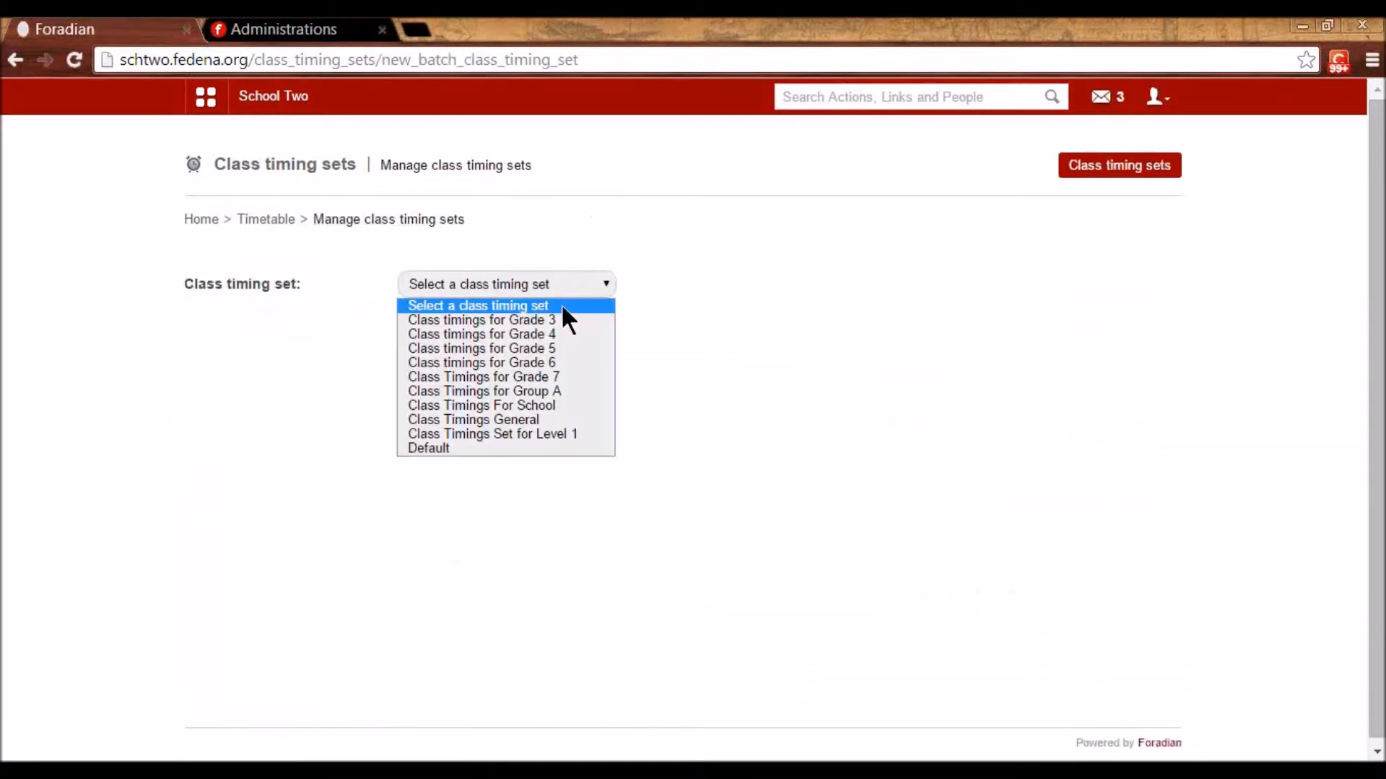
left_click(570, 404)
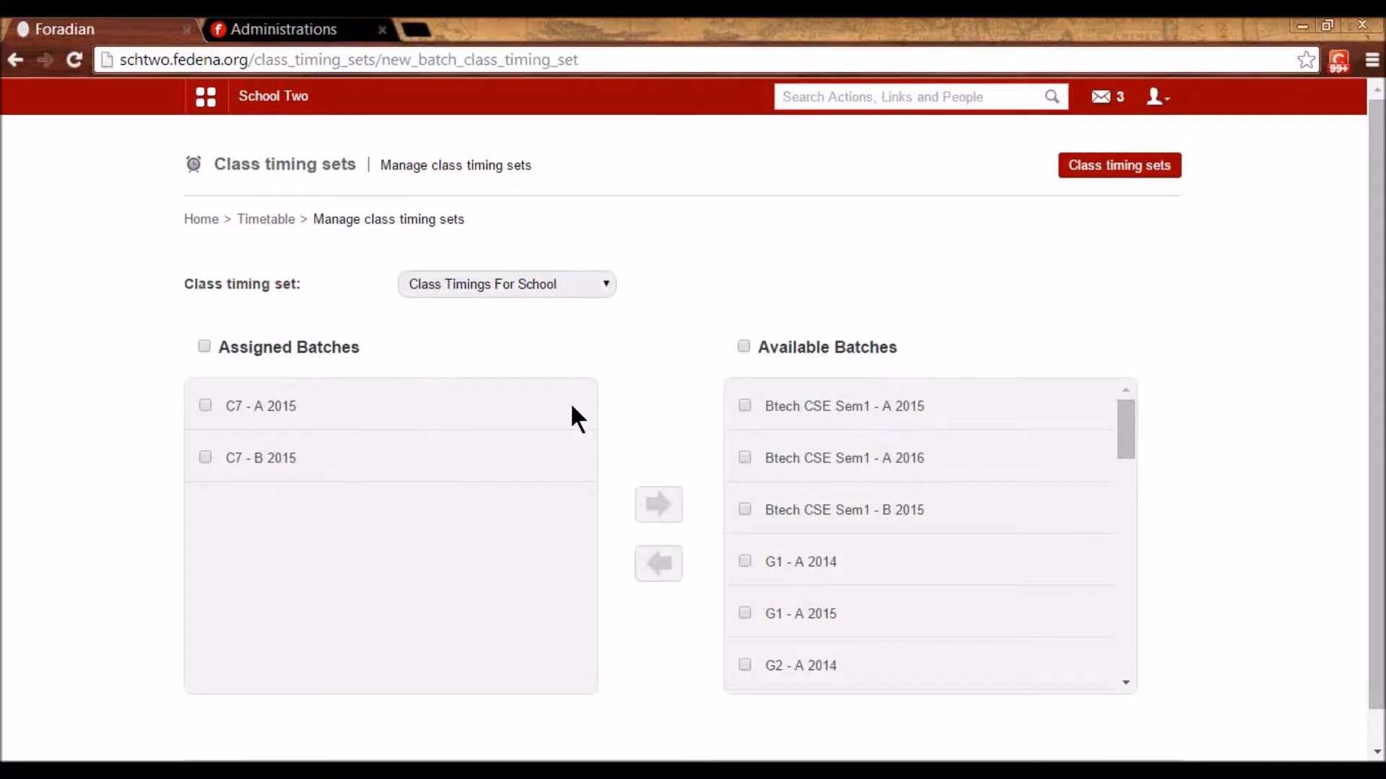
scroll(755, 582, "down", 3)
scroll(756, 582, "down", 15)
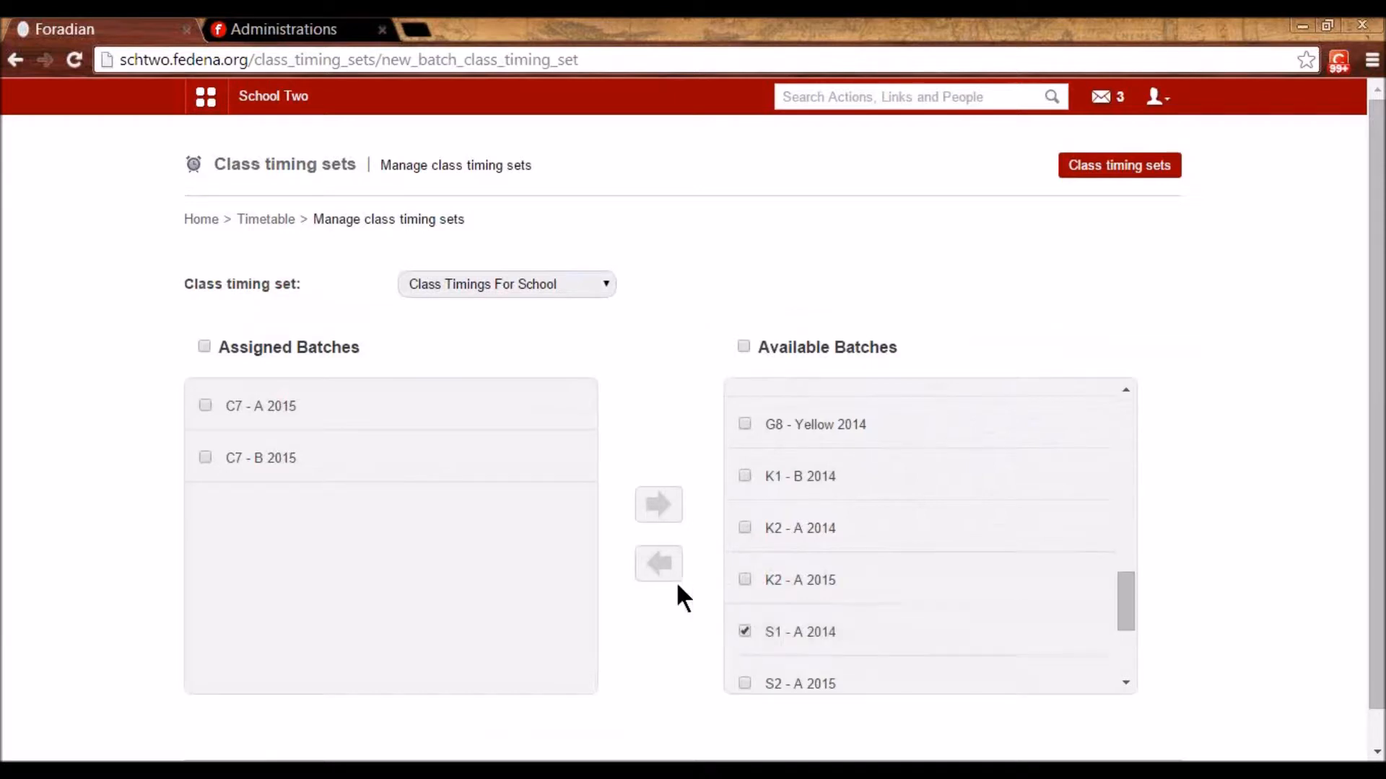
left_click(660, 565)
left_click(731, 220)
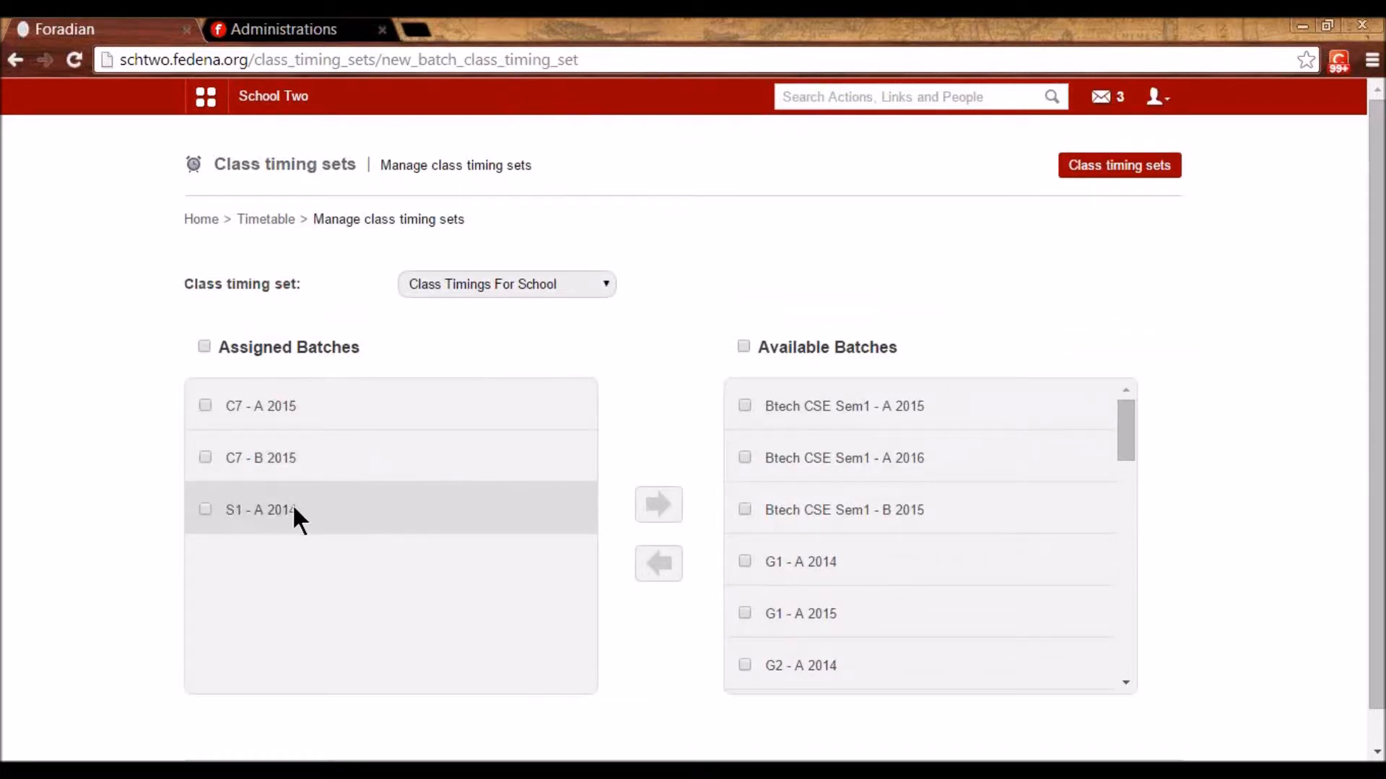
left_click(261, 219)
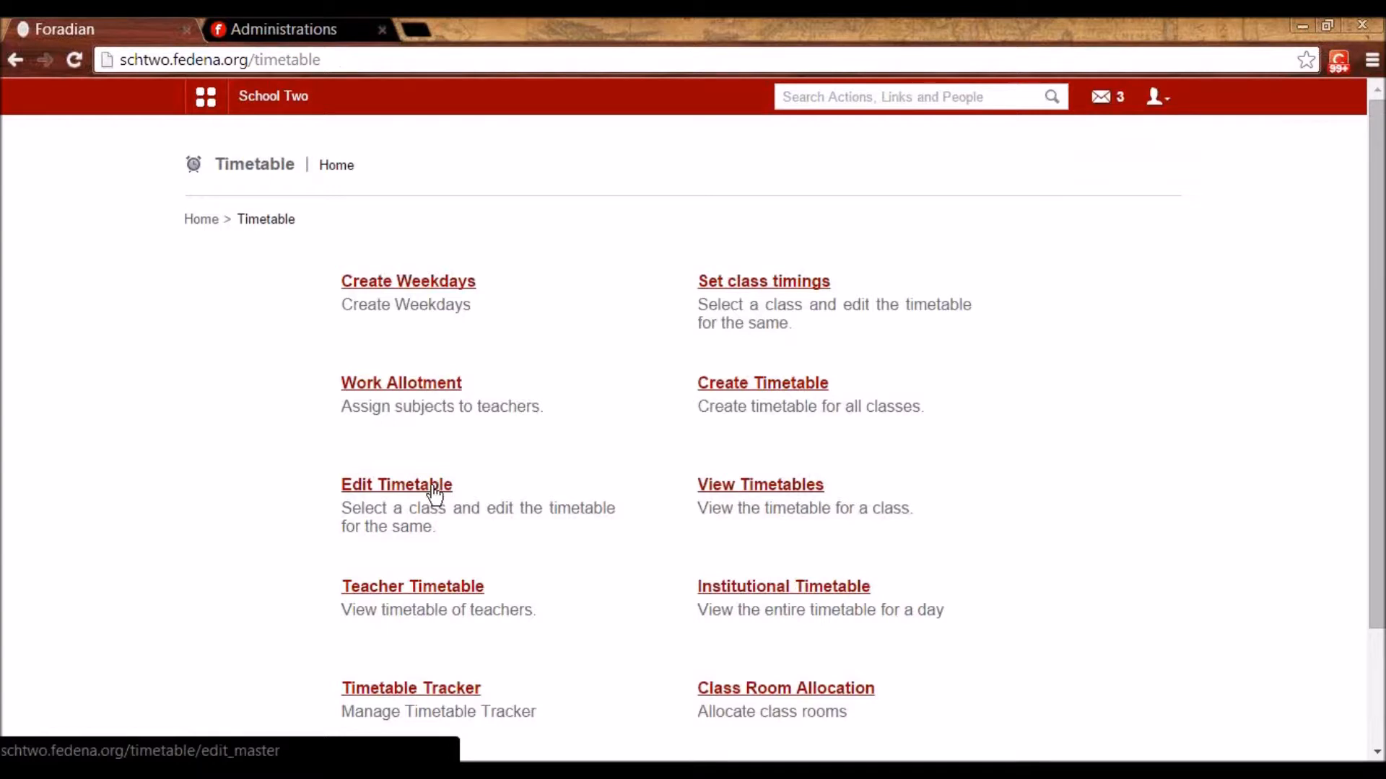
- Open the timetable entries editor for 12 Jan 2015 - 16 Jan 2015
left_click(748, 386)
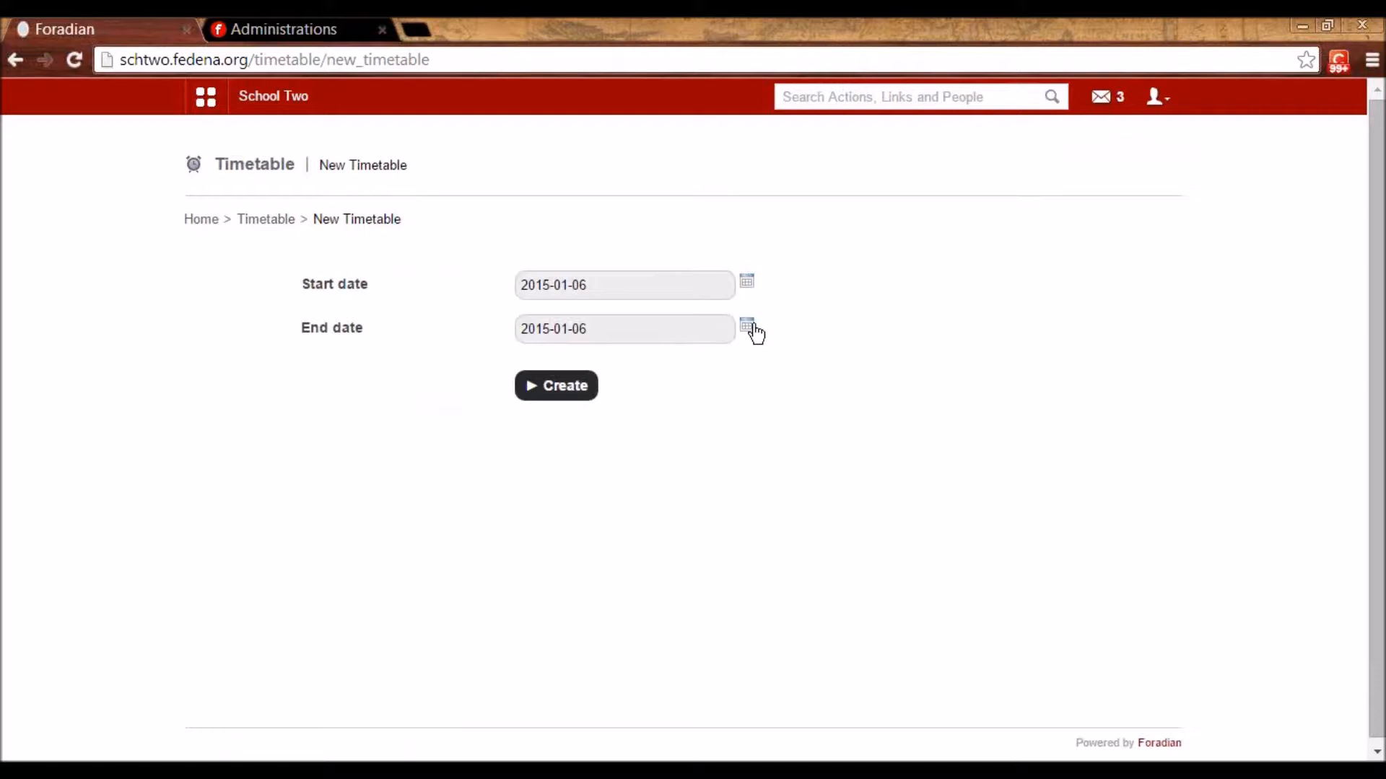
left_click(267, 220)
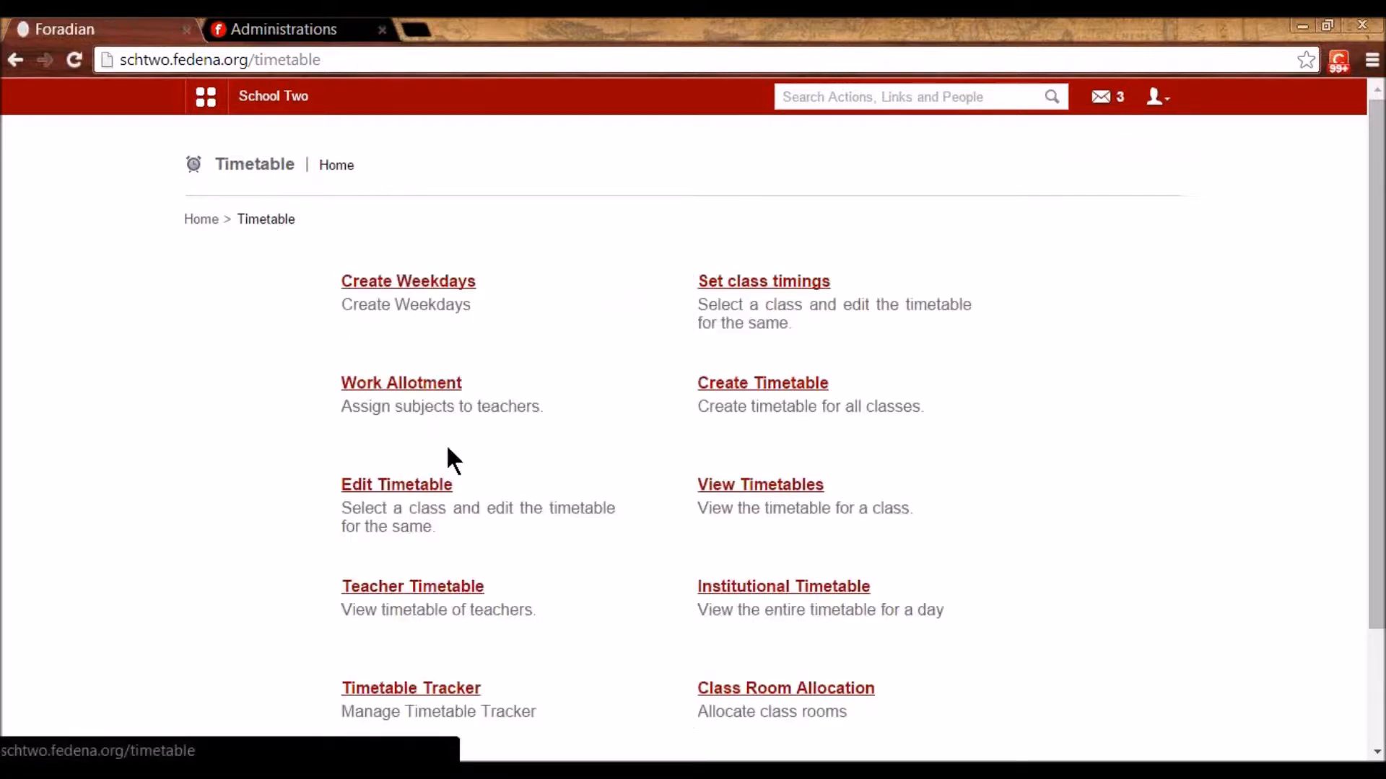
left_click(410, 485)
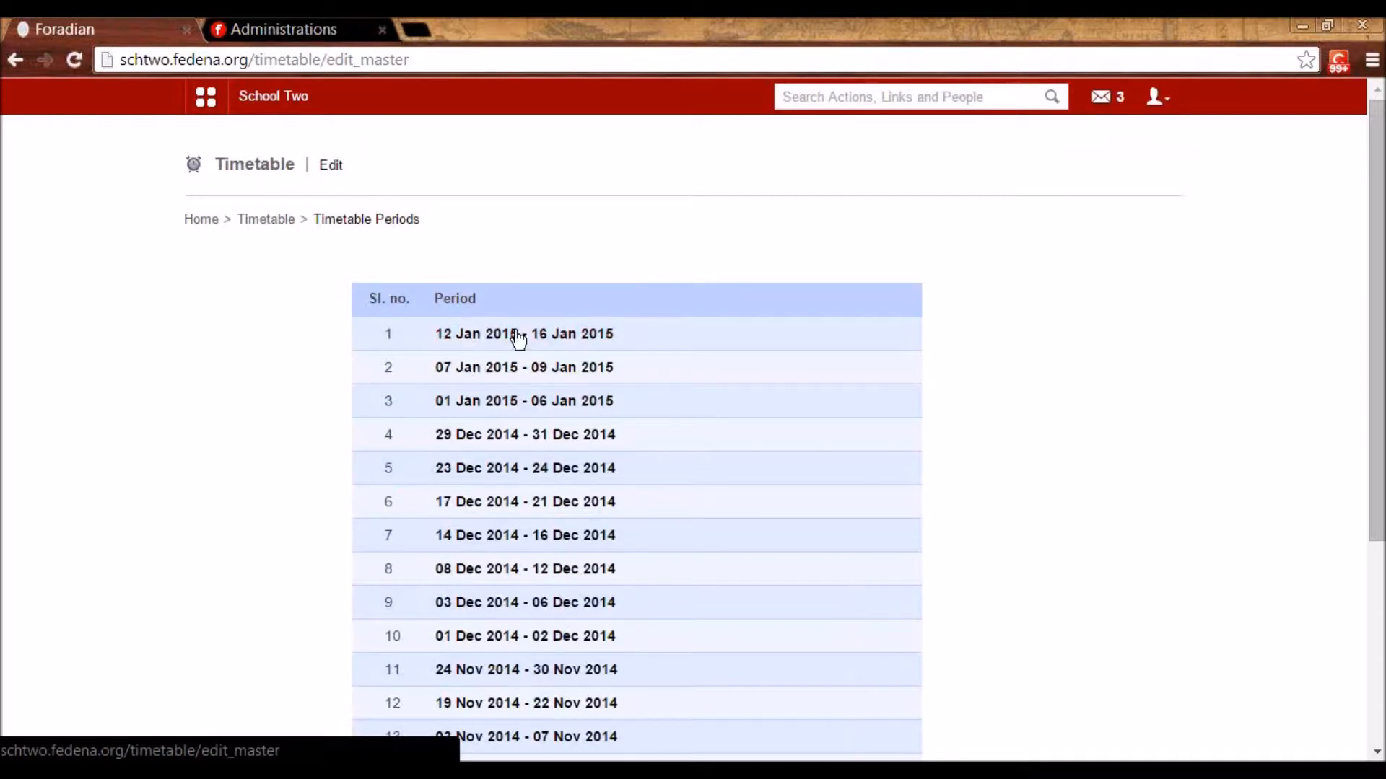
left_click(586, 338)
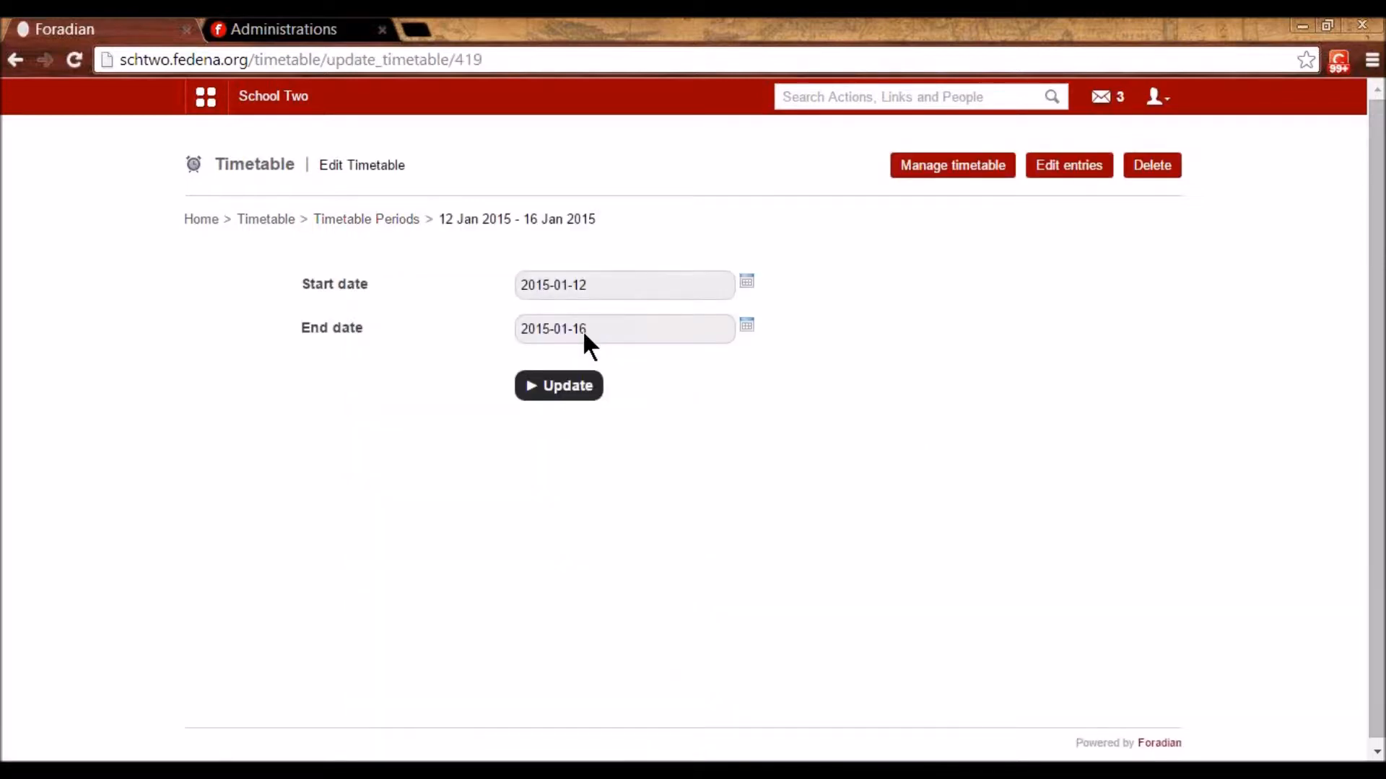
left_click(1084, 172)
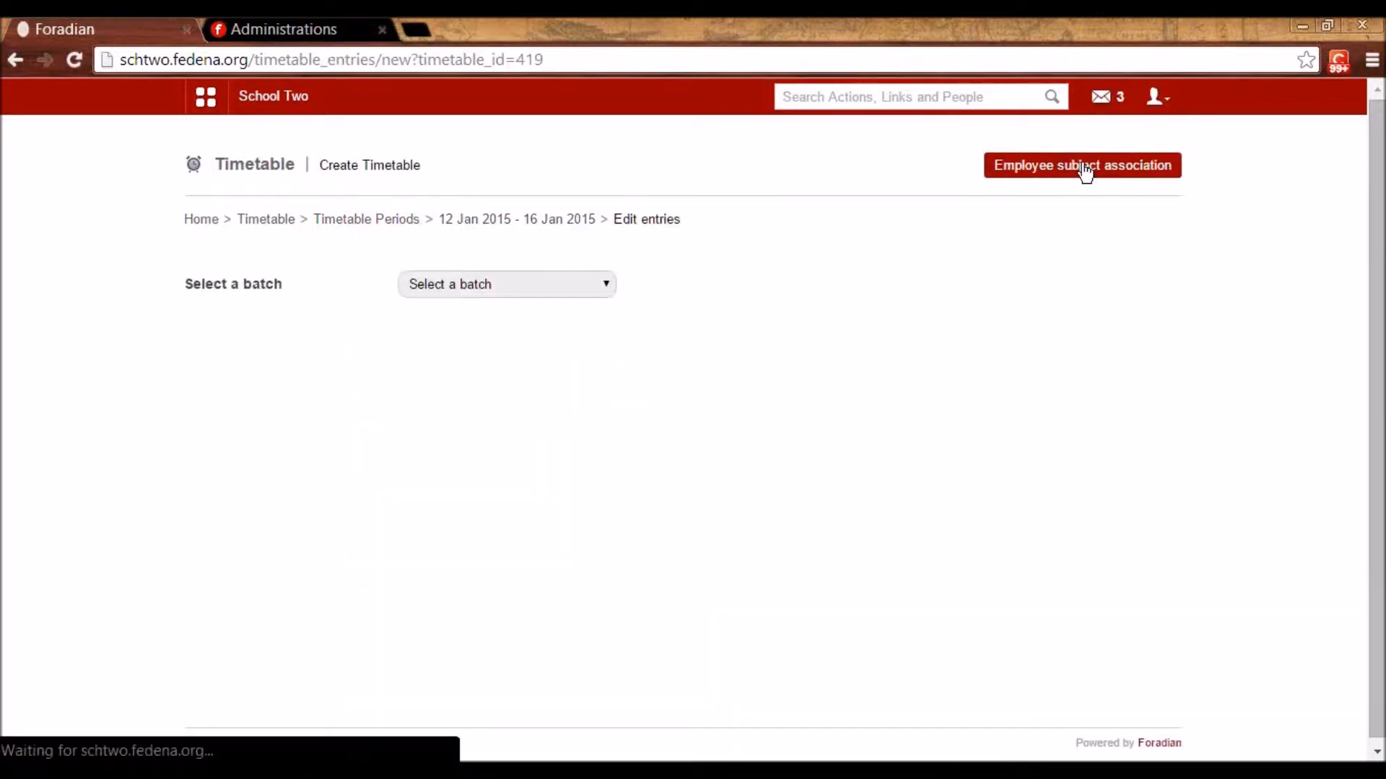
- Load batch S1 - A 2014's empty weekday timetable grid
left_click(603, 281)
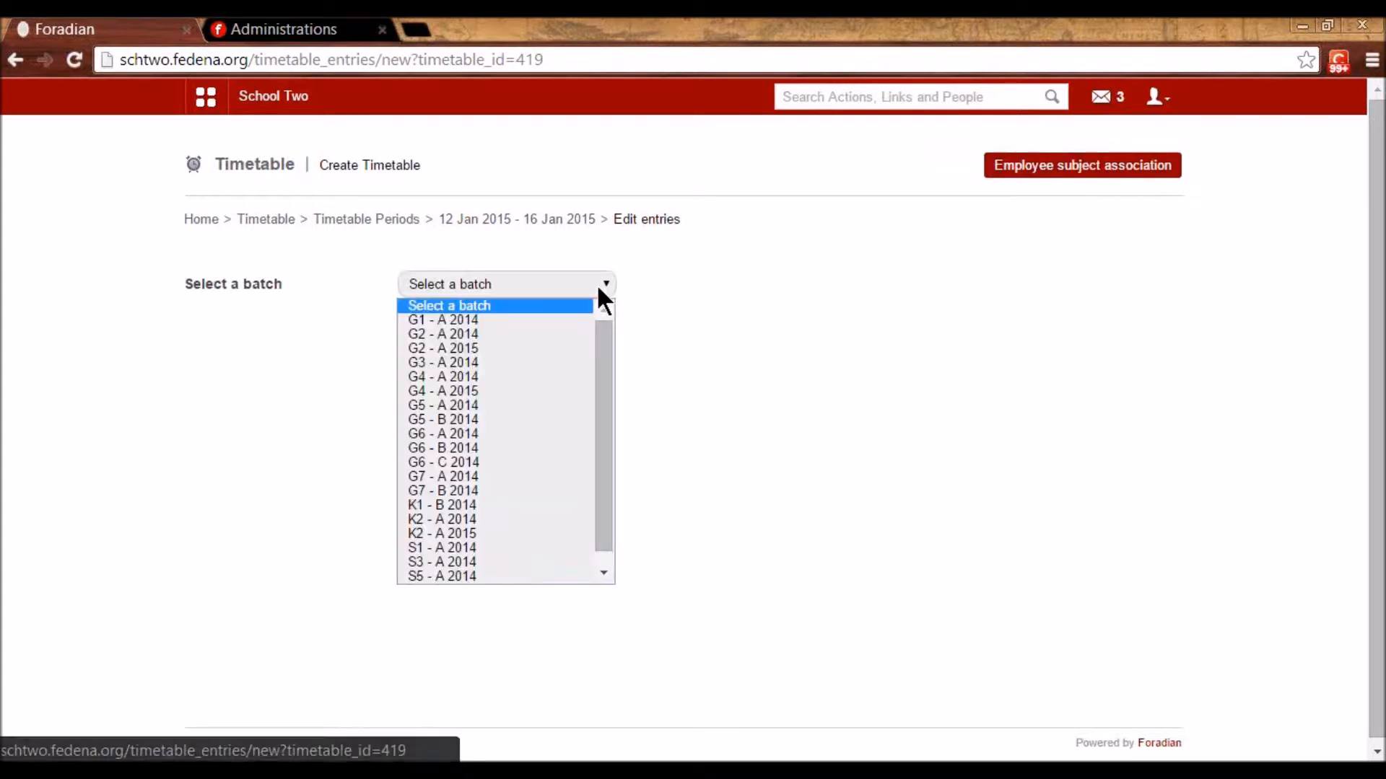
scroll(536, 388, "down", 1)
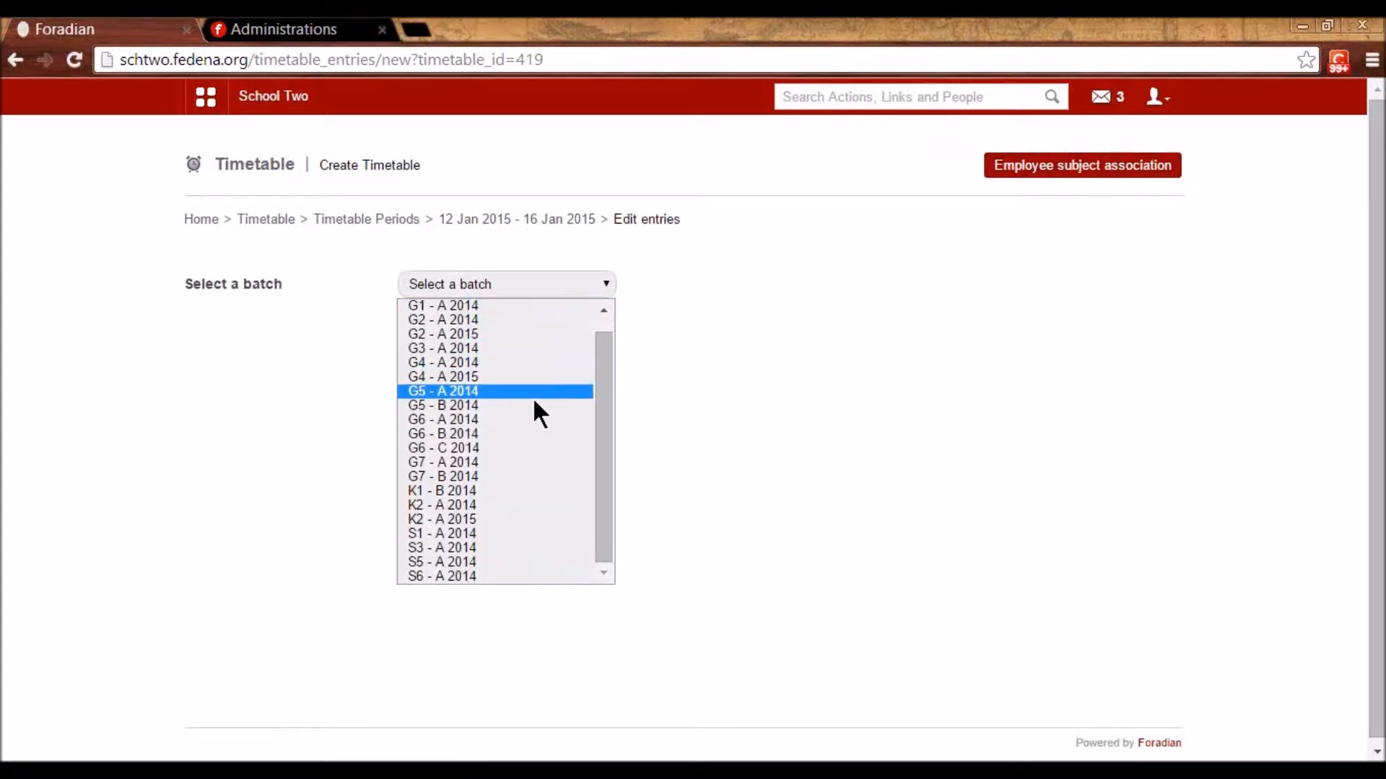
left_click(510, 534)
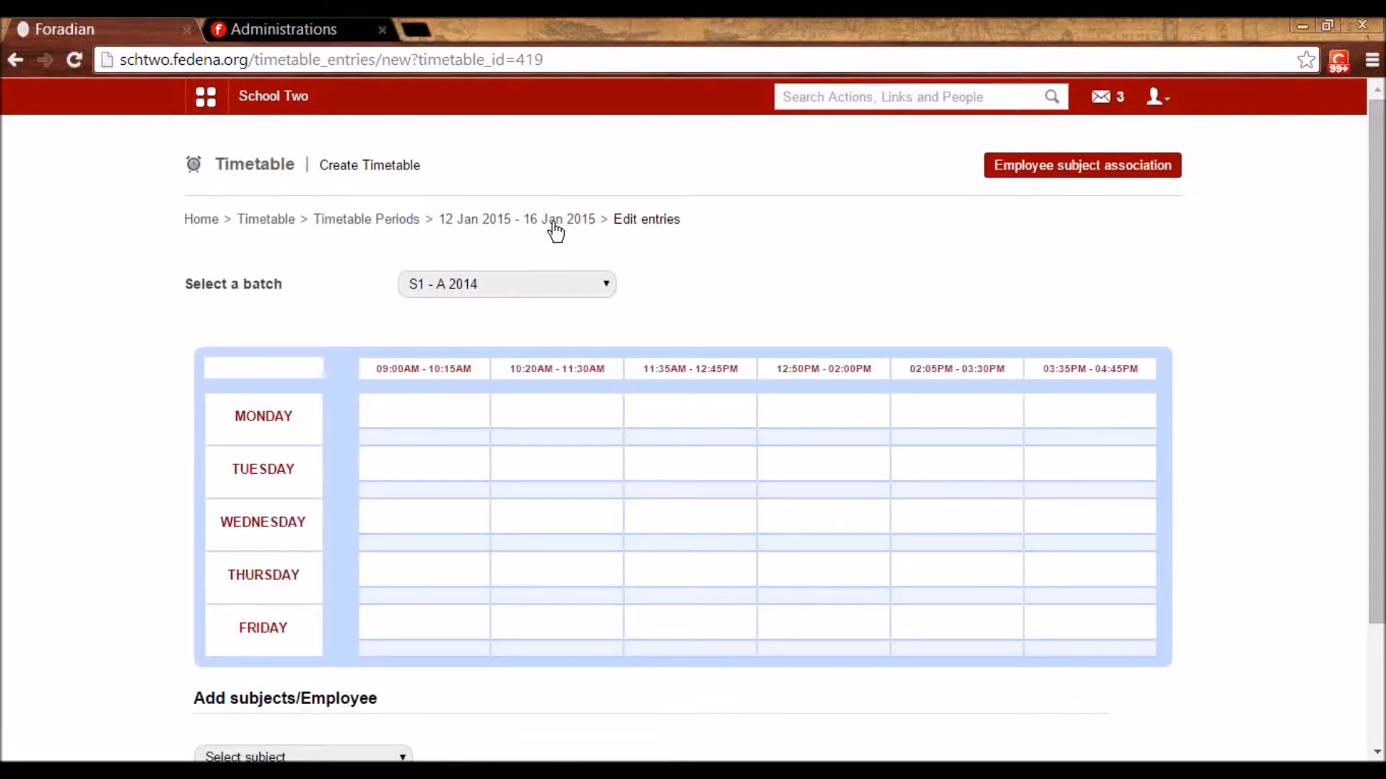
left_click(561, 288)
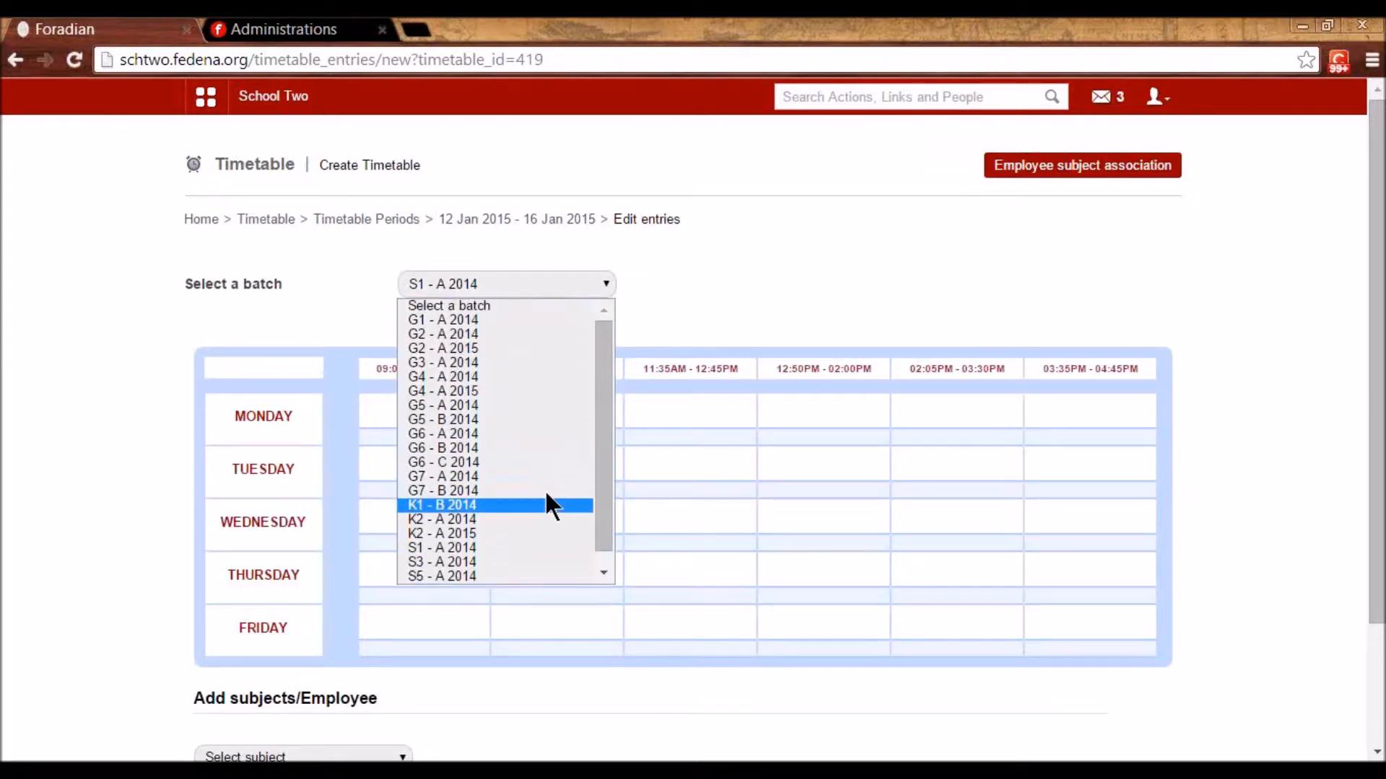
scroll(547, 497, "down", 1)
left_click(518, 534)
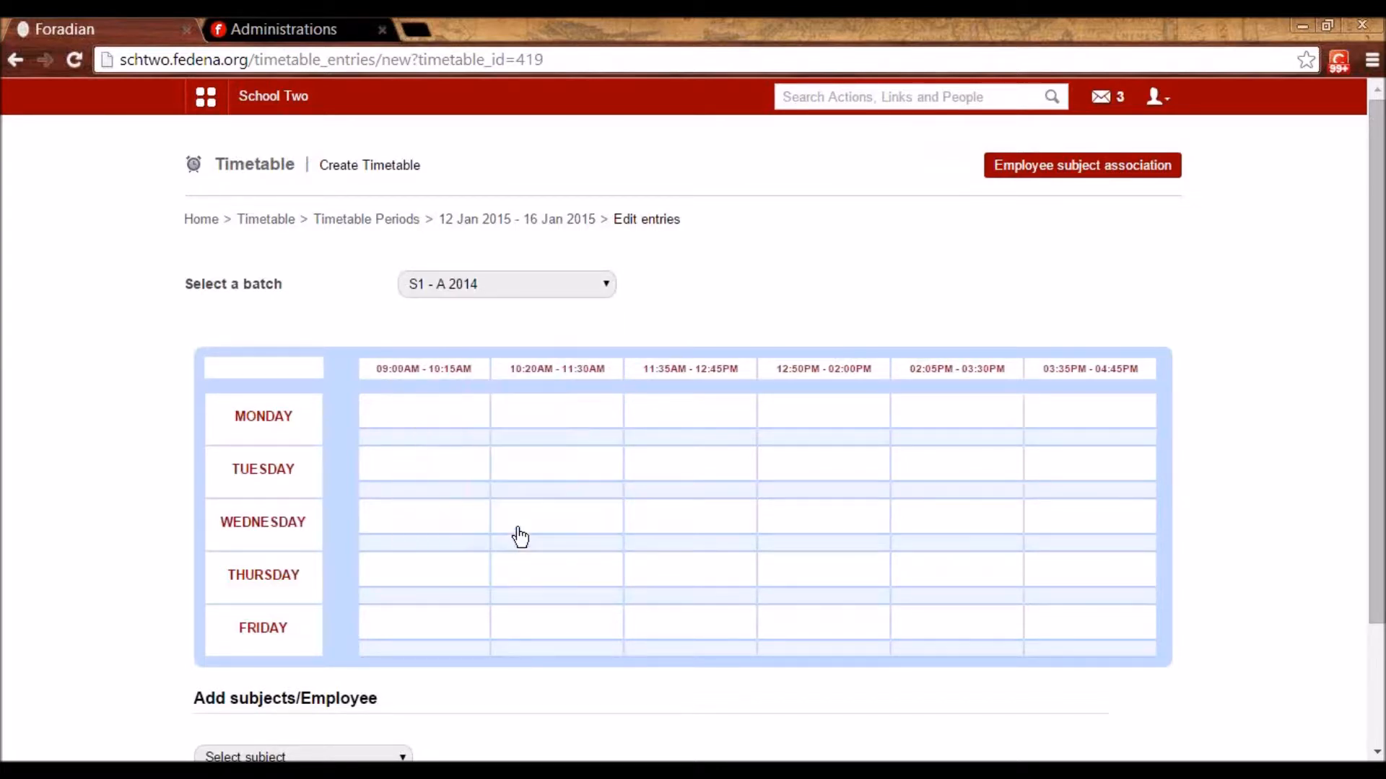
scroll(460, 386, "down", 1)
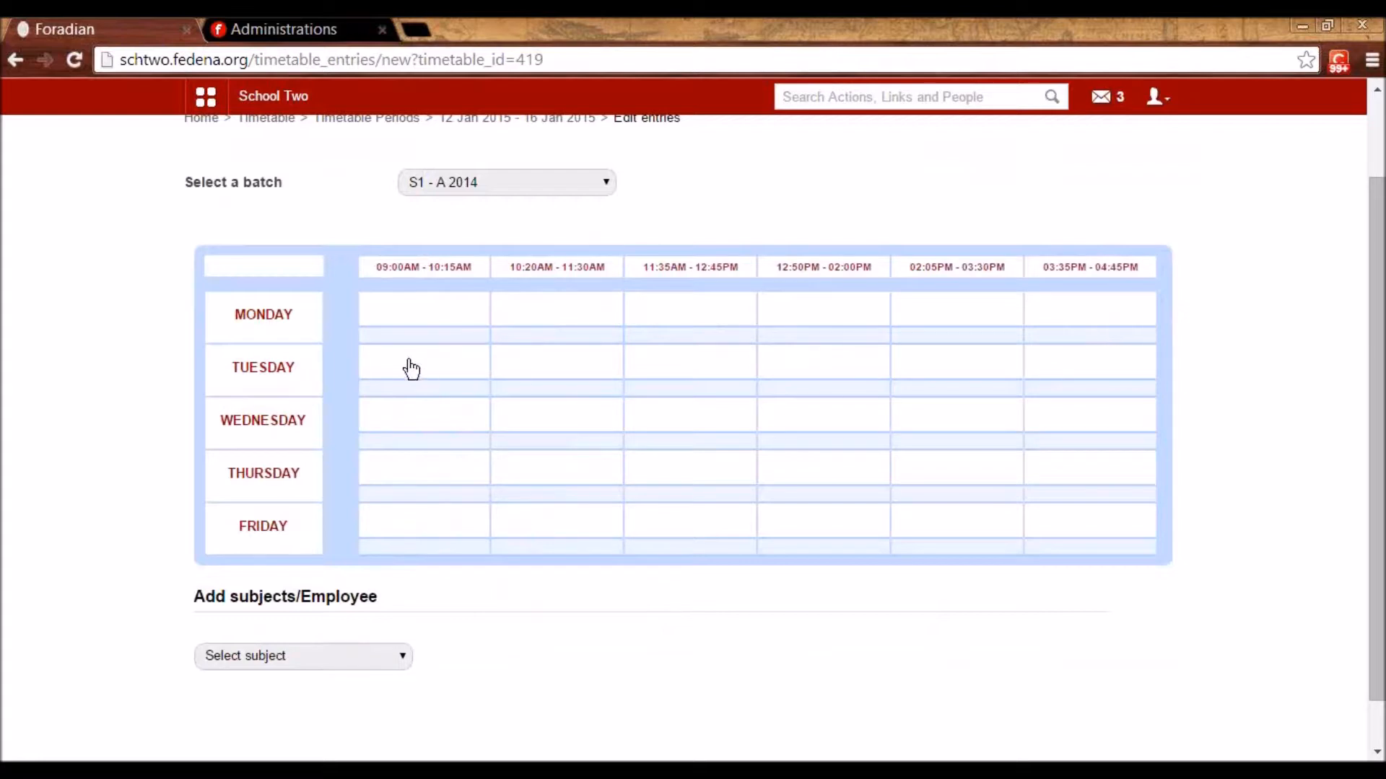
- Select English I as the subject to schedule
left_click(311, 657)
left_click(764, 613)
scroll(757, 602, "down", 1)
scroll(386, 661, "up", 2)
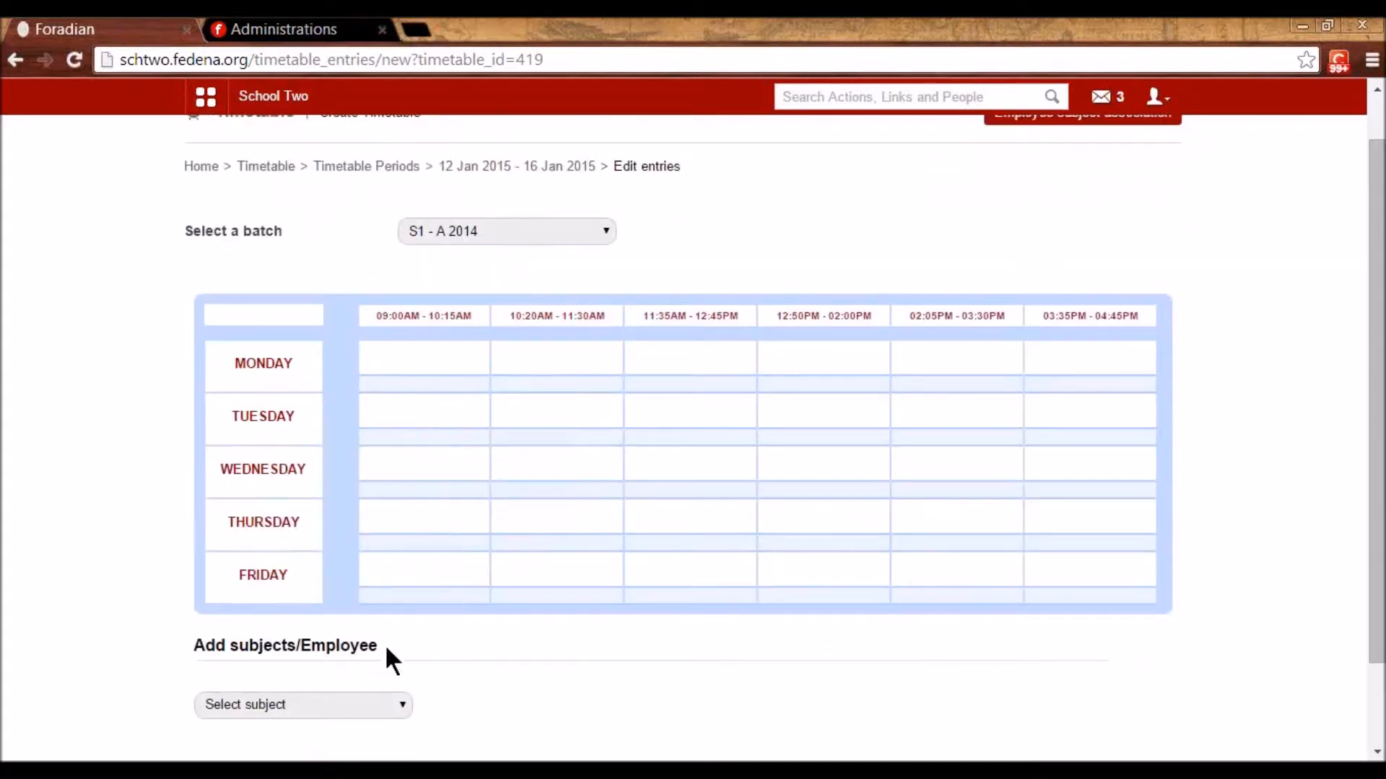
left_click(301, 704)
left_click(286, 635)
scroll(285, 630, "down", 2)
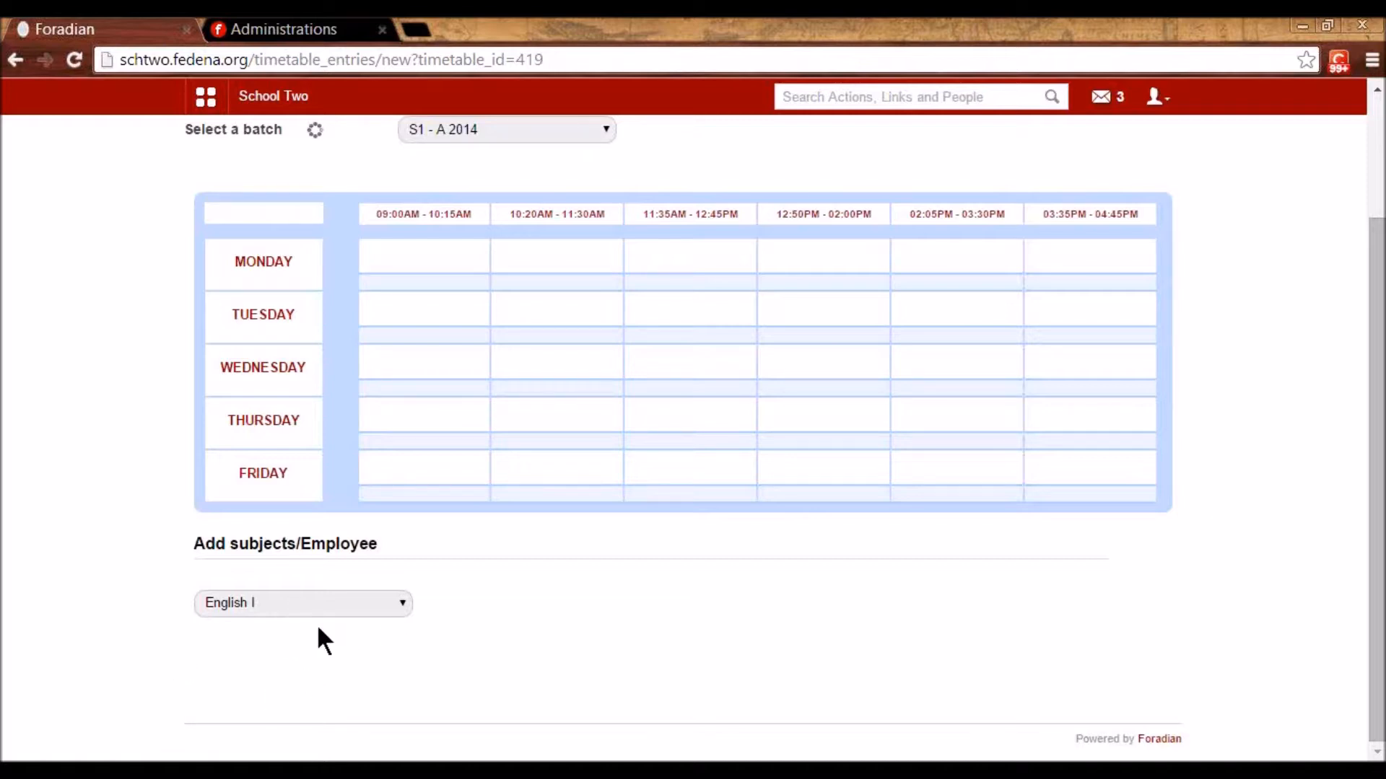
scroll(339, 625, "up", 2)
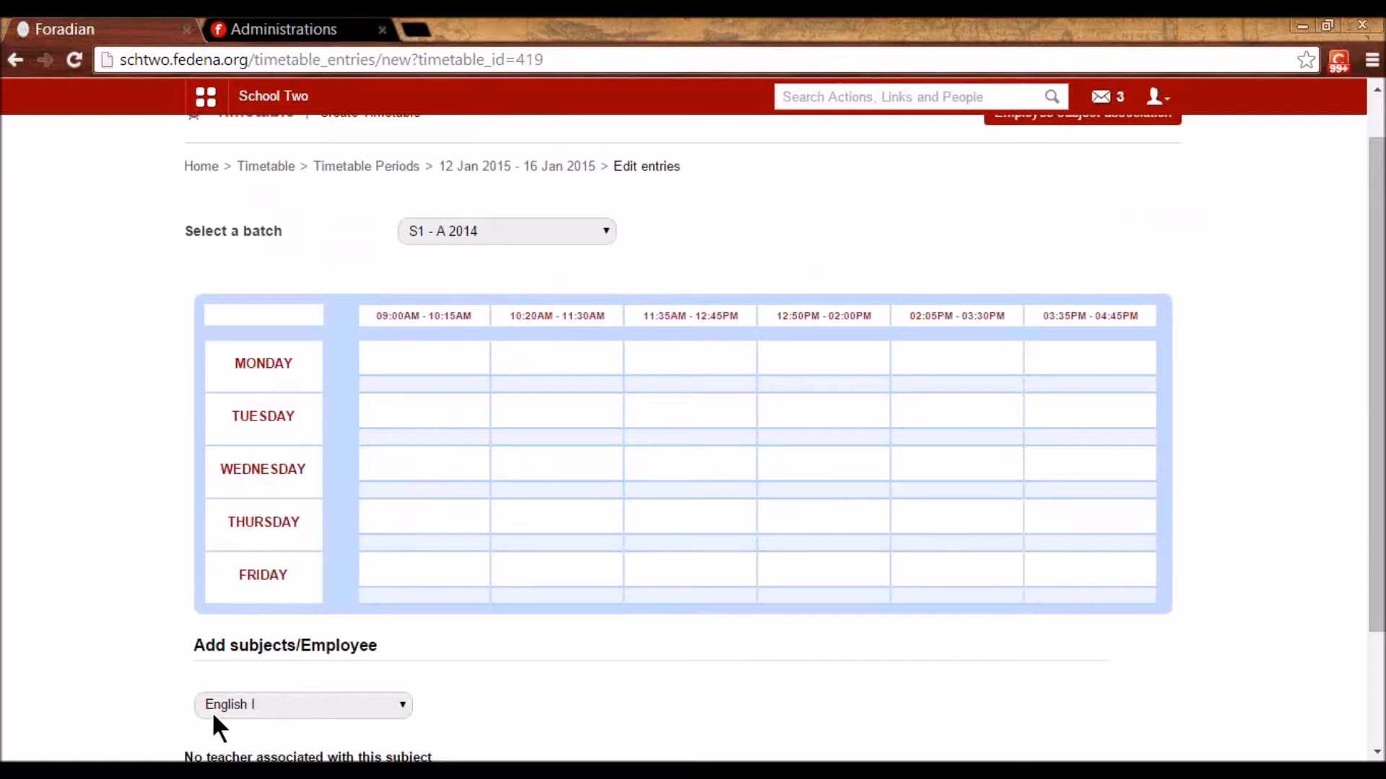
scroll(485, 228, "up", 1)
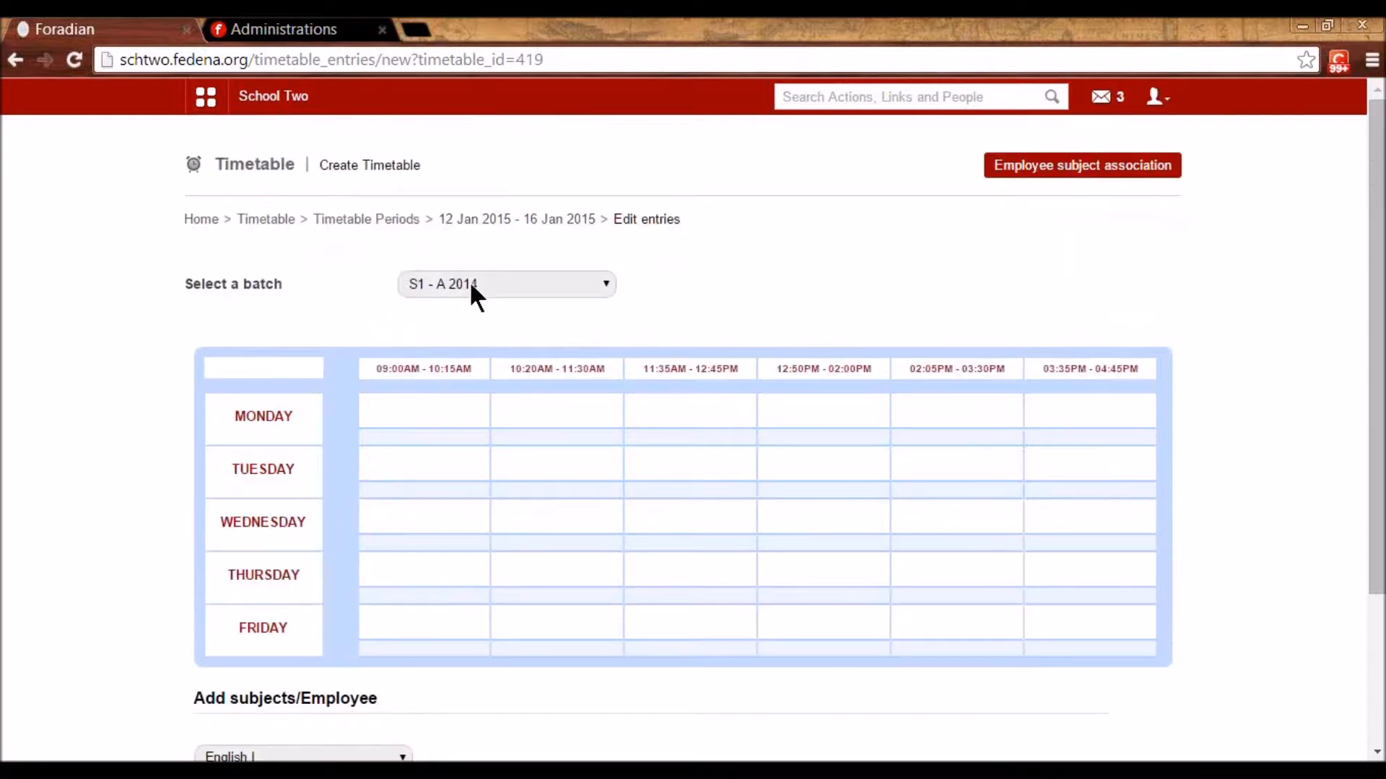
- For batch S1 - A 2014, assign an English-department teacher to English I
left_click(1114, 171)
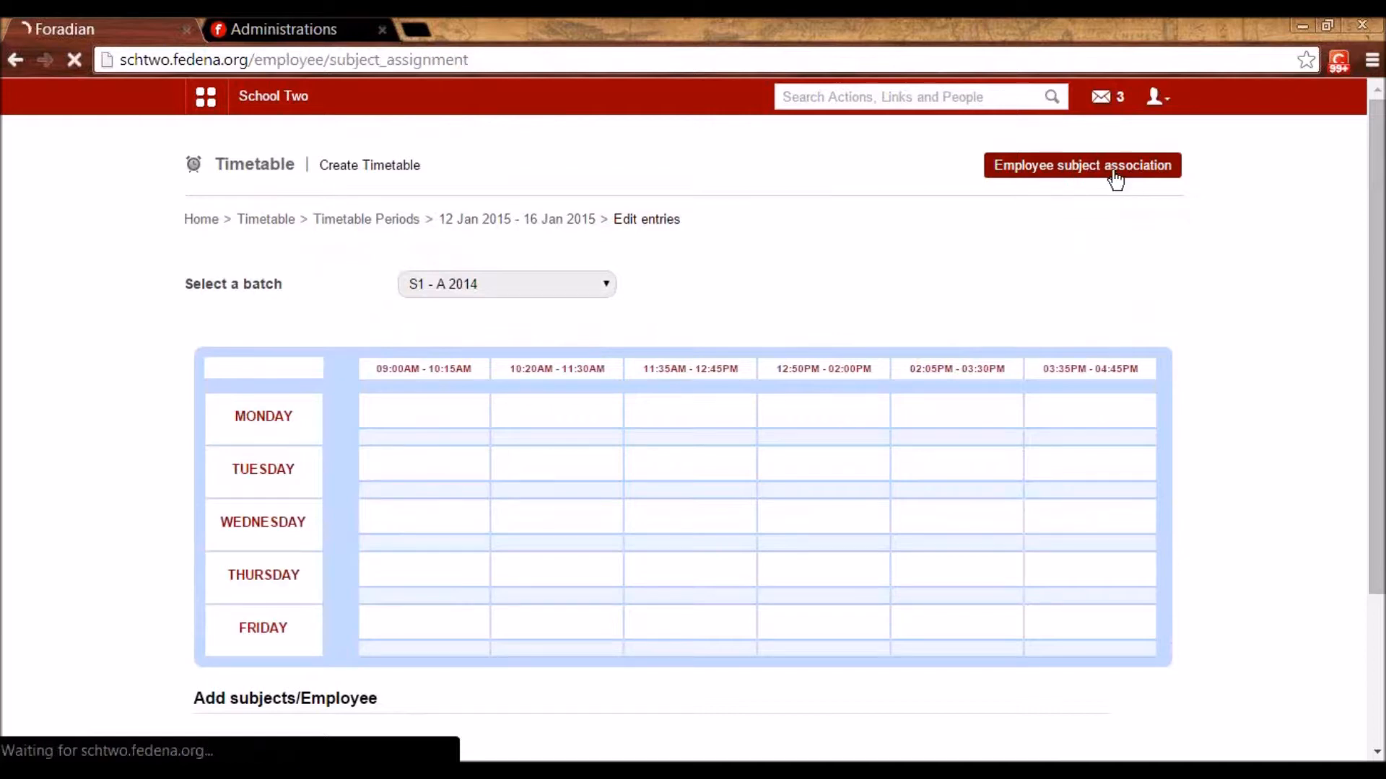
left_click(509, 283)
scroll(534, 505, "down", 5)
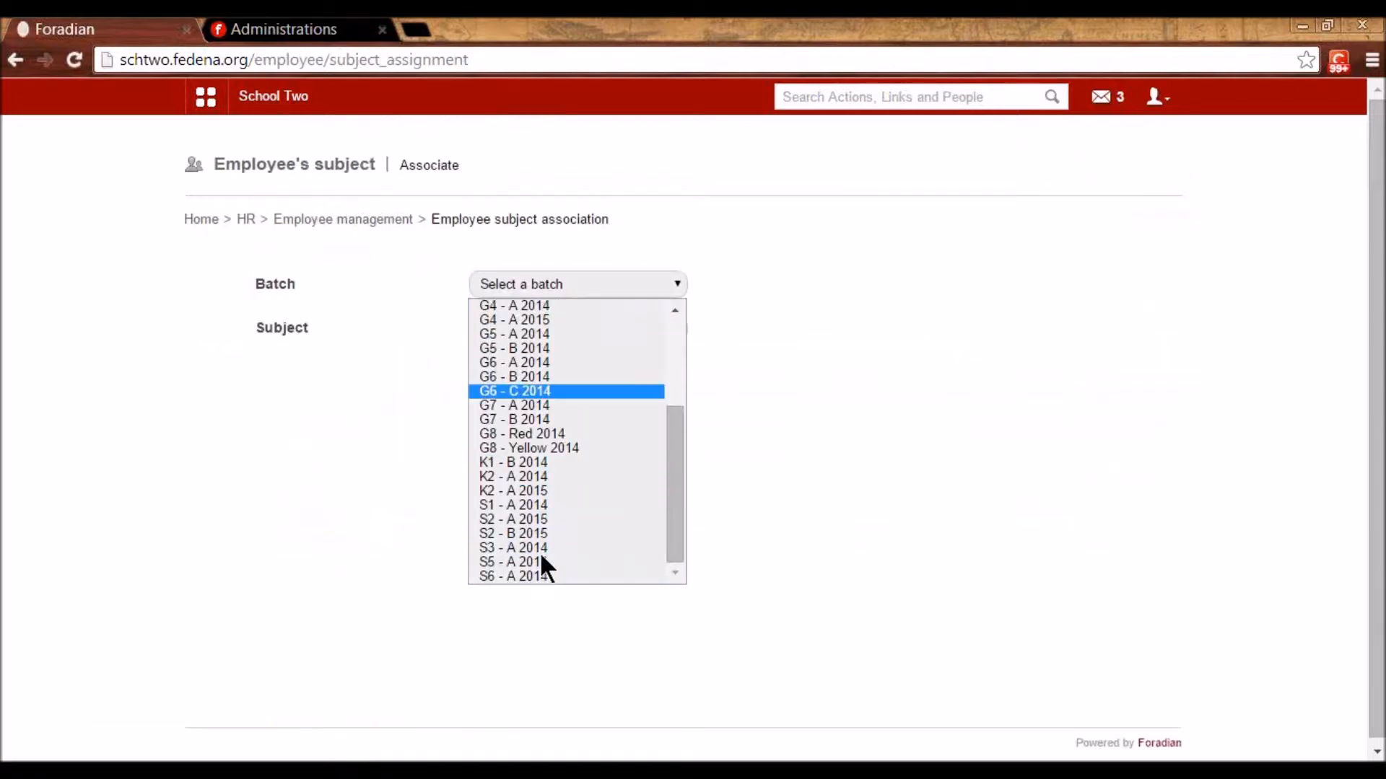
left_click(534, 505)
left_click(535, 329)
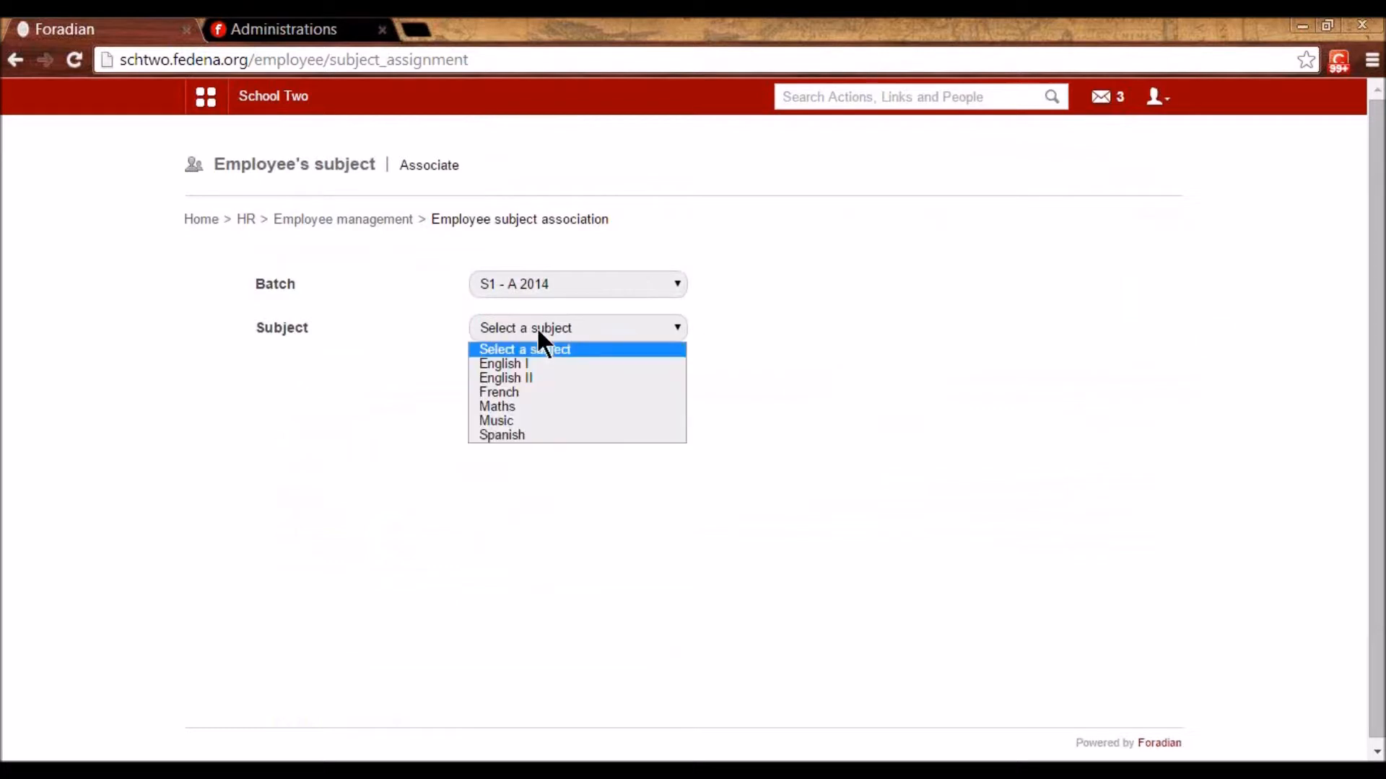
left_click(545, 362)
left_click(677, 415)
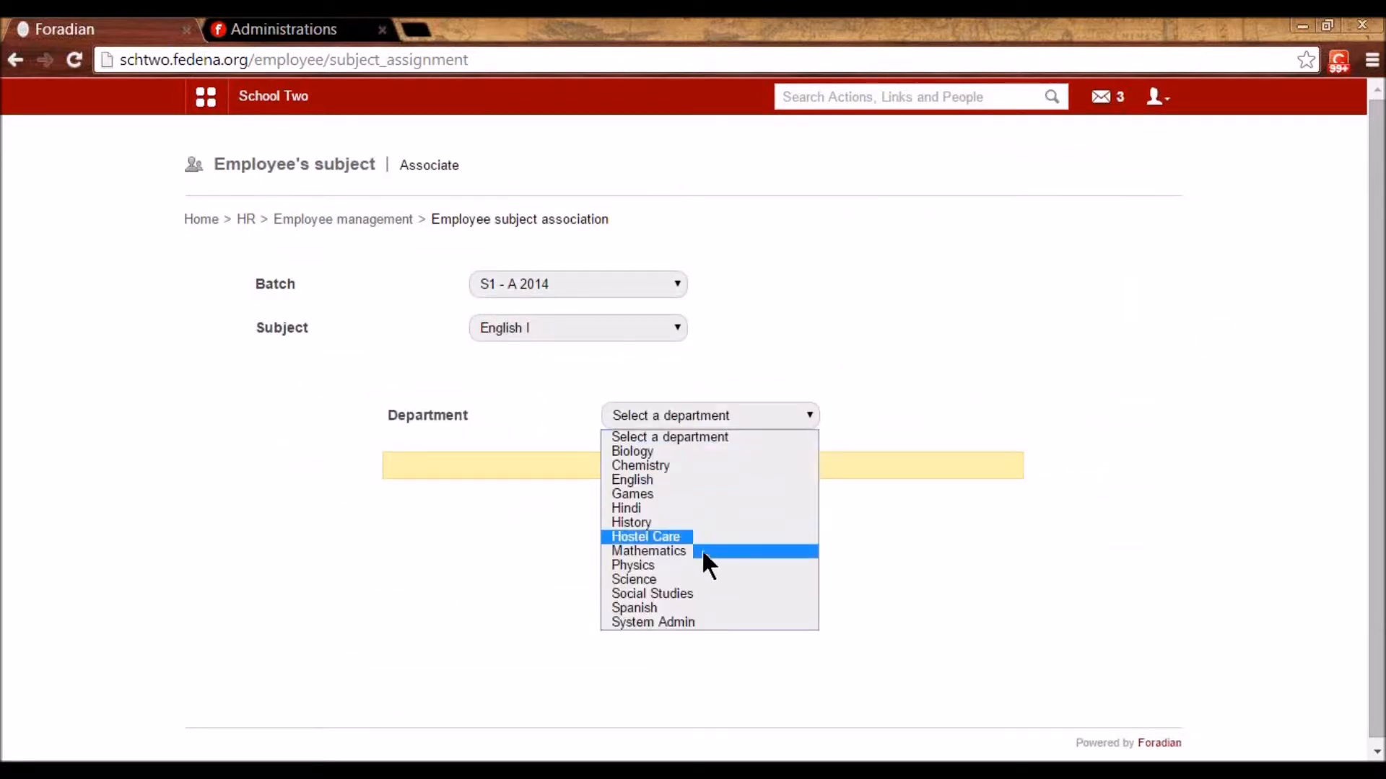
left_click(686, 480)
left_click(827, 492)
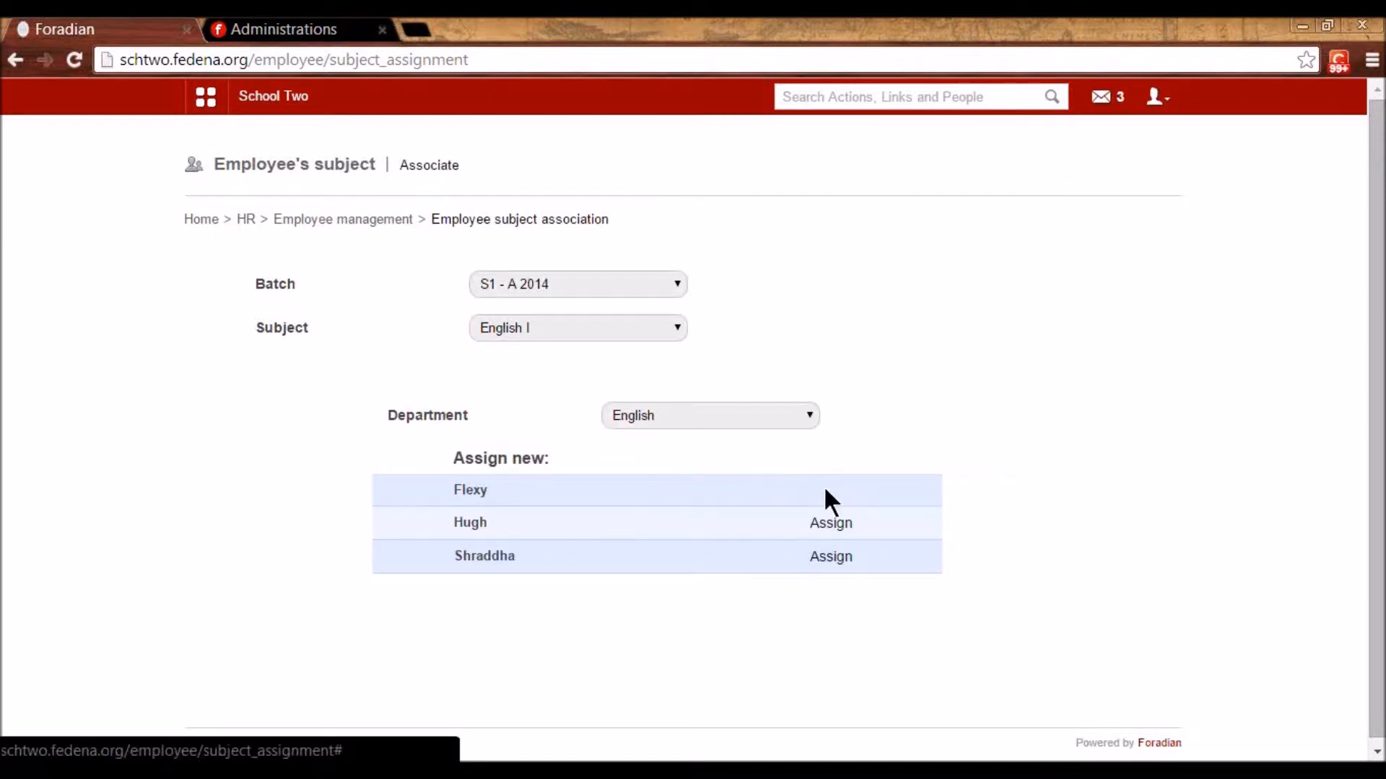
- Assign an English teacher to English II and a Mathematics teacher to Maths
left_click(541, 328)
left_click(533, 377)
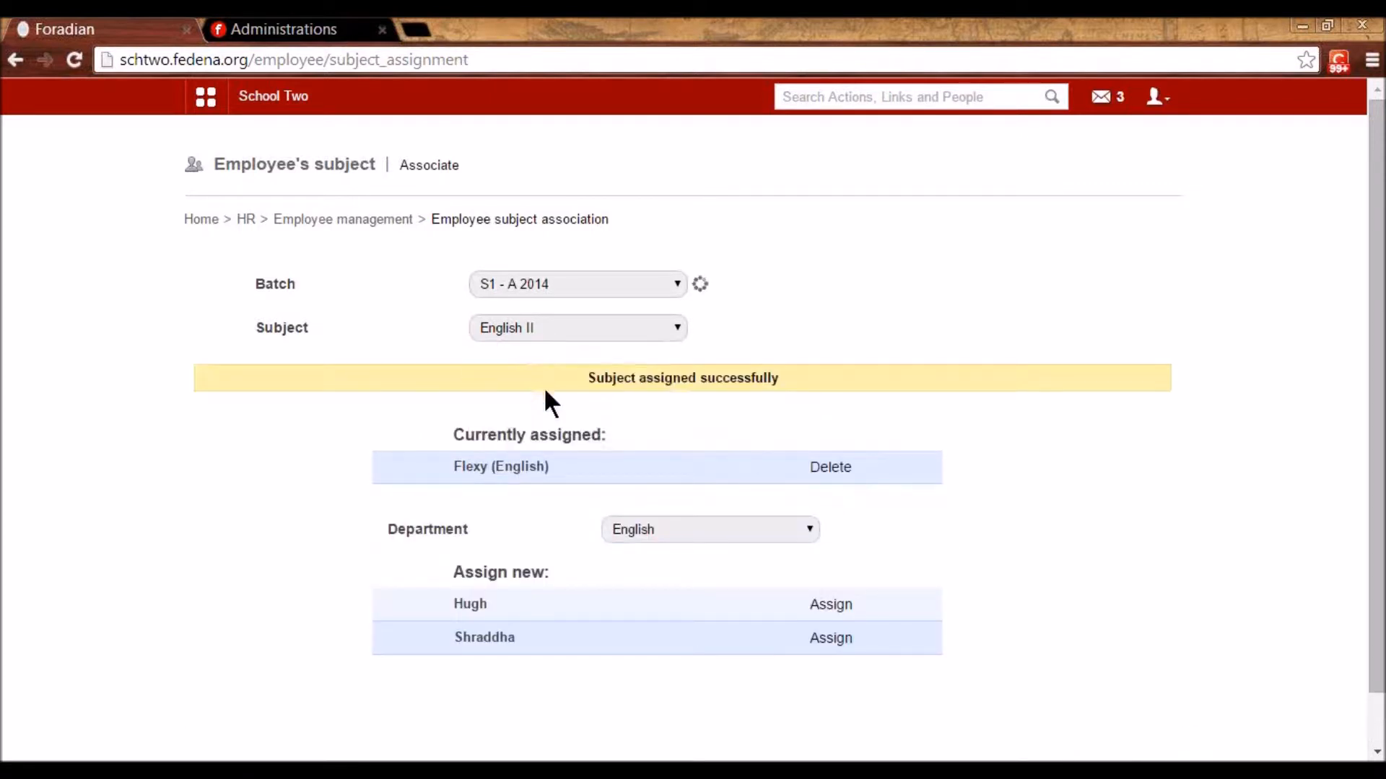
left_click(716, 425)
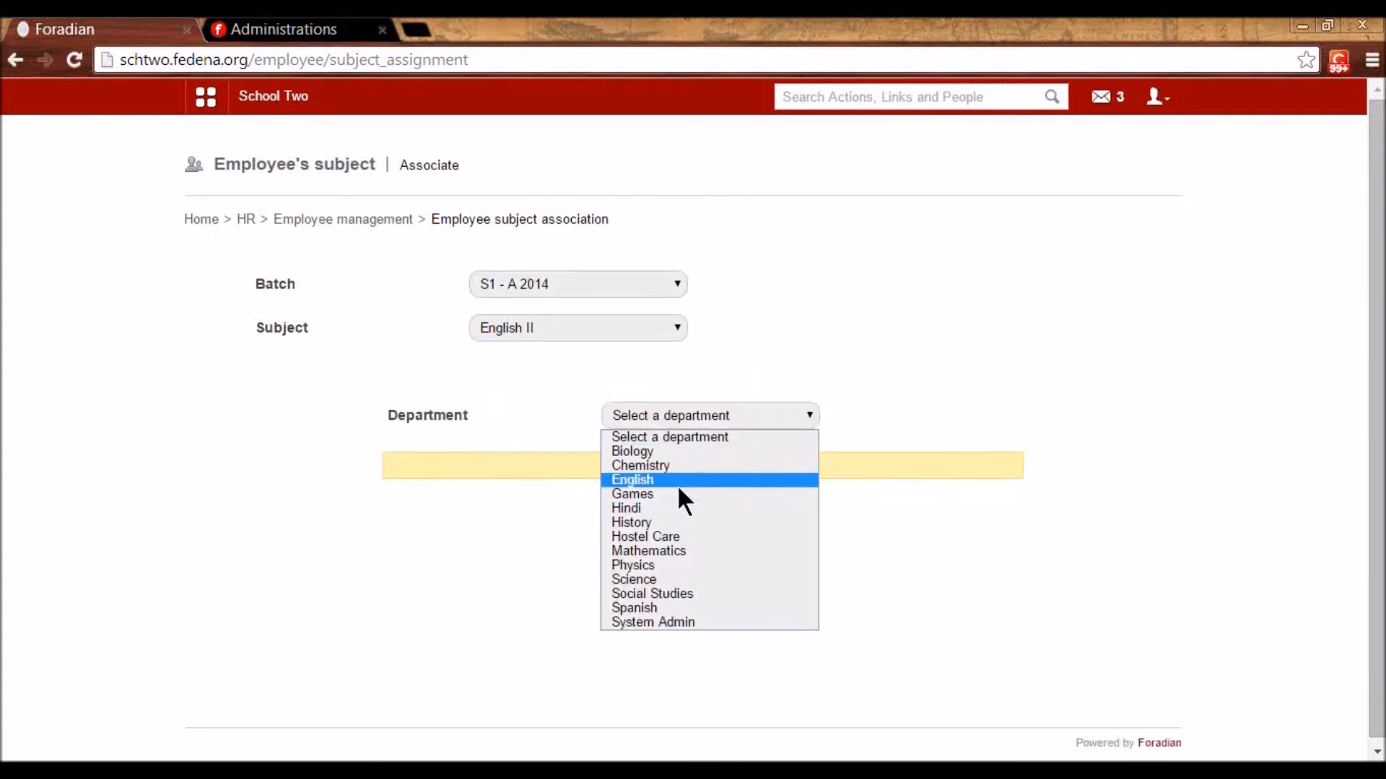
left_click(677, 482)
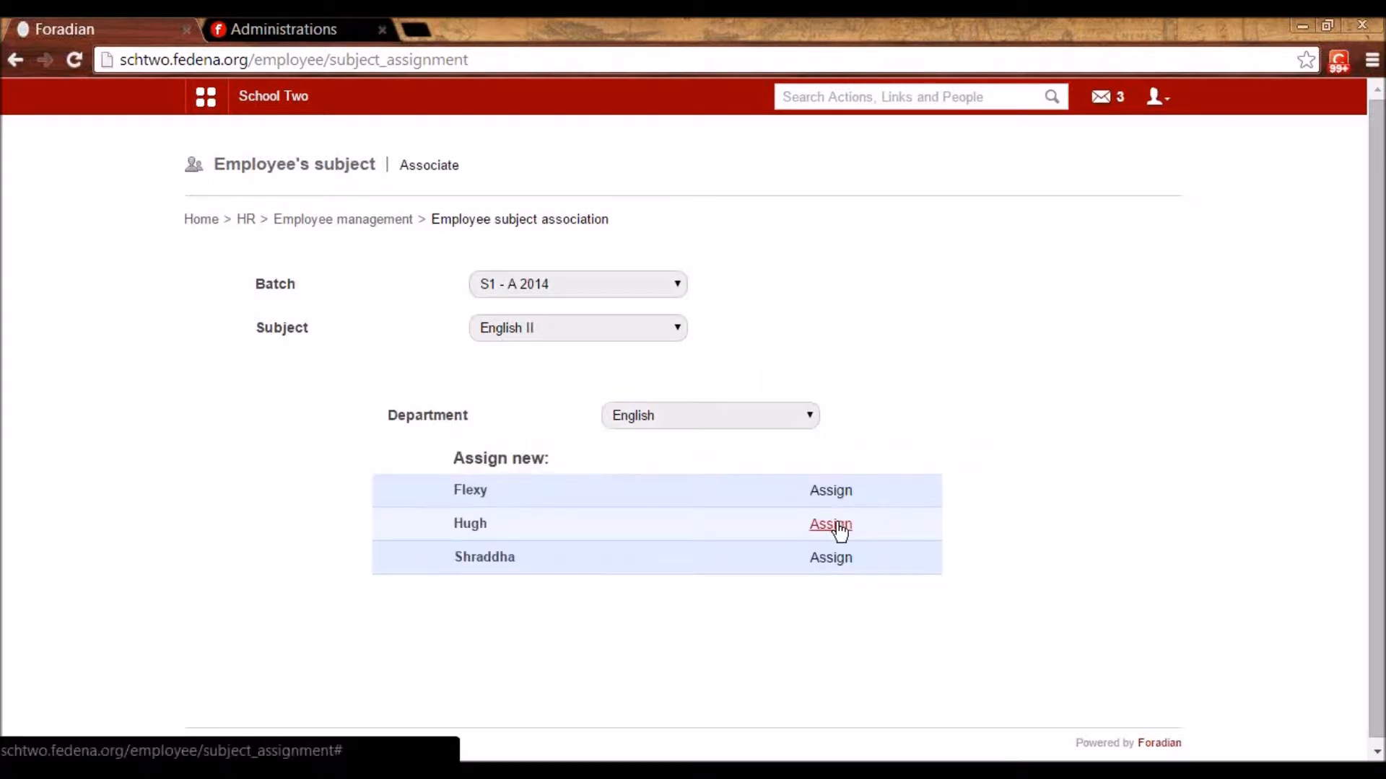
left_click(830, 525)
left_click(570, 328)
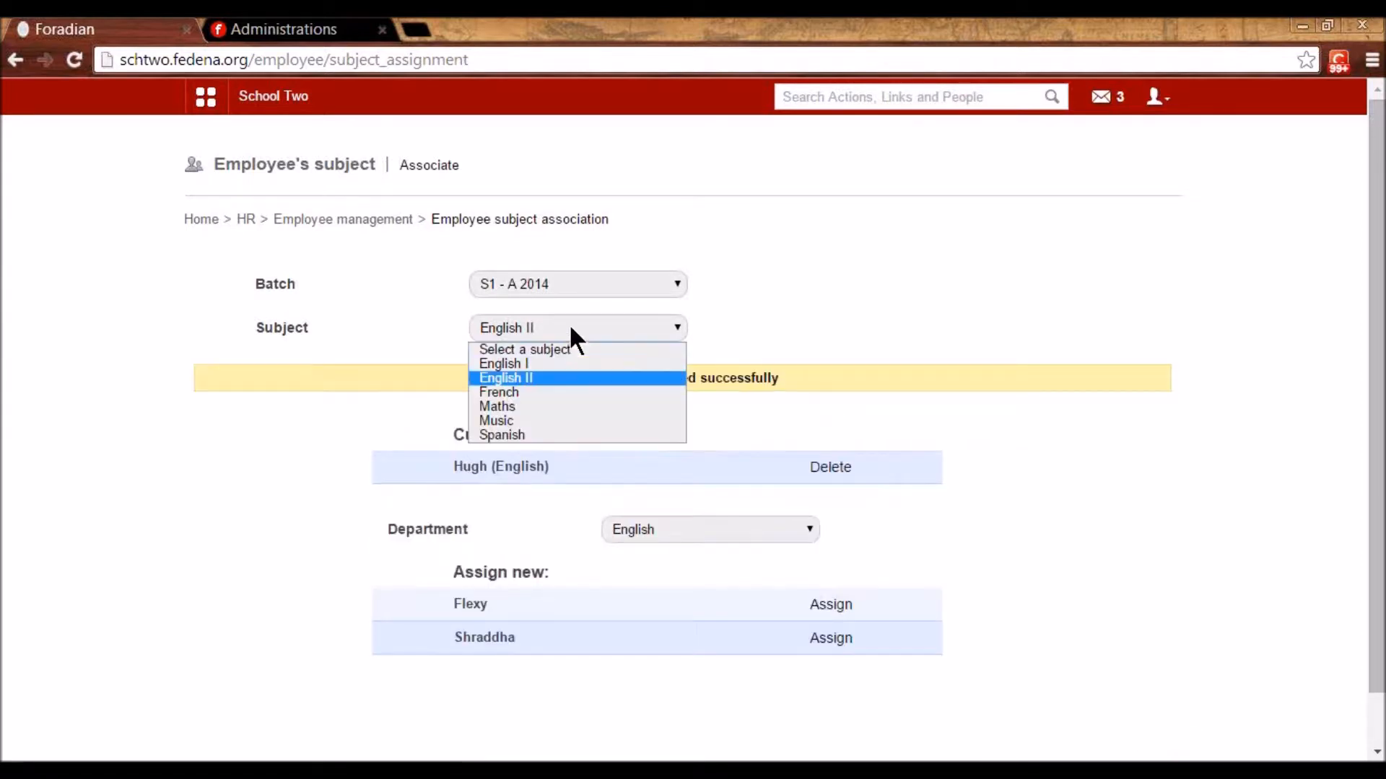
left_click(562, 406)
left_click(747, 417)
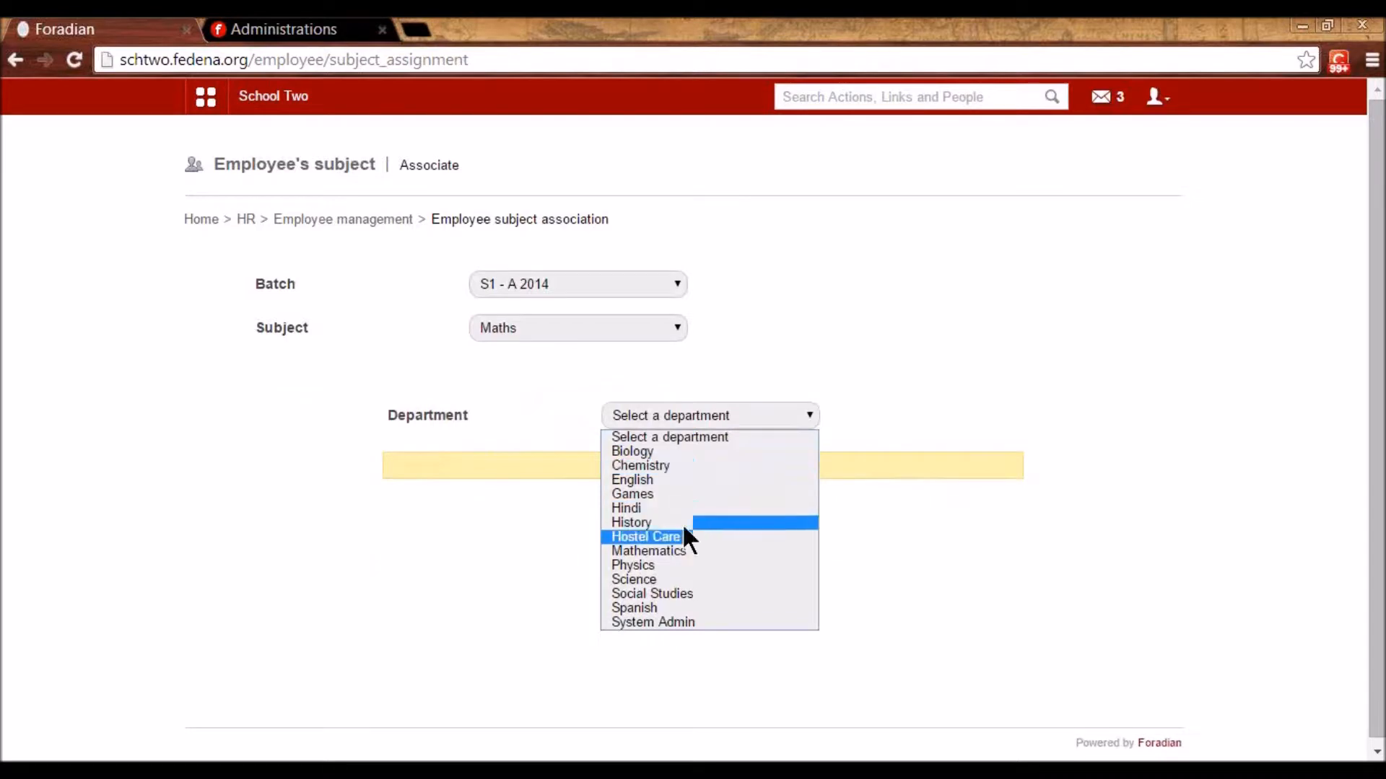
left_click(694, 552)
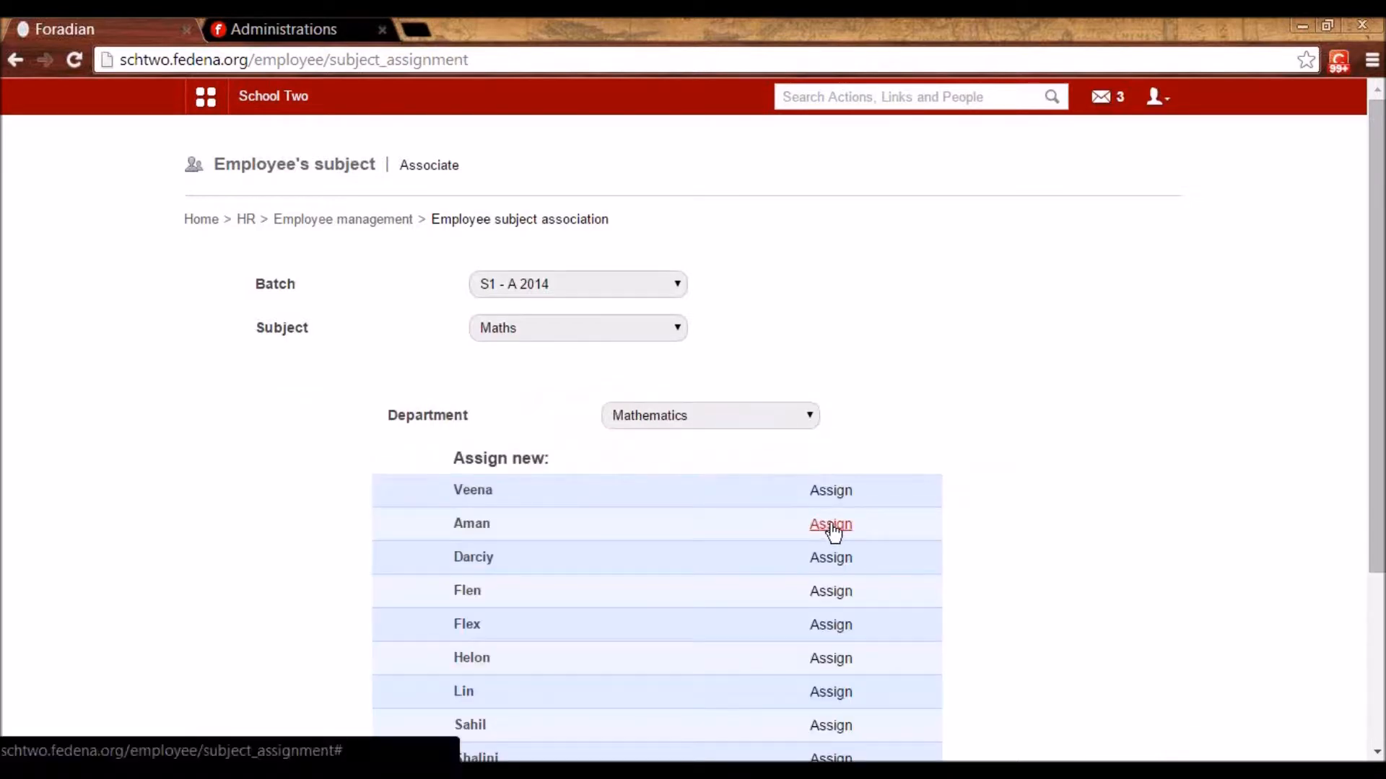
left_click(827, 494)
- Assign a Spanish-department teacher to the Spanish subject
left_click(521, 328)
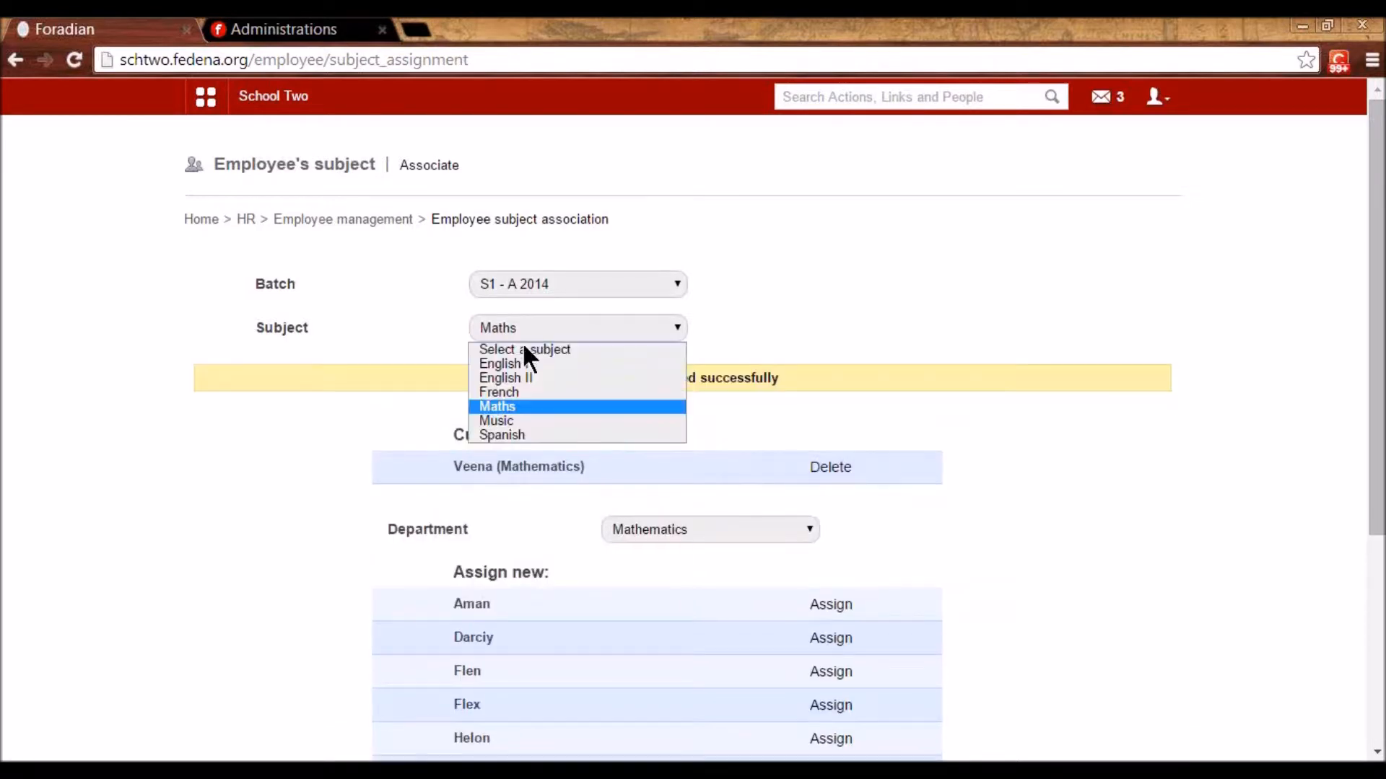
left_click(537, 421)
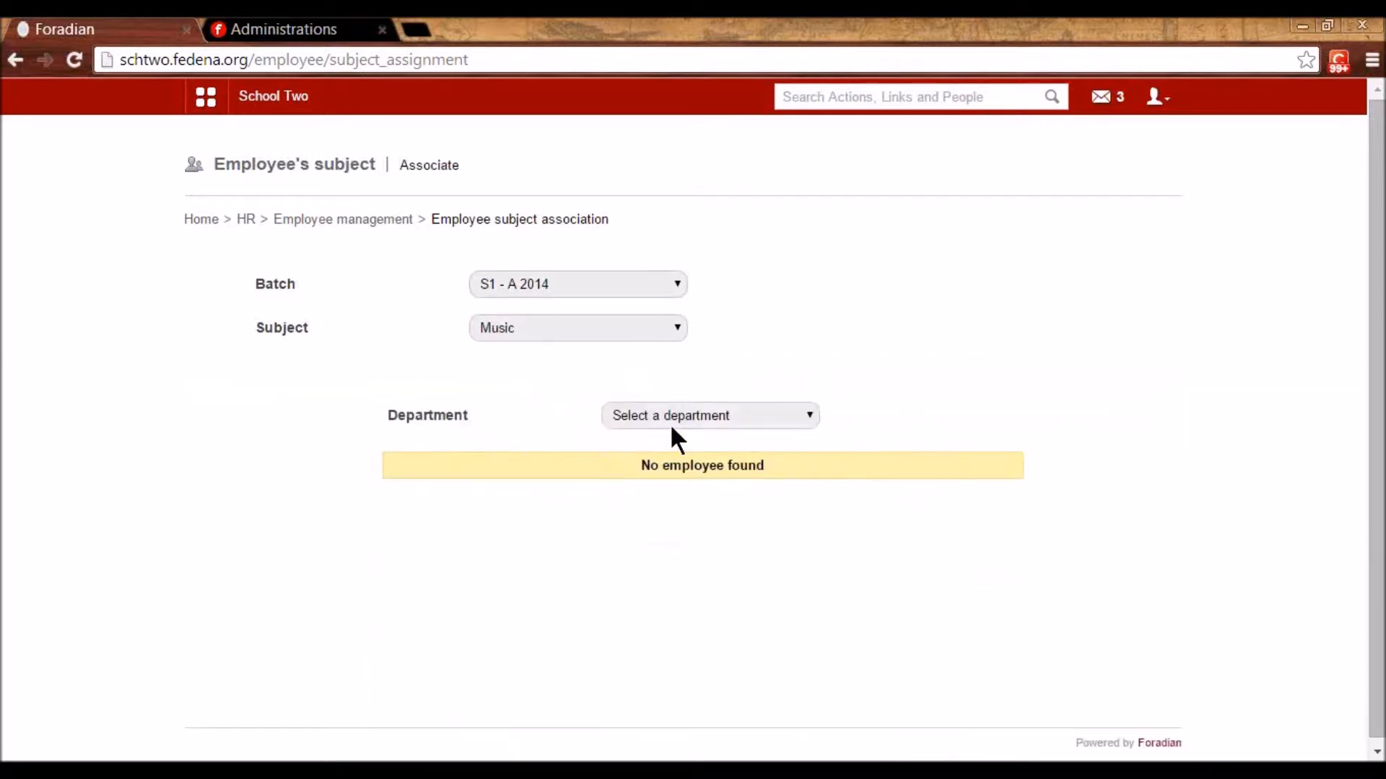
left_click(671, 418)
left_click(500, 321)
left_click(499, 321)
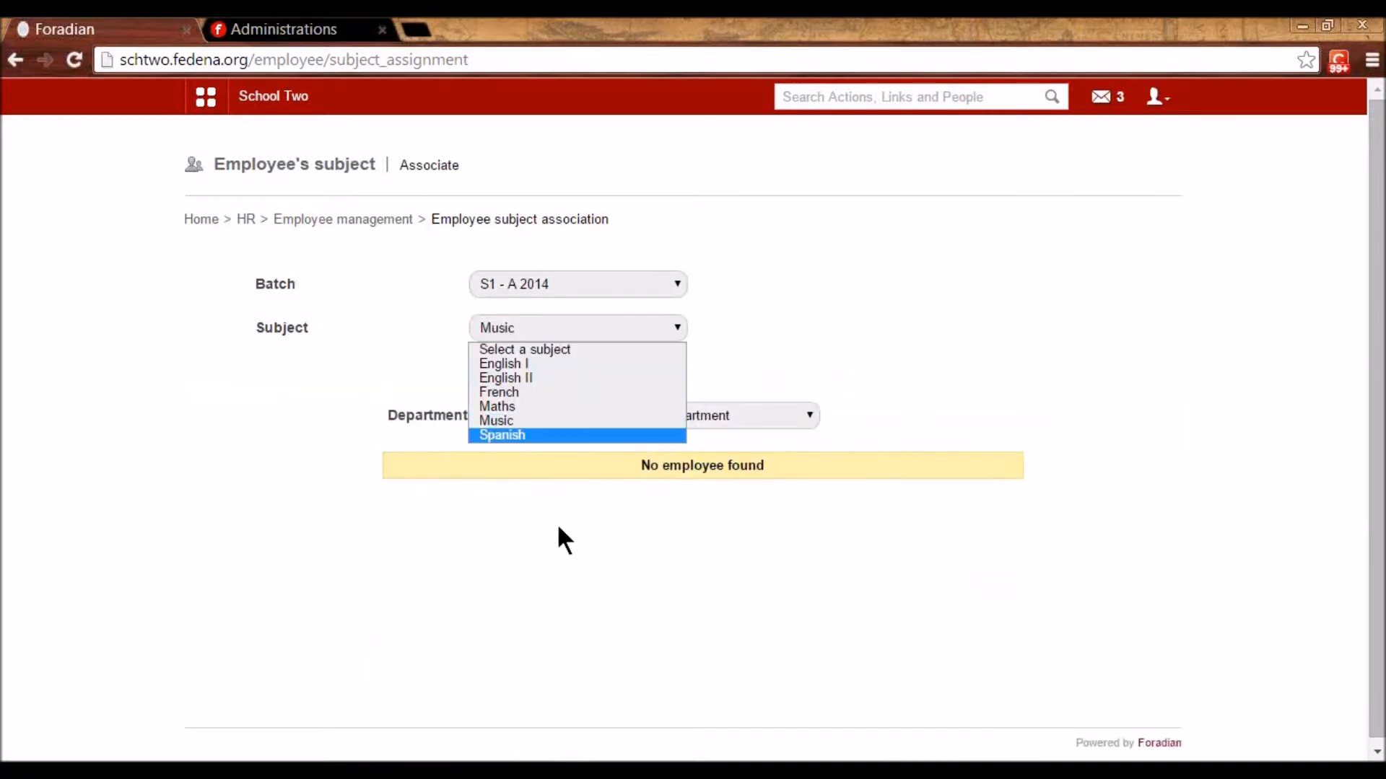
left_click(534, 433)
left_click(697, 412)
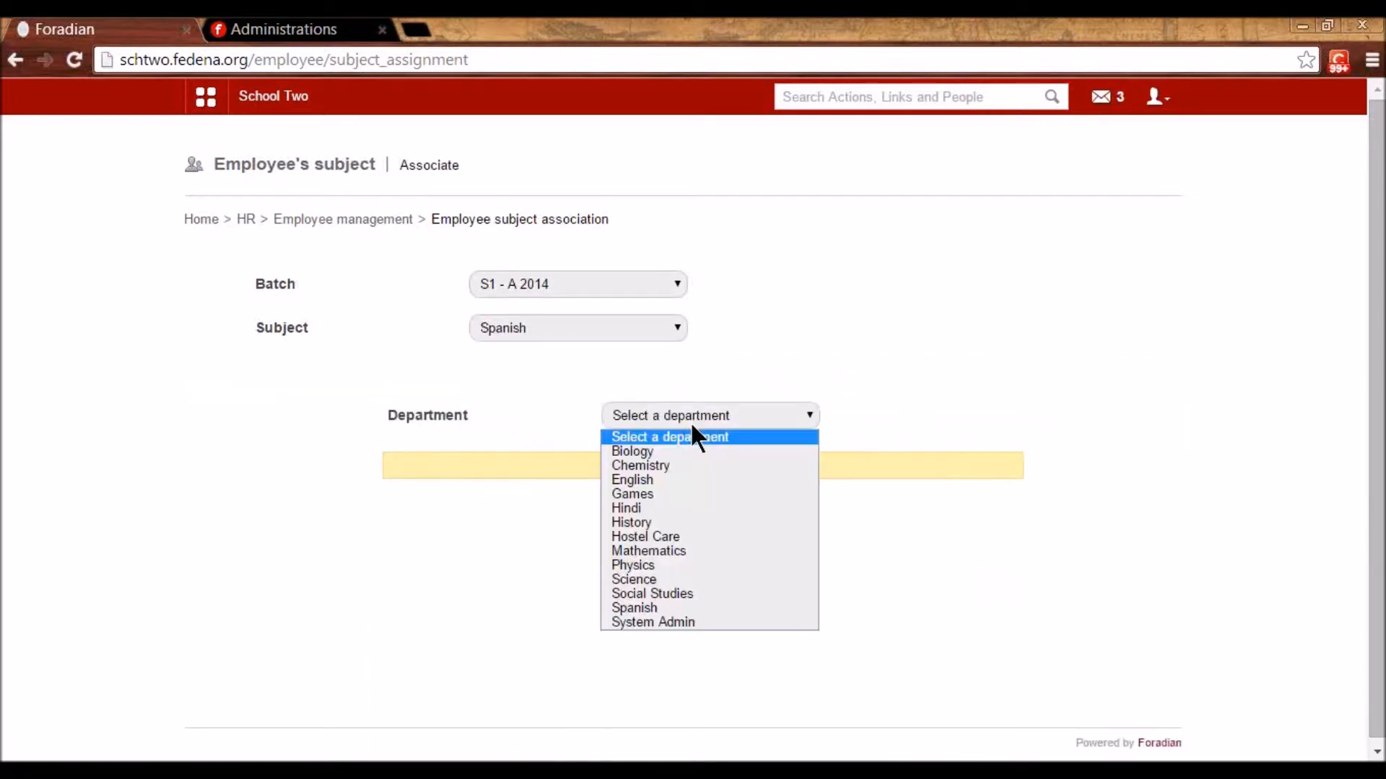
left_click(656, 607)
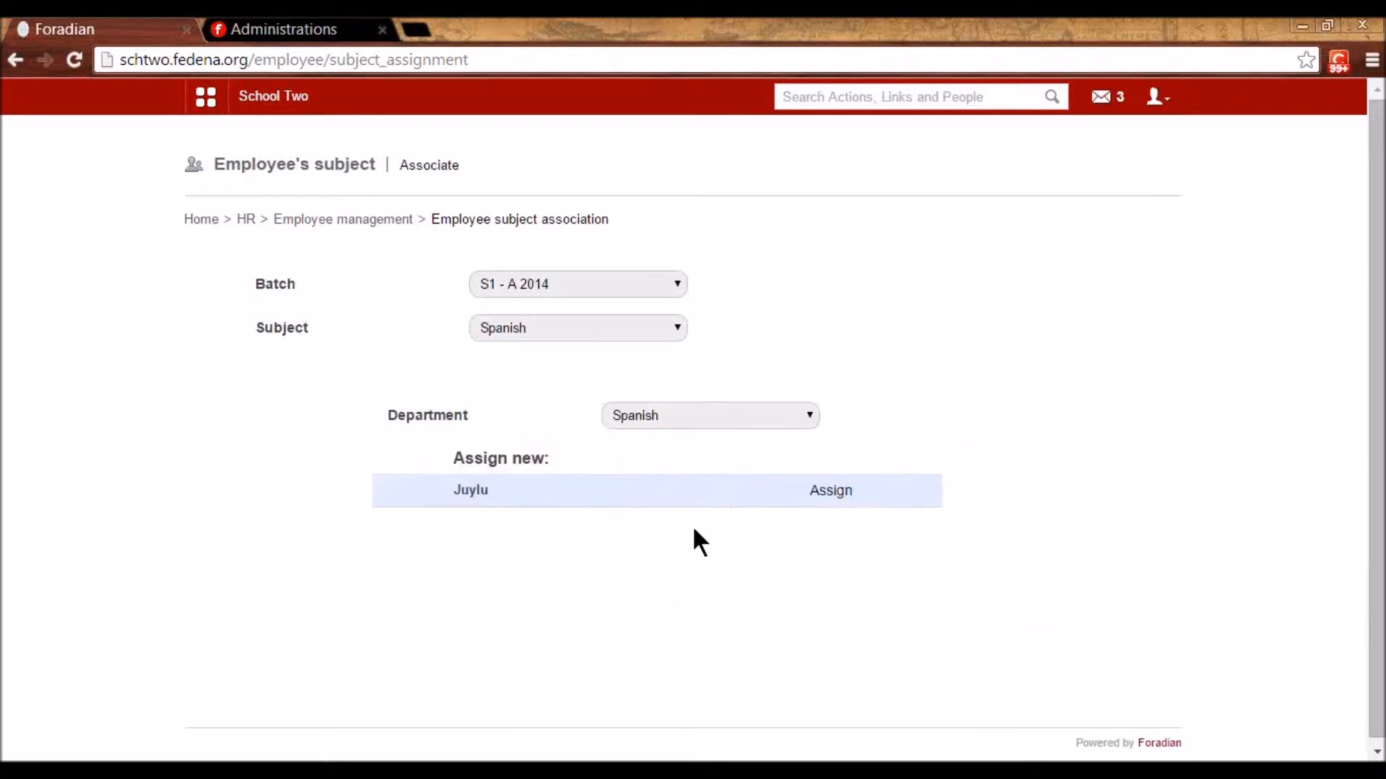
left_click(810, 491)
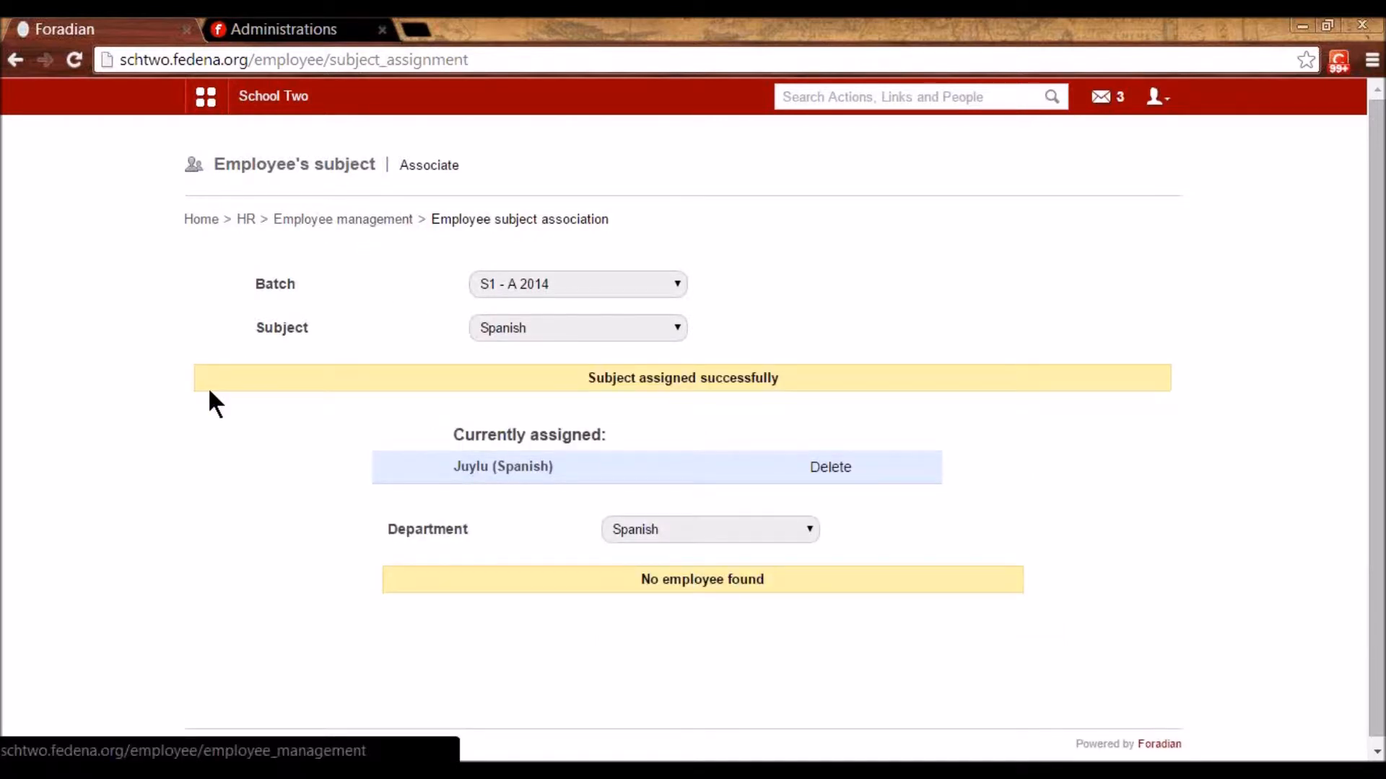
left_click(205, 101)
left_click(319, 144)
- Open the 12–16 Jan 2015 entries for S1 - A 2014 with English I selected
left_click(516, 262)
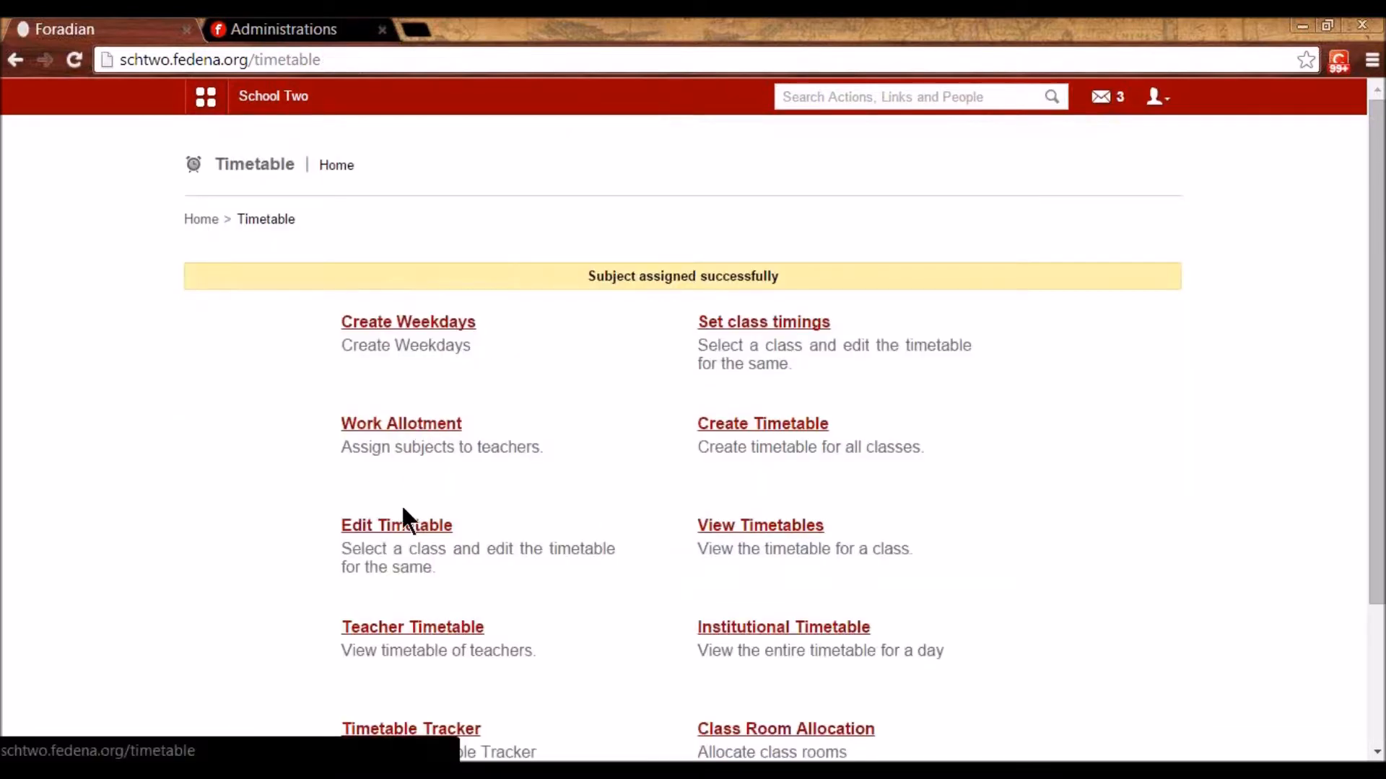
left_click(423, 498)
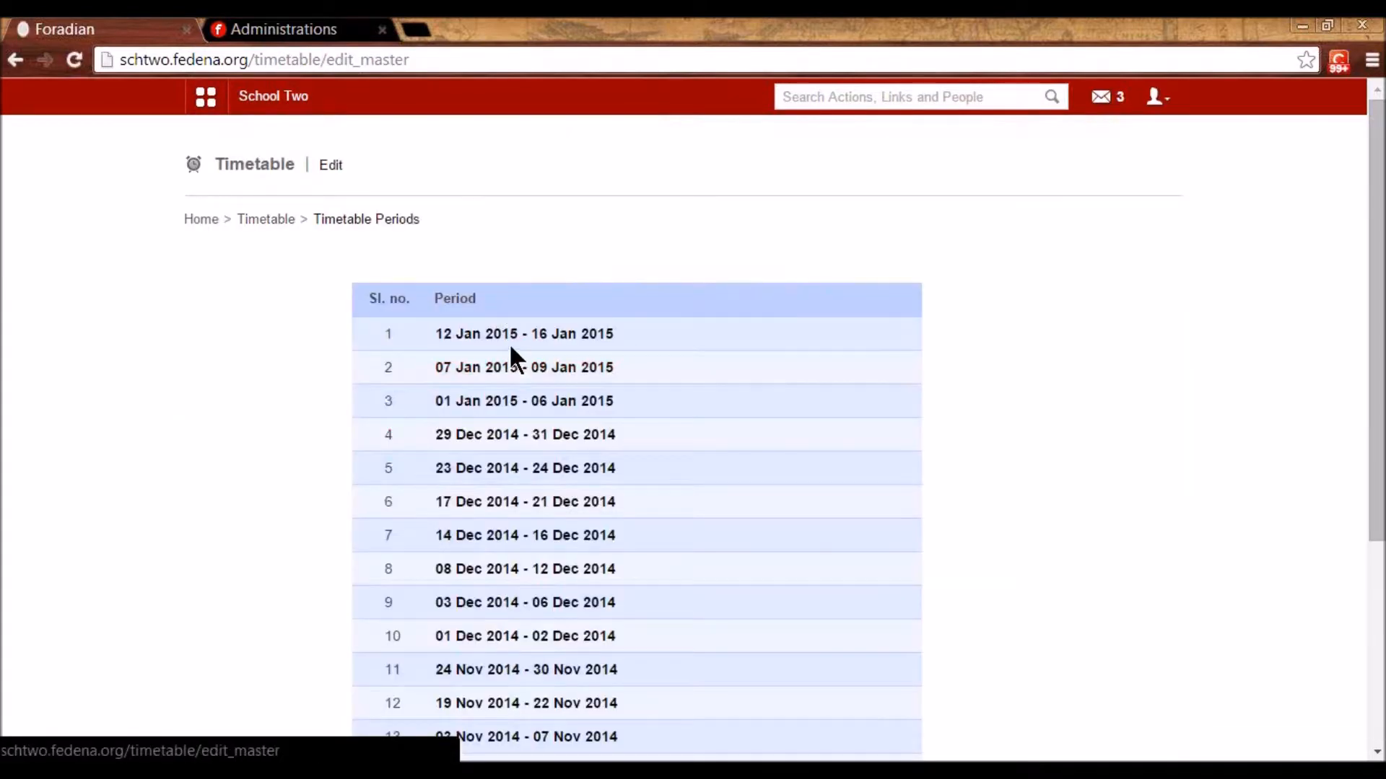
left_click(514, 336)
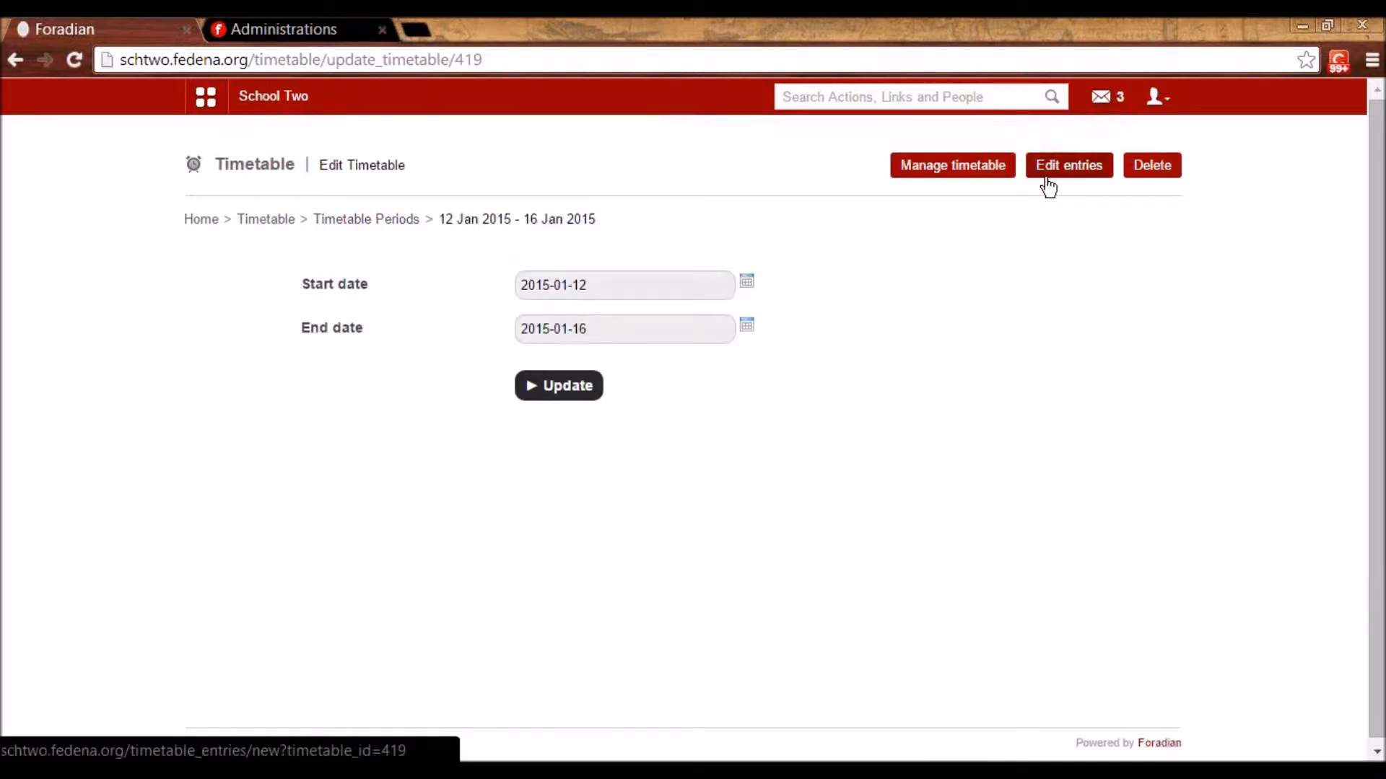
left_click(1048, 186)
left_click(582, 285)
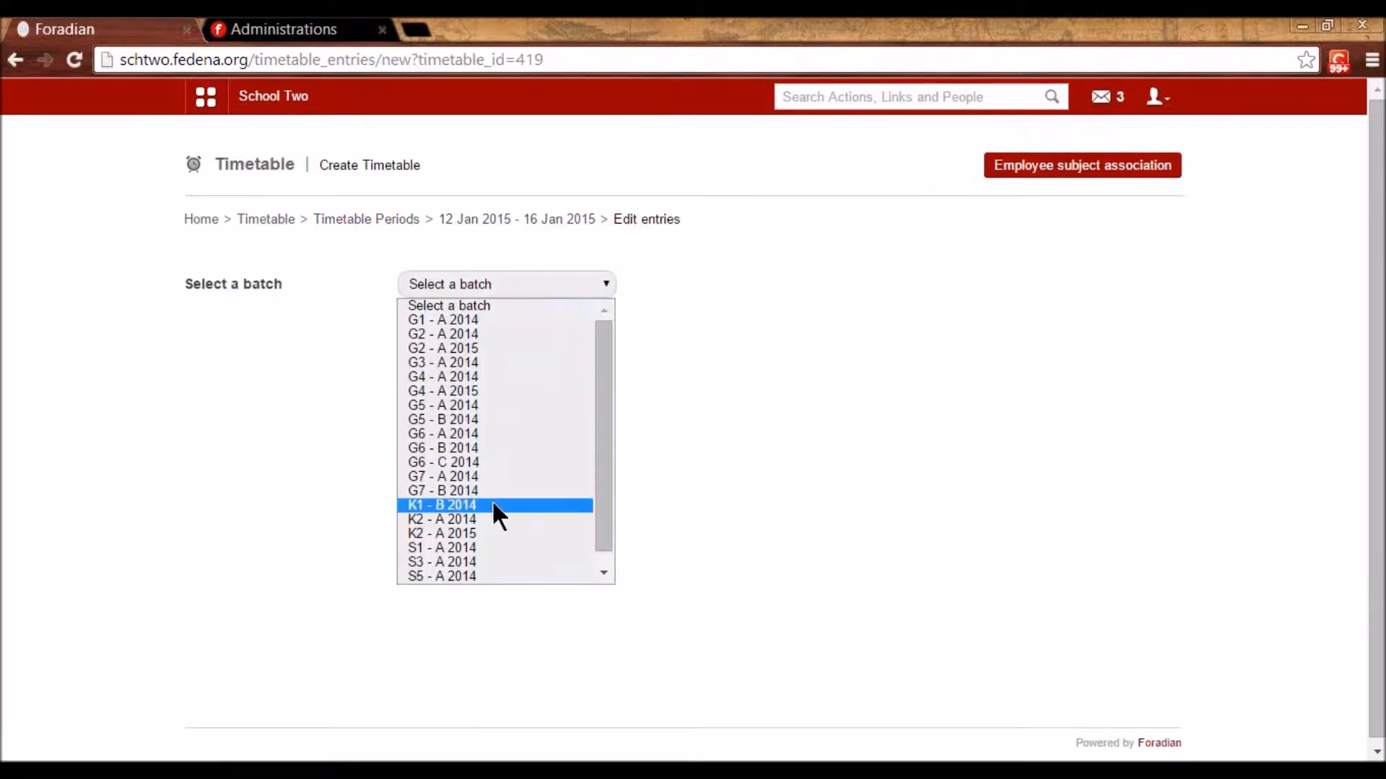
left_click(469, 534)
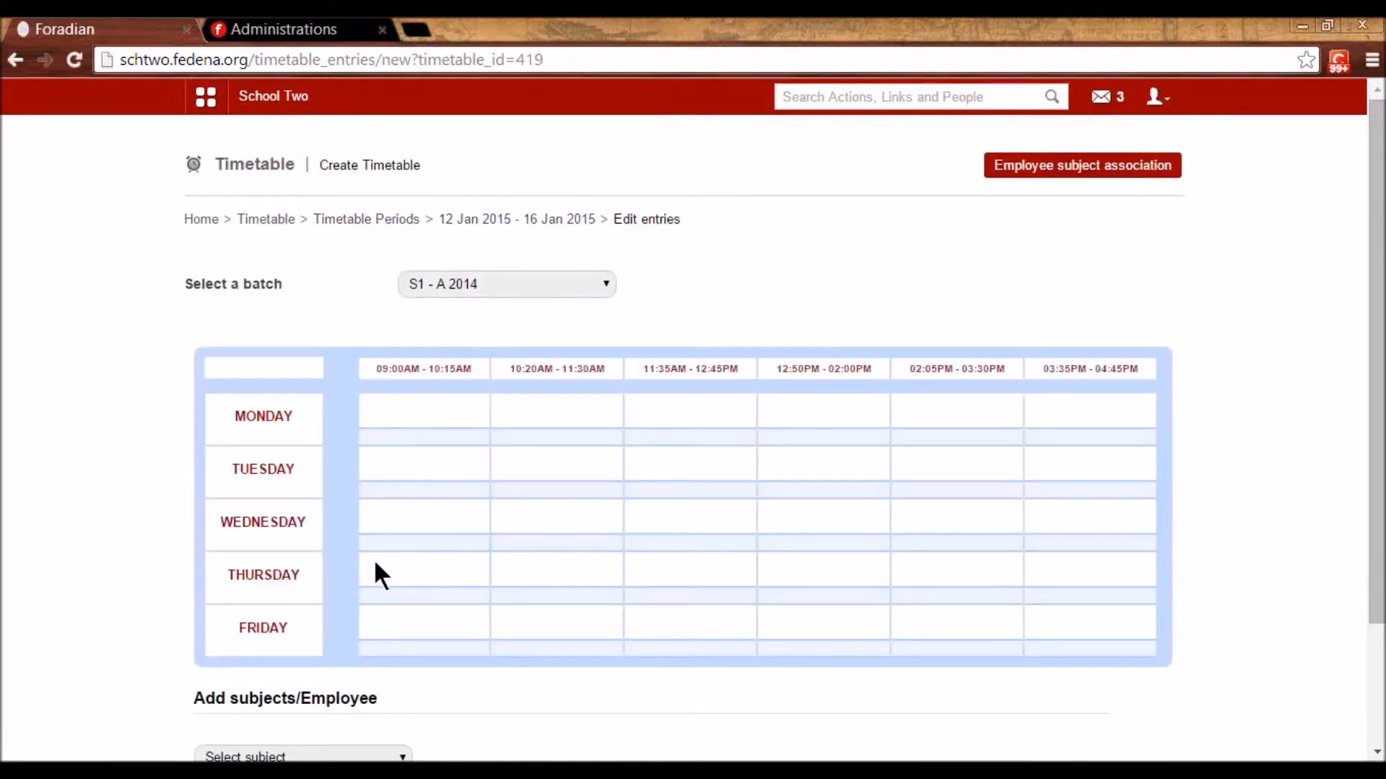
scroll(384, 540, "down", 2)
left_click(346, 604)
left_click(342, 640)
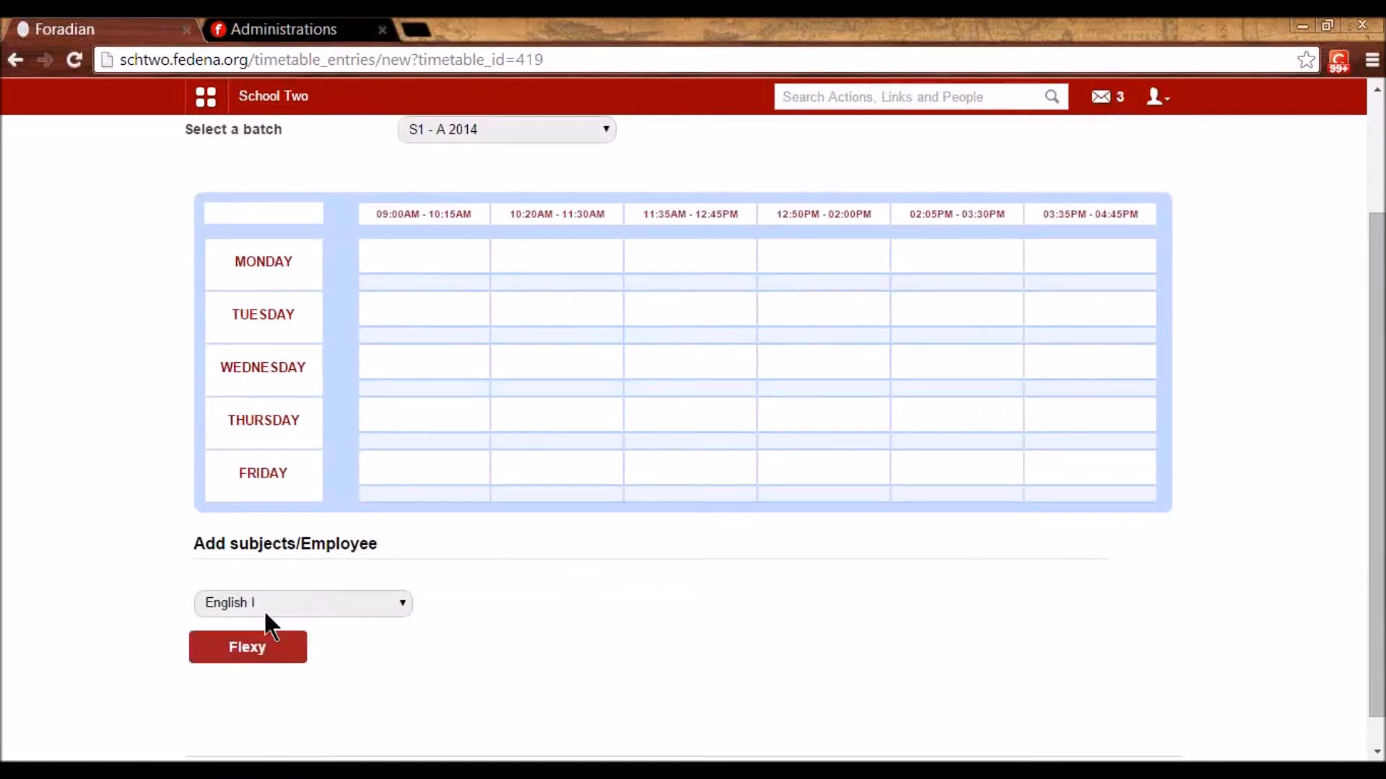
- Place English I and its teacher in Monday 09:00AM, Wednesday 10:20AM and Friday 12:50PM
left_click(436, 273)
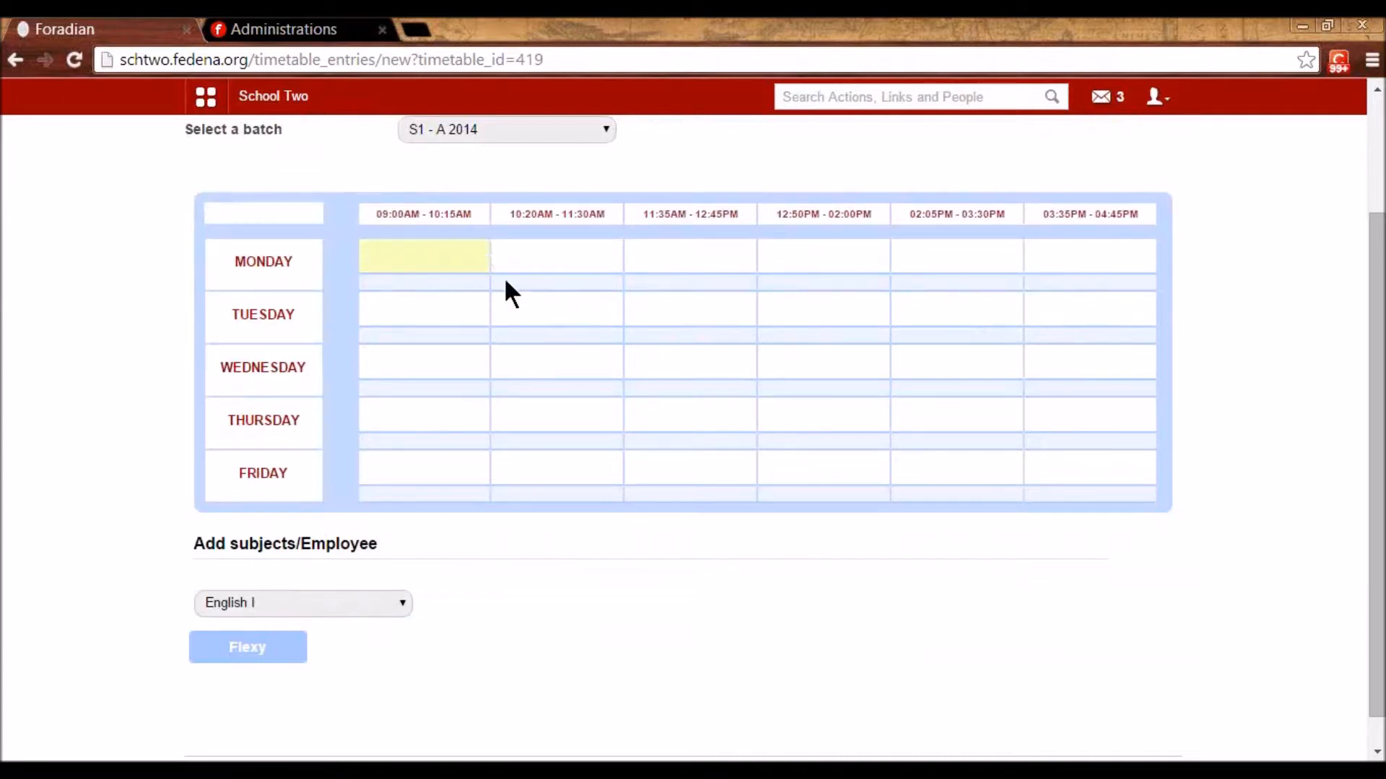
left_click(527, 369)
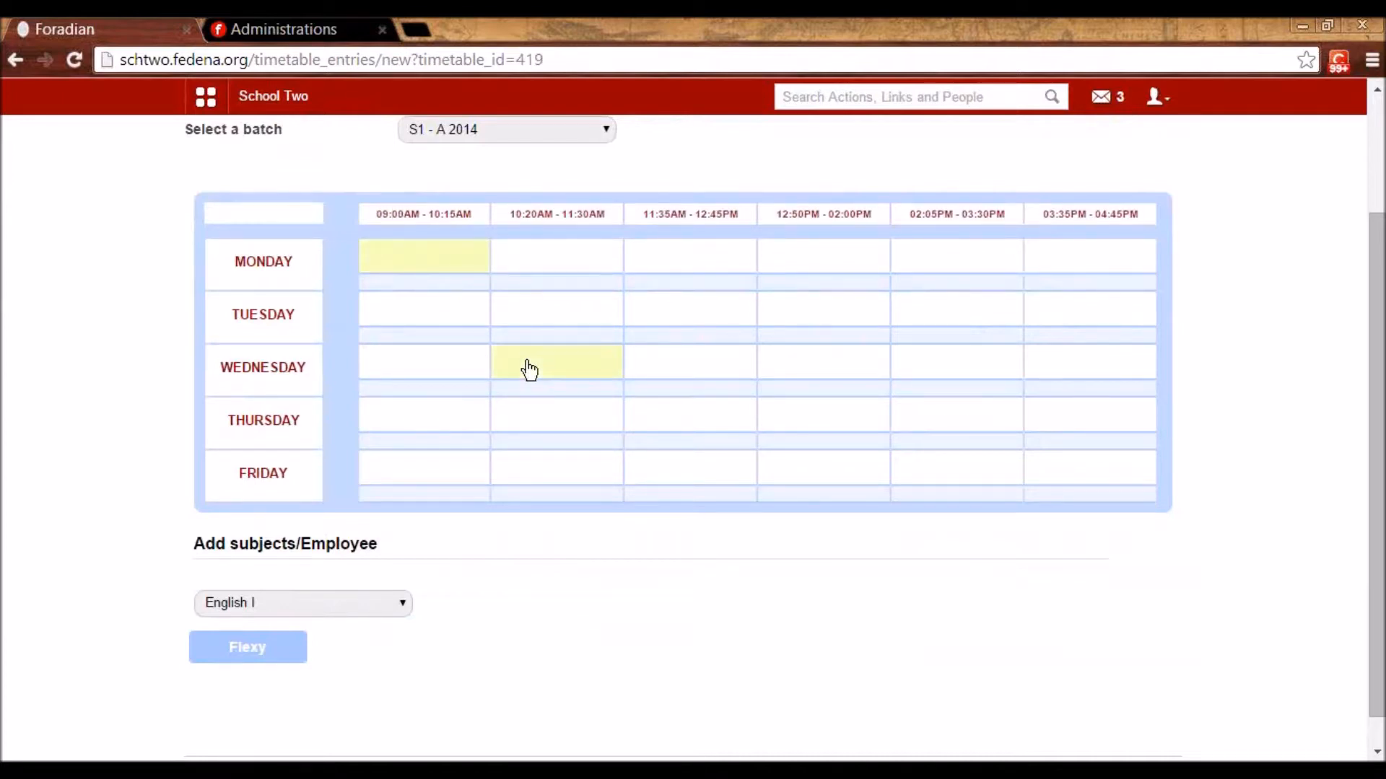
left_click(856, 481)
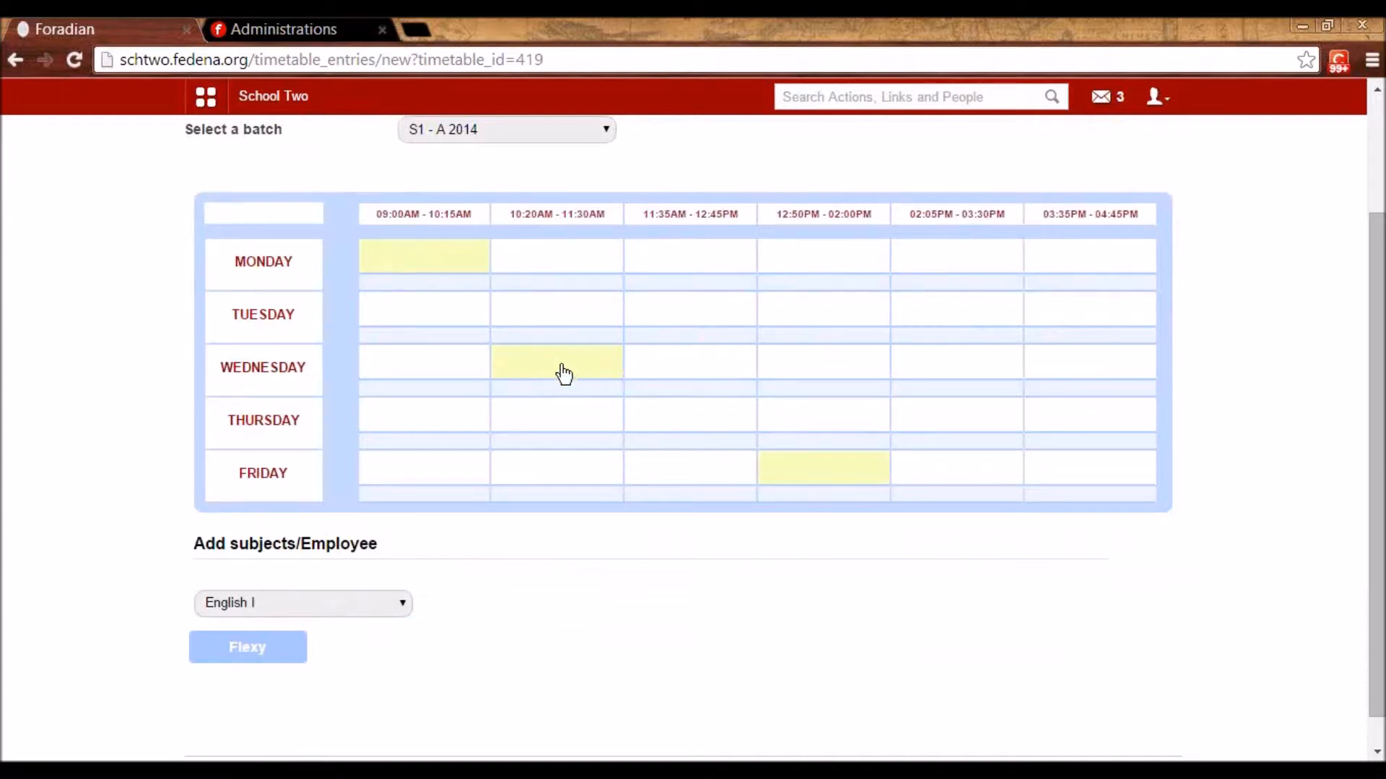
left_click_drag(247, 647, 442, 251)
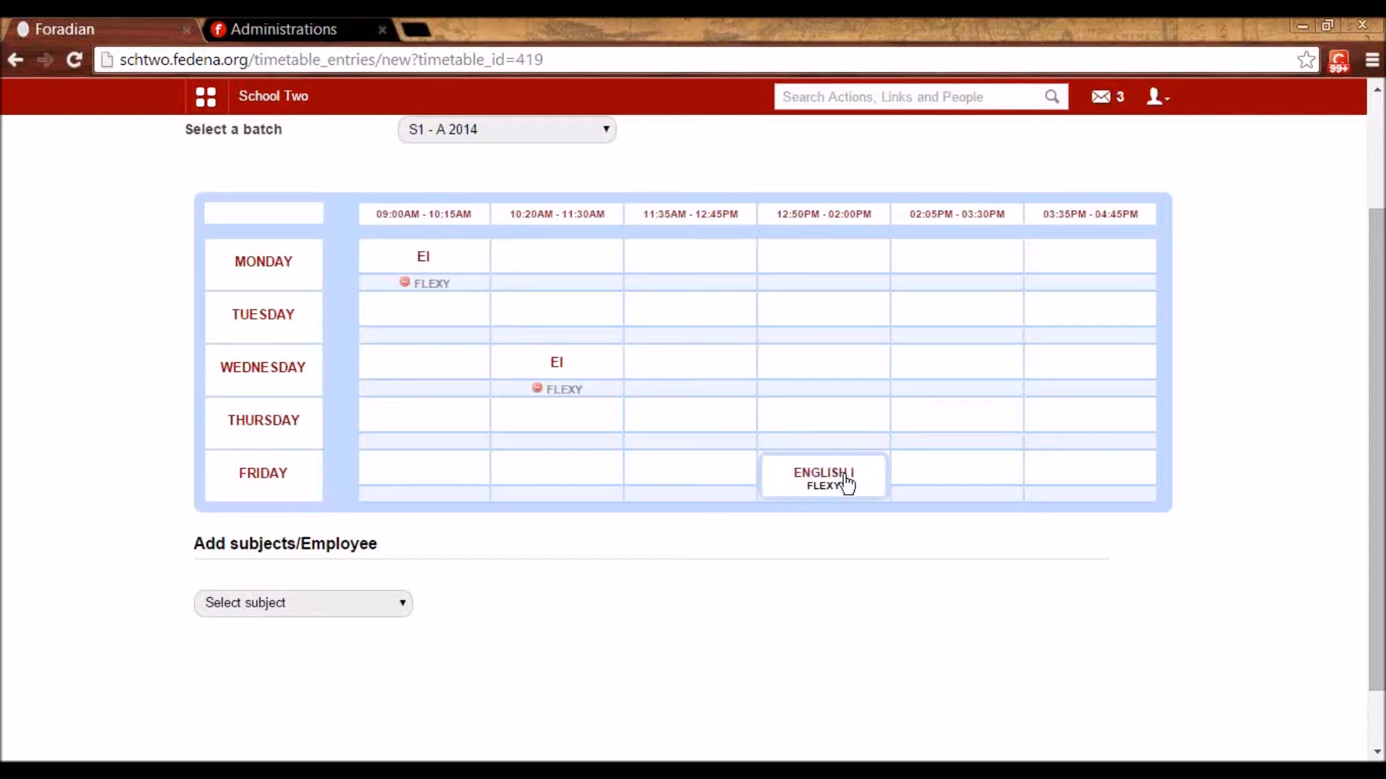
- Schedule English II on Tuesday 11:35AM, Friday 09:00AM, Monday 02:05PM and Thursday 02:05PM
left_click(376, 606)
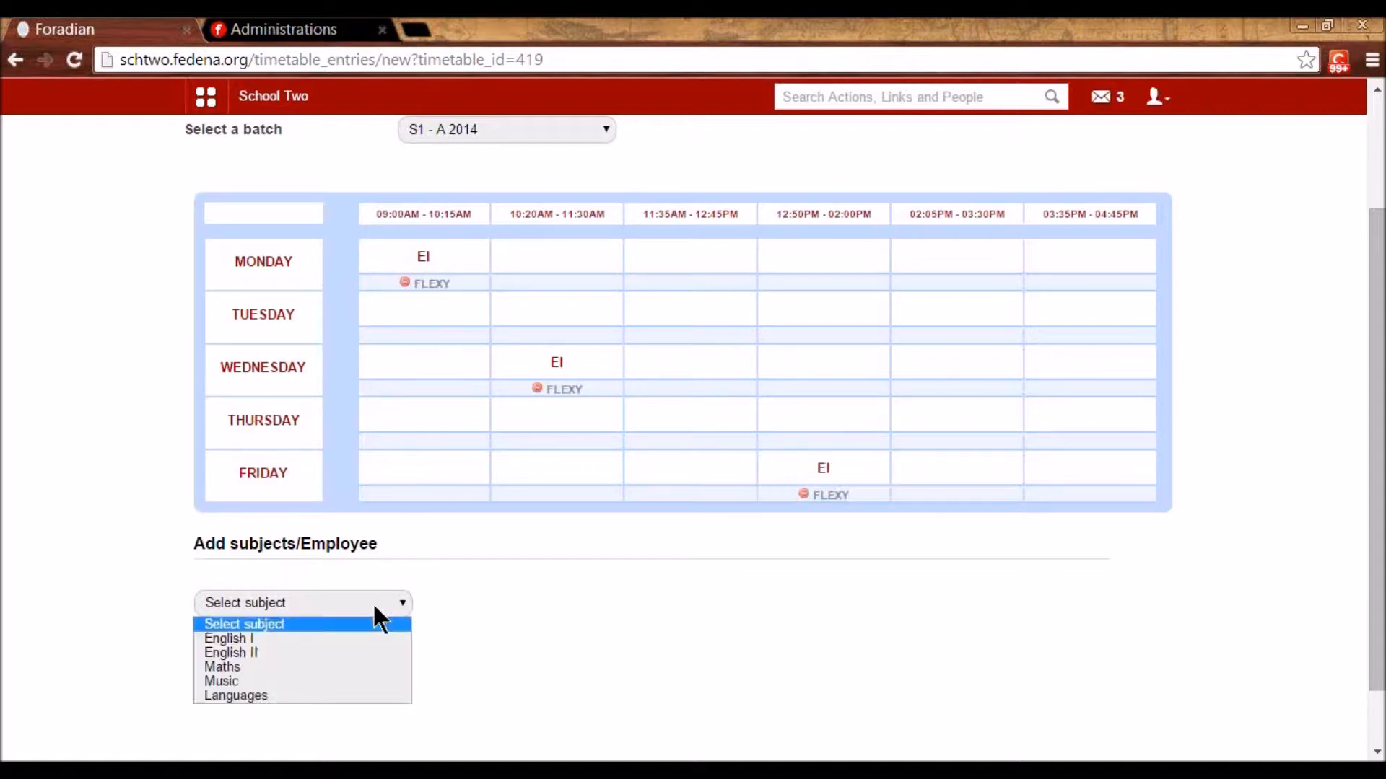
left_click(353, 653)
left_click(693, 318)
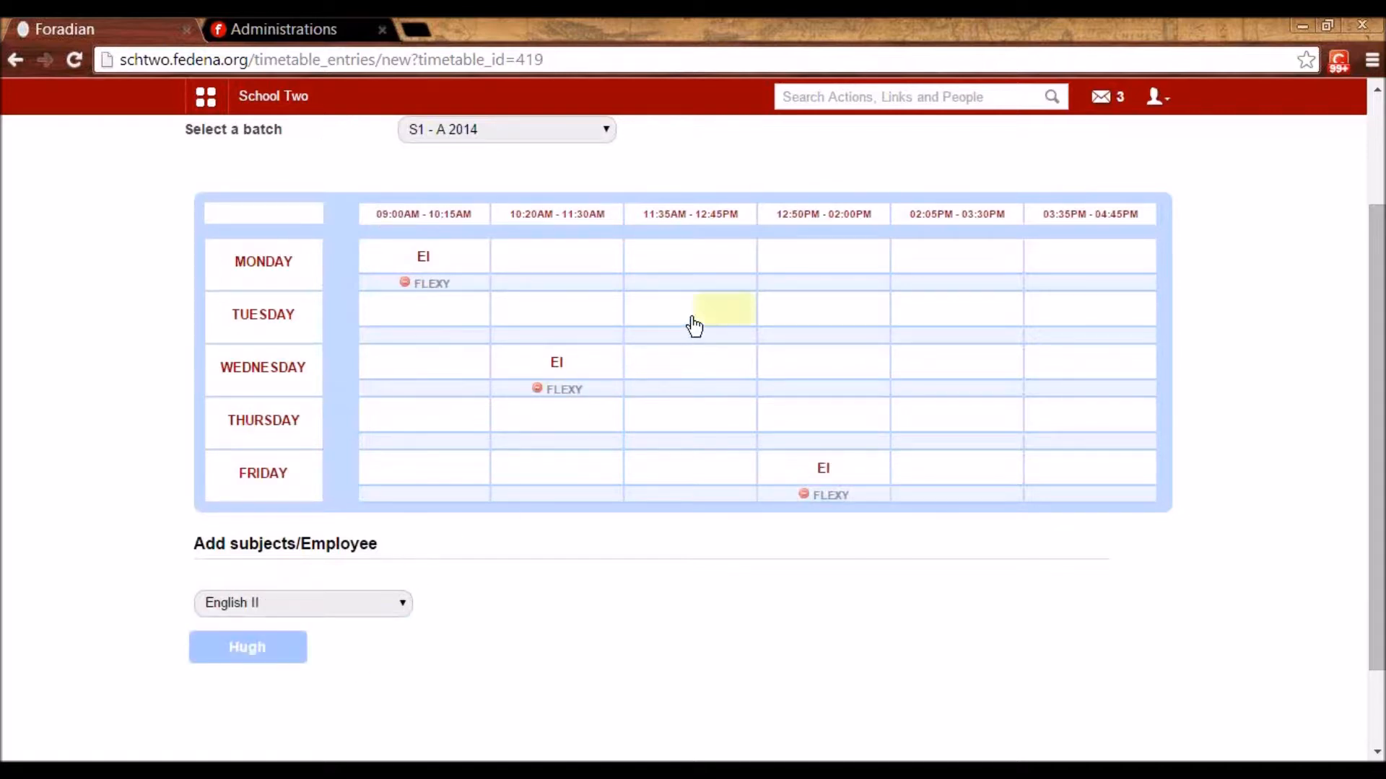
left_click(436, 470)
left_click(927, 262)
left_click(928, 416)
left_click_drag(217, 659, 397, 462)
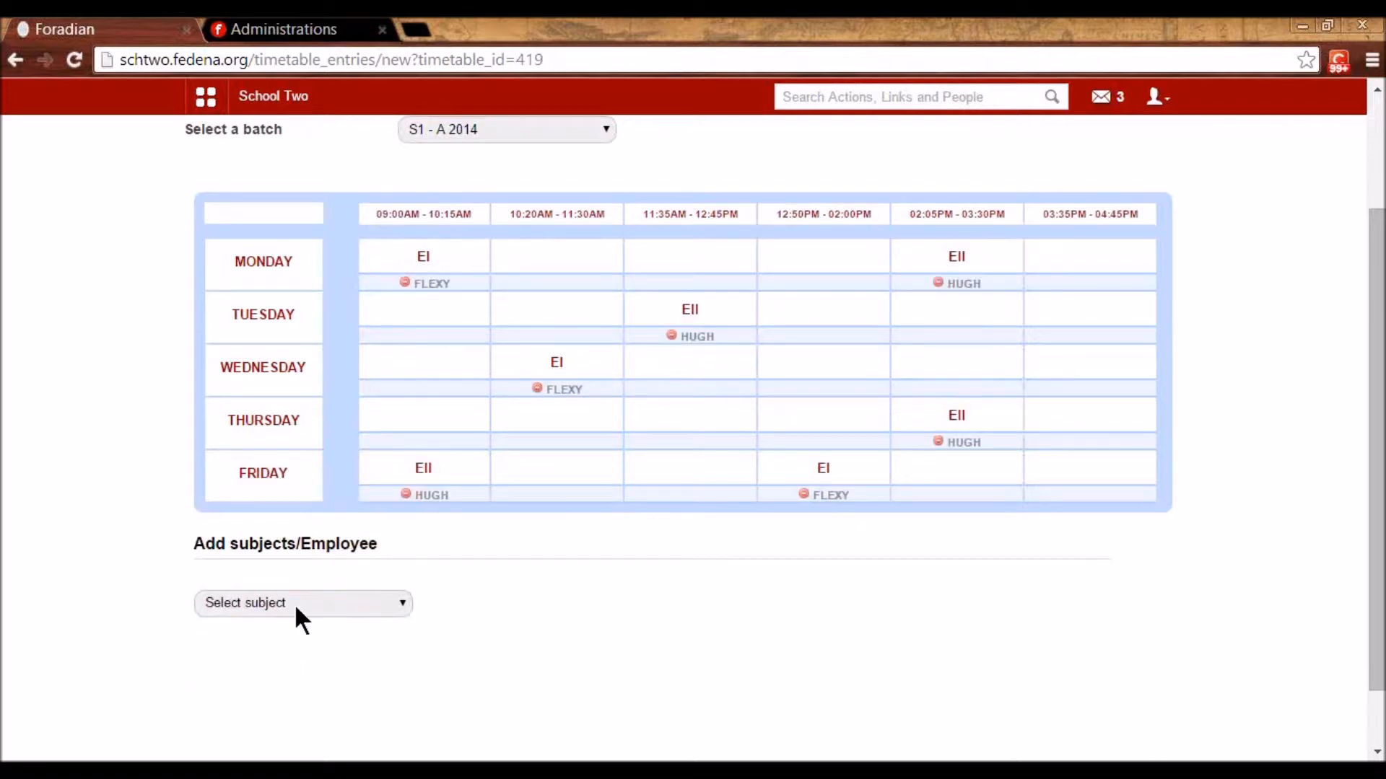
- Schedule Maths on Thursday 11:35AM, Monday 10:20AM, Thursday 09:00AM, Friday 11:35AM and Tuesday 03:35PM
left_click(293, 603)
left_click(267, 667)
left_click(662, 422)
left_click_drag(554, 333, 555, 336)
left_click(524, 267)
left_click(464, 414)
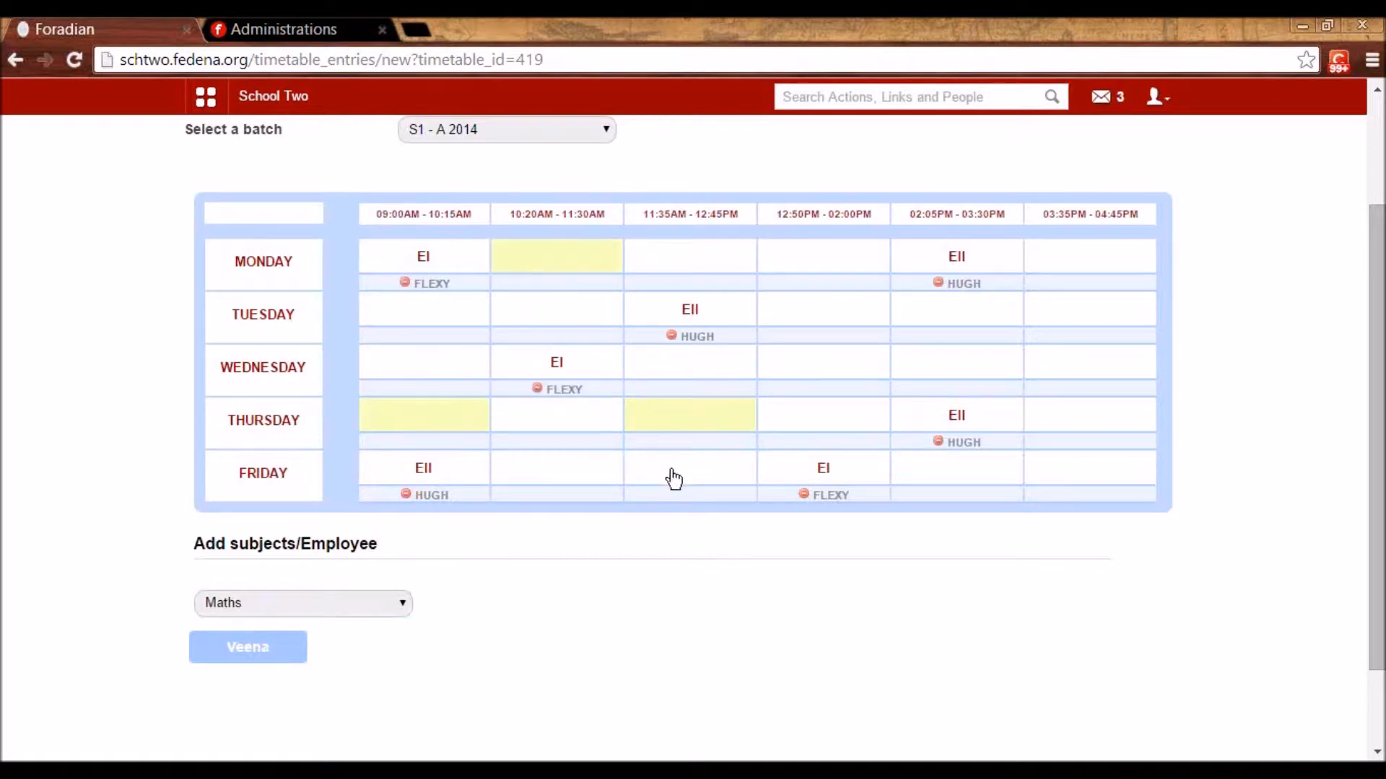
left_click(672, 473)
left_click(1055, 314)
left_click_drag(250, 635, 650, 432)
- Drop the Thursday first-period Maths but keep Tuesday's despite the weekly limit warning
scroll(430, 588, "down", 3)
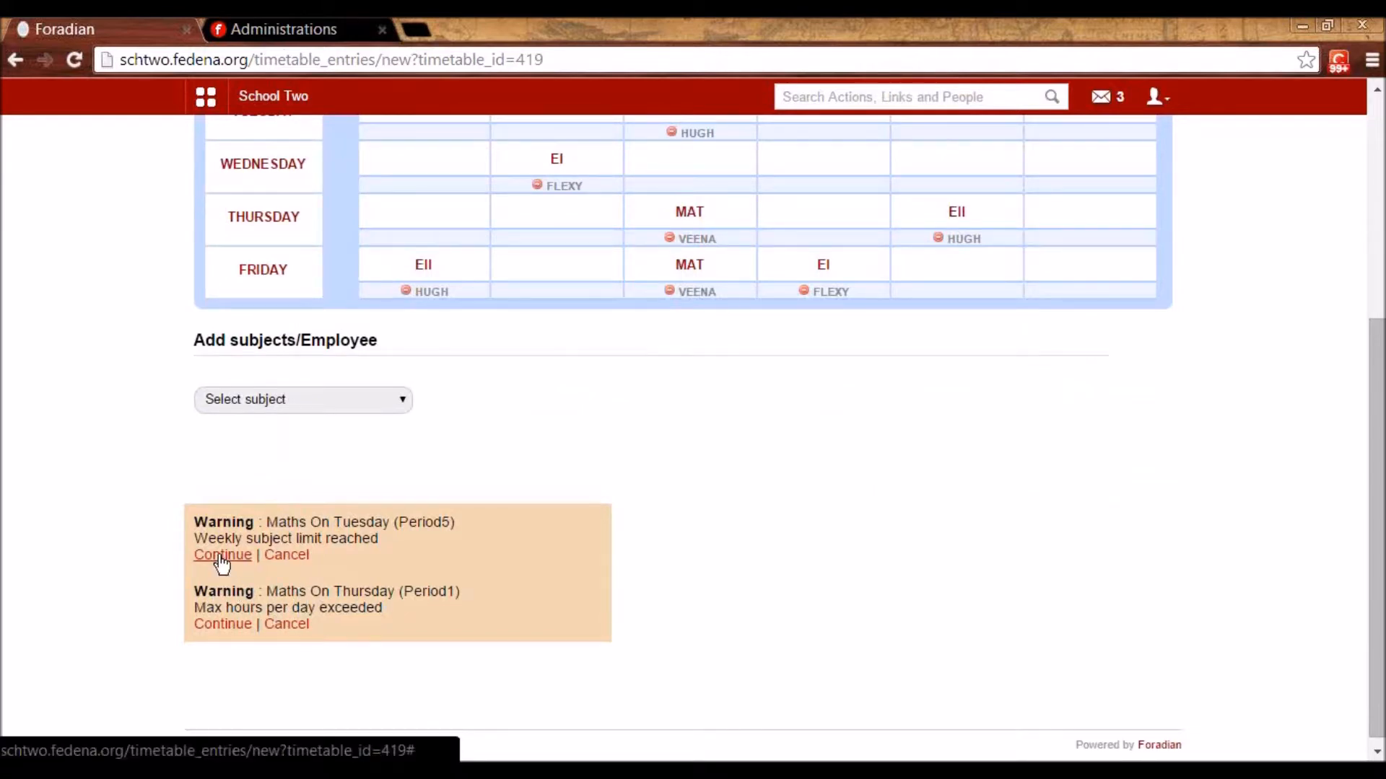
left_click(287, 625)
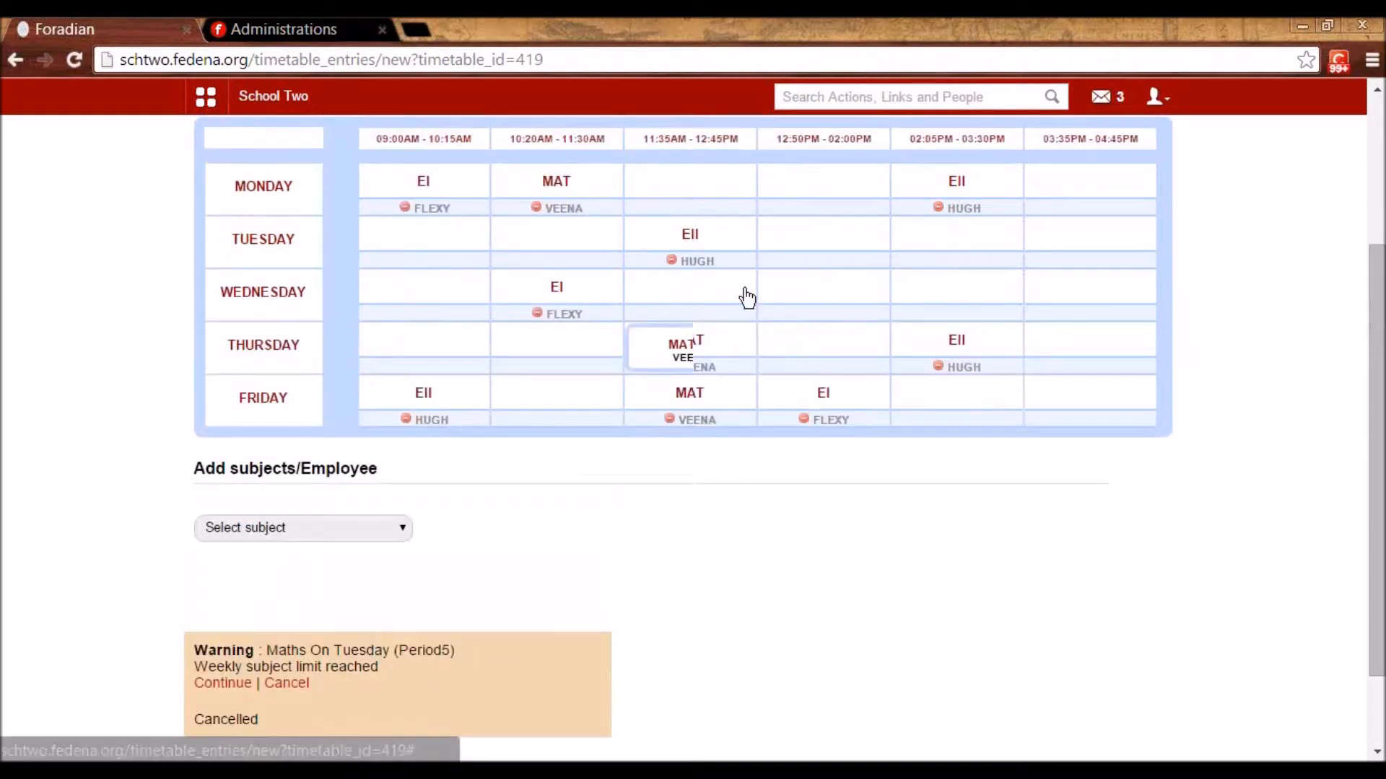
scroll(765, 342, "down", 2)
left_click(216, 583)
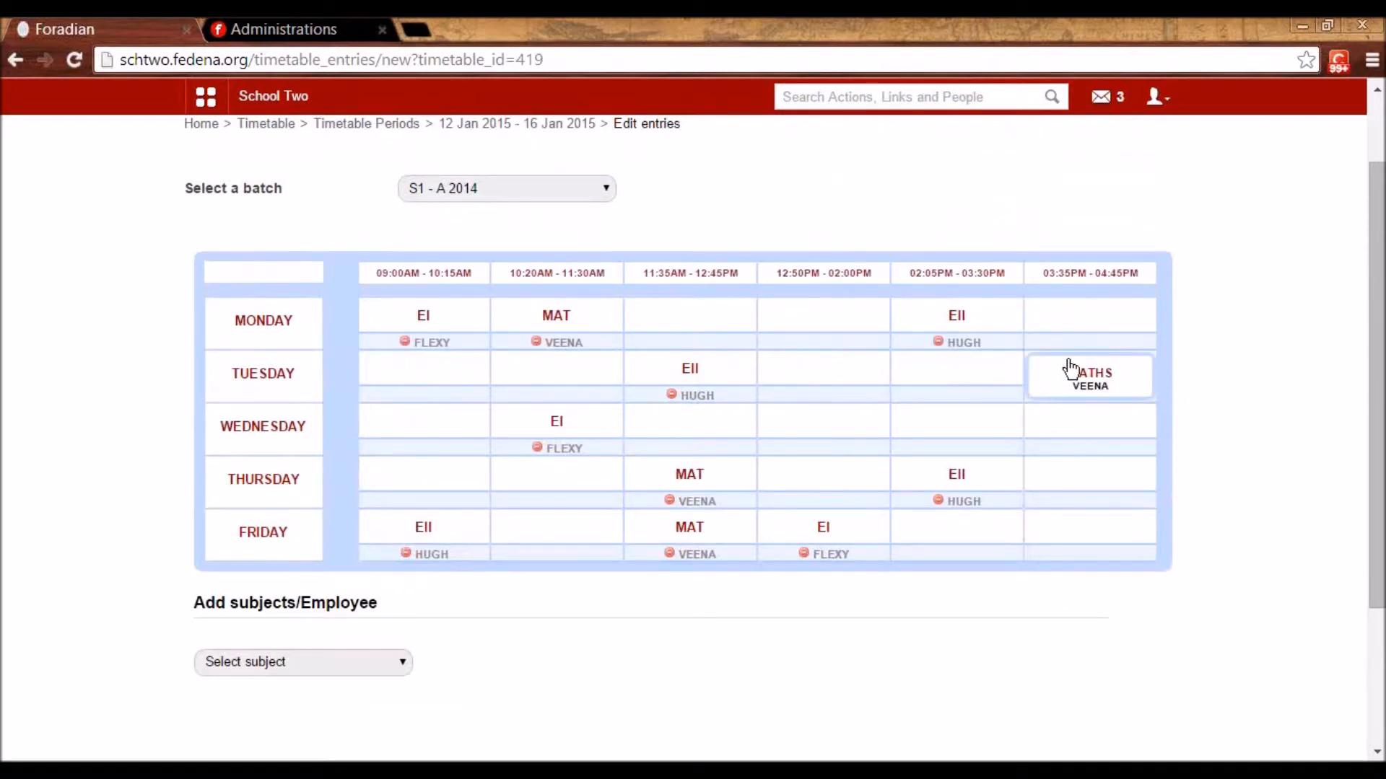
scroll(531, 361, "up", 2)
left_click(495, 220)
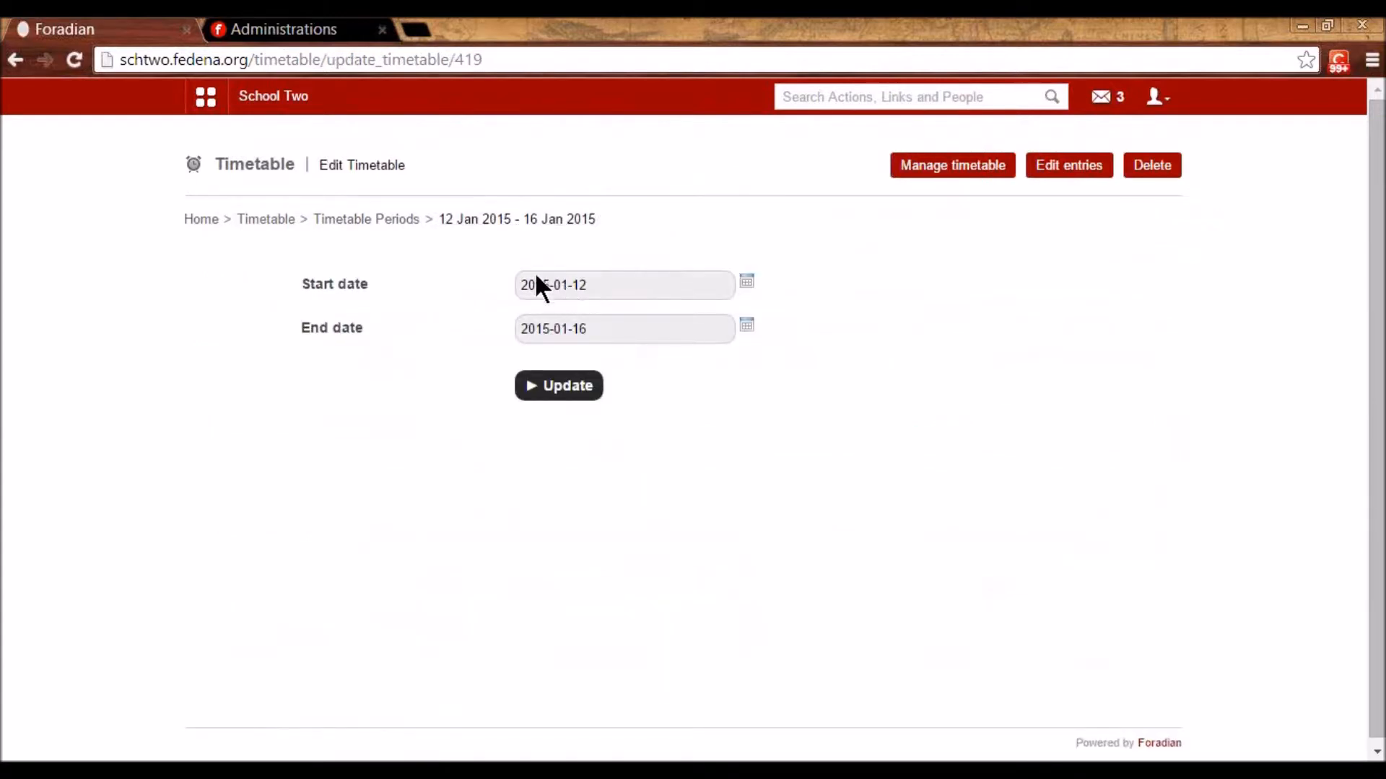
- Return from the timetable periods list to the main Timetable page
left_click(408, 221)
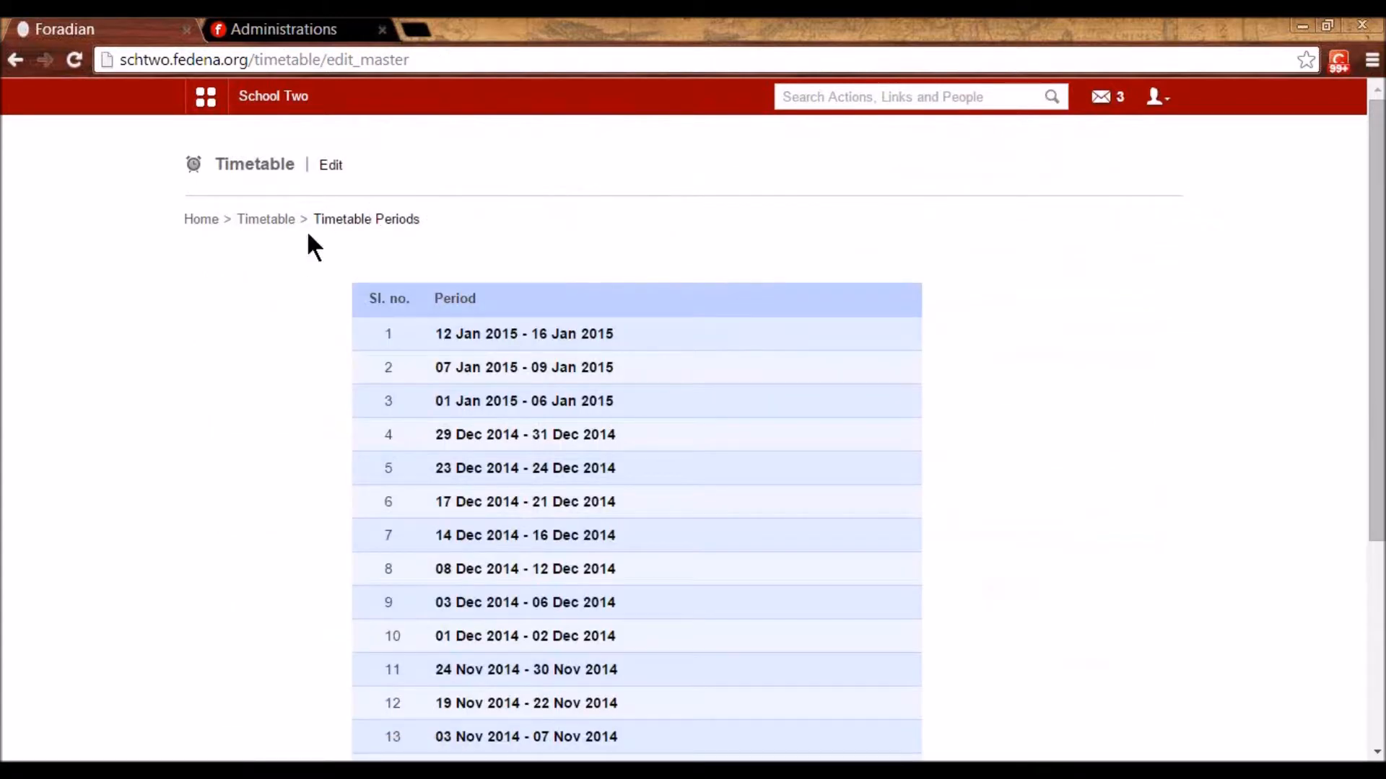
left_click(267, 220)
scroll(664, 444, "down", 1)
- View the 12 Jan 2015 - 16 Jan 2015 timetable for batch S1 - A 2014
left_click(747, 384)
left_click(731, 283)
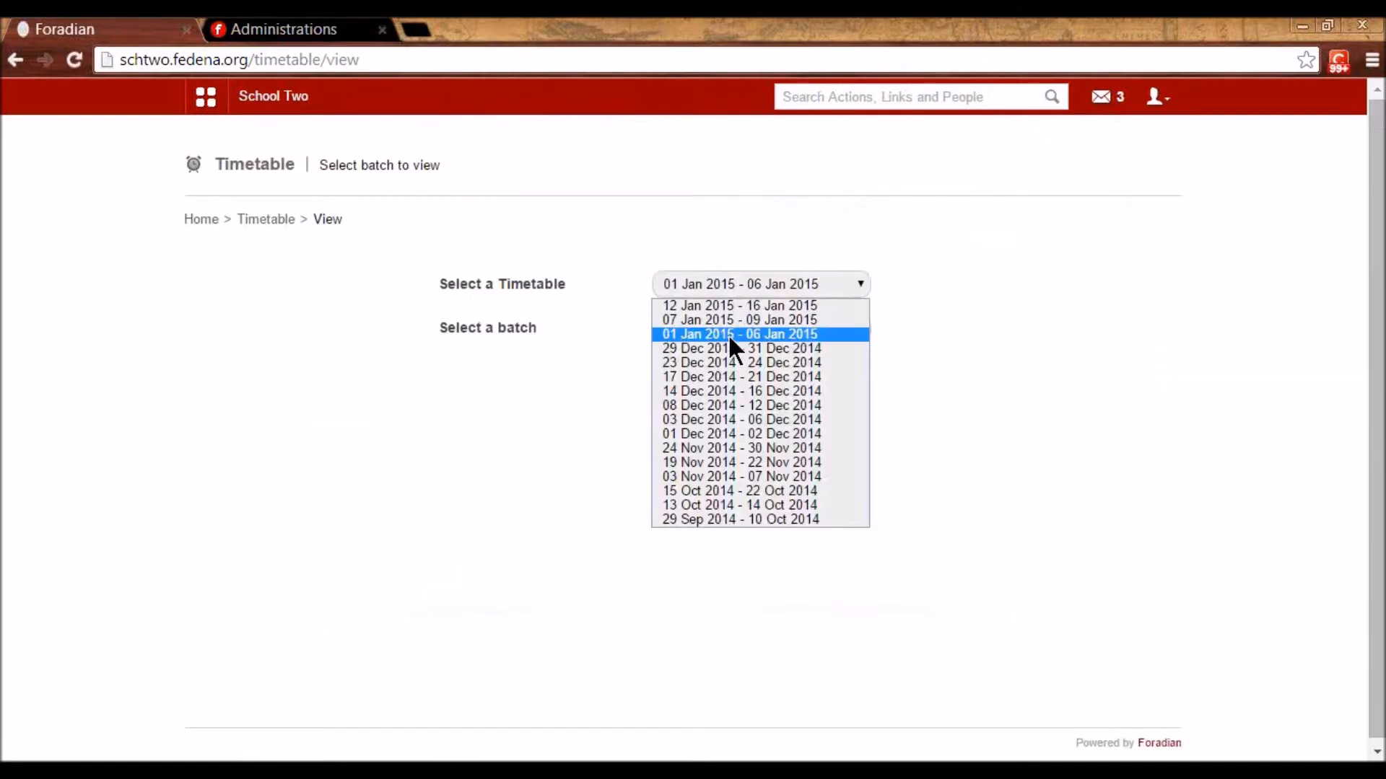
left_click(724, 303)
left_click(728, 329)
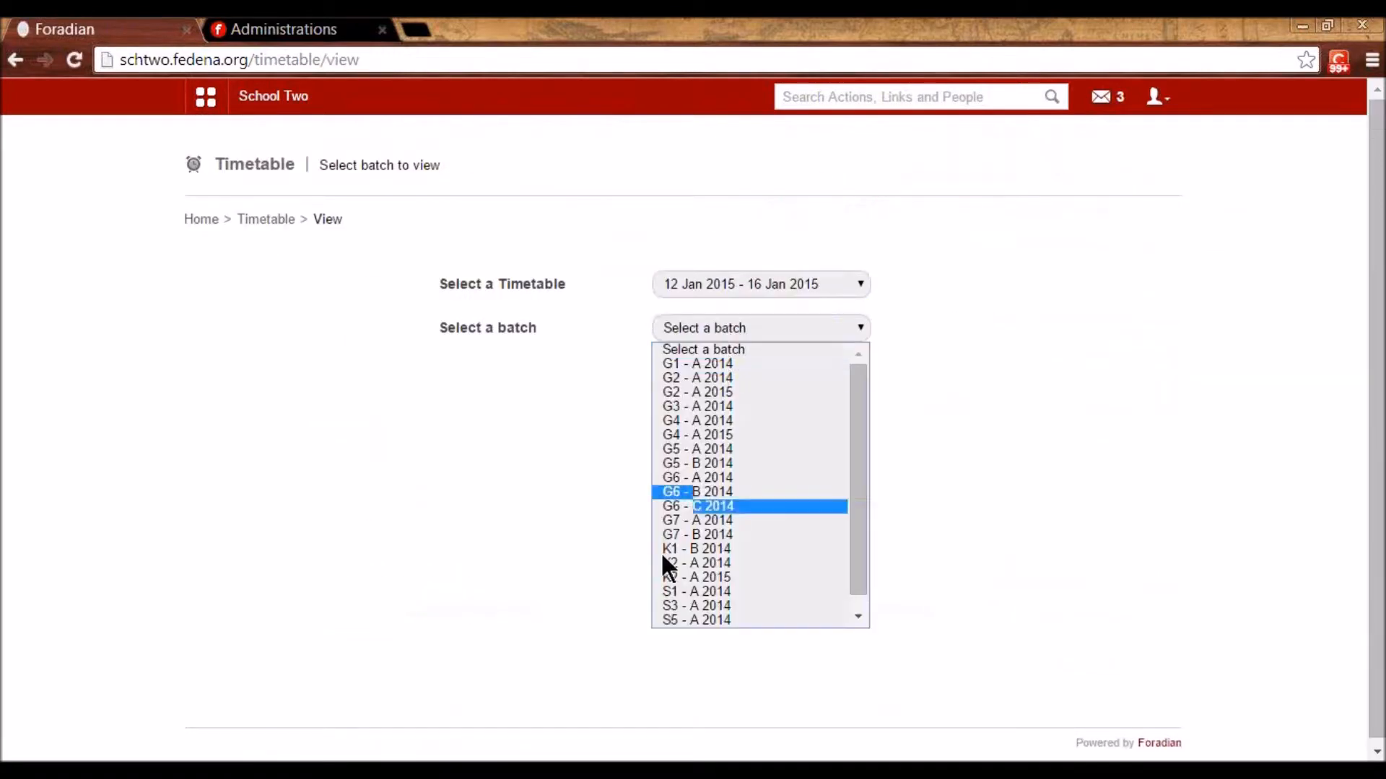
left_click(705, 591)
scroll(801, 498, "down", 2)
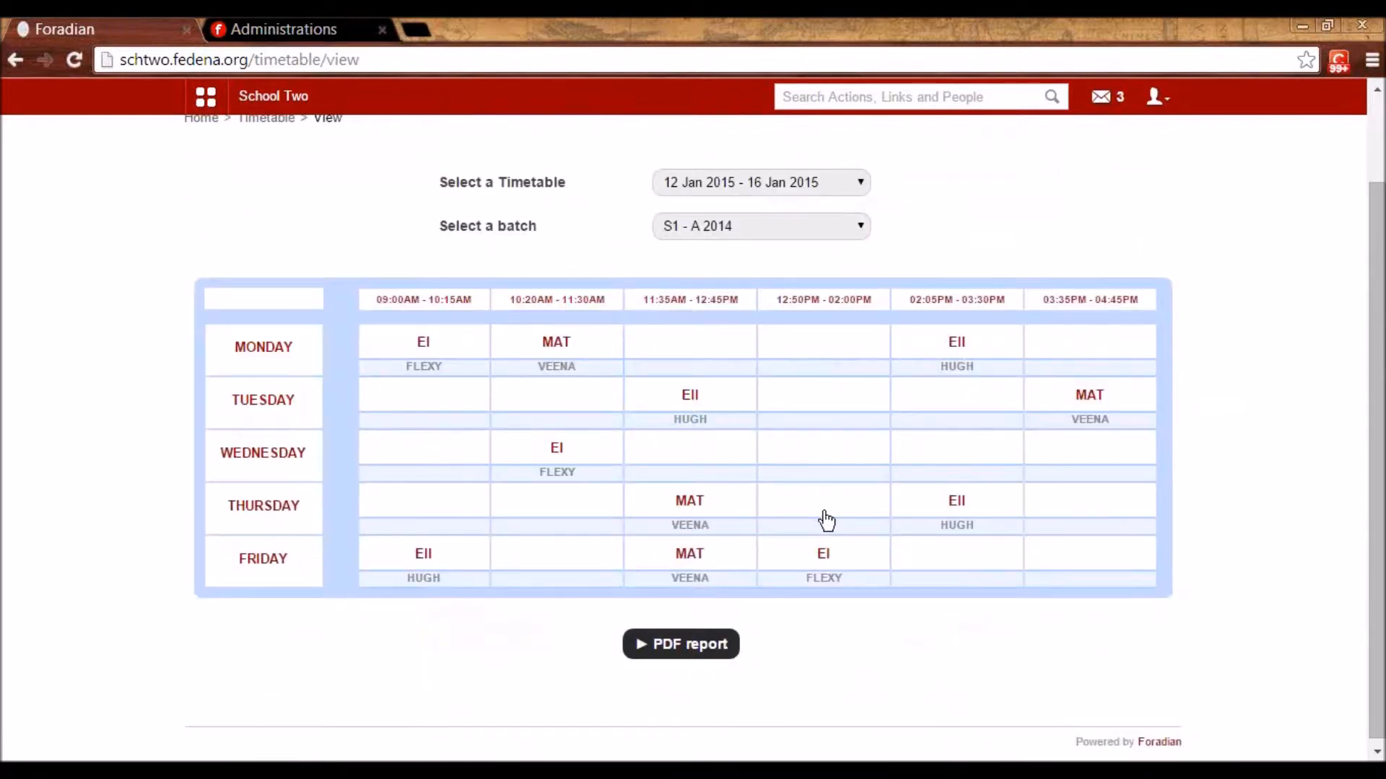
- Go back to the Timetable menu and open the Teacher Timetable
left_click(691, 650)
scroll(294, 293, "up", 2)
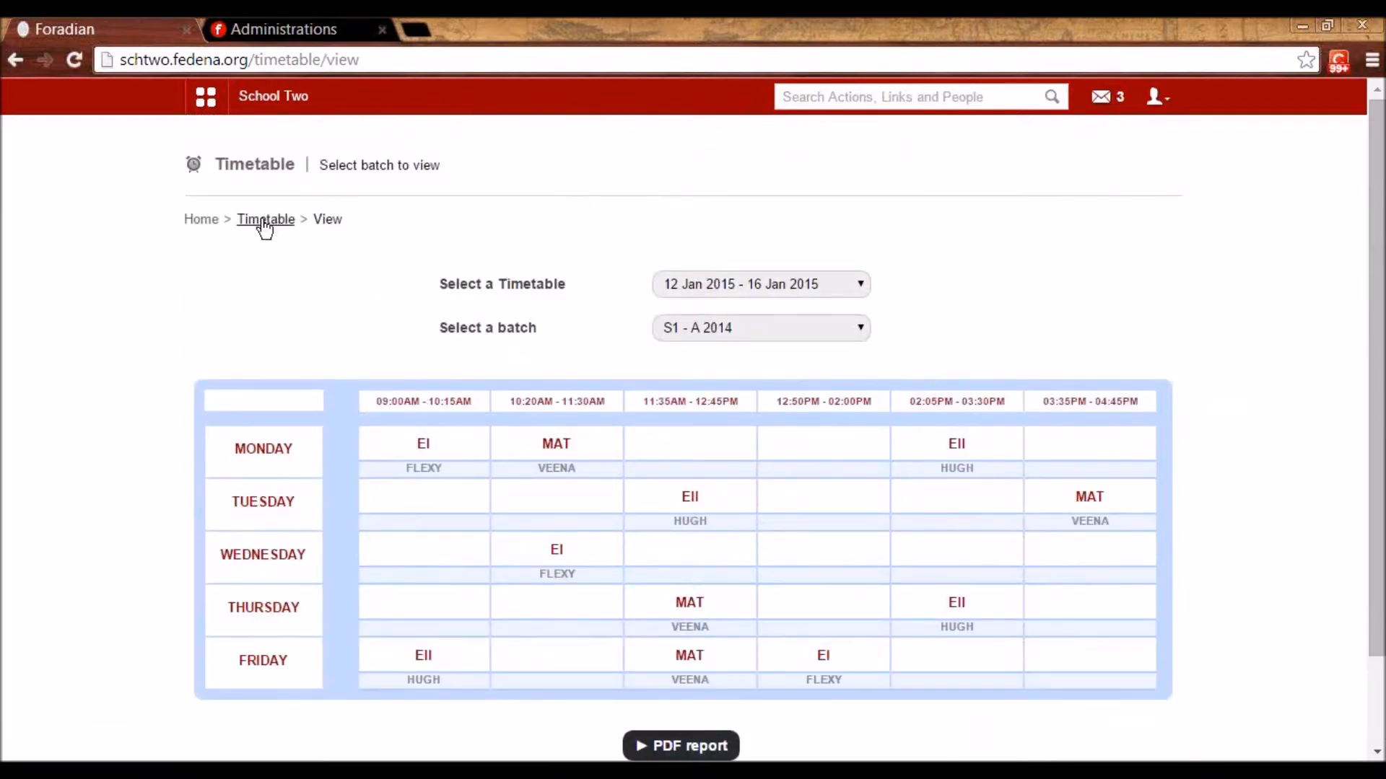
scroll(491, 470, "down", 2)
left_click(458, 488)
- Show the teachers' timetable for 12 Jan 2015 - 16 Jan 2015
left_click(488, 285)
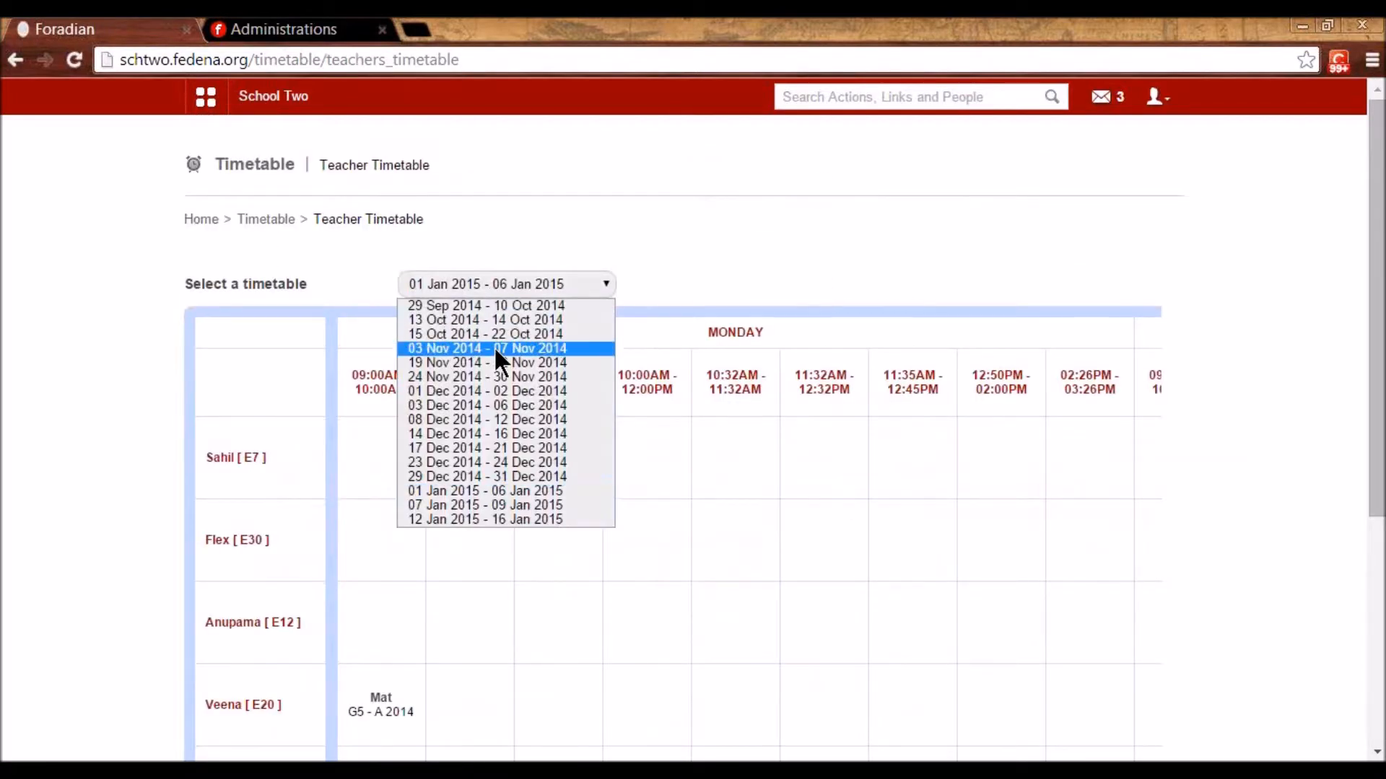
left_click(521, 518)
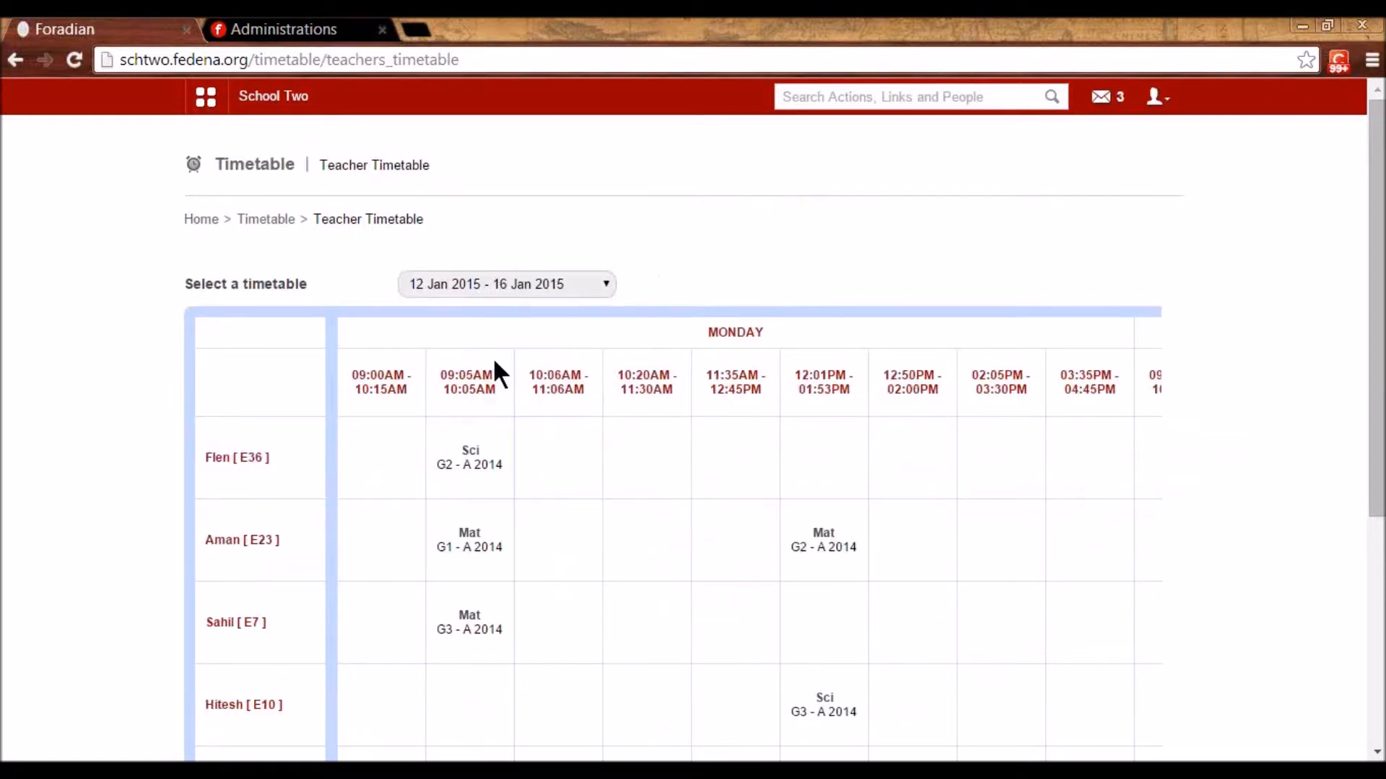
scroll(637, 353, "down", 2)
scroll(637, 355, "down", 2)
scroll(493, 311, "down", 2)
scroll(494, 312, "up", 4)
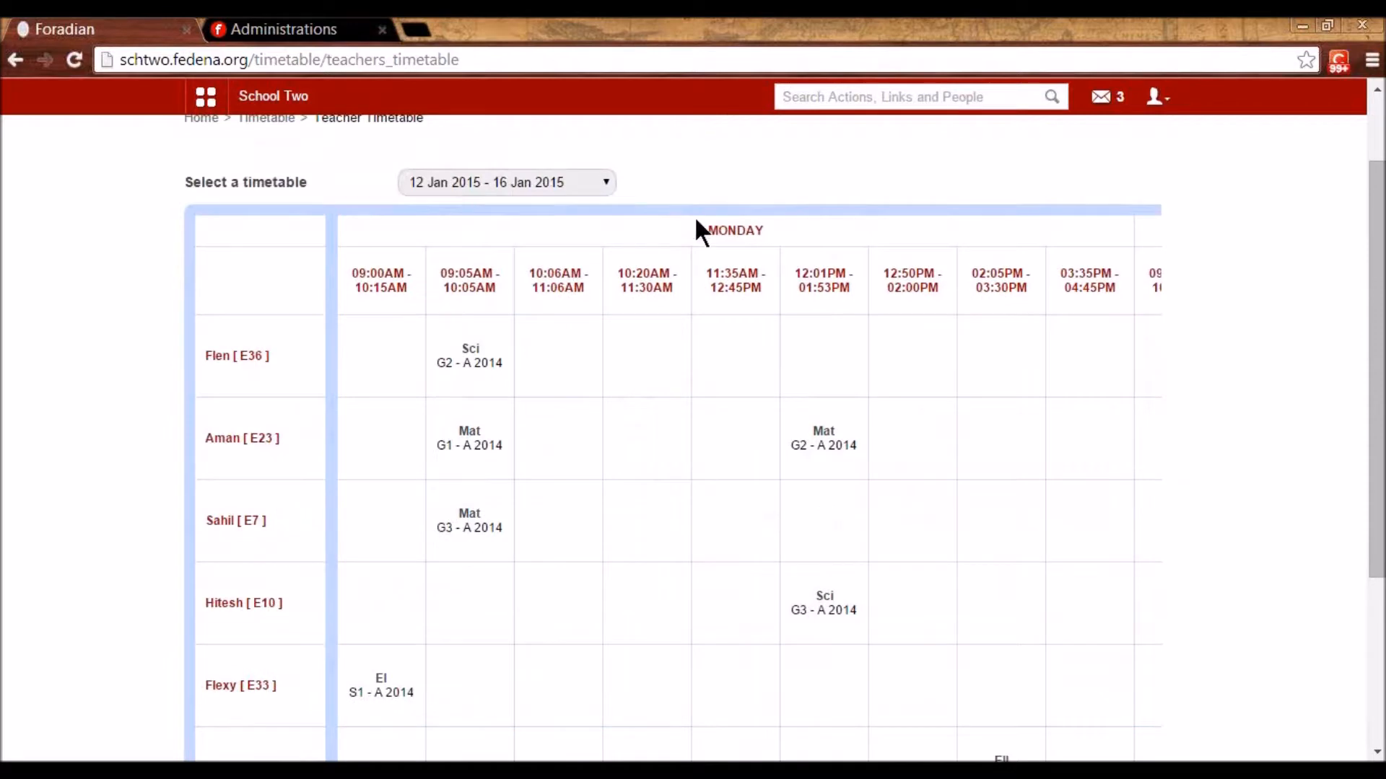
scroll(418, 659, "down", 5)
- Scroll the teacher grid sideways to see all periods, then return to the Timetable menu
left_click_drag(440, 646, 578, 646)
scroll(624, 517, "up", 4)
scroll(624, 517, "down", 2)
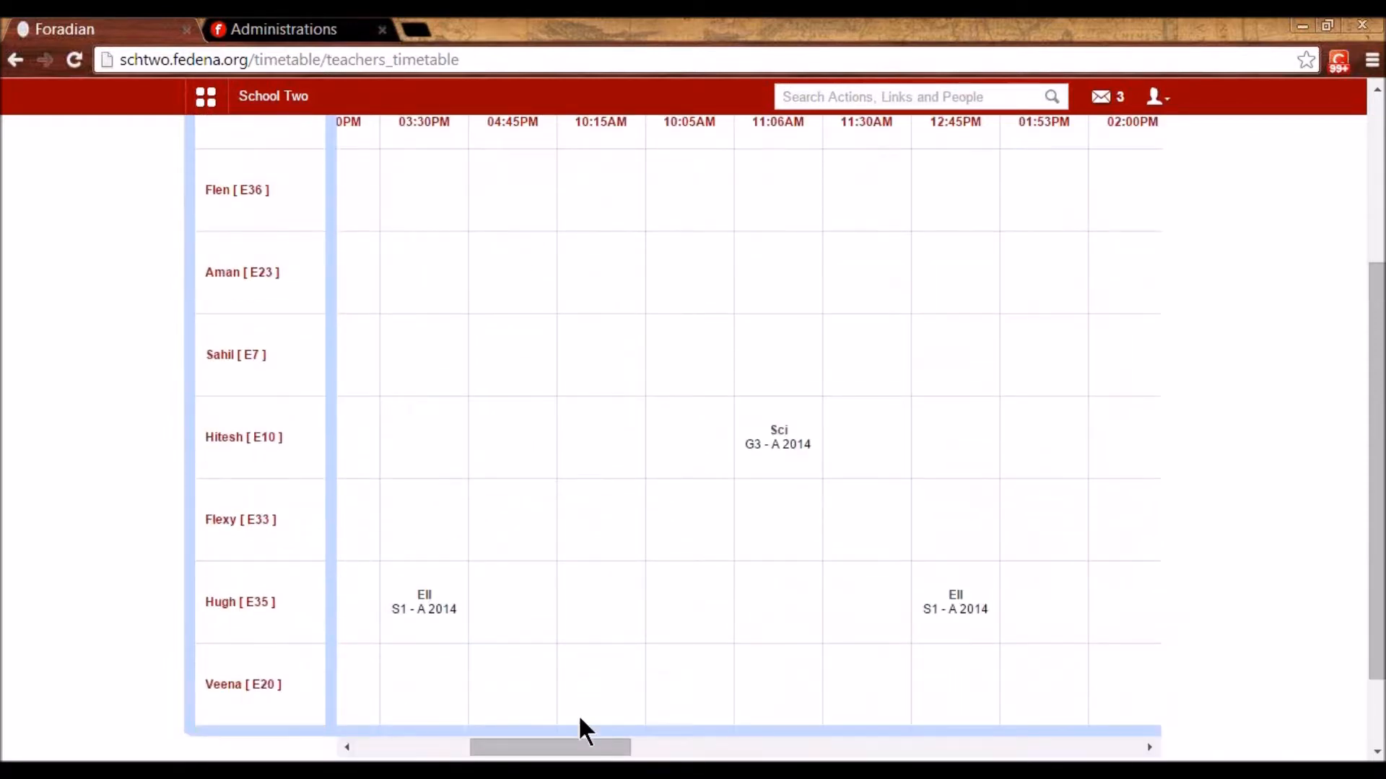
left_click_drag(603, 749, 938, 627)
scroll(814, 601, "up", 4)
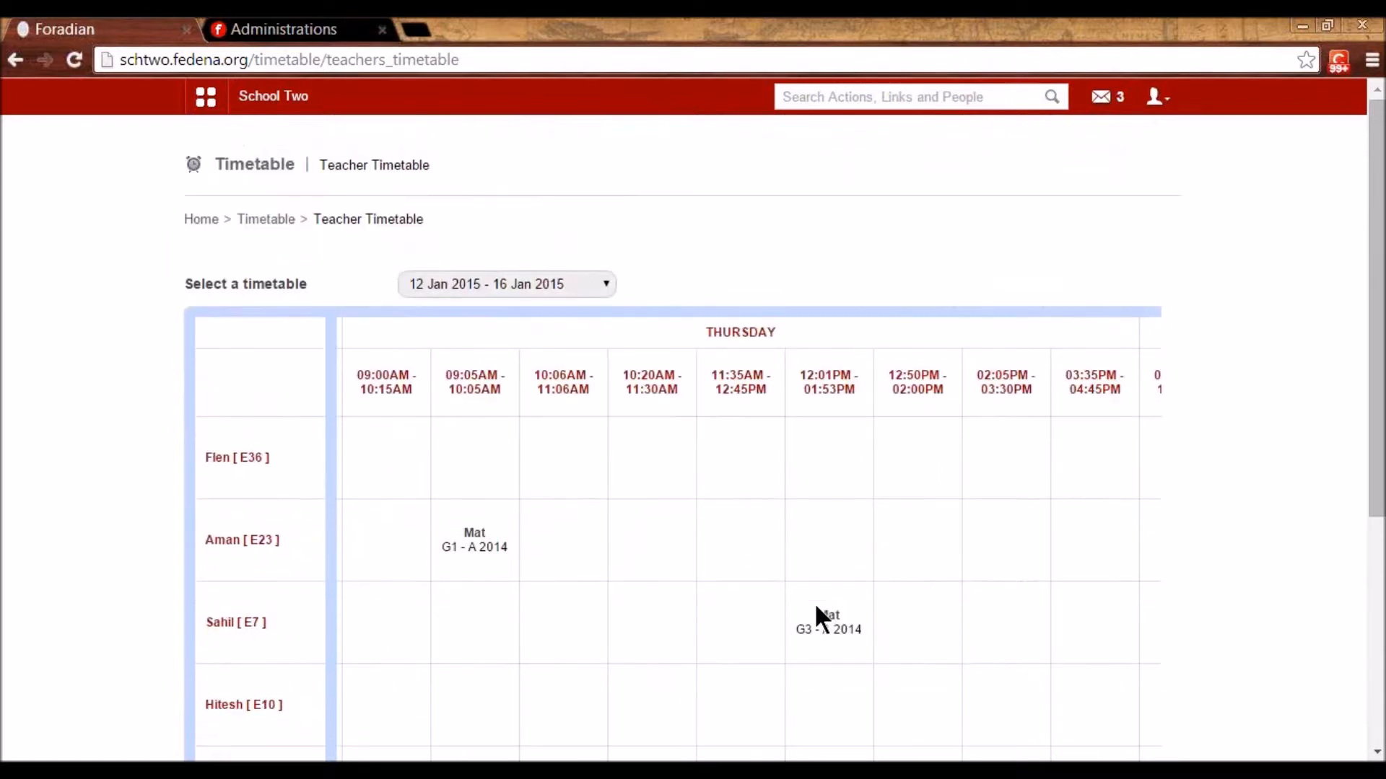
left_click(268, 220)
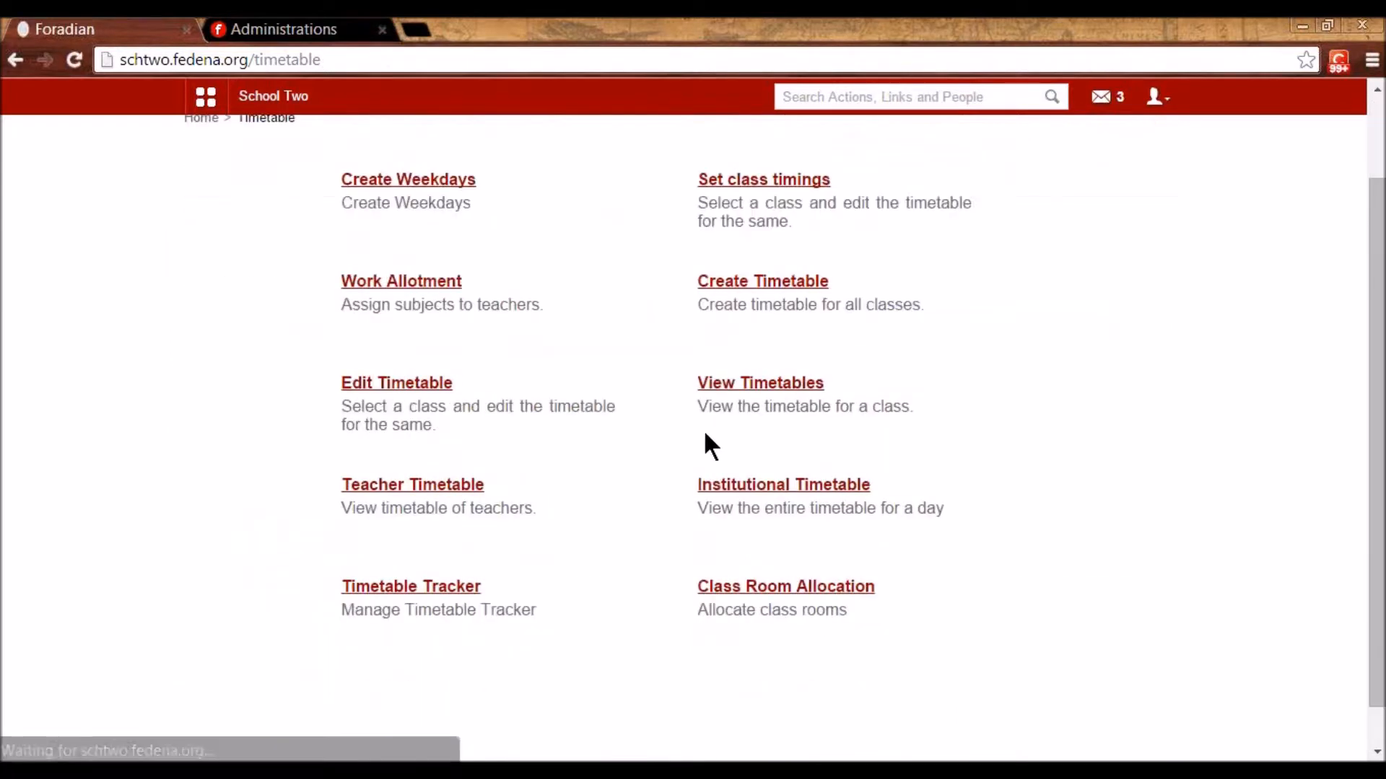
- Open the Institutional Timetable for 06 January 2015 and look over the batches
left_click(784, 437)
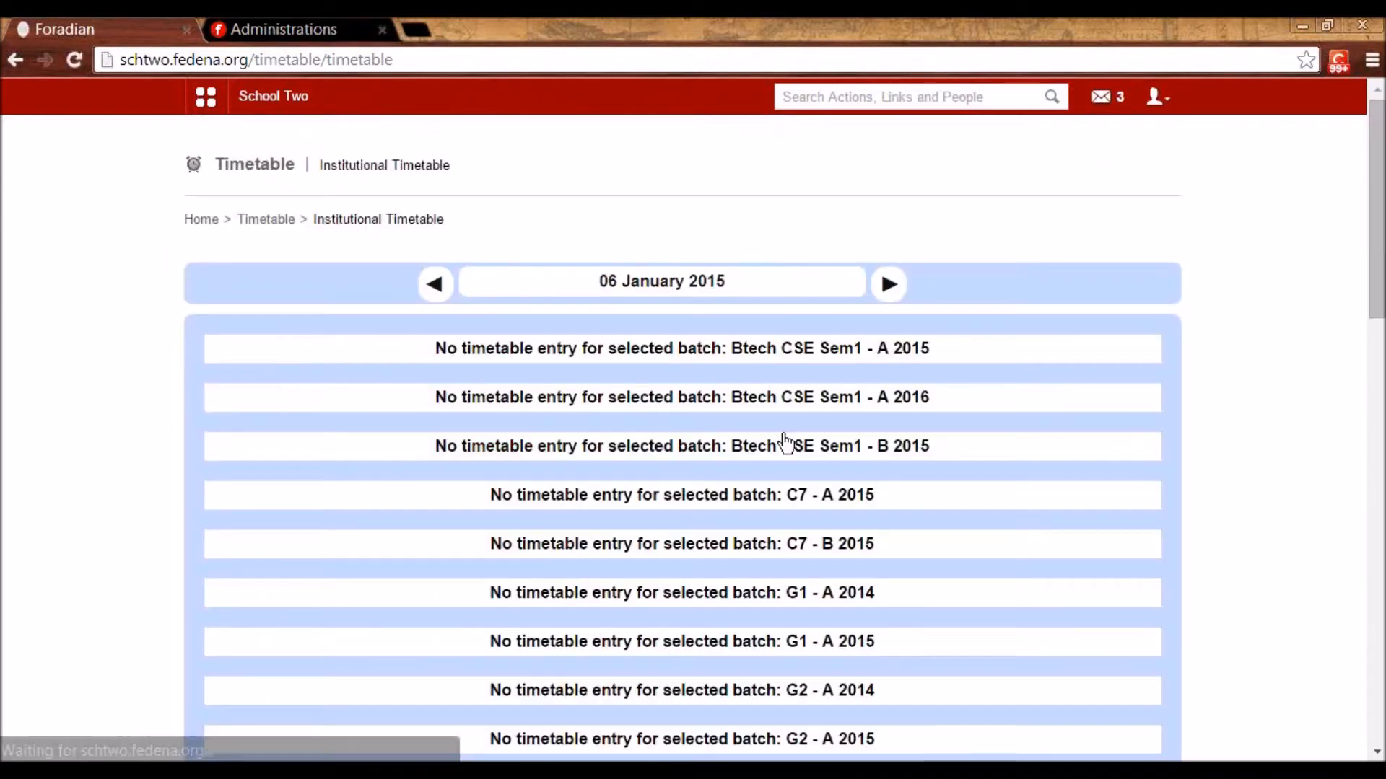
scroll(783, 435, "down", 10)
scroll(782, 435, "up", 7)
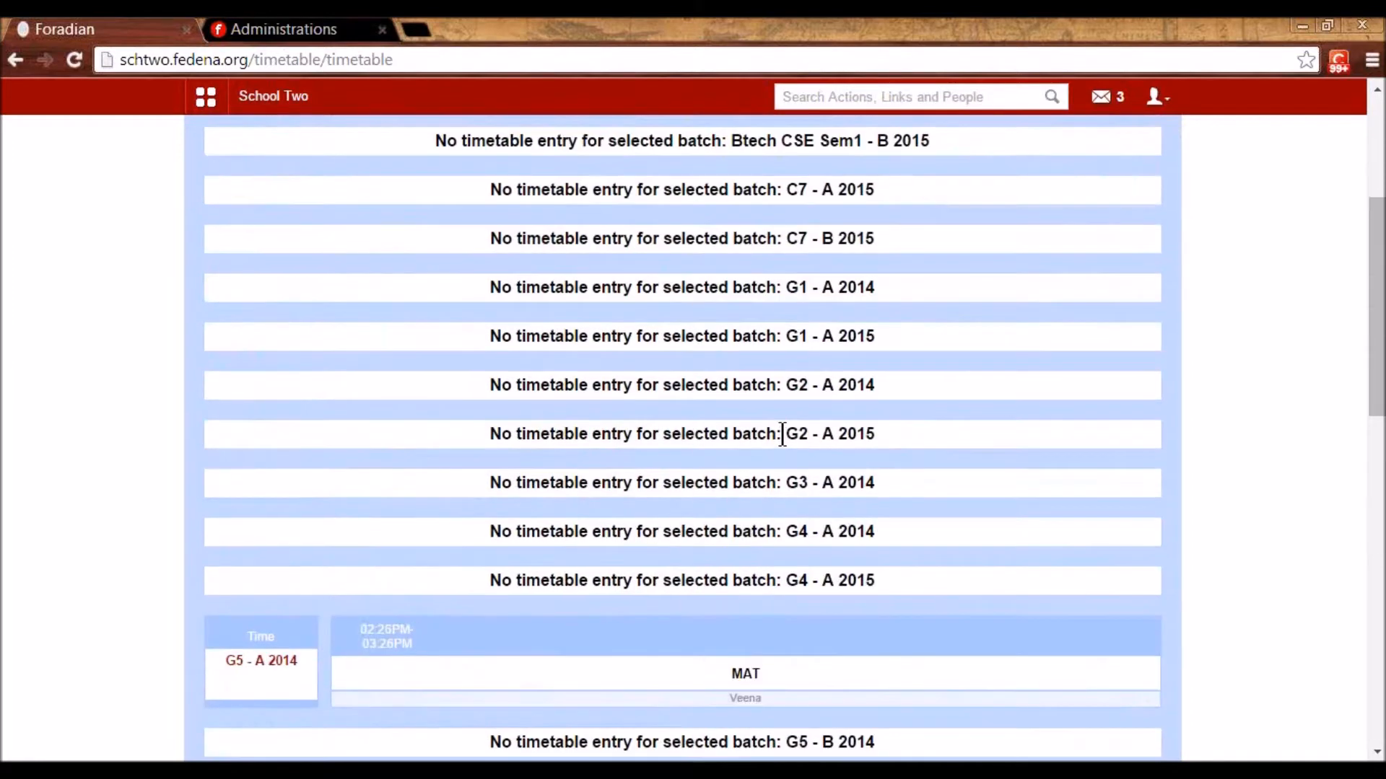
scroll(783, 436, "up", 4)
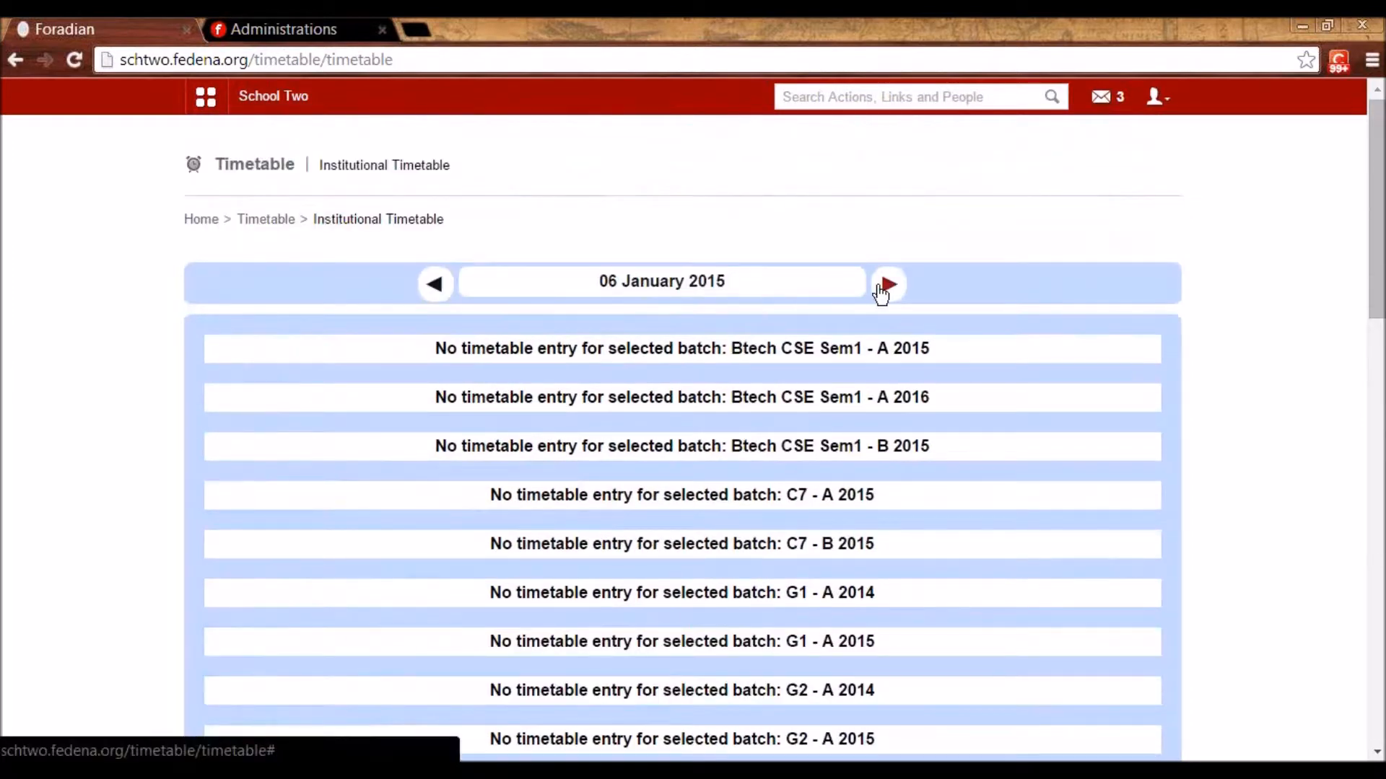
- Step to 07 January 2015 and back to 06, then return to the Timetable menu
left_click(882, 286)
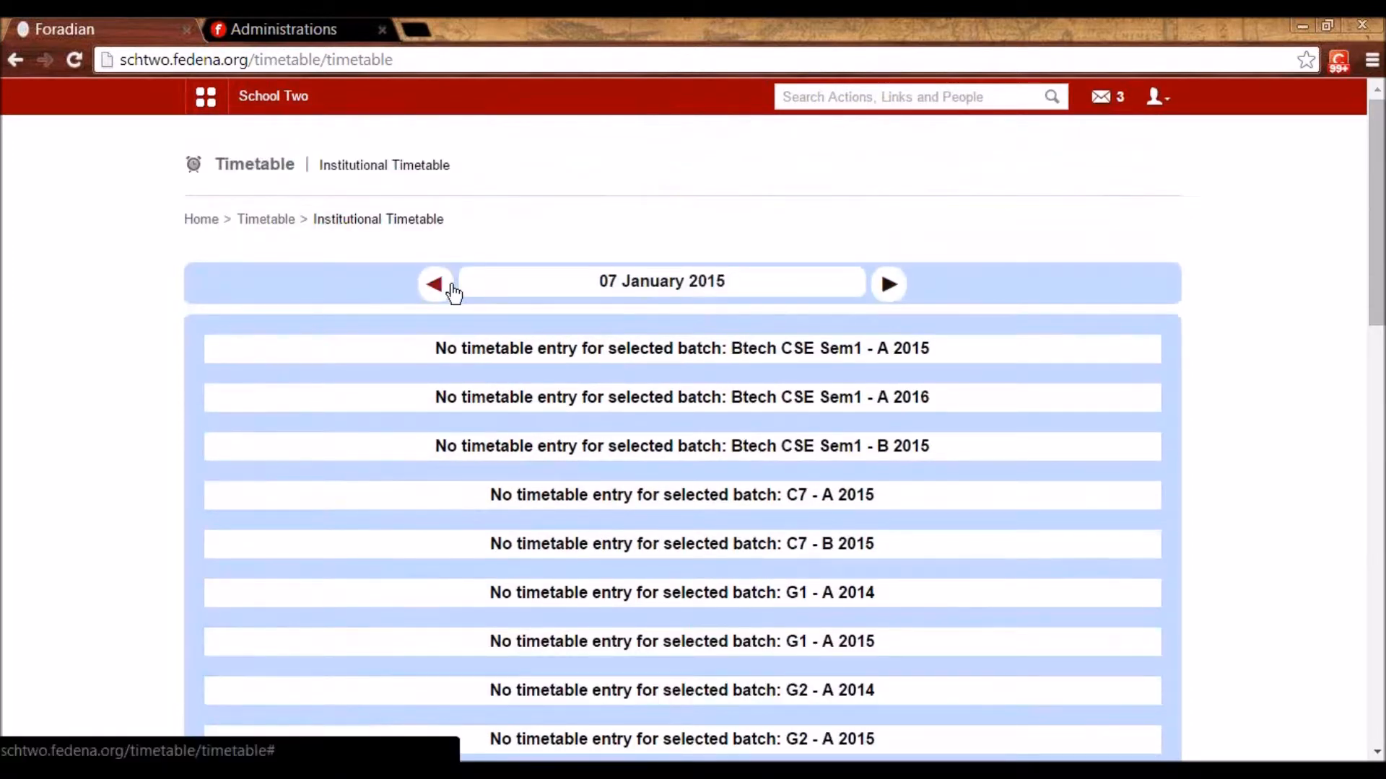
left_click(436, 285)
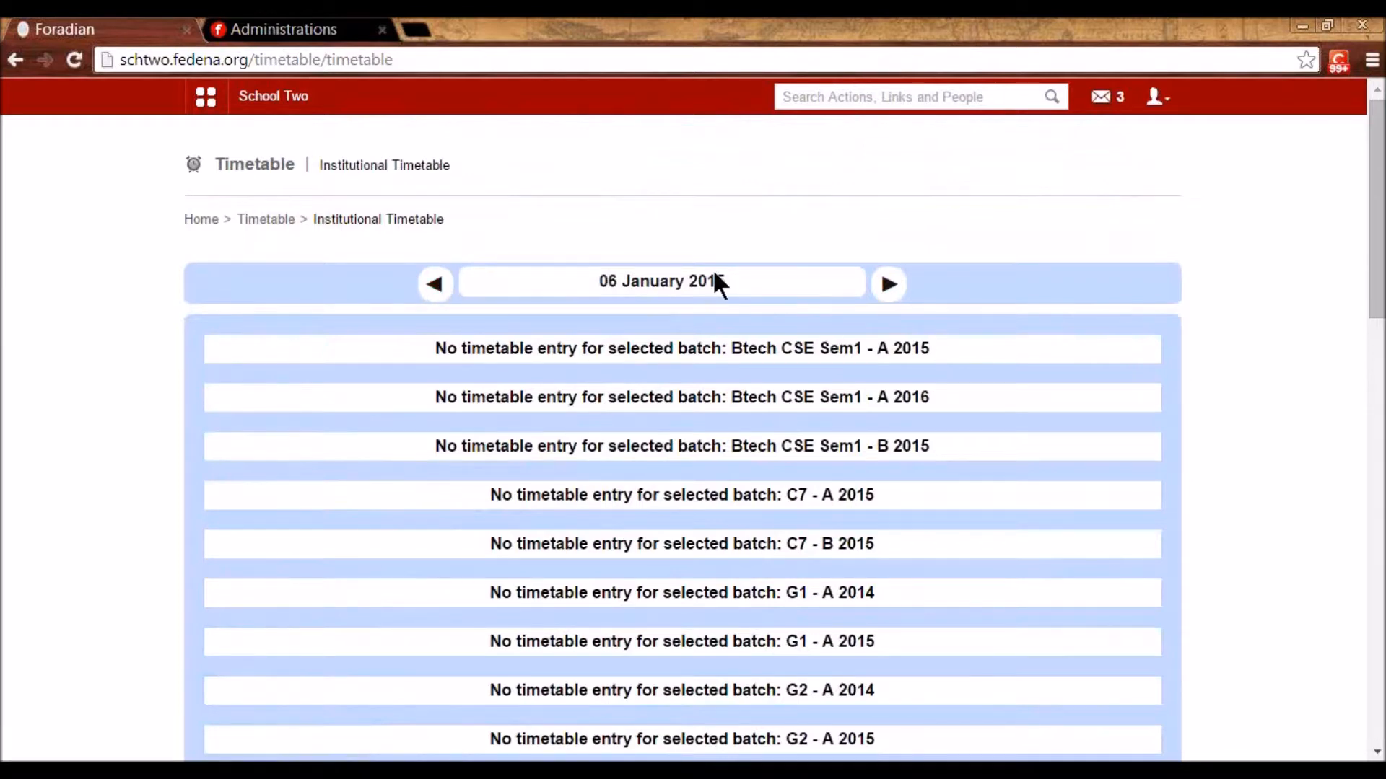
scroll(785, 311, "down", 10)
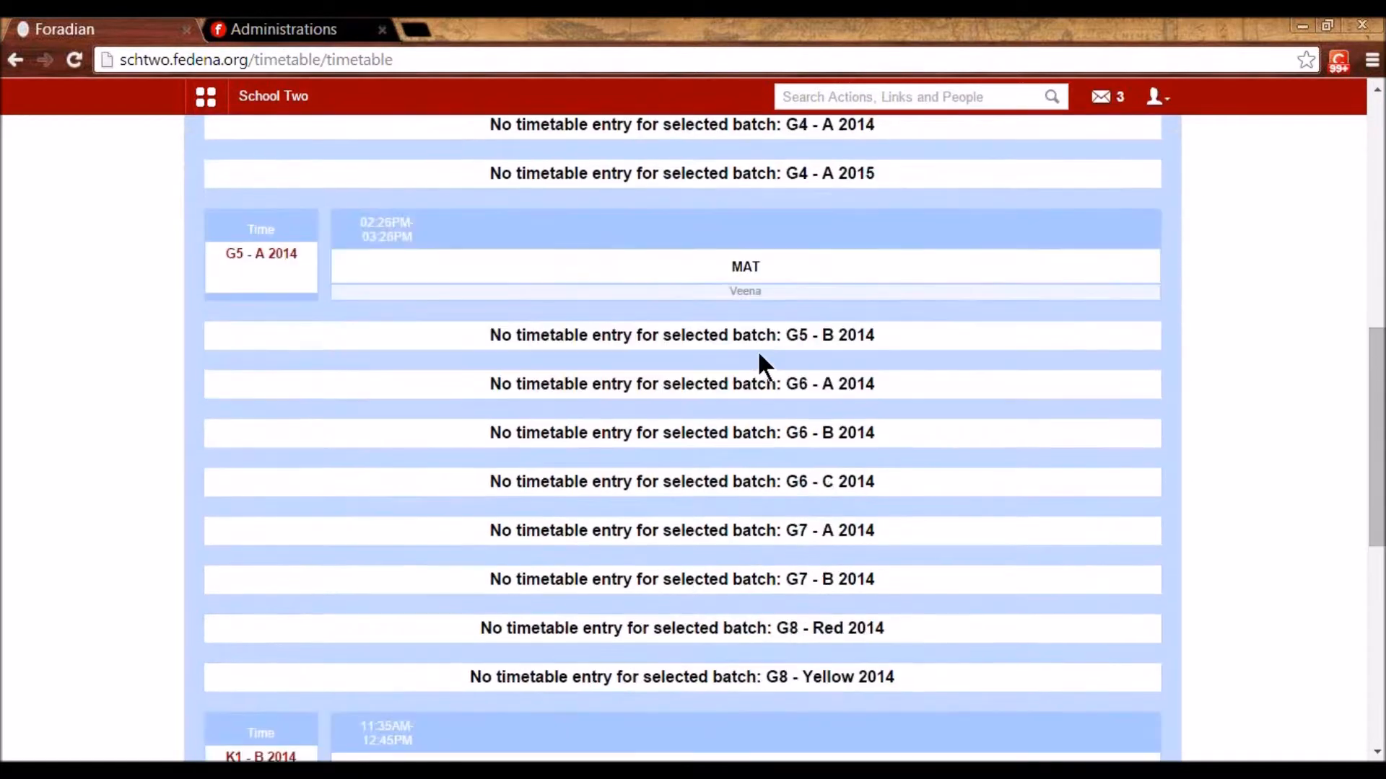
scroll(751, 346, "up", 2)
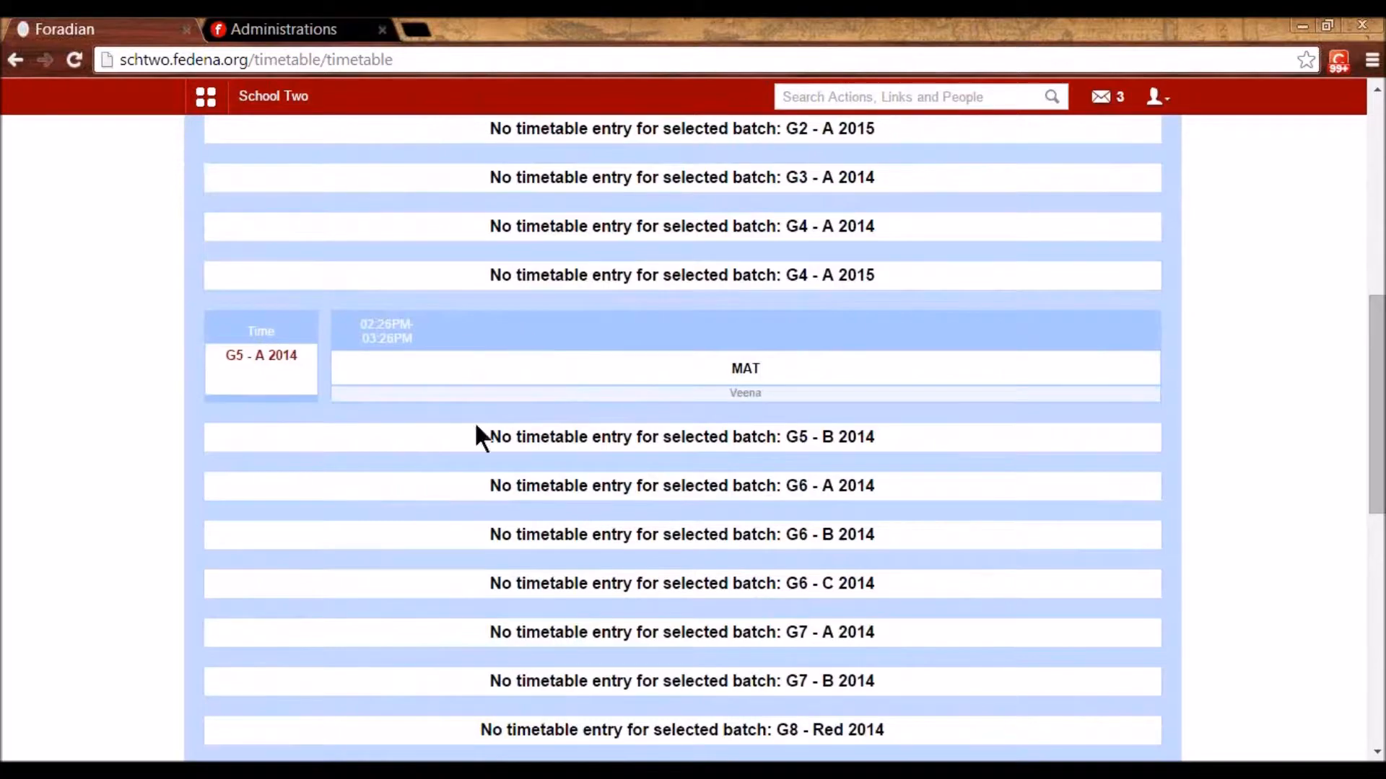
scroll(775, 269, "down", 10)
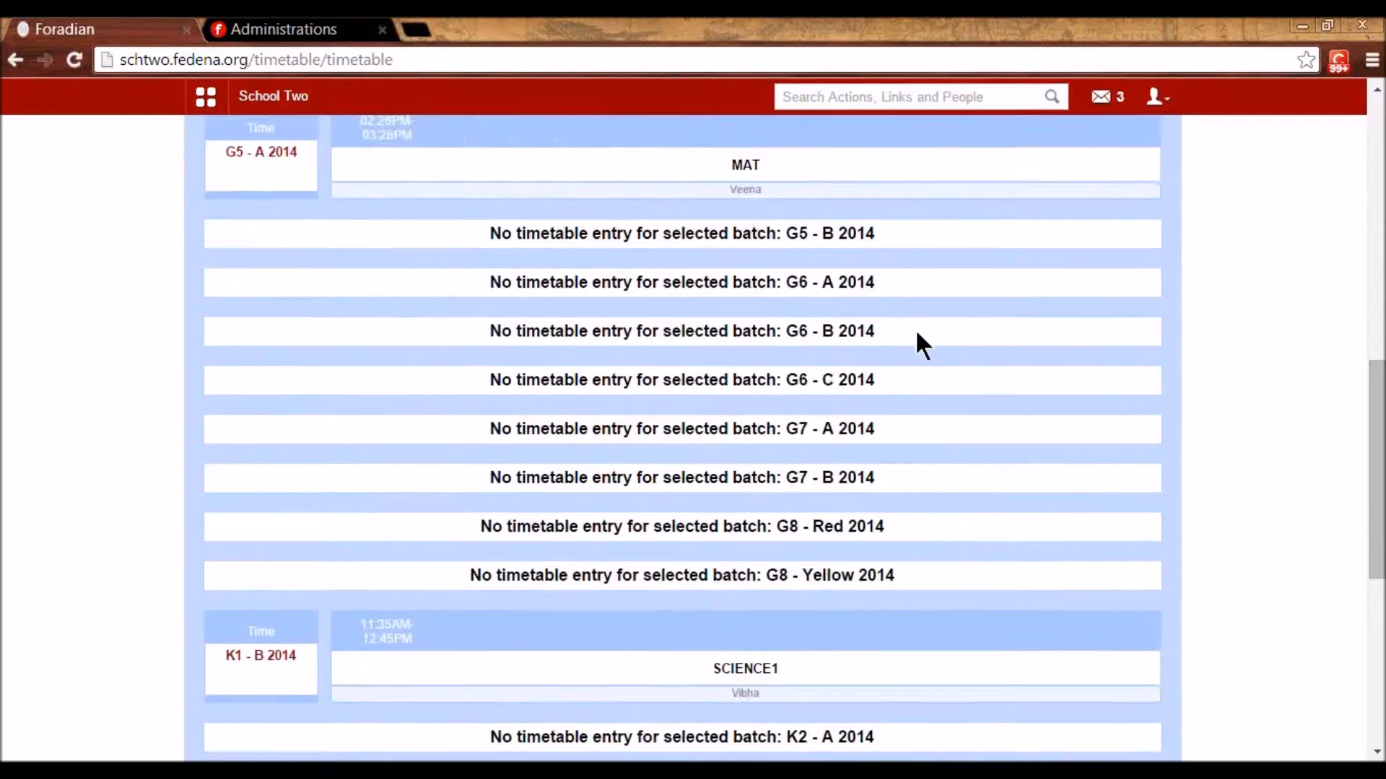
scroll(727, 464, "up", 4)
scroll(725, 448, "up", 10)
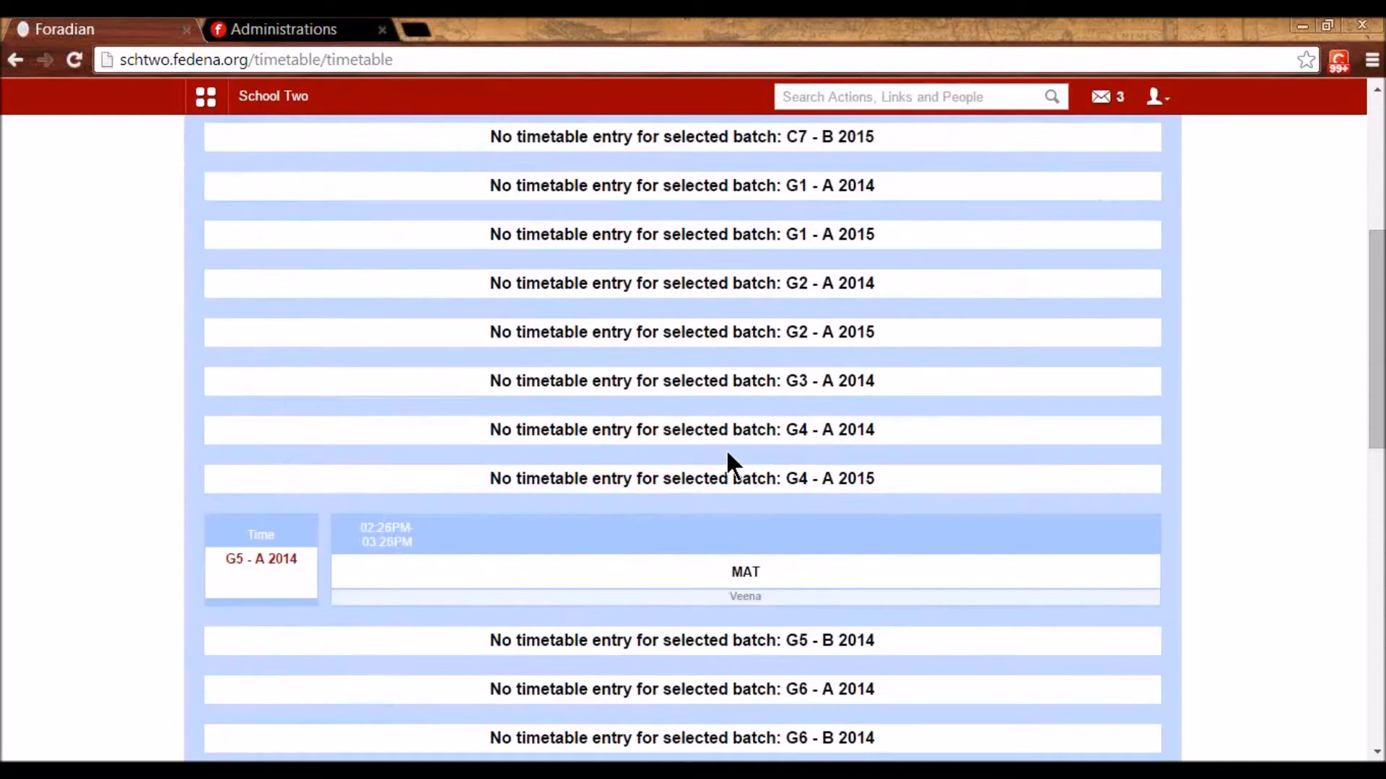
left_click(280, 223)
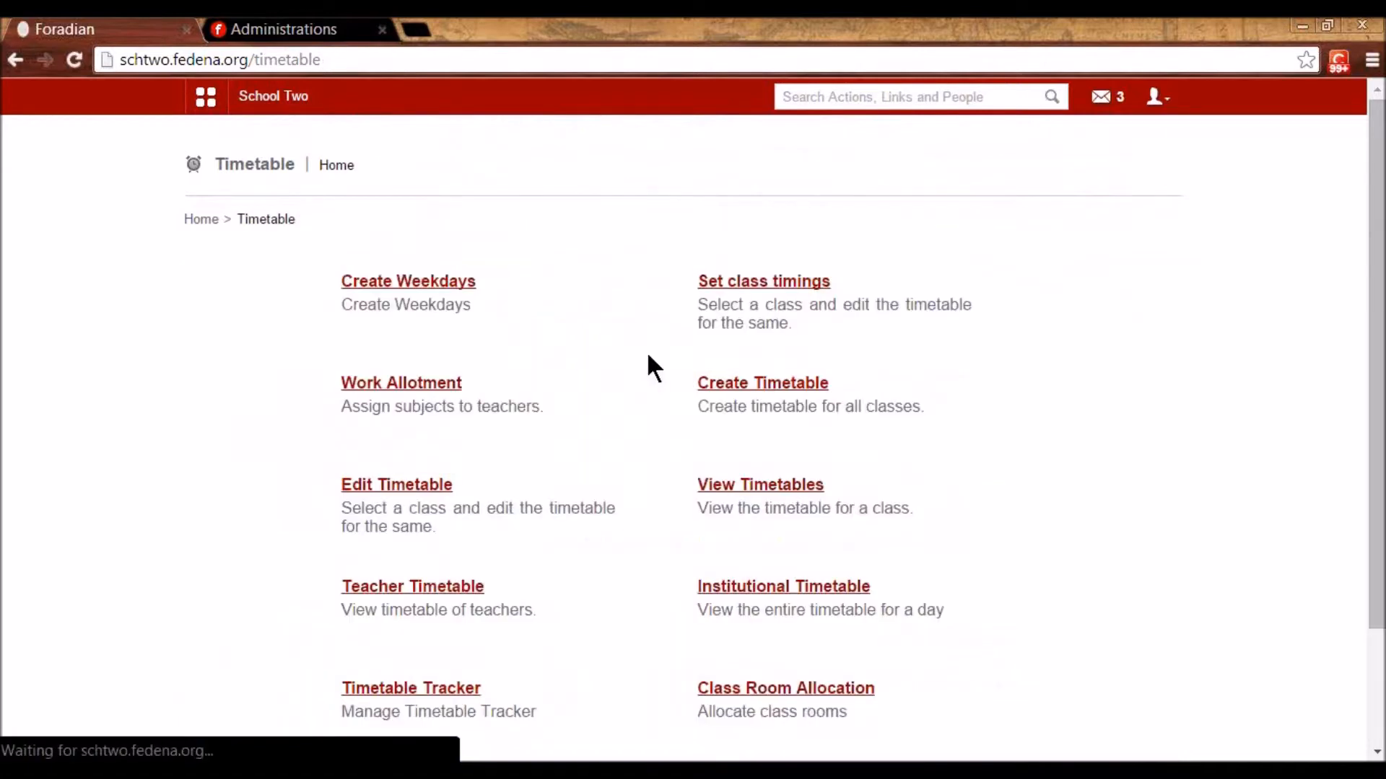
scroll(648, 357, "down", 2)
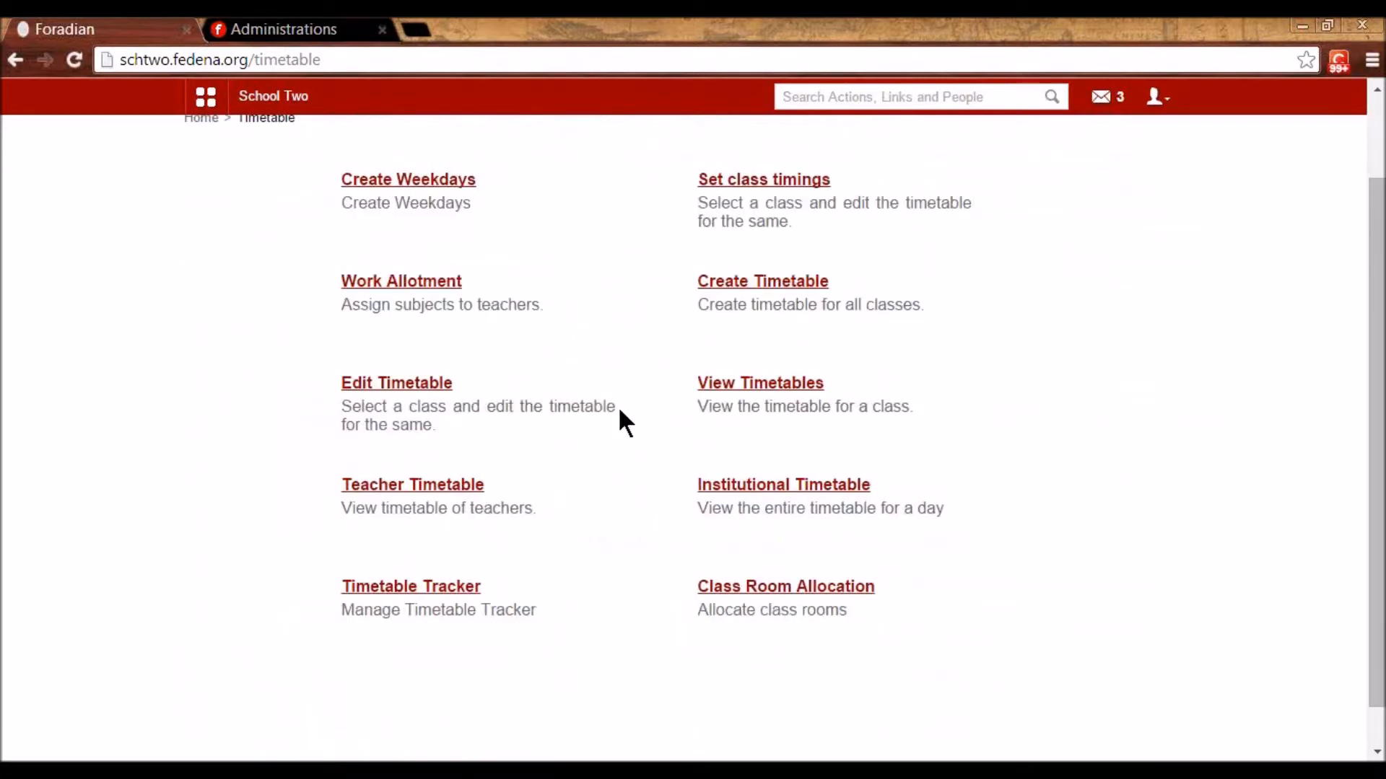
- Open work allotment and assign new teachers to G1 - A 2014's Italian and subject A
left_click(402, 282)
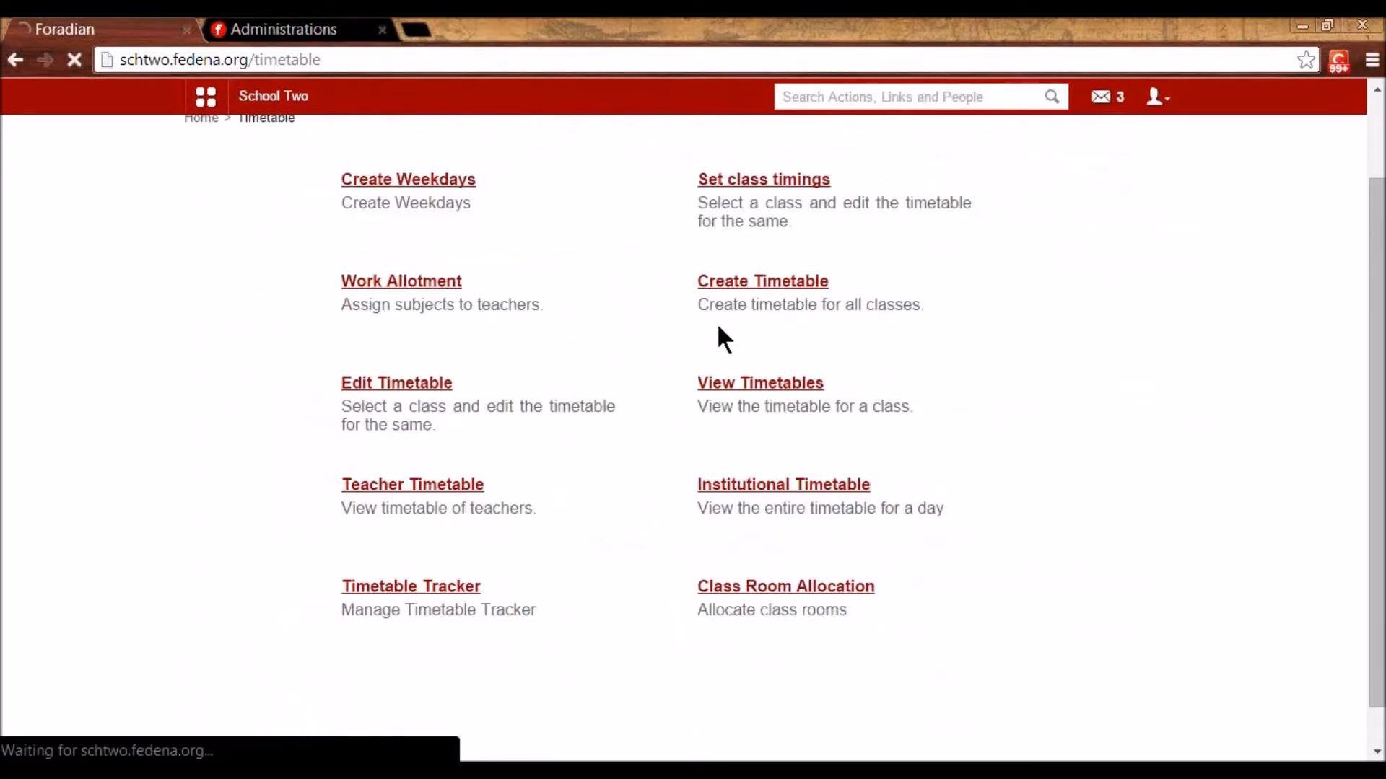
scroll(722, 328, "down", 2)
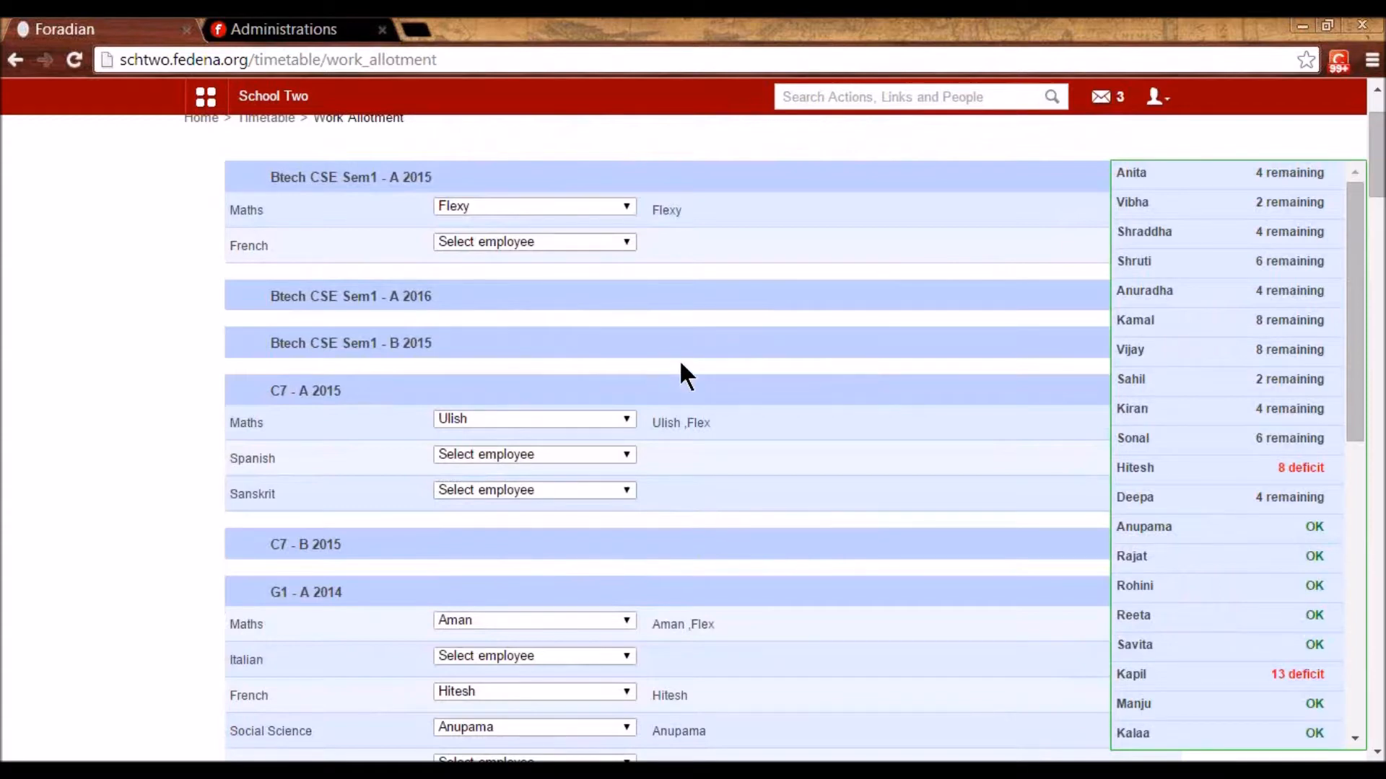
scroll(682, 365, "down", 4)
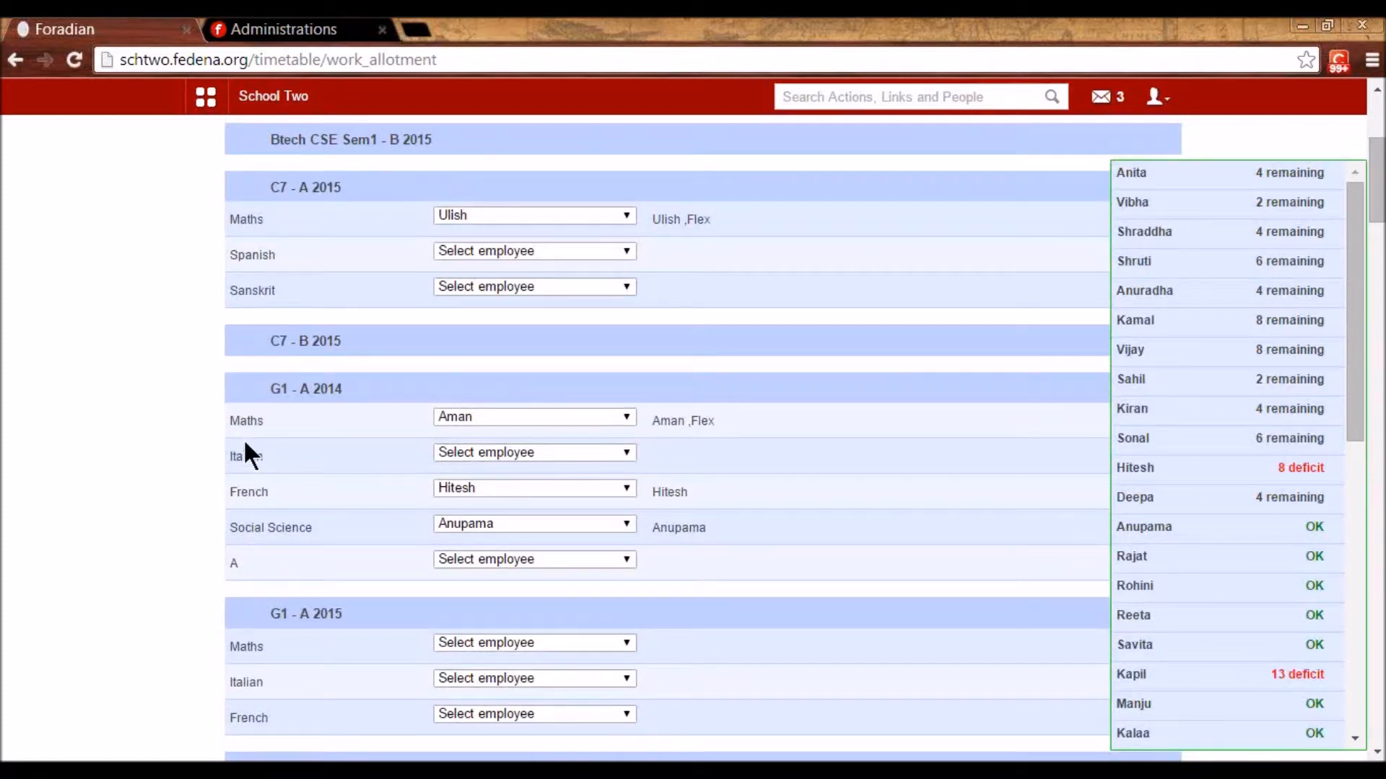
left_click(537, 444)
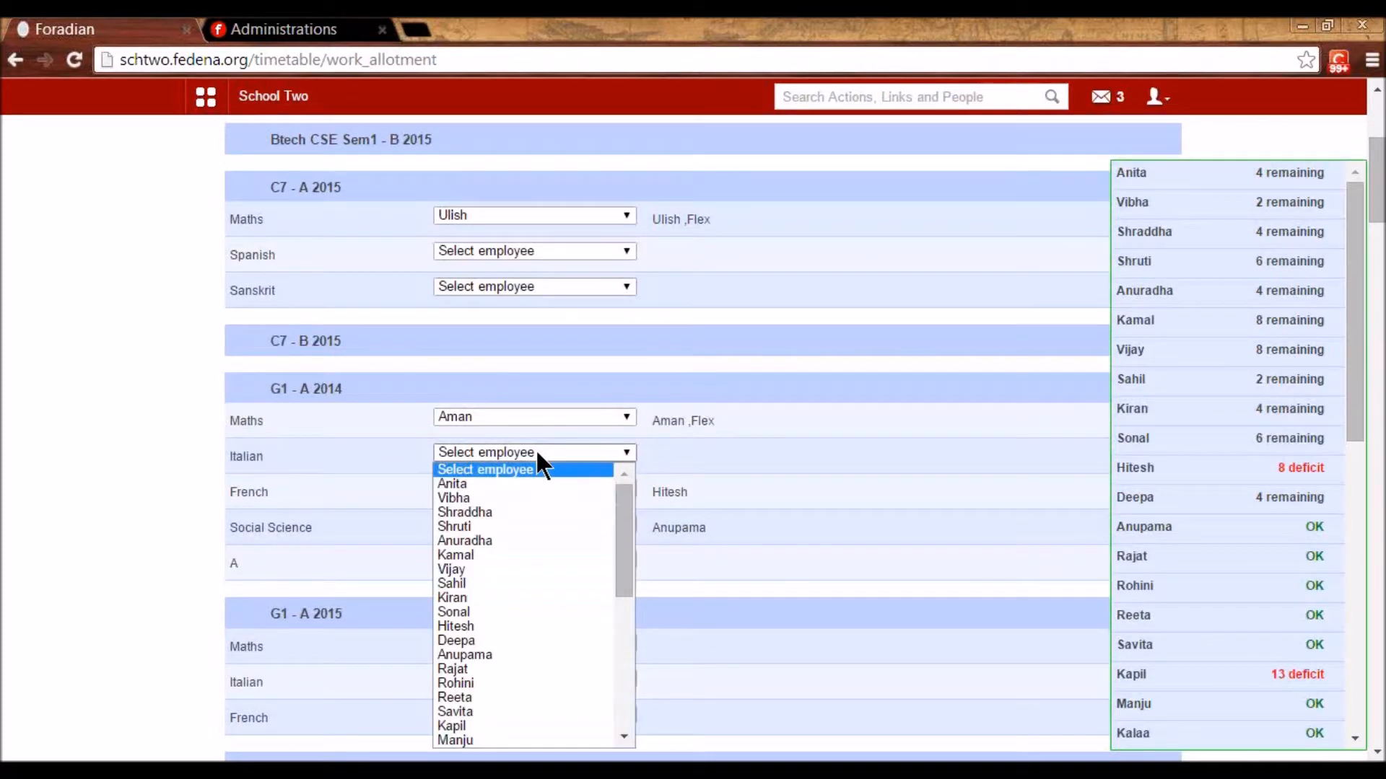
left_click(538, 542)
left_click(511, 560)
left_click(503, 484)
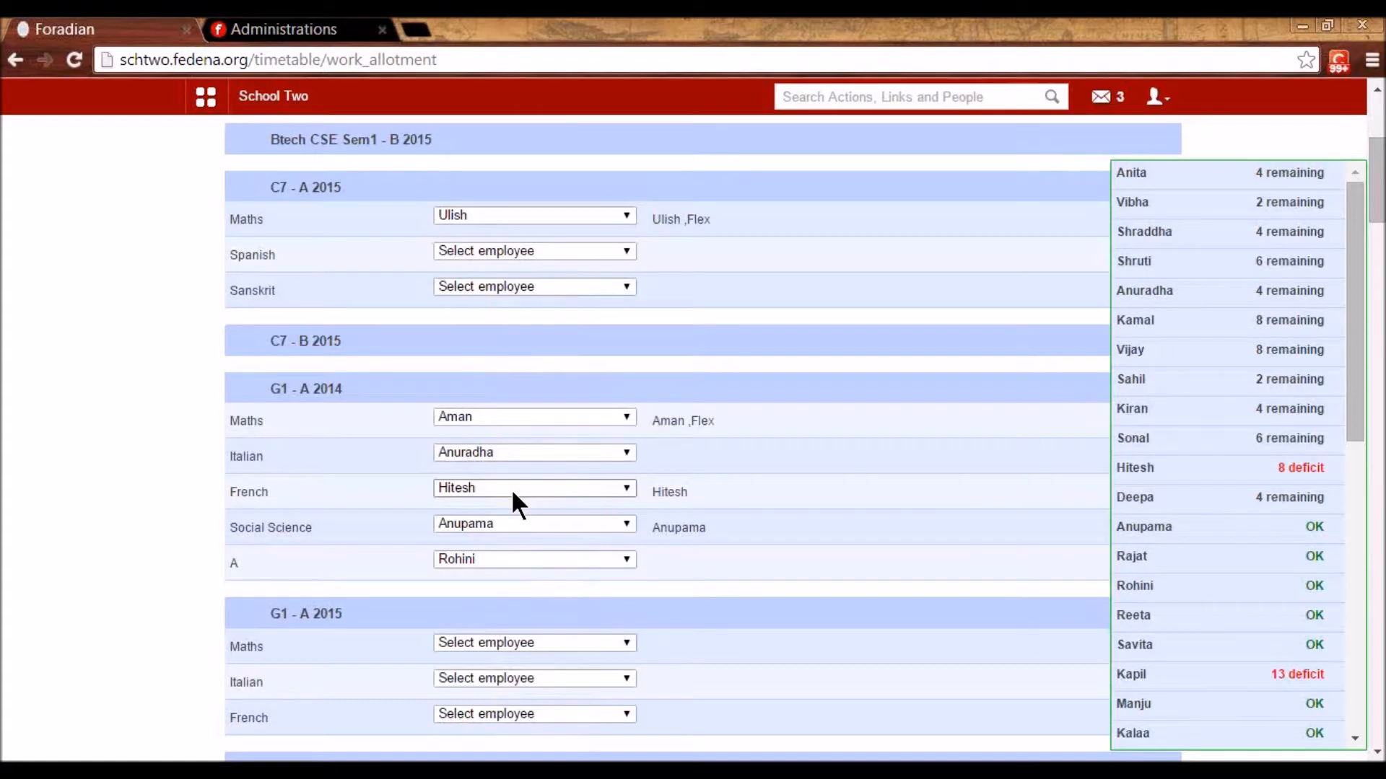
- Inspect teachers' remaining period counts and status figures, then return to the Timetable menu
scroll(512, 494, "down", 3)
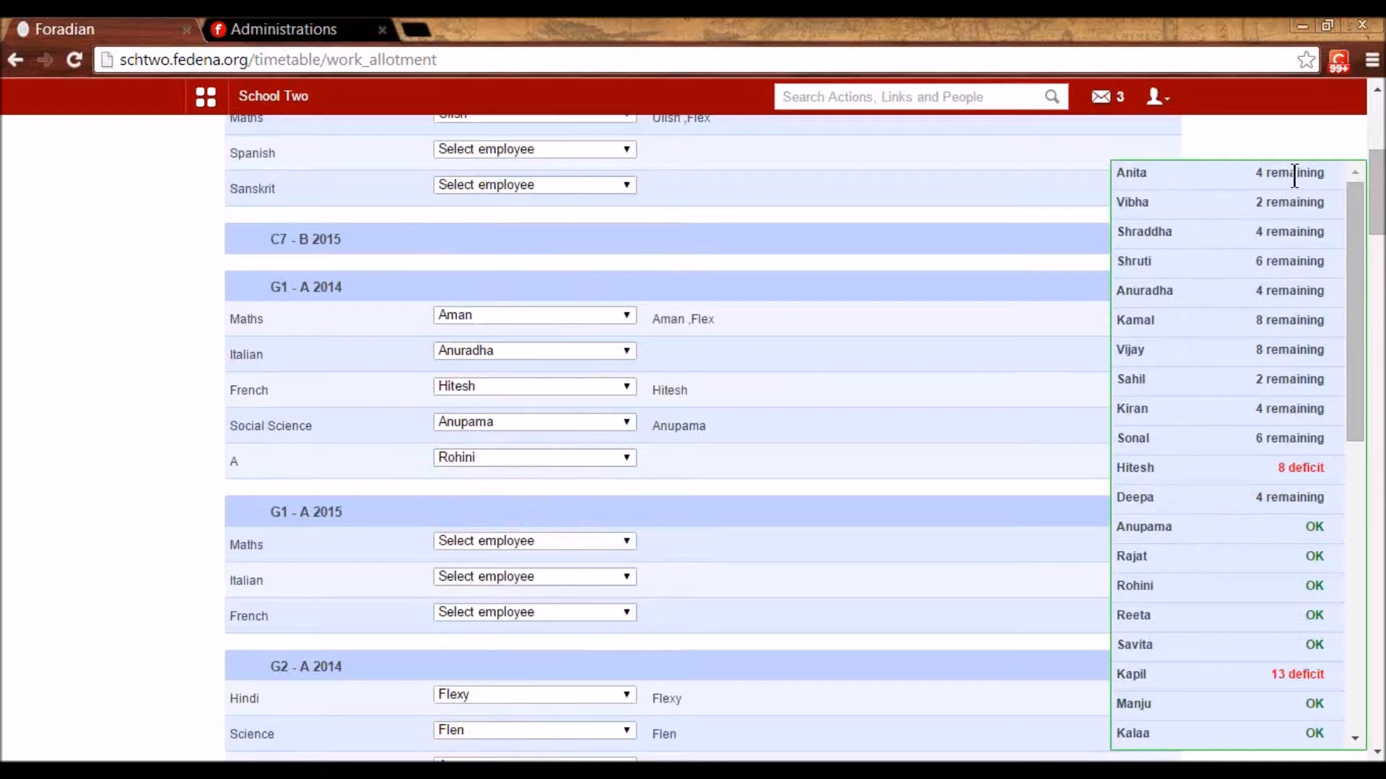
left_click_drag(1267, 176, 1325, 169)
double_click(1303, 469)
triple_click(1315, 528)
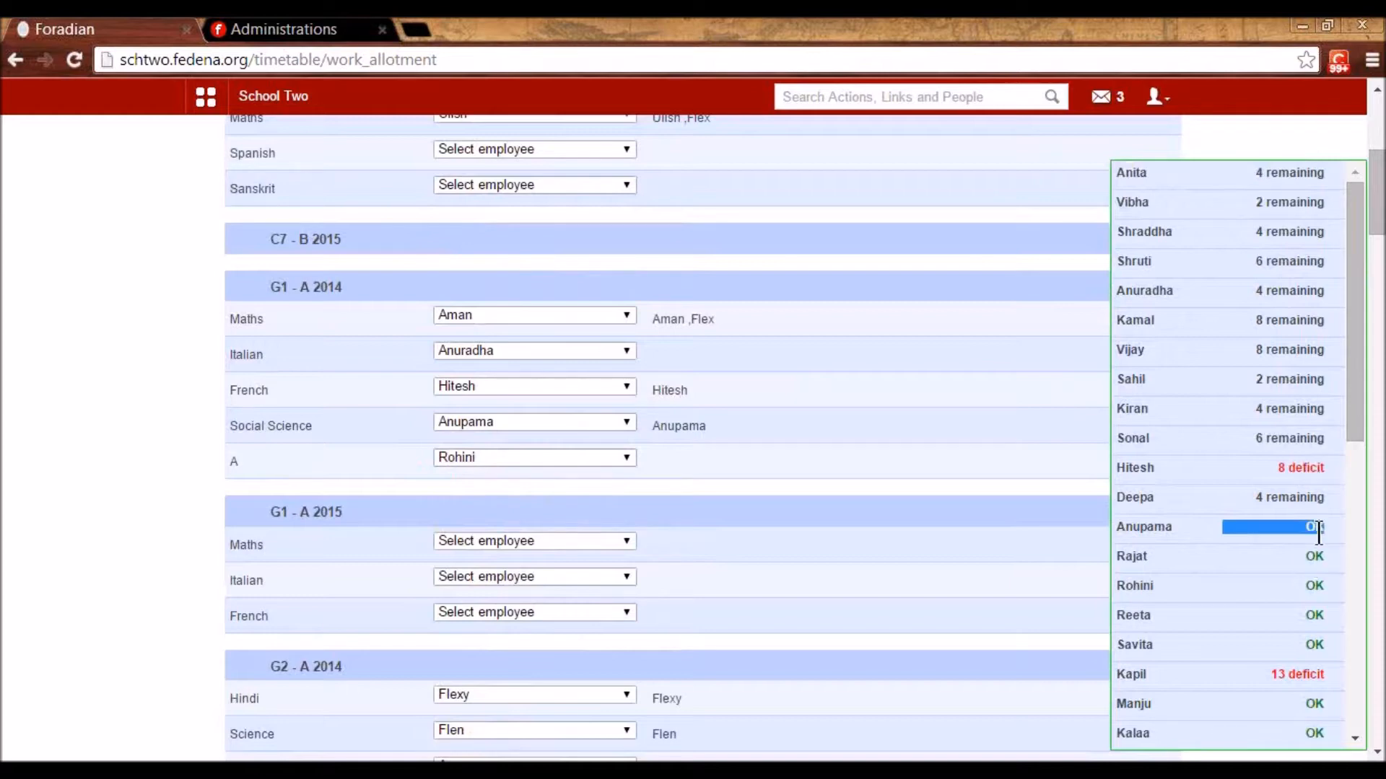
left_click(1207, 589)
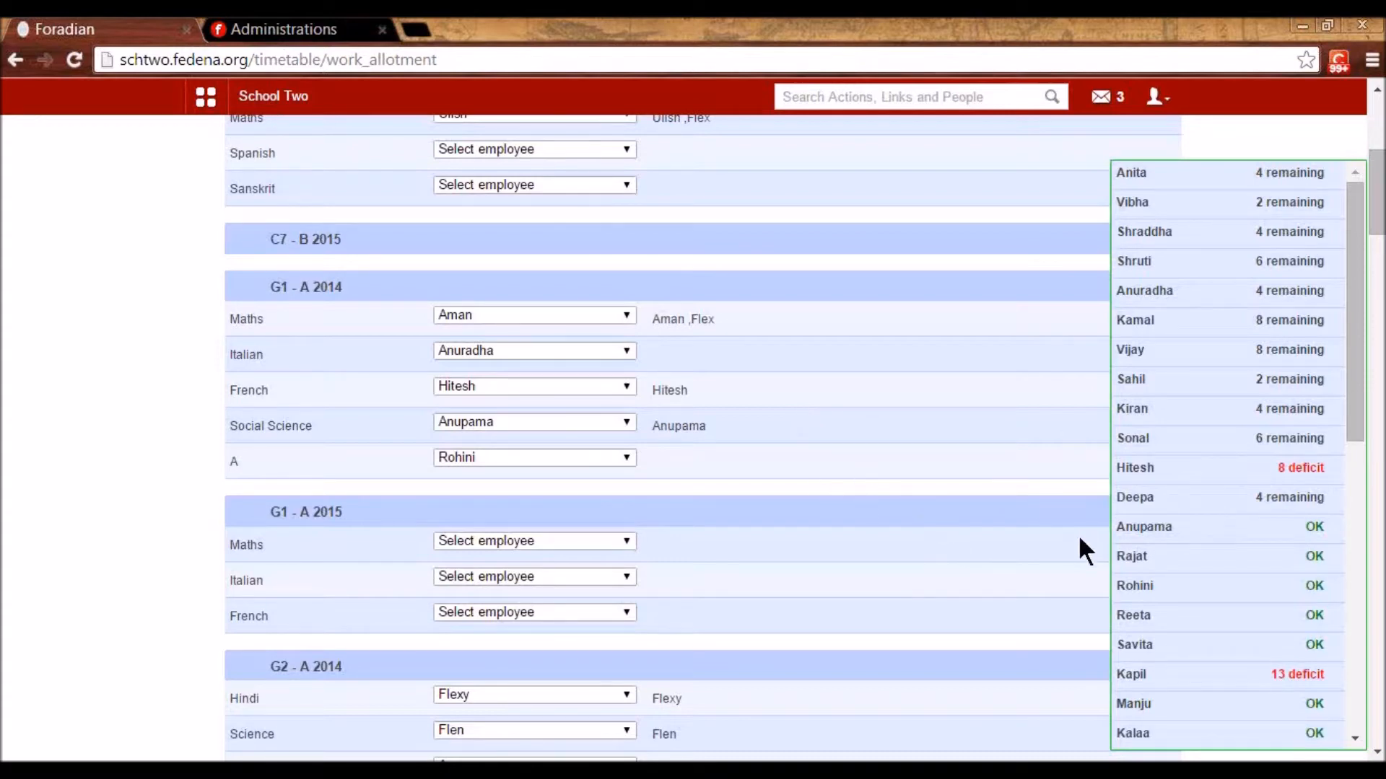
double_click(1320, 528)
scroll(765, 505, "down", 3)
scroll(765, 505, "up", 6)
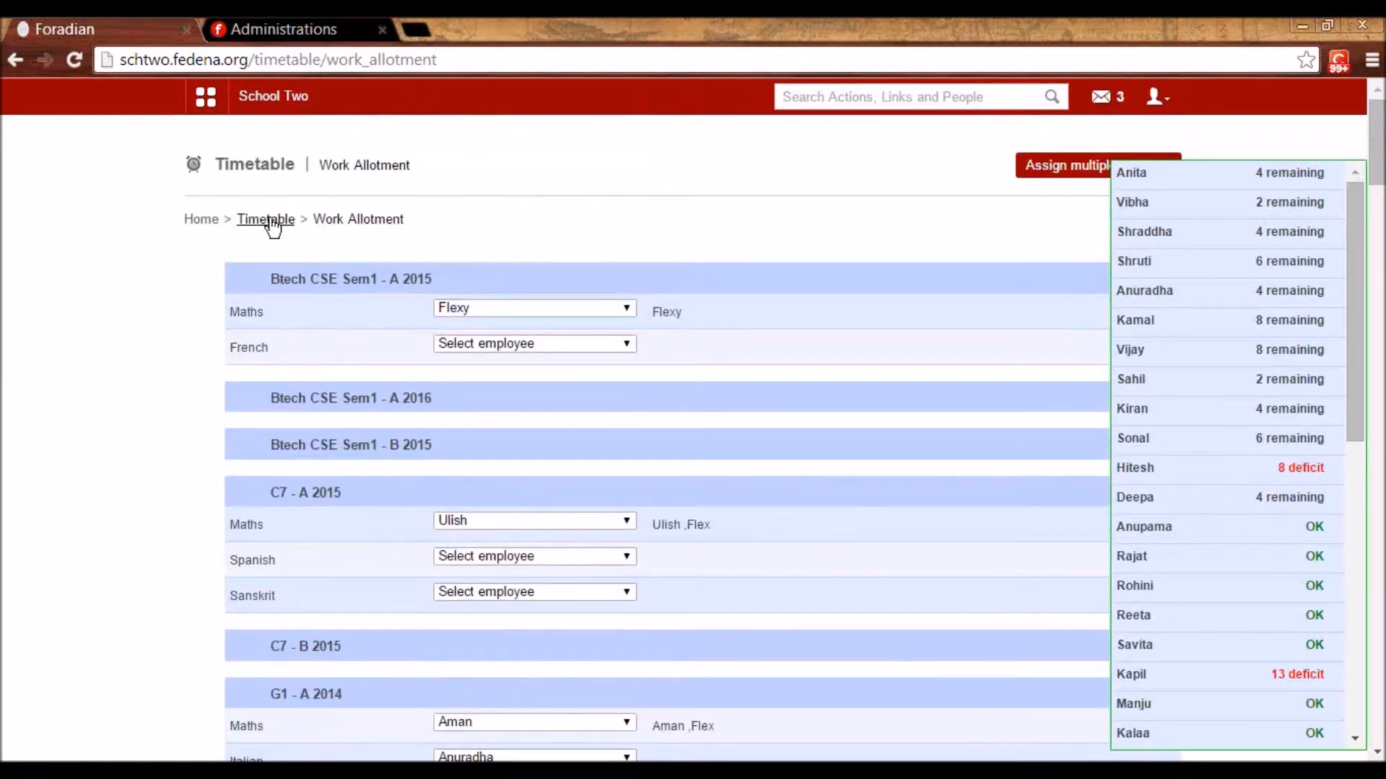
left_click(272, 226)
- In Swap Timetable, load batch S1 - A 2014 for 12 January 2015
left_click(524, 565)
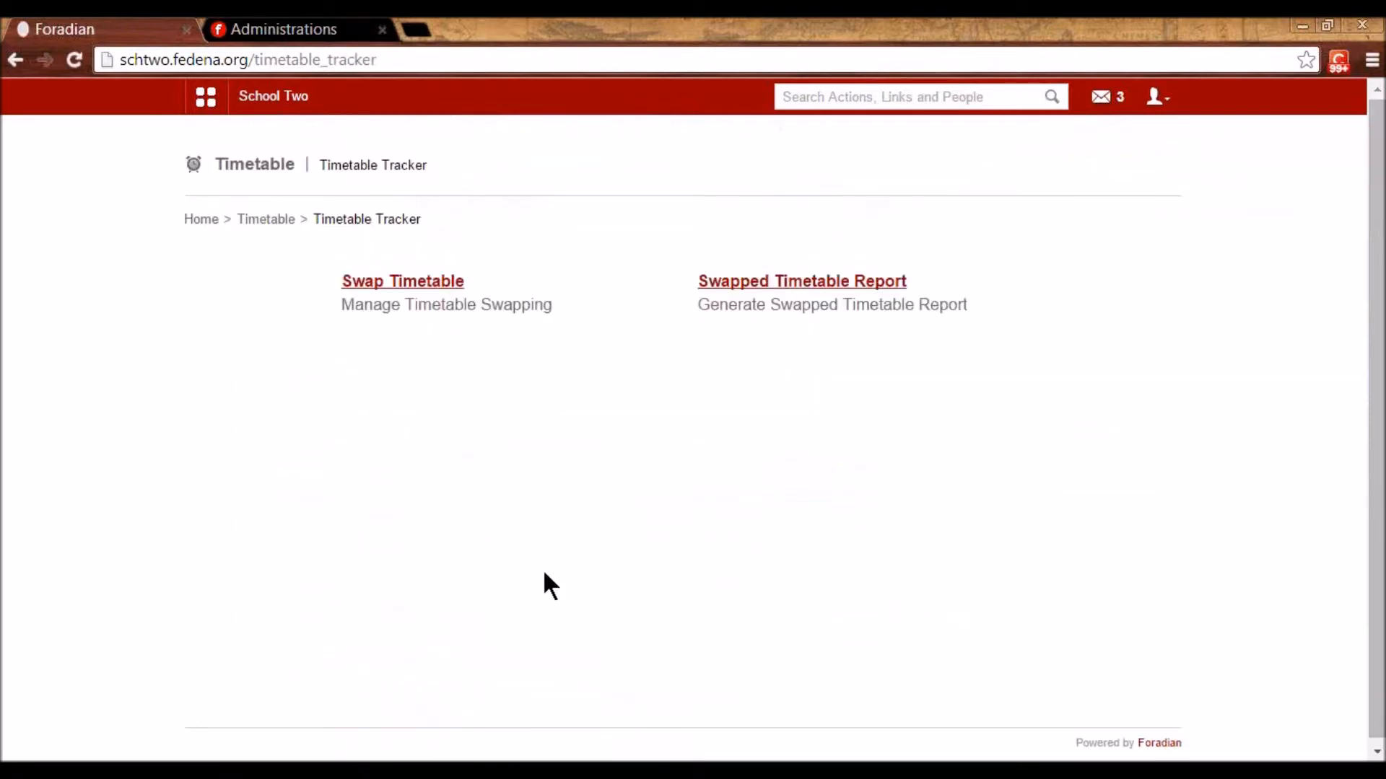
left_click(440, 292)
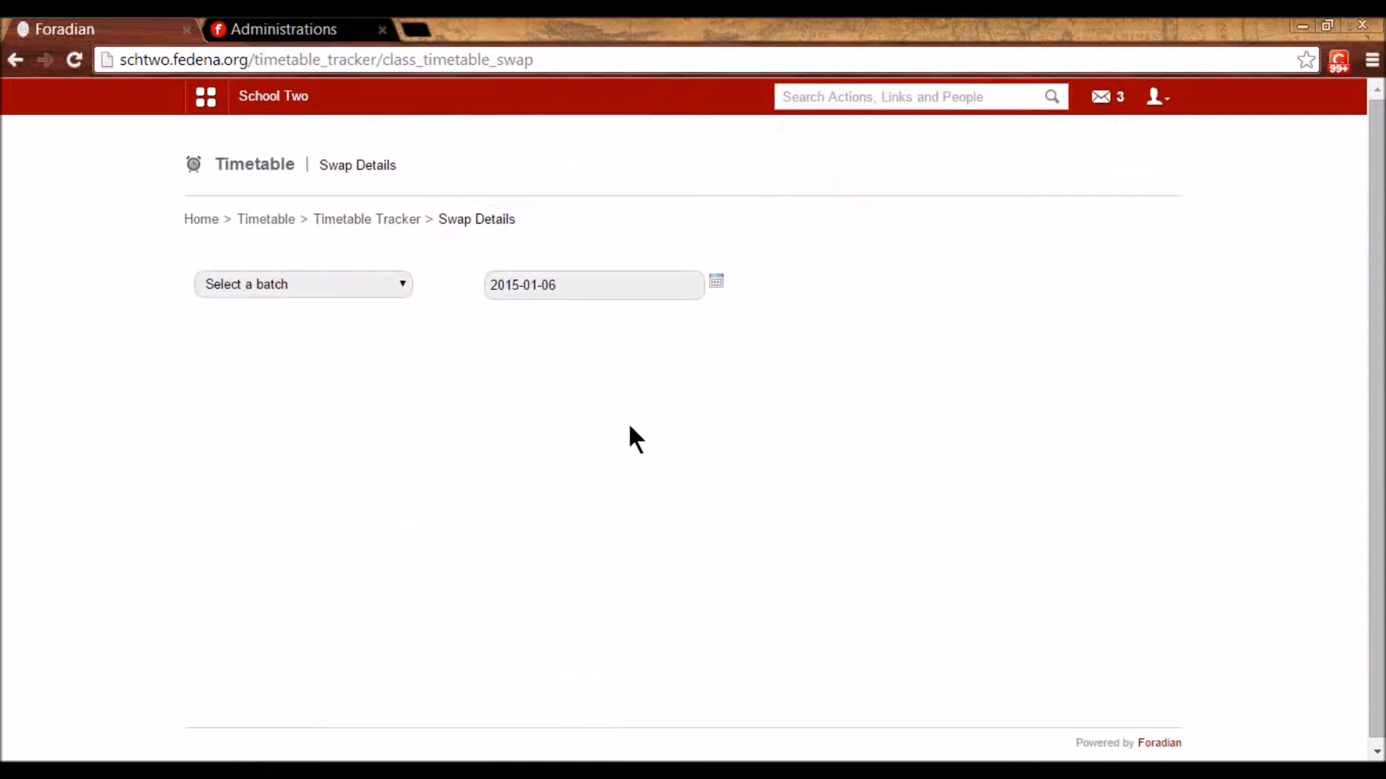
left_click(276, 287)
scroll(275, 505, "down", 5)
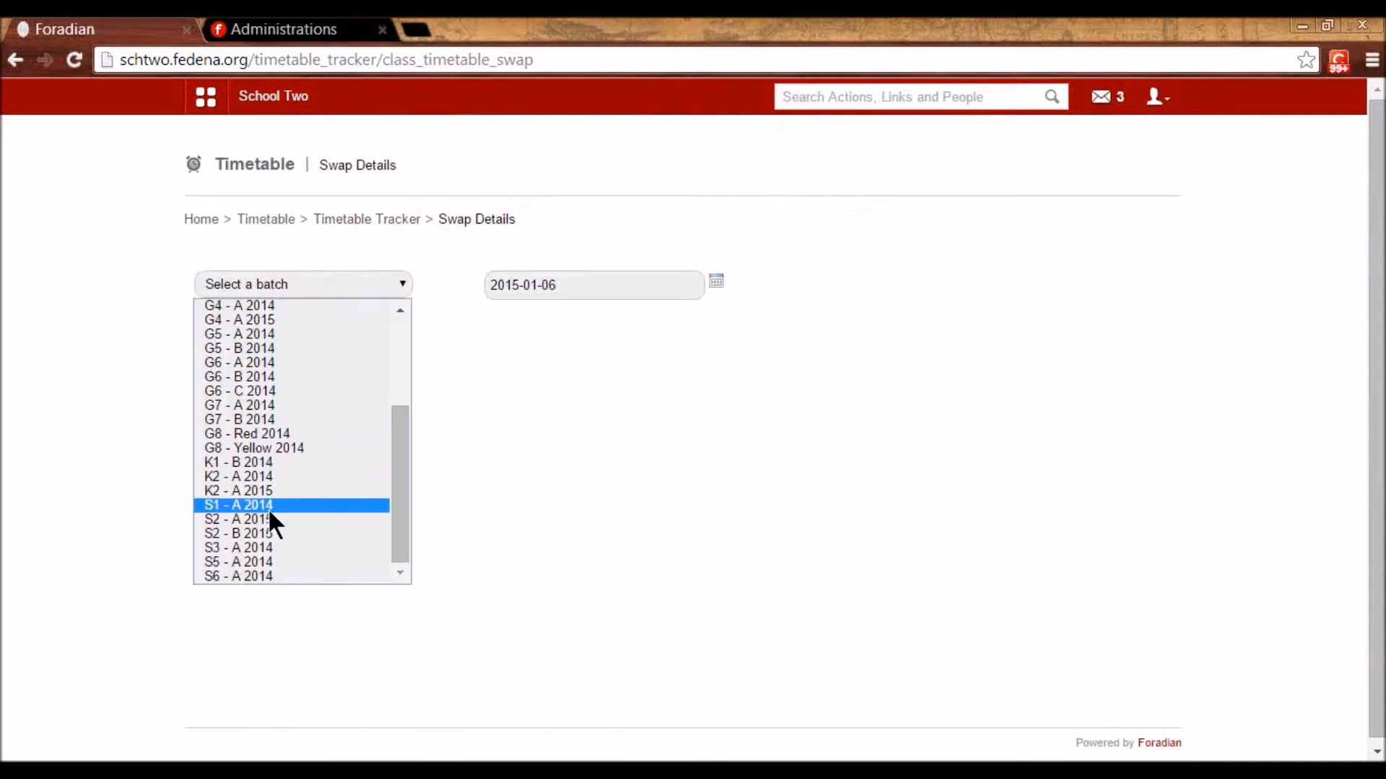
left_click(269, 508)
left_click(715, 293)
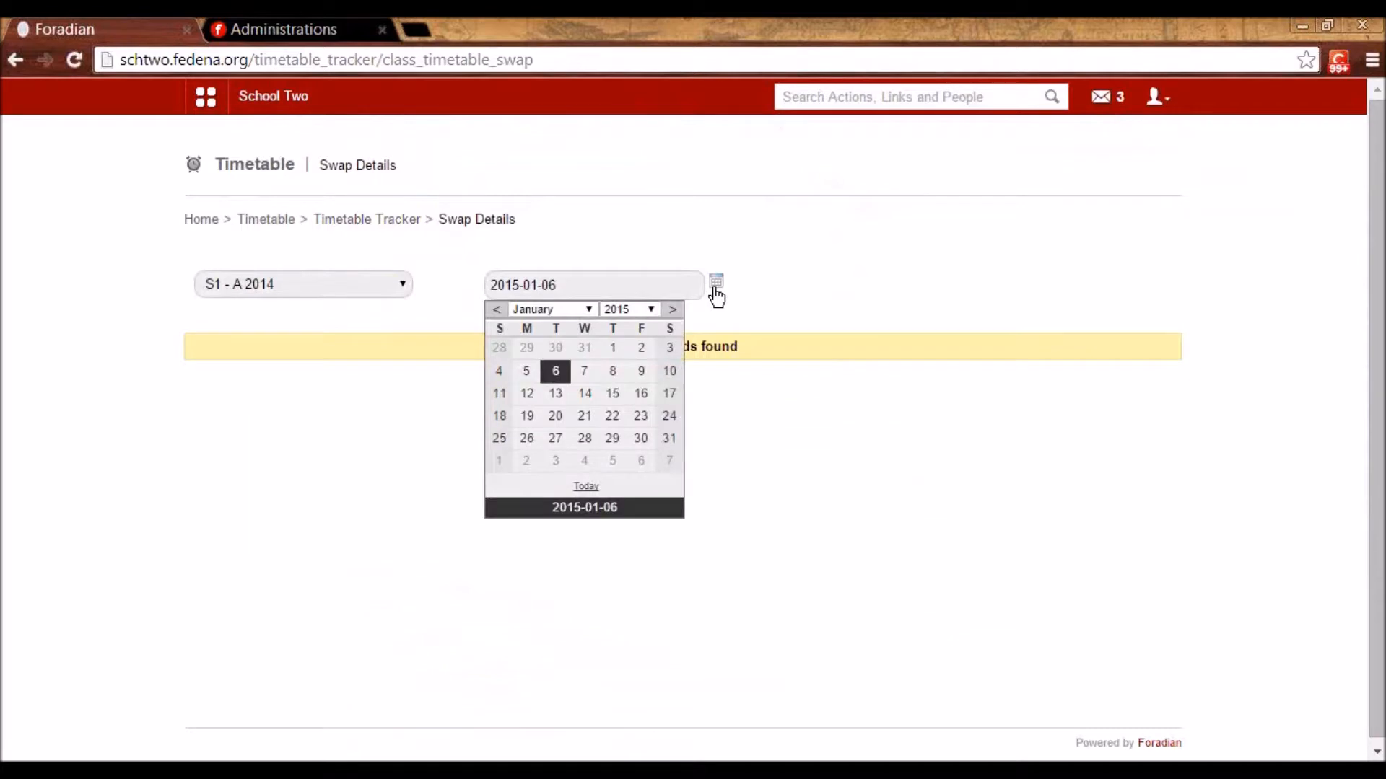
left_click(529, 395)
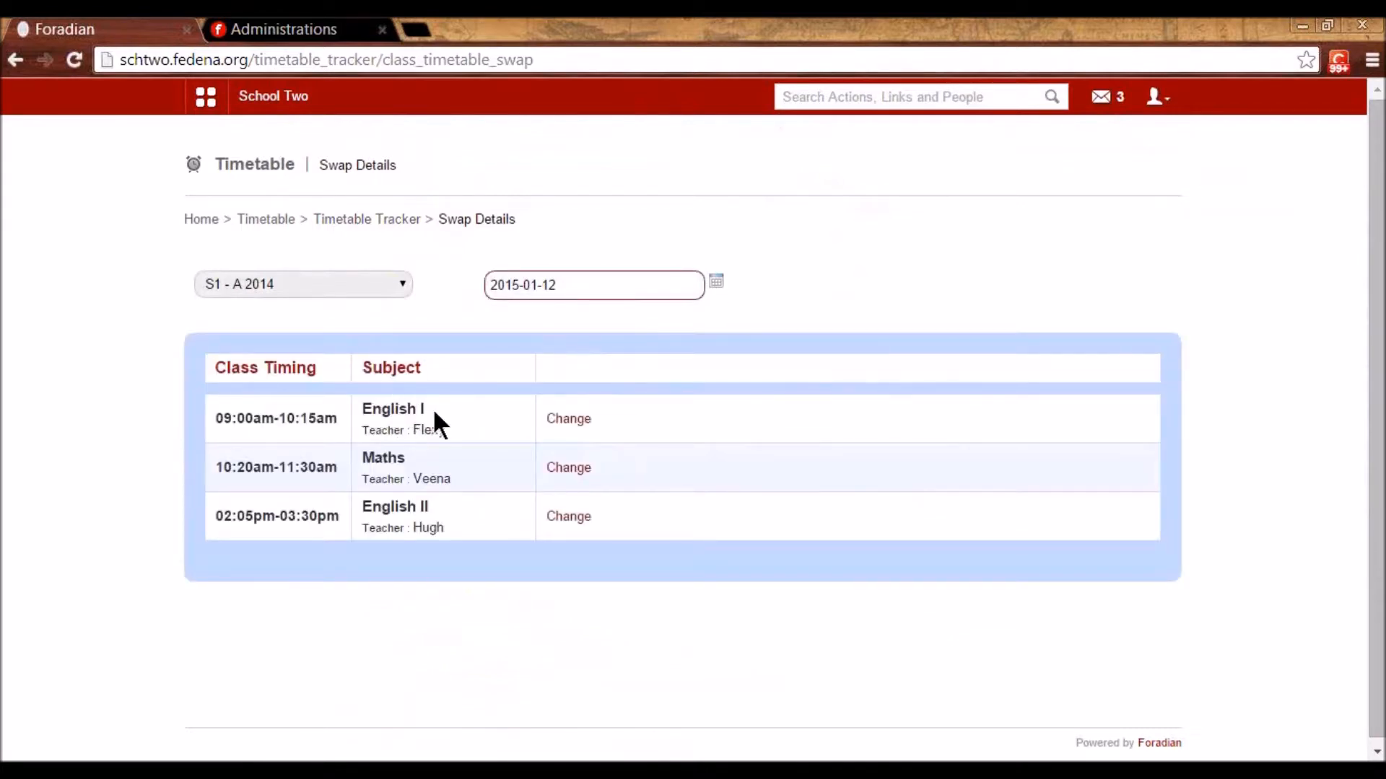
- Reassign the 9:00 English I period to another English department teacher and confirm the swap
double_click(422, 429)
left_click(572, 419)
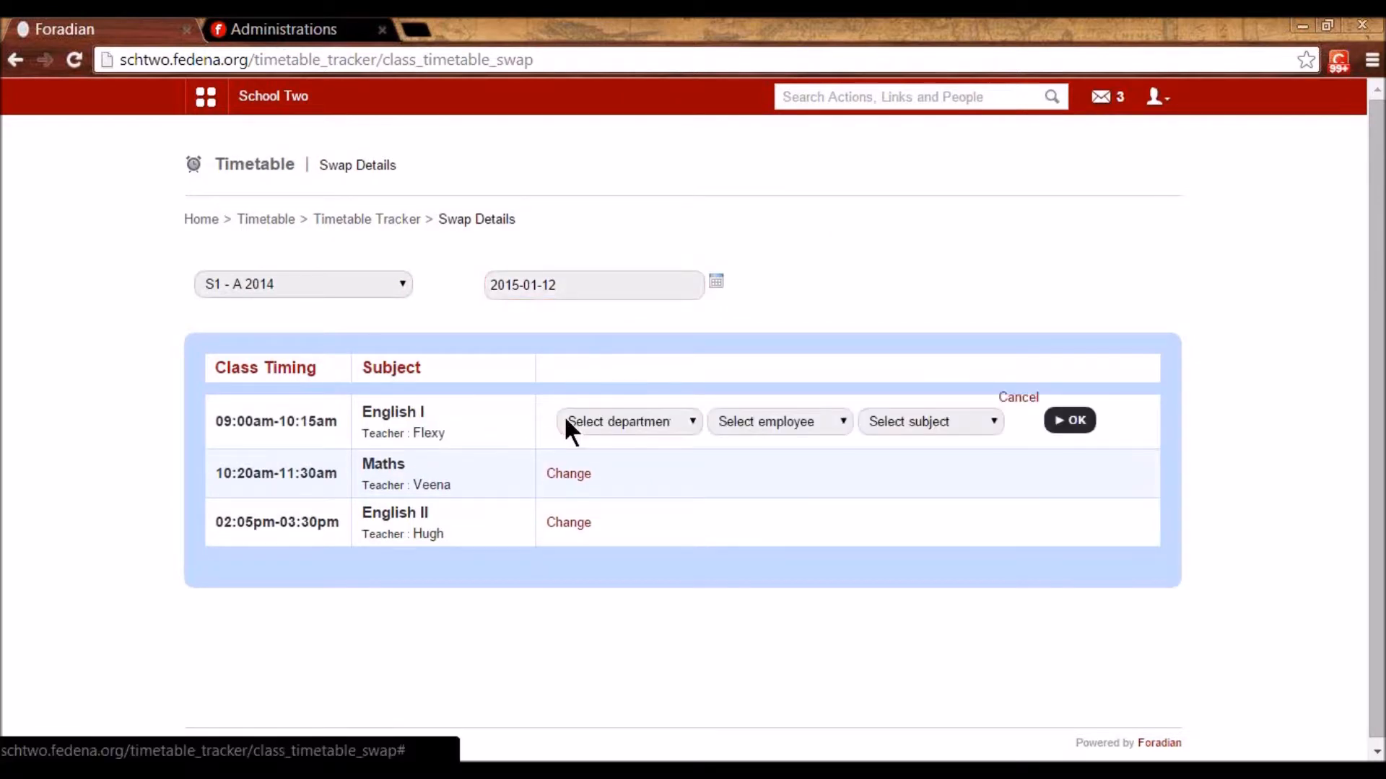
left_click(649, 417)
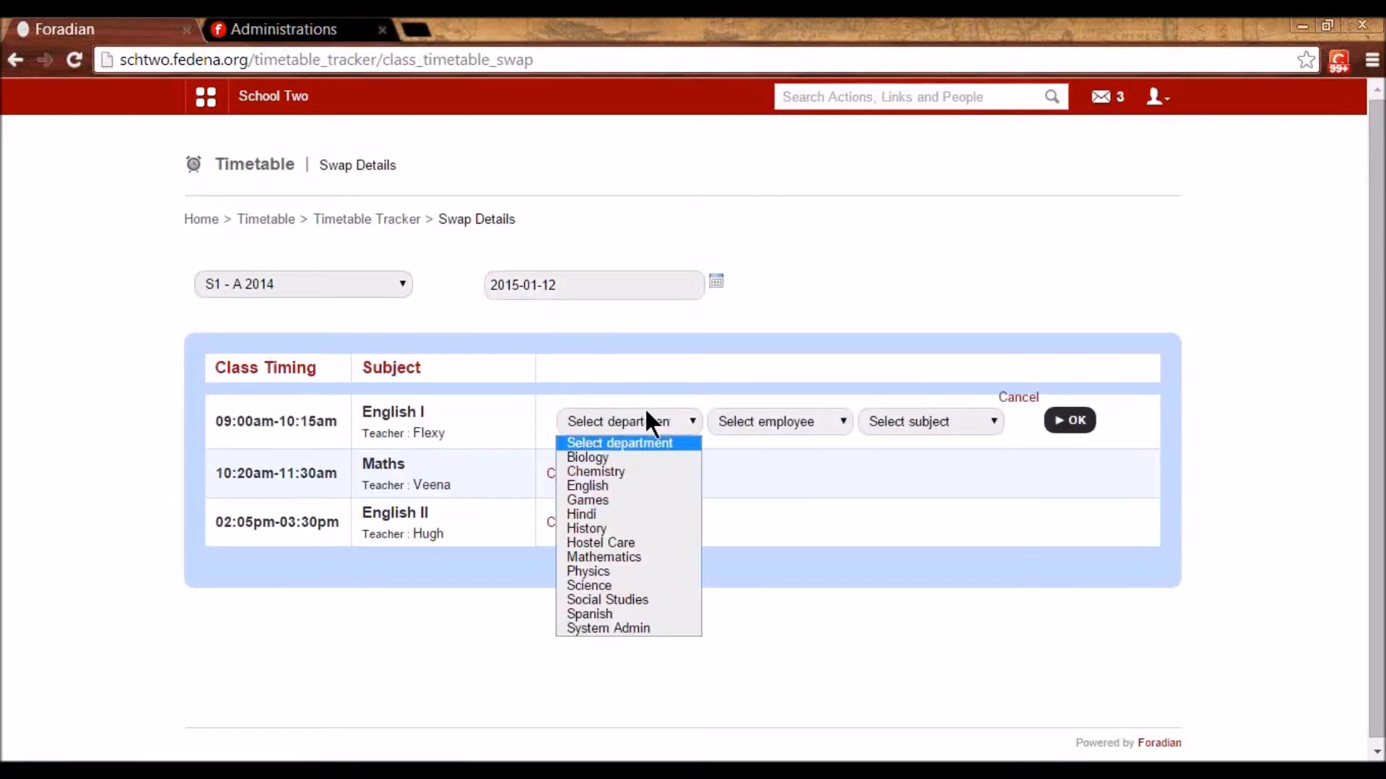
left_click(609, 486)
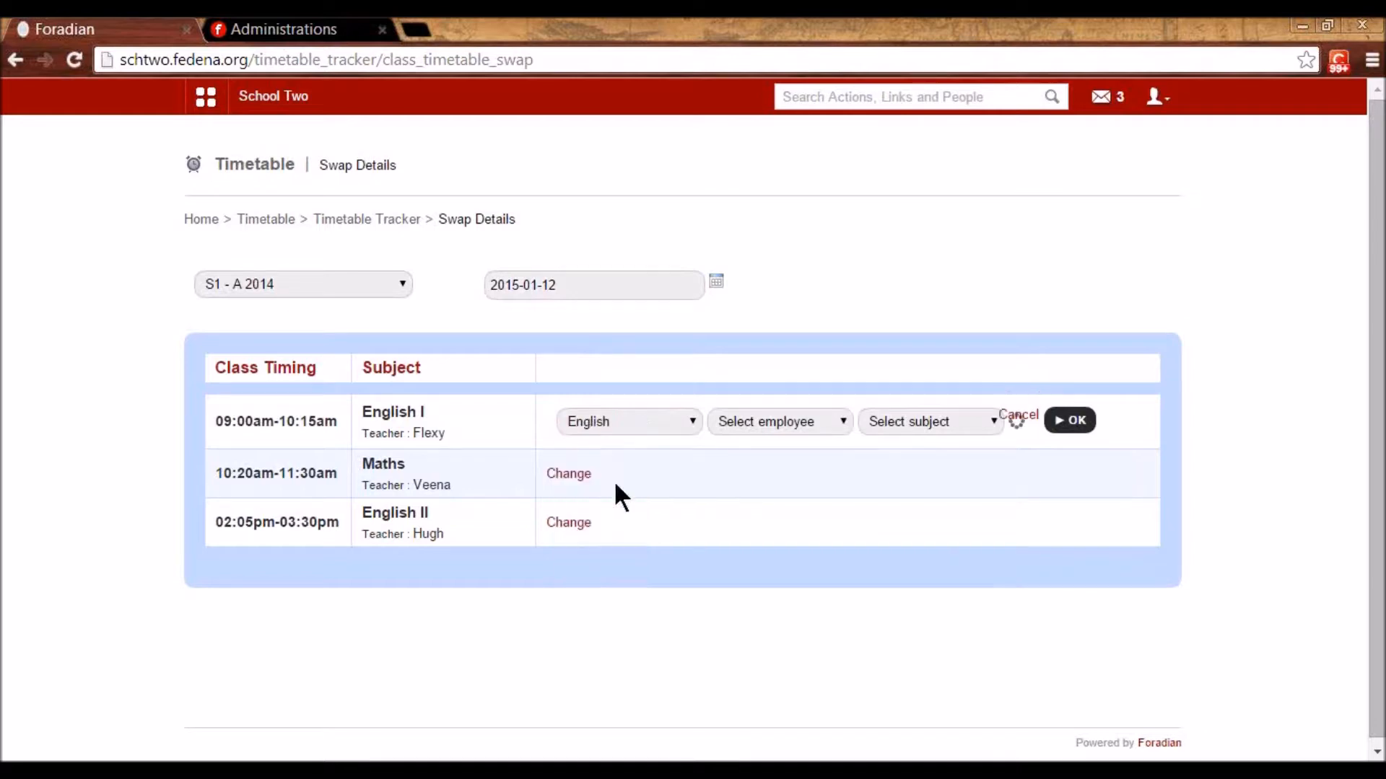
left_click(794, 422)
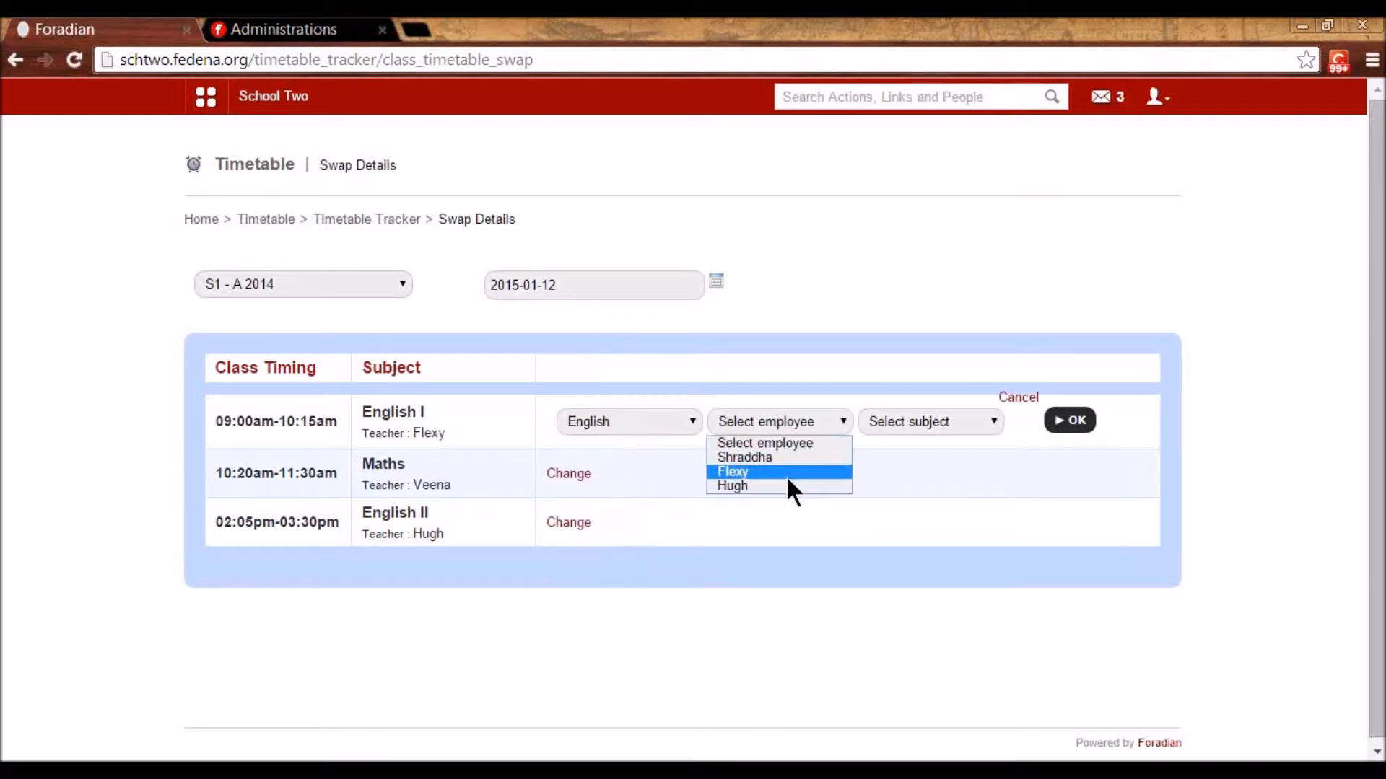
left_click(777, 457)
left_click(908, 426)
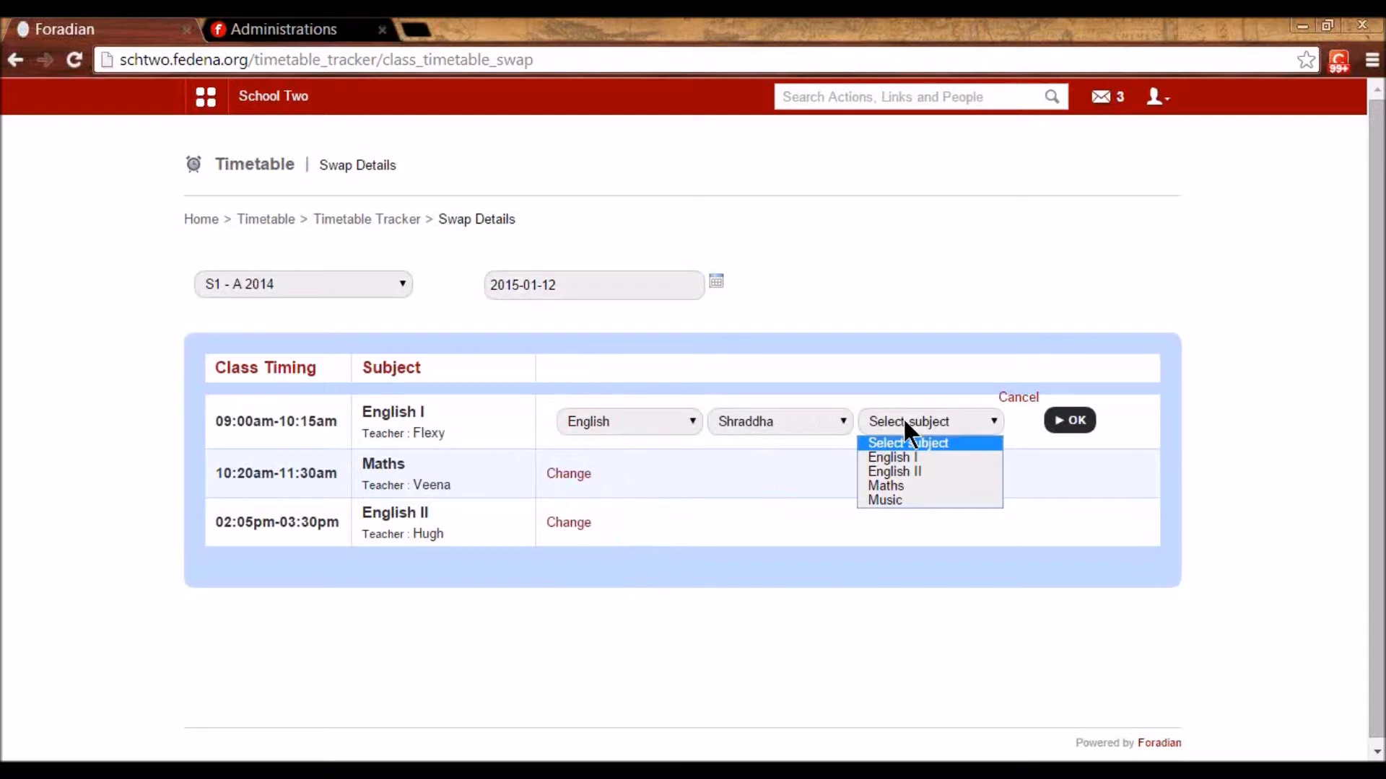
left_click(913, 456)
left_click(1071, 421)
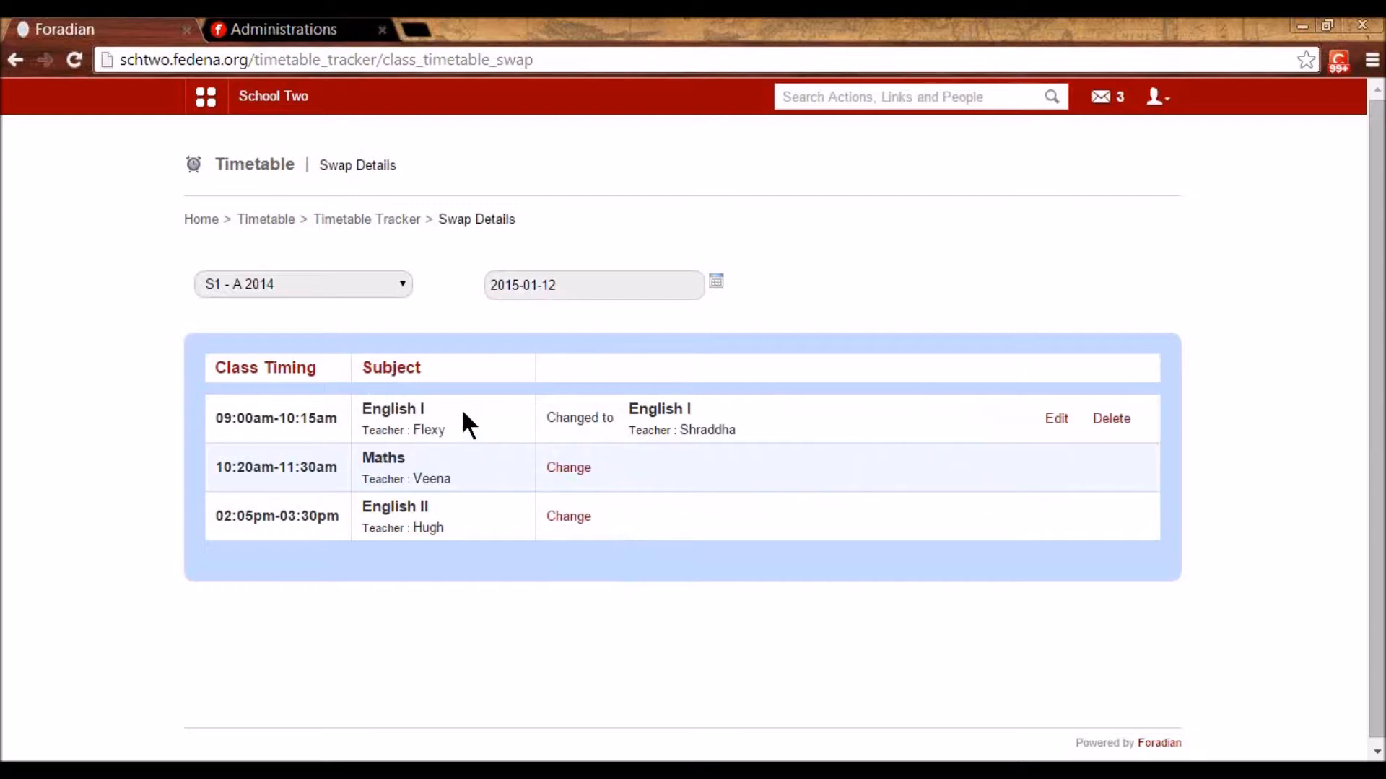
left_click(352, 220)
- Search the Swapped Timetable Report with the end date set to 21 January 2015
left_click(769, 300)
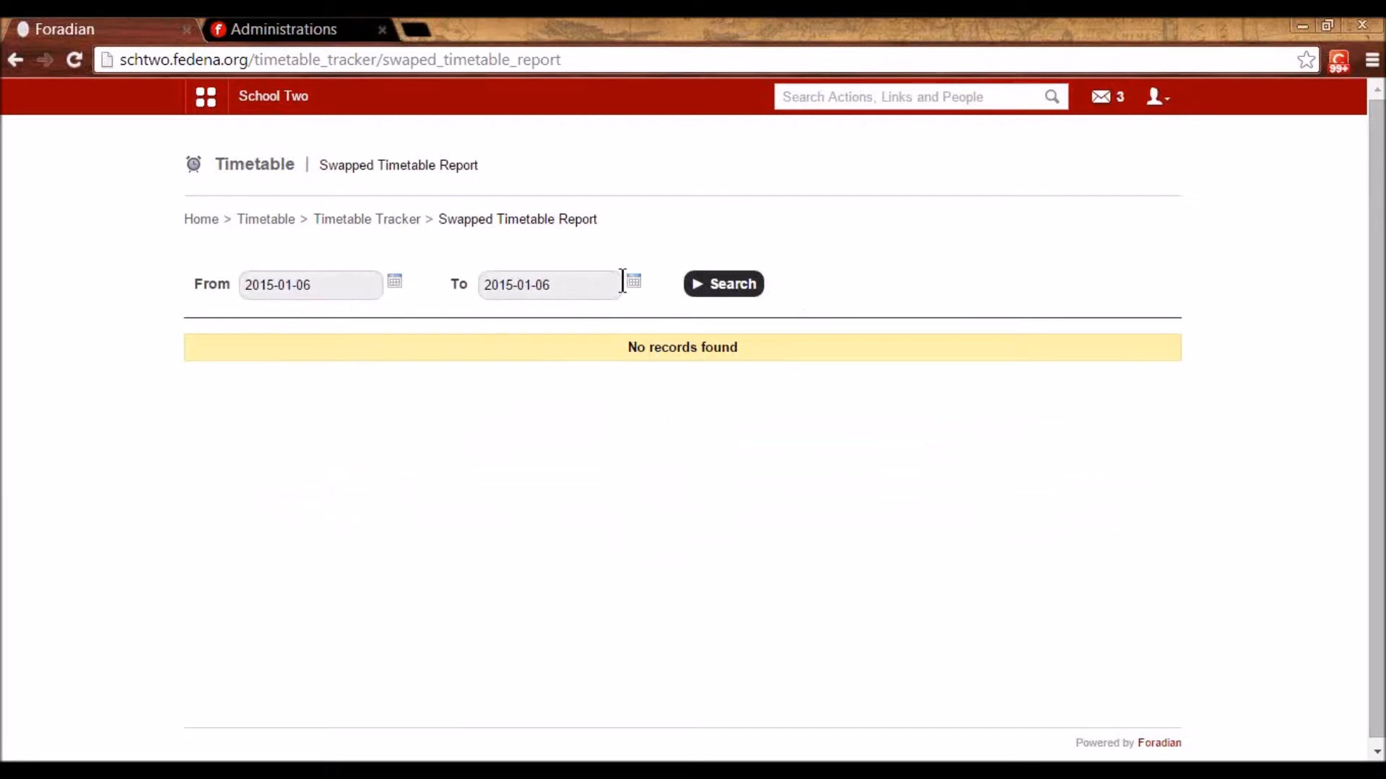
left_click(632, 282)
left_click(578, 416)
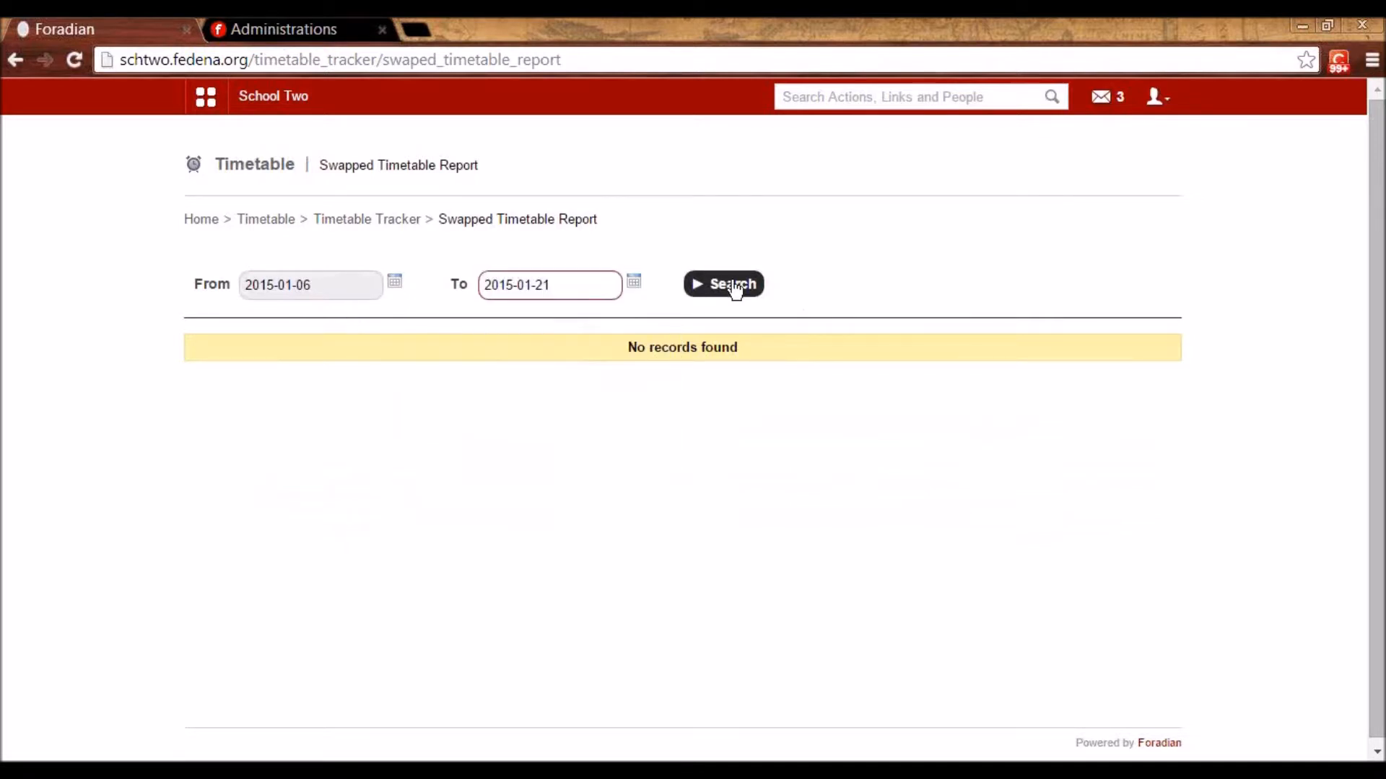
left_click(730, 285)
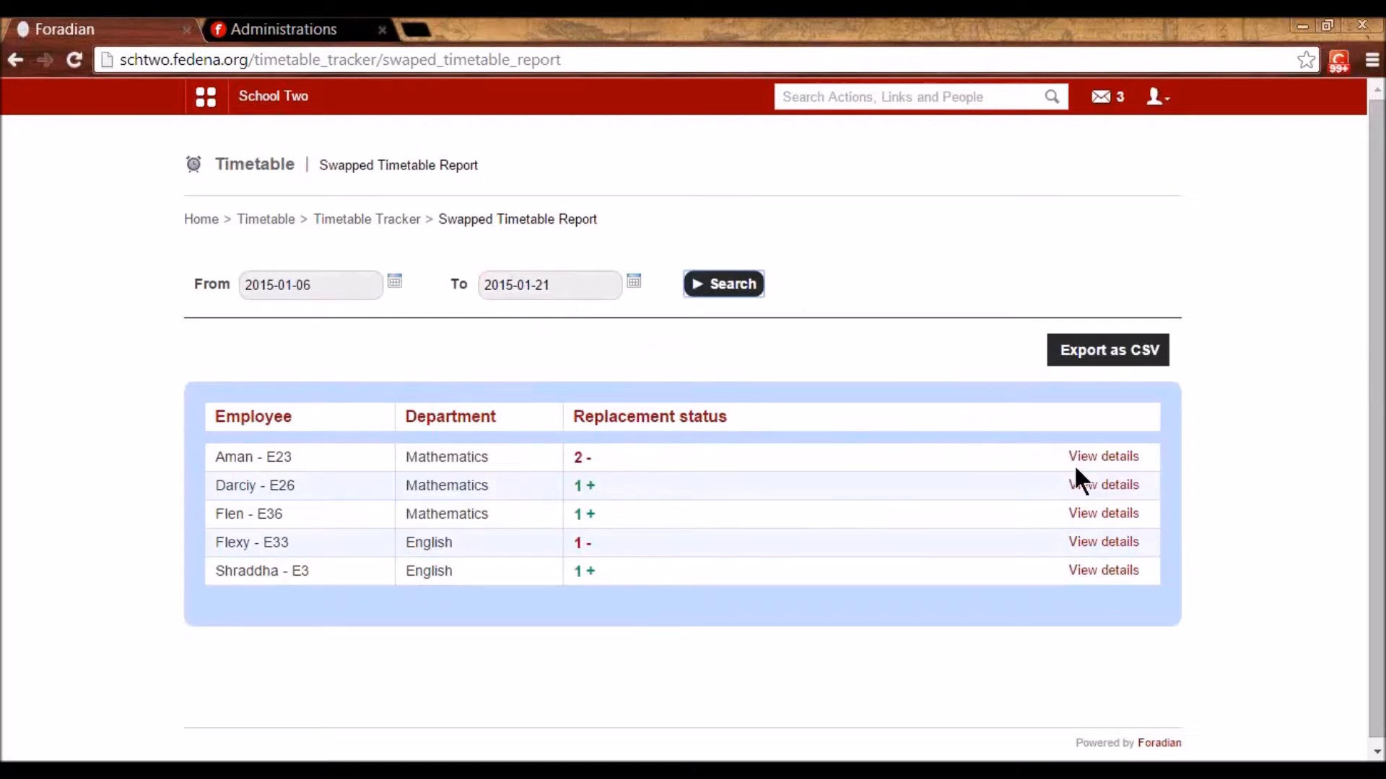
- View swap details for the first three teachers, then return to the Timetable menu
left_click(1103, 459)
scroll(1106, 548, "down", 2)
left_click(1104, 528)
scroll(960, 476, "down", 2)
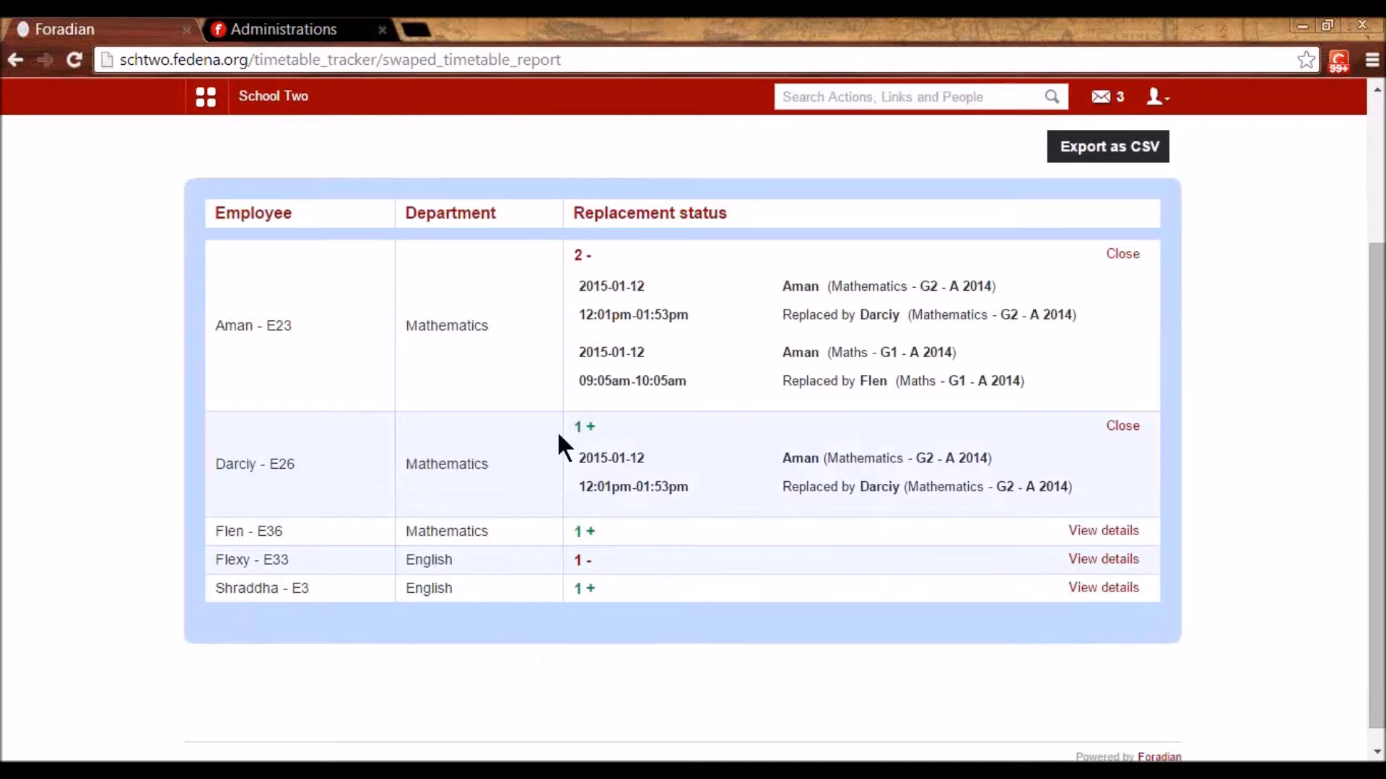
left_click(1115, 538)
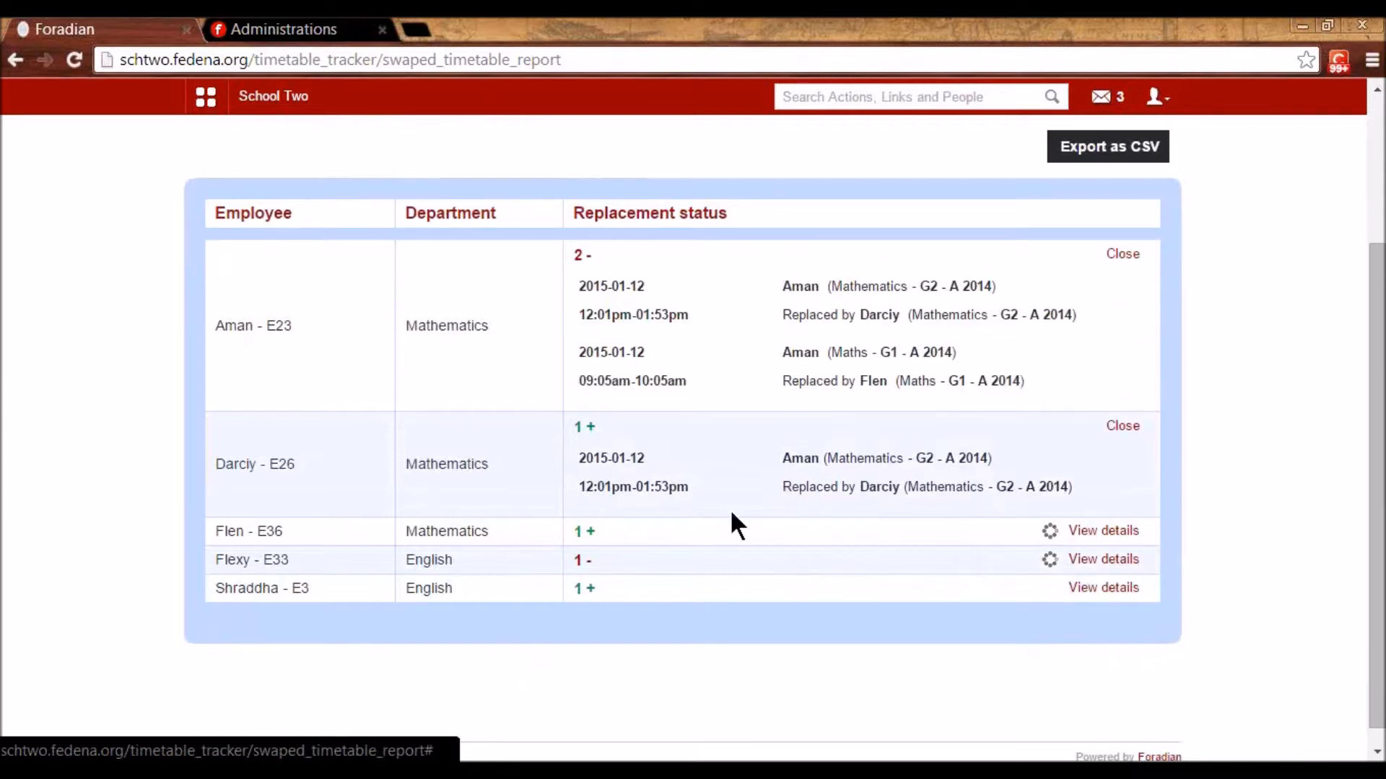
scroll(730, 508, "up", 2)
scroll(729, 508, "down", 3)
scroll(729, 509, "up", 4)
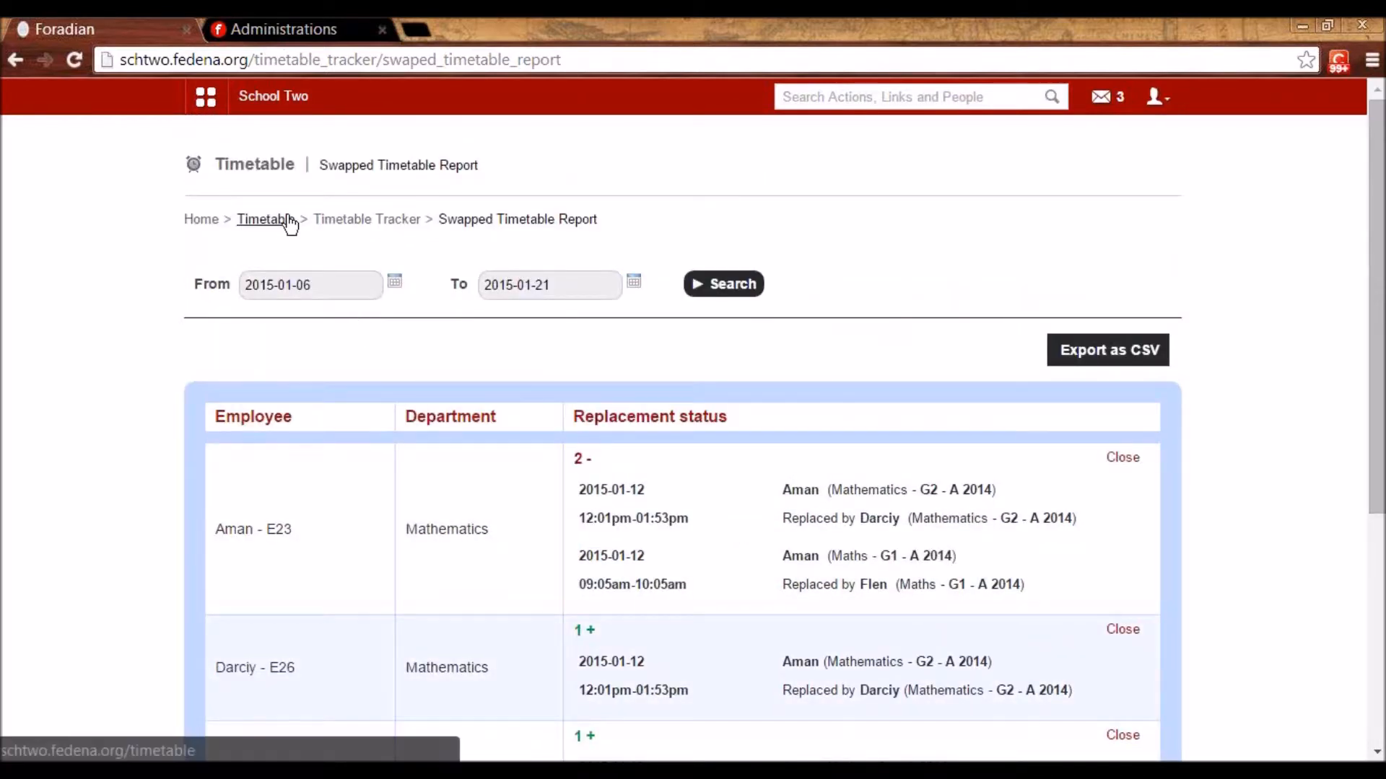
left_click(277, 220)
scroll(722, 469, "down", 2)
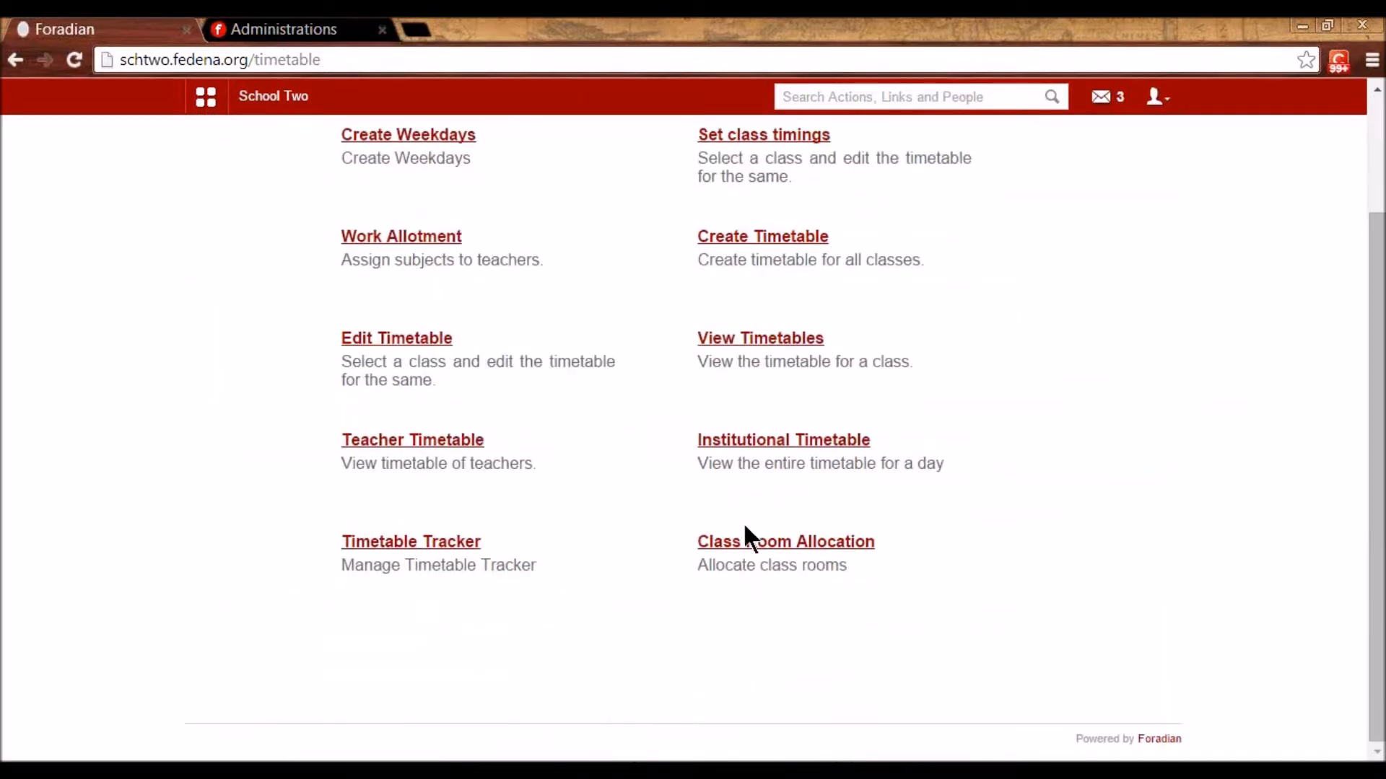
- Open Manage Buildings under Class Room Allocation and inspect West Block's edit form
left_click(747, 545)
left_click(406, 287)
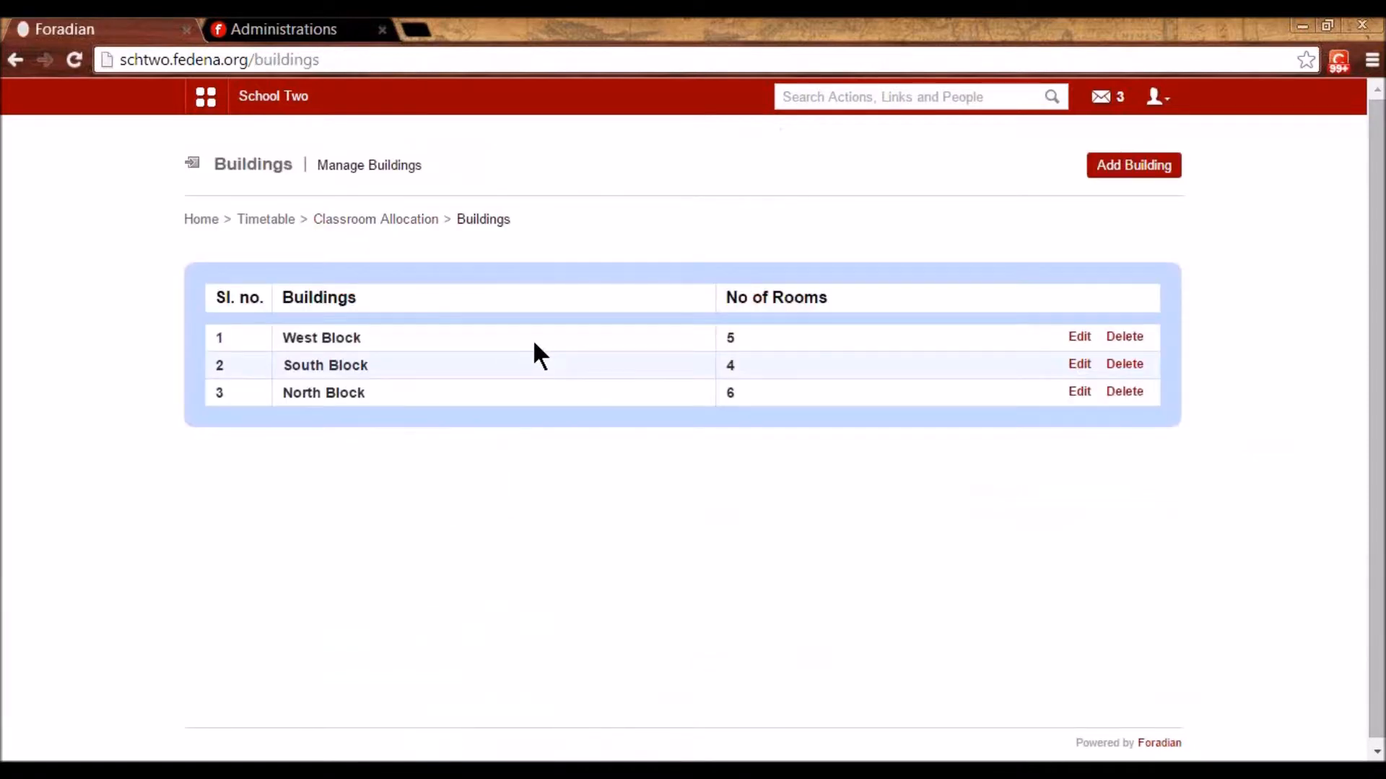
left_click(1079, 337)
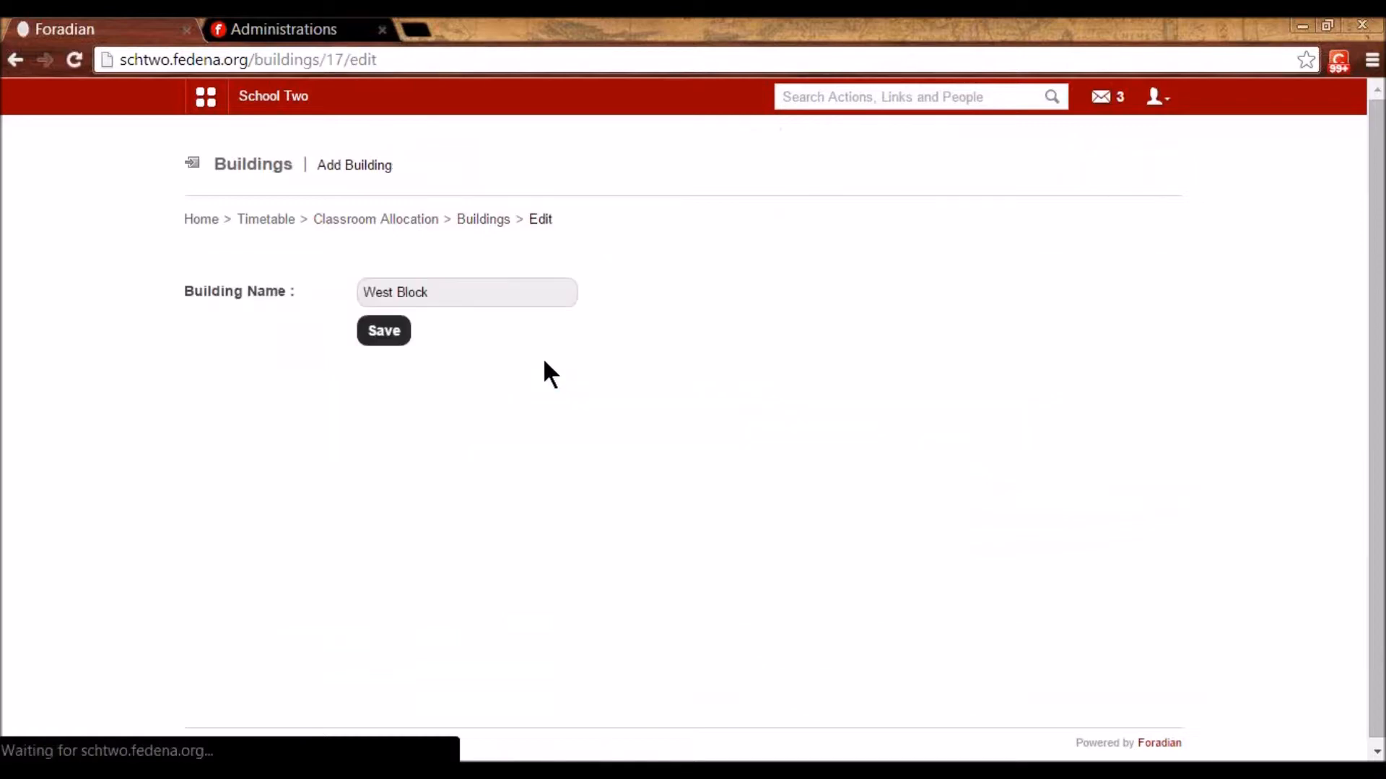
triple_click(428, 290)
left_click(481, 220)
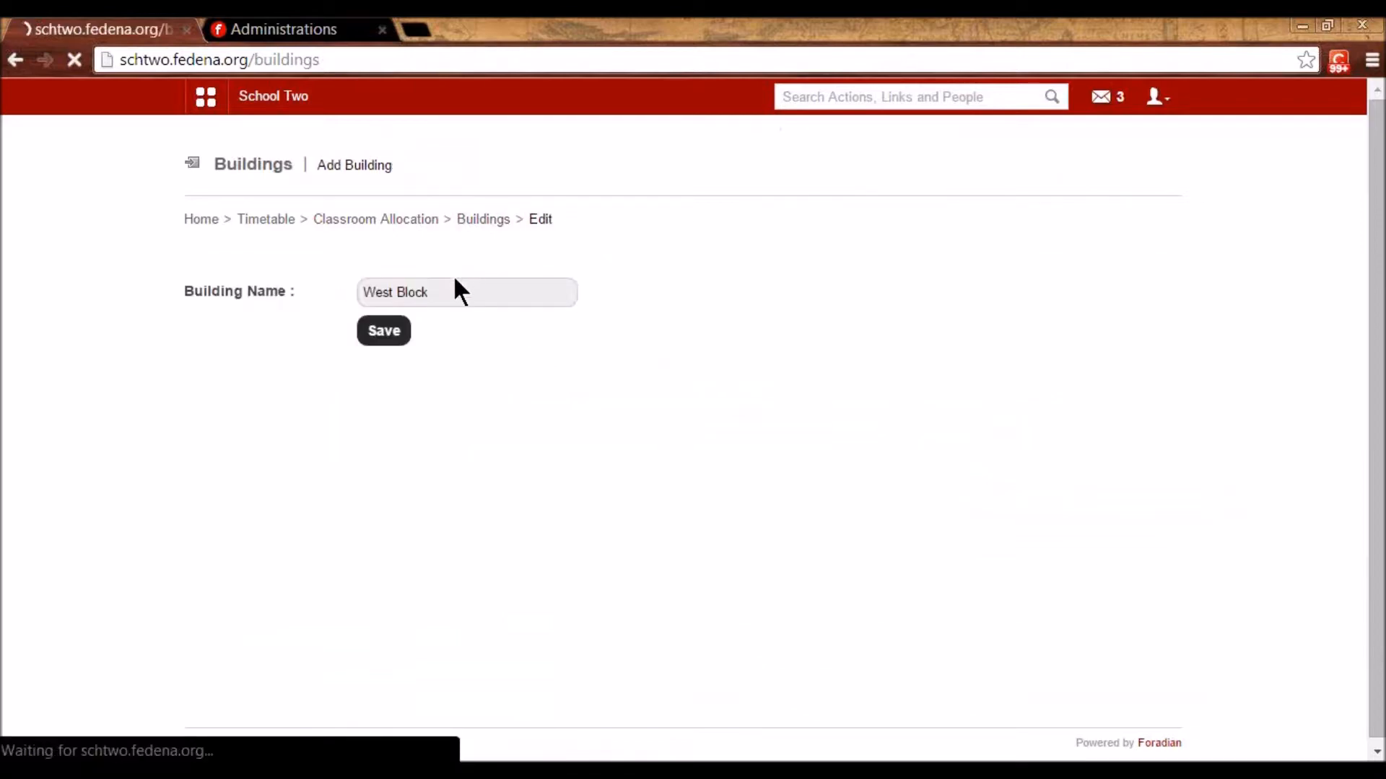
- Review West Block's rooms and room W1's edit form, then start a new allocation
left_click(333, 339)
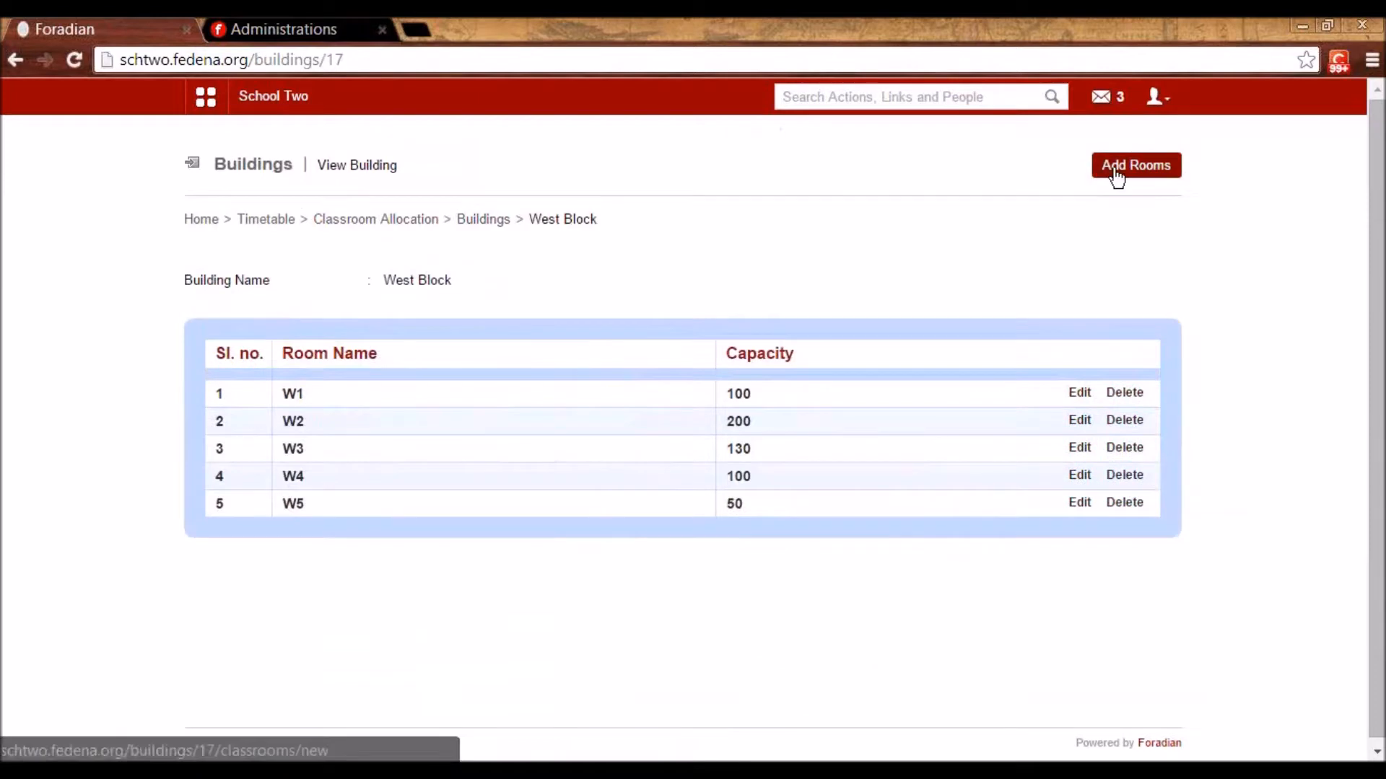
left_click(1081, 393)
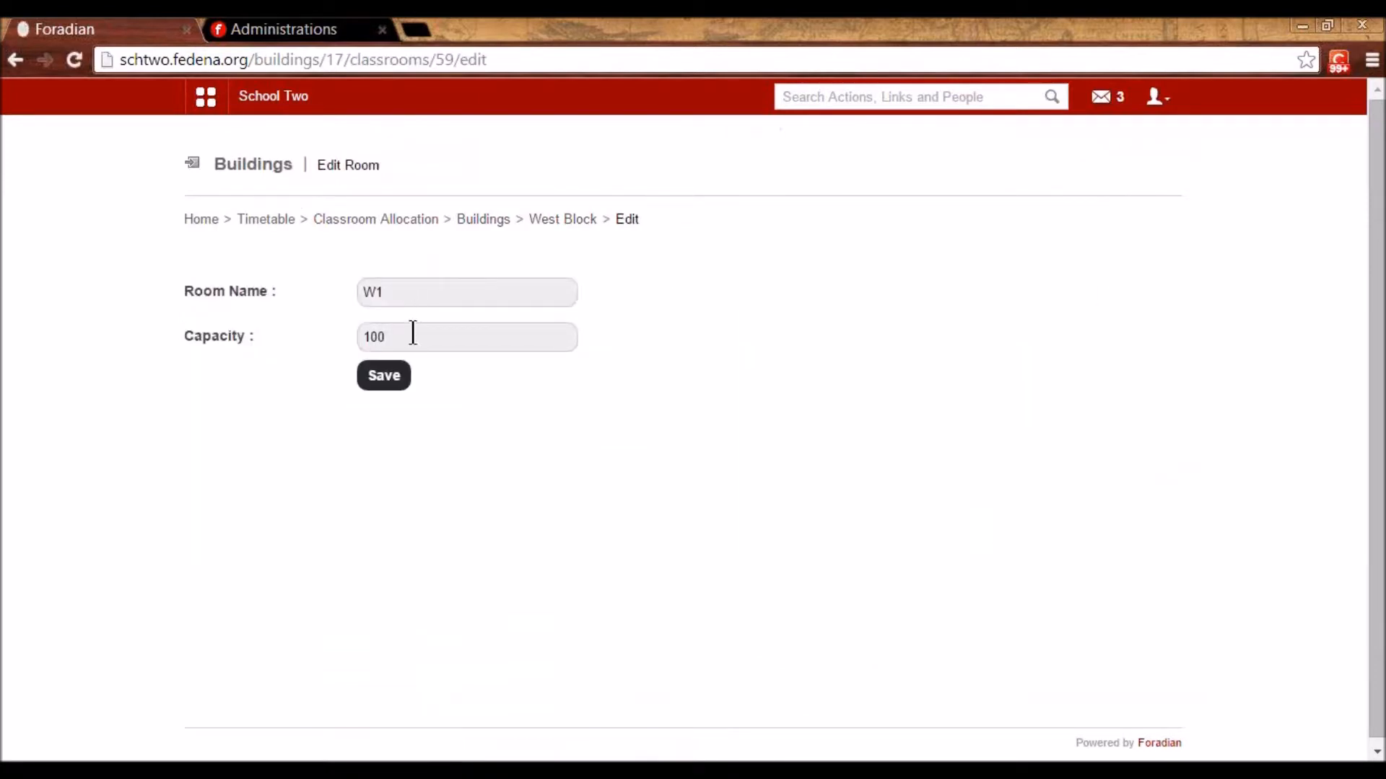
left_click(542, 220)
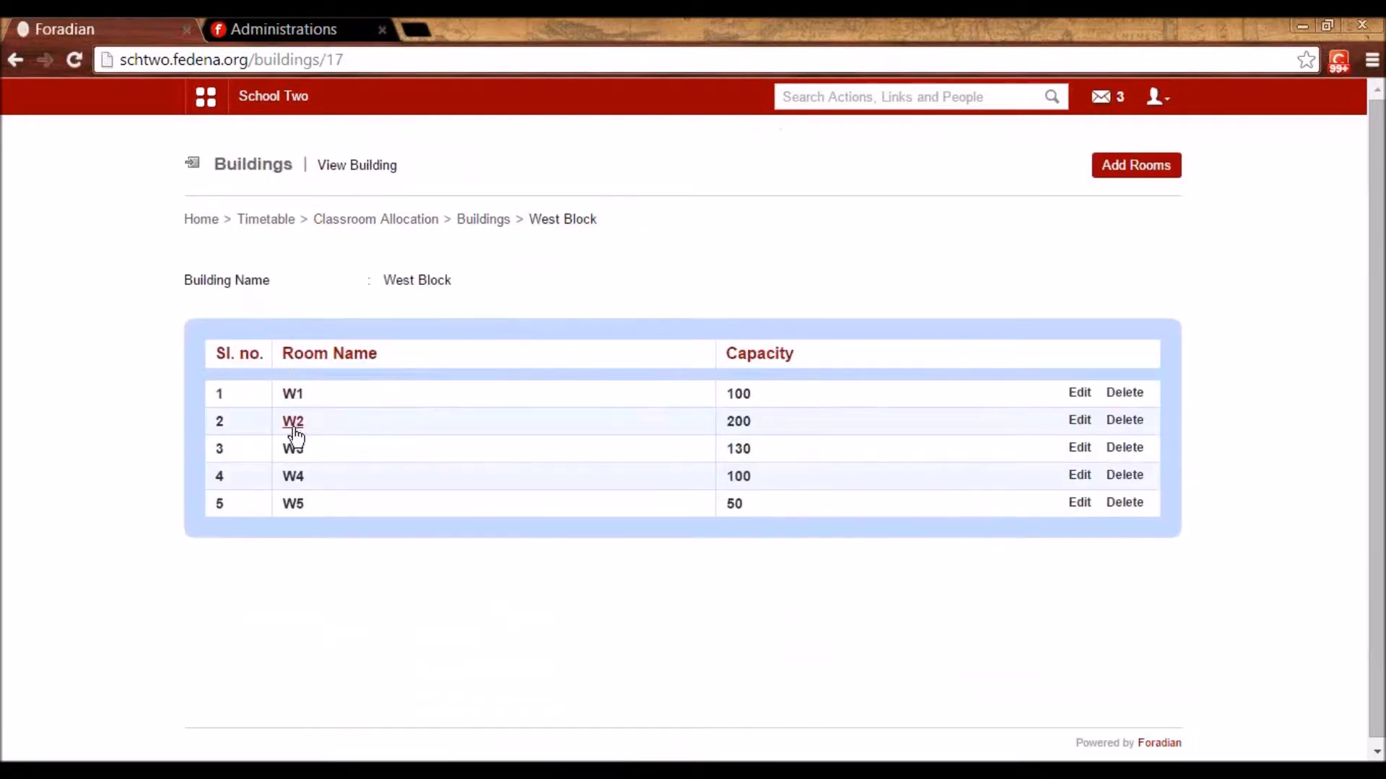
left_click(483, 220)
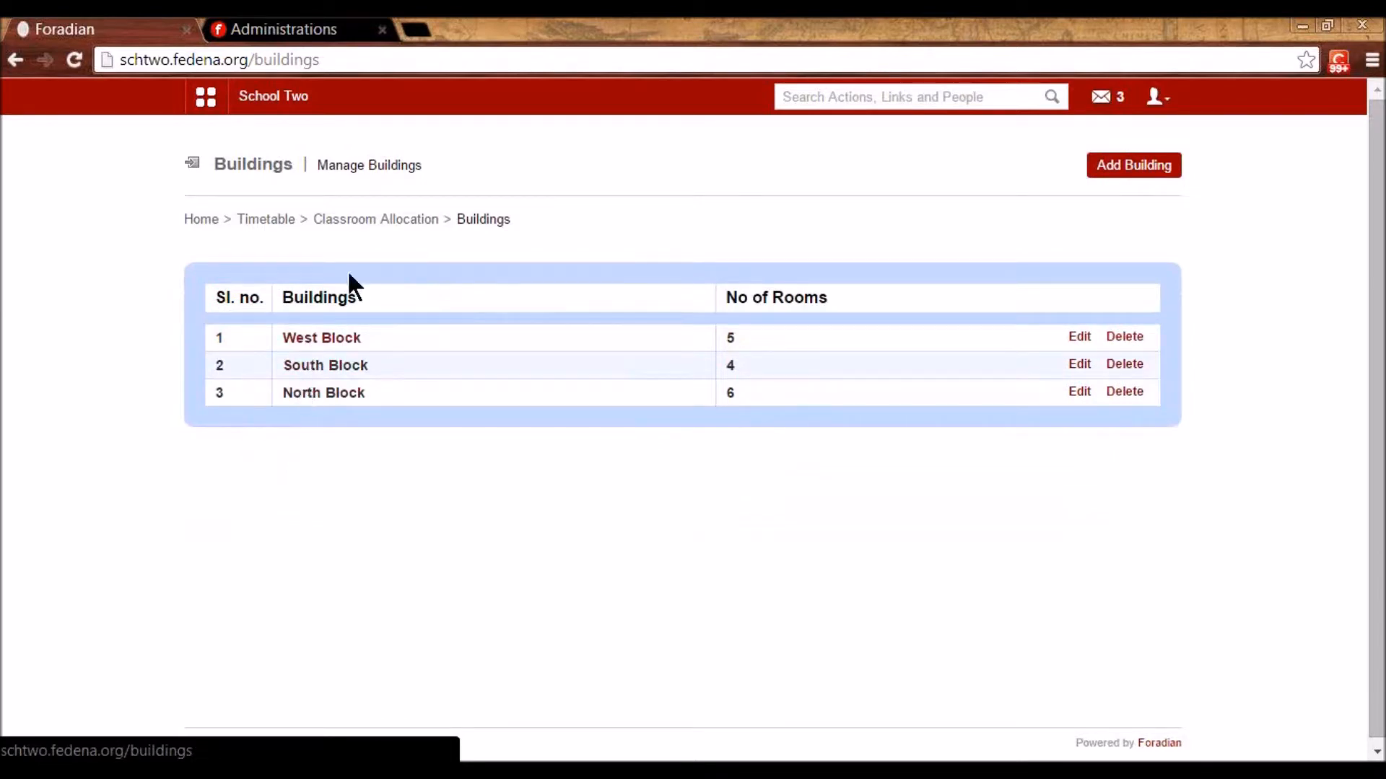
left_click(390, 221)
left_click(732, 269)
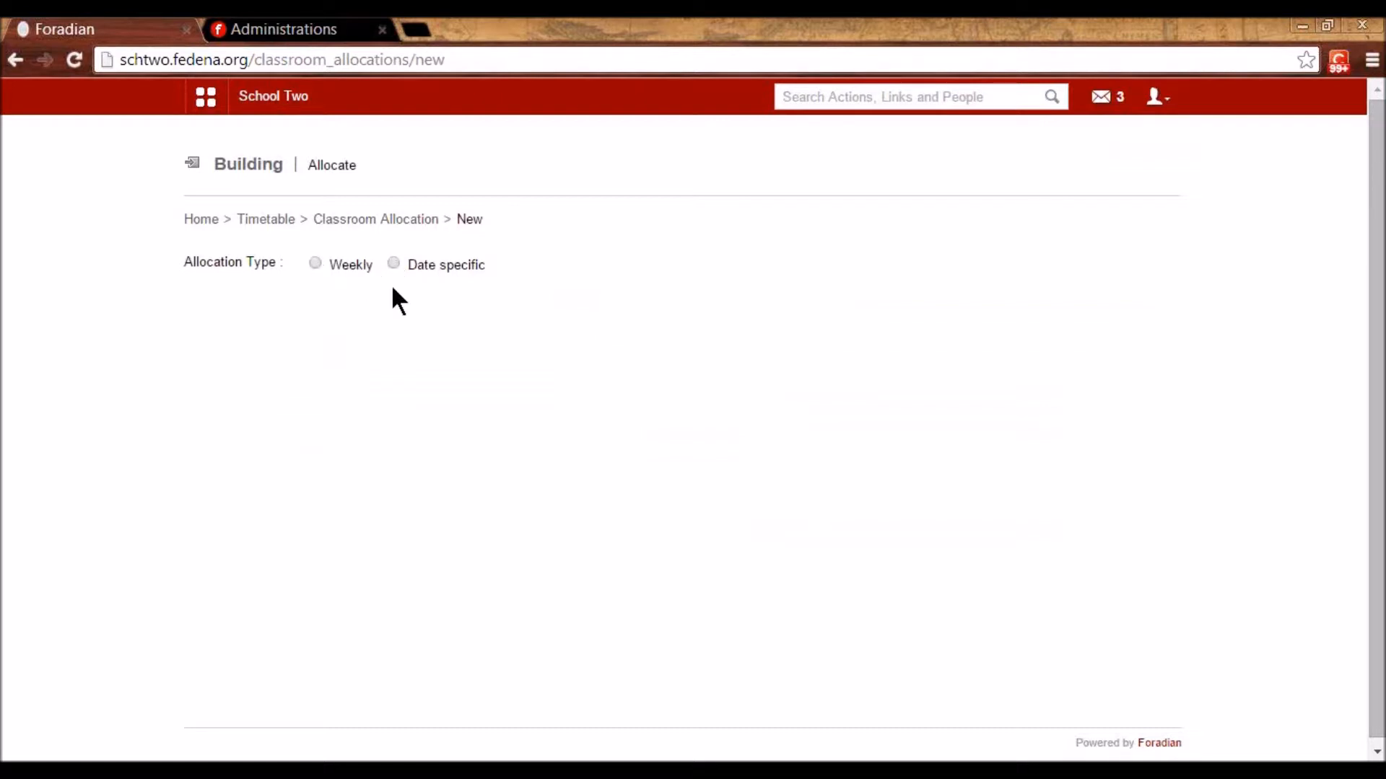
- Load the weekly classroom allocation grid for 12 Jan 2015 - 16 Jan 2015
left_click(314, 262)
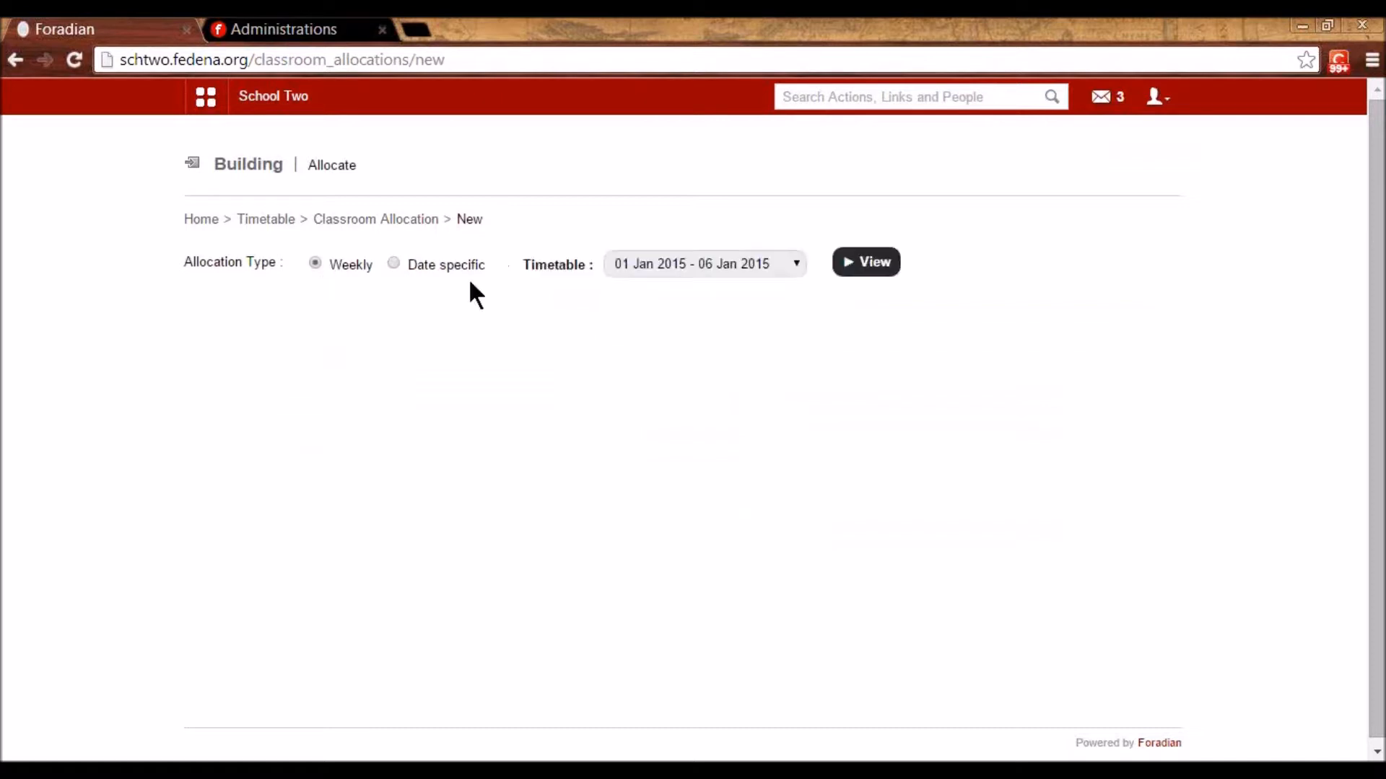
left_click(670, 267)
left_click(683, 500)
left_click(868, 274)
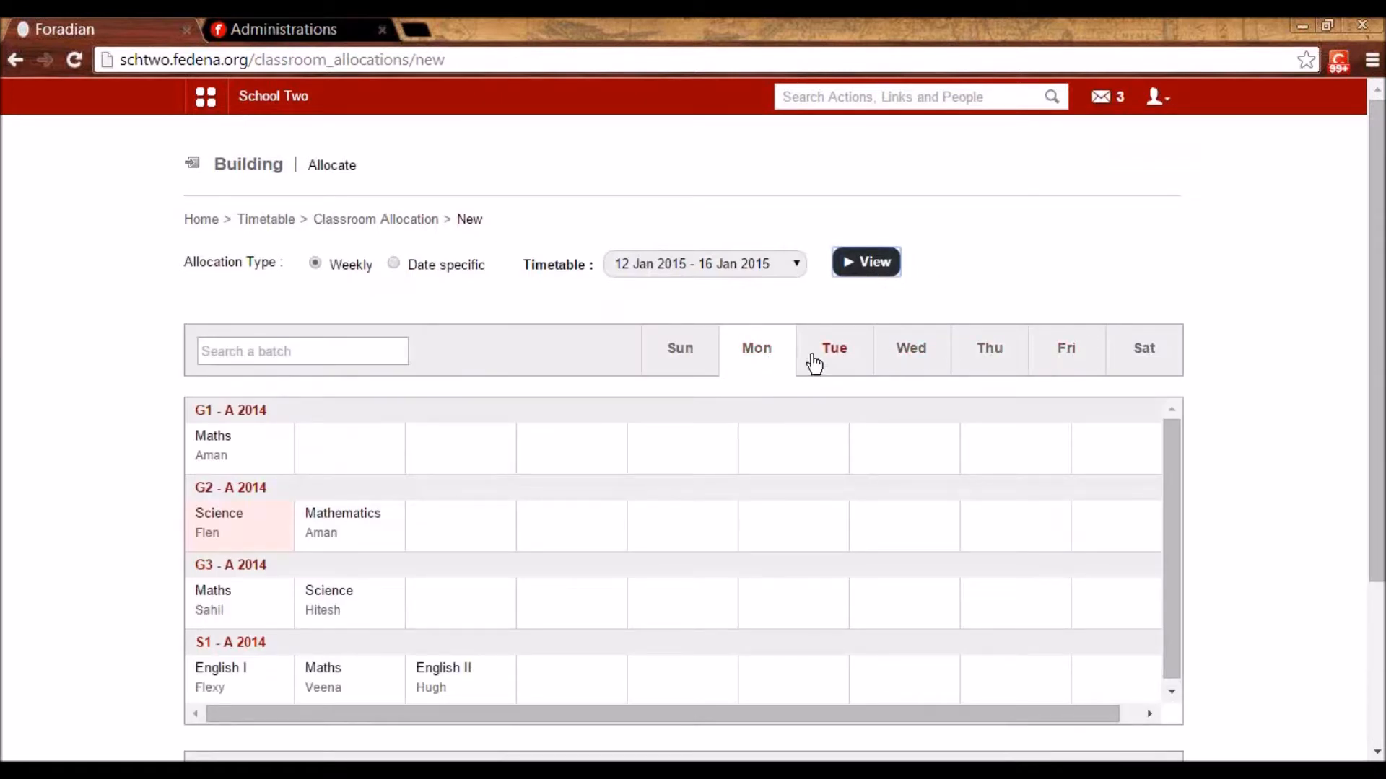
scroll(794, 390, "down", 1)
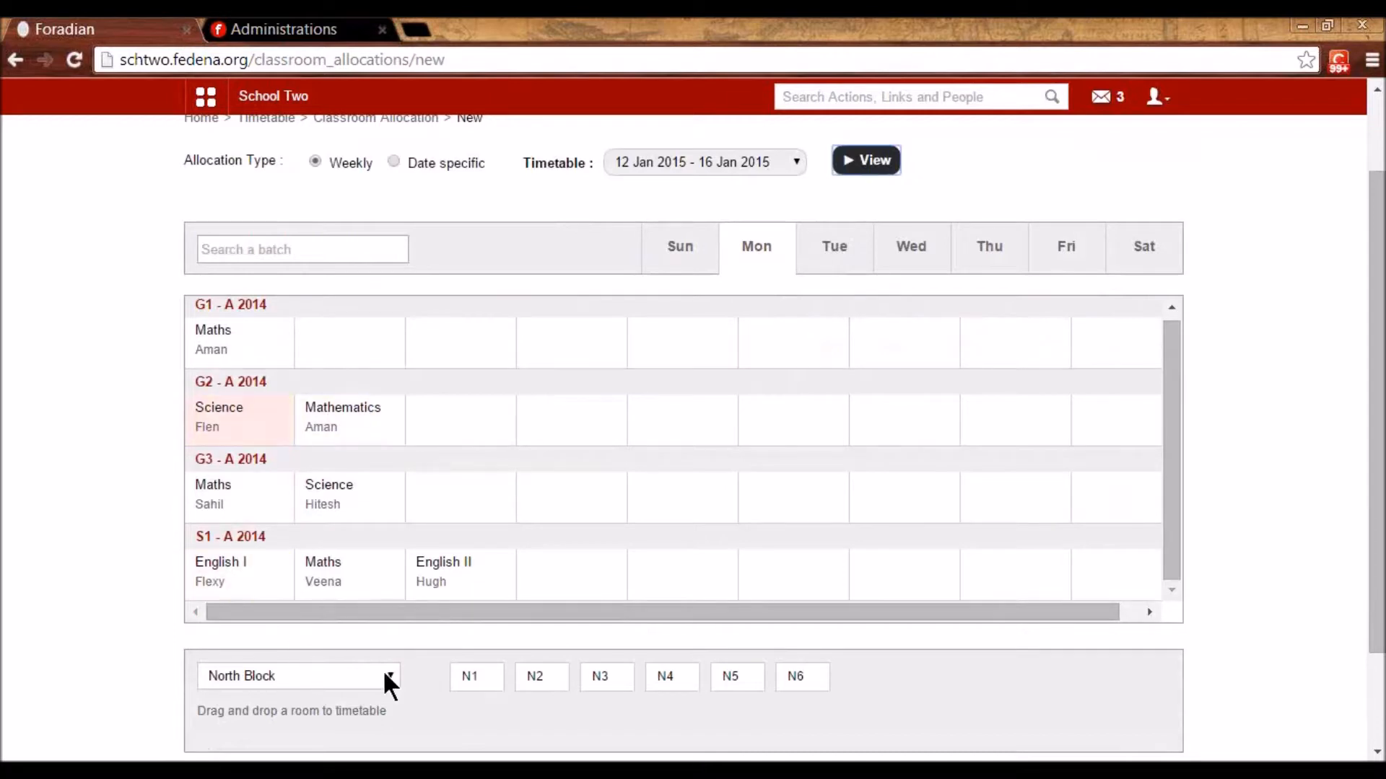
left_click_drag(523, 682, 266, 569)
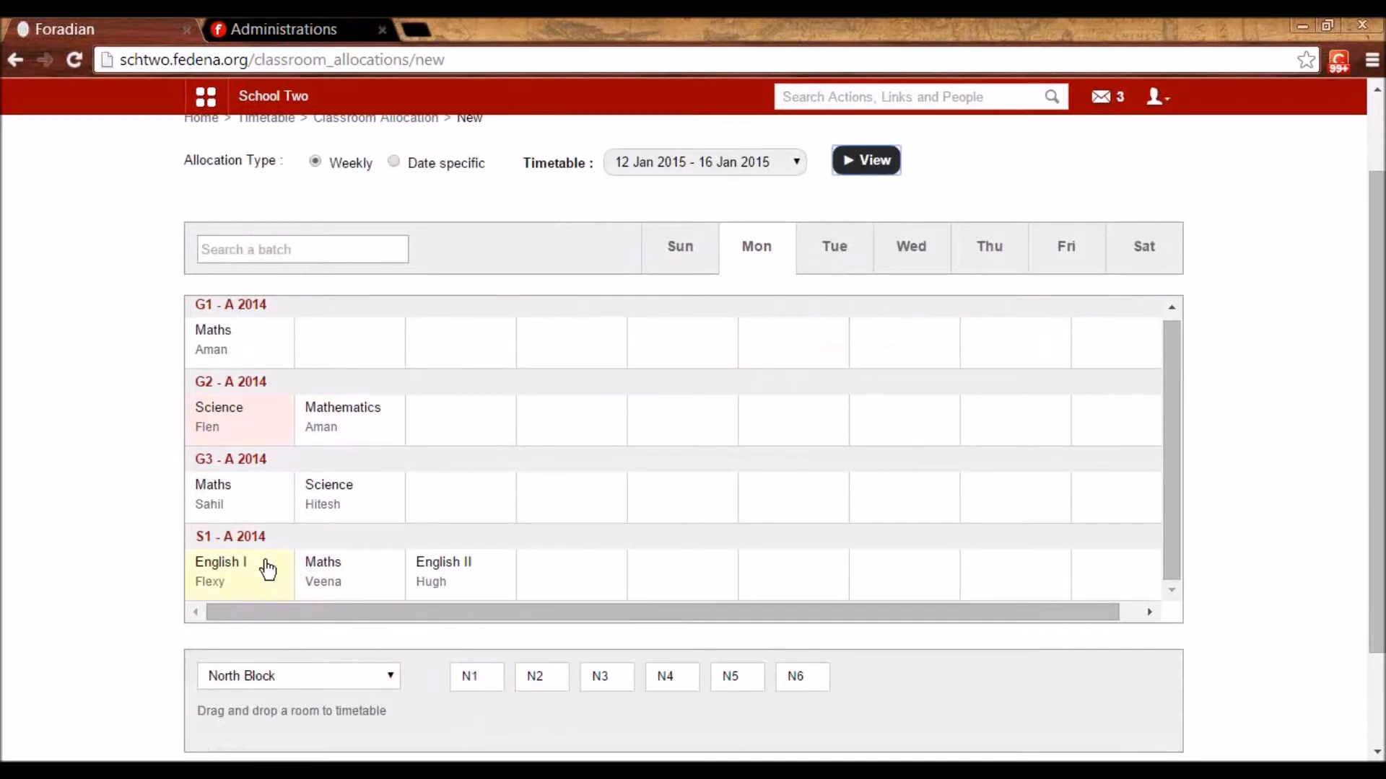
scroll(246, 462, "down", 1)
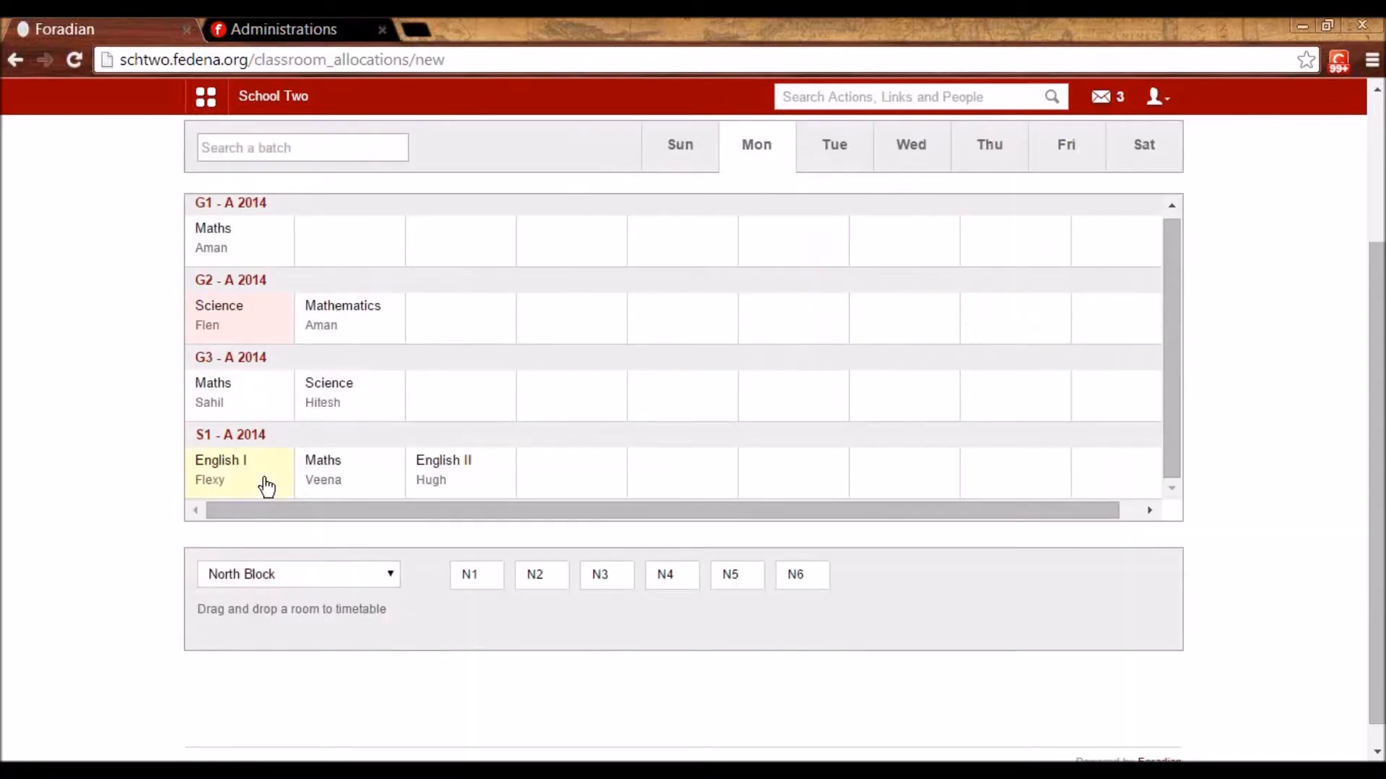
- Assign West Block rooms to S1's Monday English I, Maths and English II periods
left_click(322, 572)
left_click(319, 622)
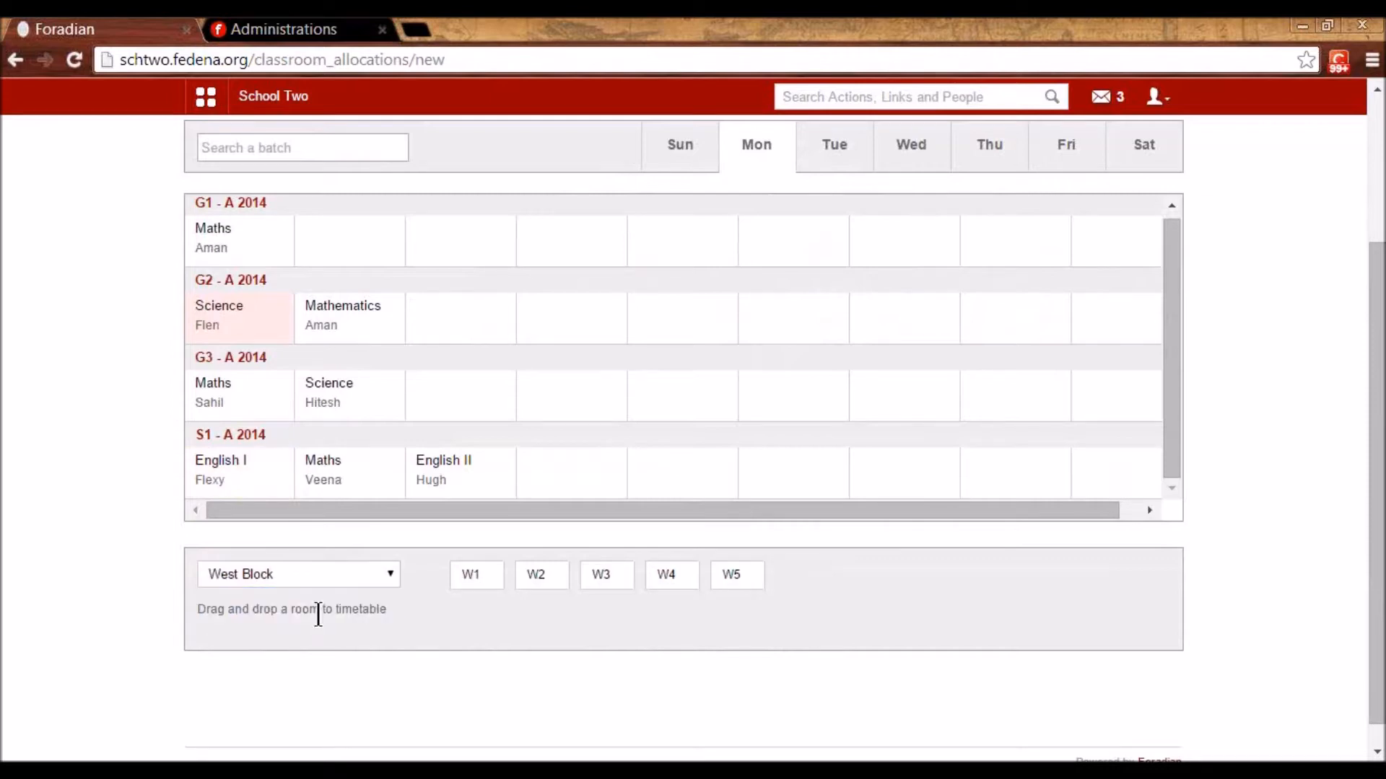
left_click_drag(471, 576, 229, 494)
left_click(586, 345)
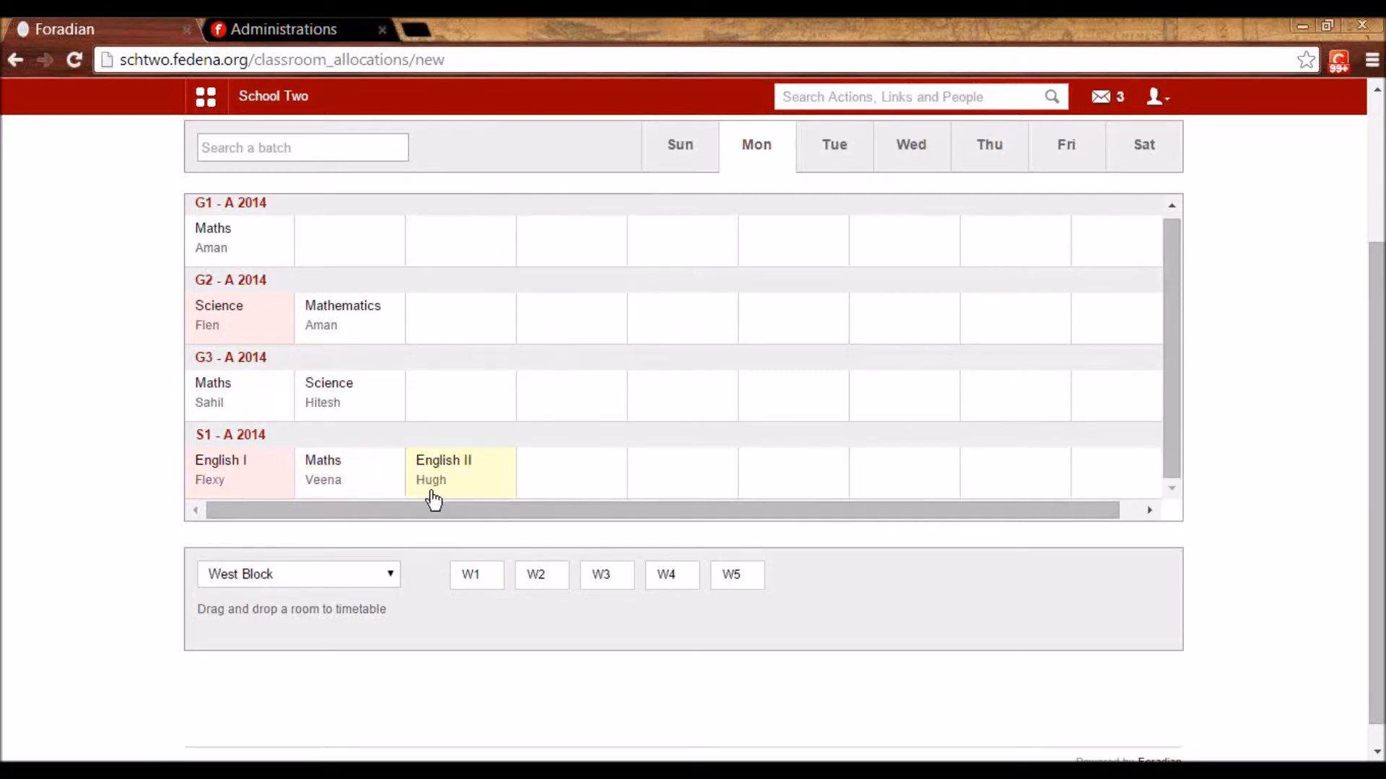
mouse_move(346, 493)
left_click_drag(511, 574, 356, 482)
left_click(612, 349)
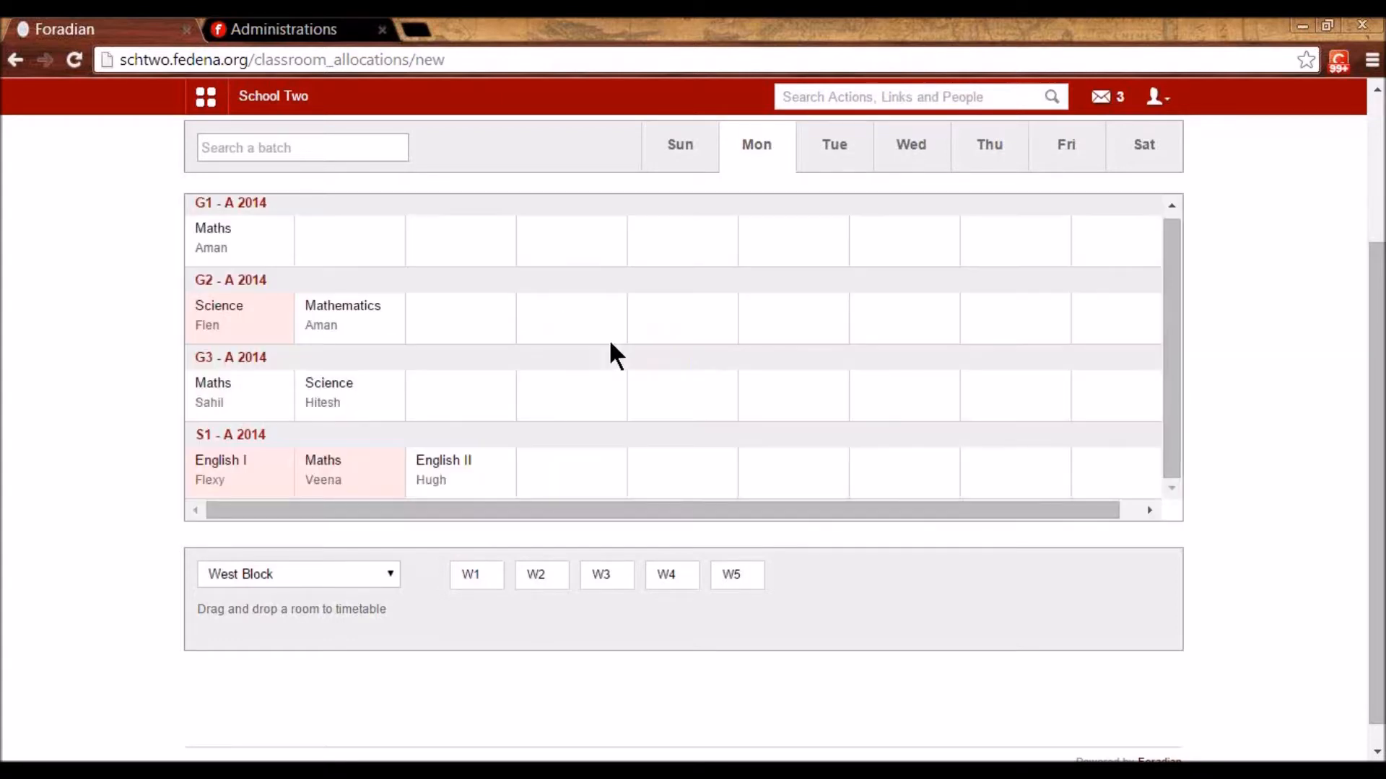
left_click_drag(489, 582, 459, 485)
left_click(583, 354)
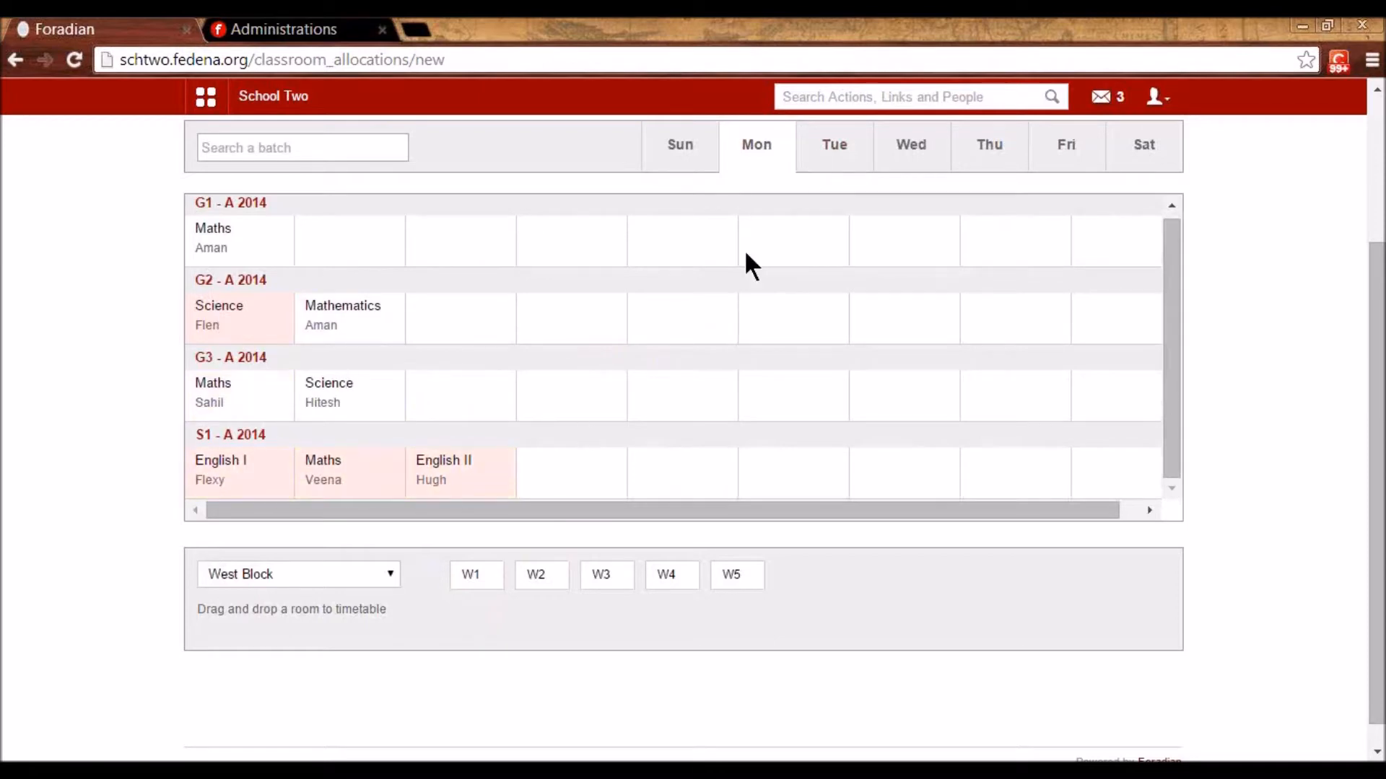
- Assign room W2 to S1's Tuesday English II and Maths periods, then view Friday
left_click_drag(483, 572, 563, 466)
left_click(816, 158)
left_click_drag(538, 556, 240, 342)
left_click(563, 353)
left_click_drag(560, 563, 383, 343)
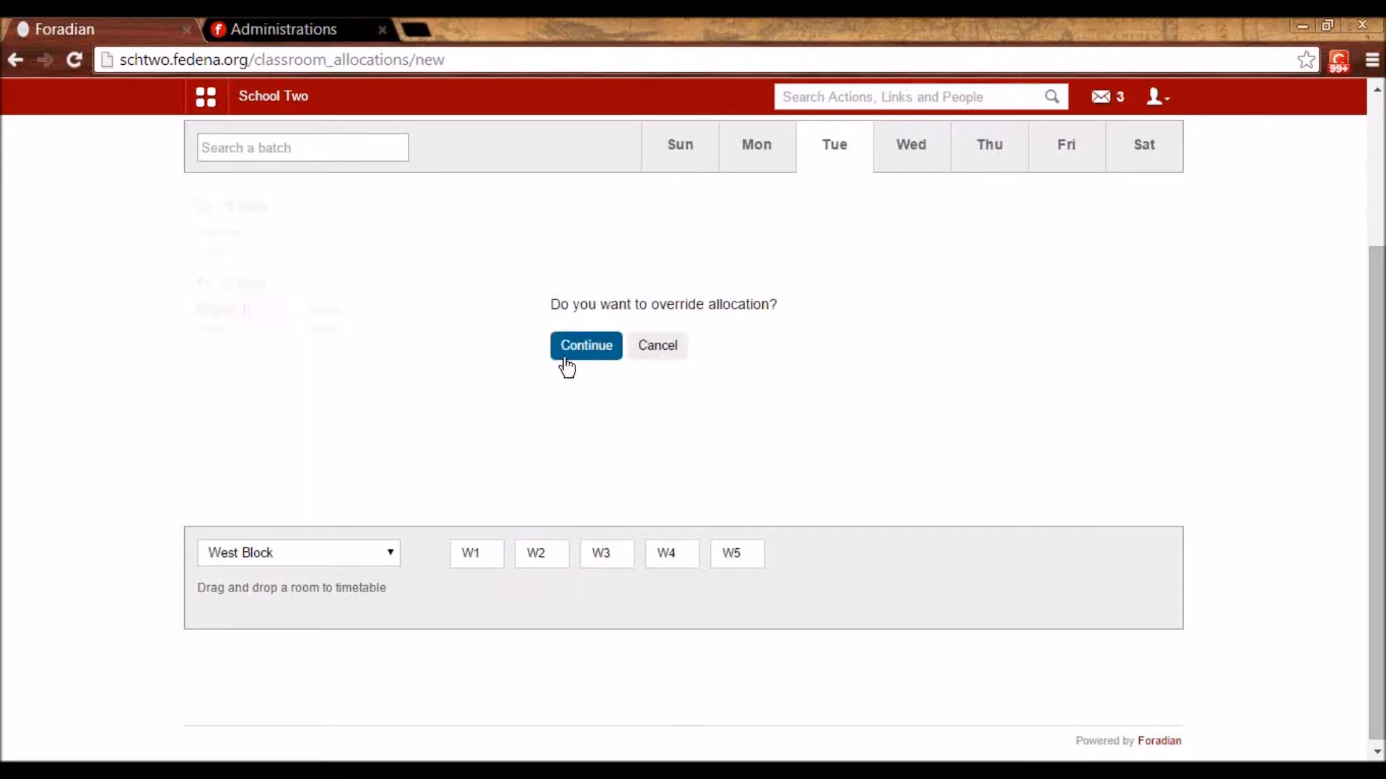
left_click(567, 350)
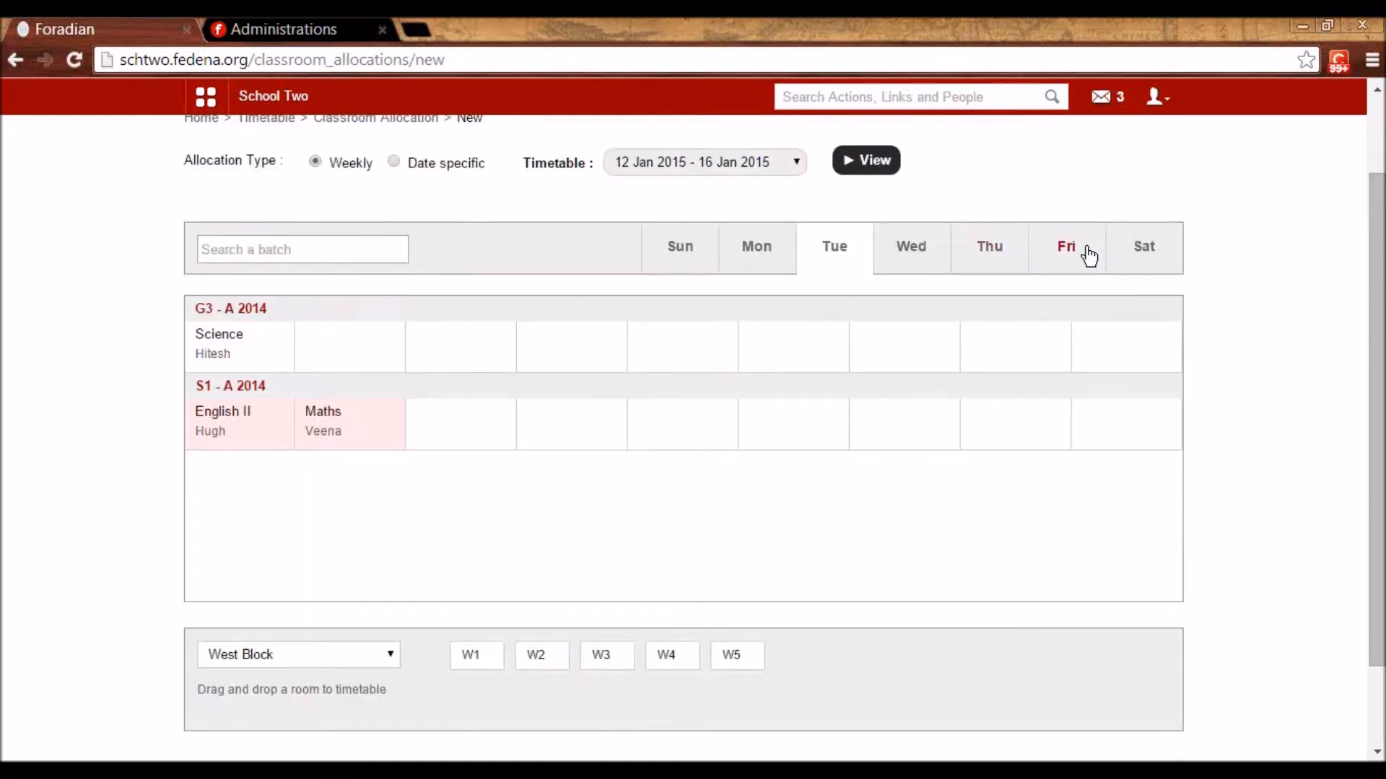
left_click(1088, 254)
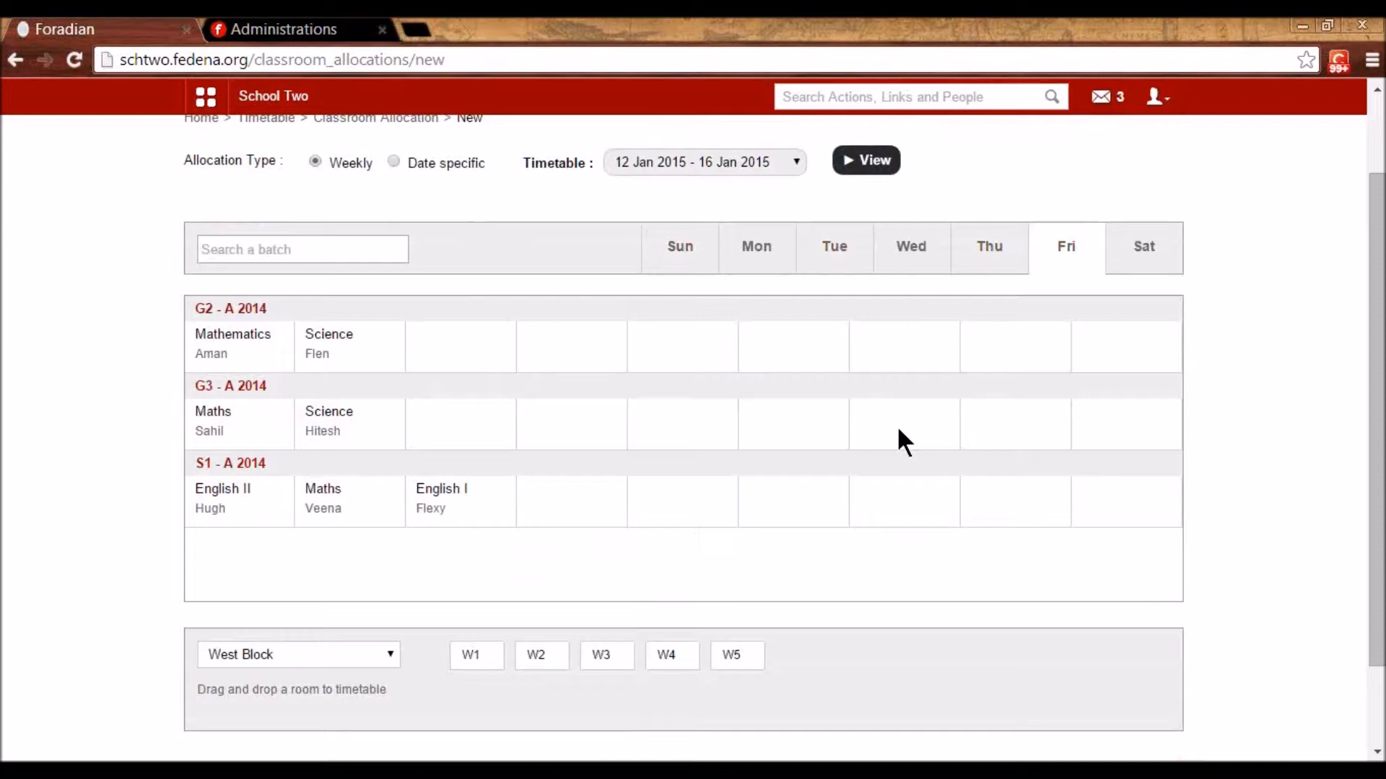
scroll(504, 444, "up", 3)
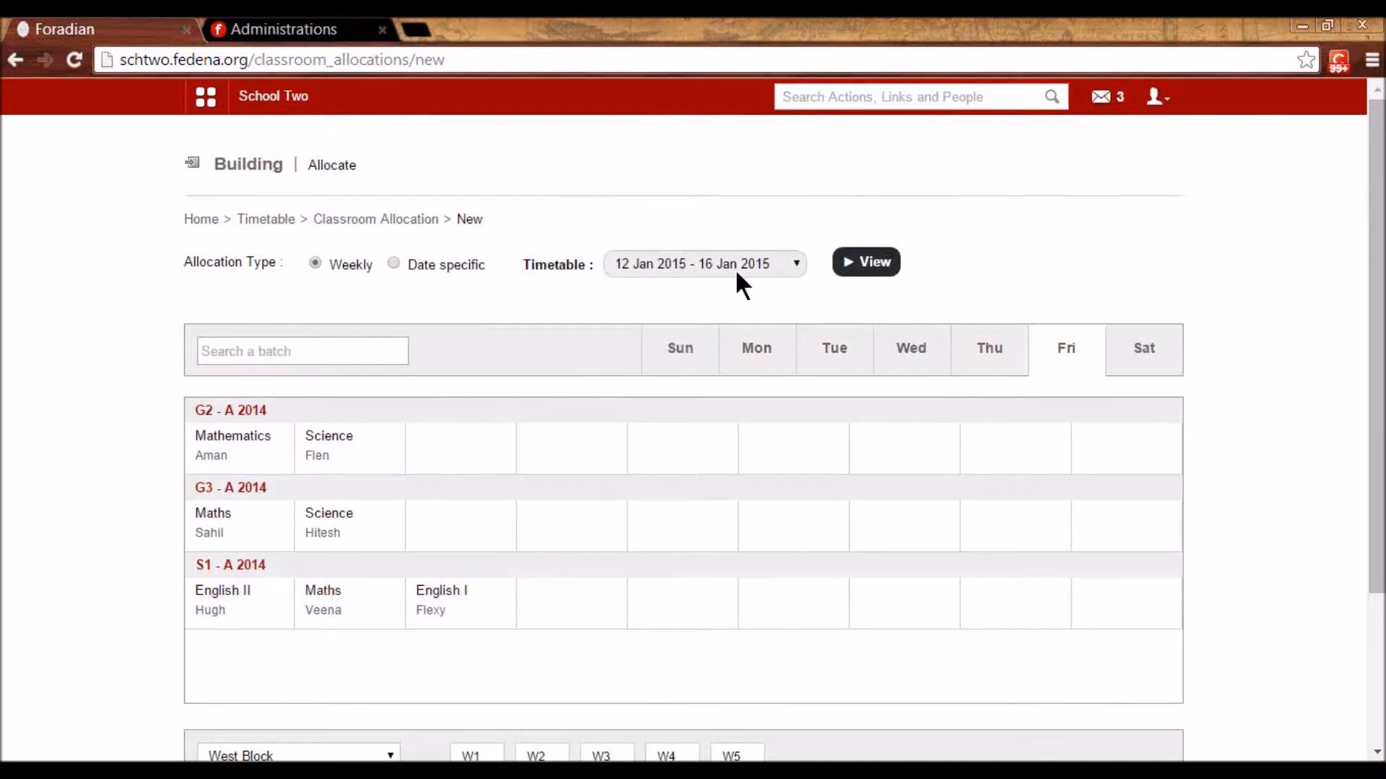
- Open the date-specific allocation grid for Monday 12 January 2015
left_click(394, 263)
left_click(1119, 262)
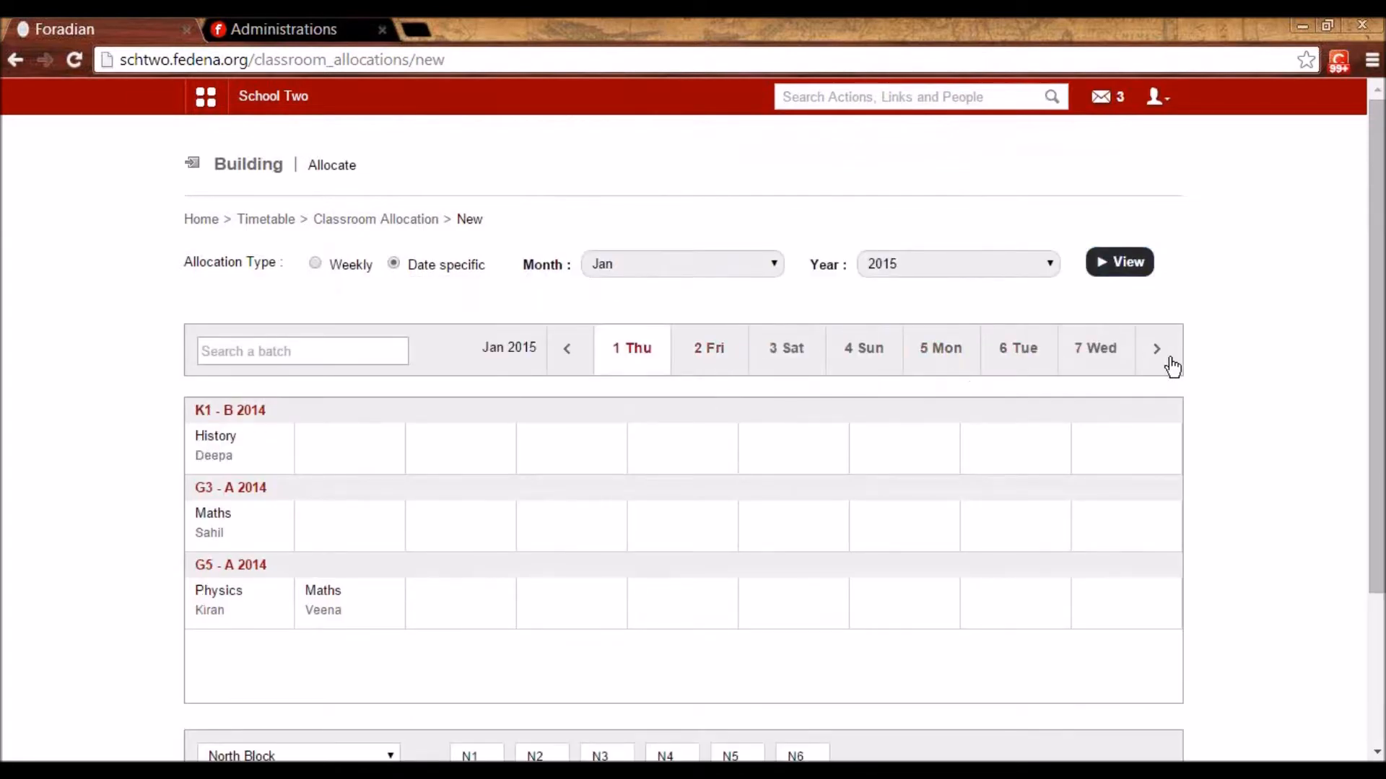
left_click(1165, 363)
left_click(924, 355)
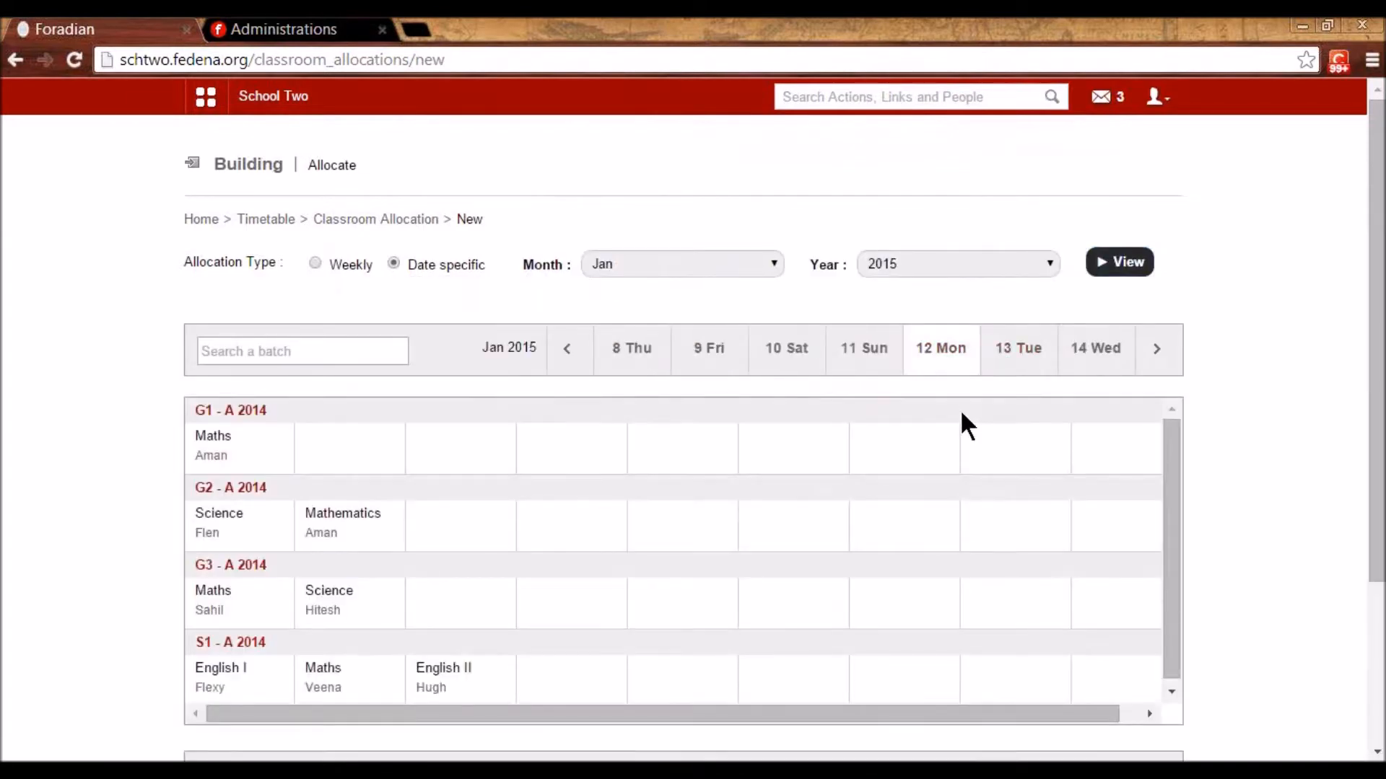
scroll(202, 613, "down", 3)
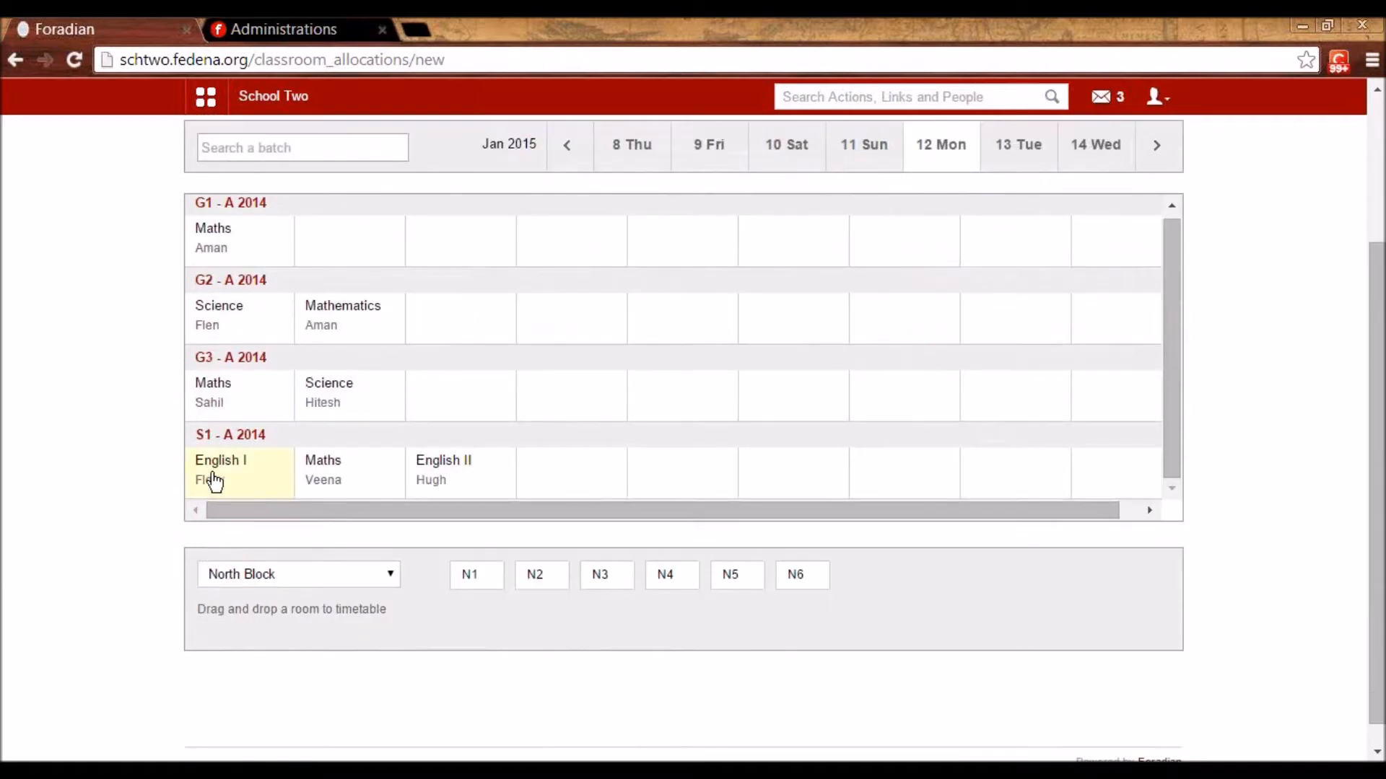
- Place North Block room N3 on S1's English I, overriding the weekly allocation, then return home
mouse_move(230, 483)
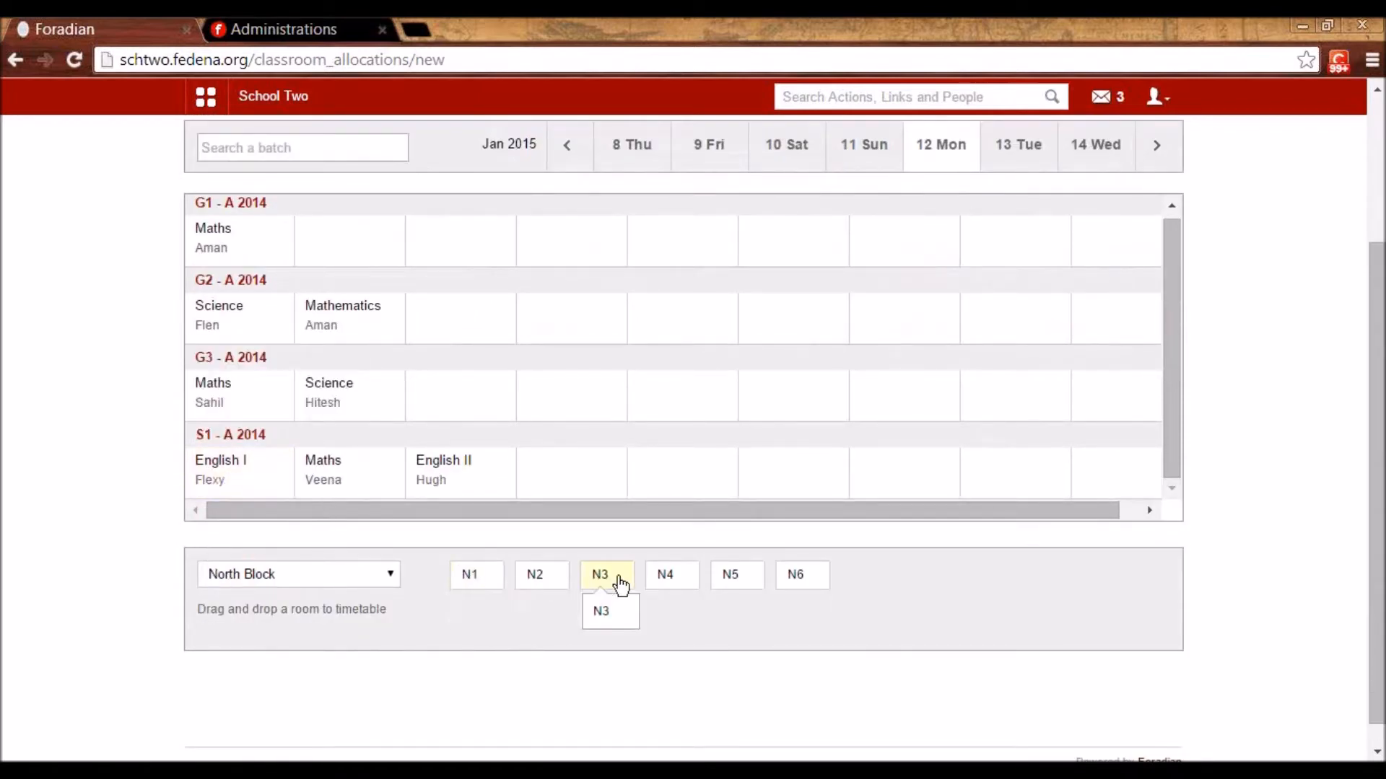
left_click_drag(620, 586, 246, 469)
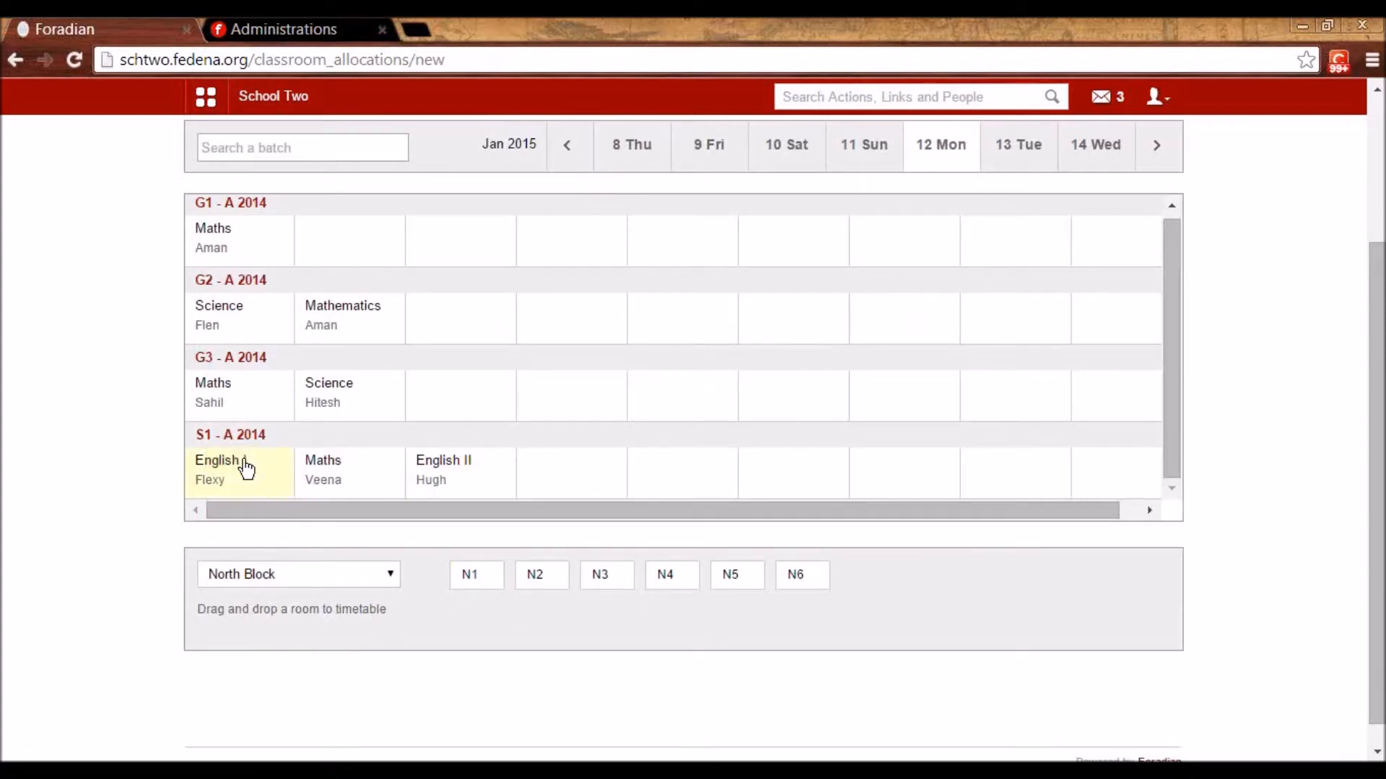
left_click_drag(607, 576, 218, 475)
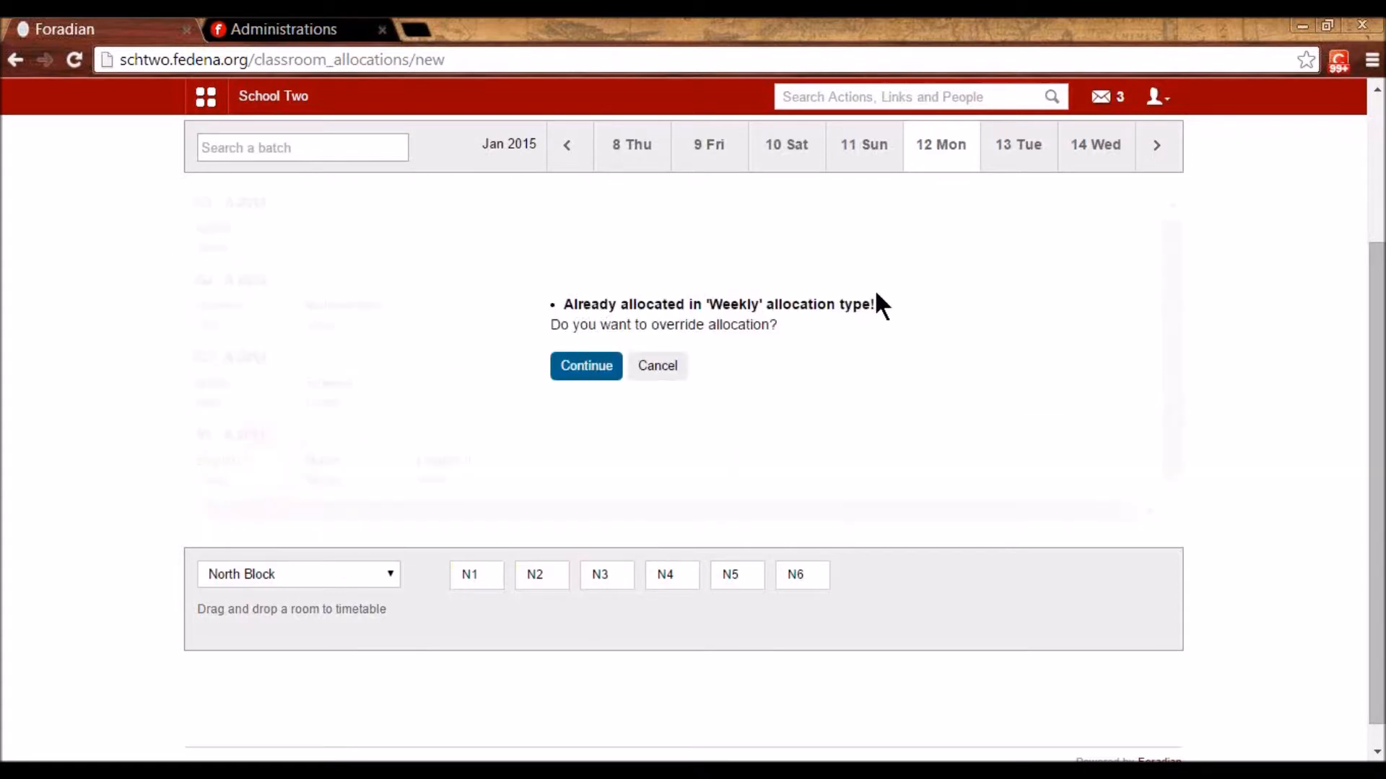
left_click(596, 374)
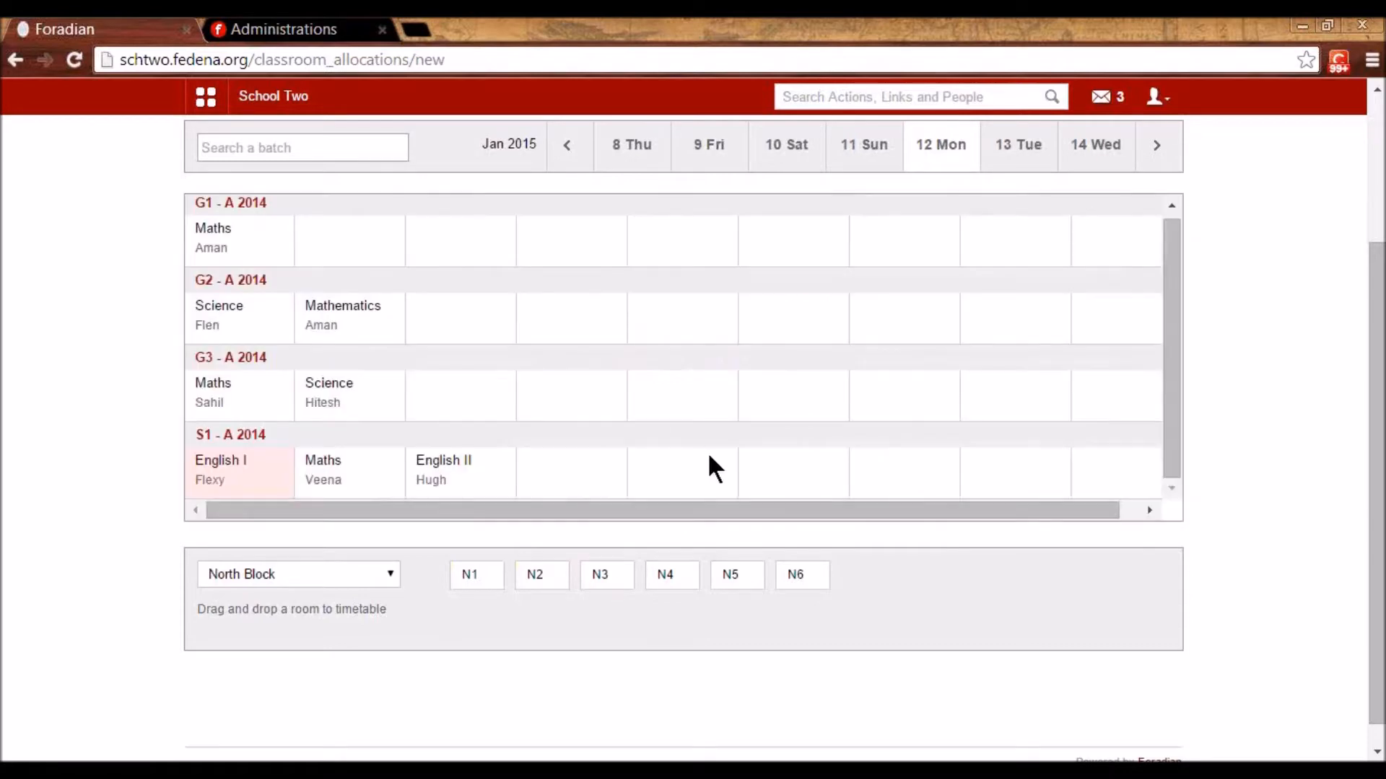
scroll(709, 455, "down", 1)
scroll(712, 466, "up", 3)
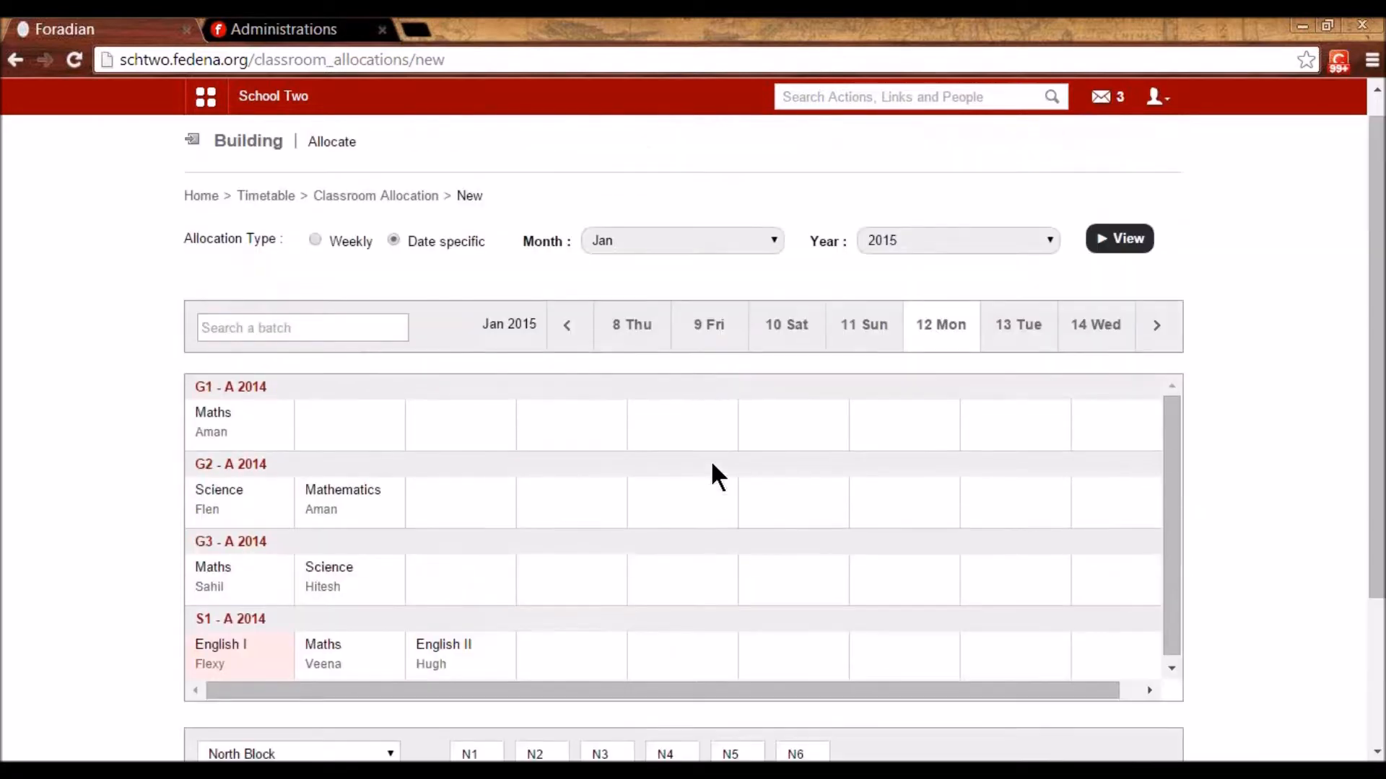
scroll(700, 451, "up", 1)
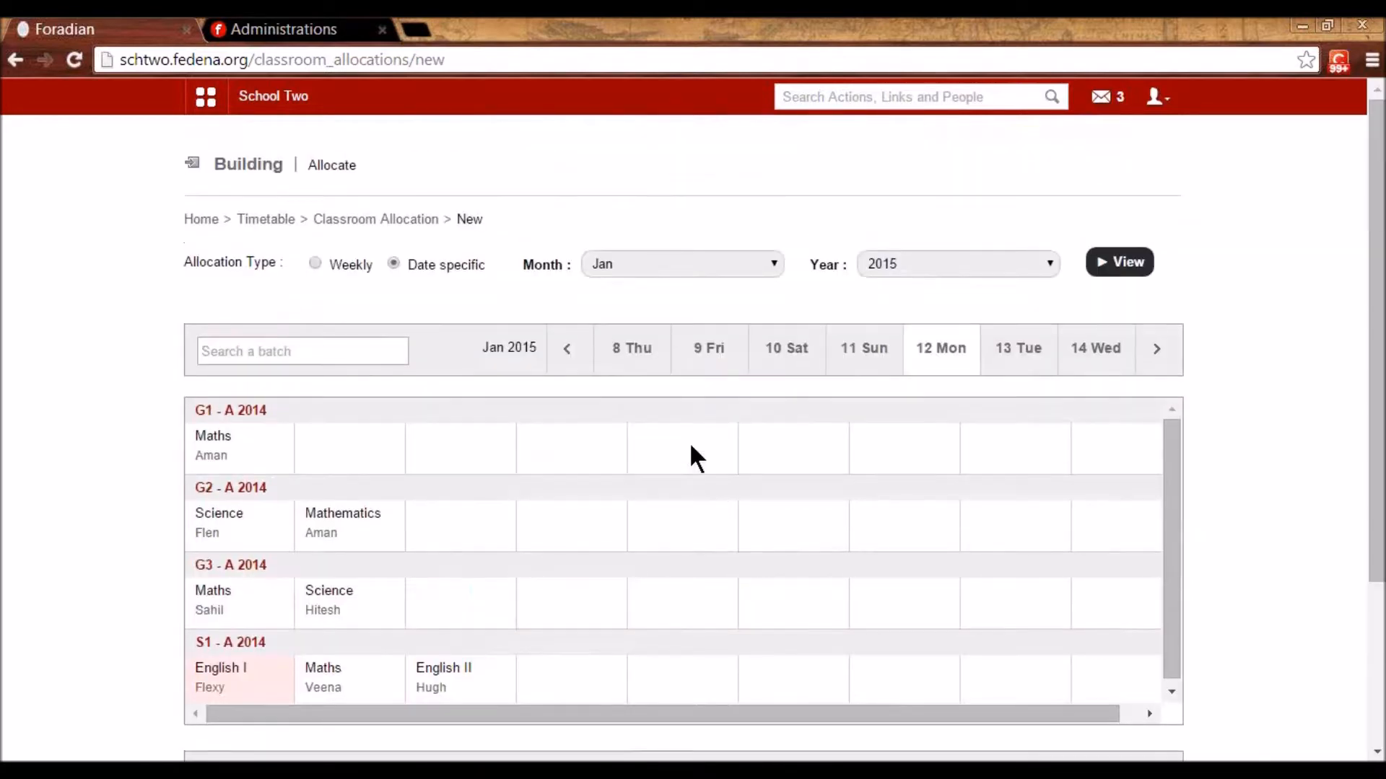
left_click(267, 219)
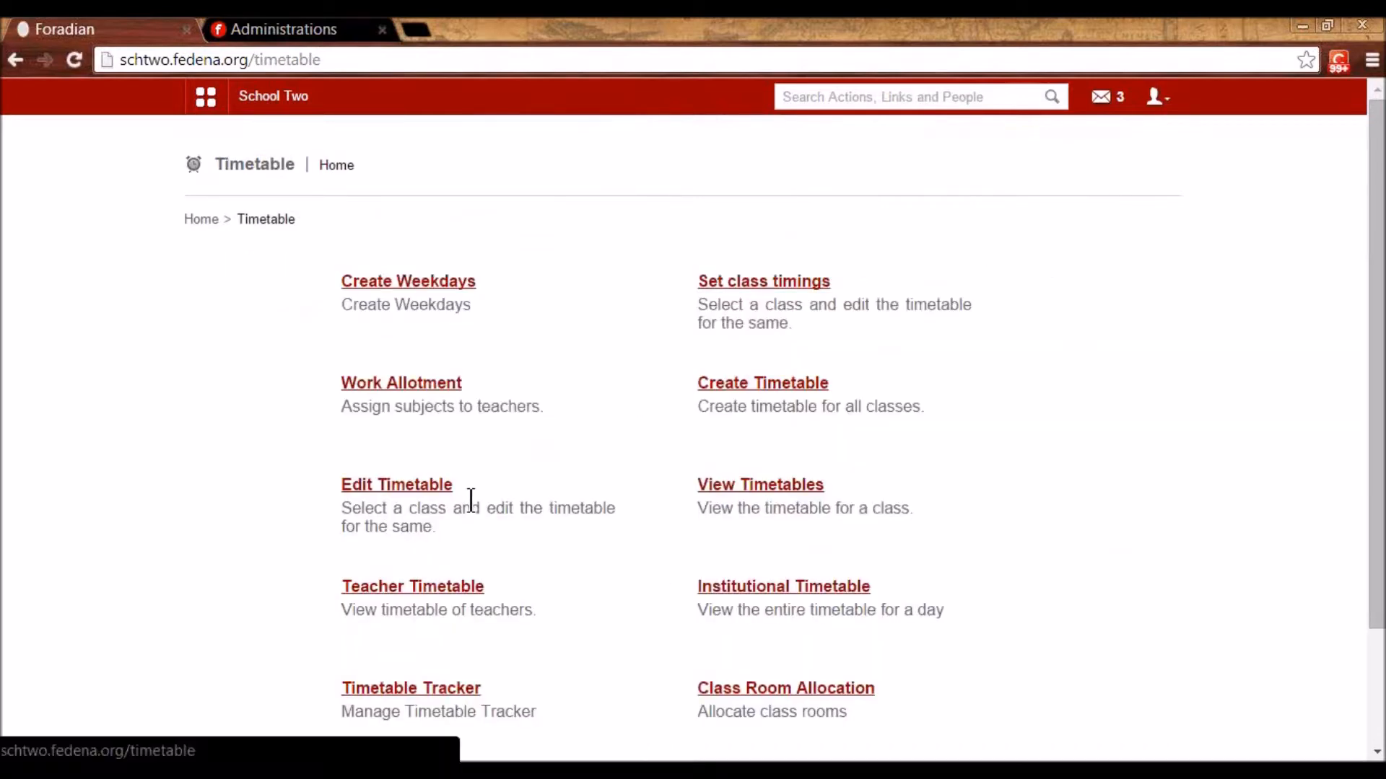
- Open the All students report from Data and Reports > Reports
scroll(582, 570, "down", 3)
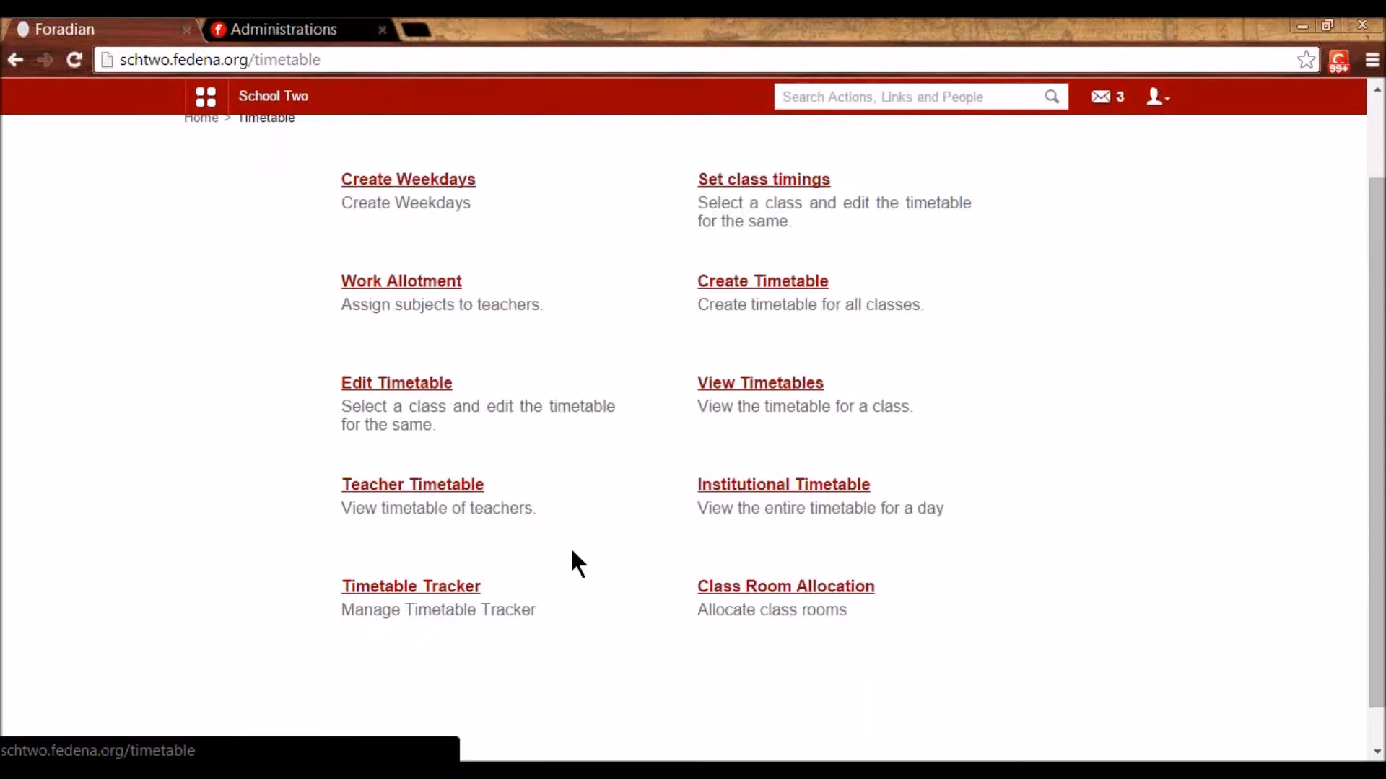
scroll(786, 593, "up", 3)
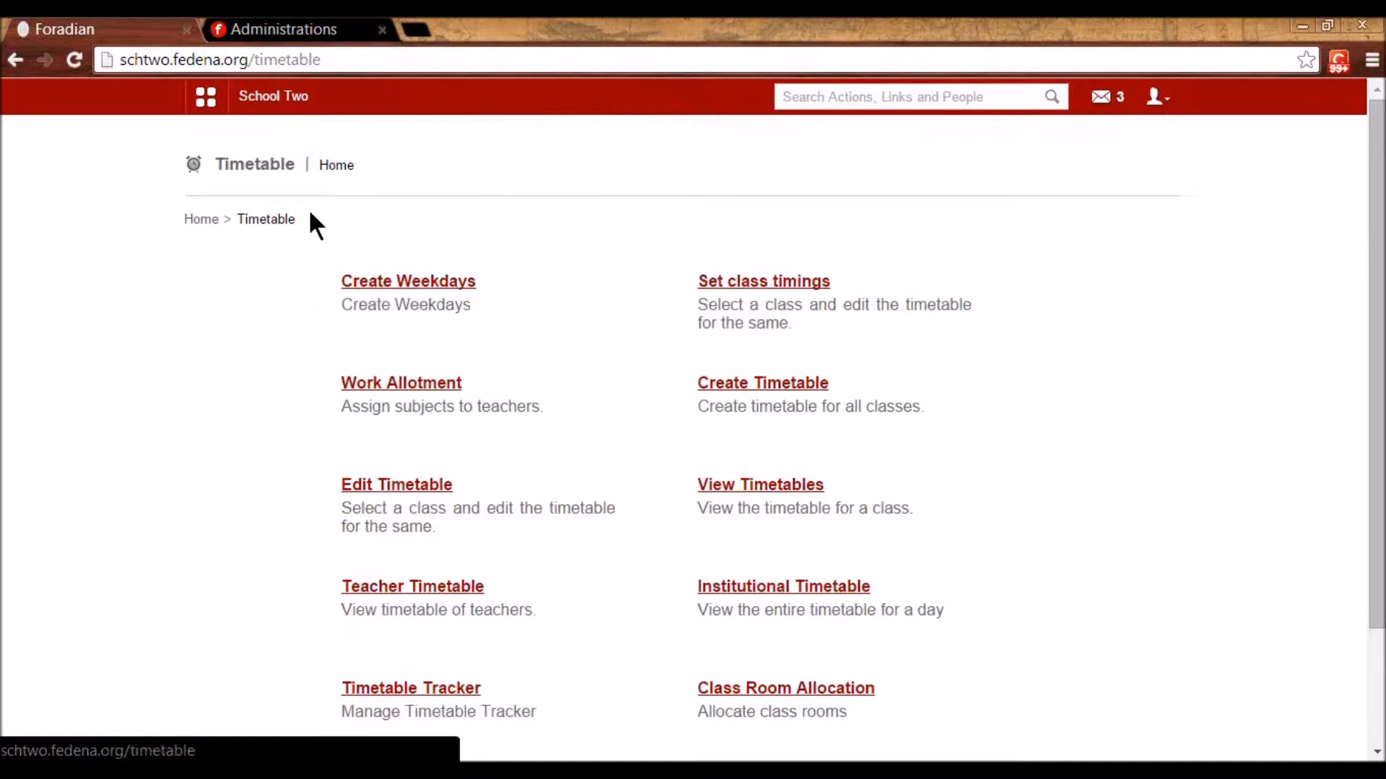
left_click(206, 99)
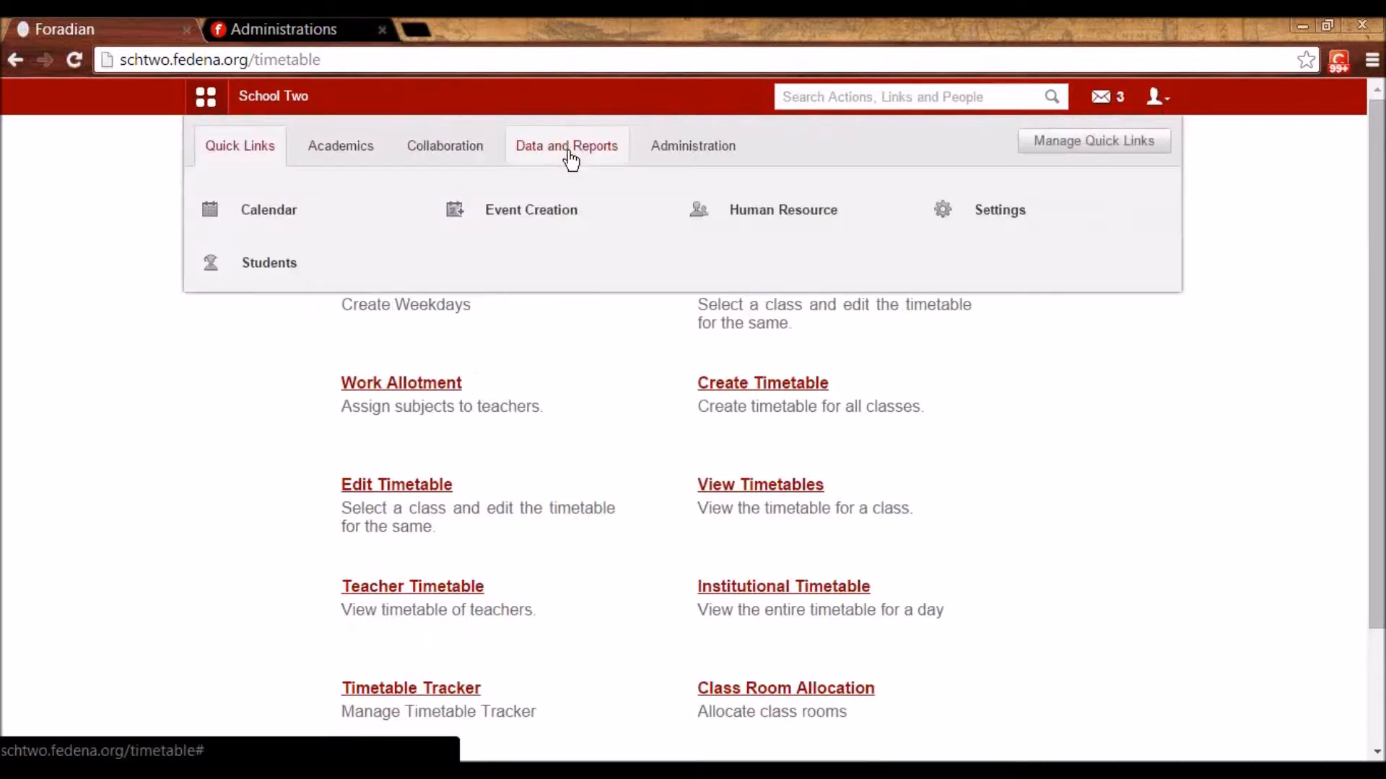
left_click(597, 162)
left_click(516, 359)
- Look over the 70-student admission list, then log out of the admin account
scroll(700, 455, "down", 3)
scroll(505, 330, "up", 3)
left_click(369, 318)
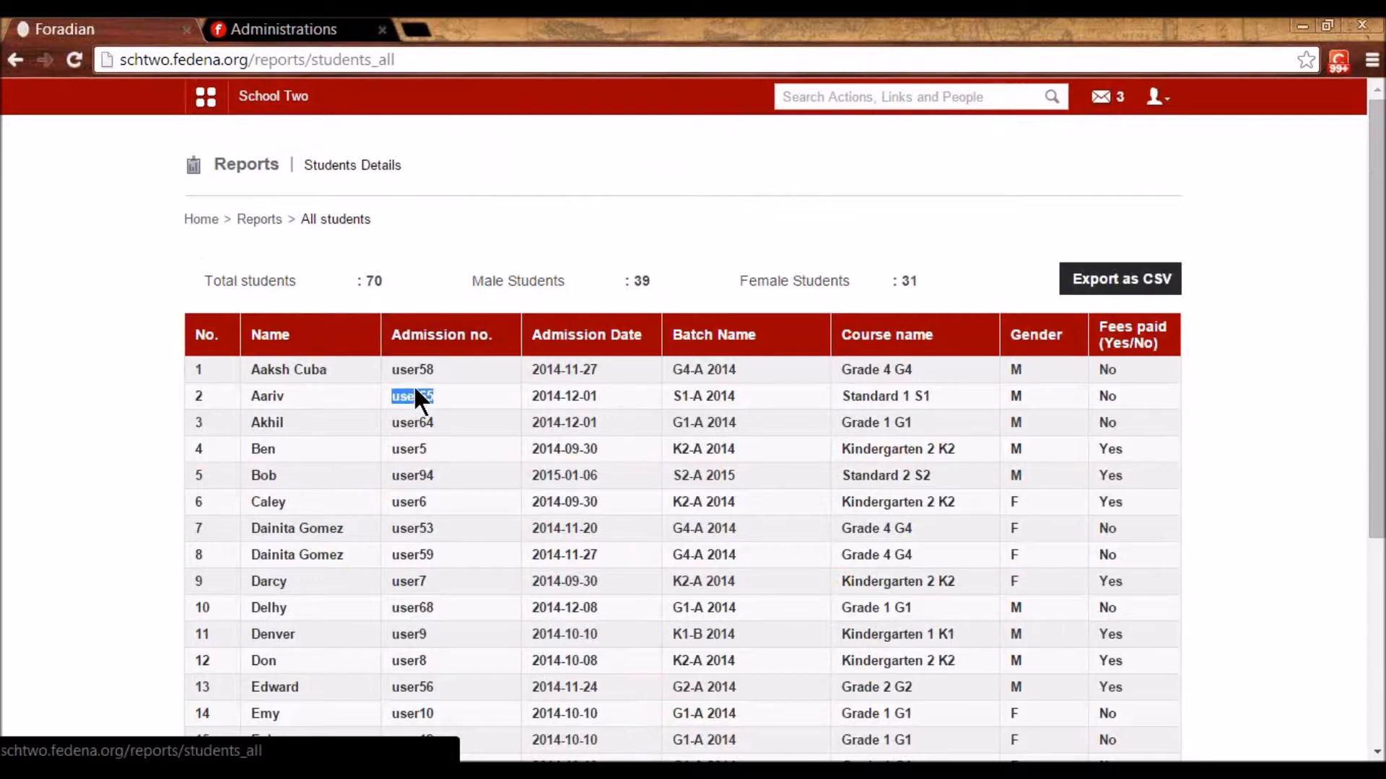
left_click(1155, 98)
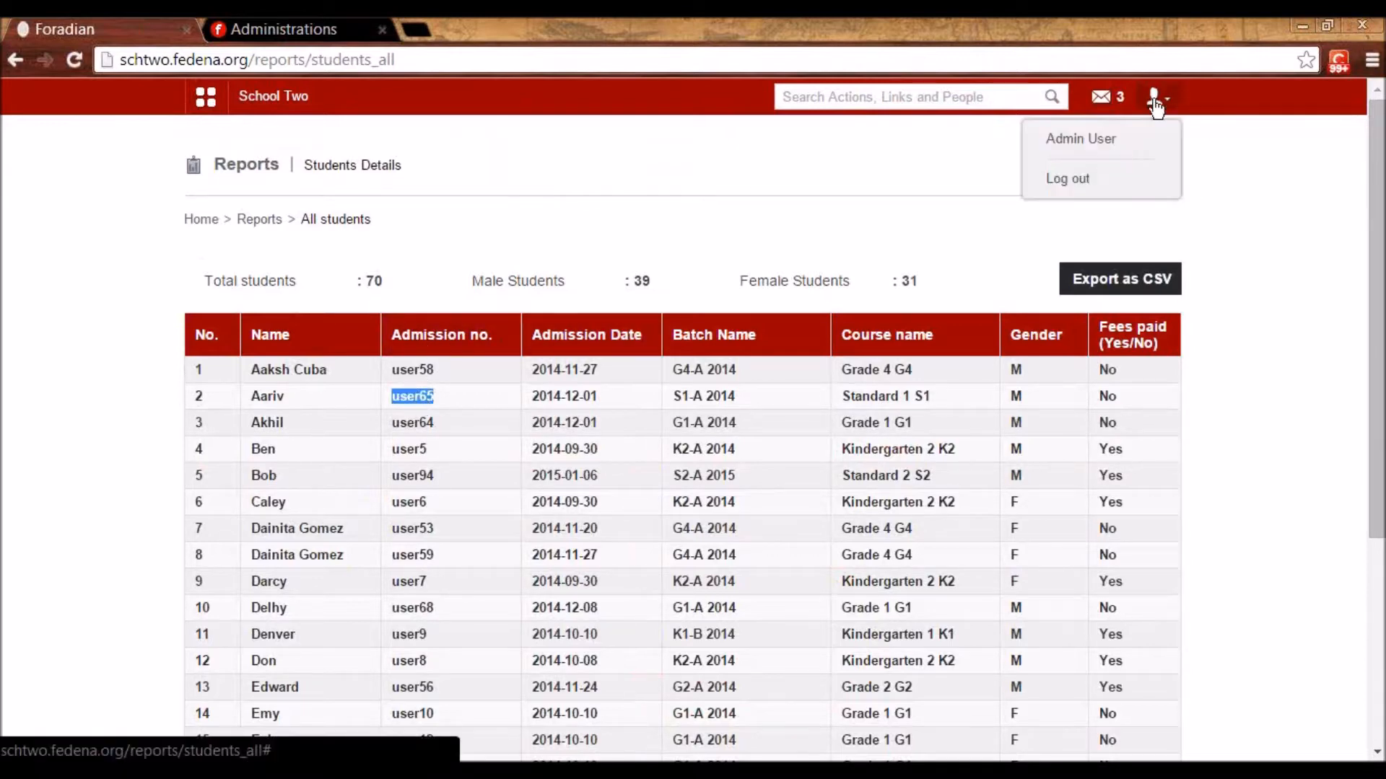
left_click(1086, 182)
- Log in as the student with the pasted admission number and password
double_click(717, 309)
key("ctrl+v")
left_click(719, 309)
key("Tab")
type("user65123")
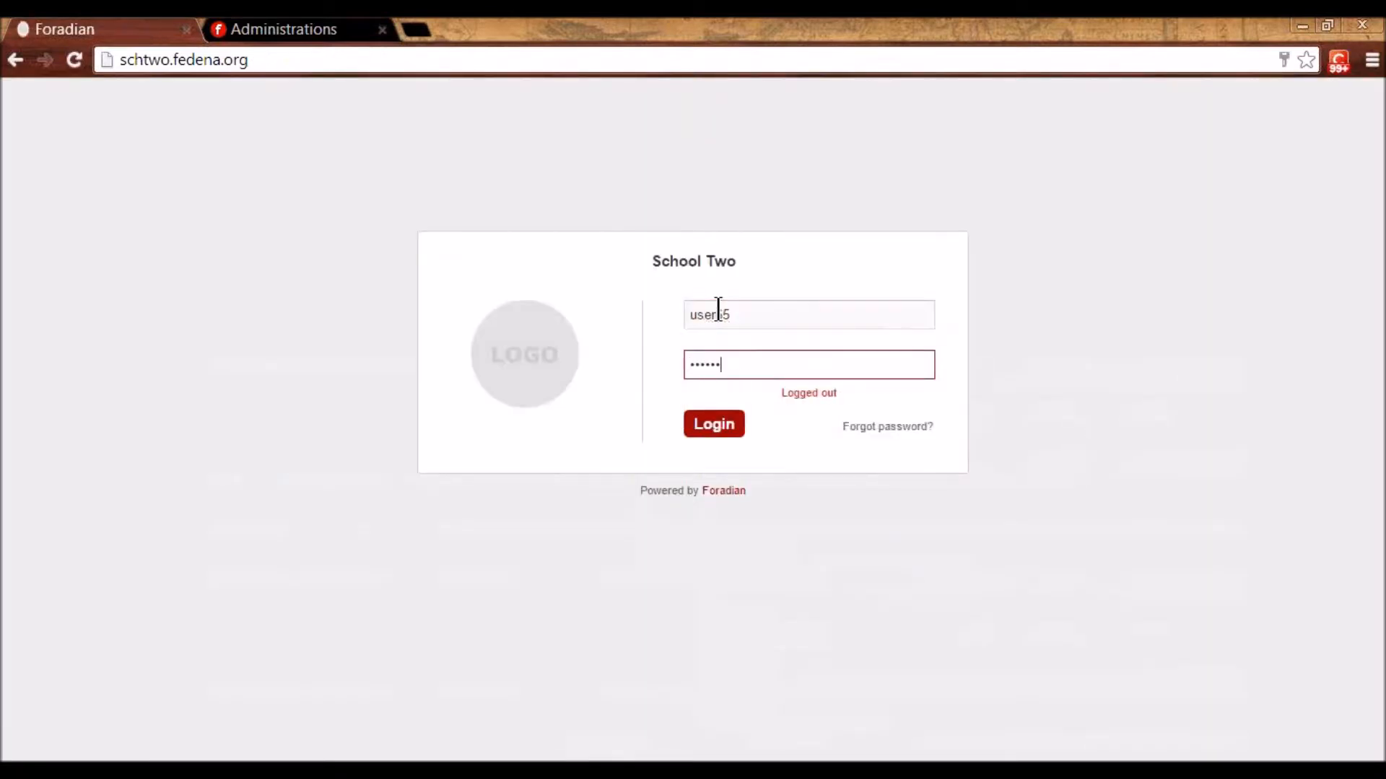
key("Return")
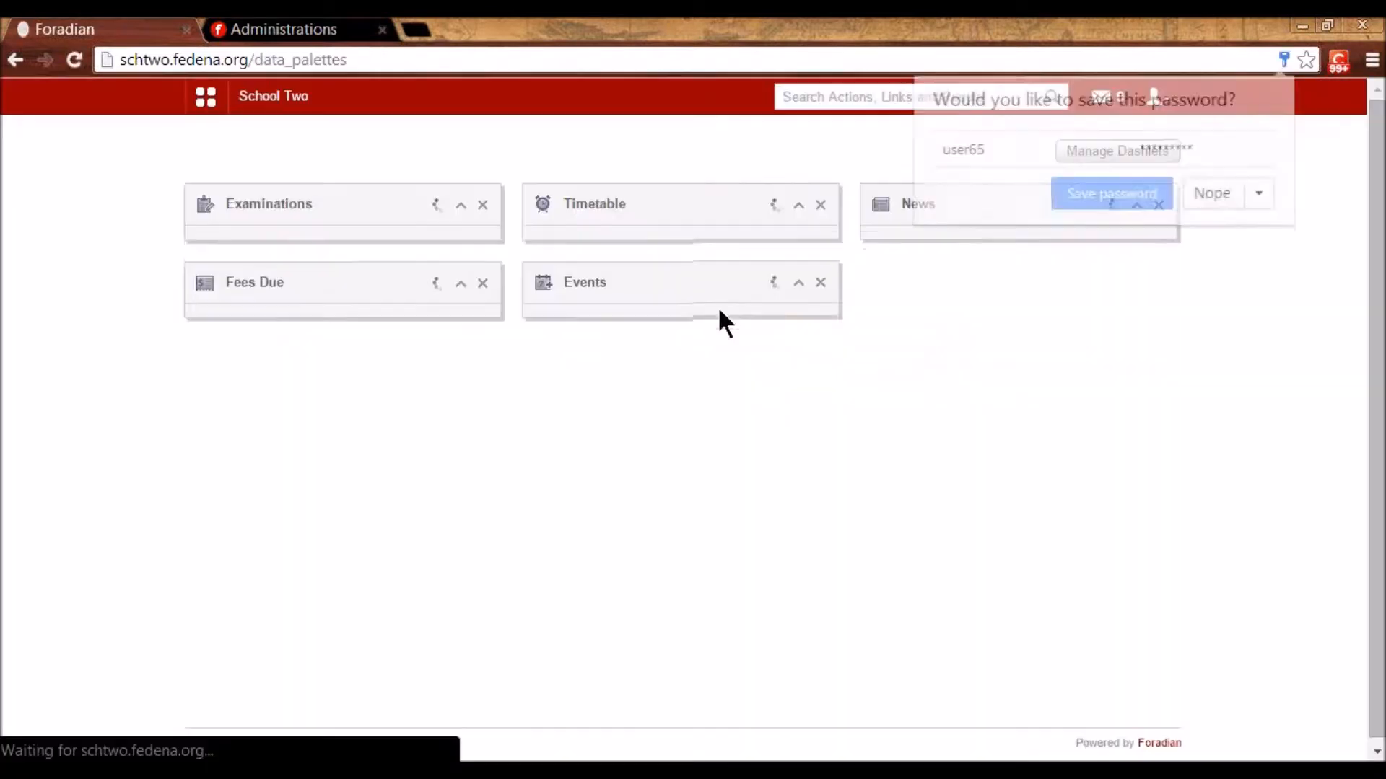
- Show the student's profile activities for 12 January 2015
left_click(212, 101)
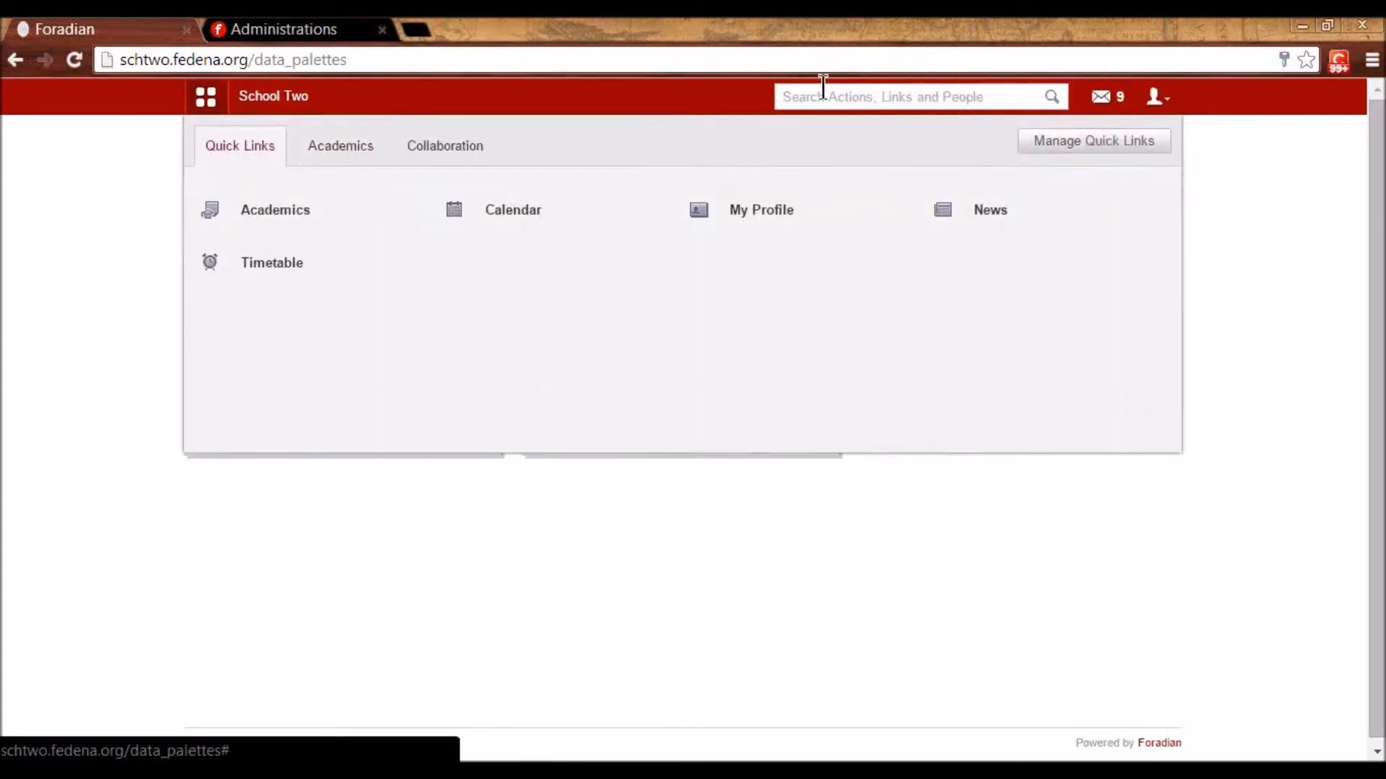
left_click(361, 165)
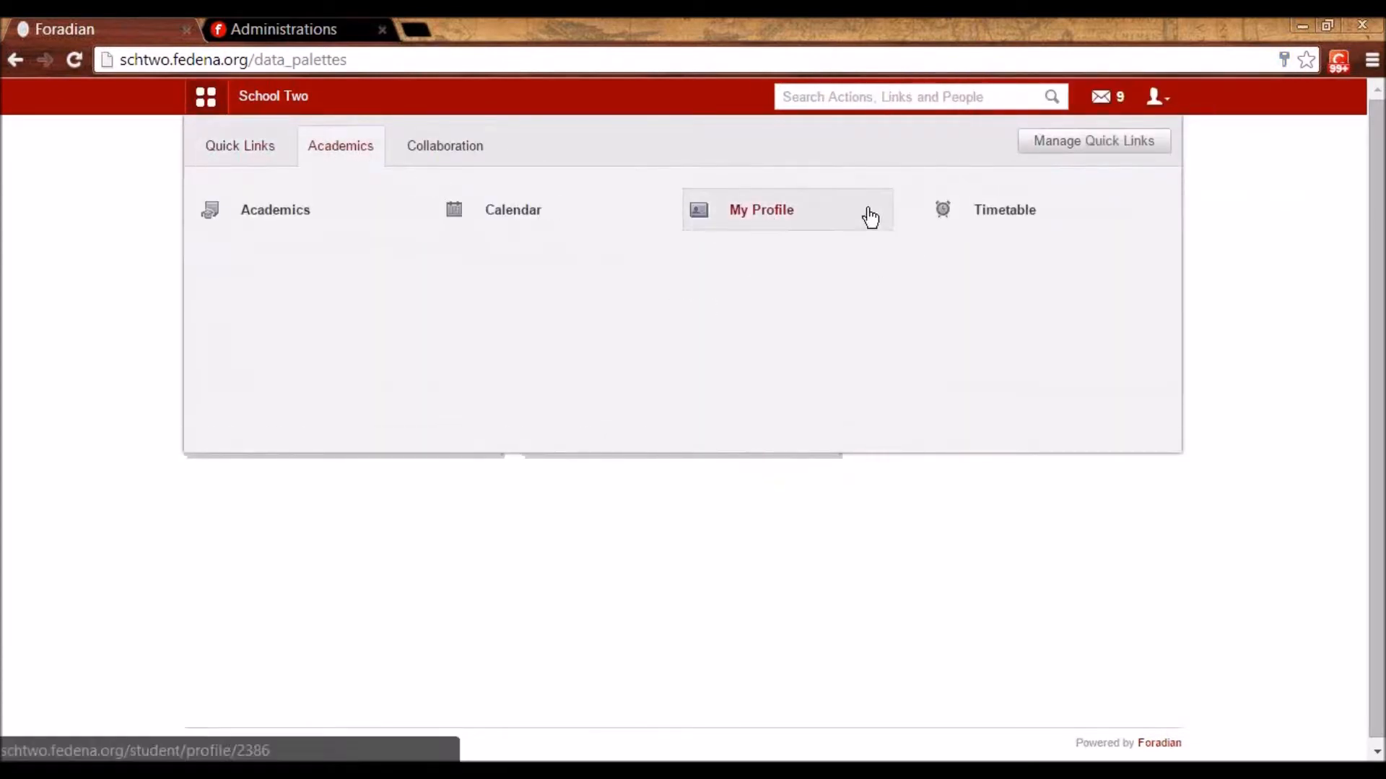
left_click(787, 214)
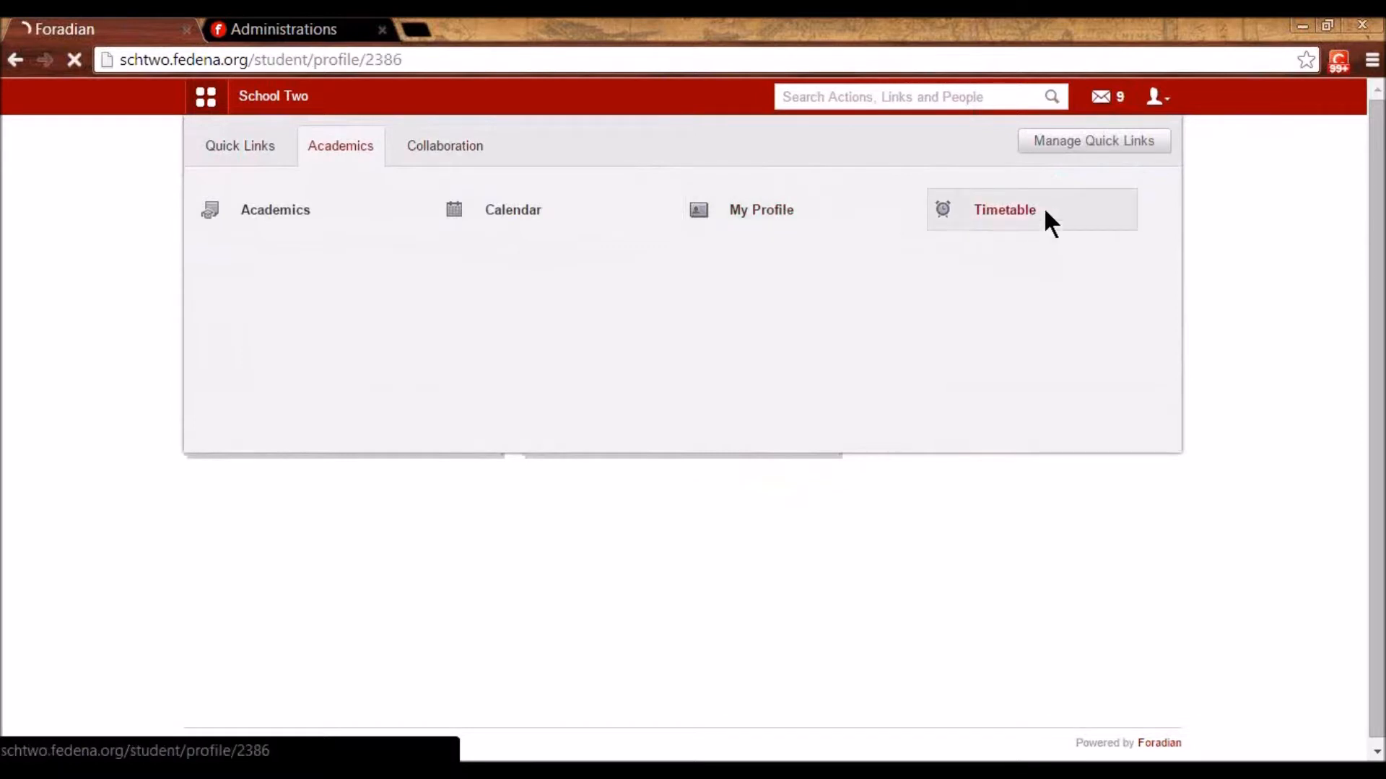
left_click(1132, 166)
left_click(1108, 285)
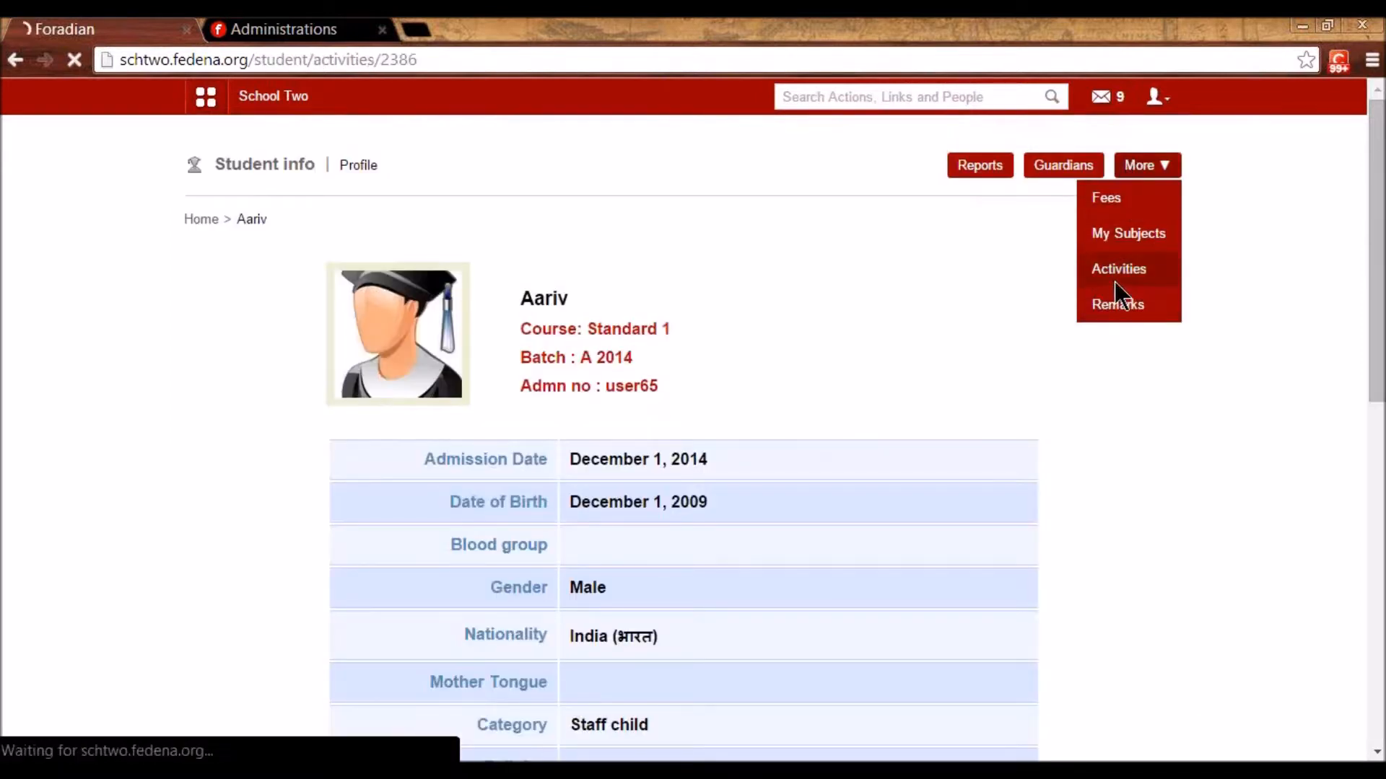
left_click(428, 298)
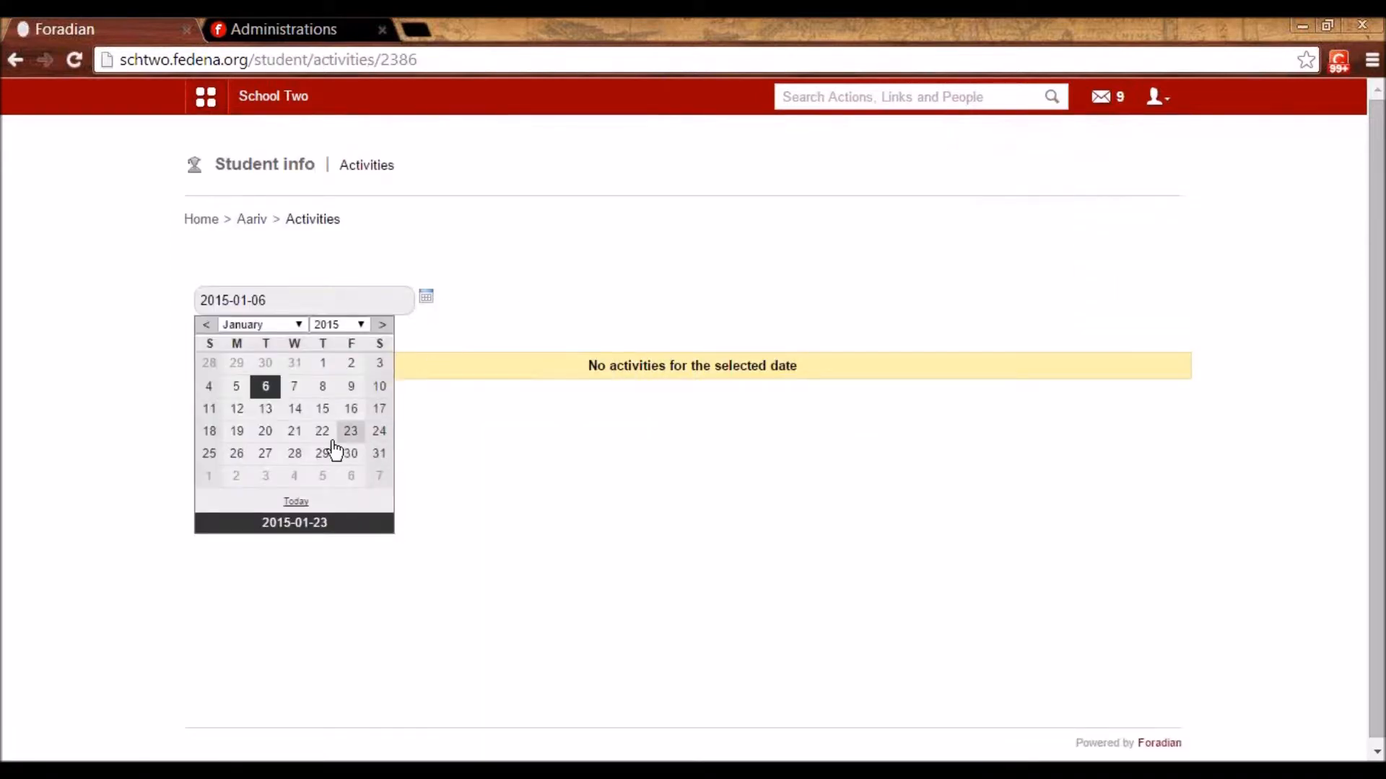
left_click(236, 406)
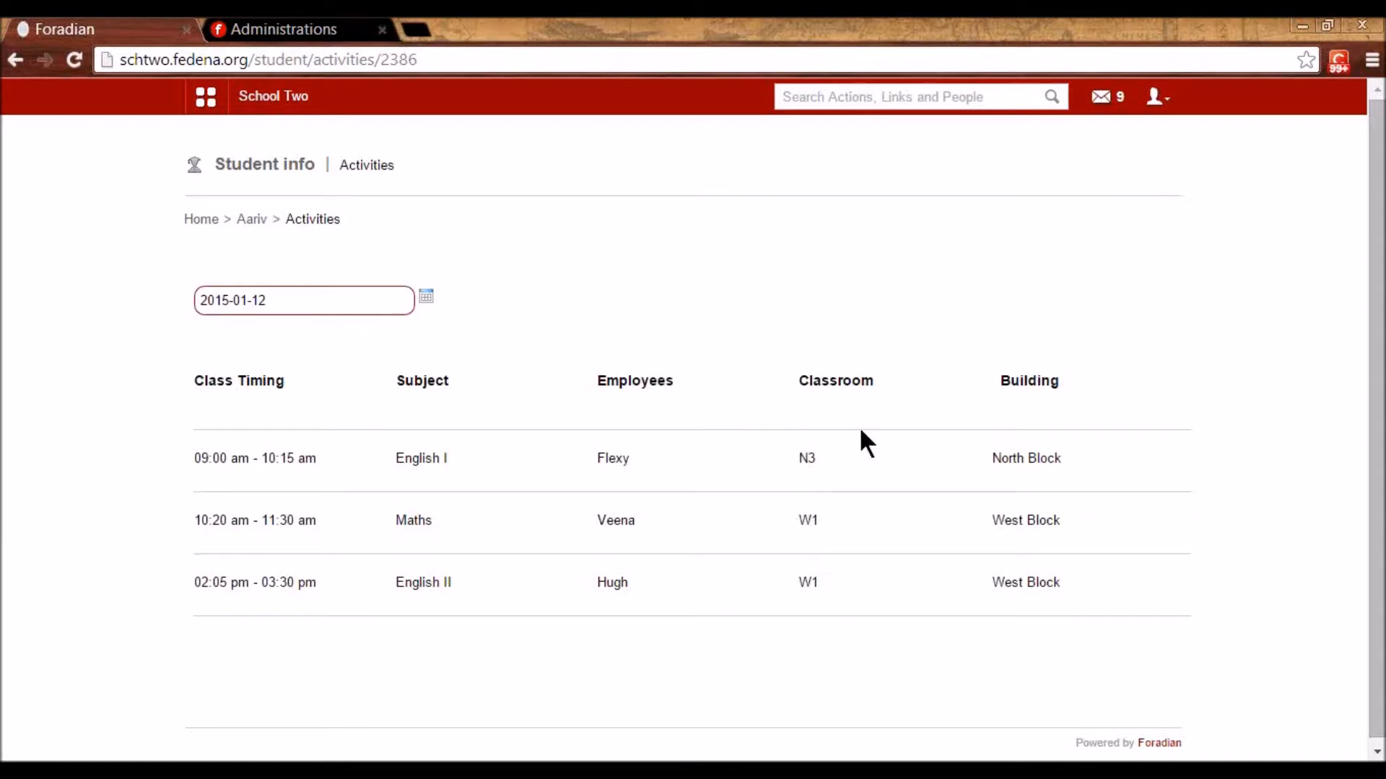
- Inspect the schedule's teacher names and English subject, then log out of the student account
double_click(604, 457)
left_click(618, 519)
double_click(617, 519)
left_click(401, 459)
double_click(400, 459)
left_click(240, 458)
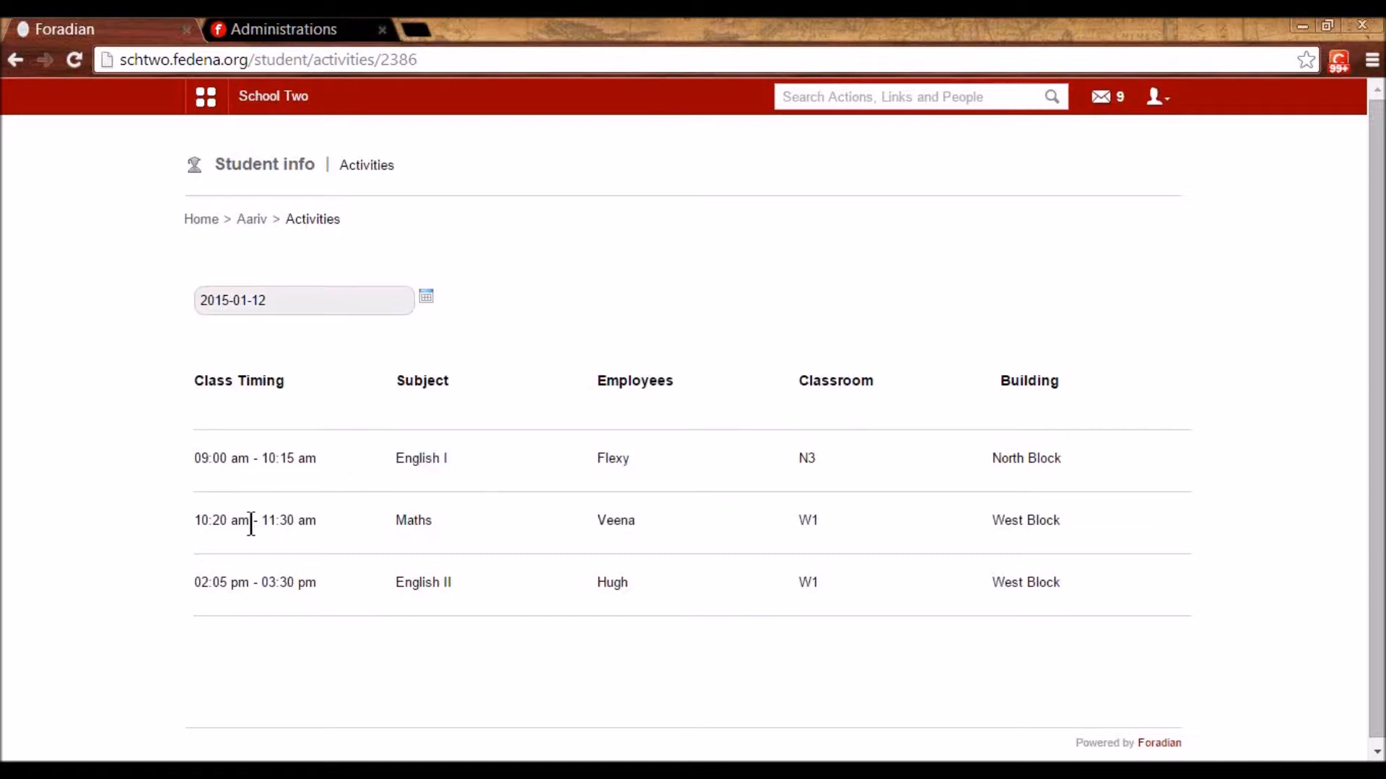
left_click(1157, 97)
left_click(1123, 184)
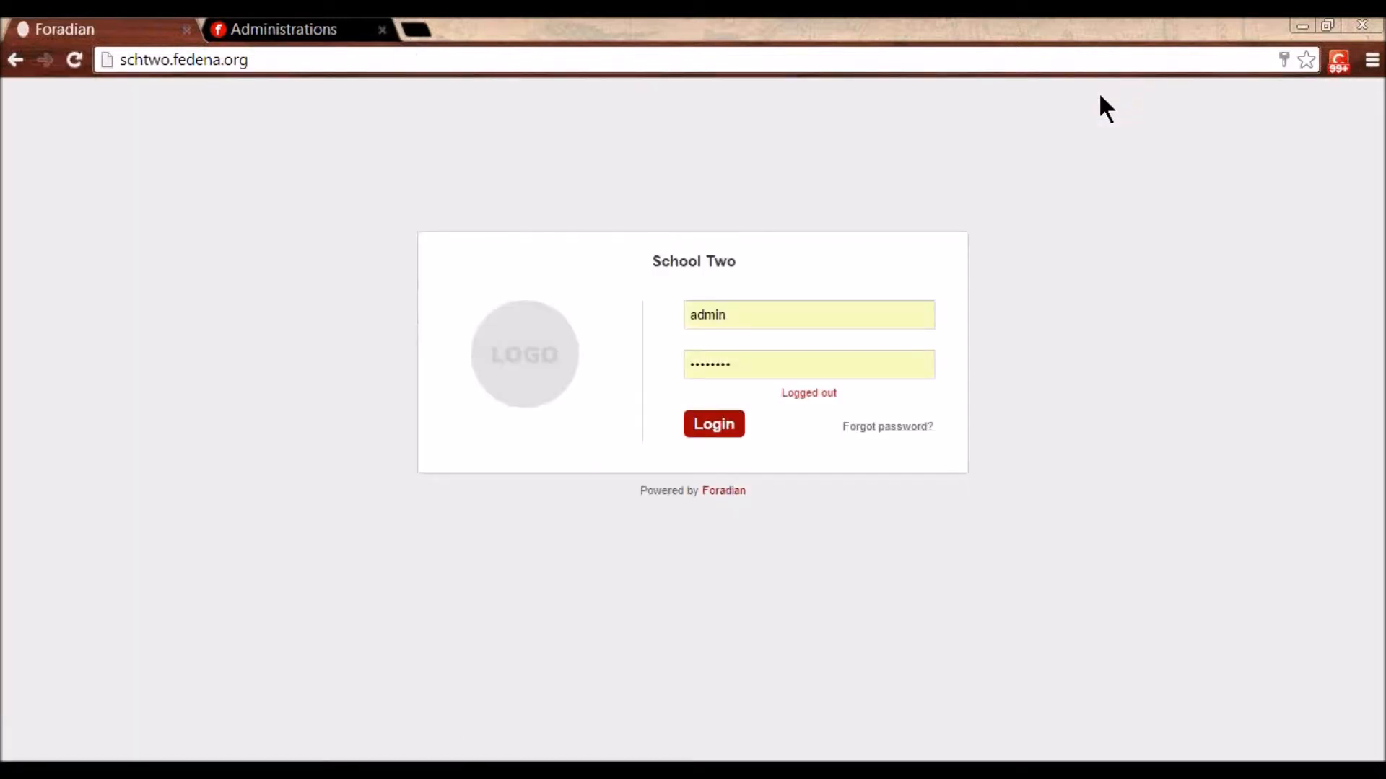
- Log in as administrator and open the Timetable section from Academics
left_click(725, 427)
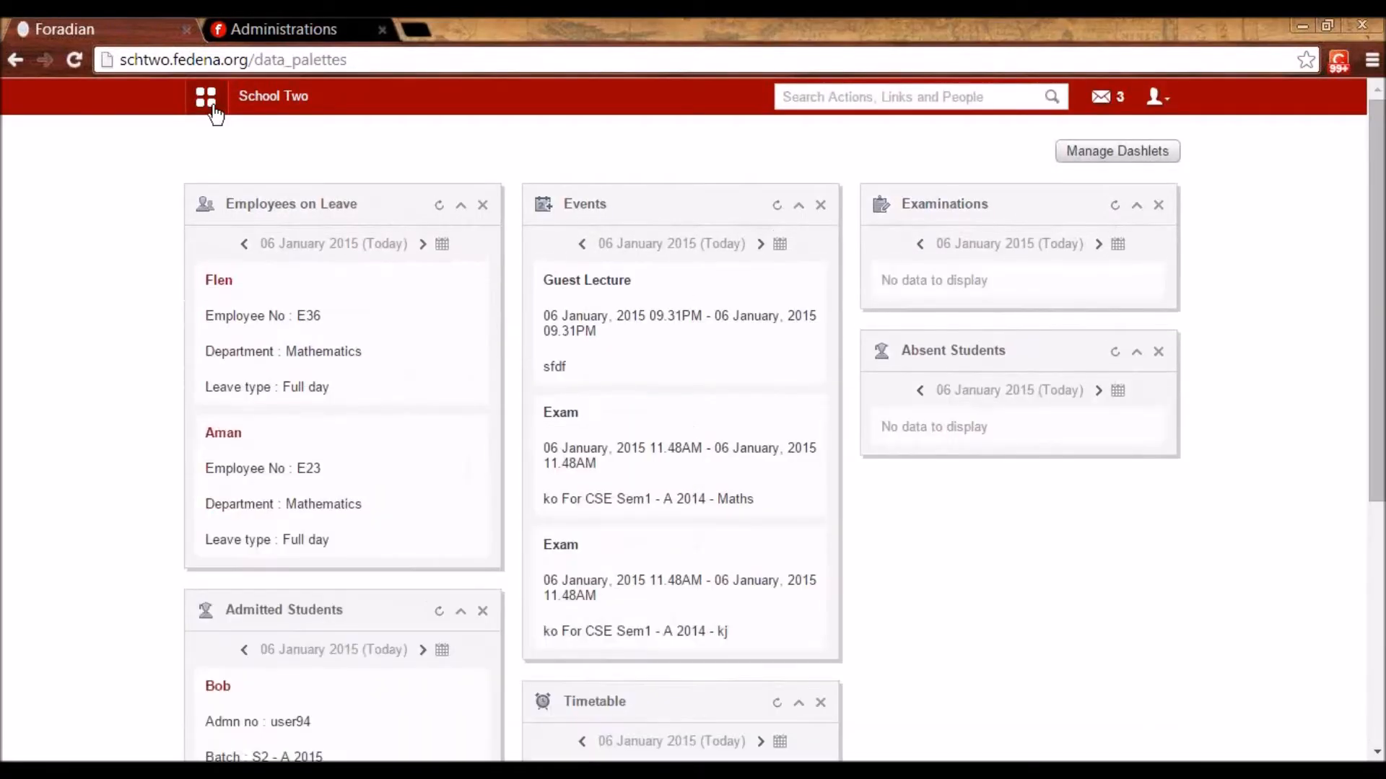
left_click(209, 105)
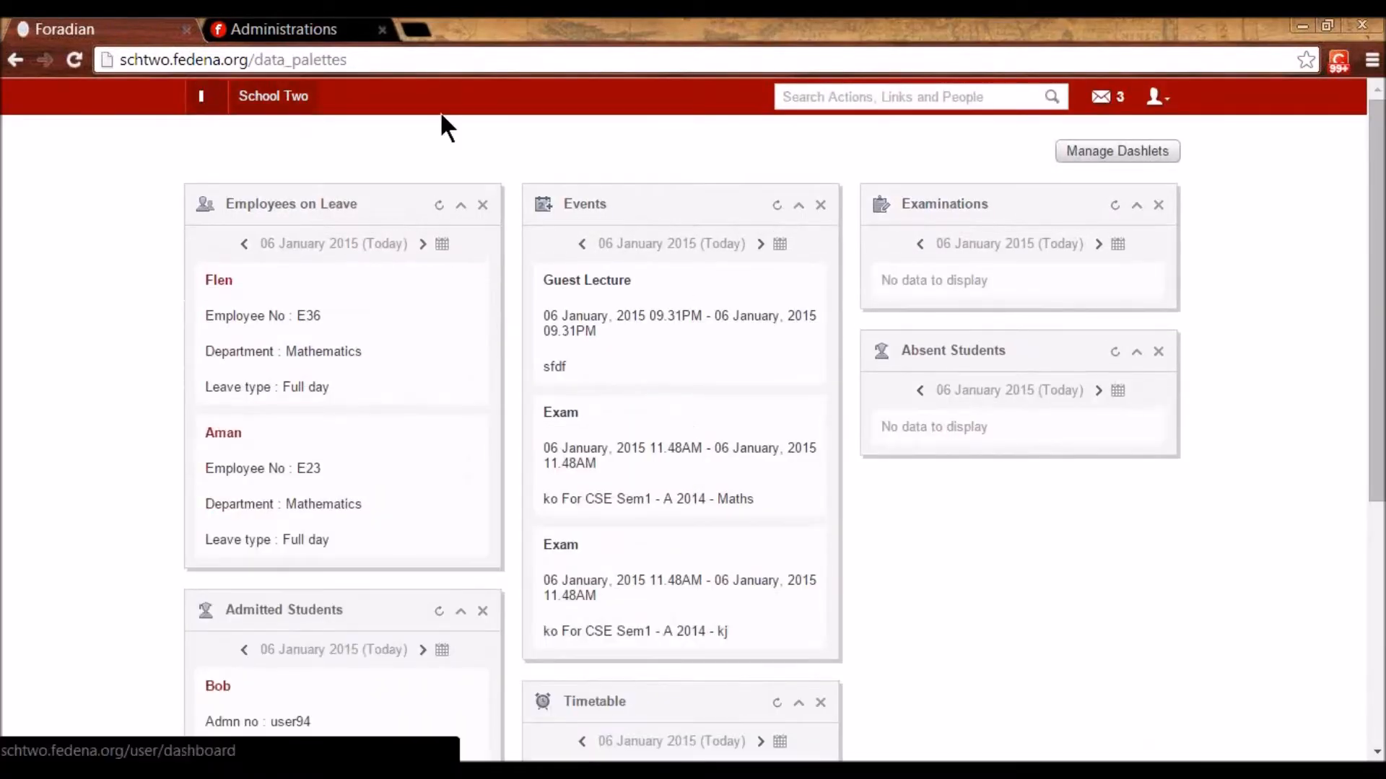
left_click(673, 153)
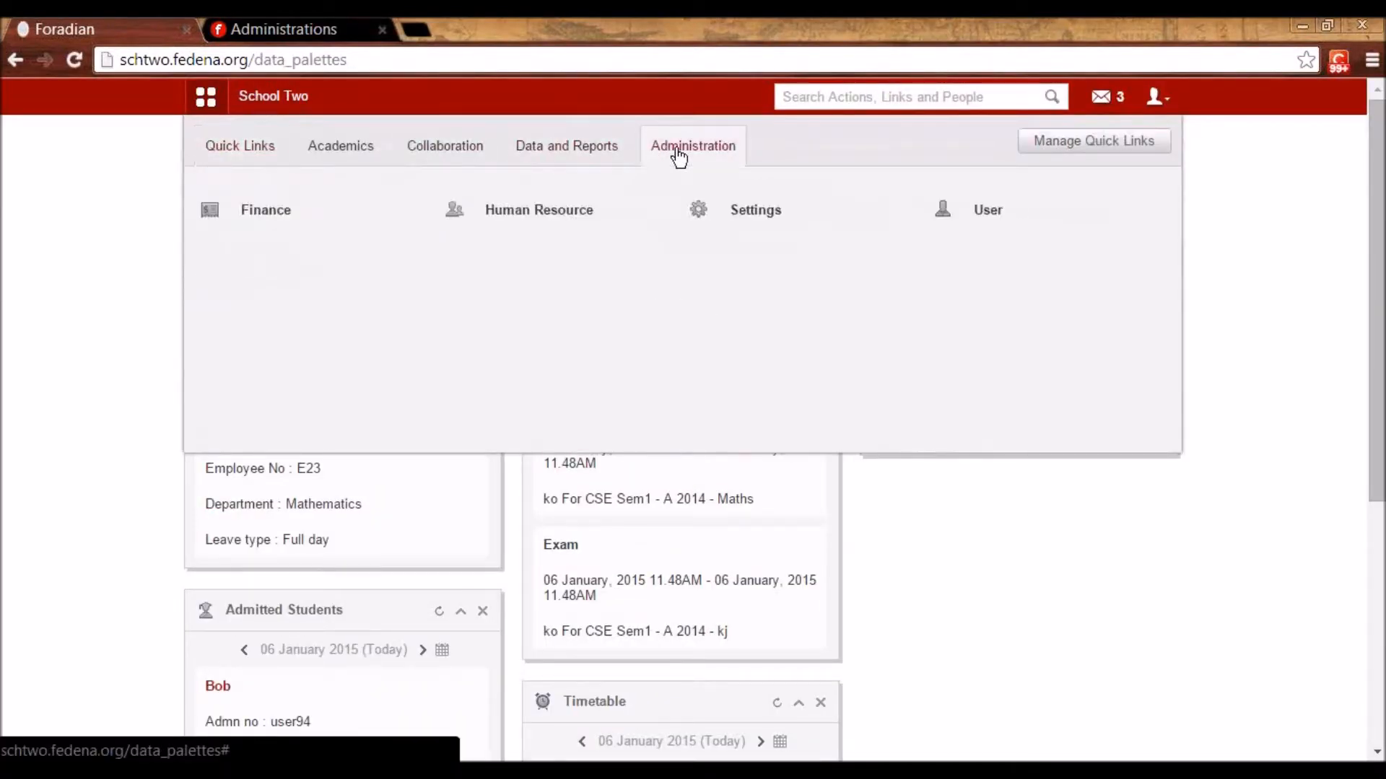
left_click(361, 147)
mouse_move(327, 286)
mouse_move(489, 231)
left_click(492, 261)
- Open the Attendance register via Academics > Attendance
left_click(207, 97)
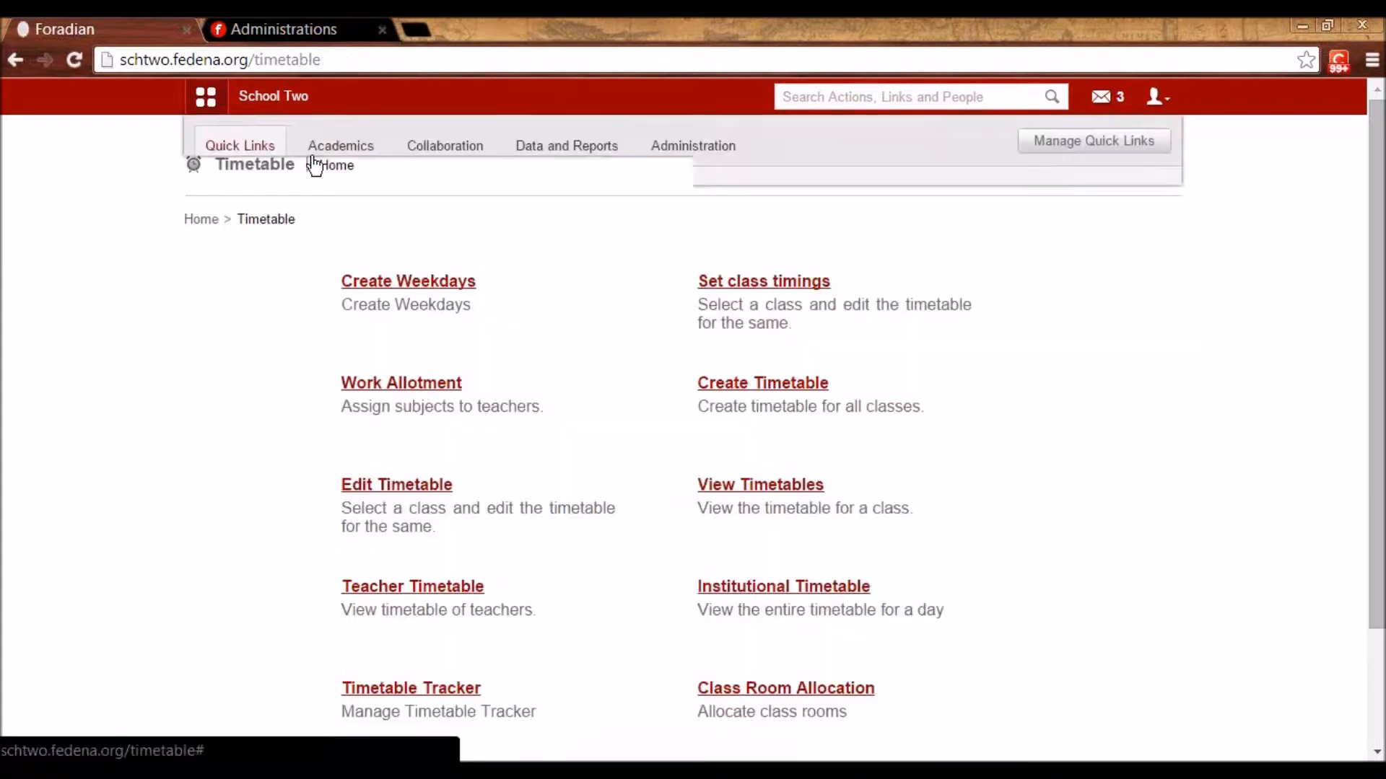
left_click(340, 148)
mouse_move(328, 201)
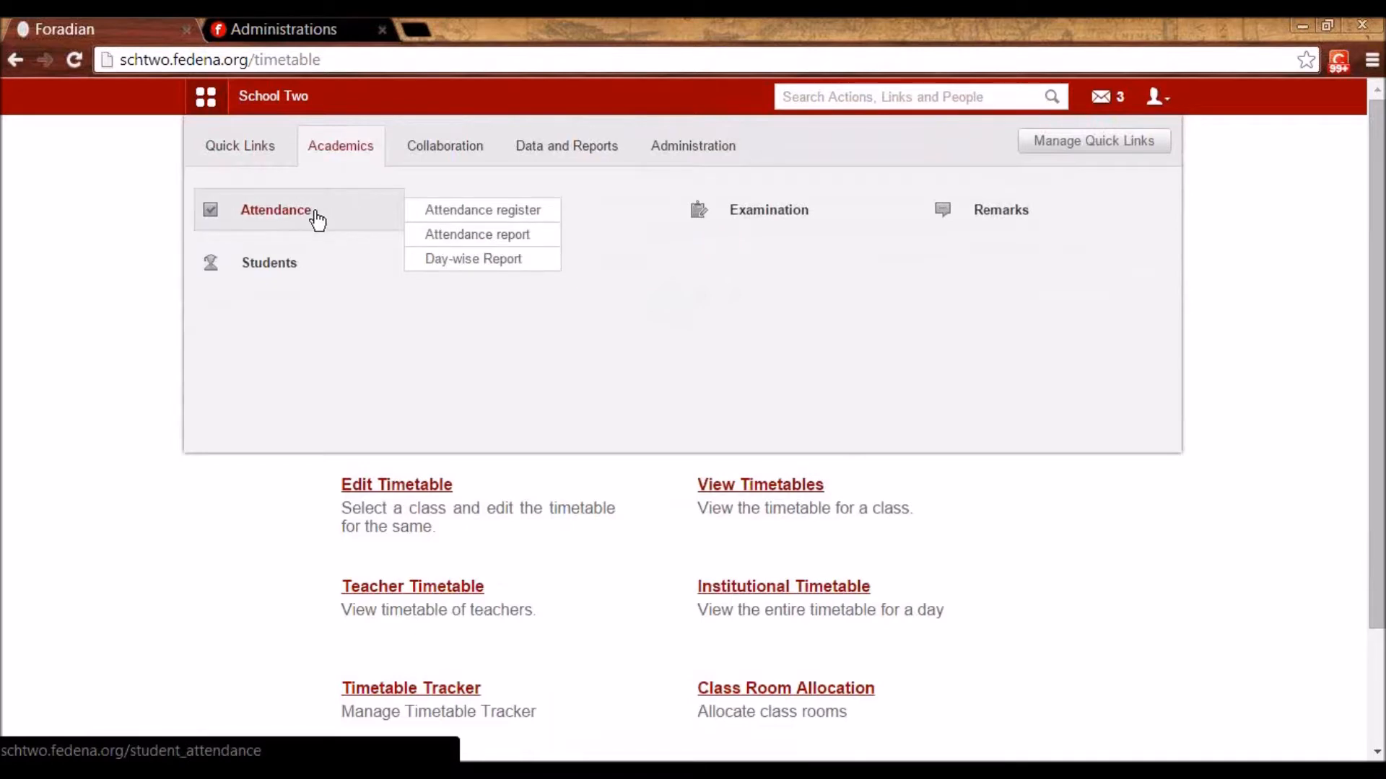
left_click(341, 215)
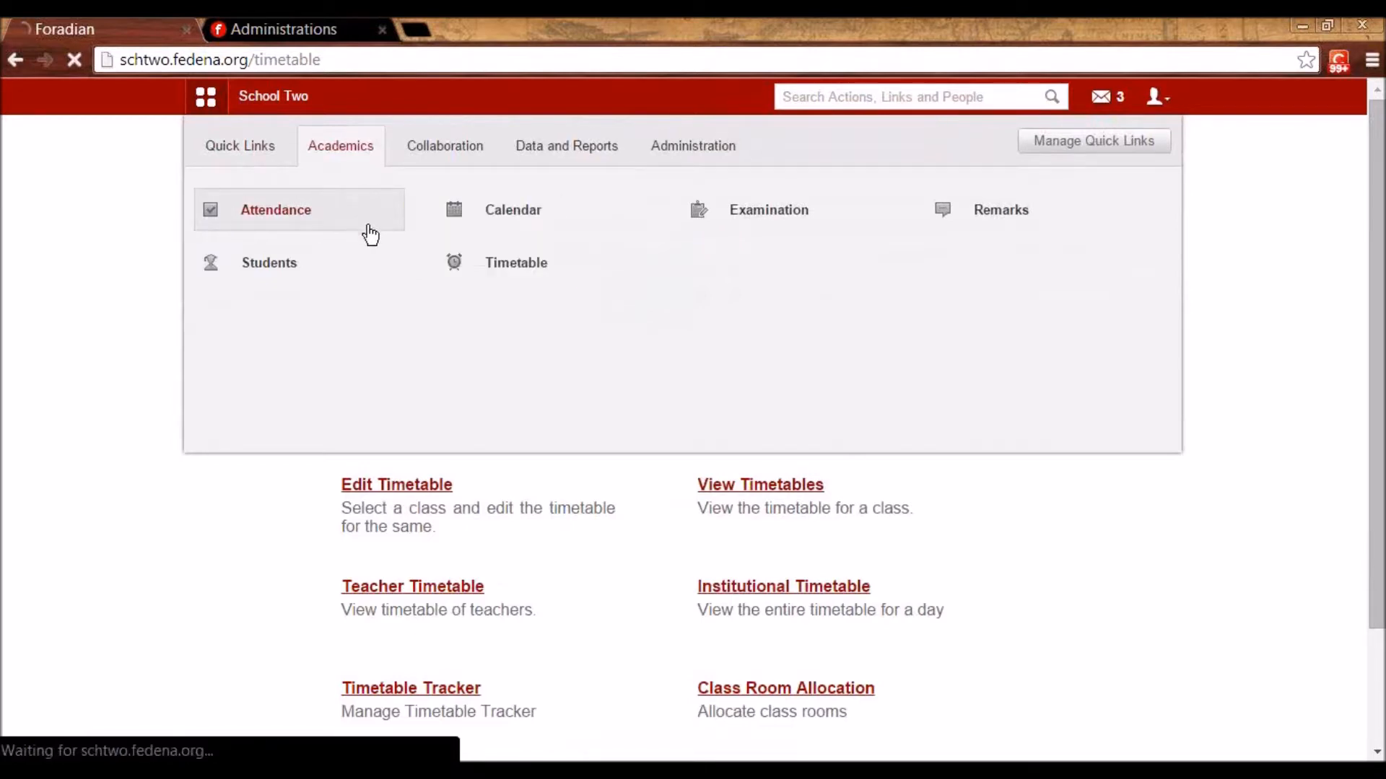
left_click(446, 283)
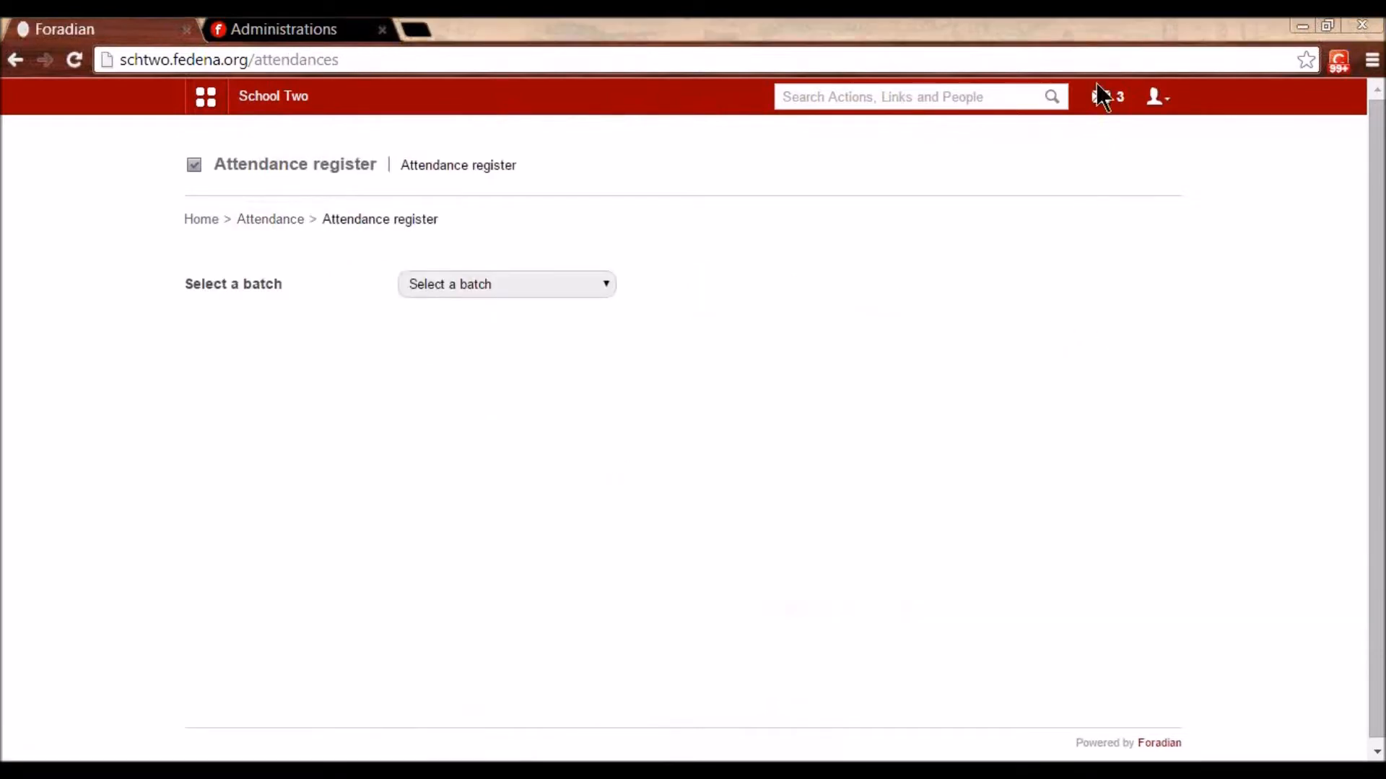
- Switch the register through the batches to S5 - A 2014
left_click(508, 291)
scroll(521, 491, "down", 4)
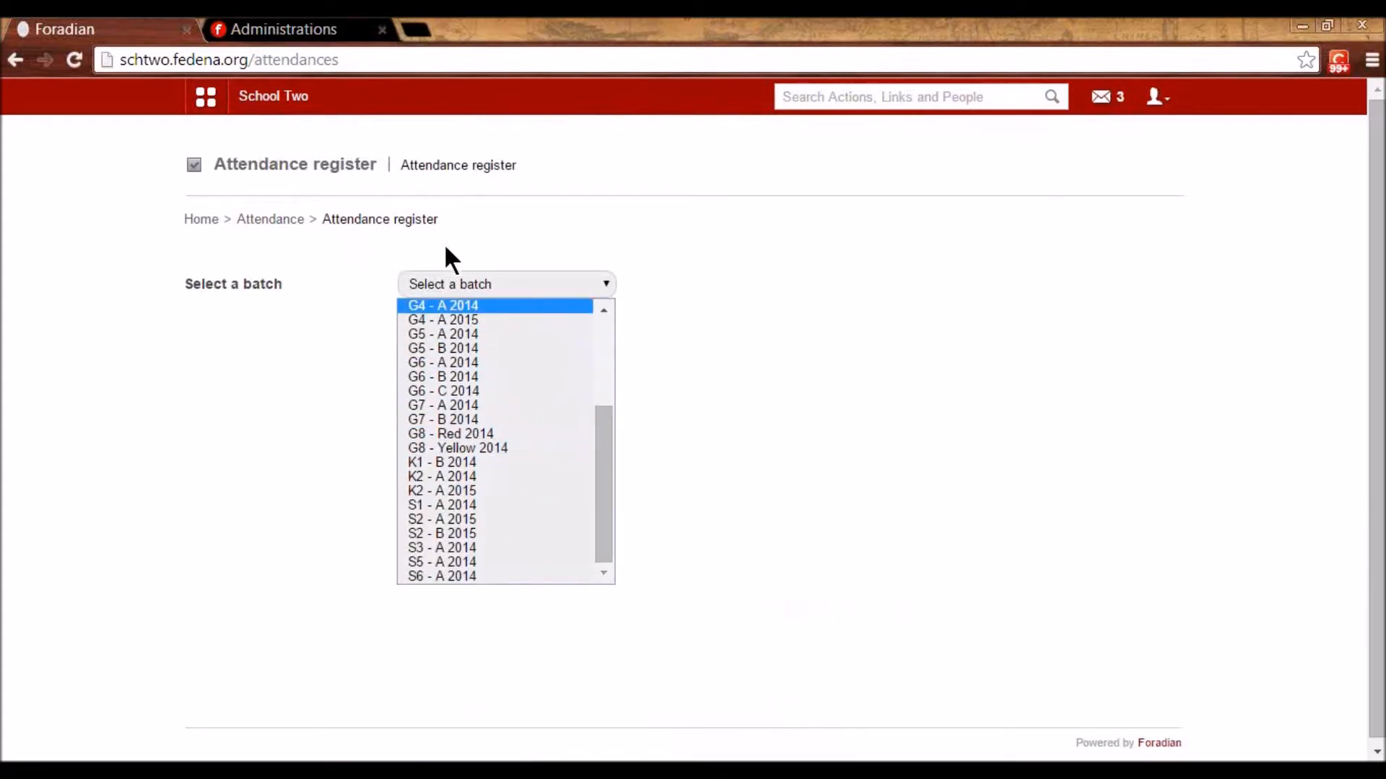
left_click(488, 516)
left_click(500, 292)
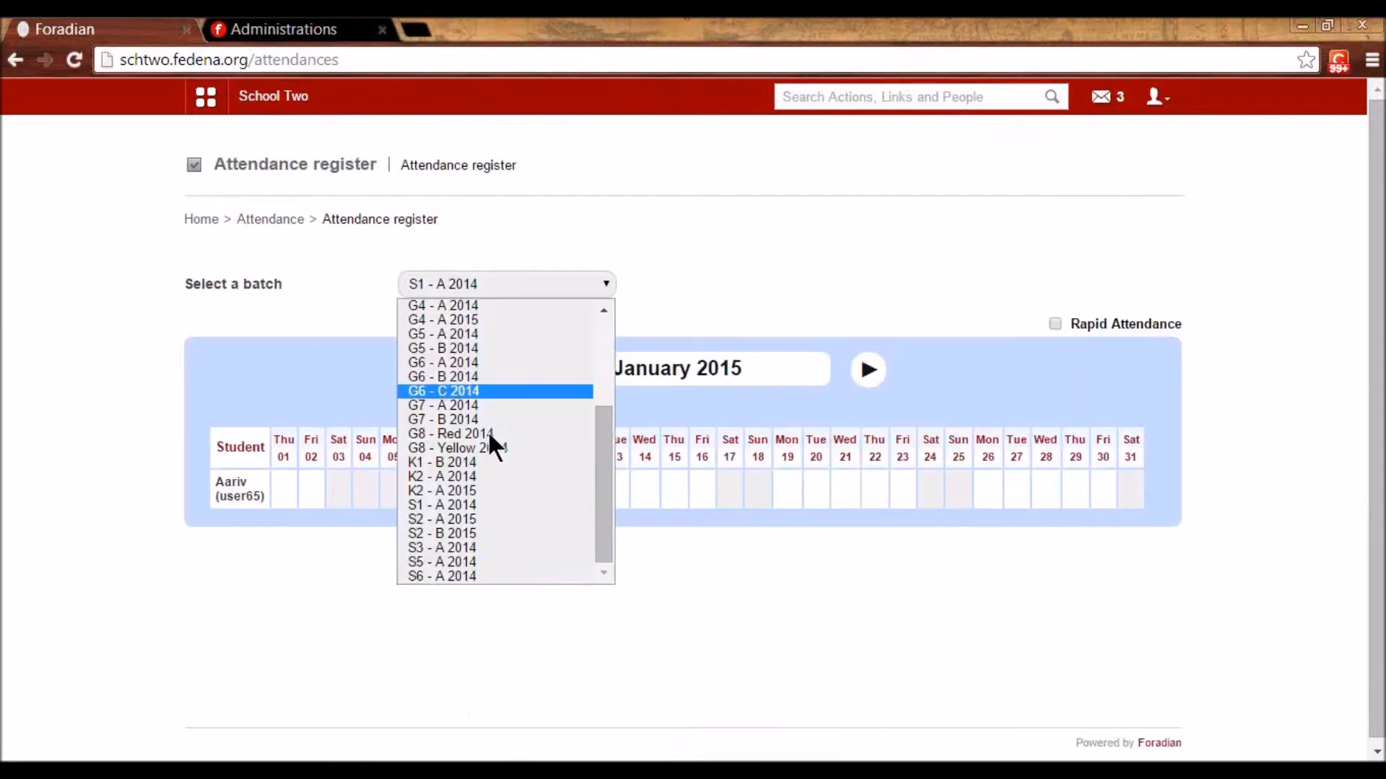
left_click(459, 519)
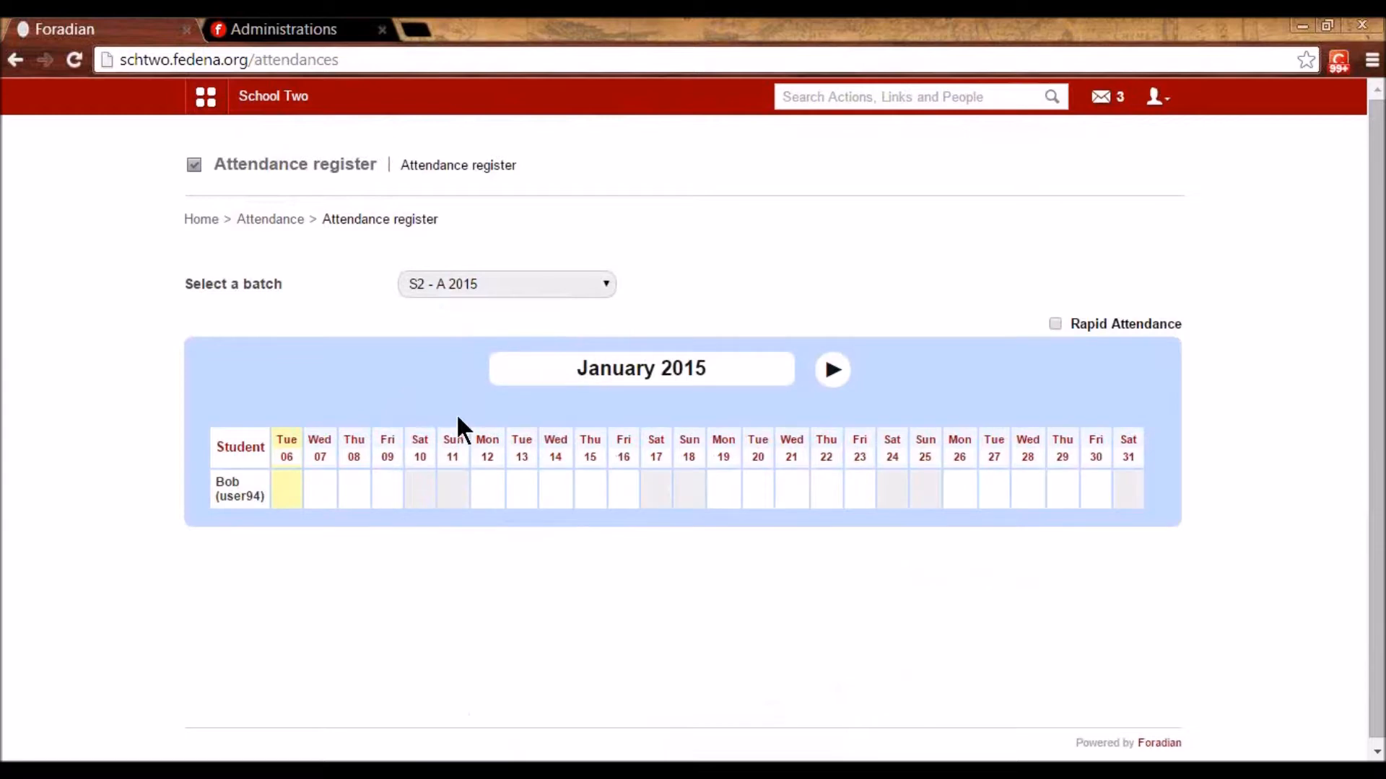
key("Down")
key("Down")
key("Down")
key("Down")
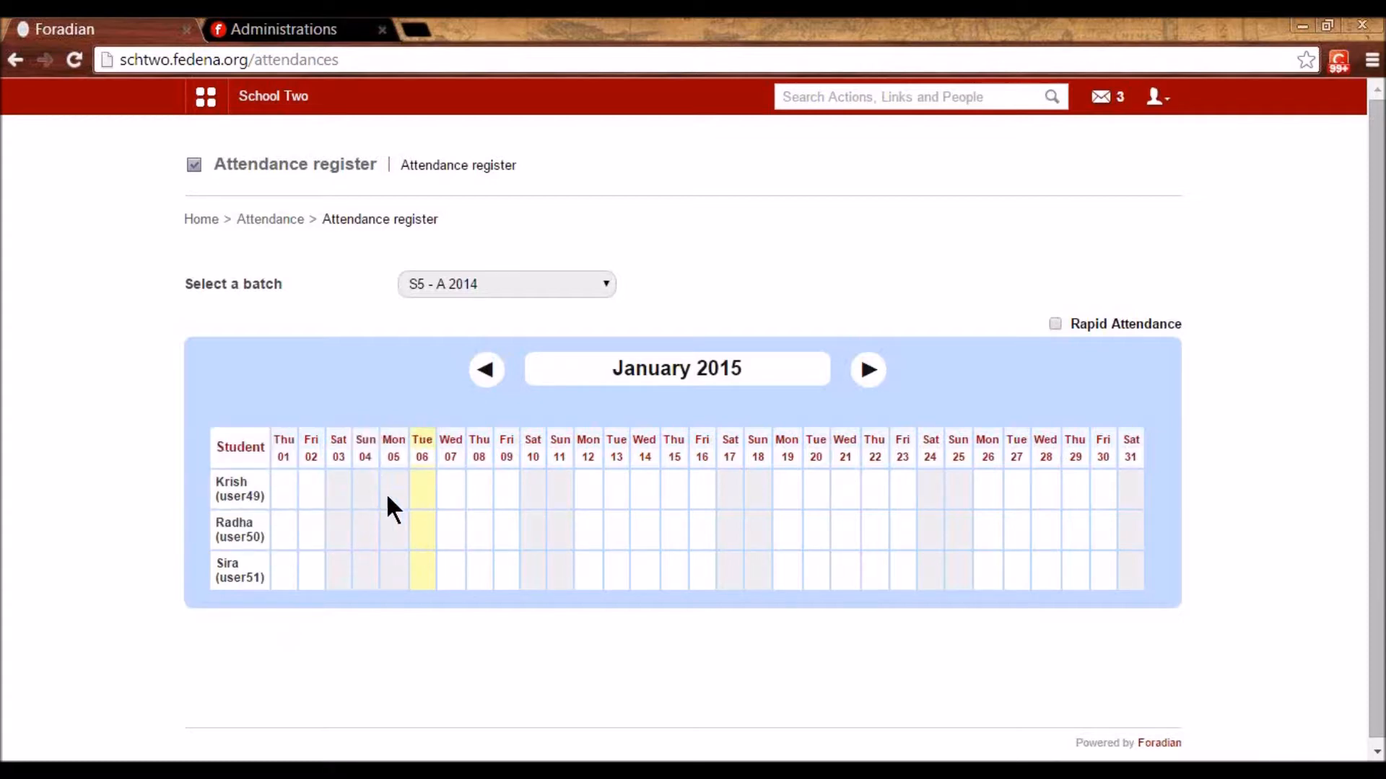
- Mark the first student absent on Tue 06 and the second on Fri 02, reason 'unwell'
left_click(425, 486)
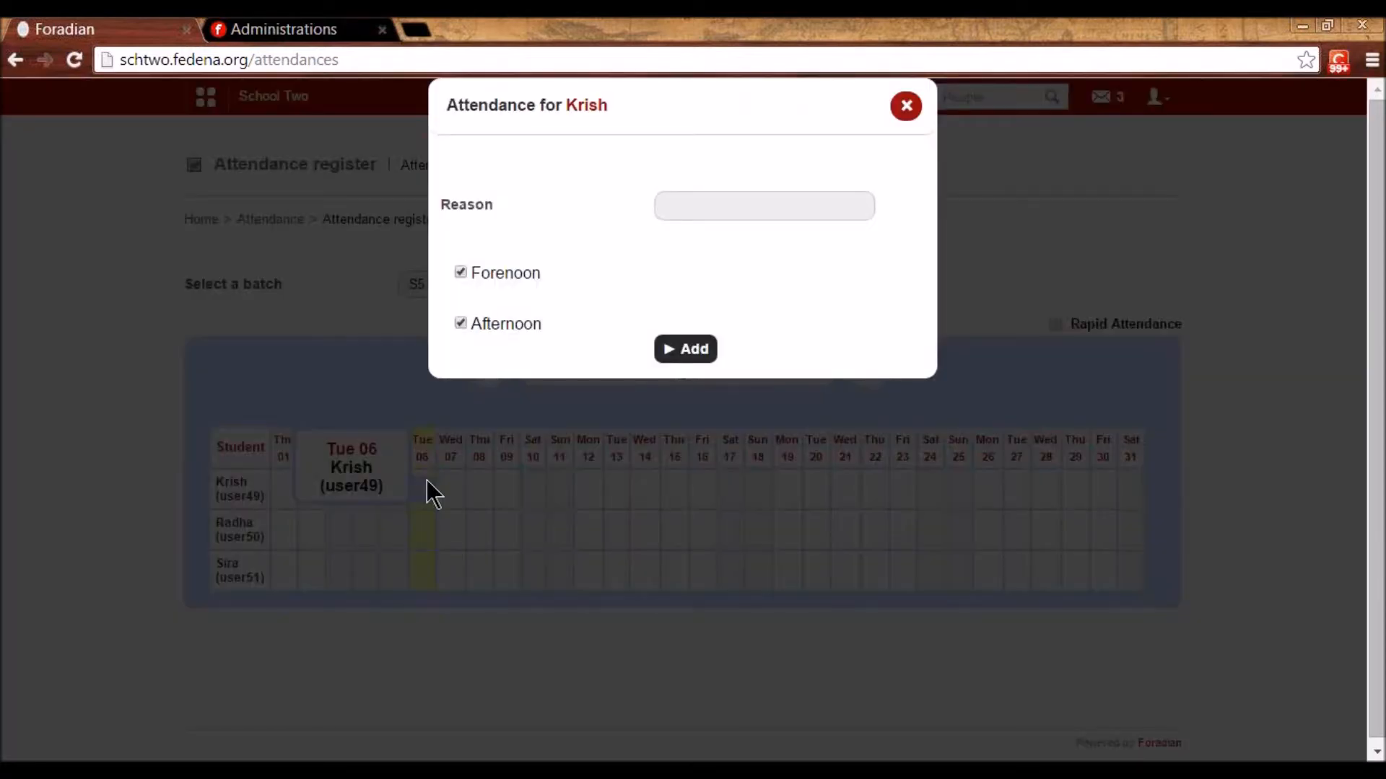
left_click(681, 202)
type("unwell")
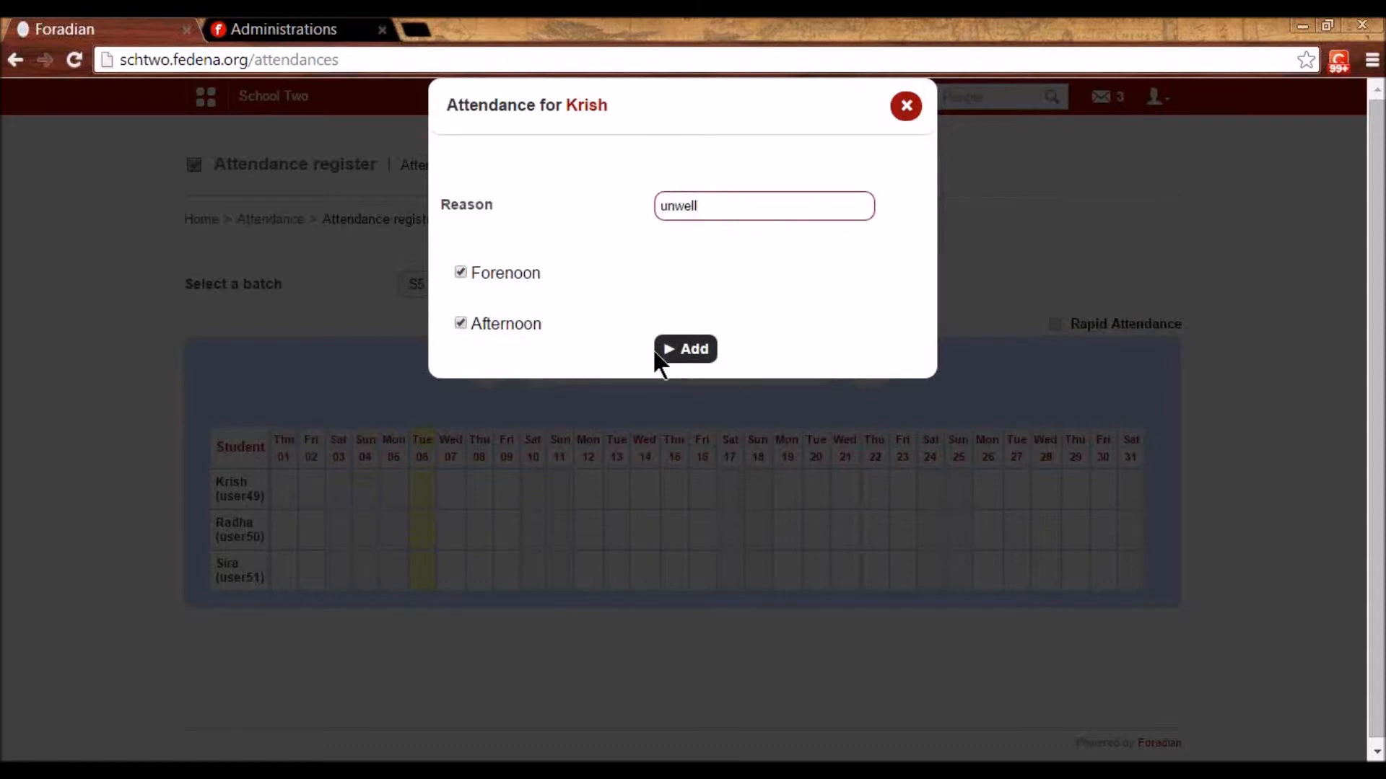
left_click(693, 354)
left_click(751, 198)
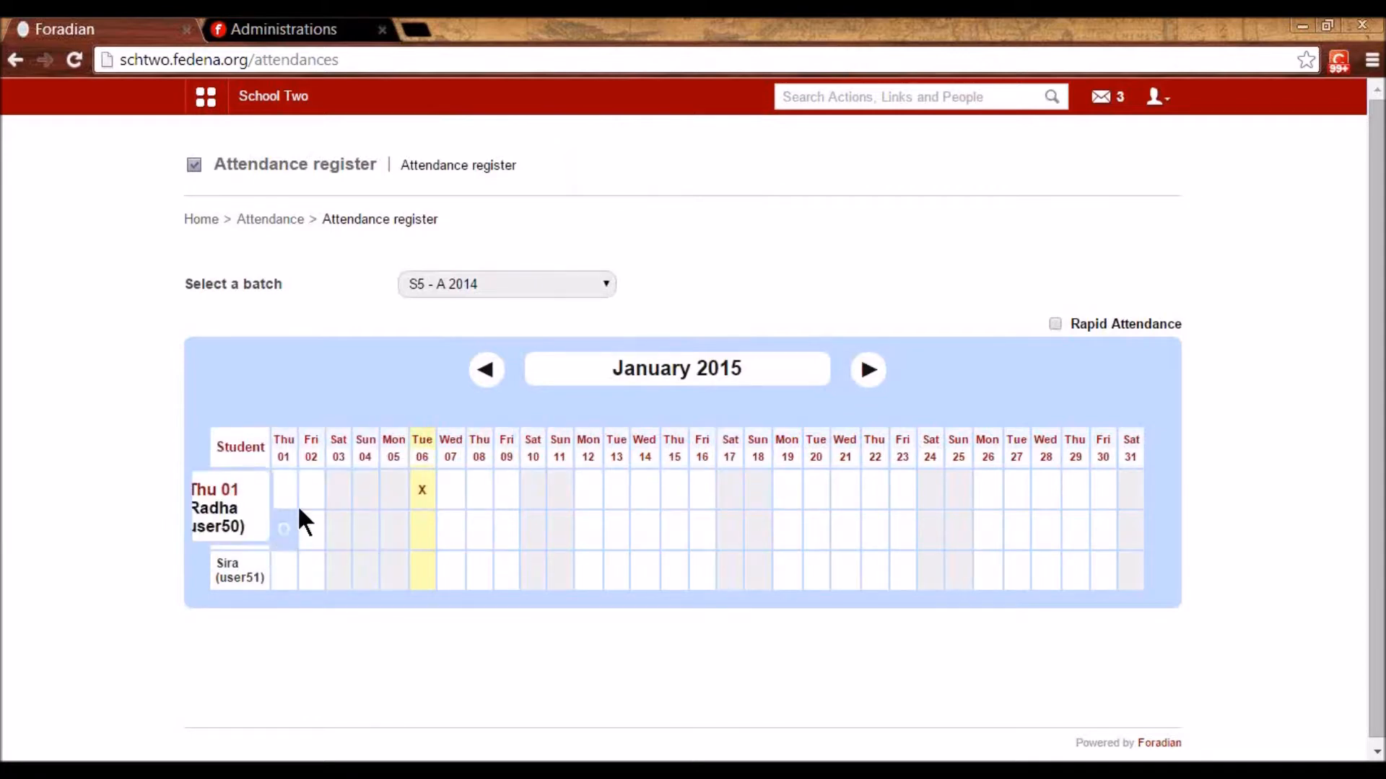
left_click(302, 531)
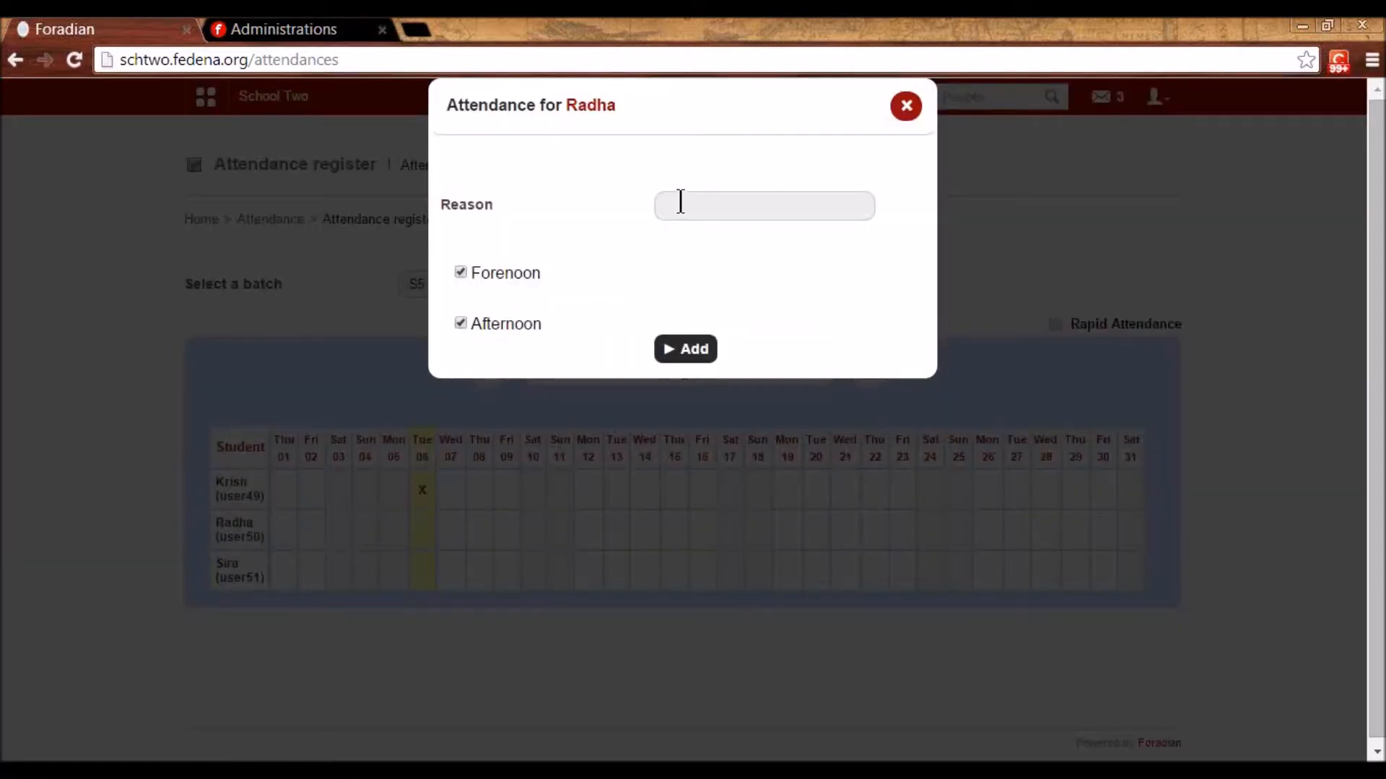
left_click(679, 207)
type("unwell")
left_click(660, 358)
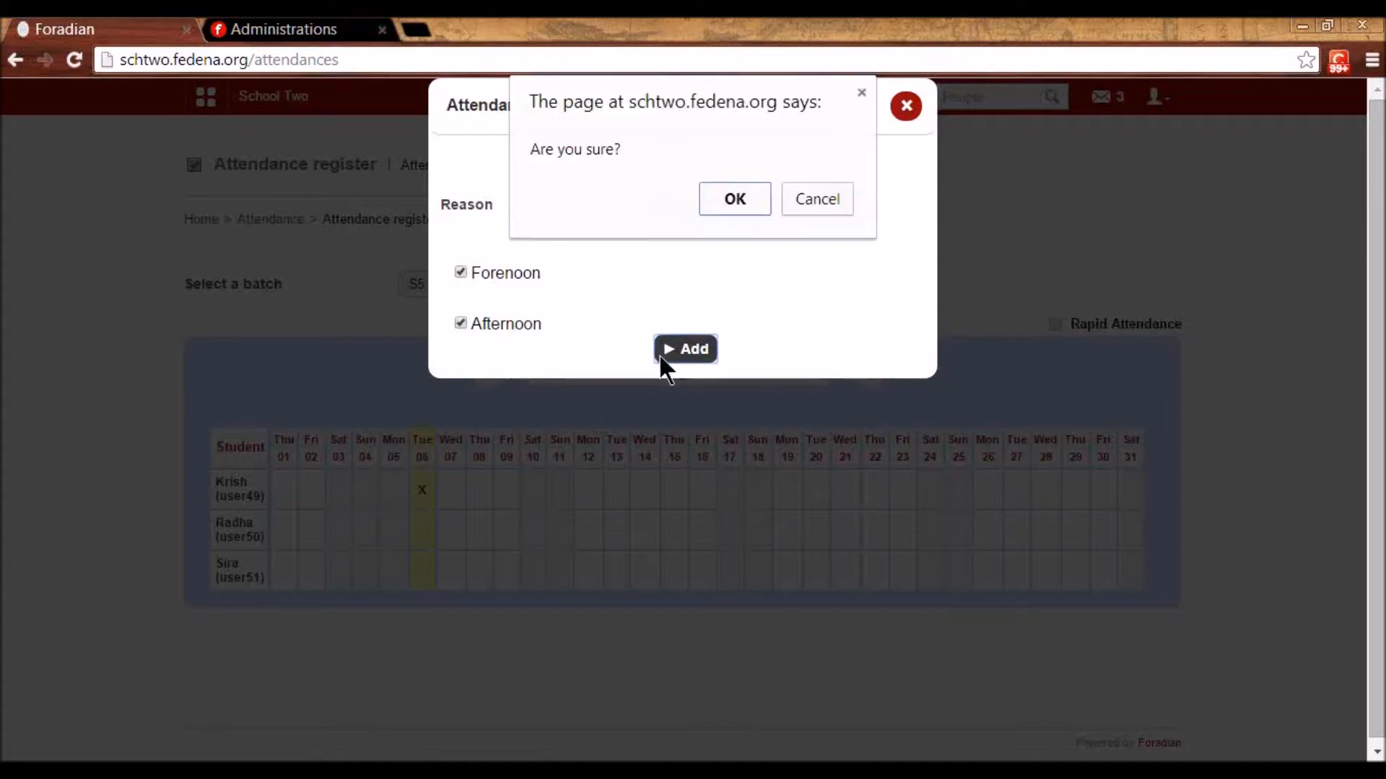
left_click(728, 204)
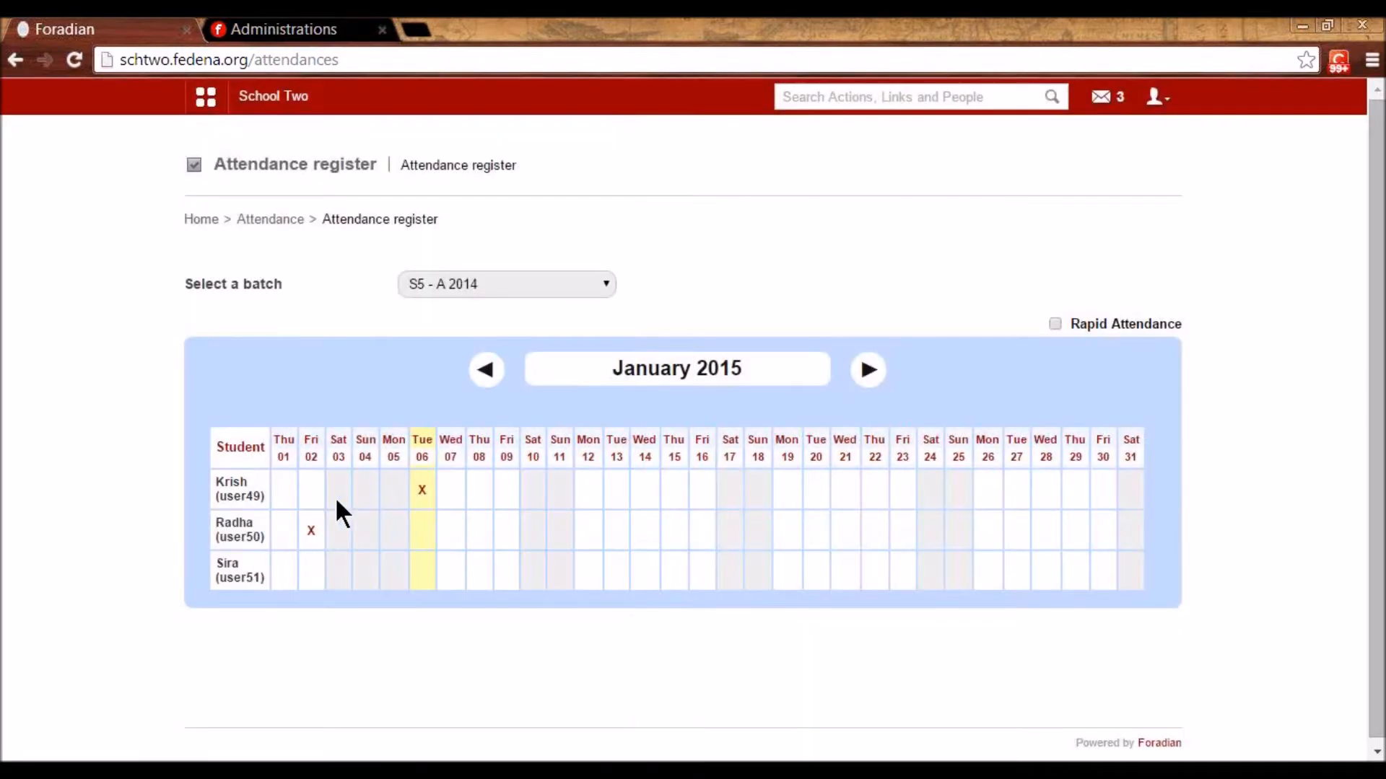
- Enable Rapid Attendance, mark the third student absent on Thu 01, and return to Attendance home
left_click(1054, 325)
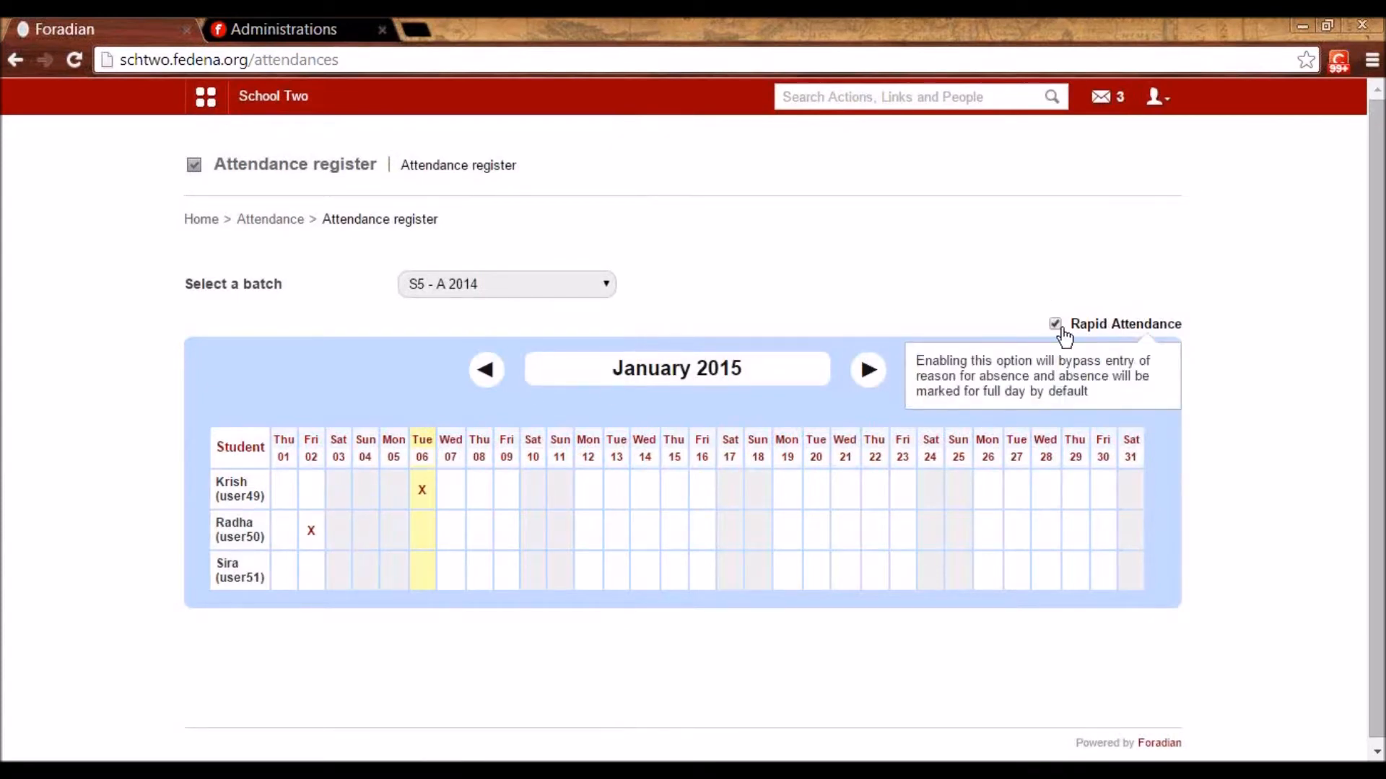
left_click(283, 572)
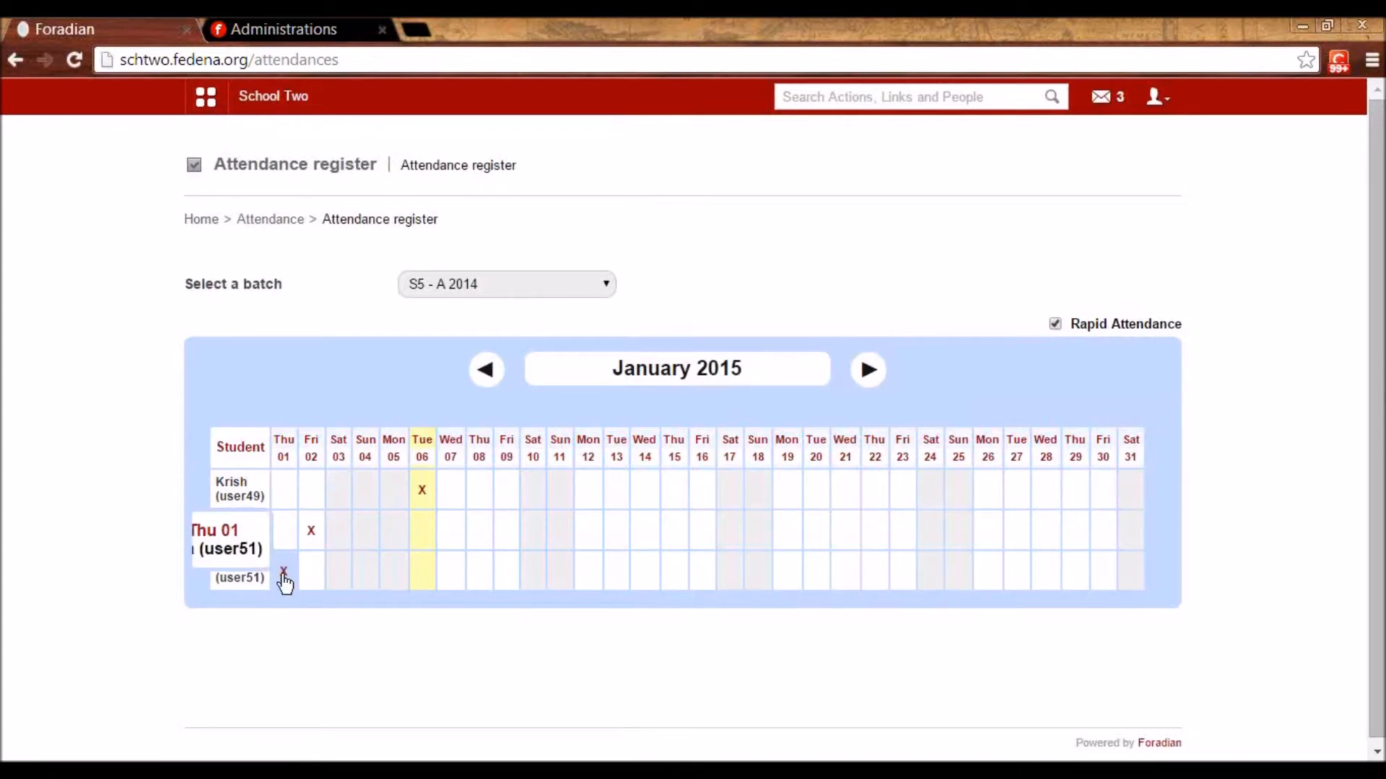
left_click(283, 220)
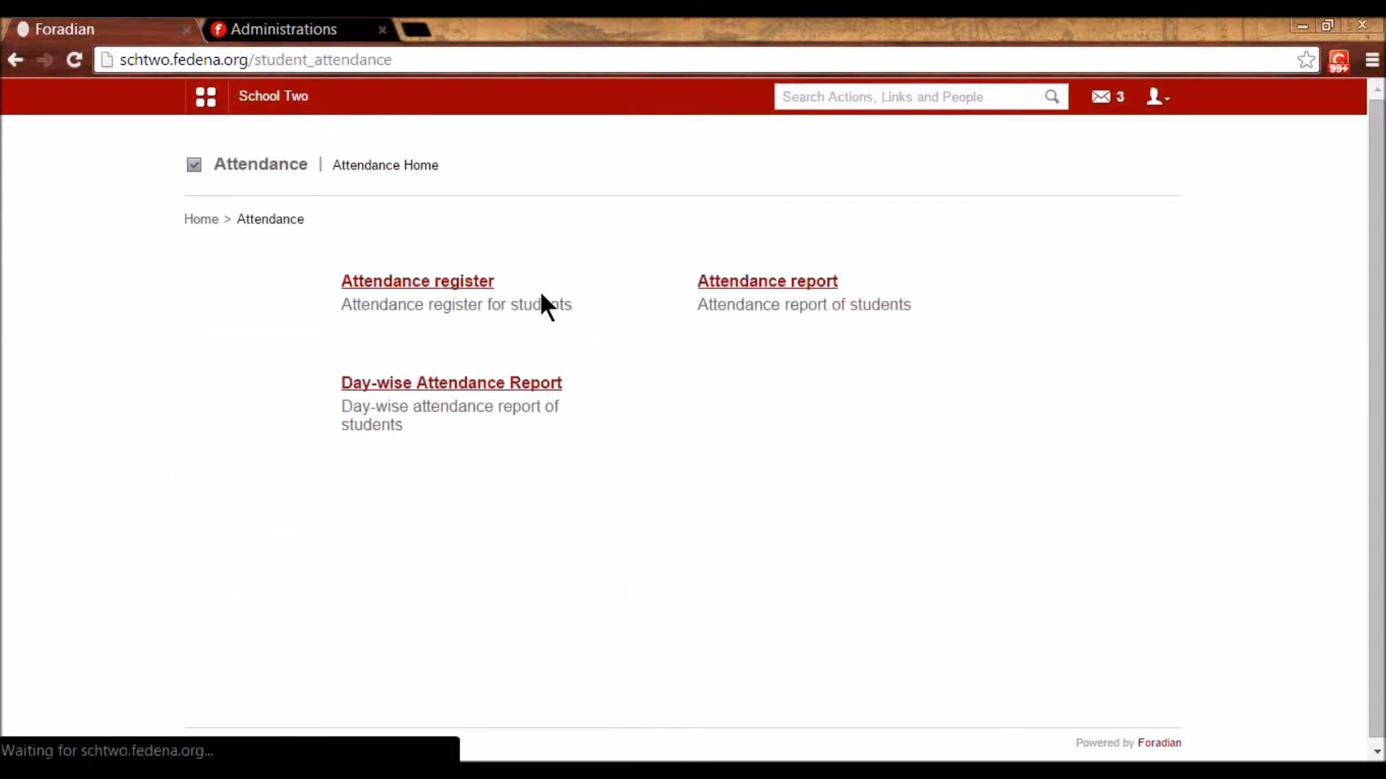
- Show the Overall attendance report for batch S5 - A 2014
left_click(711, 282)
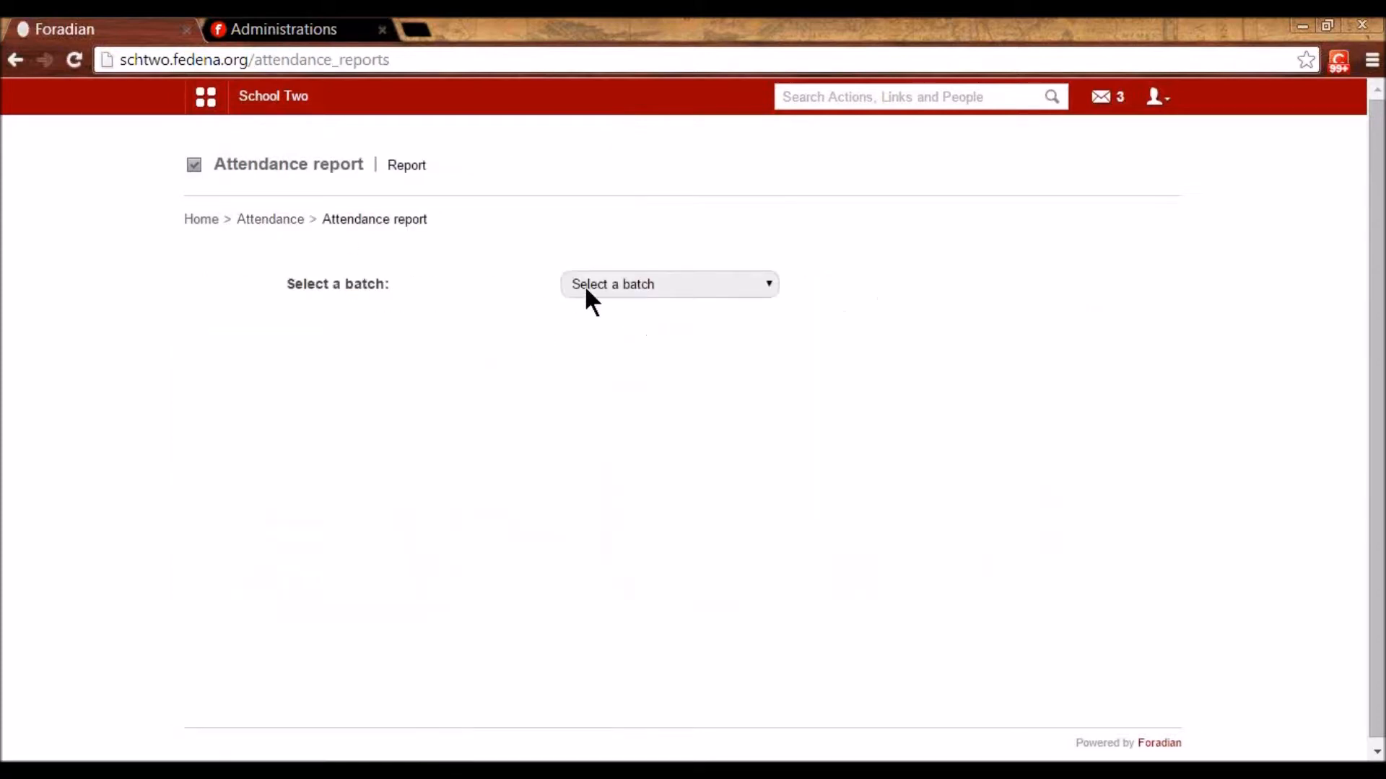
left_click(583, 285)
scroll(587, 433, "down", 4)
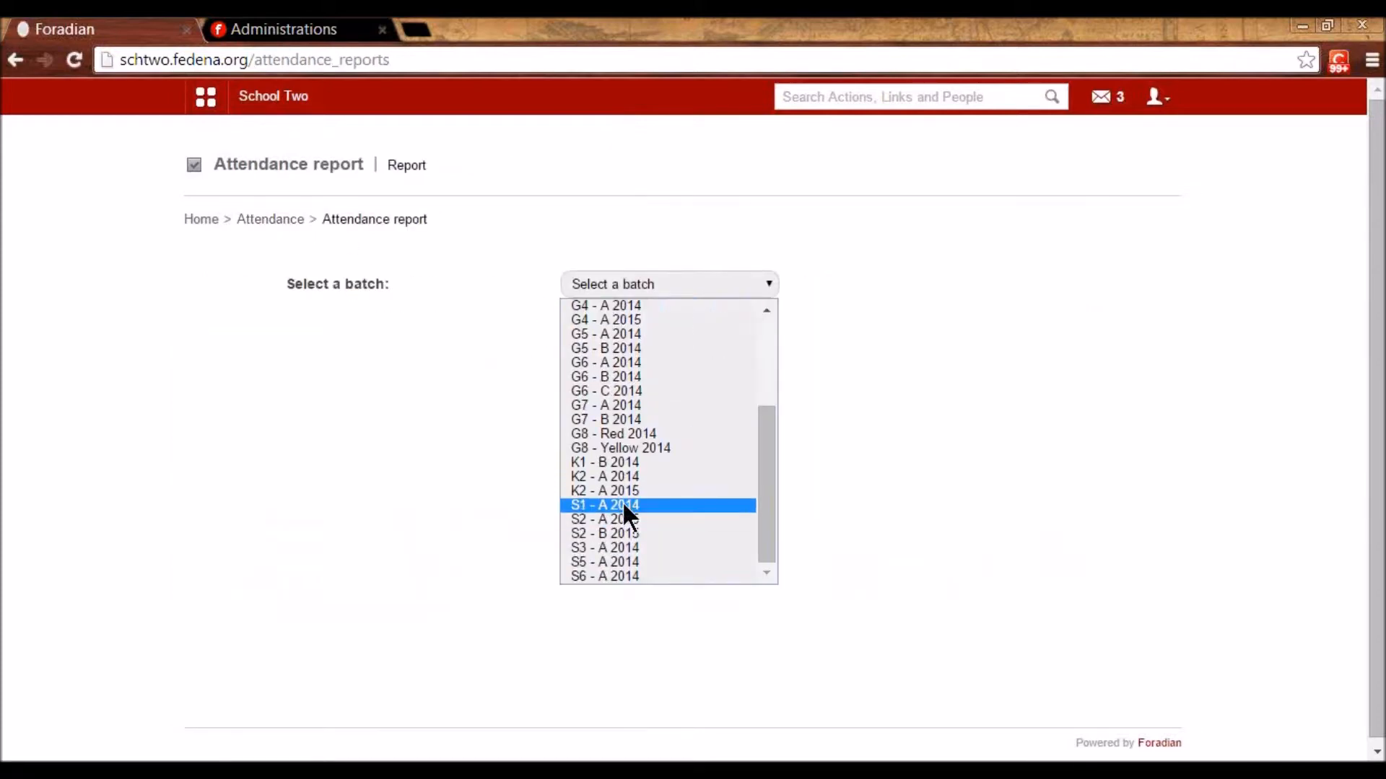
left_click(619, 562)
left_click(618, 329)
left_click(619, 377)
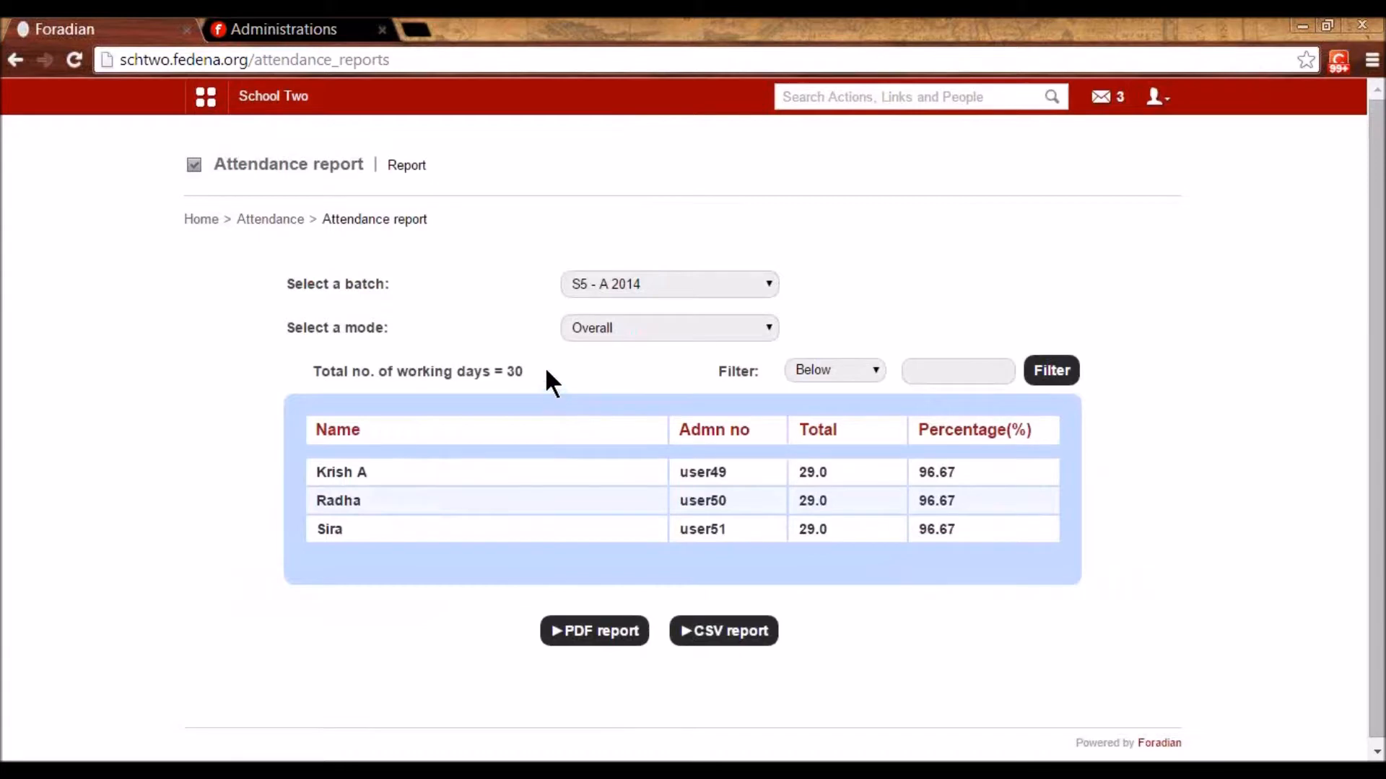
- Check the total working days line, then open the Day-wise Attendance Report
left_click_drag(545, 369, 340, 382)
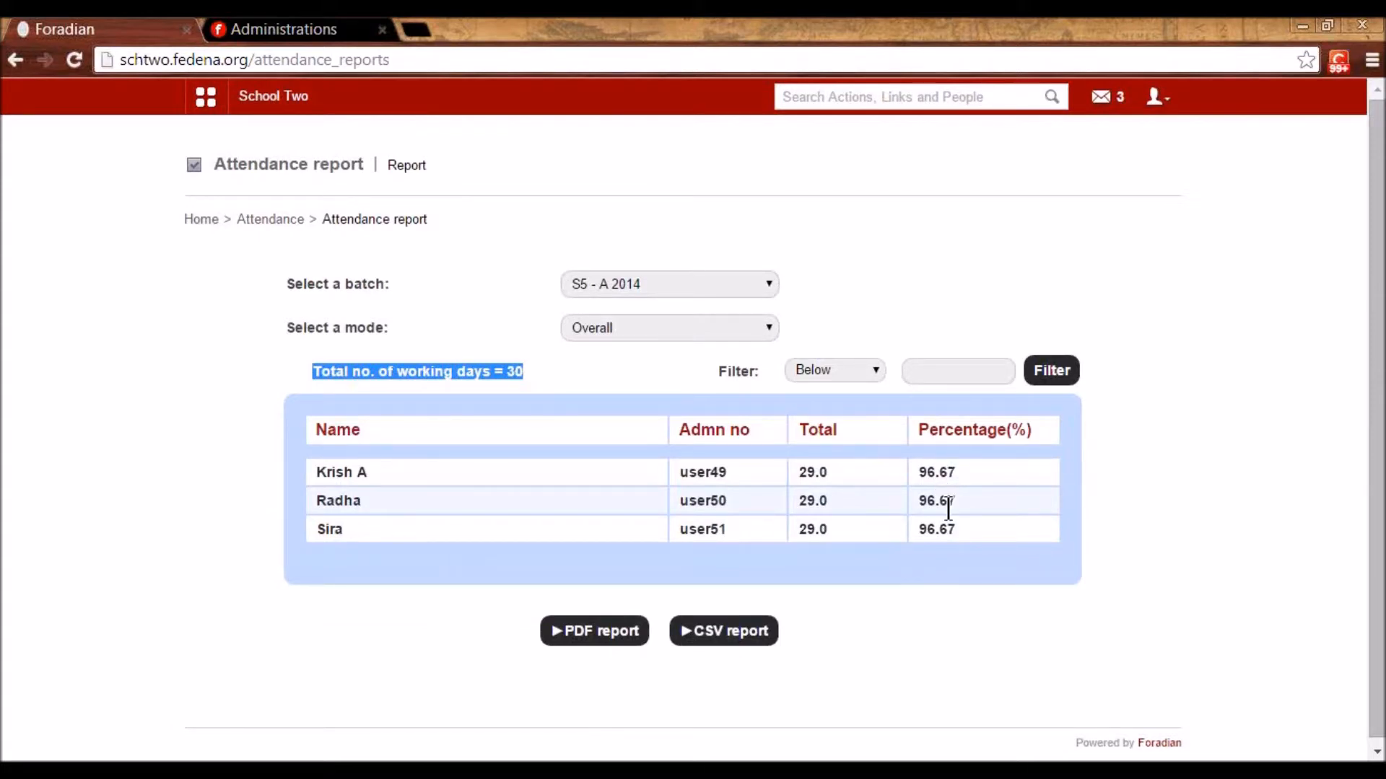
left_click(873, 370)
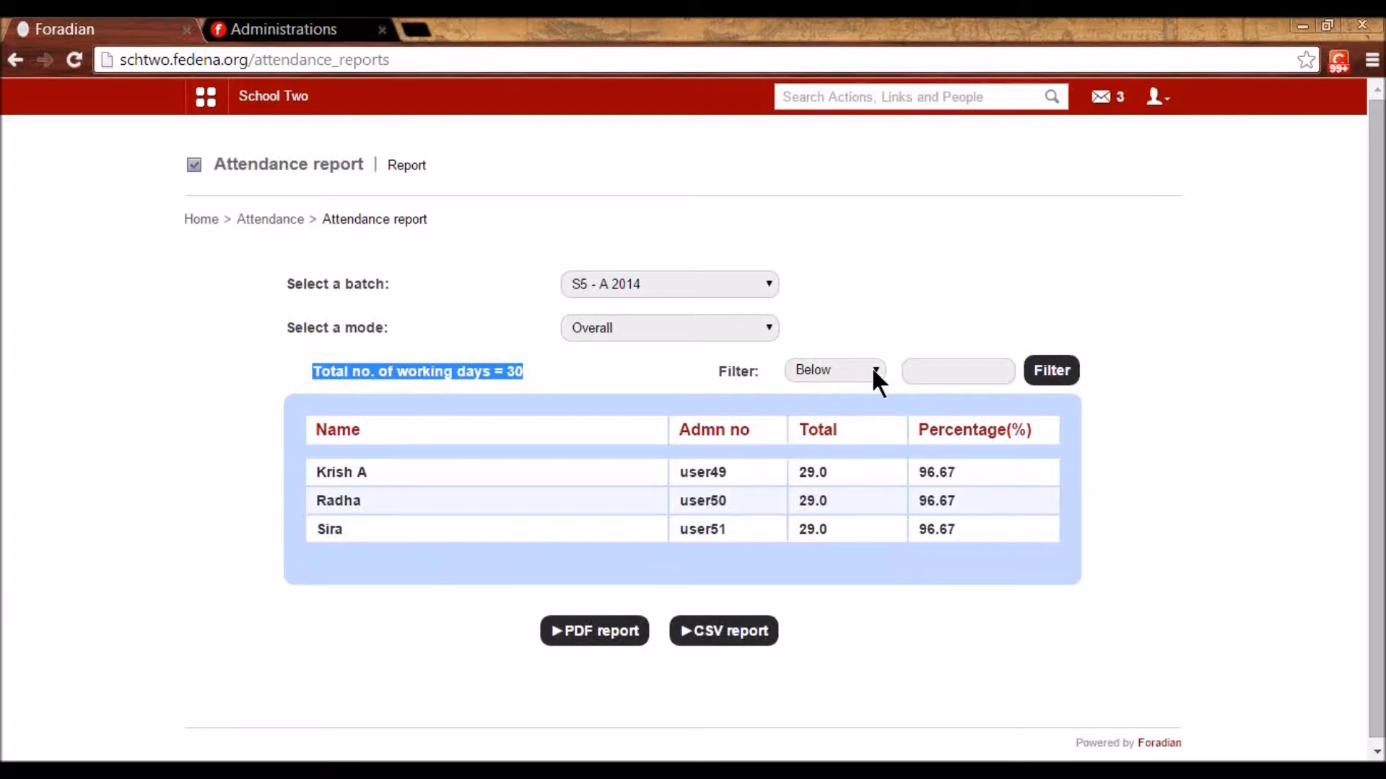
left_click(281, 220)
left_click(434, 387)
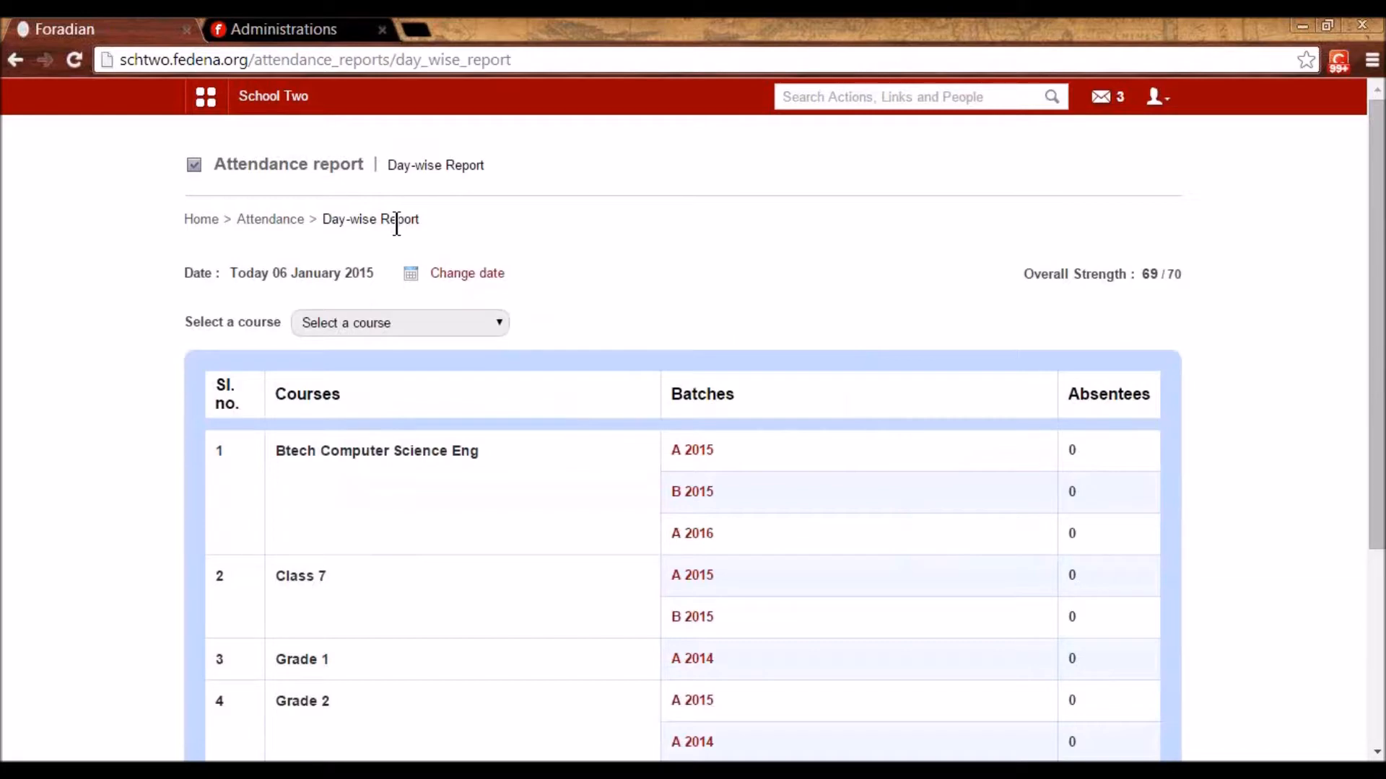
- Inspect the day's overall strength figure of 69 / 70
left_click_drag(1024, 274, 1131, 281)
left_click(1141, 307)
scroll(730, 437, "down", 3)
scroll(730, 436, "up", 3)
left_click_drag(1141, 272, 1184, 271)
left_click(1178, 281)
scroll(685, 368, "down", 3)
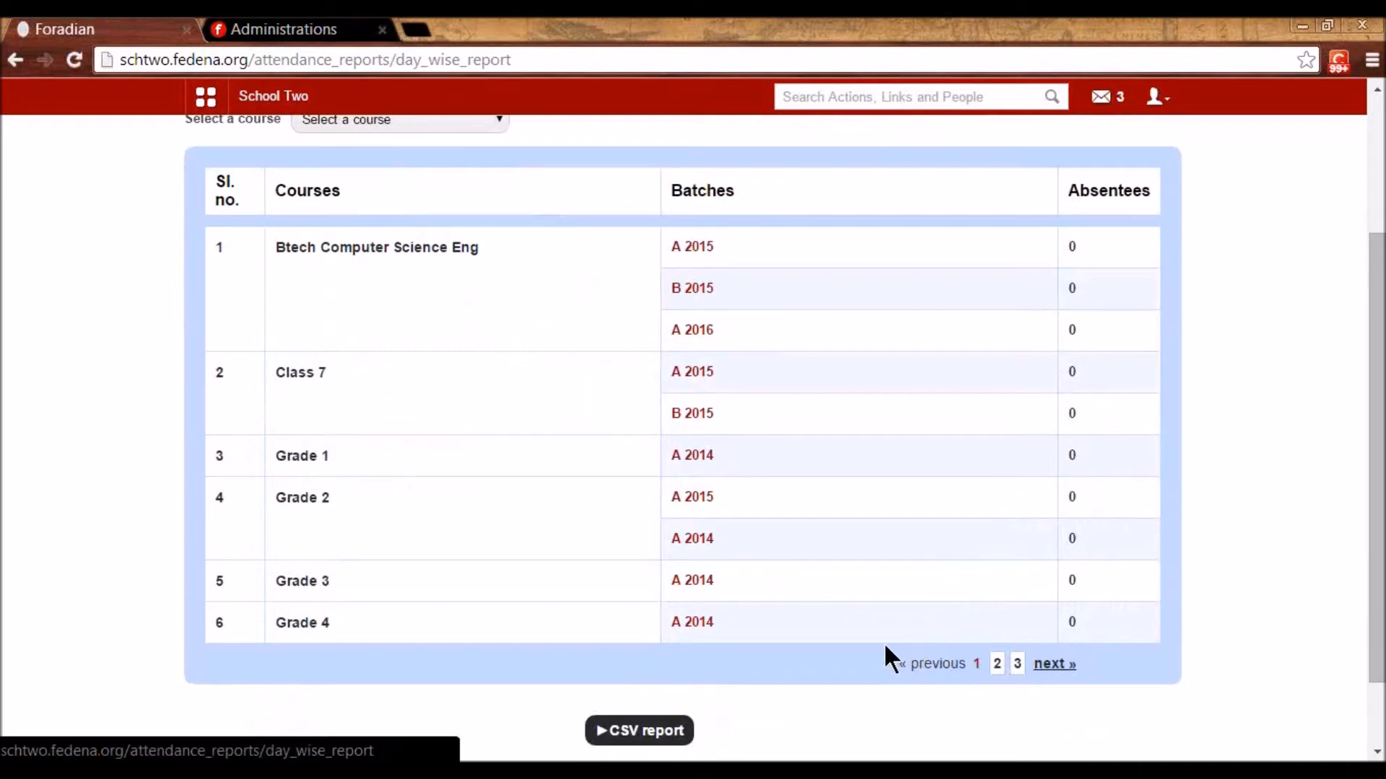
scroll(447, 426, "up", 3)
- View Btech A 2015's, then Standard 5 A 2014's daily report, and return to Attendance home
left_click(687, 451)
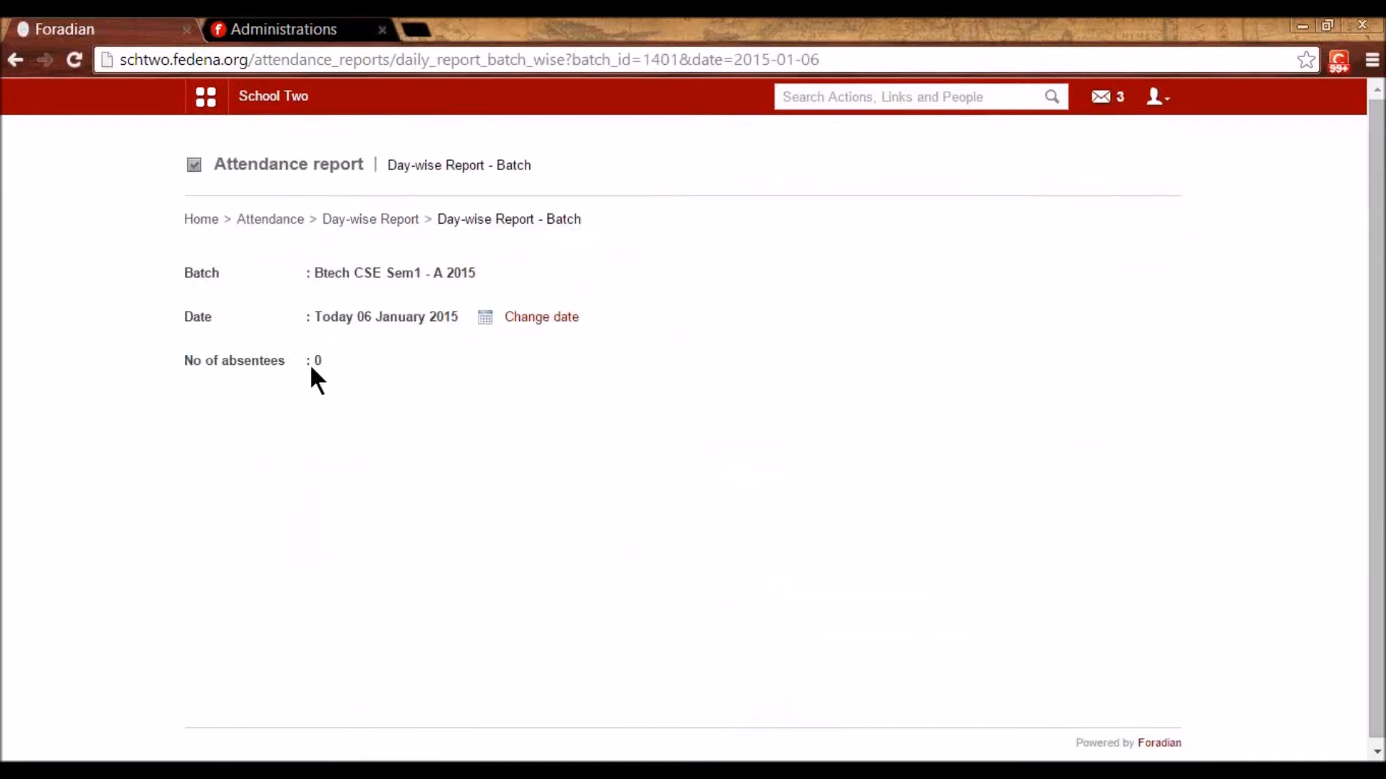
key("alt+Left")
scroll(977, 628, "down", 4)
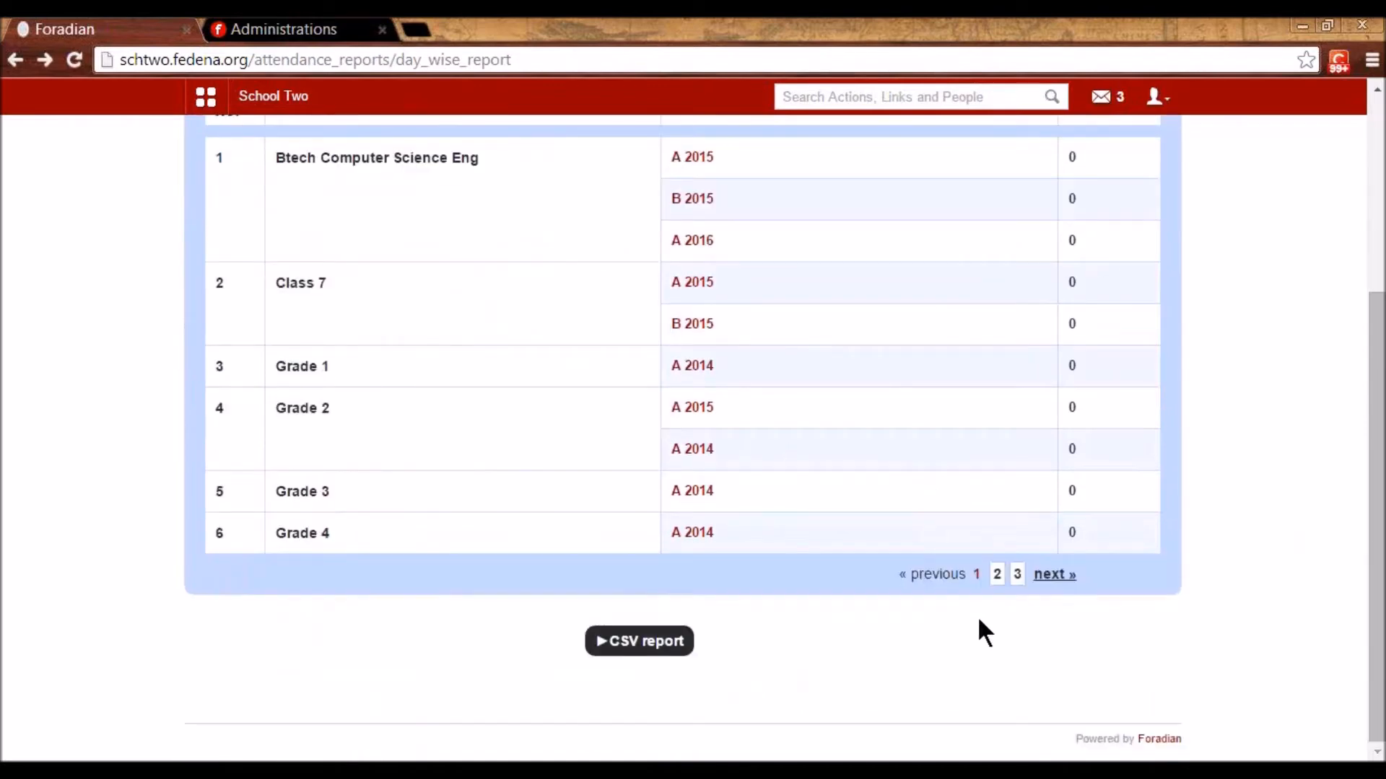
left_click(1017, 577)
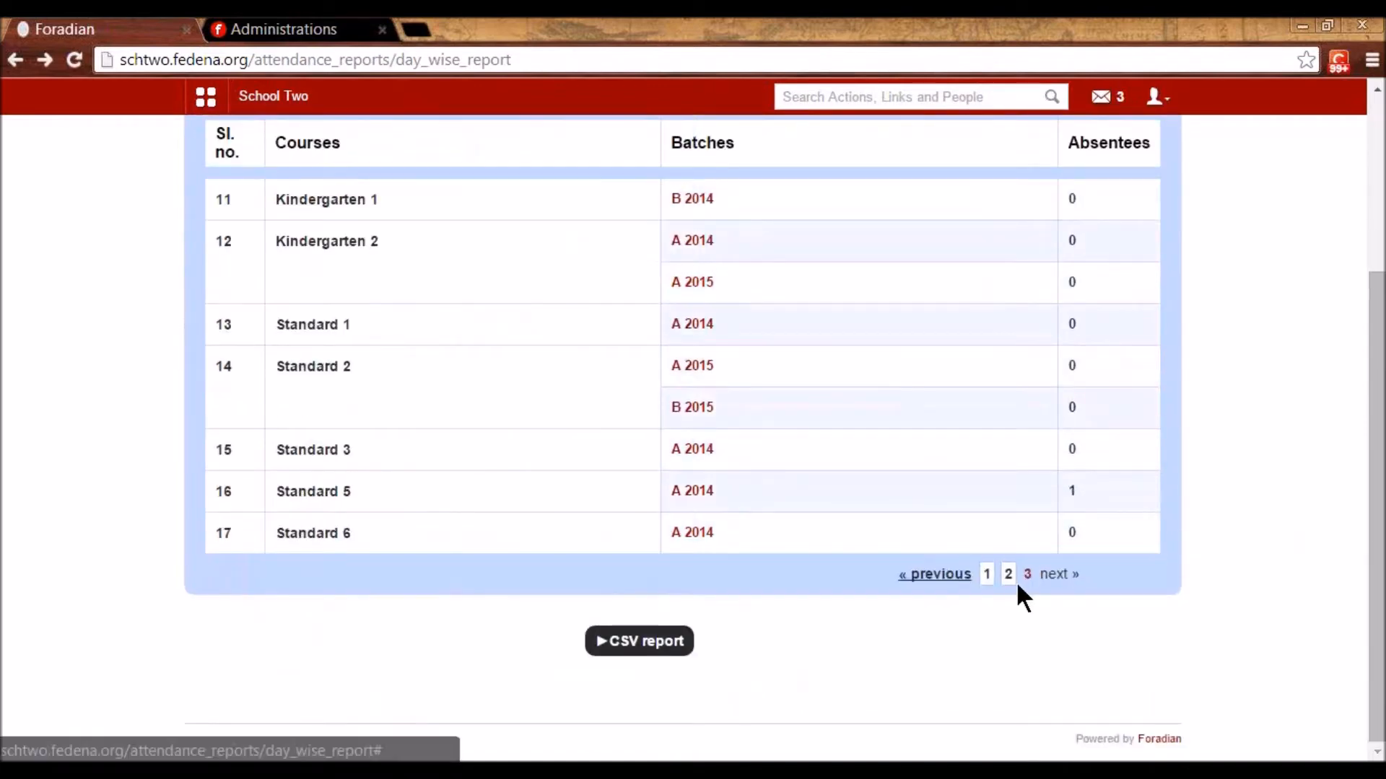
left_click(683, 488)
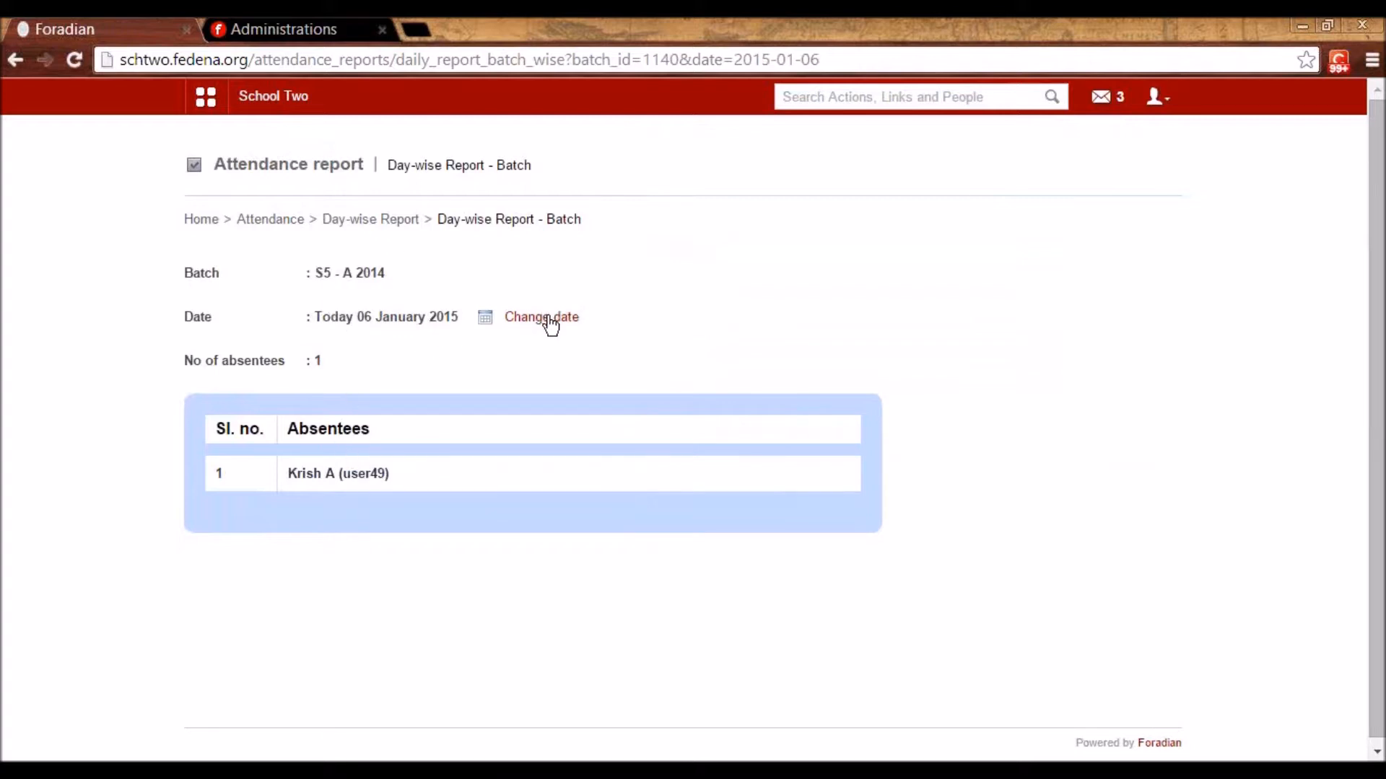
left_click(300, 218)
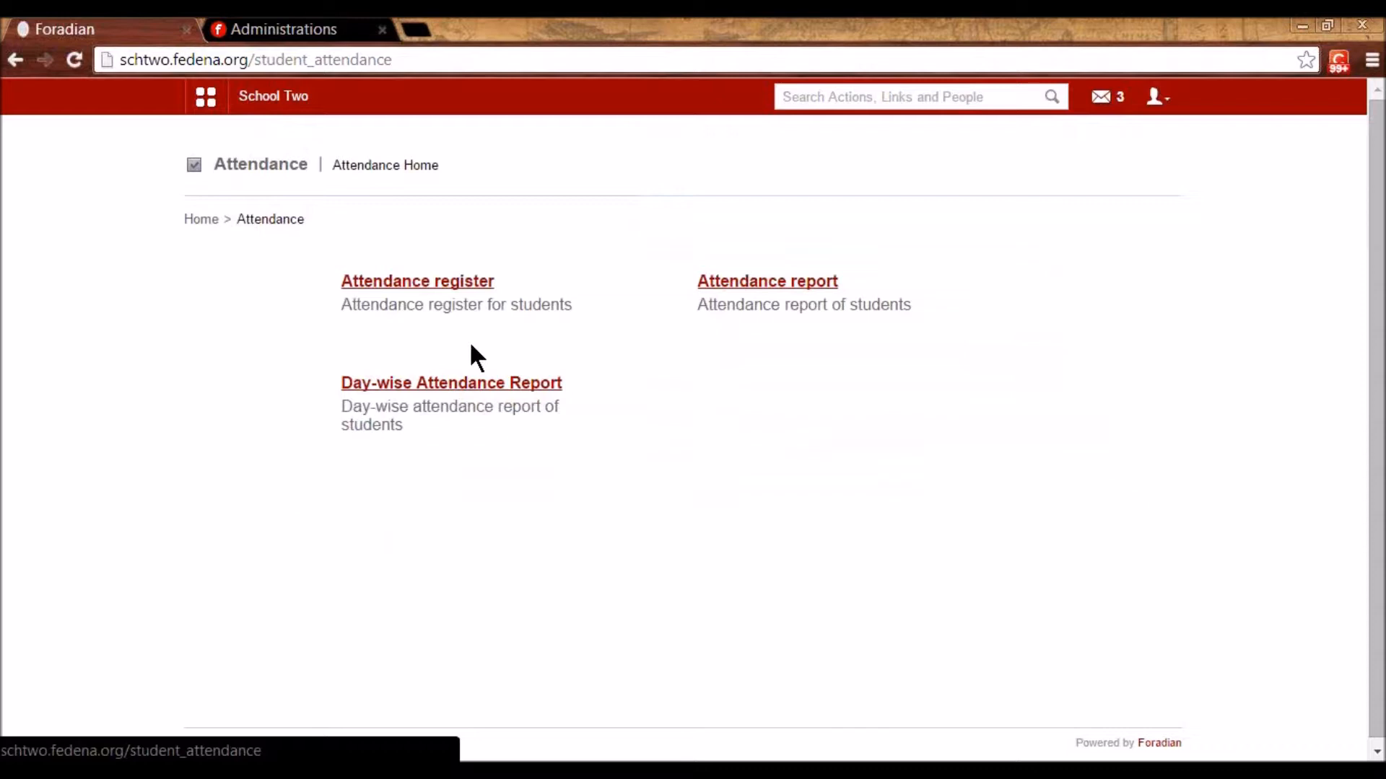
- Open the grading levels list under Examination settings
left_click(206, 105)
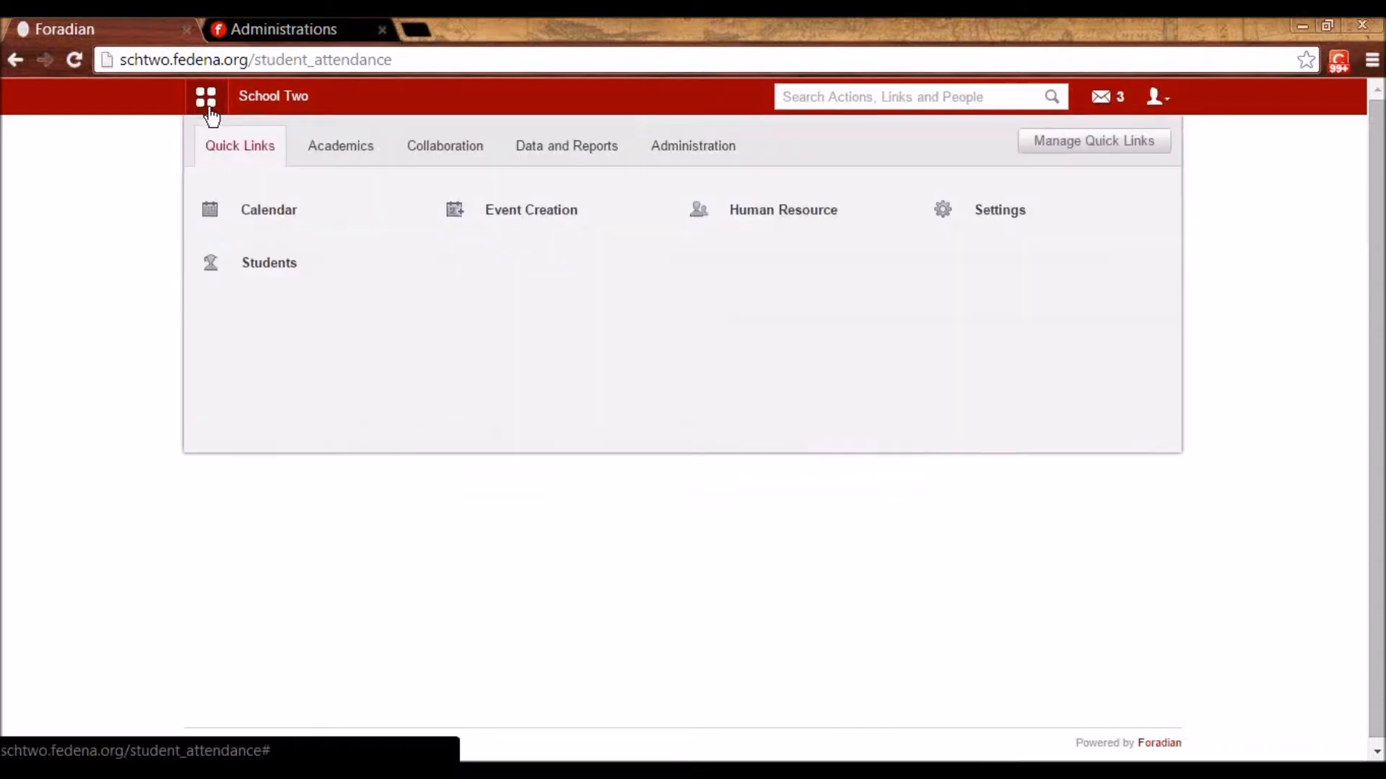
left_click(352, 164)
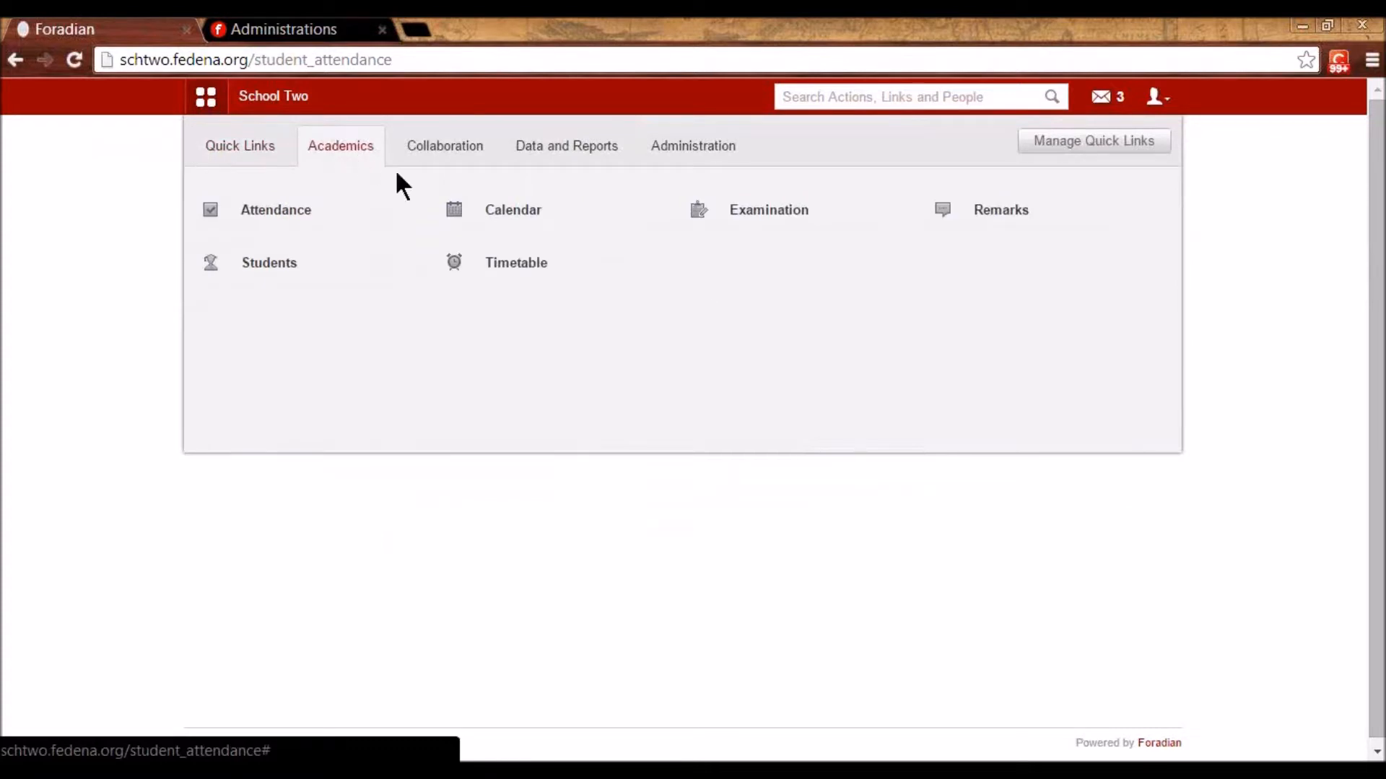
left_click(755, 219)
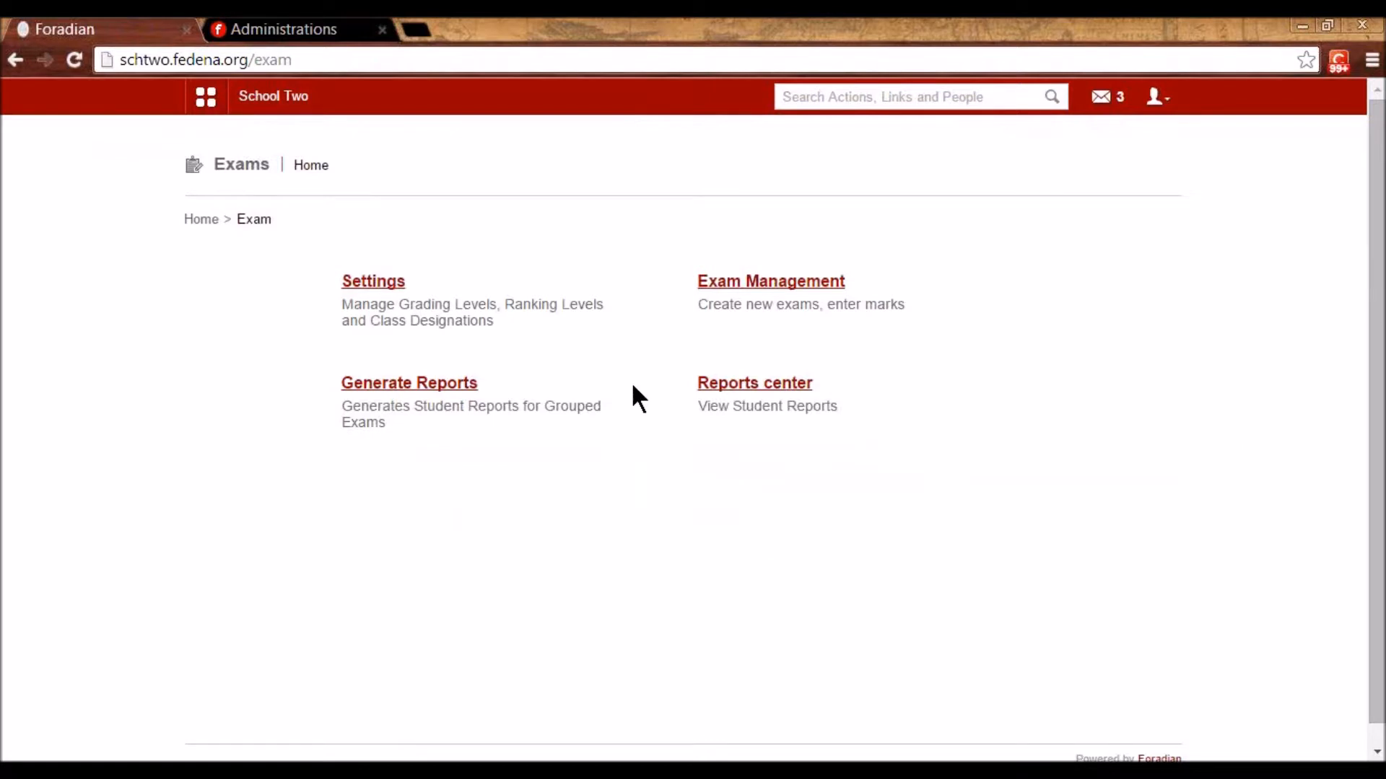
left_click(379, 283)
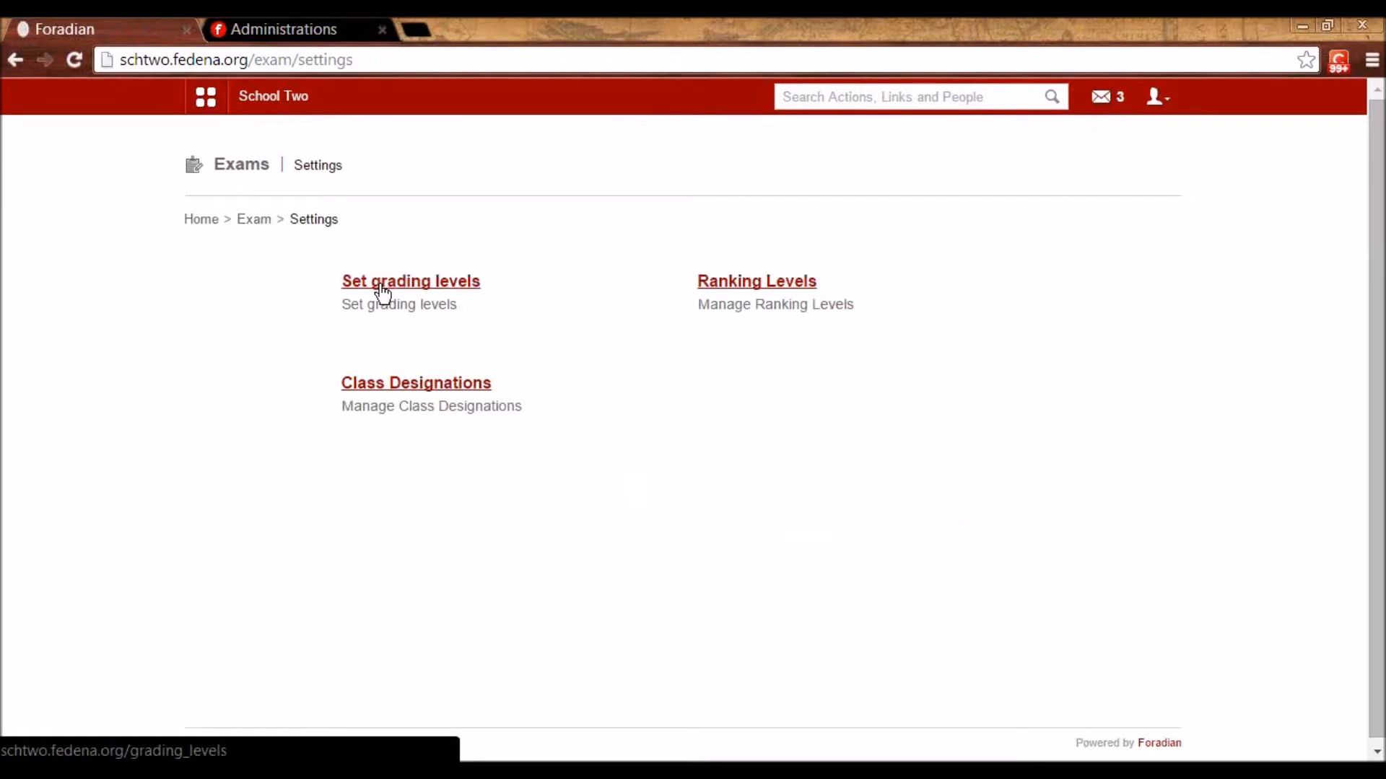
left_click(414, 283)
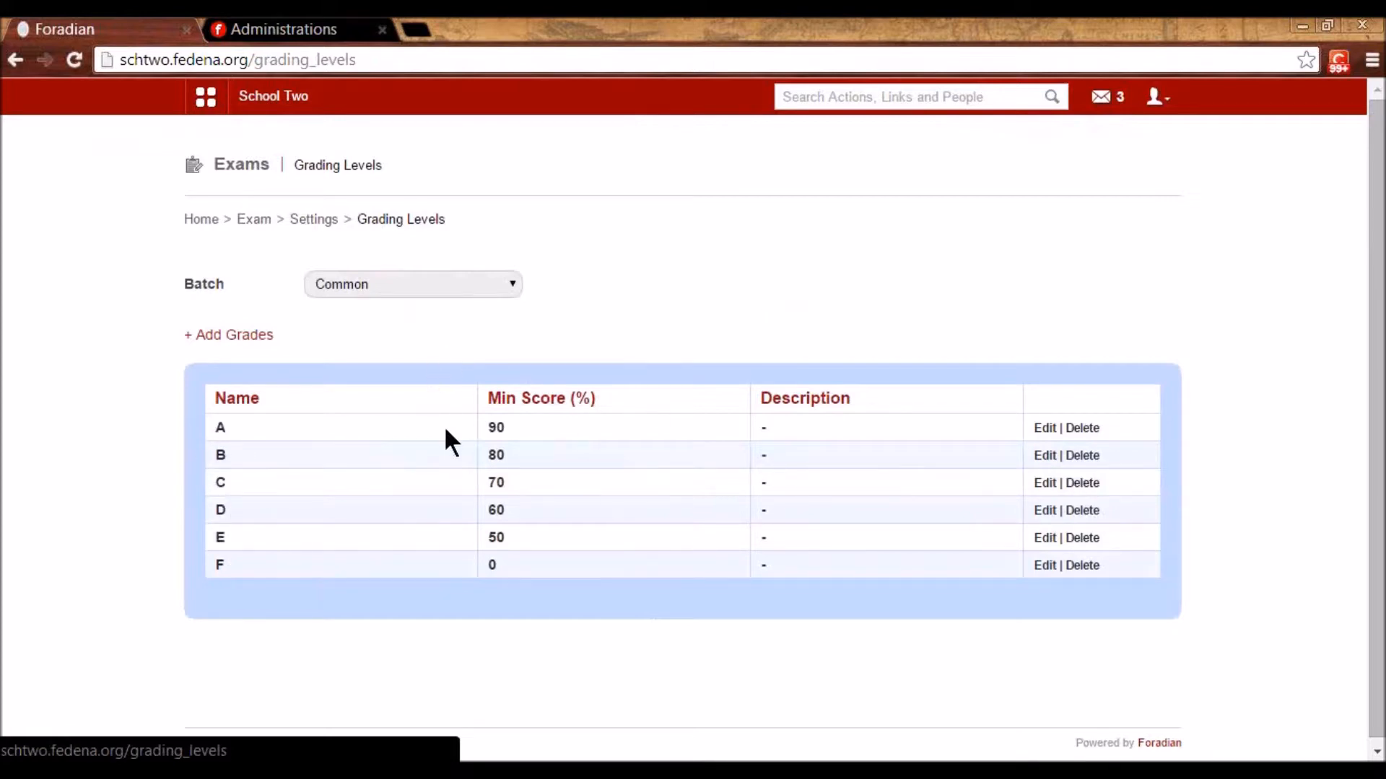
- Review grade A (minimum 90) and grade B in their Edit dialogs without saving
left_click(1042, 429)
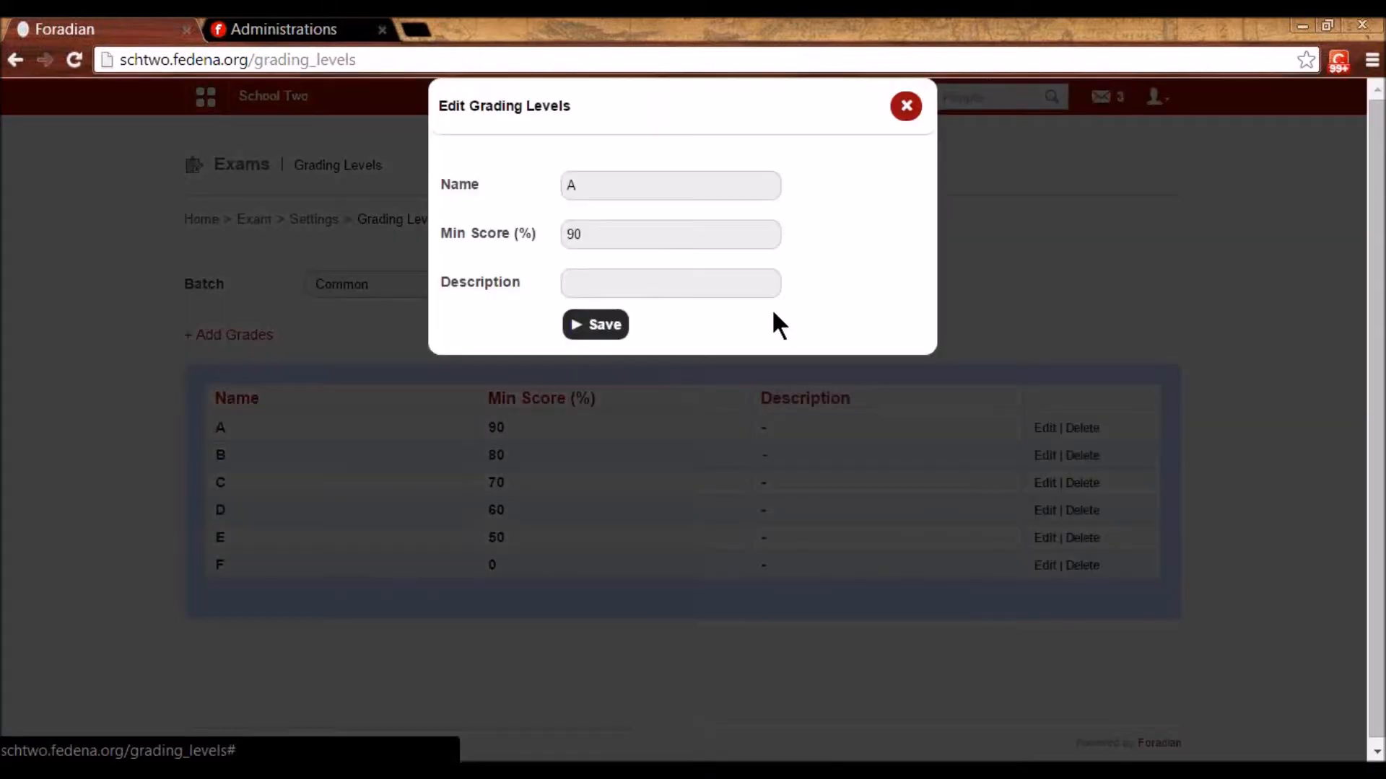
double_click(578, 182)
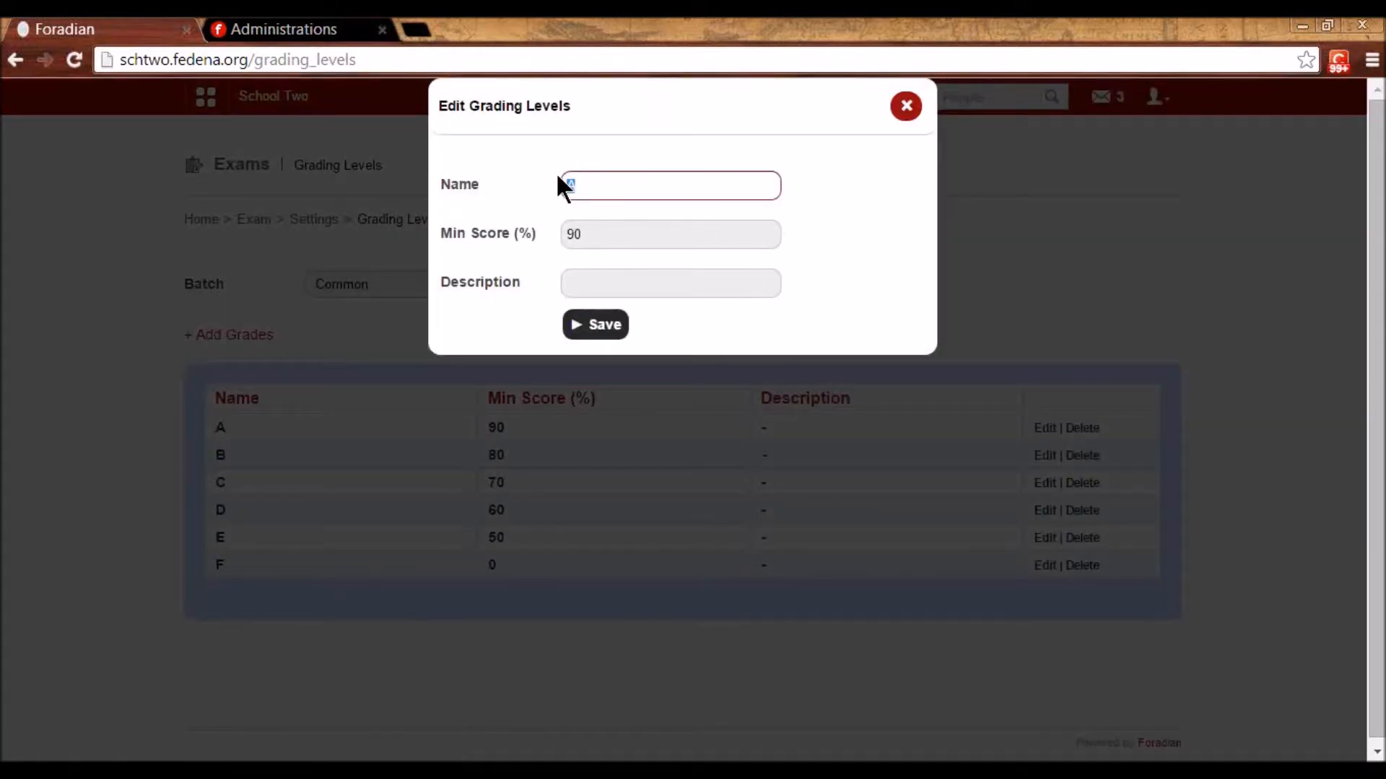
double_click(588, 234)
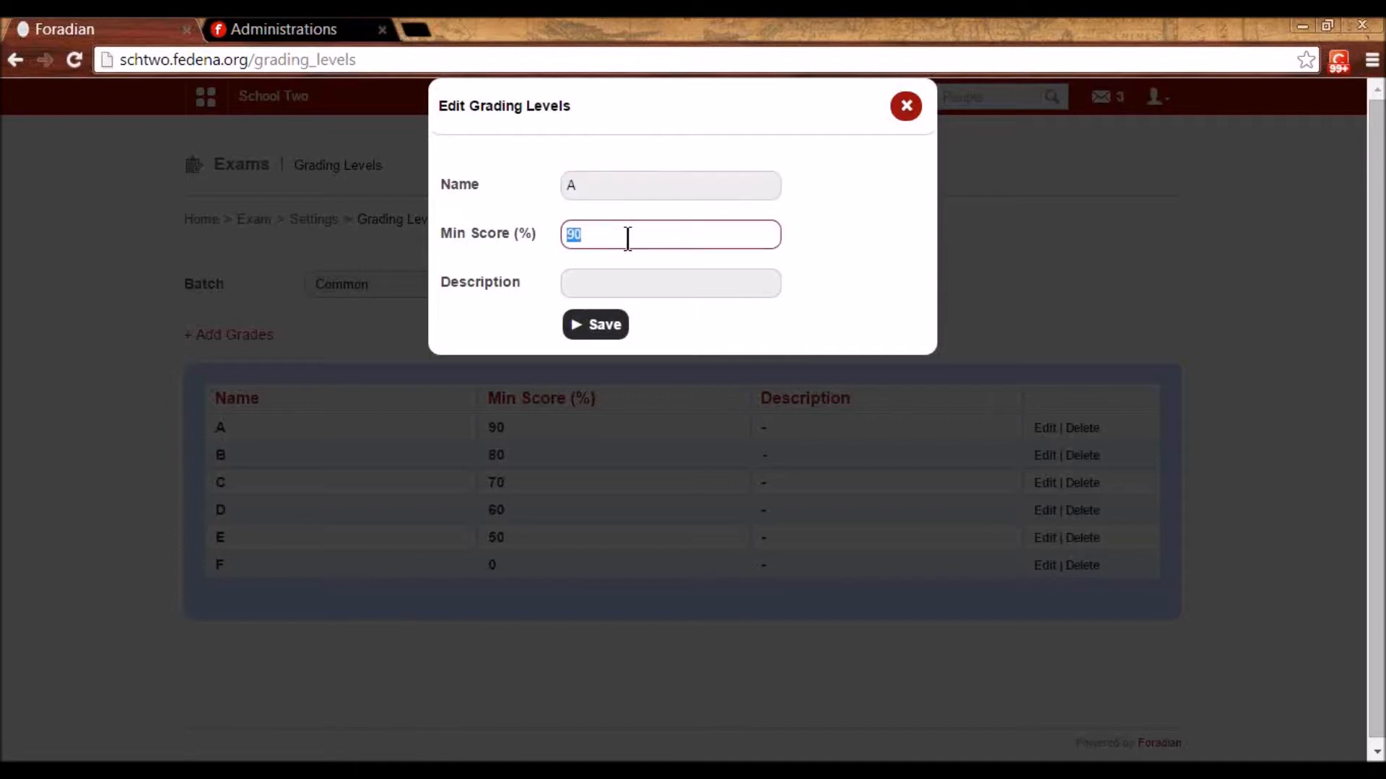
left_click(901, 107)
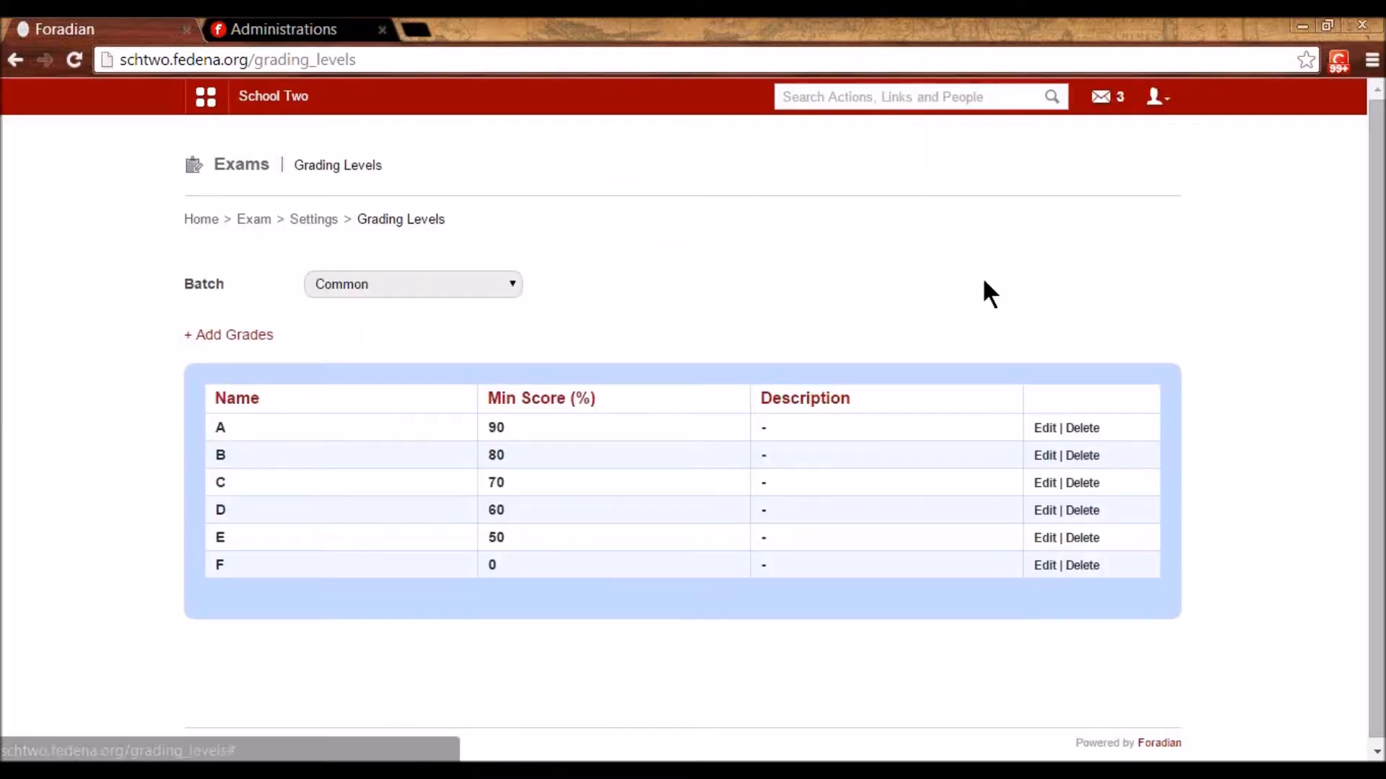
left_click(1046, 456)
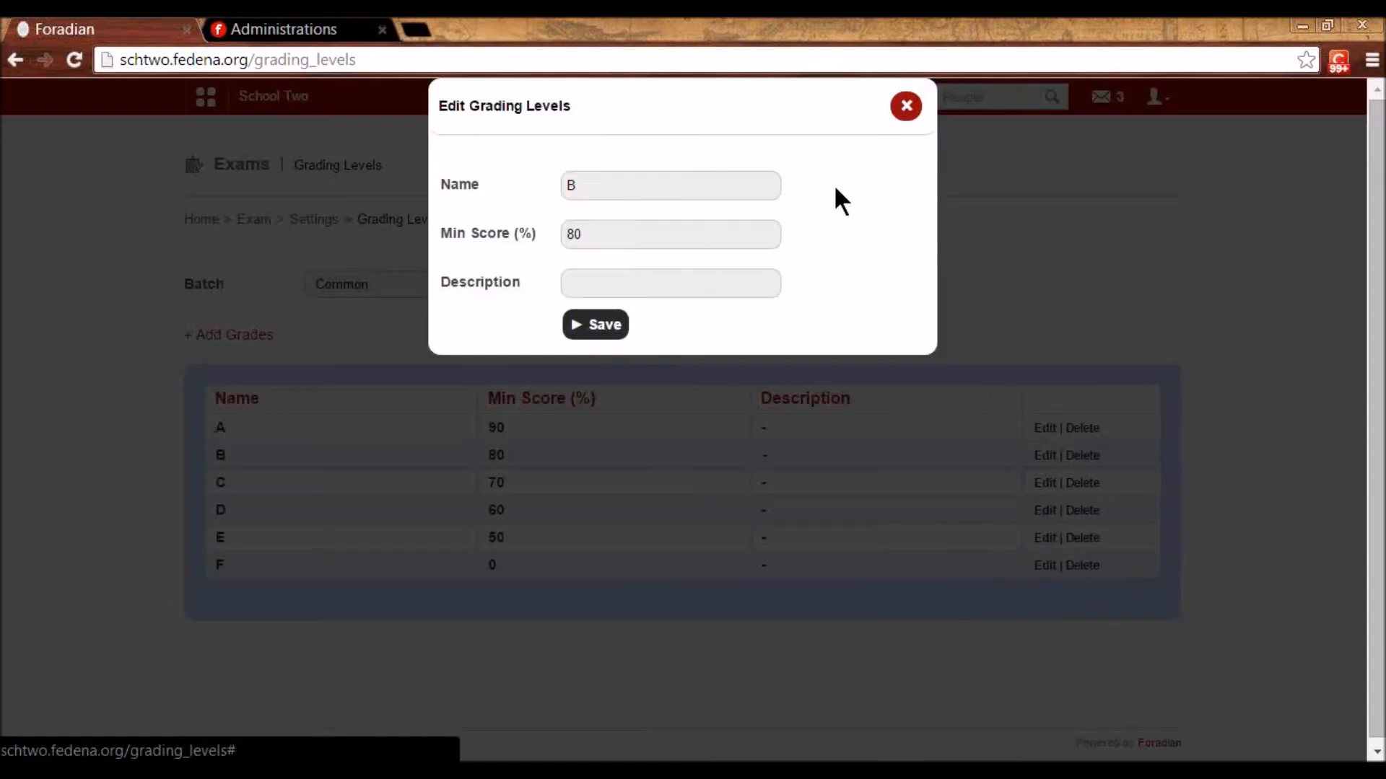
left_click(904, 116)
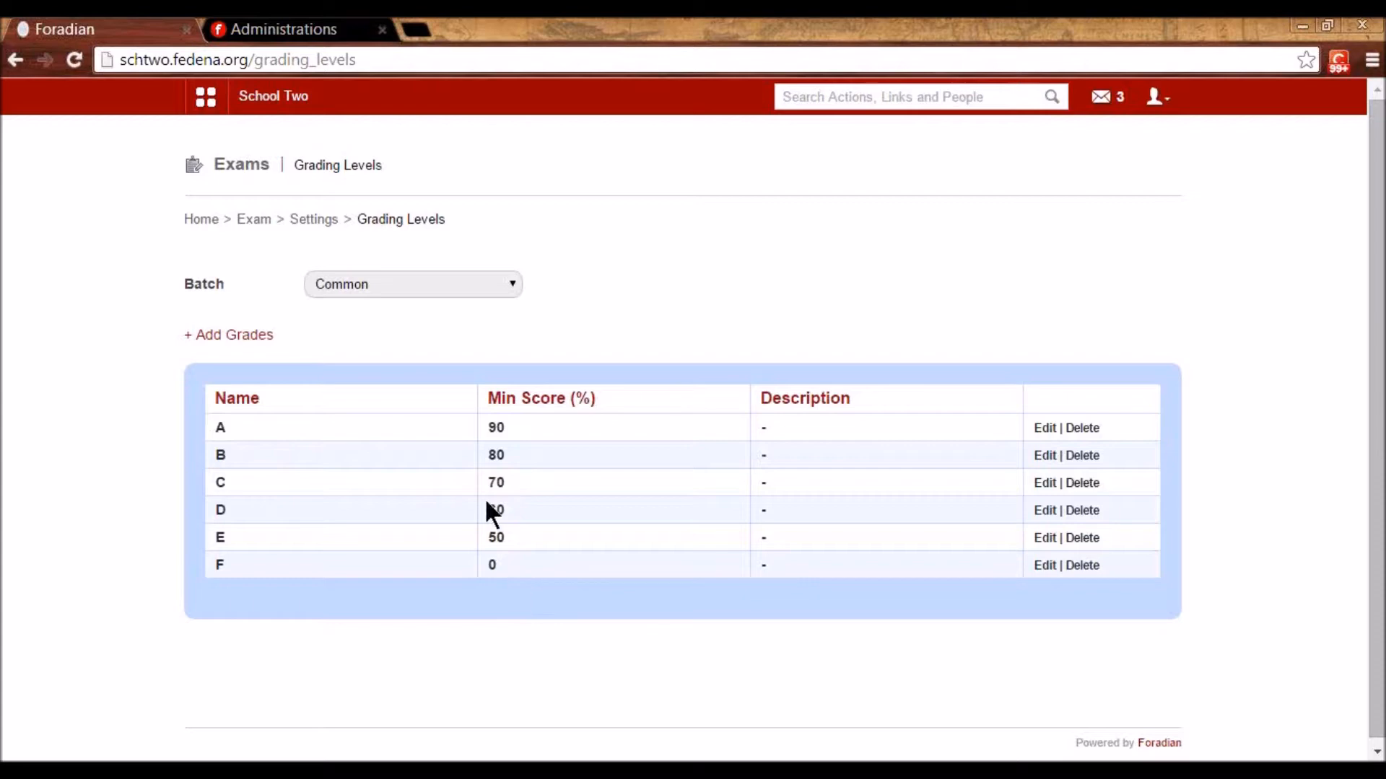
- Show batch G5 - A 2014's grades, start then cancel a new grade, and return to settings
left_click(436, 284)
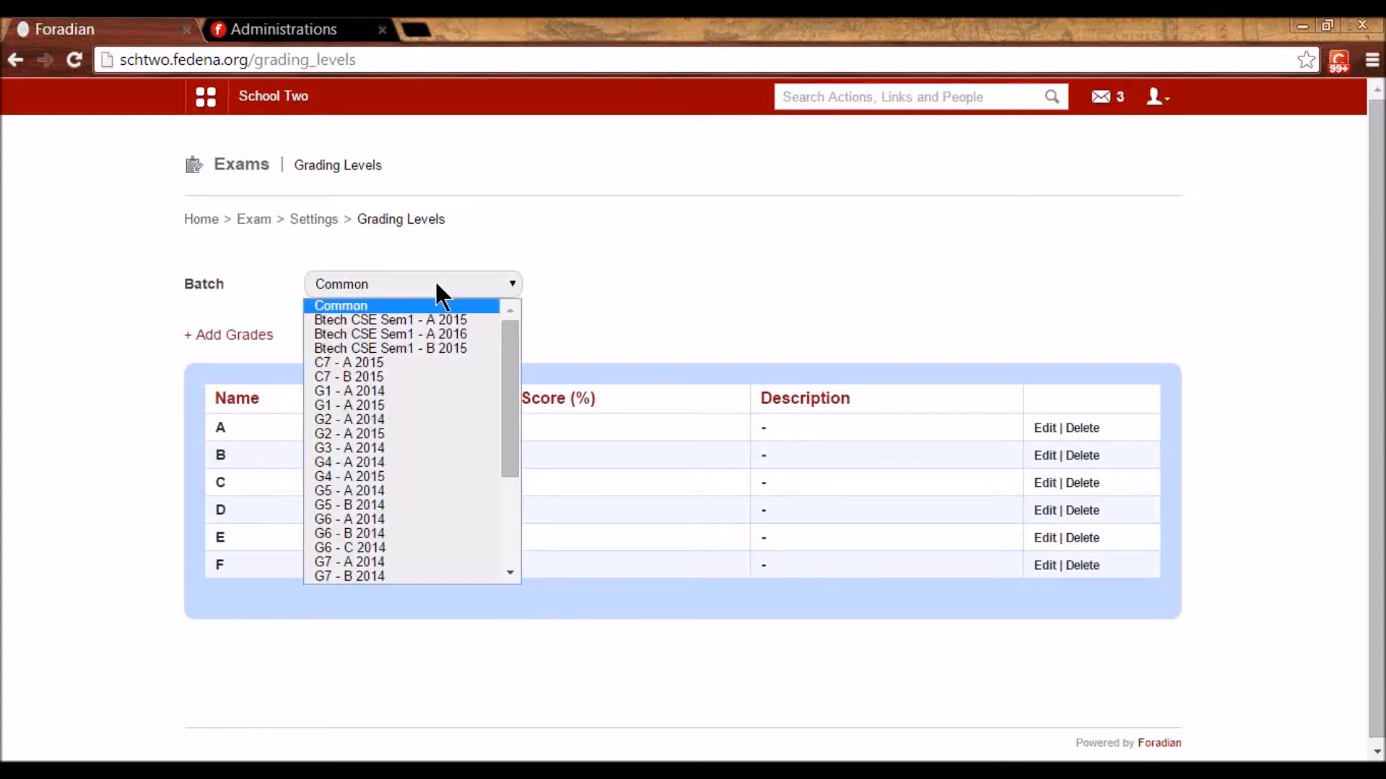
left_click(401, 490)
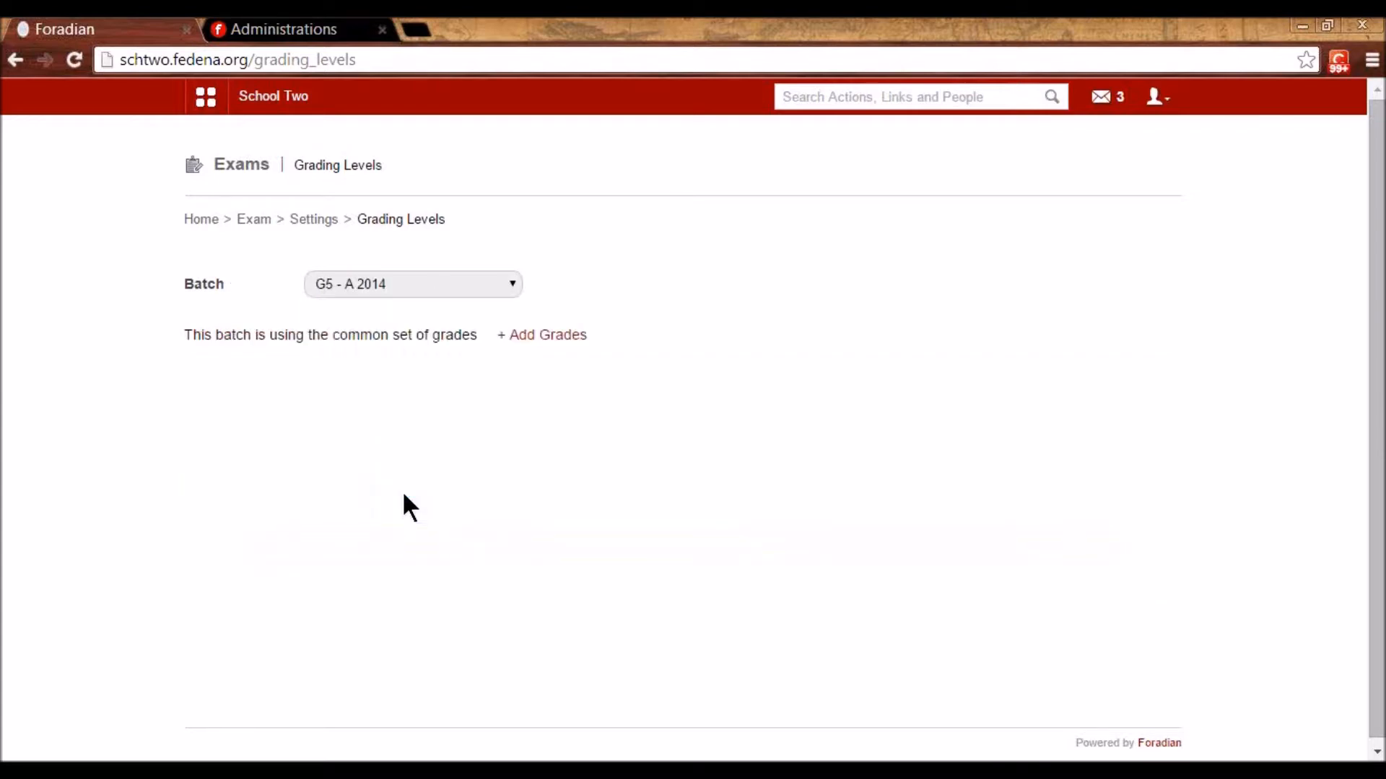
left_click(547, 339)
left_click(612, 221)
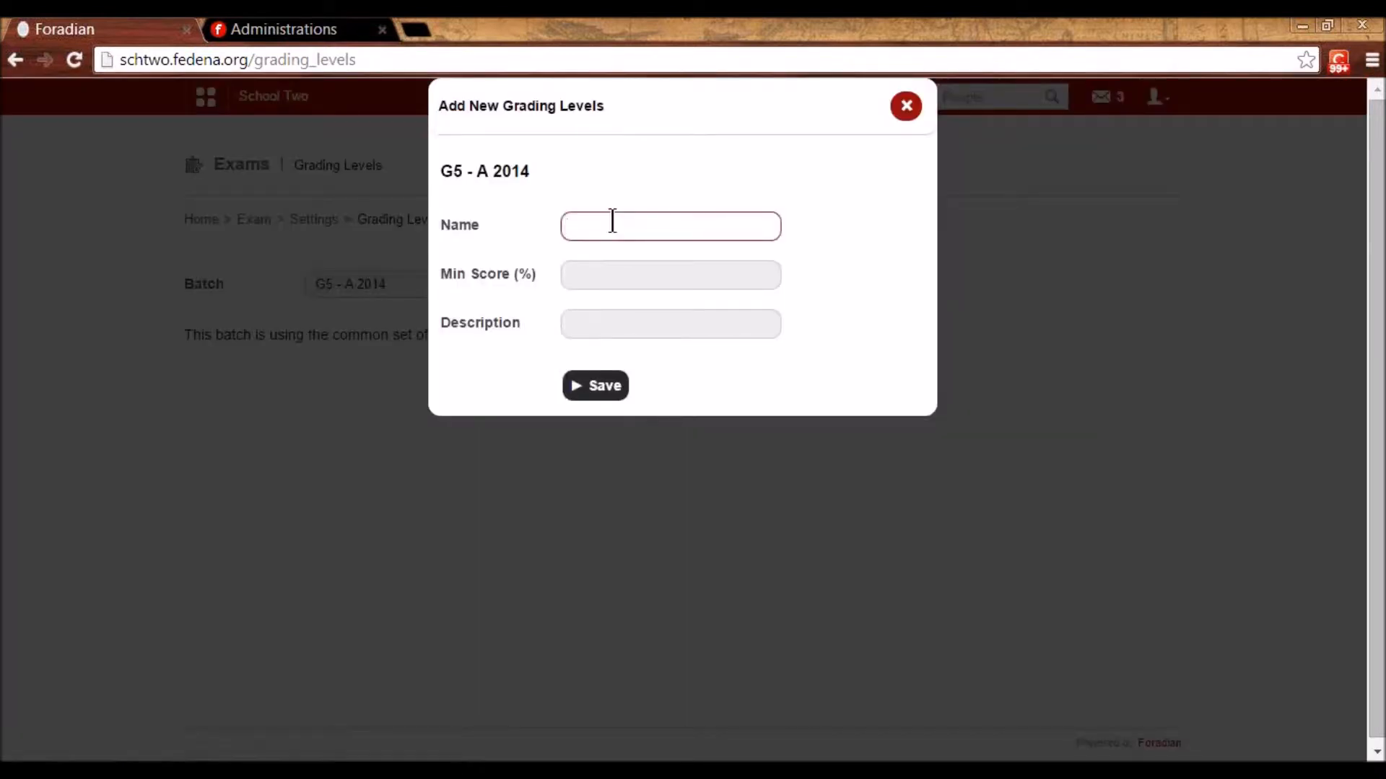
left_click(601, 275)
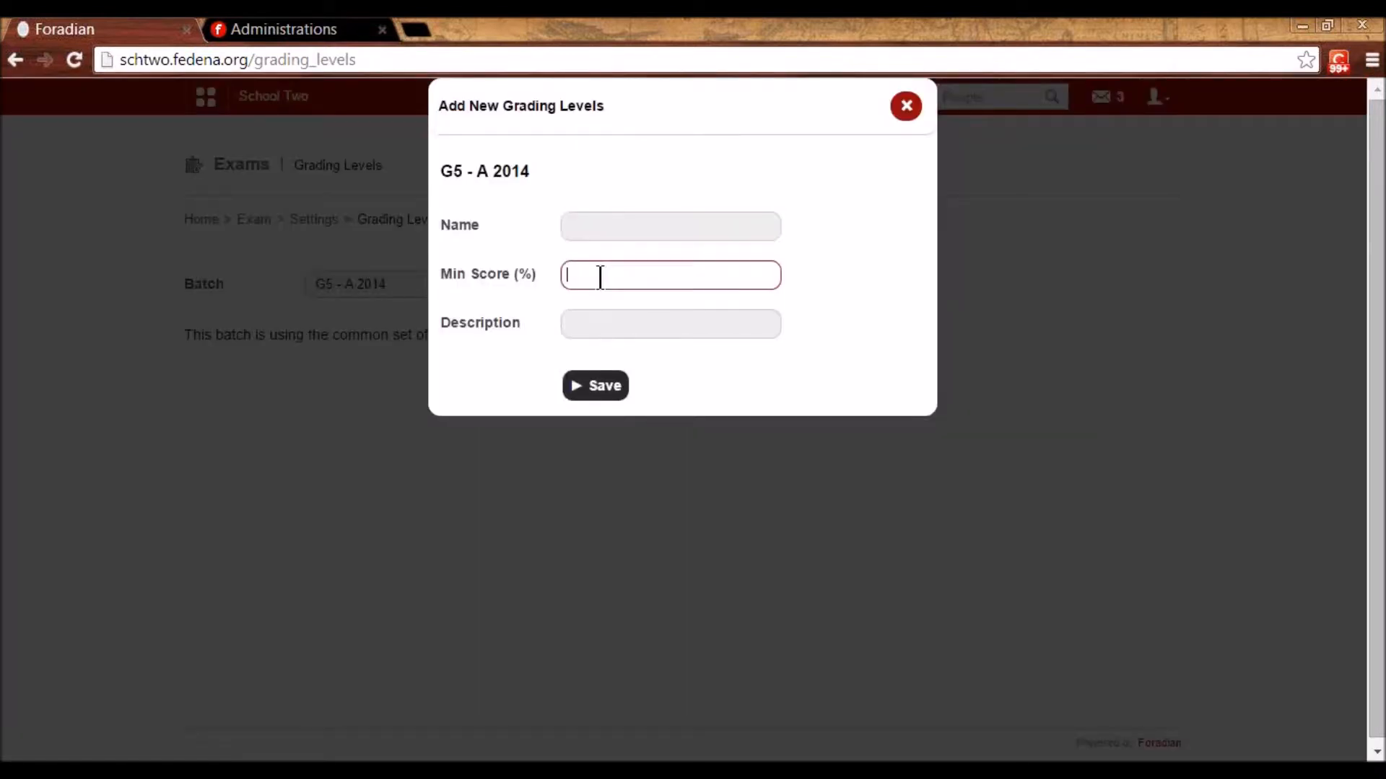
left_click(607, 333)
left_click(921, 109)
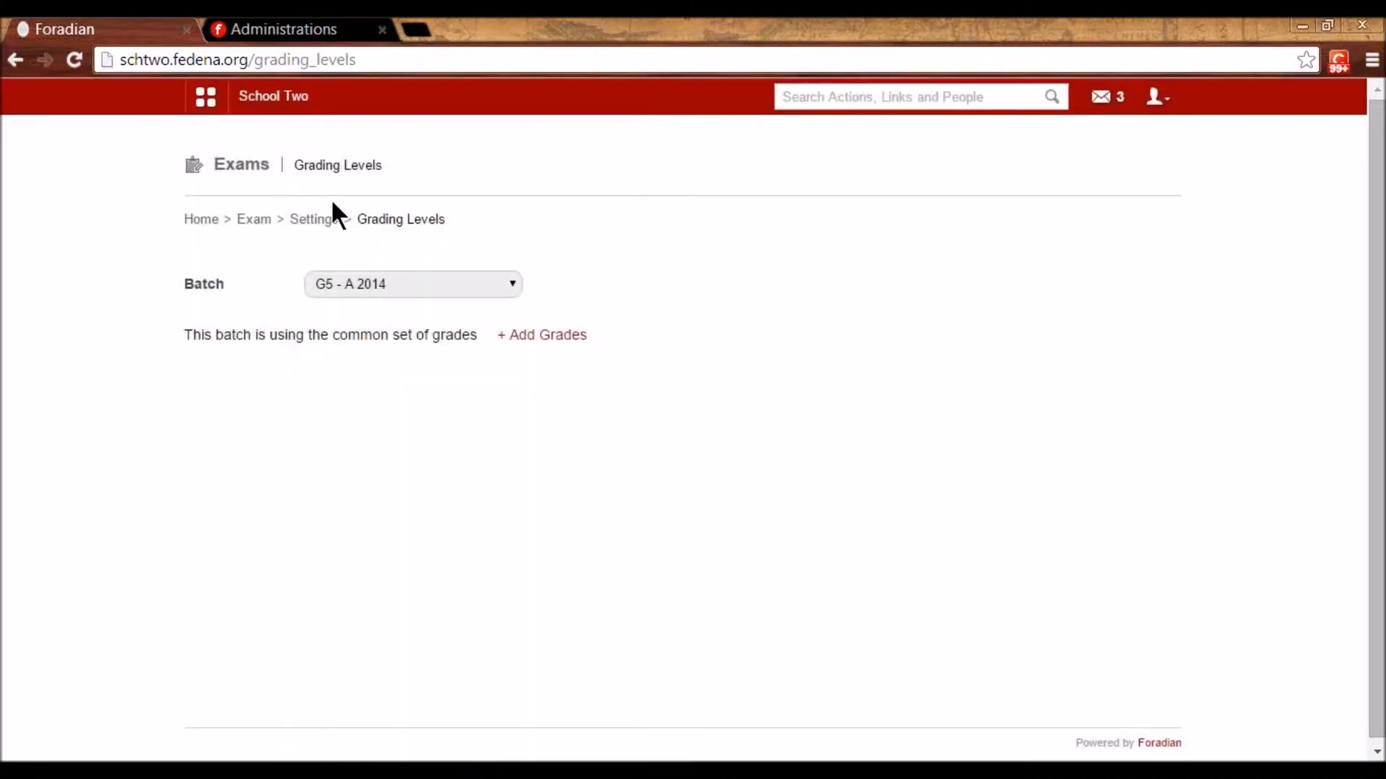
left_click(322, 220)
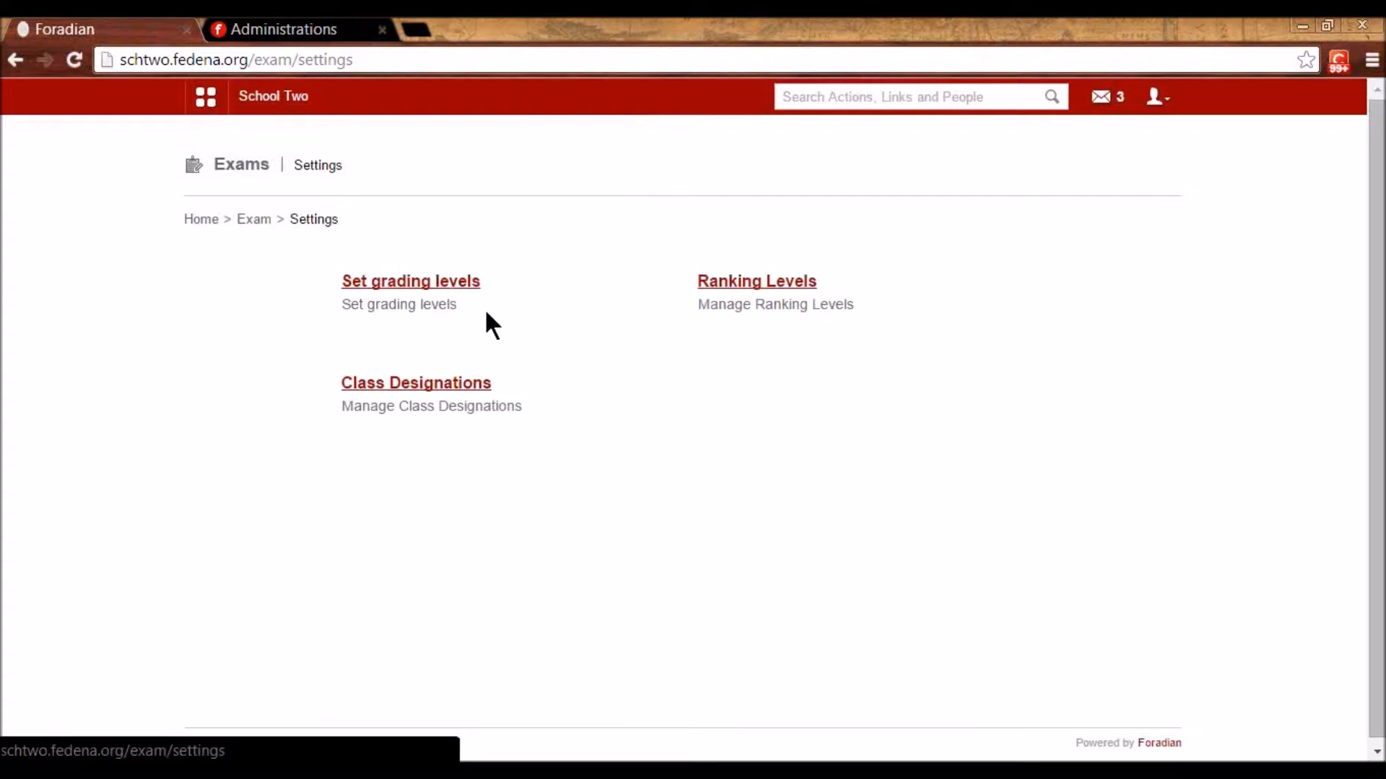
- Recheck grade B in the grading levels unchanged and return to Exams Settings
left_click(441, 283)
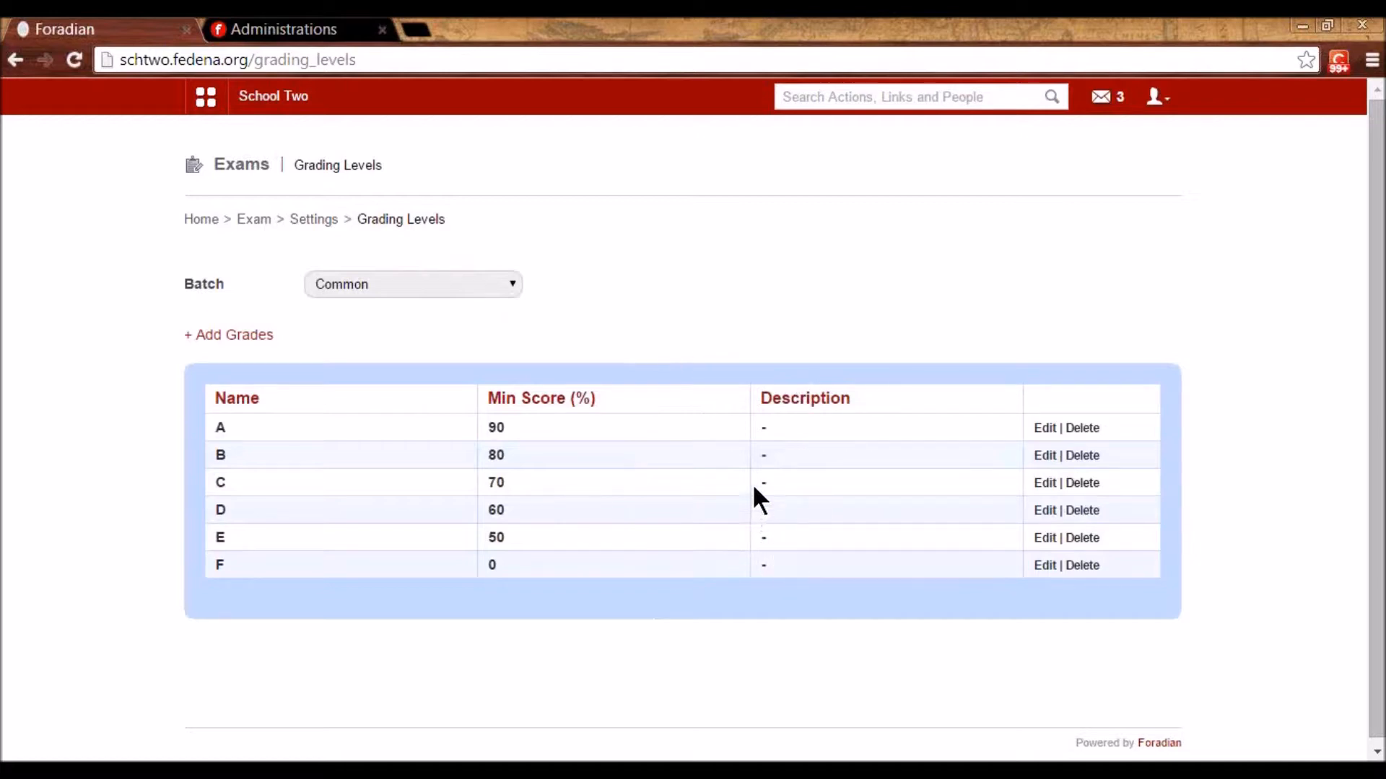
left_click(1044, 455)
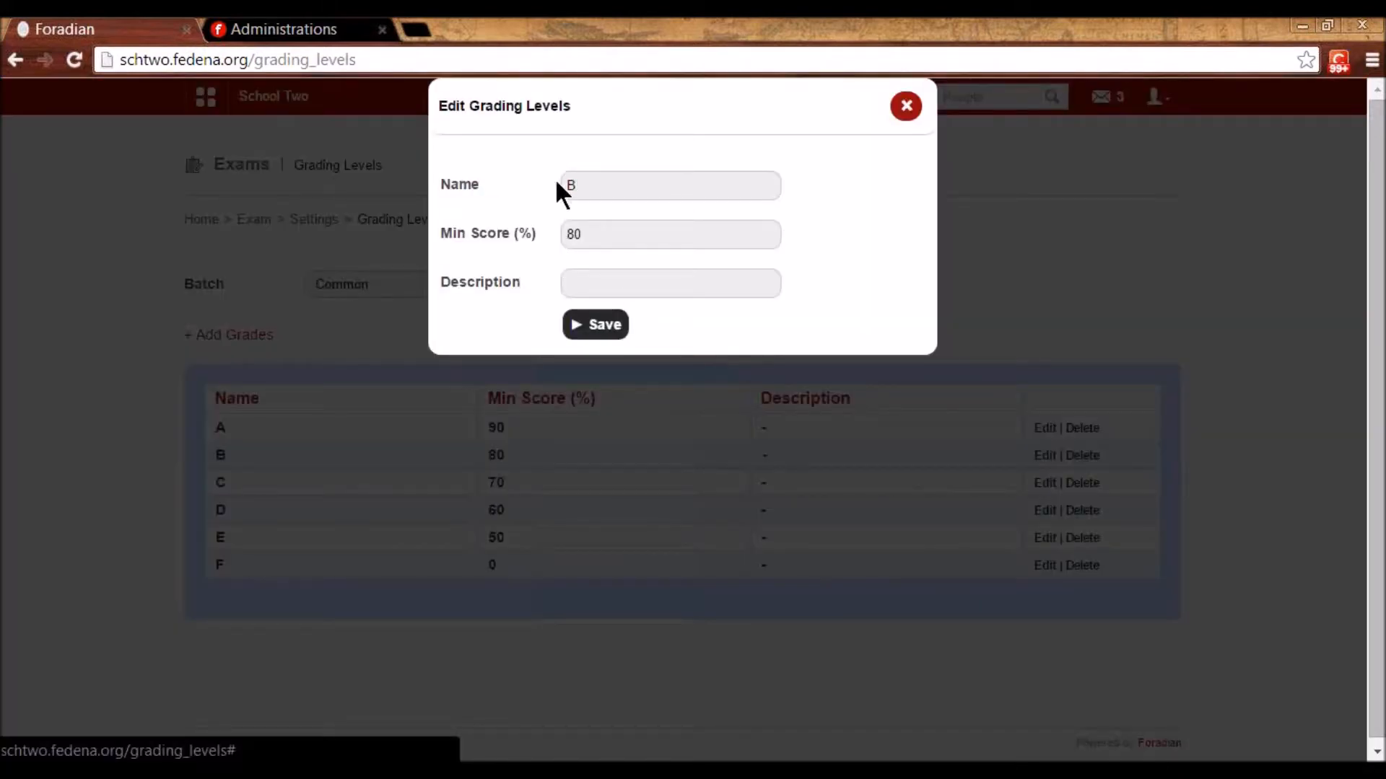
left_click(906, 105)
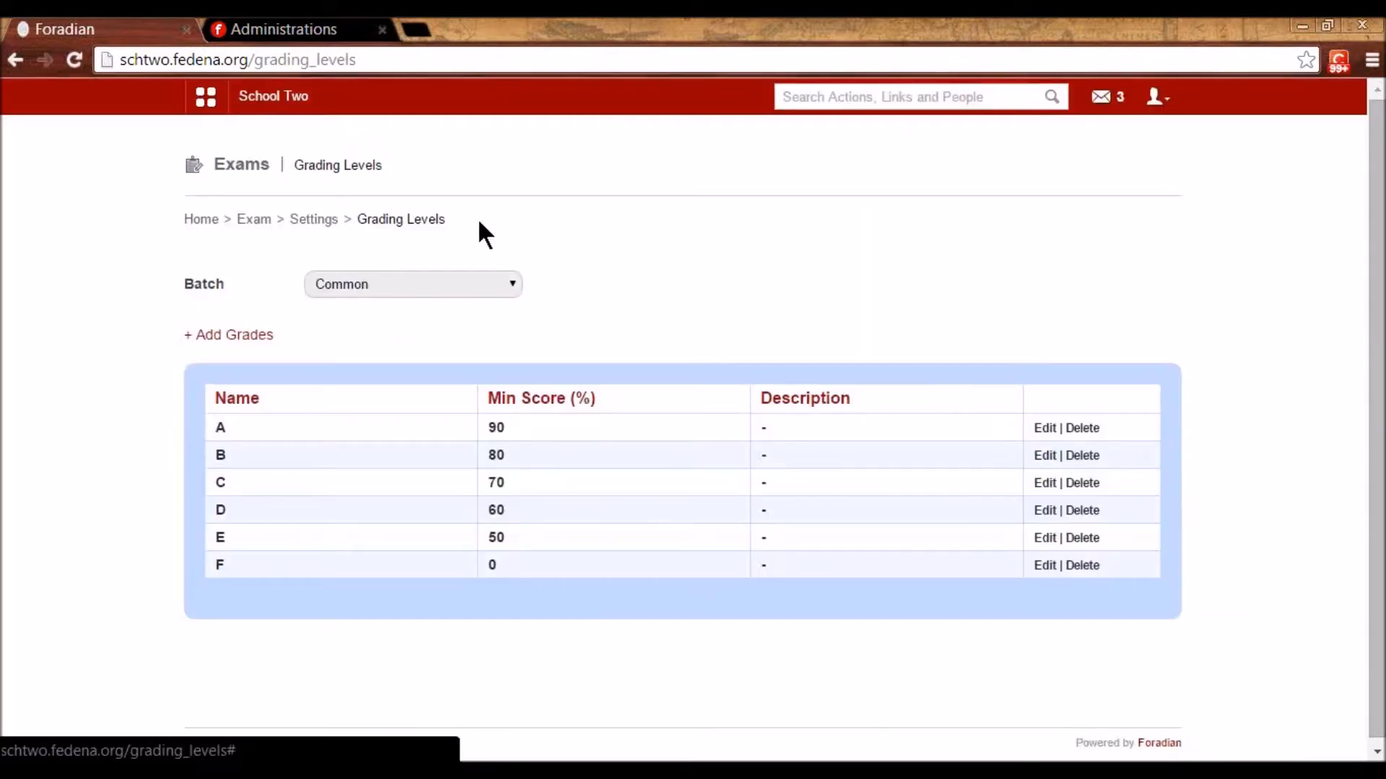
left_click(297, 228)
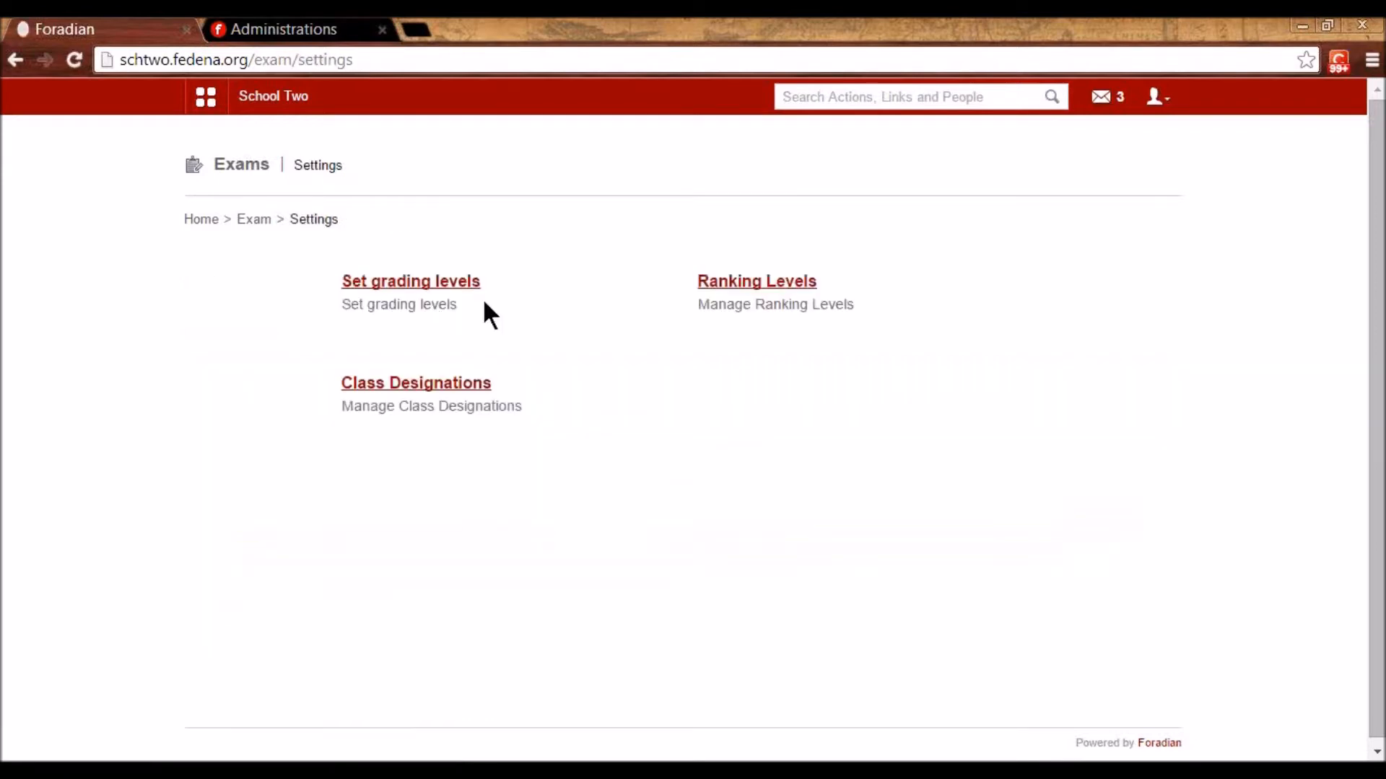
- Show Kindergarten 1's ranking levels and load Top performer into the form
left_click(773, 283)
left_click(774, 283)
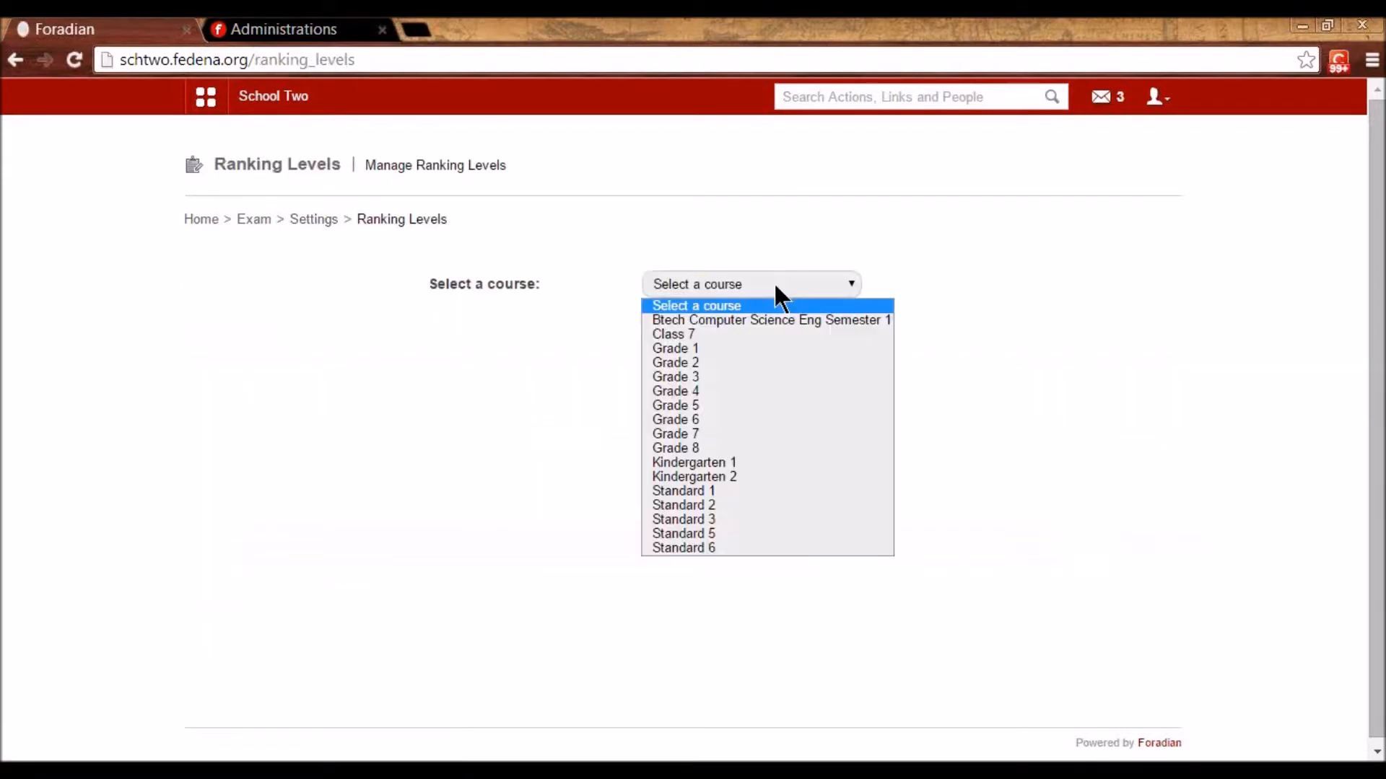
left_click(723, 462)
scroll(821, 452, "down", 2)
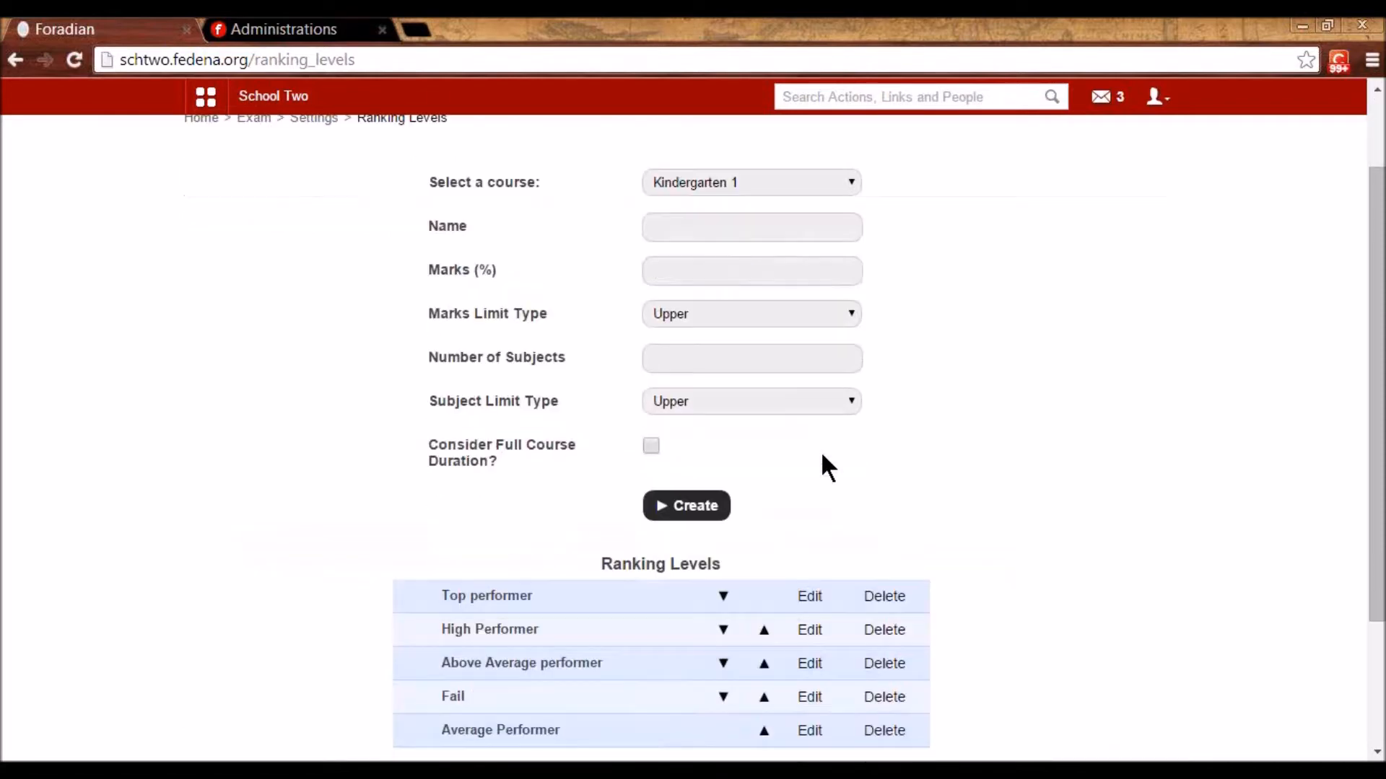
scroll(822, 454, "down", 2)
left_click(809, 495)
scroll(808, 495, "up", 4)
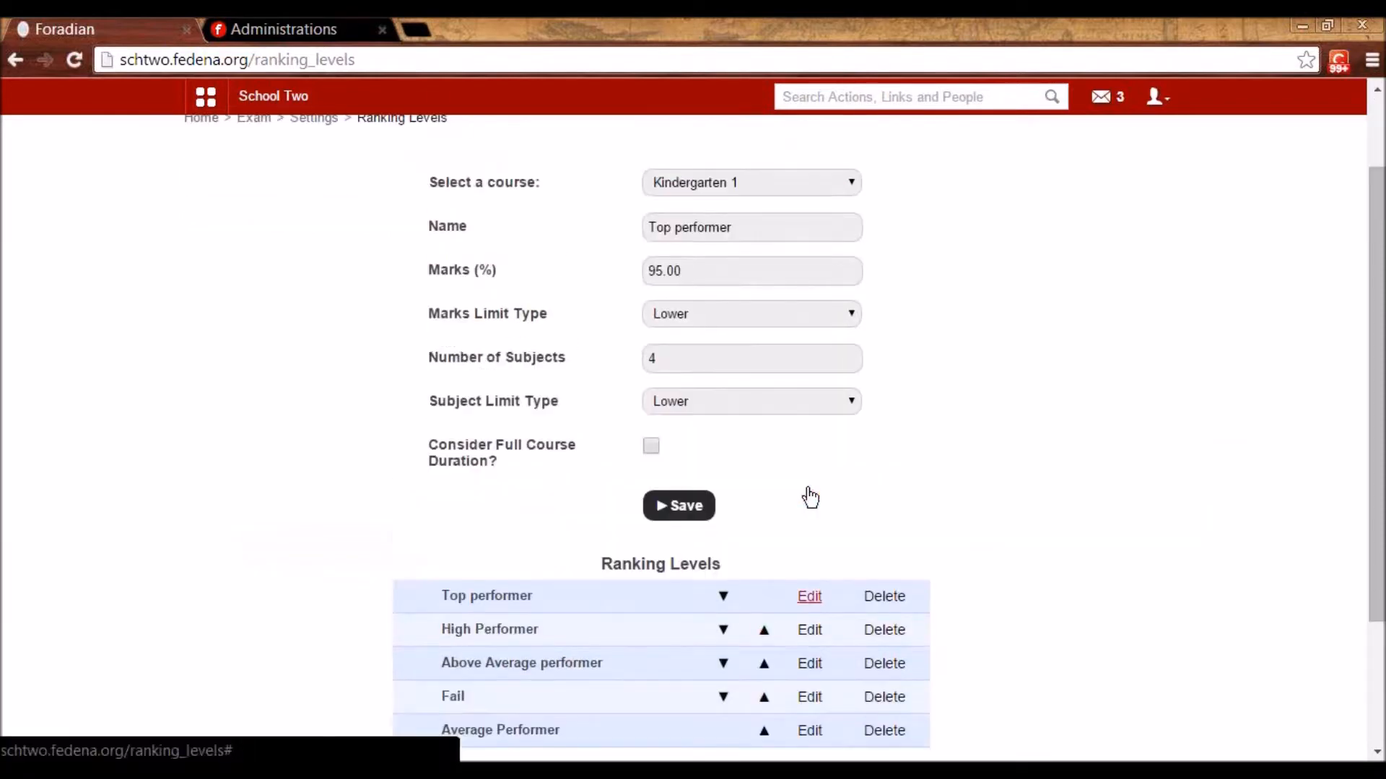
left_click_drag(738, 329, 642, 331)
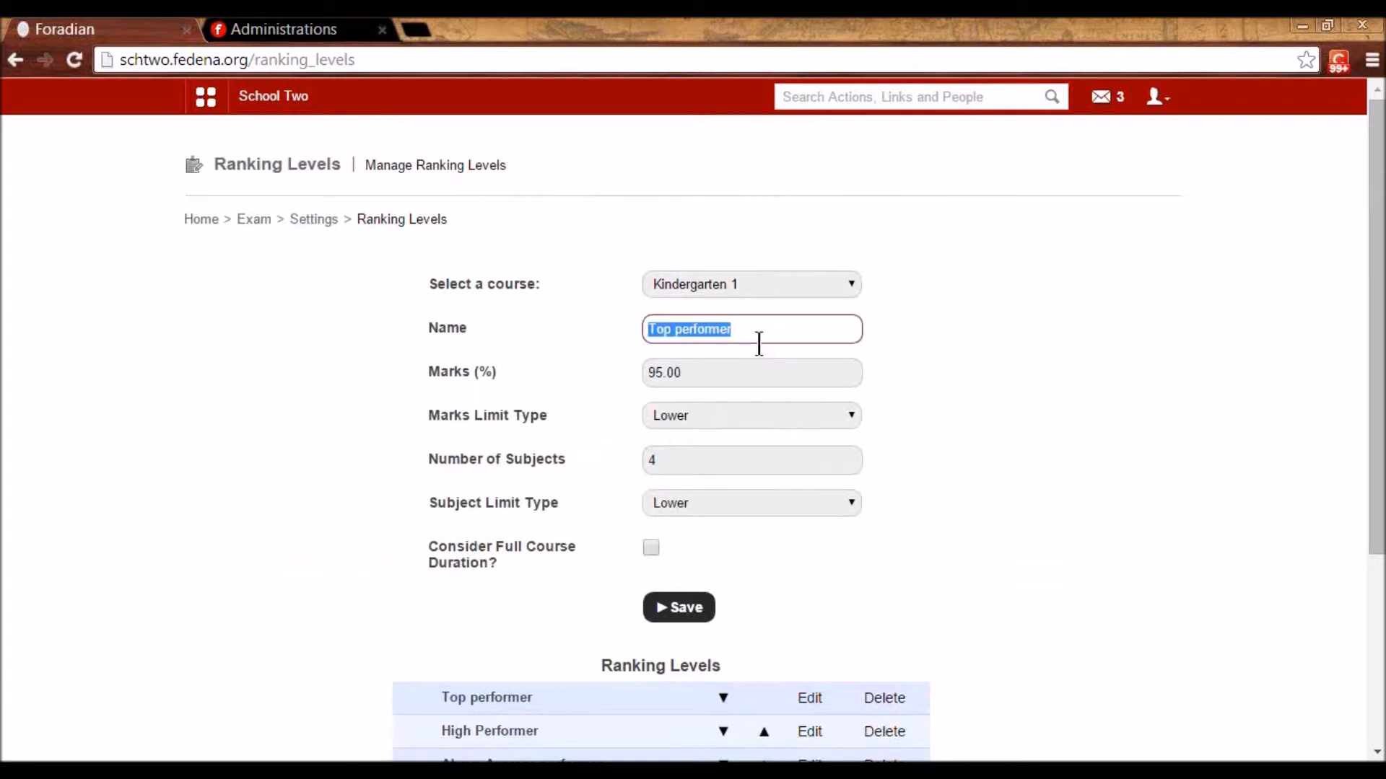
- Inspect Top performer's course, subject limit (Lower, 4 subjects) and marks limit options
left_click(756, 289)
left_click(756, 289)
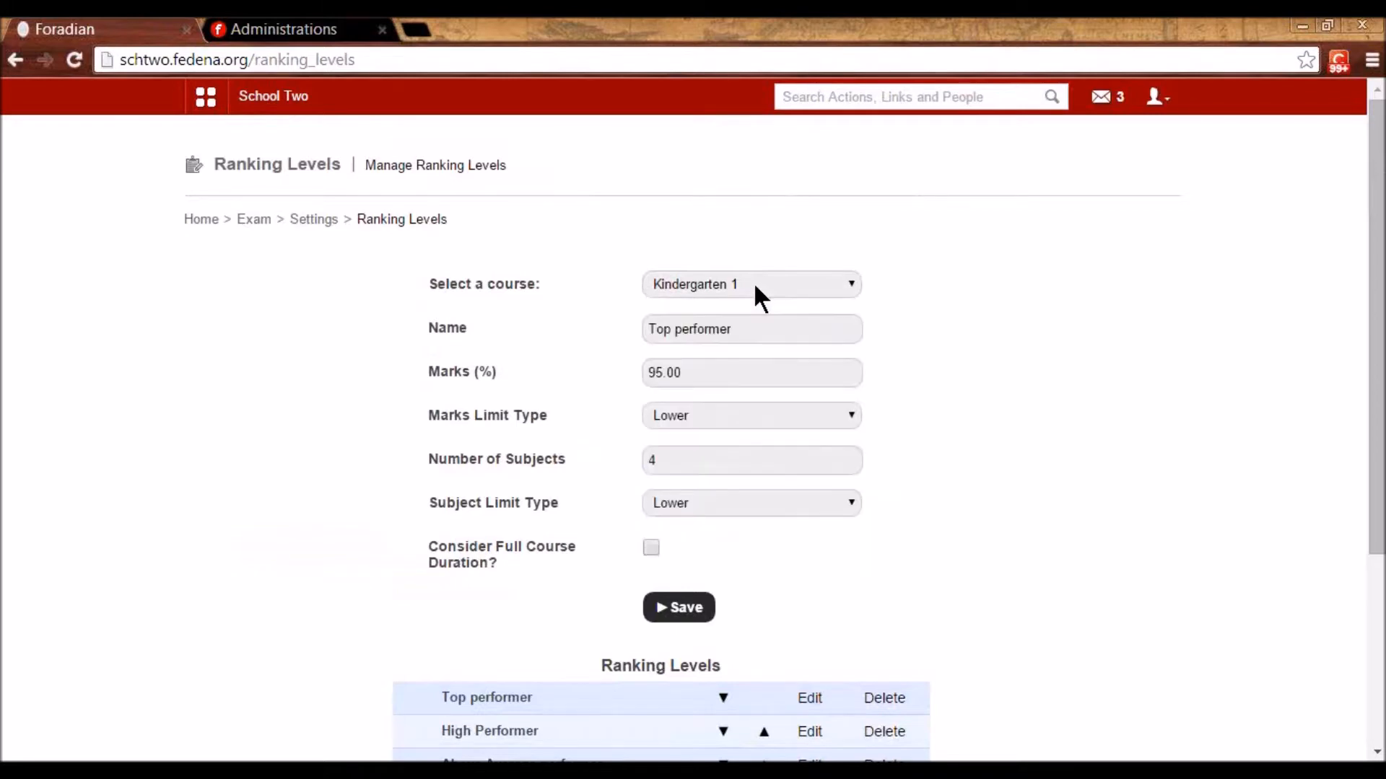
left_click_drag(759, 329, 648, 330)
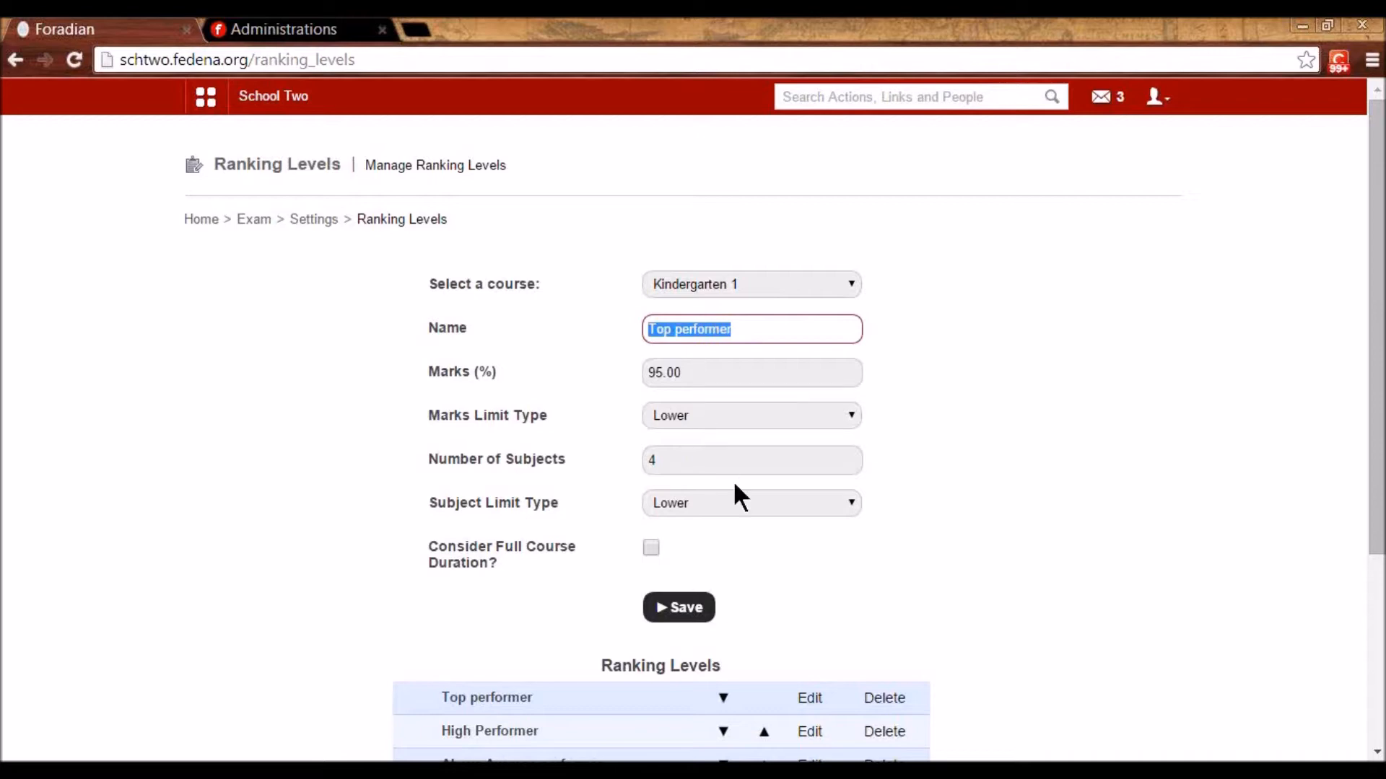
left_click(731, 503)
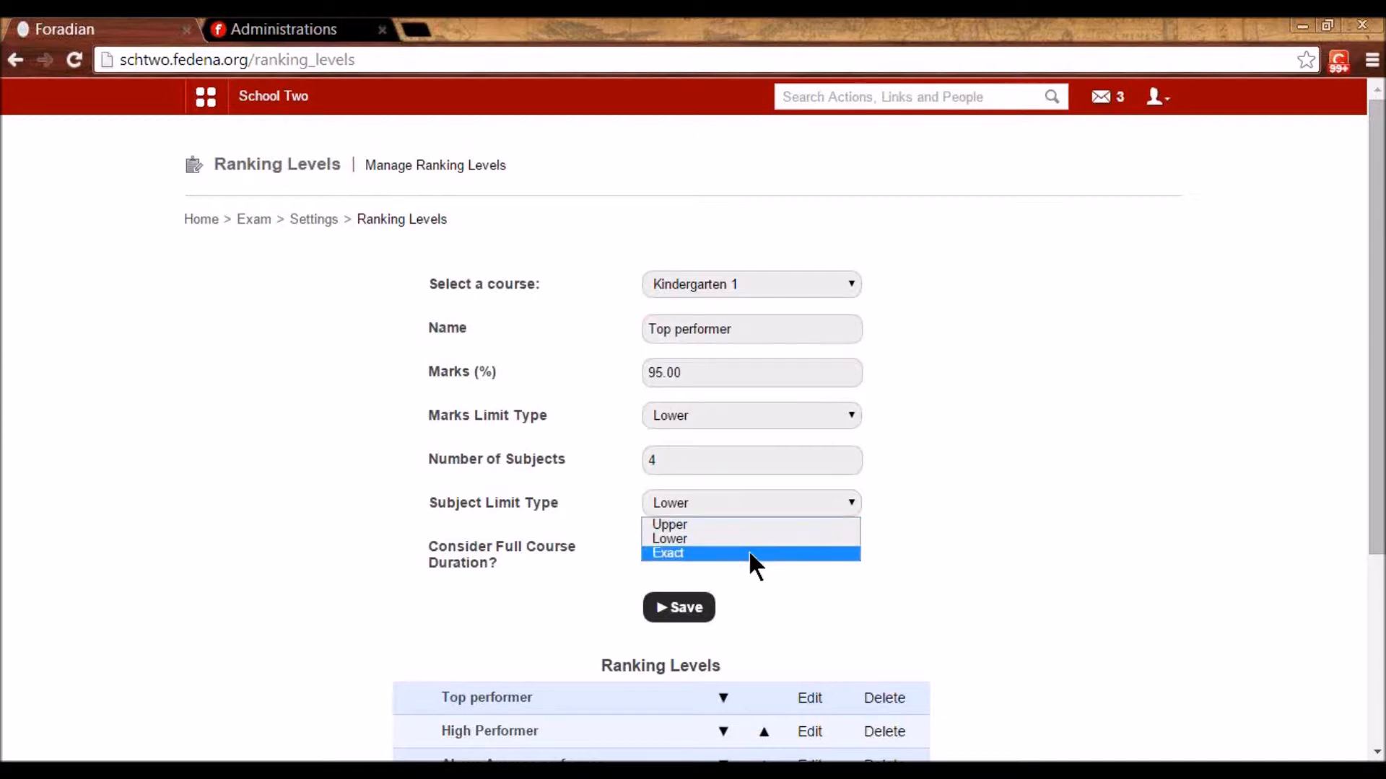
left_click(698, 462)
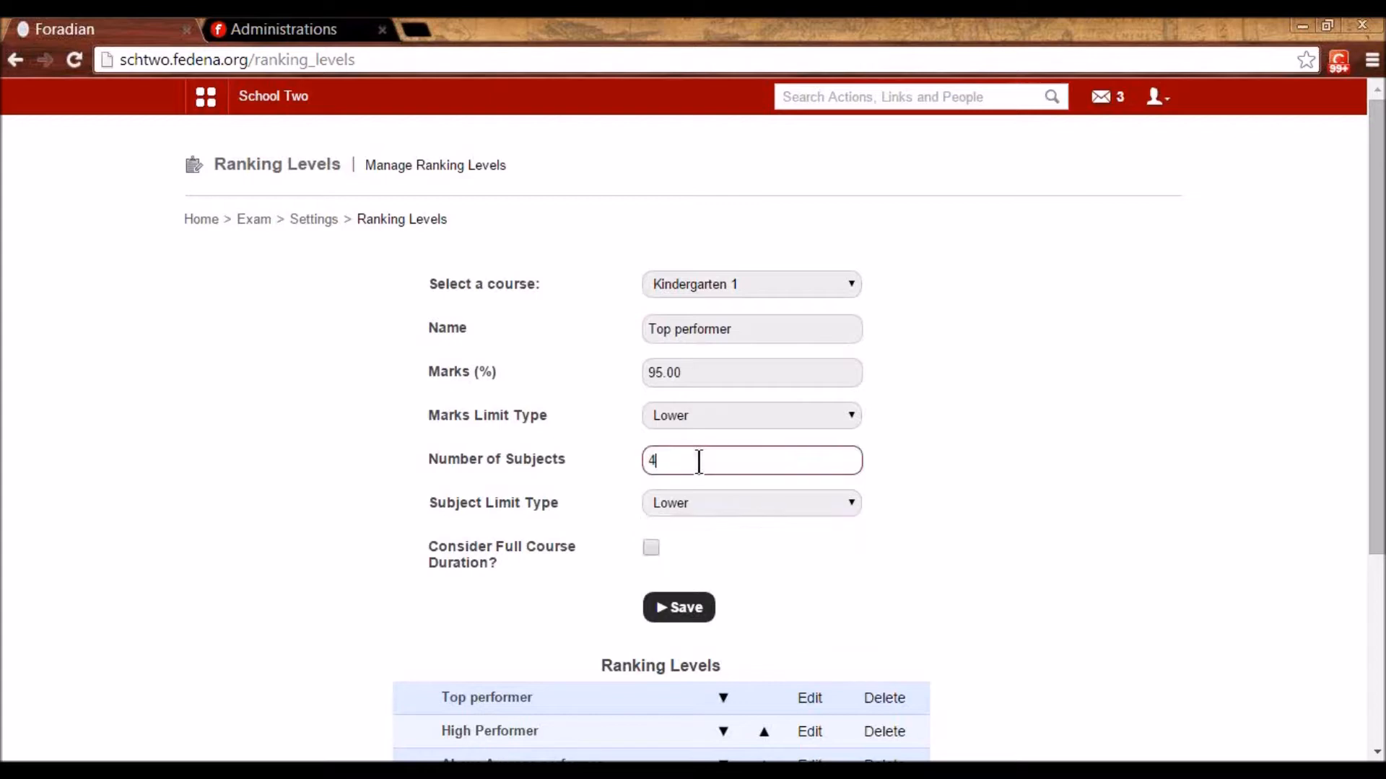
left_click(709, 399)
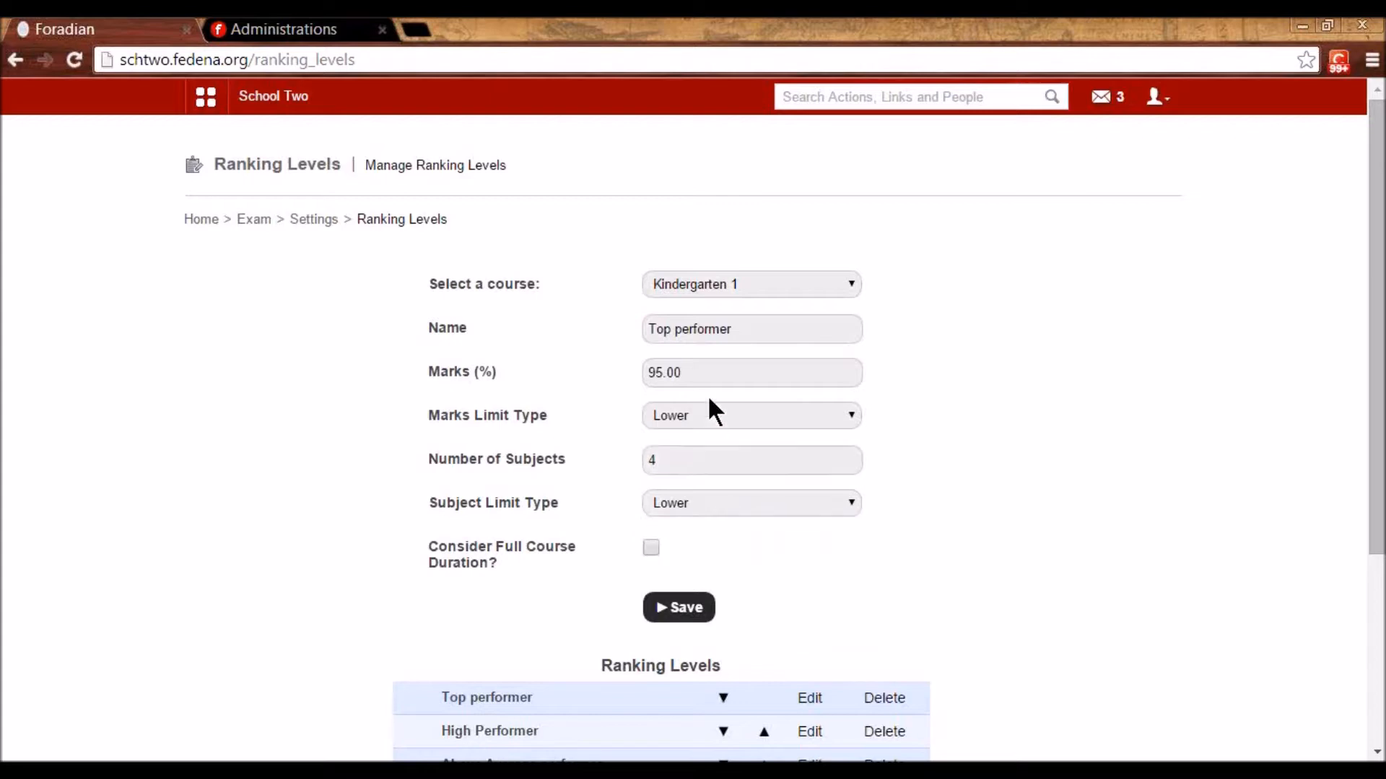
left_click(701, 426)
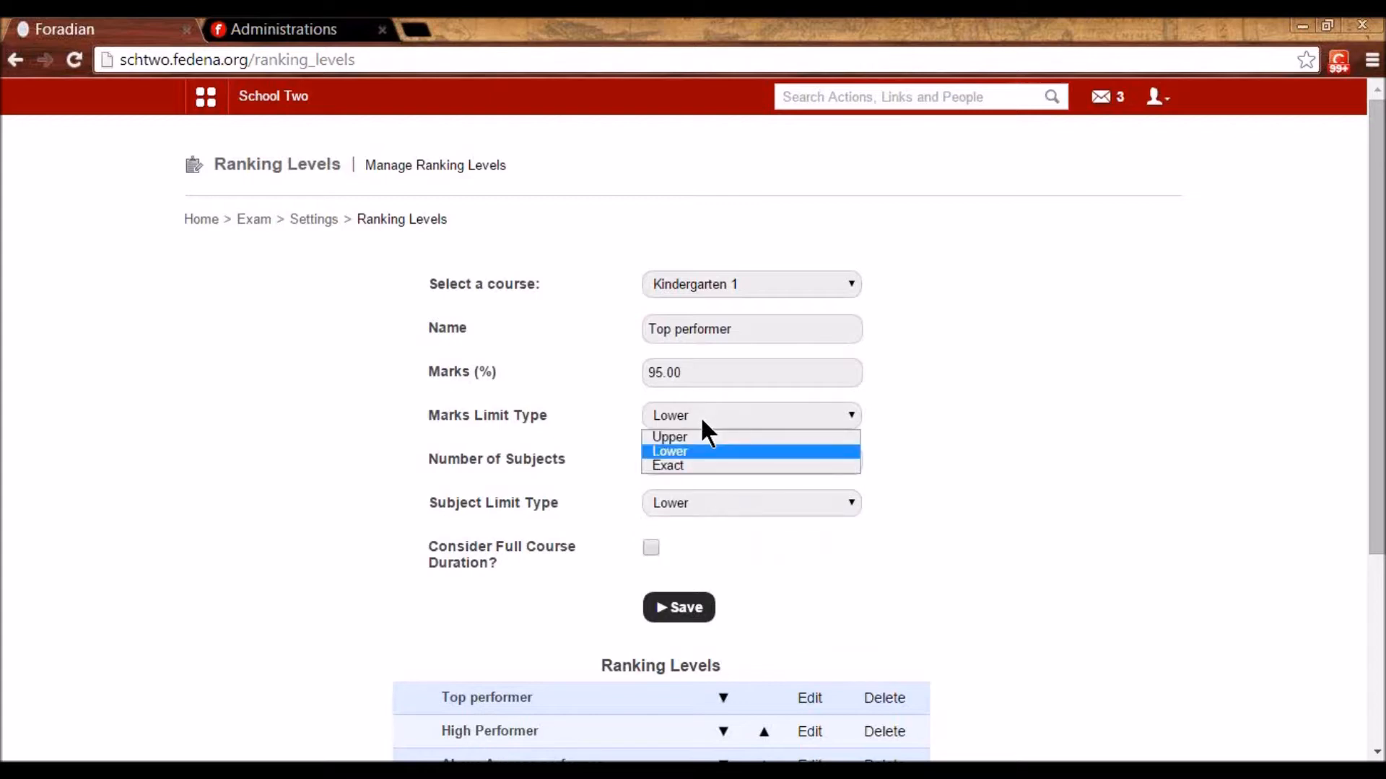
scroll(700, 416, "down", 3)
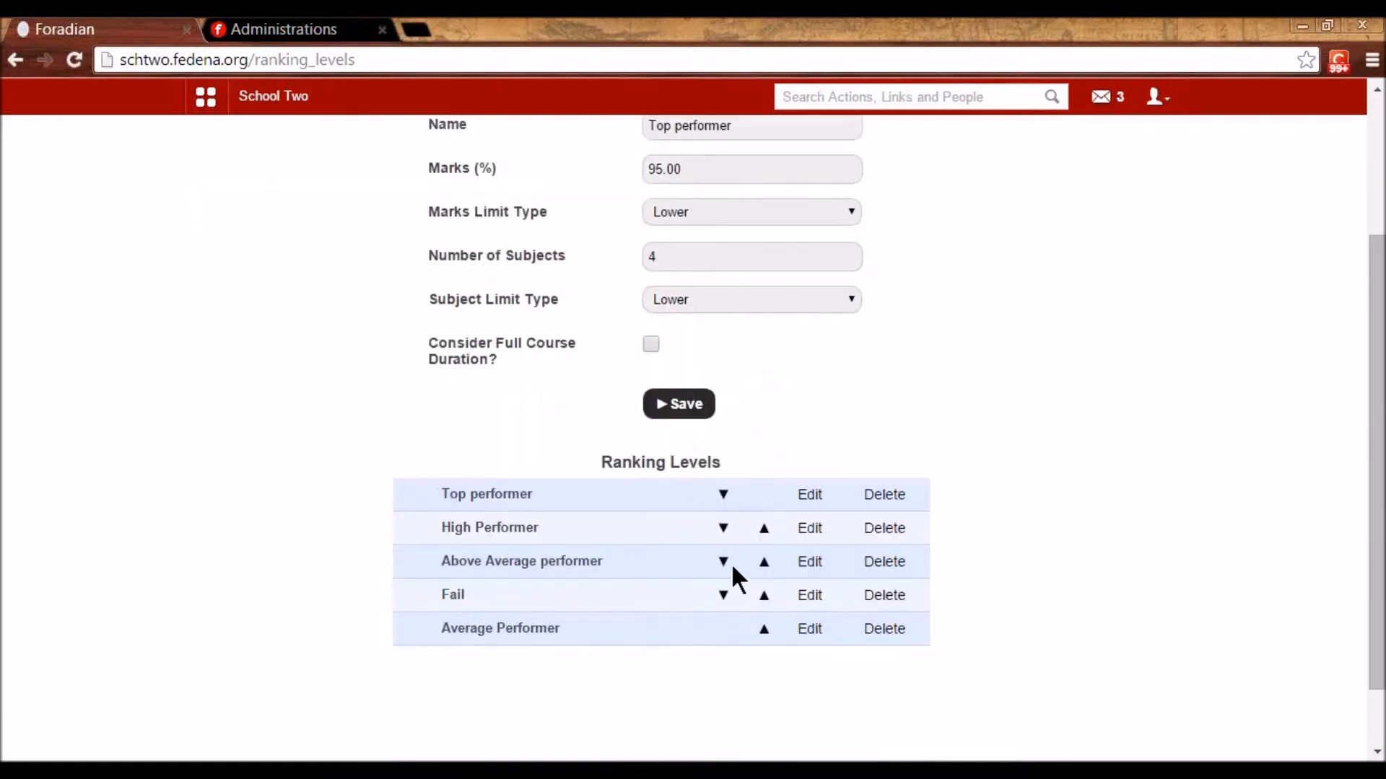
- Load High Performer (85.00 marks, 2 subjects), then return to Exams Settings
left_click(796, 529)
scroll(794, 526, "up", 3)
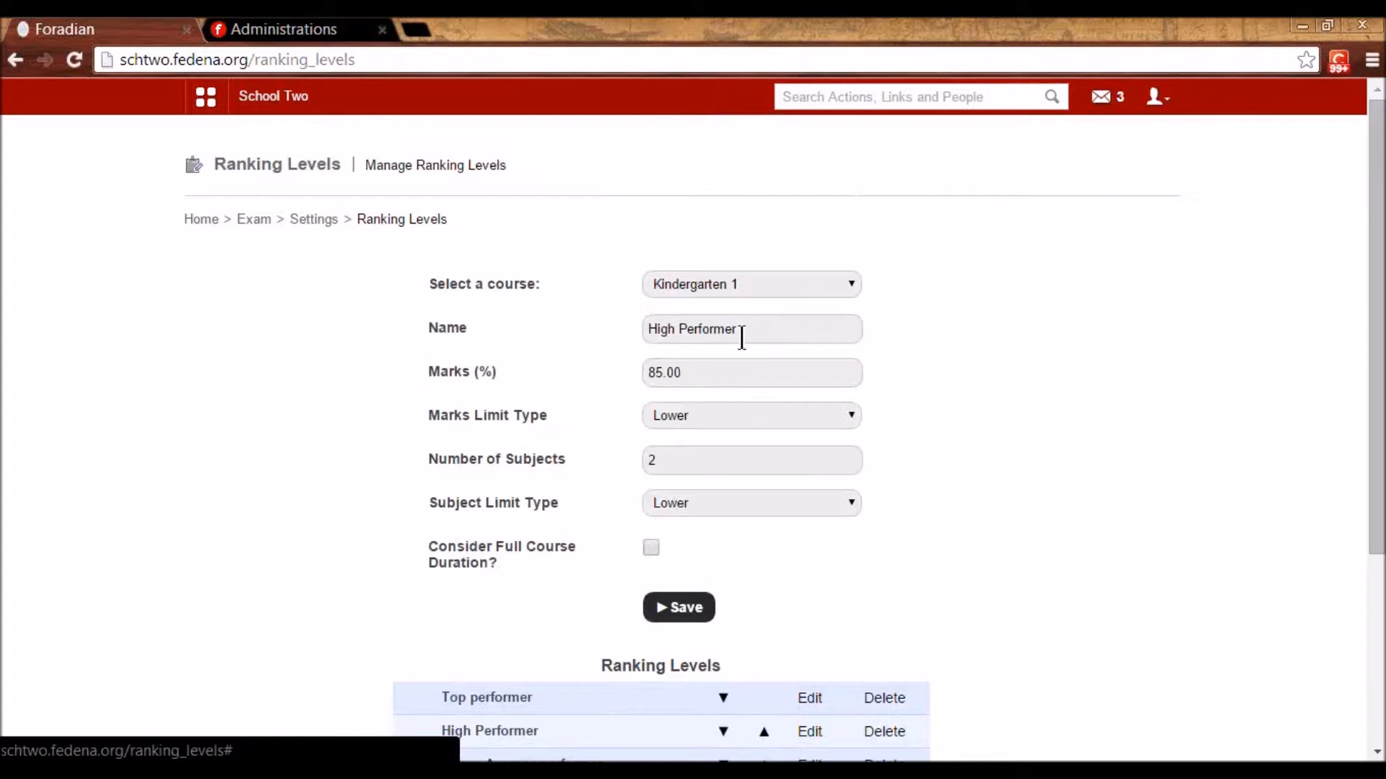
left_click_drag(742, 330, 629, 331)
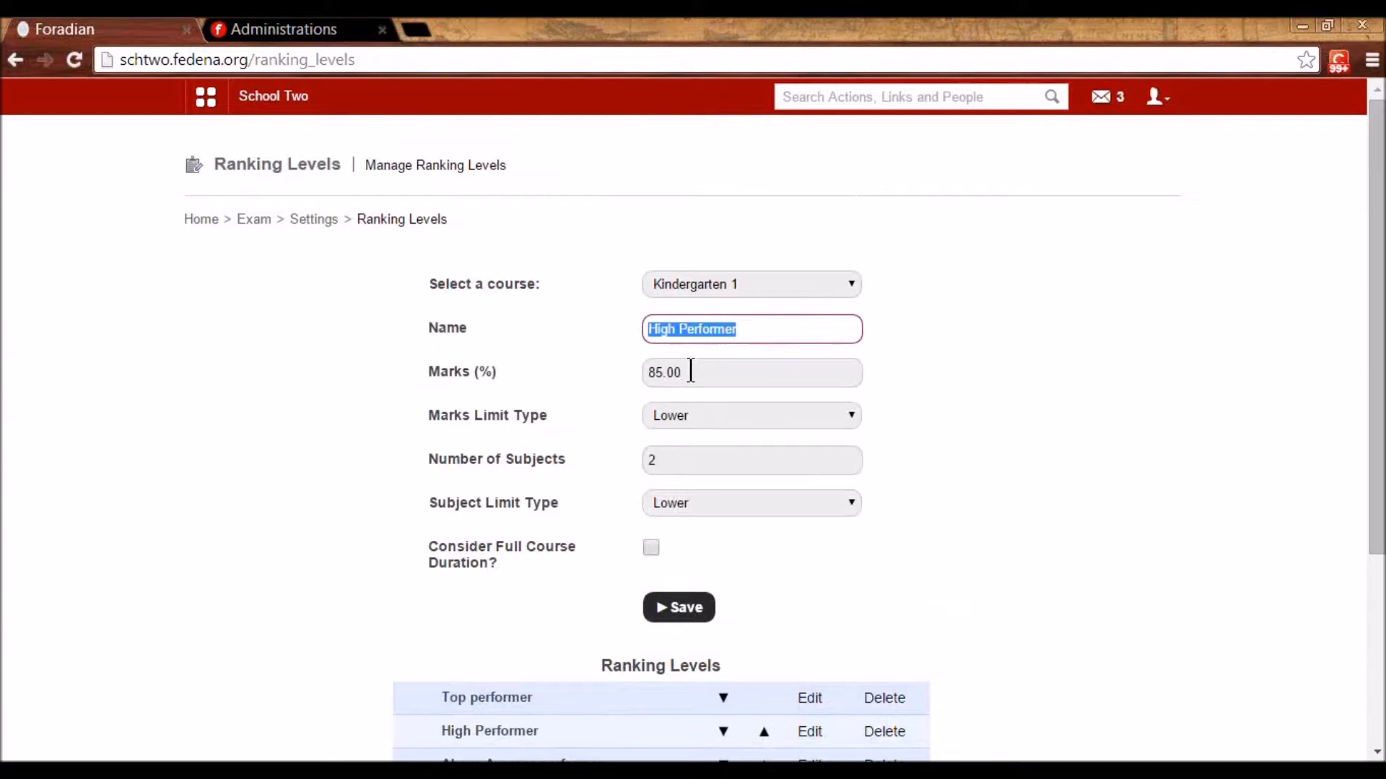
scroll(737, 488, "down", 3)
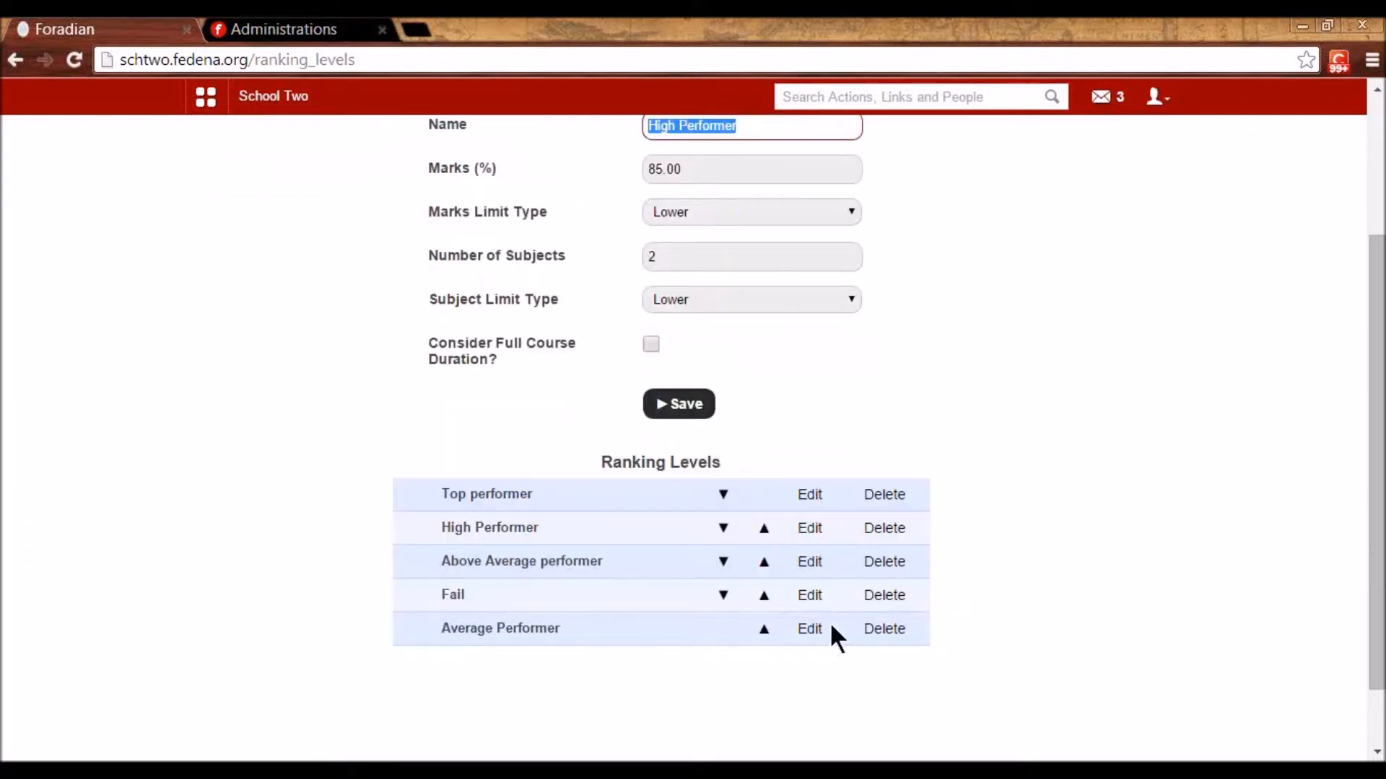
scroll(816, 591, "up", 3)
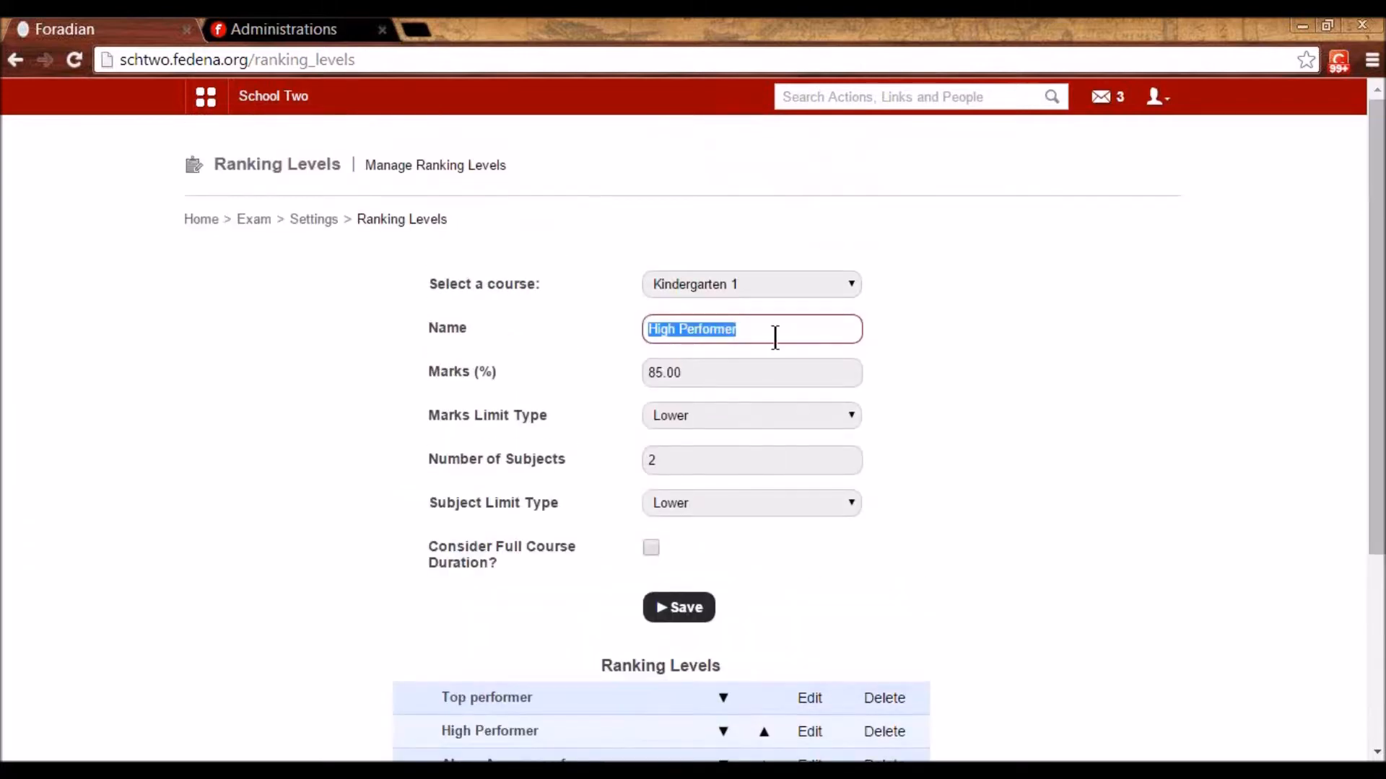
left_click(924, 328)
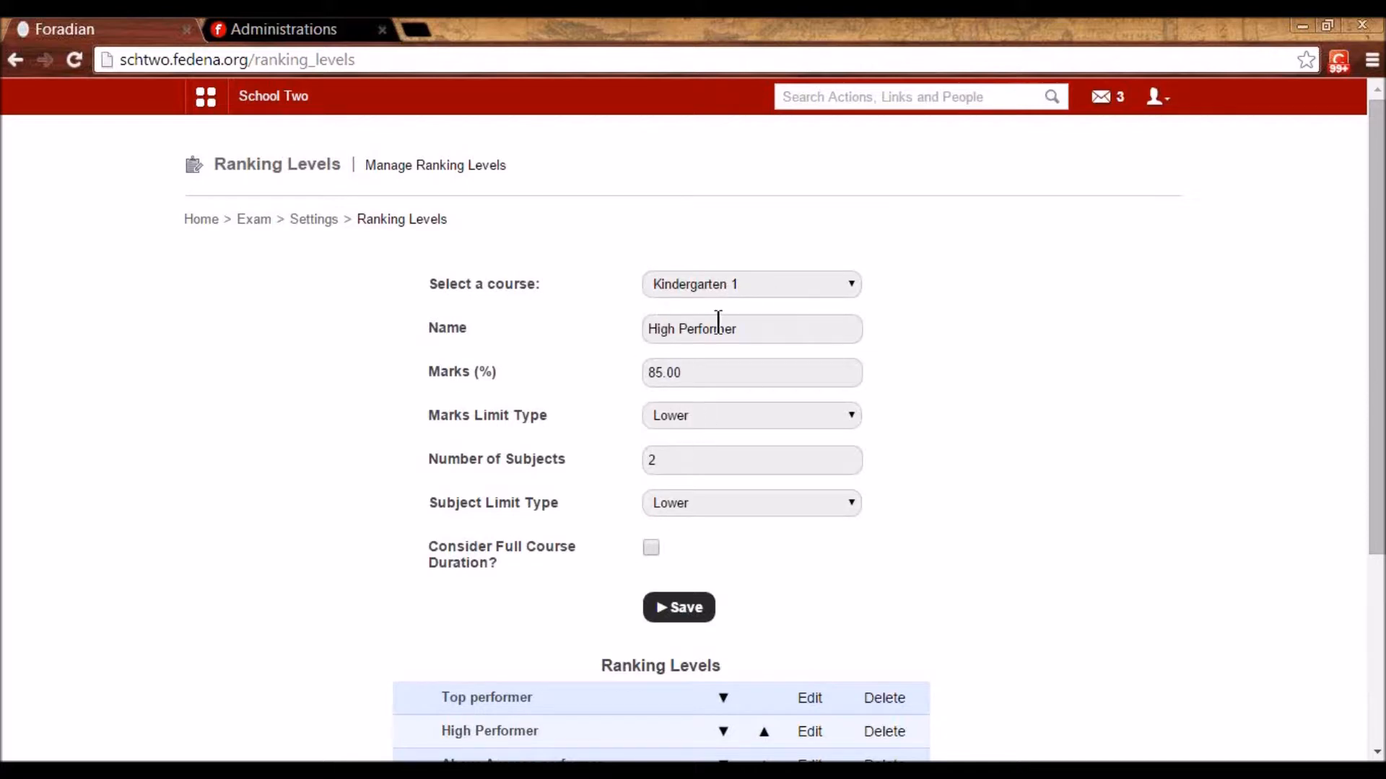
left_click(317, 220)
- Show the class designations for the Kindergarten 1 course
left_click(473, 384)
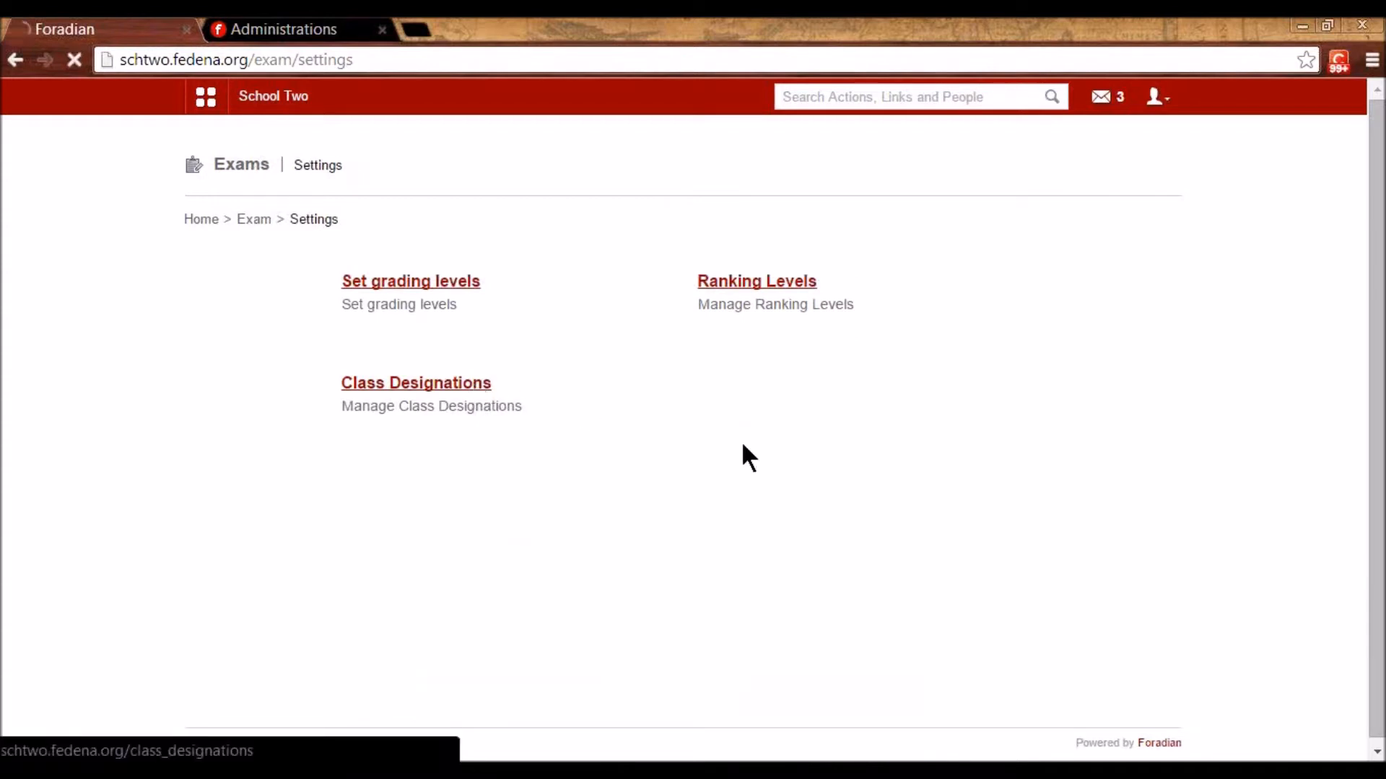
left_click(733, 281)
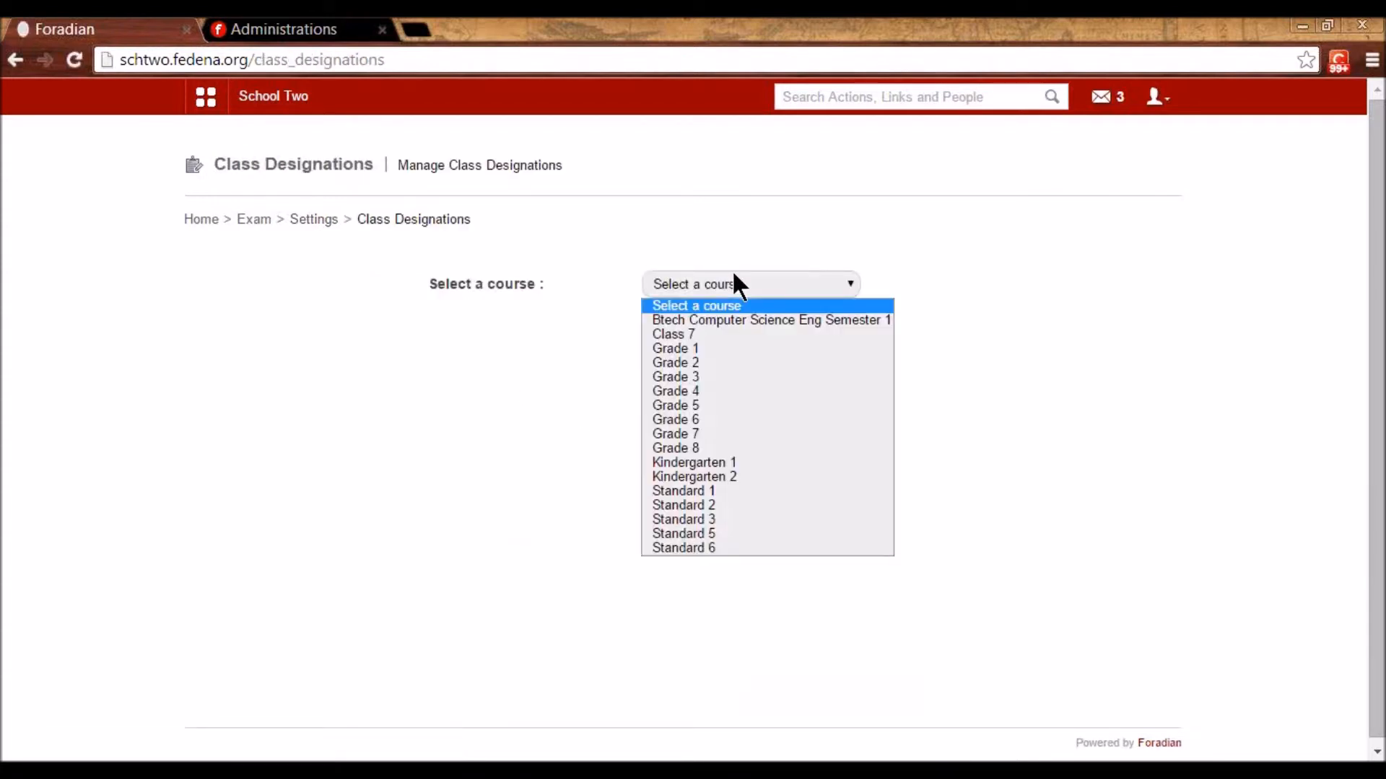
left_click(778, 463)
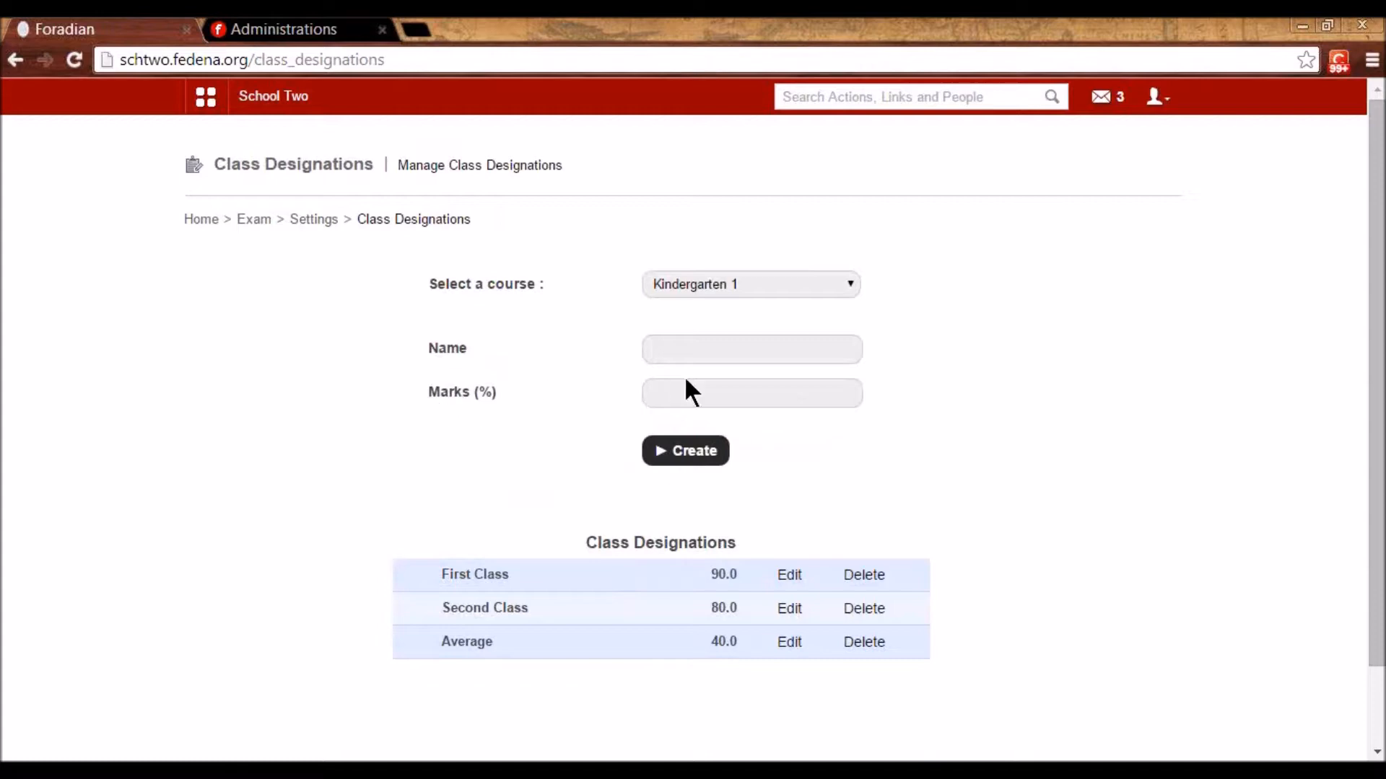
- Review the First Class (90) and Second Class (80) designations, then return to Exams Settings
left_click(695, 394)
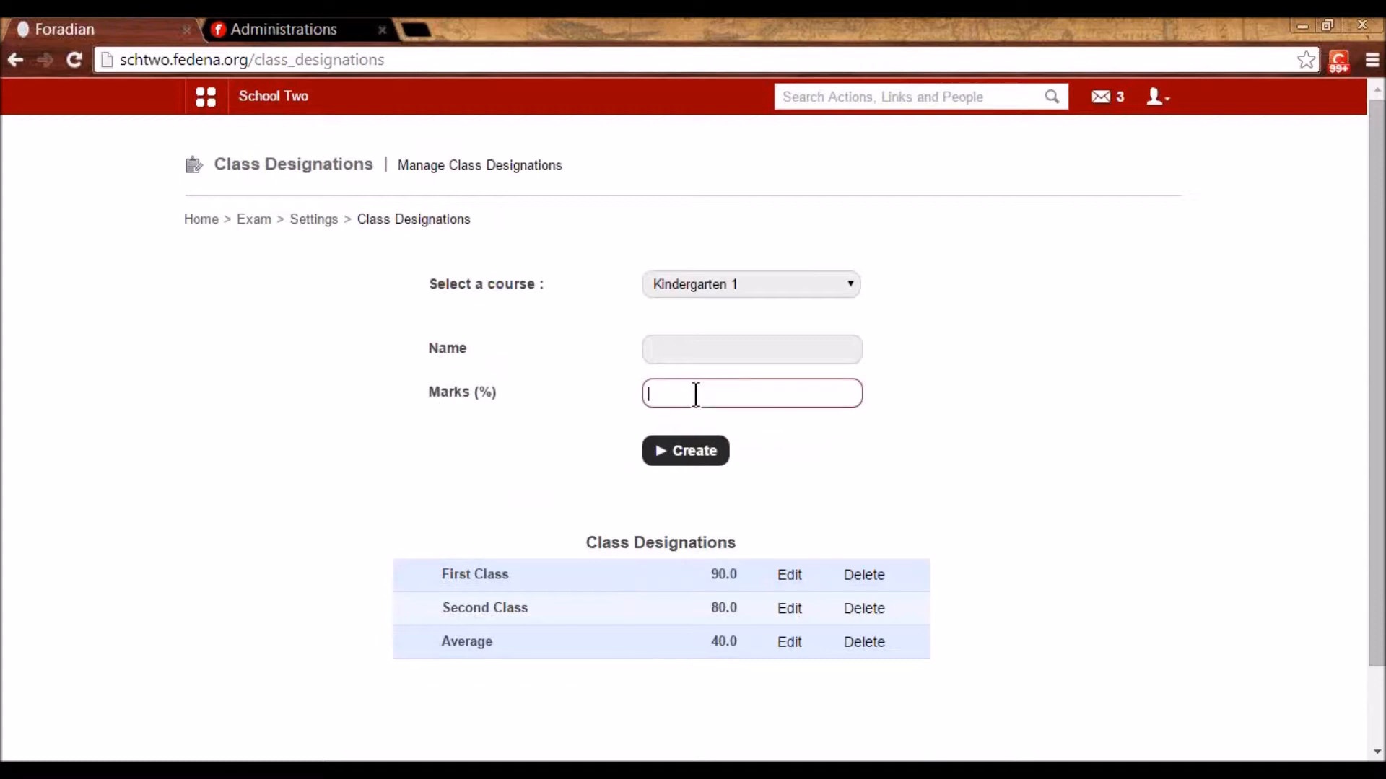
left_click(792, 575)
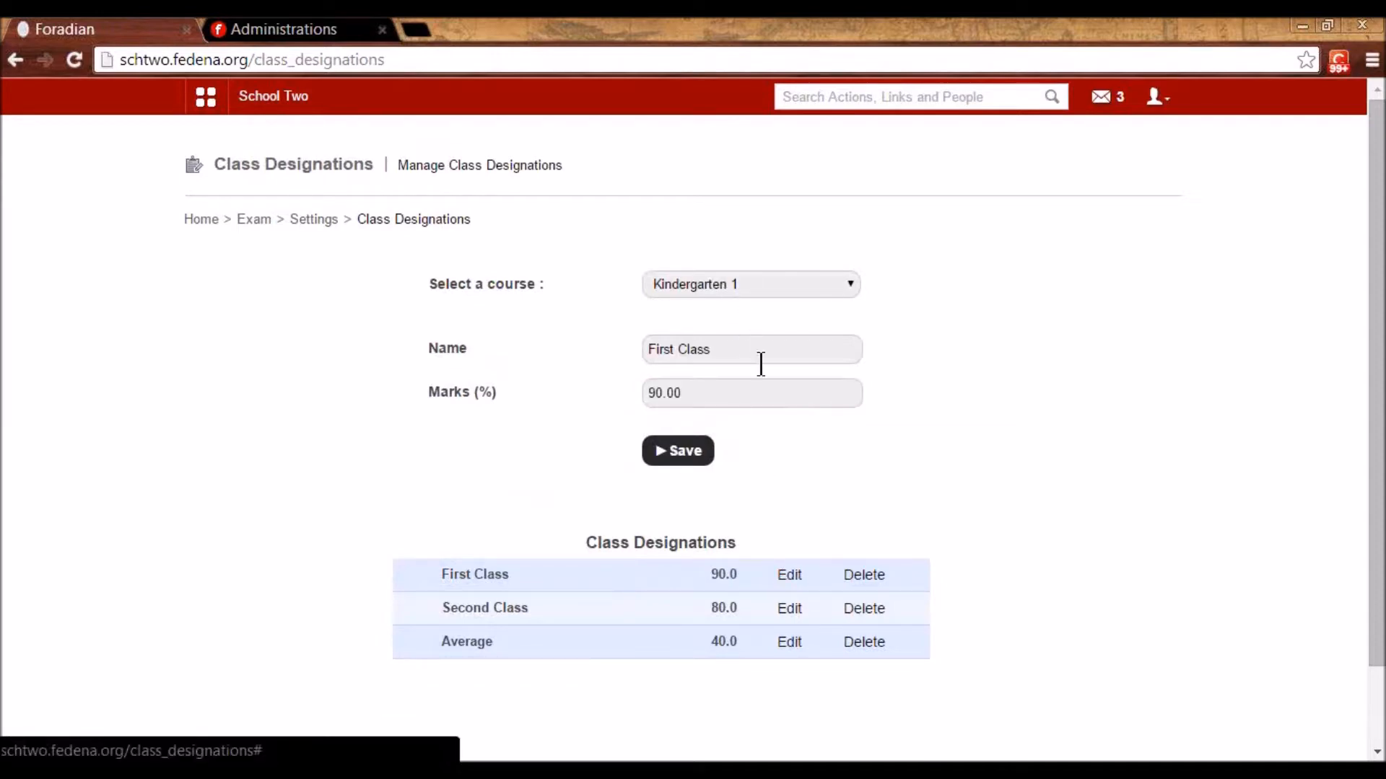
left_click_drag(725, 349, 633, 352)
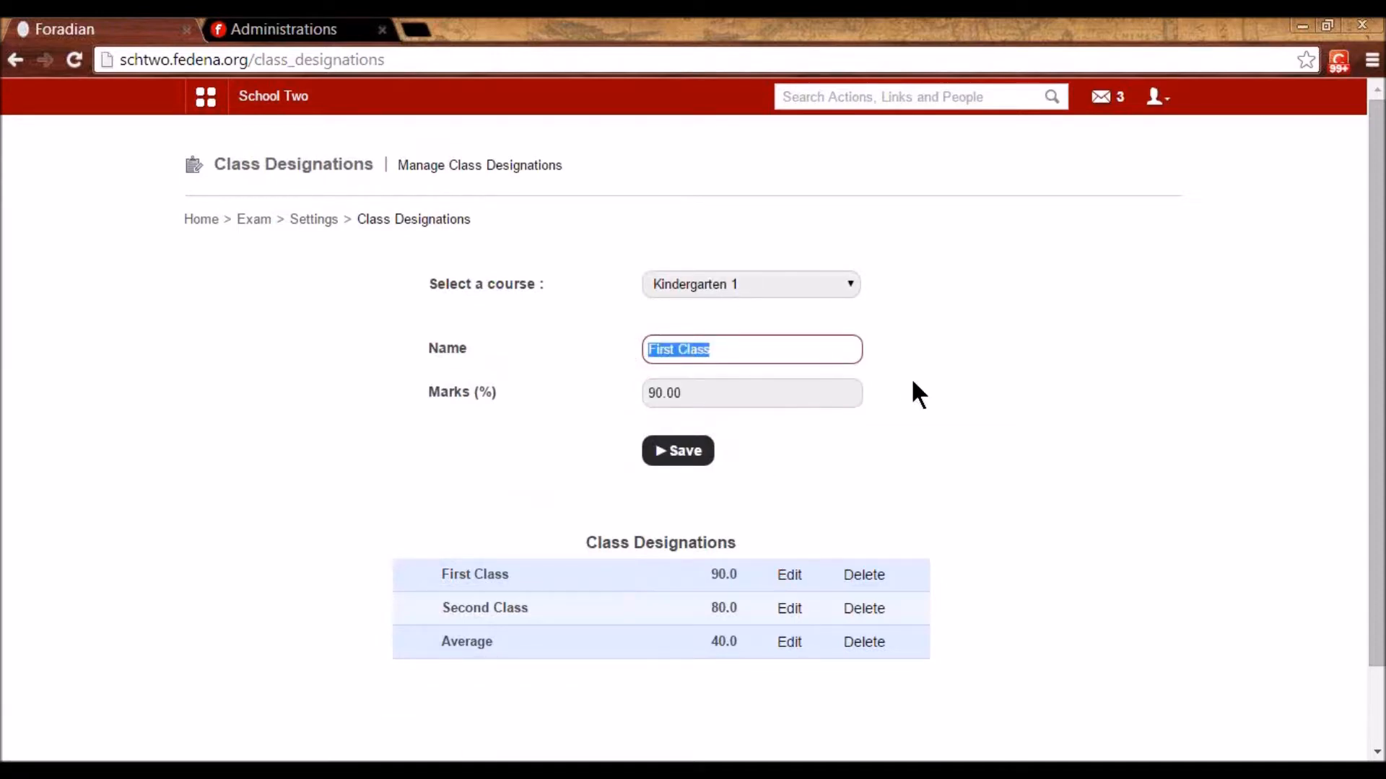
left_click(750, 386)
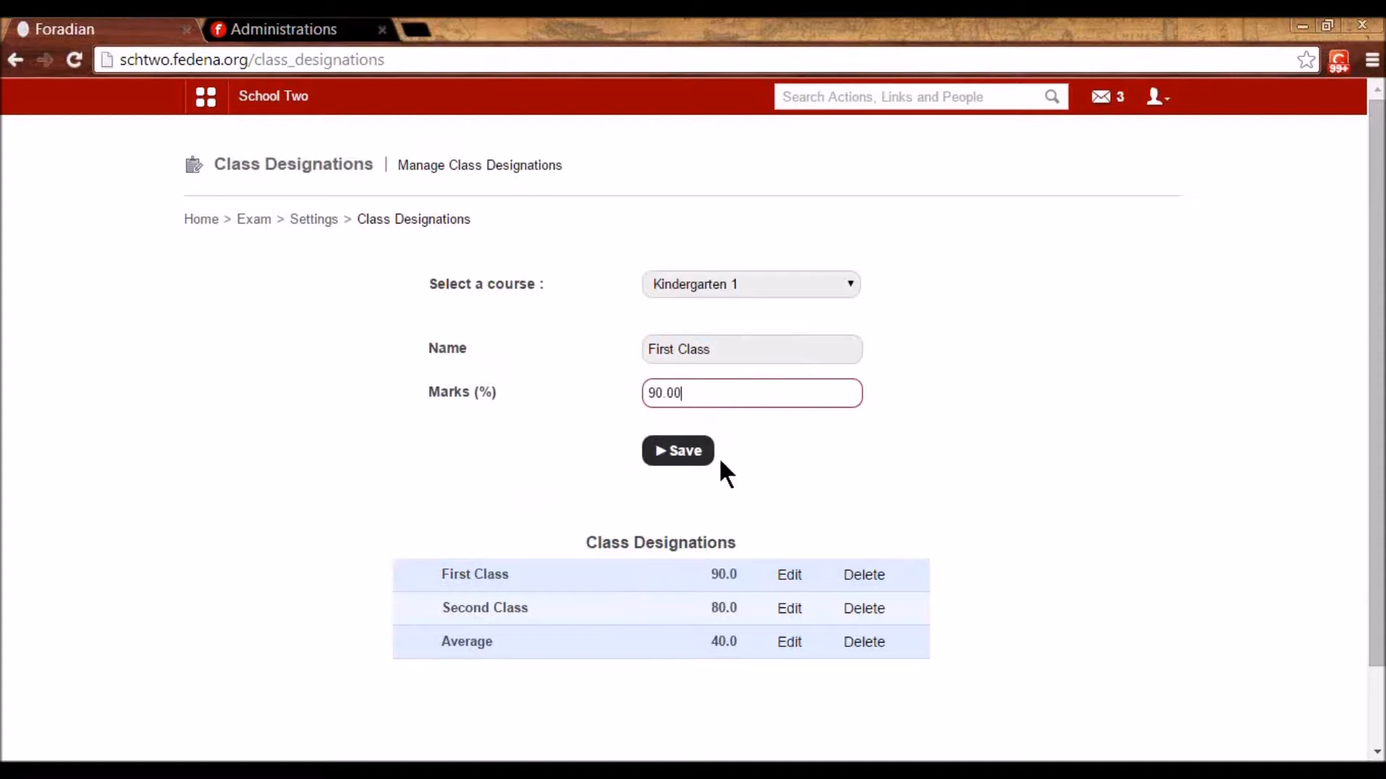
left_click(789, 613)
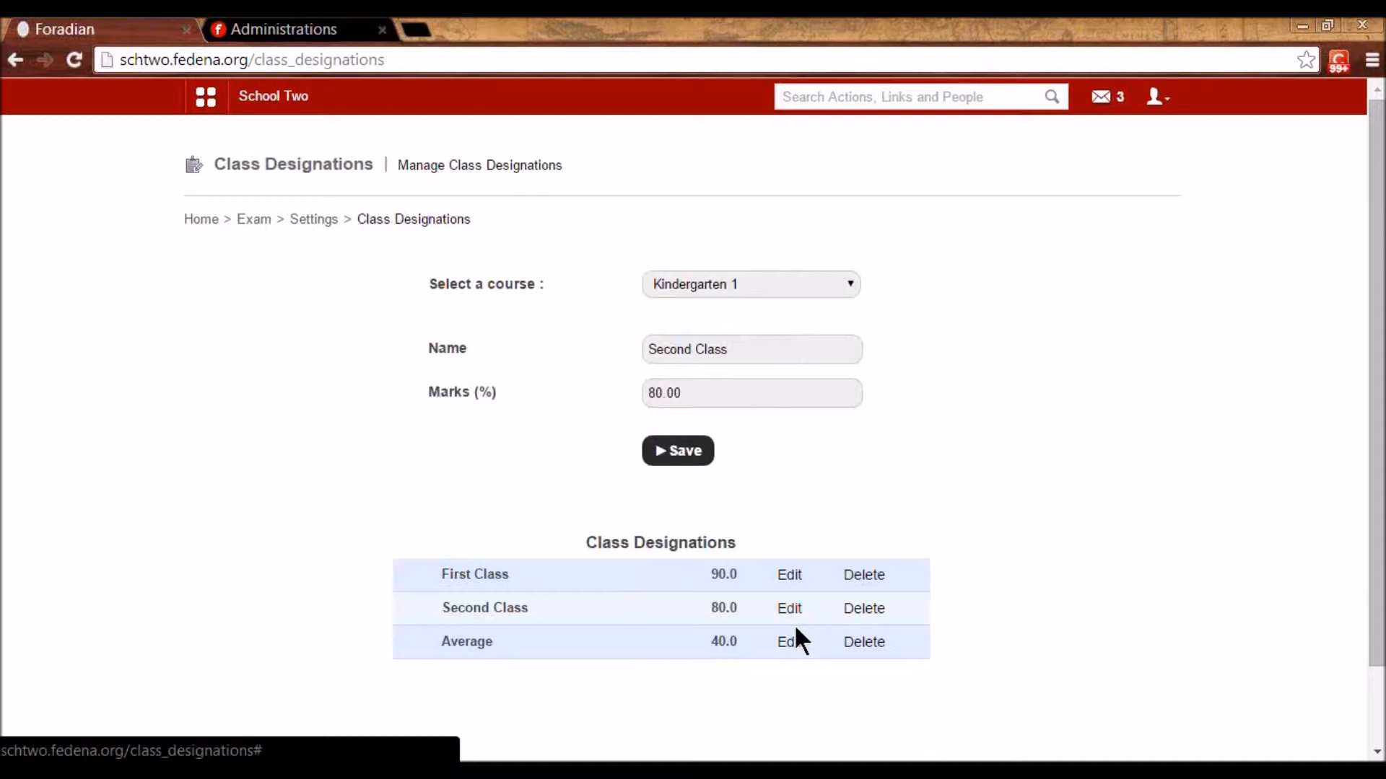
left_click(316, 220)
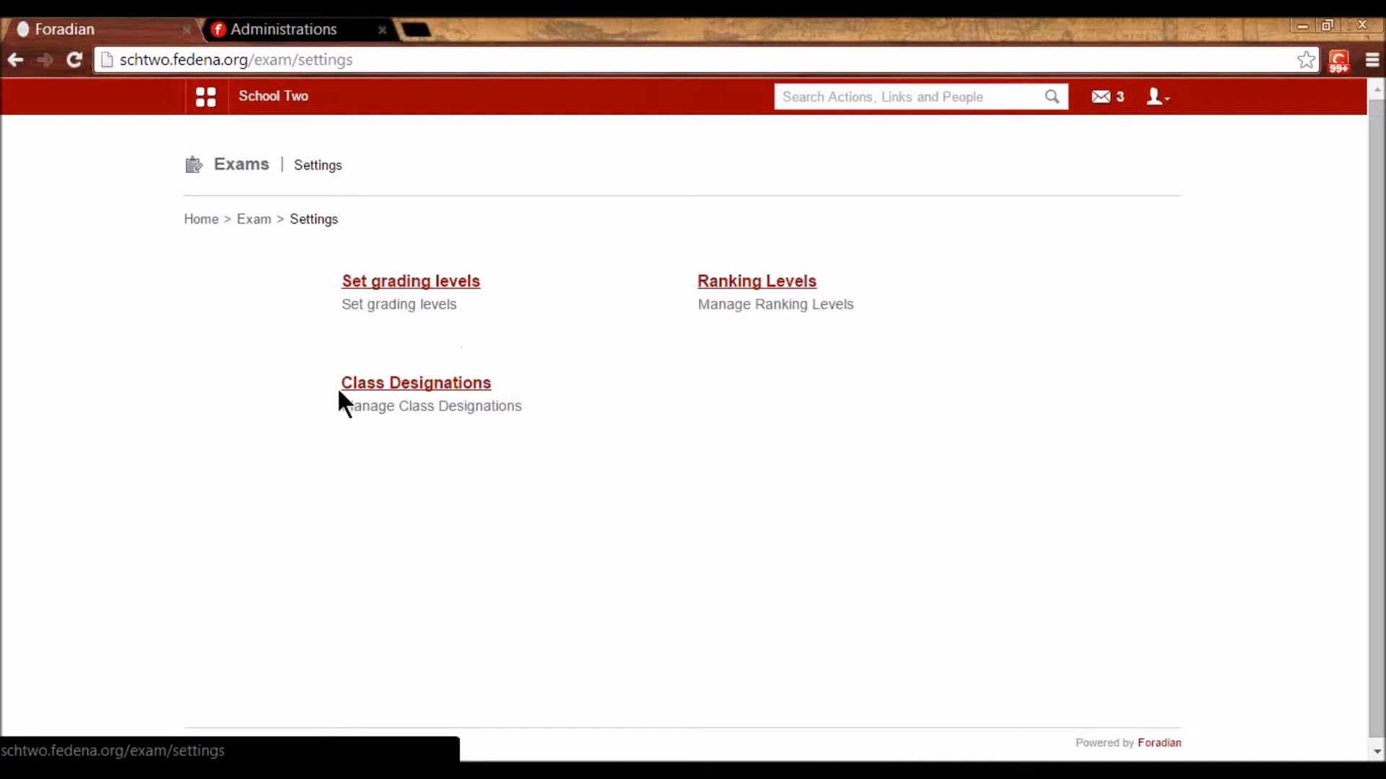
- Start a new exam for Standard 2's Batch A 2015 in Exam Management
left_click(246, 220)
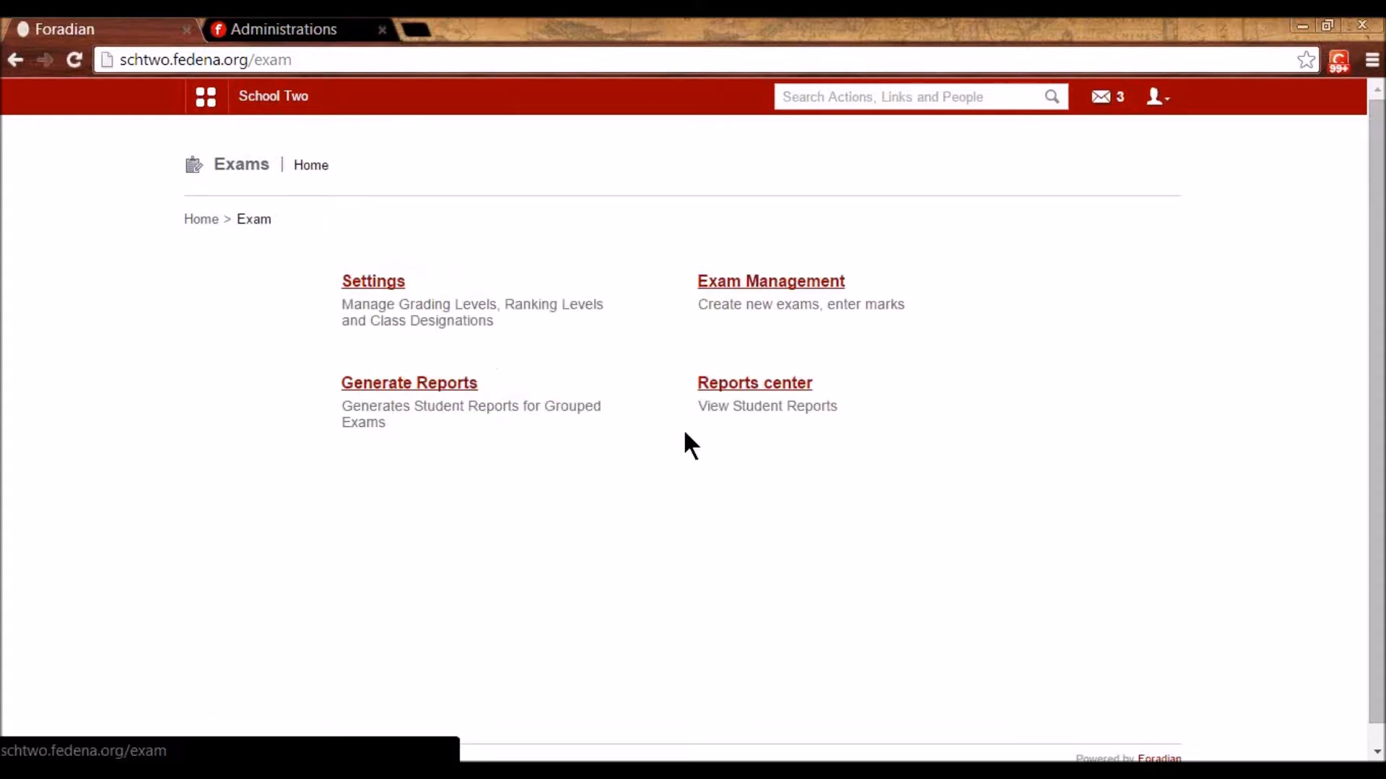
left_click(791, 283)
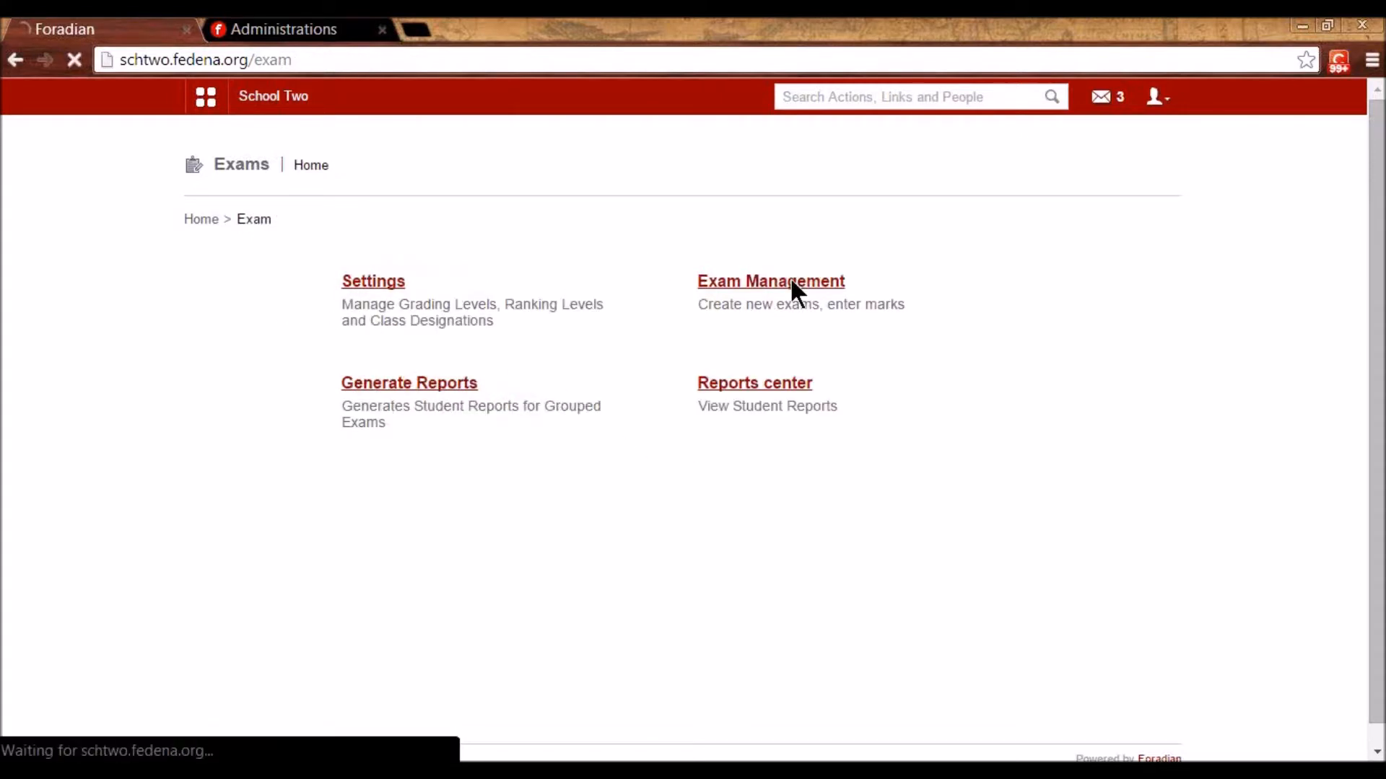
left_click(471, 283)
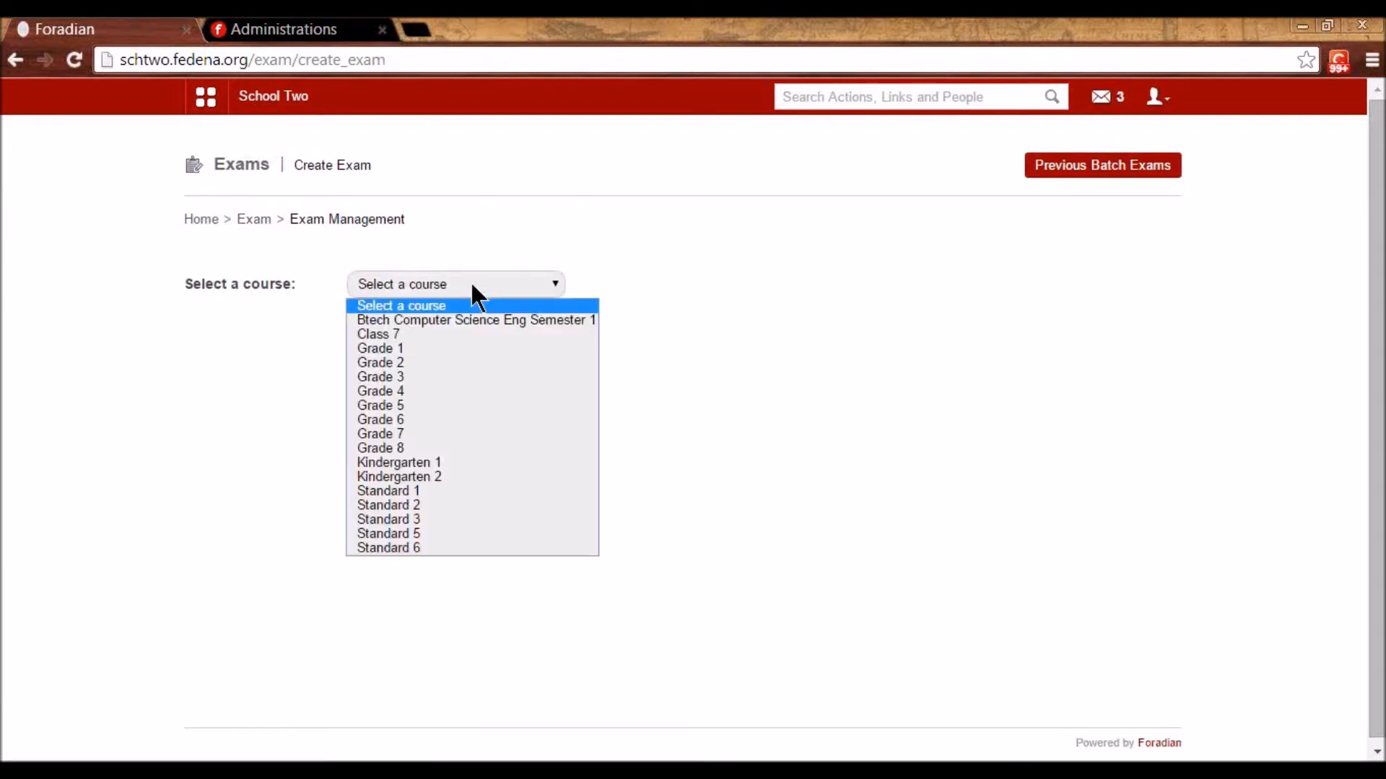
left_click(482, 505)
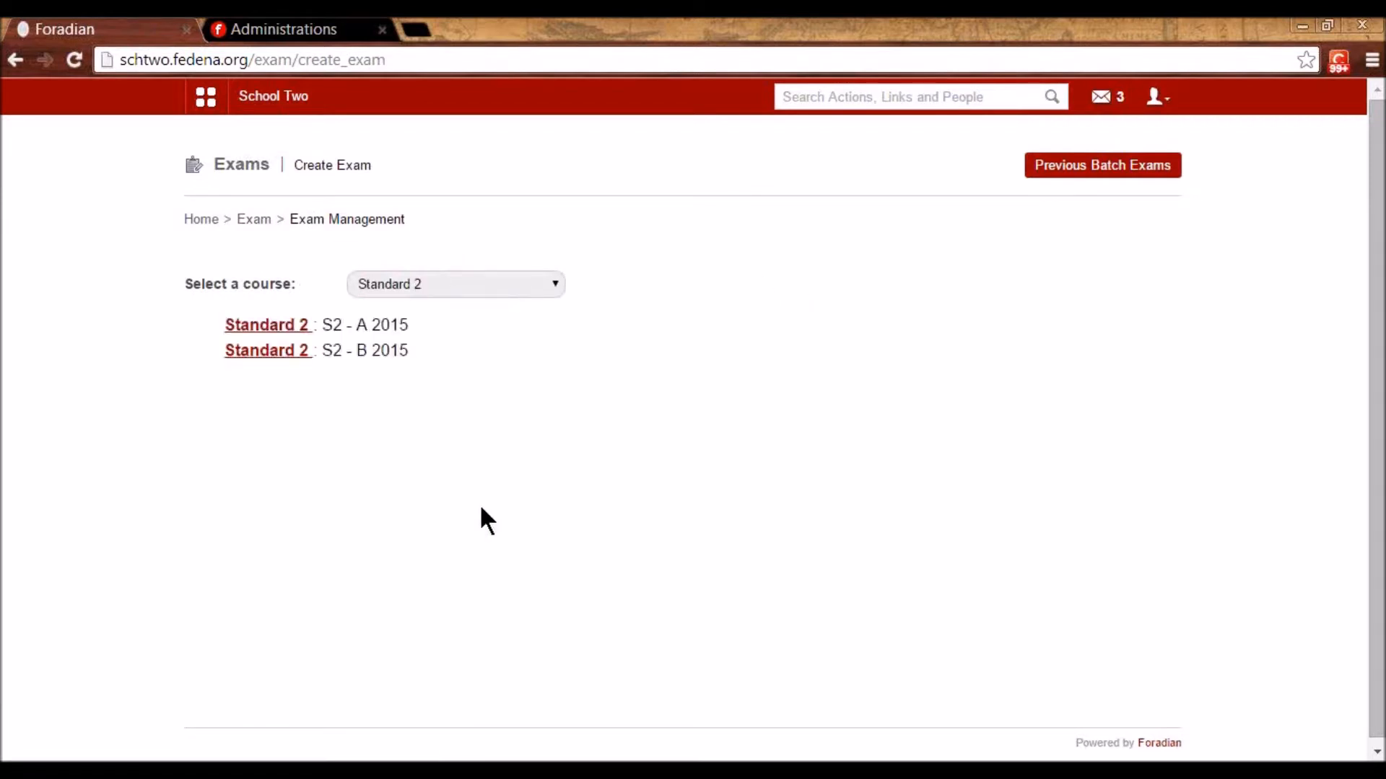
left_click(276, 326)
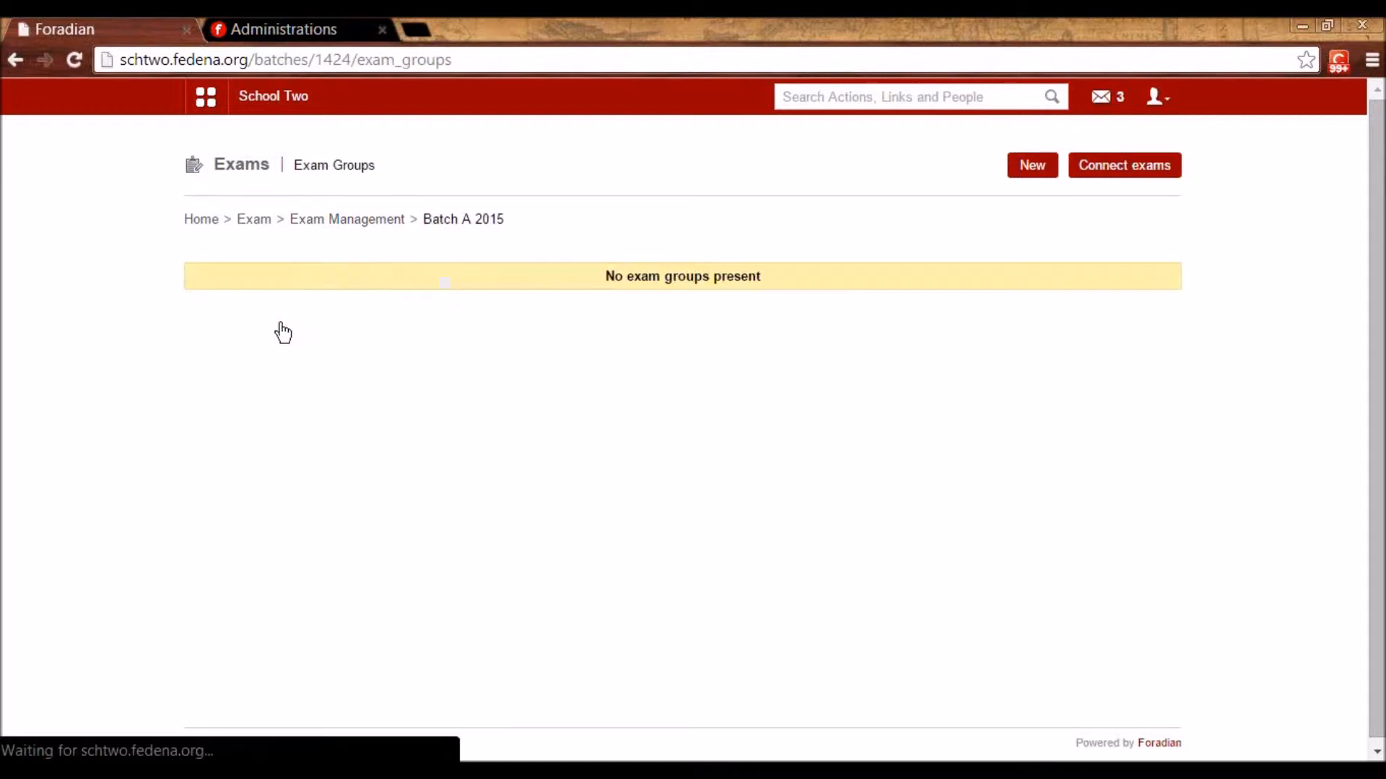
left_click(1042, 171)
left_click(559, 273)
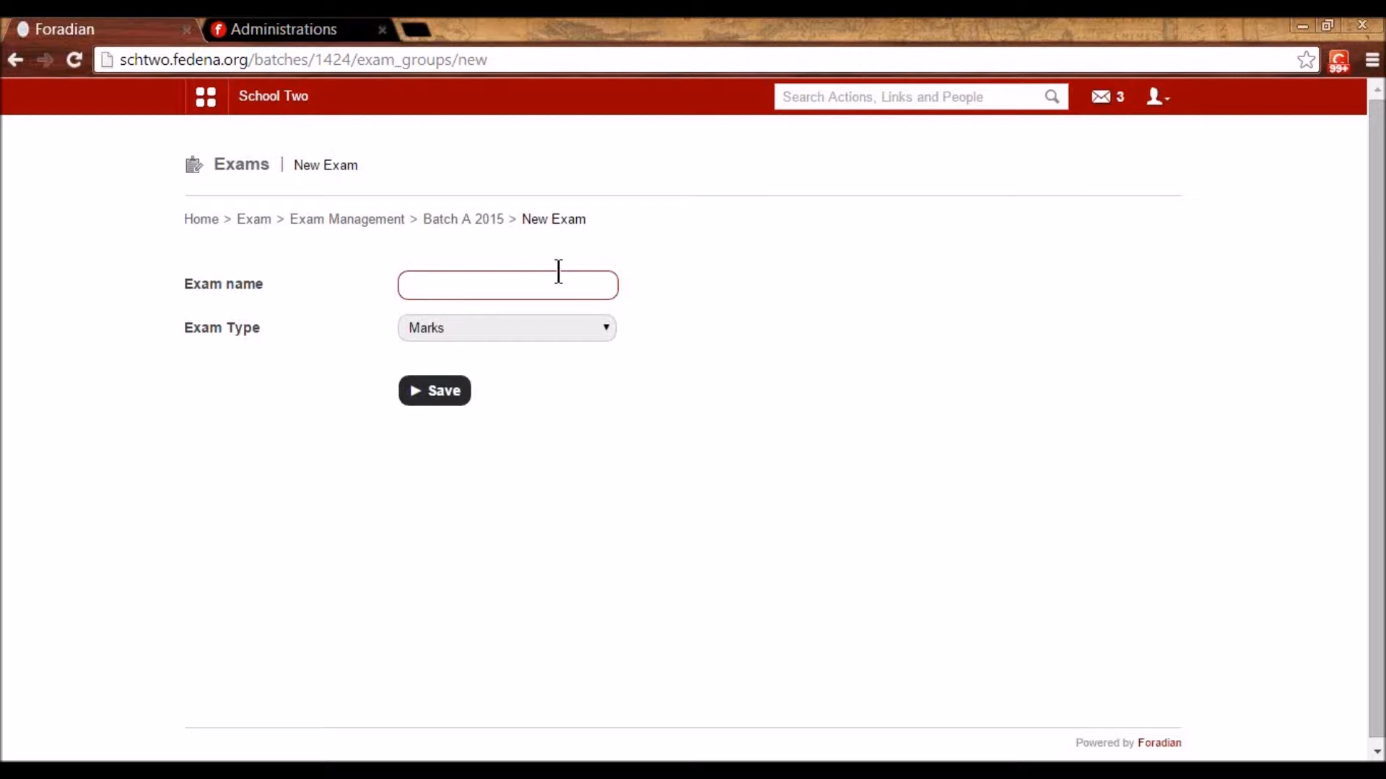
- Name the exam Term 1, type Marks and Grades, with maximum marks 100 and minimum 0
type("Half")
key("BackSpace")
key("BackSpace")
key("BackSpace")
key("BackSpace")
type("Term 1")
left_click(567, 338)
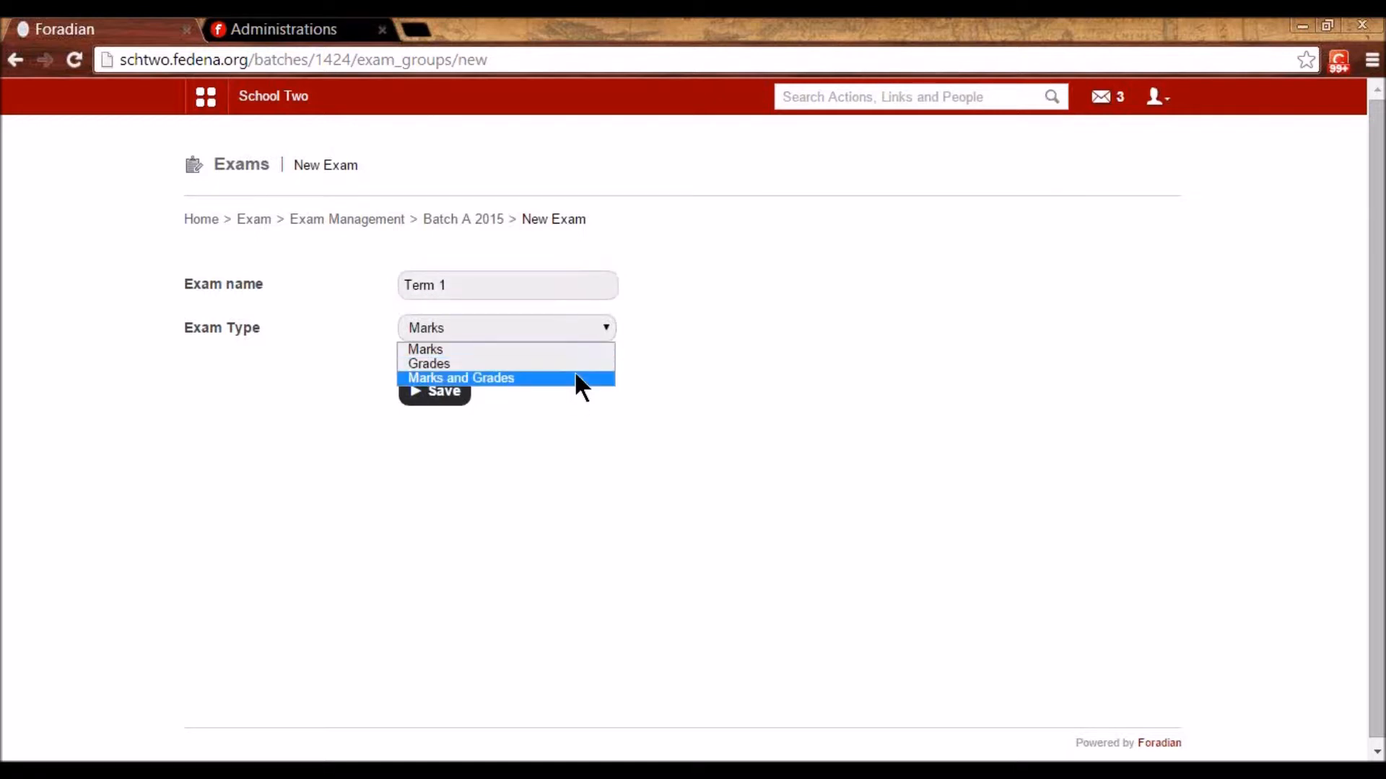
left_click(576, 380)
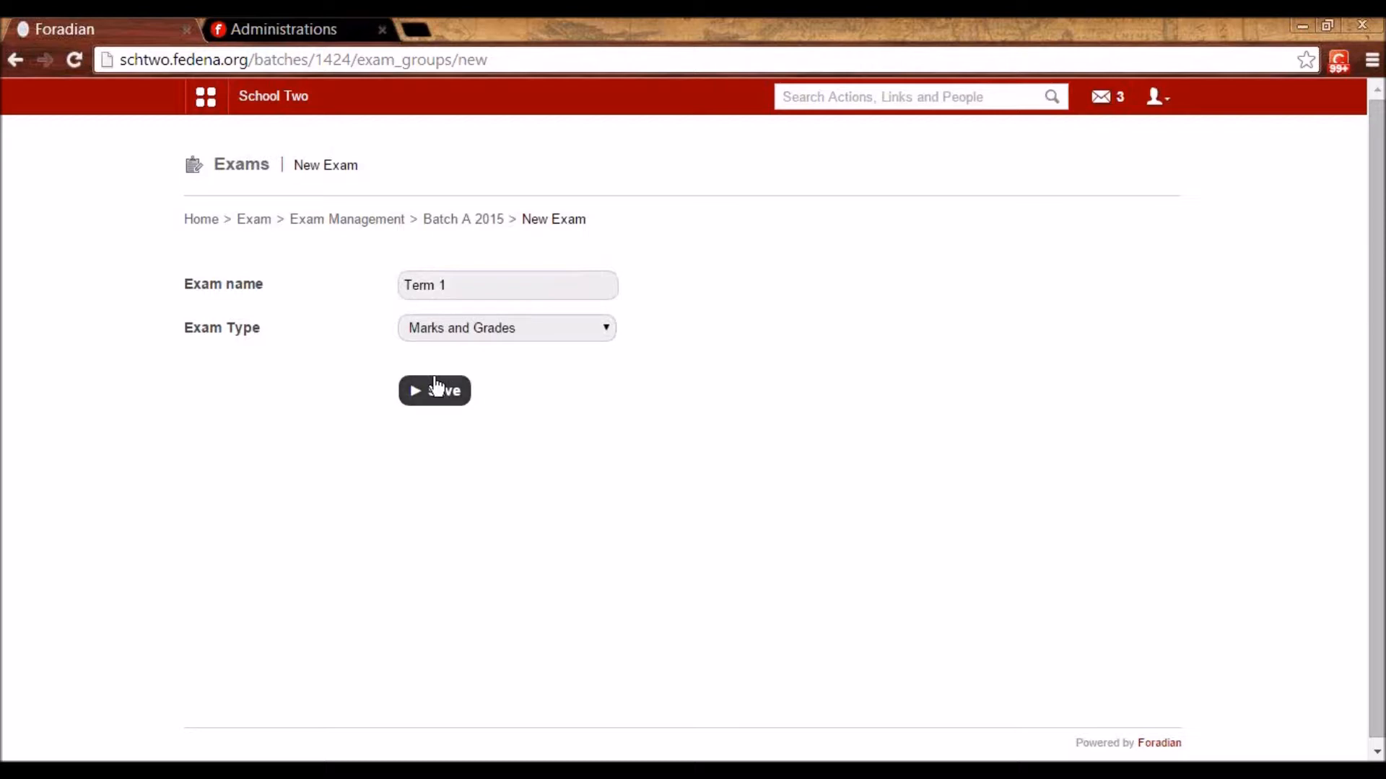
left_click(445, 404)
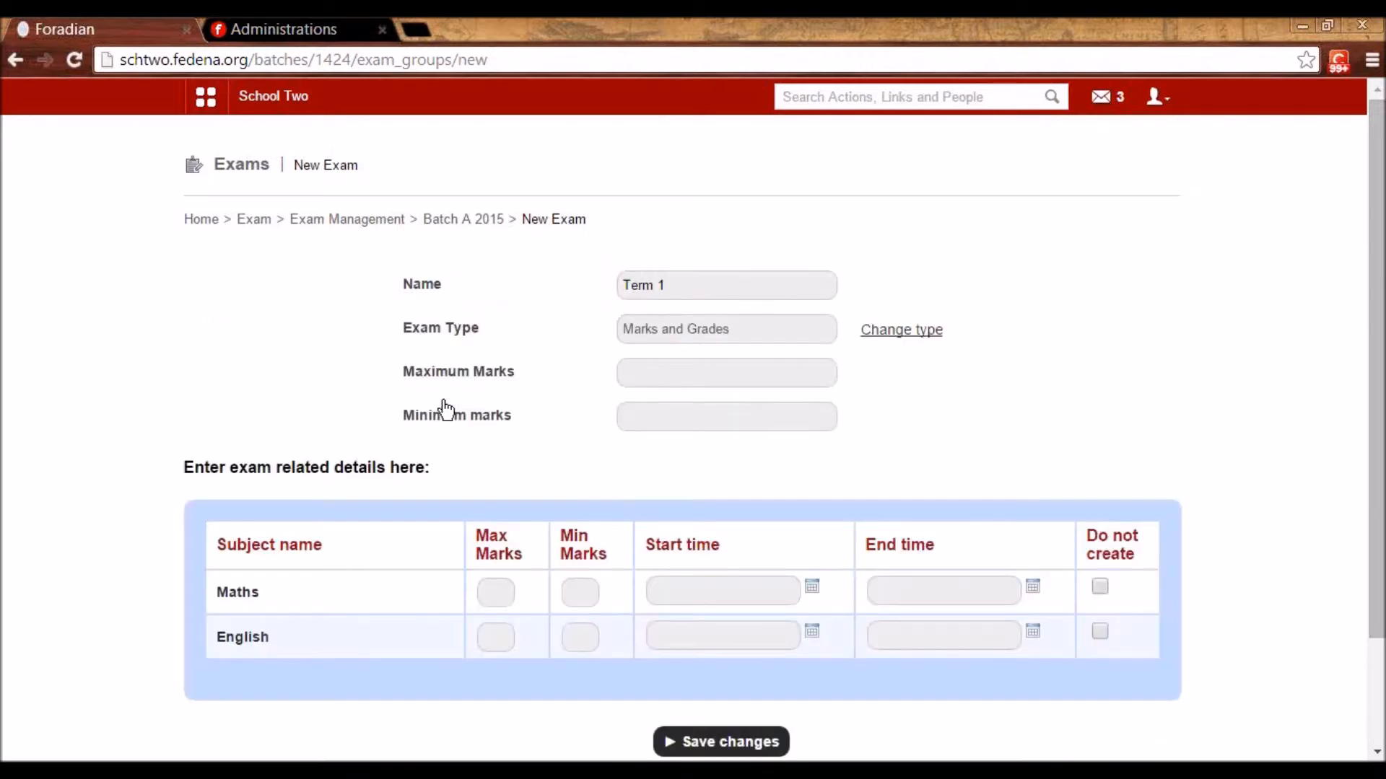
left_click(643, 380)
type("100")
left_click(650, 416)
type("0")
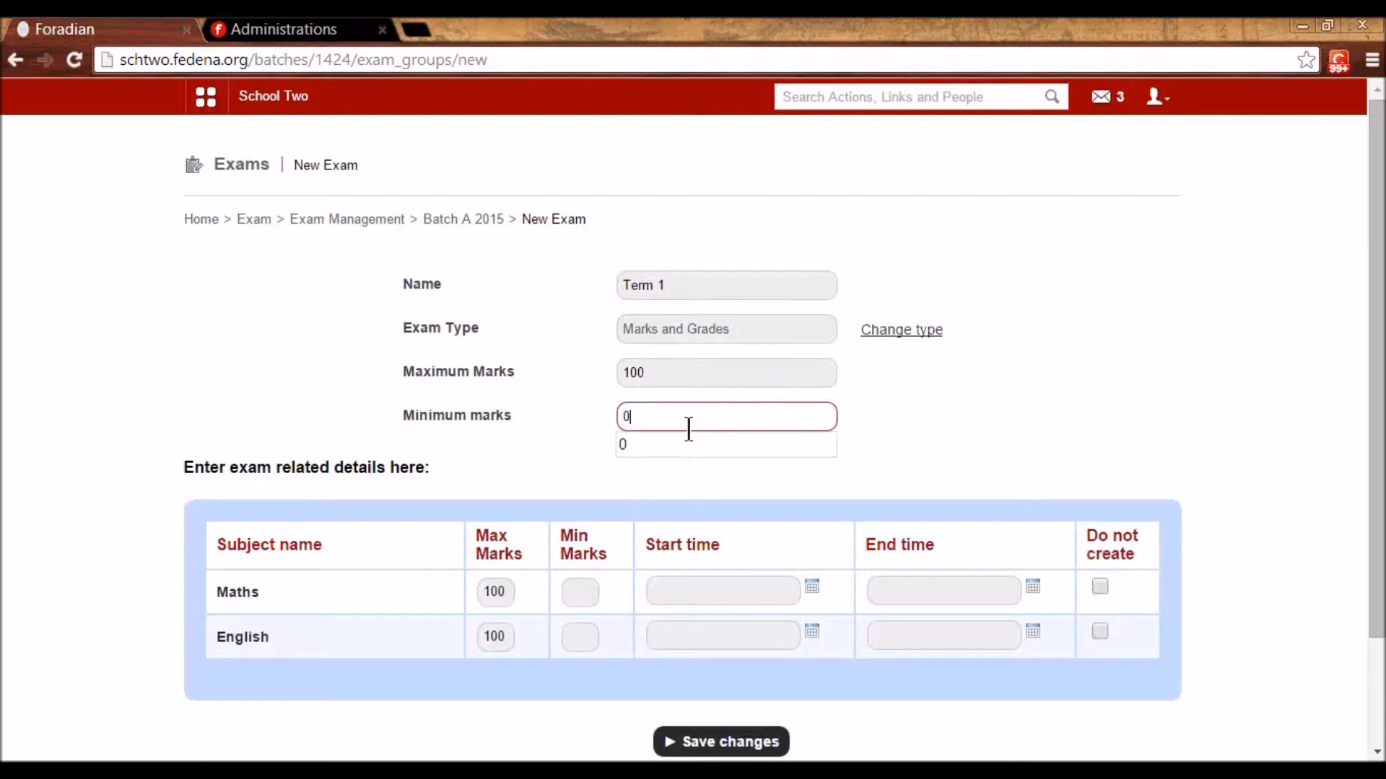
left_click(879, 479)
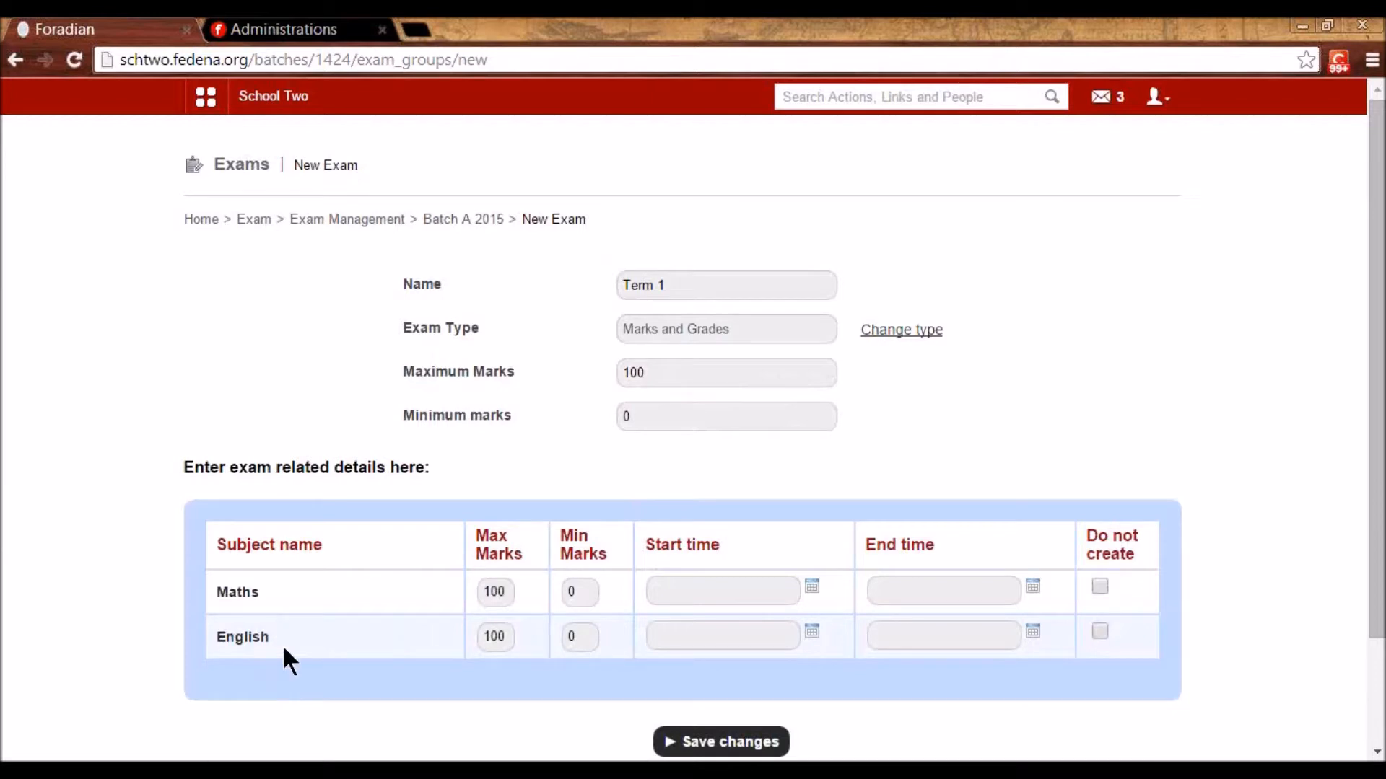
- Schedule the Maths exam on 6 January 2015, ending at 16:33
left_click(813, 588)
left_click(718, 427)
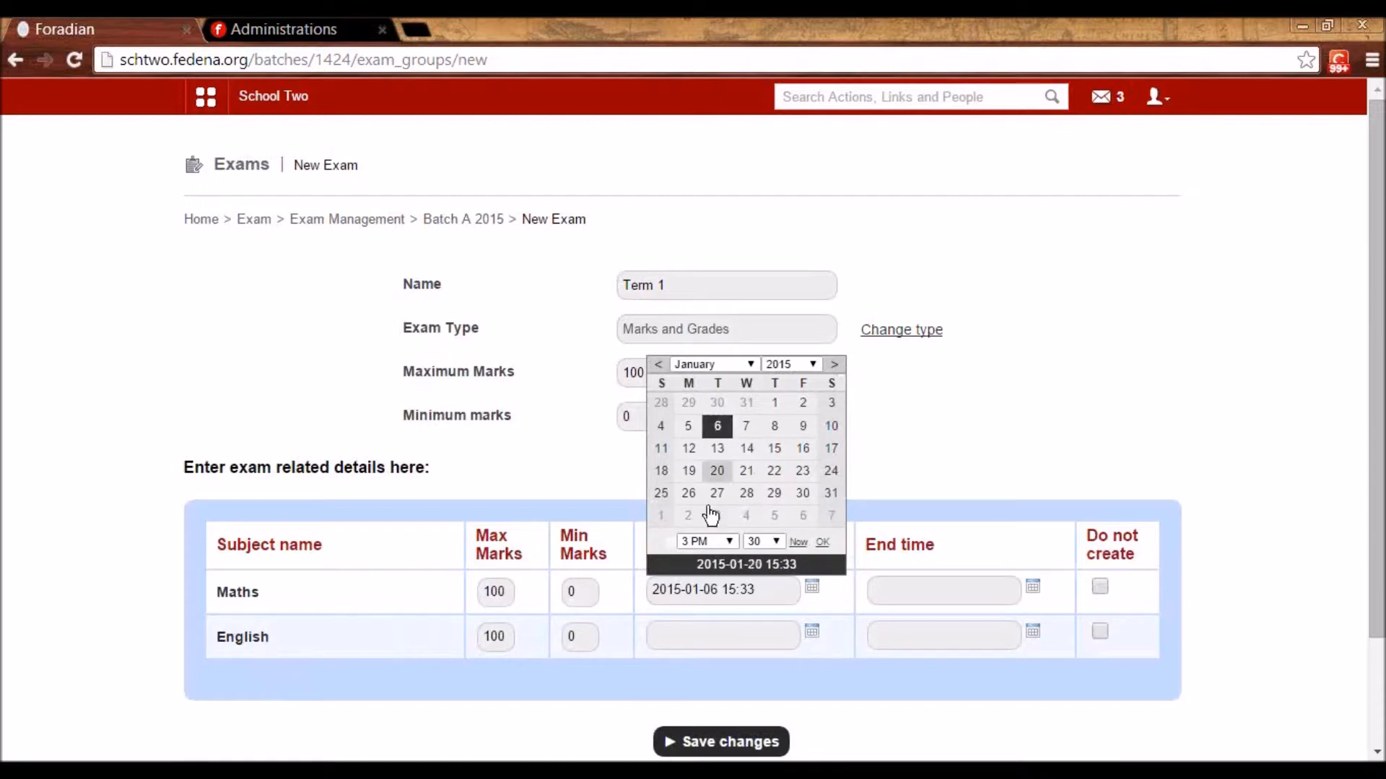
left_click(822, 542)
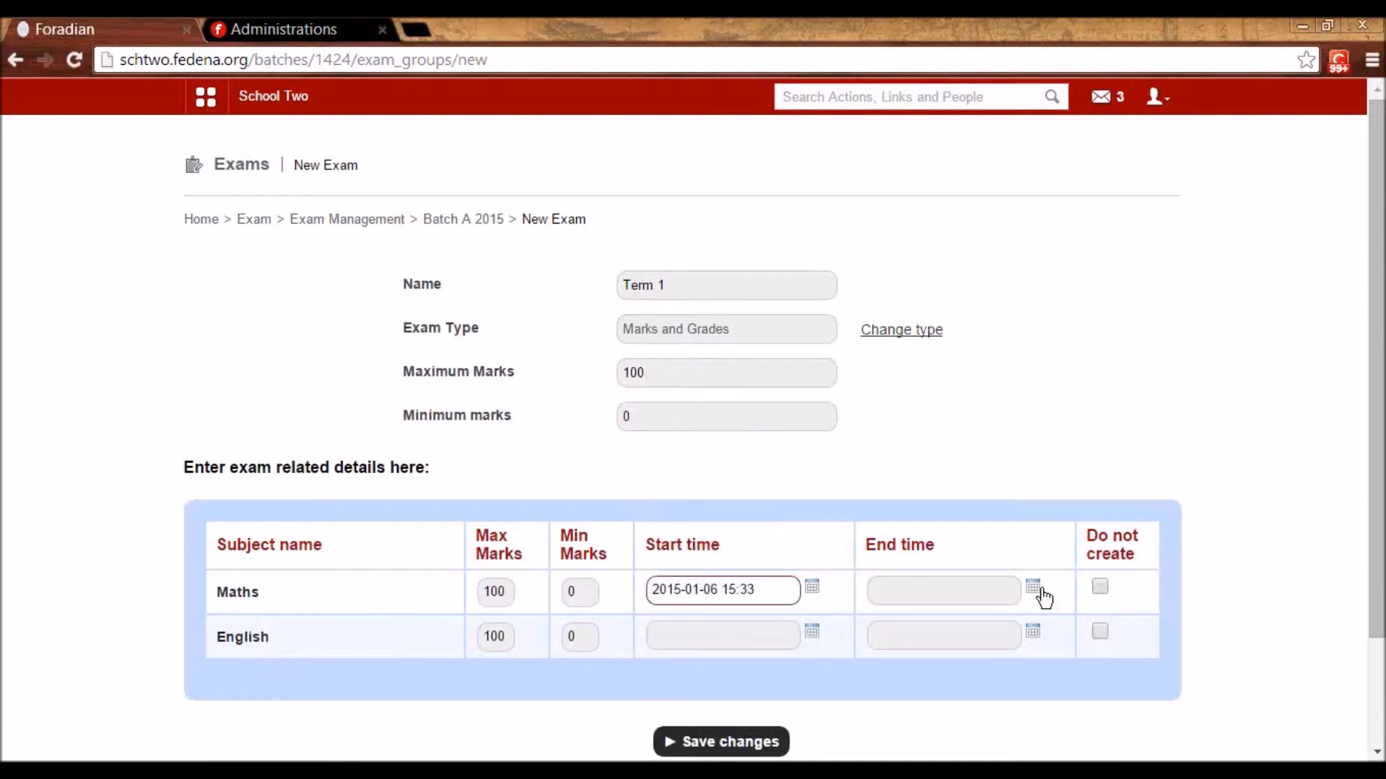
left_click(1032, 587)
left_click(941, 428)
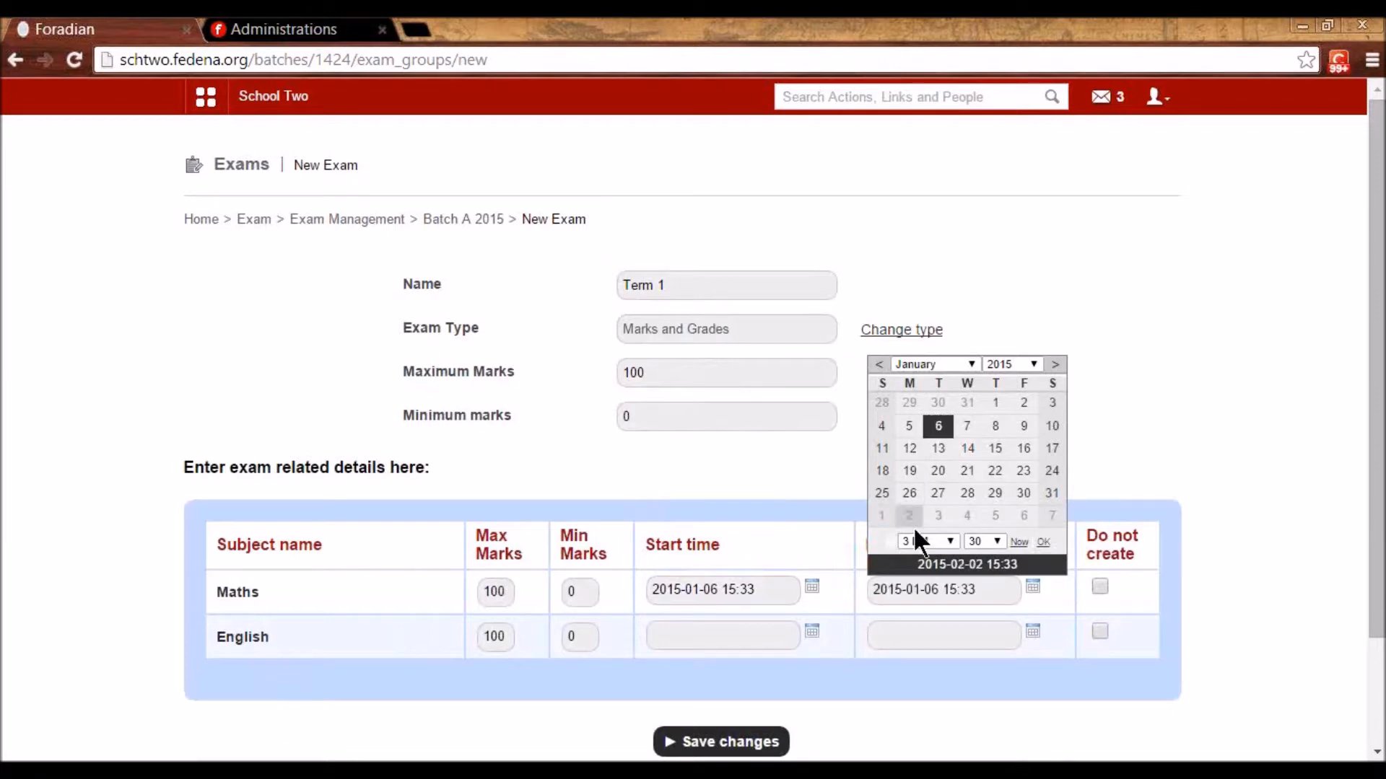
left_click(918, 541)
left_click(912, 489)
left_click(1044, 542)
- Schedule the English exam on 7 January 2015 and save the Term 1 exam group
left_click(812, 632)
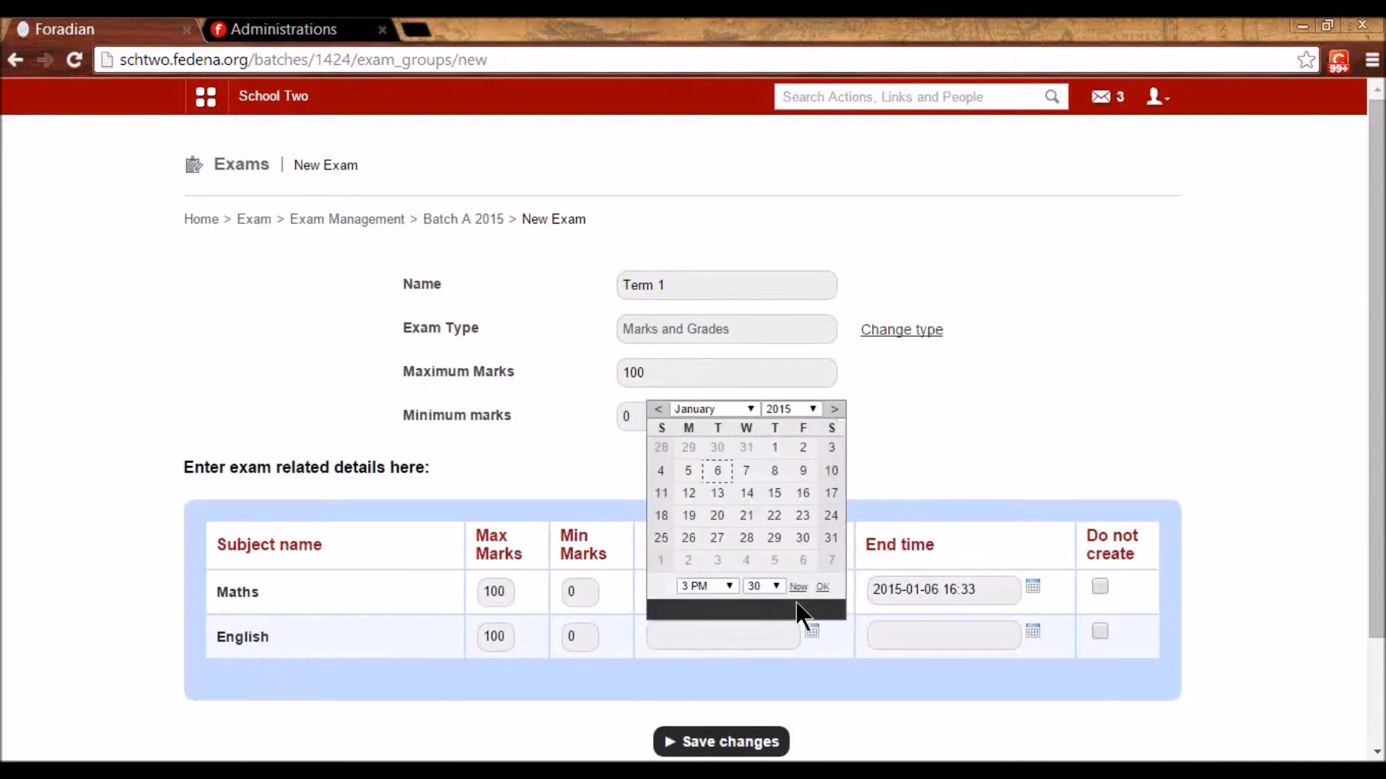
left_click(747, 472)
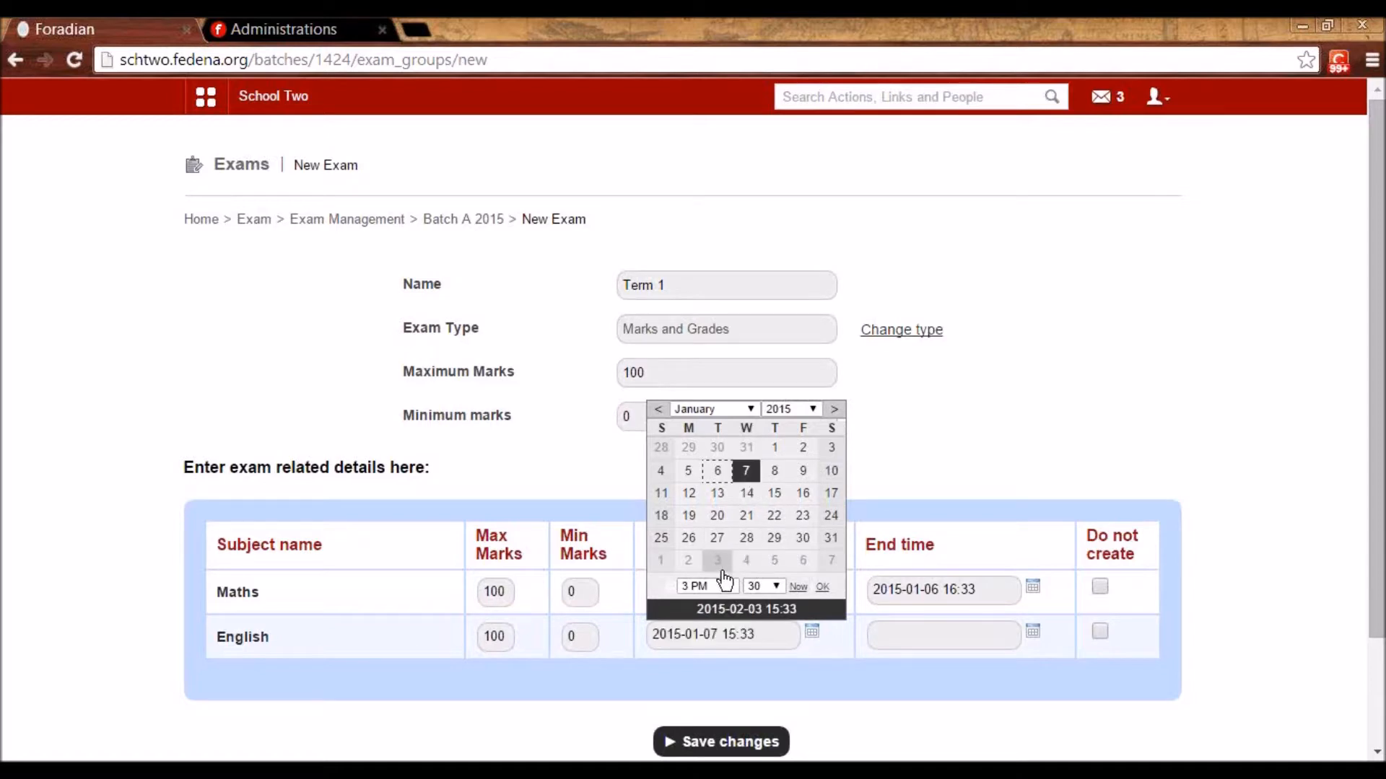
left_click(822, 587)
left_click(1033, 633)
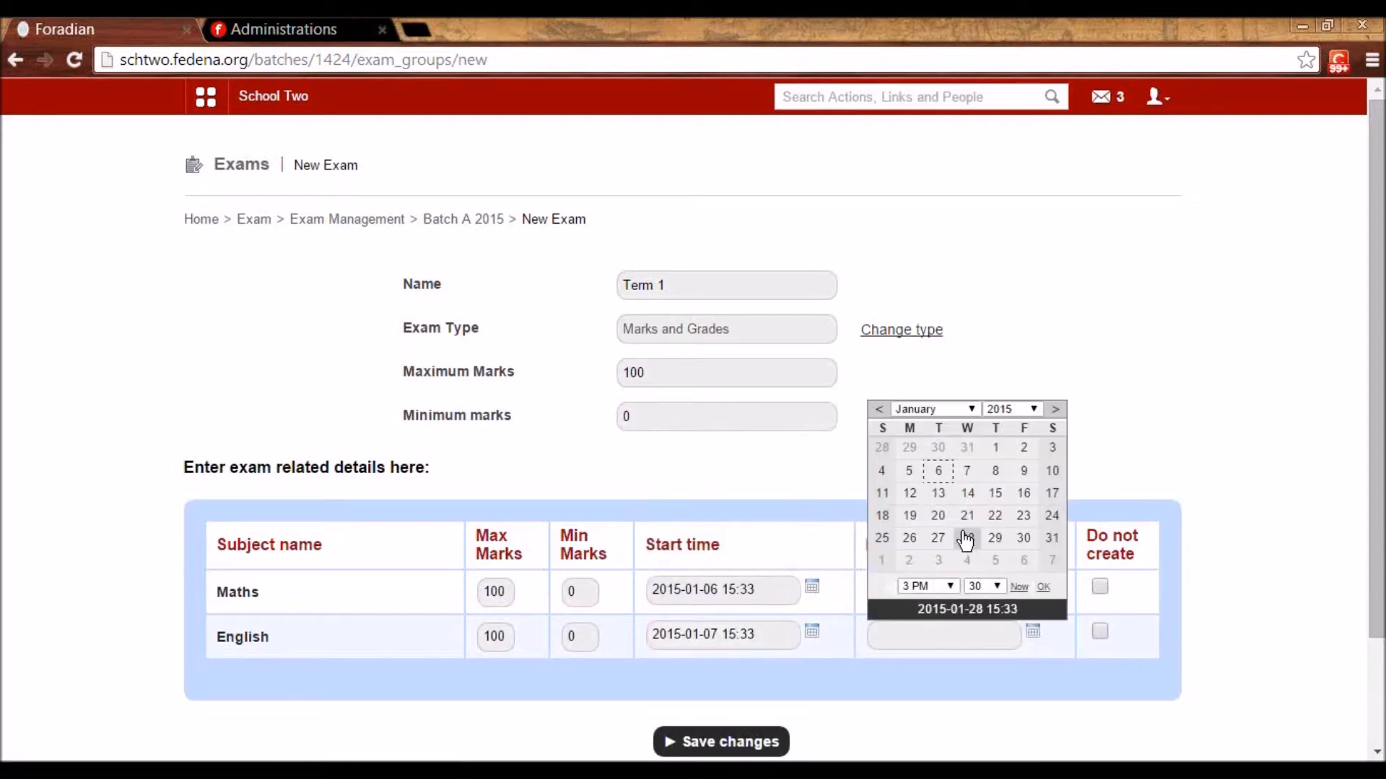
left_click(939, 470)
left_click(968, 471)
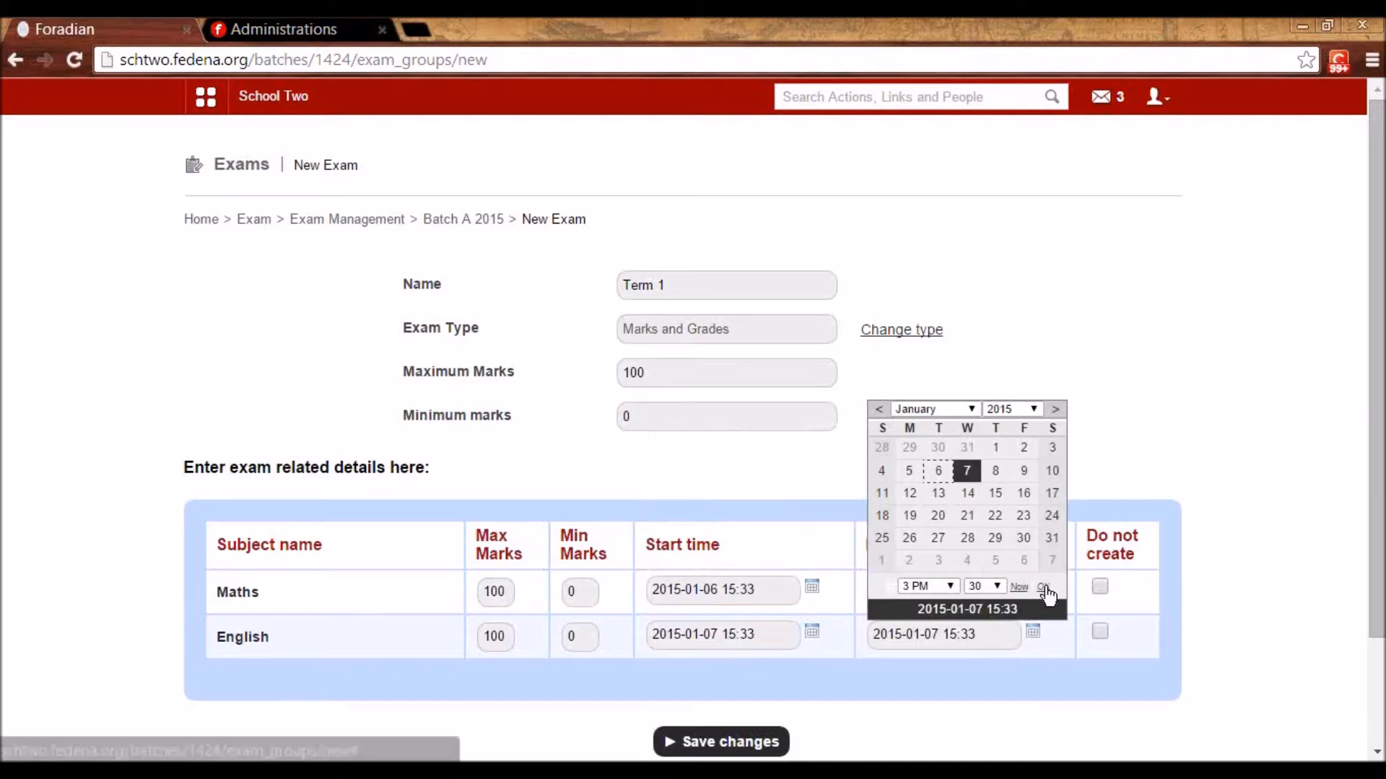
left_click(1043, 587)
scroll(800, 635, "down", 2)
left_click(718, 612)
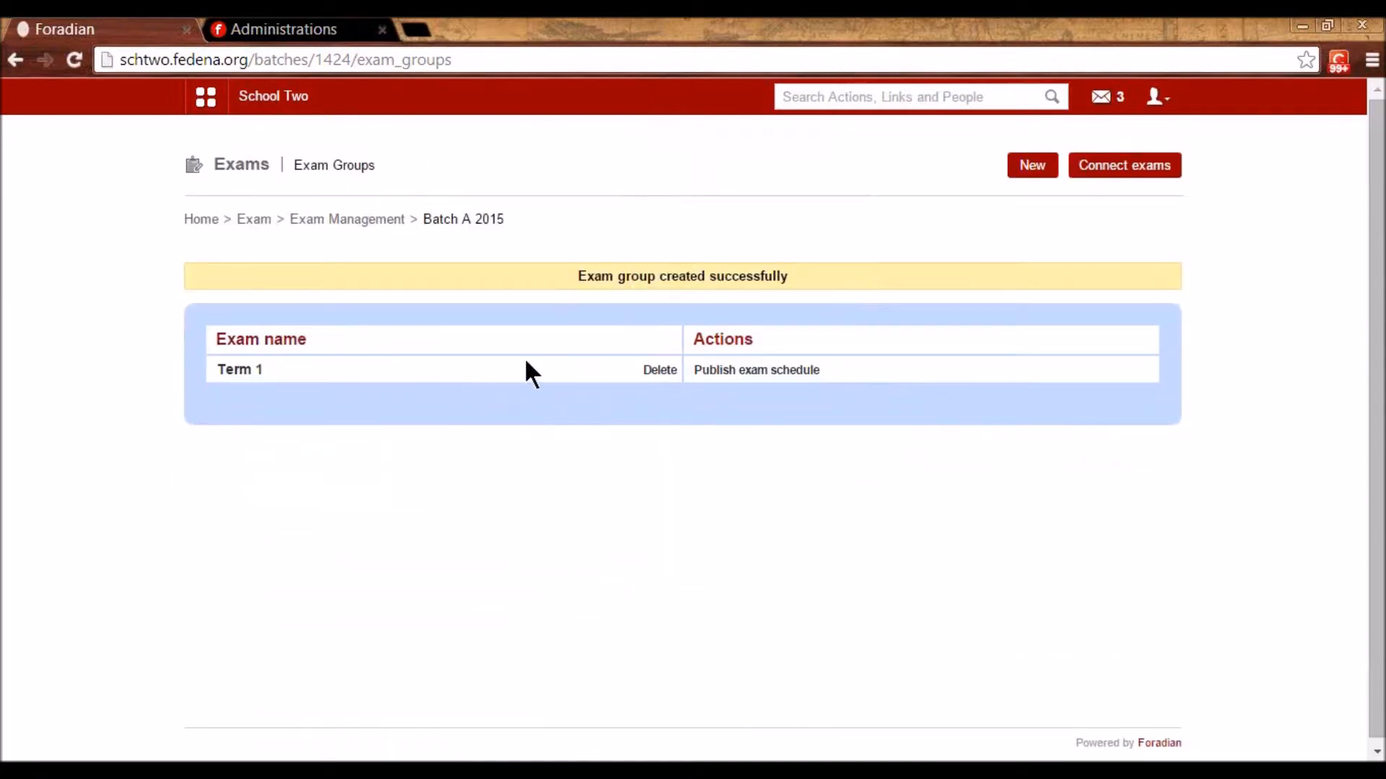
- Publish the Term 1 exam schedule and show the Academics modules list
left_click(742, 373)
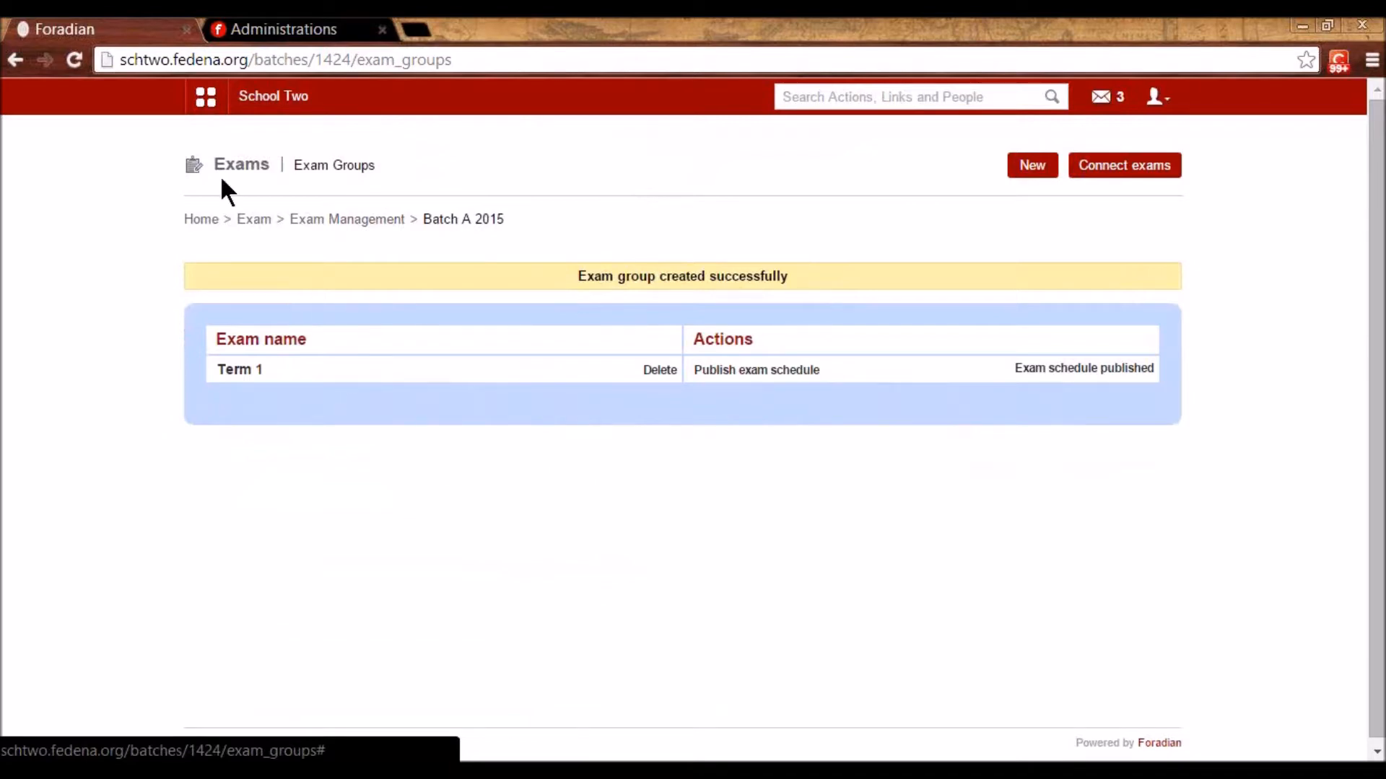
left_click(200, 115)
left_click(359, 159)
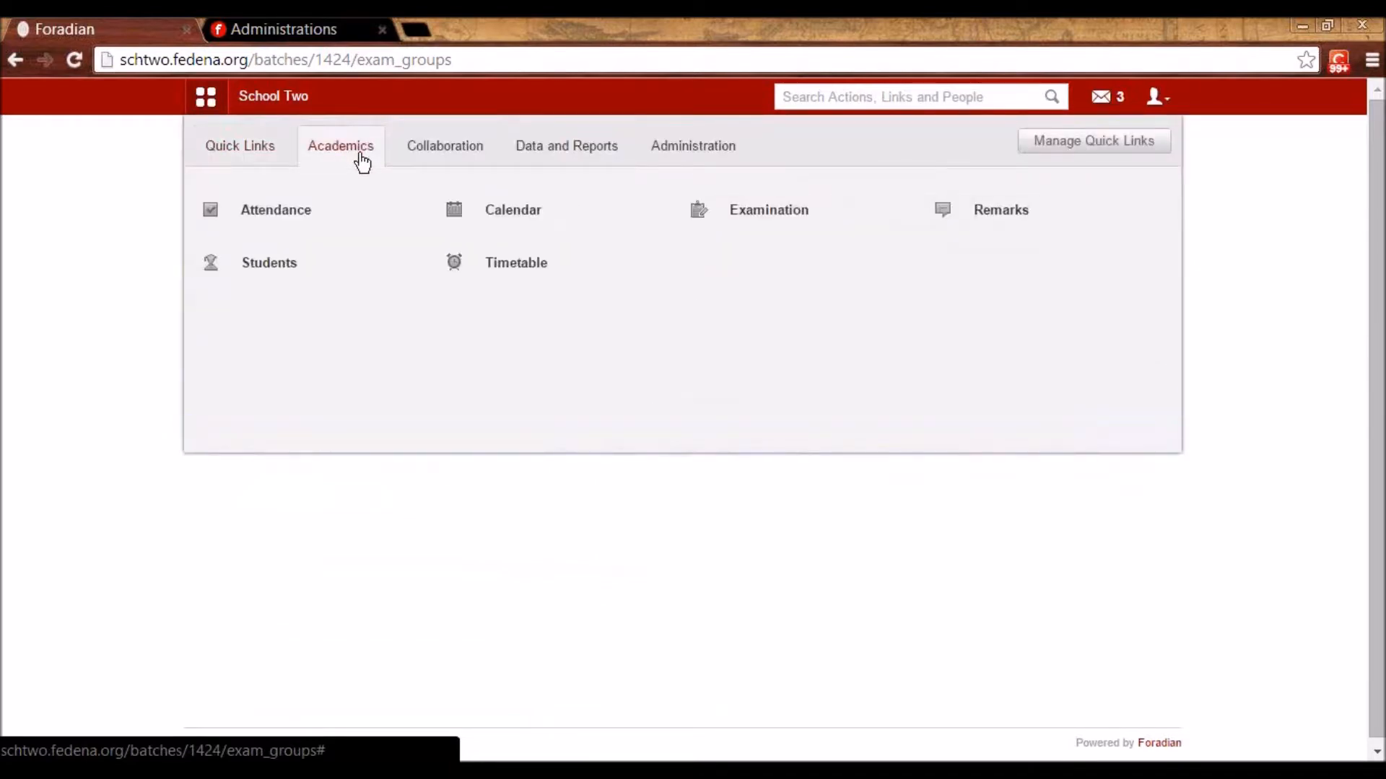
- Check the Maths and English exams on January 6 and 7 in the calendar, then publish Term 1's schedule
left_click(546, 230)
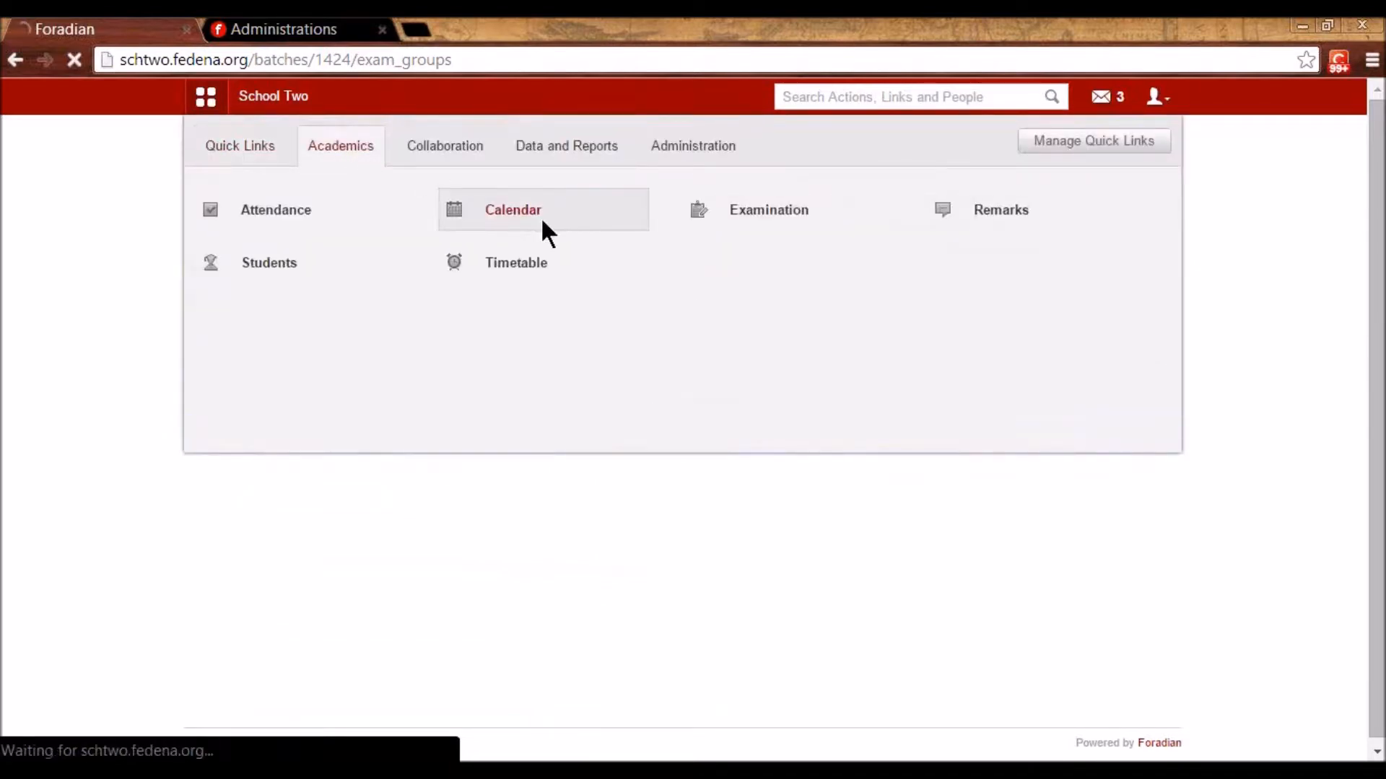
left_click(458, 421)
left_click(442, 420)
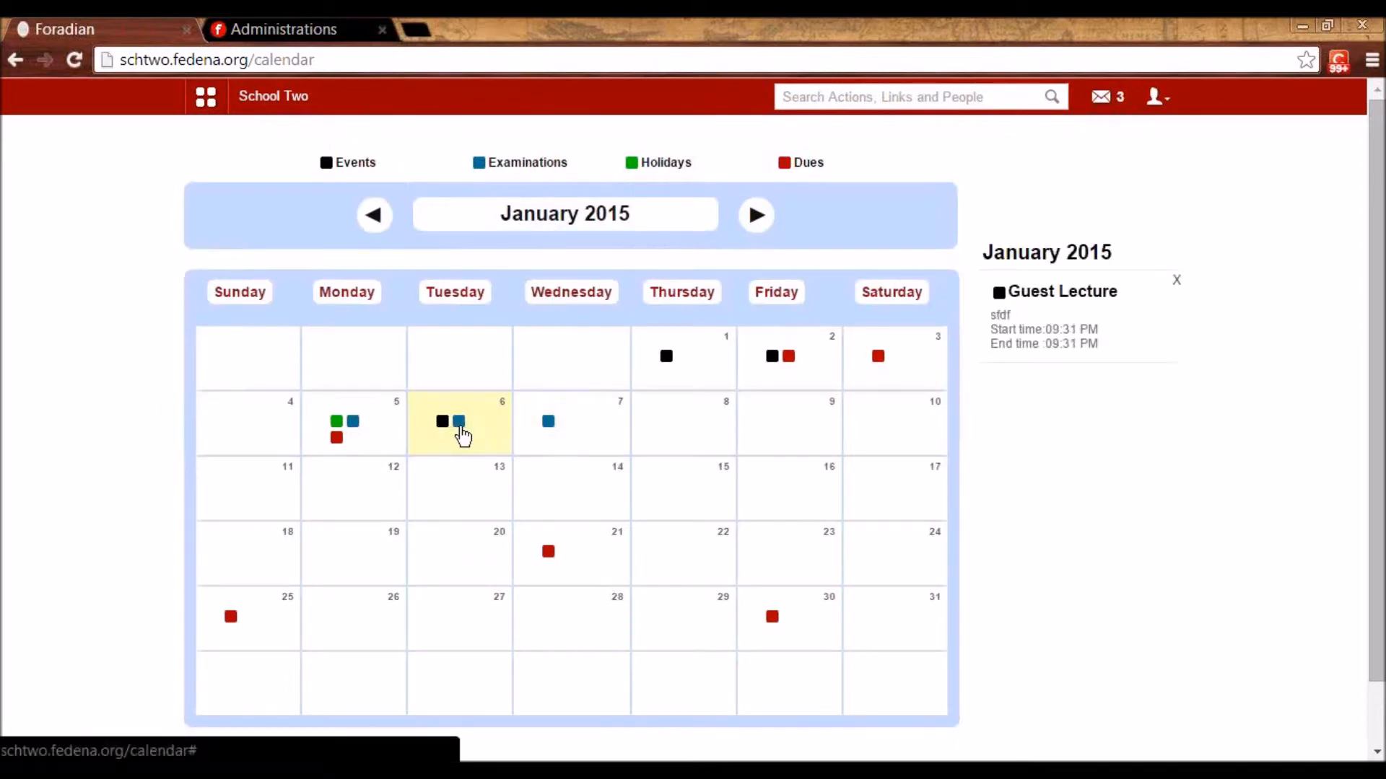
left_click(526, 434)
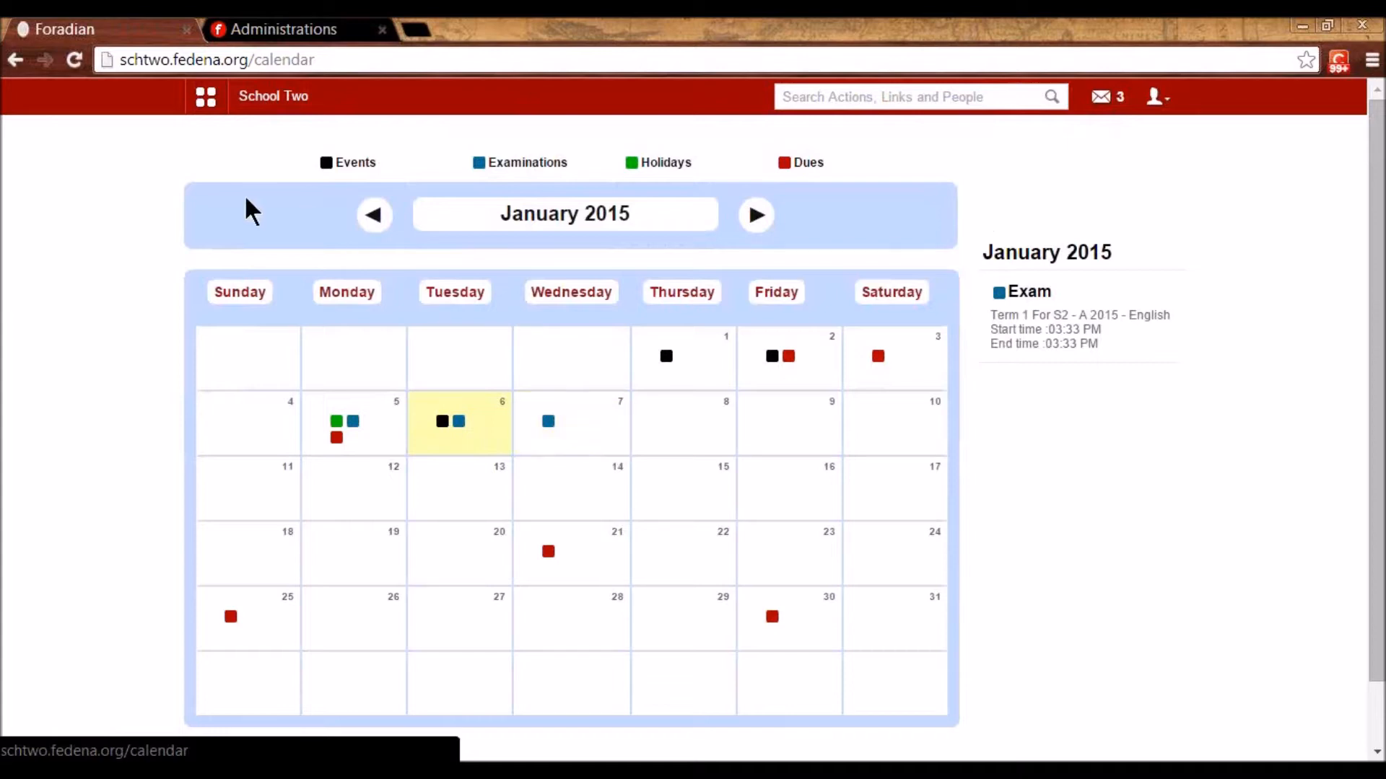
key("alt+Left")
left_click(701, 372)
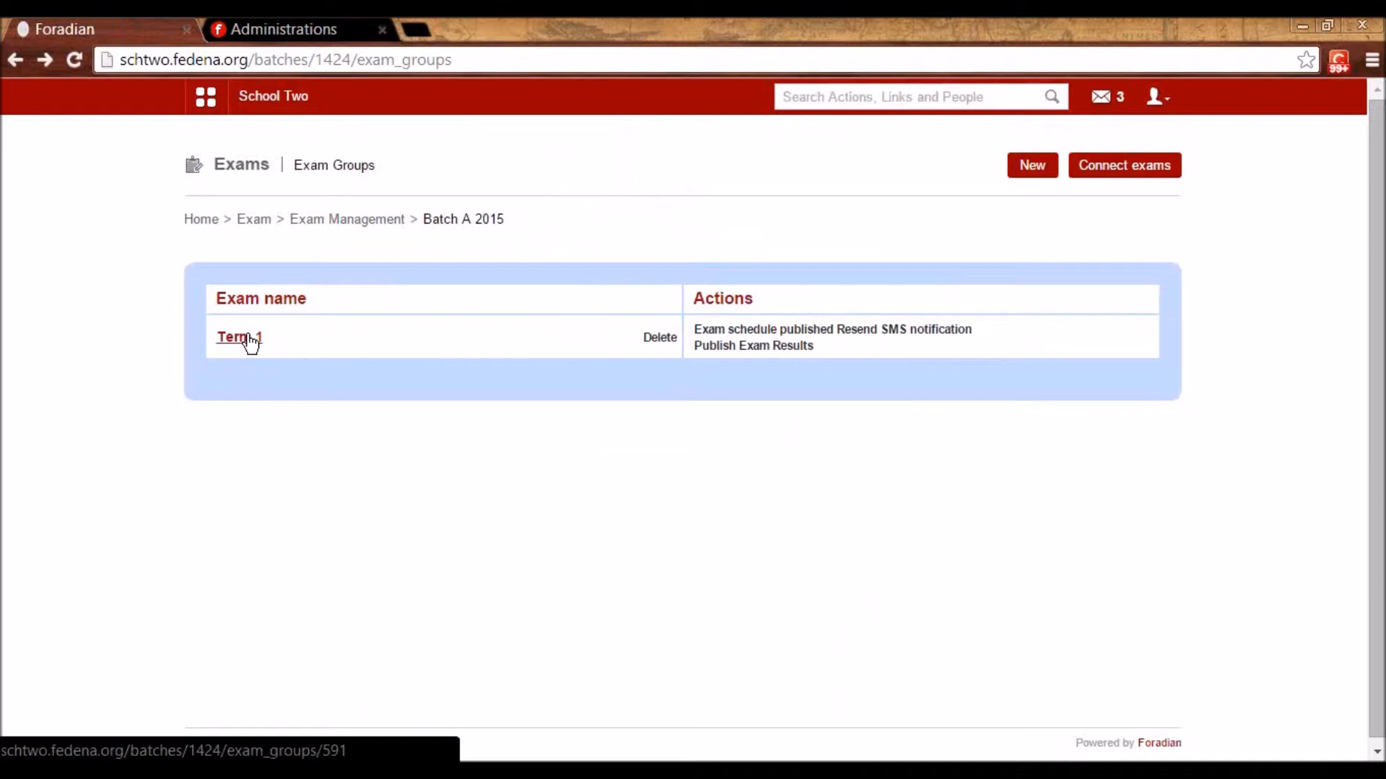
- Enter a Term 1 Maths mark of 78 with the remark 'Good Performance' and save it
left_click(245, 336)
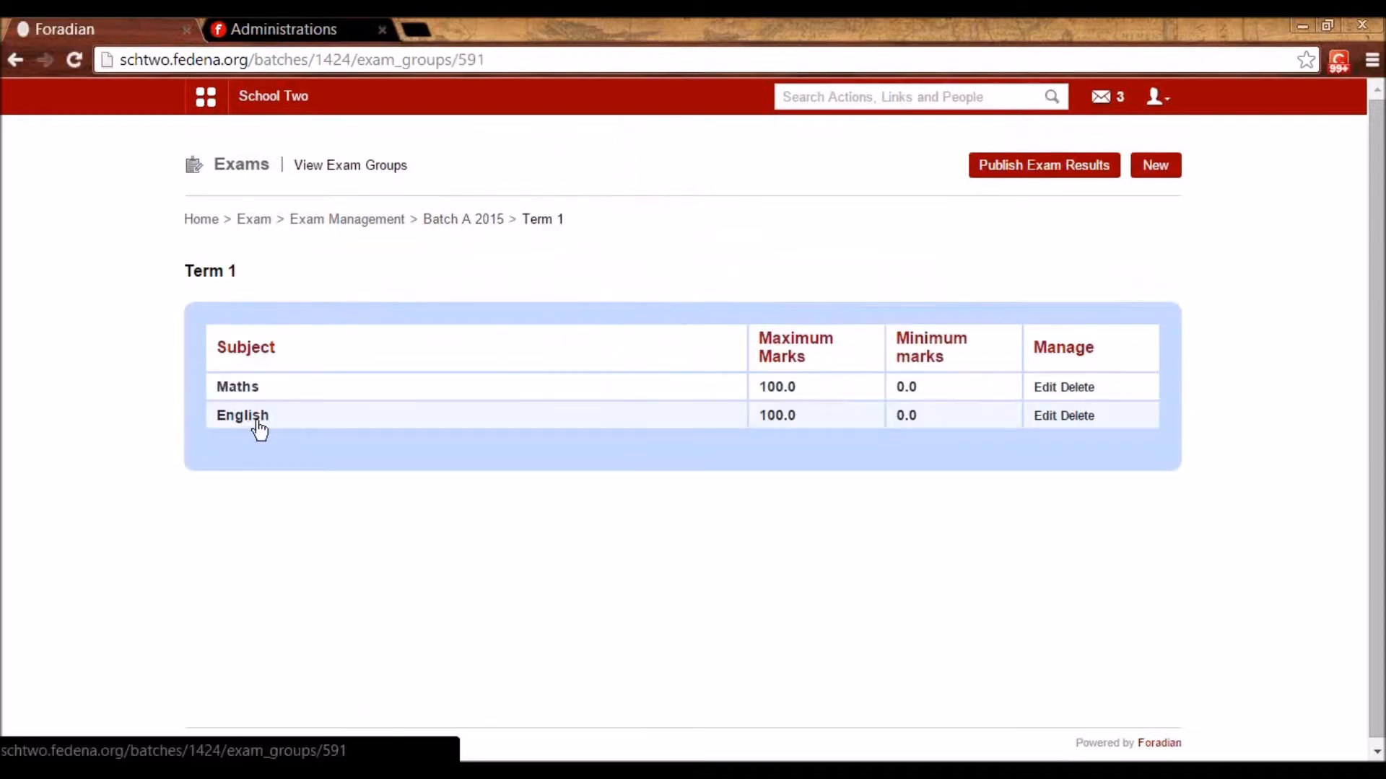
left_click(241, 390)
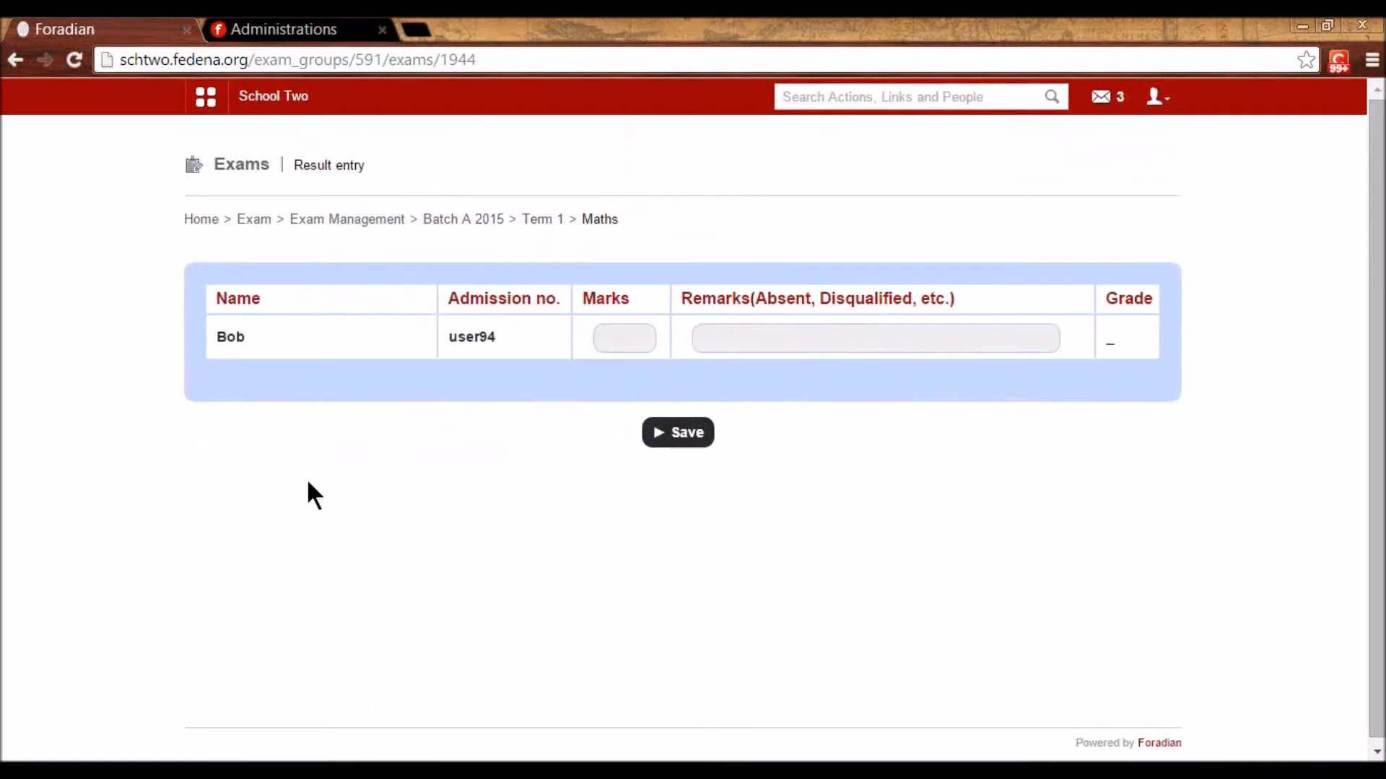
left_click(603, 335)
type("8")
left_click(706, 331)
type("Good Perman")
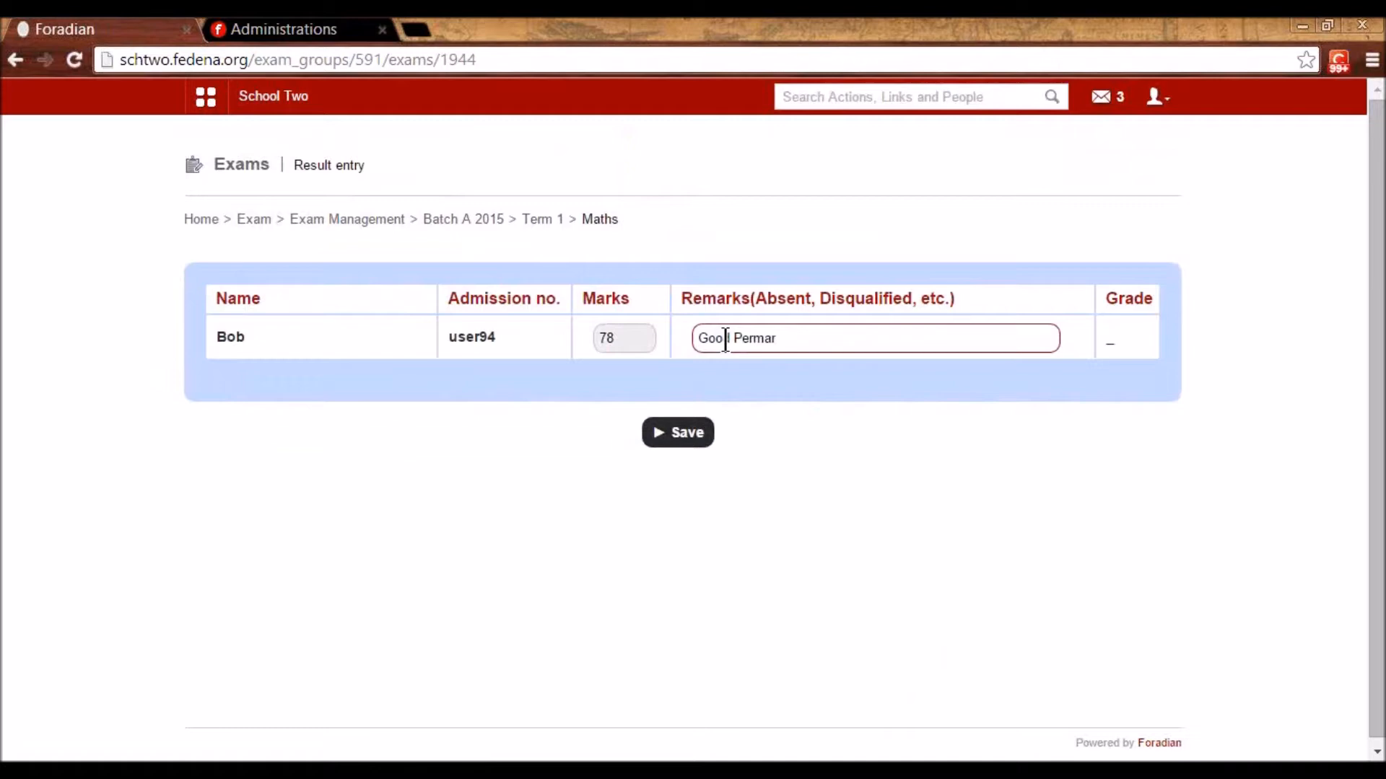
key("BackSpace")
key("BackSpace")
key("BackSpace")
type("formance")
left_click(686, 432)
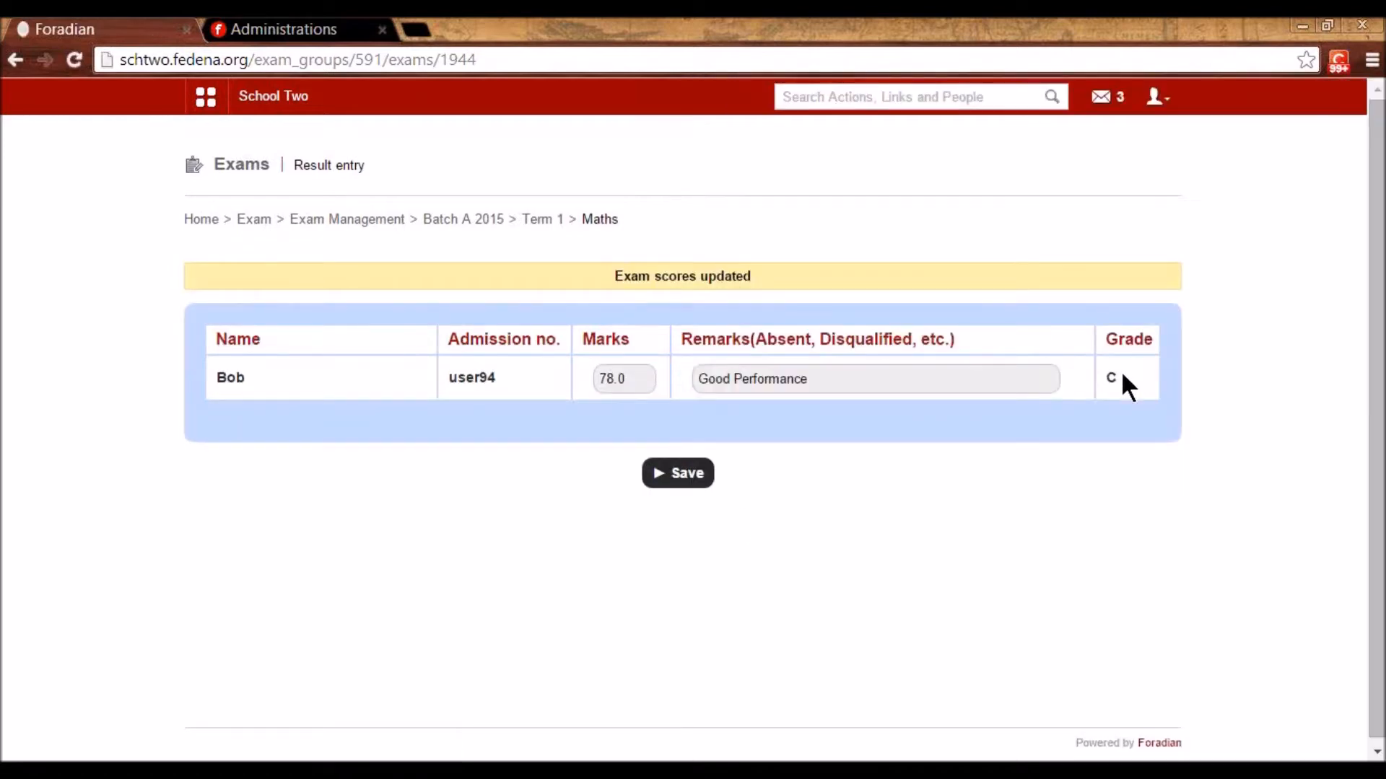
left_click(604, 393)
key("ctrl+a")
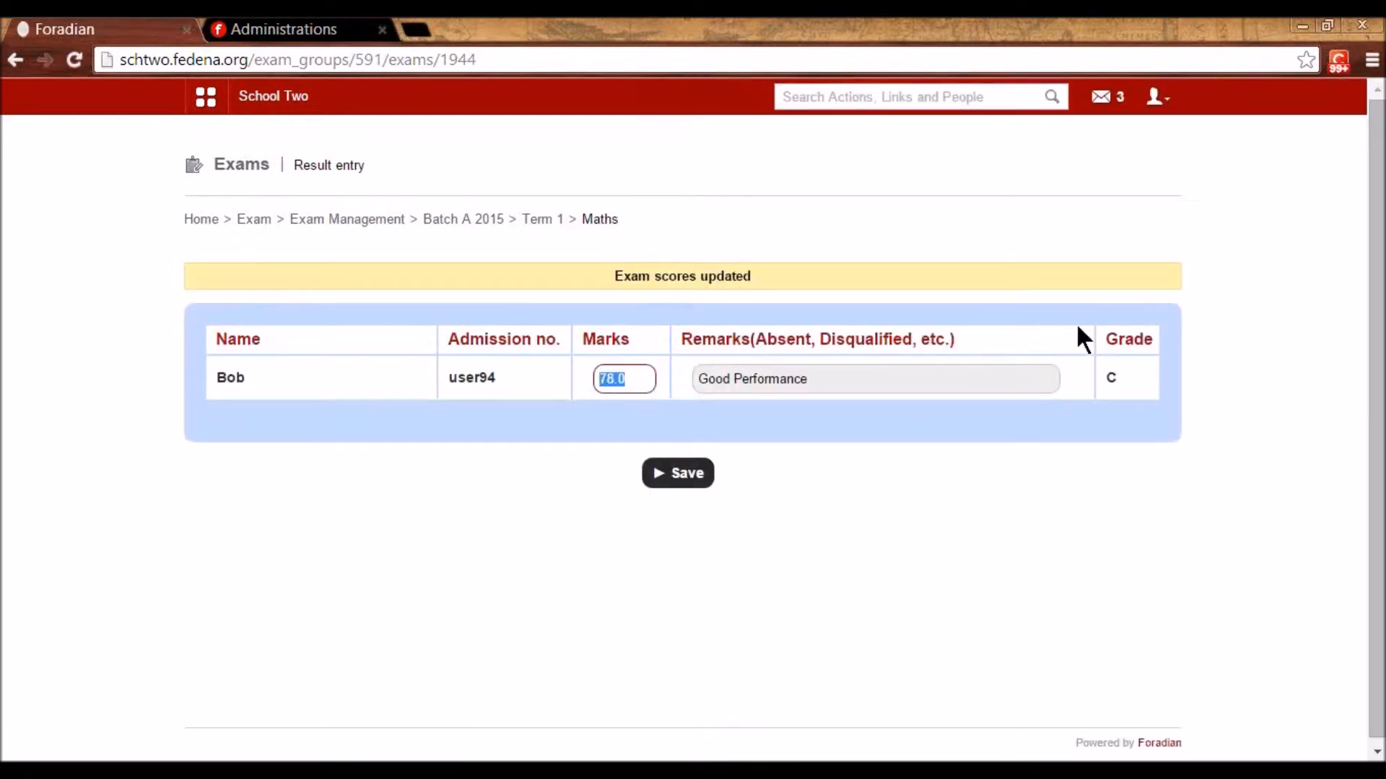
left_click(1116, 368)
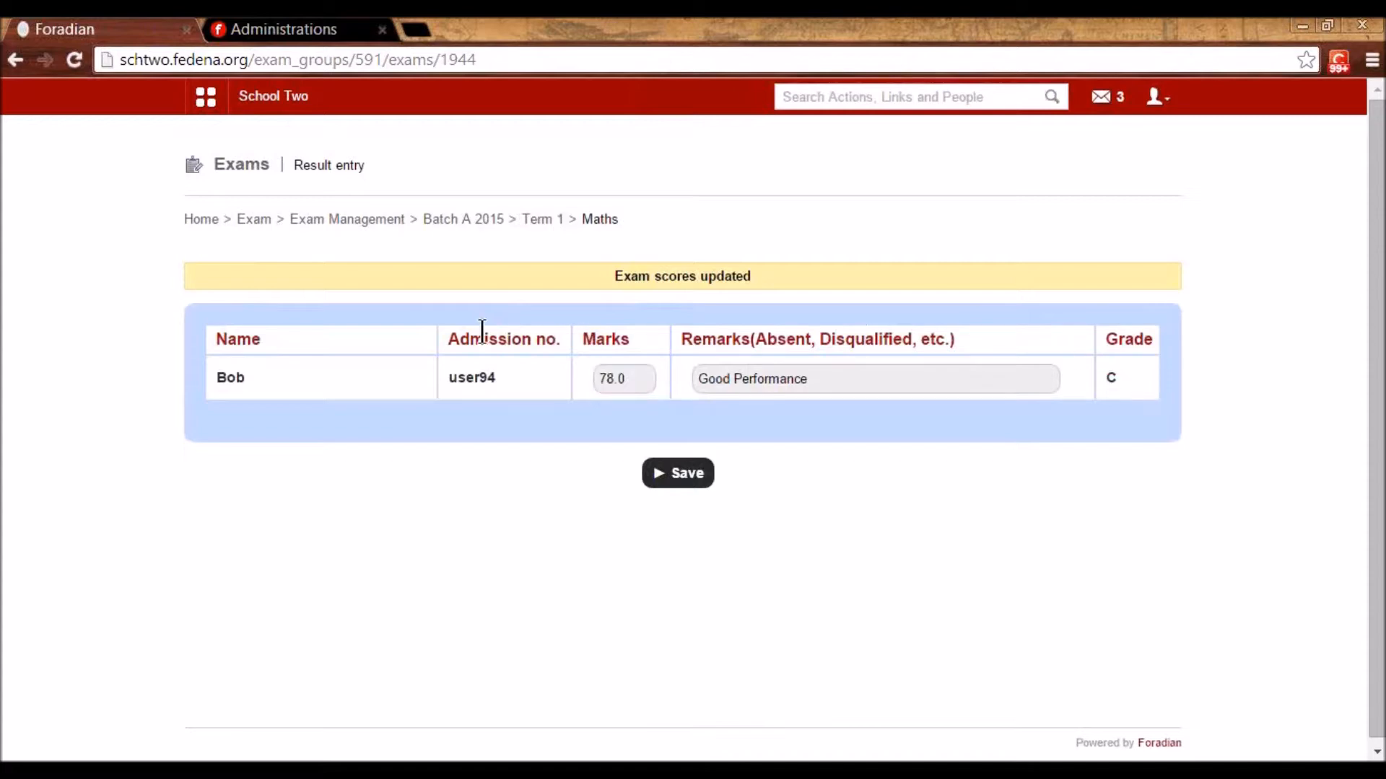
- Enter a Term 1 English mark of 90 with the remark 'Good Performance' and save it
left_click(535, 220)
left_click(254, 418)
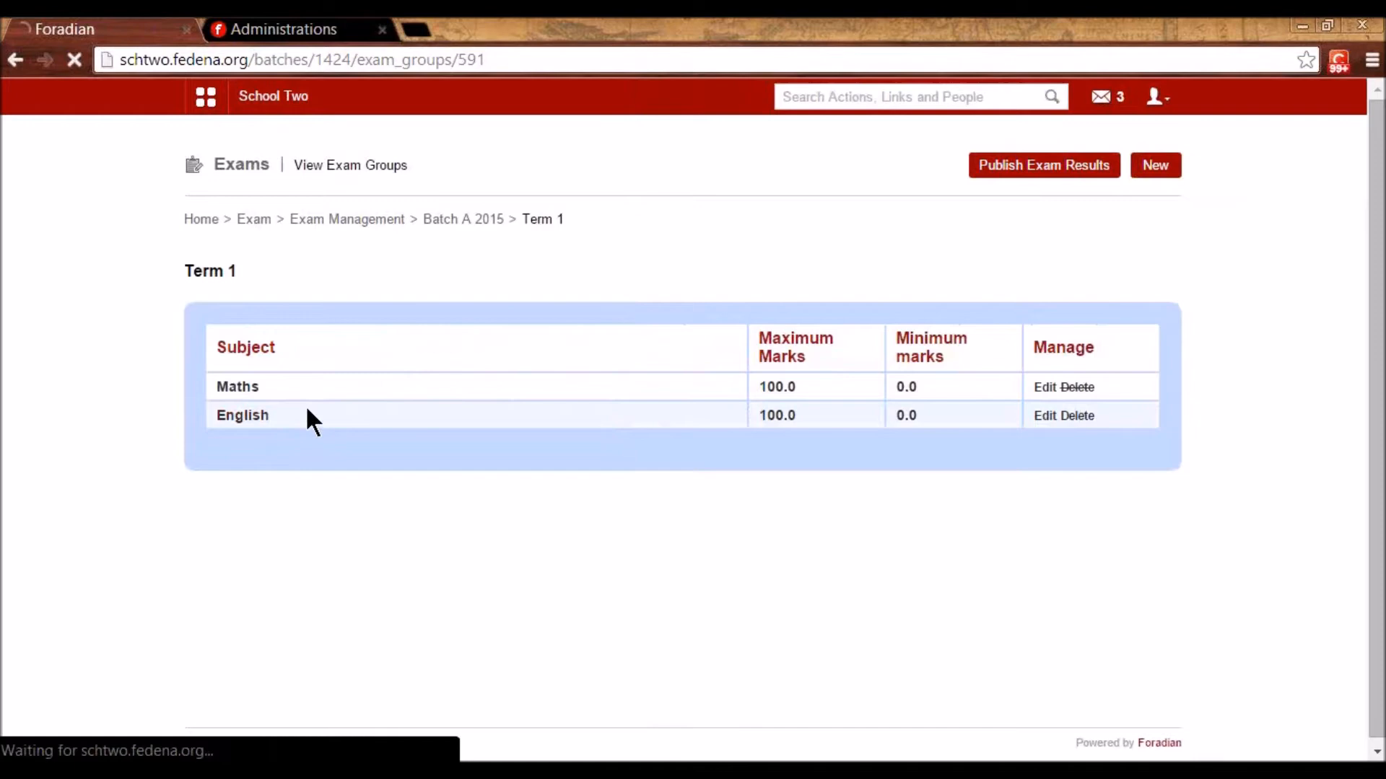
left_click(629, 335)
type("90")
left_click(762, 336)
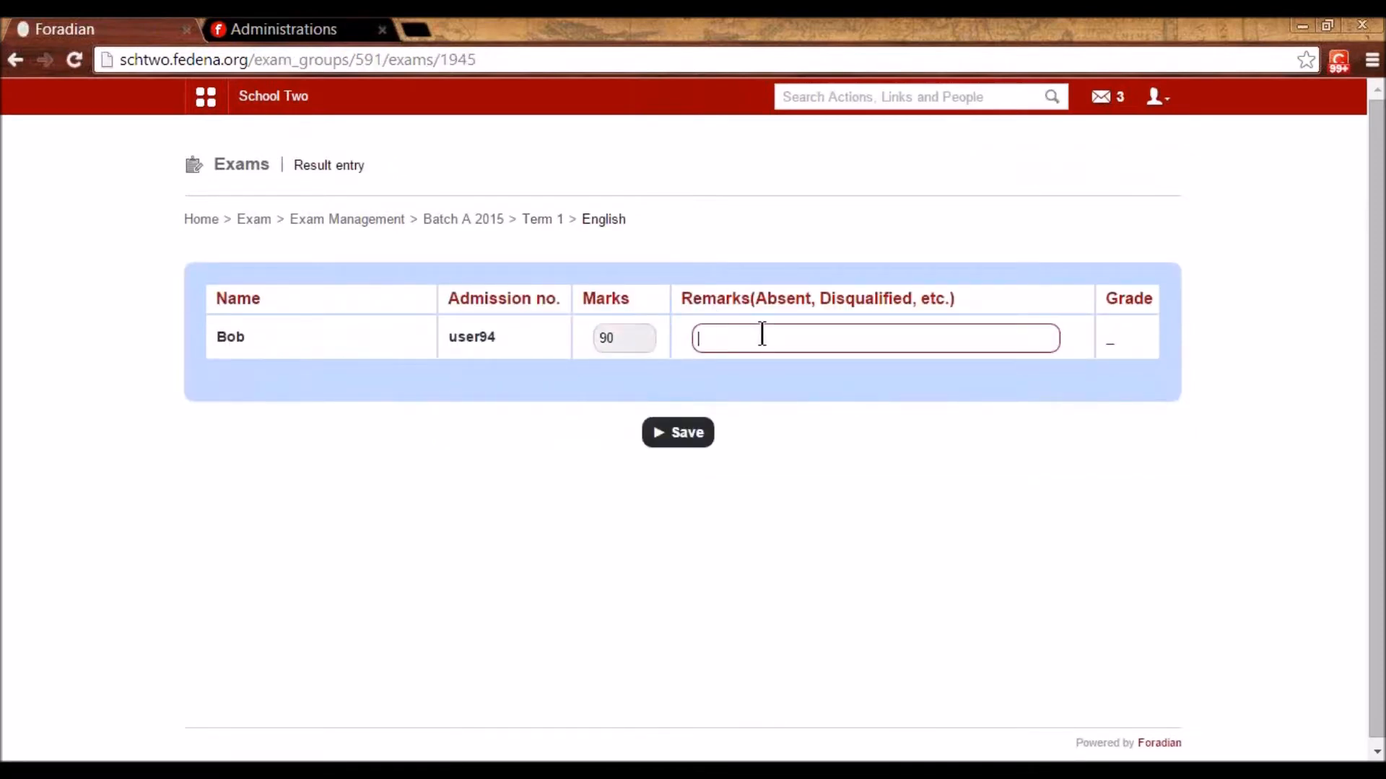
type("Good")
key("Down")
key("Return")
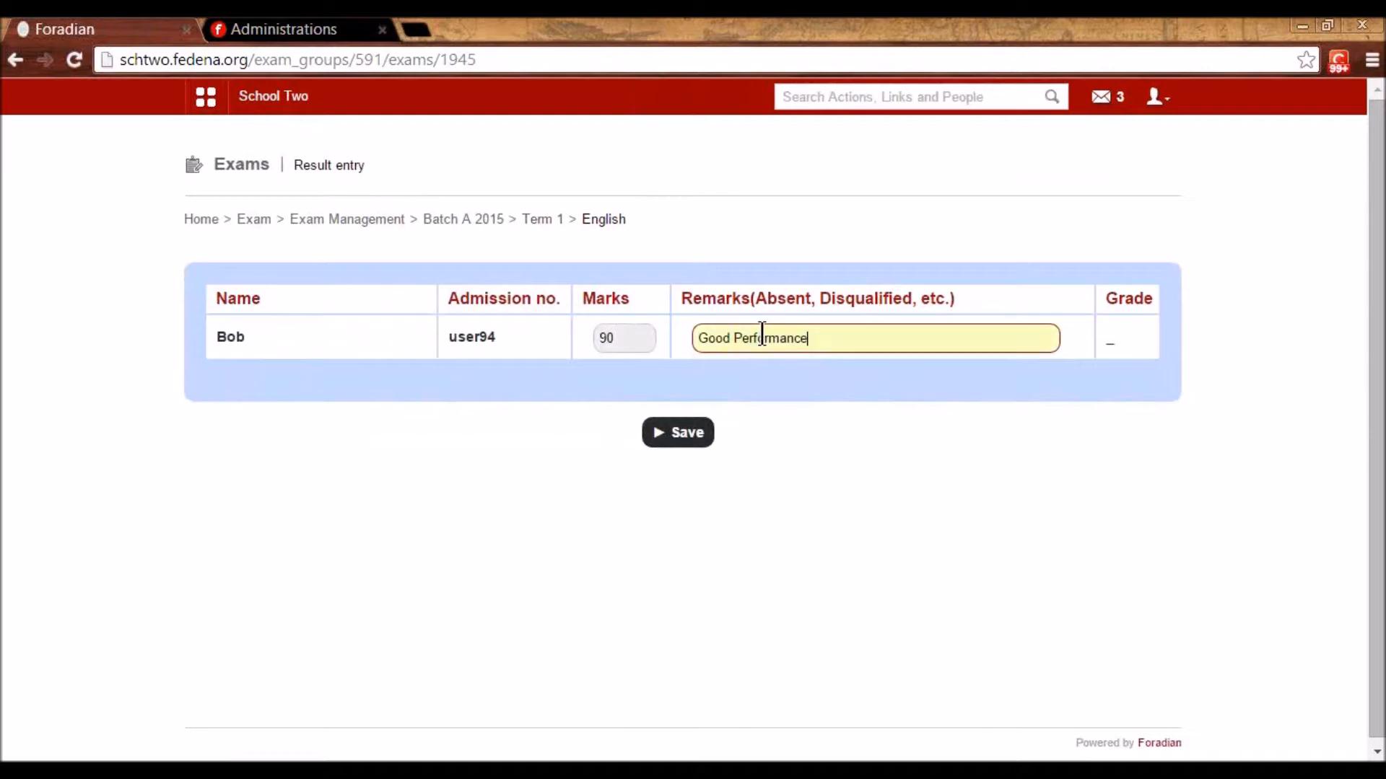
left_click(675, 433)
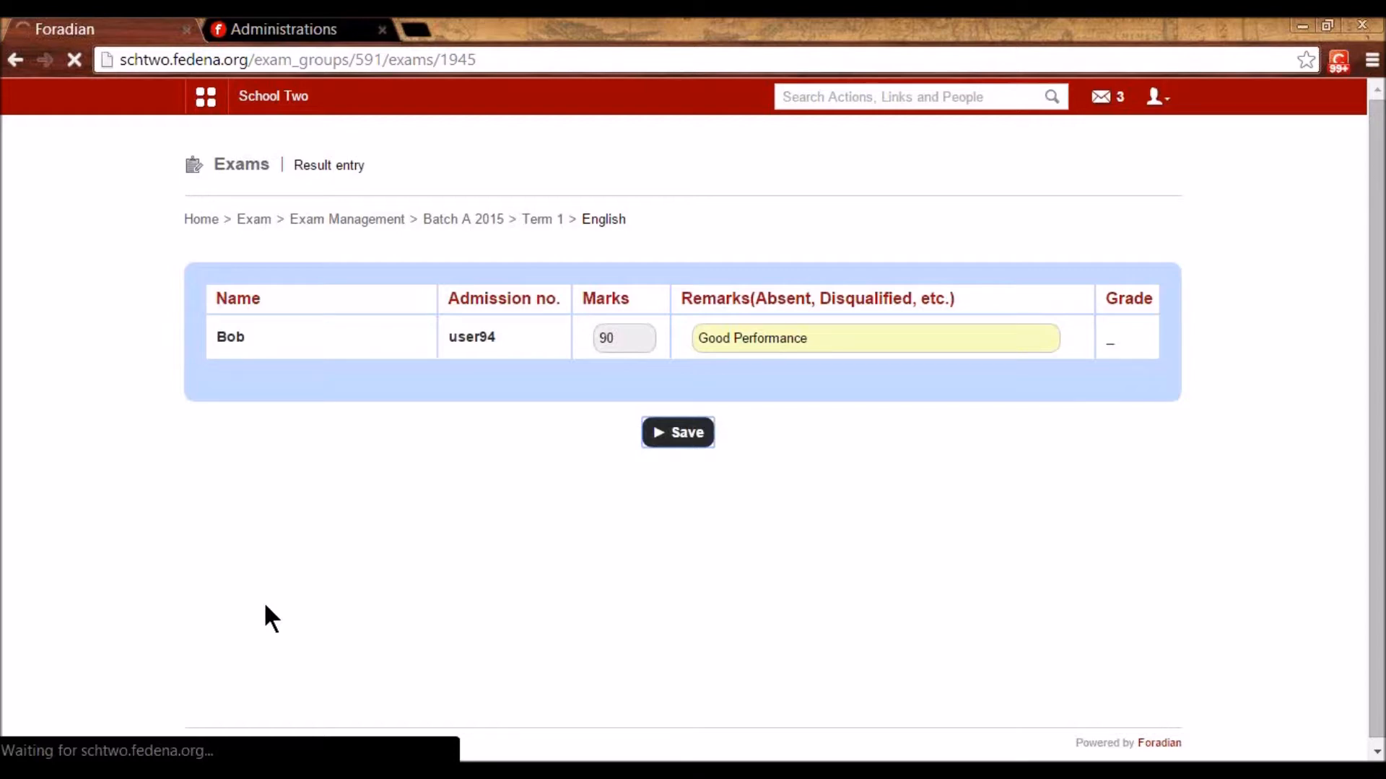
- Start a new Batch A 2015 exam group named Term 2 with Marks and Grades type
left_click(465, 221)
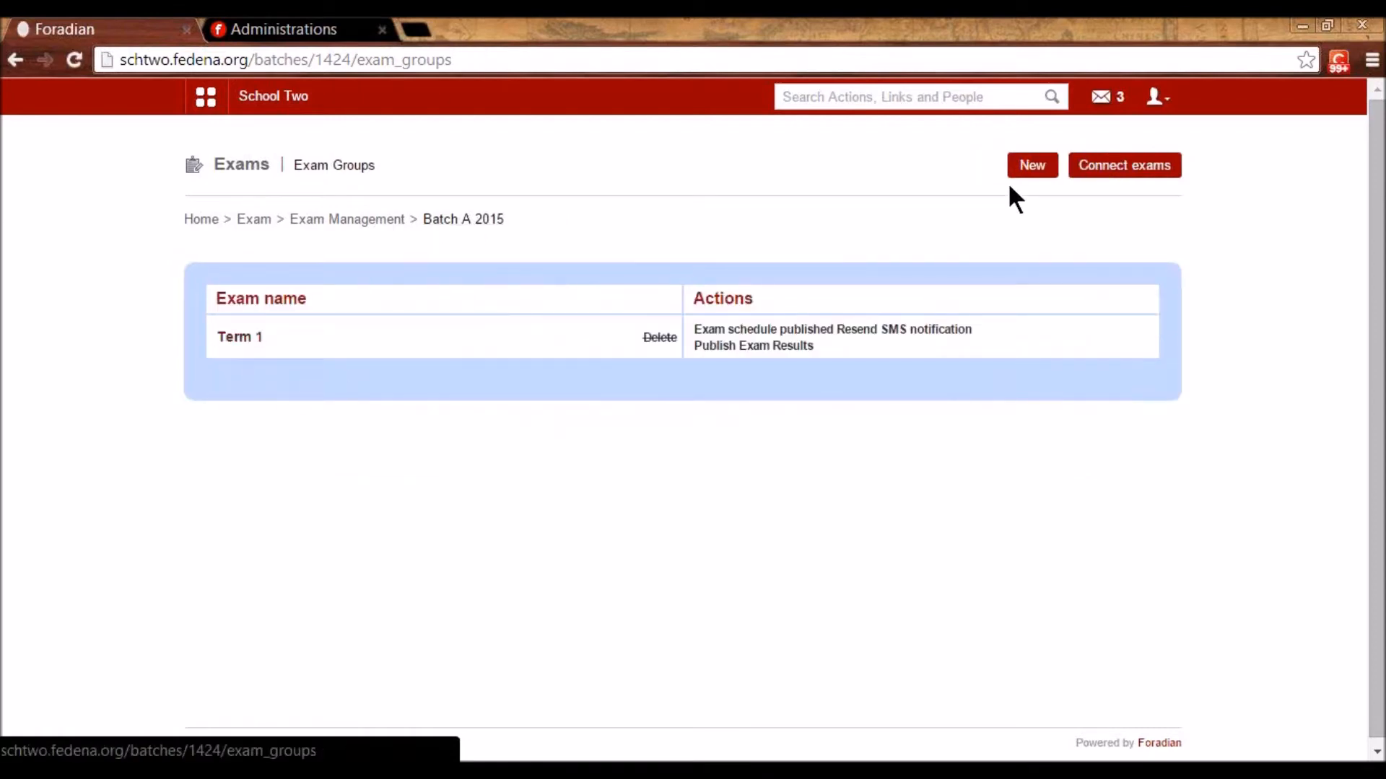
left_click(1025, 172)
left_click(595, 286)
type("Term2")
key("BackSpace")
type("2")
left_click(587, 326)
left_click(570, 378)
left_click(457, 396)
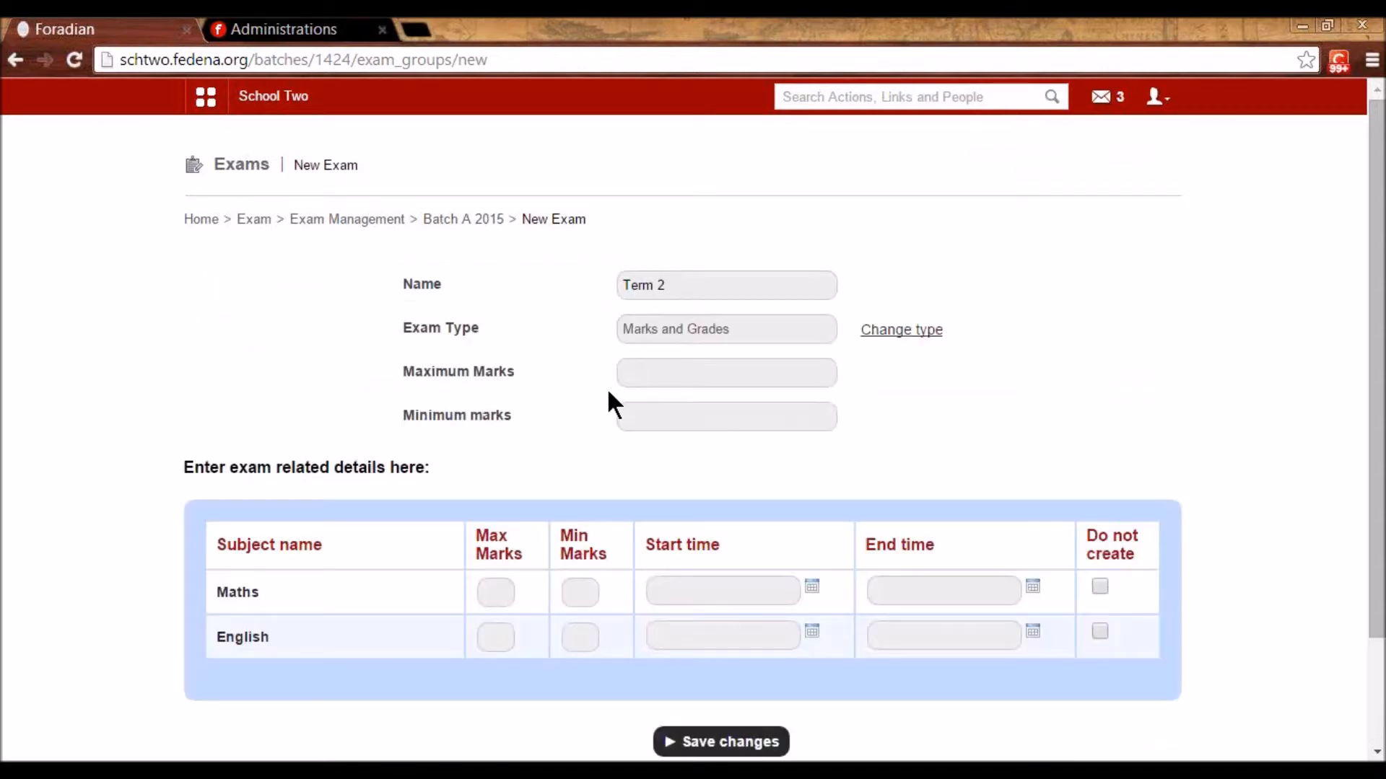
- Set maximum marks 100 and minimum 0, and schedule the Maths exam on the 6th
left_click(680, 366)
type("100")
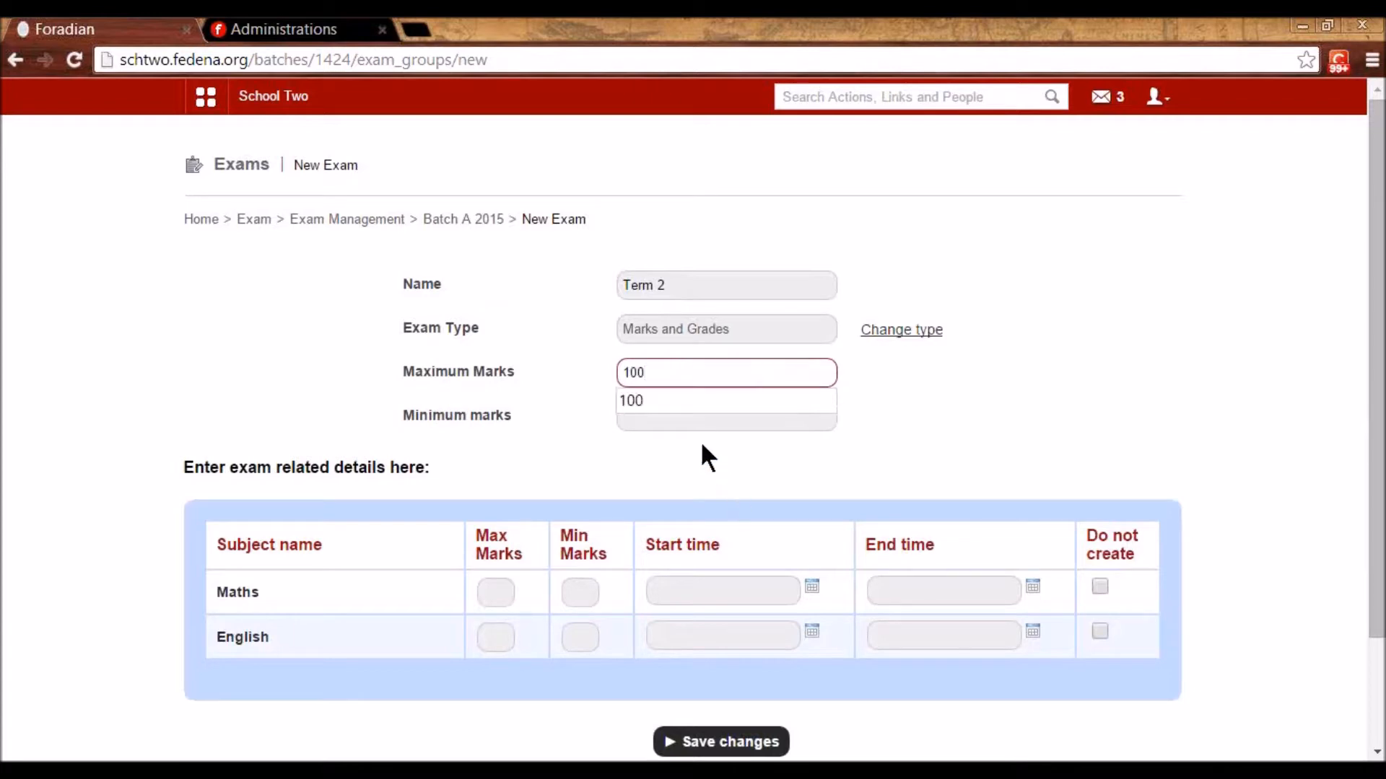
left_click(696, 416)
type("0")
left_click(577, 590)
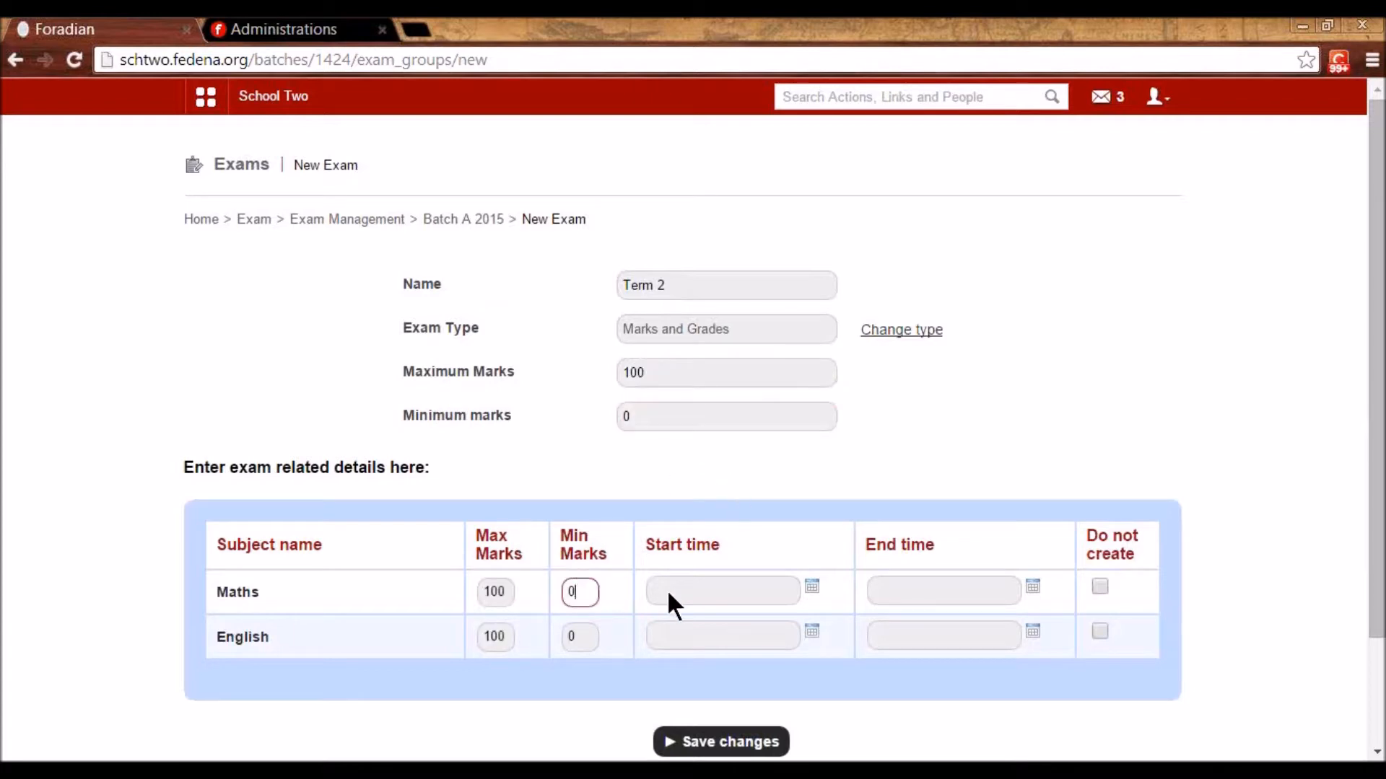
left_click(812, 586)
left_click(717, 426)
left_click(823, 542)
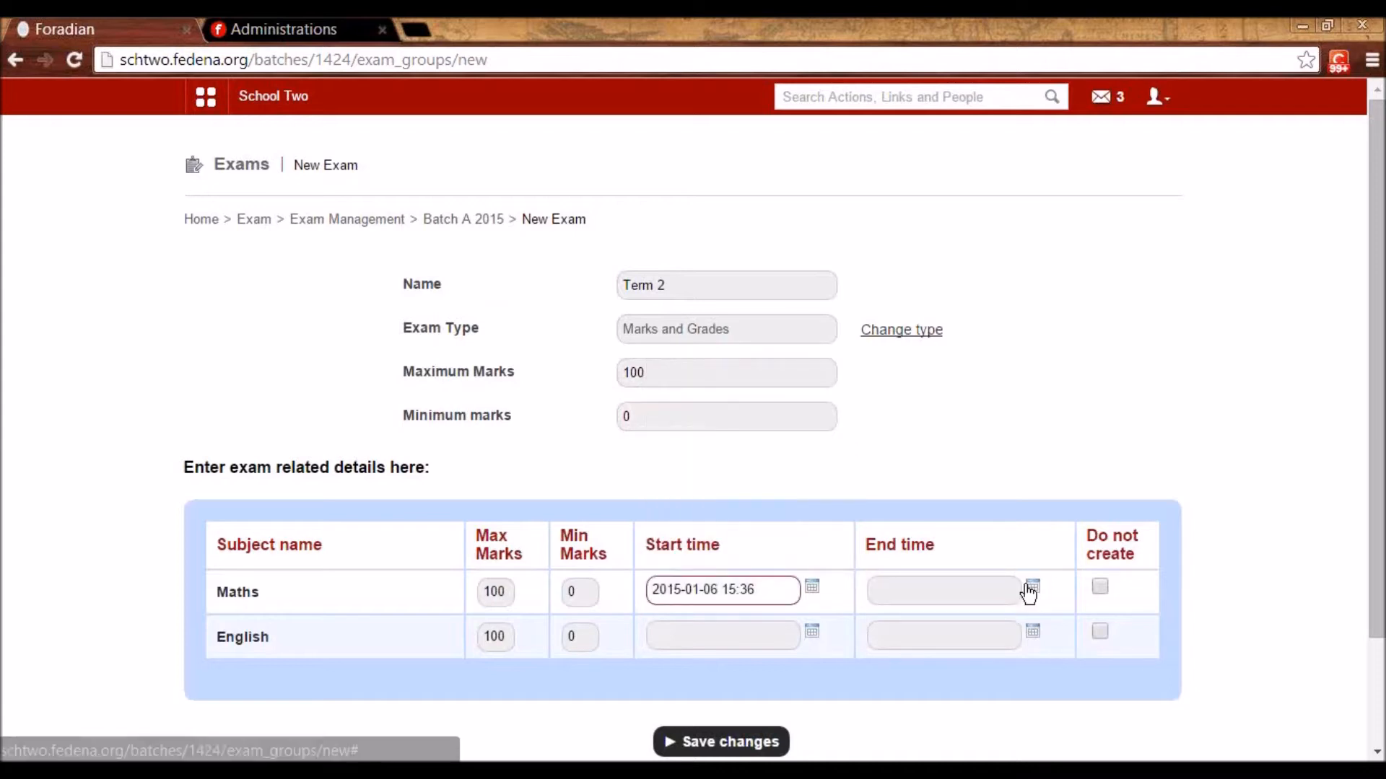
left_click(1033, 586)
left_click(939, 426)
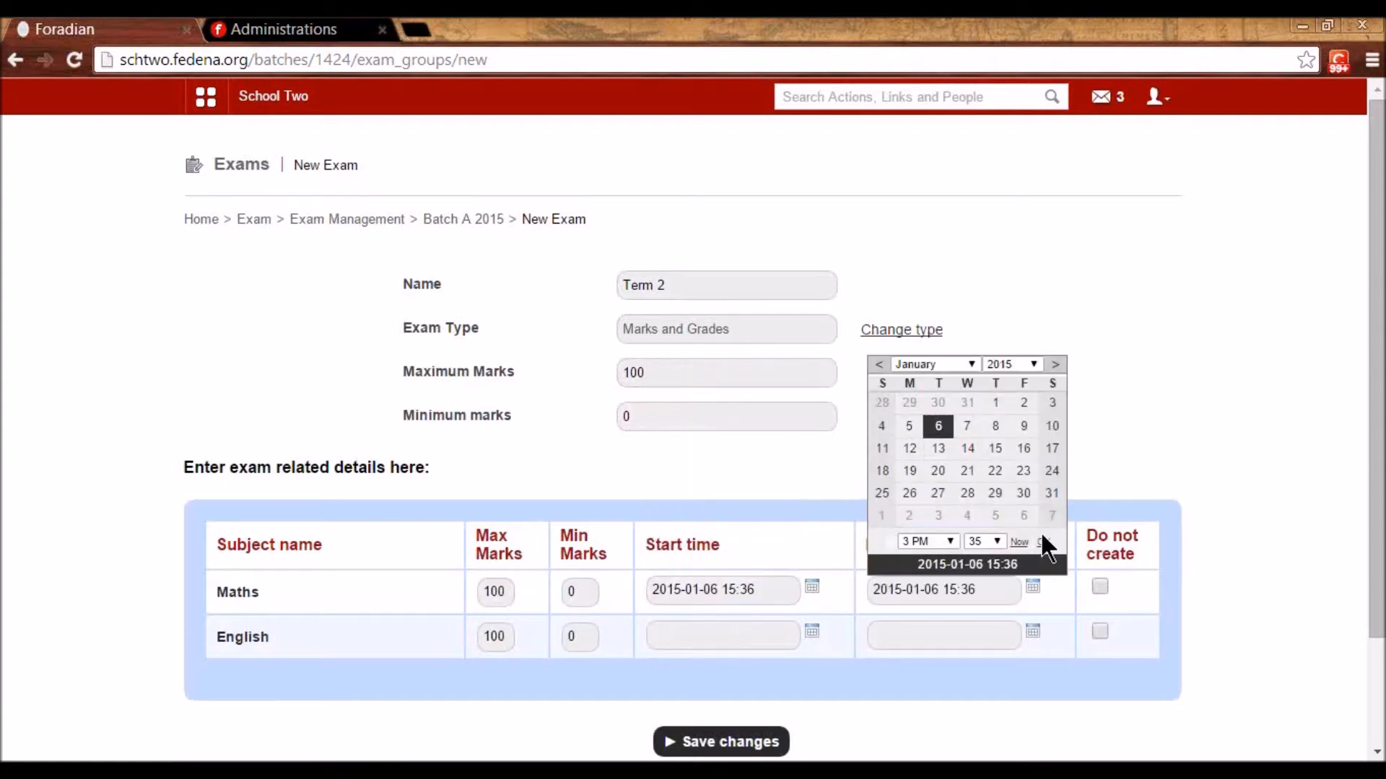
left_click(1044, 546)
- Schedule the English exam on the 6th, save Term 2, and publish its exam schedule
left_click(812, 631)
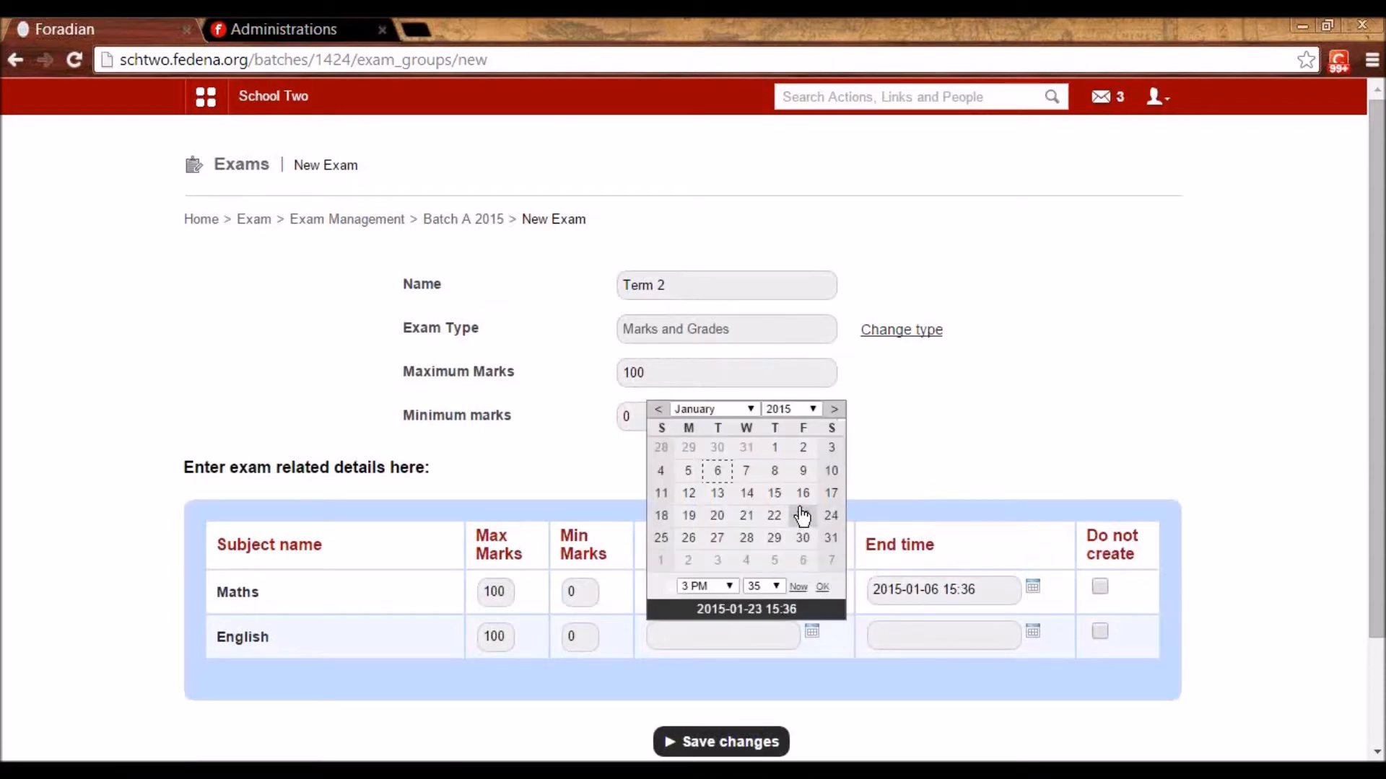
left_click(719, 471)
left_click(822, 587)
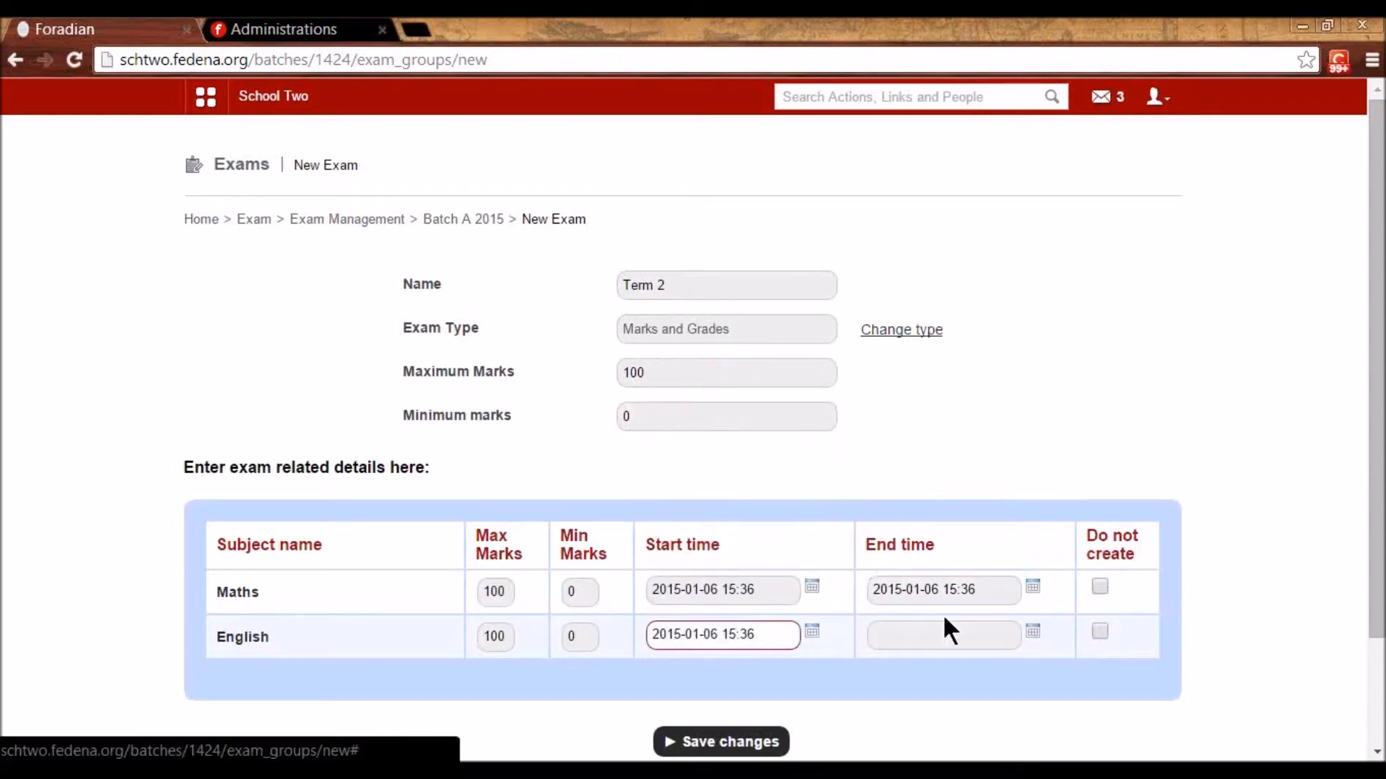
left_click(1033, 634)
left_click(938, 471)
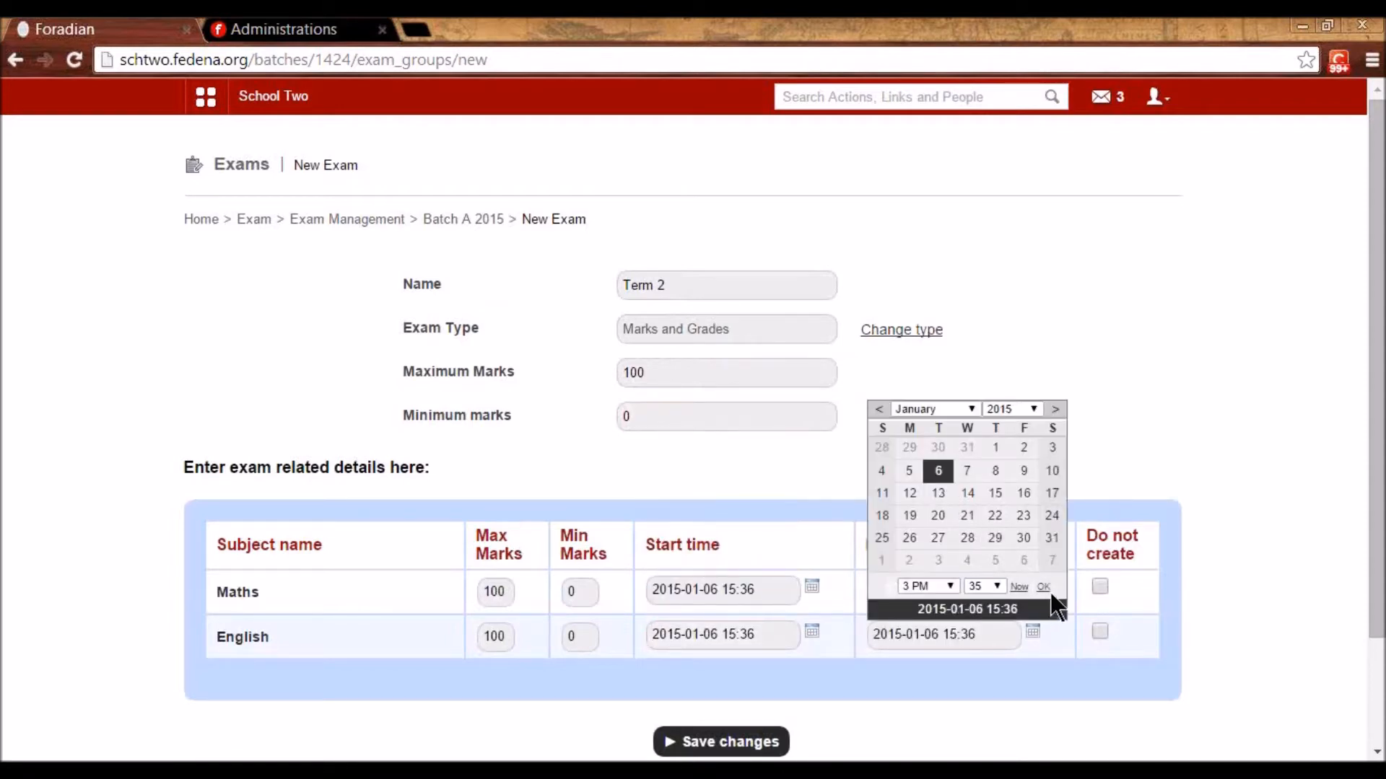
left_click(1043, 593)
left_click(781, 742)
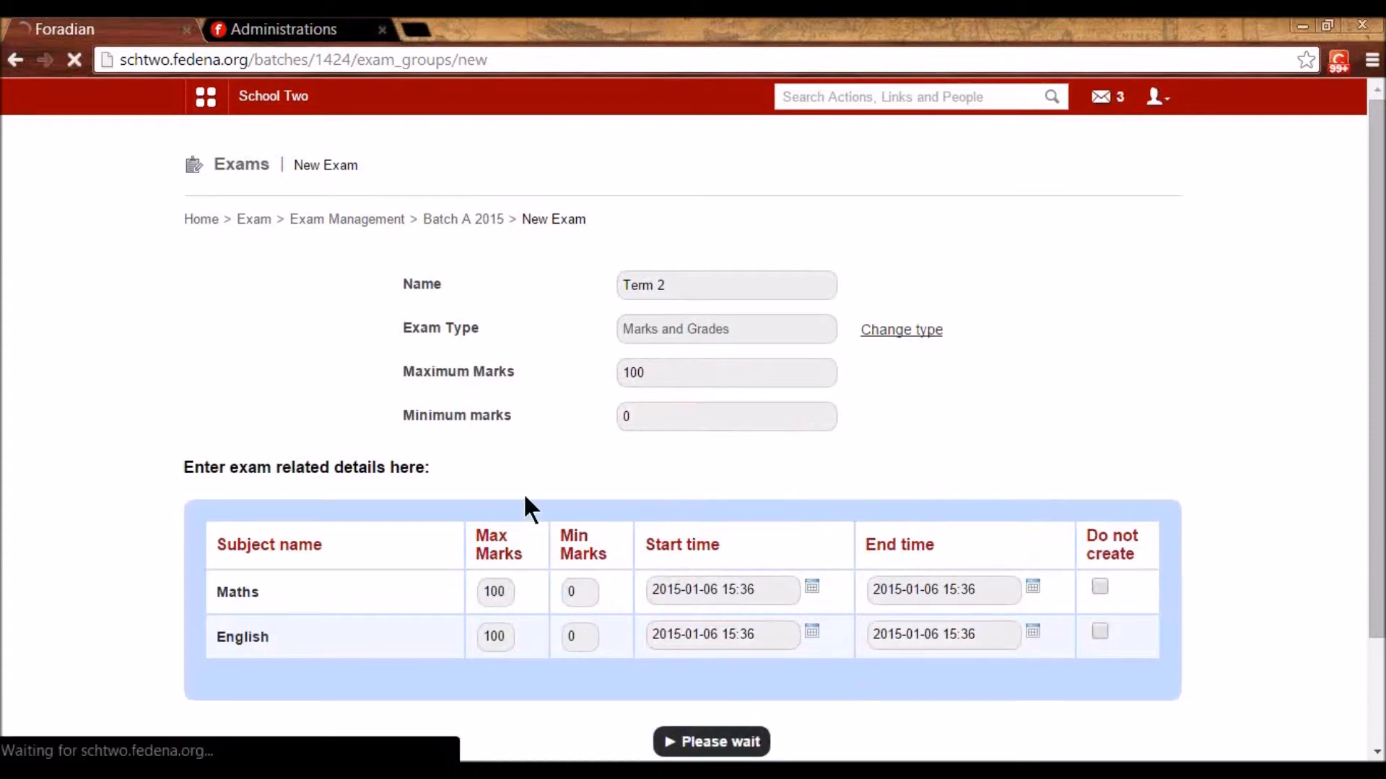
left_click(742, 416)
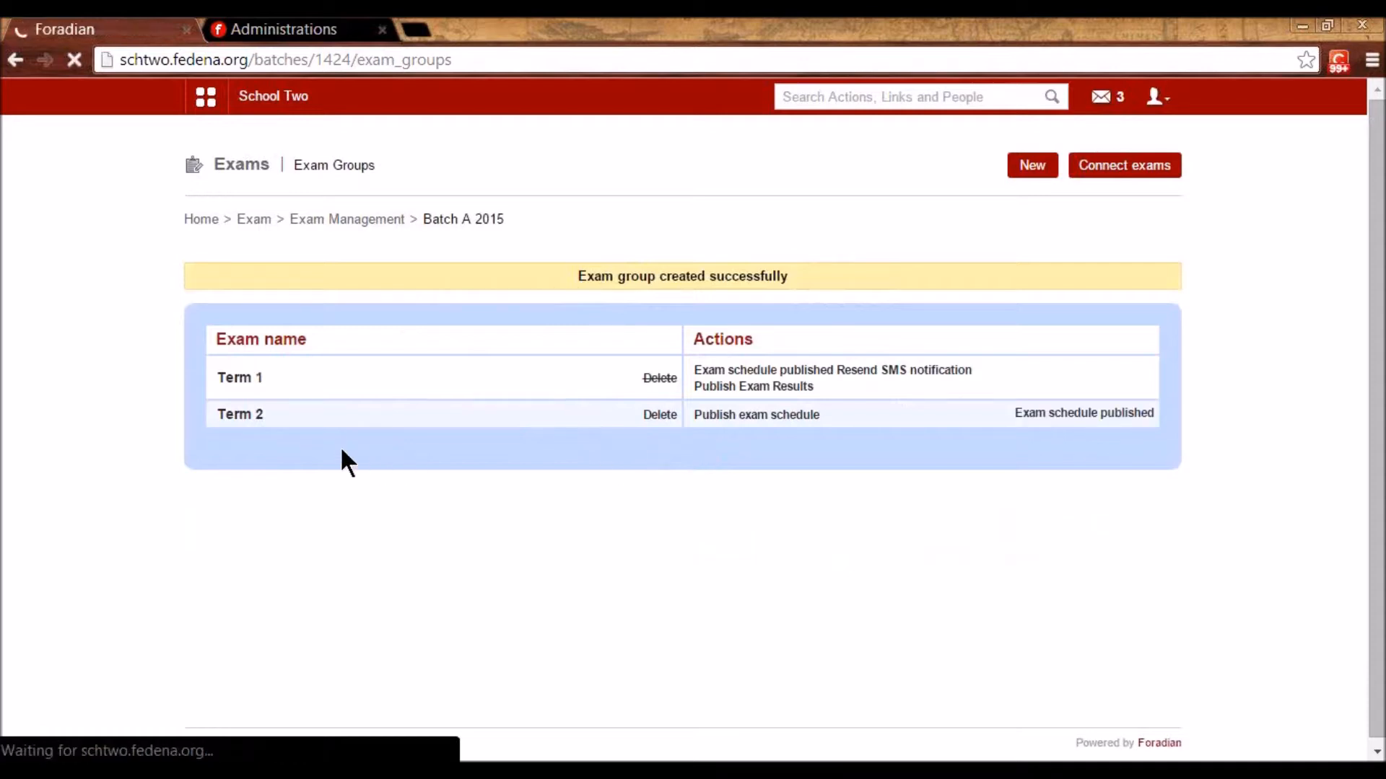
- Enter the student's Term 2 Maths mark of 56 with the remark 'Avg Performace' and save
left_click(243, 383)
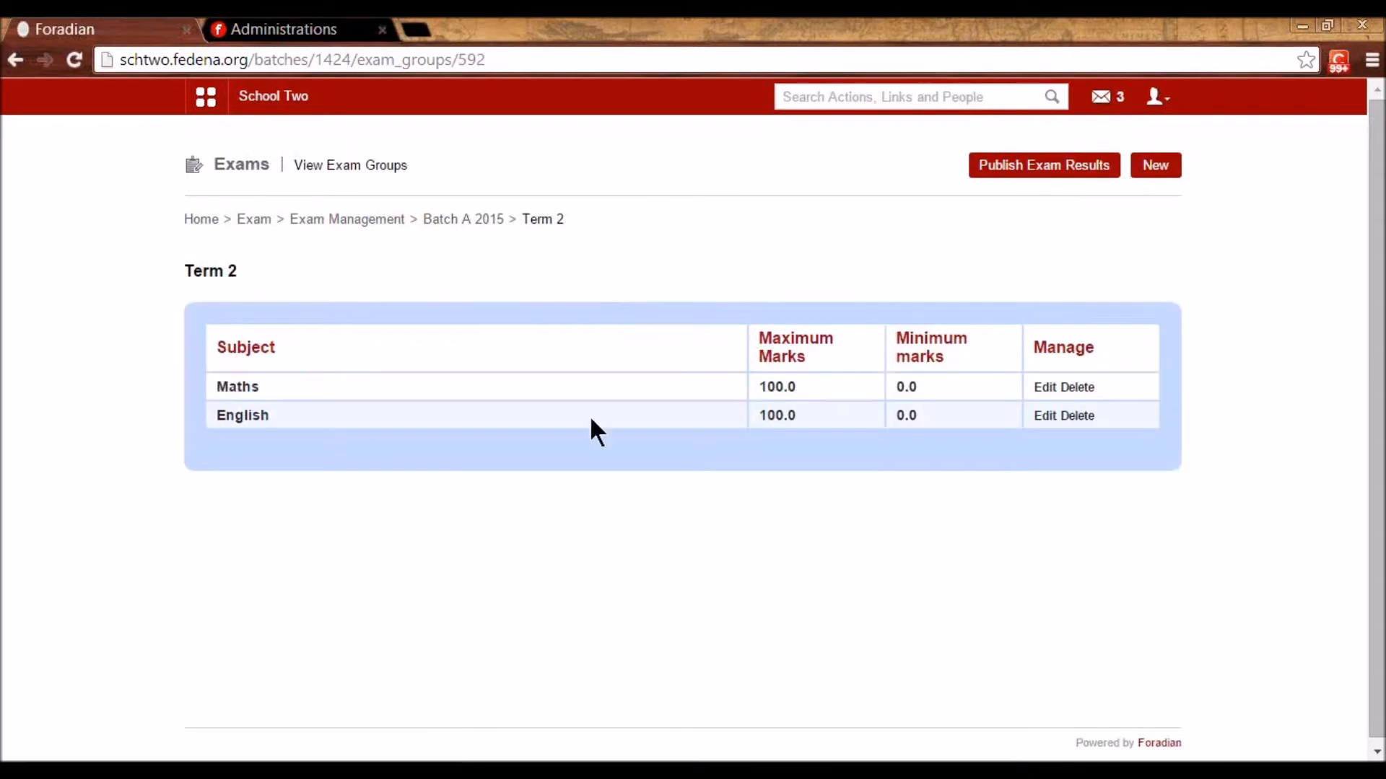
left_click(240, 389)
left_click(622, 330)
type("56")
left_click(708, 345)
type("Avg Per")
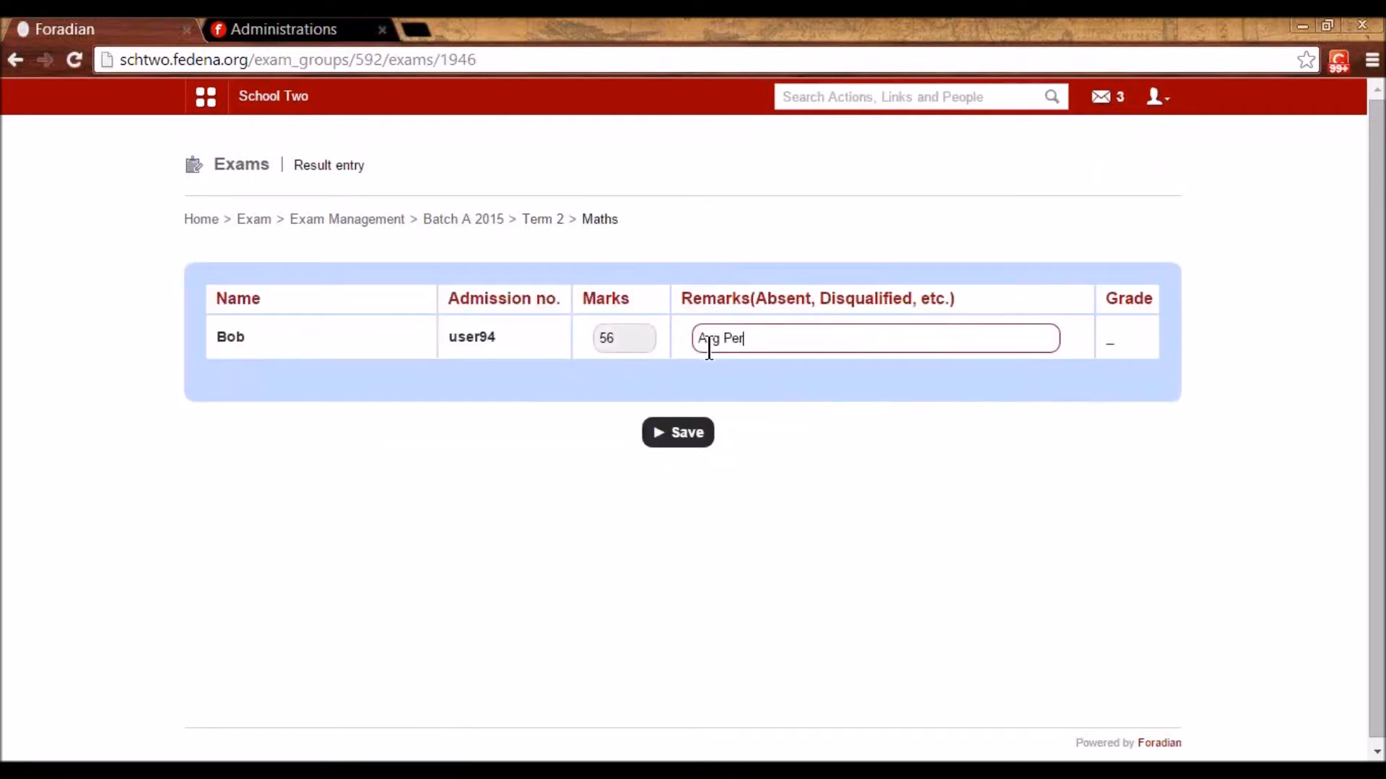
type("formace")
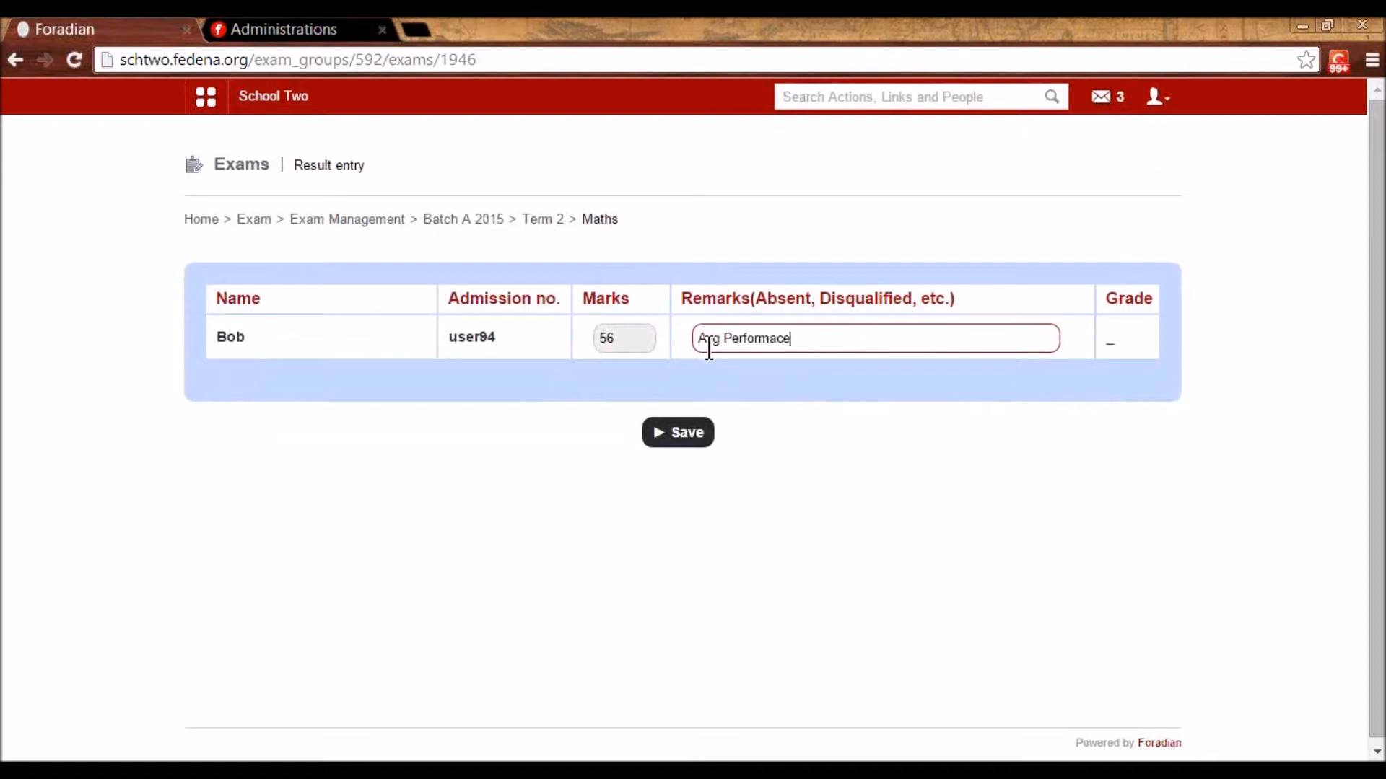
left_click(686, 433)
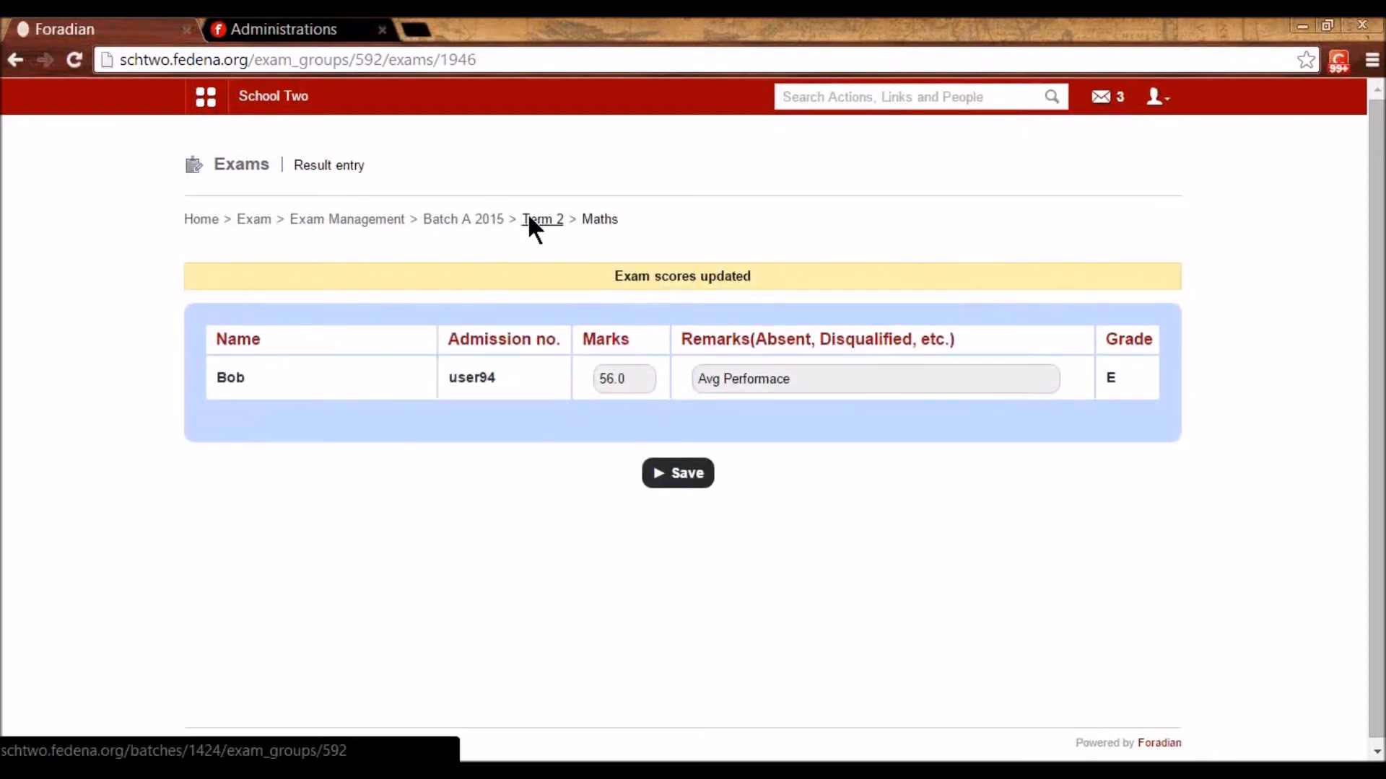
- Enter the student's Term 2 English mark of 78 with the Good Performance remark and save
left_click(363, 420)
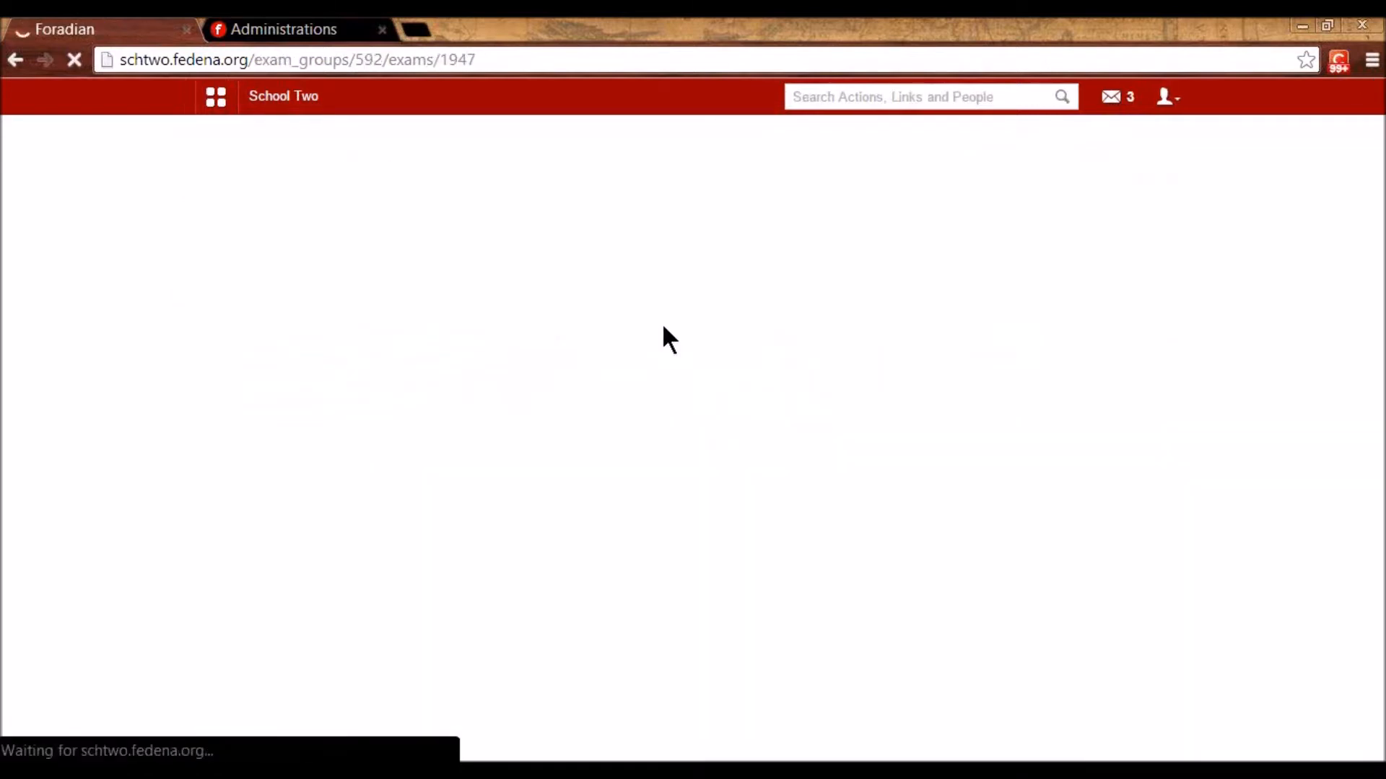
left_click(642, 334)
type("78")
left_click(744, 329)
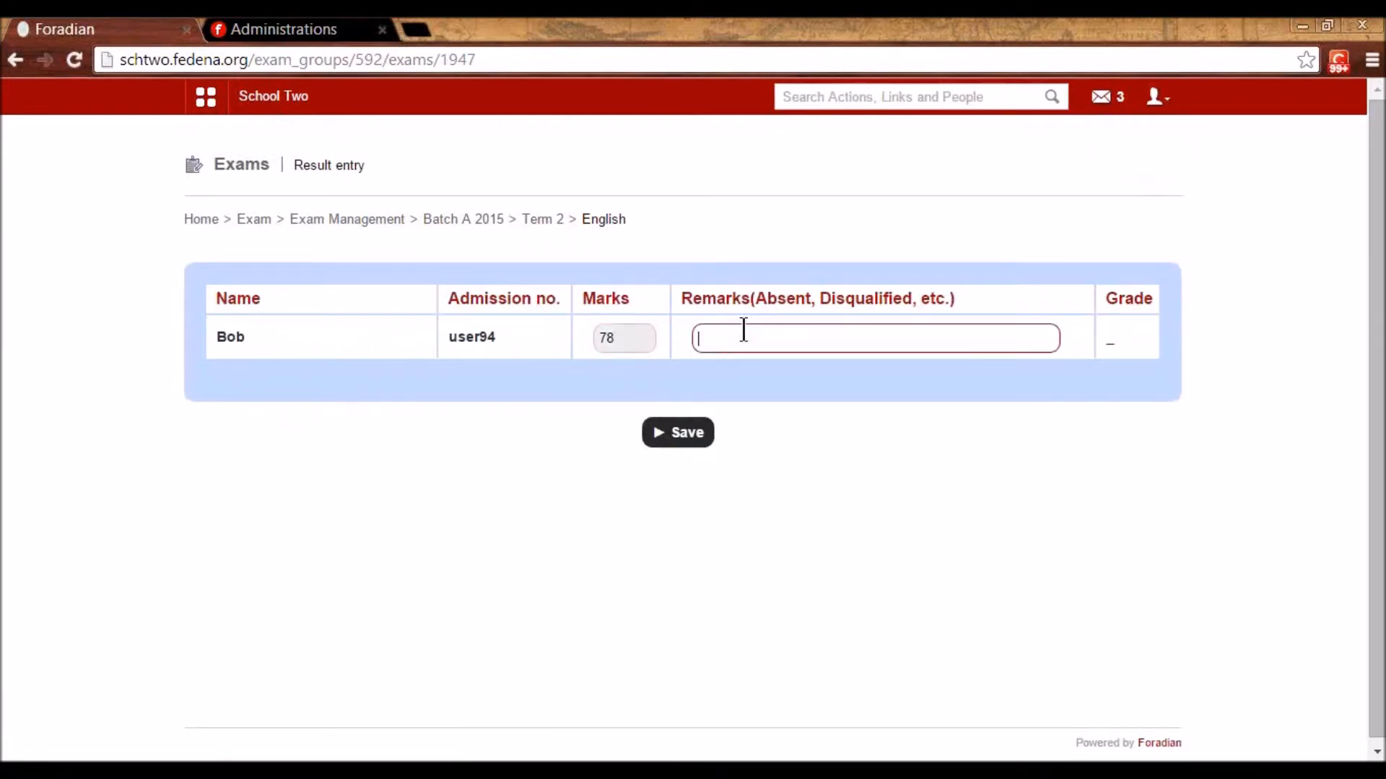
type("Good")
left_click(718, 365)
left_click(684, 435)
left_click(383, 220)
- Open Standard 2's Batch A 2015 exam groups and publish the Term 1 and Term 2 results
left_click(400, 287)
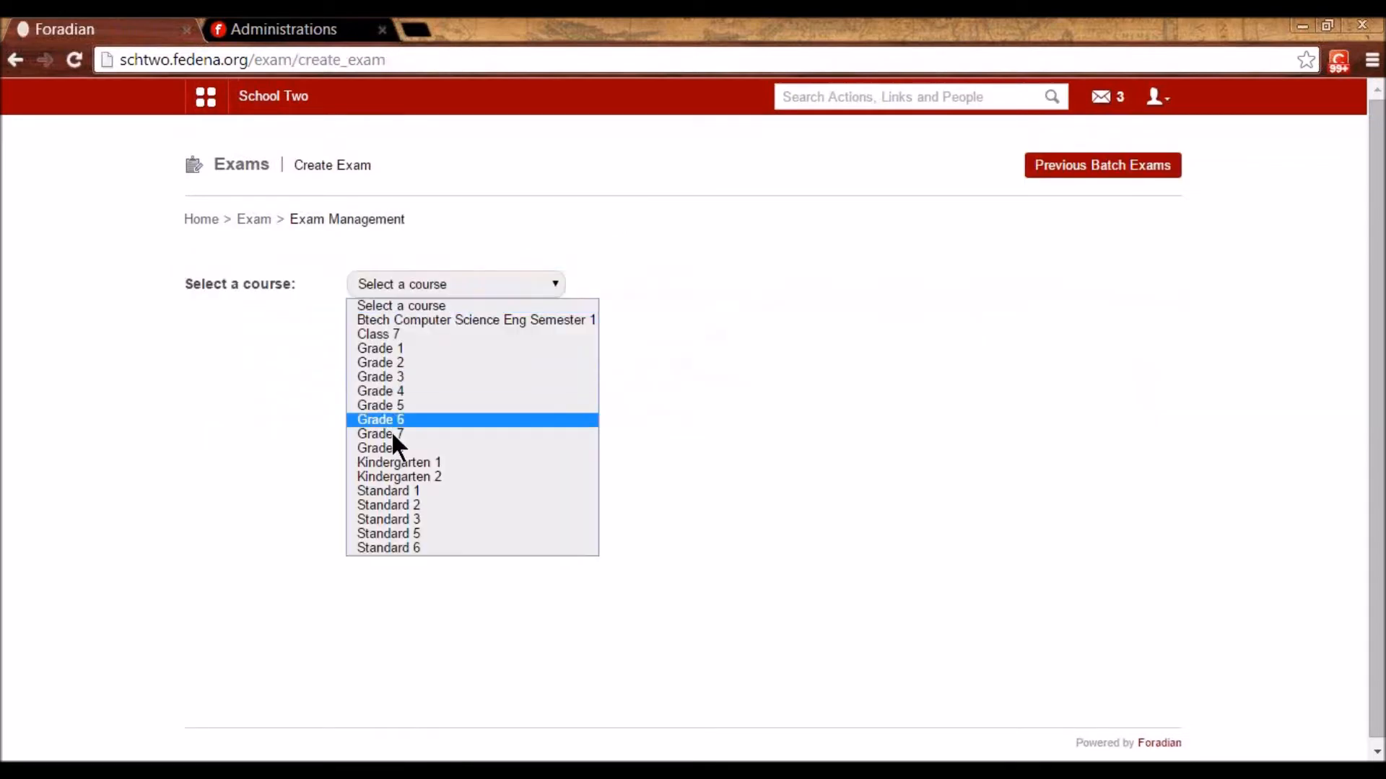
left_click(387, 504)
left_click(300, 327)
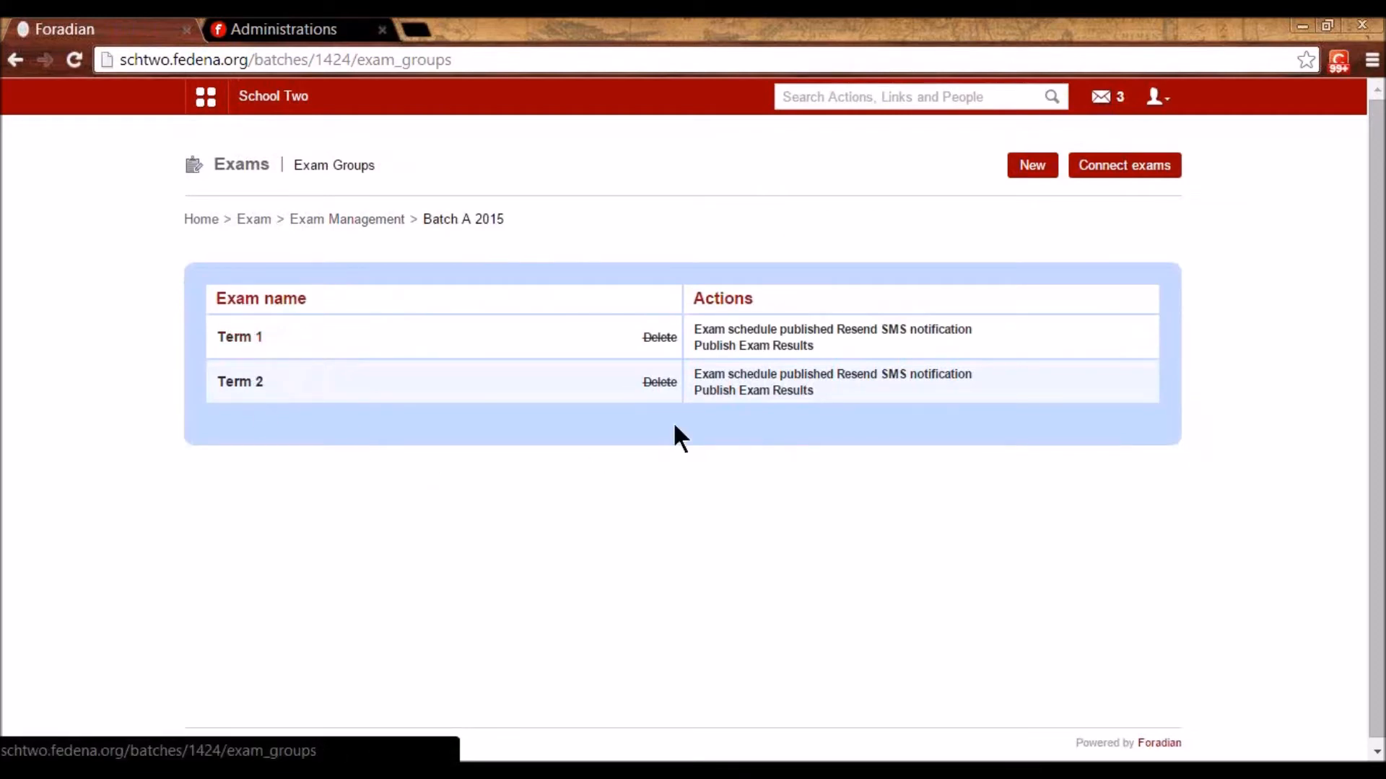
left_click(733, 347)
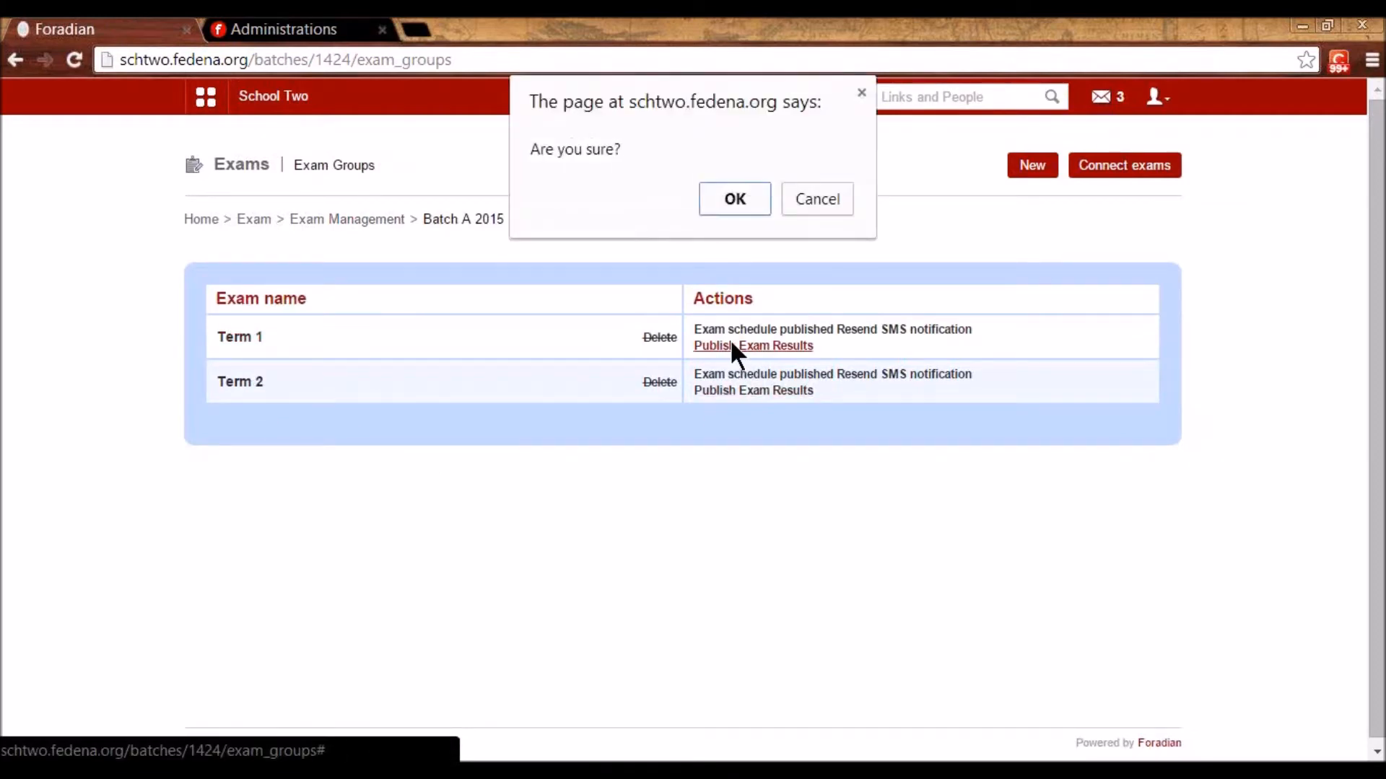
left_click(723, 196)
left_click(754, 394)
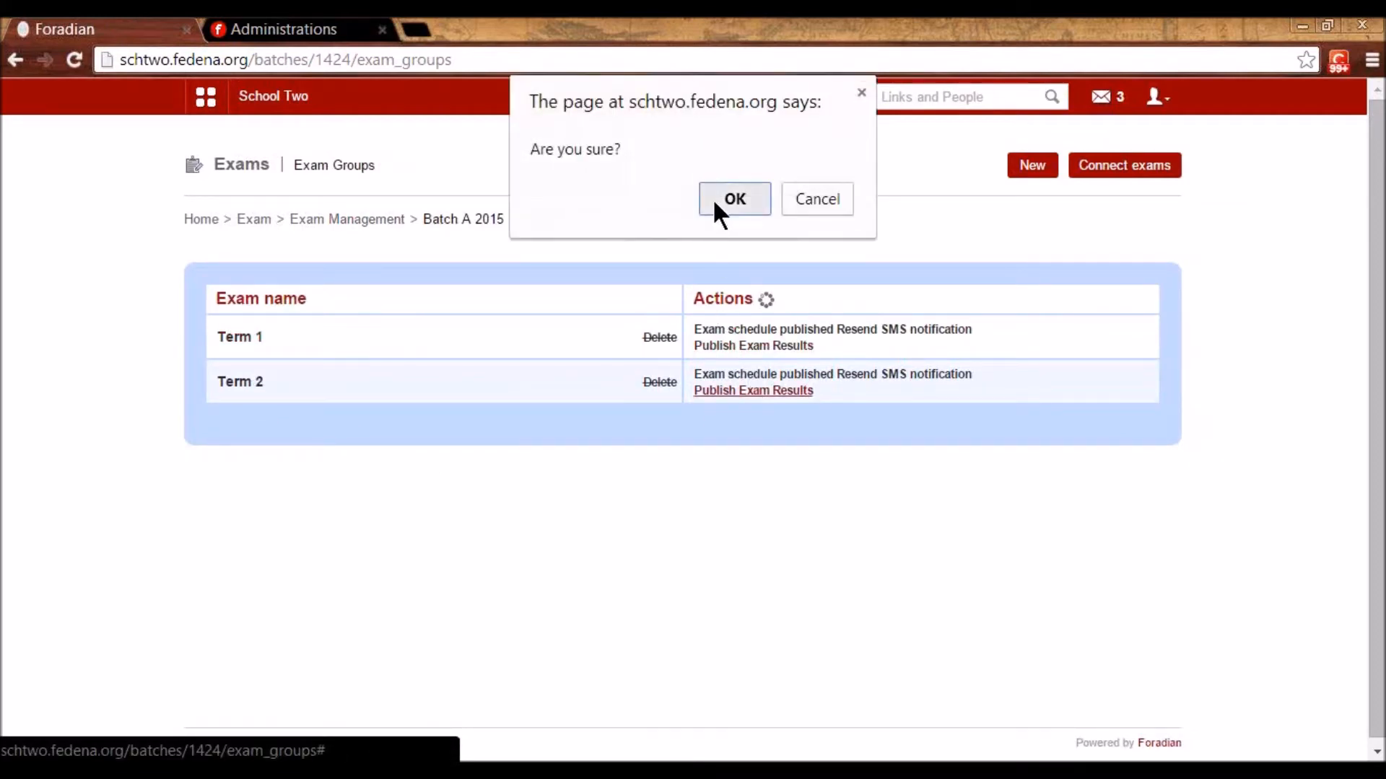
left_click(719, 200)
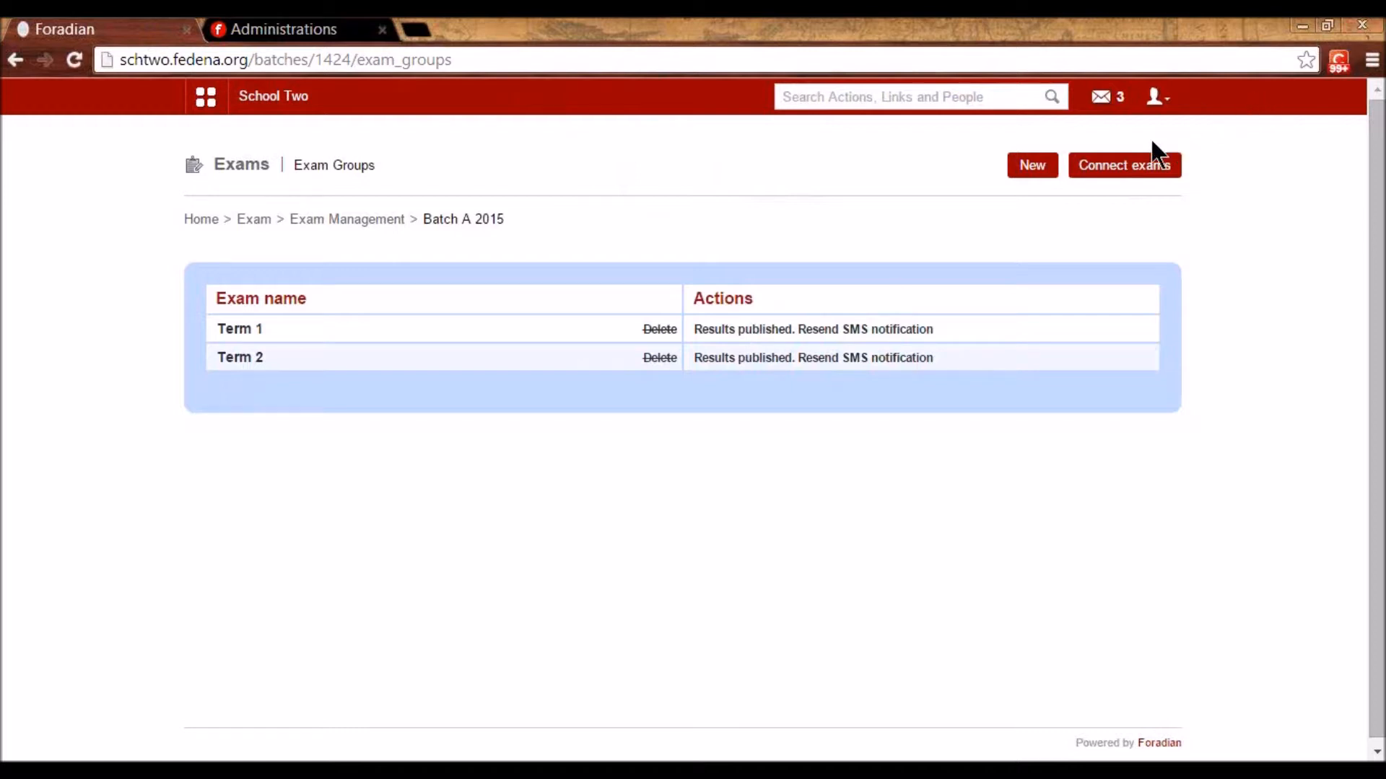
left_click(1148, 171)
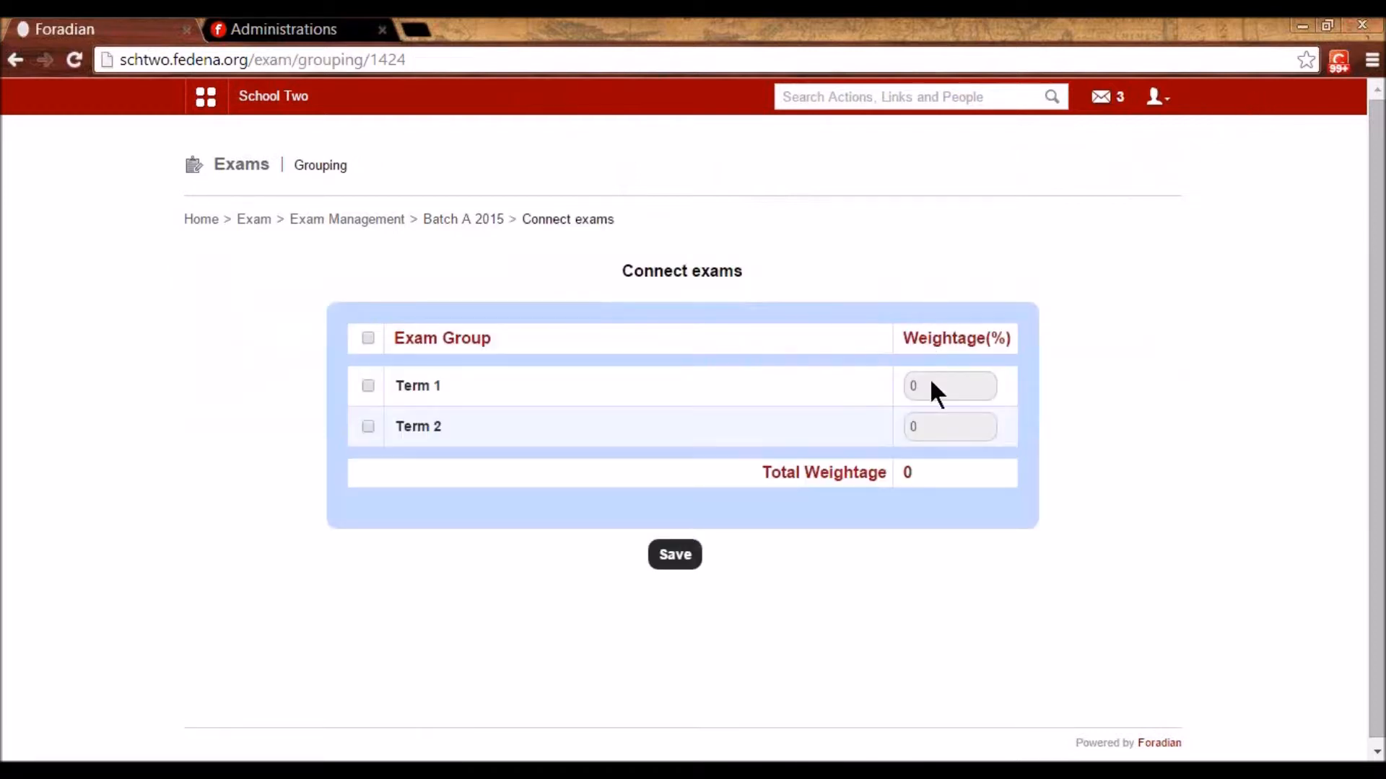
- Select Term 1 and Term 2 and group them with weightages 30 and 70
left_click(368, 338)
left_click_drag(917, 375, 894, 378)
type("5")
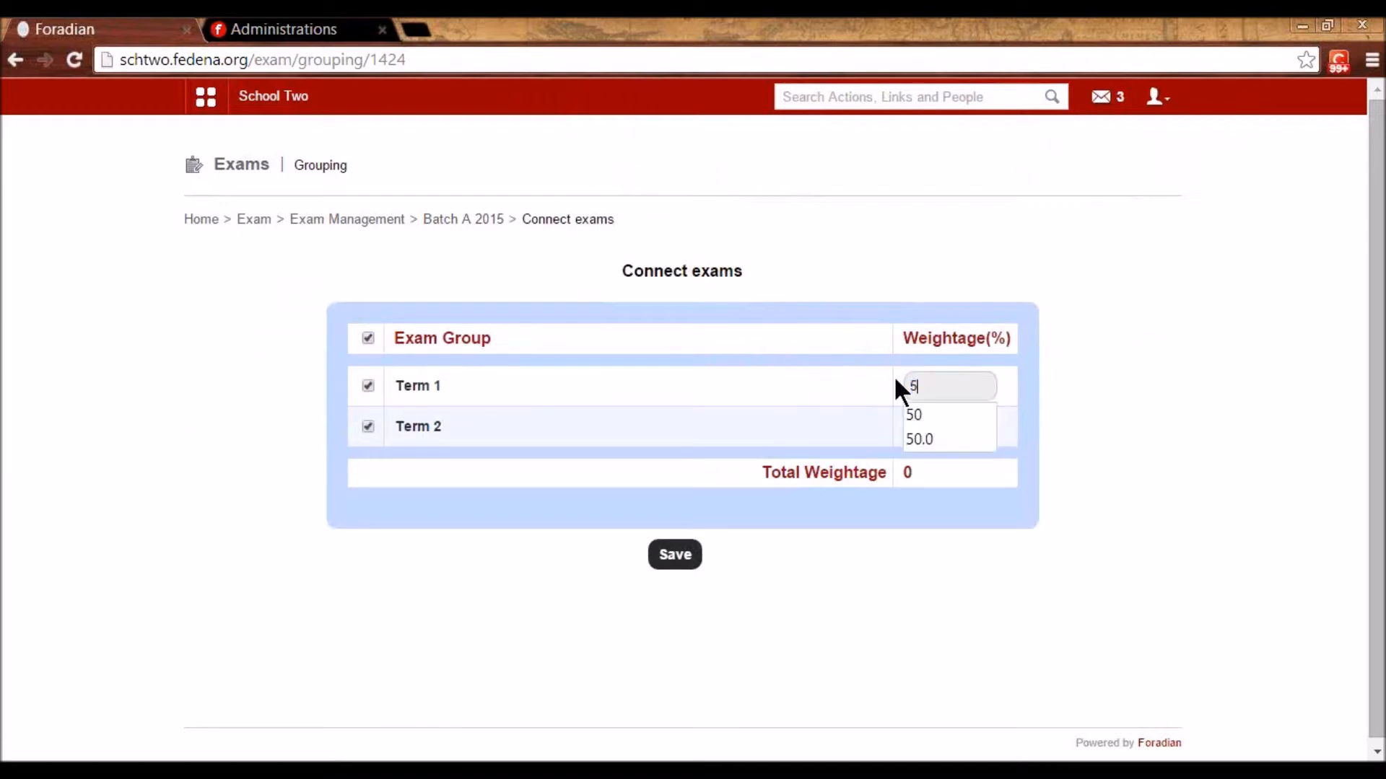
type("0")
key("BackSpace")
key("BackSpace")
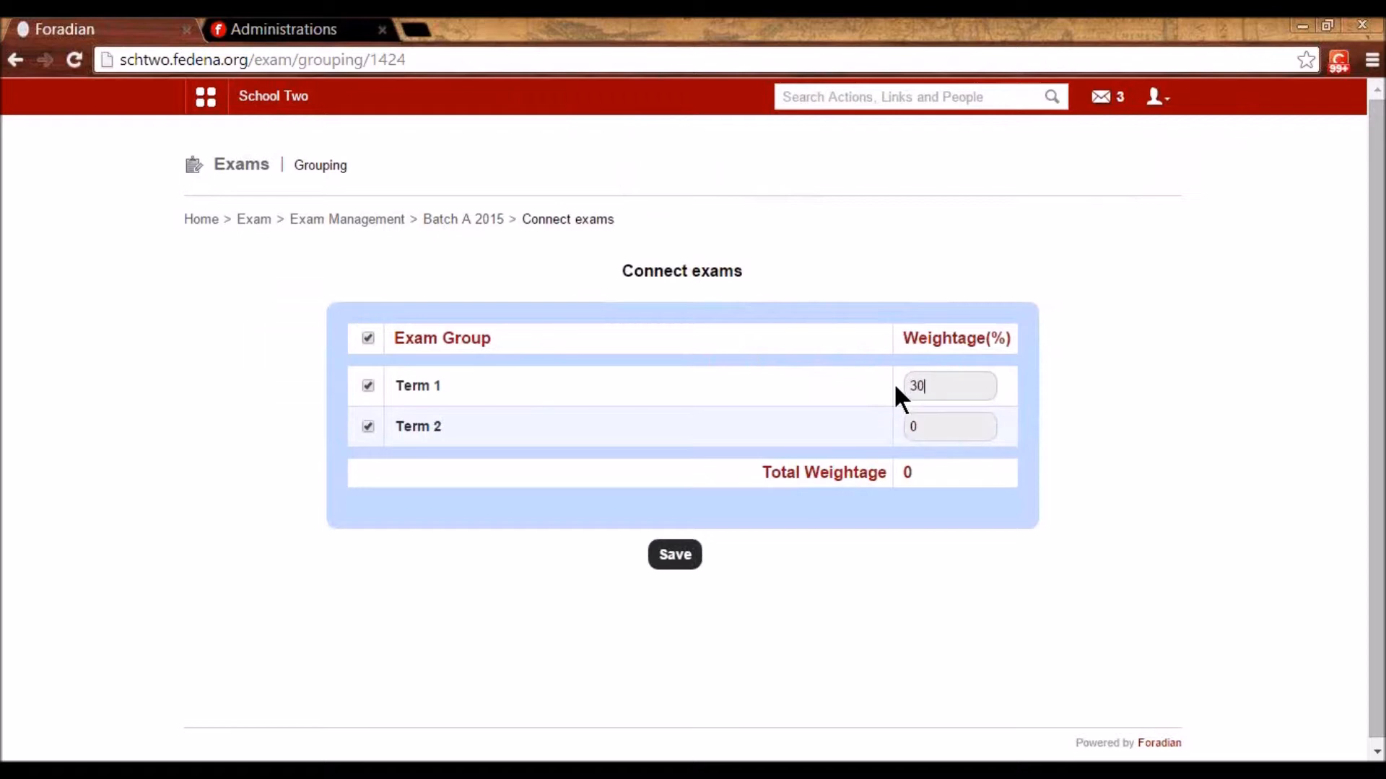
double_click(914, 427)
type("70")
left_click(671, 559)
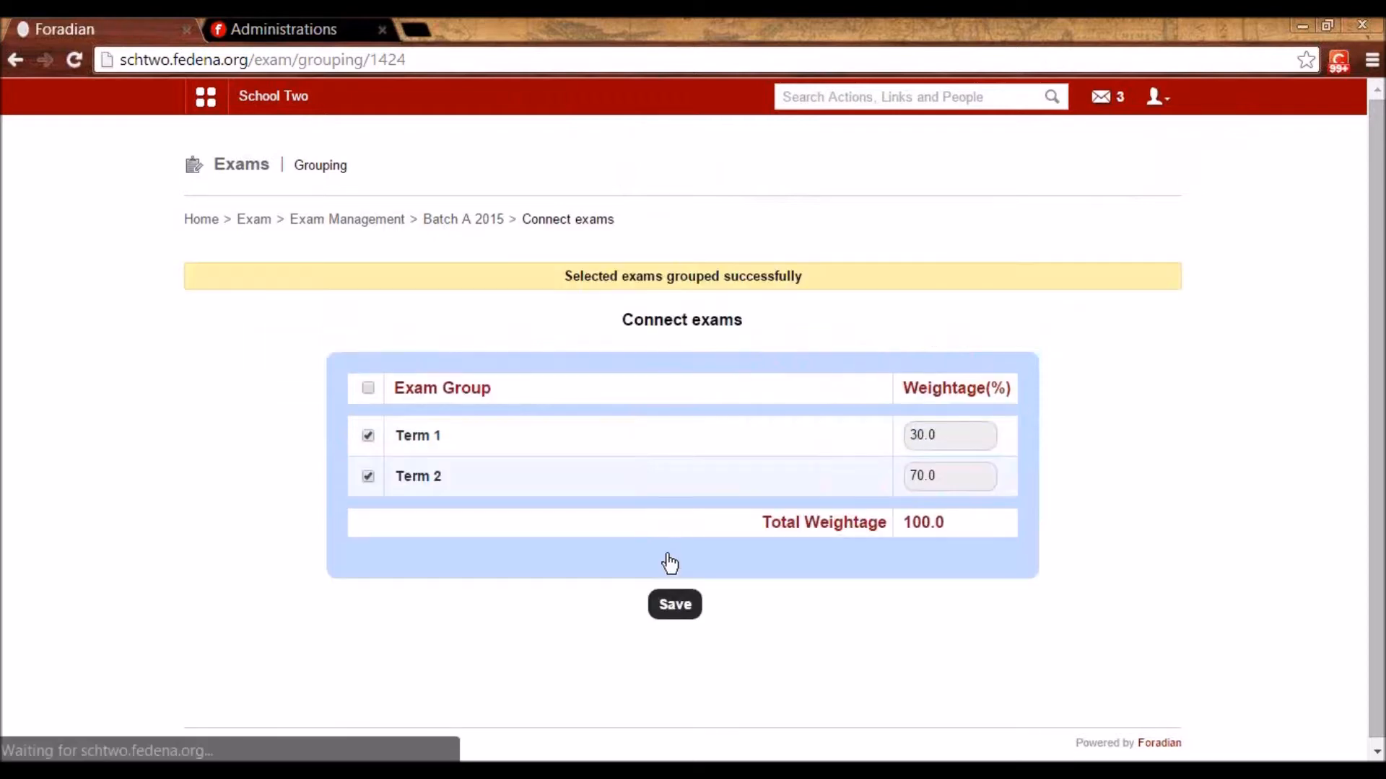
left_click(259, 219)
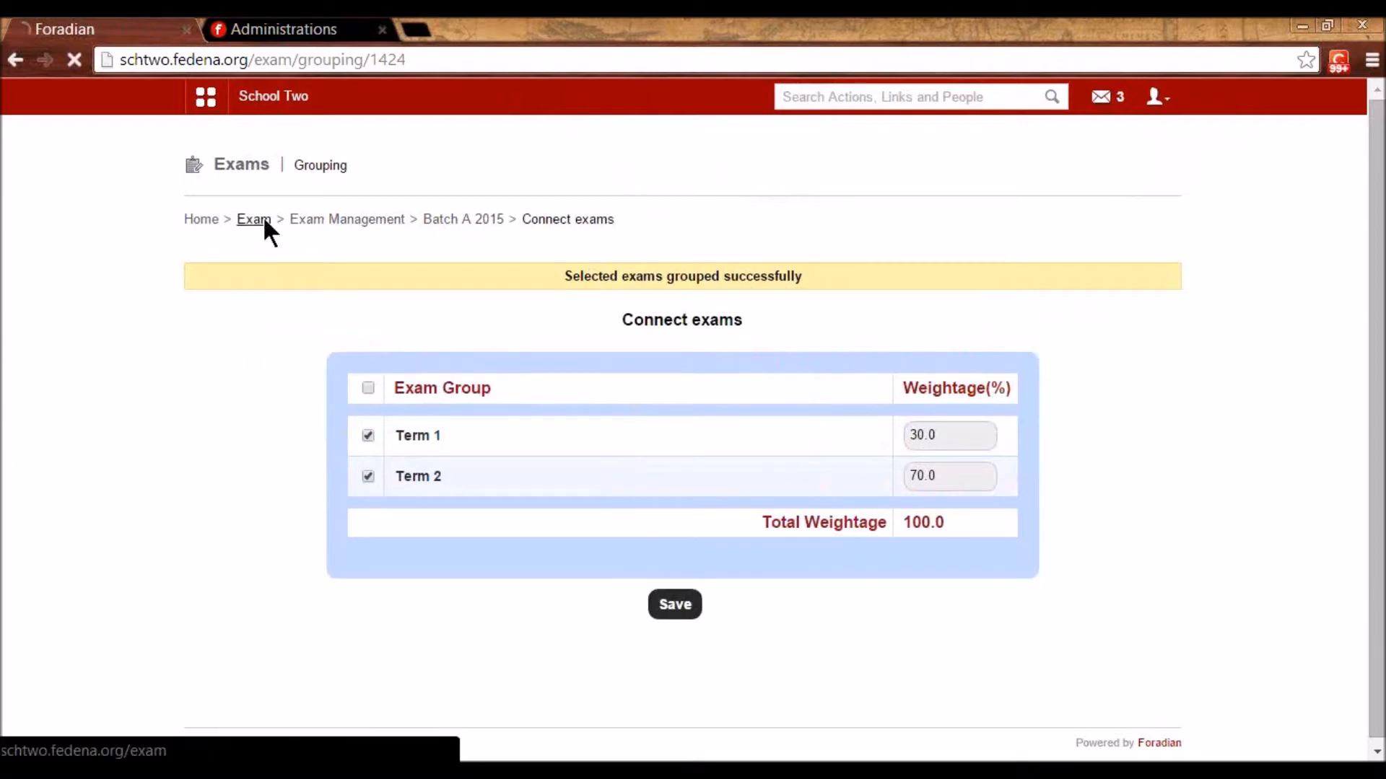
- Generate the exam reports for the Standard 2 course
left_click(399, 433)
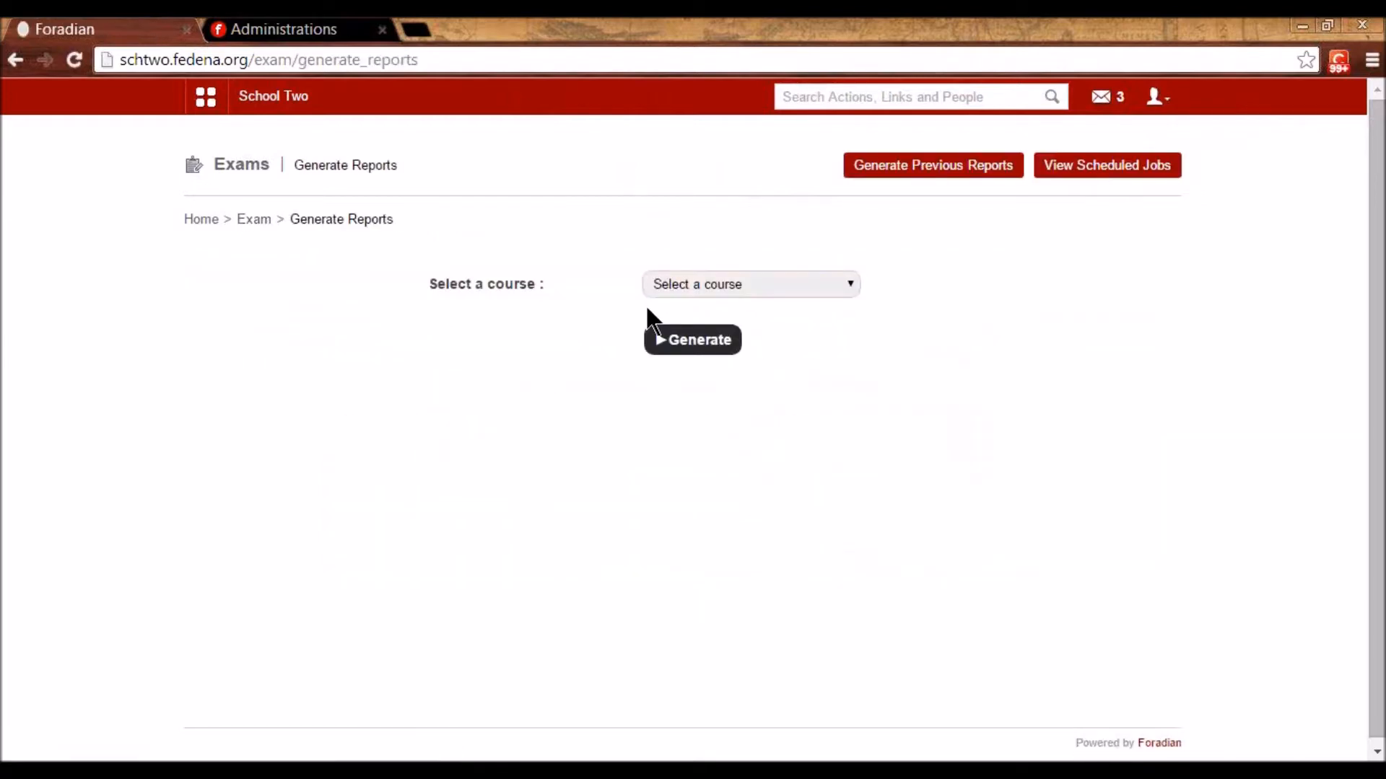
left_click(679, 284)
left_click(673, 505)
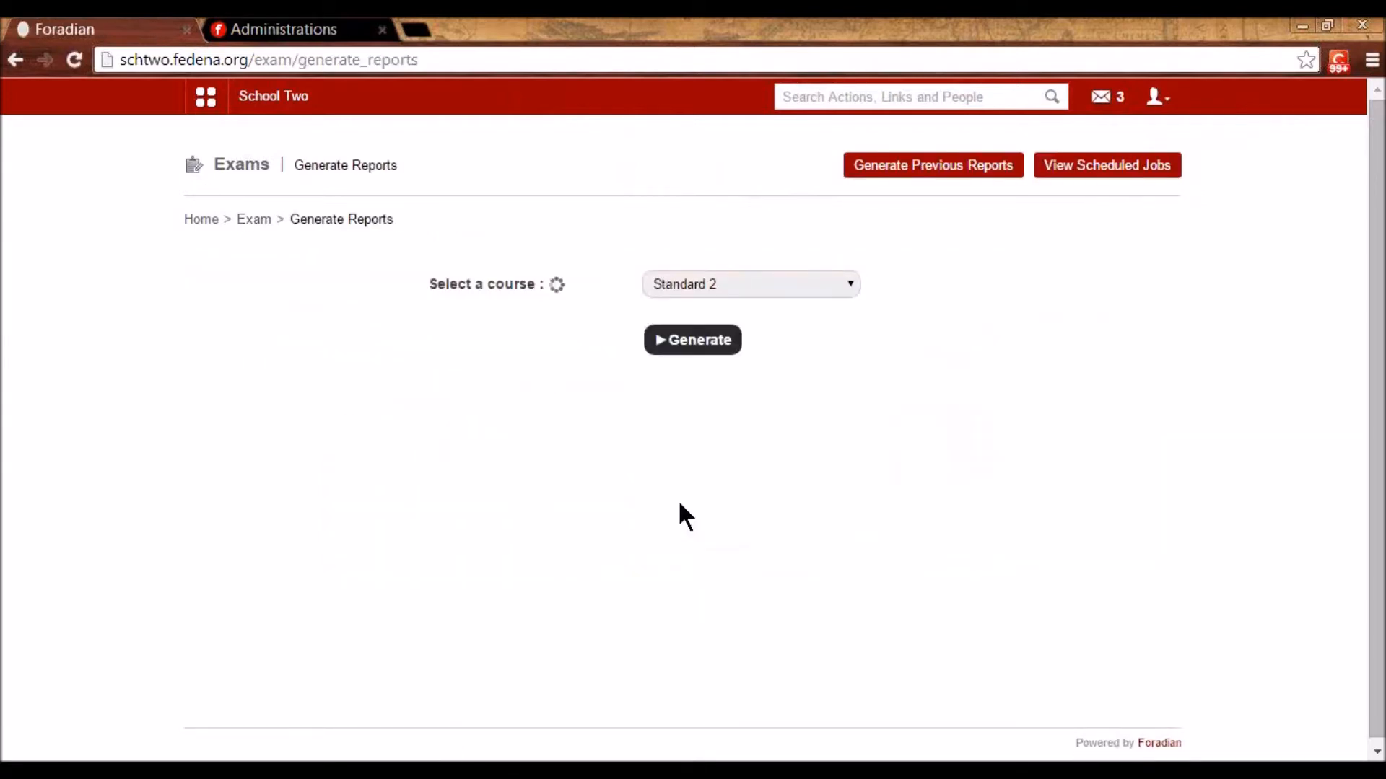
left_click(727, 341)
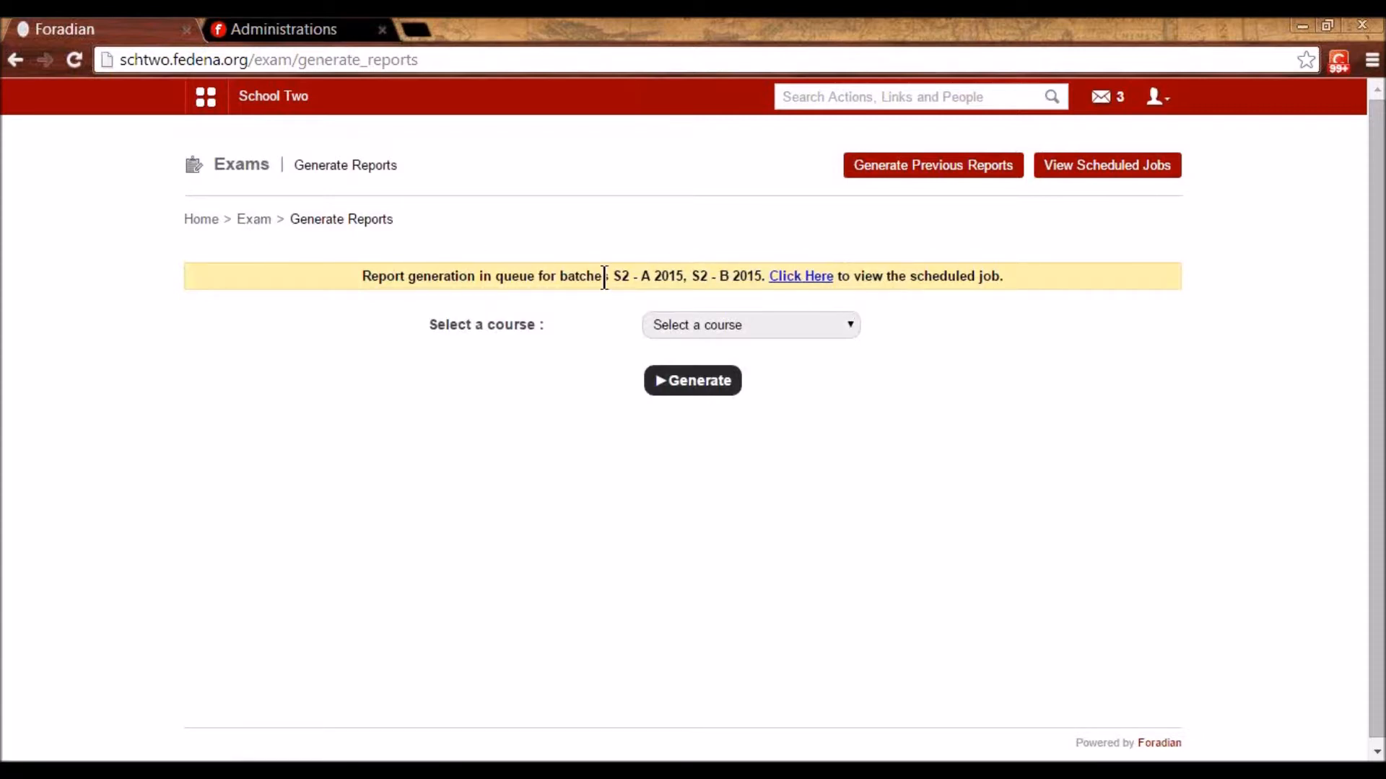
left_click(260, 219)
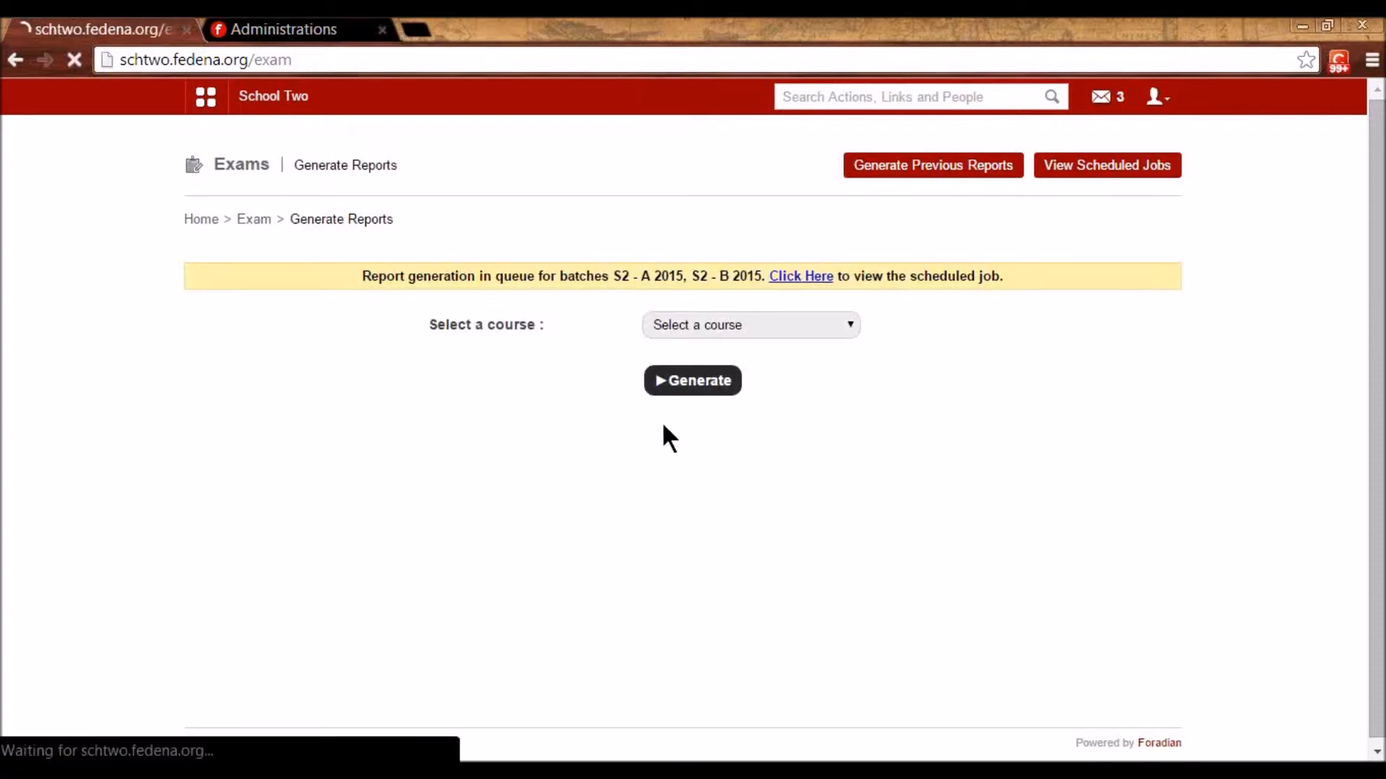
- Look over the exam Reports center and return to the Exams home
left_click(752, 419)
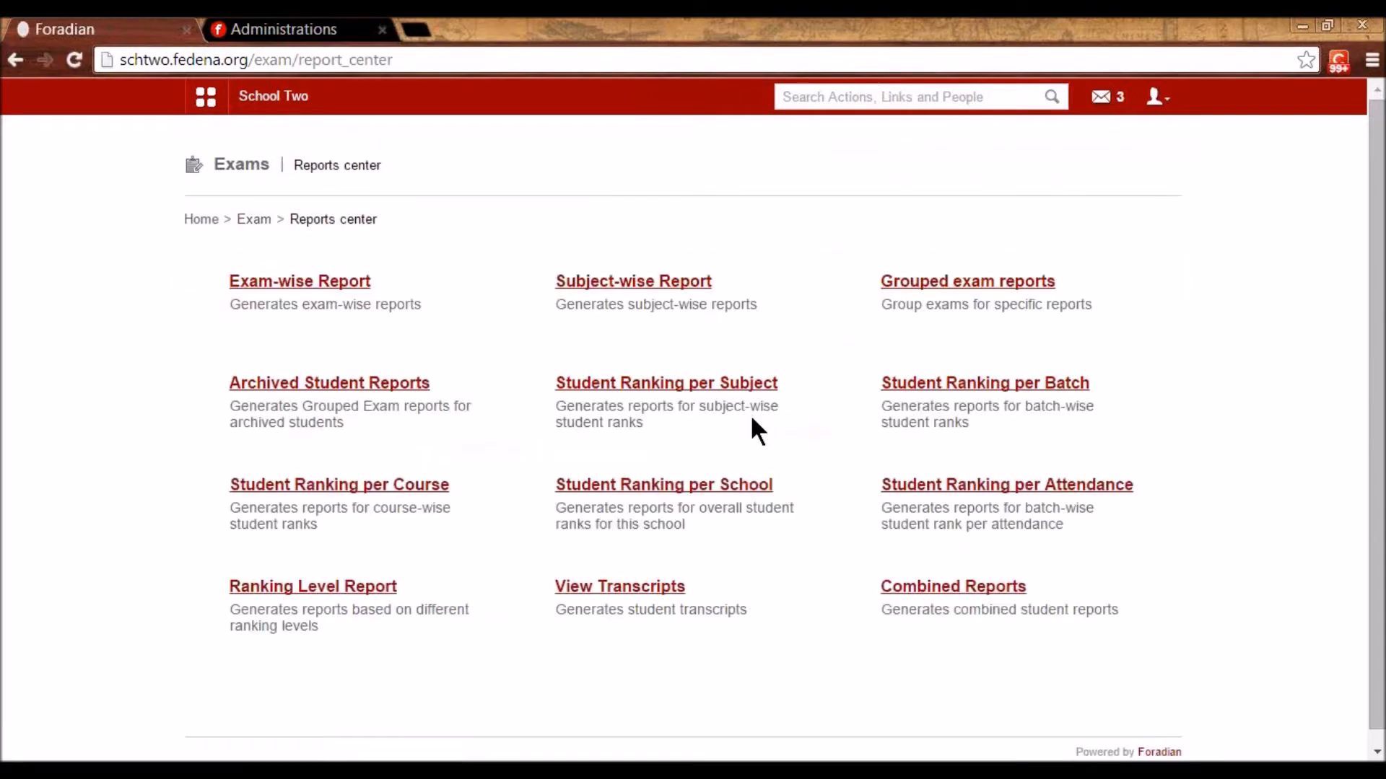
left_click(253, 220)
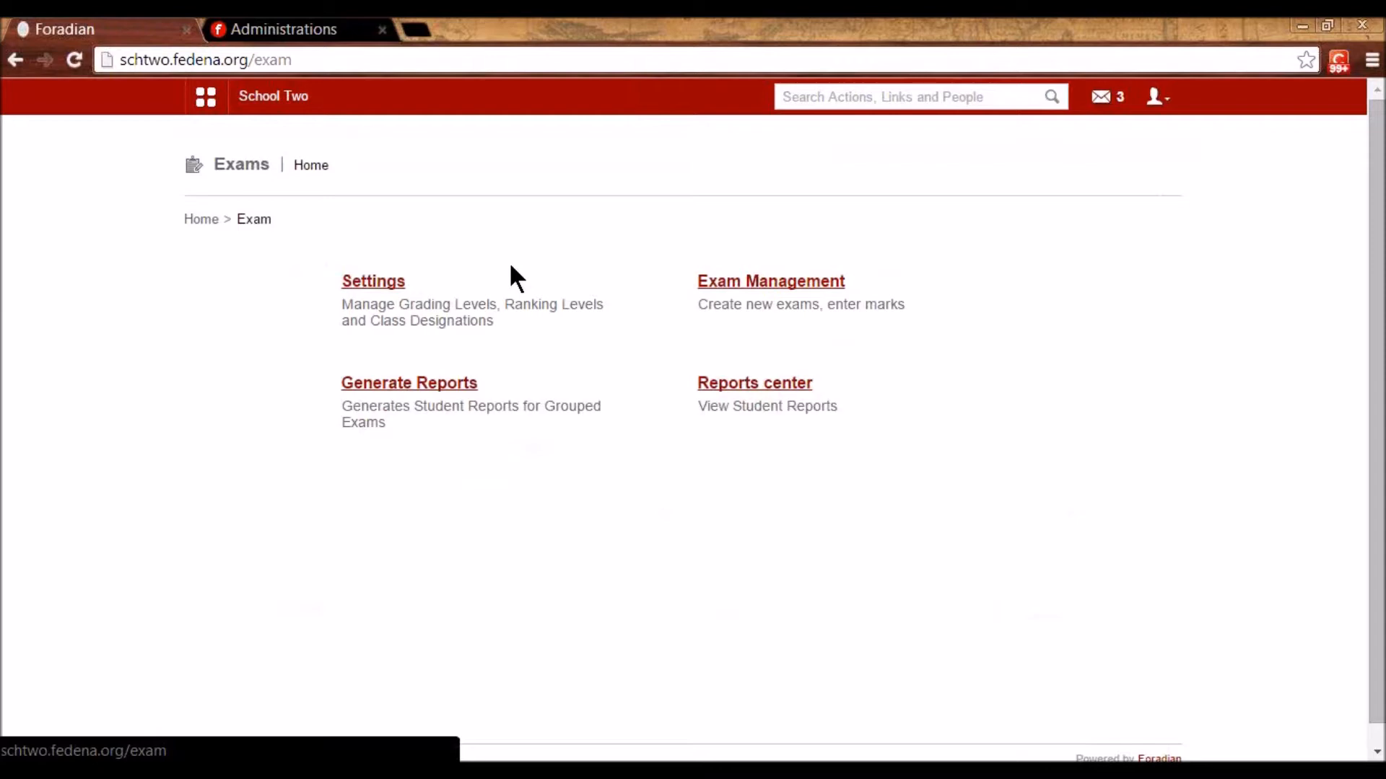
left_click(415, 31)
- Load the 'support' site in the new tab, then switch back to the School Two Exams page
type("support.fedena.com")
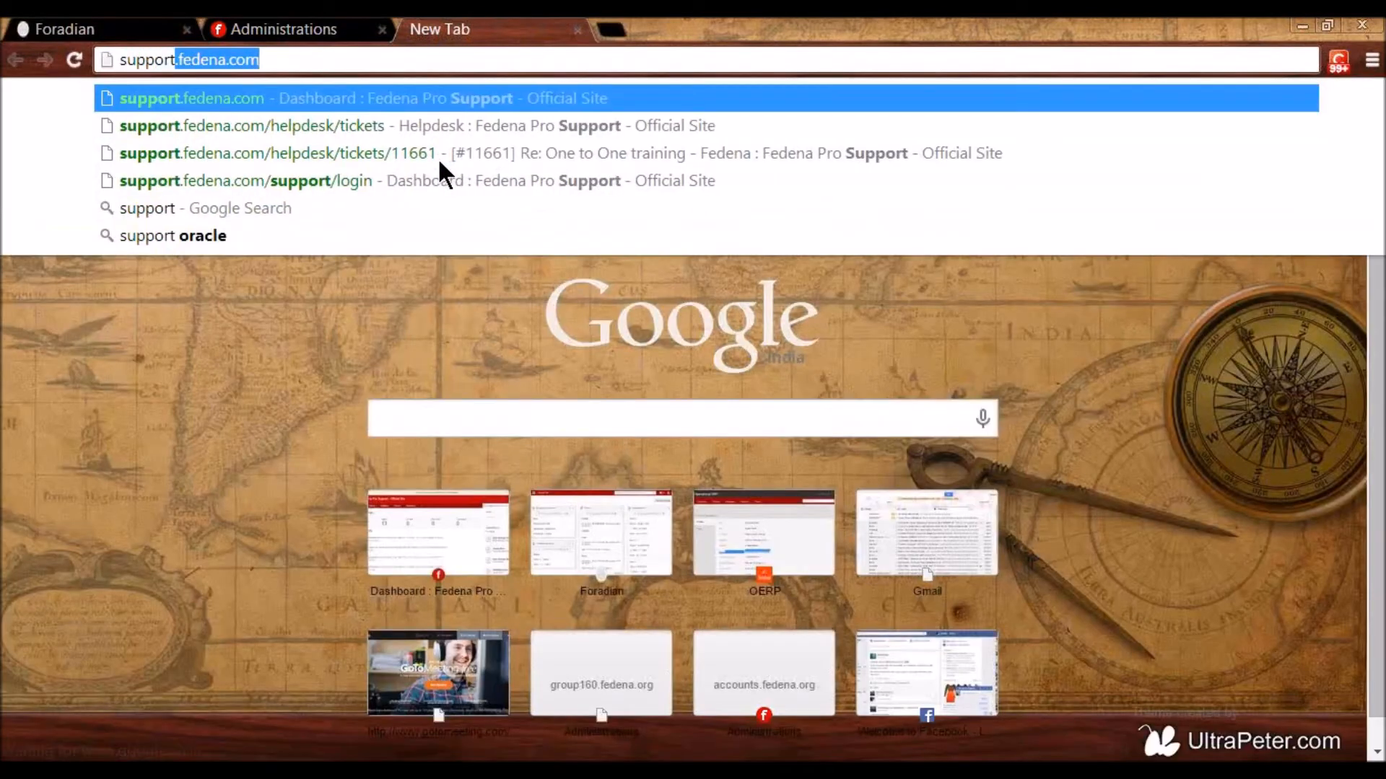
key("Return")
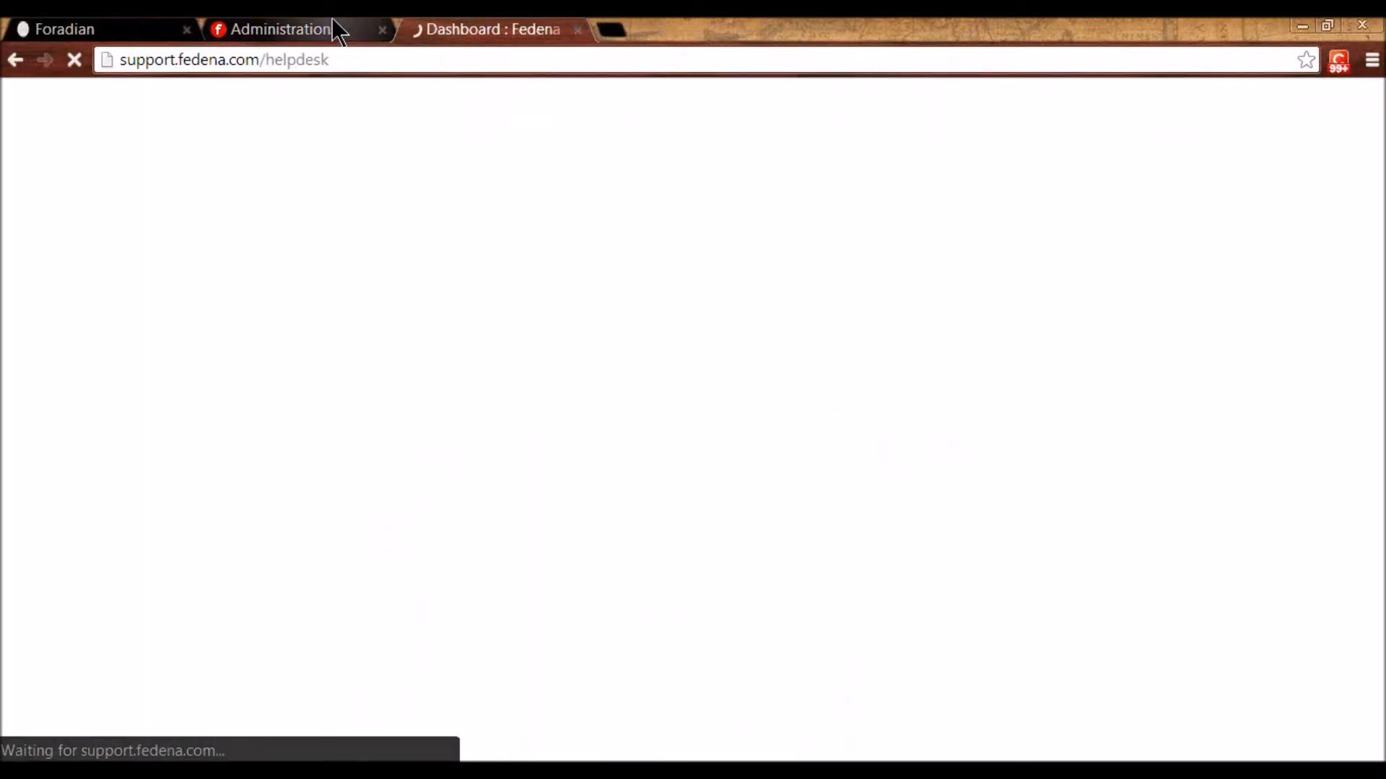
left_click(340, 29)
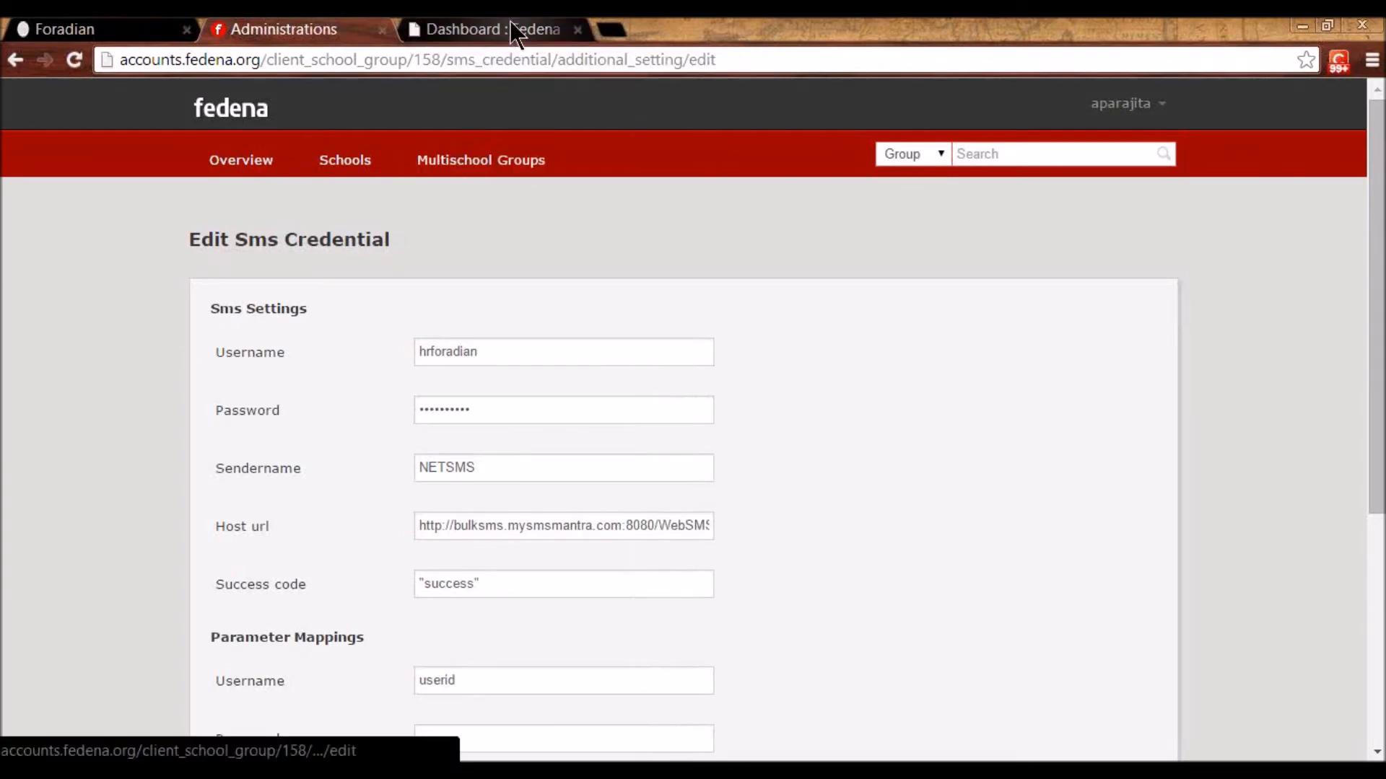
left_click(116, 29)
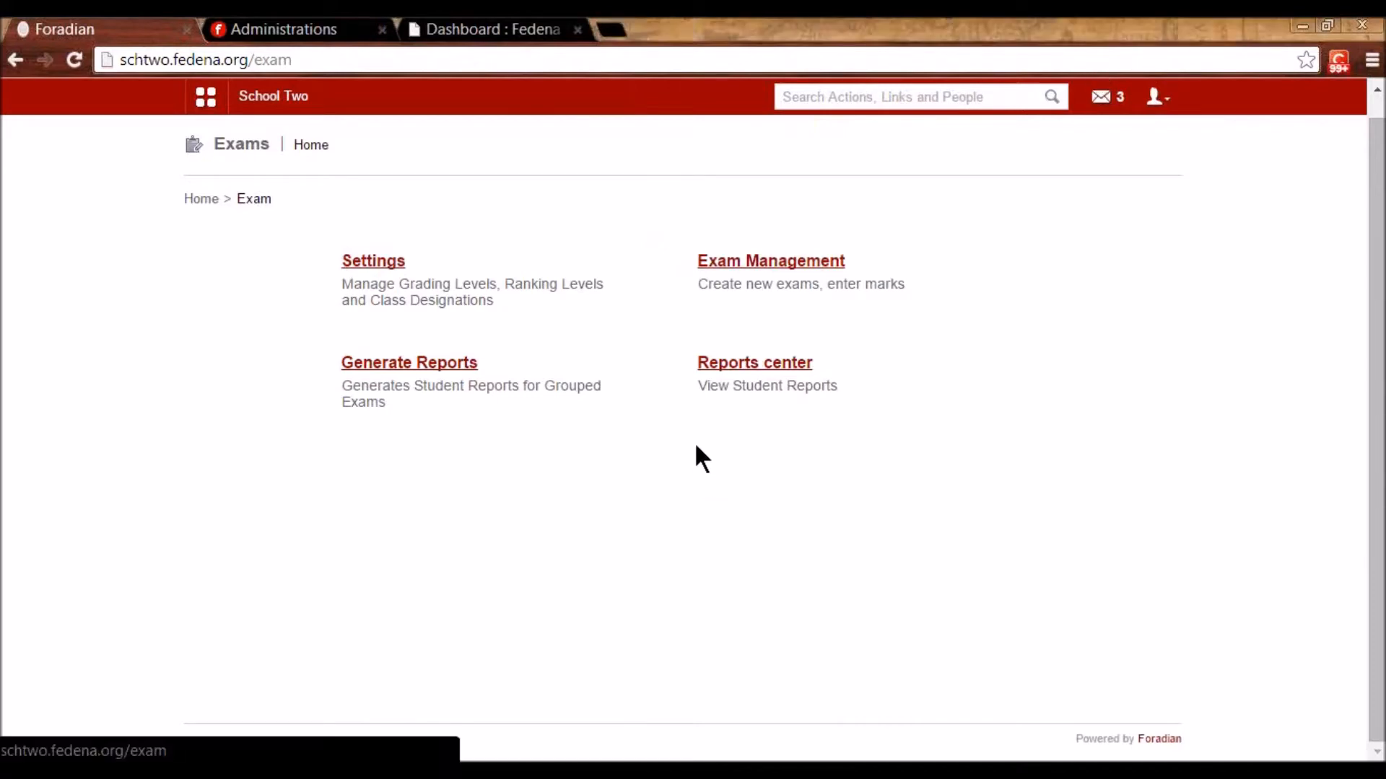
- Generate the exam-wise report for batch K1 - B 2014 and exam group Unit Test 1
left_click(706, 365)
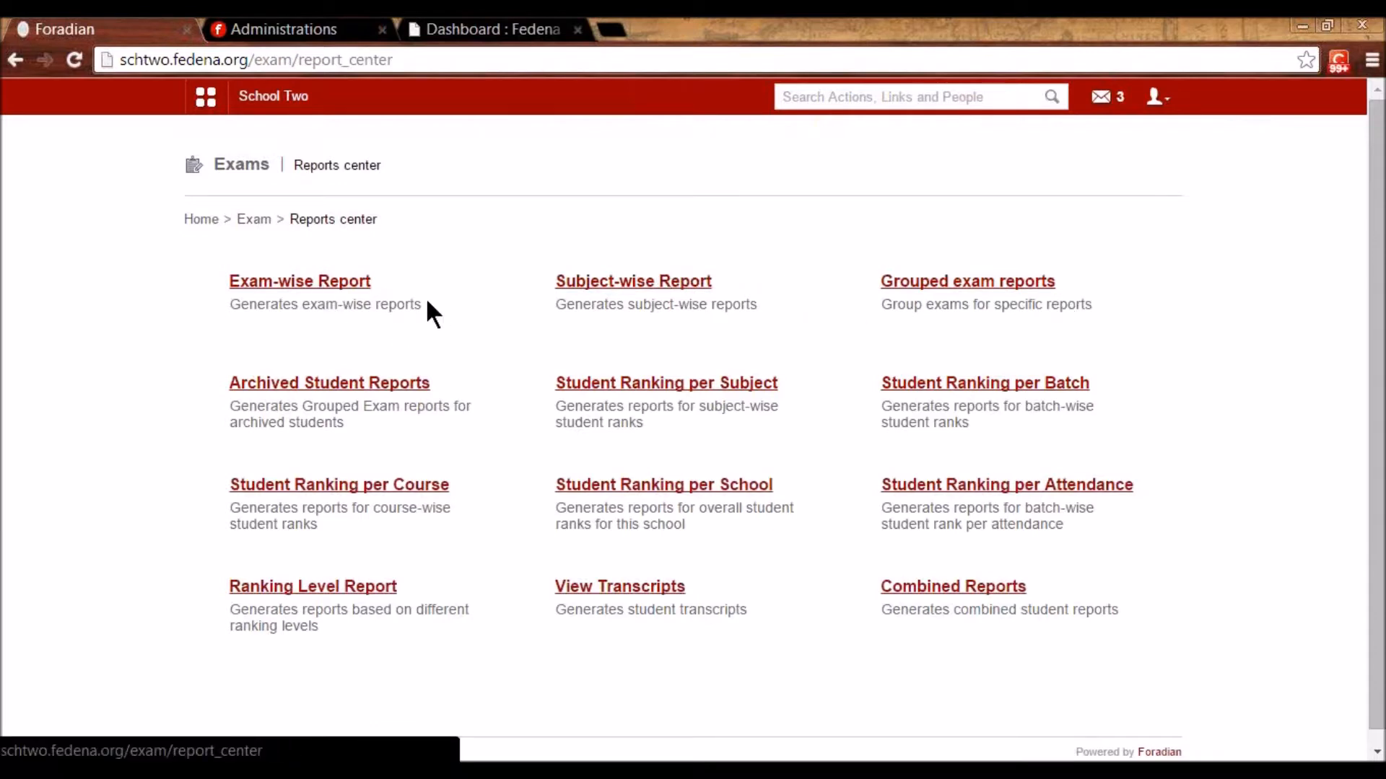
left_click(335, 284)
left_click(503, 283)
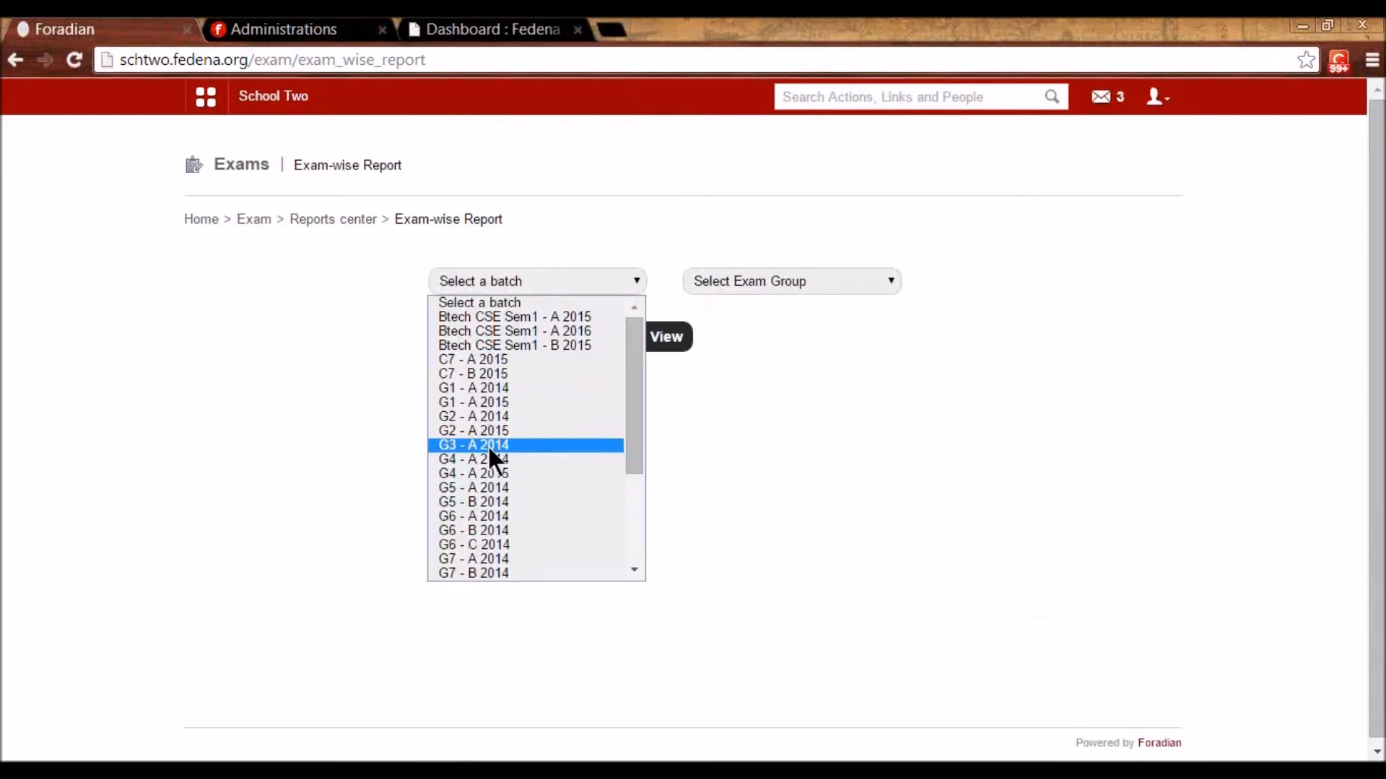
scroll(488, 476, "down", 3)
left_click(482, 468)
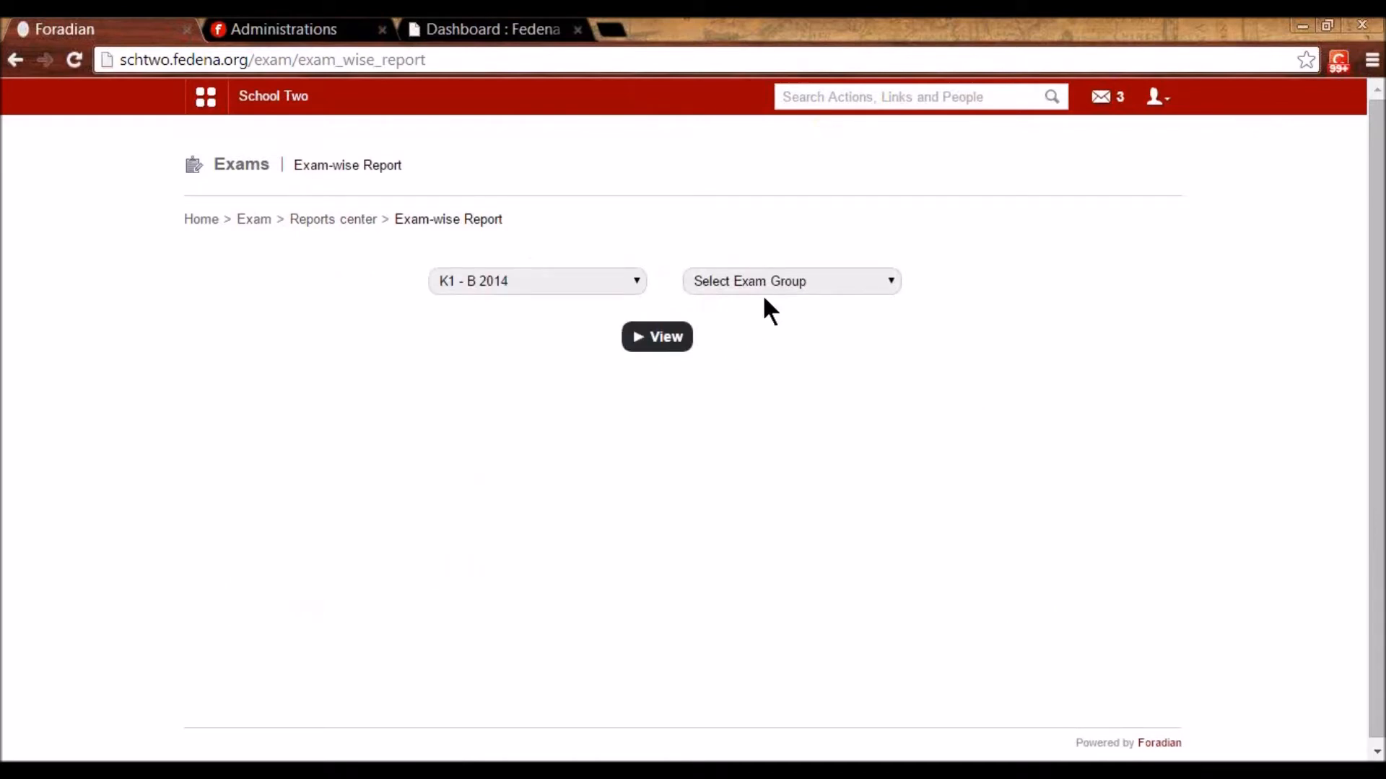
left_click(765, 283)
left_click(765, 318)
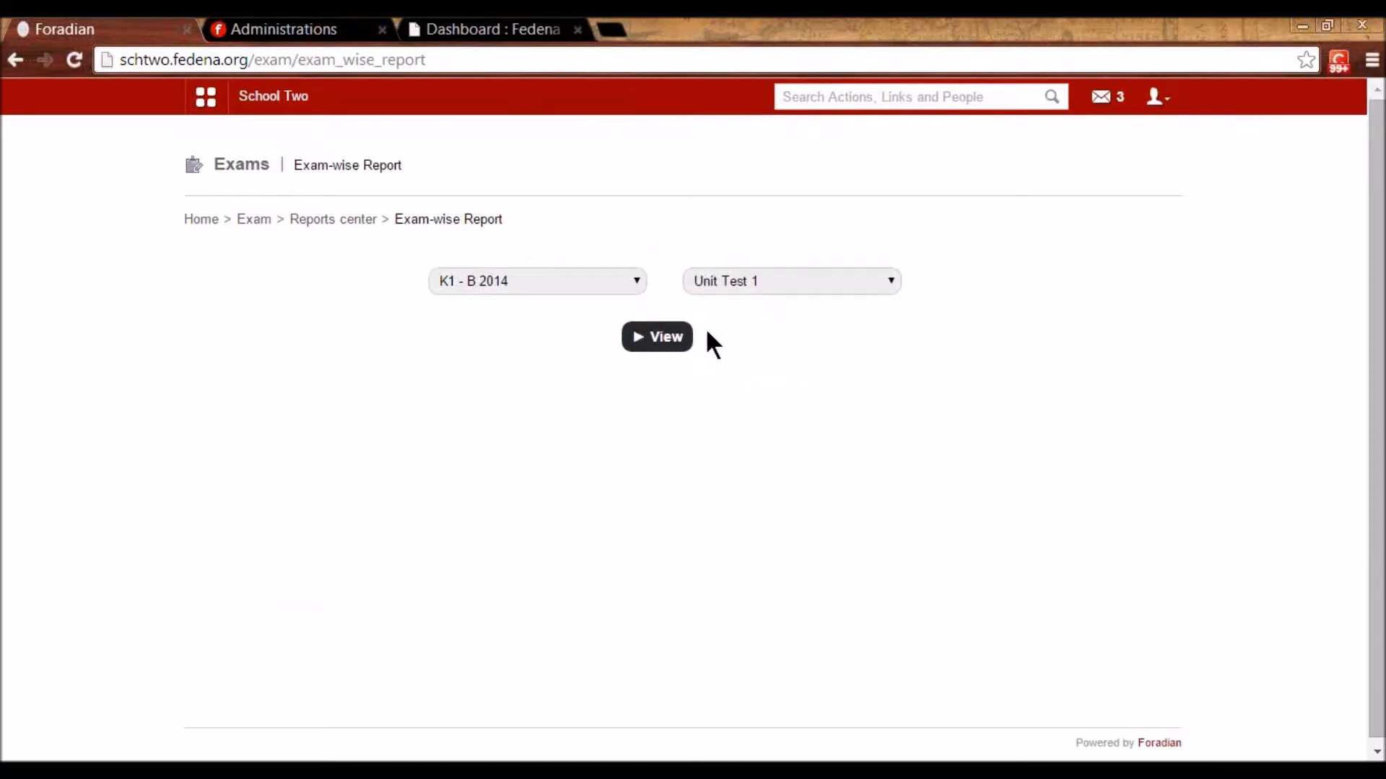
left_click(665, 339)
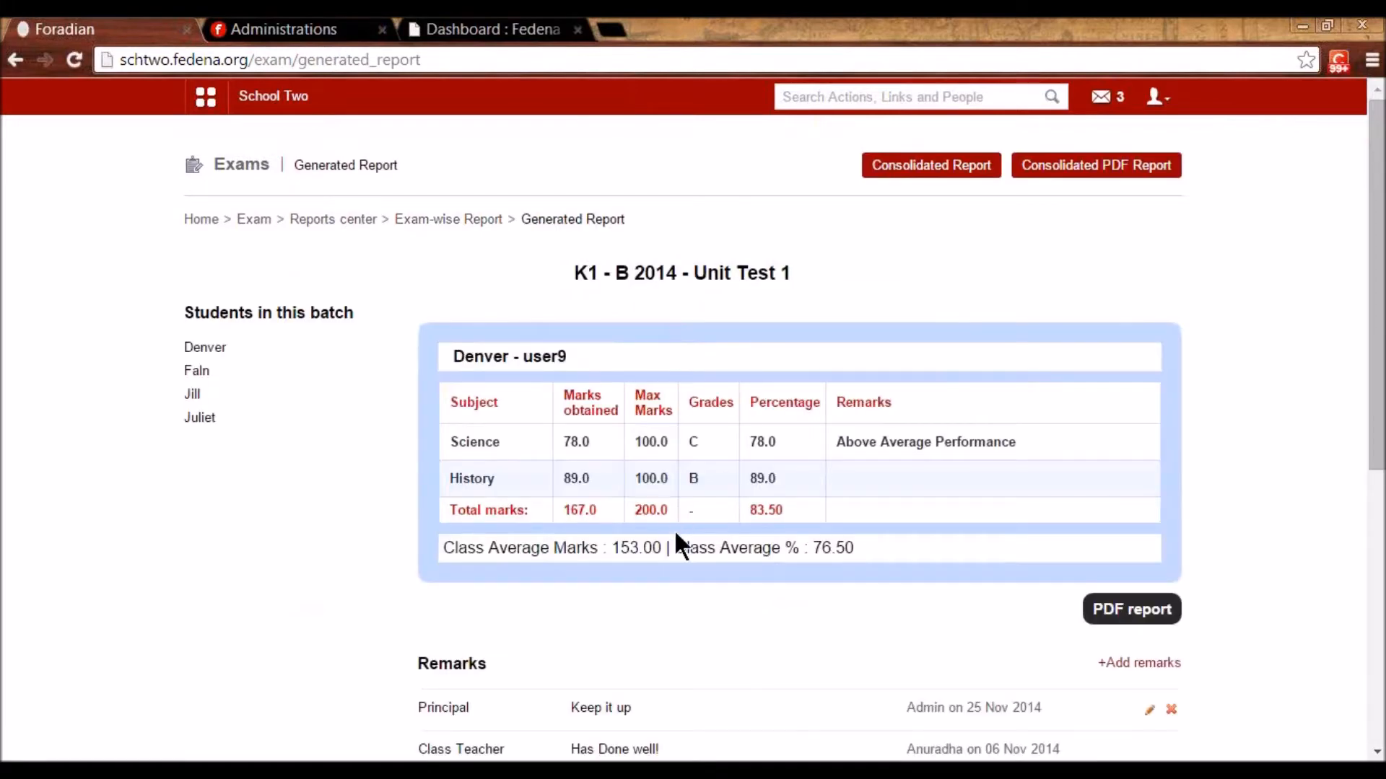
- Scroll through the report's marks table and chart: 167/200 (83.50%) against a 76.50% class average
scroll(682, 546, "down", 1)
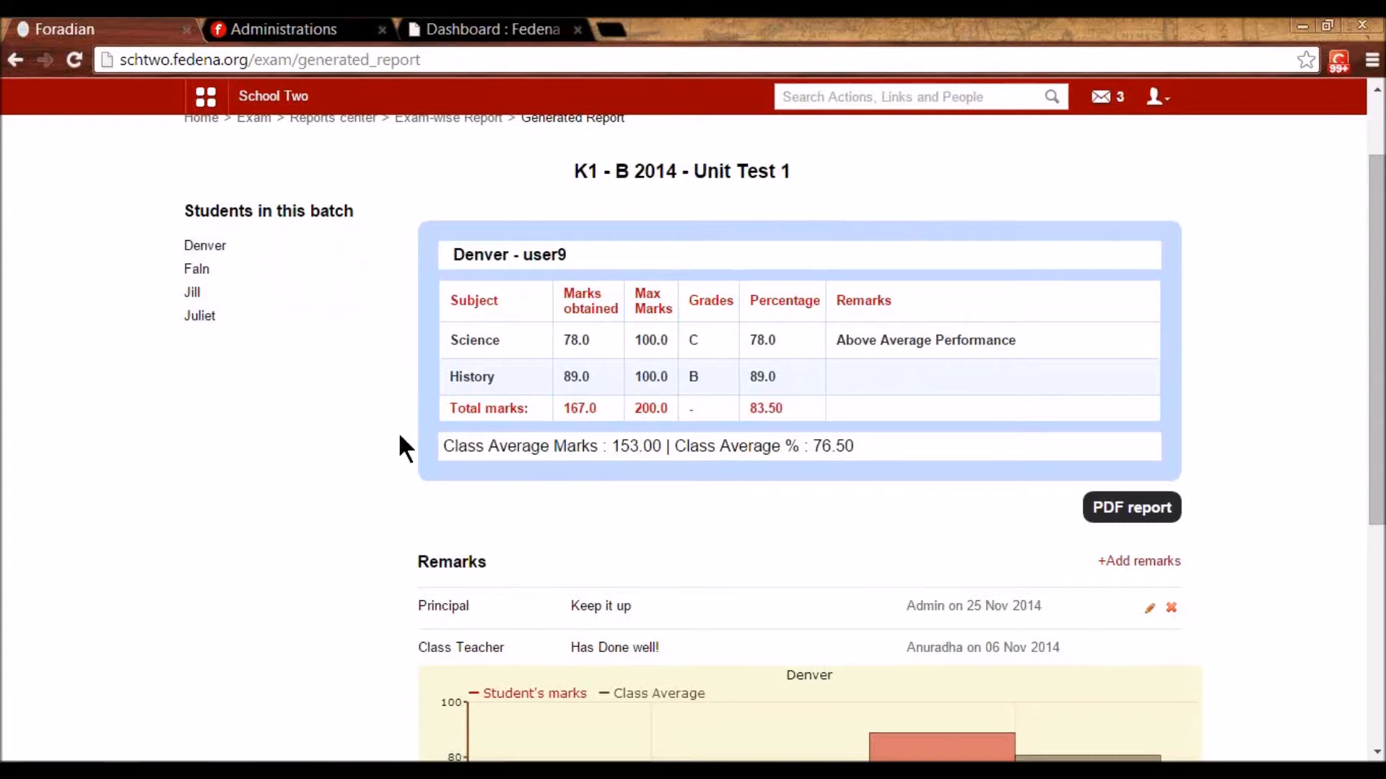
scroll(400, 442, "down", 2)
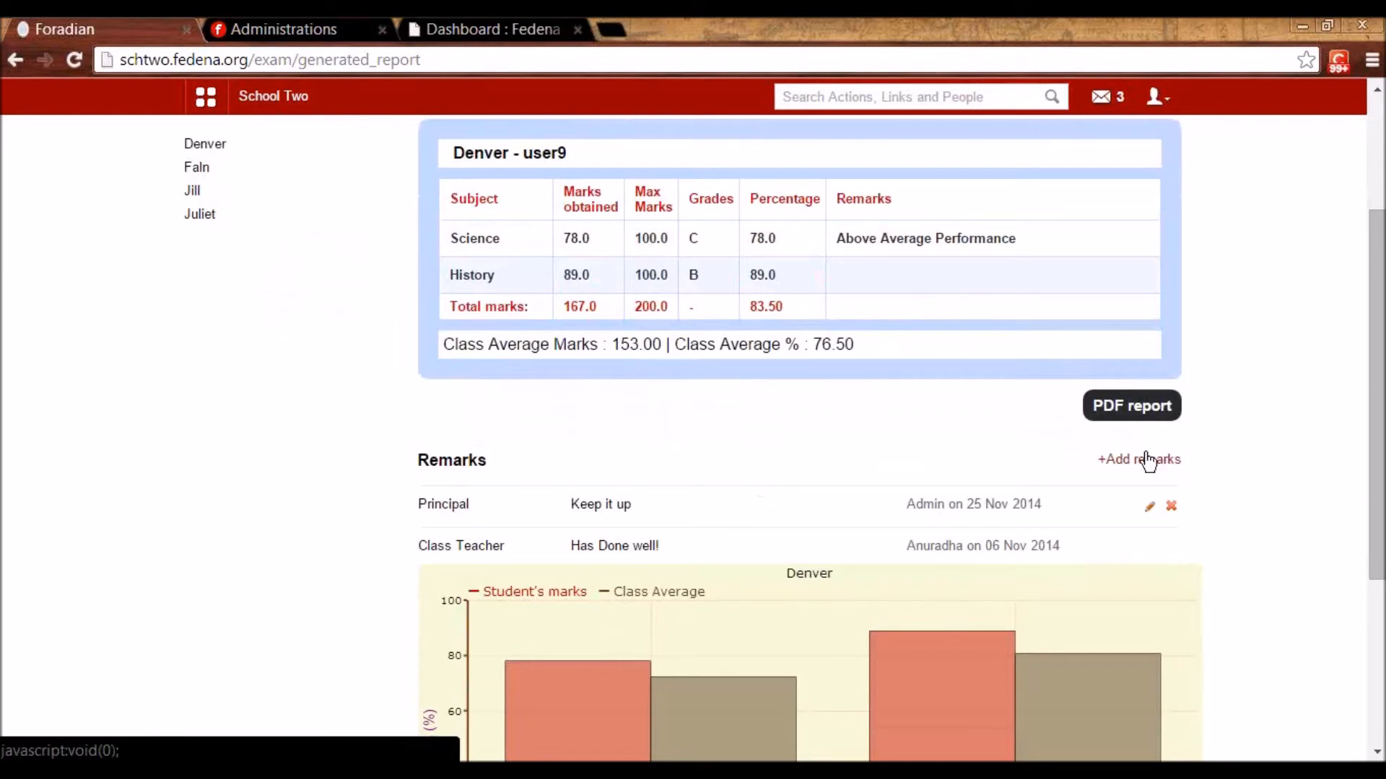
scroll(853, 639, "up", 2)
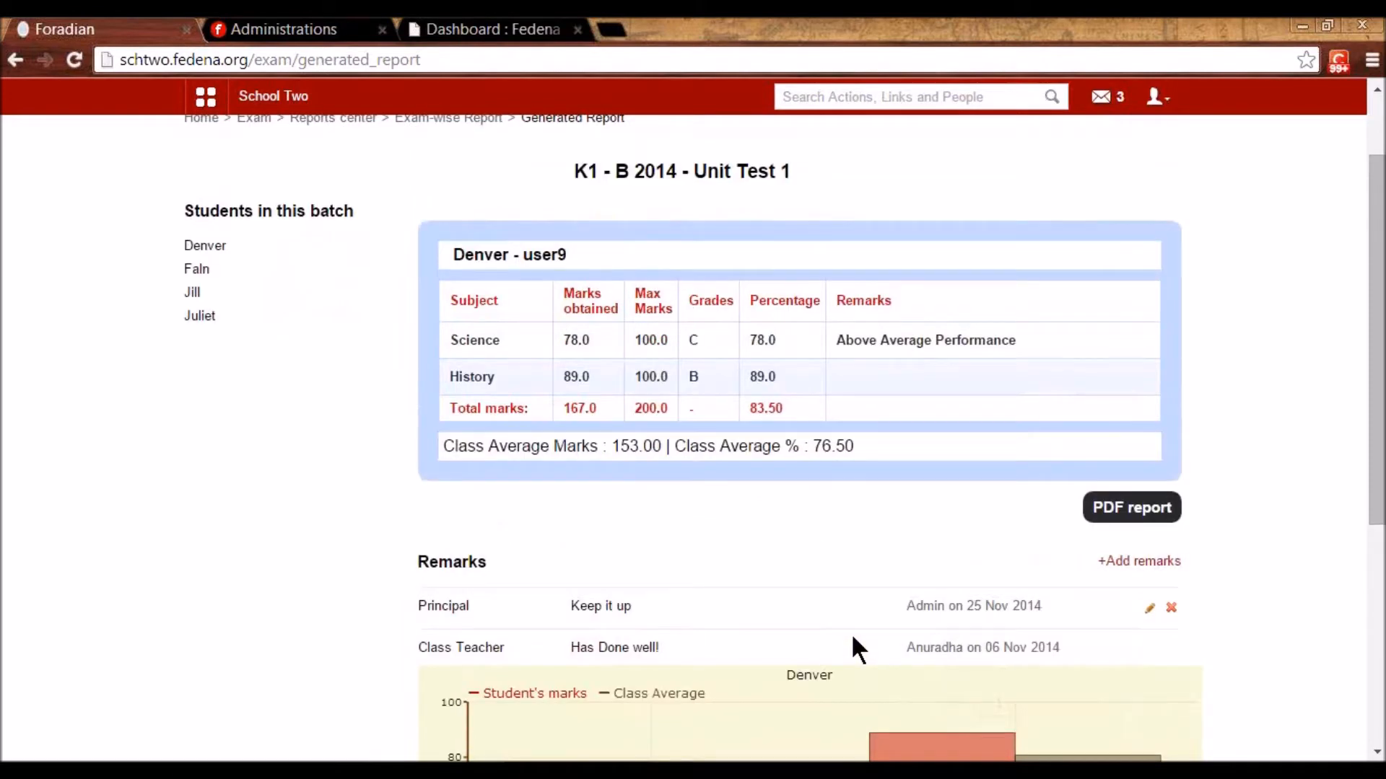
scroll(851, 633, "down", 5)
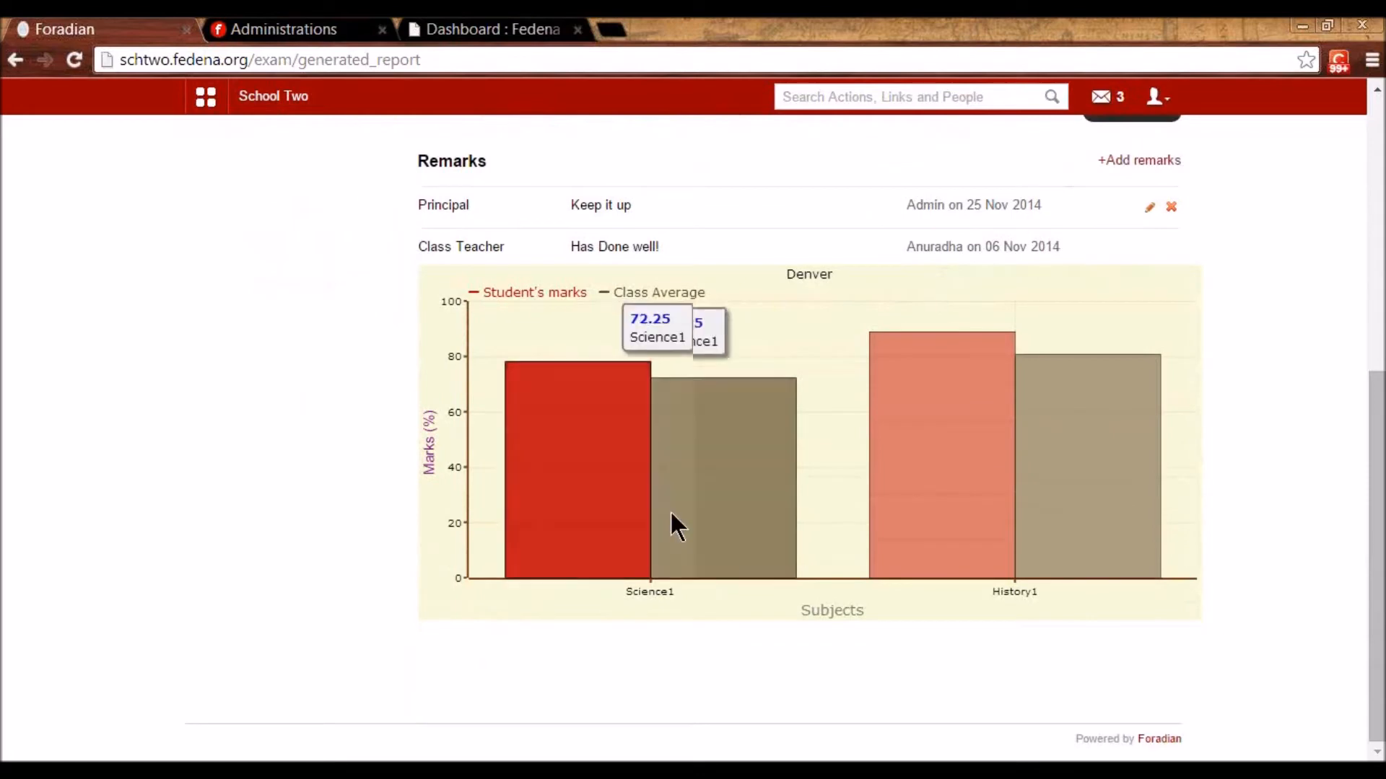
mouse_move(1023, 521)
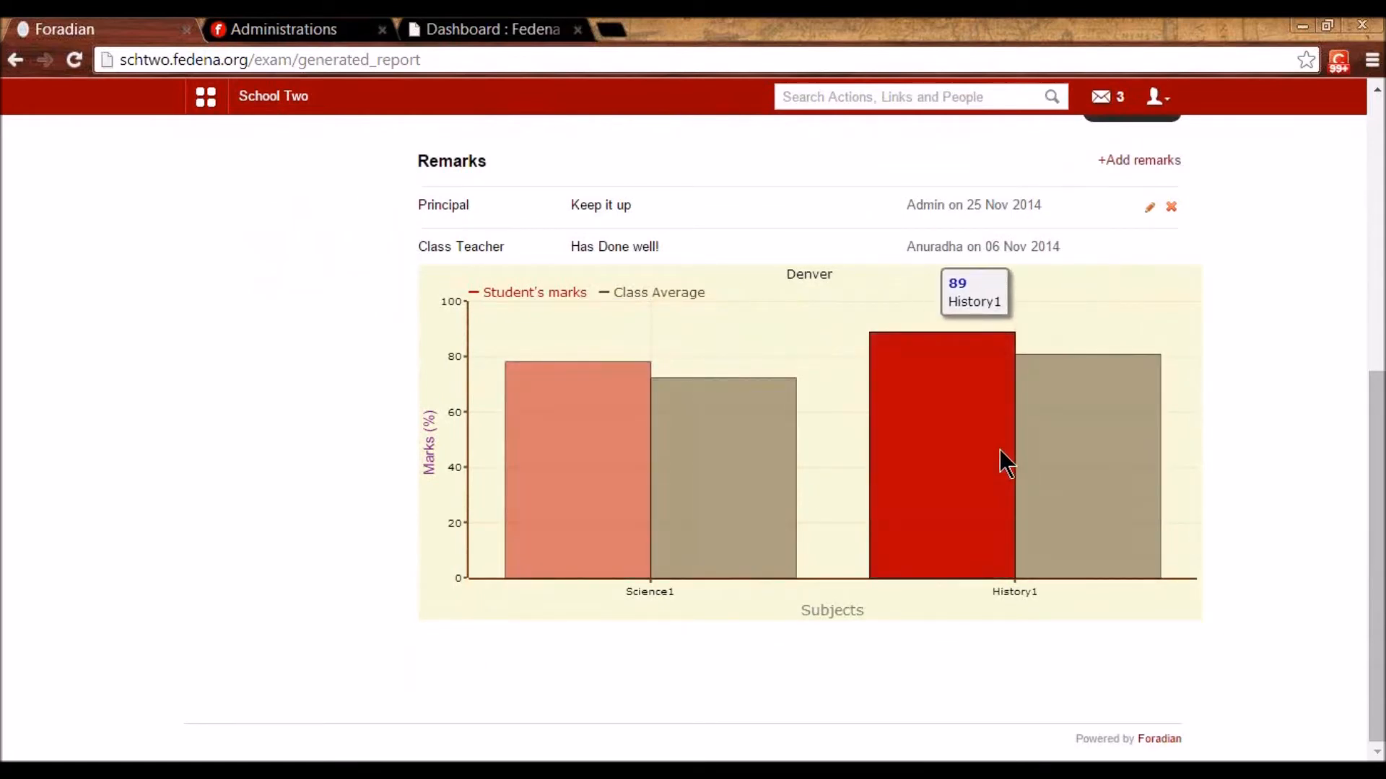
scroll(1100, 473, "up", 6)
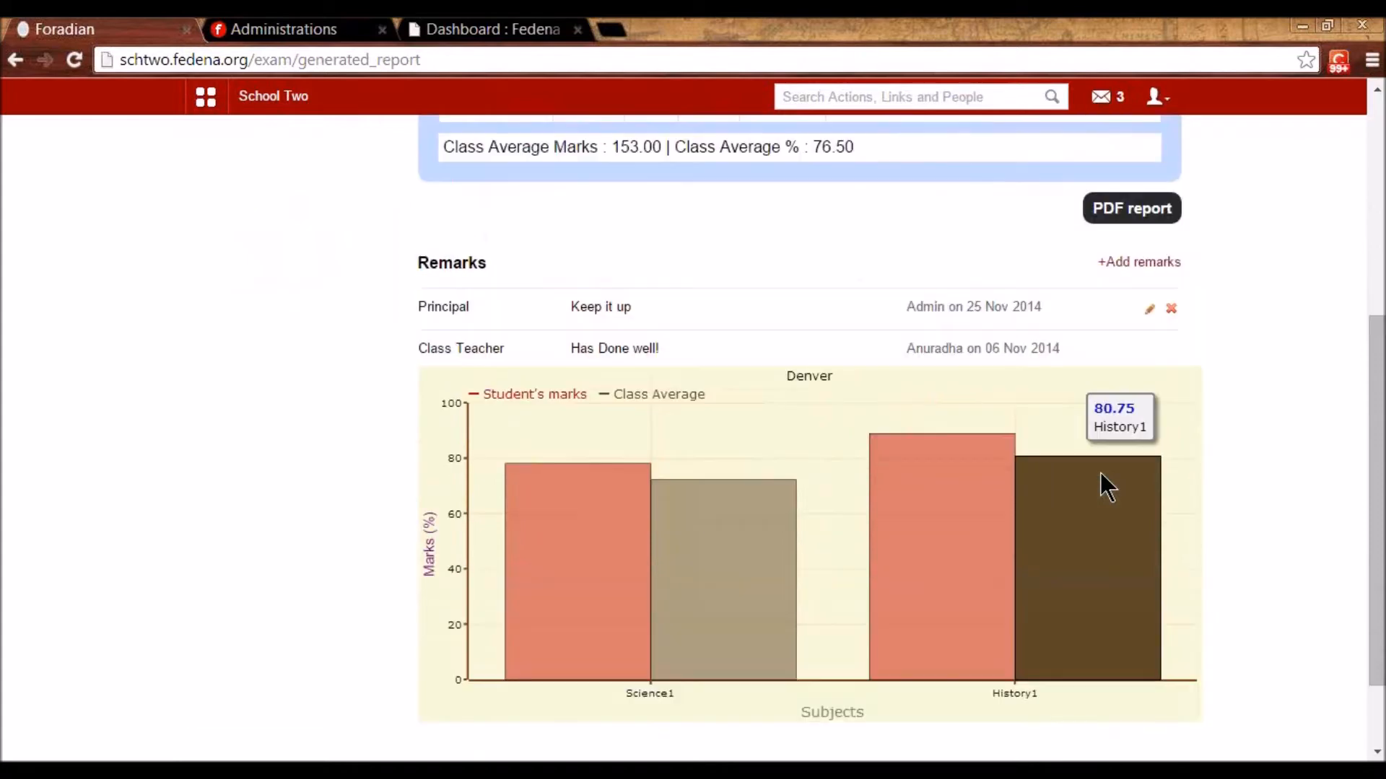
scroll(935, 419, "up", 1)
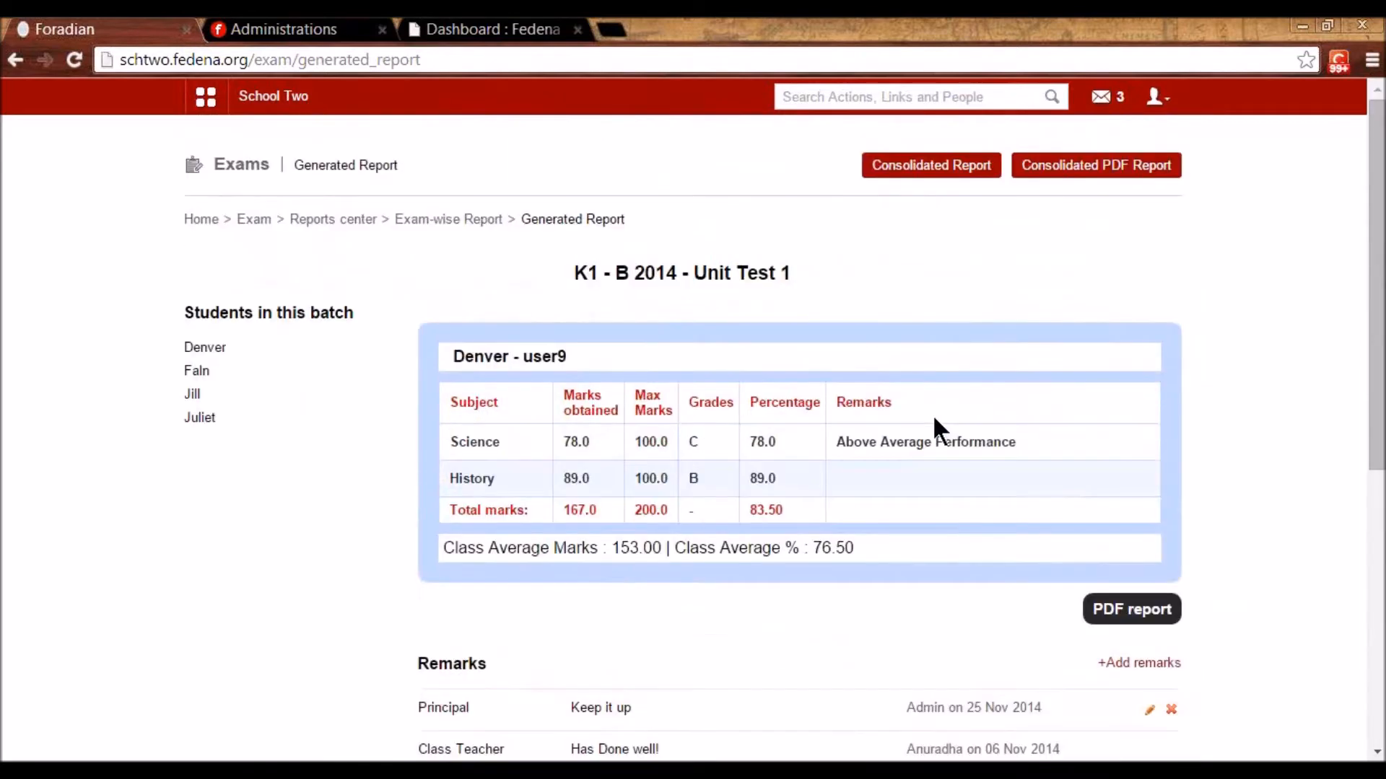
- View the K1 - B 2014 Science subject-wise report, then go back to the Reports center
left_click(449, 220)
left_click(354, 222)
left_click(653, 289)
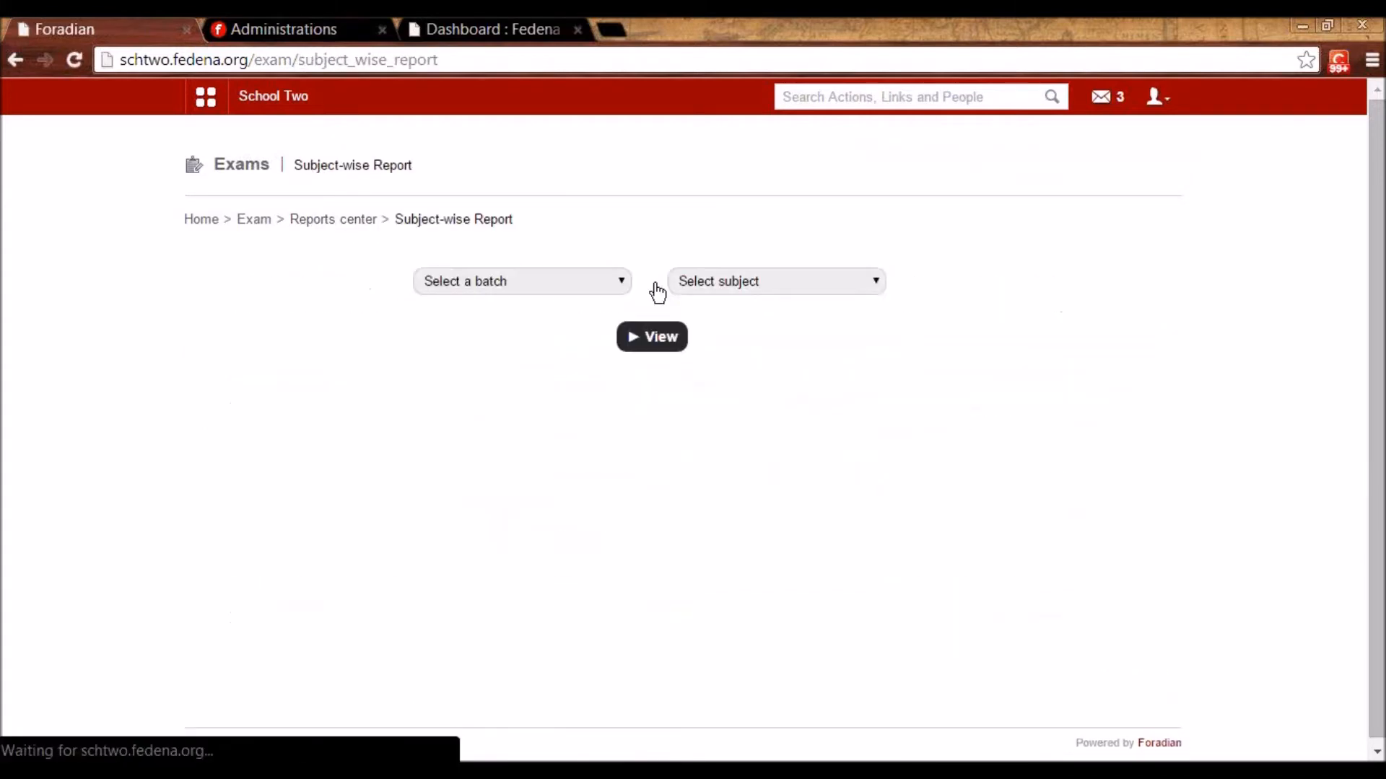
left_click(587, 288)
scroll(560, 493, "down", 2)
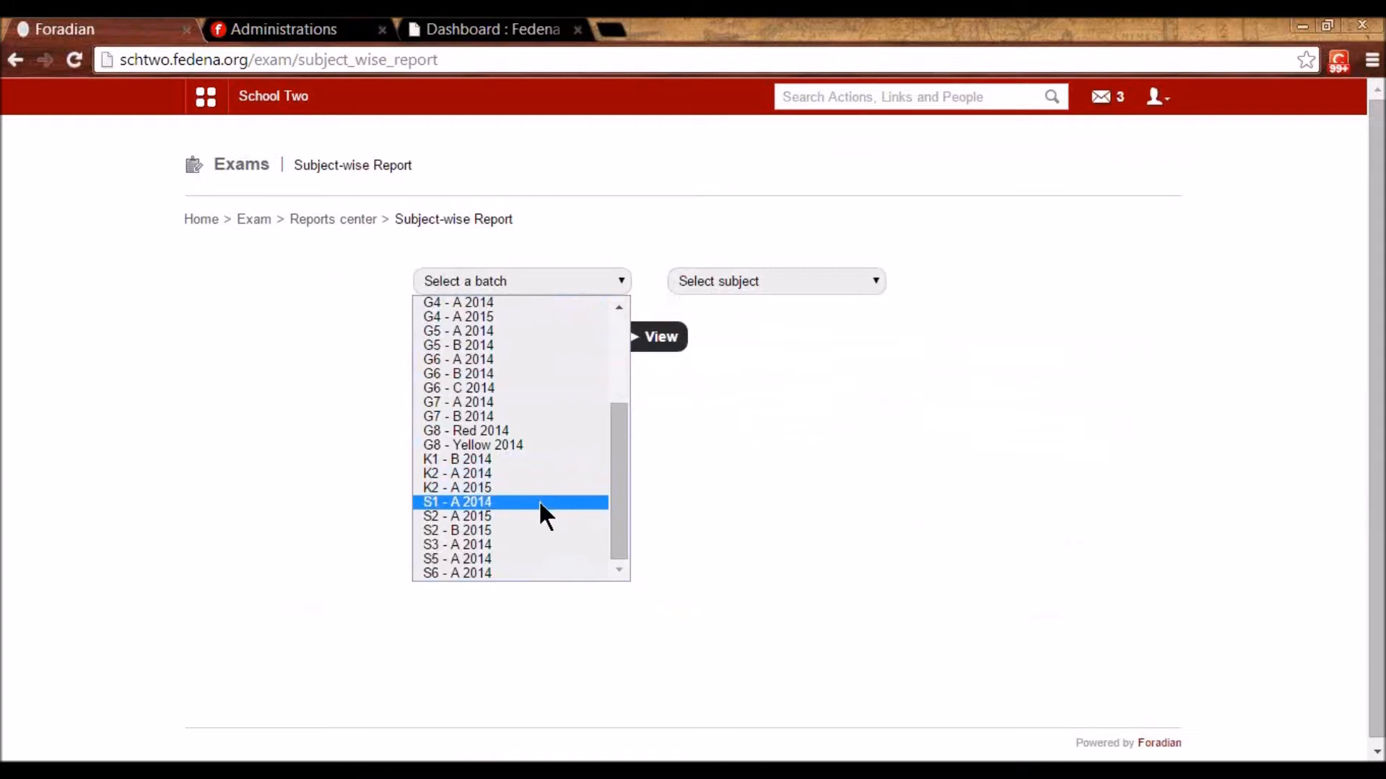
left_click(523, 460)
left_click(738, 281)
left_click(718, 318)
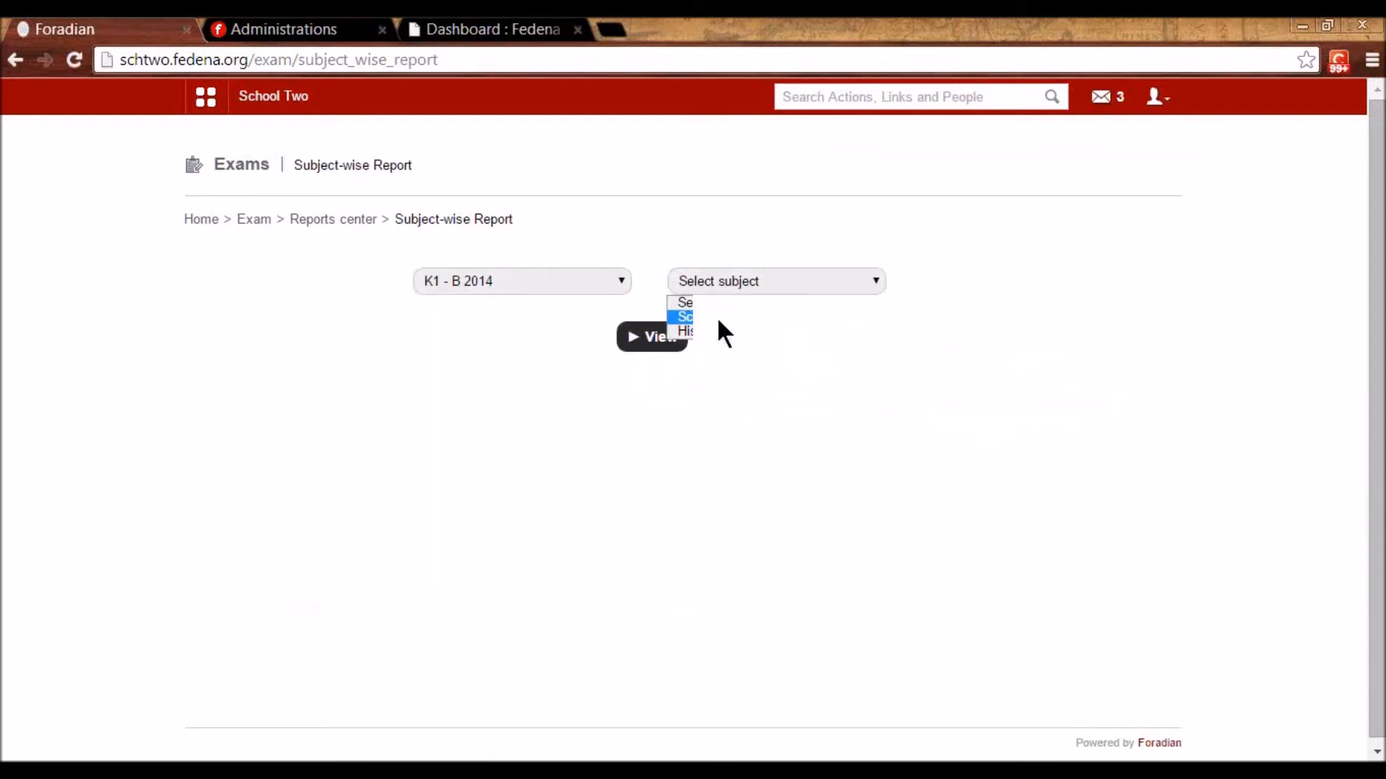
left_click(658, 337)
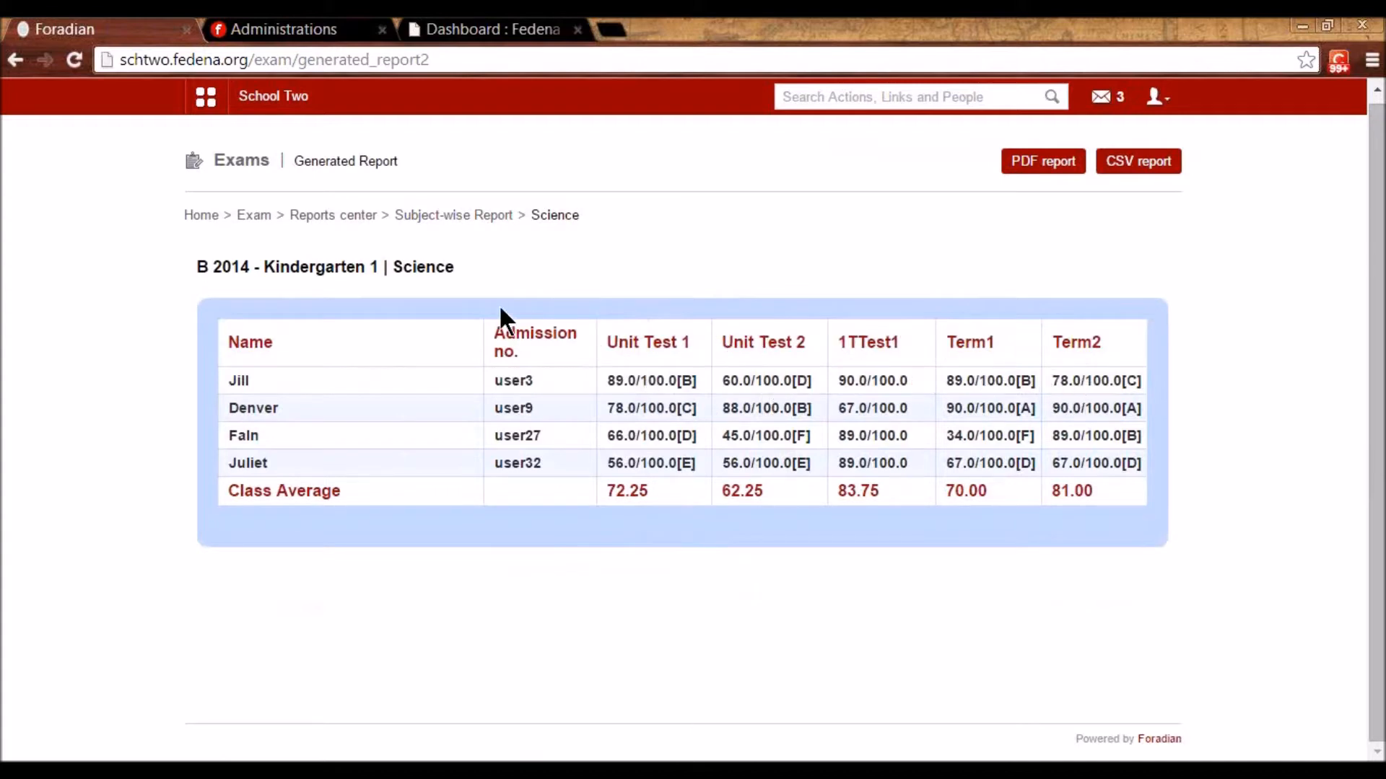
left_click(323, 218)
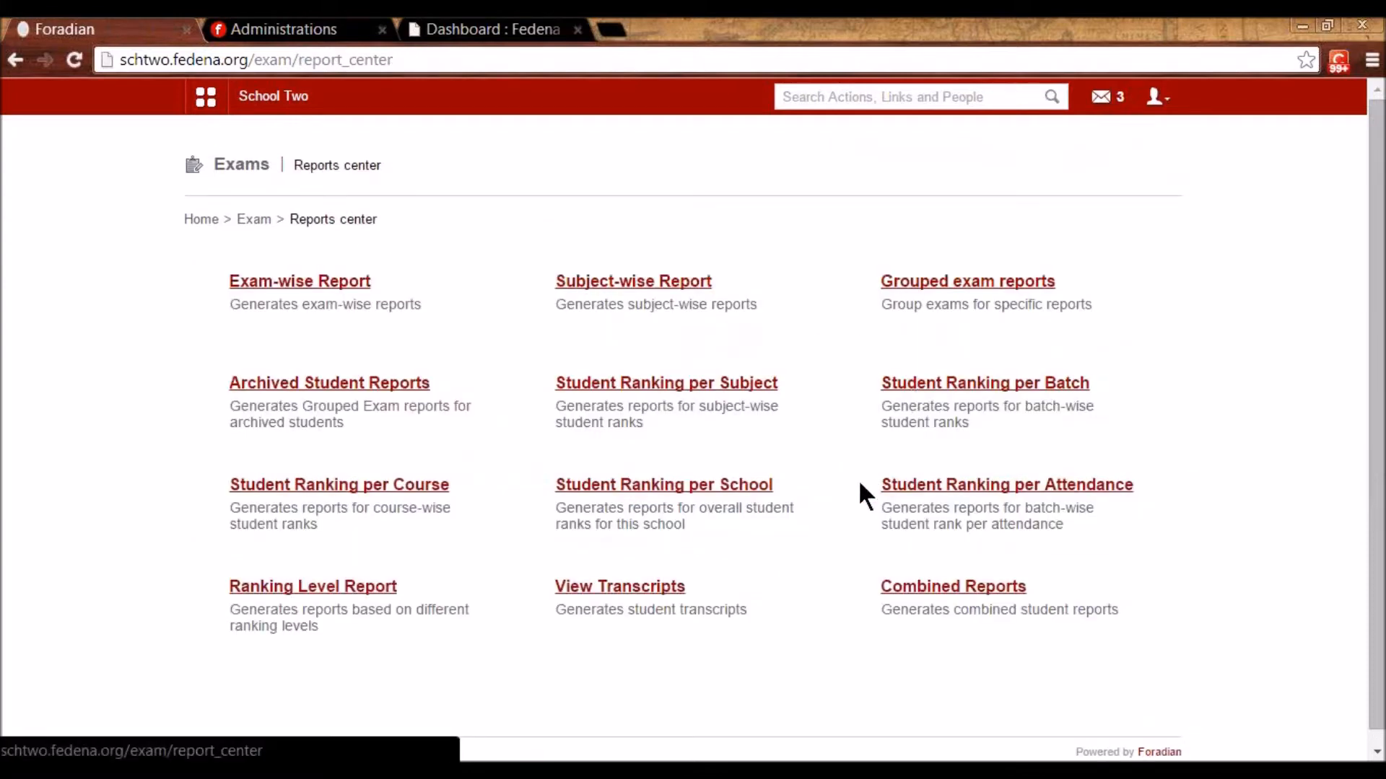
- Show transcripts for batch K1 - B 2014 and scroll through the 75.55% Average result
left_click(636, 586)
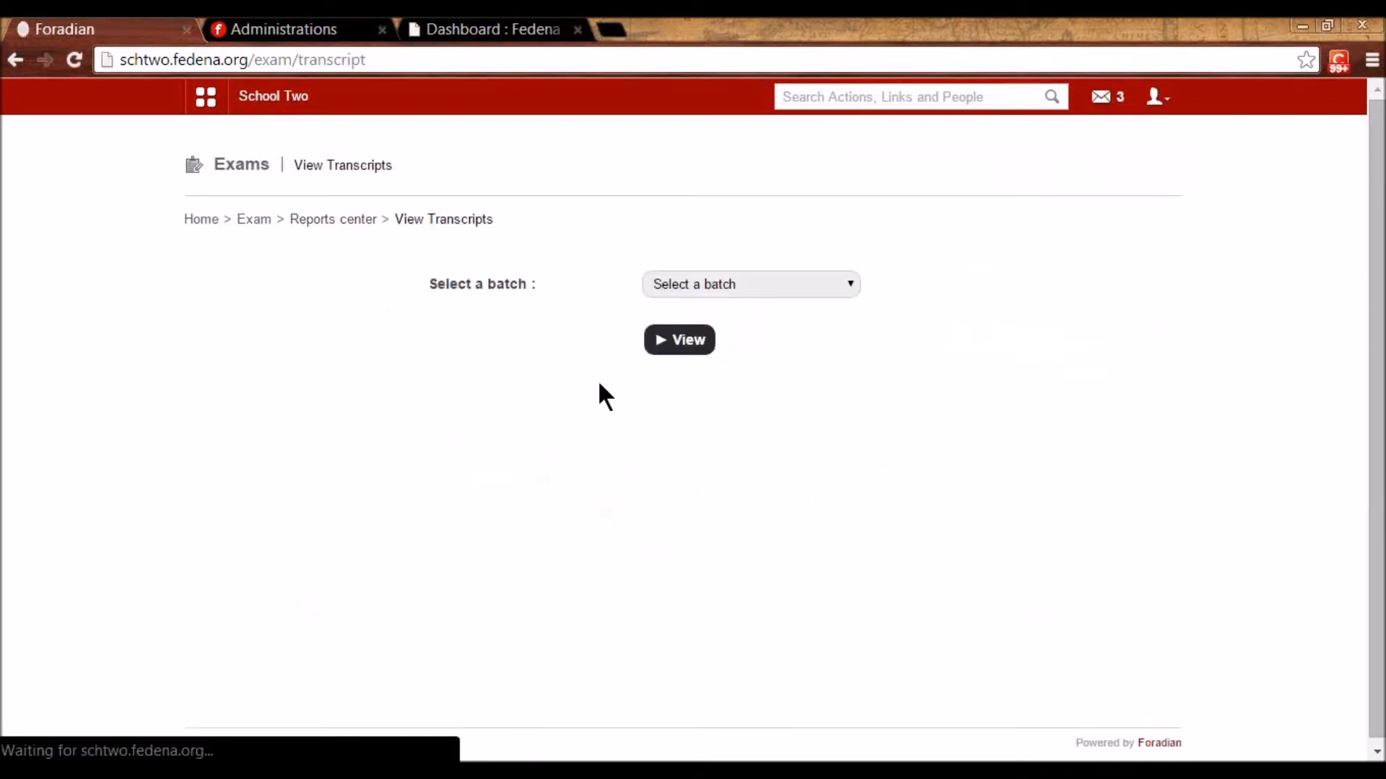
left_click(708, 285)
scroll(711, 368, "down", 5)
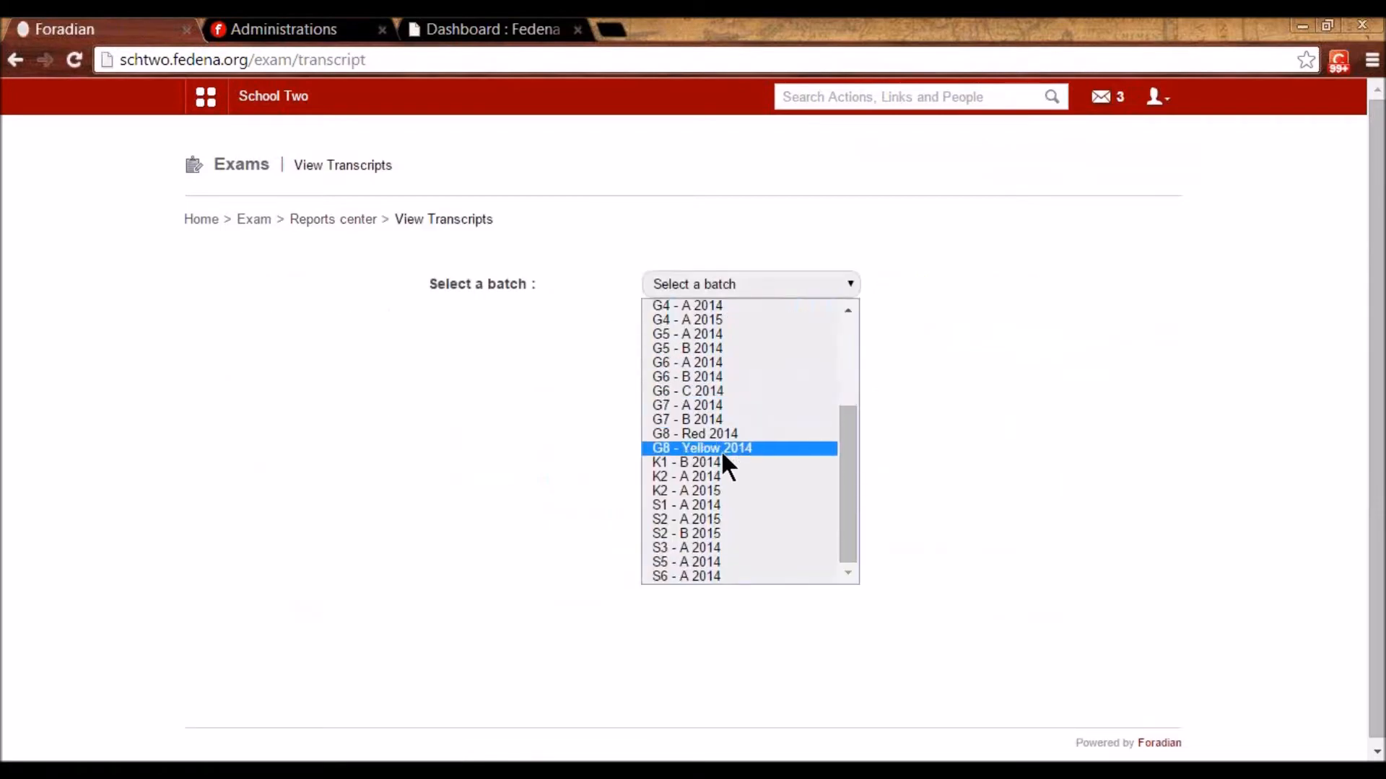
left_click(743, 462)
left_click(686, 345)
scroll(745, 387, "down", 1)
scroll(745, 388, "up", 1)
scroll(739, 390, "down", 1)
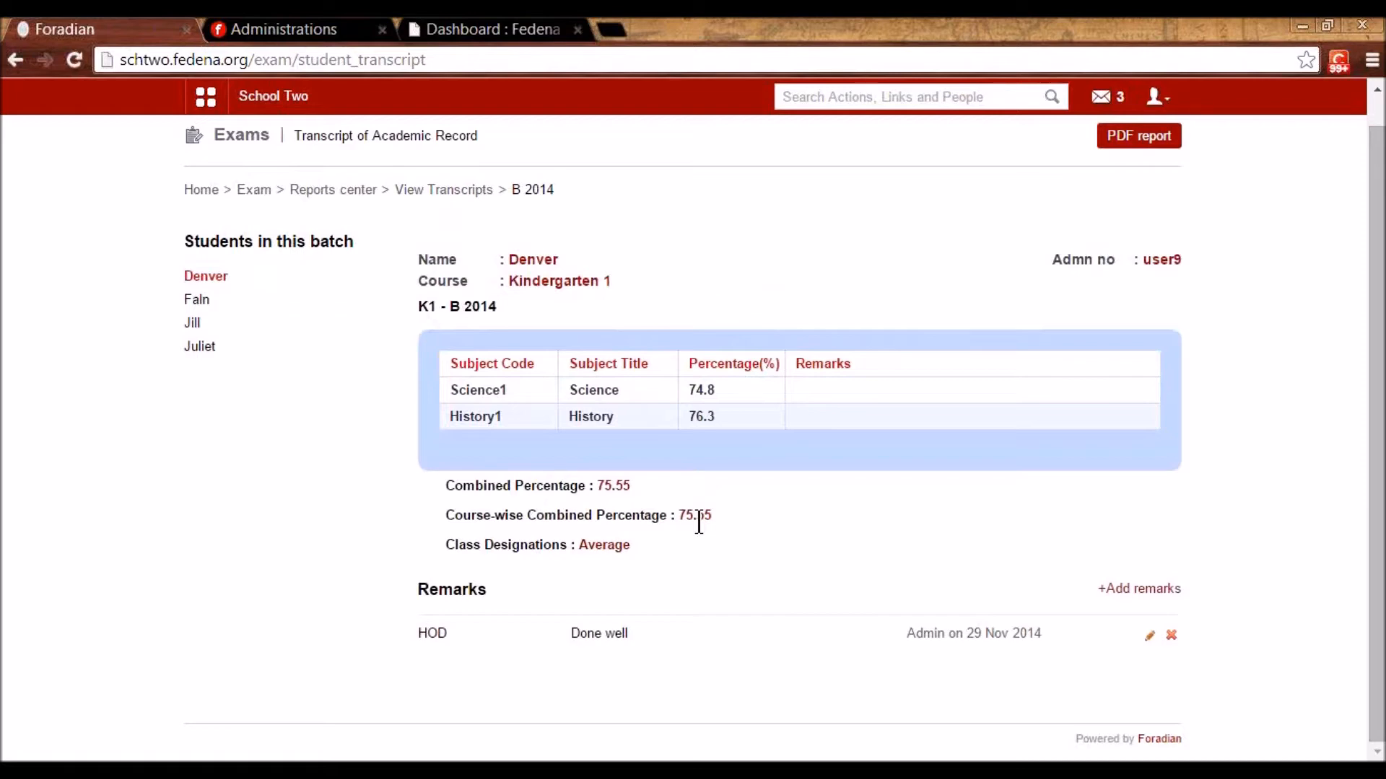
scroll(698, 523, "up", 1)
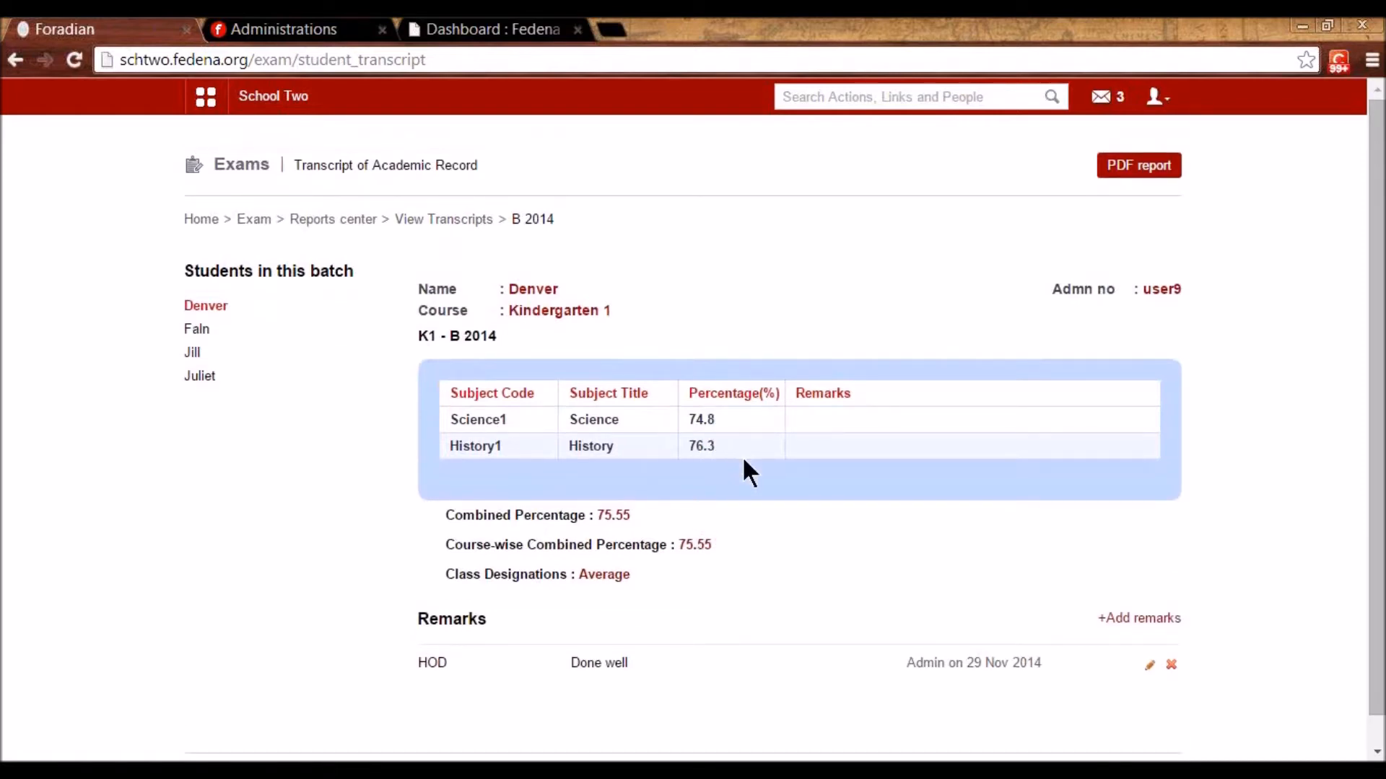
- Return via the Reports center to the Exams home and open the main navigation menu
left_click(332, 219)
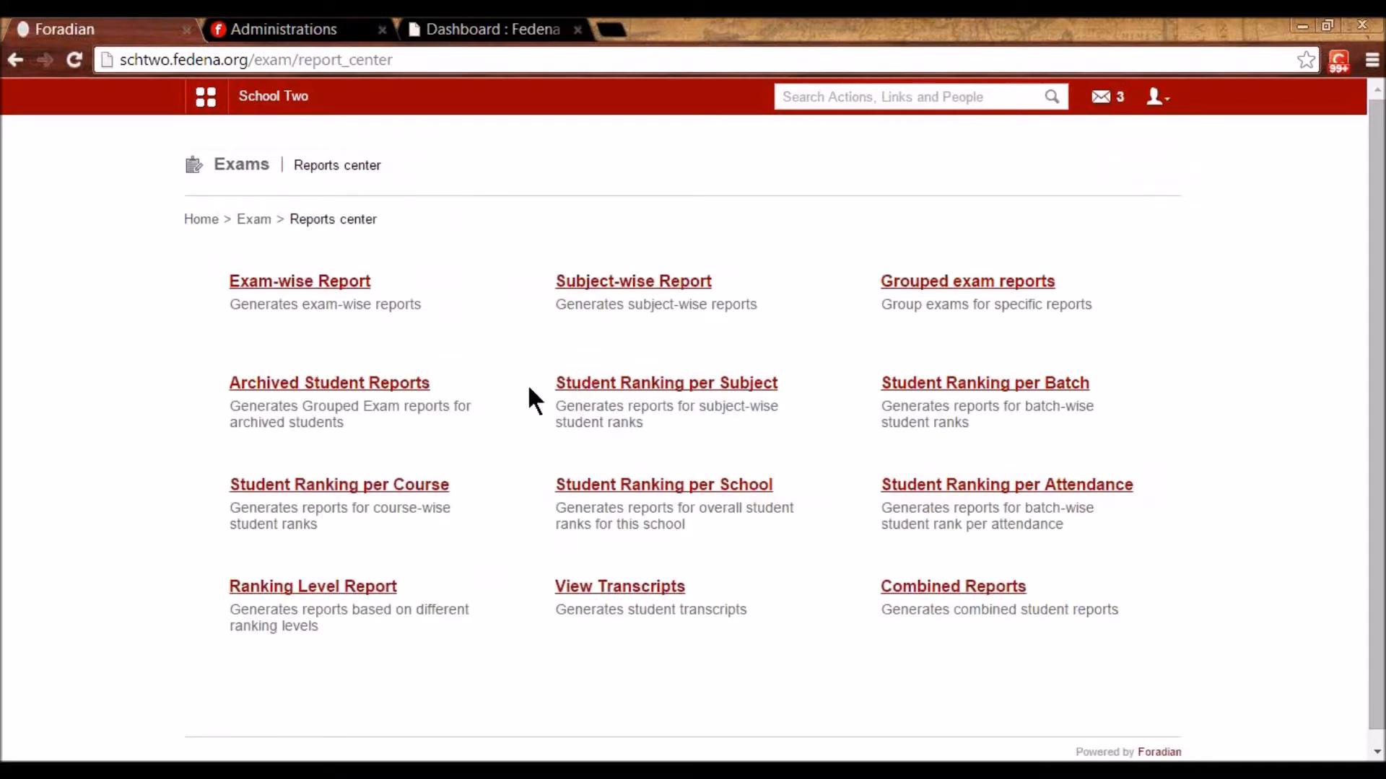
left_click(252, 221)
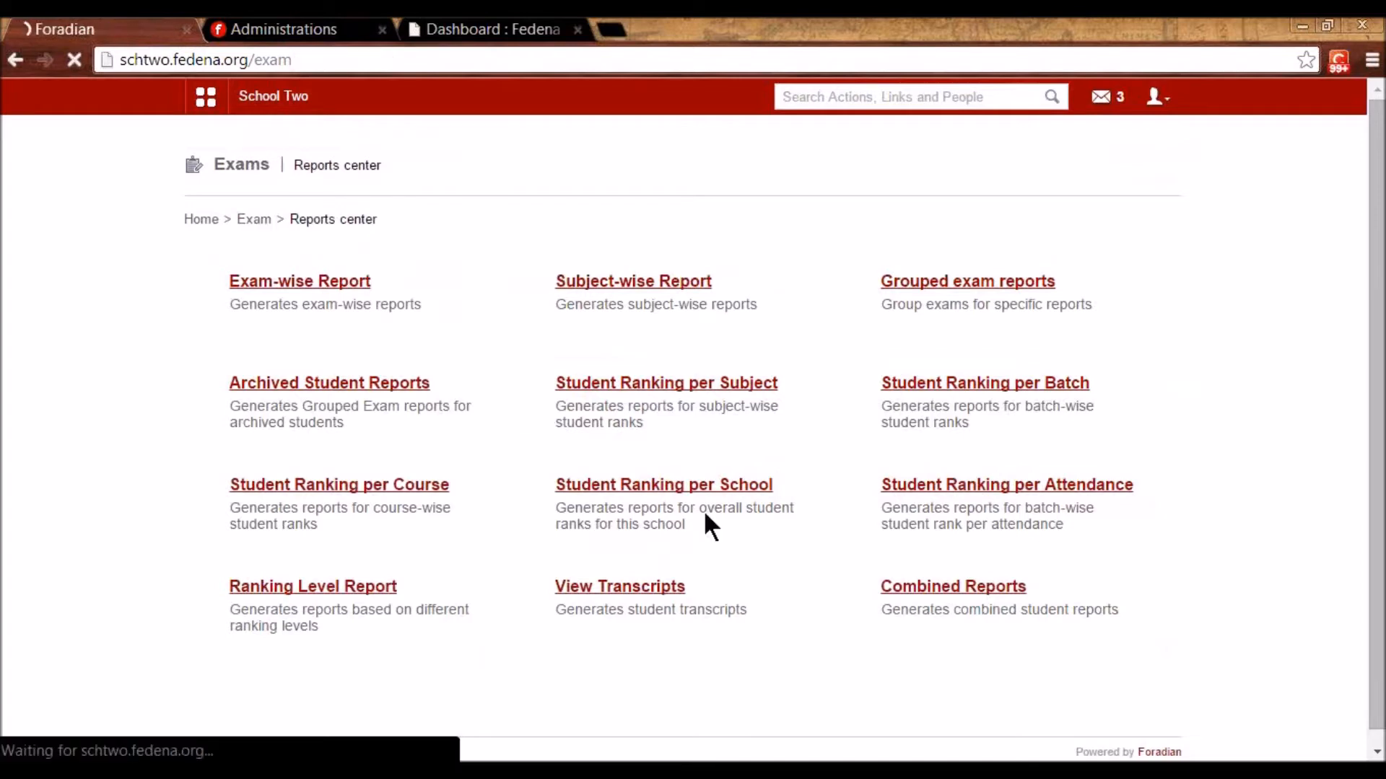
left_click(206, 97)
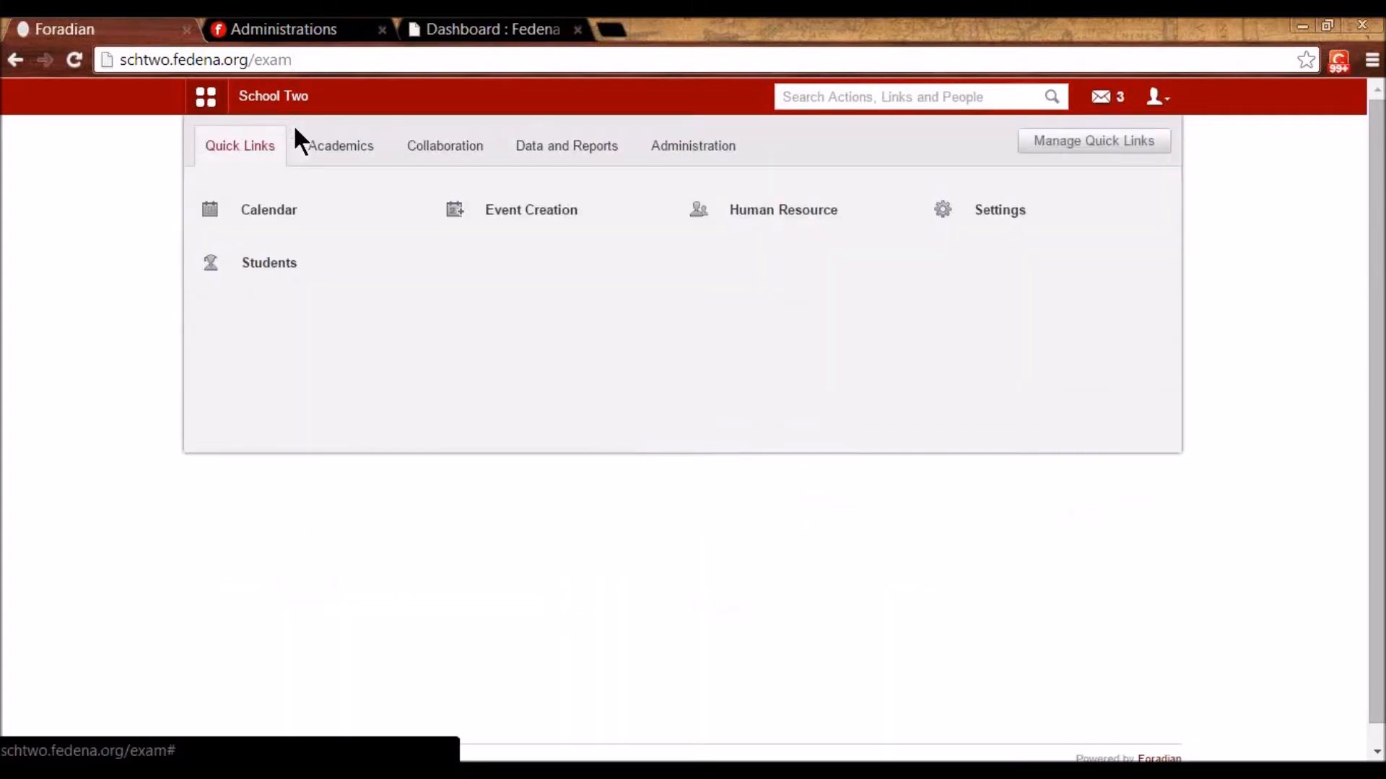
- Navigate Administration > Finance > Fees > Create Fees to the Create Master Category form
left_click(693, 159)
mouse_move(269, 220)
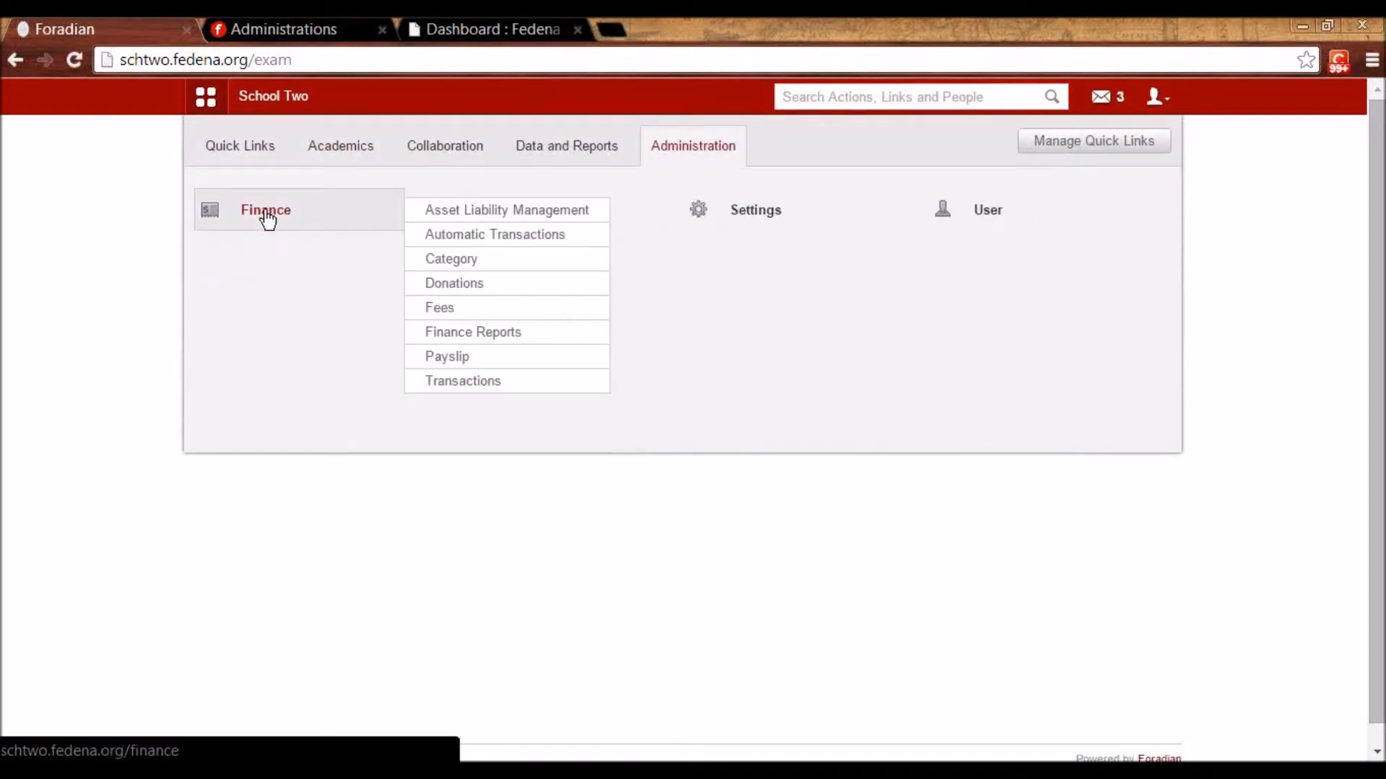
left_click(267, 217)
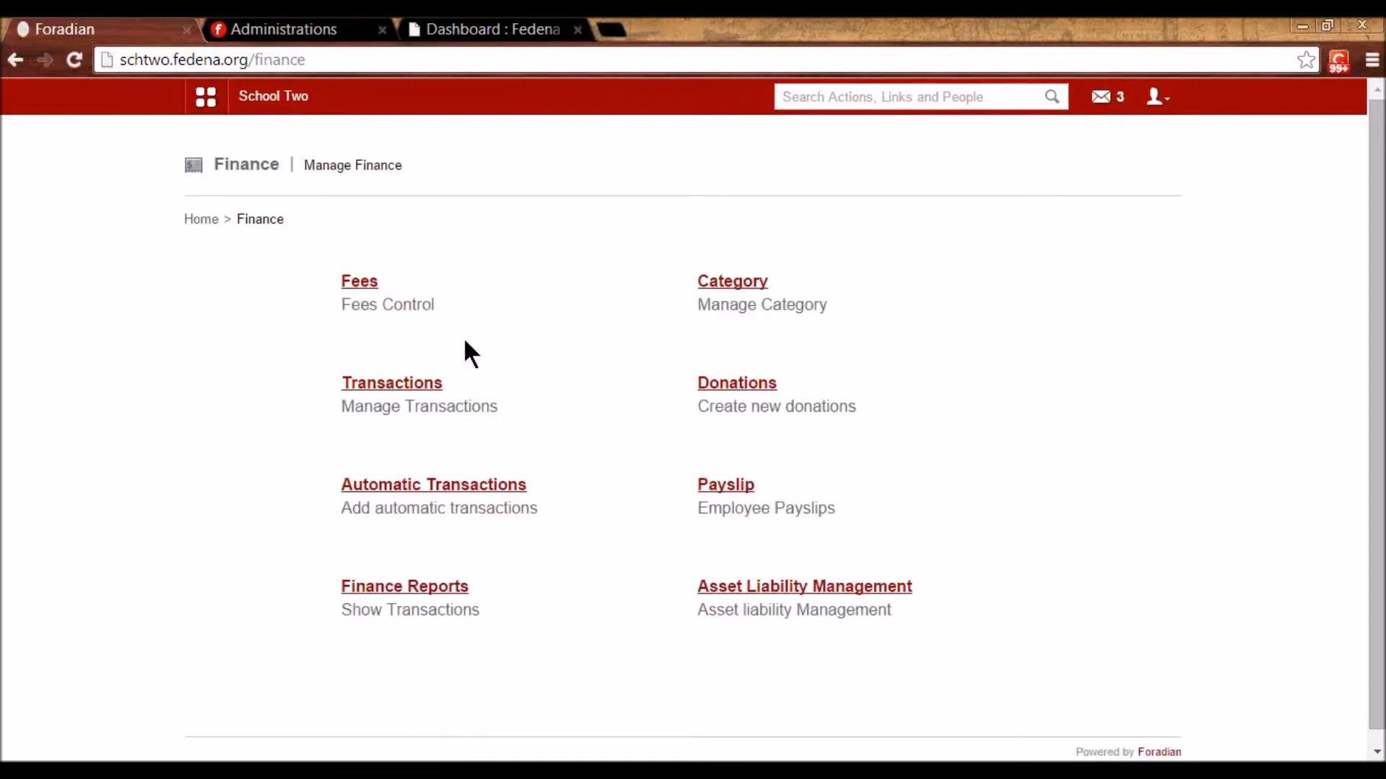
left_click(359, 287)
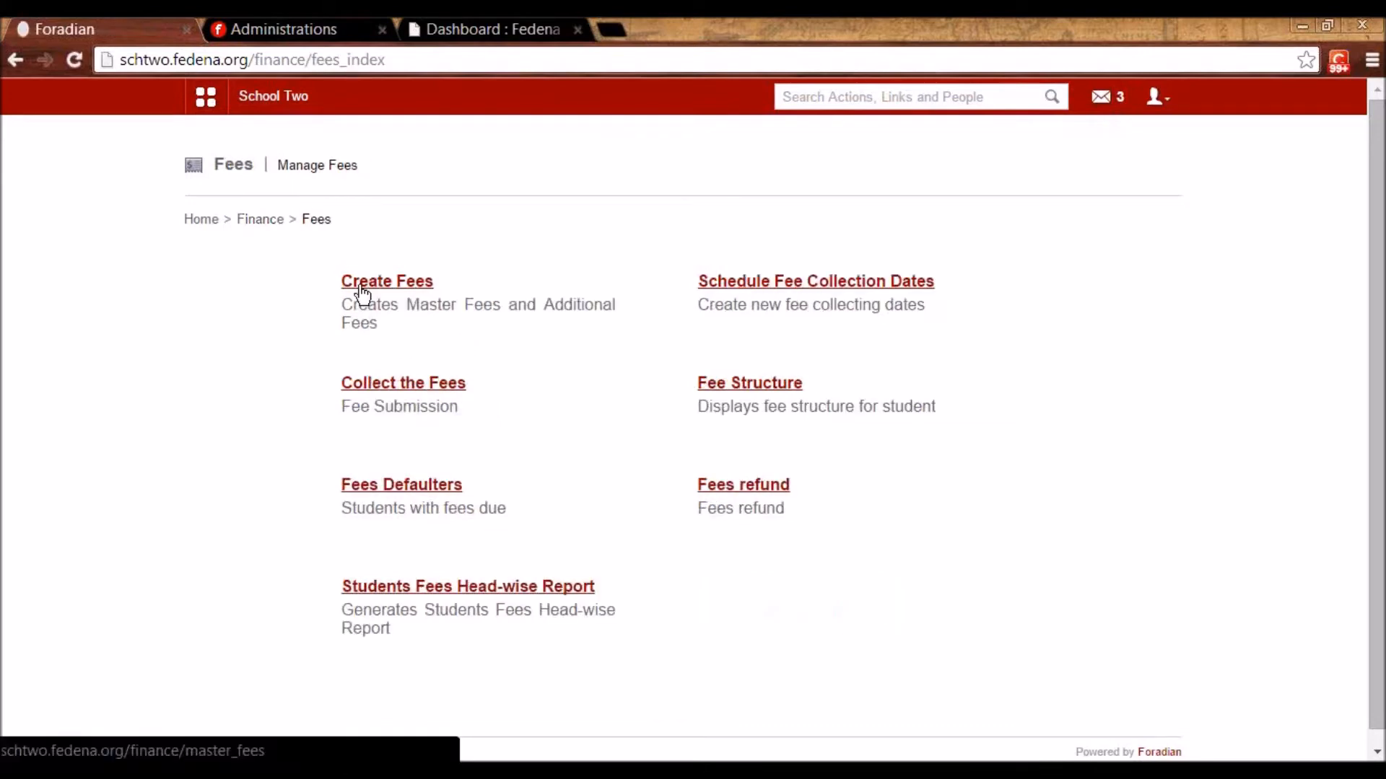
left_click(361, 289)
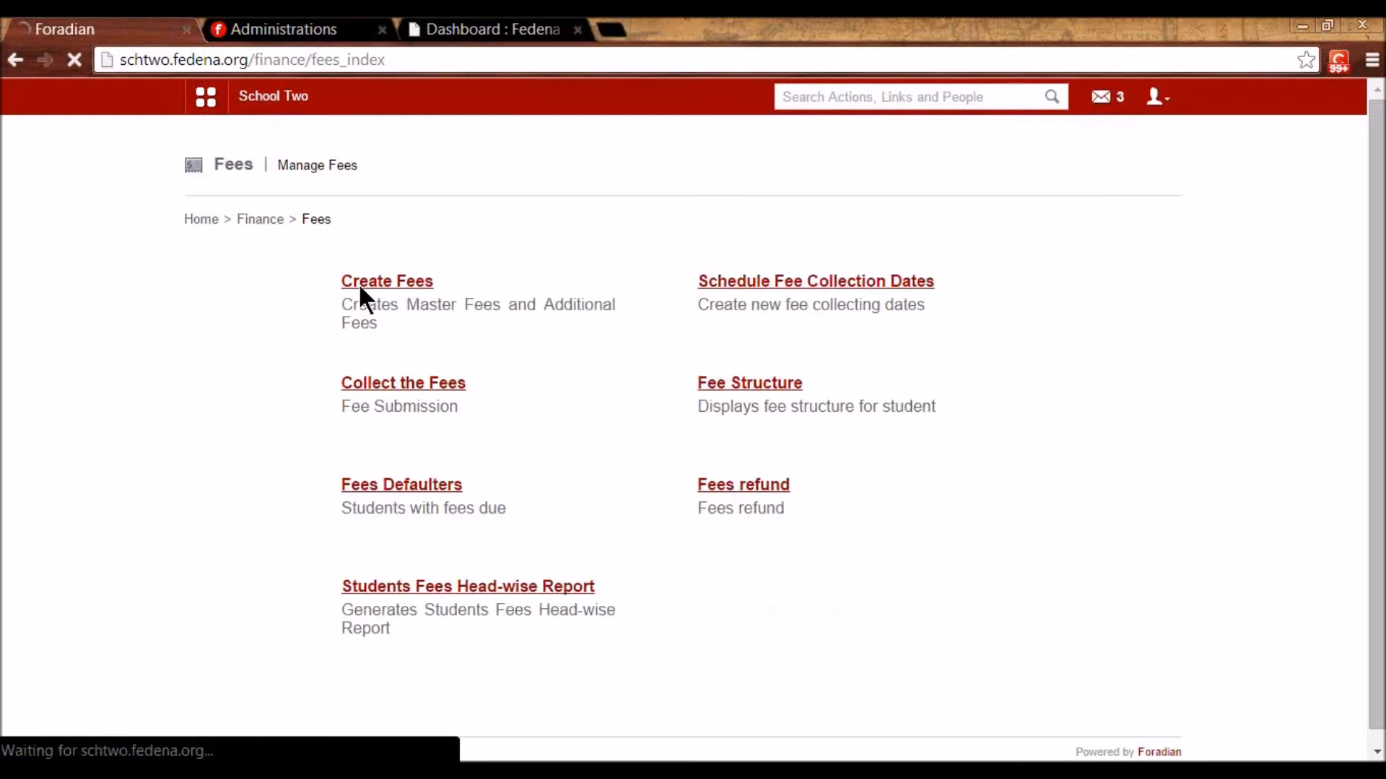
left_click(316, 303)
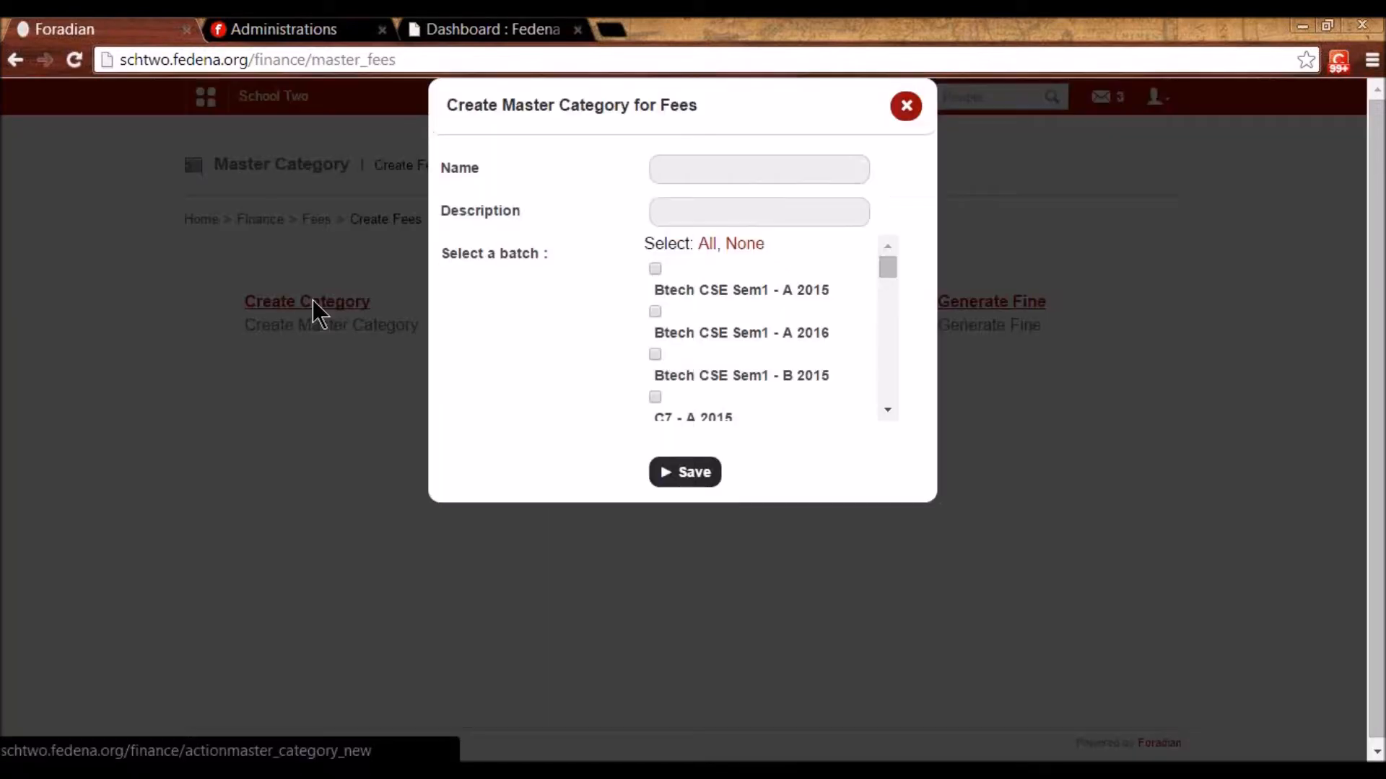
- Save master category 'Fees For S2 2015' with batches S2 - A 2015 and S2 - B 2015 ticked
left_click(670, 171)
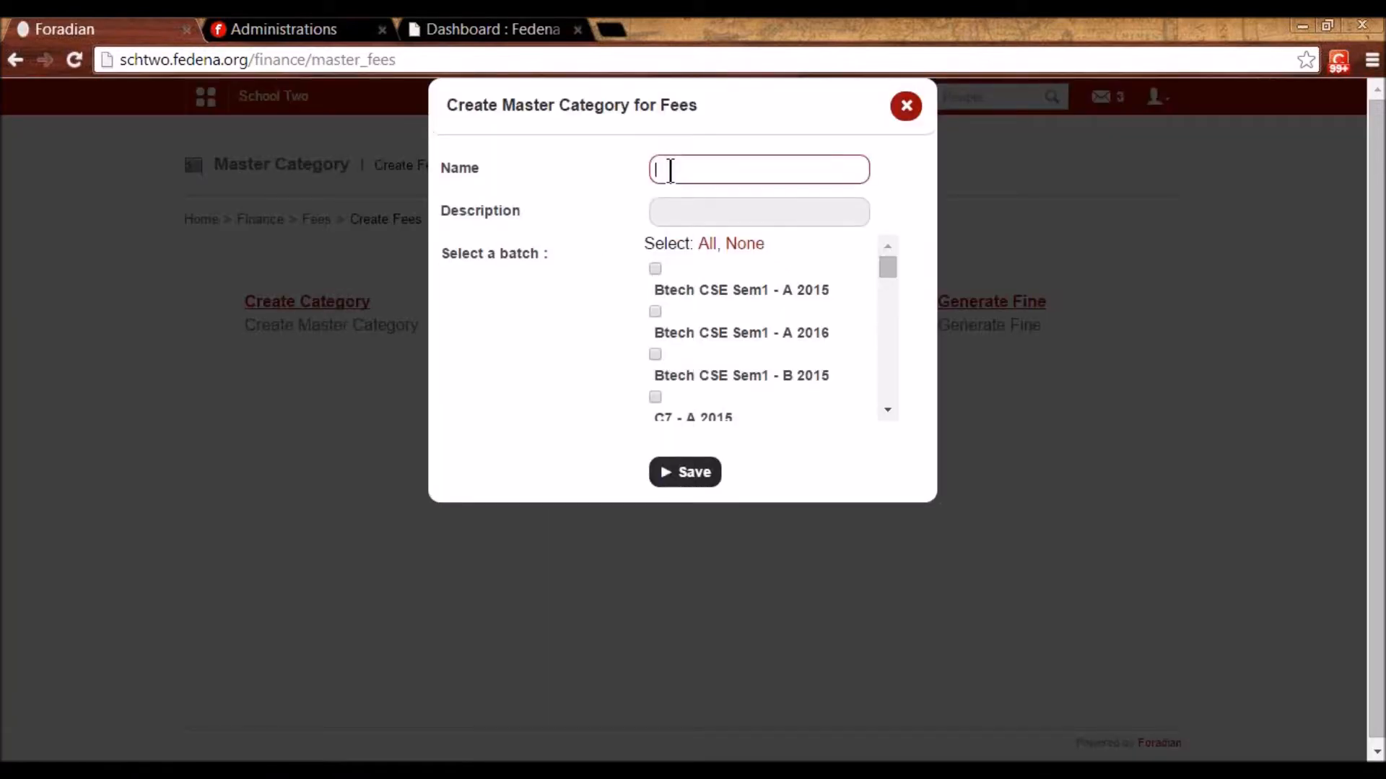
type("Fees For")
left_click_drag(884, 265, 877, 380)
left_click(655, 315)
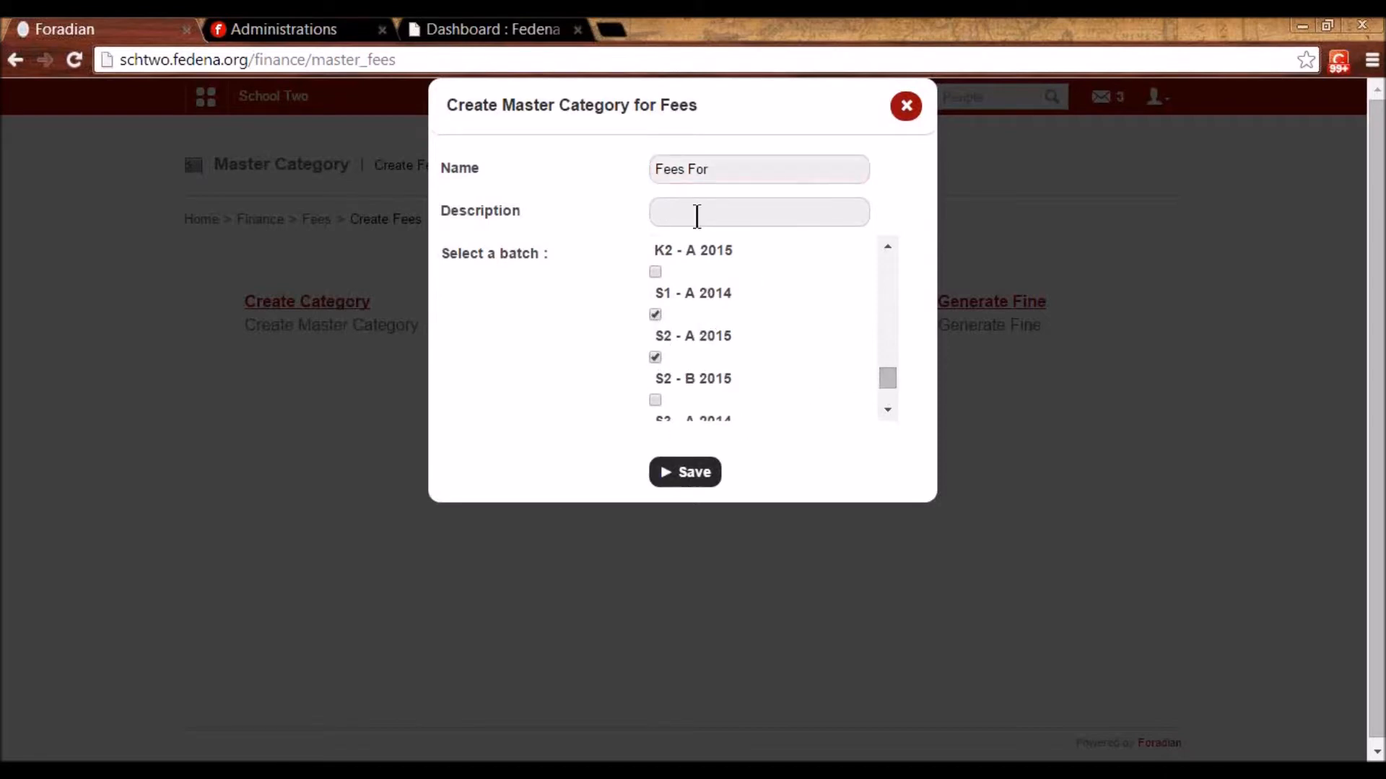
left_click(738, 174)
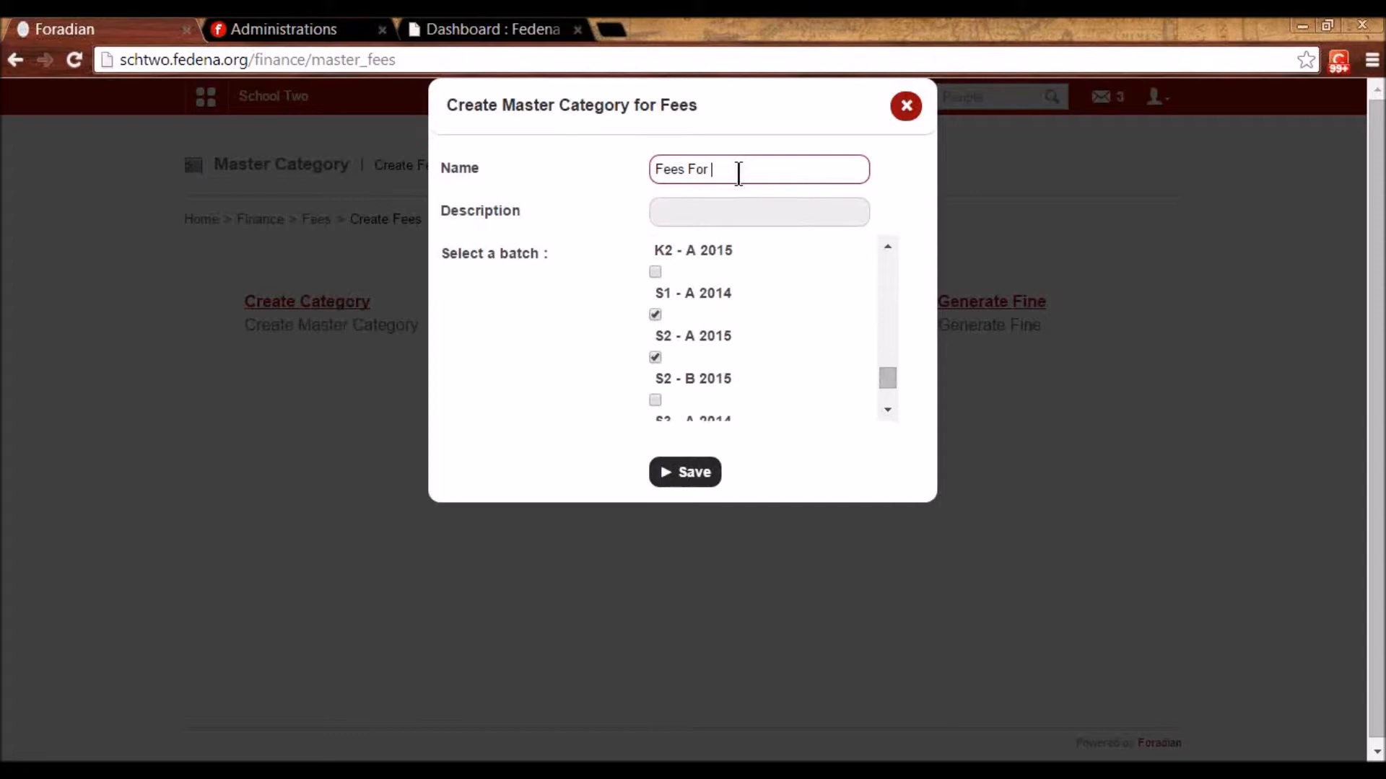
type("S2 2015")
left_click(697, 472)
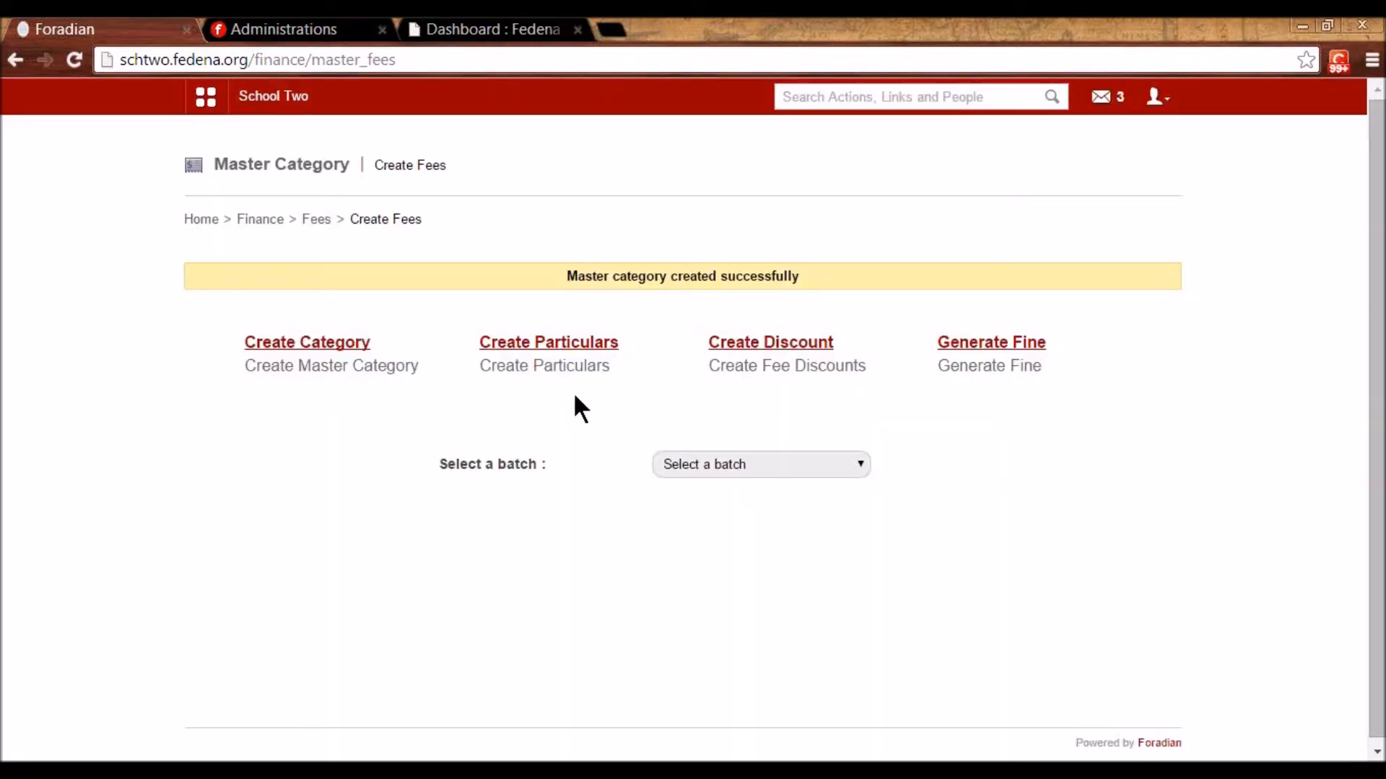
left_click(547, 345)
- Create a Tuition Fee particular of 600 under Fees For S2 2015 for all batches
left_click(981, 284)
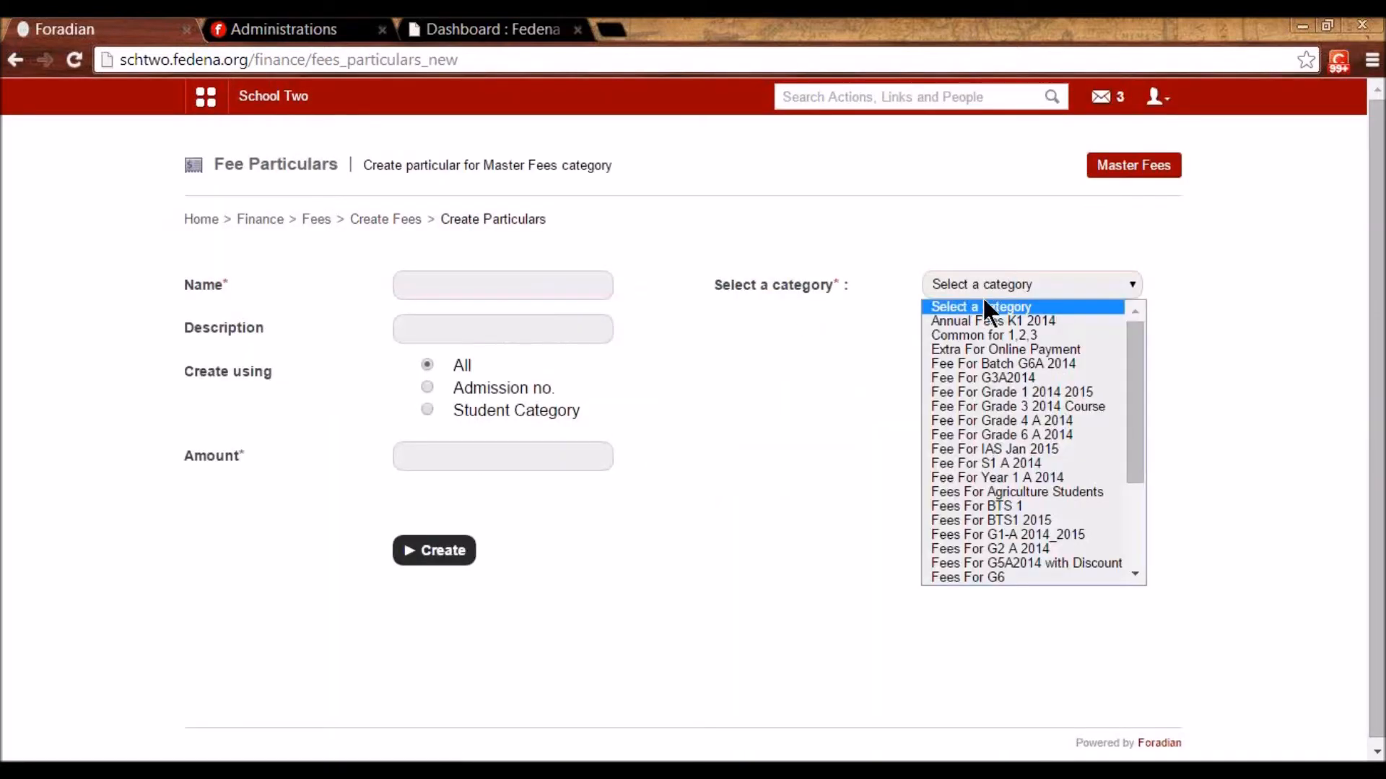
scroll(1062, 490, "down", 3)
scroll(1046, 548, "up", 3)
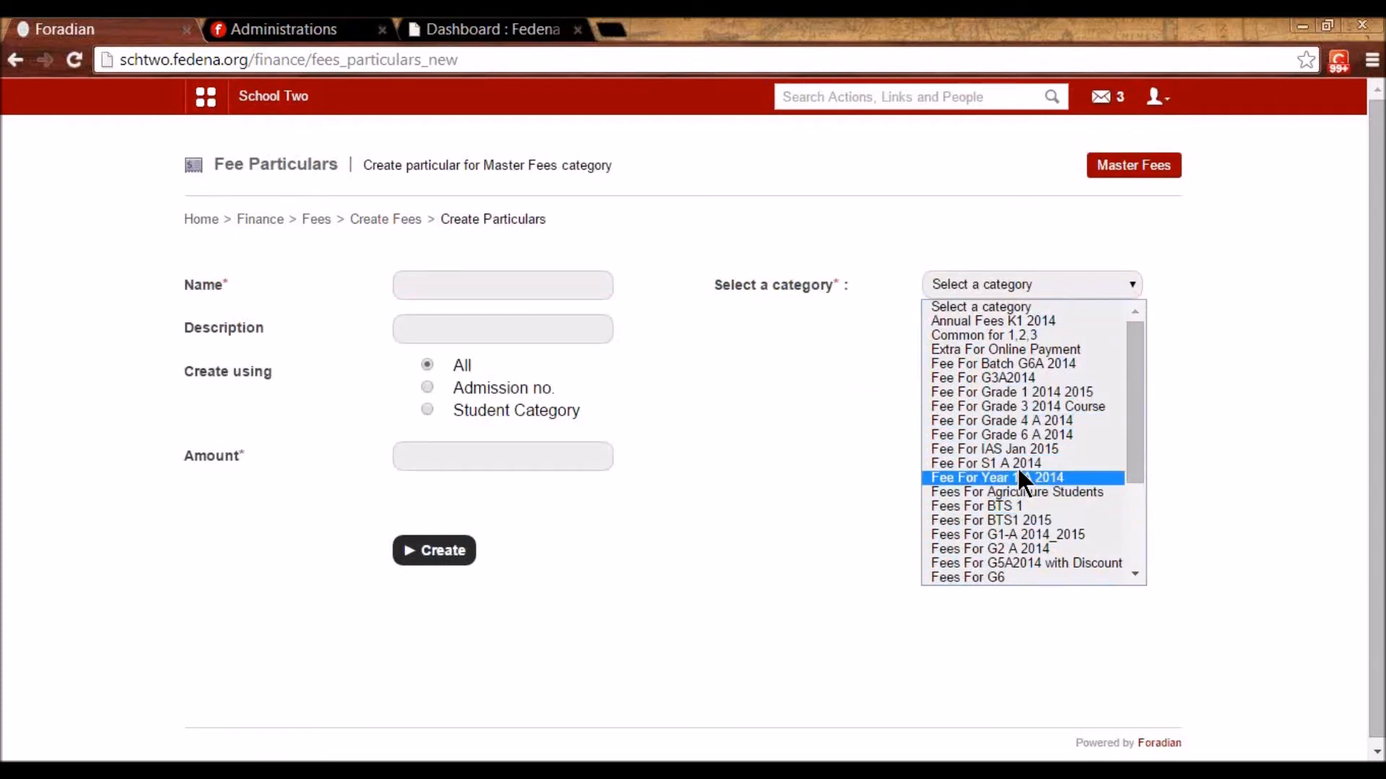
scroll(1011, 491, "down", 3)
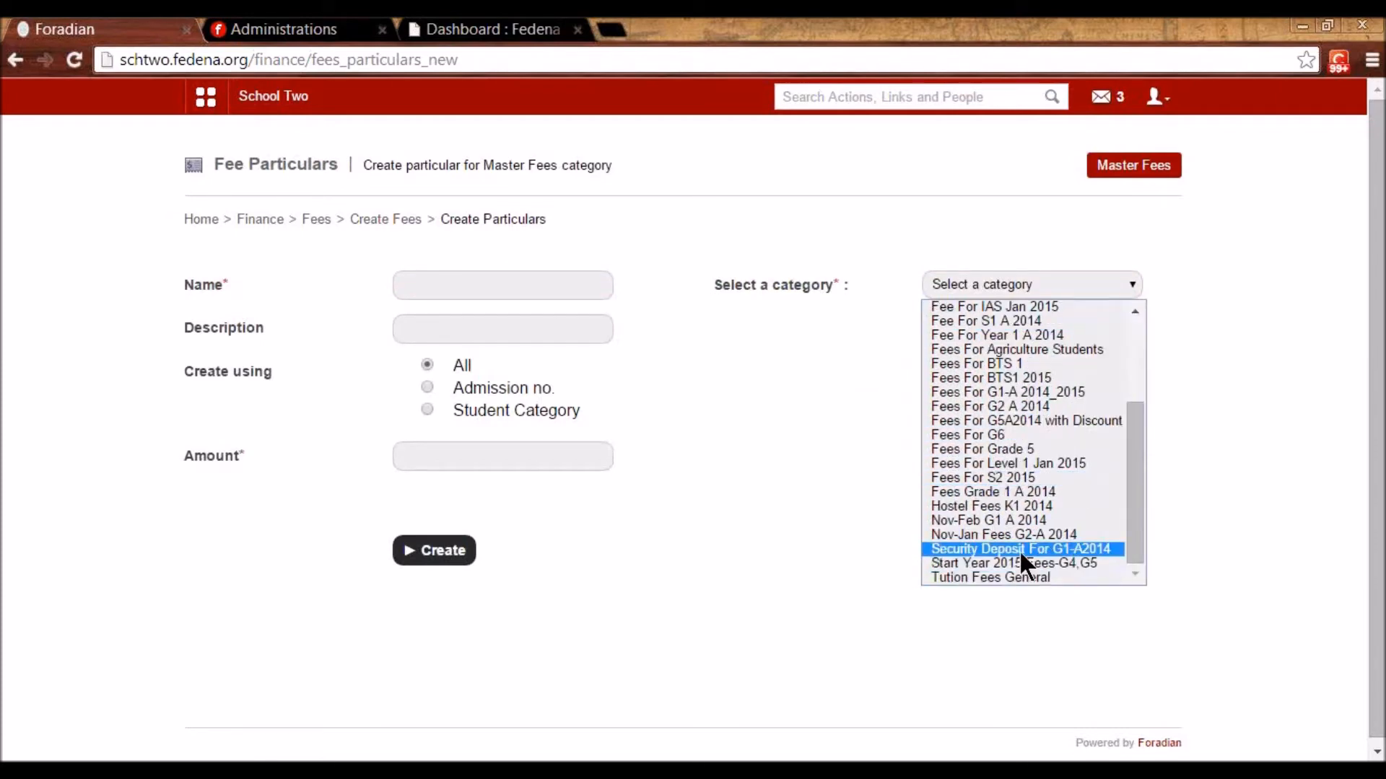
left_click(1019, 479)
left_click(836, 329)
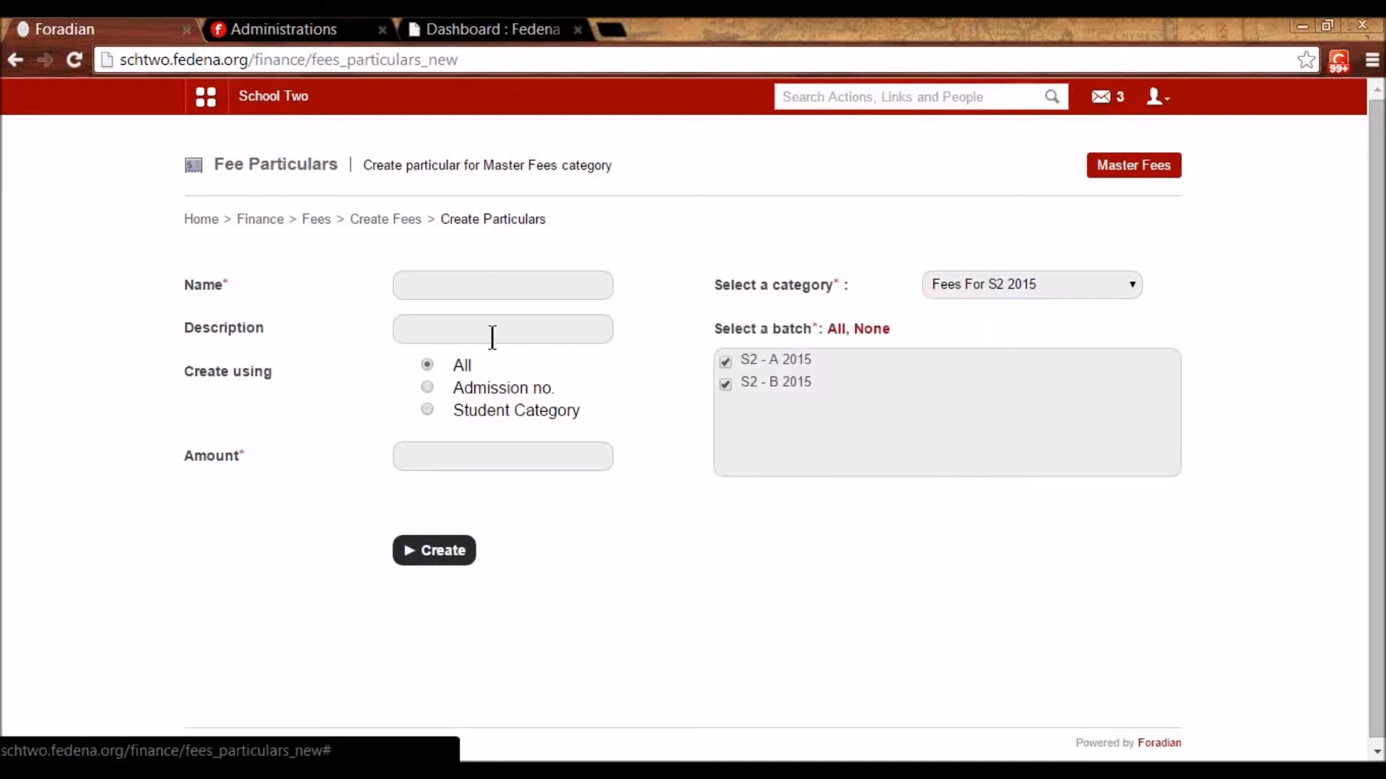
left_click(442, 283)
left_click(460, 314)
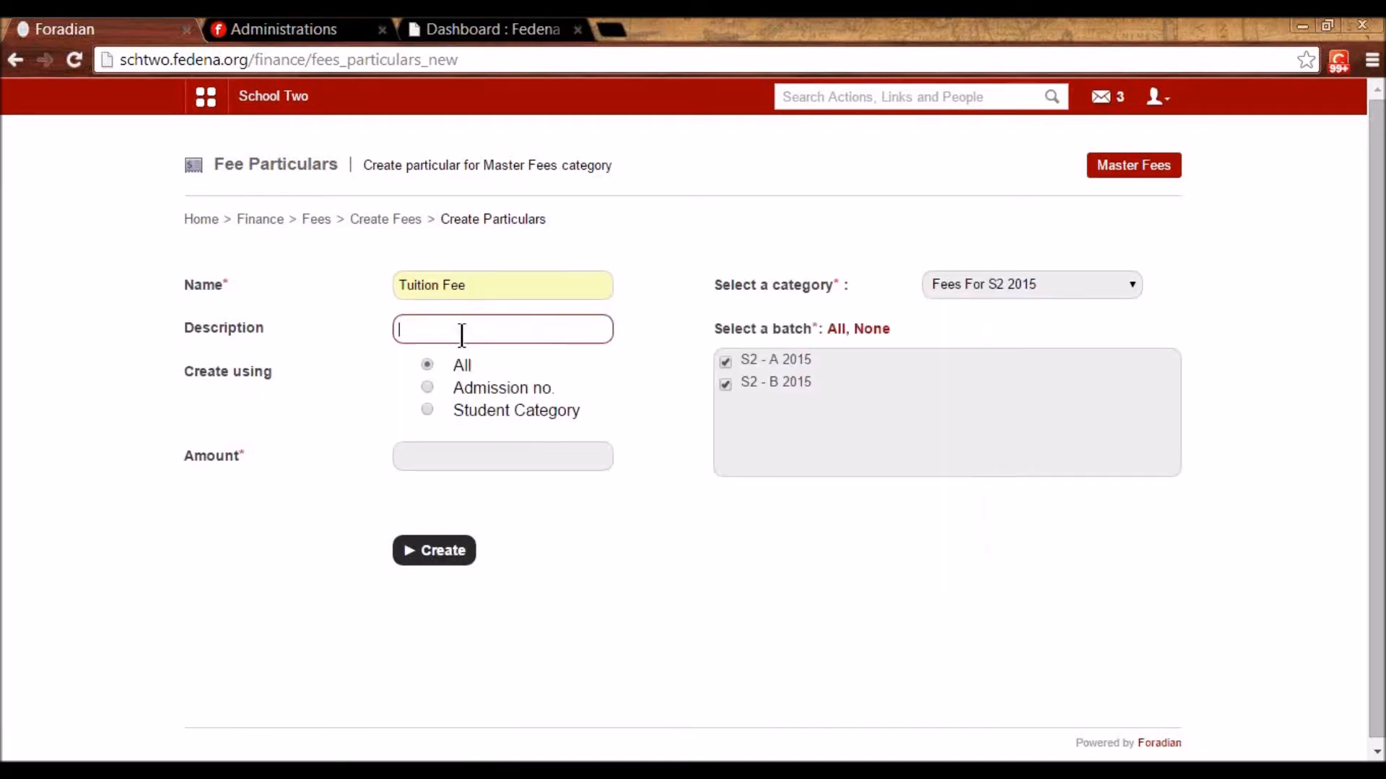
left_click(454, 460)
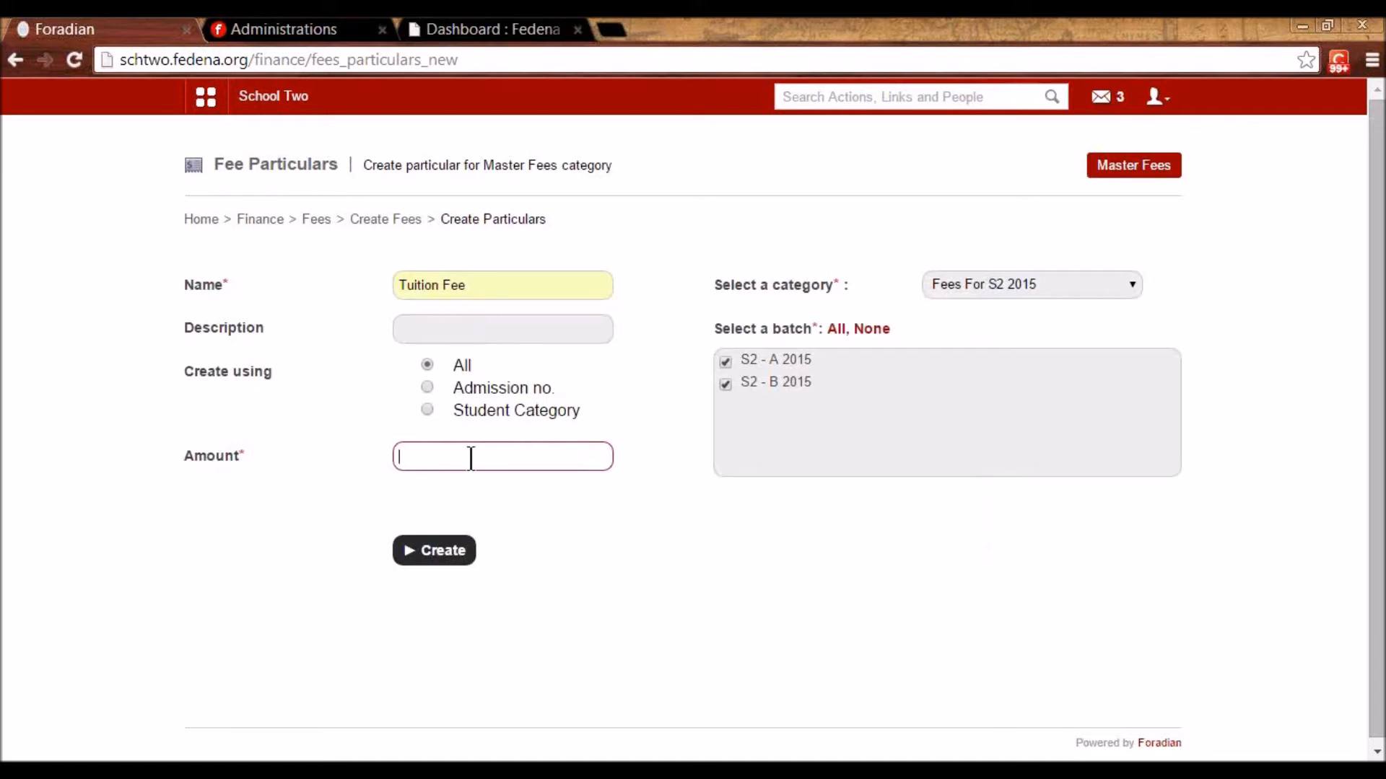
type("600")
left_click(565, 529)
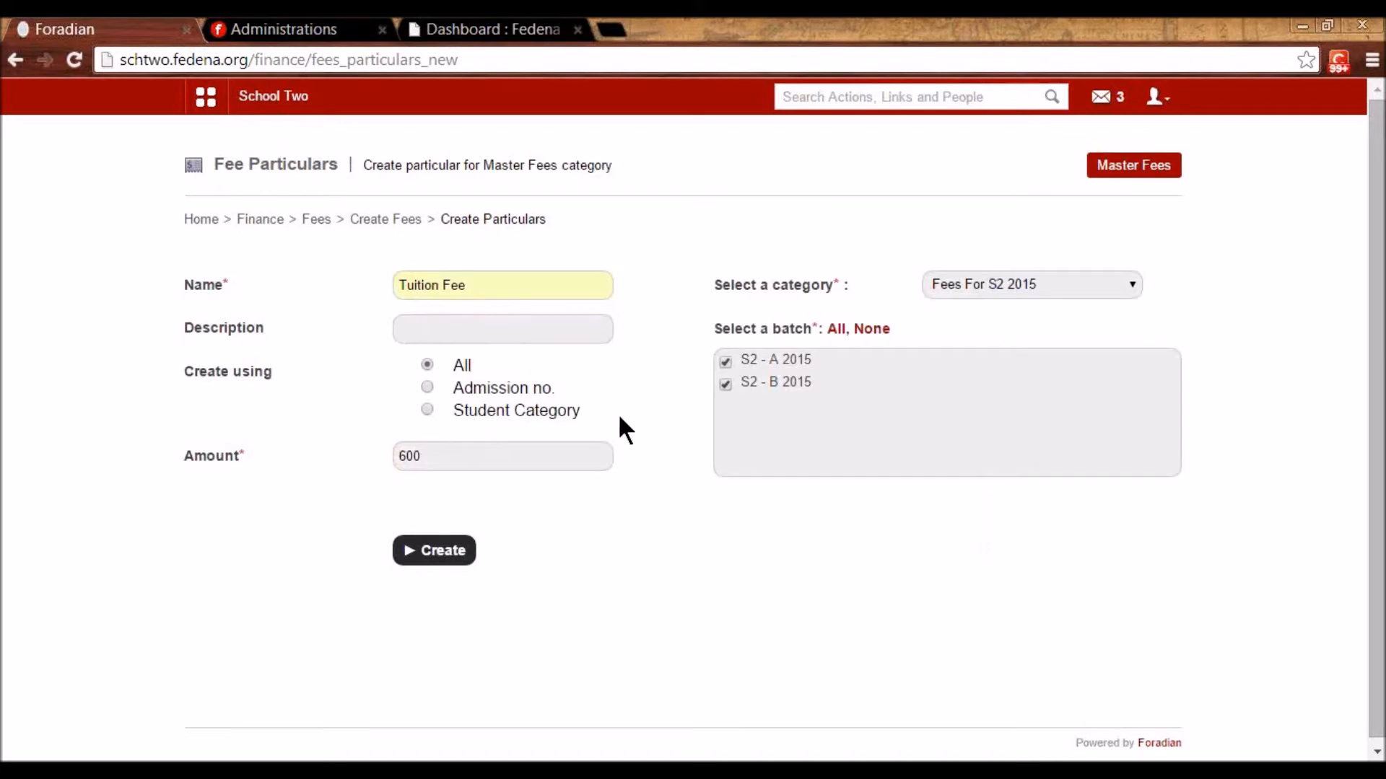
left_click(462, 556)
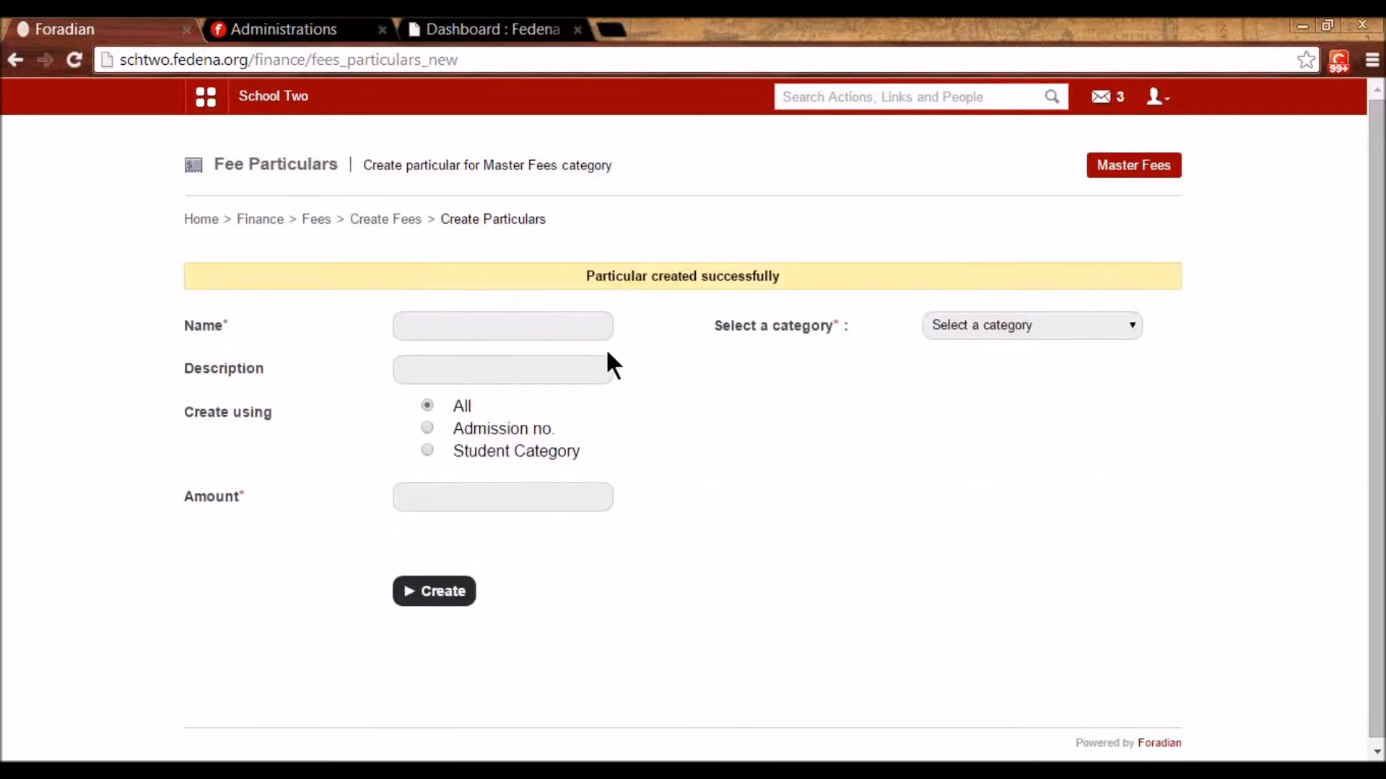
- Create a Registration Fee particular of 200 under Fees For S2 2015 for all batches
left_click(990, 323)
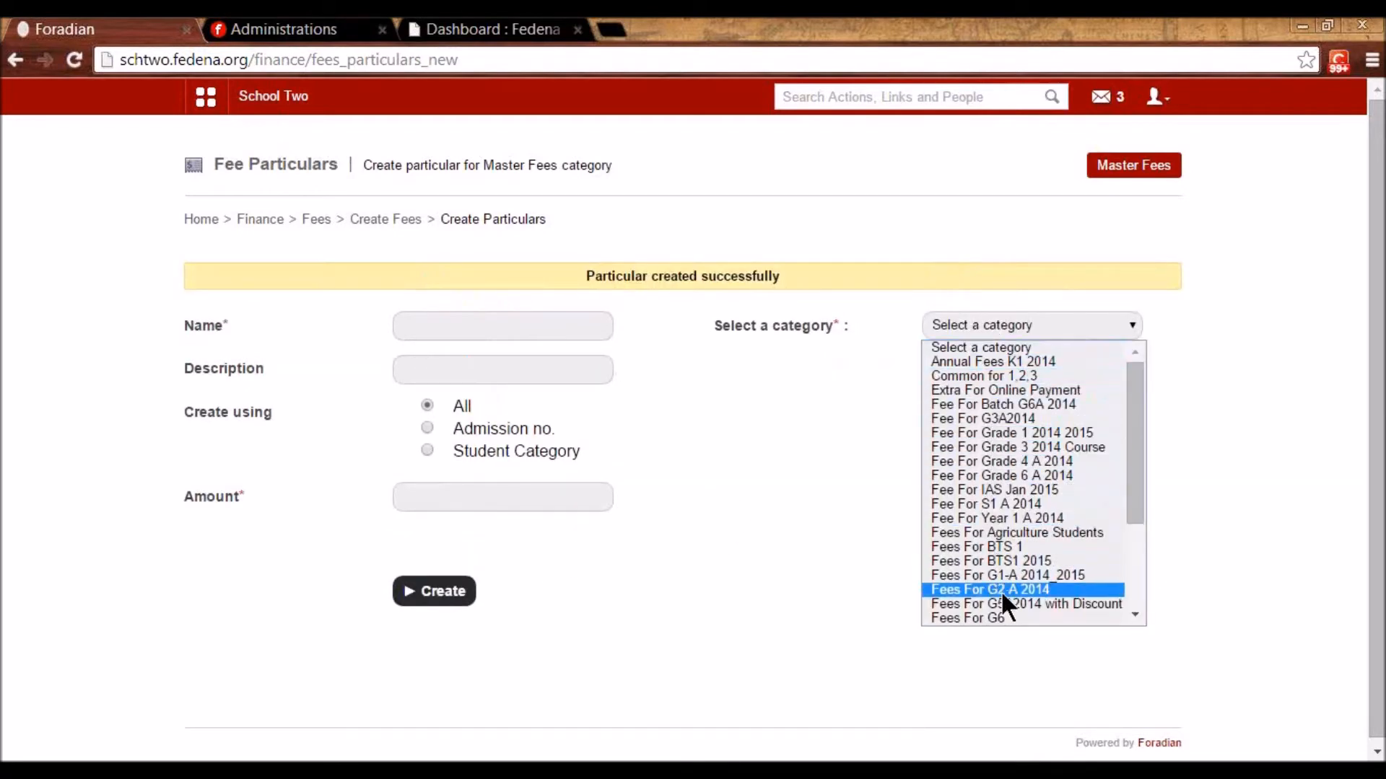
scroll(1002, 593, "down", 3)
left_click(986, 517)
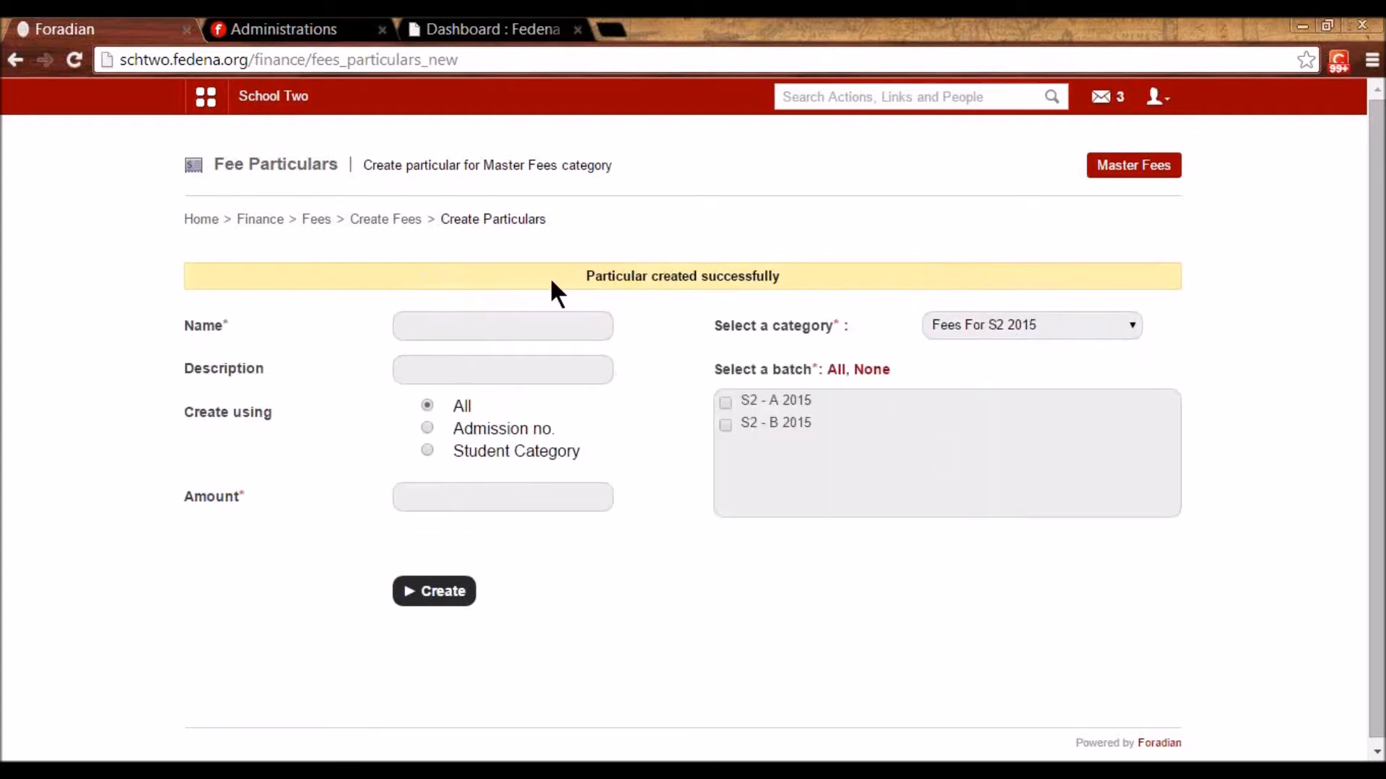
left_click(836, 370)
left_click(506, 325)
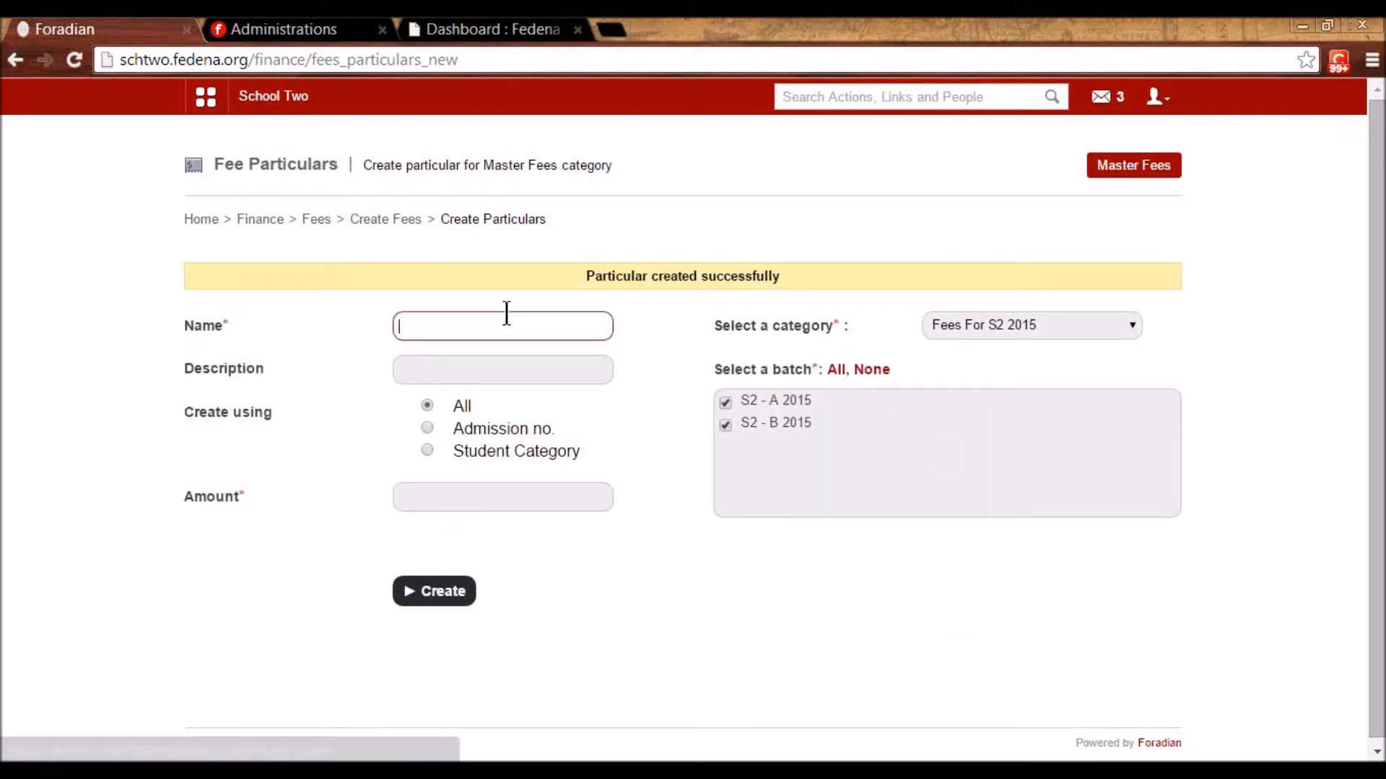
left_click(517, 378)
left_click(453, 497)
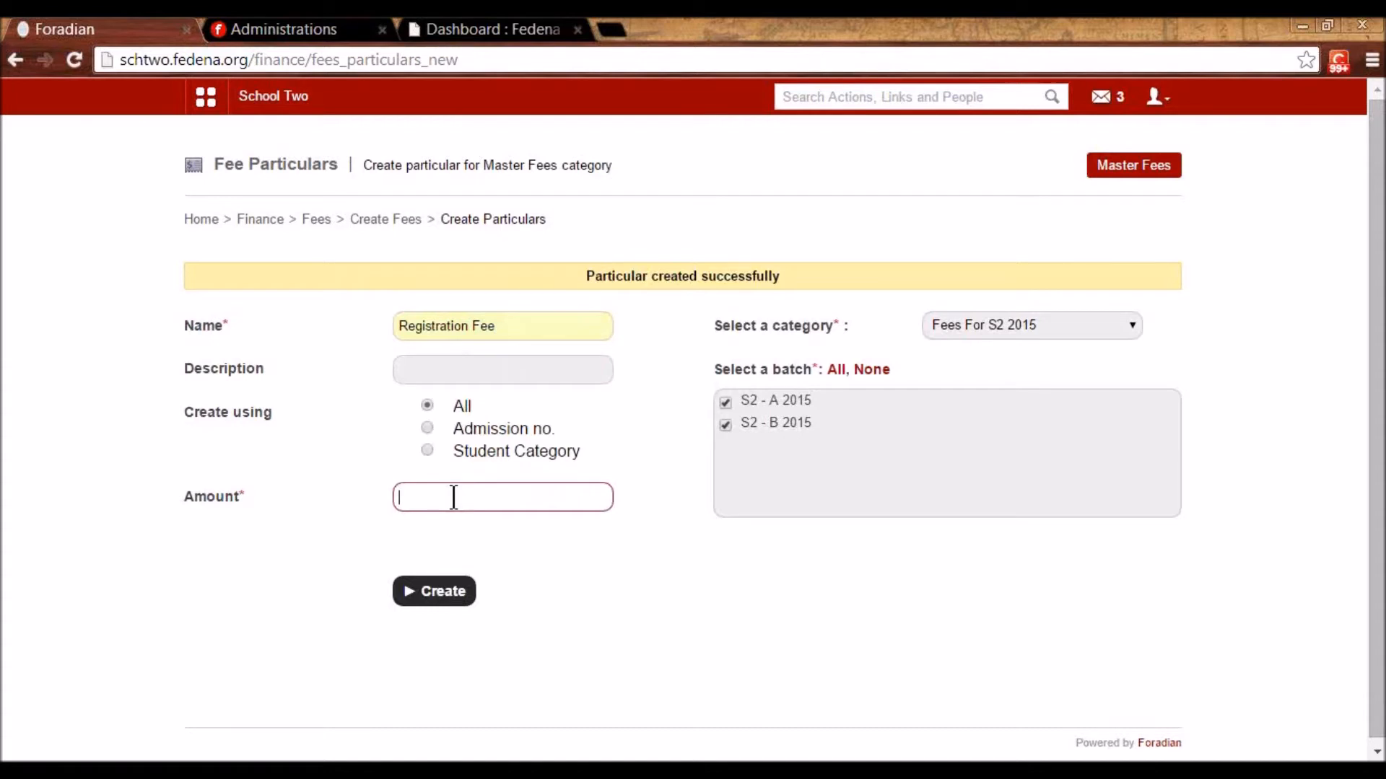
type("200")
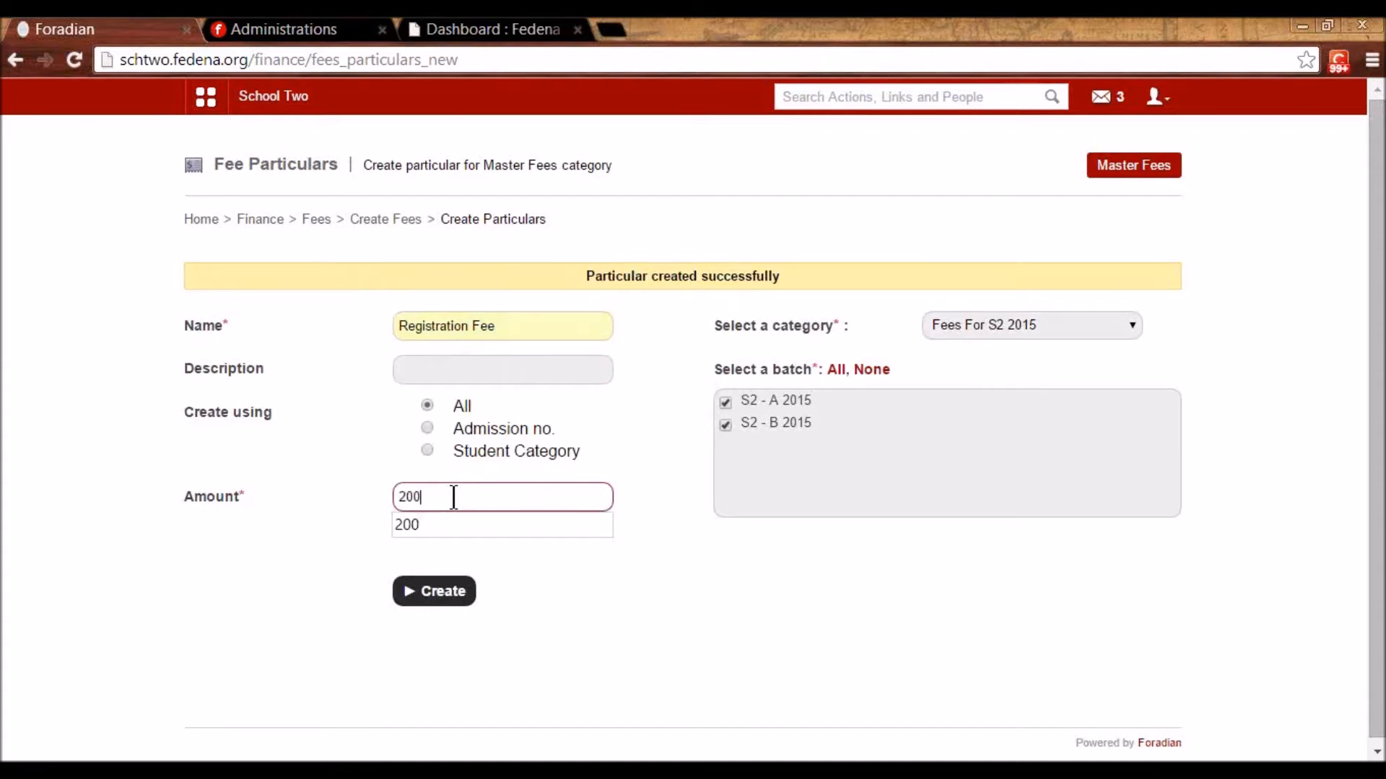
left_click(529, 584)
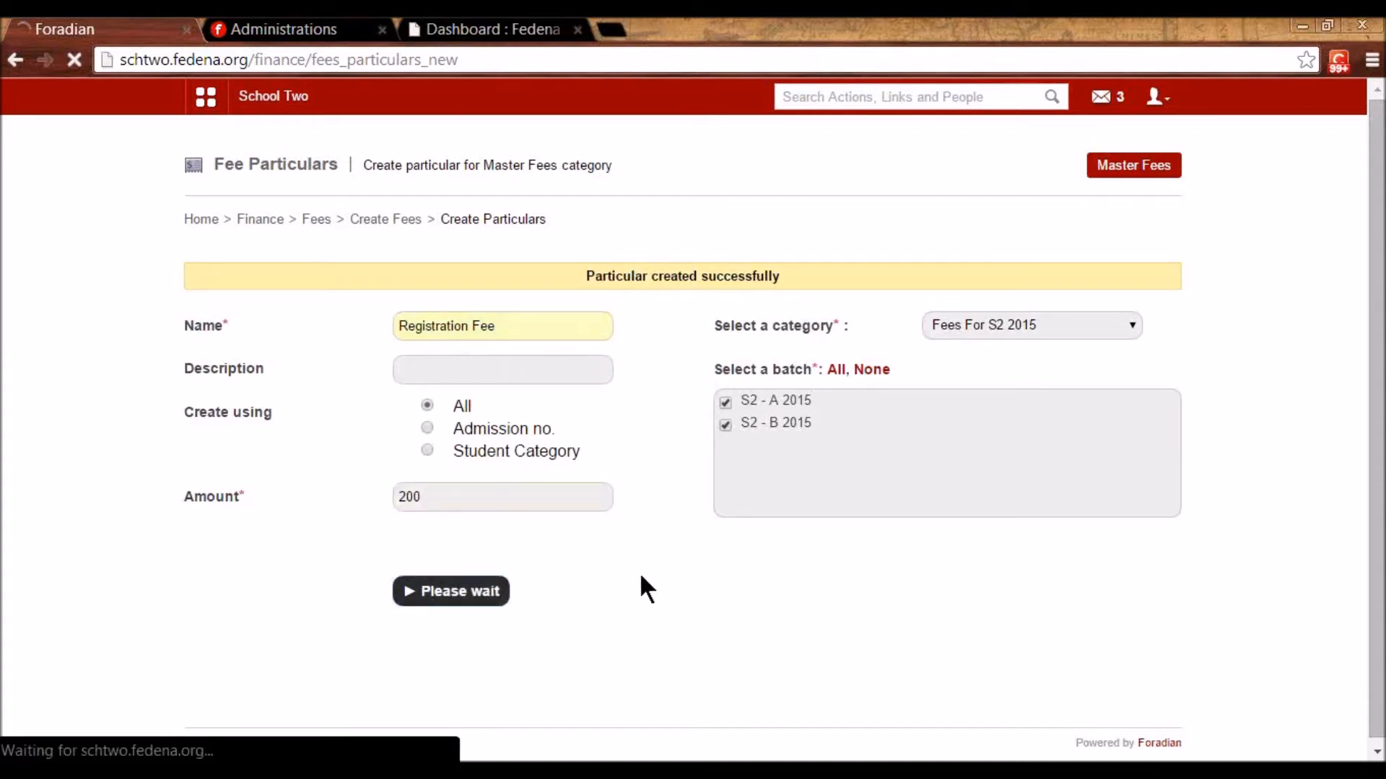
left_click(401, 218)
- Make a student-category discount on Fees For S2 2015 for the Staff child category
left_click(753, 301)
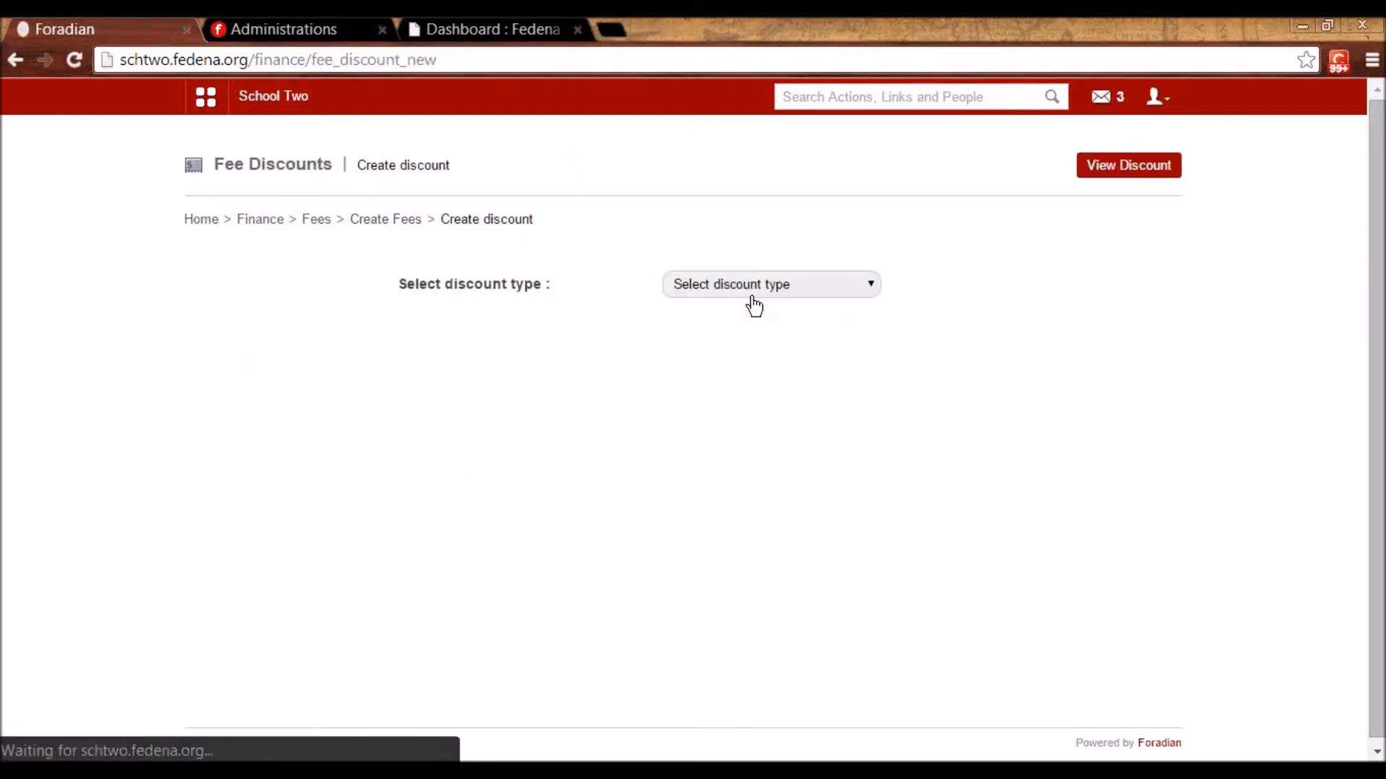
left_click(750, 288)
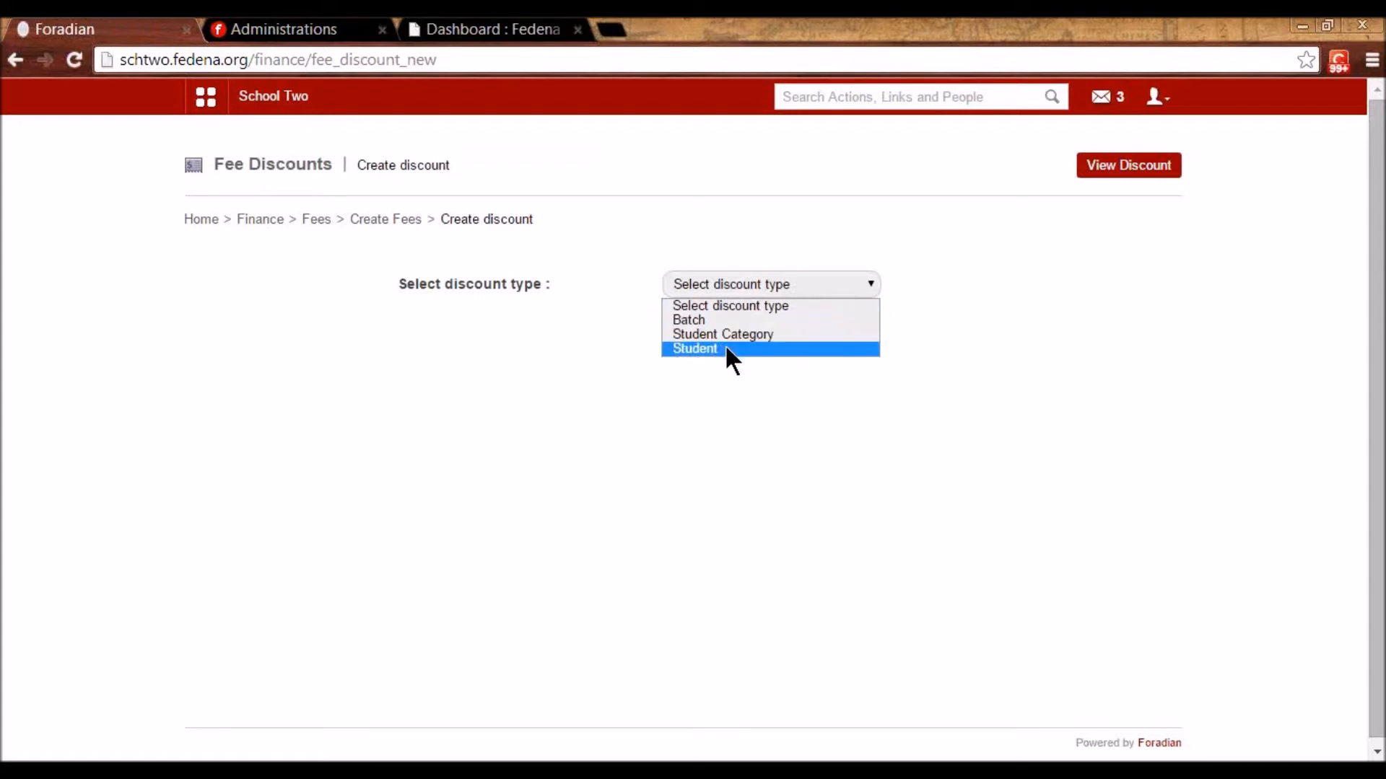
left_click(794, 336)
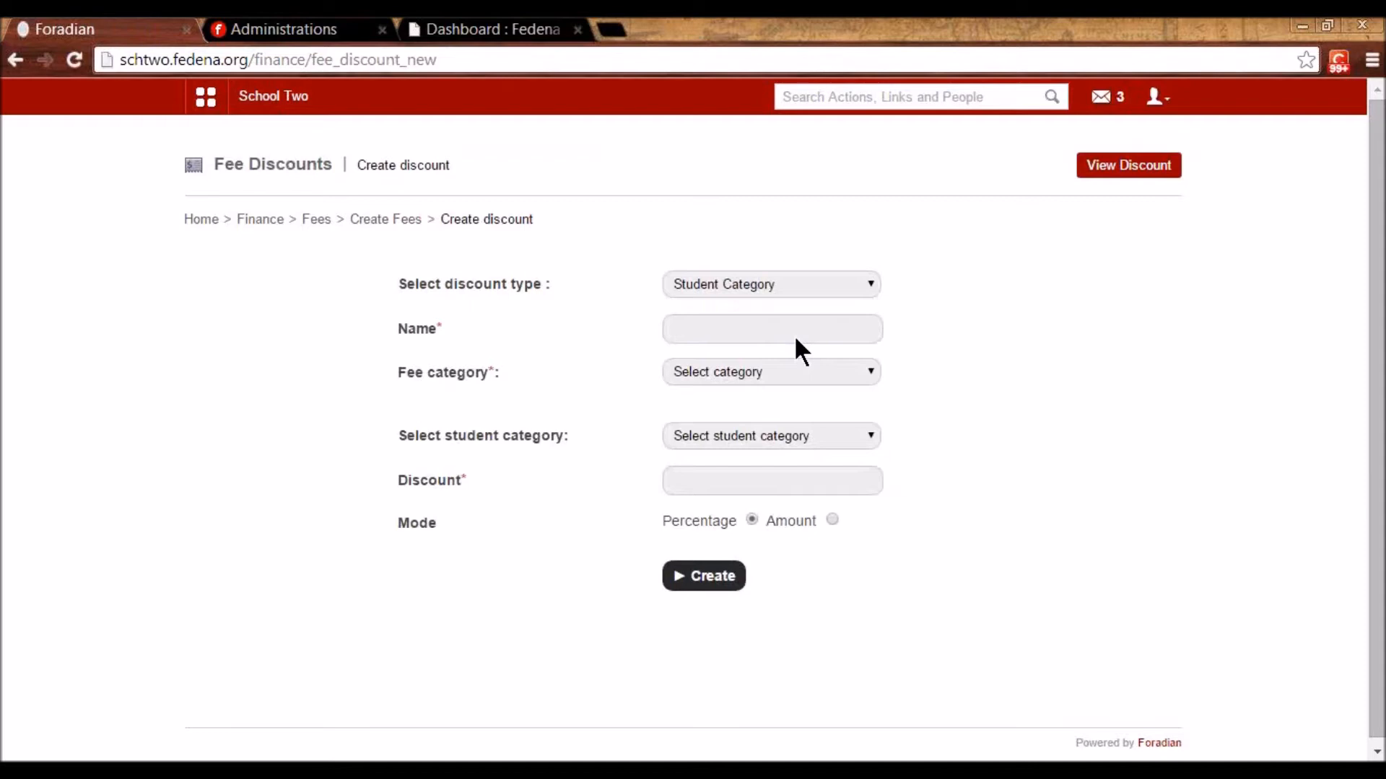
left_click(781, 371)
scroll(777, 523, "down", 2)
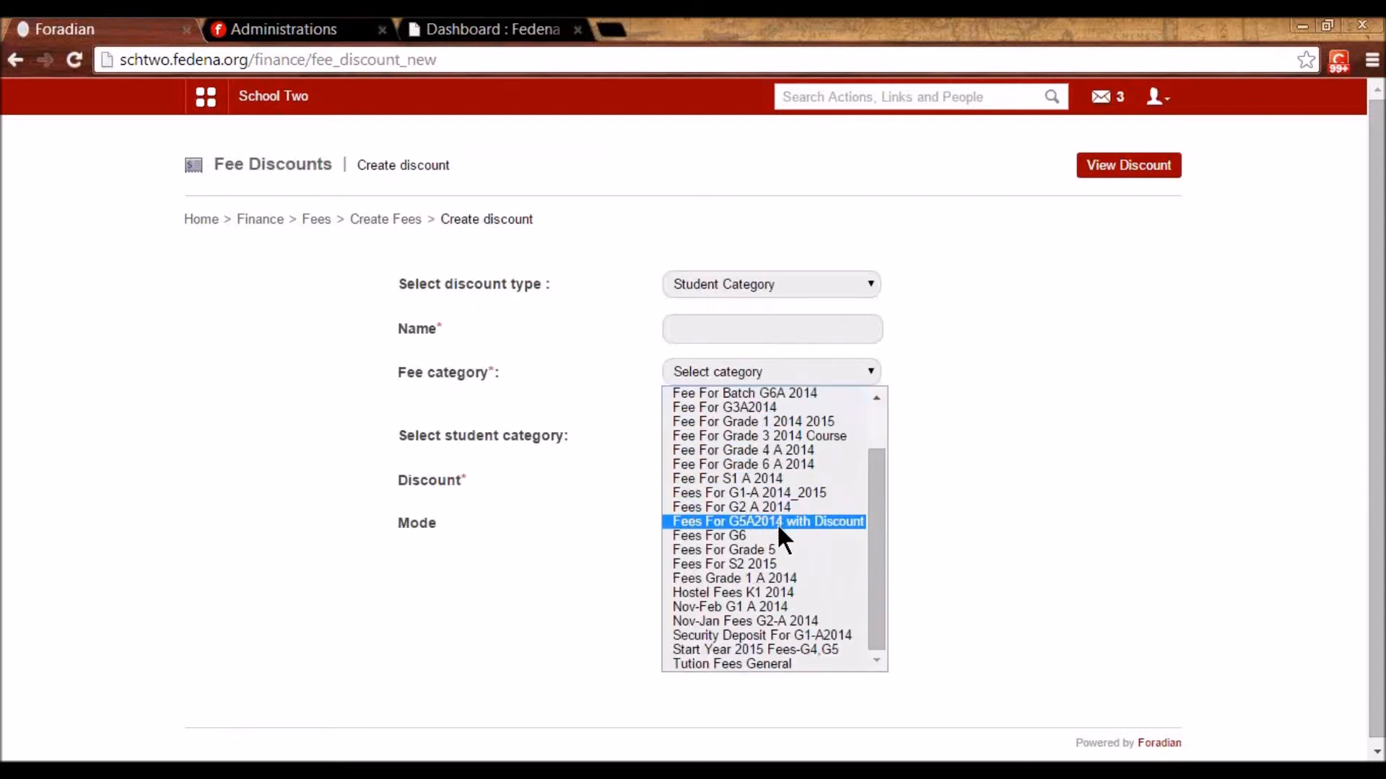
left_click(722, 564)
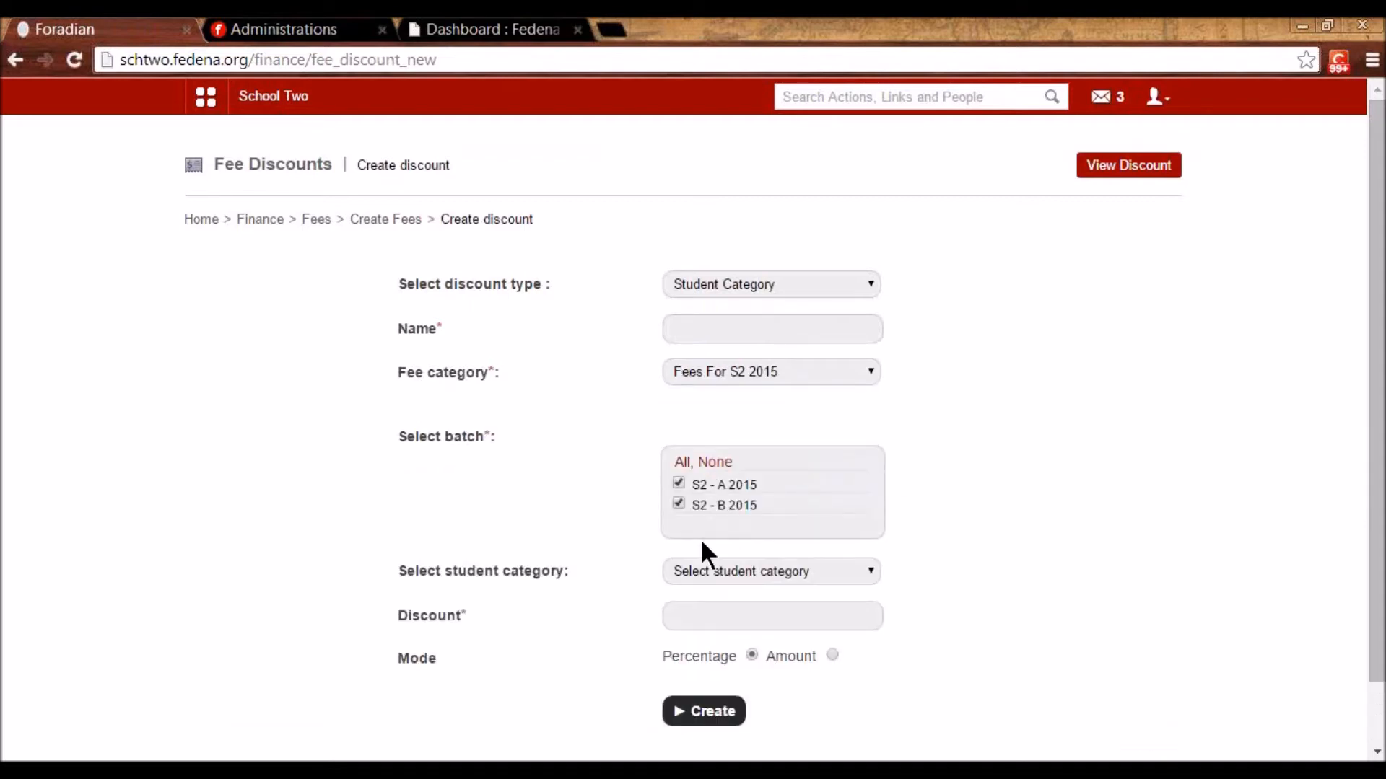
left_click(702, 569)
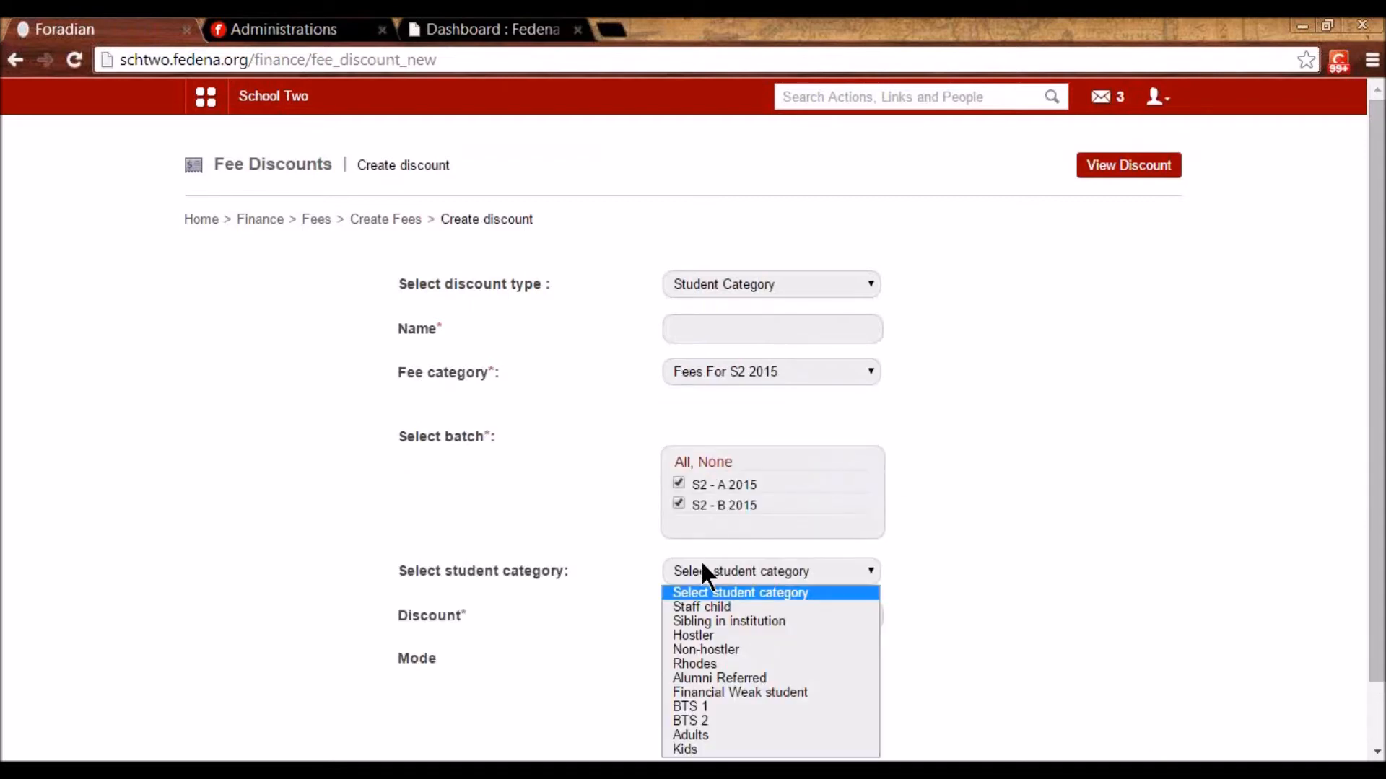
left_click(707, 606)
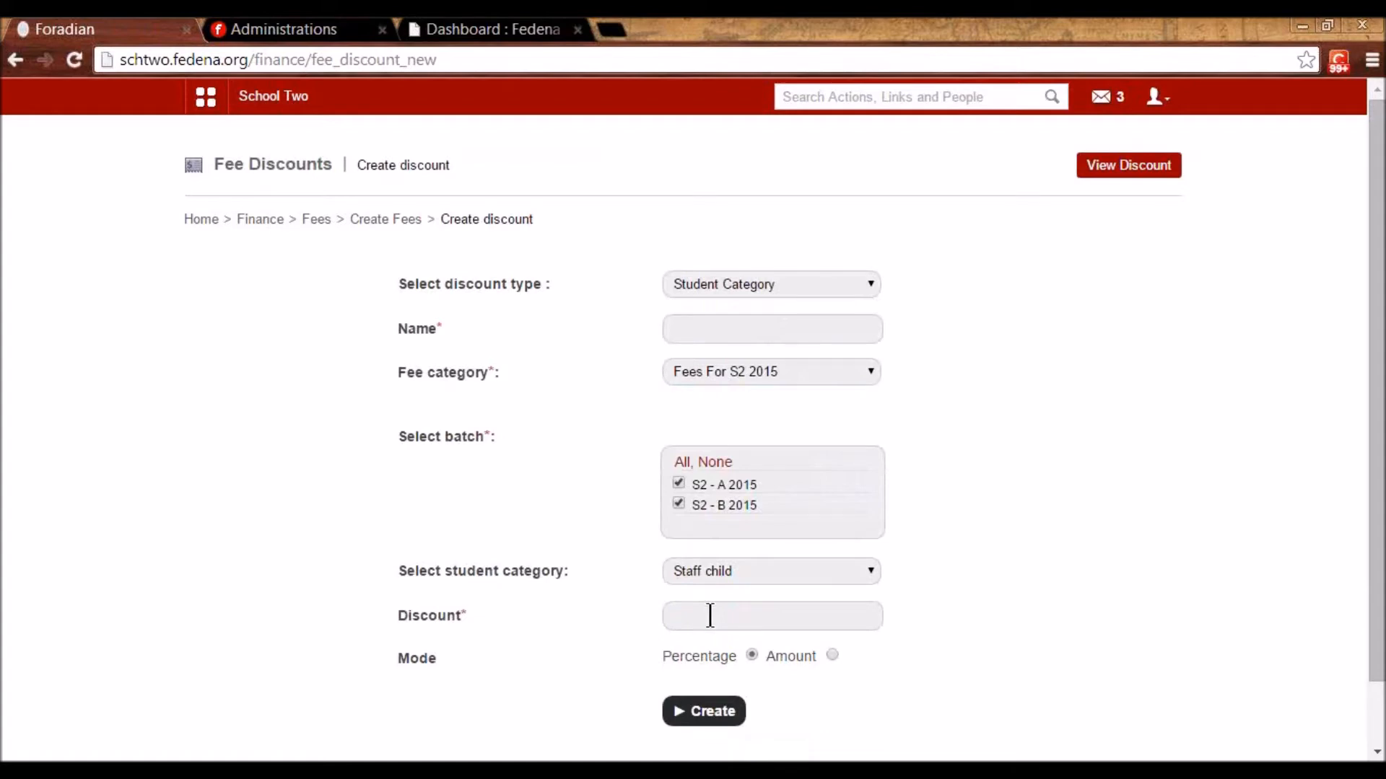
- Set the discount mode to Amount with a value of 100
left_click(709, 613)
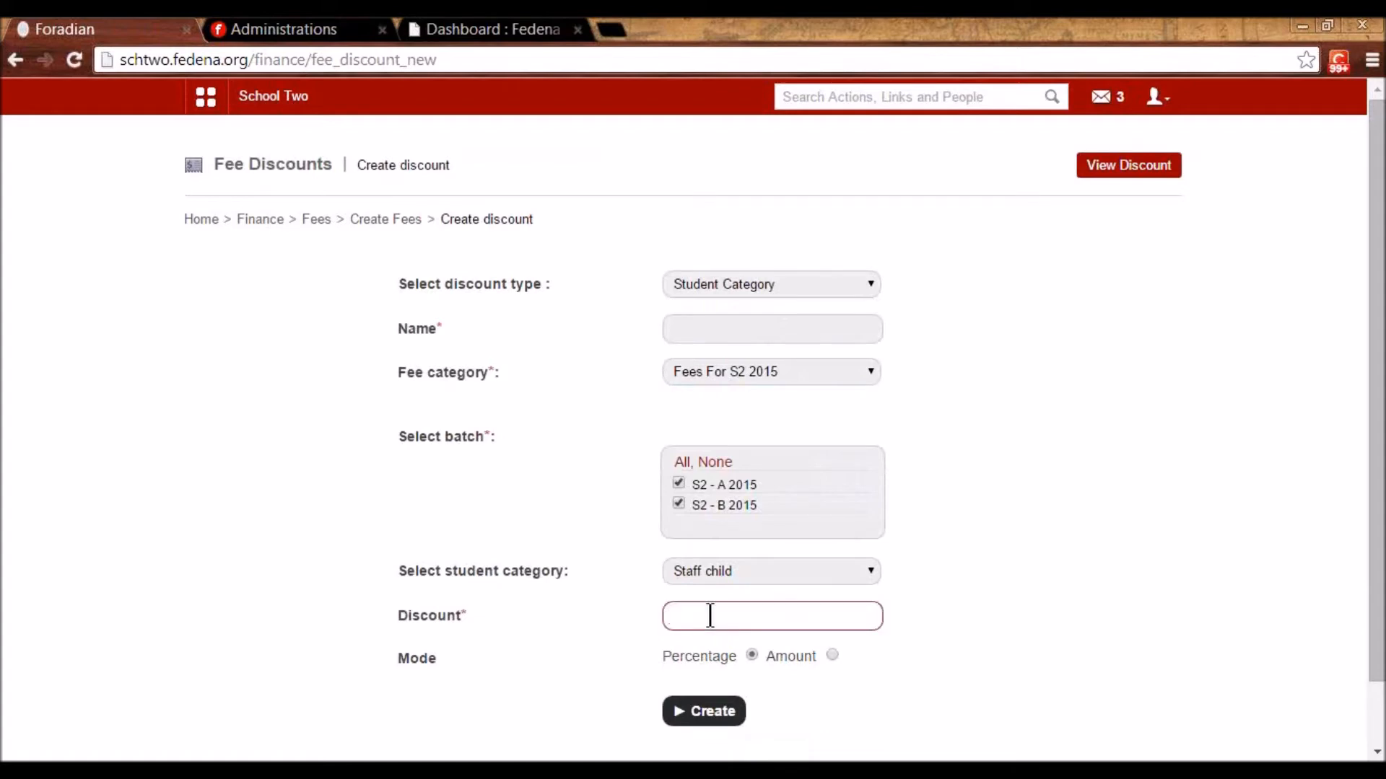
scroll(709, 617, "down", 2)
left_click(830, 586)
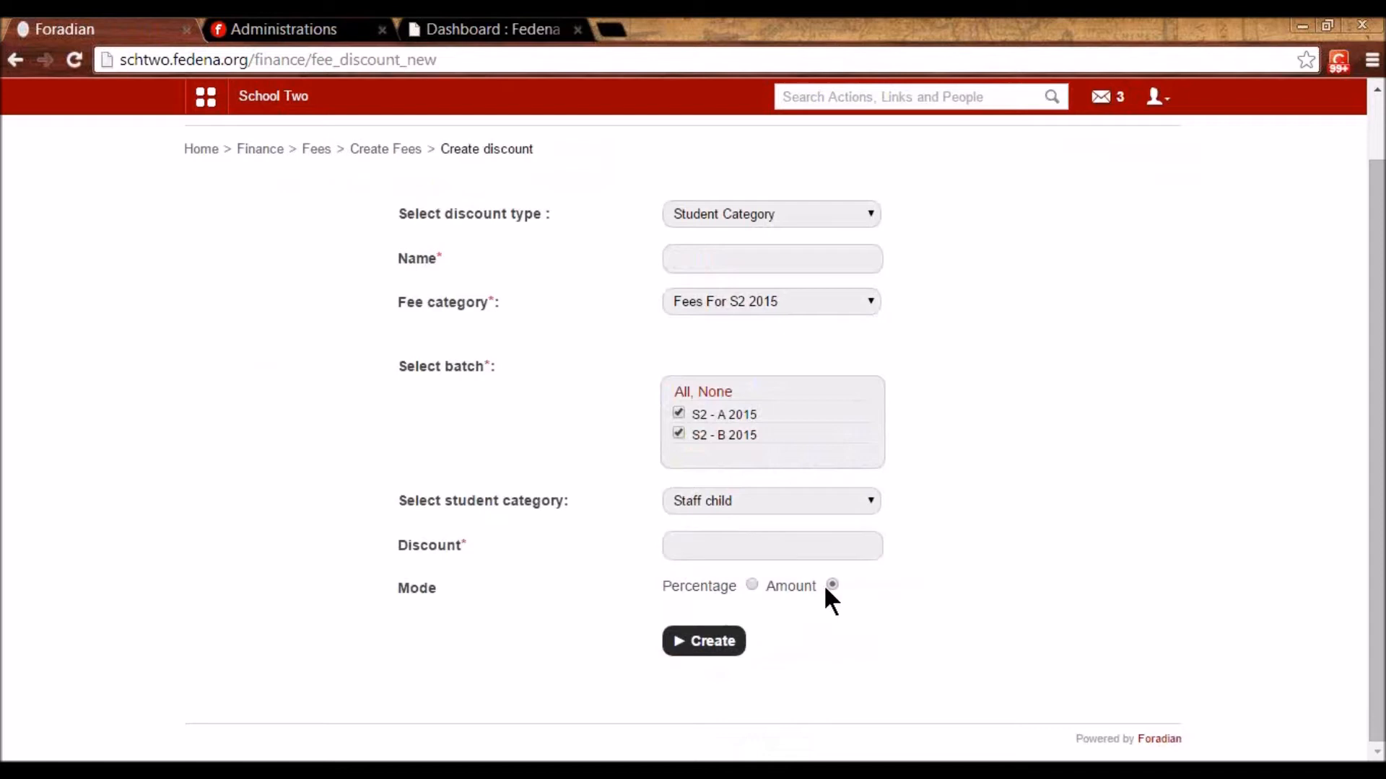
left_click(718, 549)
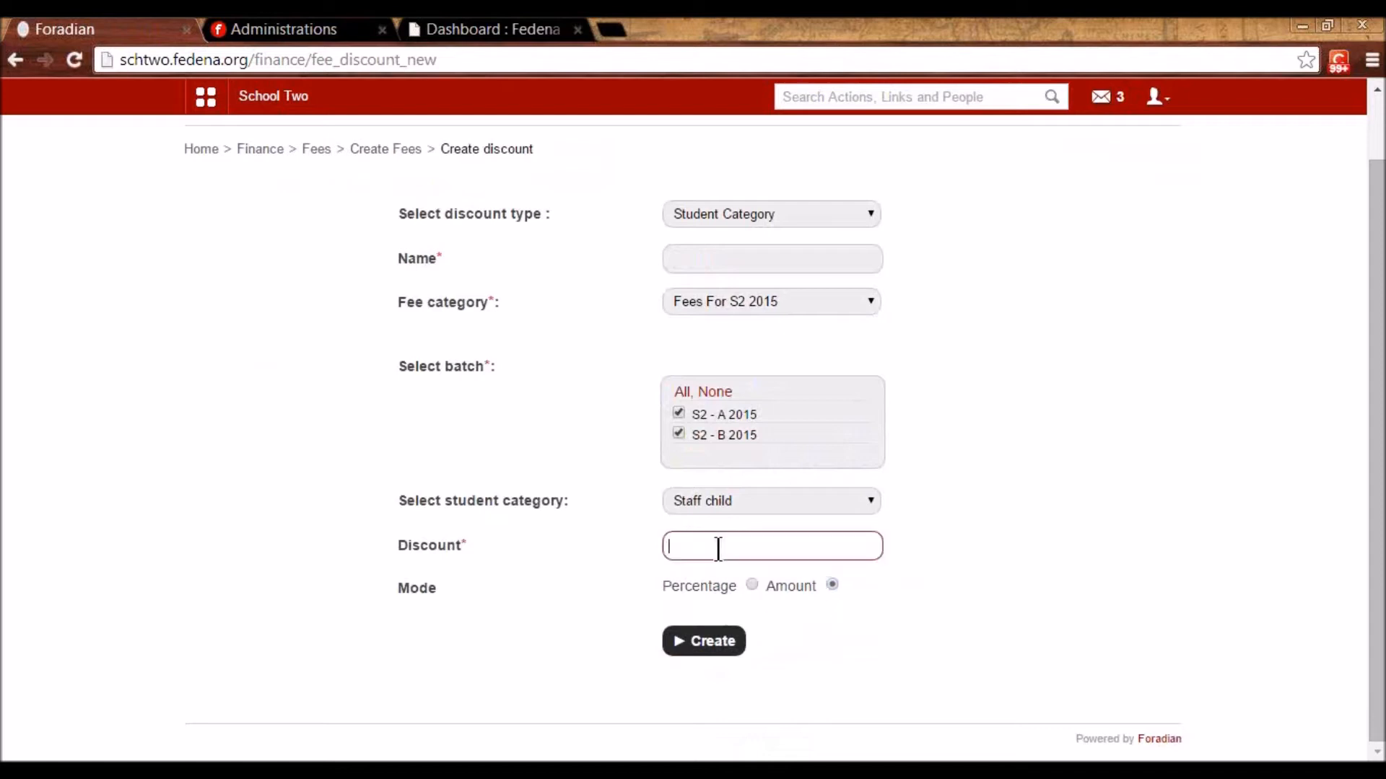
type("100")
- Name the discount 'Discount for Staff Child S2 2015' and create it
left_click(701, 254)
type("Dis")
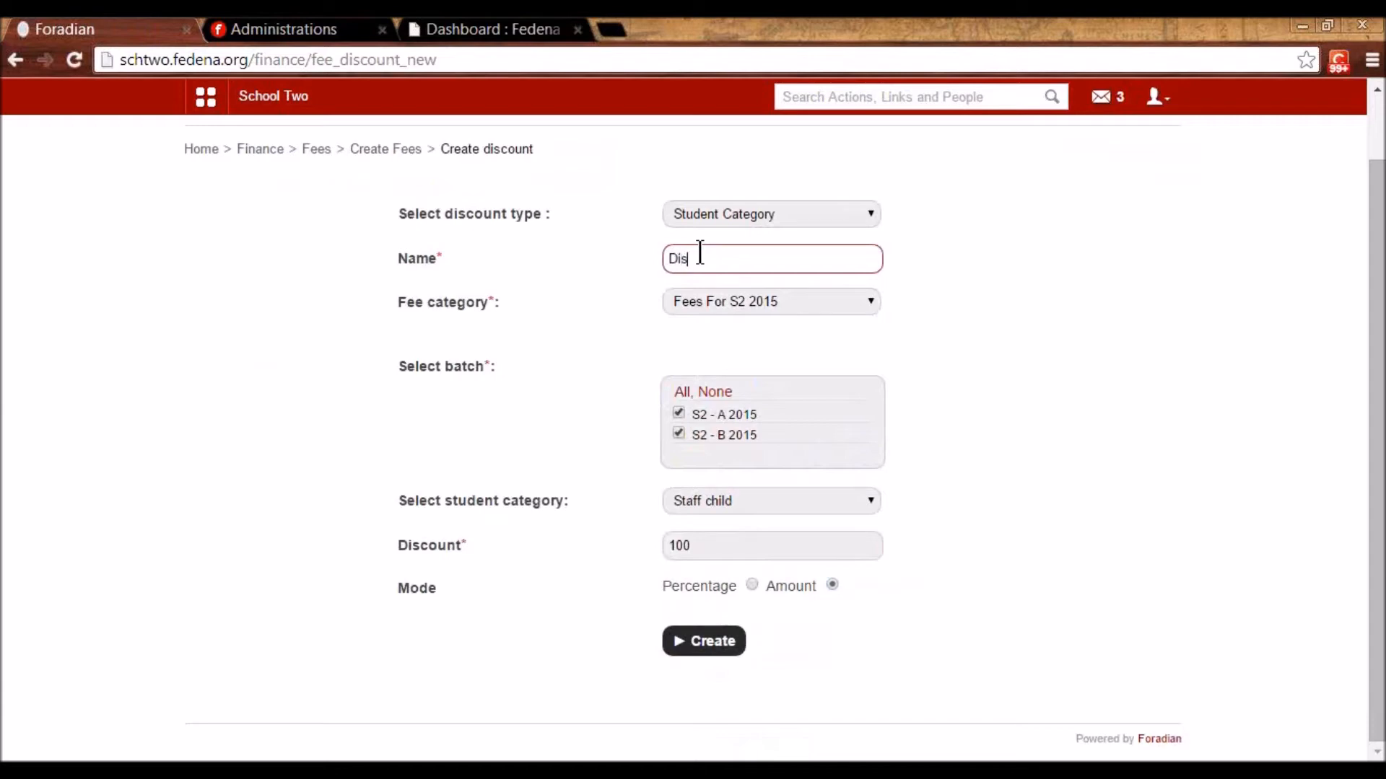
type("count for")
type(" Satff")
key("BackSpace")
key("BackSpace")
key("BackSpace")
key("BackSpace")
key("BackSpace")
type("ta")
key("BackSpace")
type("ff Chi")
key("BackSpace")
type("ile")
key("BackSpace")
key("BackSpace")
type("d s2")
key("BackSpace")
key("BackSpace")
type("S2 2015")
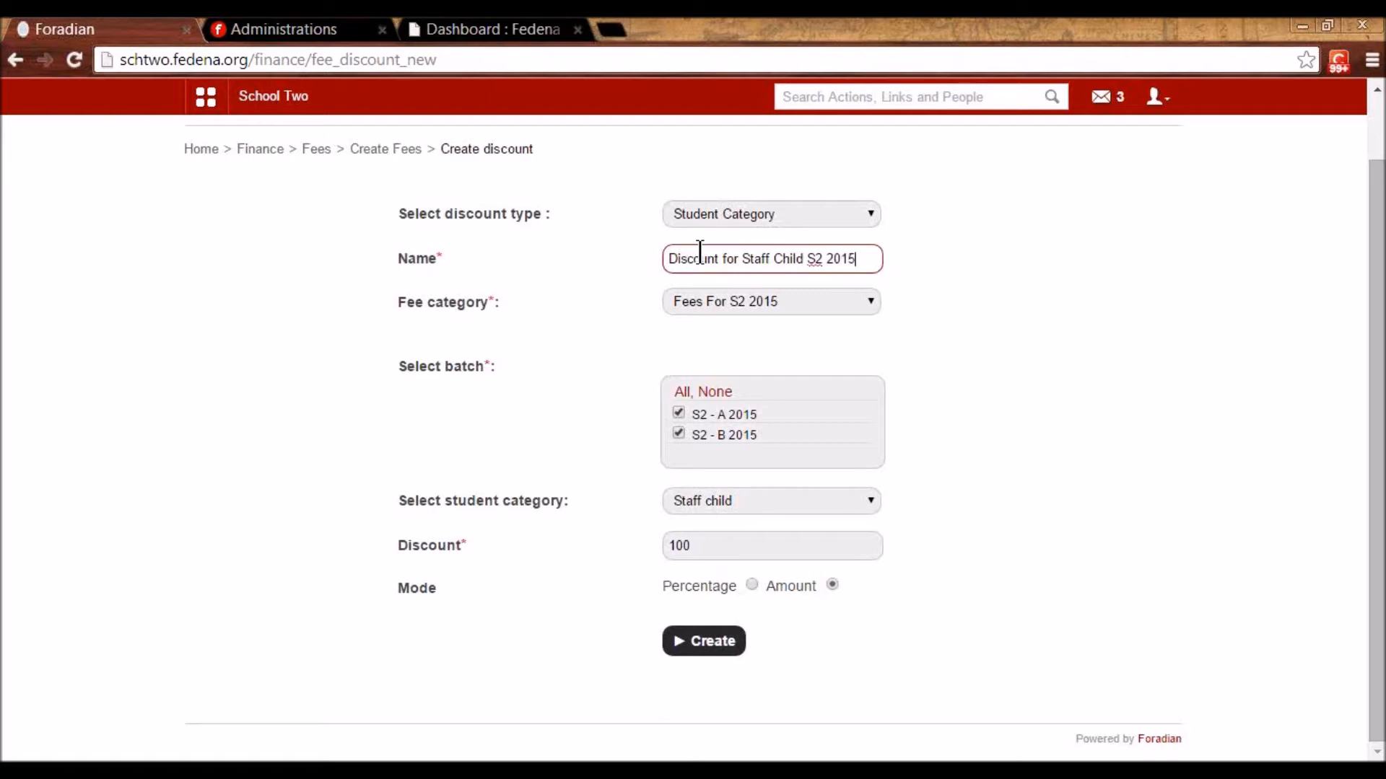
left_click(714, 642)
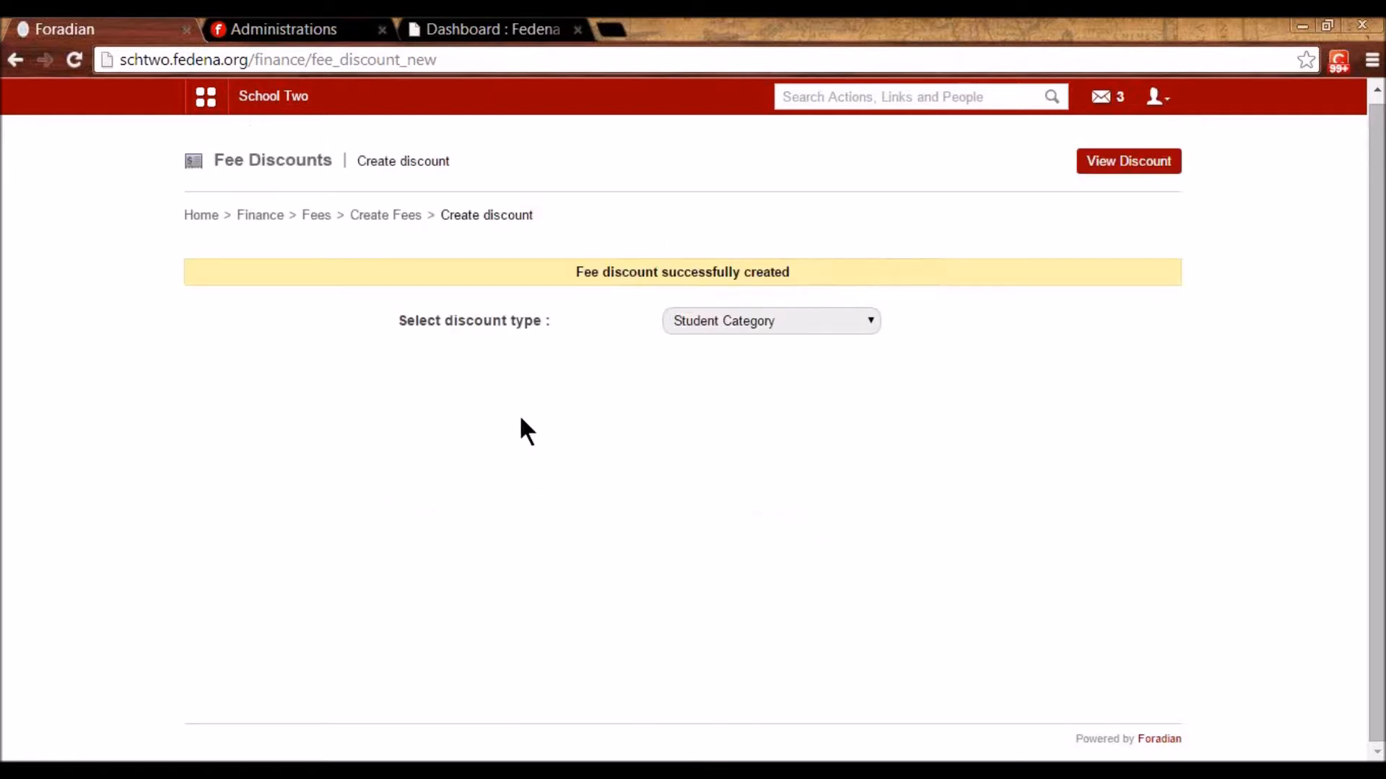
- Load the Penalty after Due date fine and inspect its 100 (1 day) and 200 (2 days) slabs
left_click(369, 215)
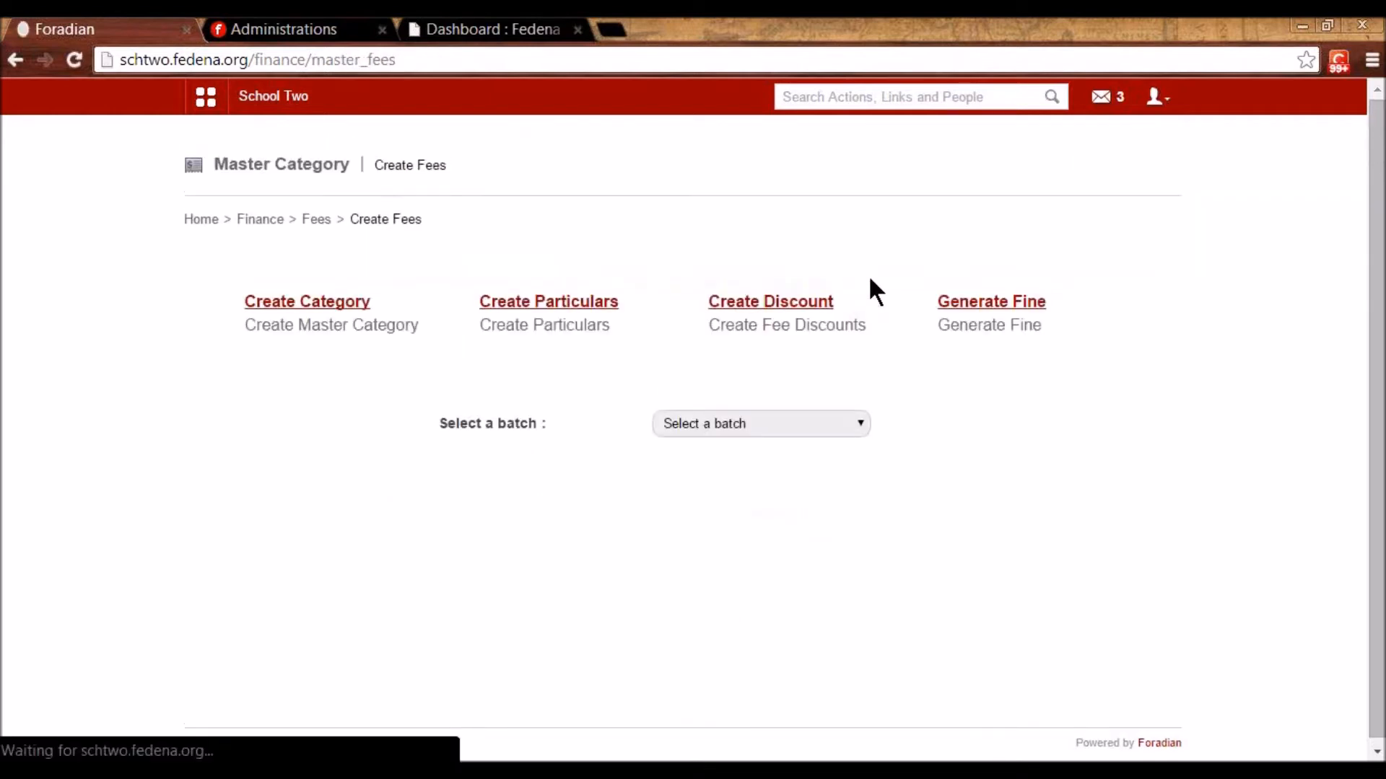
left_click(984, 311)
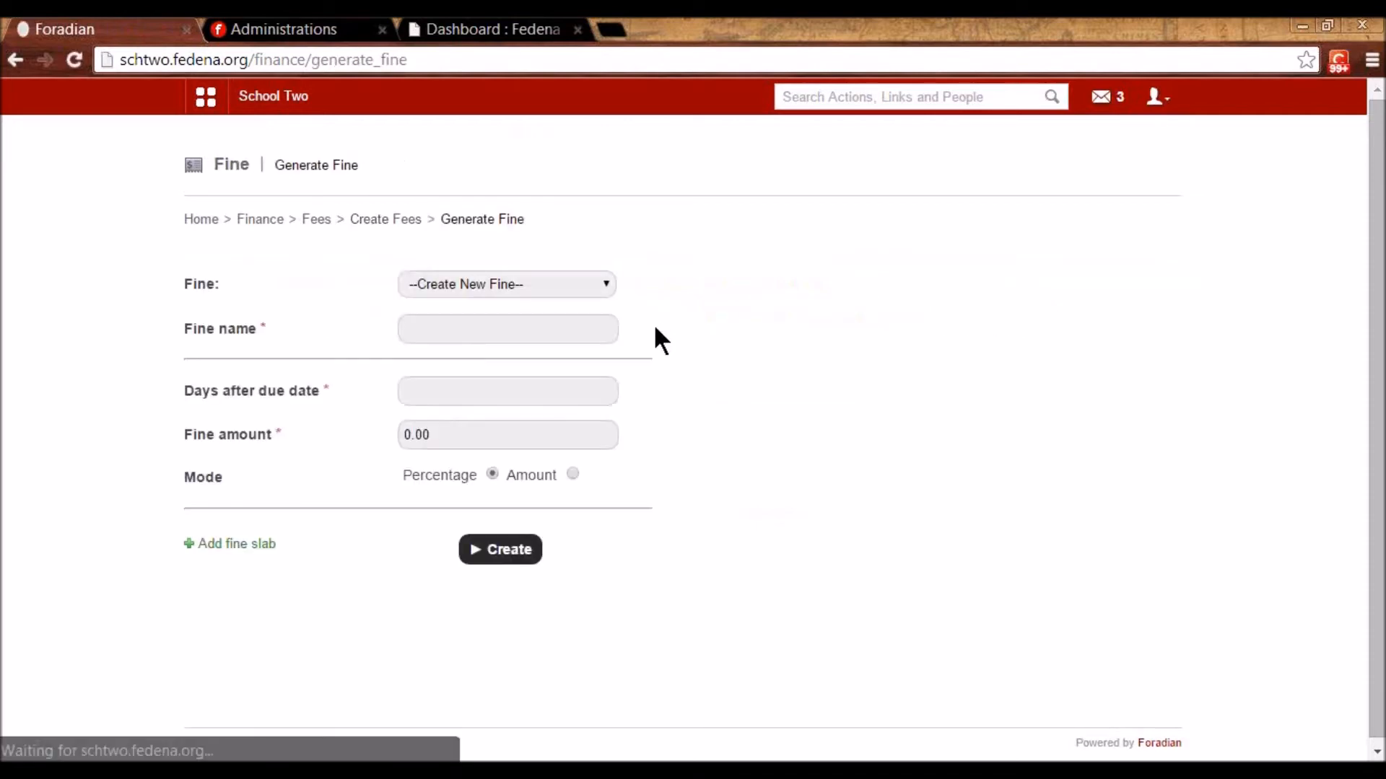
left_click(529, 289)
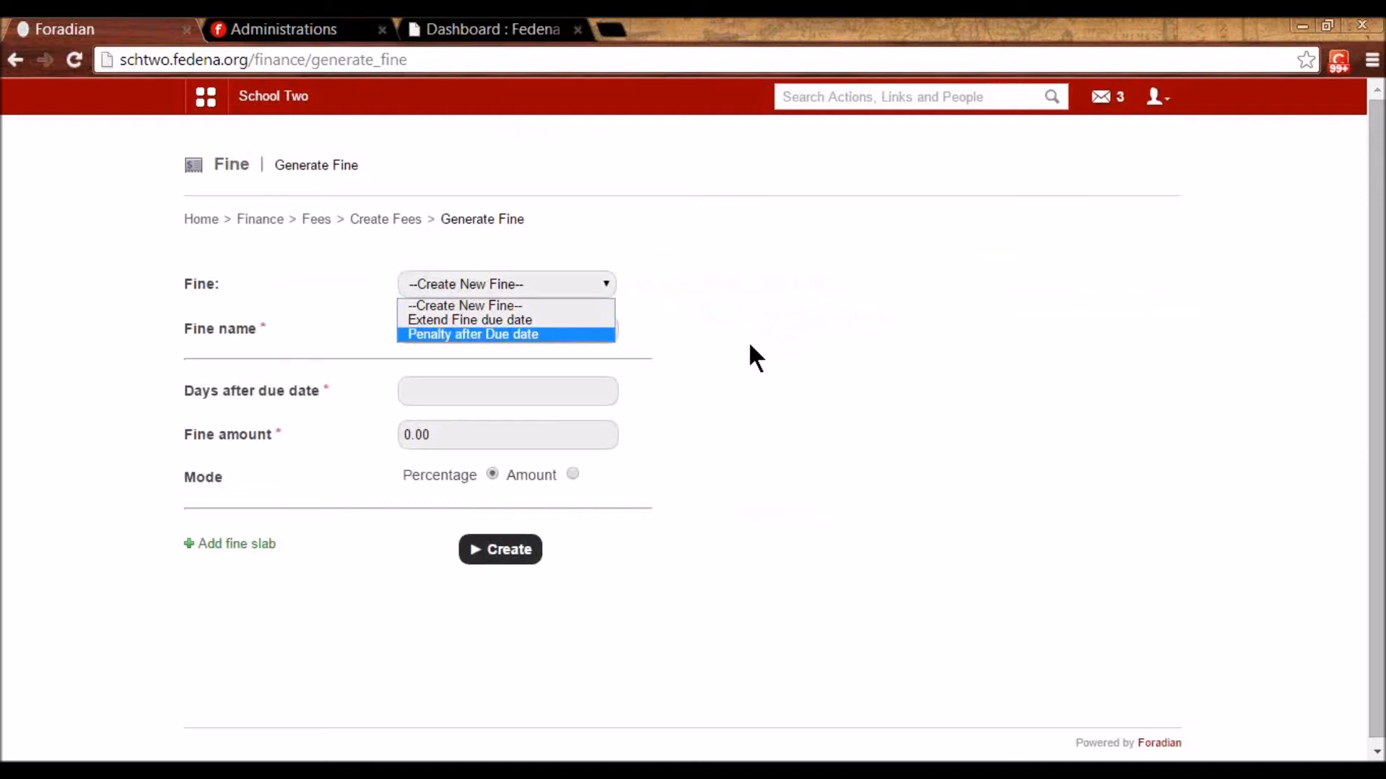
left_click(506, 332)
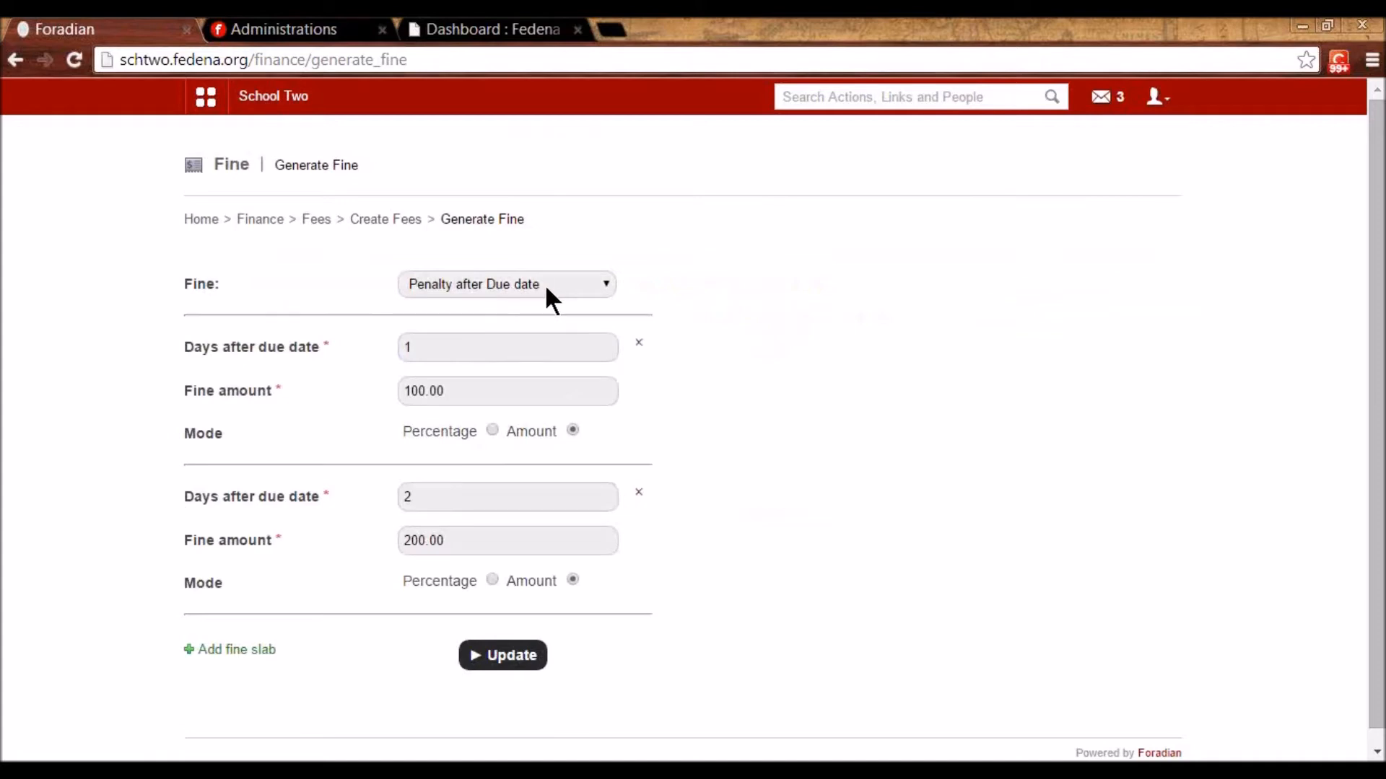
left_click_drag(425, 347, 394, 346)
left_click_drag(456, 390, 359, 389)
left_click(425, 347)
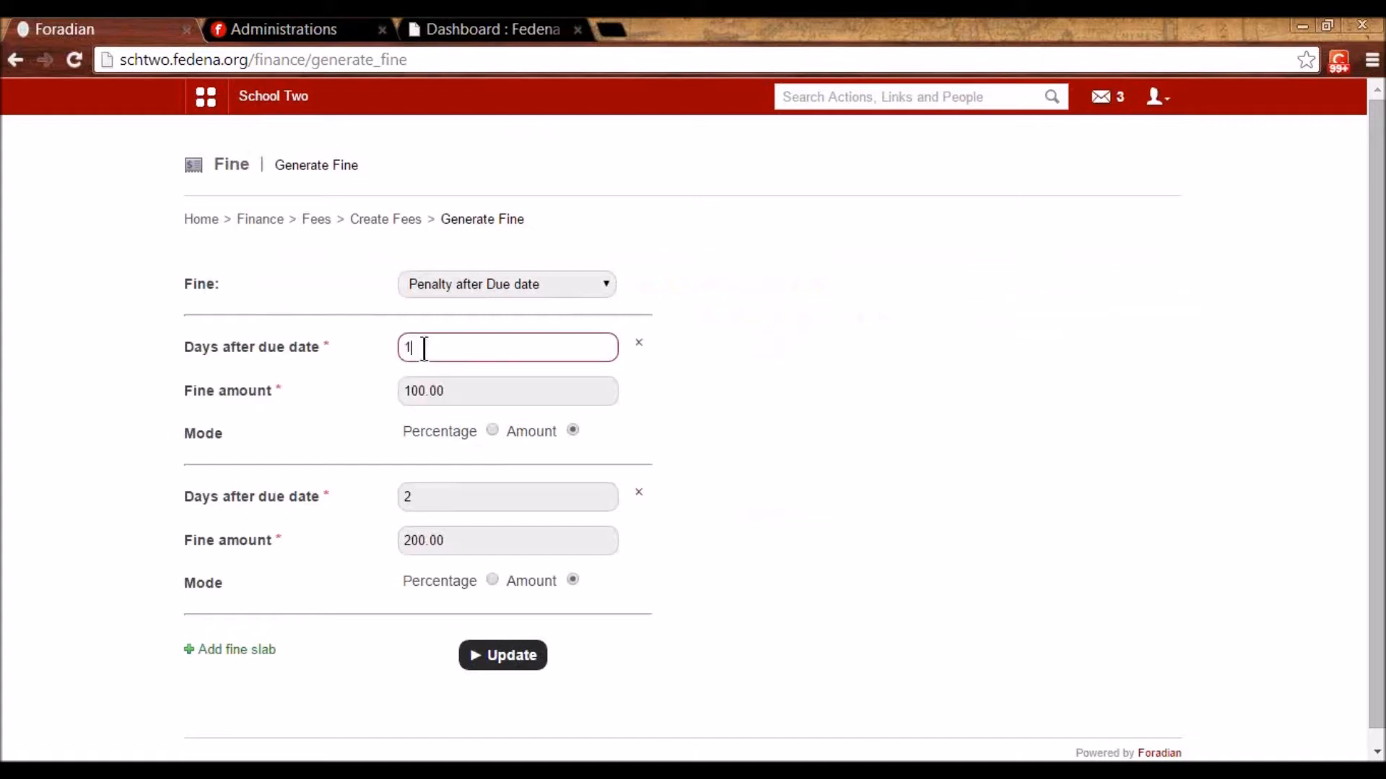
left_click_drag(451, 390, 382, 395)
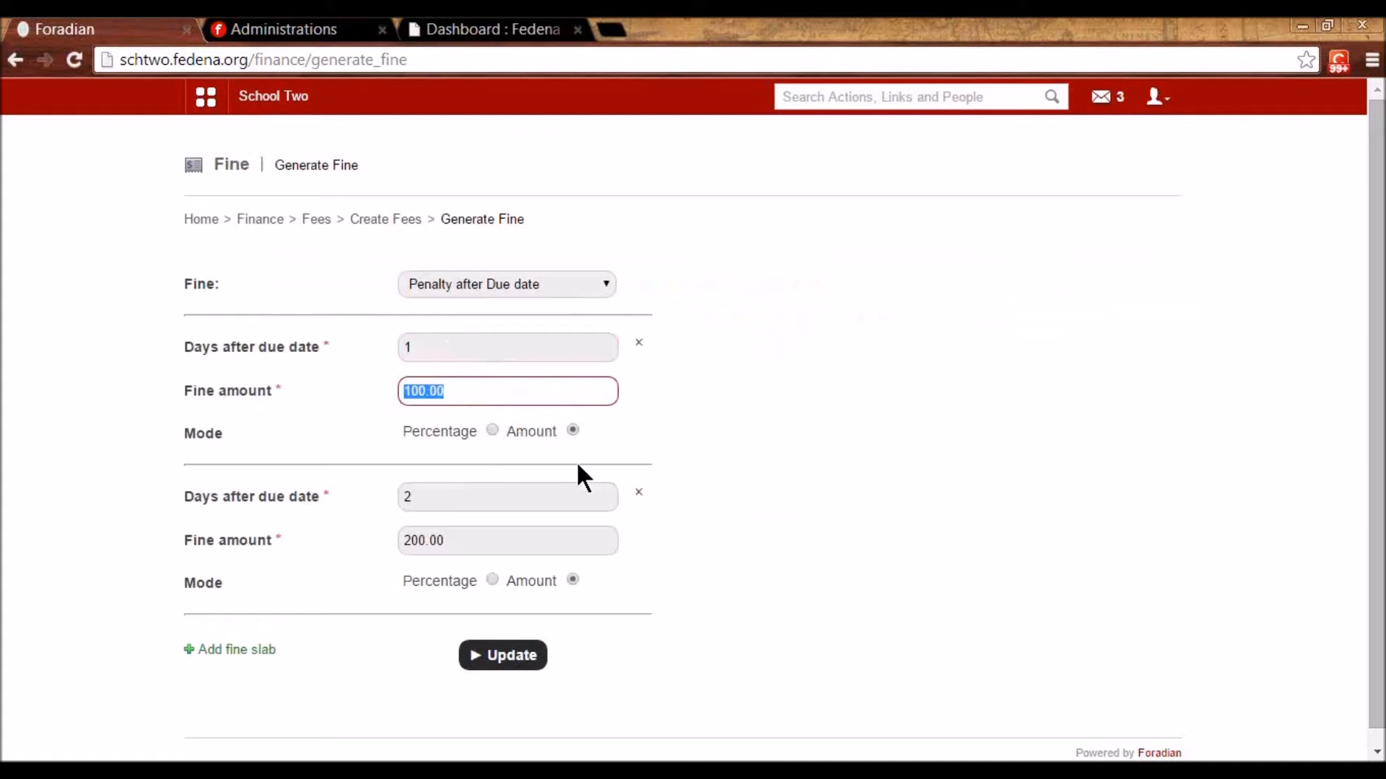
- Add a third fine slab, delete the blank slab, and return to Manage Fees
scroll(541, 492, "down", 1)
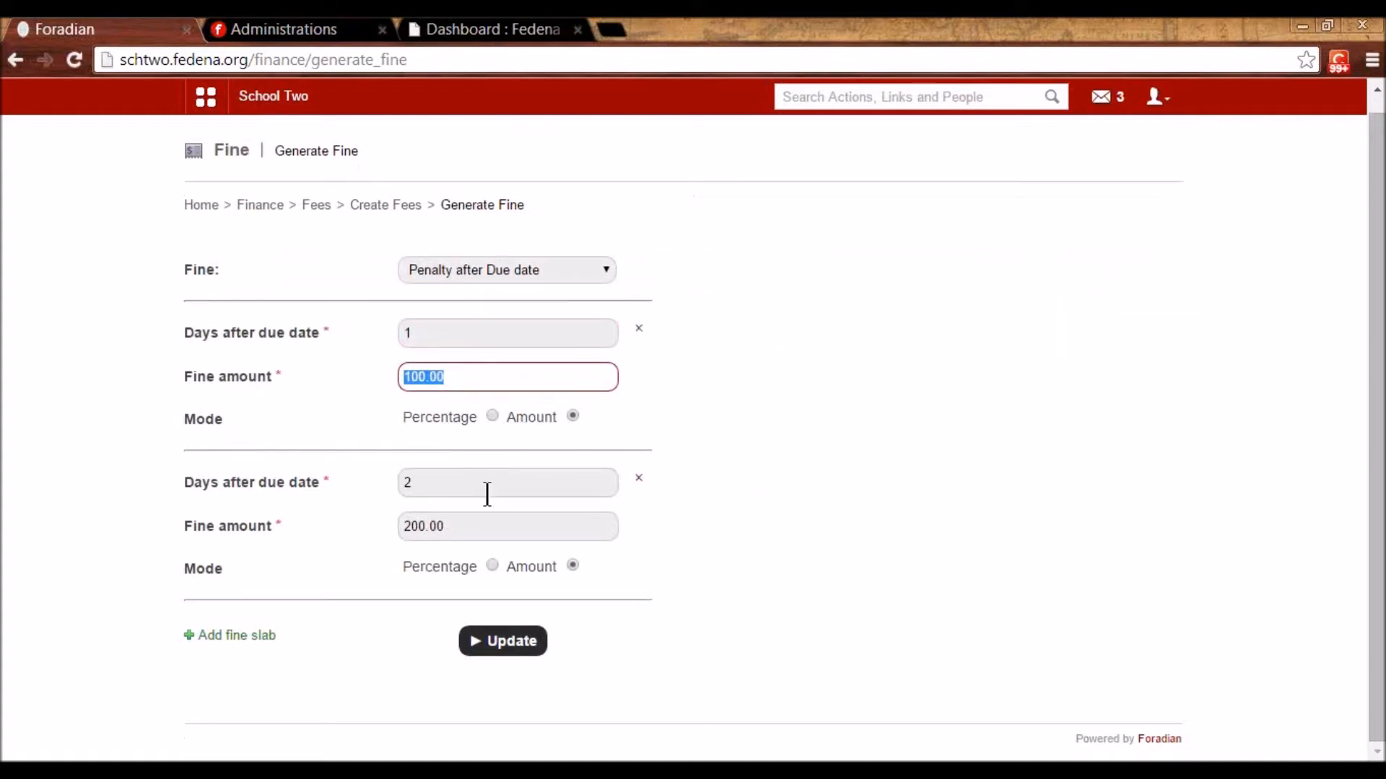
left_click(268, 638)
scroll(378, 585, "down", 2)
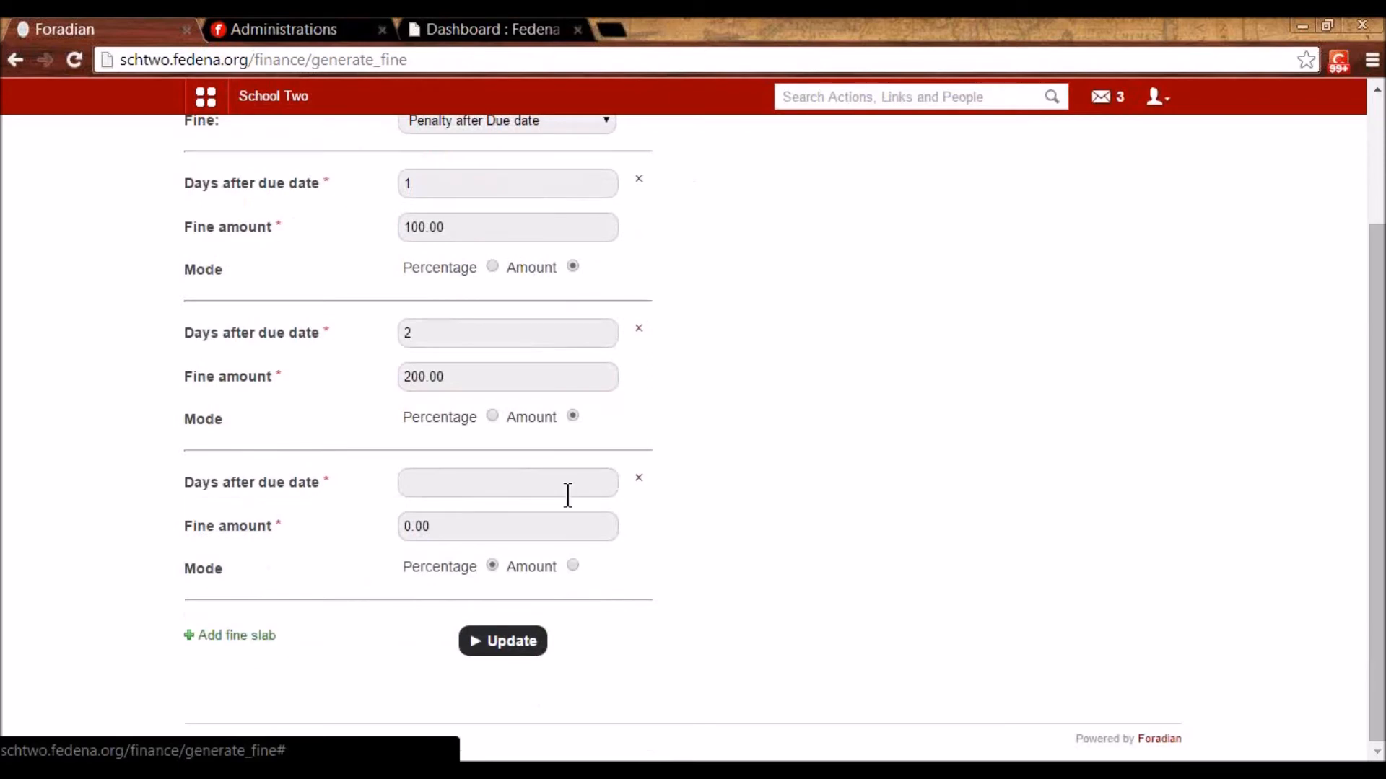
left_click(641, 480)
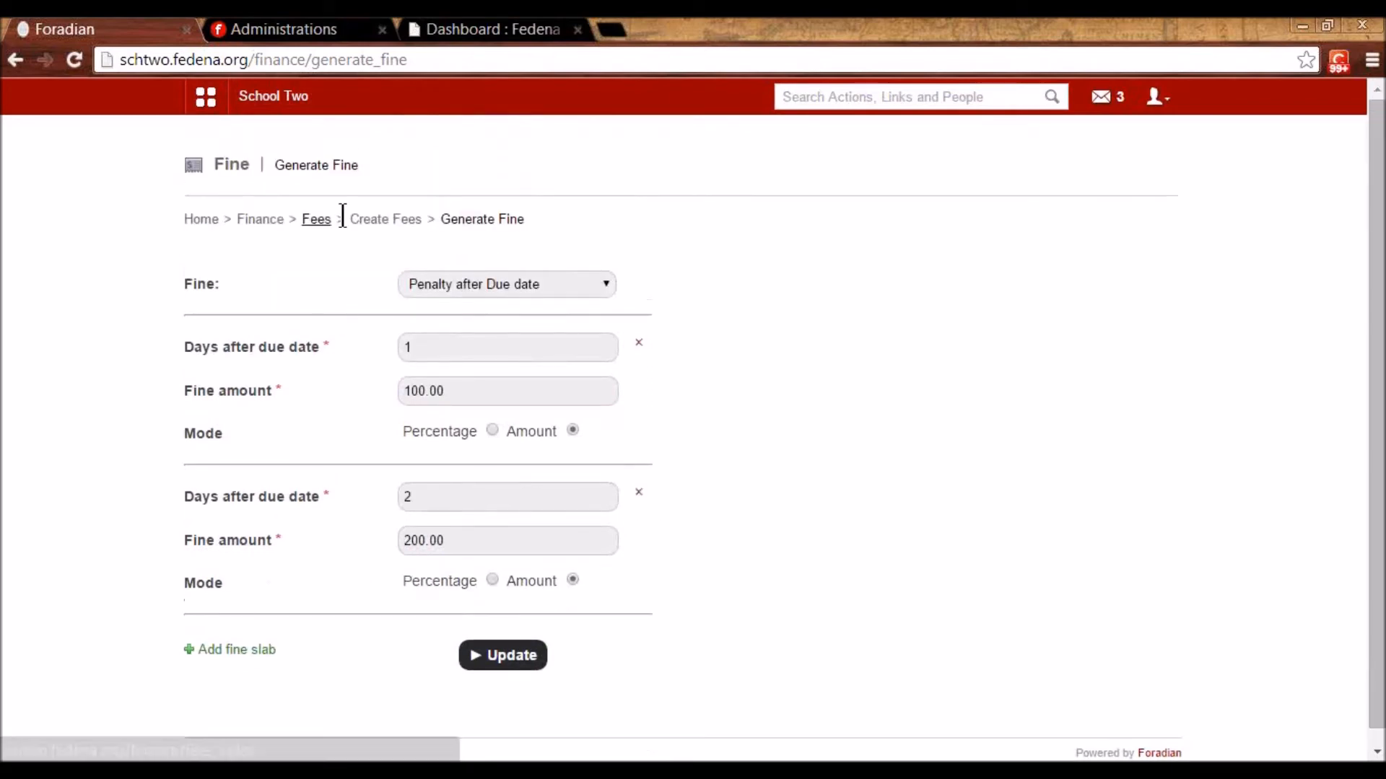
left_click(313, 229)
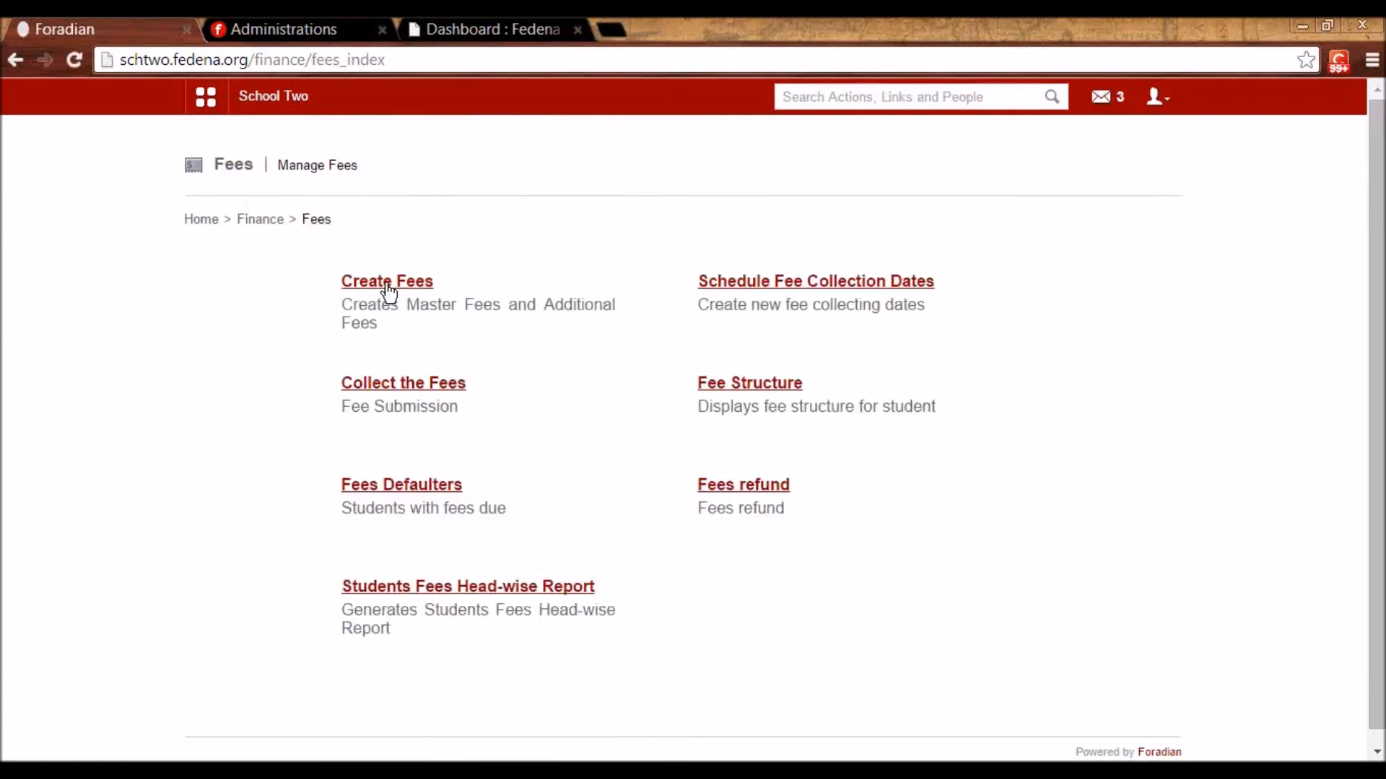
- Start a new scheduled fee collection for the Fees For S2 2015 category
left_click(383, 285)
left_click(318, 220)
left_click(732, 280)
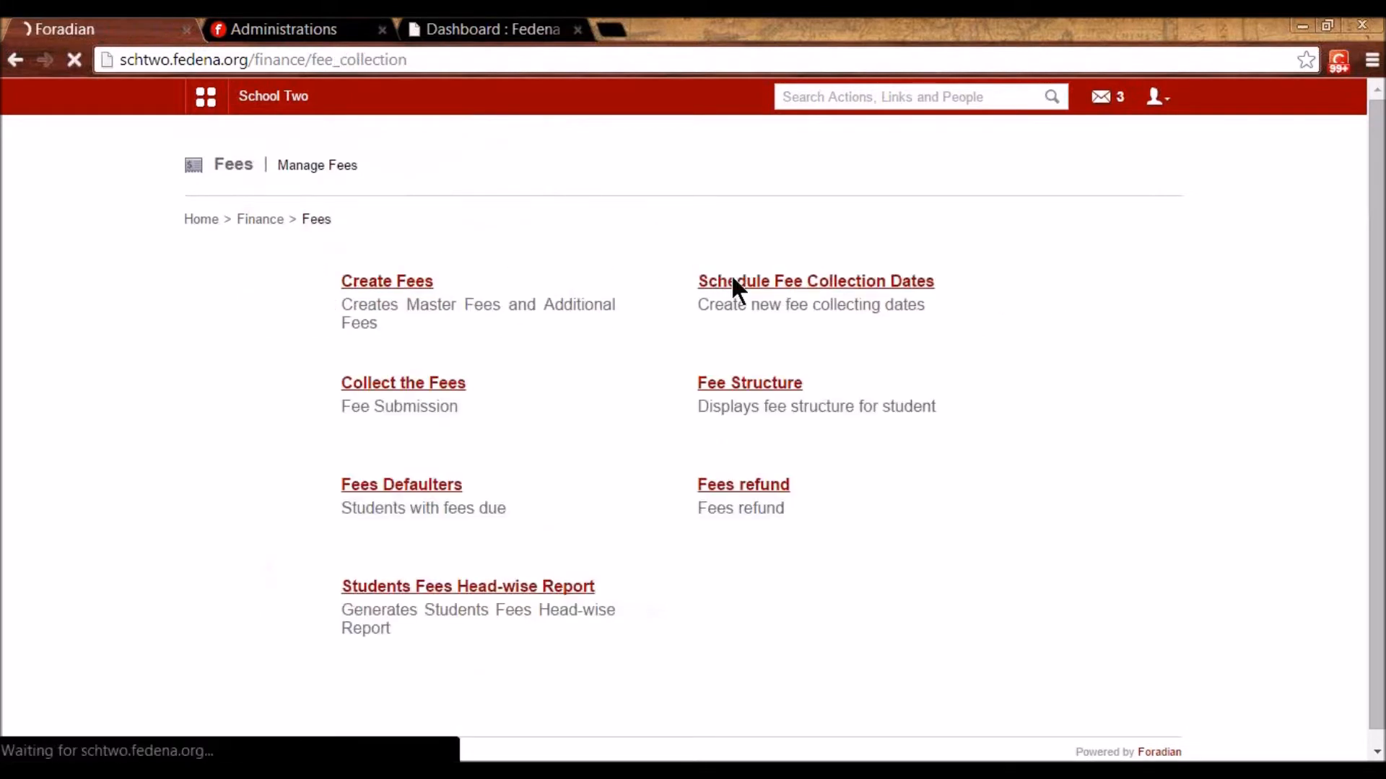
left_click(455, 283)
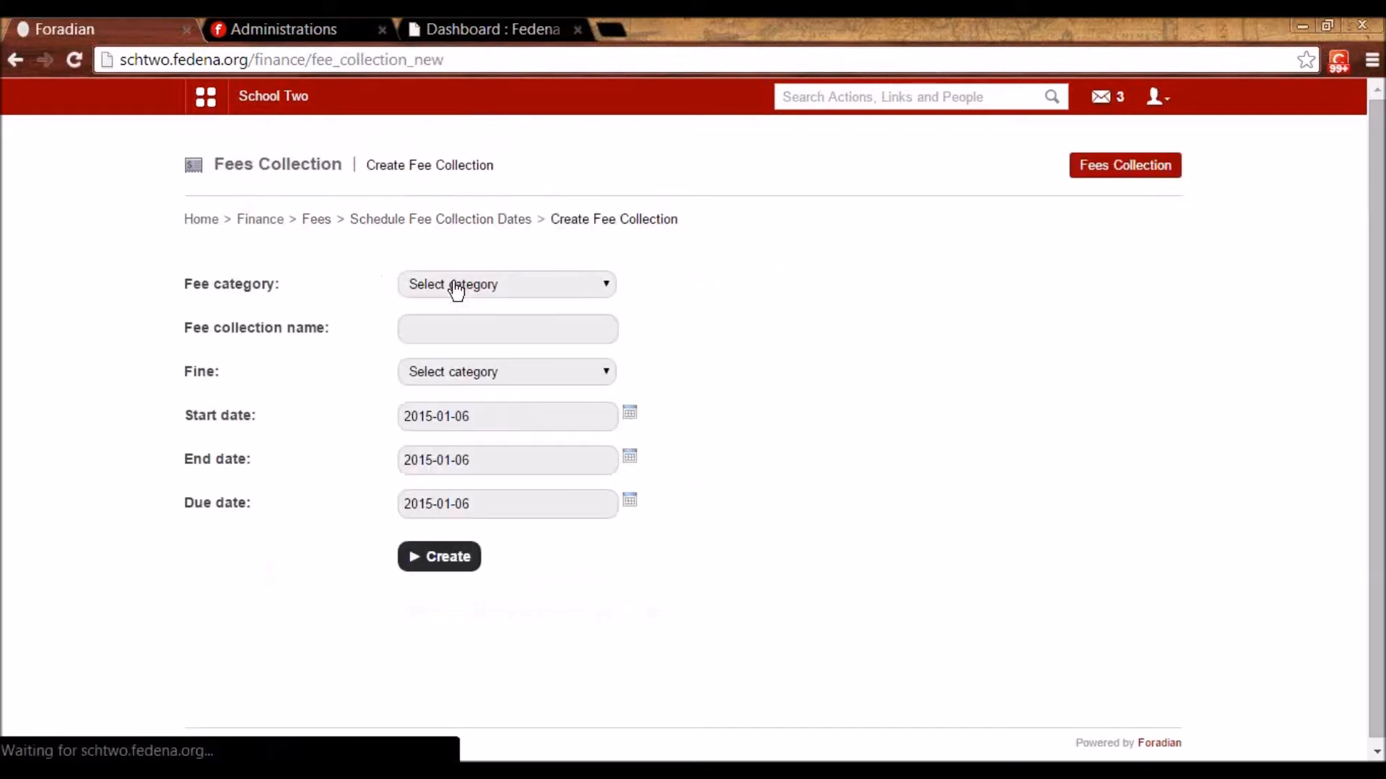
left_click(456, 287)
scroll(498, 505, "down", 1)
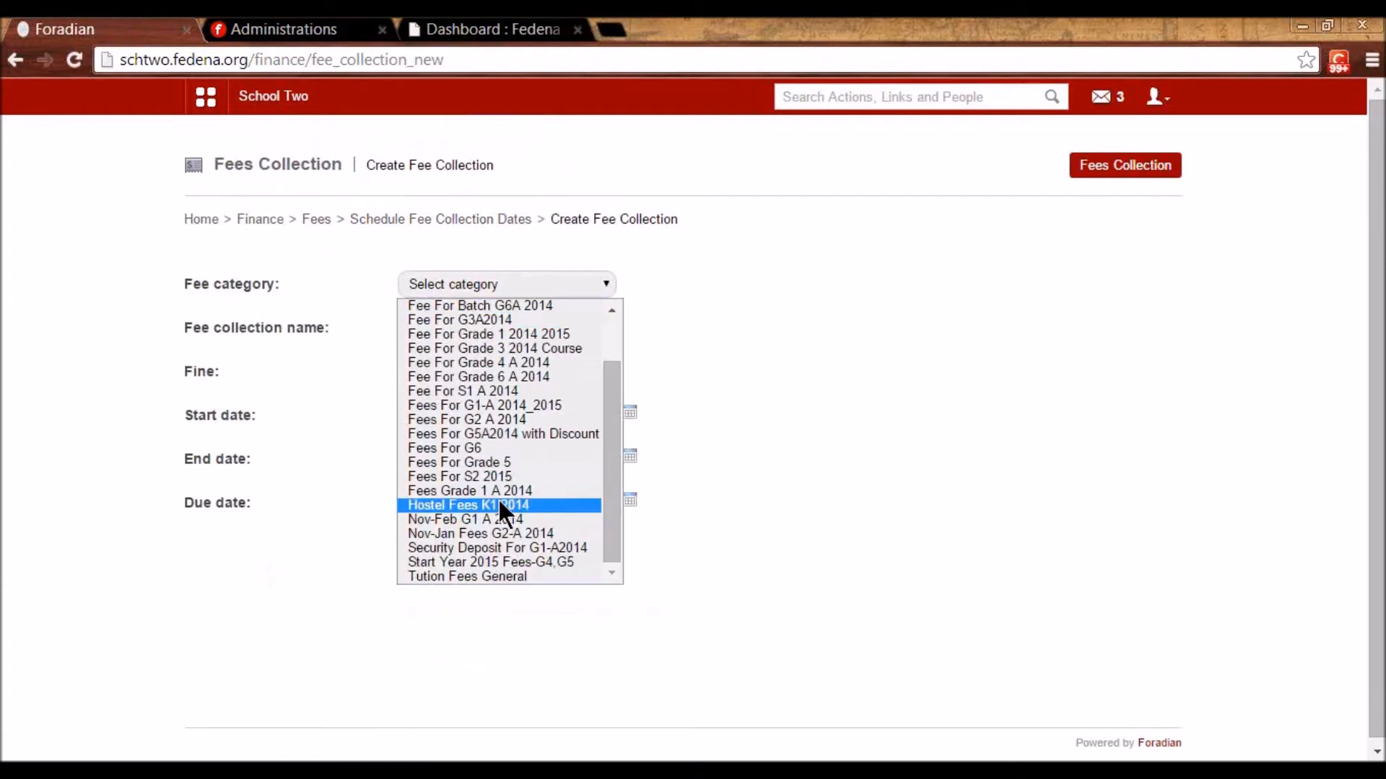
left_click(489, 478)
- Name it 'Start Session Jan 2015 S2', apply the Penalty after Due date fine, and create it
left_click(467, 325)
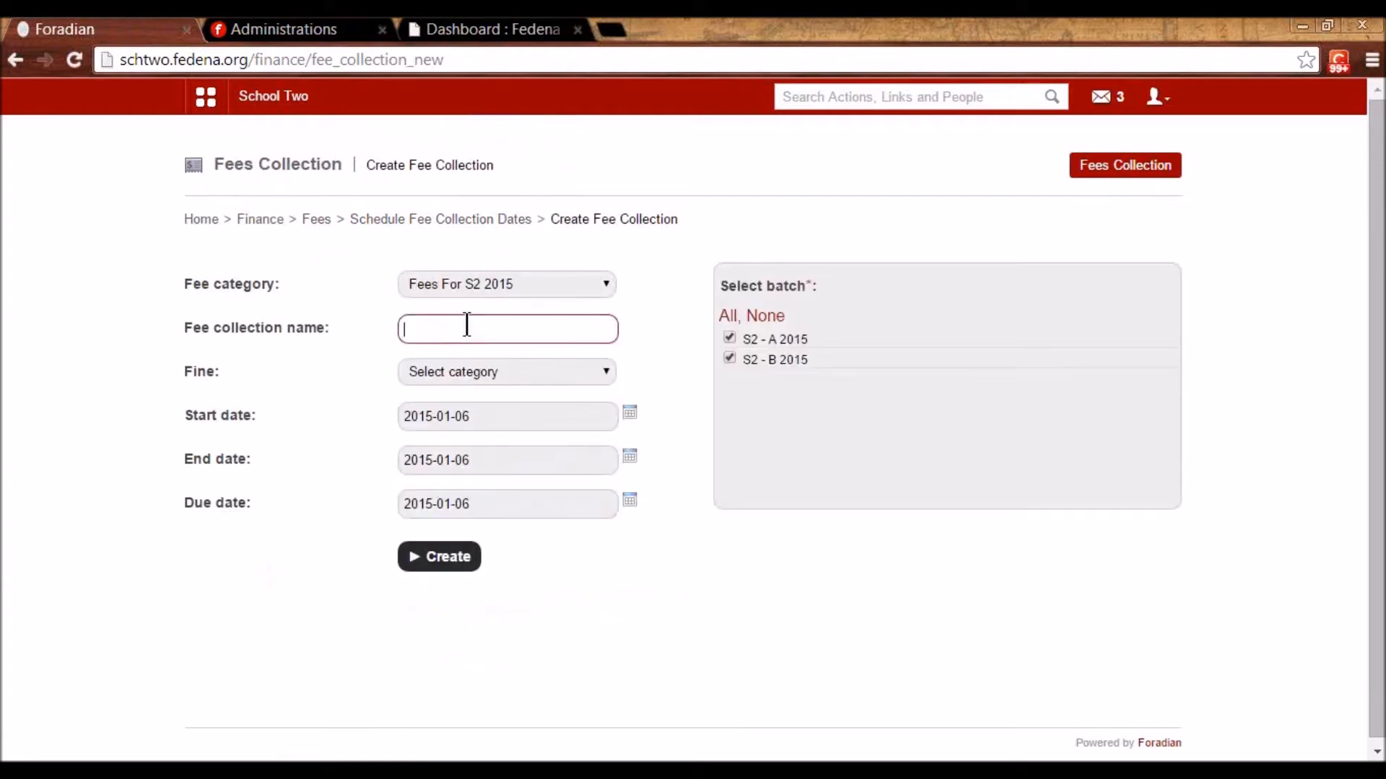
type("Start")
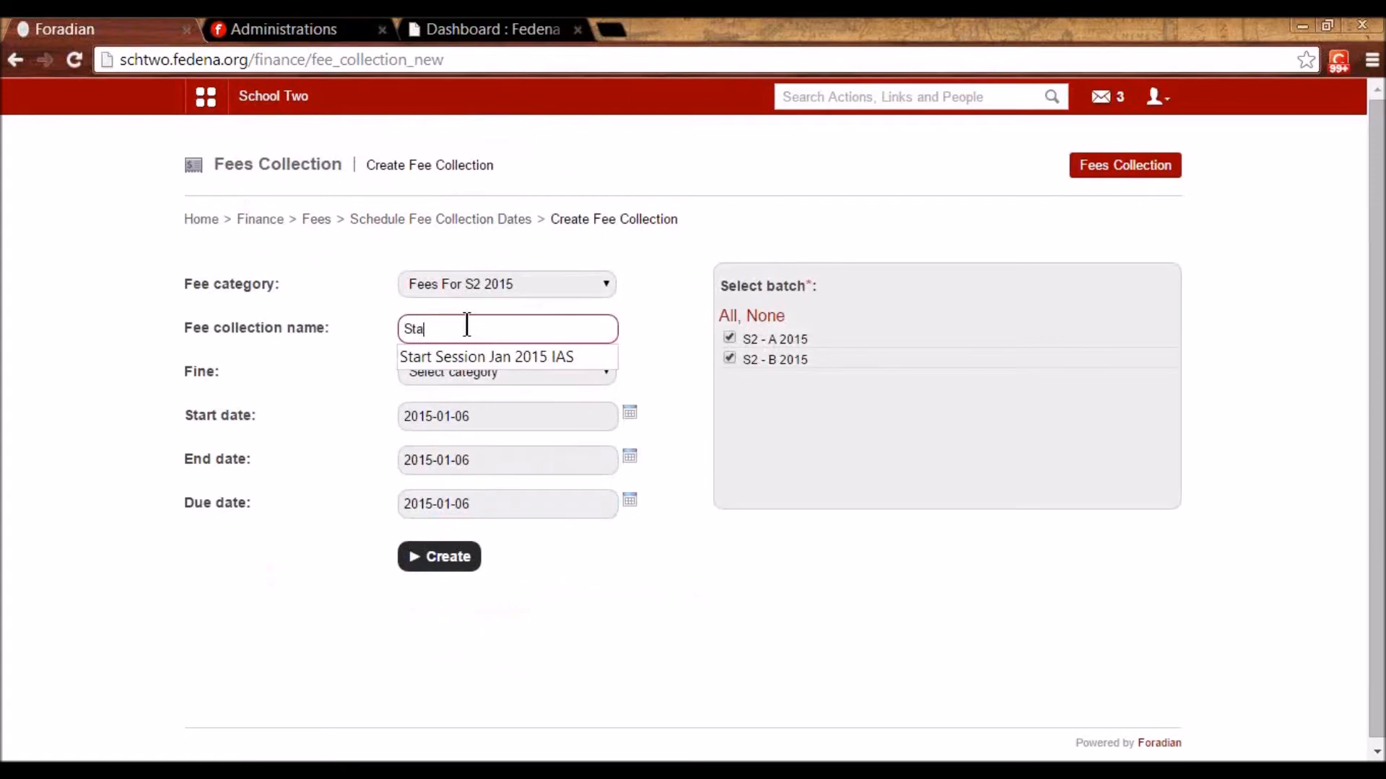
key("End")
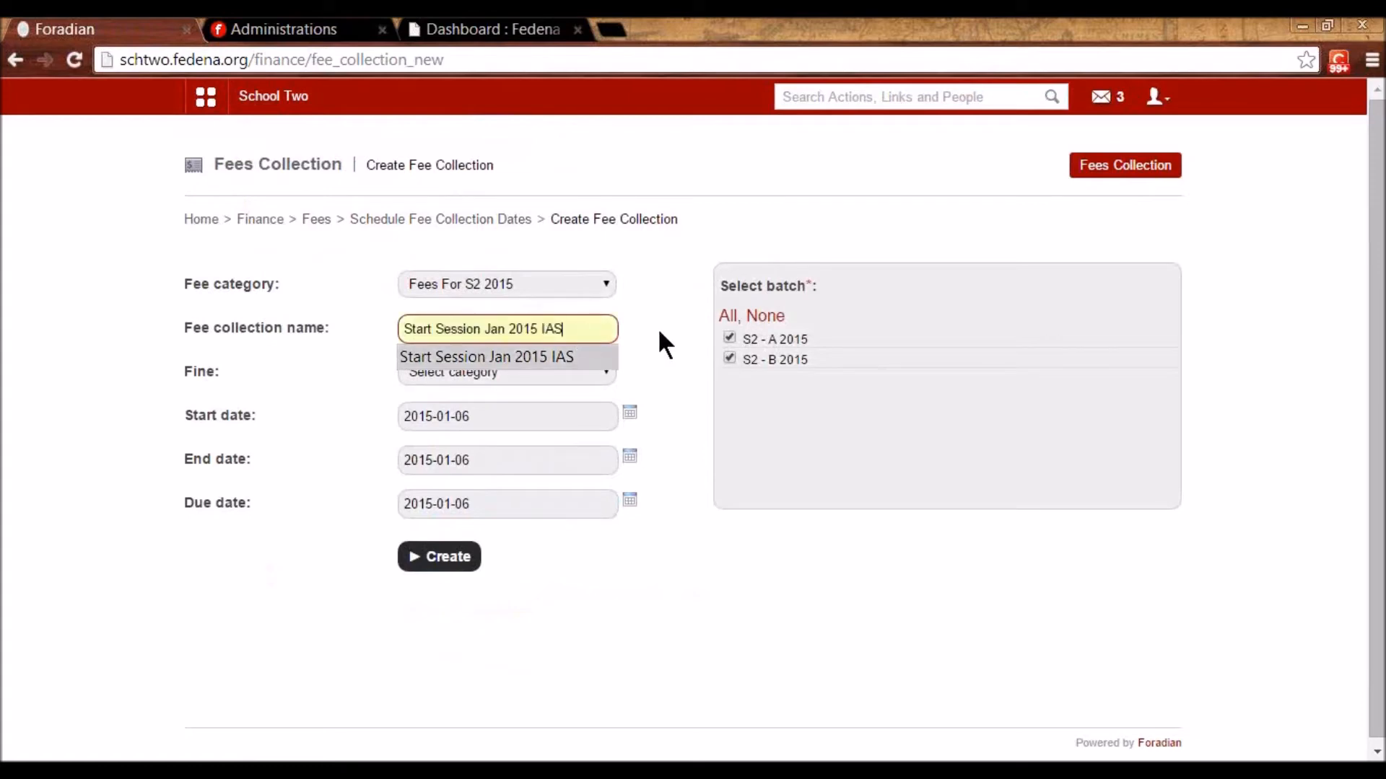
key("BackSpace")
key("BackSpace")
key("BackSpace")
type("S2")
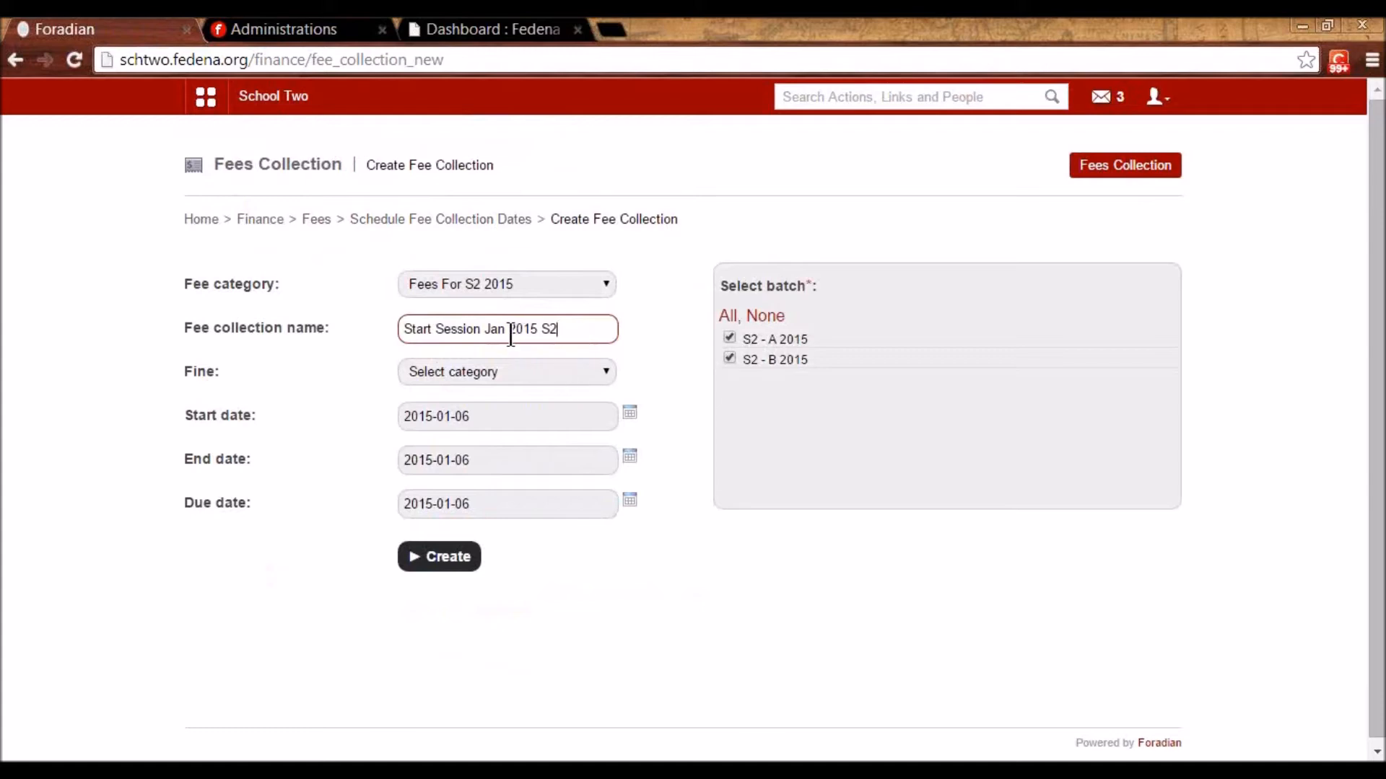
left_click(499, 370)
left_click(491, 420)
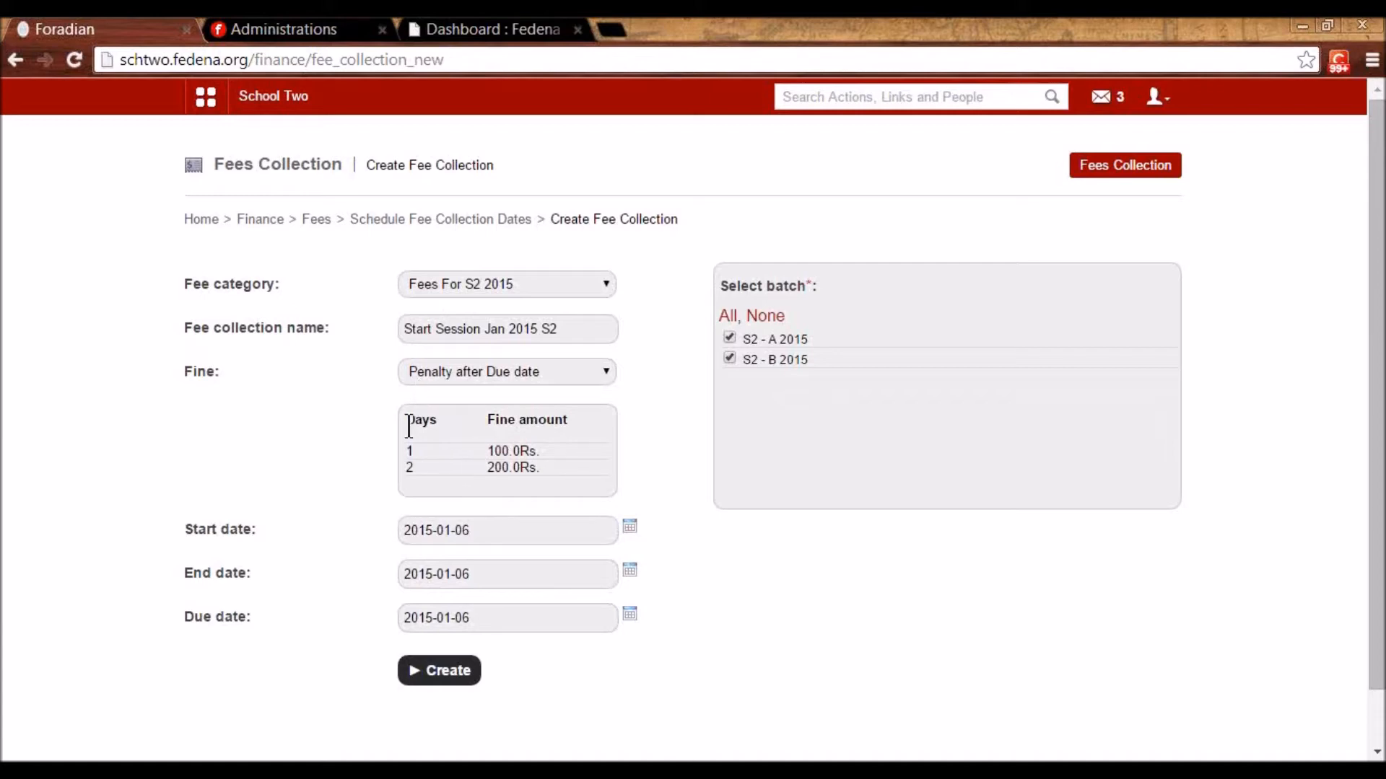
left_click(452, 669)
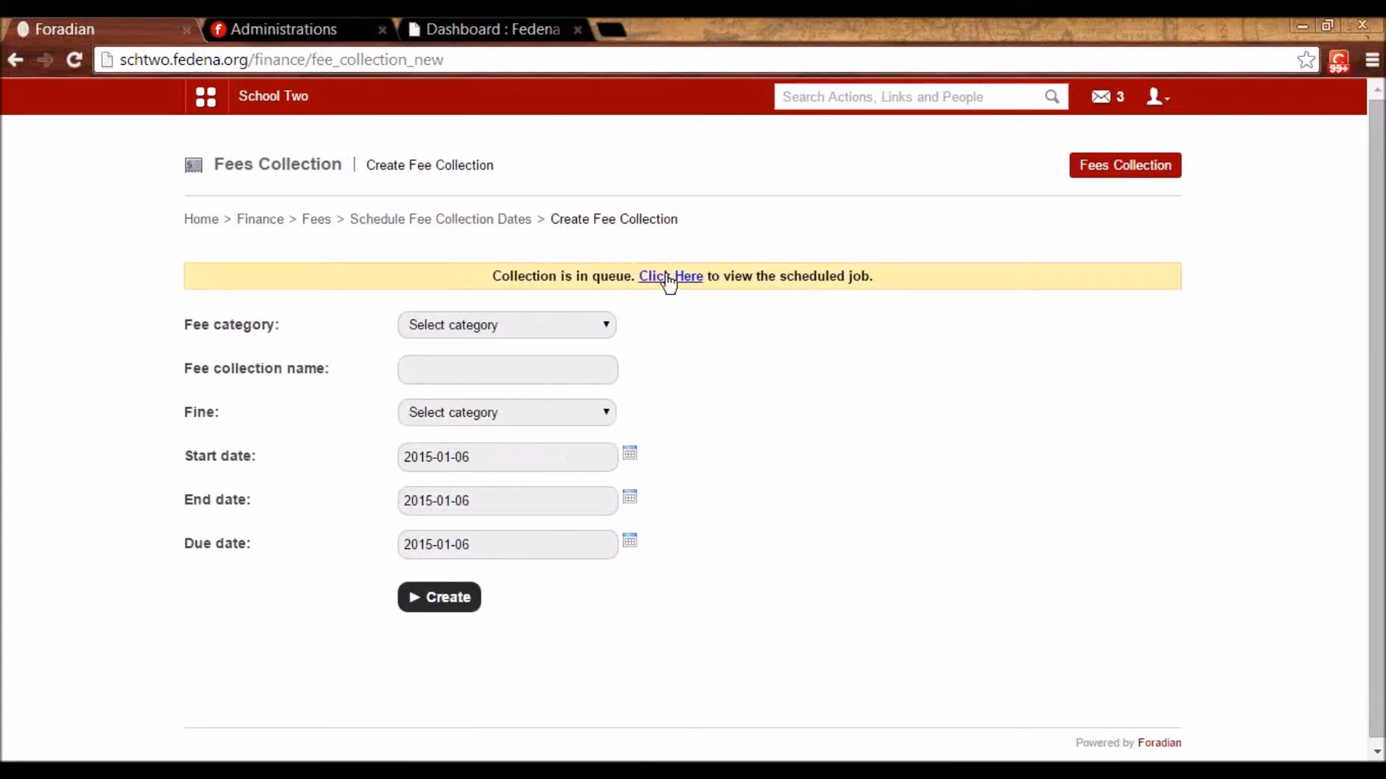
left_click(466, 218)
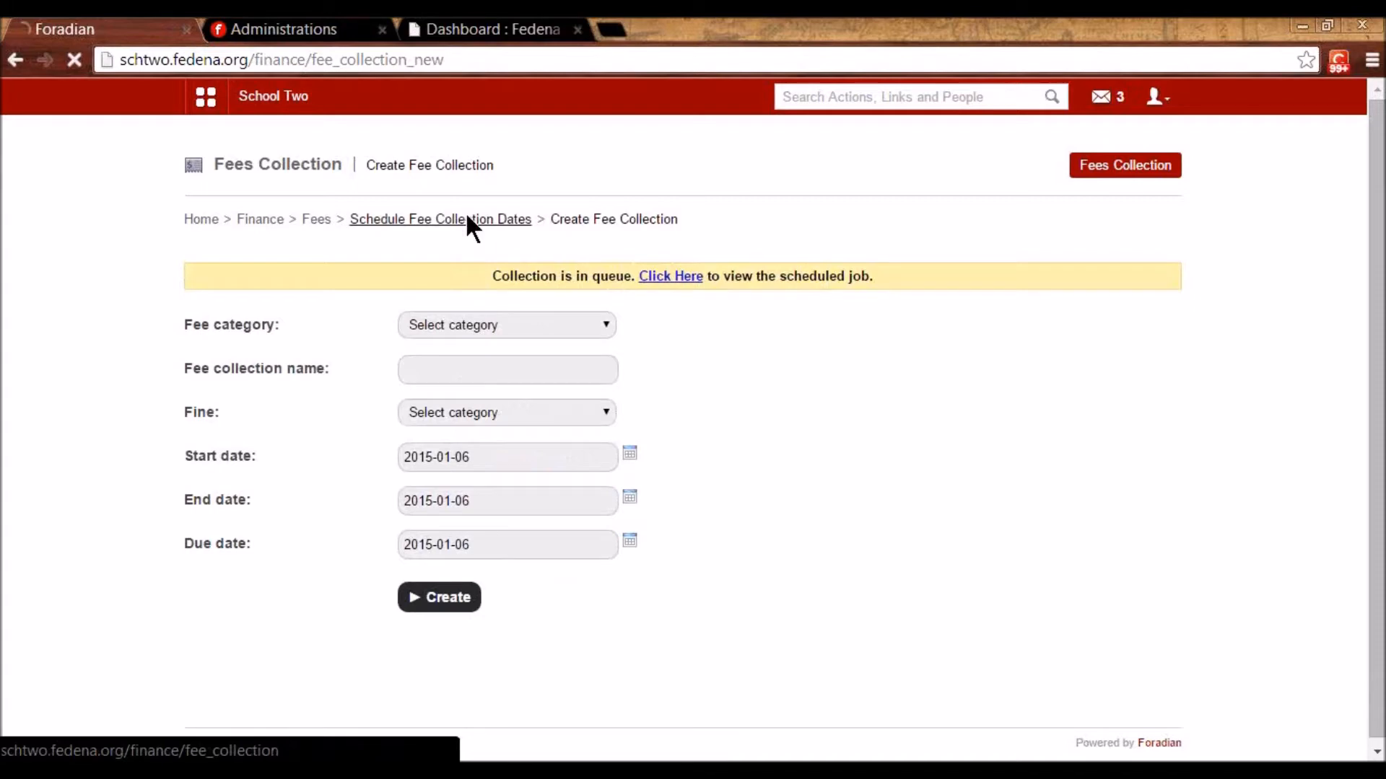
- Look up the student's fee structure by searching for the student by name
left_click(317, 221)
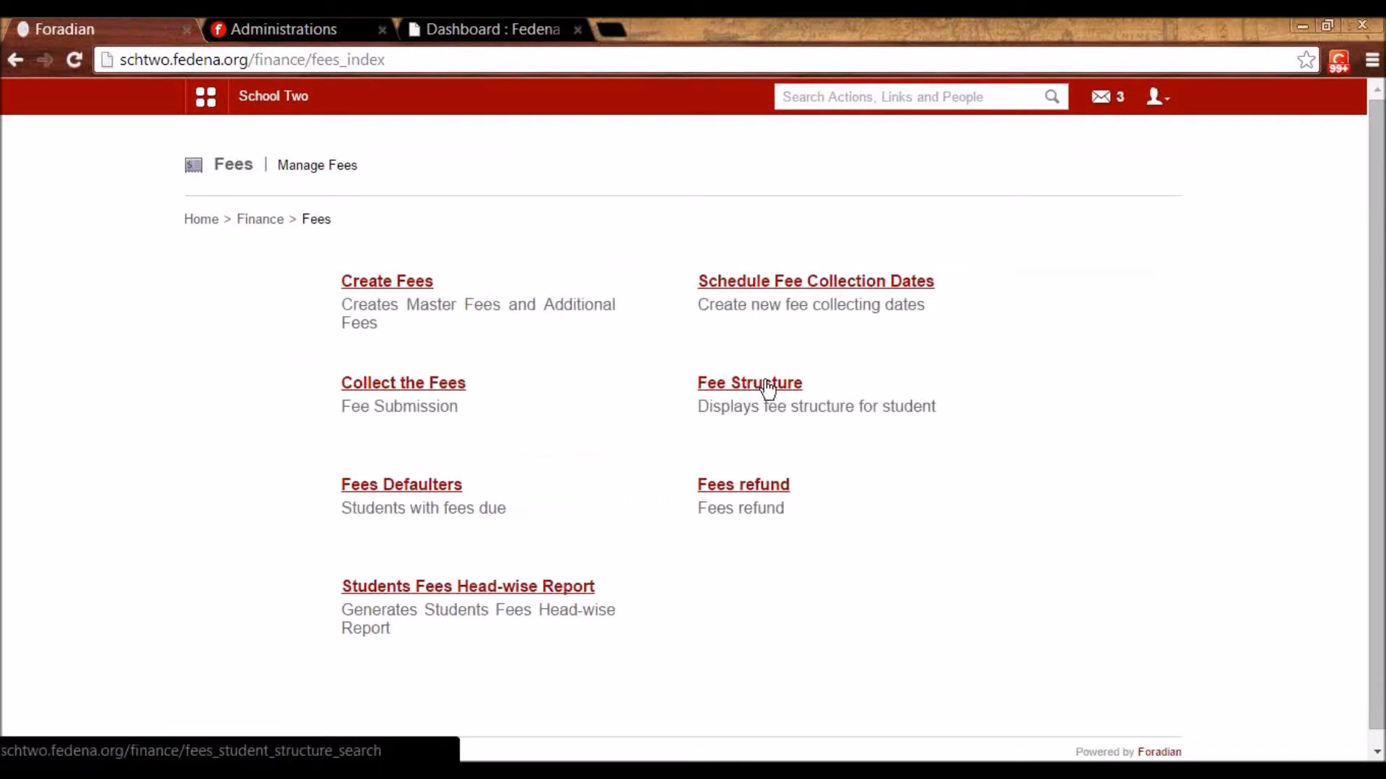
left_click(786, 396)
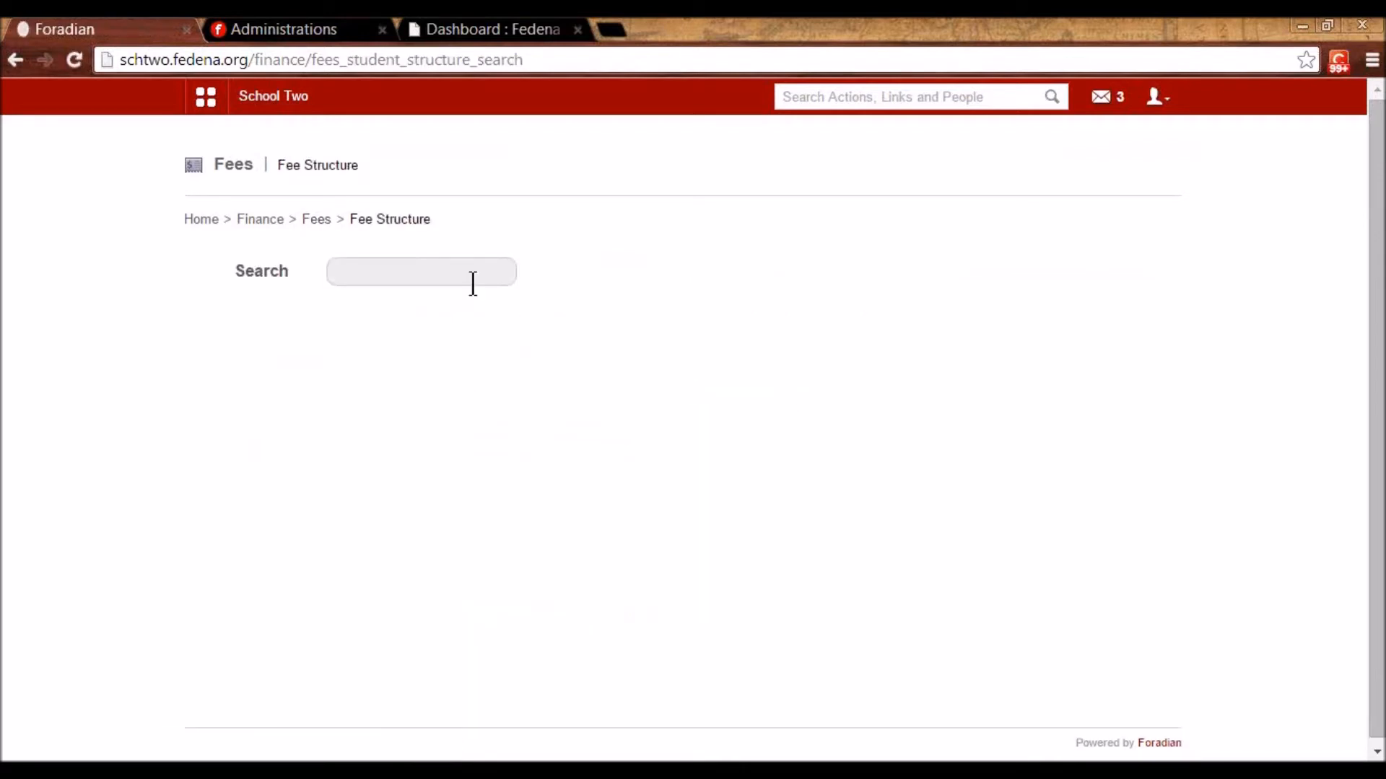
left_click(472, 283)
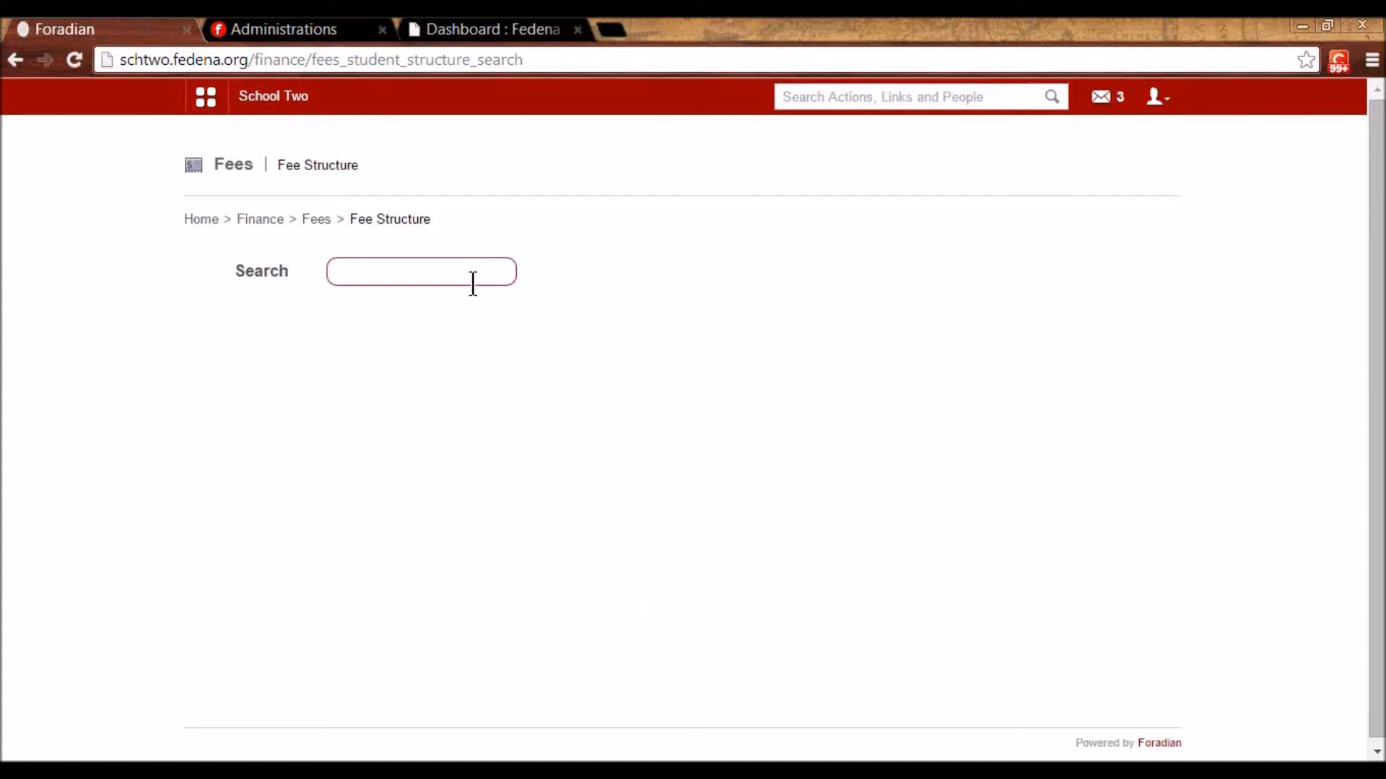
type("casj")
key("BackSpace")
key("BackSpace")
key("BackSpace")
key("BackSpace")
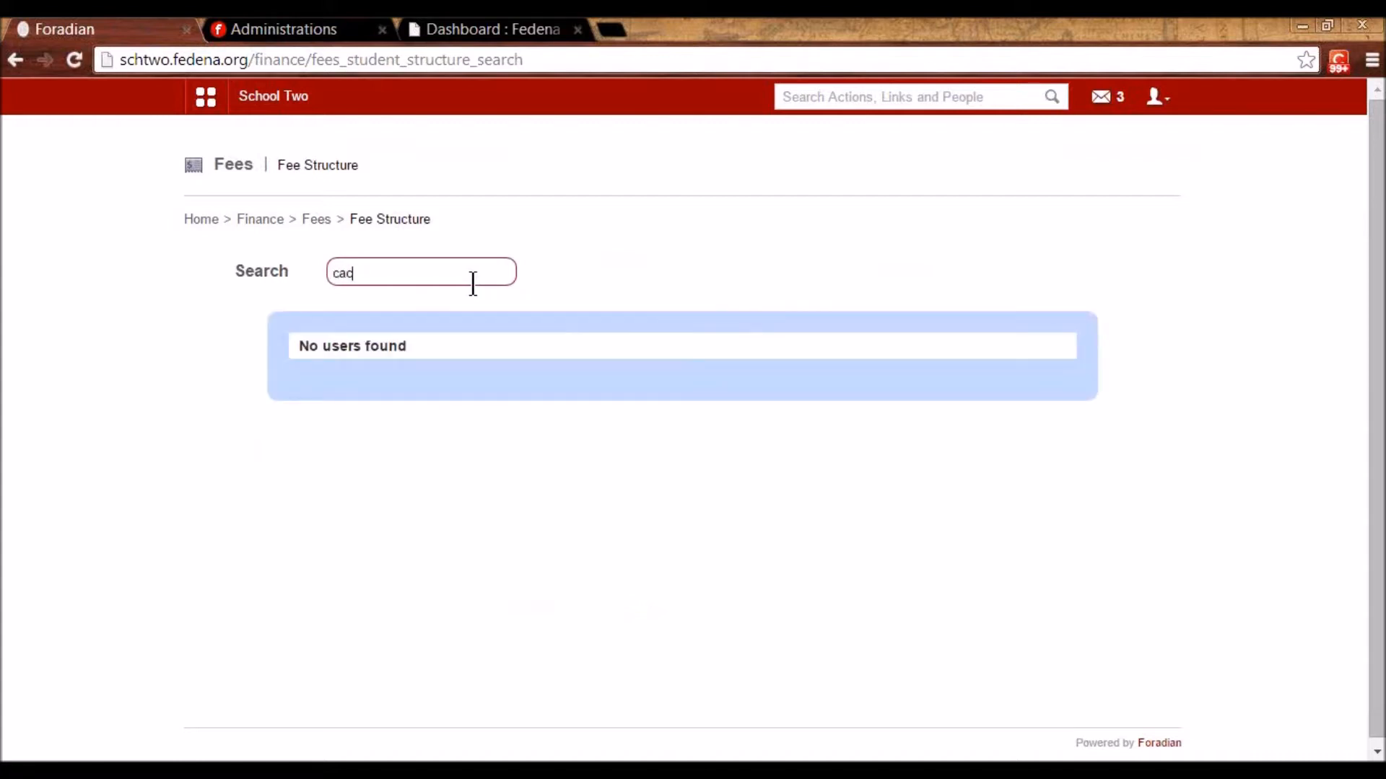
type("holly")
left_click(412, 387)
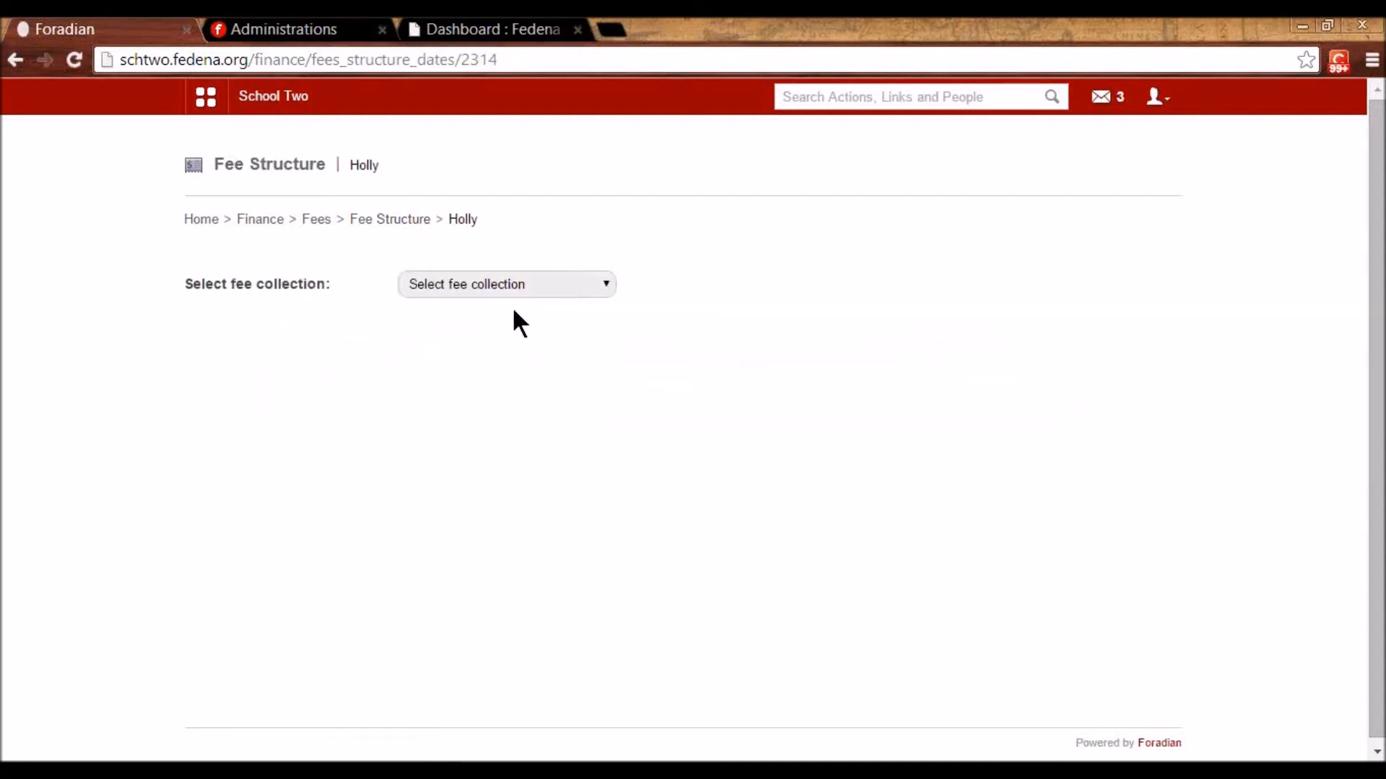
- Review the Fee Collection G5 A 2014 structure totalling 31000, then return to the Fees page
left_click(497, 283)
left_click(496, 318)
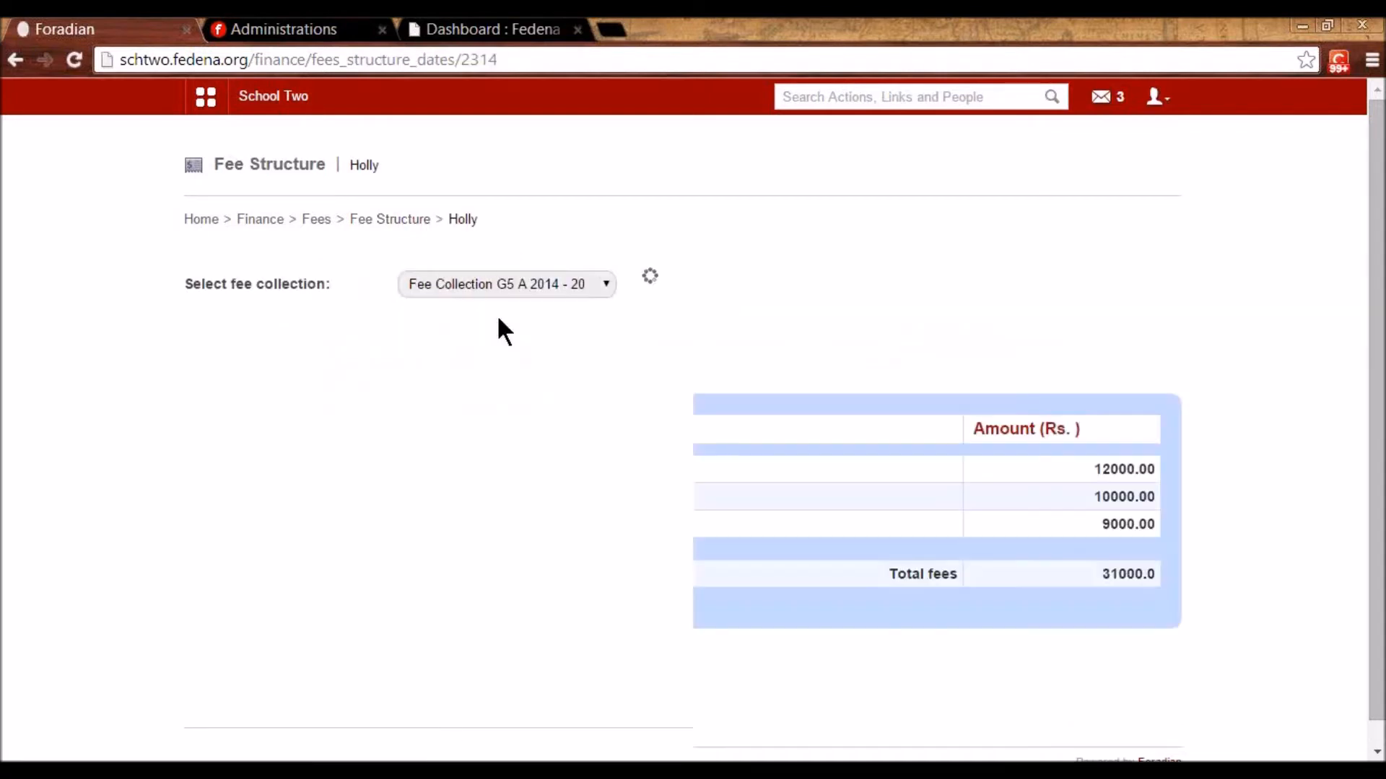
scroll(563, 333, "down", 1)
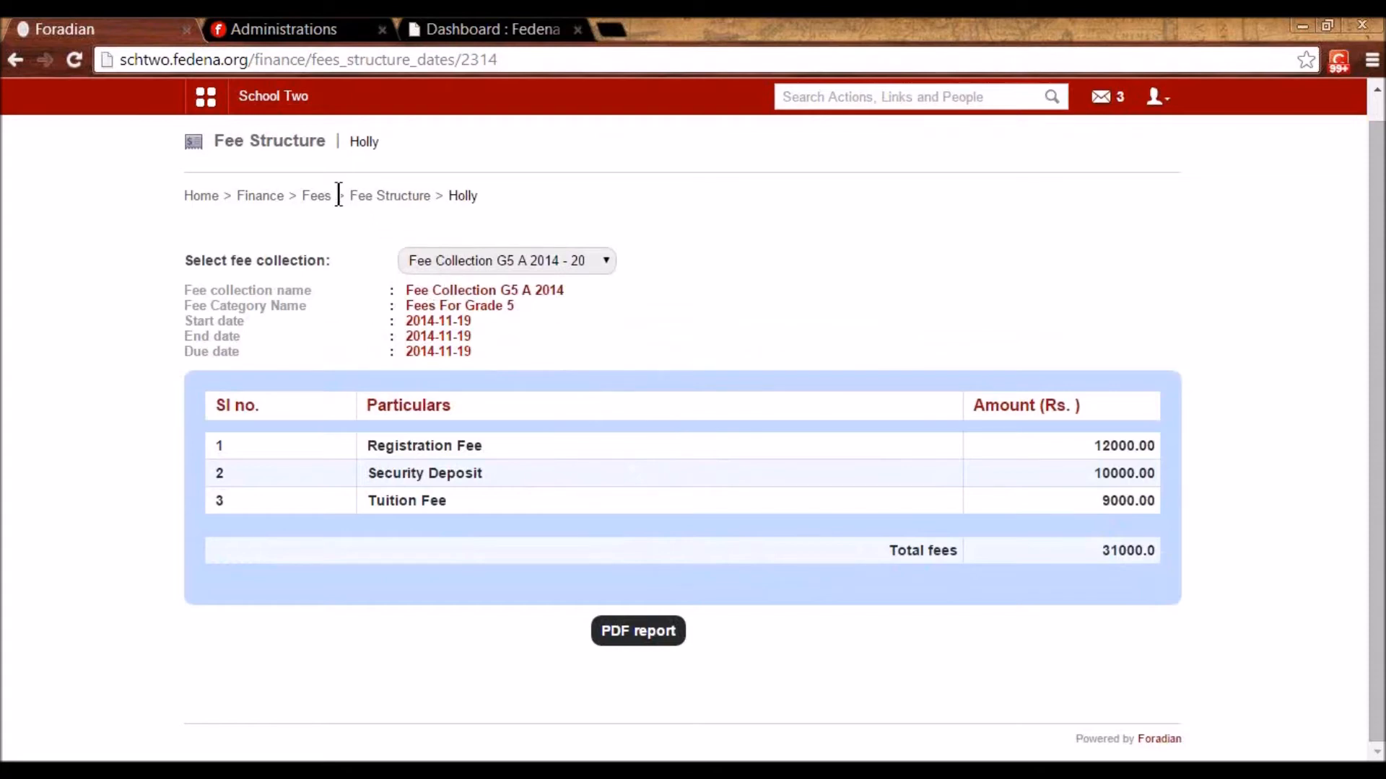
left_click(316, 202)
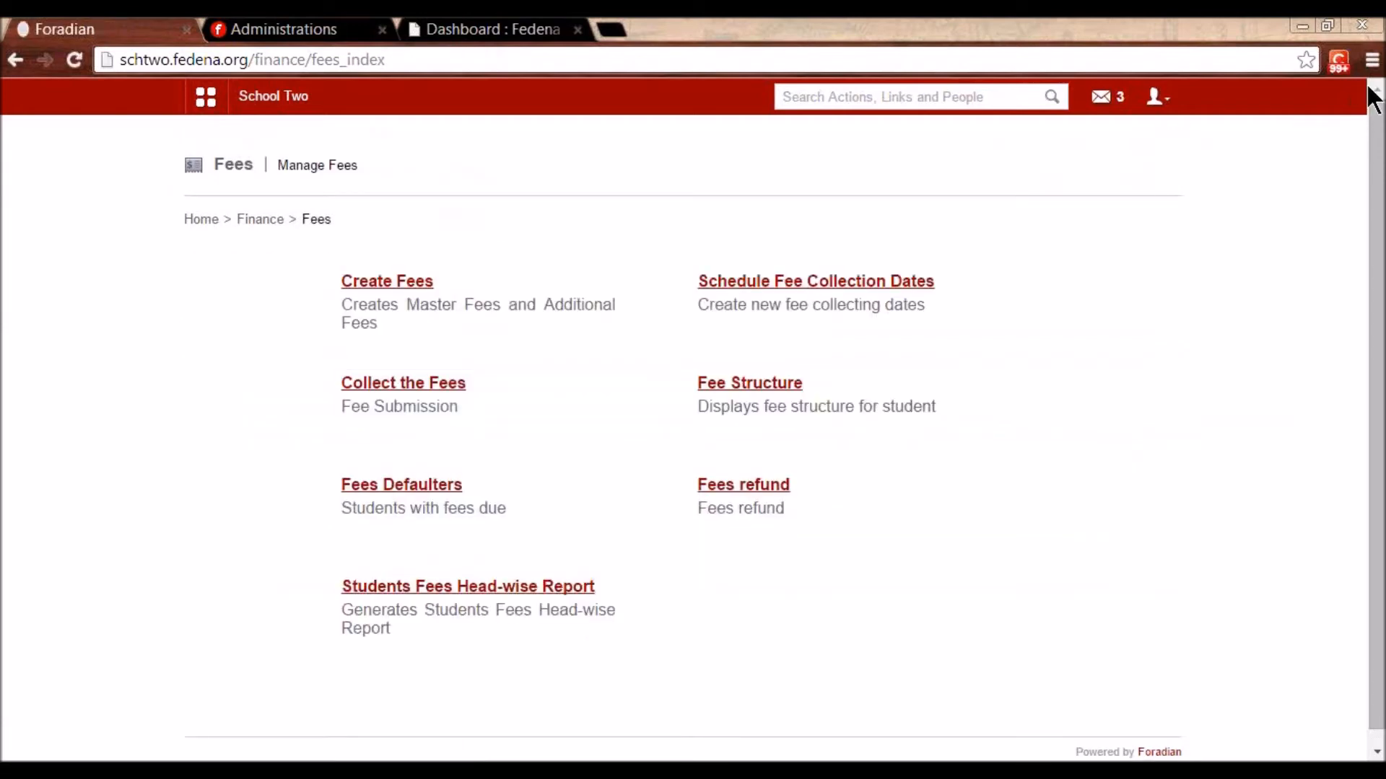
- Open course-wise fee submission for batch S2 - A 2015, Start Session Jan 2015 S2 collection
left_click(405, 386)
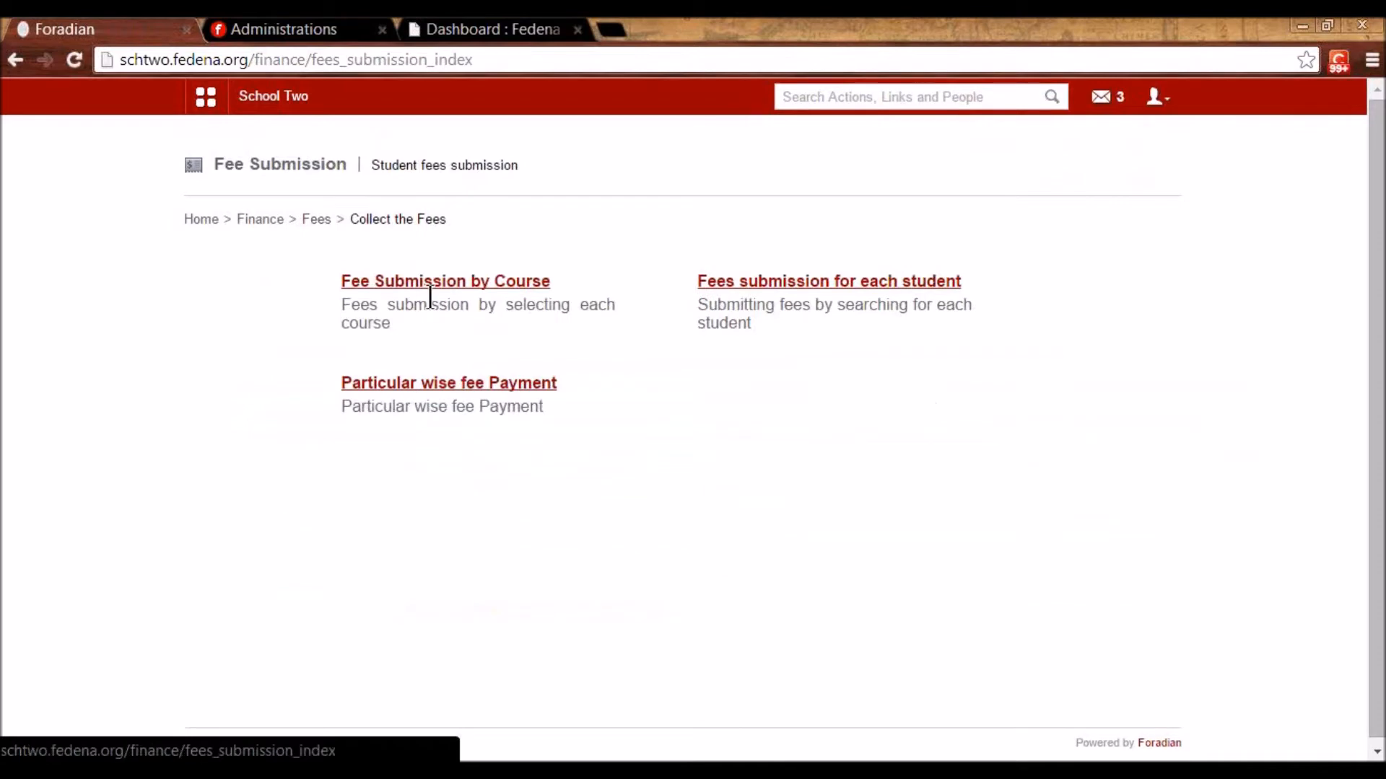
left_click(432, 283)
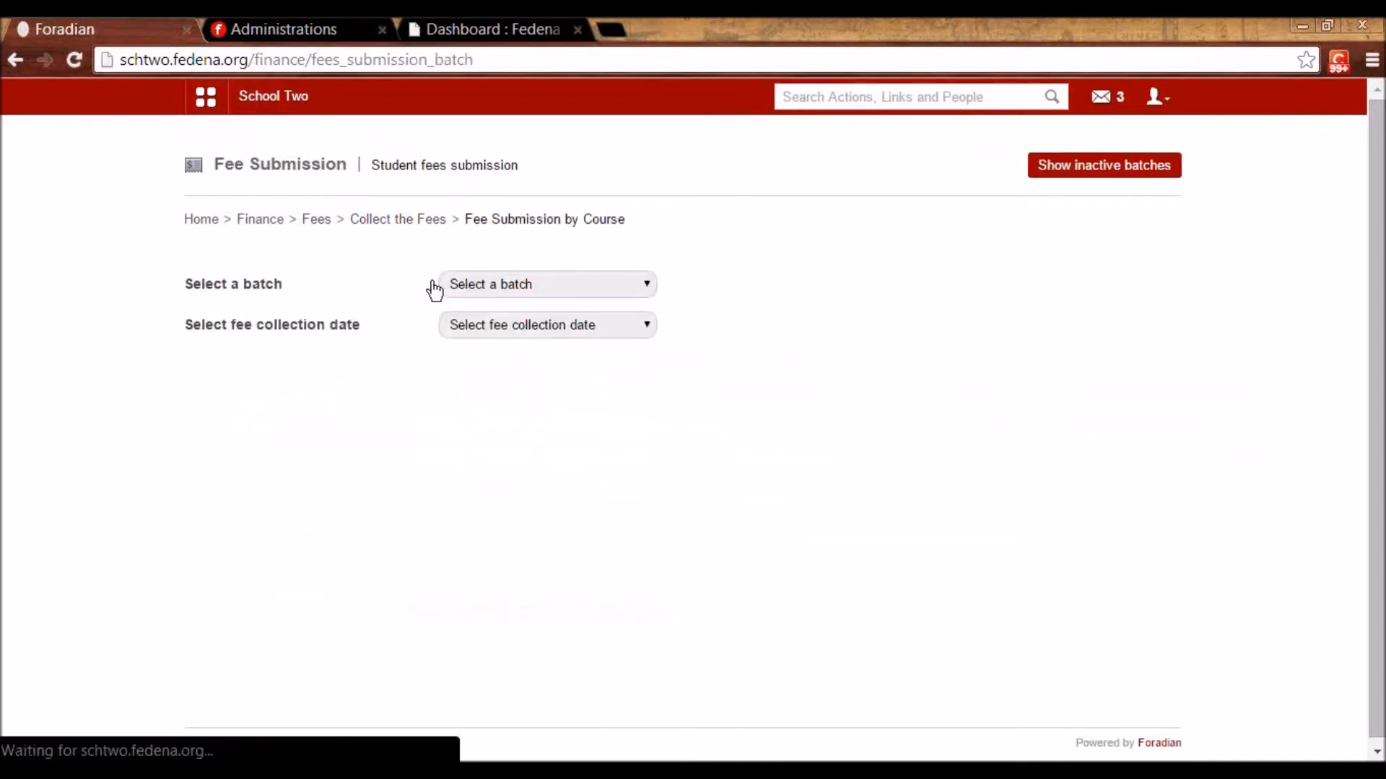
left_click(483, 285)
scroll(530, 491, "down", 3)
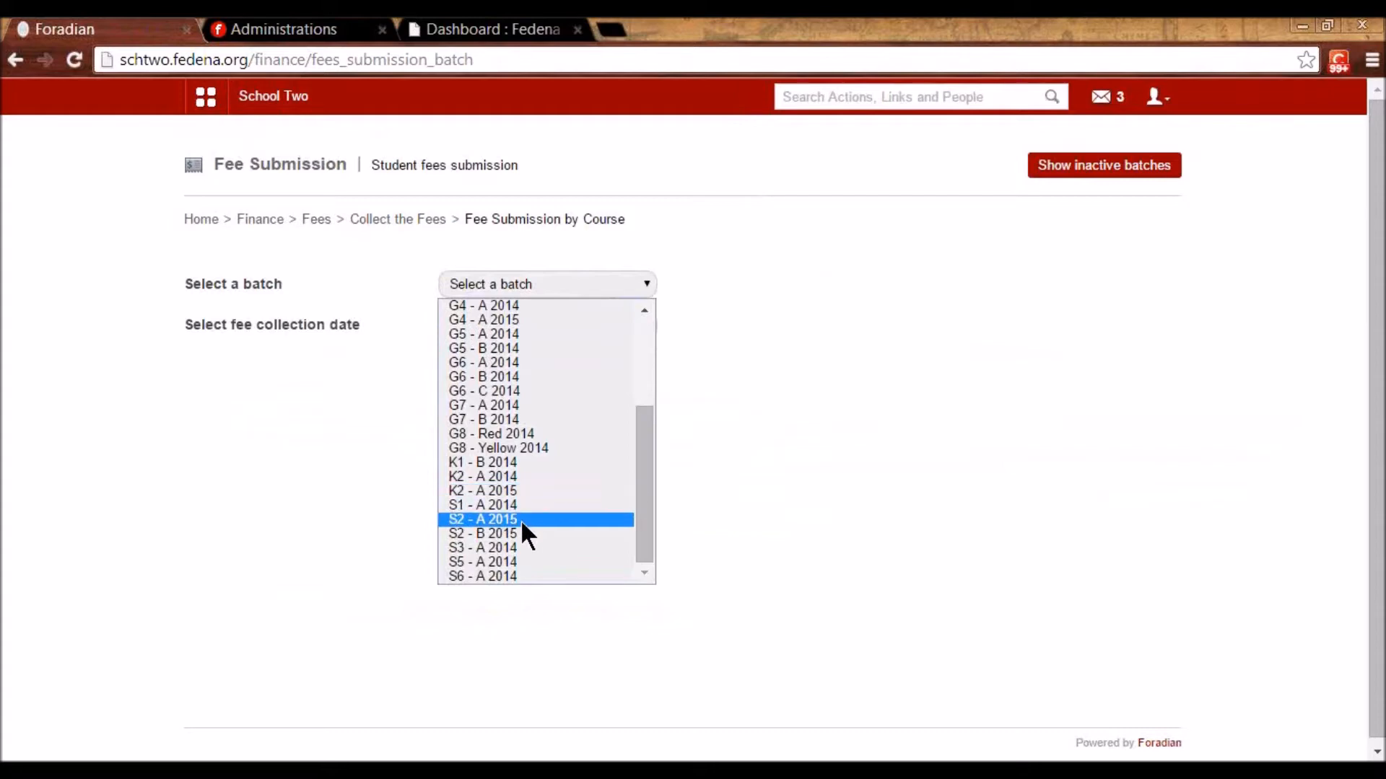
left_click(521, 519)
left_click(491, 322)
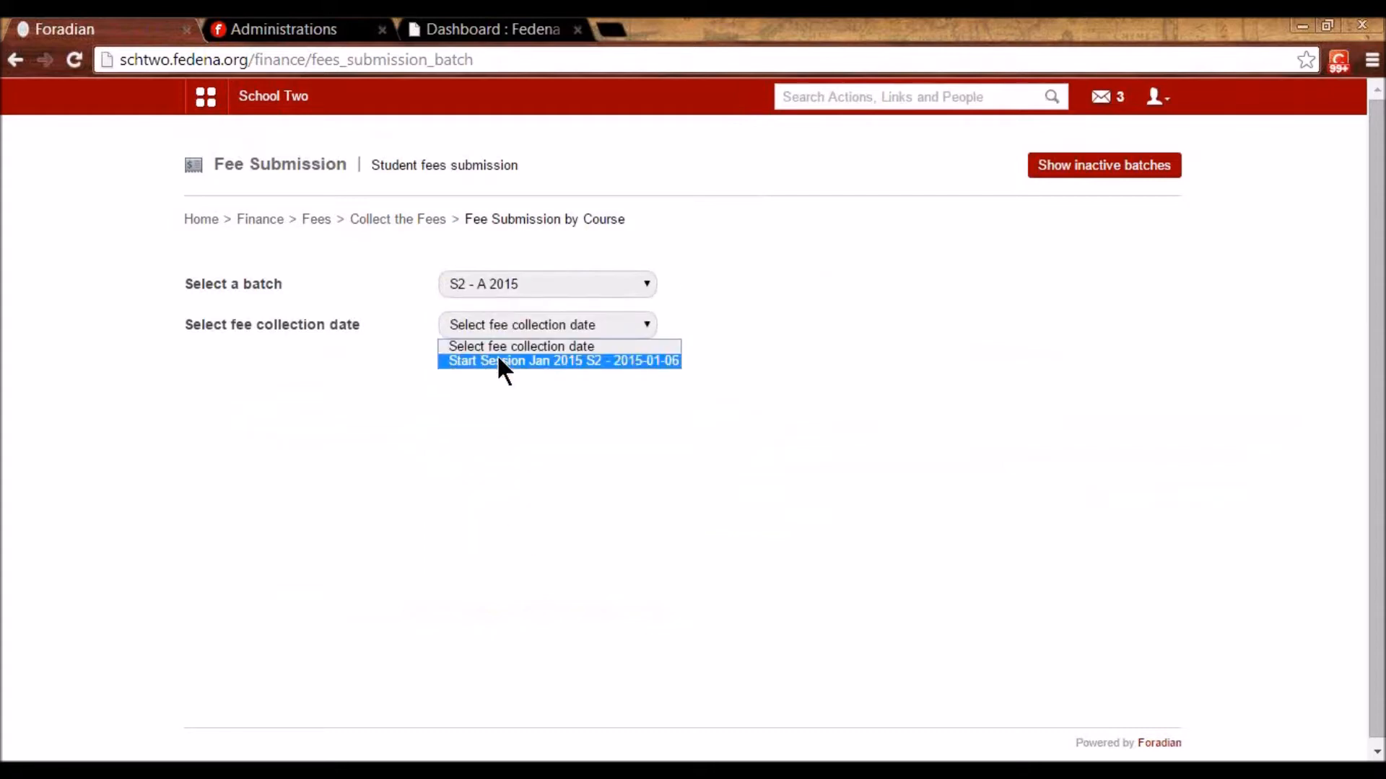
left_click(499, 360)
- Check the Staff child student owes 700.00 after the 100.00 discount
scroll(504, 365, "down", 4)
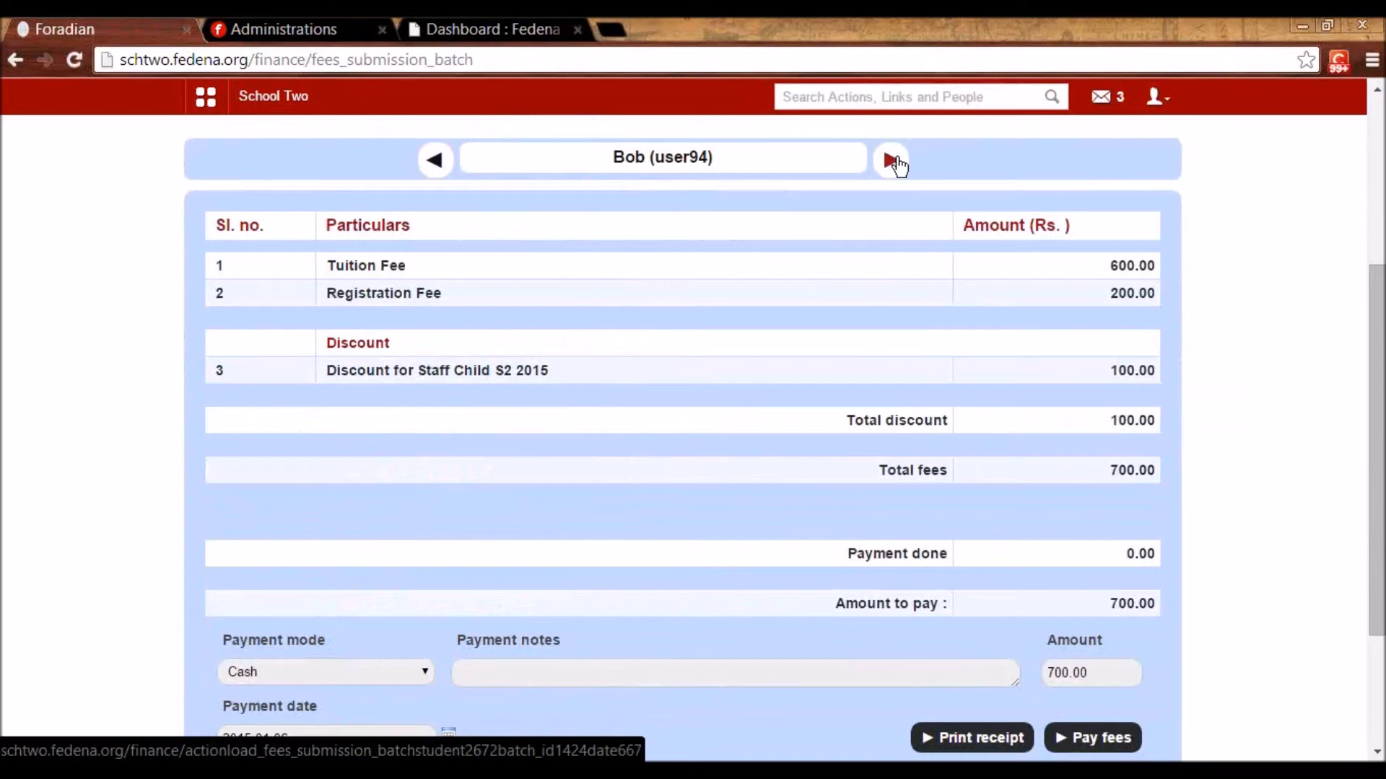
scroll(903, 179, "up", 1)
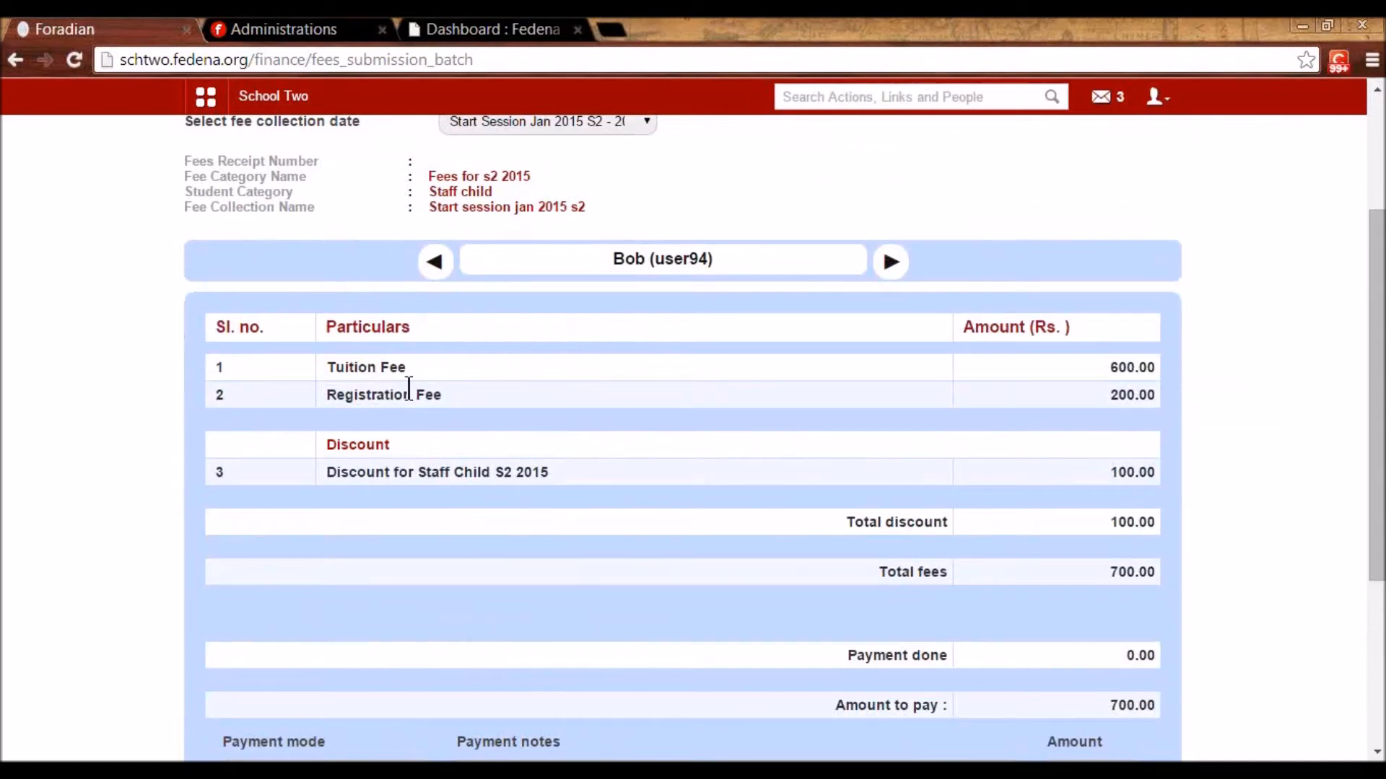
scroll(405, 461, "down", 1)
scroll(465, 396, "up", 2)
left_click_drag(498, 288, 429, 293)
left_click(506, 303)
scroll(505, 310, "down", 1)
scroll(433, 458, "down", 2)
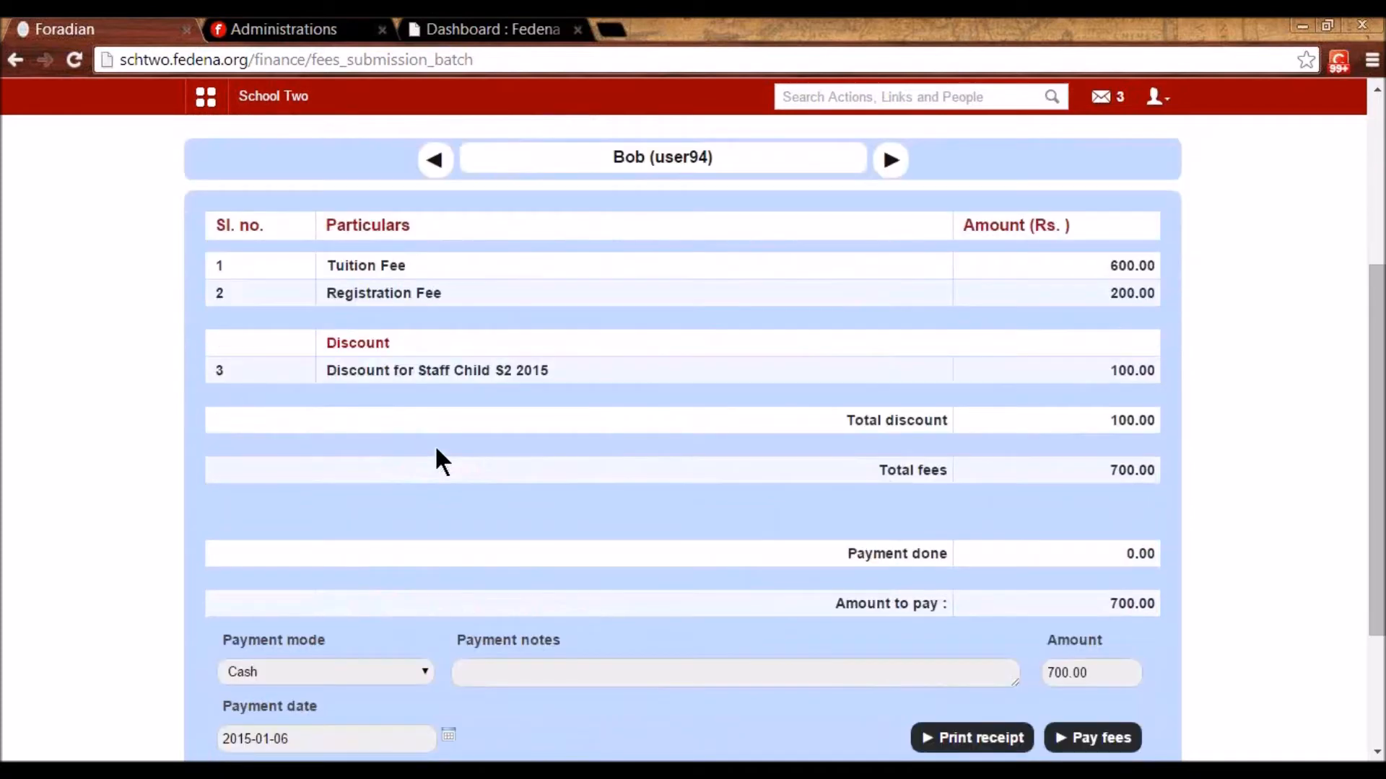
scroll(864, 461, "down", 1)
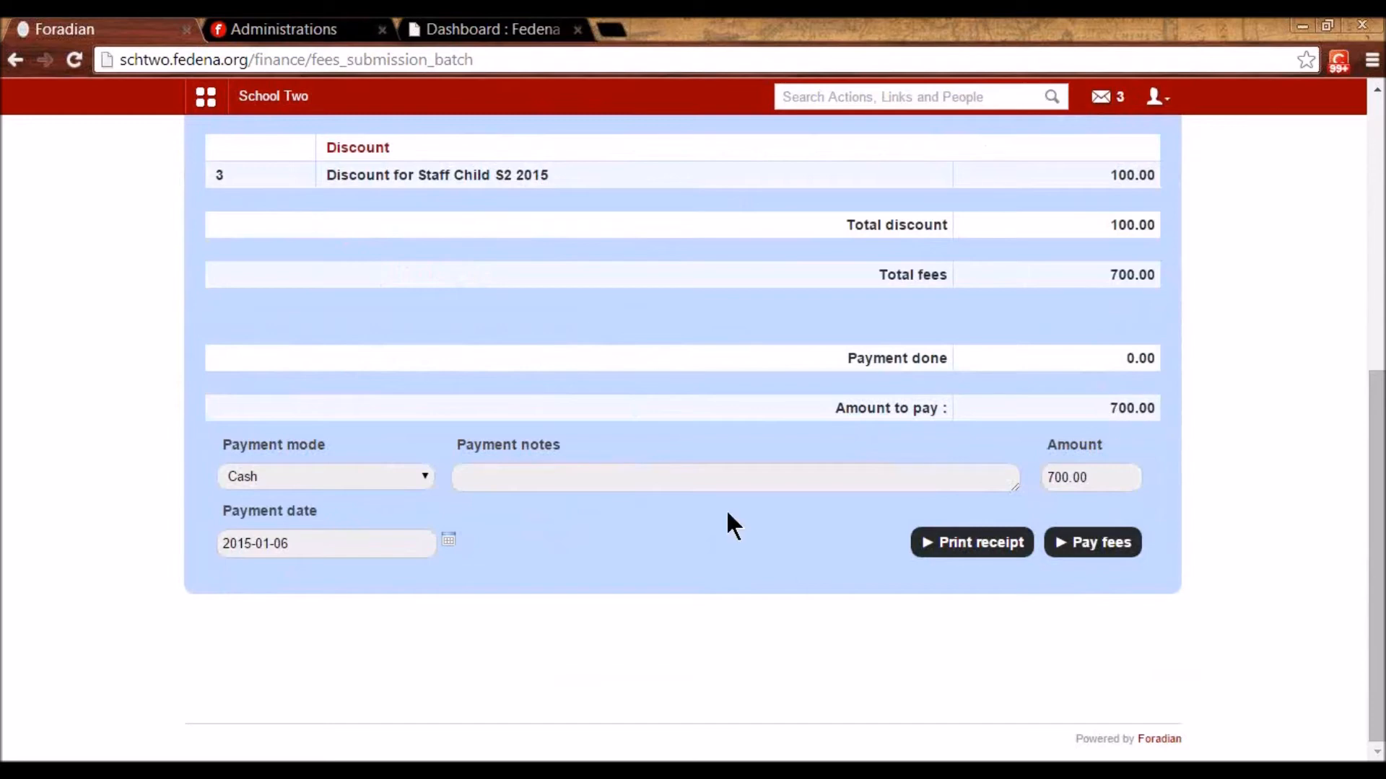
- Pay 300.00 of the 700.00 fees in Cash, dated 2015-01-06
left_click(449, 541)
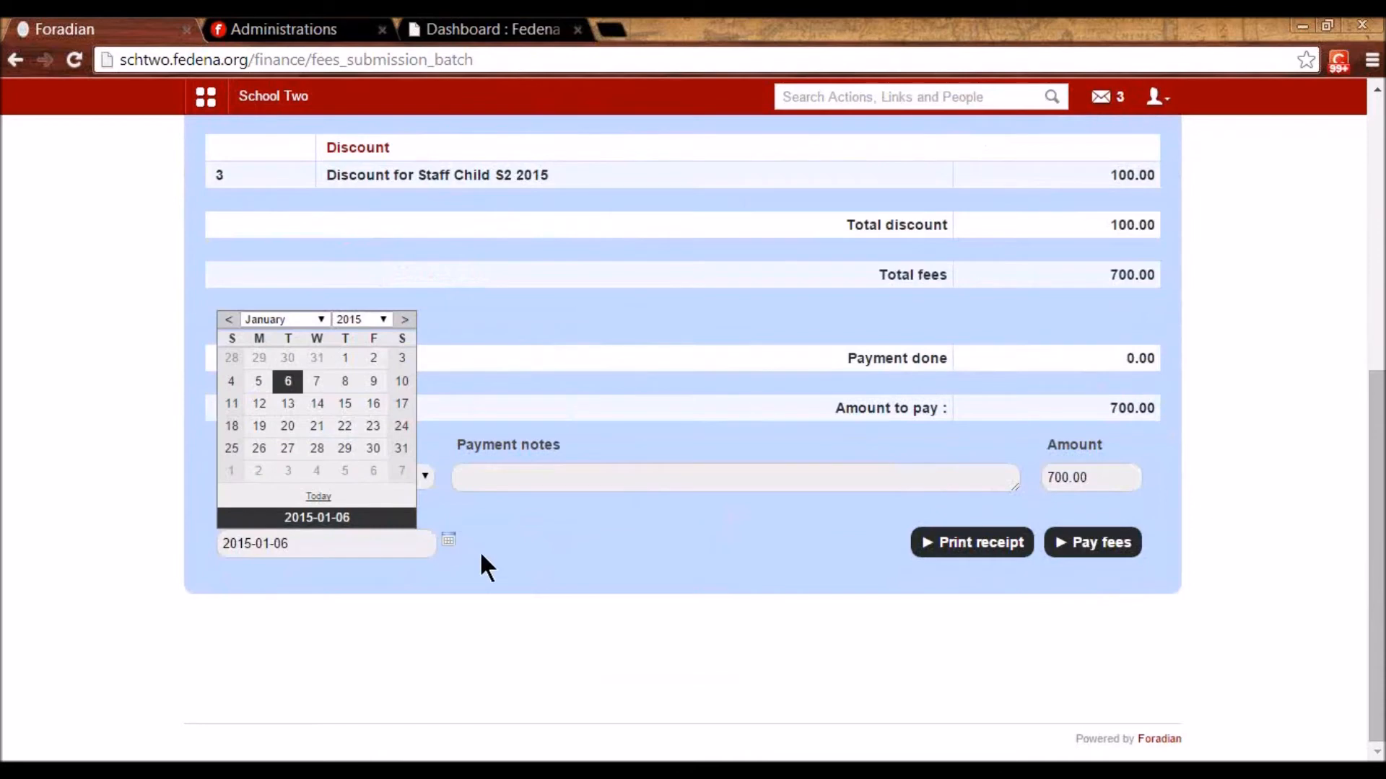
left_click(288, 386)
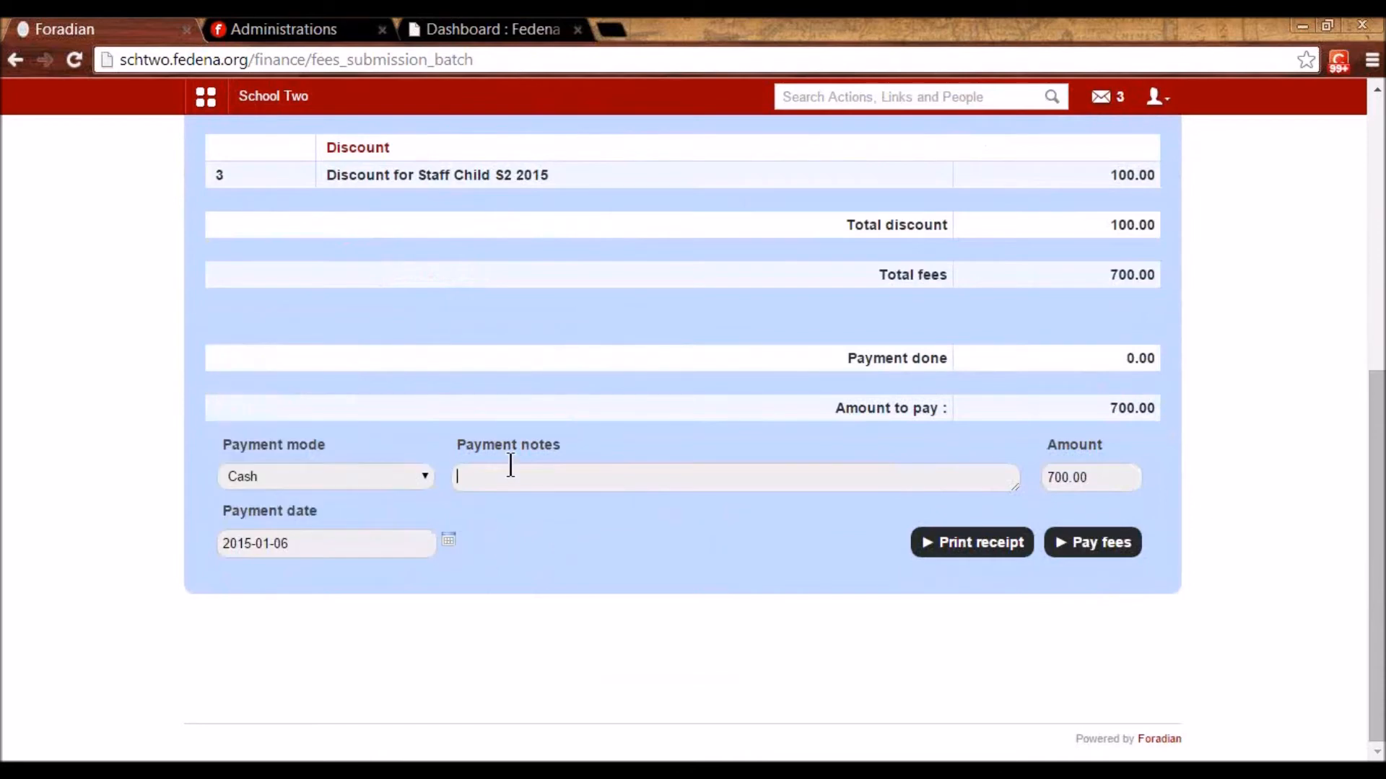
left_click(421, 479)
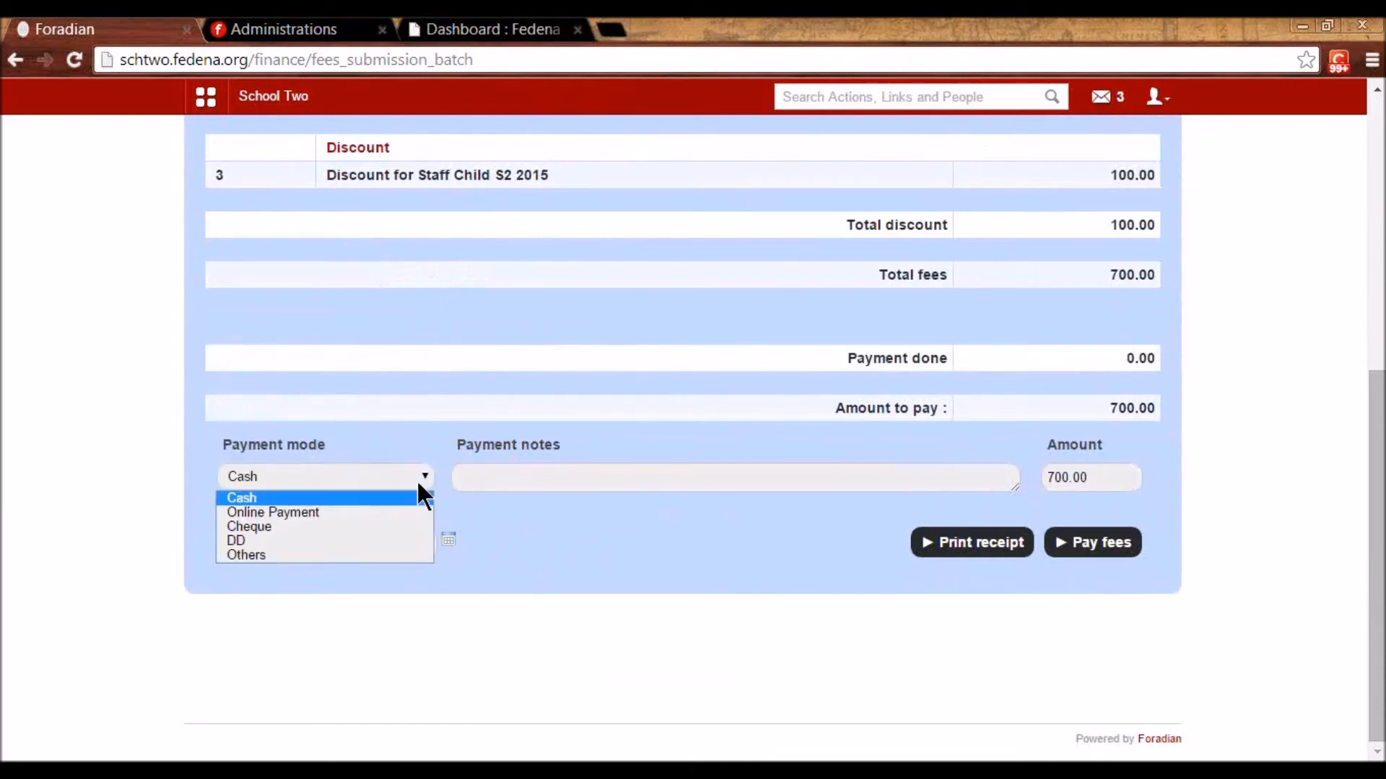
left_click(420, 483)
left_click_drag(1082, 474, 1045, 477)
type("300")
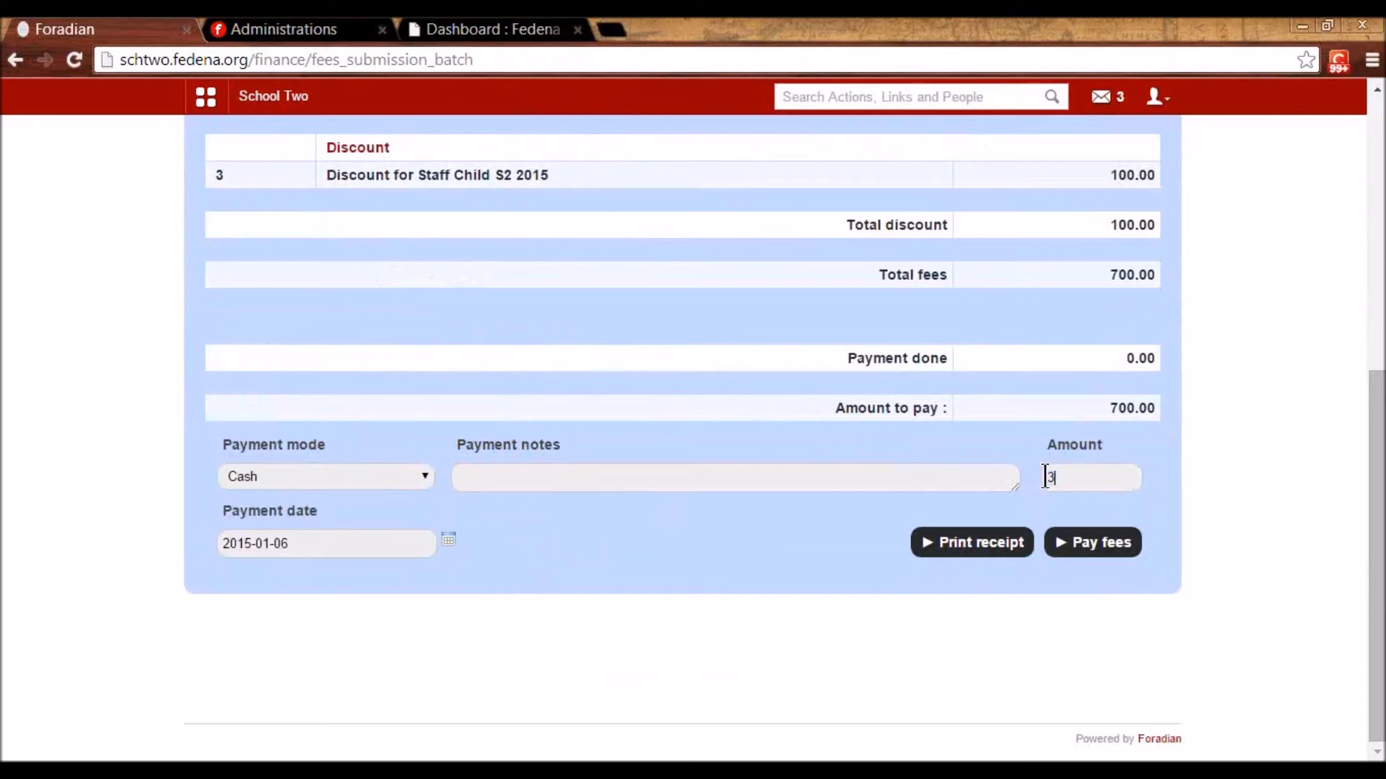
left_click(1091, 542)
- Pay the remaining 400.00 and open the printable fee receipt
scroll(1053, 582, "down", 3)
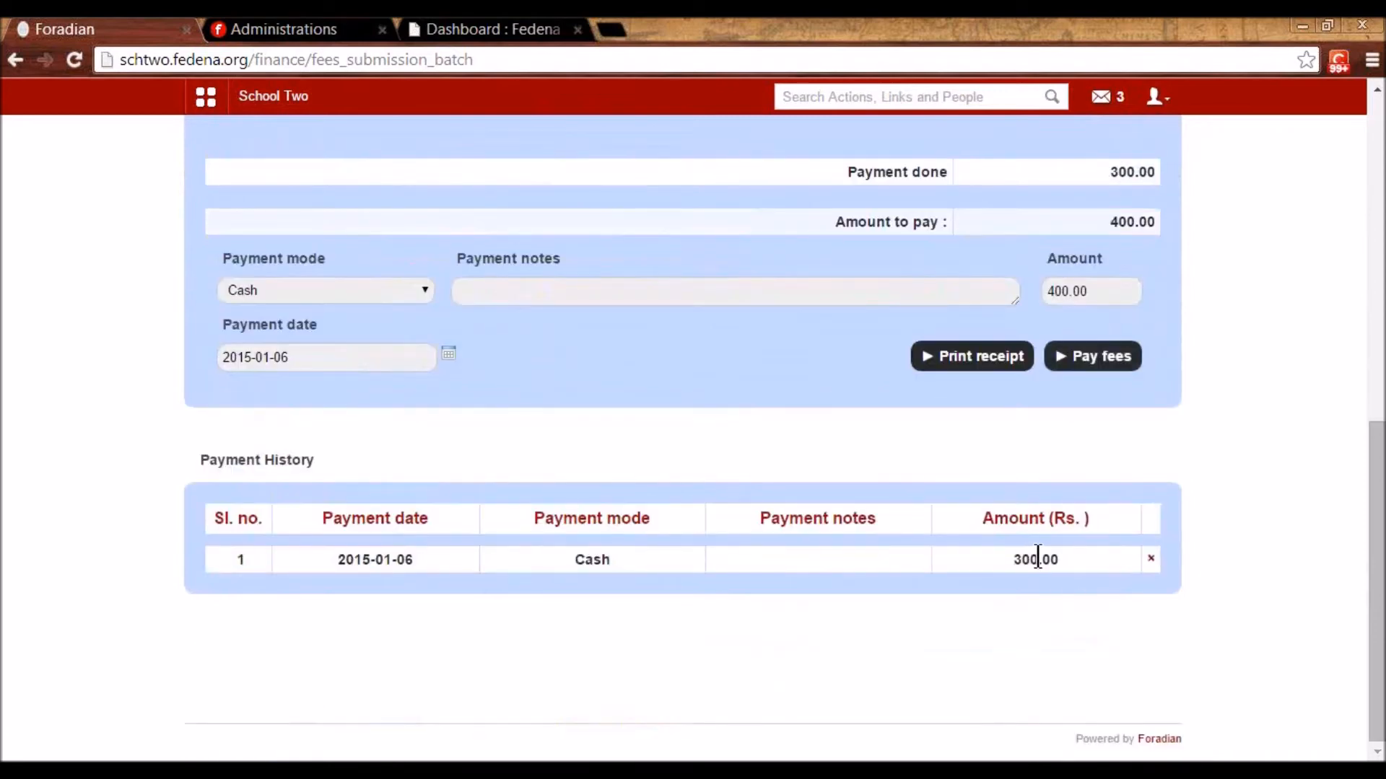
scroll(1030, 560, "up", 3)
left_click(1073, 559)
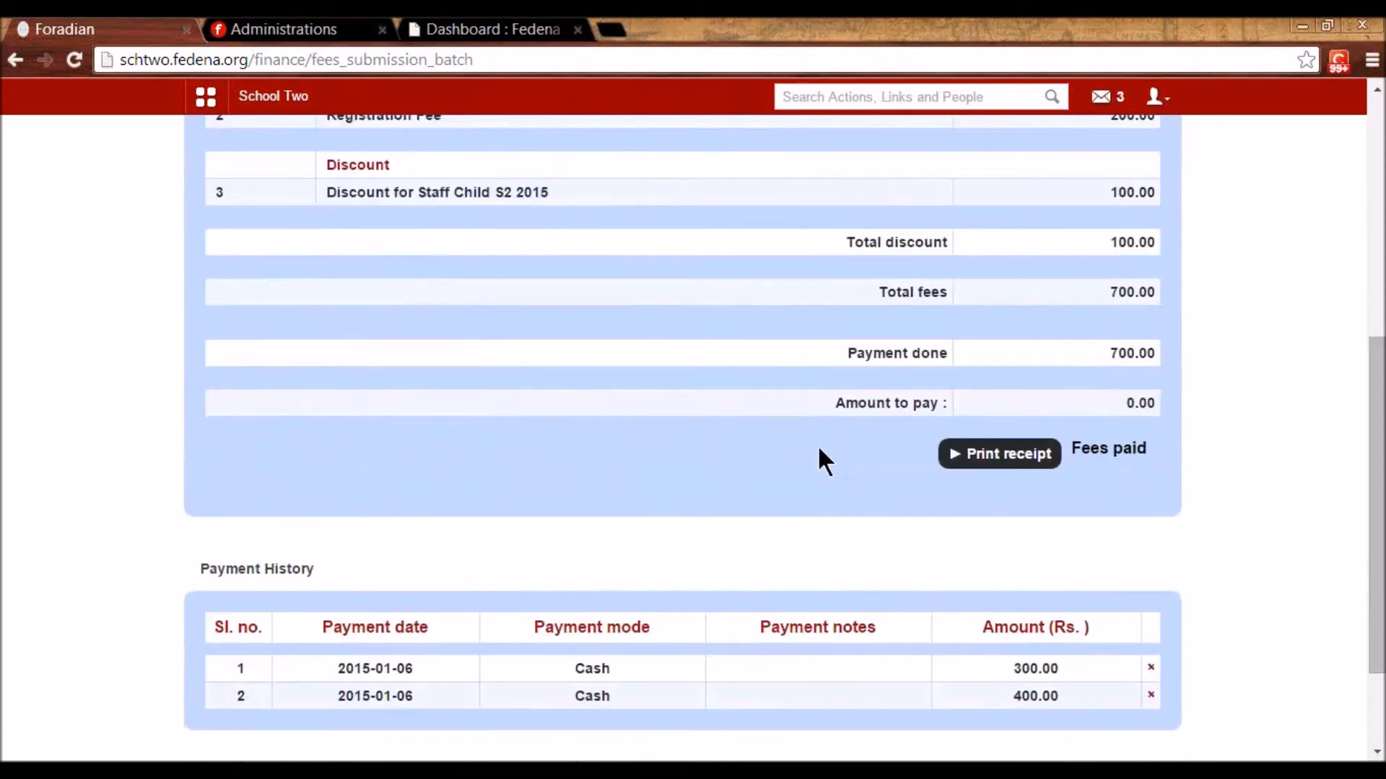
scroll(826, 462, "down", 3)
left_click(1034, 316)
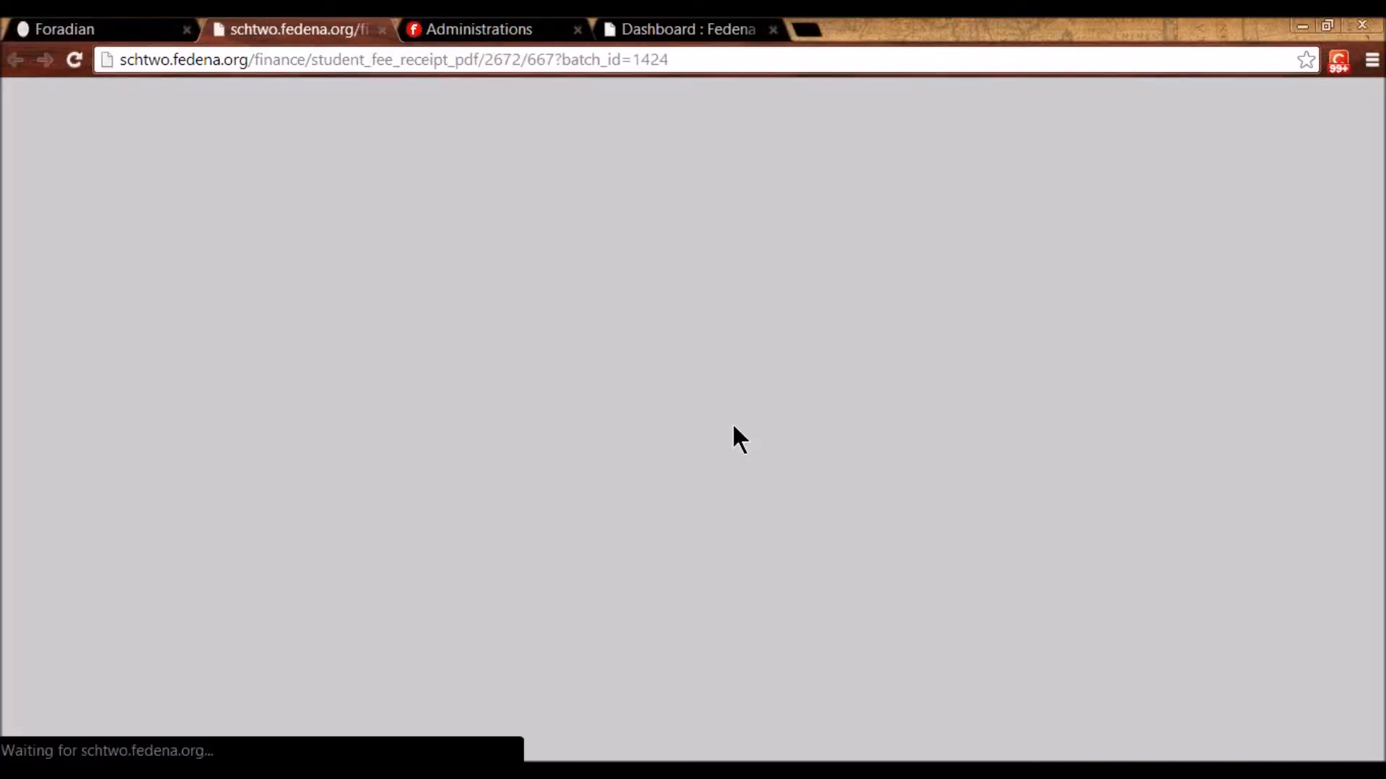
- Zoom into the receipt to check both cash payments and the 0.00 balance, then return to fee submission
scroll(733, 428, "down", 3)
key("ctrl+plus")
key("ctrl+plus")
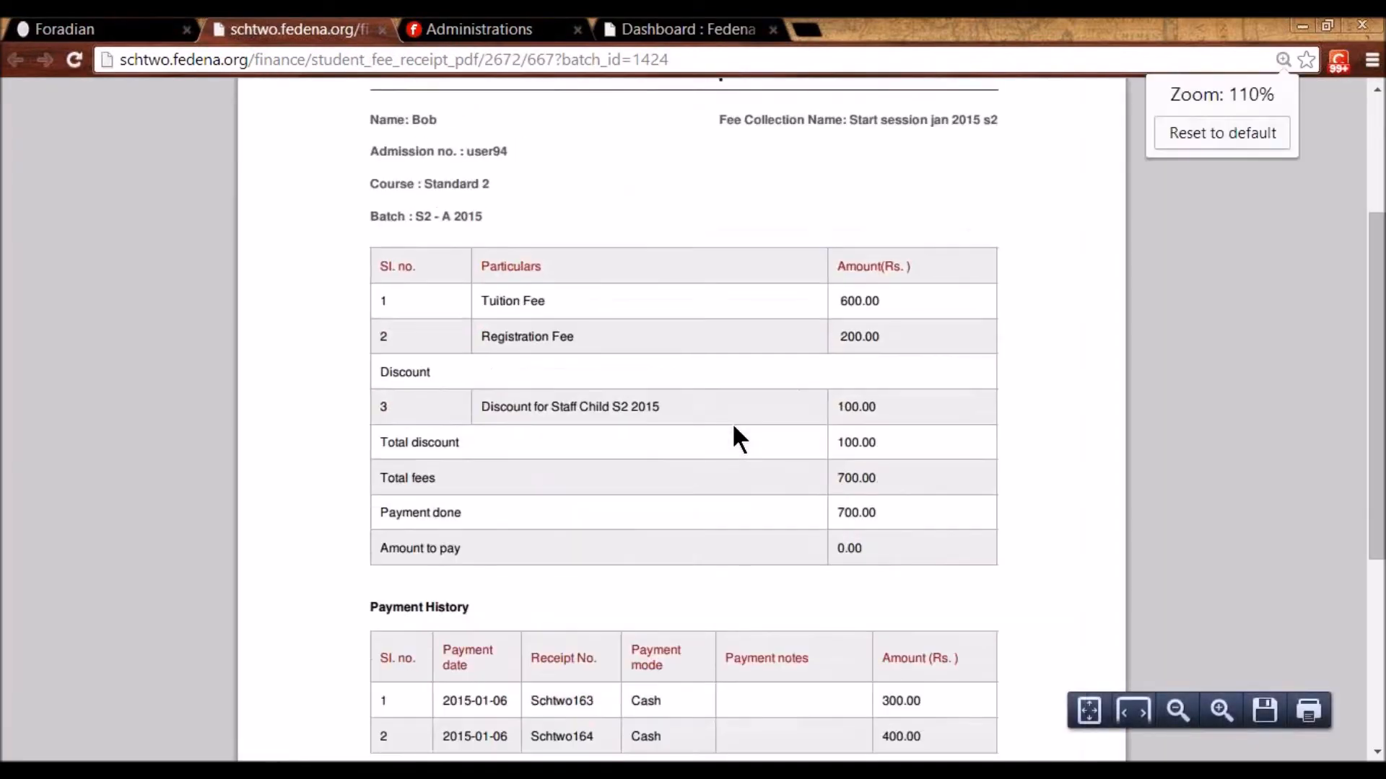
scroll(734, 428, "down", 2)
scroll(732, 423, "down", 1)
scroll(731, 423, "up", 1)
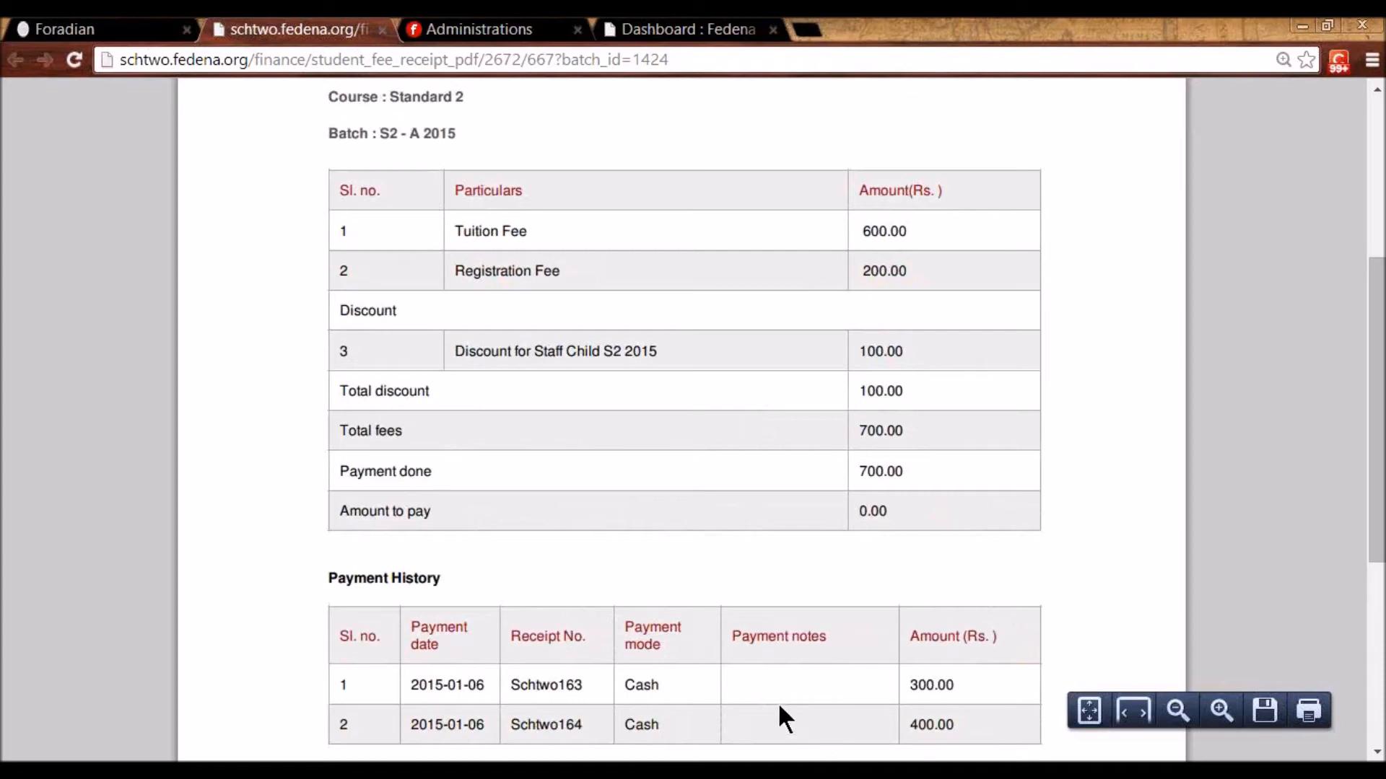
scroll(635, 646, "up", 2)
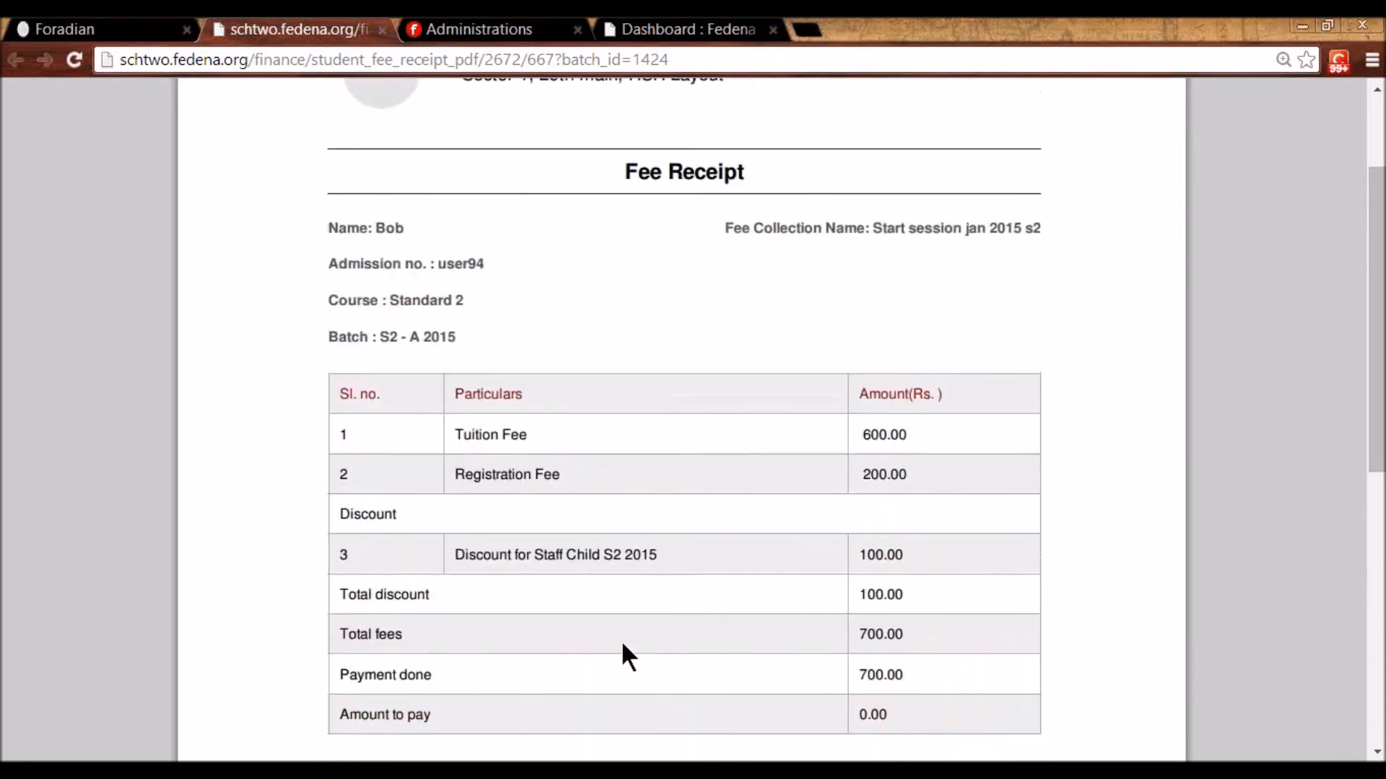
scroll(621, 639, "up", 1)
scroll(620, 639, "down", 1)
scroll(625, 653, "down", 1)
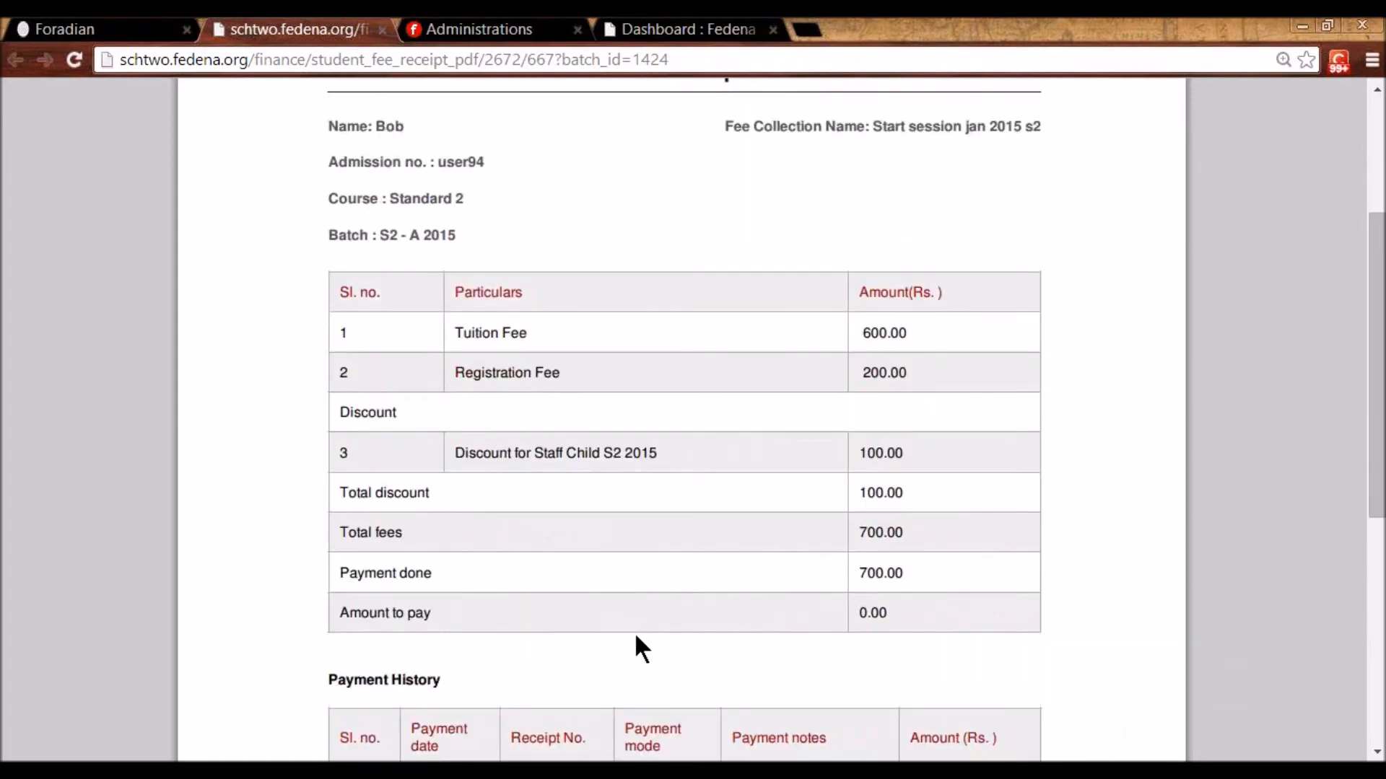
left_click(69, 29)
scroll(405, 349, "up", 10)
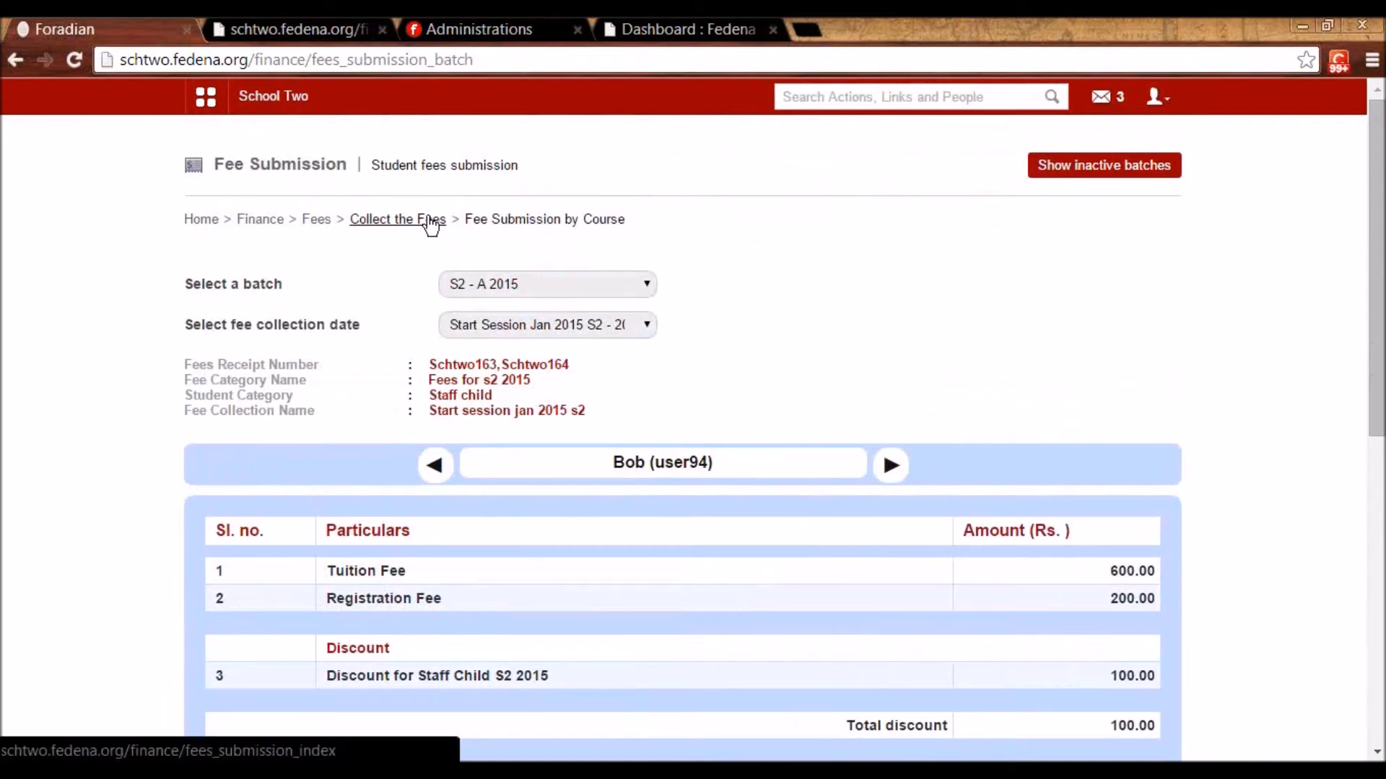
- Open the student's fee-collection-wise payment page for the Start Session Jan 2015 S2 collection
left_click(394, 218)
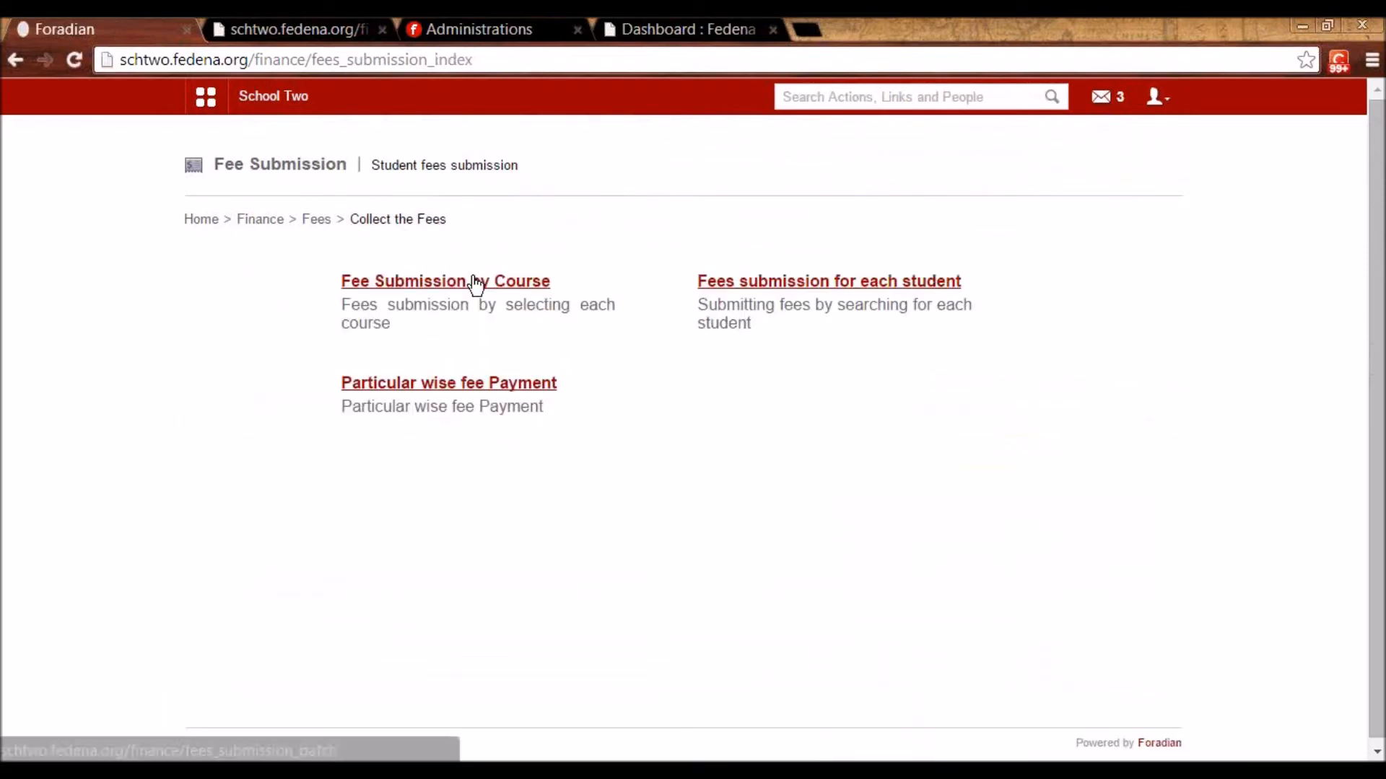
left_click(783, 286)
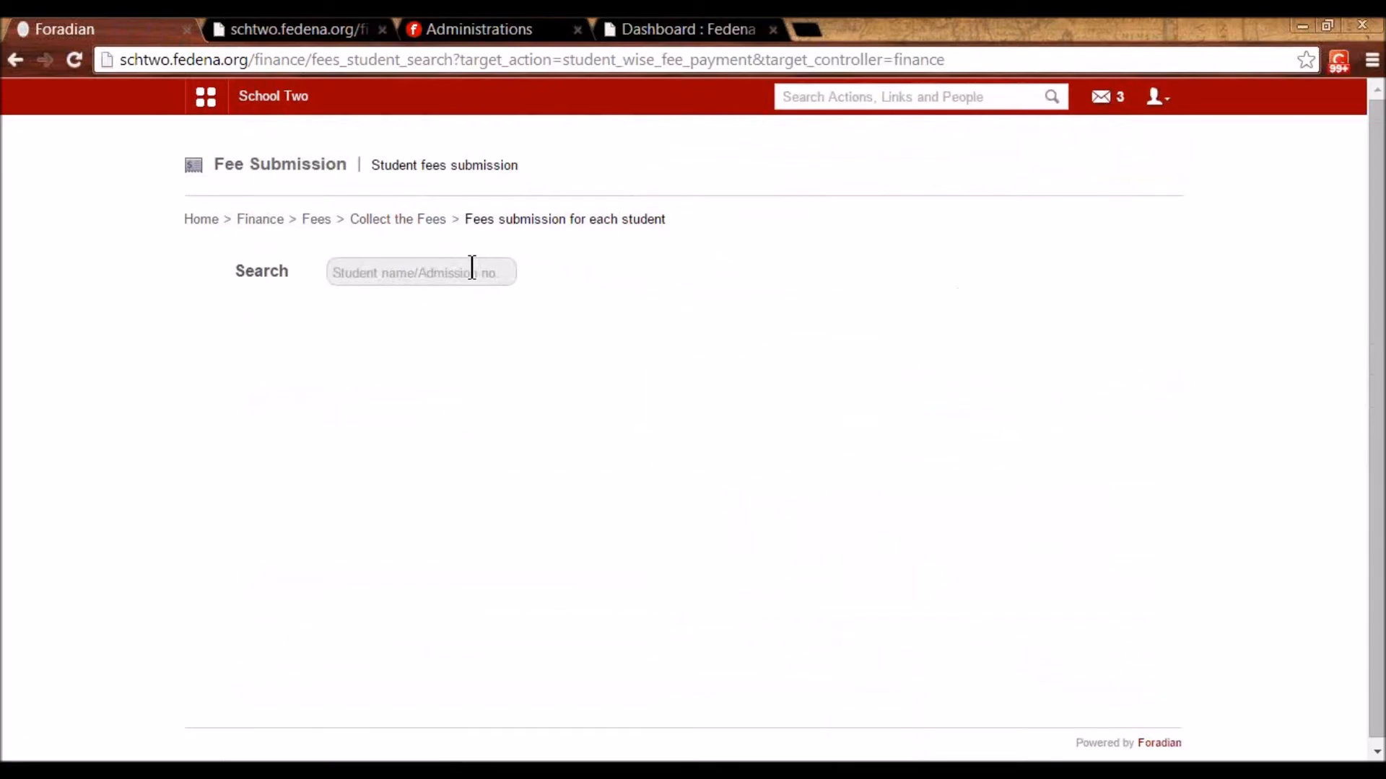
left_click(472, 271)
type("bob")
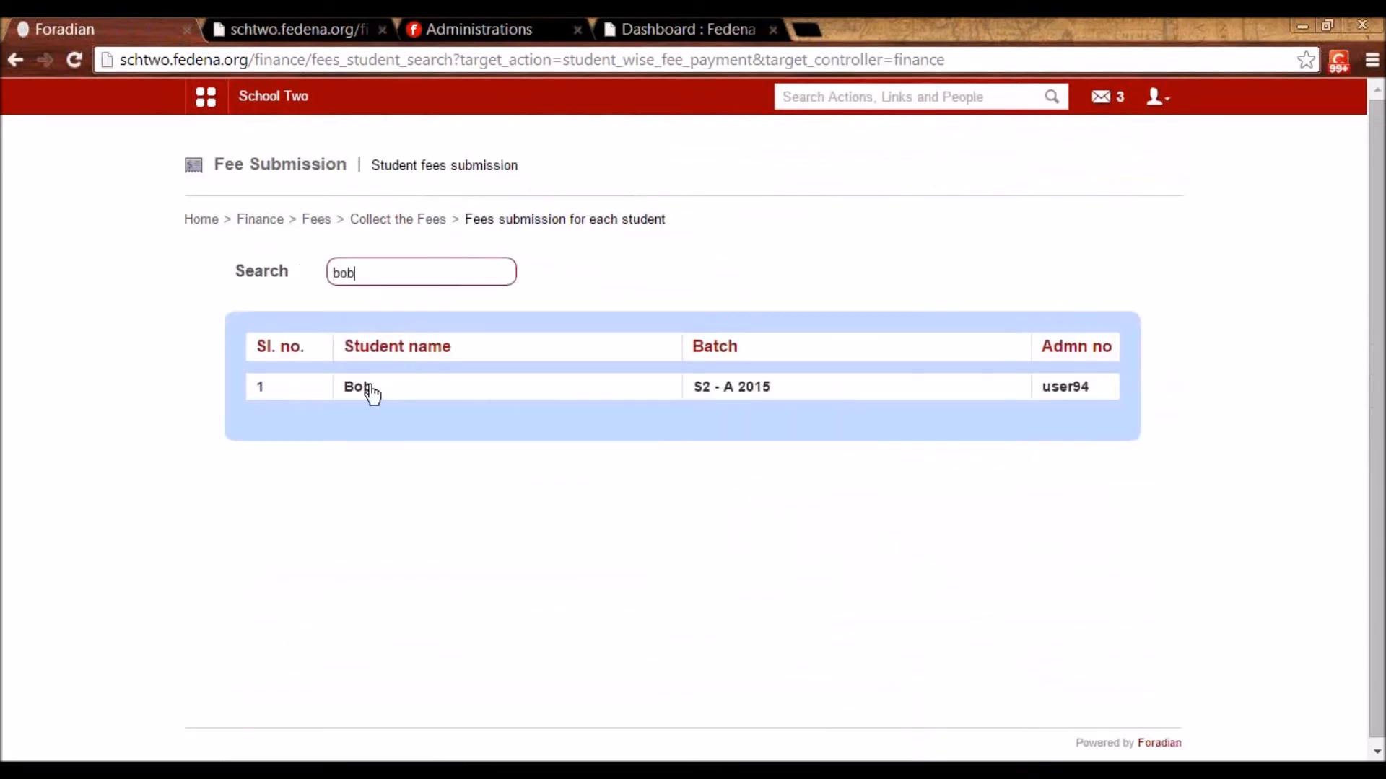
left_click(367, 387)
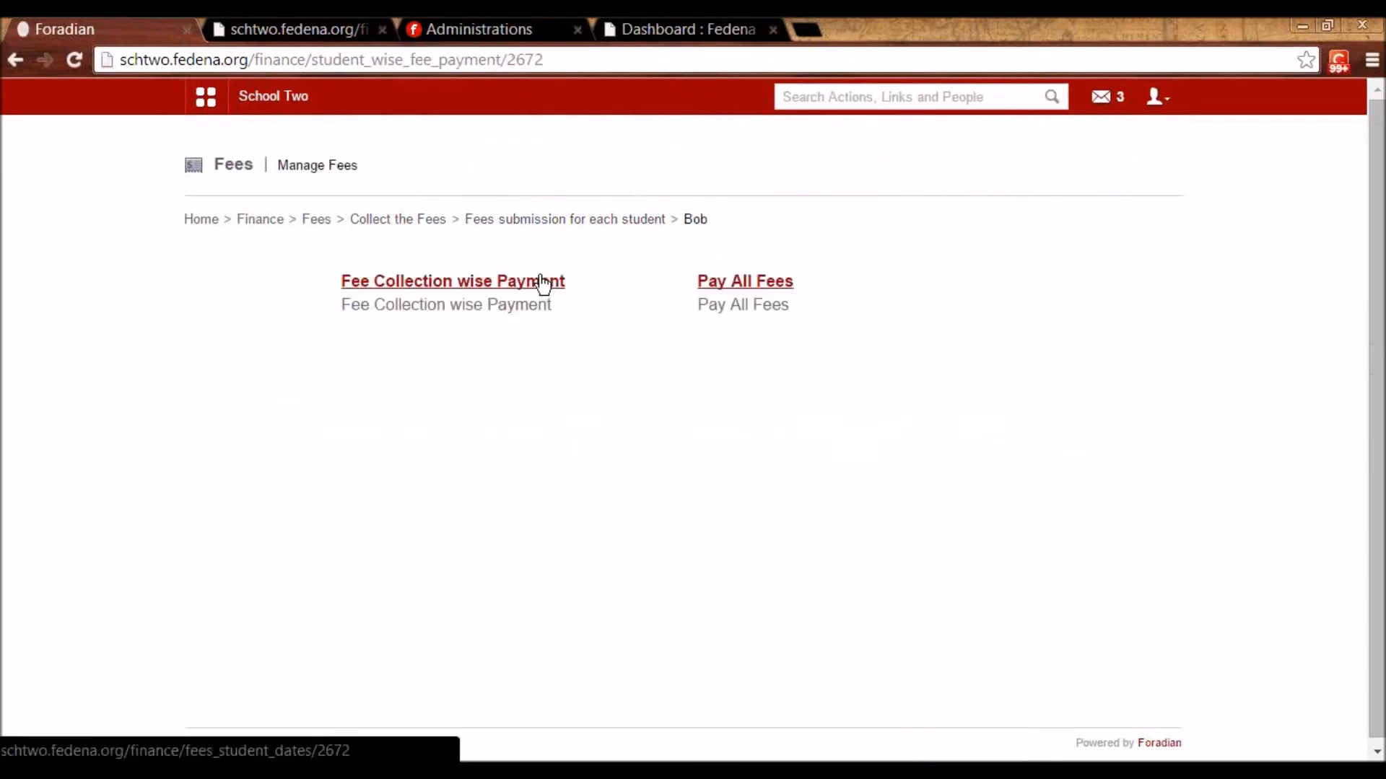
left_click(532, 282)
left_click(548, 283)
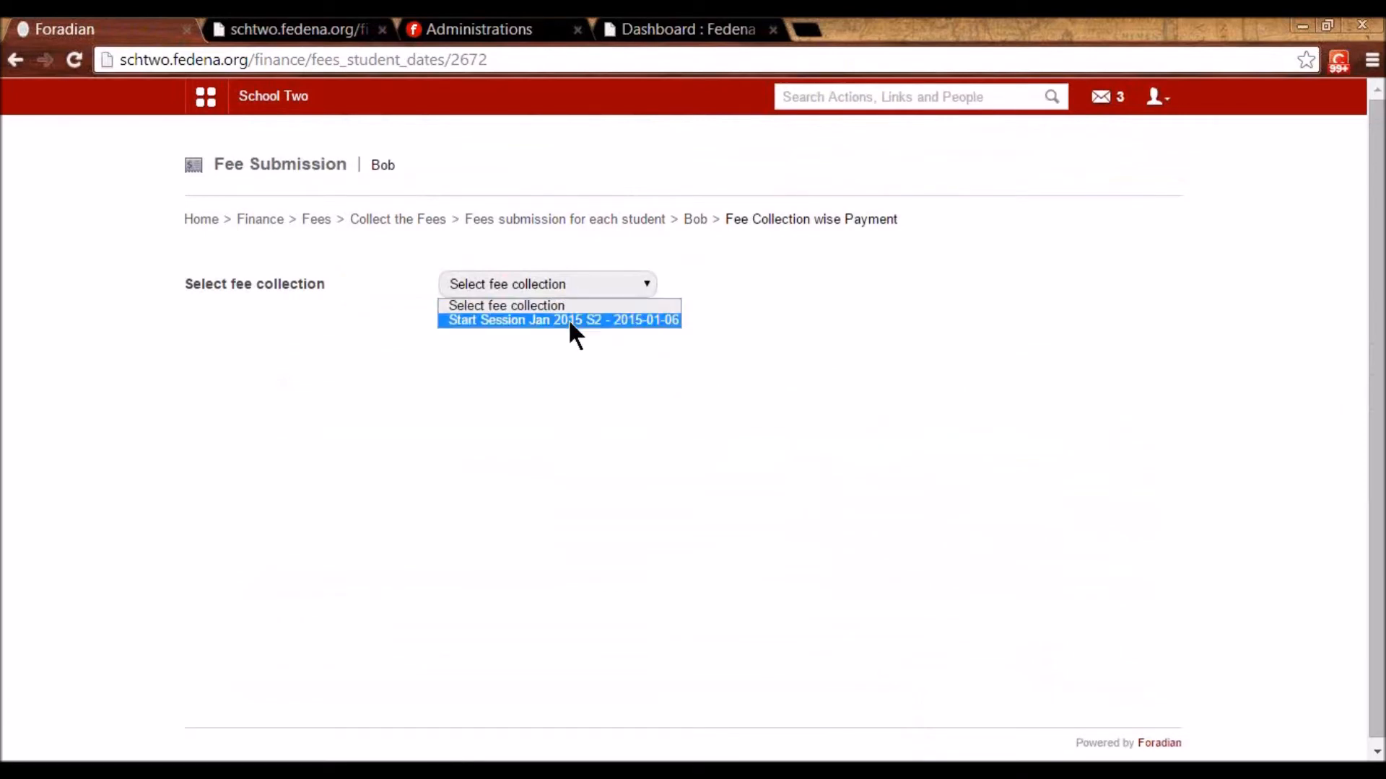
left_click(570, 318)
- Verify 700.00 paid via 300.00 and 400.00 cash payments, then go back to the fee collection options
scroll(780, 464, "down", 5)
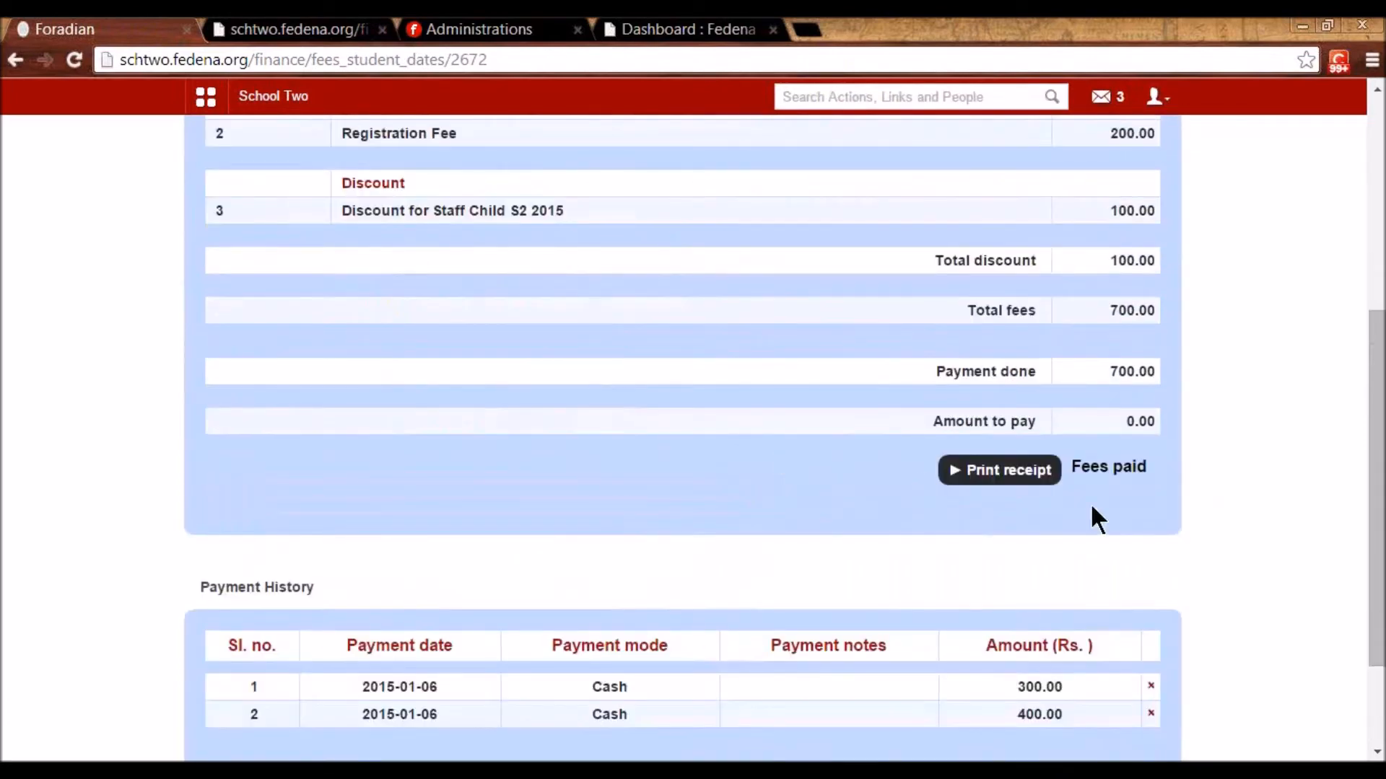
scroll(1011, 404, "up", 3)
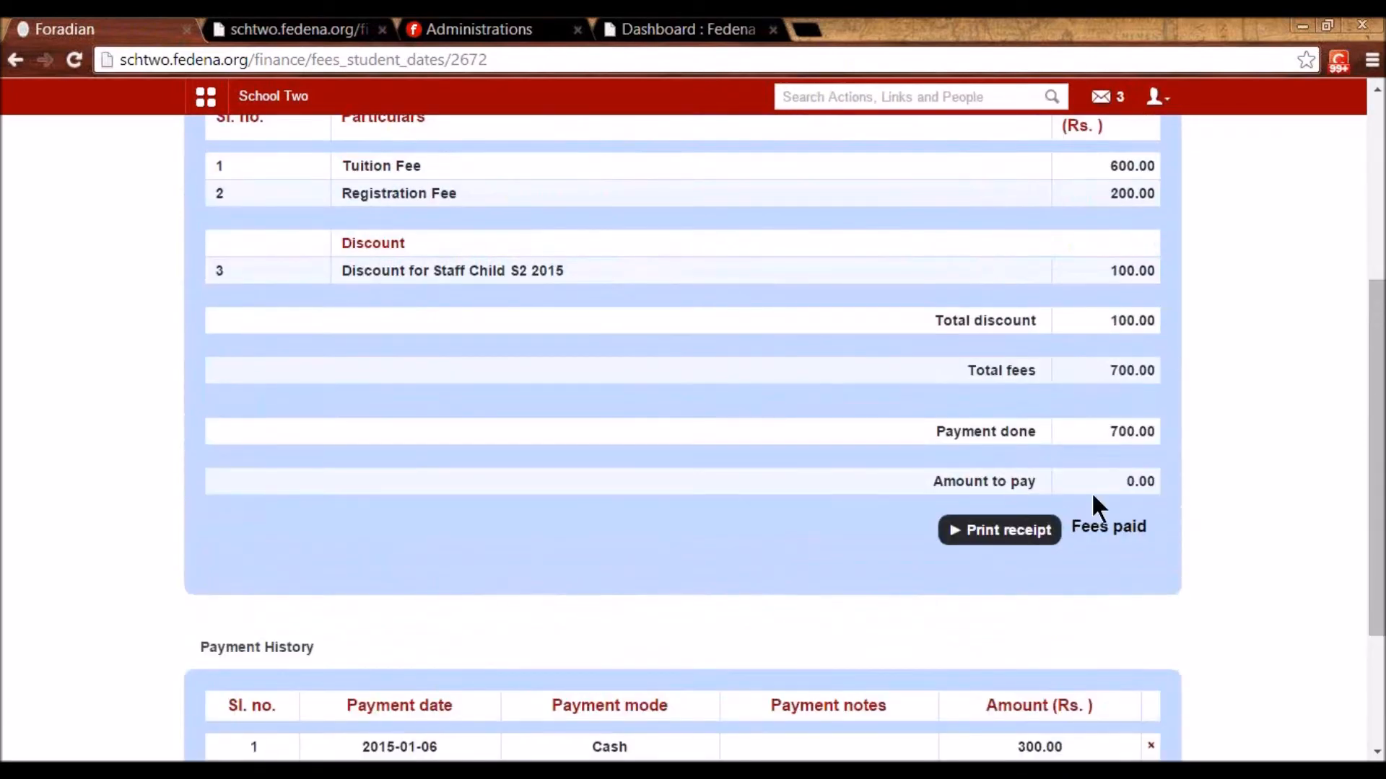
scroll(1132, 583, "down", 2)
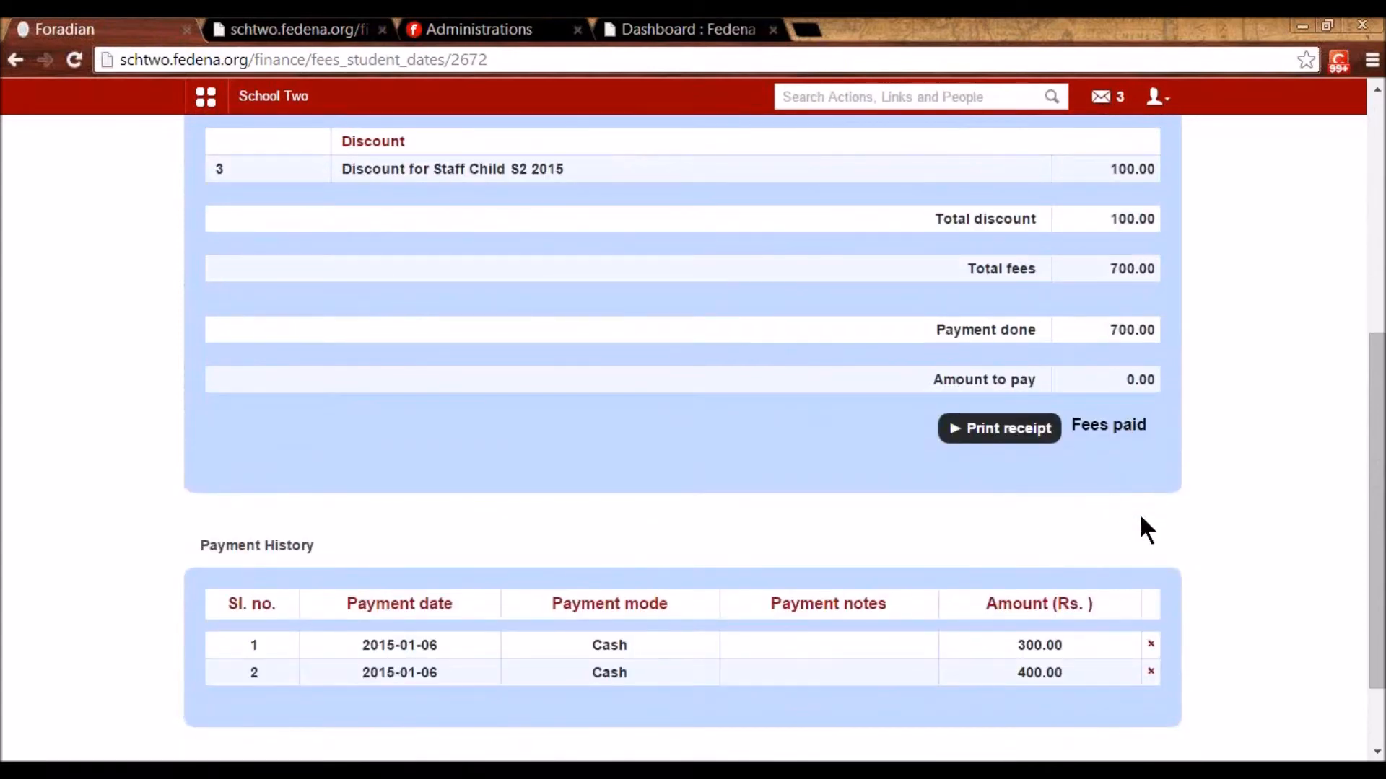
scroll(1107, 495, "up", 6)
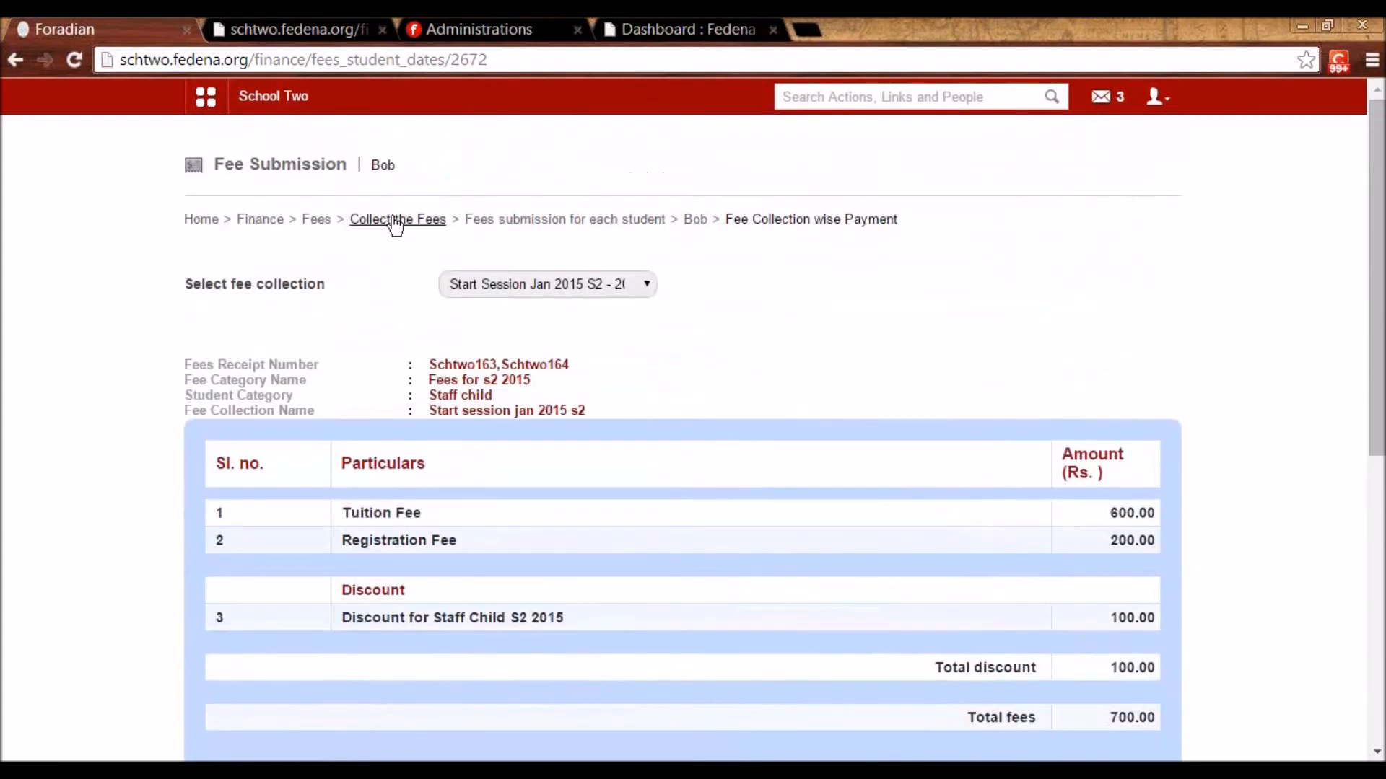
left_click(396, 225)
- Open the student's particular-wise fee payment for the Start Session Jan 2015 S2 collection
left_click(506, 390)
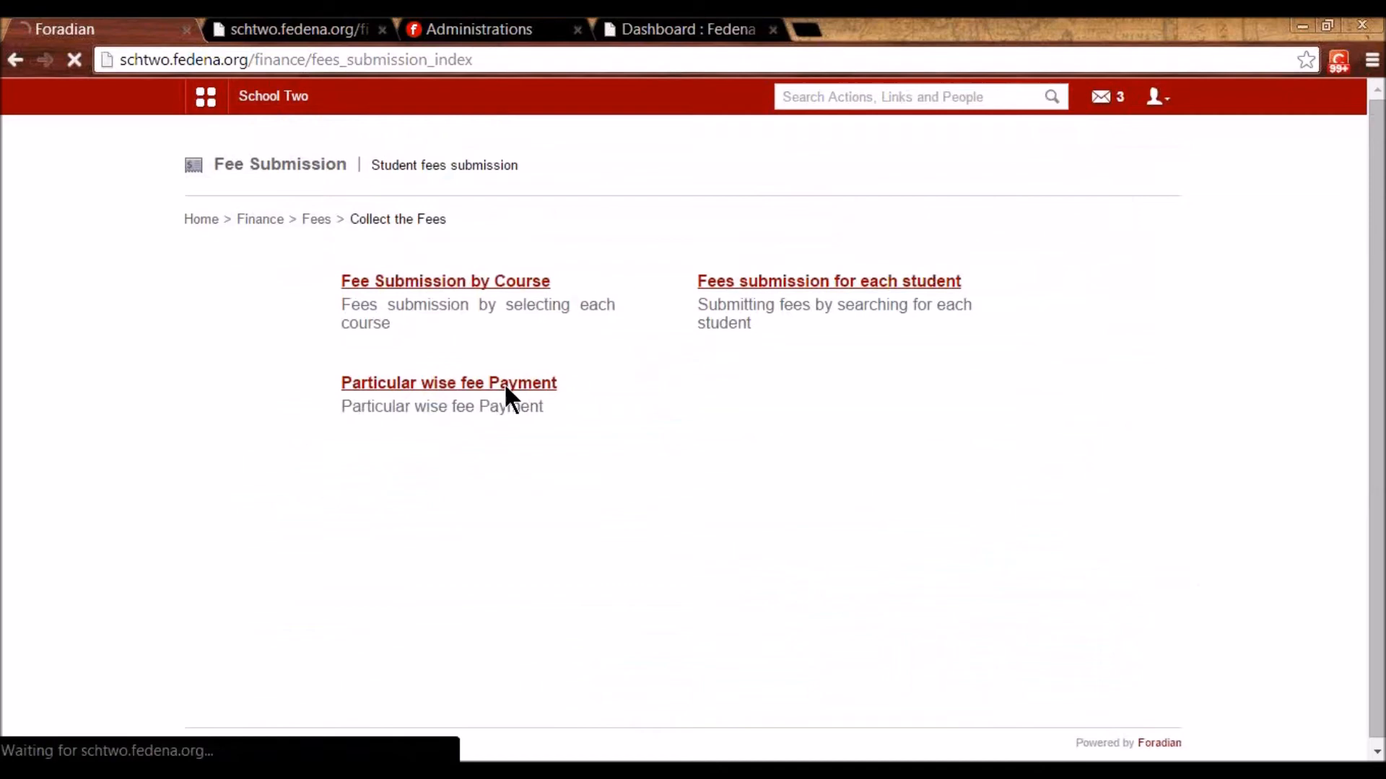
left_click(487, 272)
type("bob")
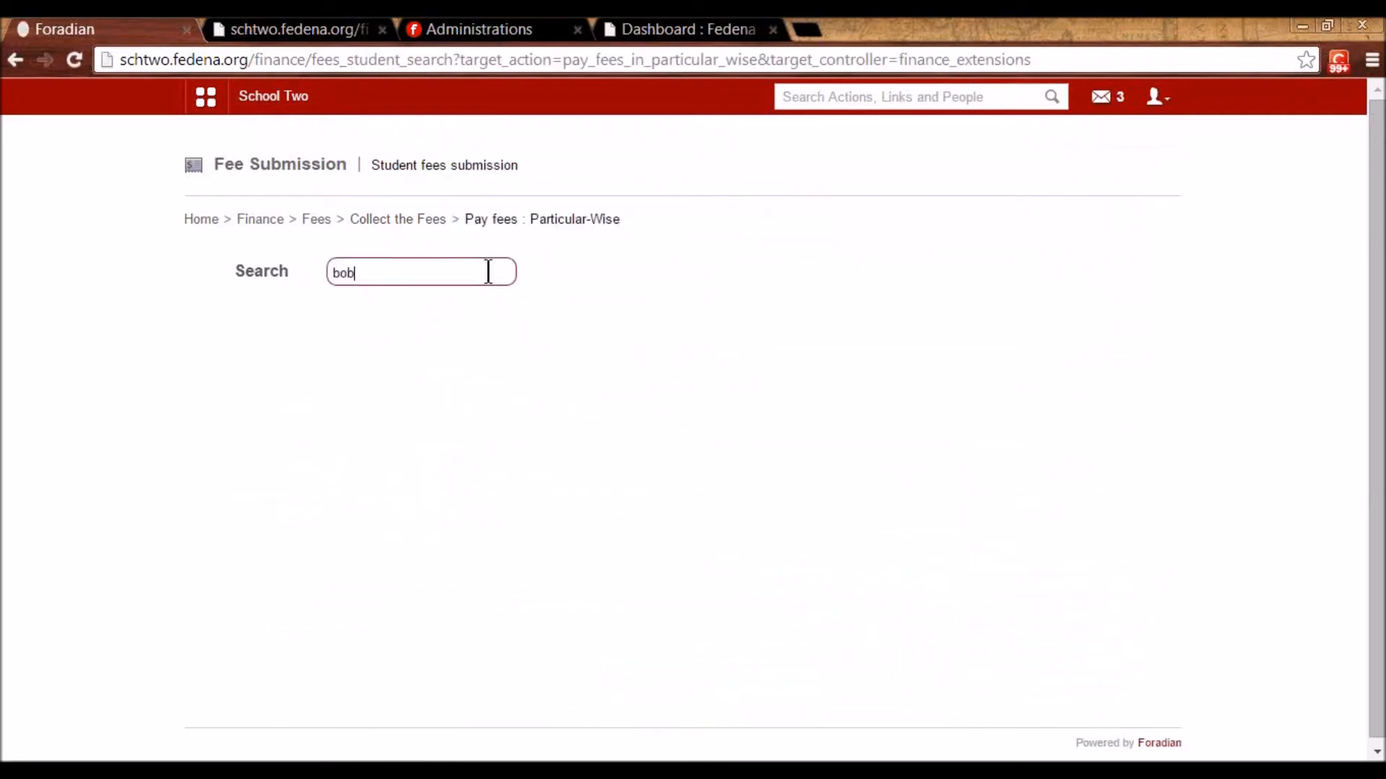
left_click(357, 388)
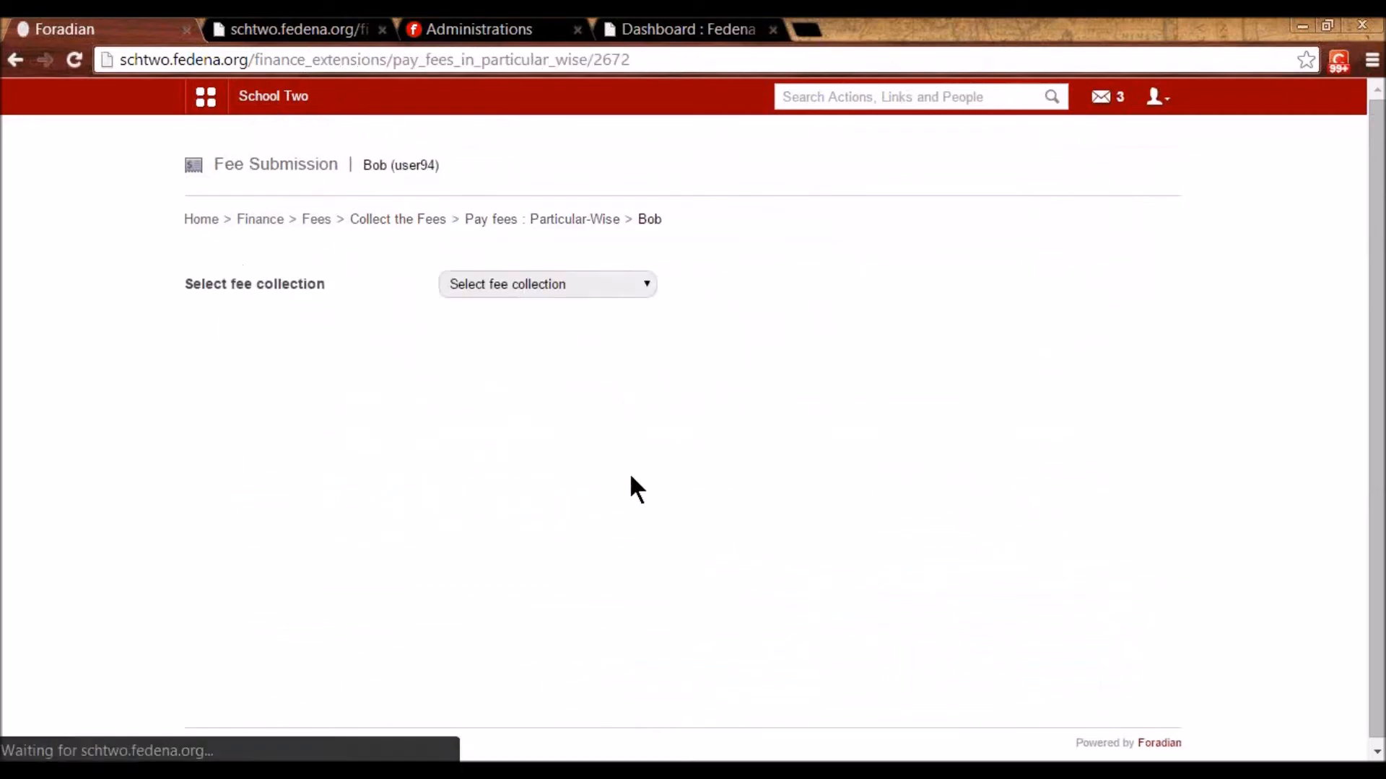
left_click(563, 285)
left_click(560, 323)
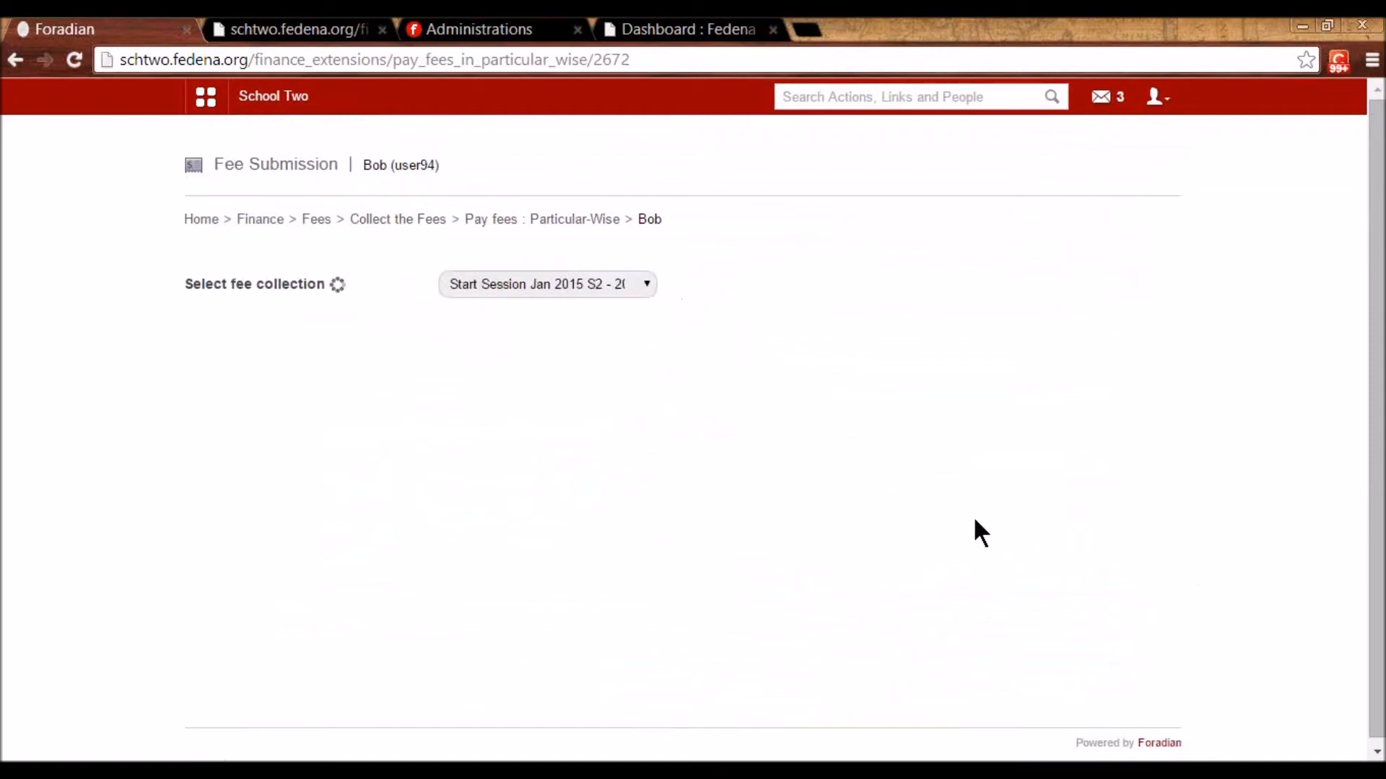
scroll(989, 537, "down", 4)
scroll(1118, 538, "down", 3)
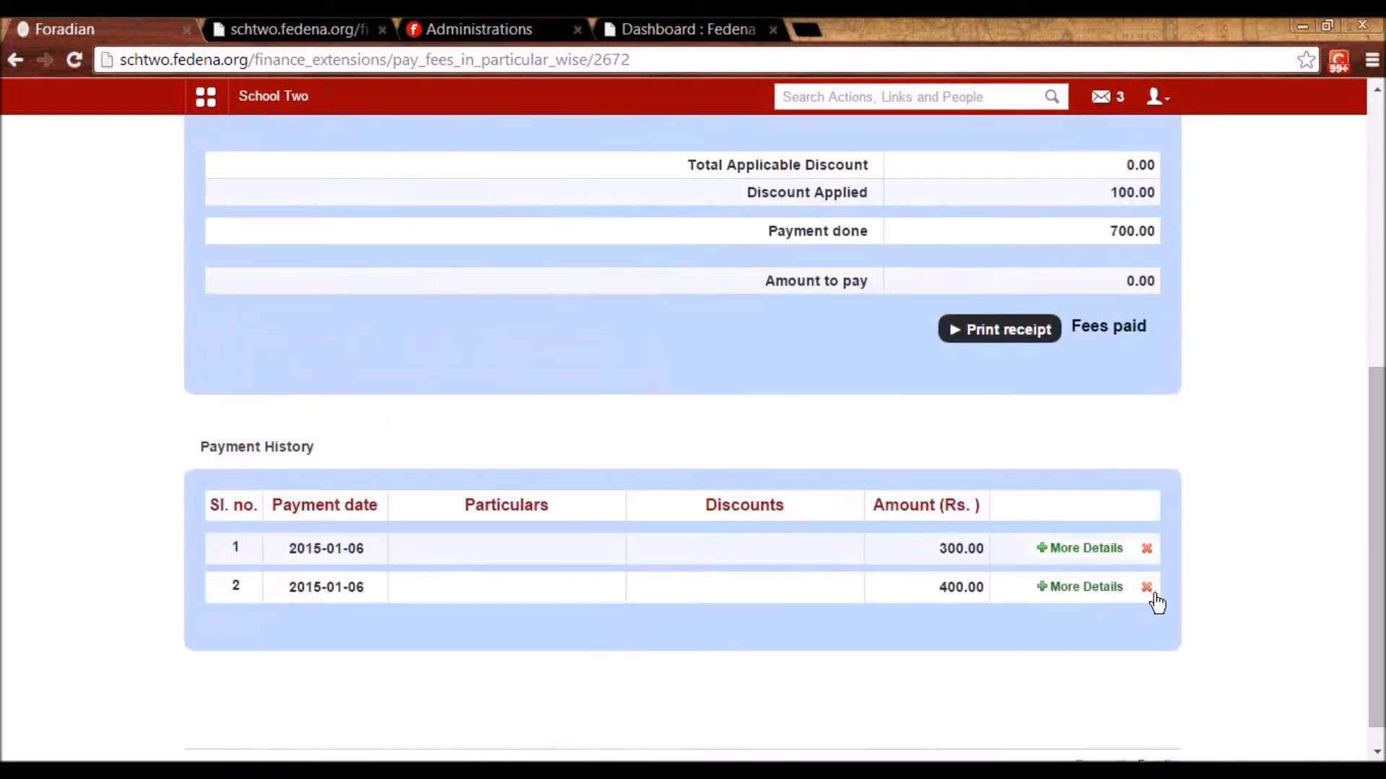
- Delete the 300.00 and 400.00 payment transactions, leaving 700.00 to pay
left_click(1147, 550)
left_click(730, 217)
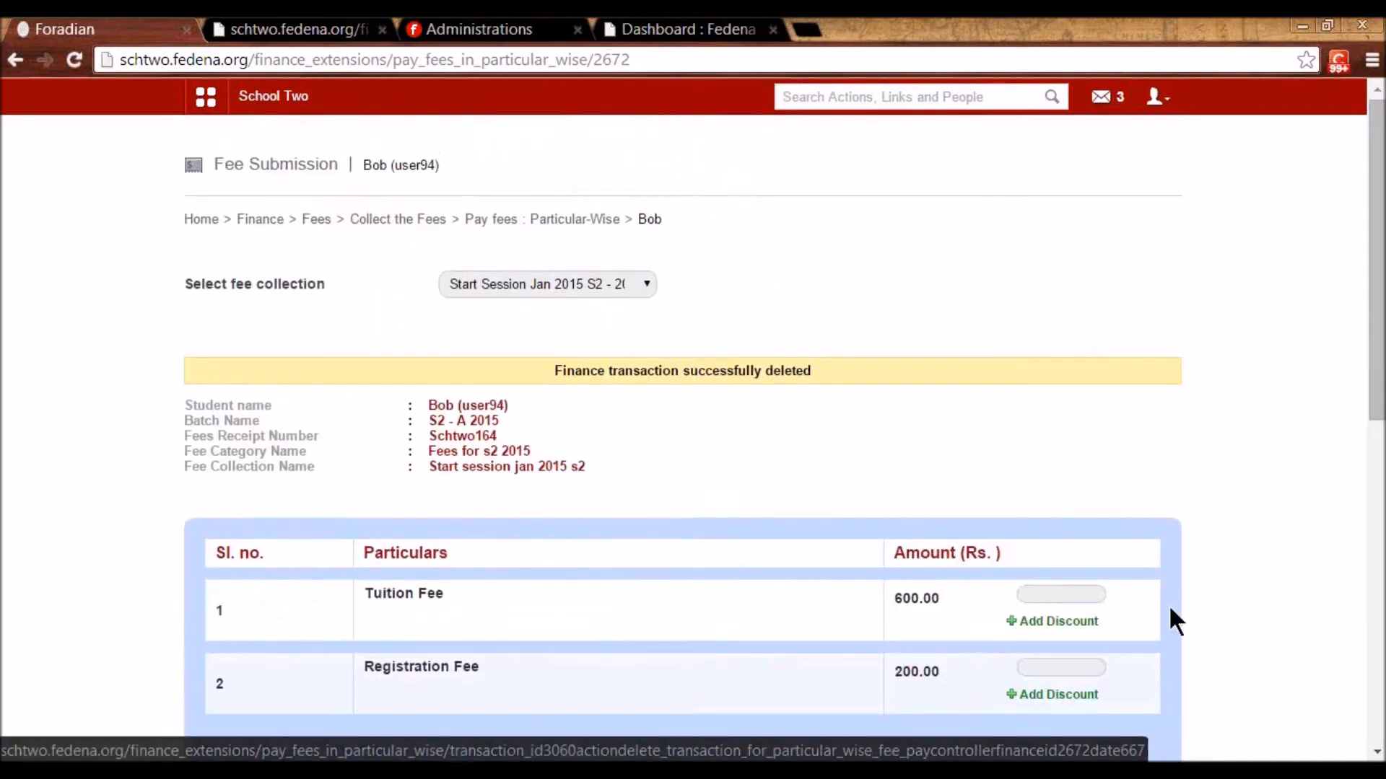
scroll(1162, 621, "down", 6)
scroll(1058, 583, "up", 3)
scroll(1111, 614, "down", 7)
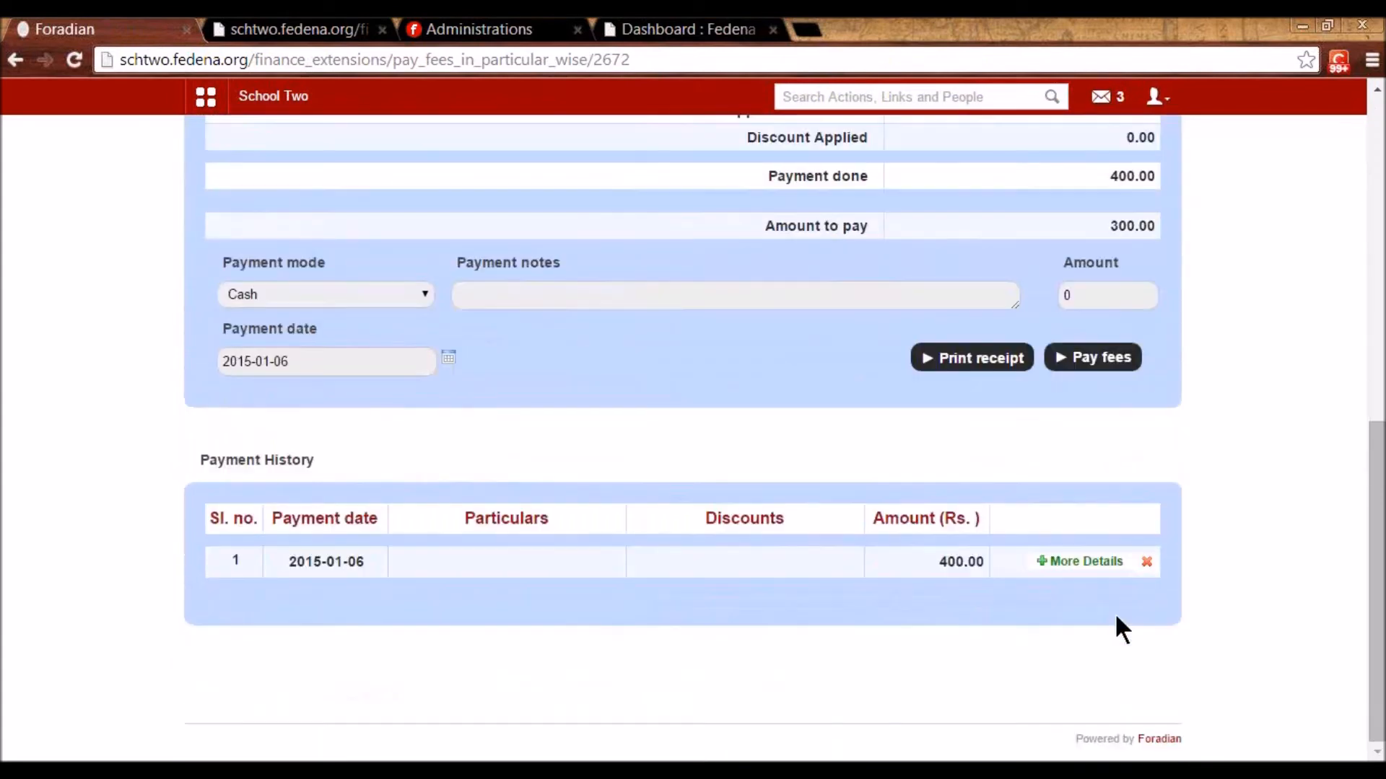
left_click(1147, 562)
left_click(747, 219)
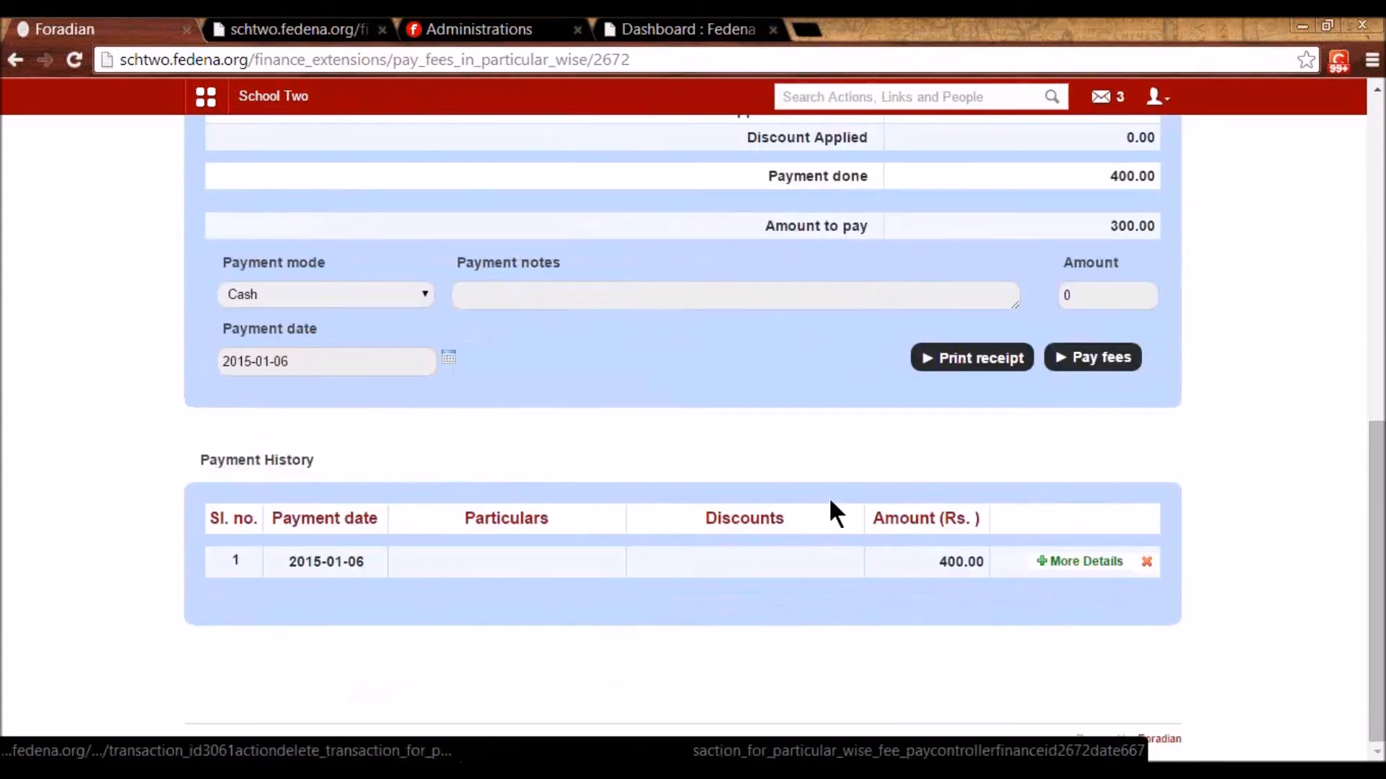
scroll(837, 498, "down", 3)
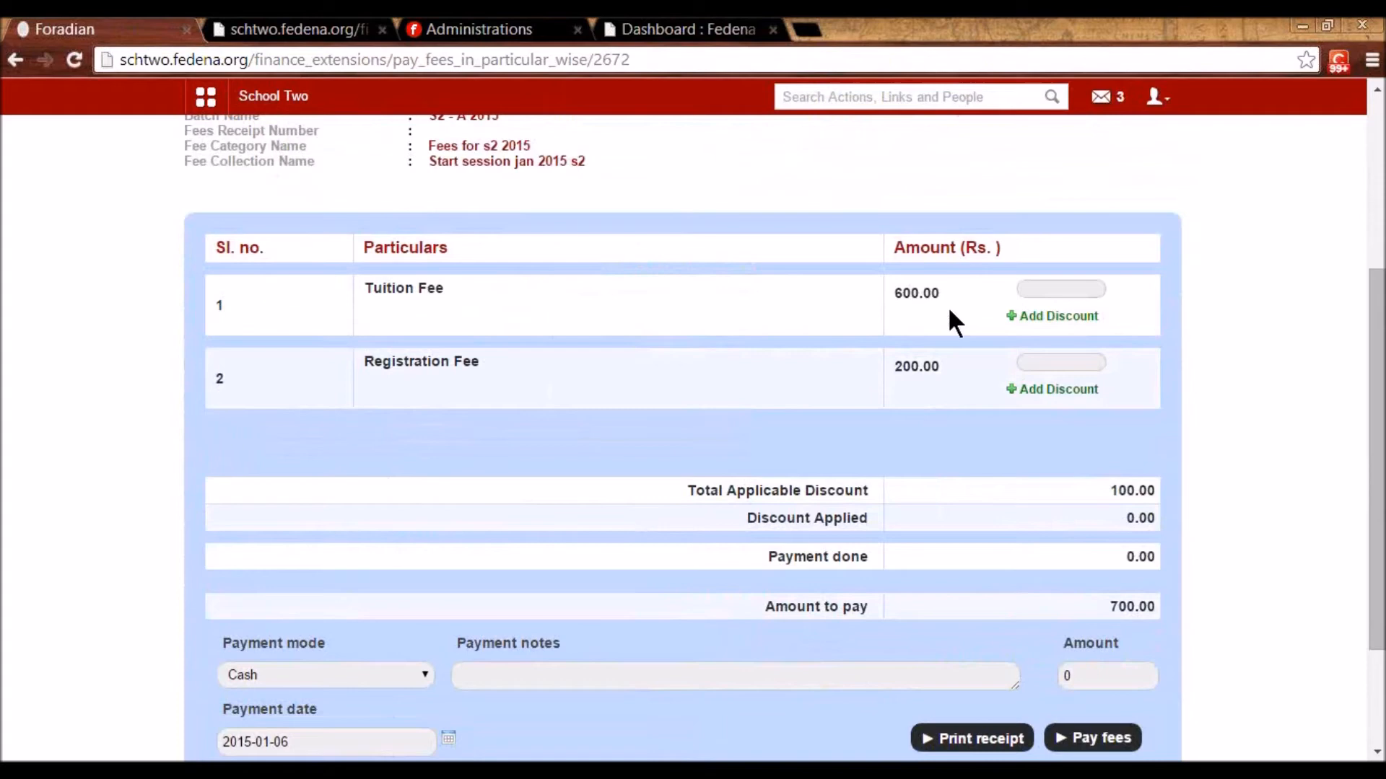
- Pay the 600 Tuition Fee with a 100 discount named 'discoun100'
left_click(1025, 289)
left_click_drag(897, 288, 942, 290)
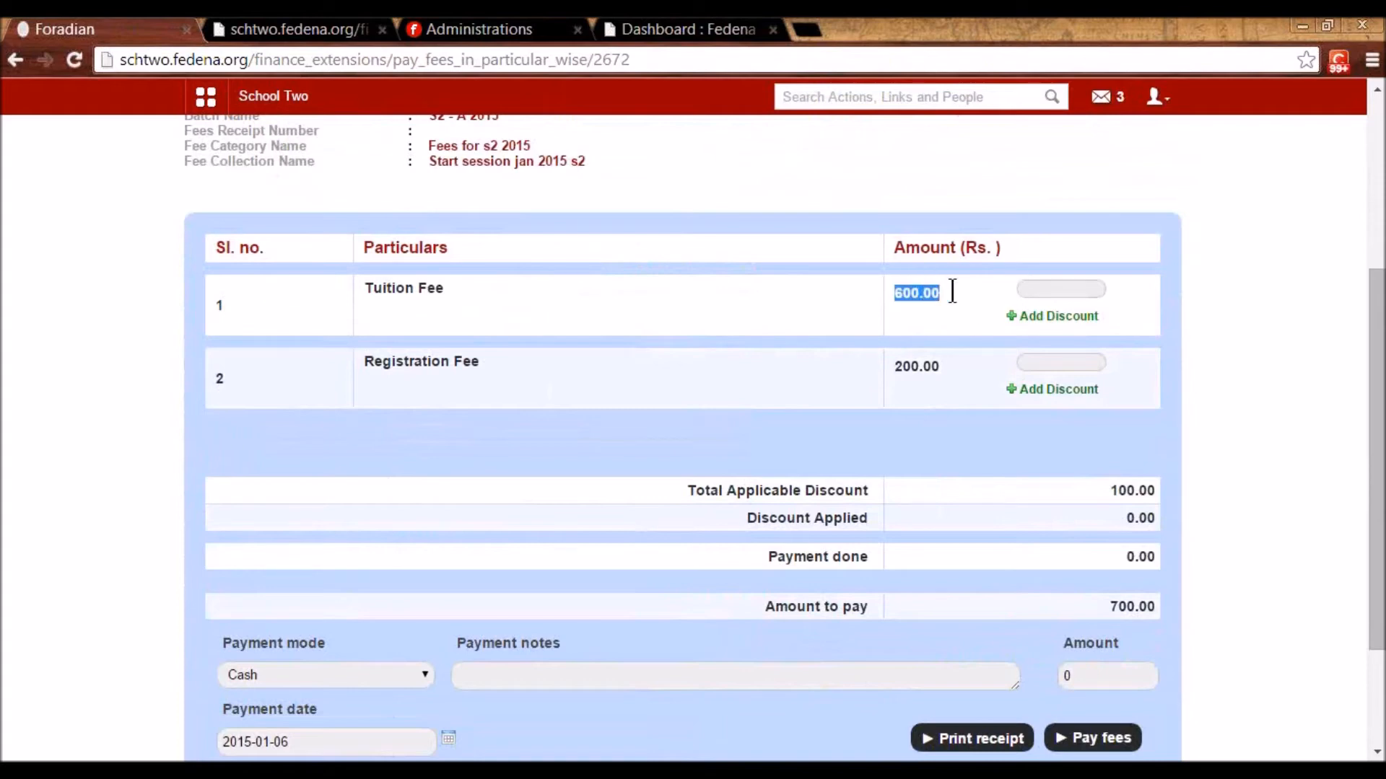
left_click(1044, 289)
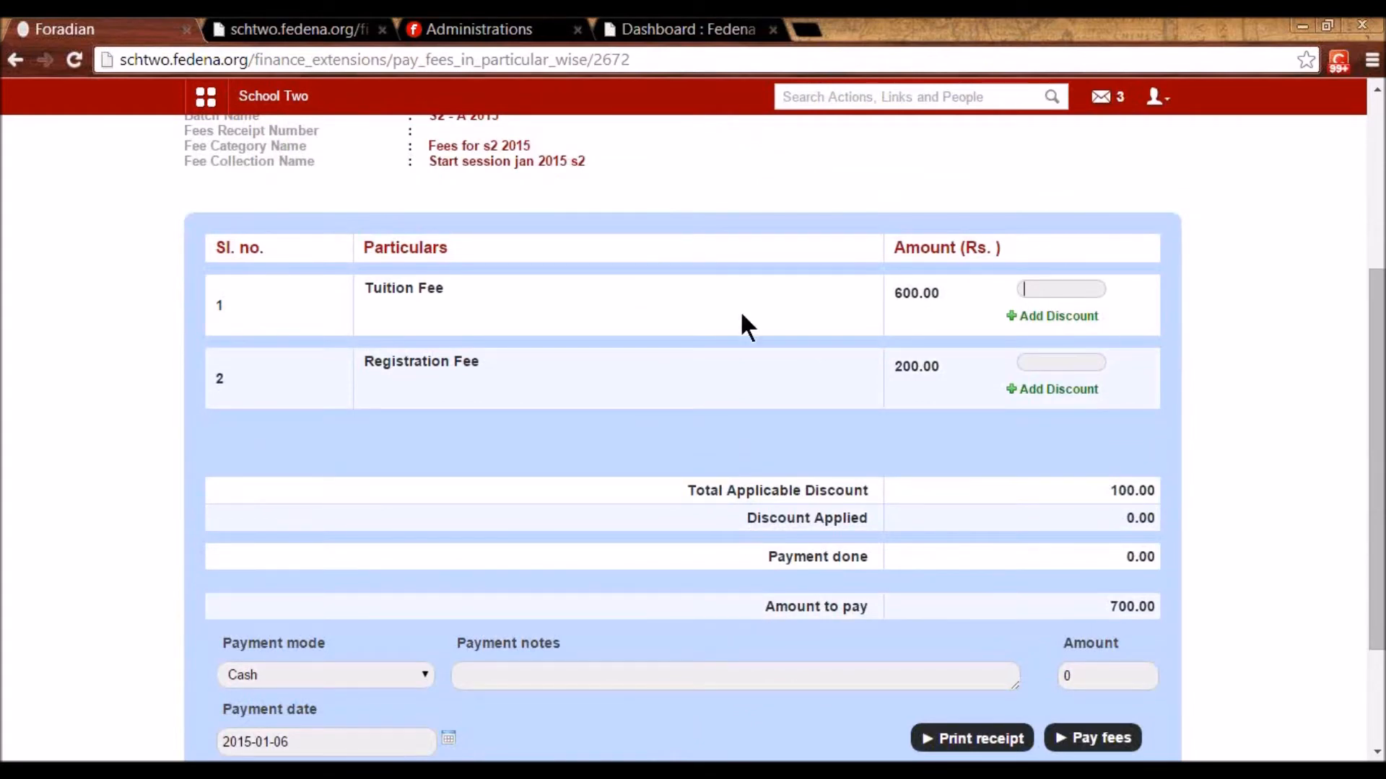
type("600")
left_click(1036, 318)
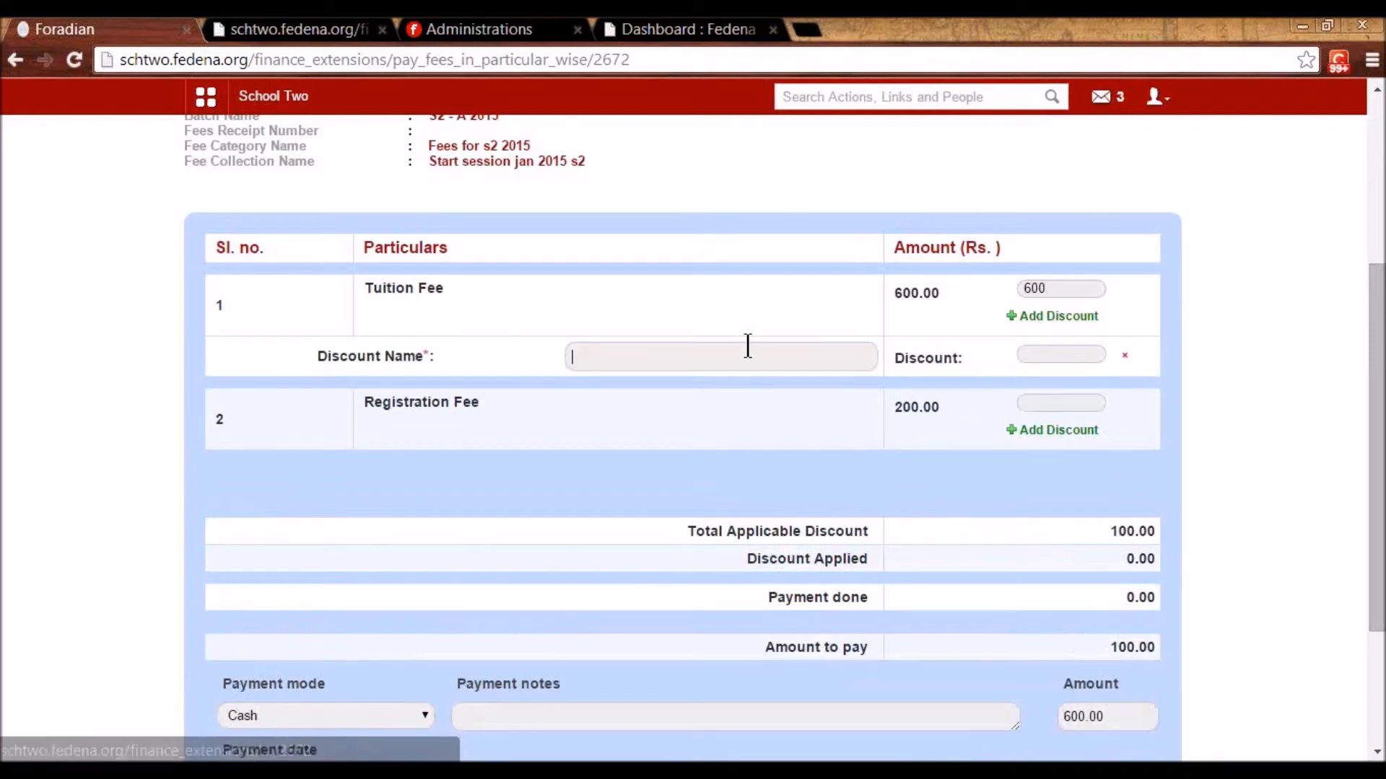
left_click(1049, 352)
type("100")
left_click(786, 361)
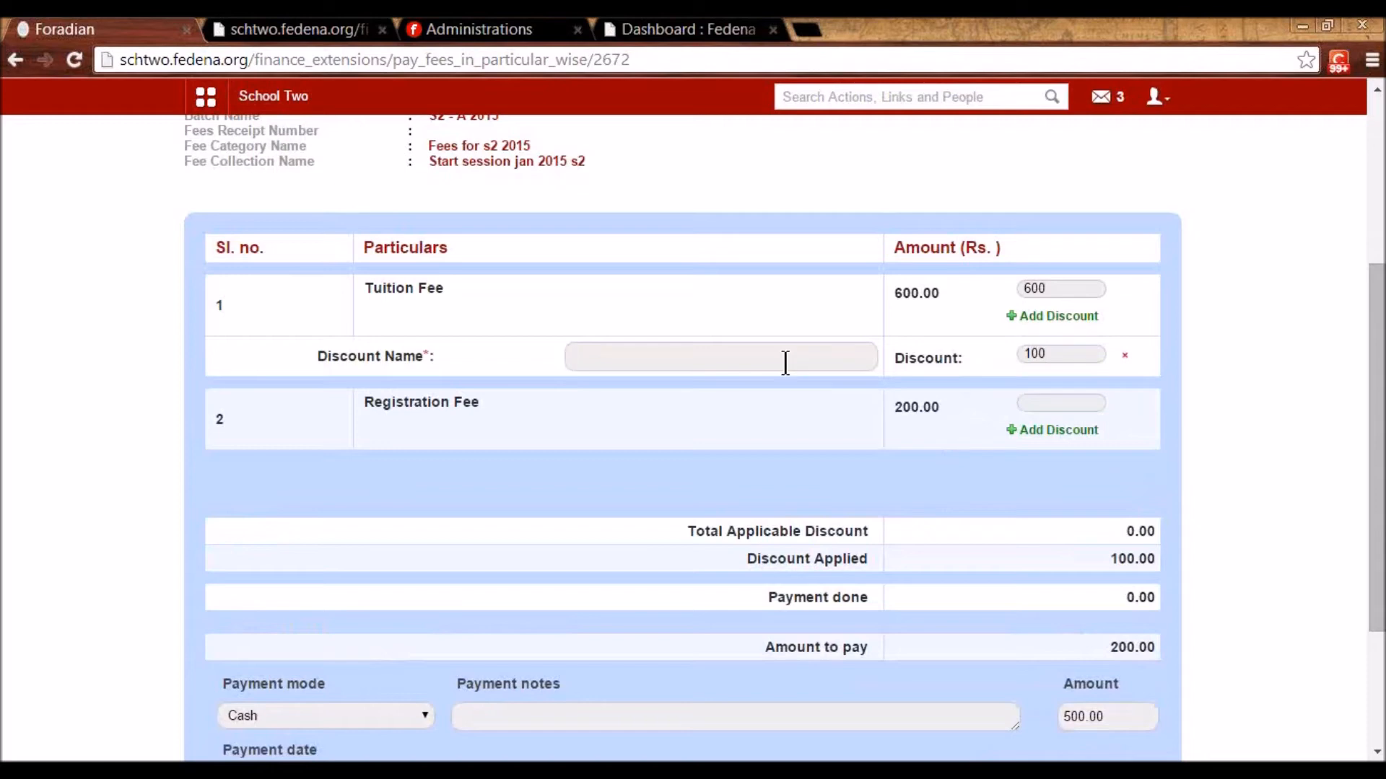
type("discoun")
type("100")
scroll(1071, 457, "down", 2)
left_click(1064, 682)
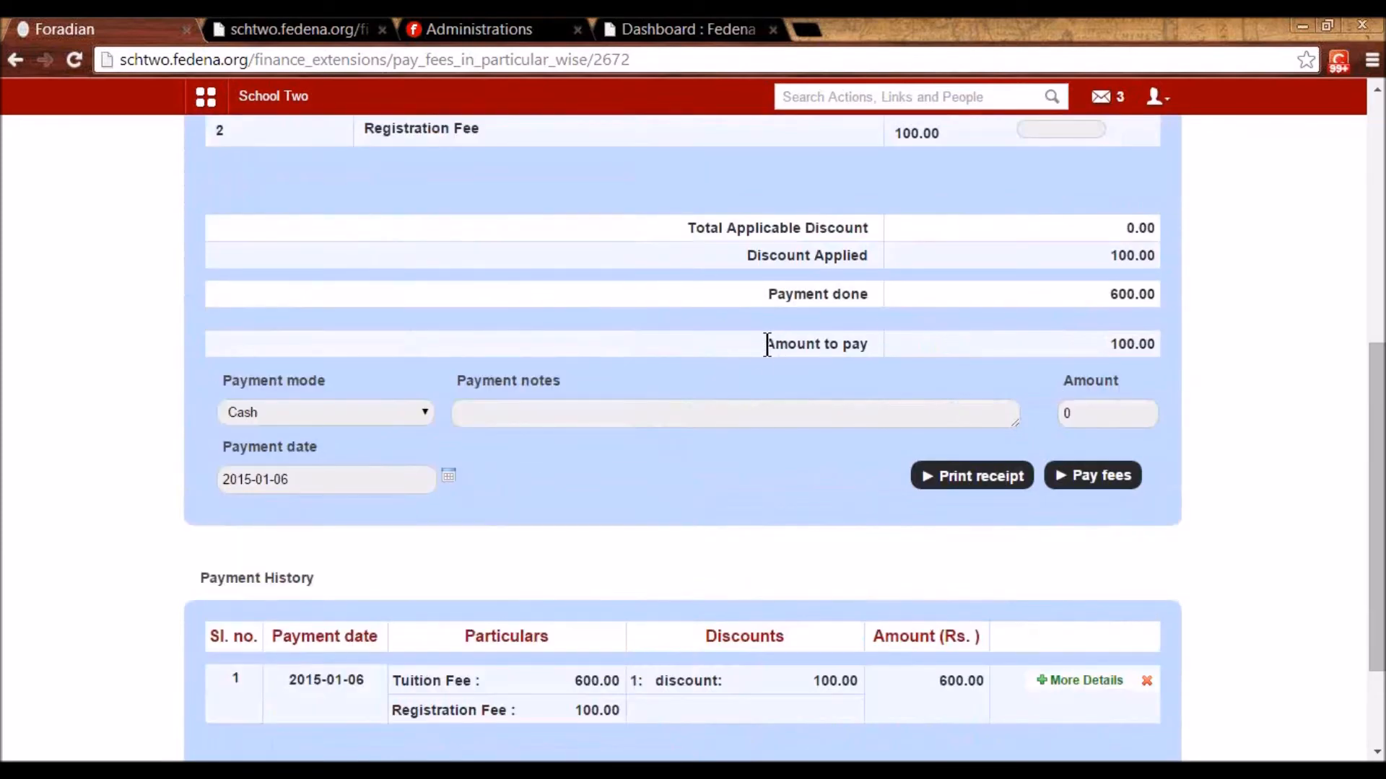
- Pay the remaining 100 Registration Fee, leaving 0.00 to pay
triple_click(1167, 344)
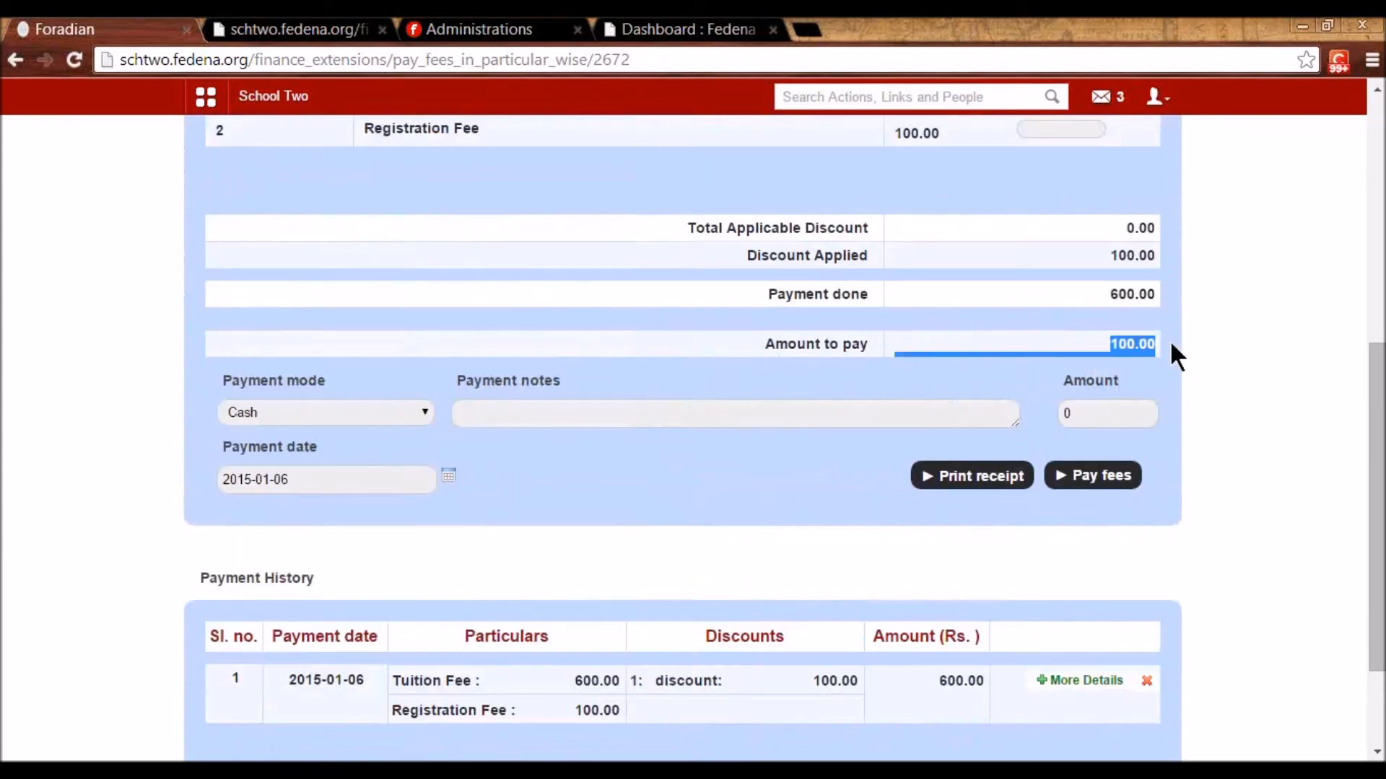
scroll(1032, 620, "down", 2)
left_click_drag(935, 537, 995, 555)
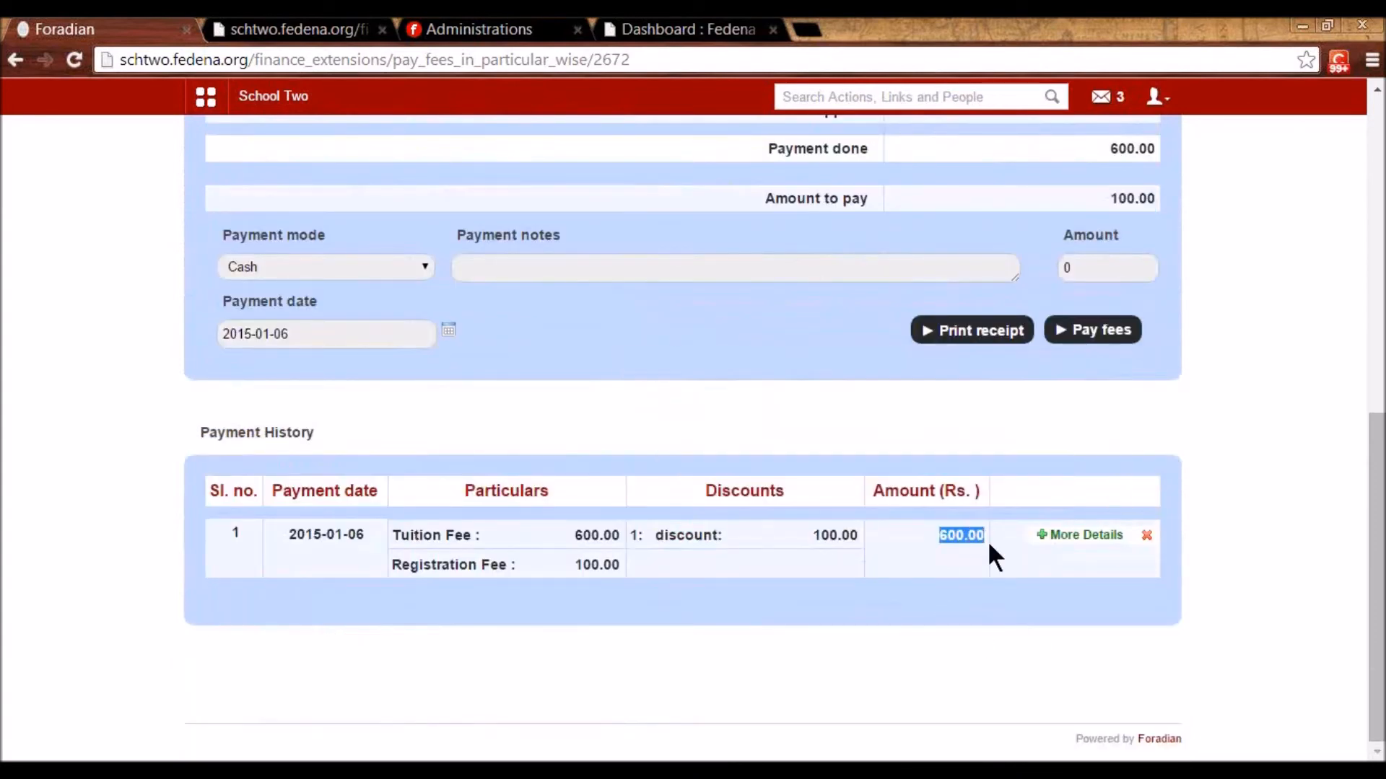
scroll(1020, 583, "up", 3)
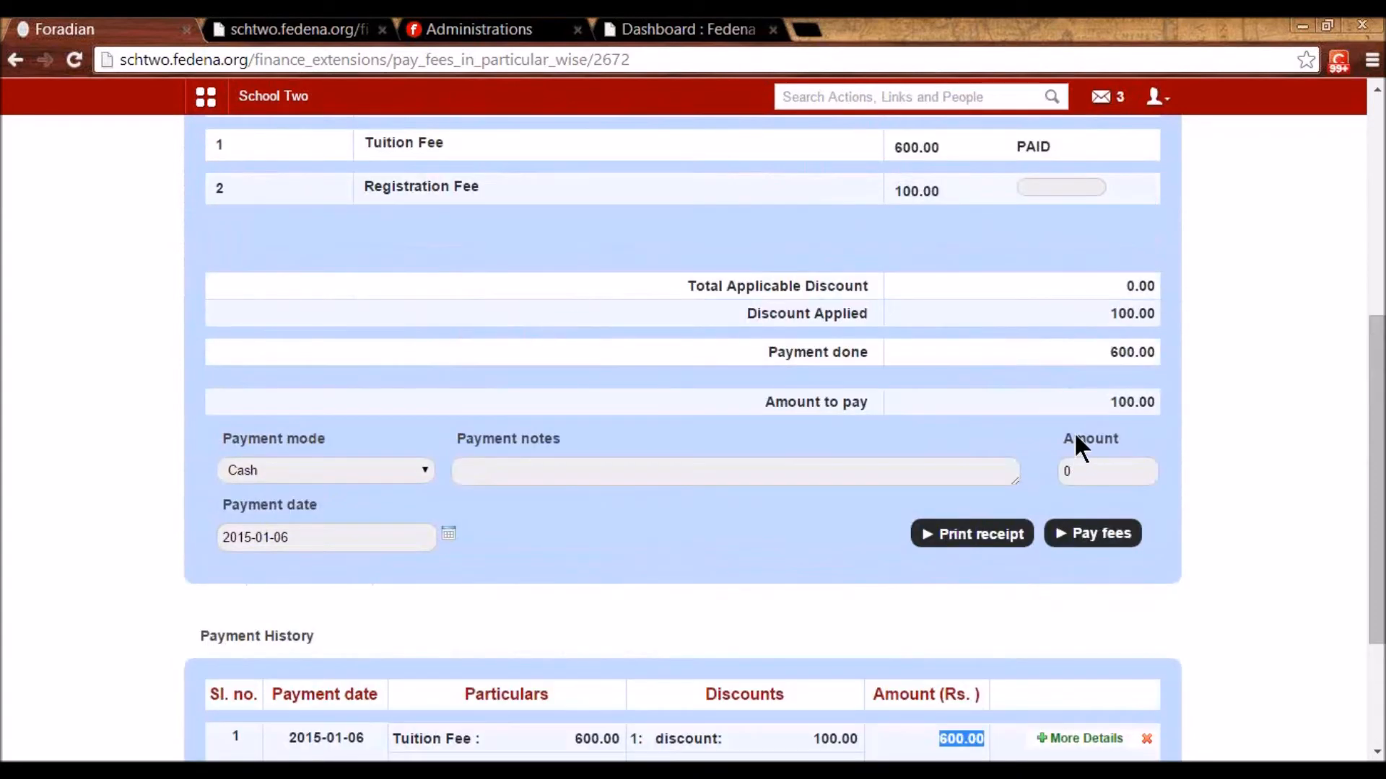
left_click(1110, 470)
scroll(911, 494, "up", 3)
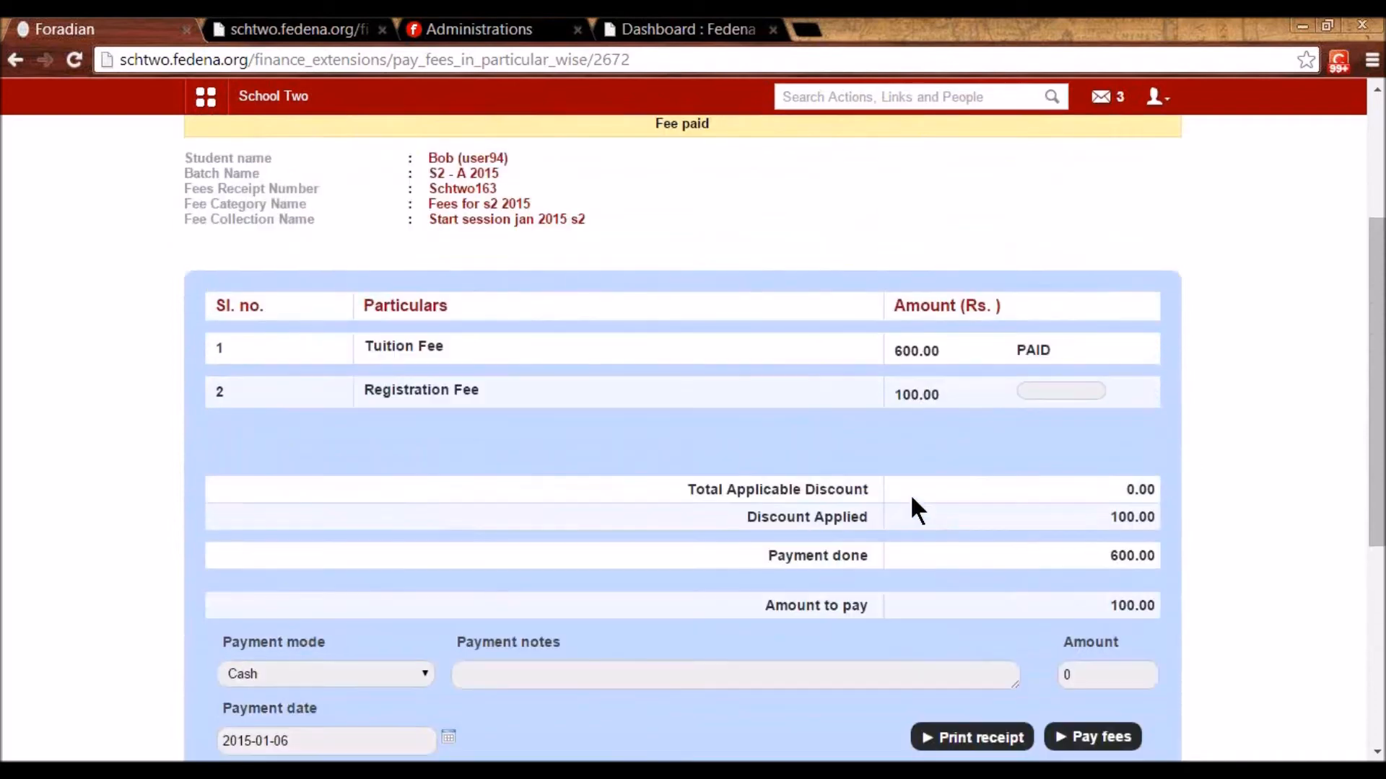
left_click(1039, 386)
type("100")
scroll(1093, 441, "down", 3)
left_click(1083, 532)
- Review the fully paid record and go back to the Fees page
scroll(861, 591, "down", 7)
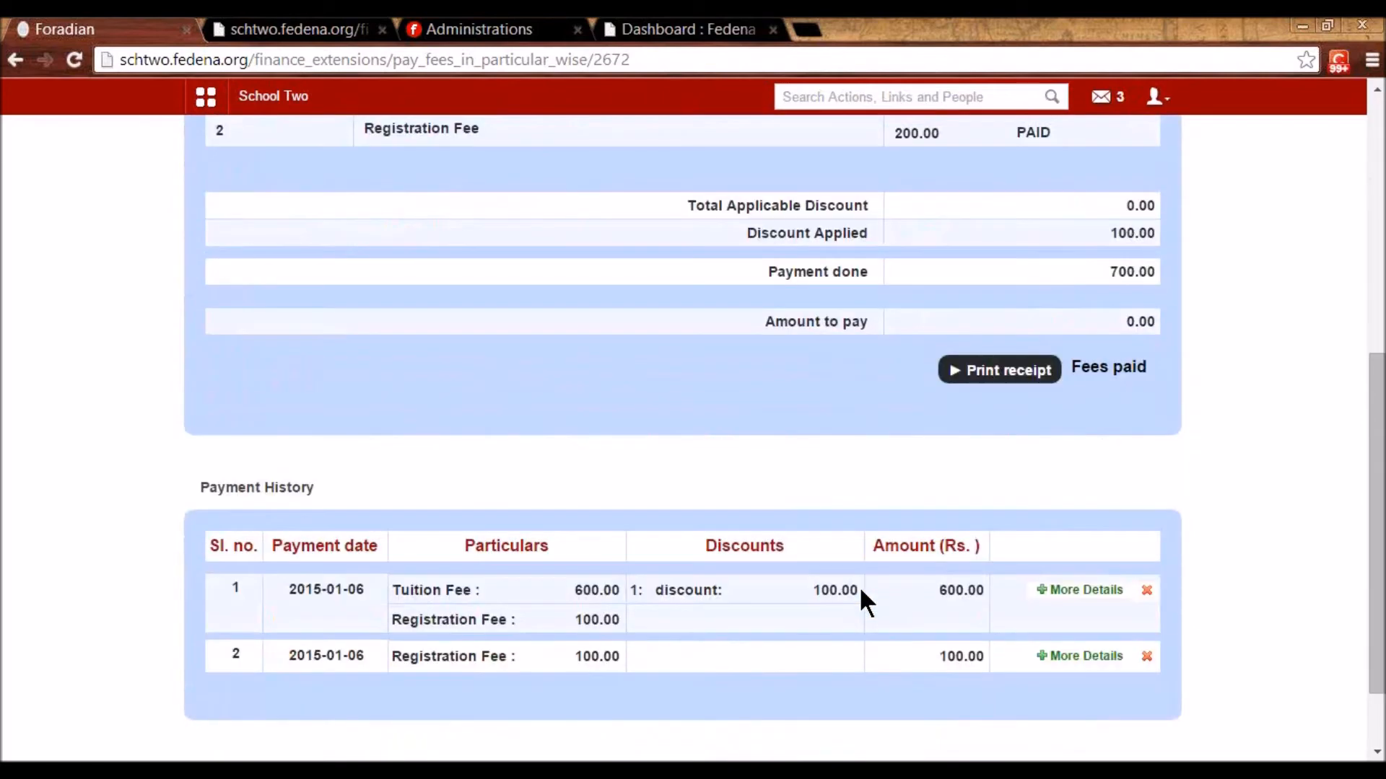
scroll(860, 591, "up", 4)
scroll(894, 600, "up", 2)
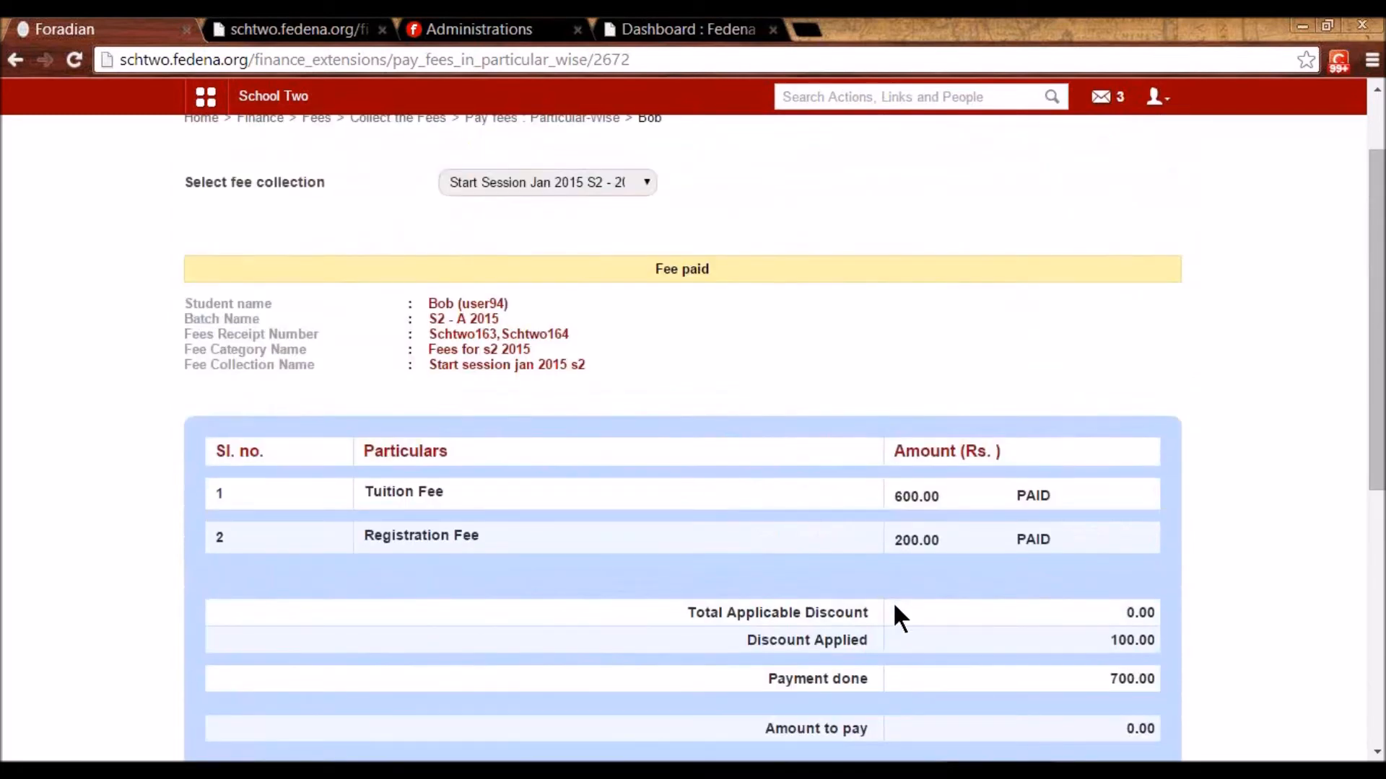
scroll(894, 600, "up", 2)
left_click(317, 218)
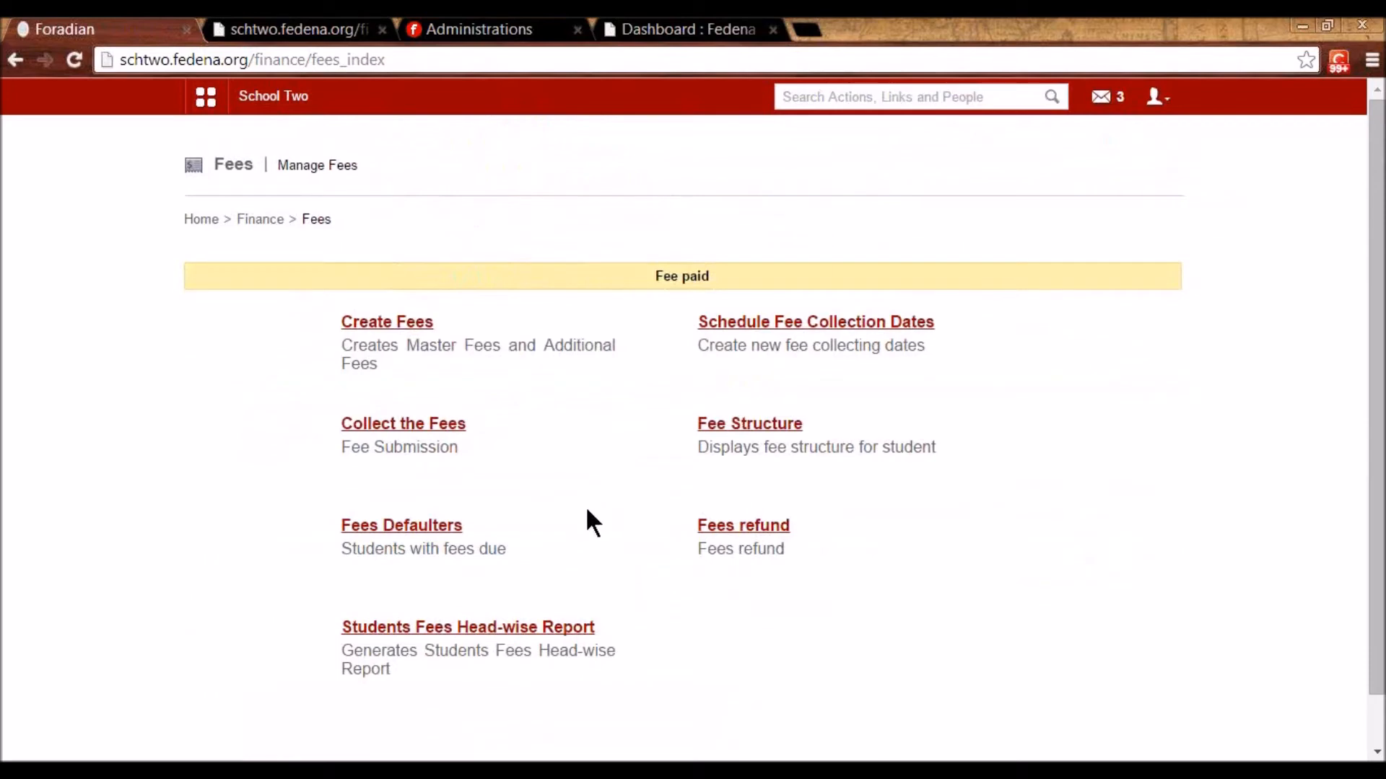
left_click(453, 530)
left_click(687, 280)
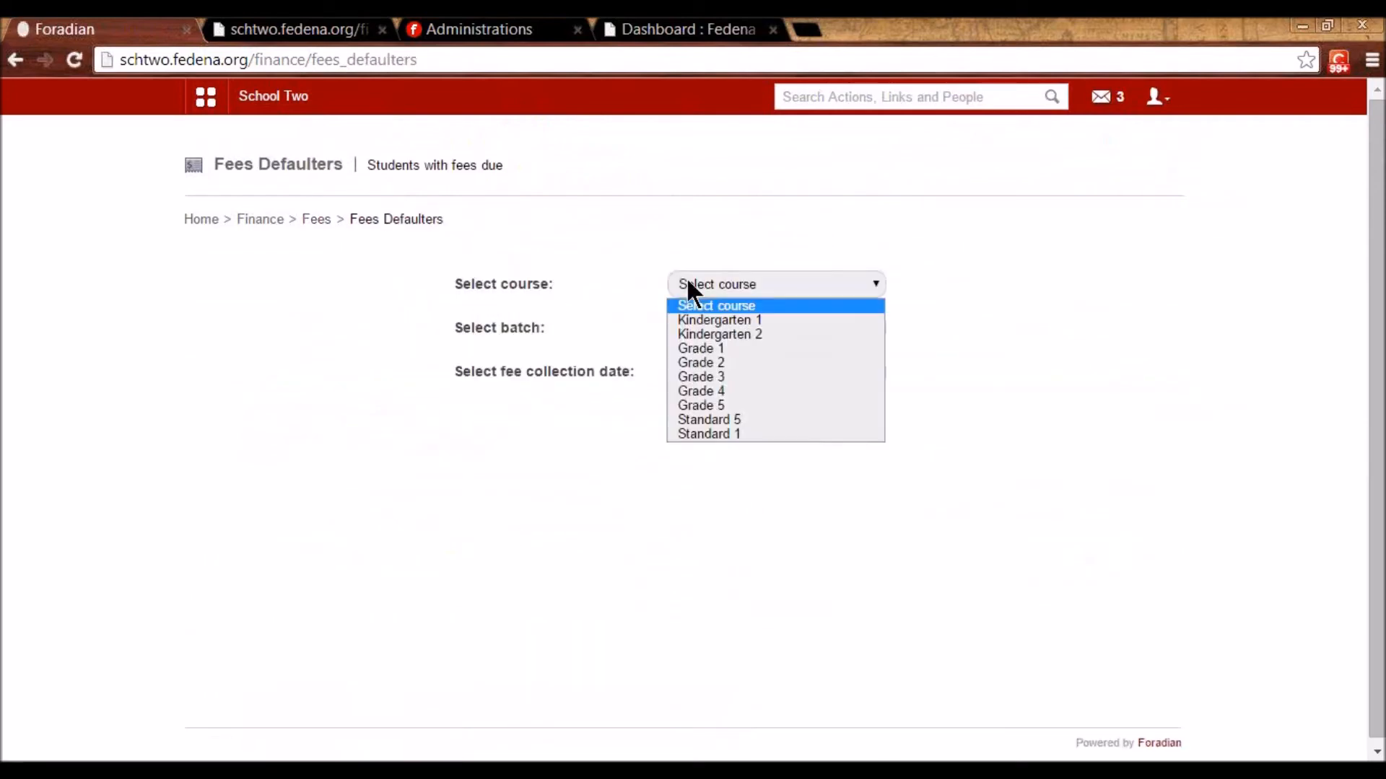
left_click(705, 350)
left_click(725, 327)
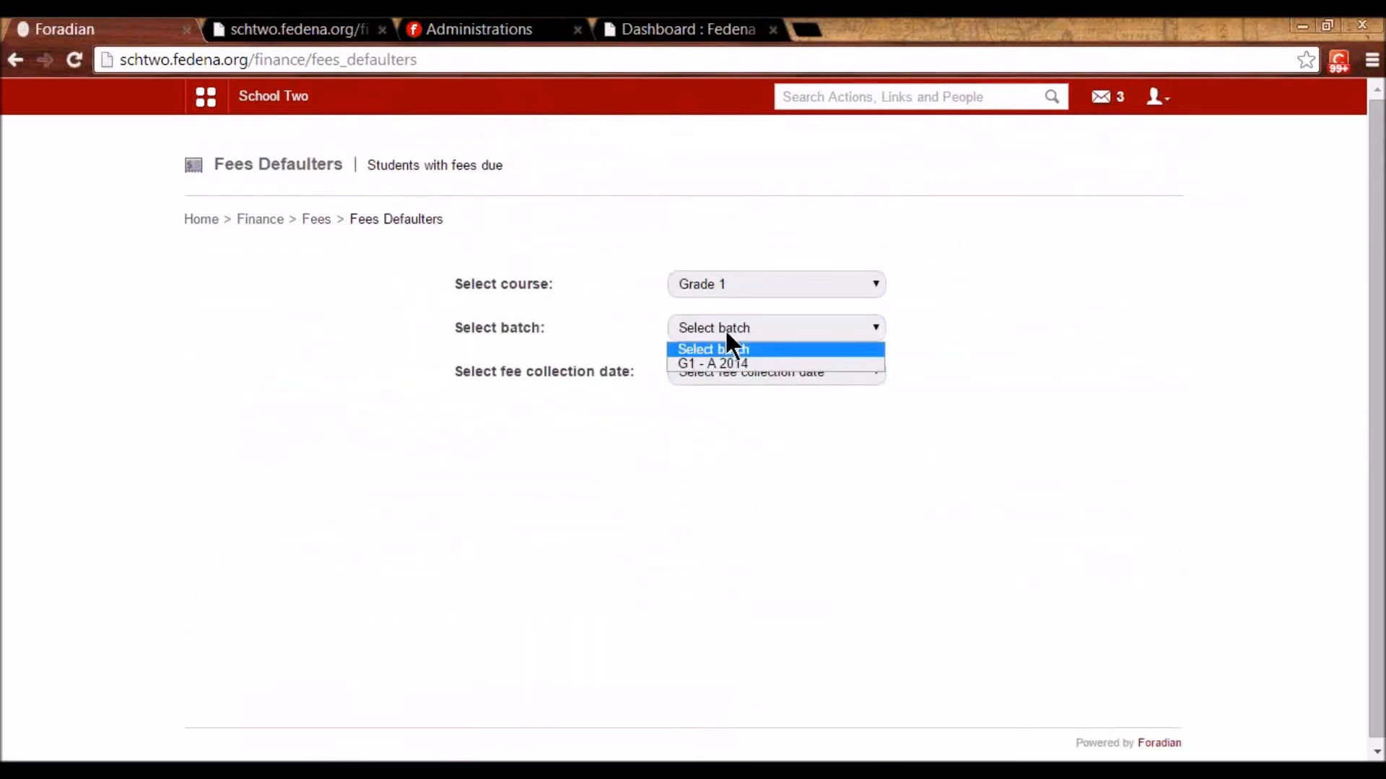
left_click(721, 360)
left_click(726, 371)
left_click(737, 408)
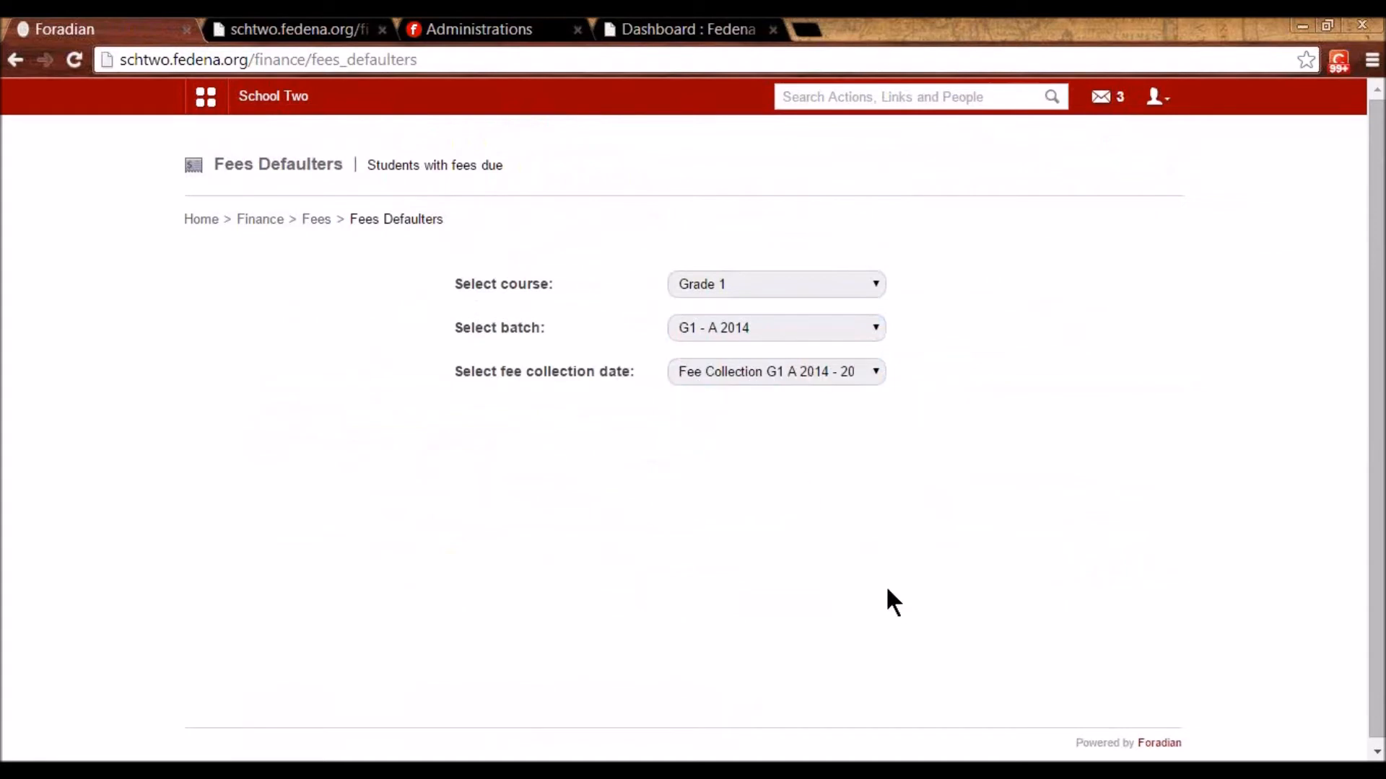
scroll(889, 589, "down", 3)
- Add an 800 fine to the first defaulter and pay the full 7100.00
left_click(1005, 338)
scroll(640, 458, "down", 3)
scroll(634, 446, "up", 1)
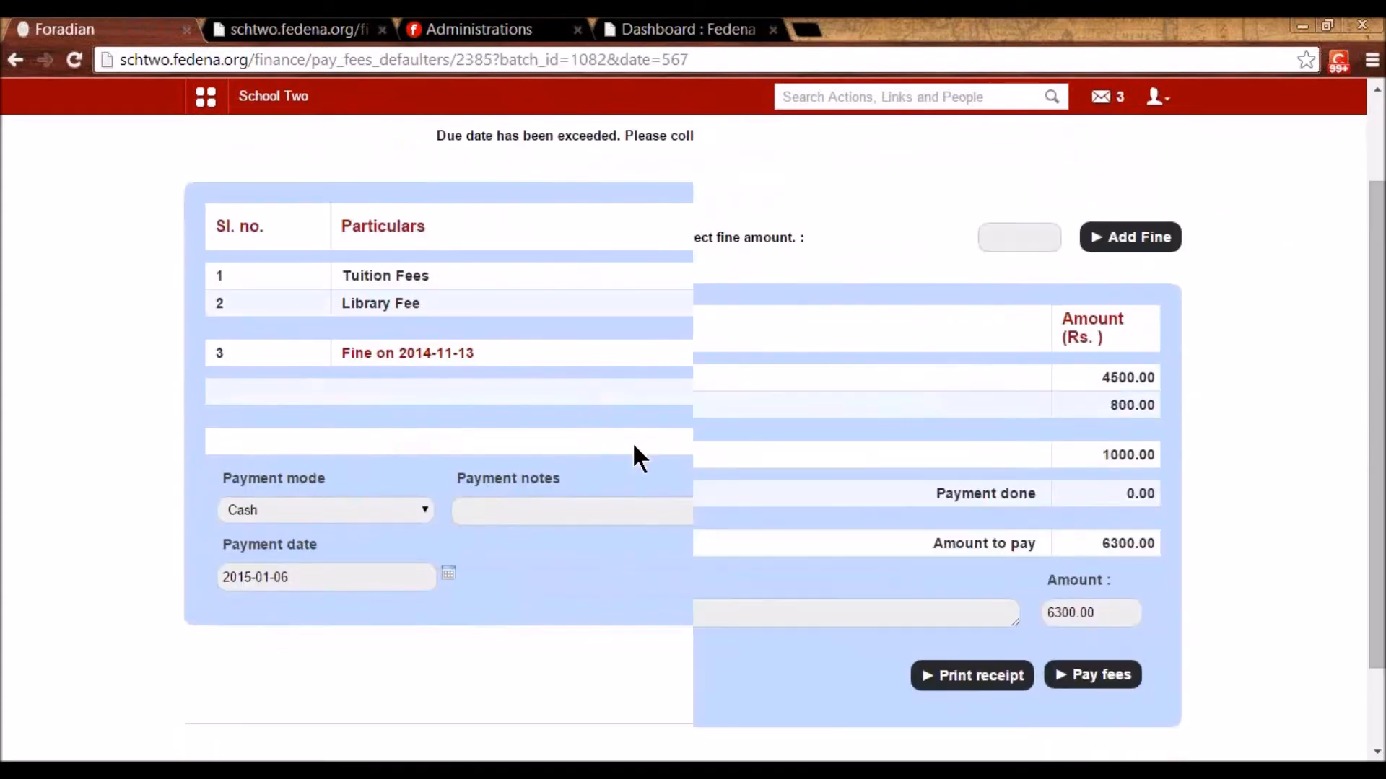
left_click(1011, 239)
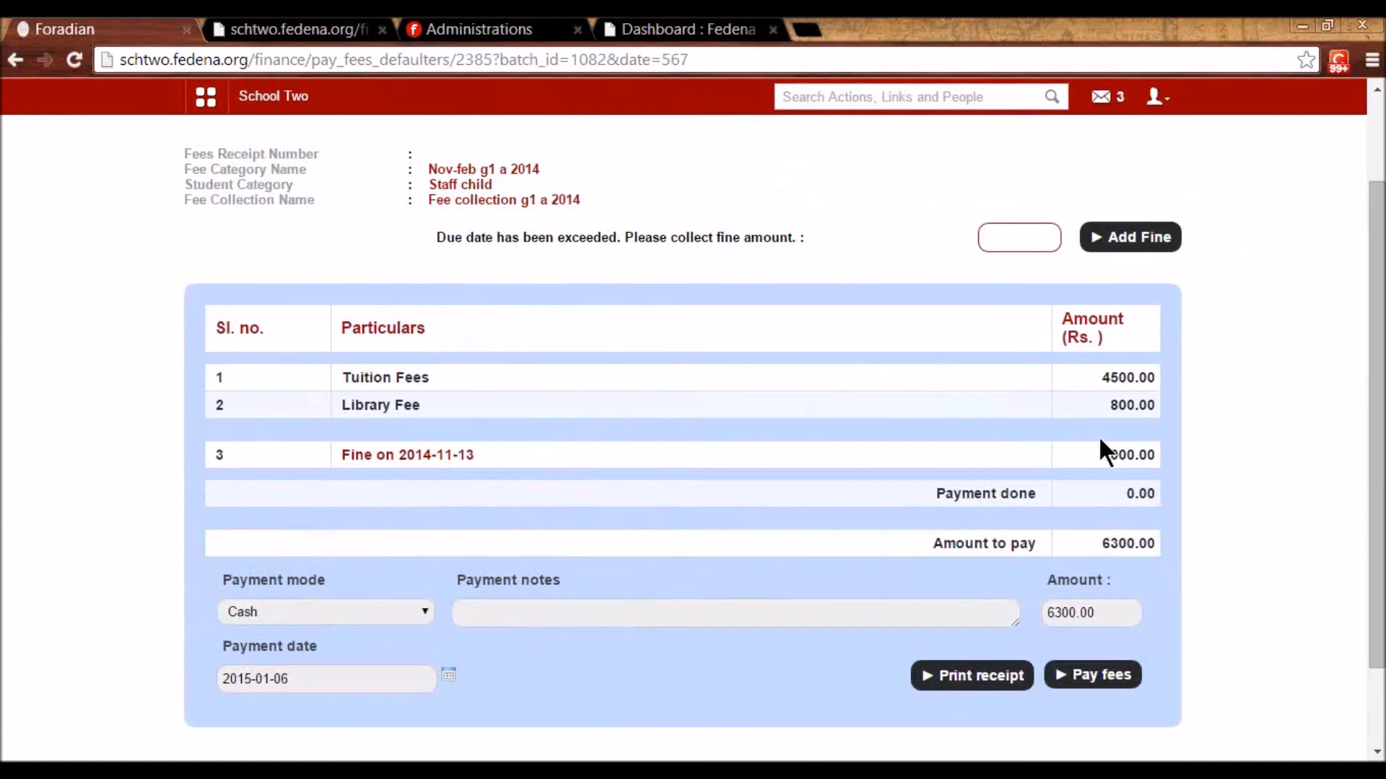
left_click_drag(1106, 451, 1155, 455)
left_click(992, 239)
type("800")
left_click(1119, 245)
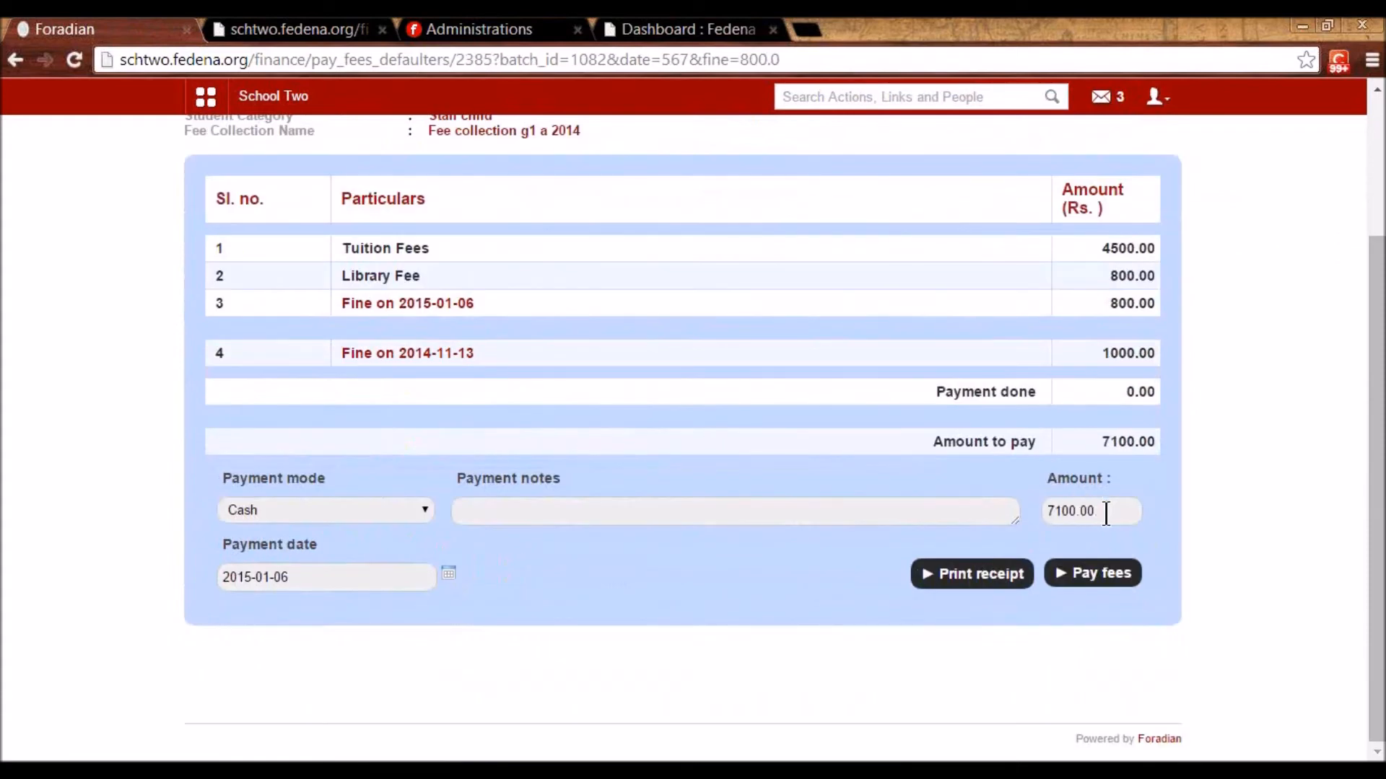
left_click_drag(1105, 511, 1027, 511)
left_click(664, 531)
left_click(1097, 573)
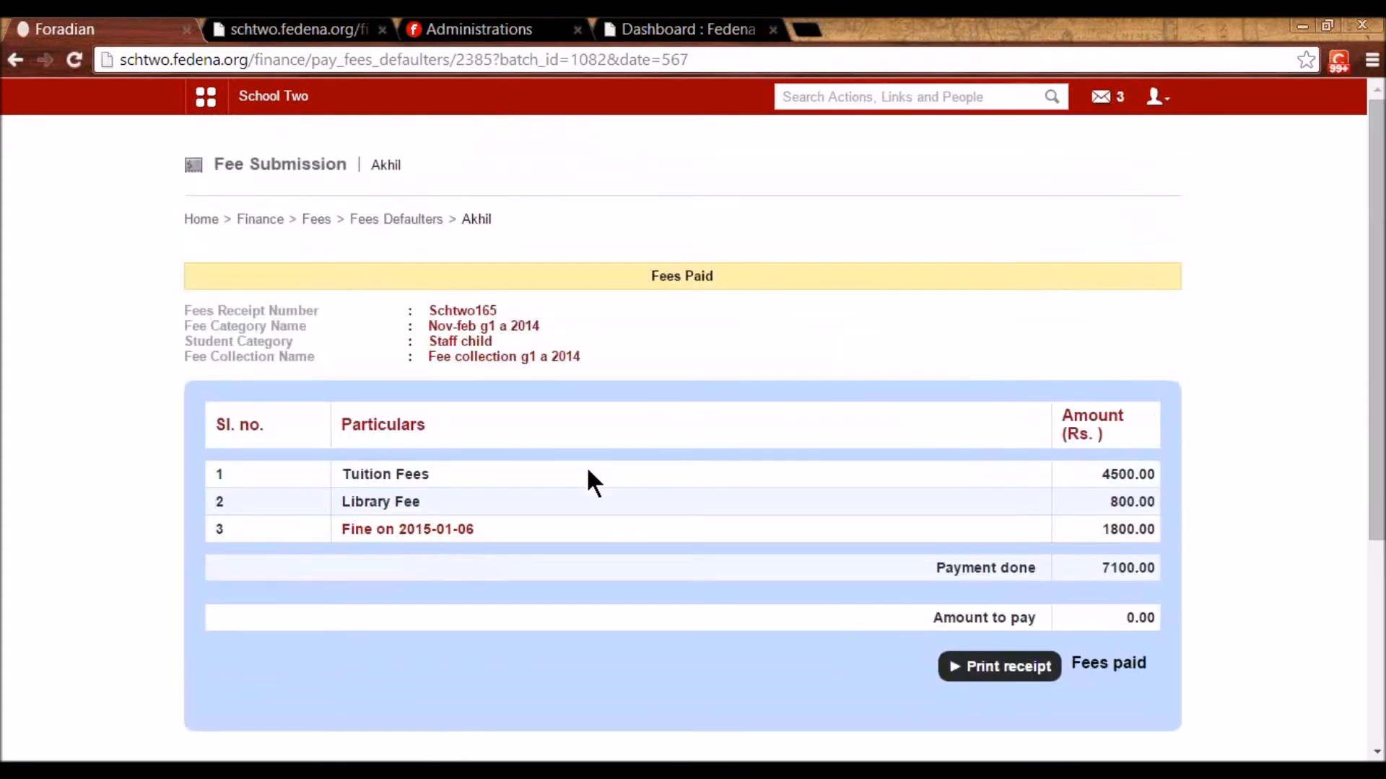
- Reselect Grade 1, G1 - A 2014 and Fee Collection G1 A 2014 to list the seven remaining defaulters
left_click(390, 220)
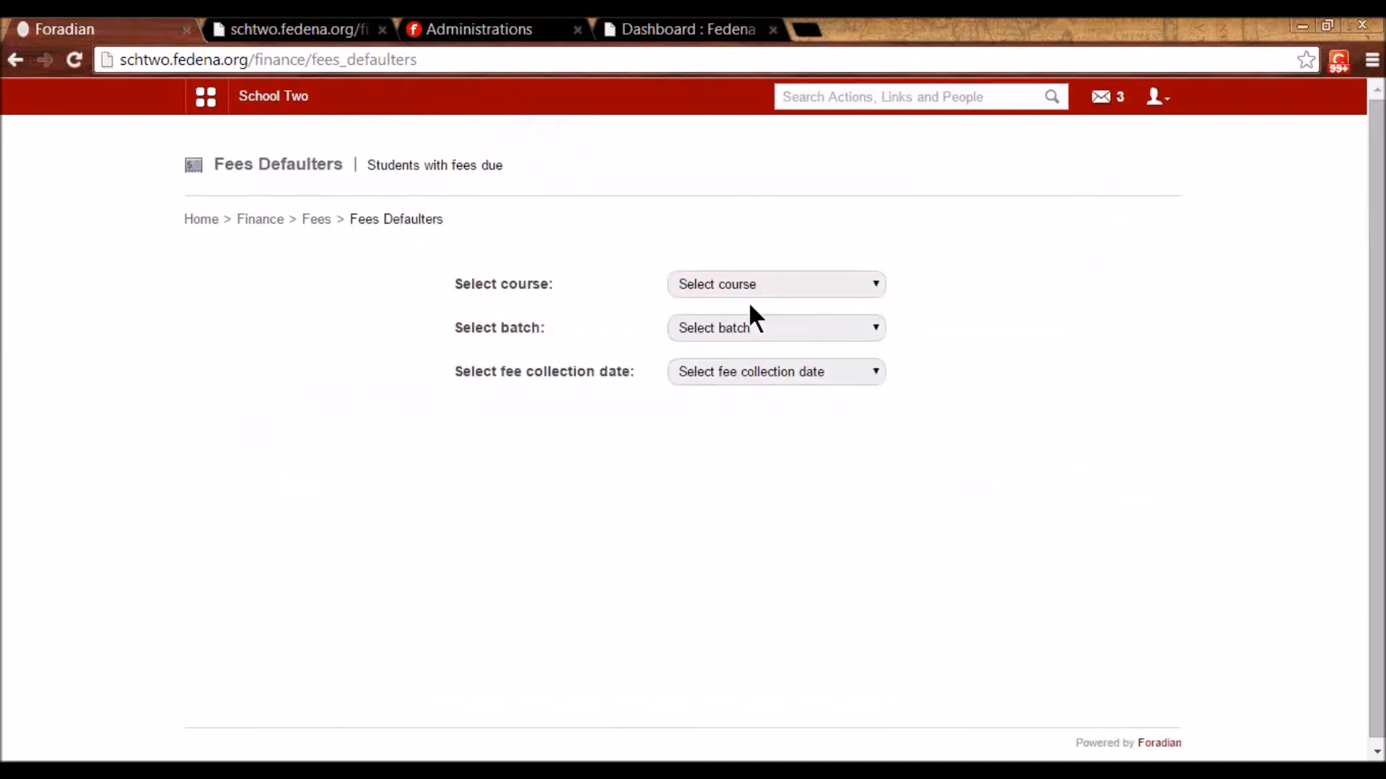
left_click(749, 288)
left_click(718, 347)
left_click(731, 329)
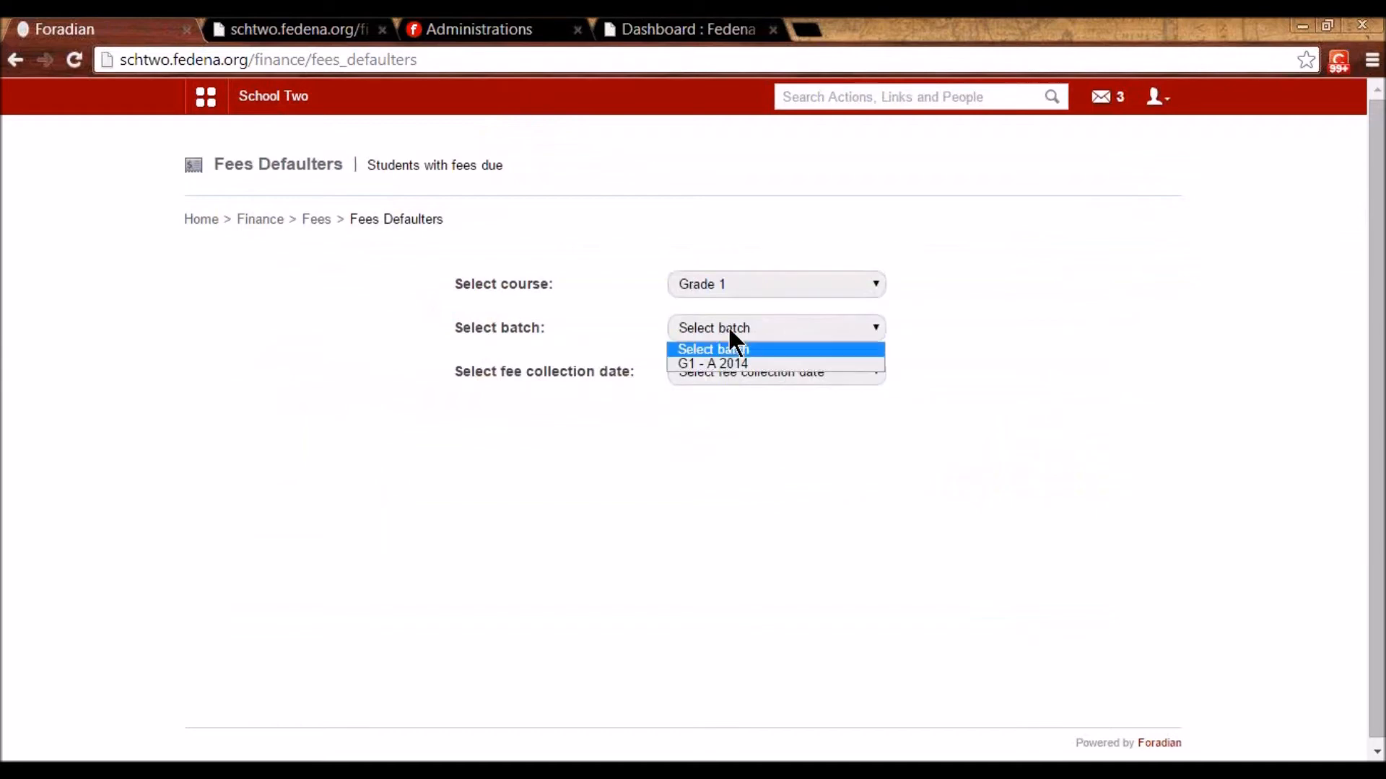
left_click(724, 364)
left_click(708, 323)
left_click(710, 362)
left_click(720, 383)
left_click(730, 408)
scroll(595, 505, "down", 2)
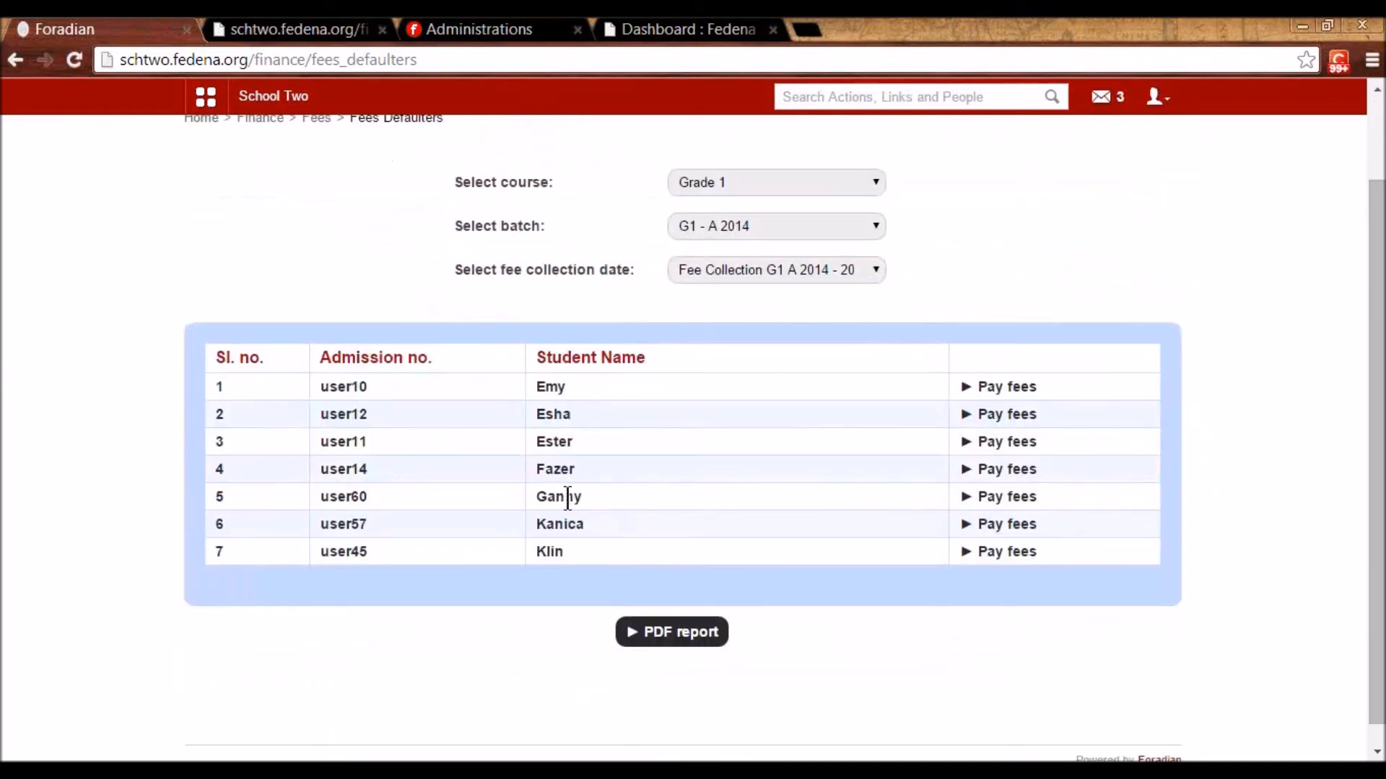
scroll(376, 390, "up", 2)
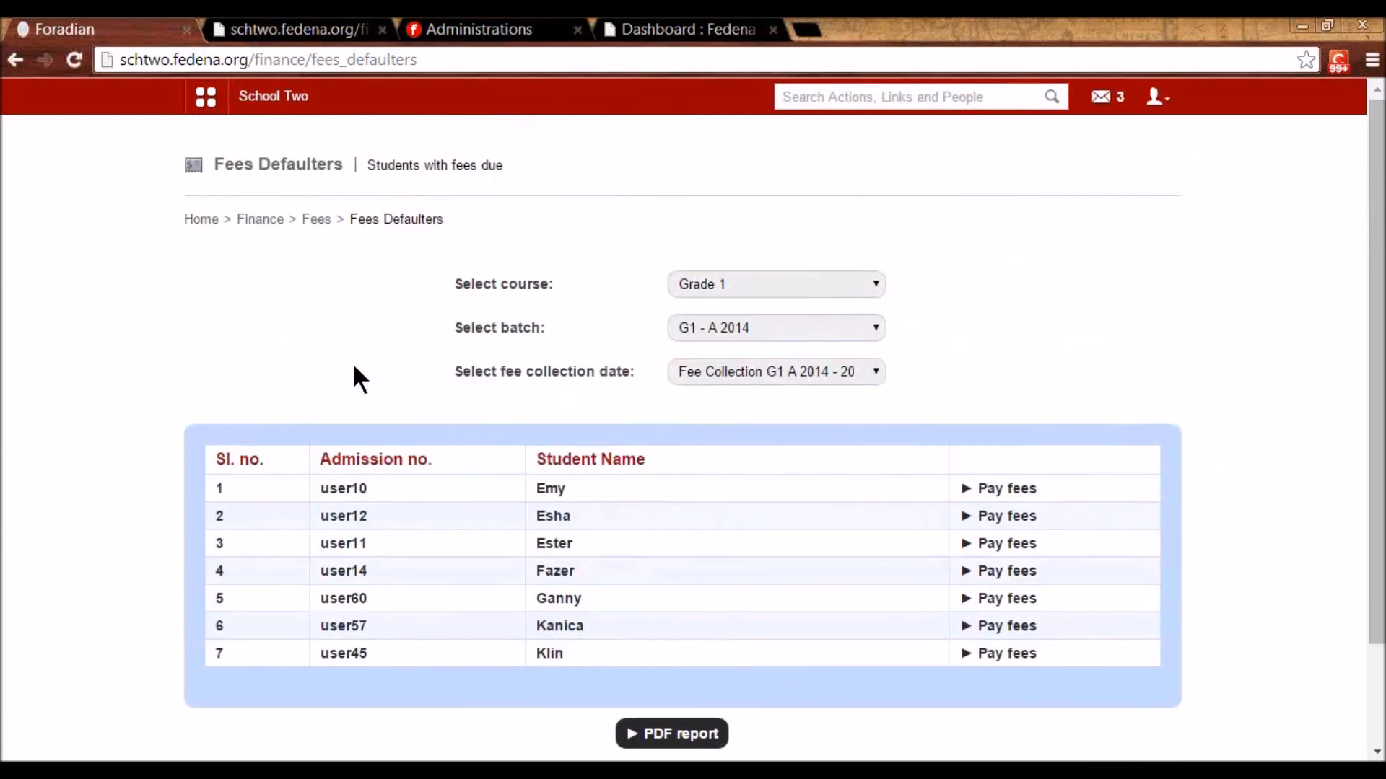
- Start a new refund rule for Start Session Jan 2015 S2 named 'Special Year End Refund'
left_click(310, 221)
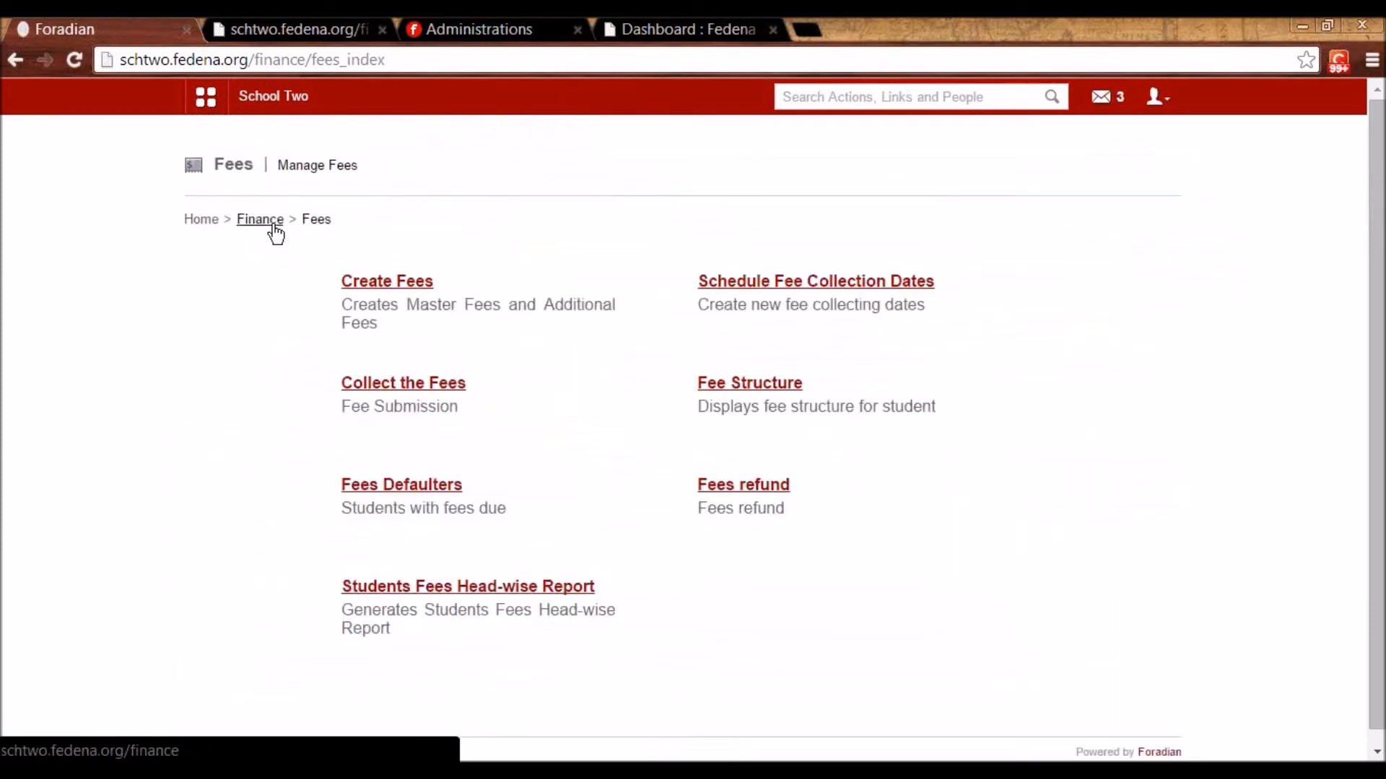
left_click(731, 492)
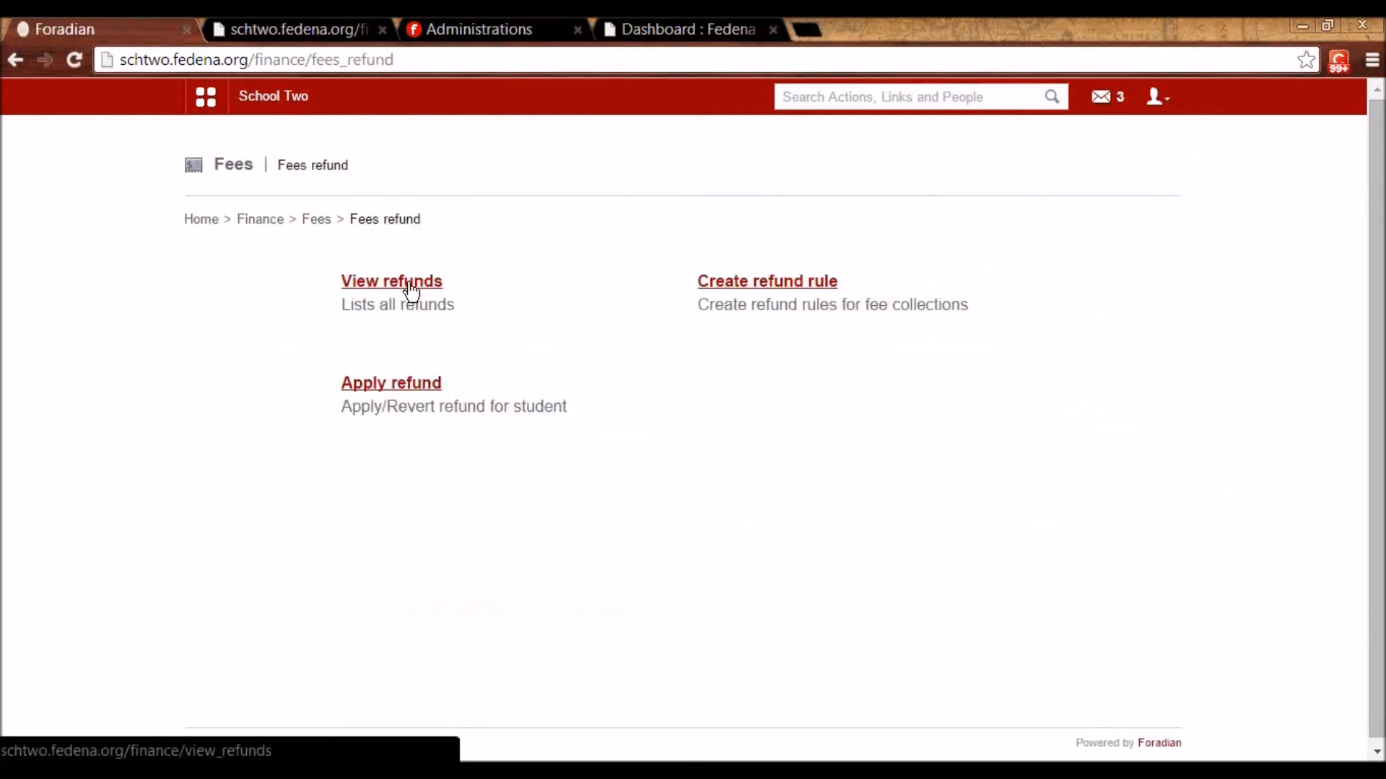
left_click(781, 287)
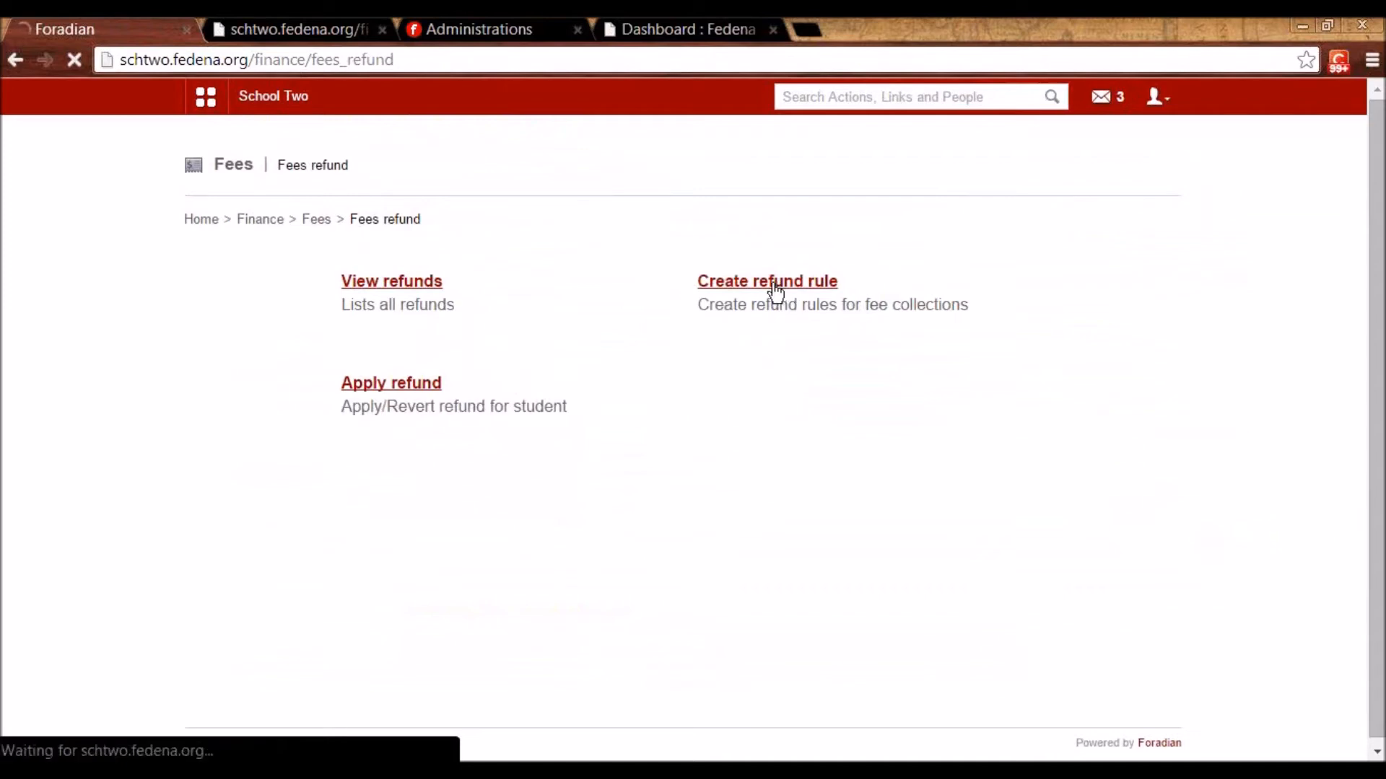
left_click(542, 288)
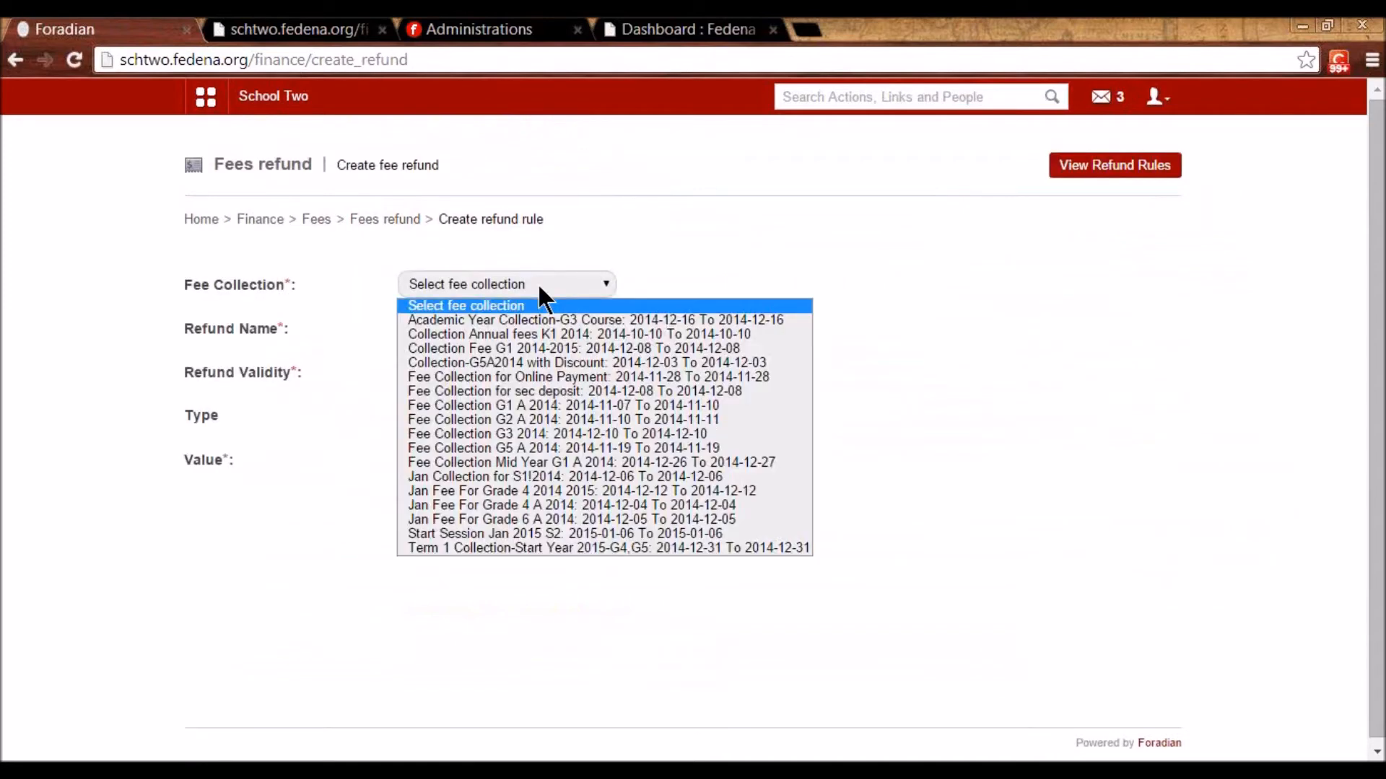
left_click(529, 536)
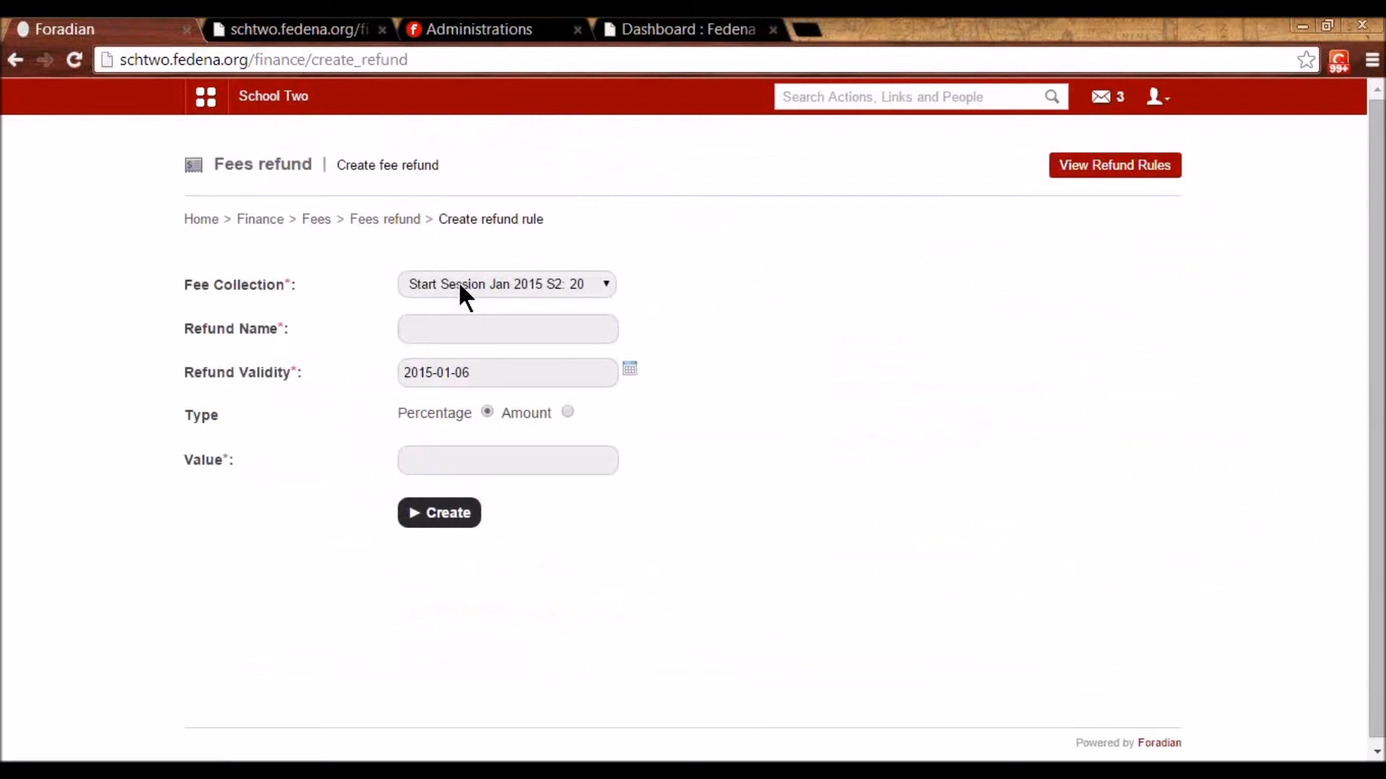
left_click(450, 334)
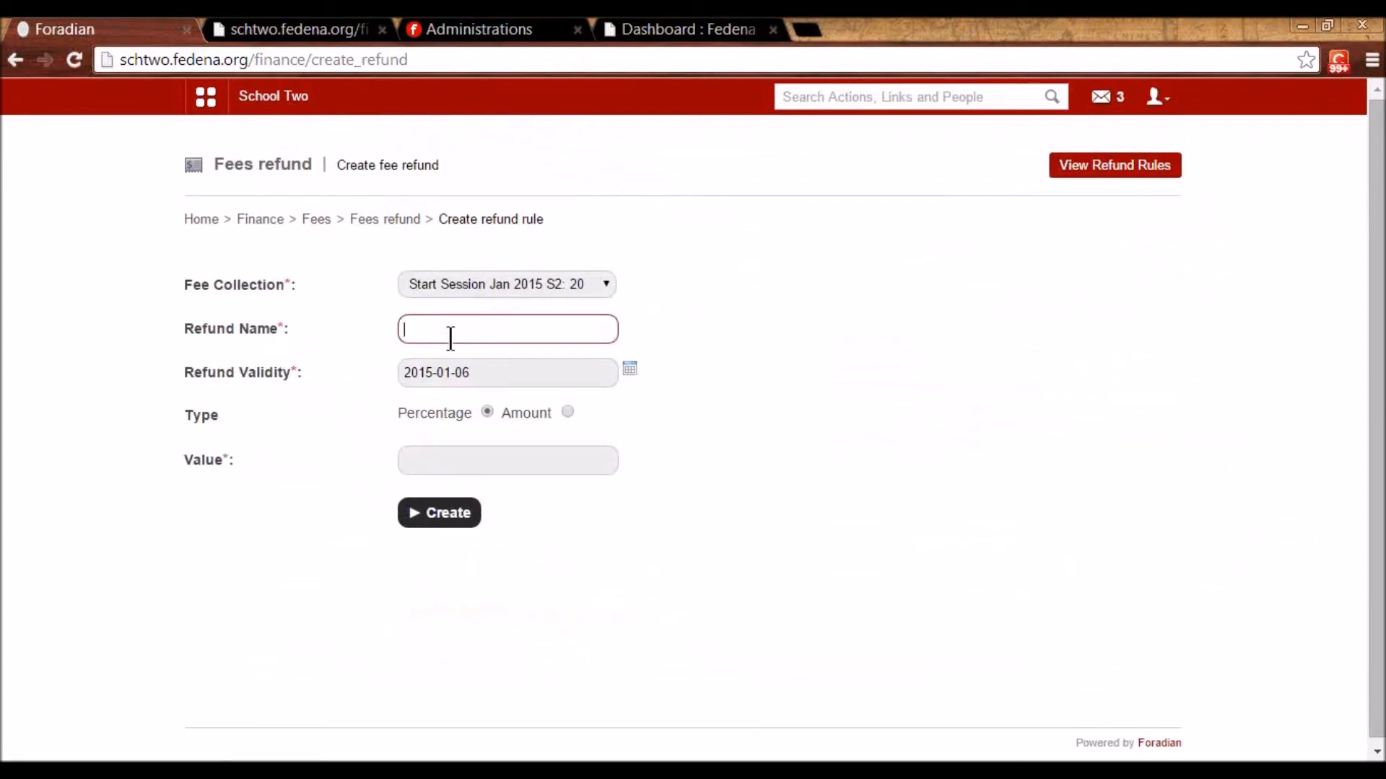
type("Spd")
key("BackSpace")
key("Down")
key("Return")
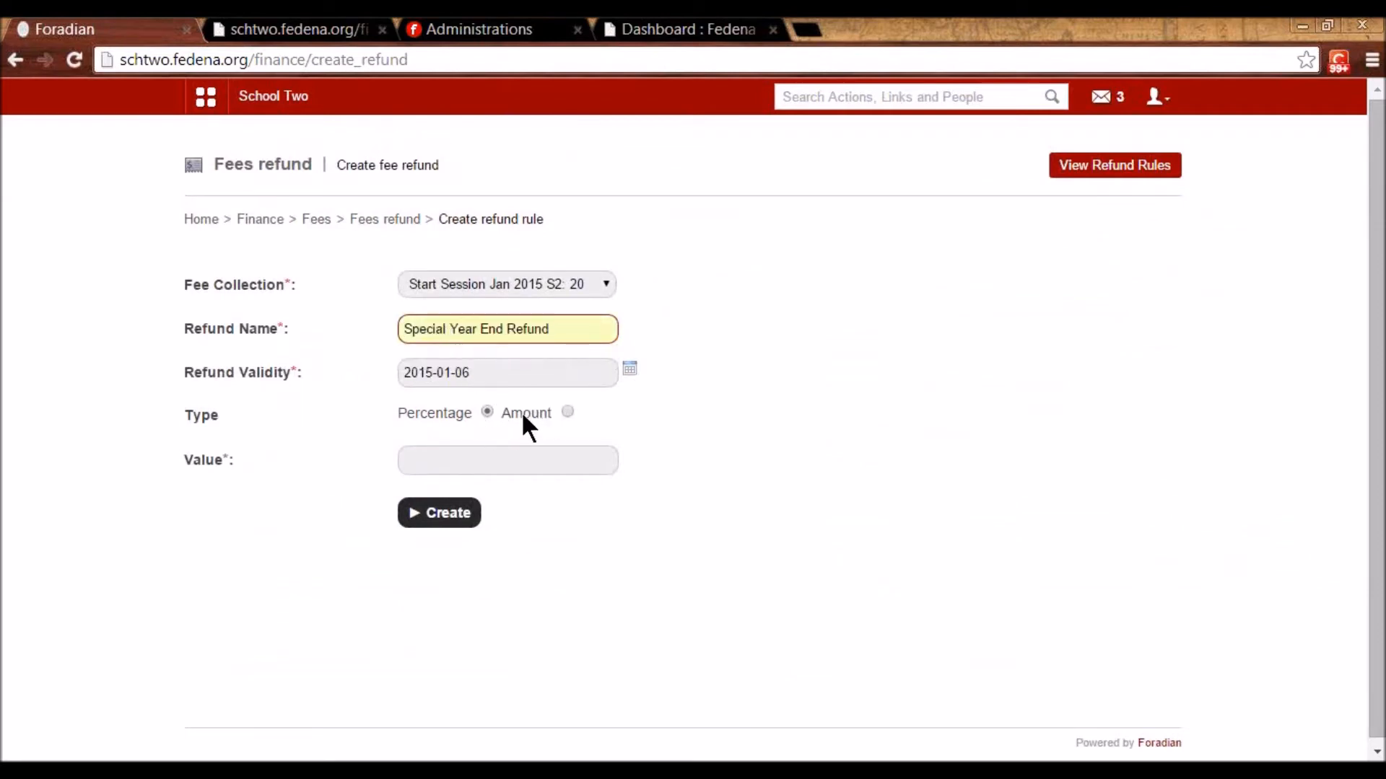
- Make the refund a fixed Amount of 100, confirm the collection, and create the rule
left_click(567, 411)
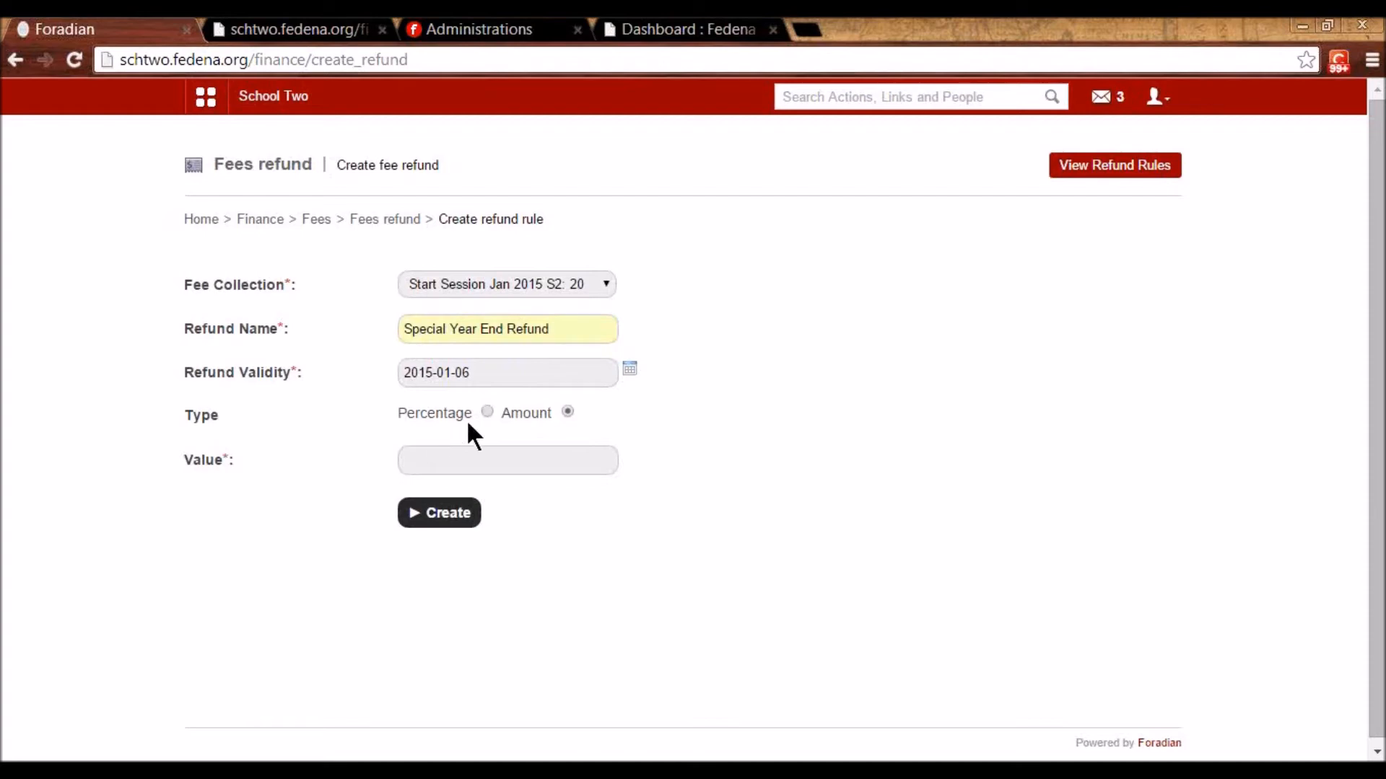
left_click(514, 459)
type("100")
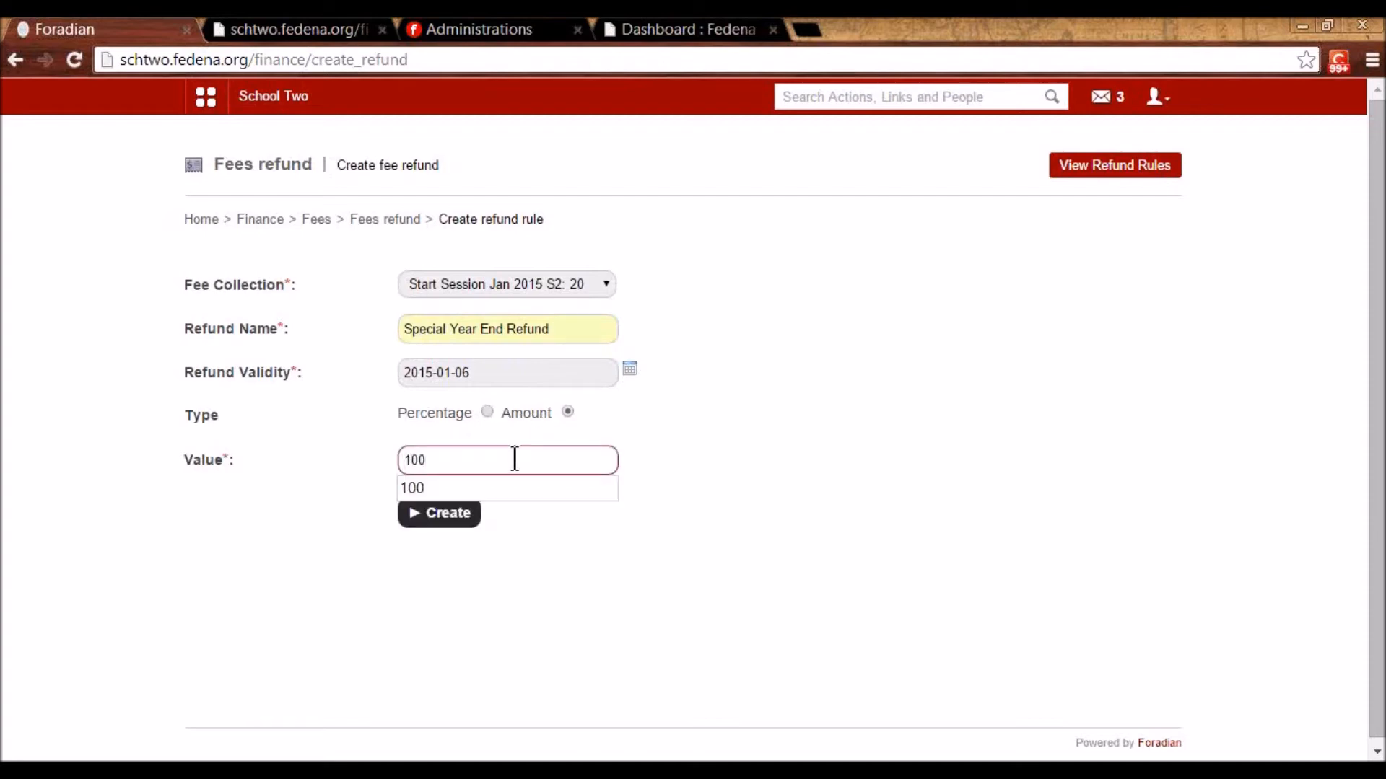
left_click(667, 493)
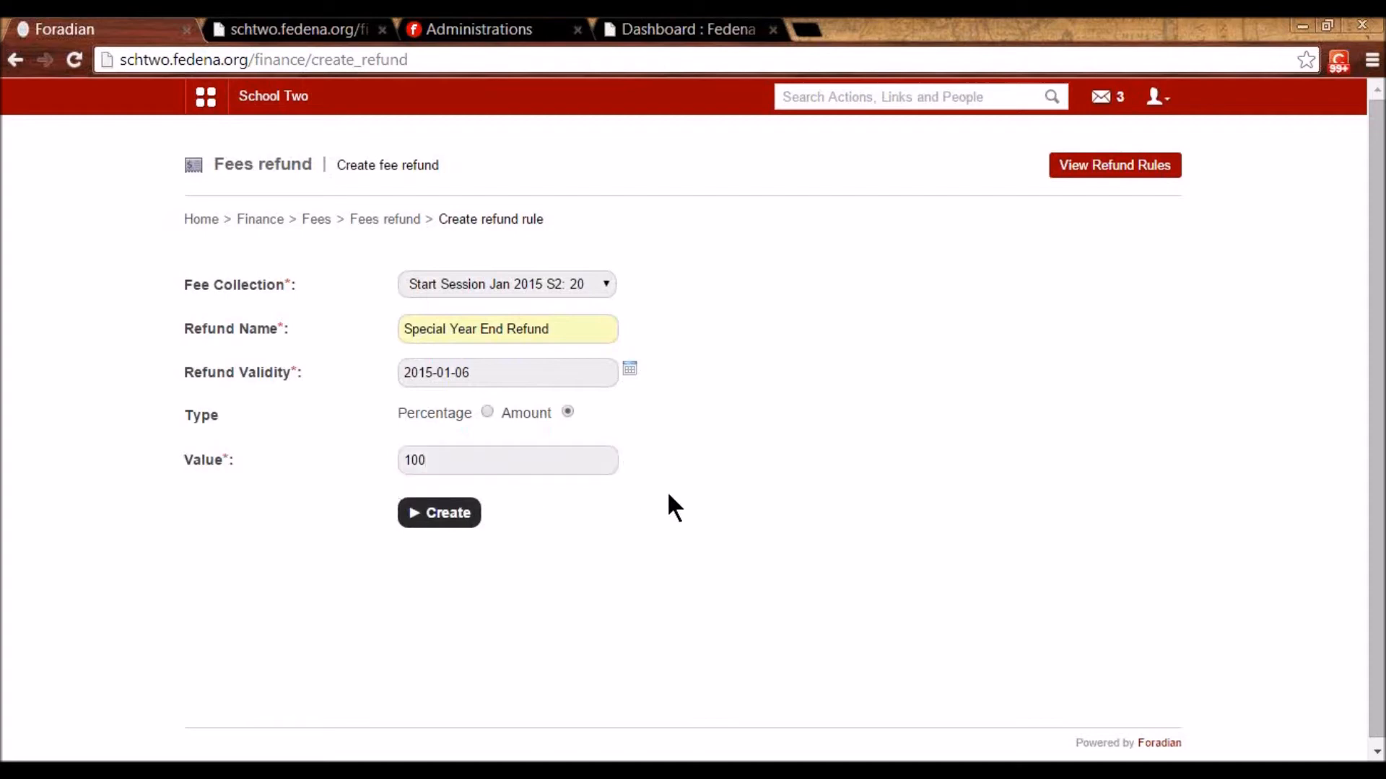
left_click(473, 284)
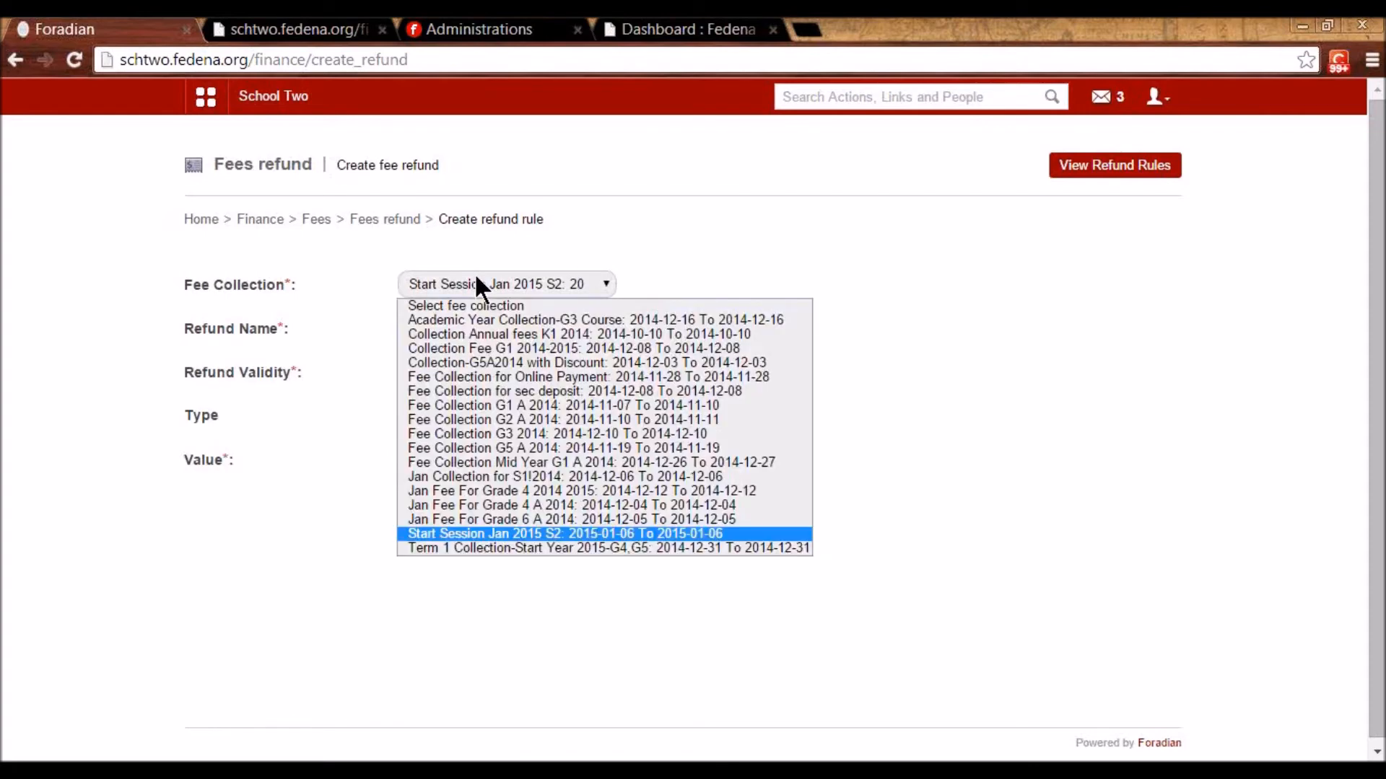
left_click(526, 533)
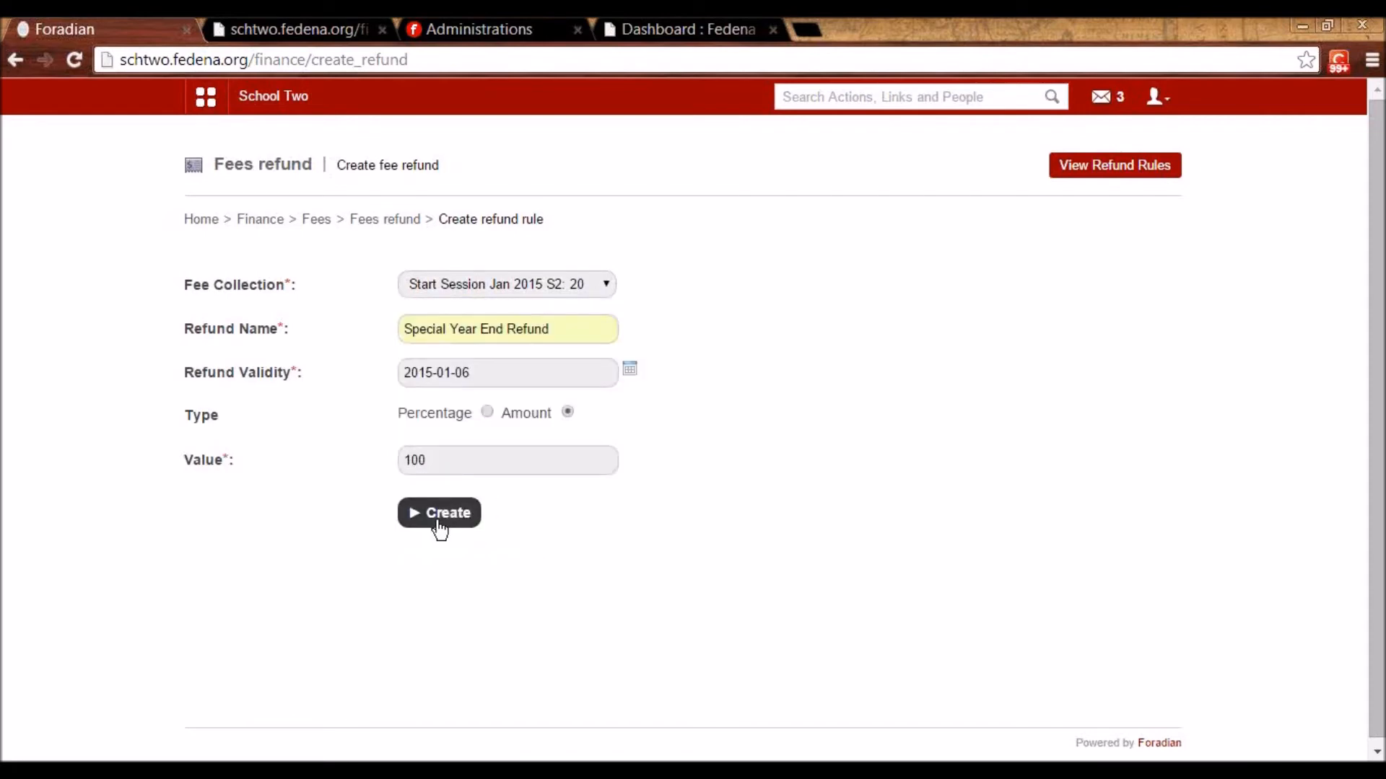
left_click(463, 516)
left_click(385, 219)
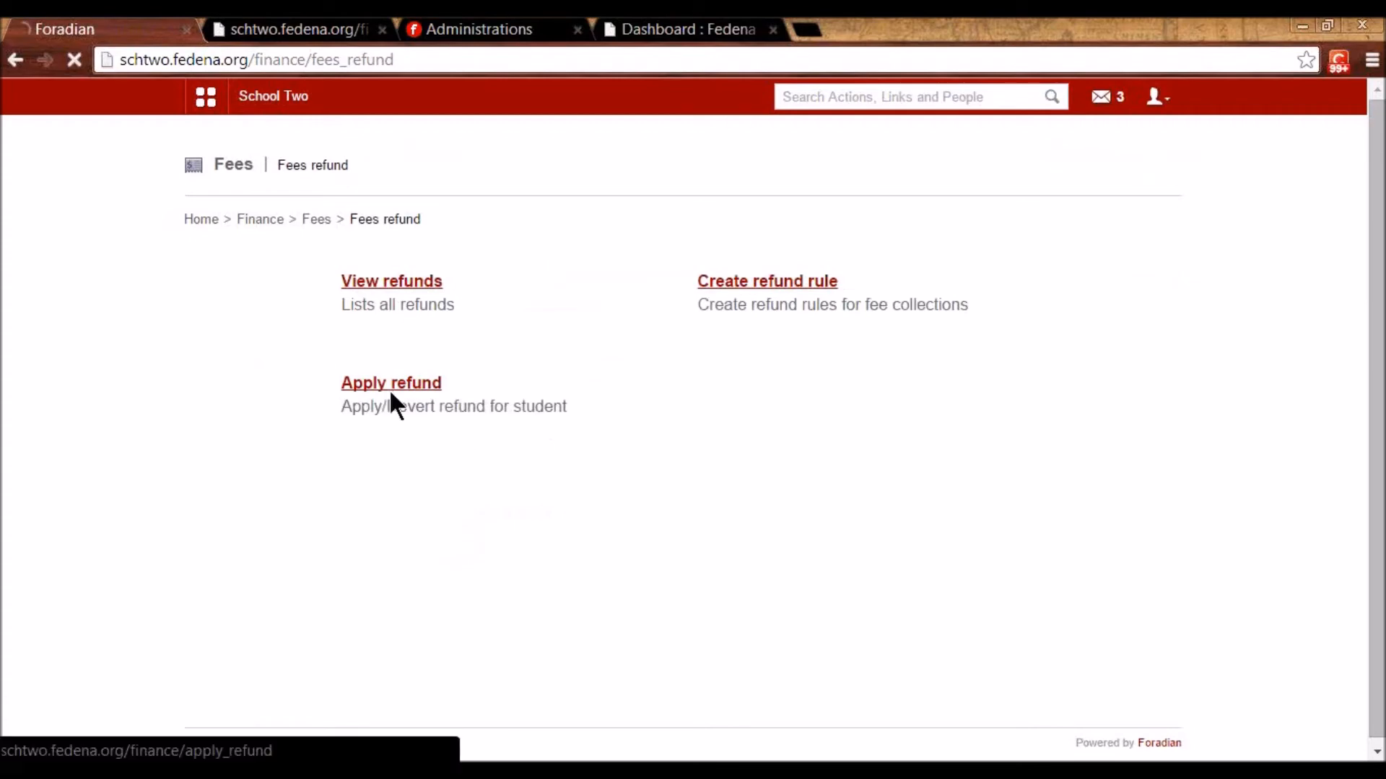
- Apply the 100.00 Start Session Jan 2015 S2 refund to the searched student
left_click(390, 393)
left_click(437, 272)
type("bob")
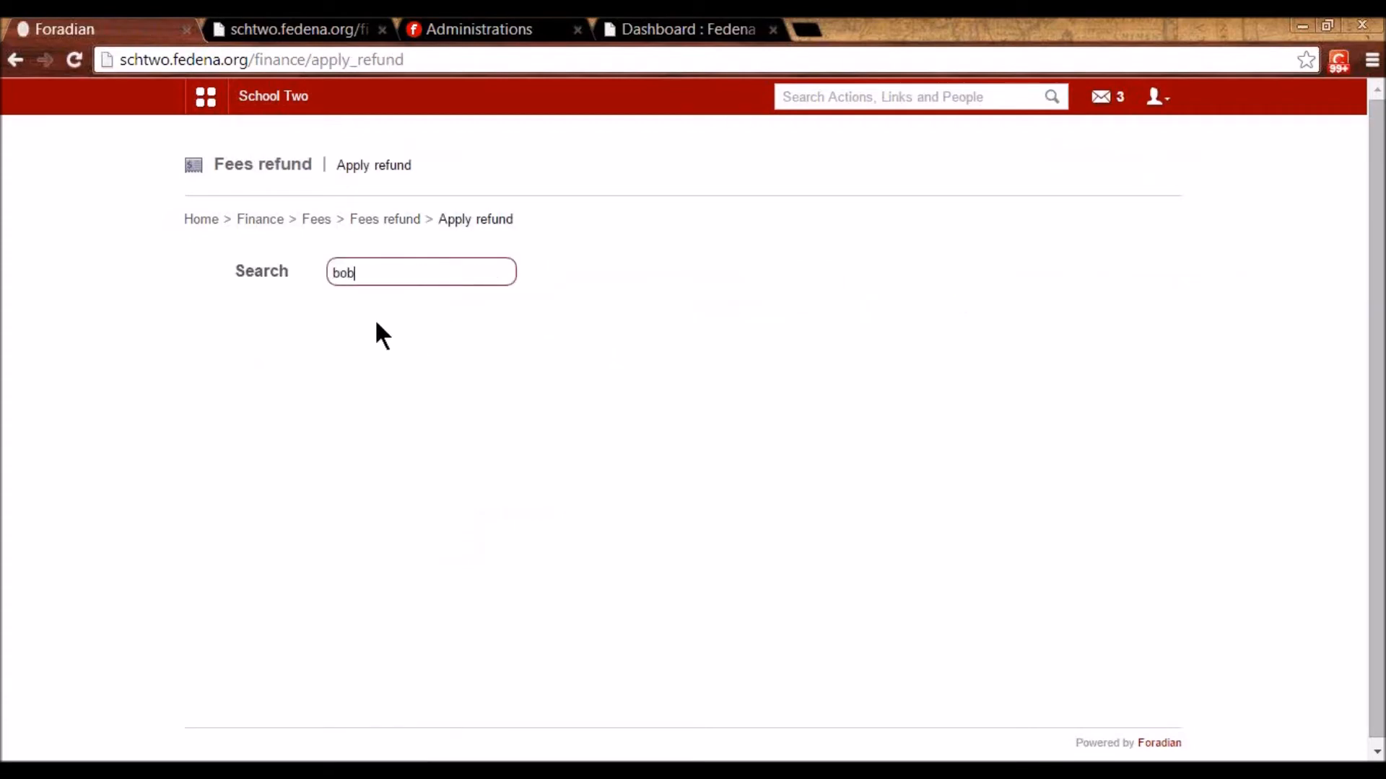
left_click(364, 390)
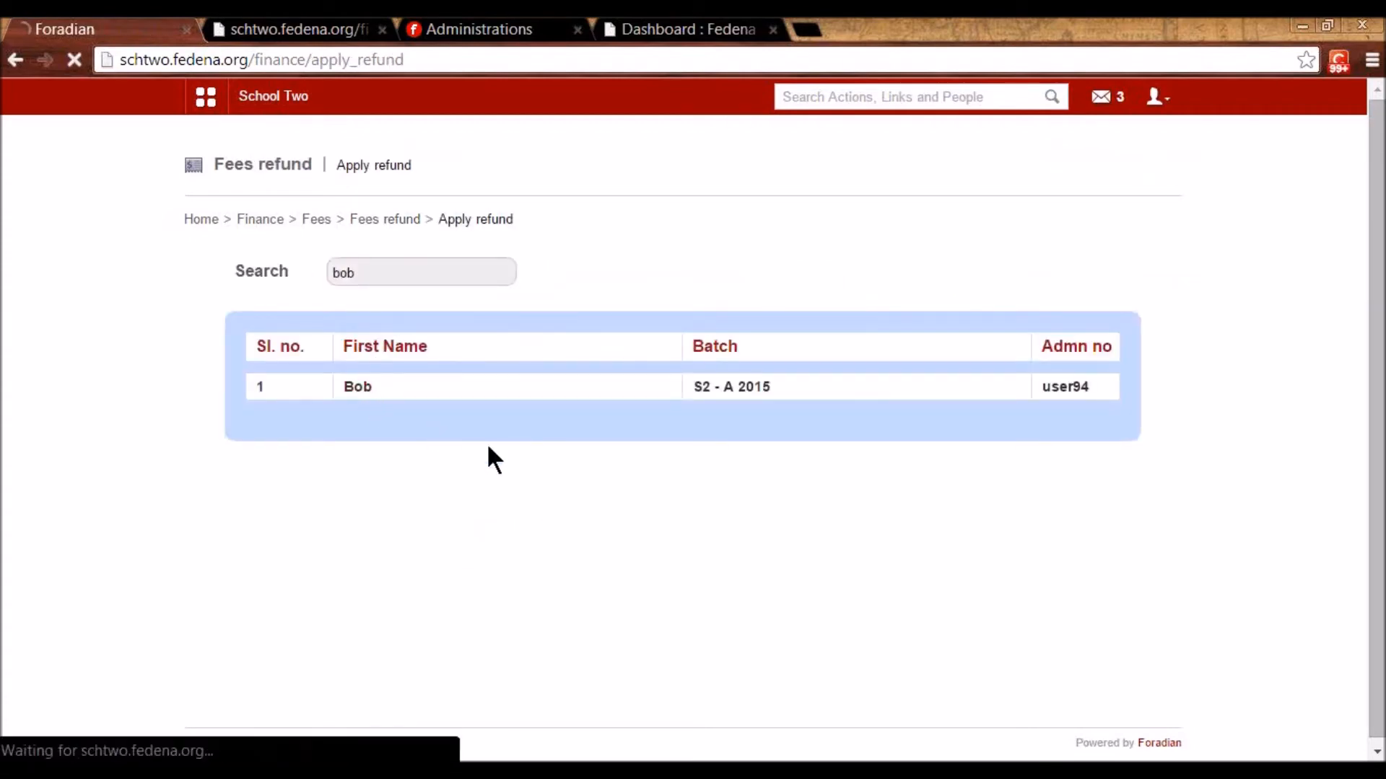
left_click(526, 284)
left_click(514, 321)
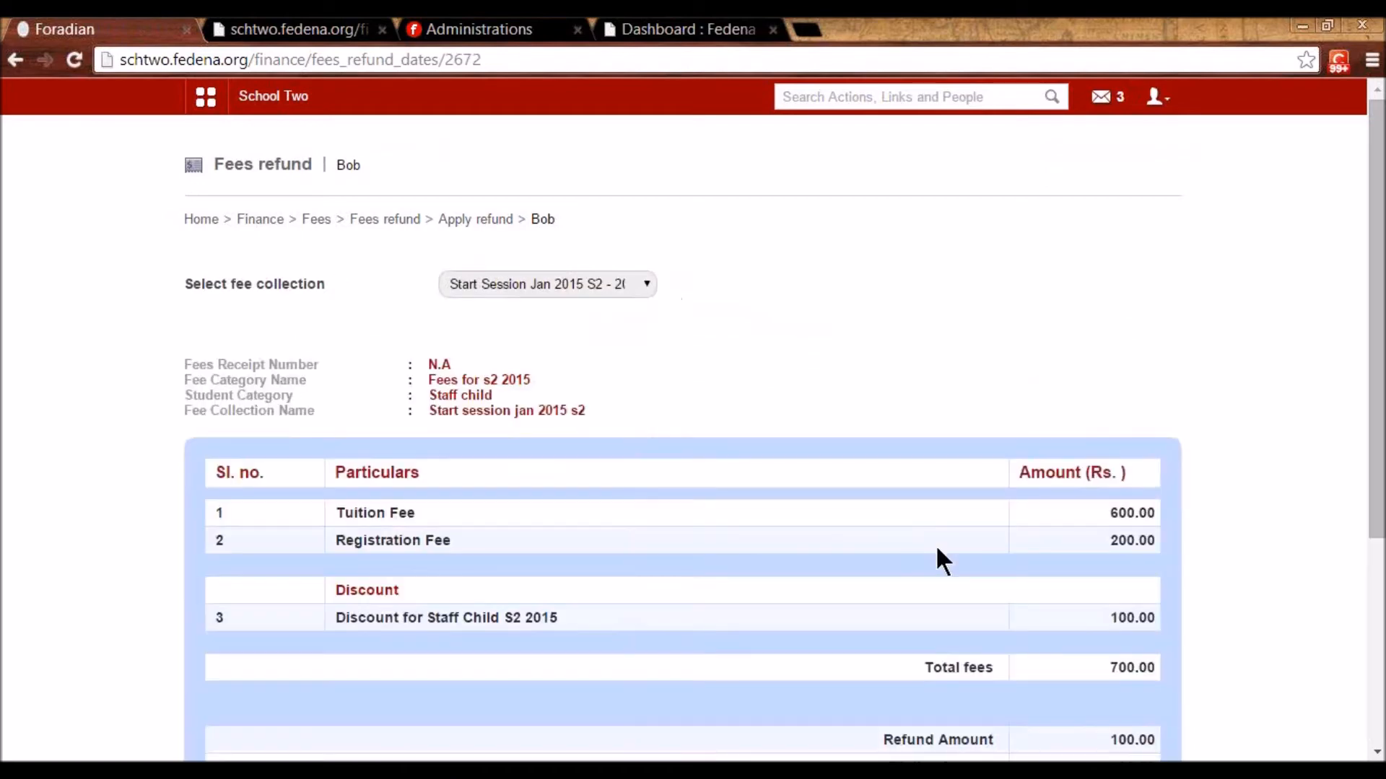
scroll(1025, 548, "down", 3)
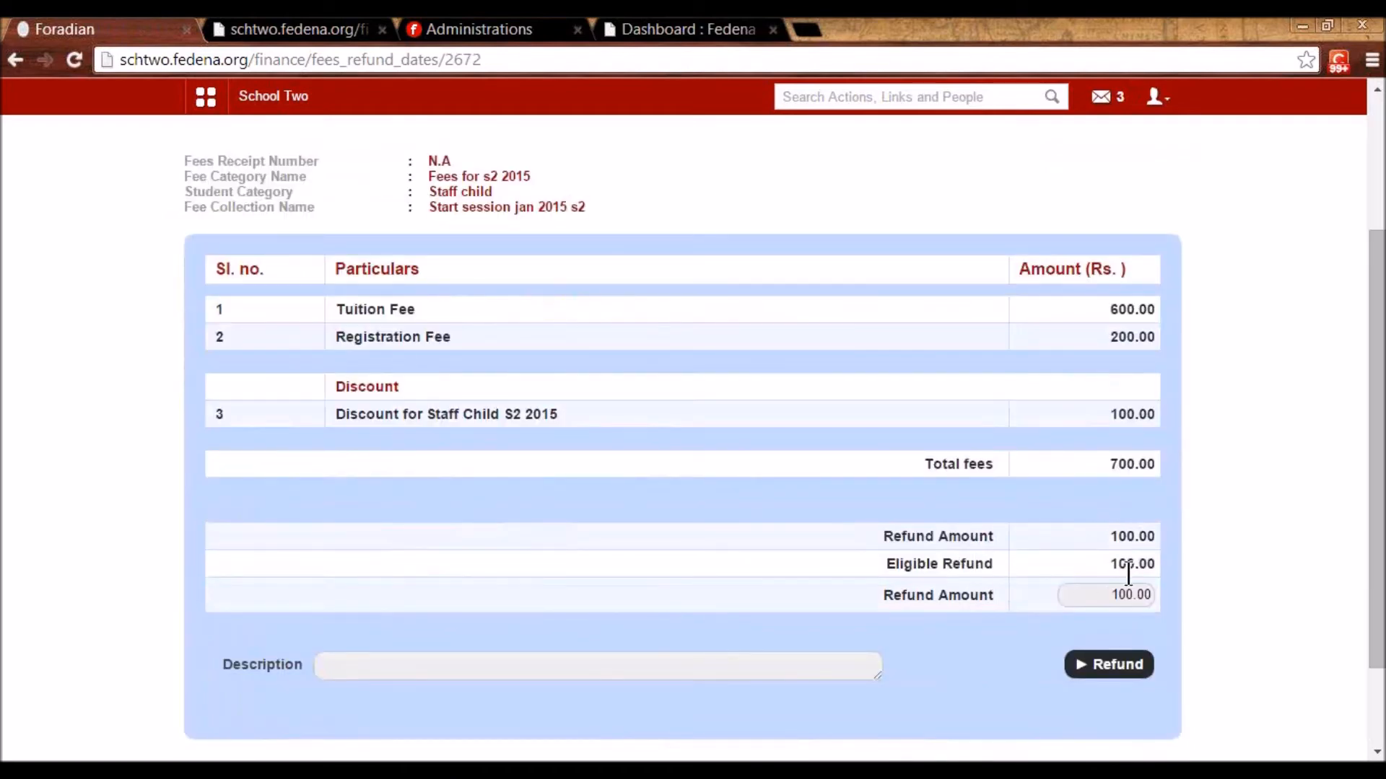
left_click(1130, 674)
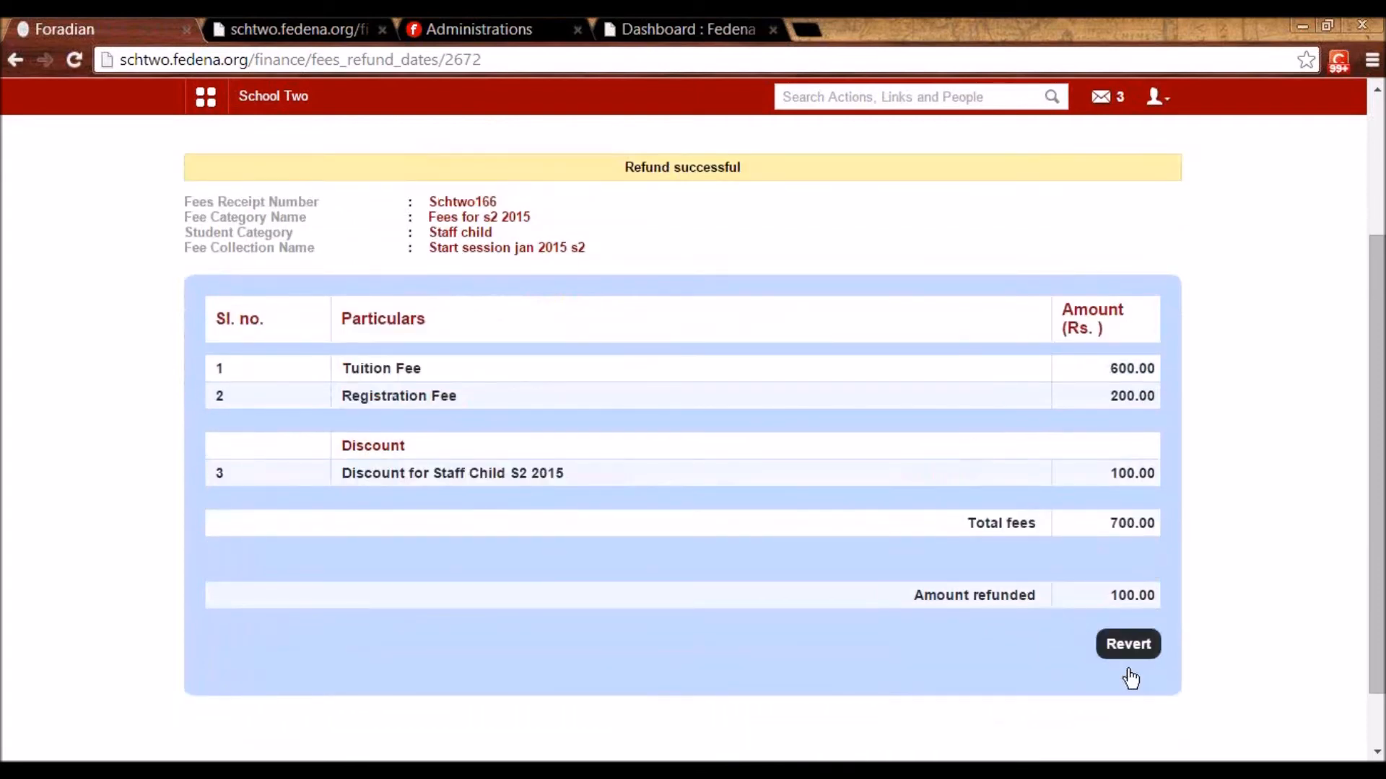
scroll(1130, 679, "up", 3)
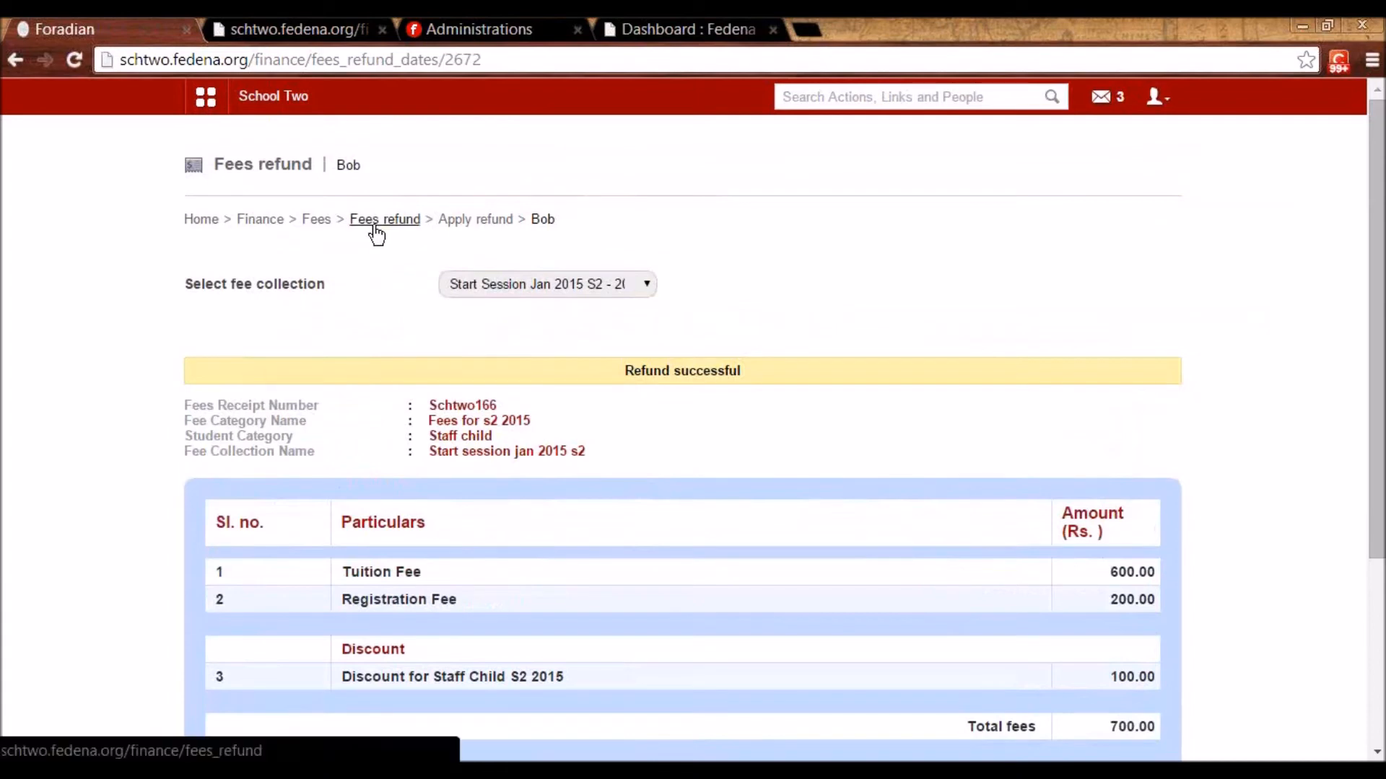
- List all refunds from 2014-12-29 to 2015-01-07, then open the Students Fees Head-wise Report
left_click(375, 225)
left_click(370, 320)
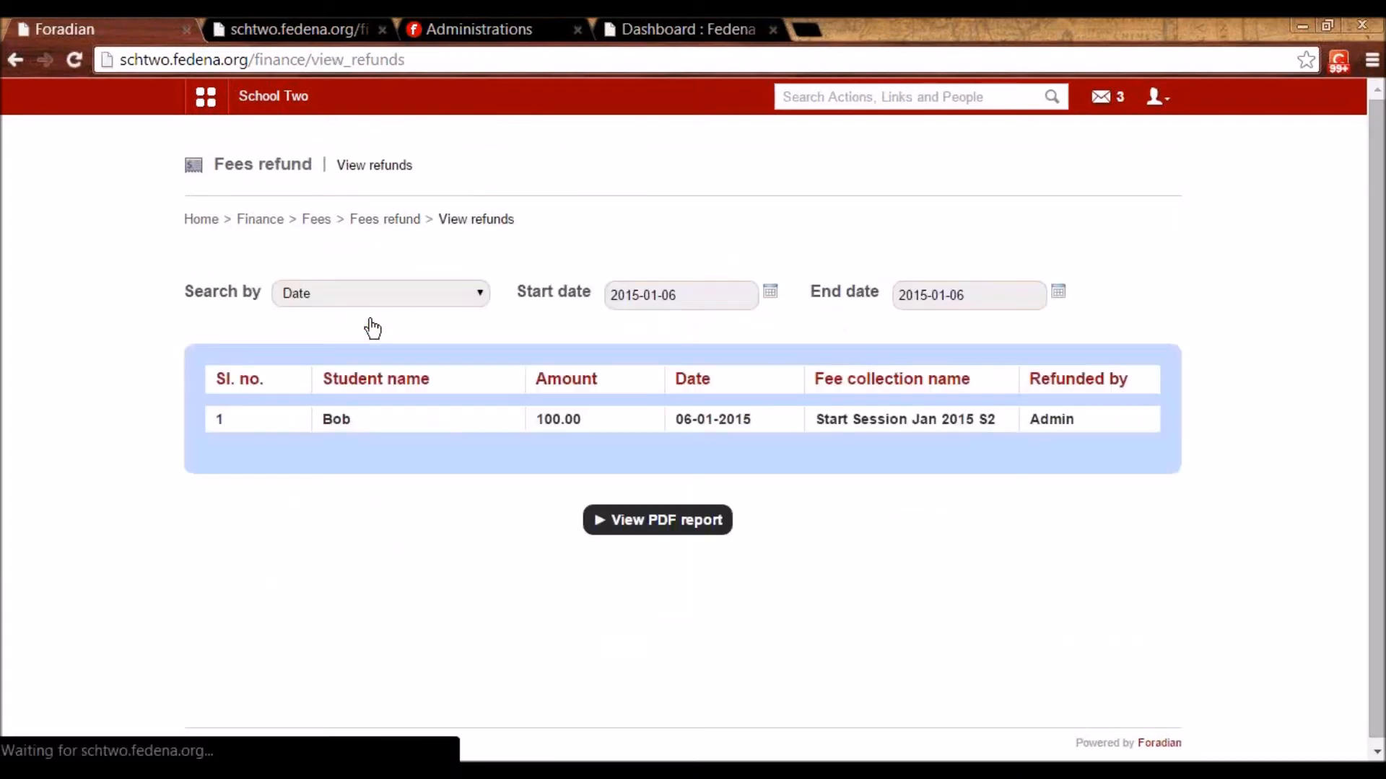
left_click(769, 292)
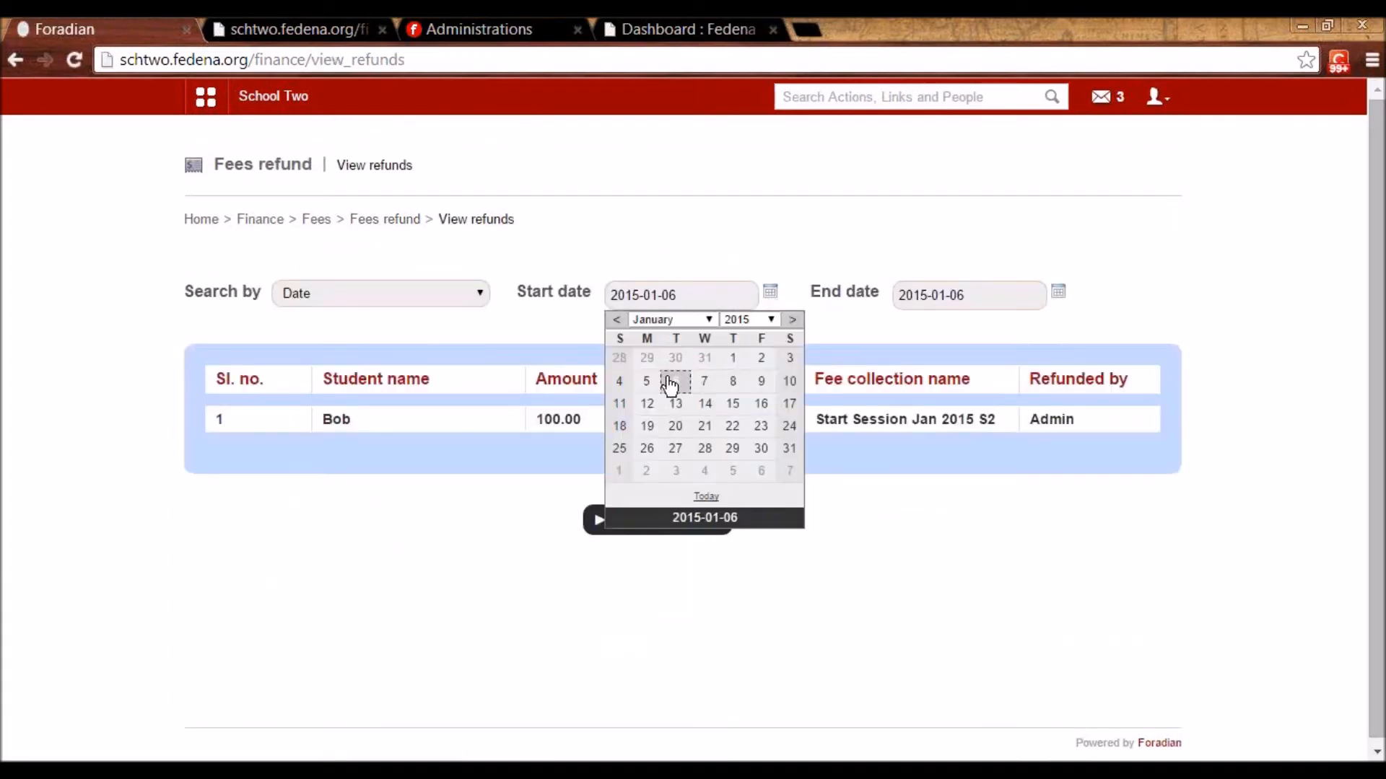
left_click(651, 355)
left_click(1057, 292)
left_click(970, 381)
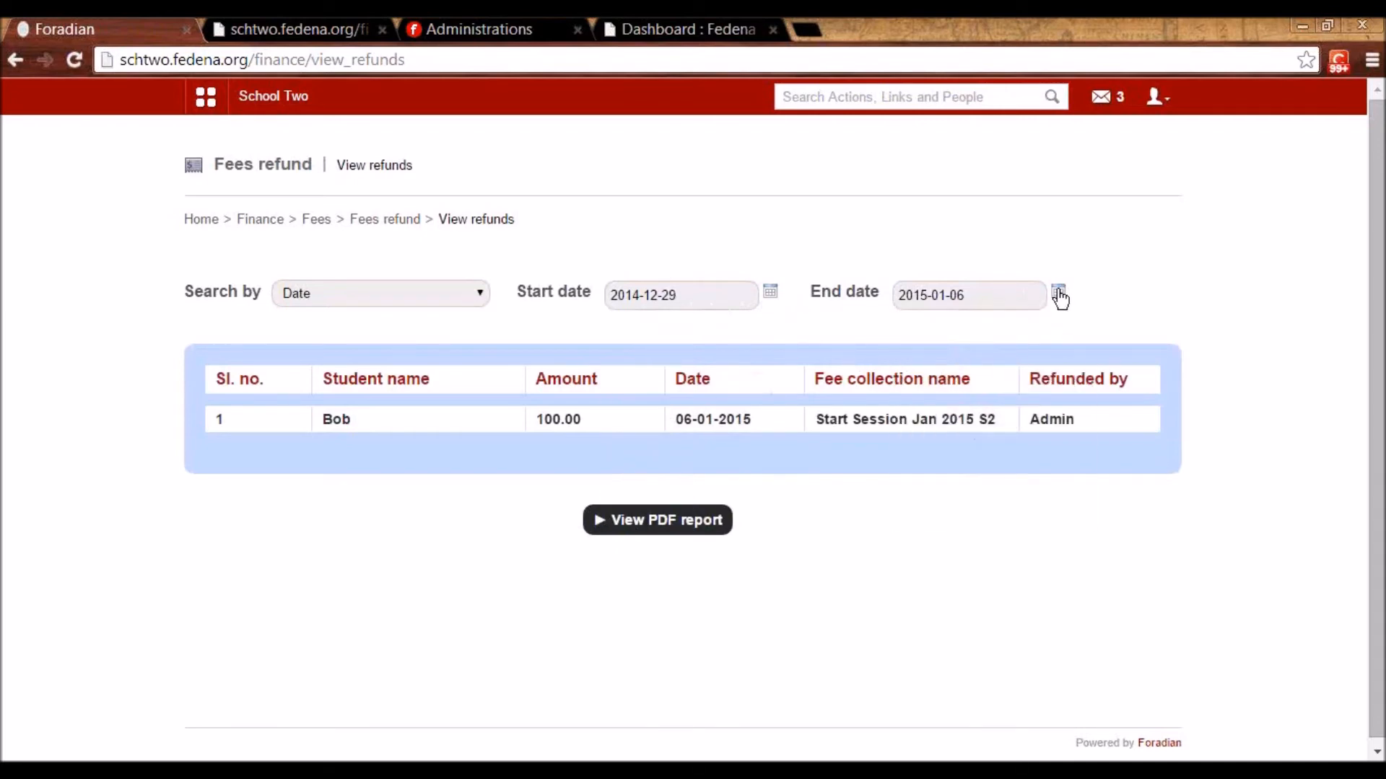
left_click(1059, 293)
left_click(996, 381)
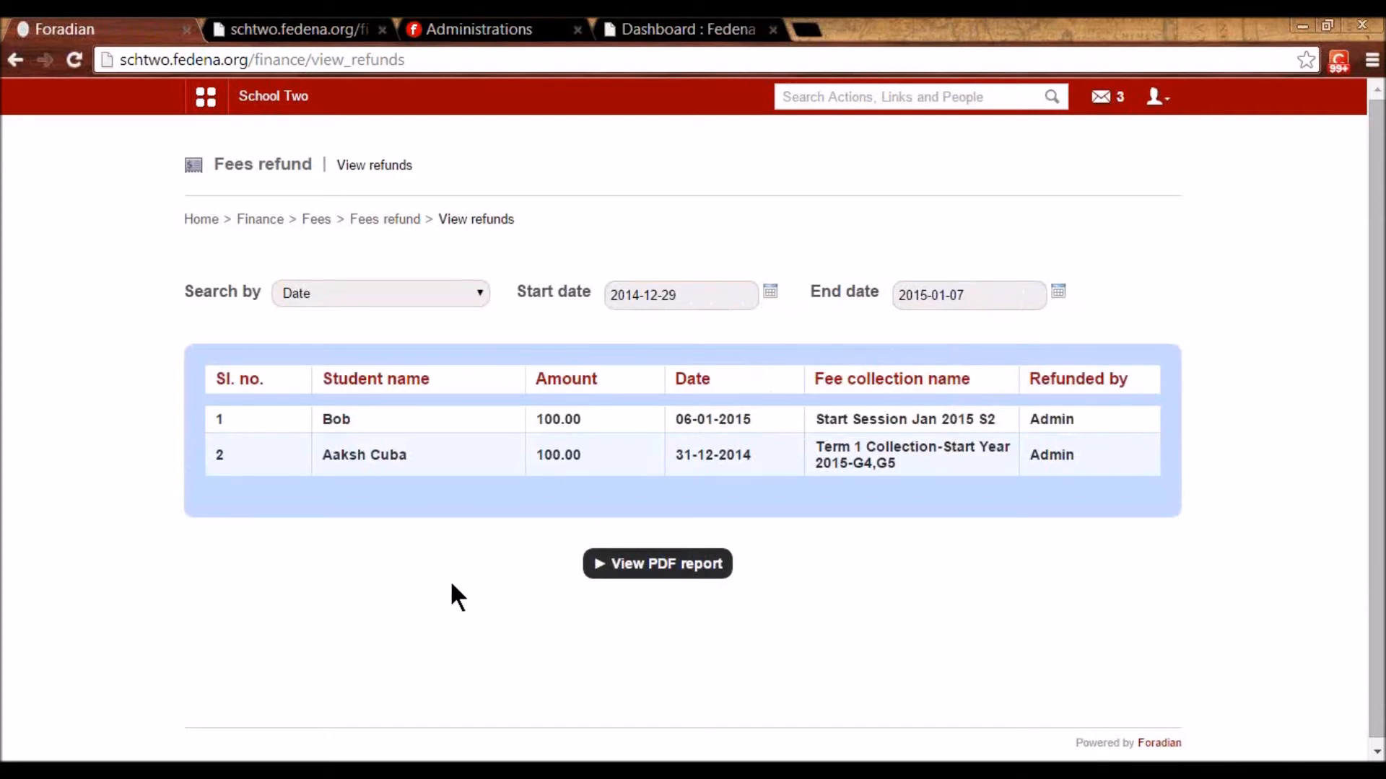
left_click(316, 219)
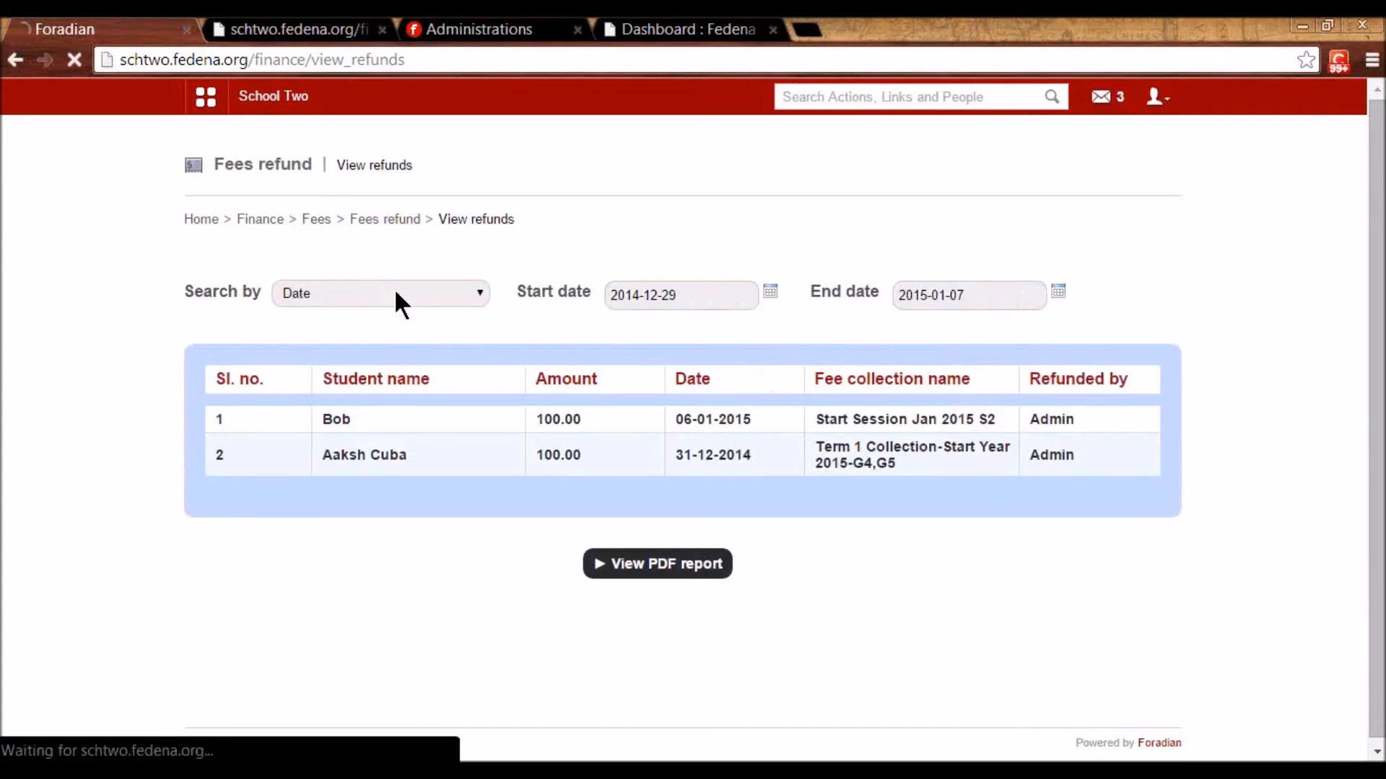
left_click(543, 586)
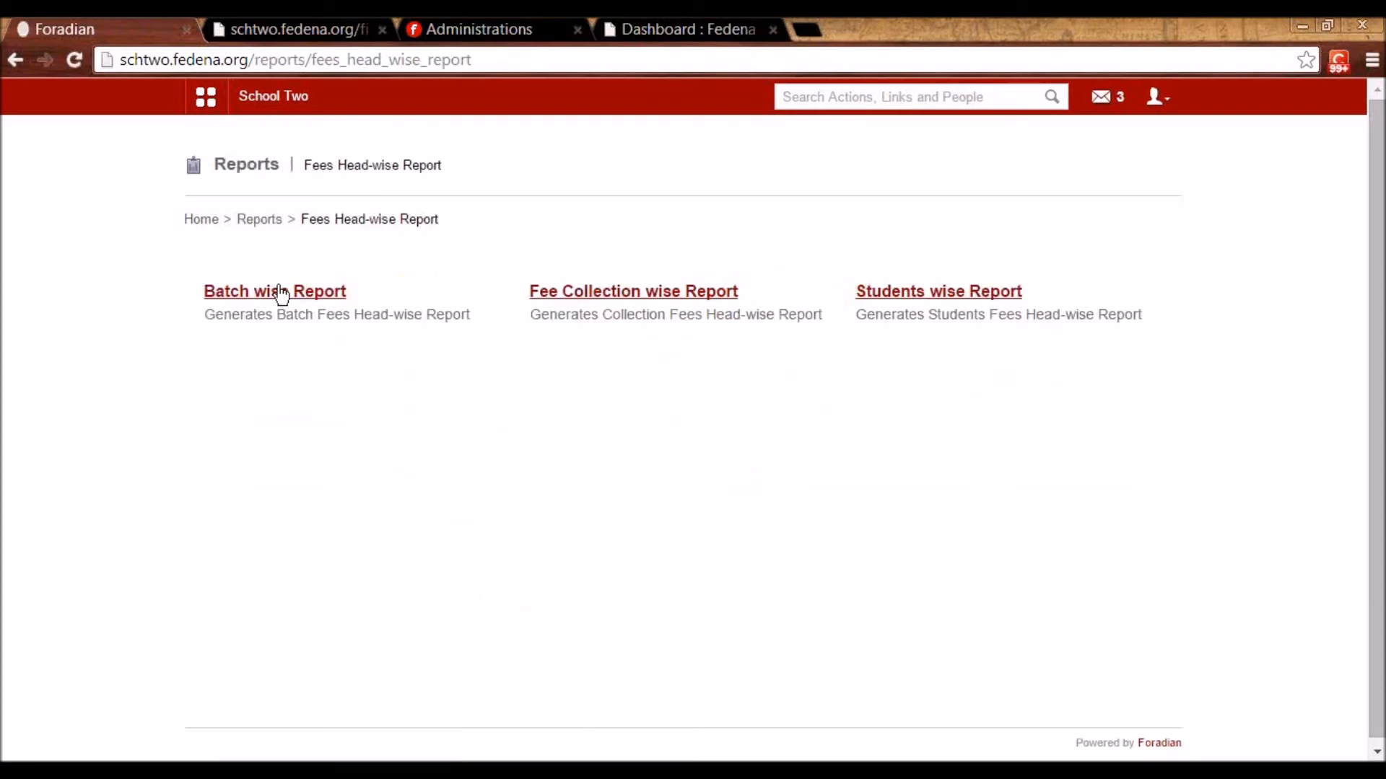
left_click(280, 292)
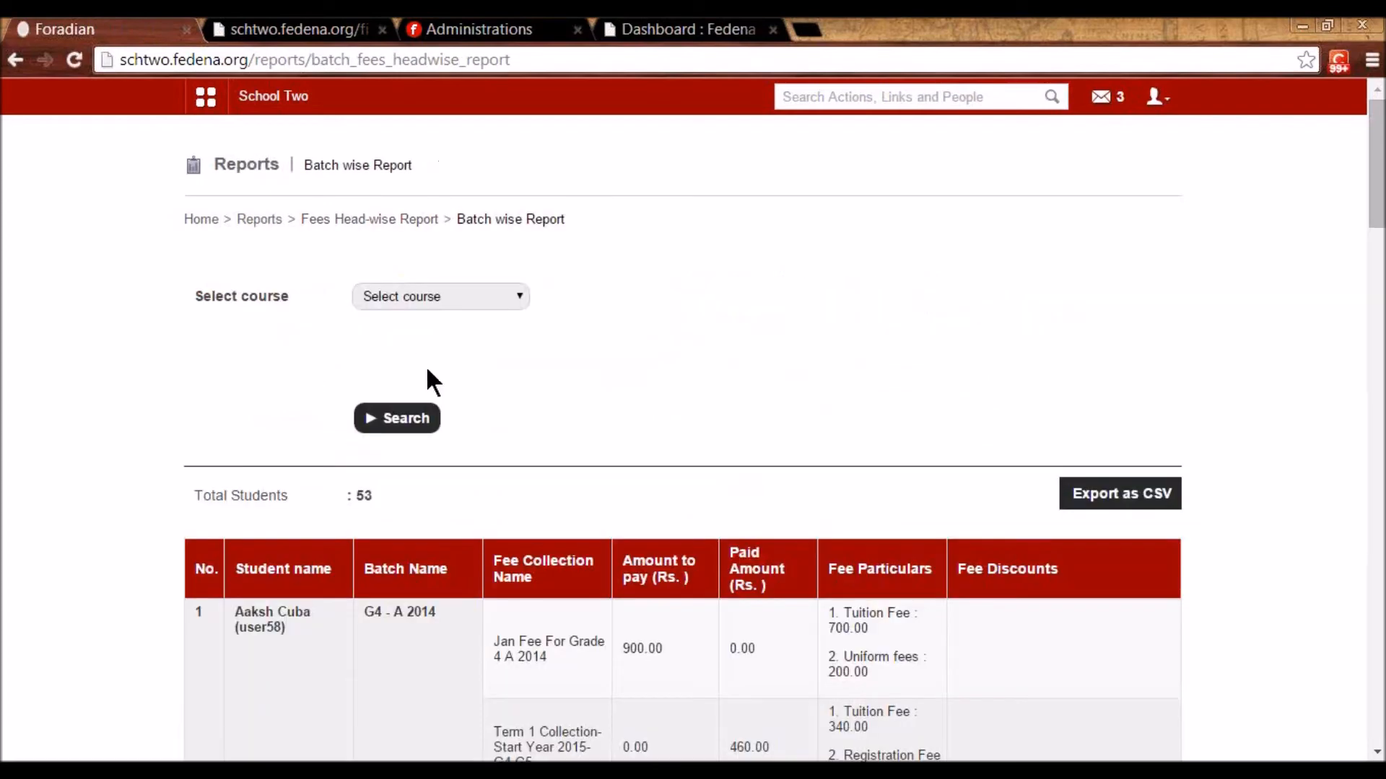
left_click(426, 302)
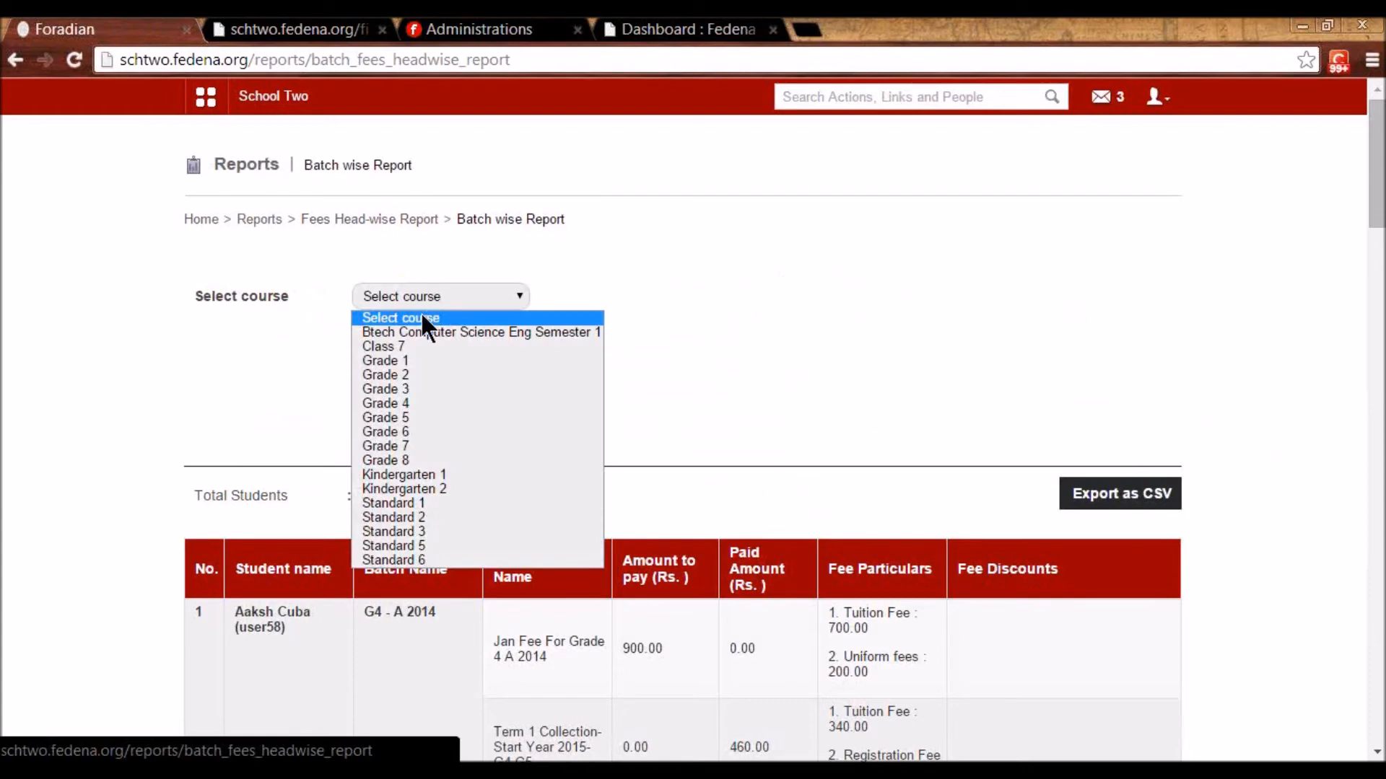
left_click(444, 516)
left_click(405, 406)
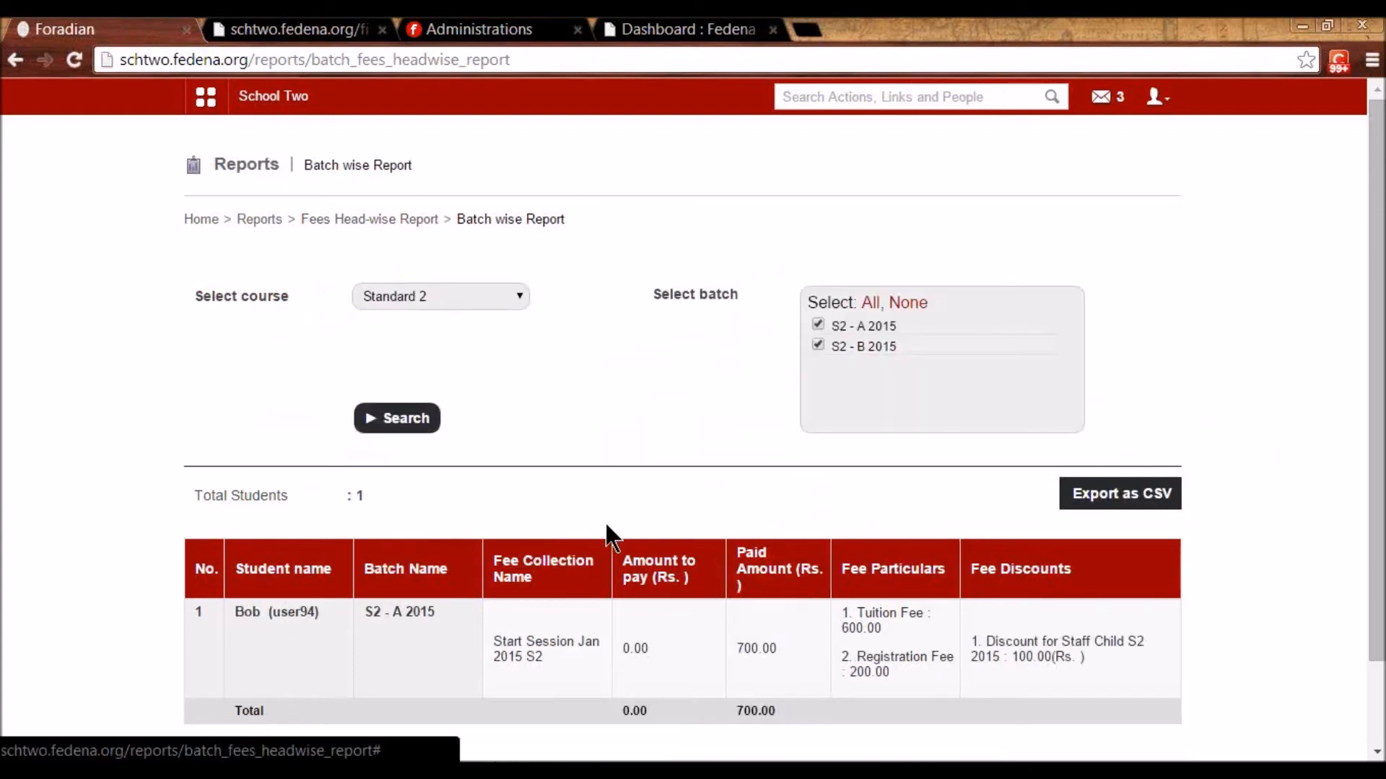
scroll(582, 520, "down", 2)
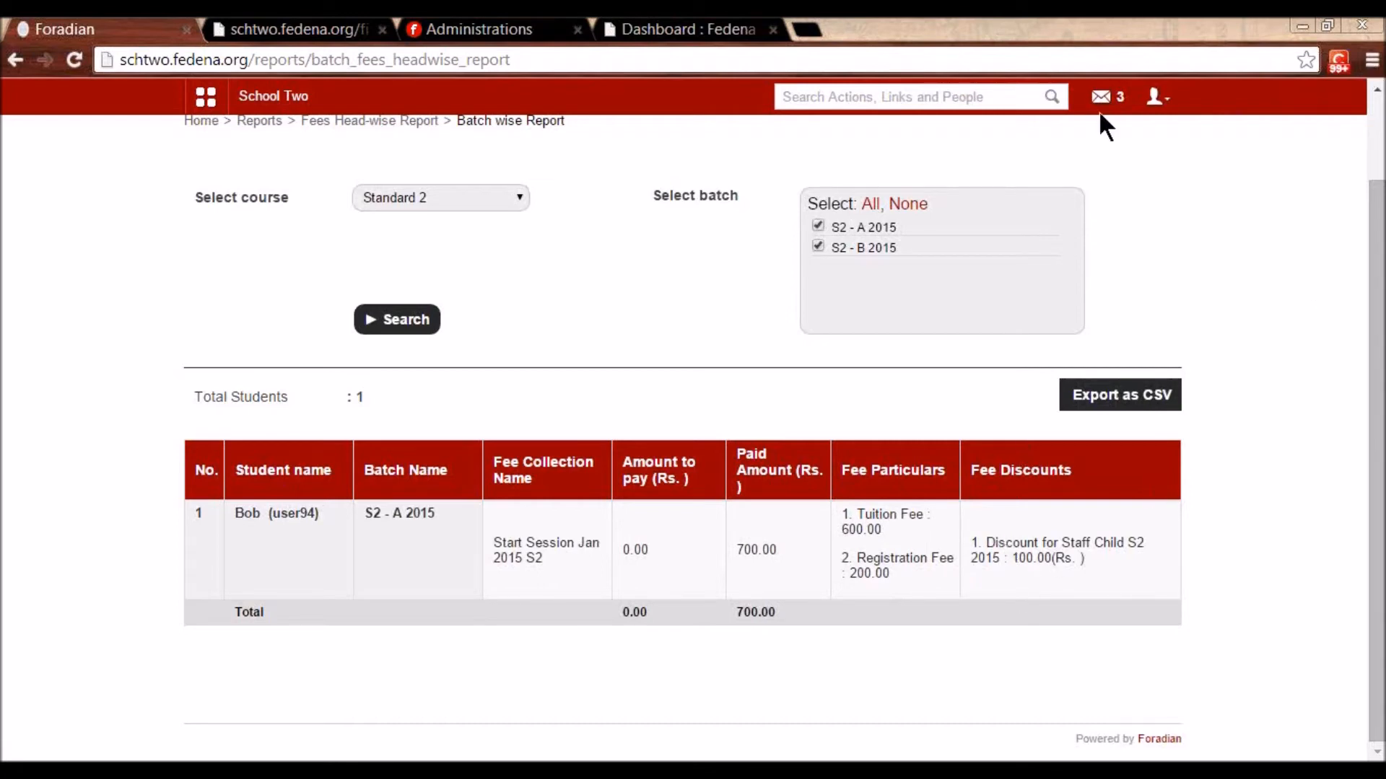
scroll(718, 248, "up", 2)
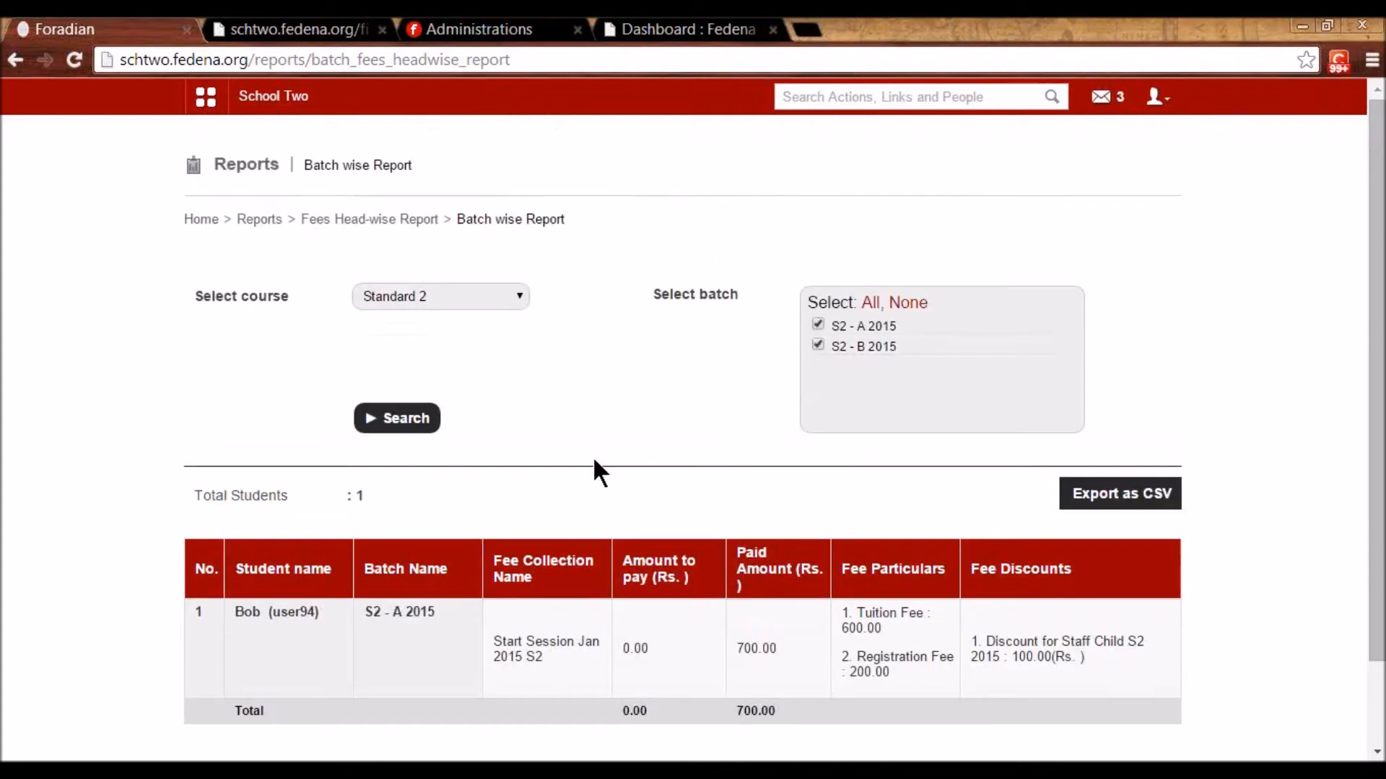
left_click(372, 219)
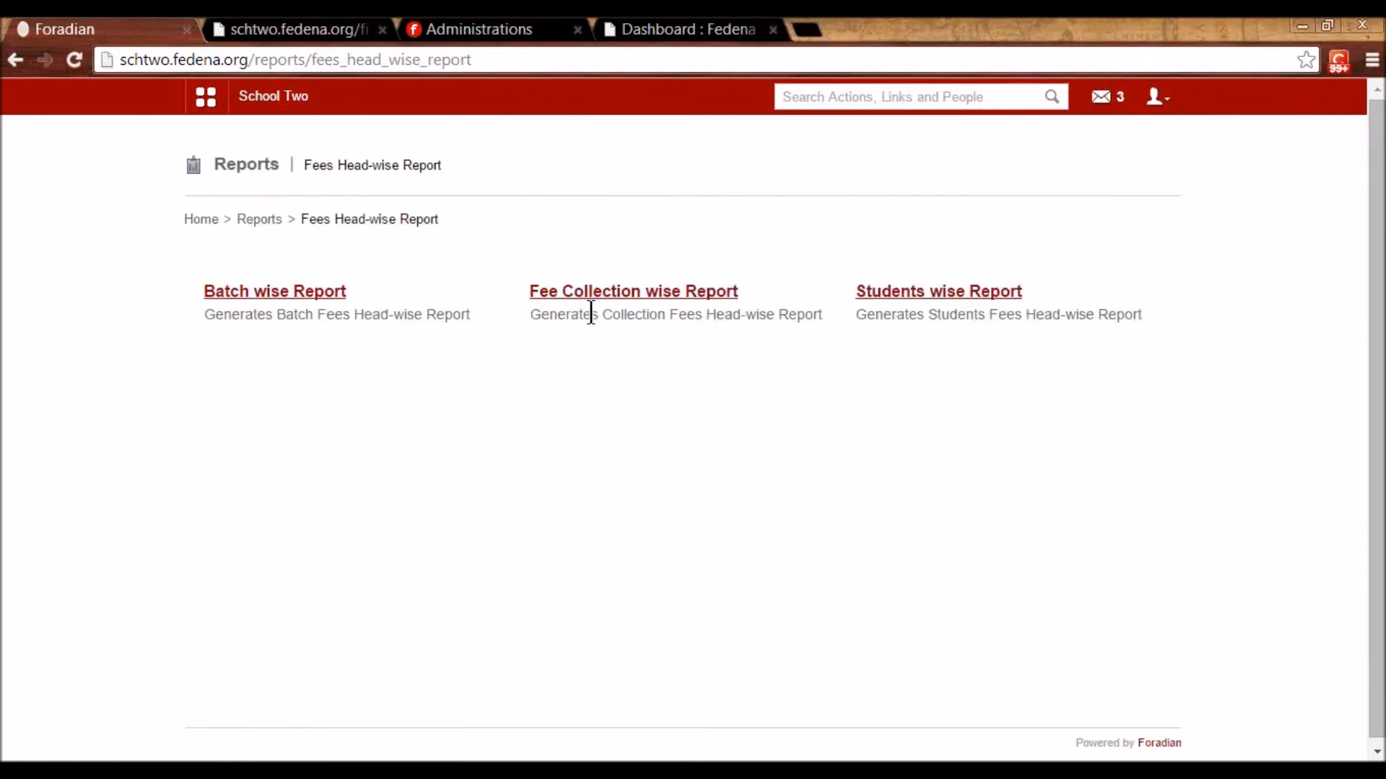
- Open the Fee Collection wise Report and select batch G1 - A 2014
left_click(614, 292)
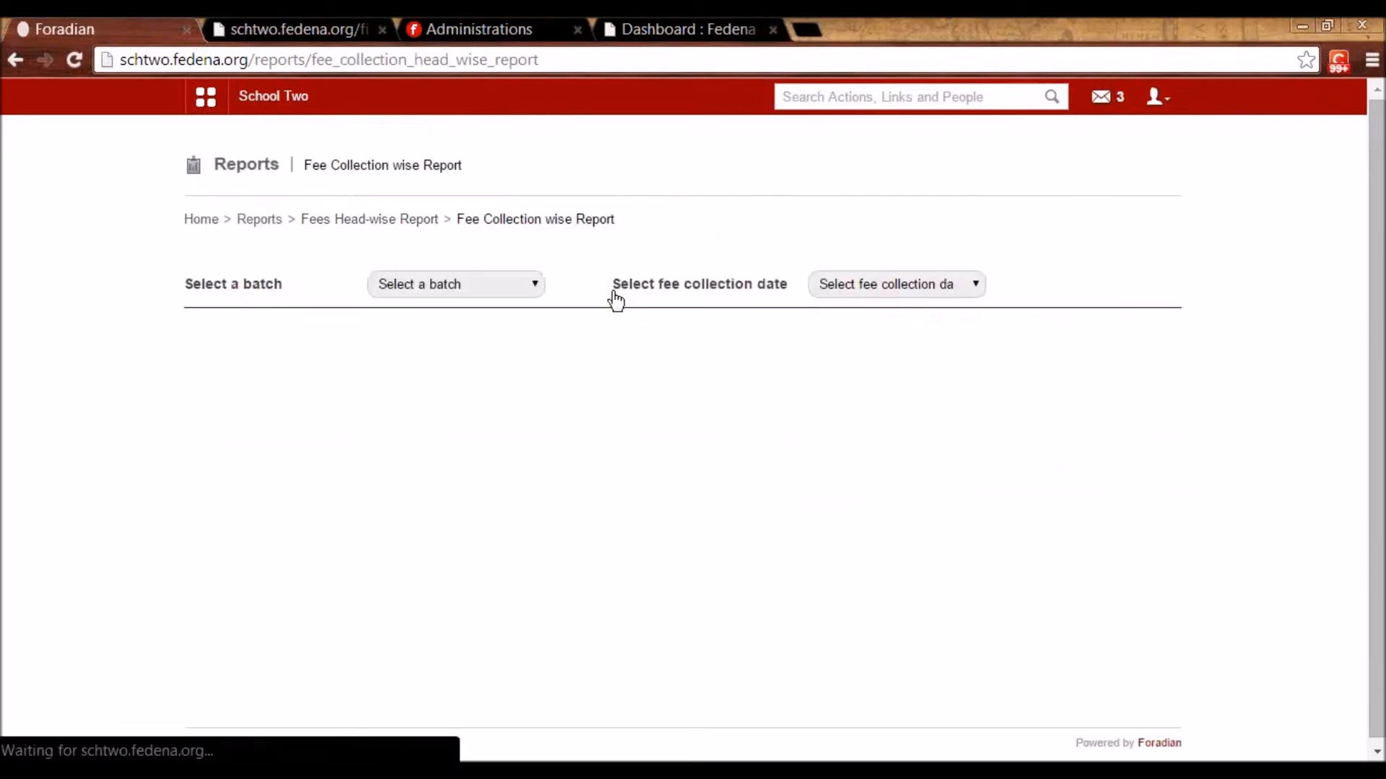
left_click(479, 282)
scroll(470, 375, "down", 4)
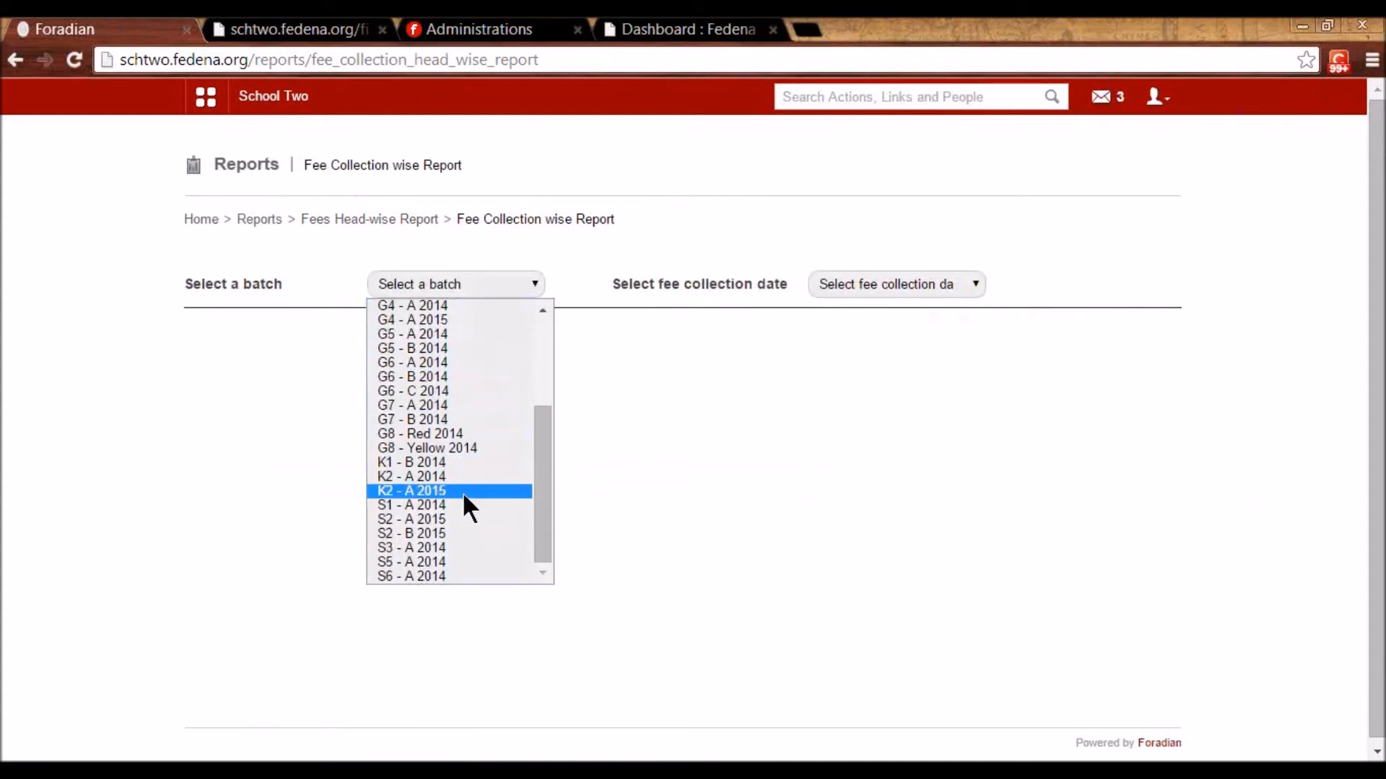
left_click(459, 495)
left_click(455, 290)
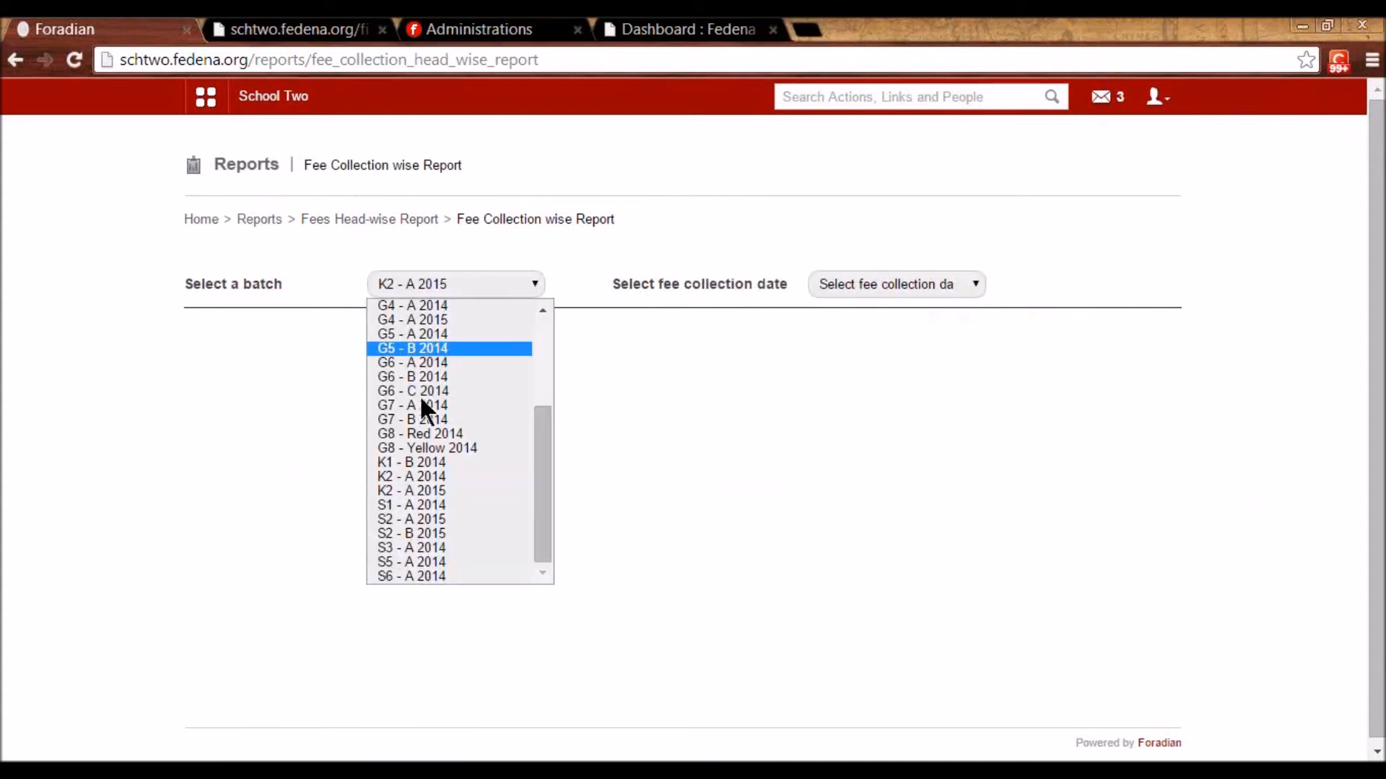
left_click(395, 458)
left_click(826, 284)
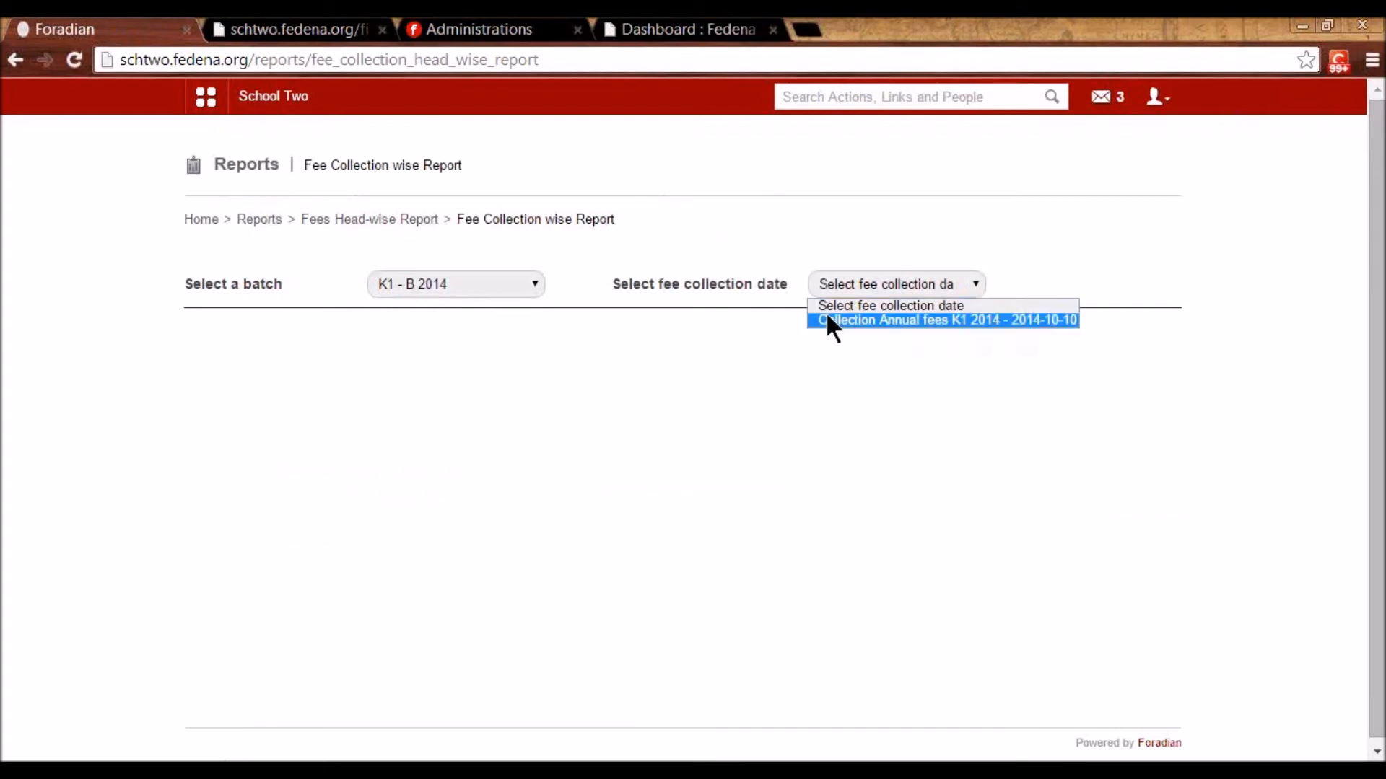
left_click(483, 283)
key("Escape")
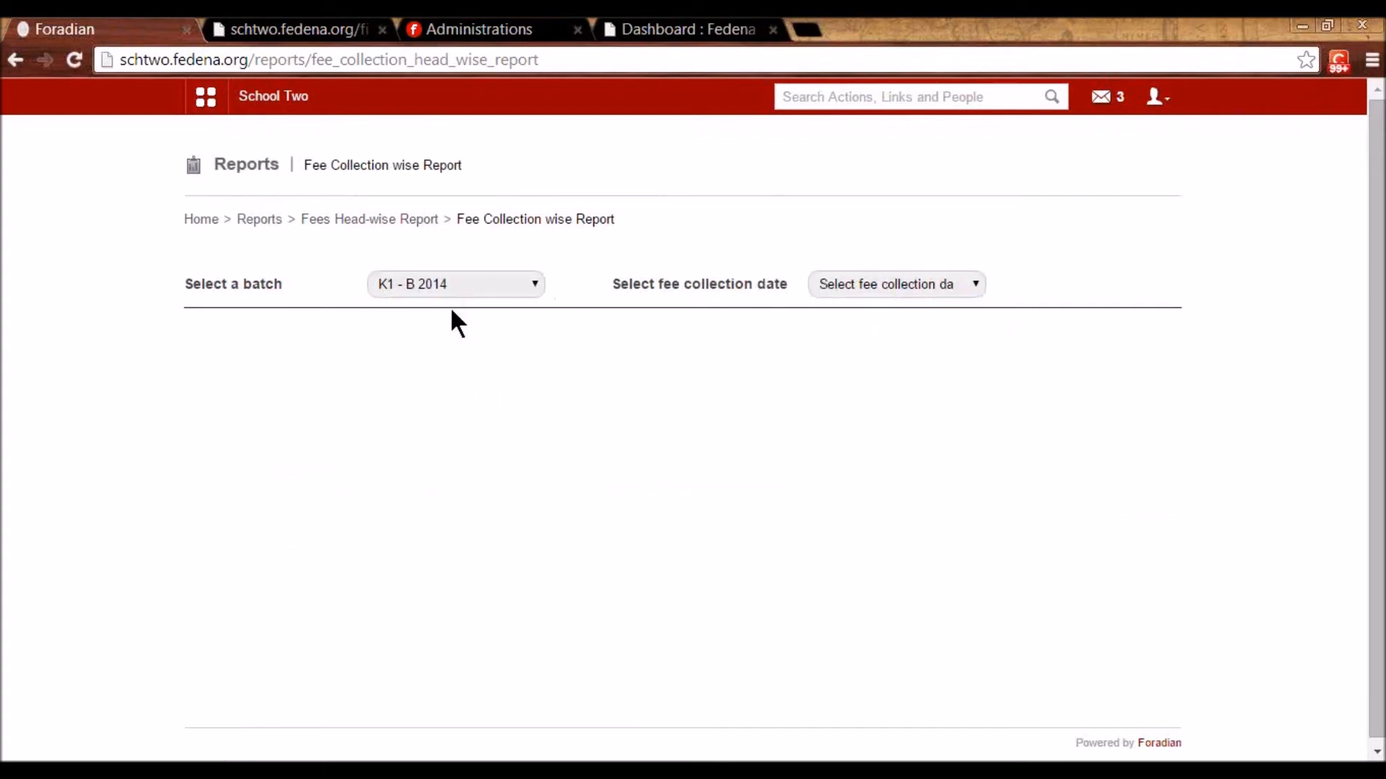
left_click(449, 281)
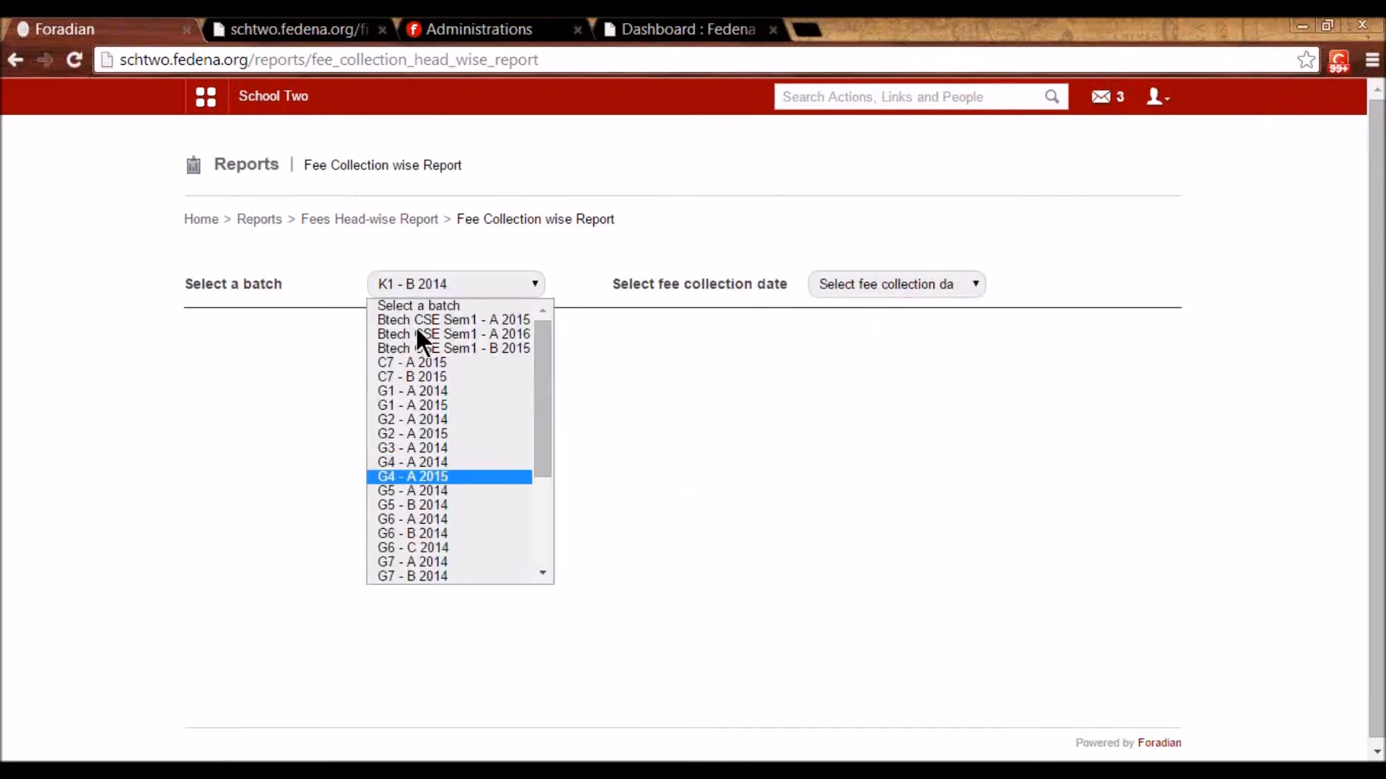
left_click(430, 403)
- Load Fee Collection G1 A 2014 and scroll through its 9 students
left_click(849, 289)
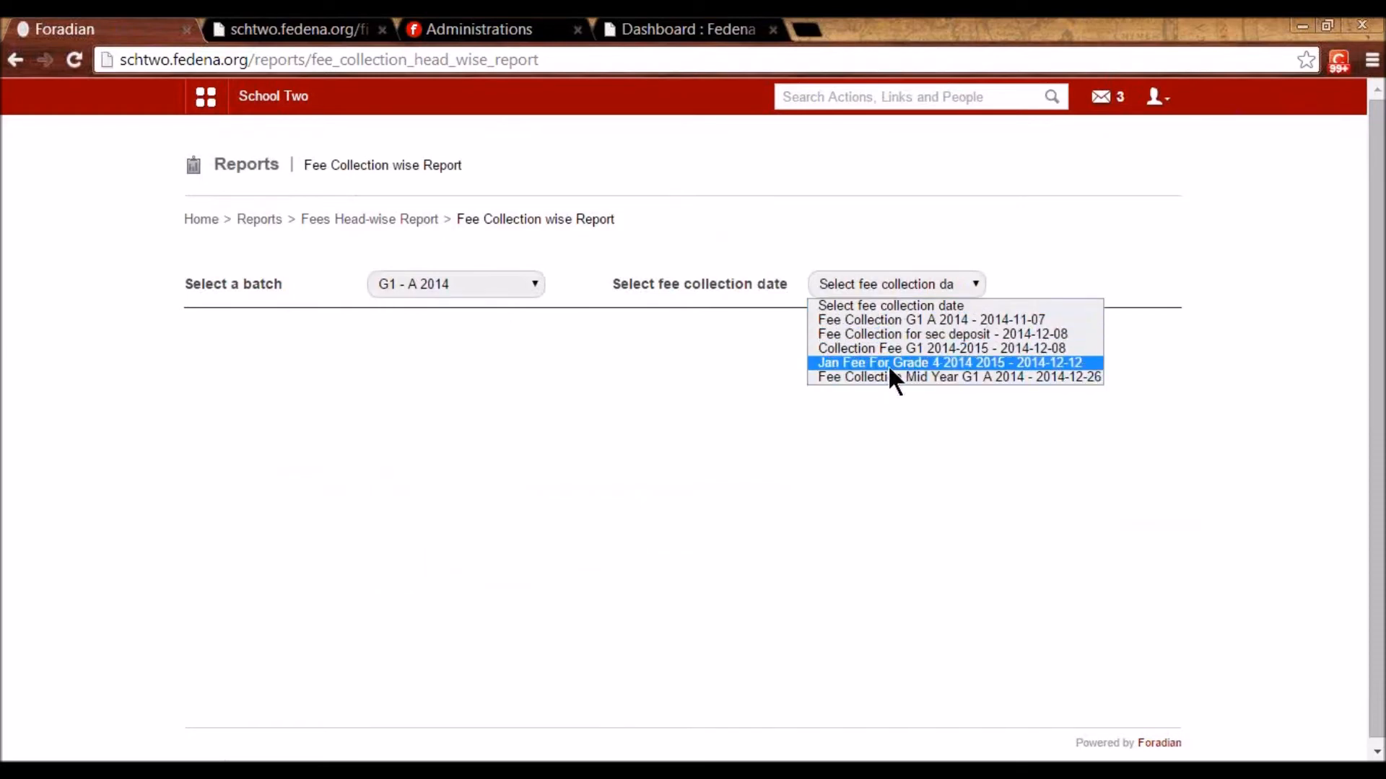
left_click(907, 320)
scroll(642, 442, "down", 3)
scroll(349, 433, "down", 2)
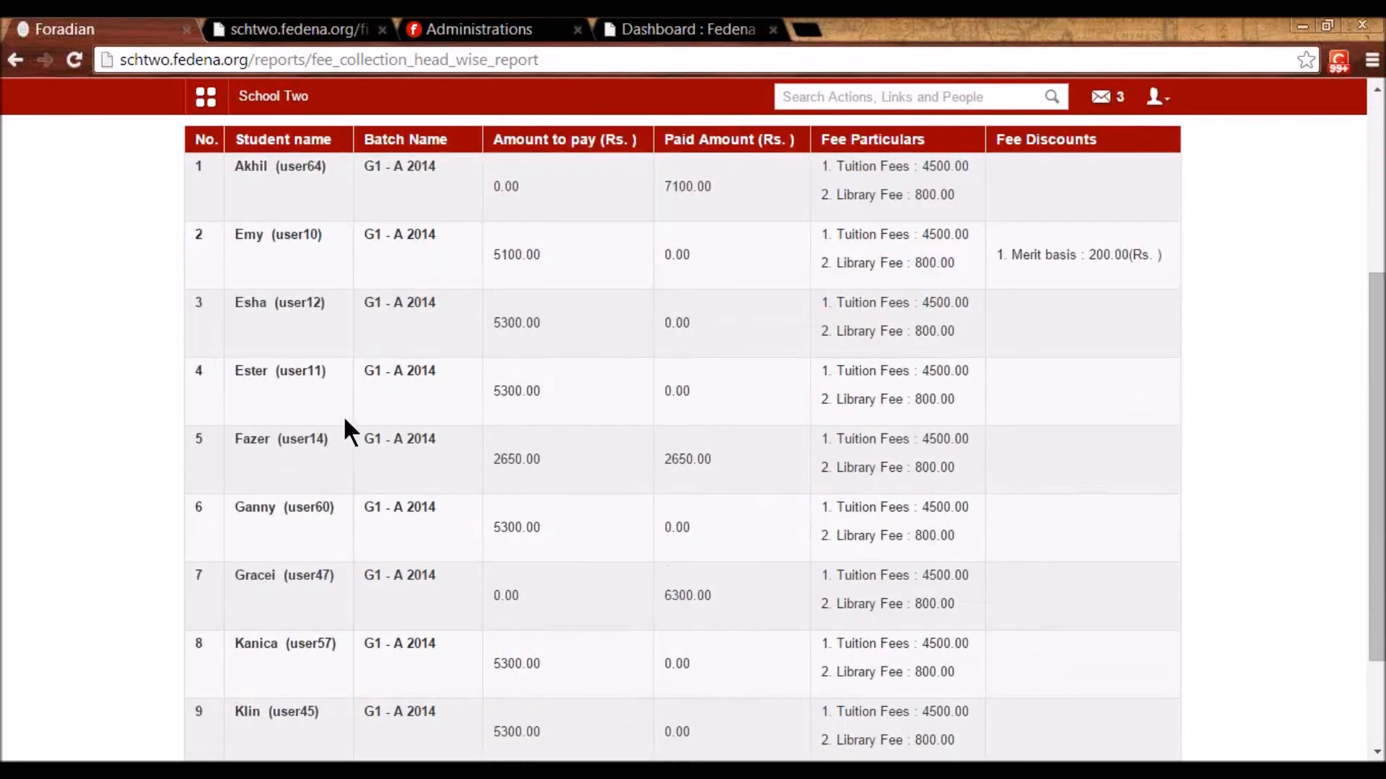
scroll(526, 356, "up", 2)
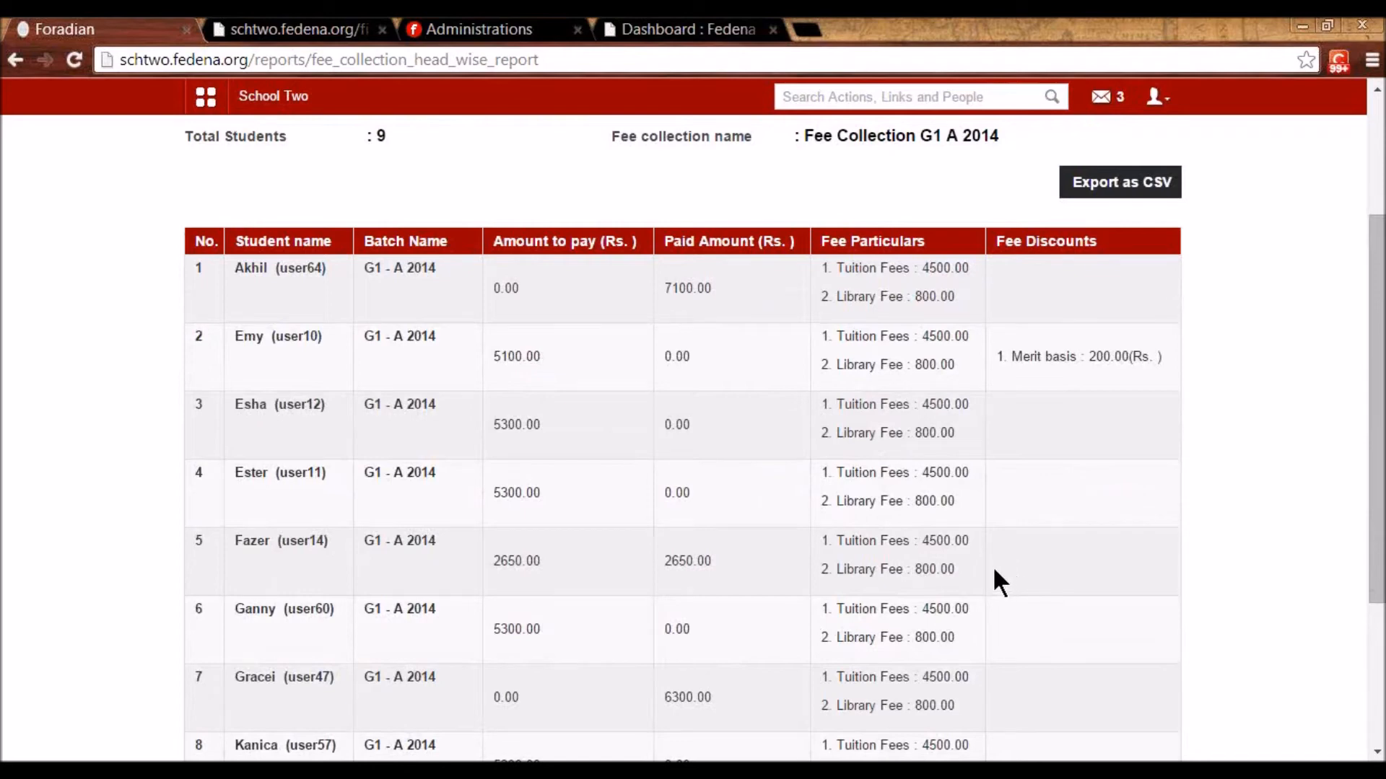
scroll(989, 568, "up", 3)
- Open the searched student's head-wise fee report showing 700.0 paid and 0.0 balance
left_click(377, 219)
left_click(898, 293)
left_click(476, 289)
type("bb")
key("BackSpace")
type("ob")
left_click(326, 429)
left_click(326, 429)
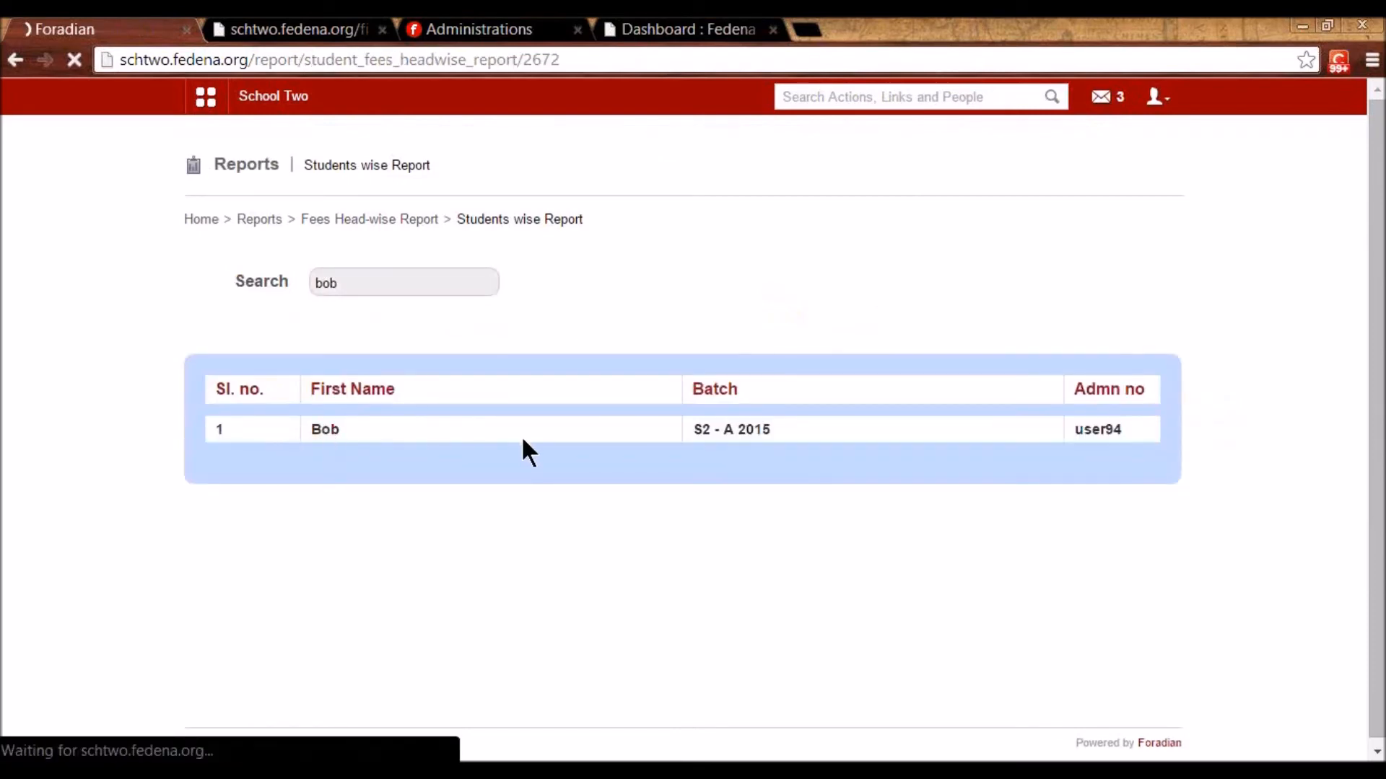
key("ctrl+plus")
key("ctrl+plus")
key("ctrl+plus")
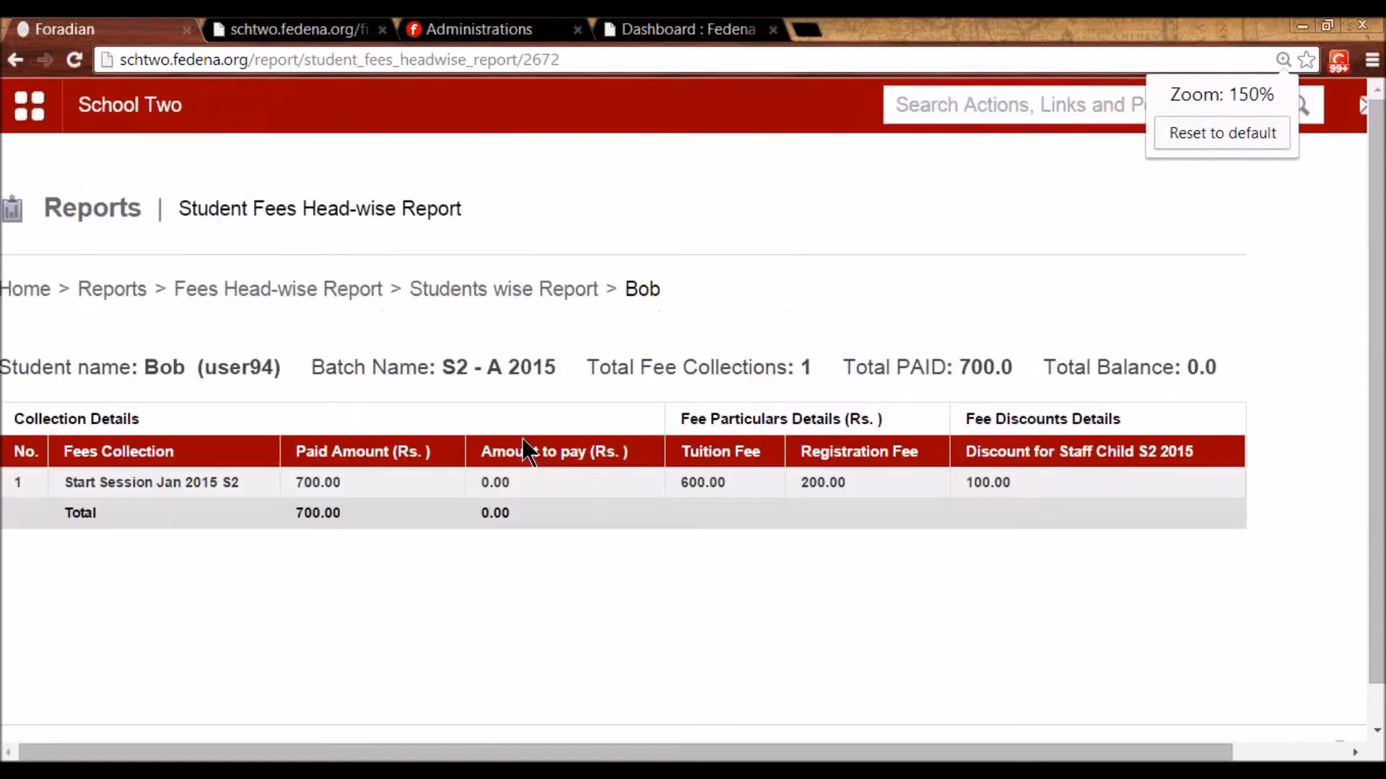
key("ctrl+minus")
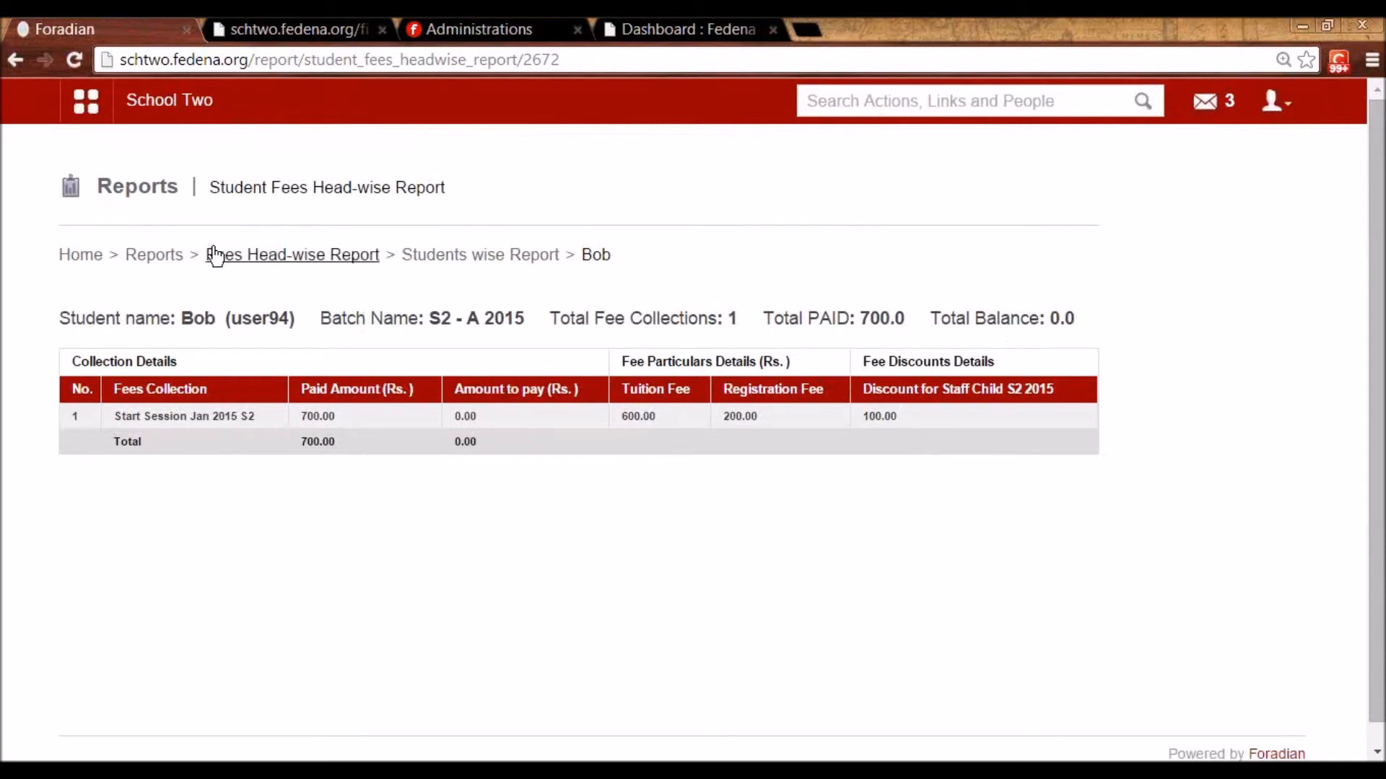
- Go to the Finance module via the Administration modules menu
left_click(86, 101)
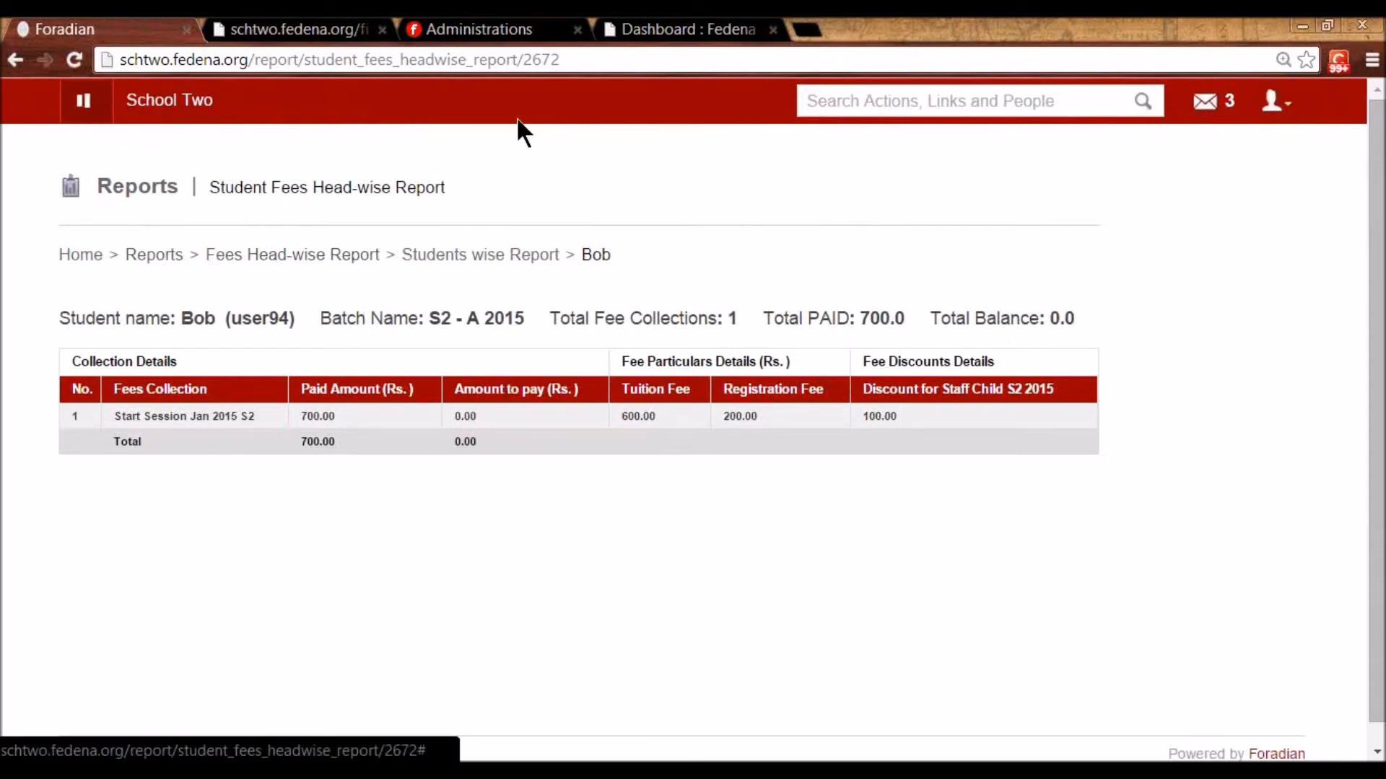
left_click(674, 173)
left_click(223, 251)
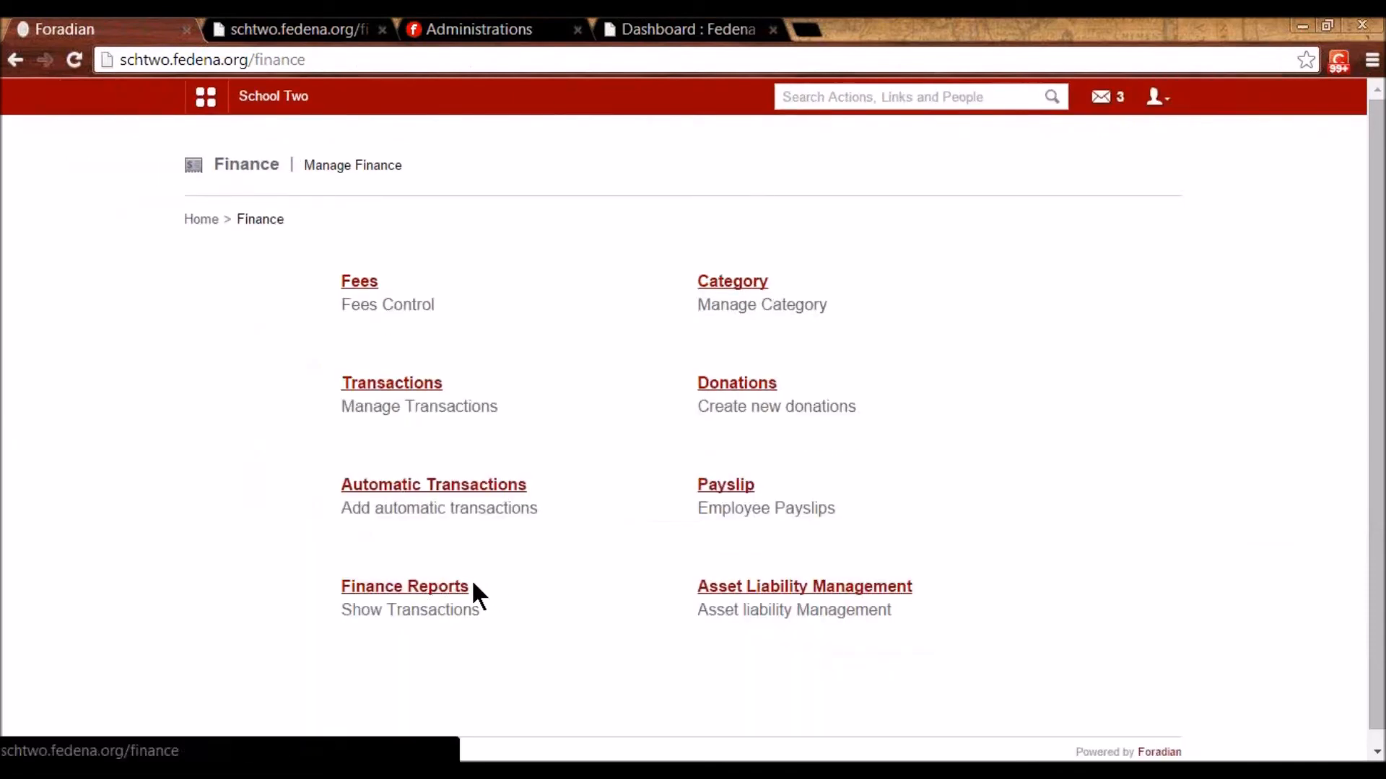
- Display the finance transactions report from 2014-12-30 to 2015-01-06
left_click(359, 282)
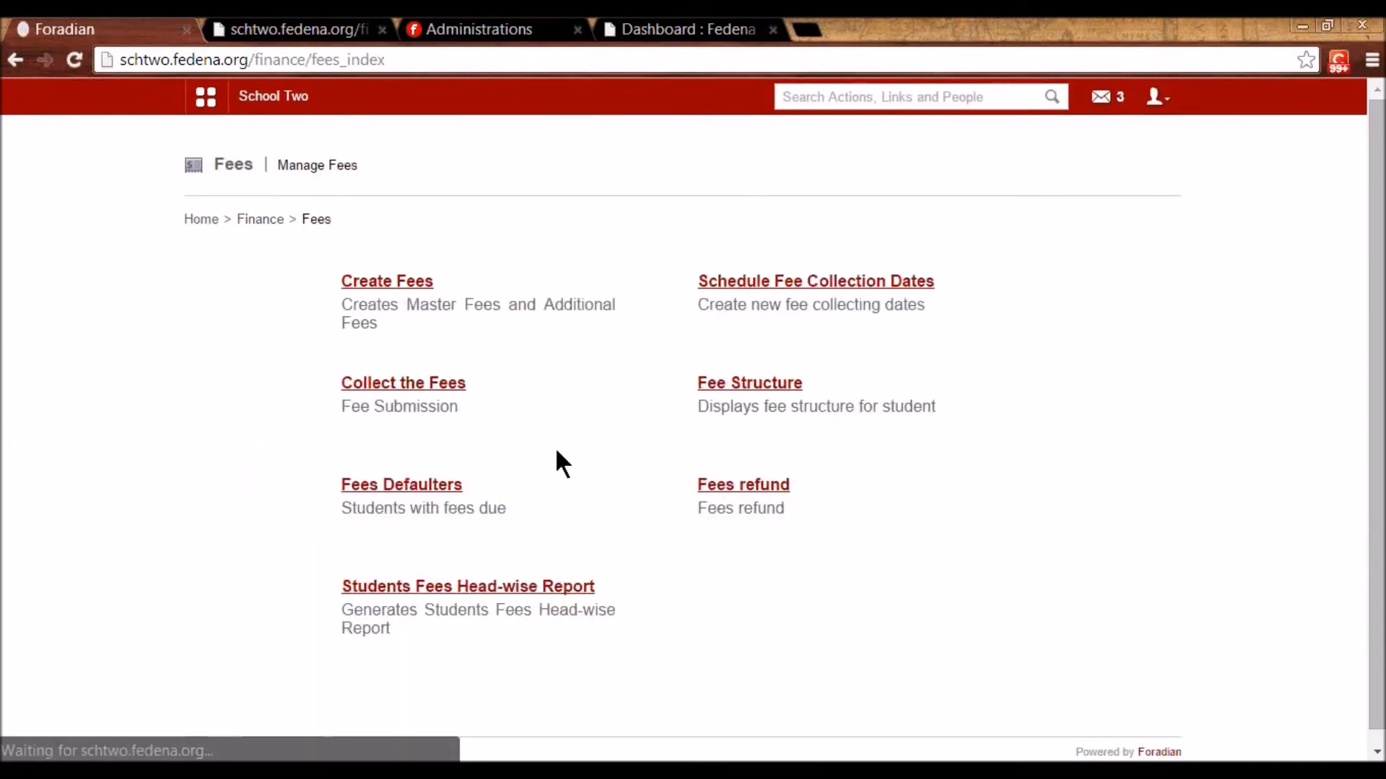
left_click(263, 221)
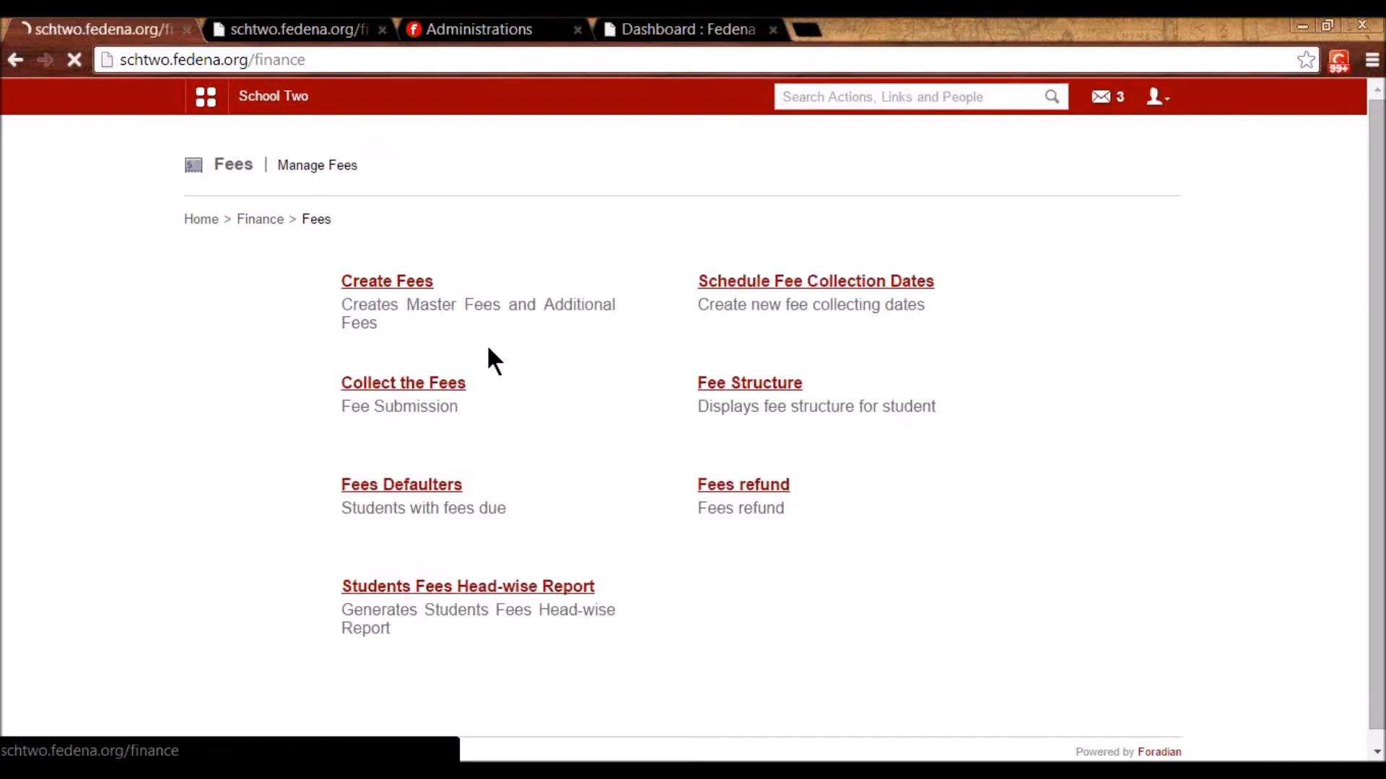
left_click(372, 586)
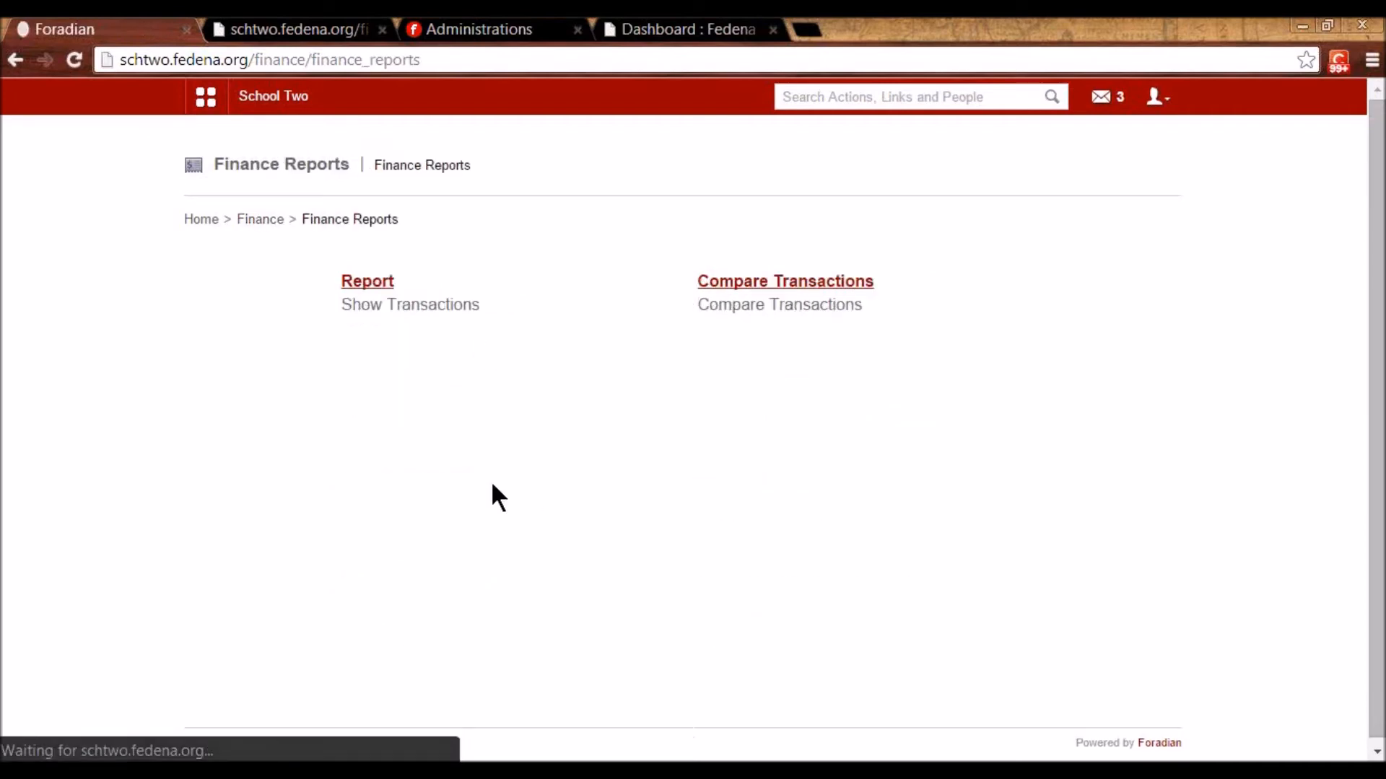
left_click(373, 282)
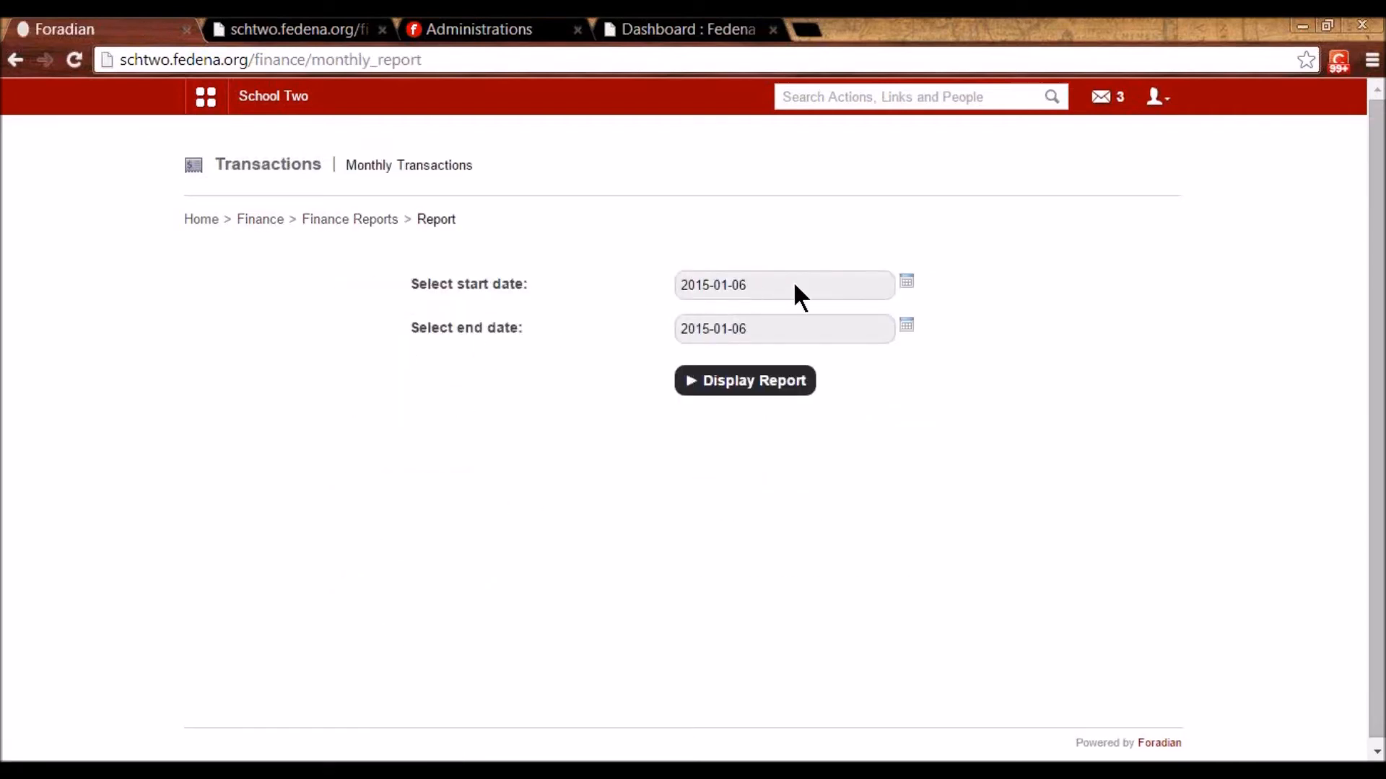
left_click(906, 281)
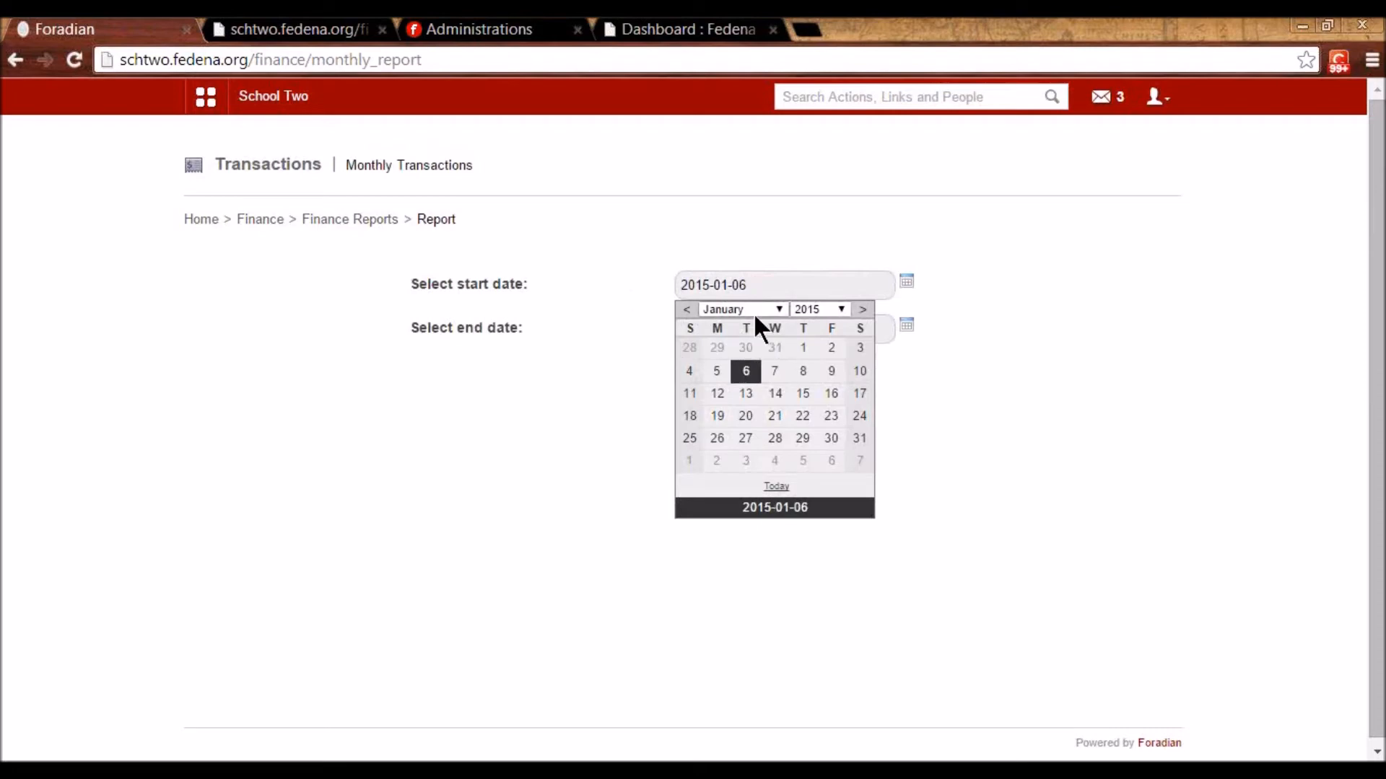
left_click(746, 349)
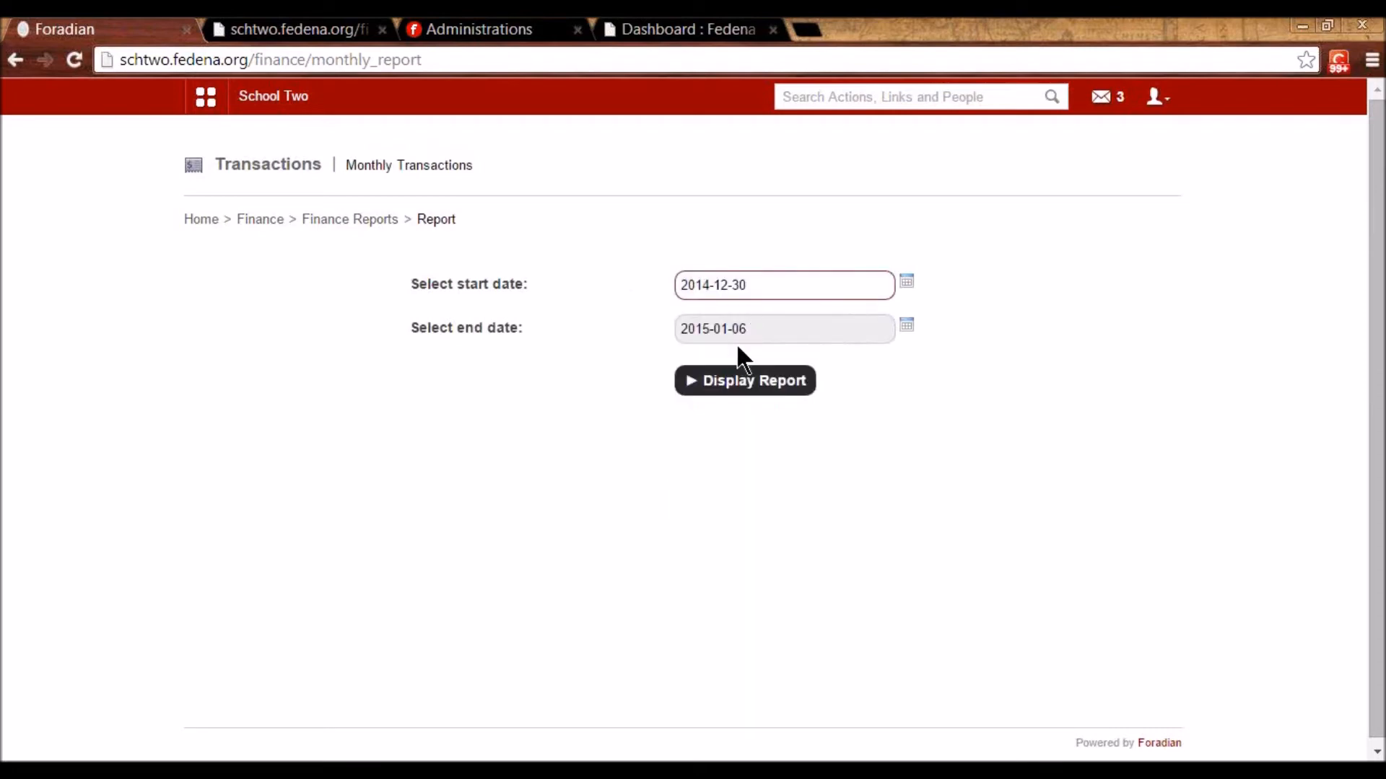
left_click(748, 385)
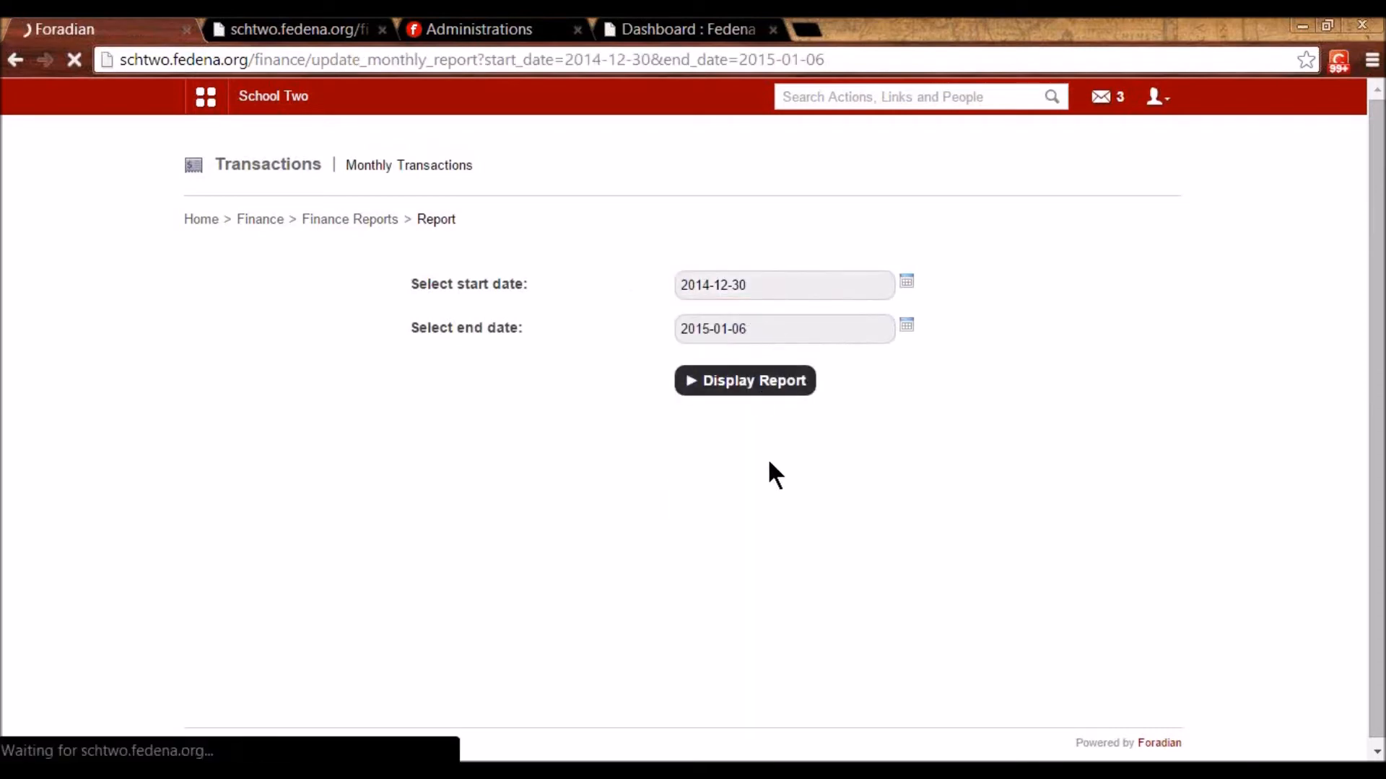
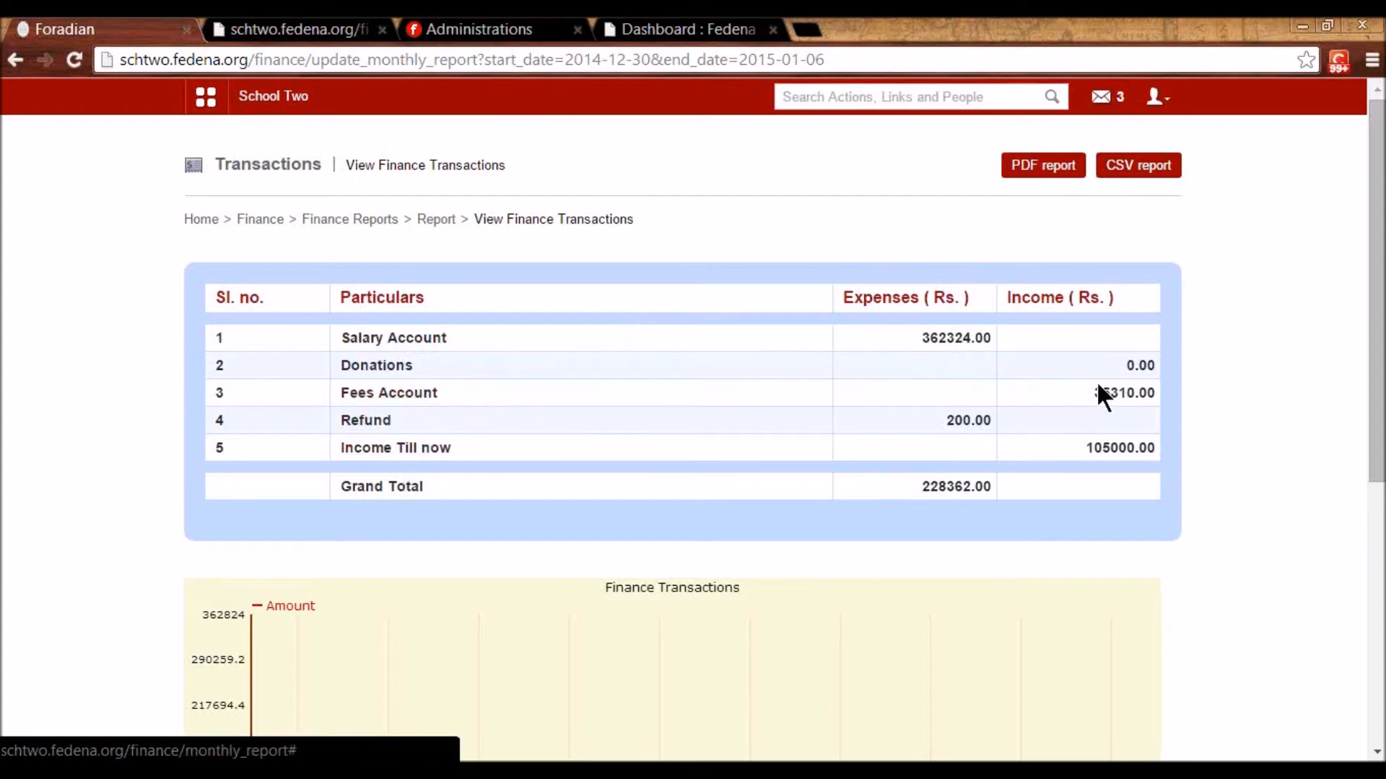
- Inspect the Fees Account's G5, Term 1, mid-year G1 and Jan Fee For Grade 4 collection payments
left_click(403, 394)
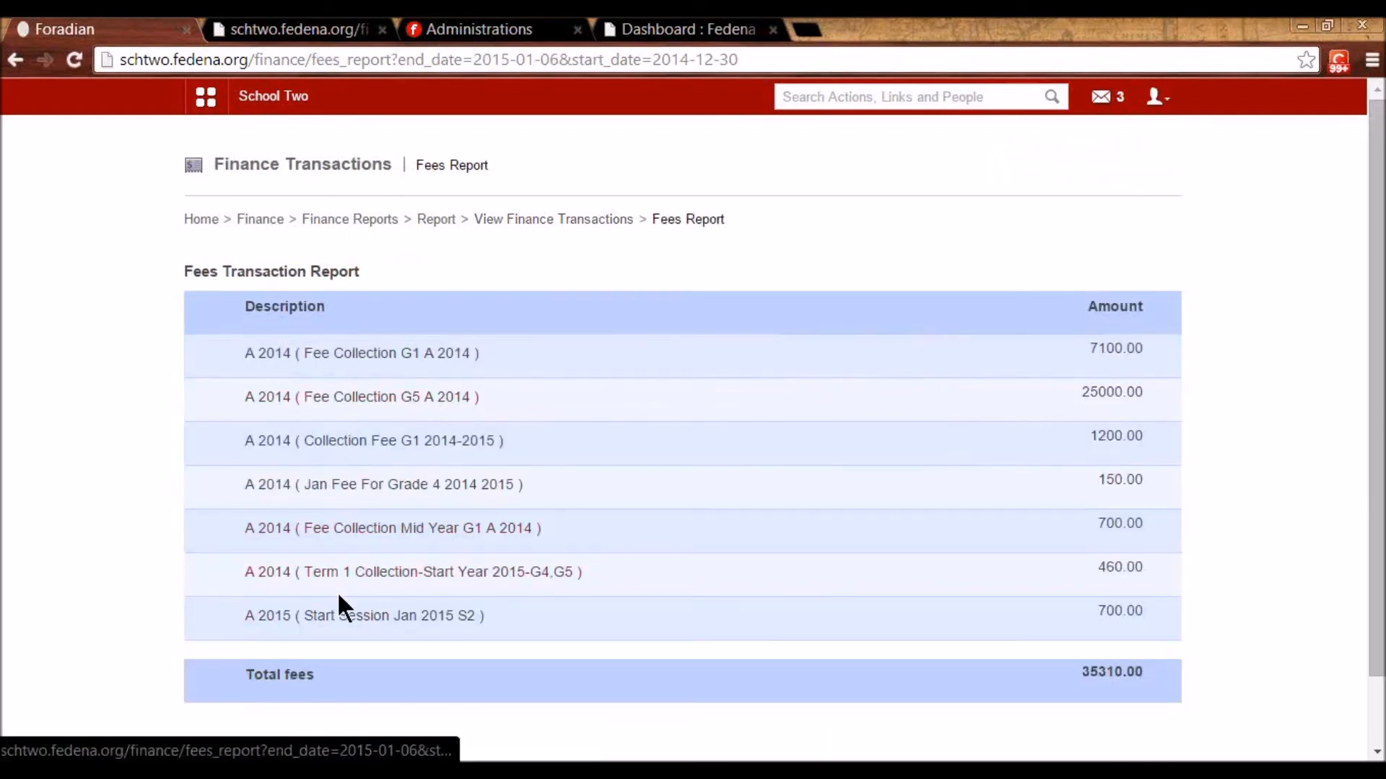
left_click(340, 399)
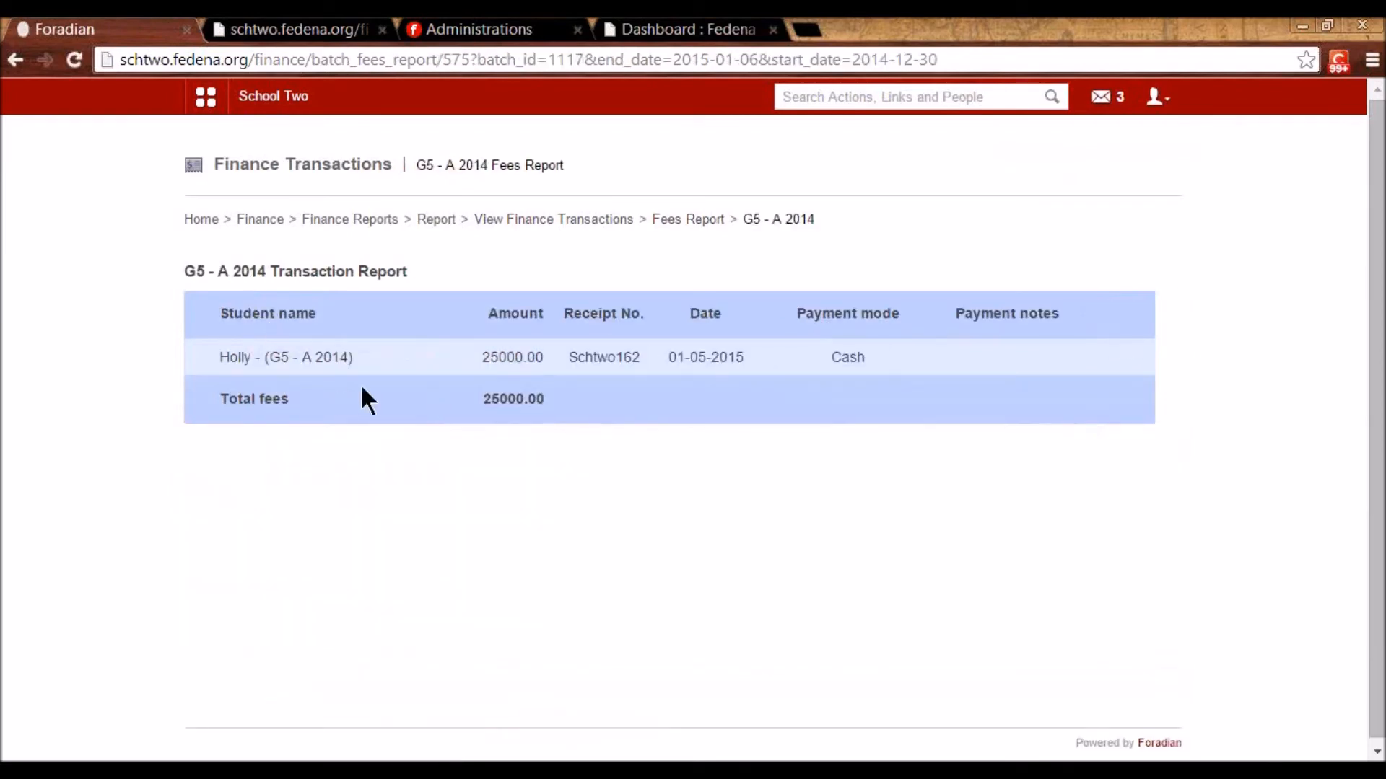
key("alt+Left")
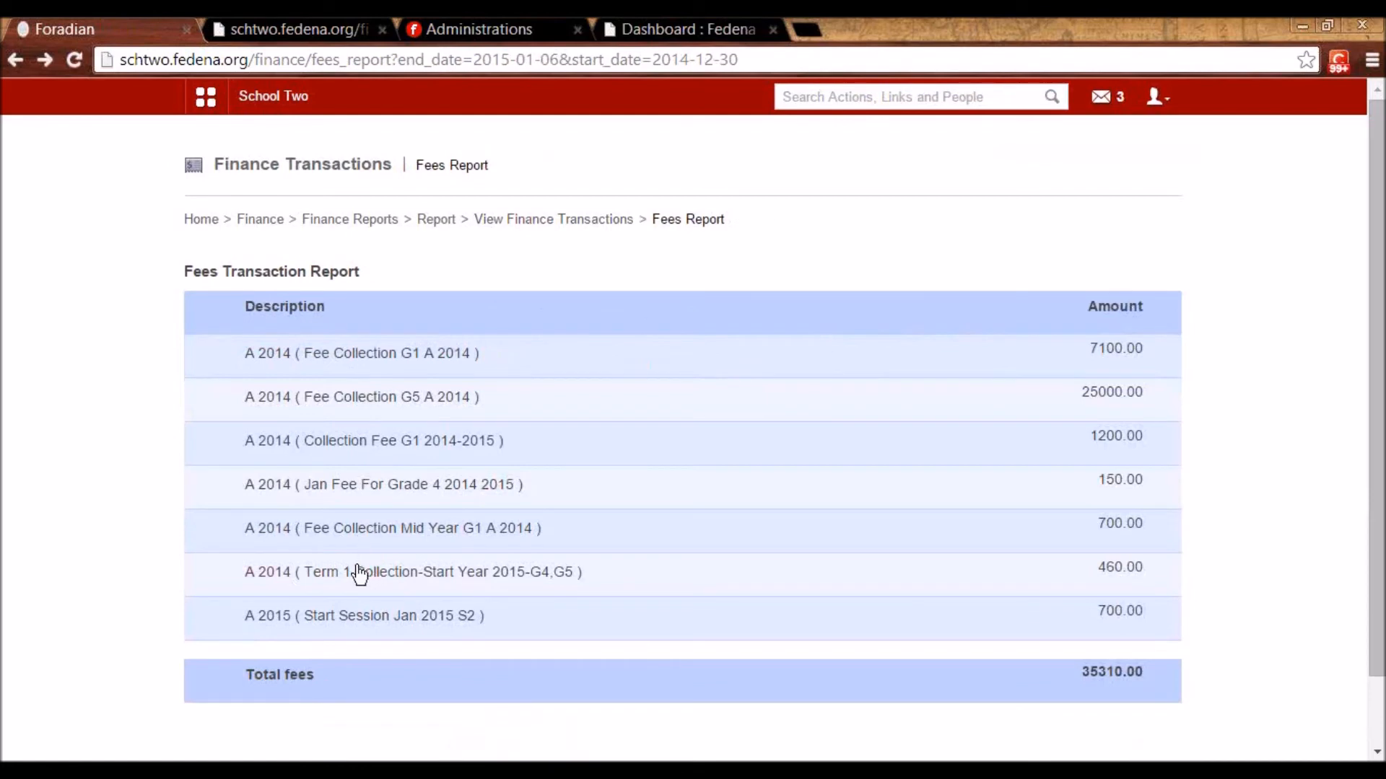
left_click(357, 574)
key("alt+Left")
left_click(345, 533)
key("alt+Left")
left_click(341, 487)
key("alt+Left")
- Display the finance transactions report for 2015-01-06 only, showing a 60580.00 grand total
left_click(433, 221)
left_click(749, 380)
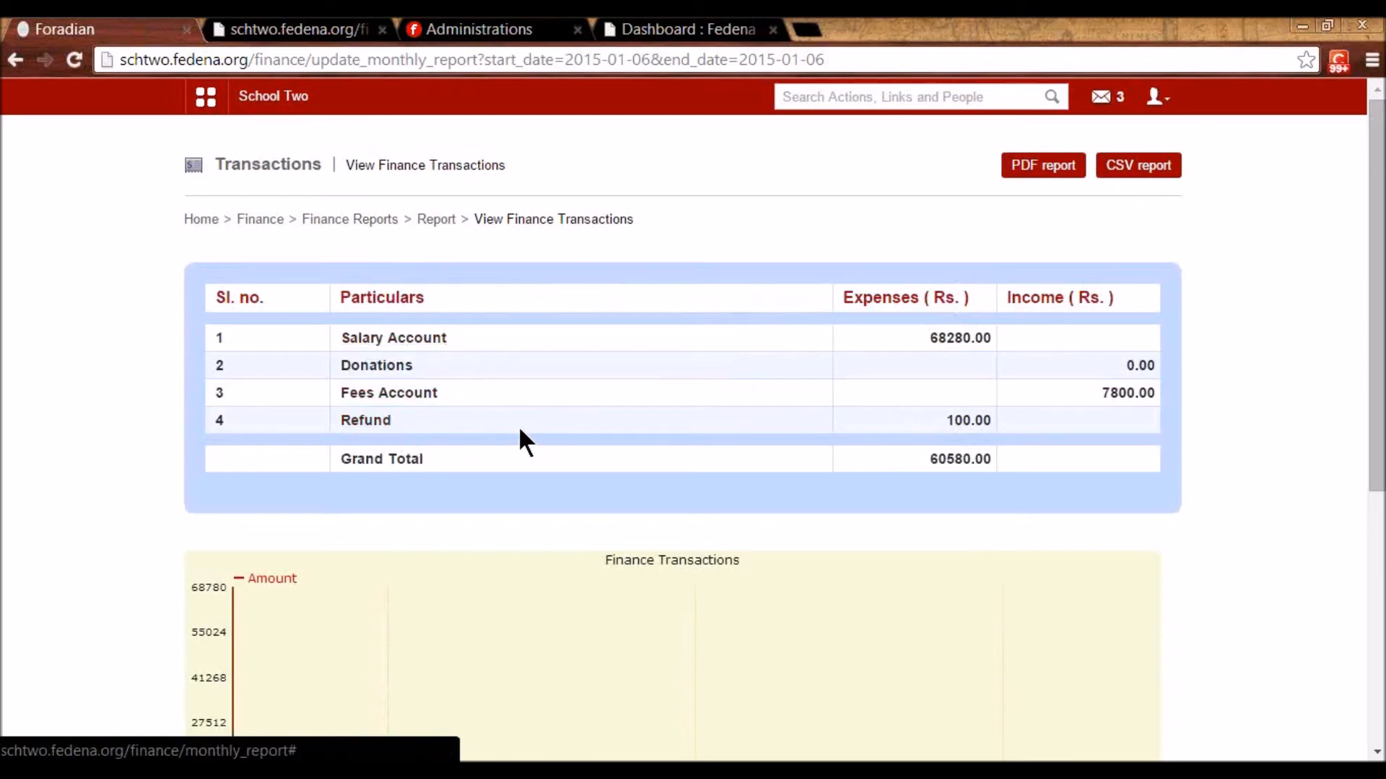
left_click(259, 219)
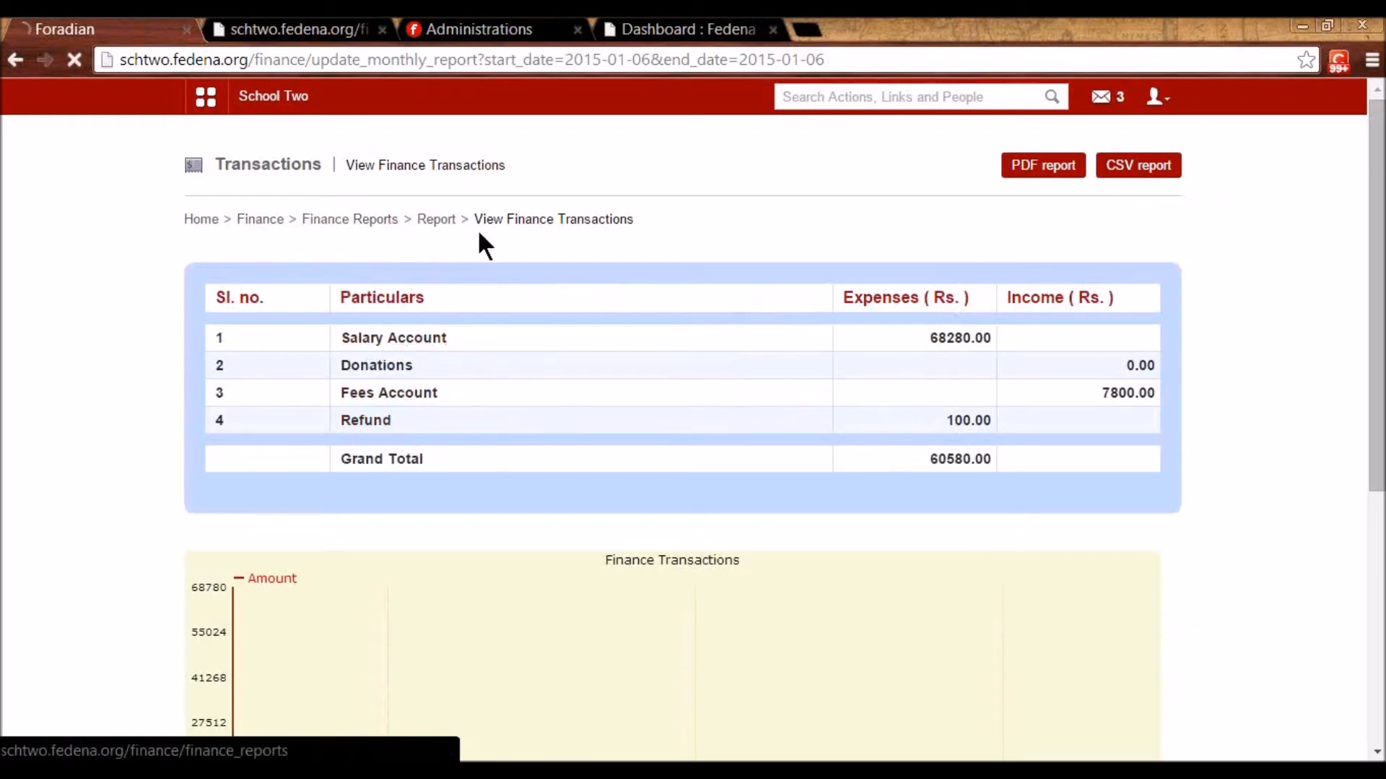
- Review the Income Till now category's name and 2009-2014 description, closing without saving
left_click(740, 288)
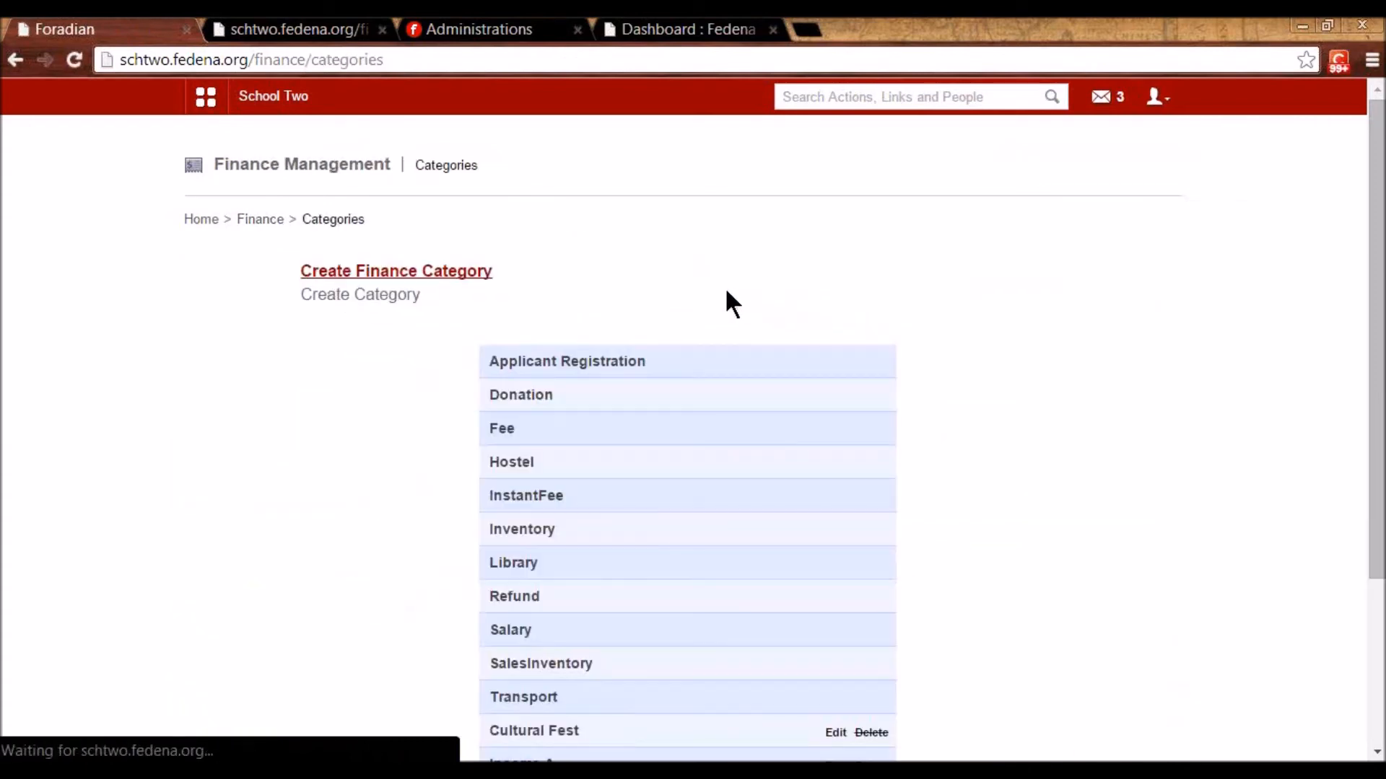
scroll(571, 371, "down", 2)
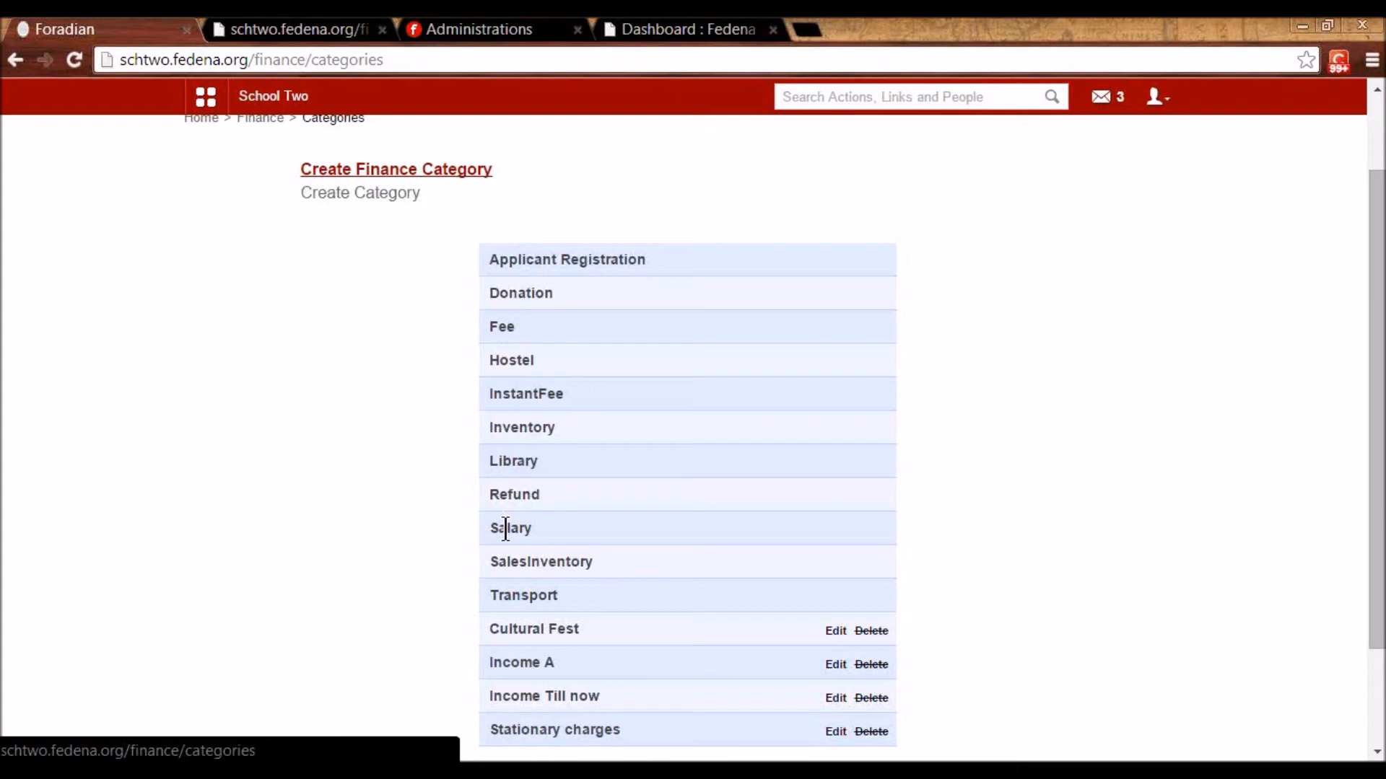
scroll(506, 528, "down", 2)
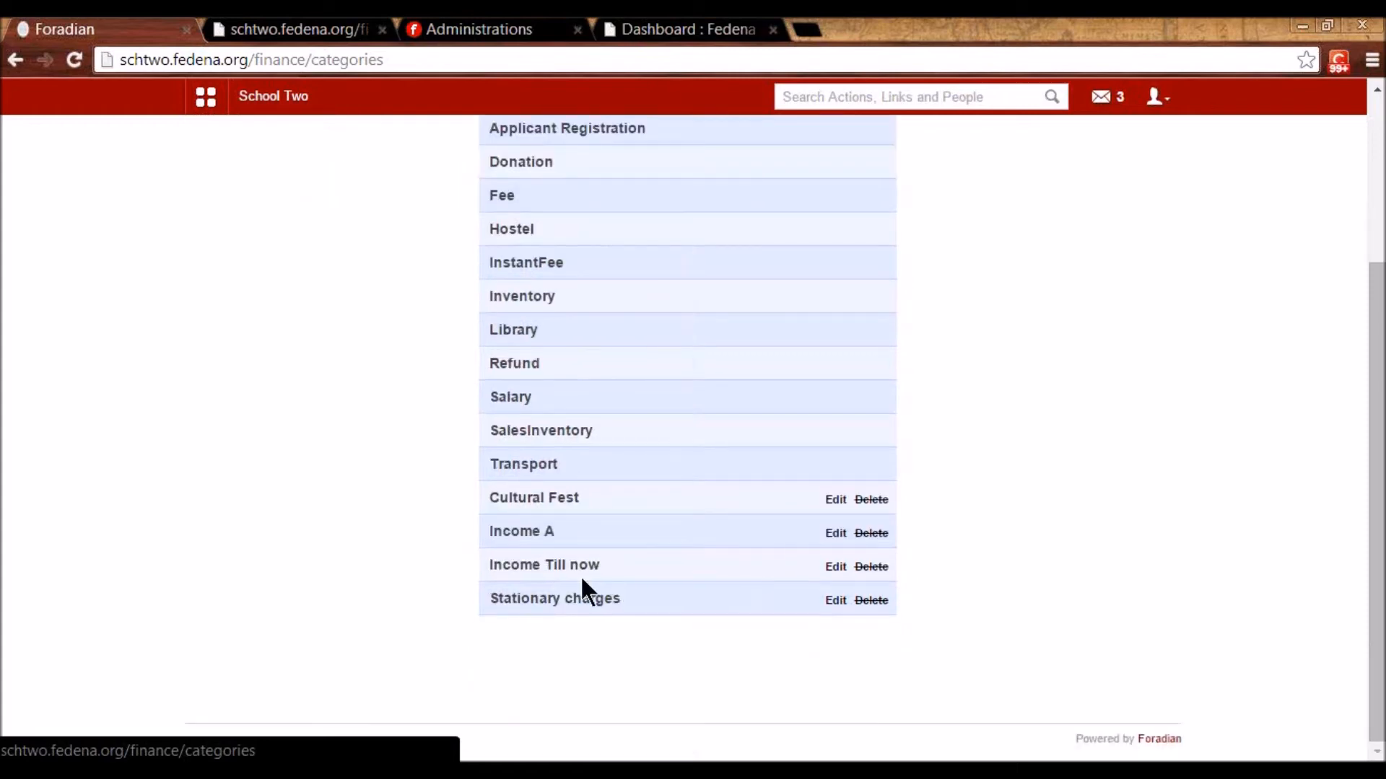
left_click(835, 567)
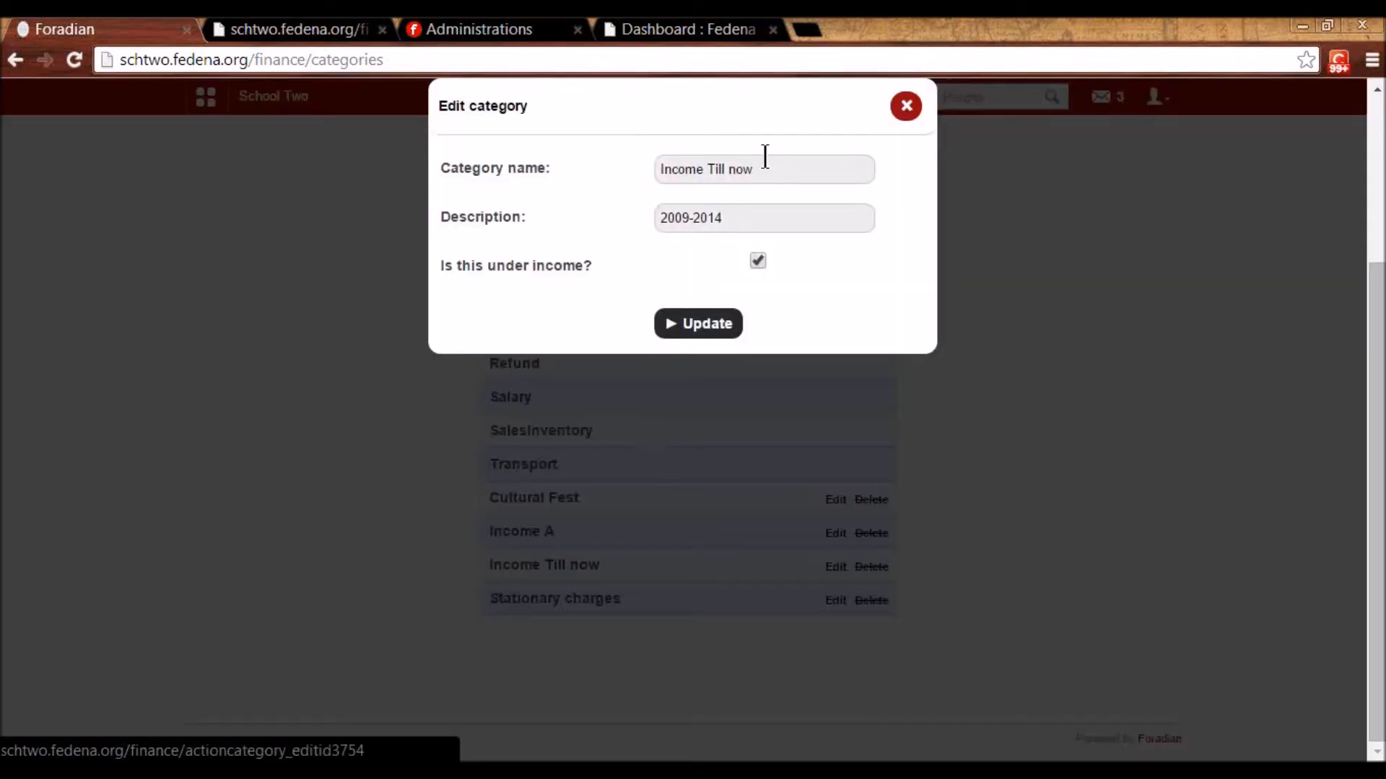
left_click_drag(758, 170, 664, 174)
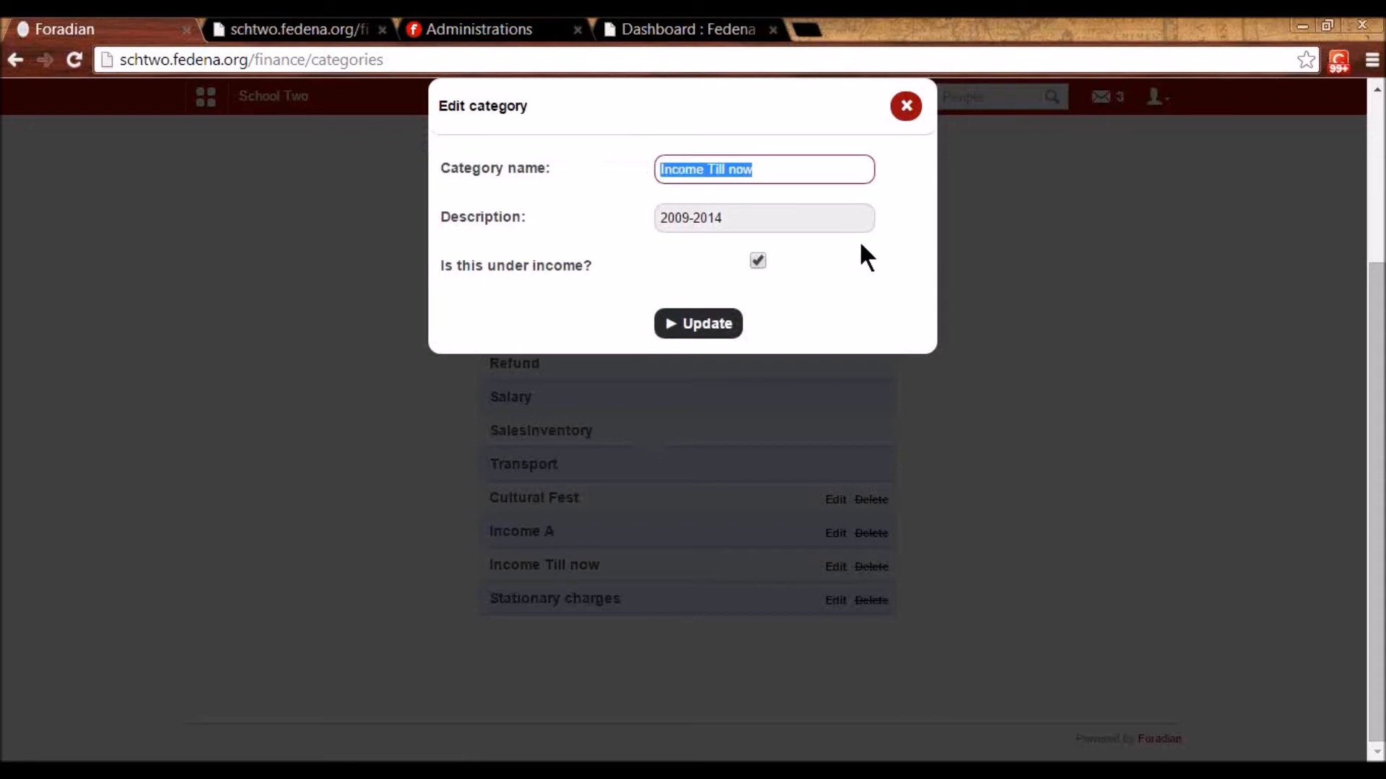
left_click(715, 216)
left_click_drag(715, 216, 661, 217)
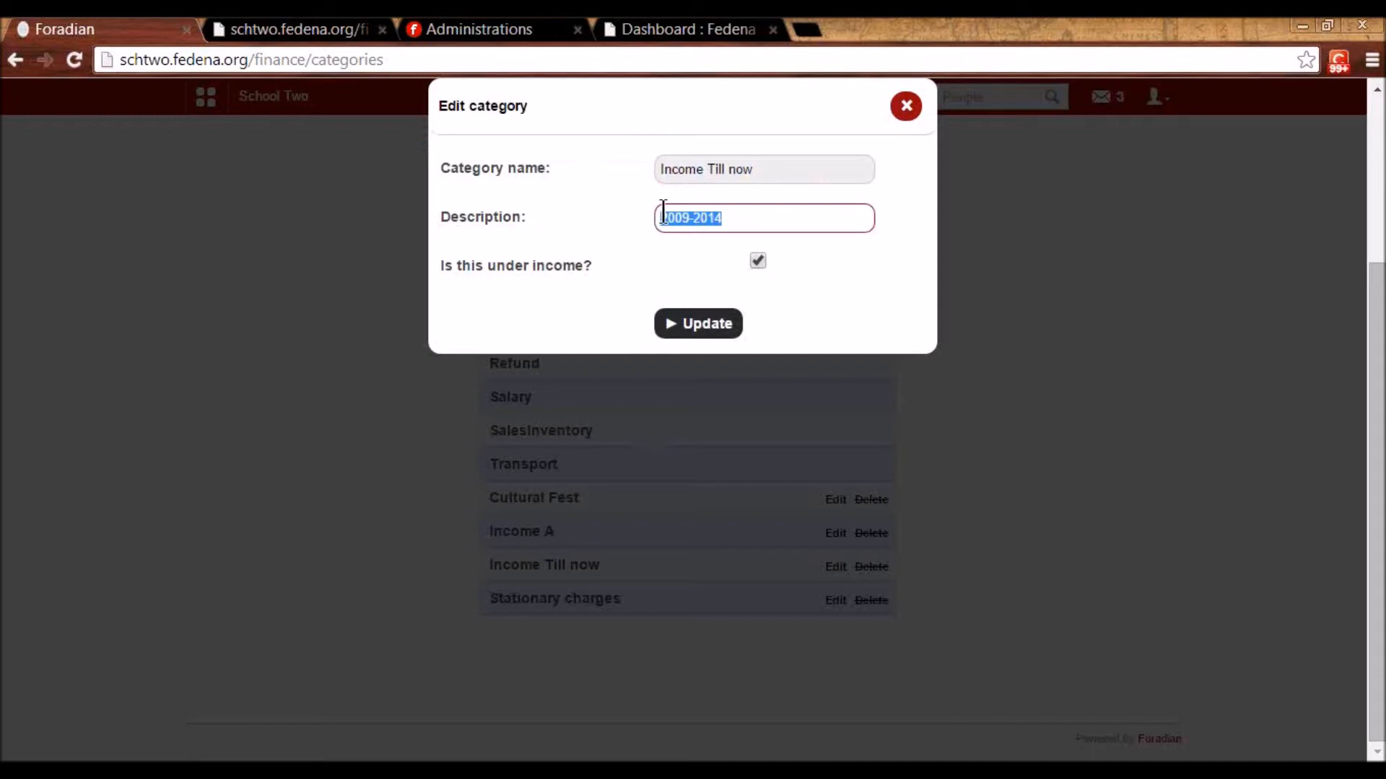
left_click(906, 106)
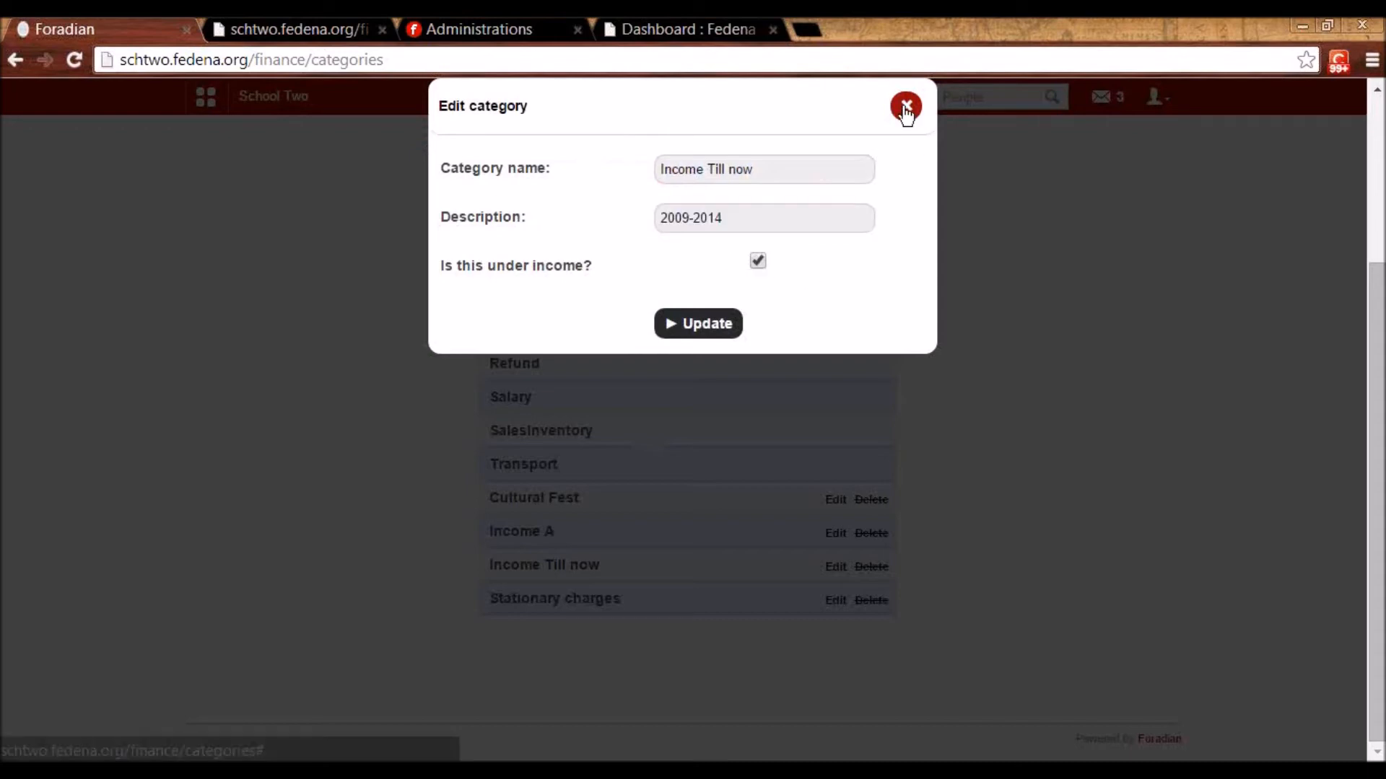
scroll(580, 531, "up", 2)
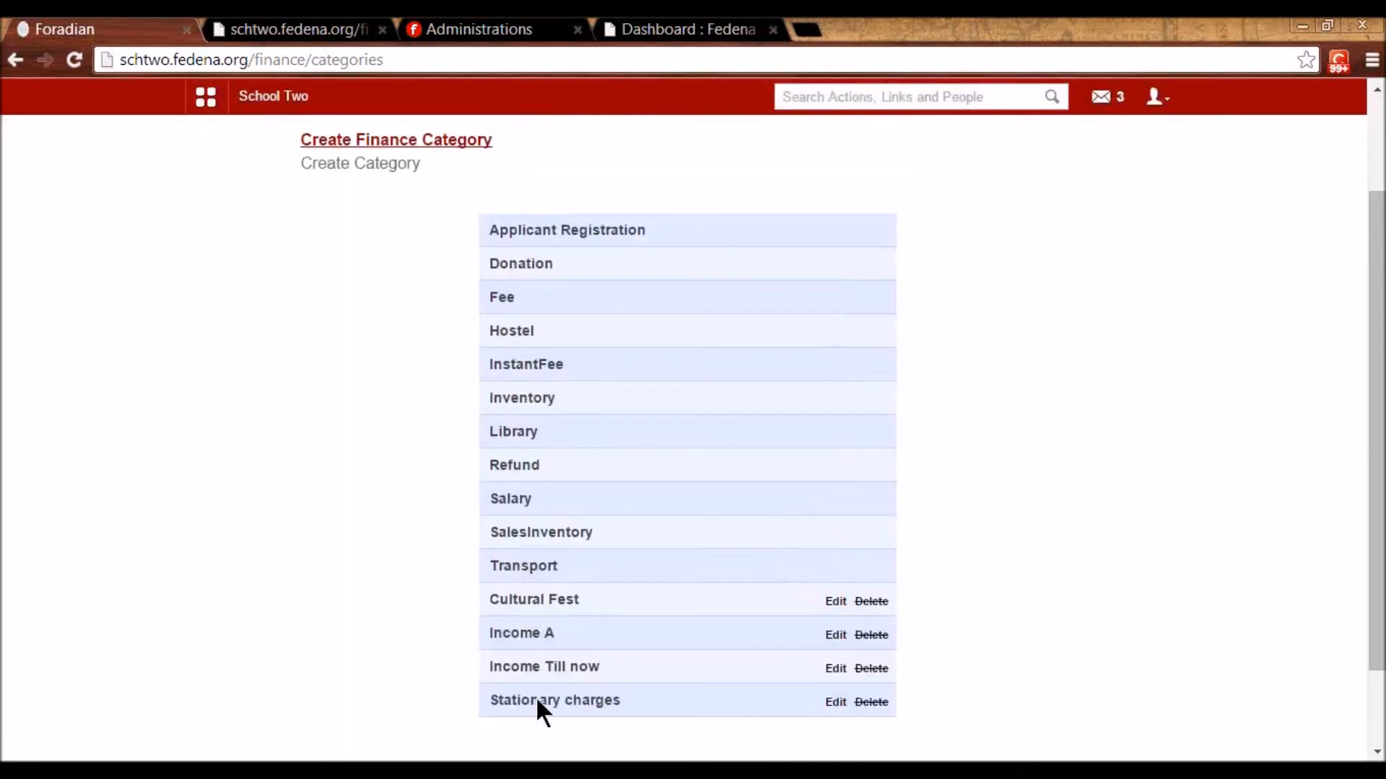
scroll(582, 660, "up", 3)
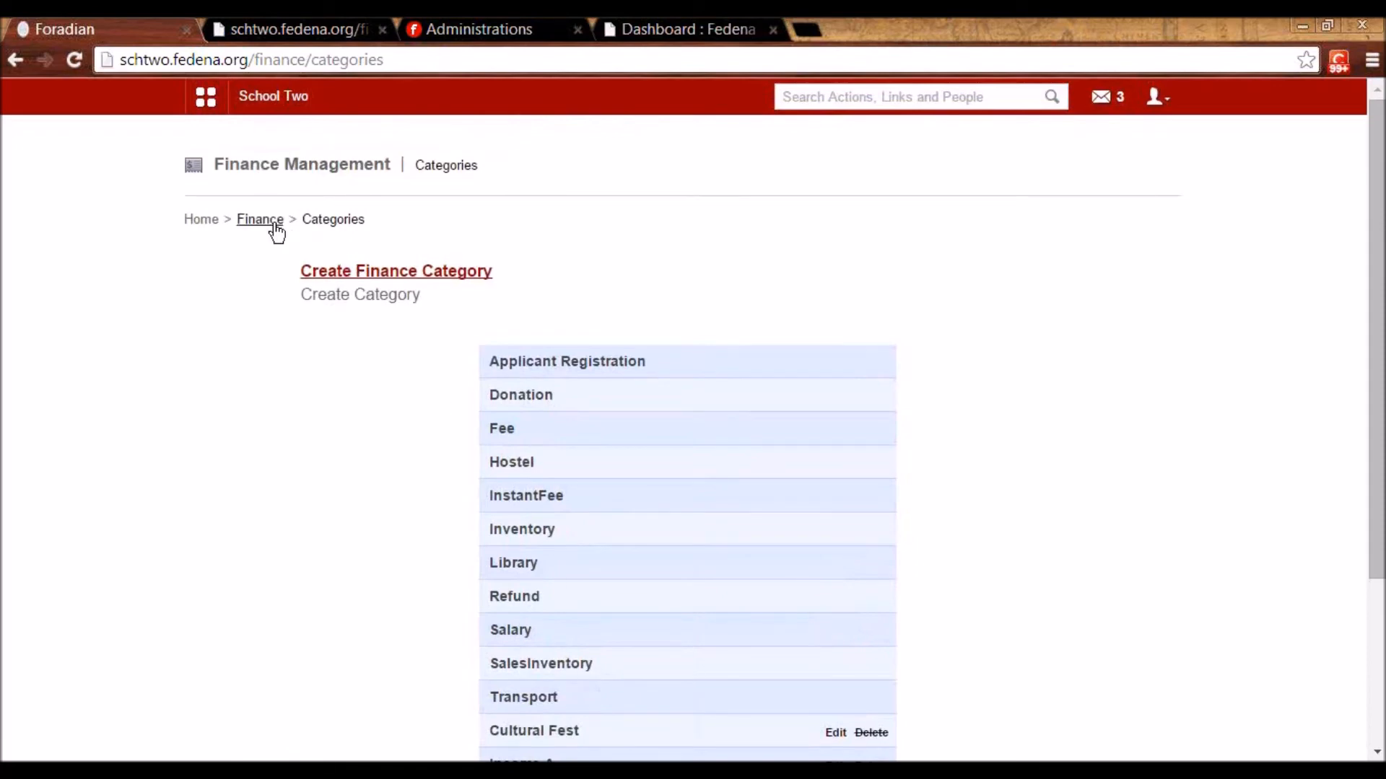
left_click(261, 219)
- Add a 56000 income titled 'Income account' under the Income Till now category
left_click(390, 385)
left_click(734, 280)
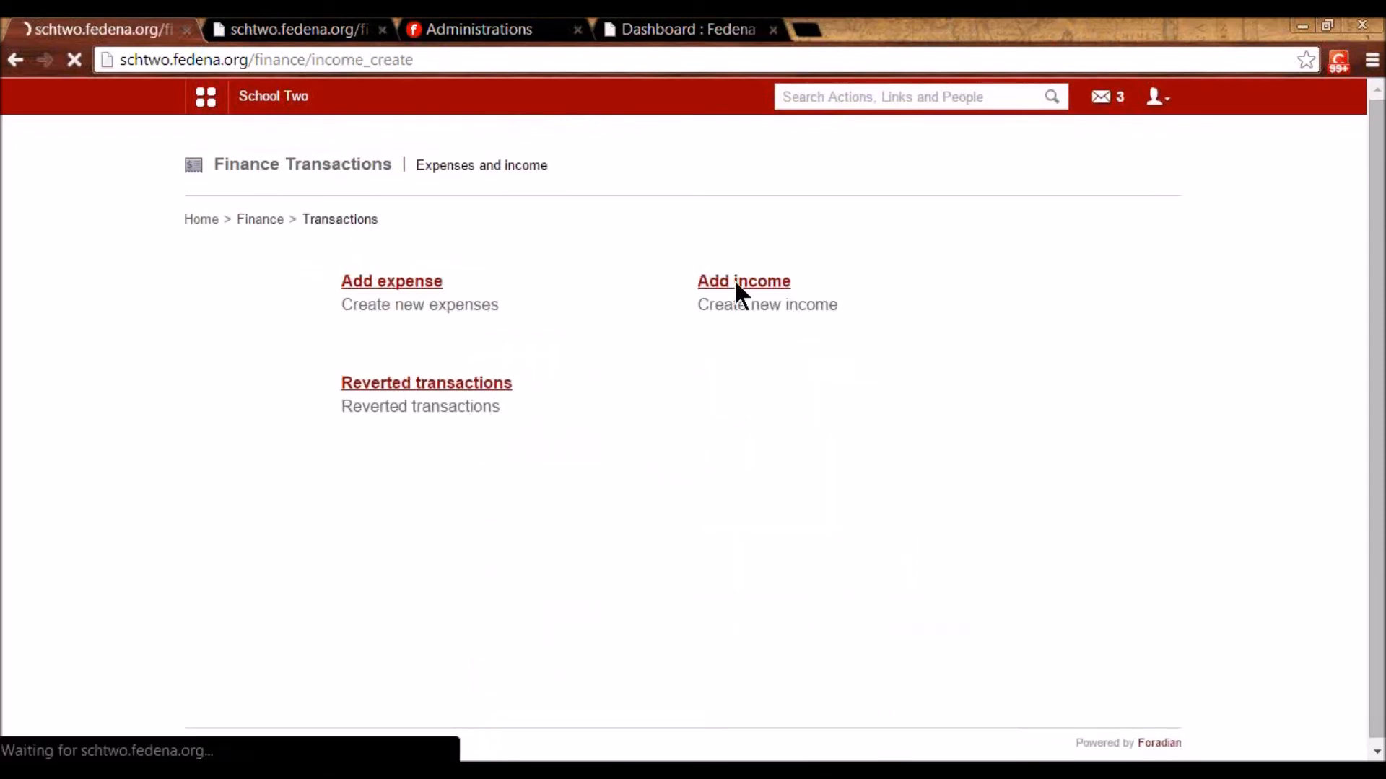
left_click(696, 283)
left_click(697, 459)
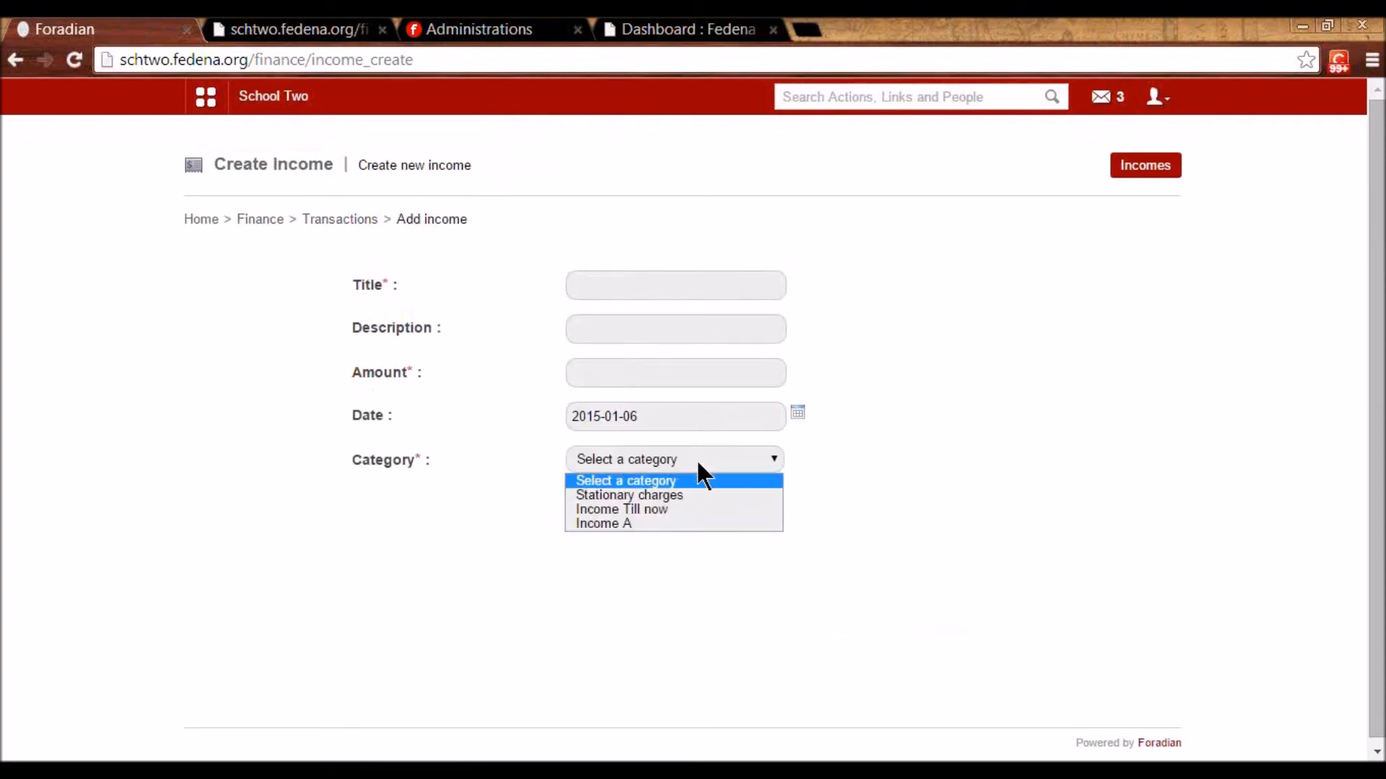
left_click(655, 507)
left_click(638, 283)
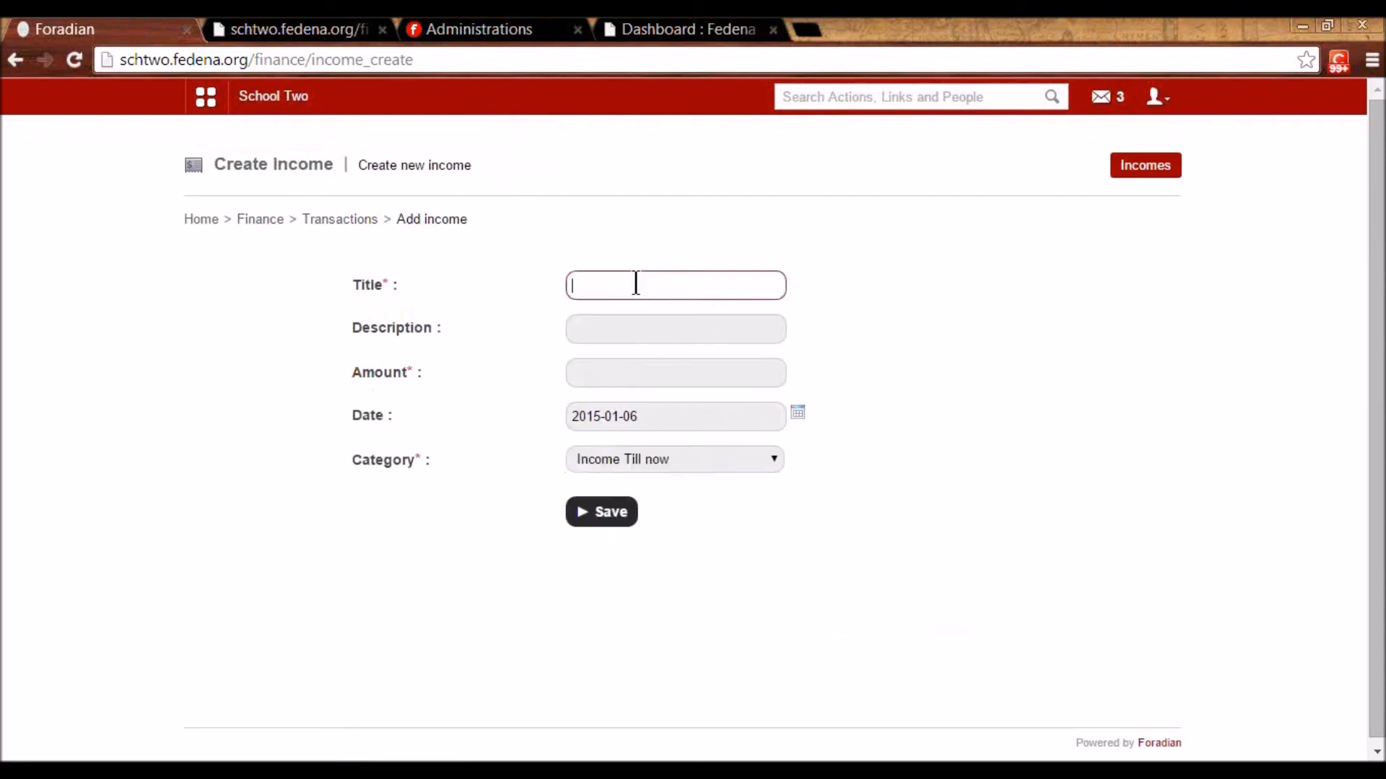
type("Income account")
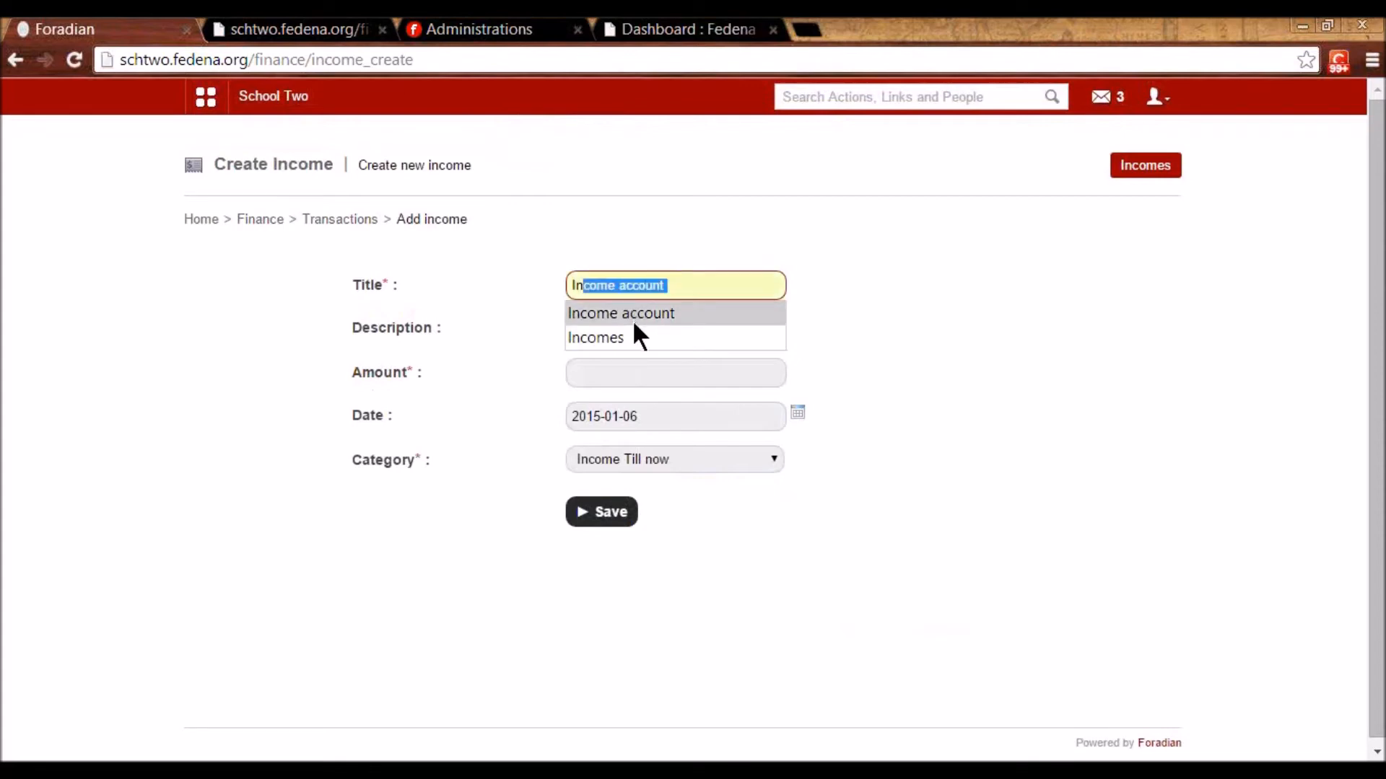
left_click(633, 315)
left_click(616, 372)
type("56000")
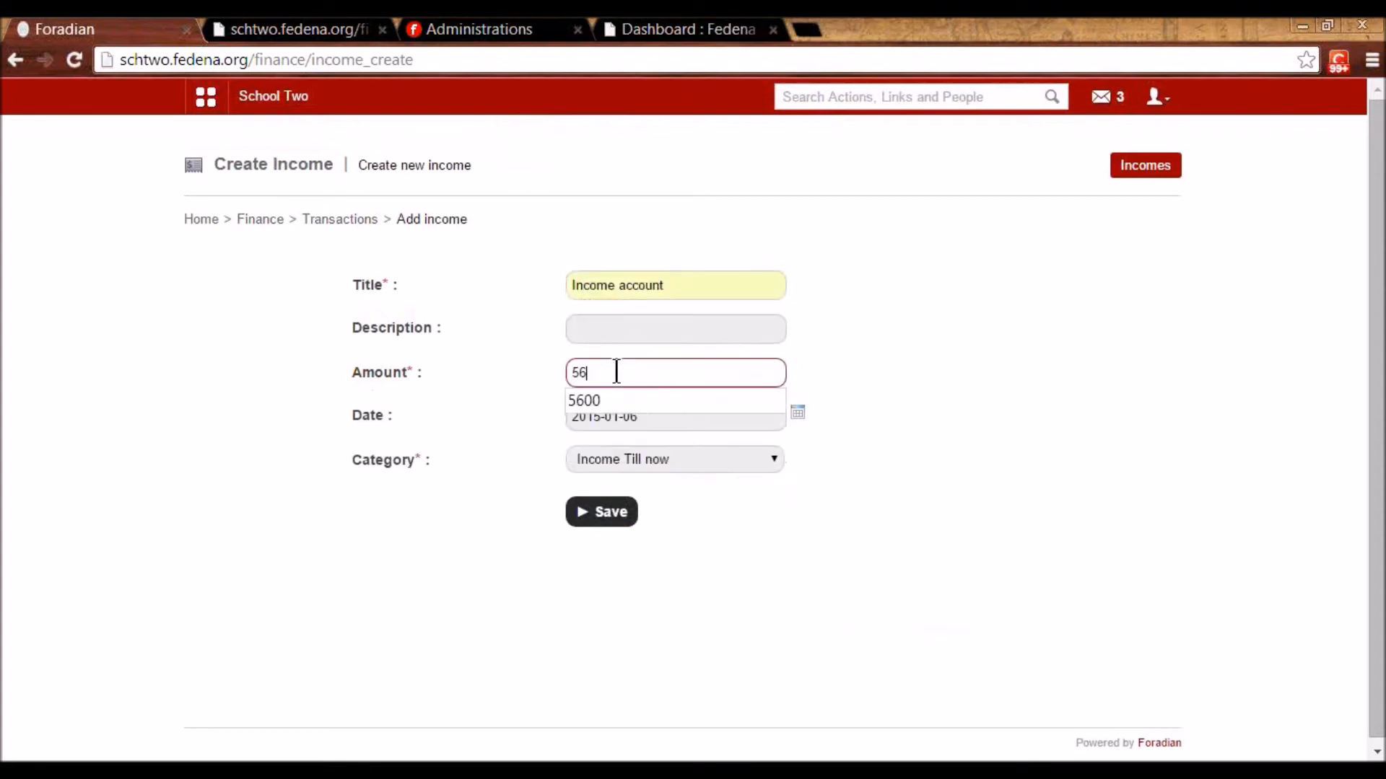
left_click(920, 405)
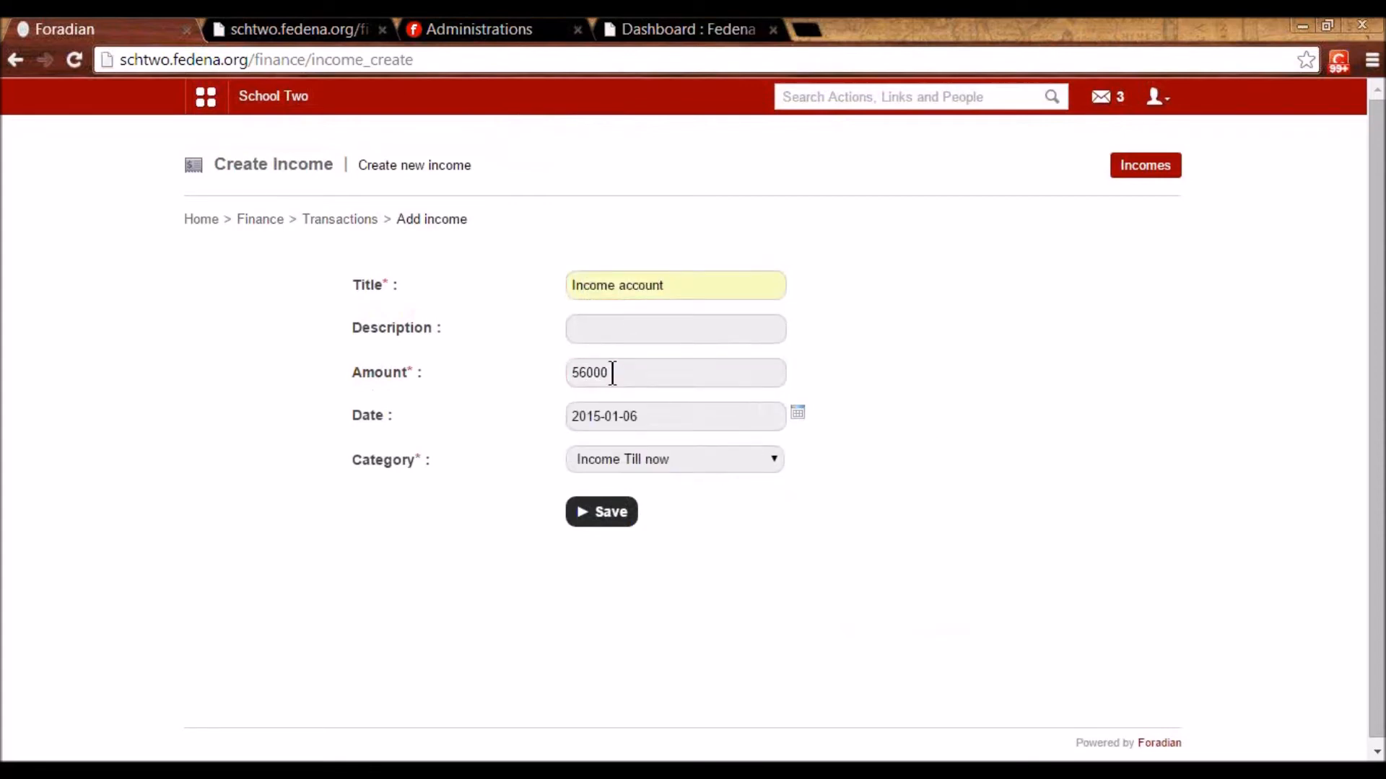
left_click(607, 514)
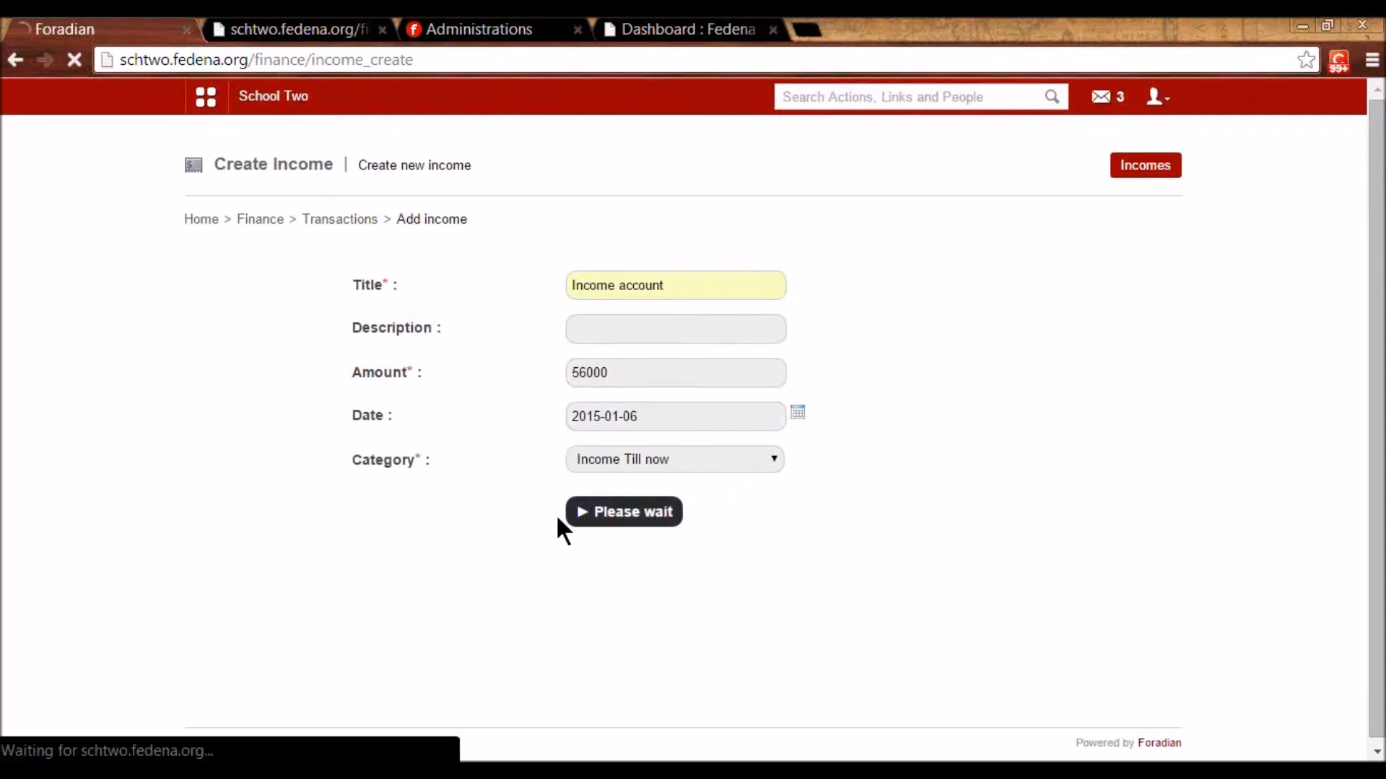
- Check the 2015-01-06 transactions report shows Income Till now at 56000.00
left_click(333, 225)
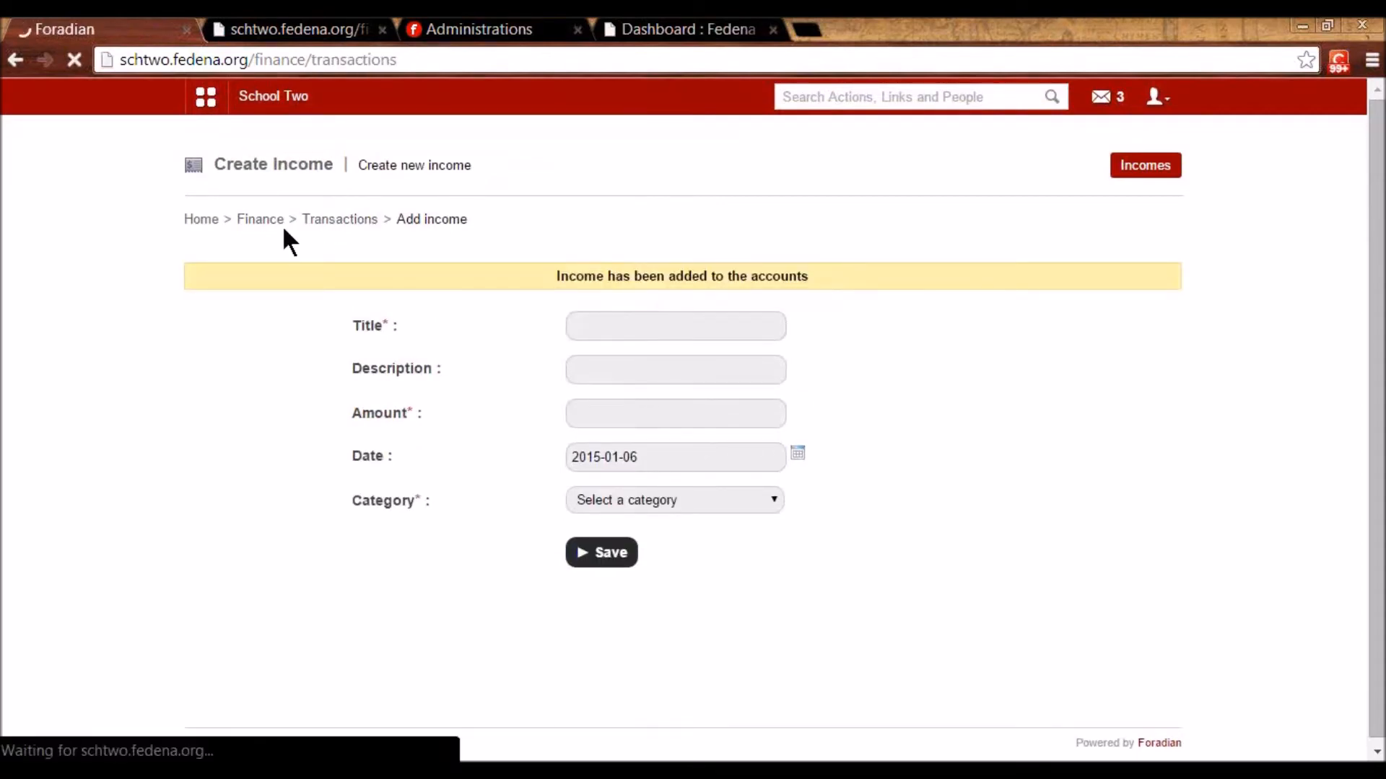
left_click(271, 222)
left_click(396, 594)
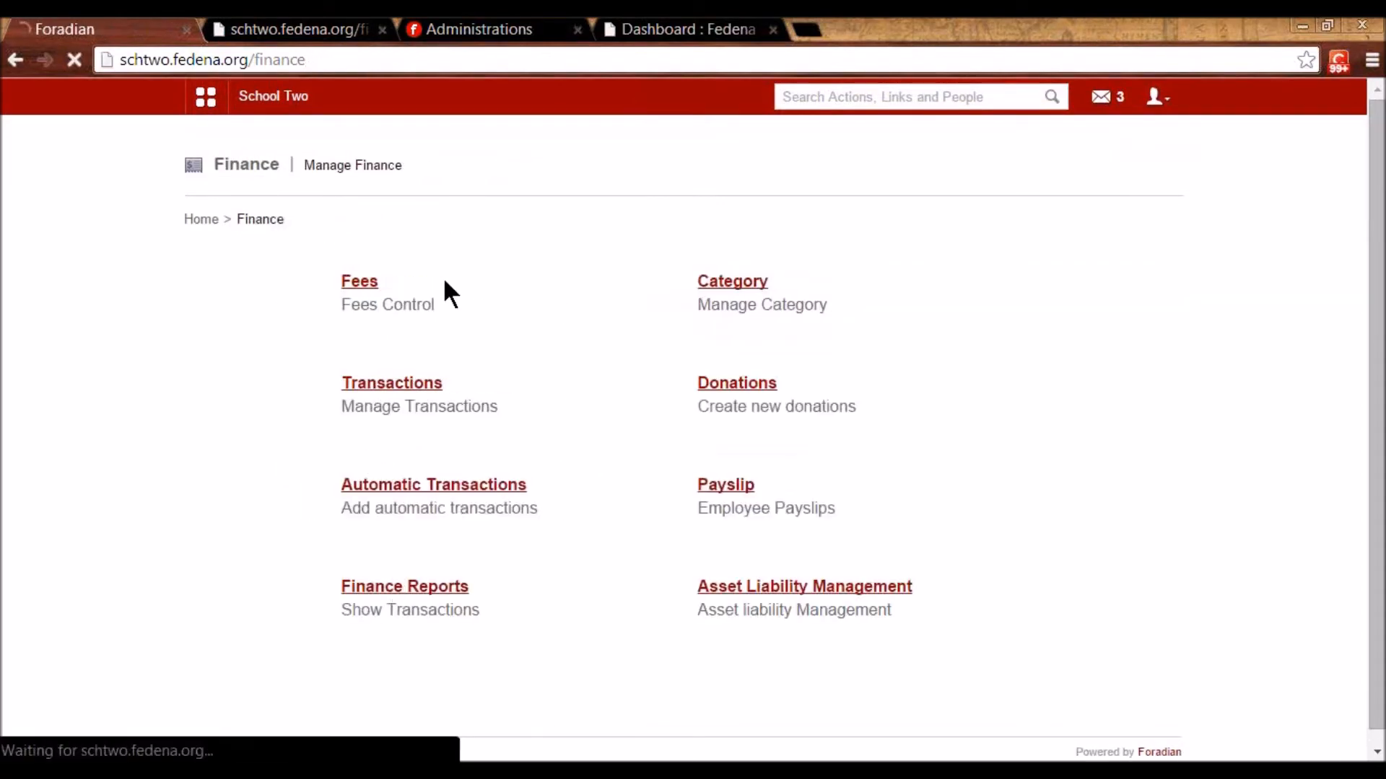
left_click(387, 281)
left_click(739, 392)
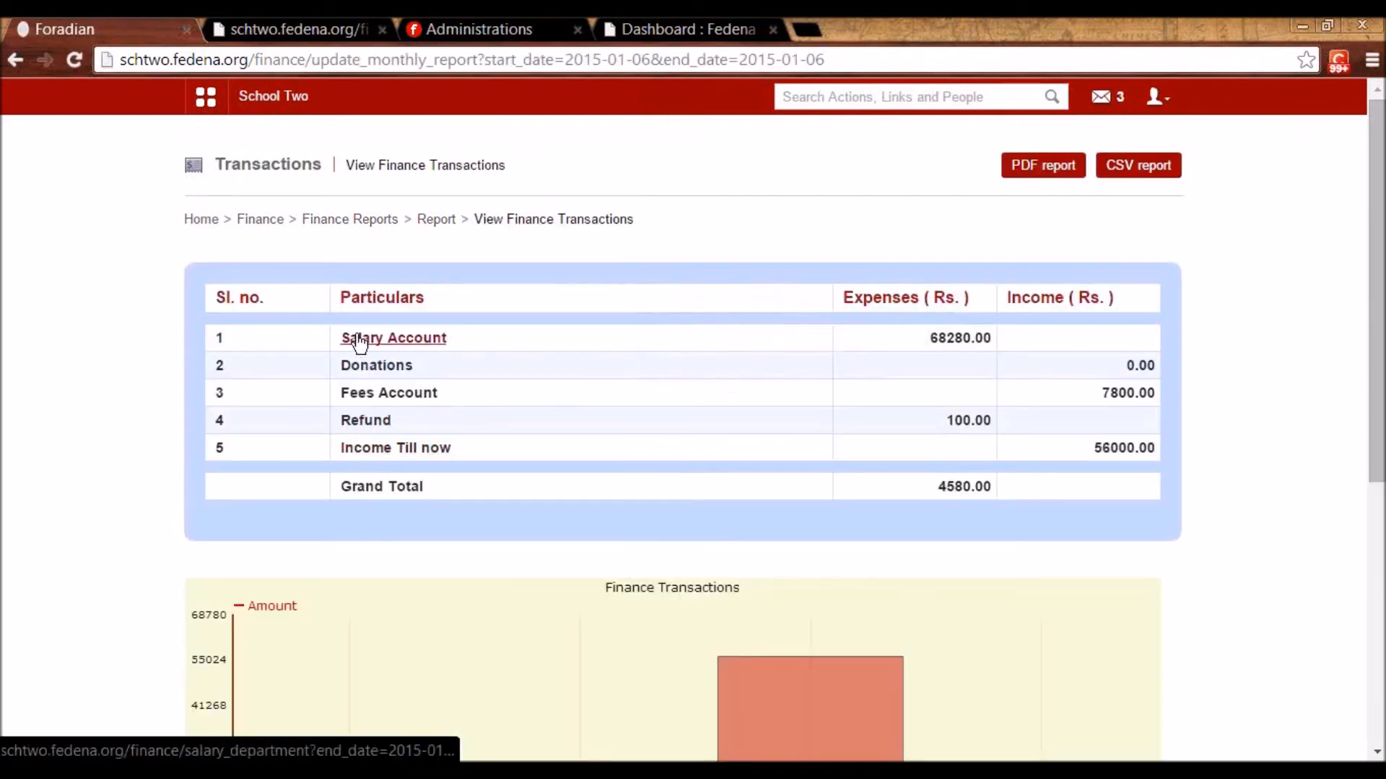
triple_click(967, 484)
left_click(1017, 513)
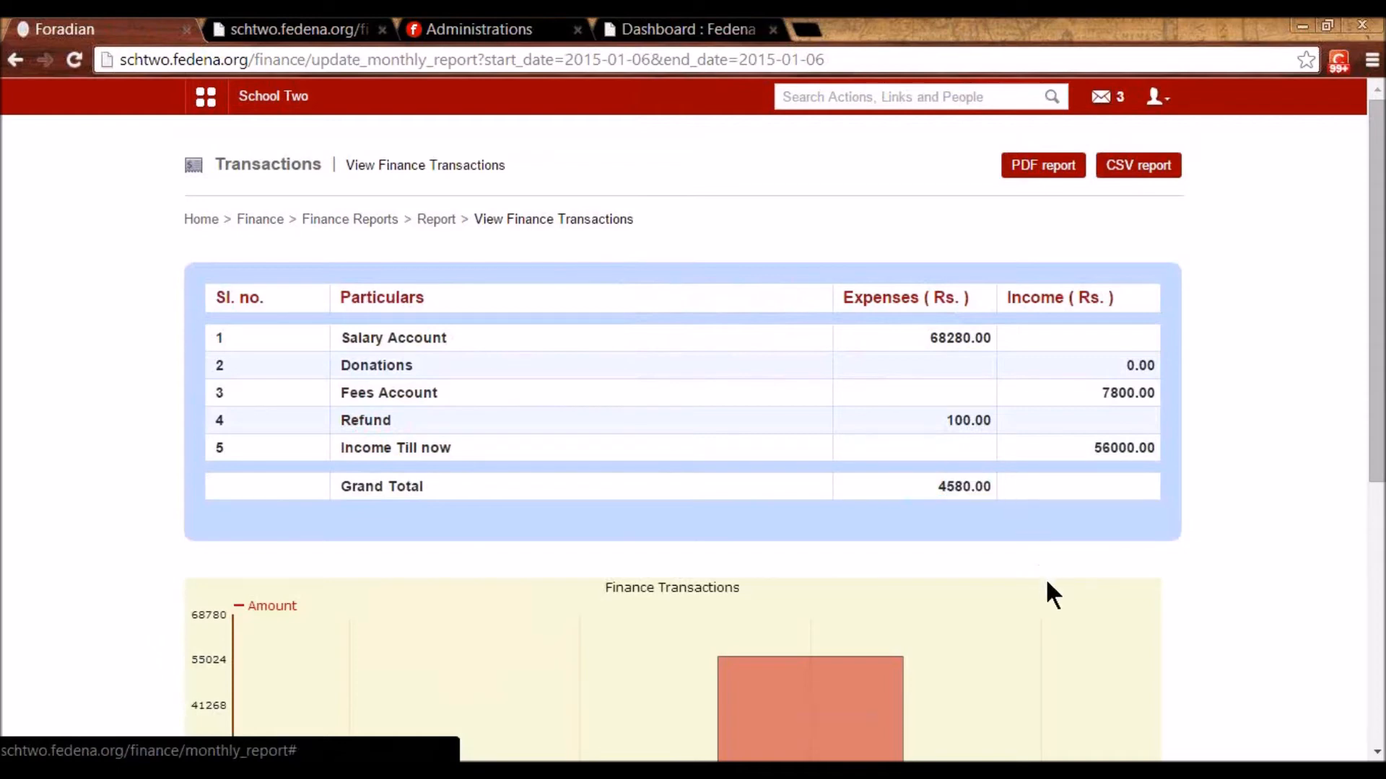
scroll(1046, 581, "down", 2)
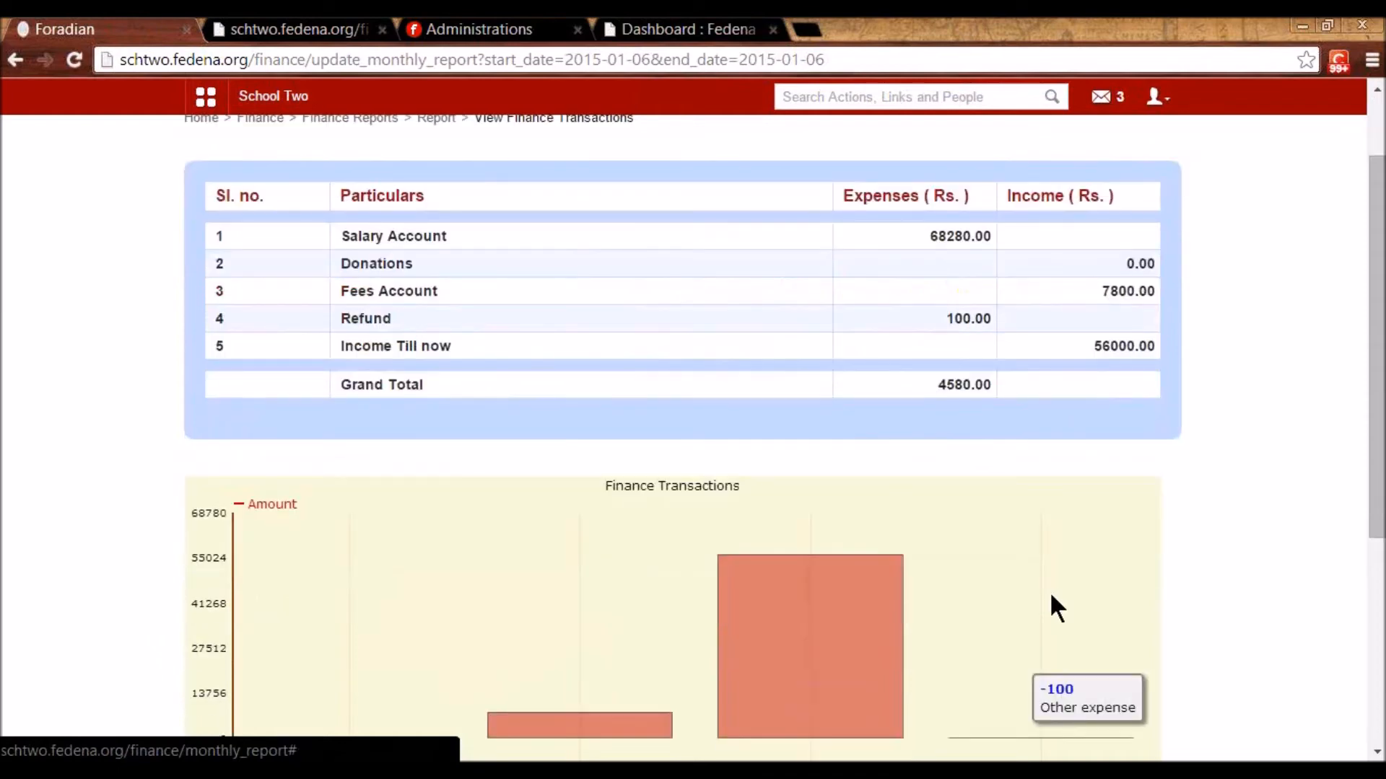
scroll(1050, 606, "down", 4)
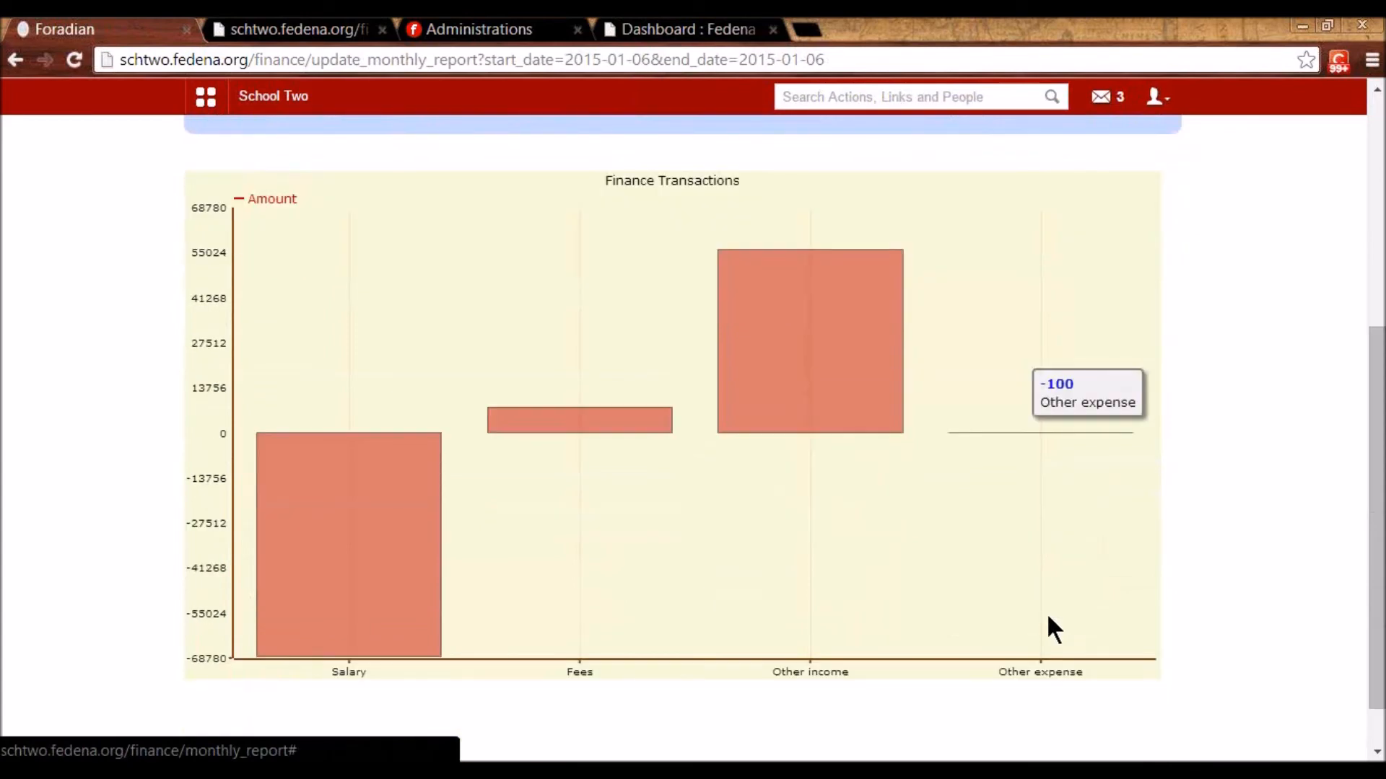
scroll(1047, 612, "up", 5)
left_click(257, 218)
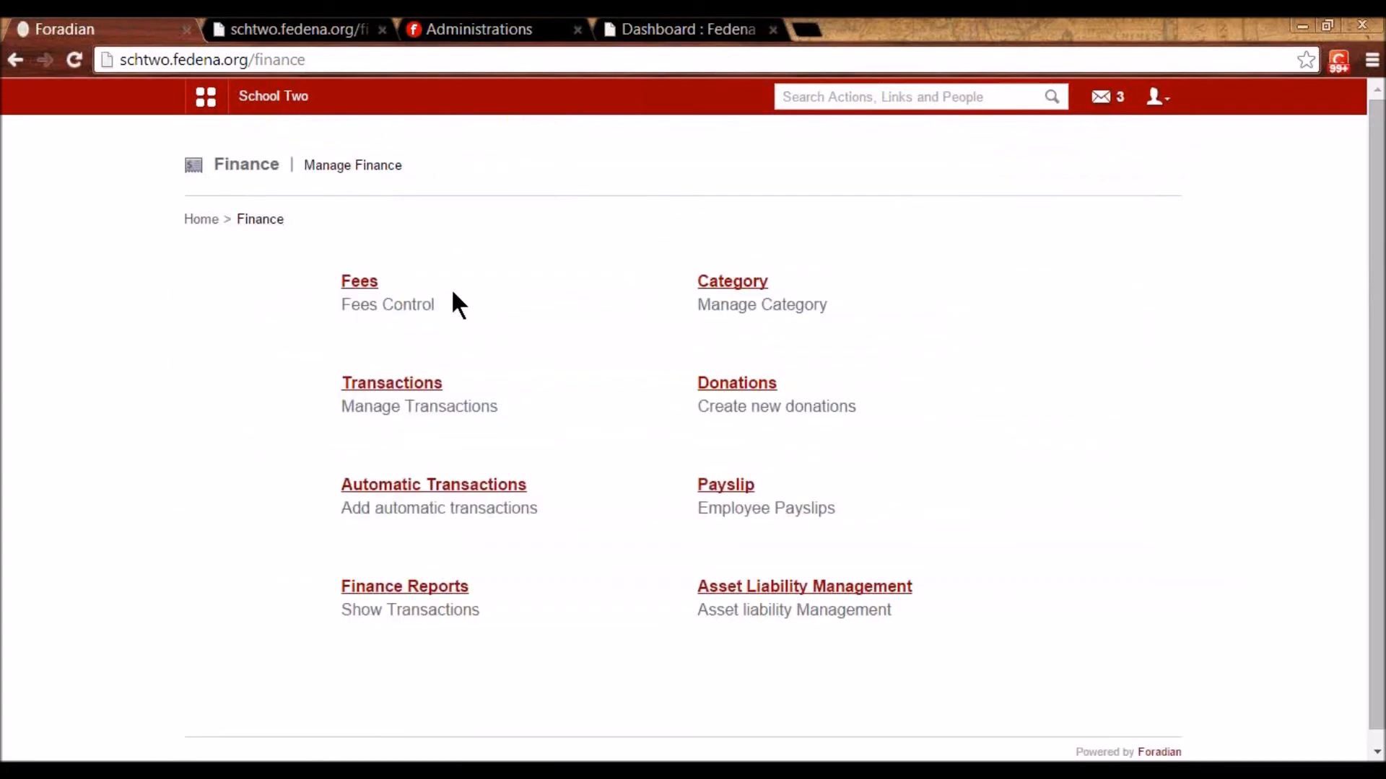
- Inspect the Donation tax automatic transaction's Donation category and 5.00 percent, leaving it unsaved
left_click(474, 491)
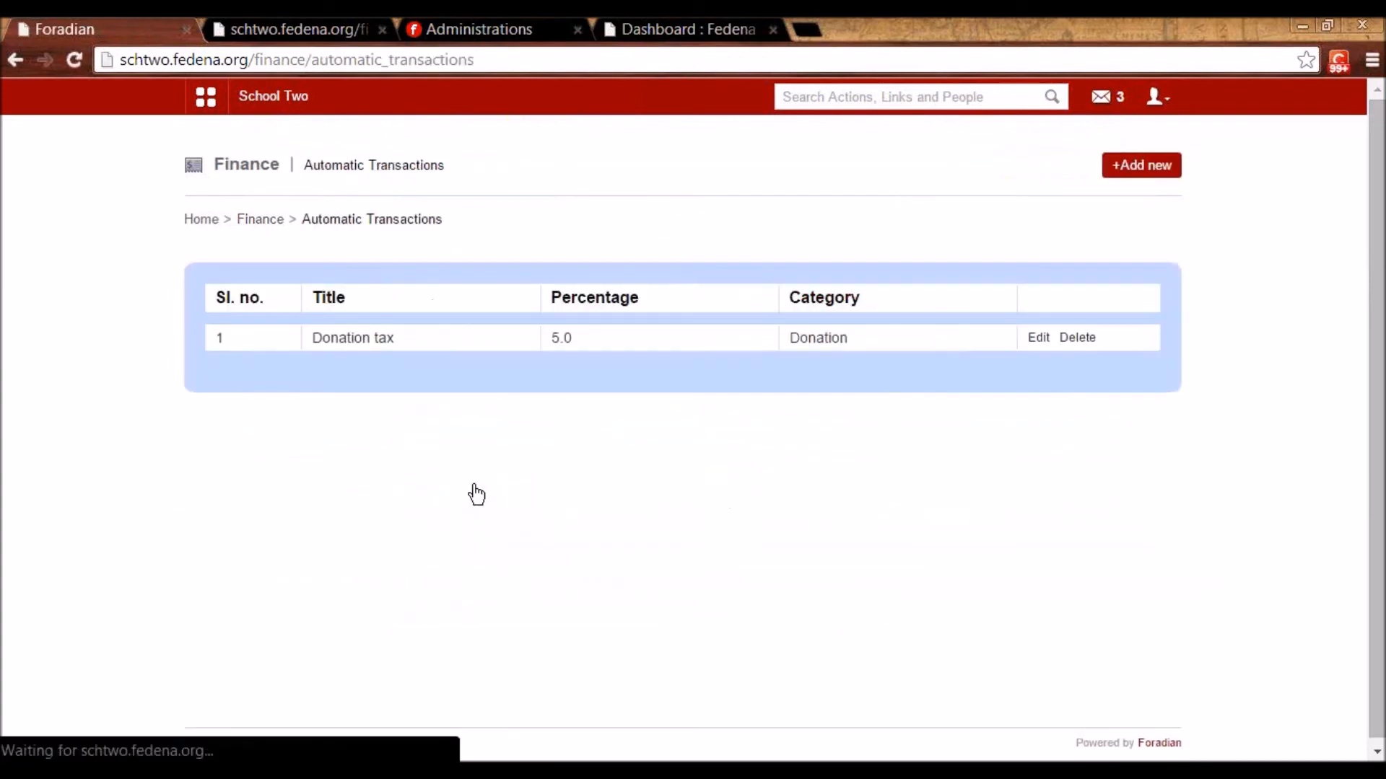
left_click(1039, 338)
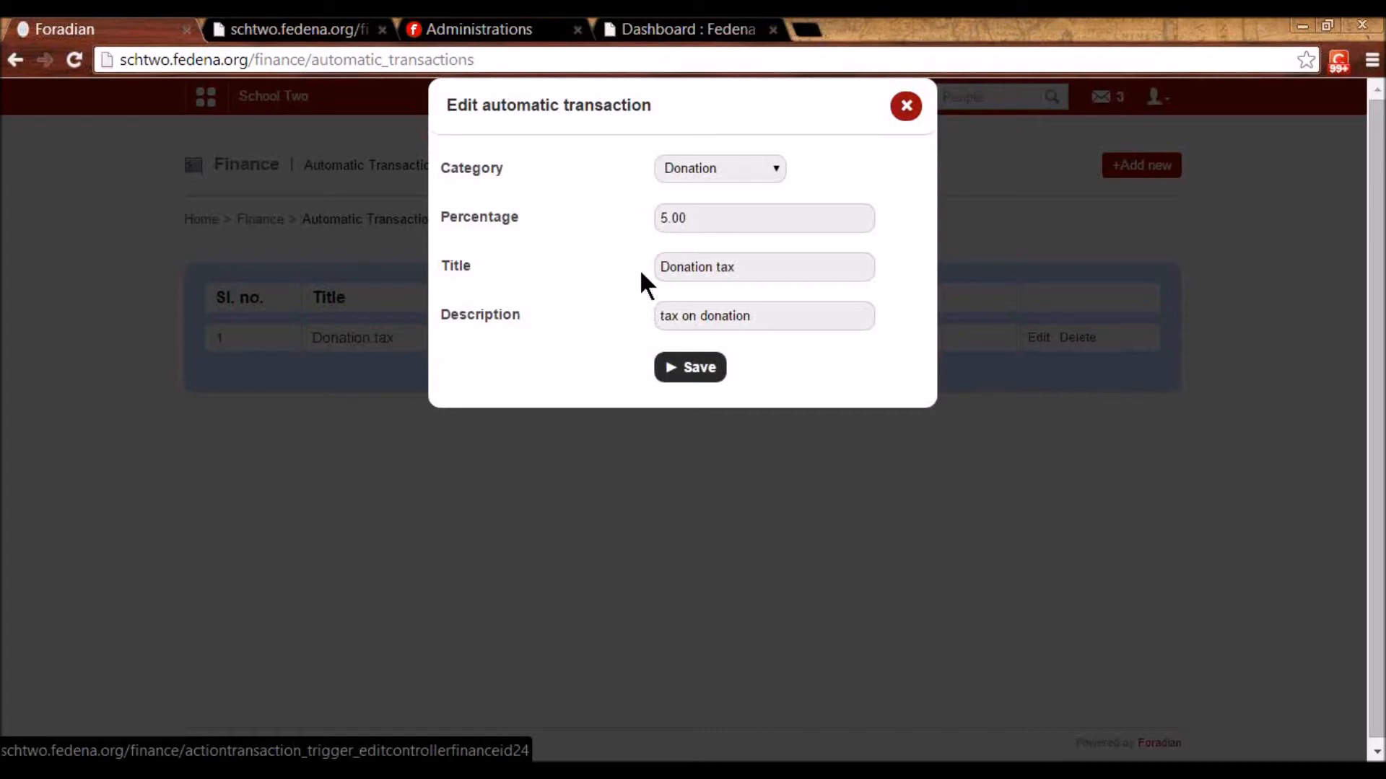
left_click(730, 176)
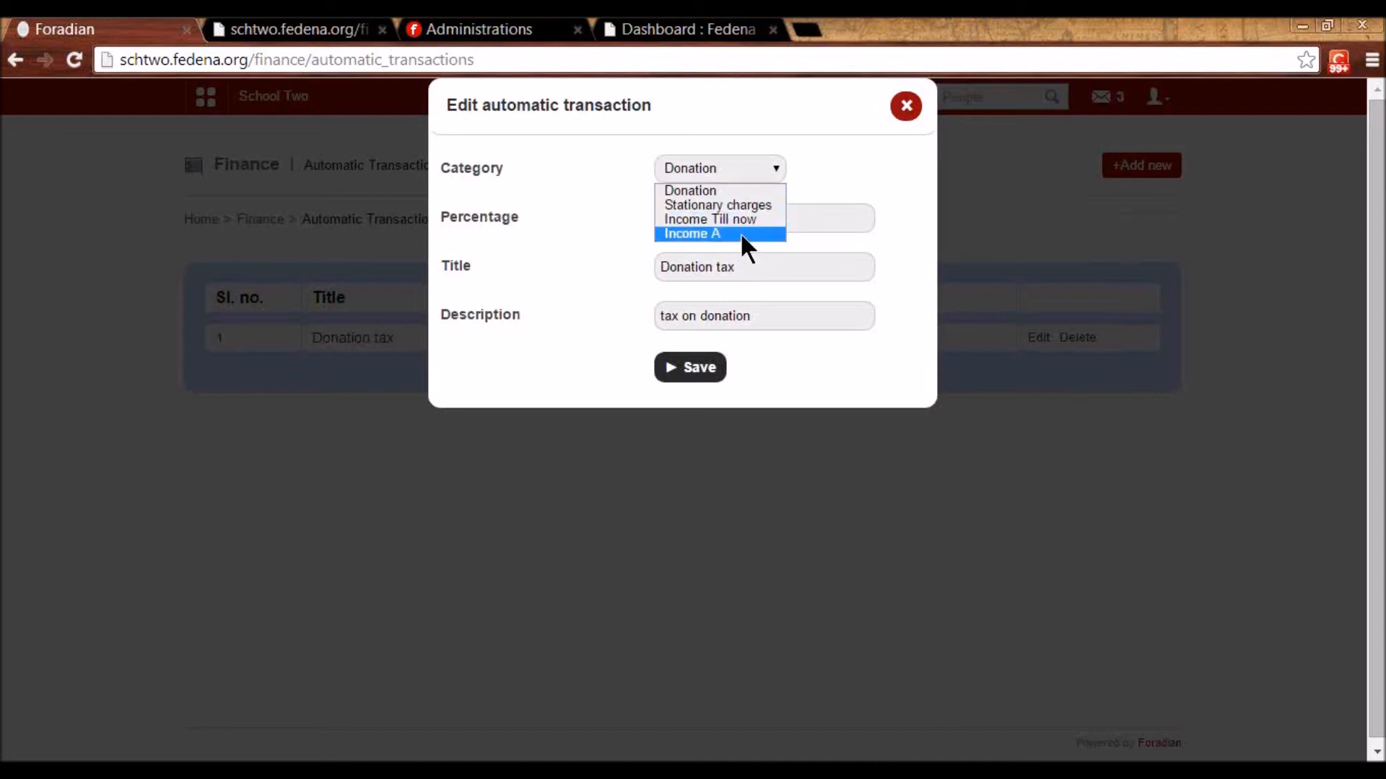
left_click(723, 191)
left_click(696, 218)
left_click_drag(706, 217, 638, 224)
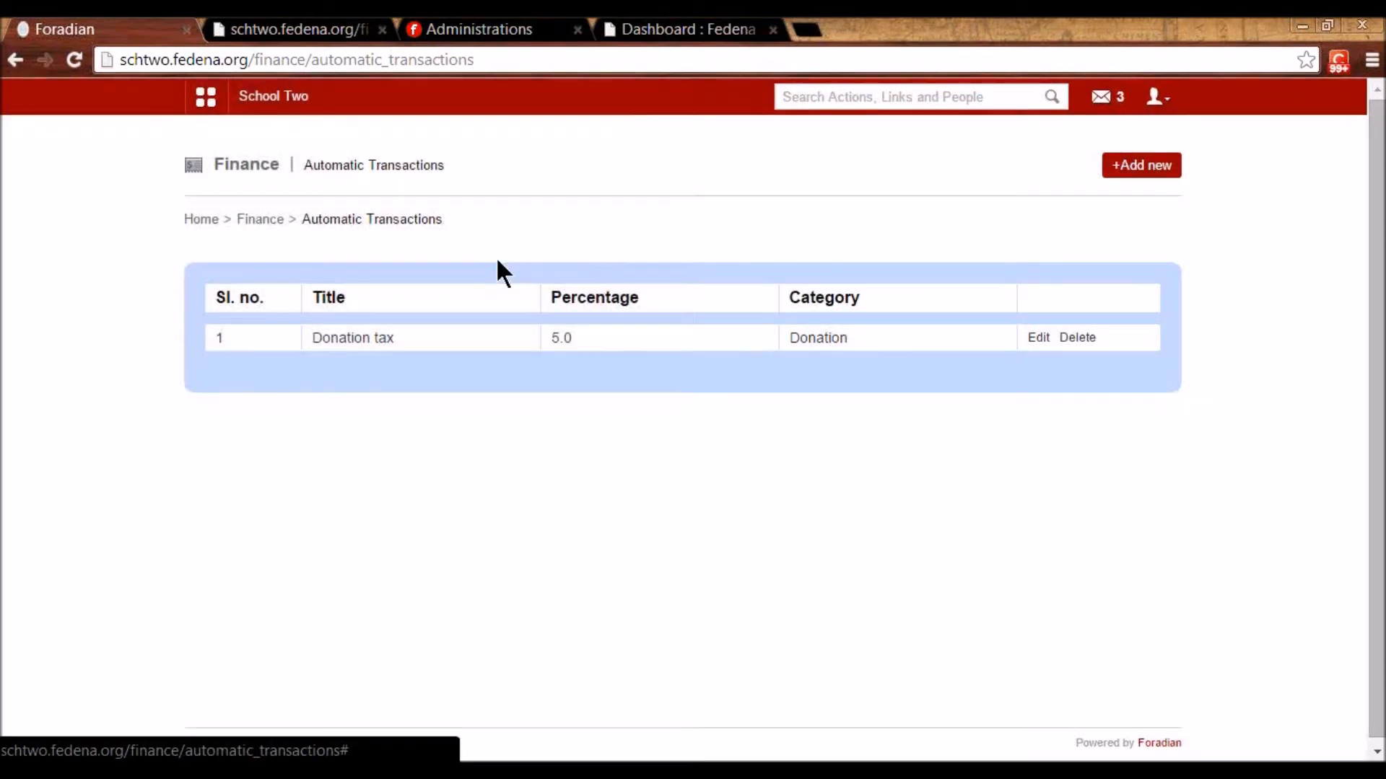
left_click(260, 220)
- Add a 100 donation from an existing donor
left_click(726, 379)
left_click(703, 283)
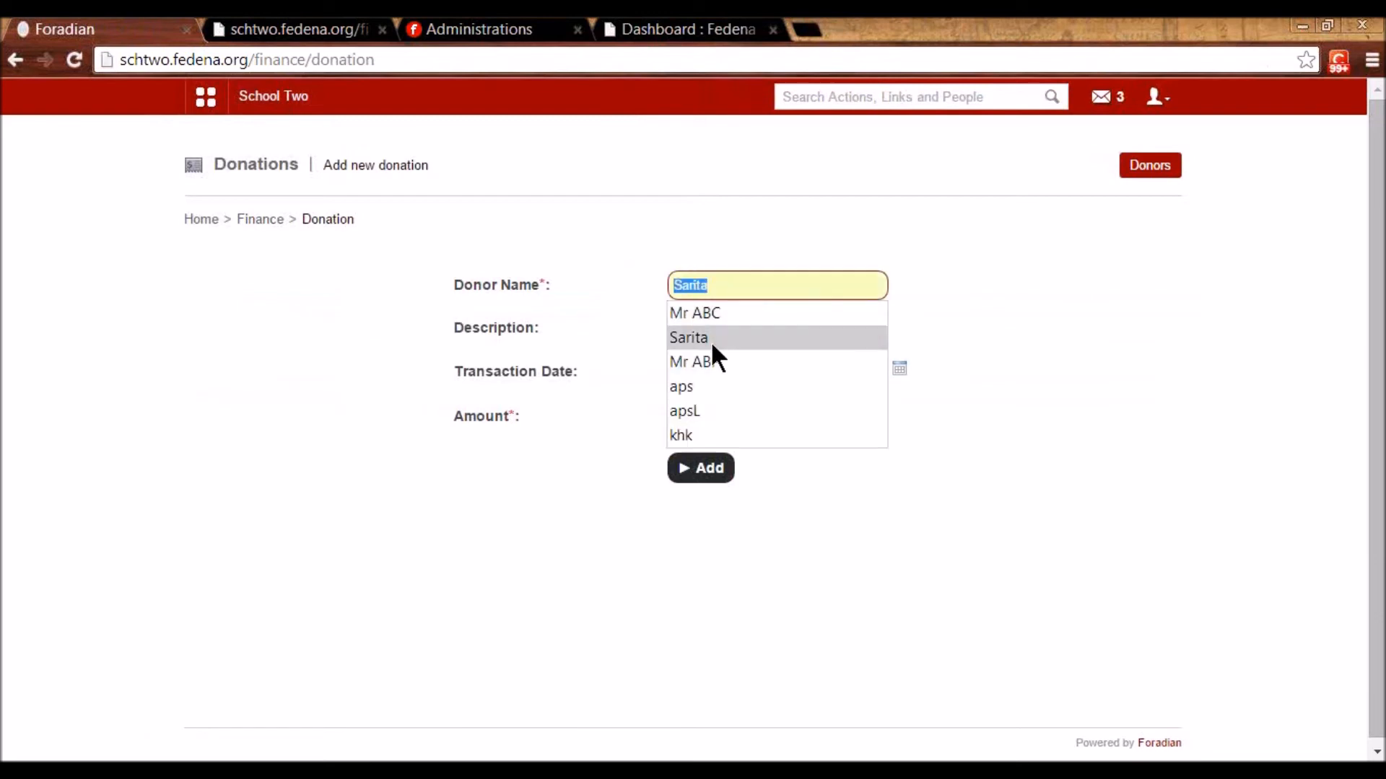
left_click(720, 361)
left_click(749, 416)
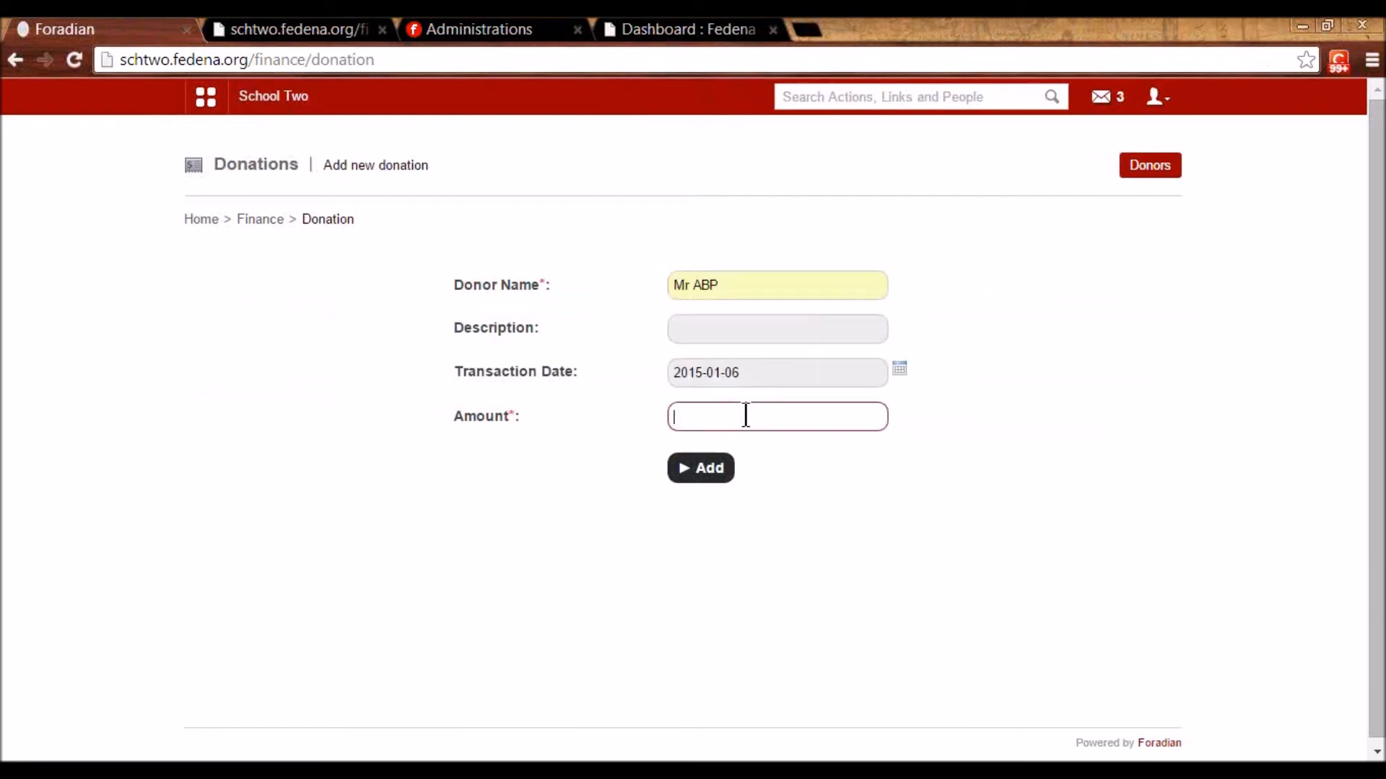
type("100")
left_click(749, 443)
left_click(712, 469)
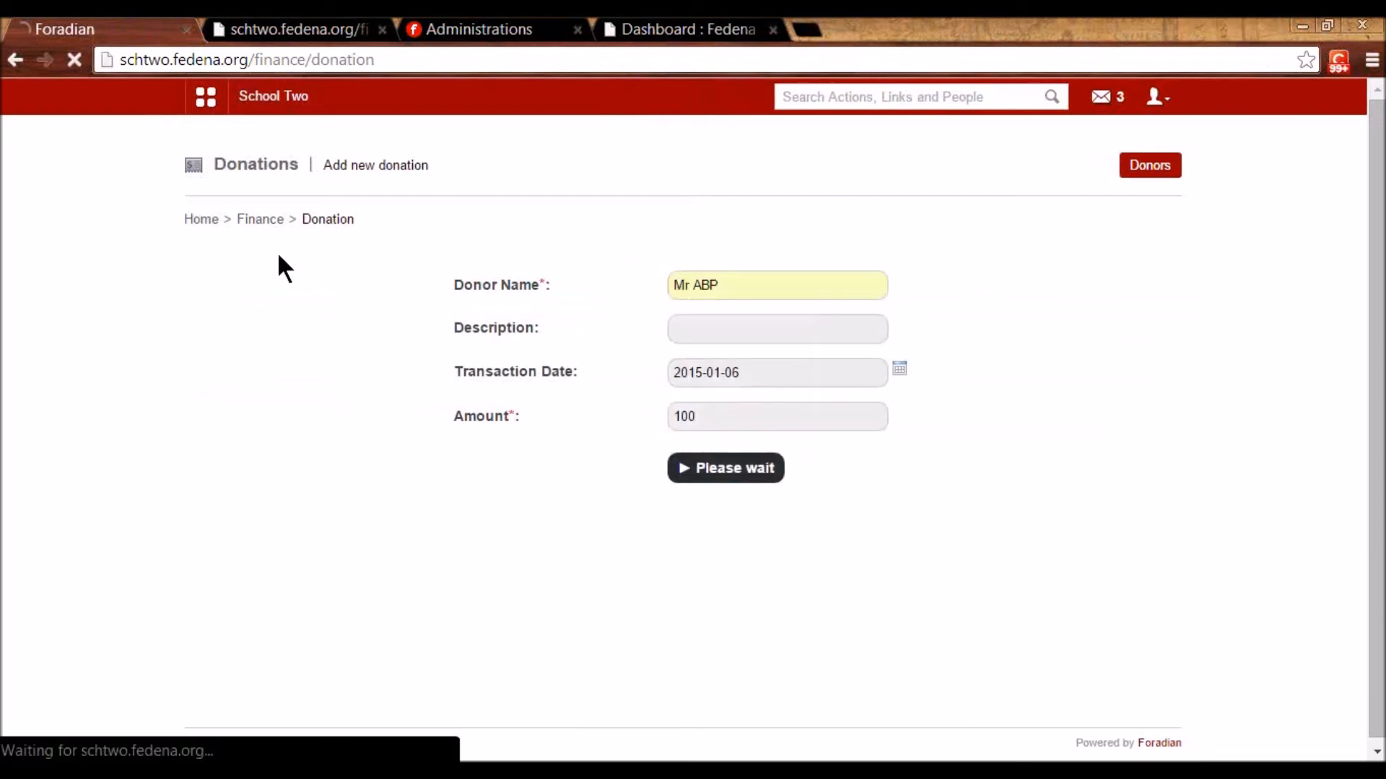
- Confirm the donations breakdown shows 100.00 income, 5.00 Donation tax and a 95.00 total
left_click(268, 225)
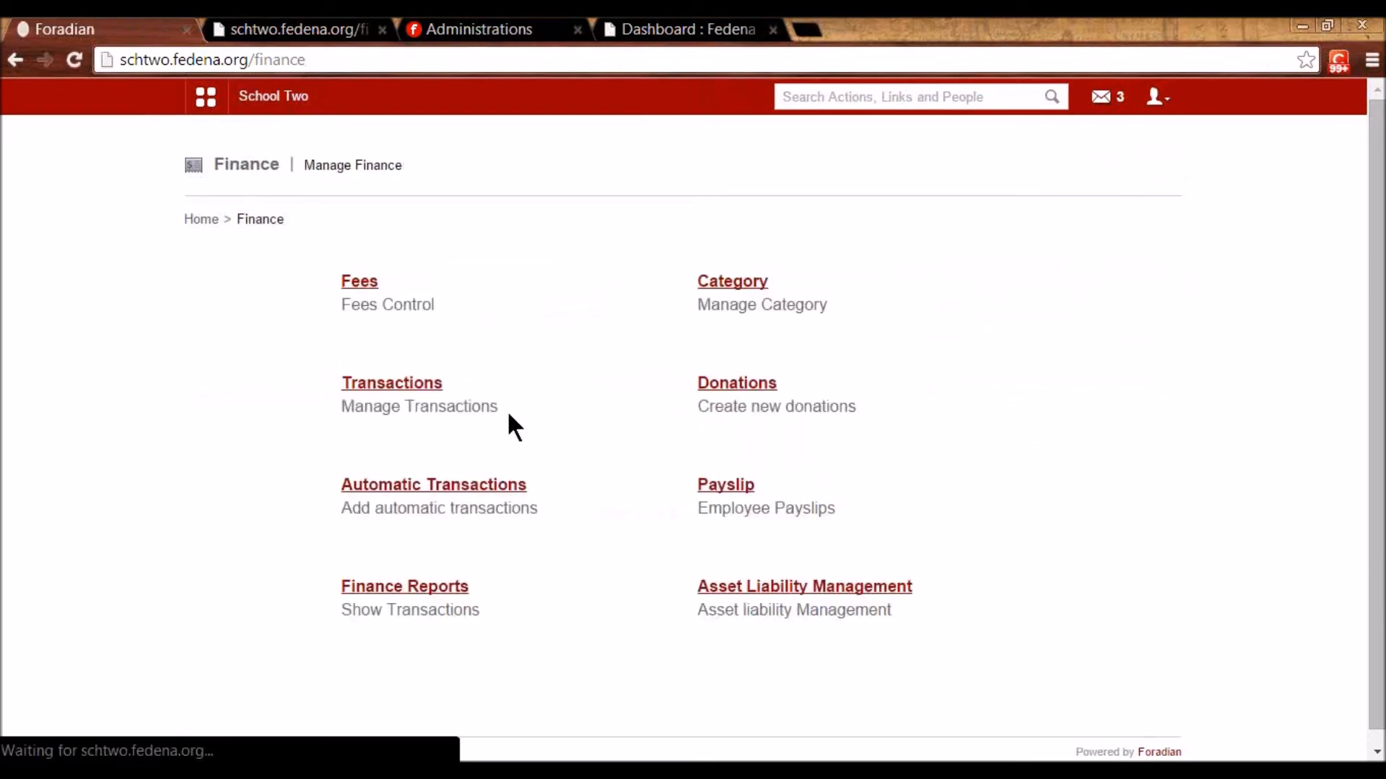
left_click(431, 593)
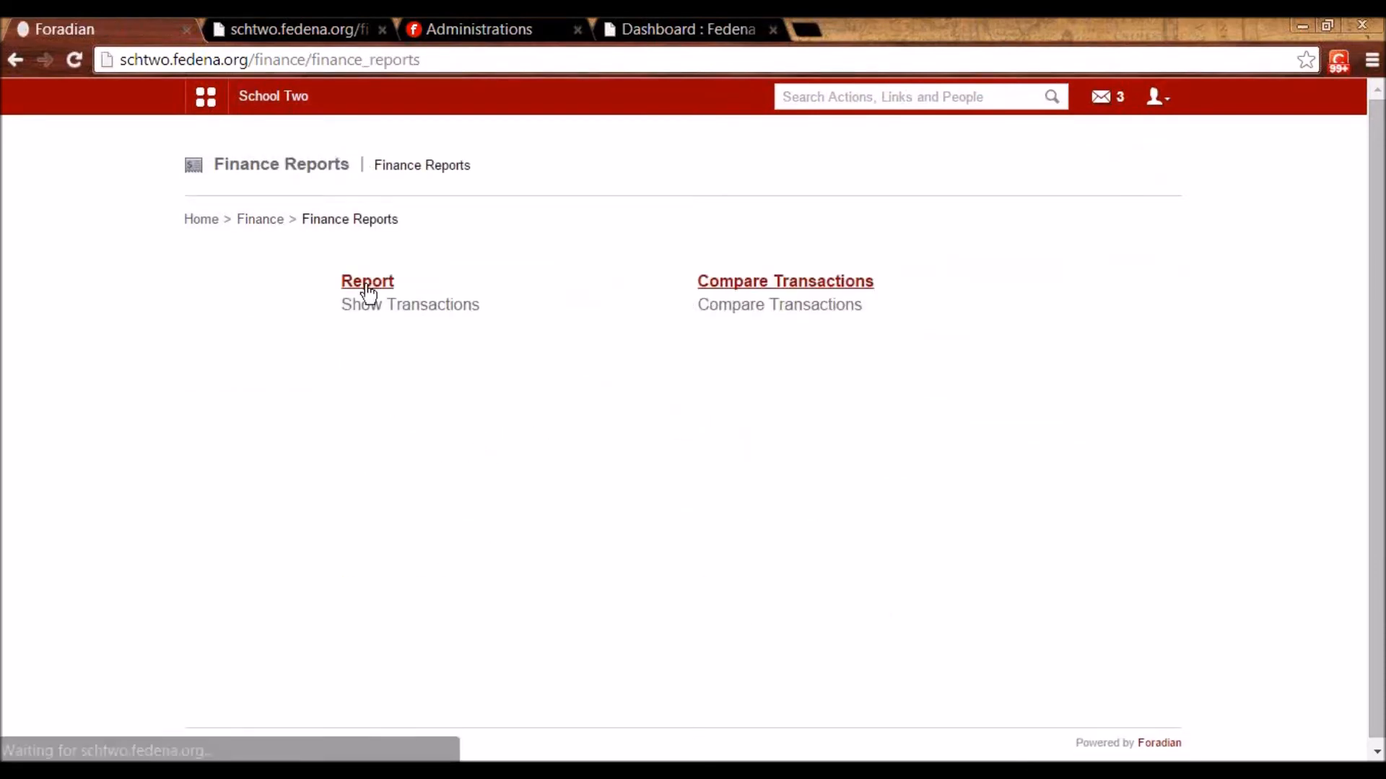
left_click(365, 281)
left_click(743, 380)
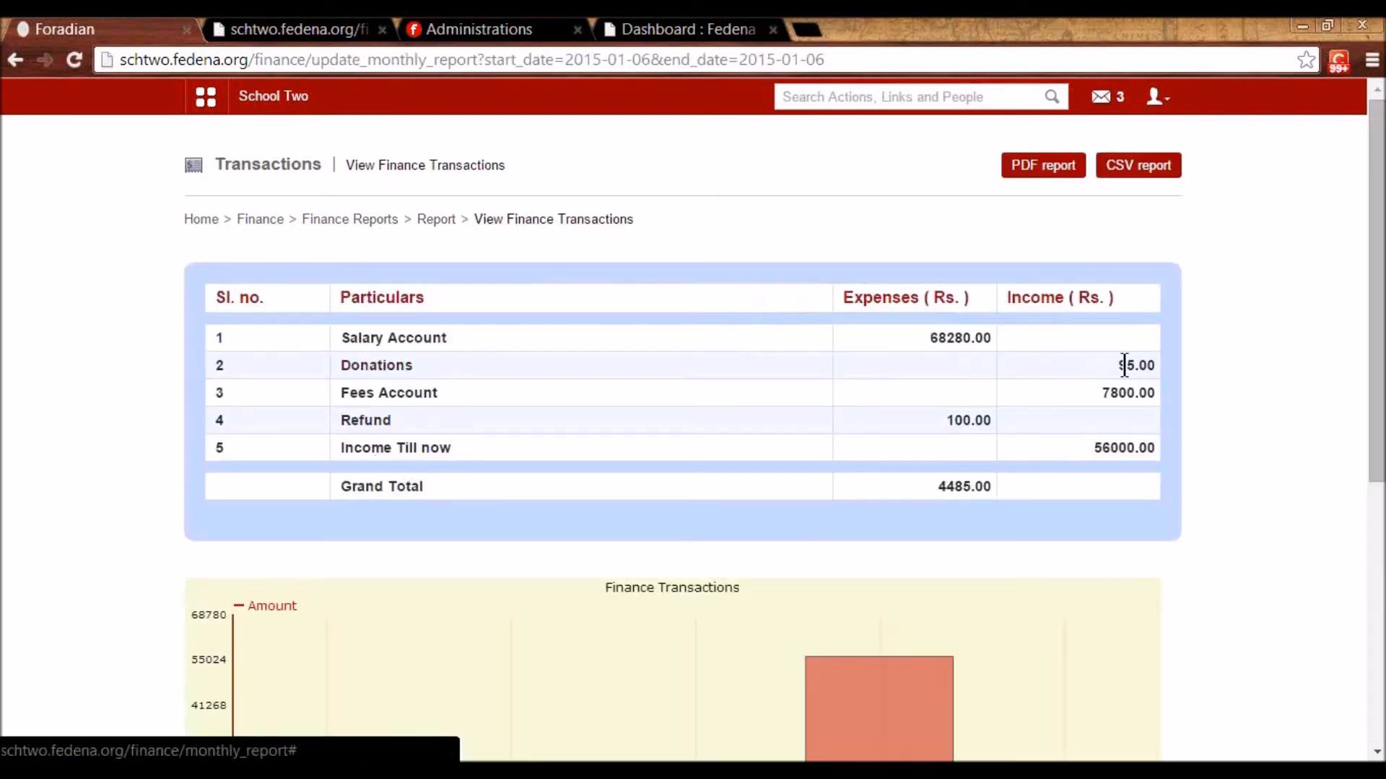
left_click(378, 366)
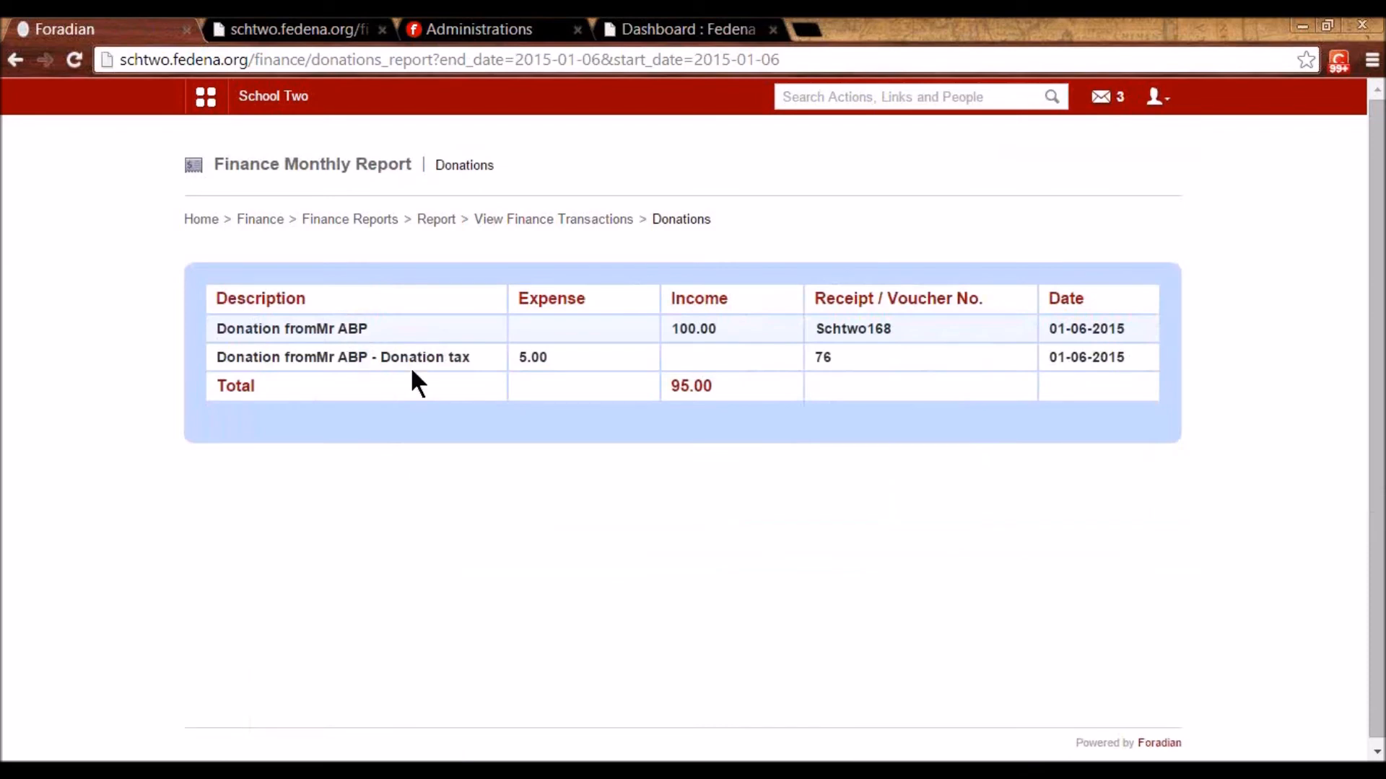
left_click_drag(550, 359, 510, 355)
left_click_drag(716, 328, 664, 327)
left_click_drag(732, 395, 662, 397)
left_click(504, 334)
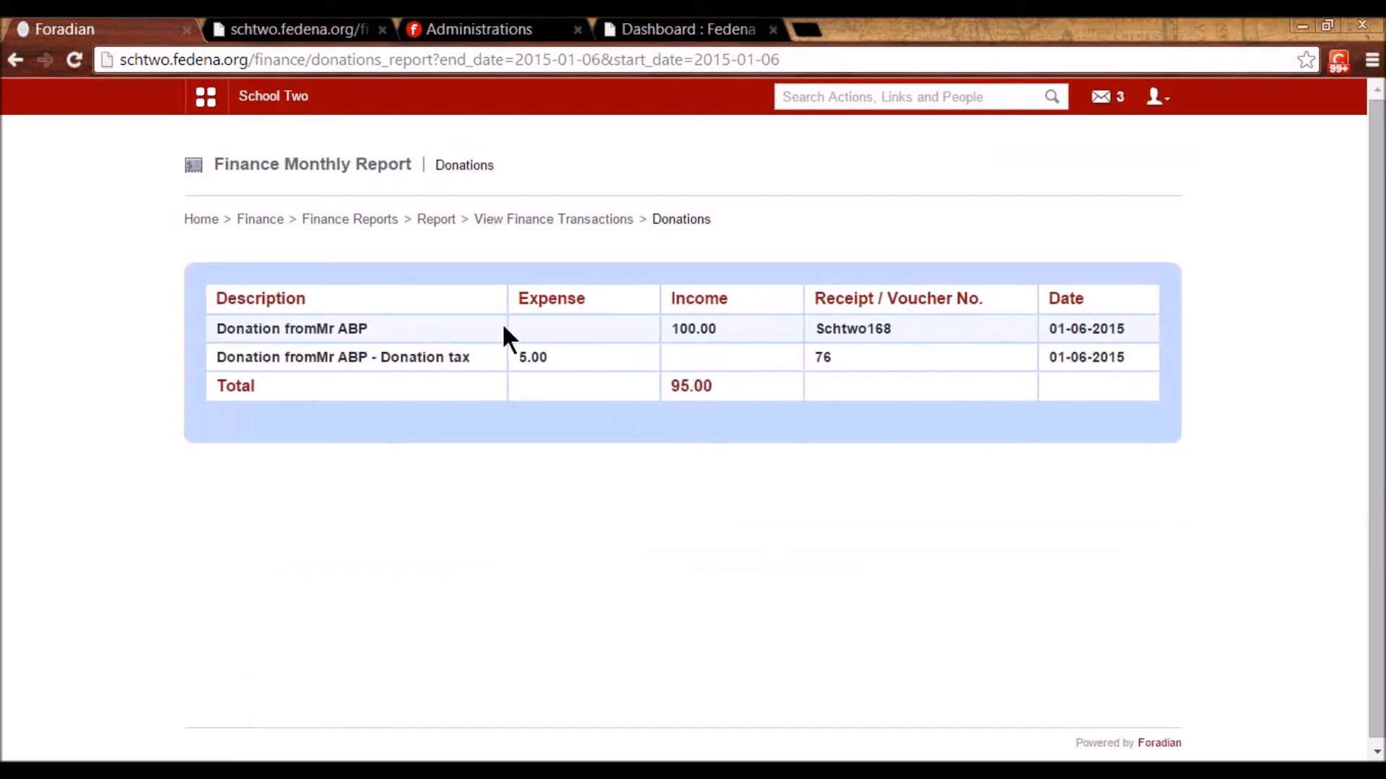
left_click(360, 220)
- View the Payslip section's View Payslip and One click approve payslip options
left_click(268, 220)
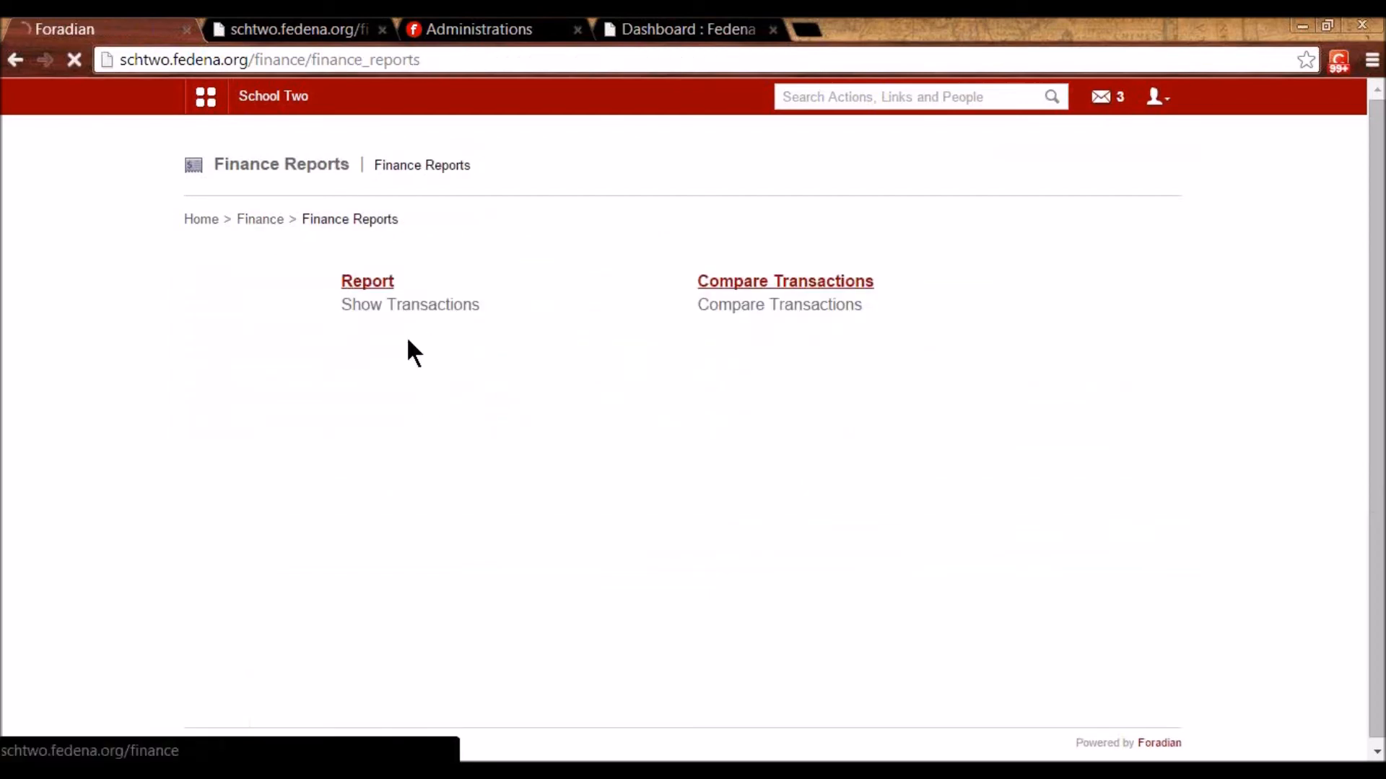
left_click(740, 488)
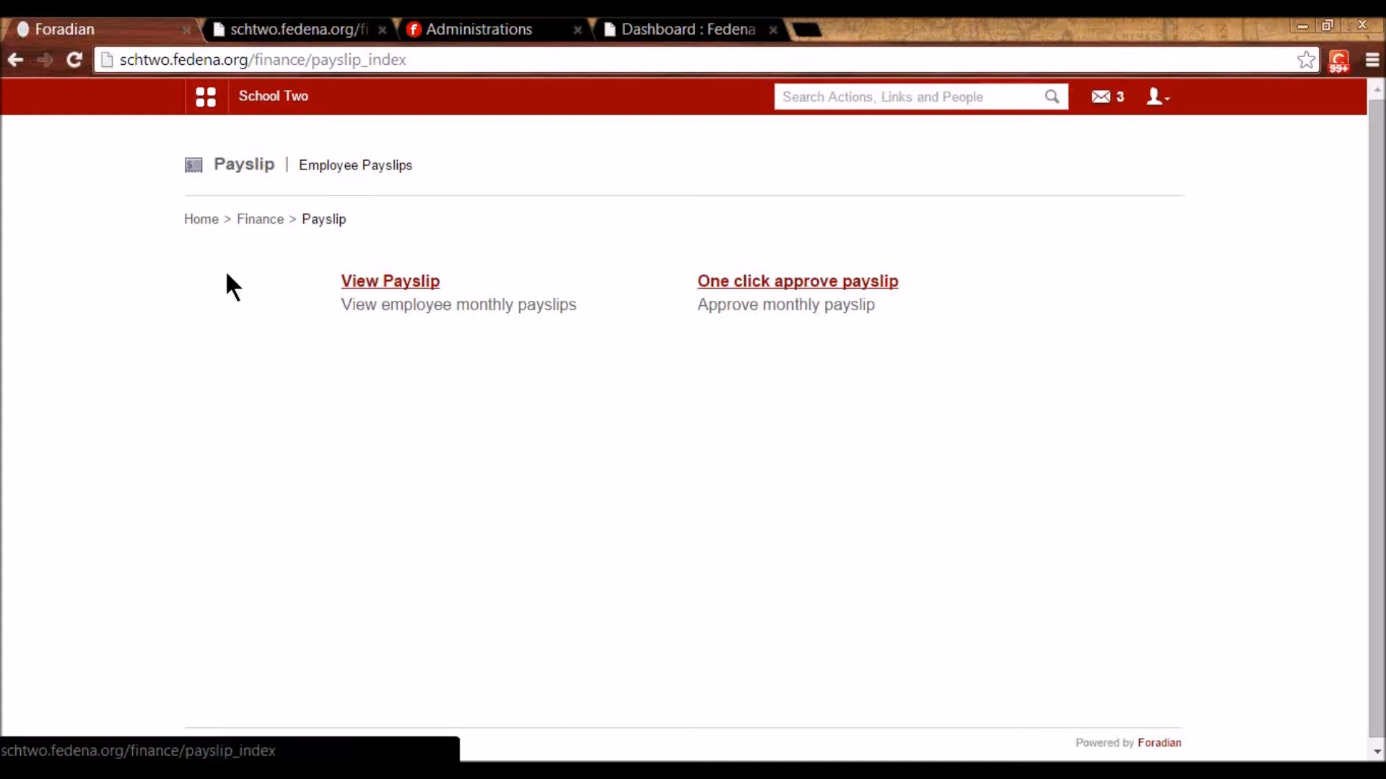
left_click(261, 221)
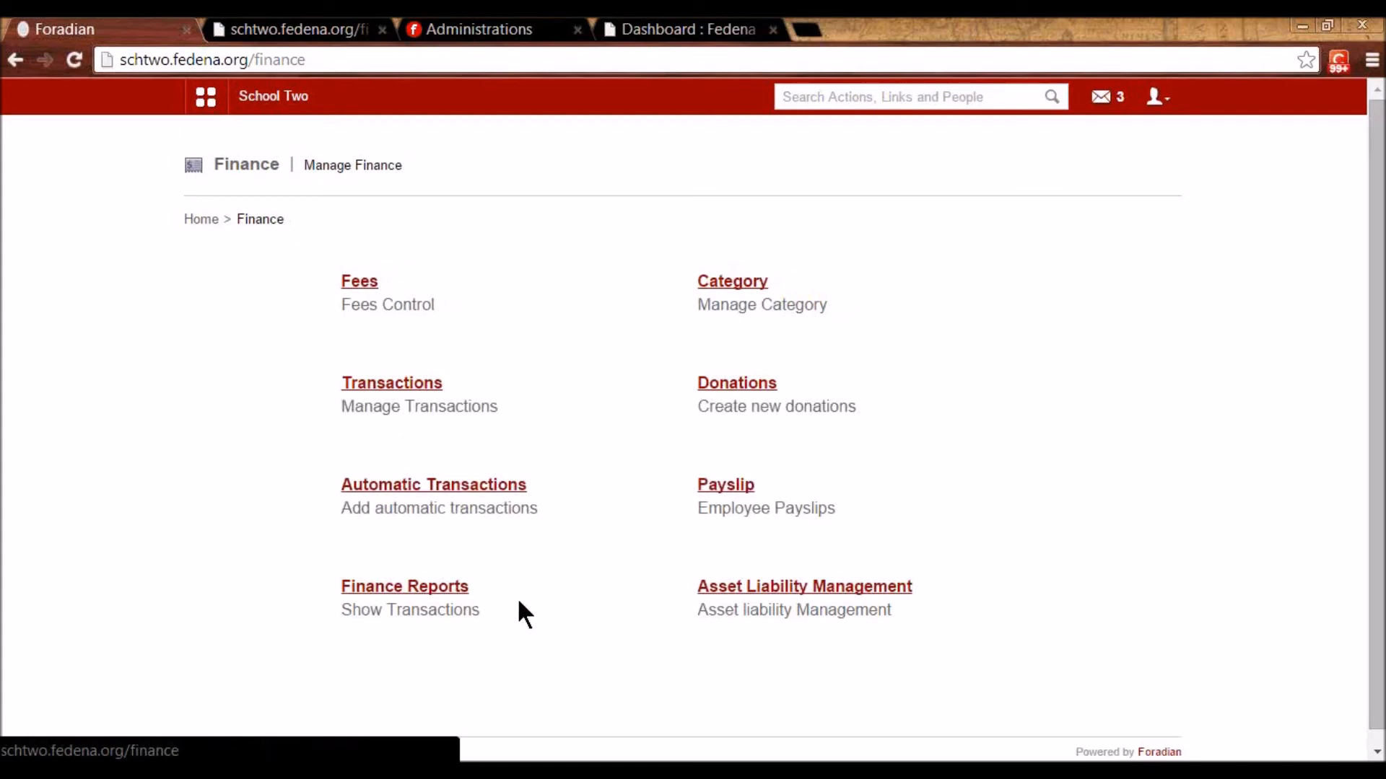
- Check the Furniture asset's 100000.00 amount in Asset Liability Management without saving changes
left_click(777, 584)
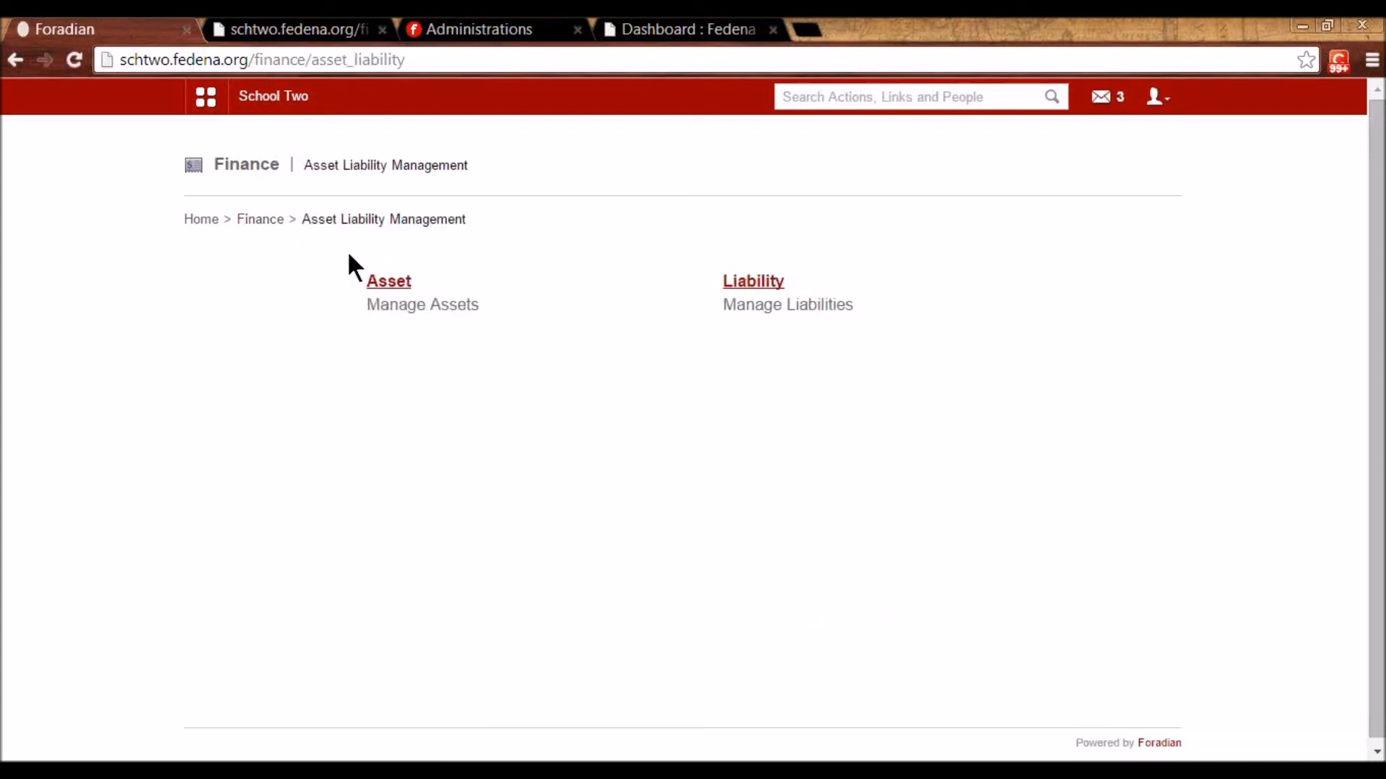
left_click(401, 284)
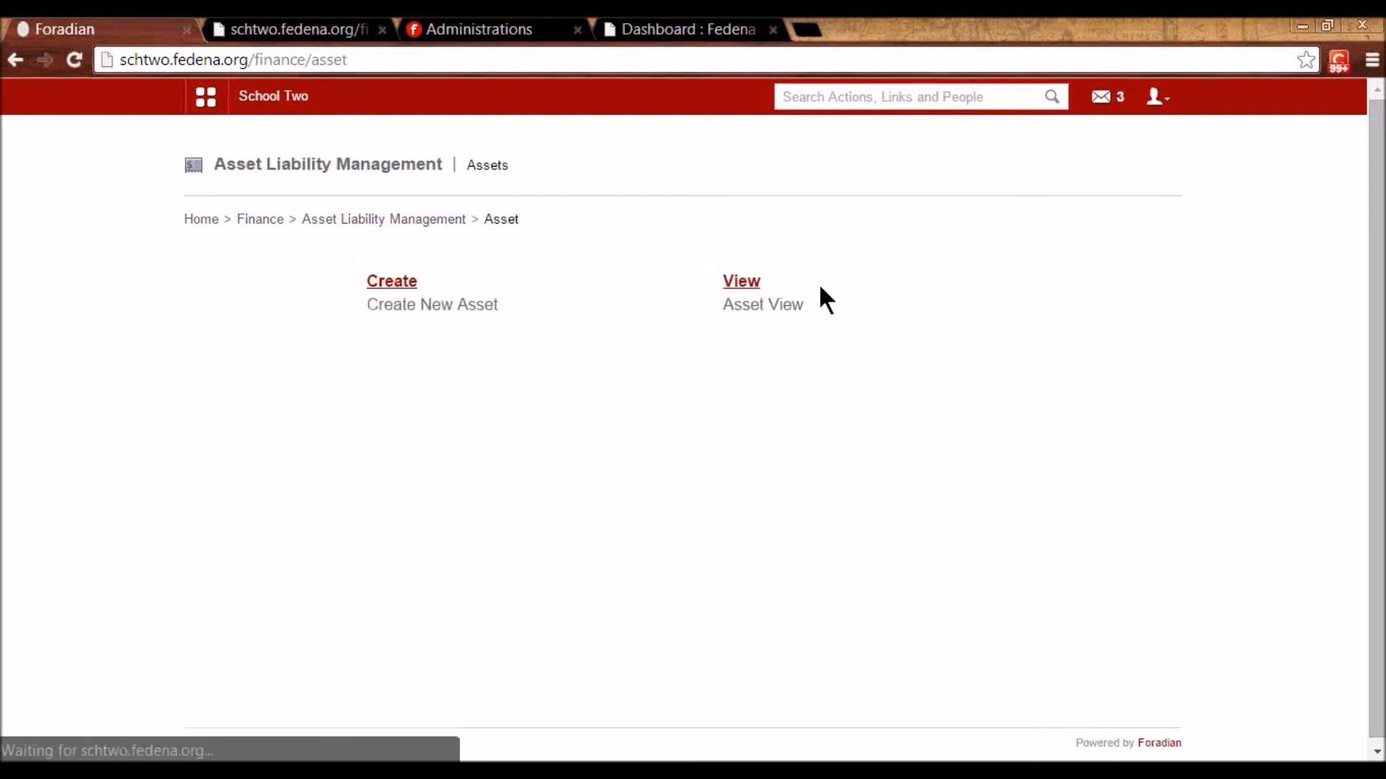
left_click(759, 278)
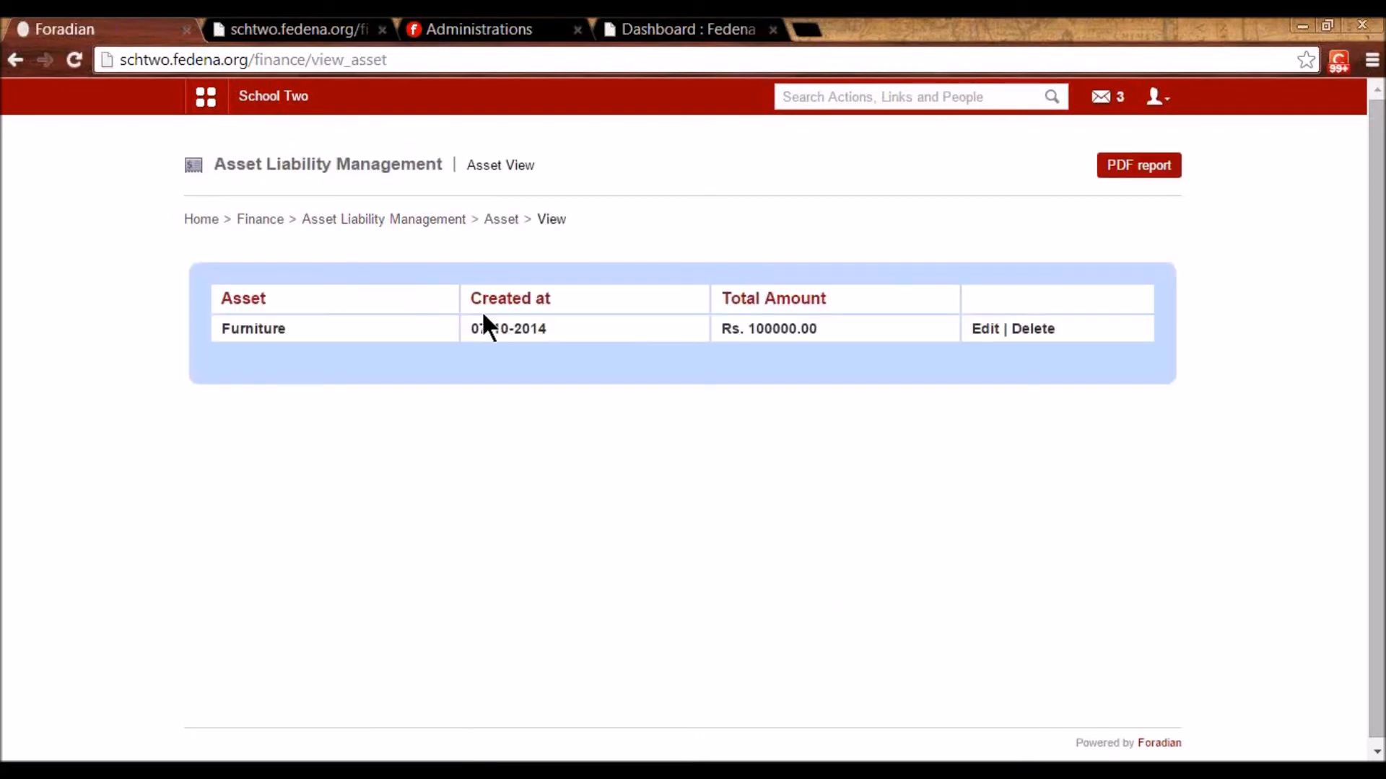
left_click(983, 330)
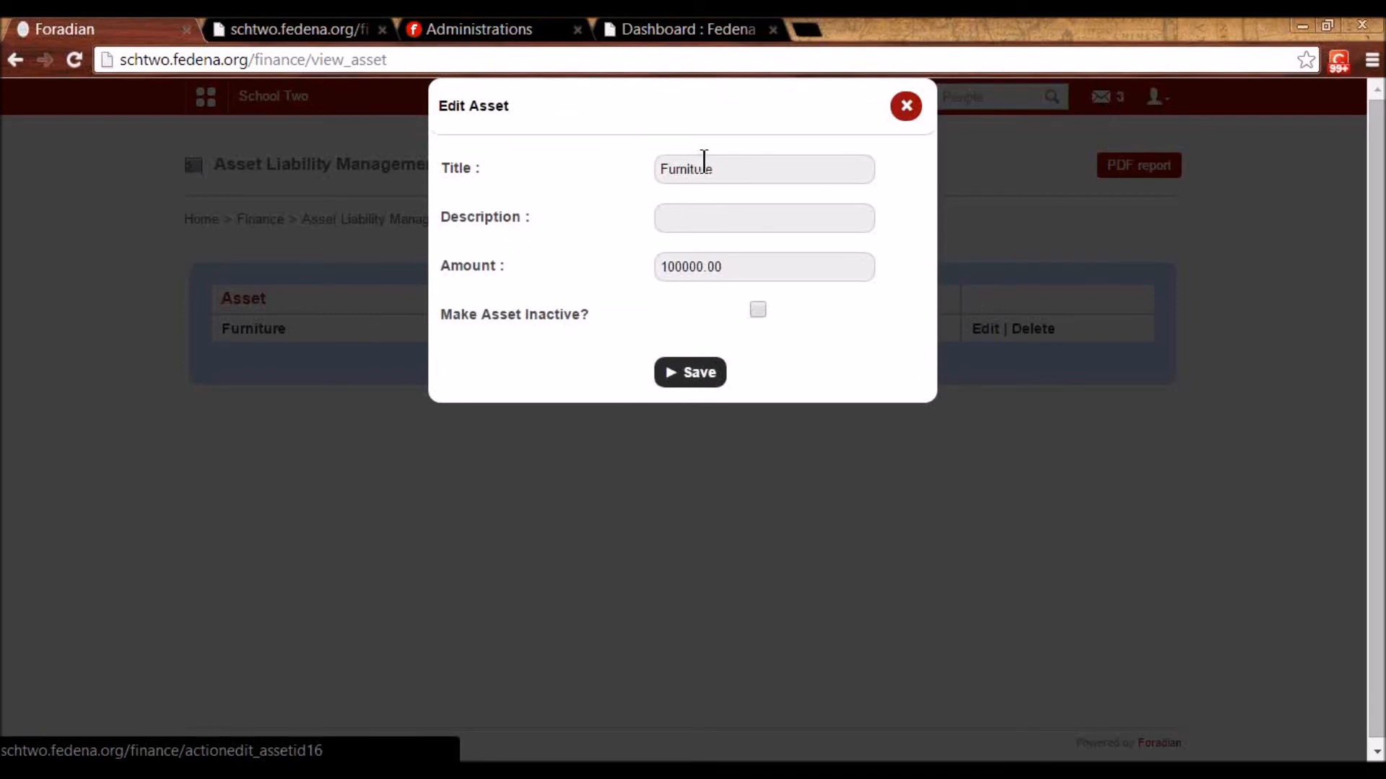
left_click_drag(723, 267, 657, 275)
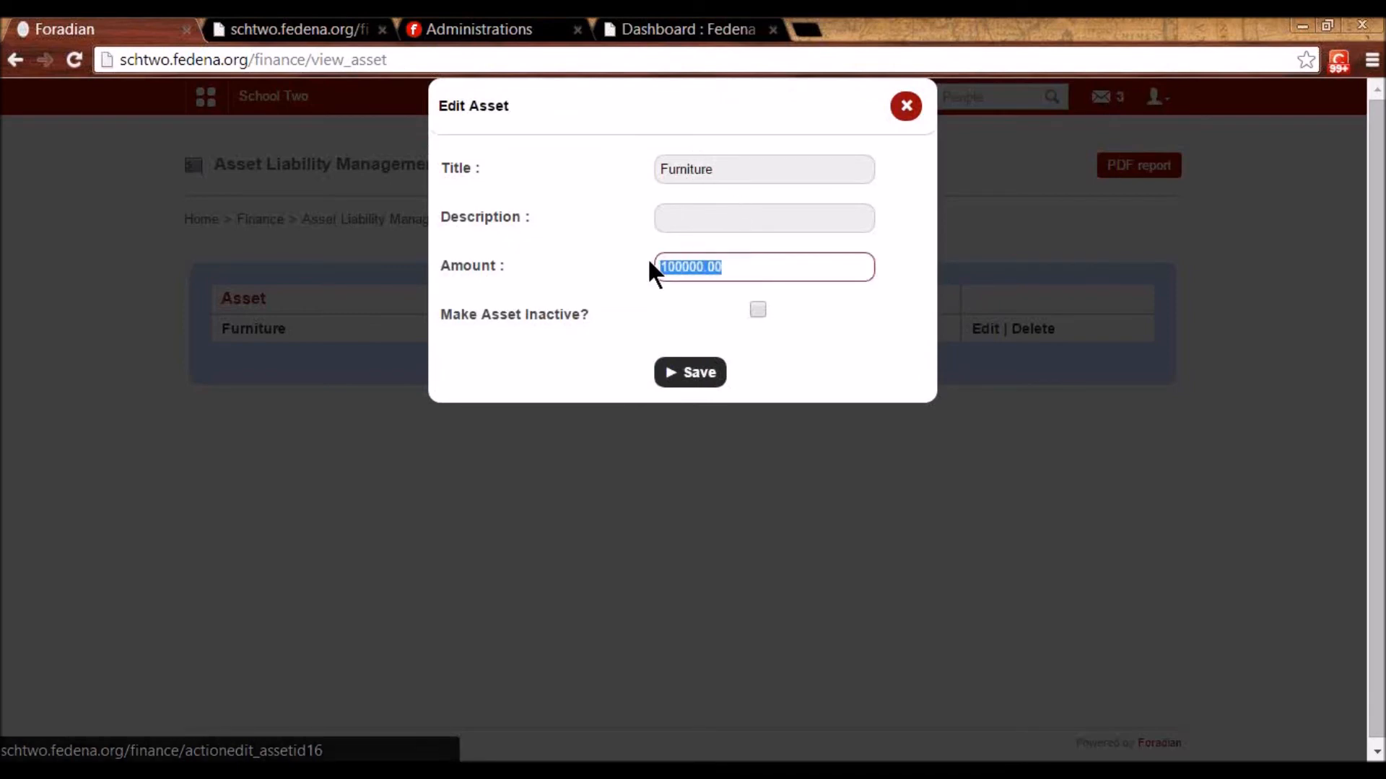
left_click(898, 114)
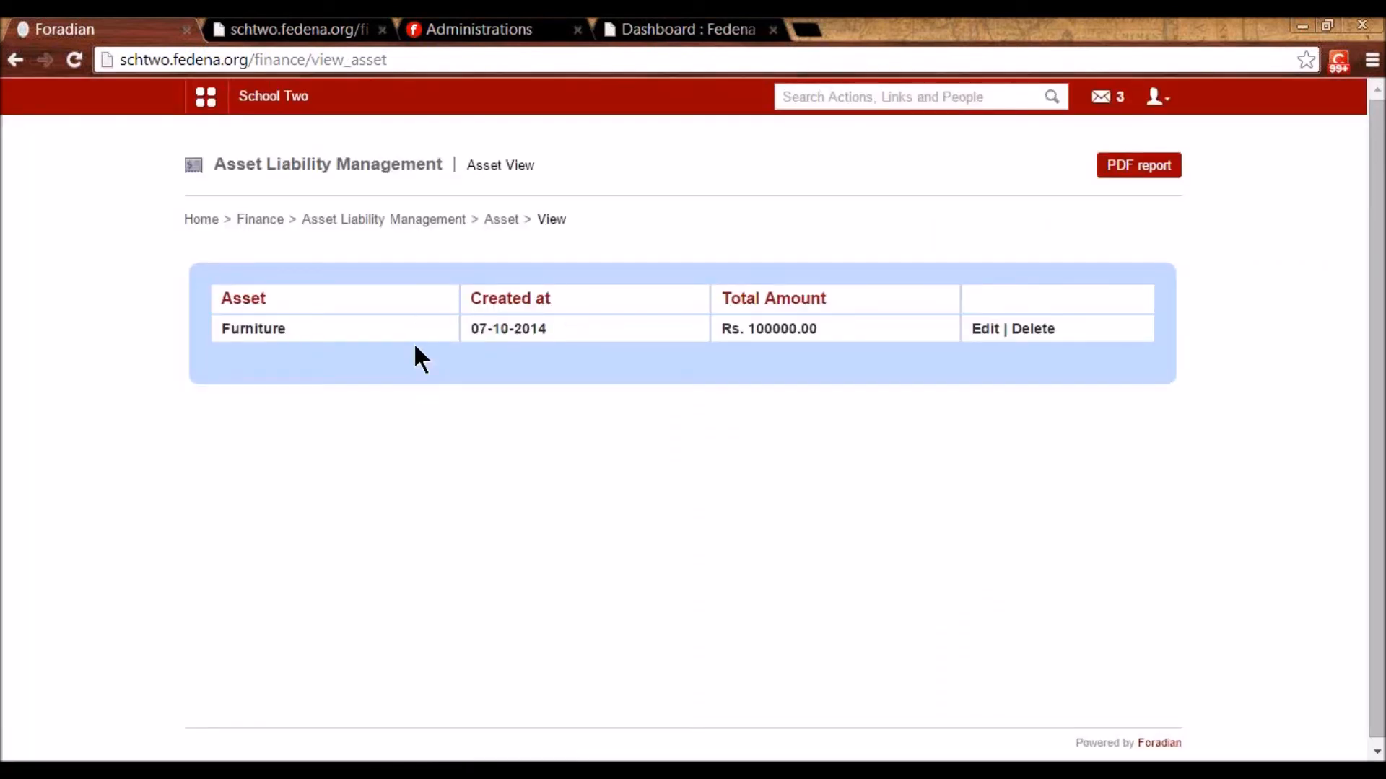
left_click(283, 224)
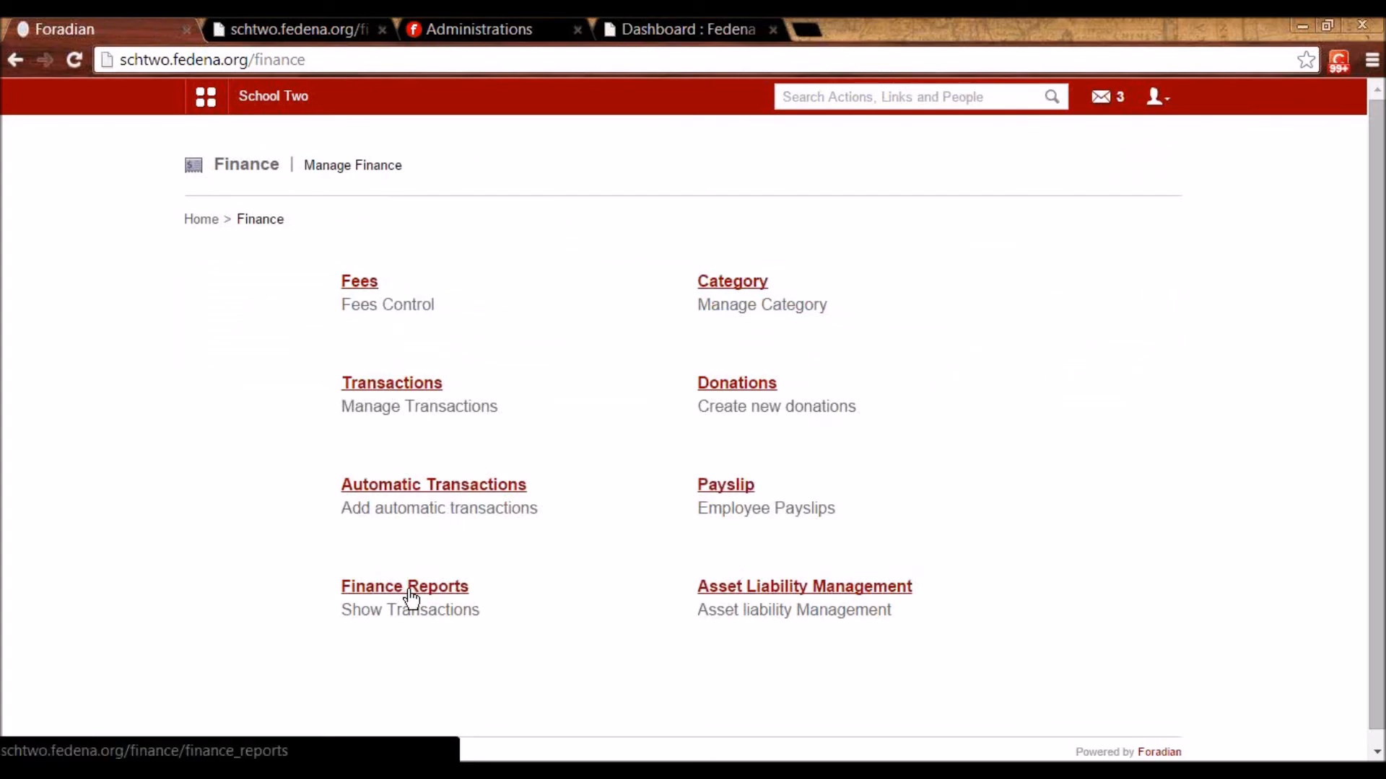
left_click(865, 586)
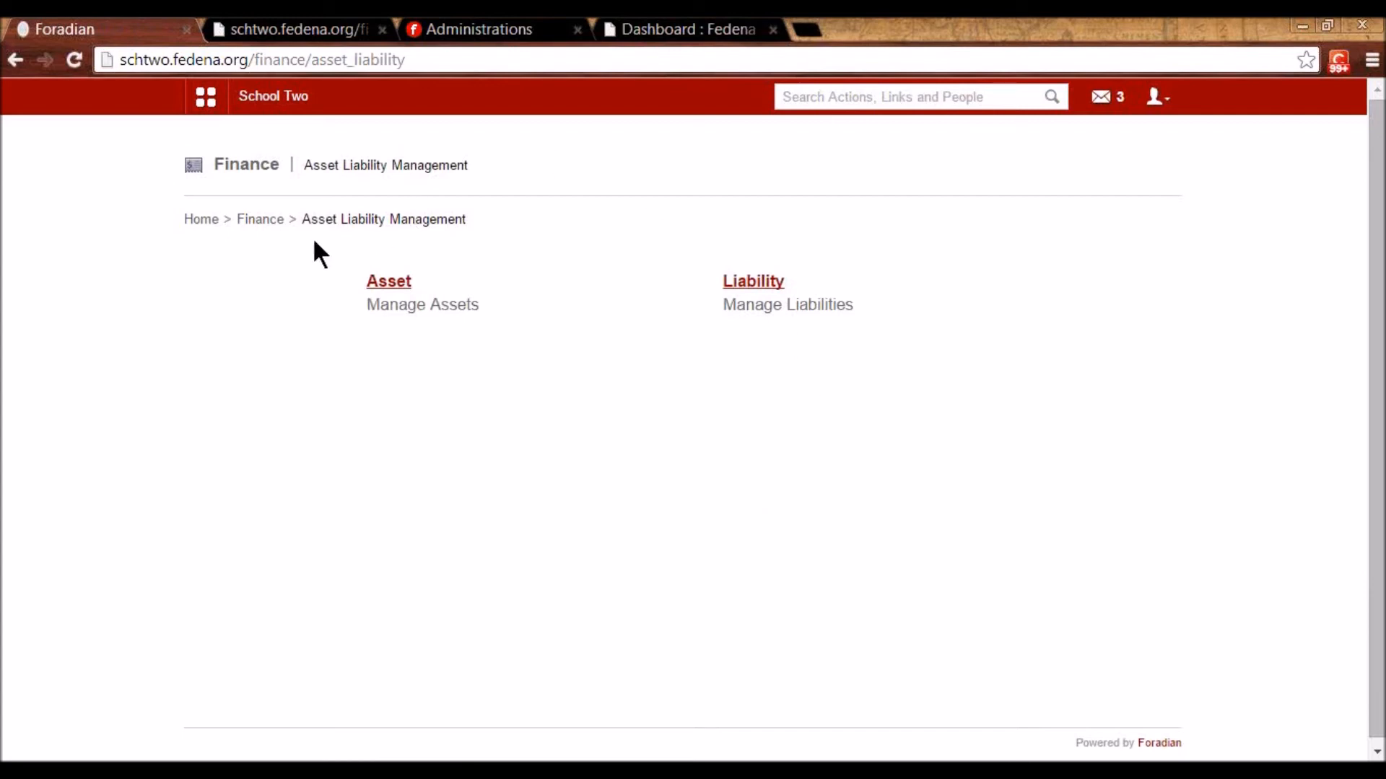
left_click(272, 229)
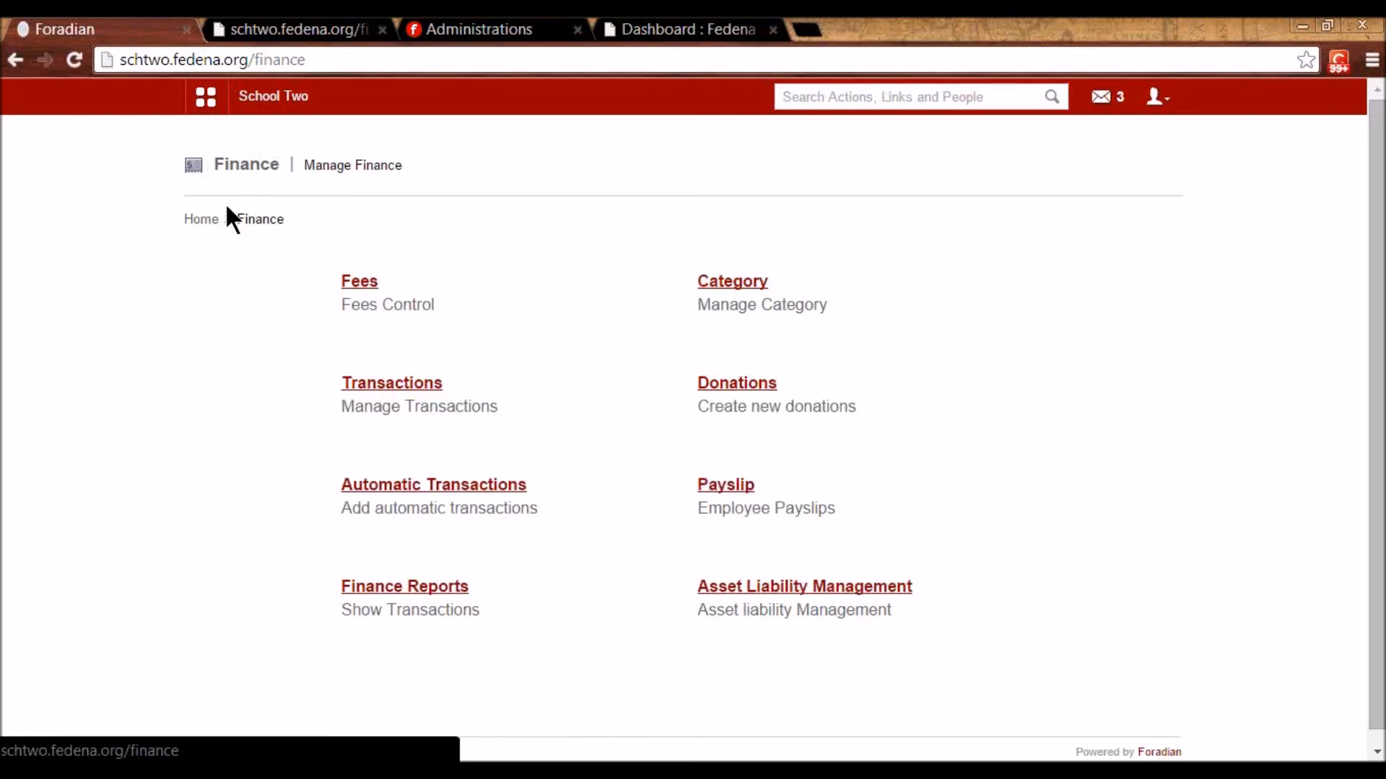
- Open Academics > Remarks > Add custom remarks and expand the Courses list
left_click(206, 101)
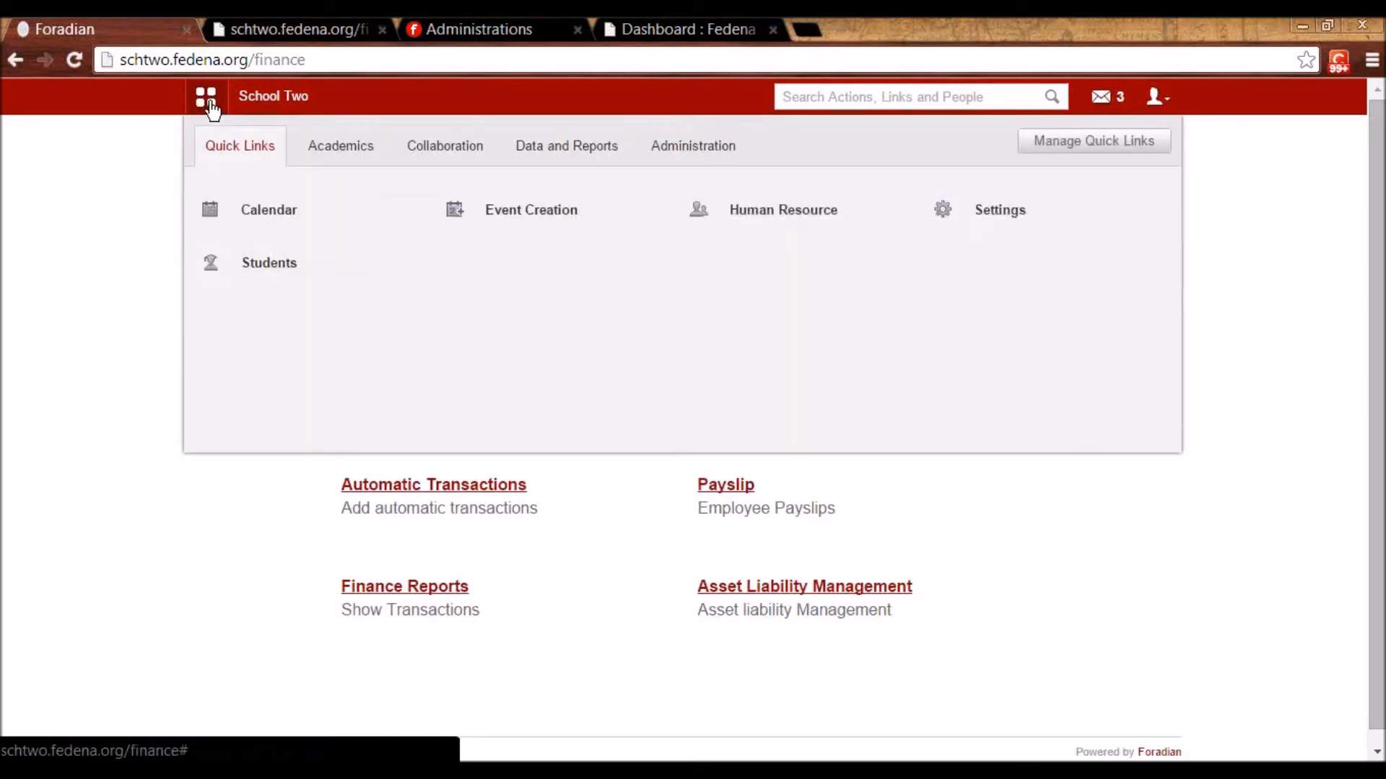
left_click(350, 152)
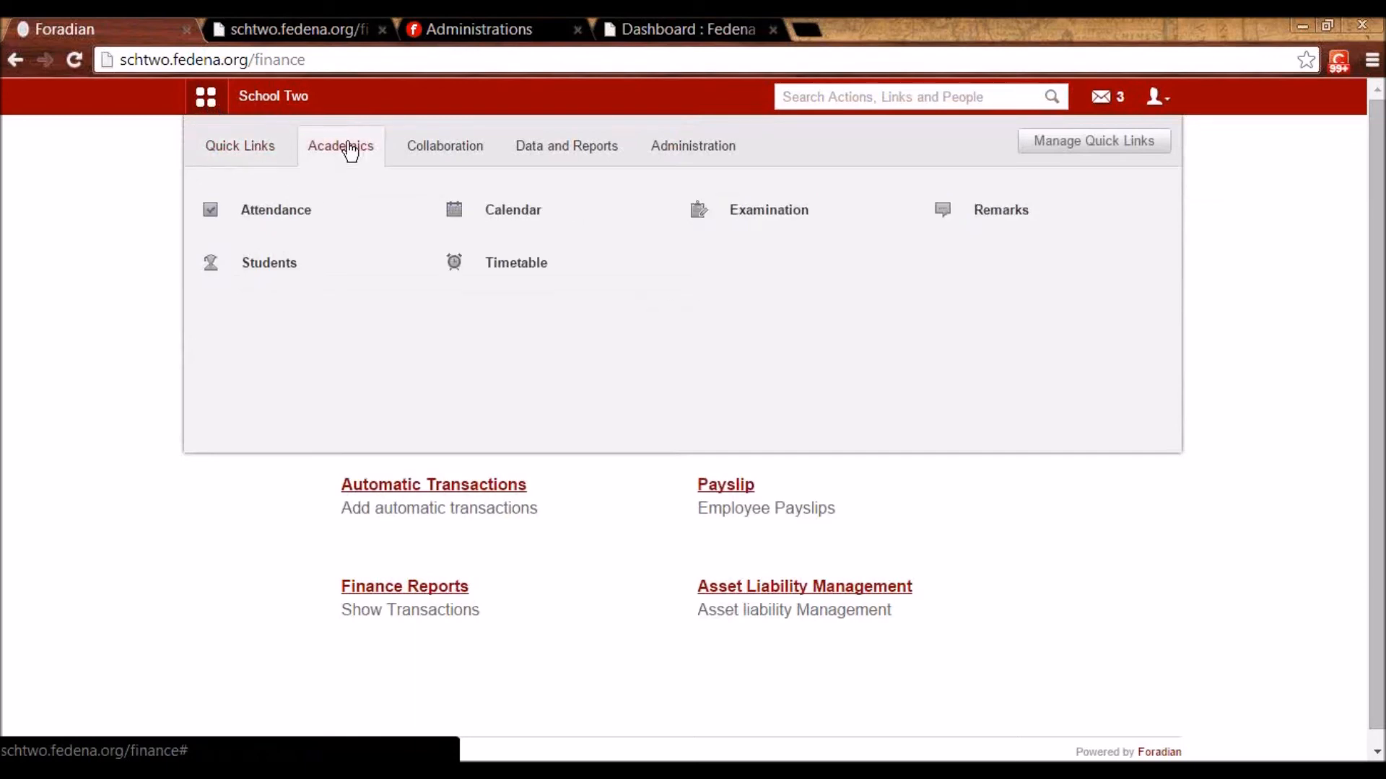
mouse_move(269, 210)
mouse_move(762, 230)
mouse_move(993, 215)
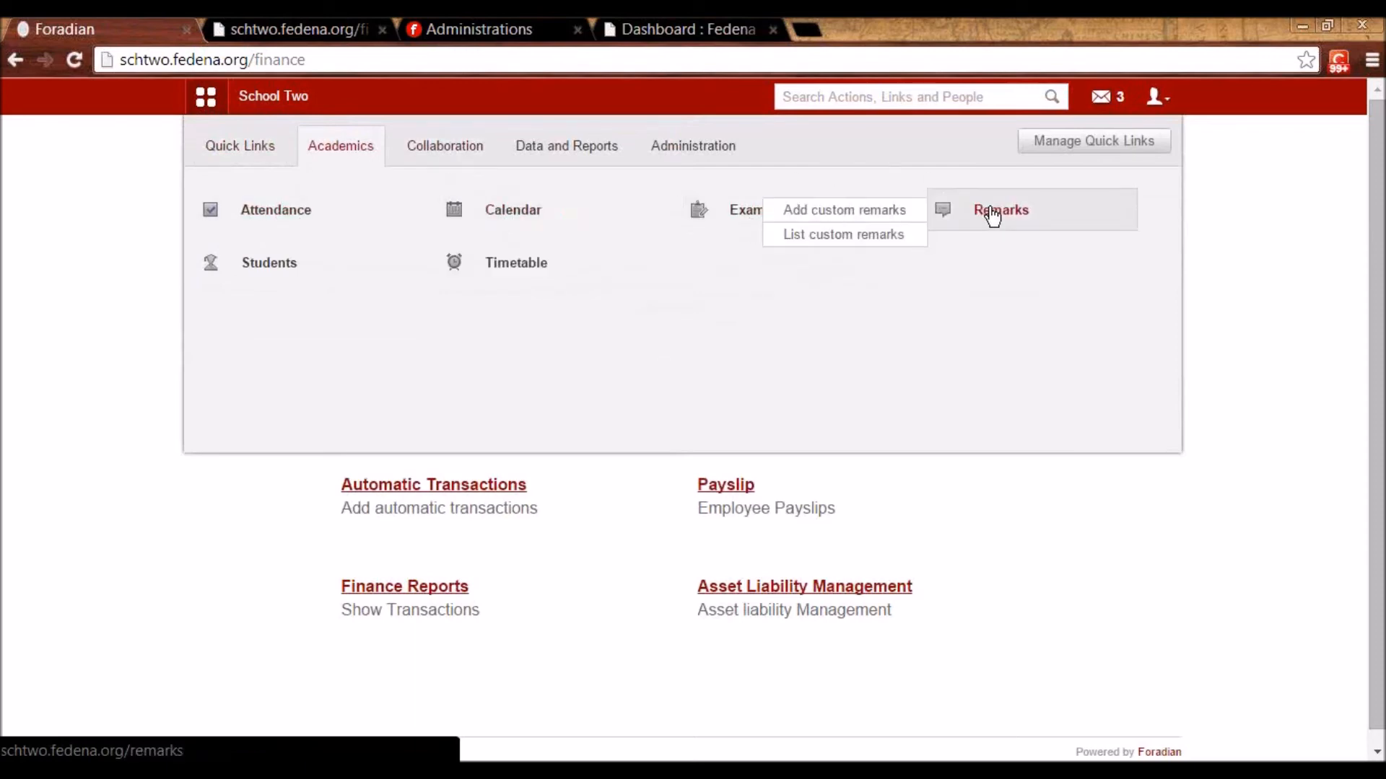
left_click(993, 213)
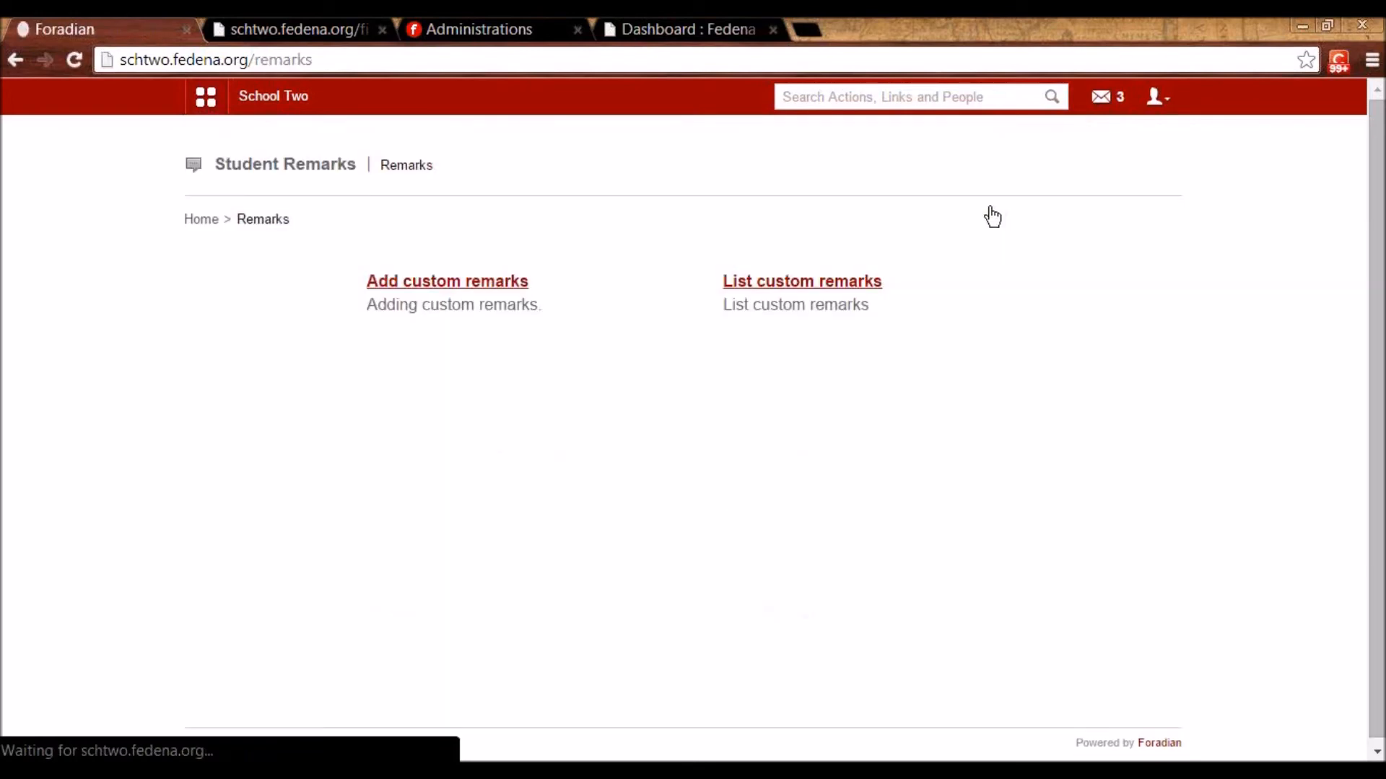
left_click(465, 285)
left_click(455, 277)
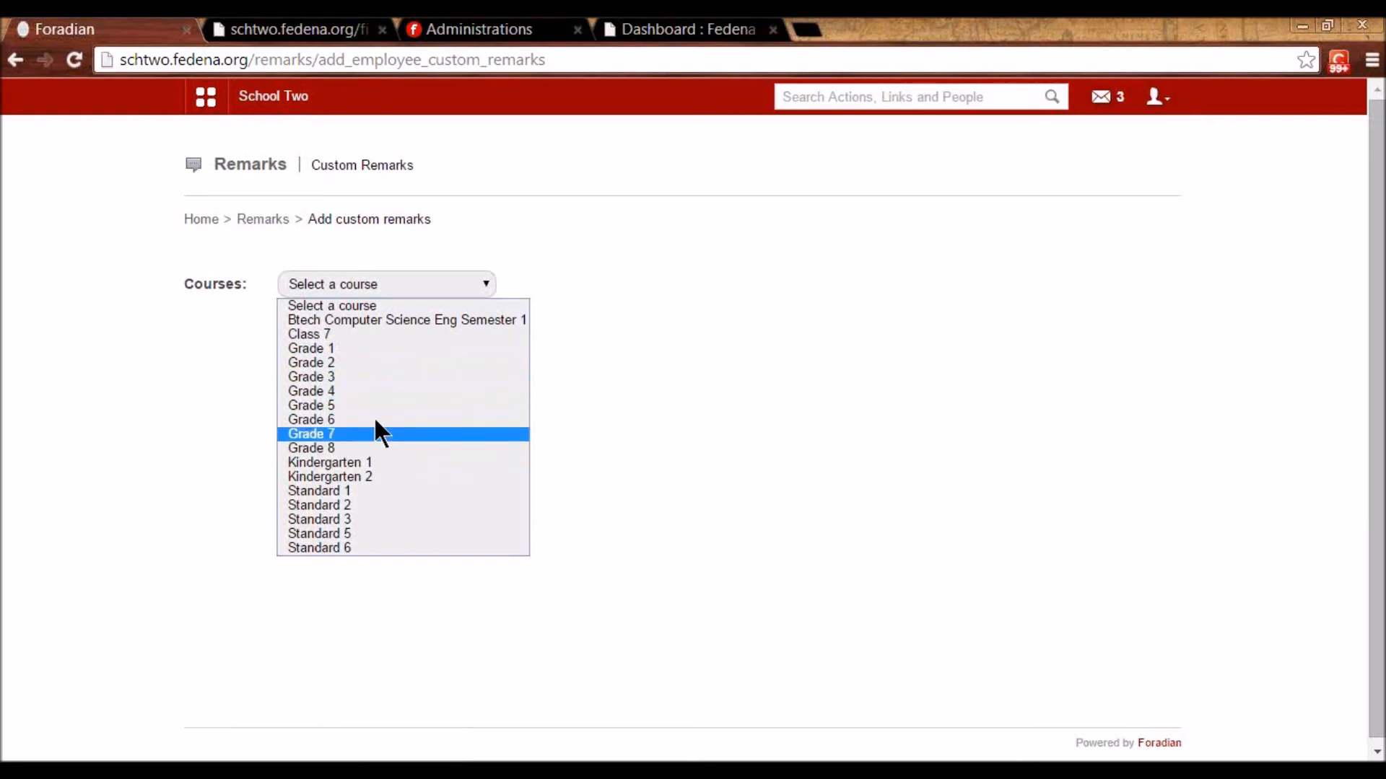
- Select the Standard 1 course with batch S1 - A 2014 for the remark
left_click(345, 504)
left_click(843, 284)
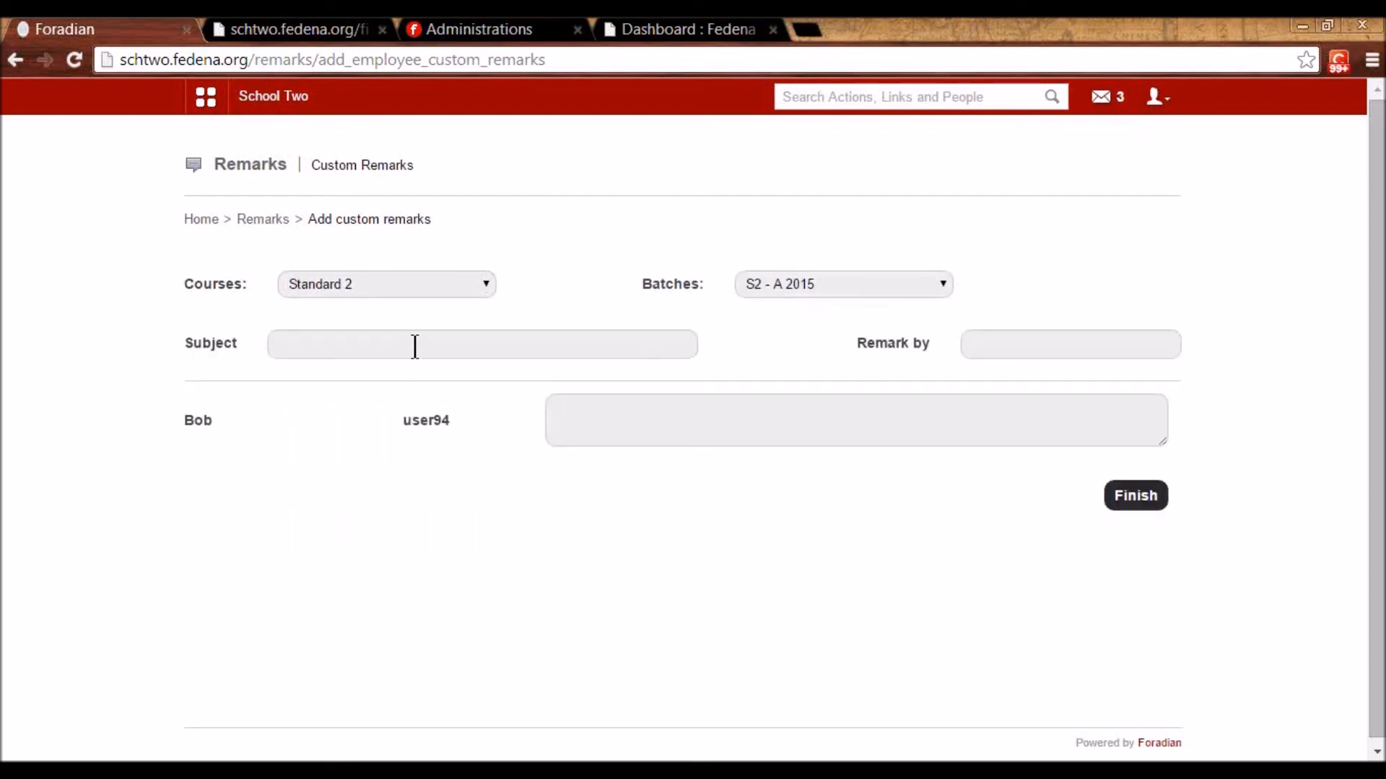
left_click(390, 281)
left_click(372, 349)
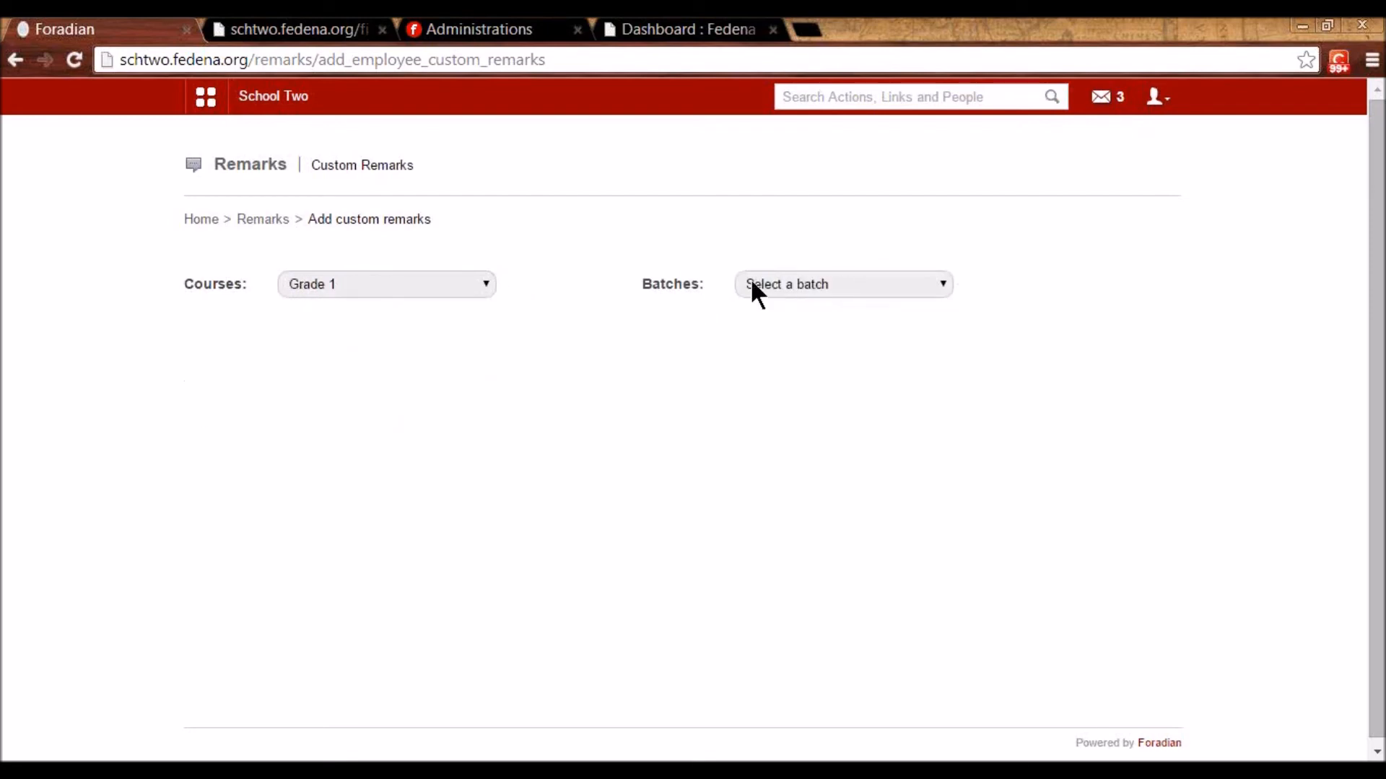
left_click(775, 281)
left_click(778, 318)
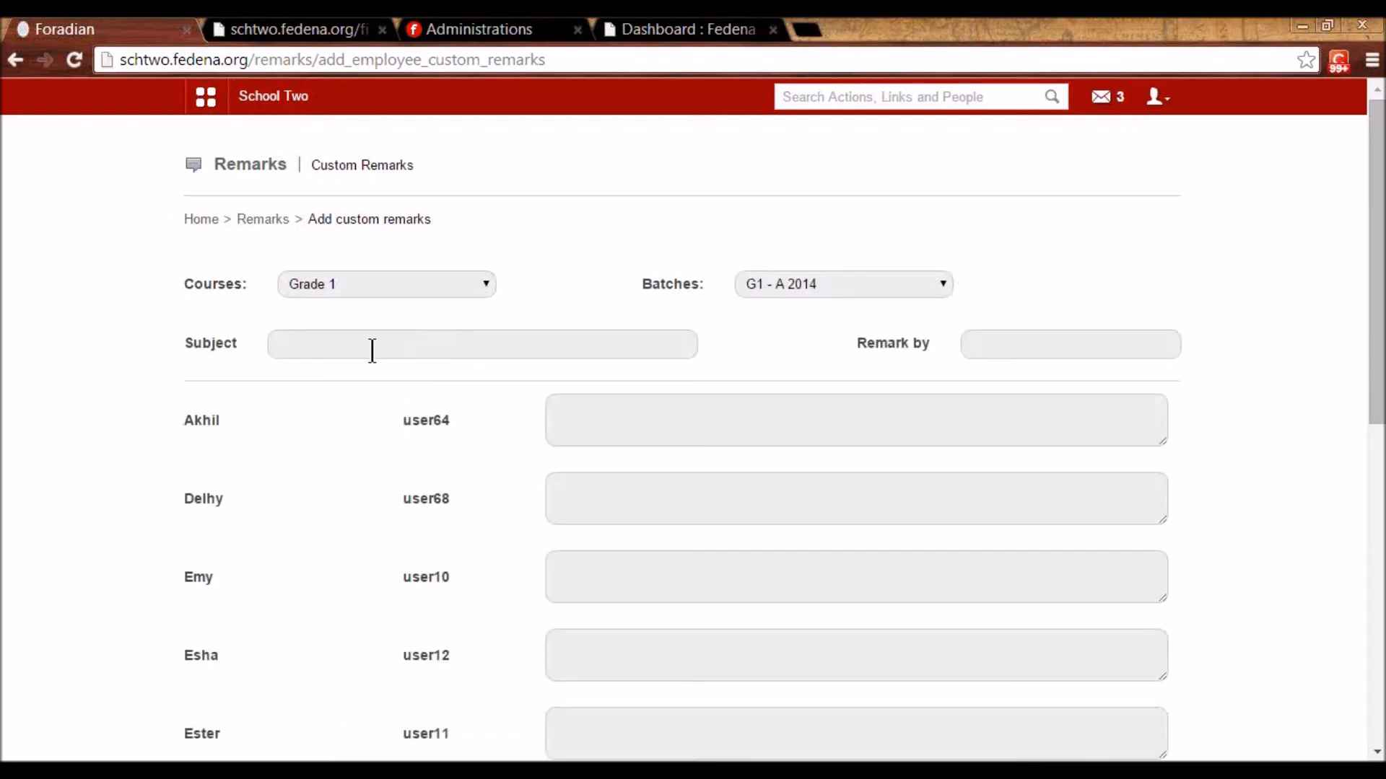
left_click(443, 282)
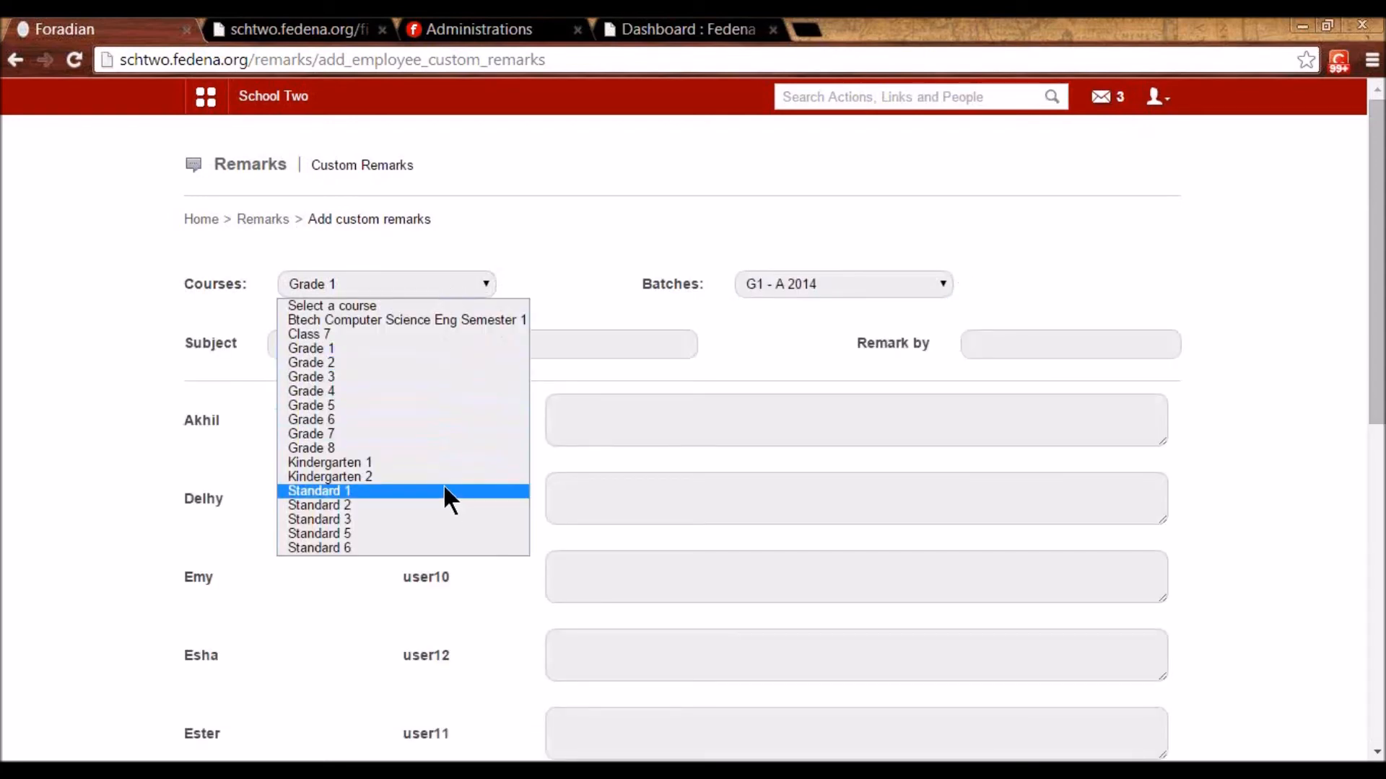
left_click(445, 492)
left_click(856, 288)
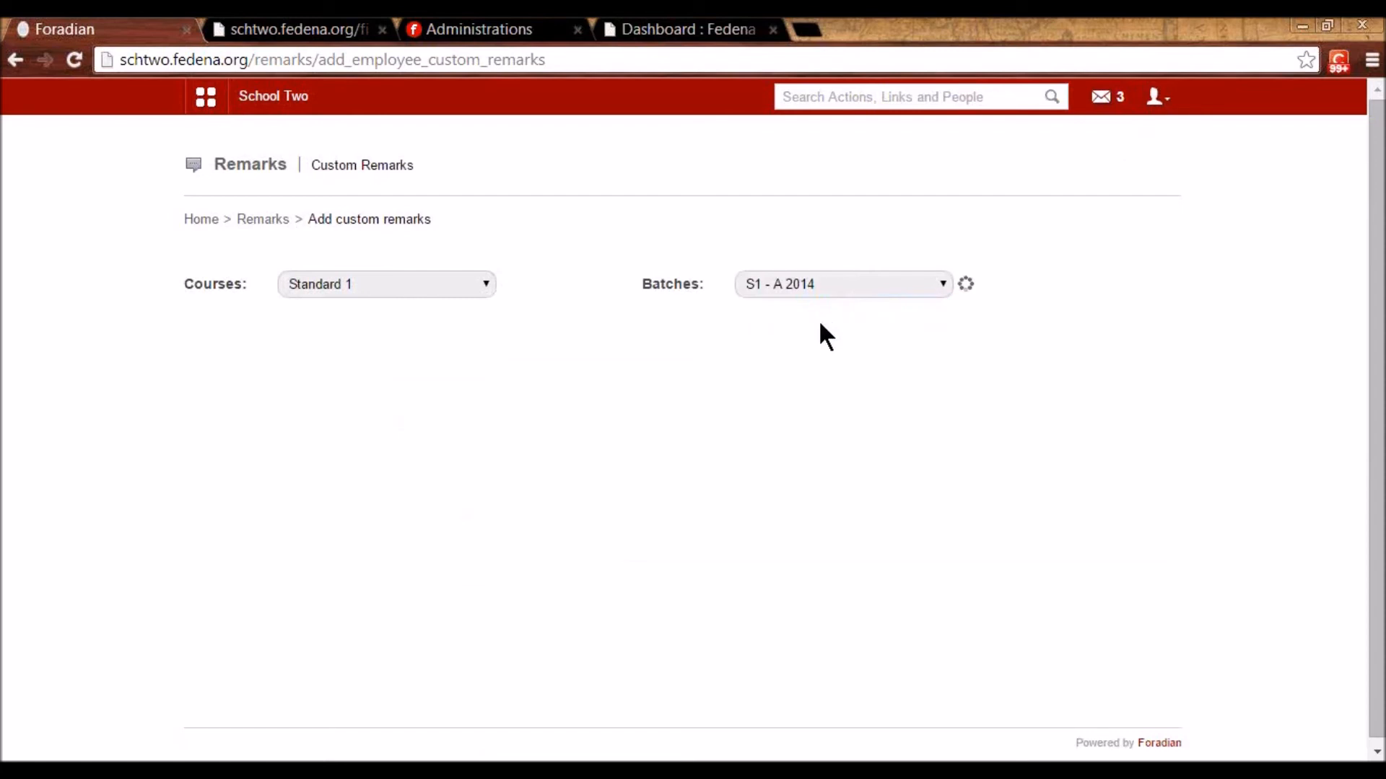
left_click(821, 318)
- Save the remark with subject 'Project', by 'Science Teacher', reading 'Good work'
left_click(333, 350)
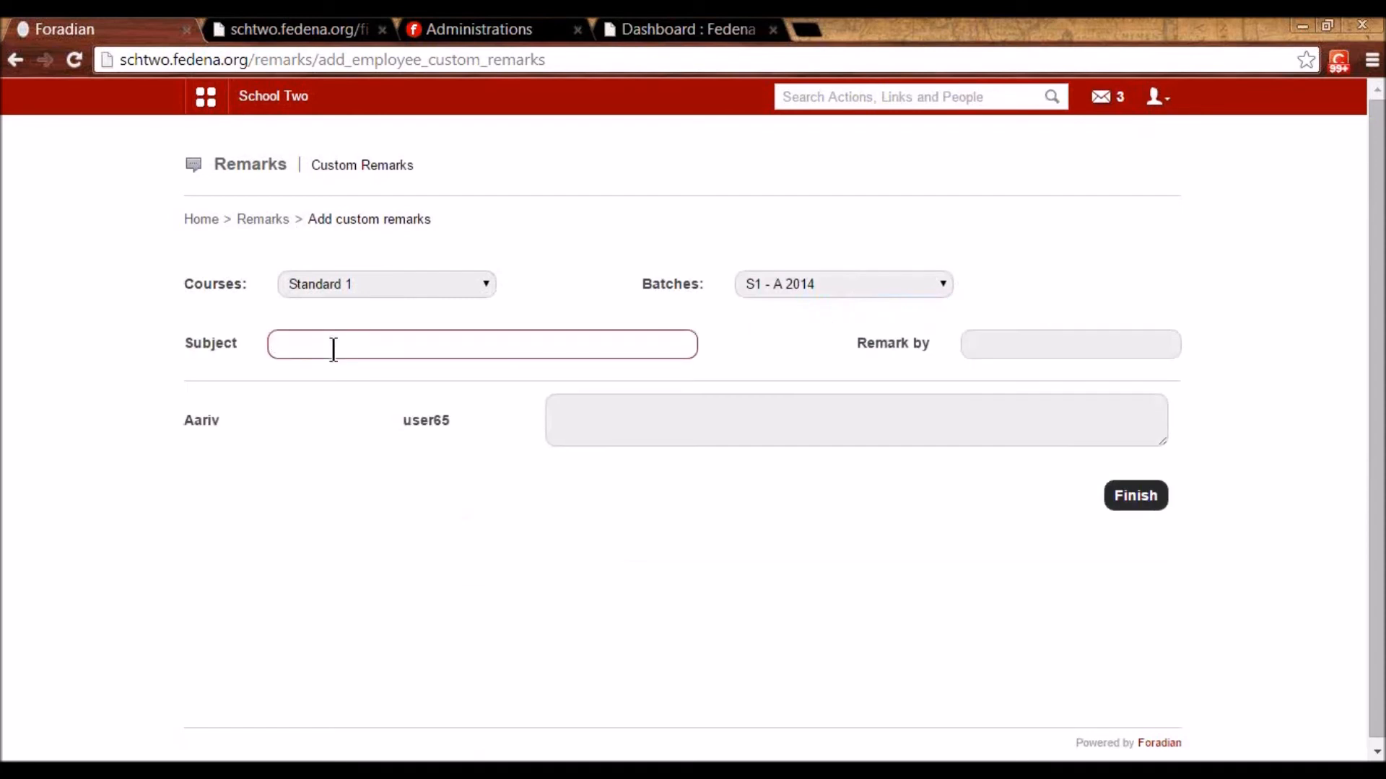
type("Project")
left_click(978, 351)
type("Shien")
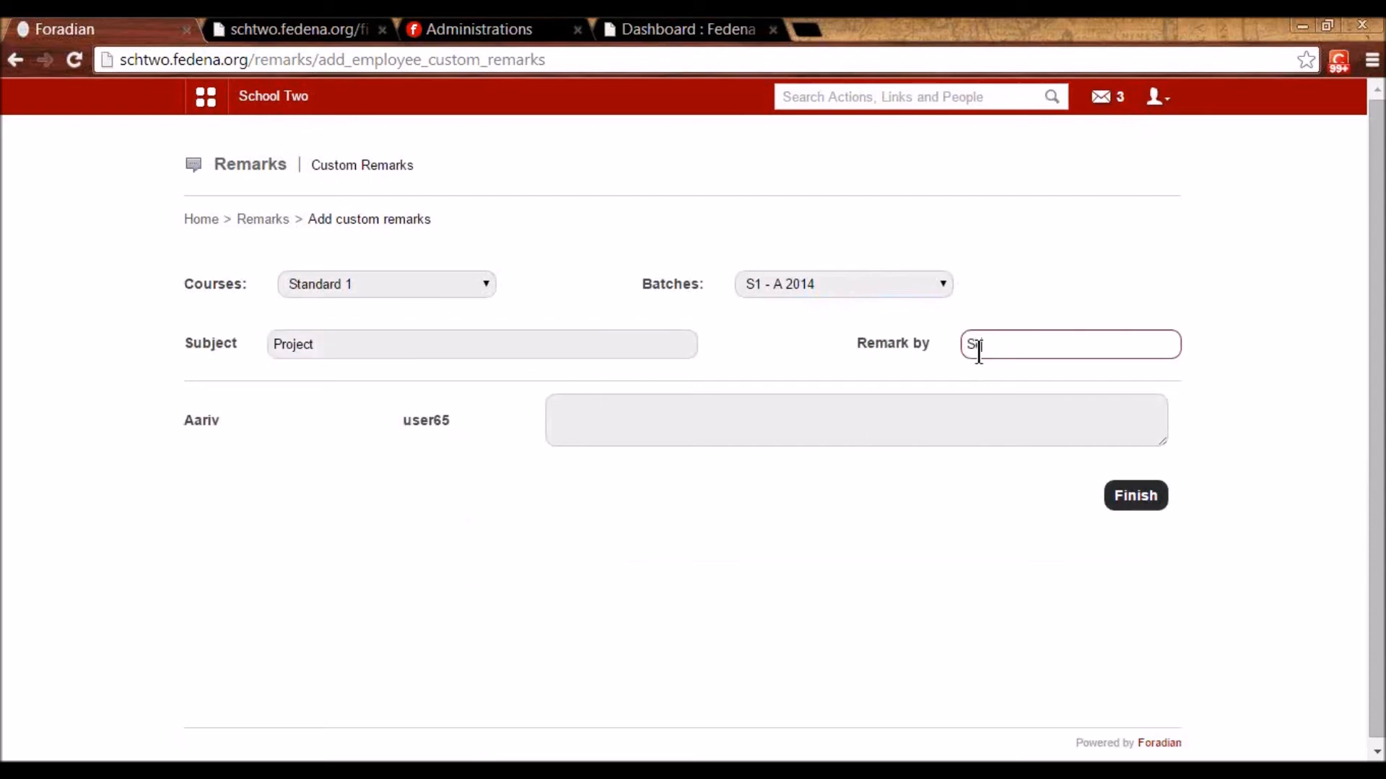
type("ce Teacher")
left_click(941, 430)
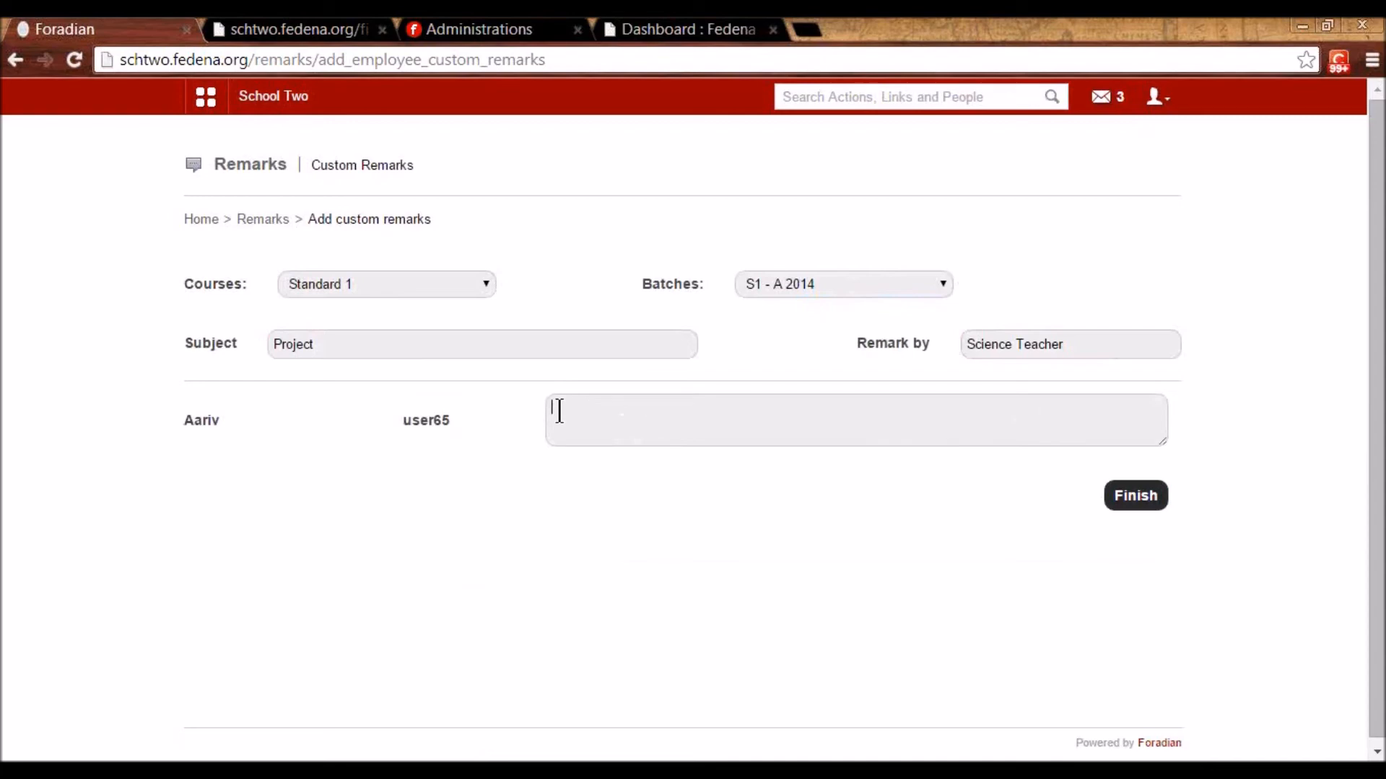
type("Good work")
left_click(1135, 496)
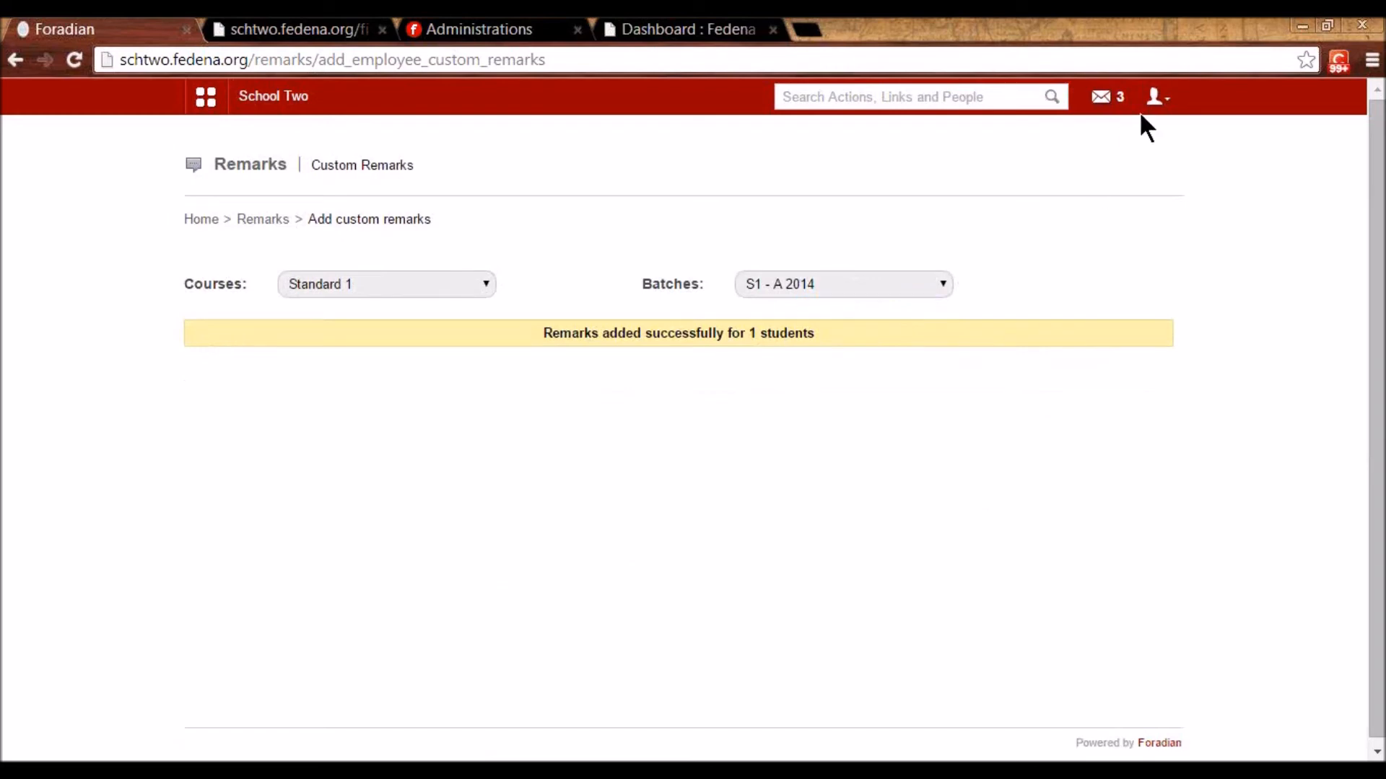
left_click(1157, 98)
- Log out and sign in with the student's username and password
left_click(1129, 180)
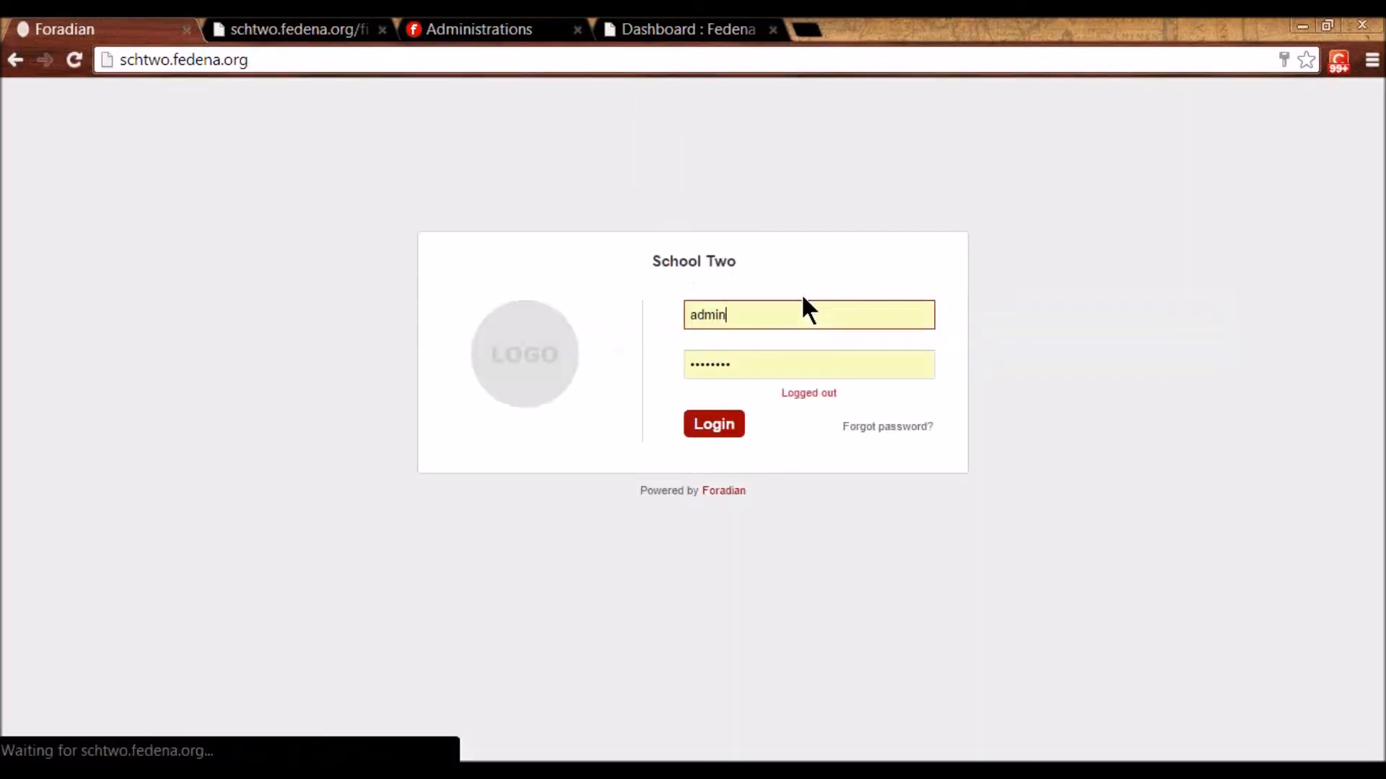
double_click(704, 315)
type("user65")
key("Tab")
type("123456789")
key("Return")
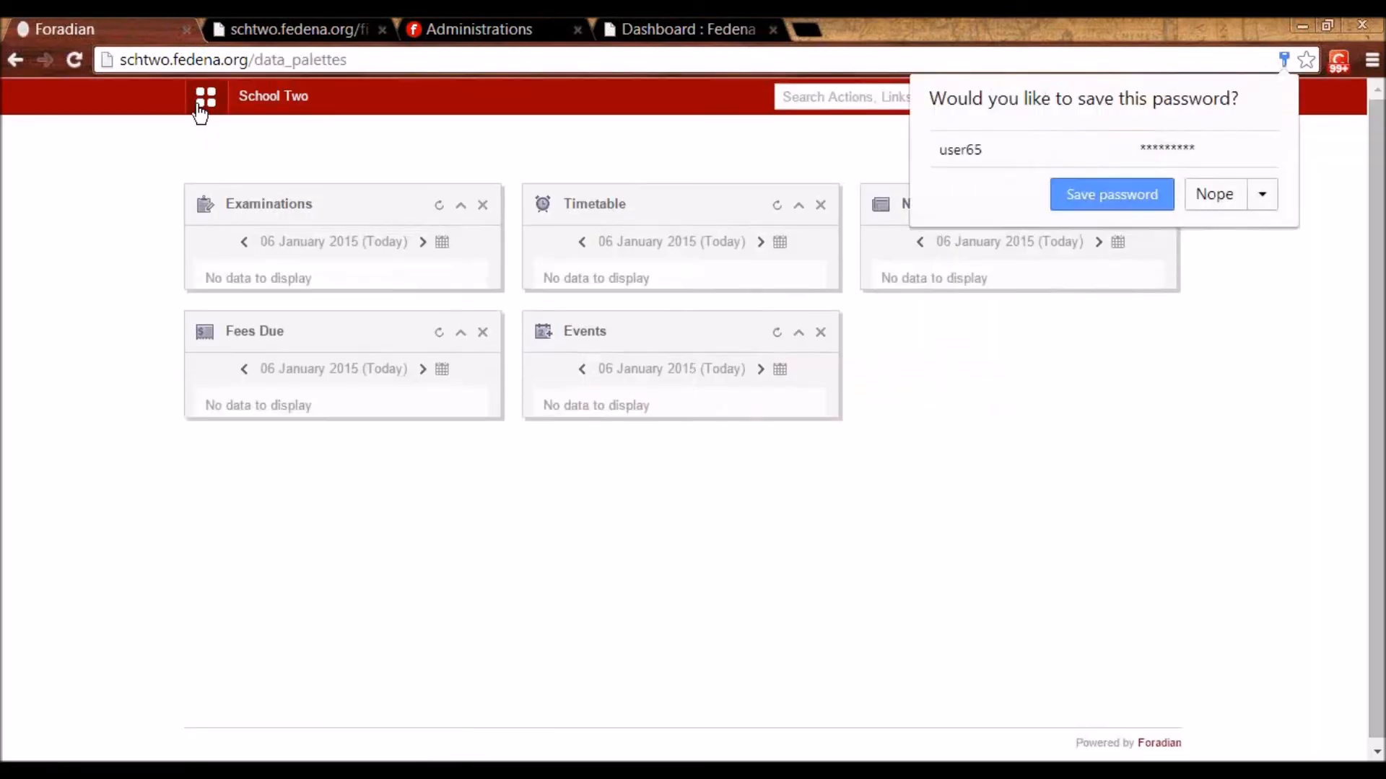
- View the Good work remark under My Profile > Remarks, then log back in as admin
left_click(202, 105)
left_click(324, 145)
left_click(744, 232)
left_click(1151, 164)
left_click(1126, 303)
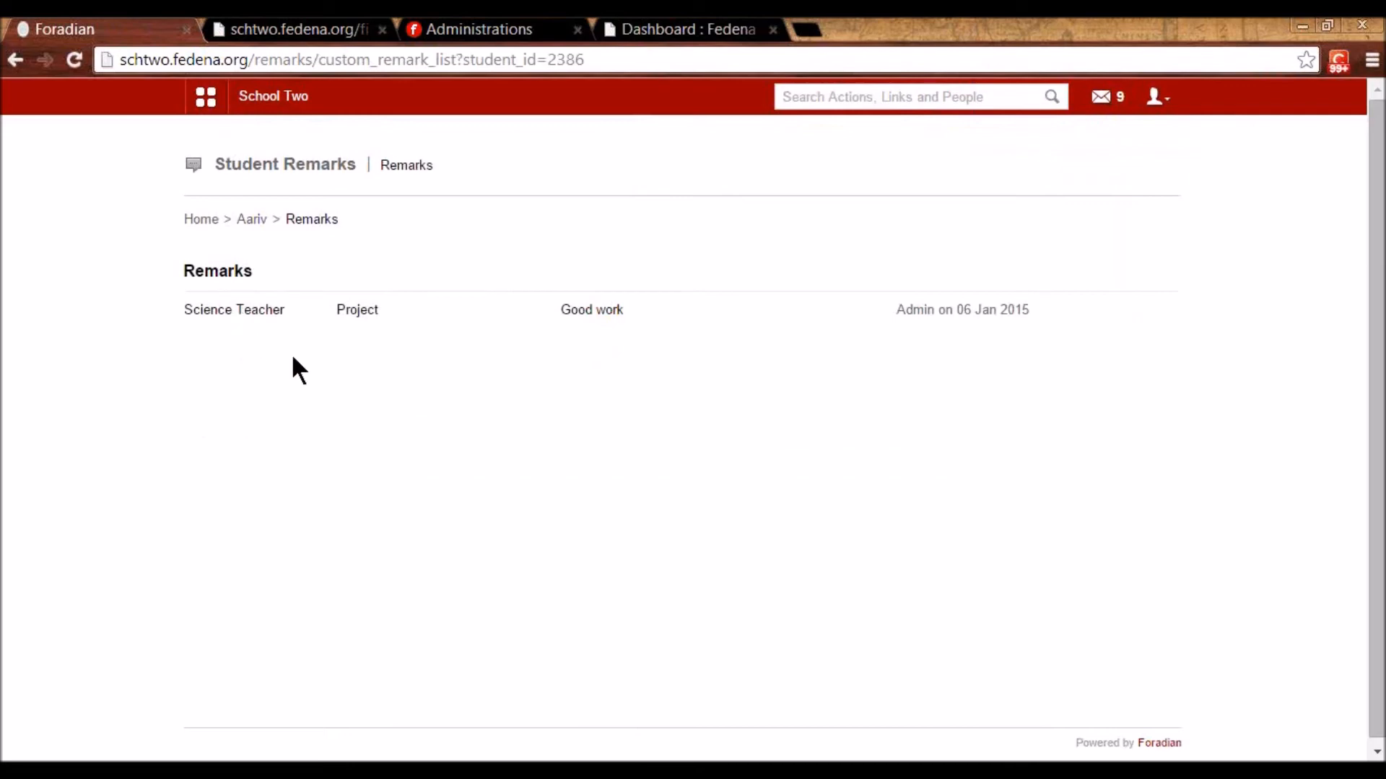
left_click(1162, 97)
left_click(1061, 182)
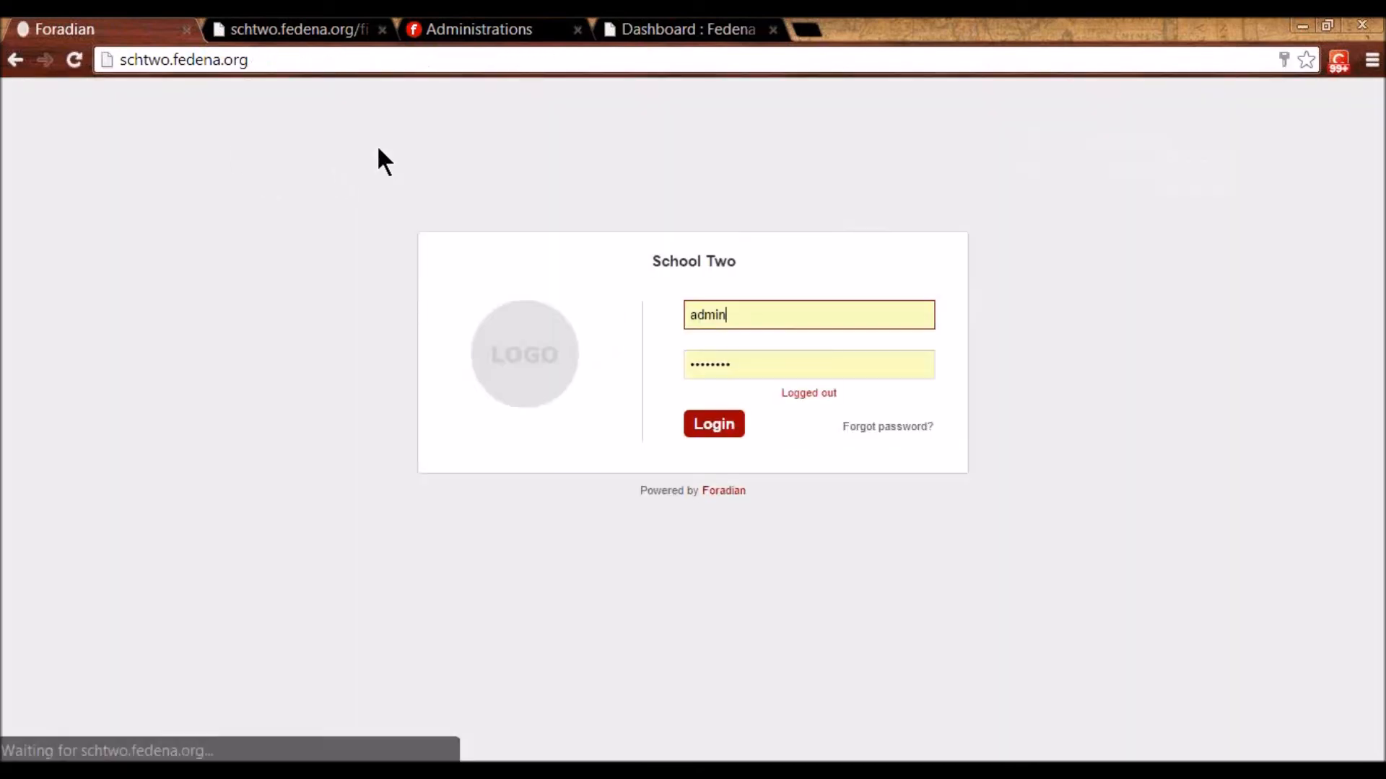
left_click(725, 424)
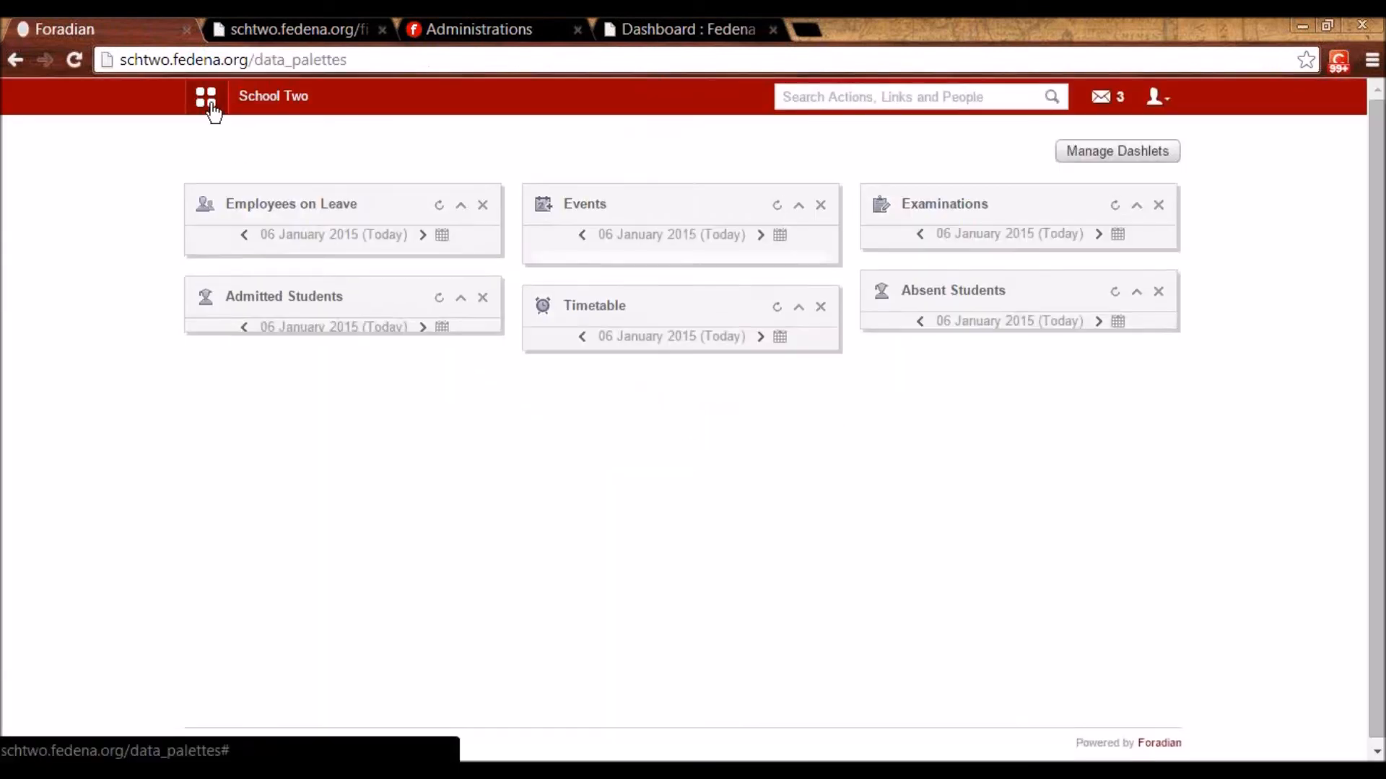
- Open the custom remarks list for Standard 1, batch S1 - A 2014, and the chosen student
left_click(205, 100)
left_click(340, 145)
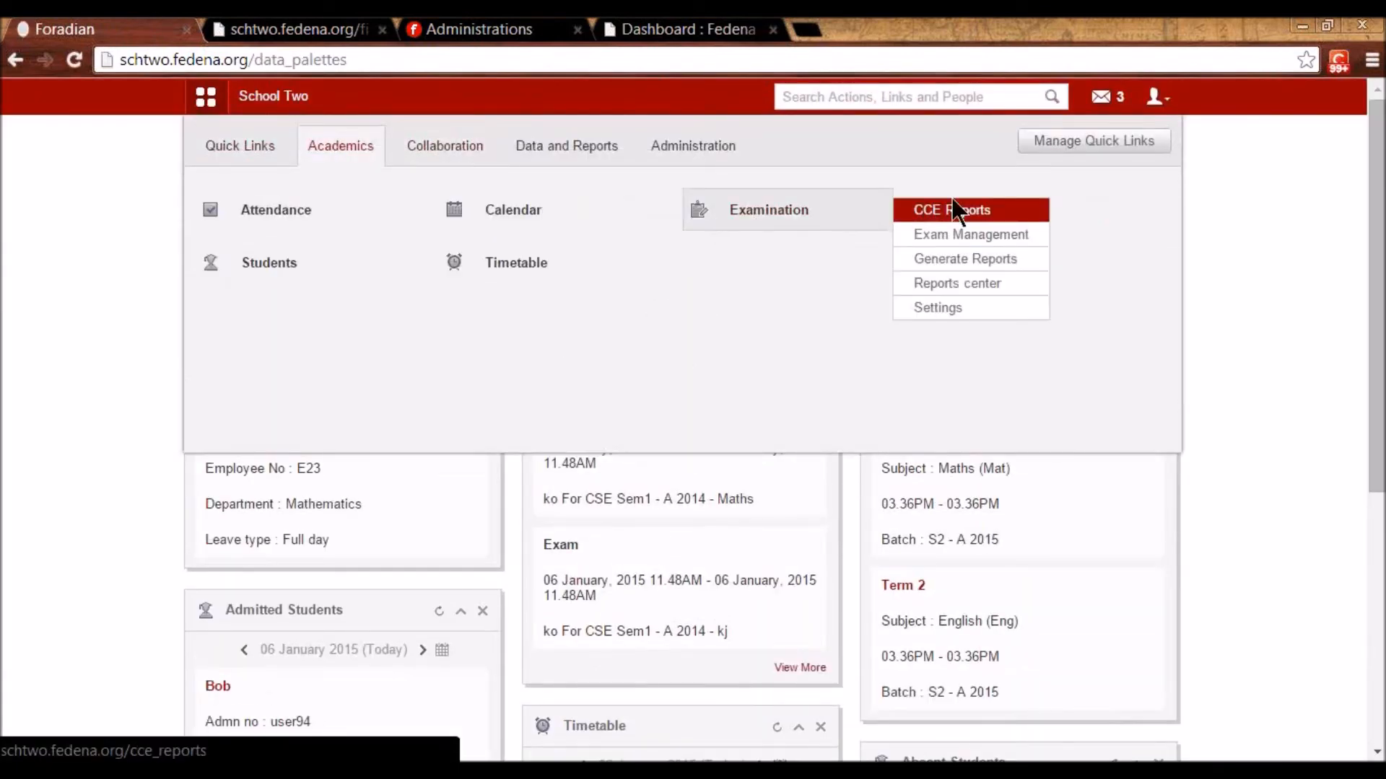
left_click(1002, 213)
left_click(800, 283)
left_click(400, 278)
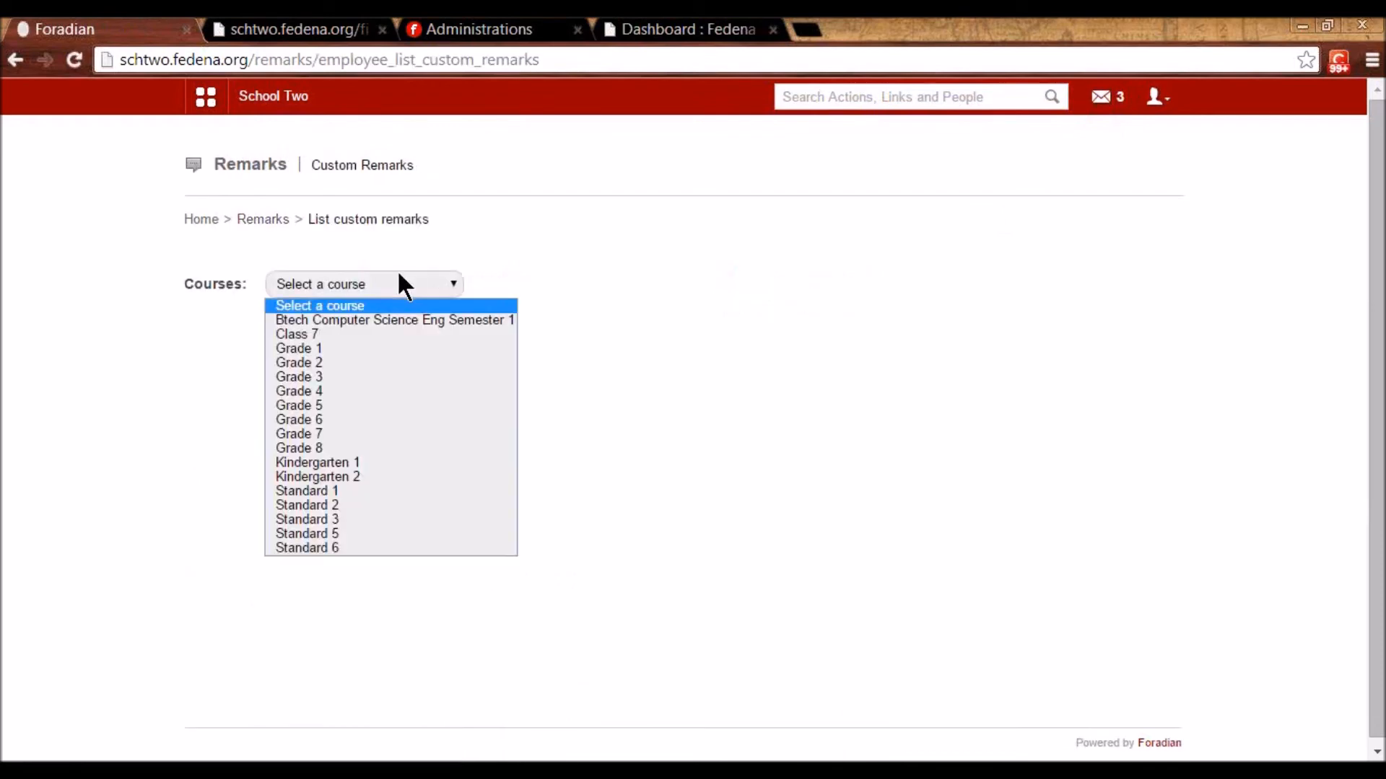
left_click(323, 490)
left_click(653, 285)
left_click(660, 314)
left_click(967, 283)
left_click(965, 317)
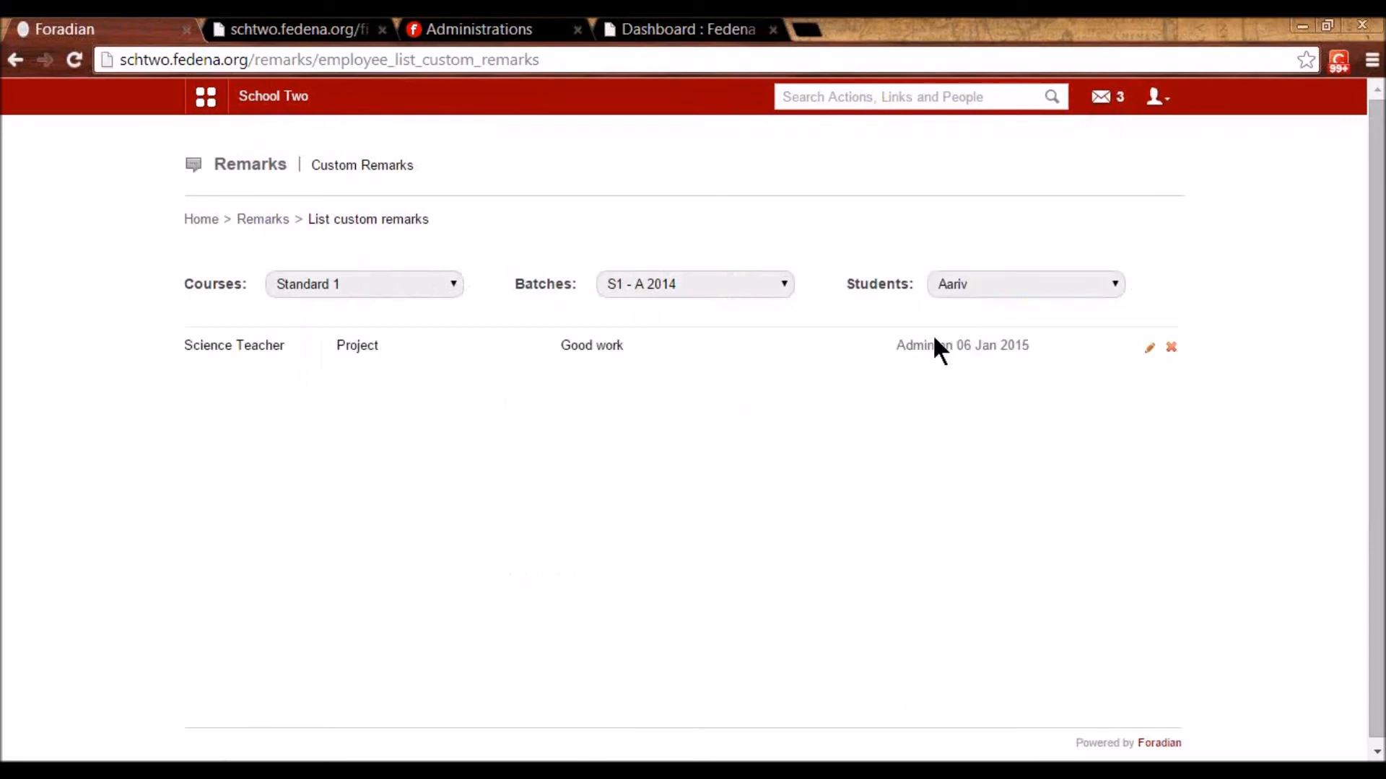
- Check the Science Teacher's Good work remark added by Admin, then return to Remarks
left_click_drag(897, 347, 965, 349)
left_click(995, 446)
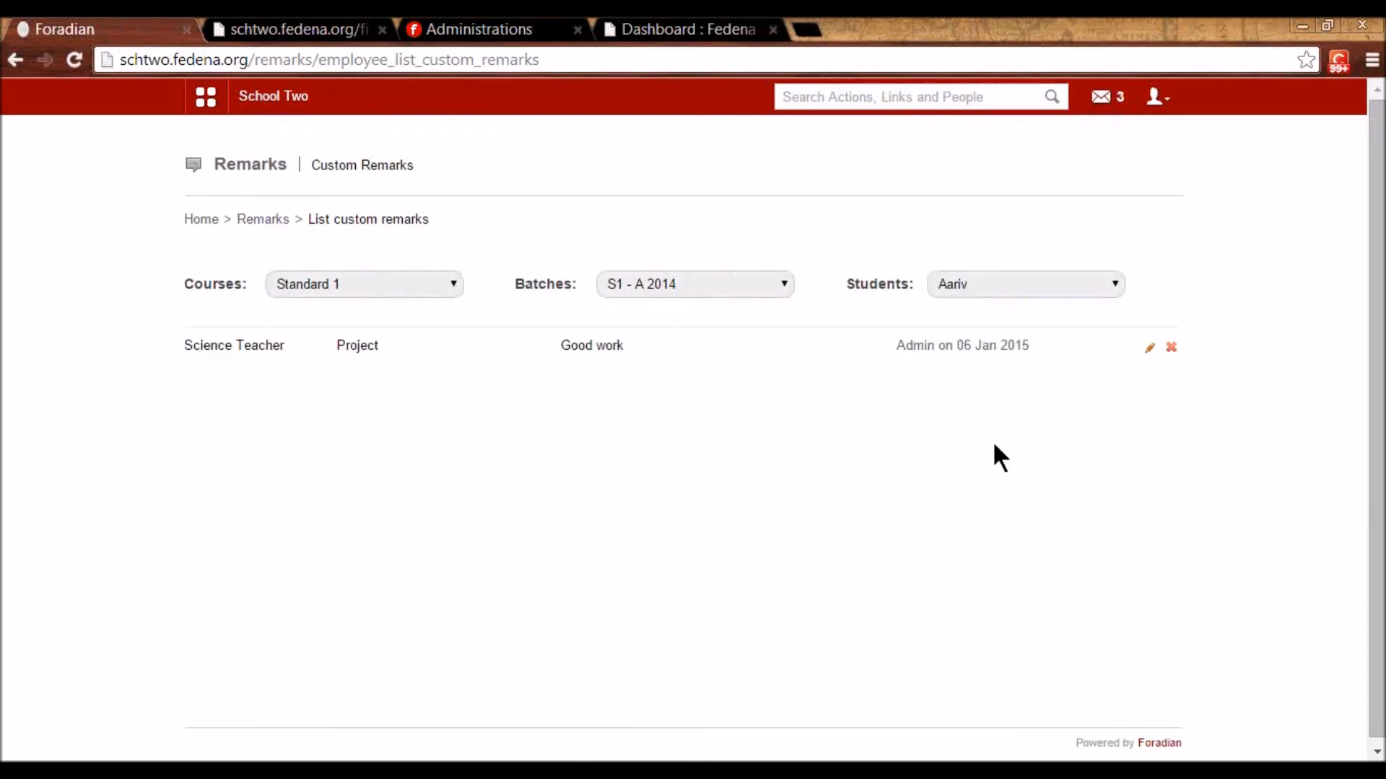
left_click(249, 220)
left_click(205, 96)
left_click(353, 158)
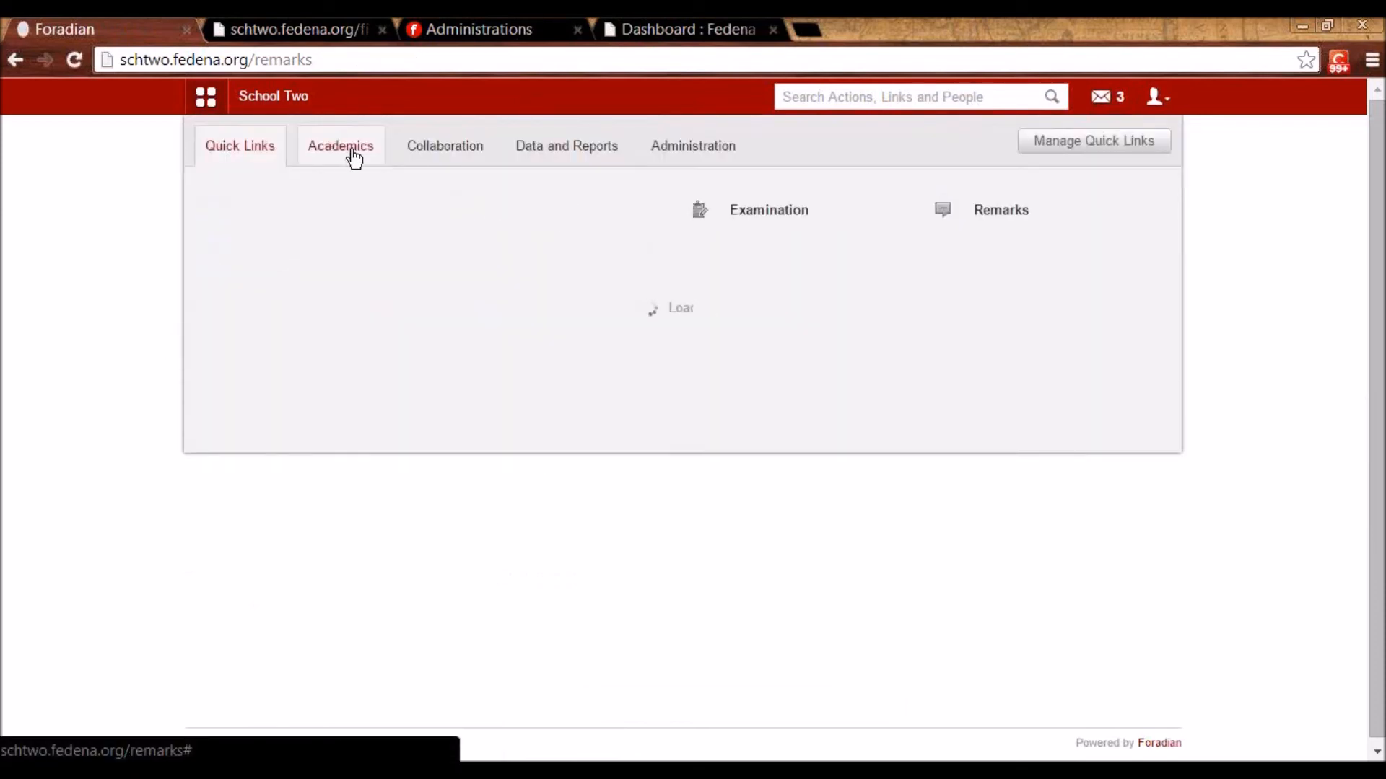
- Open the Event Creation form from the Collaboration modules
mouse_move(1035, 227)
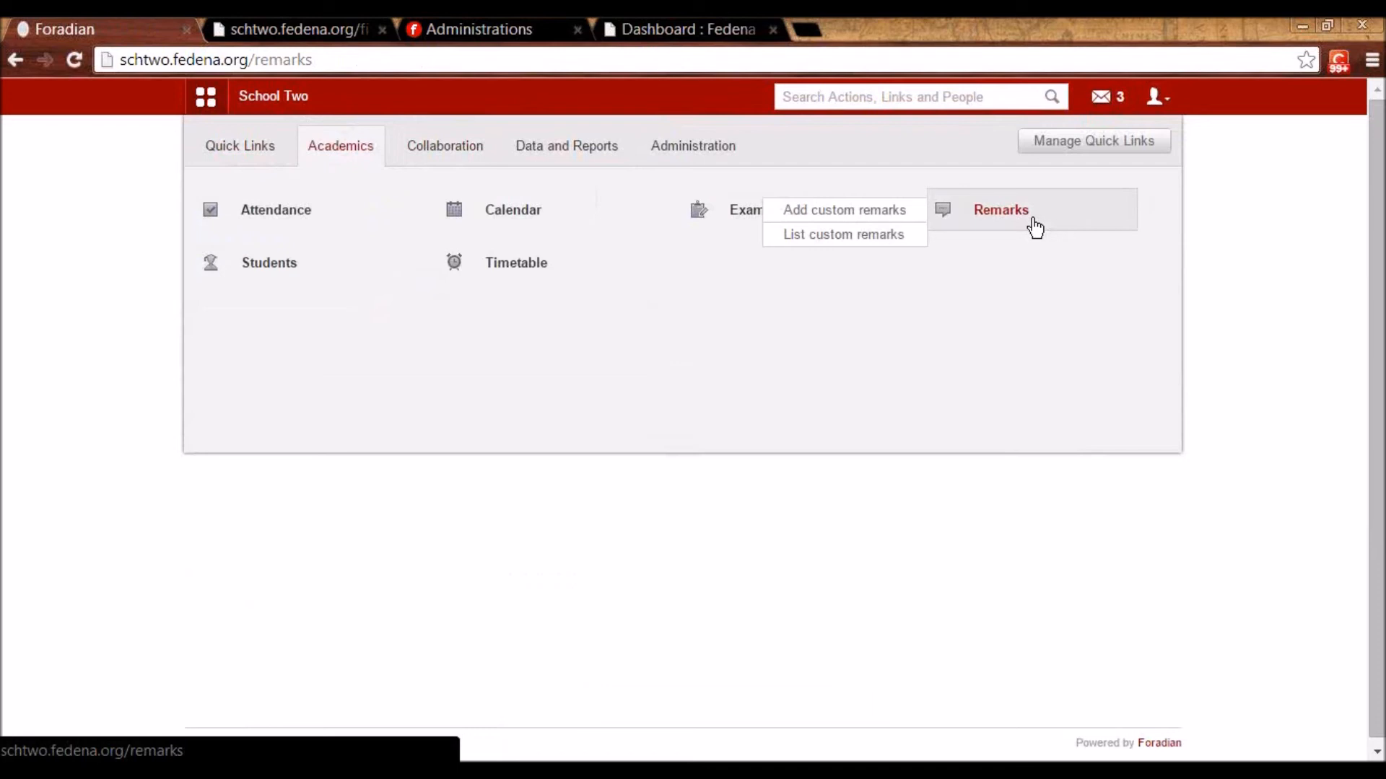
left_click(424, 156)
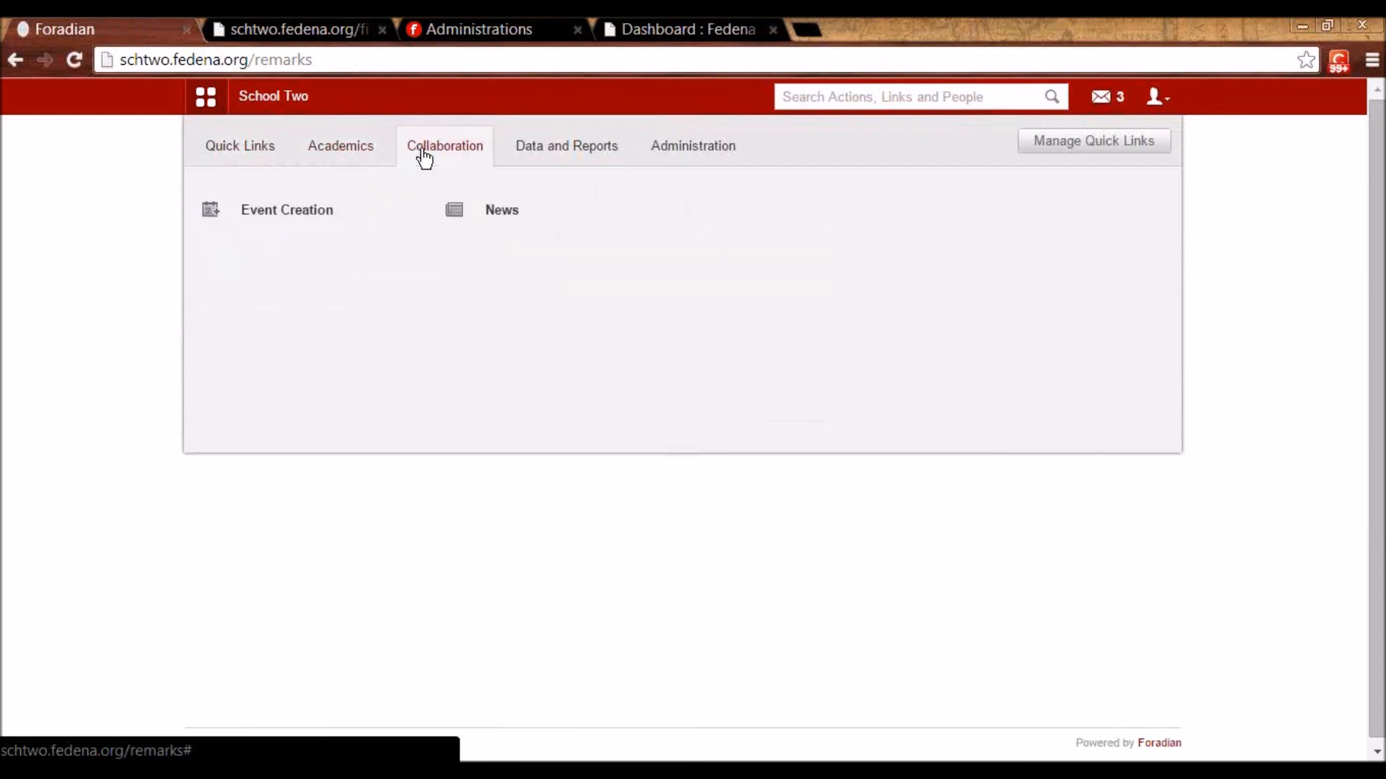
left_click(303, 216)
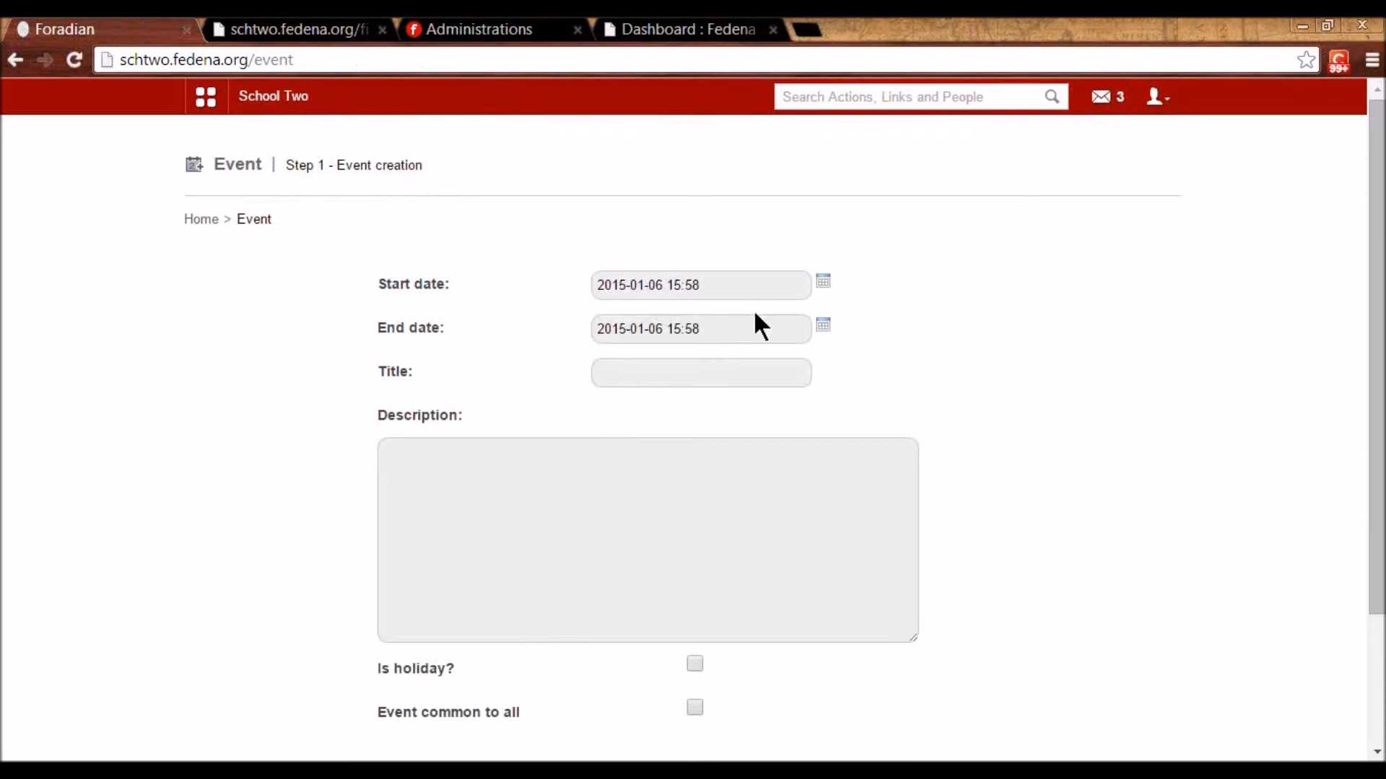
- Set the event dates to 2015-01-10 and enter title 'Holiday!' with description 'Holiday as..'
left_click(822, 283)
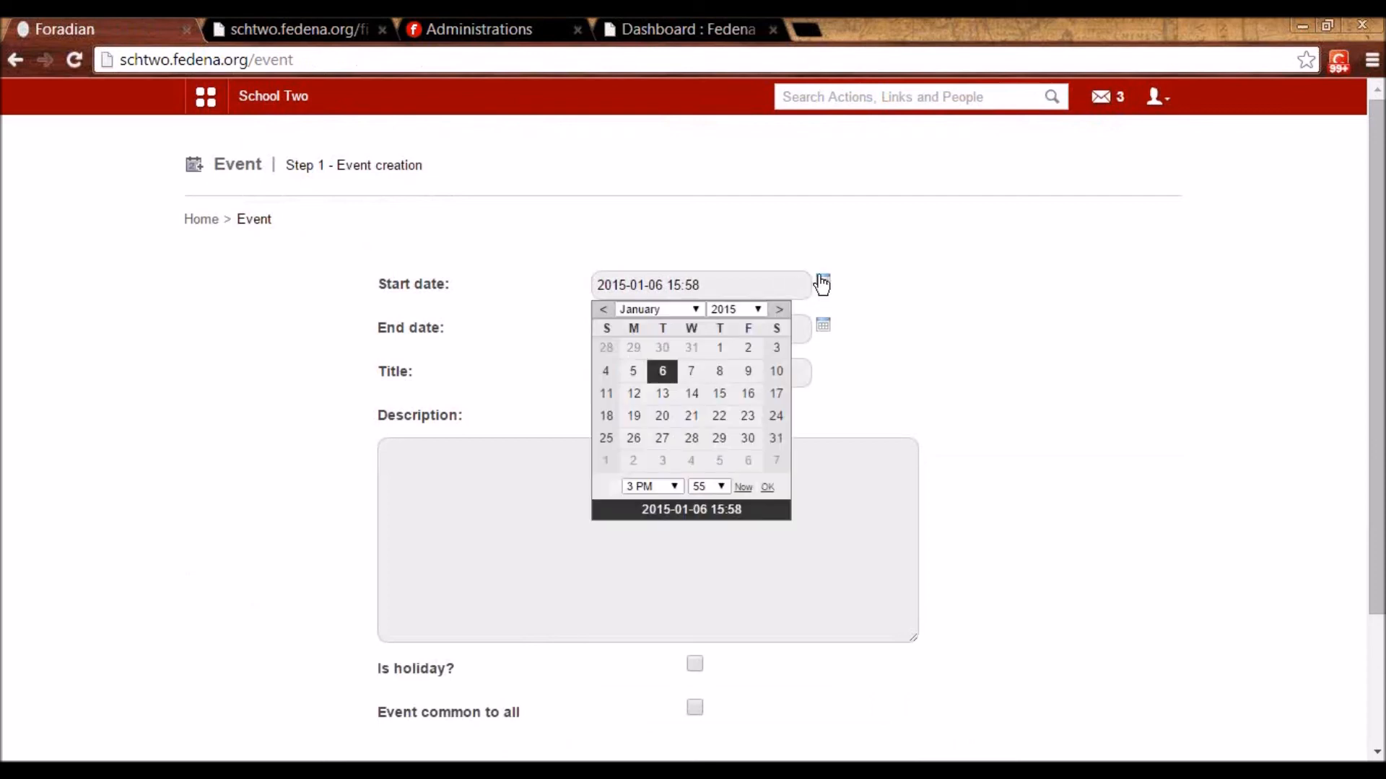
left_click(775, 373)
left_click(822, 325)
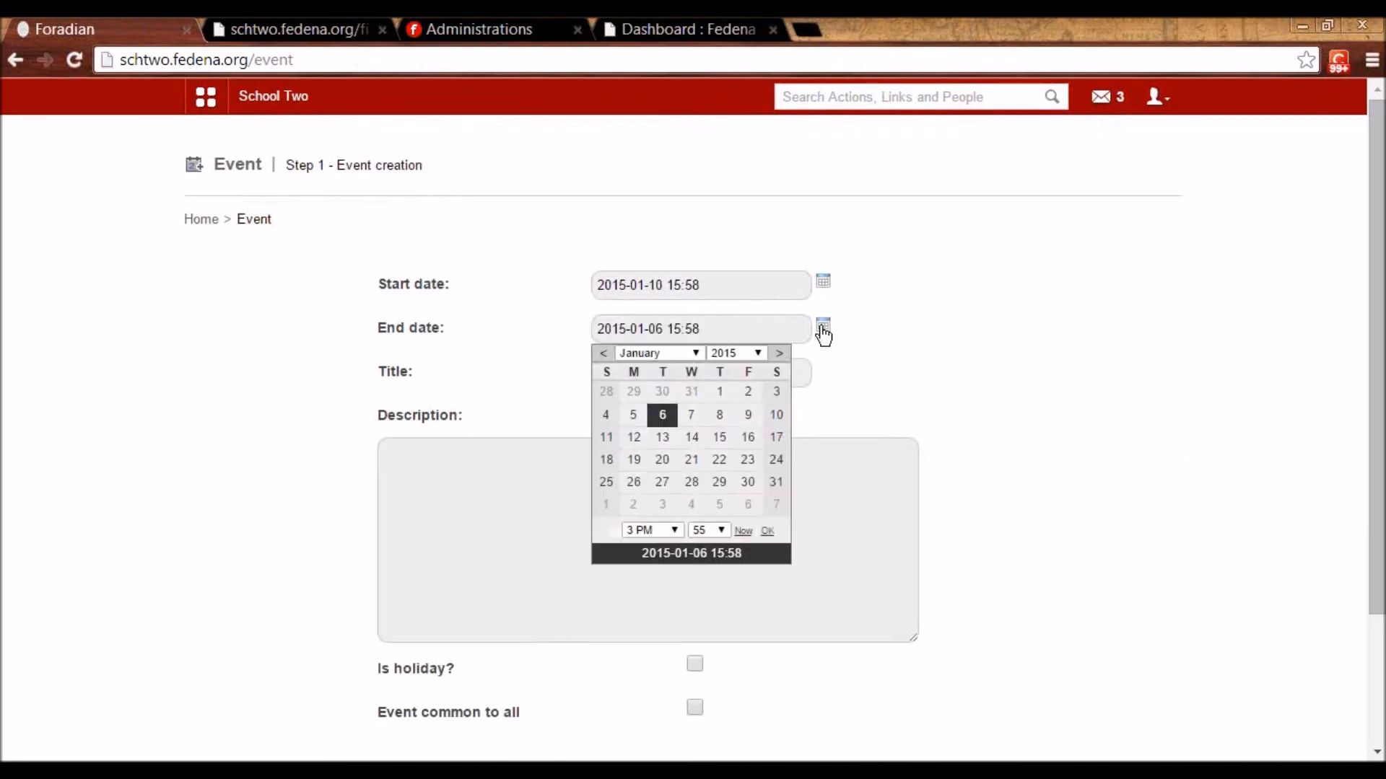
left_click(774, 415)
left_click(800, 374)
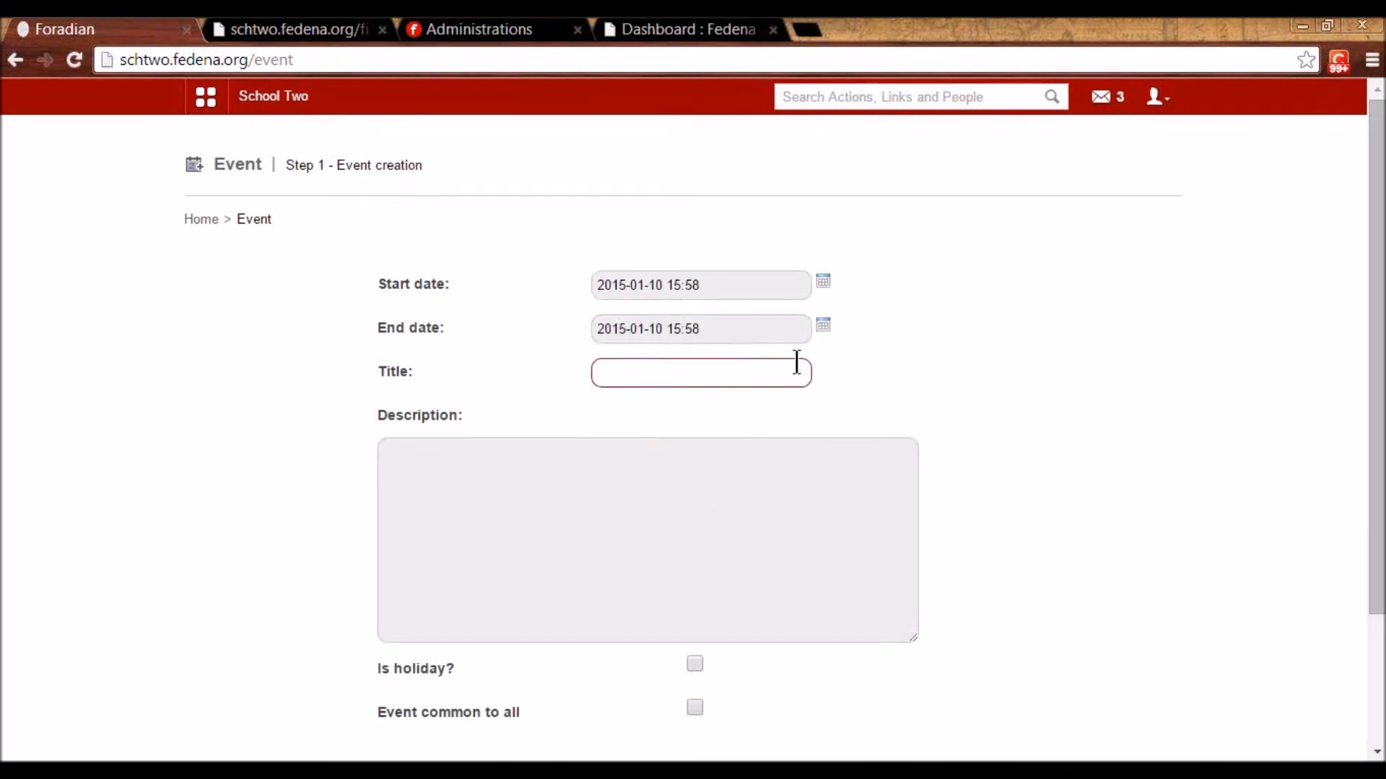
type("Holidays")
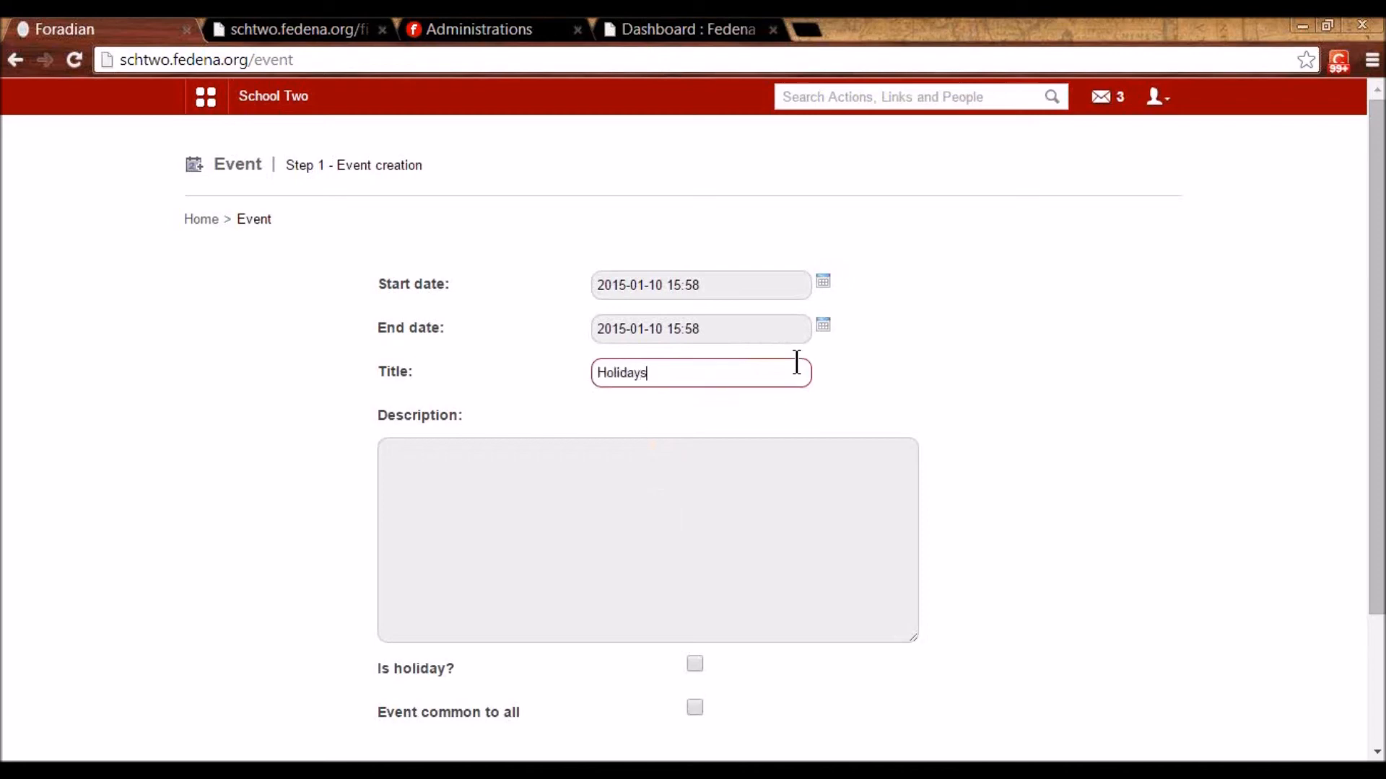
key("BackSpace")
type("!")
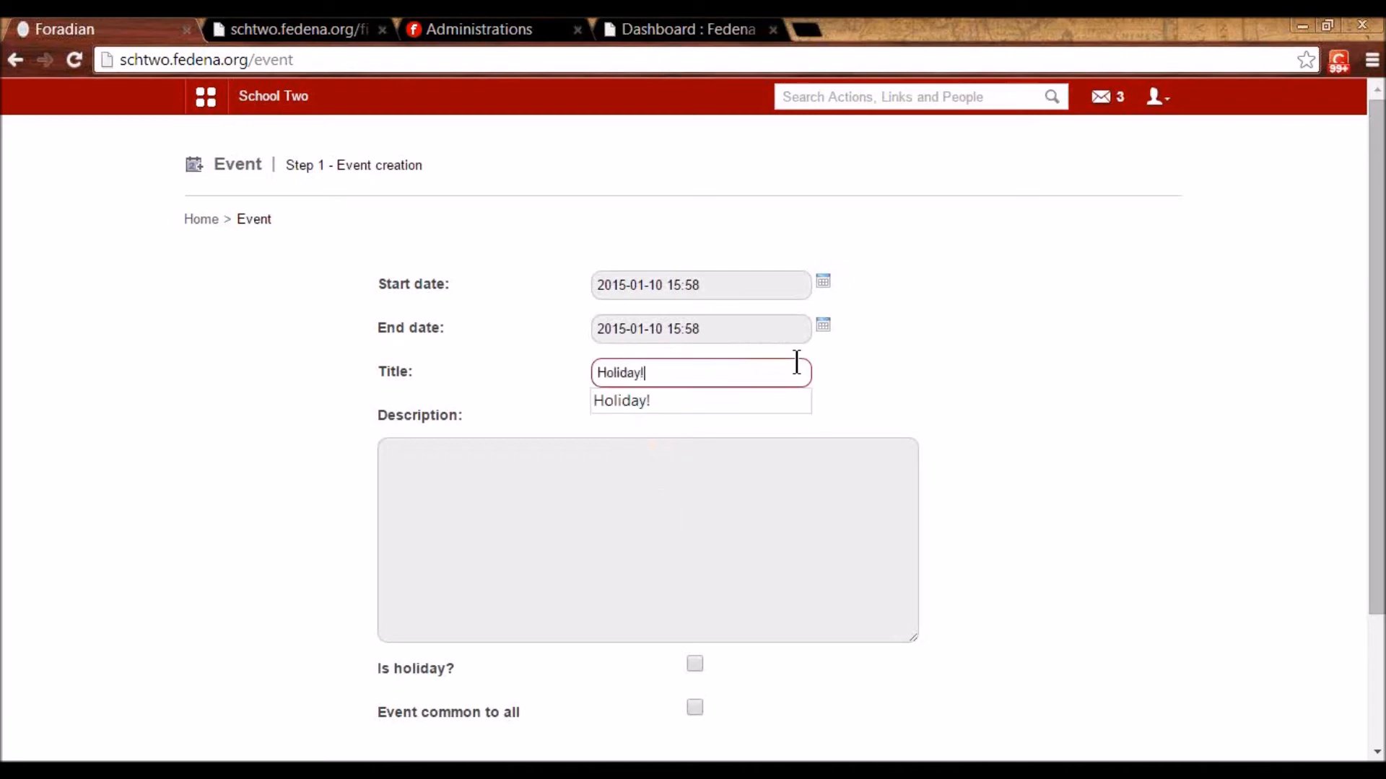
left_click(619, 525)
type("Holiday as..")
- Mark the event as a holiday common to all, then create and confirm it
scroll(625, 539, "down", 2)
left_click(695, 495)
left_click(697, 541)
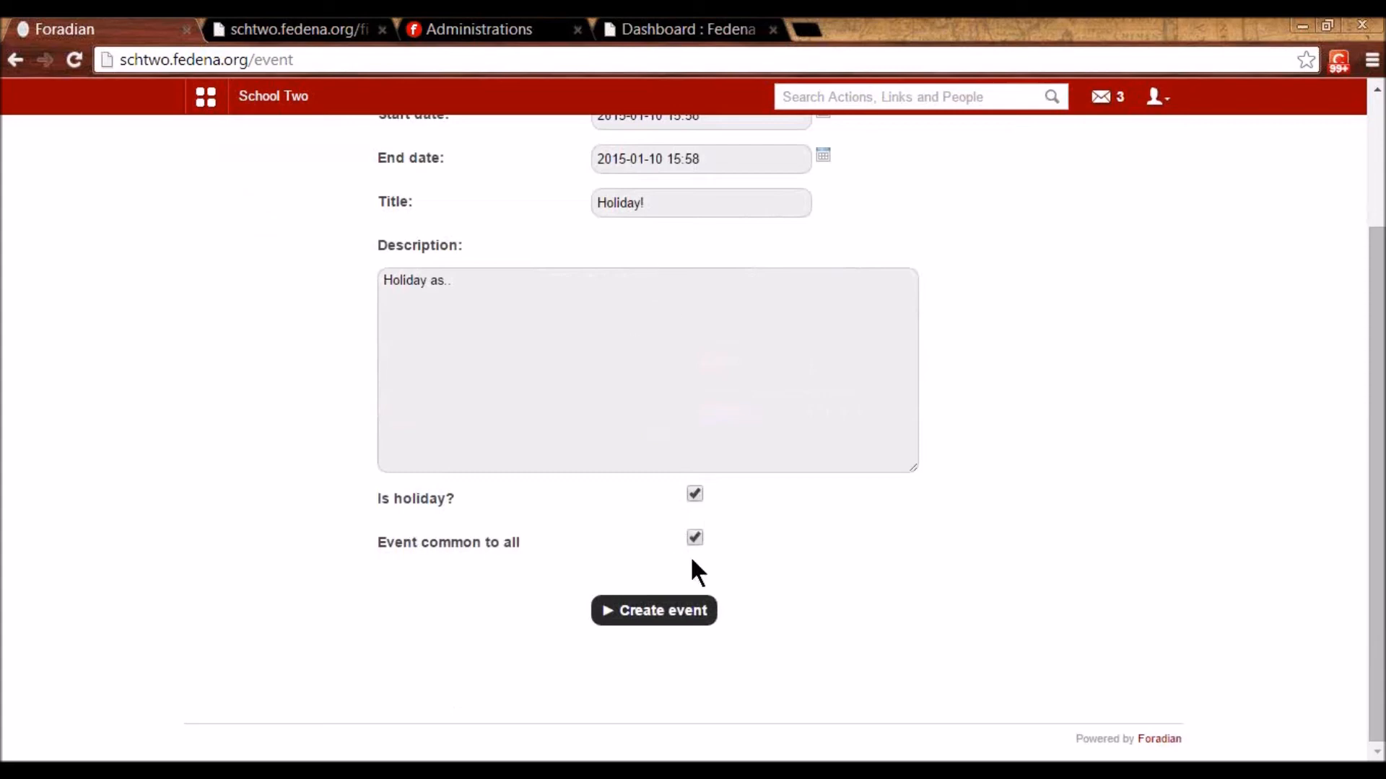
left_click(666, 615)
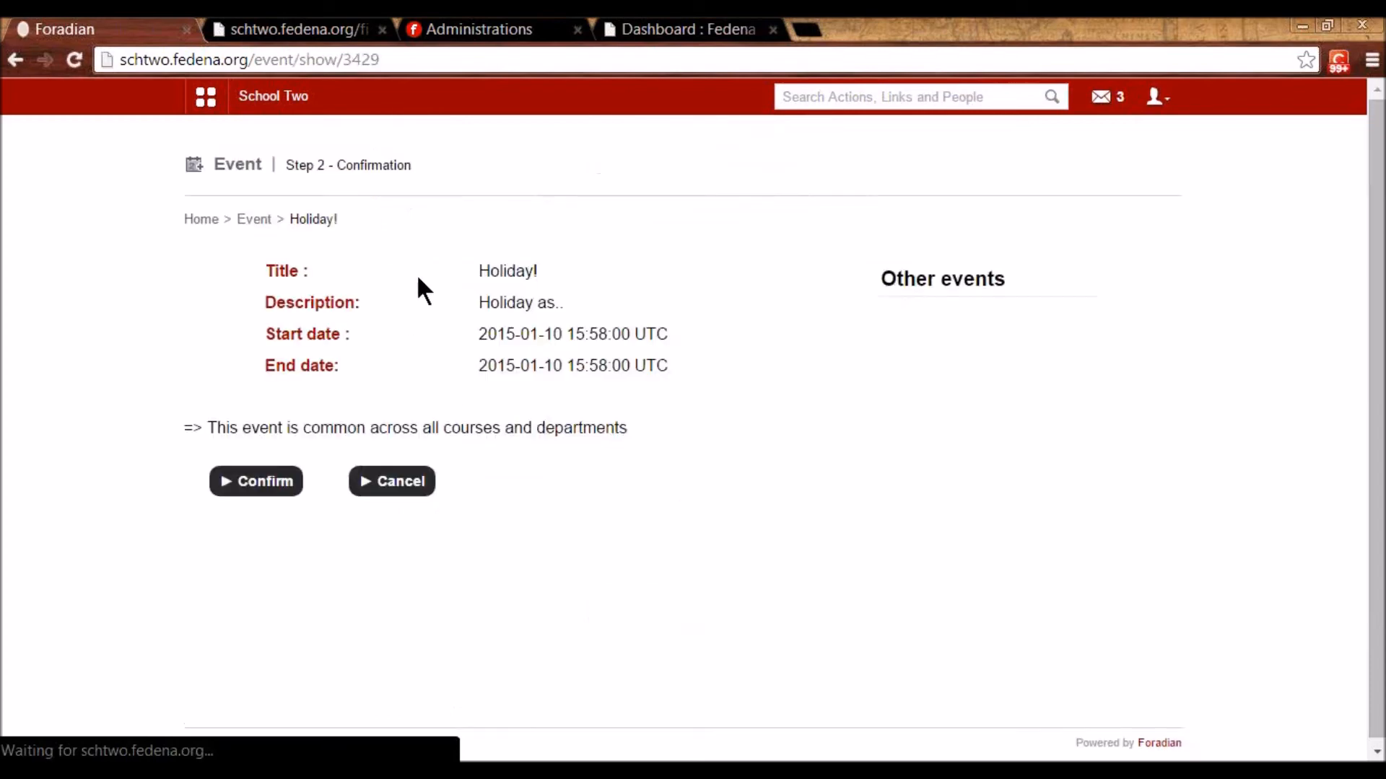
left_click(278, 491)
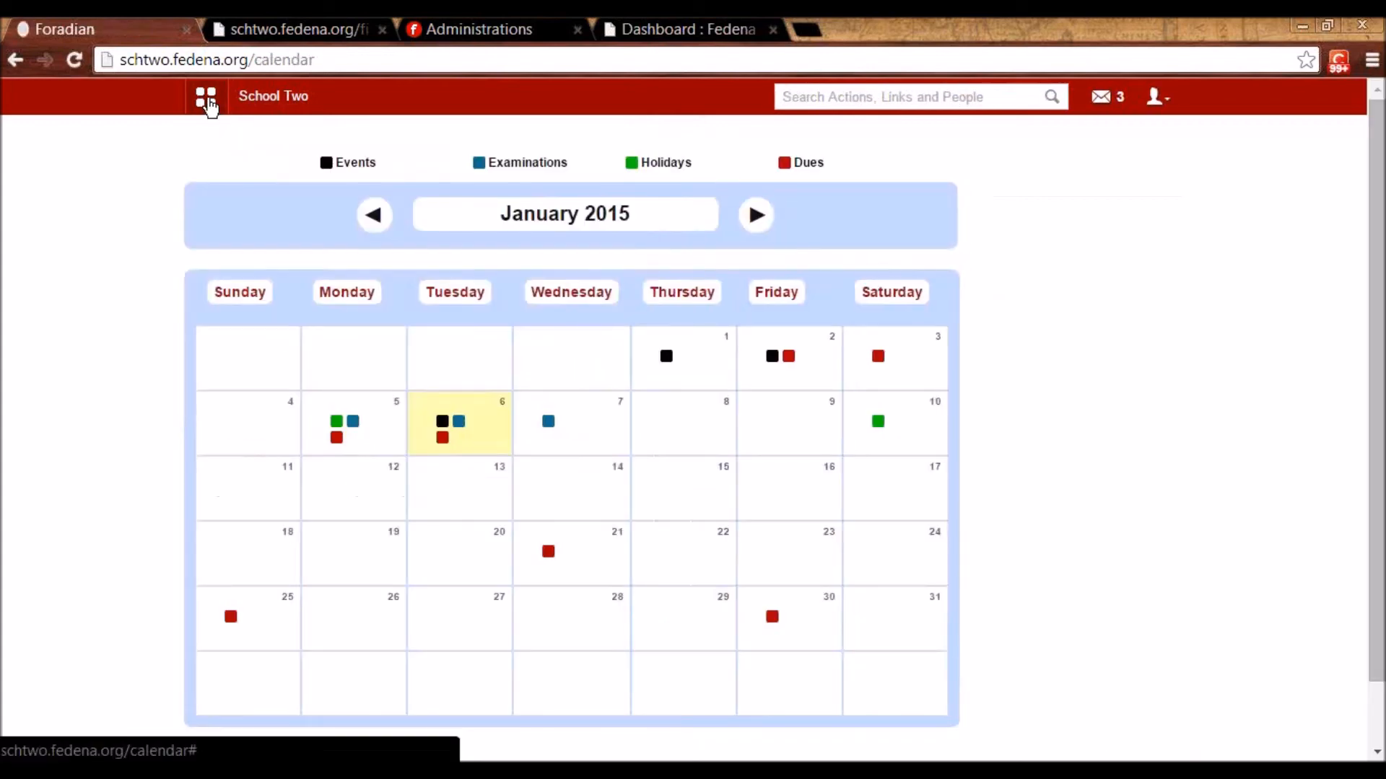
- In the school calendar, view the dues on the 21st, Holiday! on the 10th and the exam on the 7th
left_click(205, 98)
left_click(334, 155)
left_click(563, 217)
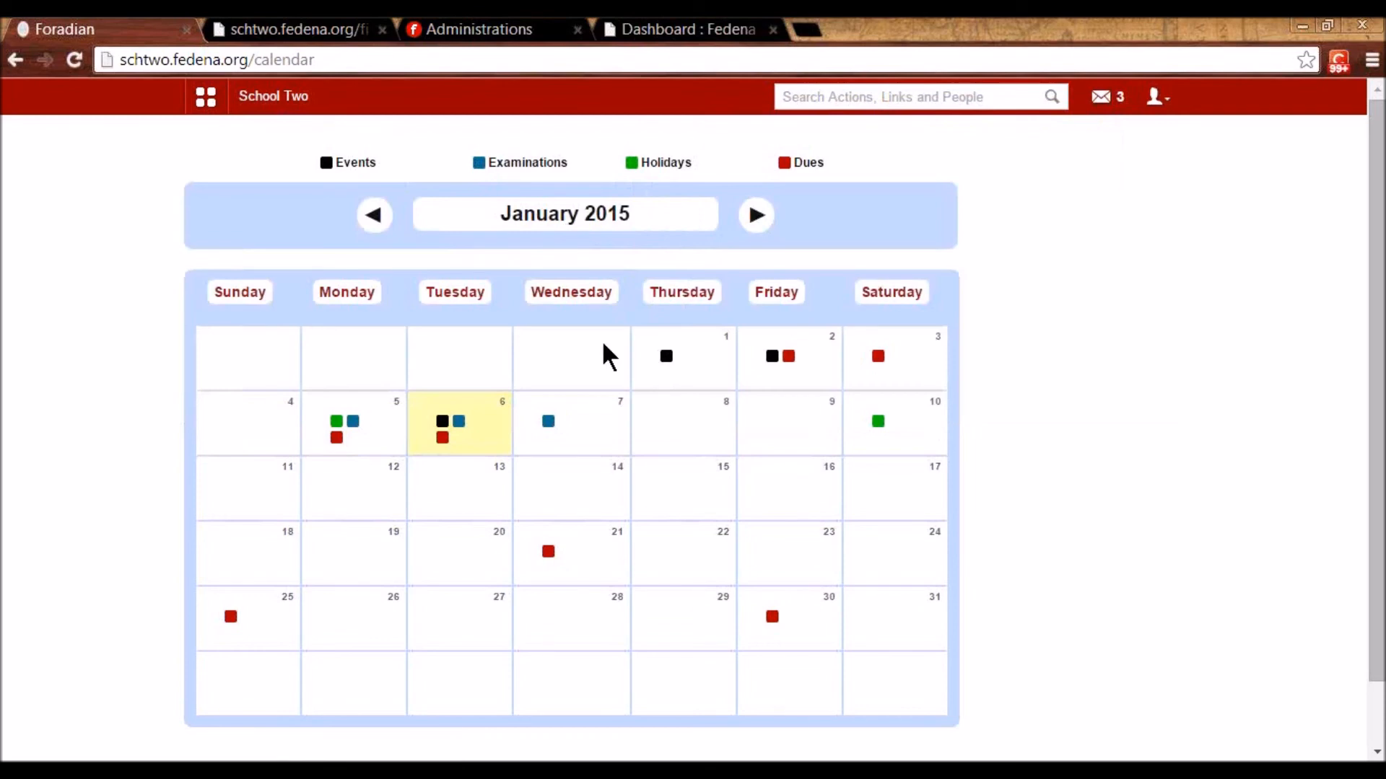
left_click(557, 566)
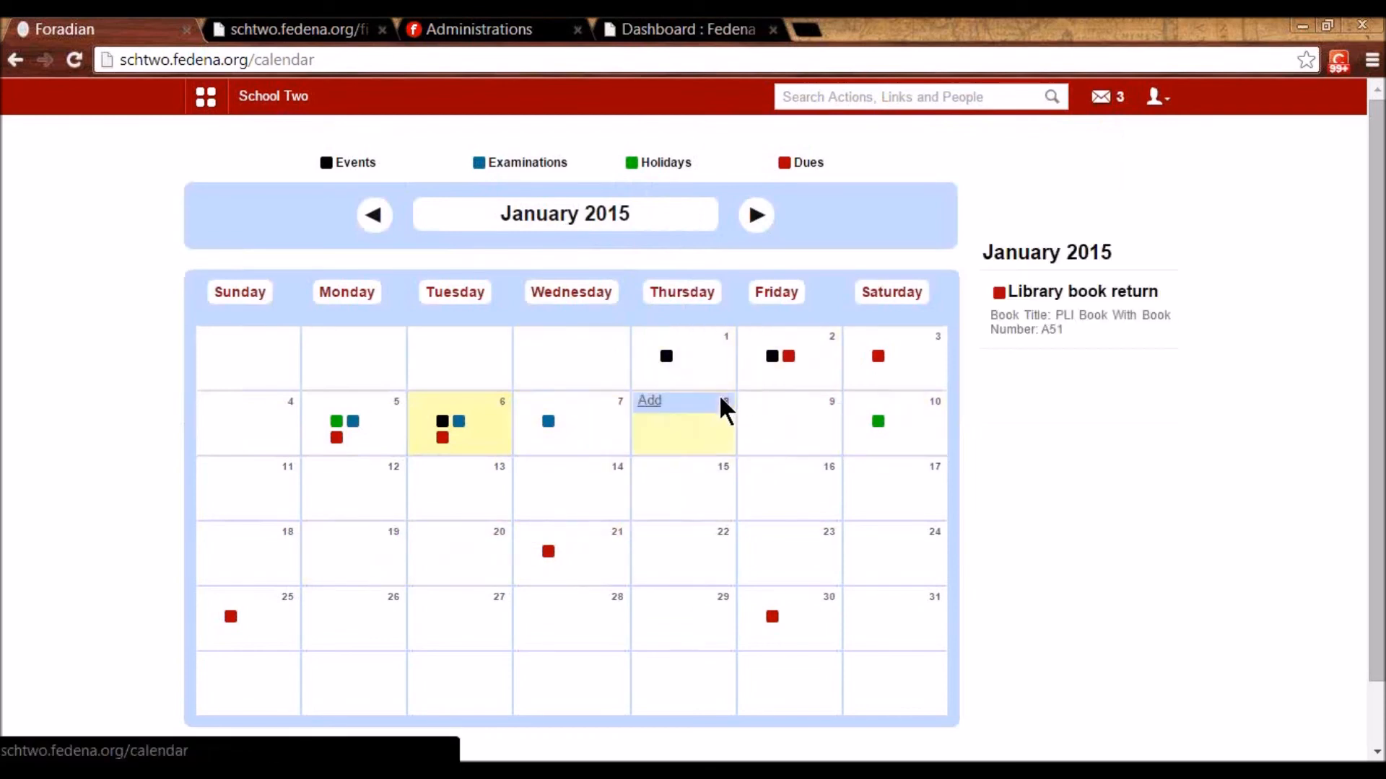
left_click(875, 436)
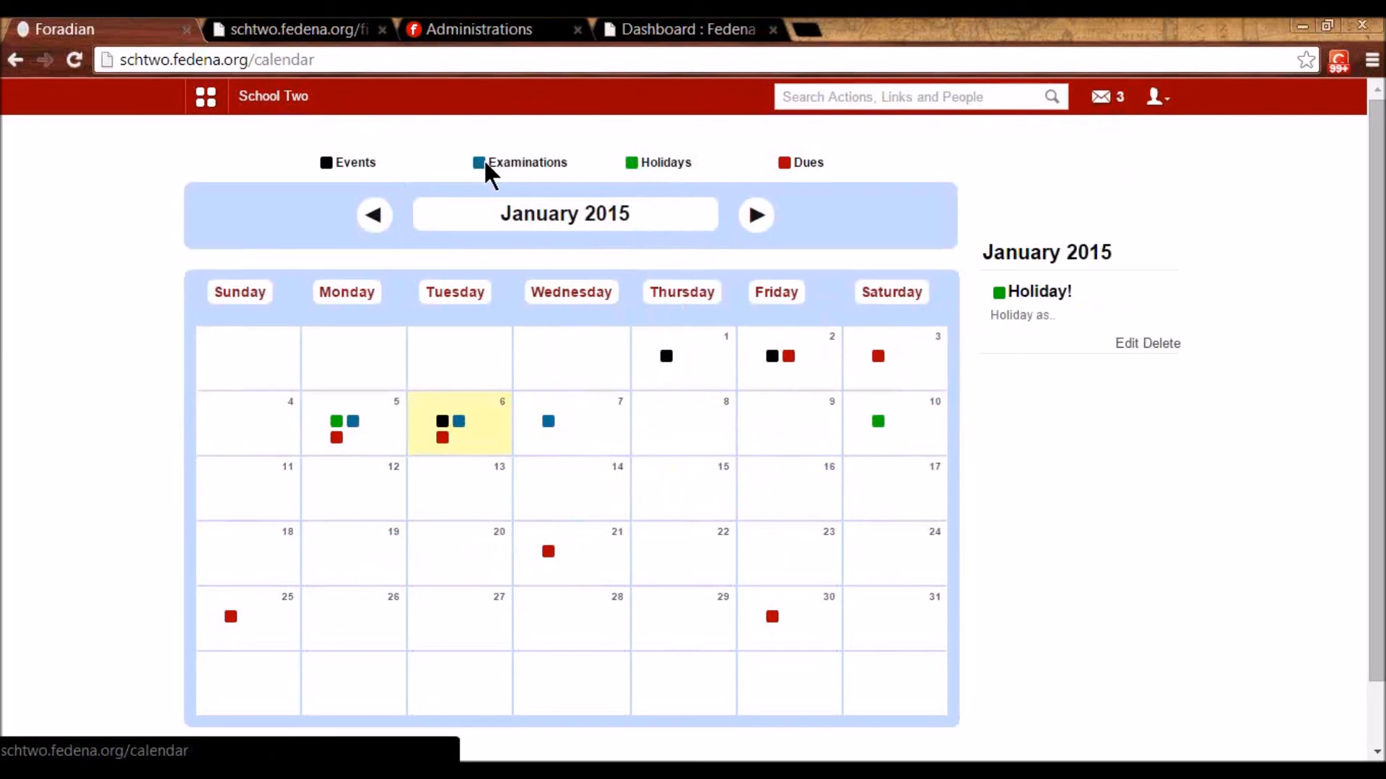
left_click(550, 424)
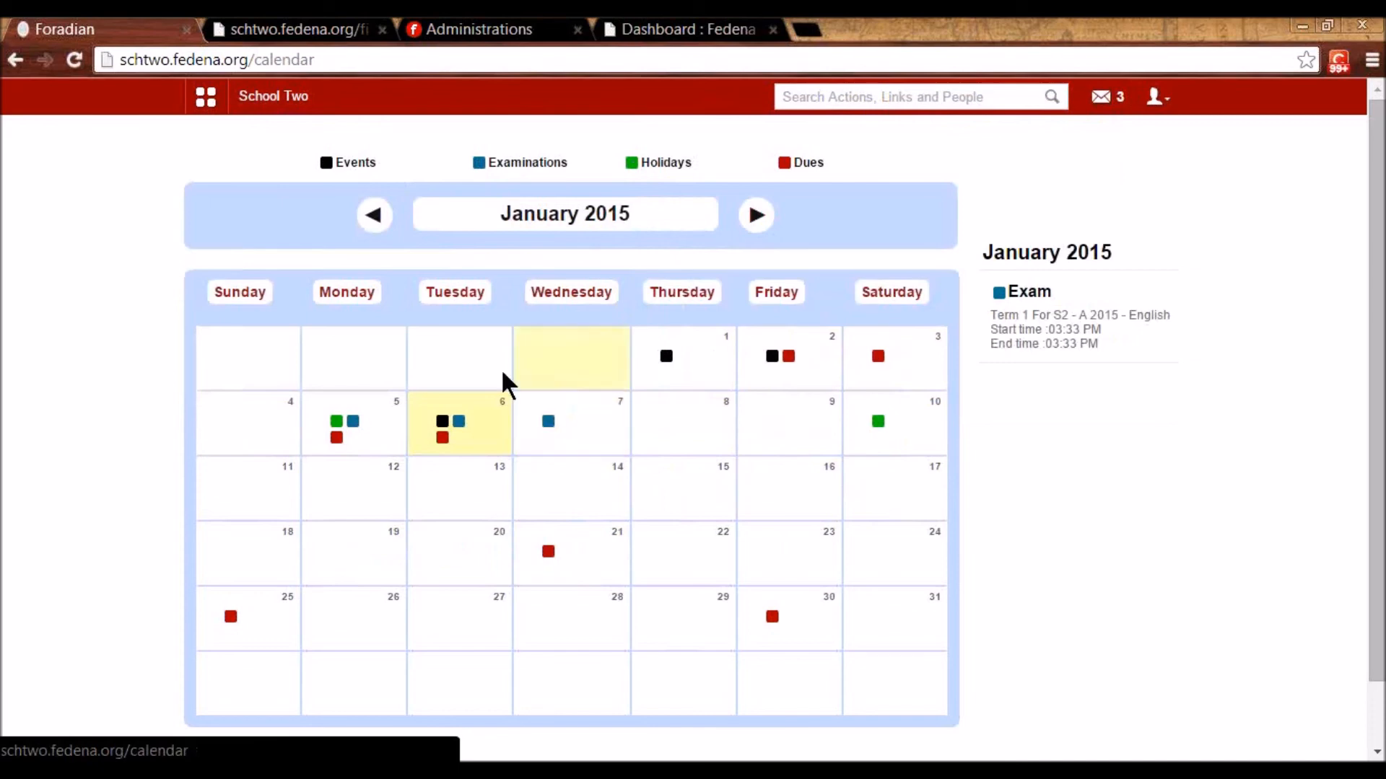
left_click(206, 97)
left_click(465, 151)
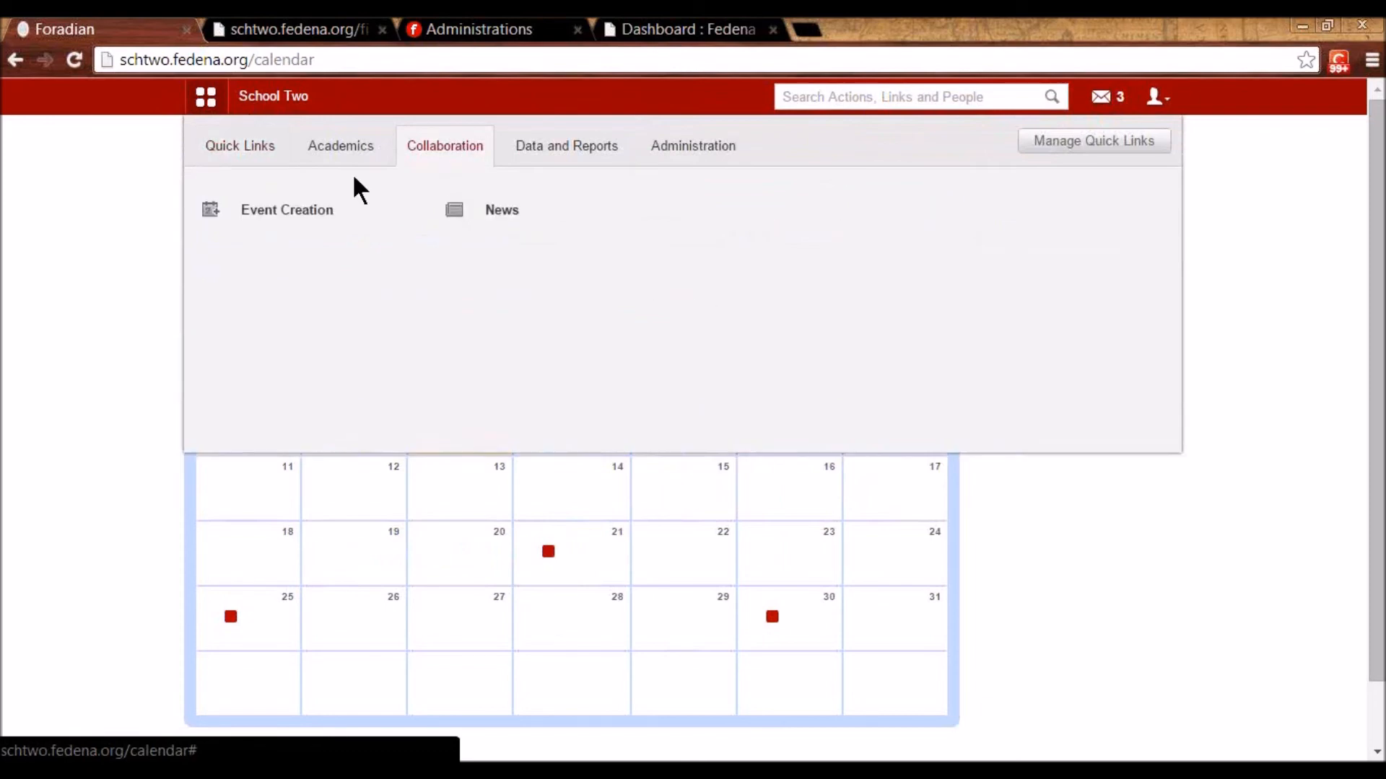
- Start a new event titled Celebrations-ABC
left_click(307, 218)
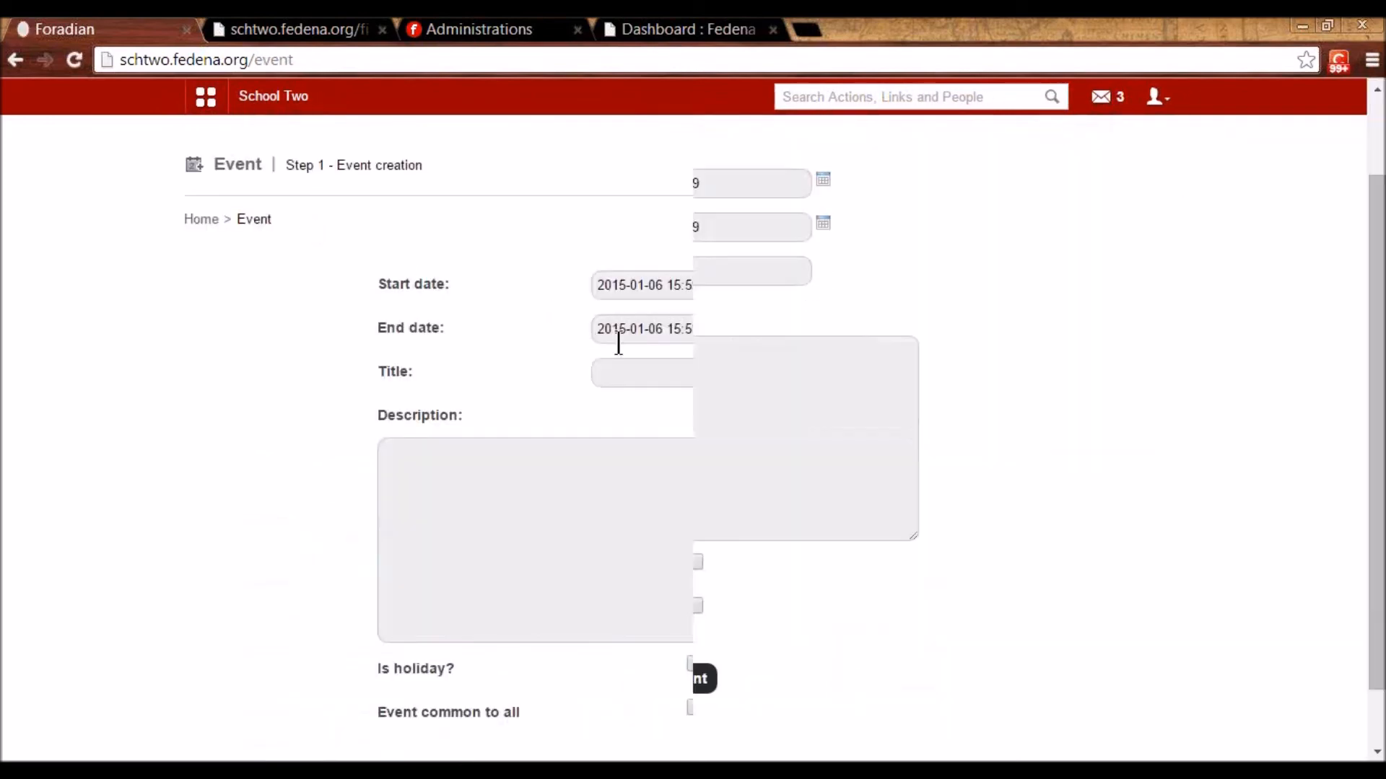
scroll(624, 317, "down", 2)
left_click(634, 270)
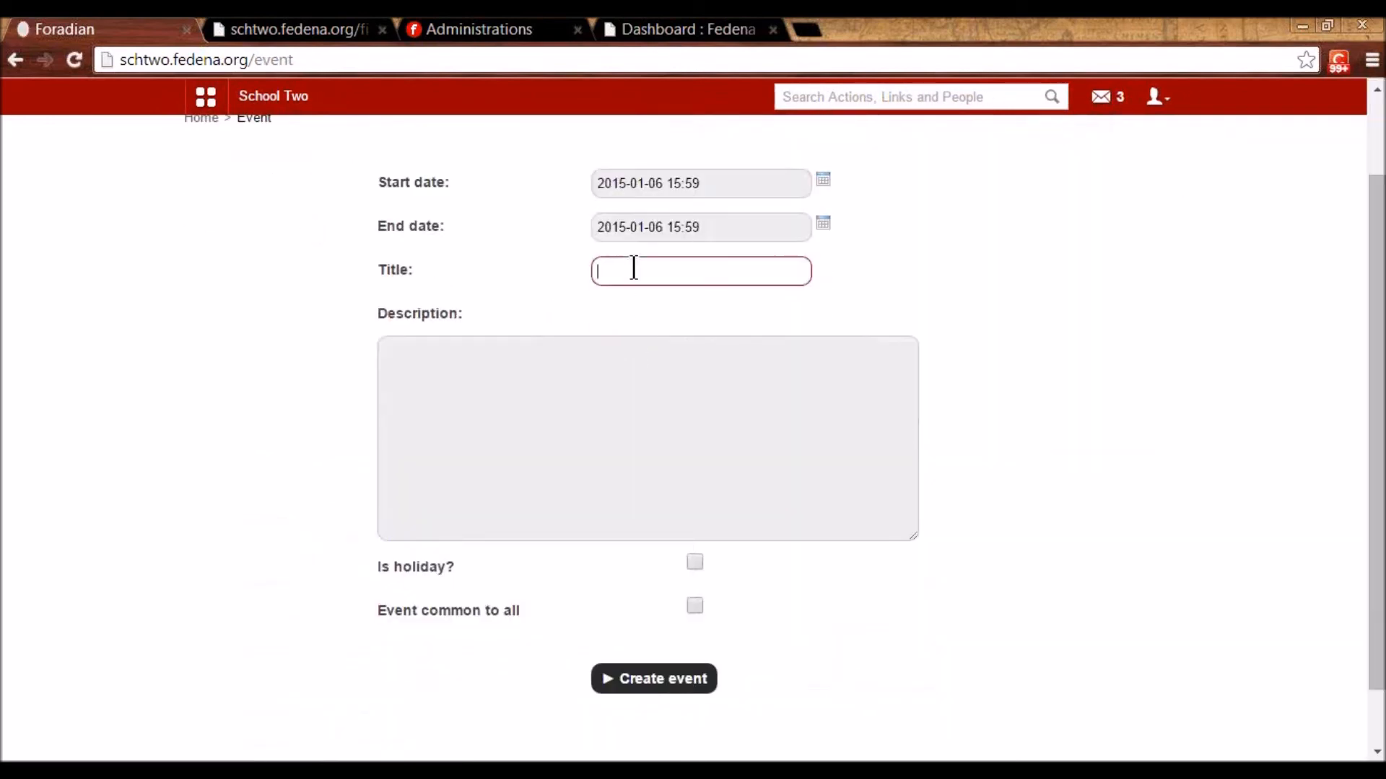
type("Celebrations-ABC")
- Write the description 'Venue : / Time:' and submit the event
left_click(501, 313)
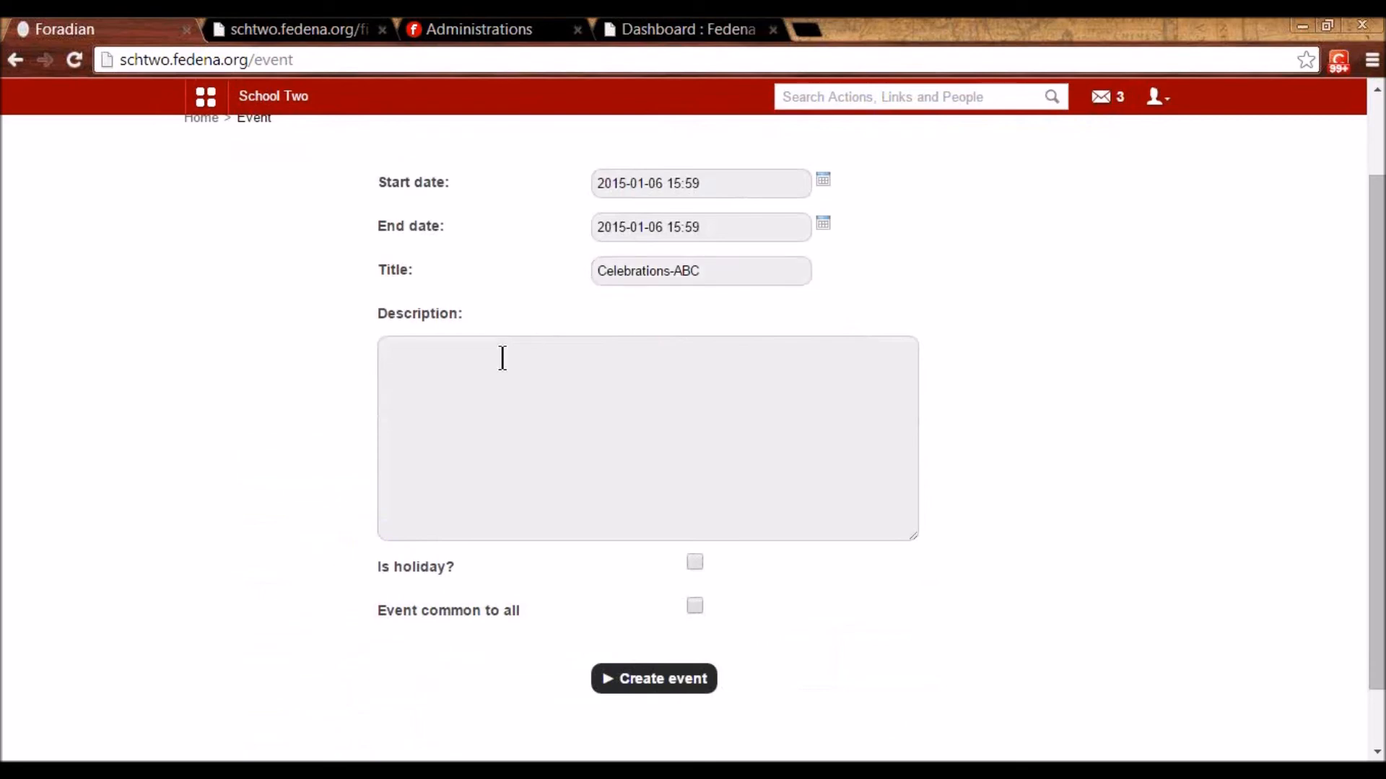
type("Veni")
type("ue :")
key("Return")
type("Tim")
key("BackSpace")
key("BackSpace")
type("im")
scroll(519, 550, "down", 1)
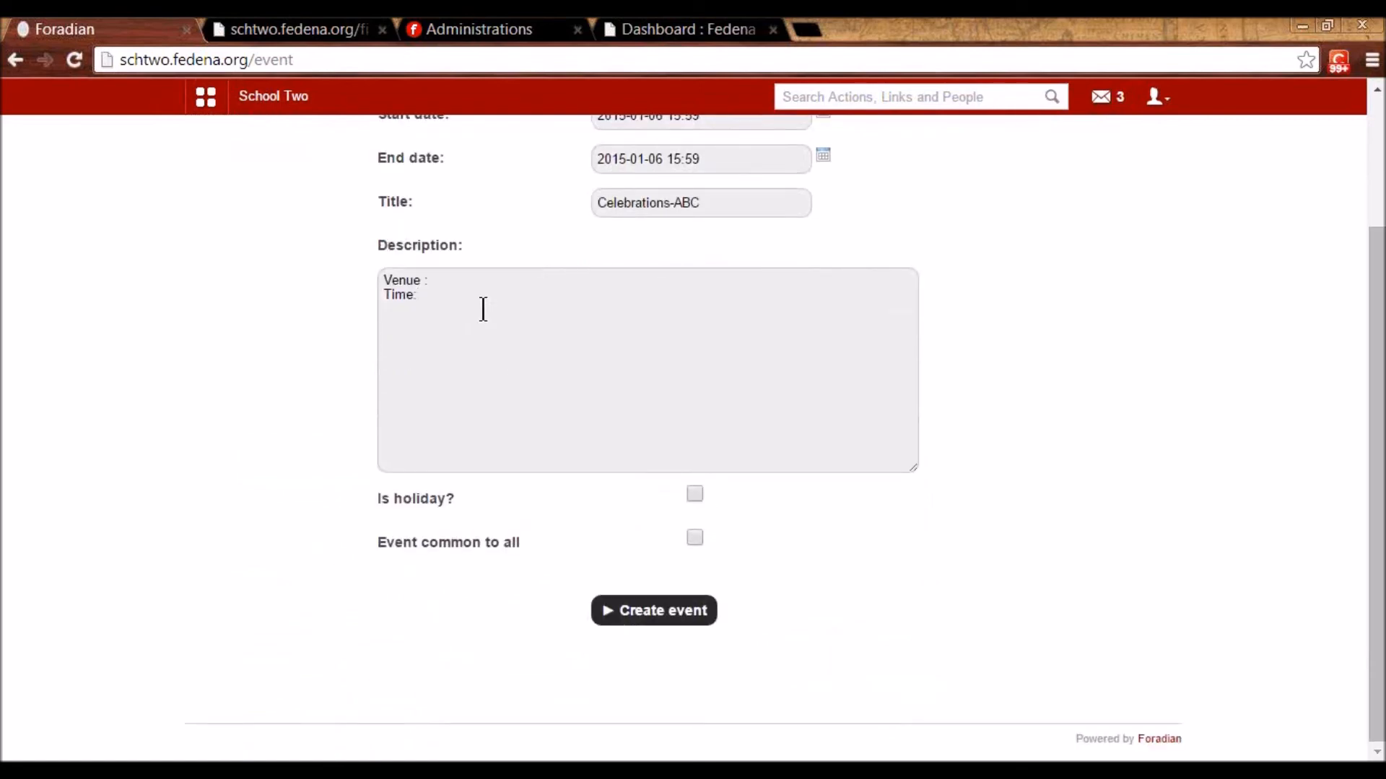
scroll(482, 312, "up", 2)
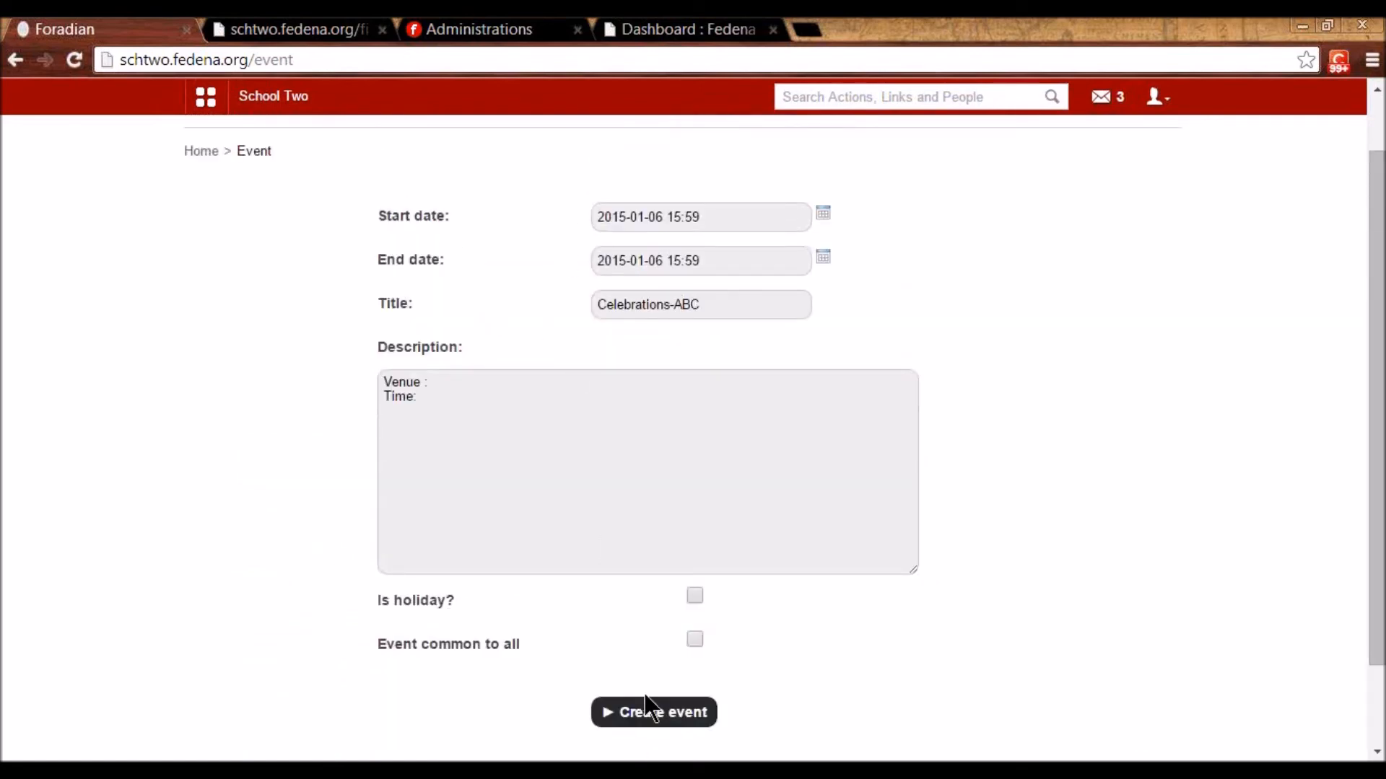
left_click(678, 716)
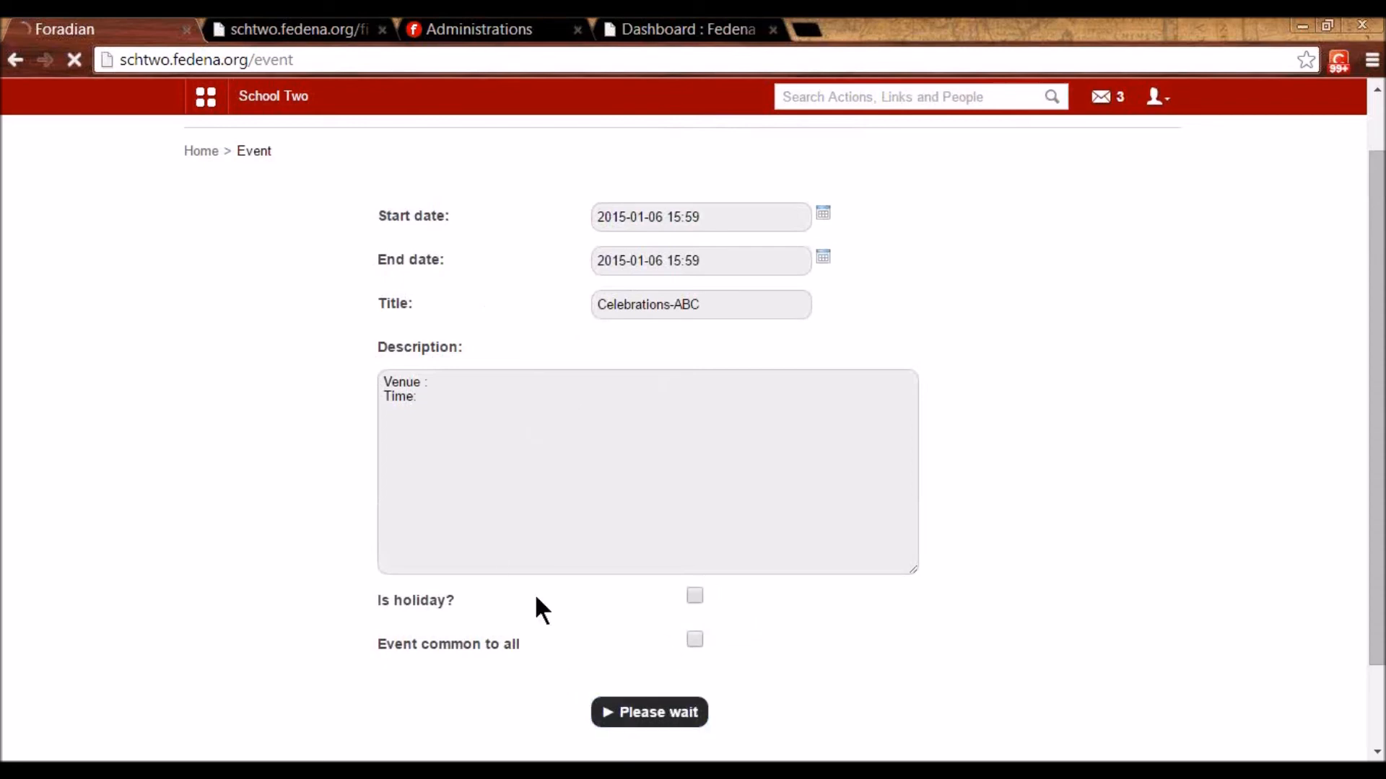
- Assign the event to batch S1 - A 2014
left_click(541, 429)
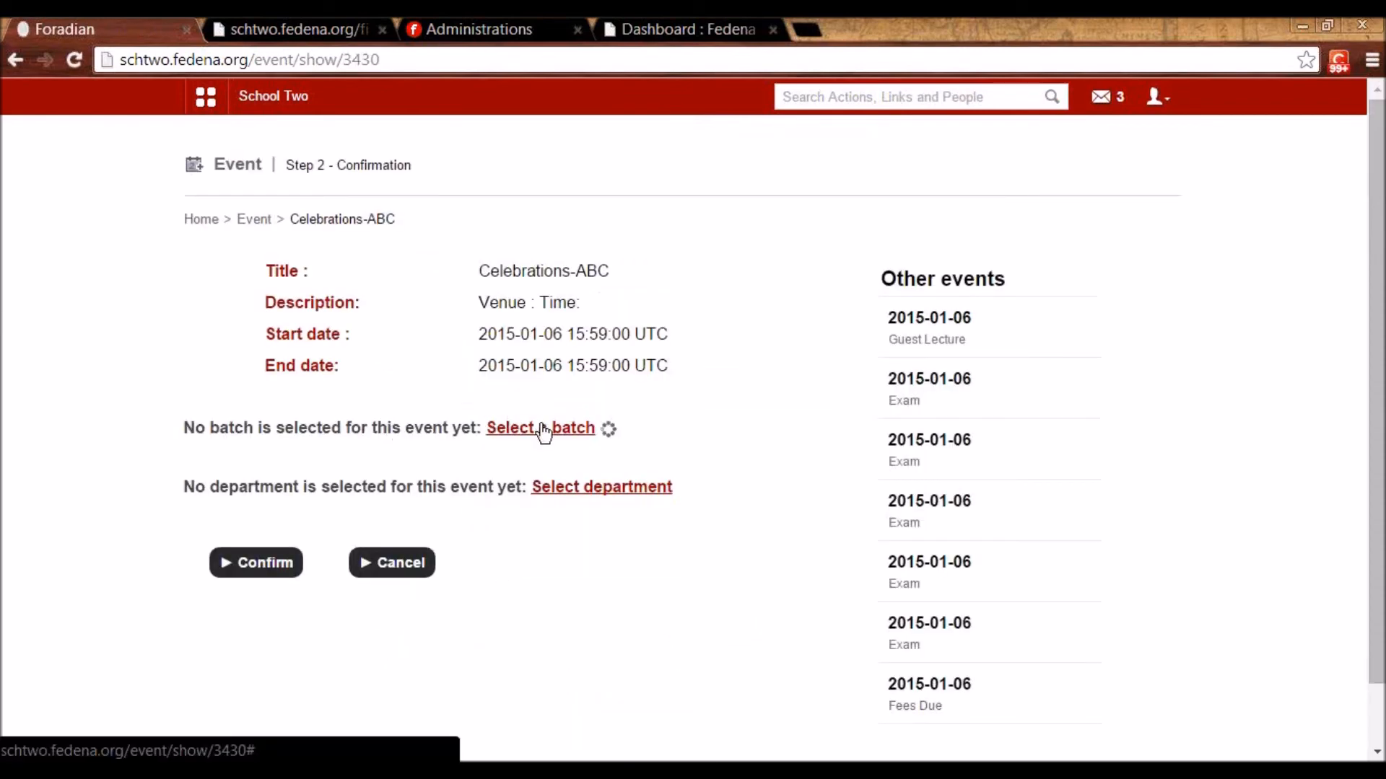
scroll(537, 454, "down", 4)
scroll(539, 464, "down", 10)
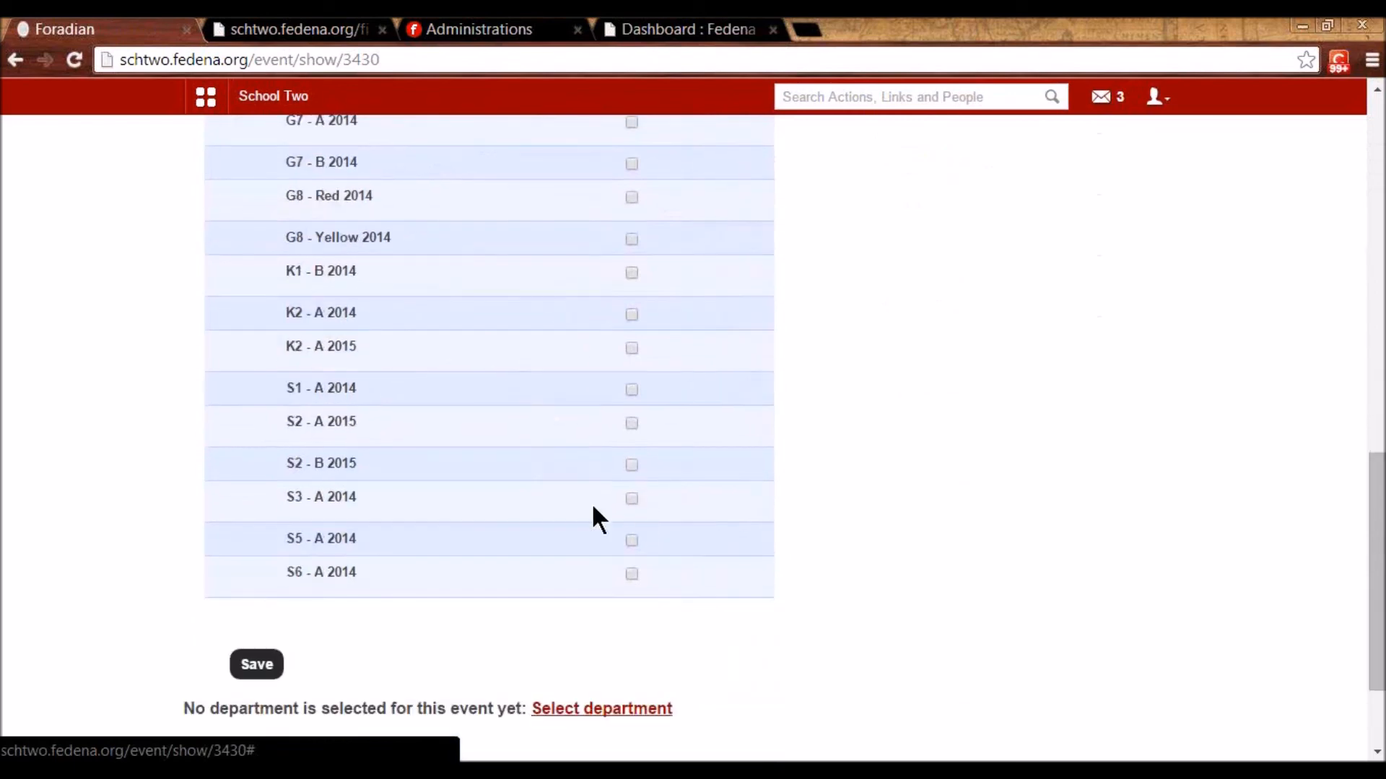
left_click(632, 390)
scroll(462, 470, "down", 2)
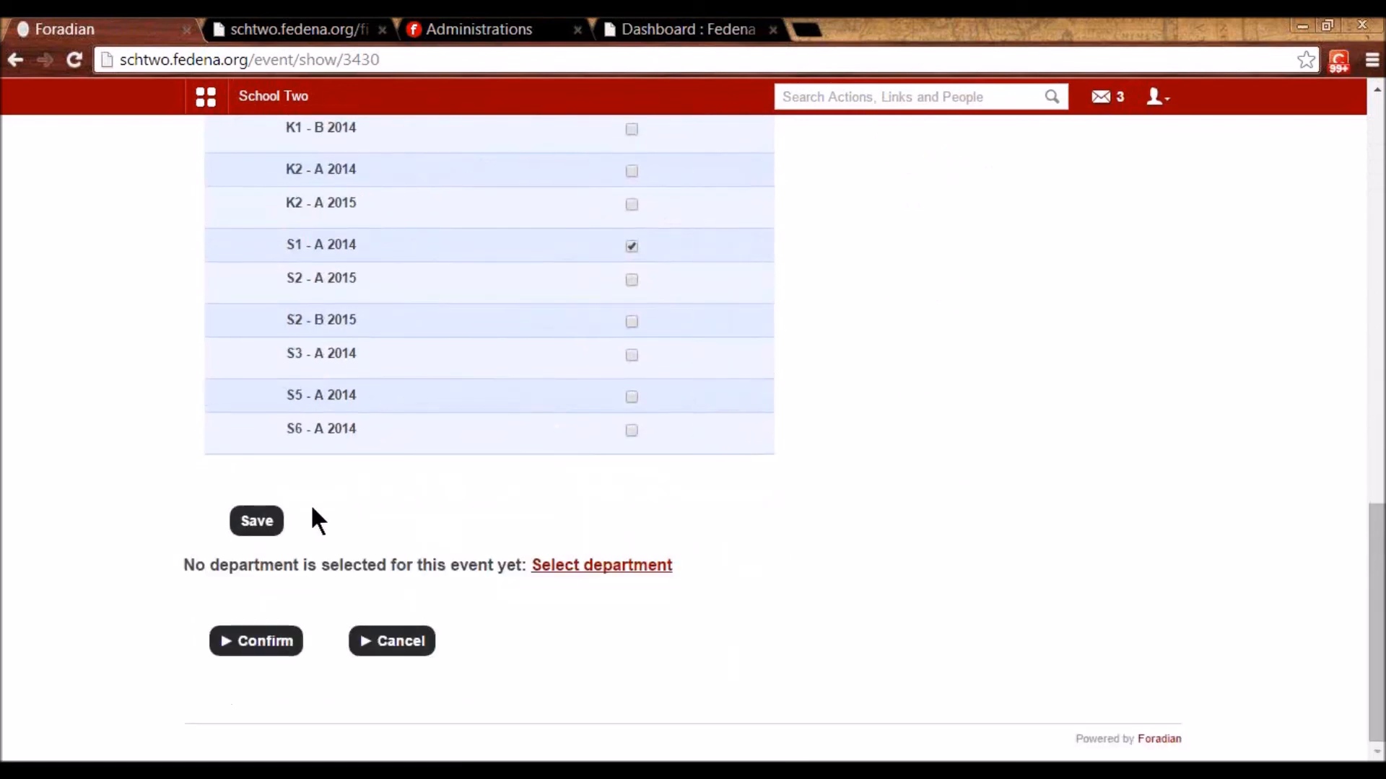
left_click(267, 526)
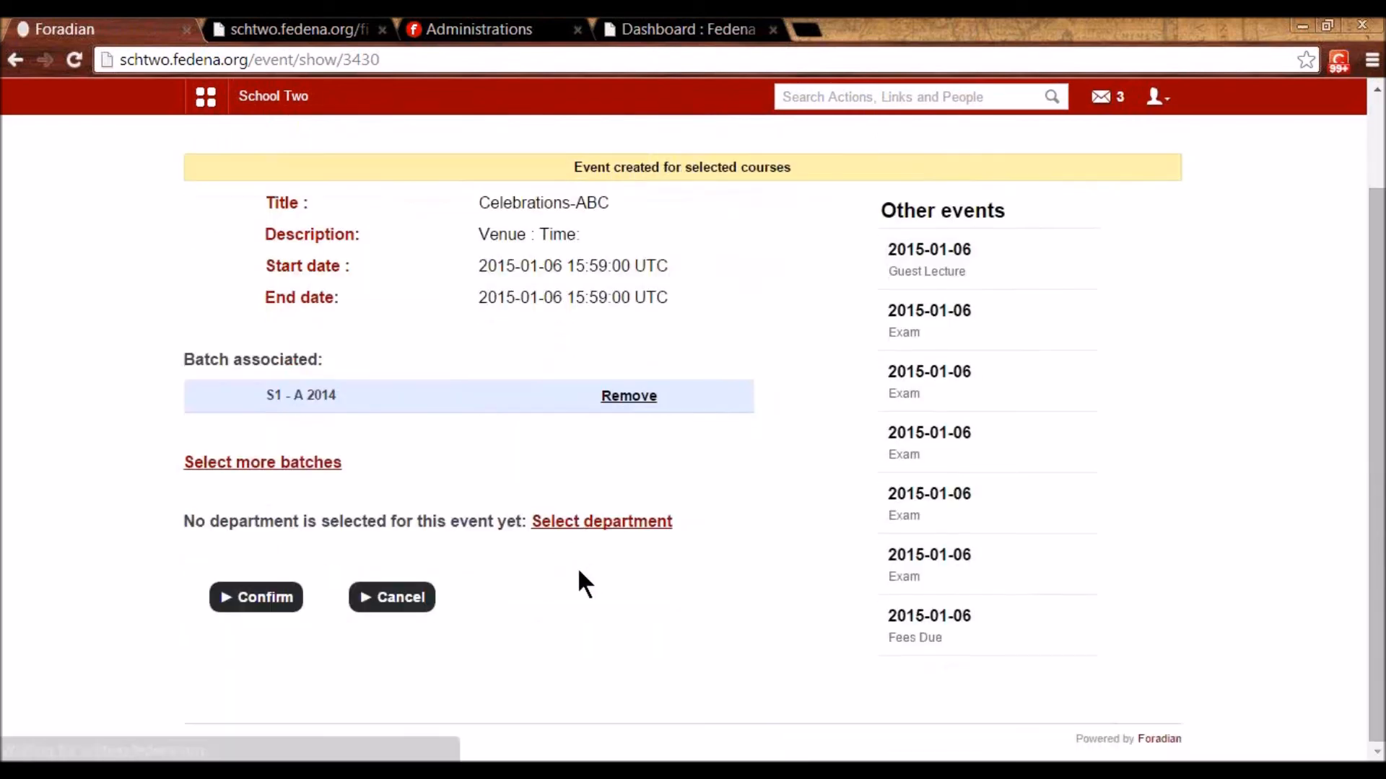
- Assign the event to all departments and confirm Celebrations-ABC
left_click(564, 522)
scroll(682, 496, "down", 3)
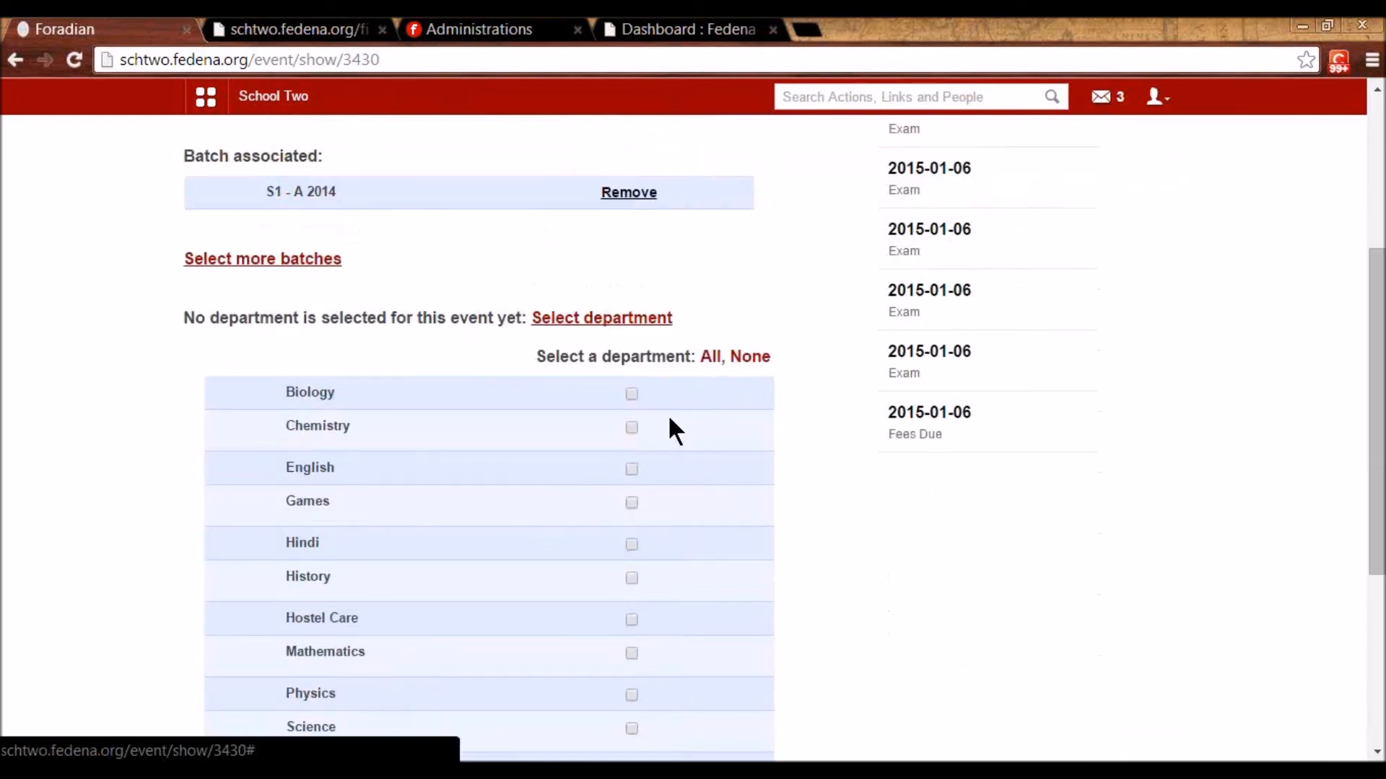
left_click(710, 358)
scroll(631, 568, "down", 5)
left_click(261, 590)
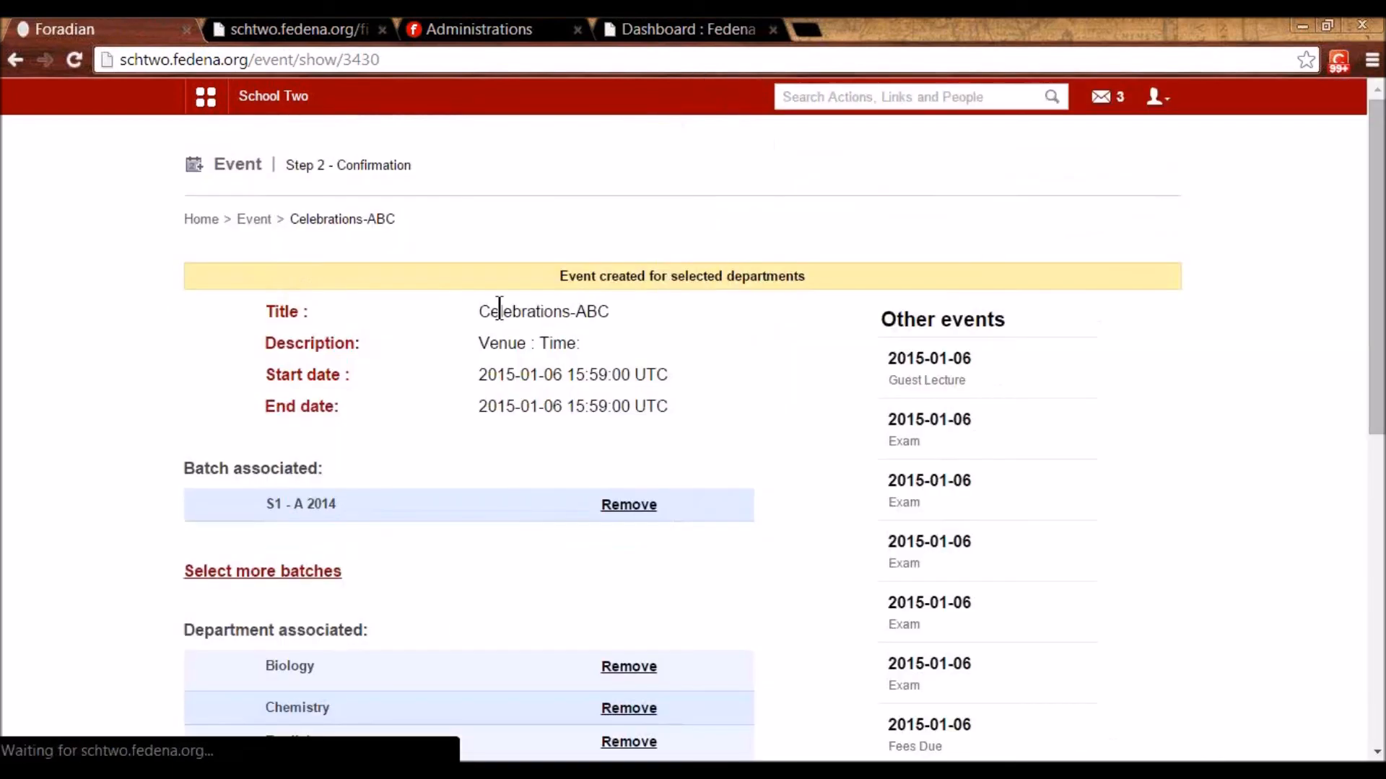
scroll(508, 484, "down", 2)
scroll(472, 371, "up", 1)
triple_click(275, 406)
scroll(421, 601, "down", 7)
left_click(255, 646)
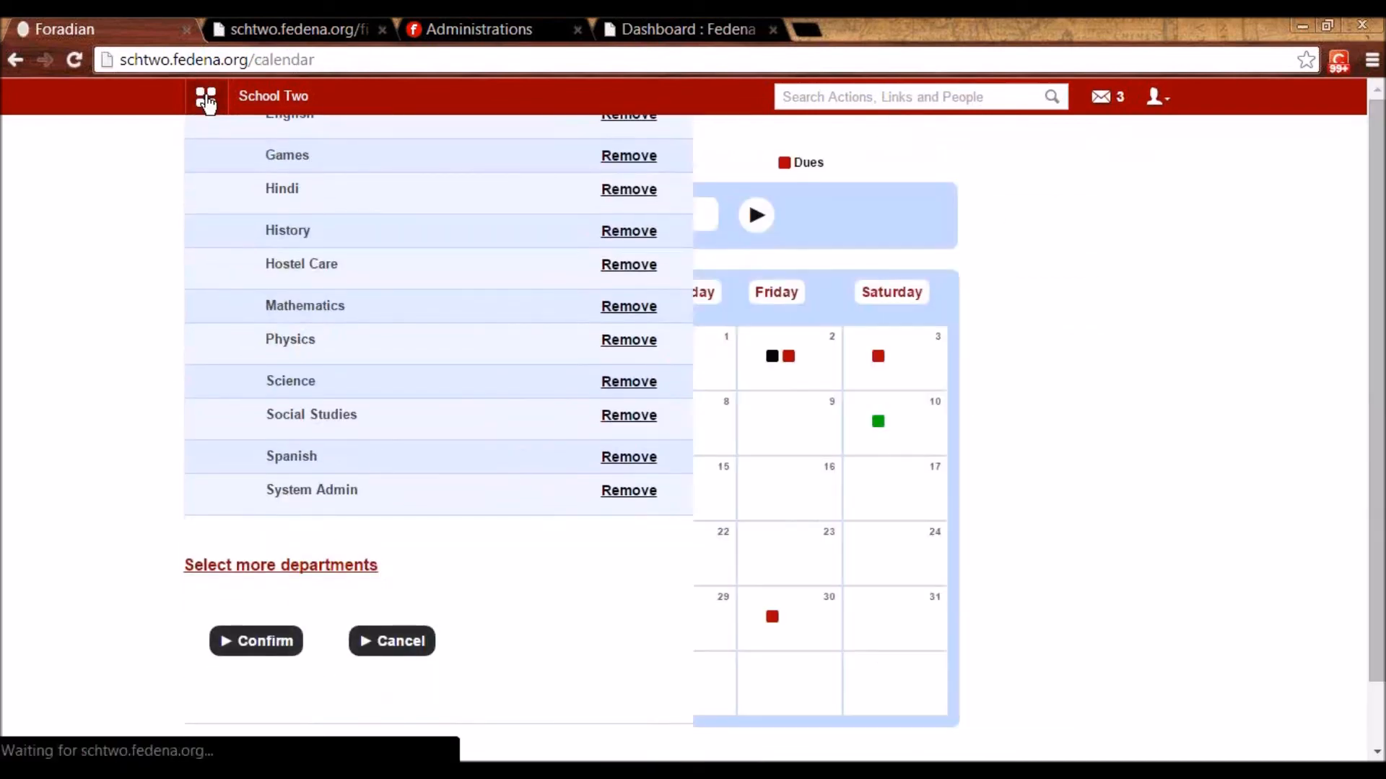
- View the 7 January exam, then 6 January's dues, exams and events including Celebrations-ABC
left_click(207, 100)
left_click(550, 429)
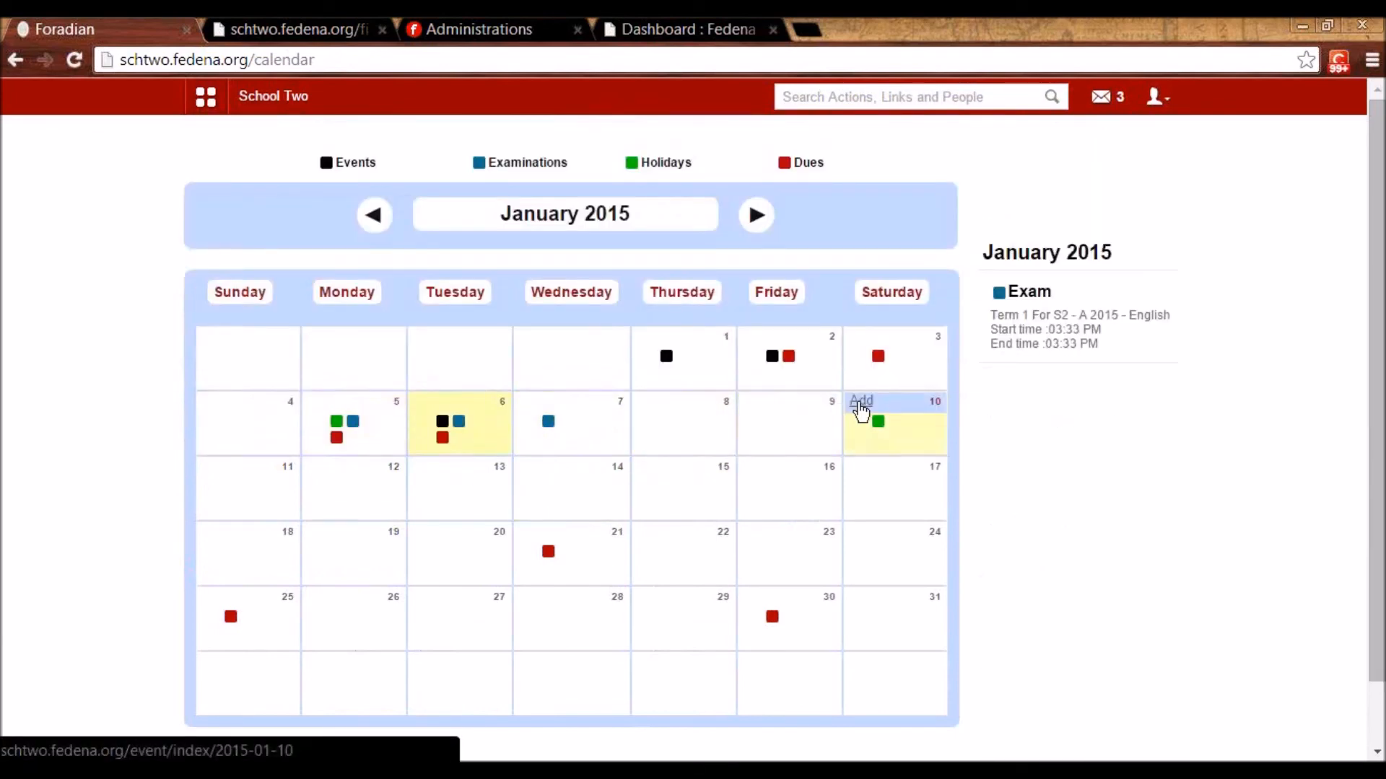
left_click(443, 437)
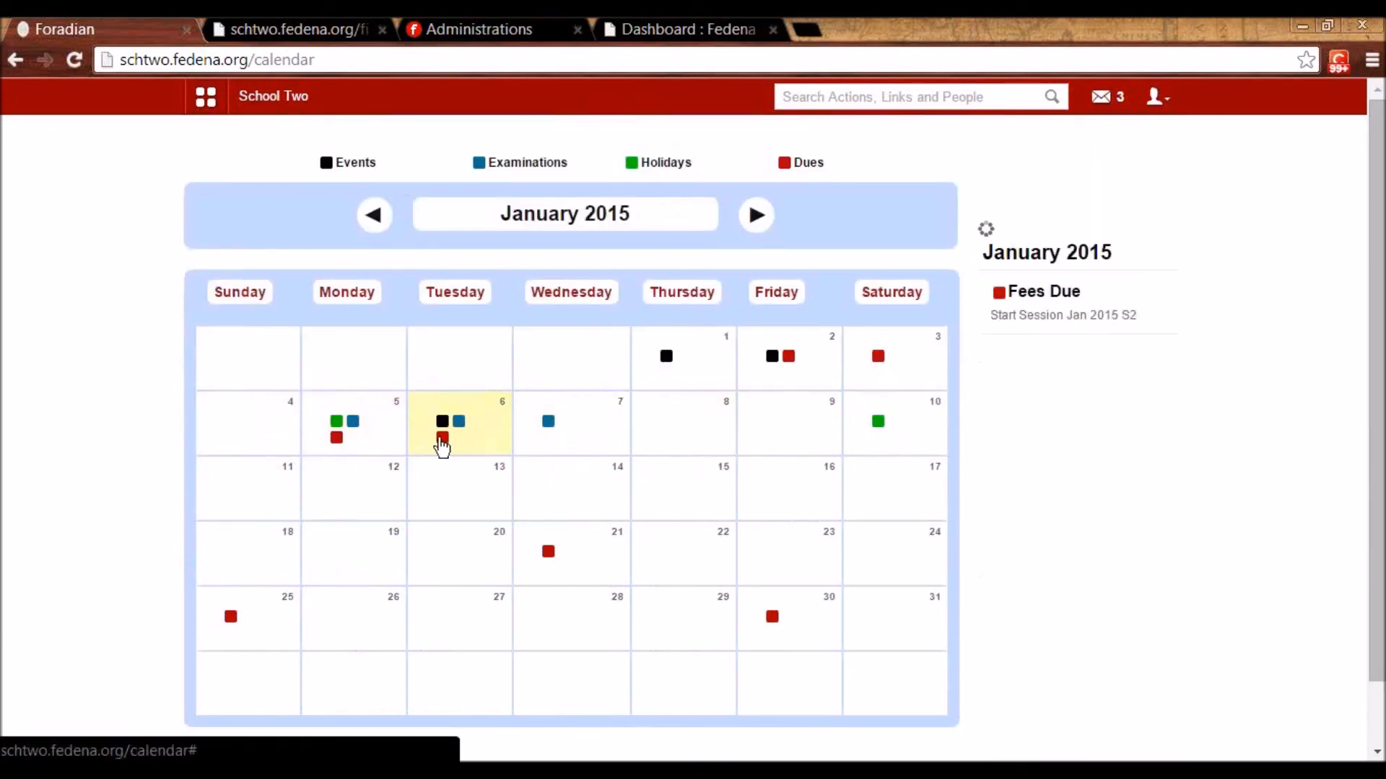
left_click(459, 422)
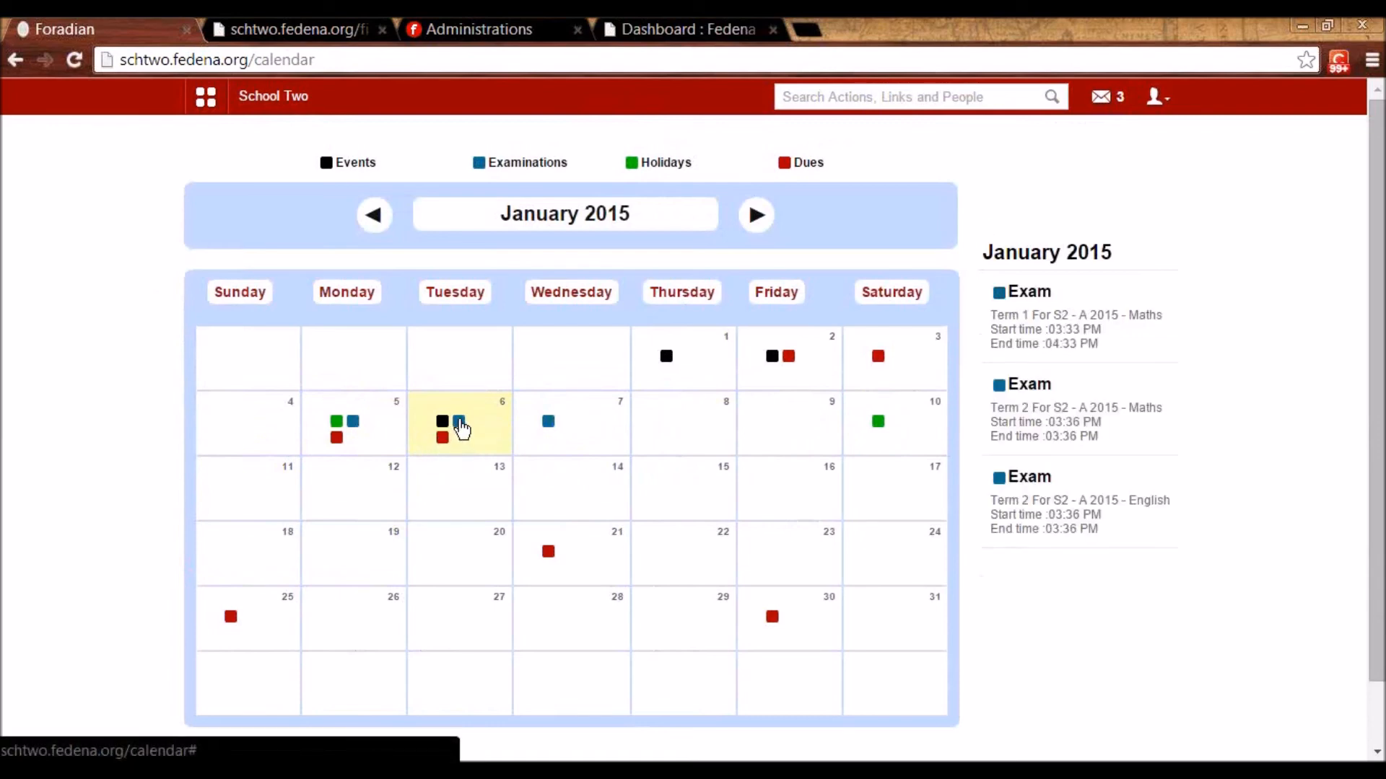
left_click(443, 423)
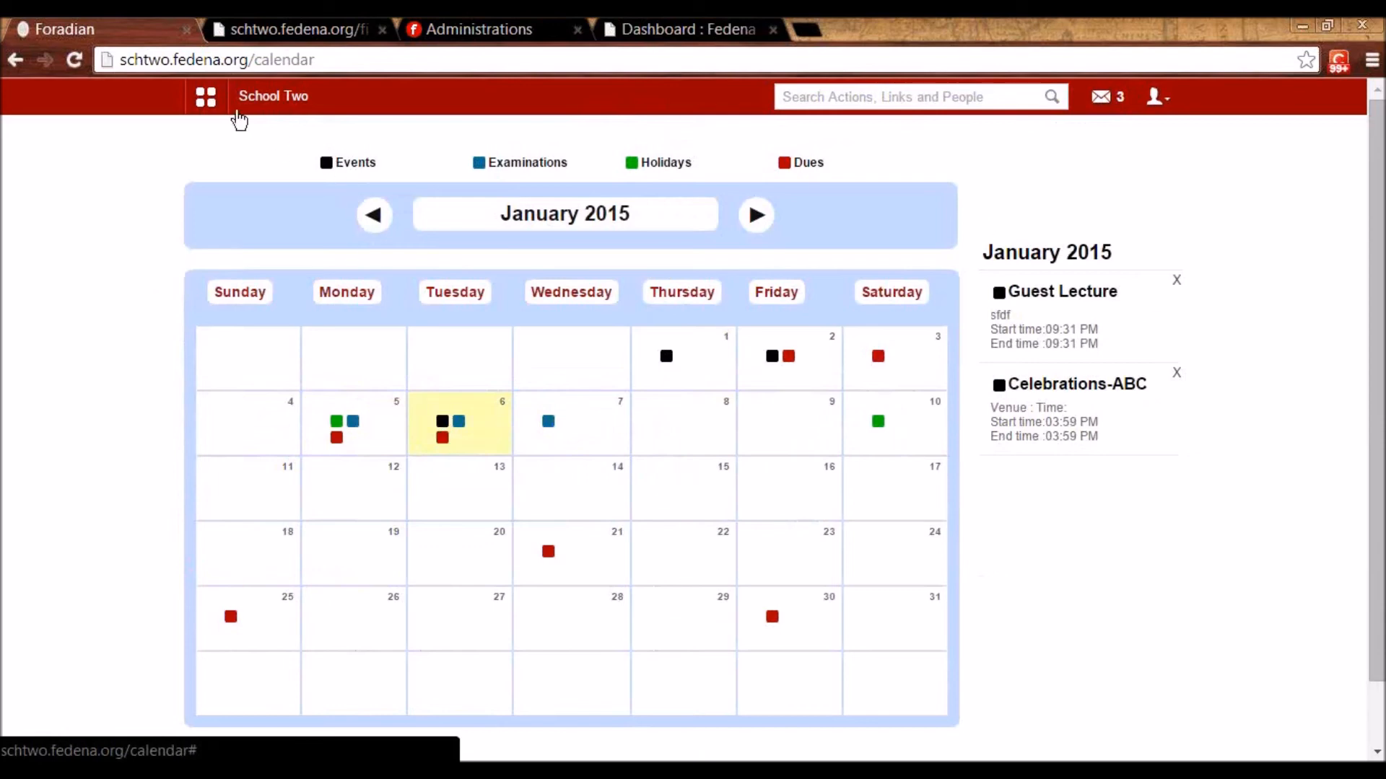
left_click(206, 96)
- Publish a news item titled 'ABC visiting School tomorrow'
left_click(467, 160)
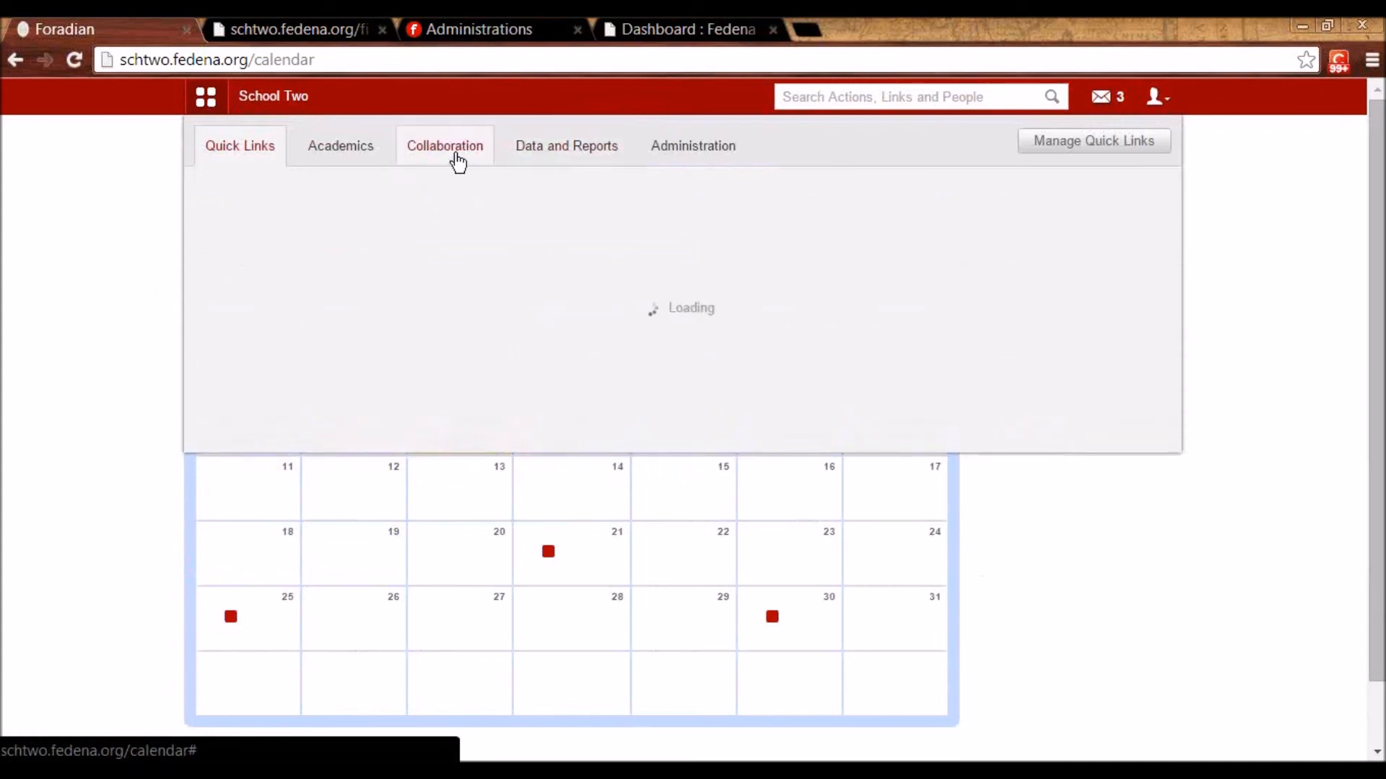
left_click(485, 219)
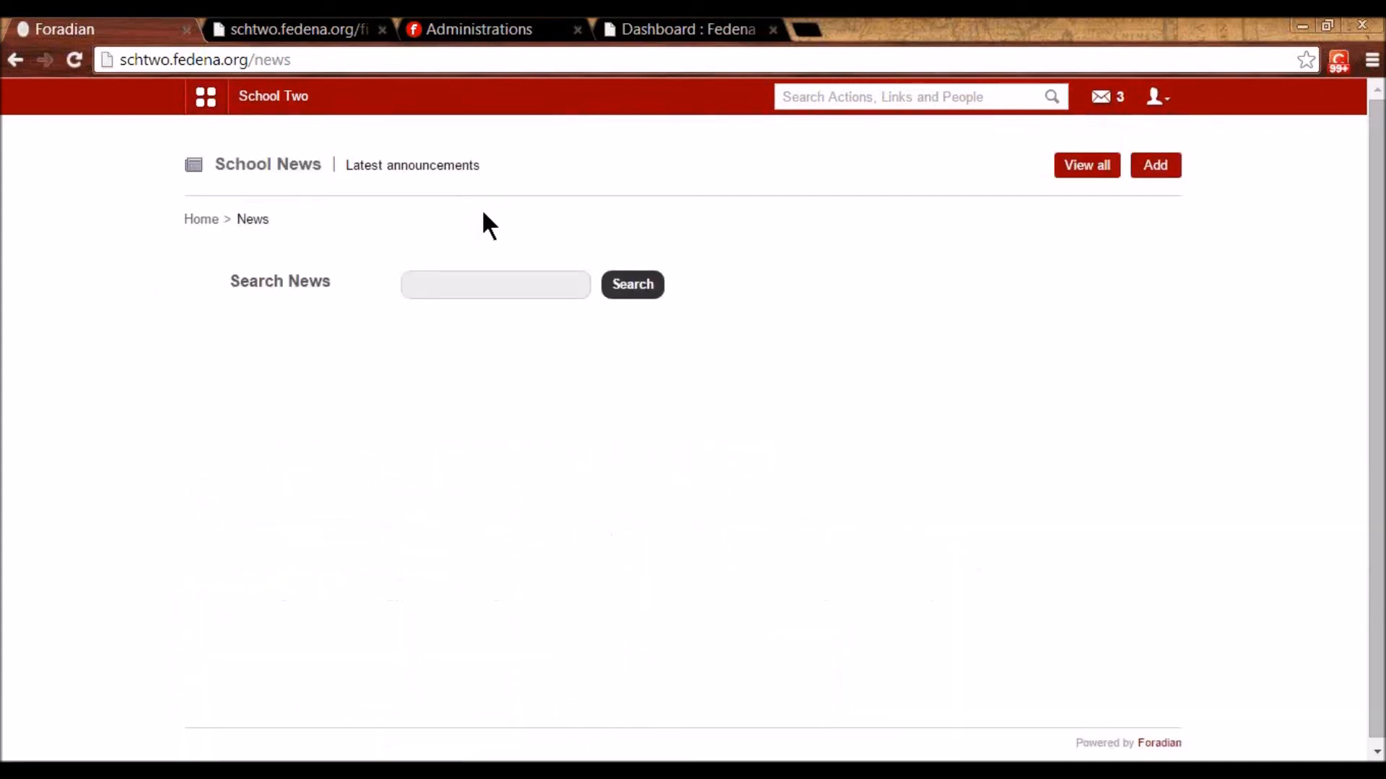
left_click(1152, 168)
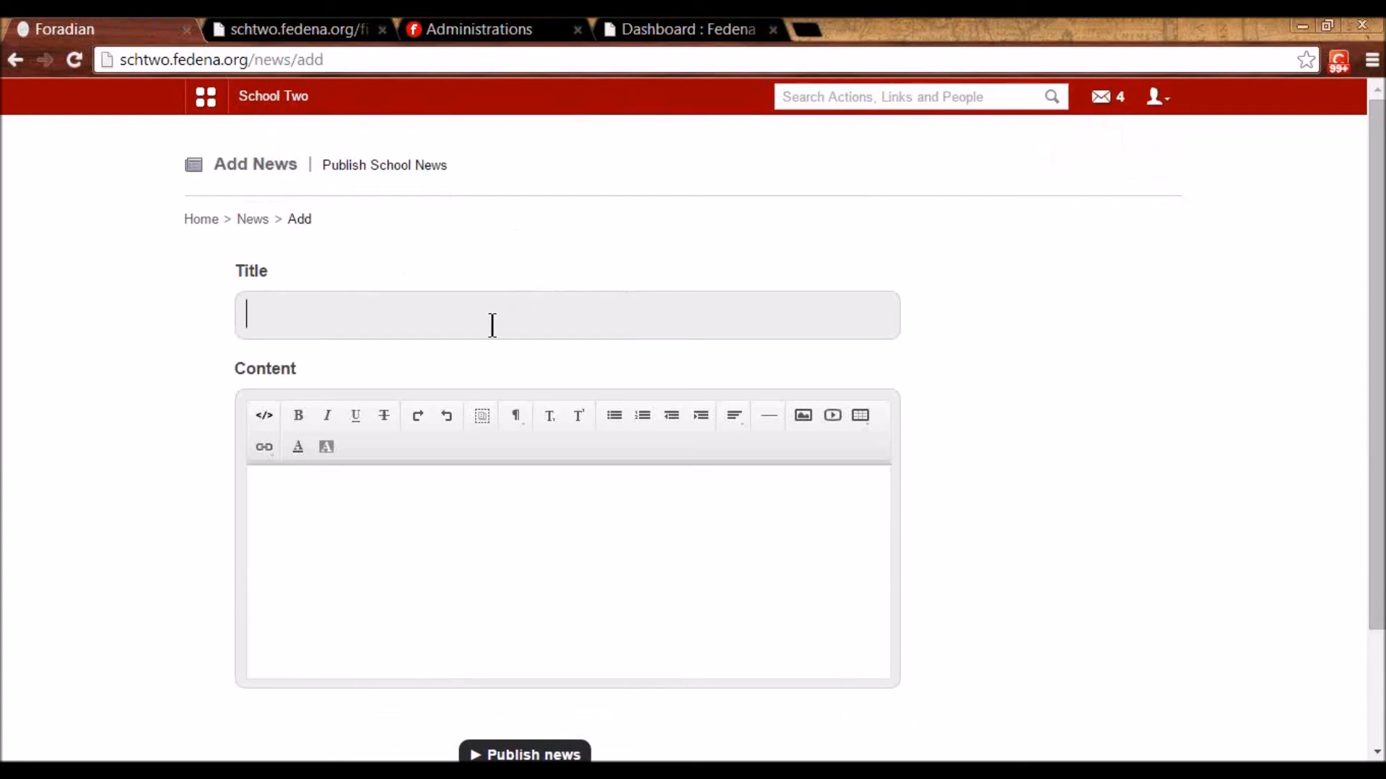
type("ABC visiting Sch")
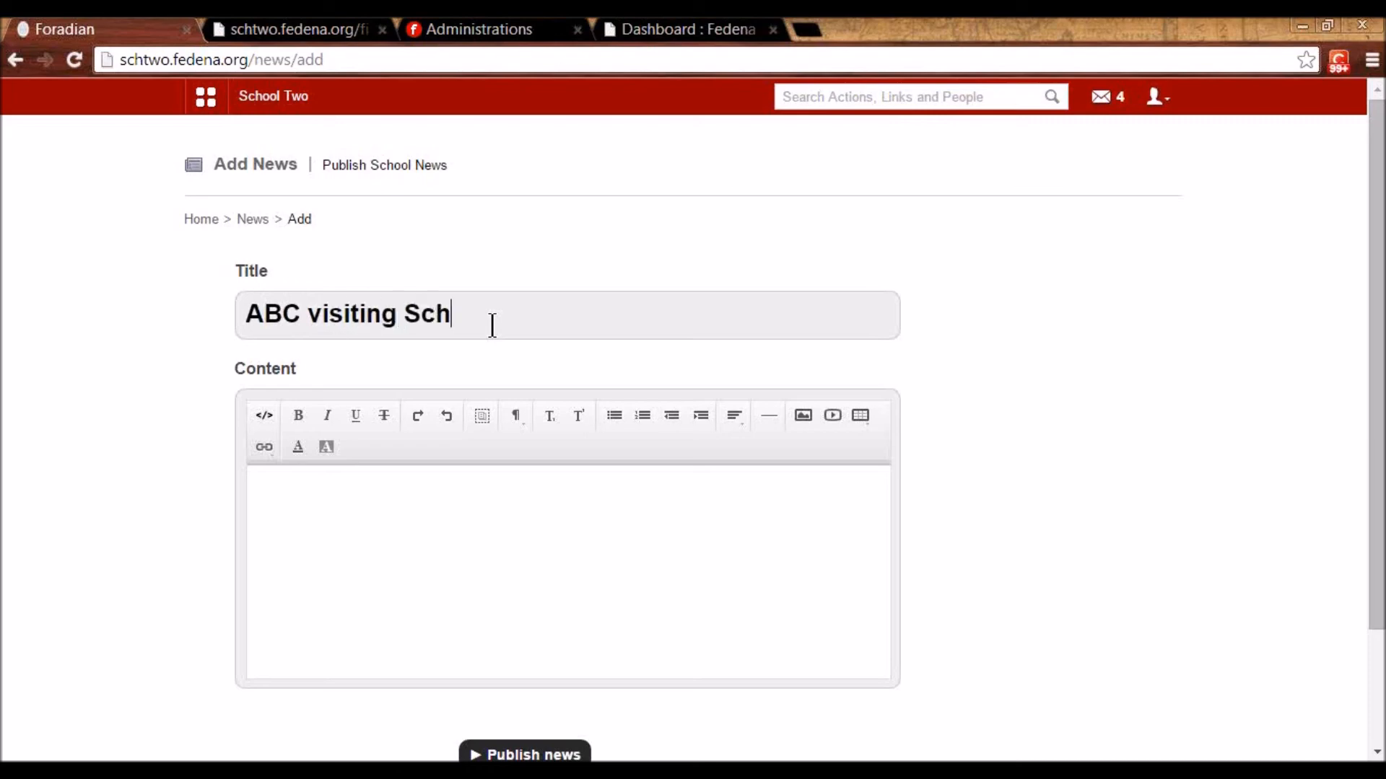
type("ool tomorrow")
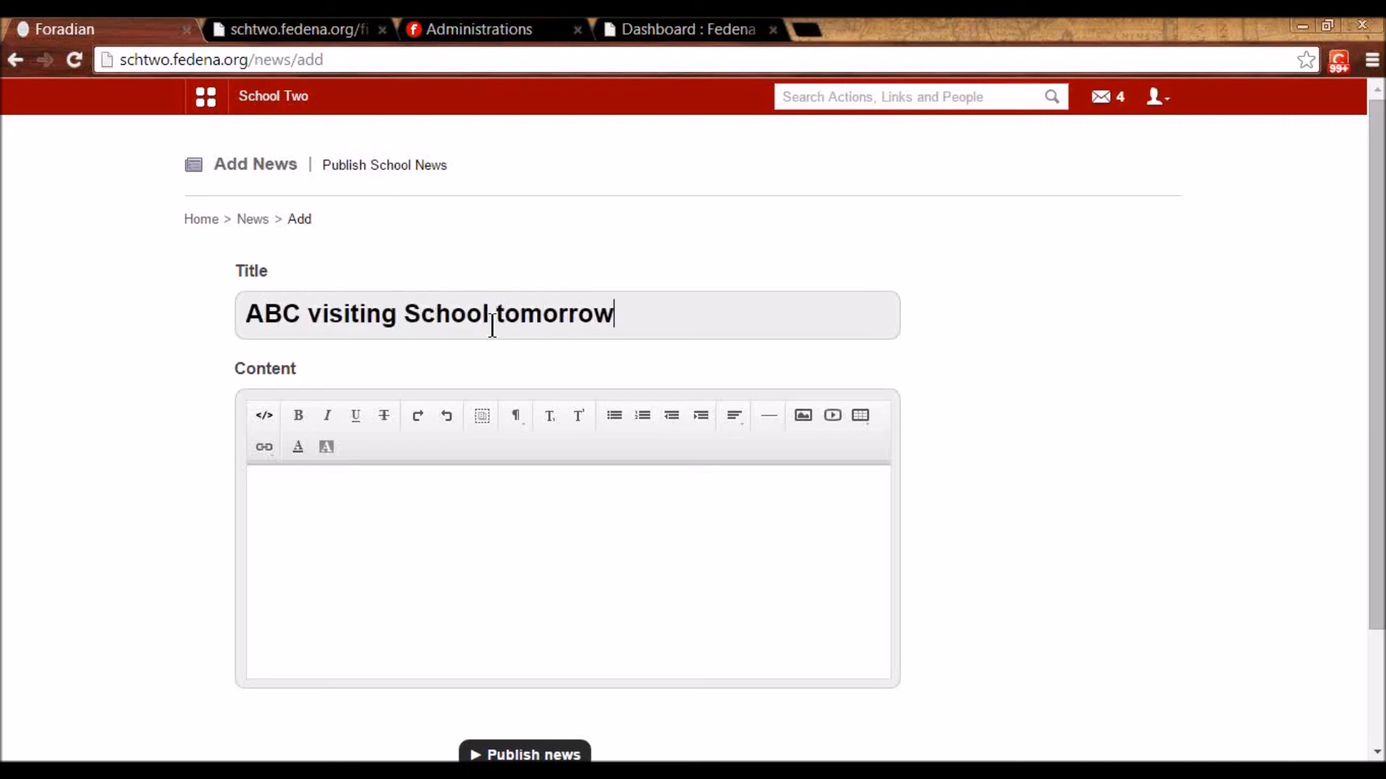
type("Mr.")
scroll(486, 597, "down", 2)
left_click(504, 653)
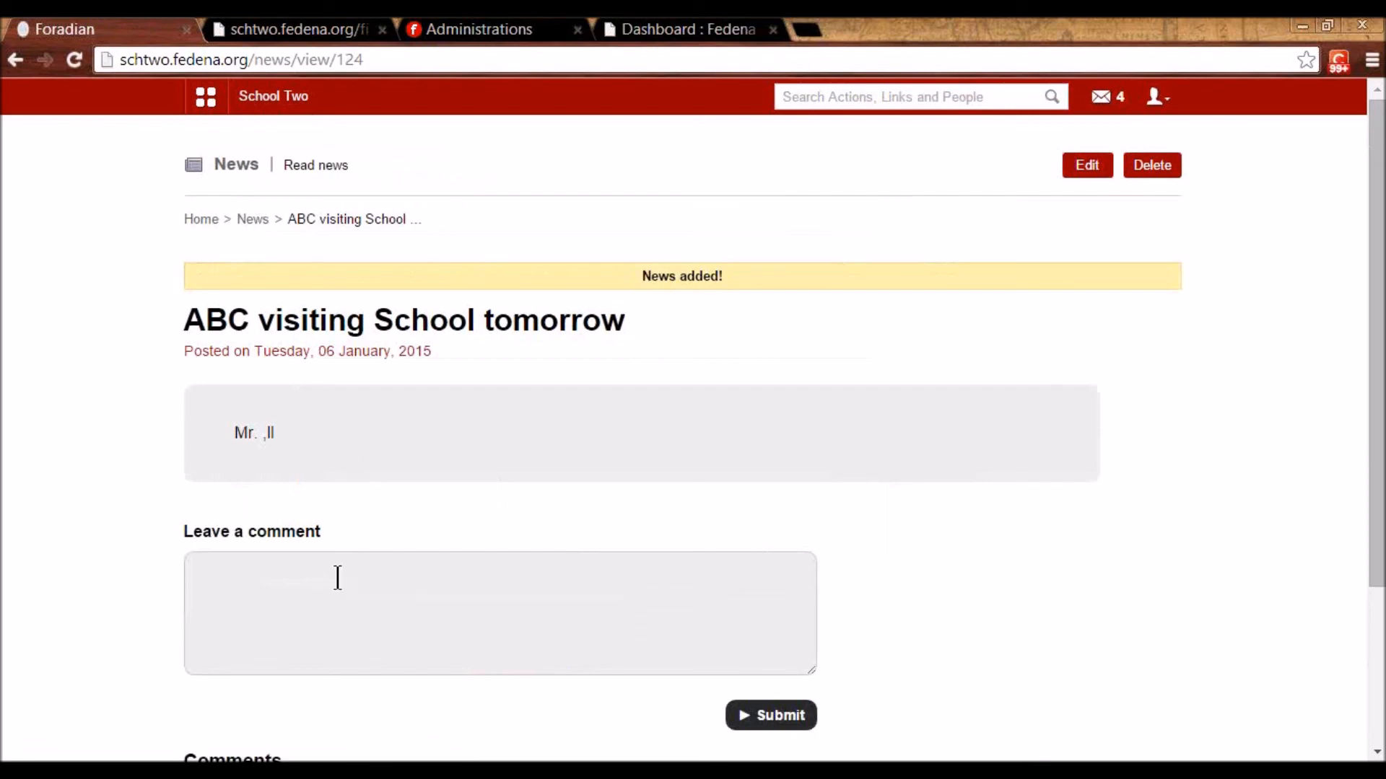
- Post the comment 'ji' on the new news item
left_click(334, 579)
scroll(476, 566, "down", 2)
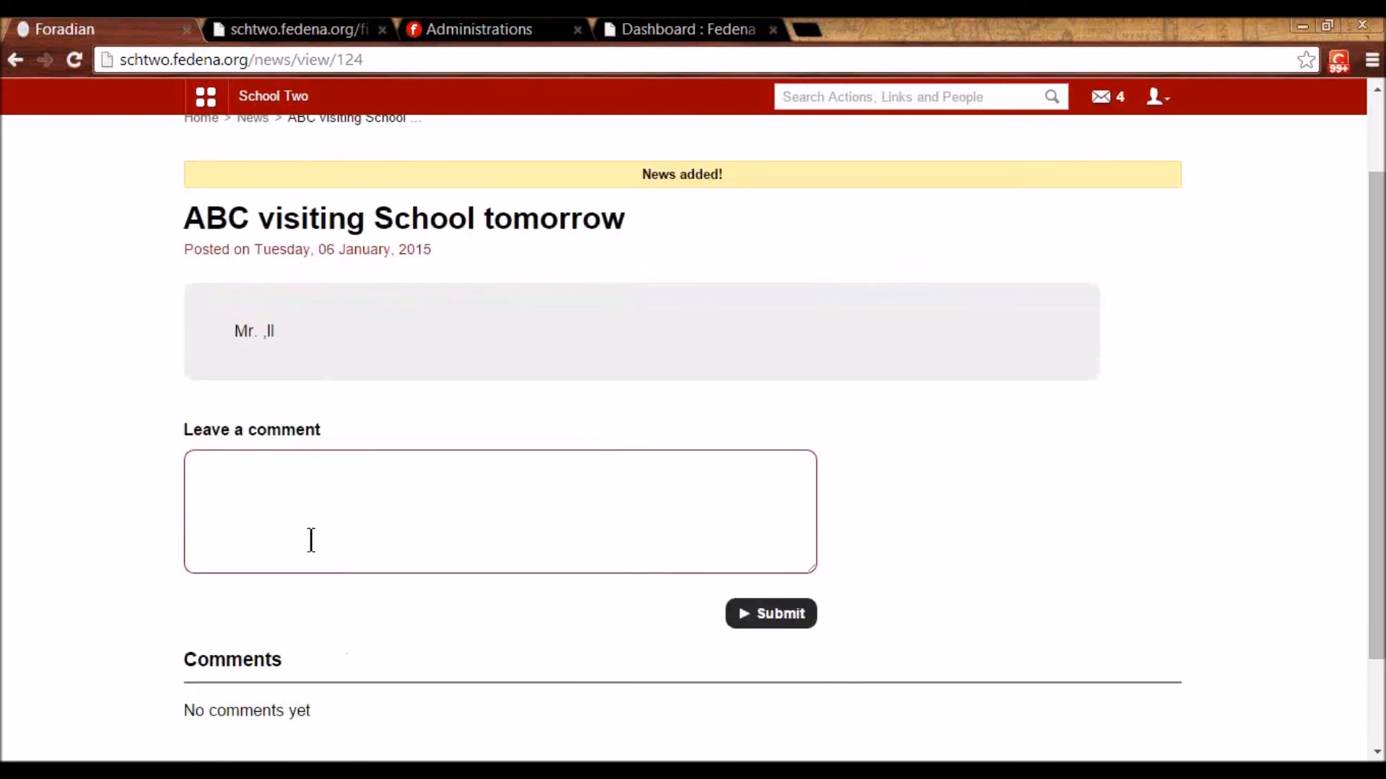
scroll(269, 418, "down", 2)
type("ji")
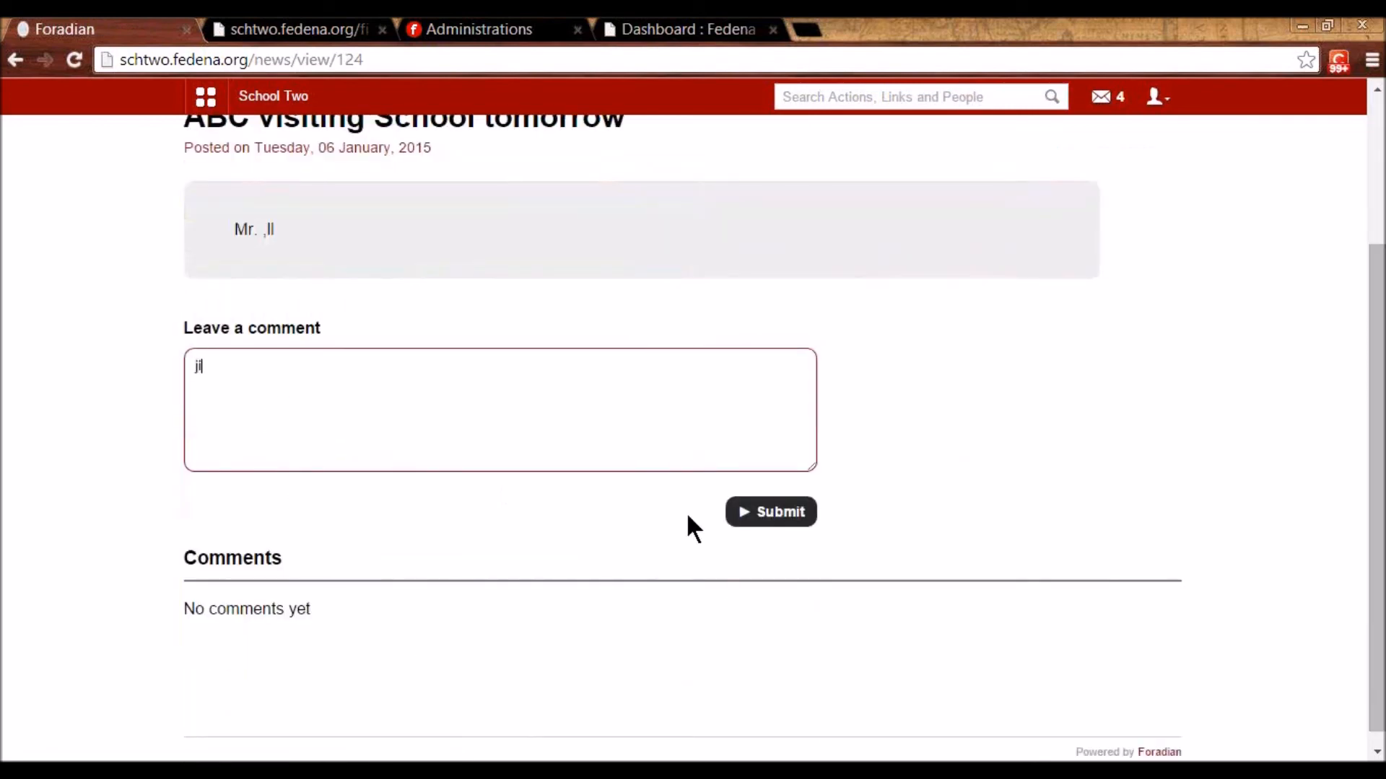
left_click(784, 516)
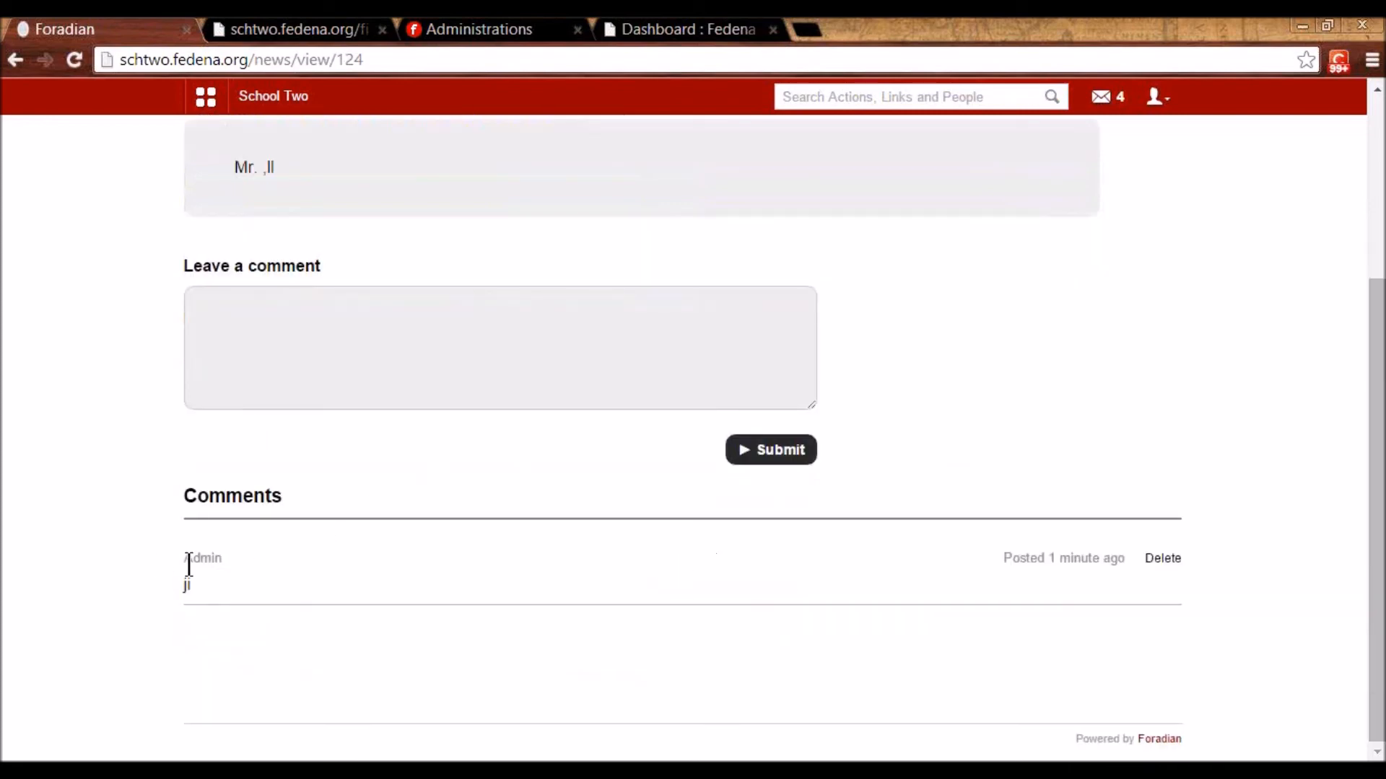
scroll(396, 584, "up", 5)
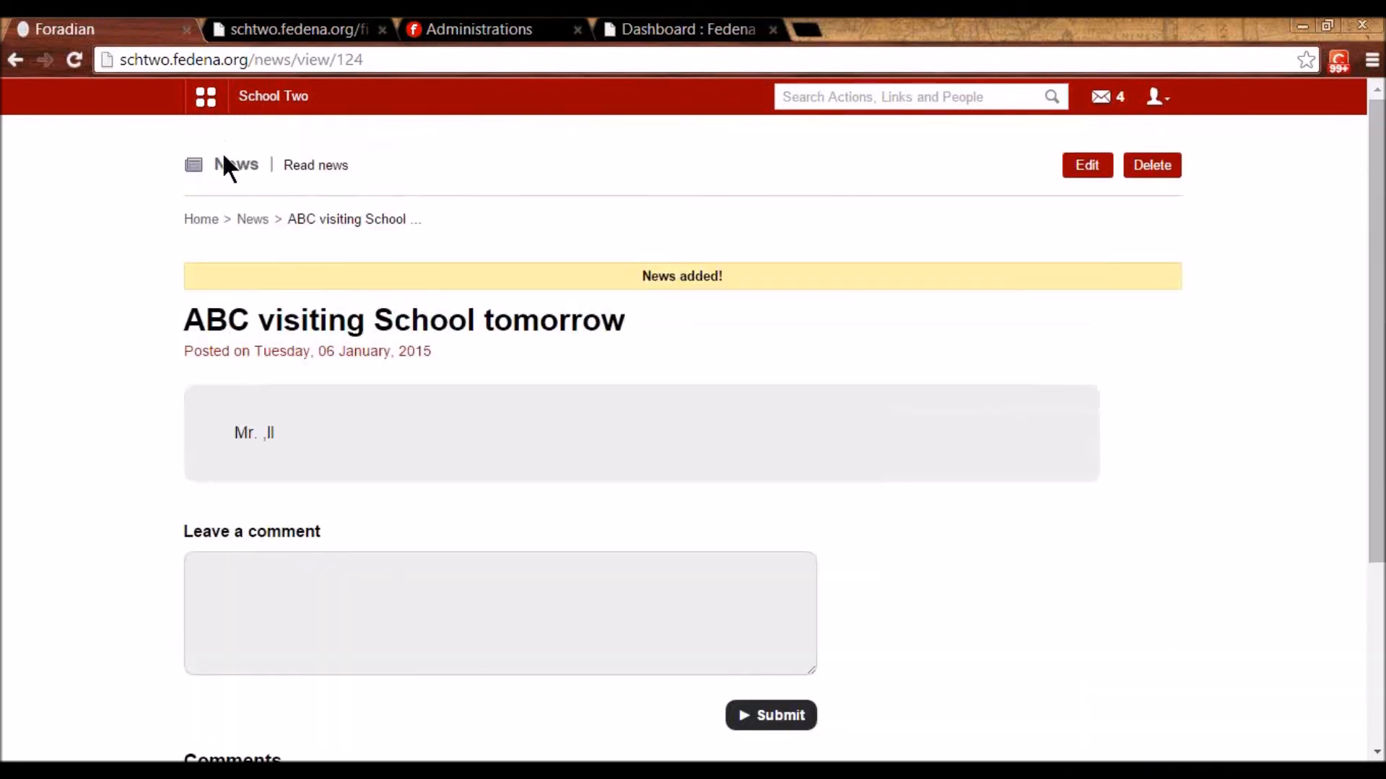
left_click(212, 101)
left_click(540, 152)
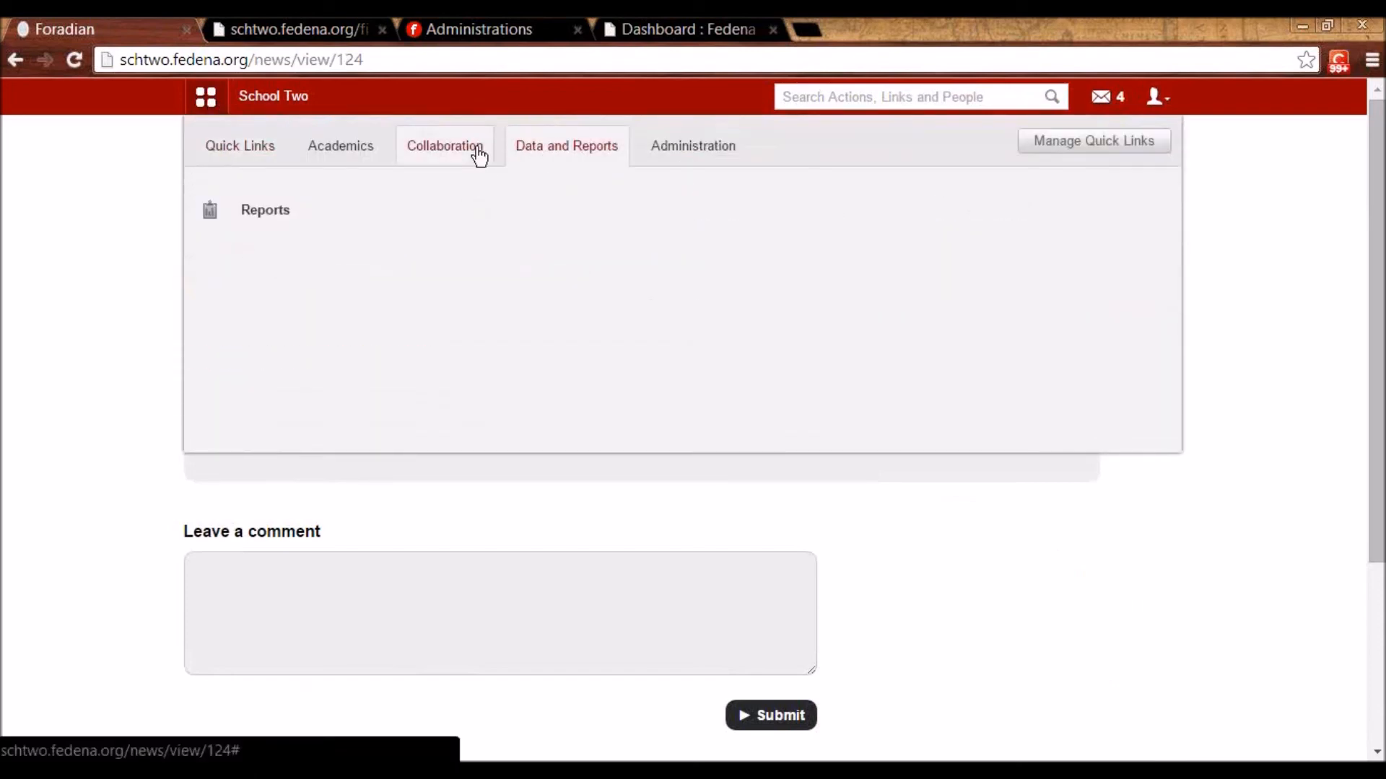
- Review the Course / Batch Details report of 17 courses, then open Former students Details
left_click(478, 153)
left_click(563, 146)
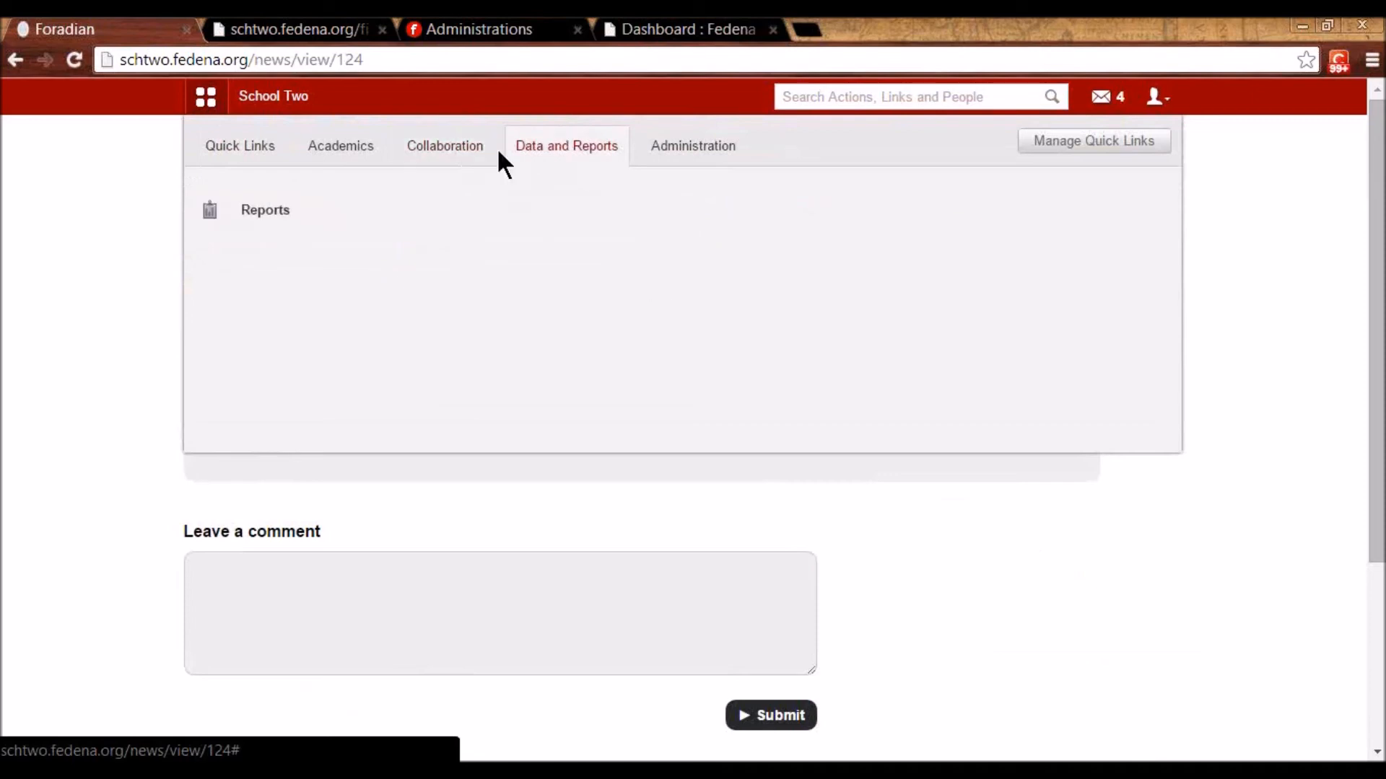
left_click(270, 220)
scroll(434, 457, "down", 2)
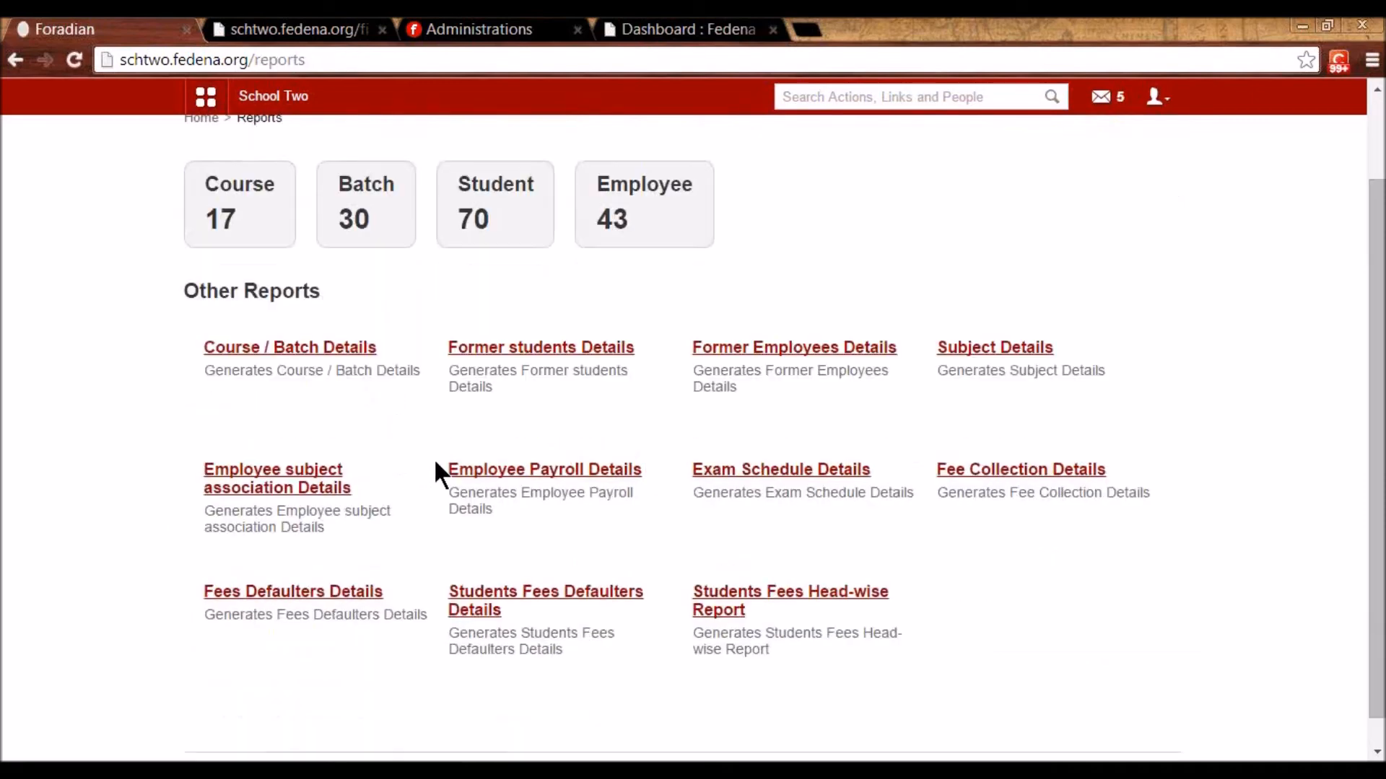
scroll(435, 466, "up", 2)
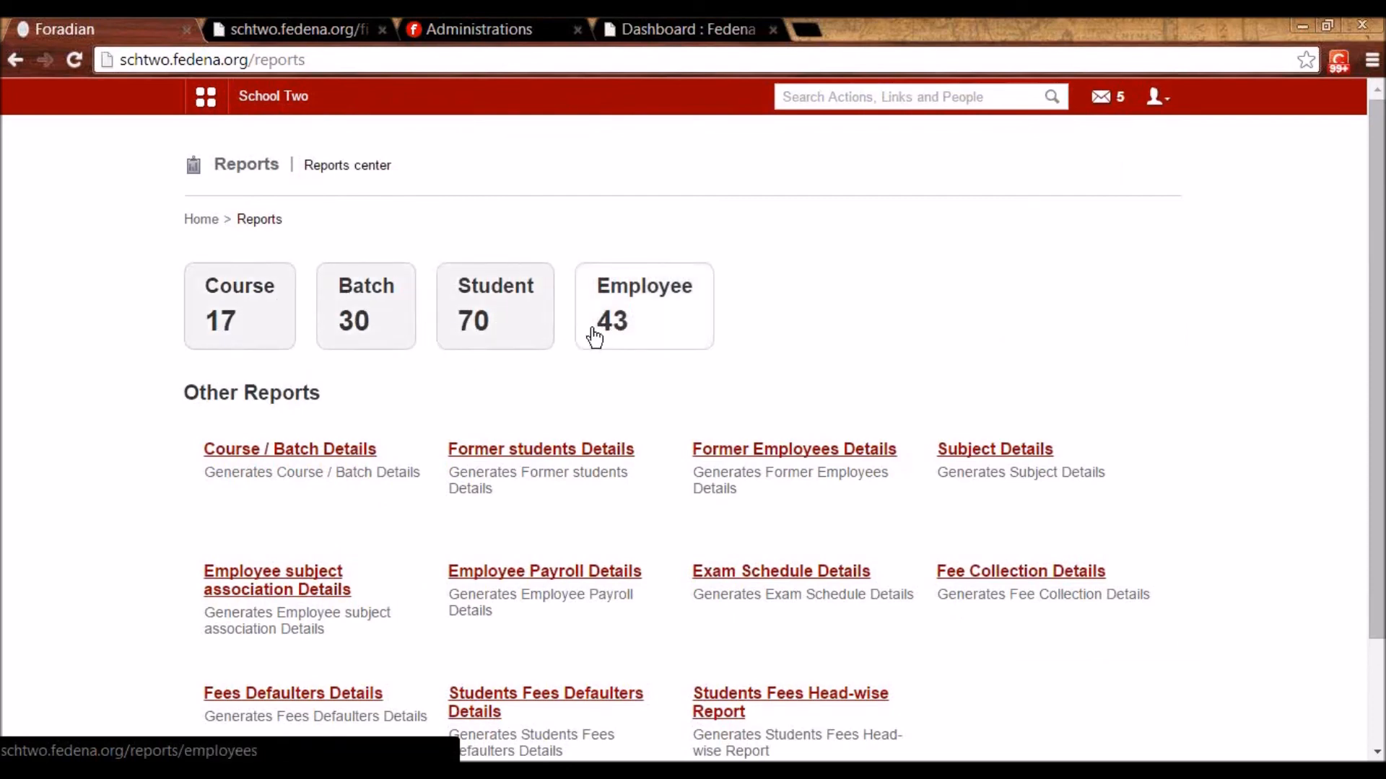
left_click(372, 452)
scroll(483, 488, "down", 3)
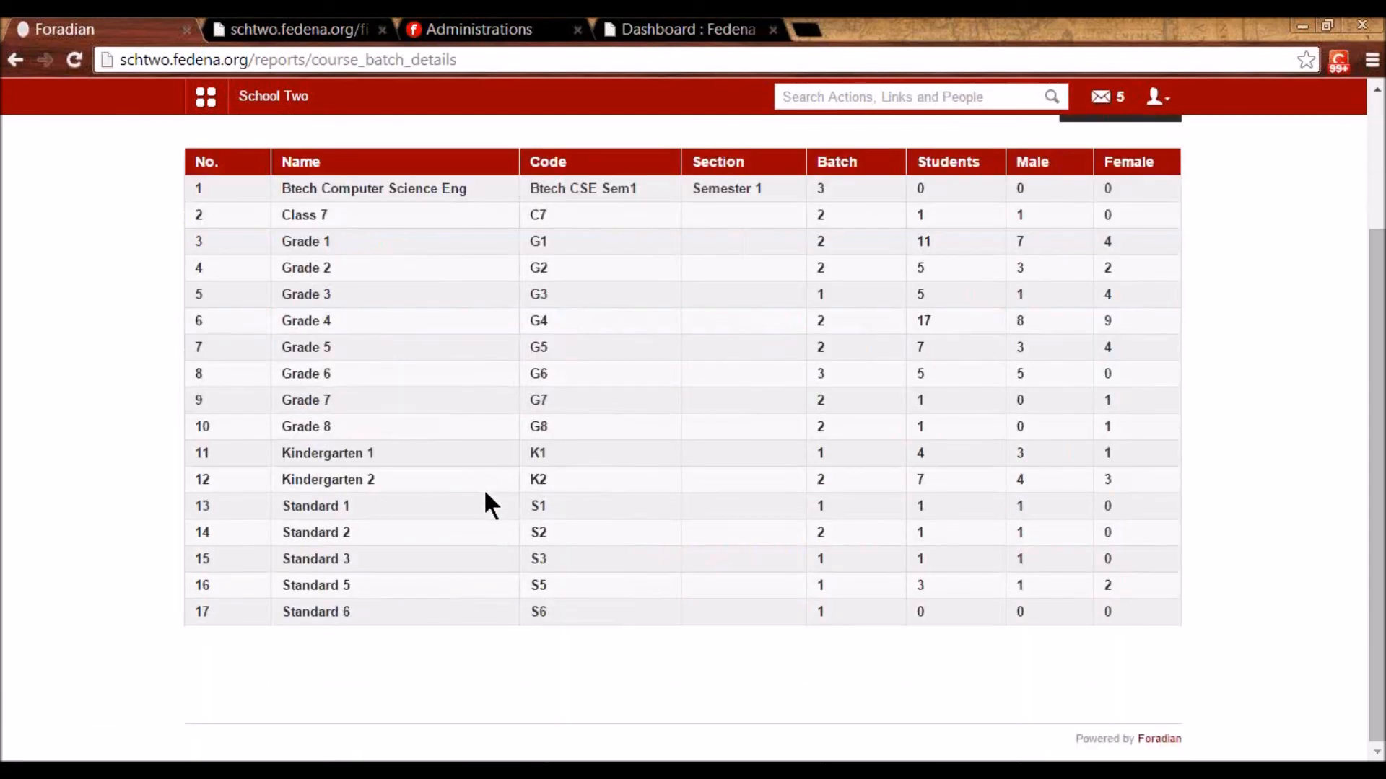
scroll(484, 488, "up", 1)
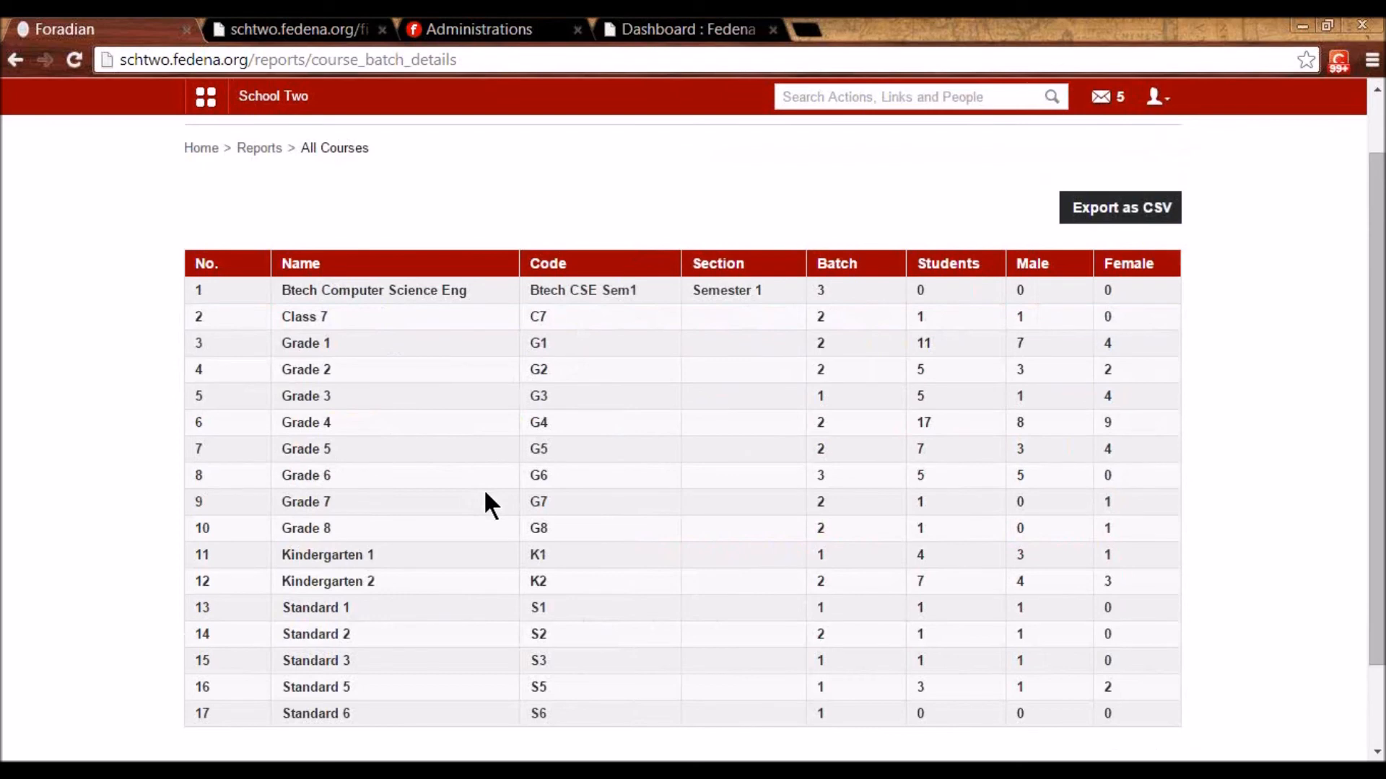
key("alt+Left")
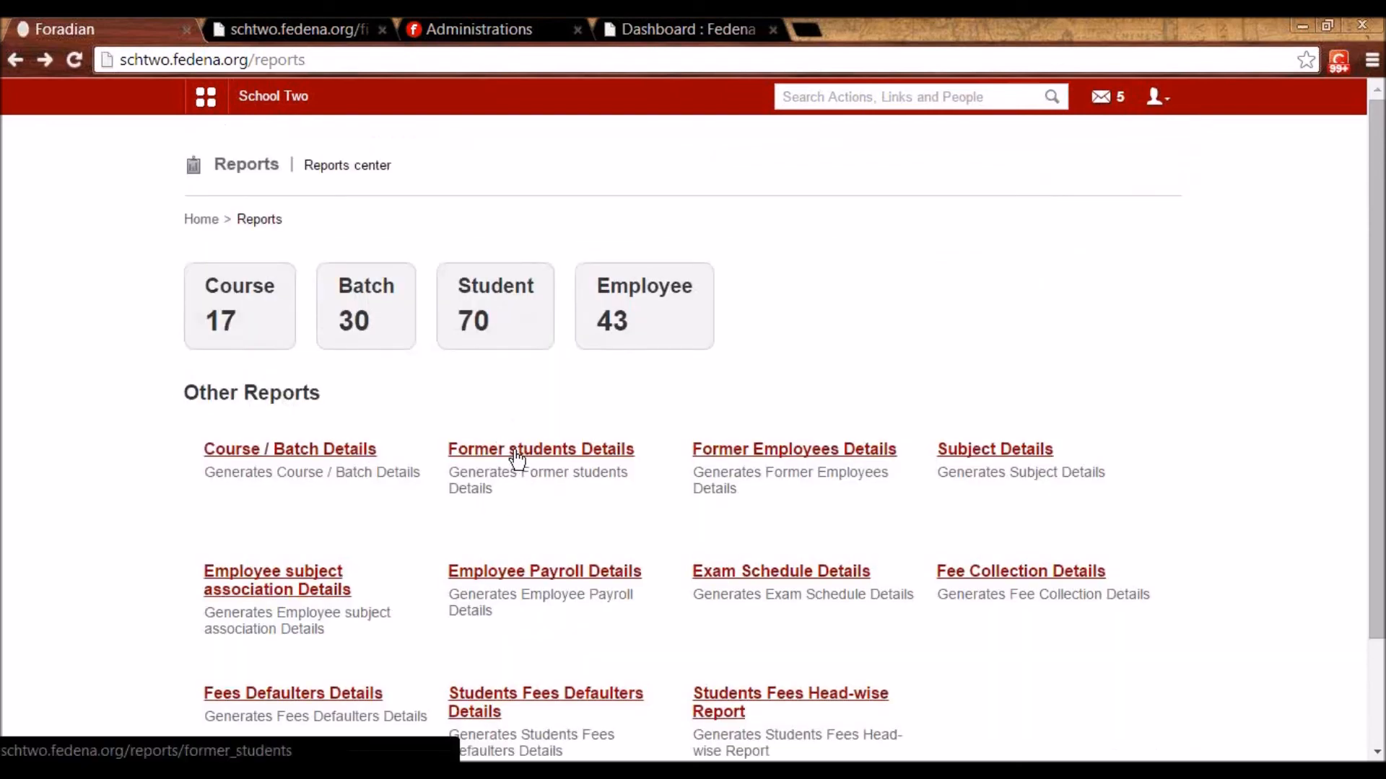
left_click(516, 453)
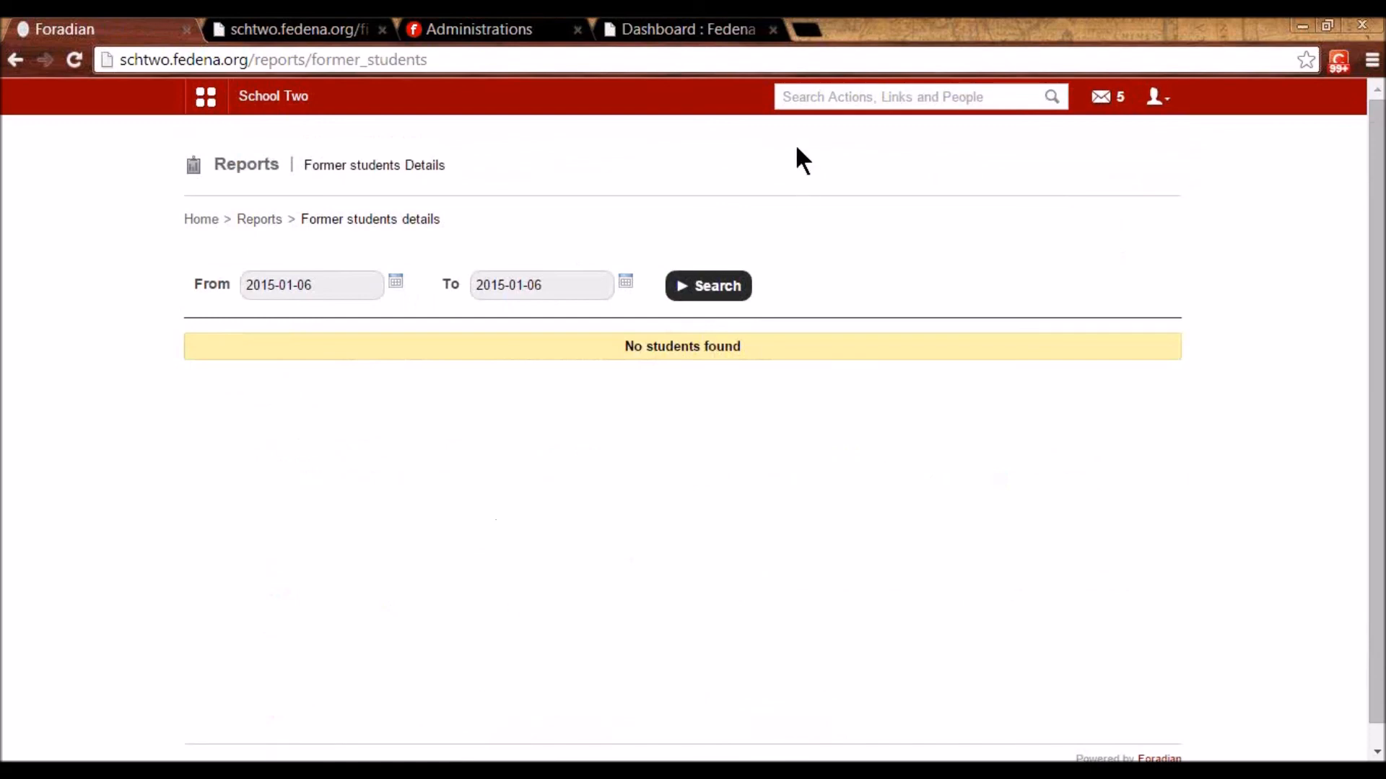
- Enter a student's first name in the header search, then reveal the Academics Students options
left_click(815, 99)
type("darcy")
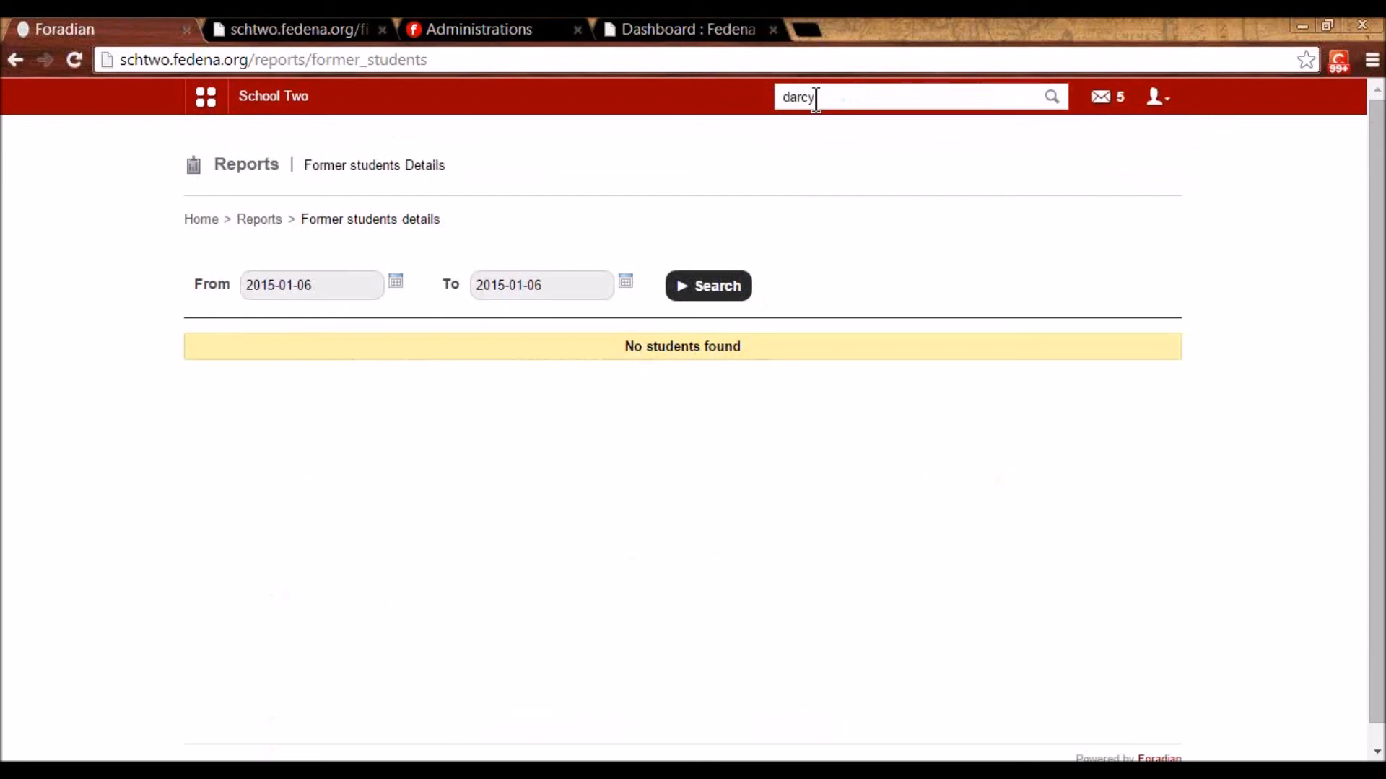
key("BackSpace")
key("BackSpace")
key("BackSpace")
key("BackSpace")
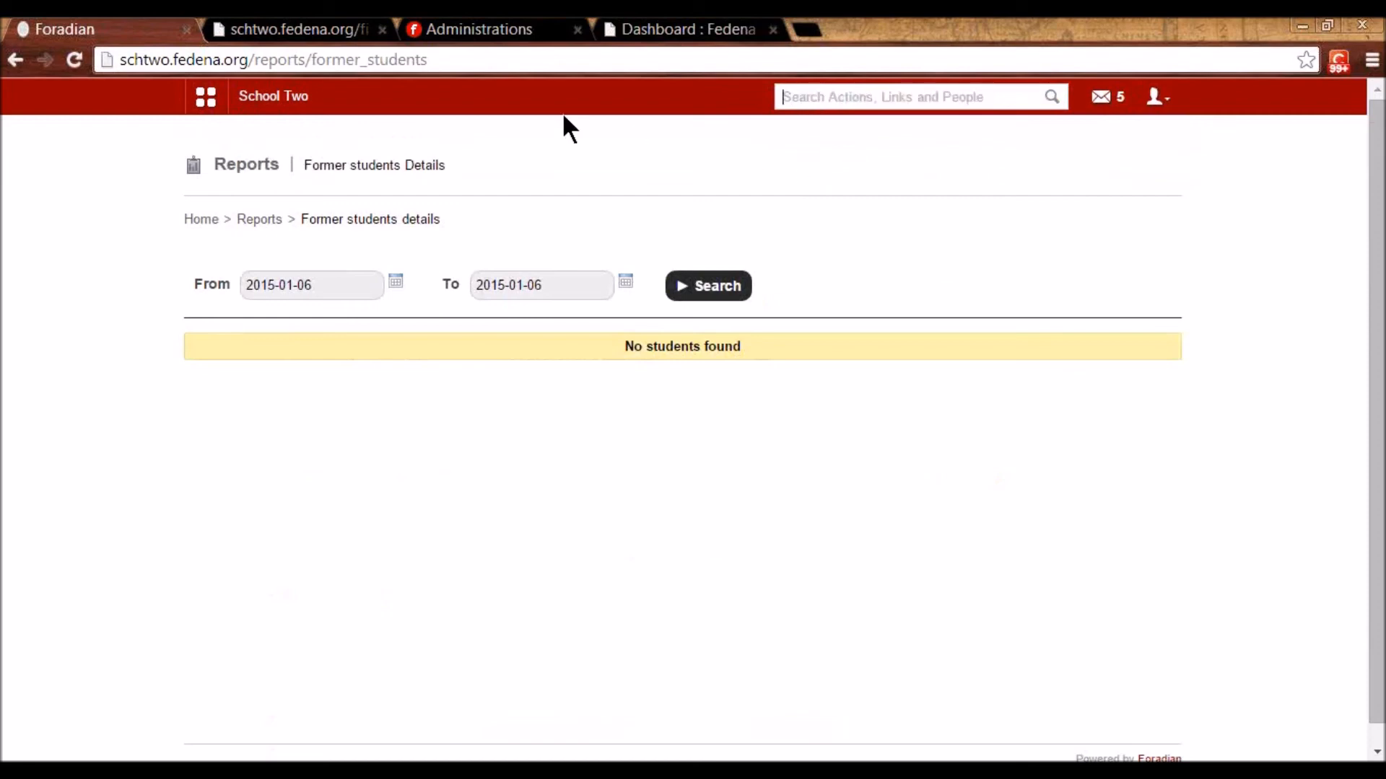
type("holly")
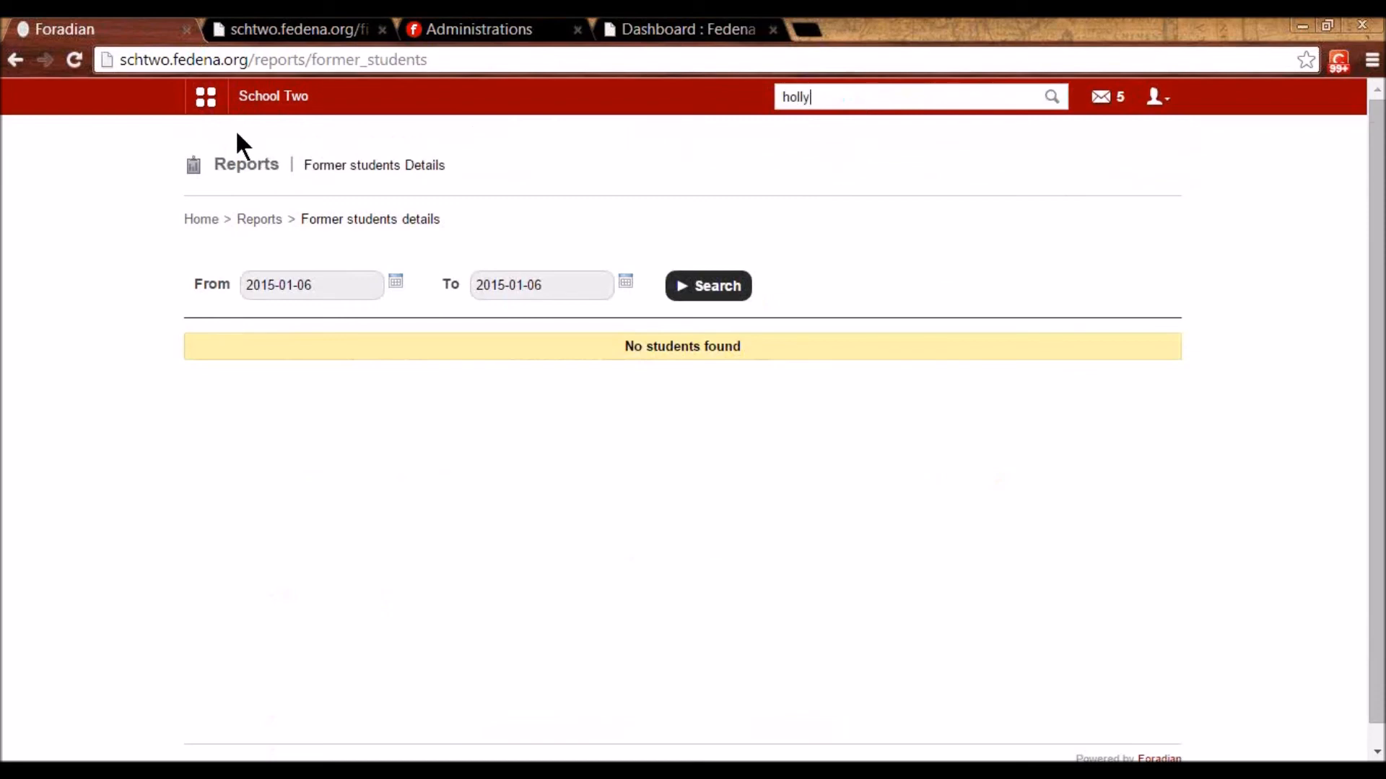
left_click(209, 101)
left_click(329, 155)
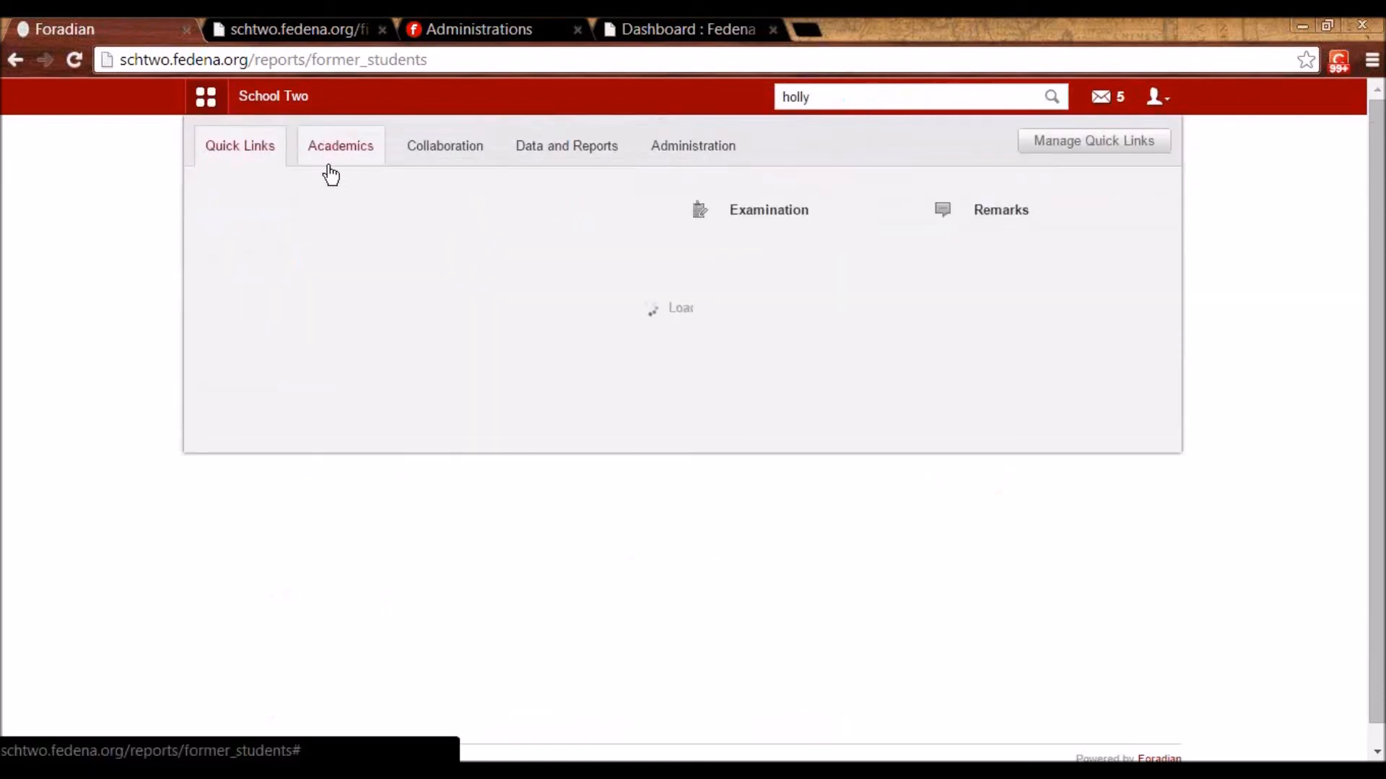
mouse_move(272, 269)
- Search Student details for the Grade 1 student by their admission number
left_click(466, 289)
left_click(390, 282)
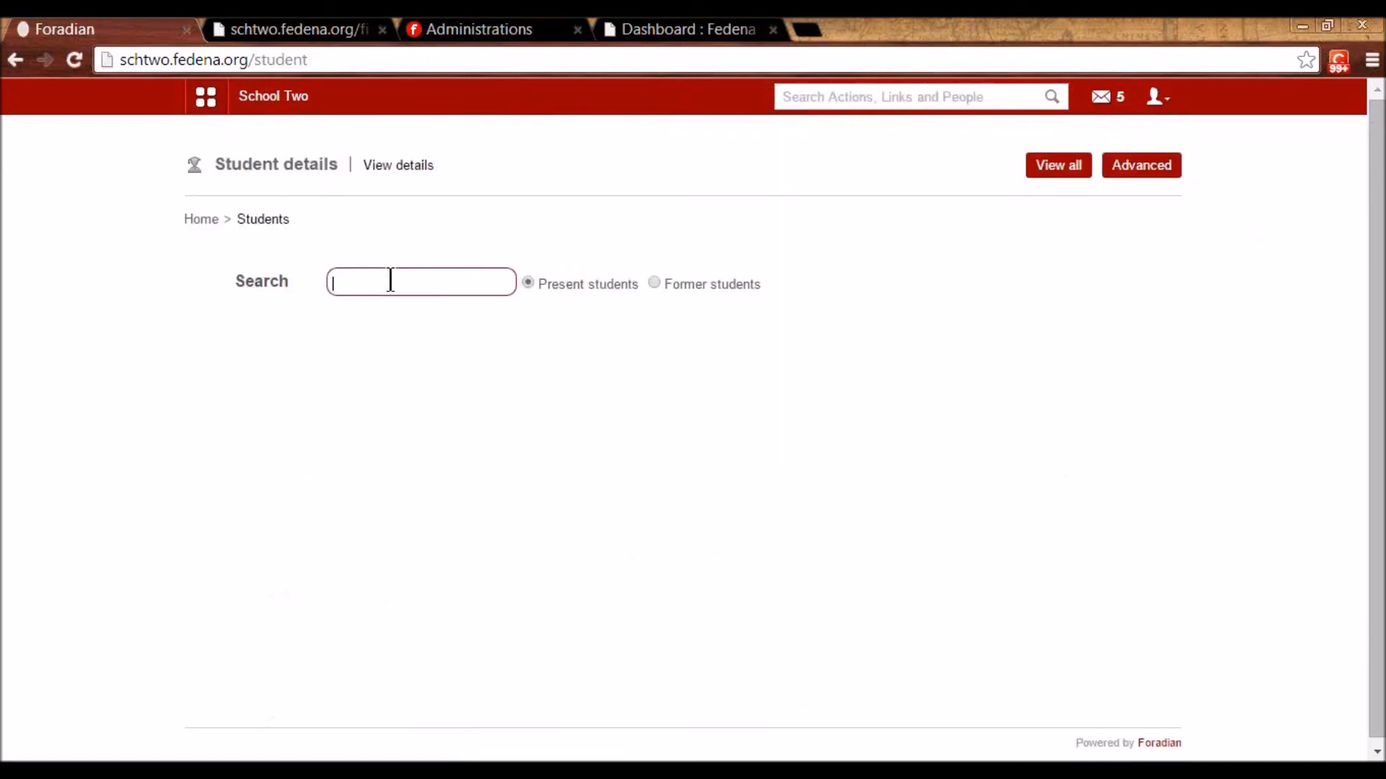
type("hi")
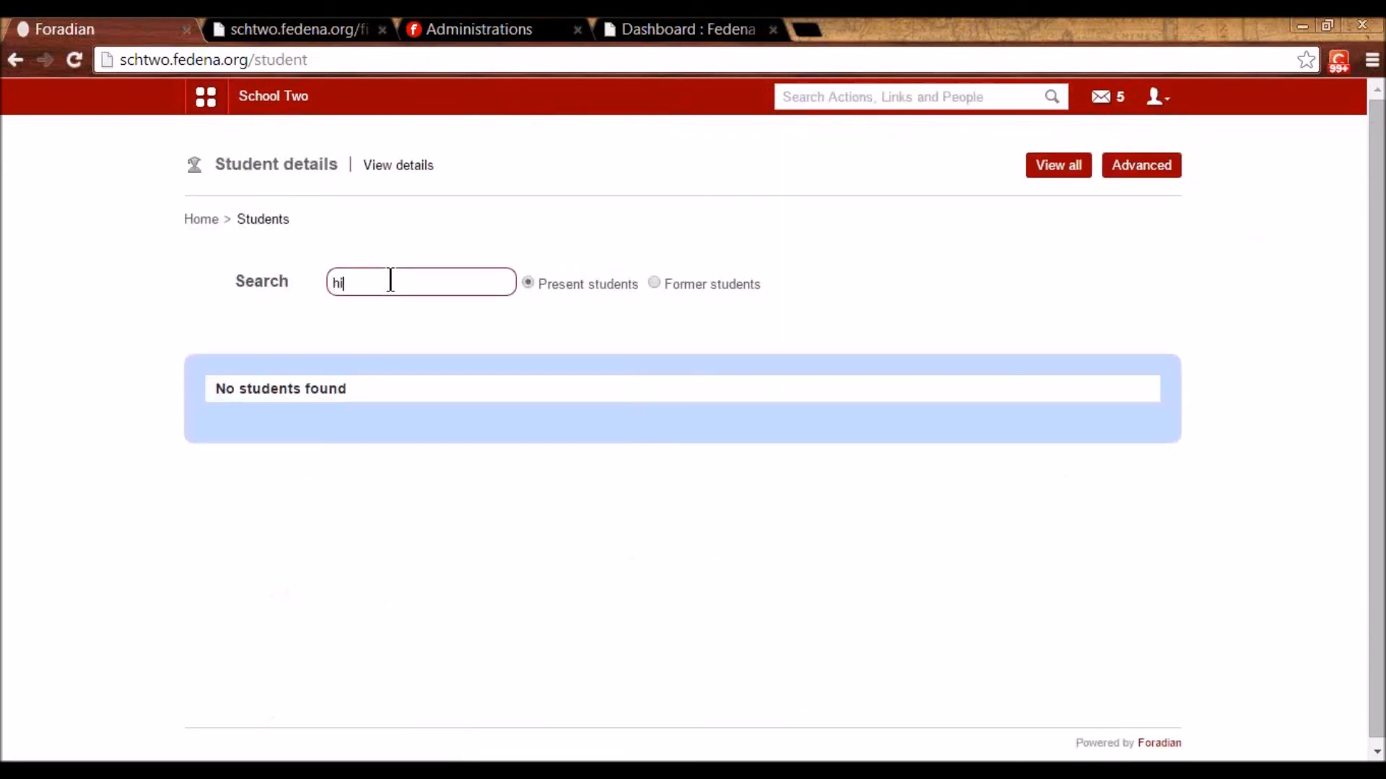
key("BackSpace")
key("BackSpace")
type("user4")
key("BackSpace")
type("45")
- Open the matching student's profile and bring up its Remove student options
left_click(348, 430)
scroll(506, 447, "down", 3)
scroll(584, 459, "up", 3)
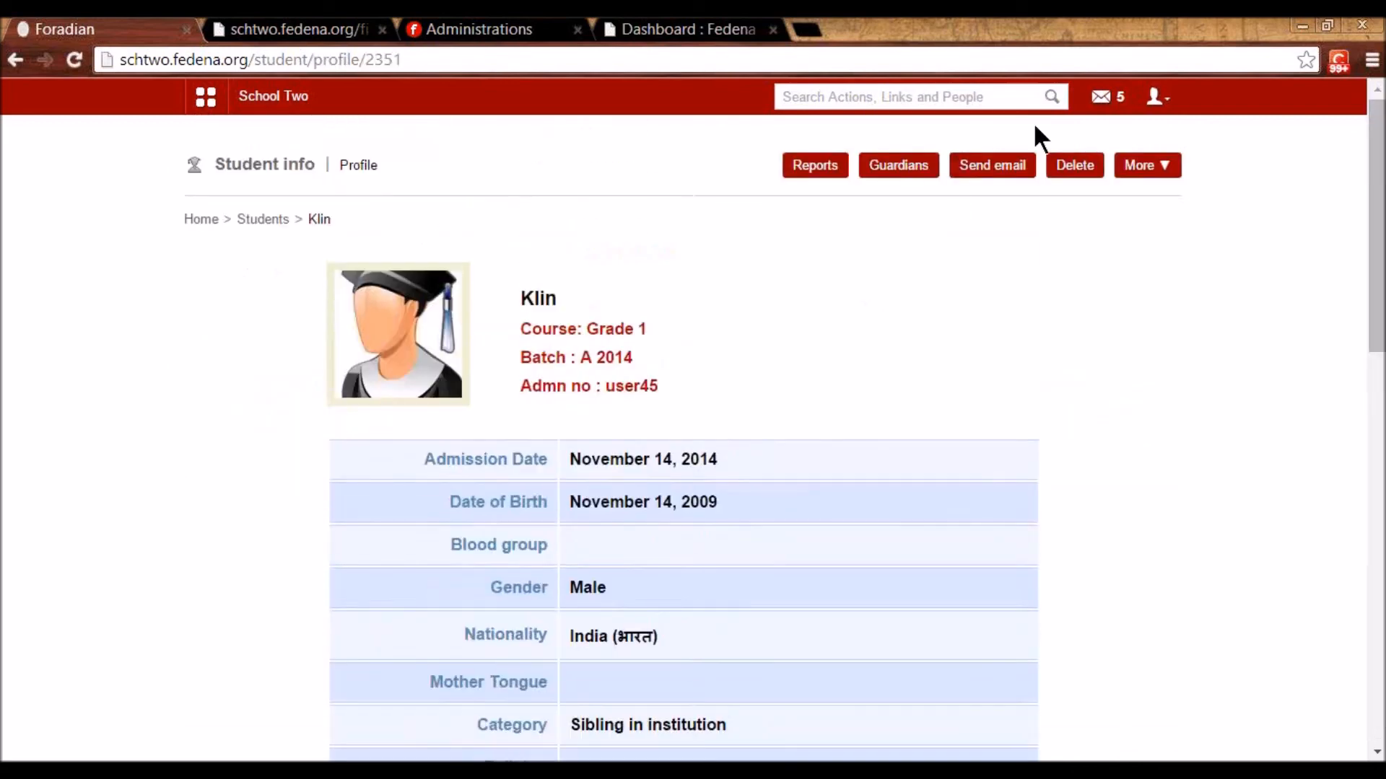
left_click(1082, 165)
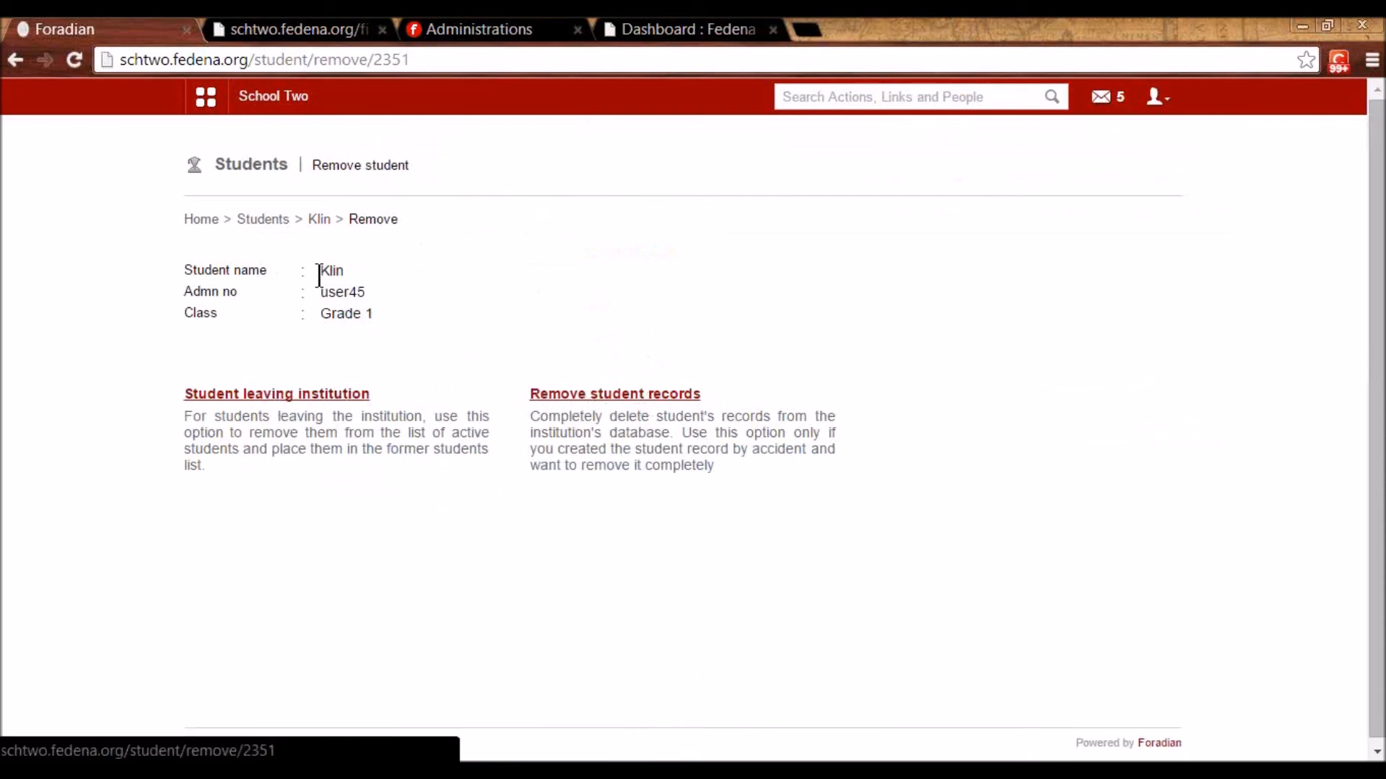
- Archive the student as leaving the institution with reason Transferred
left_click(312, 401)
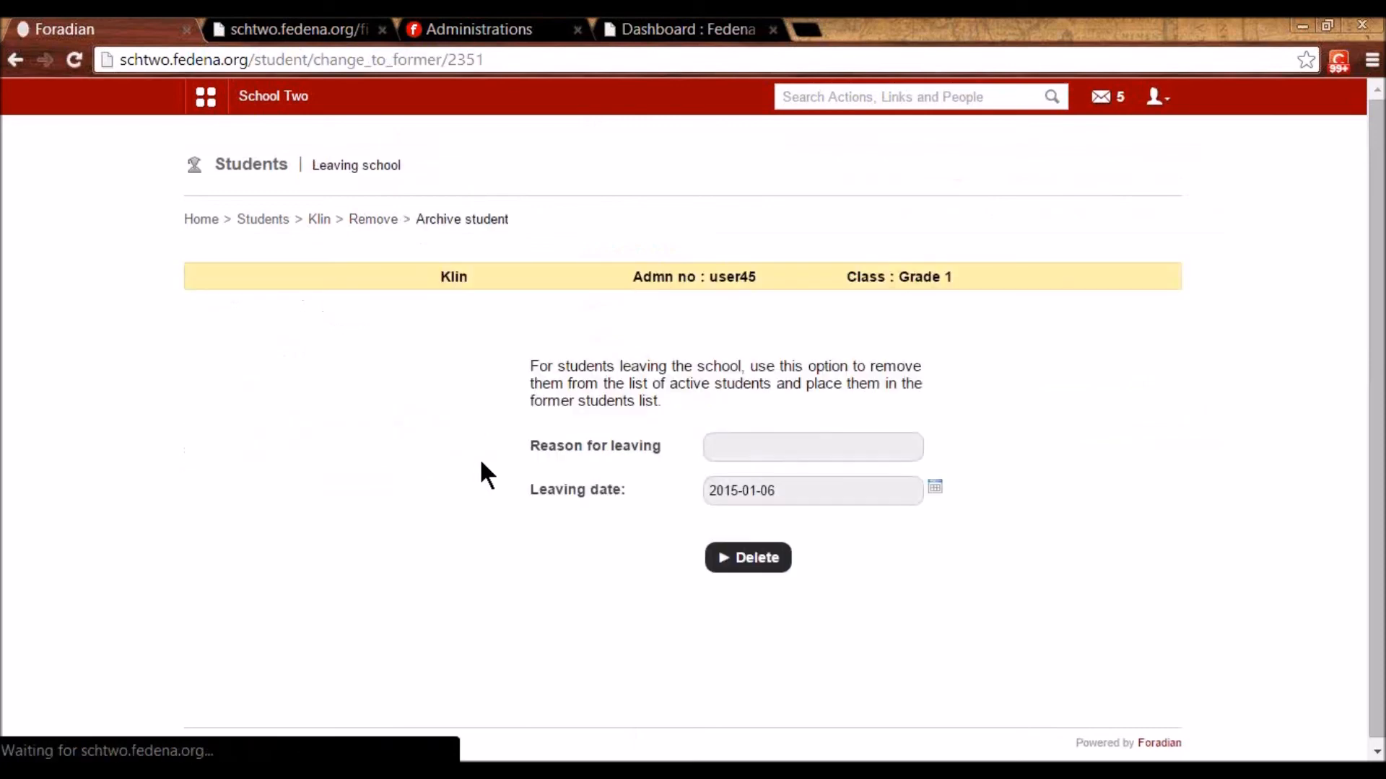
left_click(728, 443)
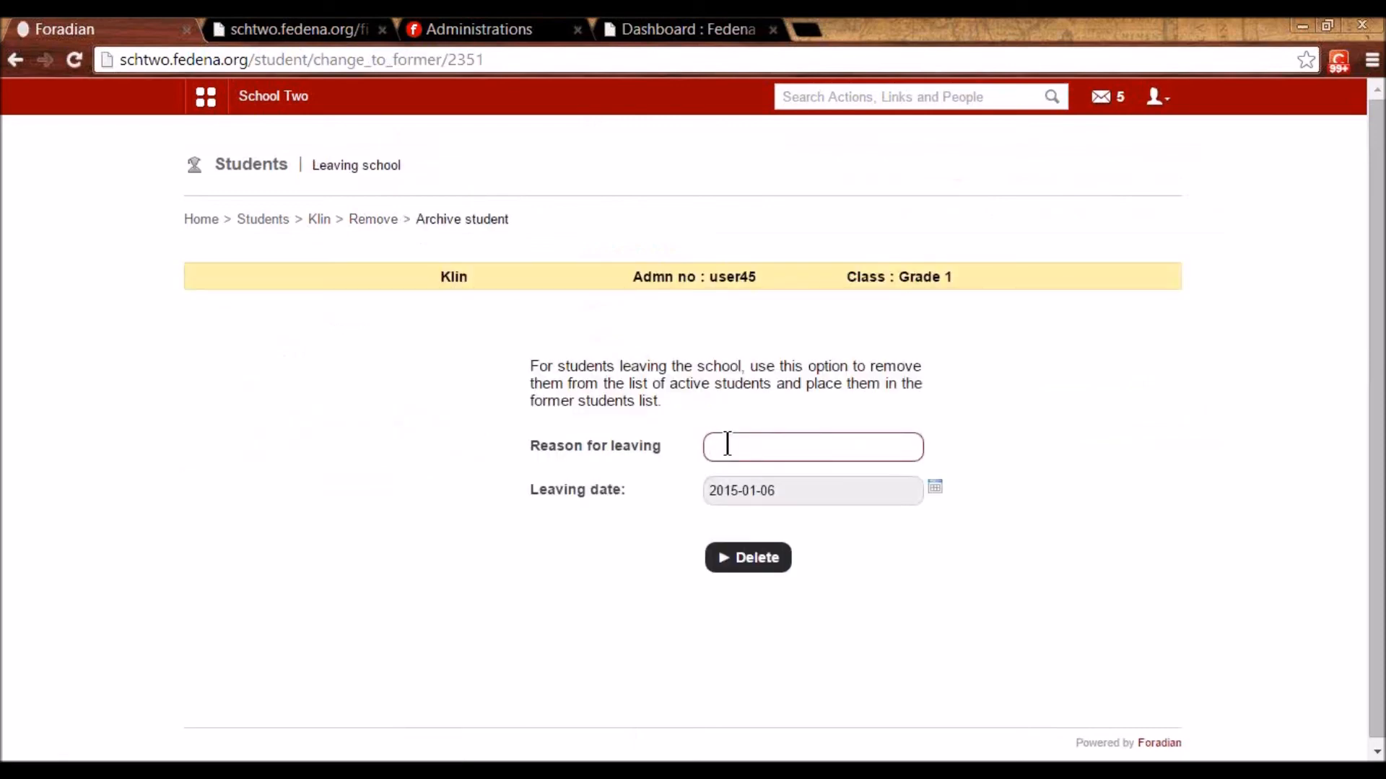
type("Transferred")
left_click(736, 475)
left_click(770, 558)
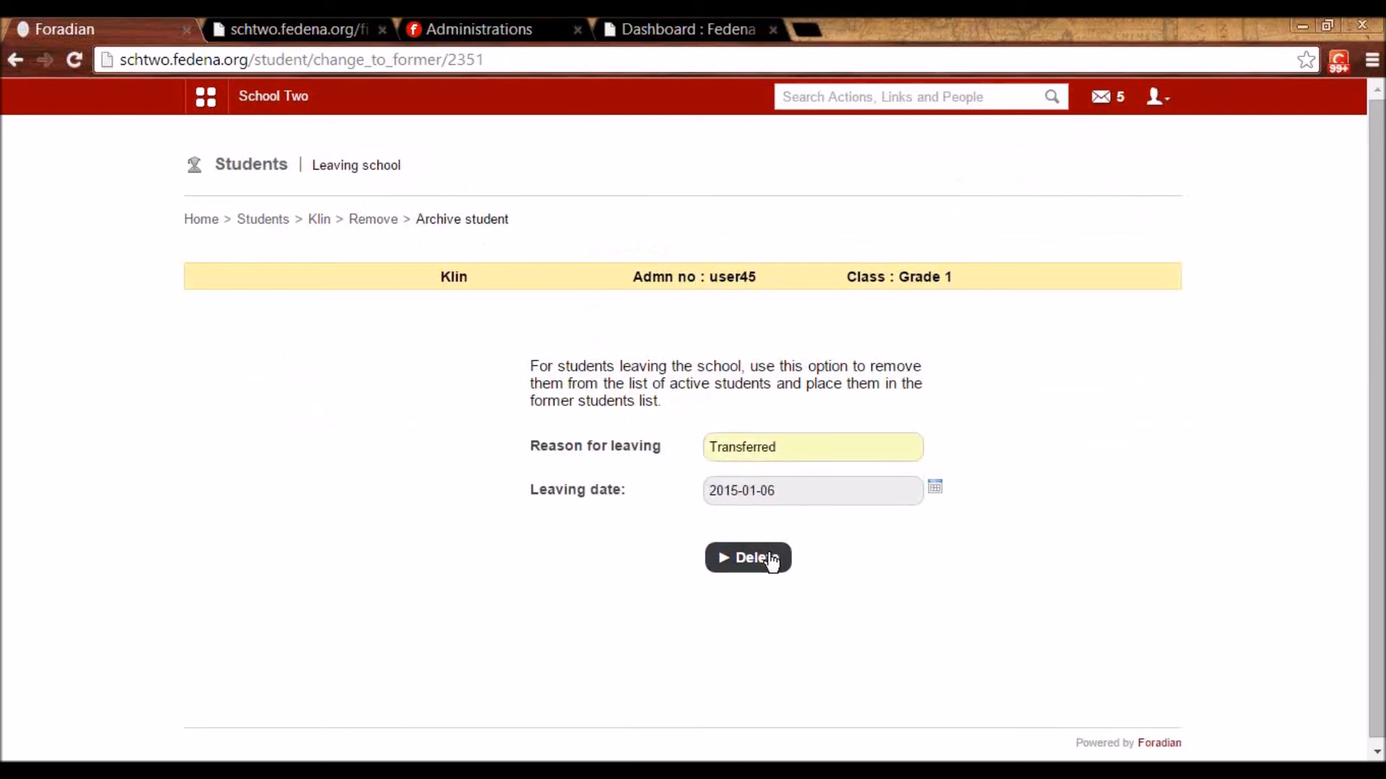
- Generate and review the student's transfer certificate, then return to the first tab
left_click(600, 422)
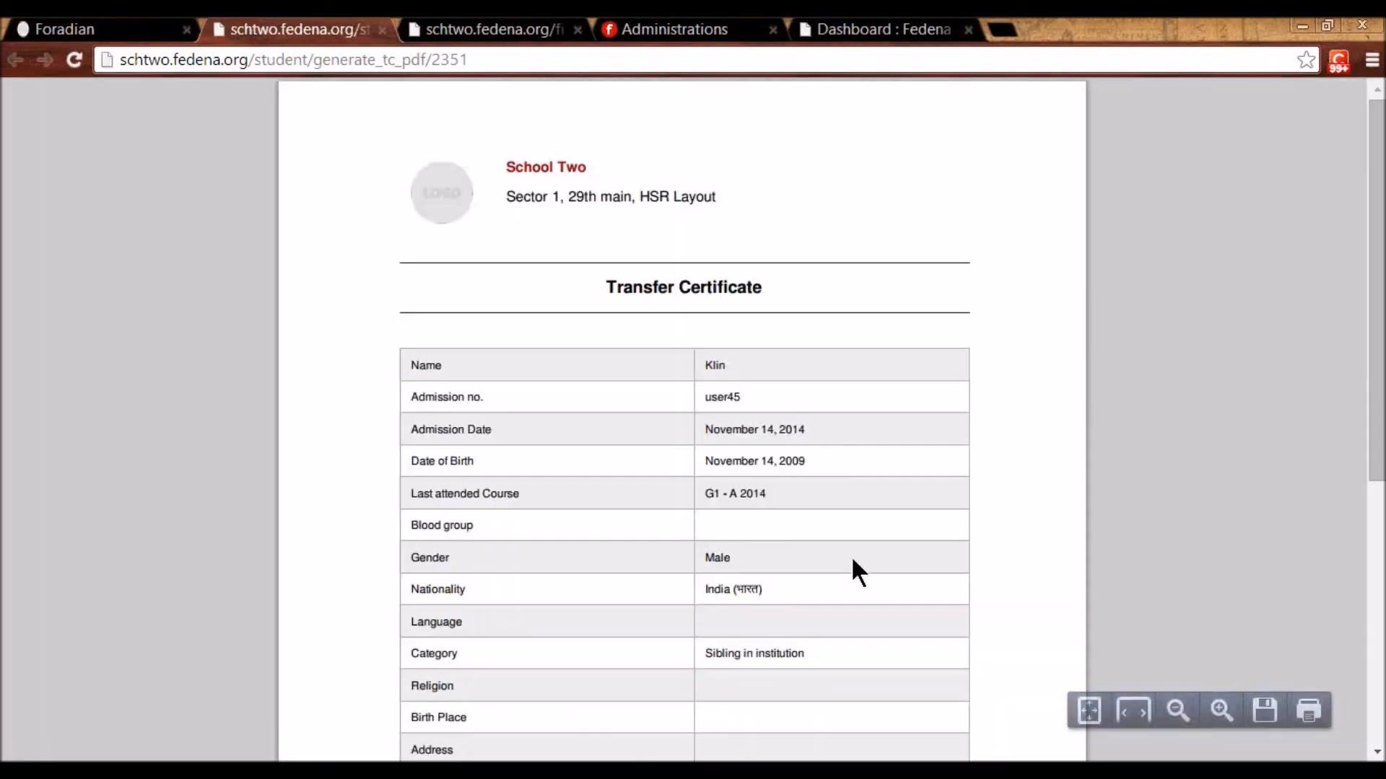
scroll(852, 560, "down", 1)
scroll(853, 560, "up", 1)
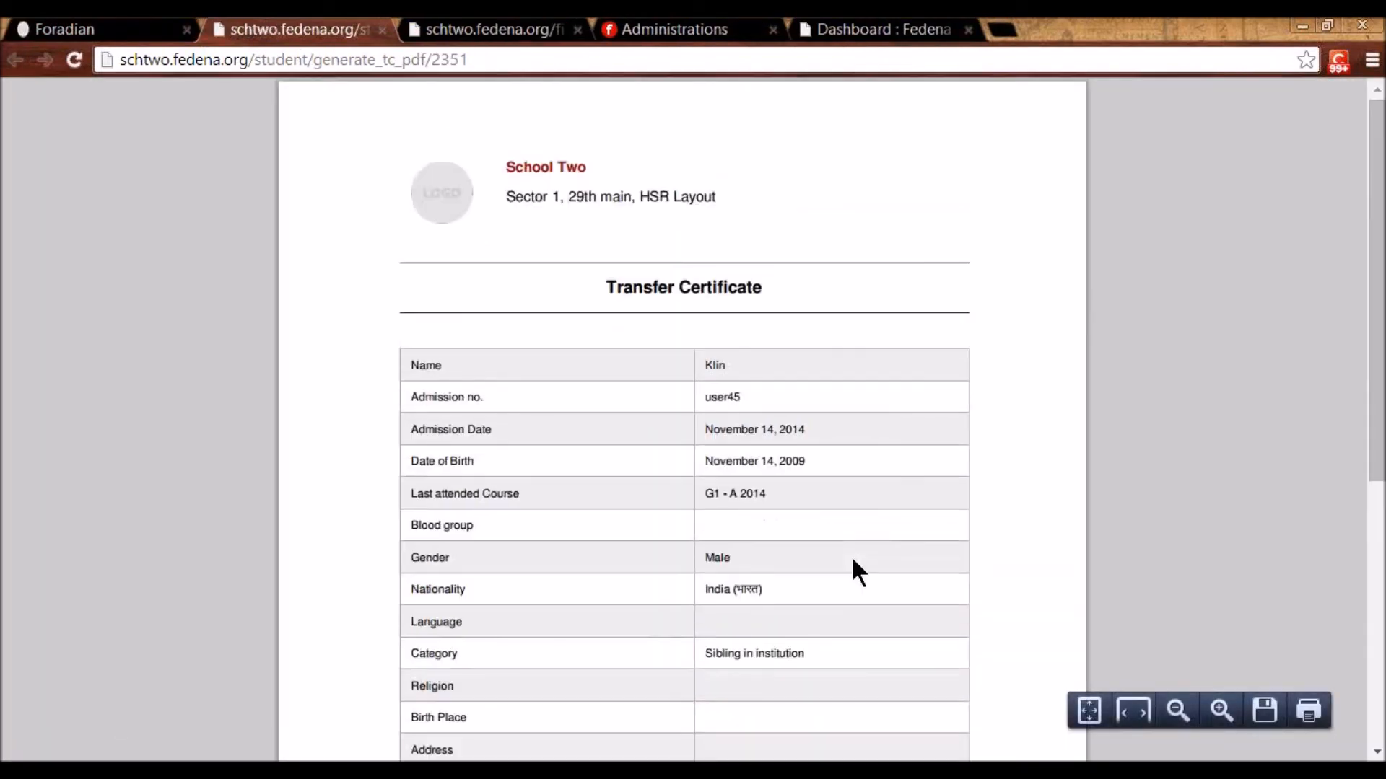
scroll(853, 560, "down", 2)
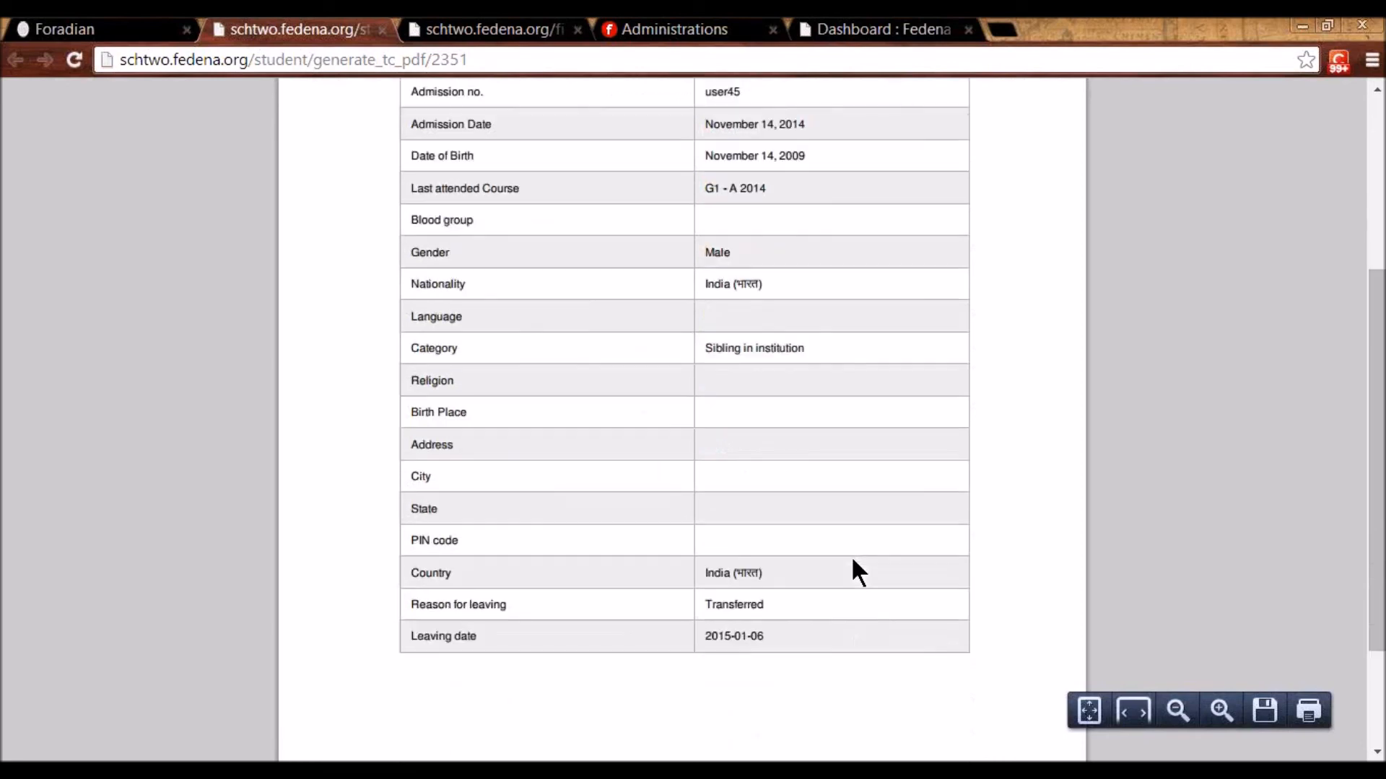
scroll(852, 560, "up", 1)
scroll(852, 560, "up", 1)
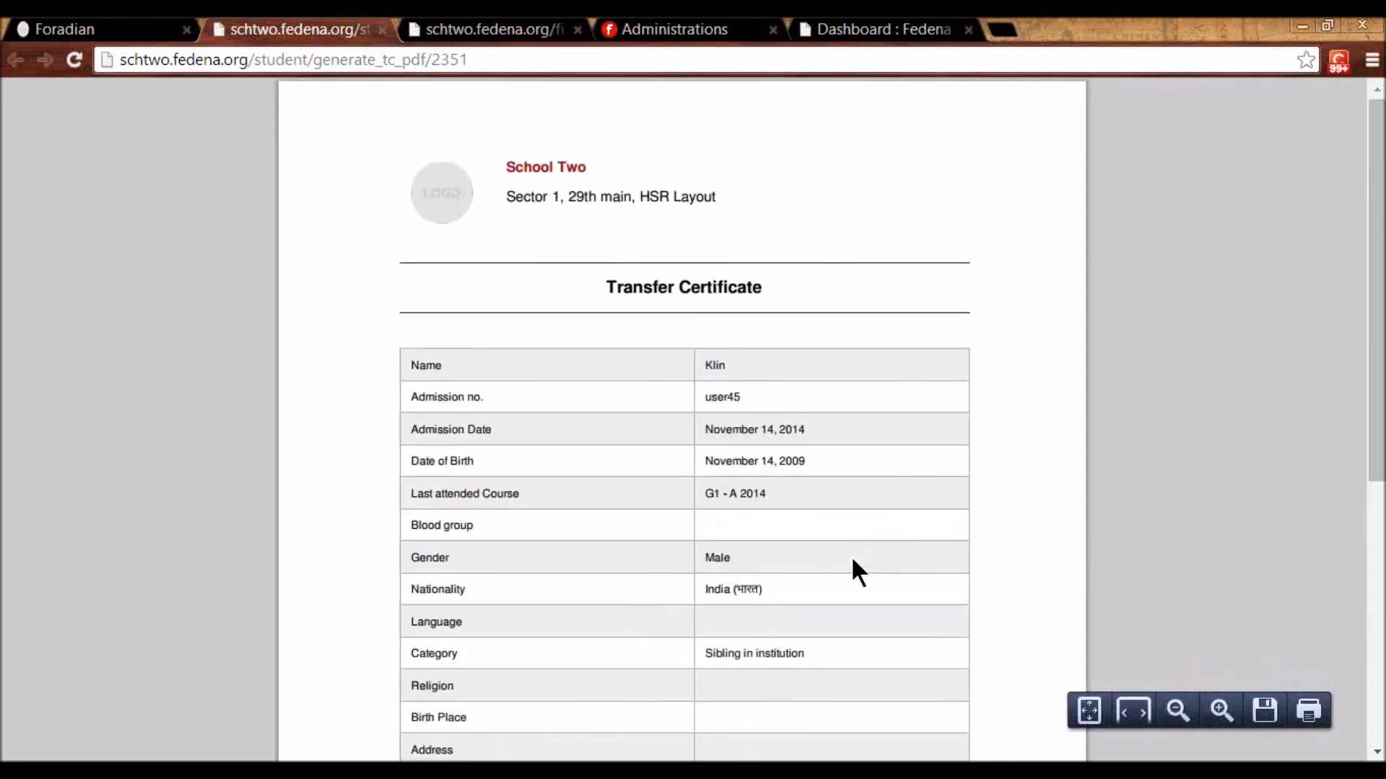
double_click(725, 398)
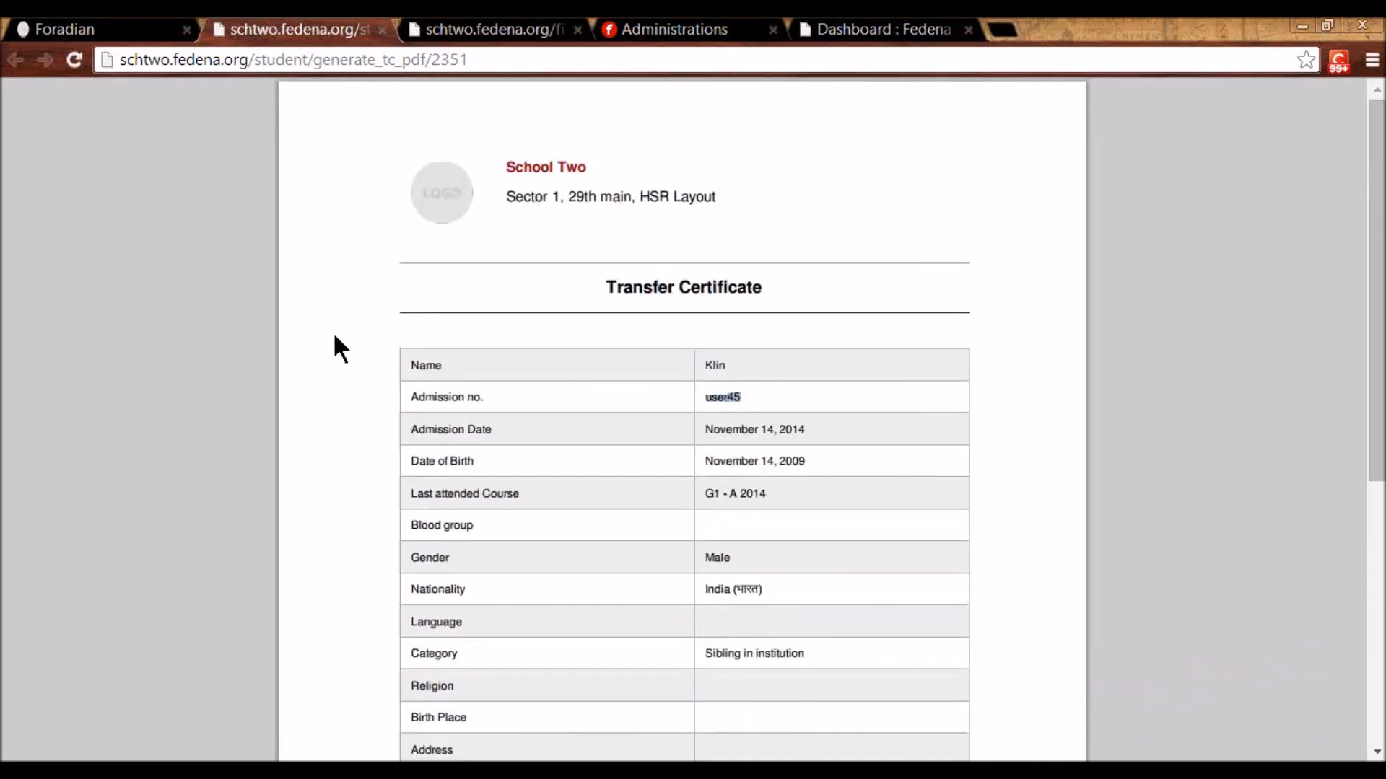
left_click(108, 25)
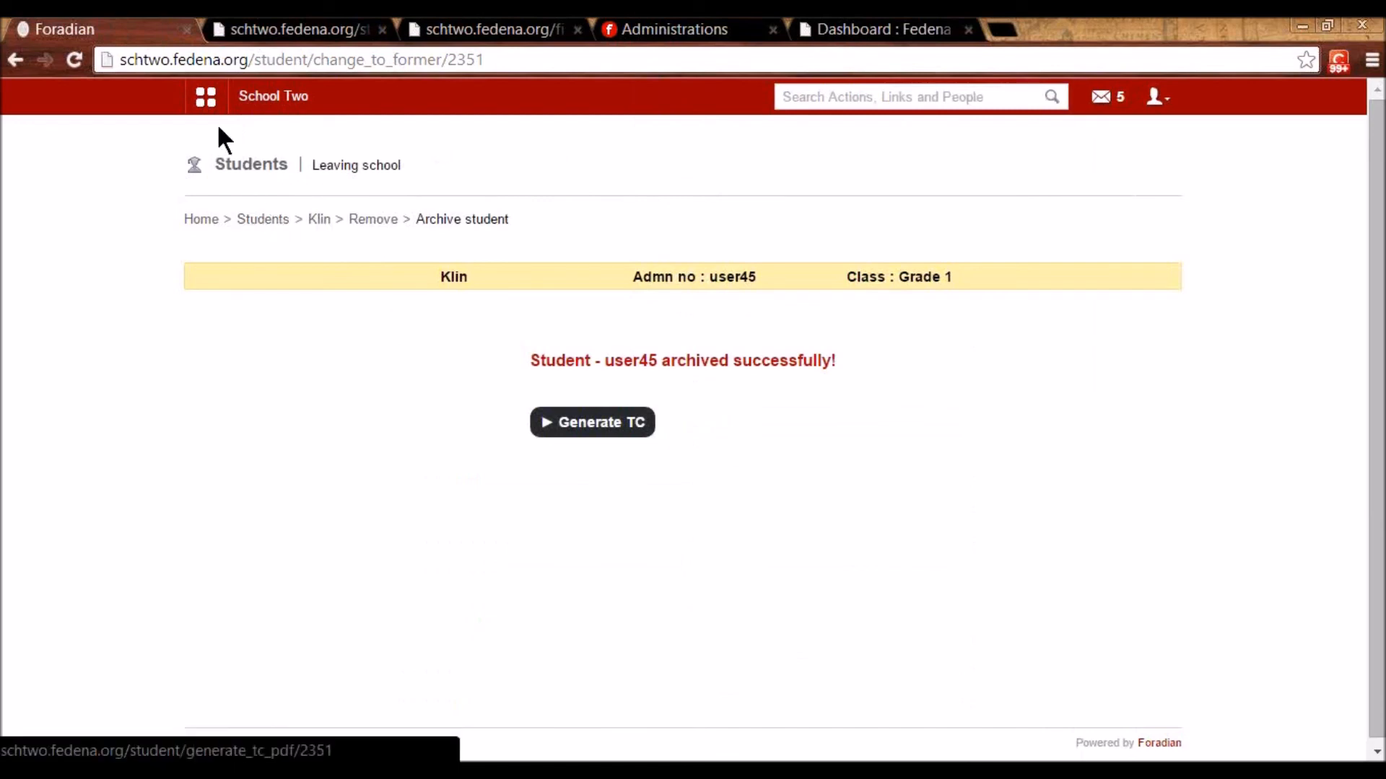
- Open the Former students Details report from Data and Reports > Reports
left_click(348, 142)
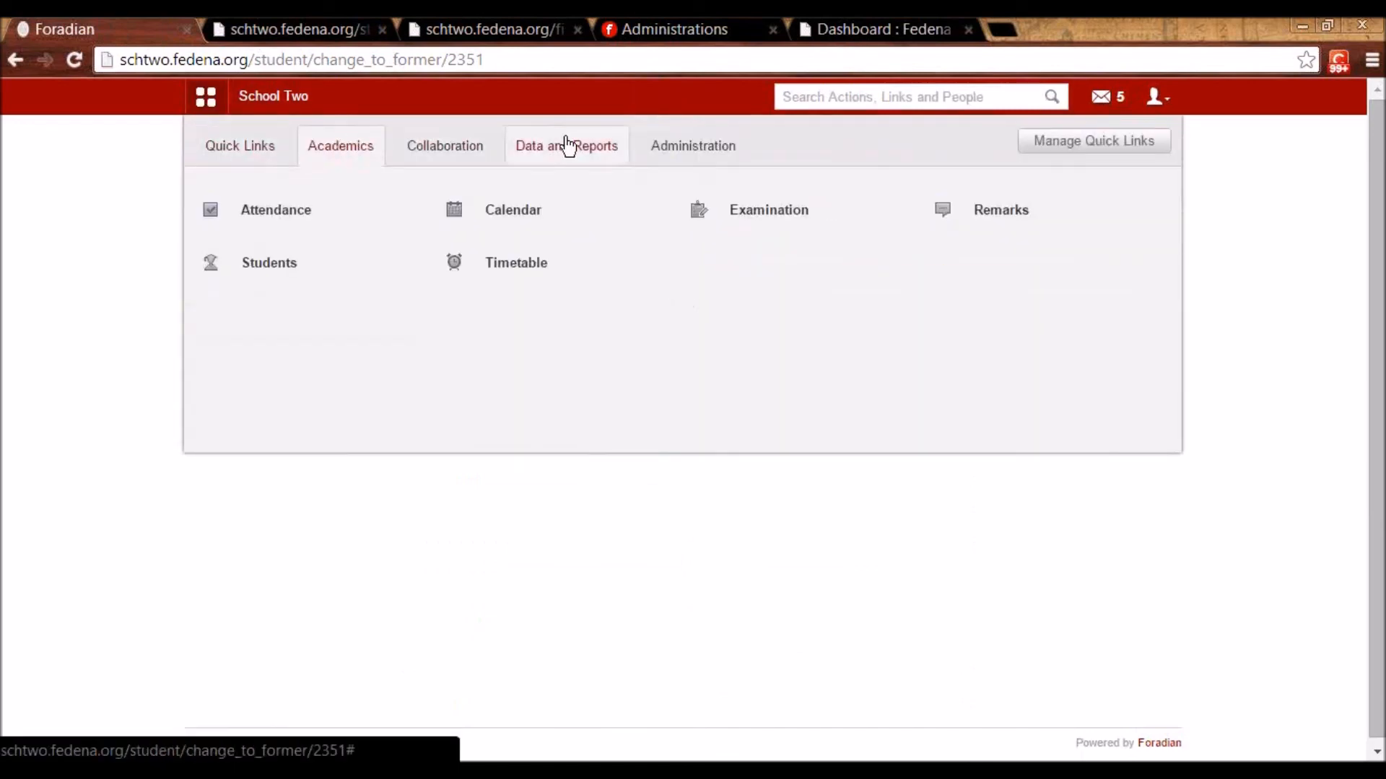
left_click(566, 144)
left_click(345, 225)
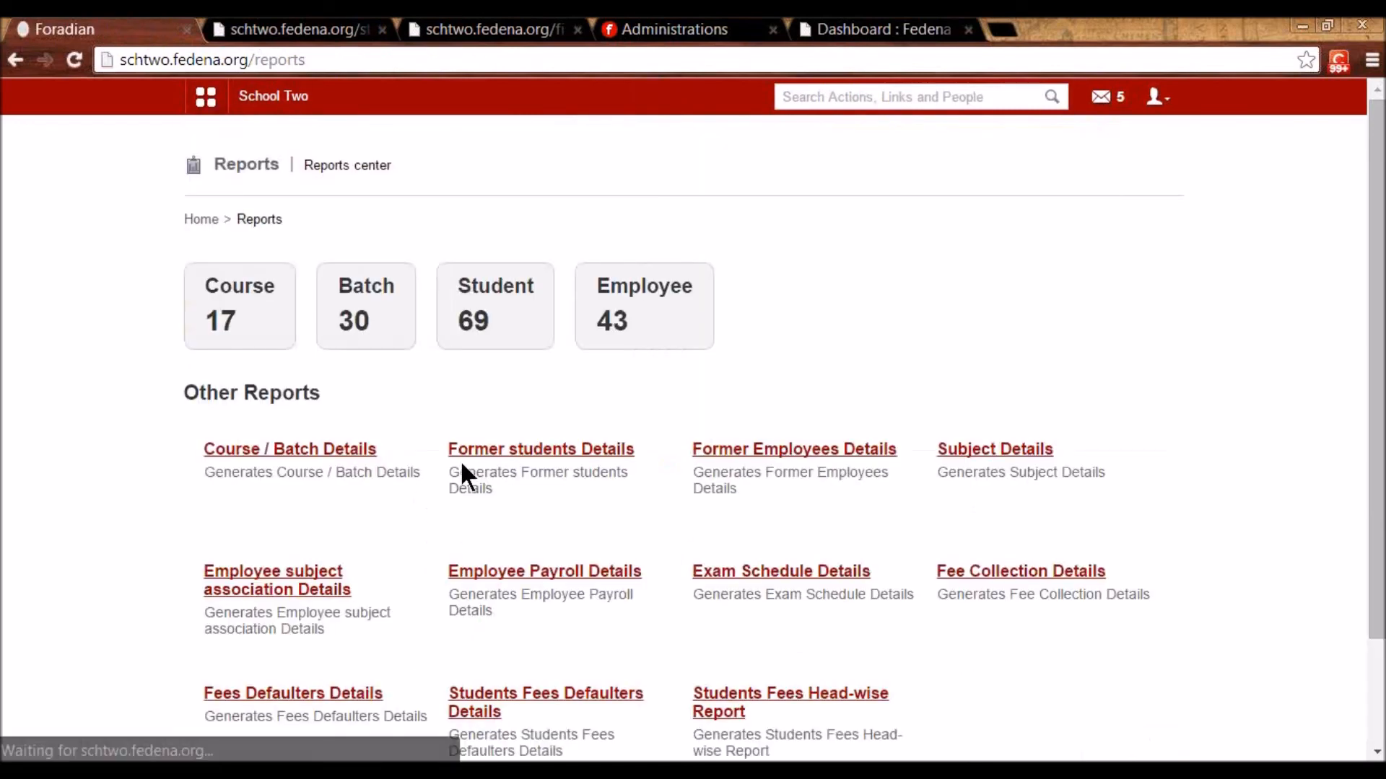
left_click(478, 454)
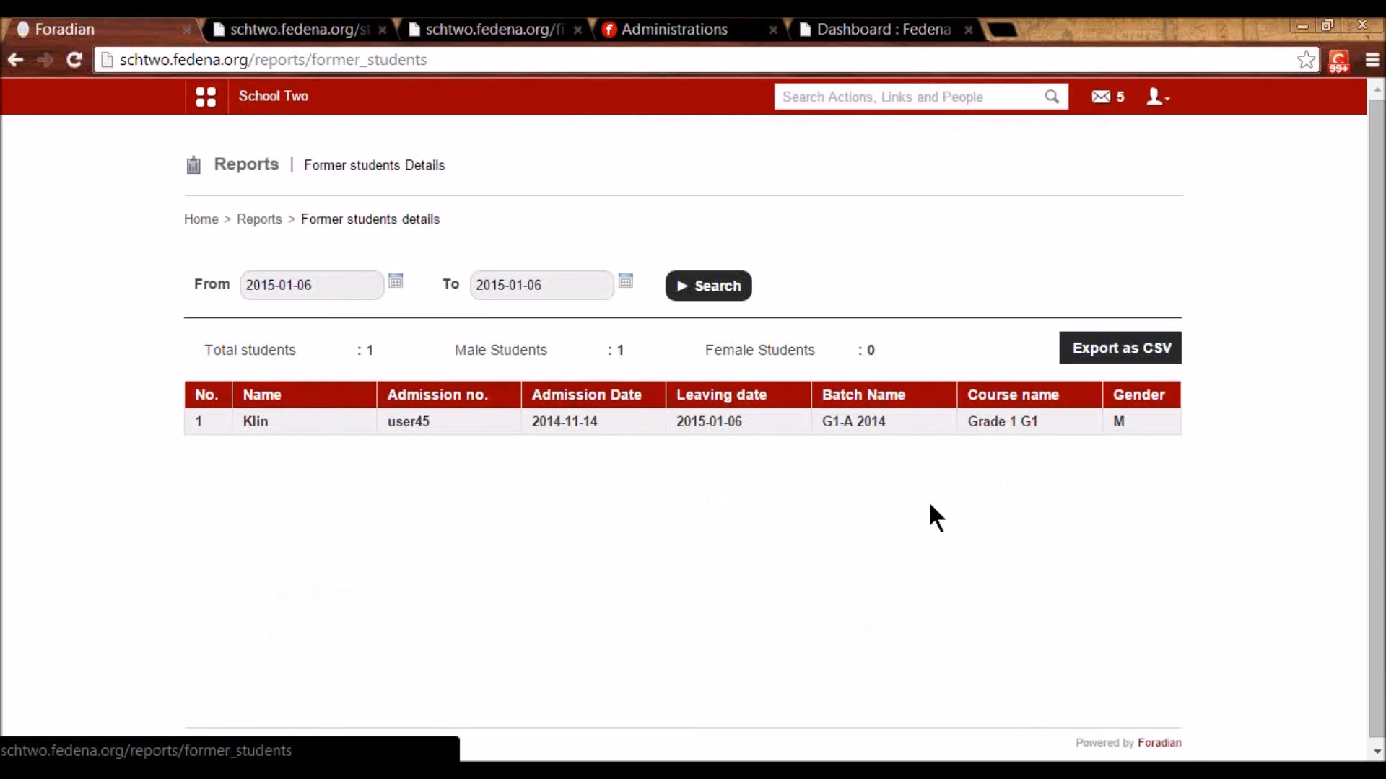
- Check the Former Employees Details report shows none, then go back to Reports
left_click(264, 219)
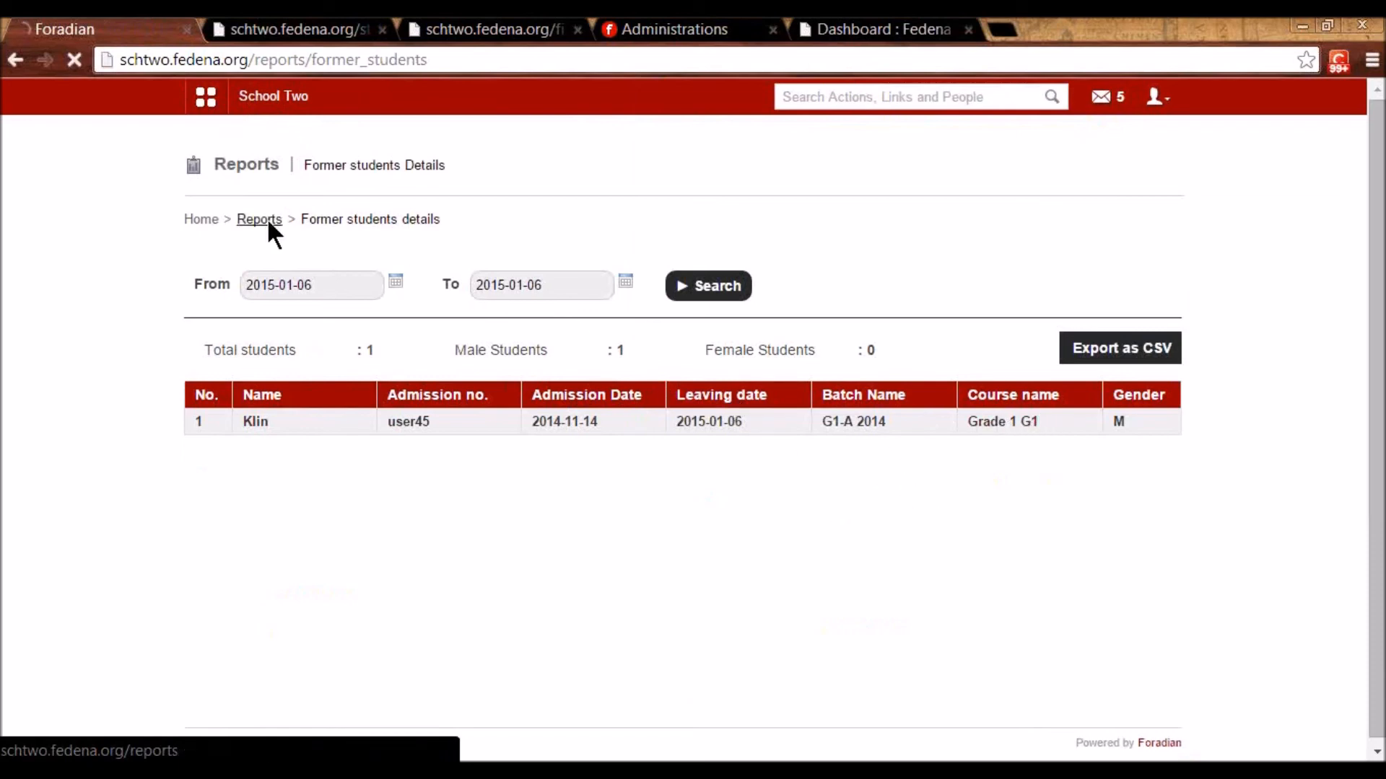
left_click(753, 454)
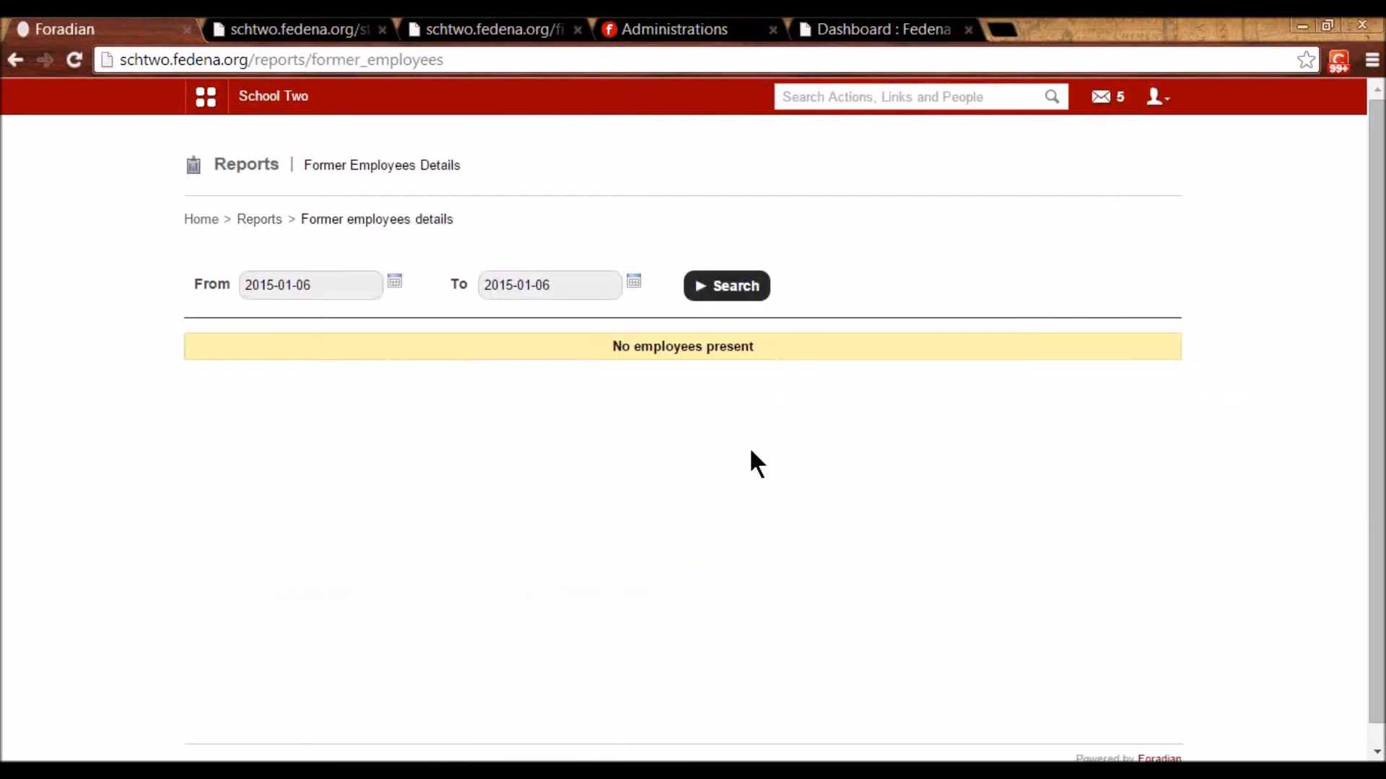
key("alt+Left")
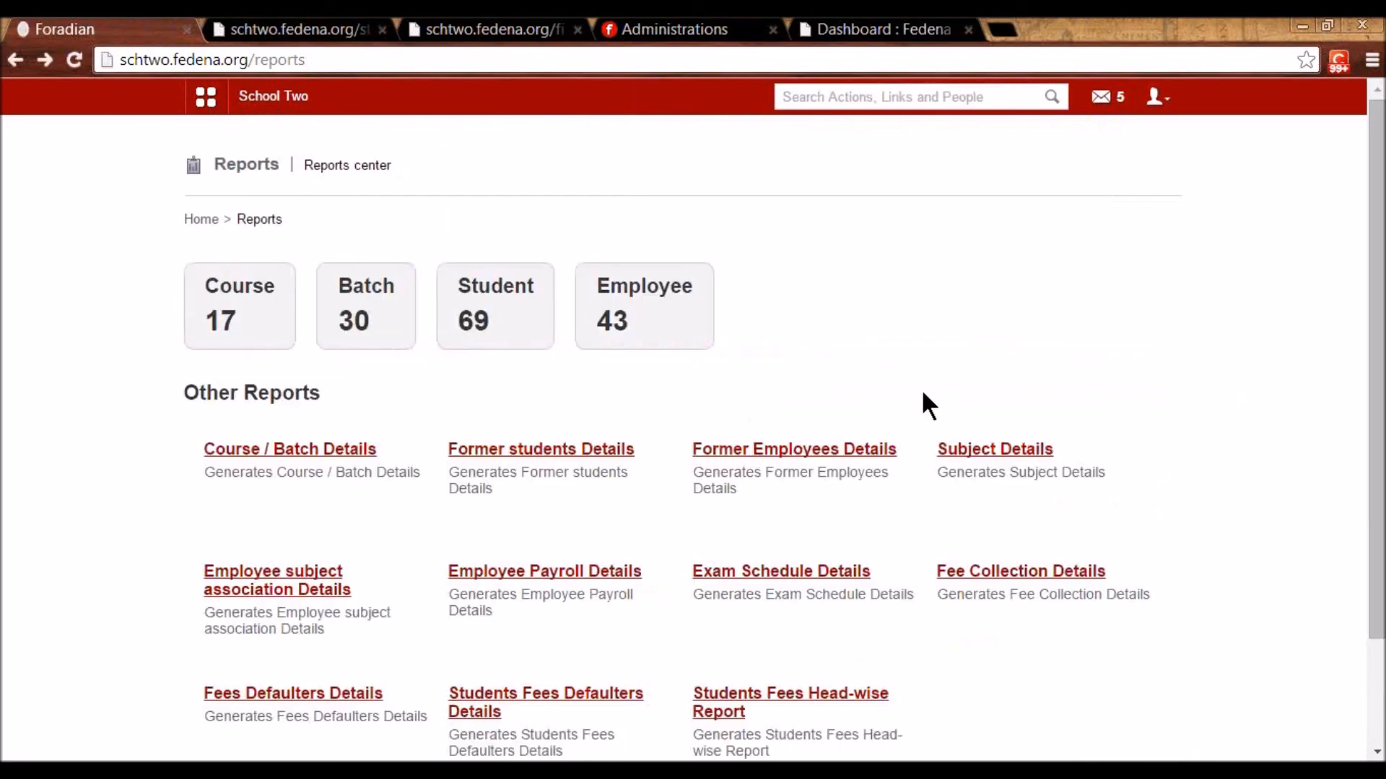
- Scroll through the subject details report, then return to the Reports center
left_click(974, 457)
scroll(499, 504, "down", 3)
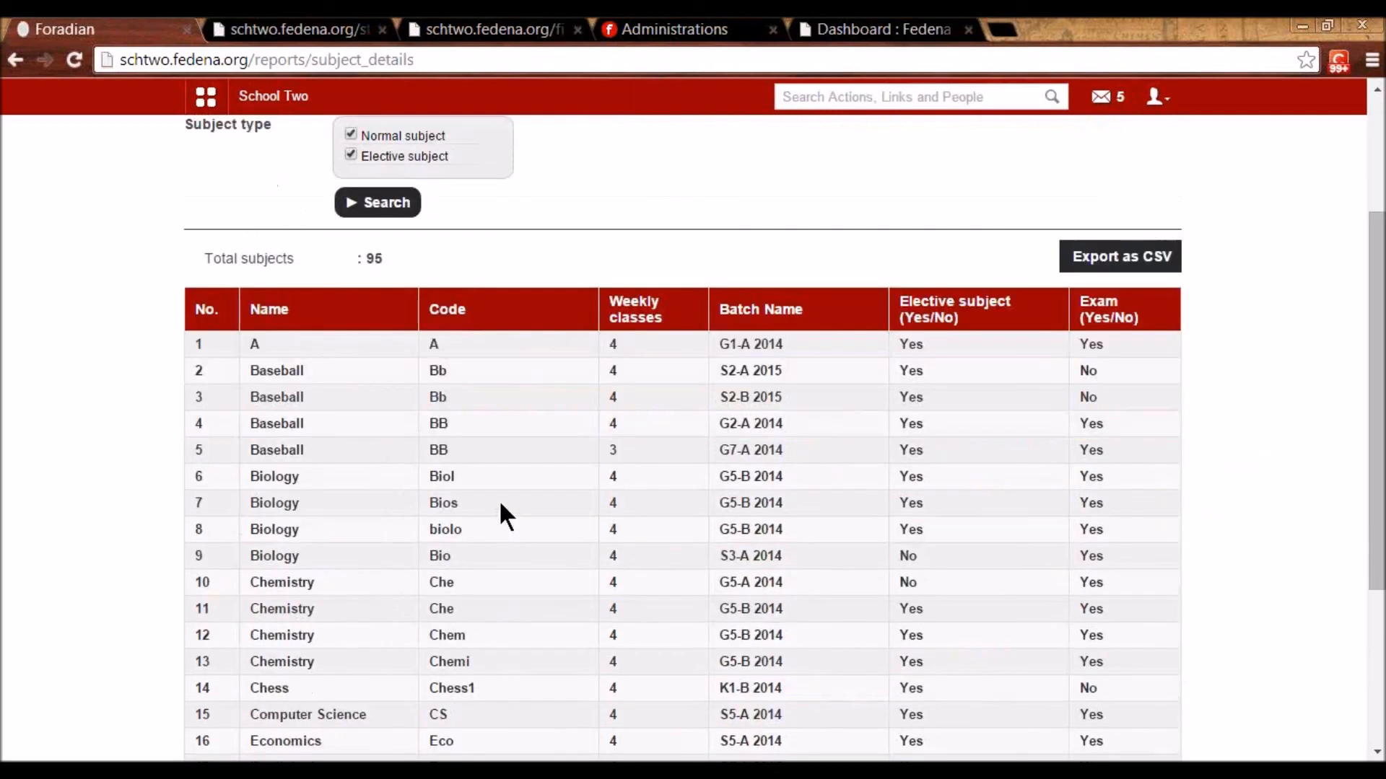
scroll(499, 509, "down", 1)
scroll(642, 509, "down", 1)
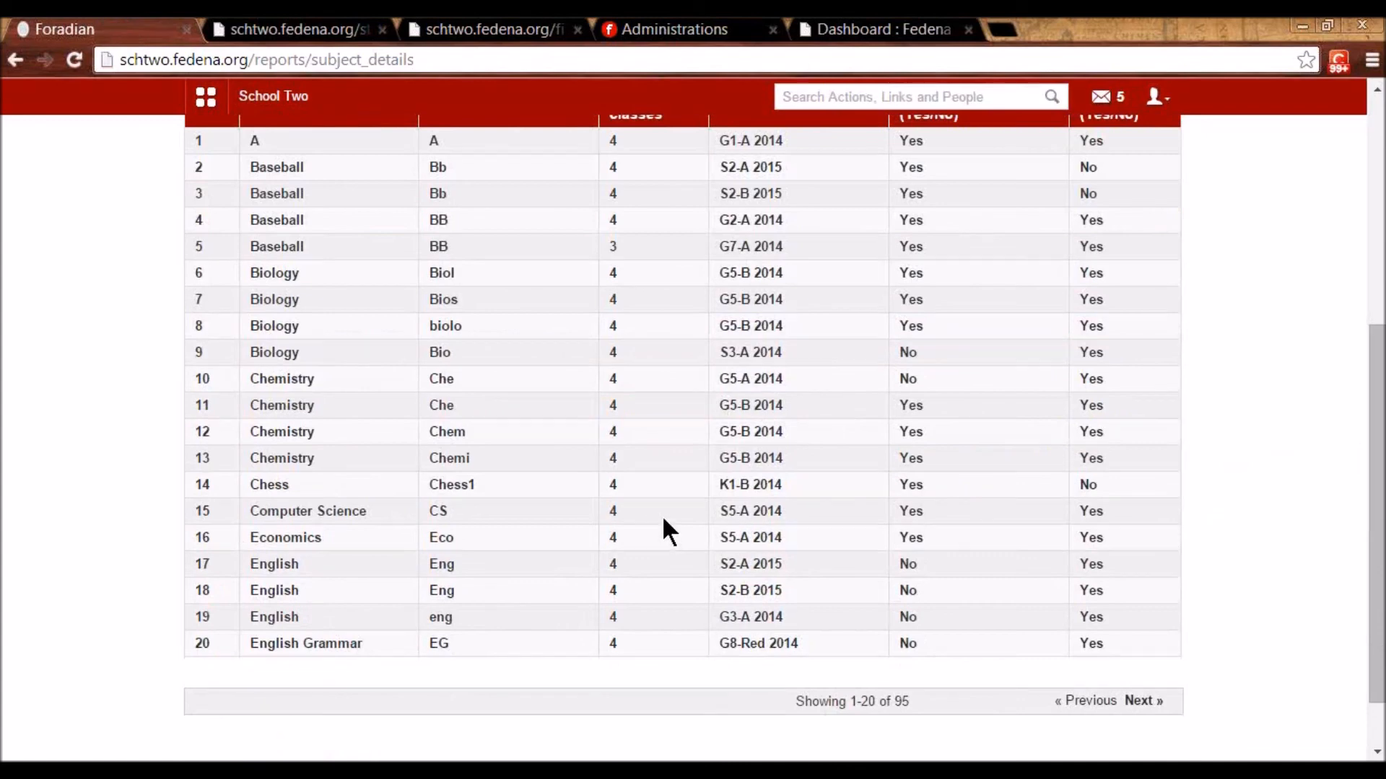
scroll(661, 515, "up", 2)
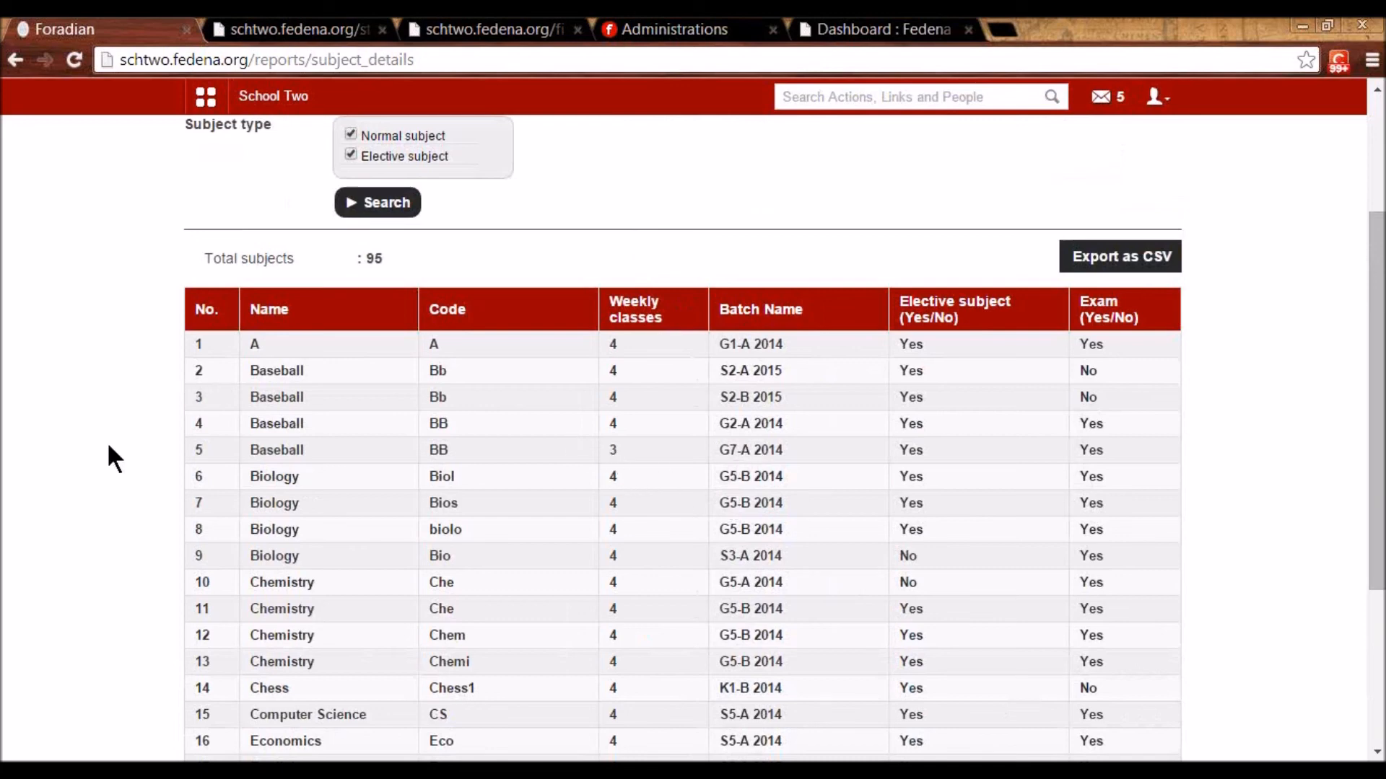
key("alt+Left")
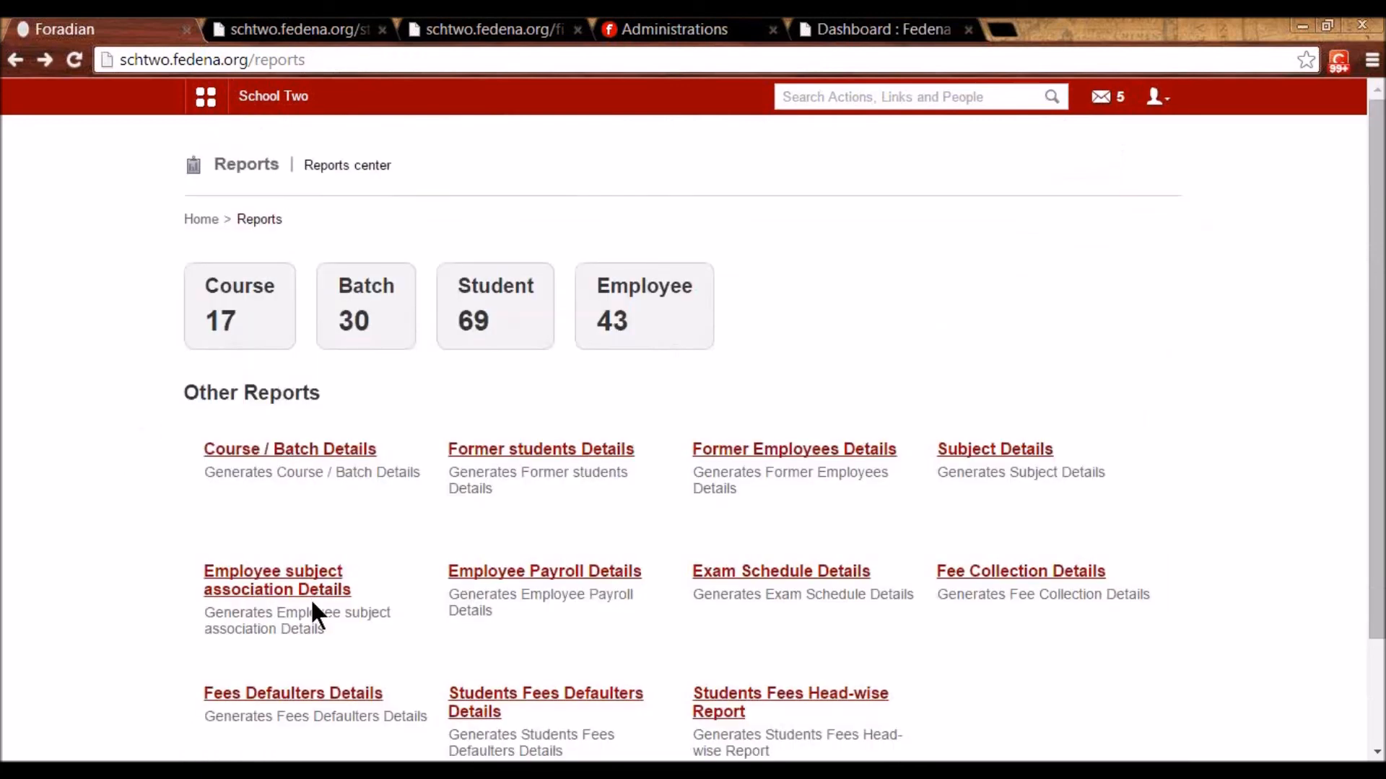
- Review the employee subject association and payroll reports for 34 employees, then return to Reports
left_click(312, 599)
scroll(719, 490, "down", 3)
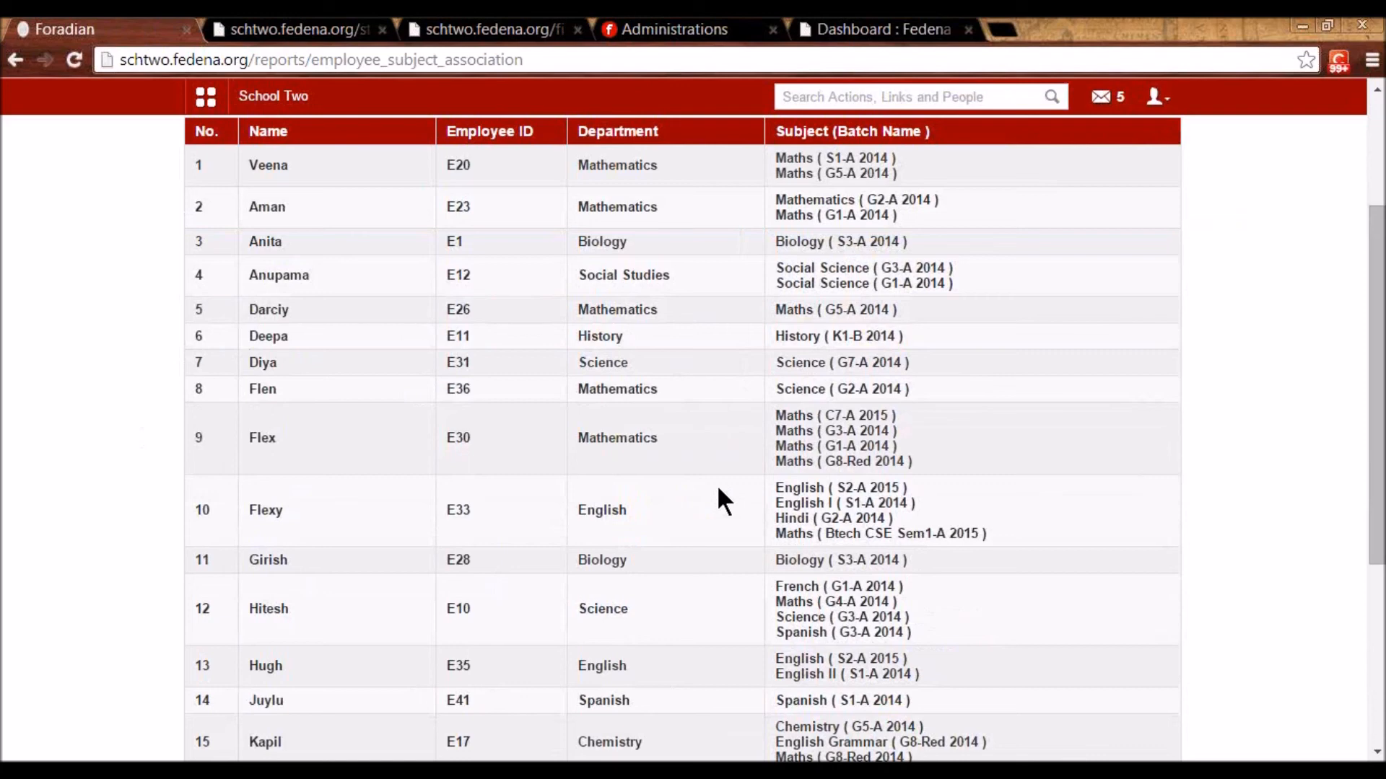
key("alt+Left")
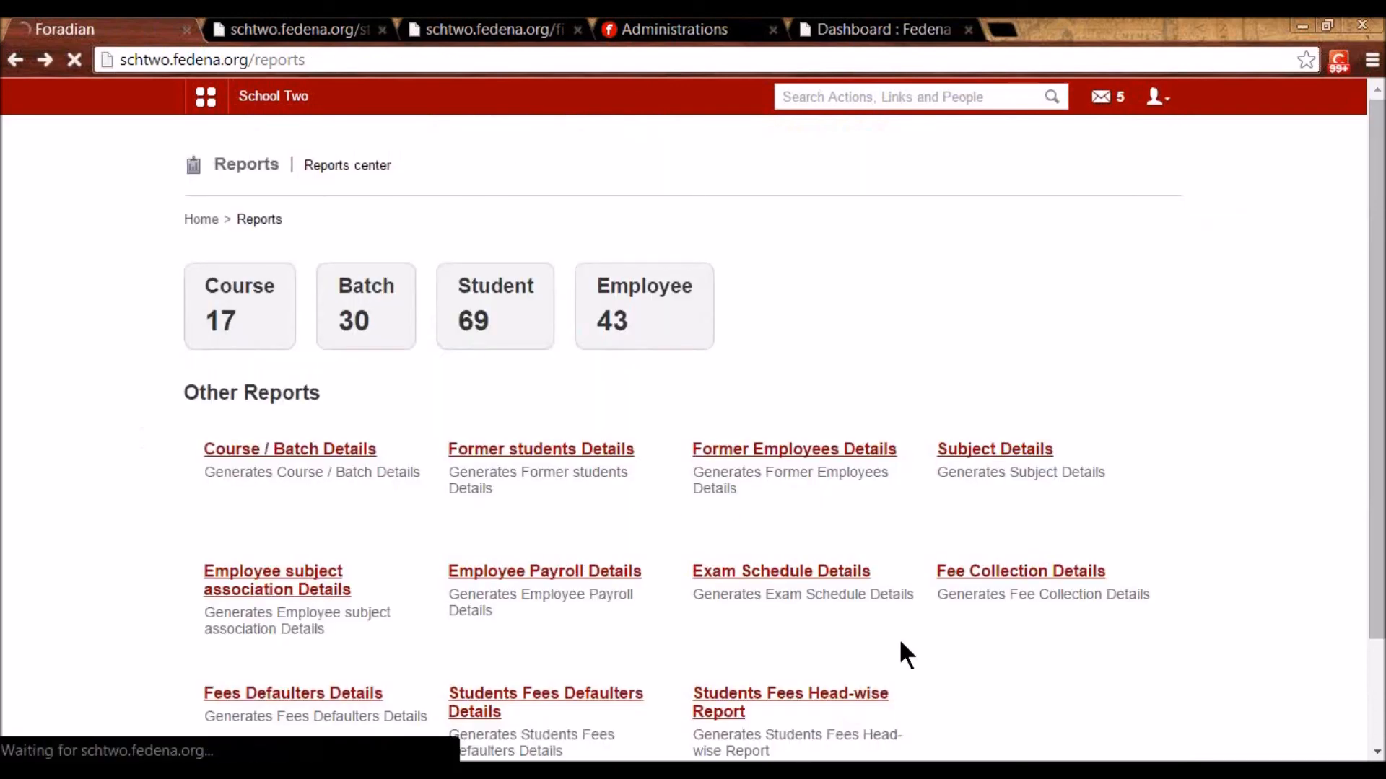
key("alt+Right")
scroll(894, 629, "down", 4)
scroll(894, 629, "up", 2)
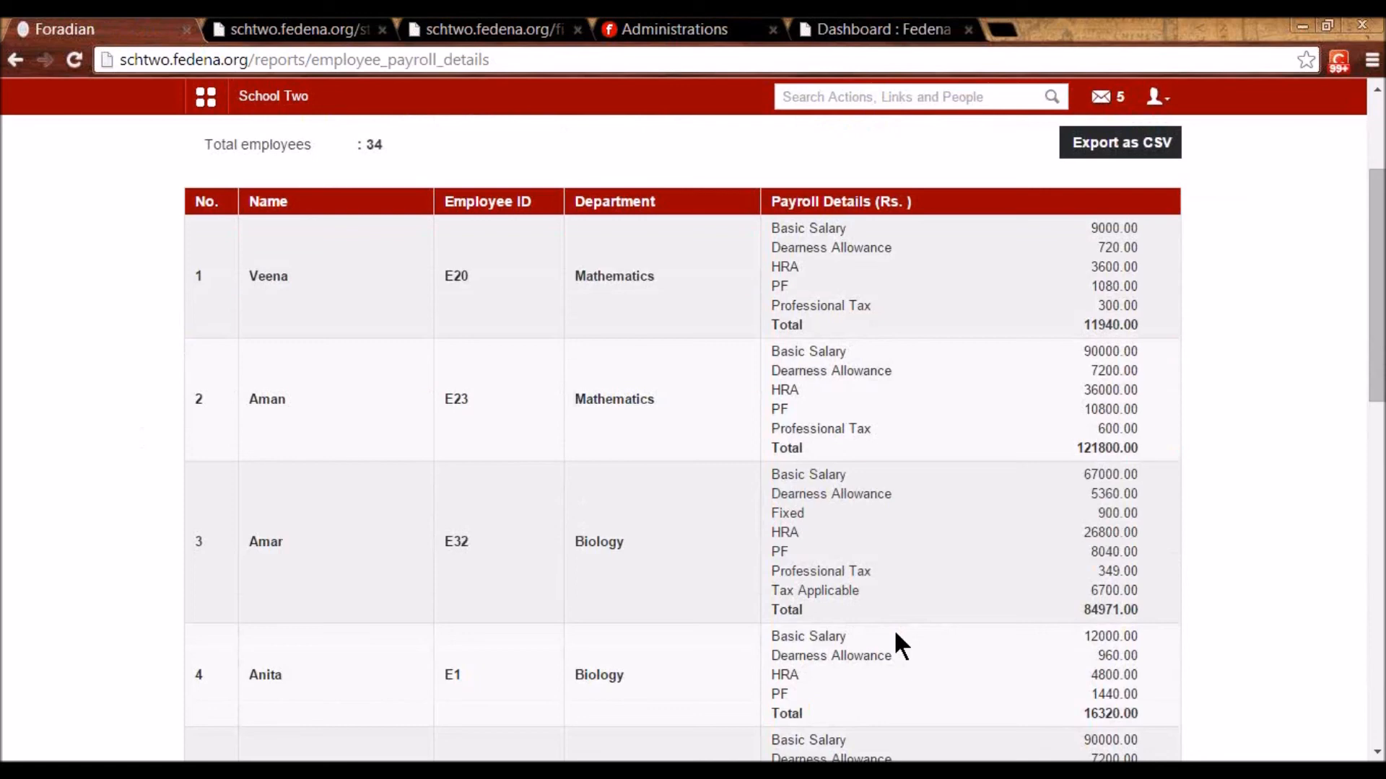
key("alt+Left")
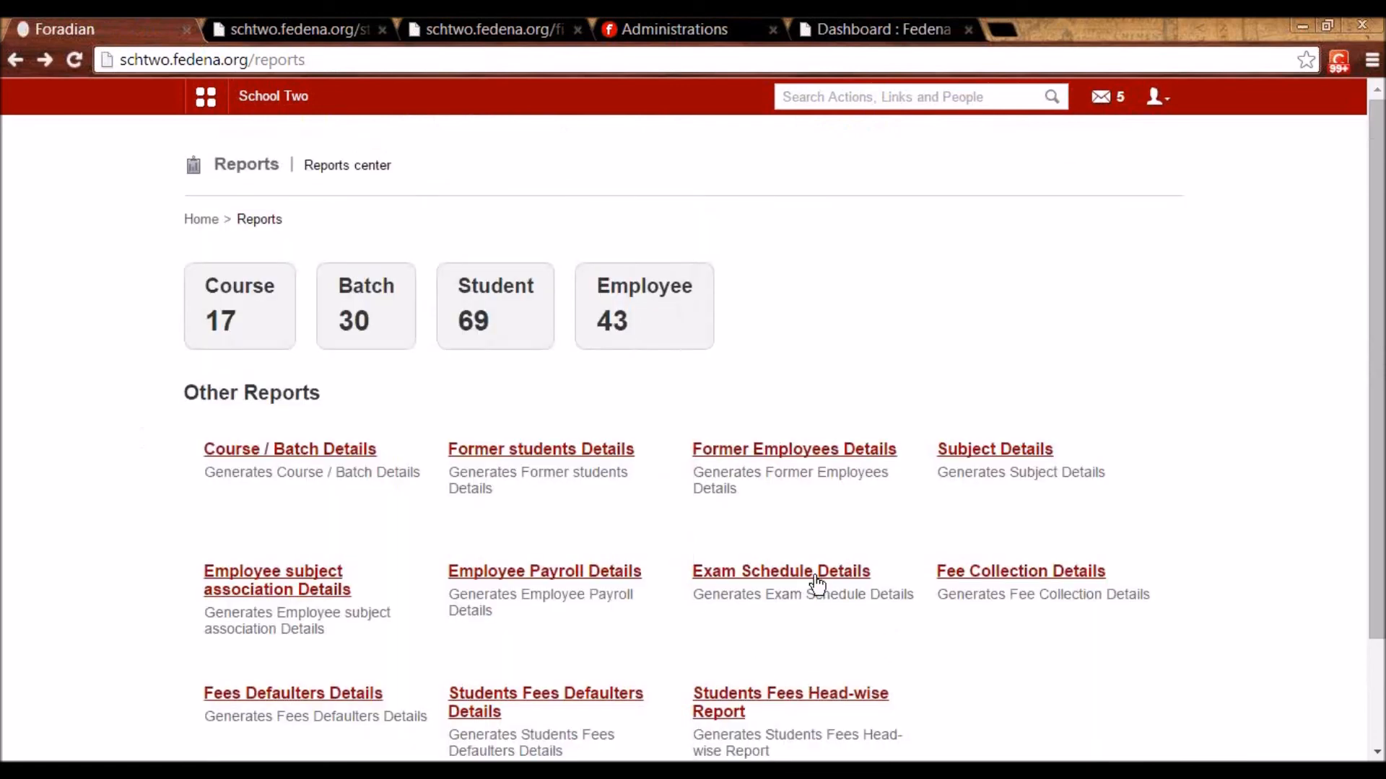
- Open Exam Schedule Details and search exam groups for Standard 1
left_click(812, 572)
scroll(815, 576, "down", 5)
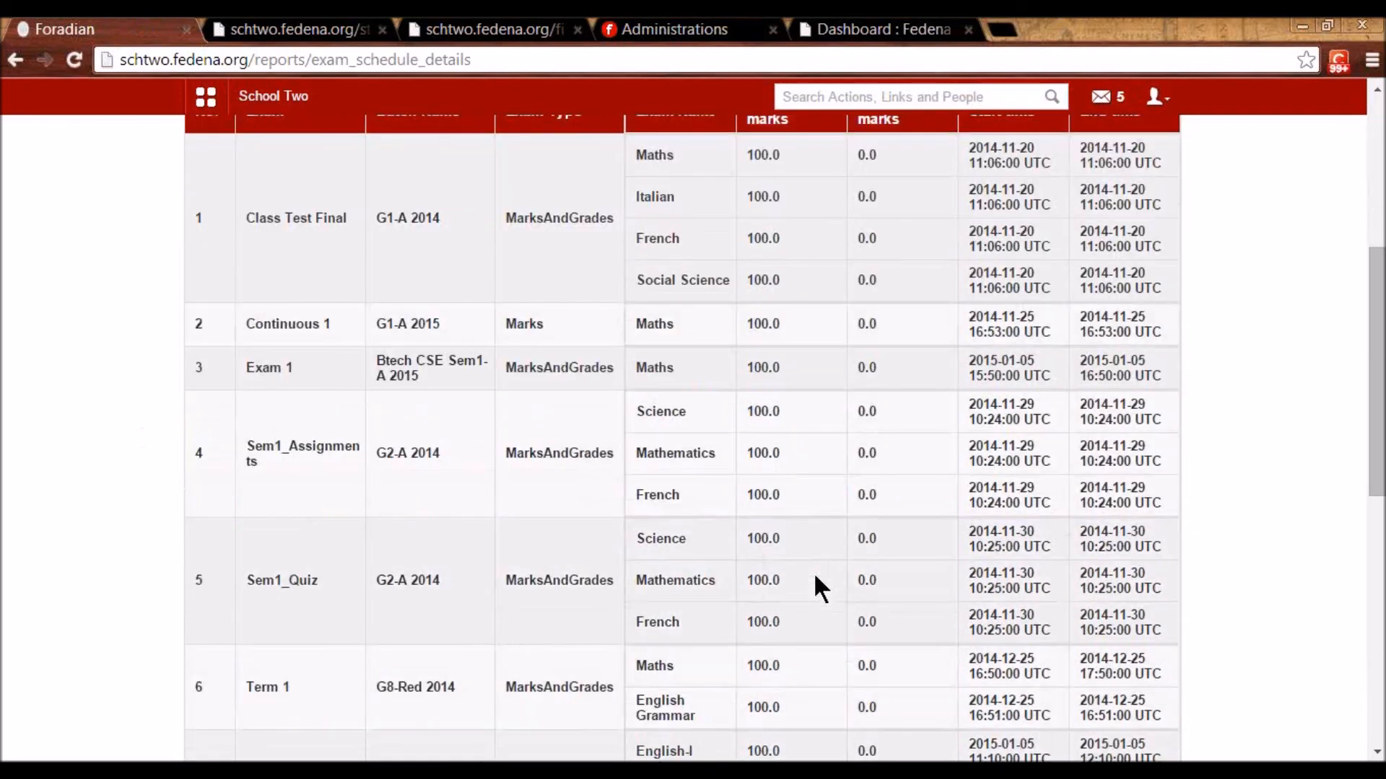
scroll(812, 572, "up", 5)
left_click(380, 297)
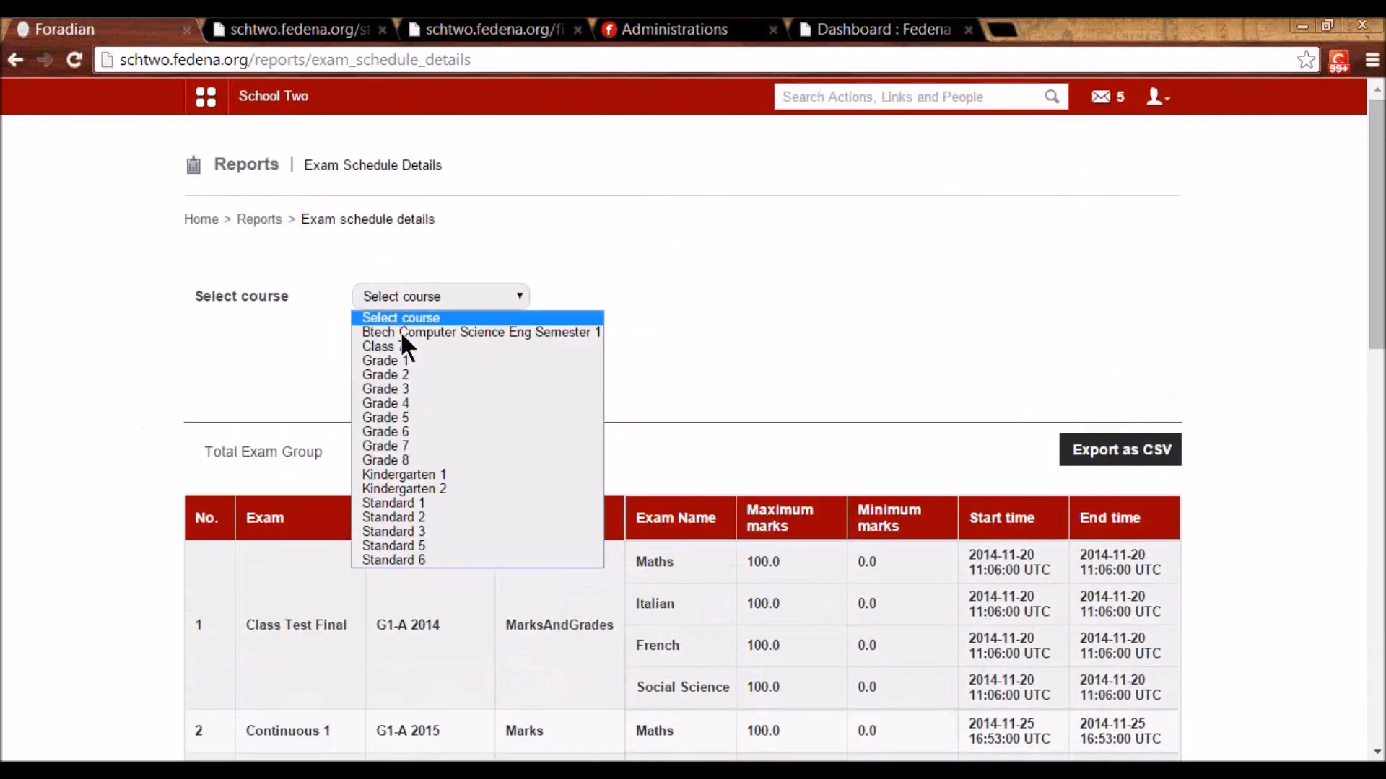
left_click(436, 503)
left_click(396, 379)
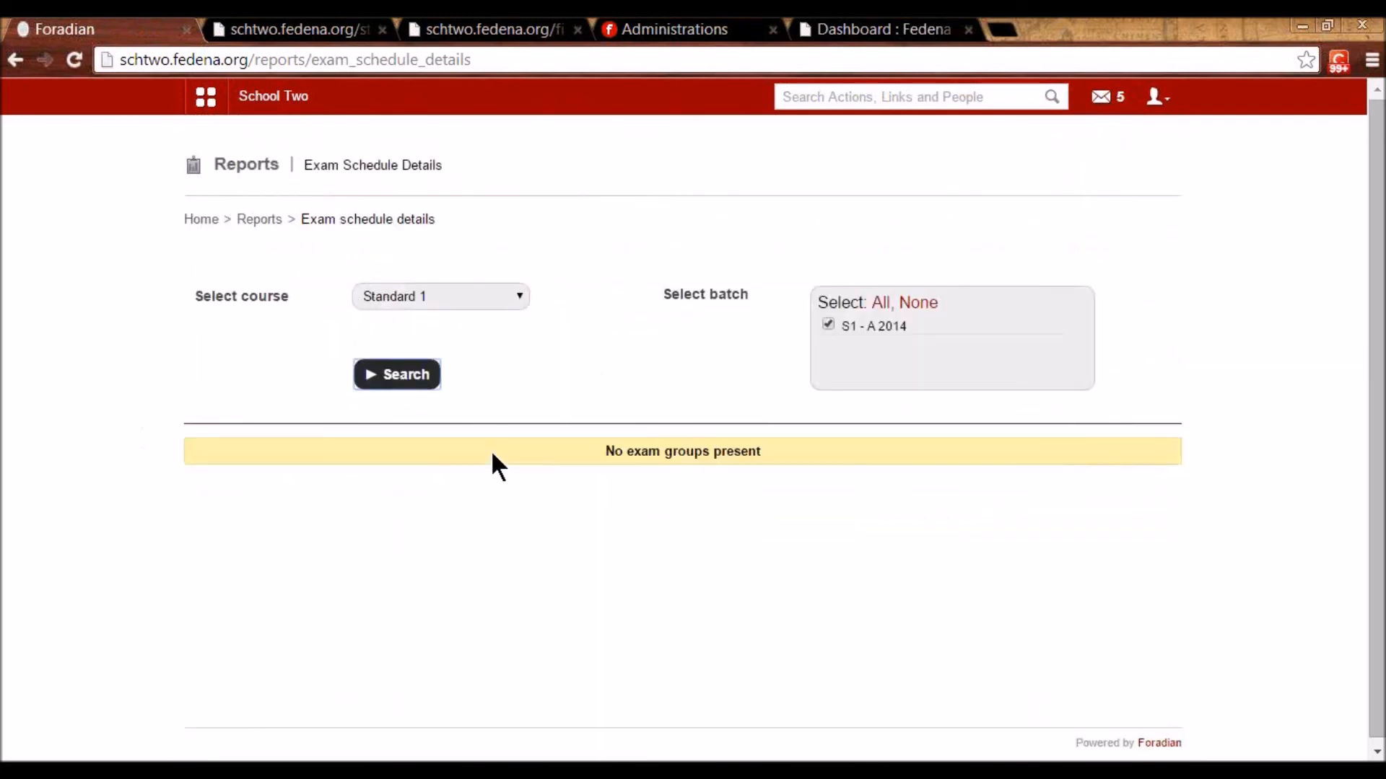
- Try Standards 2 and 3, then search Grade 1, listing its 4 exam groups
left_click(407, 296)
left_click(454, 517)
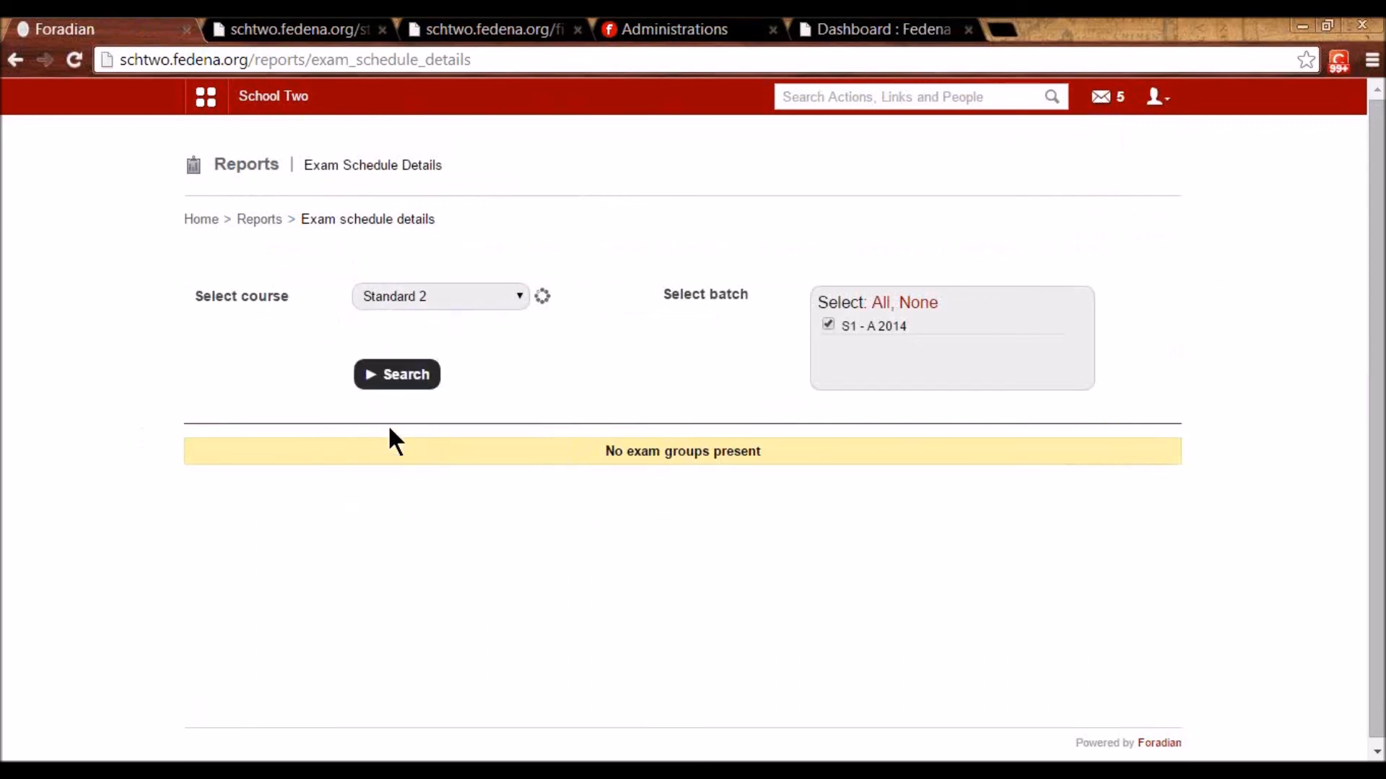
left_click(443, 294)
left_click(438, 533)
left_click(406, 296)
left_click(413, 348)
left_click(404, 388)
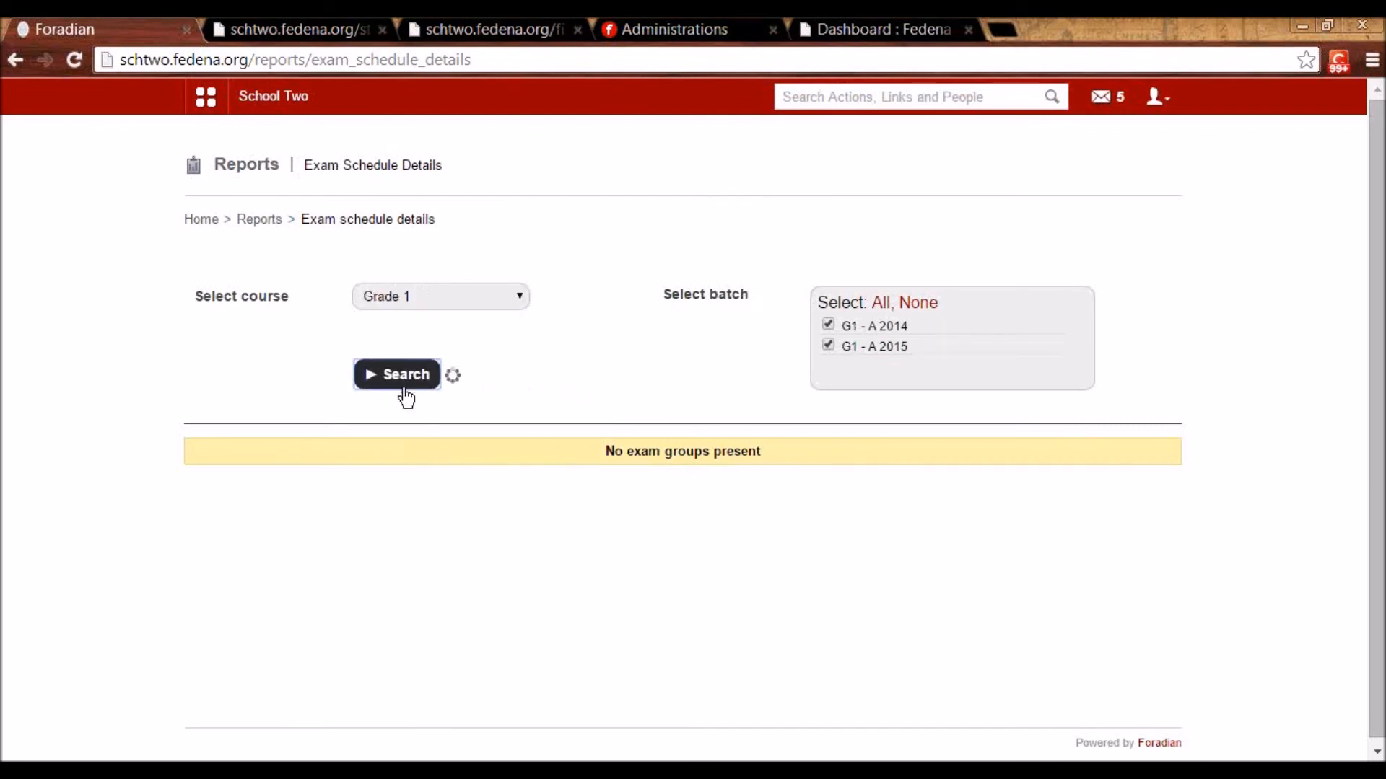
scroll(559, 559, "down", 2)
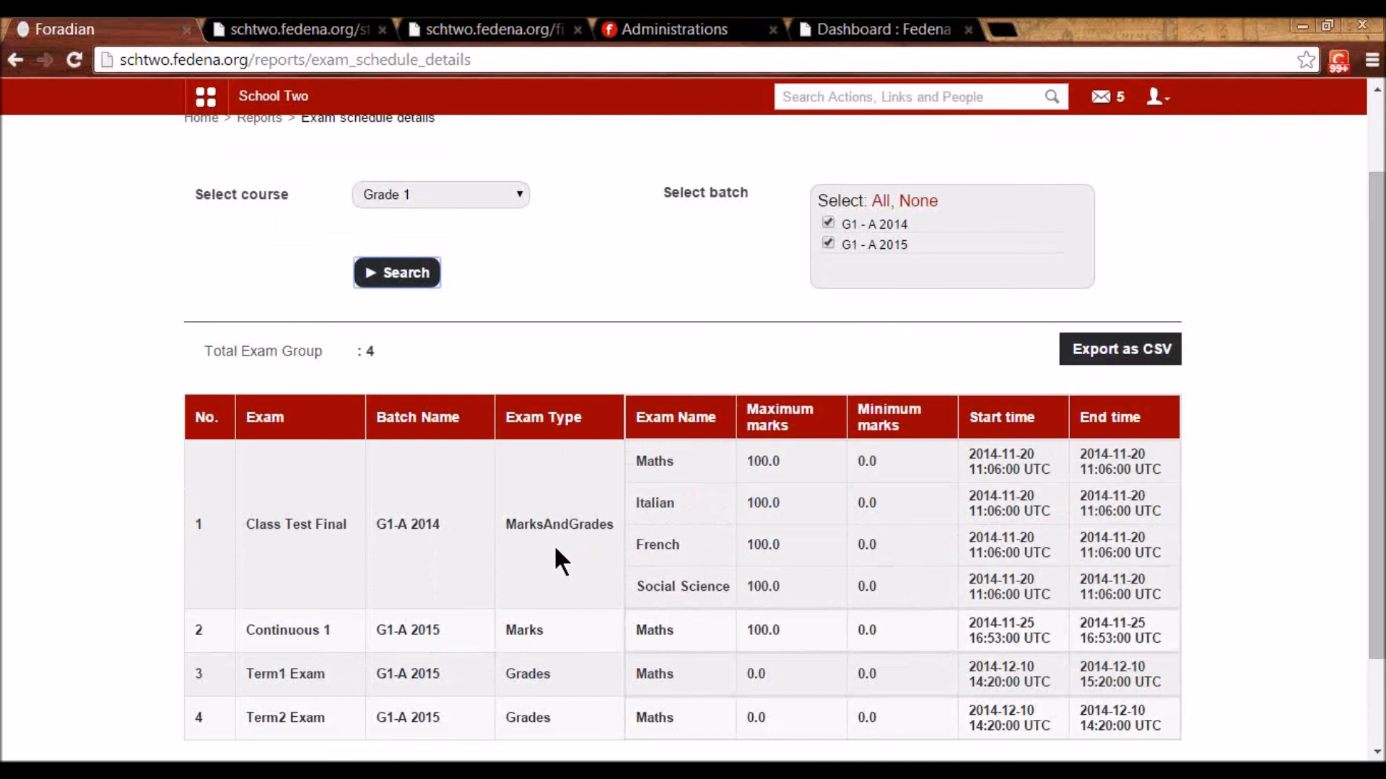
scroll(556, 550, "up", 2)
key("alt+Left")
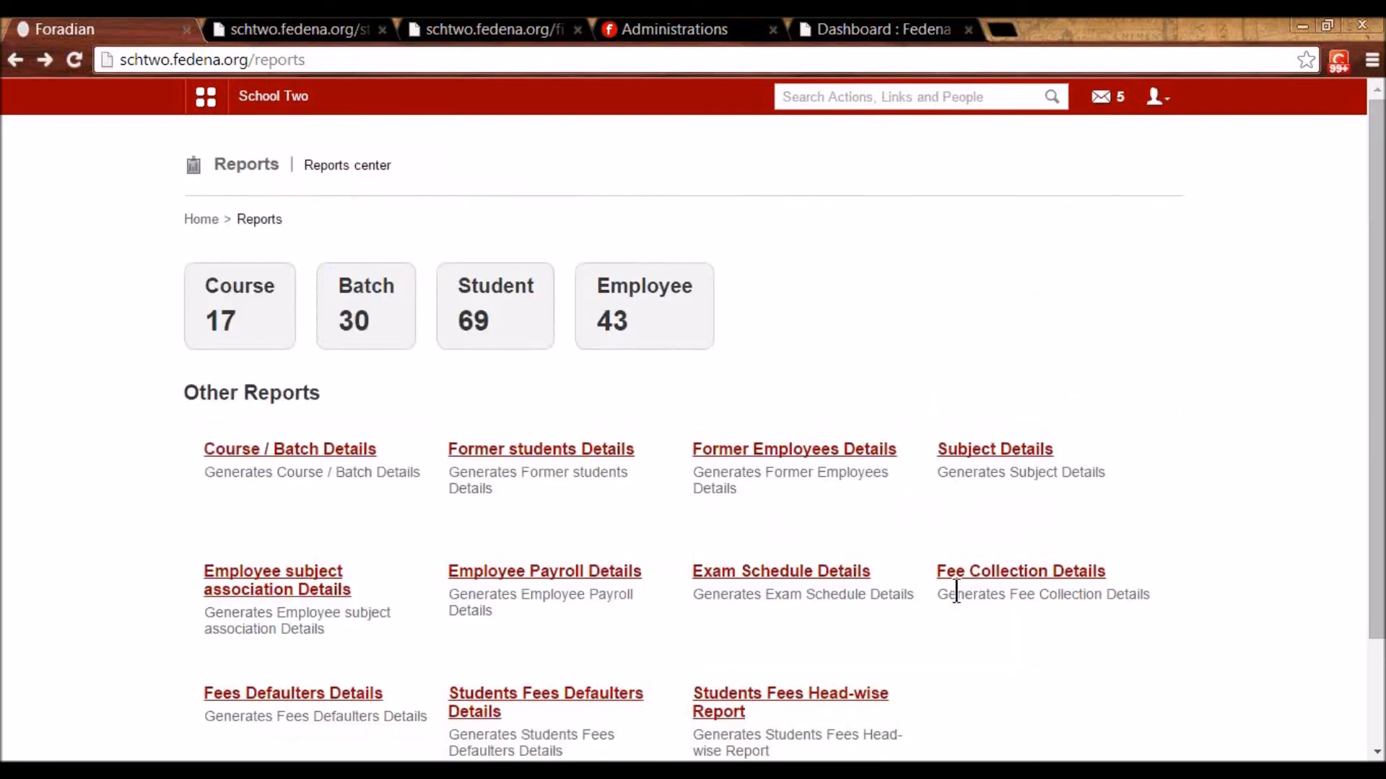
left_click(1015, 570)
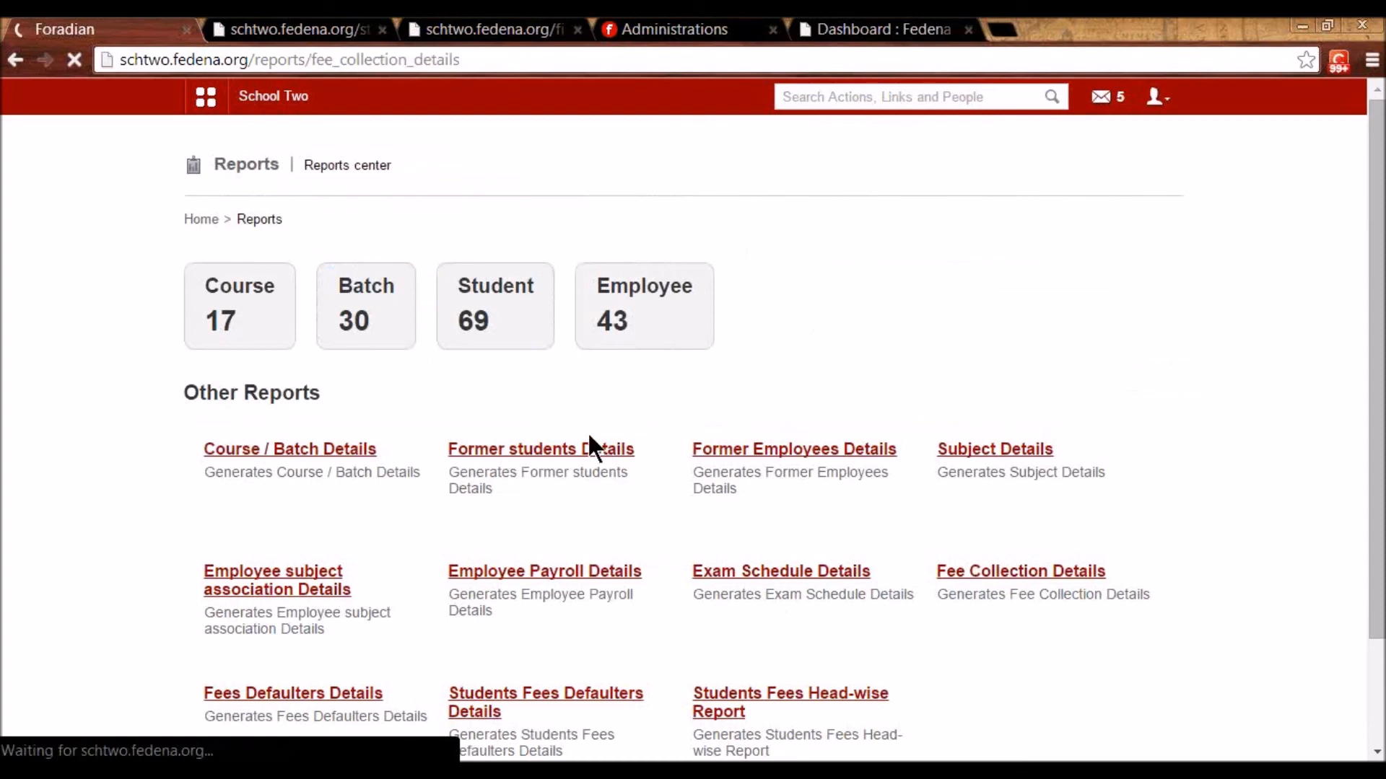
- Filter the Fee Collection Details report to Standard 1
left_click(440, 297)
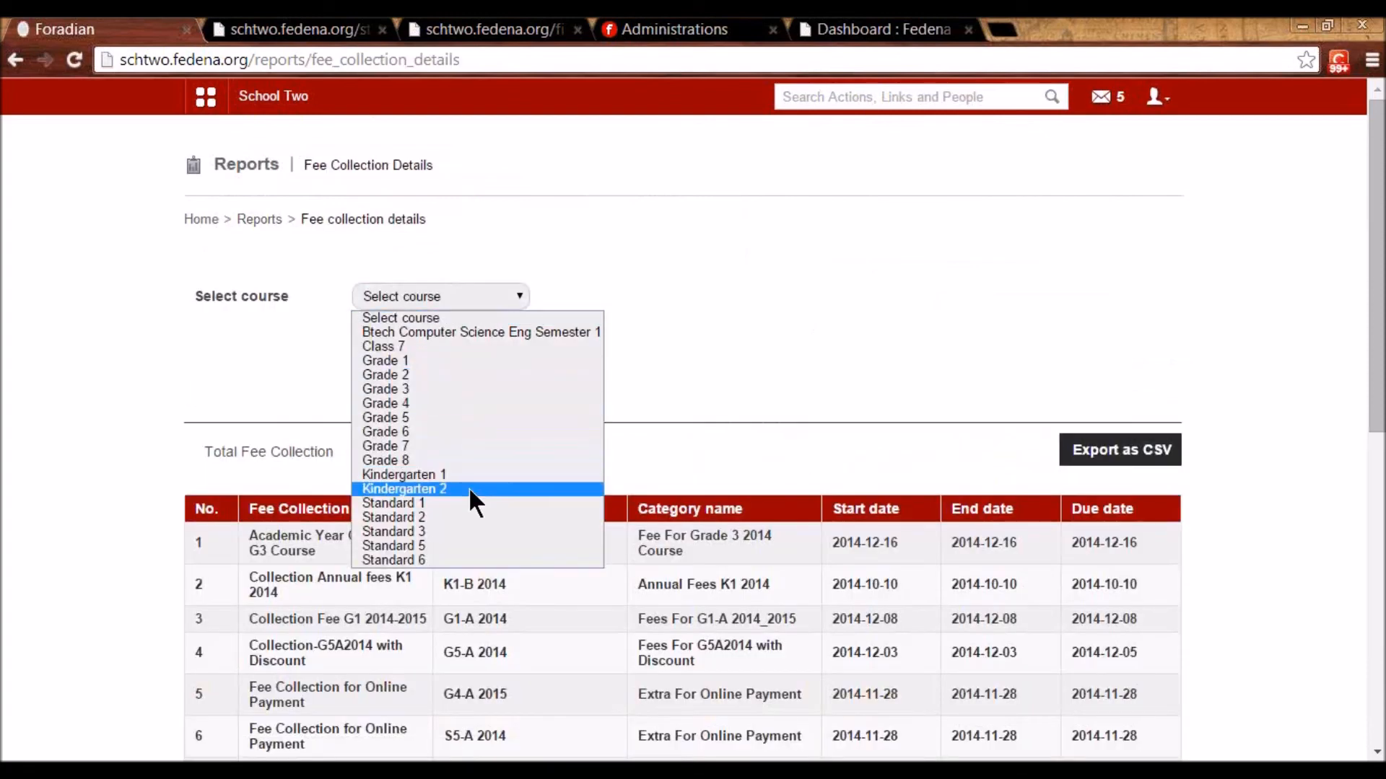
left_click(449, 503)
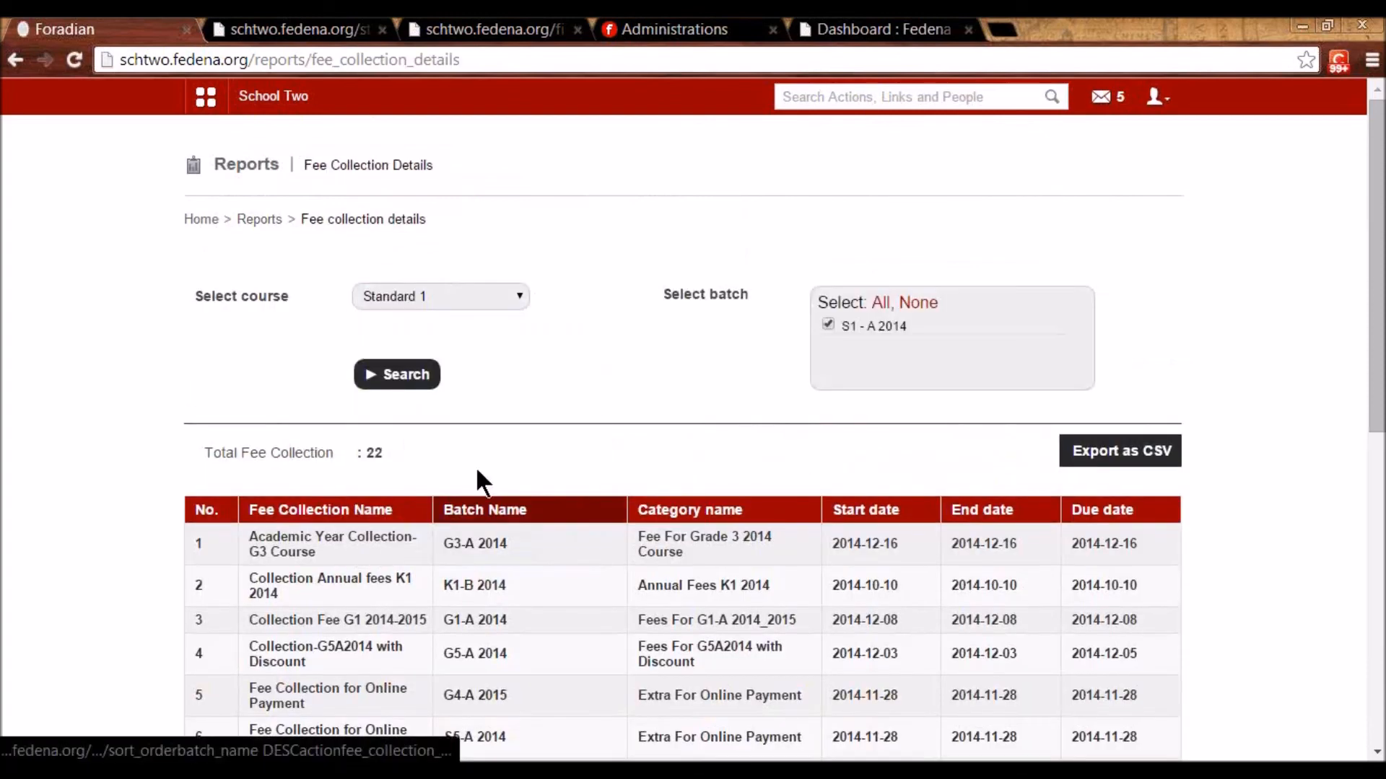
left_click(404, 372)
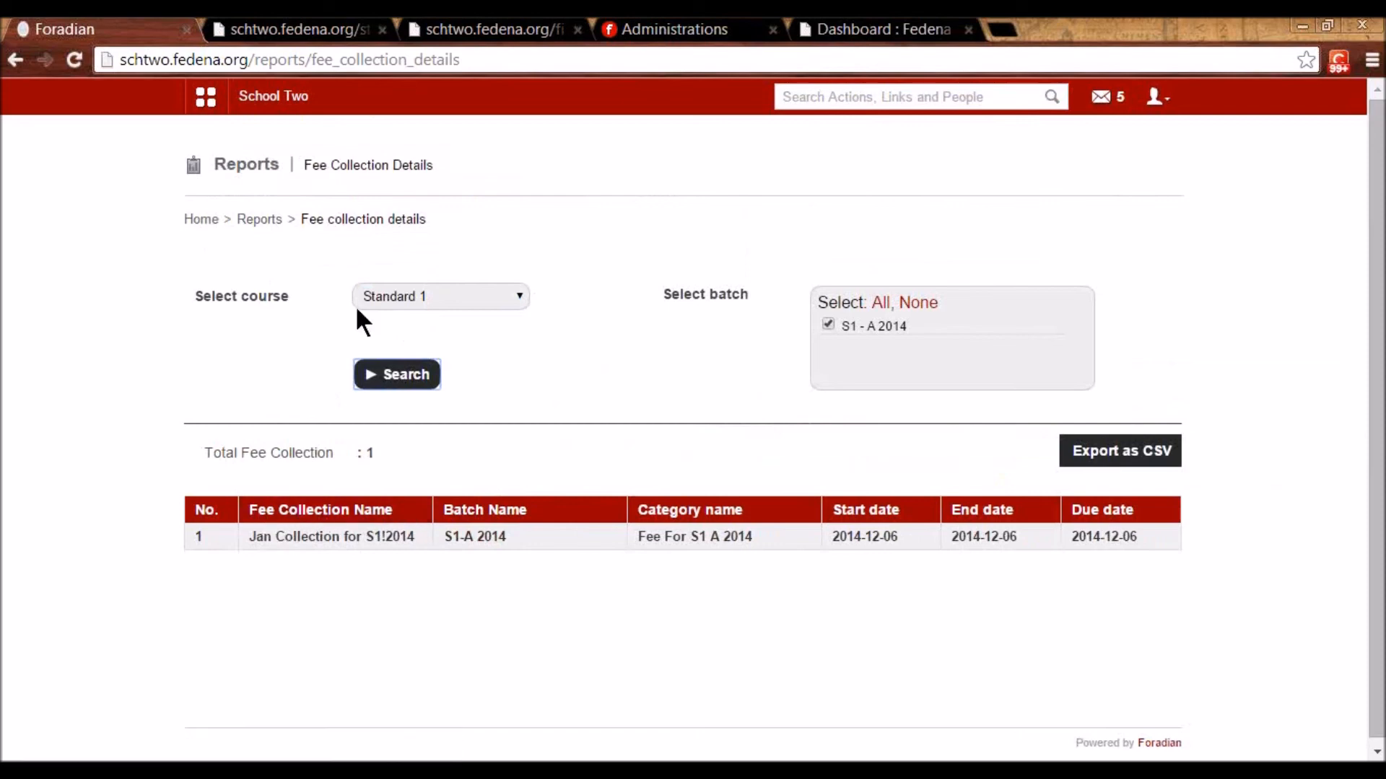
- Trace Kindergarten 1's 24300.00 defaulter balance through K1-B 2014's annual fee to one student
left_click(263, 219)
scroll(513, 519, "down", 2)
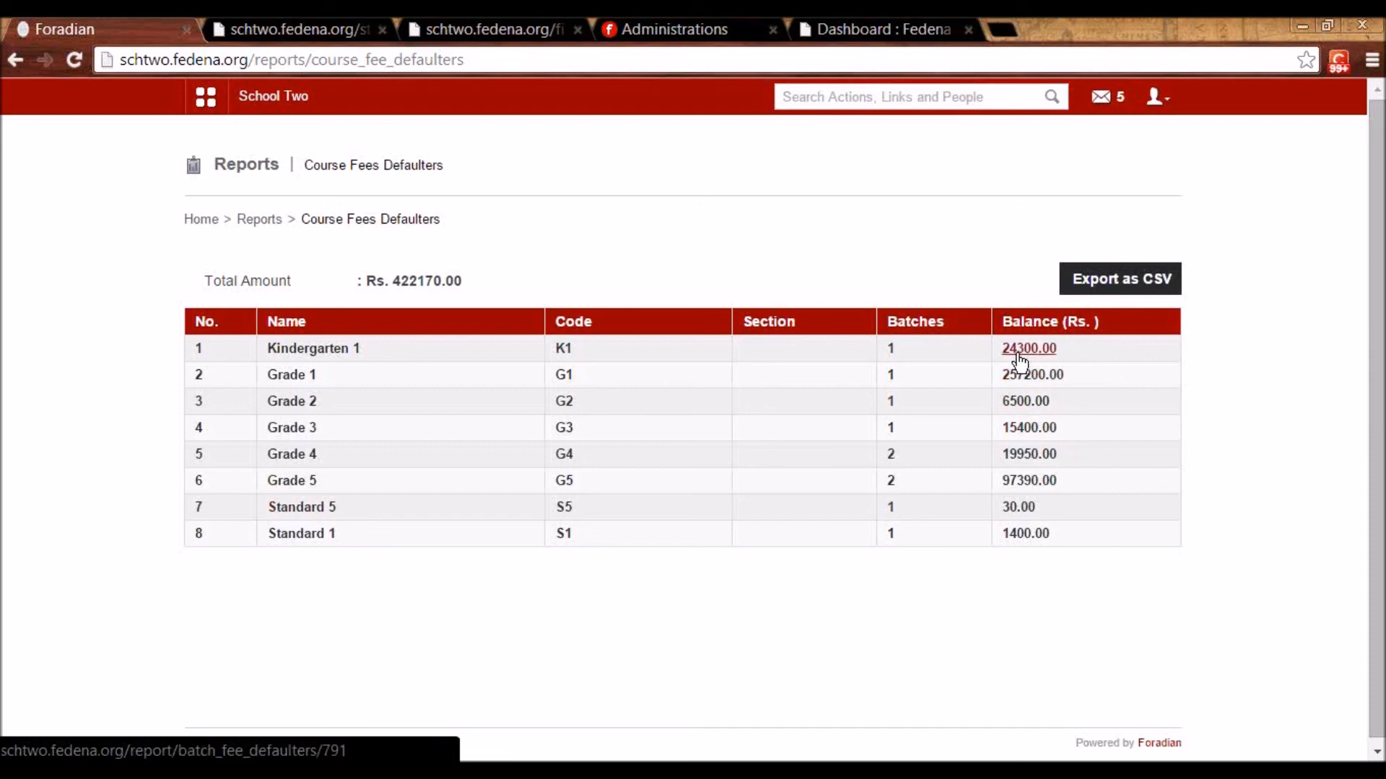
left_click(311, 349)
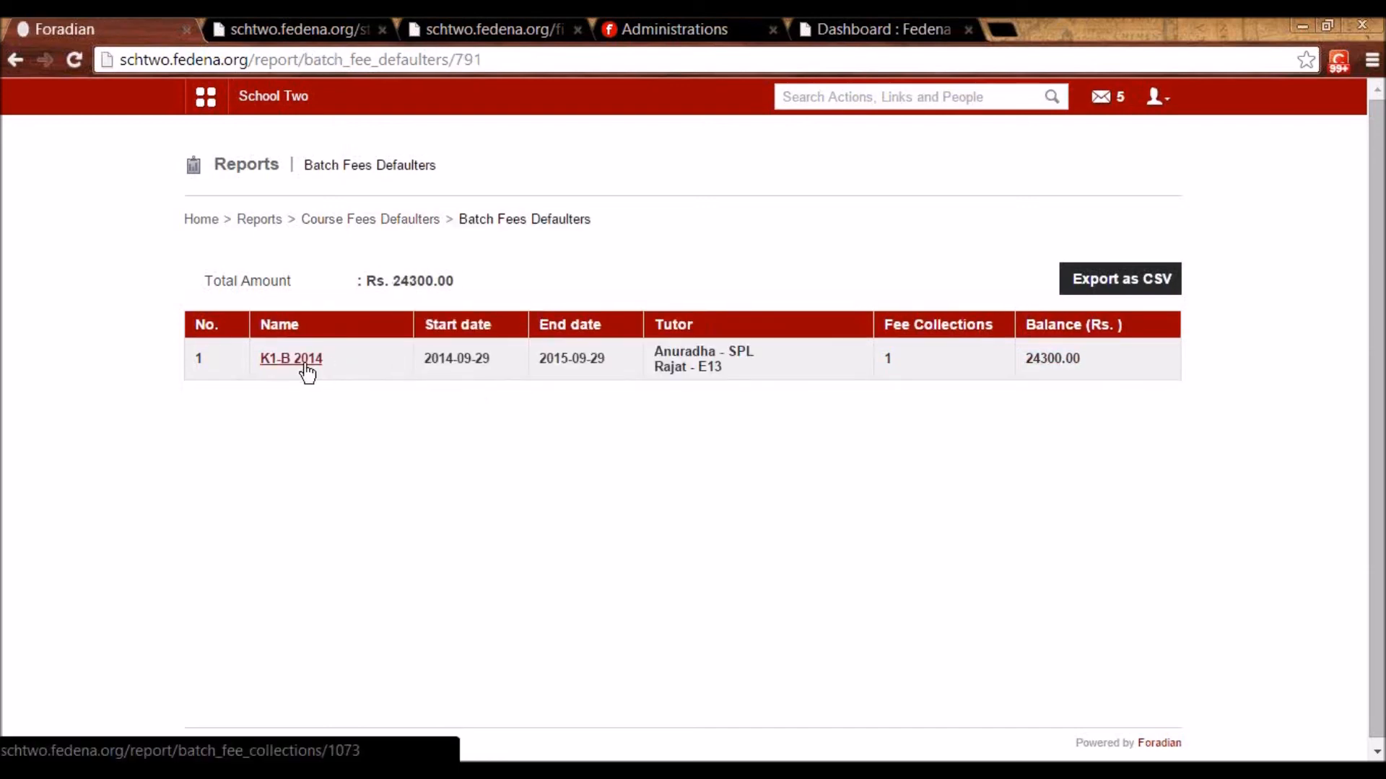
left_click(306, 369)
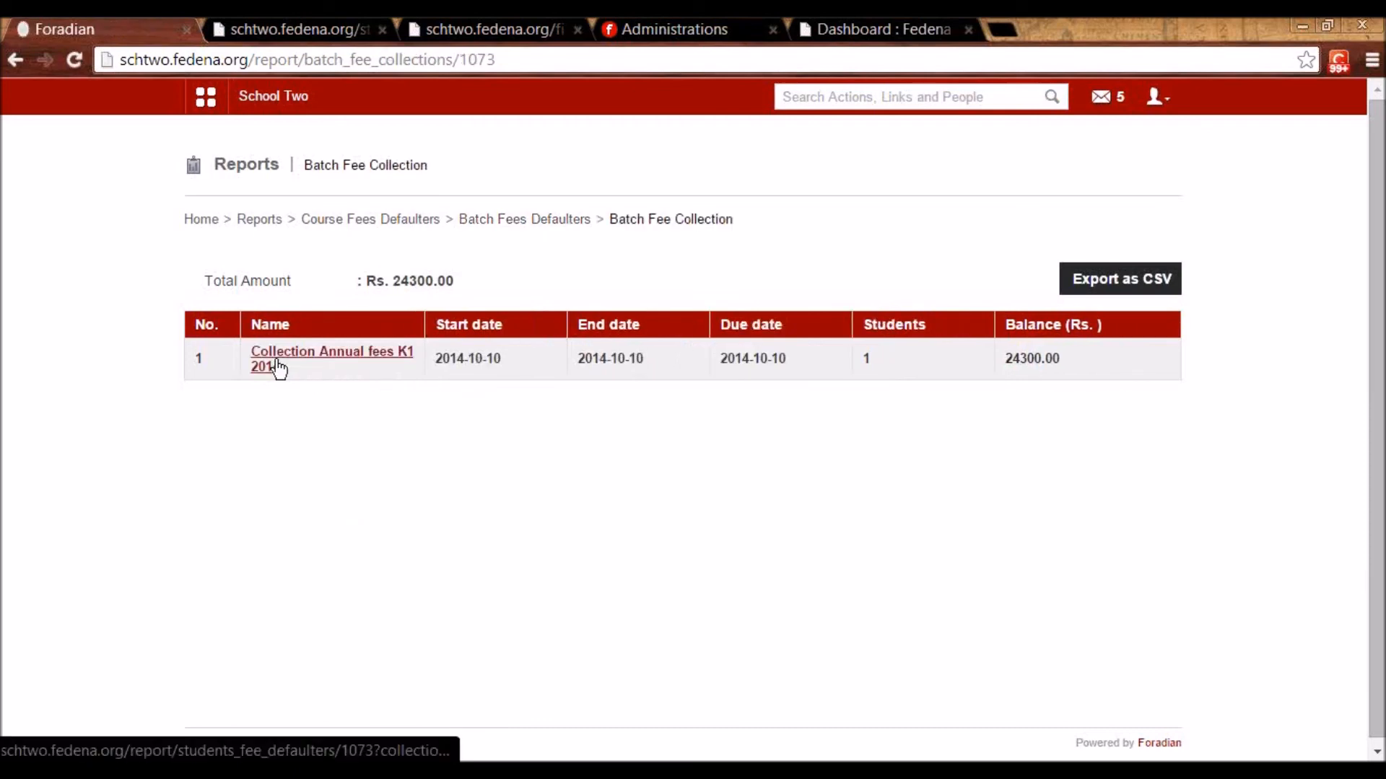
left_click(273, 365)
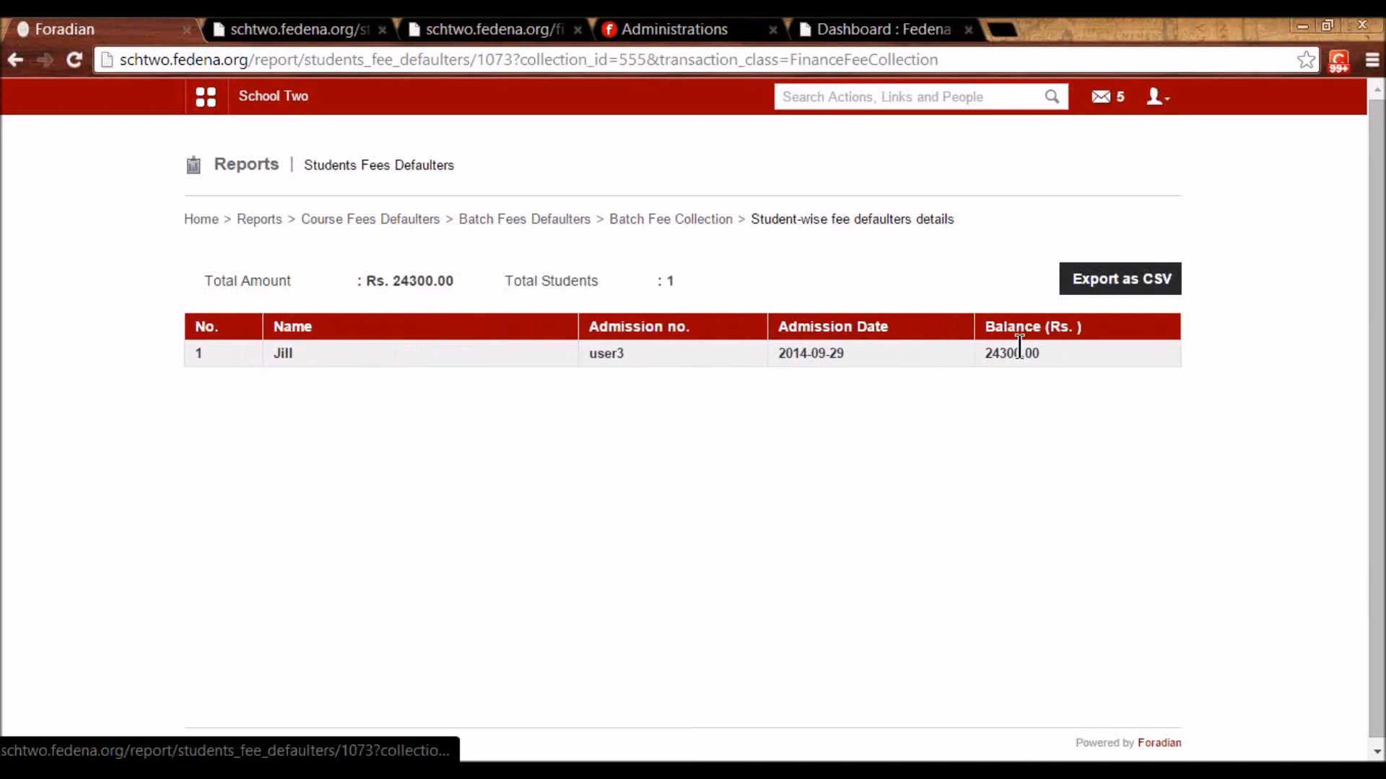
left_click(259, 219)
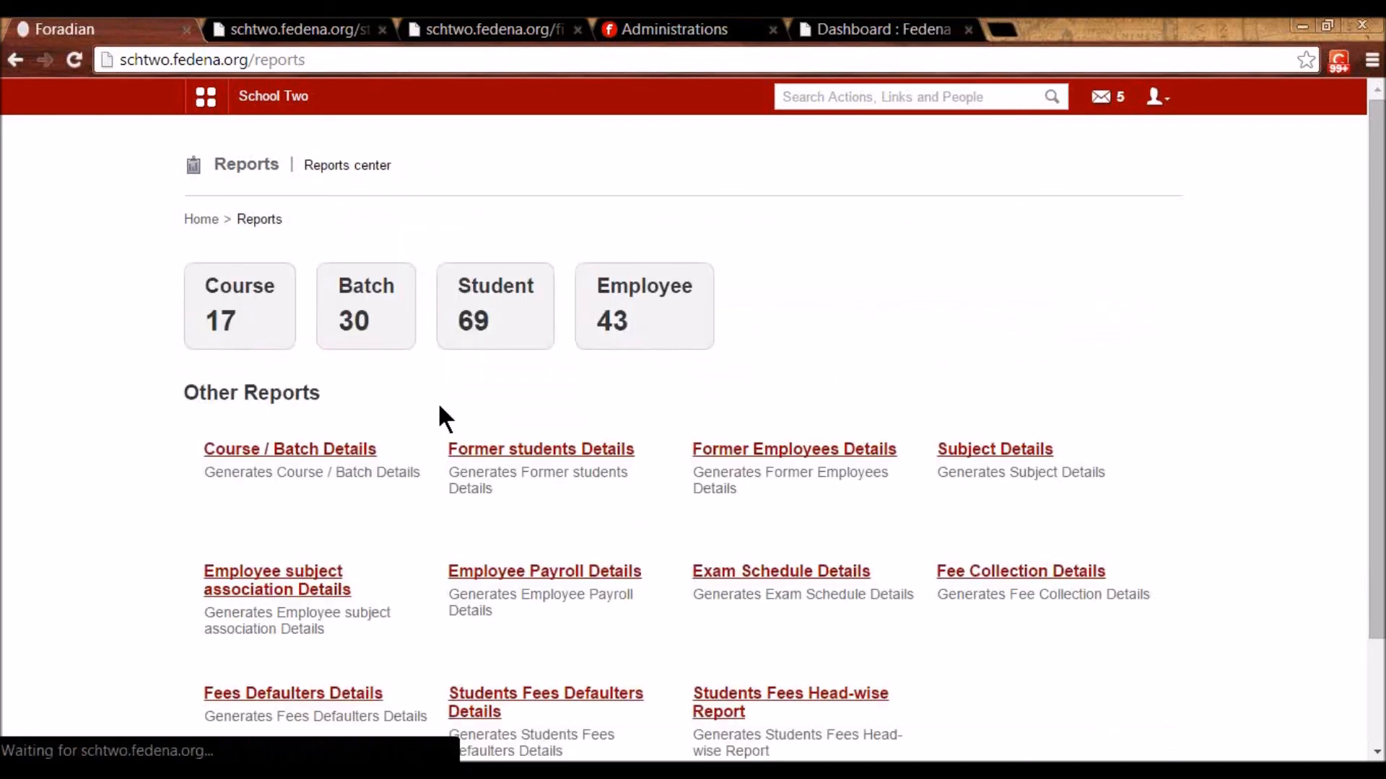
- Review the 46 student-wise fee defaulters owing Rs. 442170.00, then open the Fees Head-wise Report
scroll(462, 469, "down", 2)
left_click(511, 570)
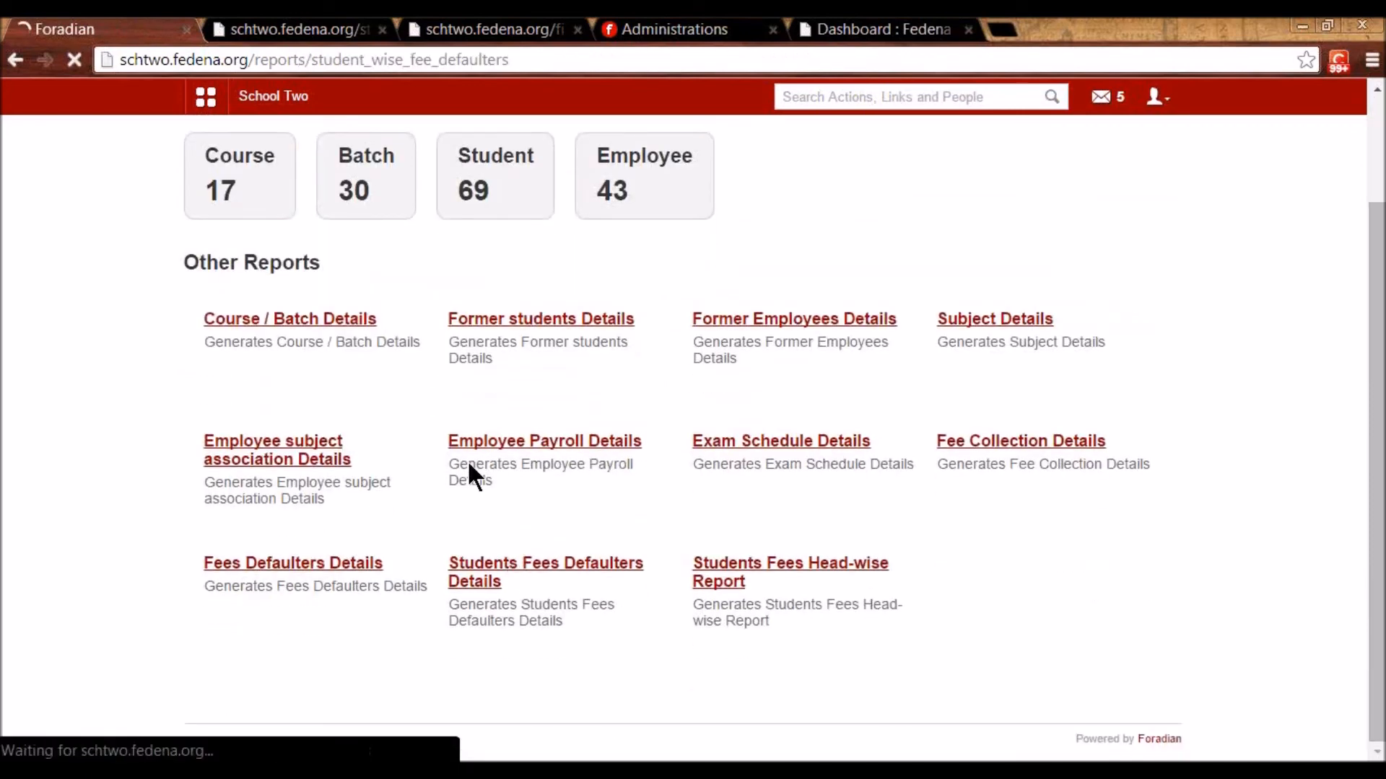
scroll(464, 449, "down", 1)
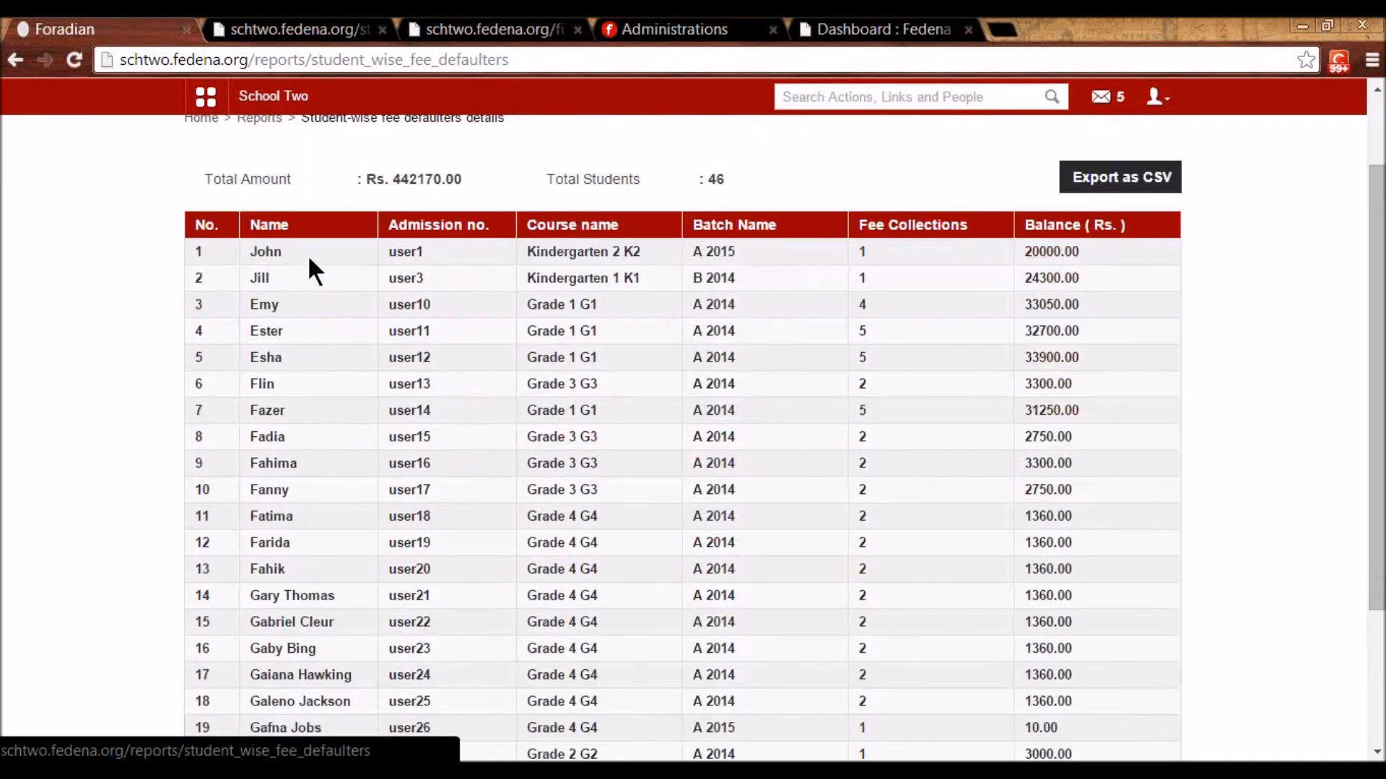
scroll(452, 377, "up", 1)
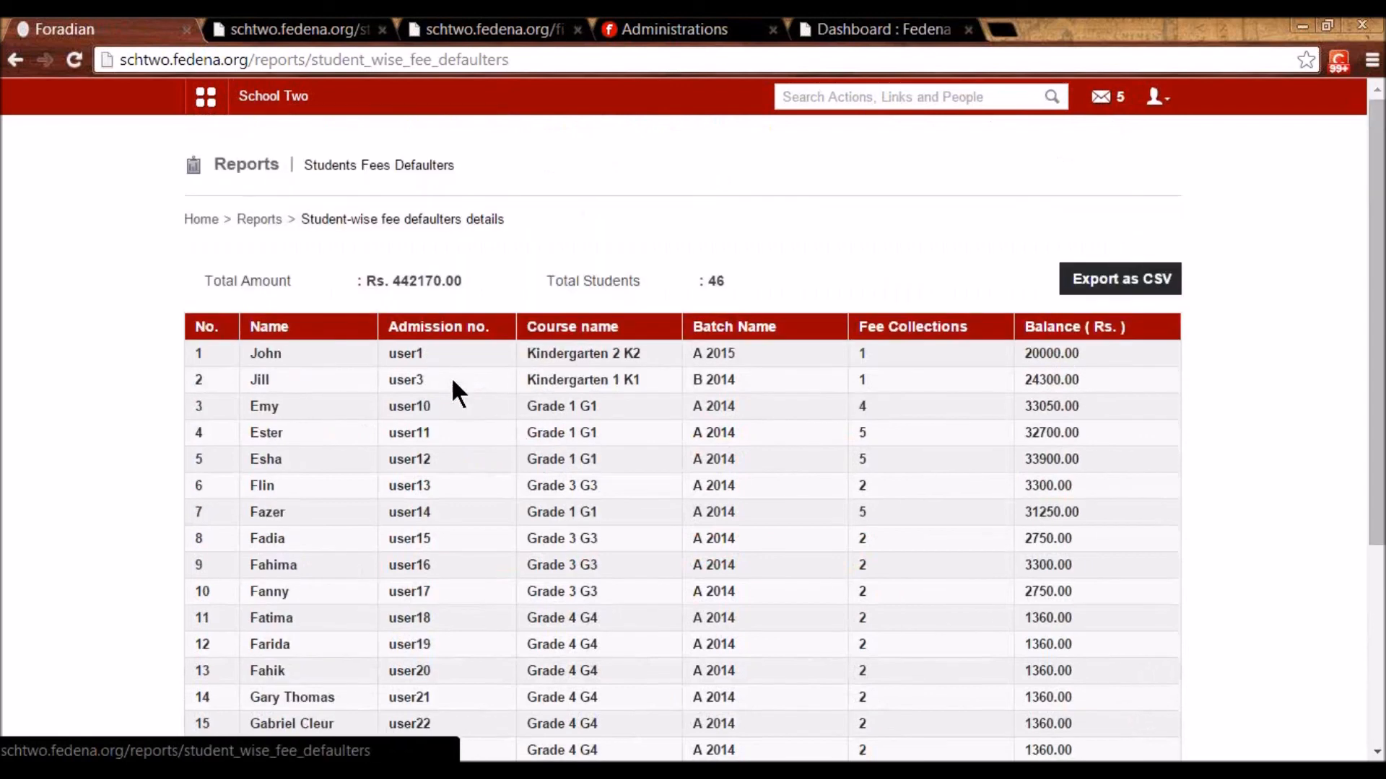
key("alt+Left")
left_click(738, 586)
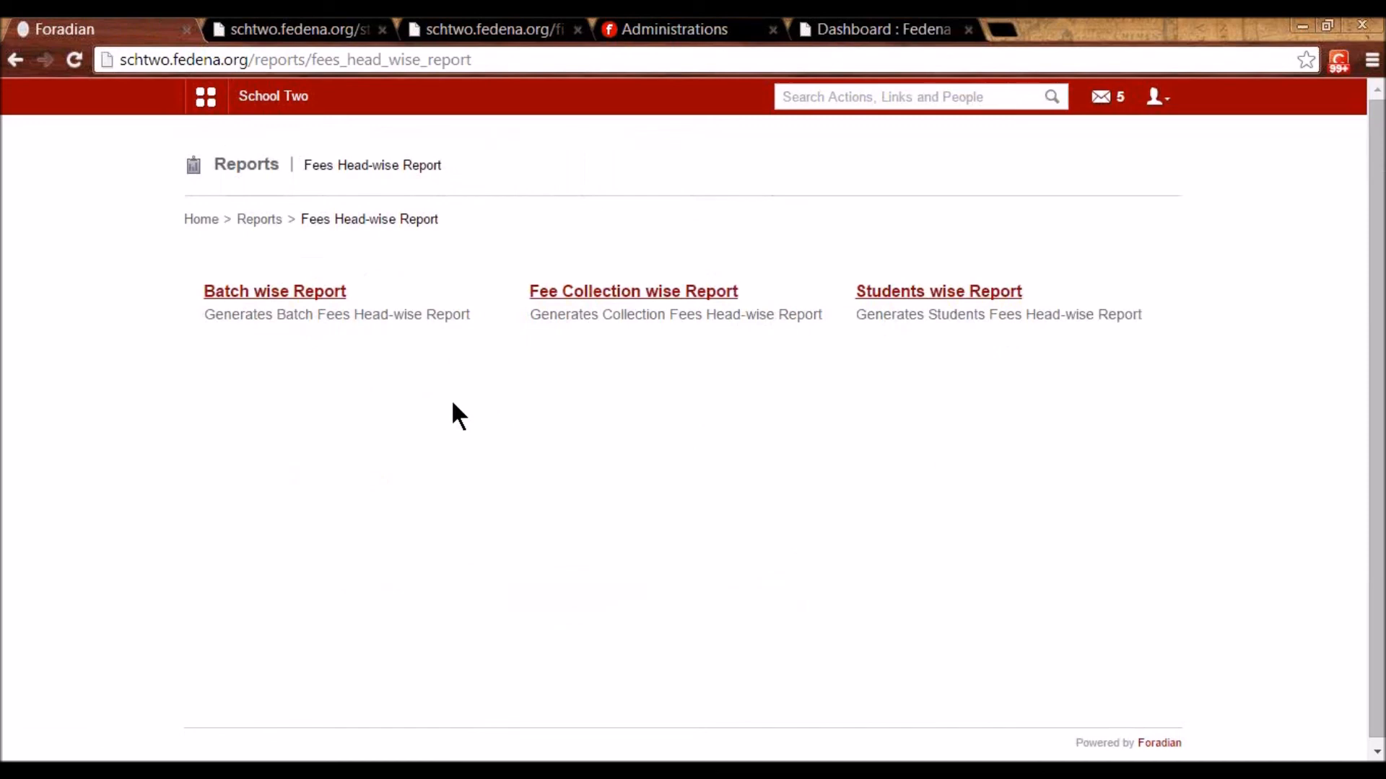
left_click(203, 99)
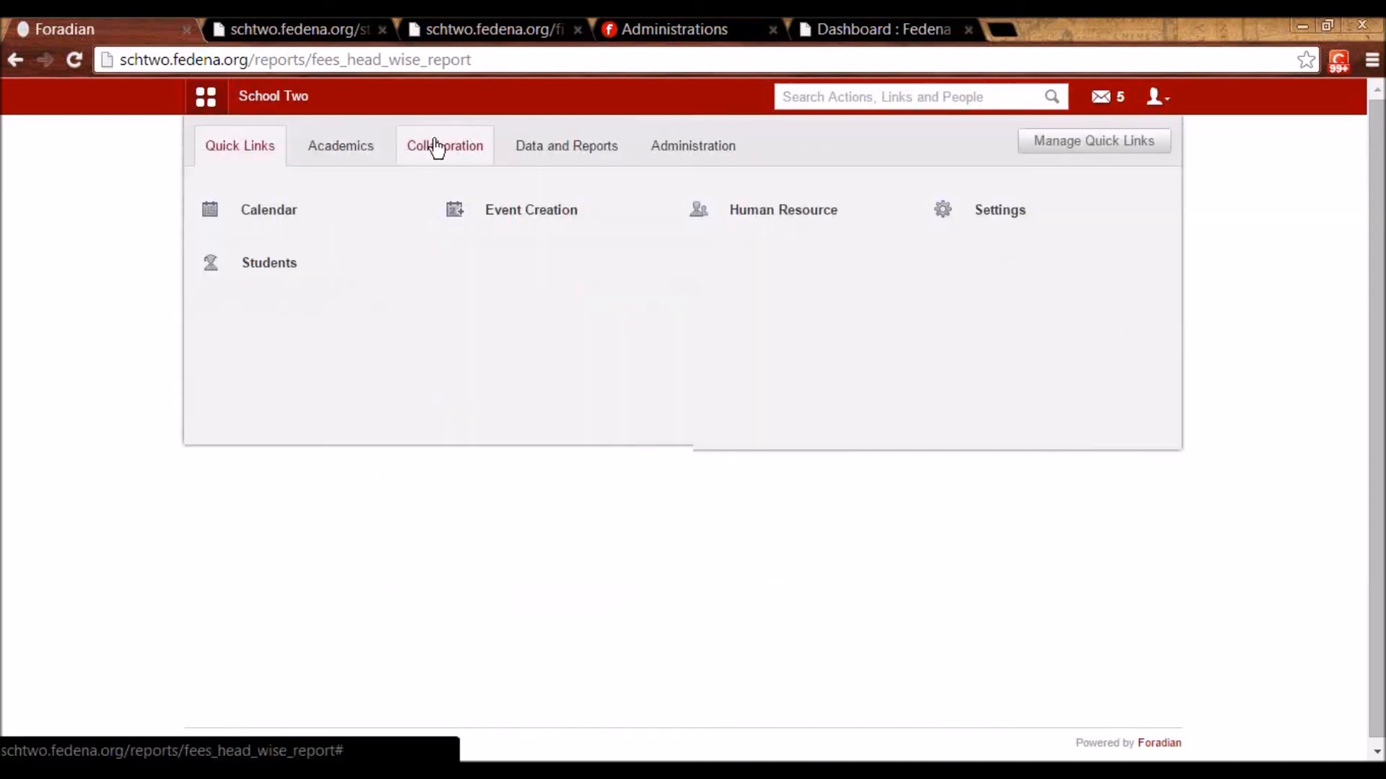
- Open user management, start a new user, and enter its username
left_click(667, 144)
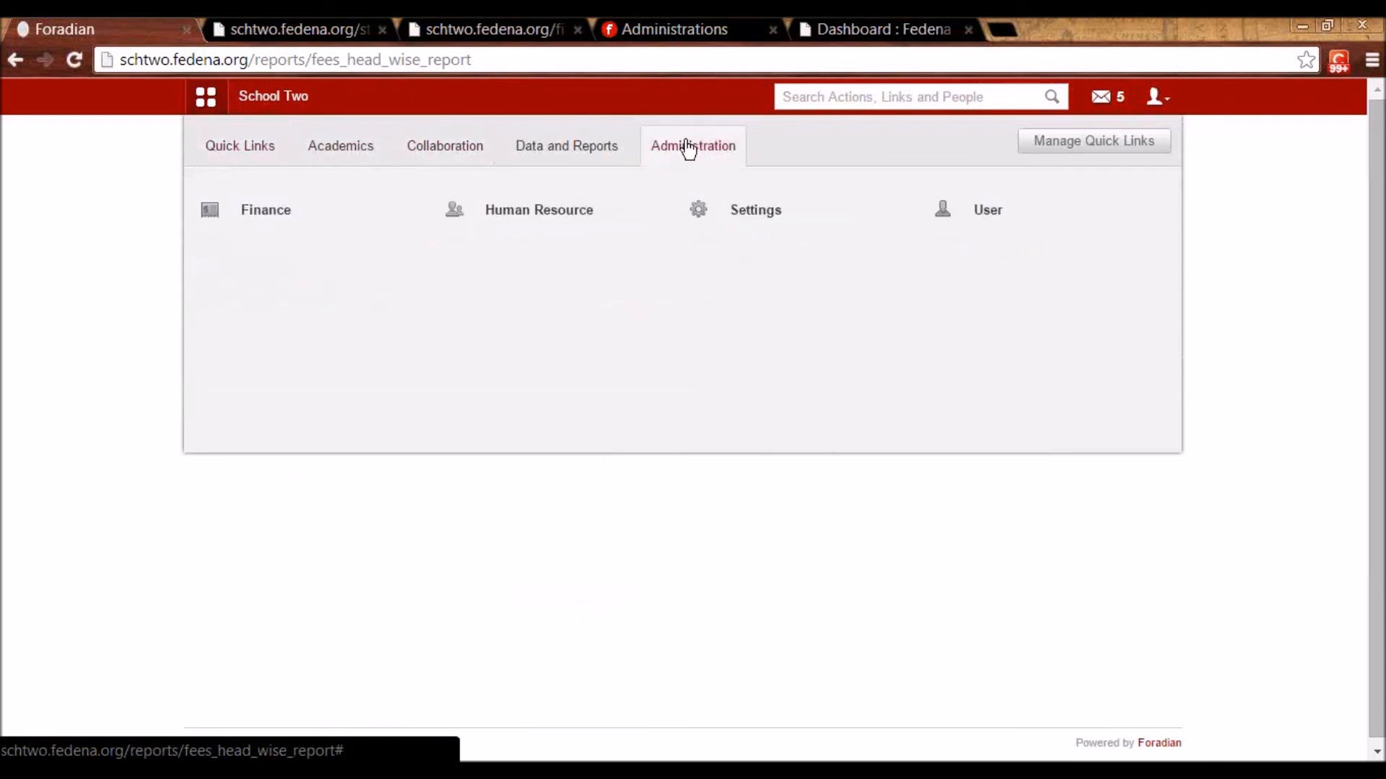
left_click(989, 224)
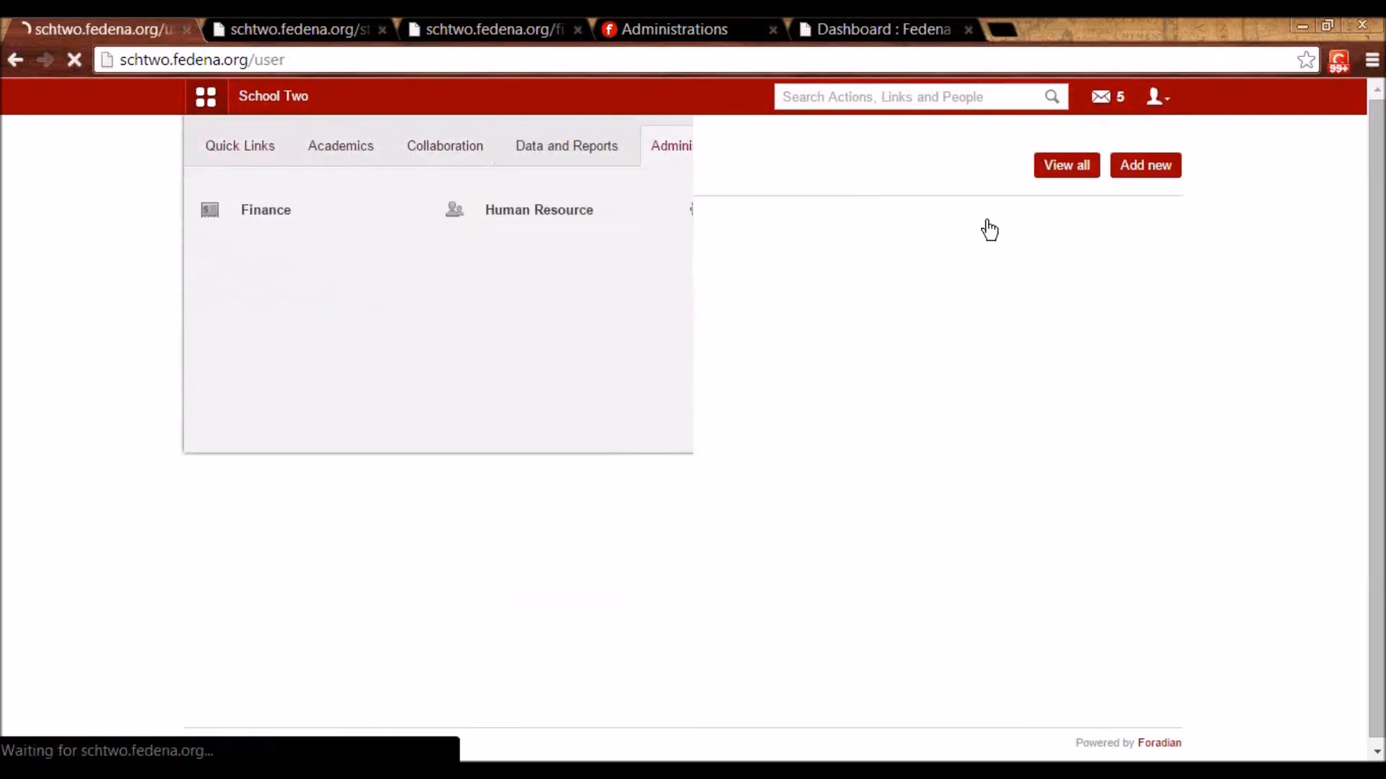
left_click(530, 285)
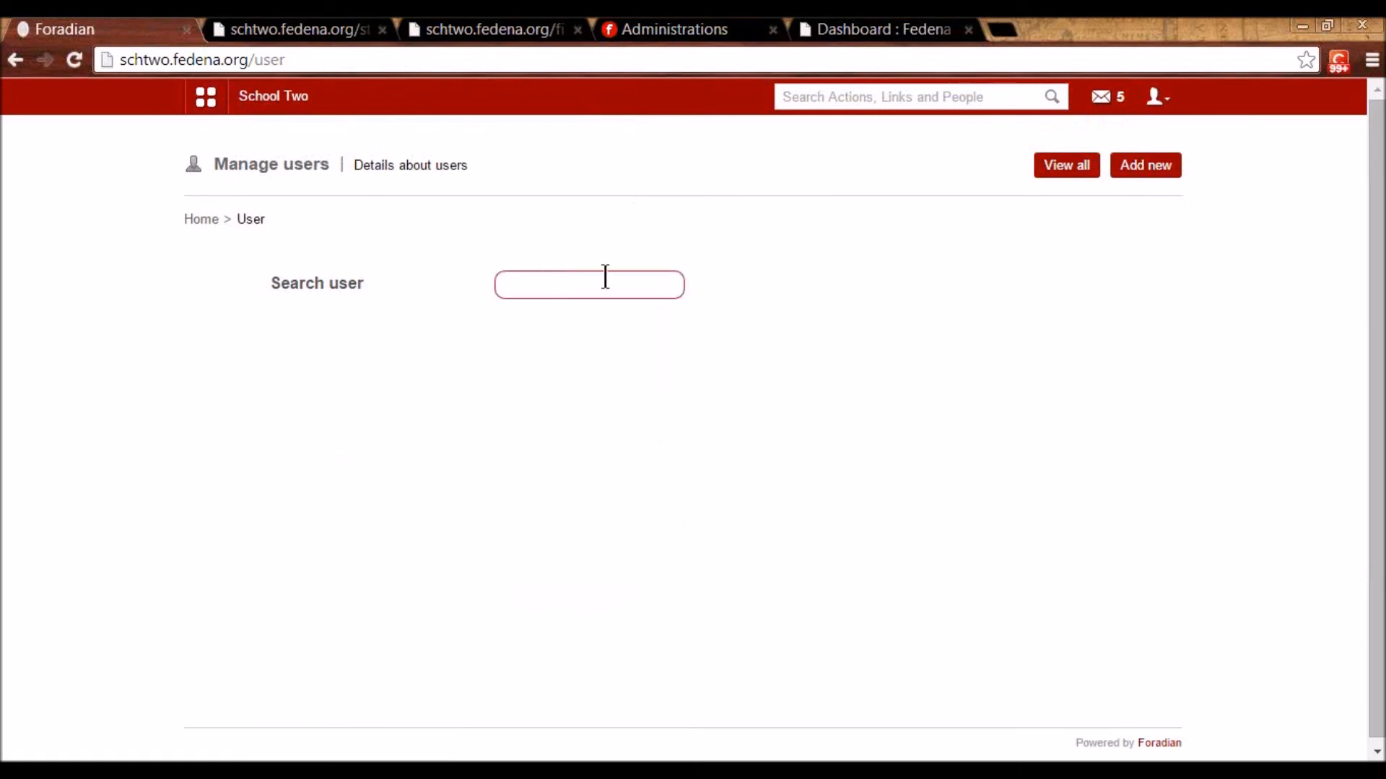
left_click(1152, 172)
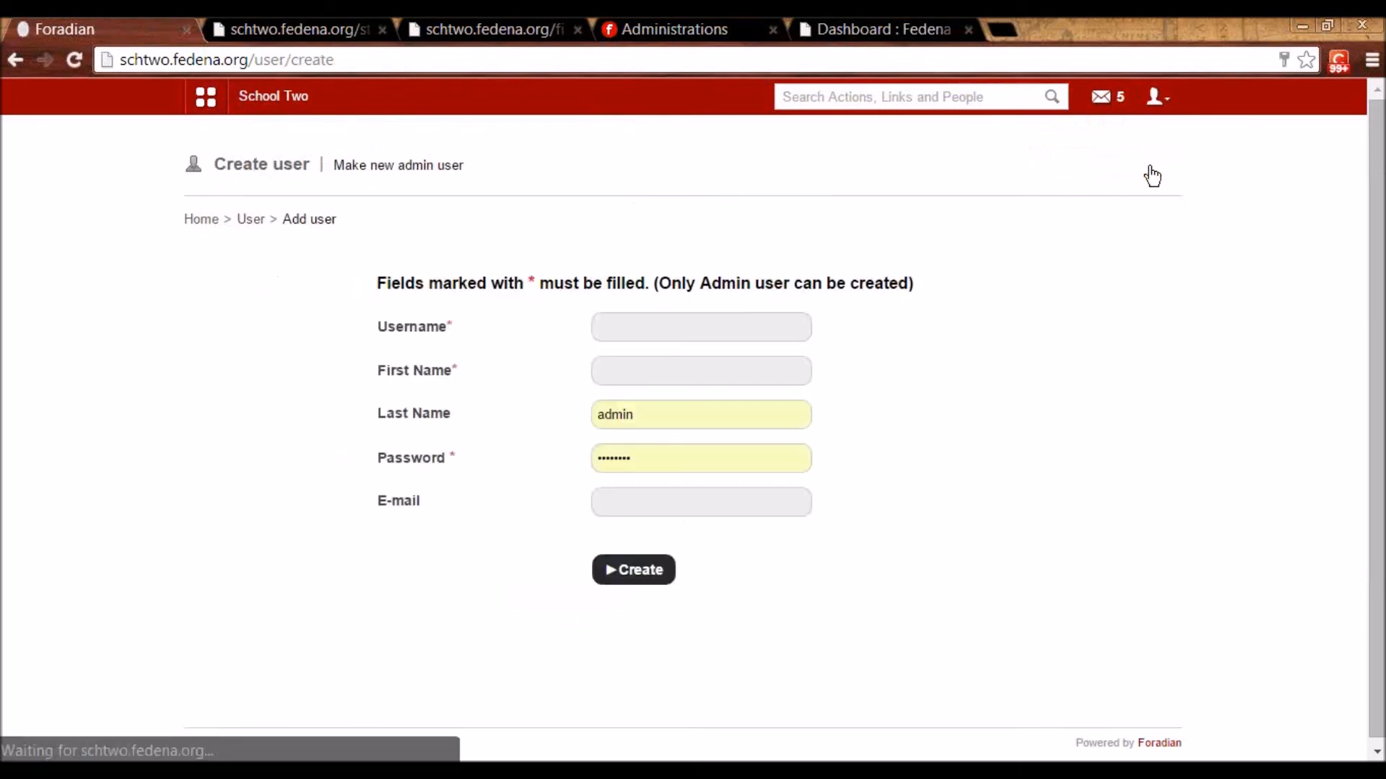
left_click(615, 322)
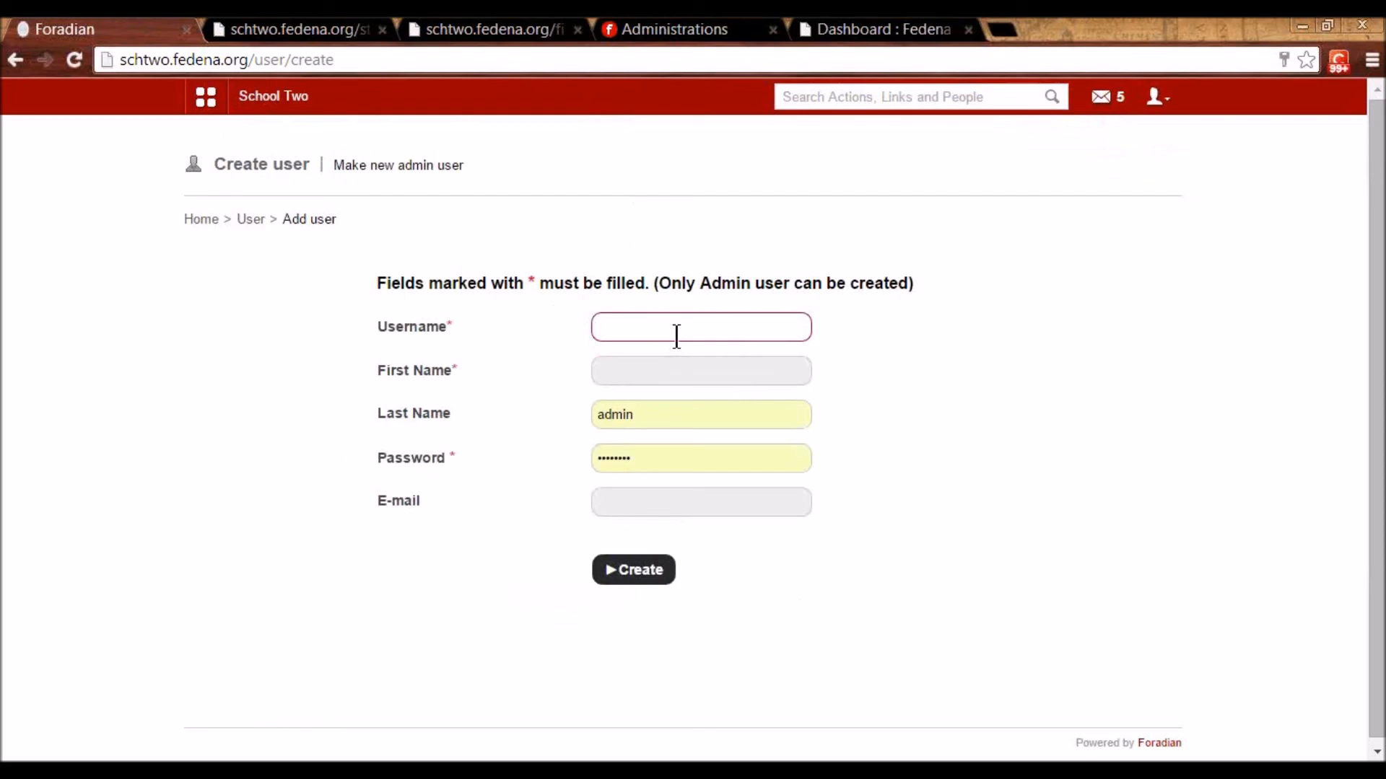
type("admin1")
key("Tab")
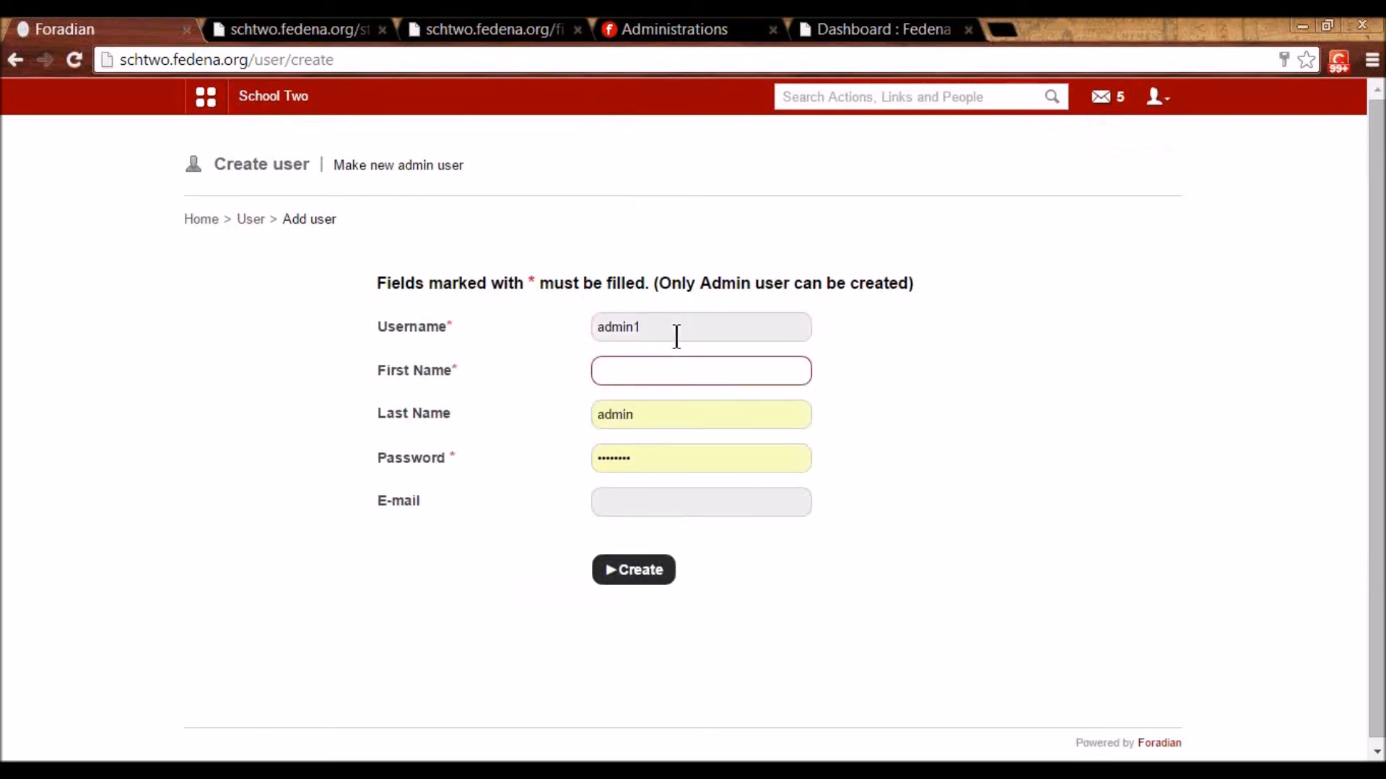
left_click(676, 336)
key("BackSpace")
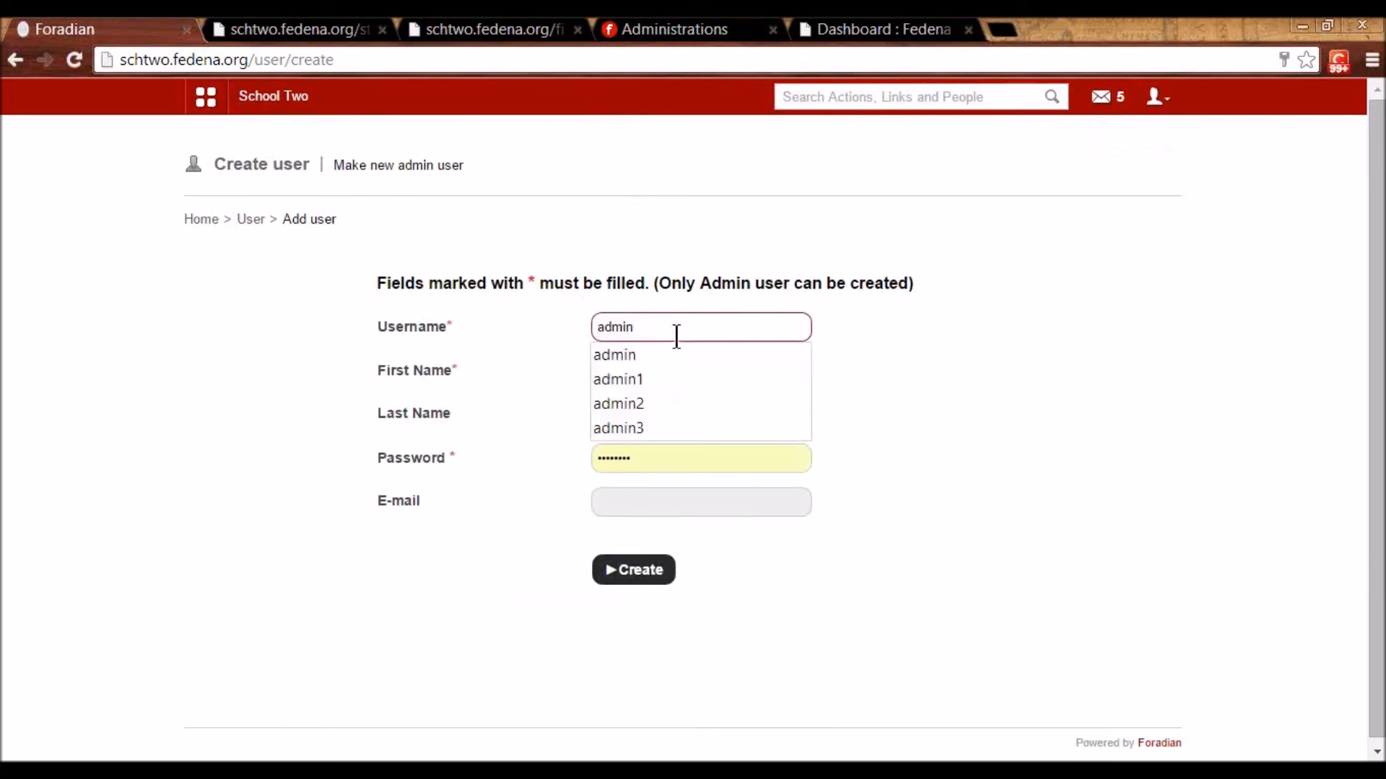
type("0")
- Enter the user's first name, clear the autofilled last name, and set a password
left_click(658, 372)
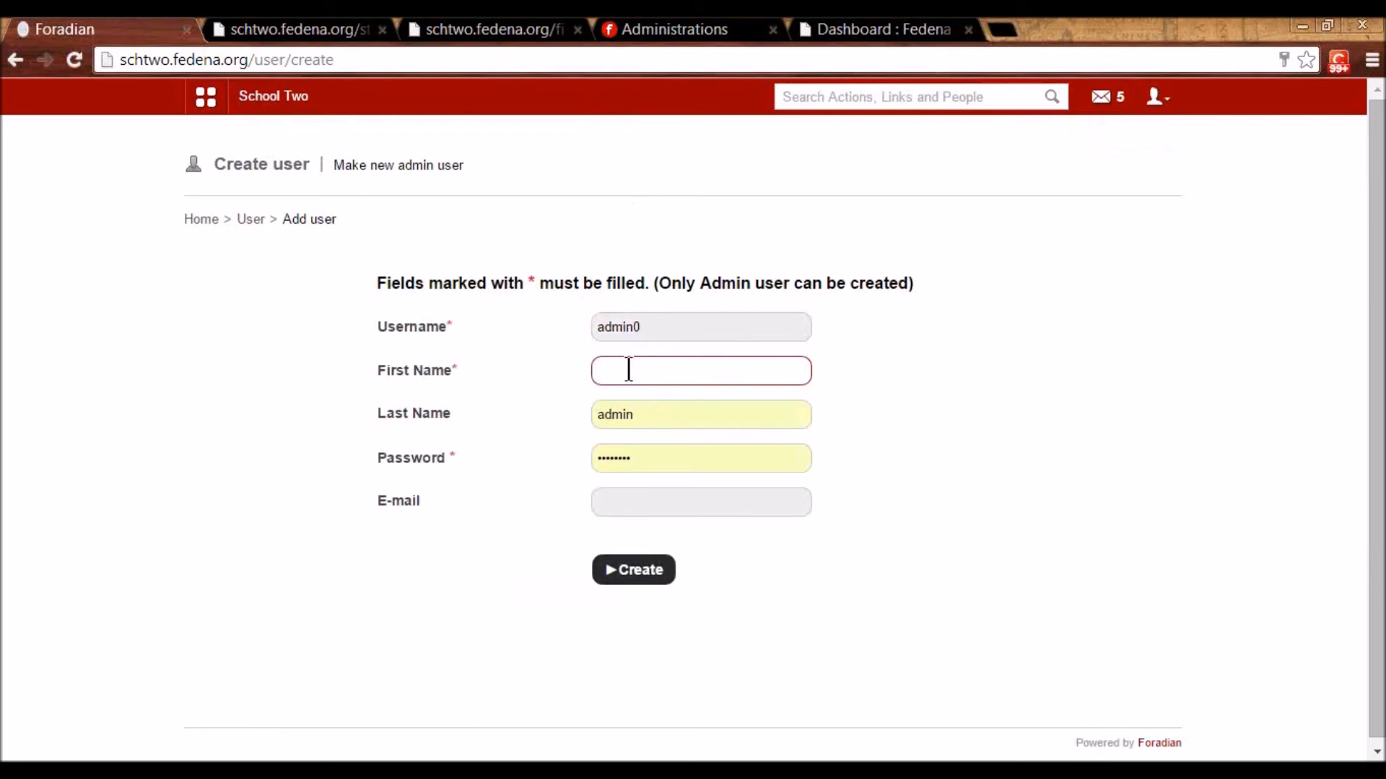
type("Gol")
double_click(650, 408)
key("BackSpace")
left_click(605, 456)
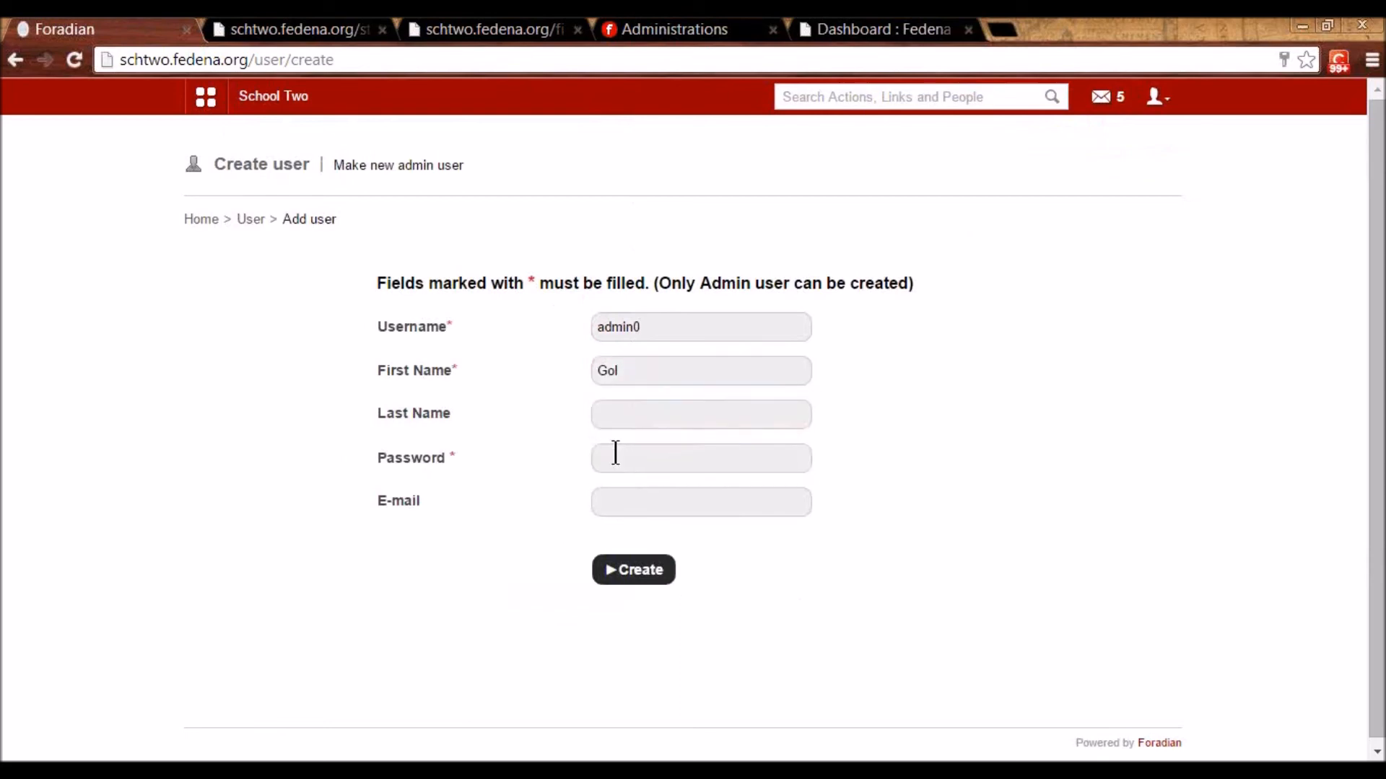
type("12345678")
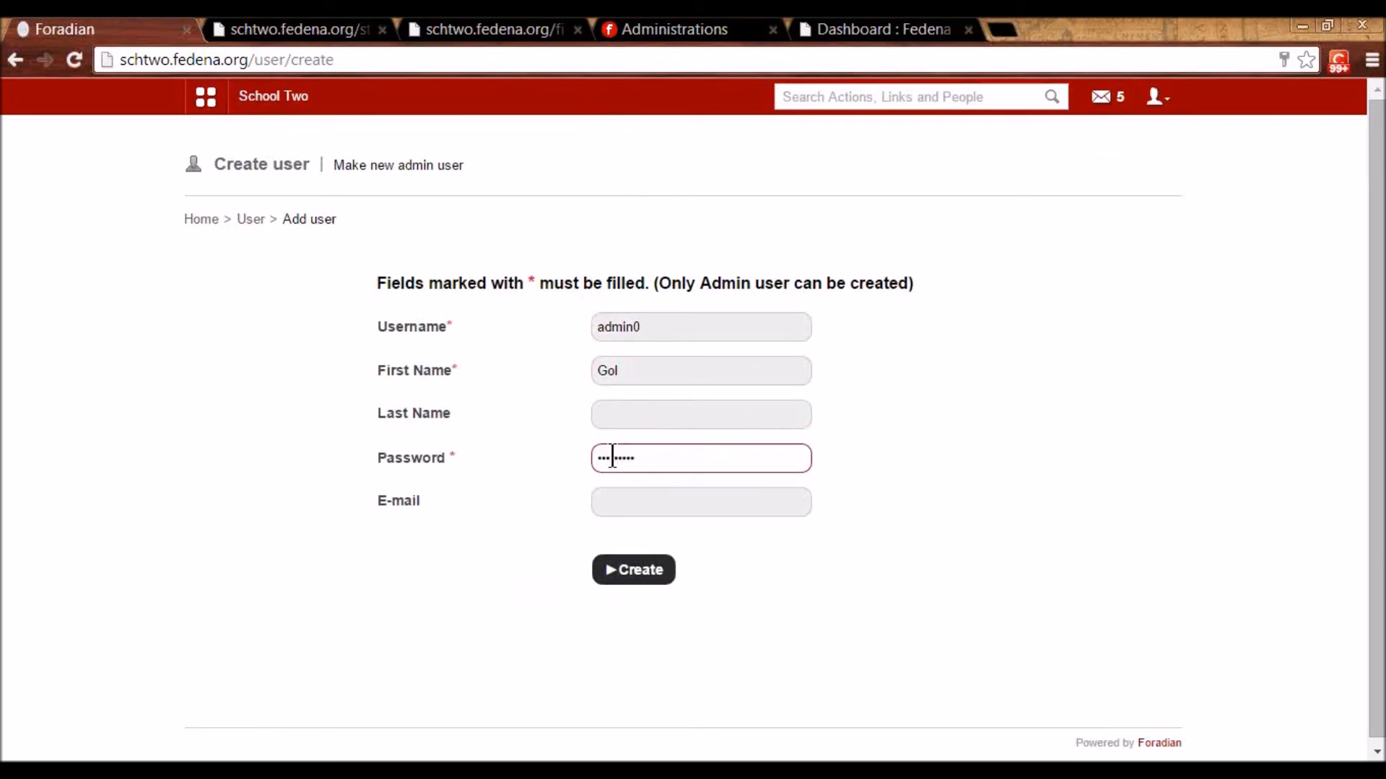
- Create the Admin user, decline Chrome's password save, and return to Manage users
left_click(660, 588)
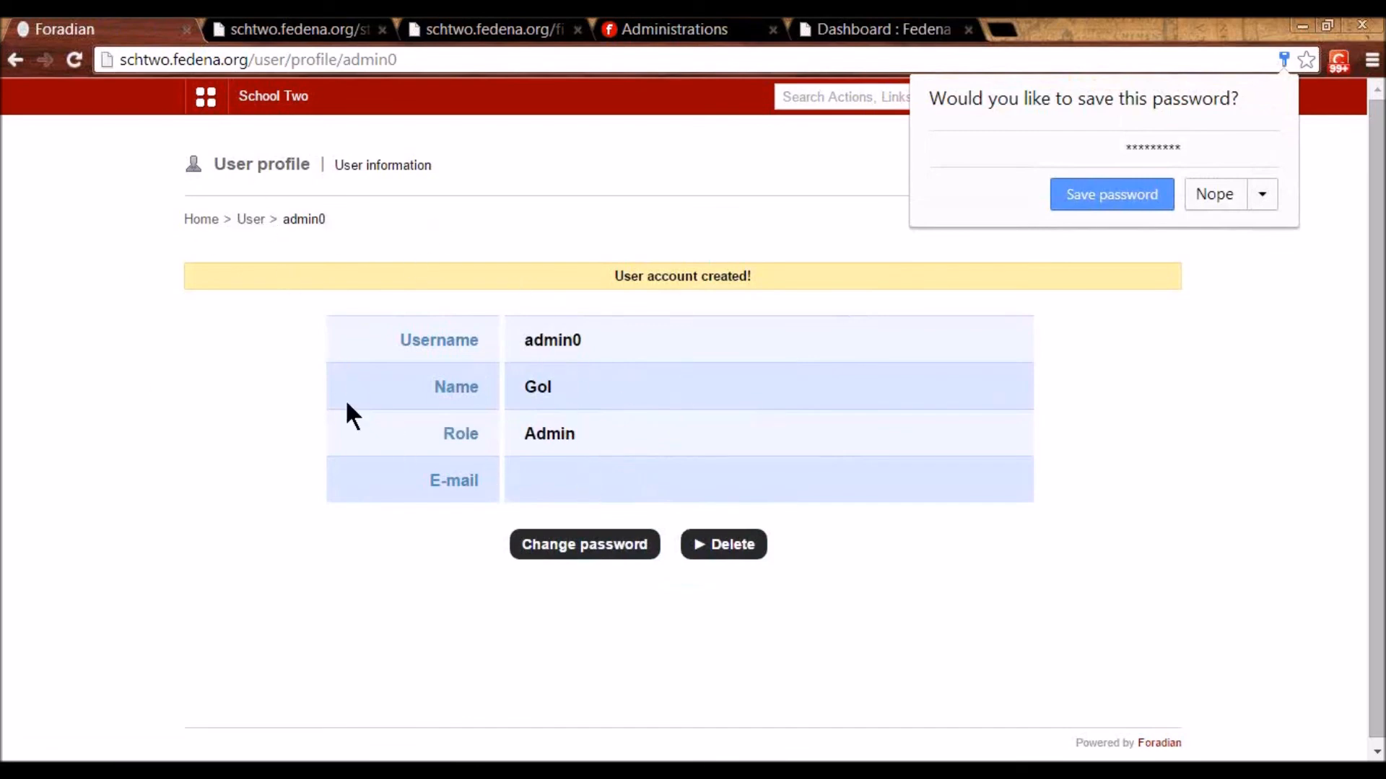
left_click(1215, 194)
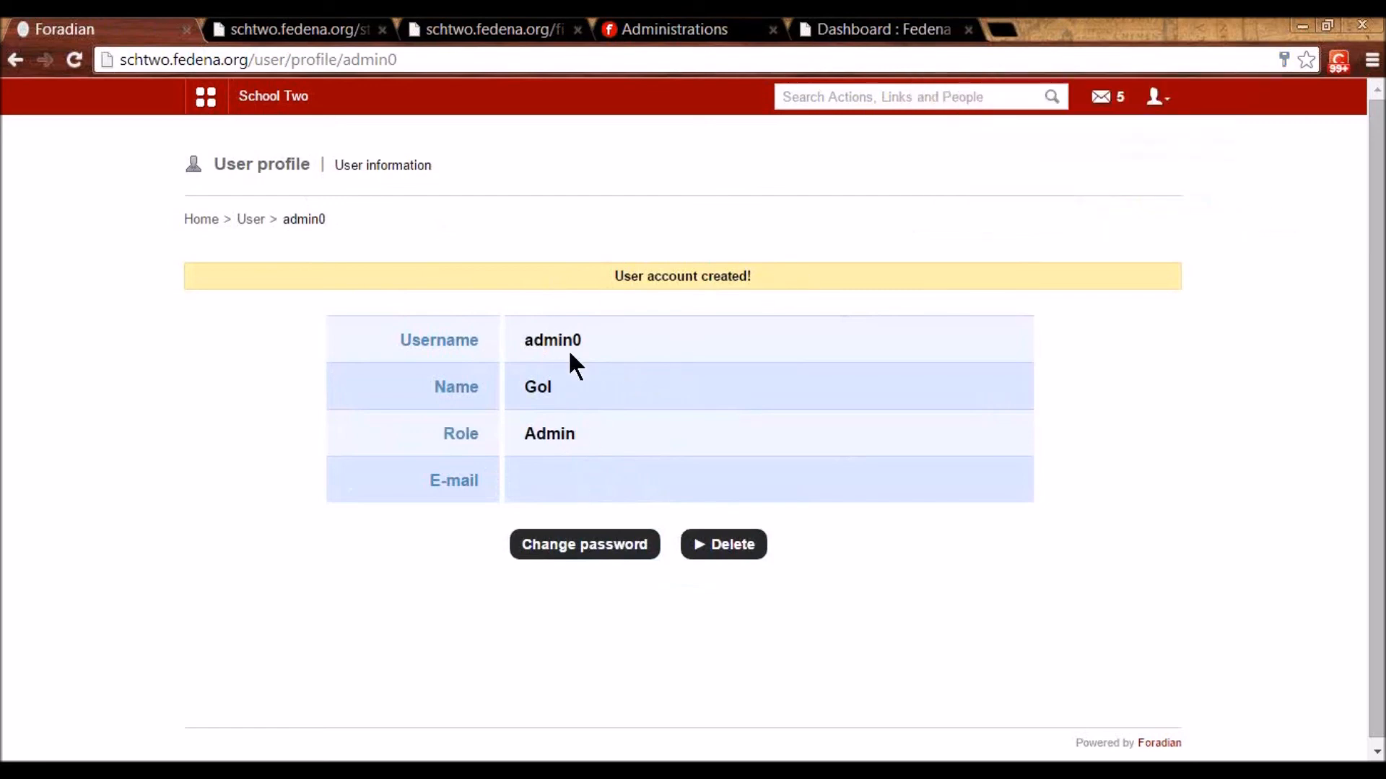
left_click_drag(520, 341, 590, 345)
left_click(633, 370)
left_click(260, 222)
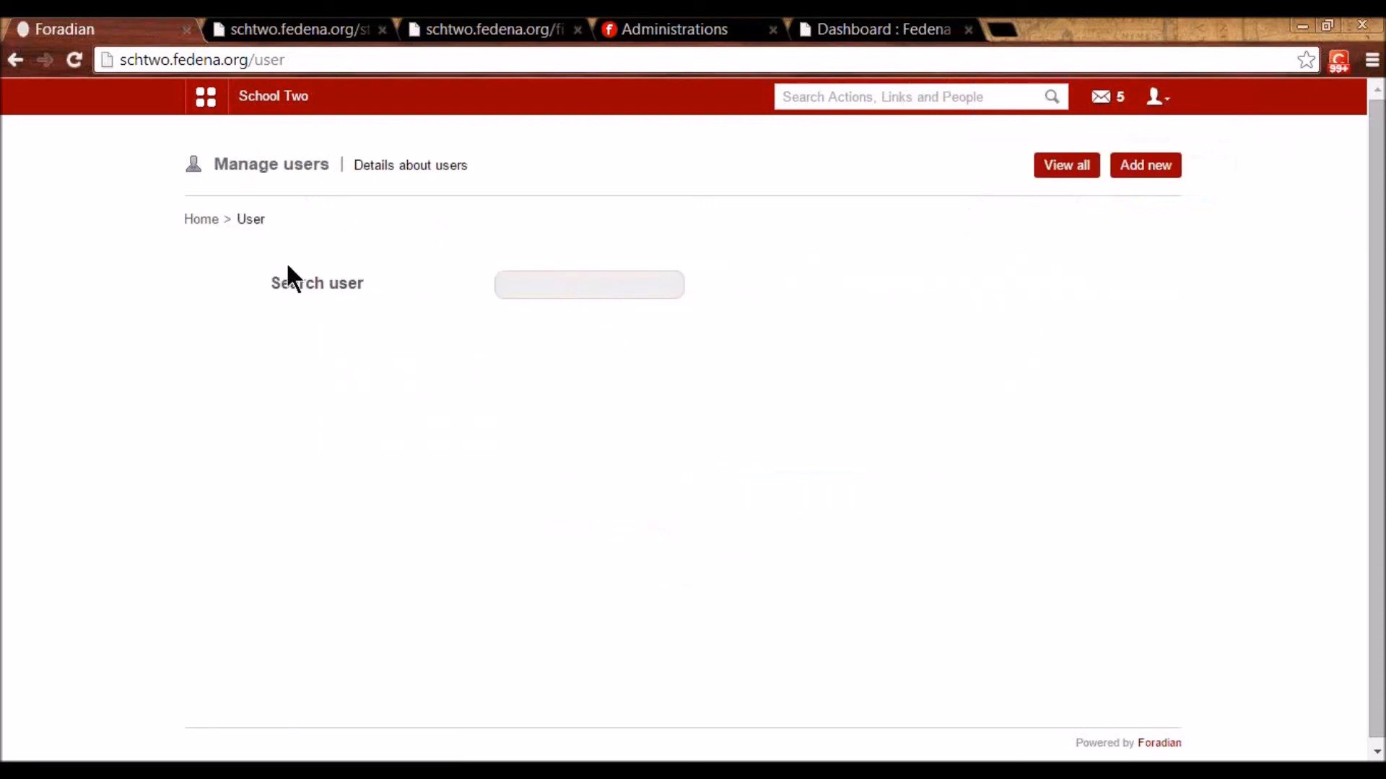
left_click(521, 283)
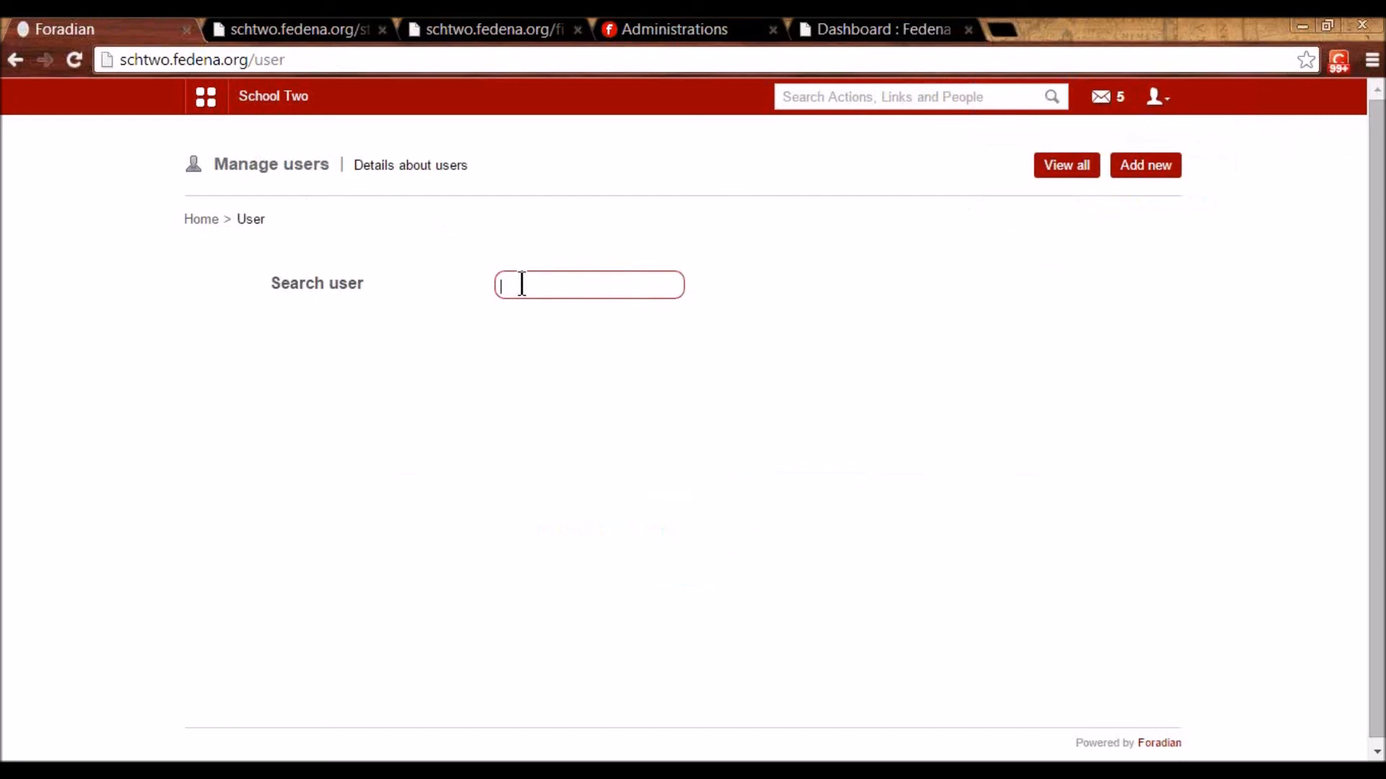
type("dar")
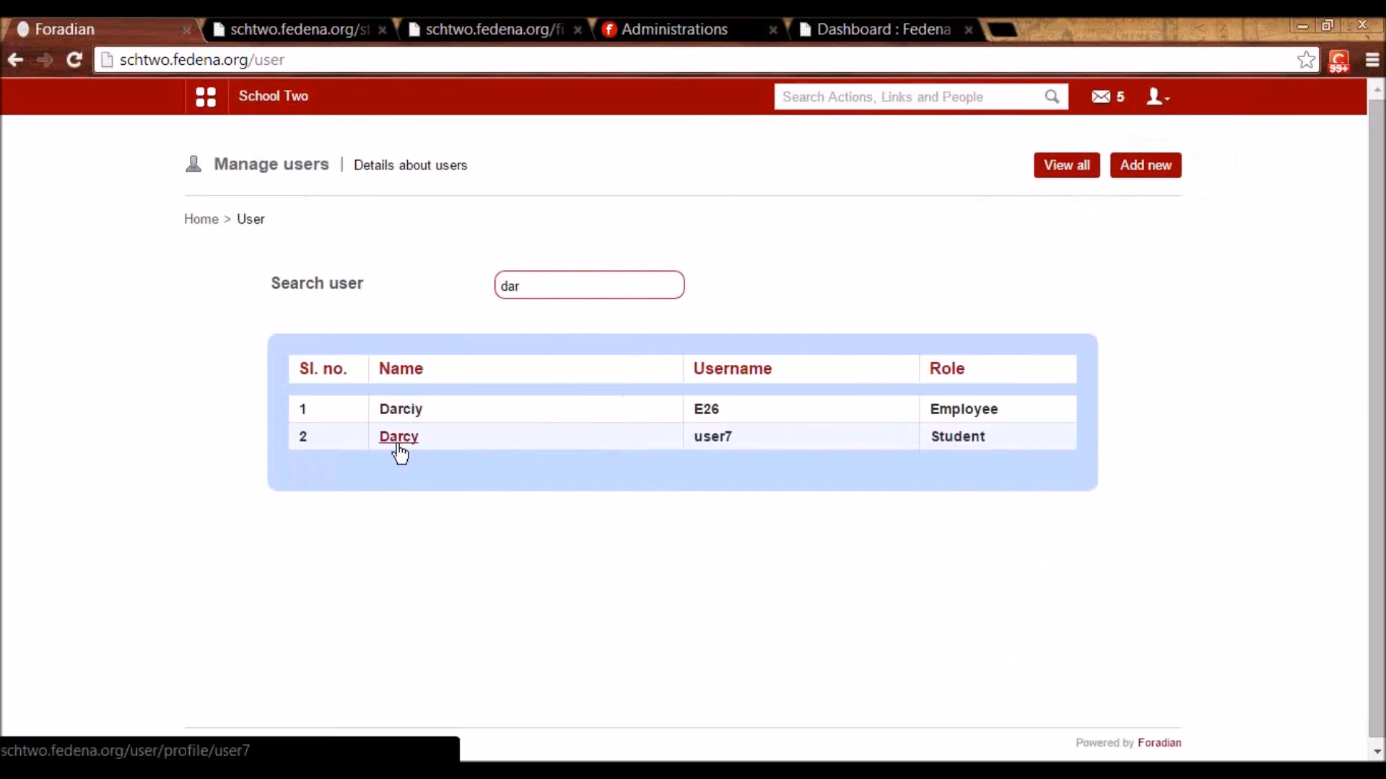
left_click(387, 415)
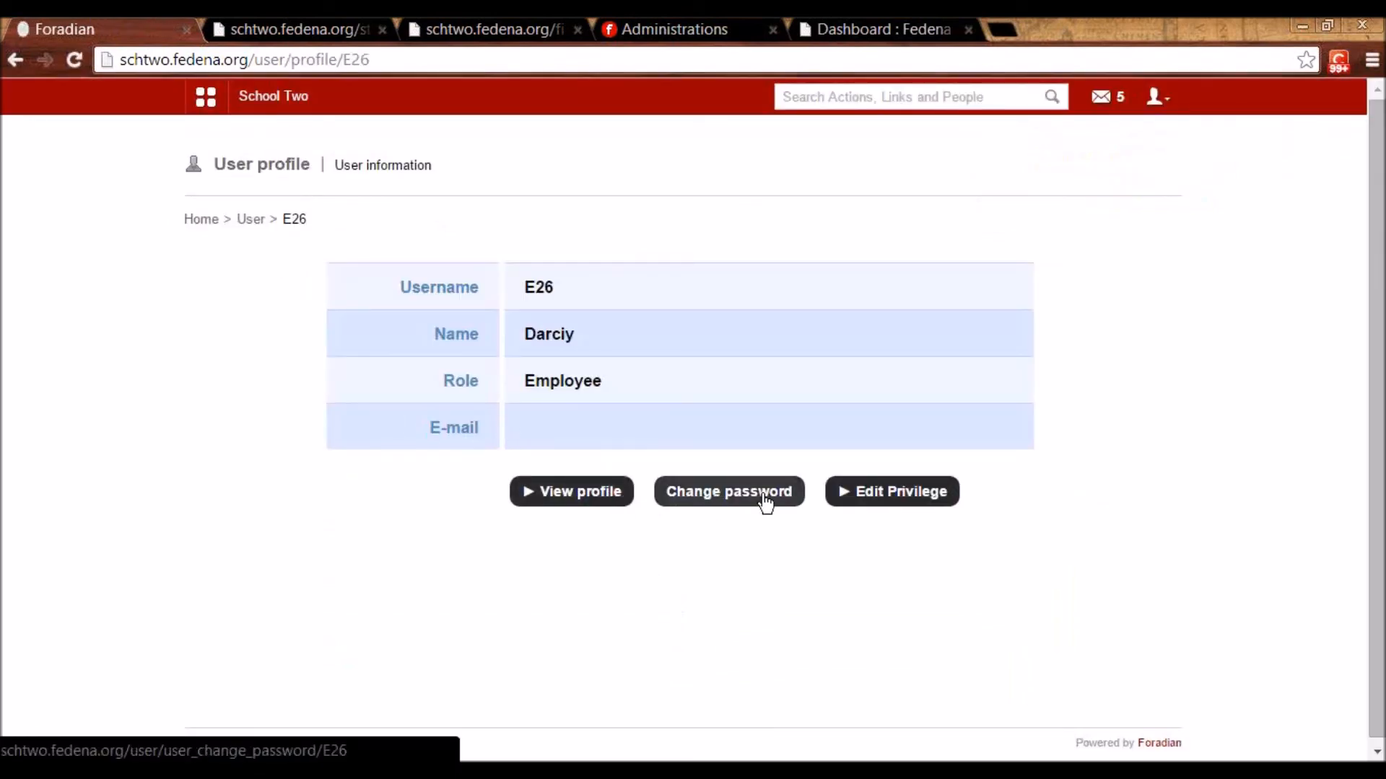
left_click(920, 491)
scroll(920, 490, "down", 3)
scroll(920, 491, "up", 2)
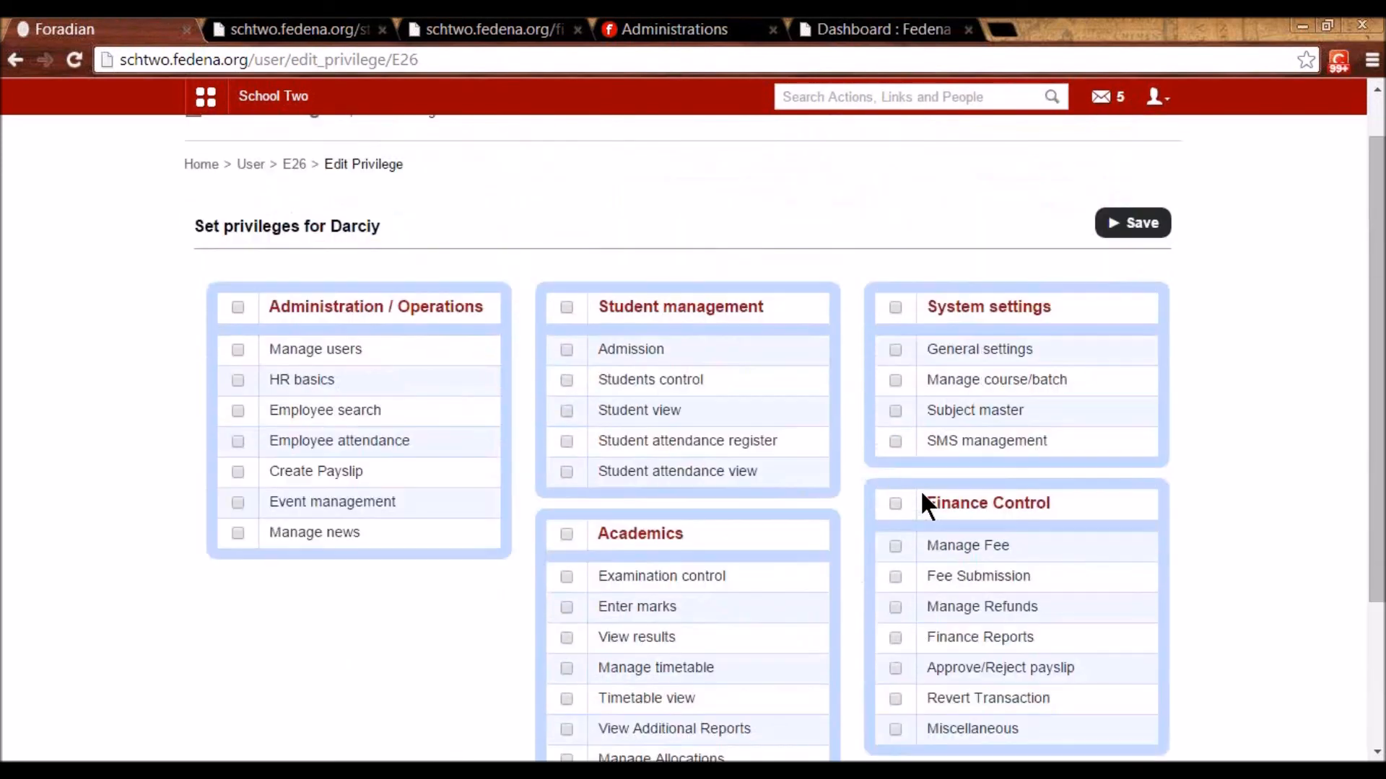
scroll(920, 491, "down", 2)
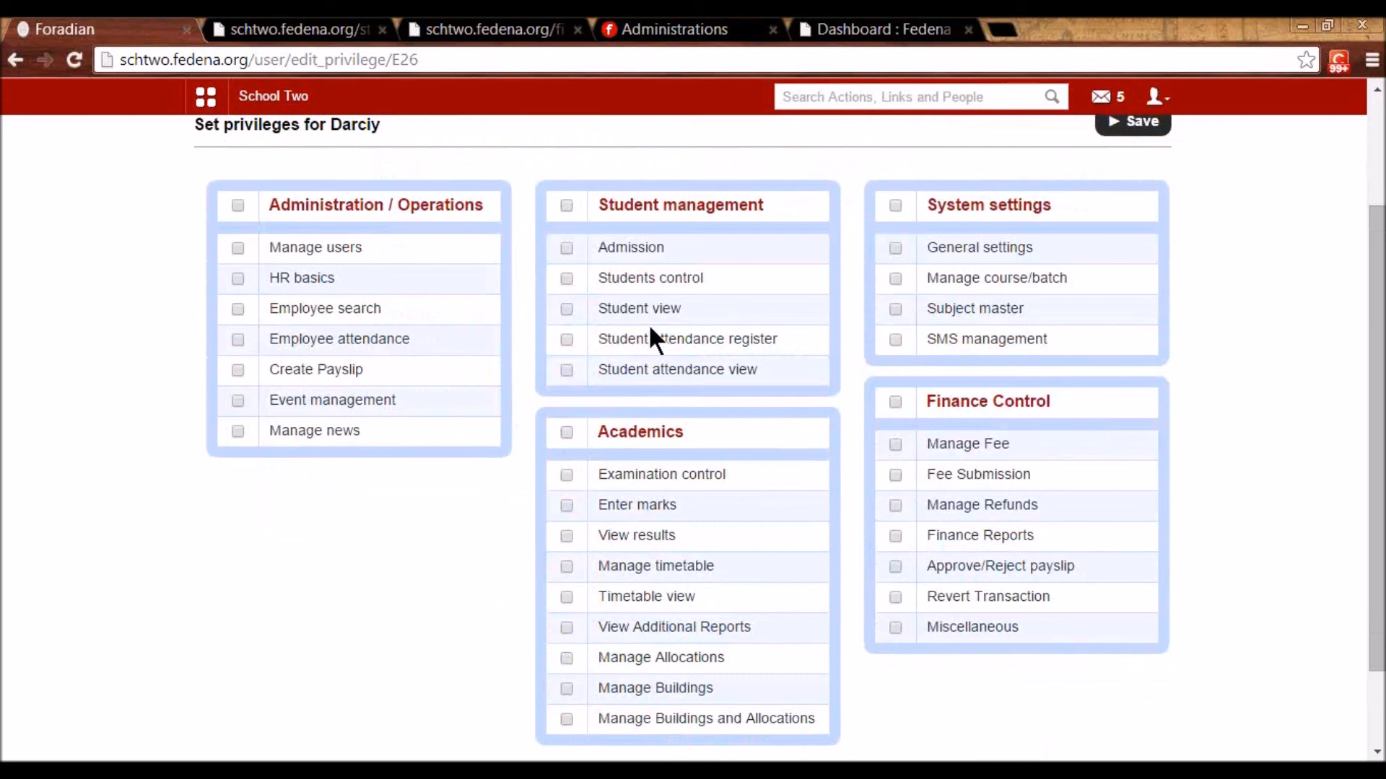
scroll(635, 361, "up", 2)
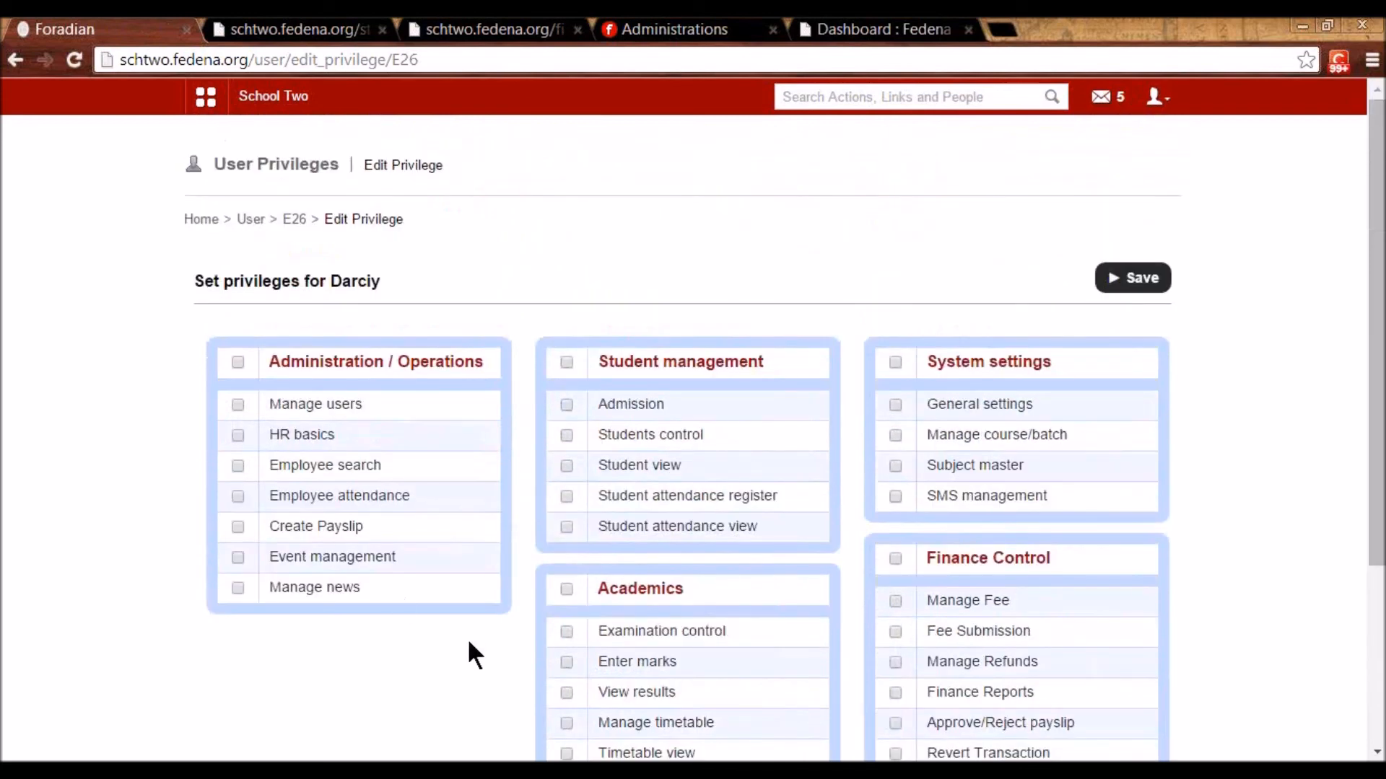
left_click(252, 220)
left_click(567, 286)
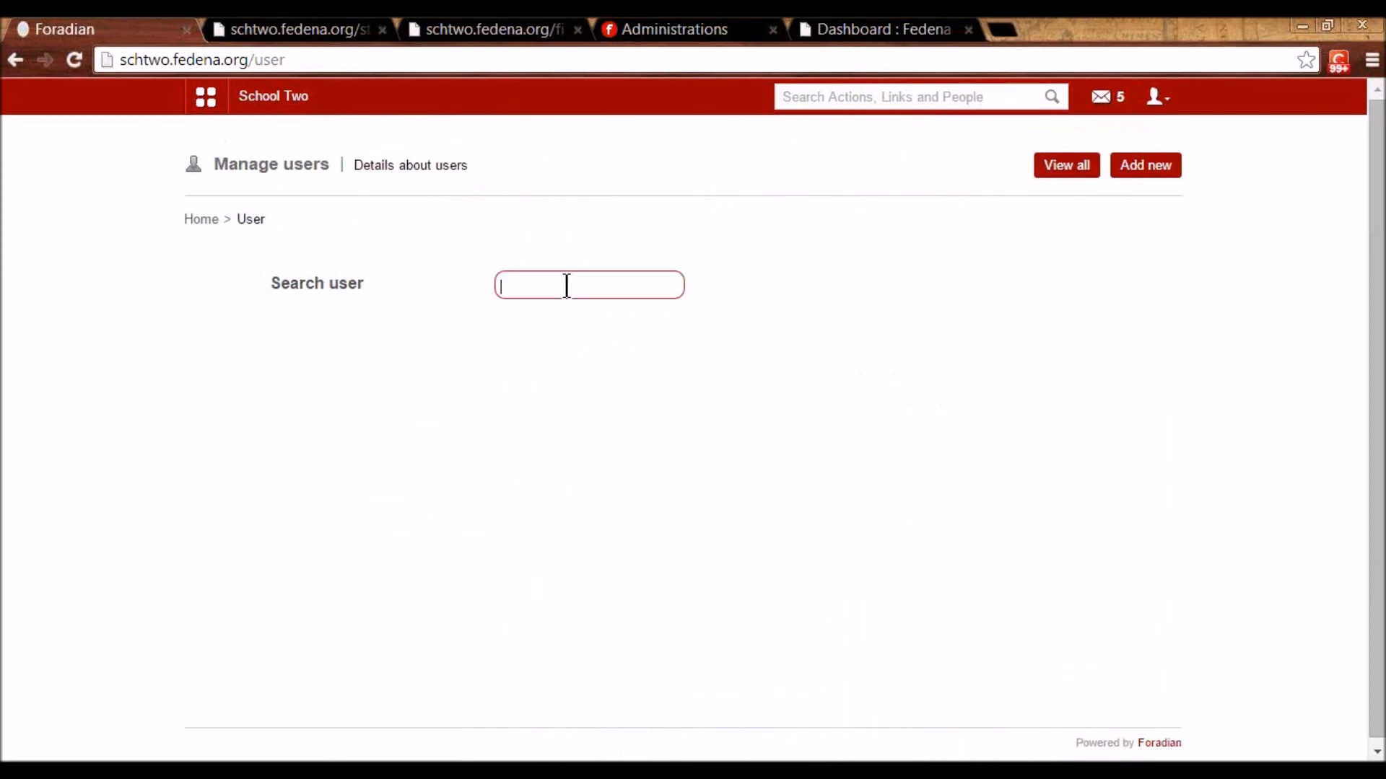
- Search for the parent user by username and open their profile
type("puser6")
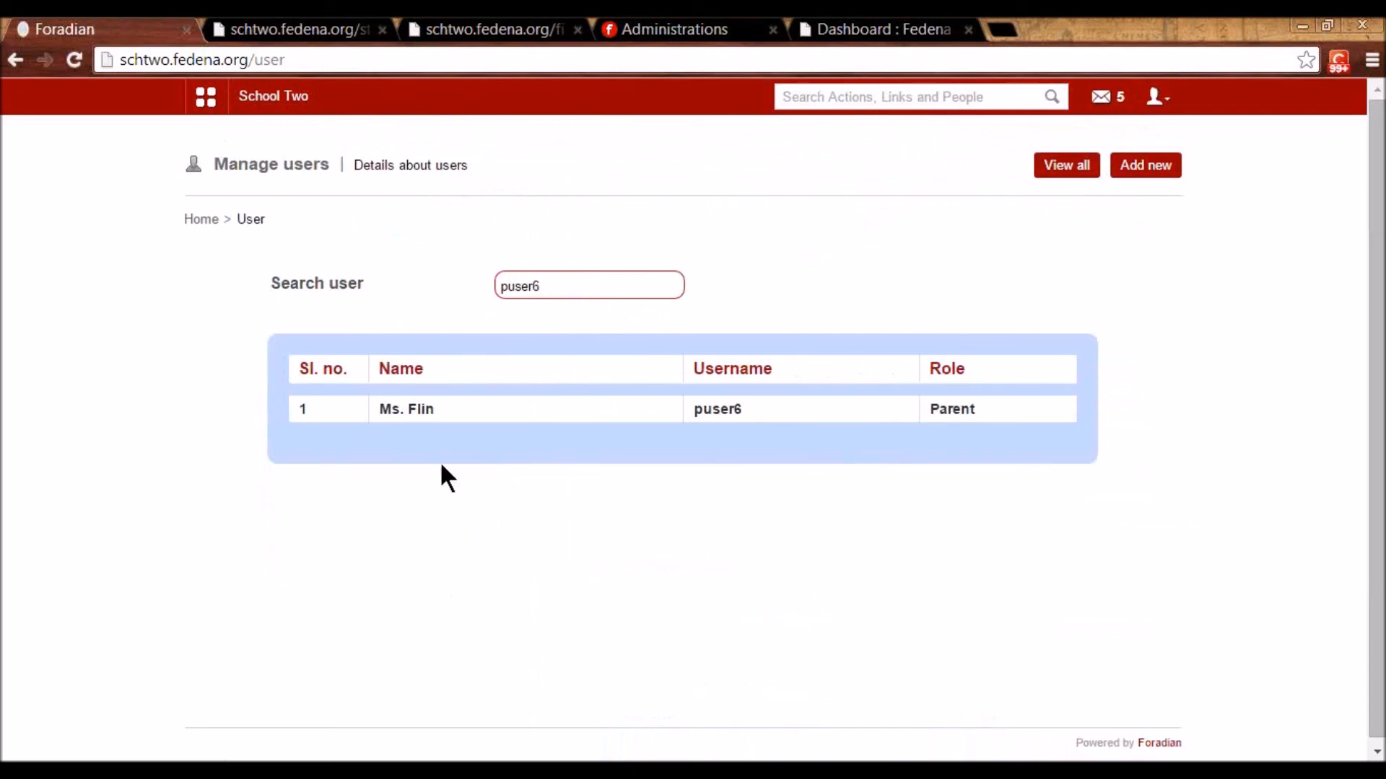
left_click(404, 413)
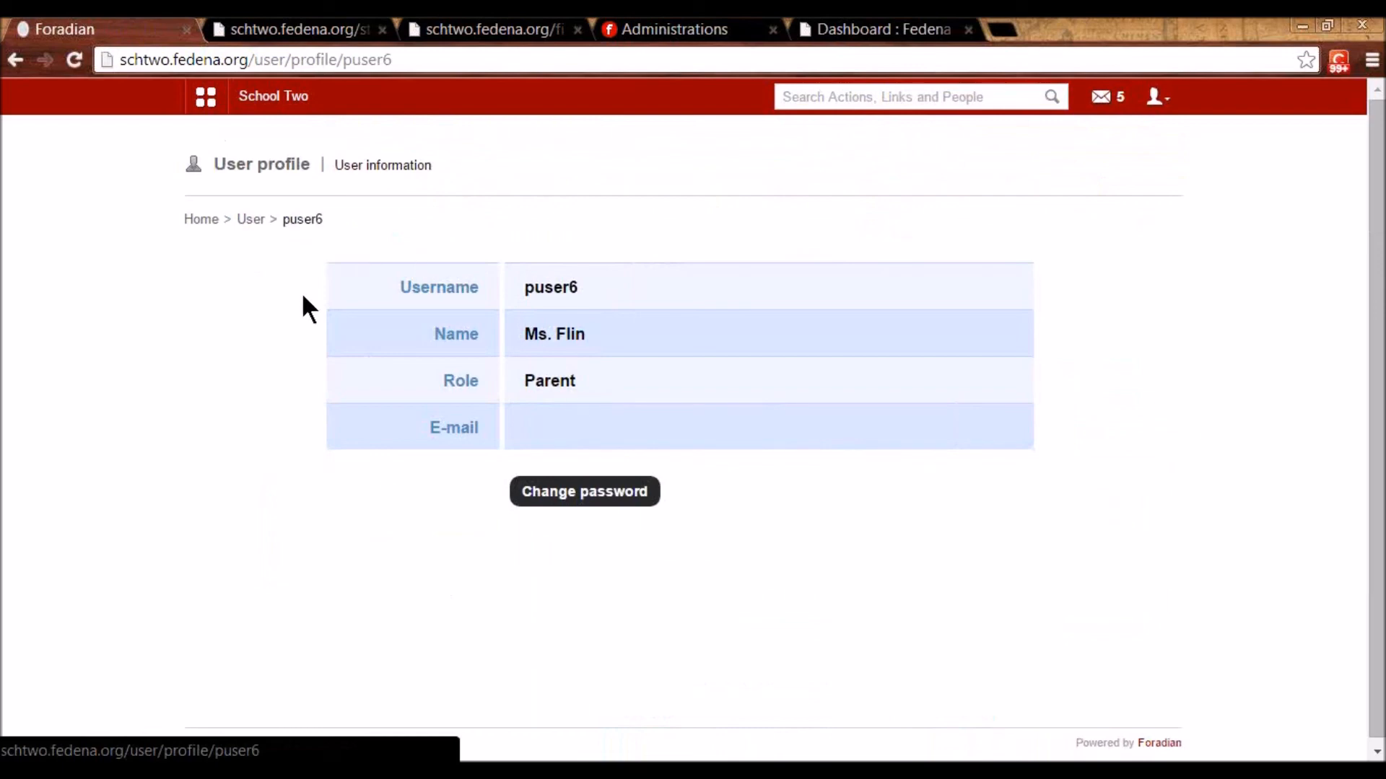
left_click(1164, 98)
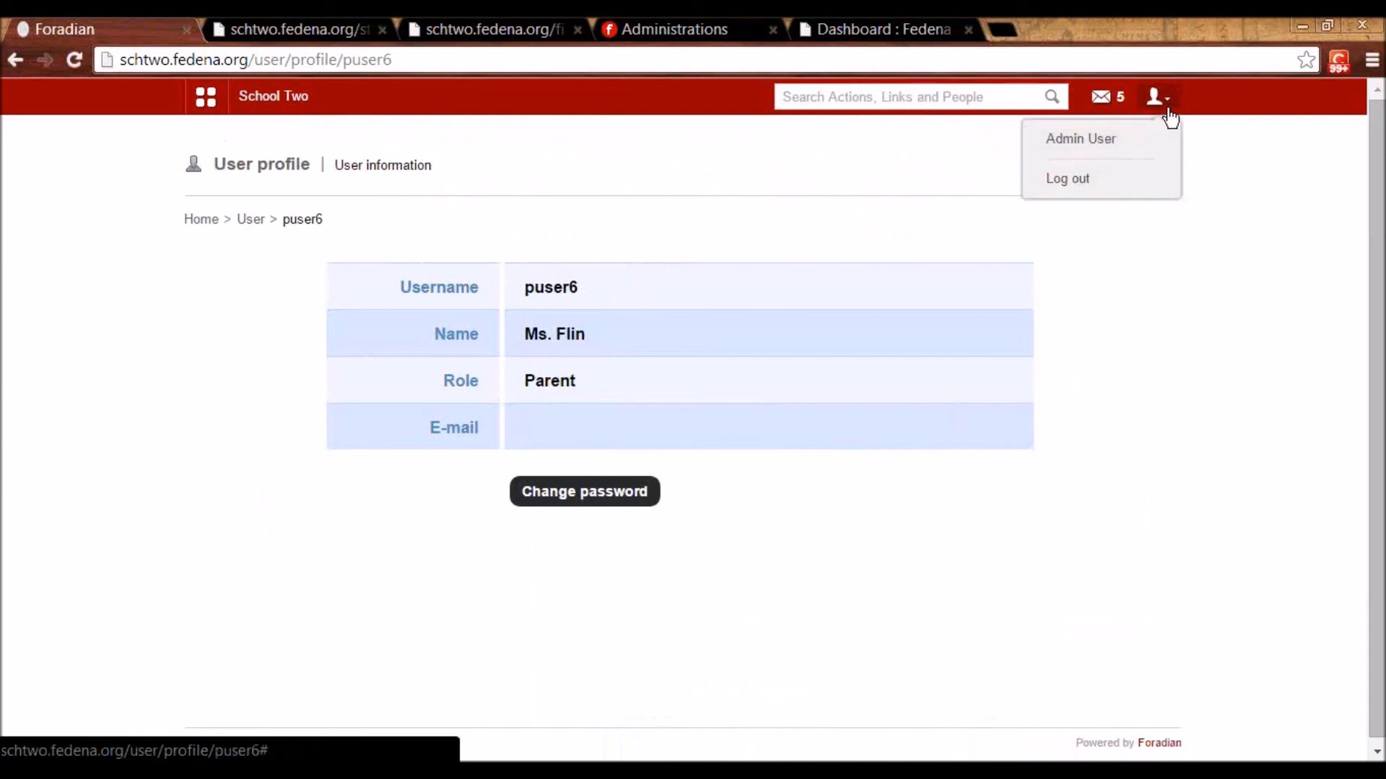
- Review the Admin User's employee profile, then go back to the School Two dashboard
left_click(1085, 137)
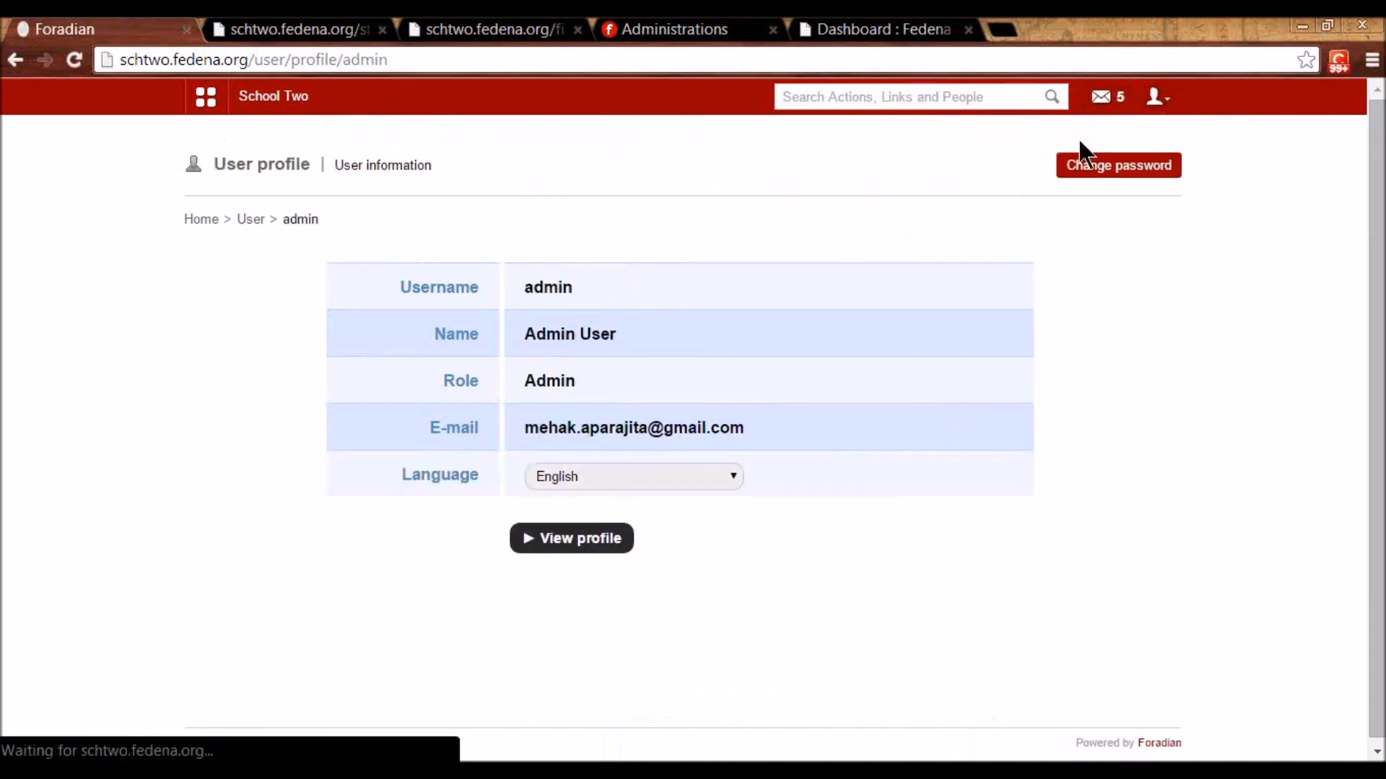
left_click(576, 548)
scroll(581, 567, "down", 5)
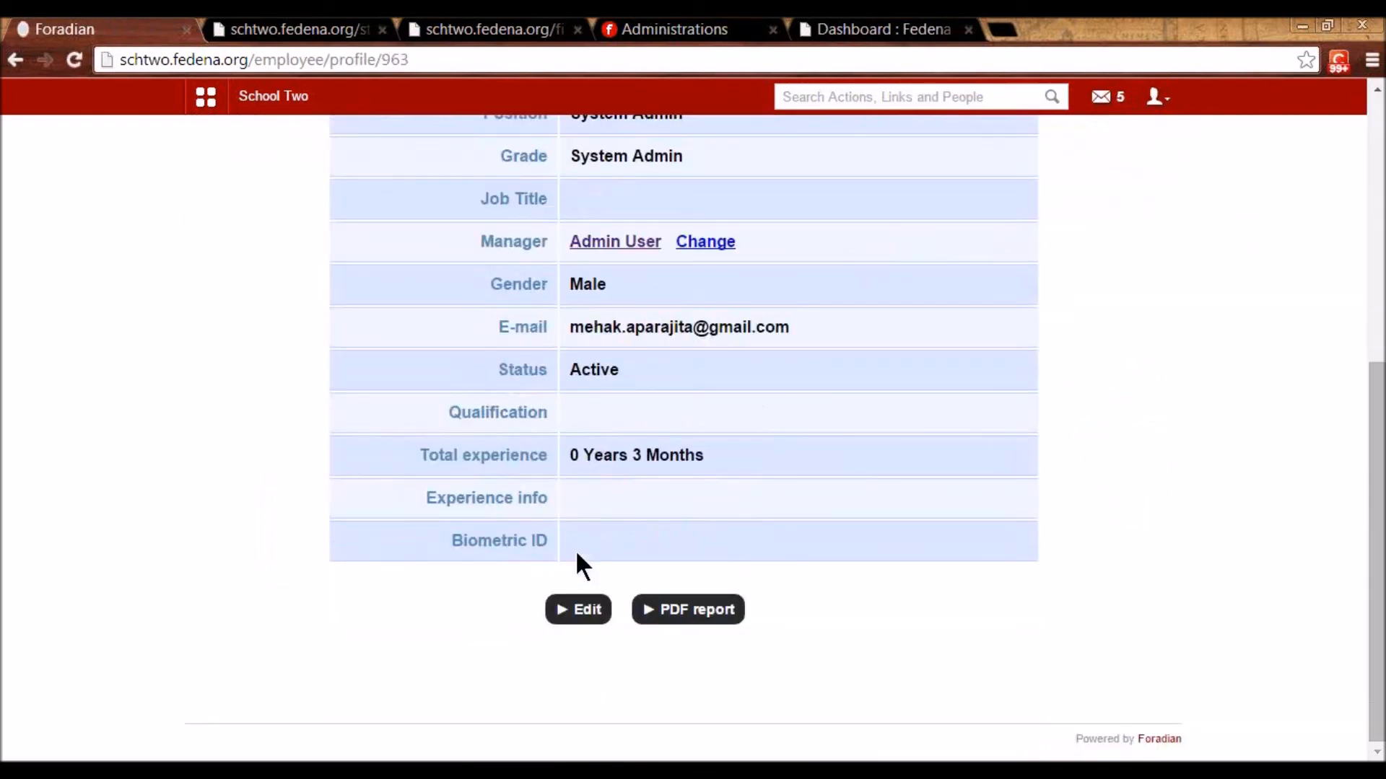
scroll(576, 559, "up", 7)
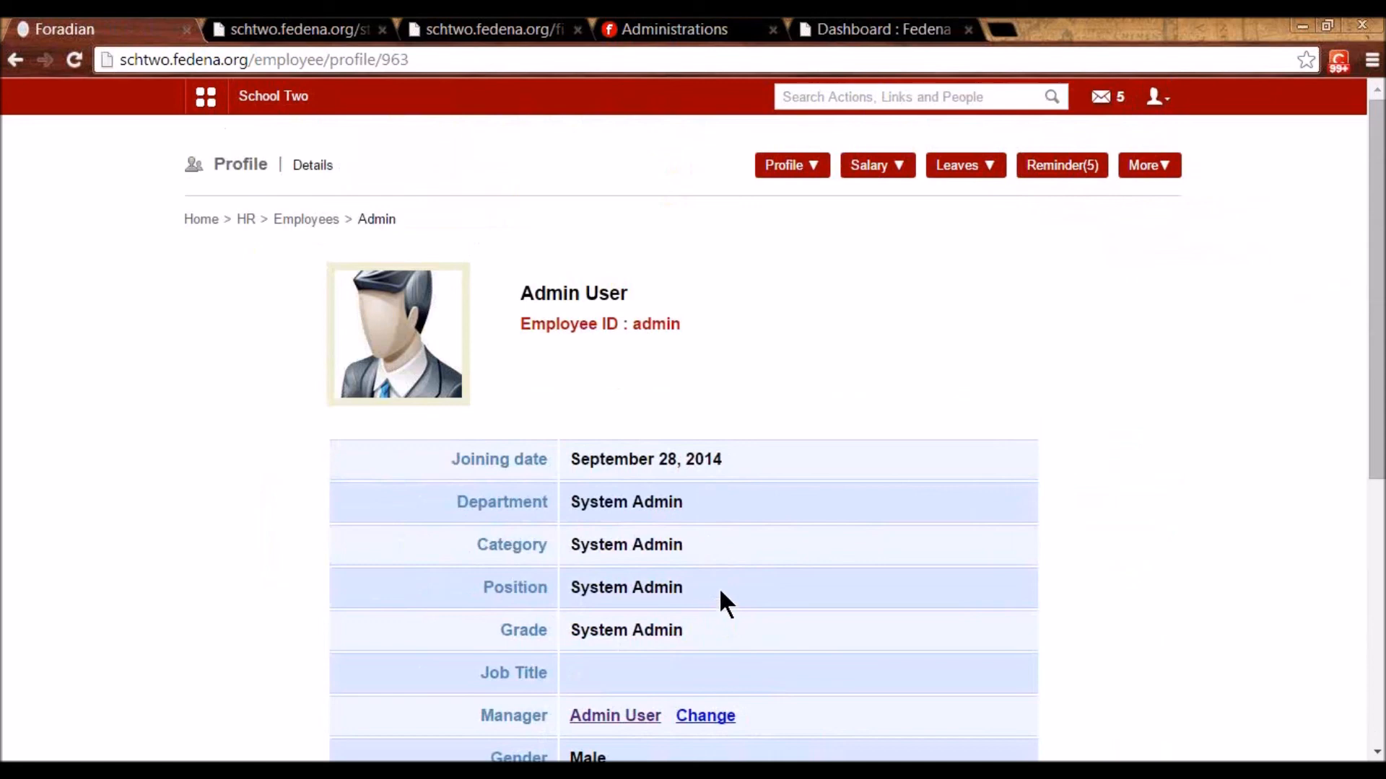
left_click(299, 219)
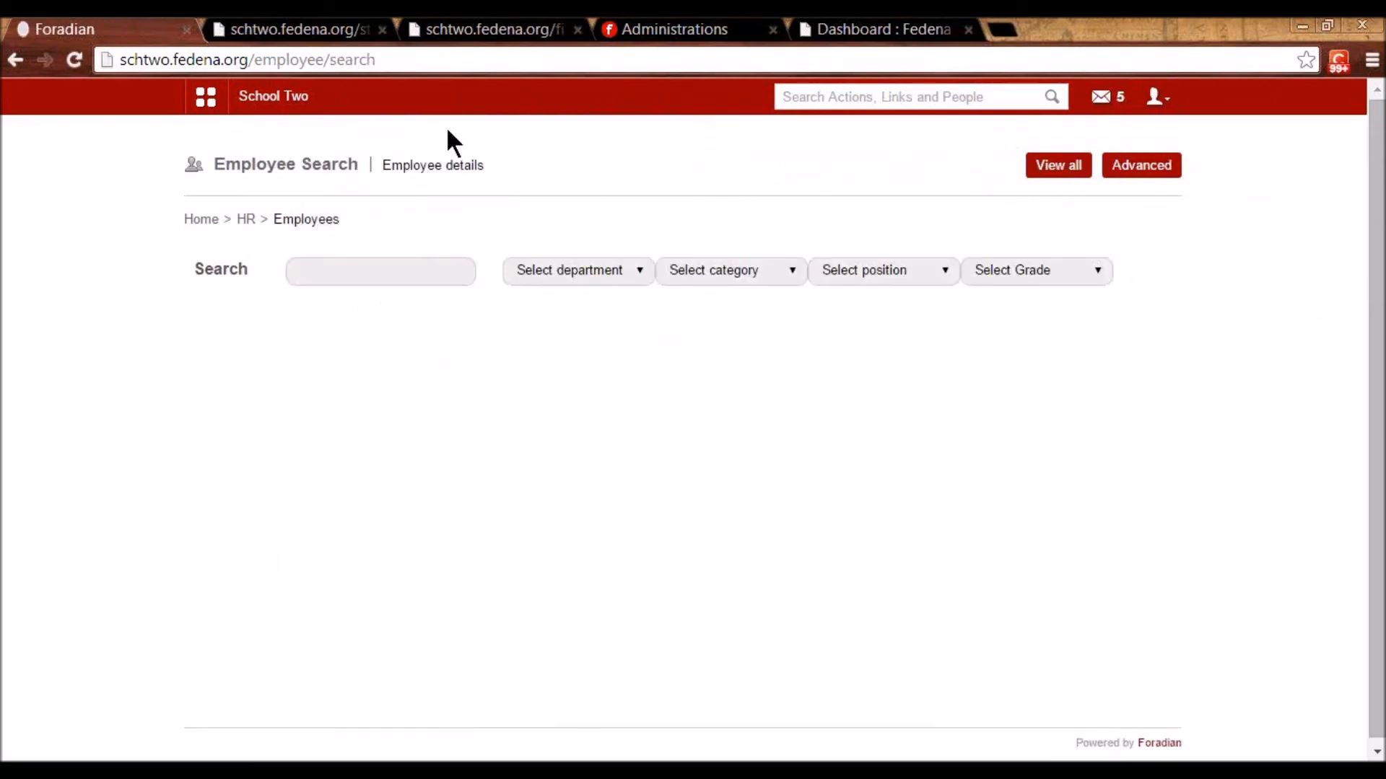
left_click(269, 104)
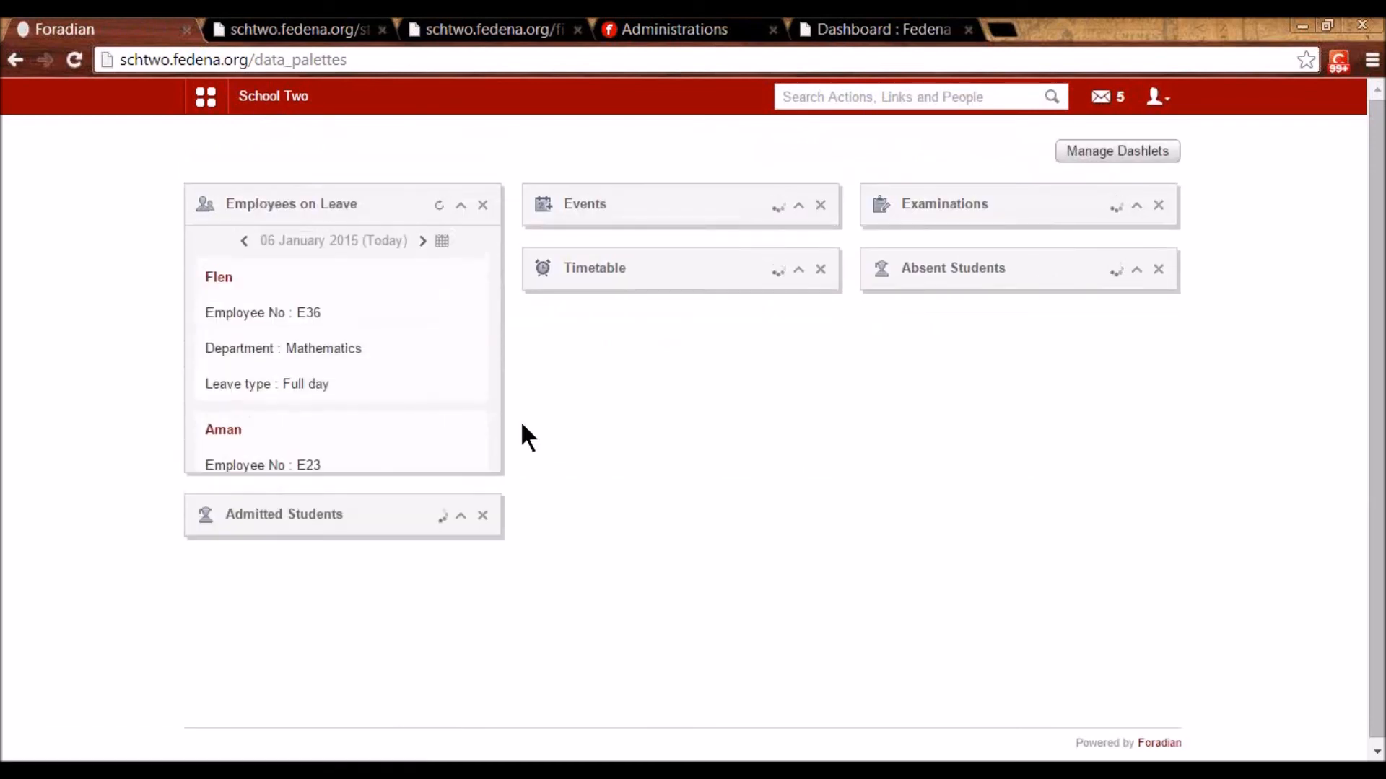